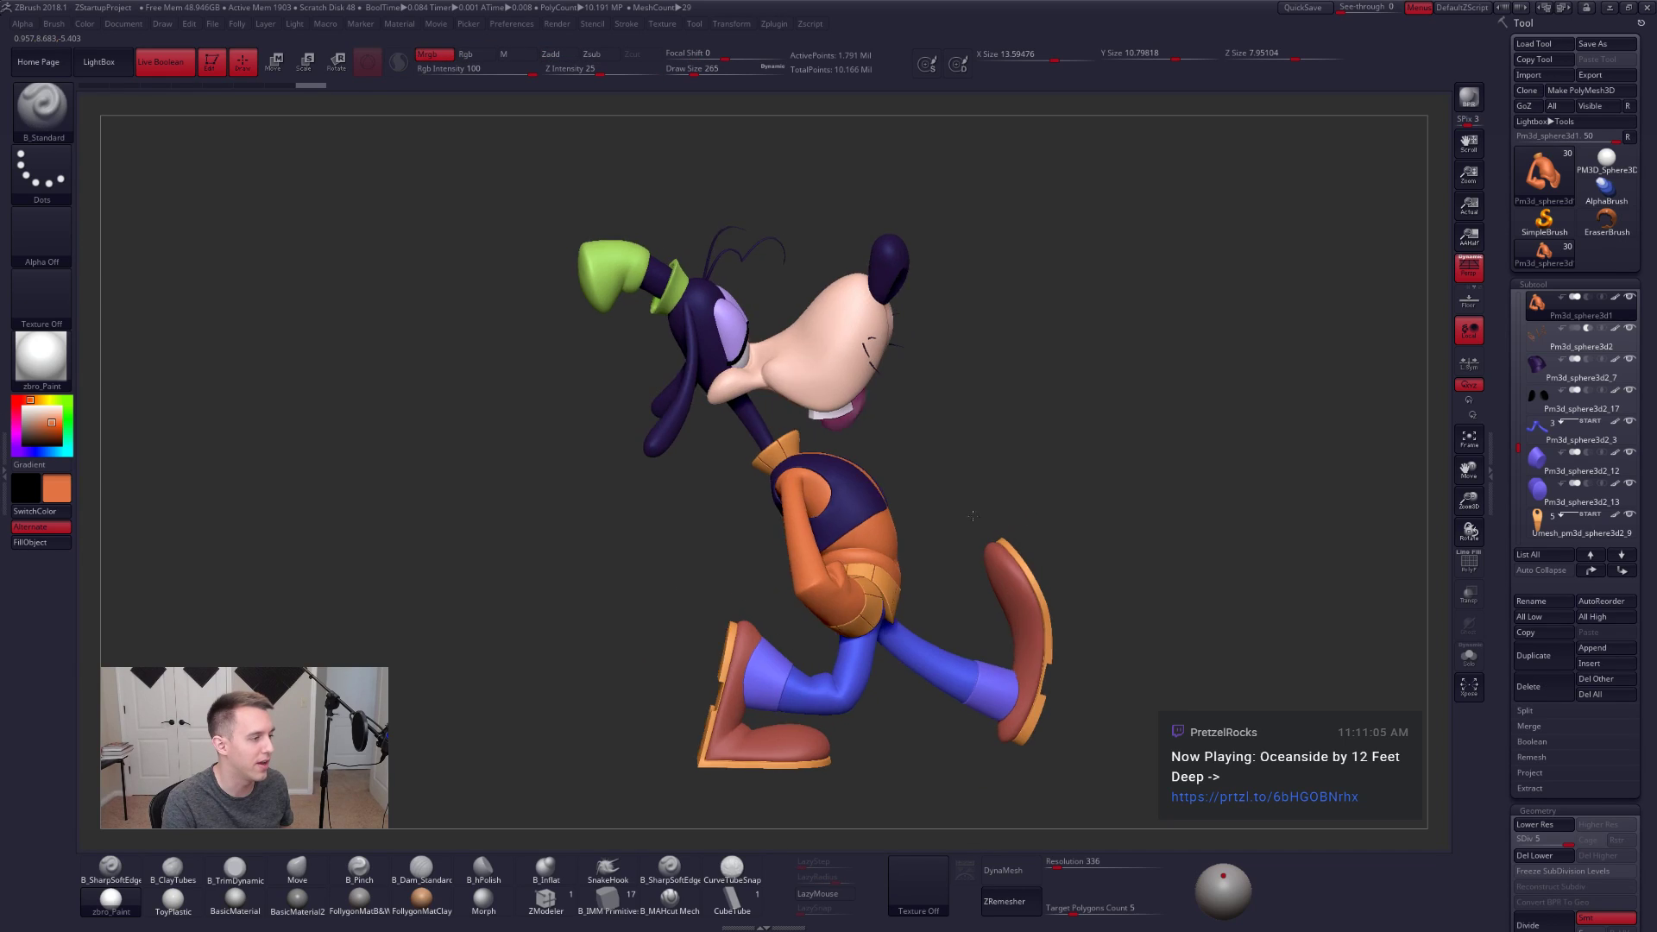
Open the custom mesh-tools palette and adjust the view around the raised foot.
{"action": "key", "text": "ctrl+shift+f"}
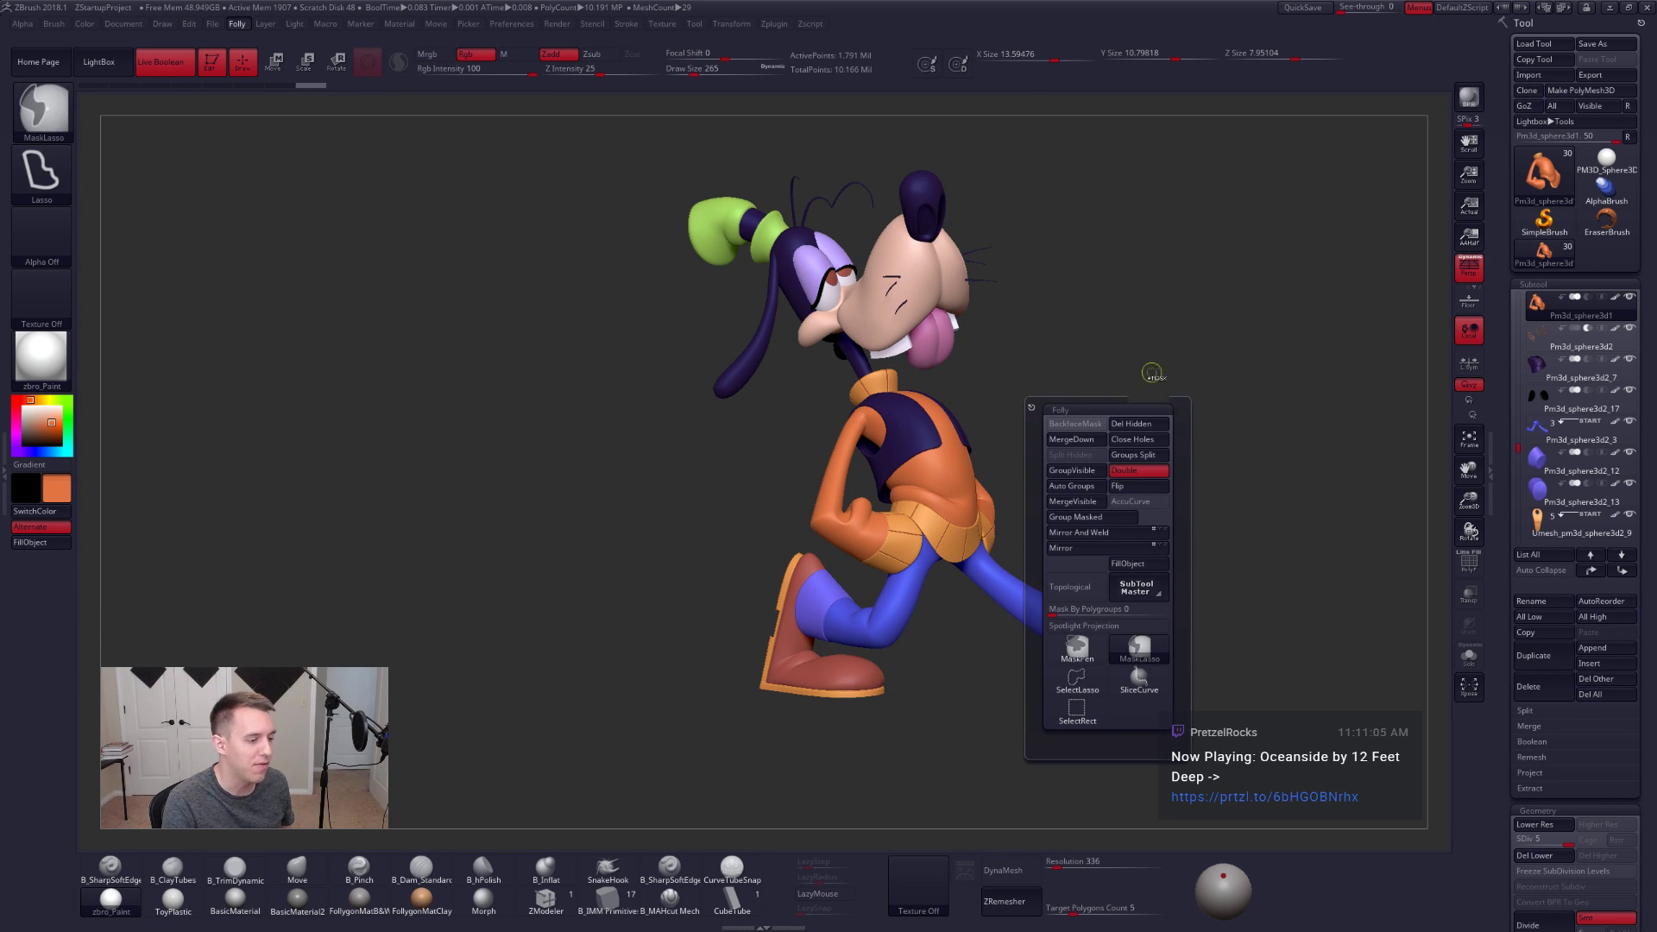
{"action": "left_click_drag", "start_coordinate": [1154, 373], "coordinate": [1125, 371], "text": "alt"}
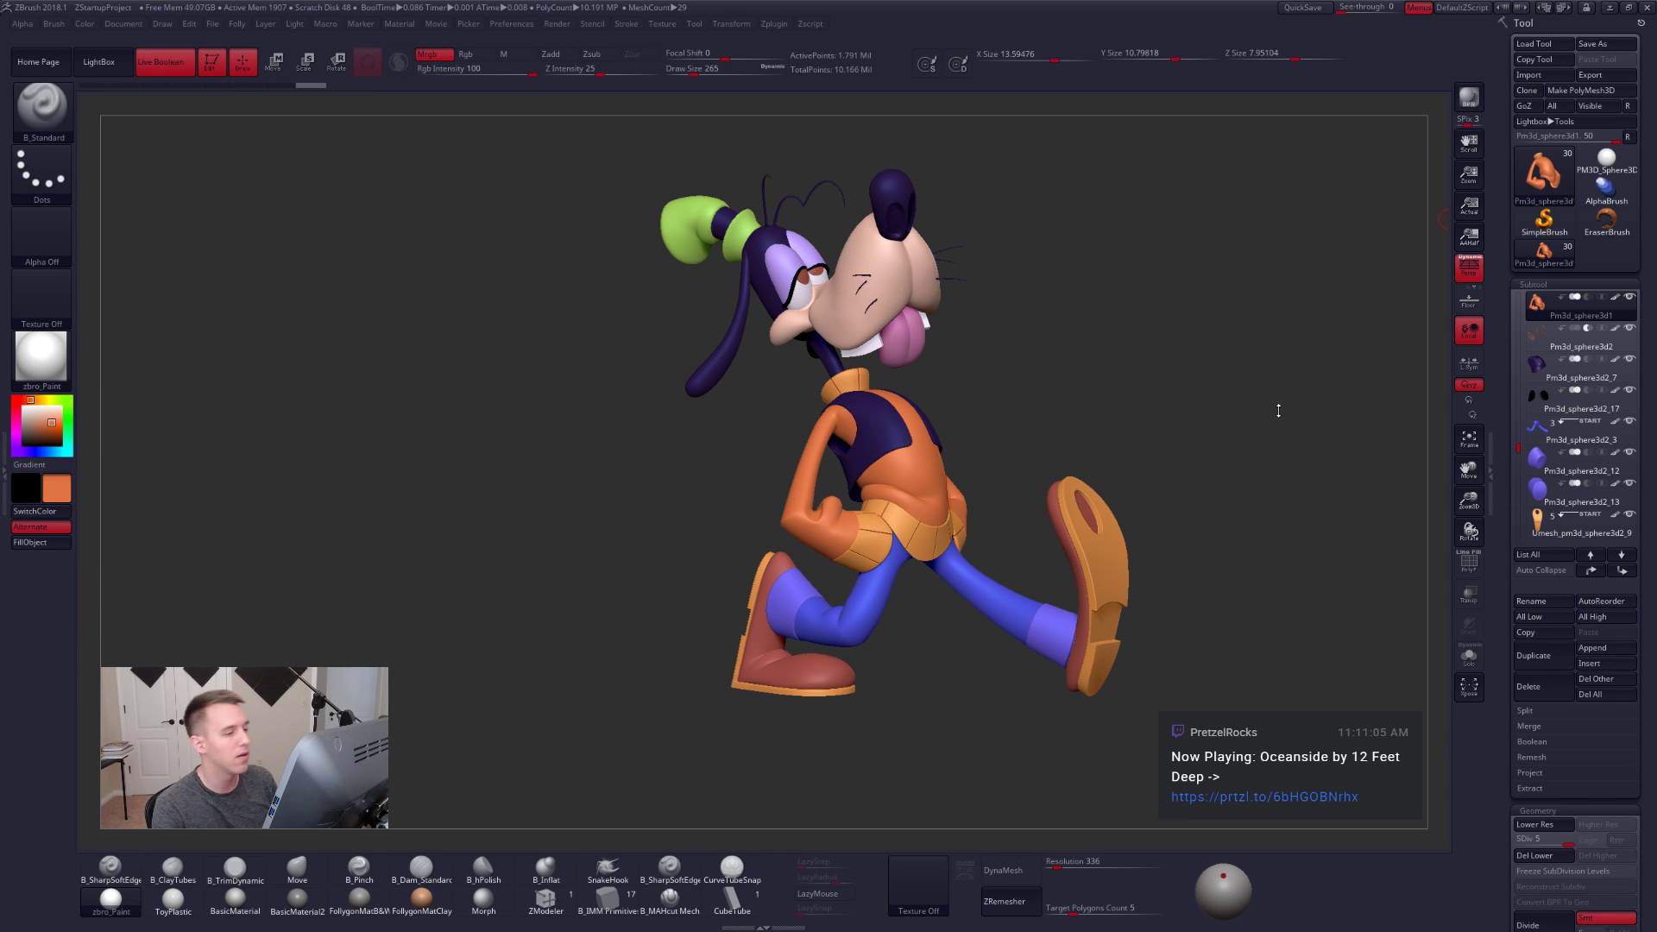
{"action": "left_click_drag", "start_coordinate": [1278, 411], "coordinate": [1133, 345]}
{"action": "key", "text": "ctrl+shift"}
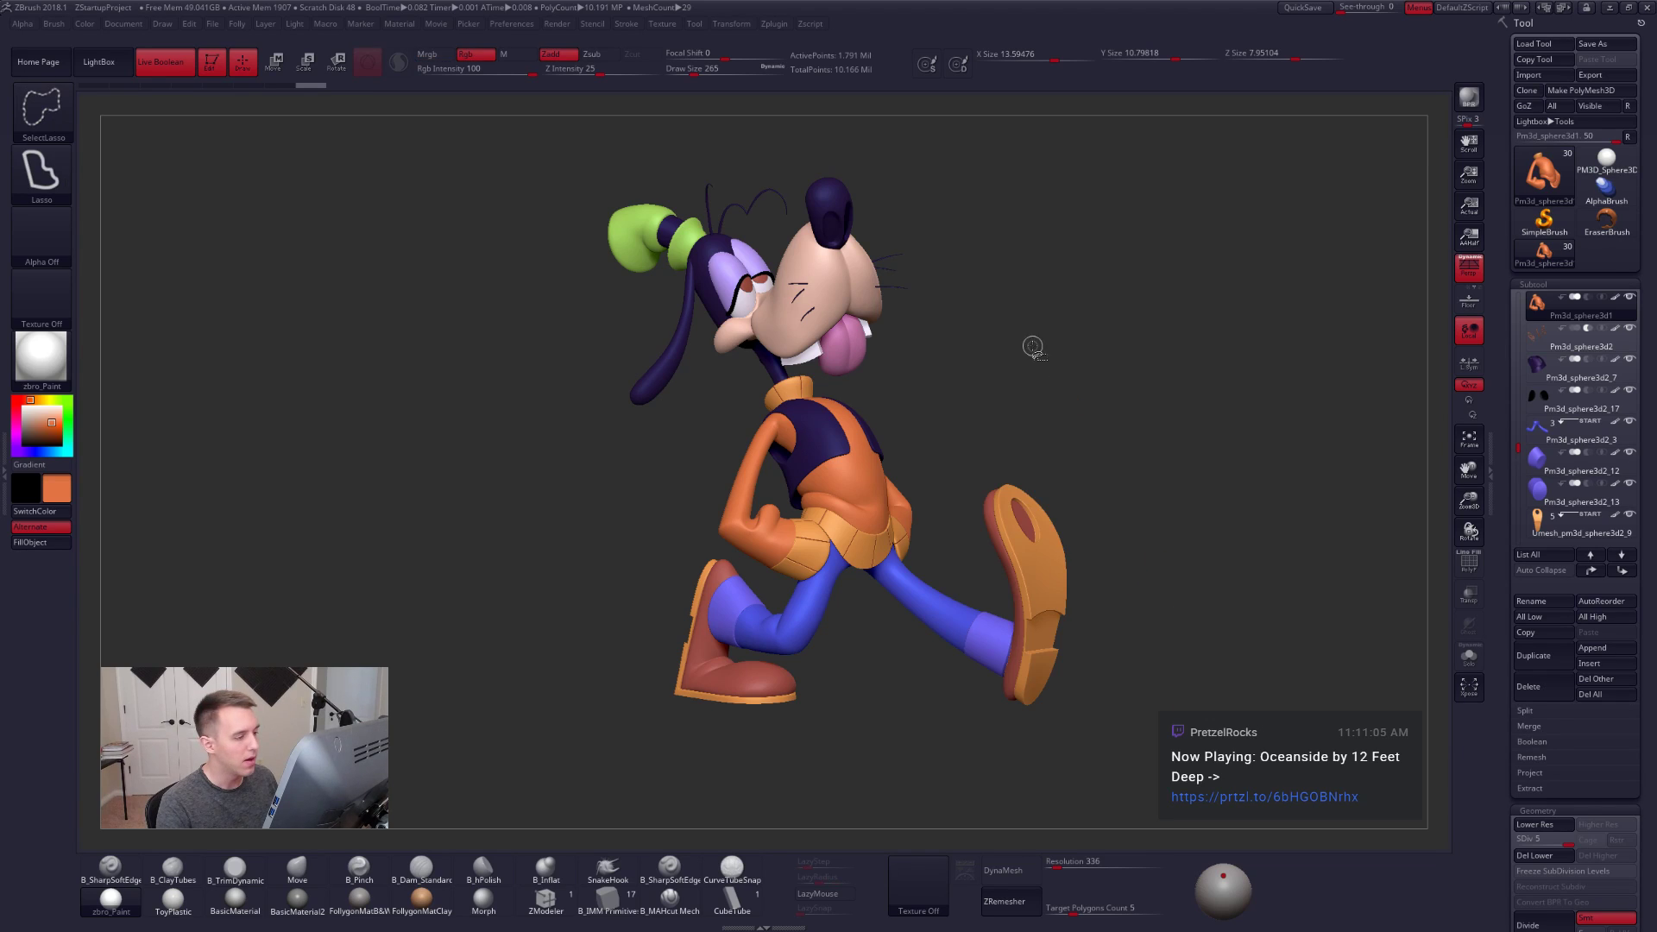
{"action": "key", "text": "space"}
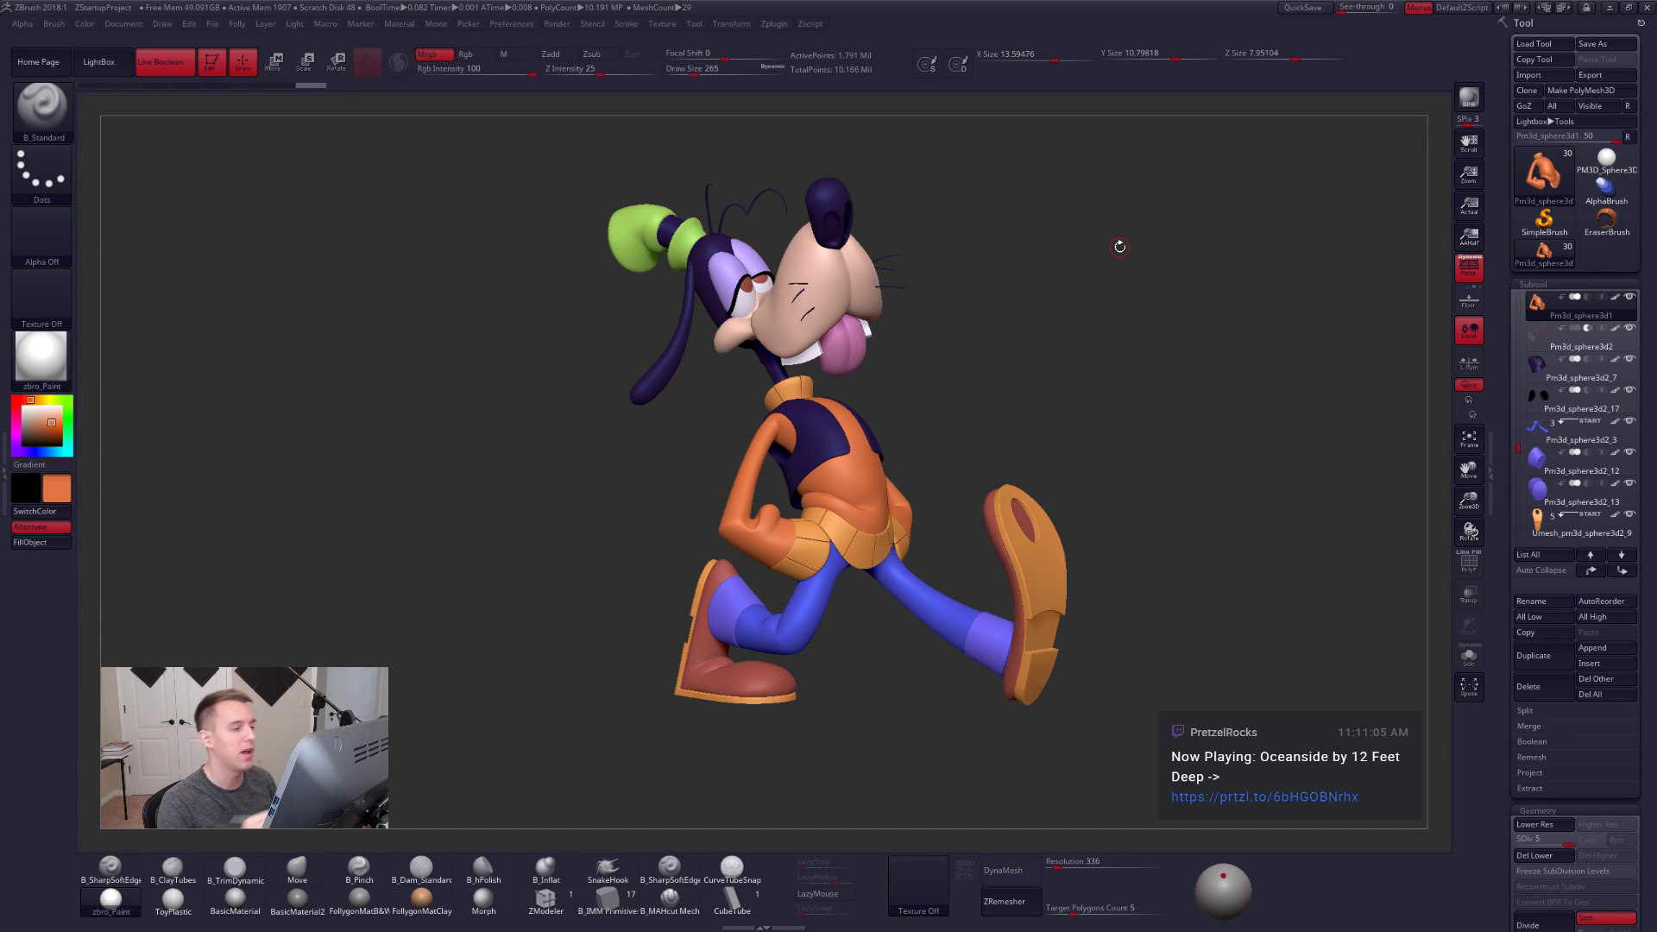
Raise the brush Draw Size to 1399 to show the Goofy reference beside the sculpt.
{"action": "right_click", "coordinate": [1189, 387]}
{"action": "left_click_drag", "start_coordinate": [1208, 388], "coordinate": [1147, 451]}
{"action": "key", "text": "shift"}
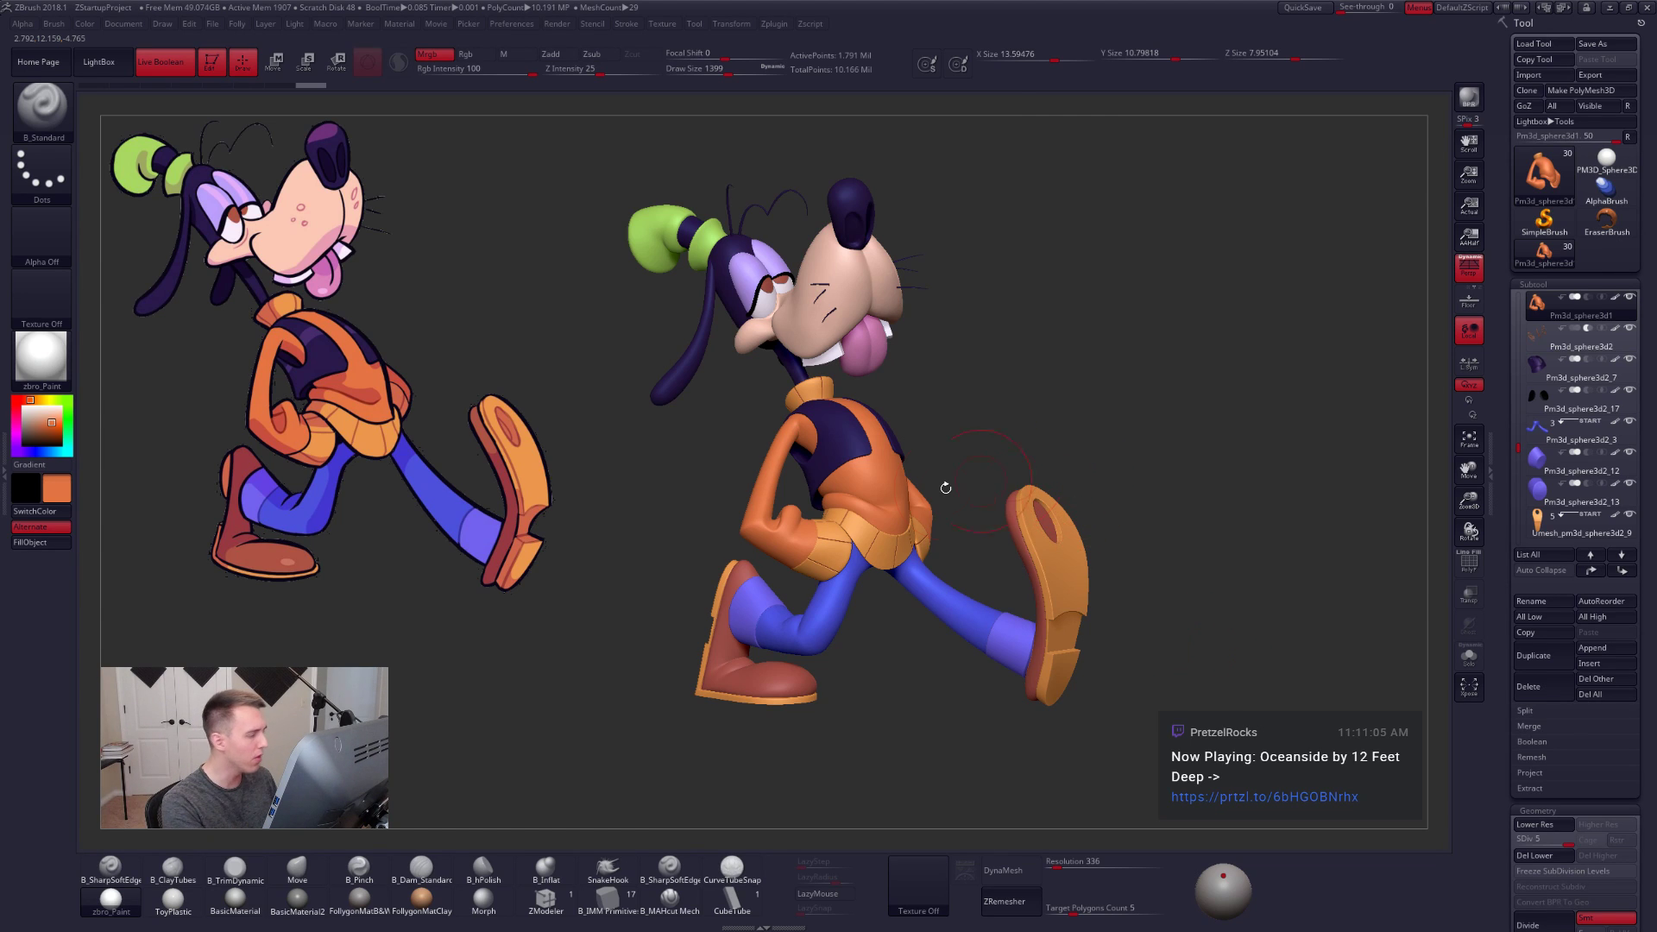
Select the Pm3d_sphere3d2_5 shoe subtool and orbit toward a front view to compare.
{"action": "left_click", "coordinate": [1078, 604], "text": "alt"}
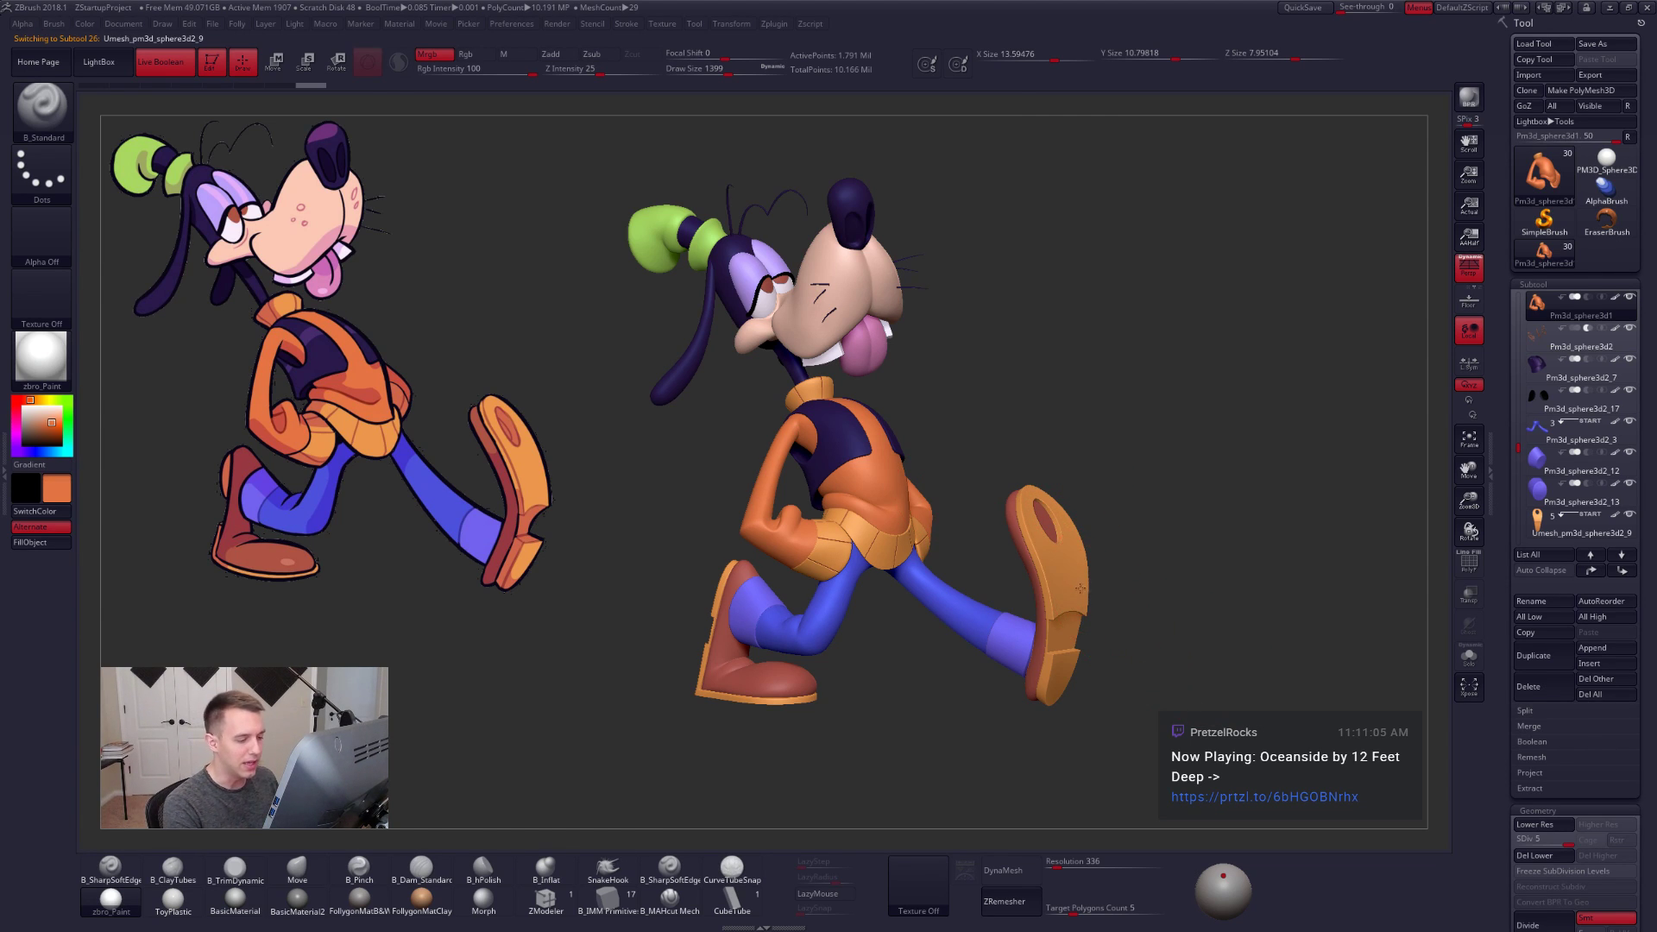
{"action": "mouse_move", "coordinate": [1122, 620]}
{"action": "left_mouse_down"}
{"action": "mouse_move", "coordinate": [1079, 598]}
{"action": "mouse_move", "coordinate": [1044, 617]}
{"action": "left_mouse_up"}
{"action": "key", "text": "shift"}
{"action": "left_click", "coordinate": [1040, 618], "text": "alt"}
{"action": "mouse_move", "coordinate": [1040, 618]}
{"action": "right_mouse_down"}
{"action": "mouse_move", "coordinate": [1087, 601]}
{"action": "mouse_move", "coordinate": [1064, 587]}
{"action": "right_mouse_up"}
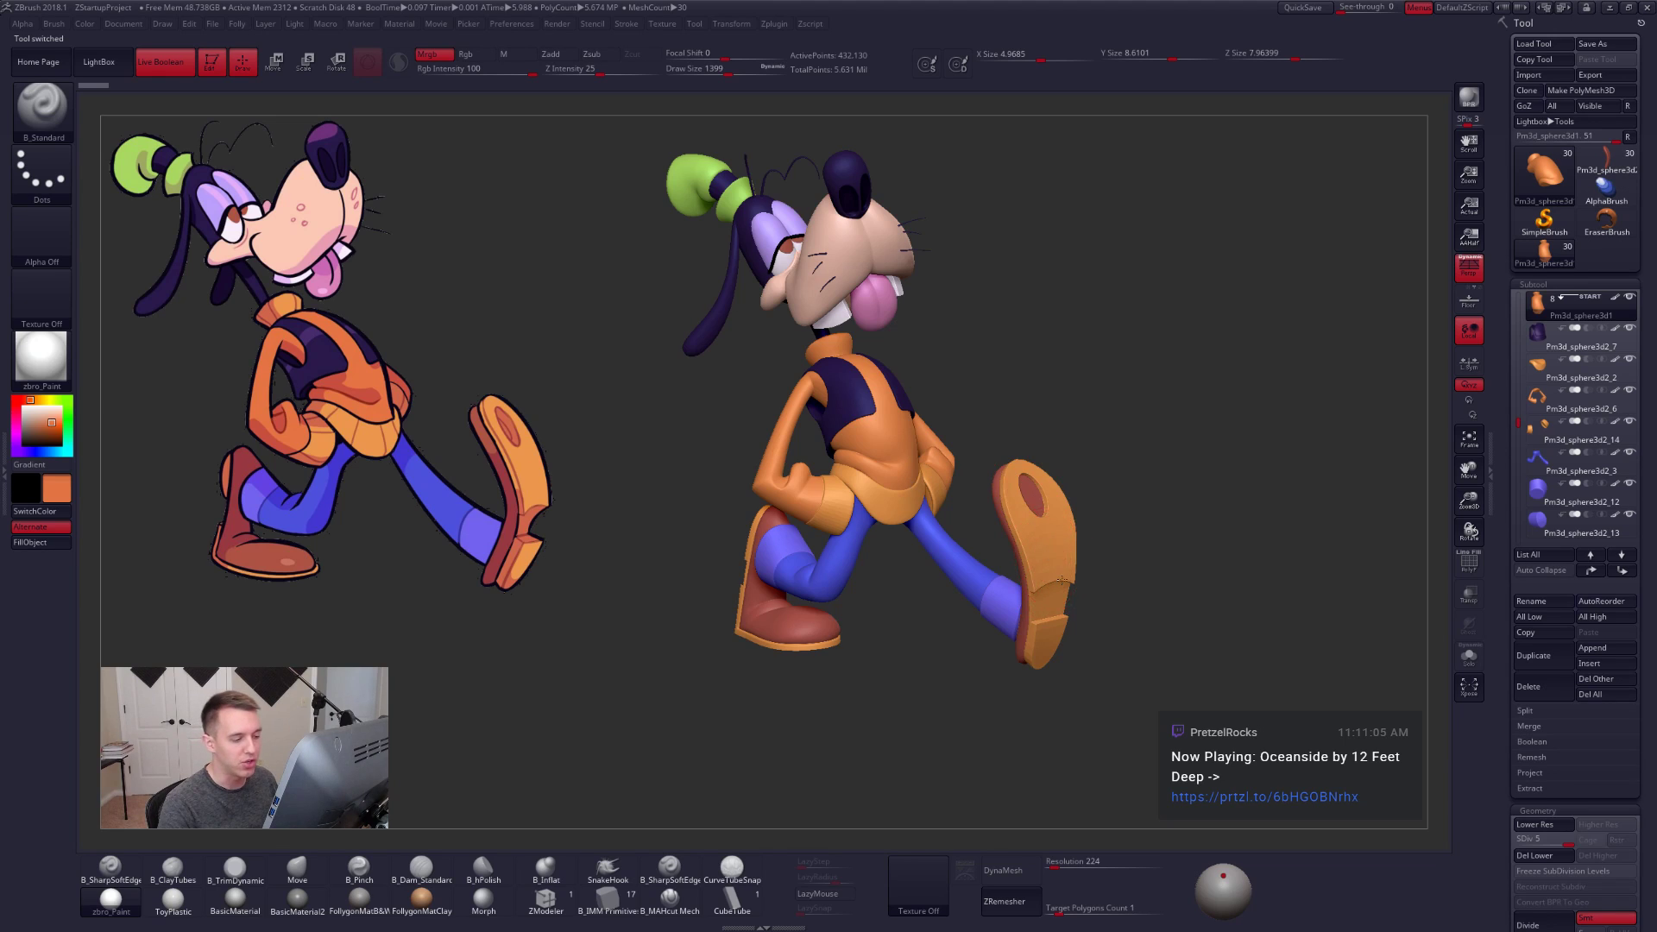
Show the Polyframe on shoe sole Pm3d_sphere3d2_8, switch Goofy versions, and inspect it from behind.
{"action": "scroll", "coordinate": [1055, 575], "scroll_direction": "up", "scroll_amount": 5}
{"action": "key", "text": "shift+f"}
{"action": "left_click", "coordinate": [1081, 555], "text": "alt"}
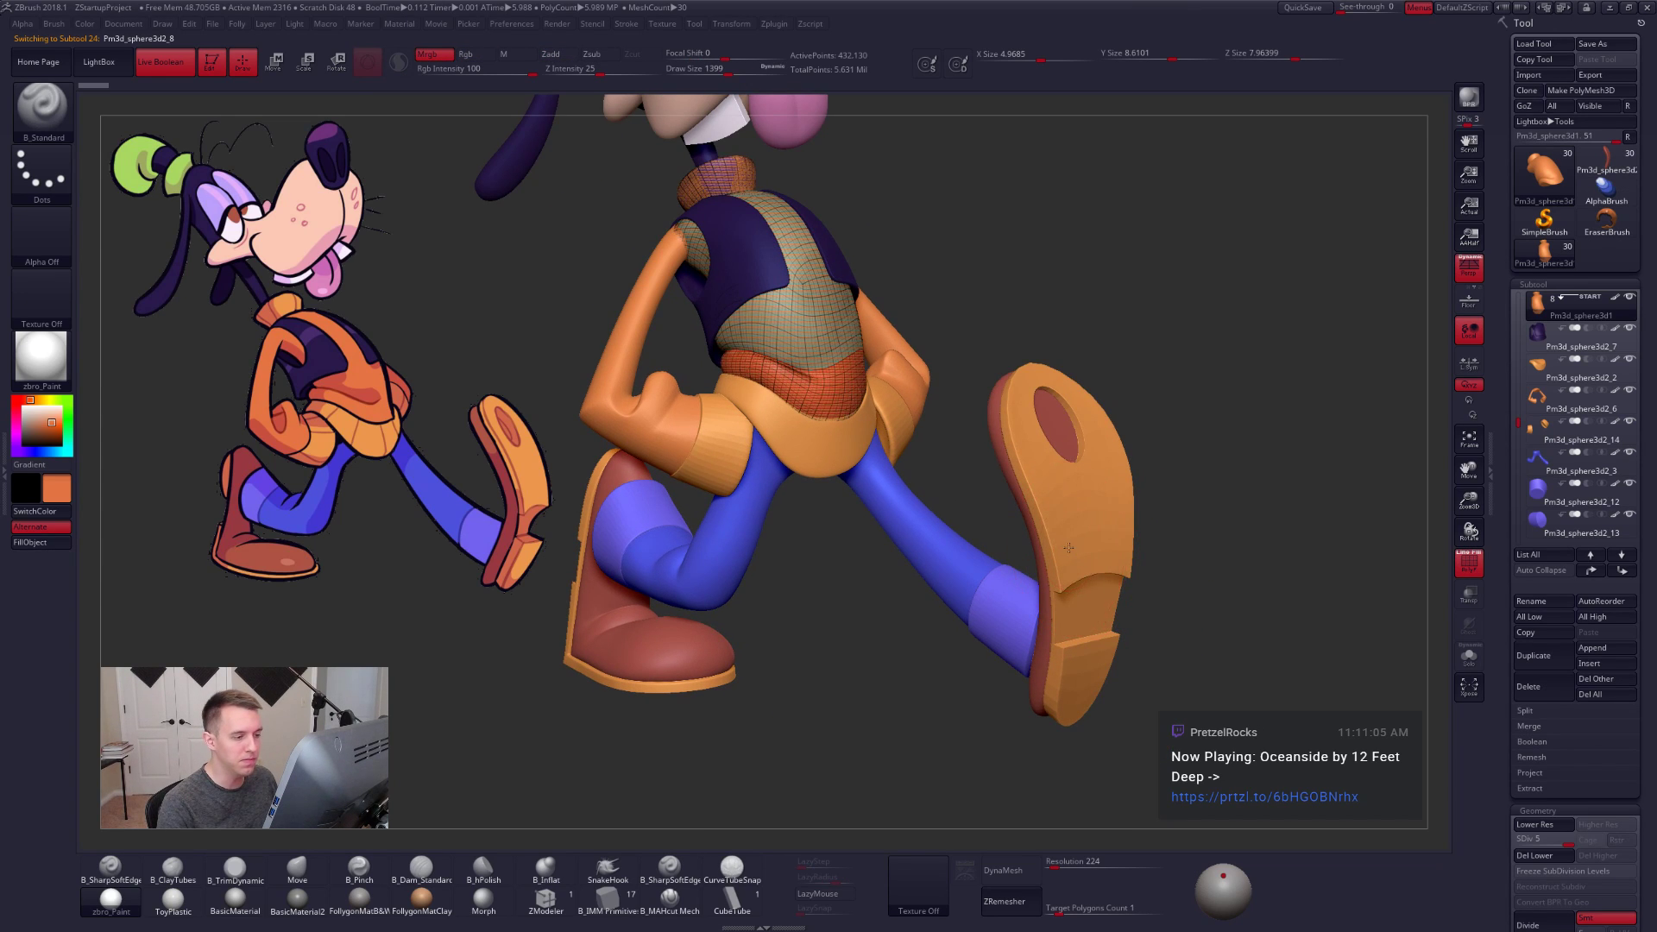
{"action": "left_click", "coordinate": [1605, 162]}
{"action": "left_click_drag", "start_coordinate": [1225, 447], "coordinate": [1415, 358]}
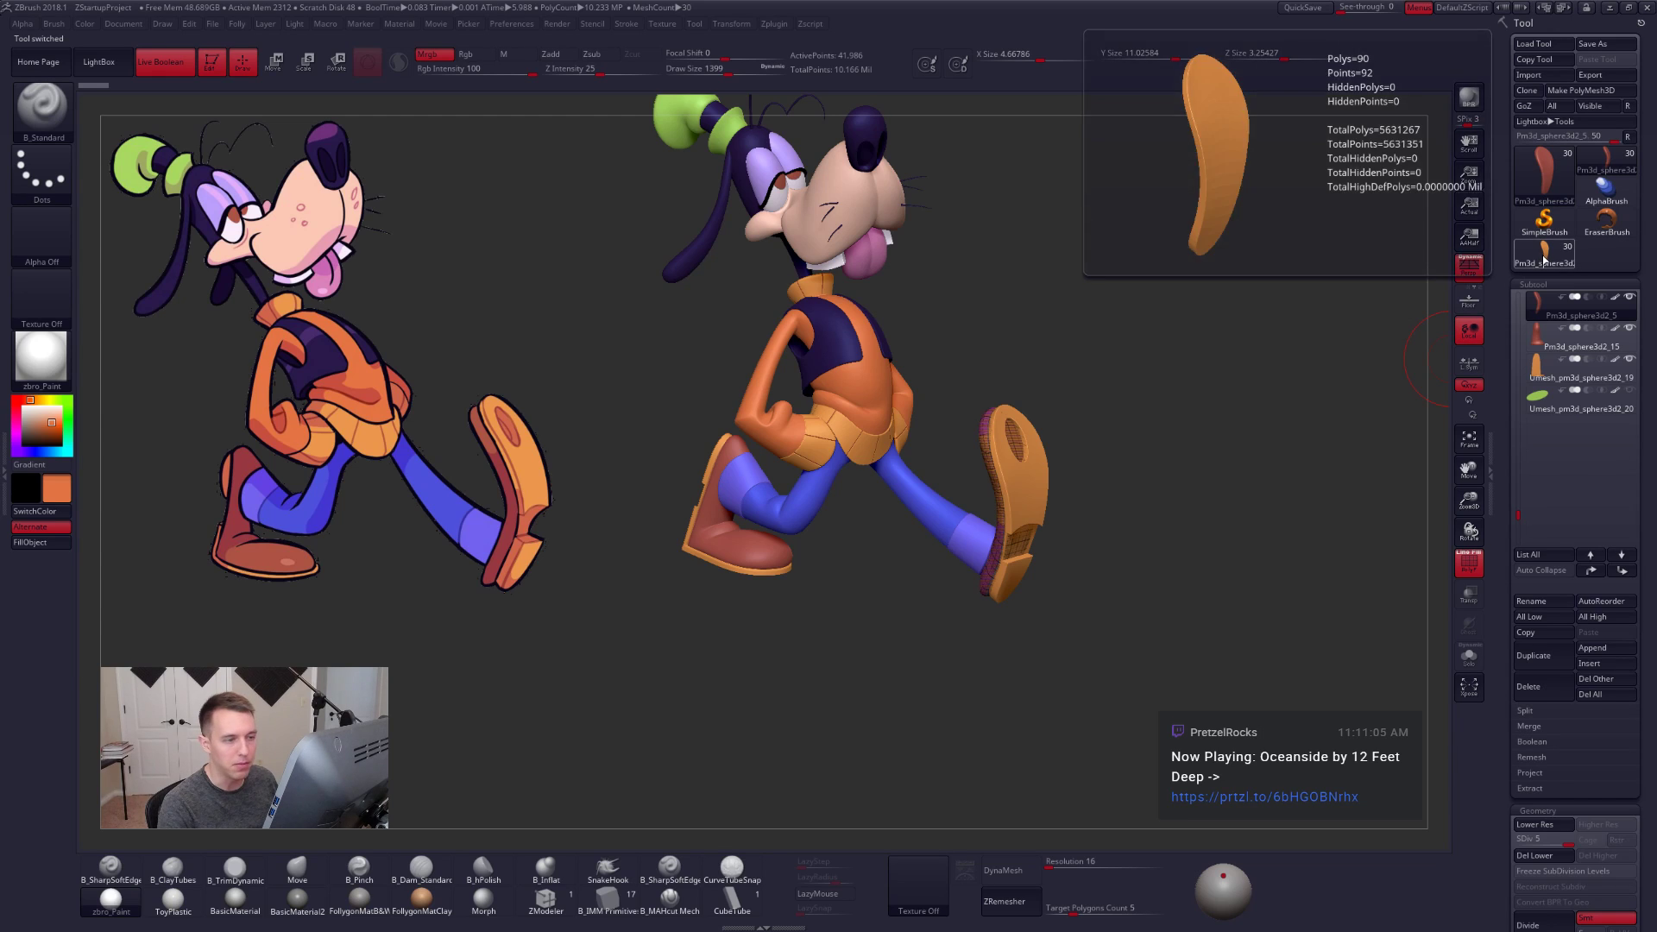
Check the shoe from the side in the other version, then return to the main Goofy tool.
{"action": "left_click", "coordinate": [1519, 257]}
{"action": "key", "text": "shift"}
{"action": "mouse_move", "coordinate": [1038, 539]}
{"action": "left_mouse_down"}
{"action": "mouse_move", "coordinate": [897, 510]}
{"action": "mouse_move", "coordinate": [991, 473]}
{"action": "mouse_move", "coordinate": [1031, 498]}
{"action": "mouse_move", "coordinate": [1014, 464]}
{"action": "left_mouse_up"}
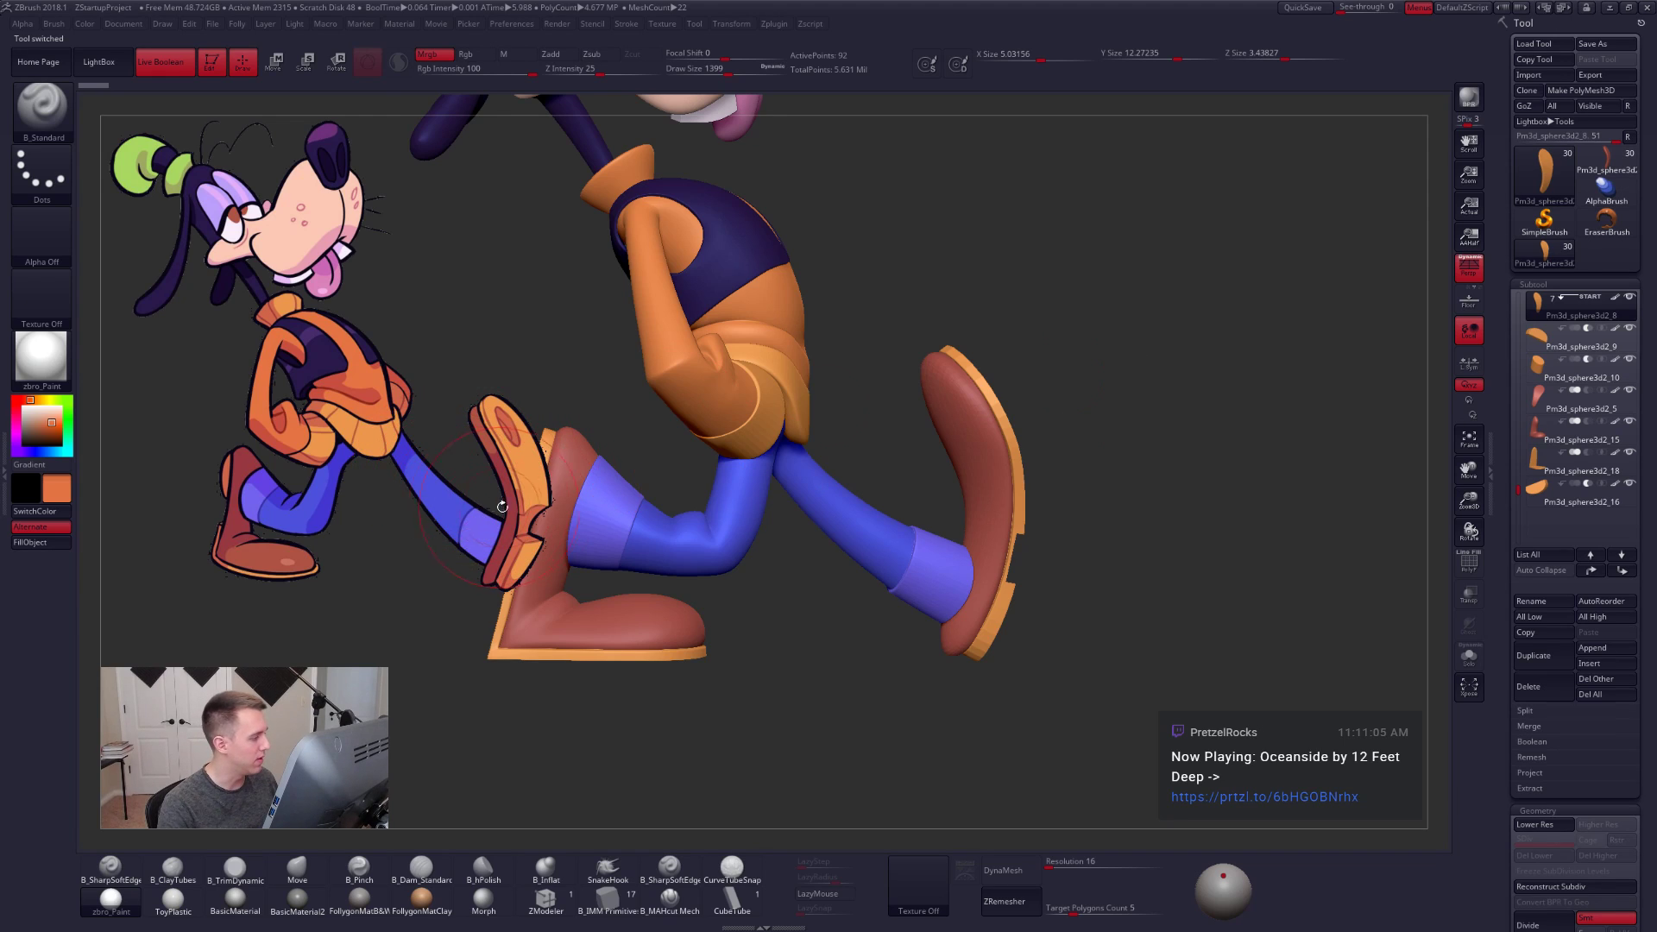
{"action": "left_click", "coordinate": [1606, 164]}
{"action": "left_click_drag", "start_coordinate": [1260, 332], "coordinate": [959, 518]}
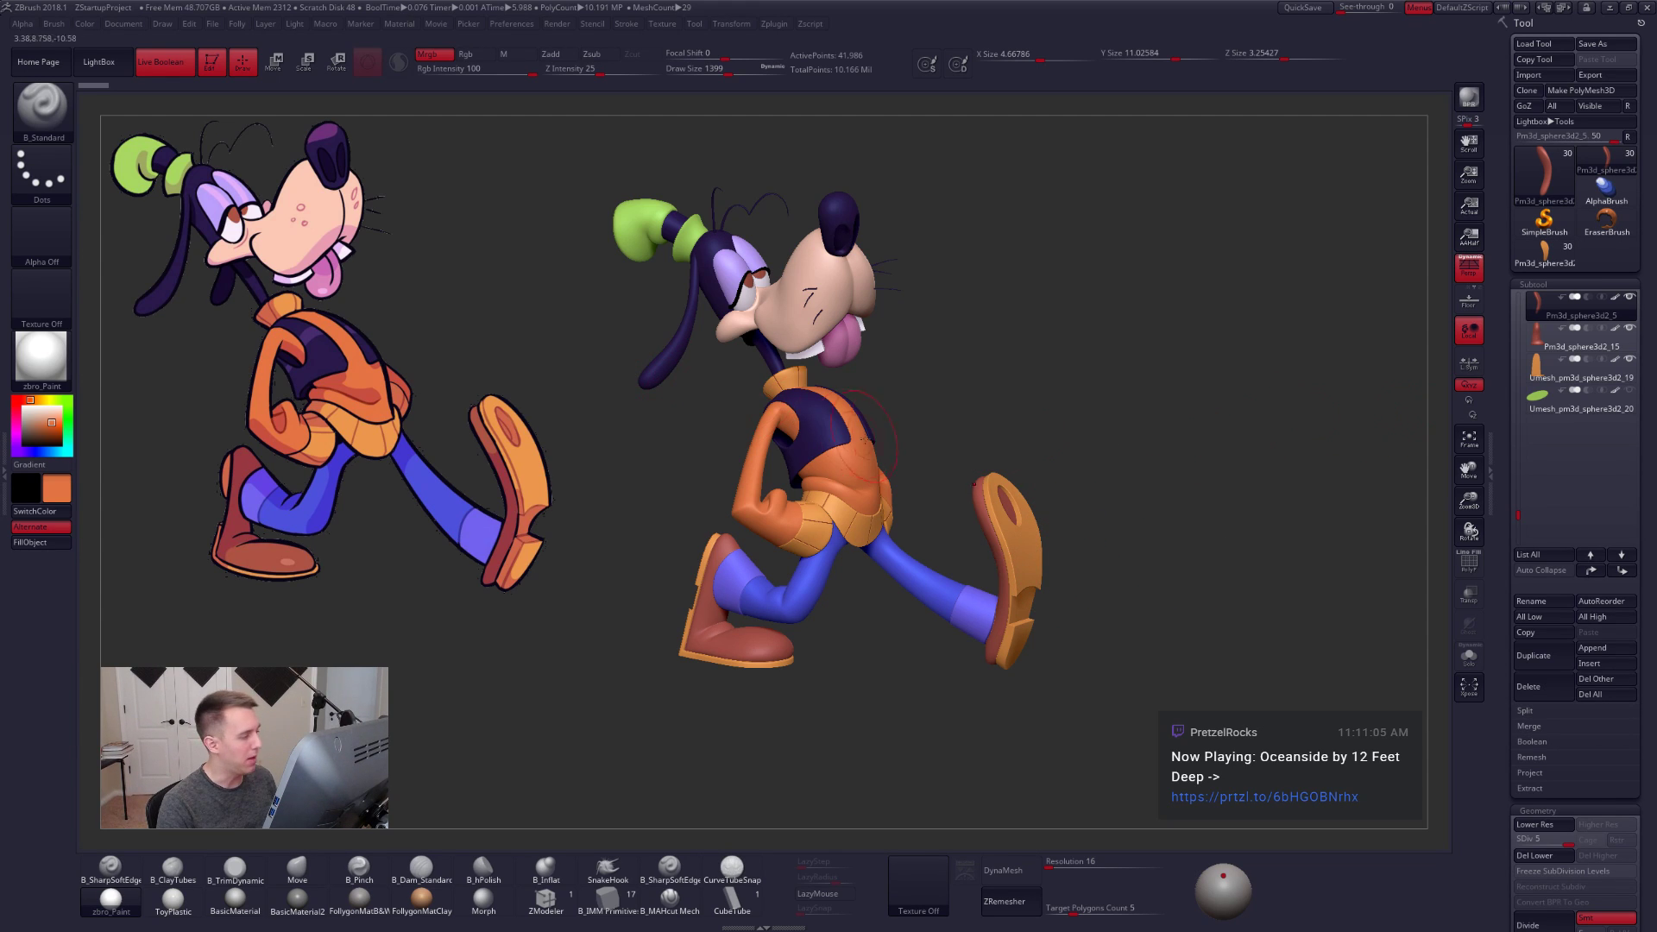
Delete the Pm3d_sphere3d2_5 sole subtool from the raised shoe and confirm the warning.
{"action": "left_click", "coordinate": [1035, 539], "text": "alt"}
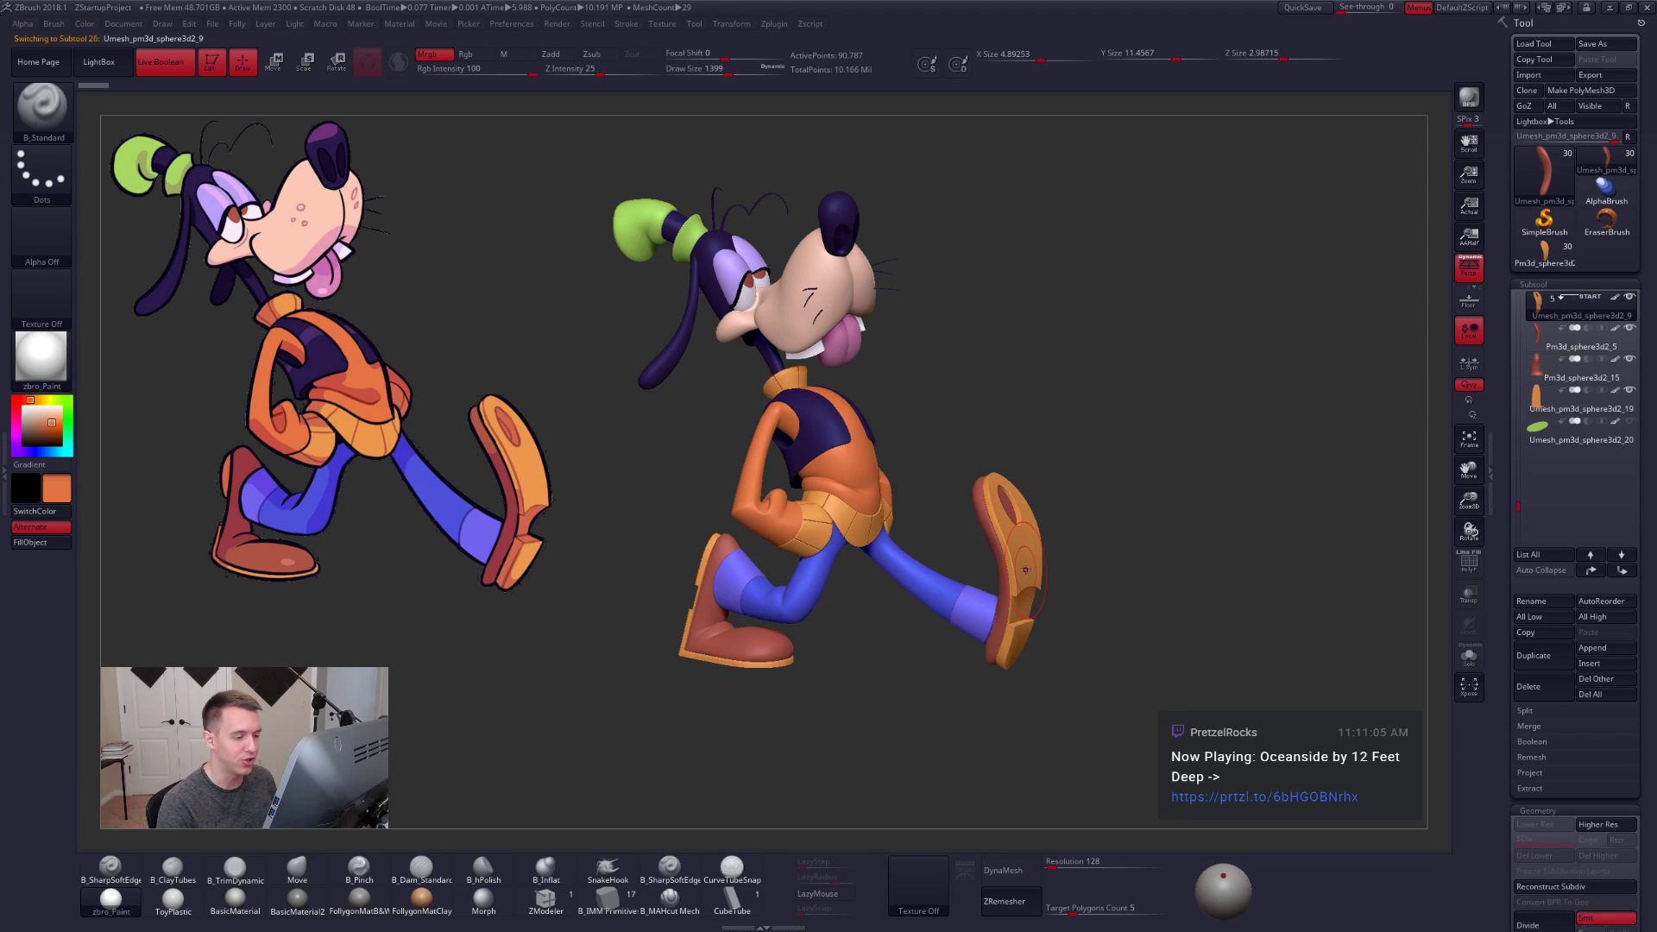
{"action": "left_click", "coordinate": [1558, 338]}
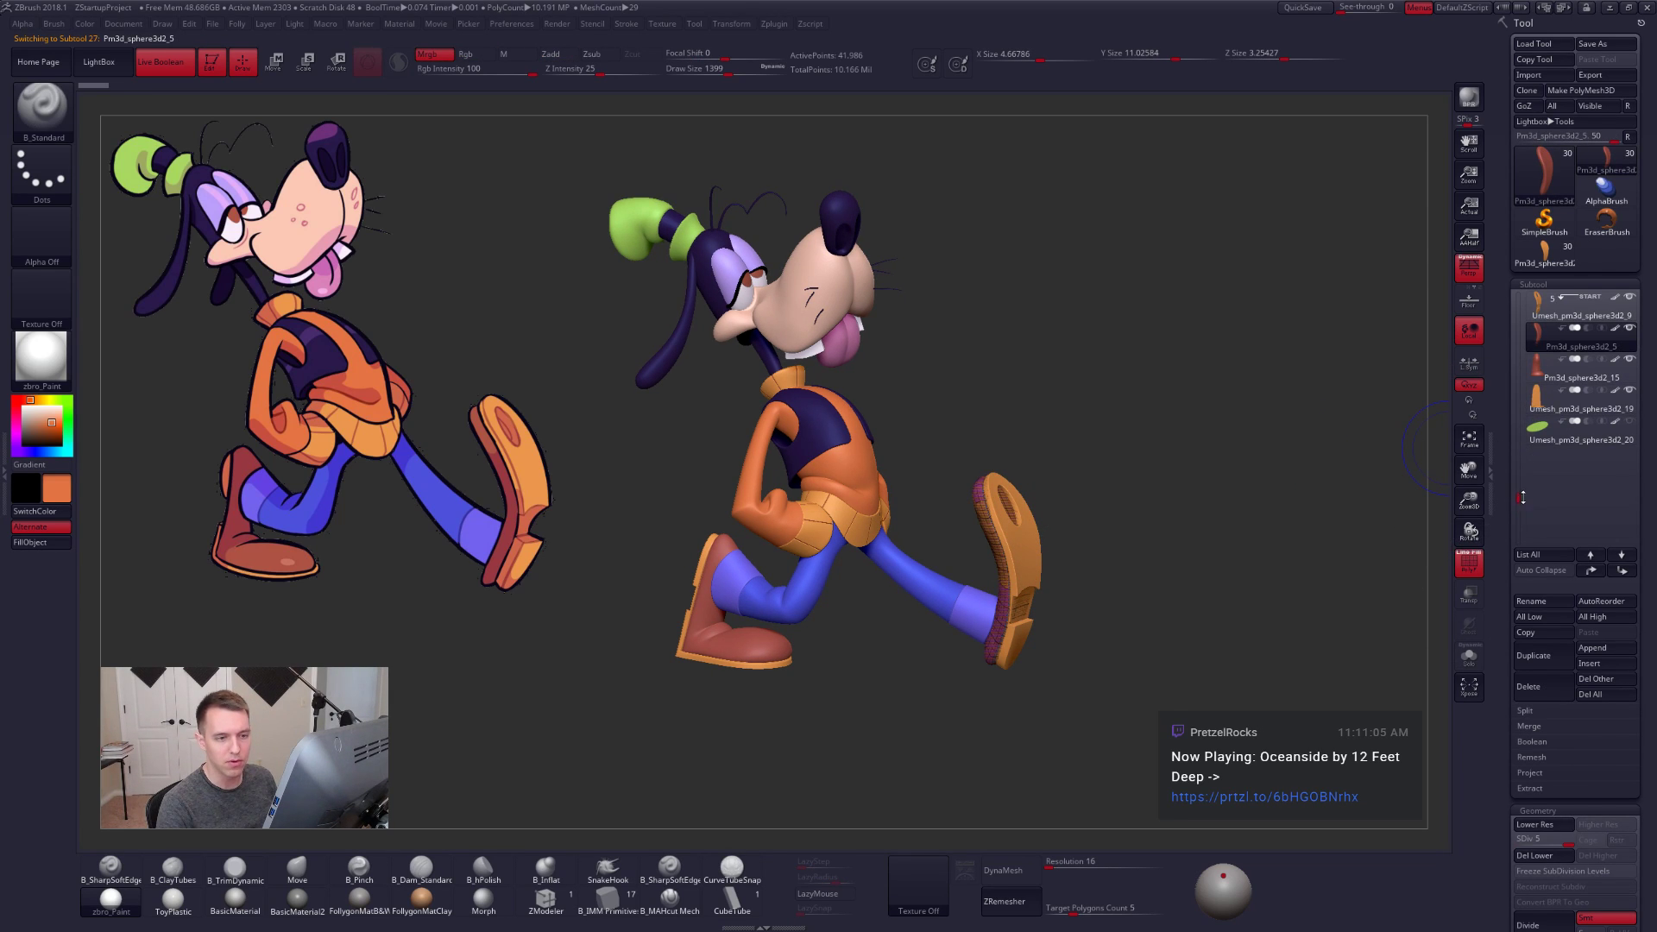
{"action": "scroll", "coordinate": [1560, 345], "scroll_direction": "up", "scroll_amount": 1}
{"action": "mouse_move", "coordinate": [1561, 329]}
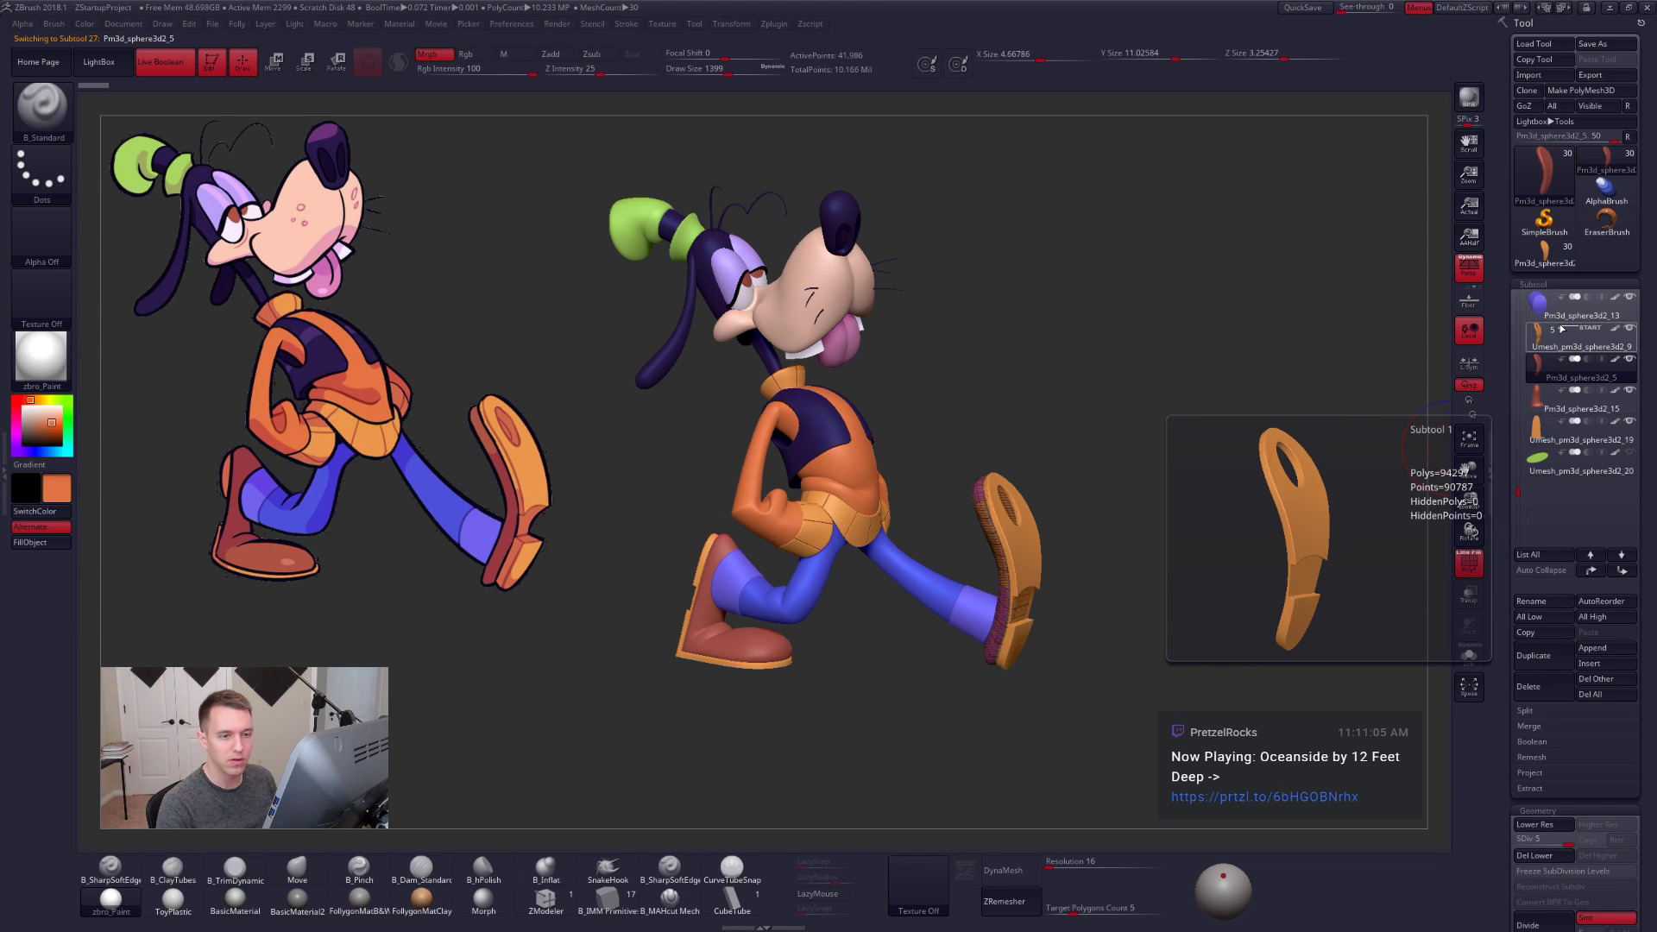
{"action": "left_click", "coordinate": [1540, 330]}
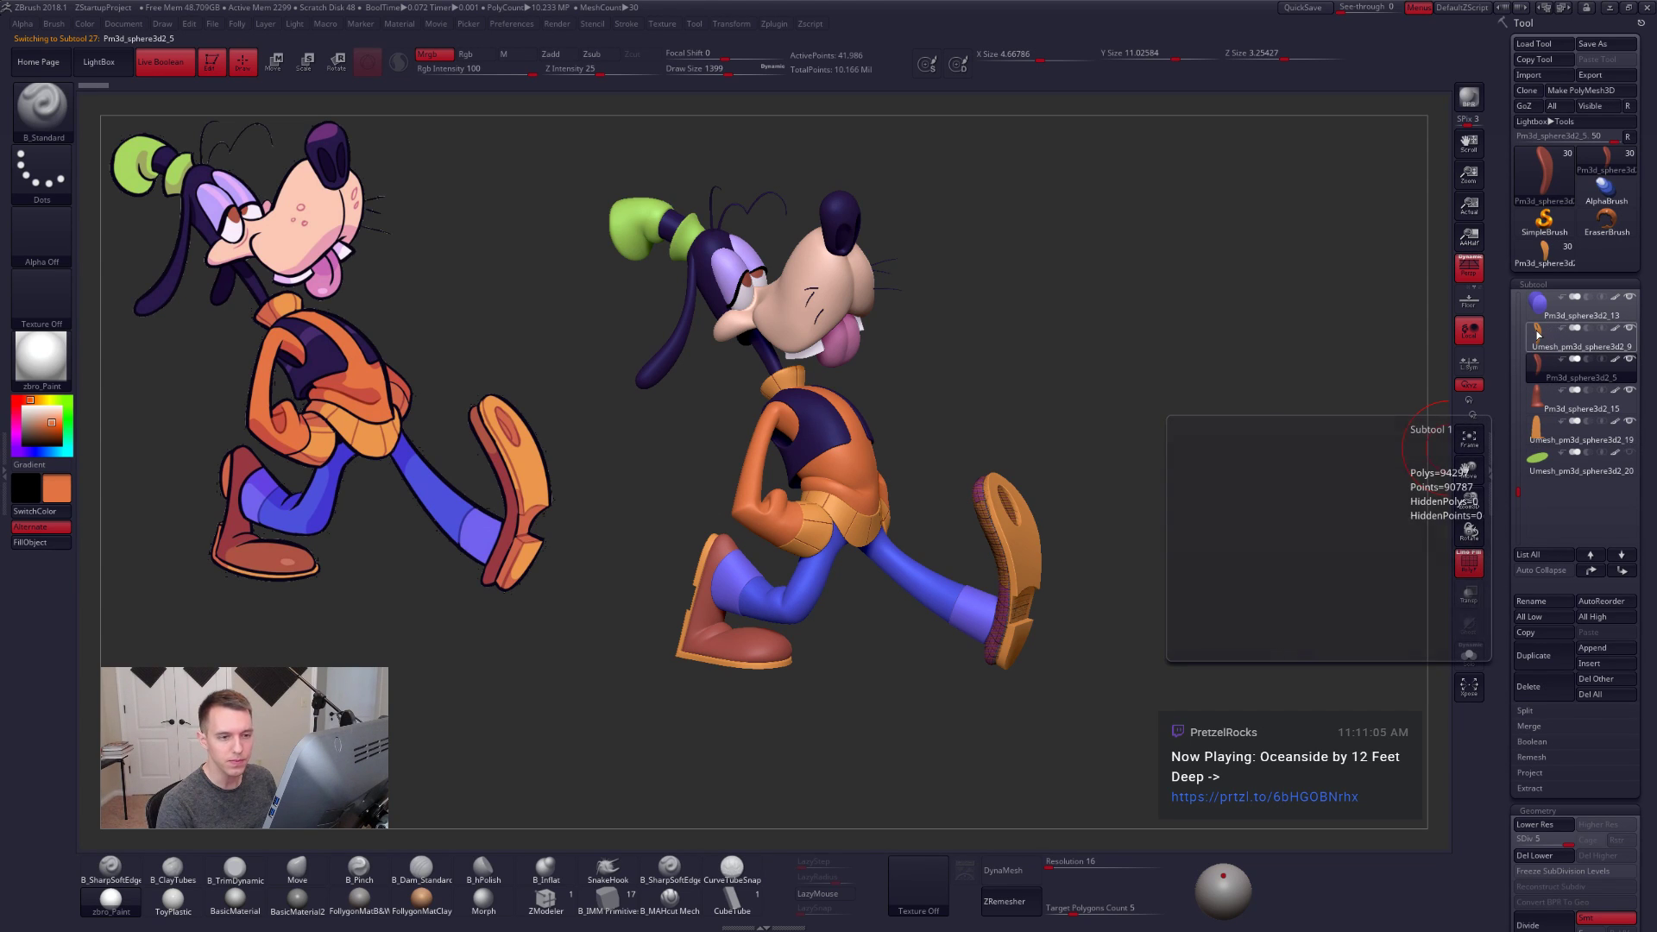
{"action": "key", "text": "space"}
{"action": "left_click", "coordinate": [1231, 384]}
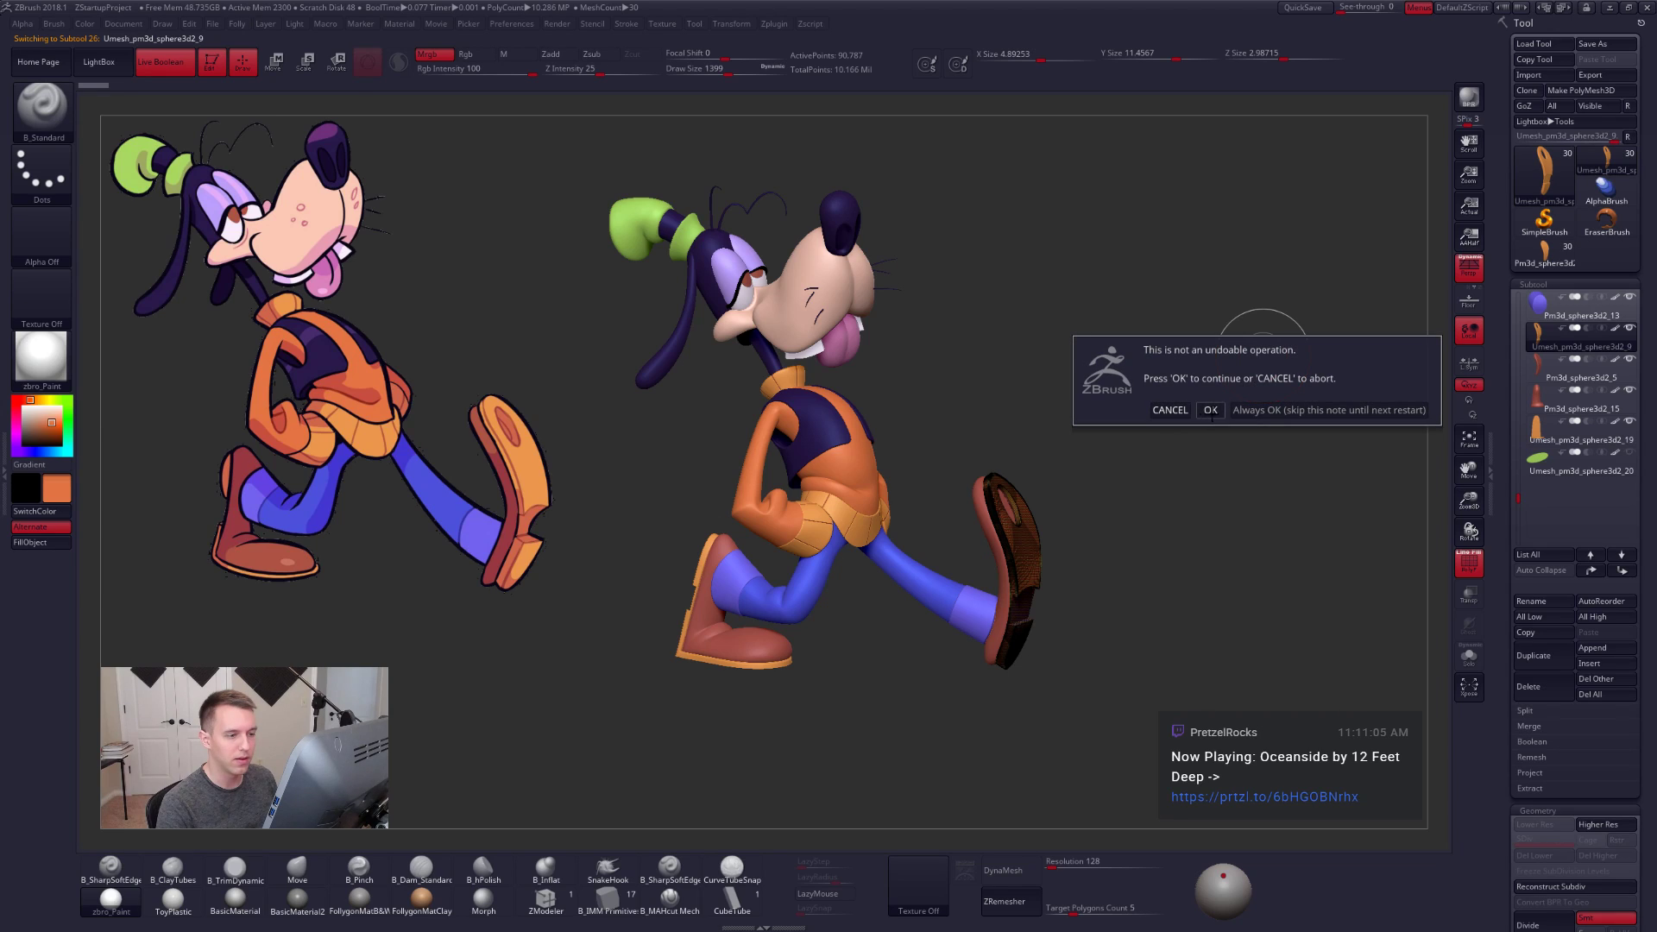
{"action": "left_click", "coordinate": [1212, 410]}
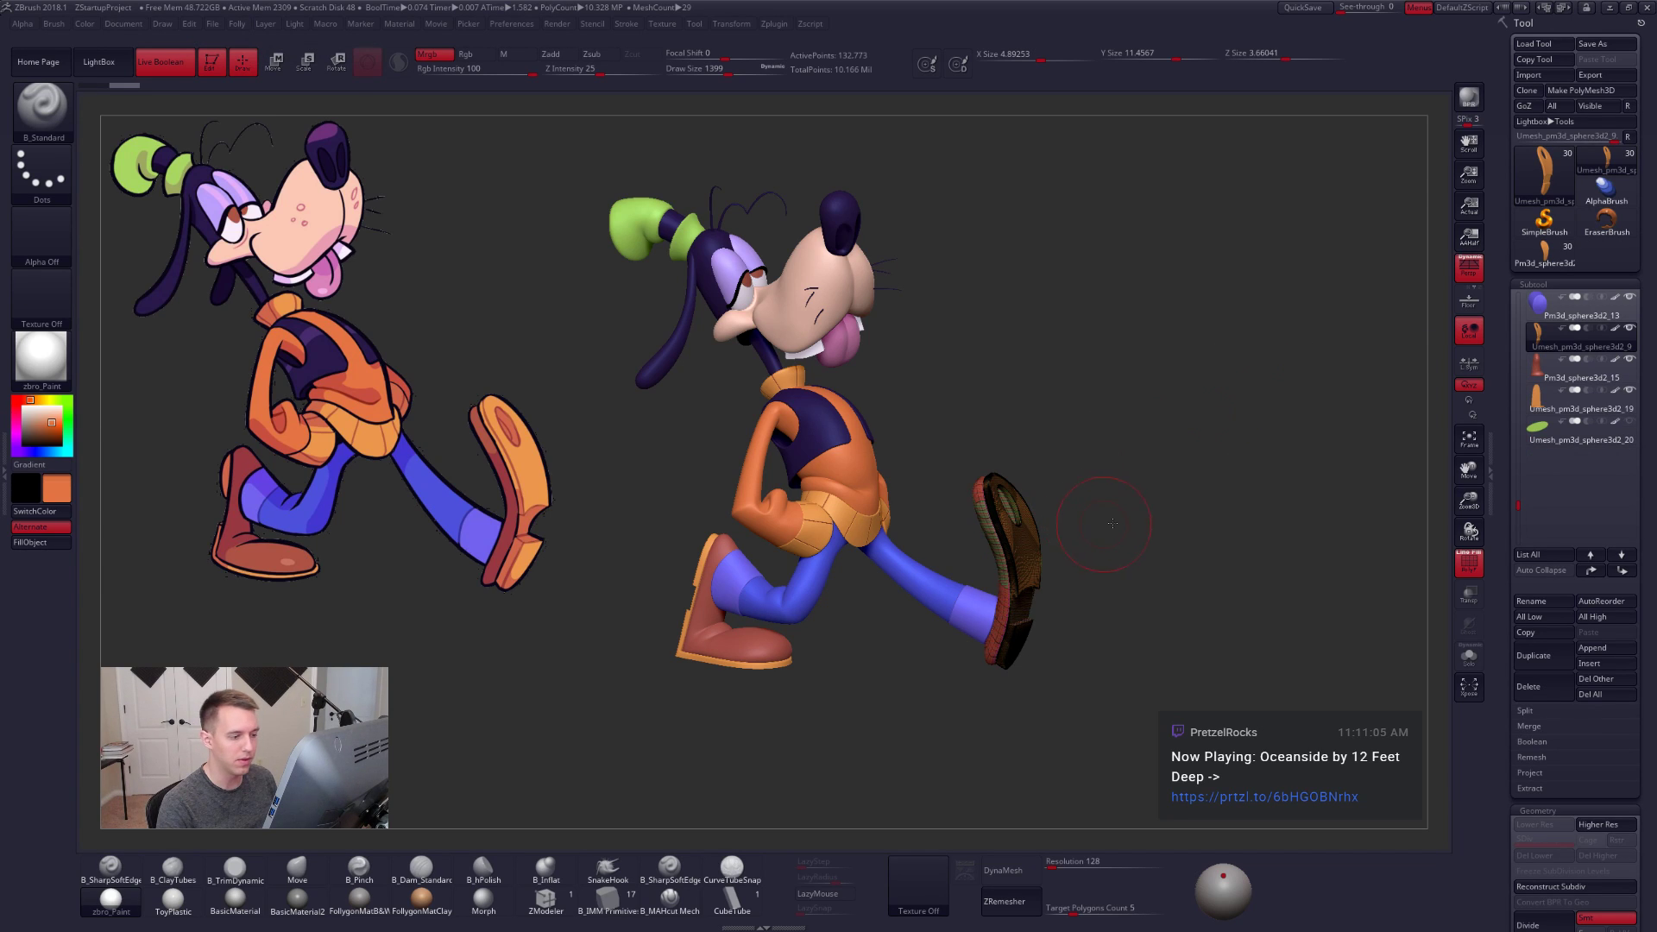
{"action": "right_click_drag", "start_coordinate": [1098, 524], "coordinate": [1113, 521]}
Hide the Polyframe, mask the lower raised shoe, and lay a Rotate transpose line from it.
{"action": "key", "text": "shift+f"}
{"action": "mouse_move", "coordinate": [1005, 646]}
{"action": "right_mouse_down", "text": "alt"}
{"action": "mouse_move", "coordinate": [1026, 549]}
{"action": "mouse_move", "coordinate": [1070, 545]}
{"action": "mouse_move", "coordinate": [1077, 605]}
{"action": "right_mouse_up", "text": "alt"}
{"action": "left_click_drag", "start_coordinate": [970, 398], "coordinate": [1086, 231], "text": "ctrl"}
{"action": "key", "text": "r"}
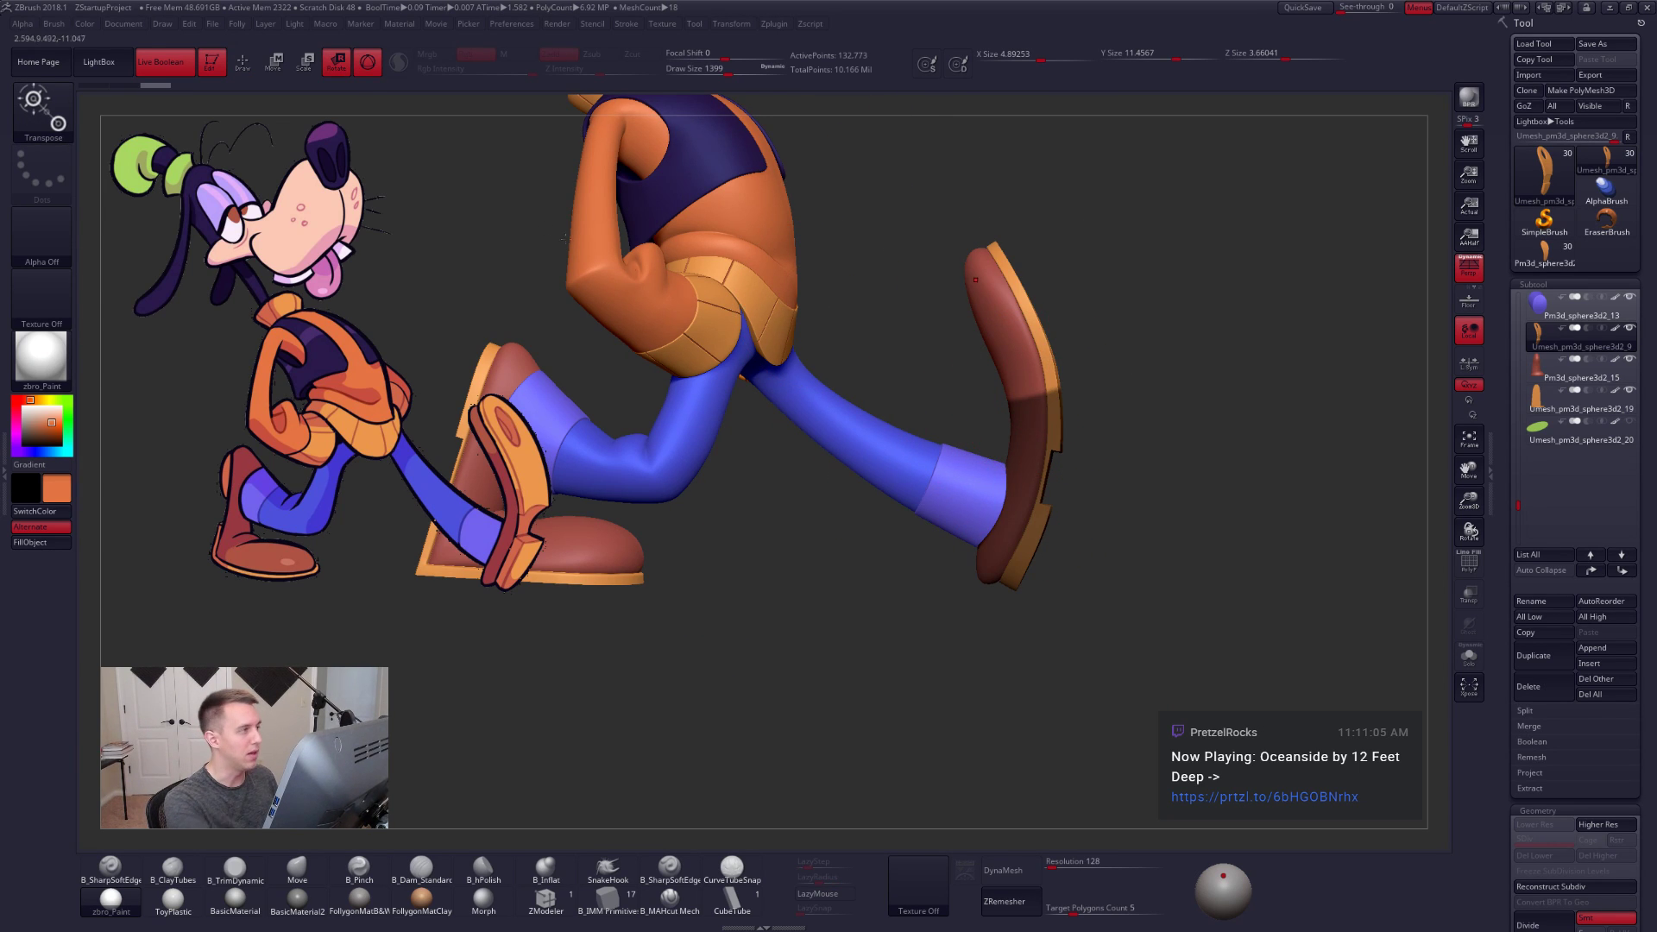
{"action": "mouse_move", "coordinate": [1030, 392]}
{"action": "left_mouse_down"}
{"action": "mouse_move", "coordinate": [1163, 365]}
{"action": "mouse_move", "coordinate": [1116, 420]}
{"action": "mouse_move", "coordinate": [1114, 521]}
{"action": "left_mouse_up"}
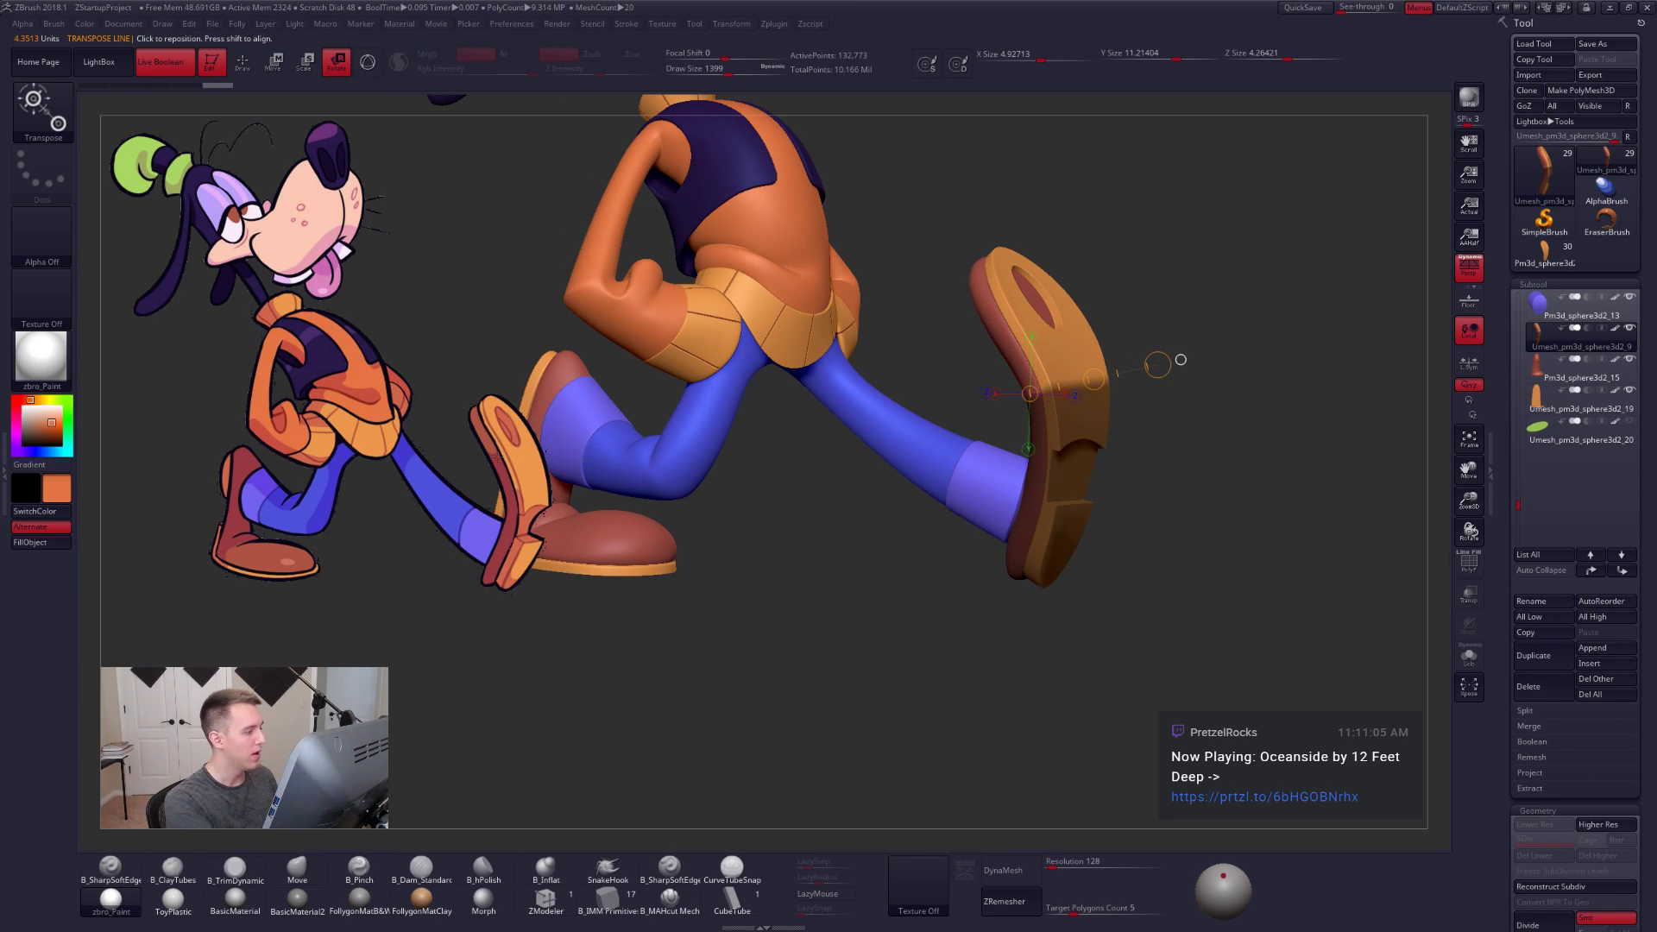
From a side view, redraw the rotation line from the foot and tilt the shoe slightly counterclockwise.
{"action": "left_click_drag", "start_coordinate": [776, 525], "coordinate": [1071, 463]}
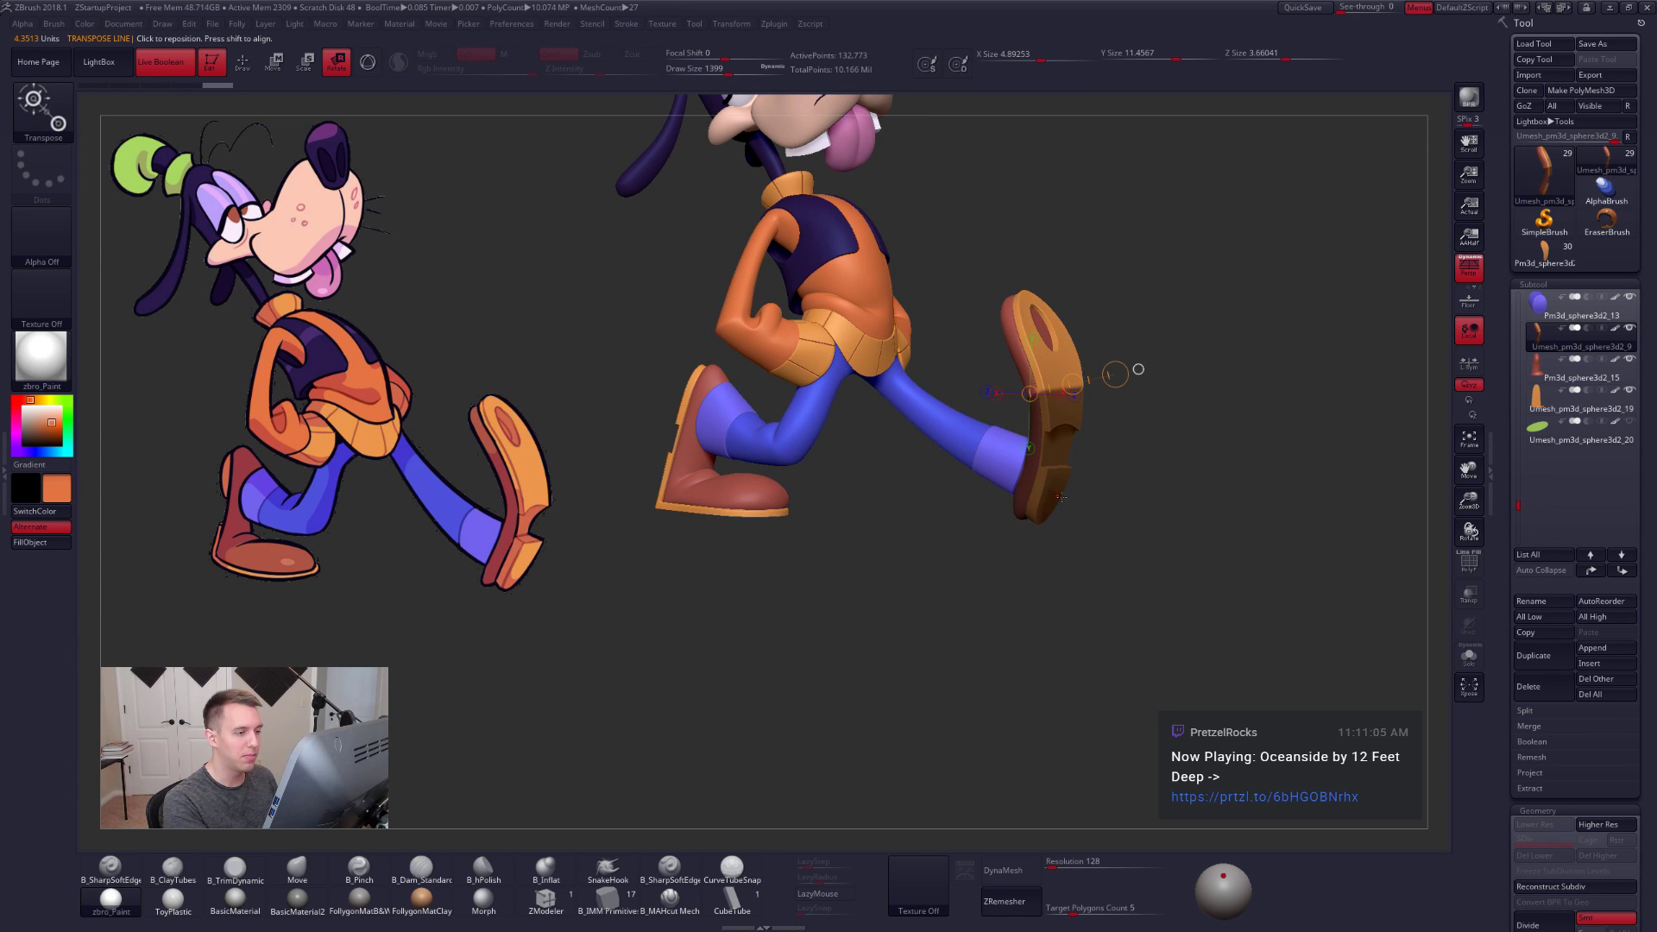
{"action": "key", "text": "q"}
{"action": "mouse_move", "coordinate": [932, 535]}
{"action": "left_mouse_down"}
{"action": "mouse_move", "coordinate": [1014, 525]}
{"action": "mouse_move", "coordinate": [932, 587]}
{"action": "left_mouse_up"}
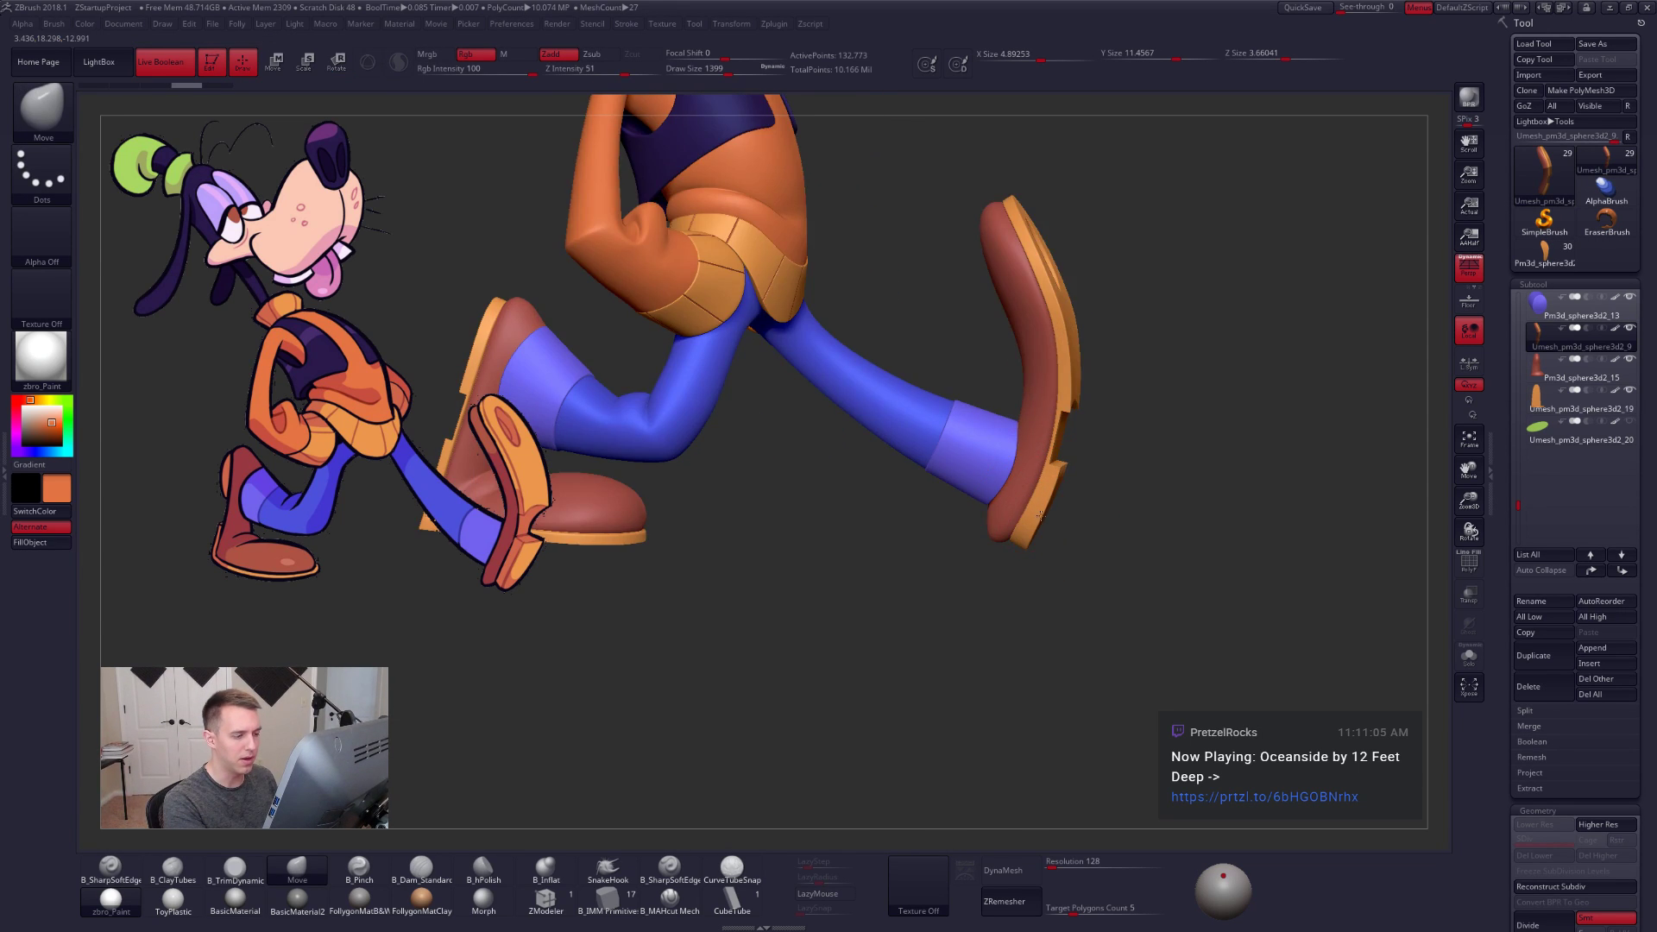
{"action": "key", "text": "r"}
{"action": "left_click_drag", "start_coordinate": [1025, 472], "coordinate": [1169, 449]}
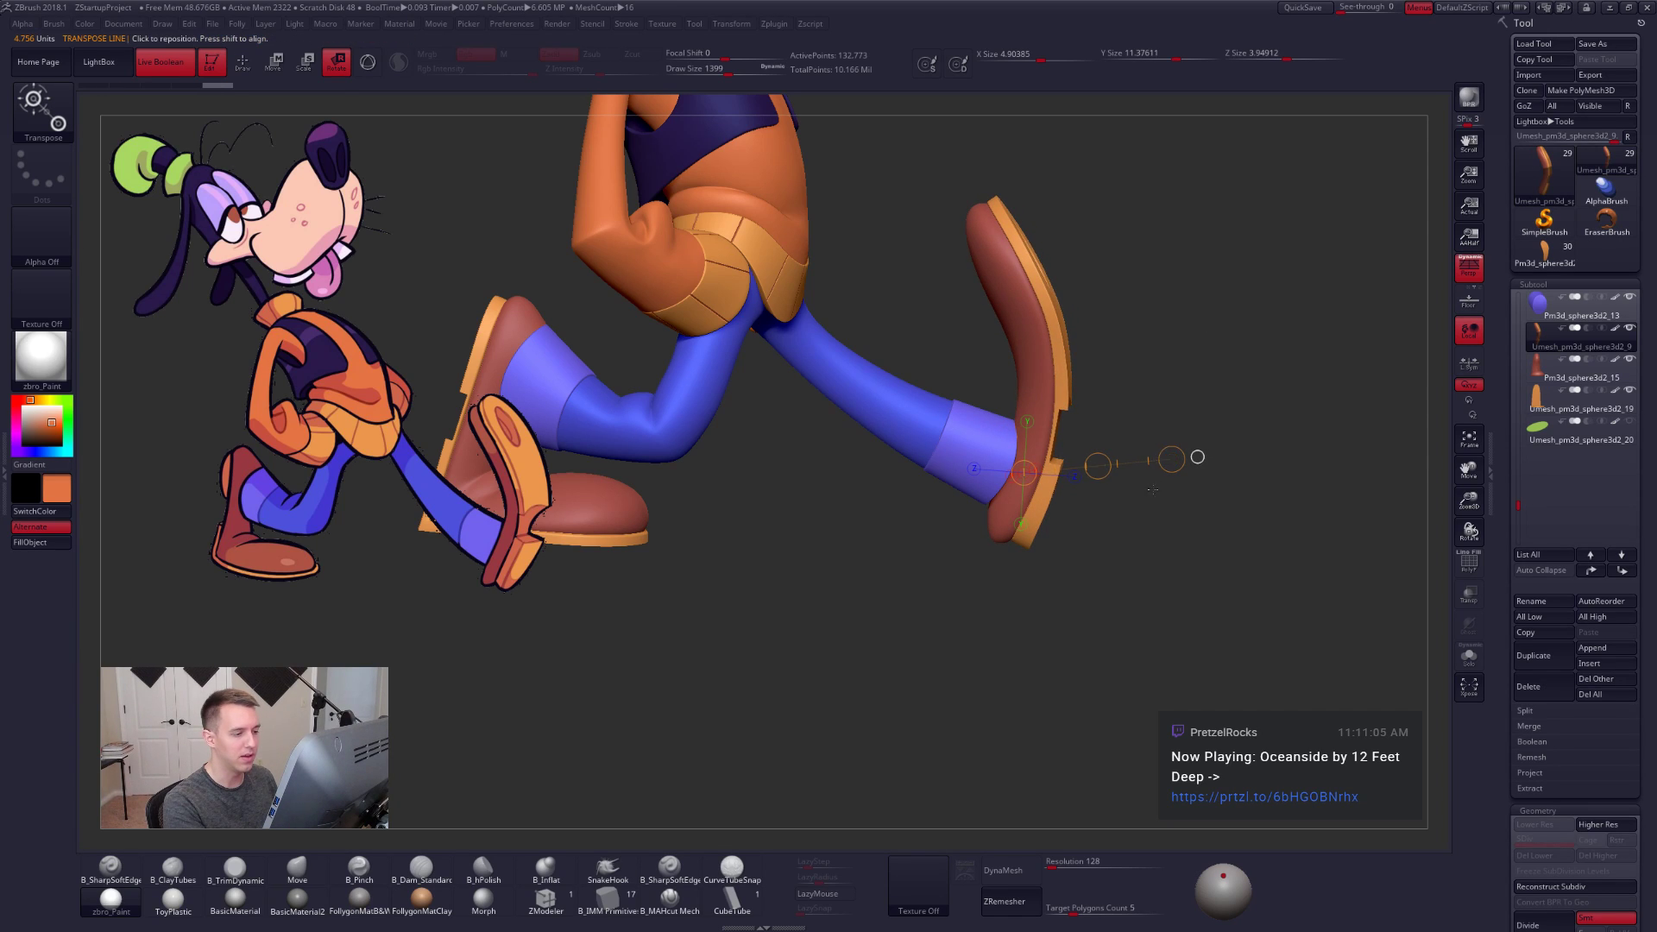
{"action": "left_click_drag", "start_coordinate": [1057, 552], "coordinate": [967, 552]}
Try Move transpose lines from the shoe and hips, then undo the shoe adjustment.
{"action": "left_click_drag", "start_coordinate": [967, 552], "coordinate": [932, 483], "text": "alt"}
{"action": "left_click_drag", "start_coordinate": [841, 524], "coordinate": [836, 560]}
{"action": "key", "text": "w"}
{"action": "left_click_drag", "start_coordinate": [986, 455], "coordinate": [969, 522]}
{"action": "left_click_drag", "start_coordinate": [1053, 566], "coordinate": [1151, 562]}
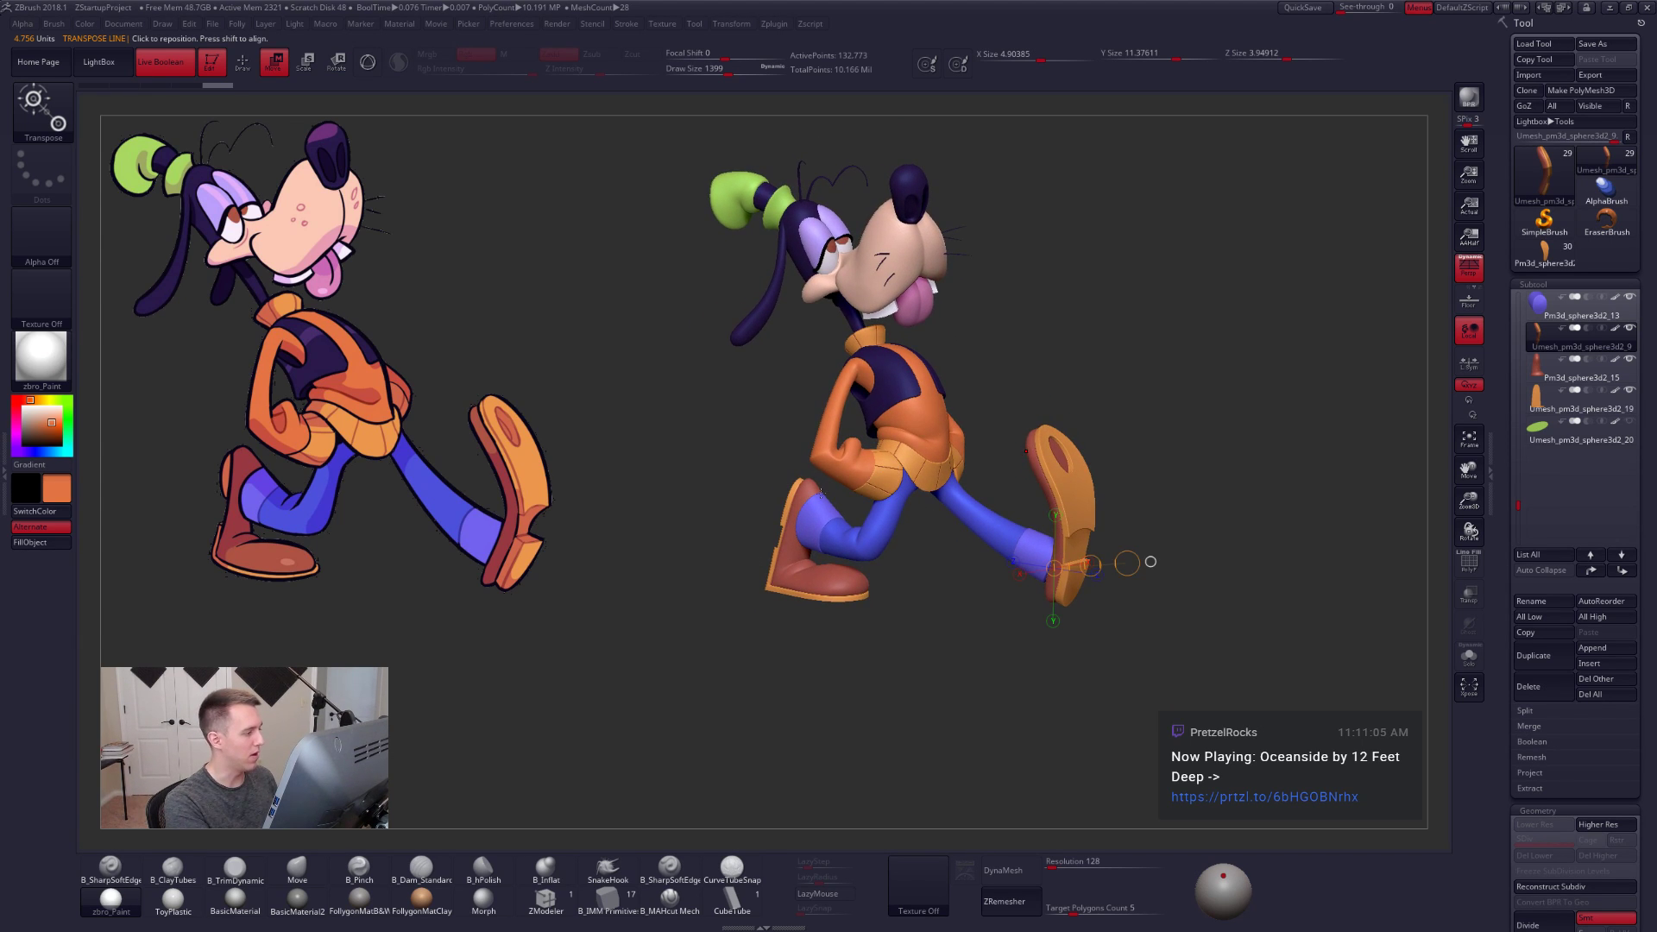
{"action": "mouse_move", "coordinate": [907, 448]}
{"action": "left_mouse_down"}
{"action": "mouse_move", "coordinate": [976, 581]}
{"action": "mouse_move", "coordinate": [664, 515]}
{"action": "mouse_move", "coordinate": [572, 514]}
{"action": "mouse_move", "coordinate": [1116, 527]}
{"action": "left_mouse_up"}
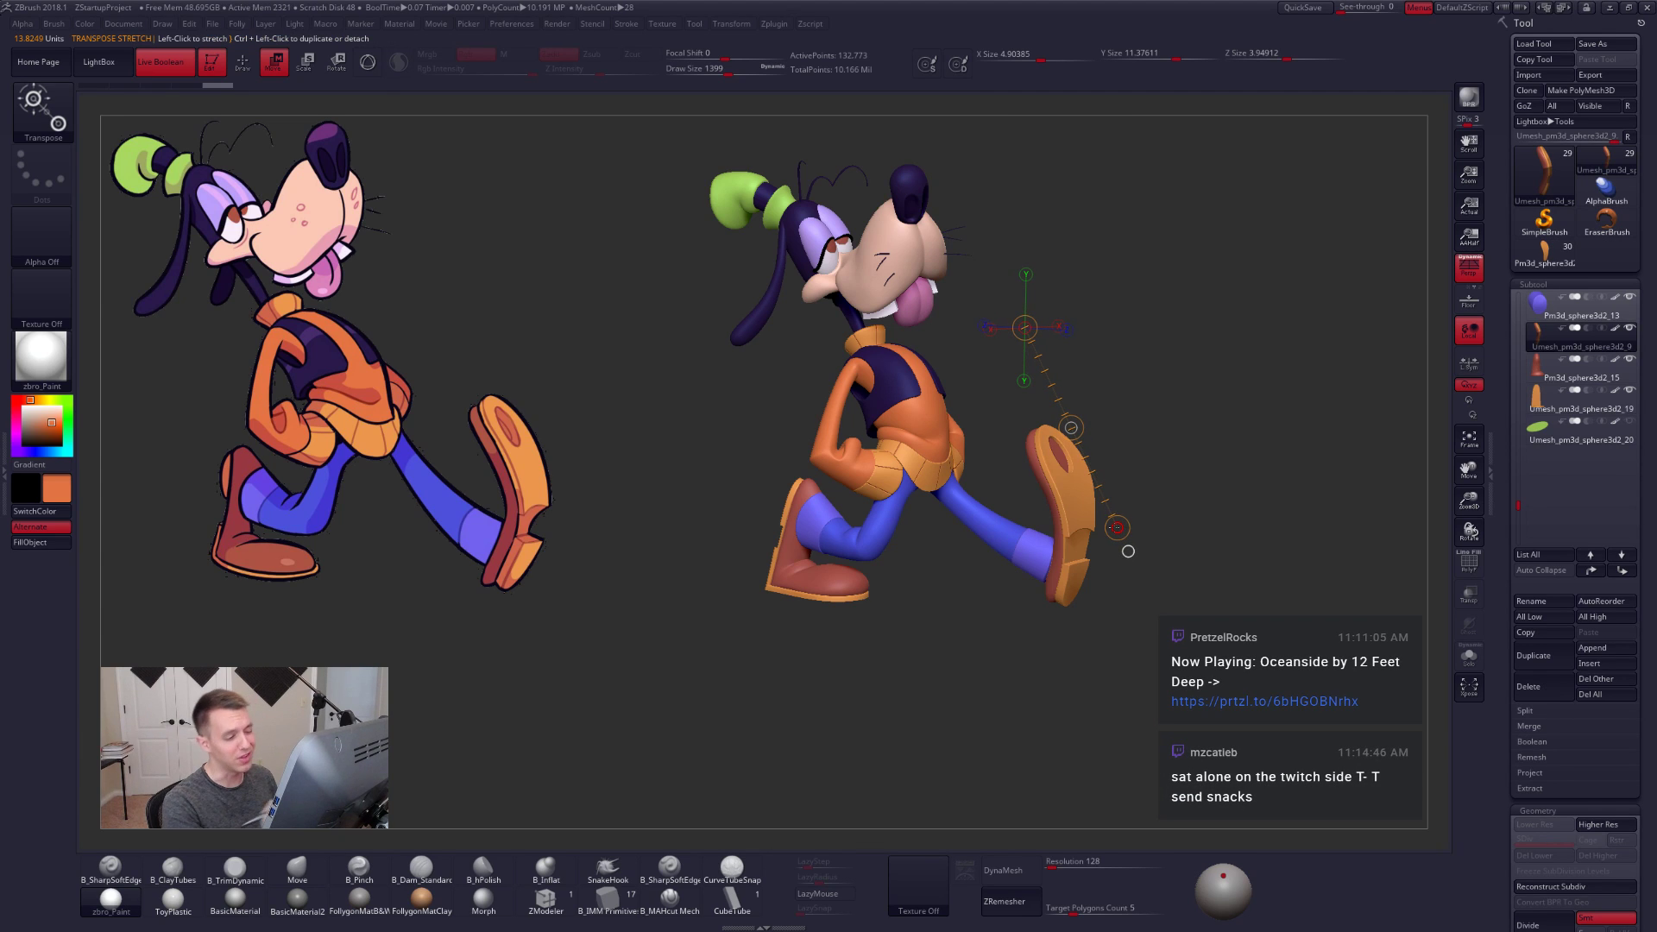
{"action": "key", "text": "ctrl+z"}
Undo once more, orbit to the sole's front, and enlarge the draw size to 1927 then 2261.
{"action": "key", "text": "q"}
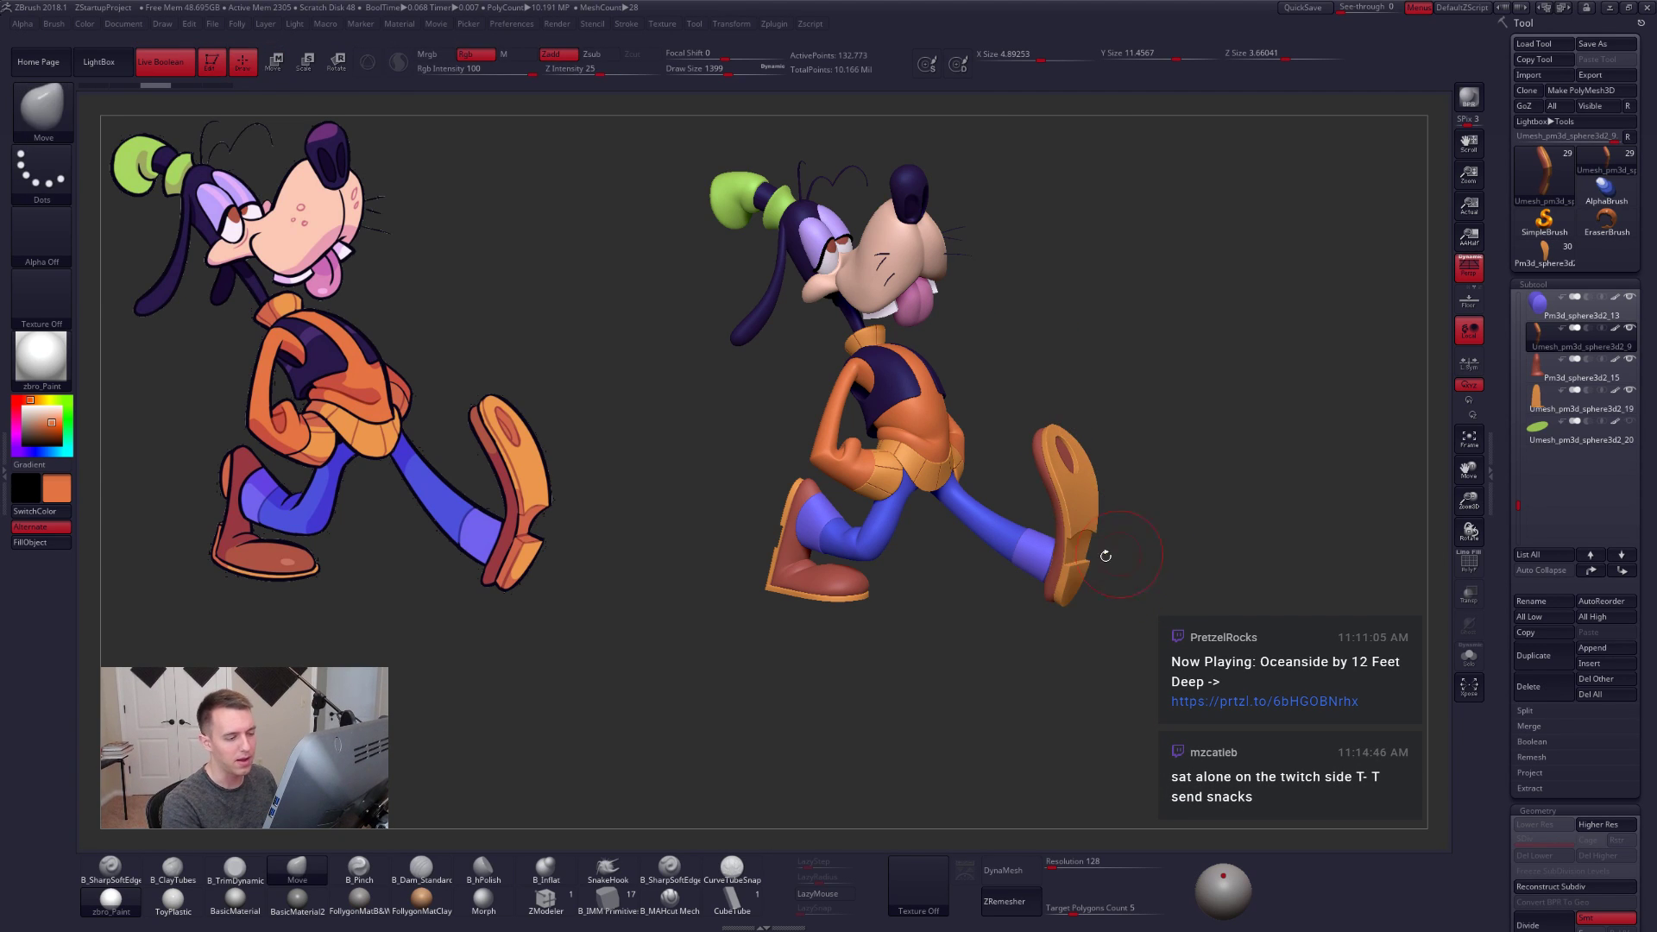
{"action": "key", "text": "ctrl+z"}
{"action": "left_click_drag", "start_coordinate": [1107, 573], "coordinate": [1035, 623]}
{"action": "right_click_drag", "start_coordinate": [1035, 623], "coordinate": [1031, 633]}
{"action": "key", "text": "space"}
{"action": "left_click_drag", "start_coordinate": [1060, 548], "coordinate": [1075, 547]}
{"action": "mouse_move", "coordinate": [1094, 543]}
{"action": "right_mouse_down"}
{"action": "mouse_move", "coordinate": [1070, 551]}
{"action": "mouse_move", "coordinate": [1038, 515]}
{"action": "right_mouse_up"}
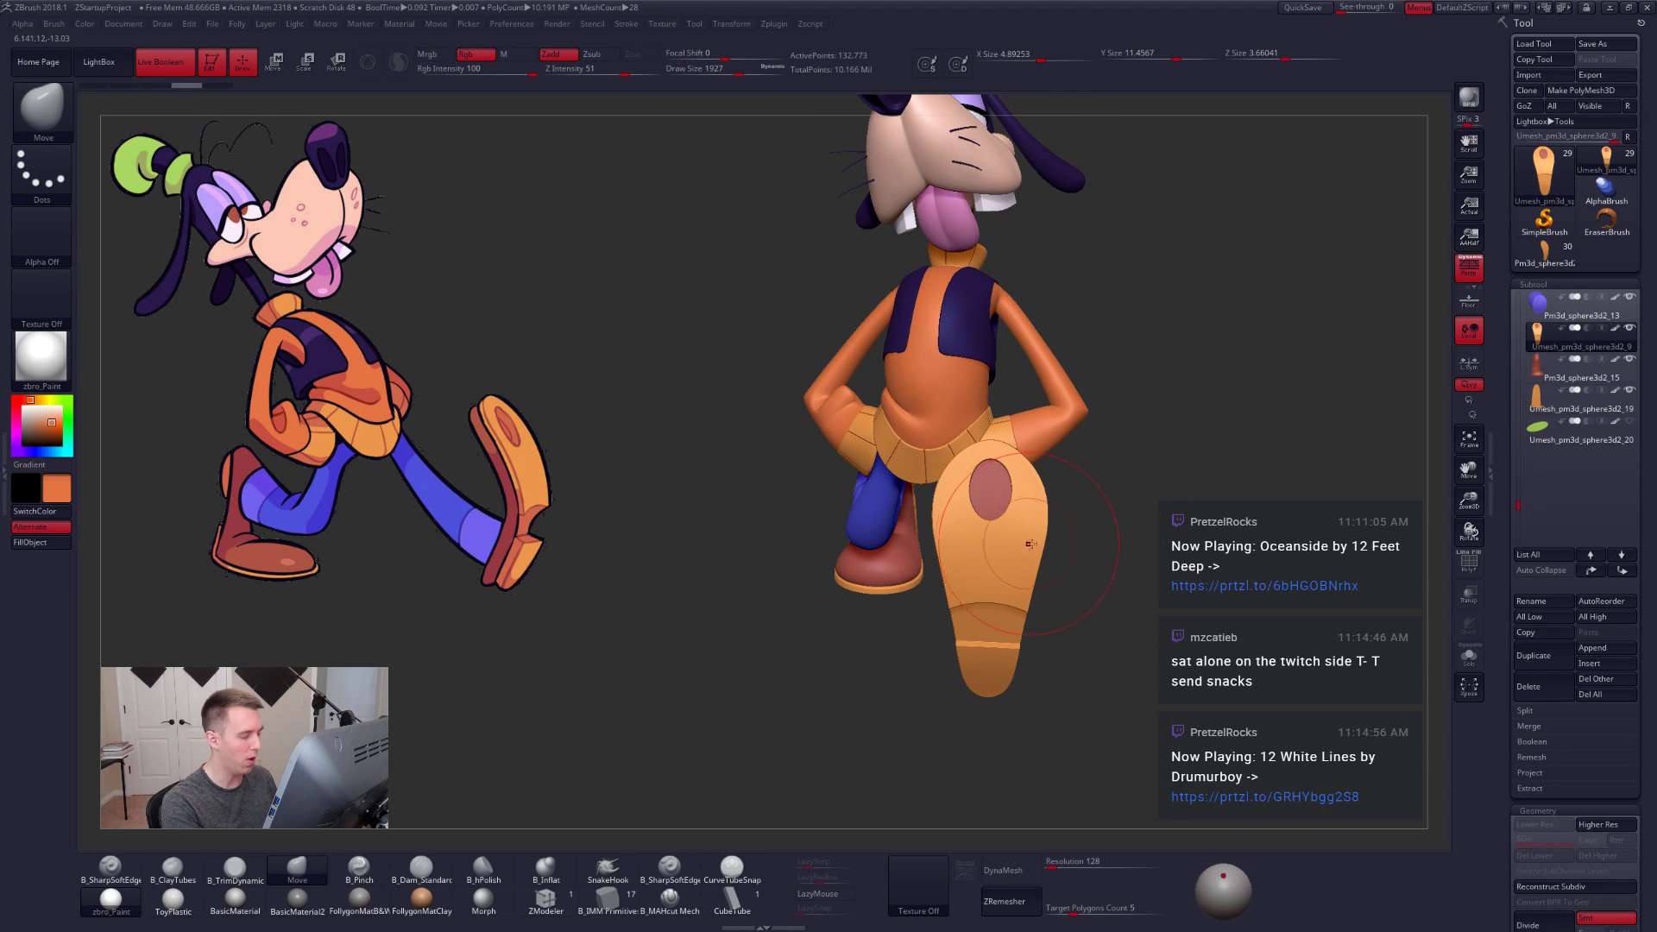
{"action": "key", "text": "space"}
{"action": "left_click_drag", "start_coordinate": [1030, 521], "coordinate": [1038, 521]}
Orbit Goofy to compare with the reference and shrink the draw size to 1891.
{"action": "mouse_move", "coordinate": [937, 539]}
{"action": "right_mouse_down"}
{"action": "mouse_move", "coordinate": [974, 552]}
{"action": "mouse_move", "coordinate": [1018, 619]}
{"action": "mouse_move", "coordinate": [956, 669]}
{"action": "right_mouse_up"}
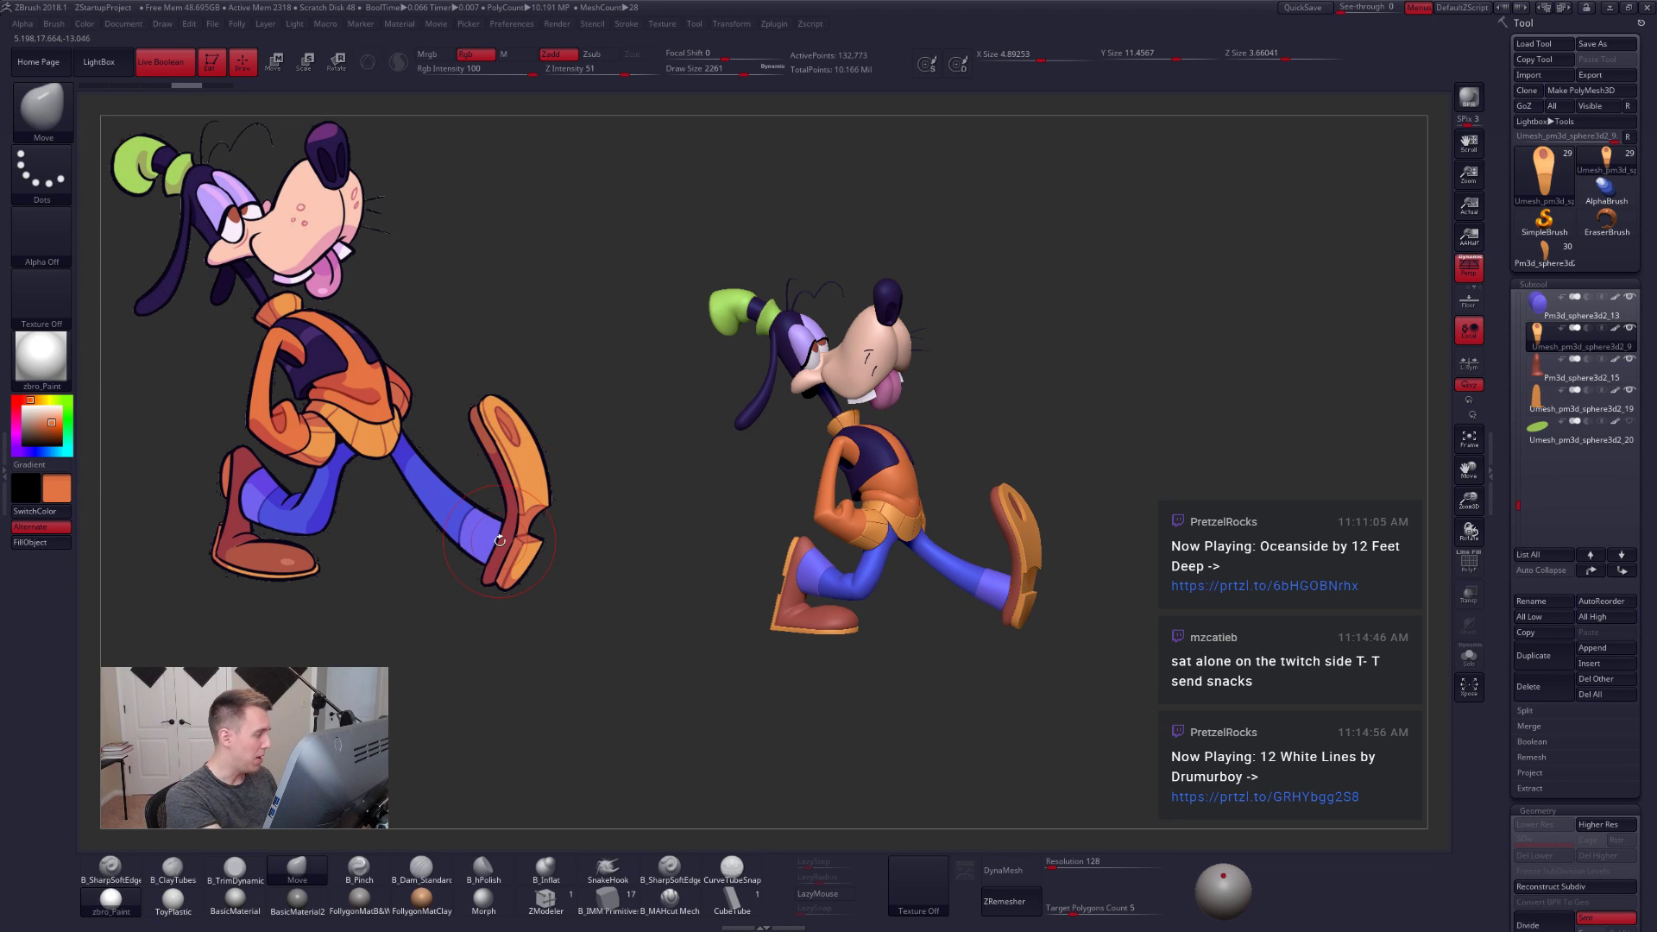
{"action": "mouse_move", "coordinate": [986, 586]}
{"action": "right_mouse_down"}
{"action": "mouse_move", "coordinate": [981, 628]}
{"action": "mouse_move", "coordinate": [1018, 638]}
{"action": "mouse_move", "coordinate": [1024, 535]}
{"action": "mouse_move", "coordinate": [1016, 599]}
{"action": "right_mouse_up"}
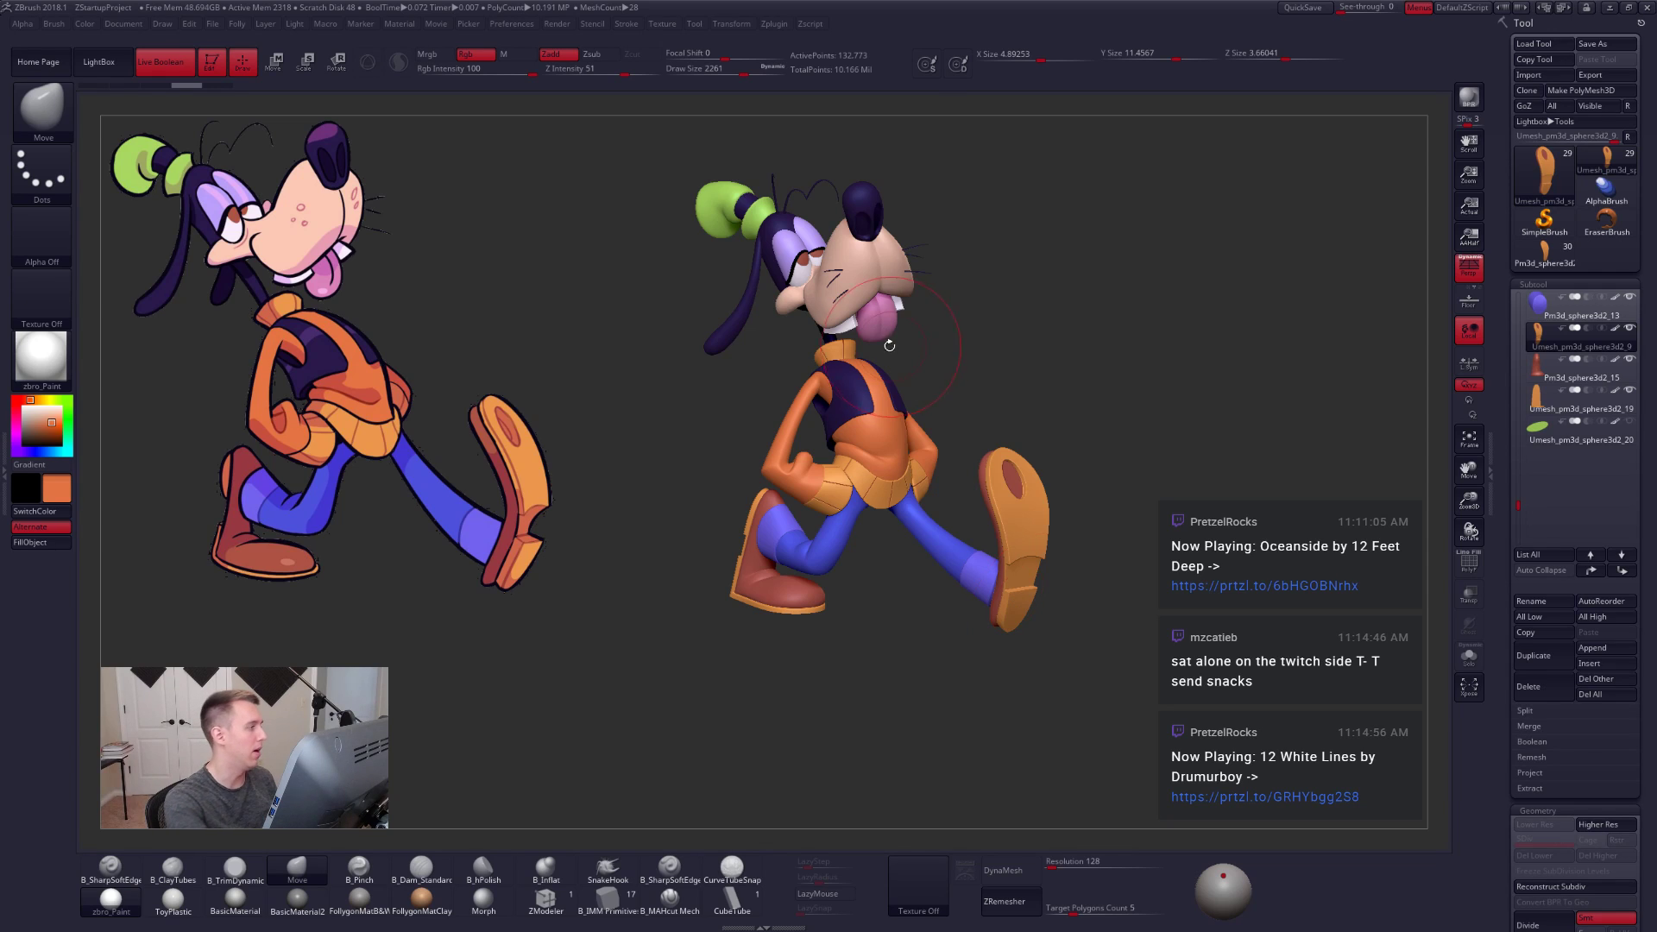
{"action": "left_click_drag", "start_coordinate": [890, 345], "coordinate": [932, 480]}
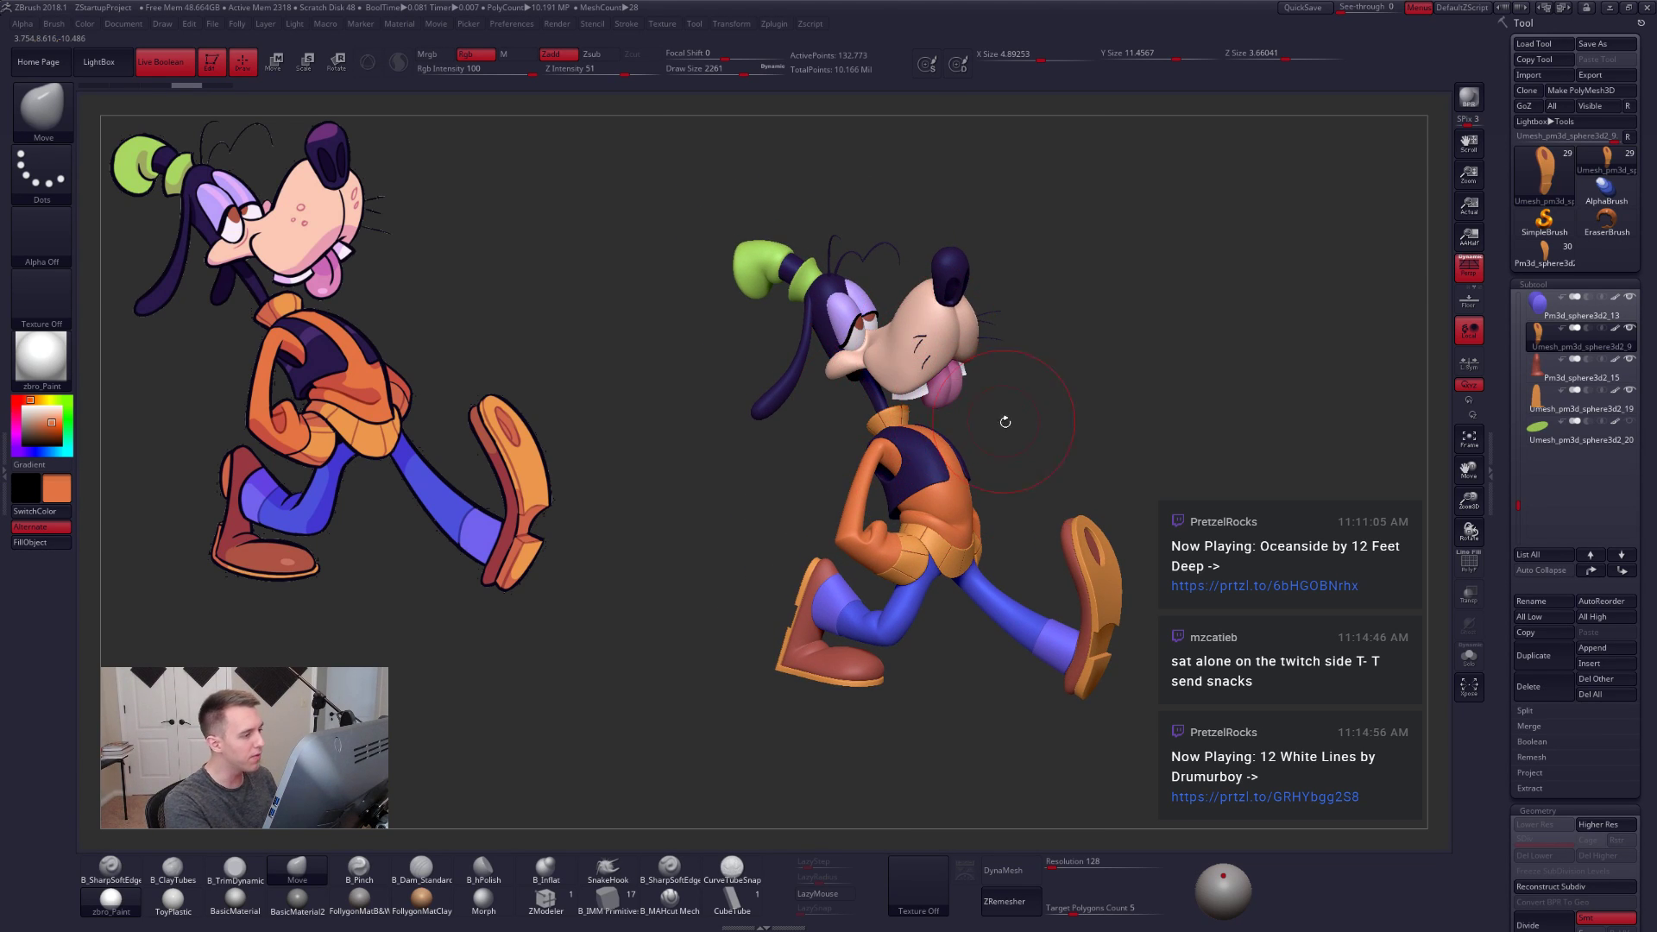
{"action": "key", "text": "space"}
{"action": "left_click_drag", "start_coordinate": [1060, 414], "coordinate": [749, 432]}
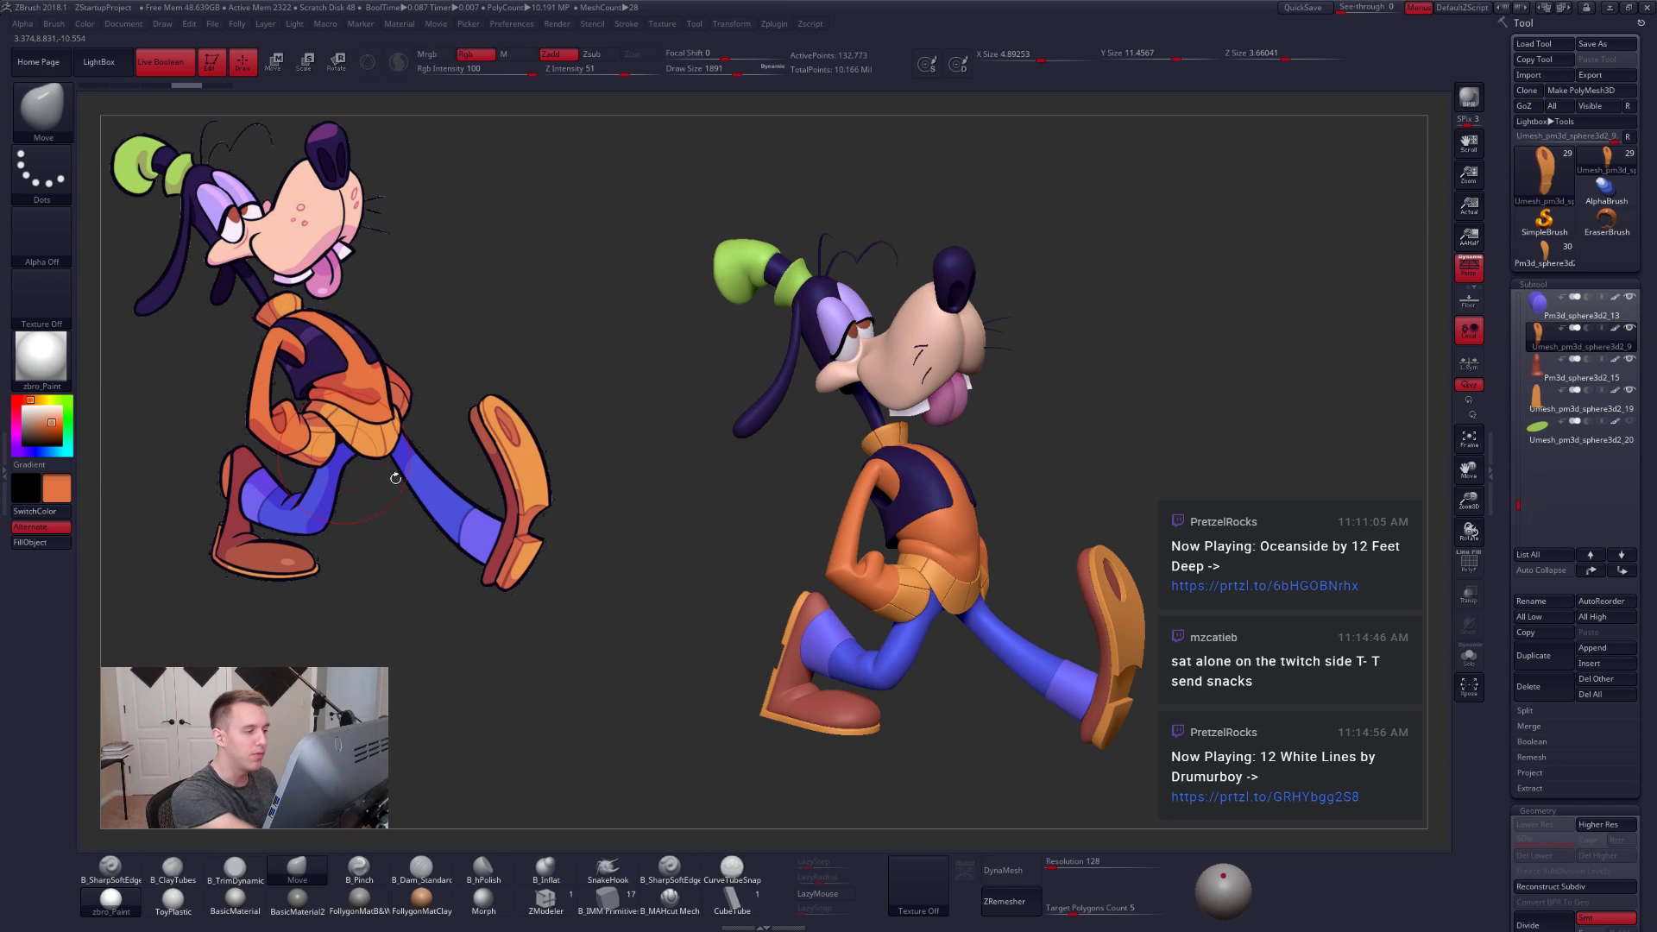
{"action": "mouse_move", "coordinate": [954, 476]}
{"action": "left_mouse_down"}
{"action": "mouse_move", "coordinate": [916, 409]}
{"action": "mouse_move", "coordinate": [955, 422]}
{"action": "mouse_move", "coordinate": [958, 389]}
{"action": "mouse_move", "coordinate": [1002, 448]}
{"action": "mouse_move", "coordinate": [988, 398]}
{"action": "left_mouse_up"}
Select the muzzle subtool and stretch it wider toward the tip with Move transpose.
{"action": "left_click", "coordinate": [988, 398], "text": "alt"}
{"action": "key", "text": "alt+s"}
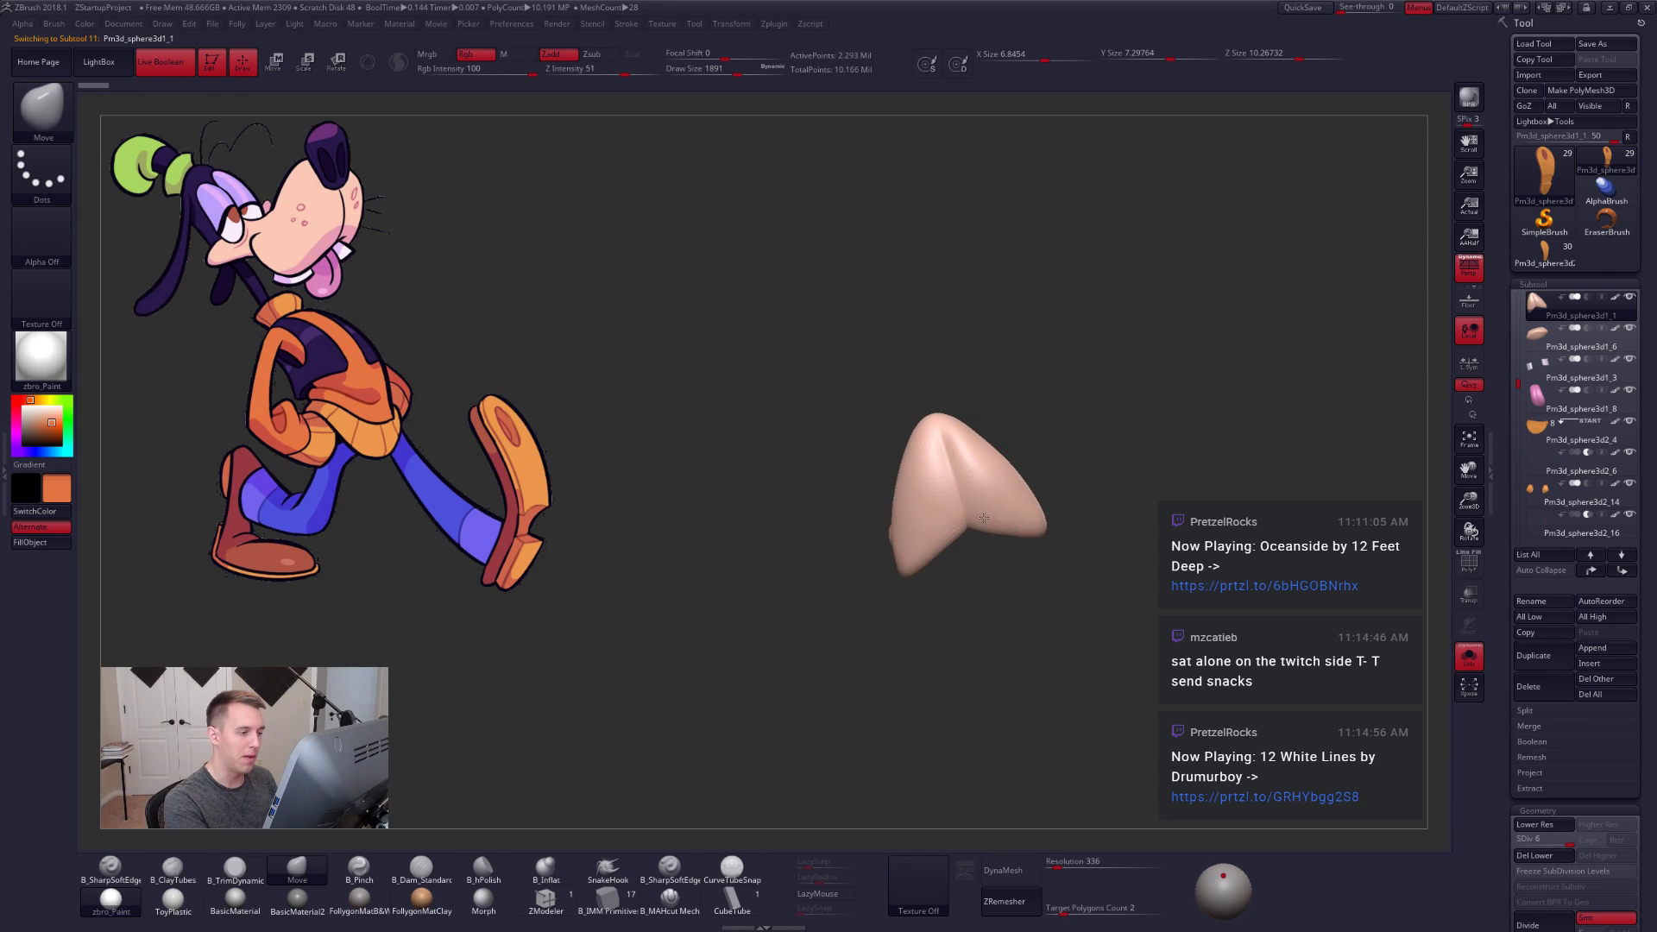
{"action": "key", "text": "alt+s"}
{"action": "key", "text": "w"}
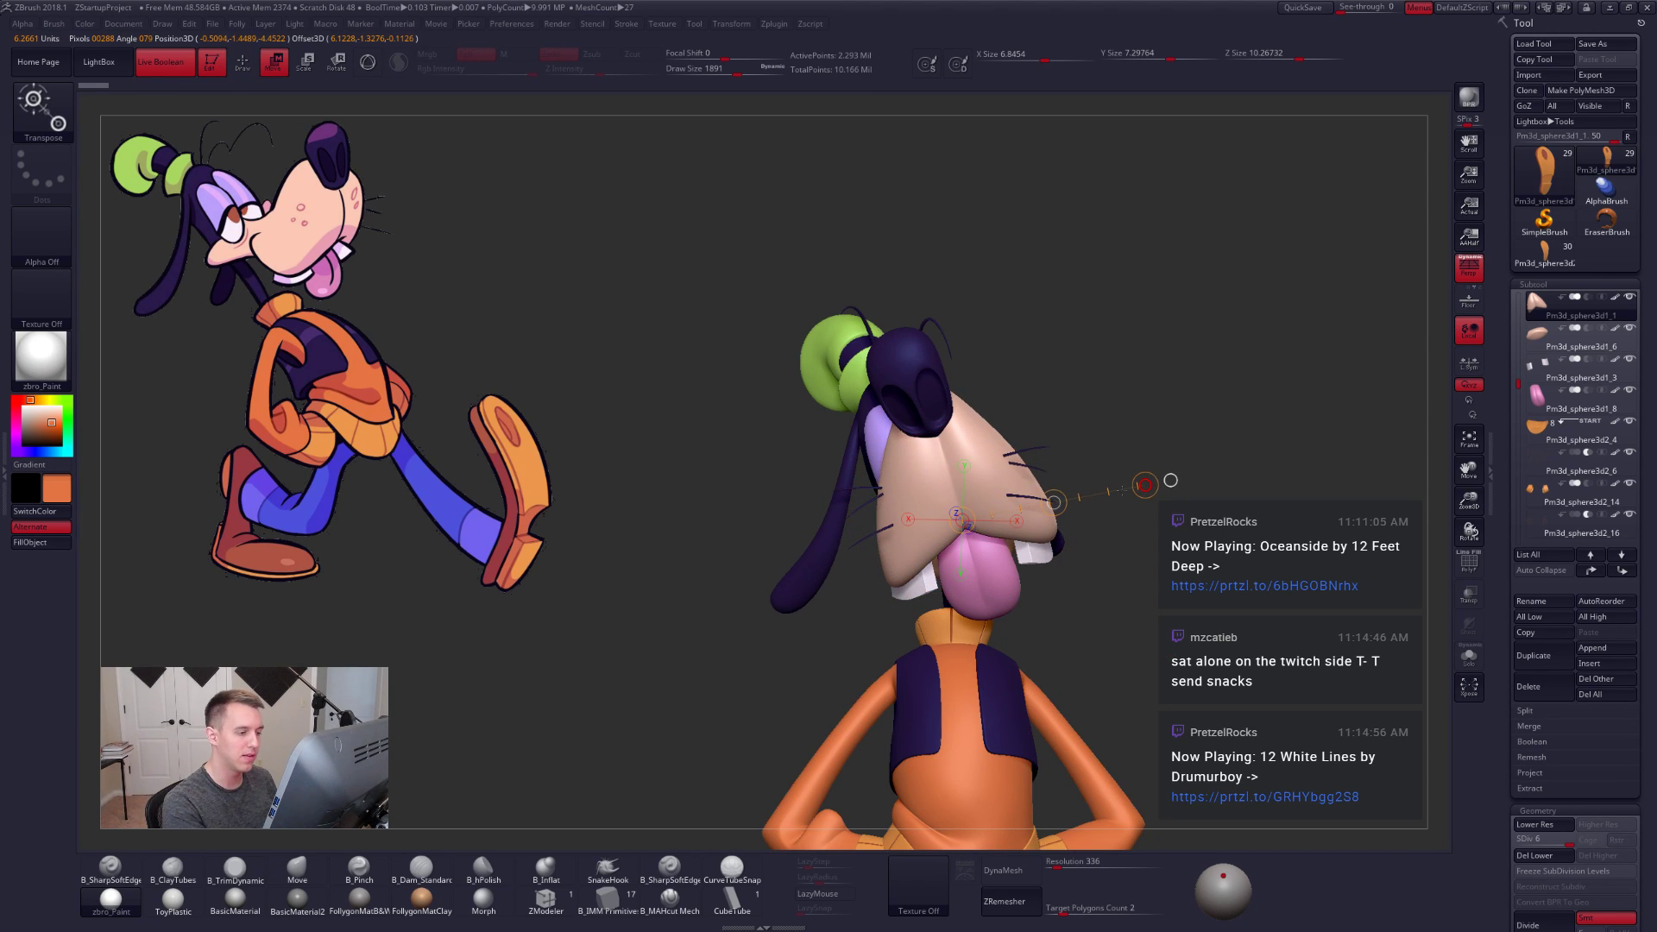
{"action": "left_click_drag", "start_coordinate": [1145, 485], "coordinate": [1165, 481]}
{"action": "left_click_drag", "start_coordinate": [1113, 537], "coordinate": [1165, 480]}
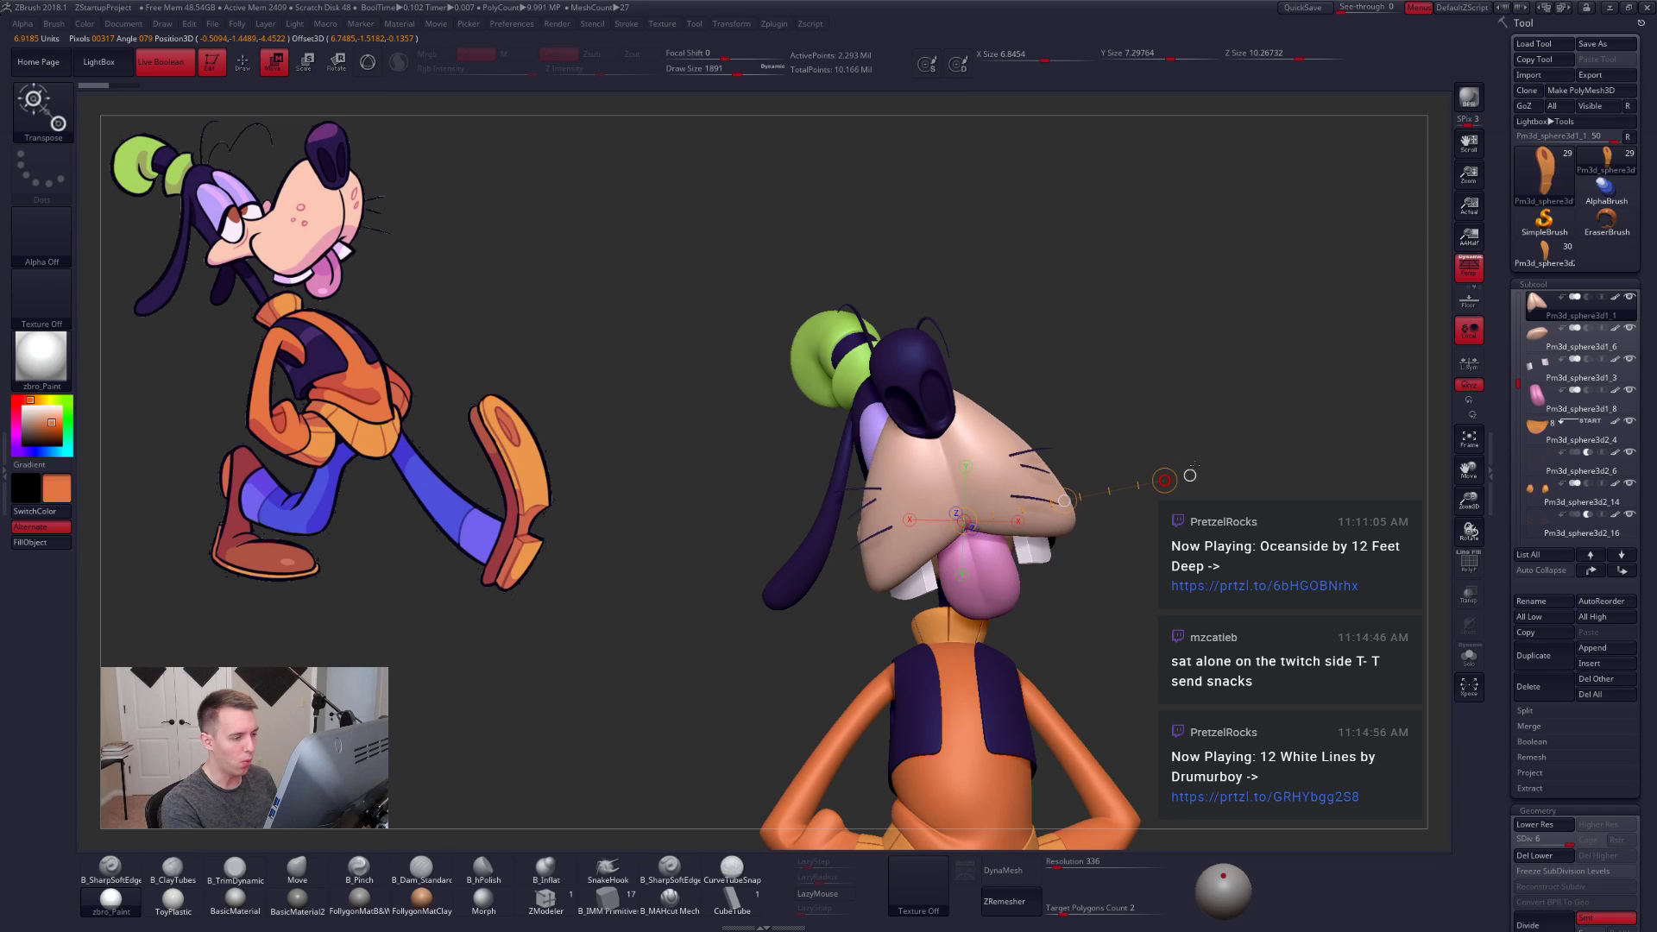
{"action": "left_click_drag", "start_coordinate": [1154, 636], "coordinate": [1142, 713]}
Orbit Goofy through front and profile views against the reference, then solo the muzzle piece.
{"action": "key", "text": "q"}
{"action": "mouse_move", "coordinate": [1065, 648]}
{"action": "left_mouse_down"}
{"action": "mouse_move", "coordinate": [1027, 665]}
{"action": "mouse_move", "coordinate": [913, 609]}
{"action": "left_mouse_up"}
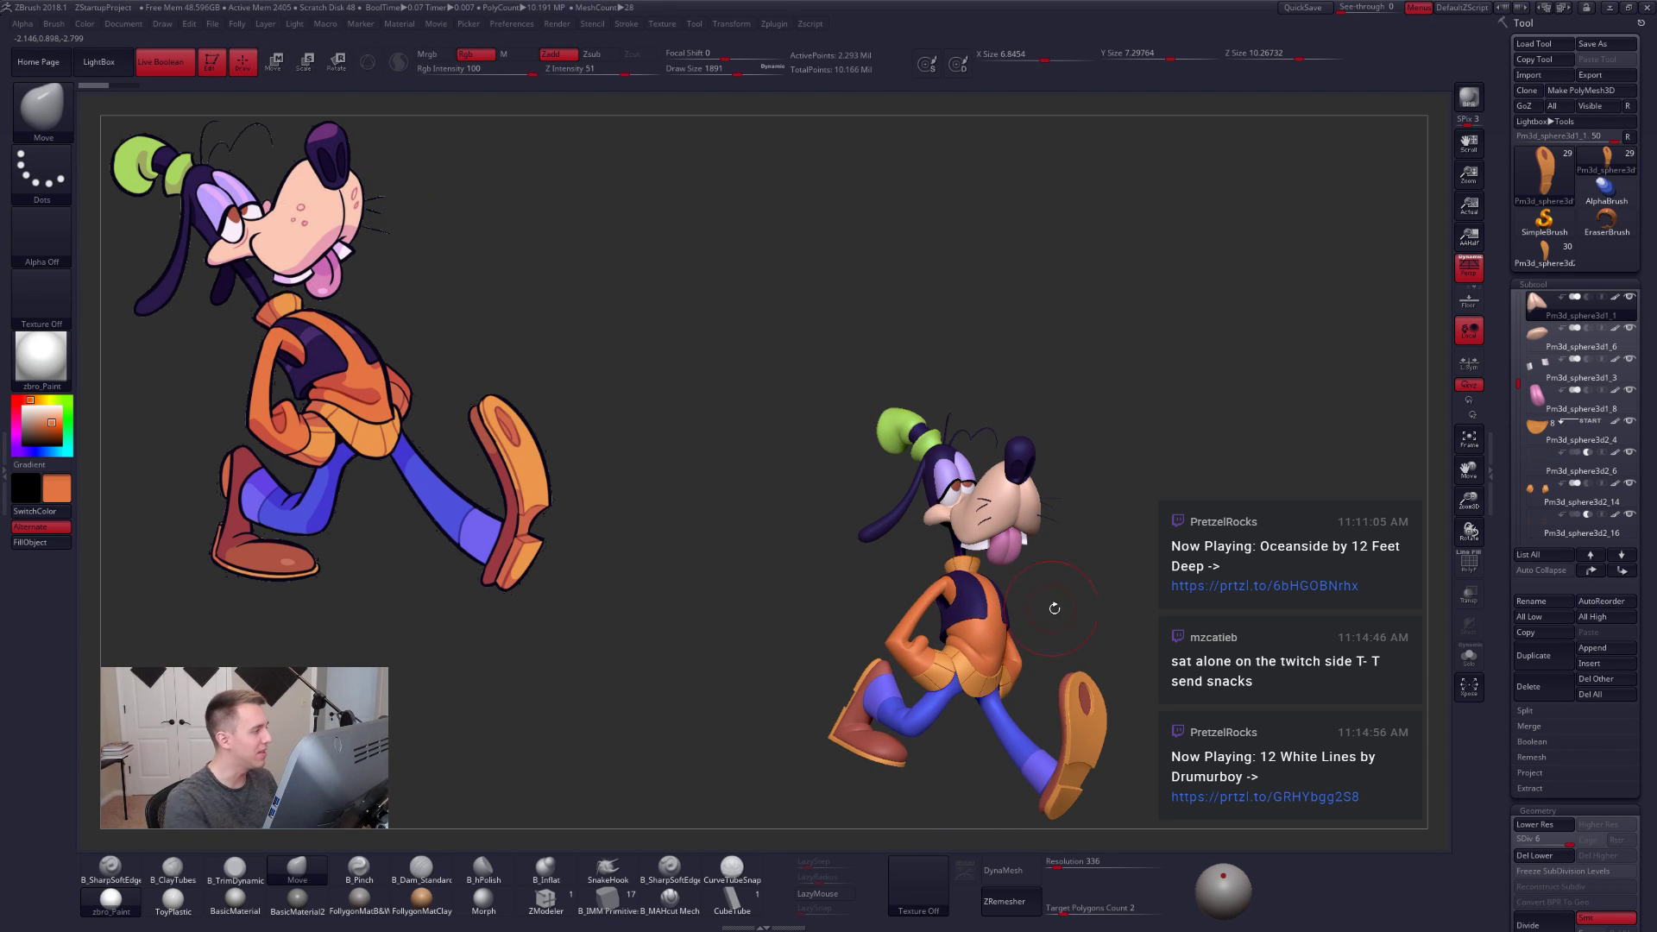
{"action": "mouse_move", "coordinate": [1055, 608]}
{"action": "left_mouse_down"}
{"action": "mouse_move", "coordinate": [1032, 588]}
{"action": "mouse_move", "coordinate": [1061, 598]}
{"action": "left_mouse_up"}
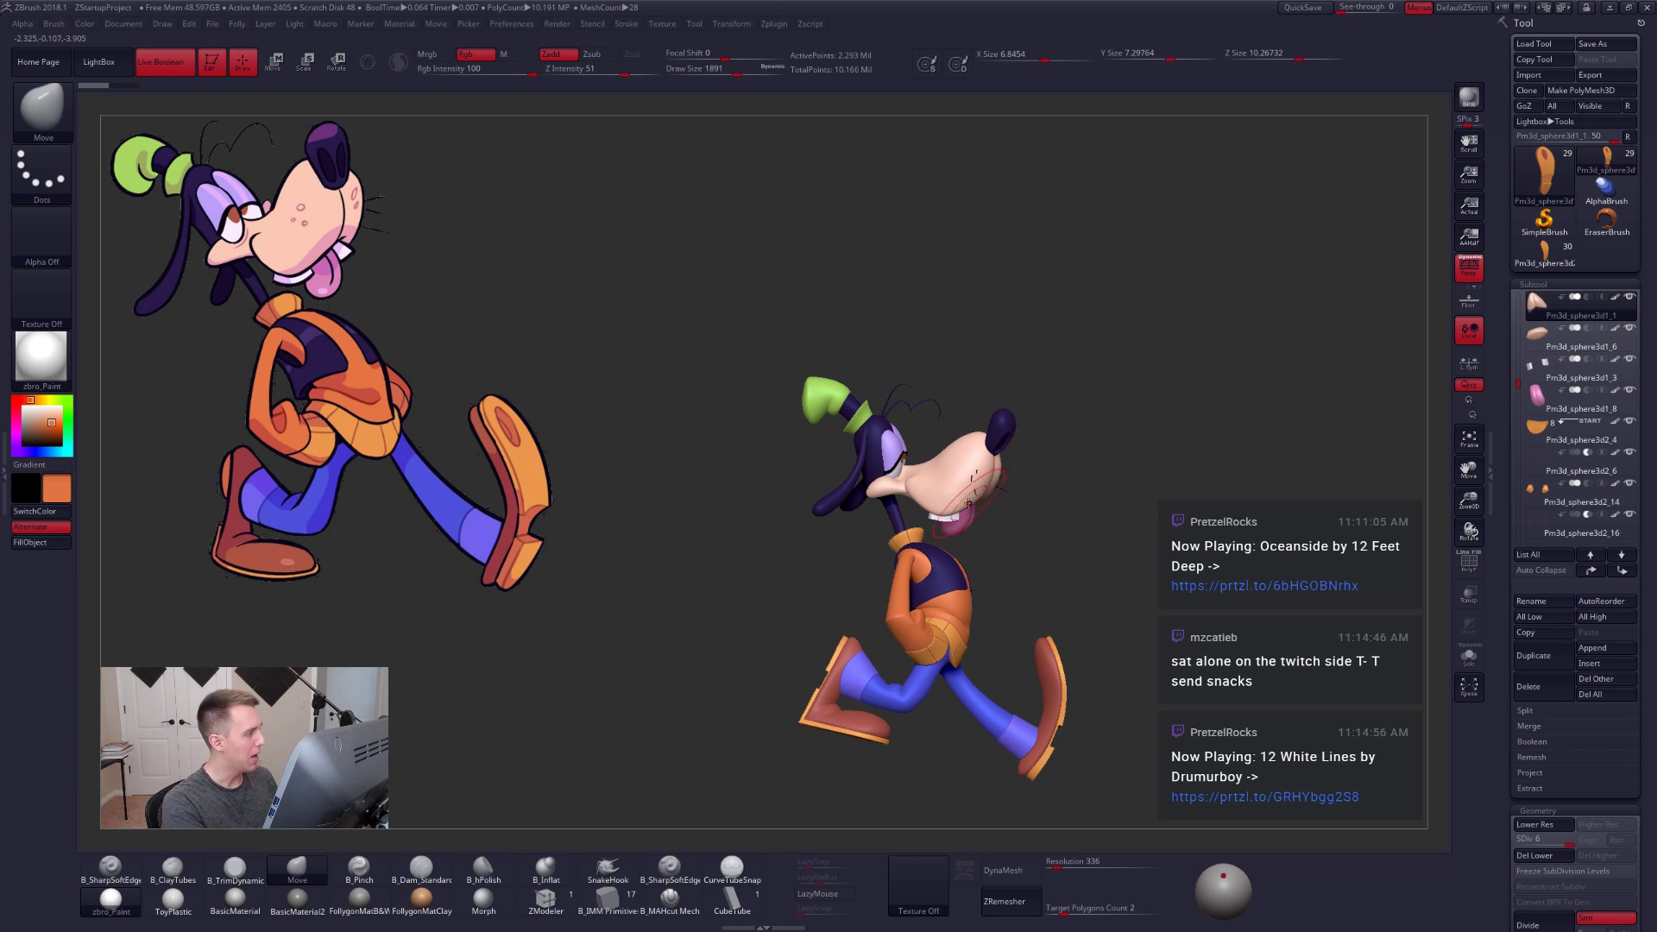
{"action": "left_click_drag", "start_coordinate": [968, 504], "coordinate": [796, 521]}
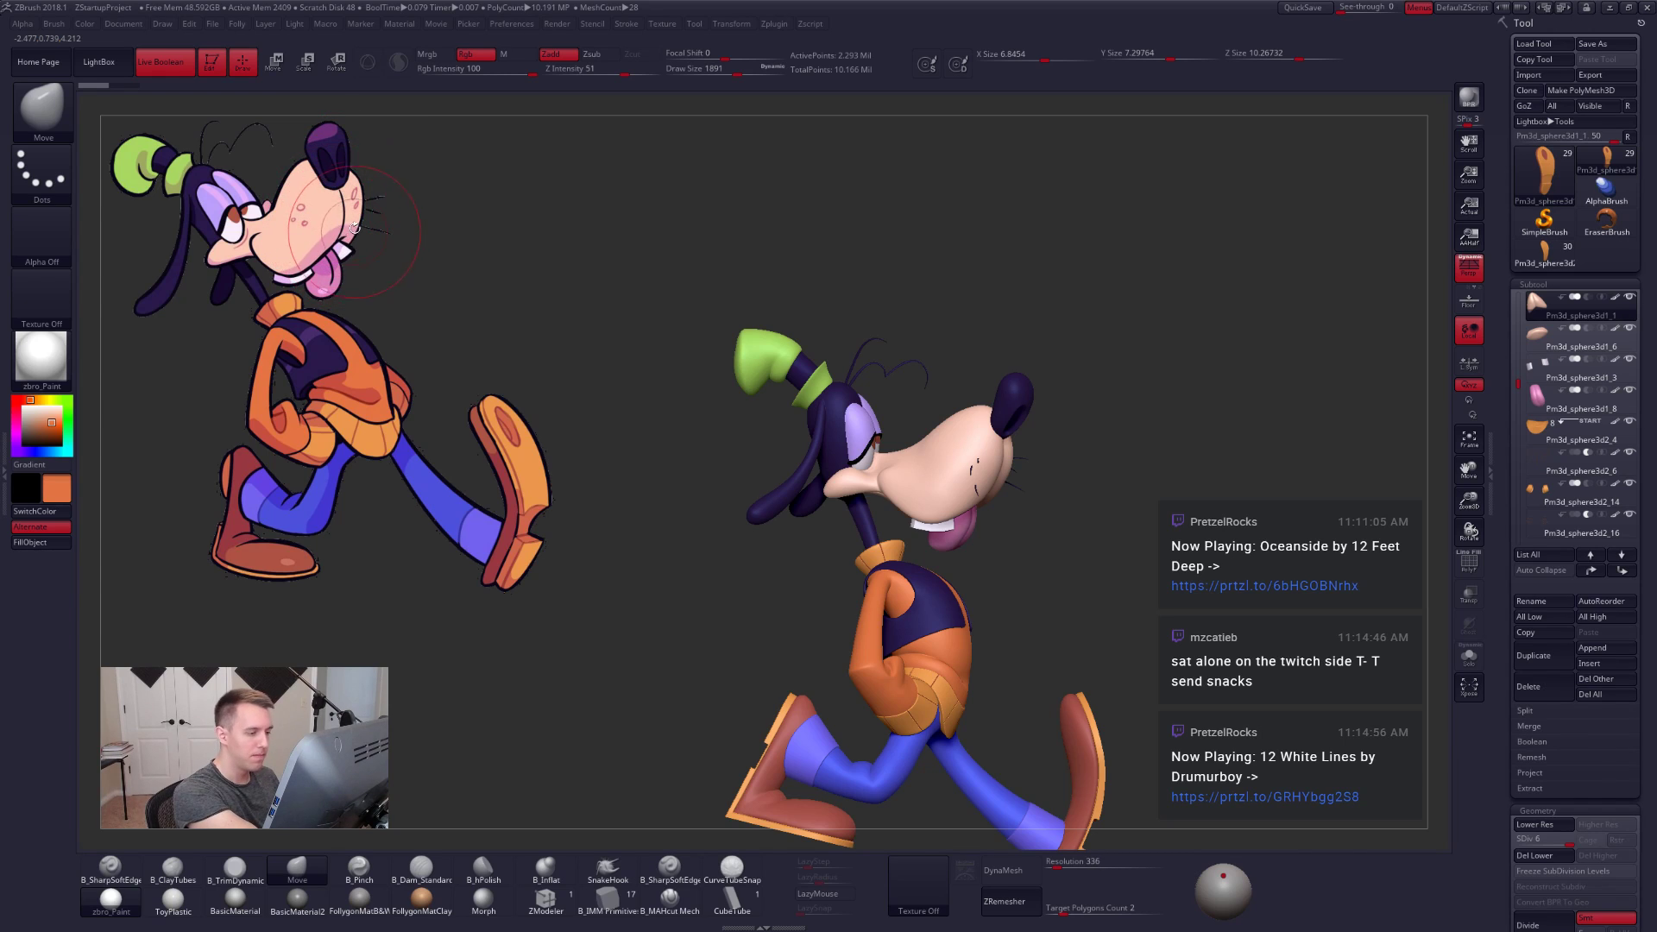
{"action": "right_click_drag", "start_coordinate": [962, 473], "coordinate": [906, 527]}
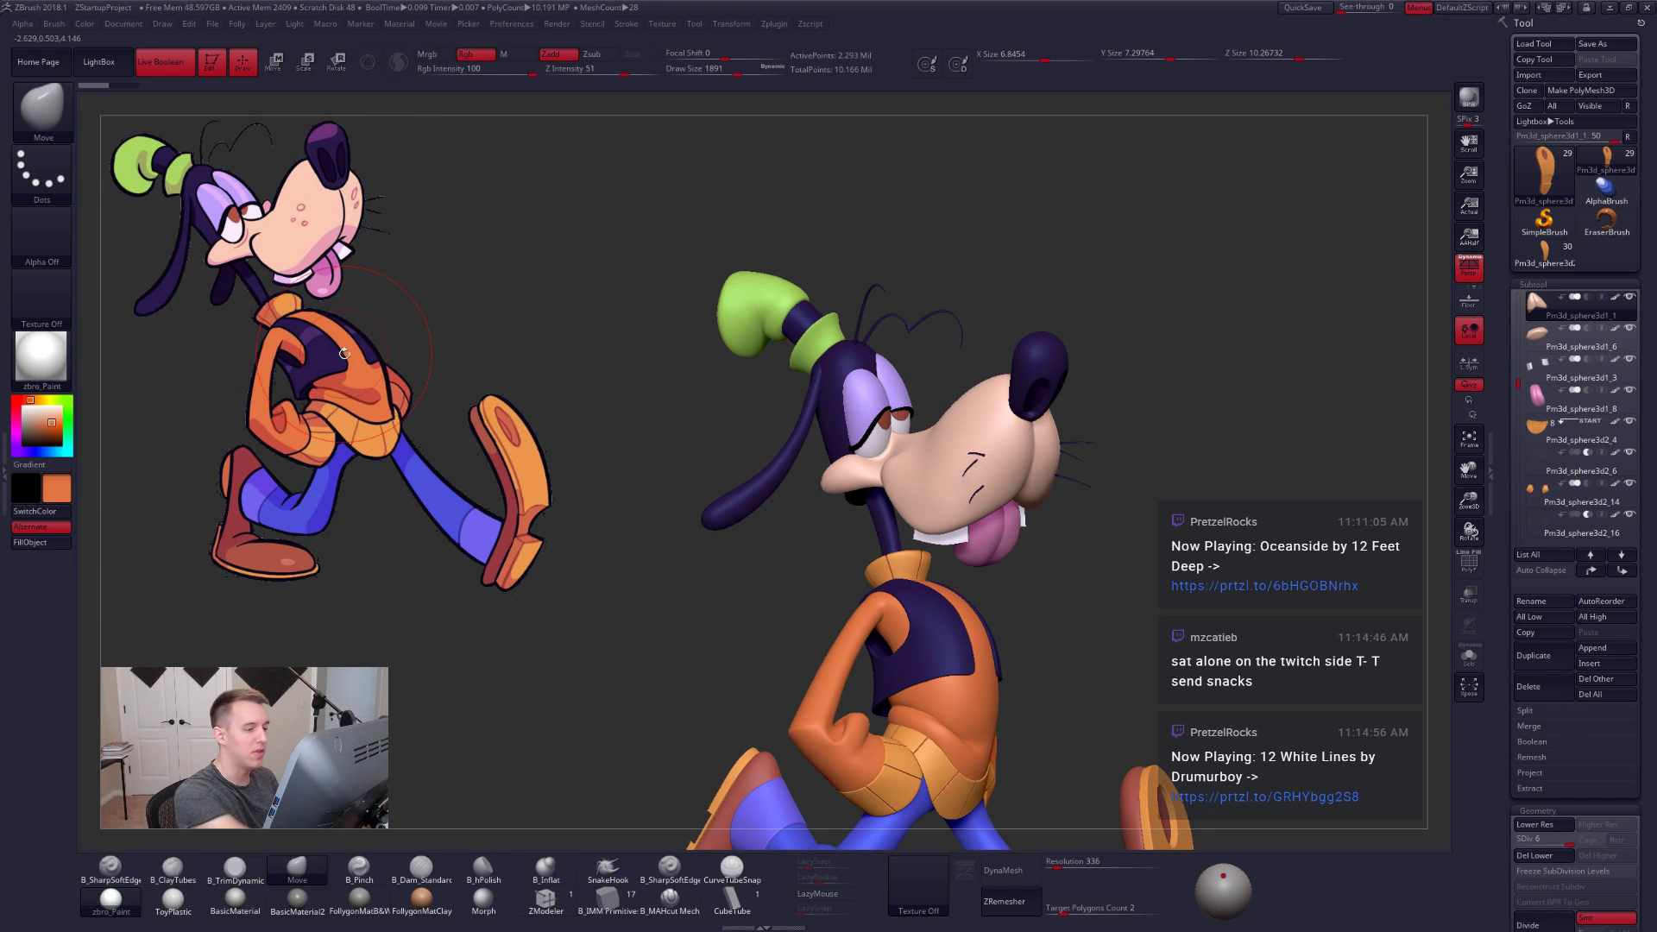
{"action": "right_click_drag", "start_coordinate": [1001, 466], "coordinate": [1014, 536]}
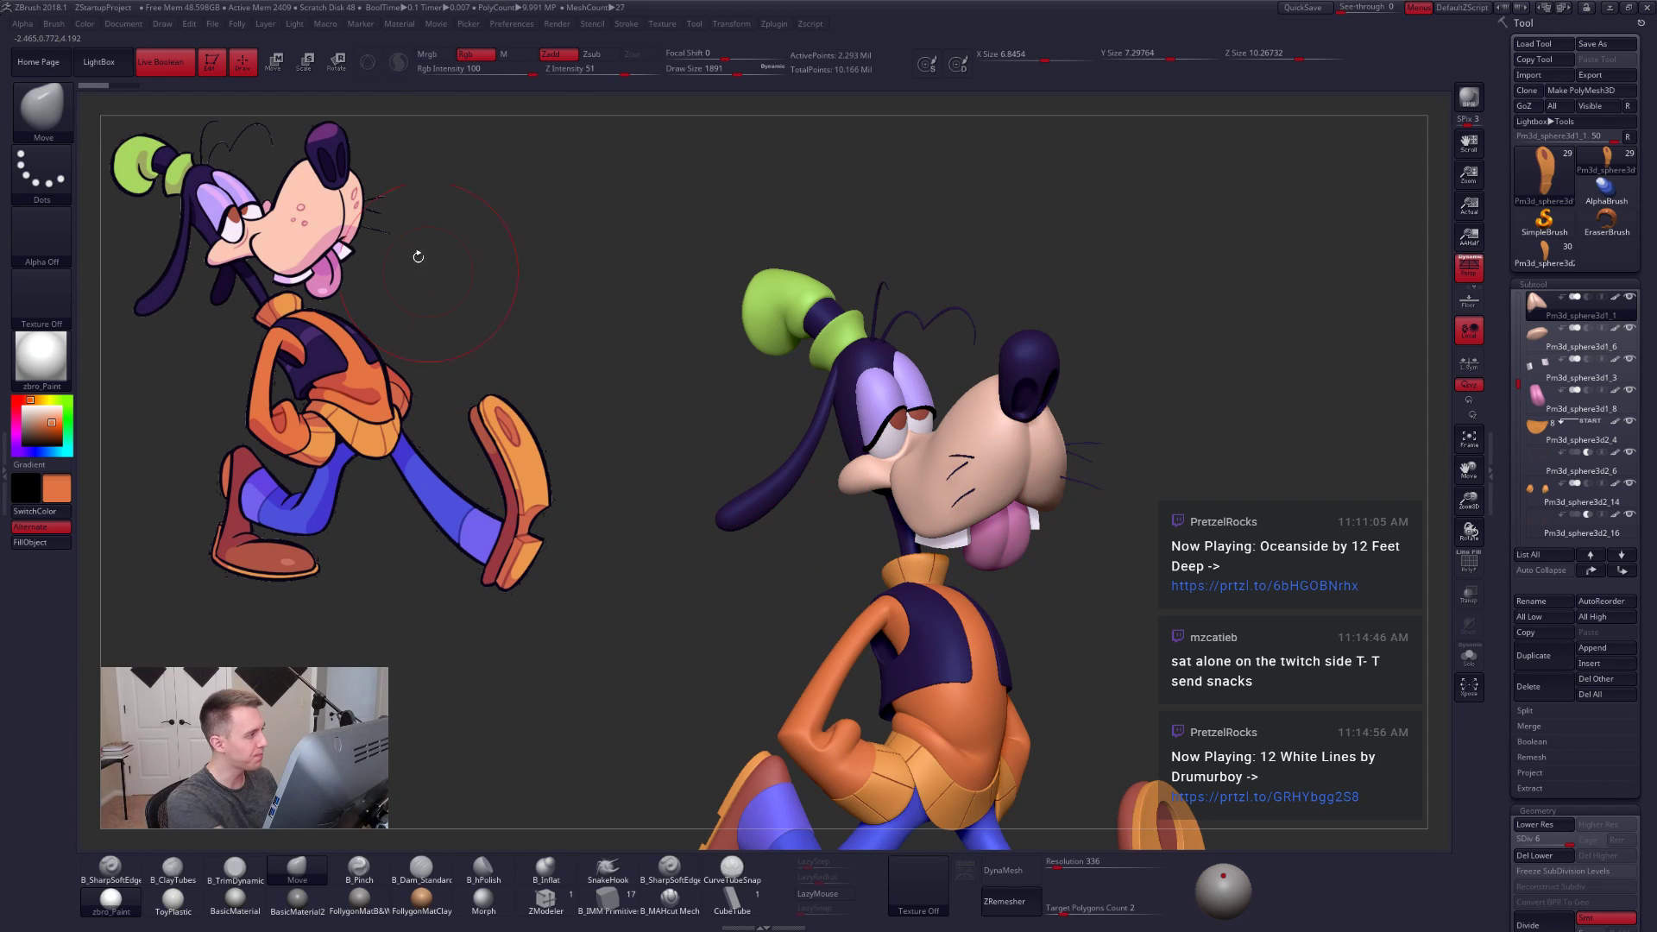
{"action": "right_click_drag", "start_coordinate": [854, 509], "coordinate": [902, 524]}
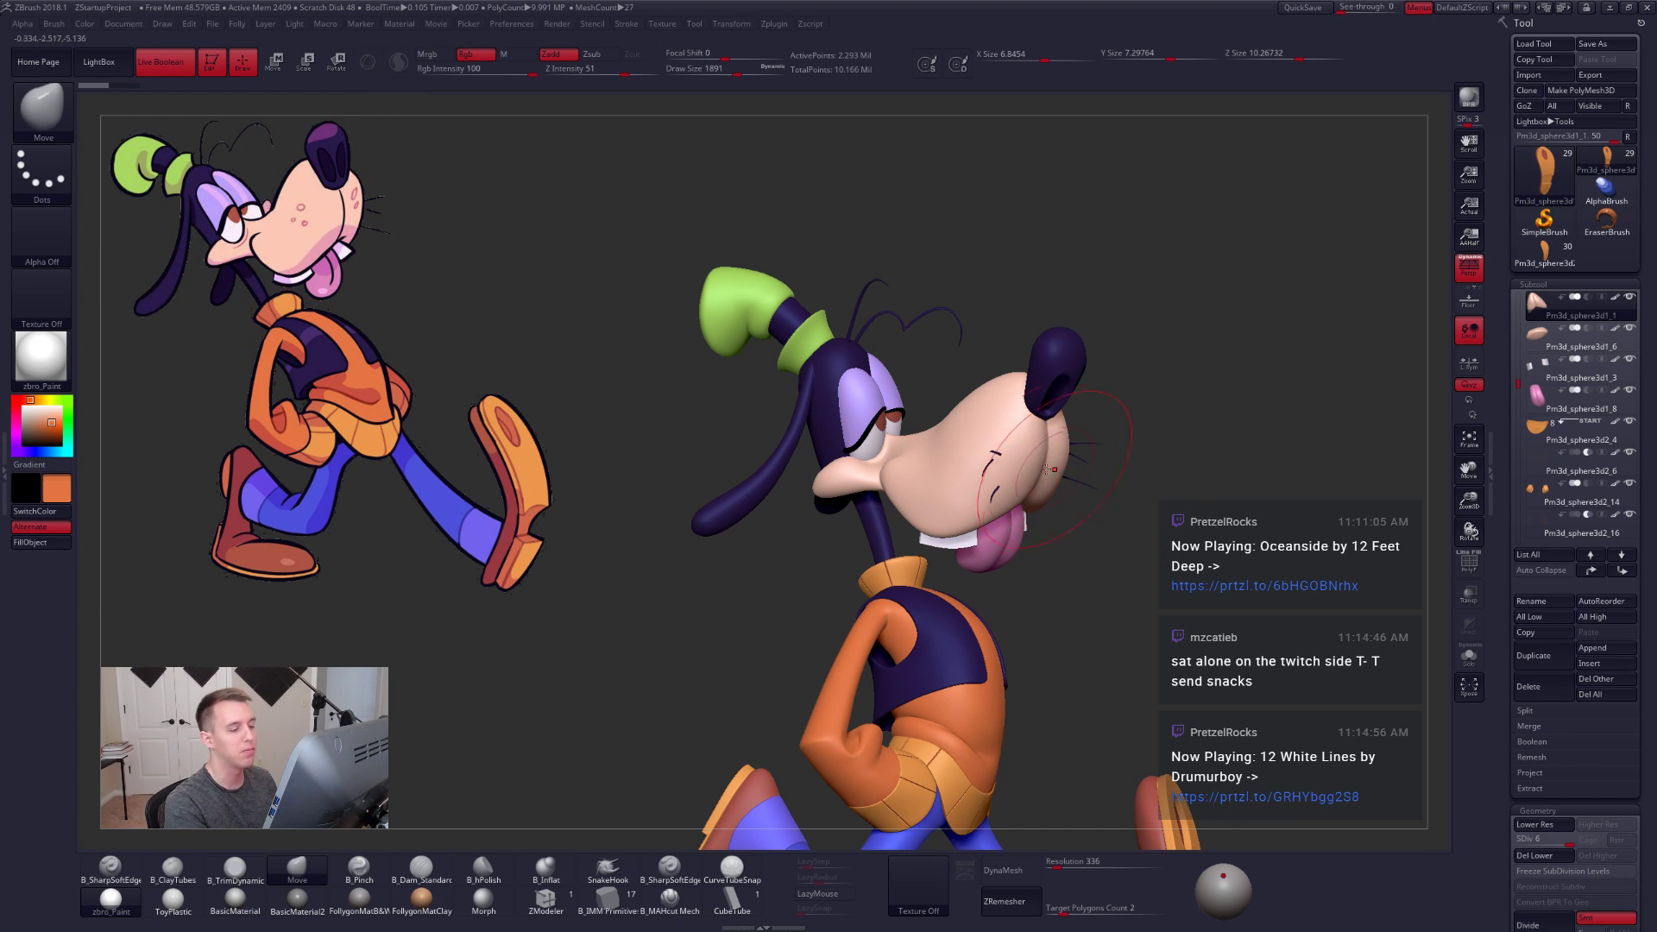
{"action": "mouse_move", "coordinate": [1051, 468]}
{"action": "right_mouse_down"}
{"action": "mouse_move", "coordinate": [1022, 462]}
{"action": "mouse_move", "coordinate": [1090, 661]}
{"action": "right_mouse_up"}
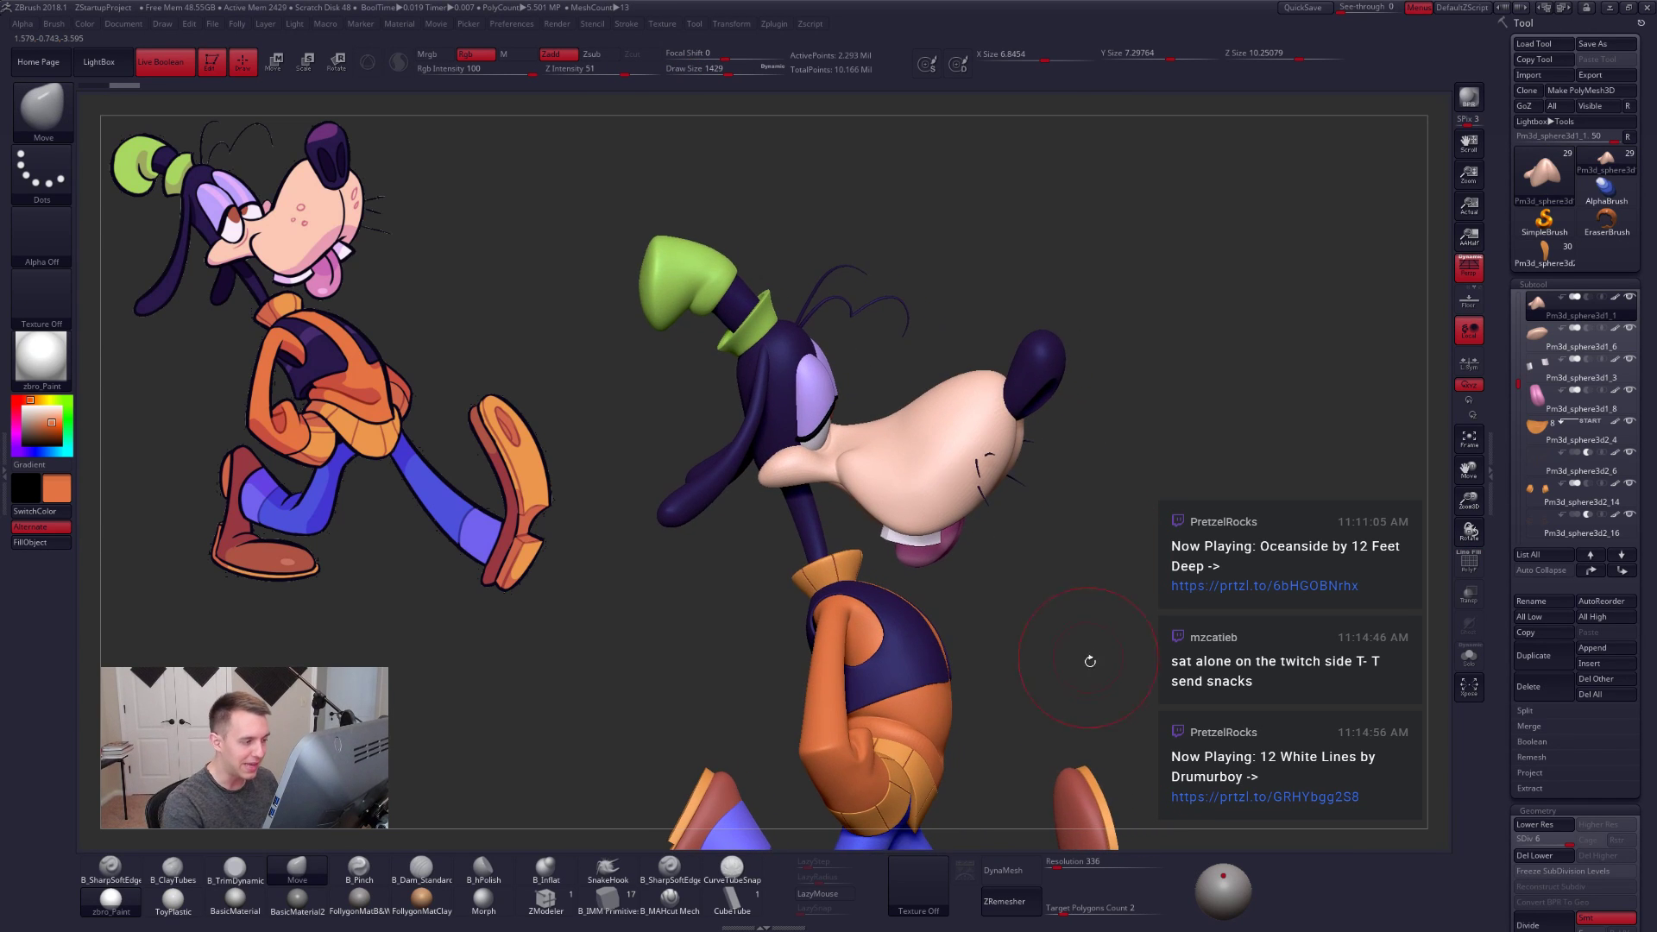
{"action": "key", "text": "ctrl+shift+s"}
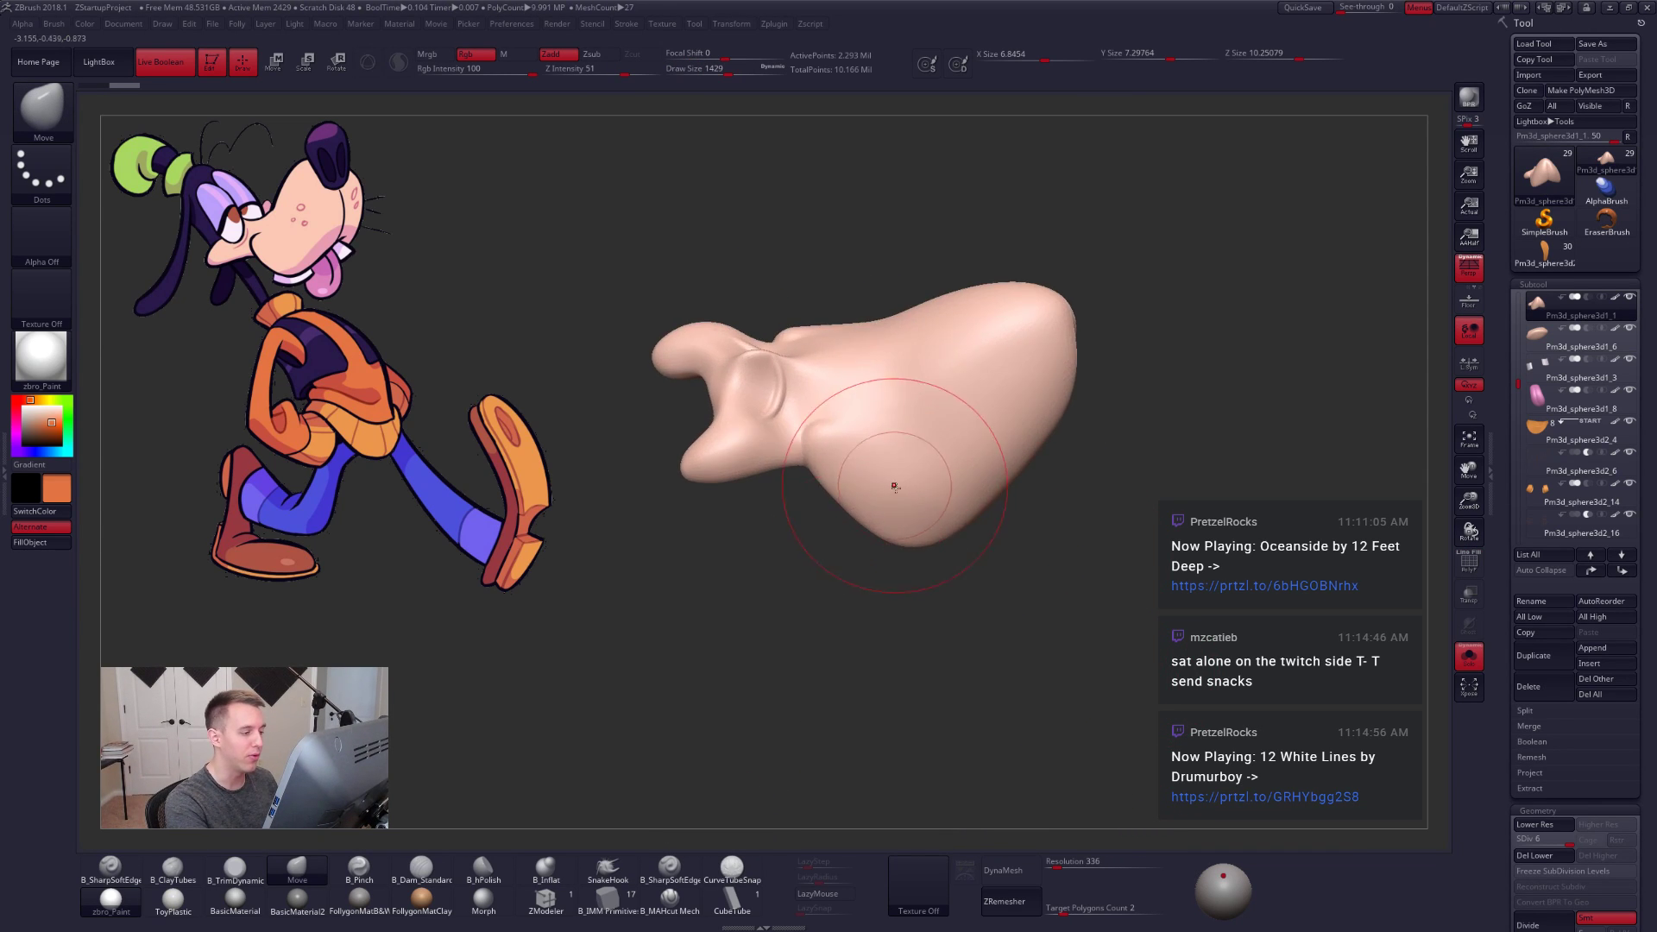
Inspect the soloed muzzle's polygroups and wireframe from several side angles.
{"action": "mouse_move", "coordinate": [895, 486]}
{"action": "right_mouse_down"}
{"action": "mouse_move", "coordinate": [903, 592]}
{"action": "mouse_move", "coordinate": [889, 488]}
{"action": "right_mouse_up"}
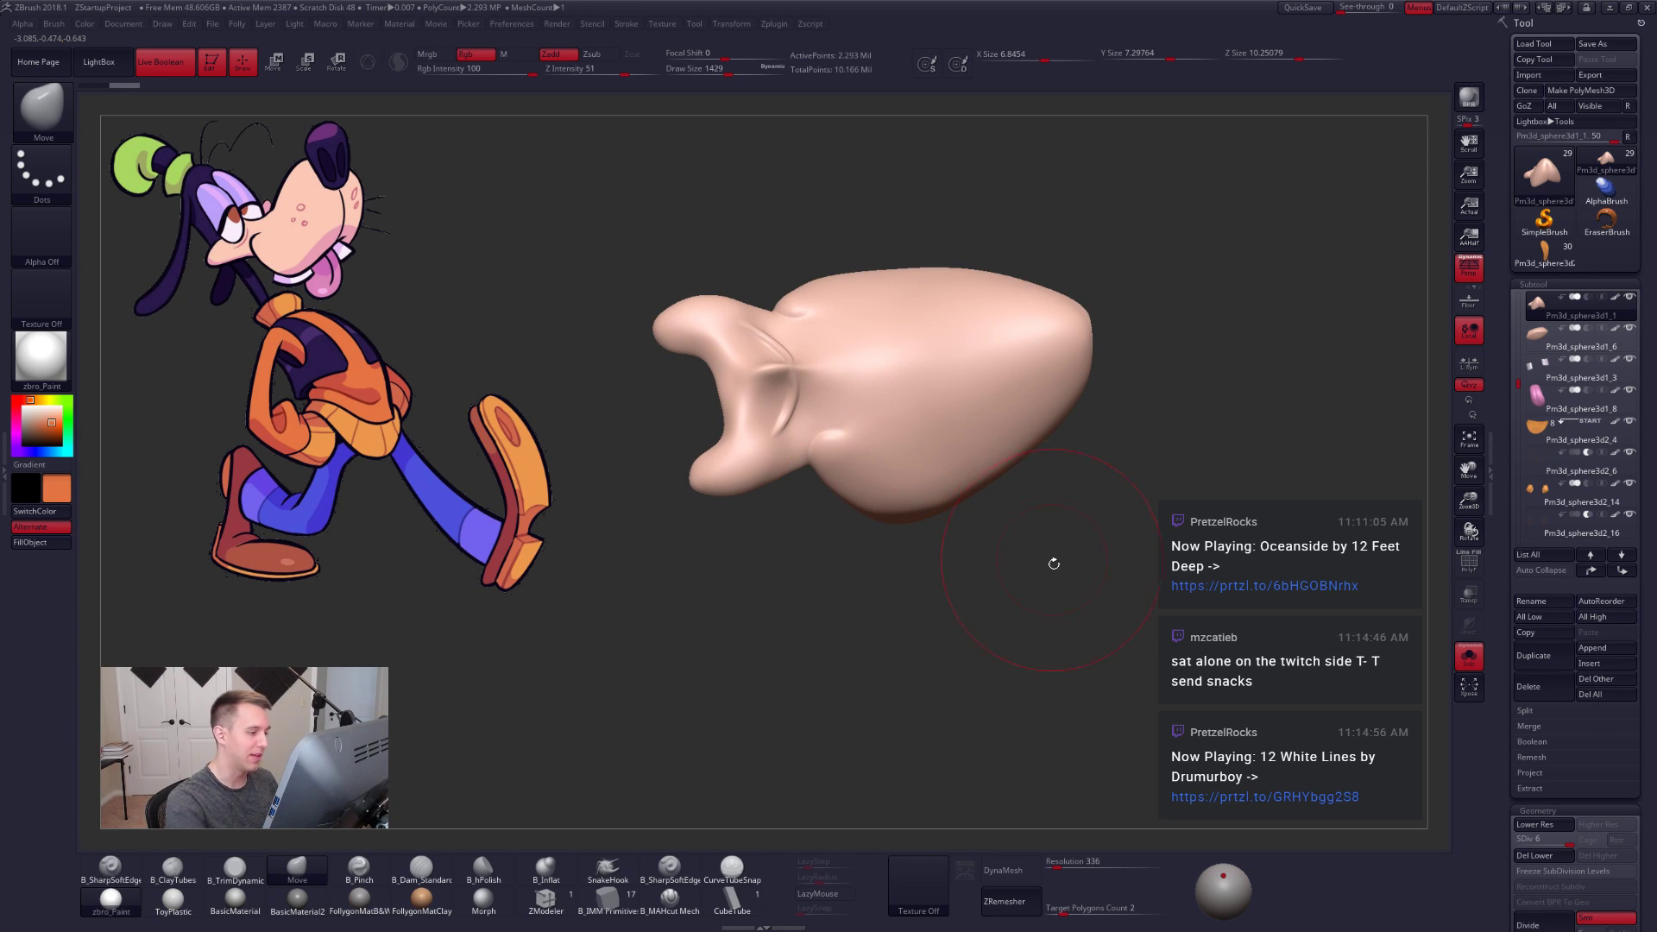
{"action": "mouse_move", "coordinate": [1054, 563]}
{"action": "right_mouse_down"}
{"action": "mouse_move", "coordinate": [1032, 466]}
{"action": "mouse_move", "coordinate": [1073, 566]}
{"action": "mouse_move", "coordinate": [1065, 555]}
{"action": "right_mouse_up"}
{"action": "key", "text": "ctrl+shift+s"}
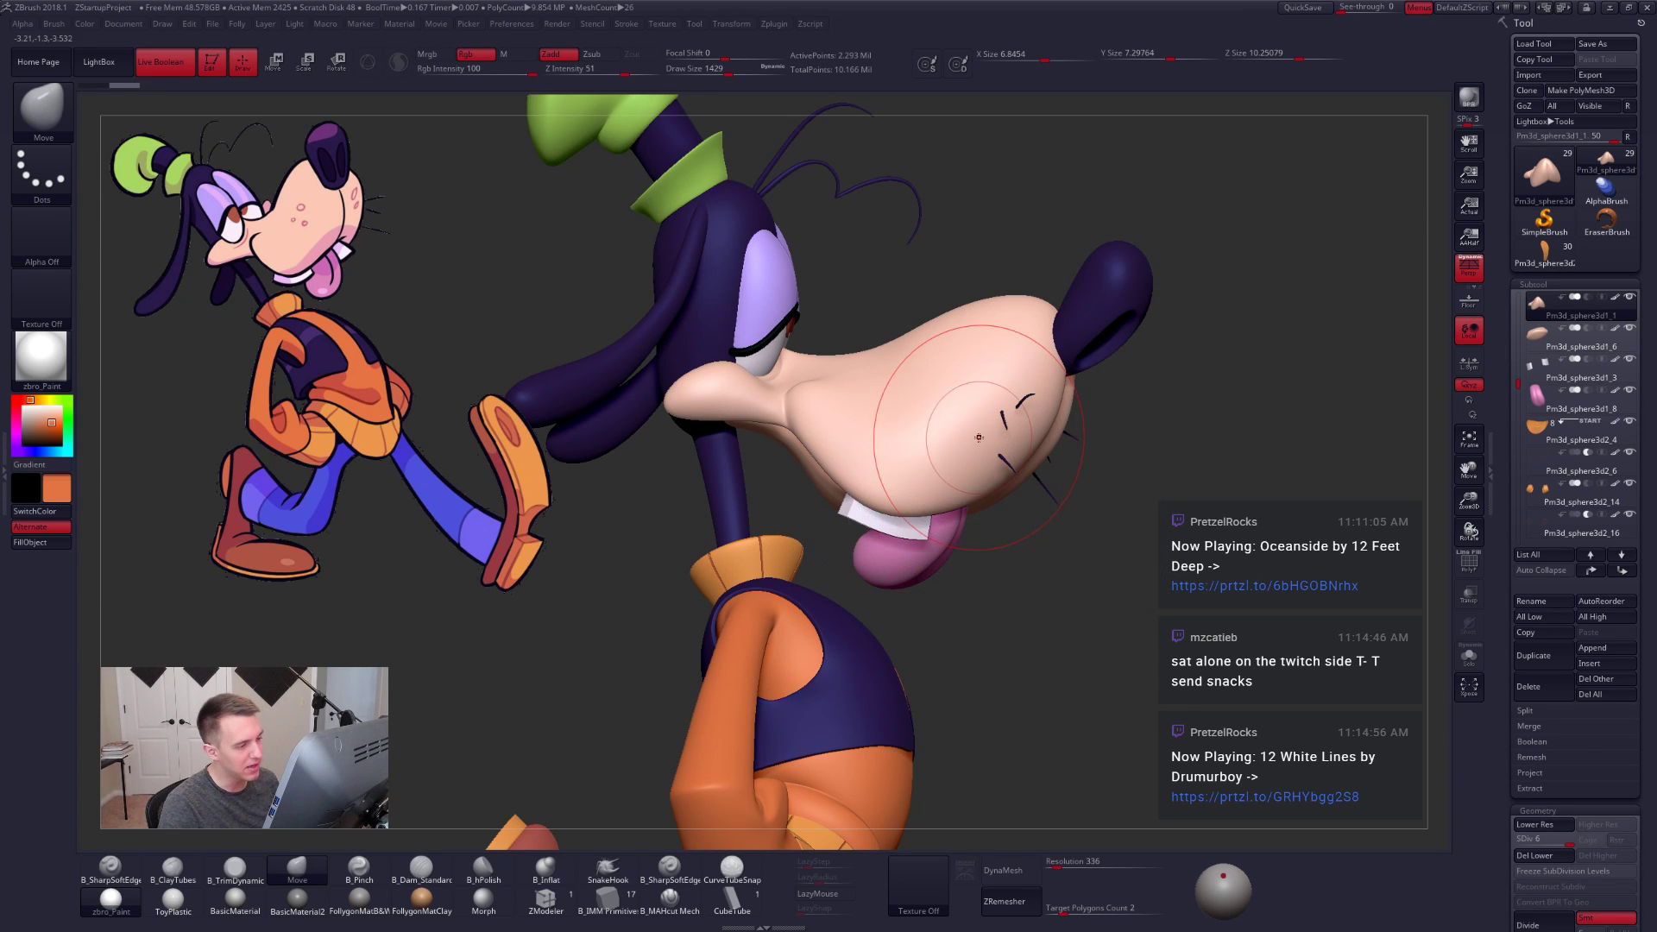
{"action": "key", "text": "ctrl+shift+s"}
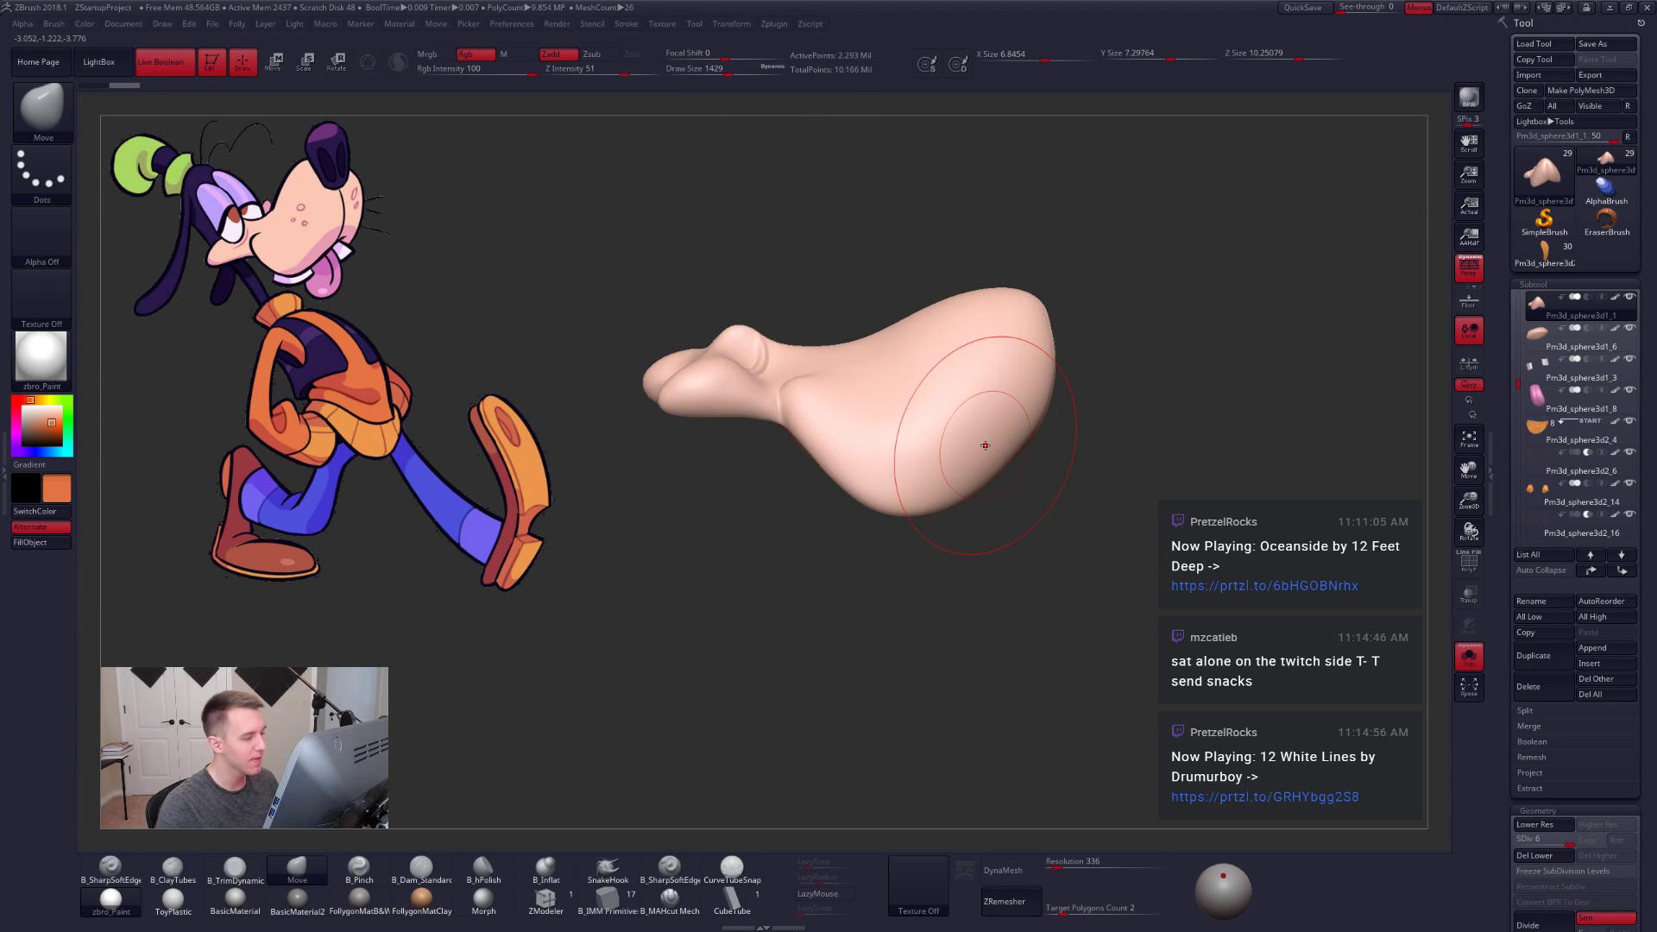
{"action": "key", "text": "shift+f"}
{"action": "right_click_drag", "start_coordinate": [814, 373], "coordinate": [888, 462]}
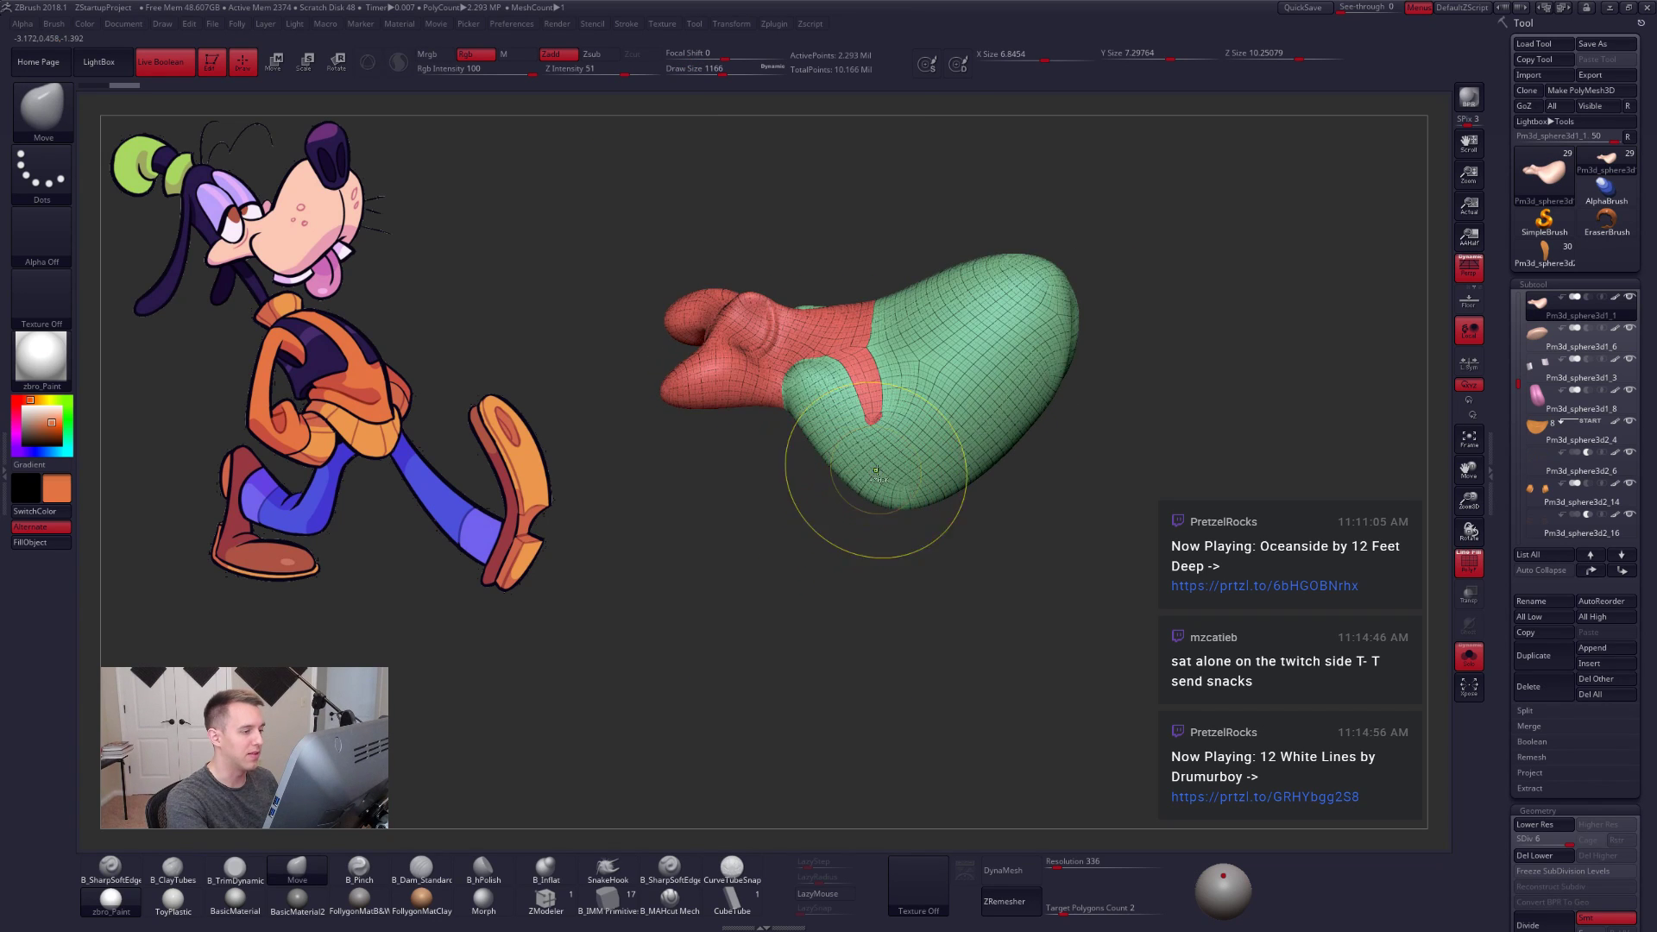
{"action": "key", "text": "w"}
{"action": "key", "text": "shift+f"}
{"action": "key", "text": "q"}
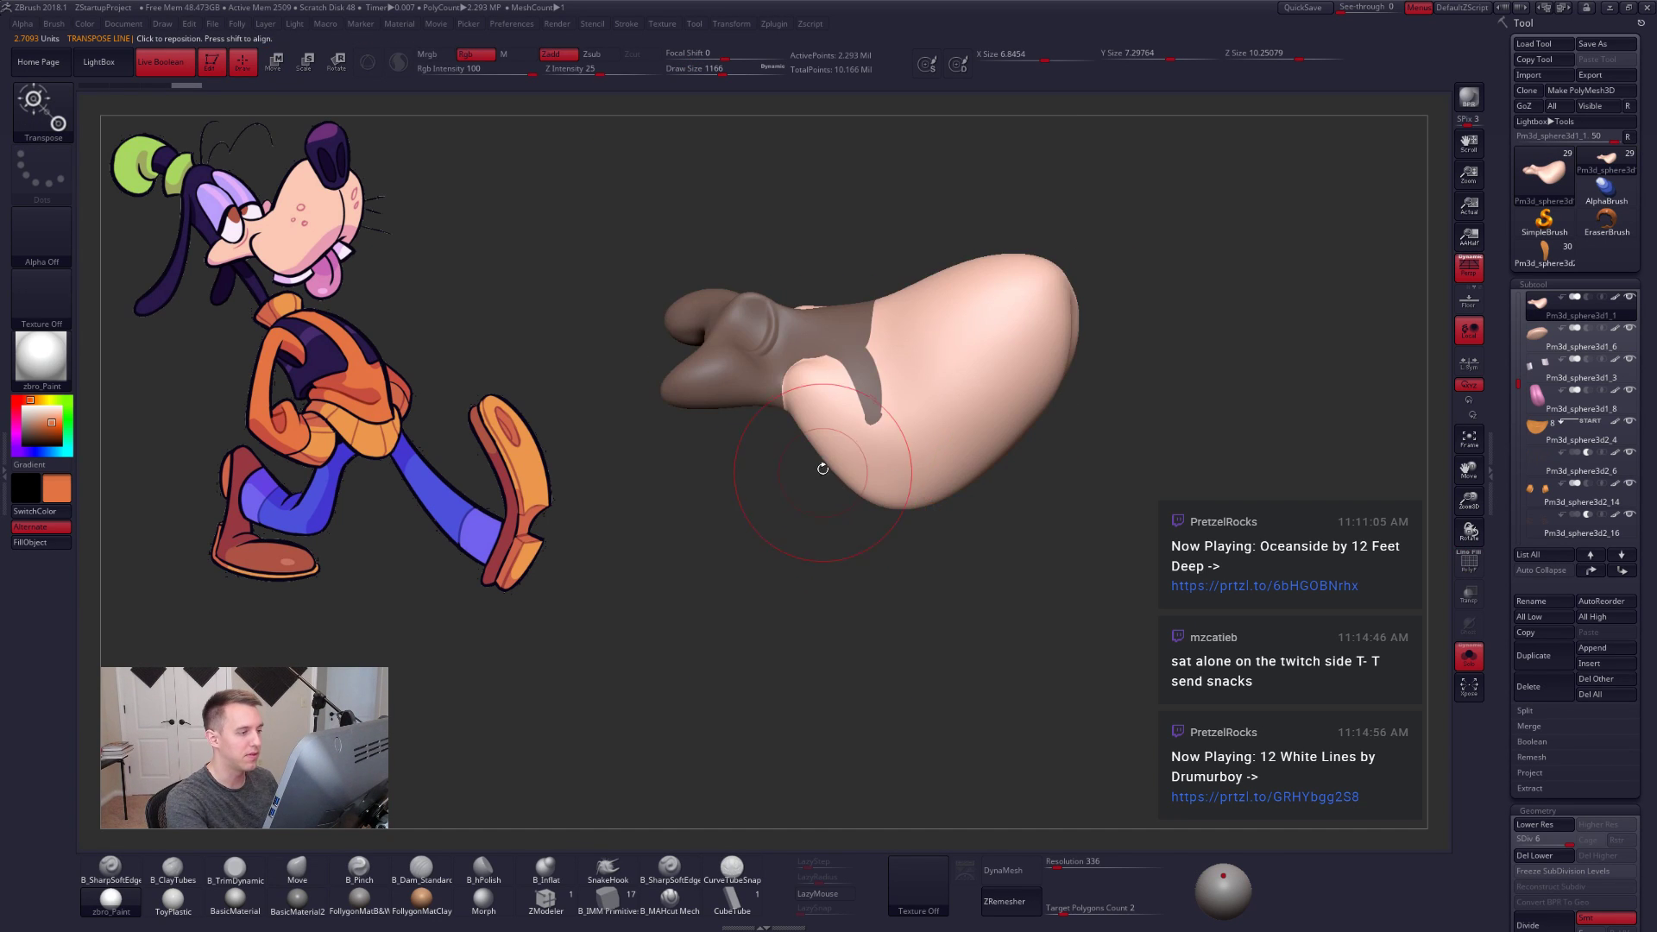
{"action": "mouse_move", "coordinate": [922, 484]}
{"action": "right_mouse_down"}
{"action": "mouse_move", "coordinate": [807, 479]}
{"action": "mouse_move", "coordinate": [777, 432]}
{"action": "right_mouse_up"}
Mask the muzzle stub, drop to SDiv 1, invert then clear the mask, and turn Solo off.
{"action": "key", "text": "space"}
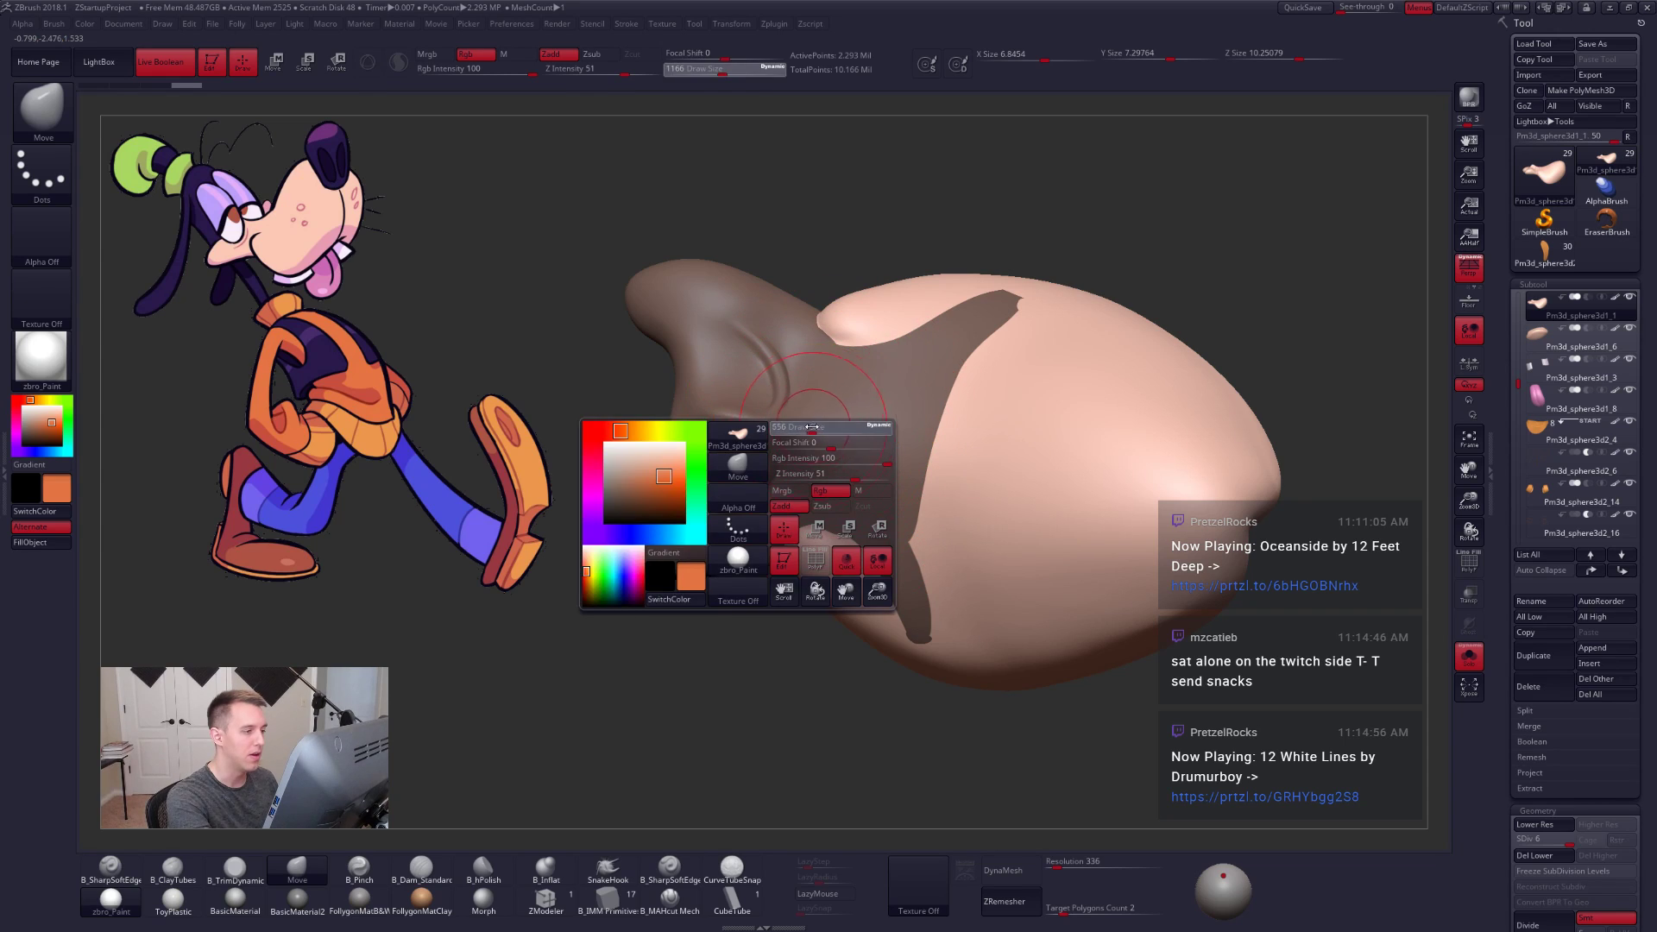
{"action": "key", "text": "ctrl"}
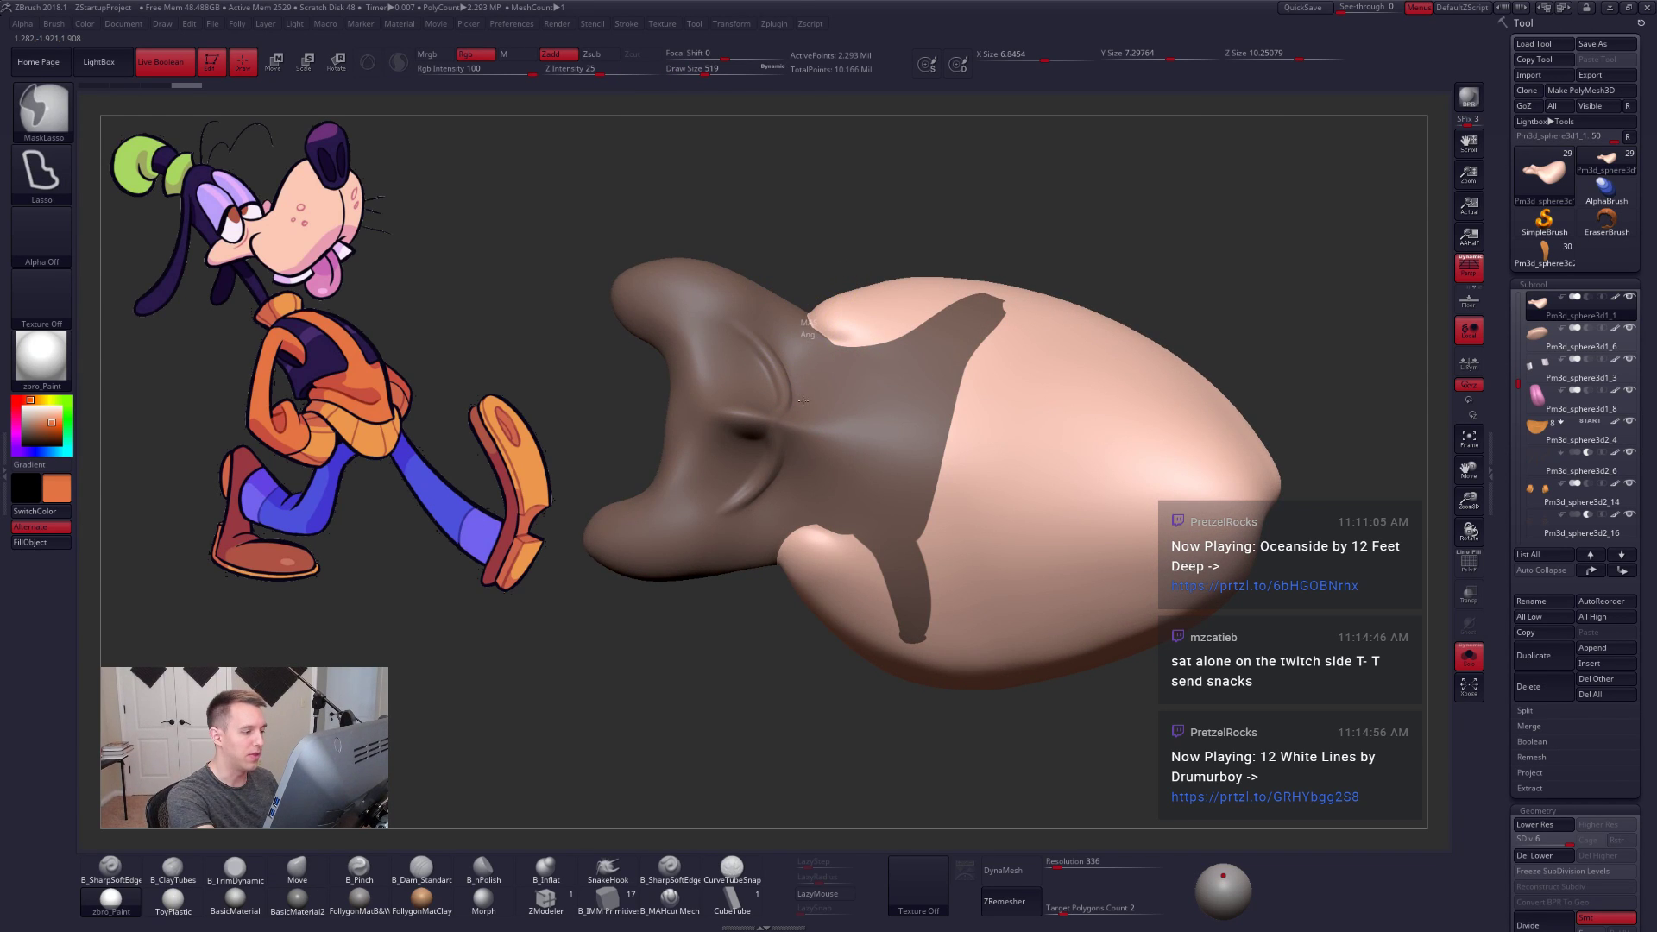
{"action": "mouse_move", "coordinate": [795, 516]}
{"action": "left_mouse_down", "text": "ctrl"}
{"action": "mouse_move", "coordinate": [906, 738]}
{"action": "mouse_move", "coordinate": [971, 169]}
{"action": "left_mouse_up", "text": "ctrl"}
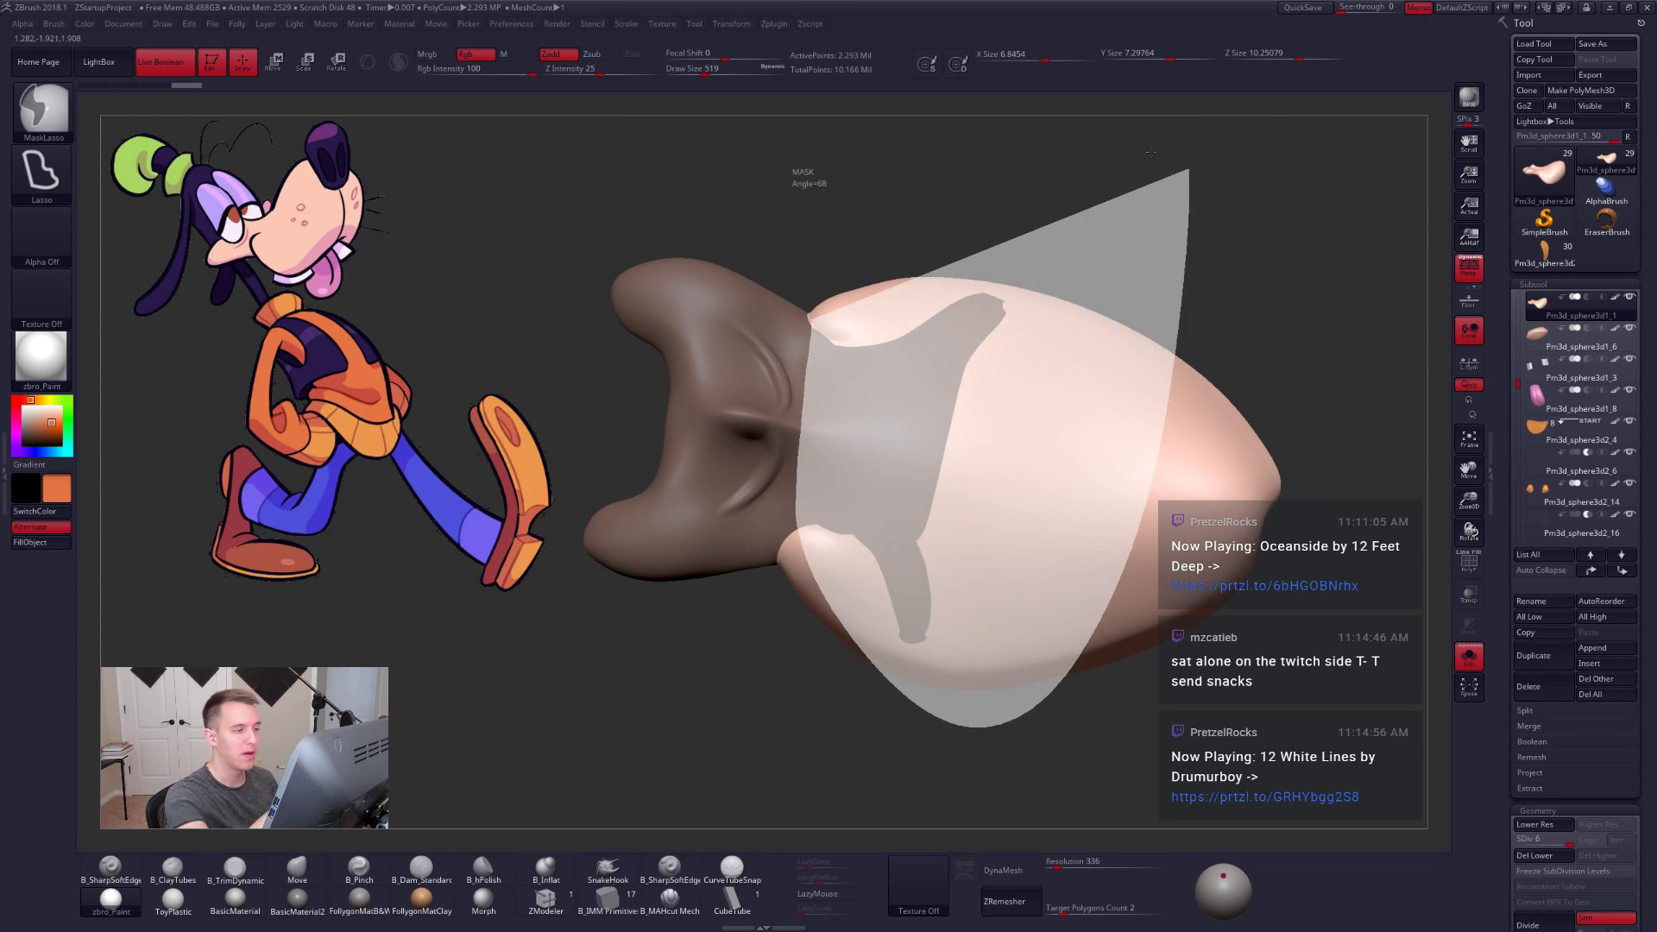
{"action": "mouse_move", "coordinate": [971, 168]}
{"action": "right_mouse_down"}
{"action": "mouse_move", "coordinate": [990, 645]}
{"action": "mouse_move", "coordinate": [981, 581]}
{"action": "mouse_move", "coordinate": [1001, 529]}
{"action": "mouse_move", "coordinate": [983, 715]}
{"action": "mouse_move", "coordinate": [1015, 600]}
{"action": "mouse_move", "coordinate": [1039, 630]}
{"action": "right_mouse_up"}
{"action": "key", "text": "shift+d"}
{"action": "key", "text": "shift+d"}
{"action": "key", "text": "shift+d"}
{"action": "key", "text": "shift+d"}
{"action": "key", "text": "shift+d"}
{"action": "key", "text": "ctrl+i"}
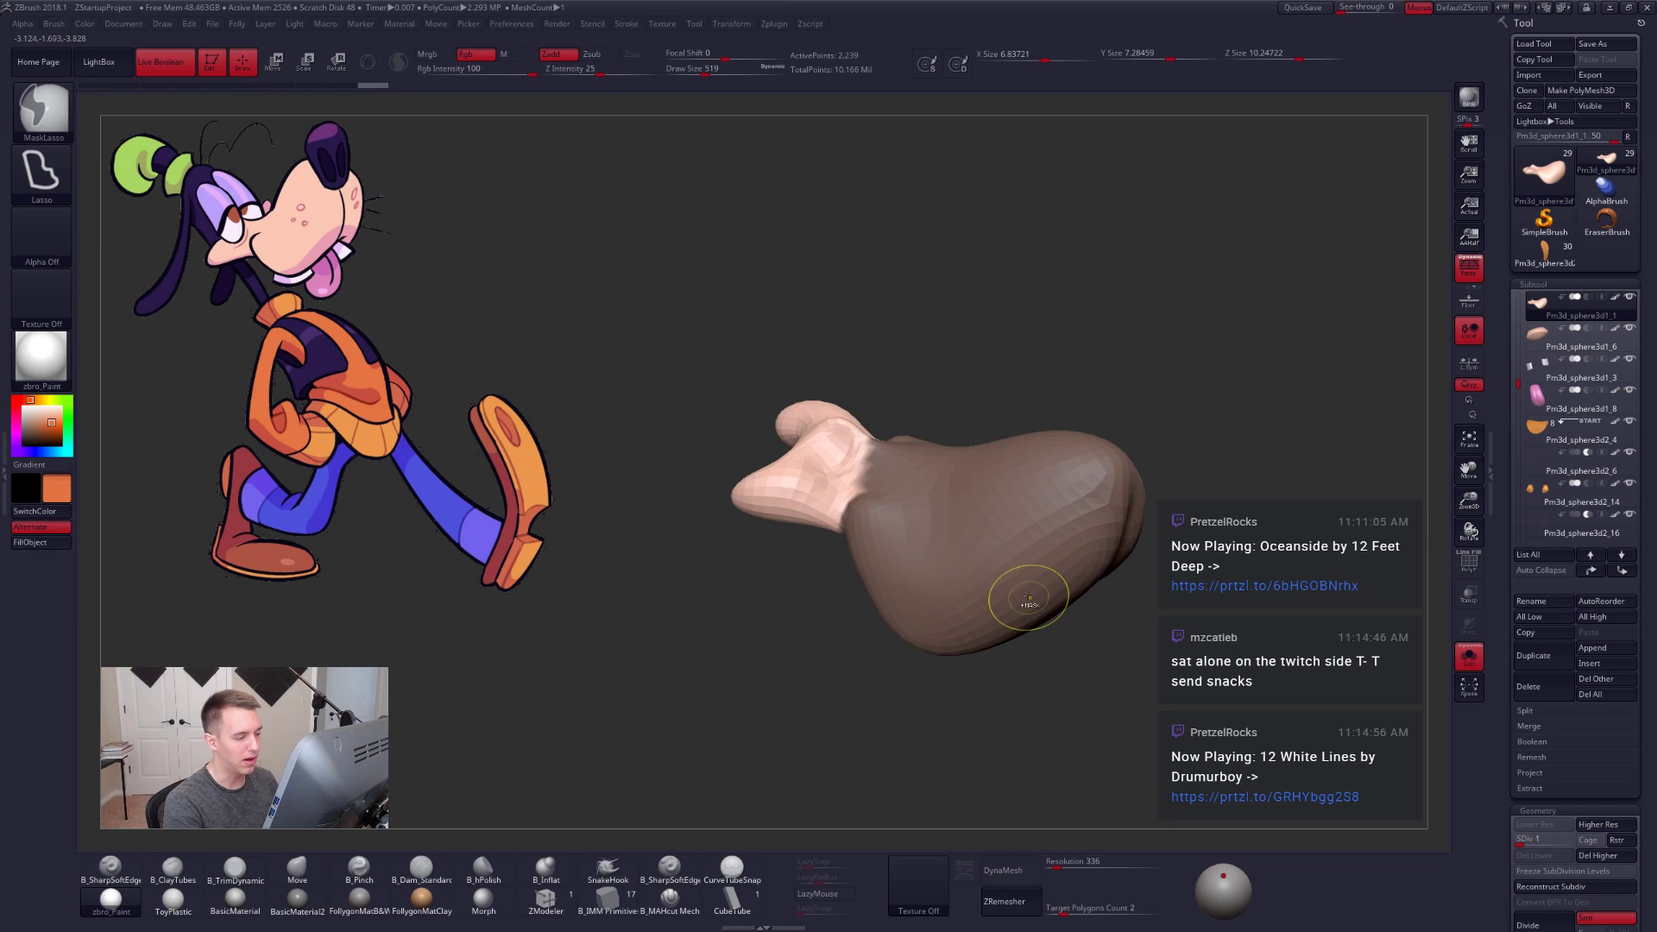
{"action": "key", "text": "ctrl+shift+a"}
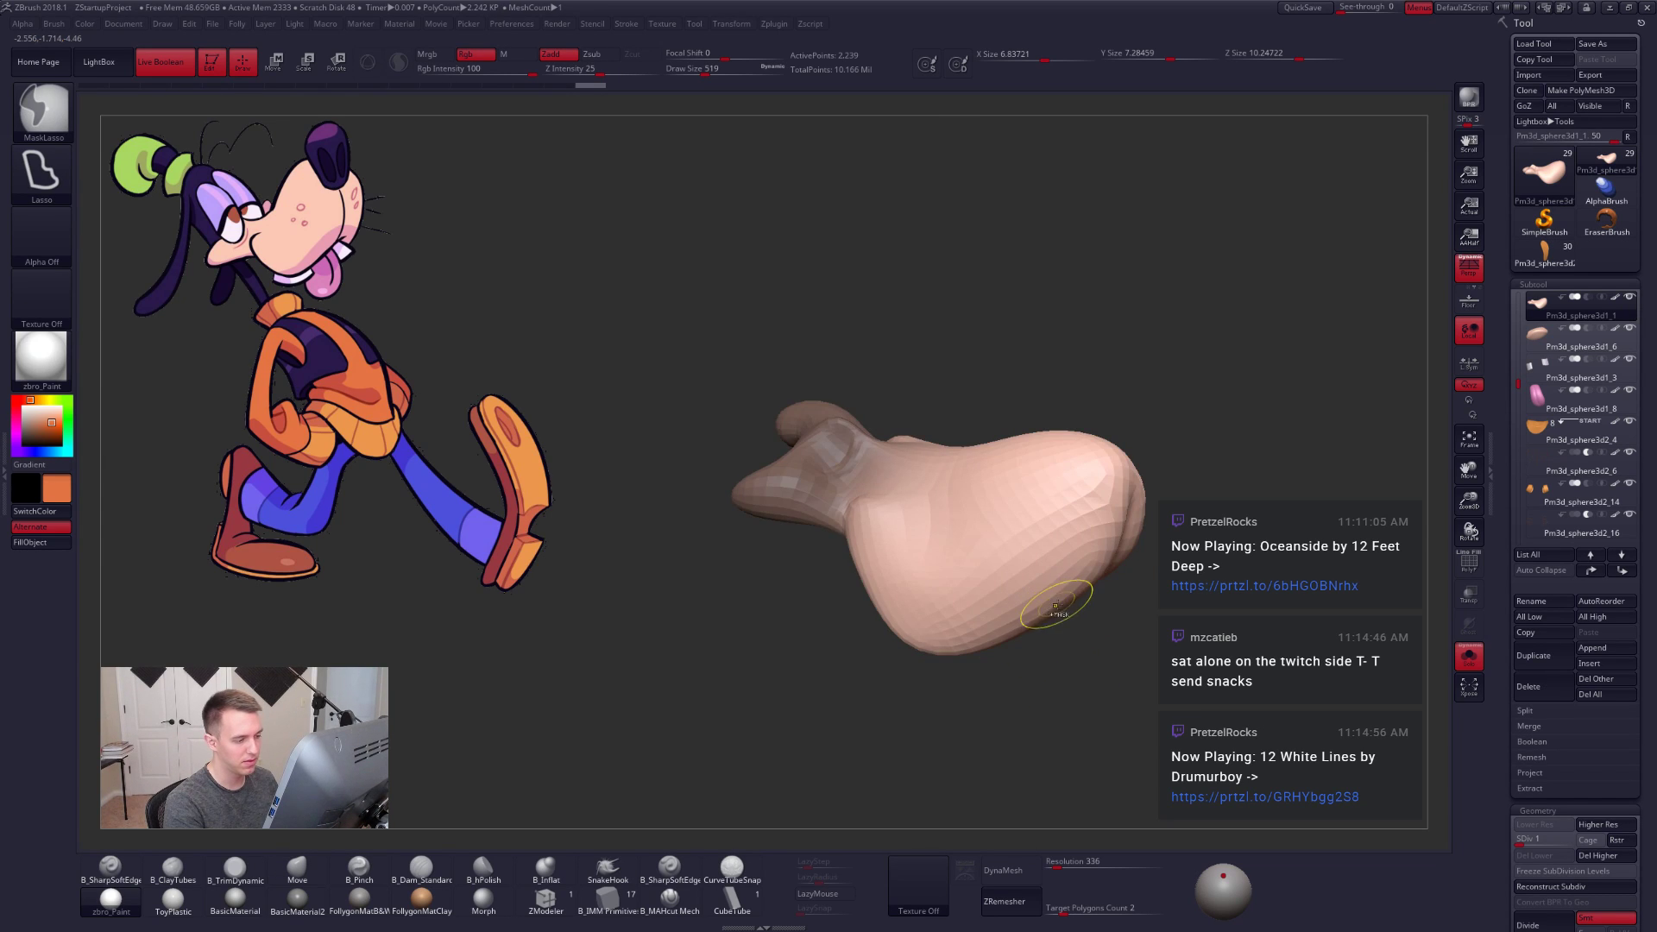
{"action": "mouse_move", "coordinate": [1065, 629]}
{"action": "right_mouse_down"}
{"action": "mouse_move", "coordinate": [1095, 654]}
{"action": "mouse_move", "coordinate": [1082, 559]}
{"action": "mouse_move", "coordinate": [995, 611]}
{"action": "mouse_move", "coordinate": [1030, 624]}
{"action": "right_mouse_up"}
{"action": "key", "text": "ctrl+shift+s"}
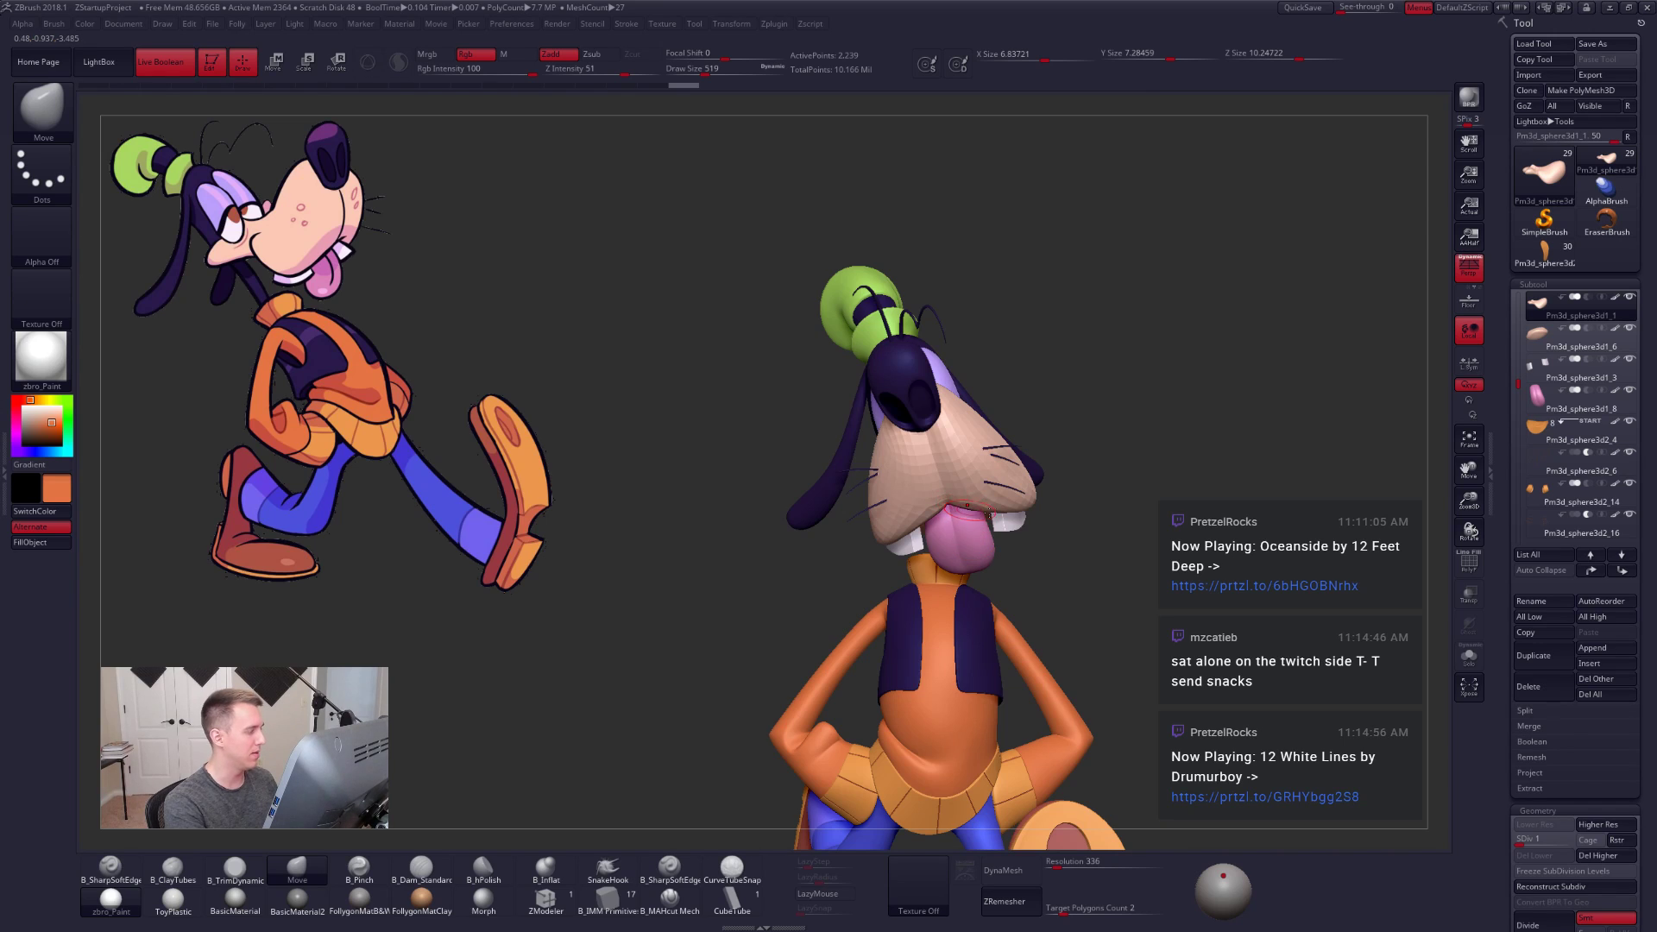
Solo the muzzle, turn Persp off, and draw a Move transpose line vertically through it.
{"action": "right_click_drag", "start_coordinate": [989, 513], "coordinate": [918, 613]}
{"action": "key", "text": "ctrl+shift+s"}
{"action": "left_click", "coordinate": [1474, 280]}
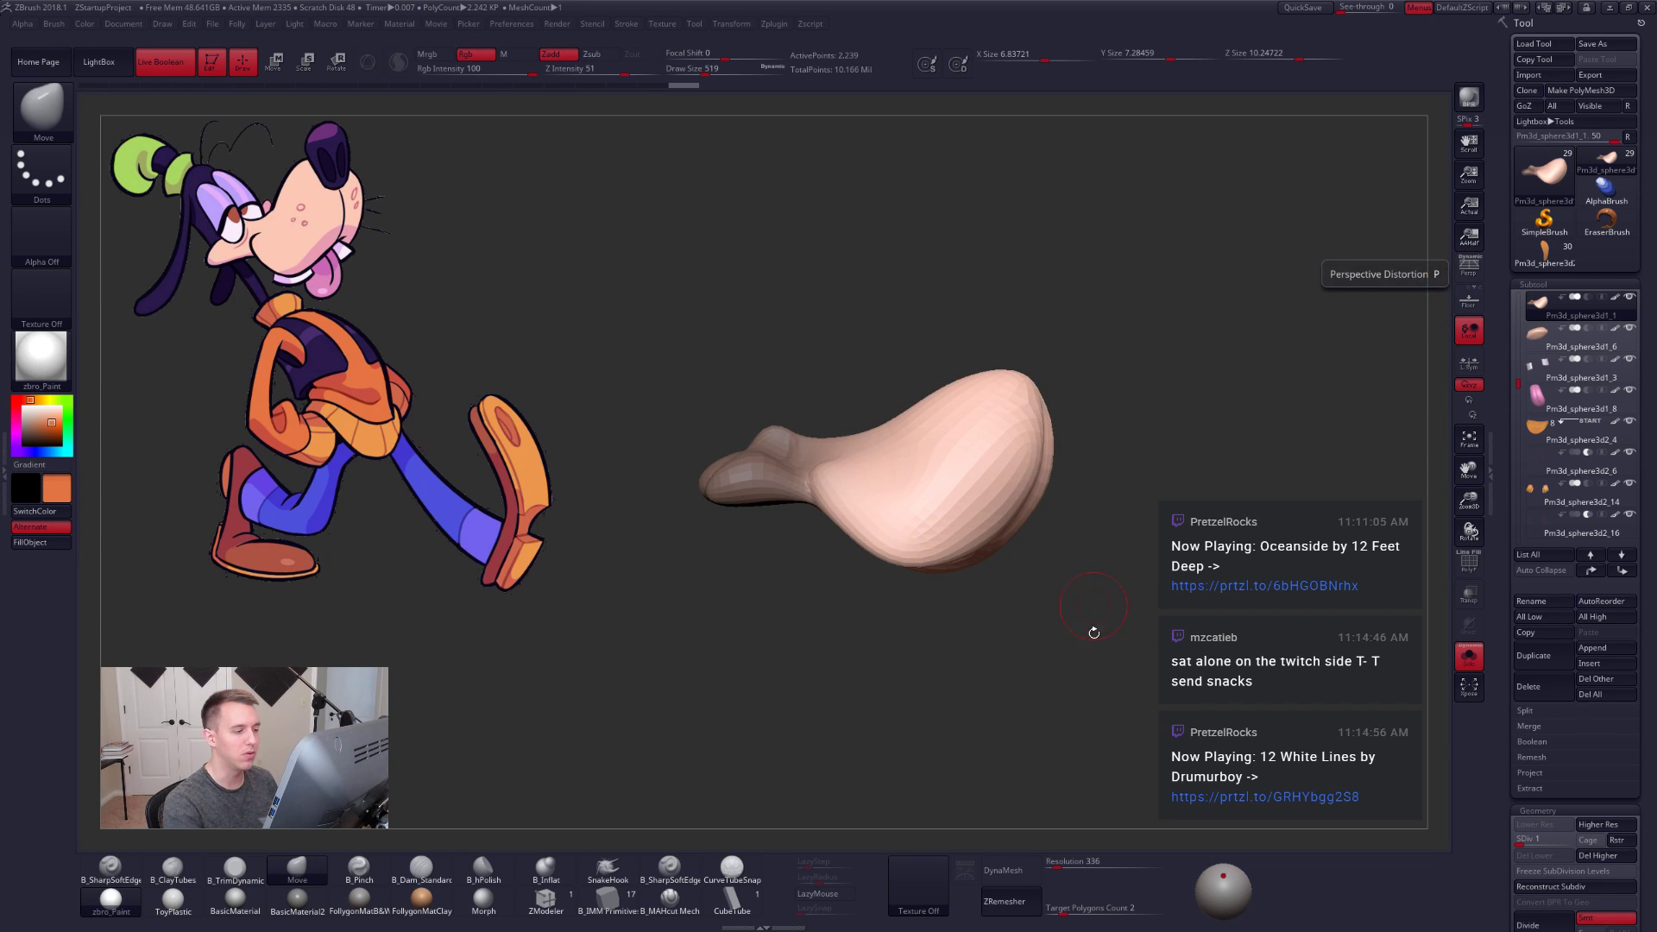
{"action": "right_click_drag", "start_coordinate": [1147, 696], "coordinate": [1135, 737]}
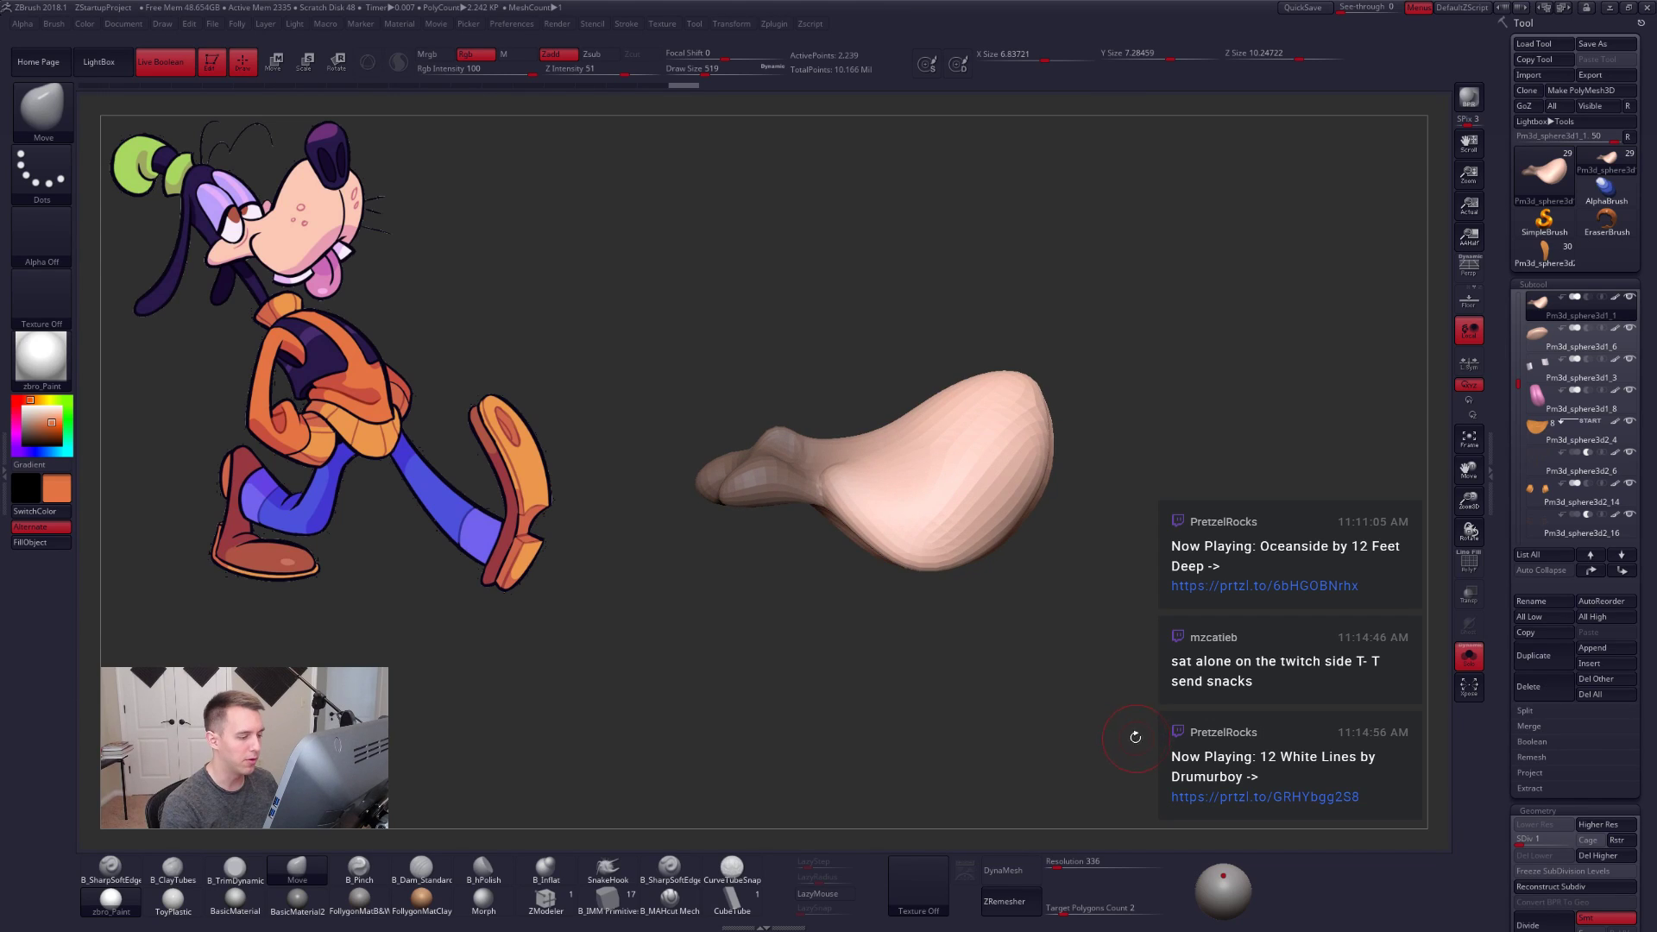
{"action": "right_click_drag", "start_coordinate": [972, 603], "coordinate": [967, 607]}
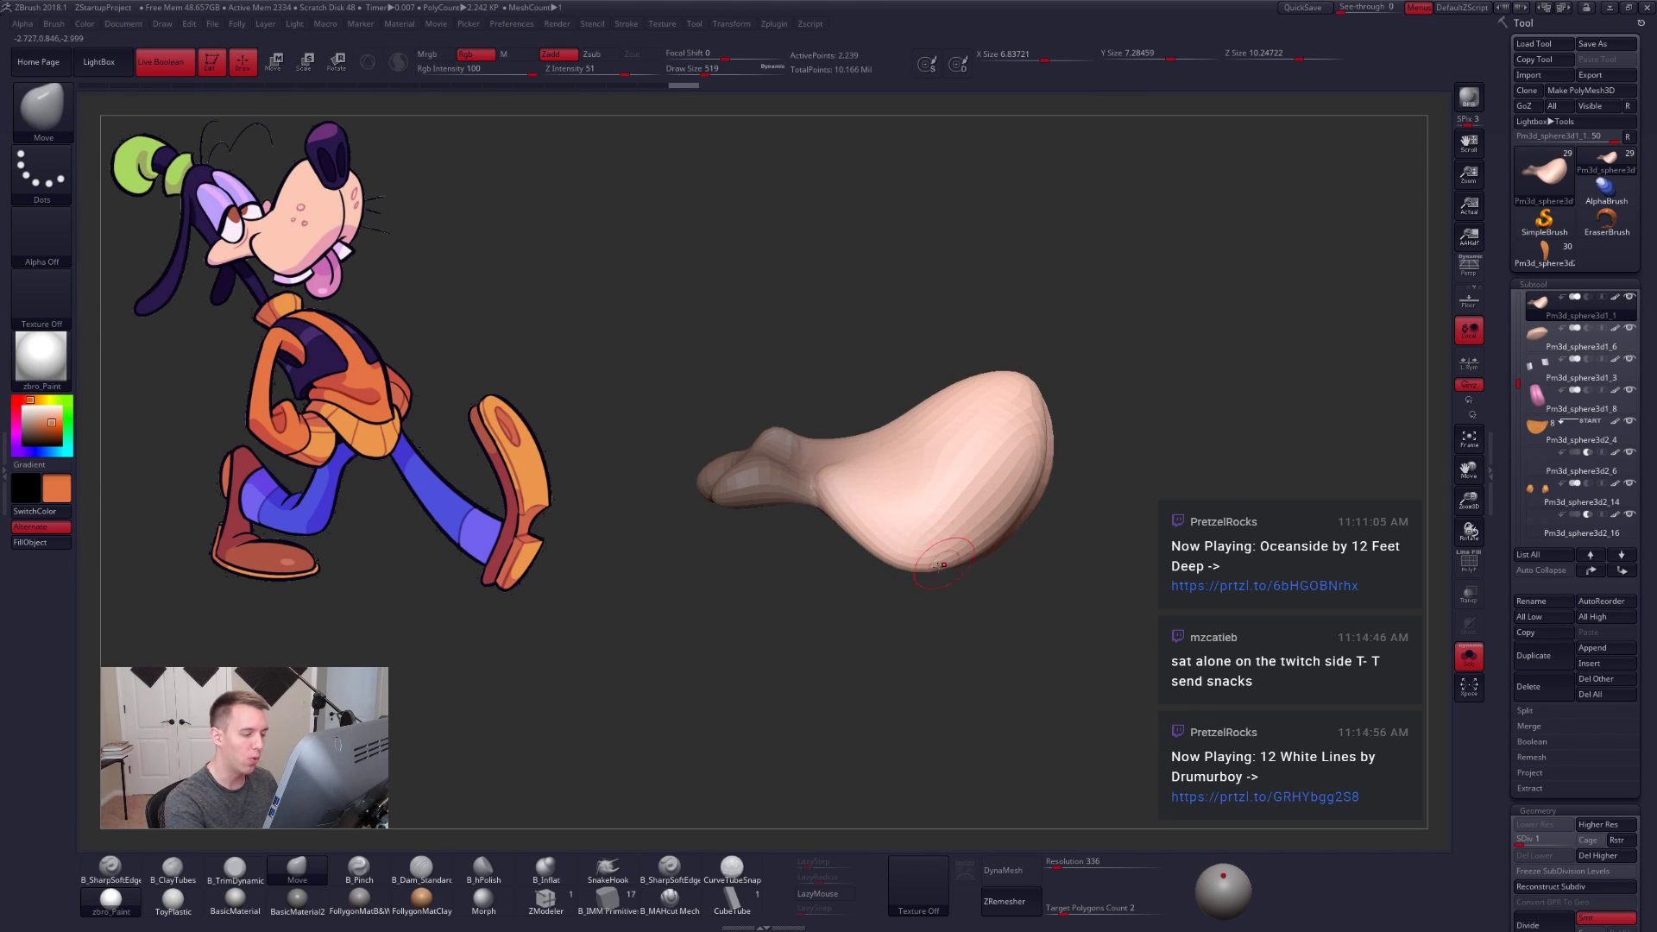
{"action": "key", "text": "w"}
{"action": "mouse_move", "coordinate": [912, 572]}
{"action": "left_mouse_down"}
{"action": "mouse_move", "coordinate": [895, 259]}
{"action": "mouse_move", "coordinate": [894, 279]}
{"action": "left_mouse_up"}
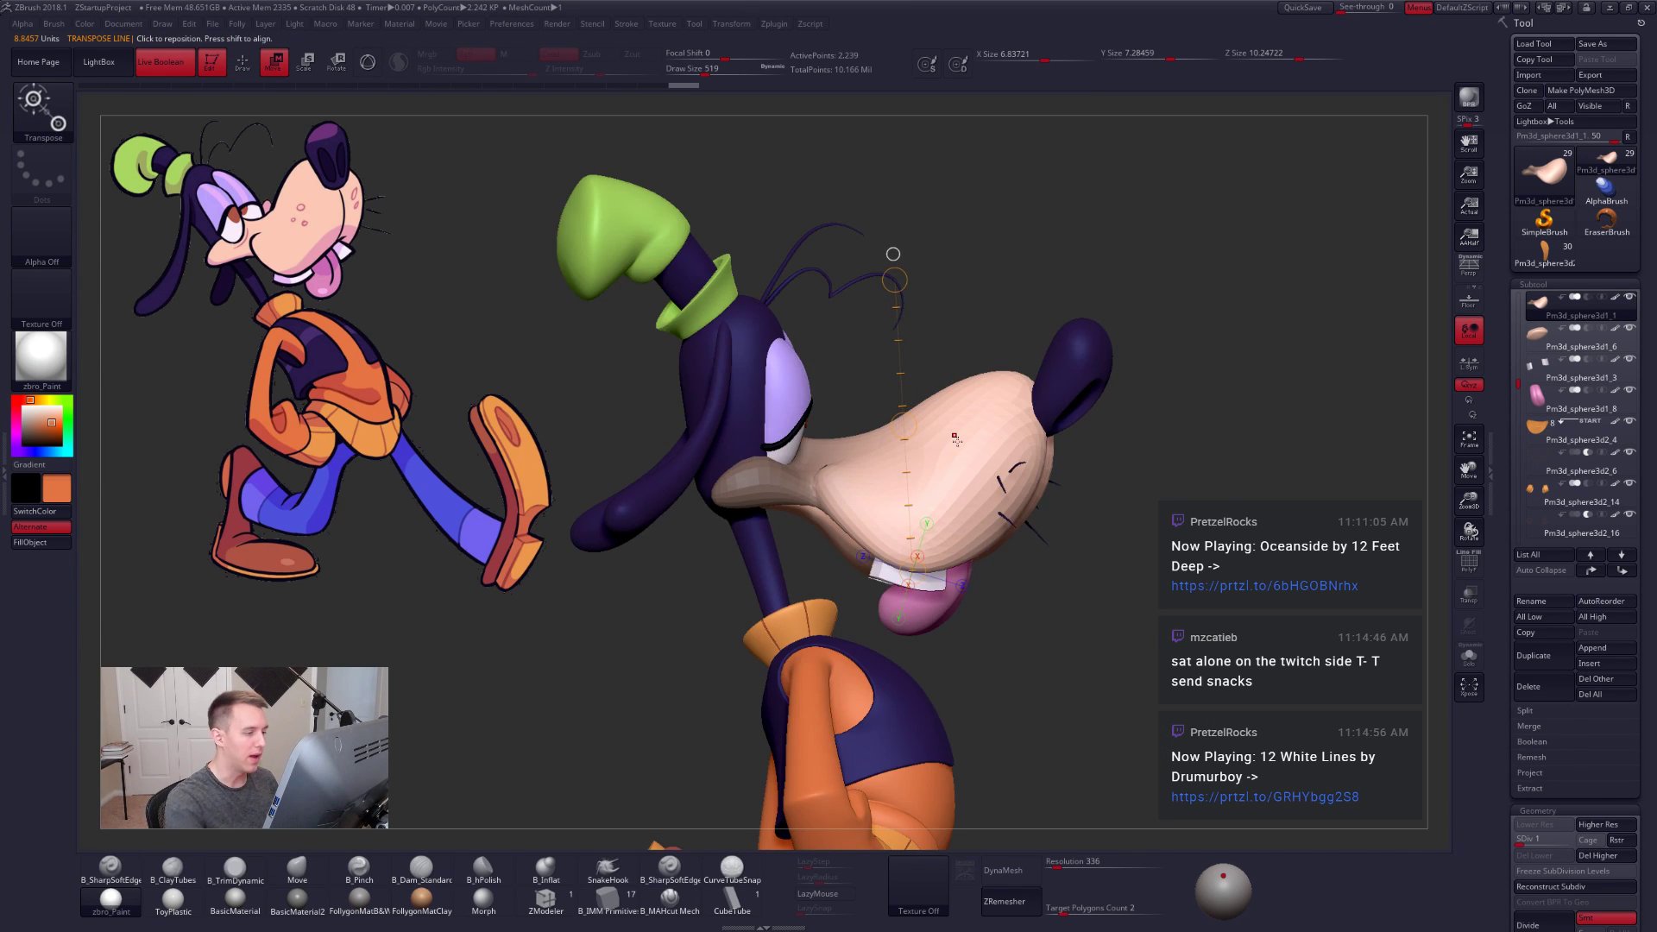
{"action": "right_click_drag", "start_coordinate": [956, 440], "coordinate": [1105, 779]}
{"action": "key", "text": "shift+alt+s"}
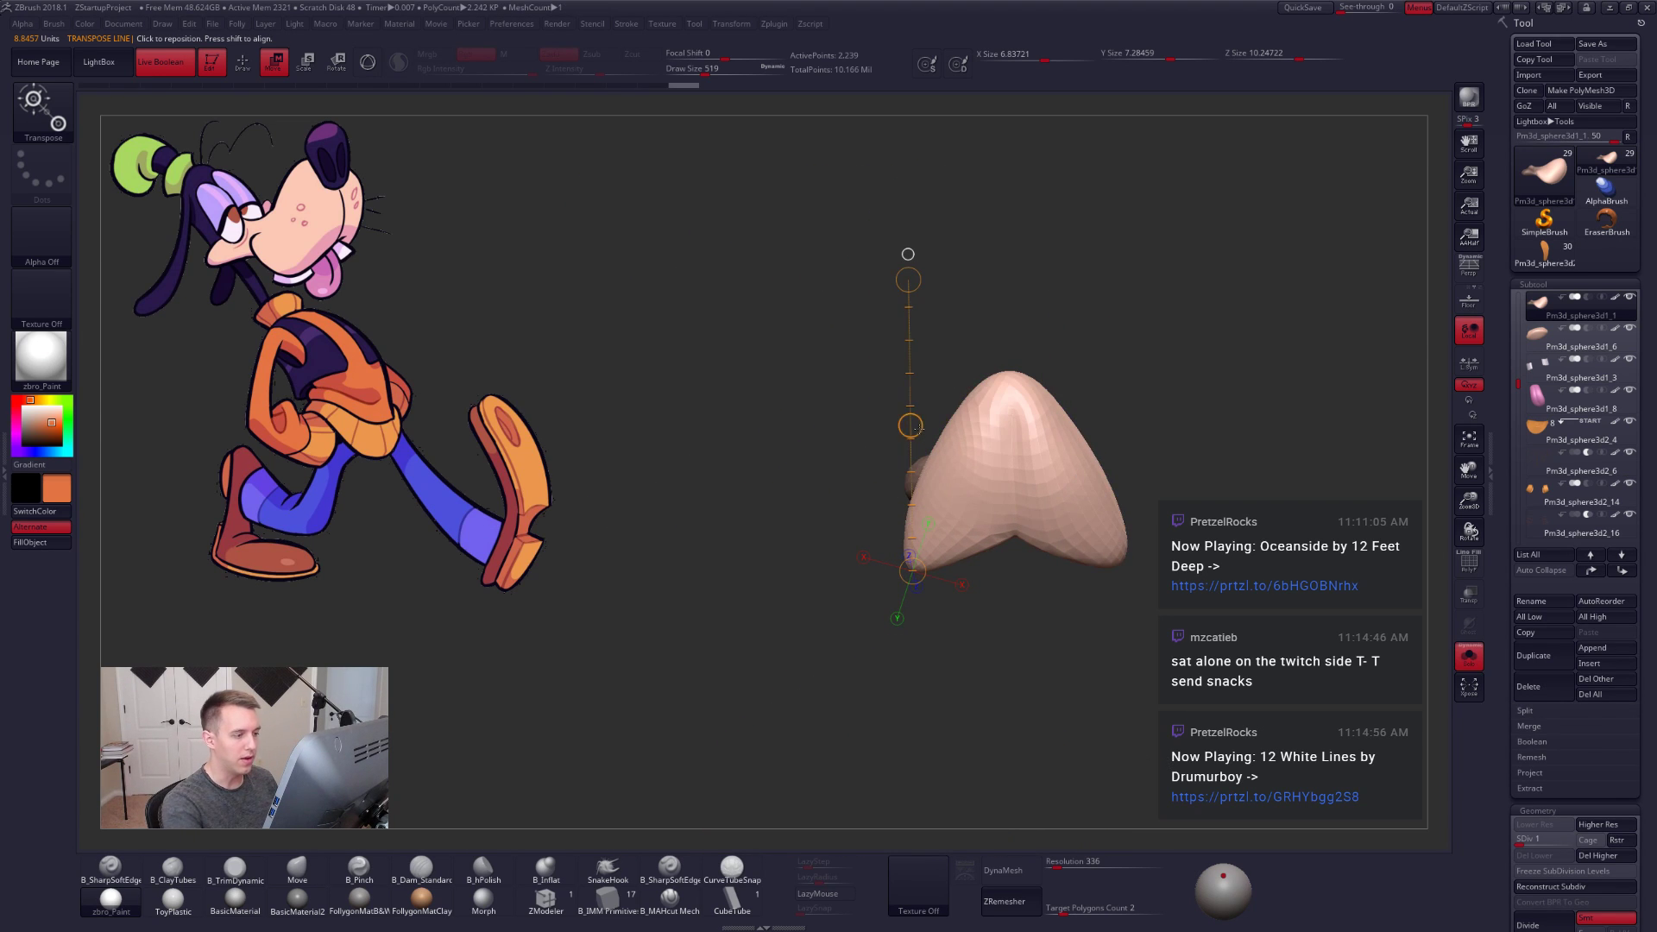
{"action": "left_click_drag", "start_coordinate": [916, 425], "coordinate": [1023, 369]}
{"action": "left_click_drag", "start_coordinate": [1008, 214], "coordinate": [1005, 200]}
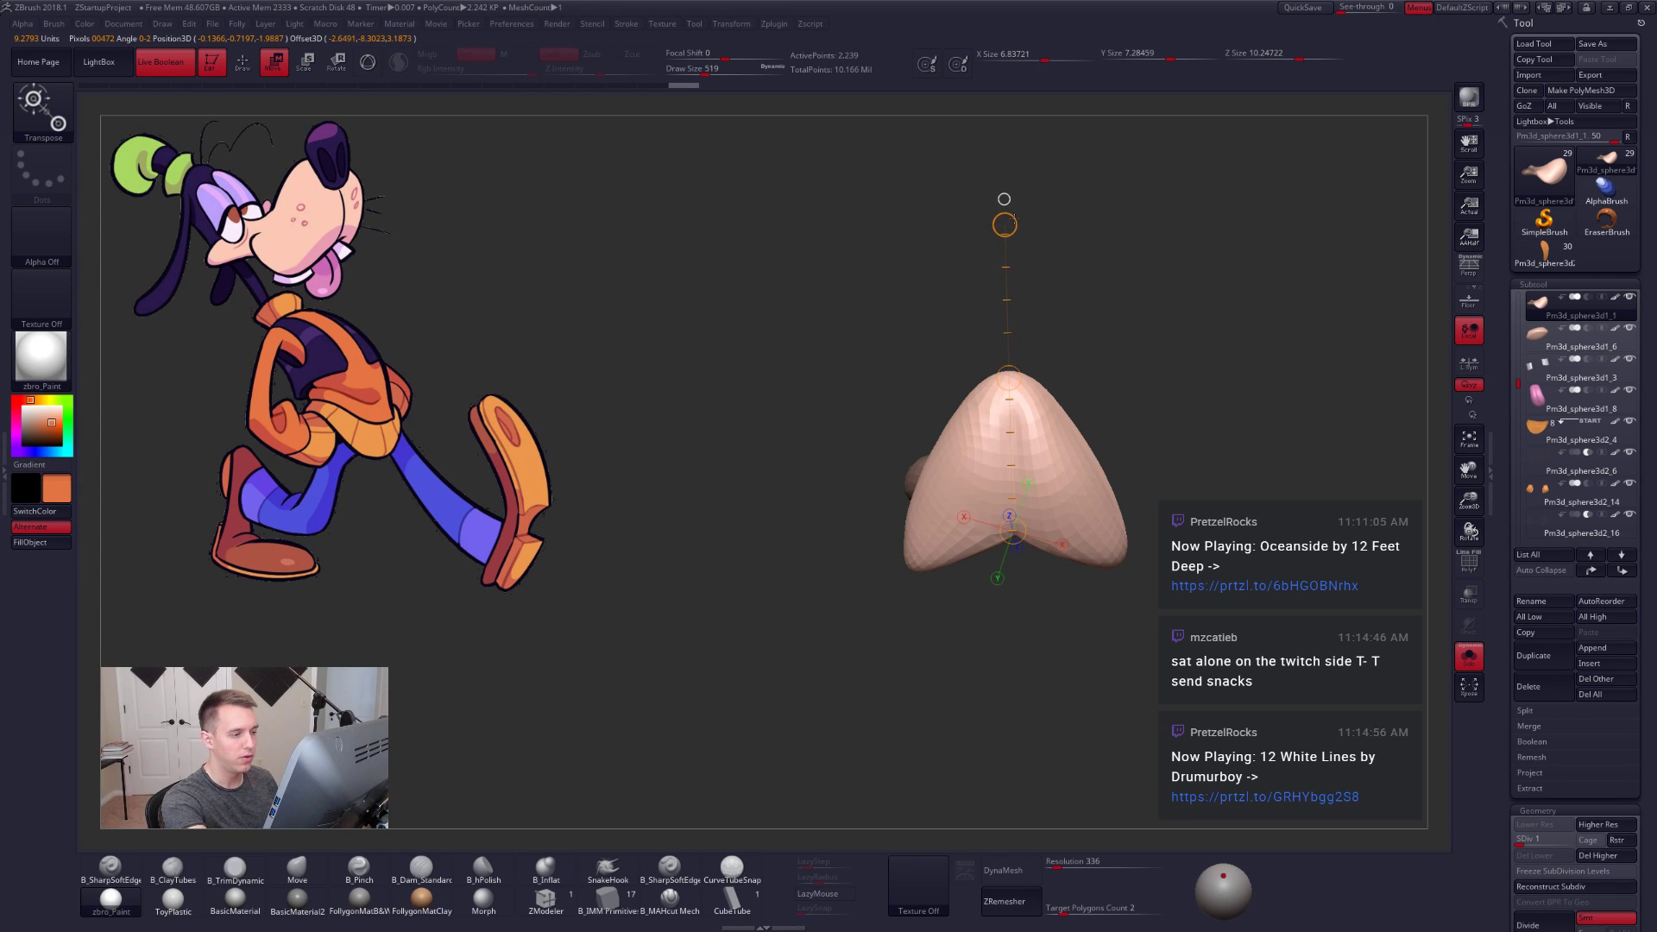
{"action": "left_click_drag", "start_coordinate": [1058, 399], "coordinate": [1071, 627], "text": "alt"}
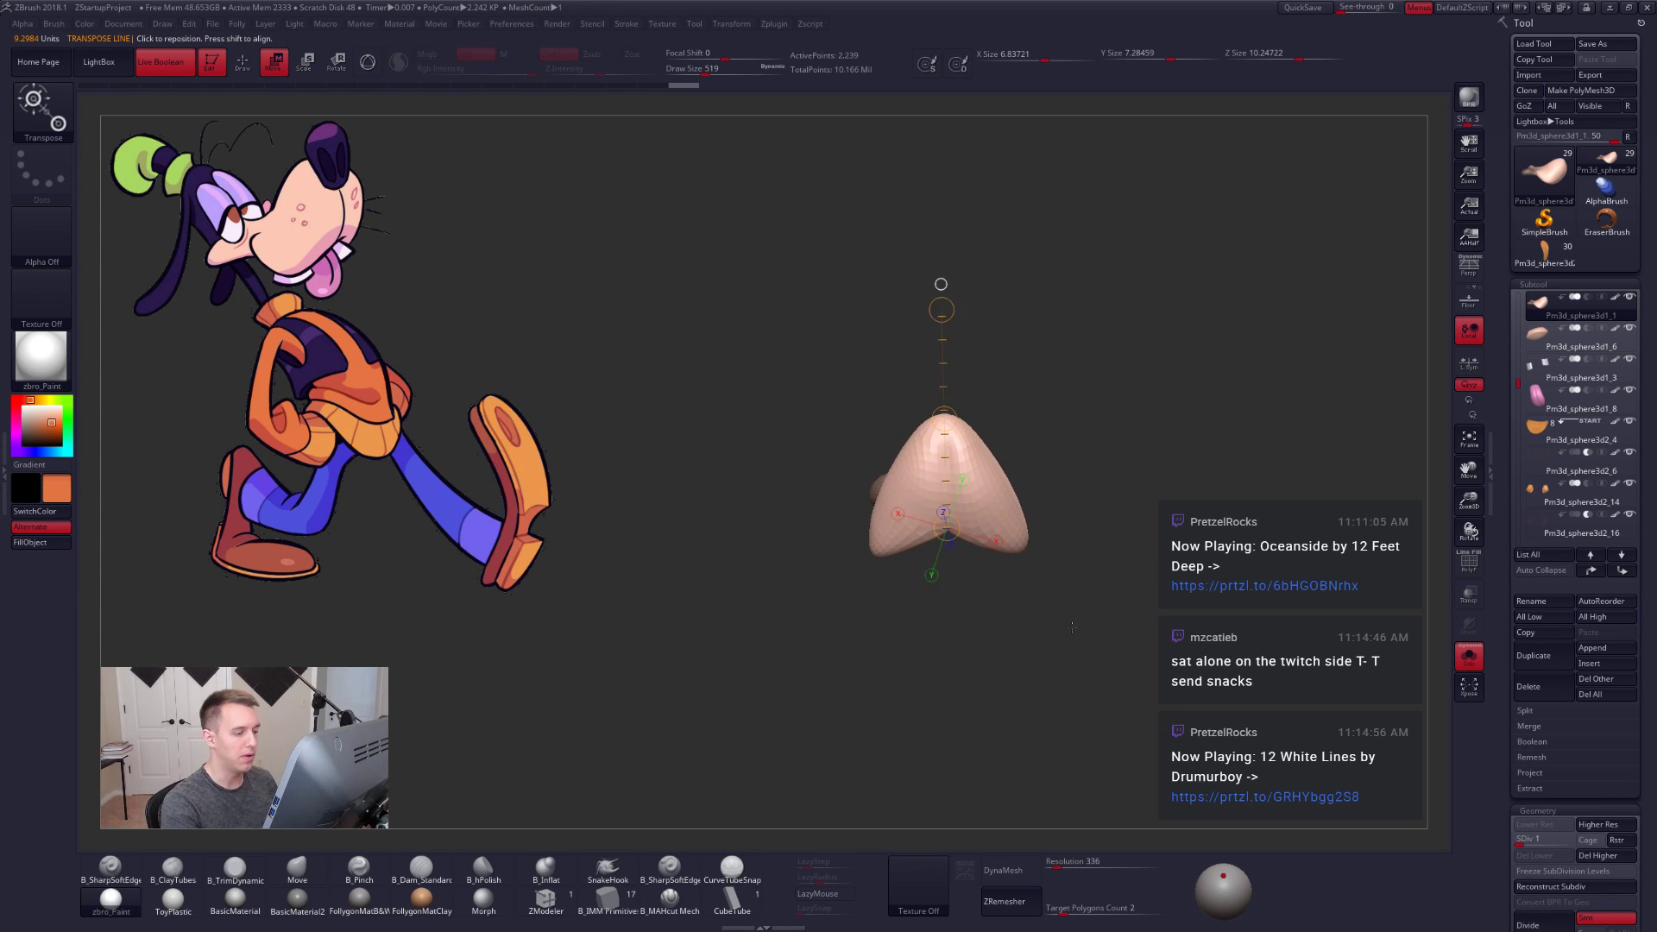
{"action": "key", "text": "shift+alt+s"}
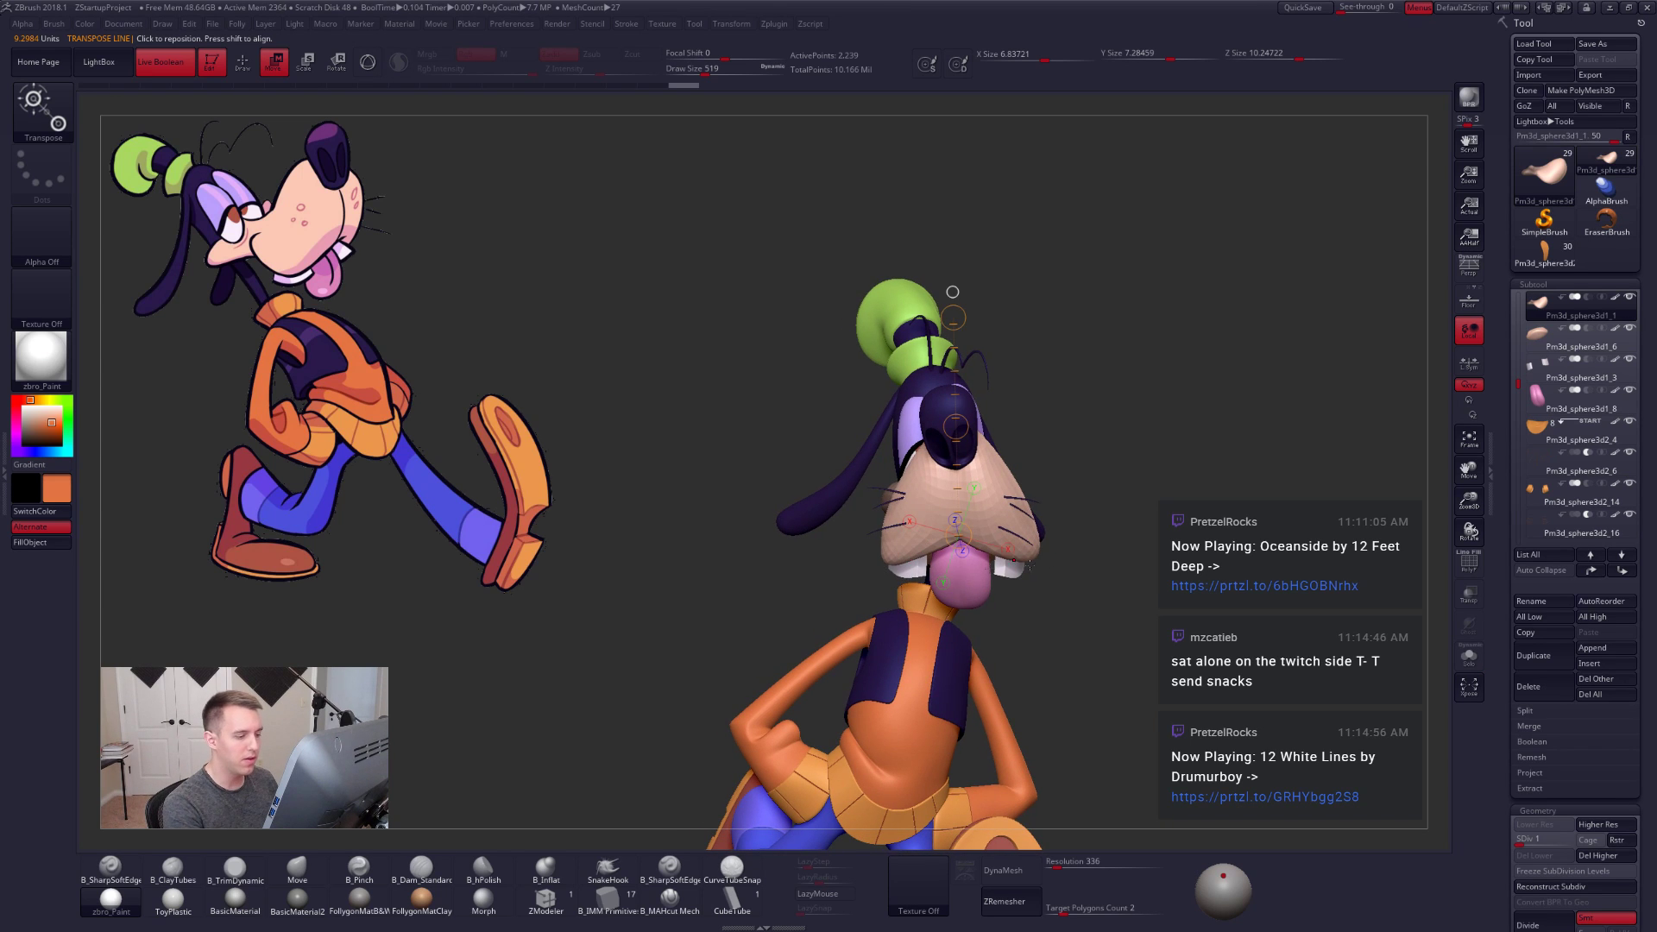
{"action": "left_click_drag", "start_coordinate": [1121, 709], "coordinate": [1115, 786]}
{"action": "key", "text": "shift+alt+s"}
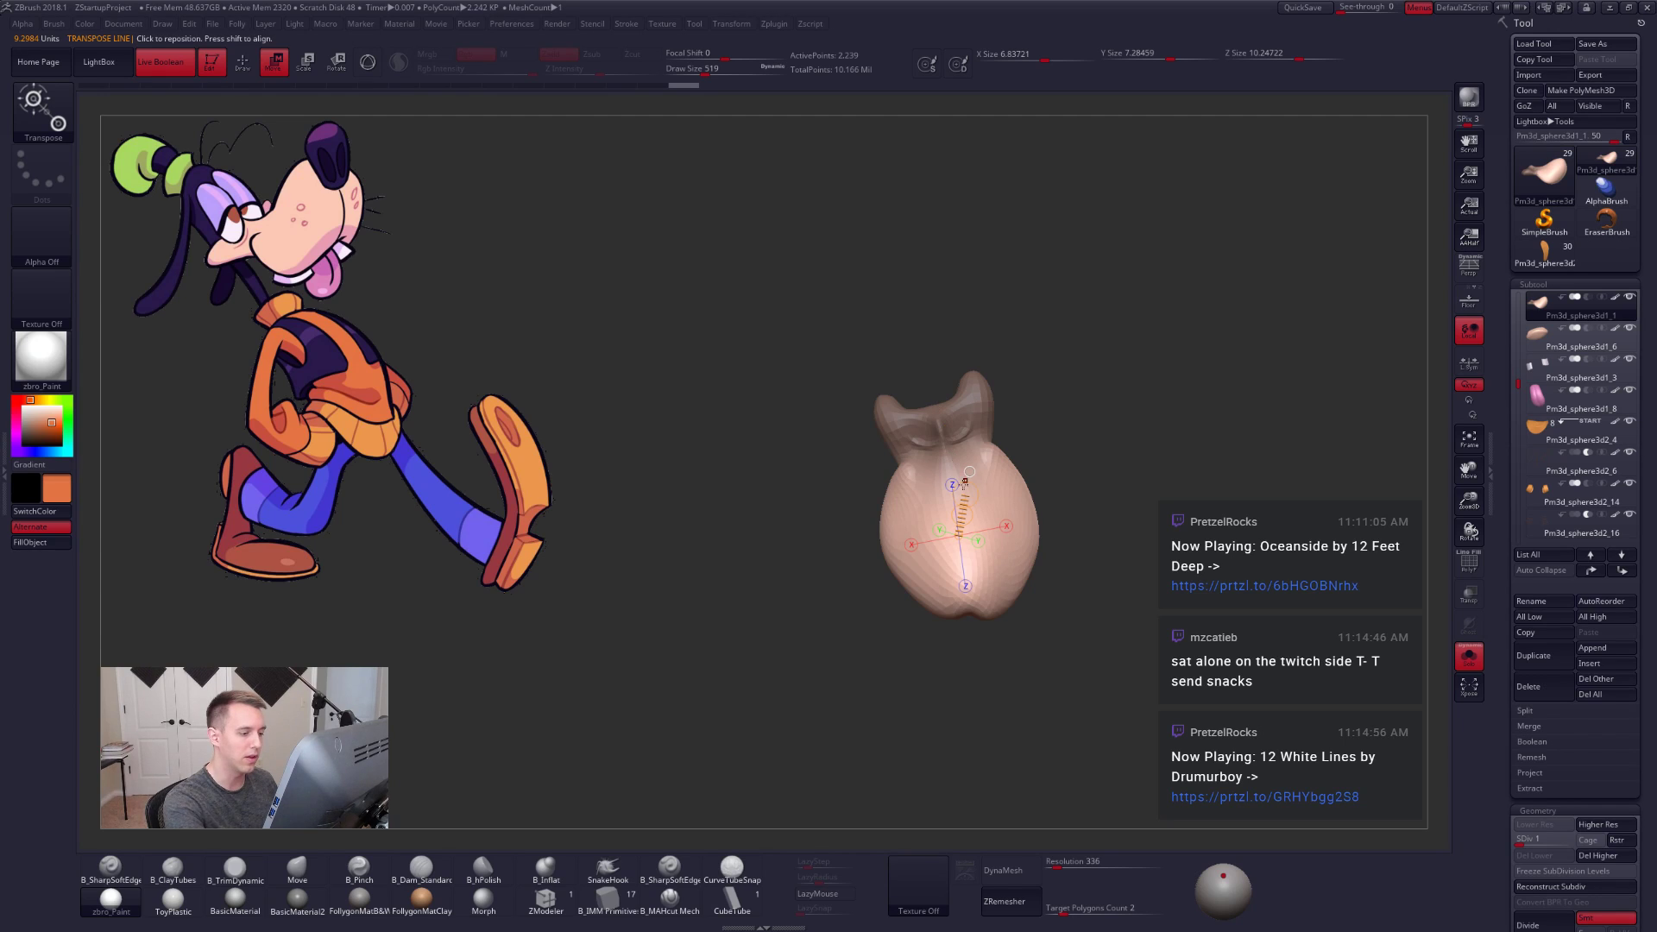
{"action": "left_click_drag", "start_coordinate": [1148, 723], "coordinate": [1156, 719]}
{"action": "key", "text": "shift+alt+s"}
{"action": "left_click_drag", "start_coordinate": [953, 300], "coordinate": [1102, 661]}
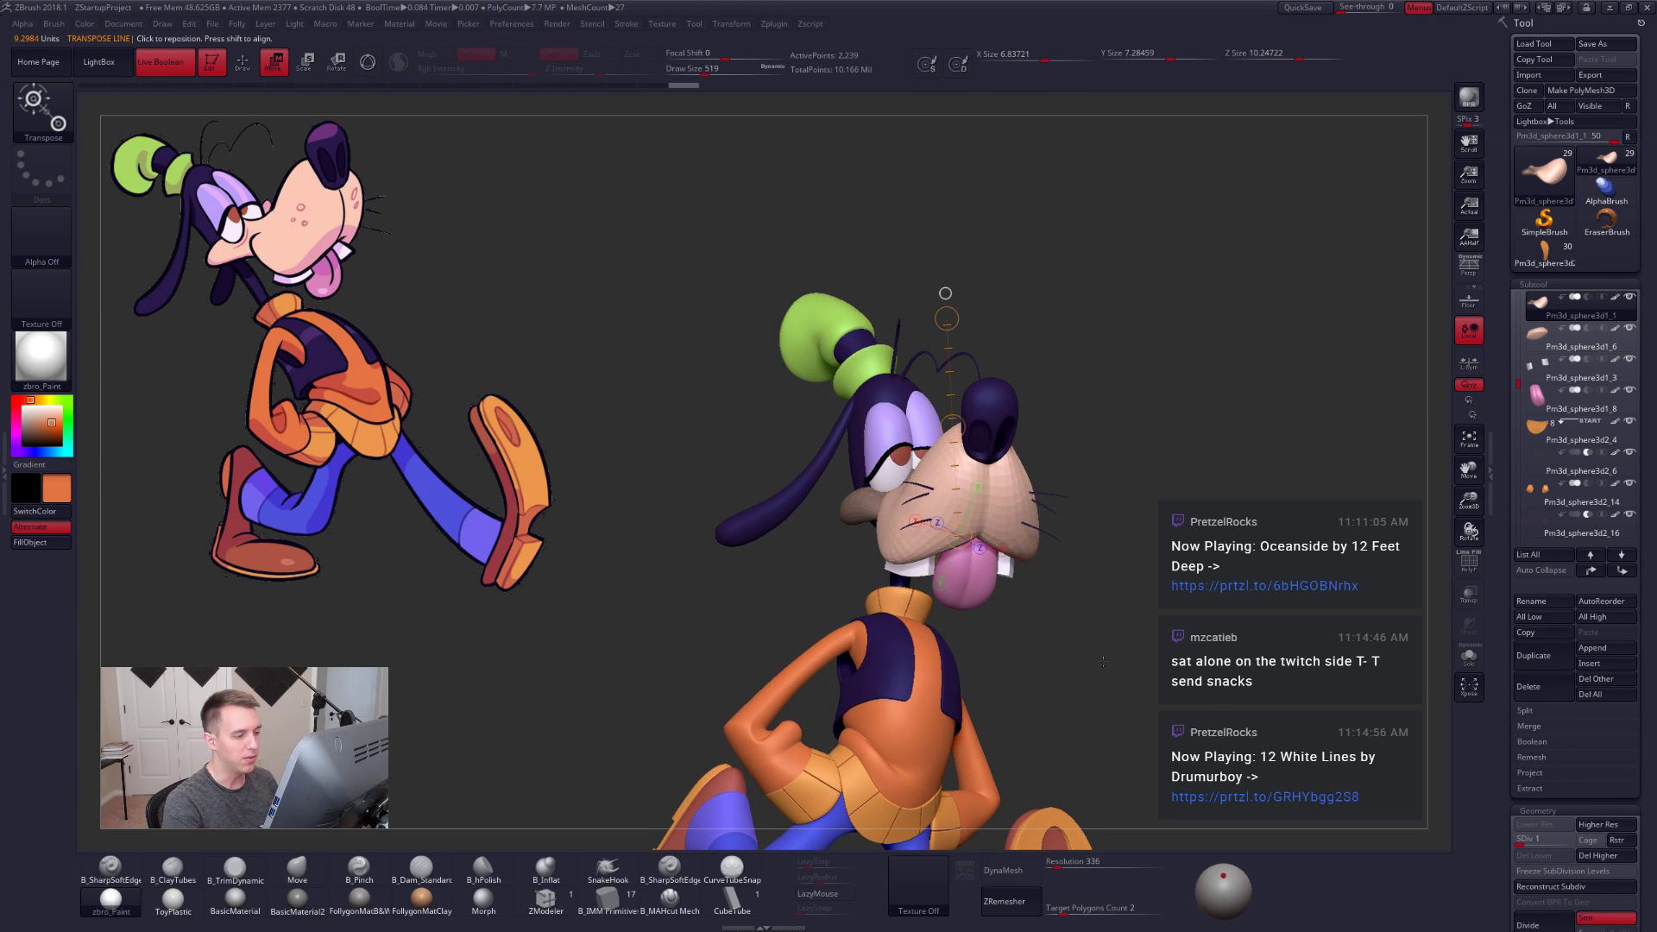
{"action": "left_click_drag", "start_coordinate": [1168, 741], "coordinate": [1204, 762]}
{"action": "left_click_drag", "start_coordinate": [1204, 762], "coordinate": [1166, 721], "text": "alt"}
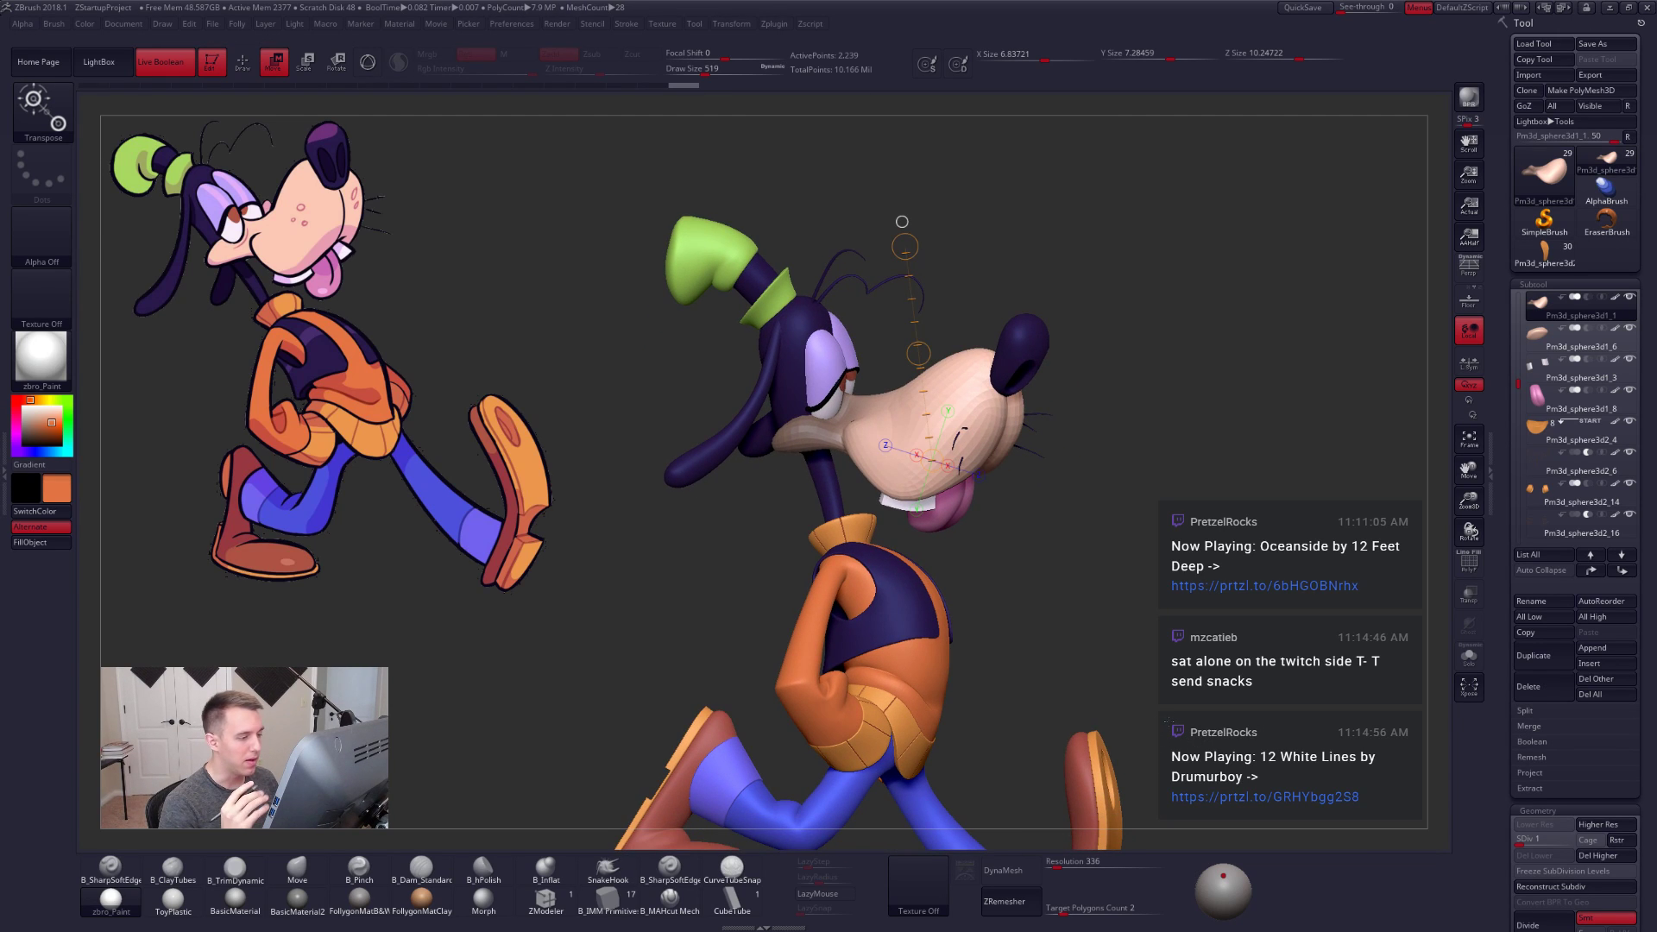
{"action": "left_click_drag", "start_coordinate": [1234, 807], "coordinate": [1232, 695], "text": "alt"}
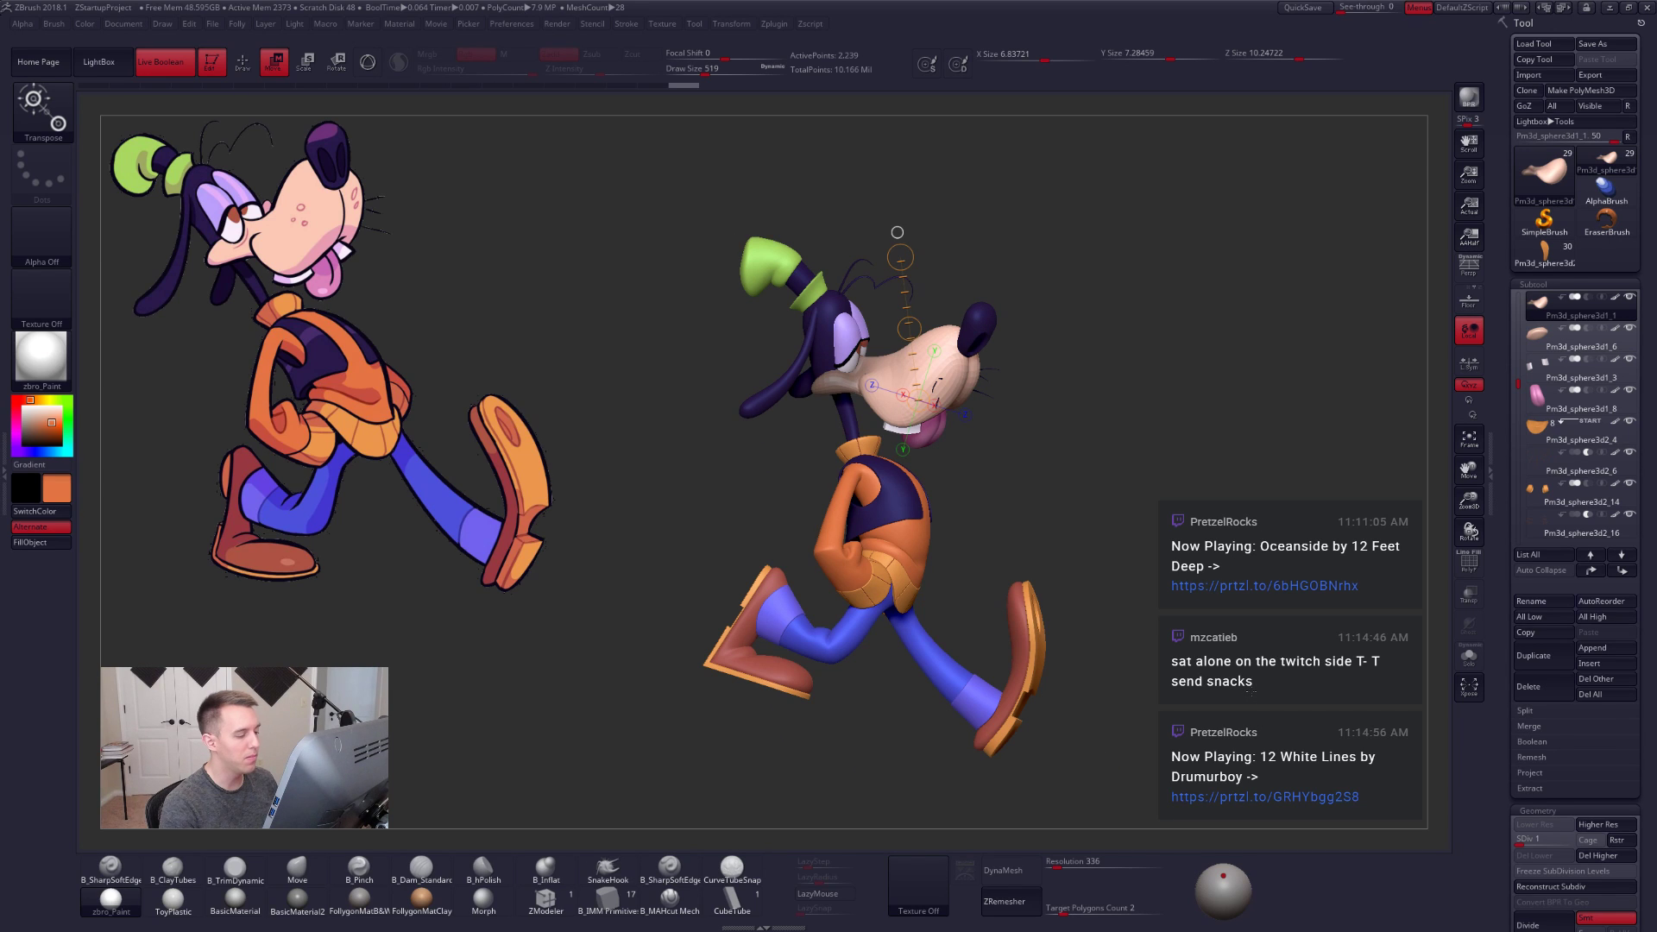
{"action": "left_click_drag", "start_coordinate": [1254, 697], "coordinate": [1200, 739]}
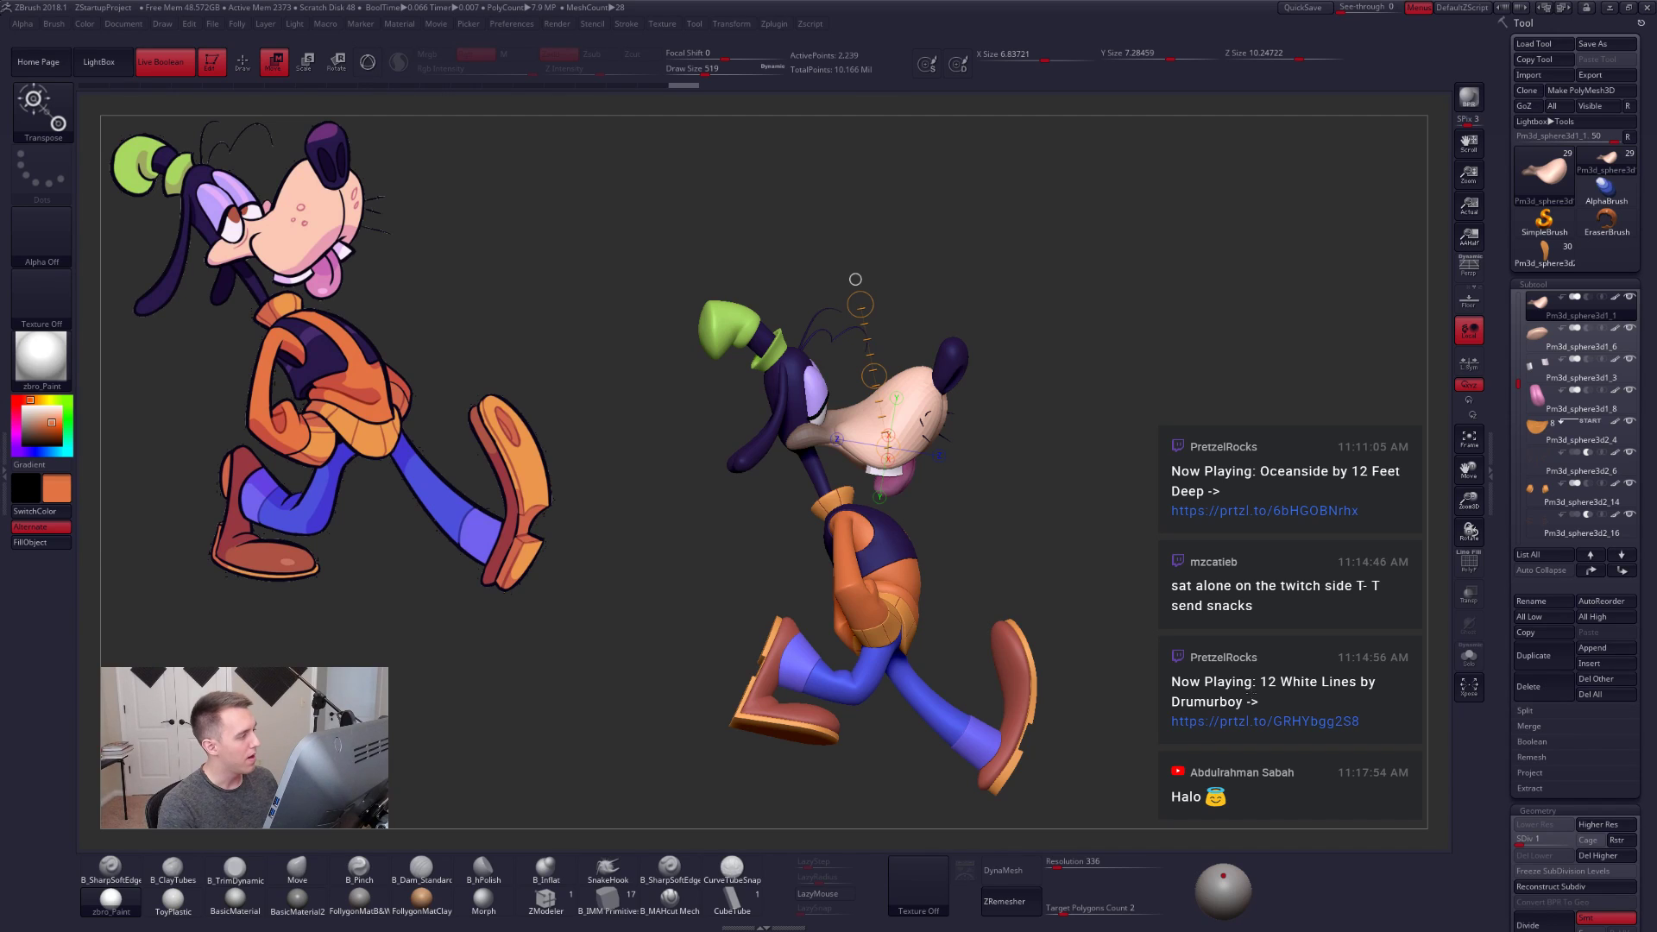
Orbit and zoom around Goofy's head, nudge the transpose line end, then enable Persp with P.
{"action": "left_click_drag", "start_coordinate": [856, 279], "coordinate": [851, 248]}
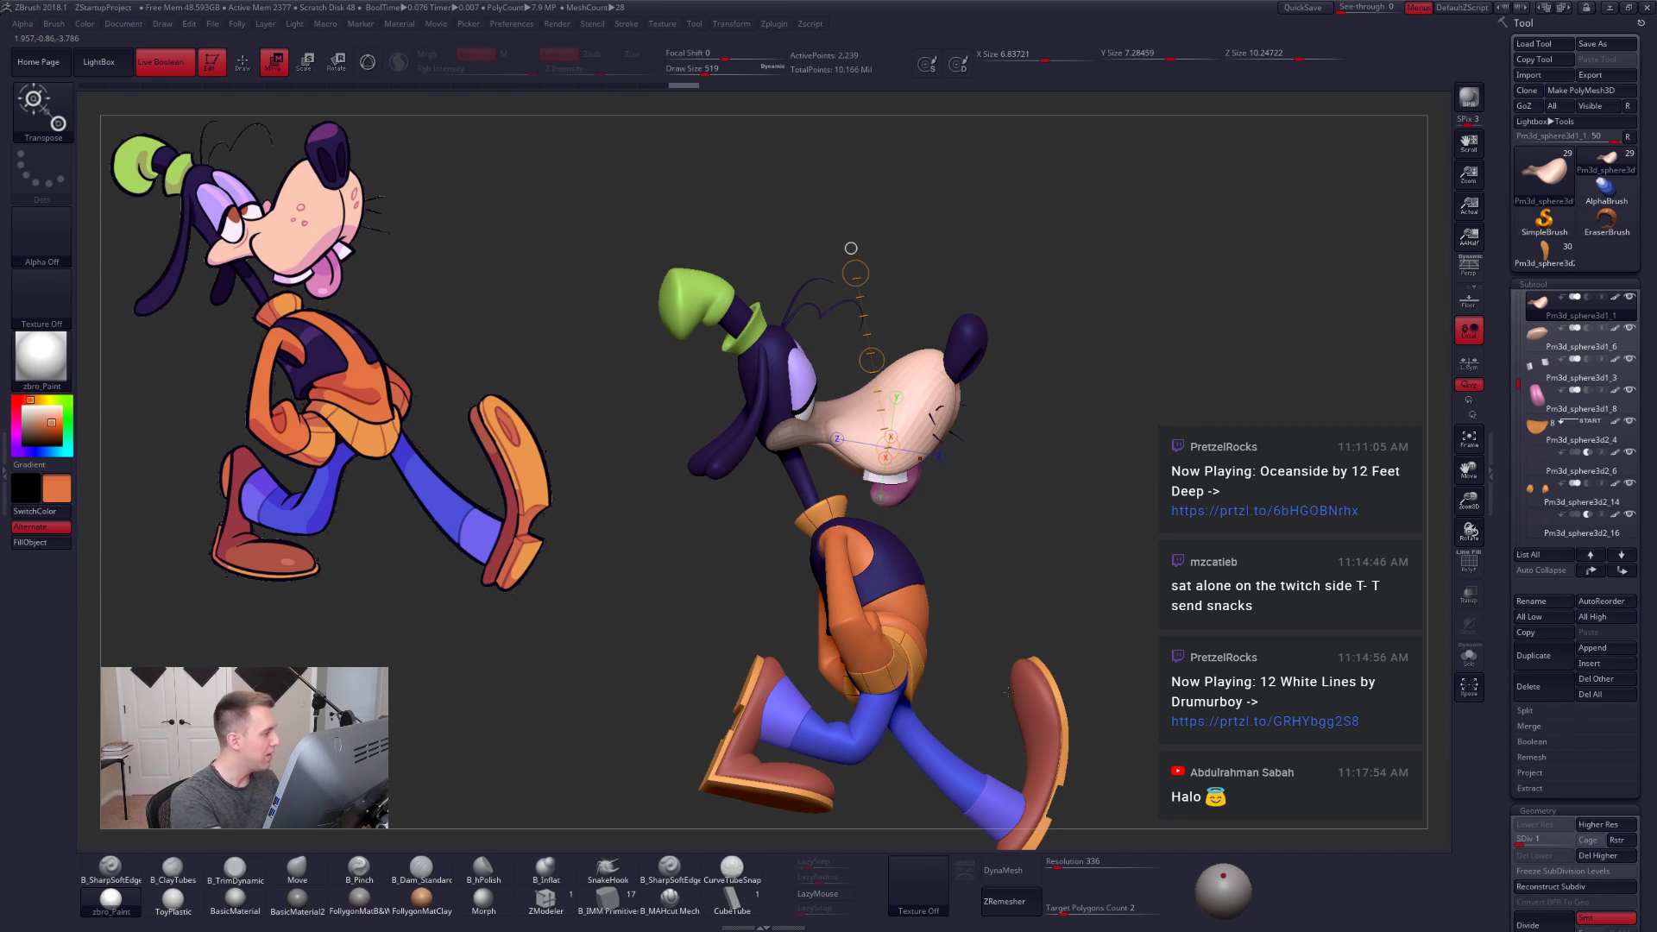
{"action": "left_click_drag", "start_coordinate": [958, 507], "coordinate": [968, 562], "text": "alt"}
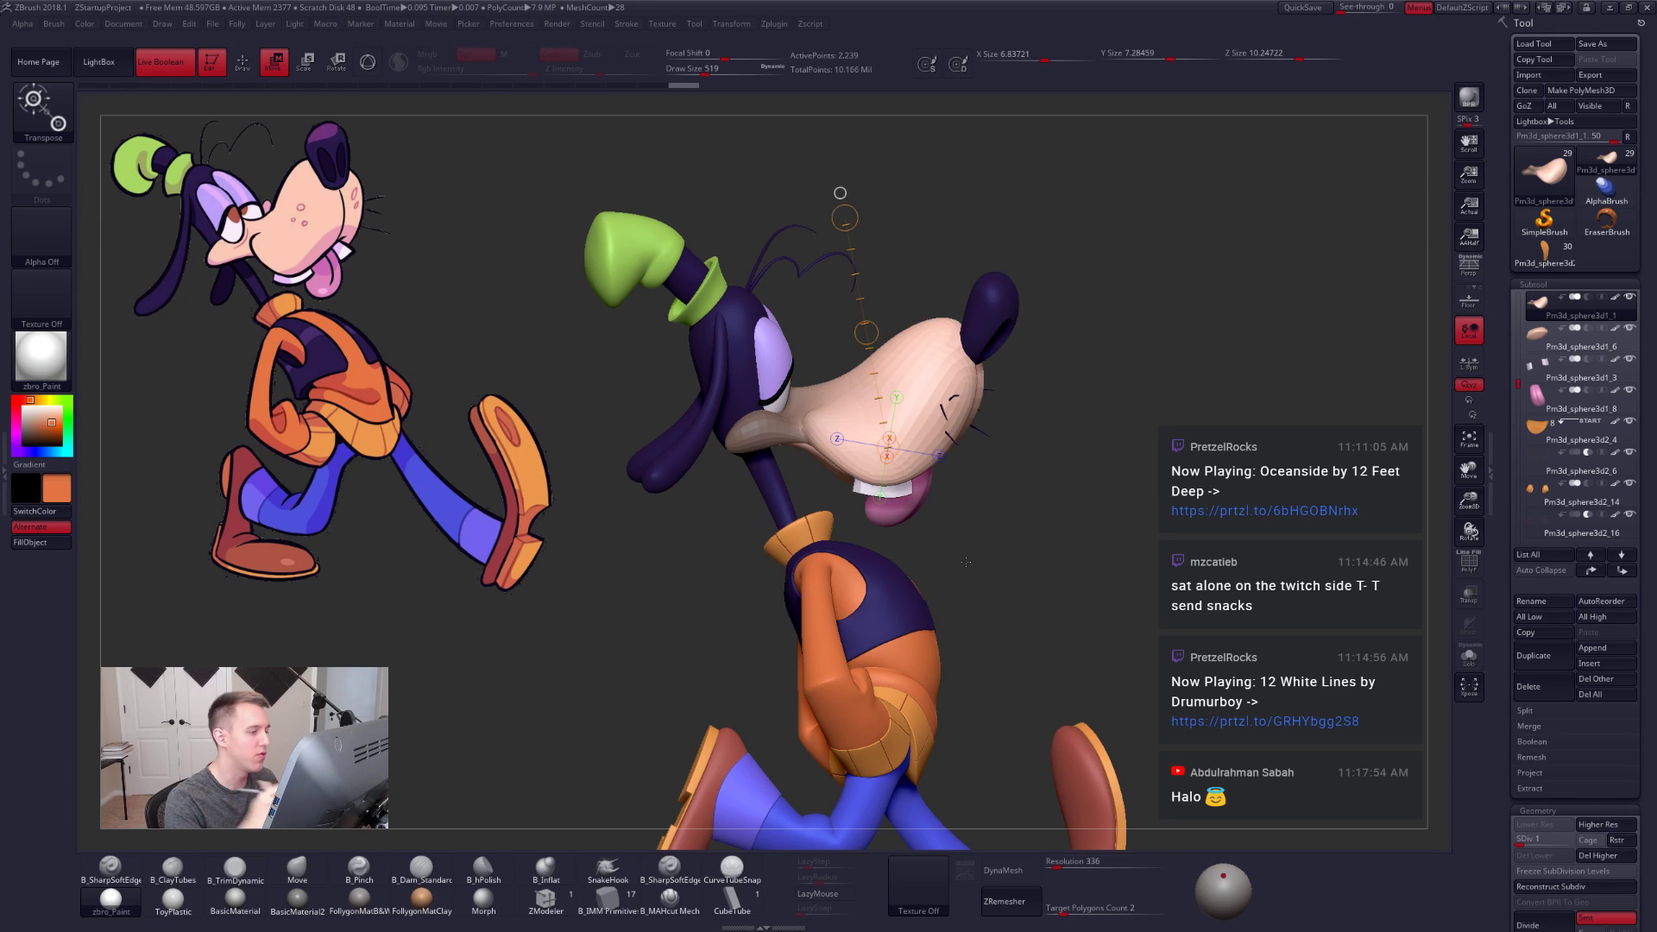
{"action": "left_click_drag", "start_coordinate": [1039, 503], "coordinate": [1044, 518], "text": "alt"}
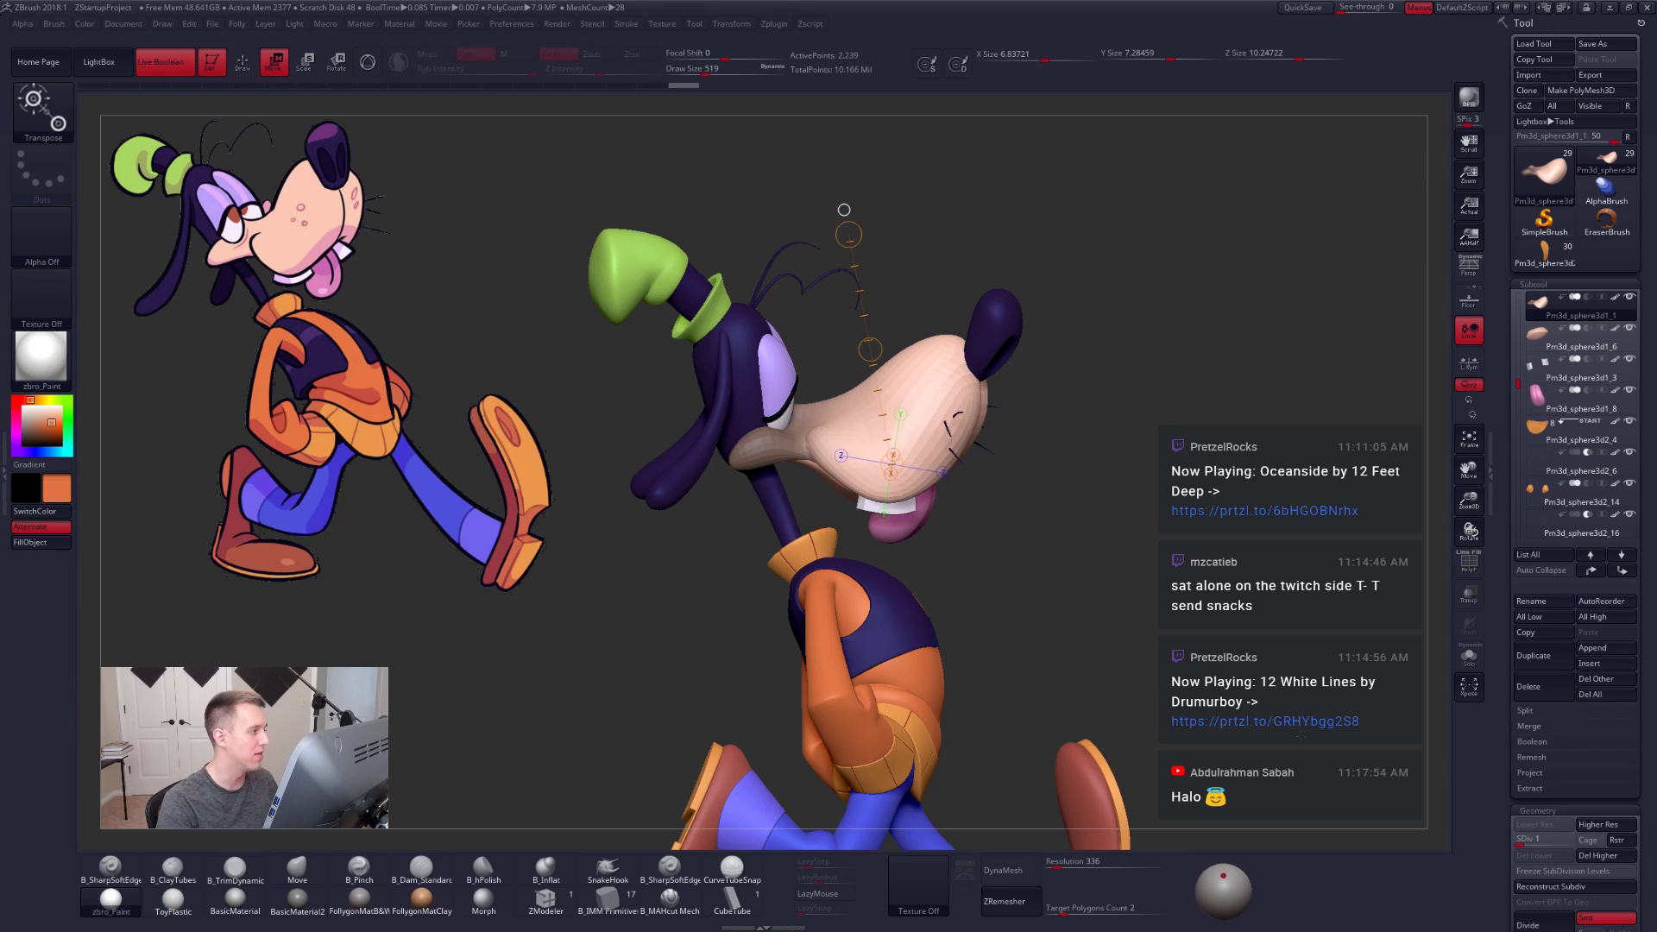
{"action": "left_click_drag", "start_coordinate": [1044, 527], "coordinate": [1042, 542]}
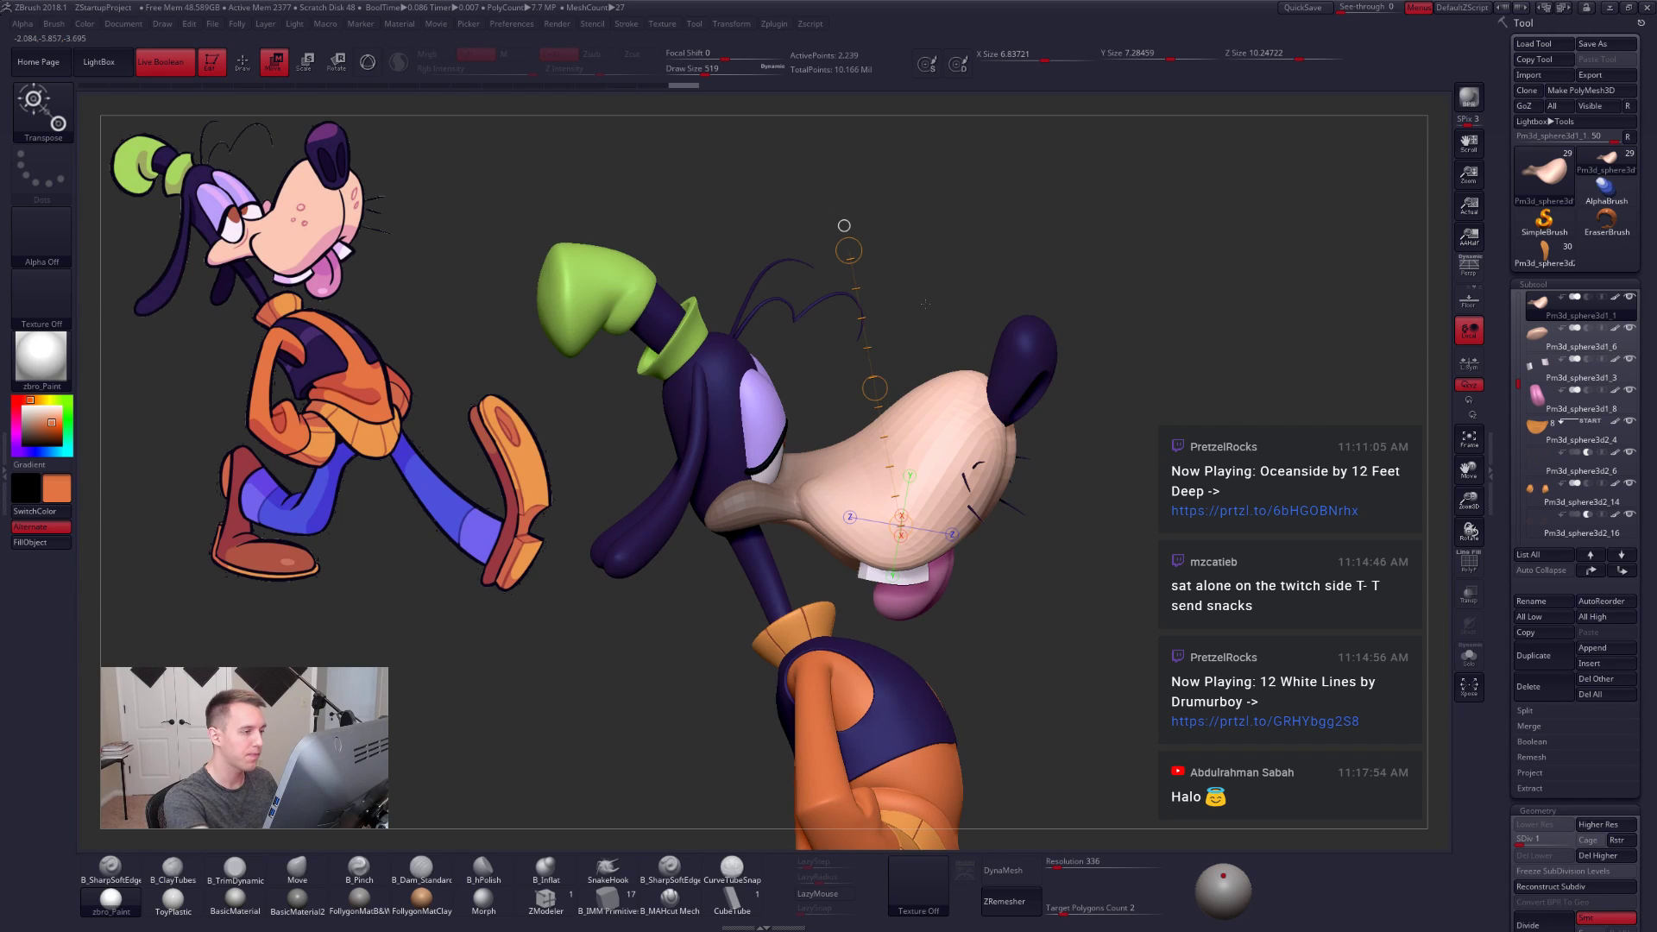
{"action": "left_click_drag", "start_coordinate": [858, 249], "coordinate": [865, 246]}
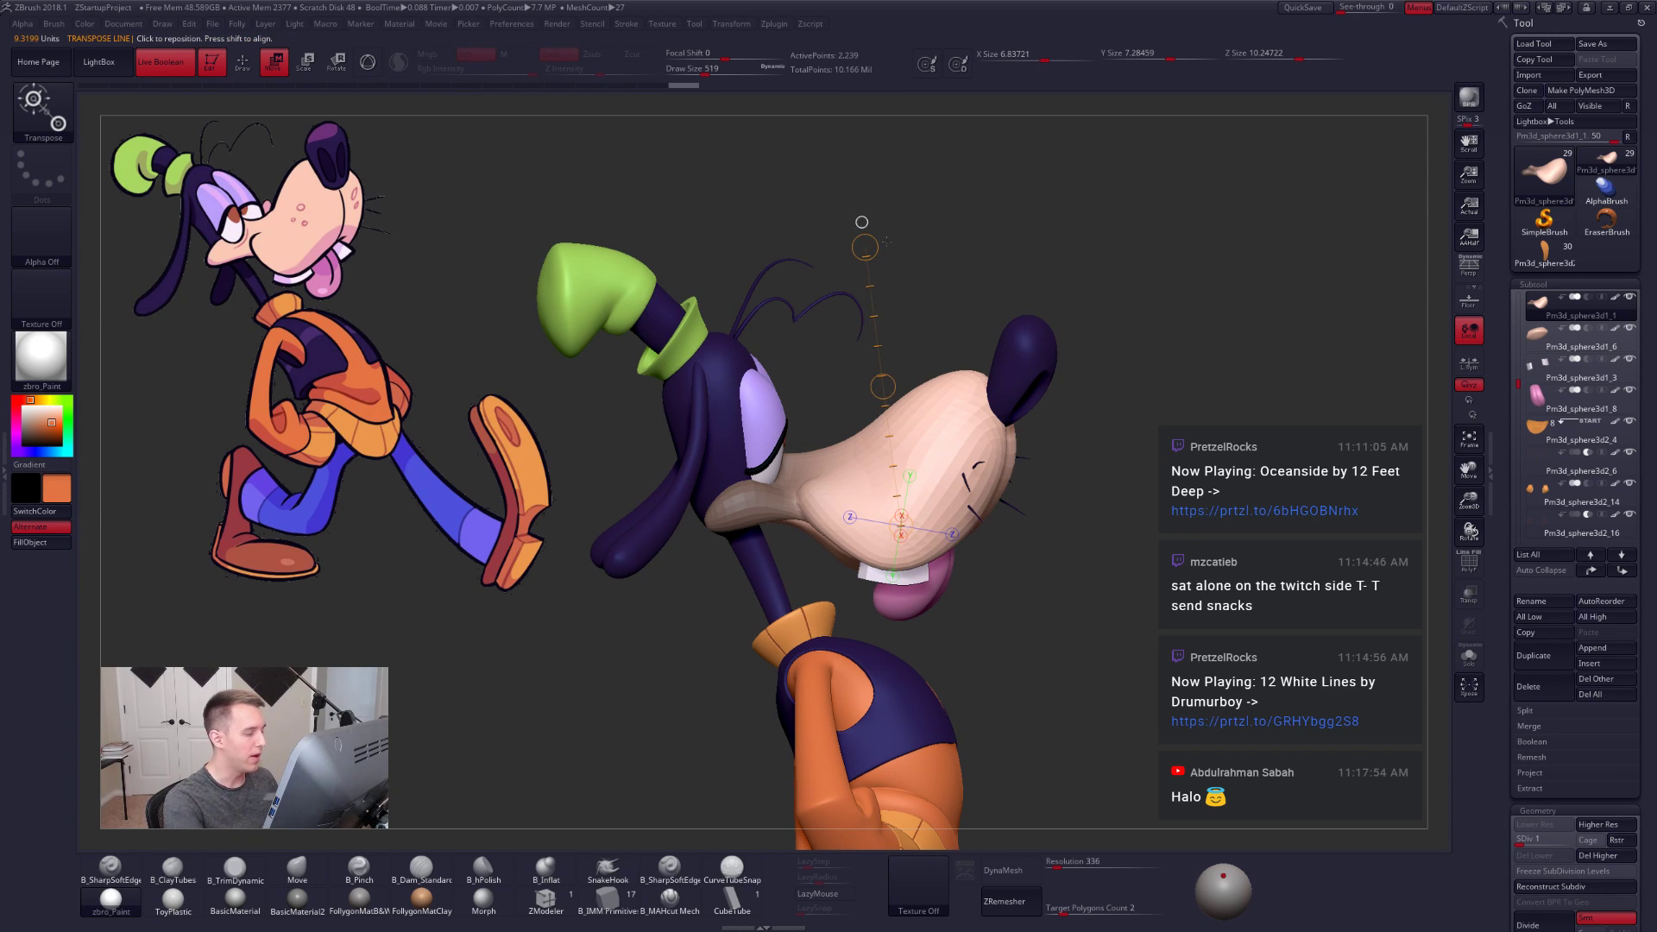
{"action": "left_click_drag", "start_coordinate": [1109, 725], "coordinate": [1150, 733]}
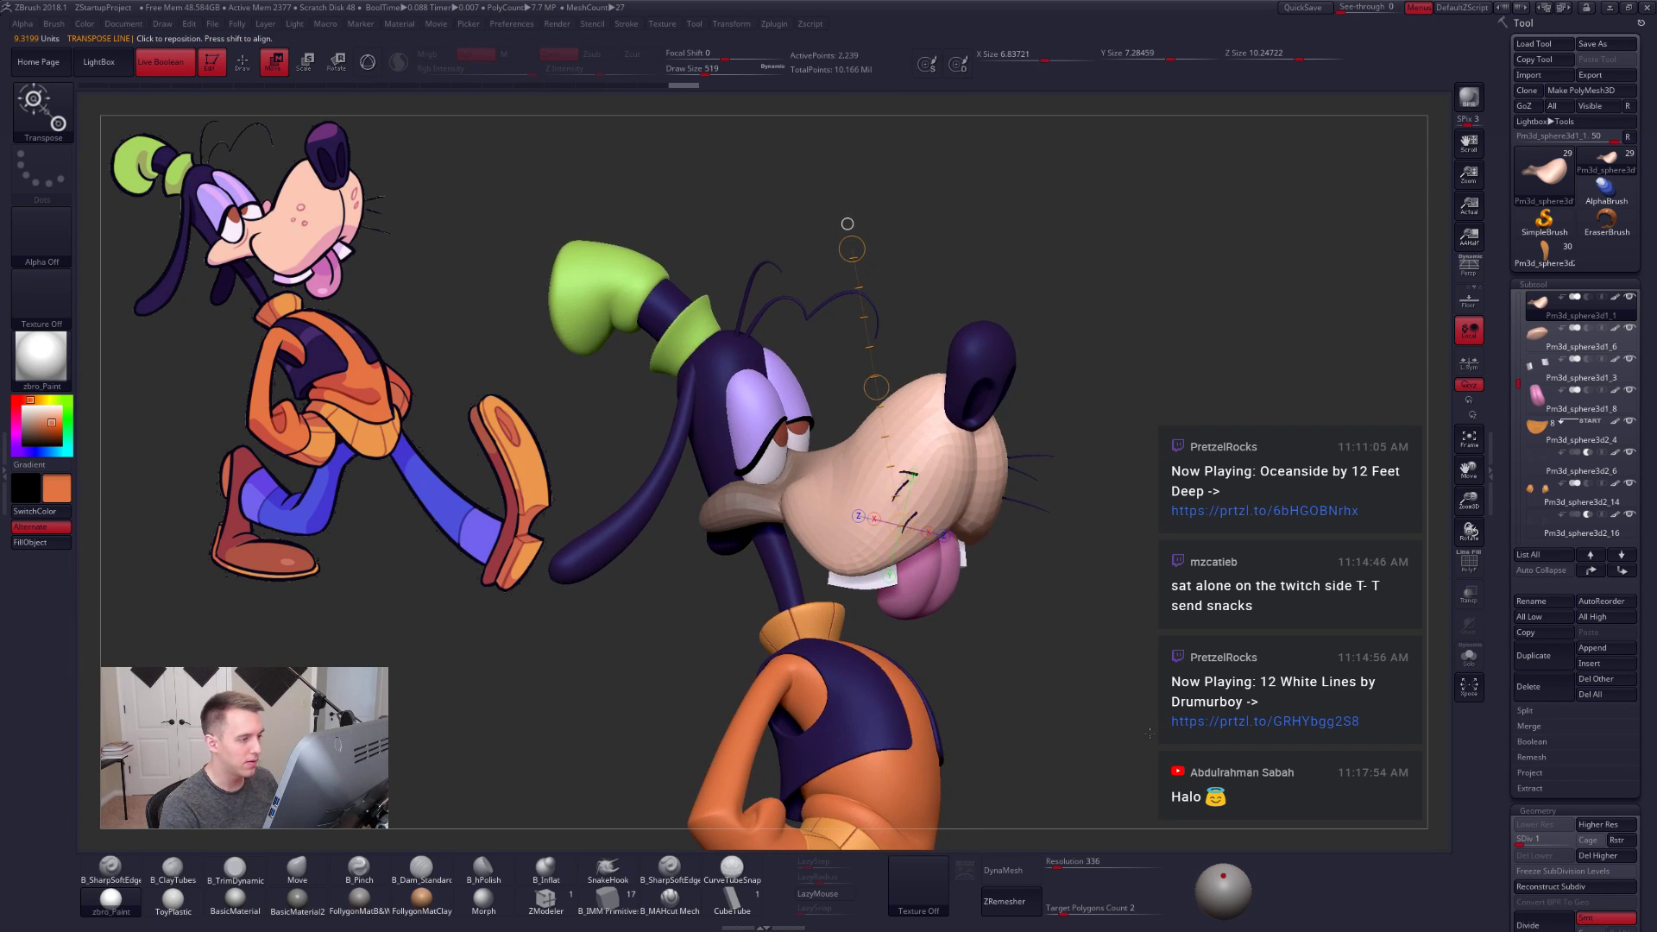
{"action": "key", "text": "p"}
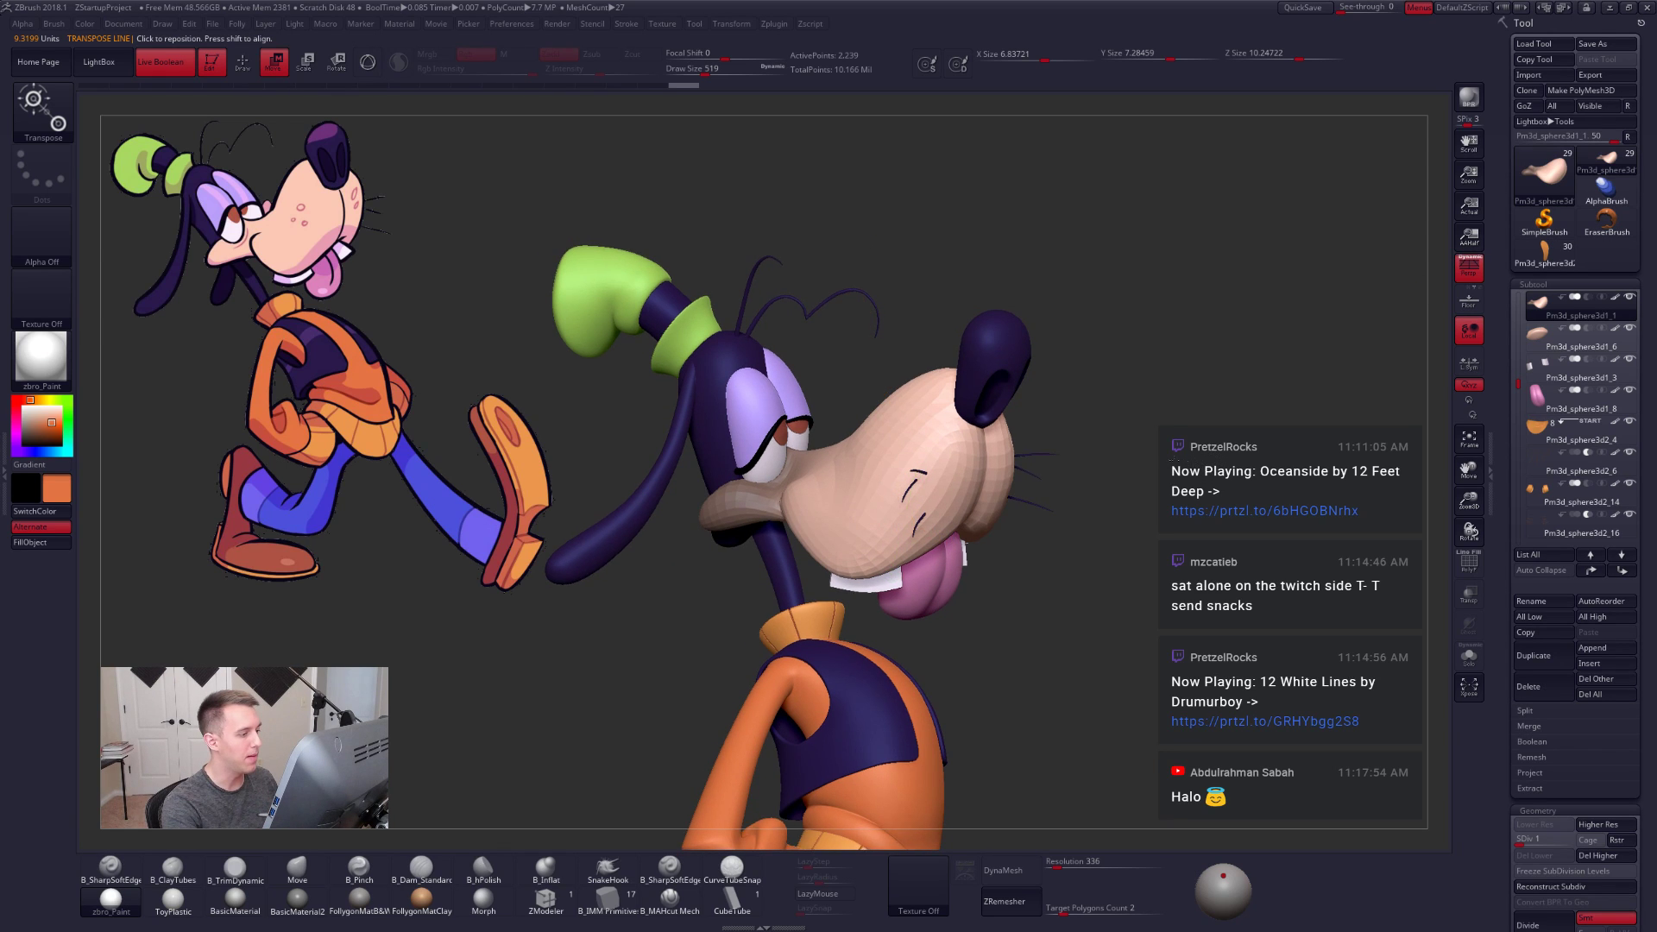
{"action": "left_click_drag", "start_coordinate": [1113, 527], "coordinate": [1093, 557]}
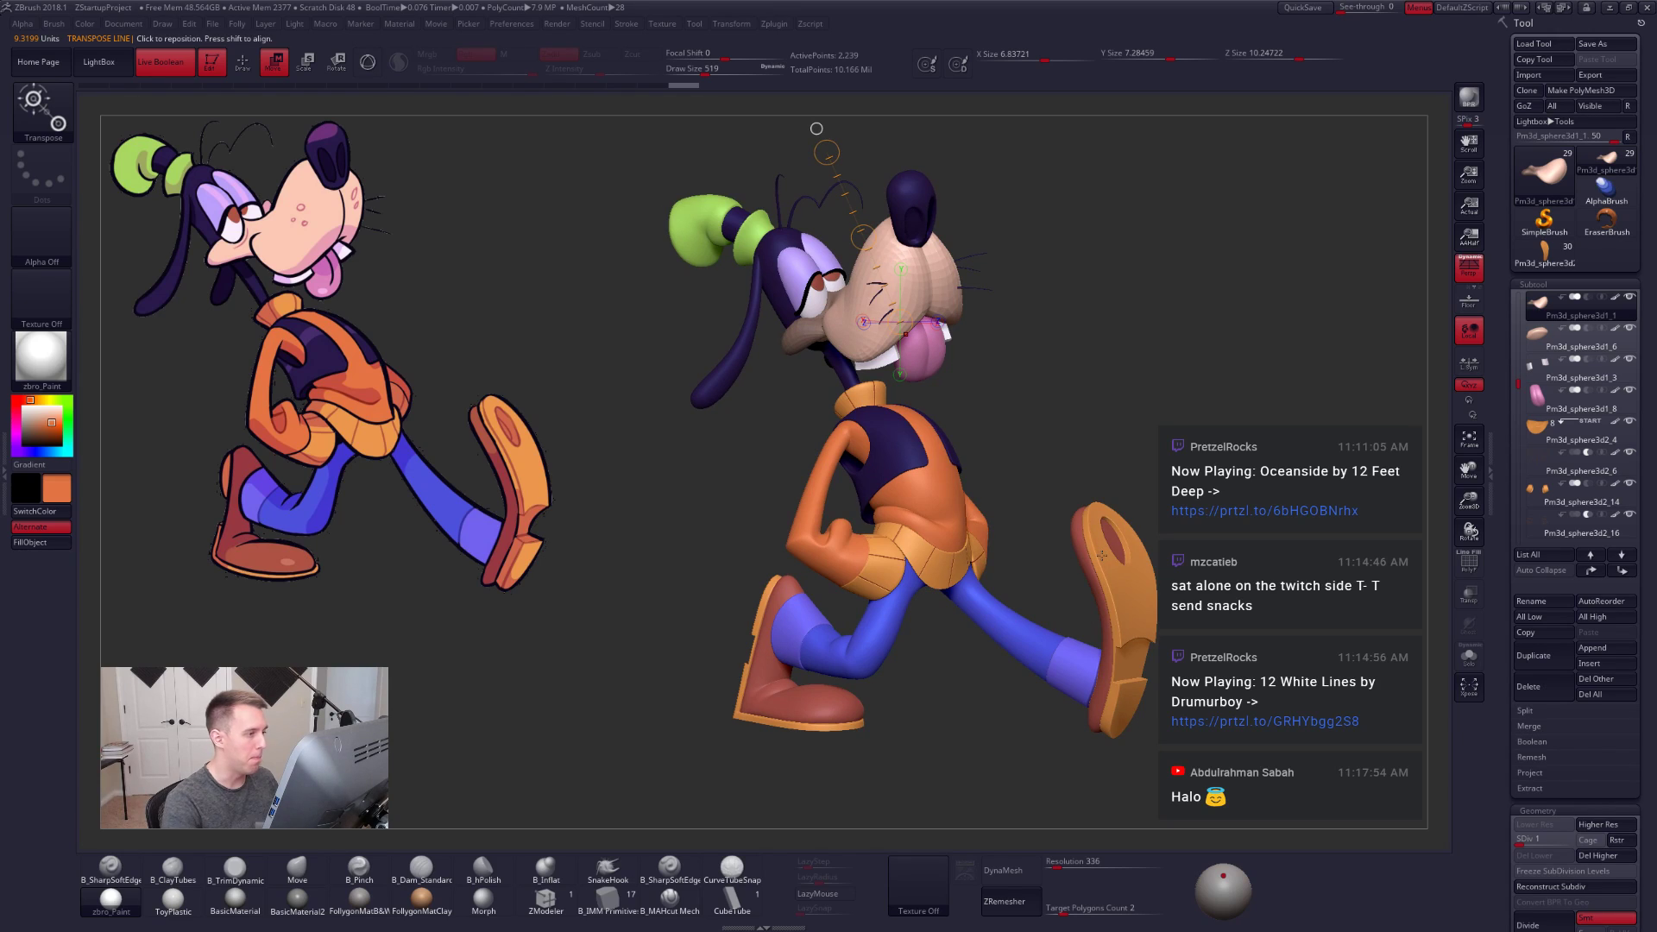
Show the movie timeline above the canvas via Movie > TimeLine > Show.
{"action": "left_click", "coordinate": [435, 24]}
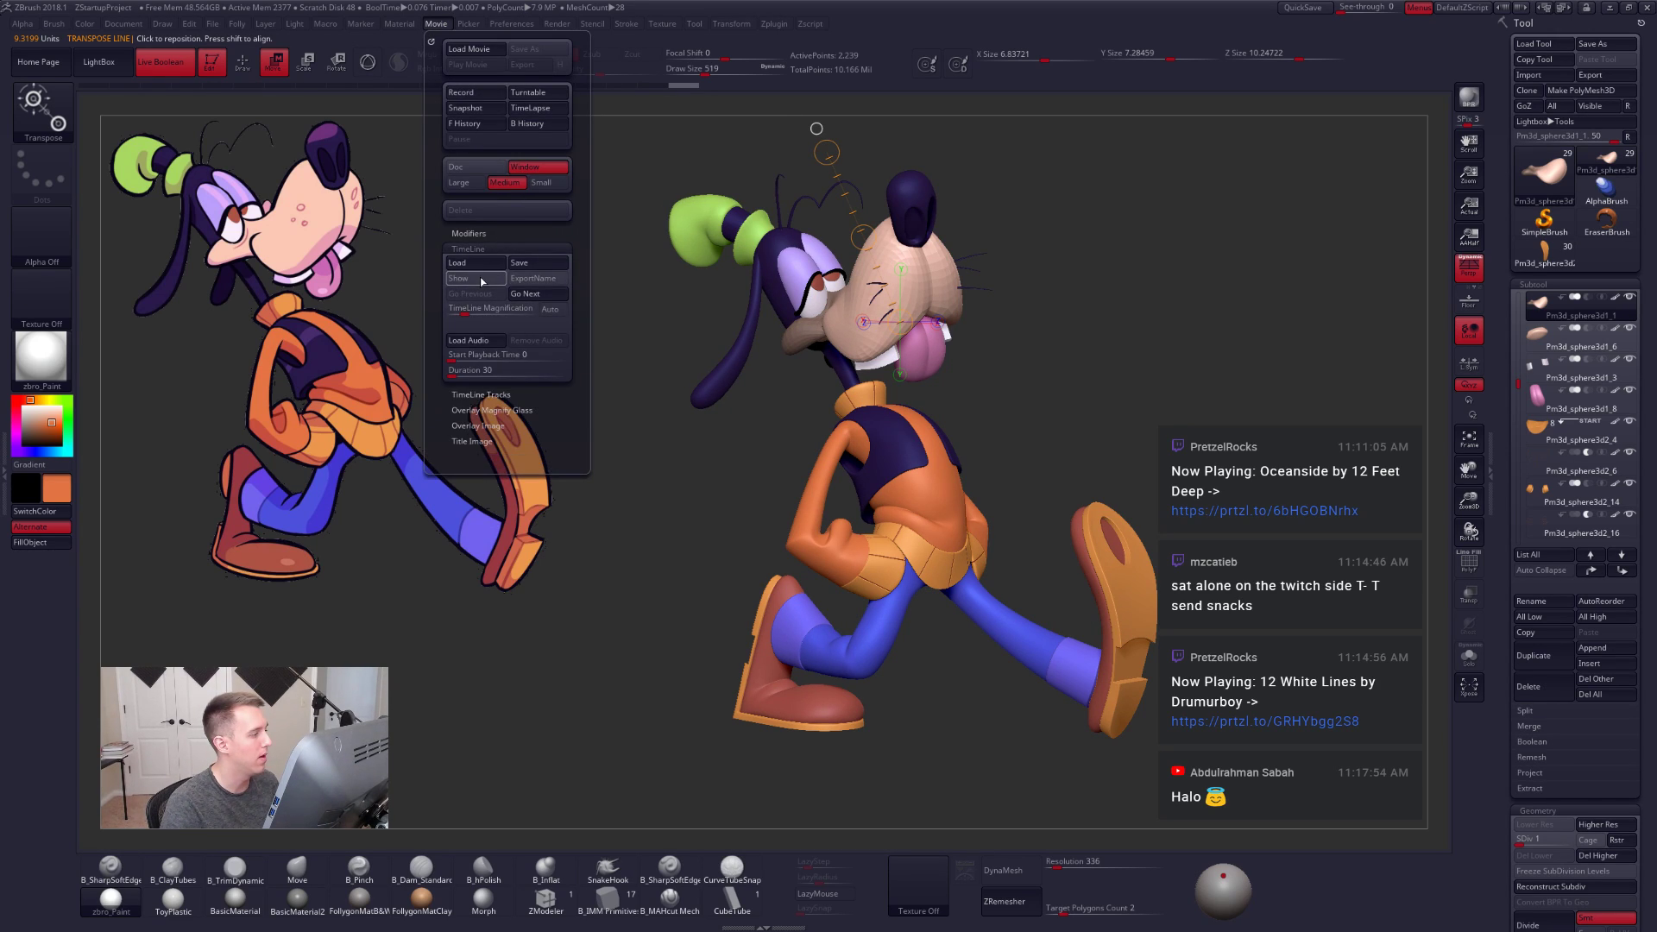
{"action": "left_click", "coordinate": [505, 249]}
{"action": "left_click_drag", "start_coordinate": [1036, 345], "coordinate": [1042, 356]}
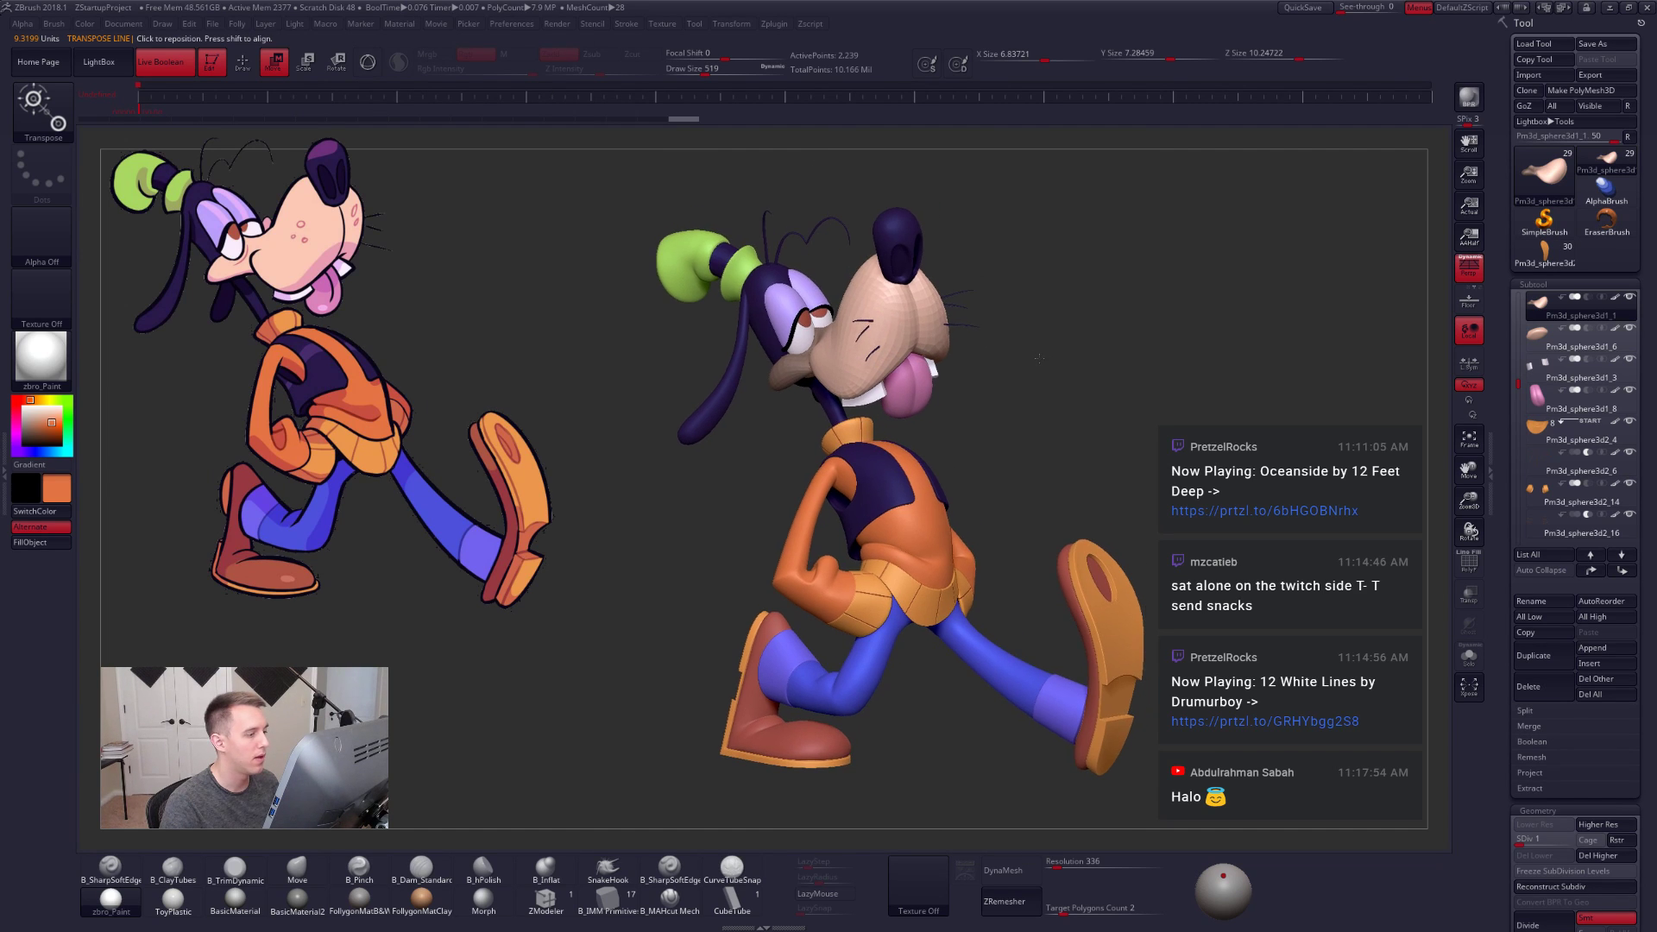
{"action": "key", "text": "q"}
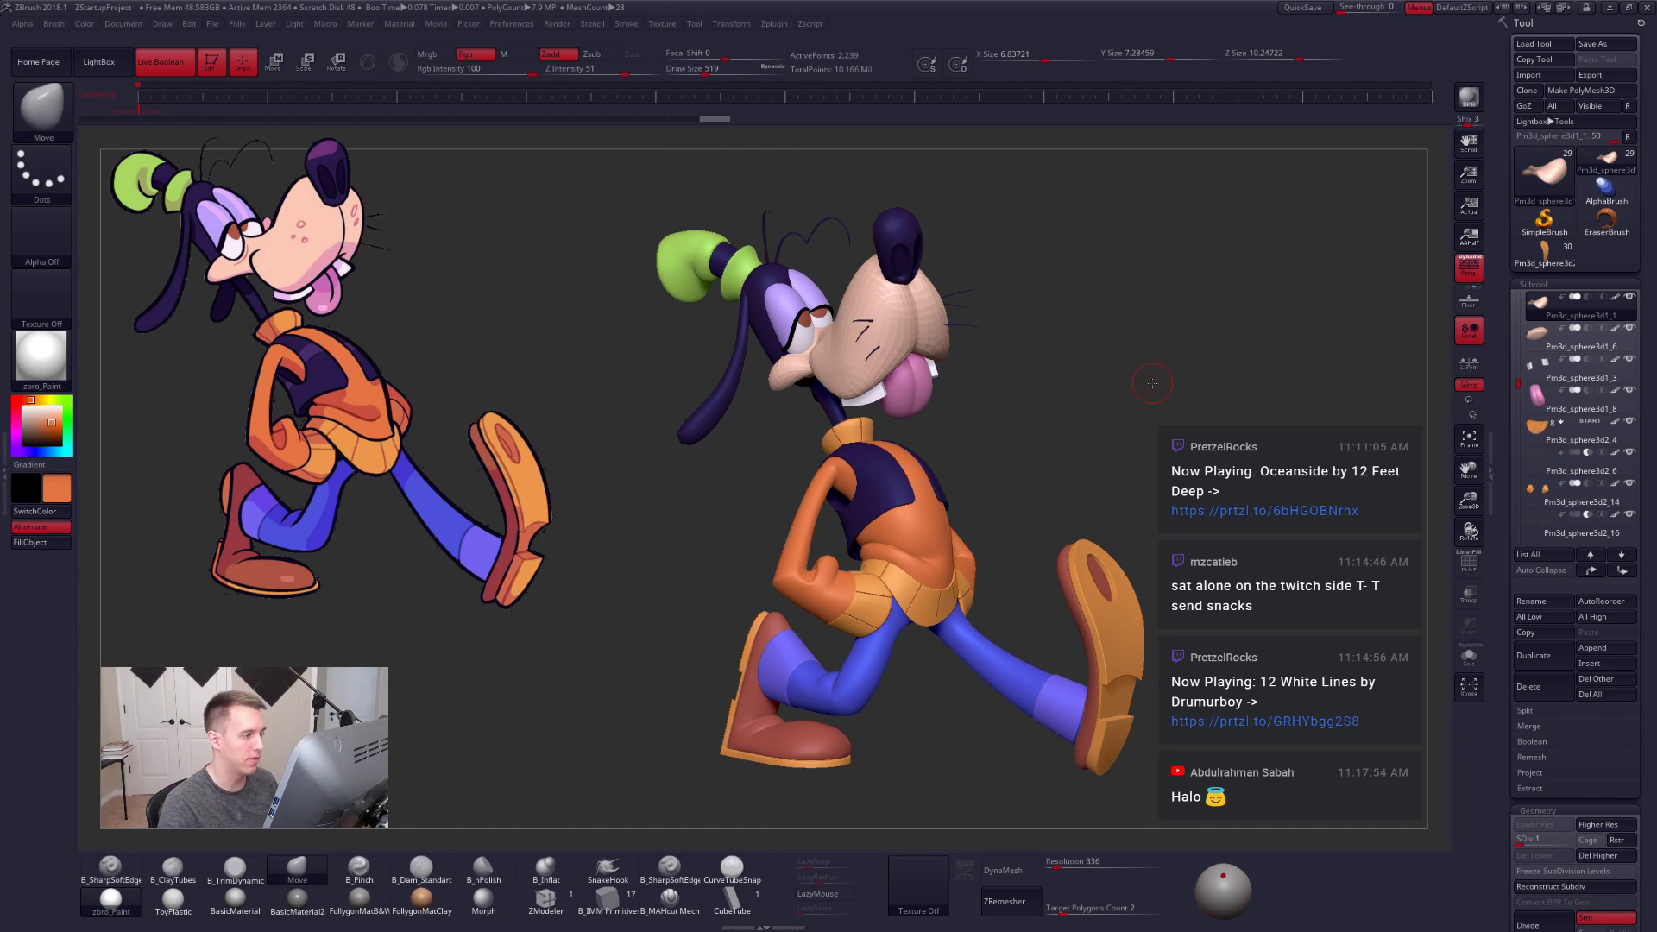
{"action": "mouse_move", "coordinate": [1135, 376]}
{"action": "left_mouse_down"}
{"action": "mouse_move", "coordinate": [1155, 397]}
{"action": "mouse_move", "coordinate": [1096, 361]}
{"action": "mouse_move", "coordinate": [1126, 389]}
{"action": "left_mouse_up"}
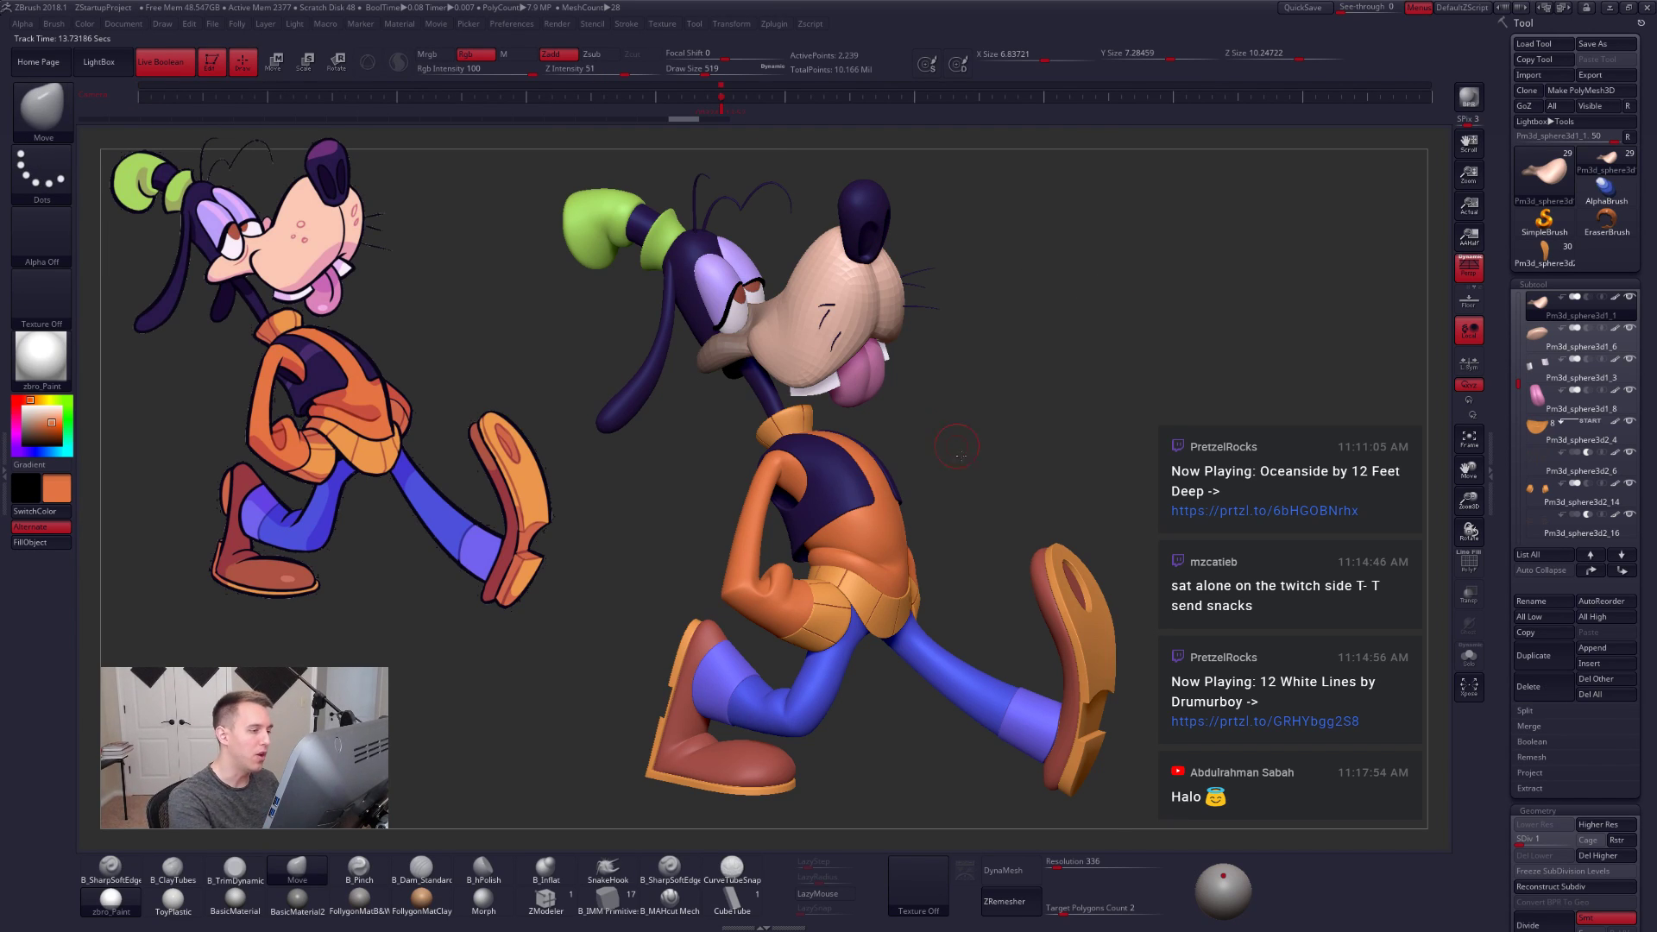
Orbit Goofy to a side view and solo the muzzle subtool in Move transpose mode.
{"action": "left_click_drag", "start_coordinate": [958, 455], "coordinate": [996, 531]}
{"action": "left_click_drag", "start_coordinate": [958, 444], "coordinate": [1049, 450]}
{"action": "left_click_drag", "start_coordinate": [1173, 721], "coordinate": [1194, 662]}
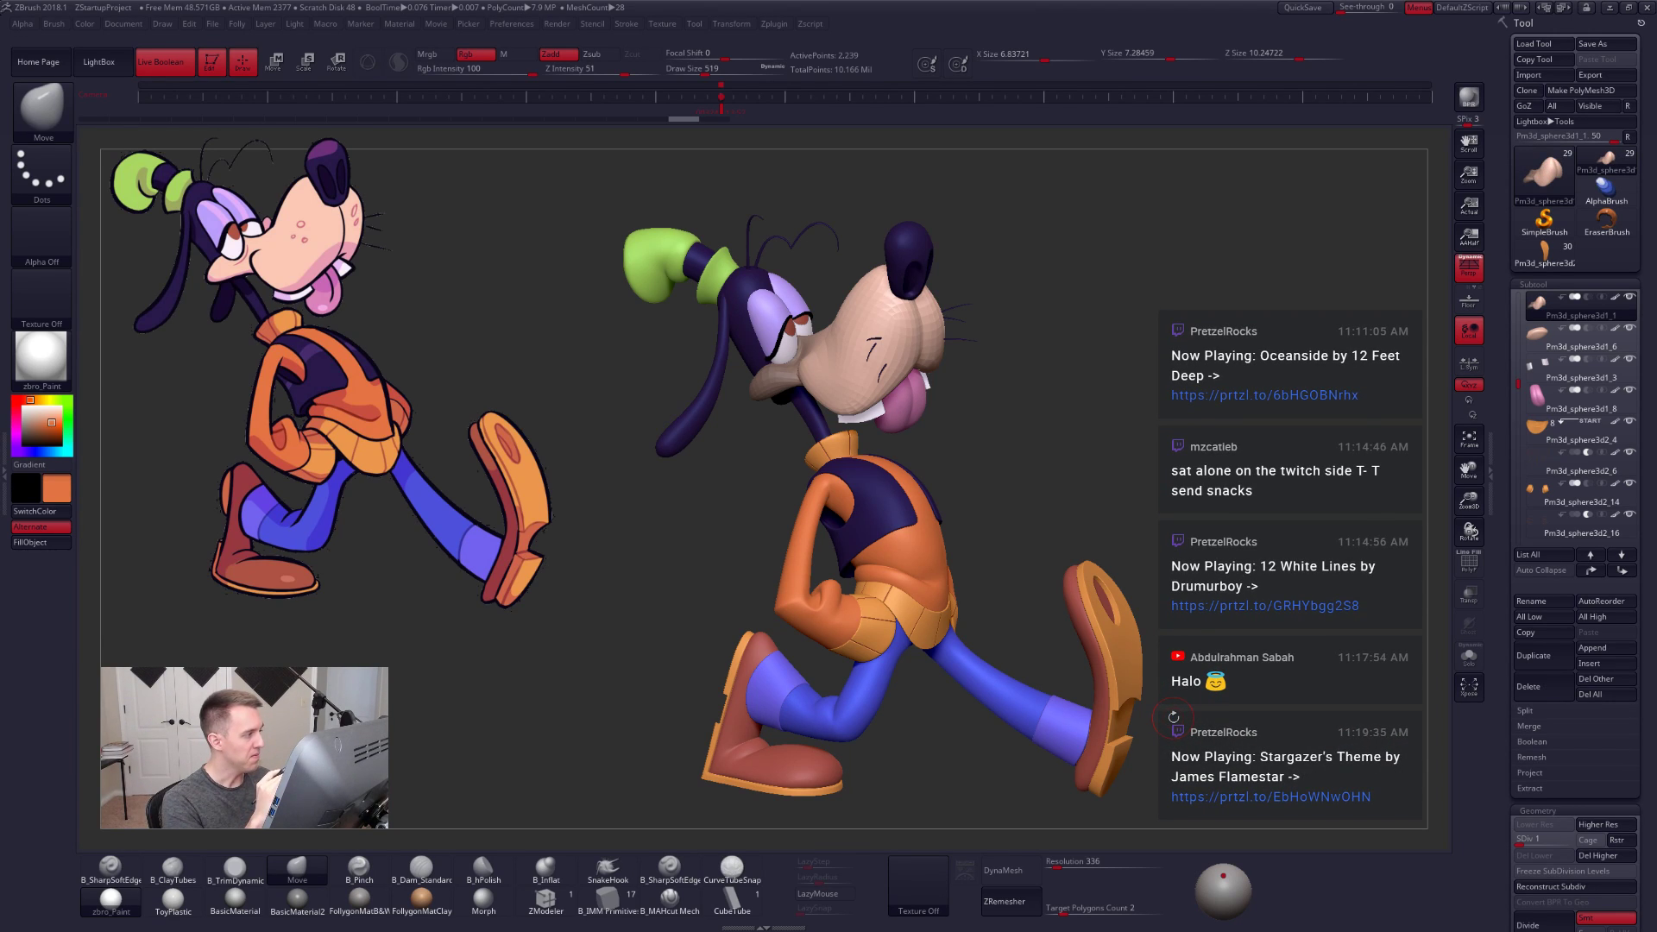
{"action": "mouse_move", "coordinate": [956, 426]}
{"action": "left_mouse_down"}
{"action": "mouse_move", "coordinate": [989, 447]}
{"action": "mouse_move", "coordinate": [971, 453]}
{"action": "left_mouse_up"}
{"action": "key", "text": "w"}
{"action": "key", "text": "shift+s"}
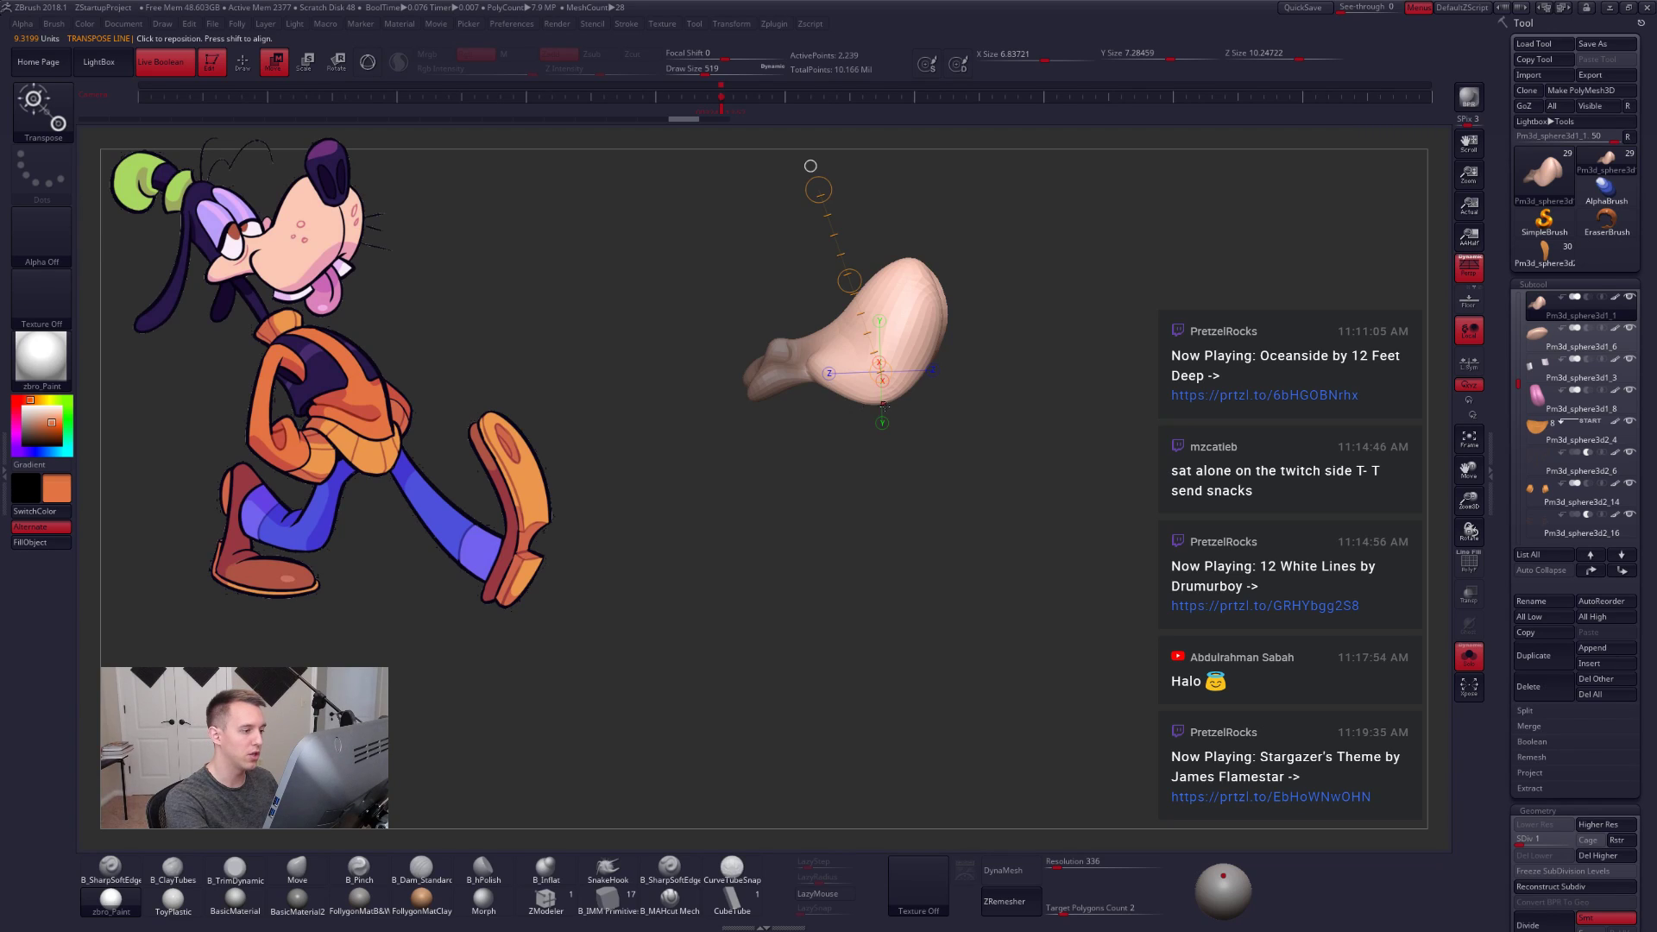
Rotate the snout on the head with a transpose line drawn to the head's top.
{"action": "left_click_drag", "start_coordinate": [810, 166], "coordinate": [962, 209]}
{"action": "key", "text": "shift+s"}
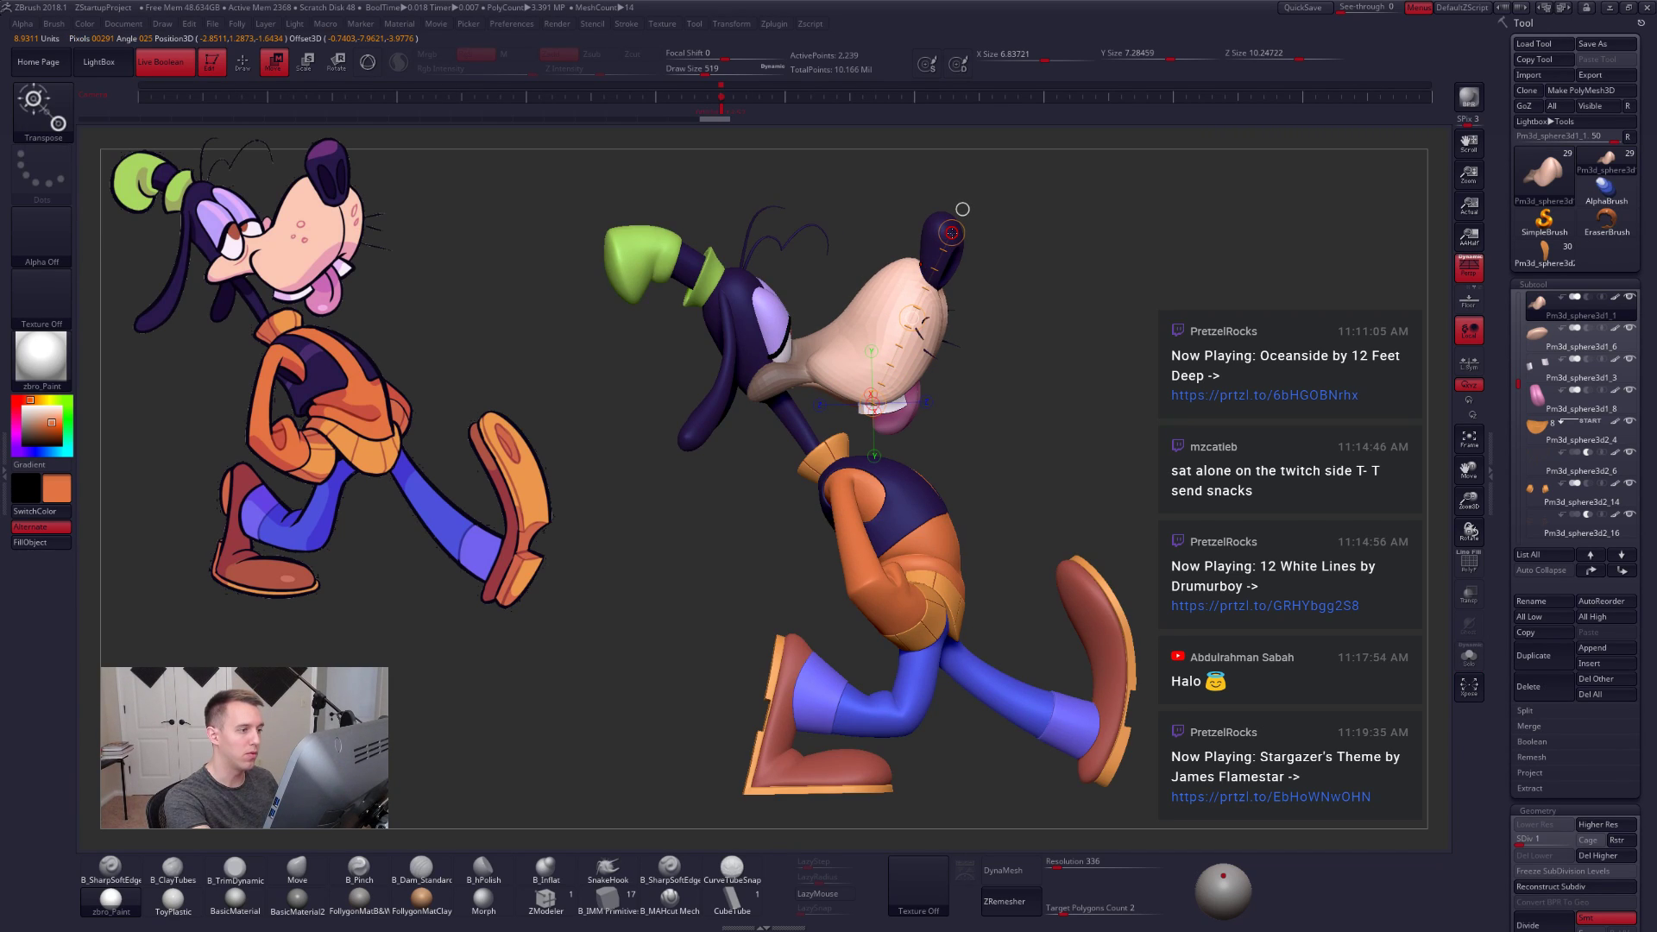
{"action": "left_click_drag", "start_coordinate": [951, 232], "coordinate": [977, 410]}
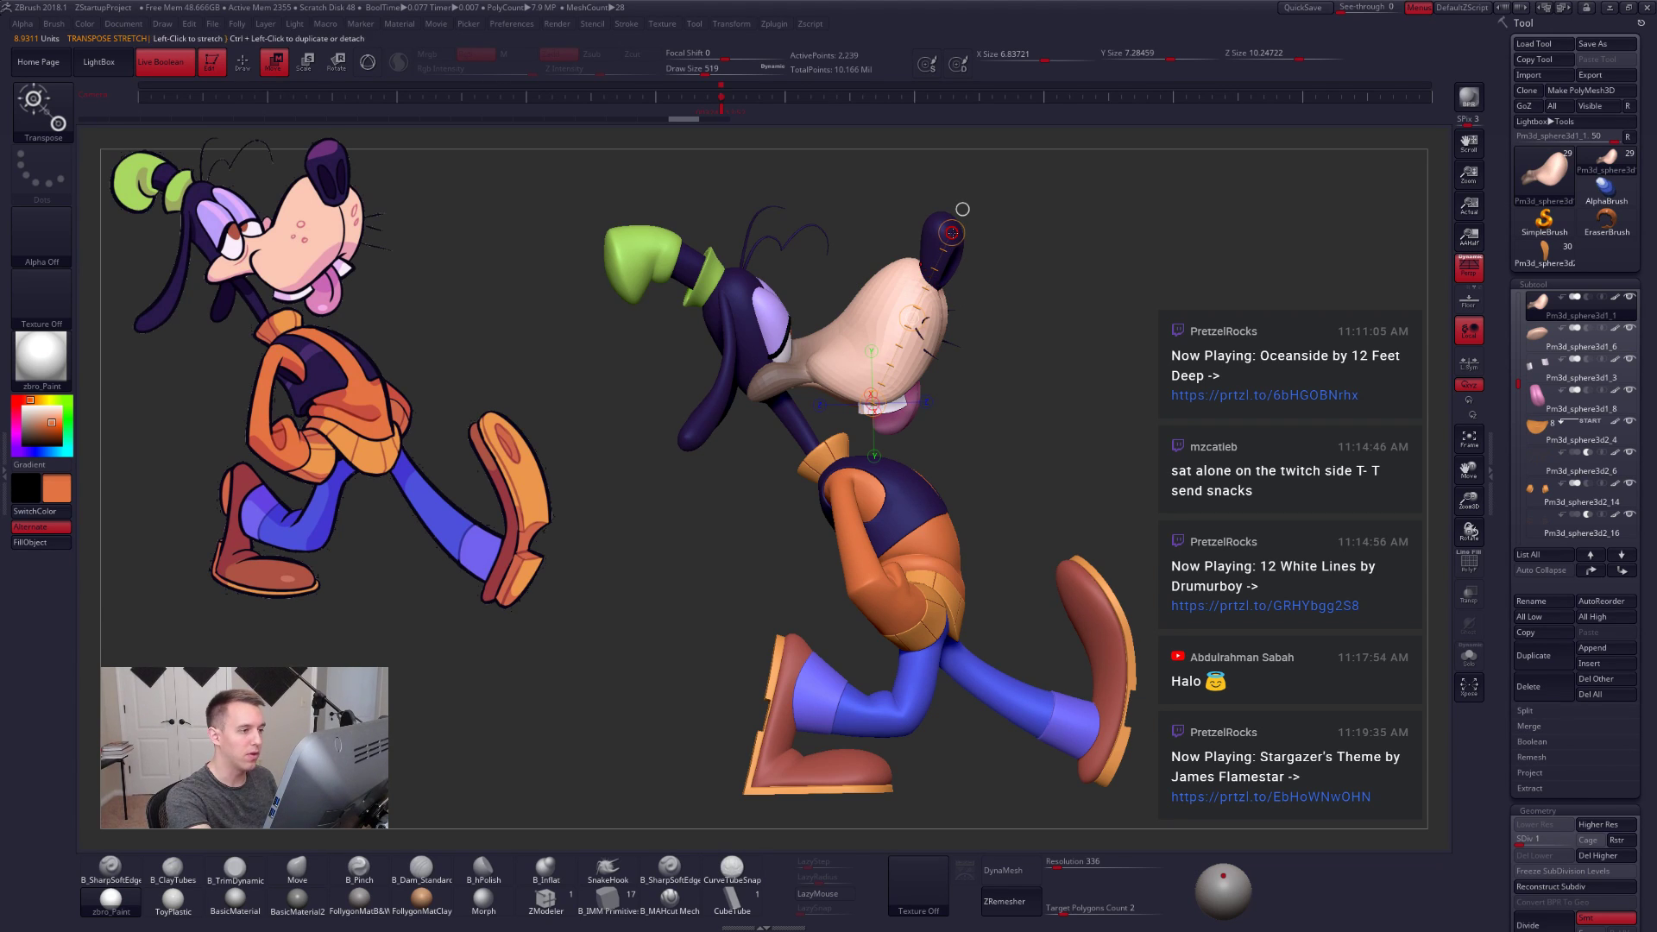
{"action": "left_click_drag", "start_coordinate": [951, 233], "coordinate": [951, 232]}
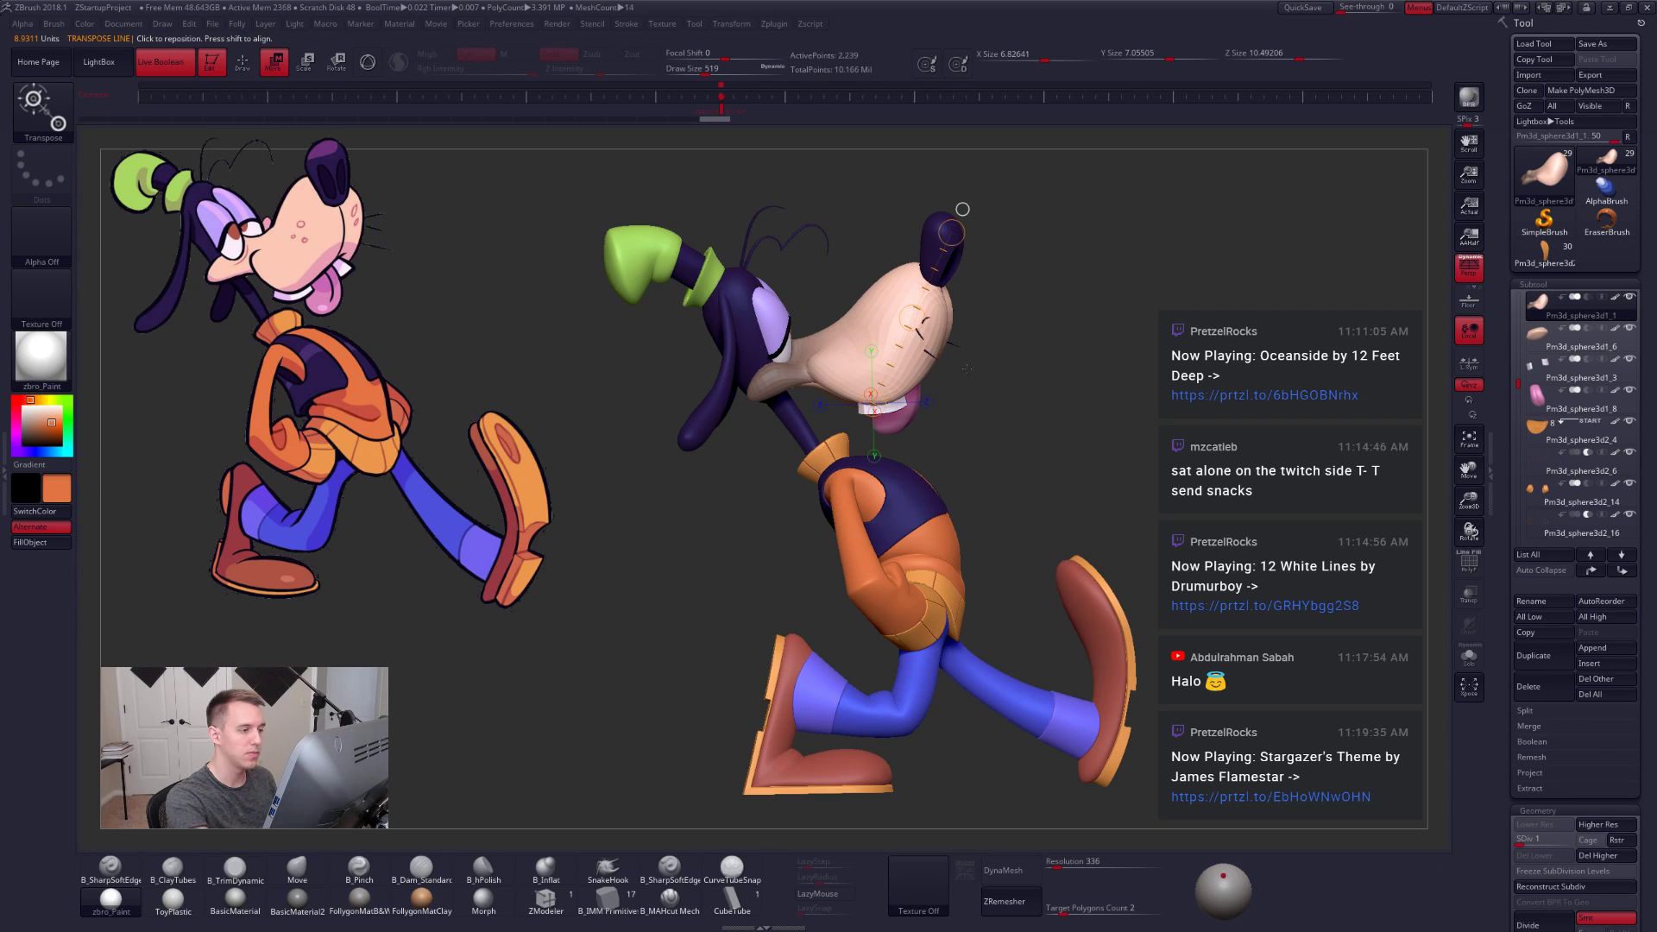
Recall the stored timeline camera view, then recenter and orbit the full model.
{"action": "left_click", "coordinate": [723, 97]}
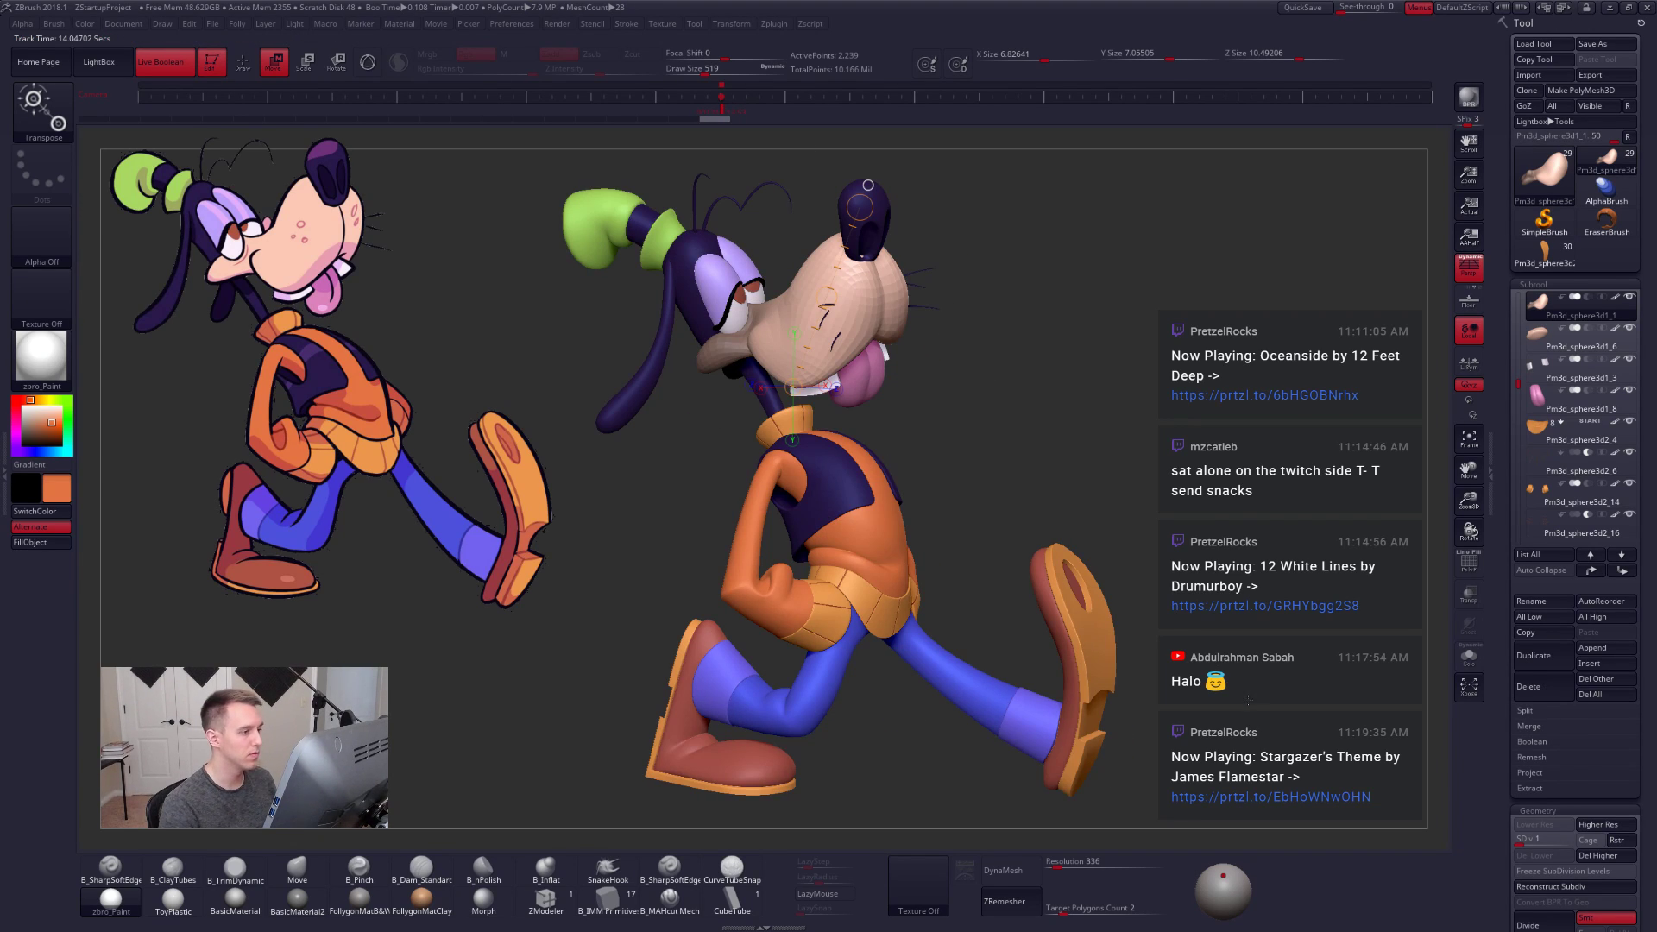
{"action": "key", "text": "ctrl+shift"}
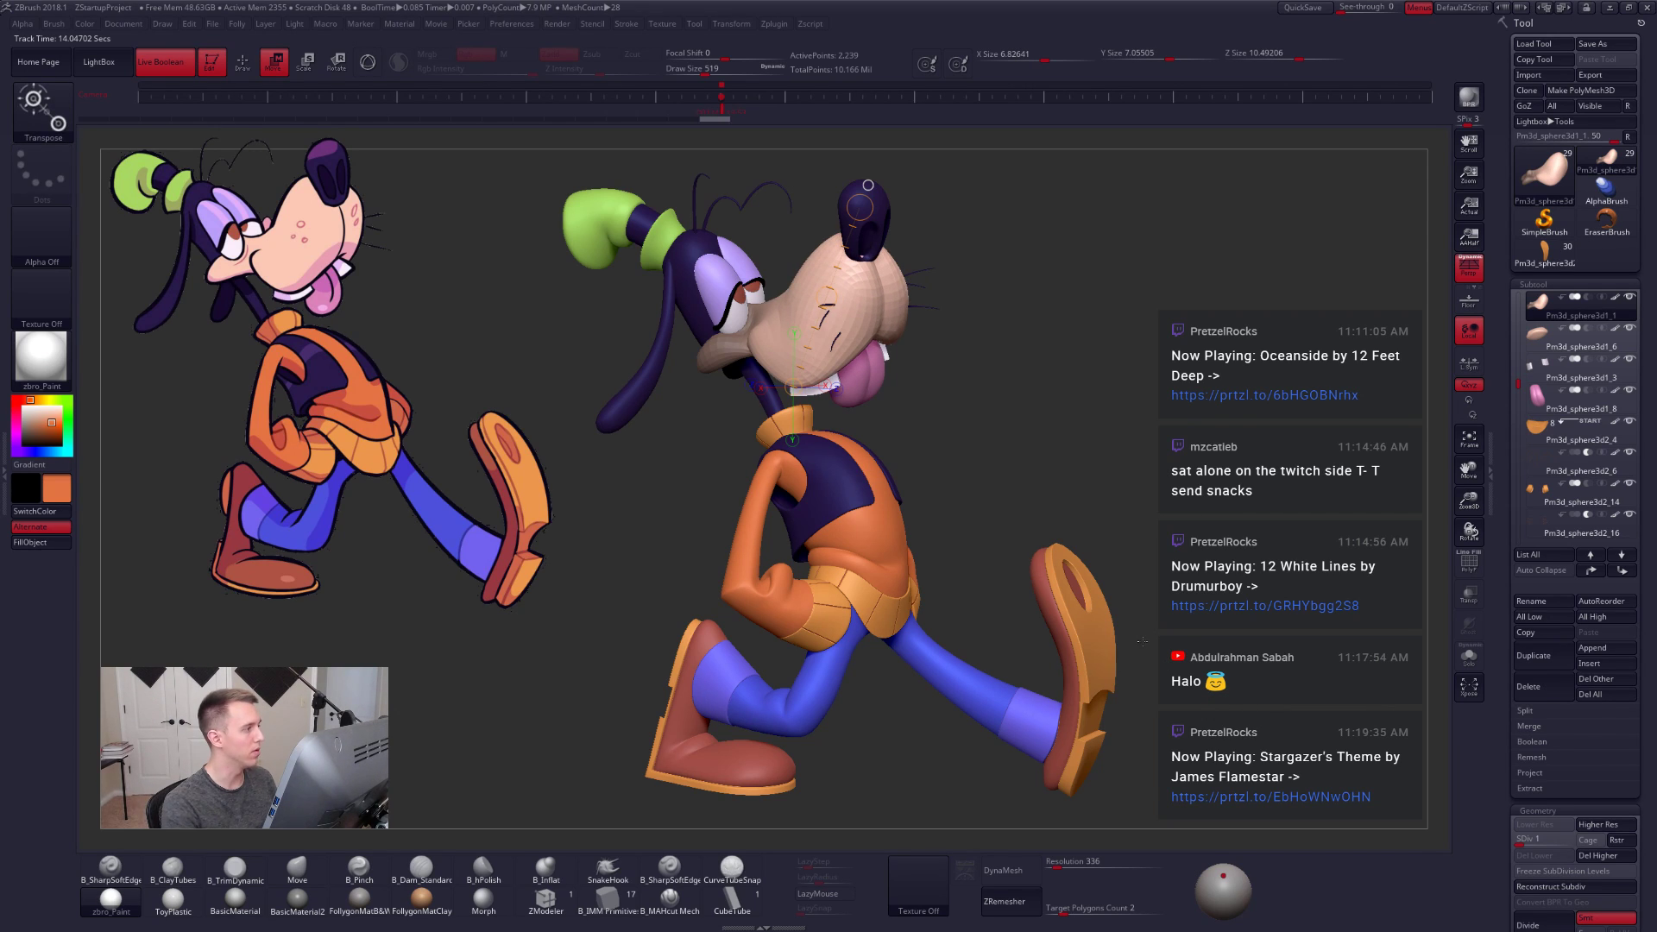
{"action": "left_click", "coordinate": [999, 406], "text": "ctrl+shift"}
{"action": "key", "text": "f"}
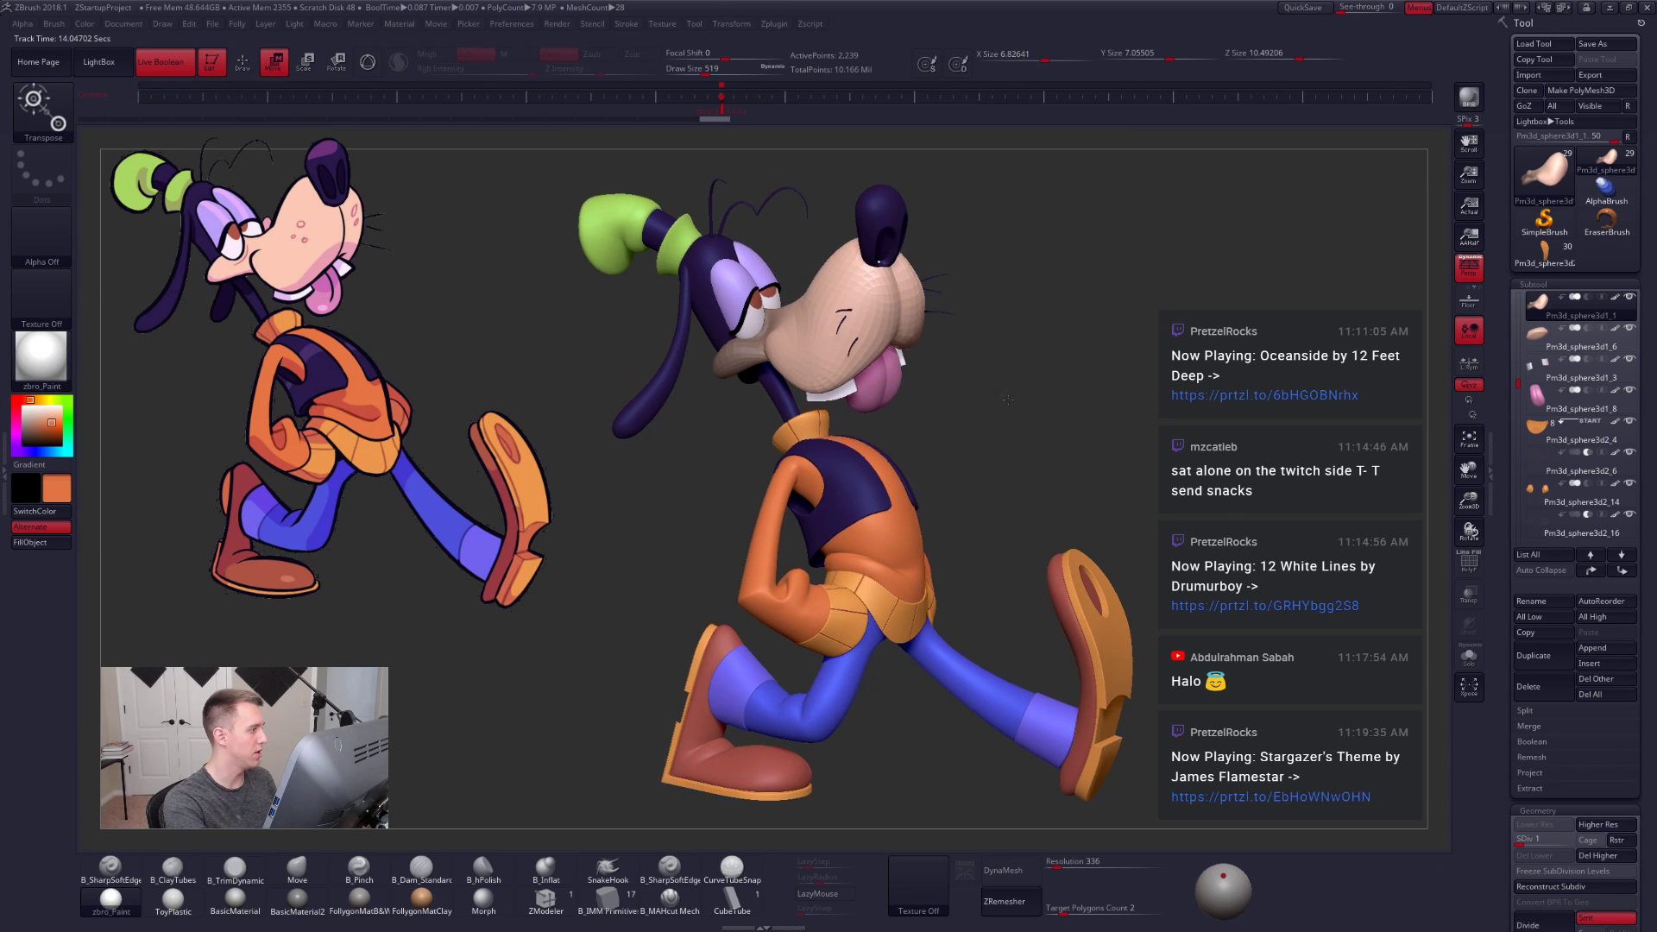
{"action": "mouse_move", "coordinate": [1001, 404]}
{"action": "left_mouse_down"}
{"action": "mouse_move", "coordinate": [1085, 646]}
{"action": "mouse_move", "coordinate": [1075, 613]}
{"action": "left_mouse_up"}
{"action": "left_click_drag", "start_coordinate": [725, 309], "coordinate": [795, 371]}
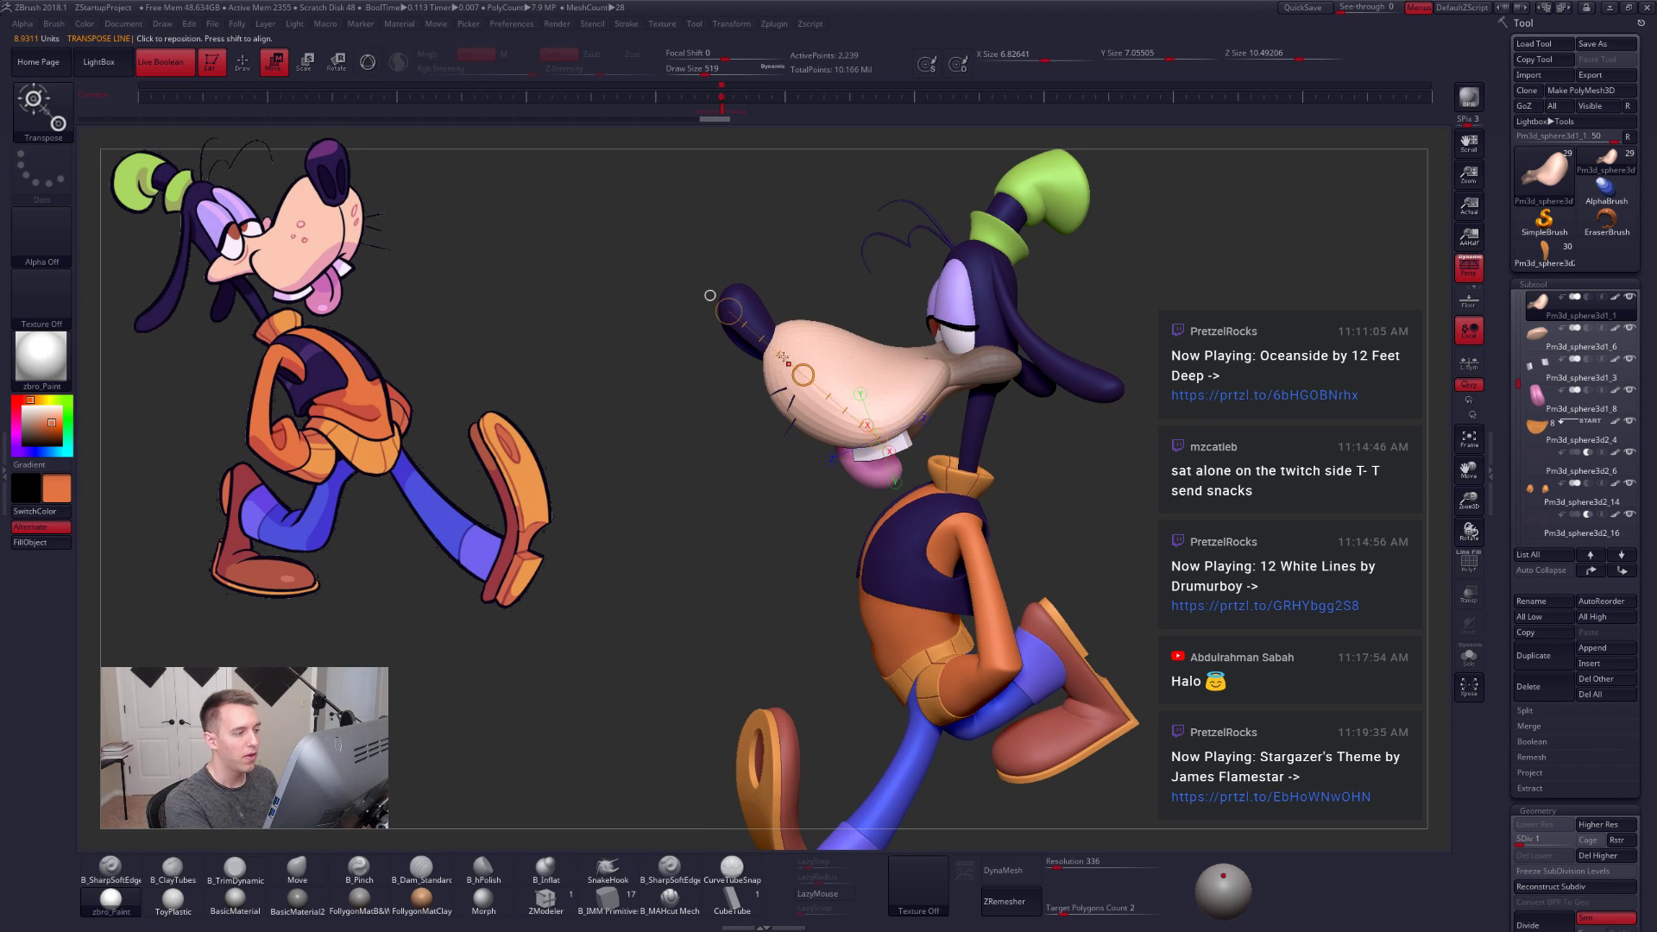
{"action": "mouse_move", "coordinate": [1062, 553]}
{"action": "left_mouse_down"}
{"action": "mouse_move", "coordinate": [1036, 488]}
{"action": "mouse_move", "coordinate": [991, 519]}
{"action": "mouse_move", "coordinate": [1035, 583]}
{"action": "mouse_move", "coordinate": [1018, 561]}
{"action": "left_mouse_up"}
{"action": "key", "text": "q"}
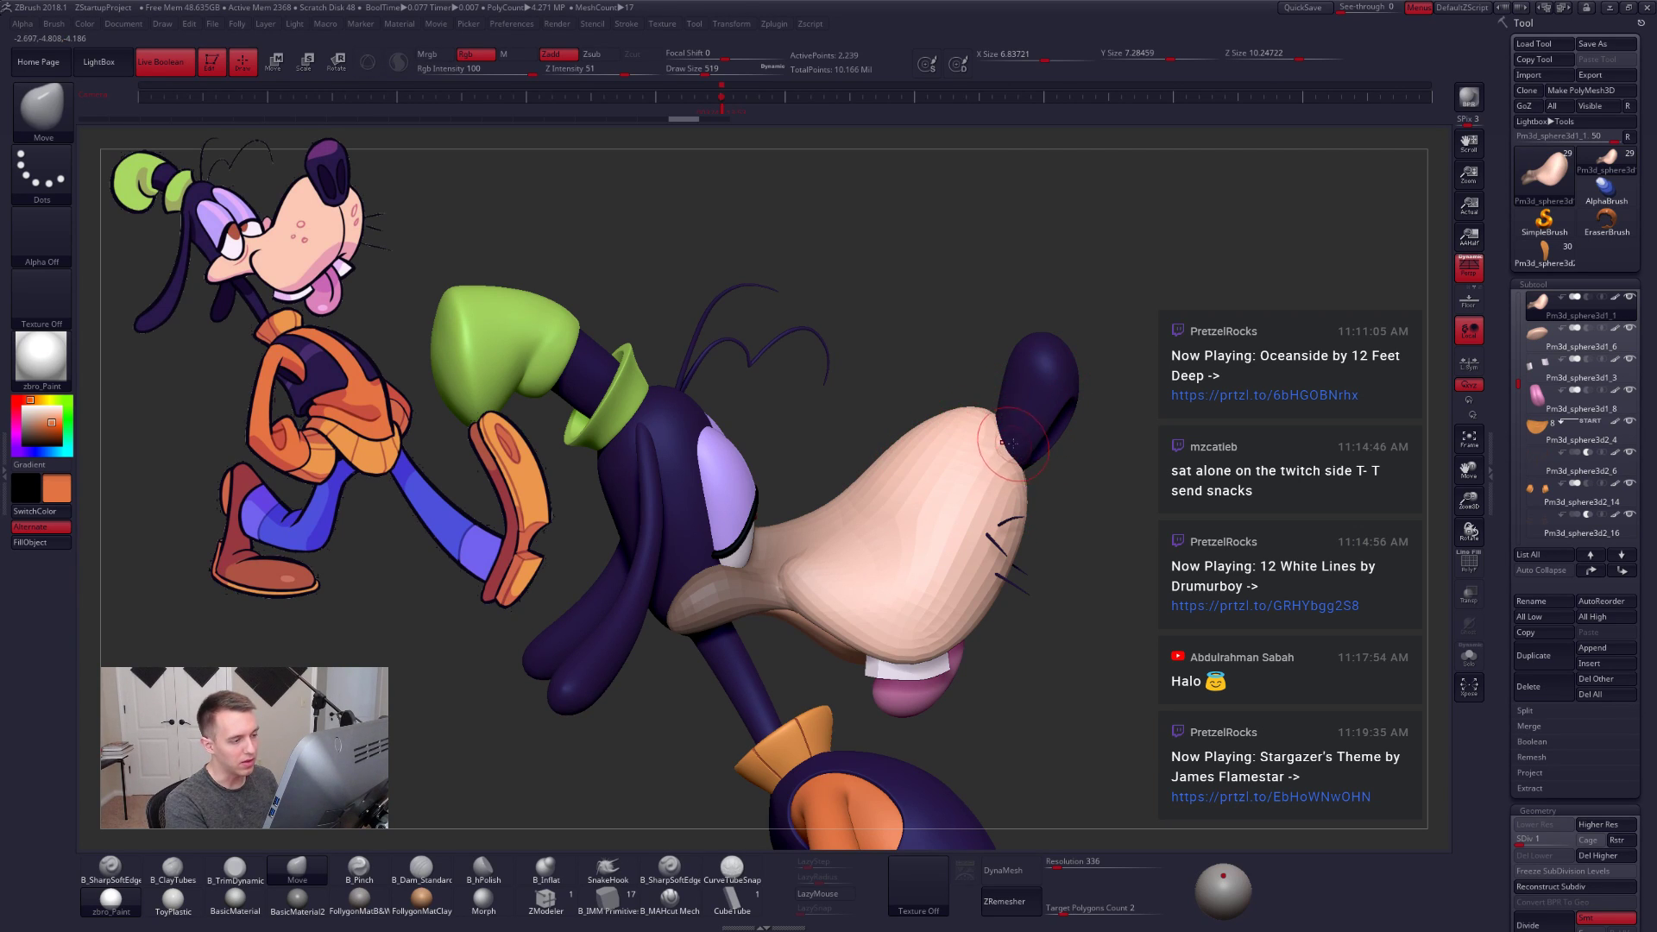
{"action": "key", "text": "ctrl+shift"}
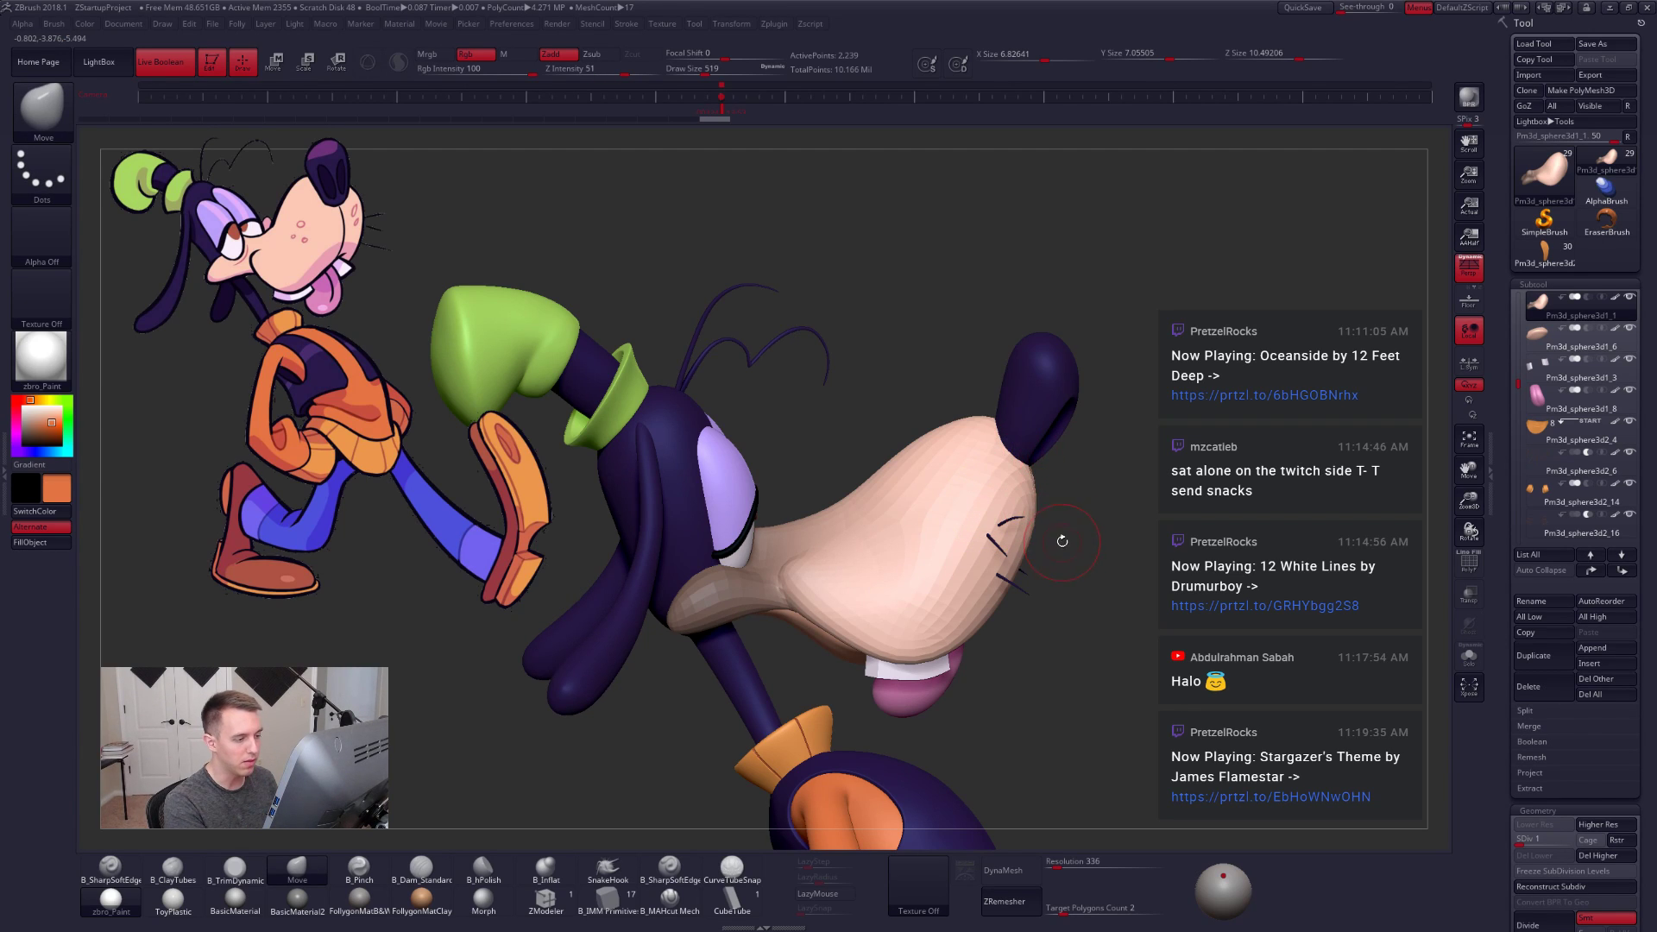
{"action": "mouse_move", "coordinate": [1062, 541]}
{"action": "left_mouse_down"}
{"action": "mouse_move", "coordinate": [1019, 430]}
{"action": "mouse_move", "coordinate": [1054, 474]}
{"action": "mouse_move", "coordinate": [1033, 543]}
{"action": "mouse_move", "coordinate": [1077, 593]}
{"action": "left_mouse_up"}
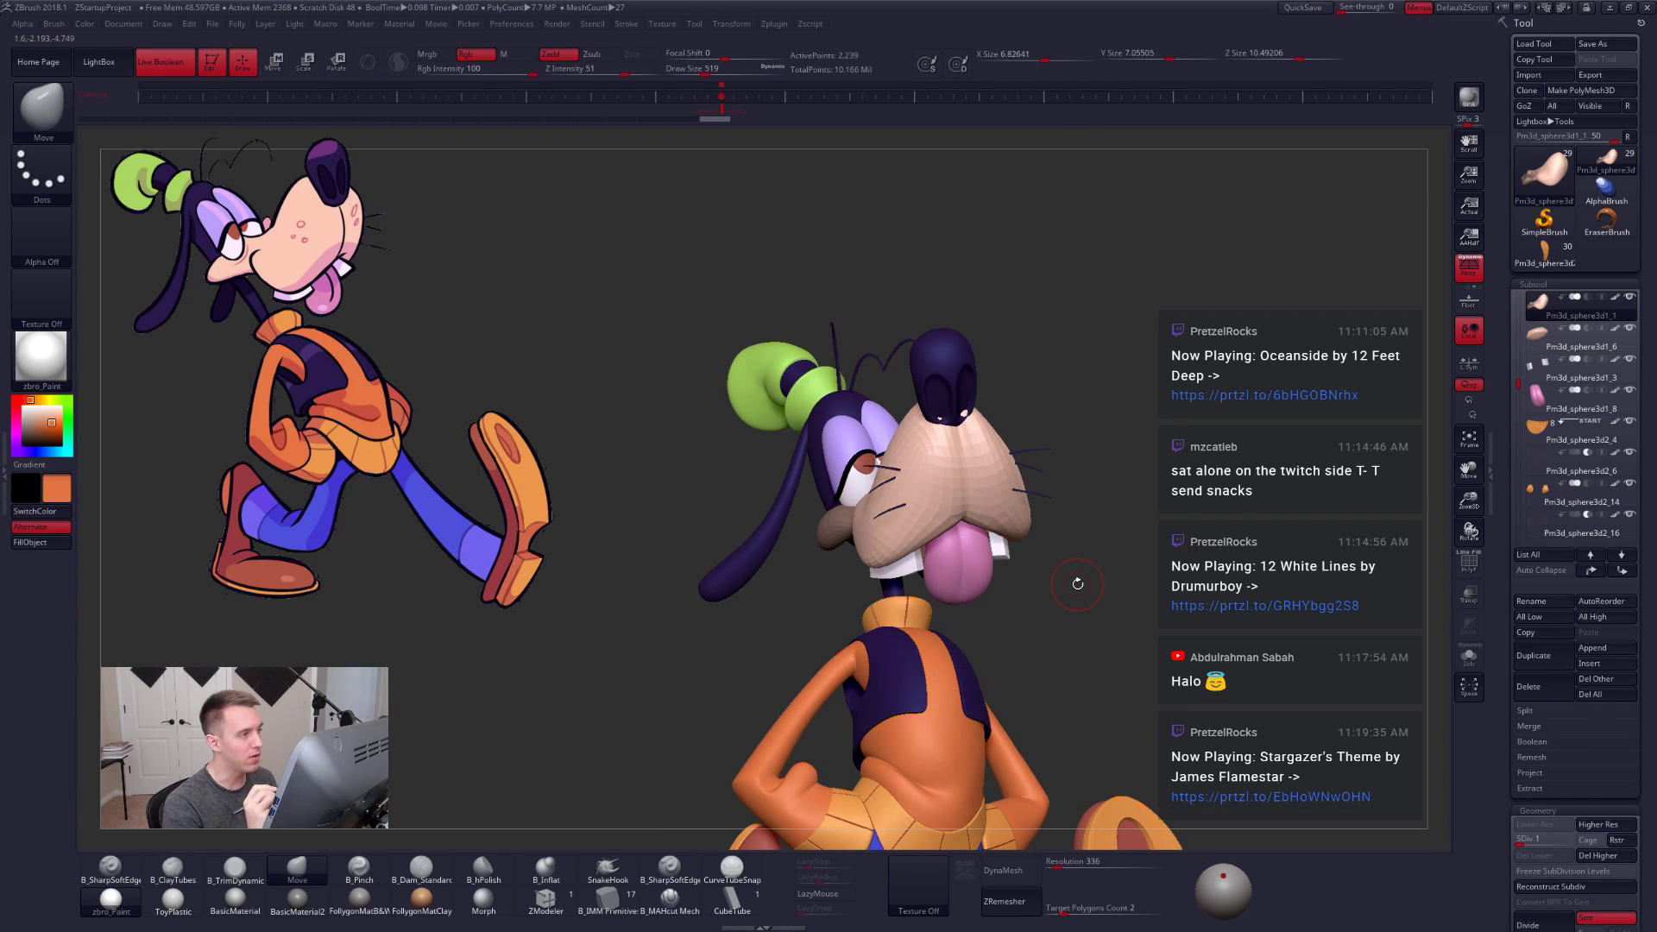
{"action": "left_click", "coordinate": [721, 97]}
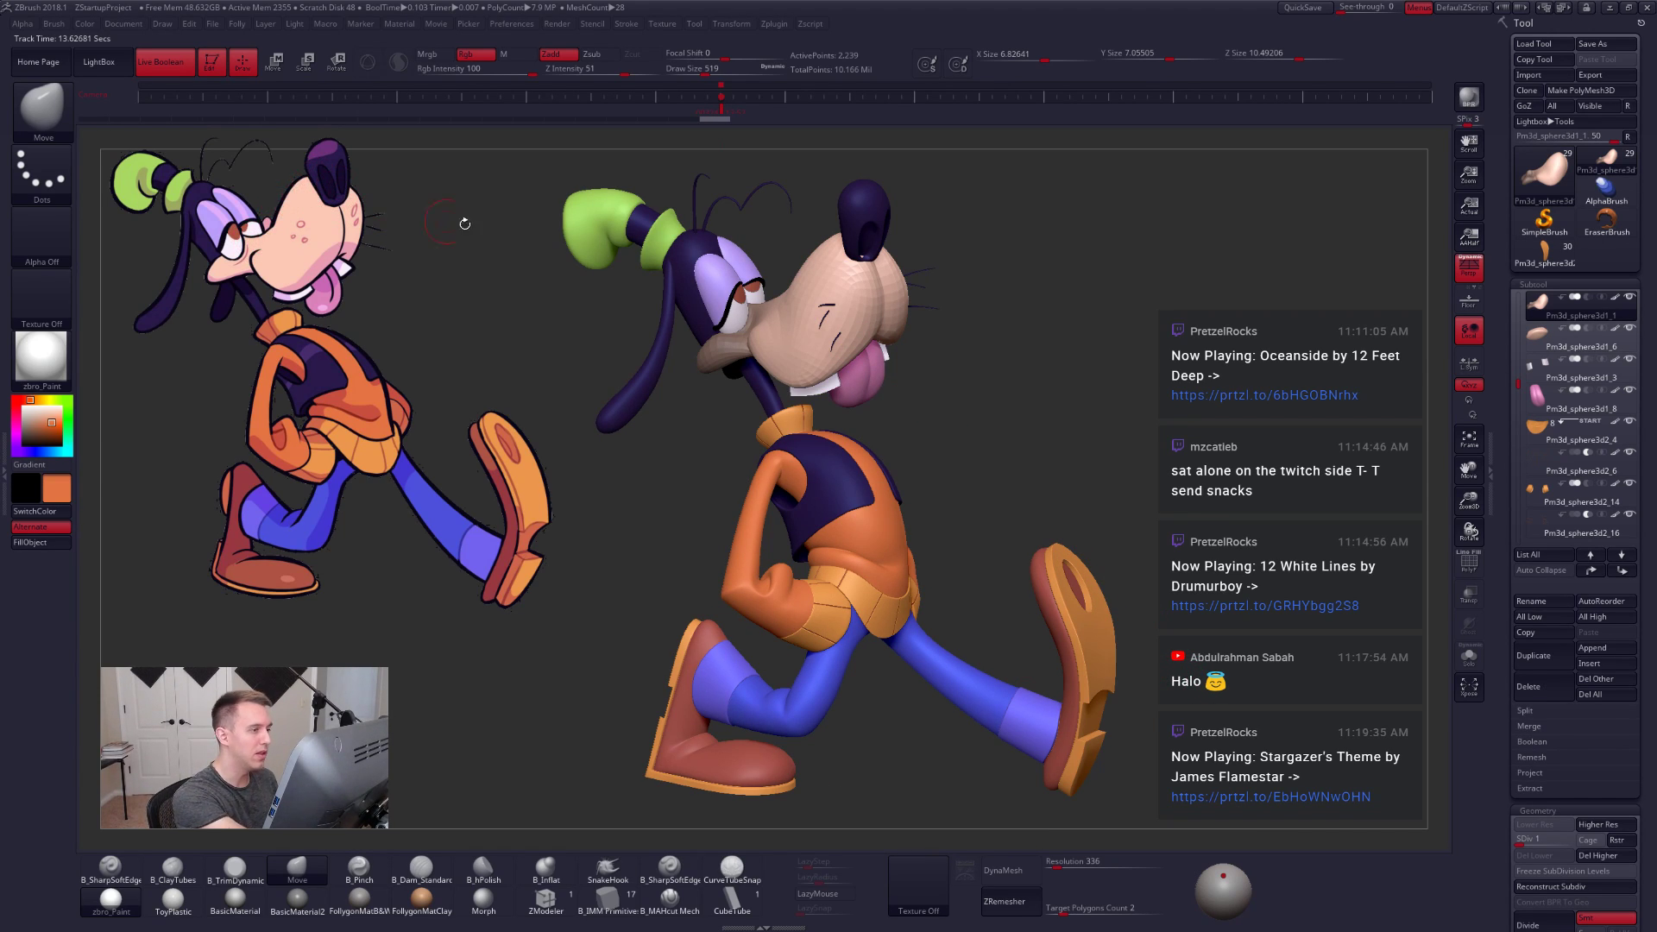
{"action": "left_click_drag", "start_coordinate": [788, 289], "coordinate": [935, 438]}
Select the black nose tip subtool and frame the head from the saved camera view.
{"action": "left_click", "coordinate": [875, 464], "text": "alt"}
{"action": "key", "text": "w"}
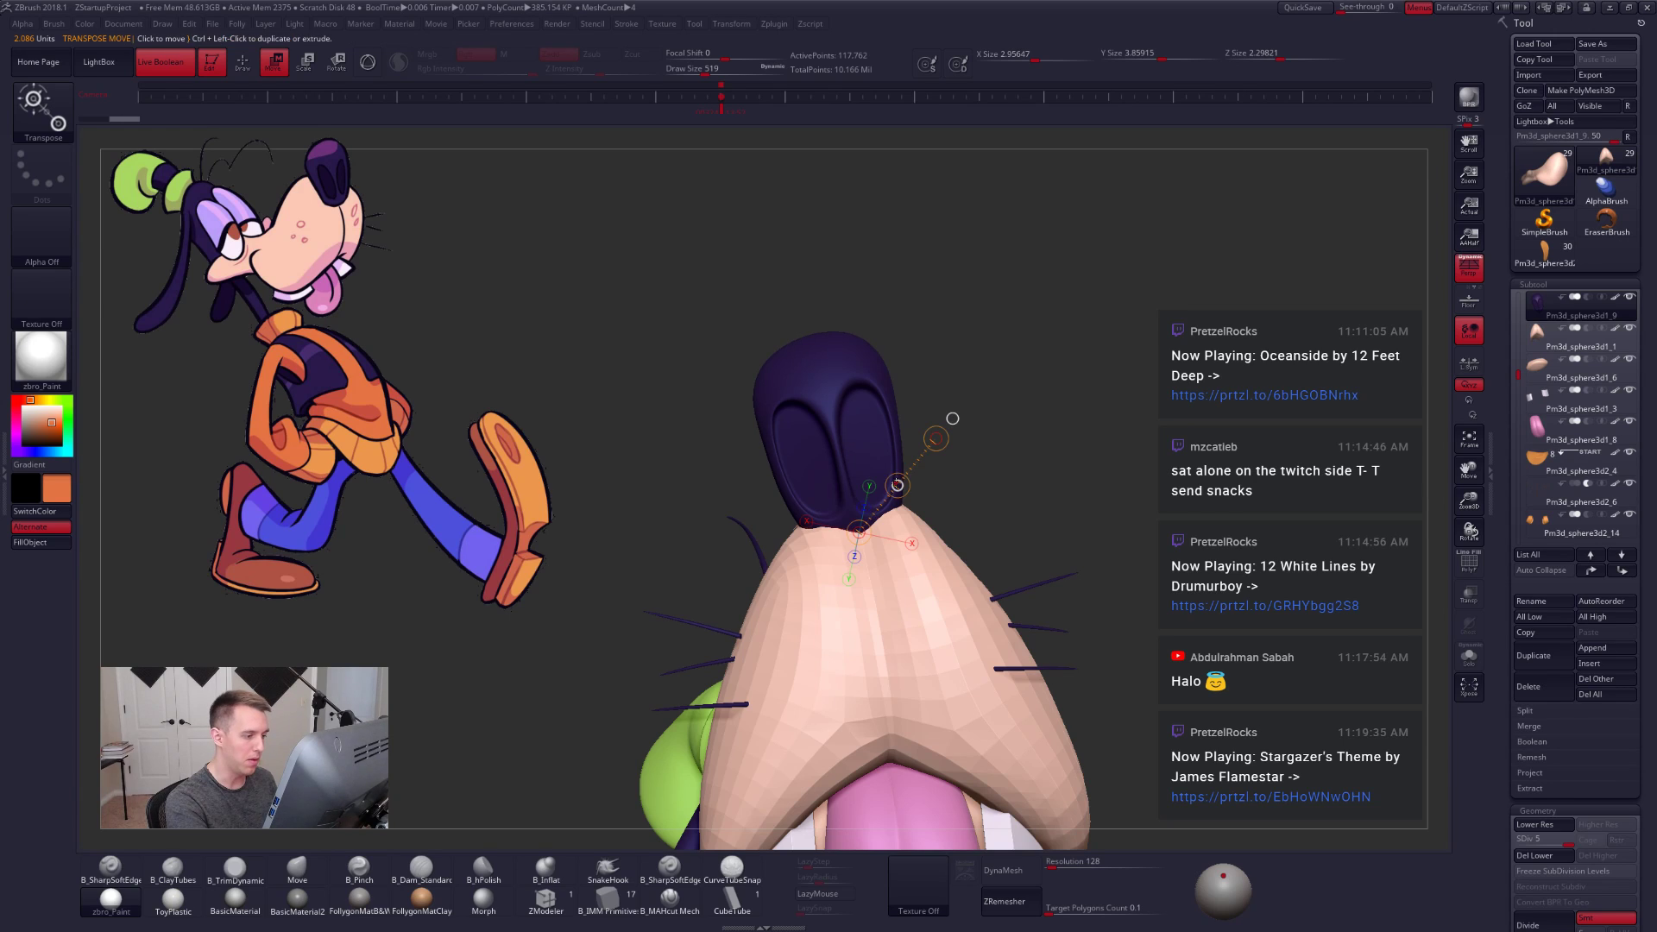
{"action": "right_click_drag", "start_coordinate": [936, 509], "coordinate": [906, 449], "text": "alt"}
{"action": "key", "text": "q"}
{"action": "mouse_move", "coordinate": [901, 561]}
{"action": "right_mouse_down"}
{"action": "mouse_move", "coordinate": [901, 633]}
{"action": "mouse_move", "coordinate": [927, 536]}
{"action": "mouse_move", "coordinate": [980, 592]}
{"action": "right_mouse_up"}
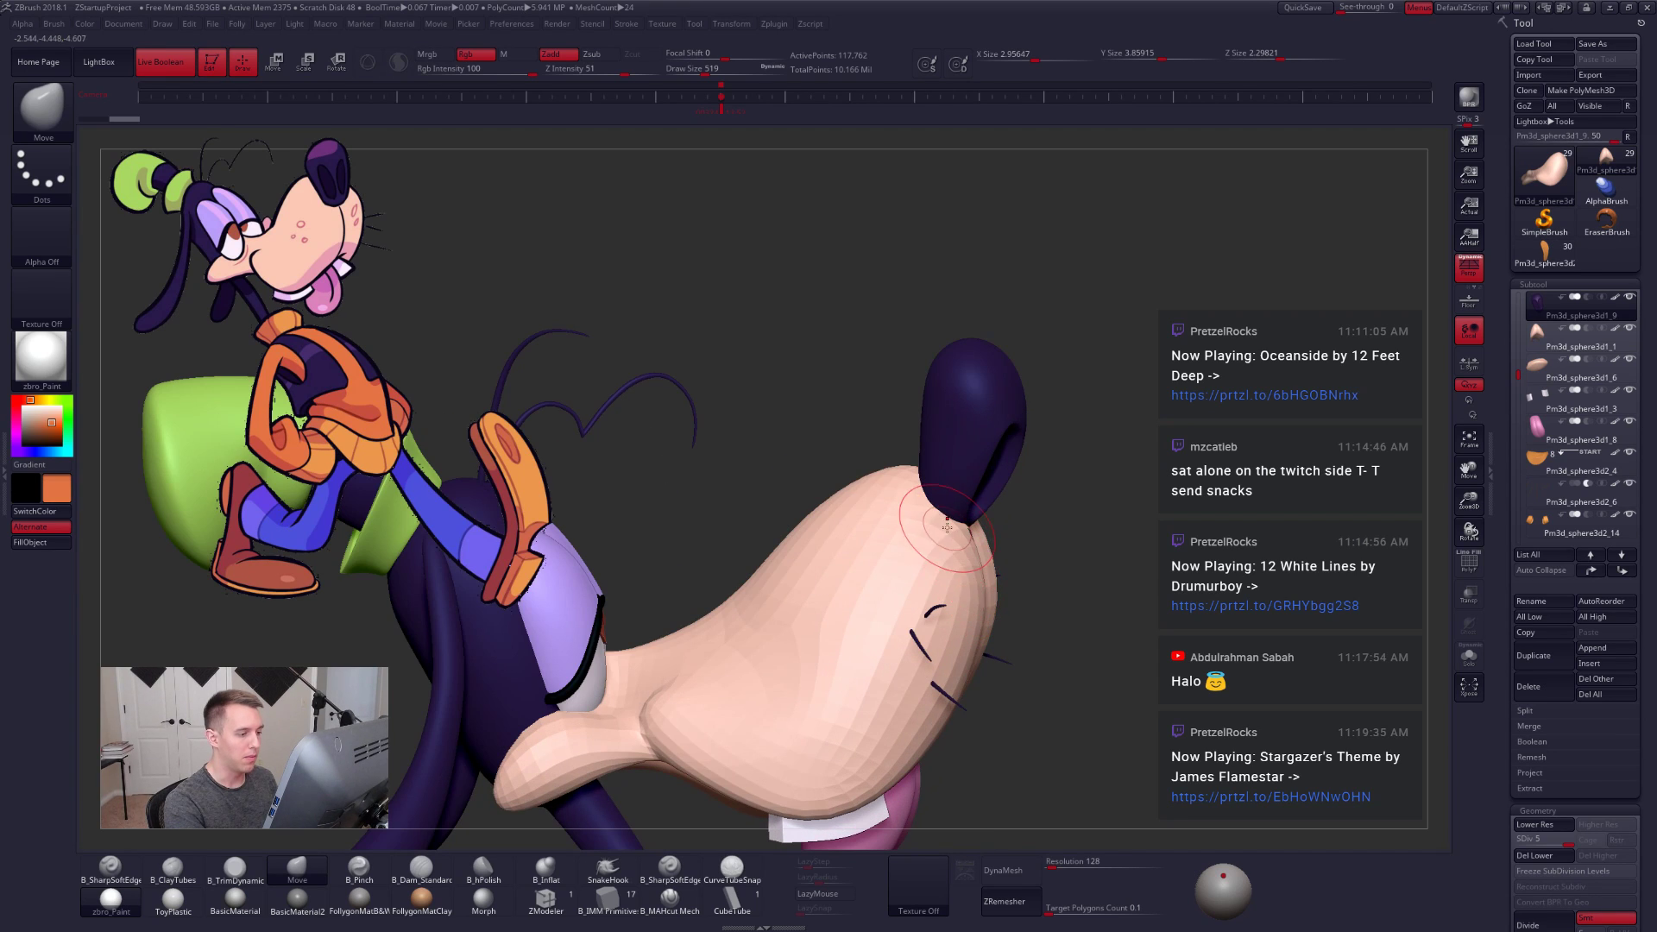
{"action": "left_click", "coordinate": [722, 108]}
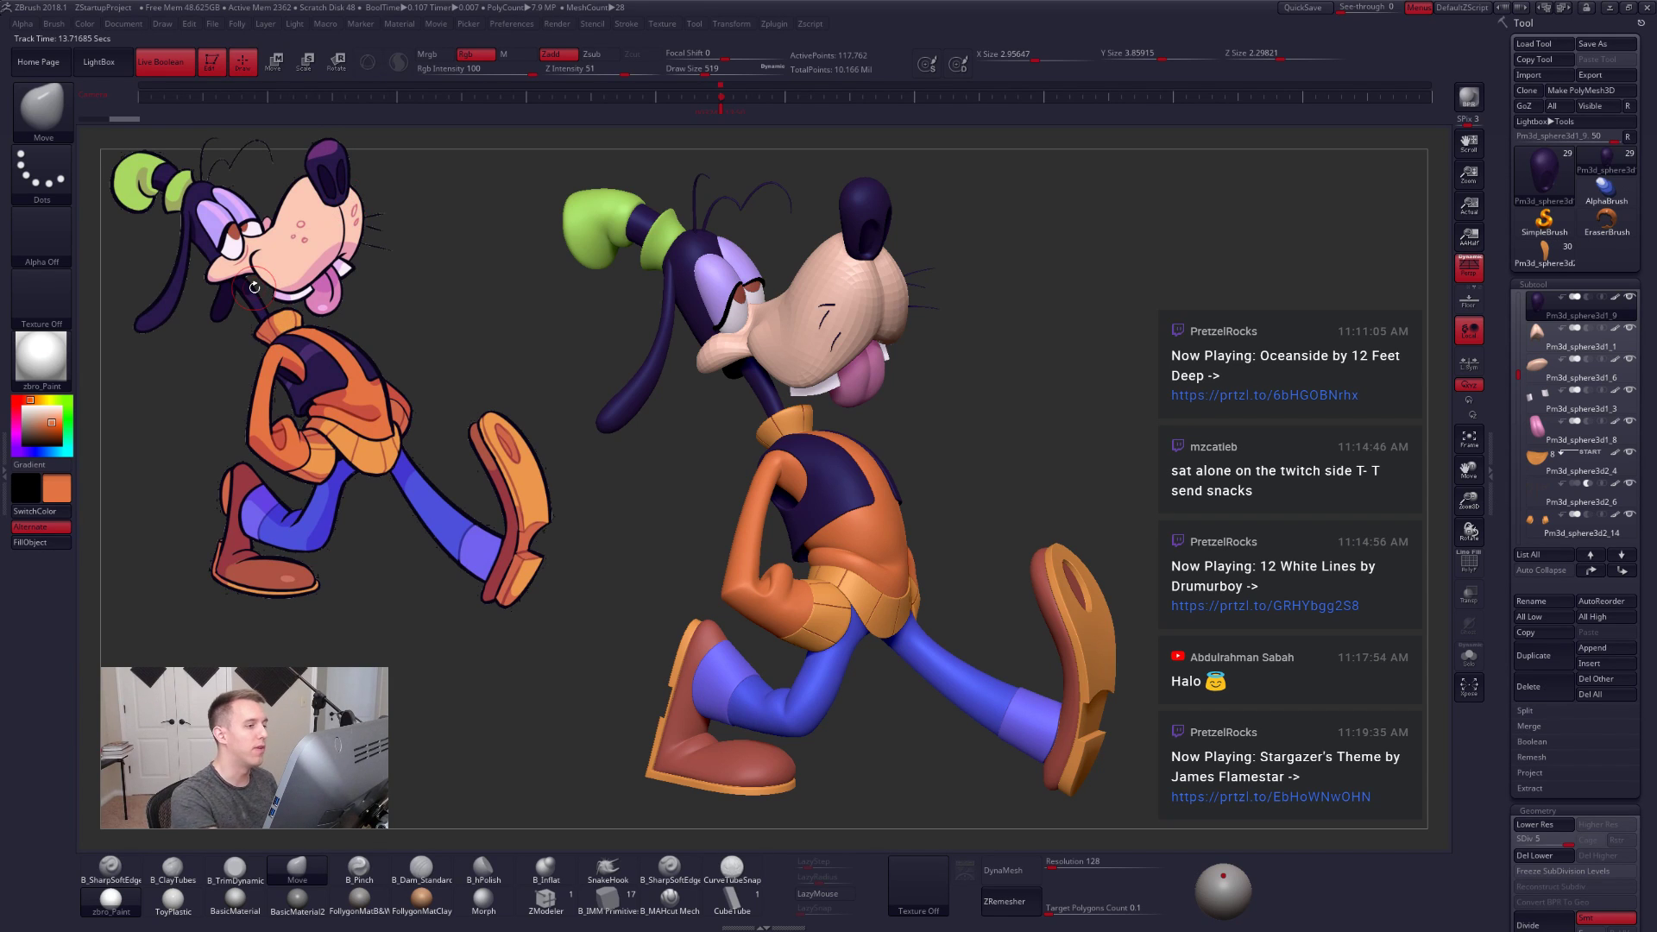
{"action": "left_click_drag", "start_coordinate": [950, 466], "coordinate": [1083, 464]}
Scale the soloed nose tip slightly with a transpose line, then restore the full-body view.
{"action": "key", "text": "shift+alt+s"}
{"action": "key", "text": "w"}
{"action": "key", "text": "shift+alt+s"}
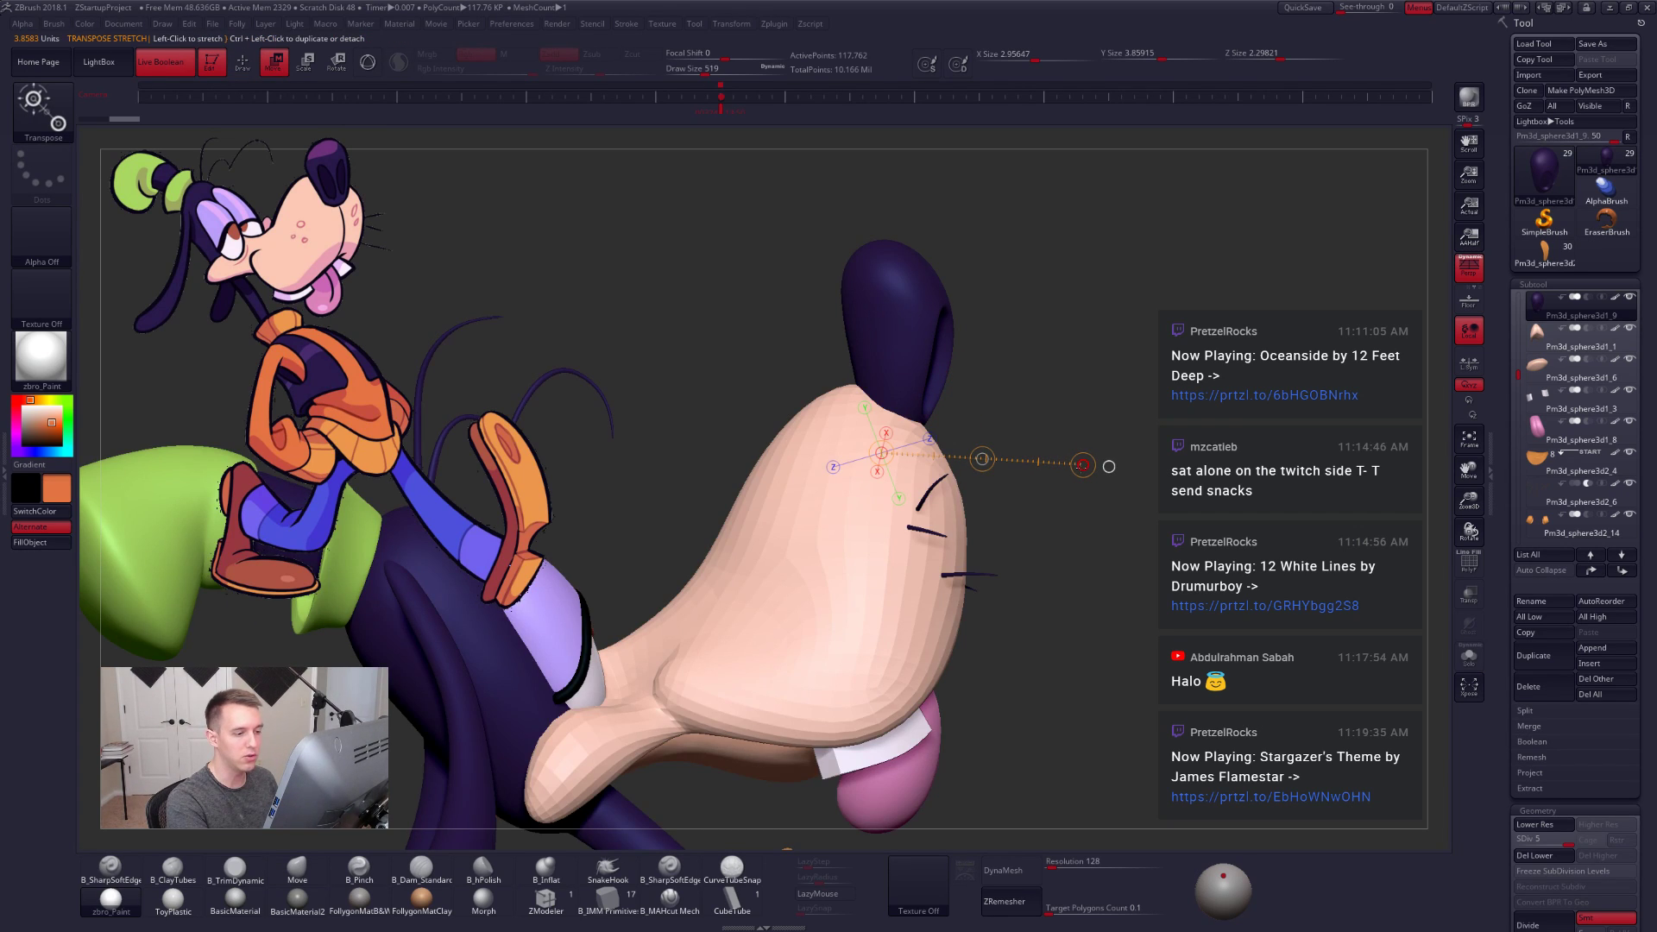
{"action": "key", "text": "shift+alt+s"}
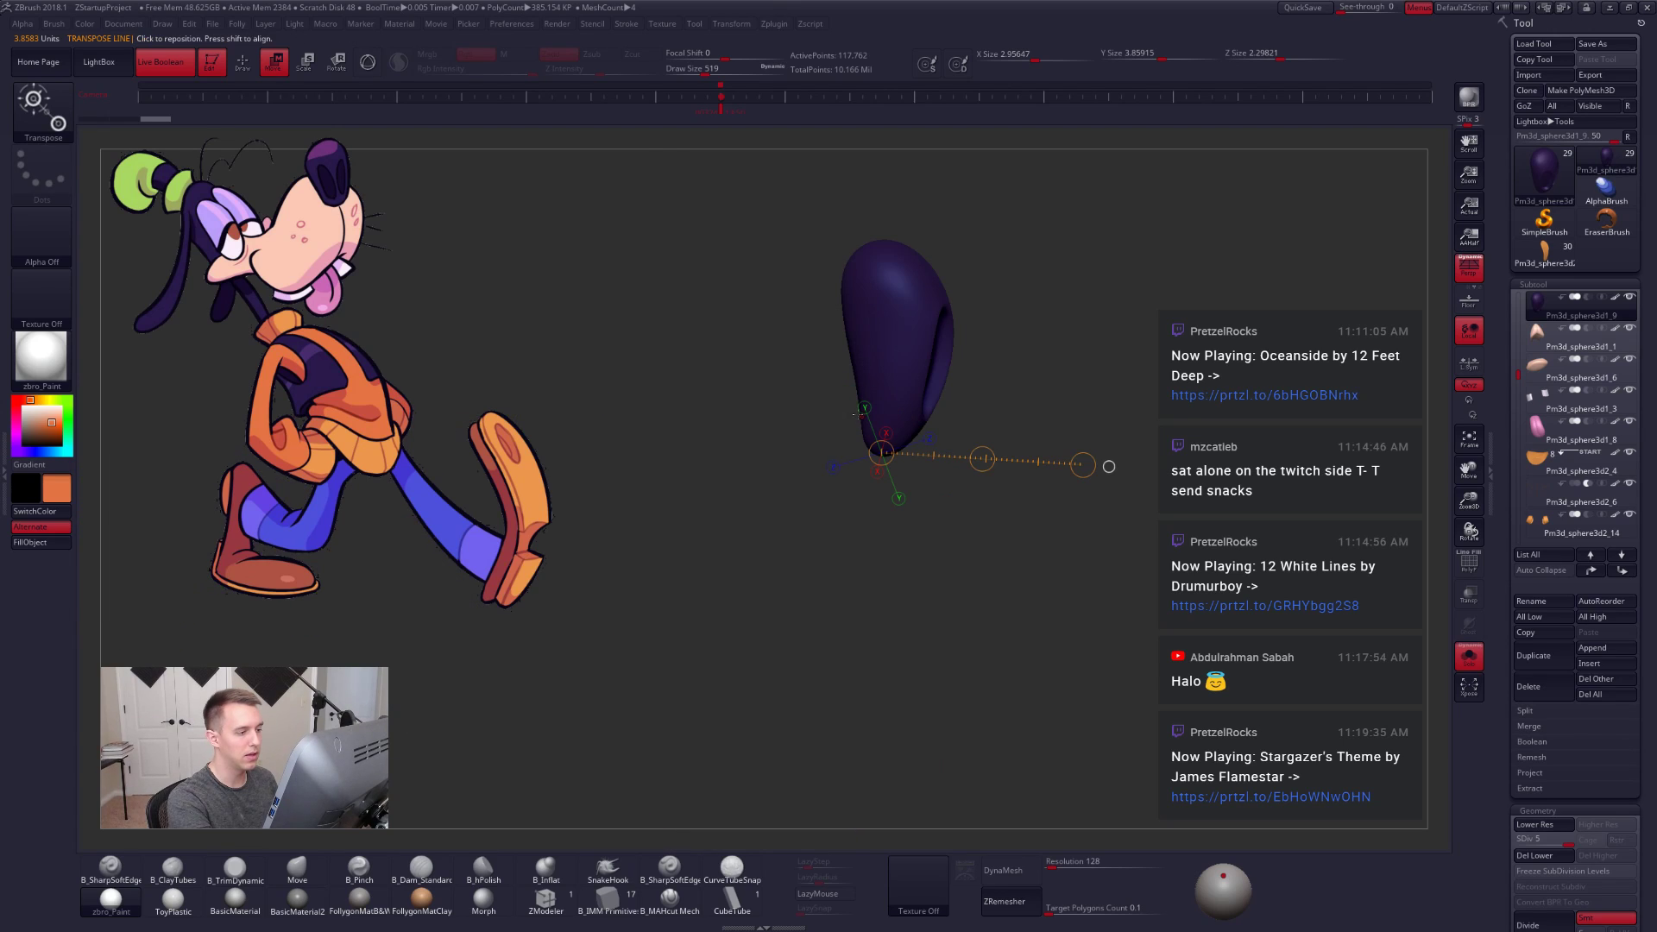
{"action": "left_click_drag", "start_coordinate": [860, 389], "coordinate": [1062, 401]}
{"action": "key", "text": "shift+alt+s"}
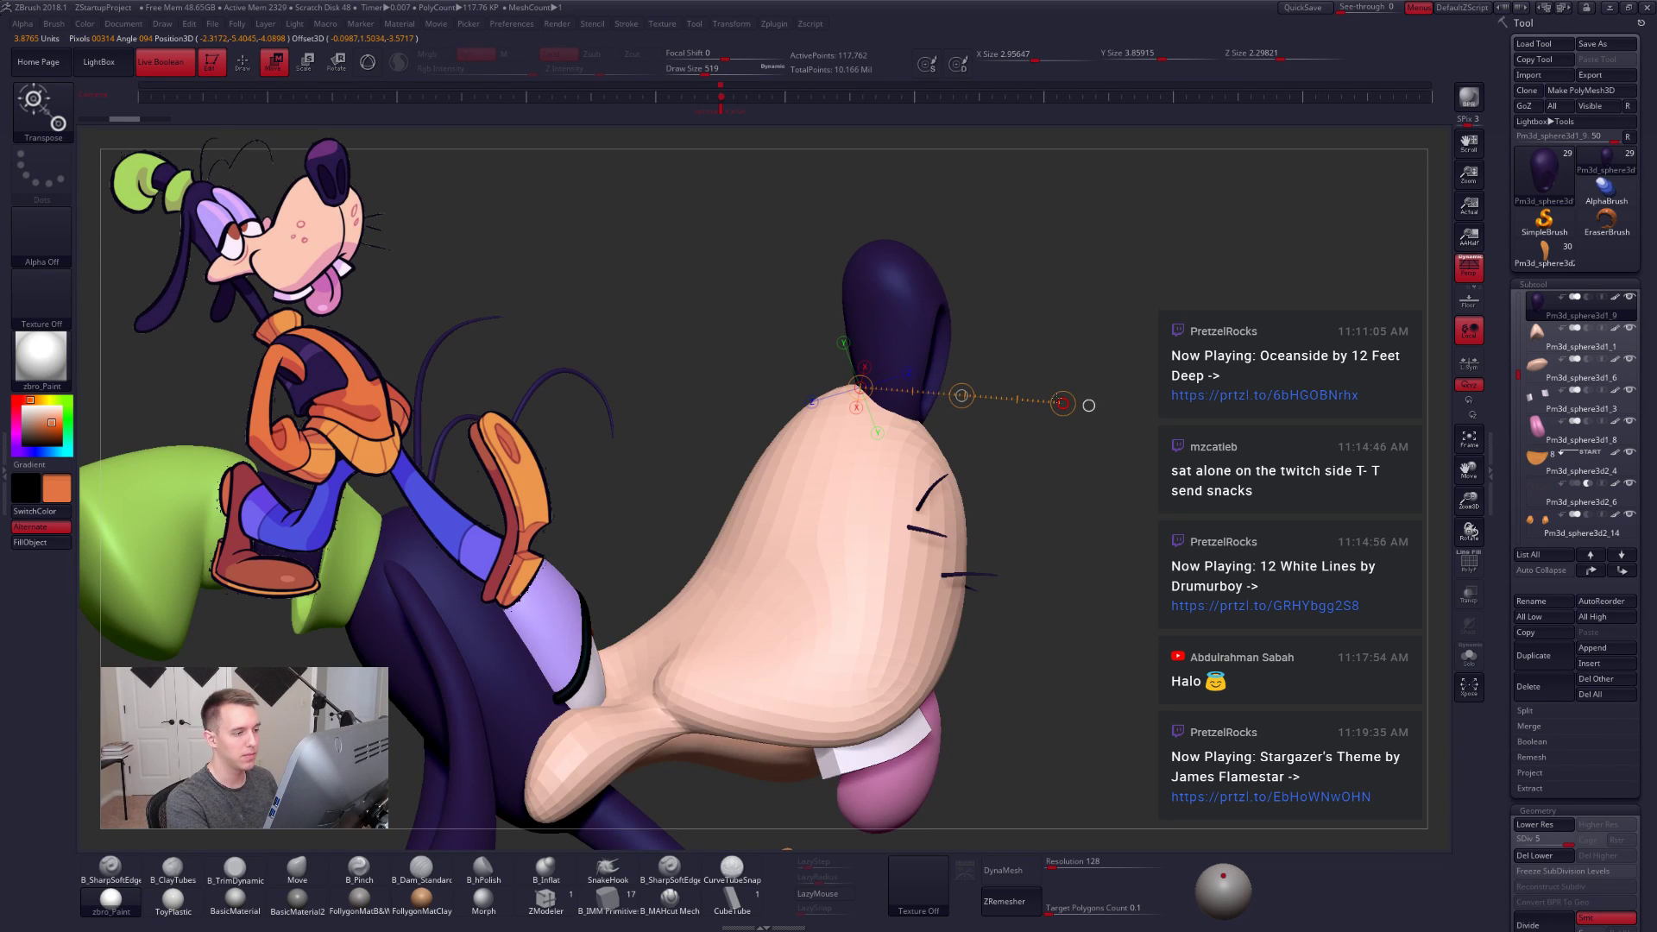
{"action": "left_click_drag", "start_coordinate": [1051, 388], "coordinate": [958, 481]}
{"action": "left_click", "coordinate": [719, 103]}
Undo the nose tip's scale change and draw a rotate axis line on it.
{"action": "key", "text": "q"}
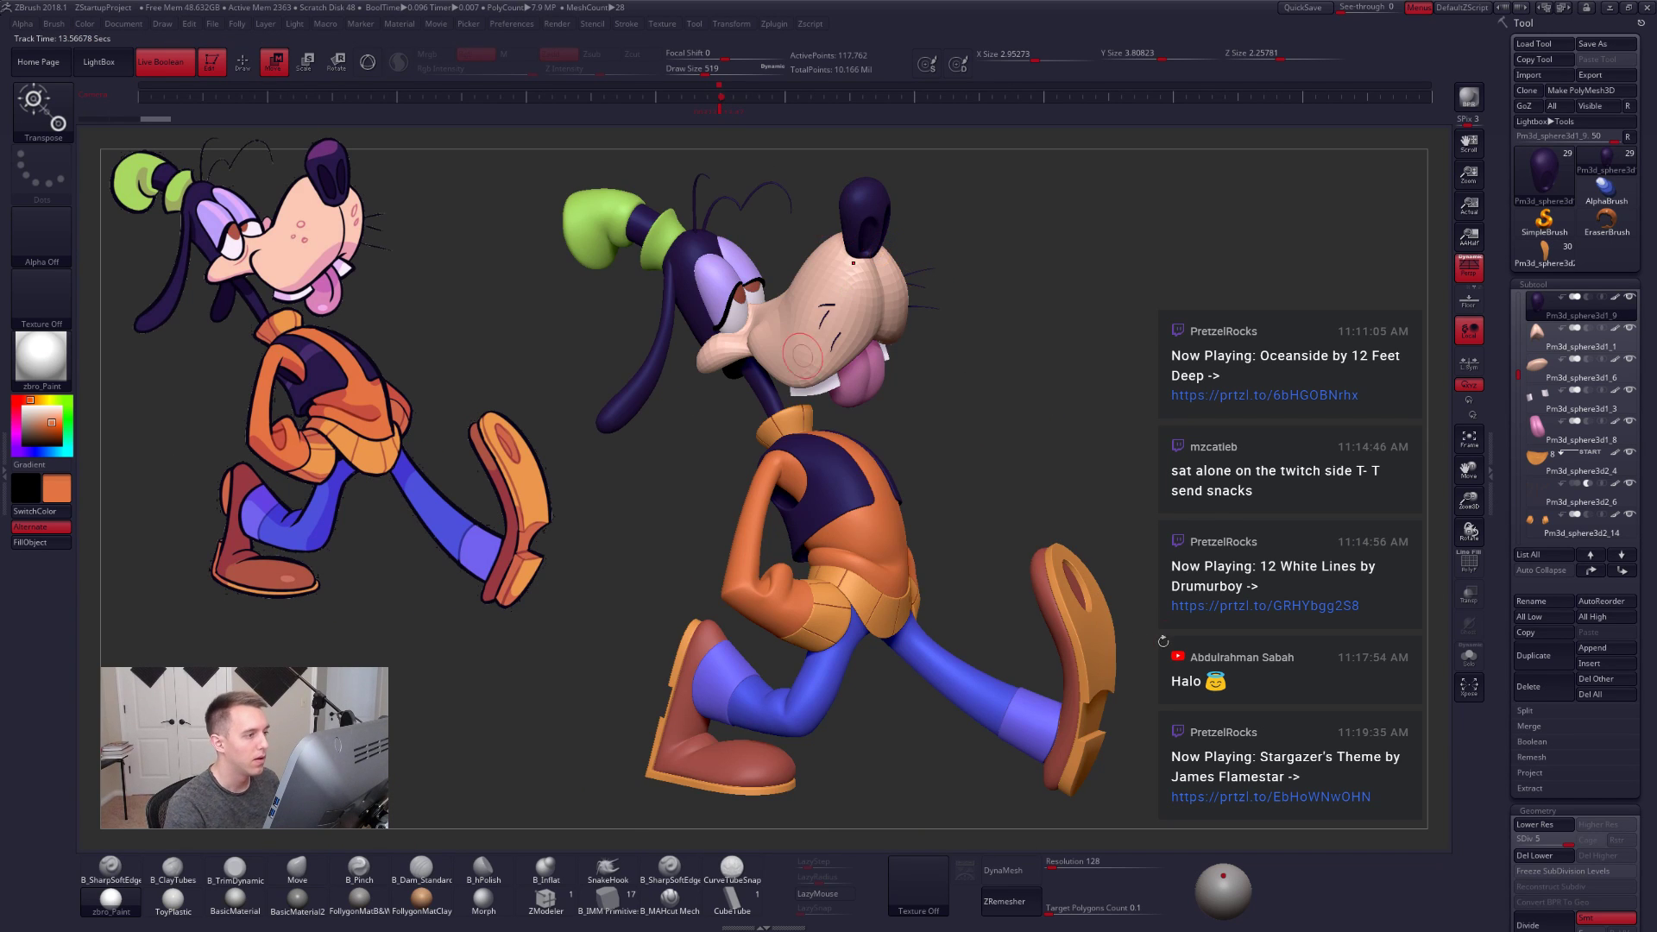
{"action": "key", "text": "ctrl+z"}
{"action": "mouse_move", "coordinate": [1251, 669]}
{"action": "left_mouse_down"}
{"action": "mouse_move", "coordinate": [1156, 676]}
{"action": "mouse_move", "coordinate": [1128, 734]}
{"action": "left_mouse_up"}
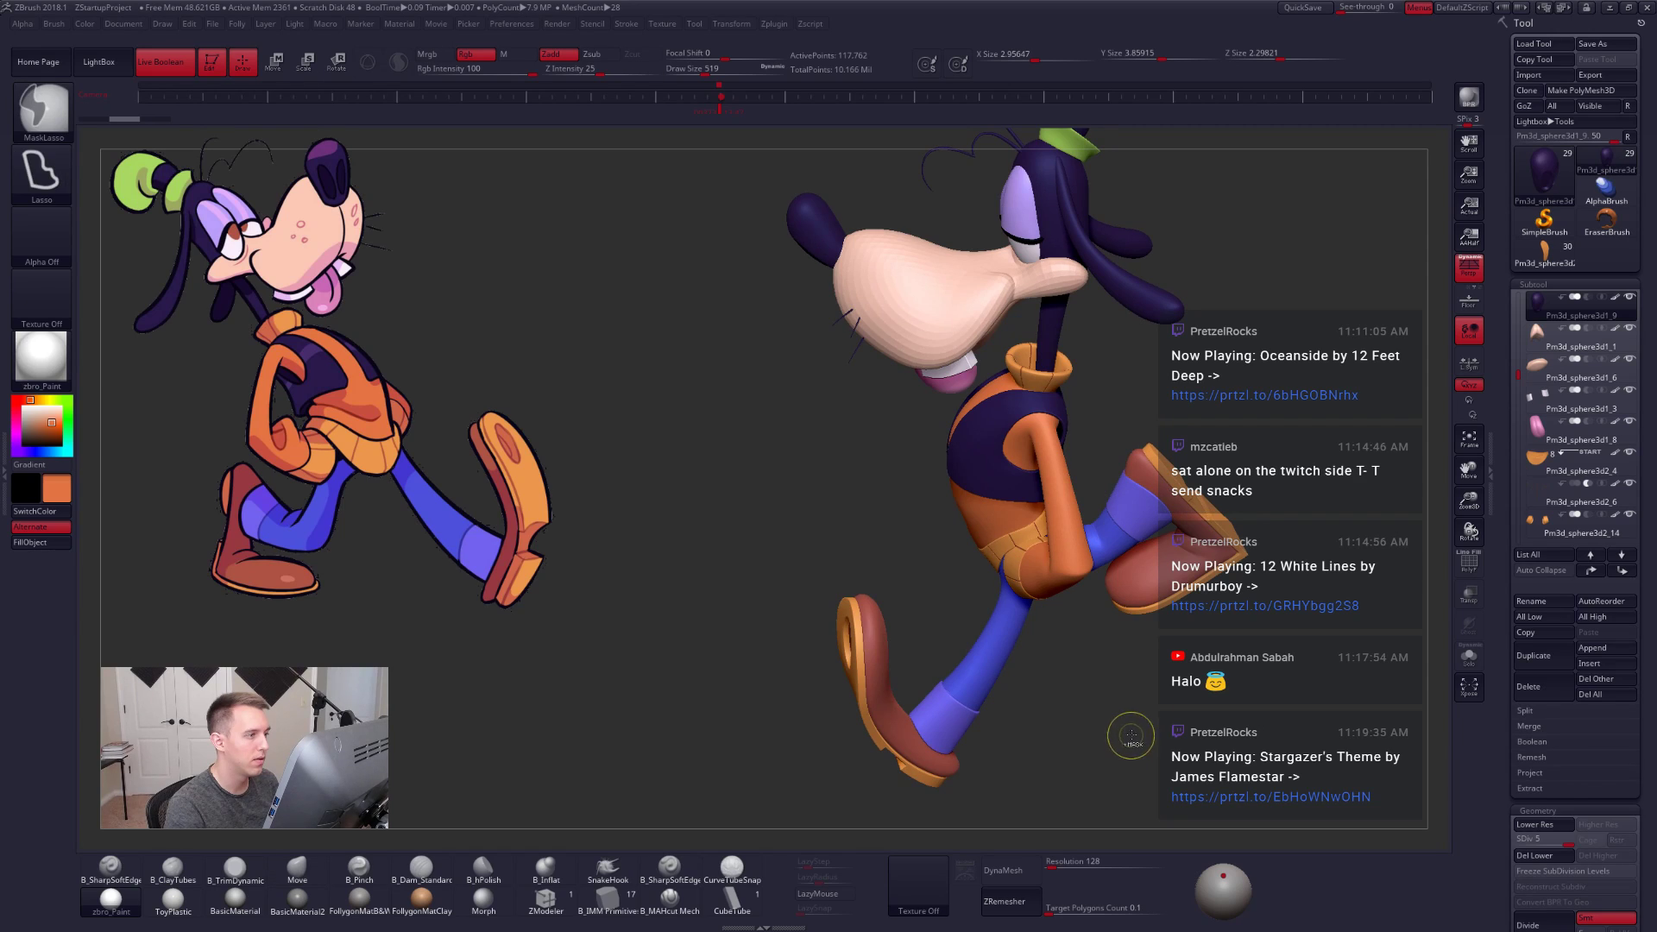
{"action": "left_click_drag", "start_coordinate": [1132, 736], "coordinate": [1137, 727]}
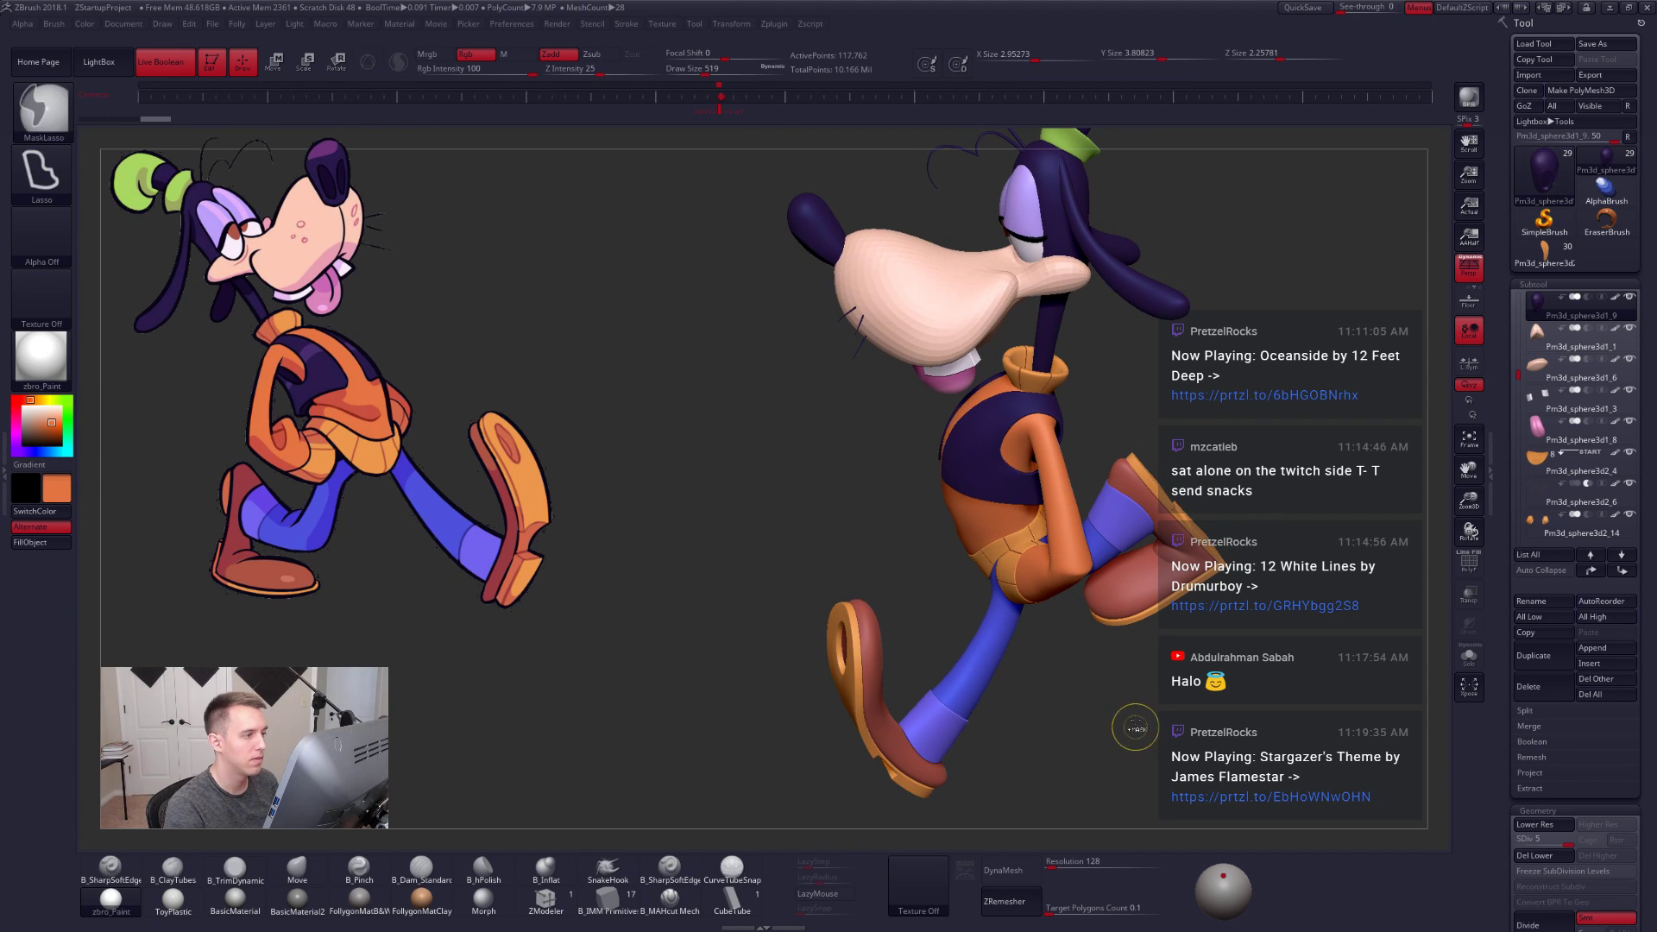
{"action": "key", "text": "ctrl+z"}
{"action": "right_click_drag", "start_coordinate": [837, 281], "coordinate": [890, 427], "text": "alt"}
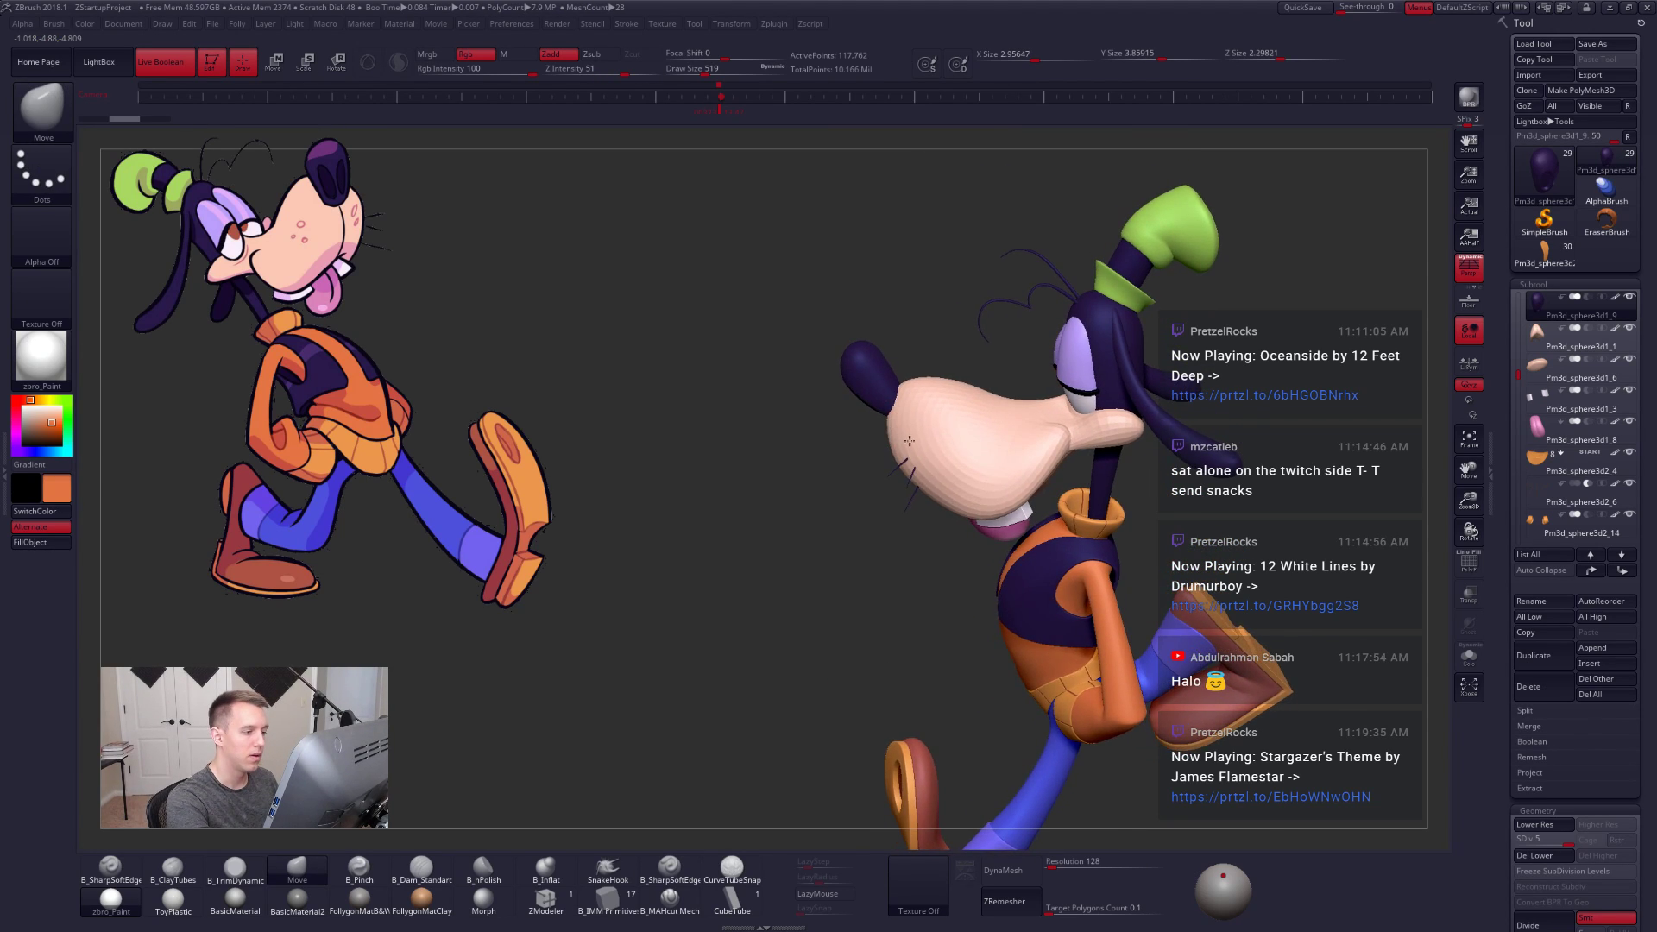
{"action": "key", "text": "r"}
{"action": "mouse_move", "coordinate": [902, 377]}
{"action": "left_mouse_down"}
{"action": "mouse_move", "coordinate": [814, 466]}
{"action": "mouse_move", "coordinate": [862, 265]}
{"action": "left_mouse_up"}
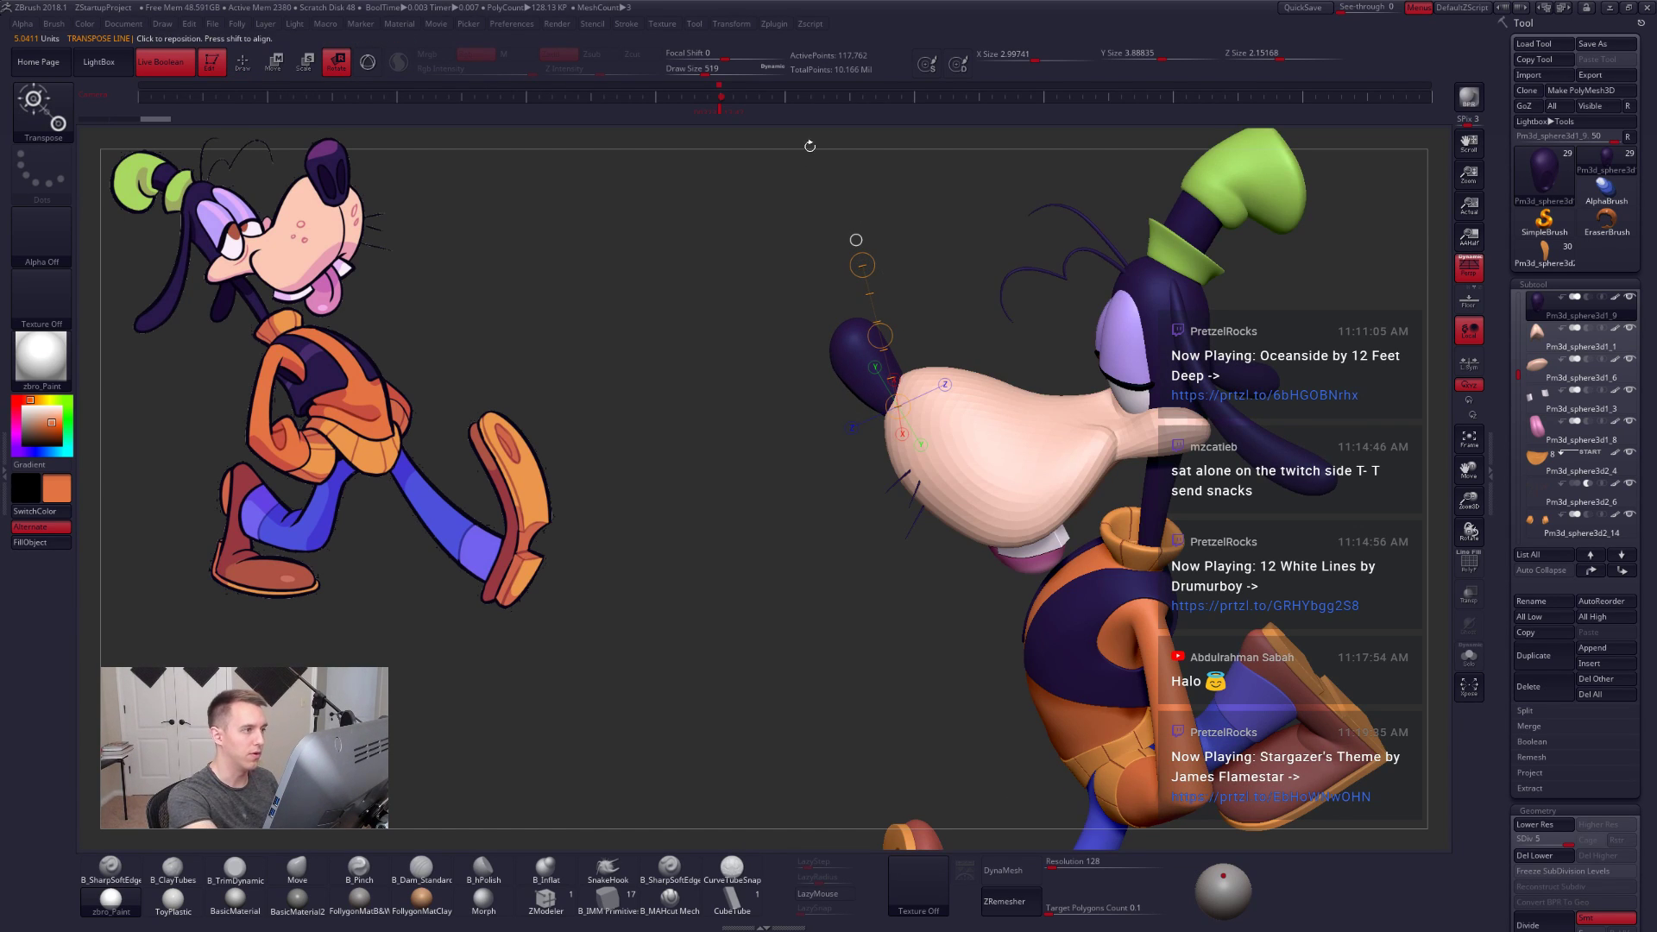
{"action": "left_click", "coordinate": [722, 97]}
Orbit to the head, draw a Move transpose line across it, and turn Goofy toward the camera.
{"action": "key", "text": "q"}
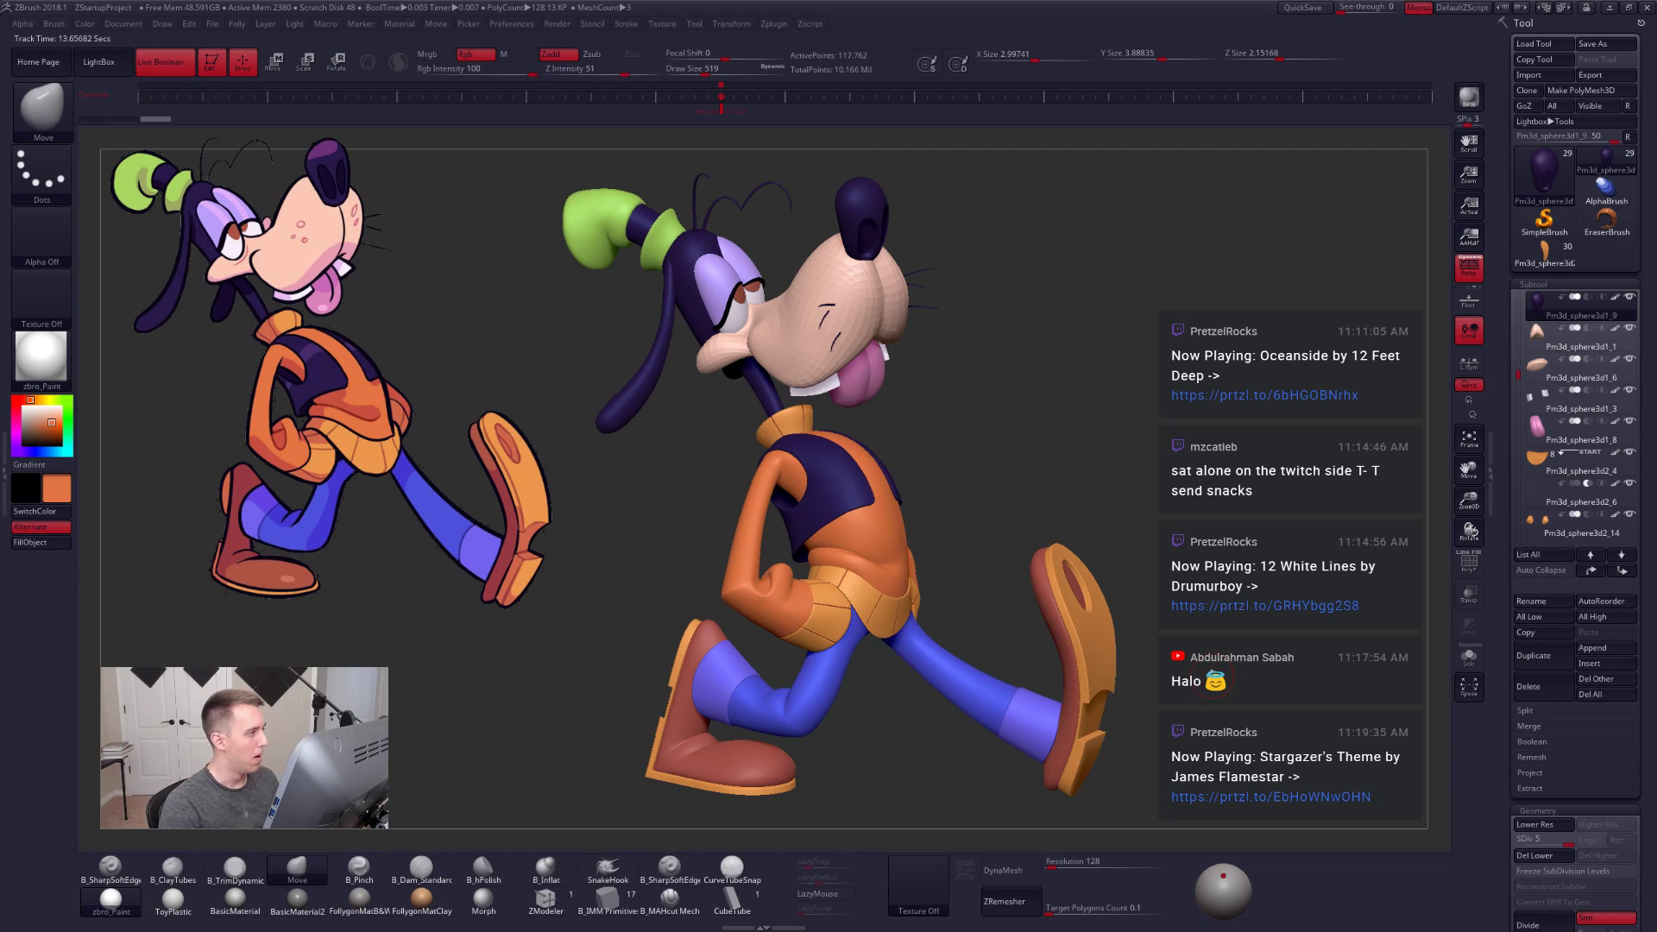
{"action": "left_click_drag", "start_coordinate": [1240, 697], "coordinate": [1125, 589]}
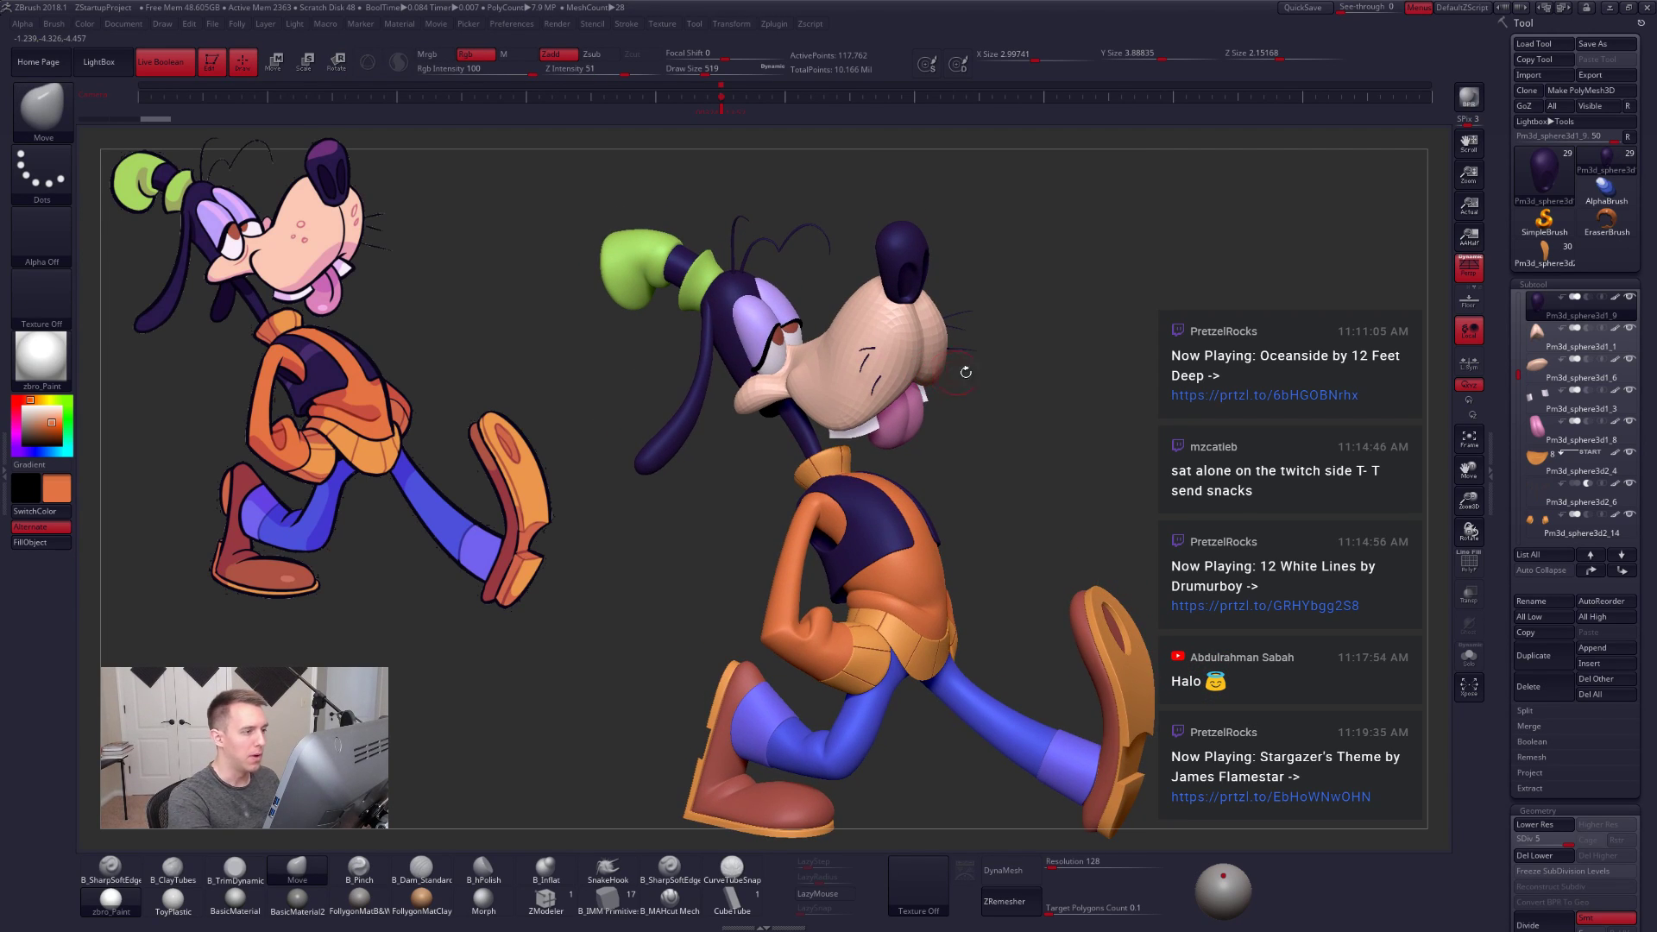
{"action": "mouse_move", "coordinate": [972, 434]}
{"action": "left_mouse_down"}
{"action": "mouse_move", "coordinate": [889, 259]}
{"action": "mouse_move", "coordinate": [565, 315]}
{"action": "mouse_move", "coordinate": [304, 142]}
{"action": "left_mouse_up"}
{"action": "key", "text": "w"}
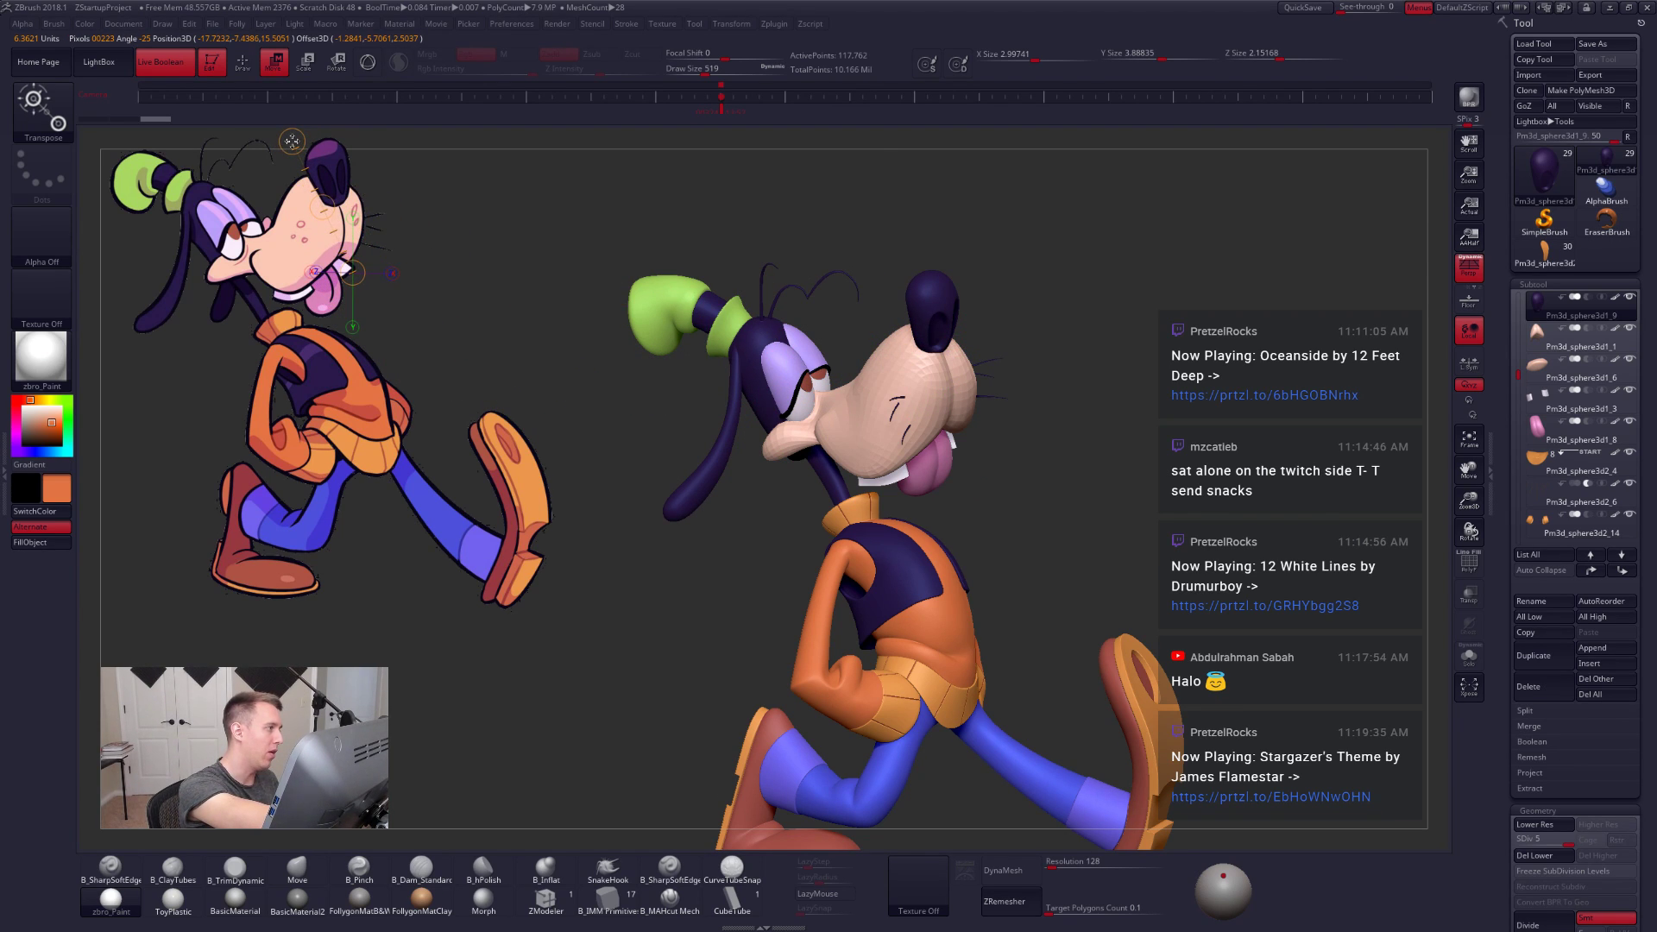
{"action": "mouse_move", "coordinate": [294, 141]}
{"action": "left_mouse_down", "text": "alt"}
{"action": "mouse_move", "coordinate": [361, 128]}
{"action": "mouse_move", "coordinate": [408, 192]}
{"action": "mouse_move", "coordinate": [941, 265]}
{"action": "mouse_move", "coordinate": [906, 272]}
{"action": "left_mouse_up", "text": "alt"}
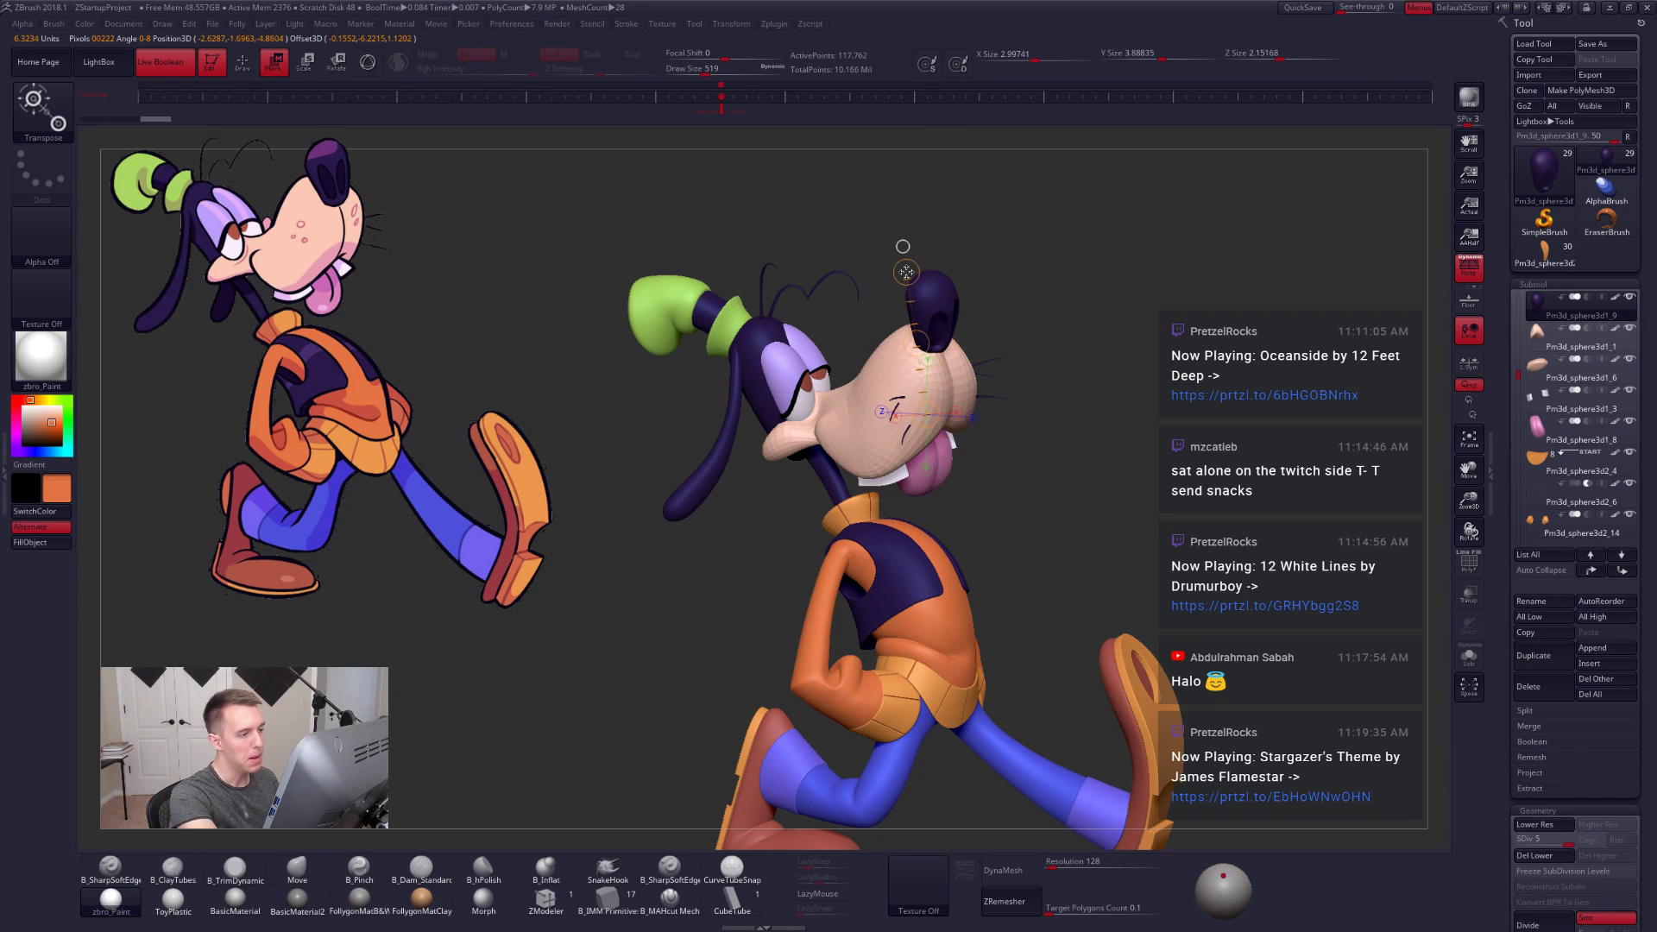
{"action": "key", "text": "q"}
{"action": "mouse_move", "coordinate": [1048, 393]}
{"action": "right_mouse_down"}
{"action": "mouse_move", "coordinate": [919, 405]}
{"action": "mouse_move", "coordinate": [960, 409]}
{"action": "mouse_move", "coordinate": [923, 455]}
{"action": "mouse_move", "coordinate": [937, 483]}
{"action": "right_mouse_up"}
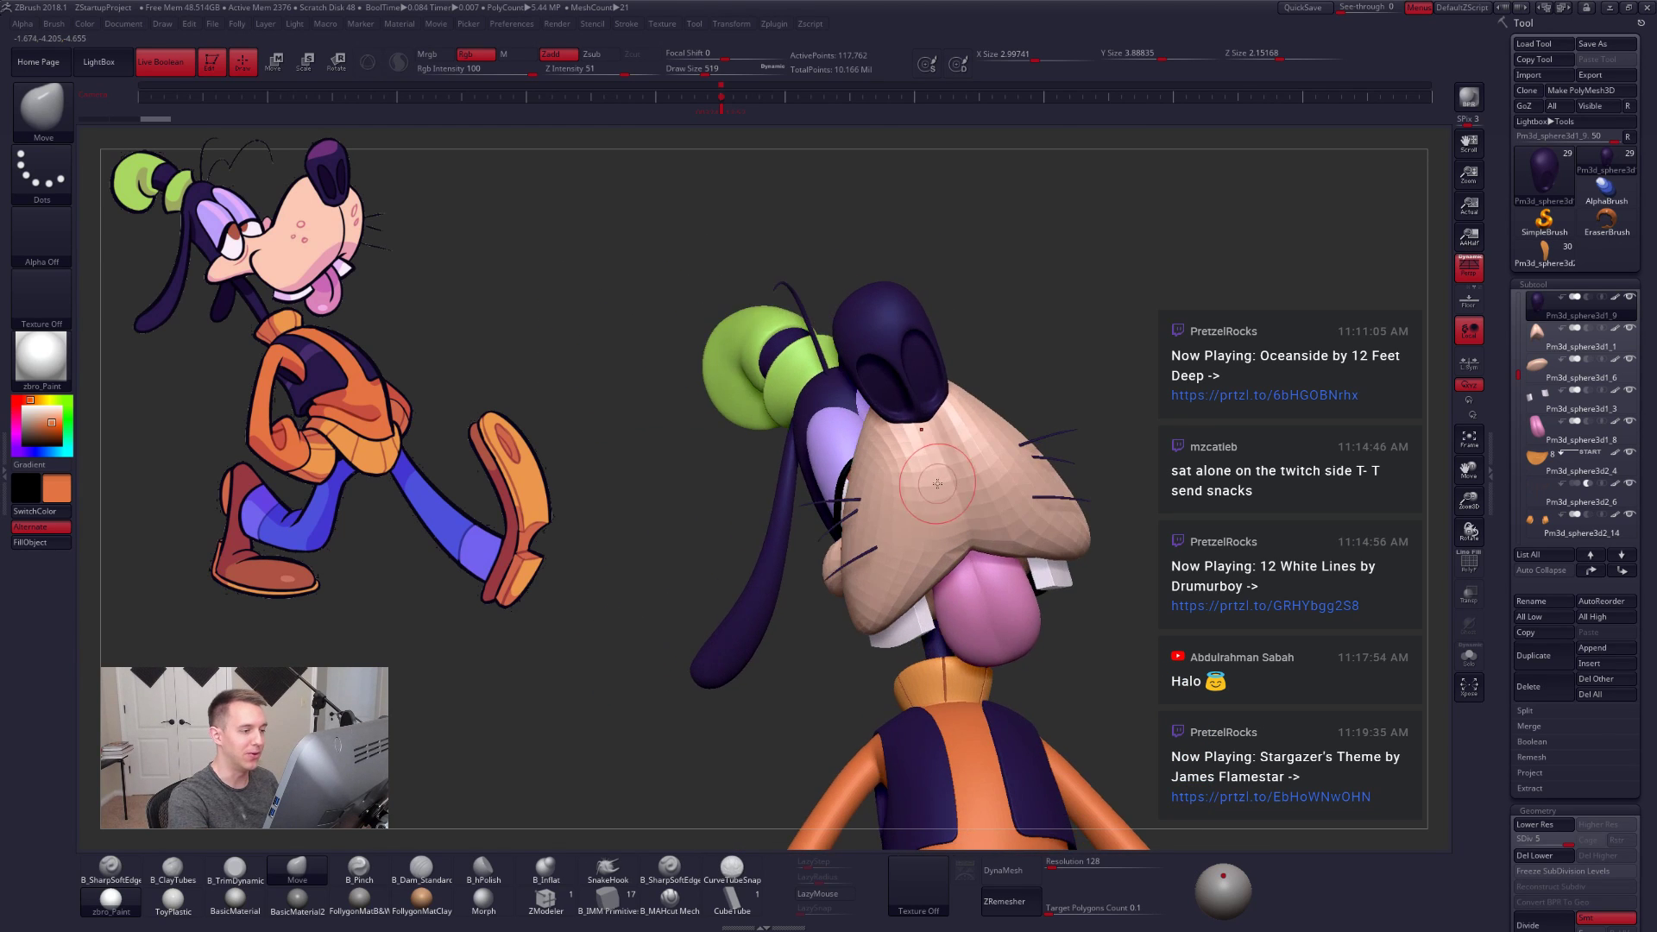
Twist the black nose tip slightly with Transpose Rotate, then select the snout subtool.
{"action": "right_click_drag", "start_coordinate": [931, 423], "coordinate": [911, 396]}
{"action": "key", "text": "r"}
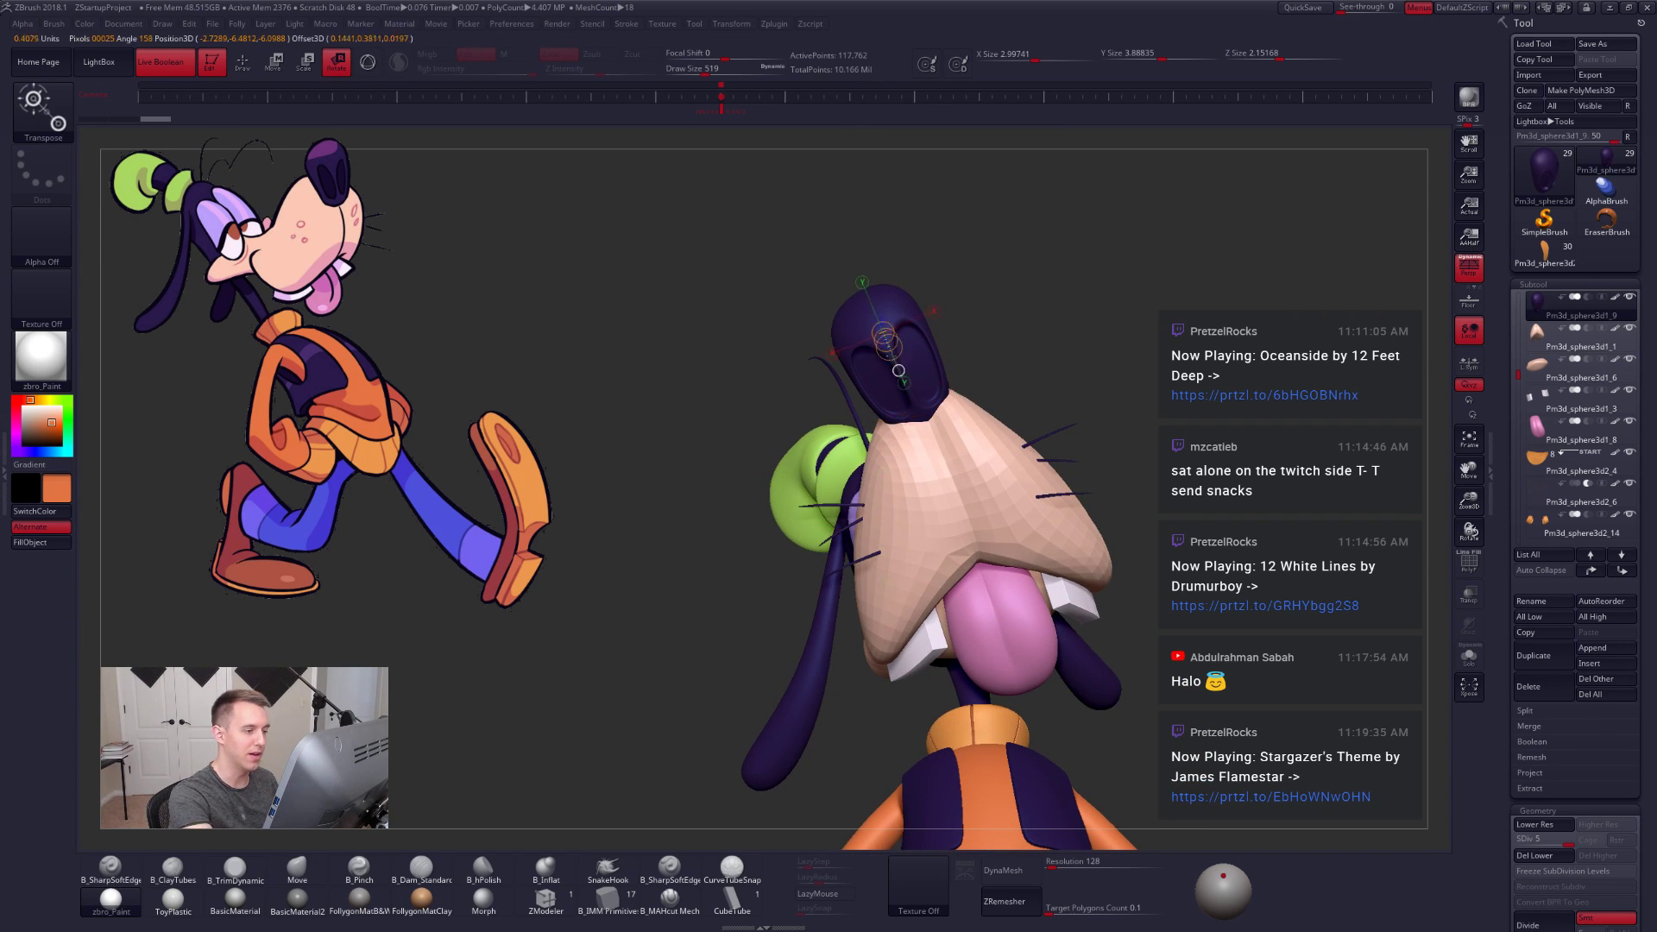
{"action": "mouse_move", "coordinate": [921, 422]}
{"action": "left_mouse_down"}
{"action": "mouse_move", "coordinate": [938, 476]}
{"action": "mouse_move", "coordinate": [891, 416]}
{"action": "left_mouse_up"}
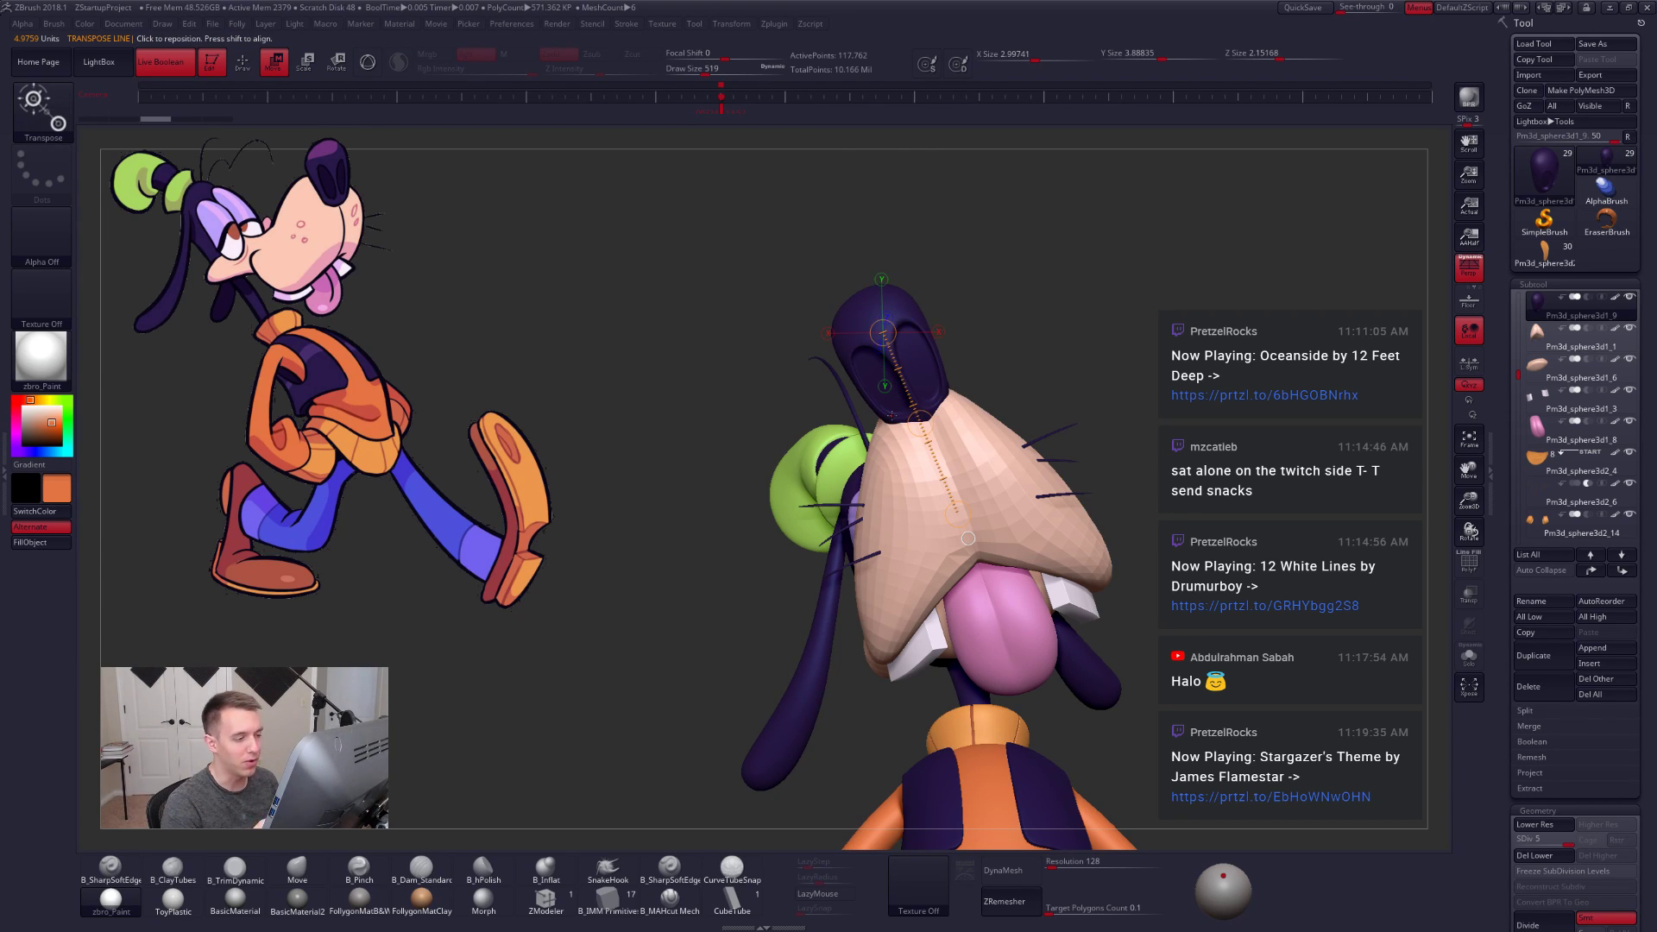
{"action": "key", "text": "q"}
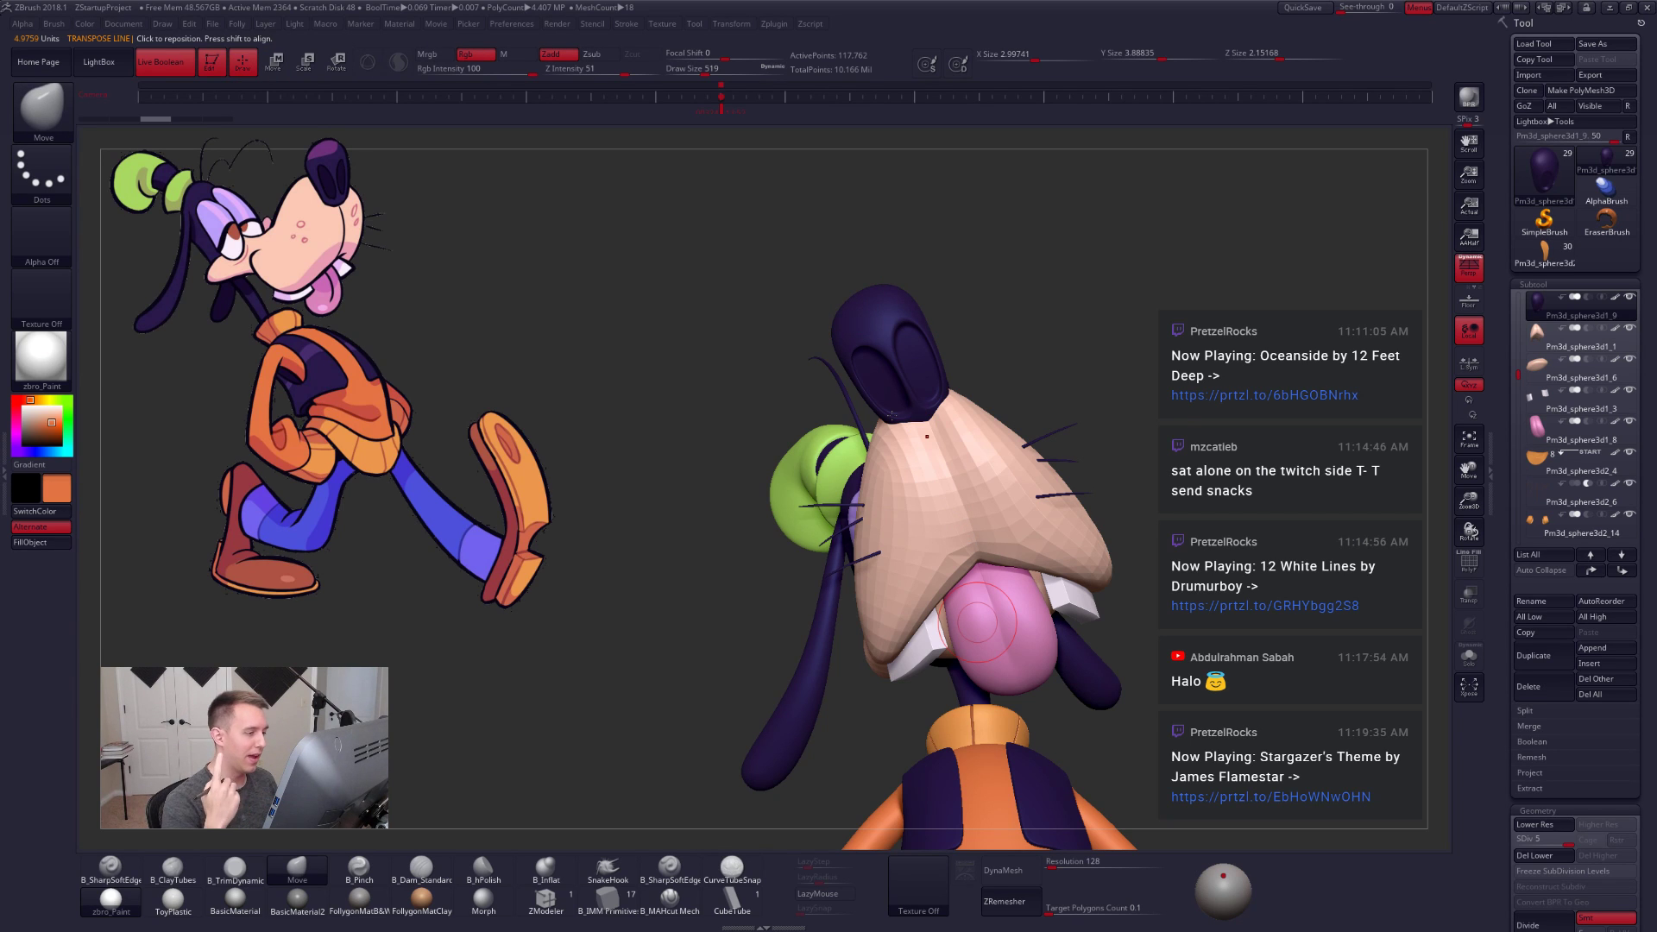
{"action": "right_click_drag", "start_coordinate": [1077, 566], "coordinate": [992, 505]}
{"action": "left_click", "coordinate": [958, 501], "text": "alt"}
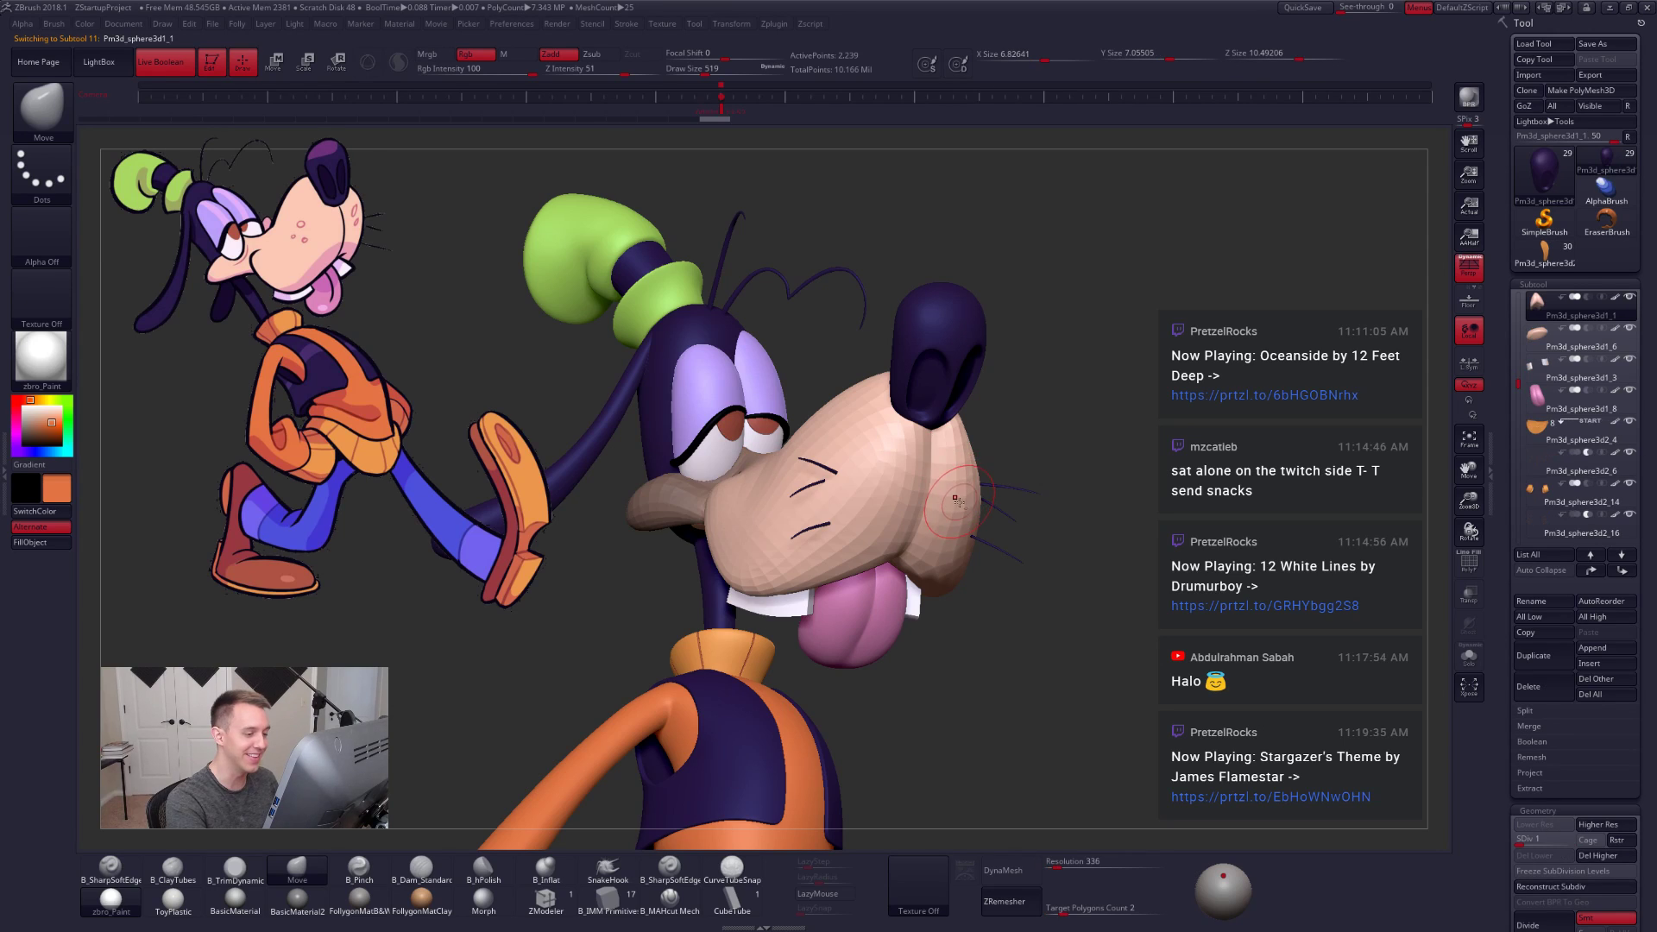
{"action": "right_click_drag", "start_coordinate": [1138, 681], "coordinate": [1207, 699]}
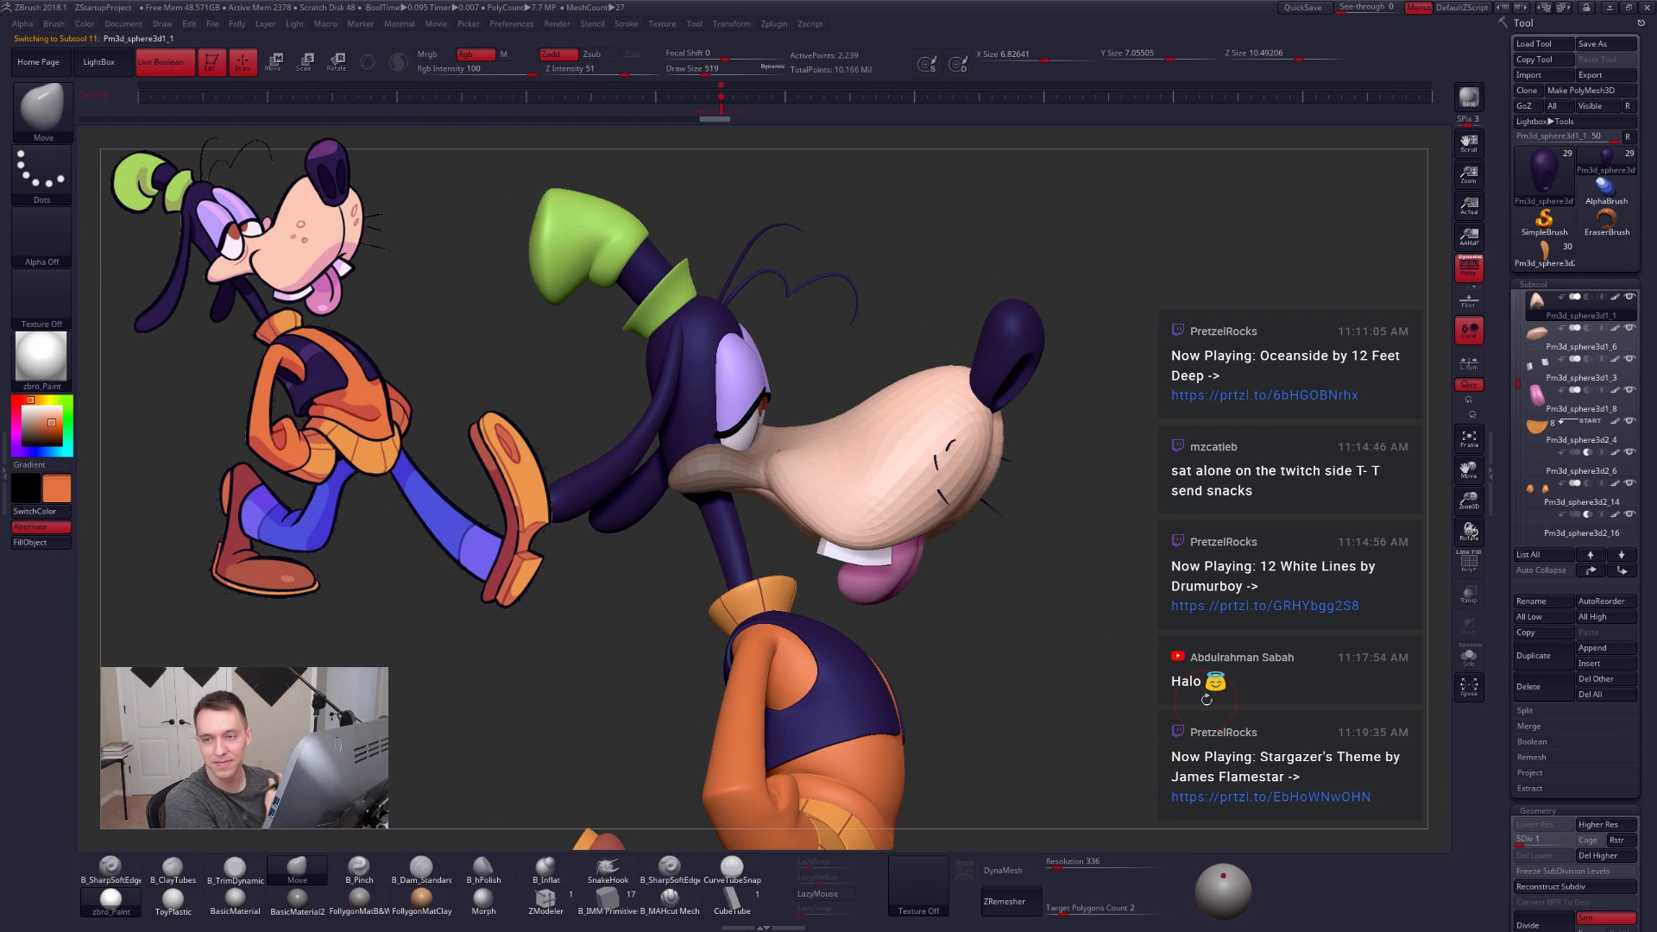
{"action": "right_click_drag", "start_coordinate": [974, 542], "coordinate": [763, 206]}
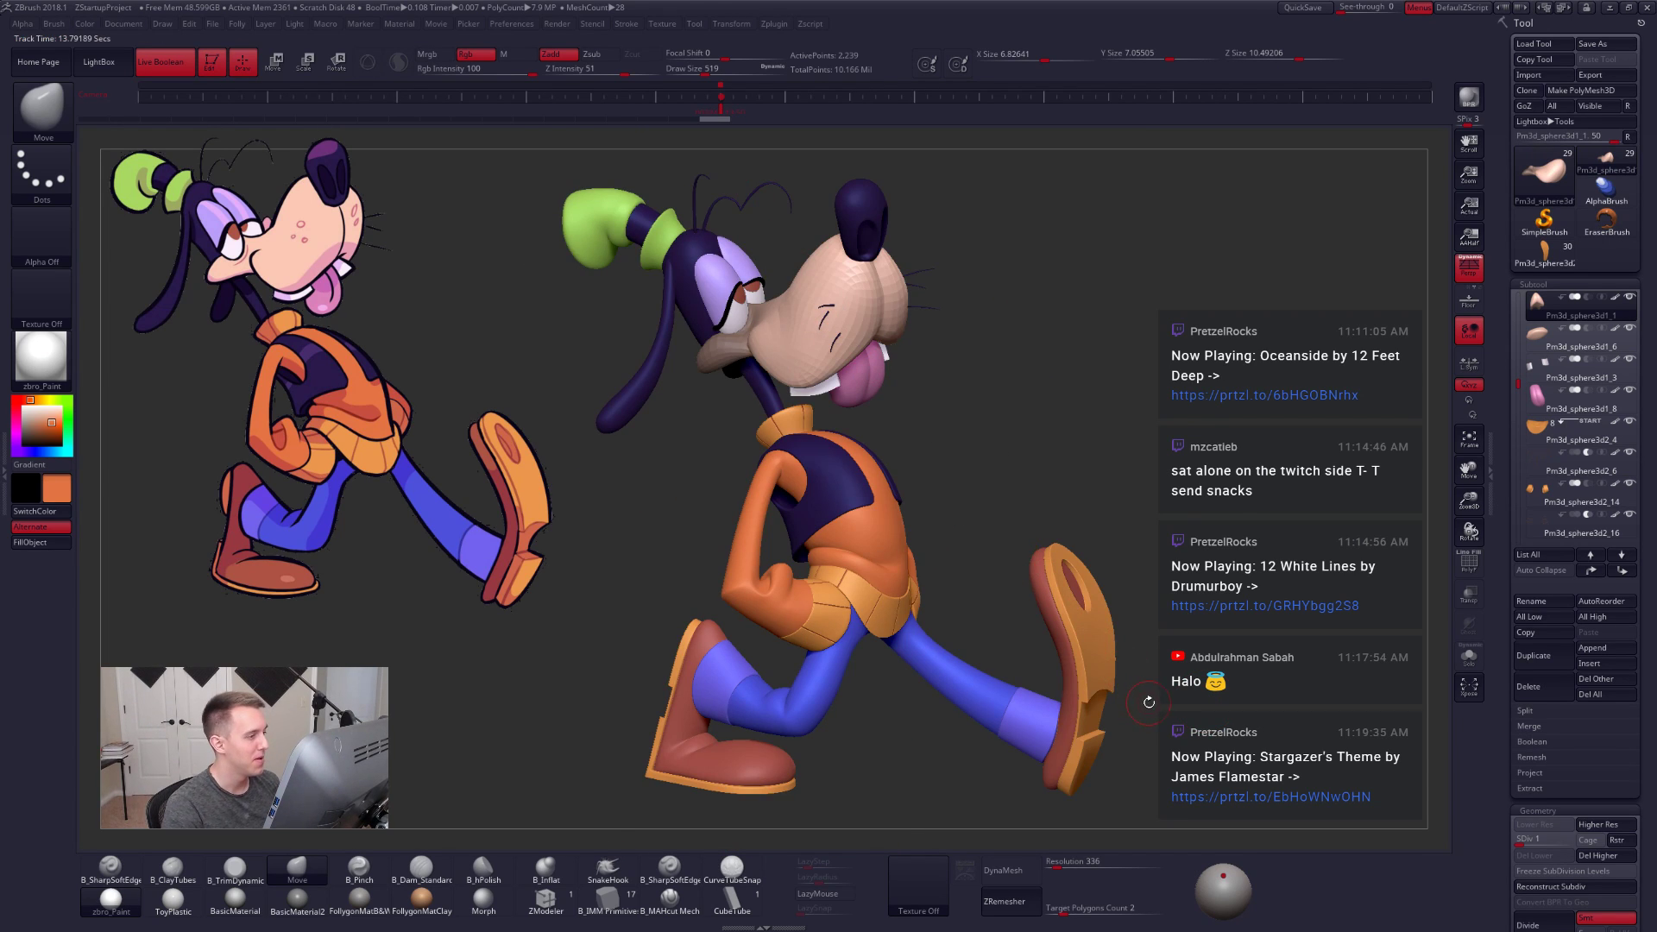
{"action": "right_click_drag", "start_coordinate": [1146, 698], "coordinate": [1176, 682], "text": "alt"}
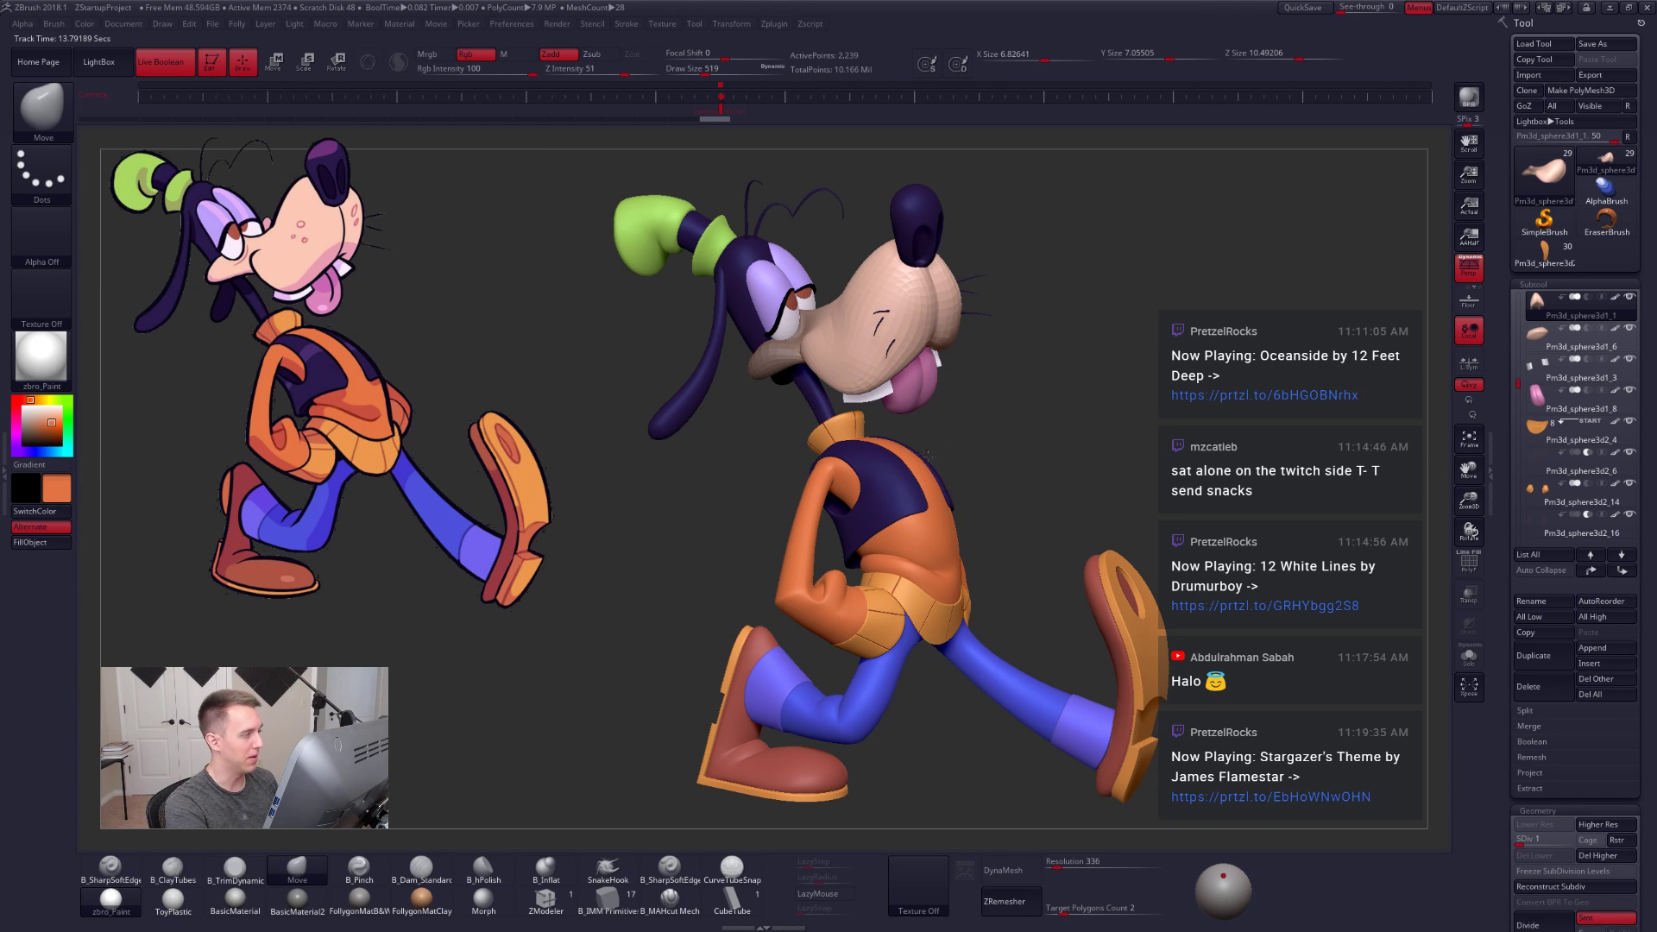
{"action": "right_click_drag", "start_coordinate": [927, 454], "coordinate": [1182, 384]}
{"action": "scroll", "coordinate": [1600, 366], "scroll_direction": "down", "scroll_amount": 3}
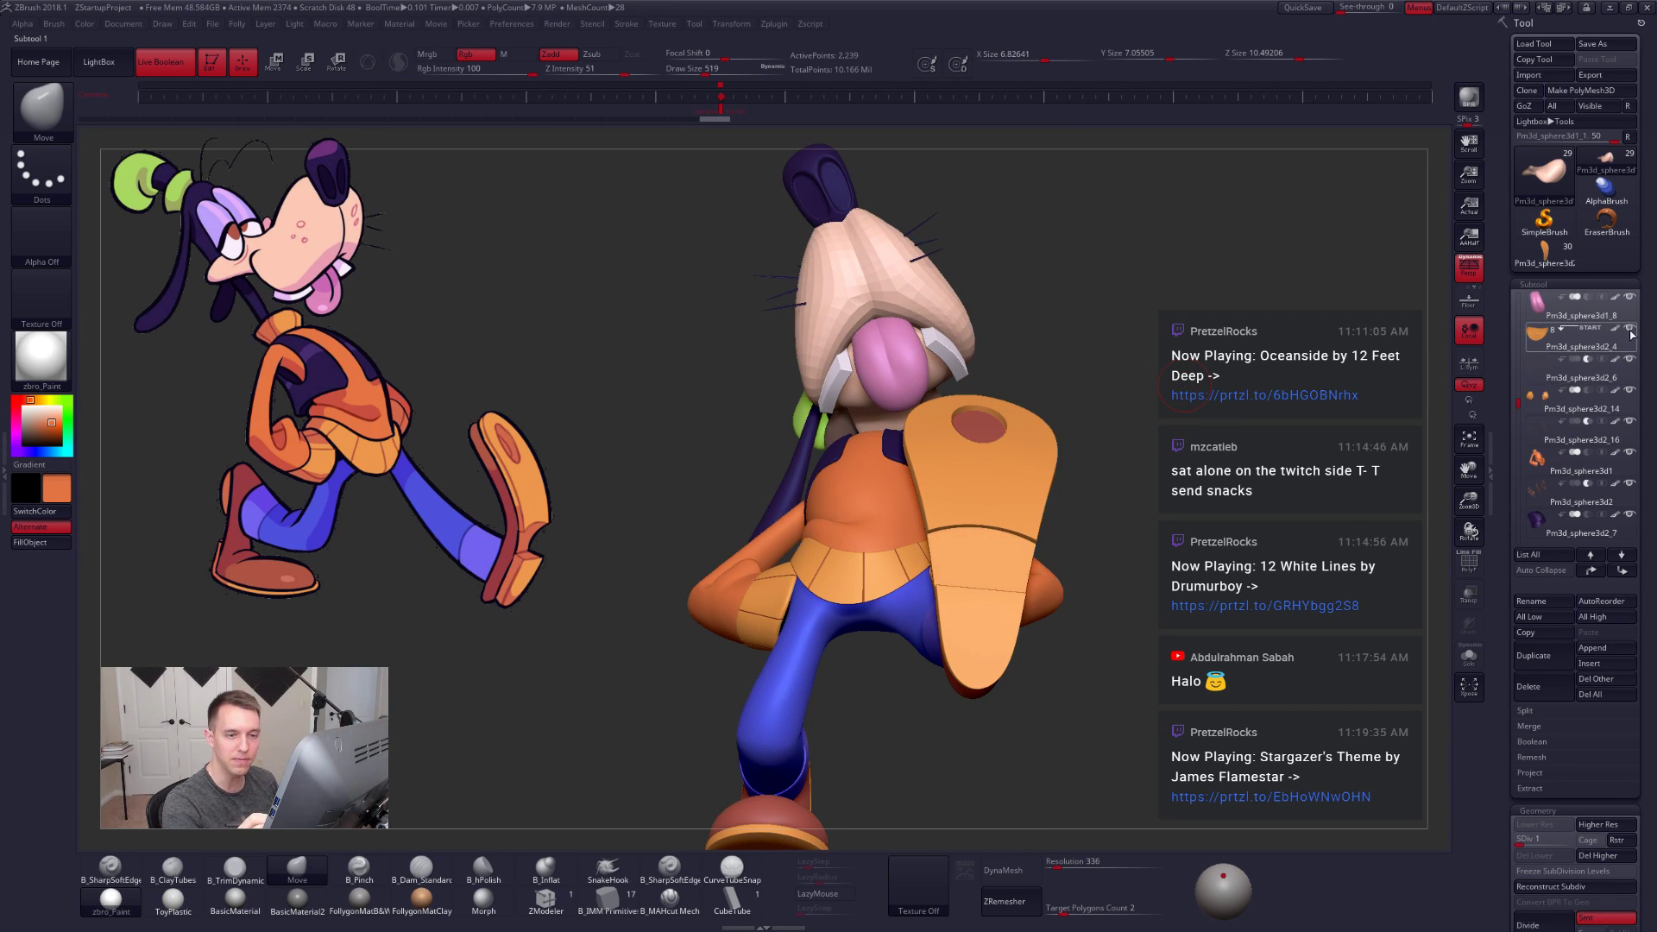
Hide the orange torso-and-arm and blue leg-and-foot subtools, then select the white eye piece.
{"action": "left_click", "coordinate": [1630, 329]}
{"action": "scroll", "coordinate": [1579, 406], "scroll_direction": "down", "scroll_amount": 5}
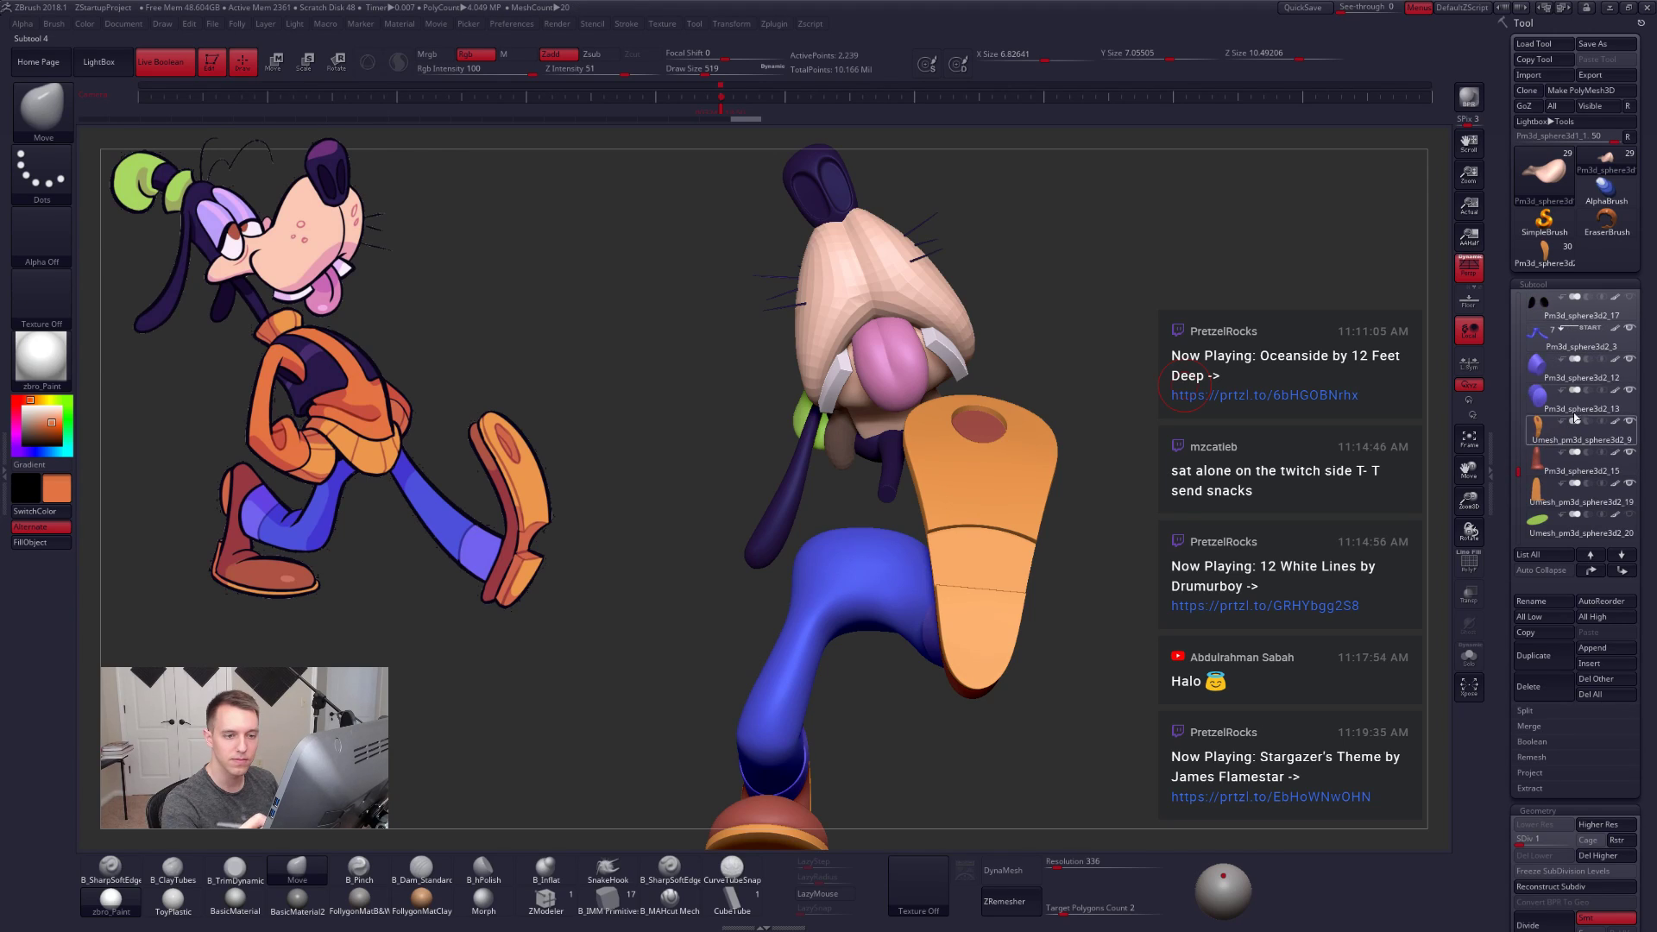
{"action": "left_click", "coordinate": [1631, 329]}
{"action": "left_click_drag", "start_coordinate": [1521, 470], "coordinate": [1520, 494]}
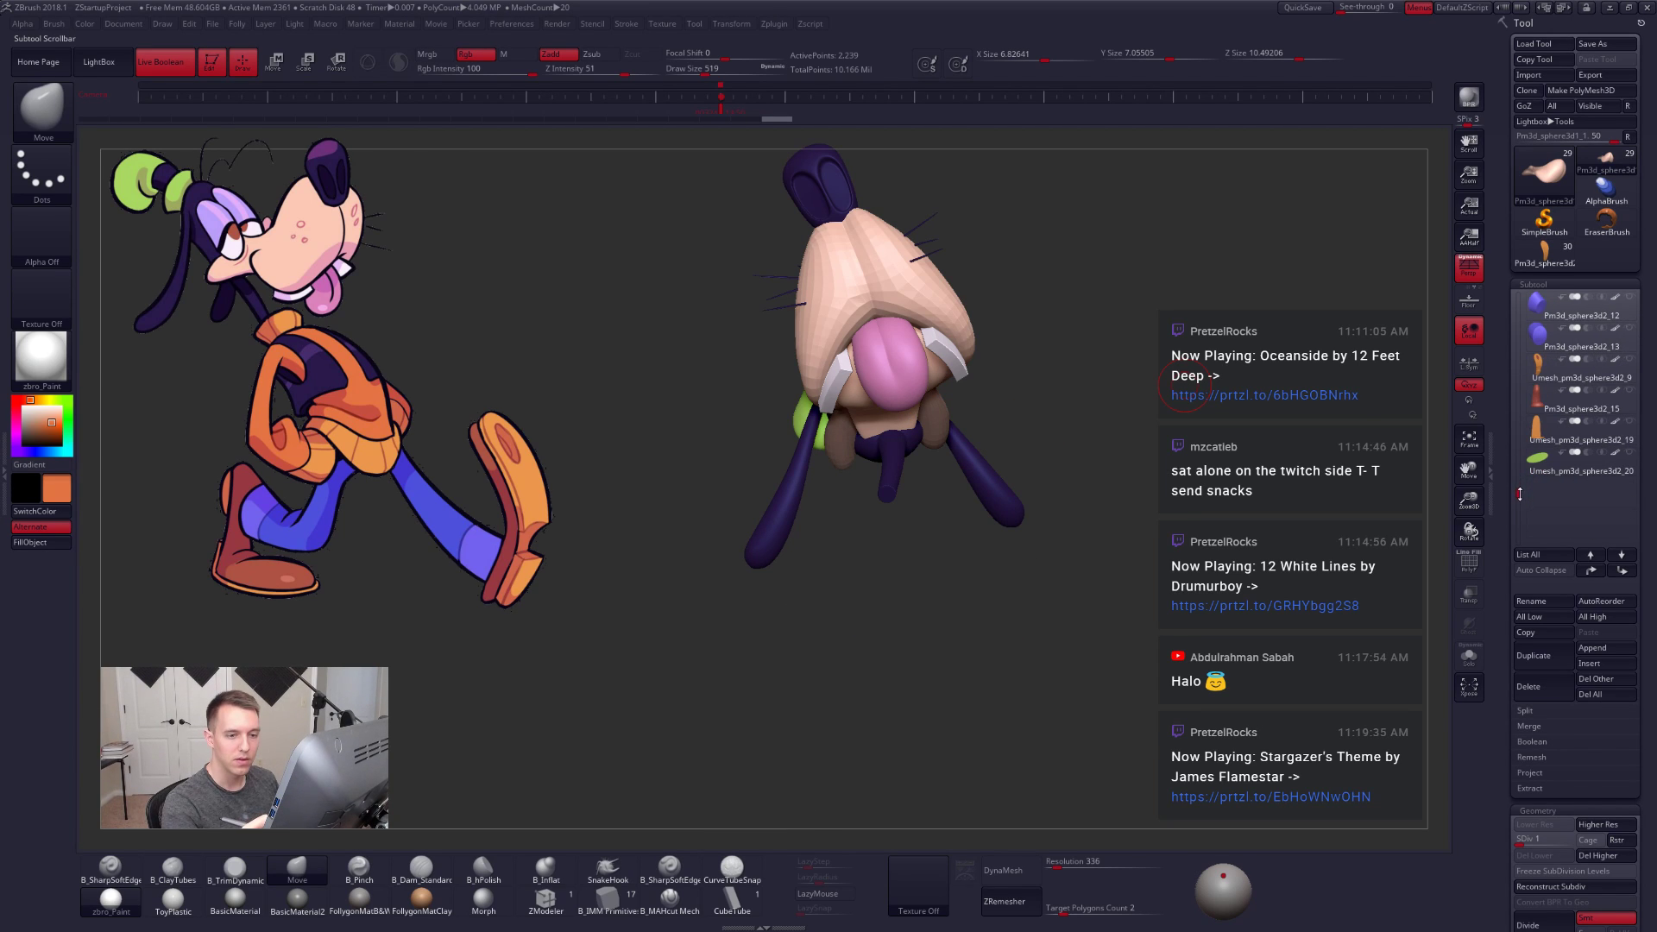
{"action": "left_click_drag", "start_coordinate": [998, 458], "coordinate": [1014, 535]}
{"action": "left_click", "coordinate": [998, 500], "text": "alt"}
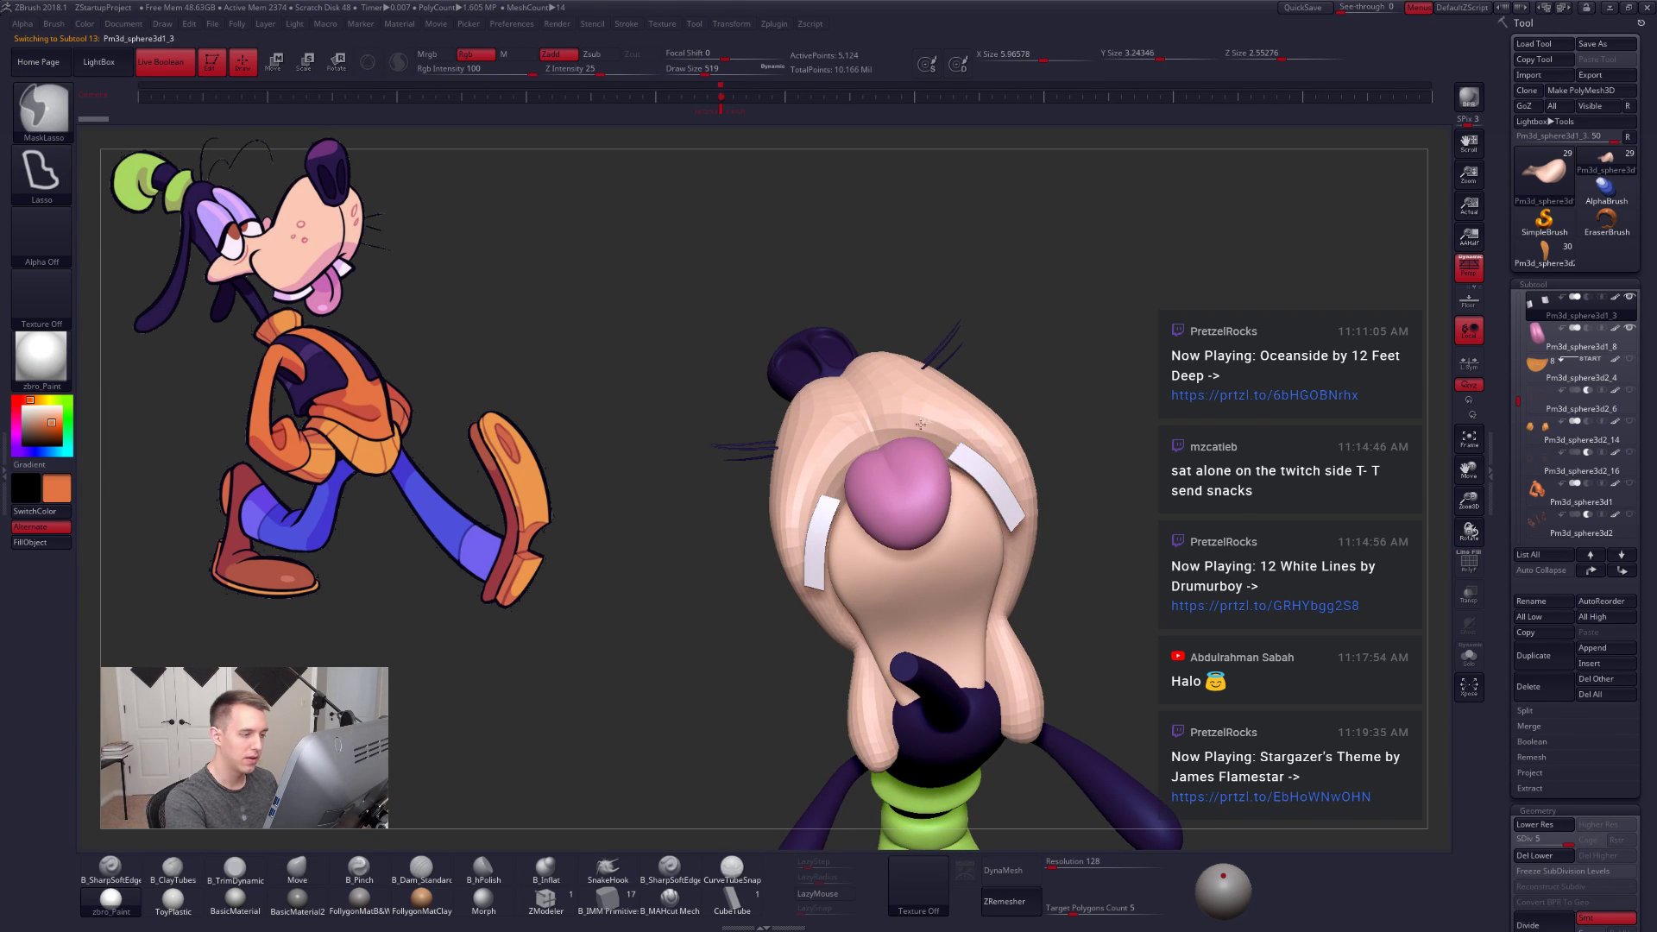
Mask the eye pieces and move each eye along its own transpose line.
{"action": "mouse_move", "coordinate": [916, 421]}
{"action": "left_mouse_down", "text": "ctrl"}
{"action": "mouse_move", "coordinate": [1213, 416]}
{"action": "mouse_move", "coordinate": [928, 544]}
{"action": "left_mouse_up", "text": "ctrl"}
{"action": "key", "text": "w"}
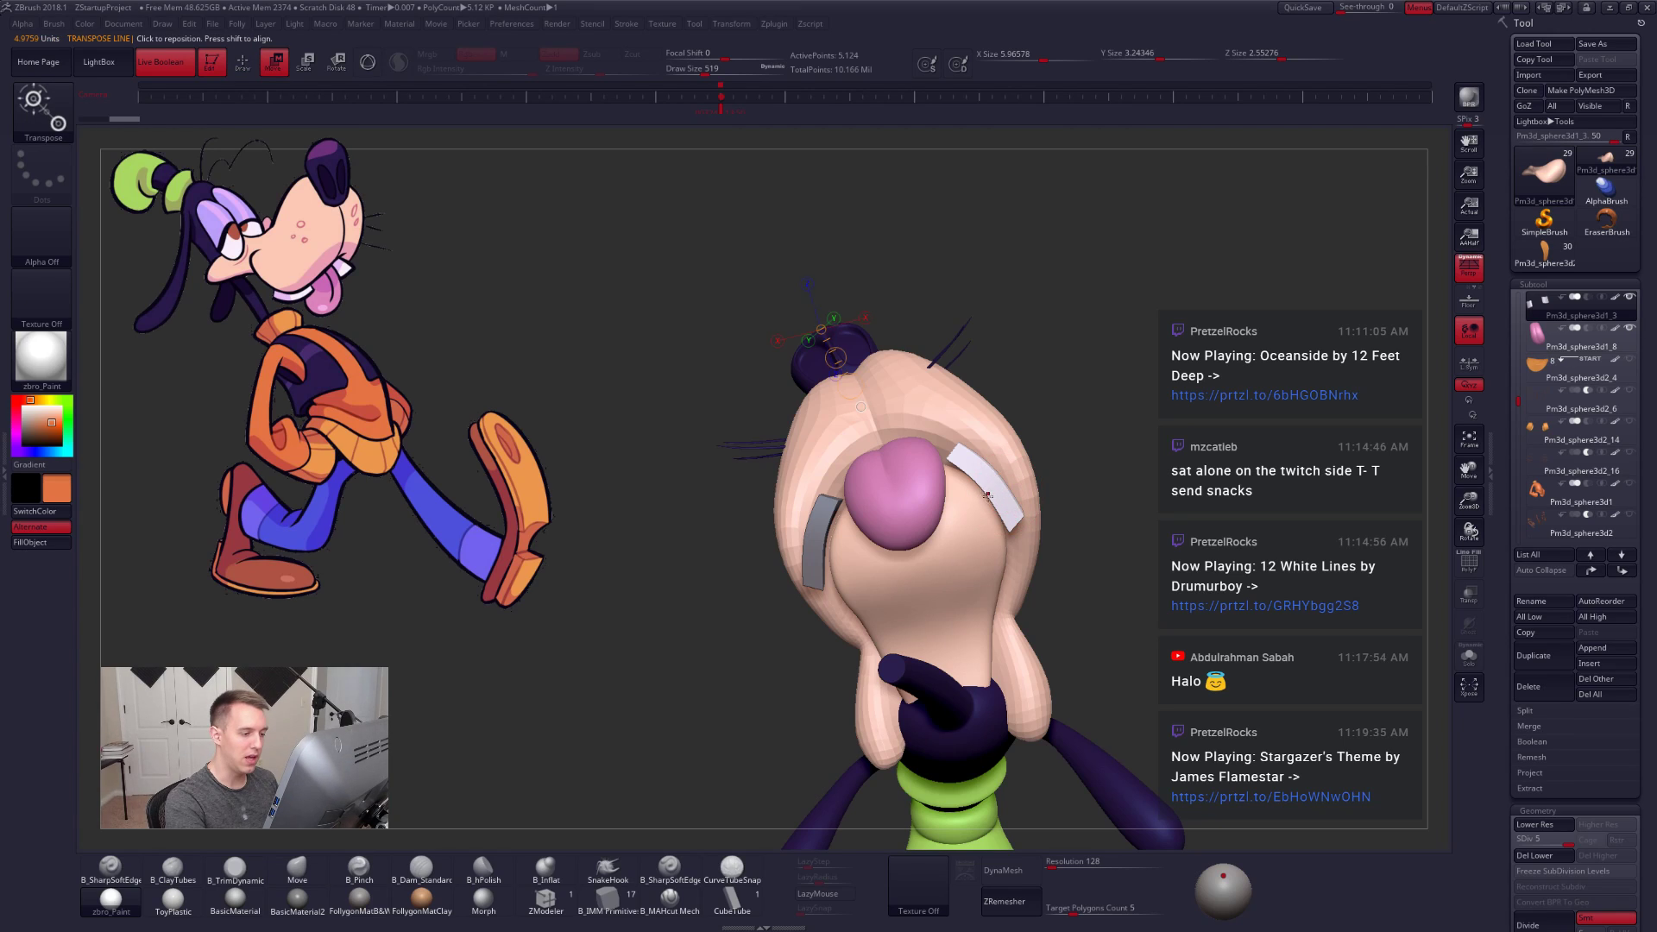
{"action": "left_click_drag", "start_coordinate": [991, 488], "coordinate": [1120, 397]}
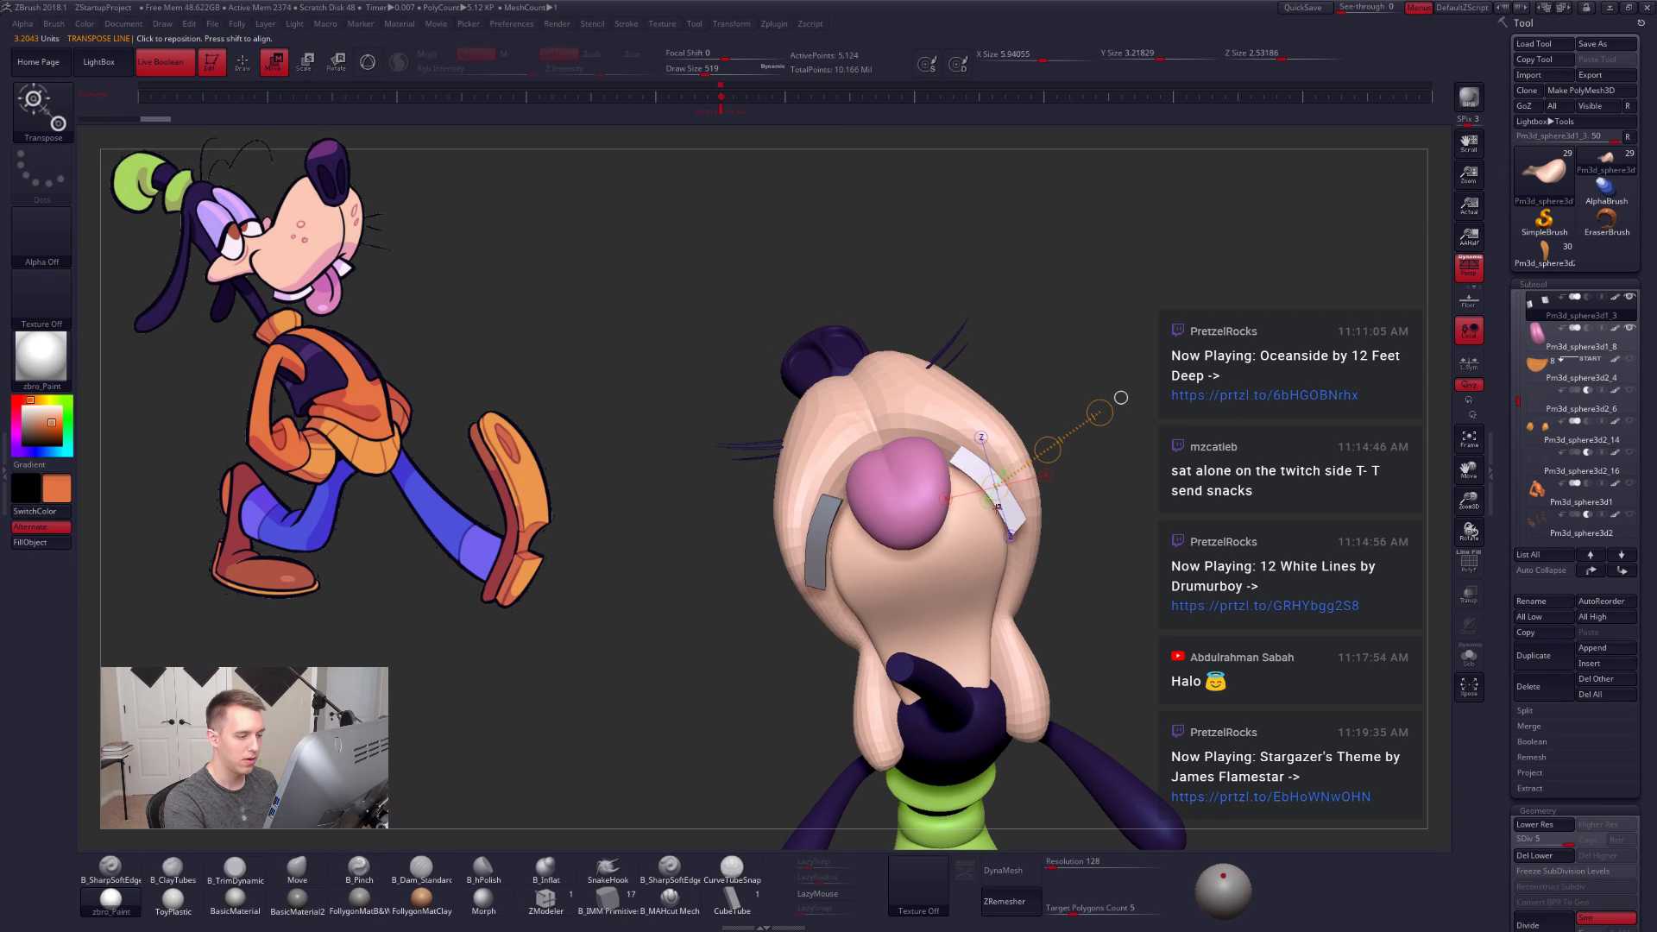
{"action": "left_click", "coordinate": [1120, 397], "text": "ctrl"}
{"action": "left_click_drag", "start_coordinate": [826, 542], "coordinate": [956, 600]}
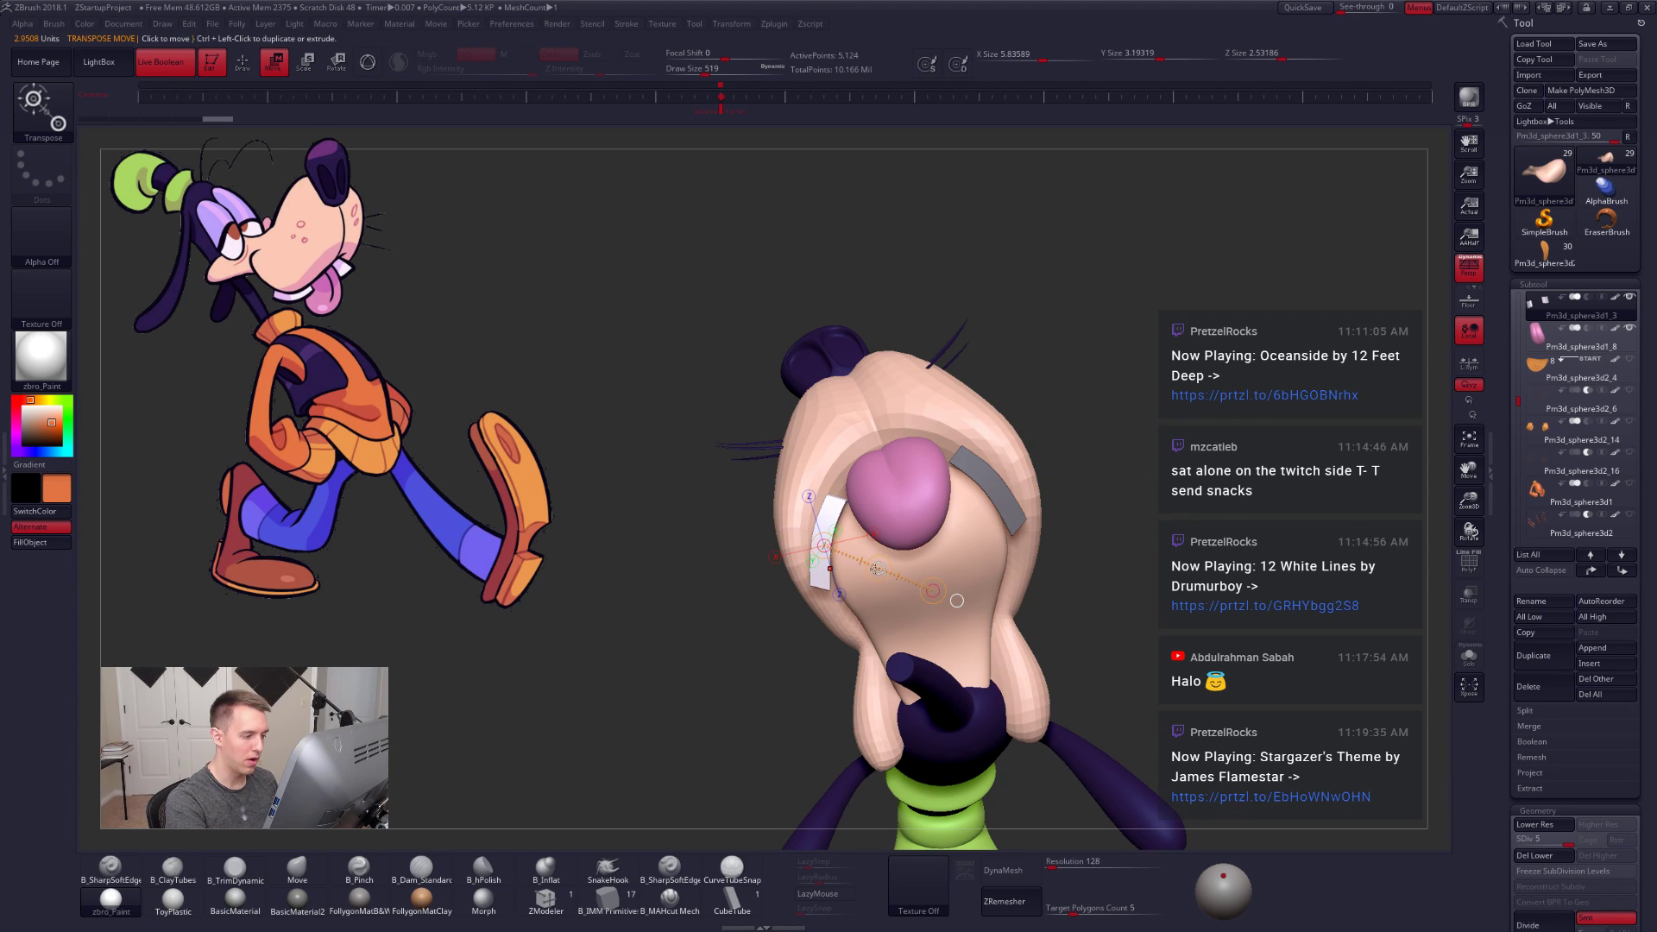
{"action": "key", "text": "q"}
{"action": "right_click_drag", "start_coordinate": [844, 528], "coordinate": [894, 535]}
Drop the teeth to their lowest subdivision and rotate the masked left tooth block.
{"action": "key", "text": "shift+d"}
{"action": "key", "text": "shift+d"}
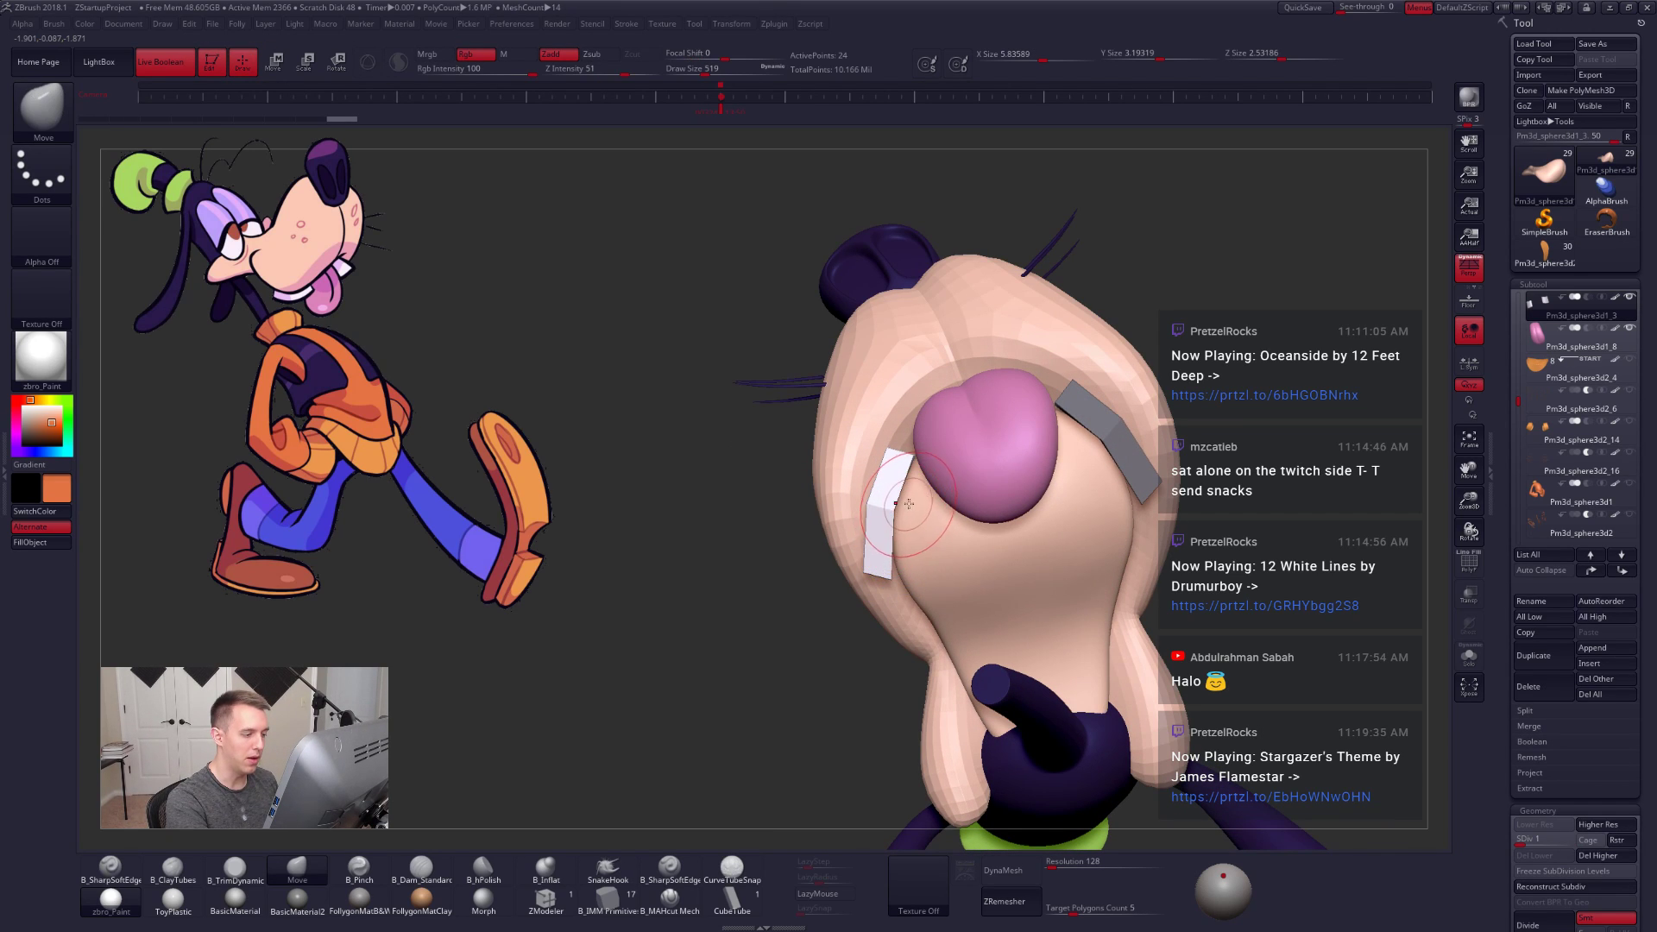
{"action": "key", "text": "s"}
{"action": "mouse_move", "coordinate": [923, 518]}
{"action": "left_mouse_down", "text": "ctrl"}
{"action": "mouse_move", "coordinate": [854, 431]}
{"action": "mouse_move", "coordinate": [919, 531]}
{"action": "mouse_move", "coordinate": [1033, 580]}
{"action": "left_mouse_up", "text": "ctrl"}
{"action": "key", "text": "r"}
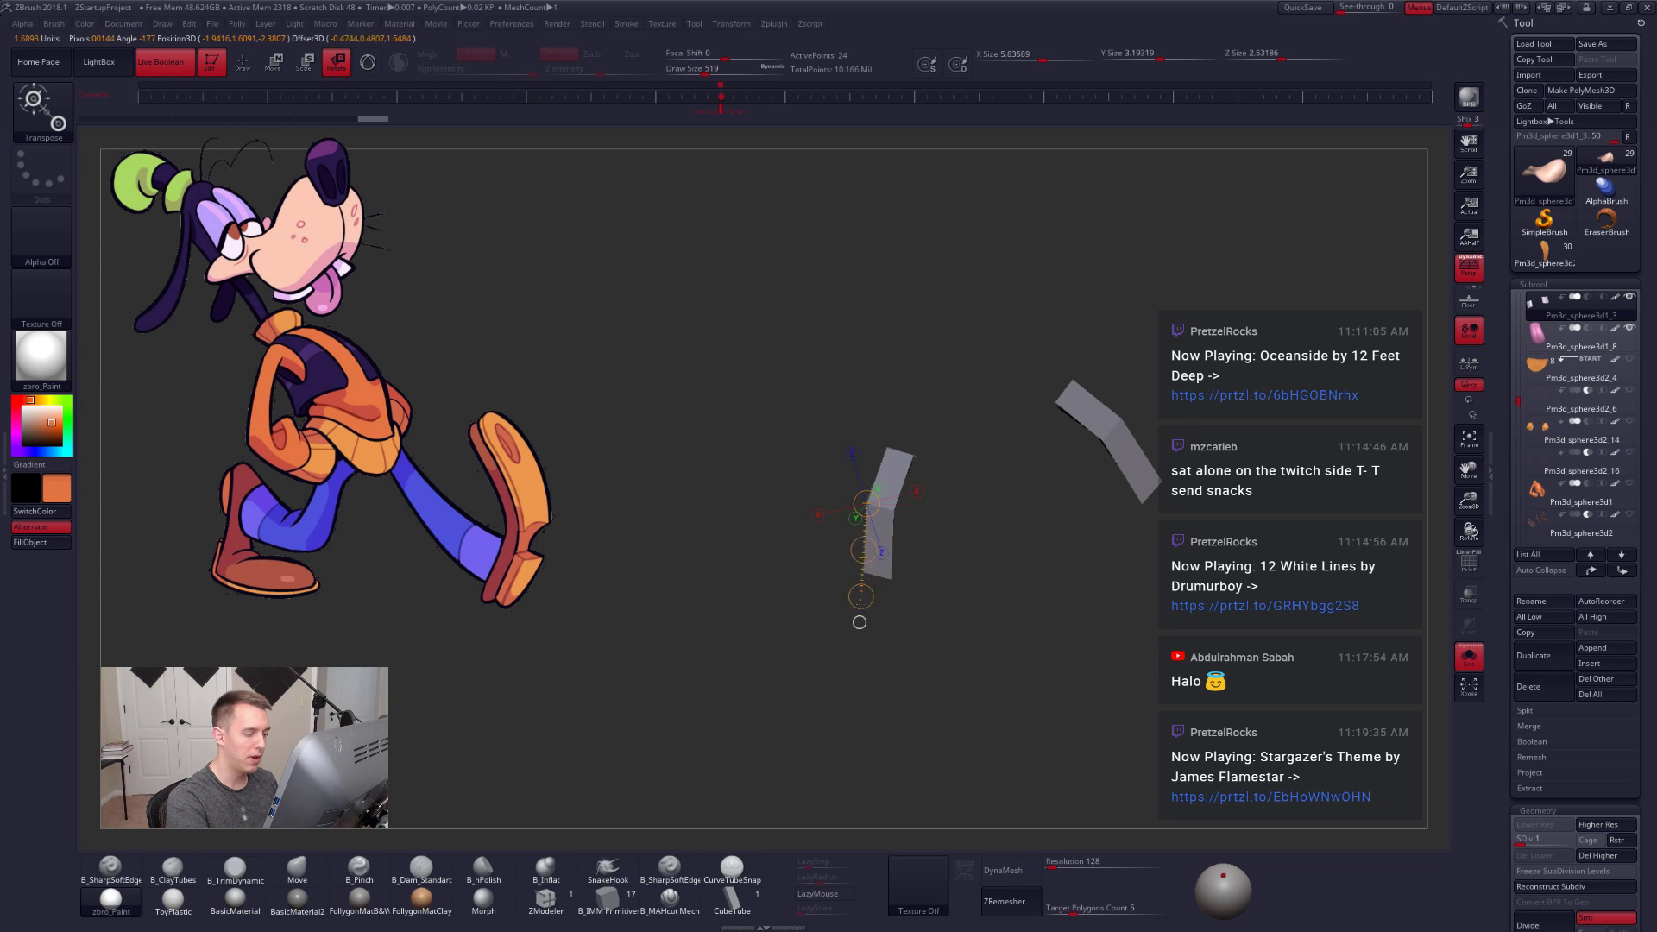
{"action": "left_click_drag", "start_coordinate": [866, 505], "coordinate": [863, 657]}
{"action": "key", "text": "s"}
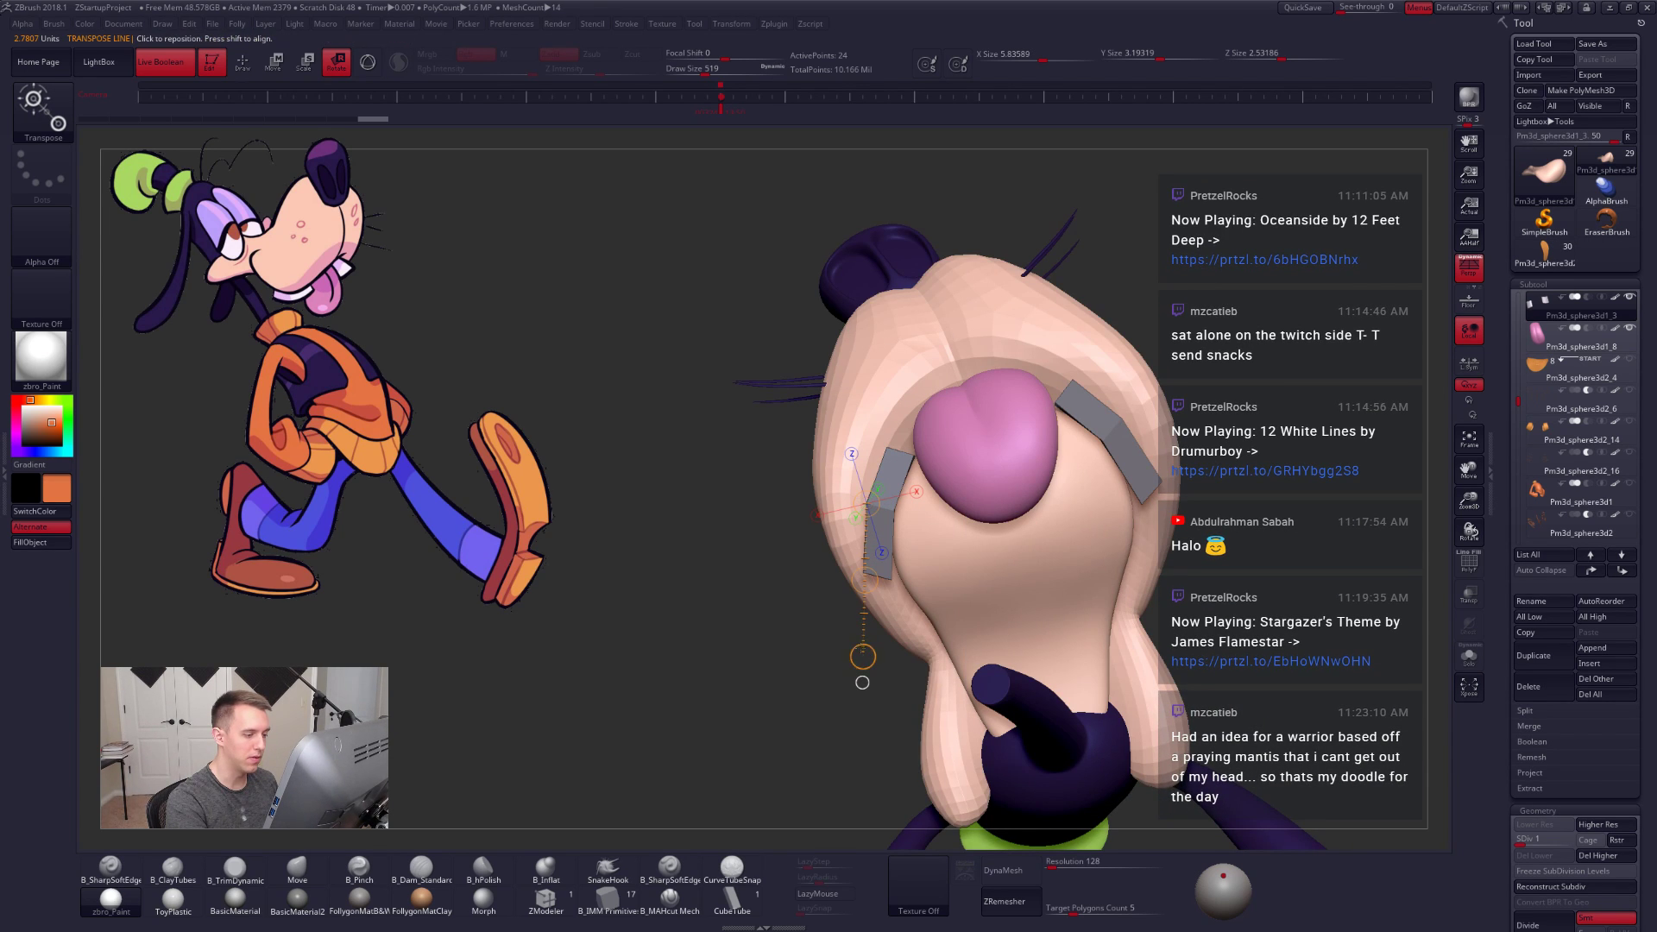
{"action": "key", "text": "q"}
Mask another part of the soloed tooth block and rotate it to add a kink.
{"action": "key", "text": "s"}
{"action": "mouse_move", "coordinate": [887, 592]}
{"action": "left_mouse_down"}
{"action": "mouse_move", "coordinate": [913, 584]}
{"action": "mouse_move", "coordinate": [794, 530]}
{"action": "mouse_move", "coordinate": [880, 618]}
{"action": "left_mouse_up"}
{"action": "key", "text": "r"}
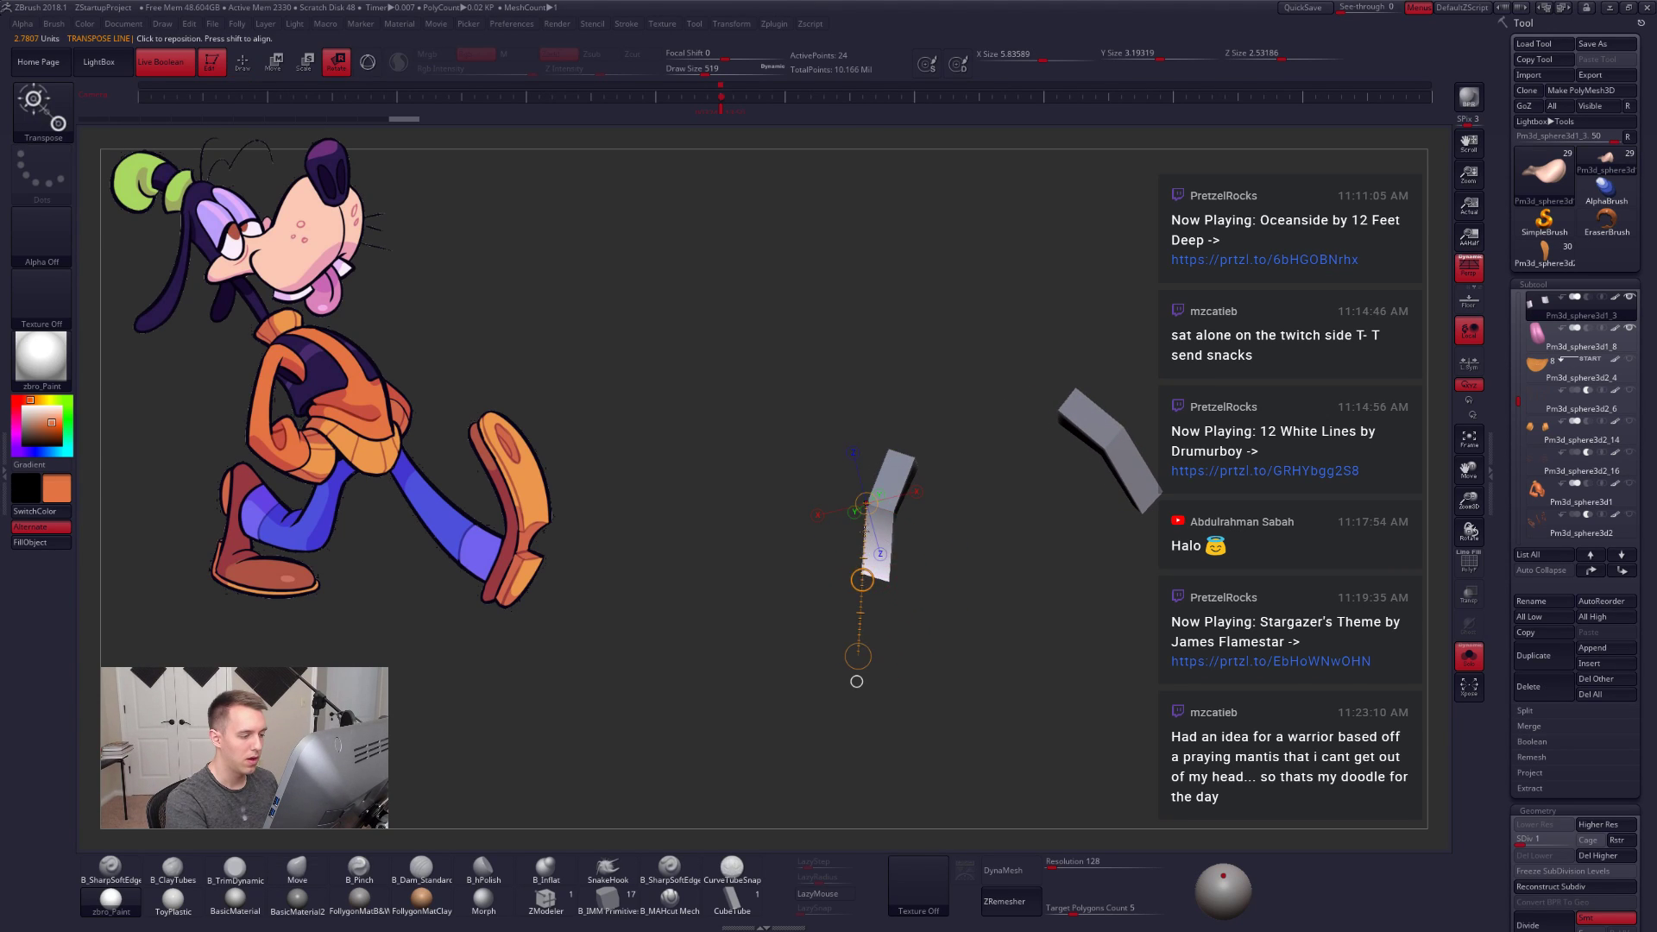
{"action": "left_click_drag", "start_coordinate": [879, 515], "coordinate": [876, 650]}
{"action": "key", "text": "s"}
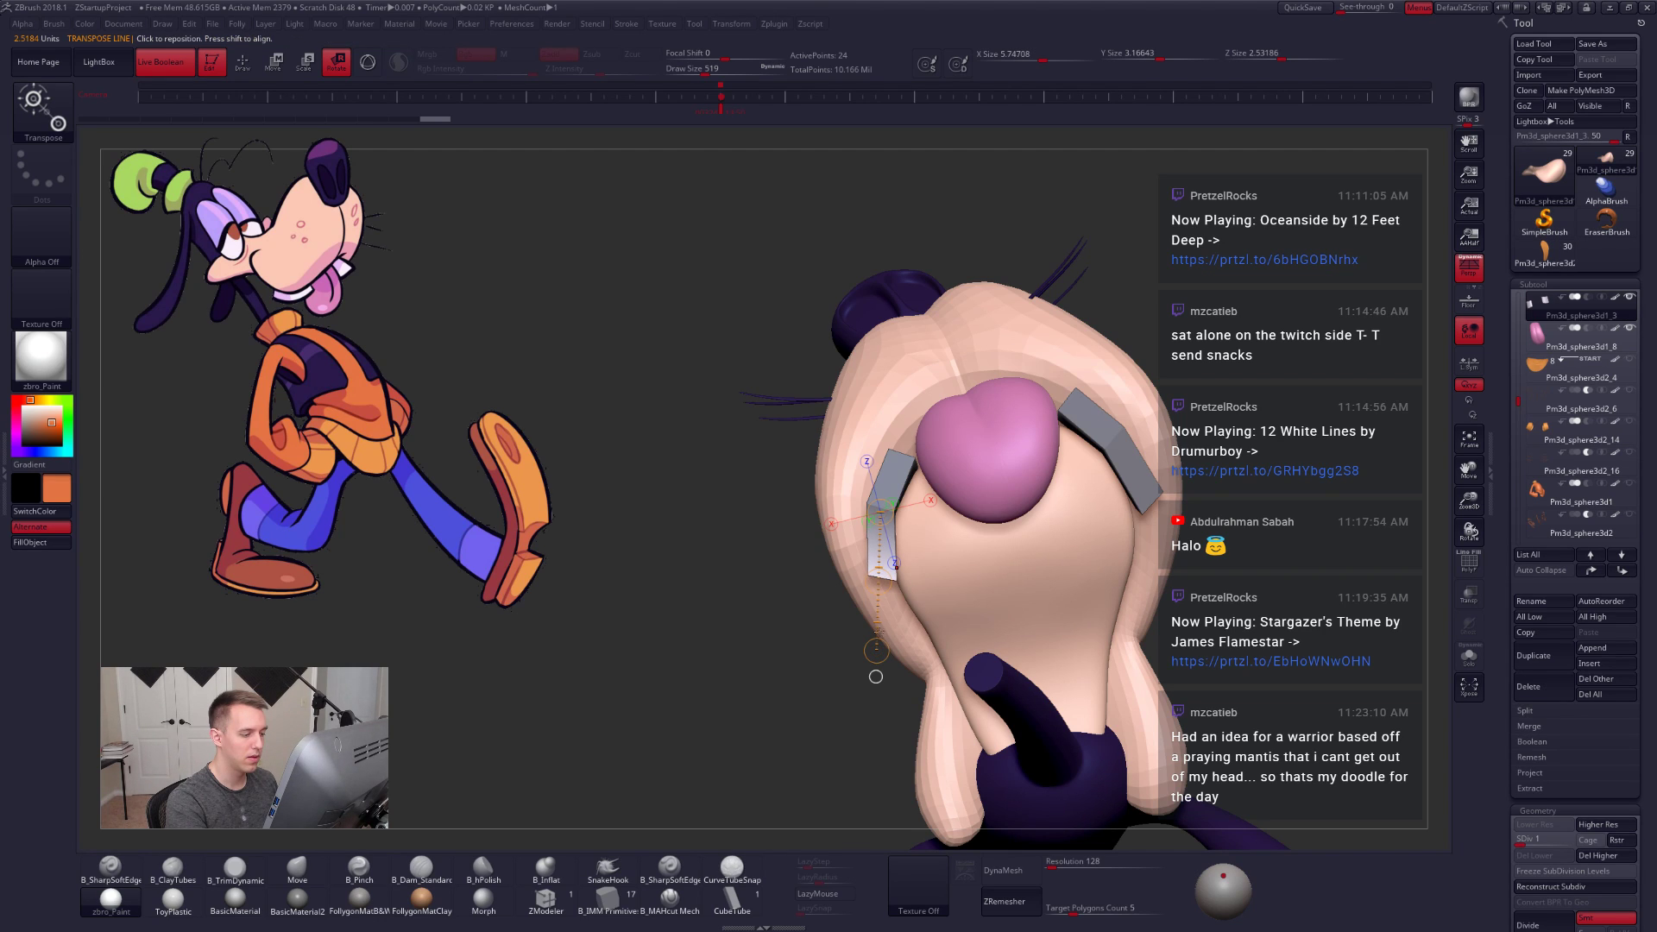
{"action": "key", "text": "s"}
{"action": "key", "text": "q"}
Invert the mask on the tooth pieces and rotate the block upward into a bend.
{"action": "left_click_drag", "start_coordinate": [821, 566], "coordinate": [877, 541], "text": "ctrl"}
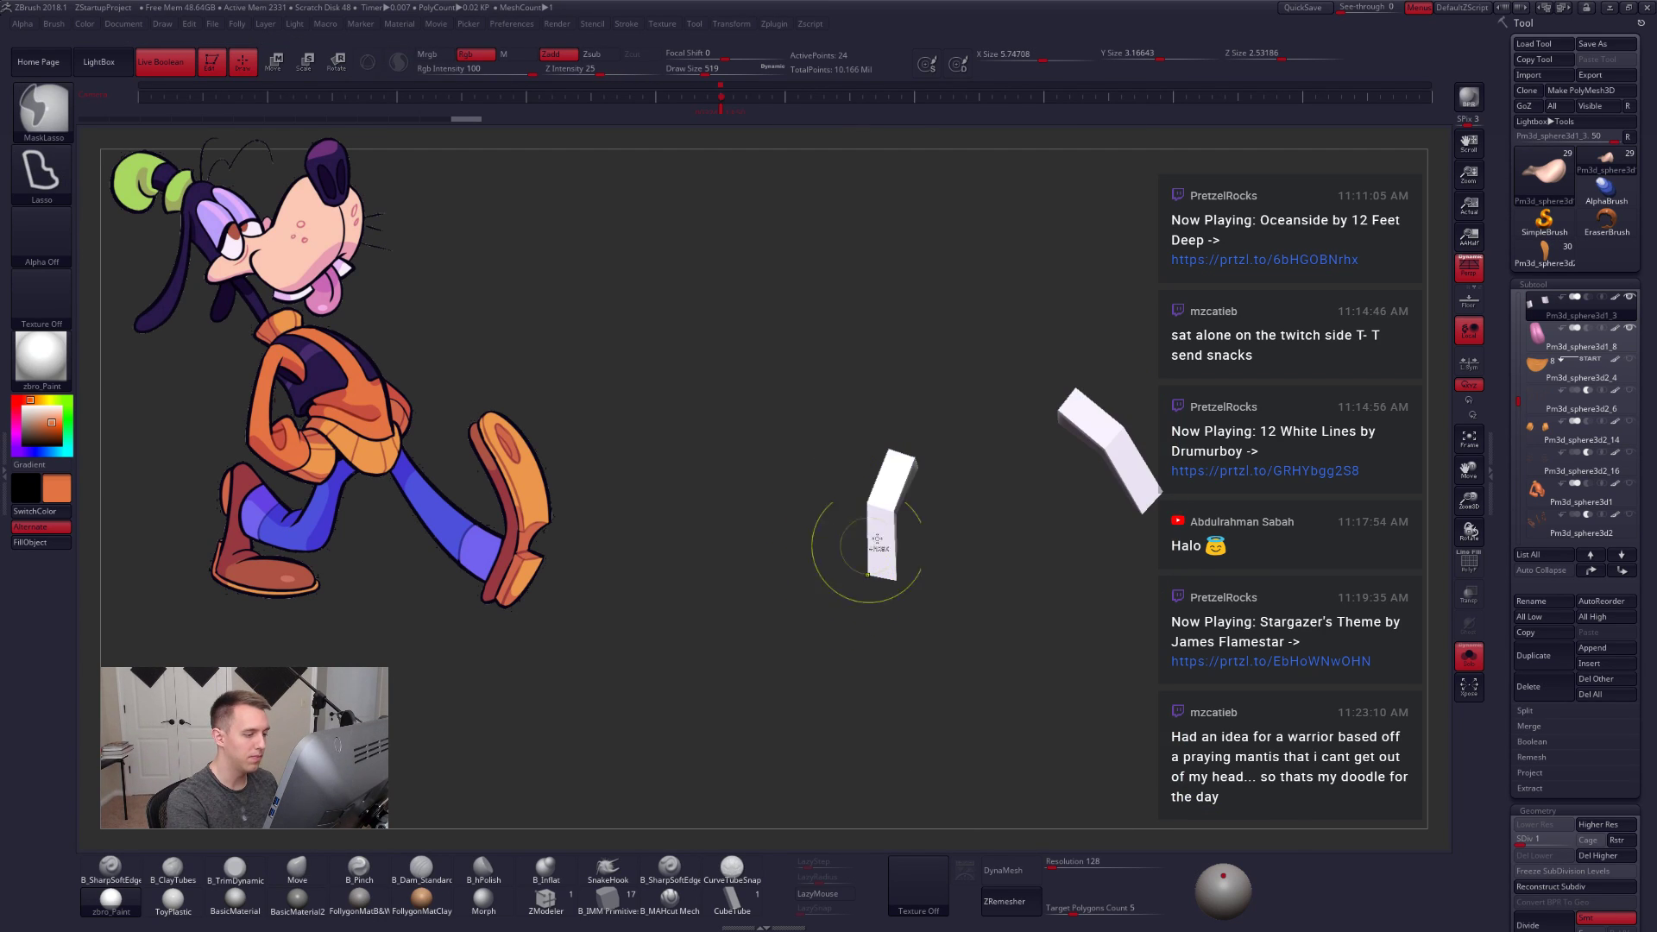
{"action": "left_click", "coordinate": [859, 466], "text": "ctrl"}
{"action": "key", "text": "r"}
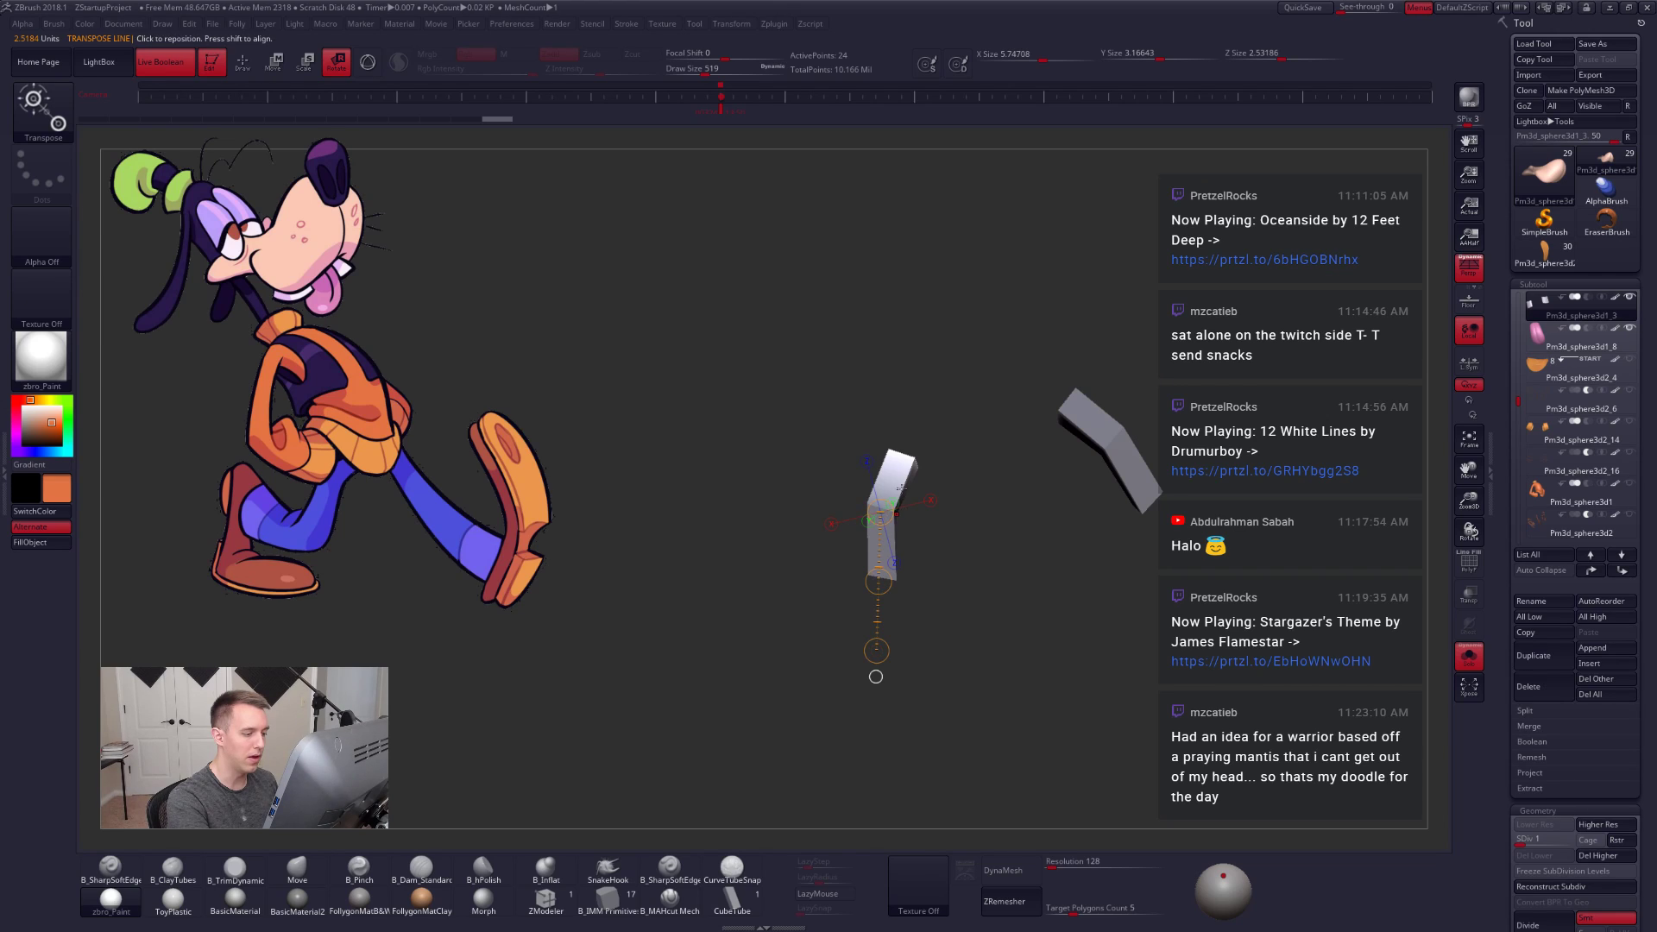
{"action": "left_click_drag", "start_coordinate": [891, 513], "coordinate": [935, 396]}
{"action": "key", "text": "s"}
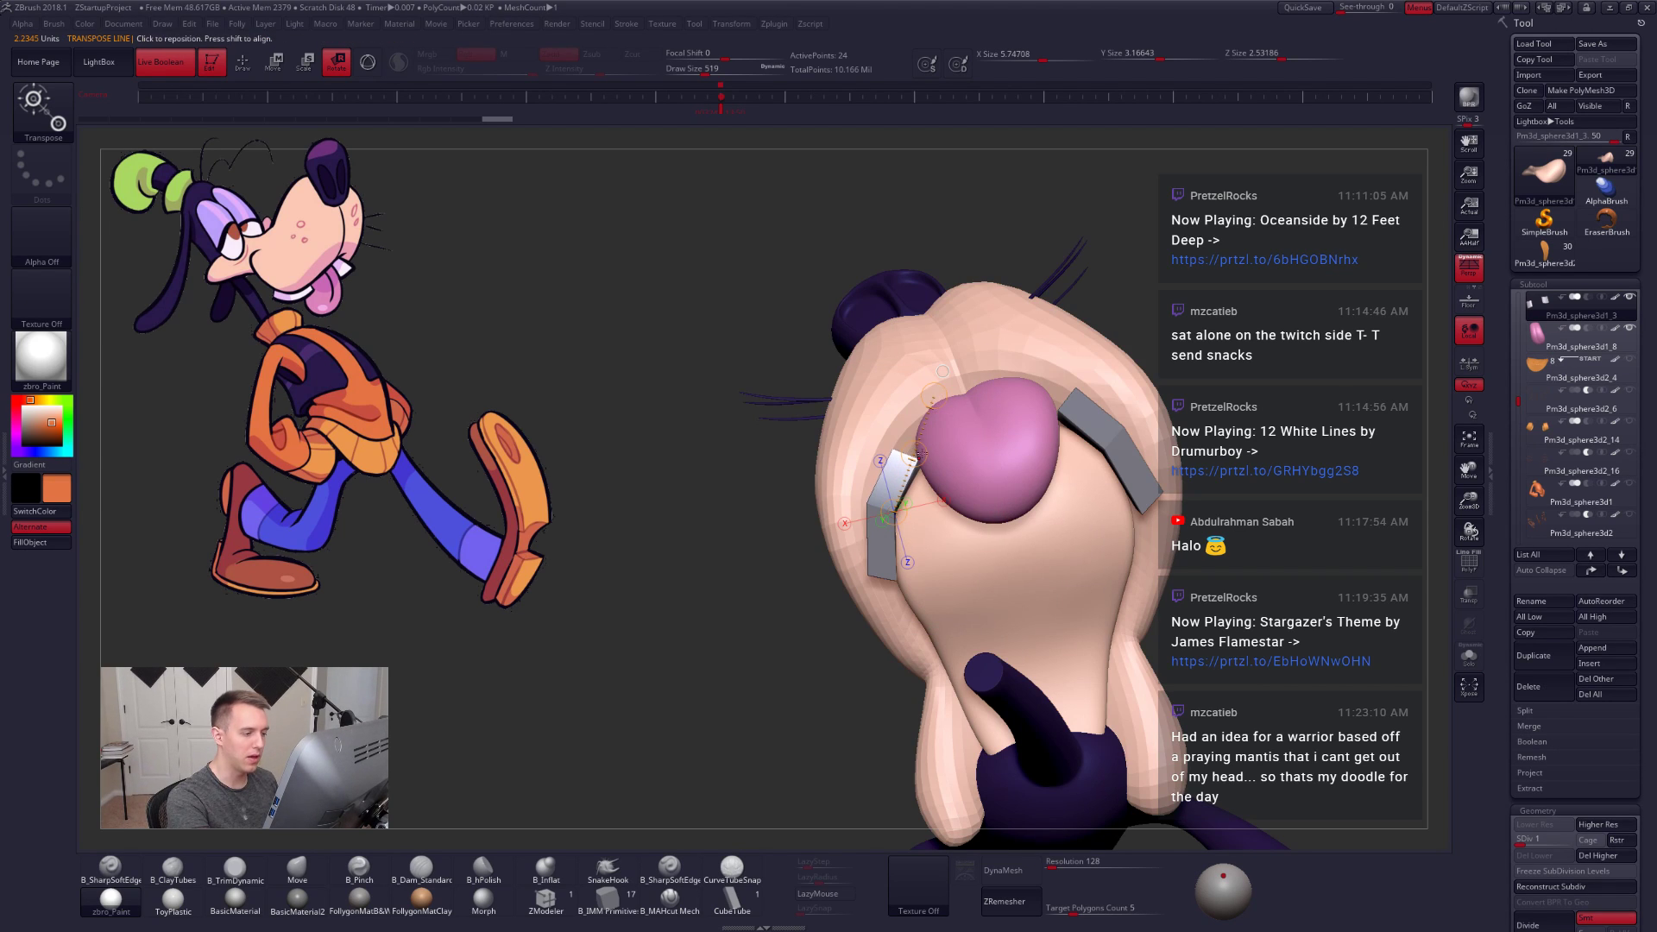
{"action": "key", "text": "s"}
{"action": "mouse_move", "coordinate": [941, 544]}
{"action": "left_mouse_down"}
{"action": "mouse_move", "coordinate": [899, 547]}
{"action": "mouse_move", "coordinate": [921, 592]}
{"action": "mouse_move", "coordinate": [993, 622]}
{"action": "mouse_move", "coordinate": [1057, 600]}
{"action": "left_mouse_up"}
Raise the teeth to full subdivision and toggle Polyframe to inspect the curved pieces.
{"action": "key", "text": "q"}
{"action": "key", "text": "d"}
{"action": "key", "text": "d"}
{"action": "key", "text": "d"}
{"action": "key", "text": "d"}
{"action": "key", "text": "b"}
{"action": "key", "text": "m"}
{"action": "key", "text": "v"}
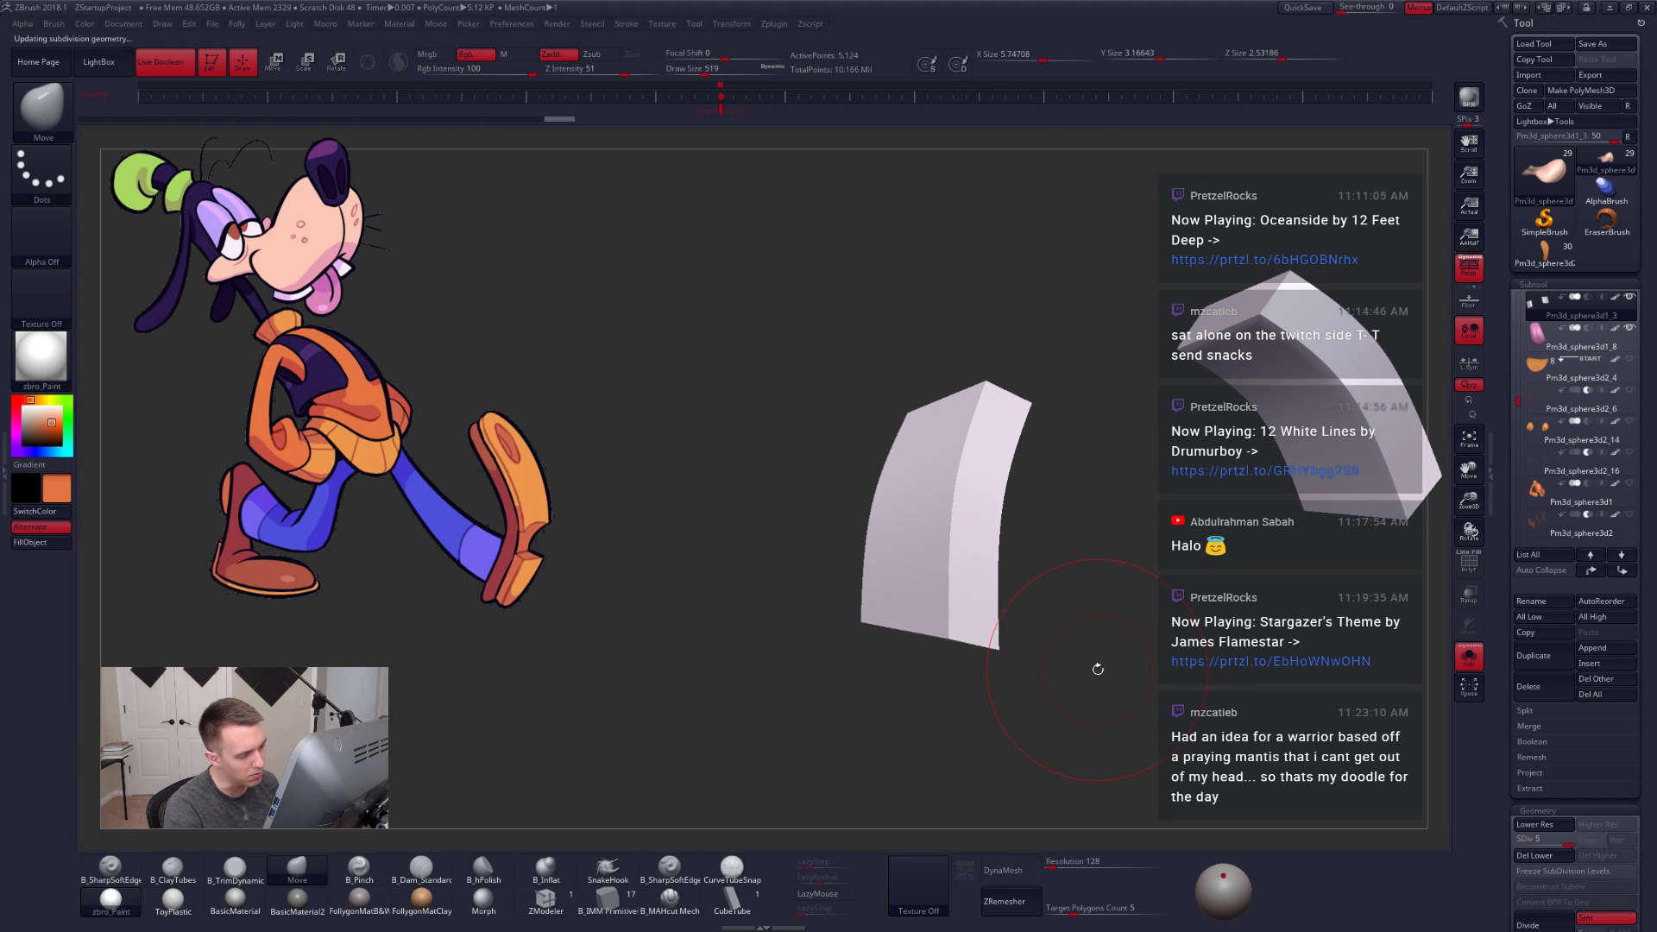
{"action": "key", "text": "shift+f"}
{"action": "mouse_move", "coordinate": [1076, 688]}
{"action": "left_mouse_down"}
{"action": "mouse_move", "coordinate": [978, 658]}
{"action": "mouse_move", "coordinate": [1001, 605]}
{"action": "mouse_move", "coordinate": [869, 554]}
{"action": "mouse_move", "coordinate": [943, 547]}
{"action": "left_mouse_up"}
{"action": "key", "text": "shift+f"}
Drop the teeth back to SDiv 1 and bring back the full head around them.
{"action": "key", "text": "space"}
{"action": "left_click_drag", "start_coordinate": [1070, 656], "coordinate": [984, 541]}
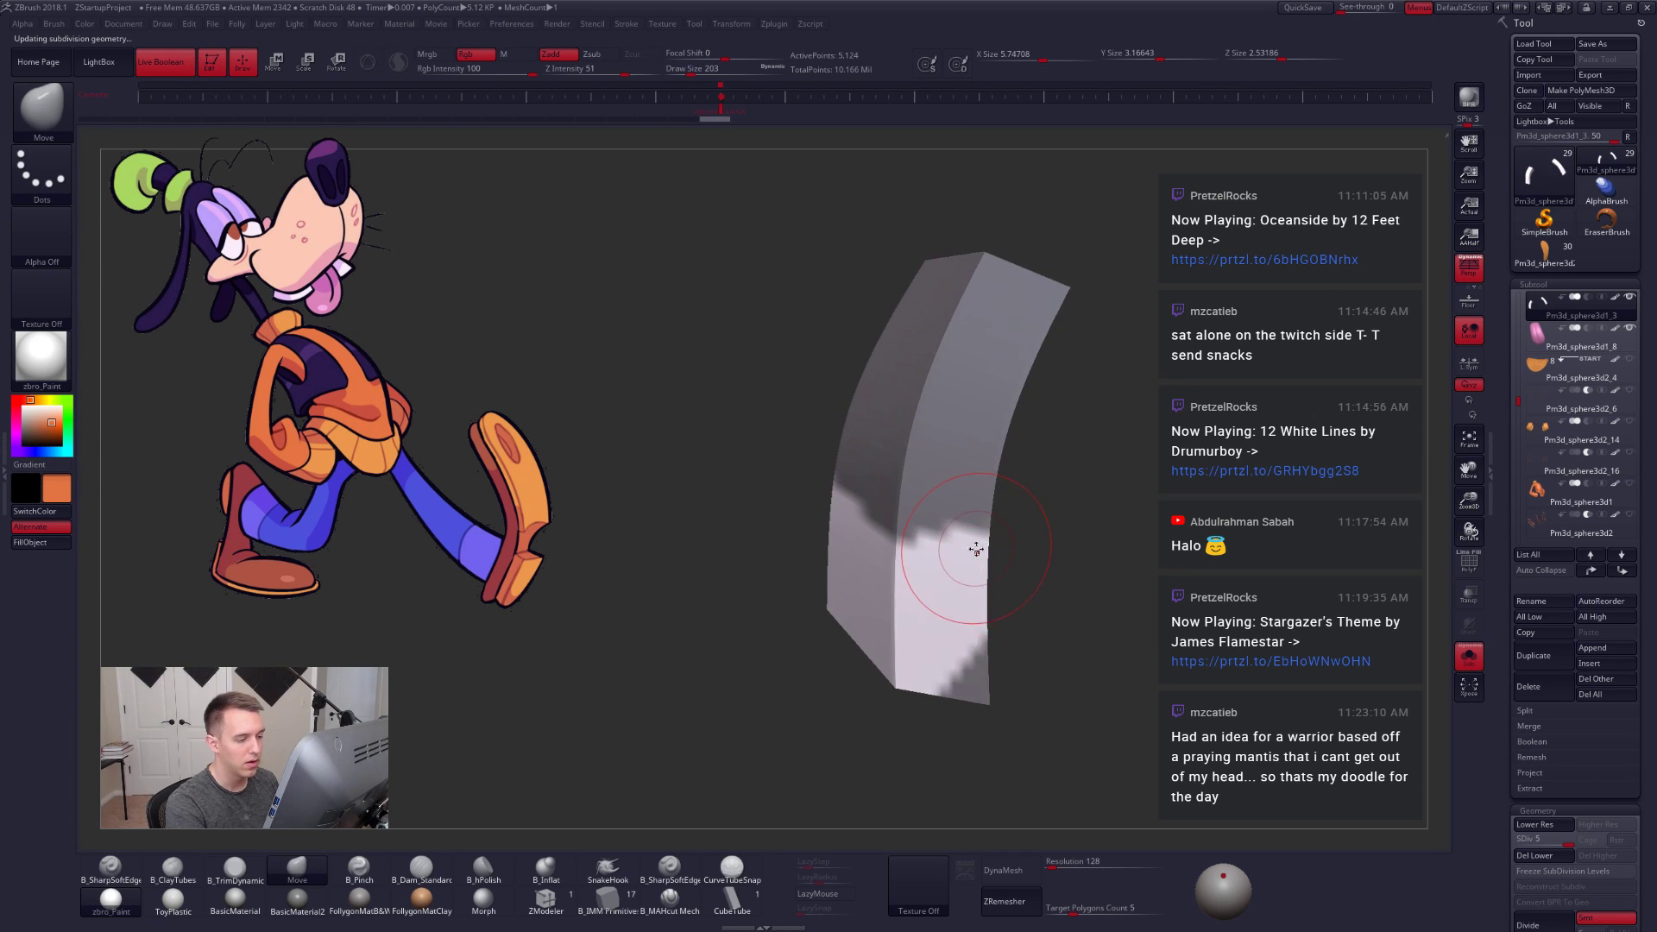
{"action": "left_click", "coordinate": [1039, 596], "text": "ctrl"}
{"action": "left_click_drag", "start_coordinate": [1039, 596], "coordinate": [969, 518]}
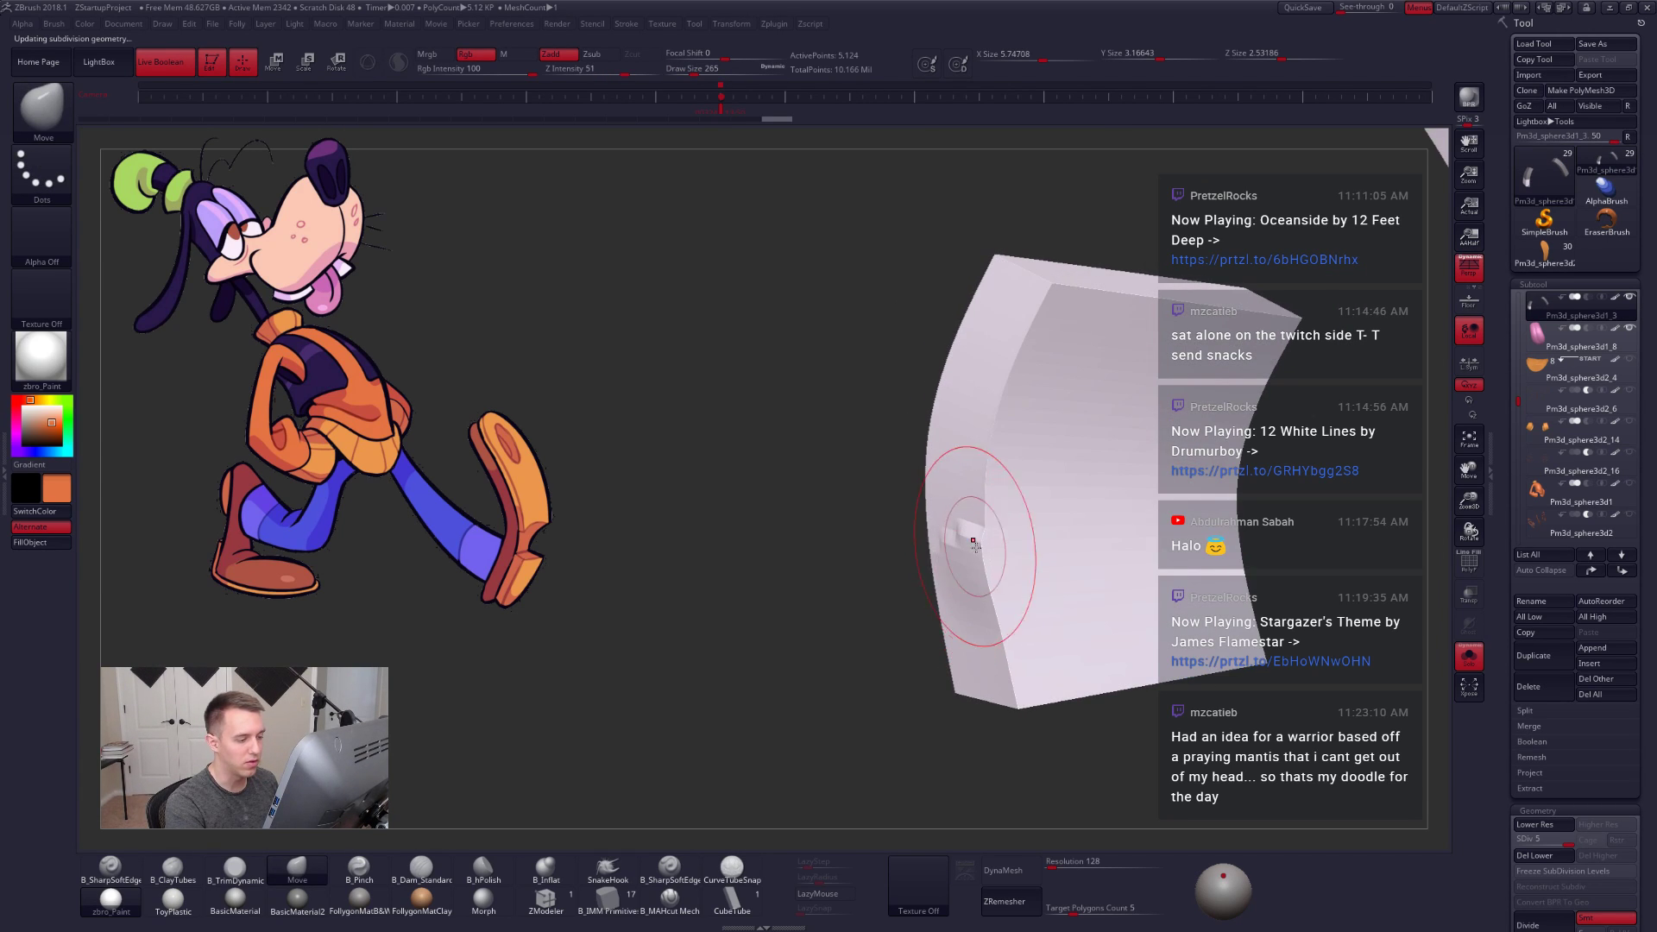
{"action": "key", "text": "ctrl"}
{"action": "mouse_move", "coordinate": [1084, 743]}
{"action": "left_mouse_down"}
{"action": "mouse_move", "coordinate": [829, 618]}
{"action": "mouse_move", "coordinate": [1016, 611]}
{"action": "mouse_move", "coordinate": [1091, 554]}
{"action": "mouse_move", "coordinate": [1057, 483]}
{"action": "mouse_move", "coordinate": [1088, 483]}
{"action": "mouse_move", "coordinate": [1102, 580]}
{"action": "left_mouse_up"}
{"action": "key", "text": "shift+d"}
{"action": "key", "text": "shift+d"}
{"action": "key", "text": "shift+d"}
{"action": "key", "text": "shift+d"}
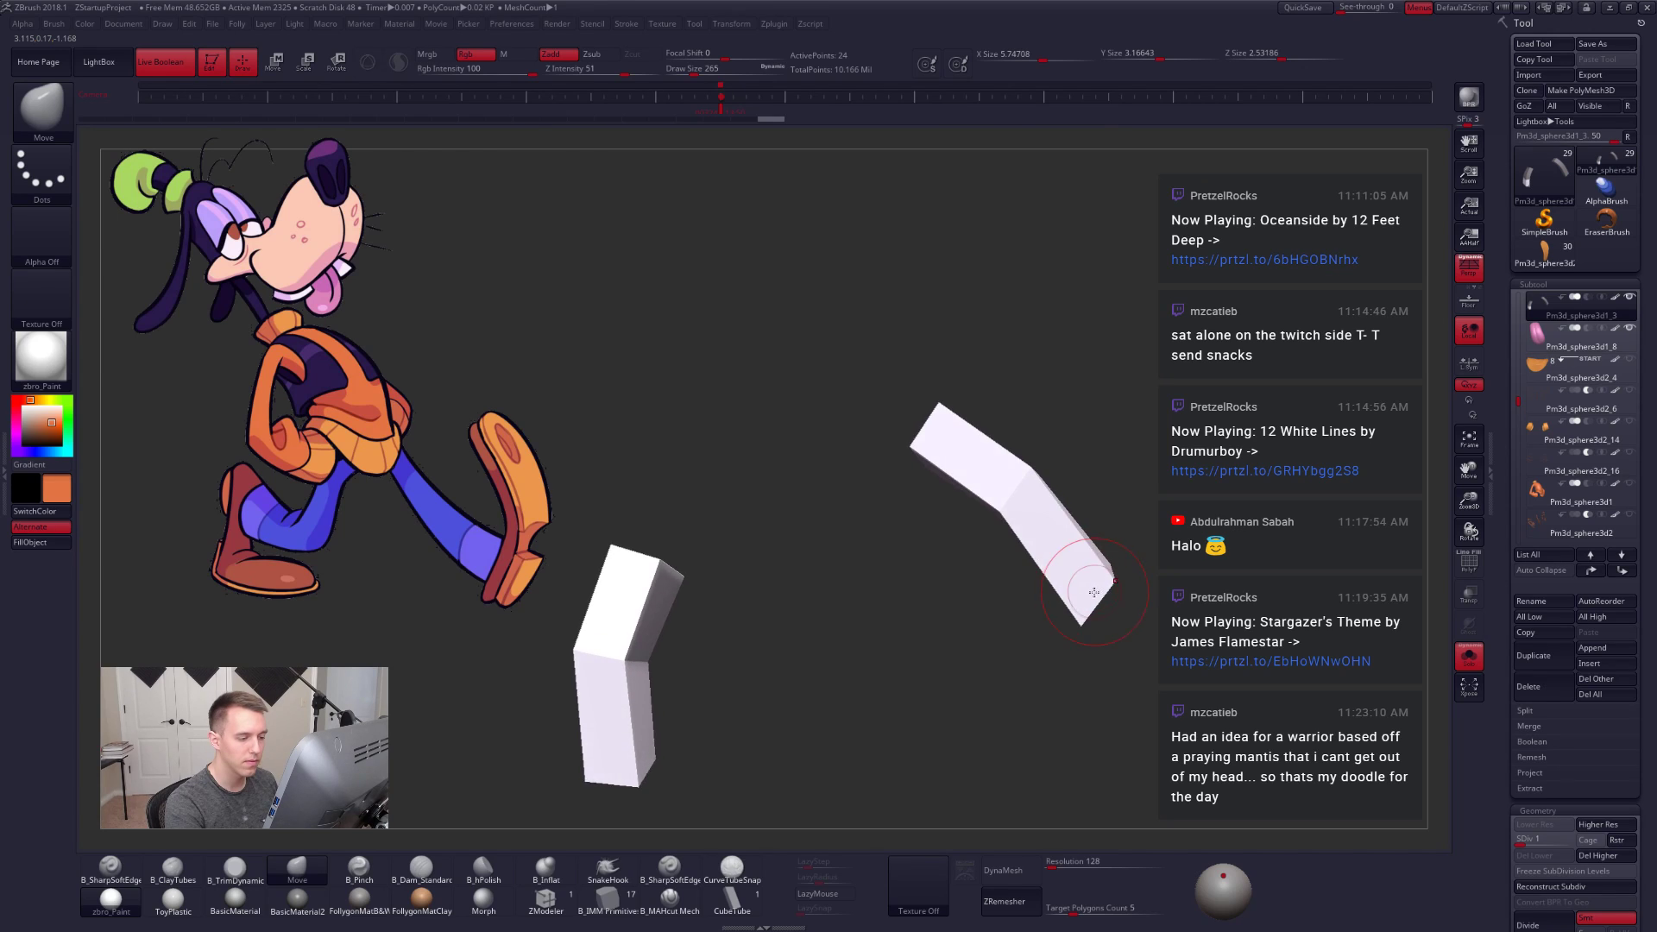
{"action": "key", "text": "ctrl+shift+s"}
{"action": "key", "text": "ctrl"}
{"action": "key", "text": "r"}
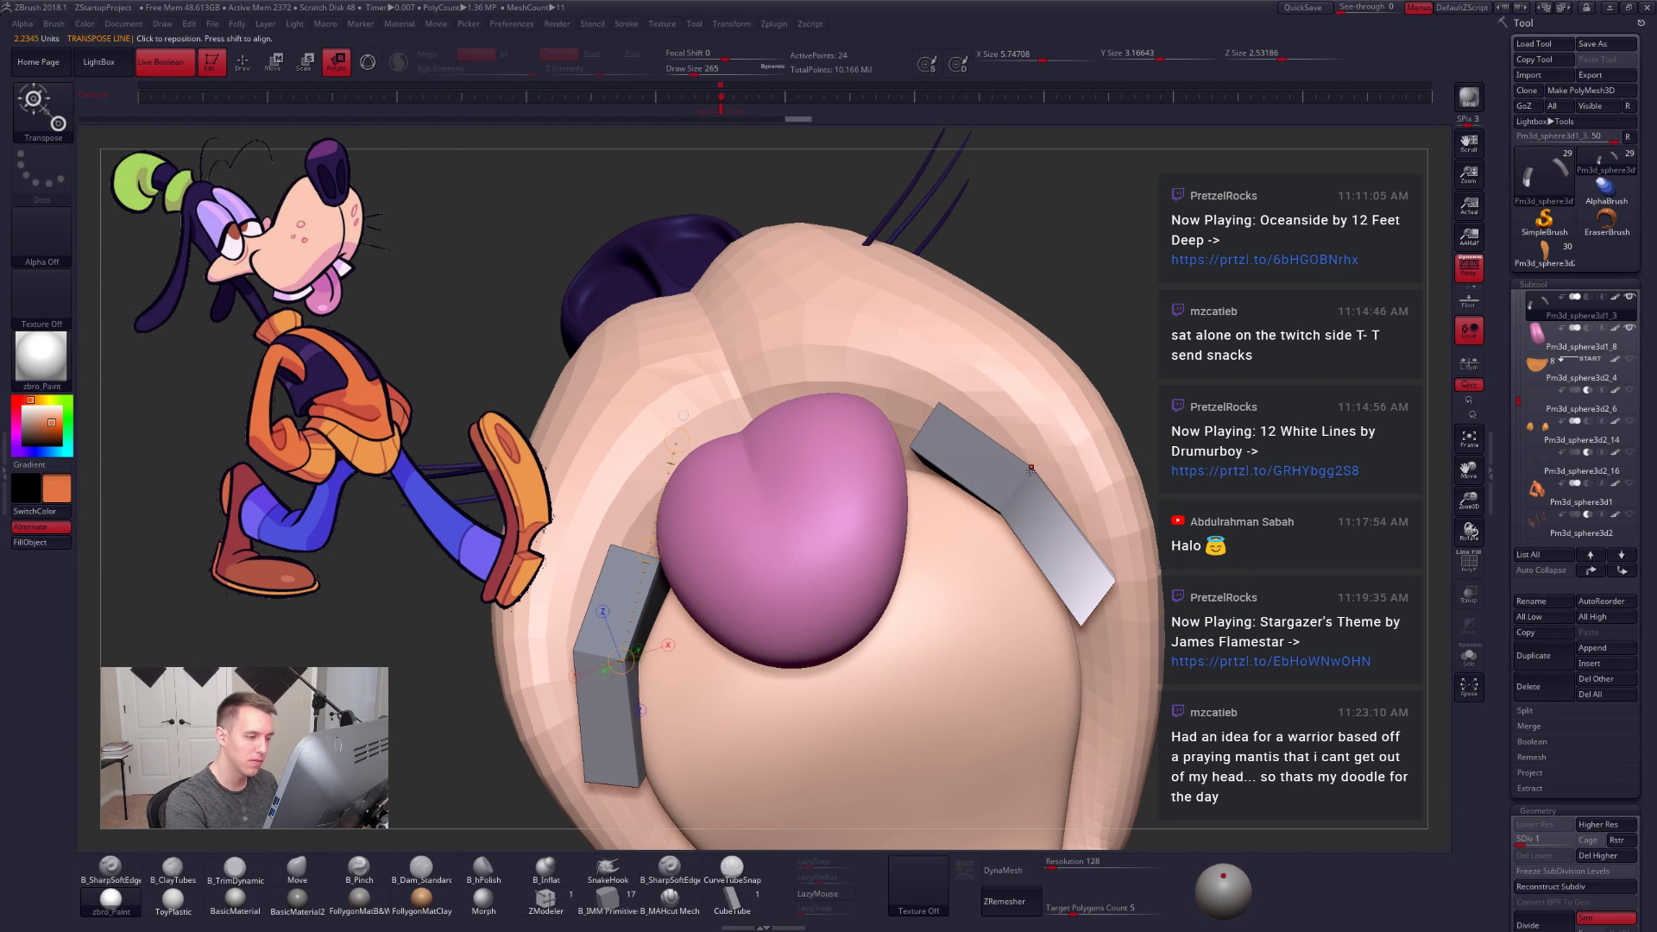
Clear the mask on both tooth blocks while toggling between the soloed teeth and full head.
{"action": "left_click", "coordinate": [1226, 687], "text": "ctrl"}
{"action": "key", "text": "q"}
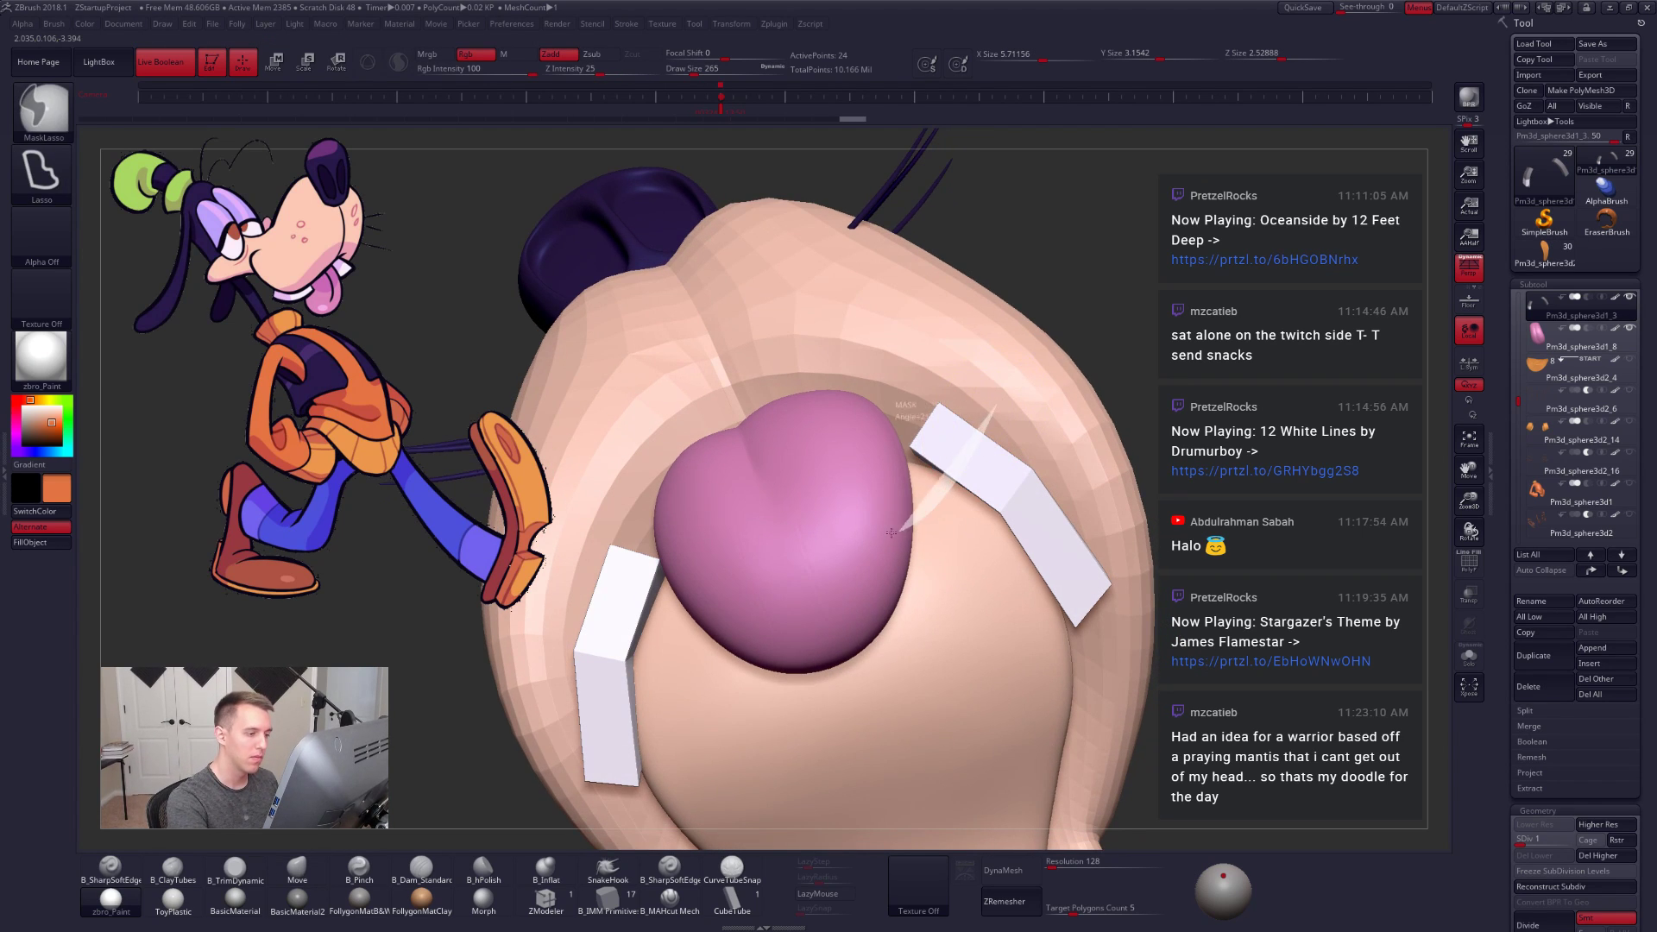
{"action": "key", "text": "ctrl+shift+s"}
{"action": "key", "text": "r"}
{"action": "key", "text": "ctrl+shift+s"}
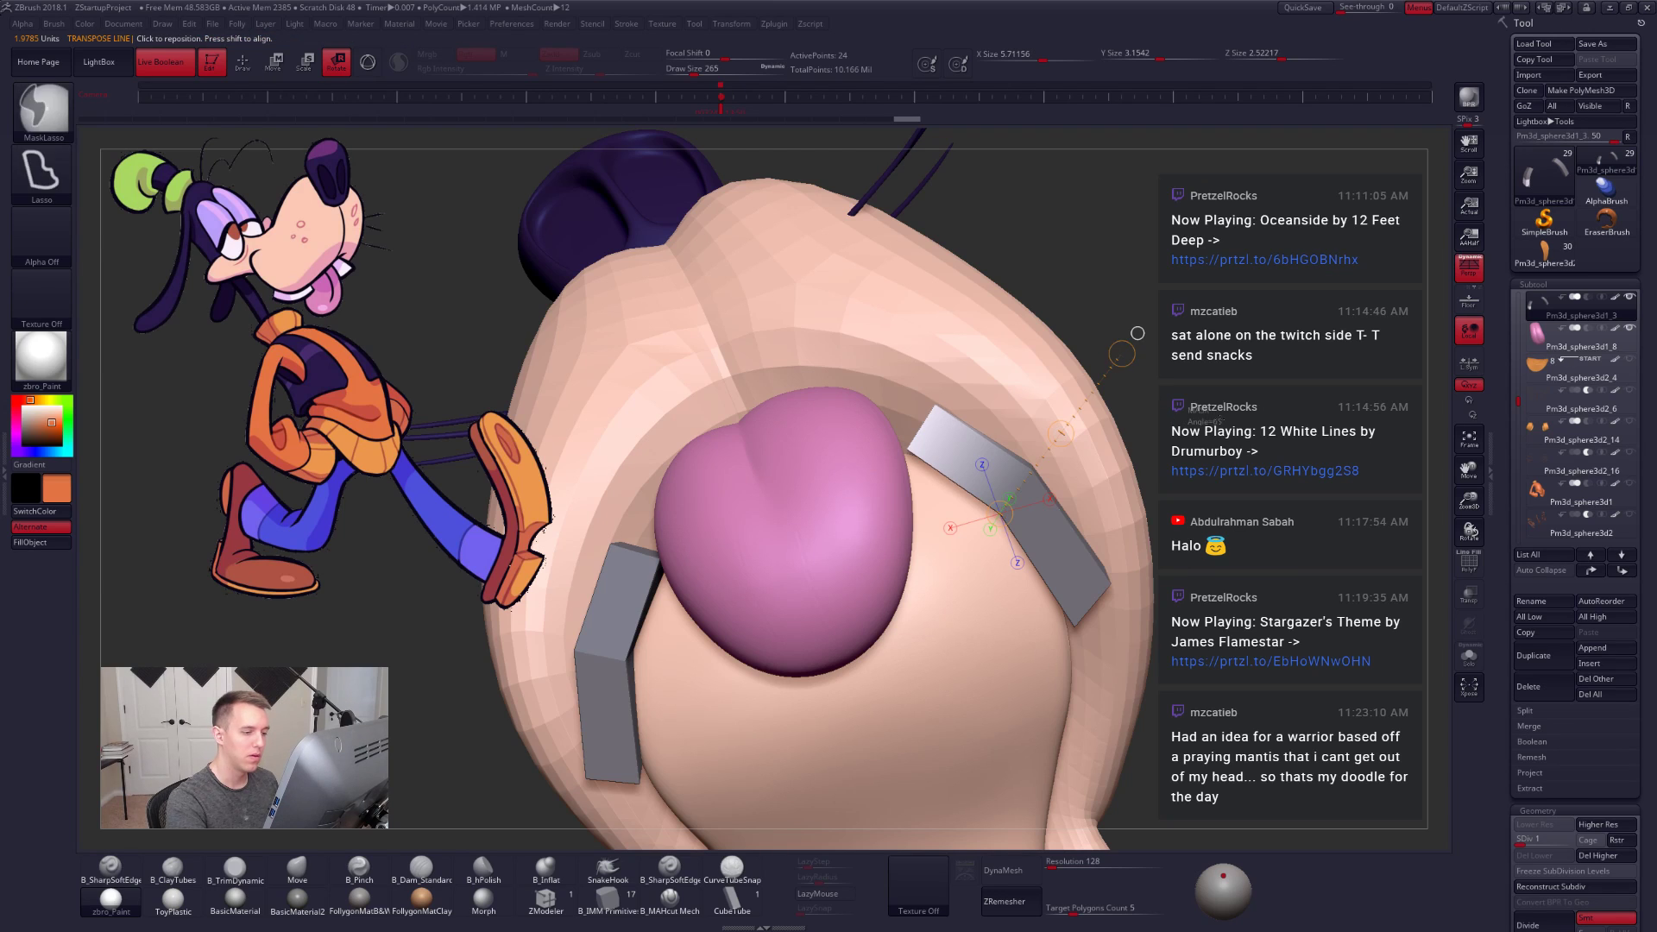
{"action": "left_click_drag", "start_coordinate": [1138, 334], "coordinate": [1160, 363], "text": "ctrl"}
{"action": "left_click_drag", "start_coordinate": [1160, 363], "coordinate": [1122, 284], "text": "alt"}
{"action": "key", "text": "q"}
Test a higher subdivision on the teeth, drop back to lowest, and orbit underneath them.
{"action": "key", "text": "ctrl+d"}
{"action": "key", "text": "ctrl+d"}
{"action": "key", "text": "ctrl+d"}
{"action": "key", "text": "ctrl+d"}
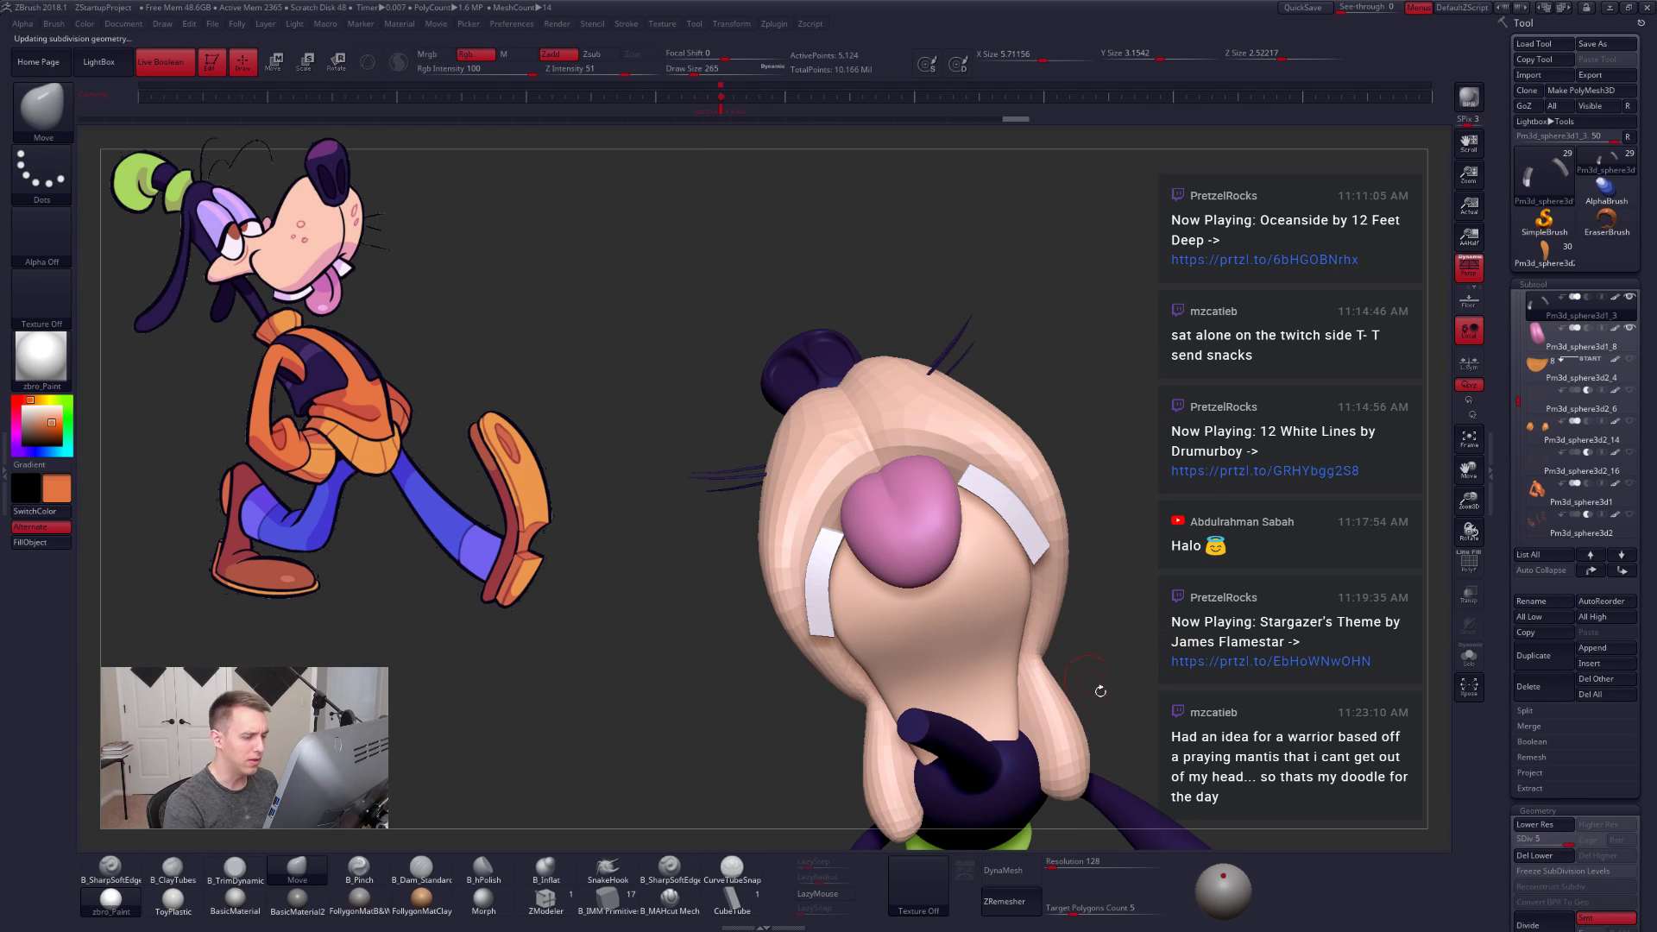
{"action": "mouse_move", "coordinate": [1113, 742]}
{"action": "left_mouse_down"}
{"action": "mouse_move", "coordinate": [1121, 725]}
{"action": "mouse_move", "coordinate": [1120, 772]}
{"action": "mouse_move", "coordinate": [1107, 729]}
{"action": "mouse_move", "coordinate": [1122, 781]}
{"action": "left_mouse_up"}
{"action": "key", "text": "shift+d"}
{"action": "key", "text": "shift+d"}
{"action": "key", "text": "shift+d"}
{"action": "key", "text": "shift+d"}
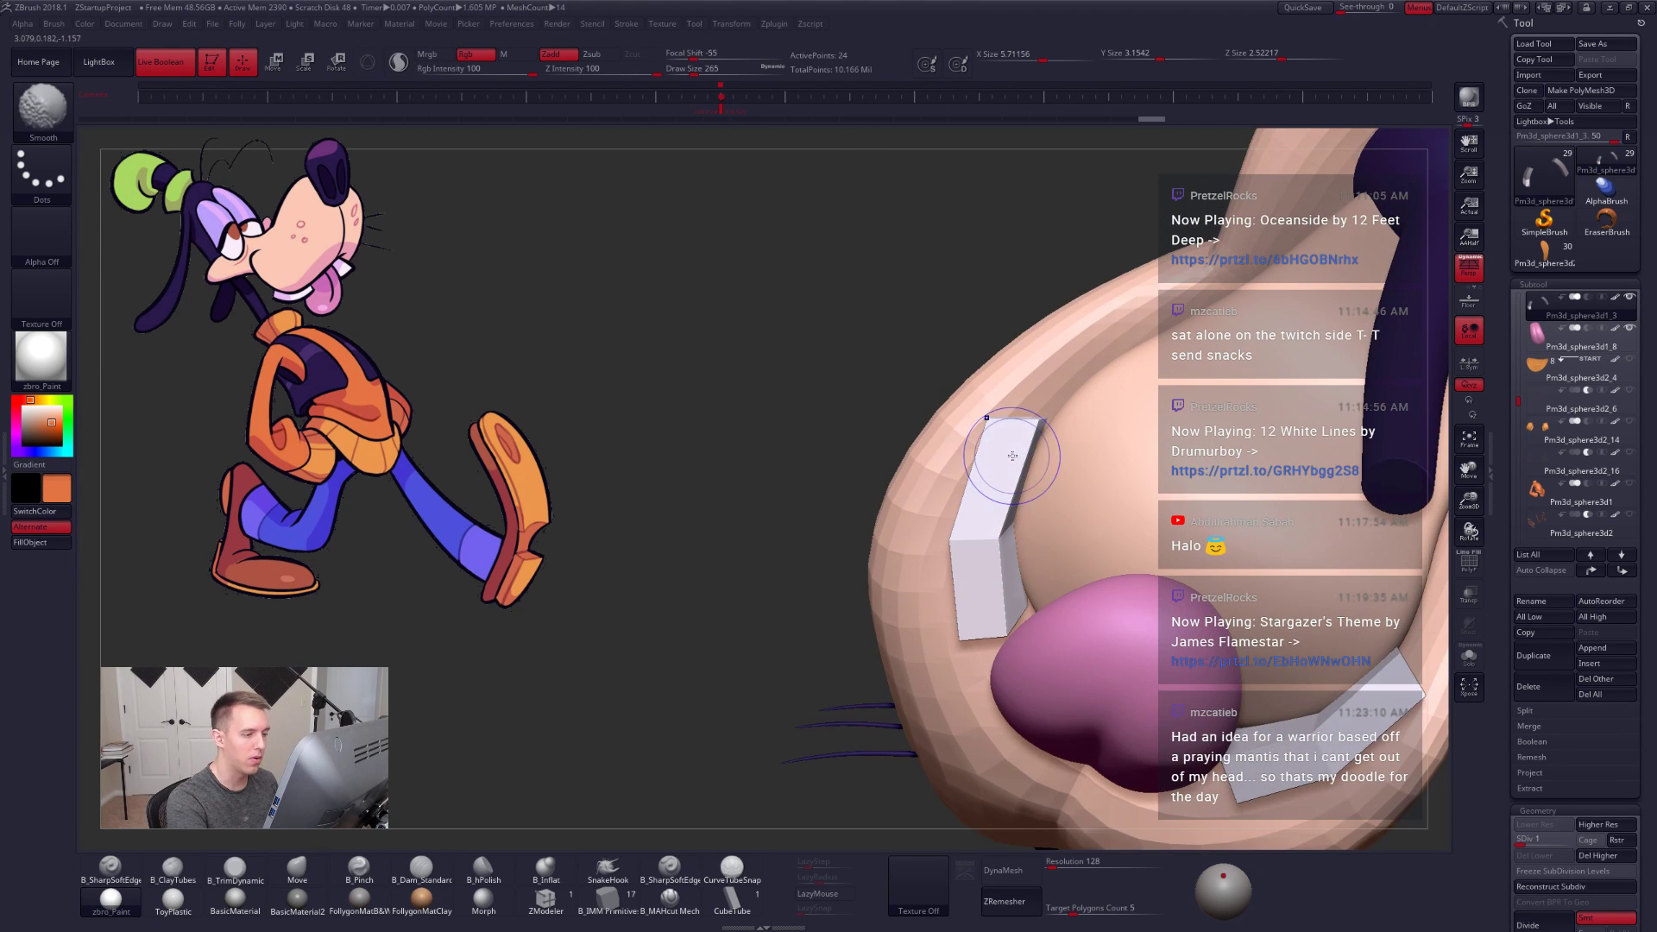
{"action": "right_click_drag", "start_coordinate": [1012, 455], "coordinate": [1029, 423]}
{"action": "key", "text": "w"}
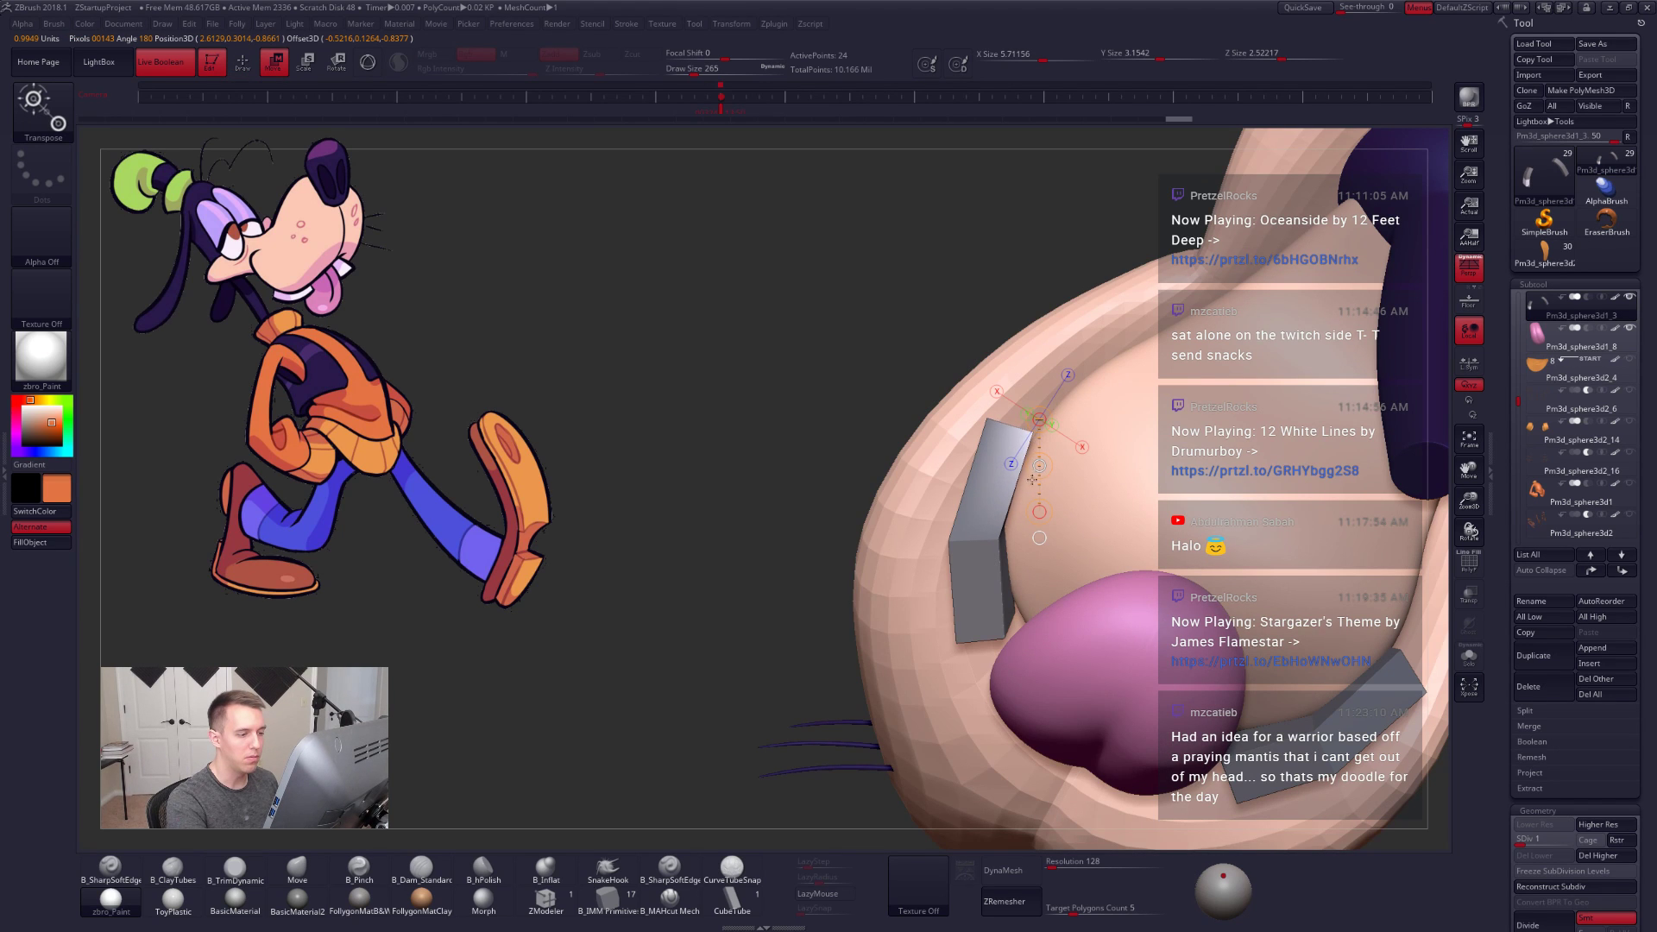
{"action": "right_click_drag", "start_coordinate": [996, 517], "coordinate": [1084, 545]}
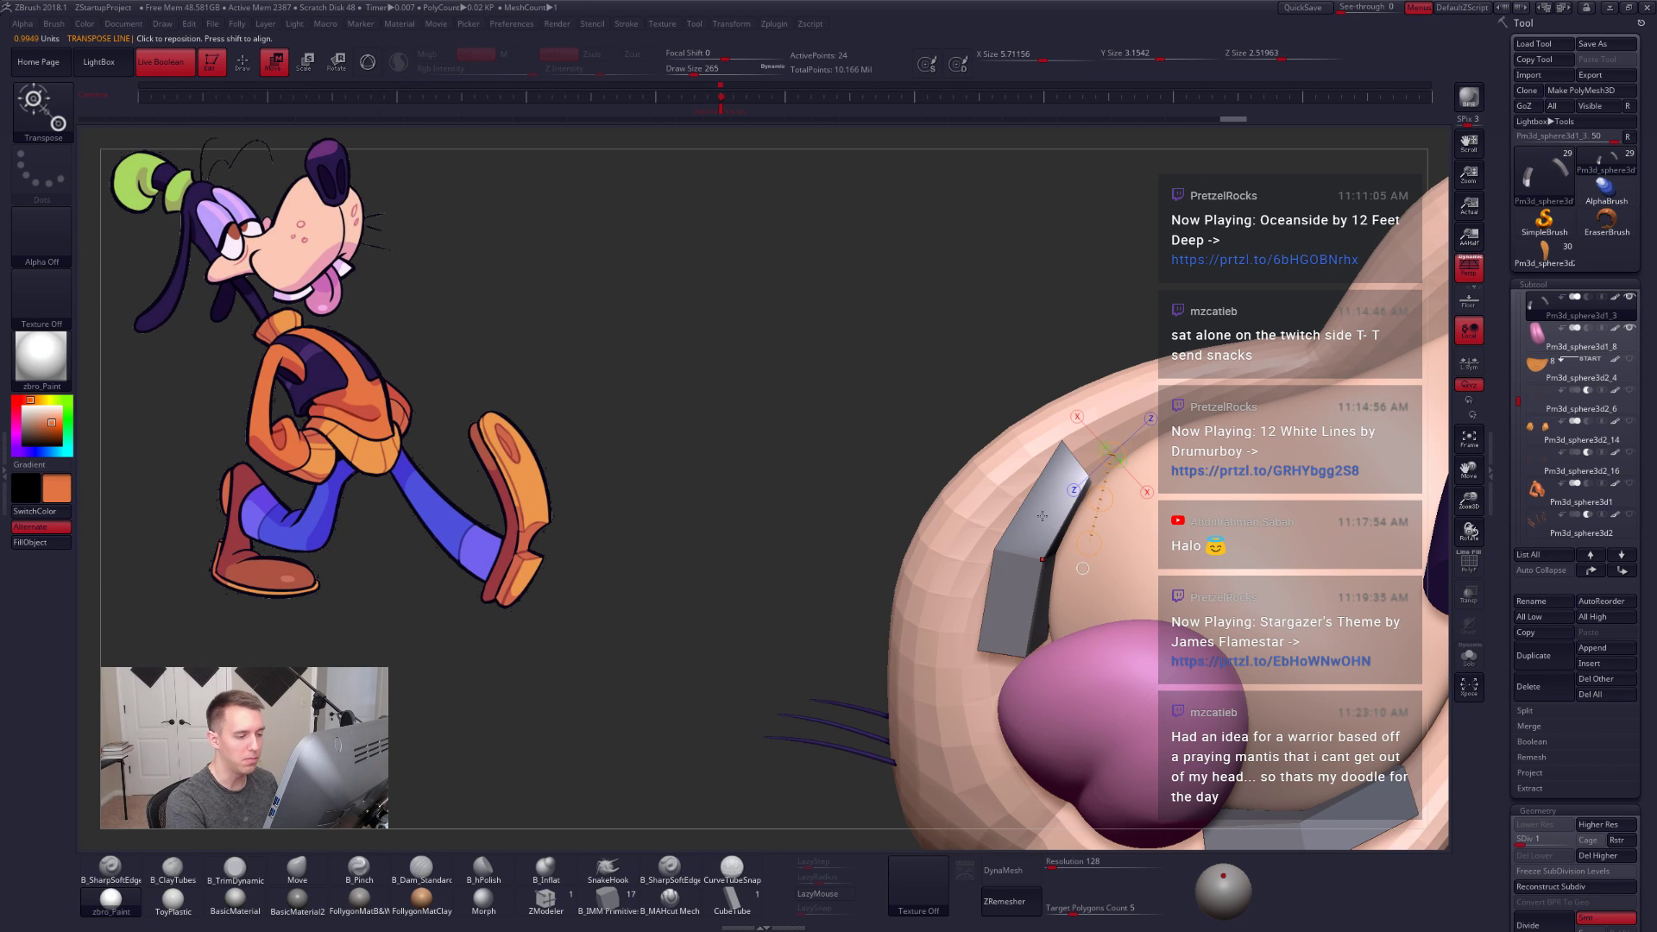
{"action": "right_click_drag", "start_coordinate": [1038, 557], "coordinate": [1042, 503]}
Mask the upper tooth block and subdivide it into a curve, then return the soloed teeth to lowest level.
{"action": "key", "text": "alt+s"}
{"action": "left_click_drag", "start_coordinate": [1029, 623], "coordinate": [1050, 632], "text": "ctrl"}
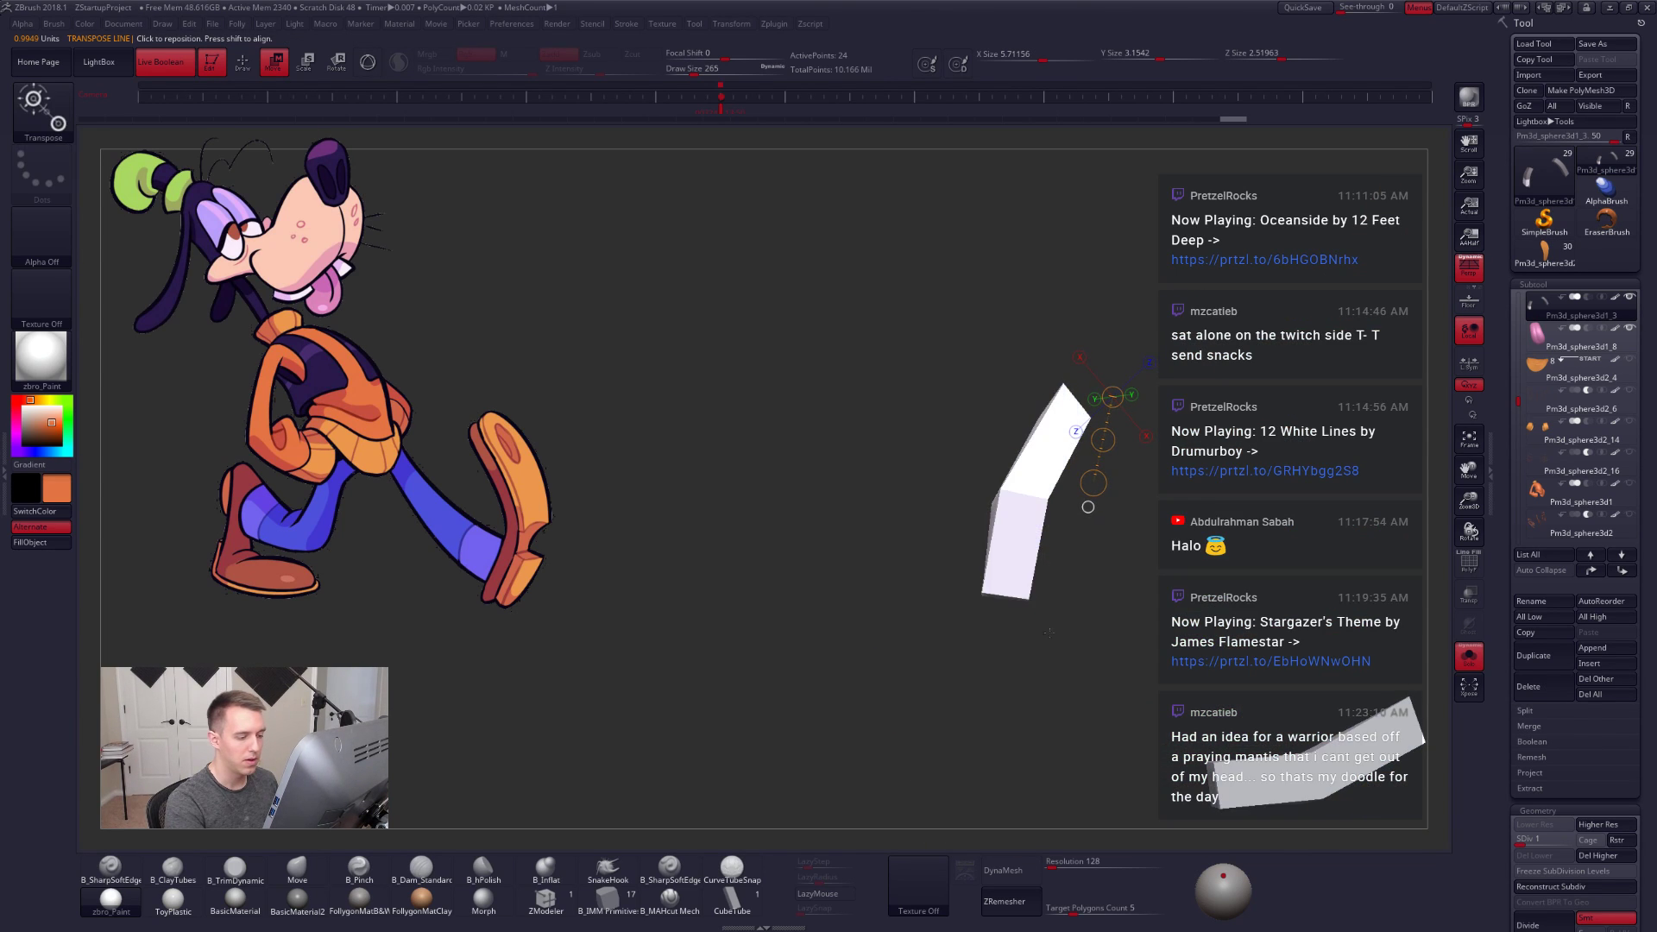
{"action": "left_click", "coordinate": [1031, 614], "text": "ctrl"}
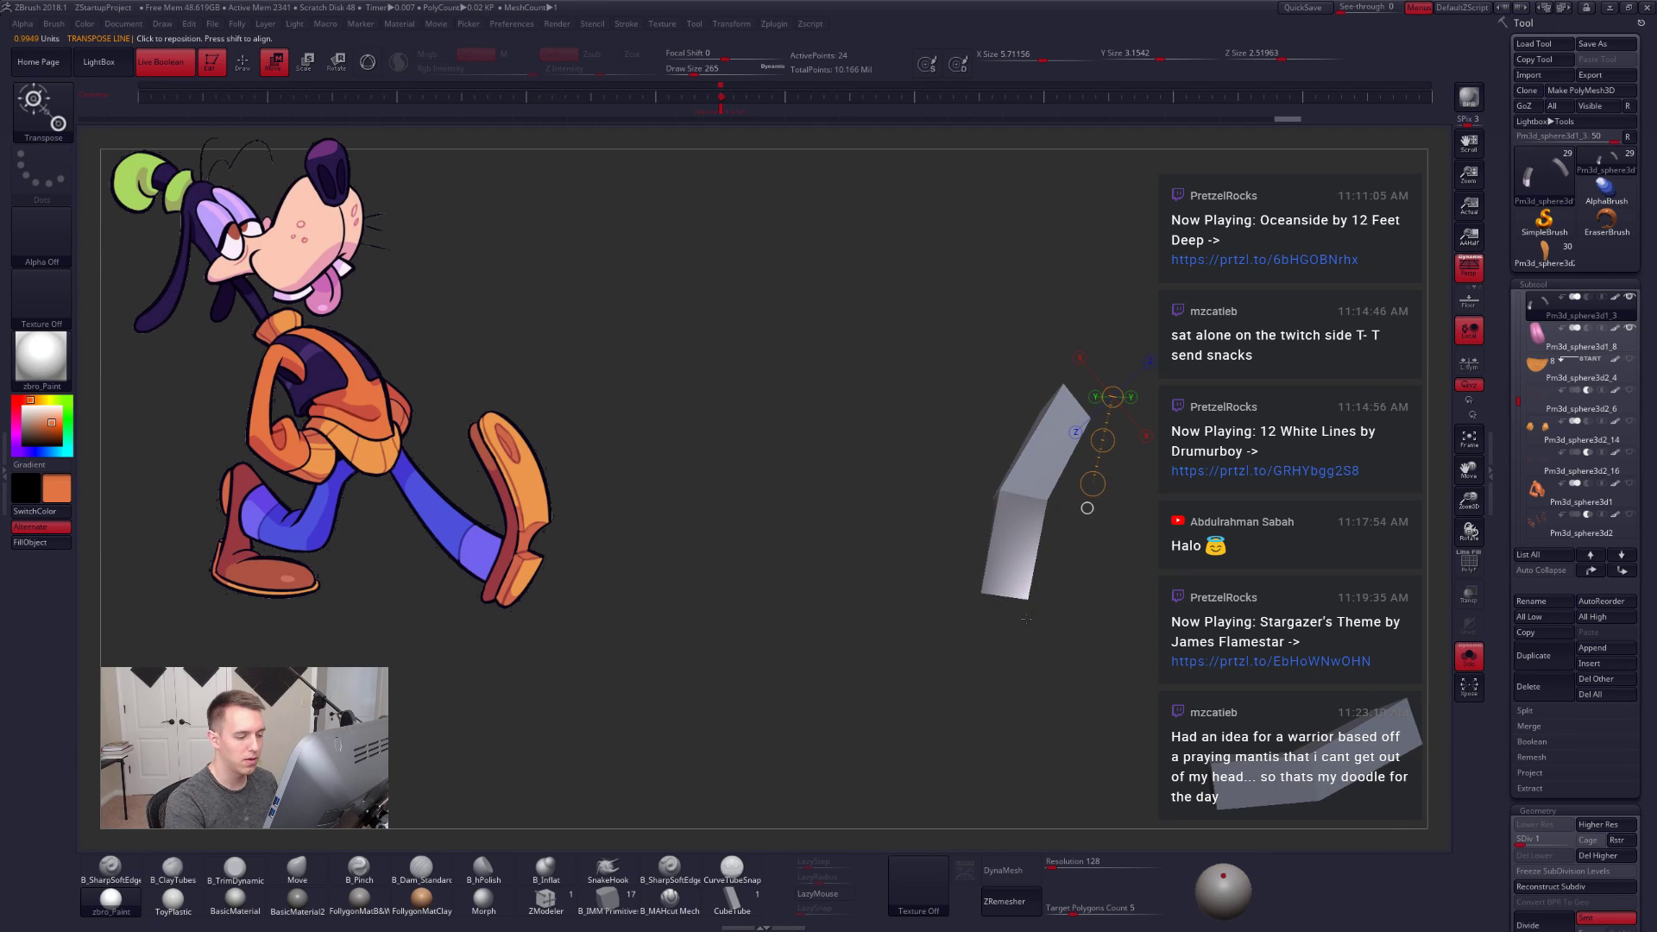
{"action": "key", "text": "alt+s"}
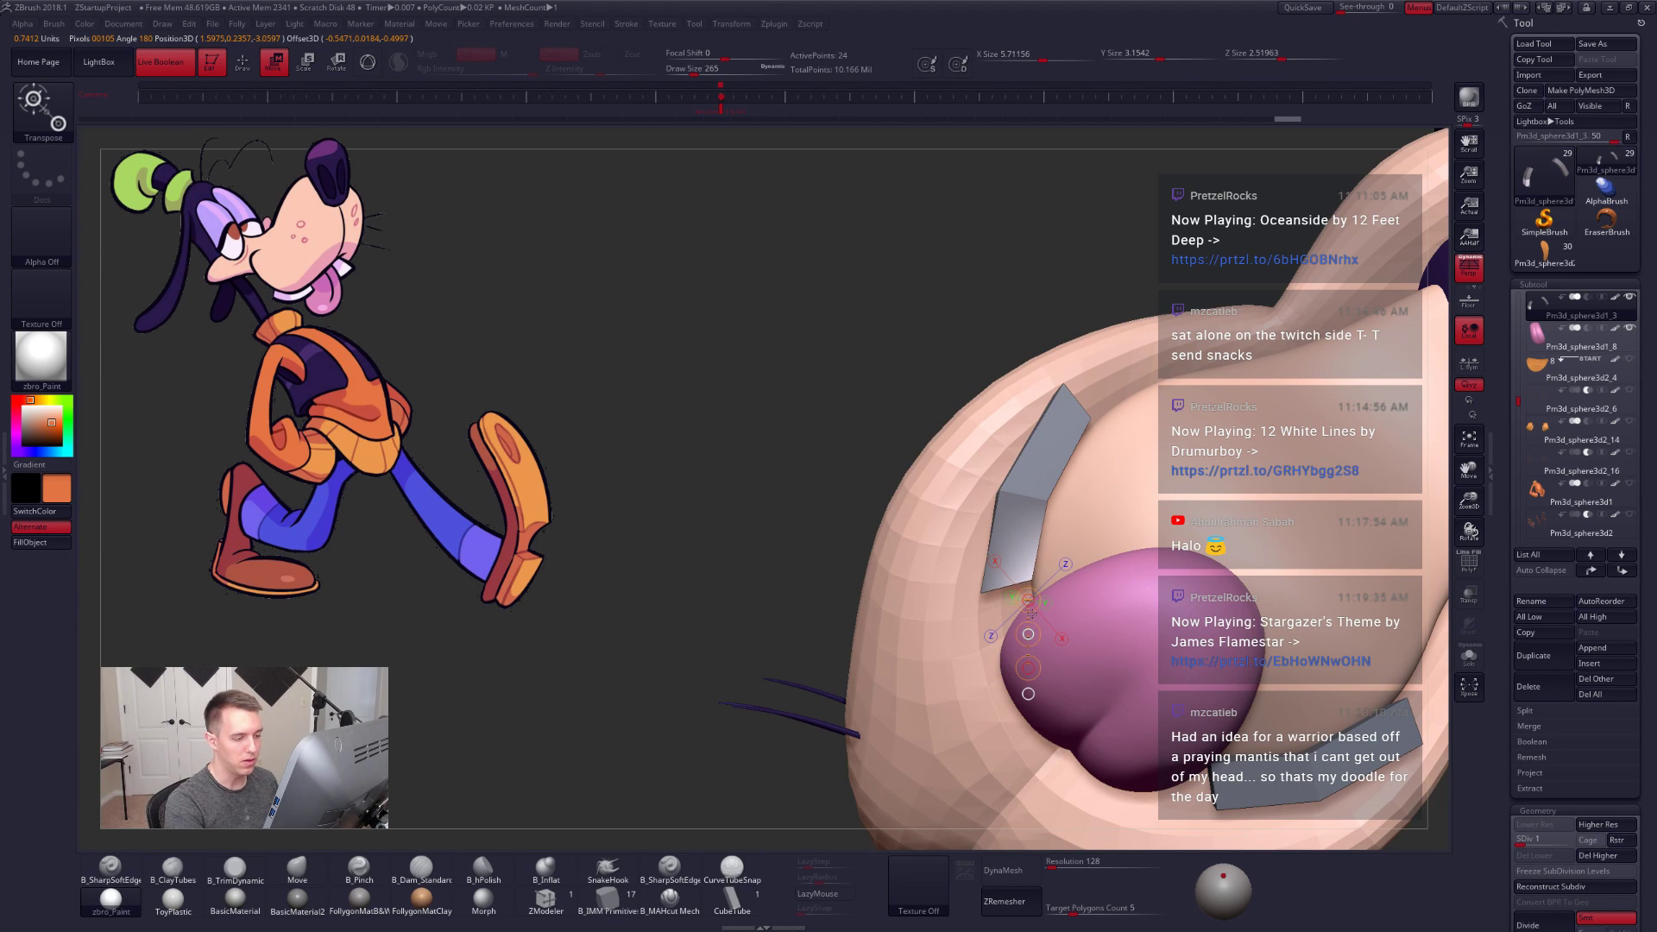
{"action": "key", "text": "d"}
{"action": "key", "text": "d"}
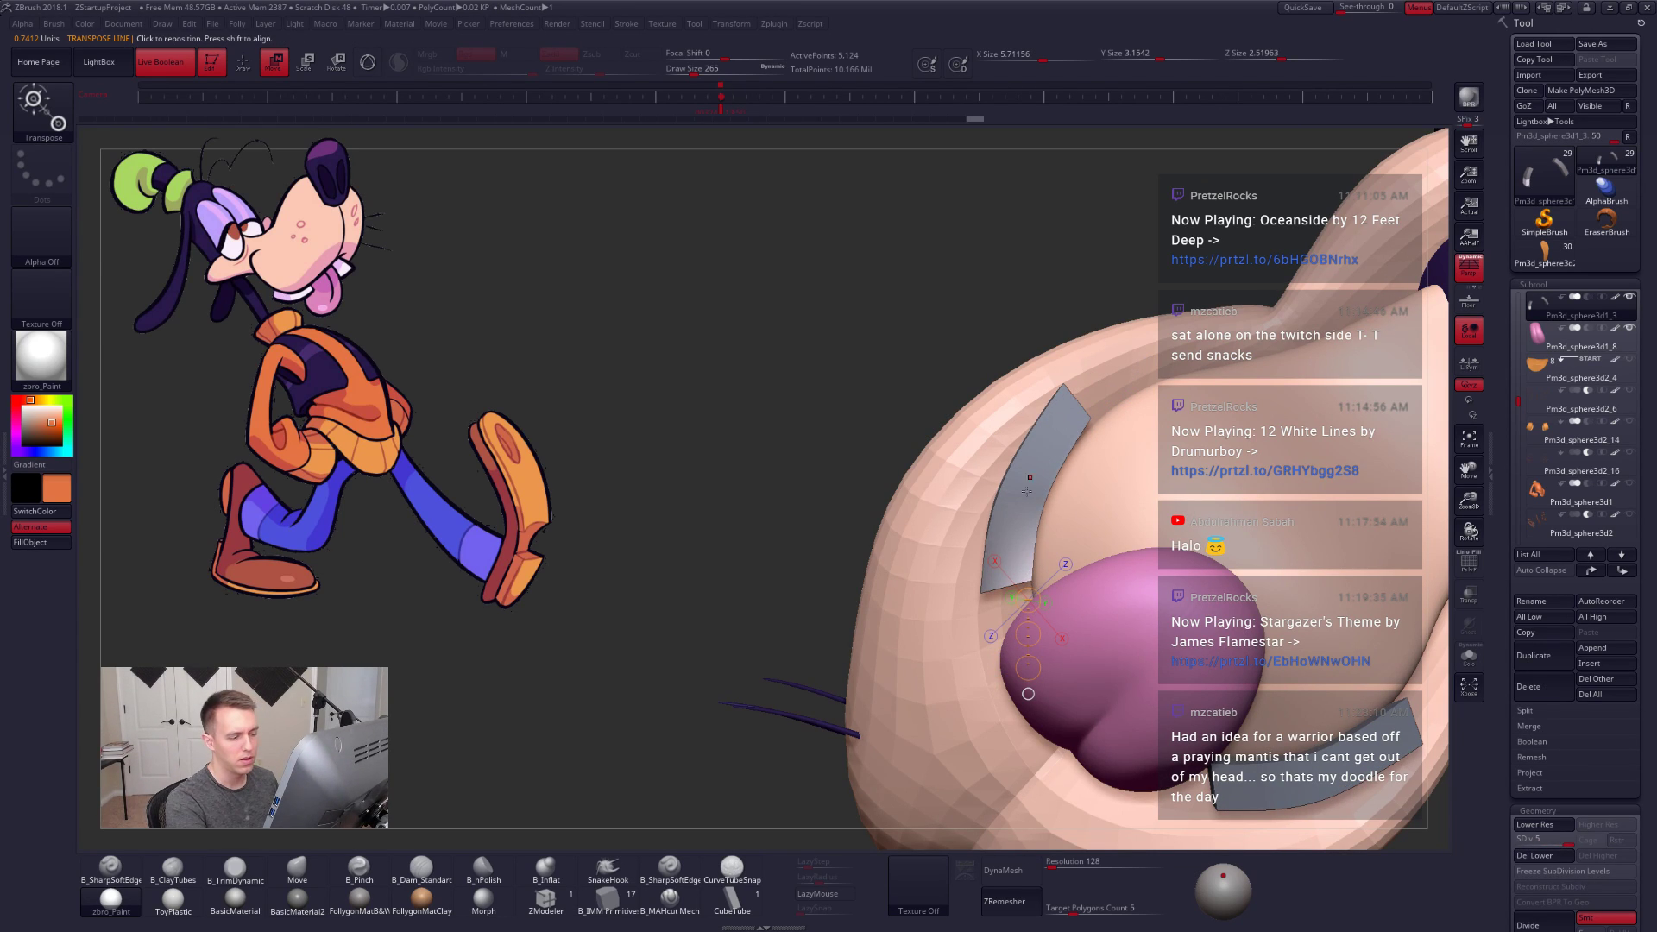
{"action": "key", "text": "q"}
{"action": "mouse_move", "coordinate": [1027, 490]}
{"action": "right_mouse_down"}
{"action": "mouse_move", "coordinate": [1038, 691]}
{"action": "mouse_move", "coordinate": [1116, 721]}
{"action": "mouse_move", "coordinate": [1032, 474]}
{"action": "mouse_move", "coordinate": [1039, 552]}
{"action": "mouse_move", "coordinate": [1010, 518]}
{"action": "mouse_move", "coordinate": [1049, 586]}
{"action": "mouse_move", "coordinate": [1176, 592]}
{"action": "right_mouse_up"}
{"action": "key", "text": "alt+s"}
{"action": "key", "text": "shift+d"}
{"action": "key", "text": "shift+d"}
{"action": "key", "text": "shift+d"}
{"action": "key", "text": "shift+d"}
{"action": "key", "text": "ctrl"}
Mask parts of the tooth blocks while orbiting to view them from several angles.
{"action": "left_click_drag", "start_coordinate": [910, 653], "coordinate": [906, 652]}
{"action": "mouse_move", "coordinate": [906, 652]}
{"action": "right_mouse_down"}
{"action": "mouse_move", "coordinate": [1047, 593]}
{"action": "mouse_move", "coordinate": [1037, 550]}
{"action": "right_mouse_up"}
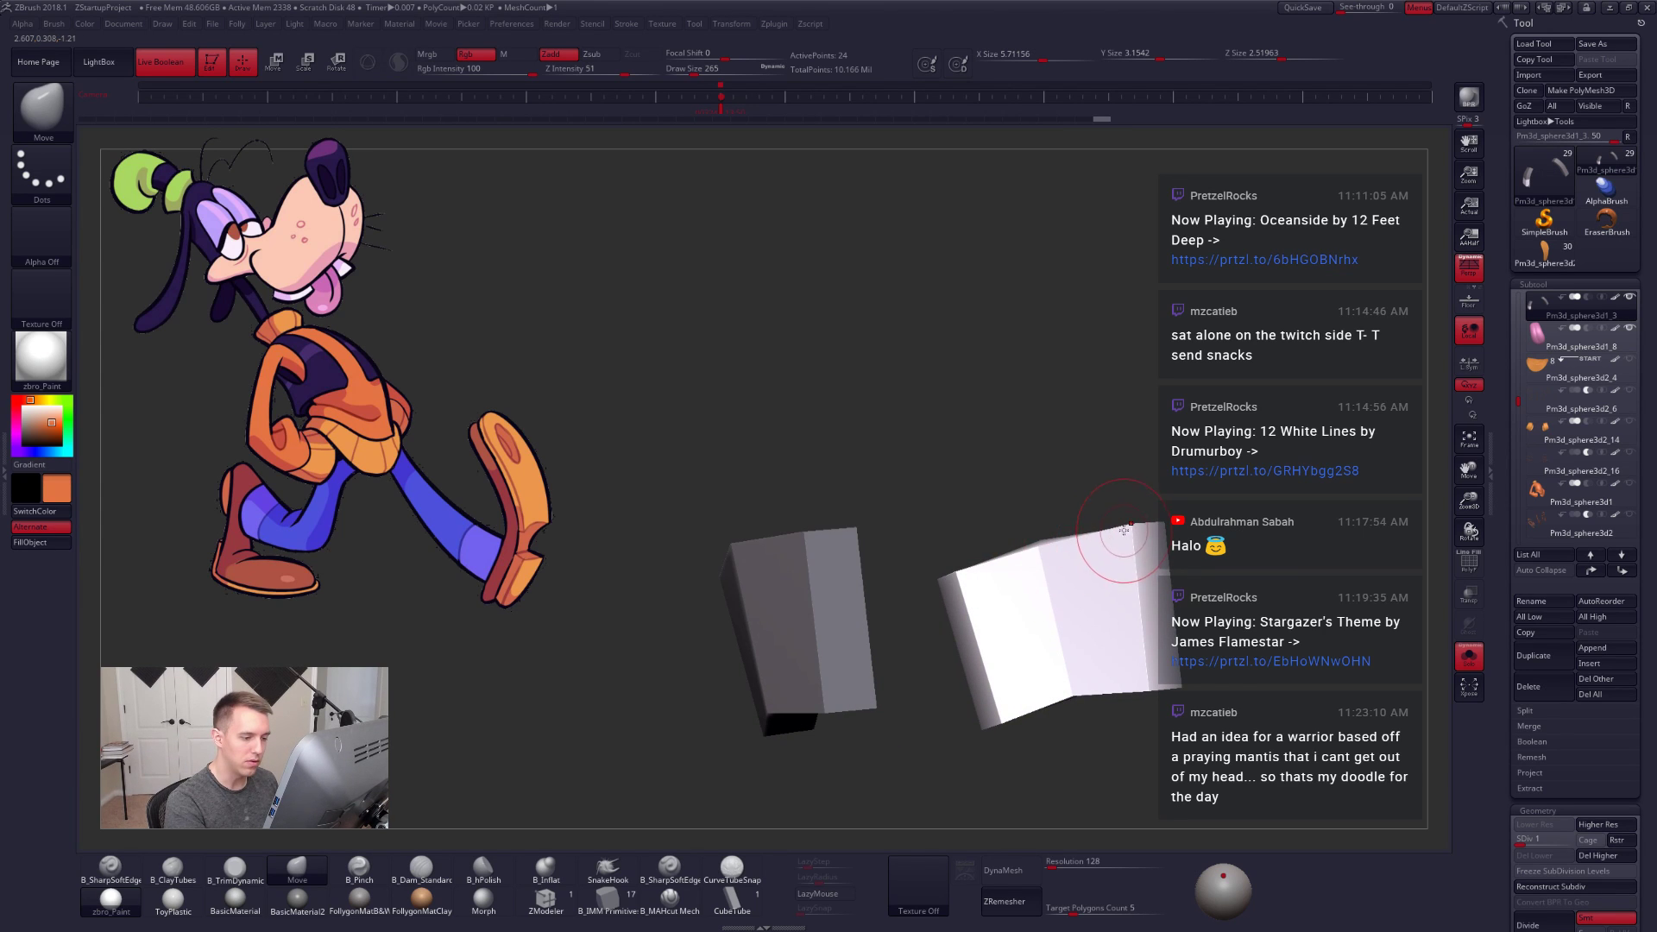
{"action": "right_click_drag", "start_coordinate": [970, 596], "coordinate": [895, 703]}
{"action": "left_click_drag", "start_coordinate": [917, 488], "coordinate": [905, 824], "text": "ctrl"}
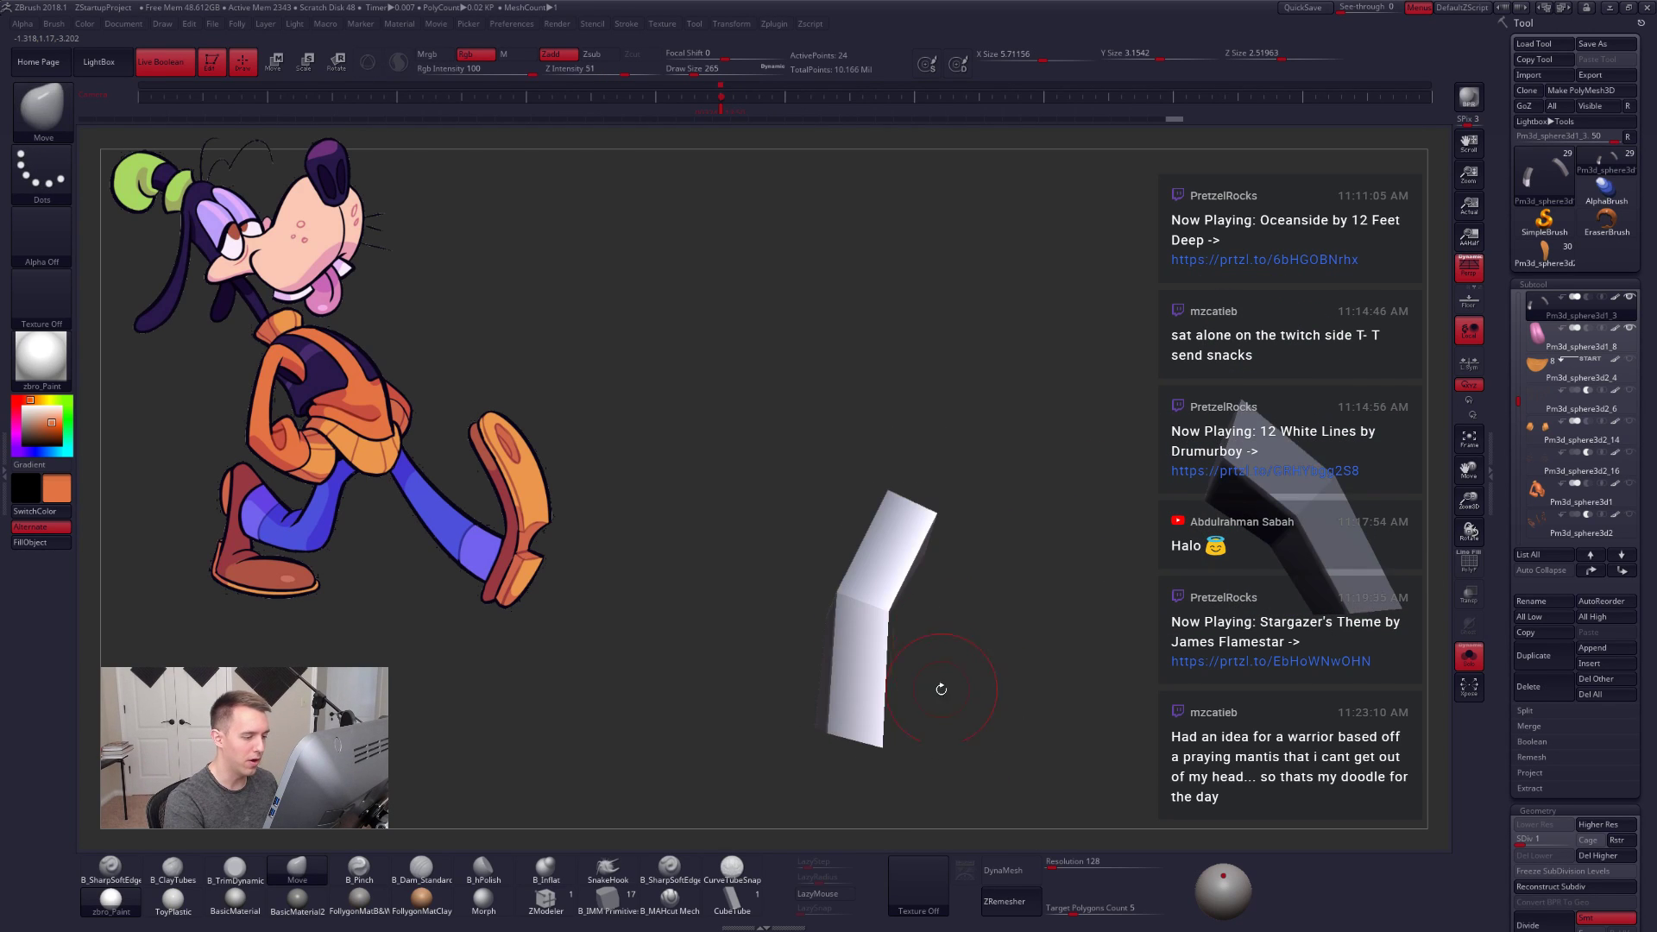
{"action": "right_click_drag", "start_coordinate": [940, 684], "coordinate": [976, 584]}
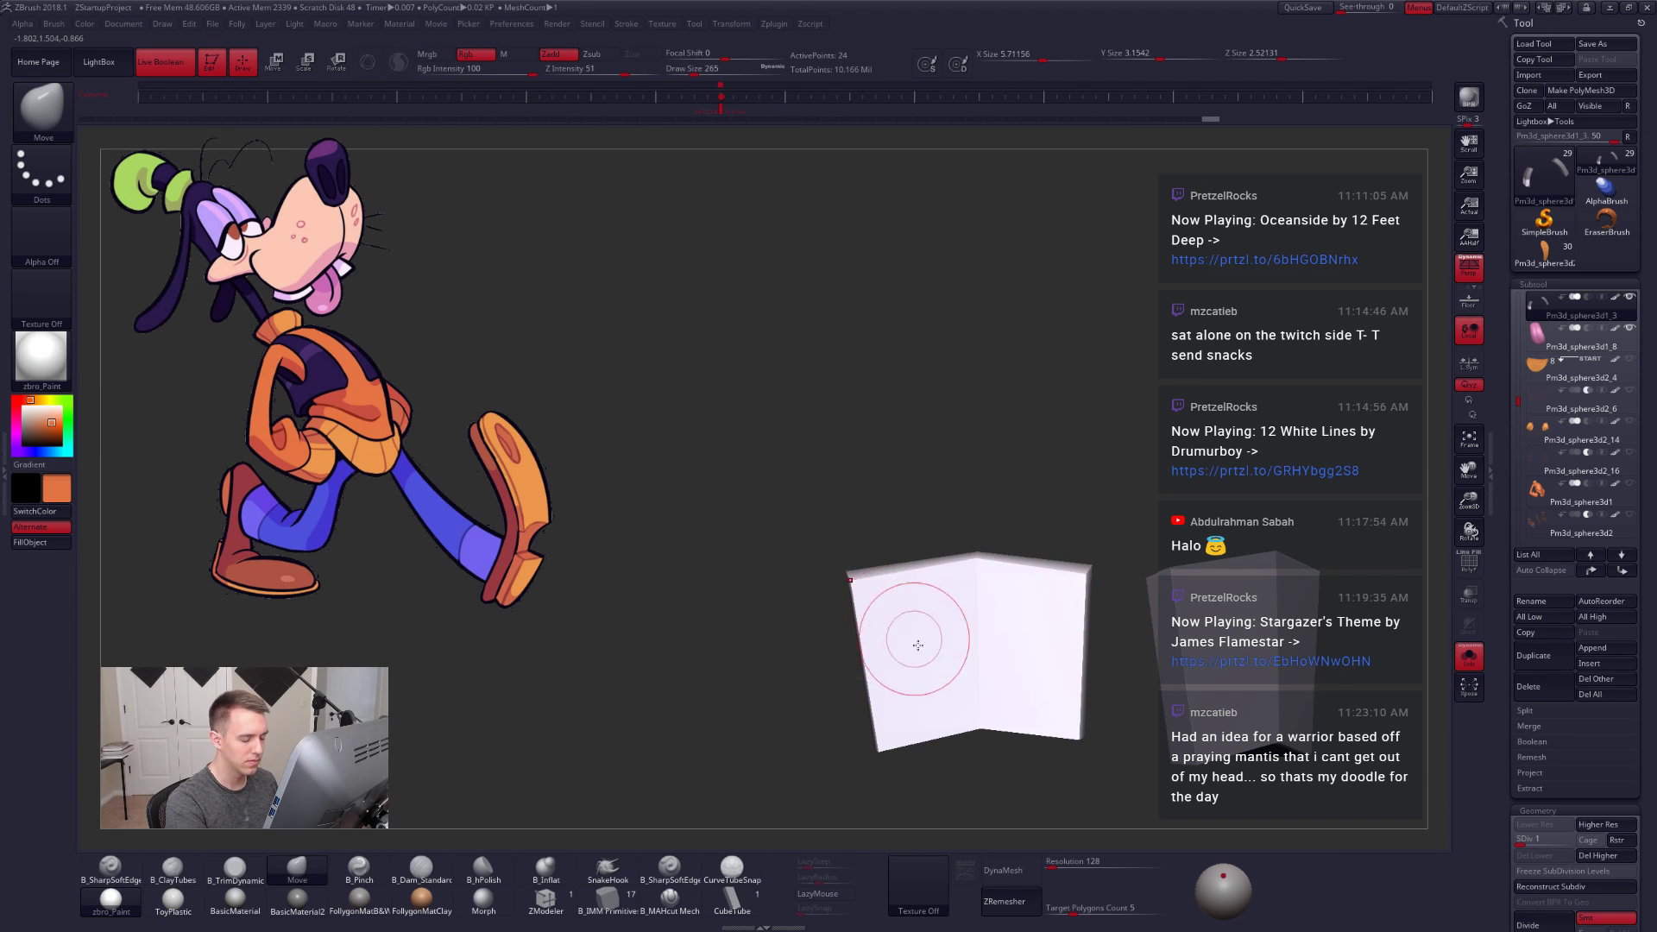
{"action": "mouse_move", "coordinate": [910, 639]}
{"action": "right_mouse_down"}
{"action": "mouse_move", "coordinate": [962, 655]}
{"action": "mouse_move", "coordinate": [986, 689]}
{"action": "mouse_move", "coordinate": [976, 703]}
{"action": "mouse_move", "coordinate": [977, 655]}
{"action": "right_mouse_up"}
{"action": "mouse_move", "coordinate": [1001, 655]}
{"action": "left_mouse_down", "text": "ctrl"}
{"action": "mouse_move", "coordinate": [1040, 596]}
{"action": "mouse_move", "coordinate": [1027, 608]}
{"action": "left_mouse_up", "text": "ctrl"}
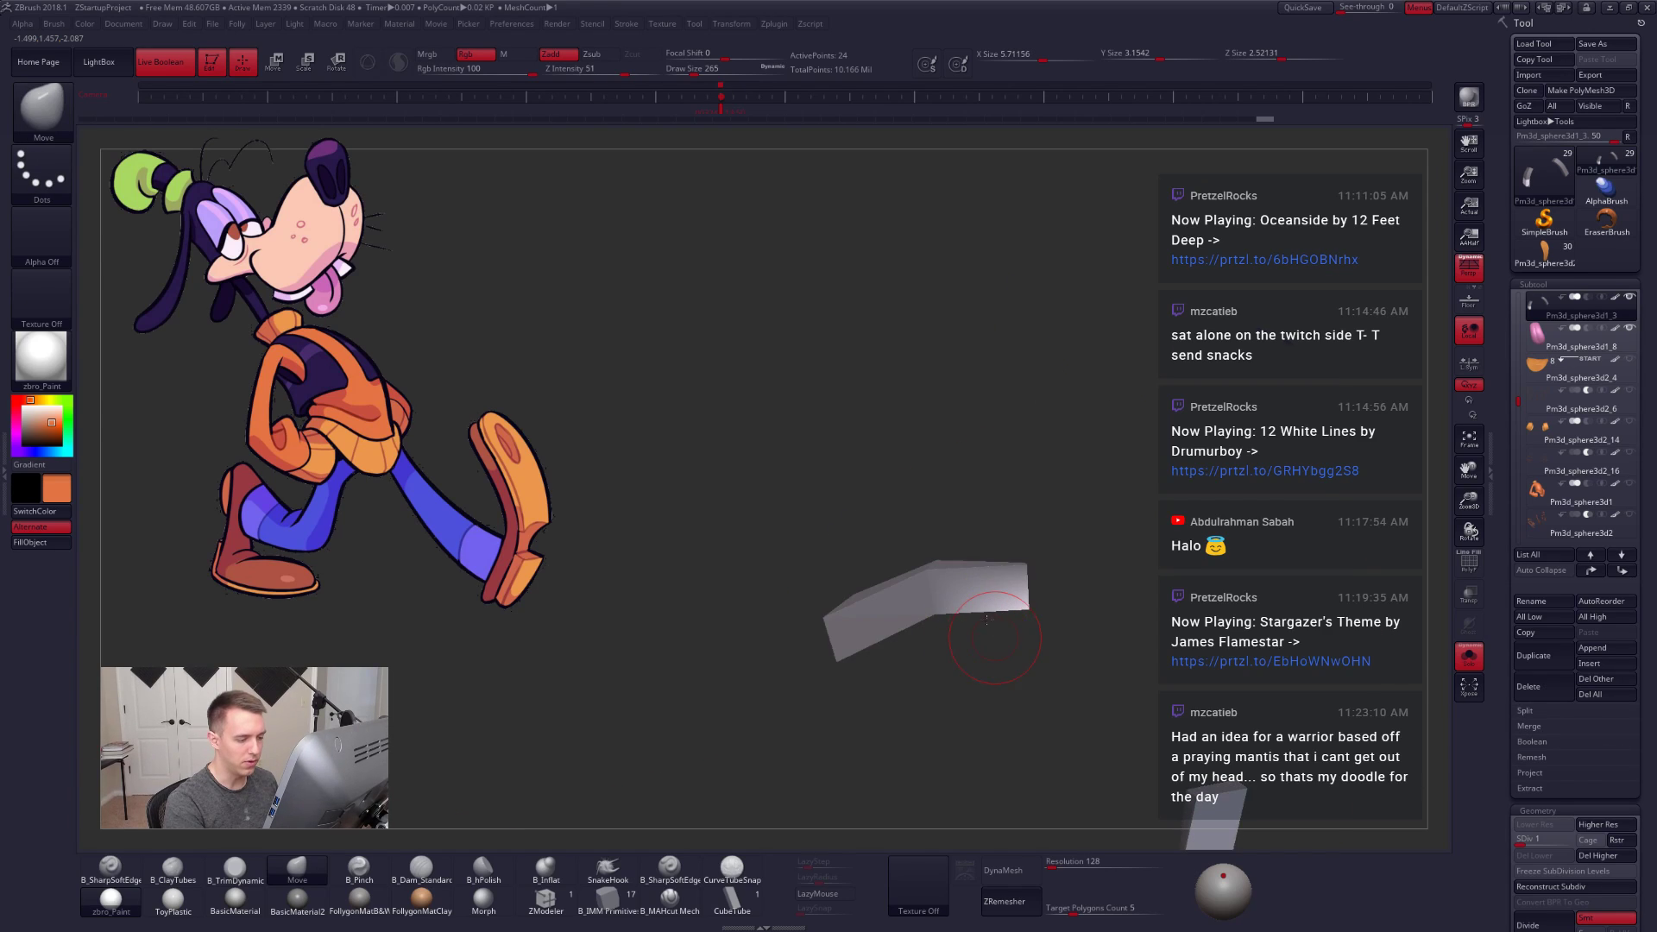
Reposition the head view, isolate the tooth strip with Solo and clear its mask.
{"action": "key", "text": "w"}
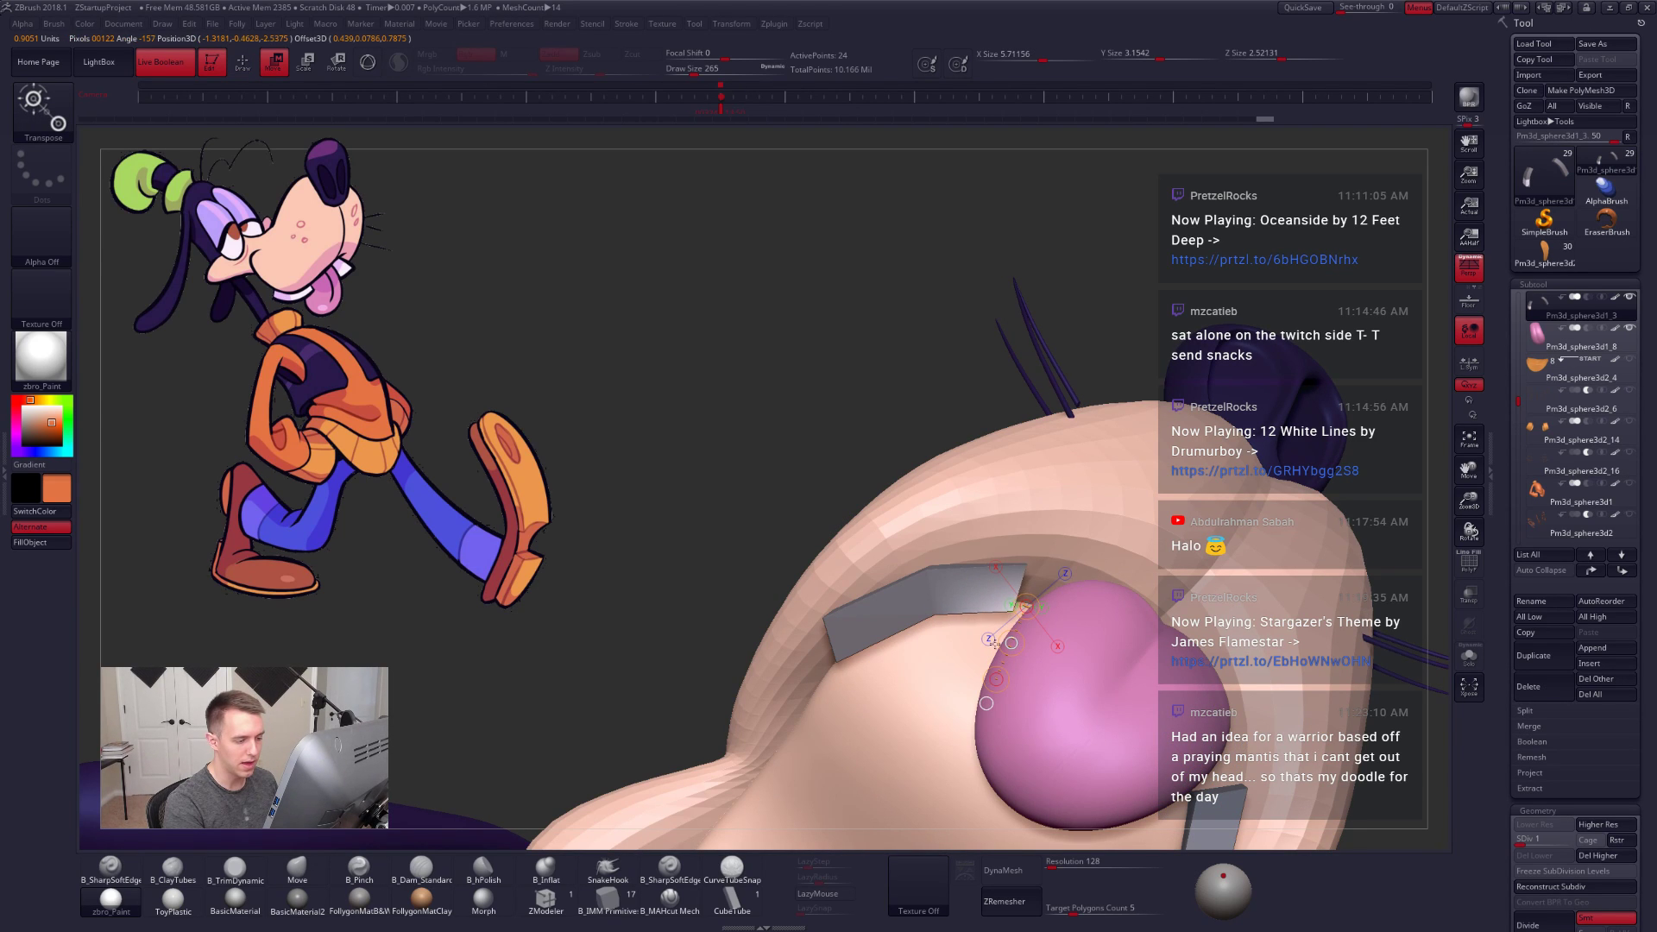
{"action": "left_click_drag", "start_coordinate": [1021, 574], "coordinate": [1131, 209]}
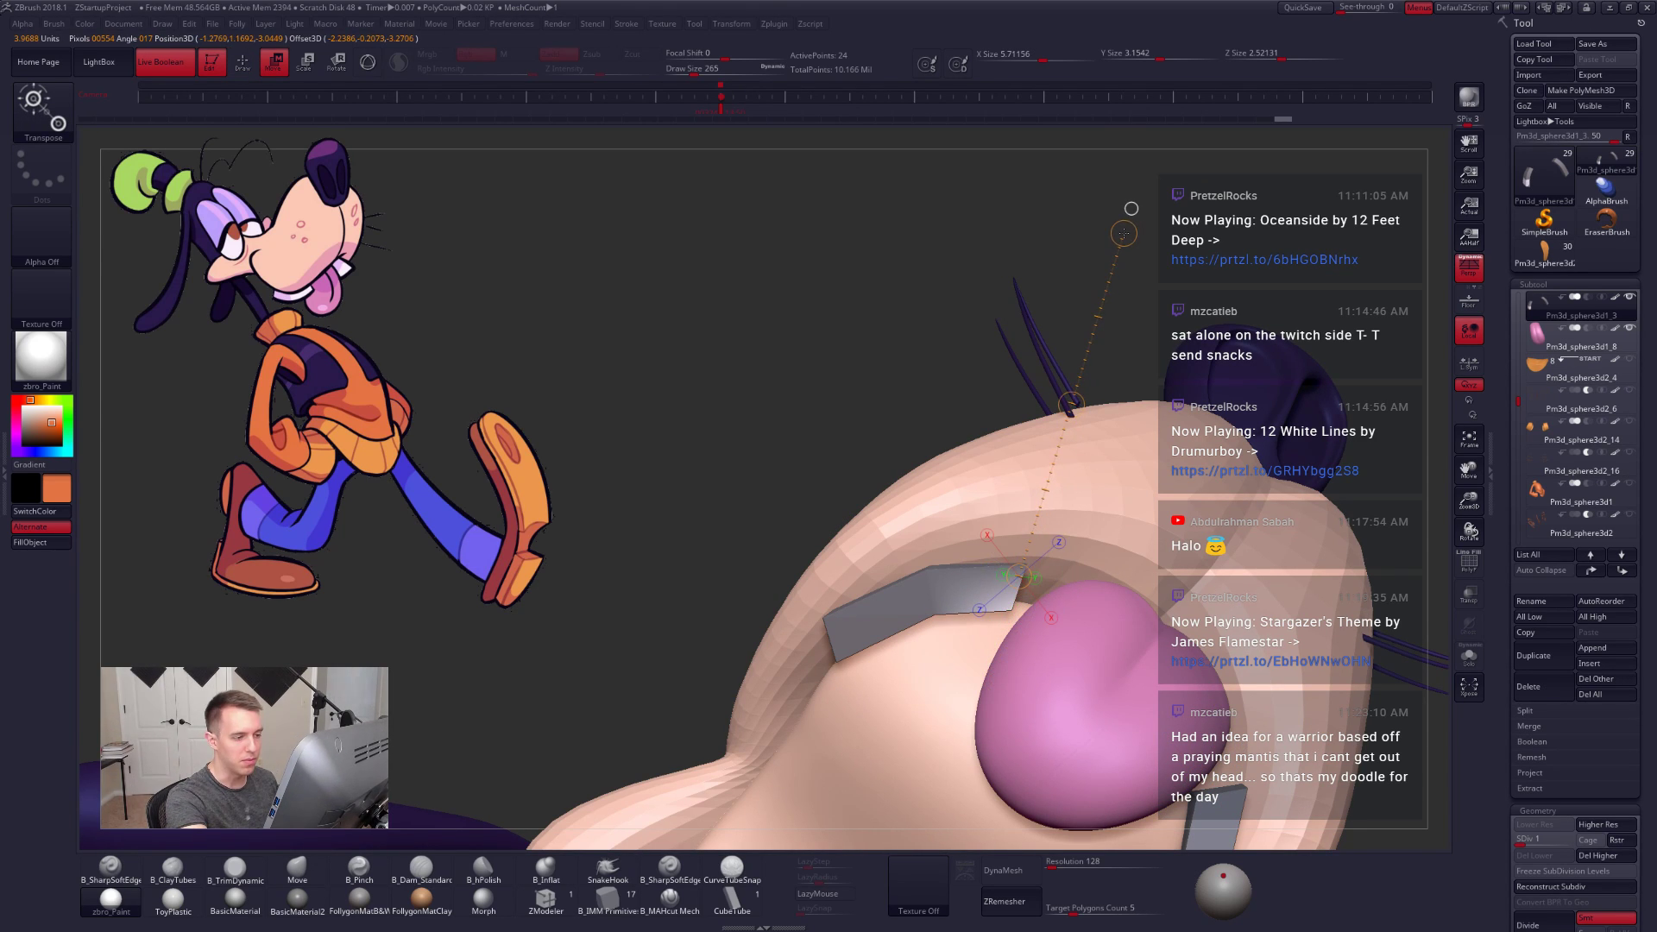
{"action": "mouse_move", "coordinate": [912, 703]}
{"action": "right_mouse_down", "text": "alt"}
{"action": "mouse_move", "coordinate": [967, 671]}
{"action": "mouse_move", "coordinate": [920, 678]}
{"action": "right_mouse_up", "text": "alt"}
{"action": "key", "text": "q"}
{"action": "key", "text": "alt+shift+s"}
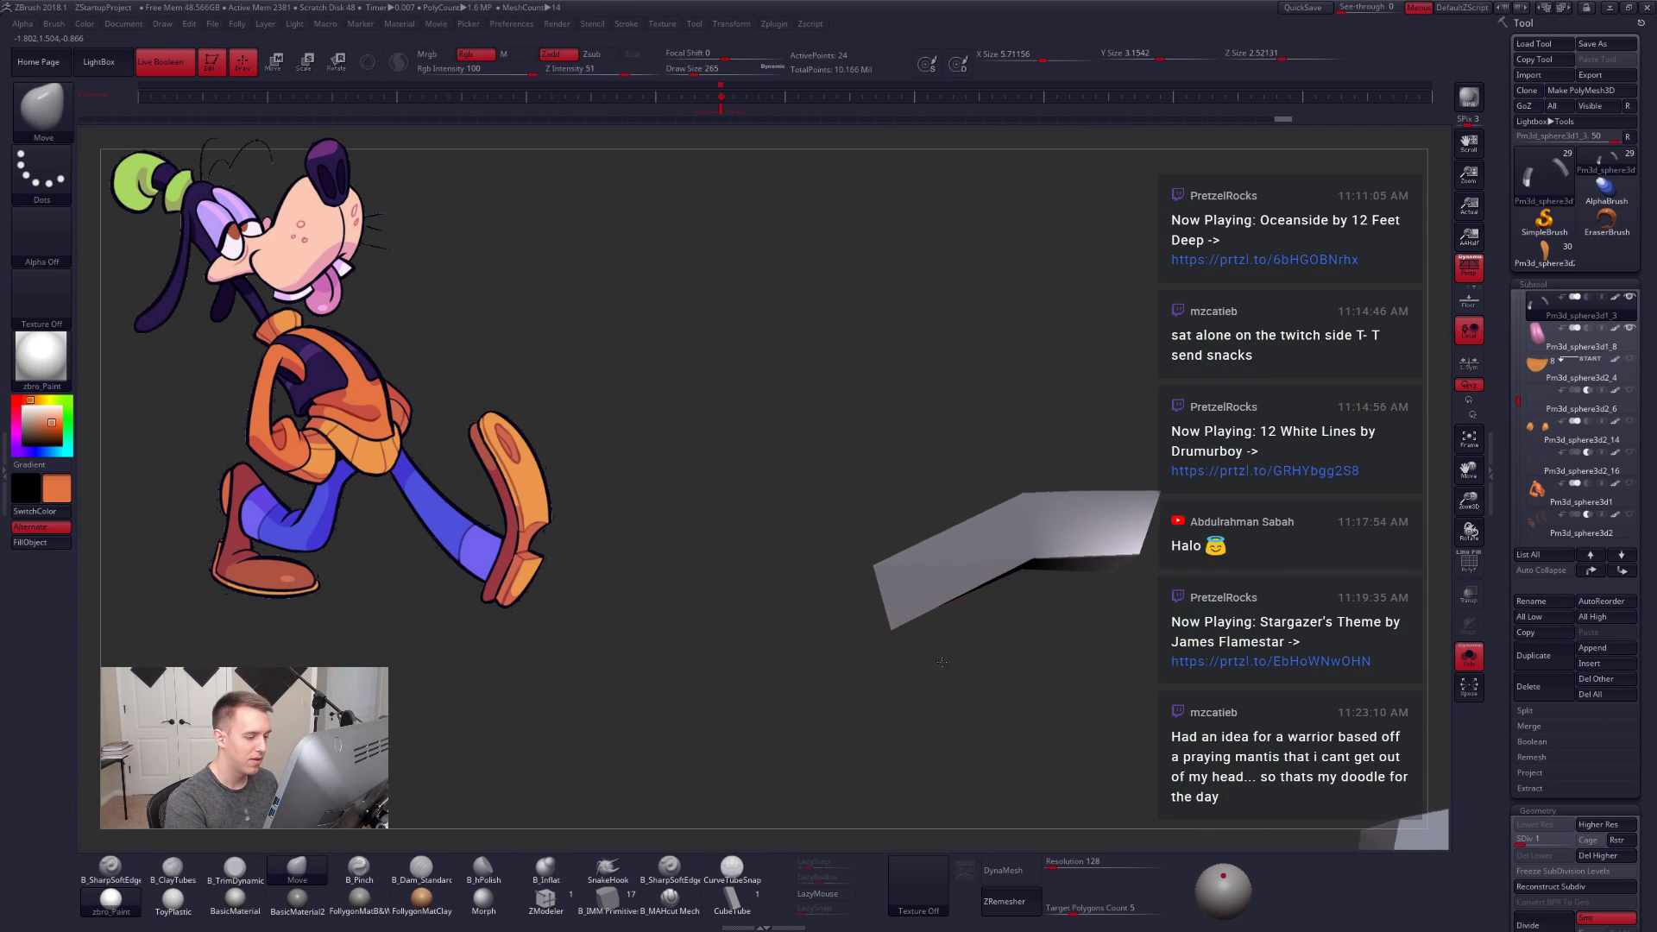
{"action": "left_click_drag", "start_coordinate": [920, 678], "coordinate": [931, 625], "text": "ctrl"}
{"action": "mouse_move", "coordinate": [876, 667]}
{"action": "left_mouse_down"}
{"action": "mouse_move", "coordinate": [844, 663]}
{"action": "mouse_move", "coordinate": [907, 680]}
{"action": "mouse_move", "coordinate": [887, 678]}
{"action": "left_mouse_up"}
Show the head again and raise the tooth strip's subdivision level, checking it from underneath.
{"action": "key", "text": "ctrl+shift+s"}
{"action": "key", "text": "w"}
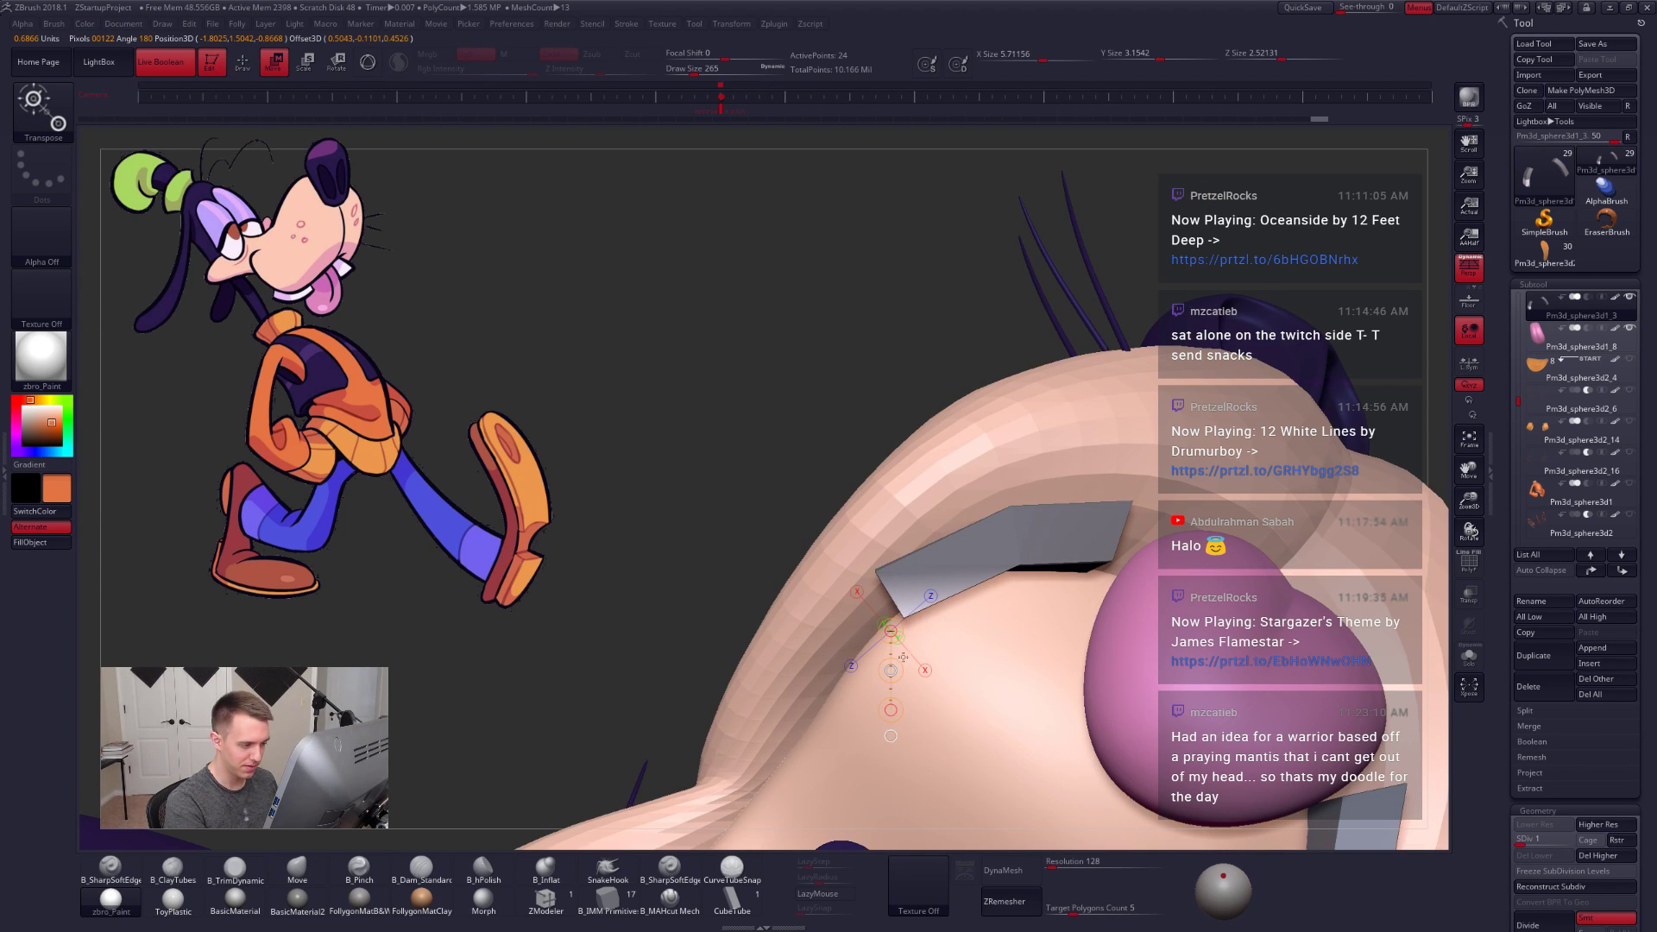
{"action": "key", "text": "d"}
{"action": "mouse_move", "coordinate": [1001, 632]}
{"action": "right_mouse_down", "text": "ctrl"}
{"action": "mouse_move", "coordinate": [1040, 707]}
{"action": "mouse_move", "coordinate": [1007, 755]}
{"action": "right_mouse_up", "text": "ctrl"}
{"action": "key", "text": "q"}
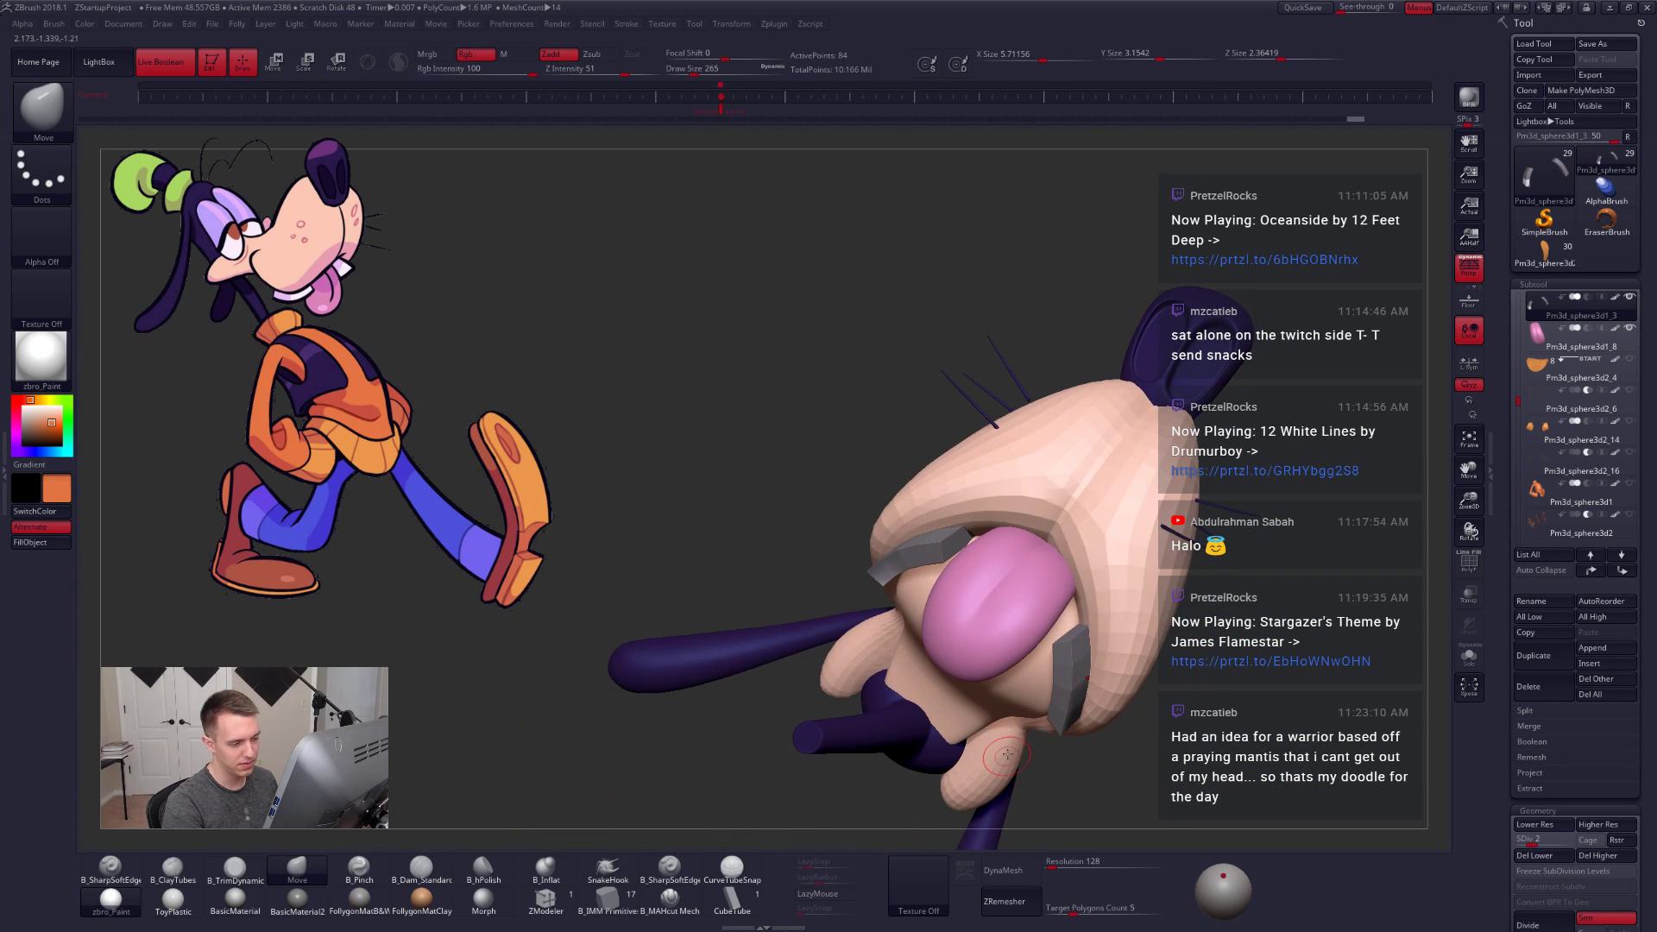
{"action": "key", "text": "d"}
{"action": "key", "text": "d"}
{"action": "key", "text": "d"}
Isolate the strip, subdivide it to SDiv 7, then bring the full Goofy head back.
{"action": "key", "text": "ctrl+shift+s"}
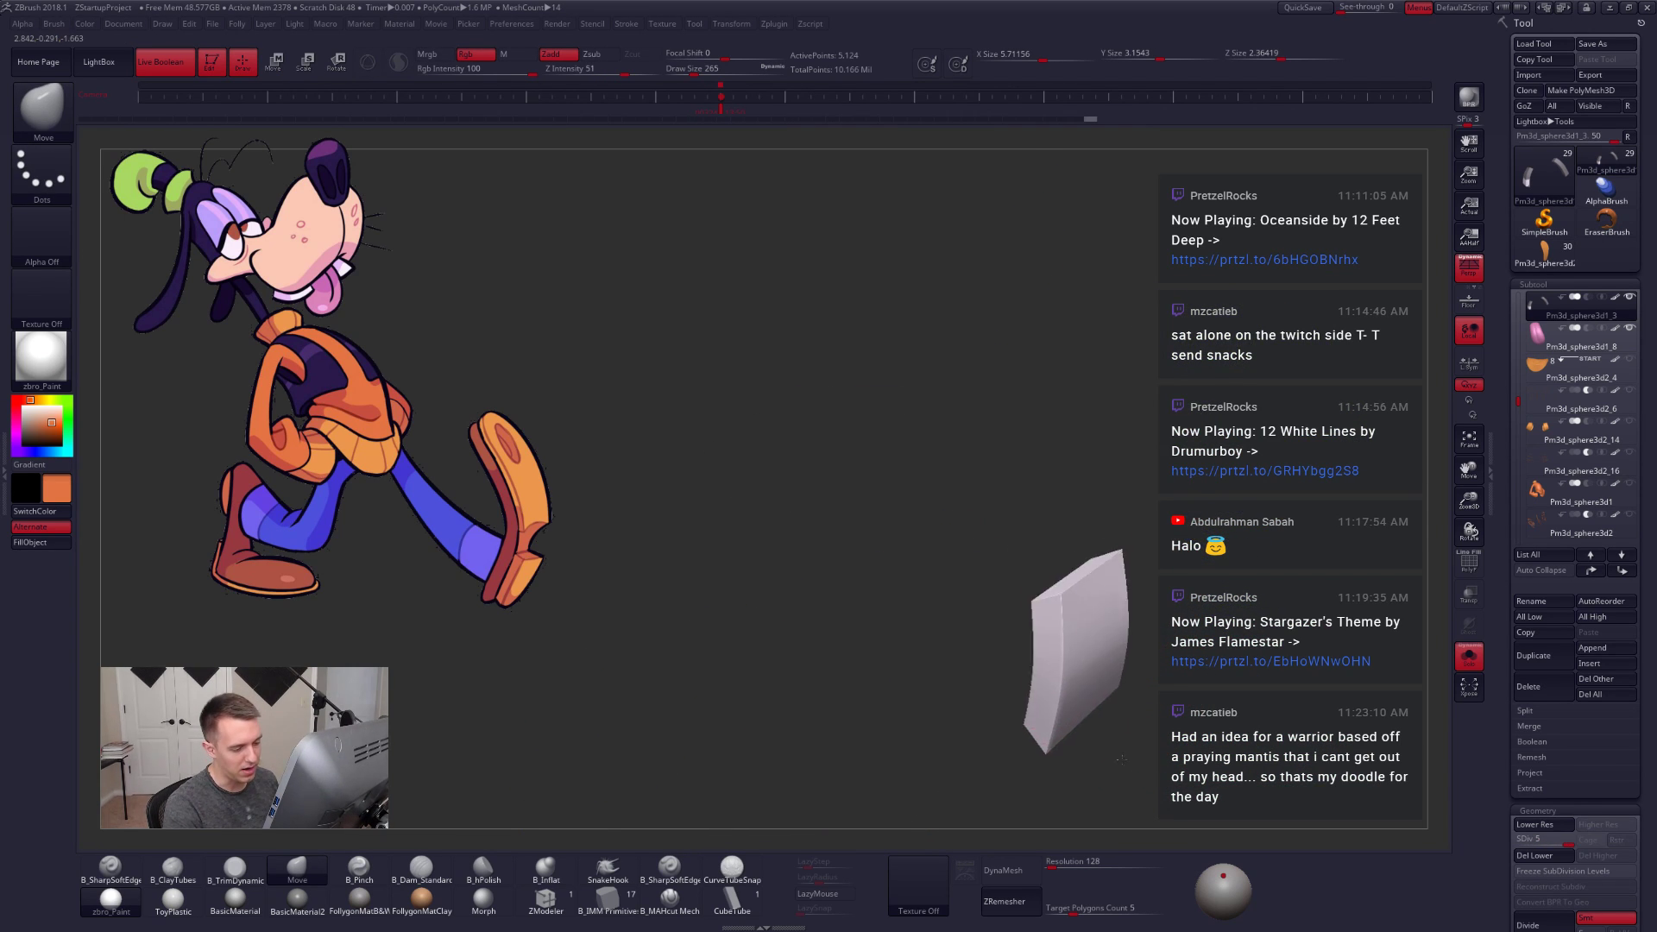
{"action": "mouse_move", "coordinate": [1121, 759]}
{"action": "right_mouse_down", "text": "ctrl"}
{"action": "mouse_move", "coordinate": [1110, 703]}
{"action": "mouse_move", "coordinate": [1053, 759]}
{"action": "mouse_move", "coordinate": [1047, 543]}
{"action": "right_mouse_up", "text": "ctrl"}
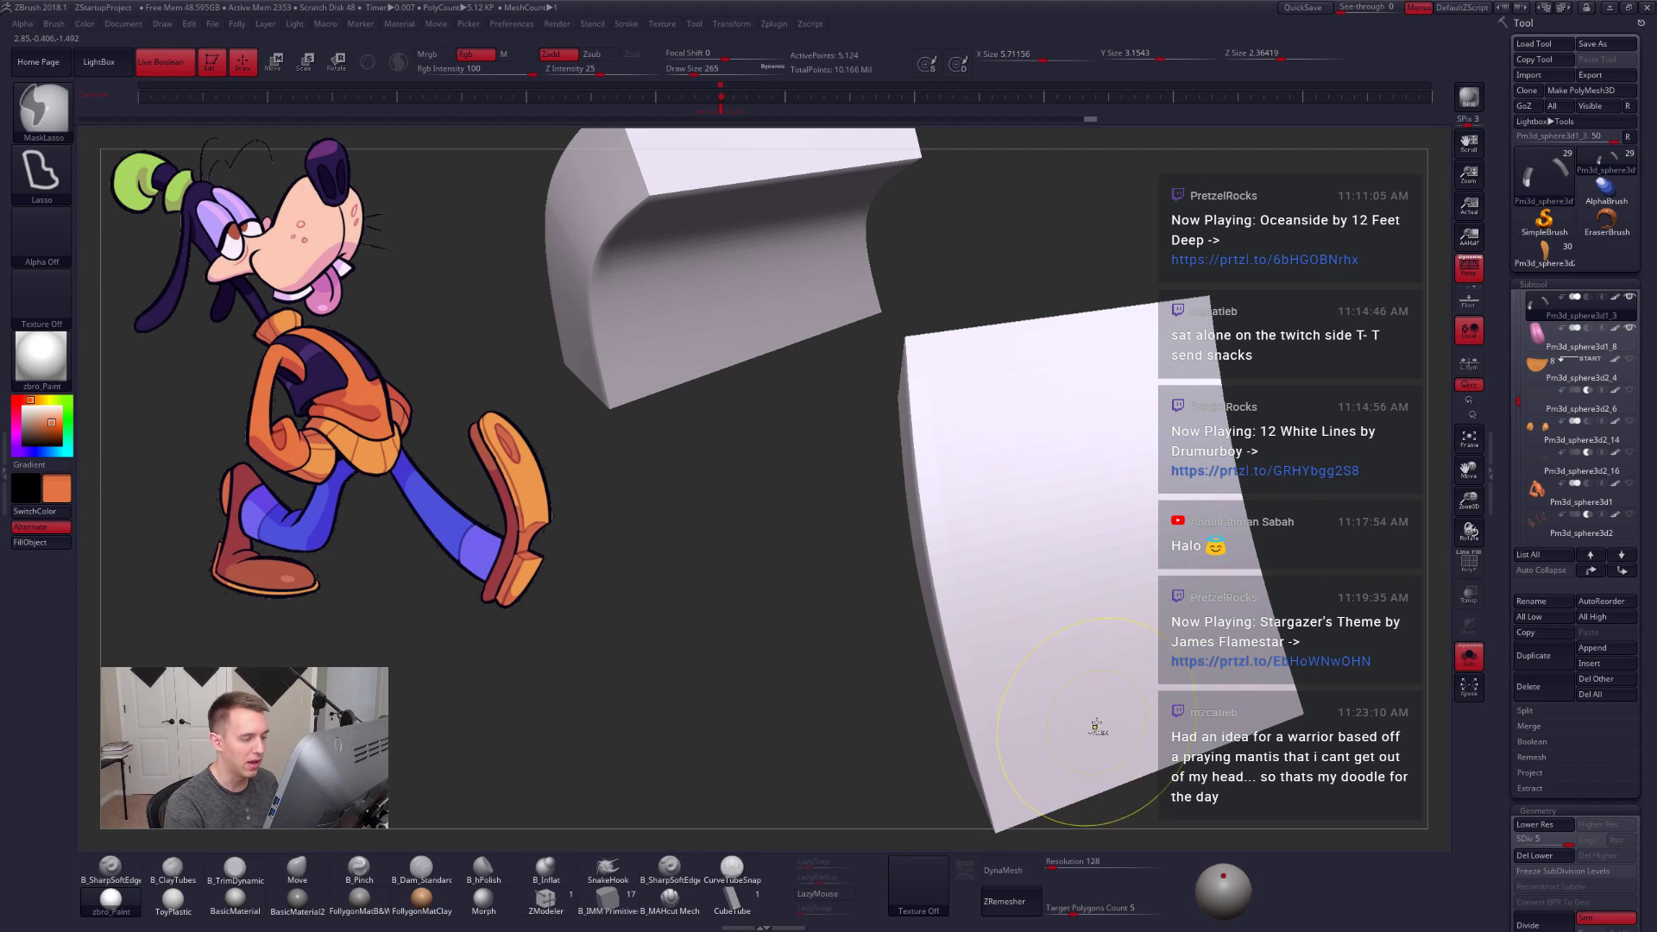
{"action": "key", "text": "d"}
{"action": "key", "text": "d"}
{"action": "mouse_move", "coordinate": [1084, 687]}
{"action": "right_mouse_down", "text": "ctrl"}
{"action": "mouse_move", "coordinate": [941, 585]}
{"action": "mouse_move", "coordinate": [1065, 580]}
{"action": "mouse_move", "coordinate": [1170, 724]}
{"action": "mouse_move", "coordinate": [1139, 780]}
{"action": "mouse_move", "coordinate": [1194, 718]}
{"action": "right_mouse_up", "text": "ctrl"}
{"action": "key", "text": "ctrl+shift+s"}
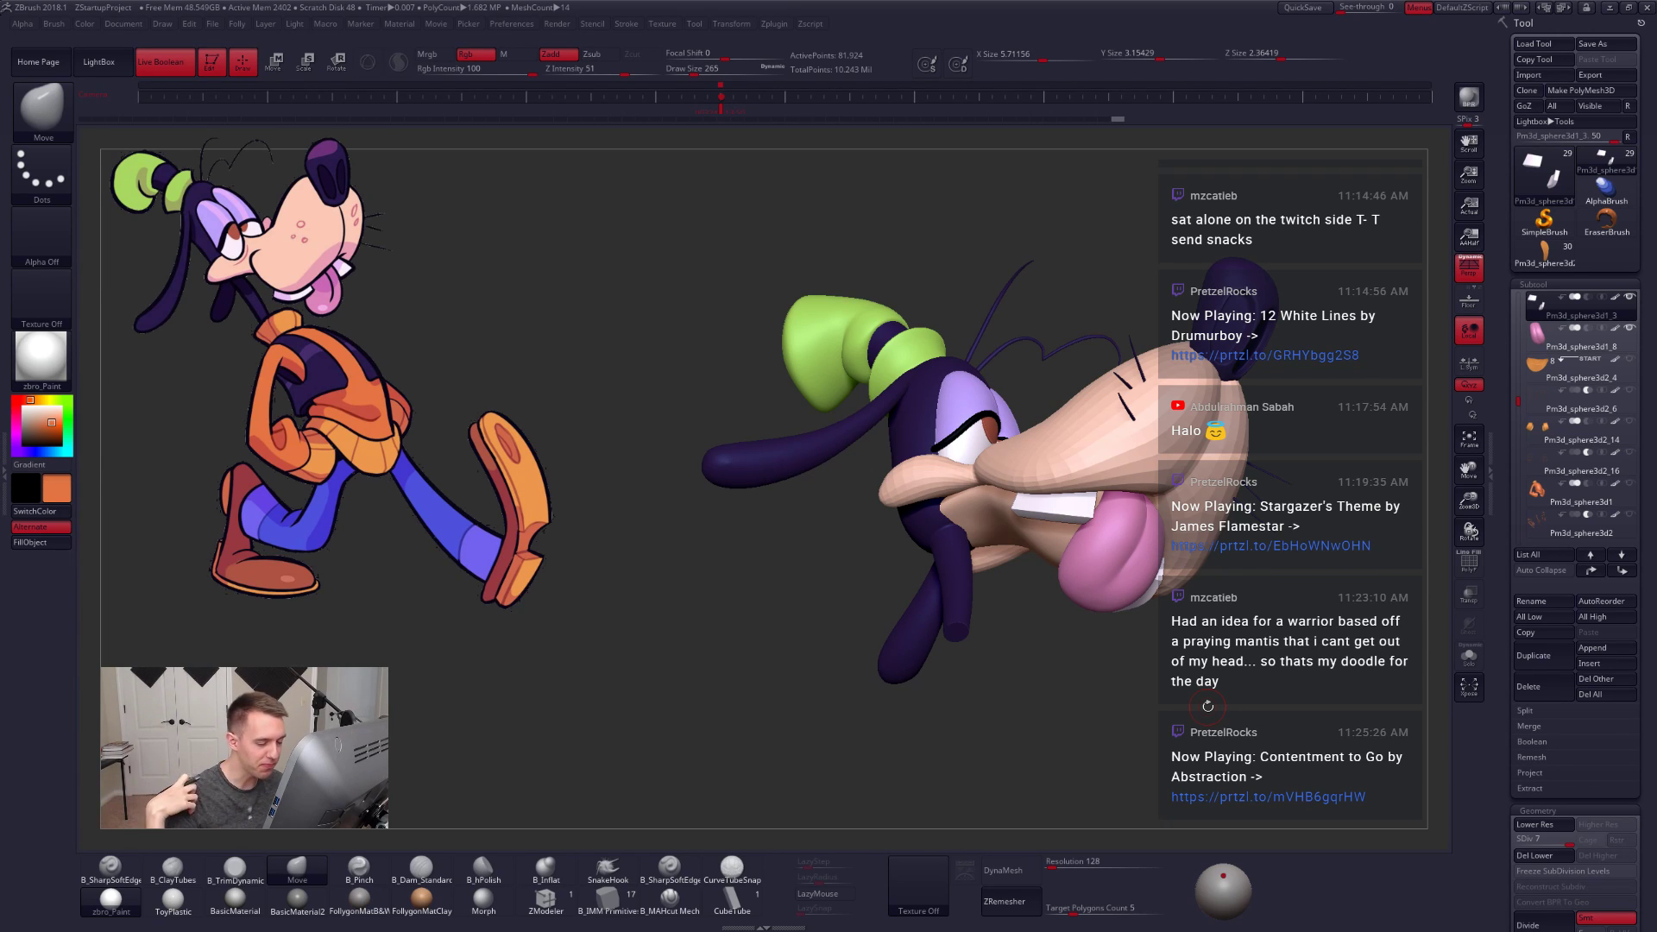
Rotate the head to a front view, select the nose subtool, and switch to the browser.
{"action": "left_click_drag", "start_coordinate": [1207, 706], "coordinate": [1139, 665]}
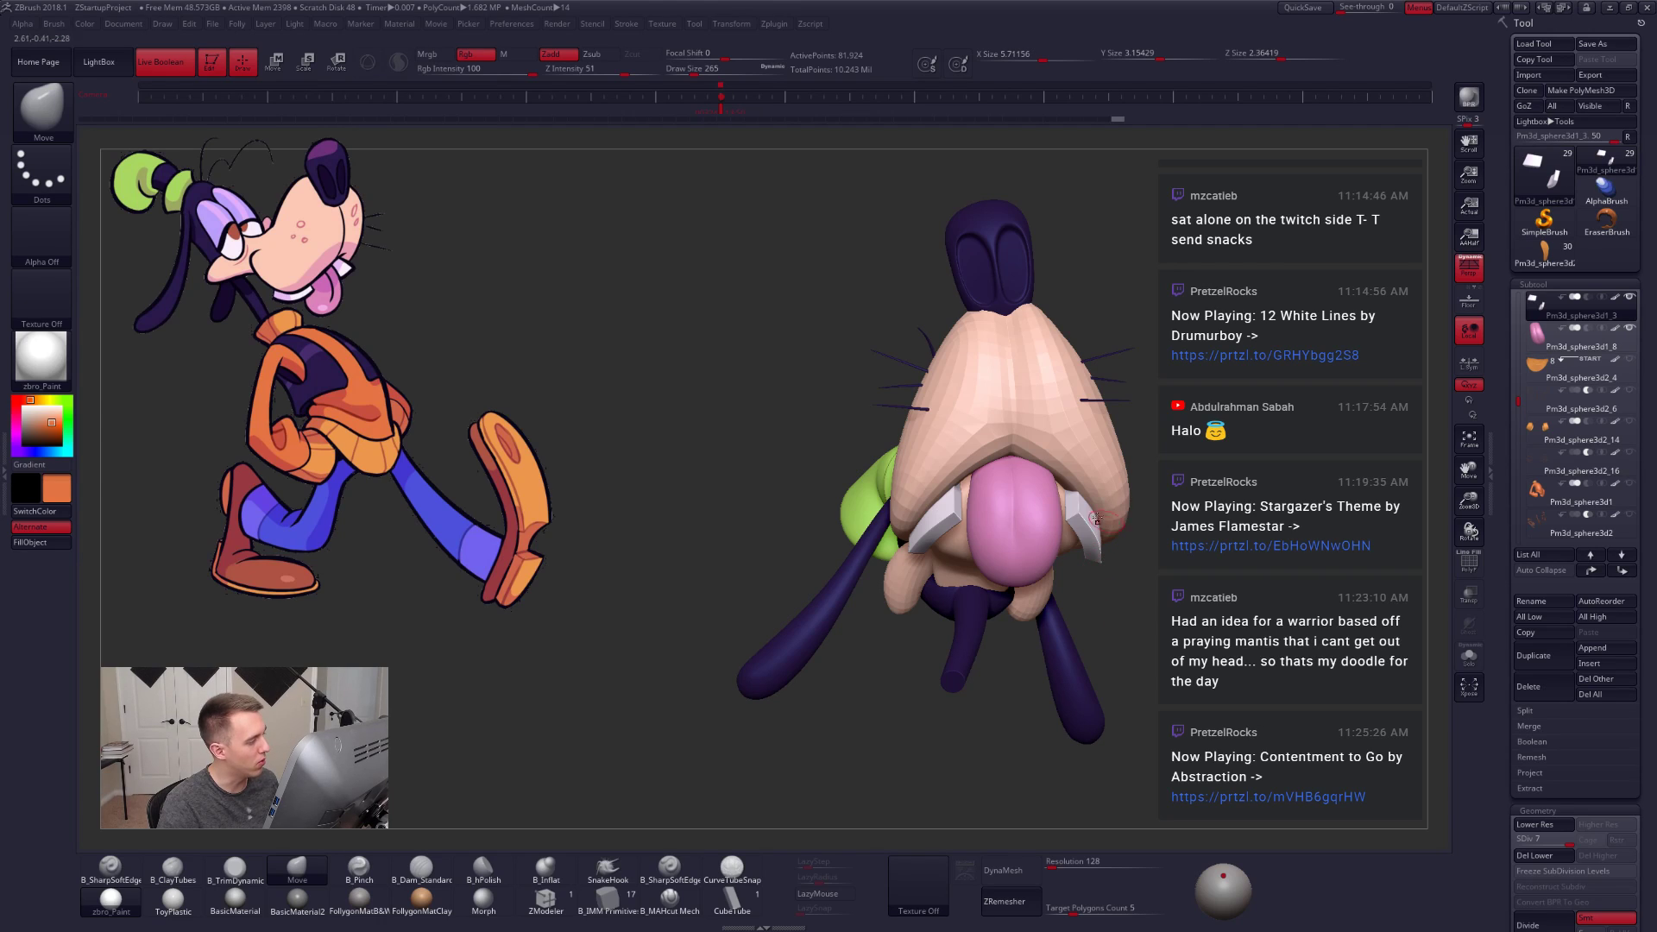
{"action": "left_click", "coordinate": [1071, 426], "text": "alt"}
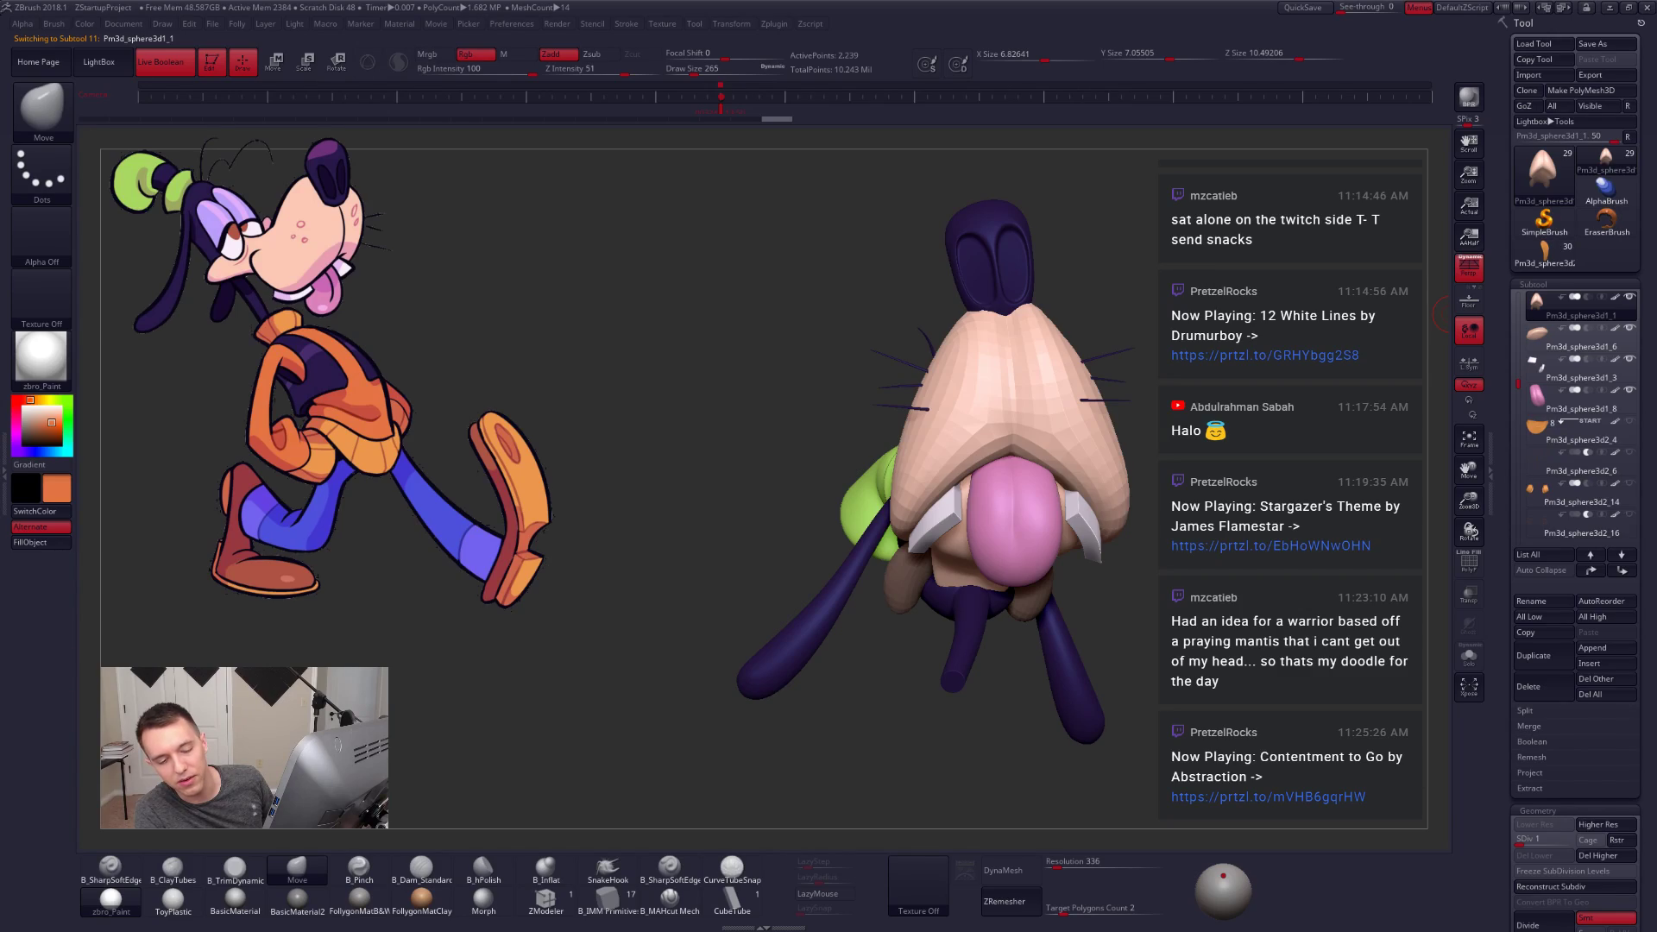
{"action": "key", "text": "alt+Tab"}
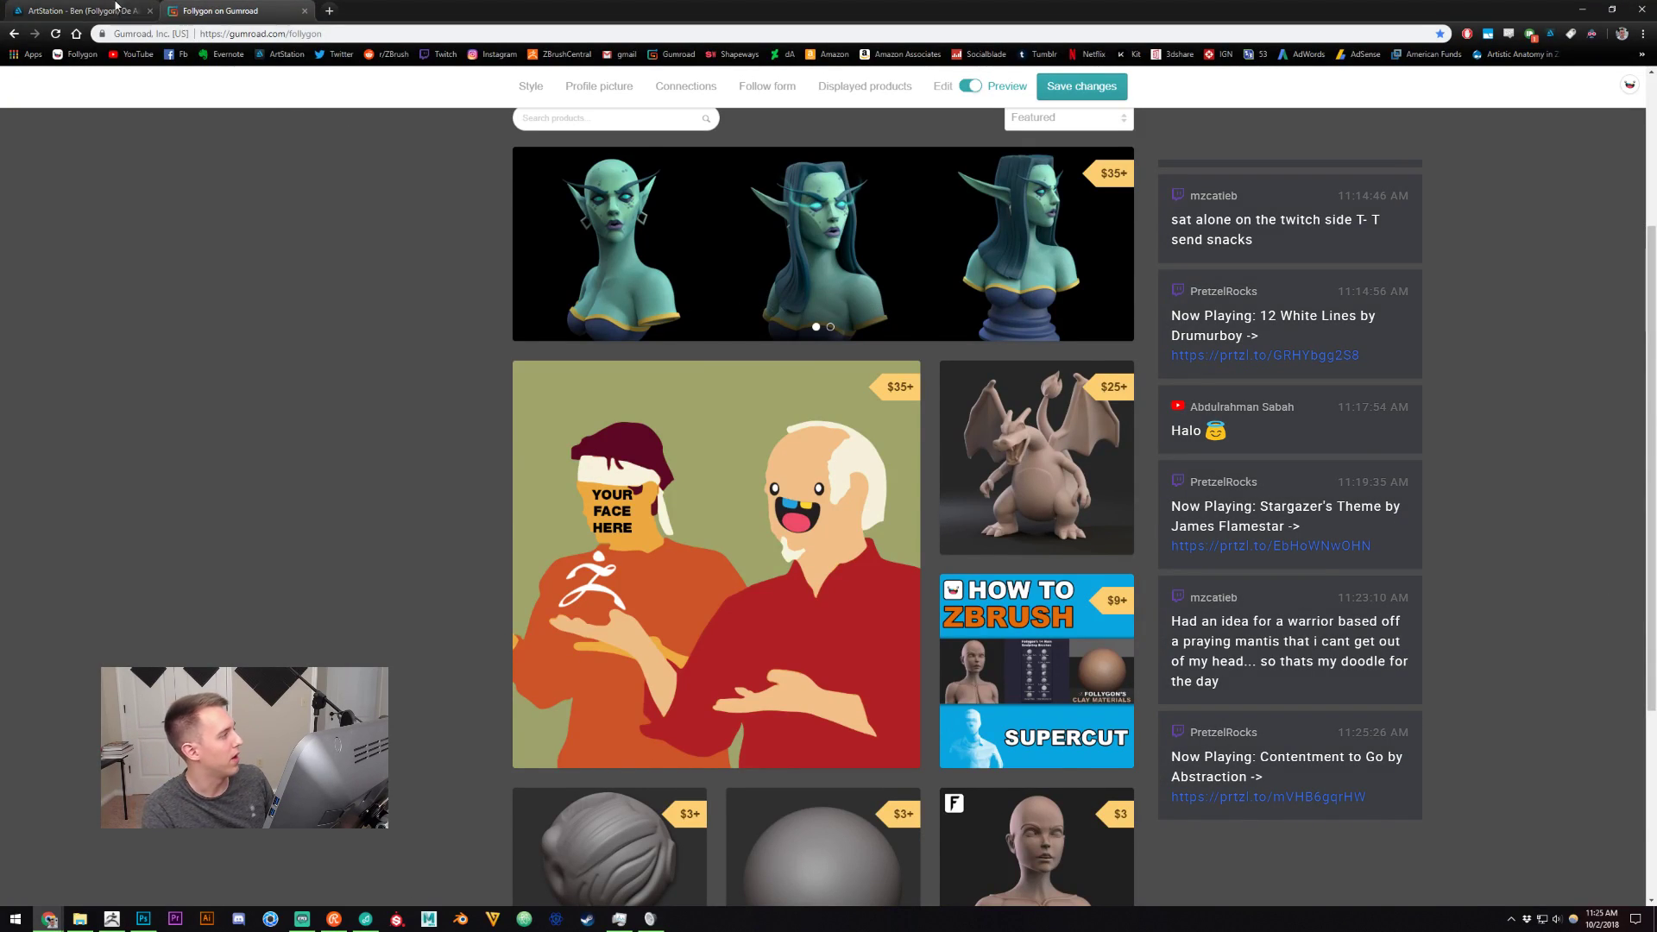
View the New Clay Render Setup artwork from the ArtStation portfolio, close it, and return to ZBrush.
{"action": "key", "text": "ctrl+shift+Tab"}
{"action": "scroll", "coordinate": [567, 166], "scroll_direction": "down", "scroll_amount": 9}
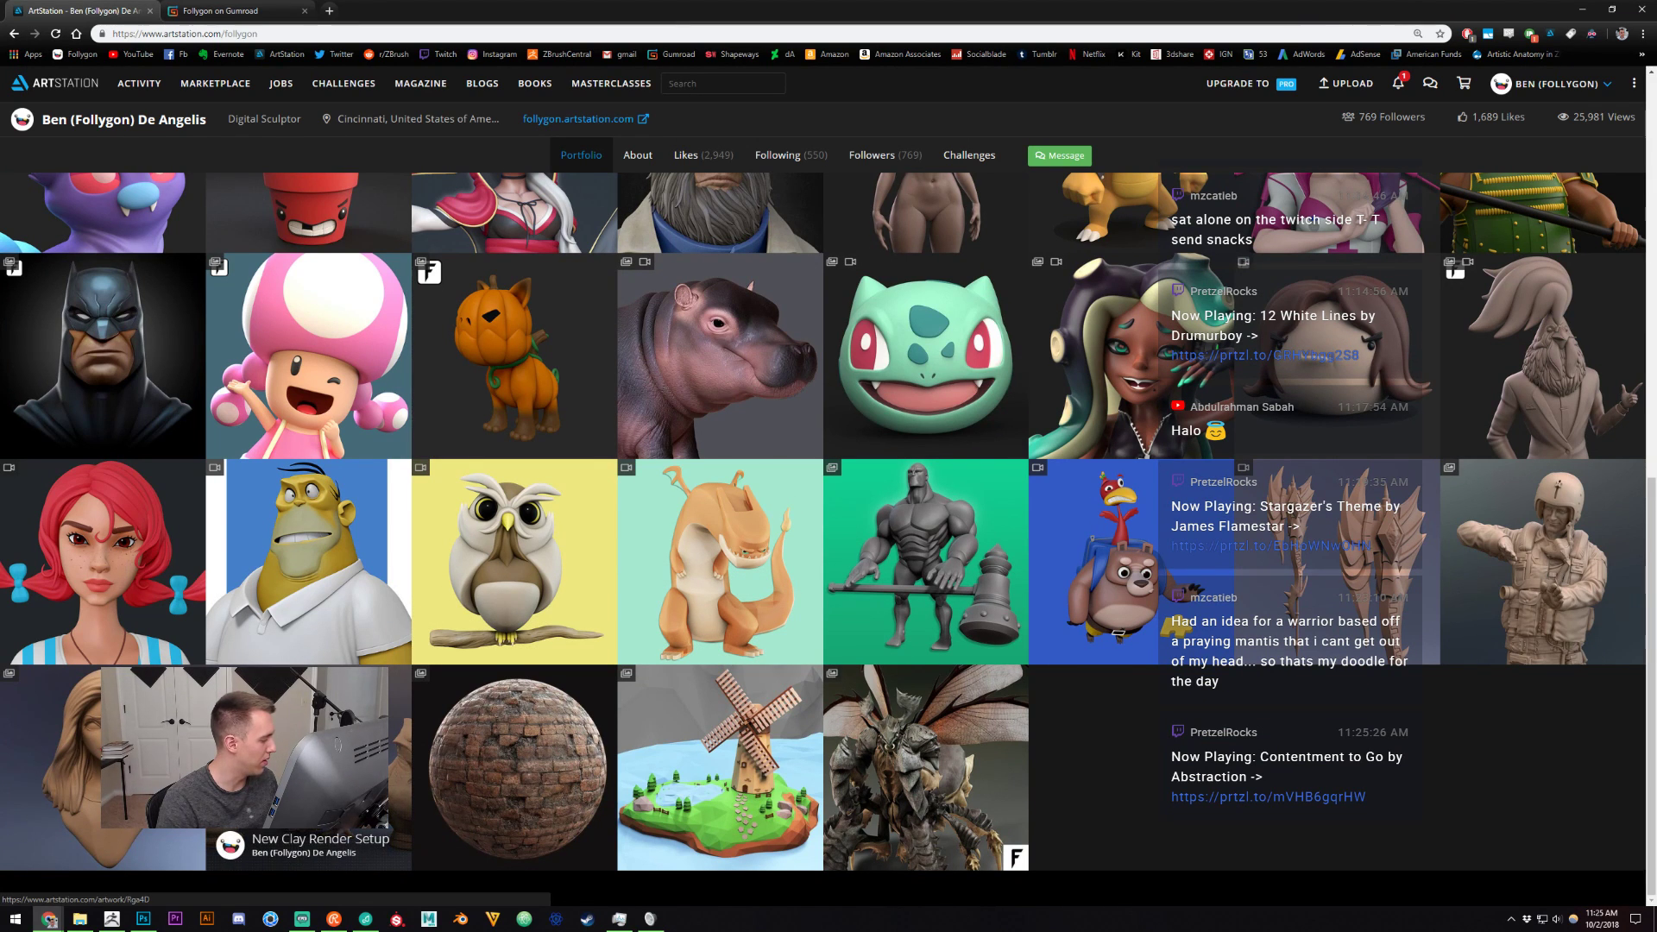
{"action": "middle_click", "coordinate": [303, 776]}
{"action": "left_click", "coordinate": [237, 11]}
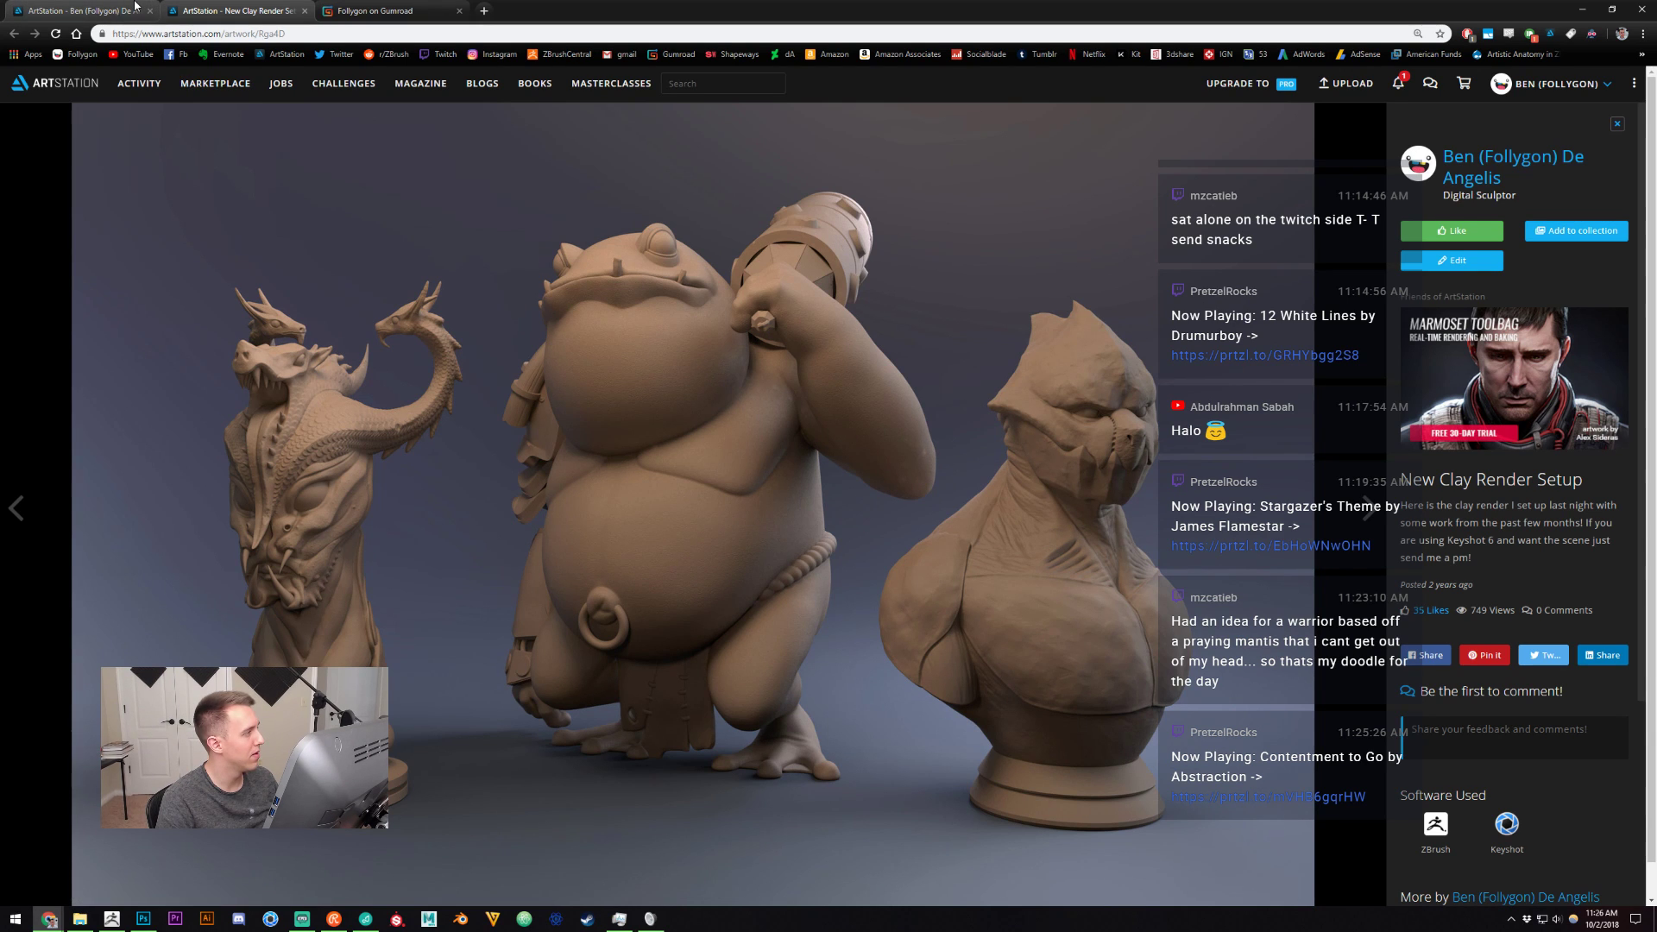
{"action": "left_click", "coordinate": [86, 10]}
{"action": "middle_click", "coordinate": [246, 9]}
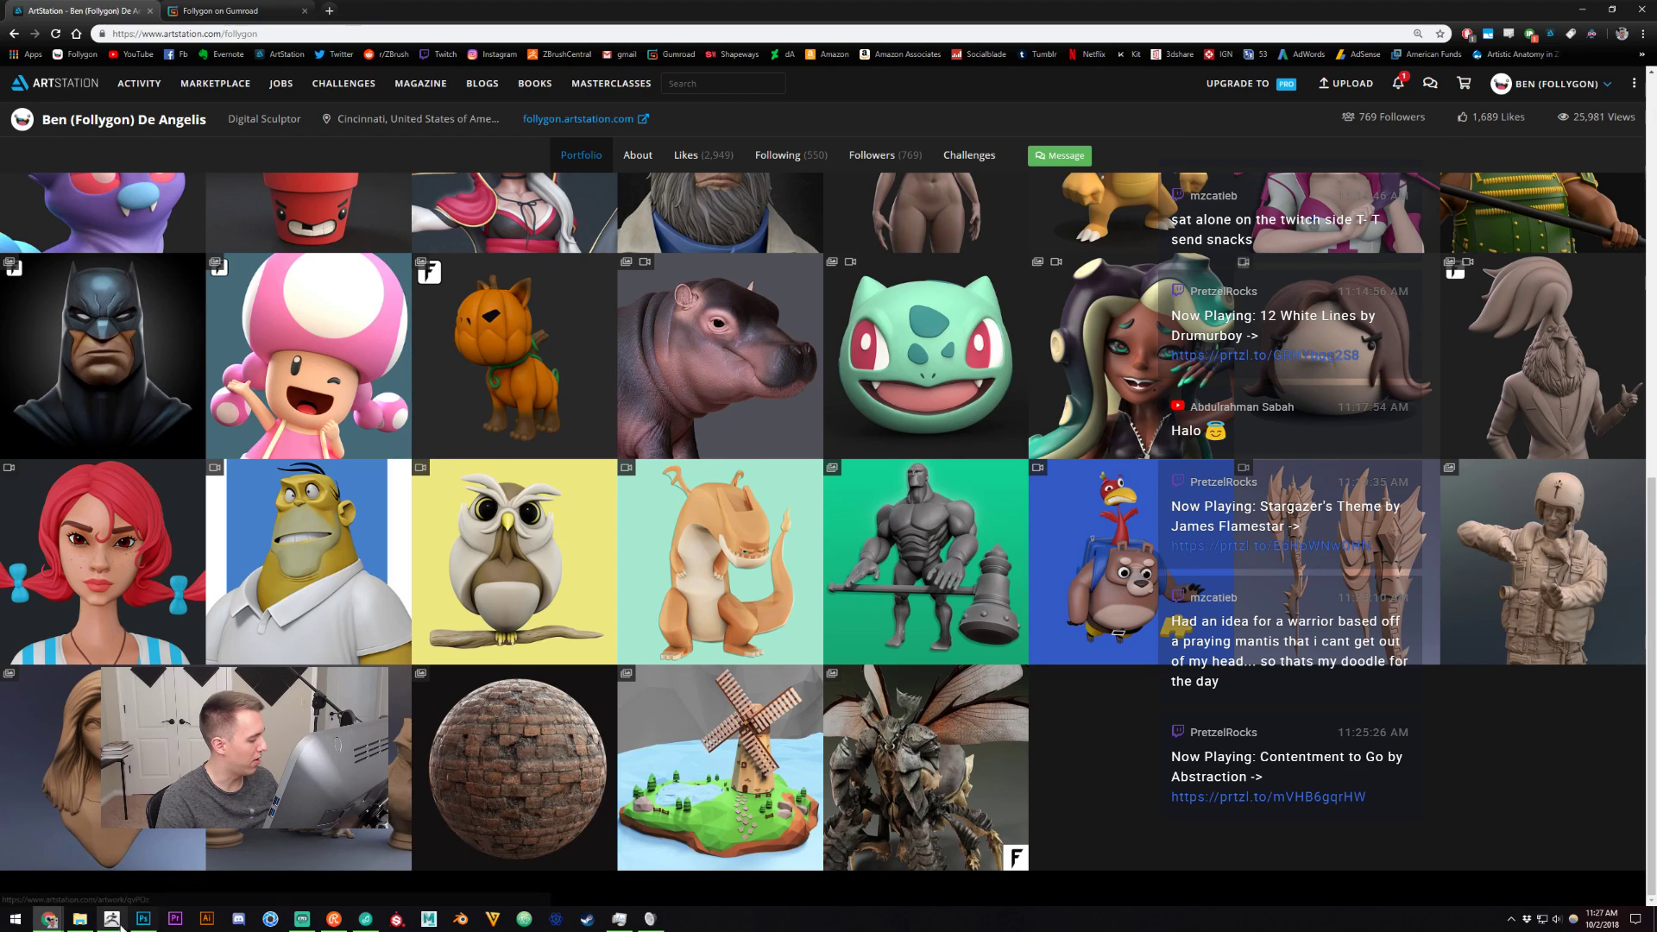
{"action": "key", "text": "alt+Tab"}
{"action": "mouse_move", "coordinate": [1083, 454]}
{"action": "right_mouse_down"}
{"action": "mouse_move", "coordinate": [1019, 431]}
{"action": "mouse_move", "coordinate": [1046, 401]}
{"action": "mouse_move", "coordinate": [1021, 517]}
{"action": "mouse_move", "coordinate": [1034, 488]}
{"action": "mouse_move", "coordinate": [1098, 492]}
{"action": "right_mouse_up"}
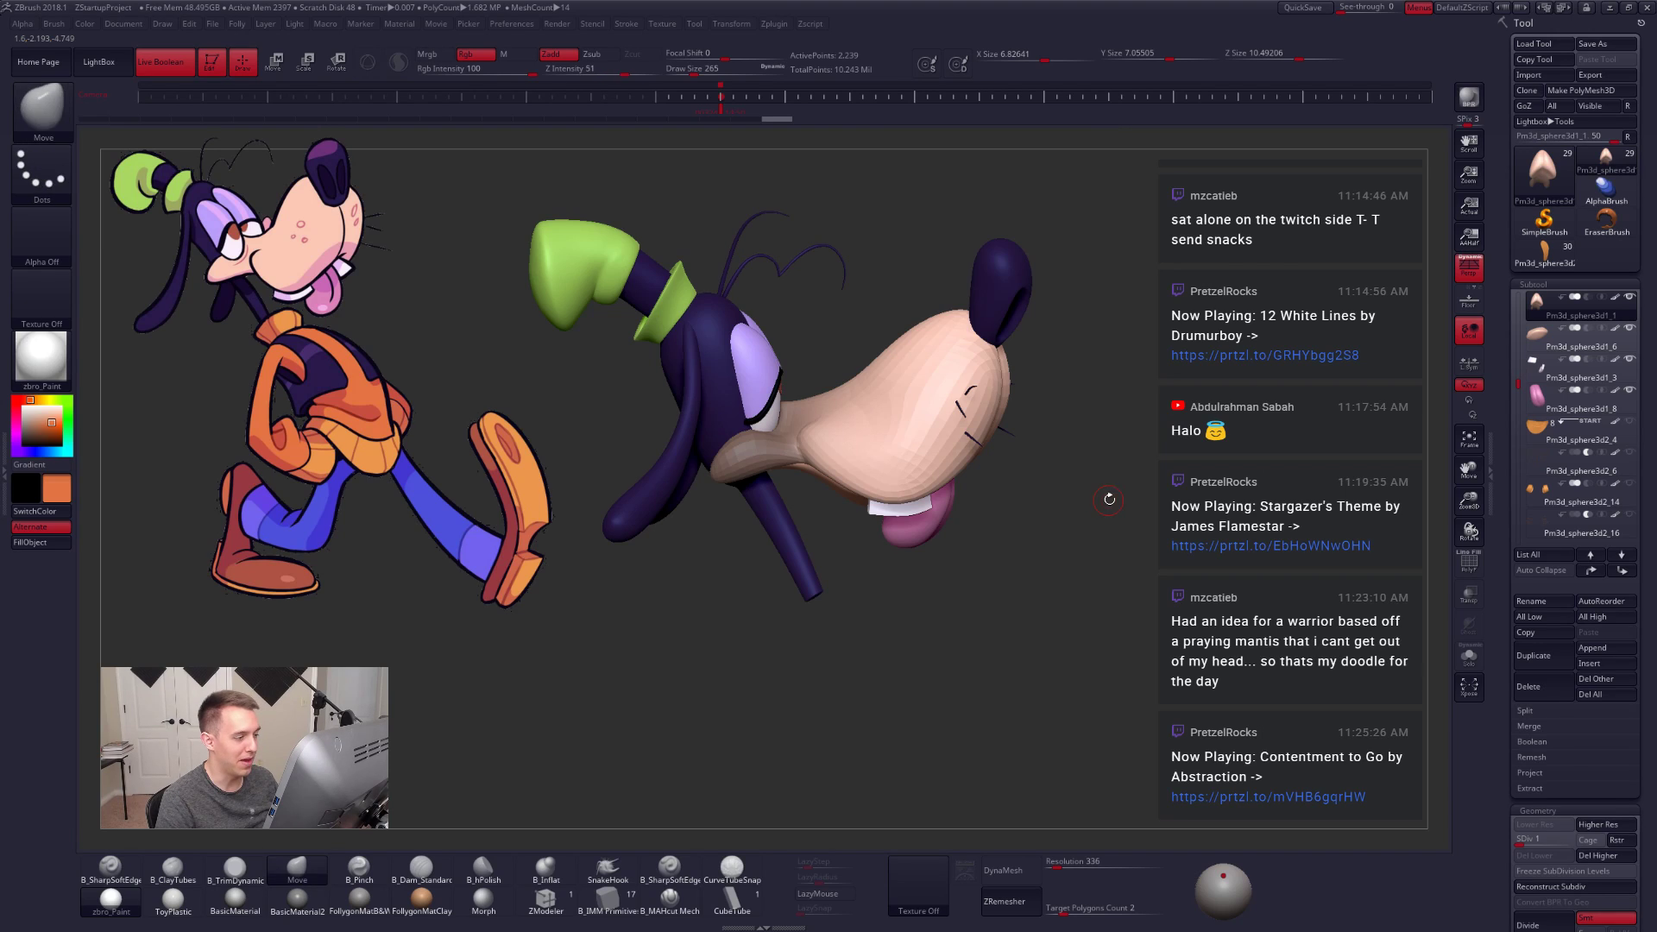
Raise the head to SDiv 6 and turn it to a three-quarter front view.
{"action": "key", "text": "d"}
{"action": "key", "text": "d"}
{"action": "key", "text": "d"}
{"action": "key", "text": "d"}
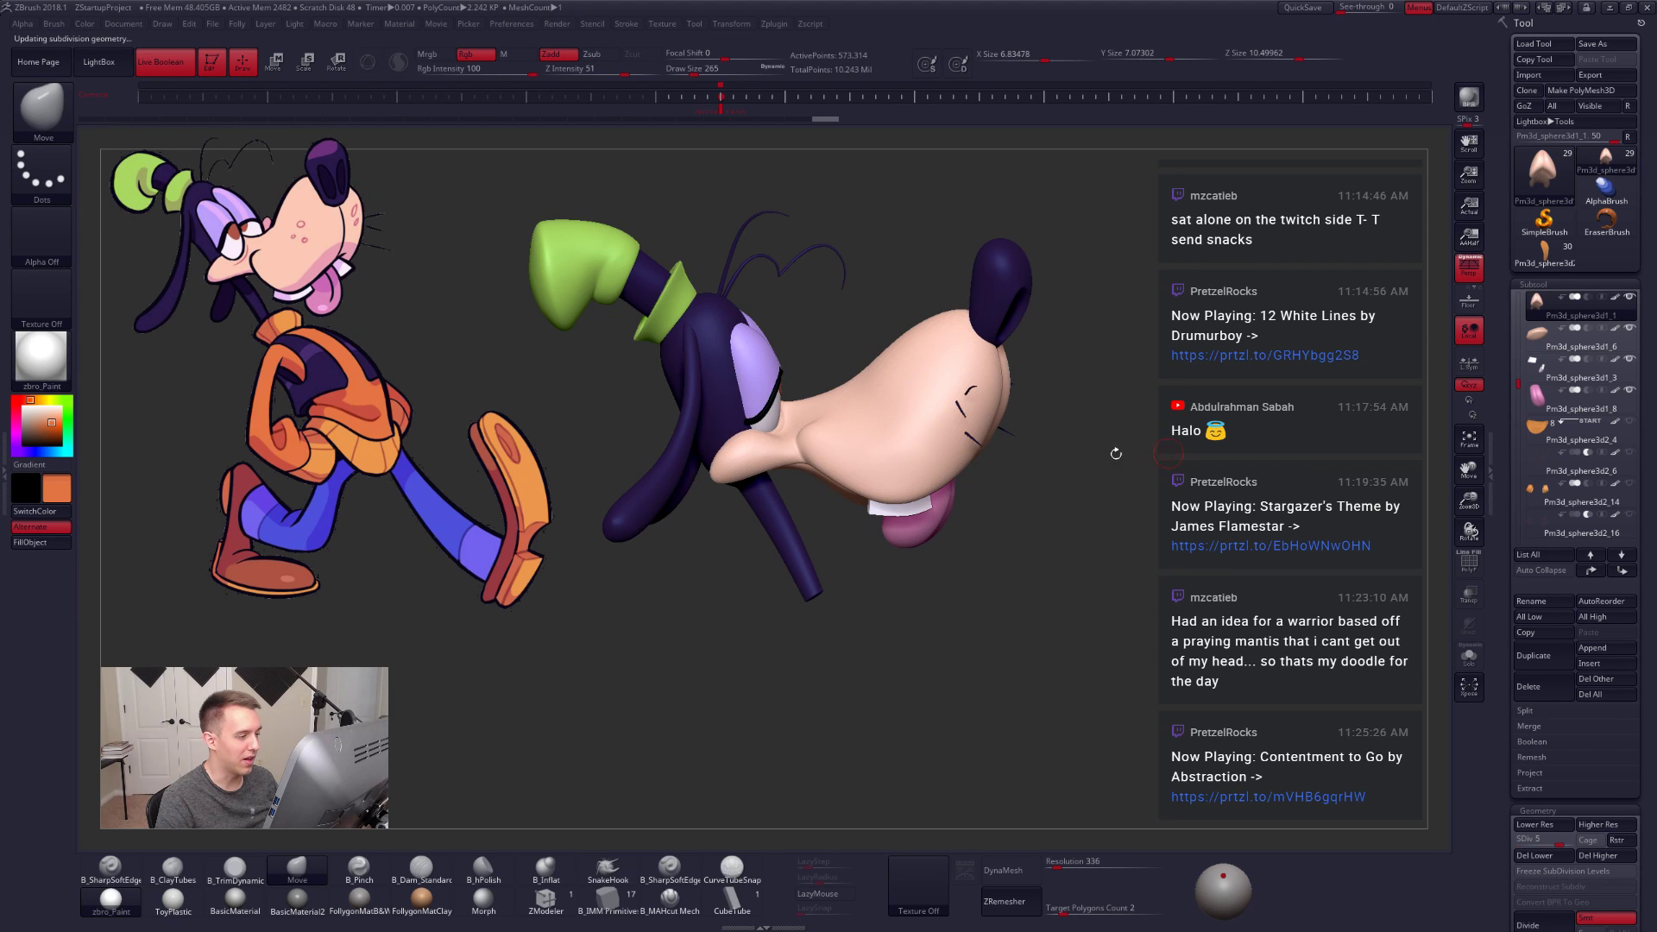
{"action": "key", "text": "d"}
{"action": "left_click_drag", "start_coordinate": [1116, 453], "coordinate": [917, 530]}
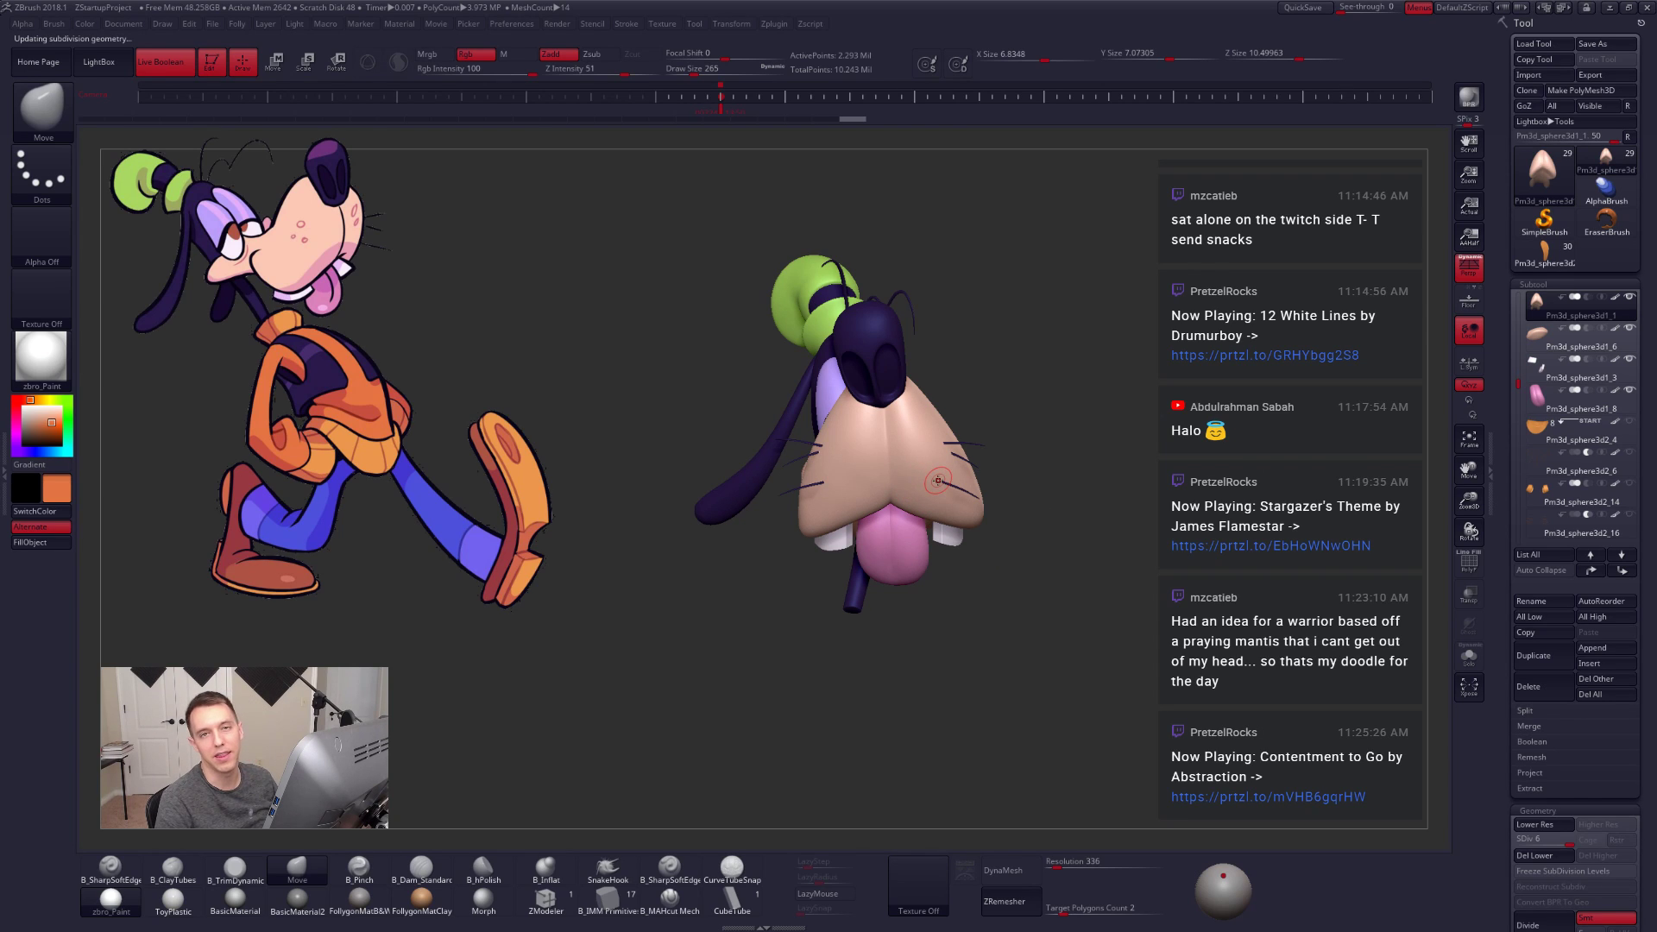
{"action": "left_click_drag", "start_coordinate": [924, 488], "coordinate": [842, 510]}
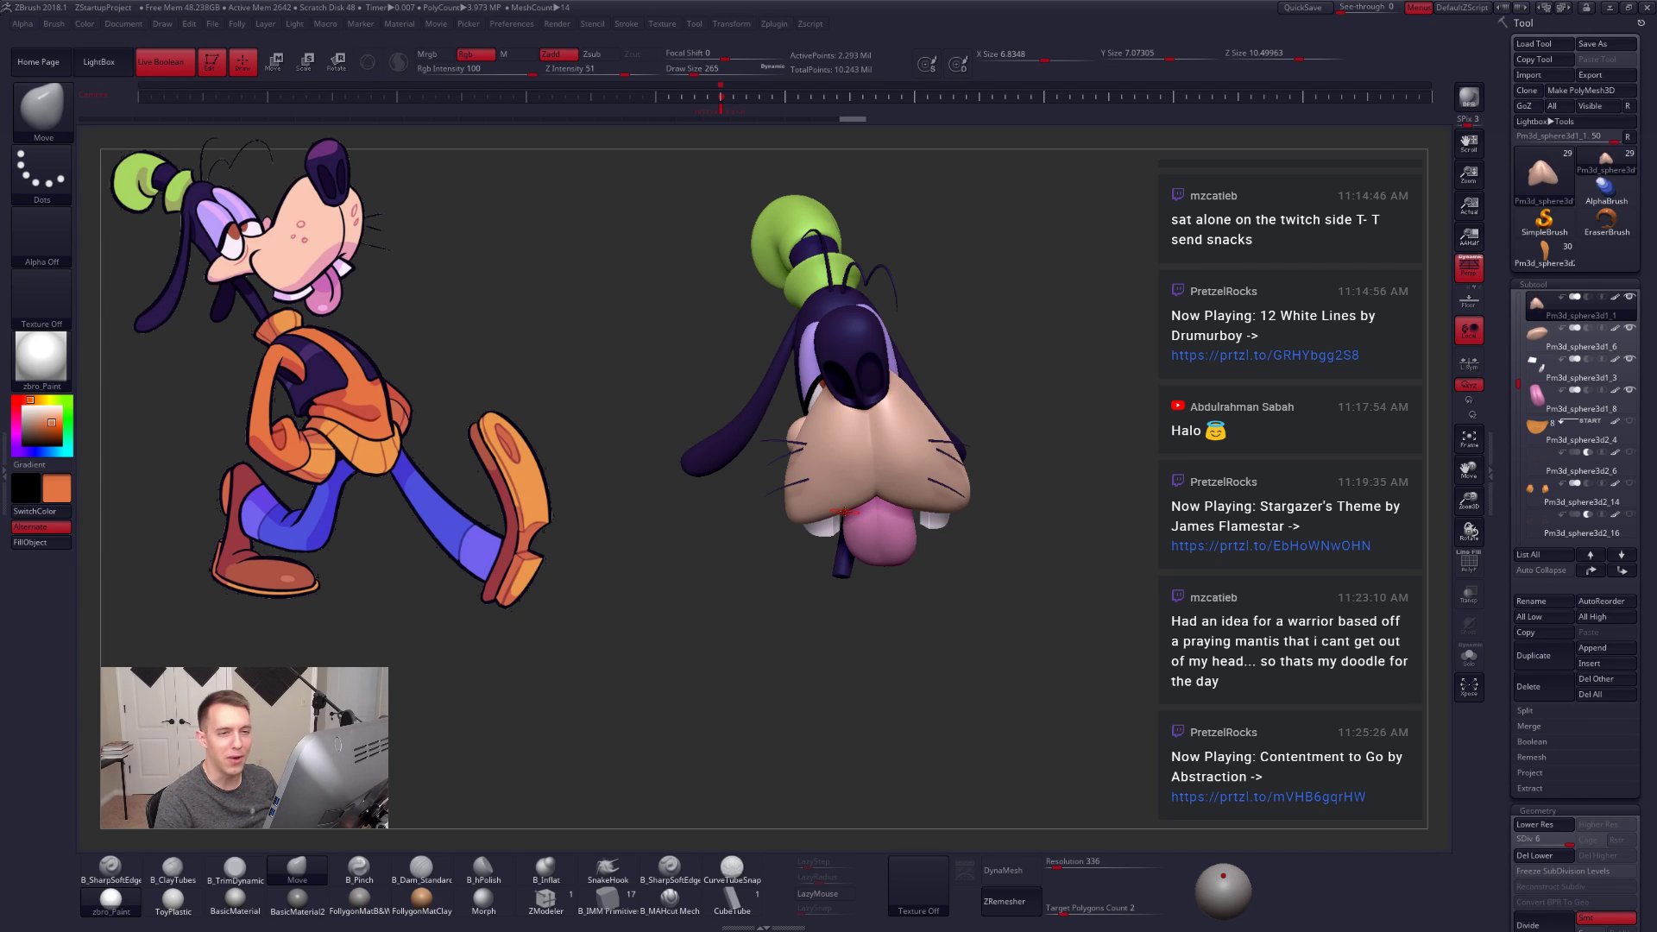
Load the full-body Goofy tool and rotate it to a three-quarter side view like the reference.
{"action": "left_click", "coordinate": [1543, 252]}
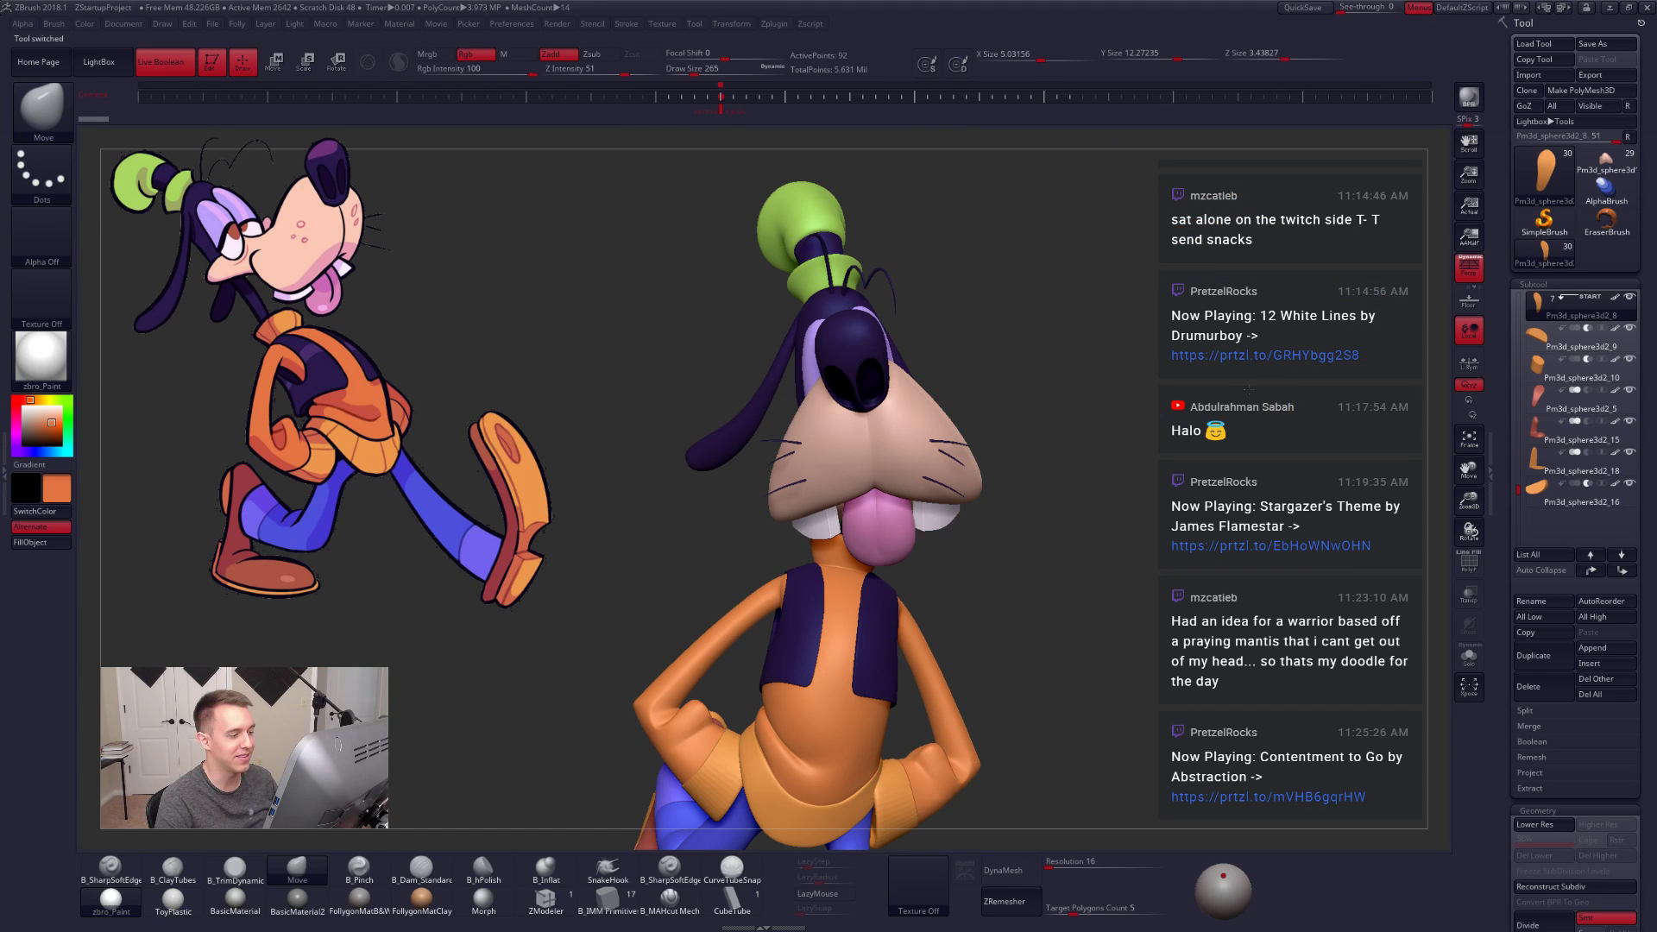
{"action": "mouse_move", "coordinate": [1022, 484]}
{"action": "left_mouse_down"}
{"action": "mouse_move", "coordinate": [1001, 568]}
{"action": "mouse_move", "coordinate": [1010, 477]}
{"action": "left_mouse_up"}
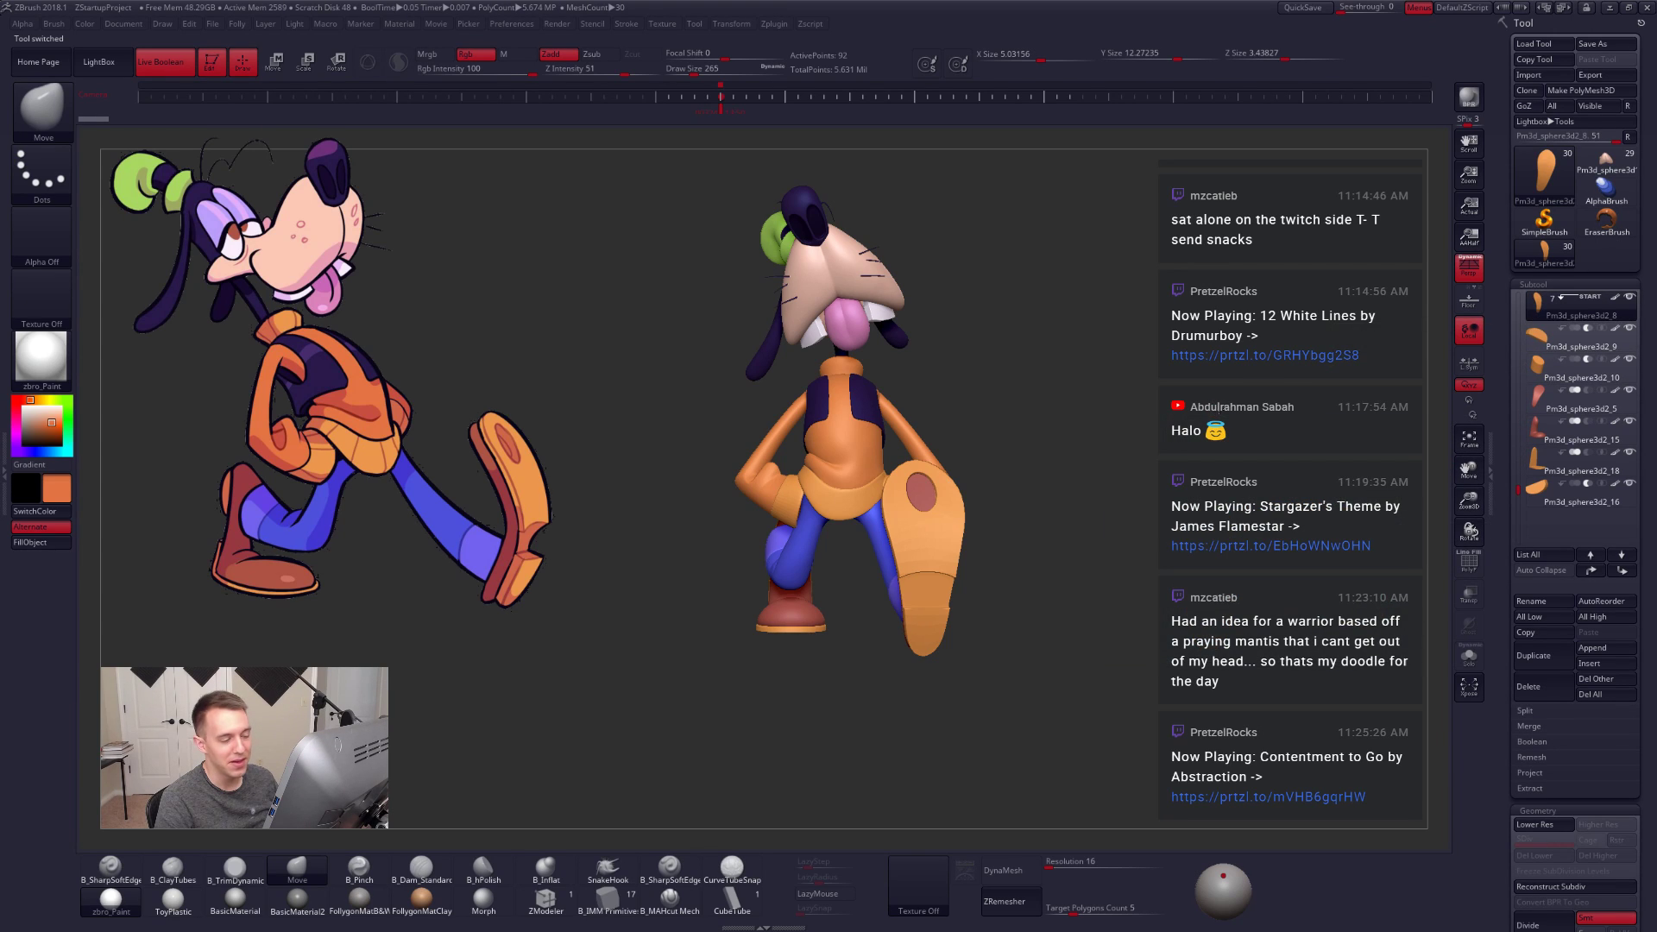
{"action": "left_click_drag", "start_coordinate": [1415, 535], "coordinate": [1184, 431]}
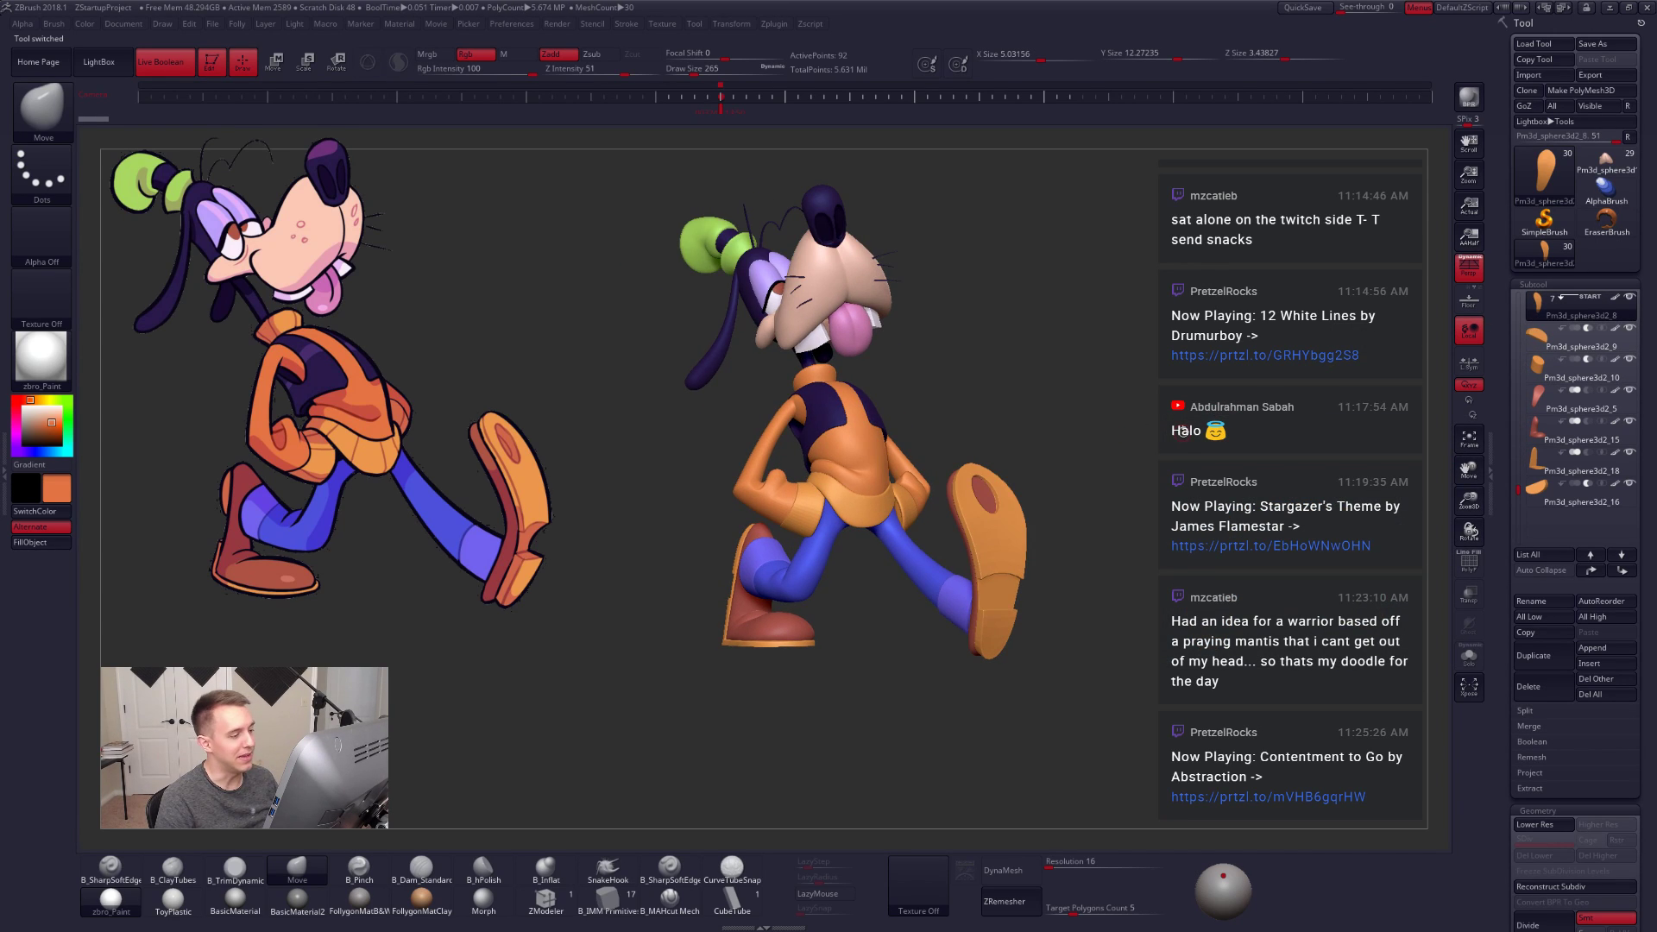
{"action": "left_click_drag", "start_coordinate": [1094, 488], "coordinate": [1190, 466]}
{"action": "mouse_move", "coordinate": [1543, 398]}
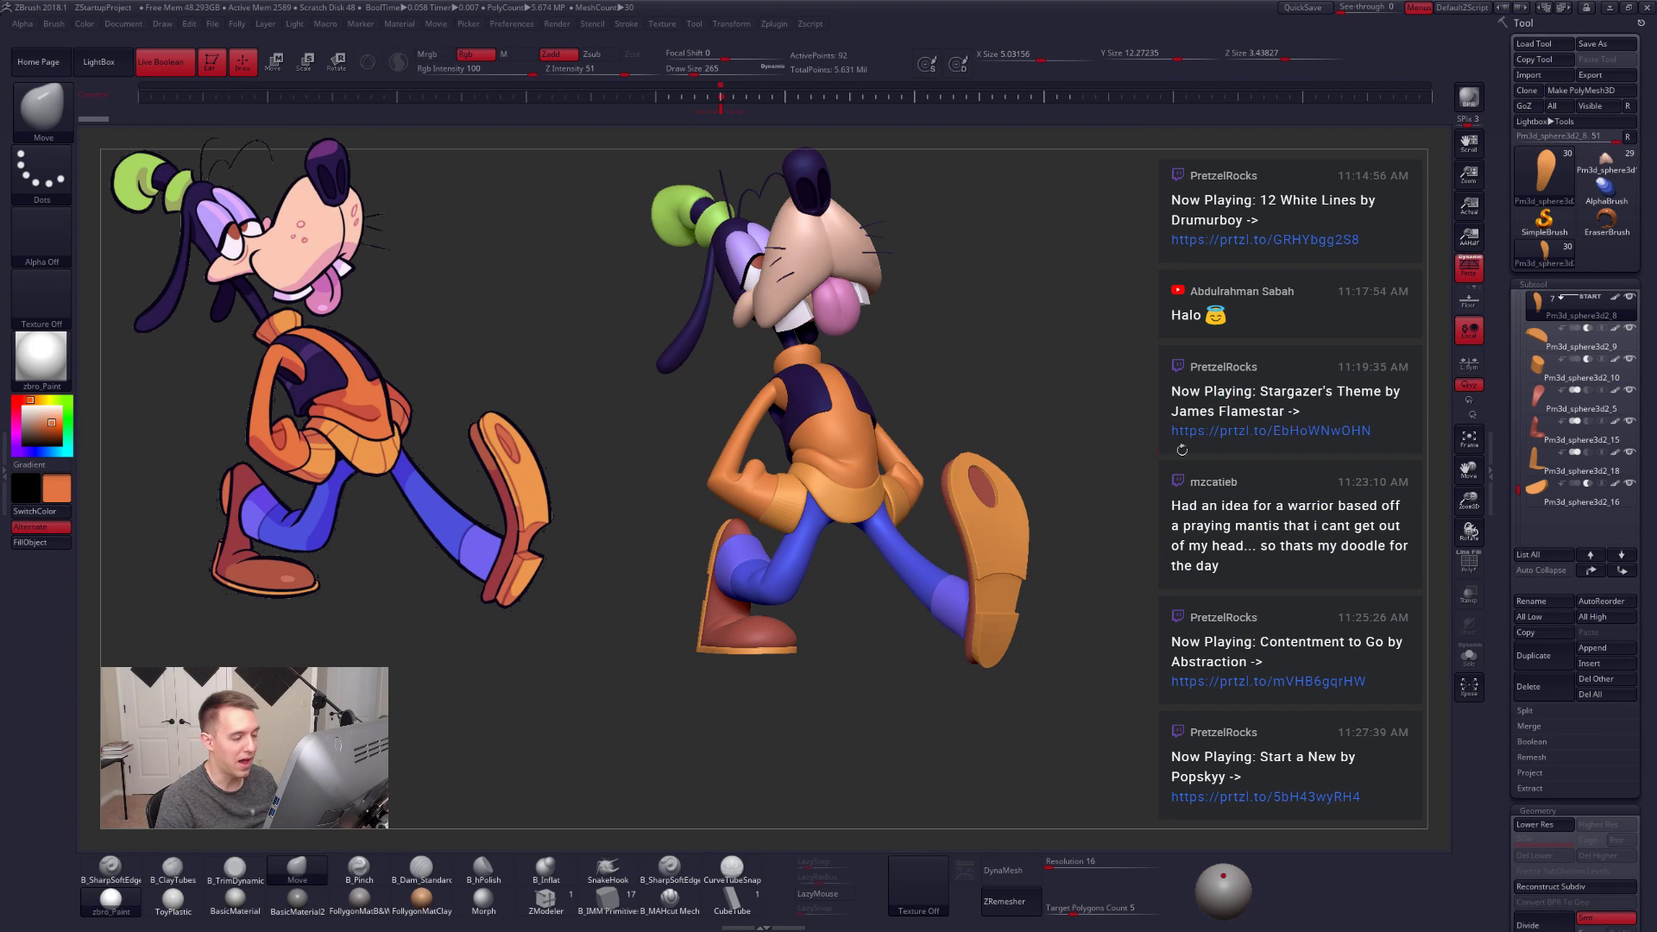
{"action": "scroll", "coordinate": [1514, 437], "scroll_direction": "up", "scroll_amount": 1}
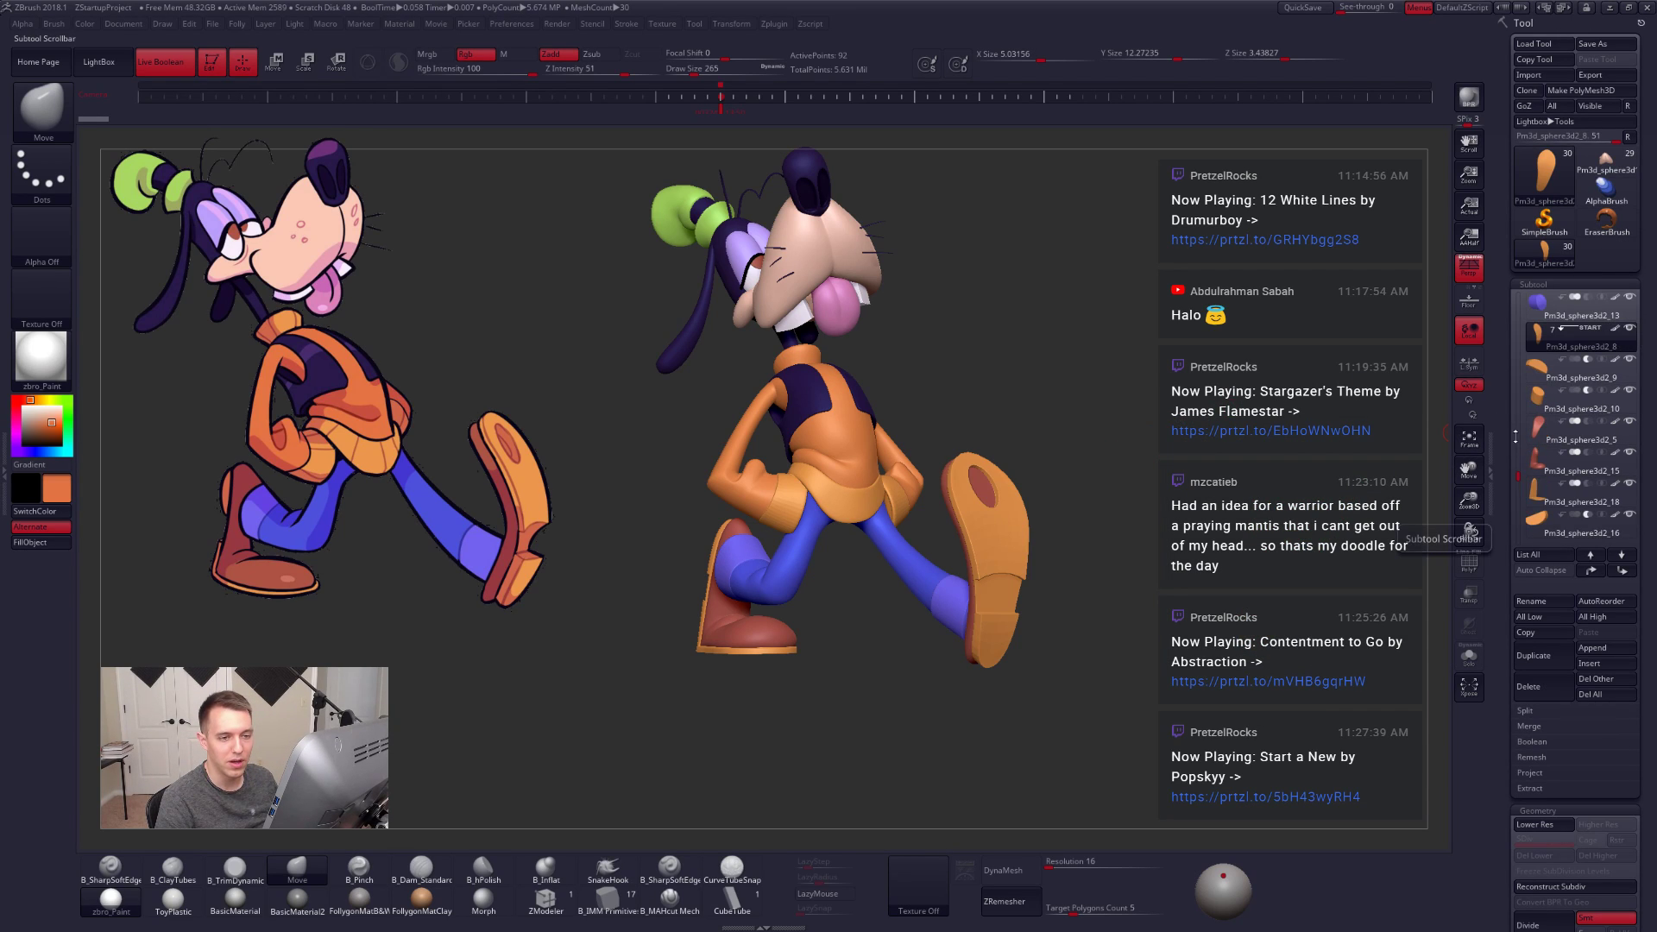
Merge three parts below it, including the sole cylinder, into shoe part Pm3d_sphere3d2_8.
{"action": "left_click", "coordinate": [1546, 400]}
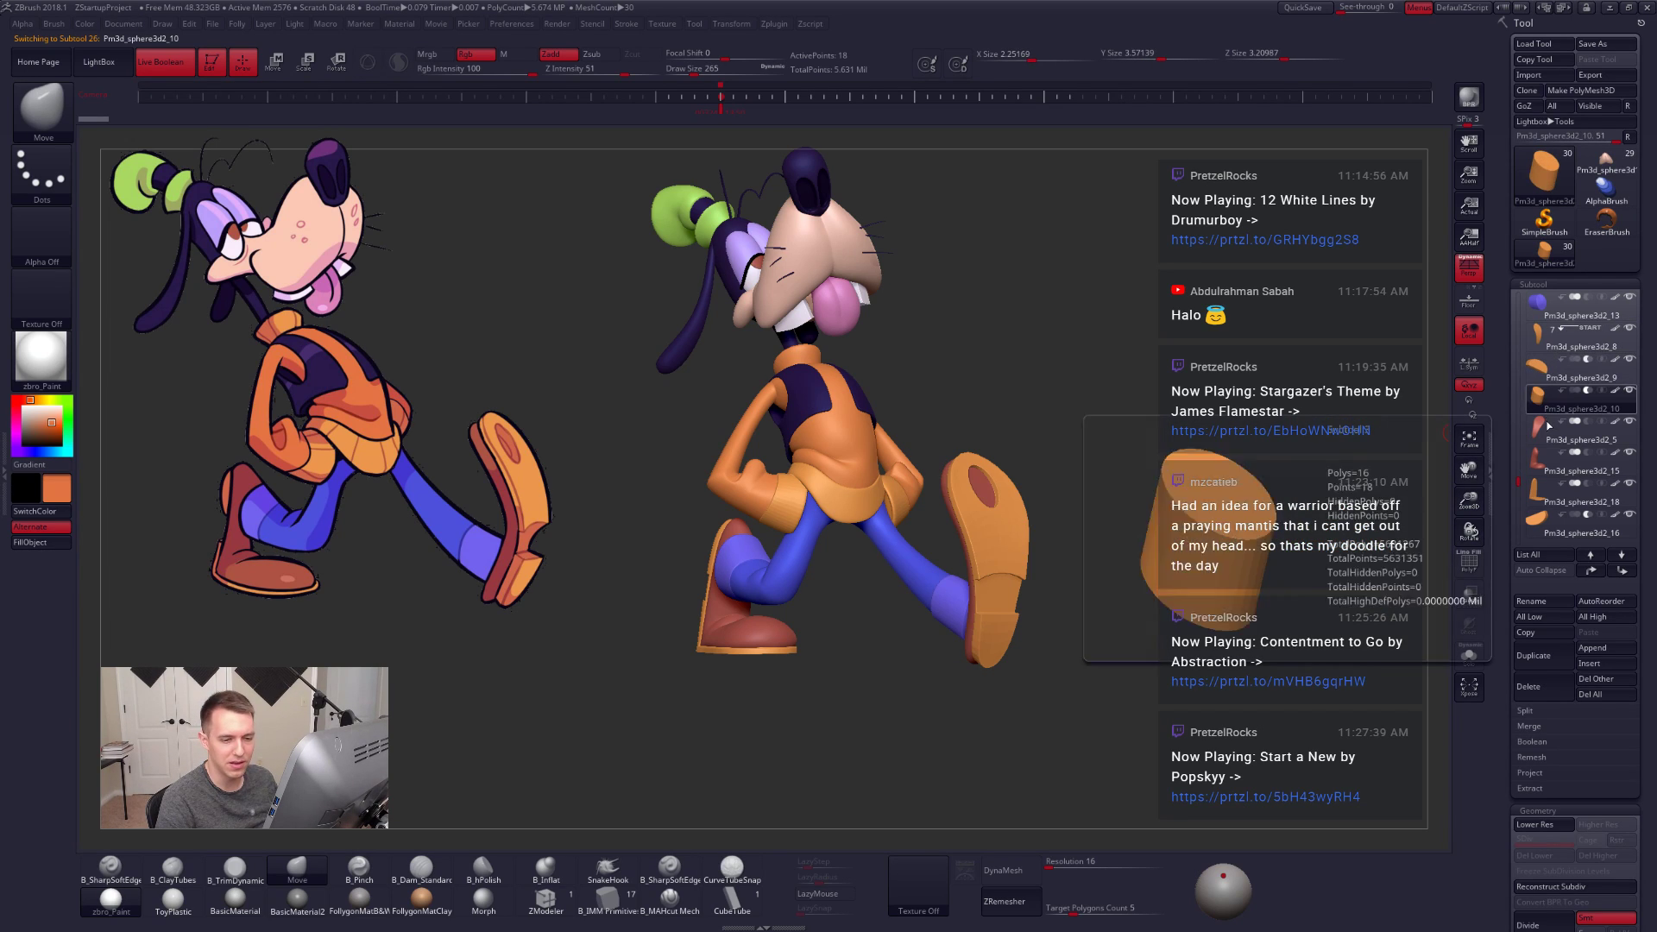
{"action": "mouse_move", "coordinate": [1545, 425]}
{"action": "left_click", "coordinate": [1539, 337]}
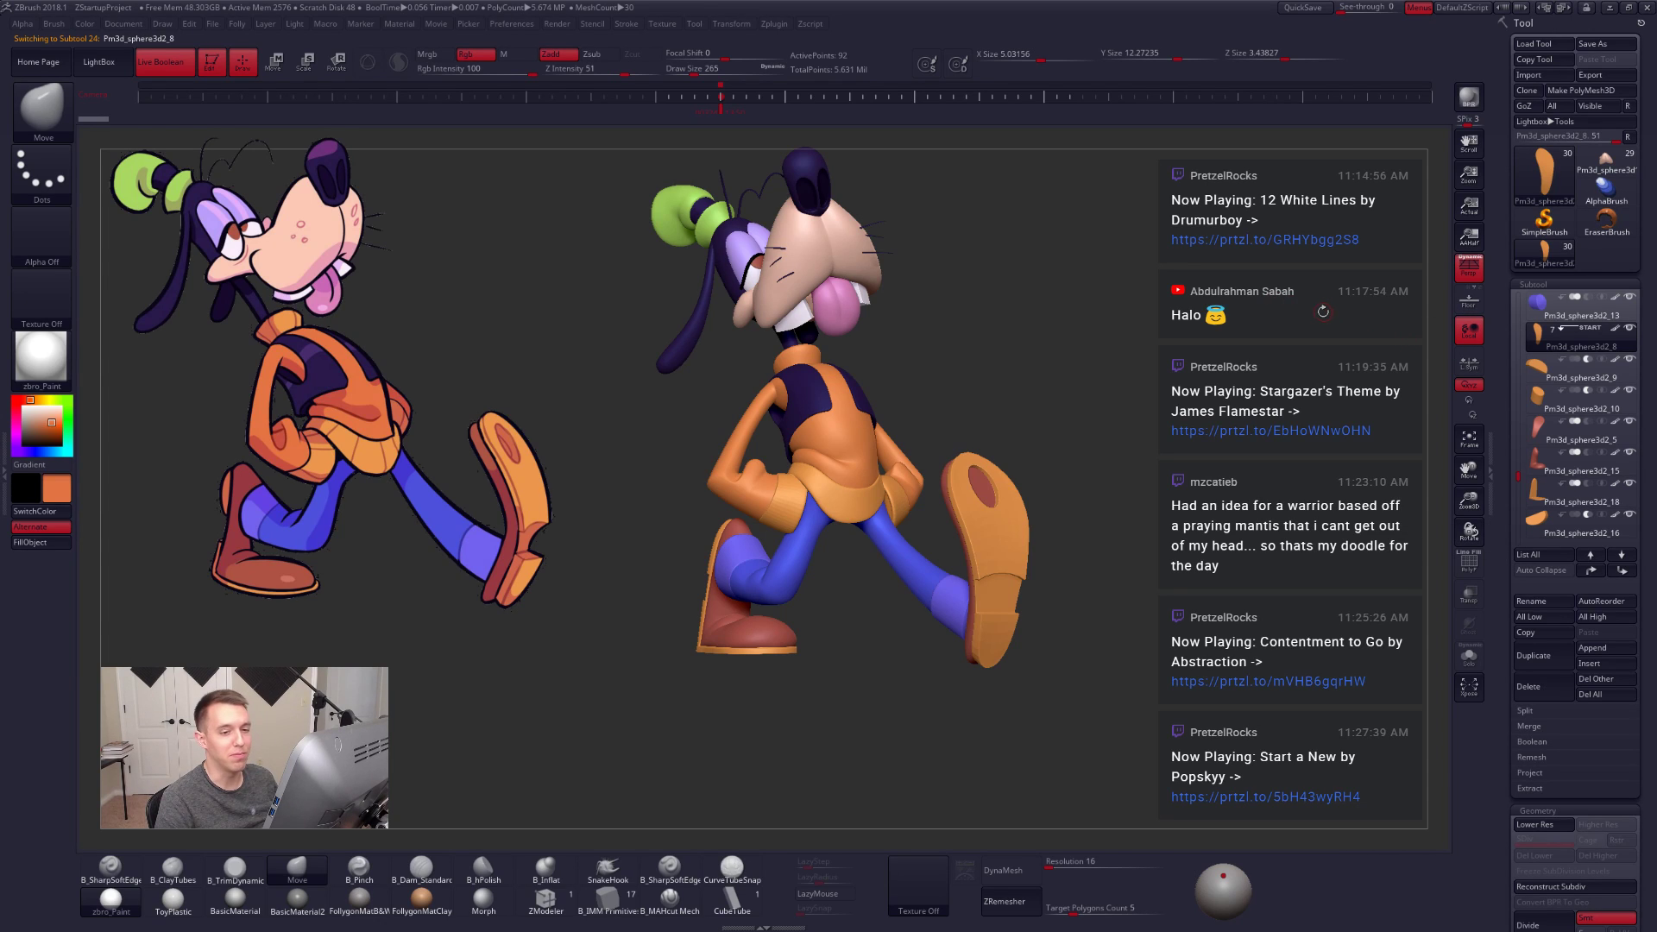
{"action": "key", "text": "ctrl+shift+f"}
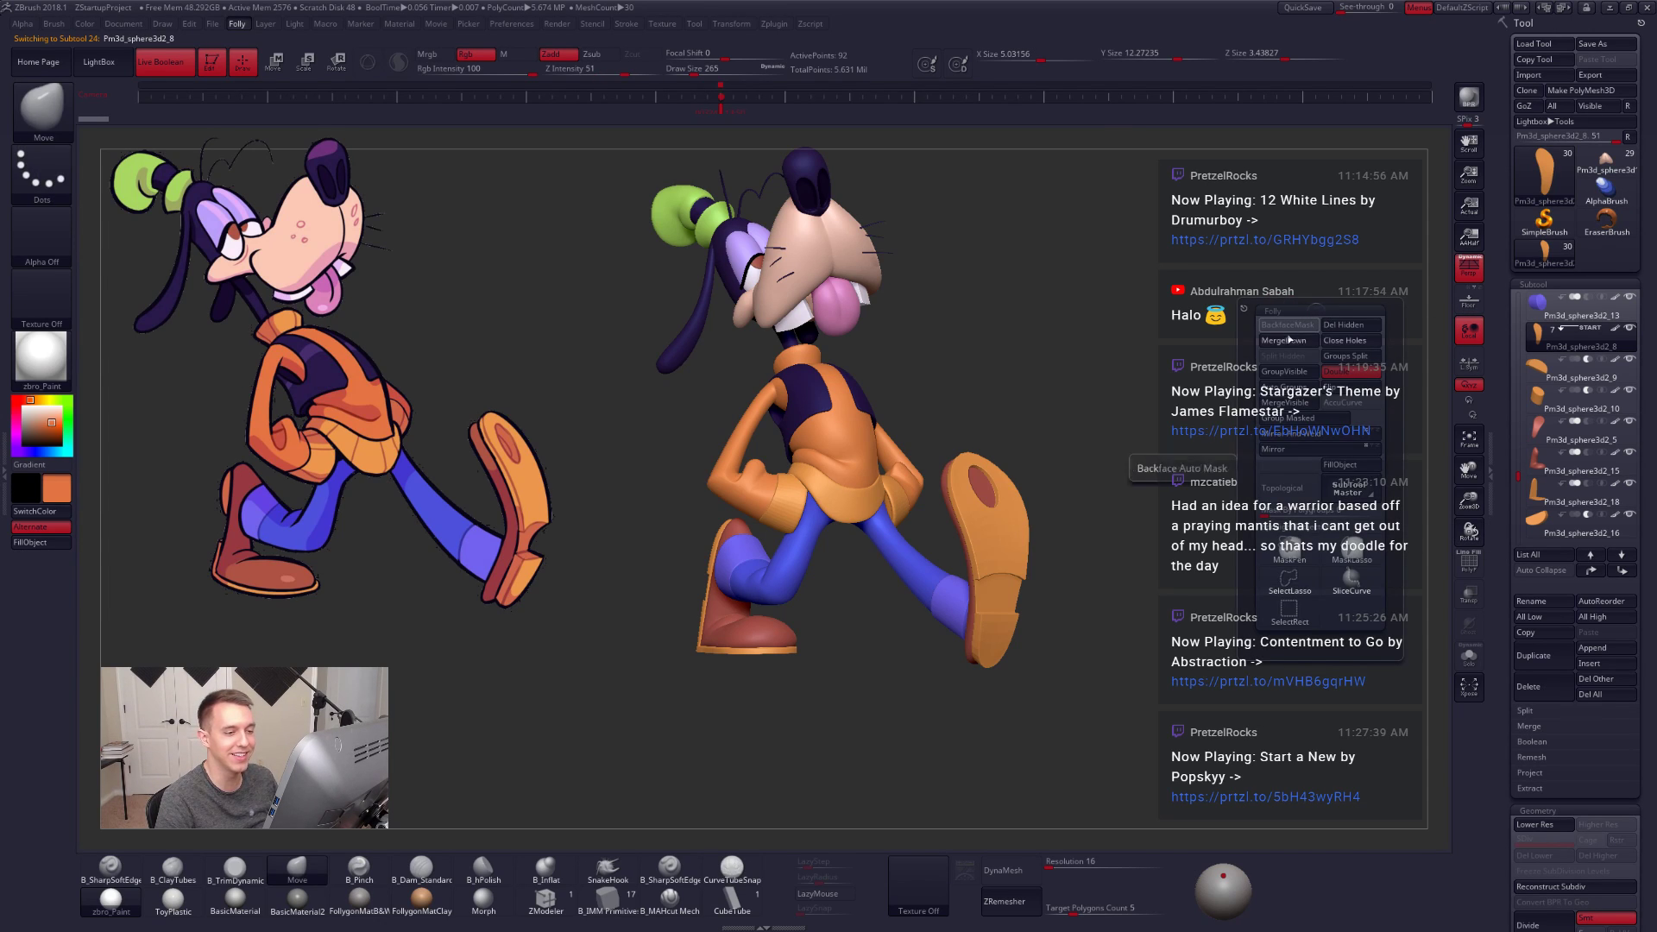
{"action": "left_click", "coordinate": [1286, 336]}
{"action": "left_click", "coordinate": [1241, 369]}
{"action": "key", "text": "ctrl+shift+f"}
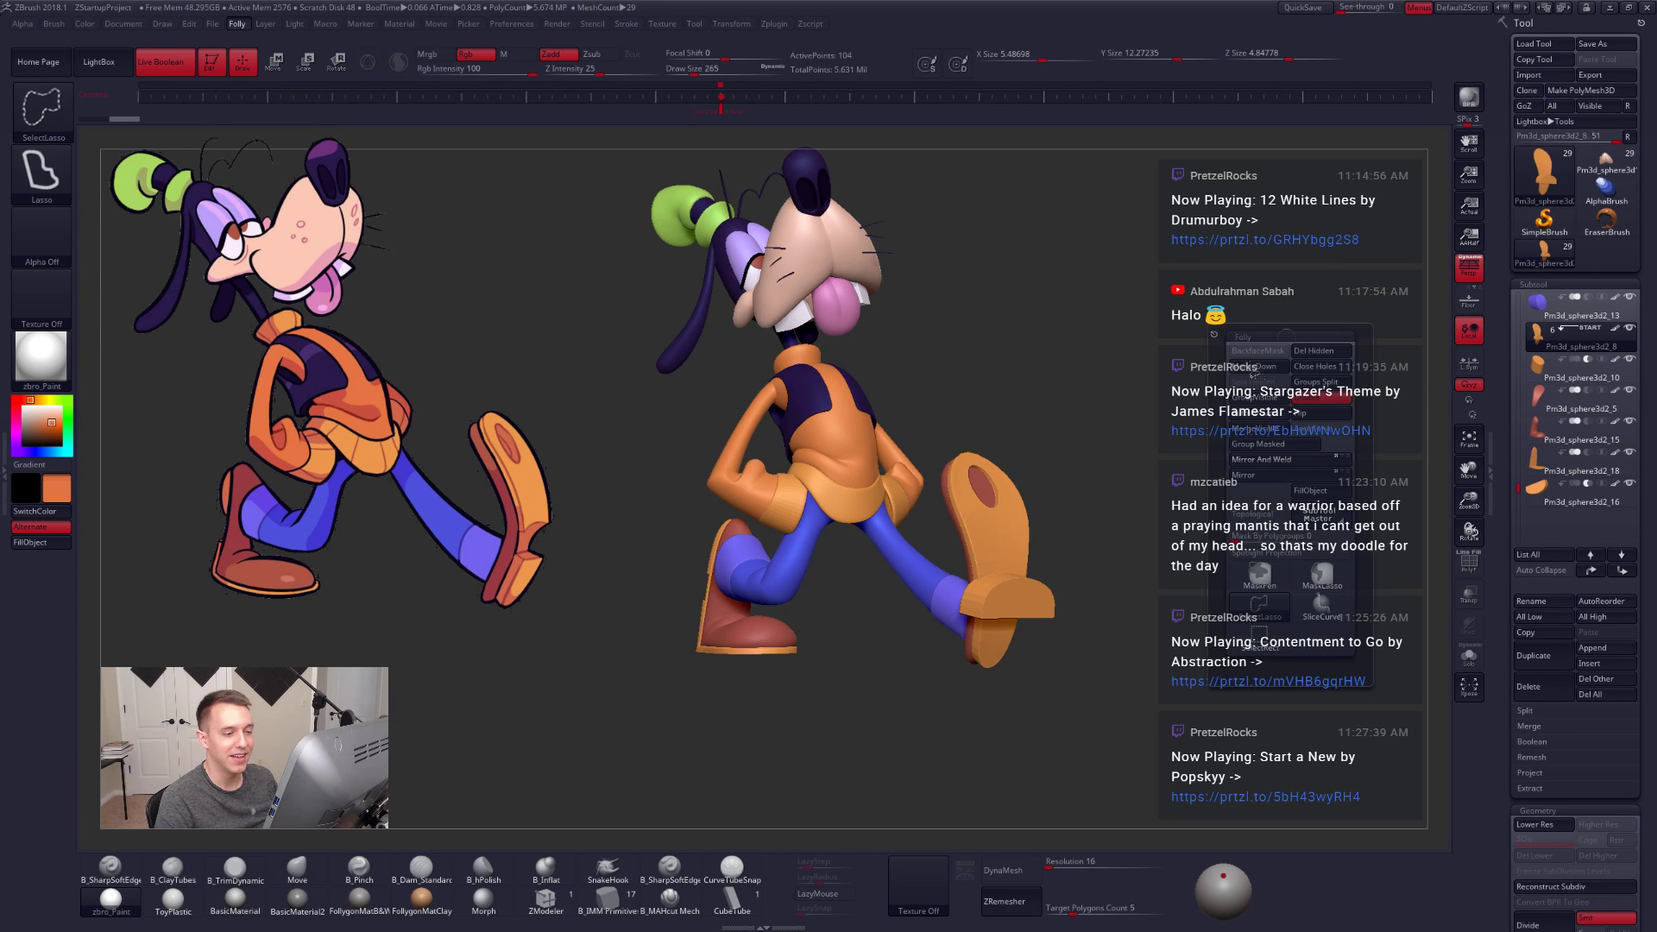
{"action": "left_click", "coordinate": [1253, 365]}
{"action": "left_click", "coordinate": [1207, 394]}
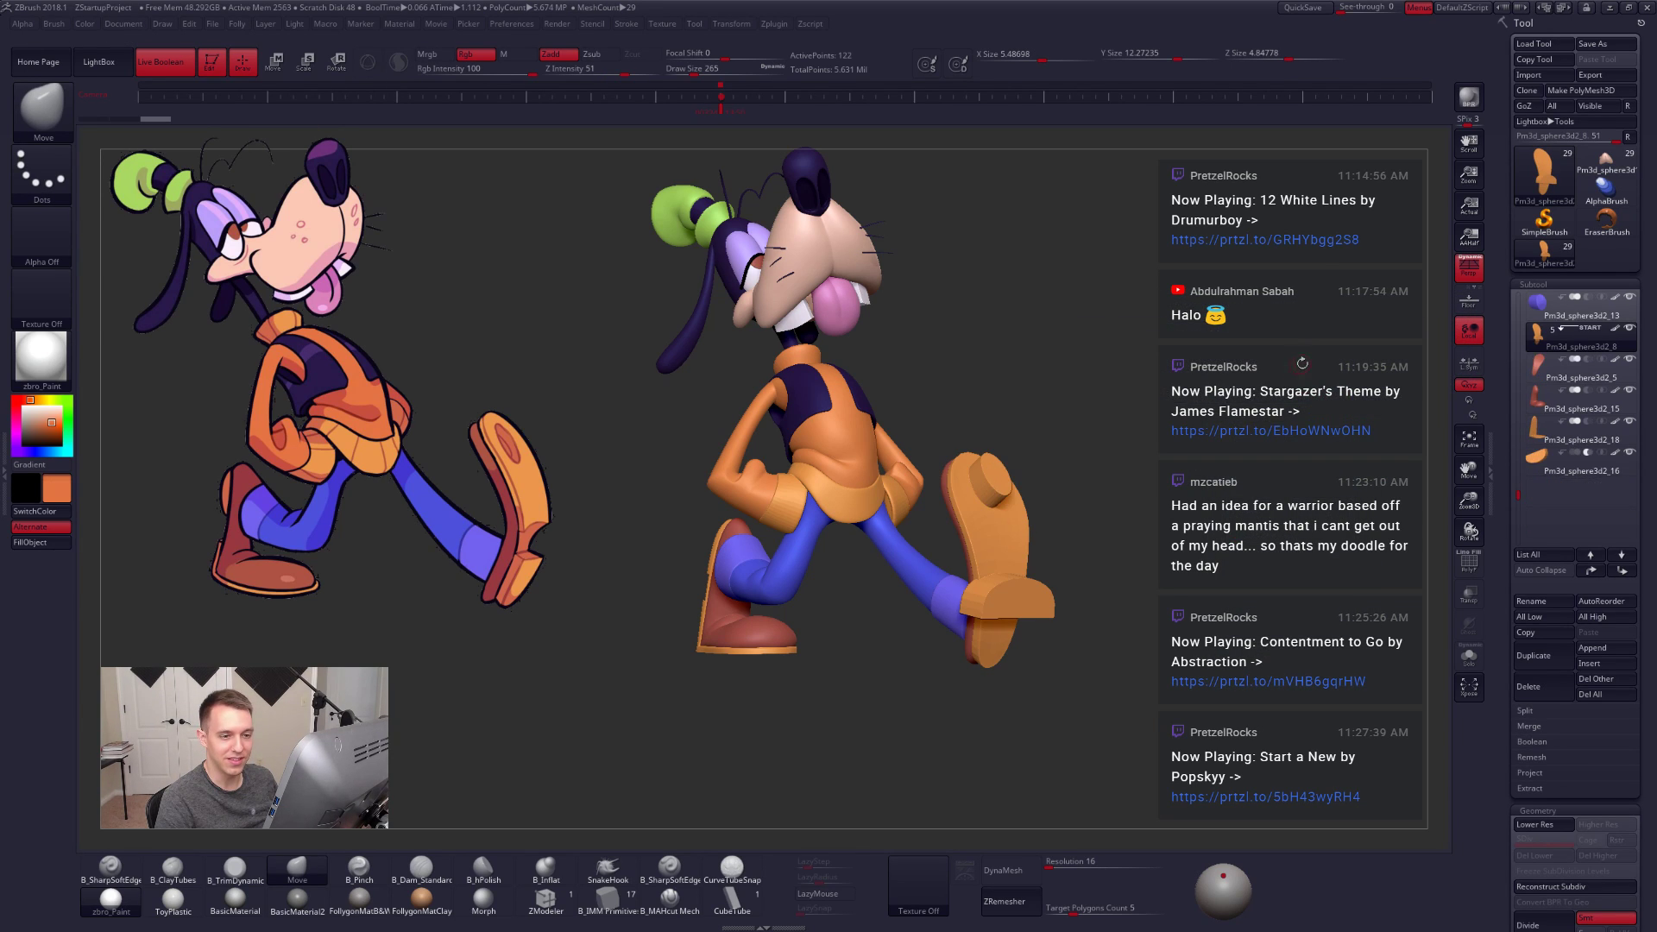
{"action": "key", "text": "ctrl+shift+f"}
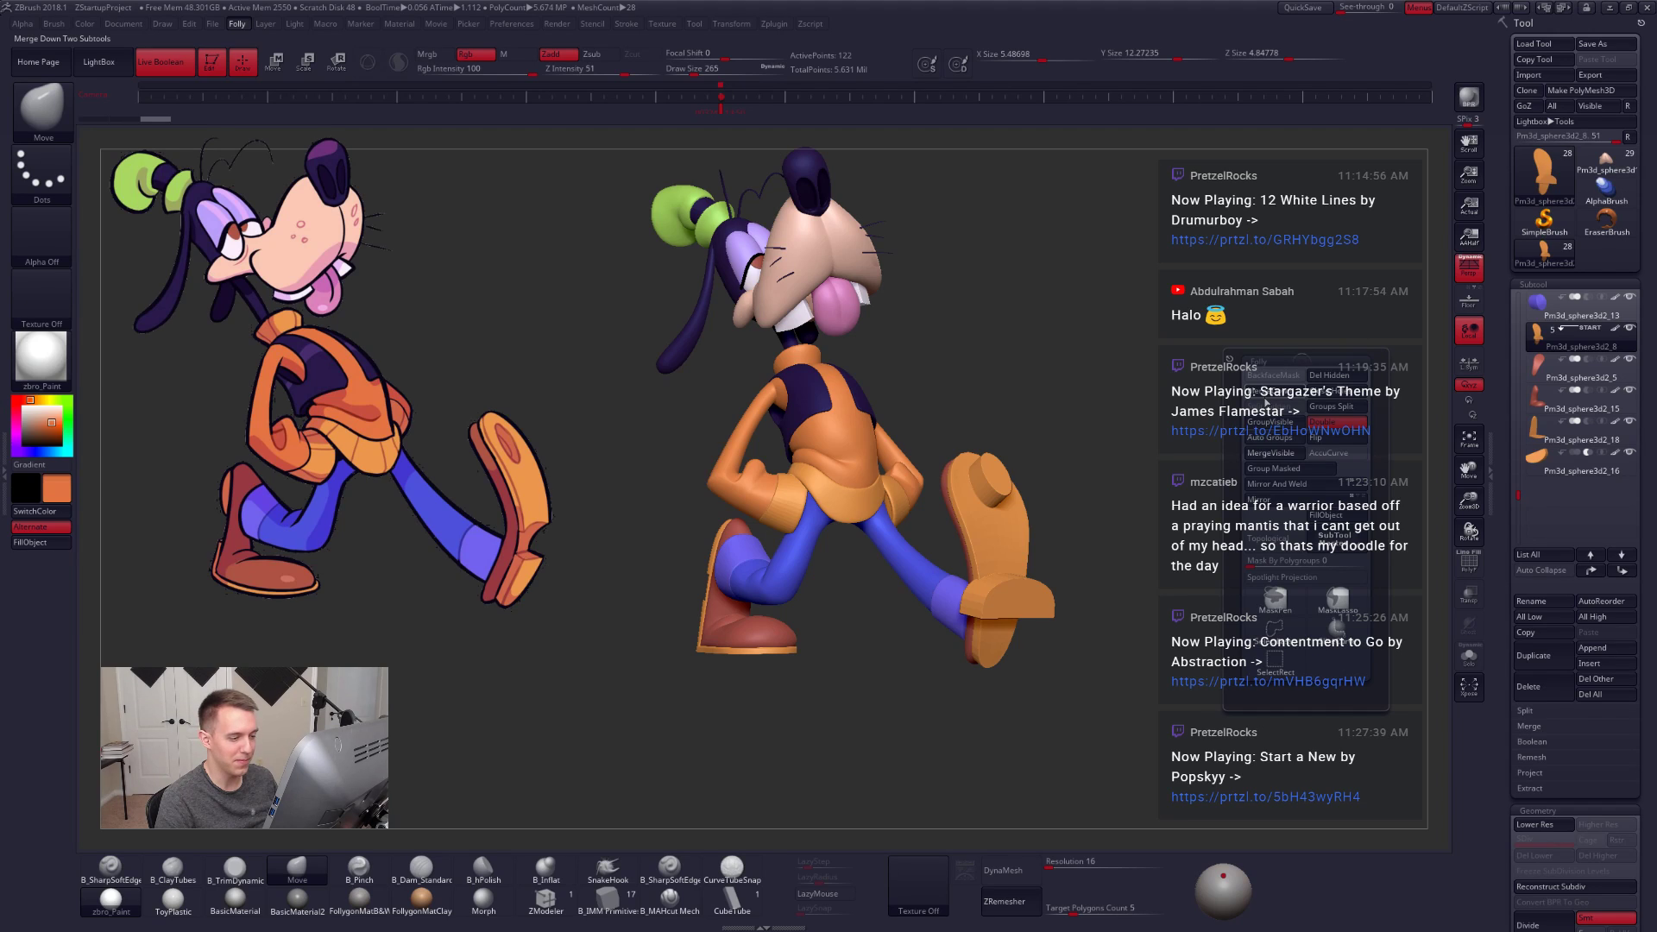
{"action": "left_click", "coordinate": [1266, 402]}
{"action": "left_click", "coordinate": [1217, 427]}
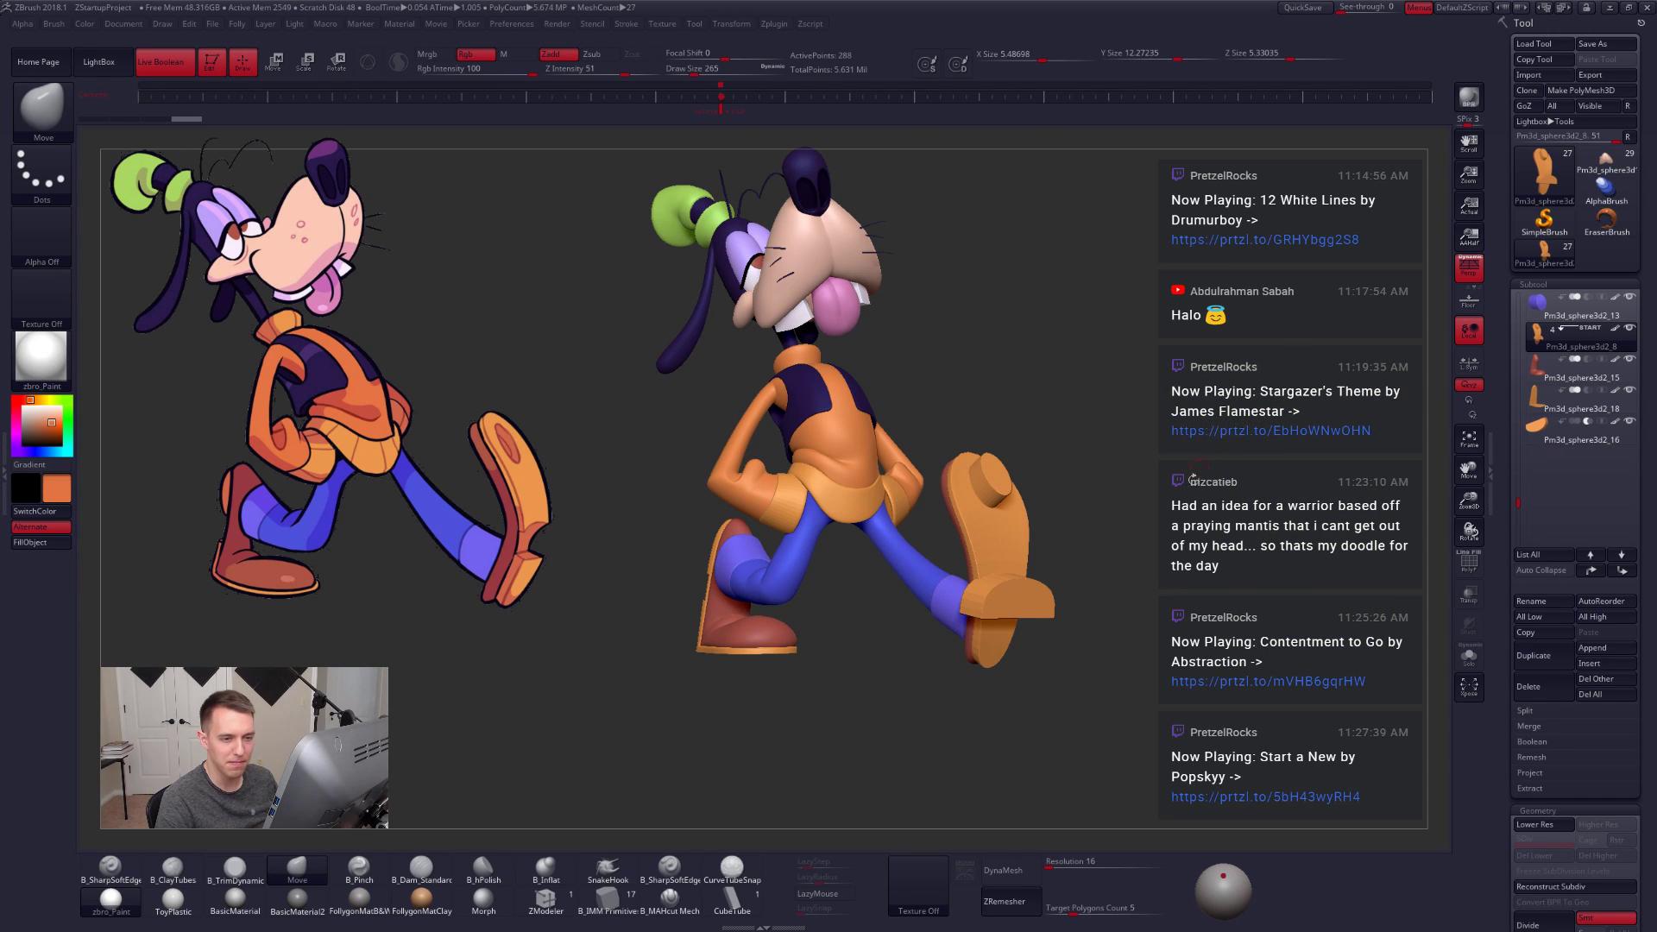
Delete every part except the shoe, then switch back to the full Goofy character tool.
{"action": "left_click_drag", "start_coordinate": [1050, 566], "coordinate": [1047, 461], "text": "alt"}
{"action": "key", "text": "shift+s"}
{"action": "key", "text": "shift+s"}
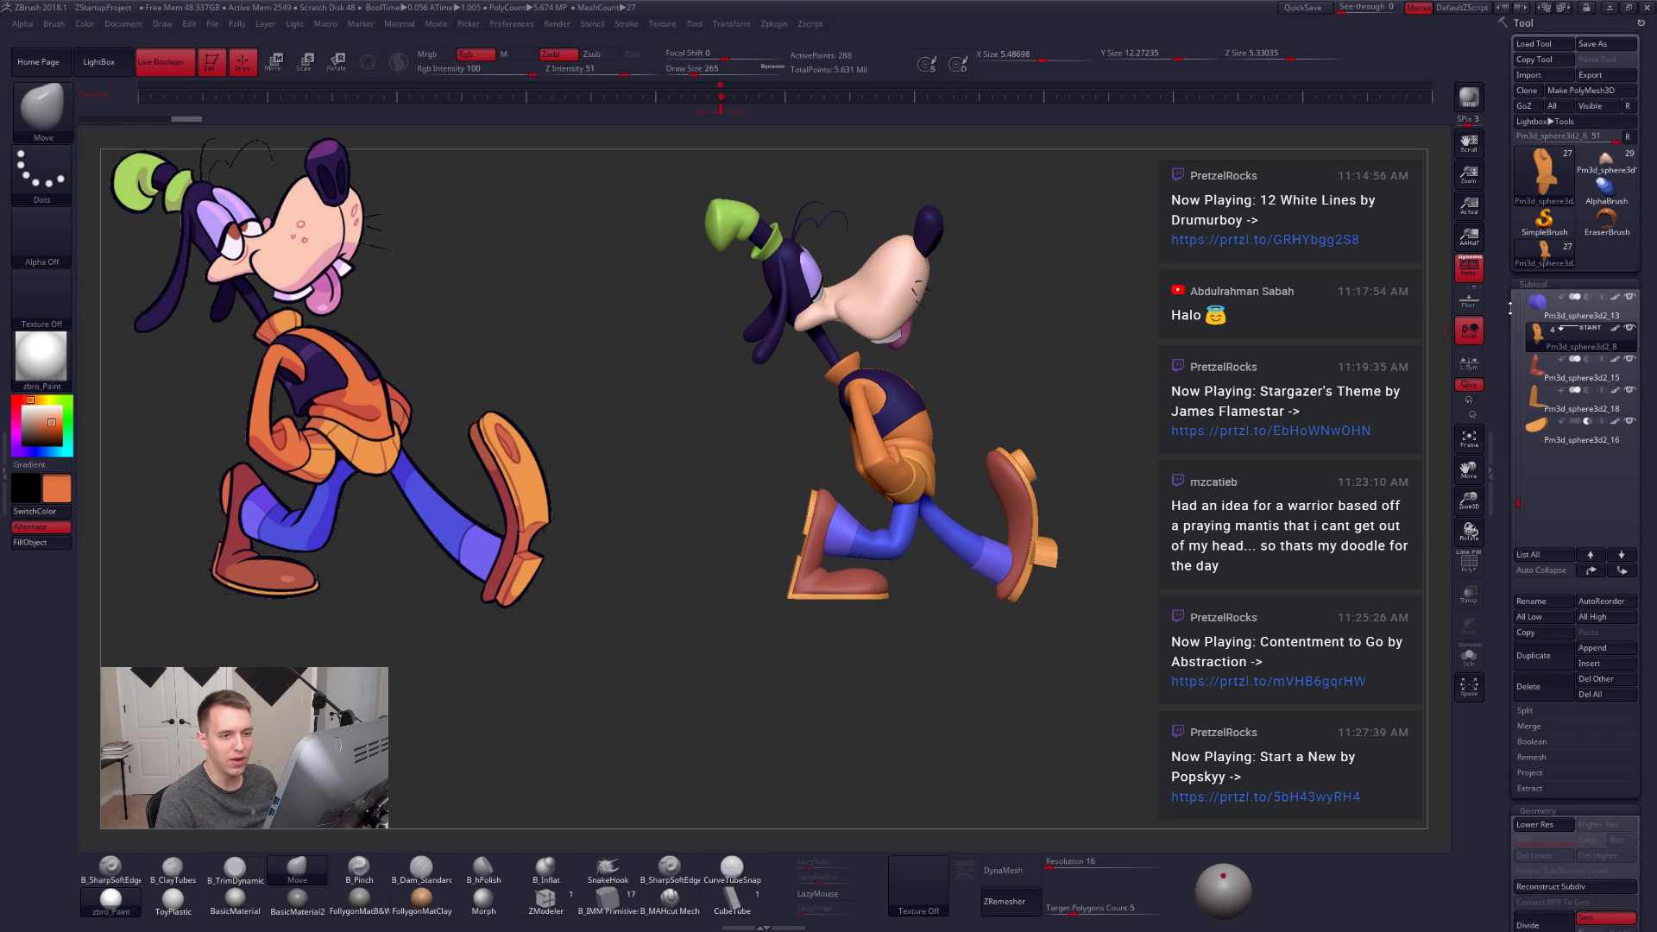
{"action": "left_click", "coordinate": [1600, 683]}
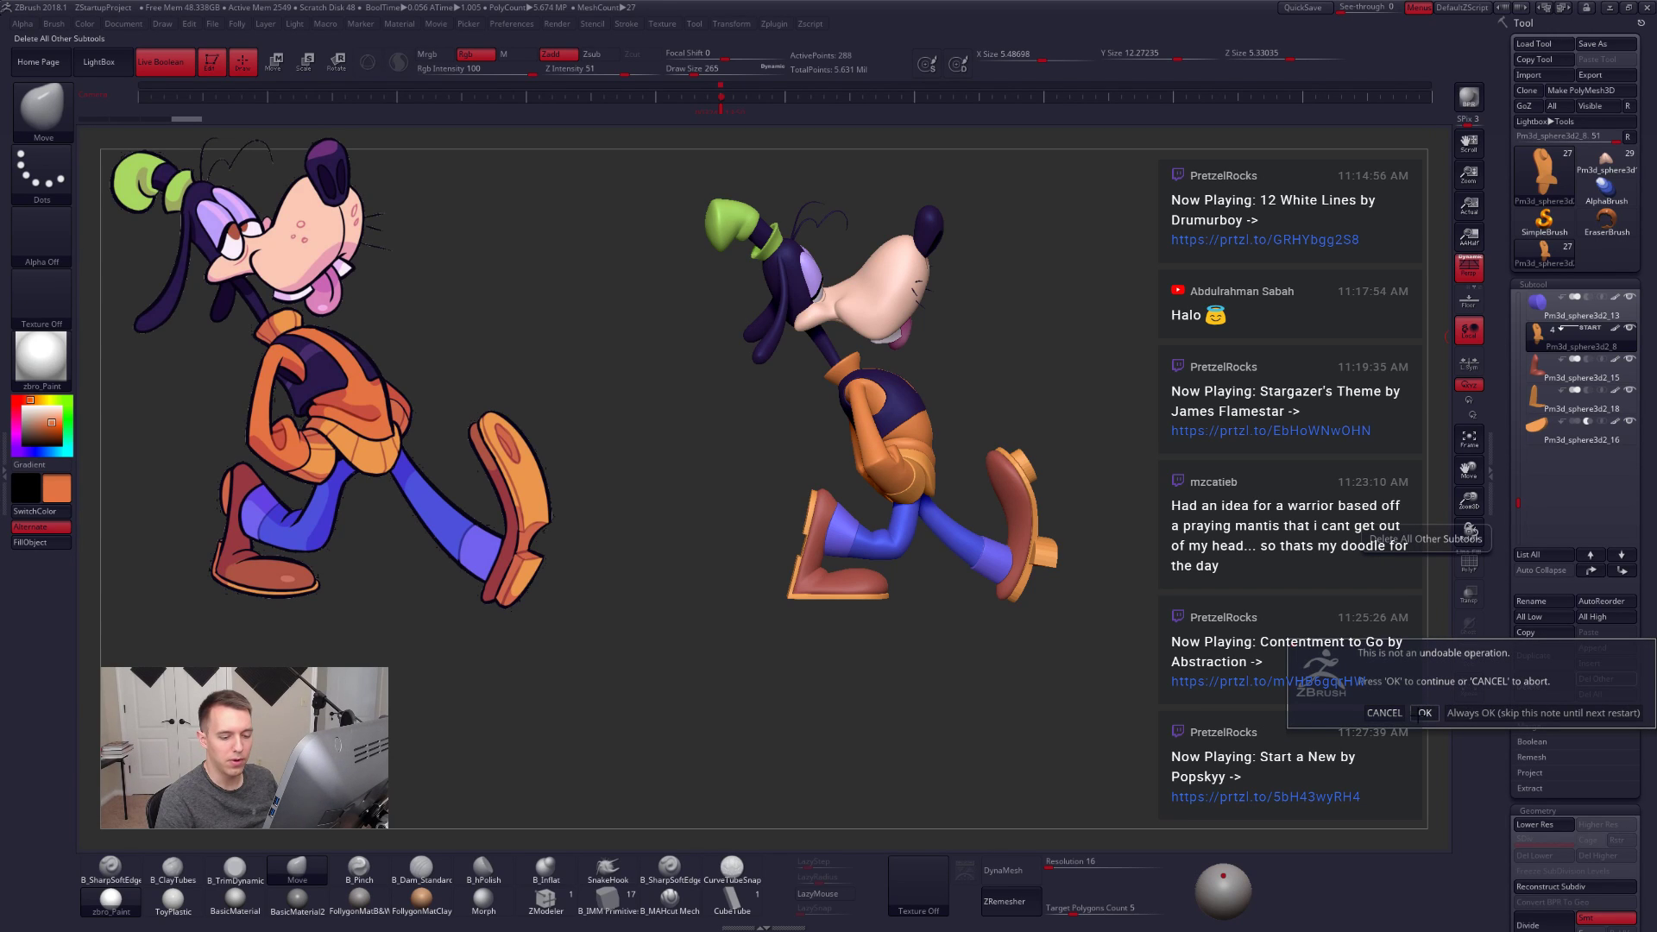
{"action": "left_click", "coordinate": [1425, 712]}
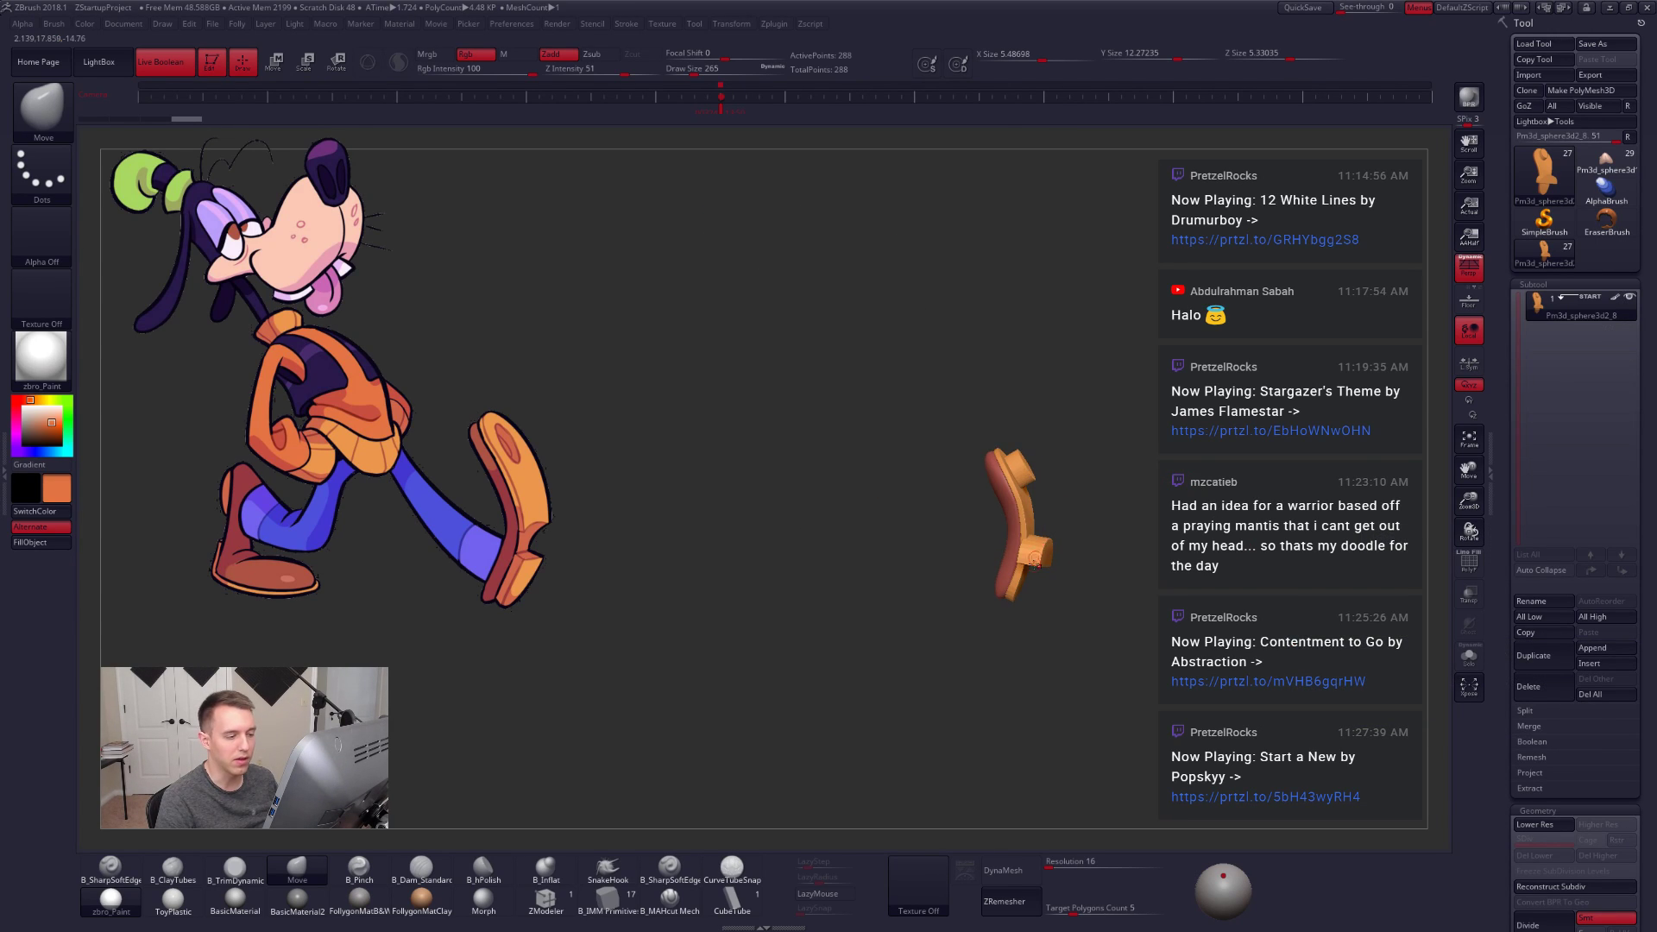
{"action": "left_click", "coordinate": [1607, 164]}
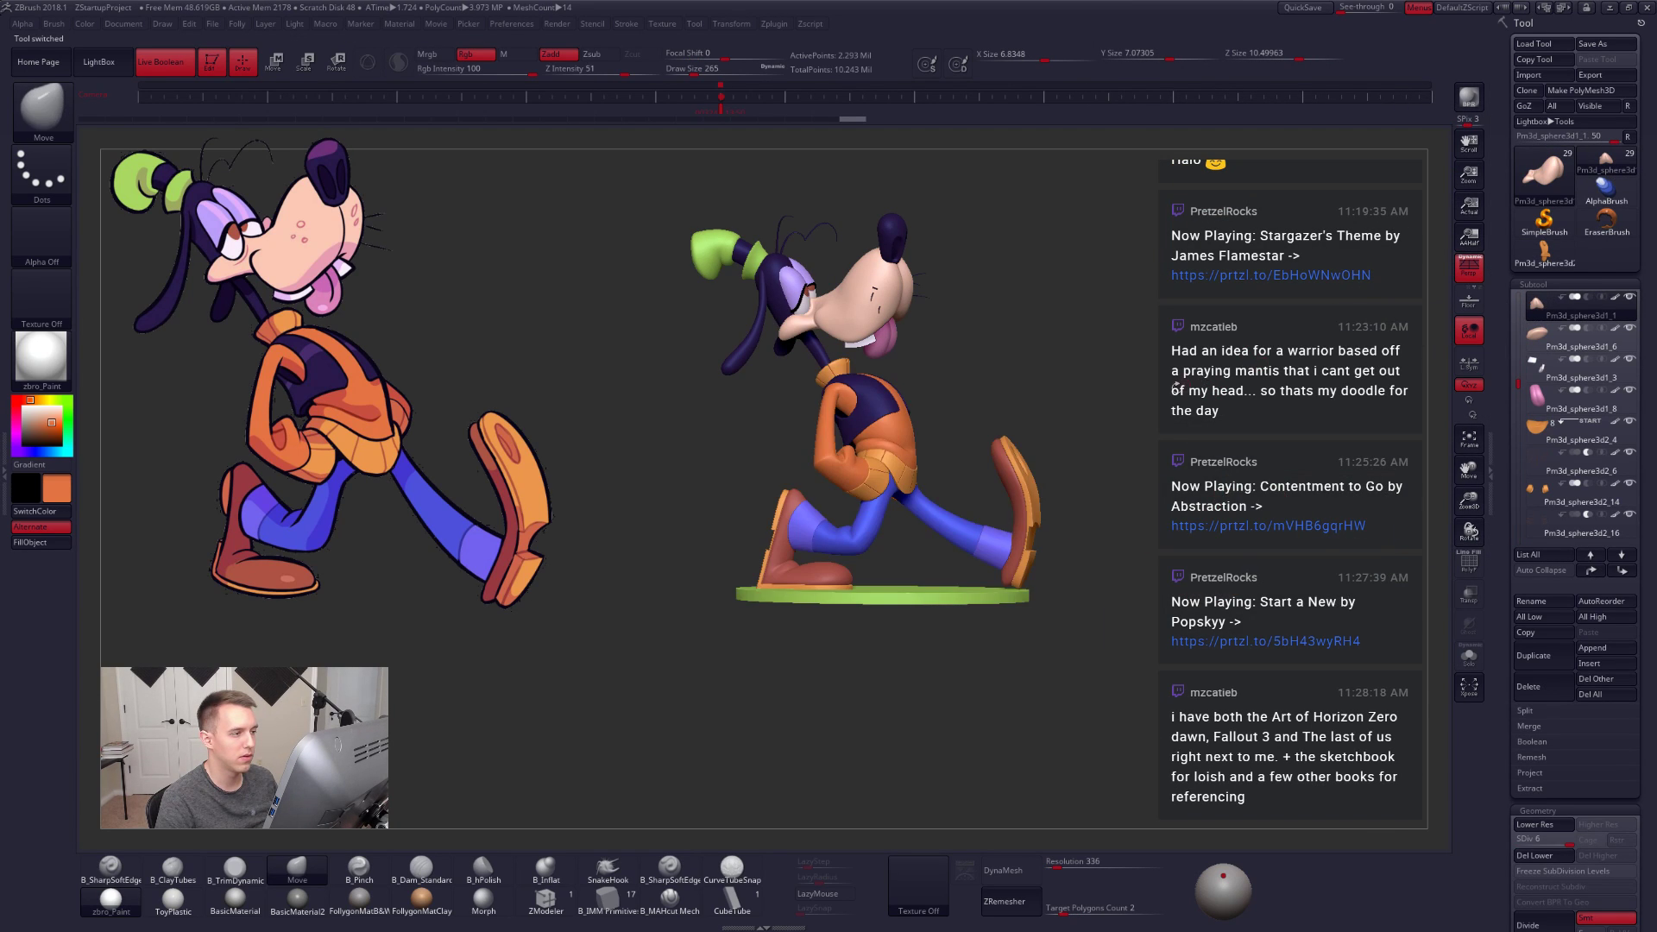
Turn off Persp and append the blocky shoe as a new subtool.
{"action": "left_click_drag", "start_coordinate": [1156, 422], "coordinate": [1165, 442]}
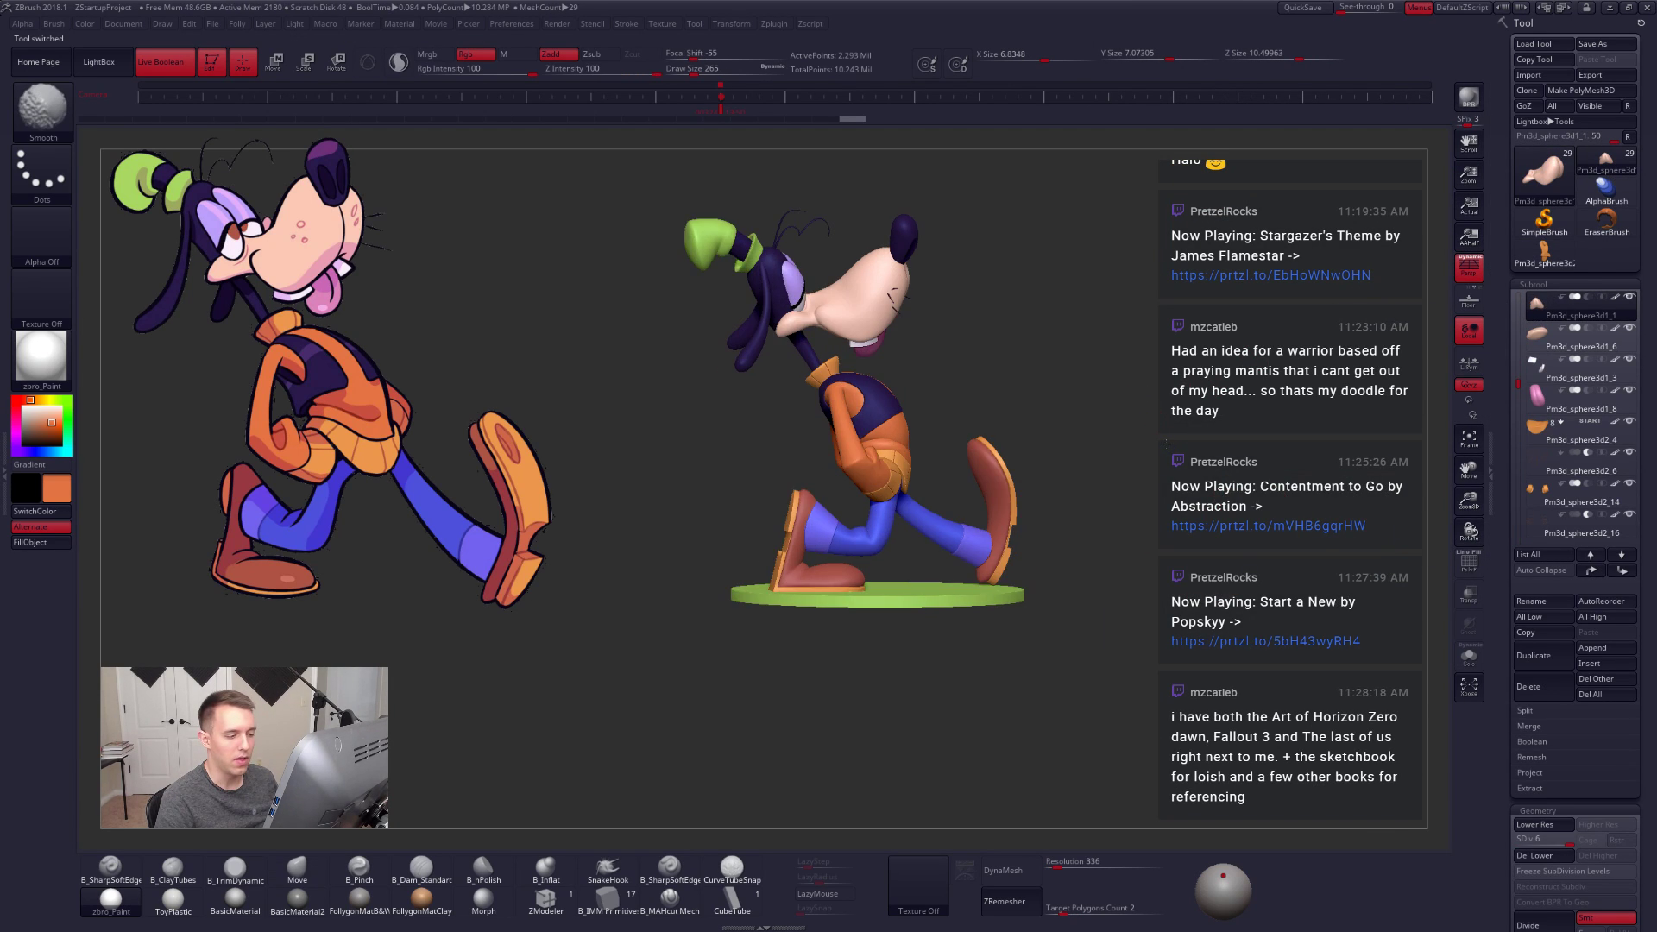
{"action": "left_click", "coordinate": [1469, 268]}
{"action": "left_click", "coordinate": [1585, 649]}
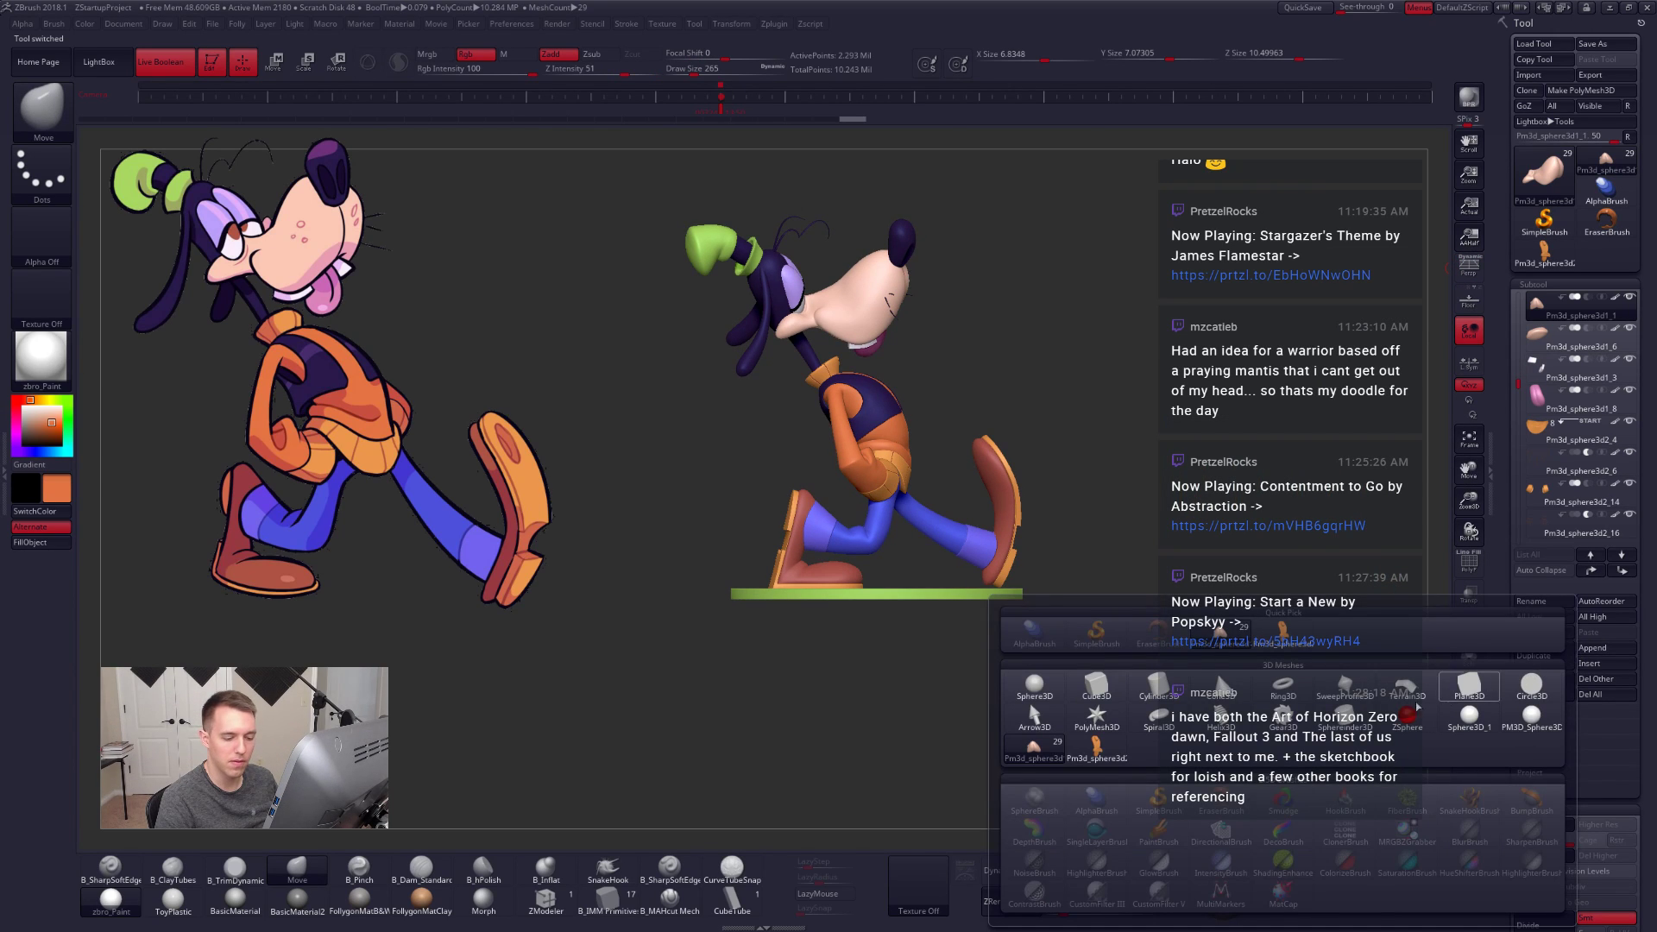
{"action": "left_click", "coordinate": [1122, 747]}
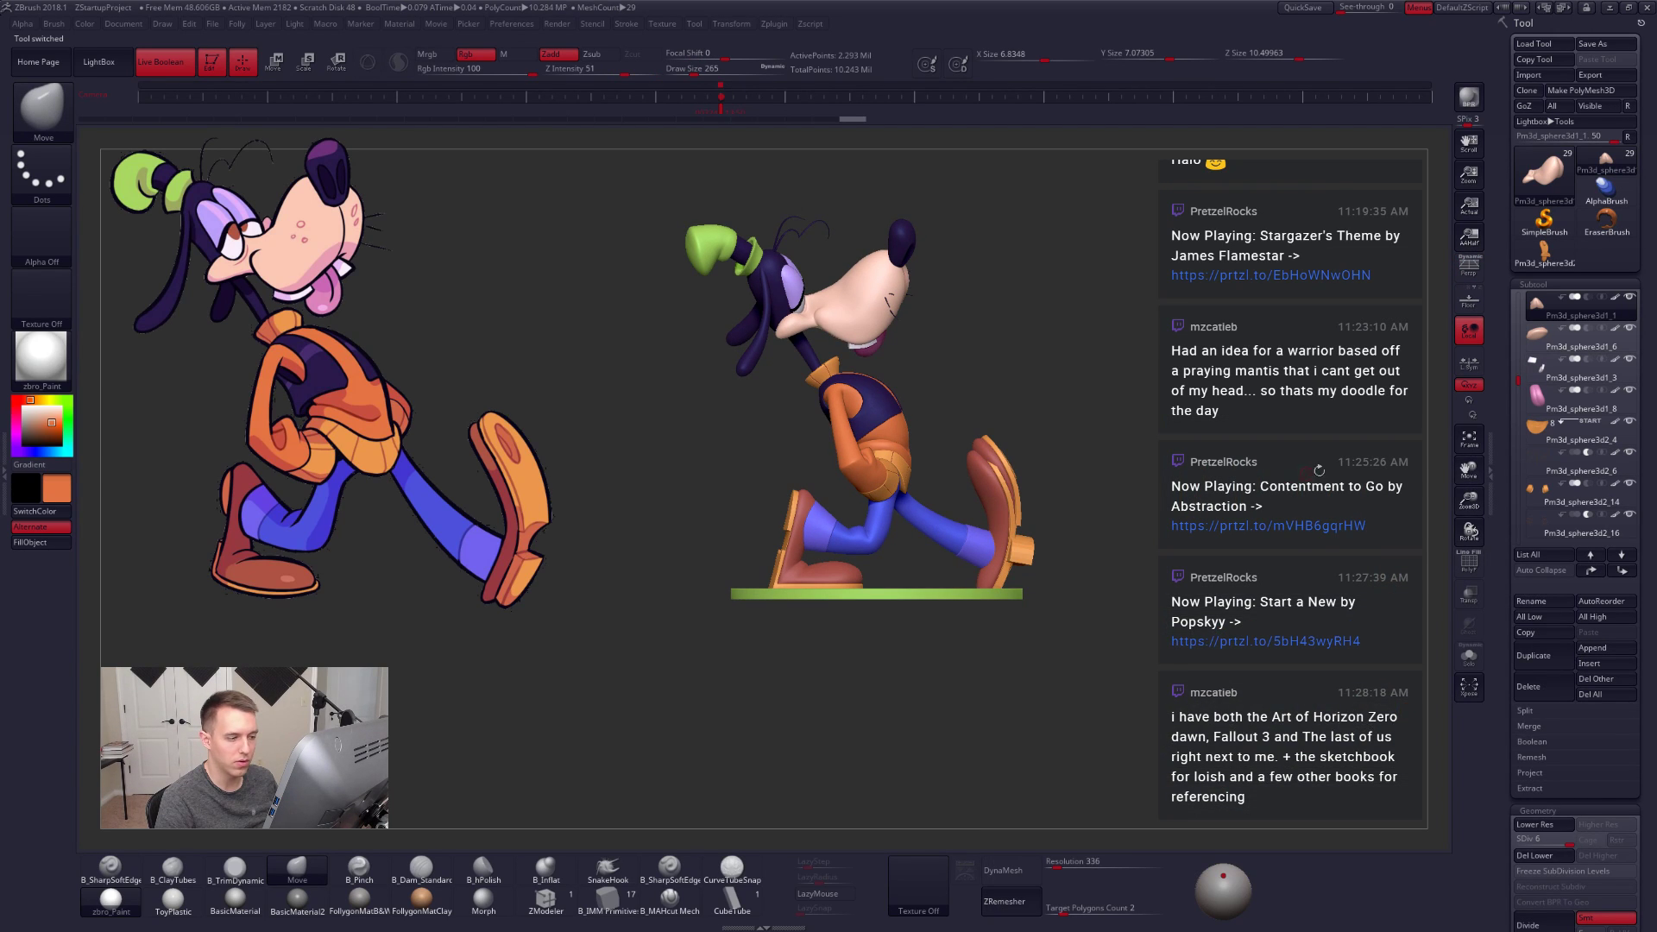
Select the new shoe part Pm3d_sphere3d2_9 and show it alone with Solo.
{"action": "left_click_drag", "start_coordinate": [1516, 381], "coordinate": [1518, 507]}
{"action": "left_click", "coordinate": [1552, 424]}
{"action": "mouse_move", "coordinate": [1109, 440]}
{"action": "left_mouse_down"}
{"action": "mouse_move", "coordinate": [967, 449]}
{"action": "mouse_move", "coordinate": [1092, 509]}
{"action": "mouse_move", "coordinate": [1096, 555]}
{"action": "mouse_move", "coordinate": [1107, 507]}
{"action": "left_mouse_up"}
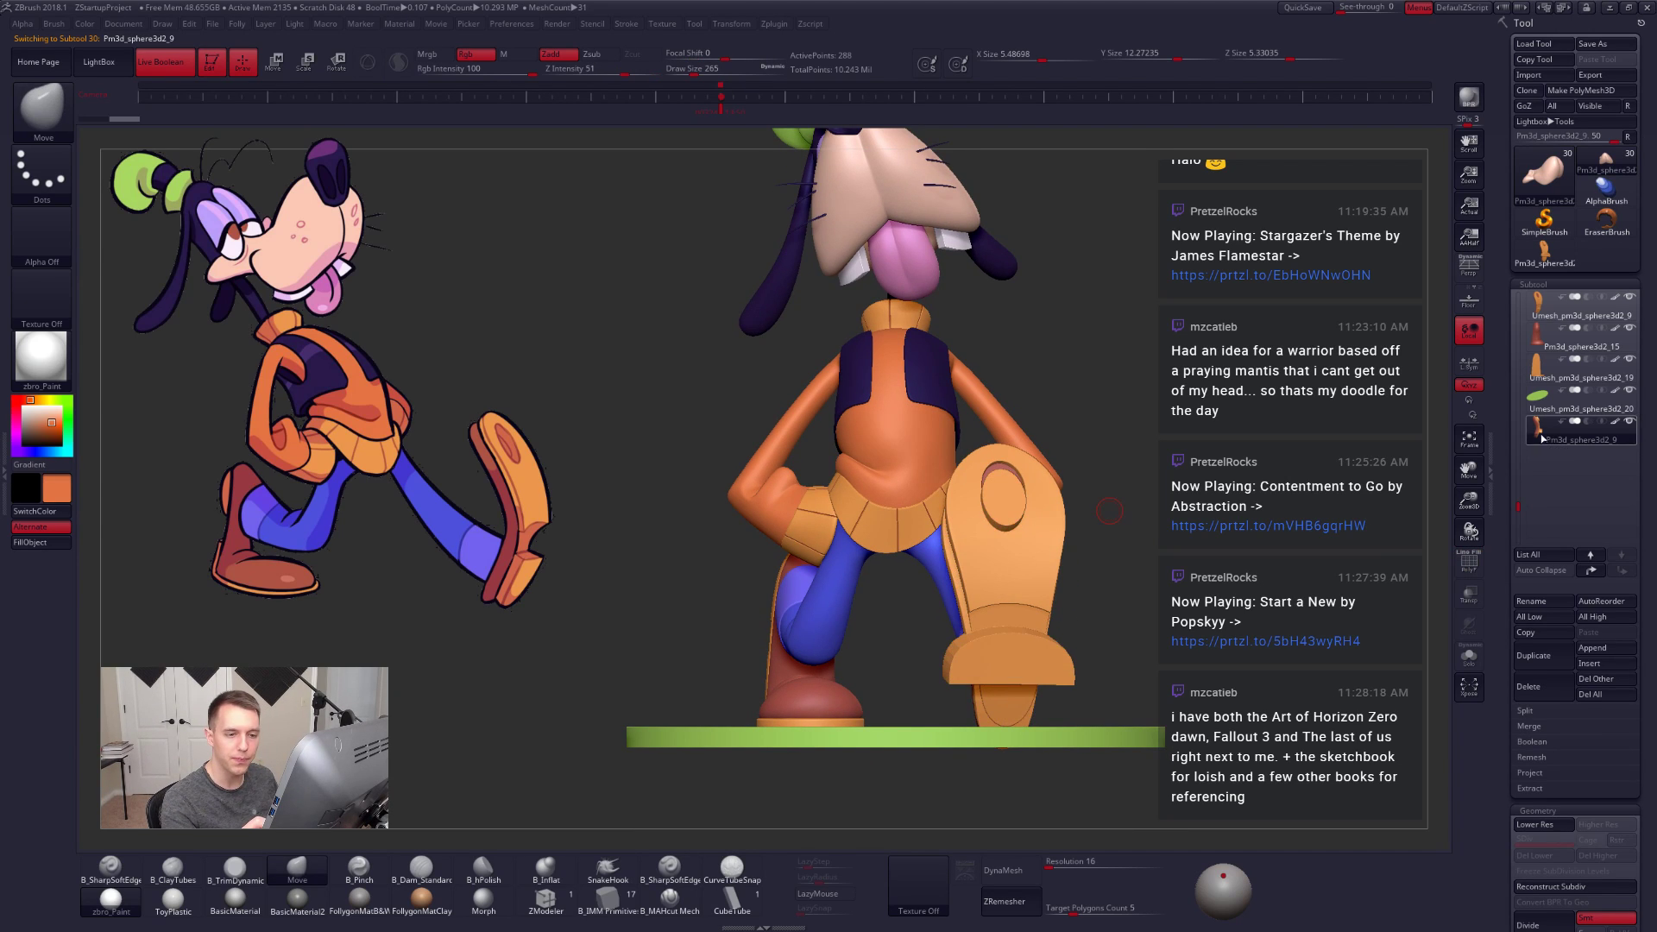
{"action": "mouse_move", "coordinate": [1546, 437]}
{"action": "key", "text": "shift+s"}
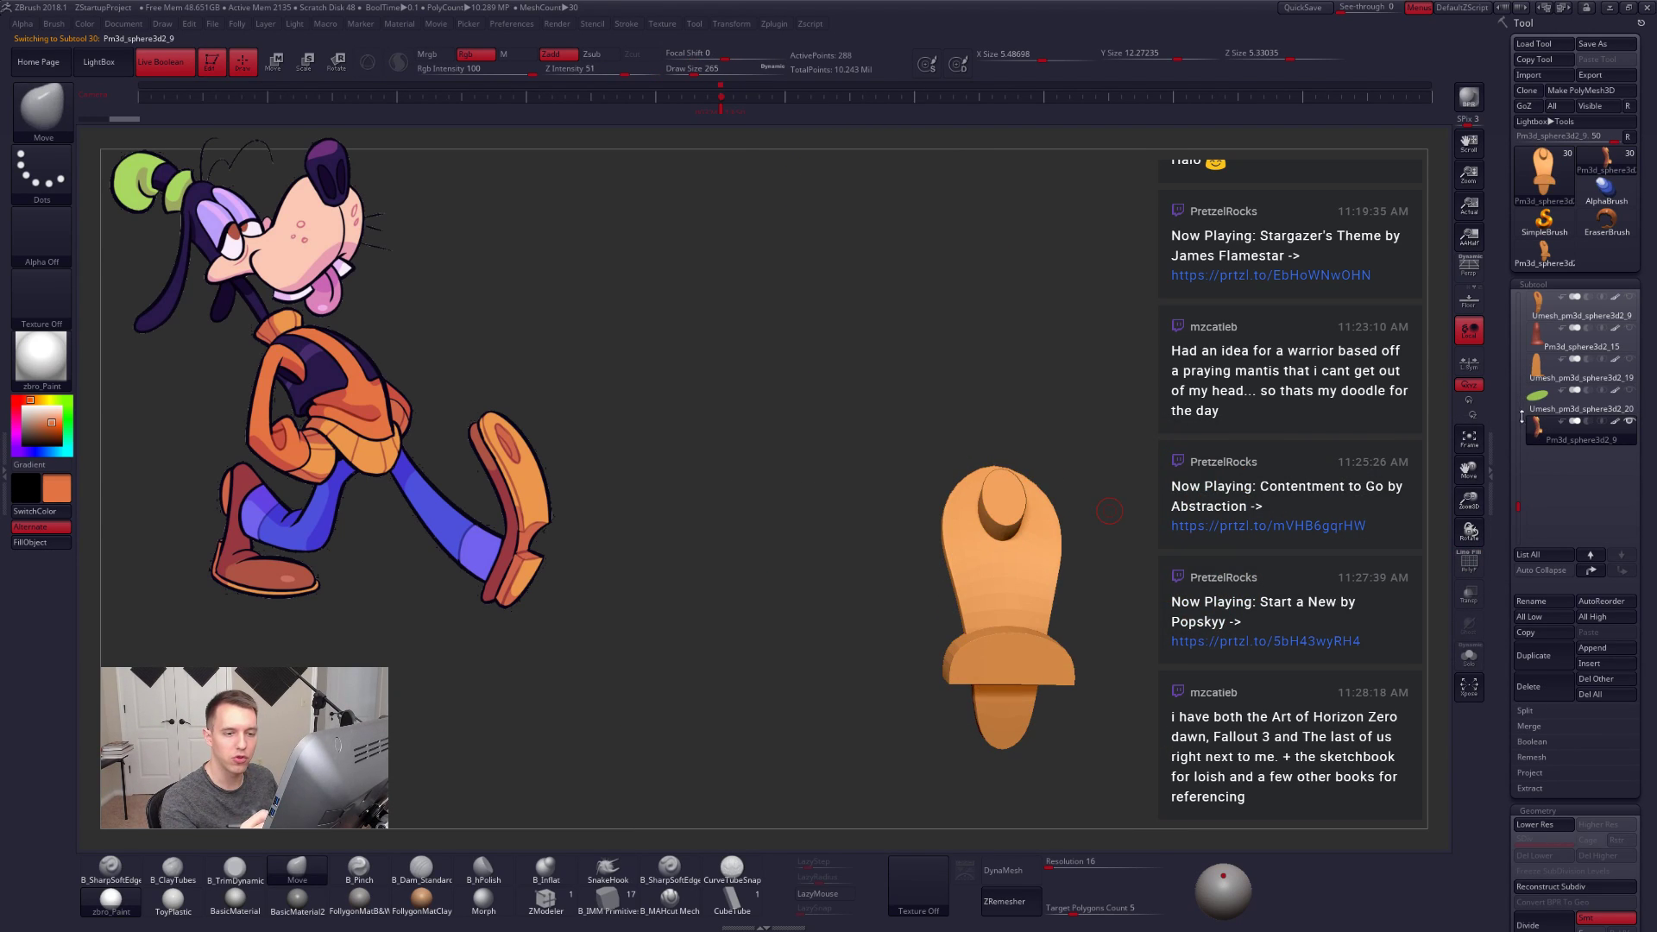
{"action": "scroll", "coordinate": [1543, 441], "scroll_direction": "up", "scroll_amount": 3}
{"action": "left_click", "coordinate": [1541, 442]}
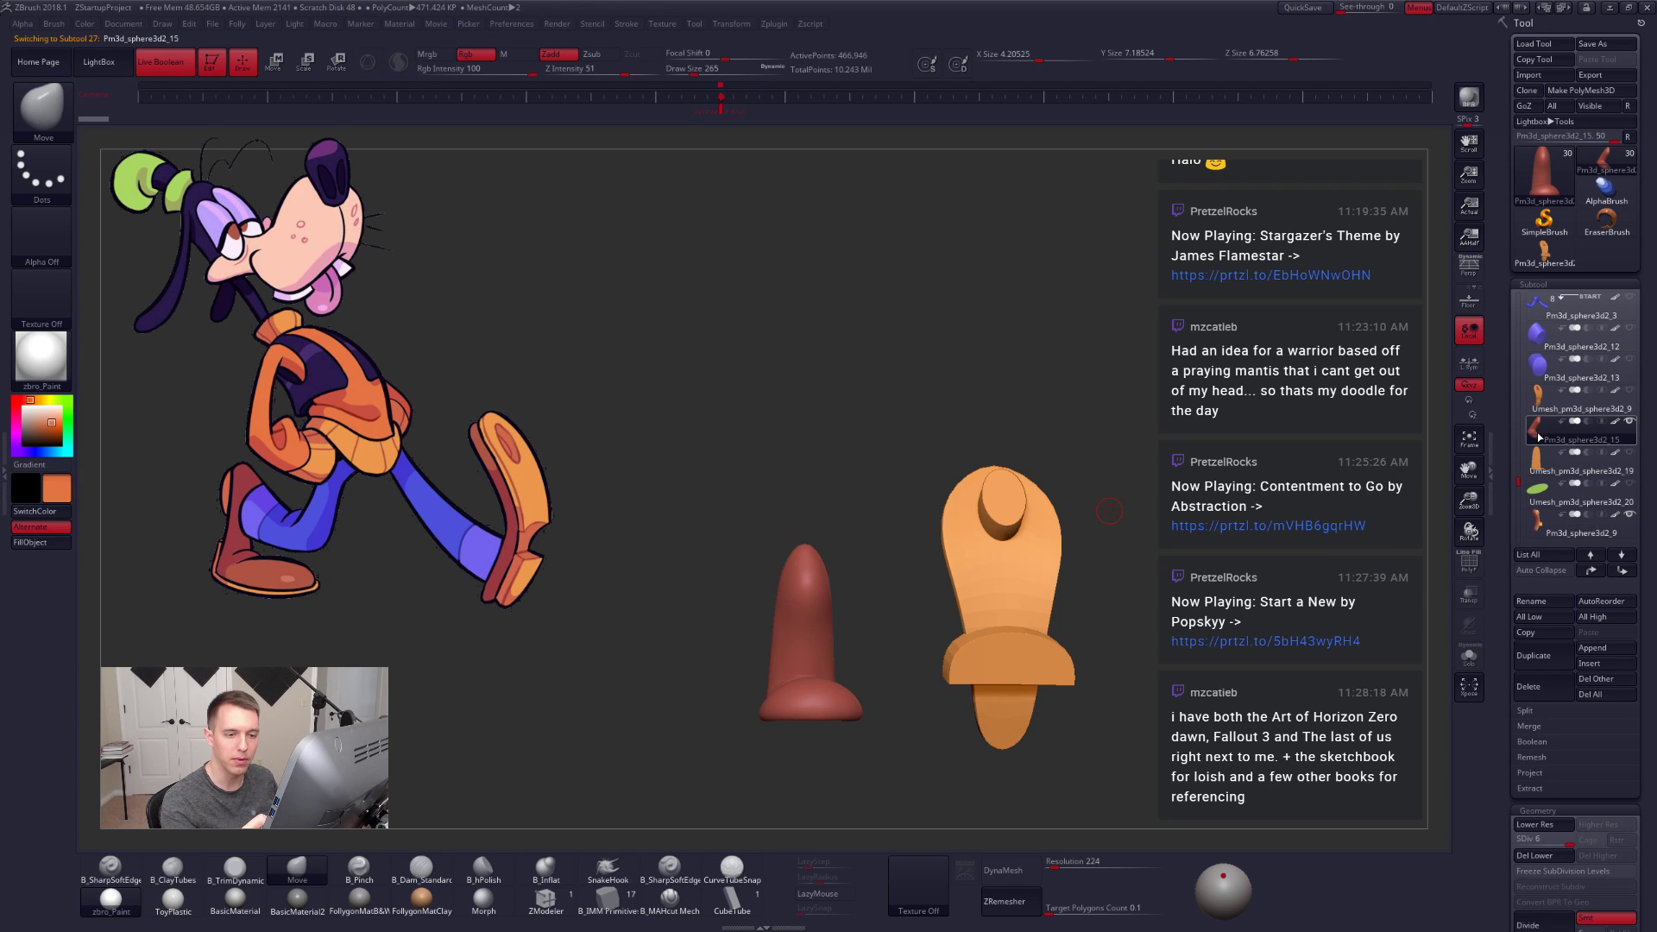
{"action": "left_click", "coordinate": [1546, 535]}
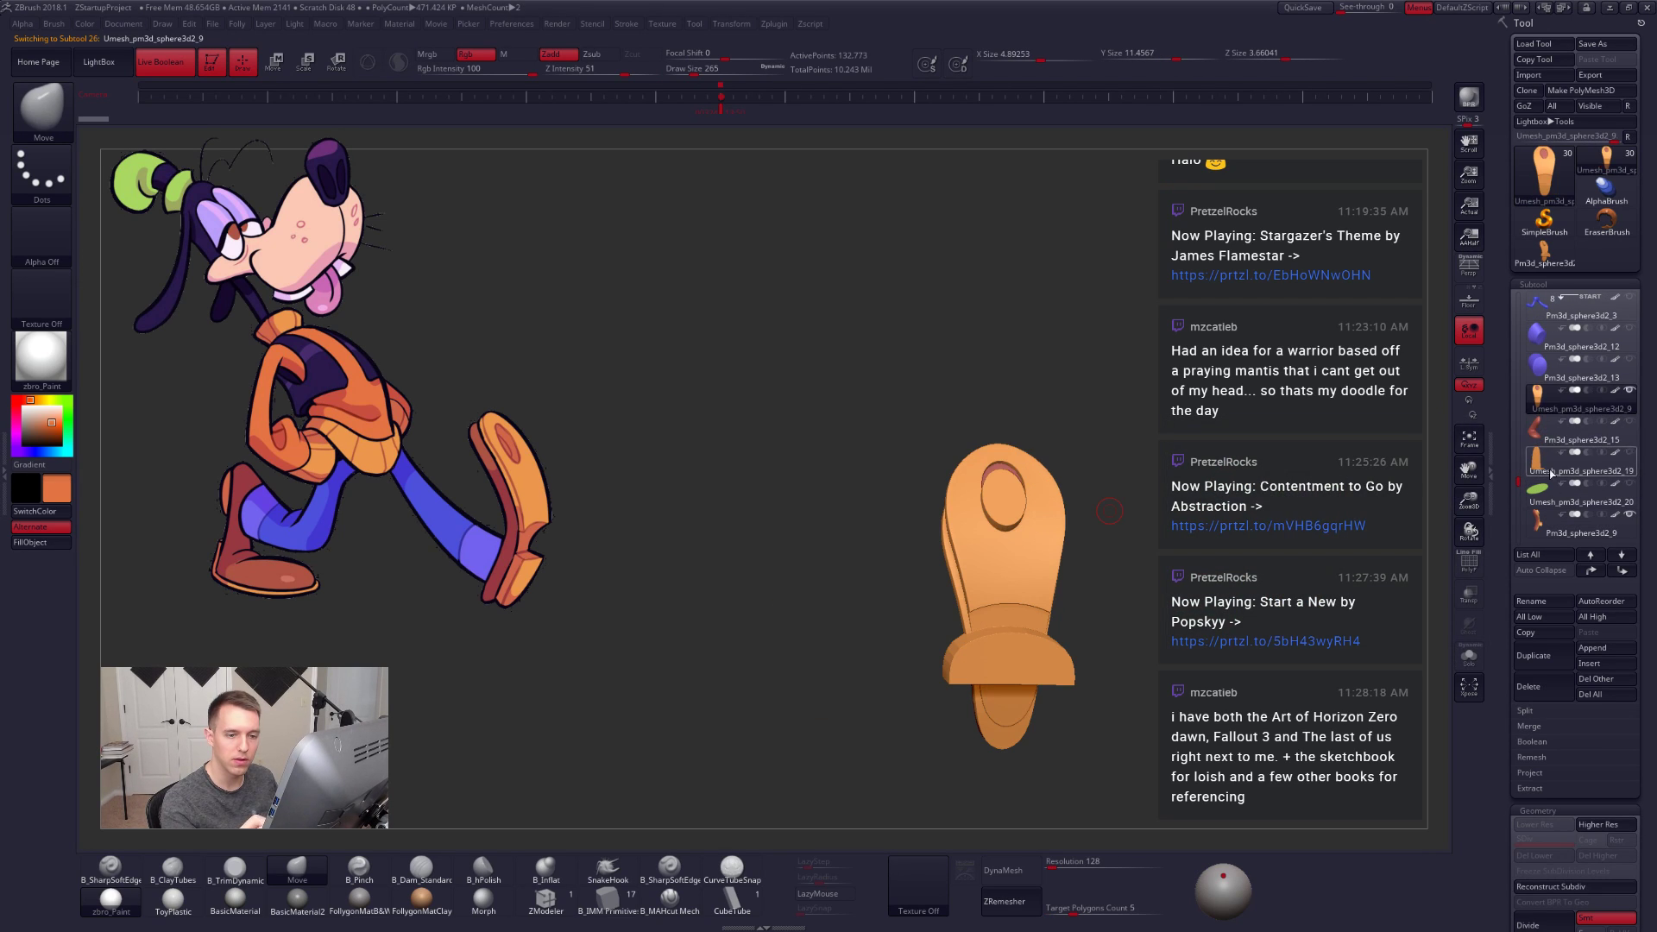
Move the shoe subtool up the list and raise its sole piece with Transpose Move and PolyF.
{"action": "left_click", "coordinate": [1592, 570]}
{"action": "left_click", "coordinate": [1592, 570]}
{"action": "left_click", "coordinate": [1592, 570]}
{"action": "mouse_move", "coordinate": [1261, 550]}
{"action": "left_mouse_down", "text": "shift"}
{"action": "mouse_move", "coordinate": [1194, 601]}
{"action": "mouse_move", "coordinate": [1052, 645]}
{"action": "mouse_move", "coordinate": [1052, 764]}
{"action": "left_mouse_up", "text": "shift"}
{"action": "key", "text": "shift+f"}
{"action": "key", "text": "w"}
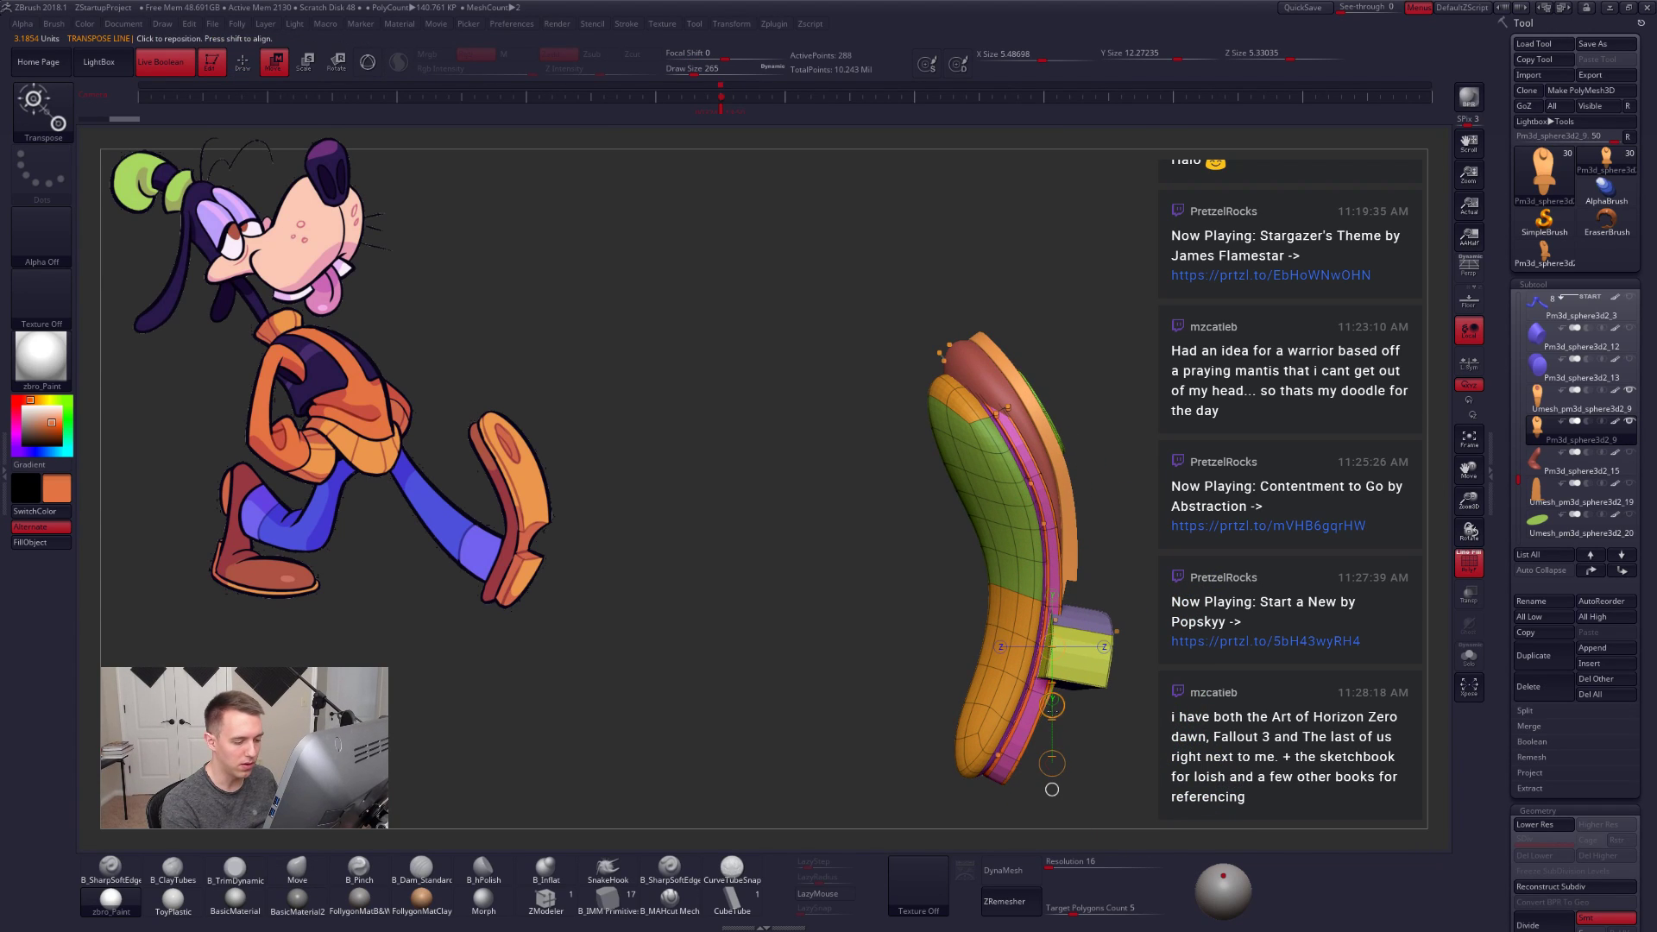
{"action": "mouse_move", "coordinate": [1053, 705]}
{"action": "left_mouse_down", "text": "shift"}
{"action": "mouse_move", "coordinate": [1054, 678]}
{"action": "mouse_move", "coordinate": [1105, 695]}
{"action": "mouse_move", "coordinate": [1072, 692]}
{"action": "left_mouse_up", "text": "shift"}
Inspect the raised sole from front and side, then return to Draw with the Move brush.
{"action": "mouse_move", "coordinate": [1234, 595]}
{"action": "left_mouse_down"}
{"action": "mouse_move", "coordinate": [1081, 577]}
{"action": "mouse_move", "coordinate": [991, 600]}
{"action": "mouse_move", "coordinate": [1043, 573]}
{"action": "mouse_move", "coordinate": [1114, 573]}
{"action": "mouse_move", "coordinate": [1058, 572]}
{"action": "left_mouse_up"}
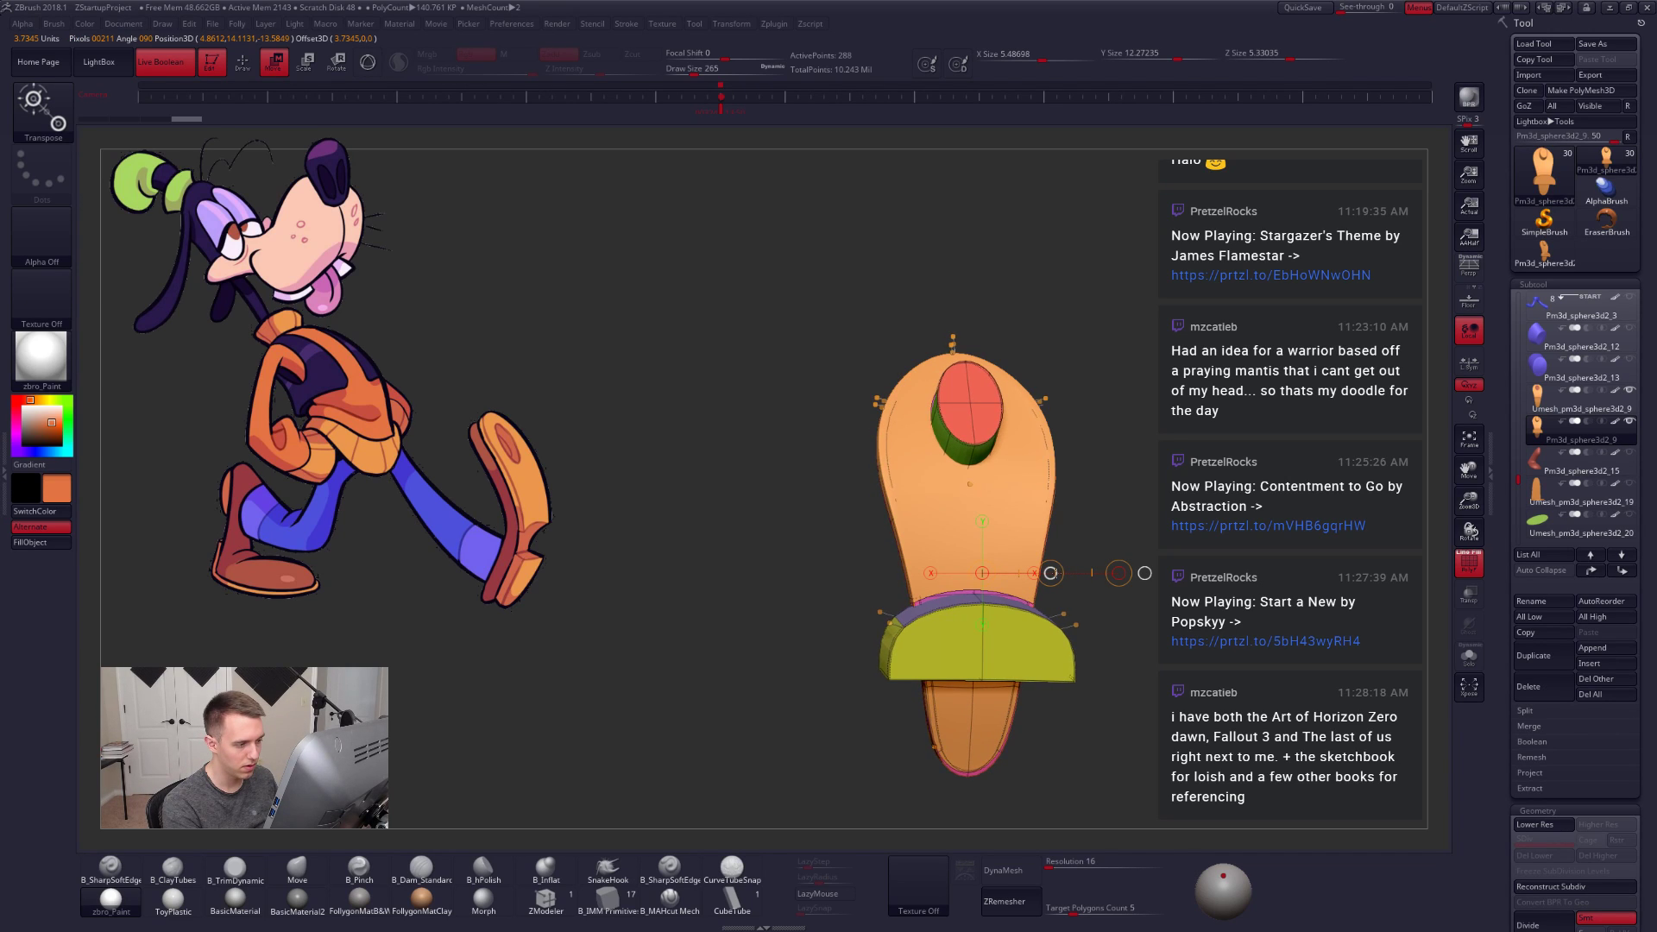
{"action": "right_click_drag", "start_coordinate": [1028, 505], "coordinate": [990, 542]}
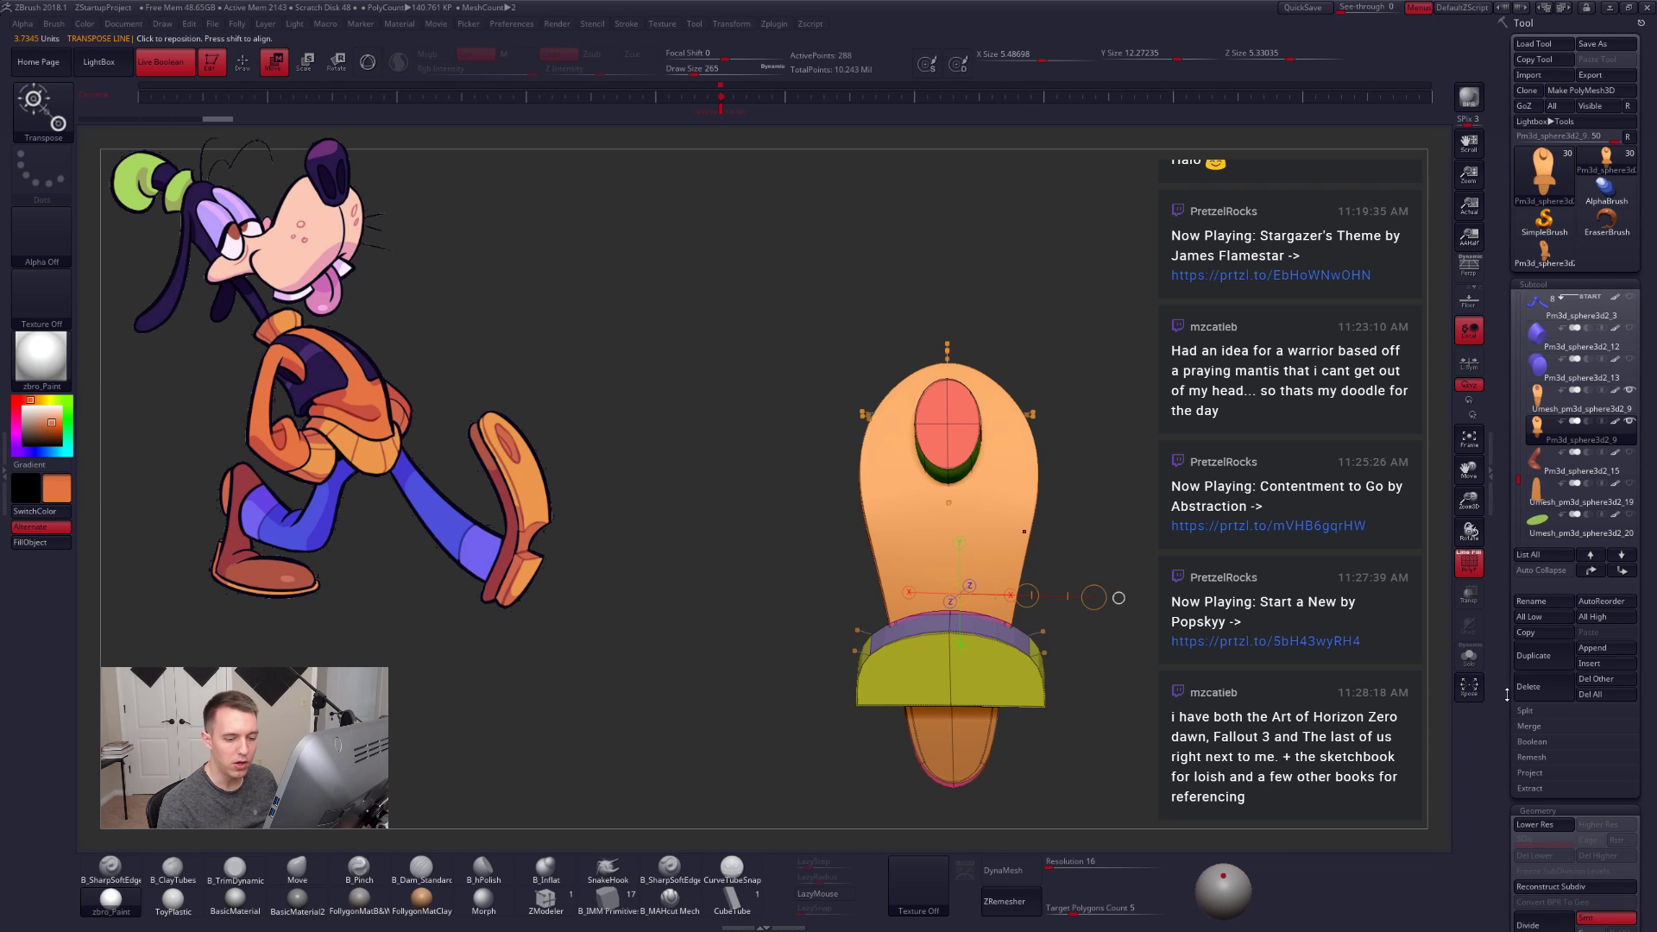
{"action": "scroll", "coordinate": [1523, 647], "scroll_direction": "down", "scroll_amount": 5}
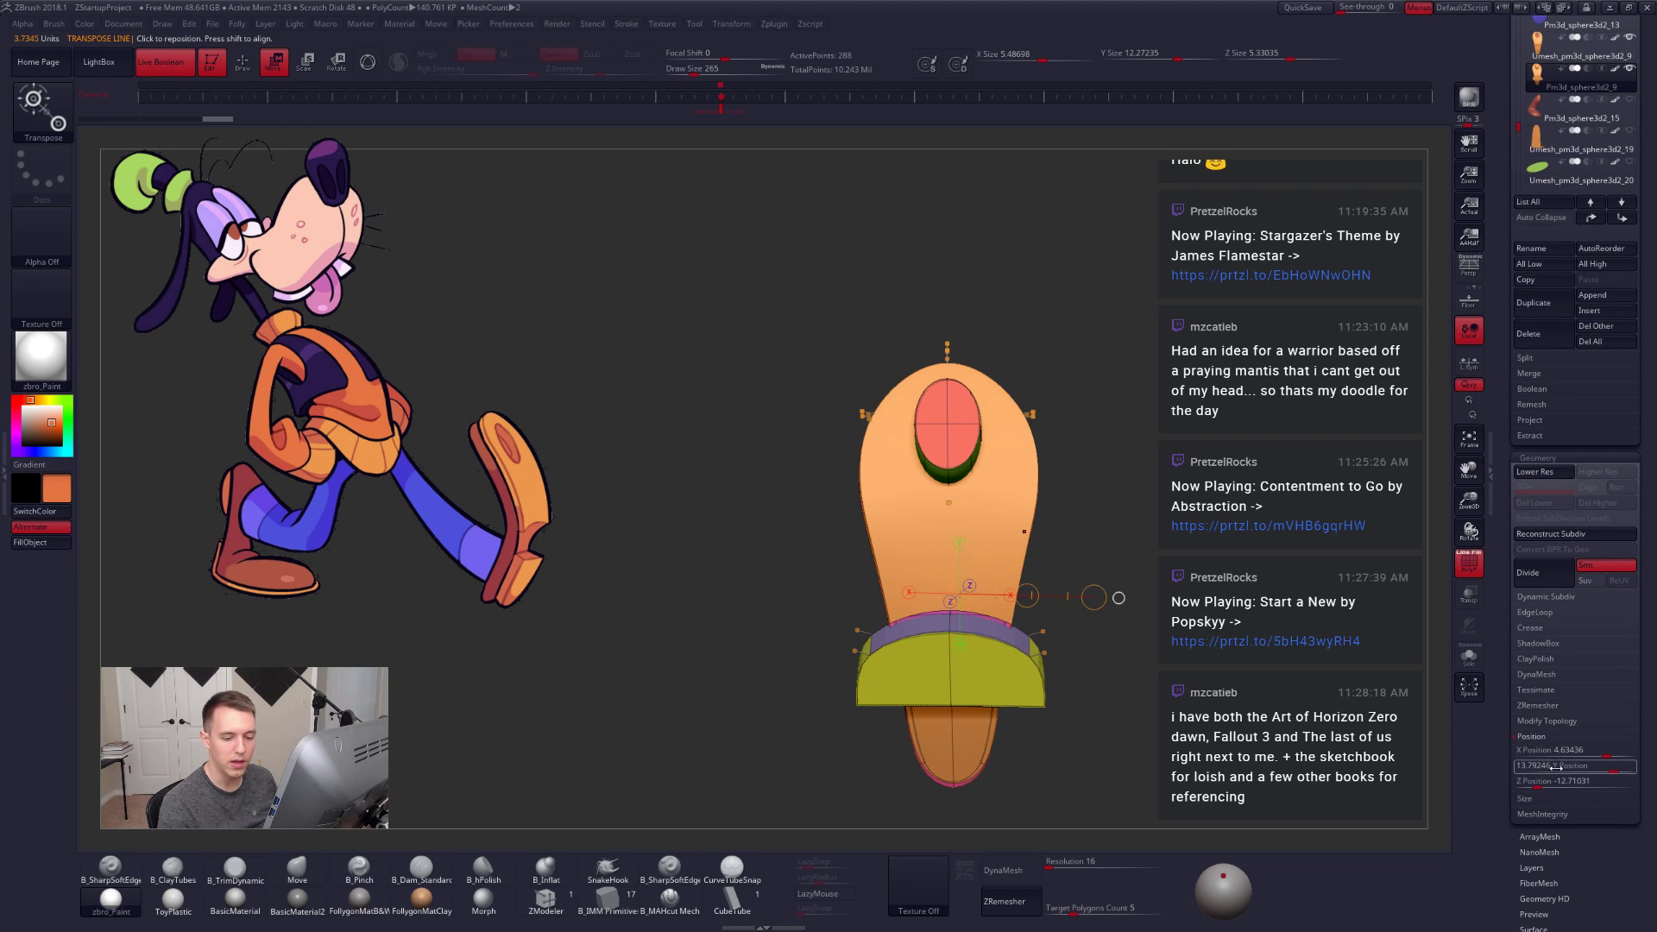
{"action": "scroll", "coordinate": [1507, 715], "scroll_direction": "up", "scroll_amount": 5}
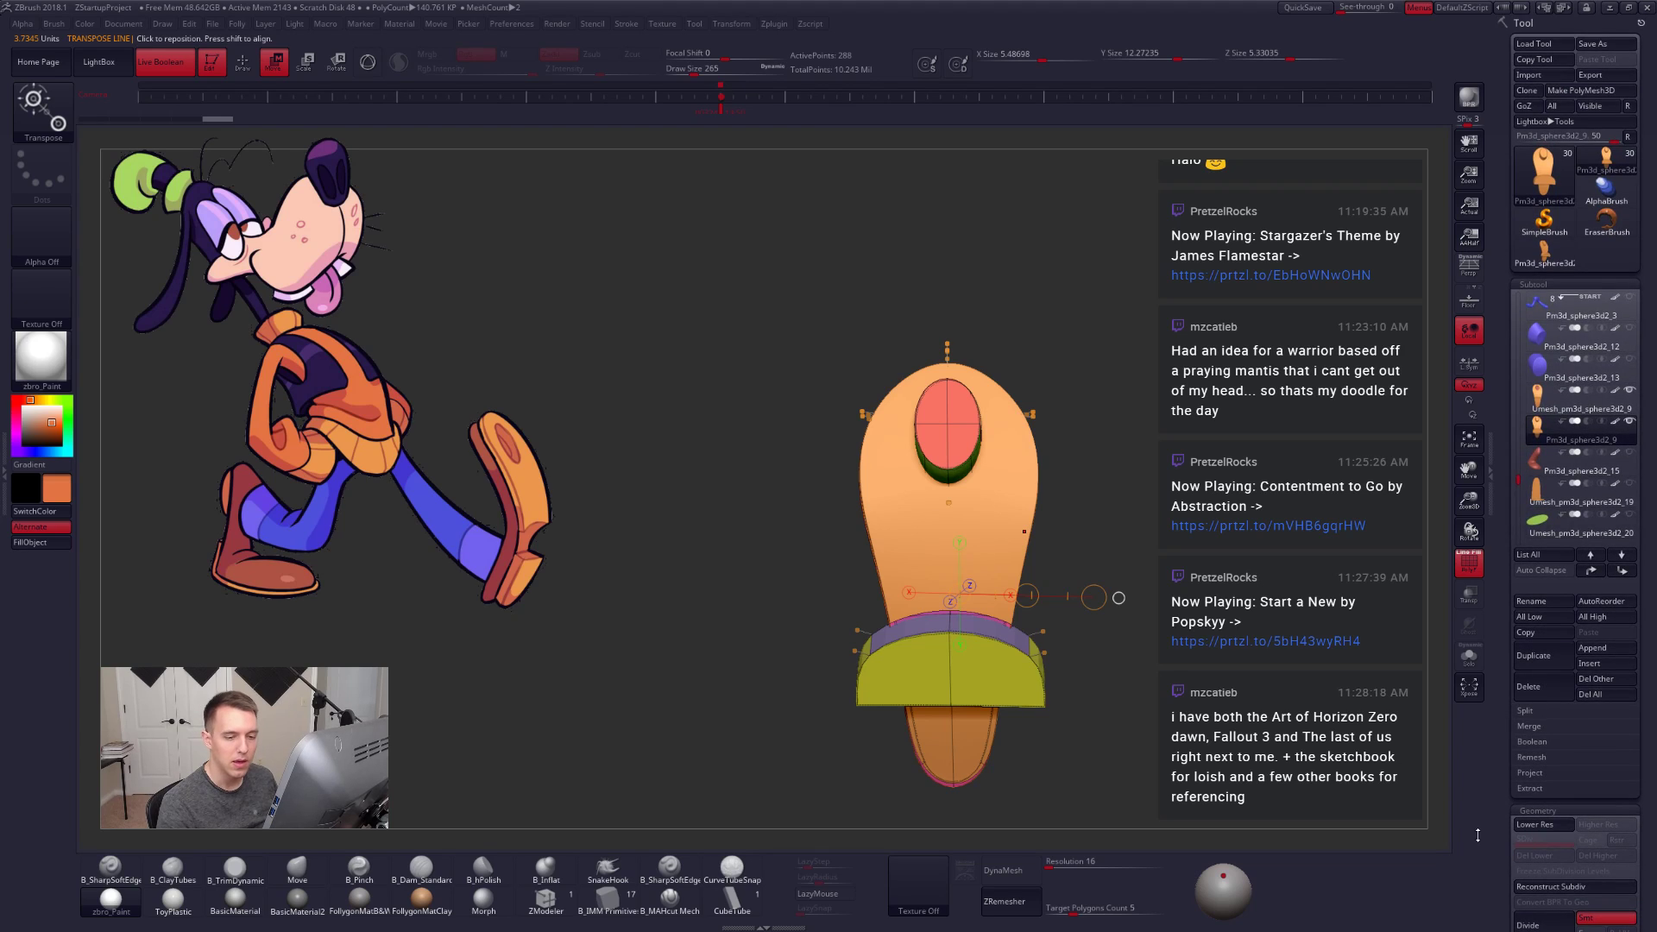
{"action": "mouse_move", "coordinate": [1097, 679]}
{"action": "left_mouse_down"}
{"action": "mouse_move", "coordinate": [1107, 659]}
{"action": "mouse_move", "coordinate": [1027, 635]}
{"action": "mouse_move", "coordinate": [1199, 604]}
{"action": "mouse_move", "coordinate": [1069, 628]}
{"action": "left_mouse_up"}
{"action": "key", "text": "q"}
{"action": "key", "text": "b"}
{"action": "key", "text": "m"}
{"action": "key", "text": "v"}
Check the shoe with PolyF toggled, then turn Solo off to show the whole Goofy.
{"action": "key", "text": "shift+f"}
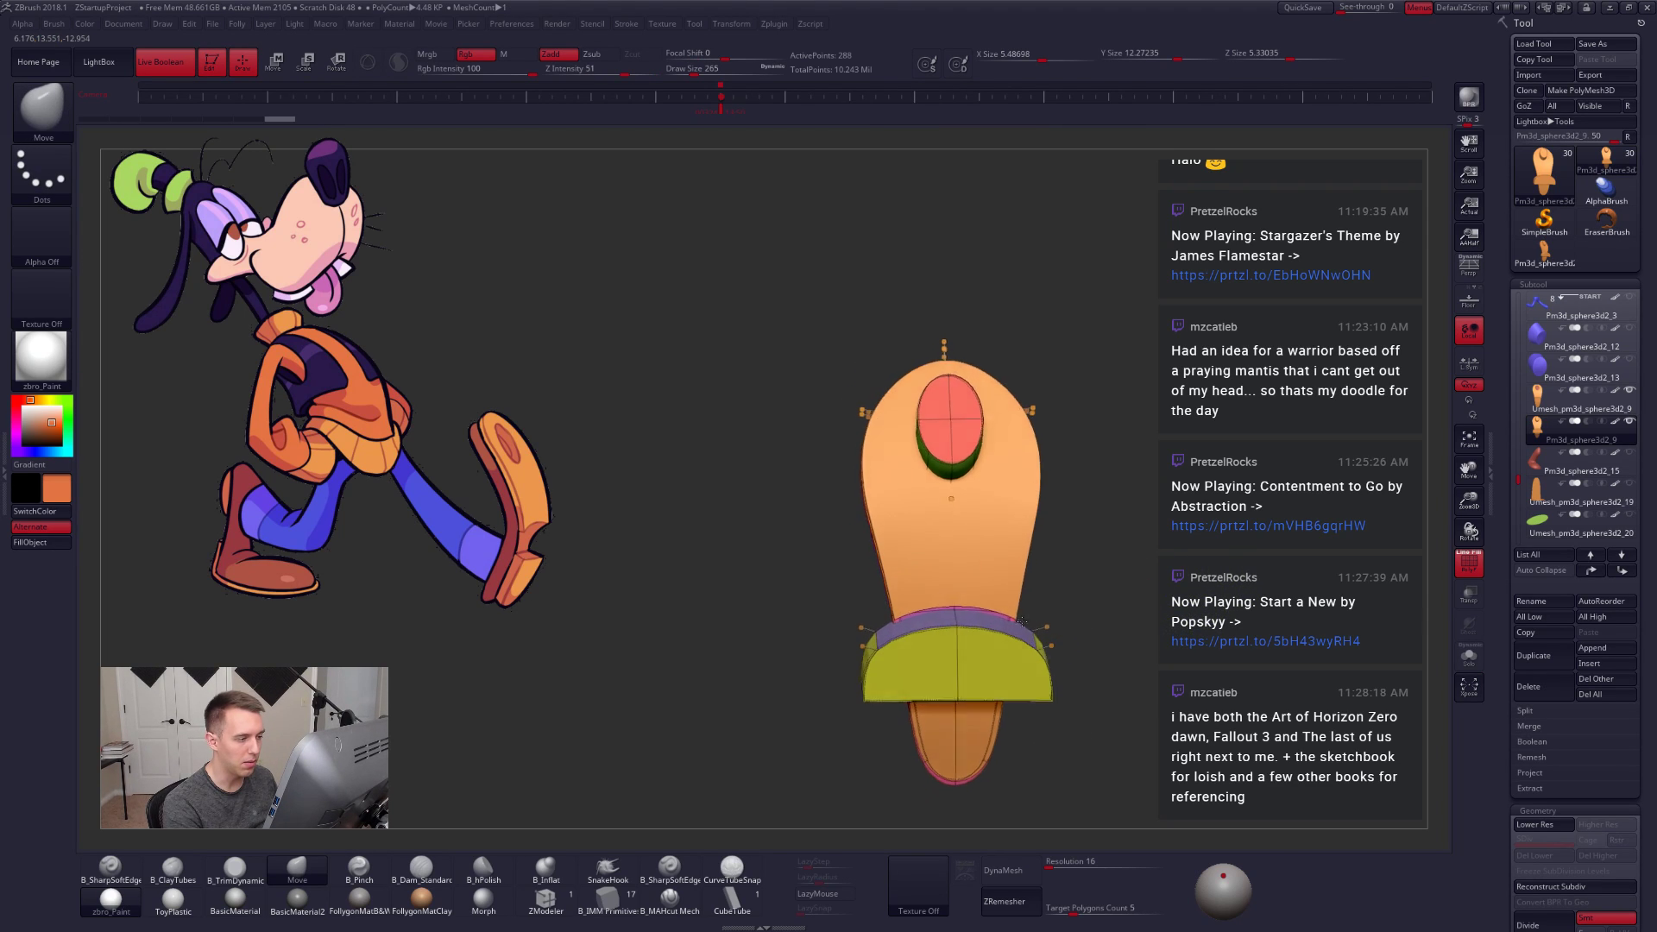
{"action": "key", "text": "shift+f"}
{"action": "mouse_move", "coordinate": [1066, 630]}
{"action": "left_mouse_down"}
{"action": "mouse_move", "coordinate": [1074, 615]}
{"action": "mouse_move", "coordinate": [1049, 617]}
{"action": "mouse_move", "coordinate": [1057, 606]}
{"action": "left_mouse_up"}
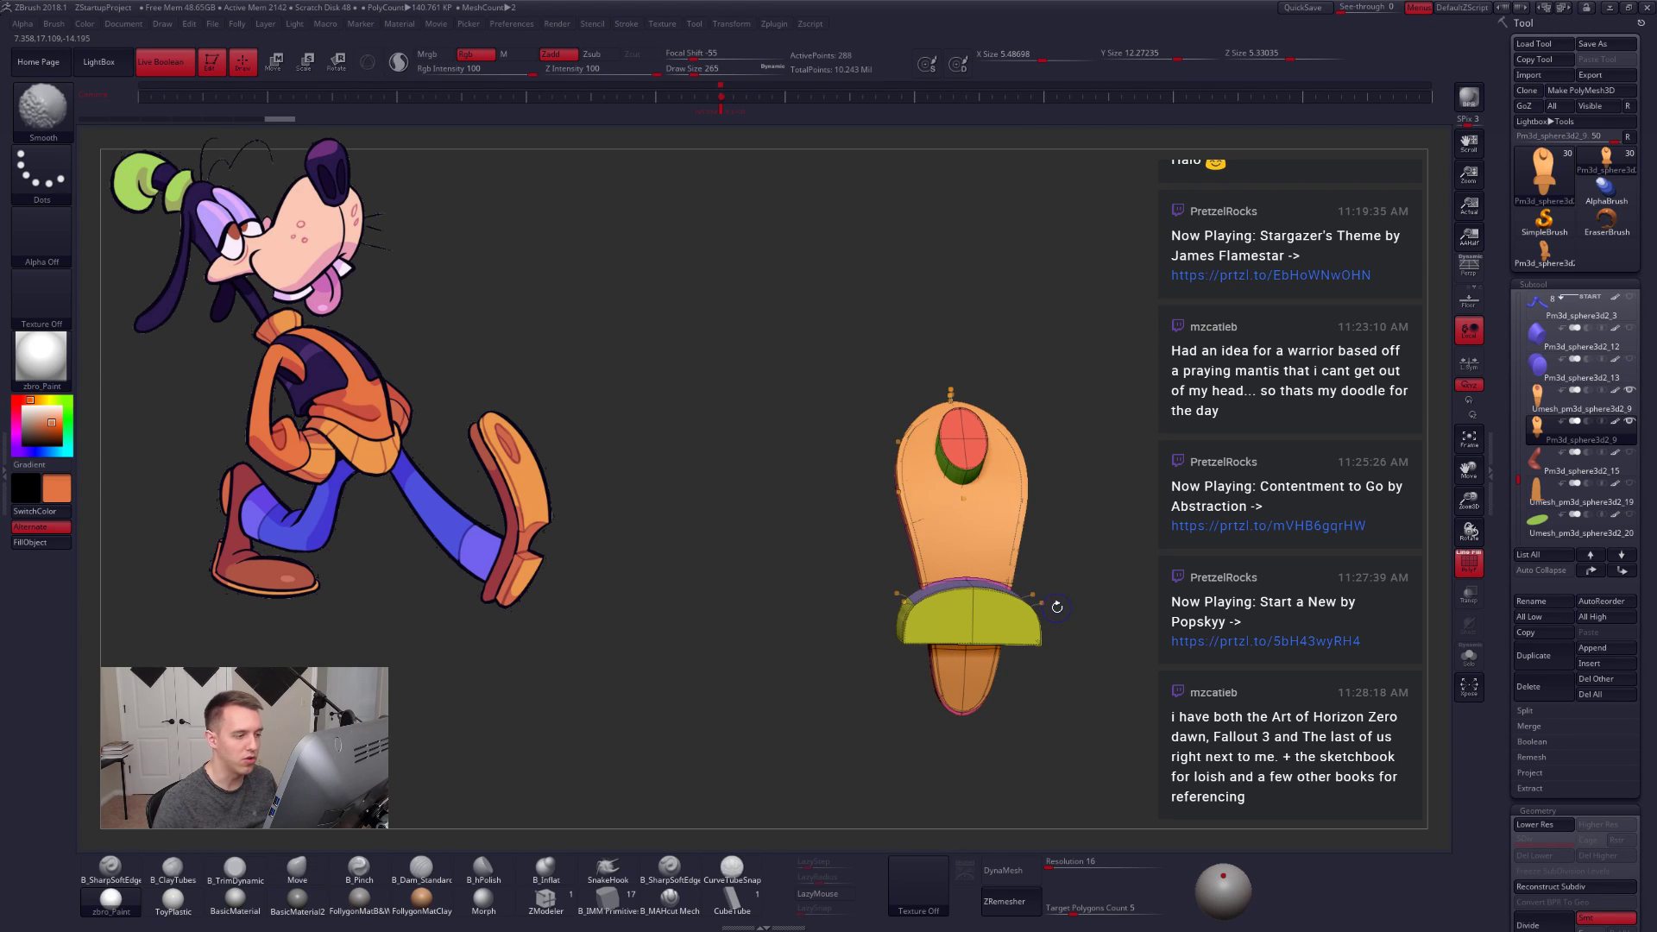
{"action": "key", "text": "shift+f"}
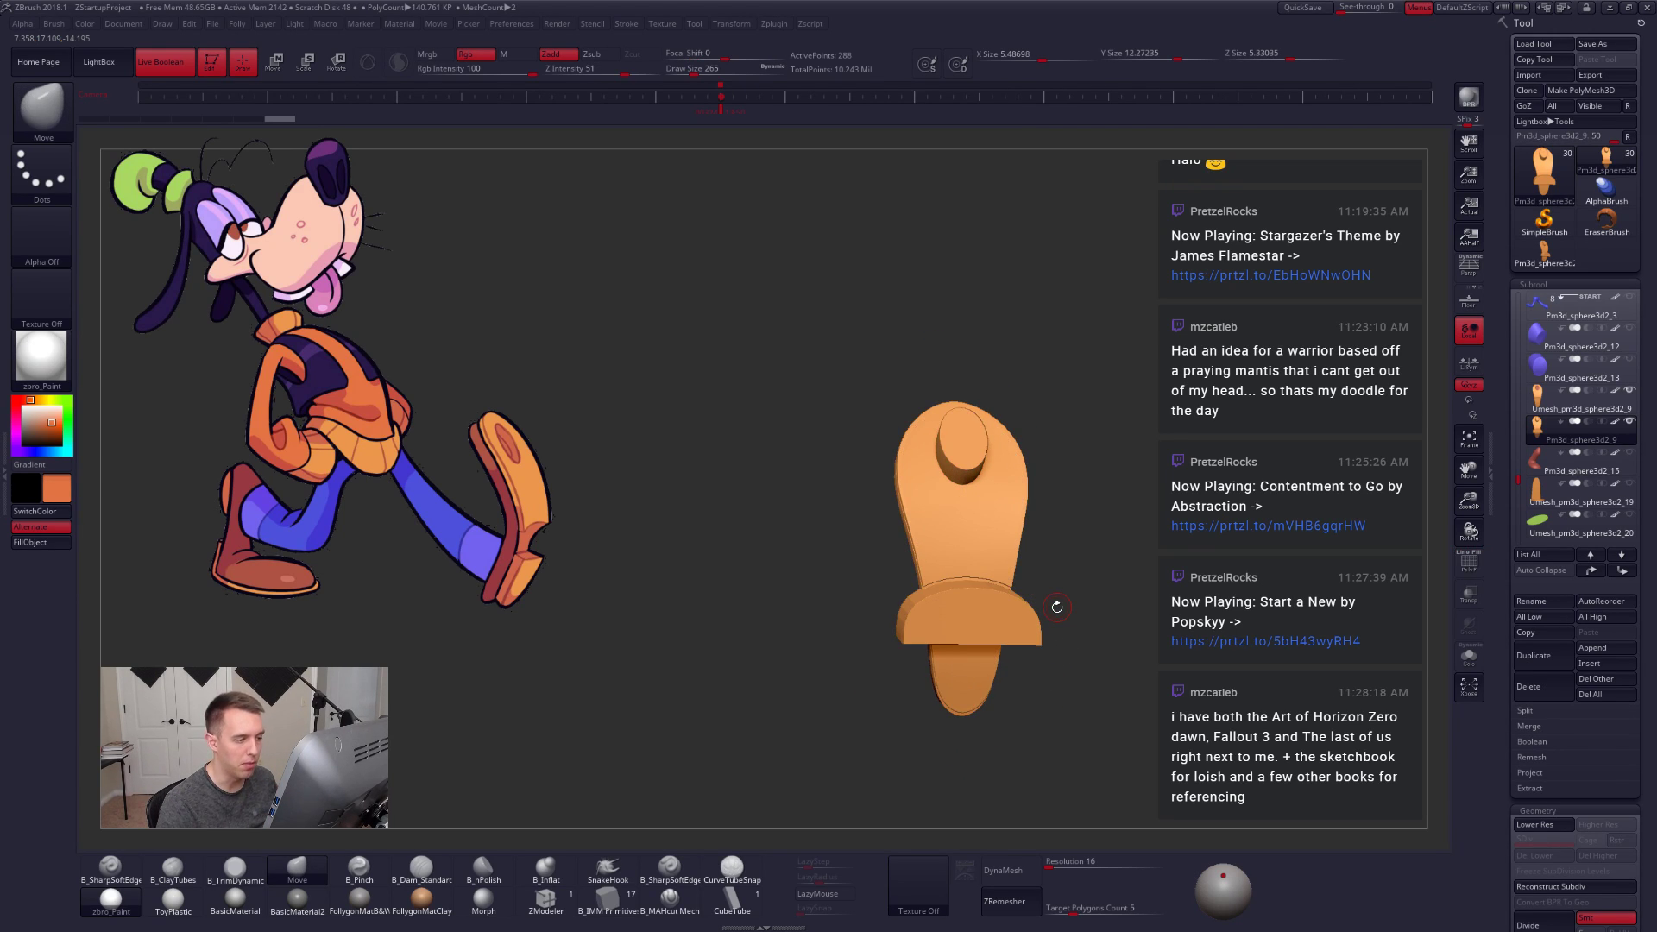
{"action": "left_click", "coordinate": [1539, 429]}
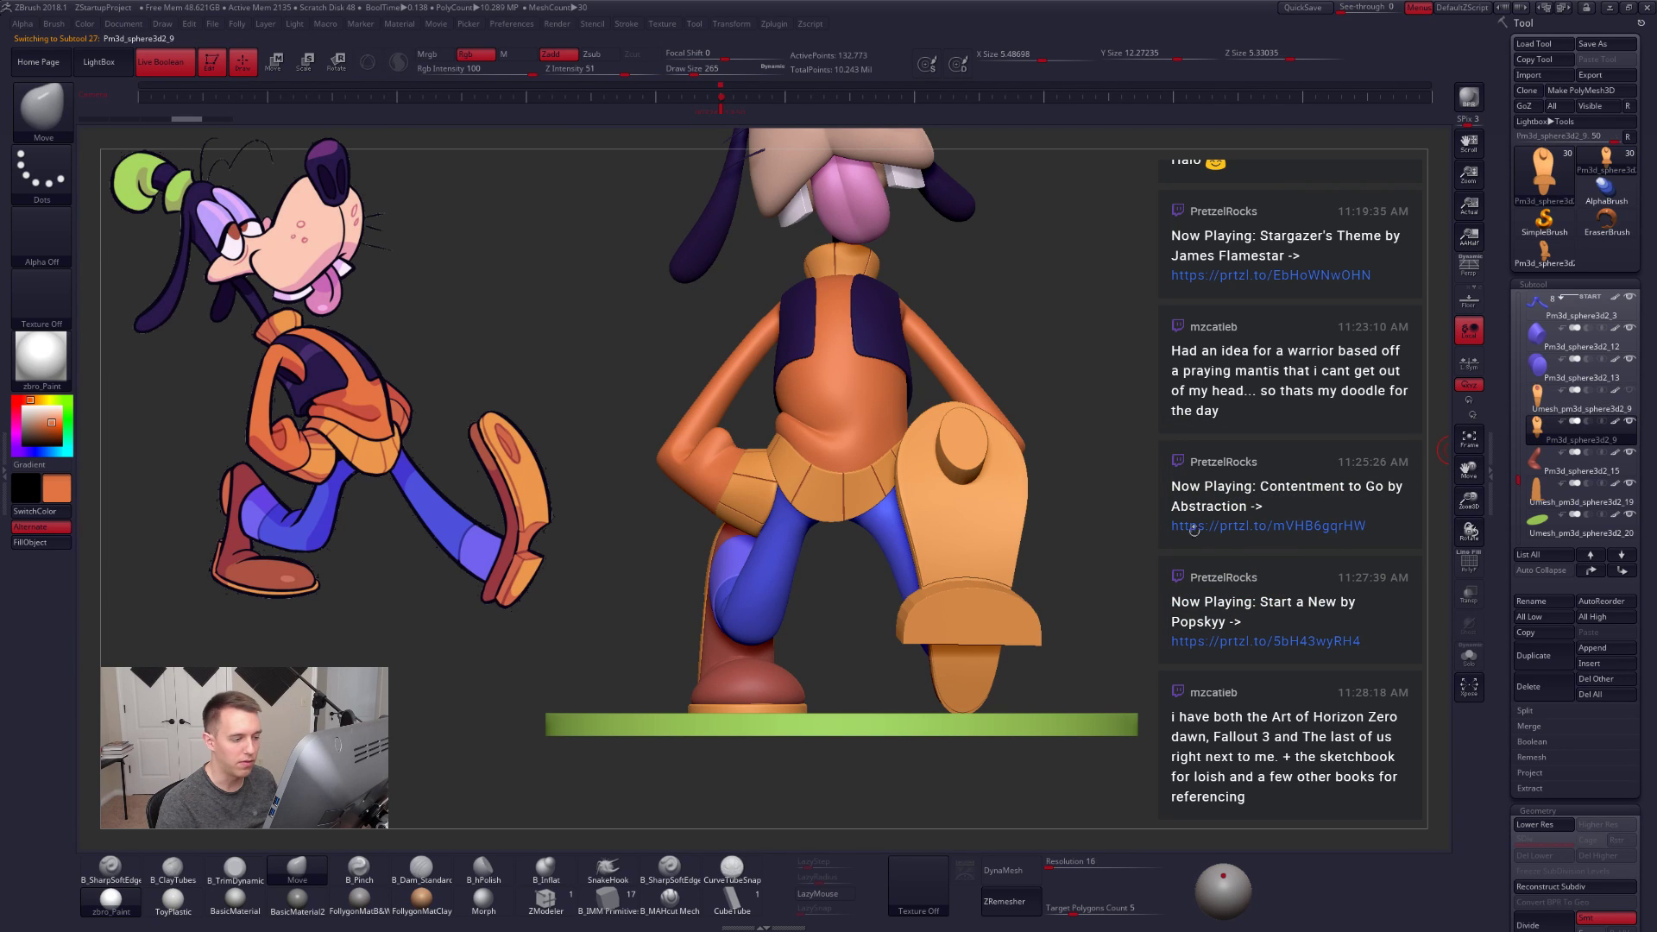
Shift the new blocky shoe onto Goofy's foot and tilt it to match the foot's angle.
{"action": "left_click_drag", "start_coordinate": [1194, 529], "coordinate": [1140, 616]}
{"action": "mouse_move", "coordinate": [982, 663]}
{"action": "left_mouse_down"}
{"action": "mouse_move", "coordinate": [1153, 626]}
{"action": "mouse_move", "coordinate": [1123, 666]}
{"action": "mouse_move", "coordinate": [1125, 620]}
{"action": "mouse_move", "coordinate": [998, 663]}
{"action": "mouse_move", "coordinate": [998, 757]}
{"action": "left_mouse_up"}
{"action": "key", "text": "w"}
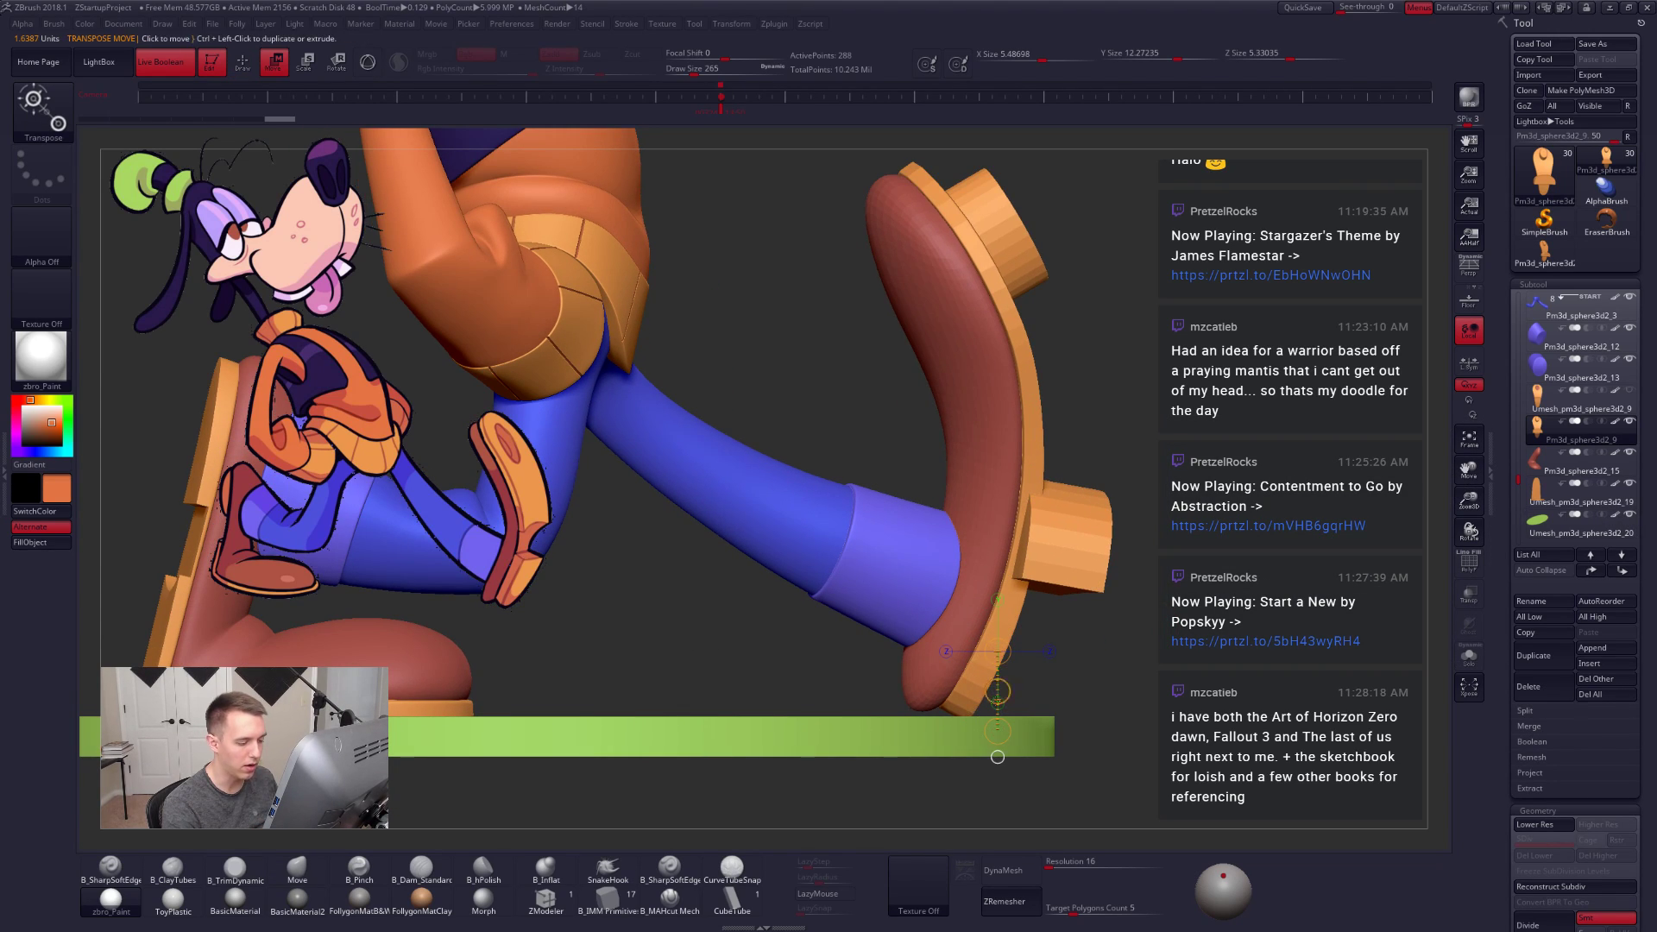
{"action": "mouse_move", "coordinate": [997, 691]}
{"action": "left_mouse_down"}
{"action": "mouse_move", "coordinate": [1071, 699]}
{"action": "mouse_move", "coordinate": [1012, 650]}
{"action": "mouse_move", "coordinate": [992, 677]}
{"action": "mouse_move", "coordinate": [1007, 740]}
{"action": "mouse_move", "coordinate": [981, 814]}
{"action": "mouse_move", "coordinate": [1069, 616]}
{"action": "mouse_move", "coordinate": [992, 889]}
{"action": "left_mouse_up"}
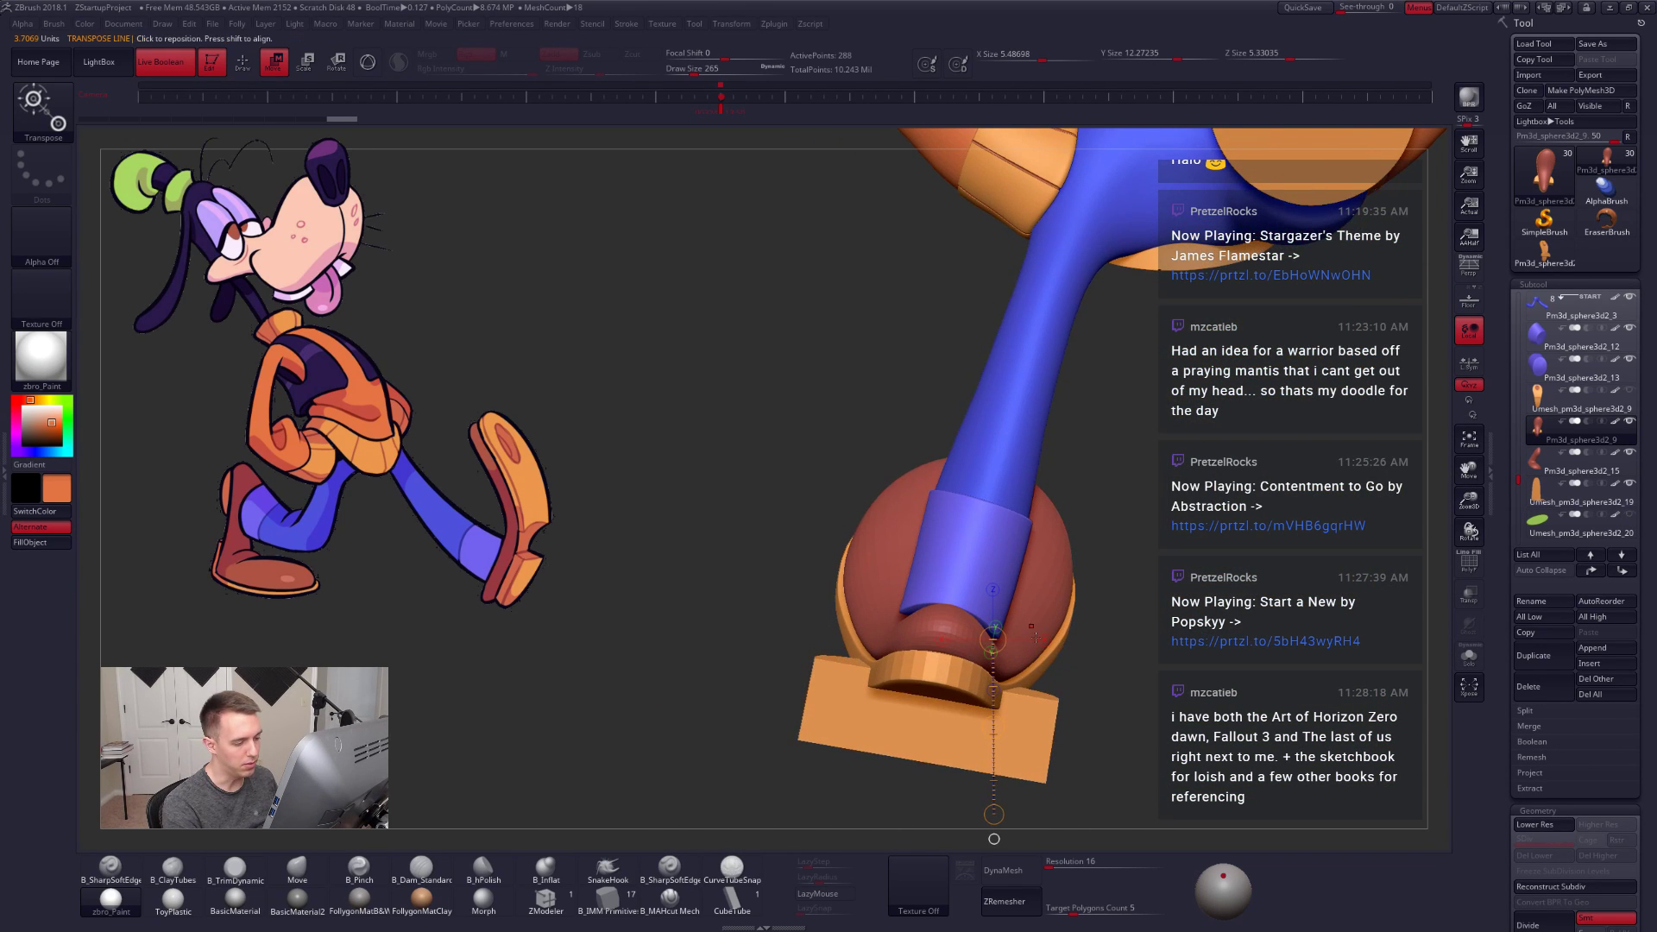
{"action": "key", "text": "r"}
{"action": "mouse_move", "coordinate": [946, 619]}
{"action": "left_mouse_down"}
{"action": "mouse_move", "coordinate": [1155, 676]}
{"action": "mouse_move", "coordinate": [1006, 645]}
{"action": "mouse_move", "coordinate": [990, 794]}
{"action": "mouse_move", "coordinate": [1048, 699]}
{"action": "mouse_move", "coordinate": [1217, 674]}
{"action": "mouse_move", "coordinate": [1119, 739]}
{"action": "mouse_move", "coordinate": [1136, 715]}
{"action": "left_mouse_up"}
{"action": "key", "text": "q"}
Delete the old smooth shoe subtool Umesh_pm3d_sphere3d2_9.
{"action": "left_click", "coordinate": [1548, 403]}
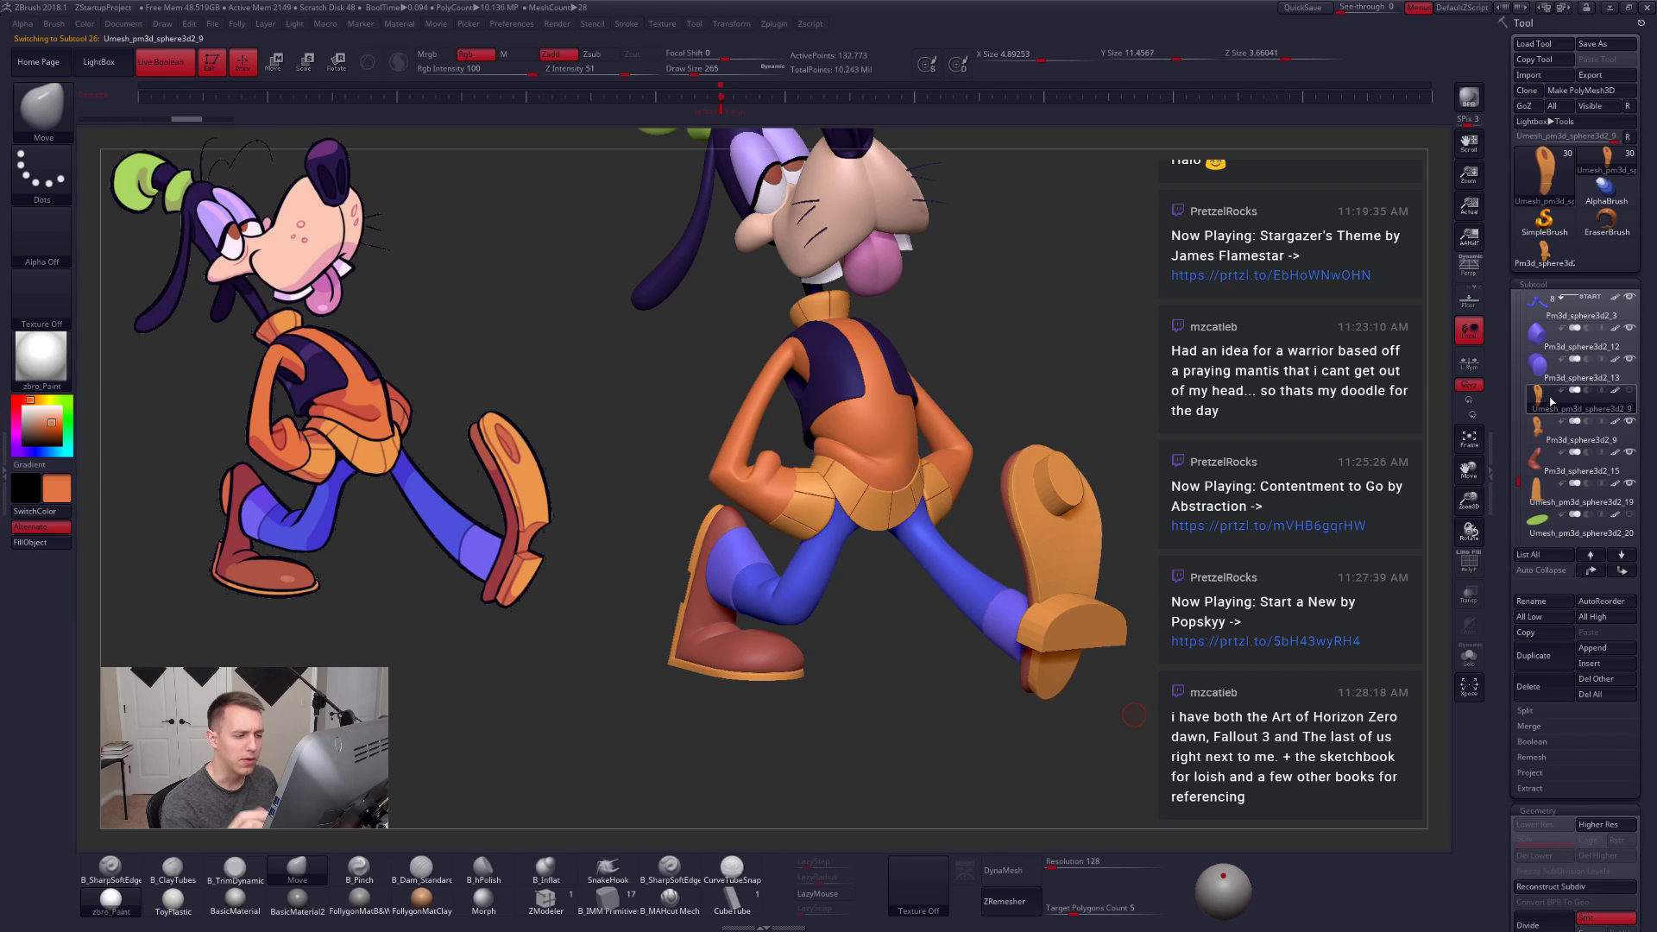
{"action": "key", "text": "ctrl+shift+s"}
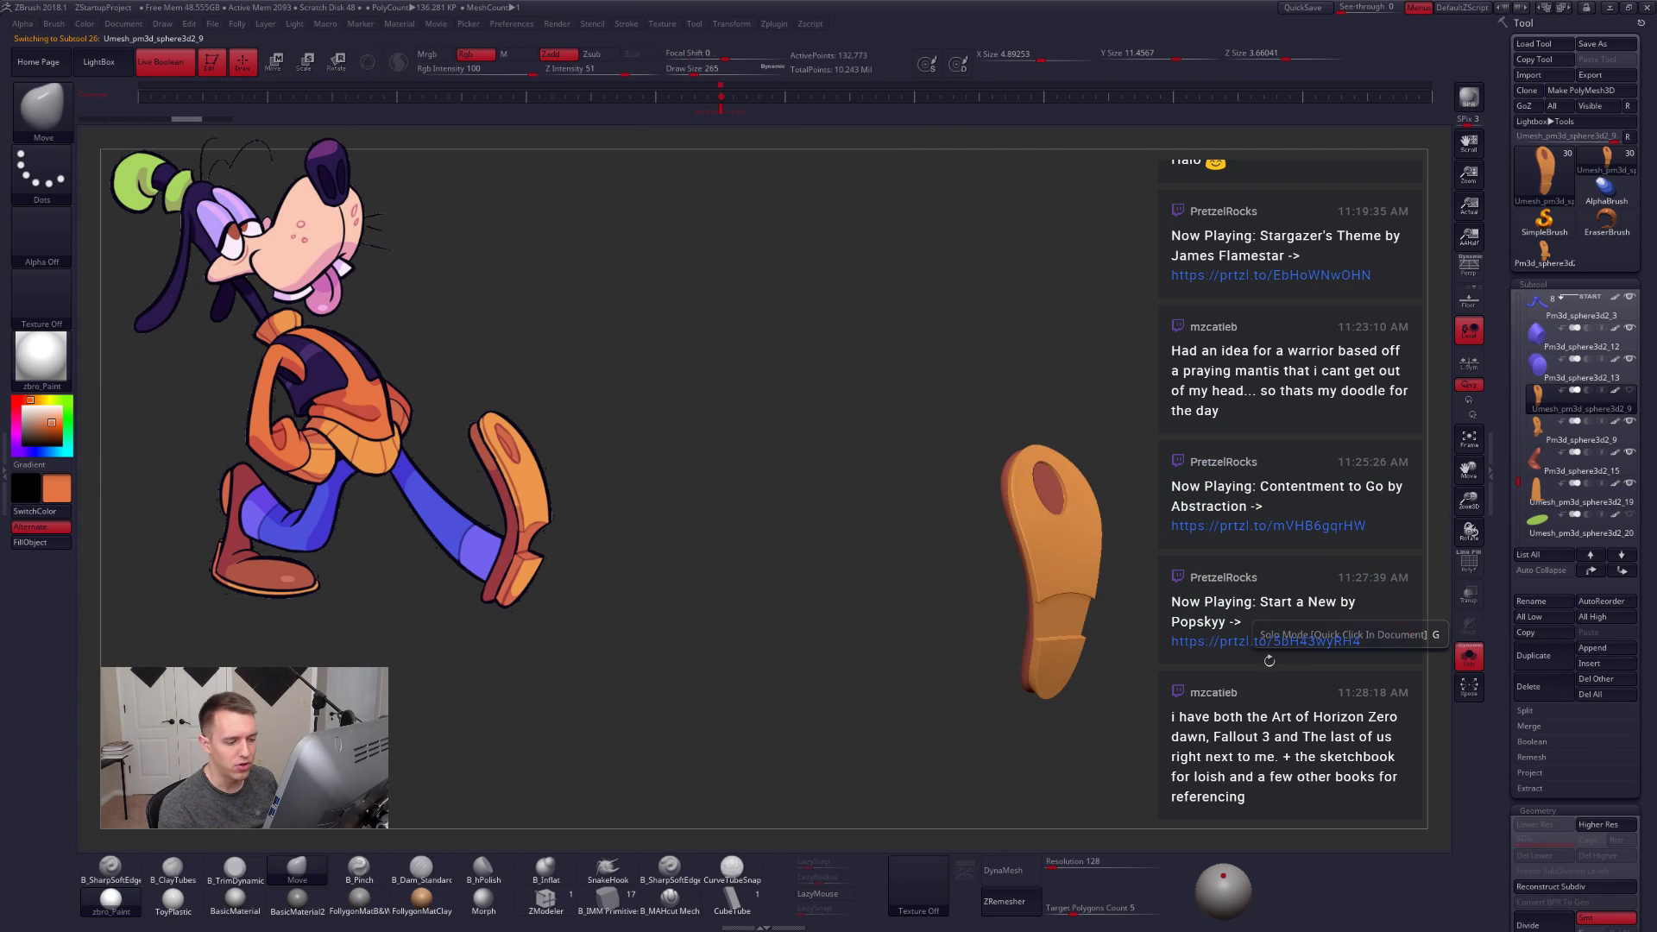
{"action": "left_click_drag", "start_coordinate": [1122, 694], "coordinate": [1040, 588]}
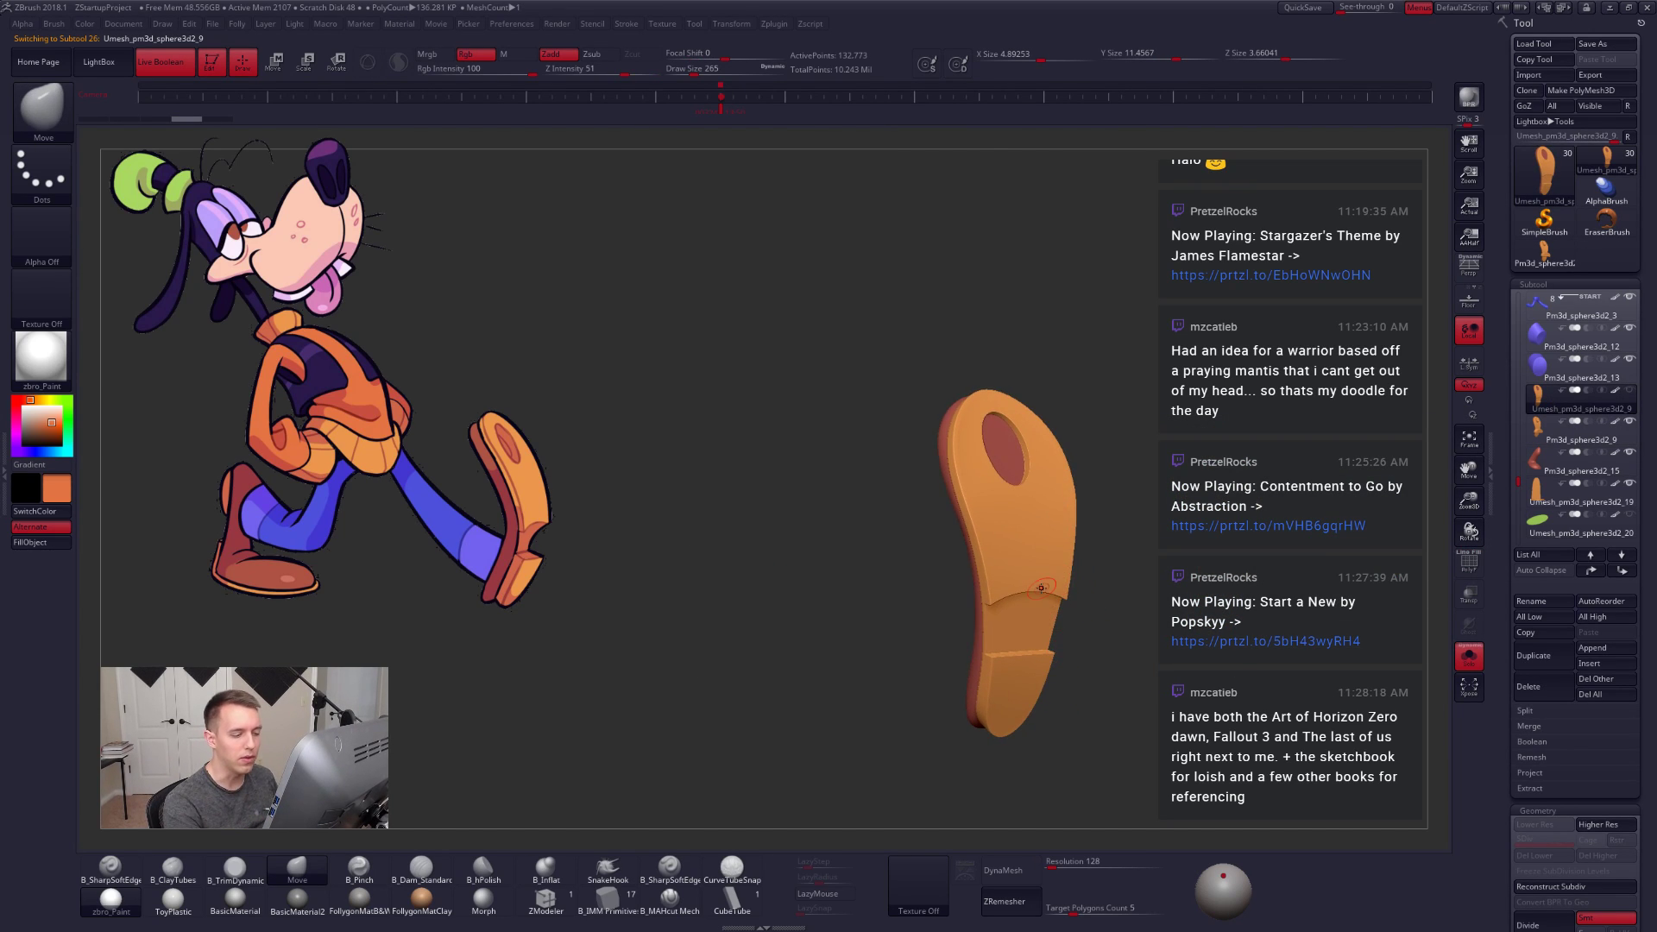
{"action": "left_click", "coordinate": [1541, 688]}
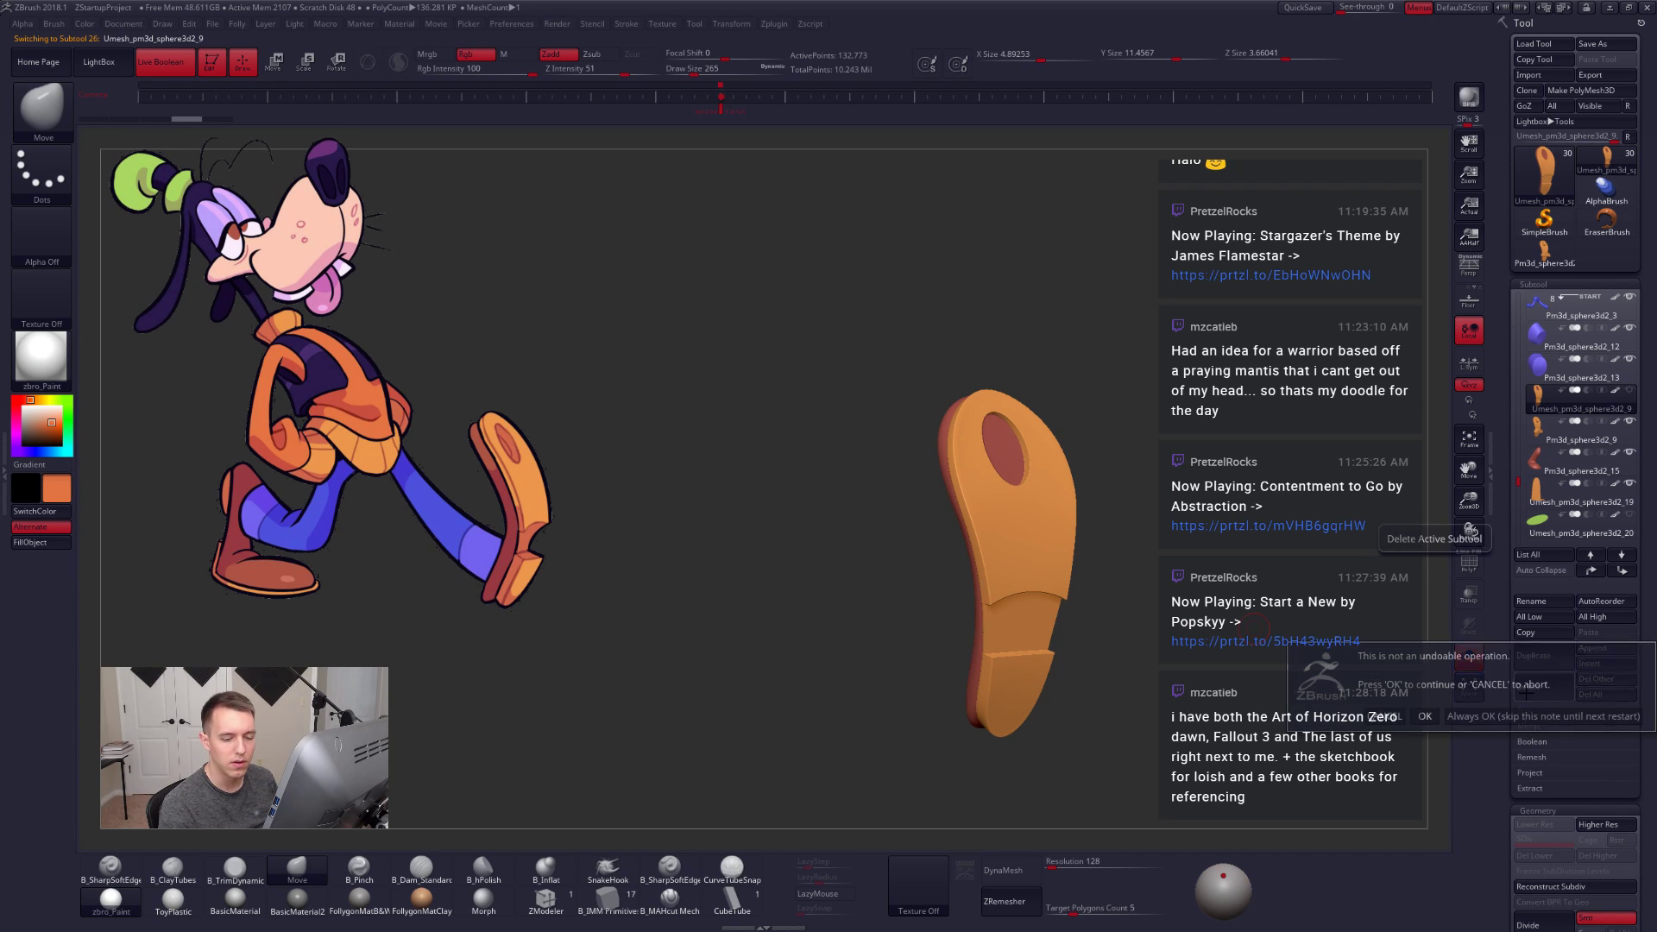
{"action": "left_click", "coordinate": [1429, 714]}
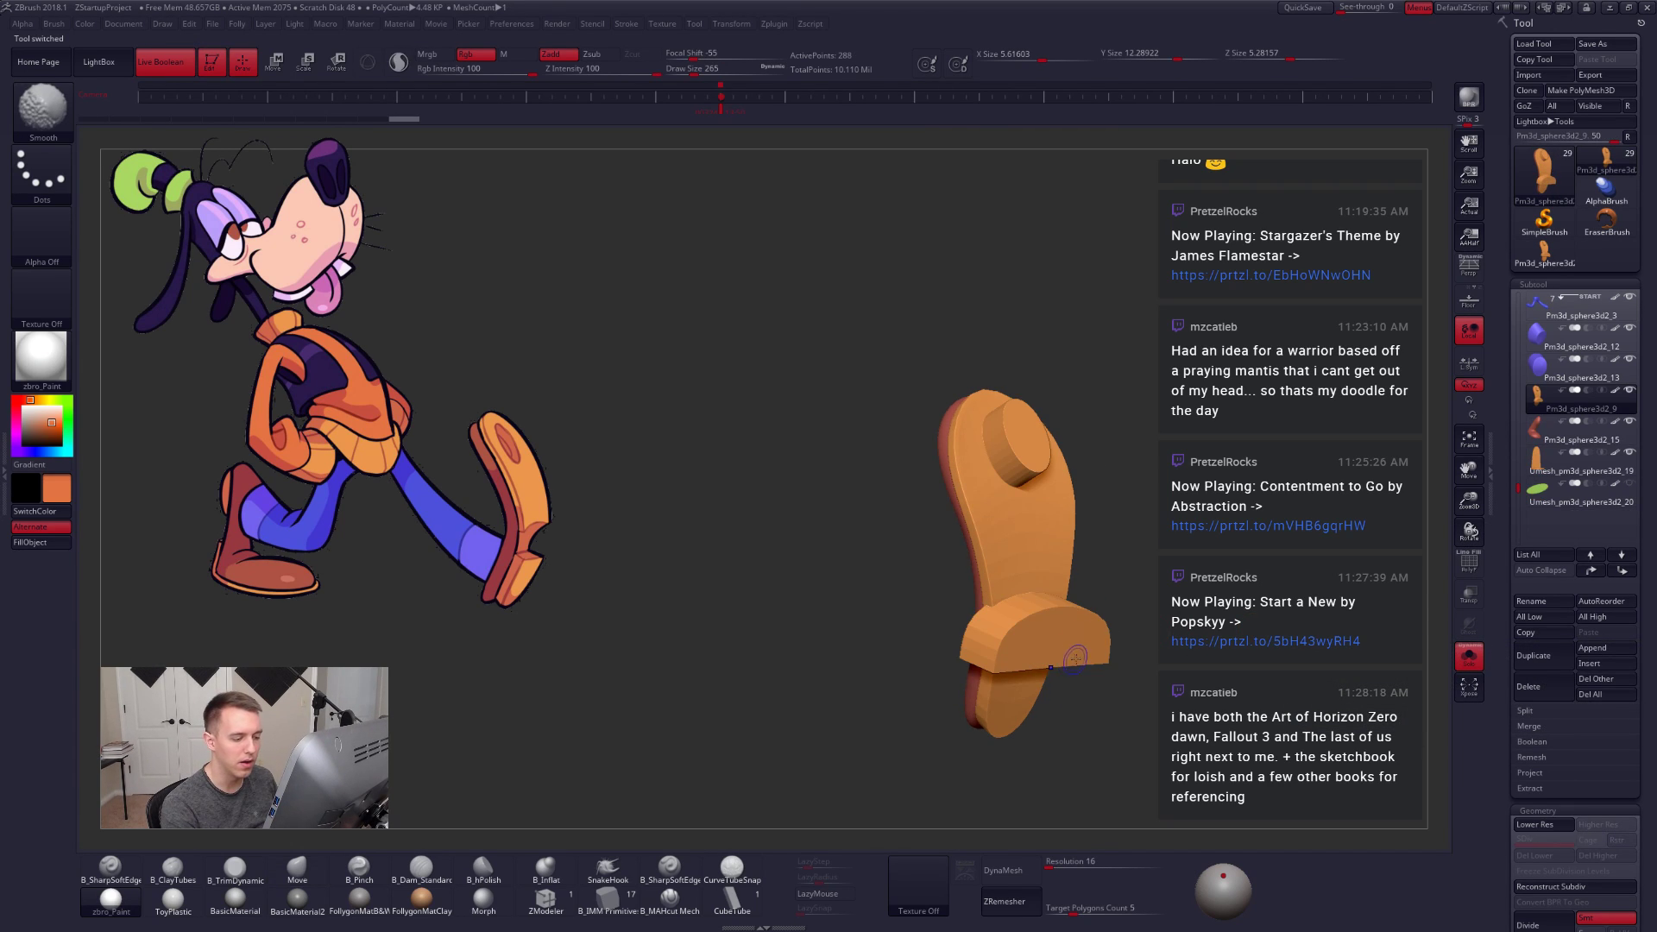
At the lowest subdivision, hide the shoe's block polygroups and Split Hidden them into a separate part.
{"action": "key", "text": "shift+d"}
{"action": "key", "text": "shift+f"}
{"action": "left_click_drag", "start_coordinate": [1122, 678], "coordinate": [1087, 663]}
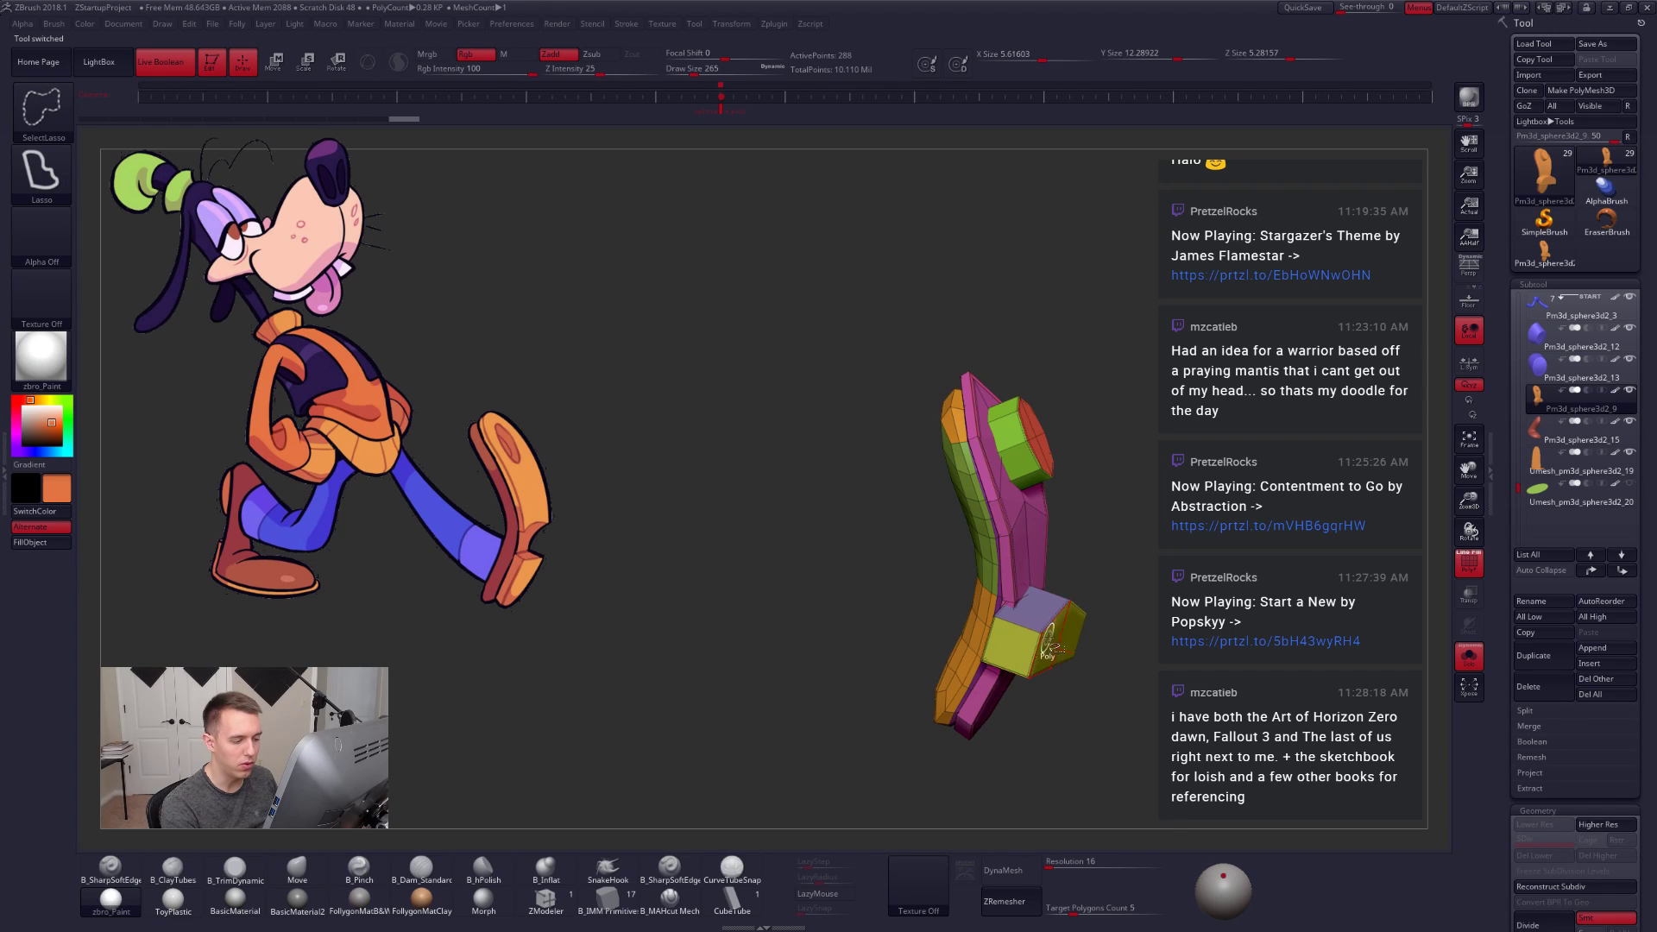
{"action": "key", "text": "f"}
{"action": "left_click", "coordinate": [1061, 653]}
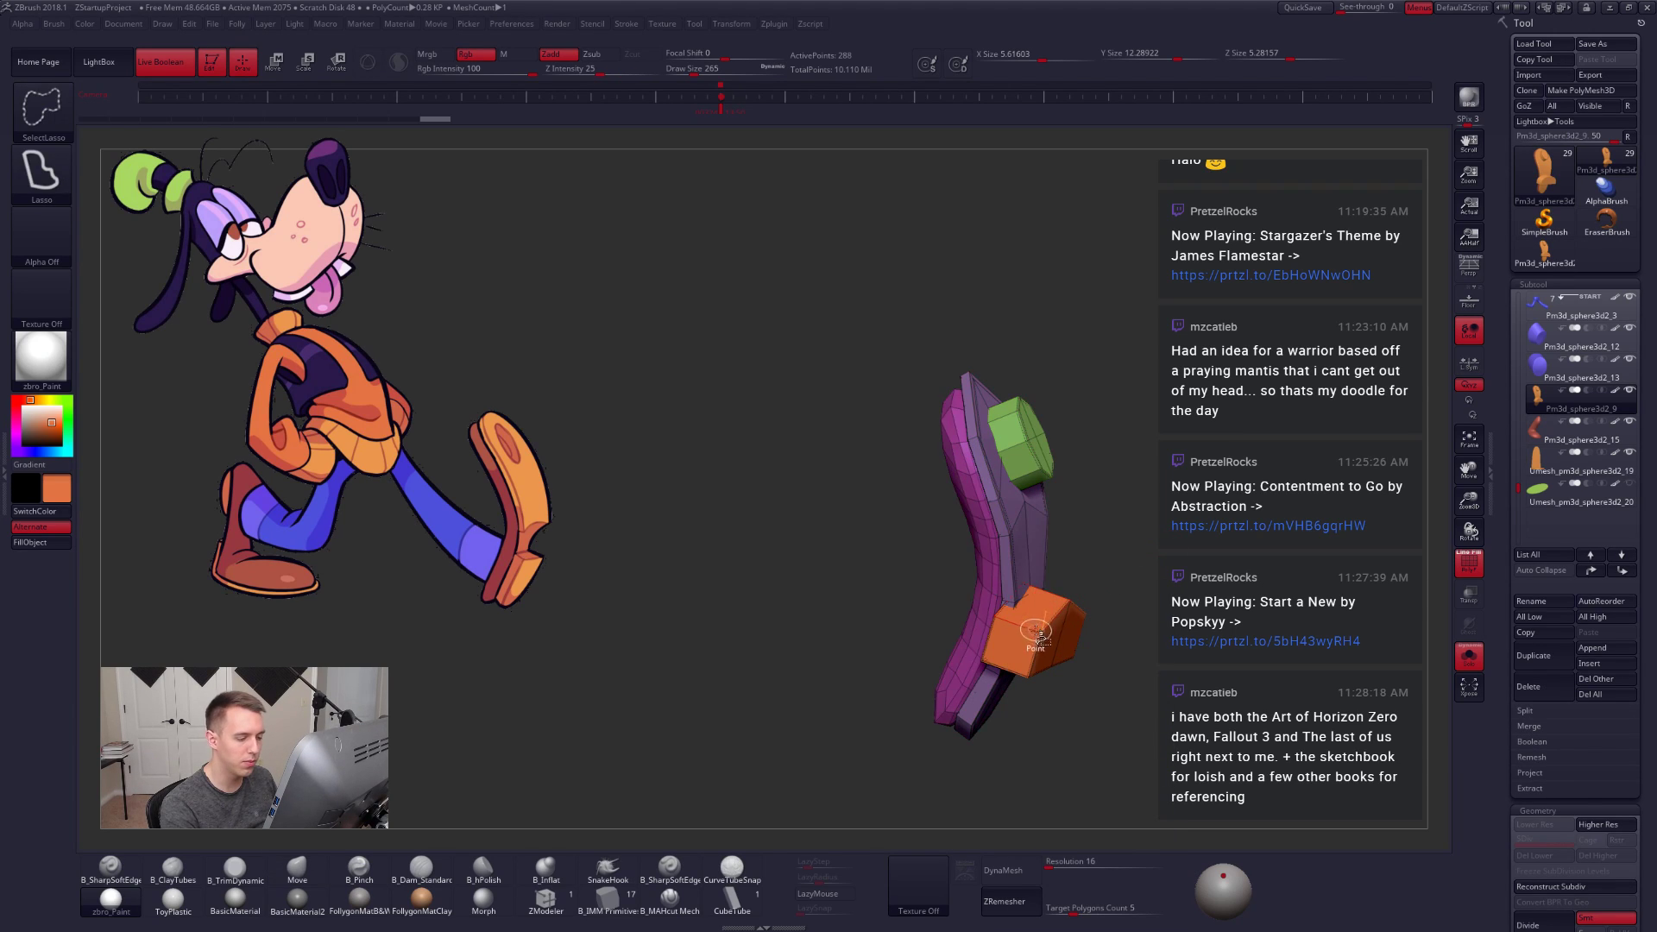
{"action": "left_click", "coordinate": [1045, 484], "text": "ctrl+shift"}
{"action": "left_click", "coordinate": [1058, 448], "text": "ctrl+shift"}
{"action": "left_click", "coordinate": [1036, 438], "text": "ctrl+shift"}
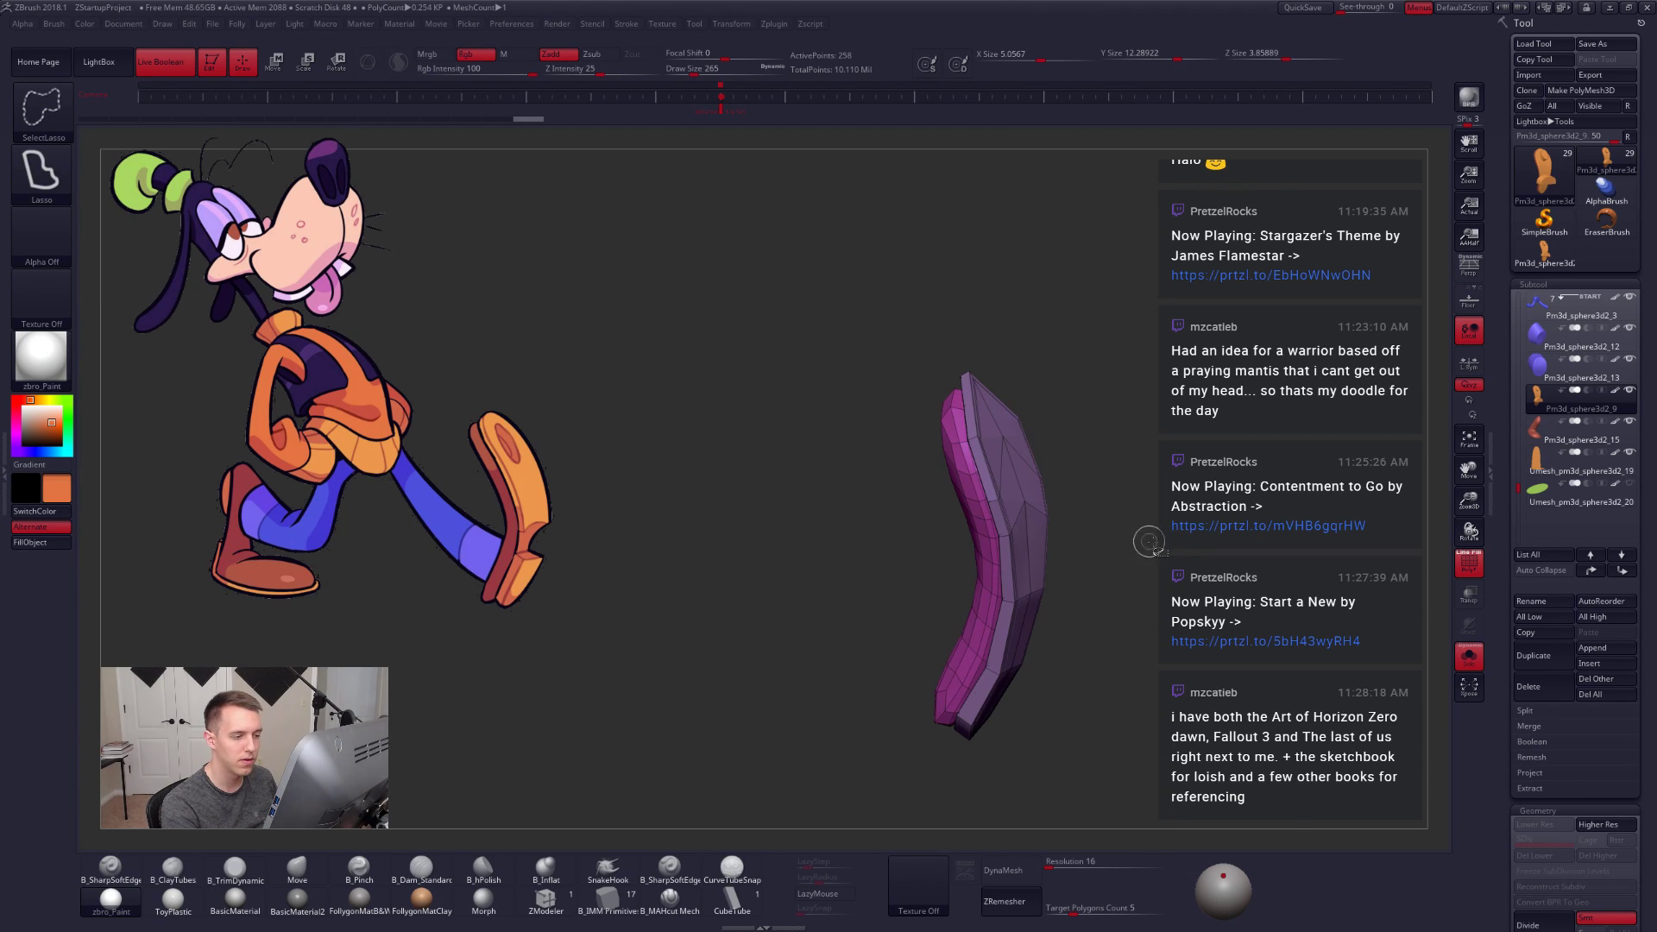
{"action": "key", "text": "f"}
{"action": "left_click", "coordinate": [1179, 550]}
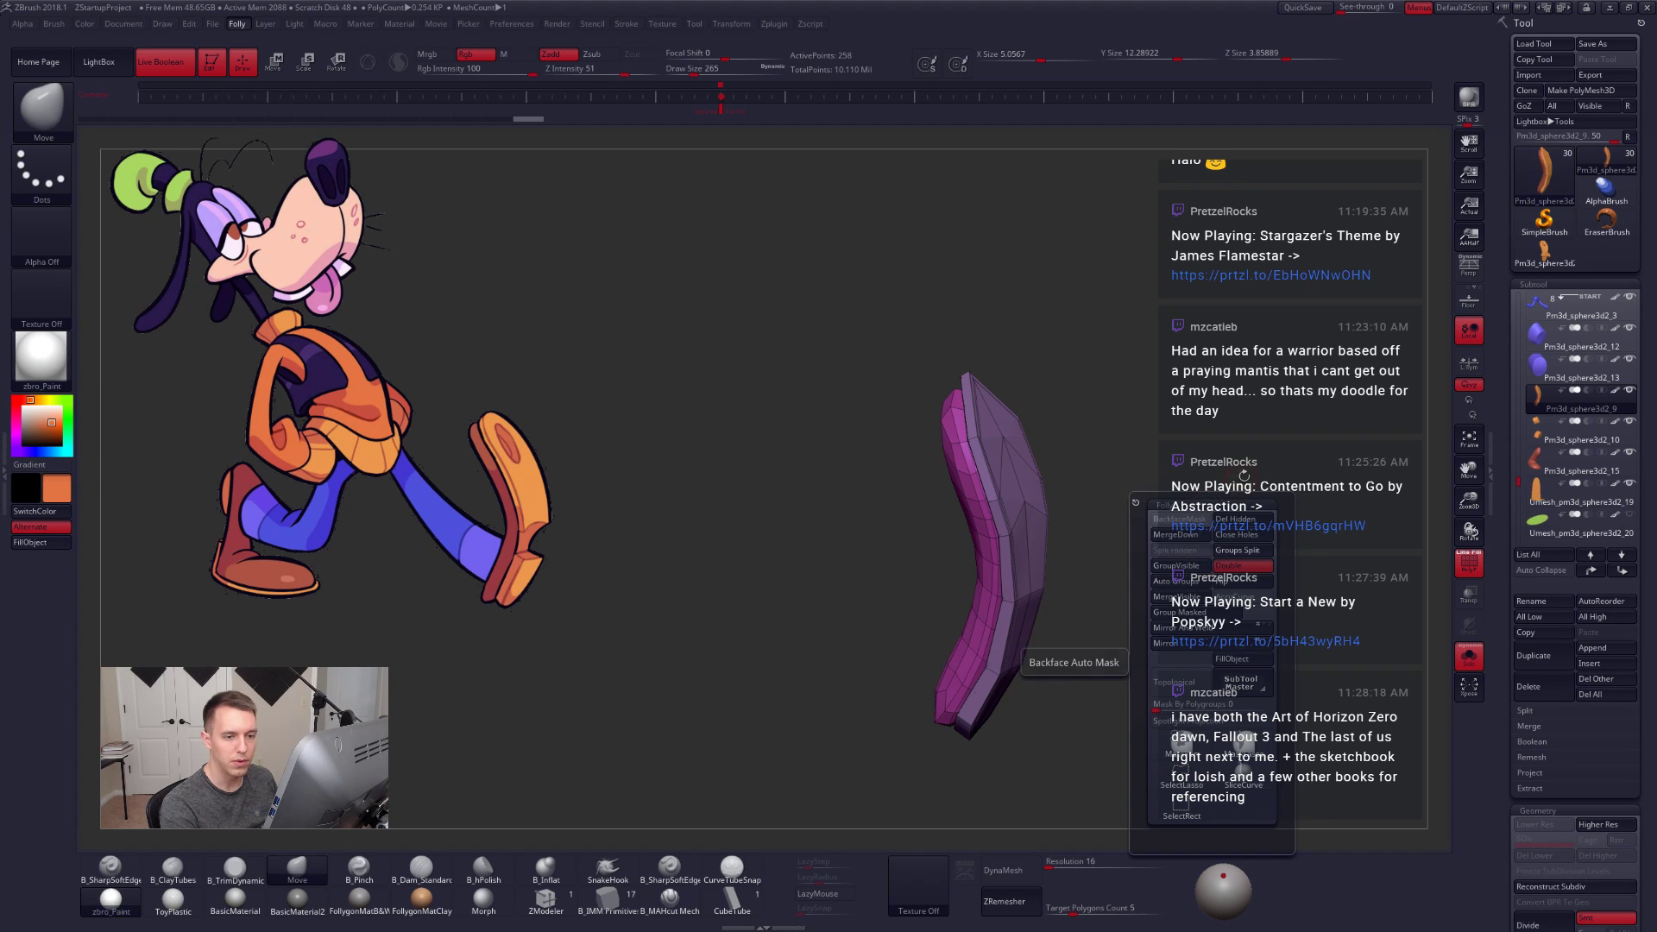
{"action": "left_click", "coordinate": [1578, 431]}
Show the full Goofy and turn on dynamic subdivision for the shoes, choosing Always YES.
{"action": "key", "text": "alt+s"}
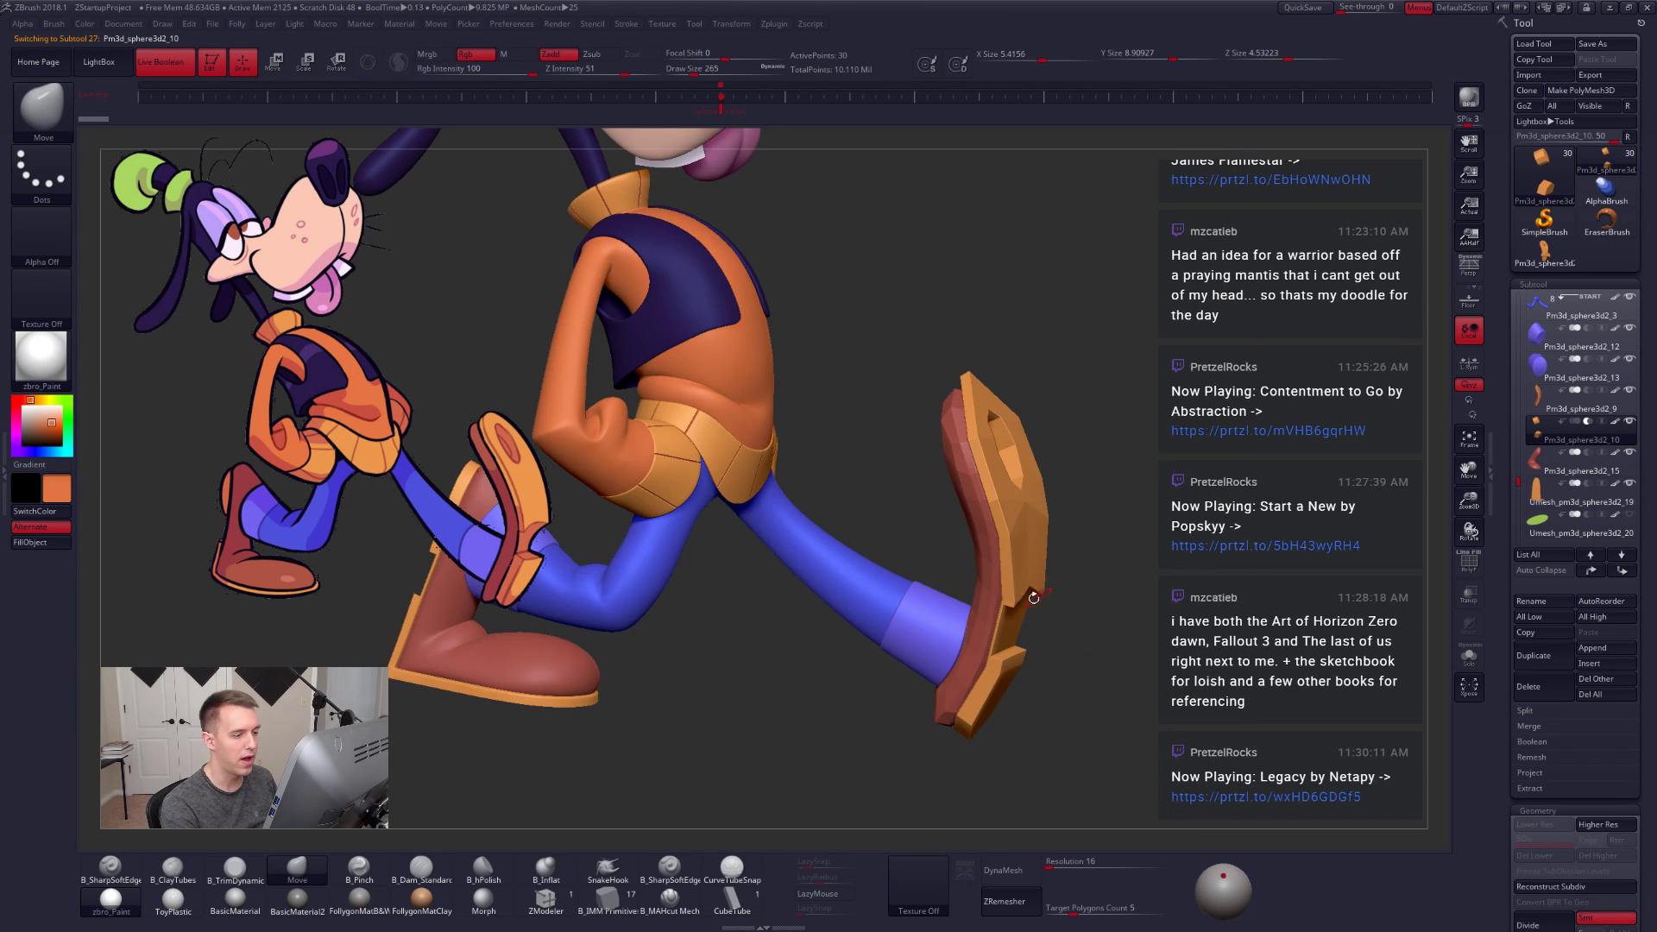
{"action": "left_click_drag", "start_coordinate": [1099, 618], "coordinate": [1129, 610]}
{"action": "key", "text": "d"}
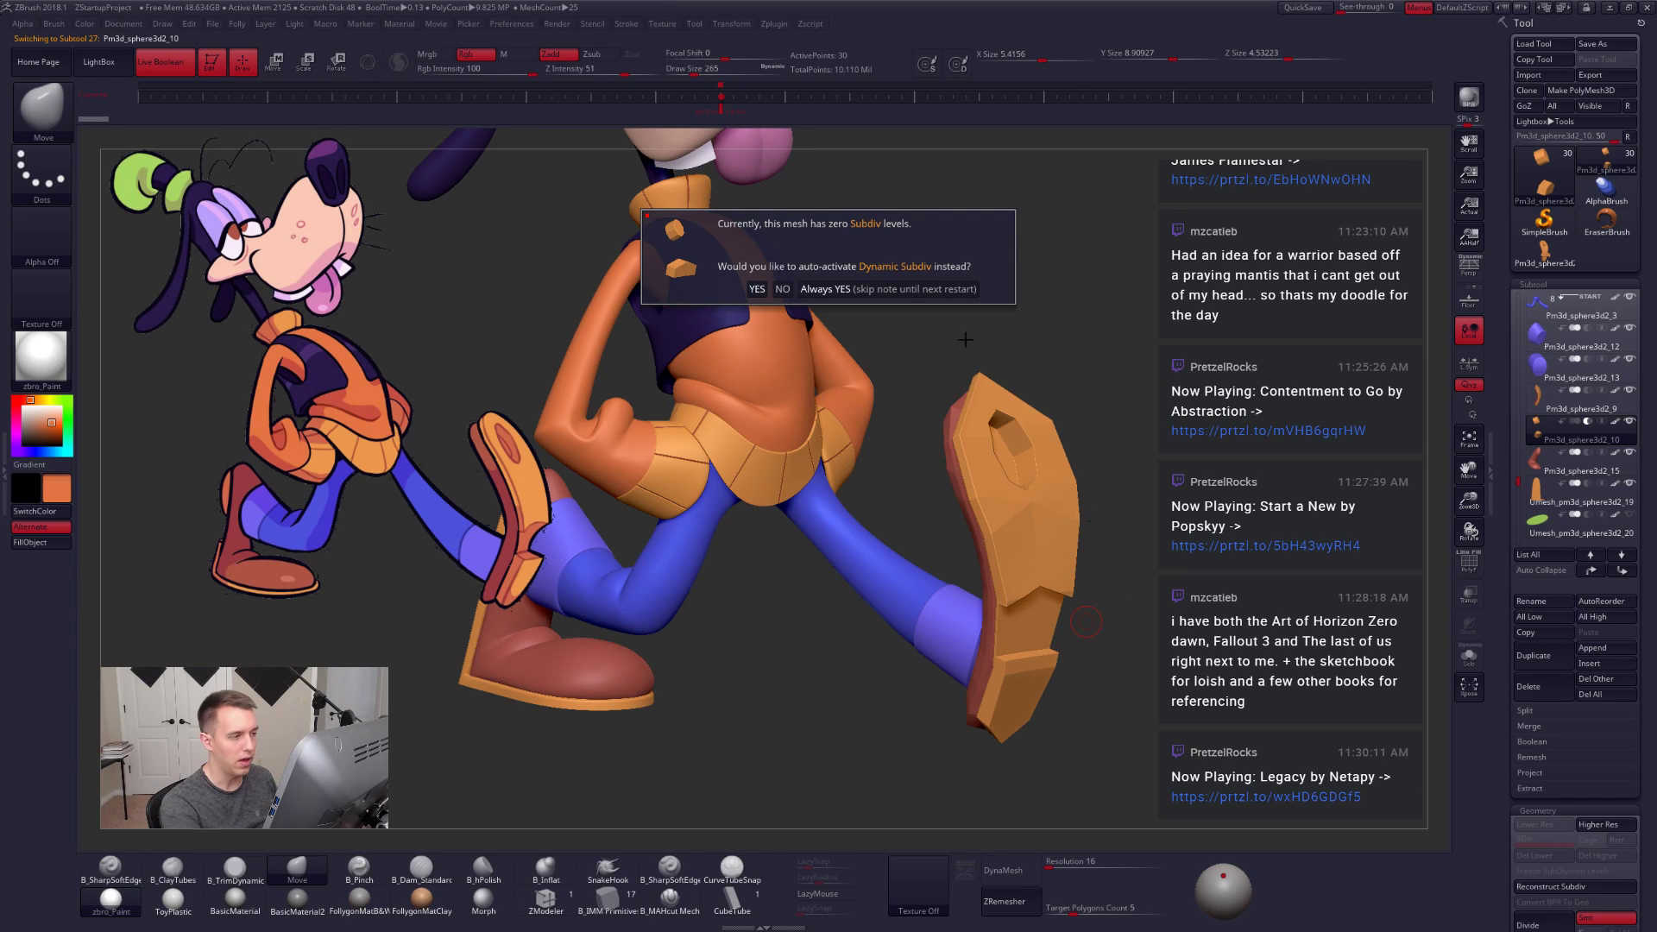
{"action": "left_click", "coordinate": [961, 289]}
{"action": "left_click", "coordinate": [1529, 409]}
{"action": "key", "text": "d"}
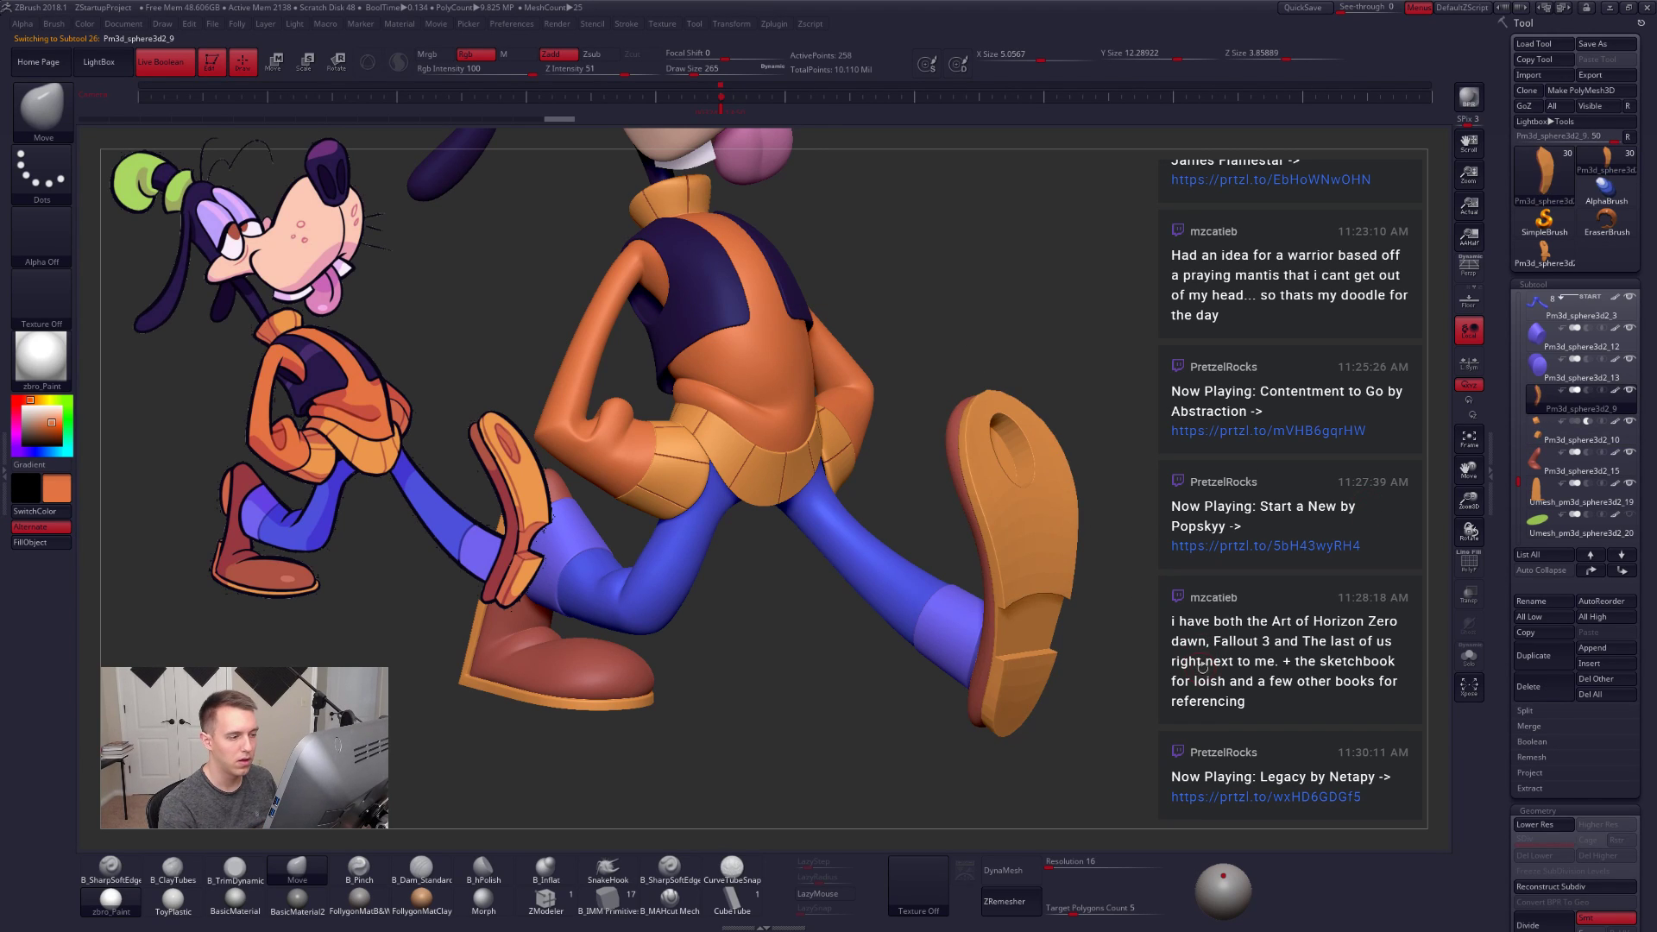
{"action": "left_click_drag", "start_coordinate": [1212, 678], "coordinate": [1180, 695]}
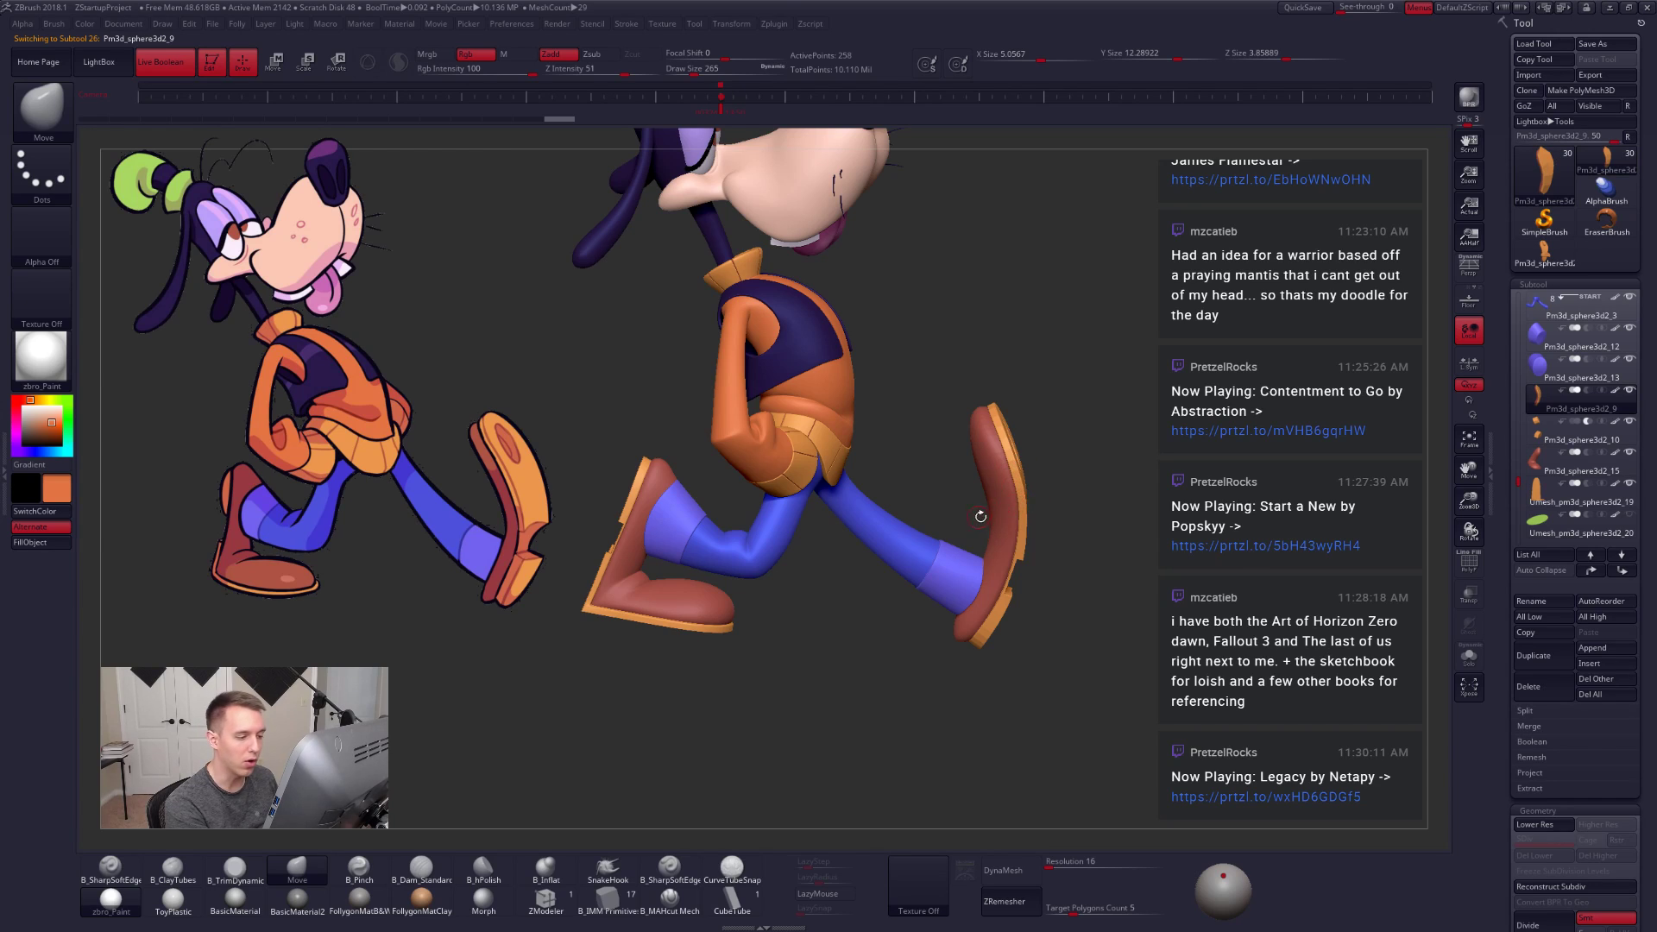
Restore the saved side view, move and scale Goofy to match the reference, and open the plugin tray.
{"action": "key", "text": "r"}
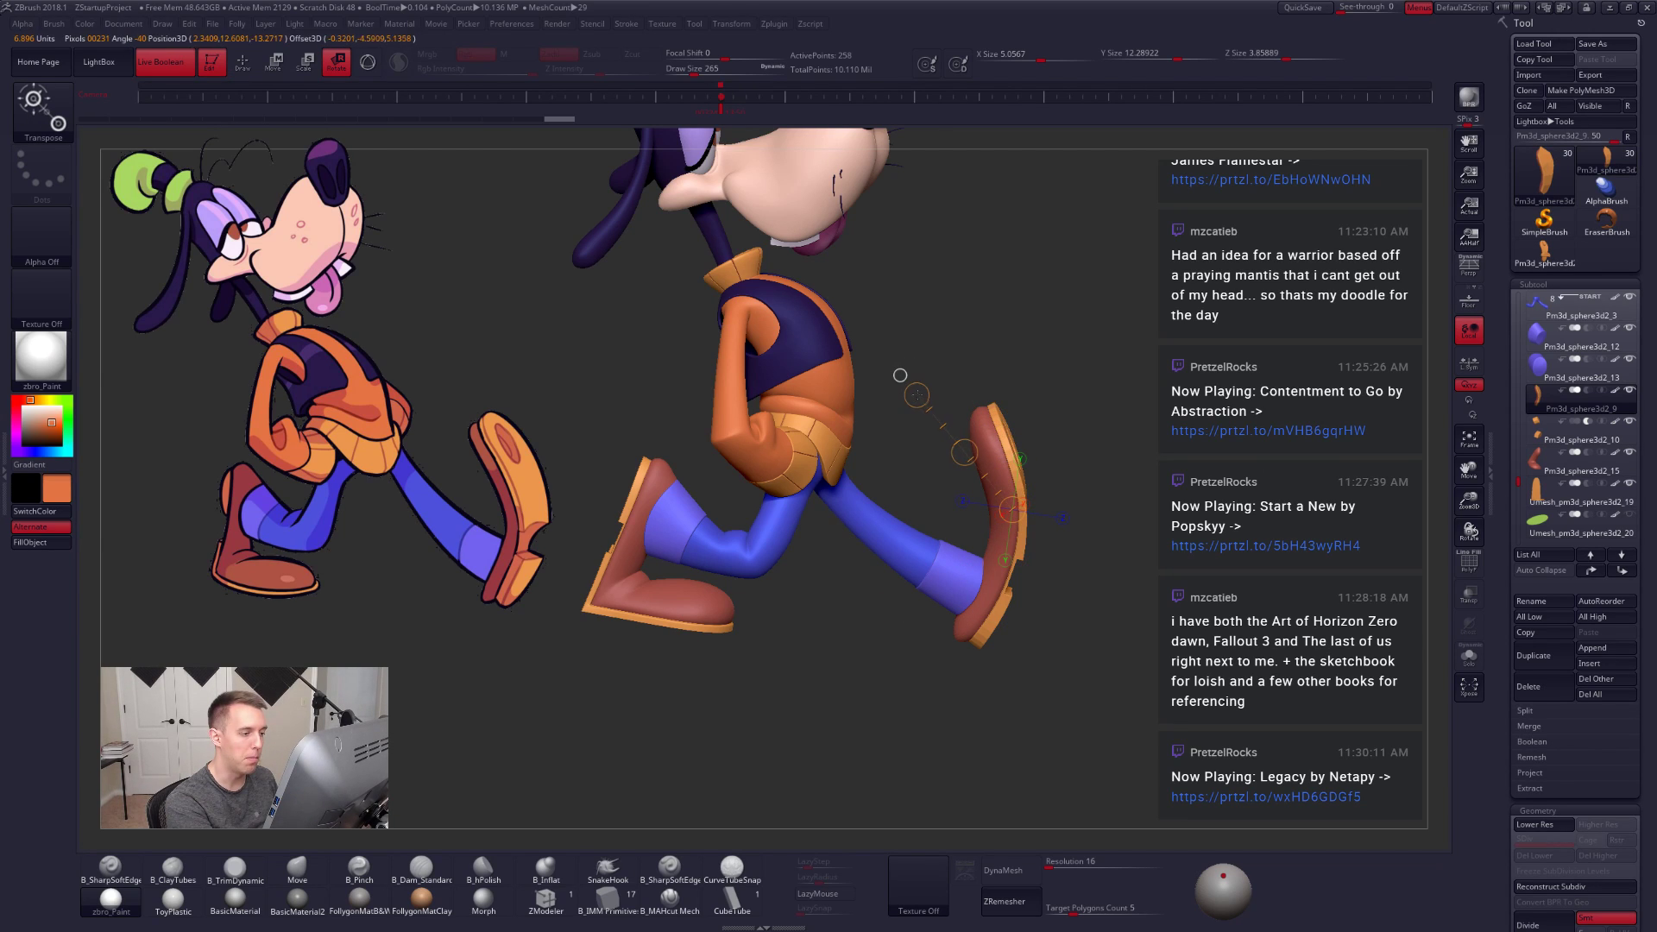
{"action": "left_click", "coordinate": [721, 102]}
{"action": "key", "text": "q"}
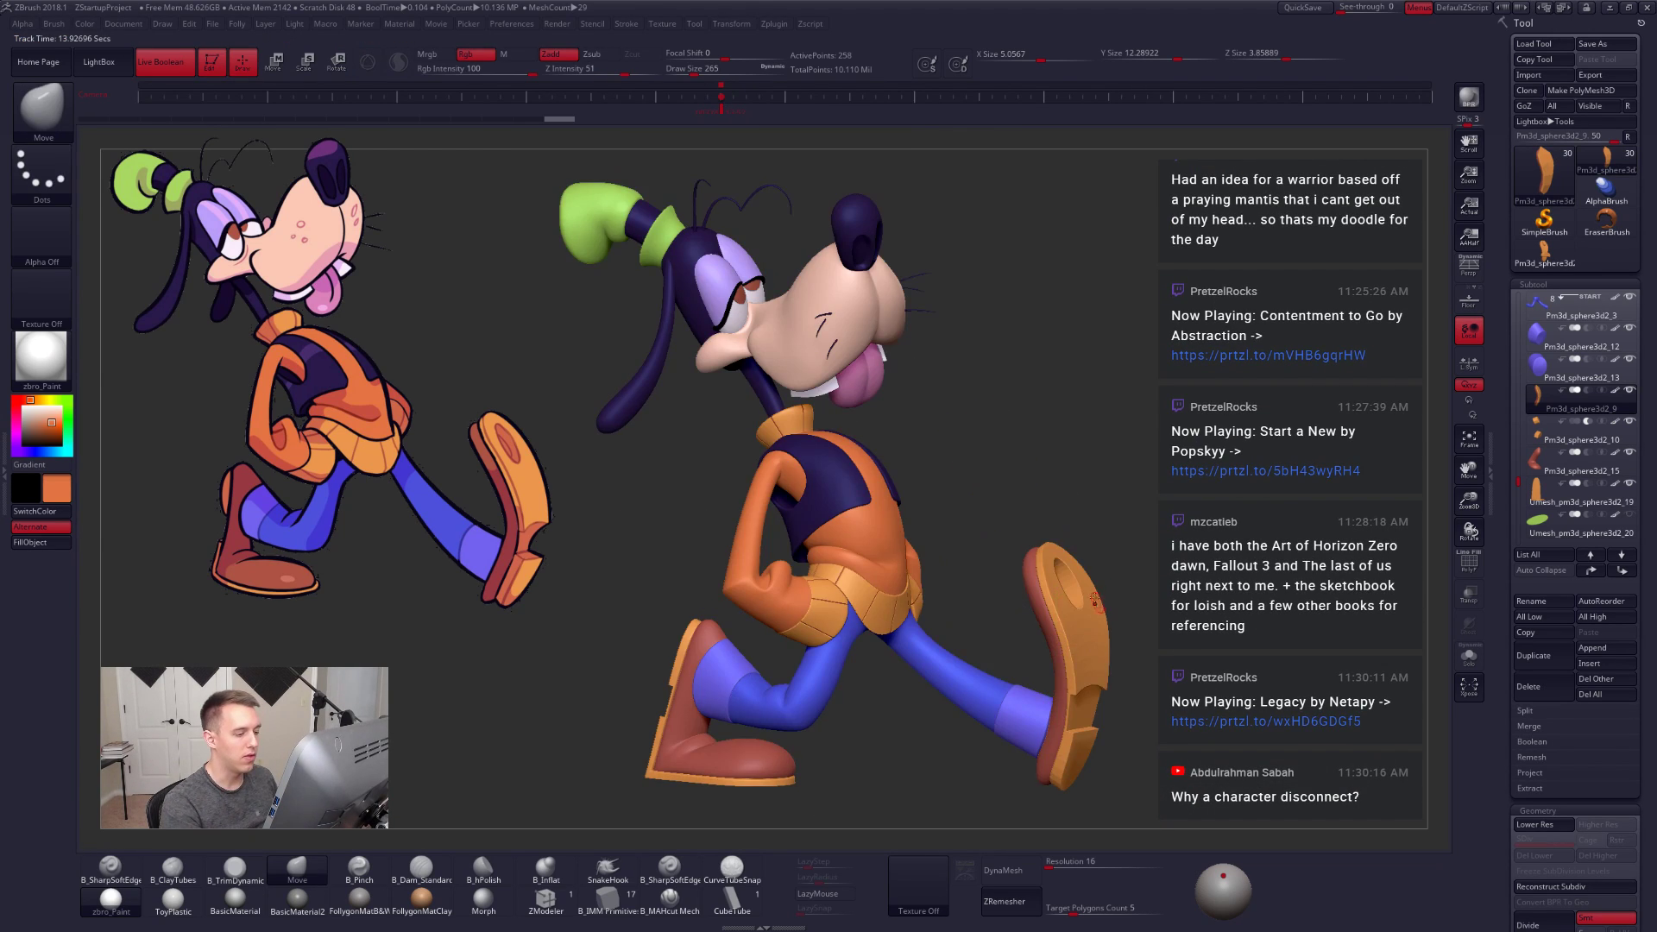
{"action": "left_click_drag", "start_coordinate": [1152, 717], "coordinate": [1127, 658], "text": "alt"}
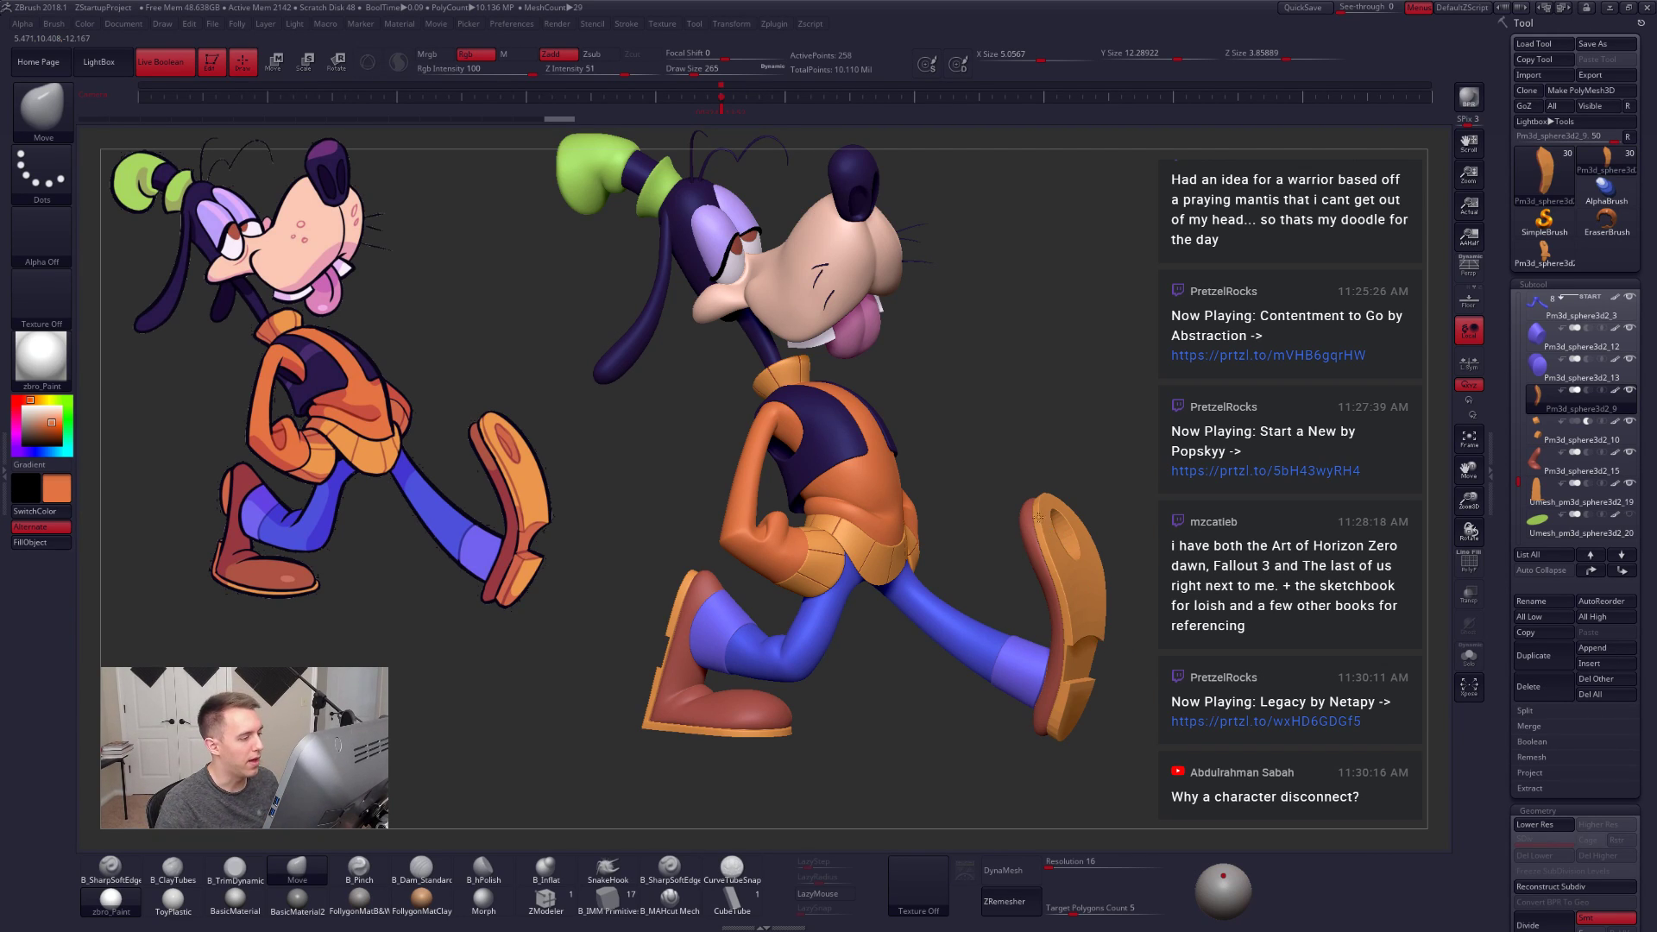
{"action": "right_click_drag", "start_coordinate": [1038, 517], "coordinate": [1001, 501], "text": "ctrl"}
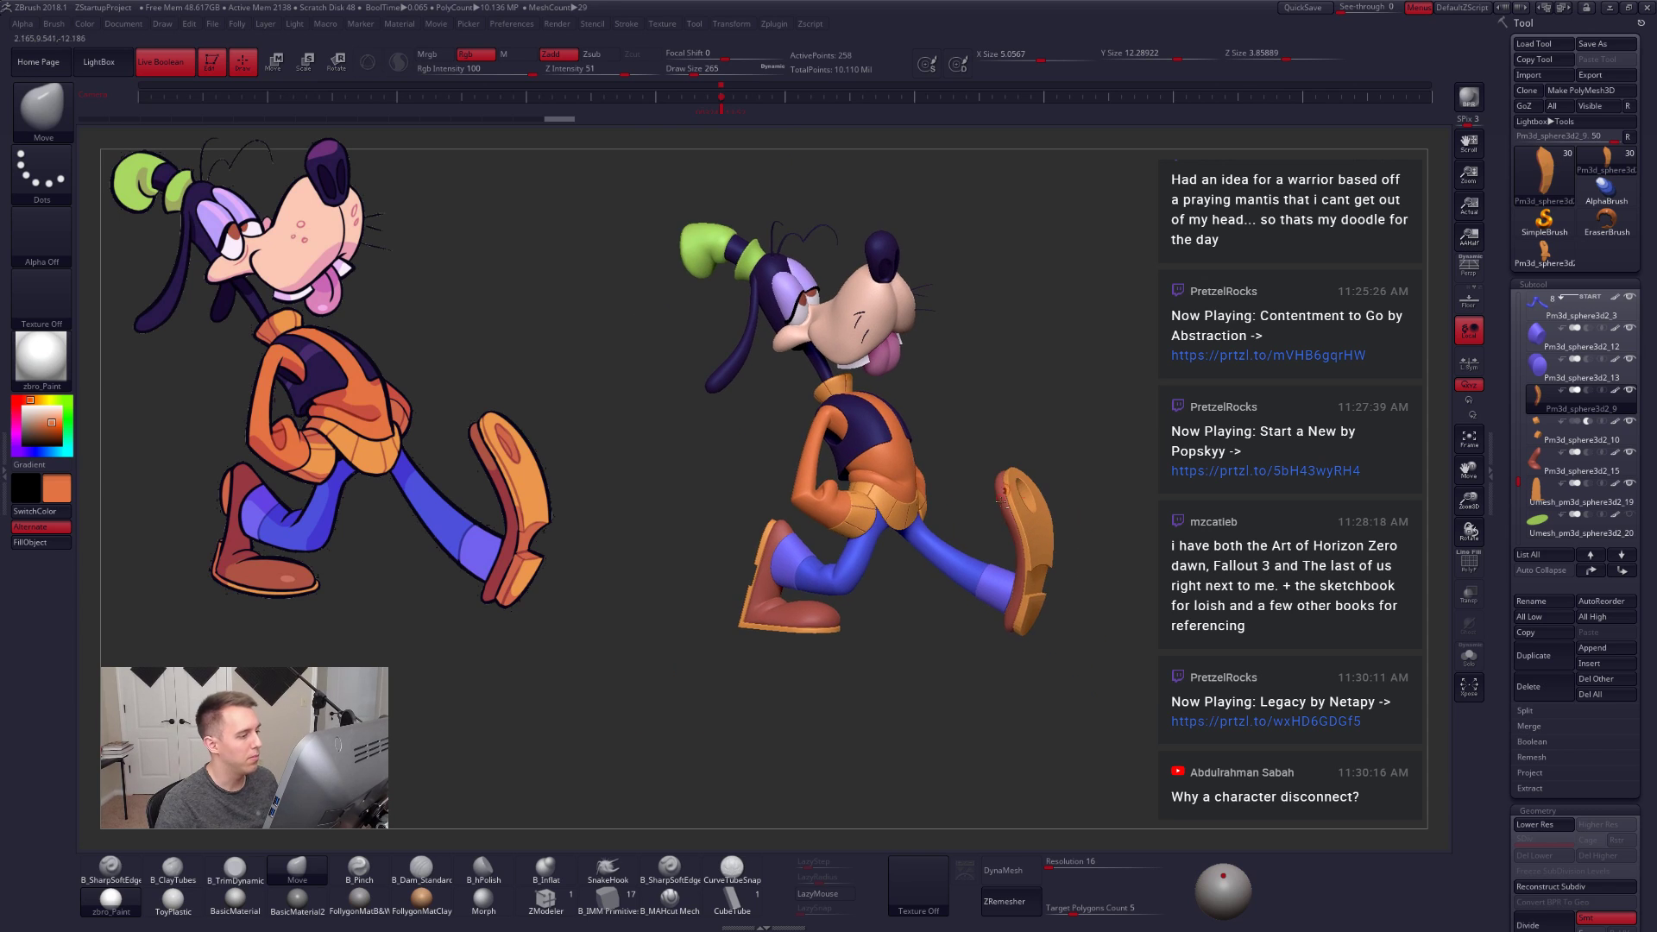
{"action": "left_click", "coordinate": [6, 416]}
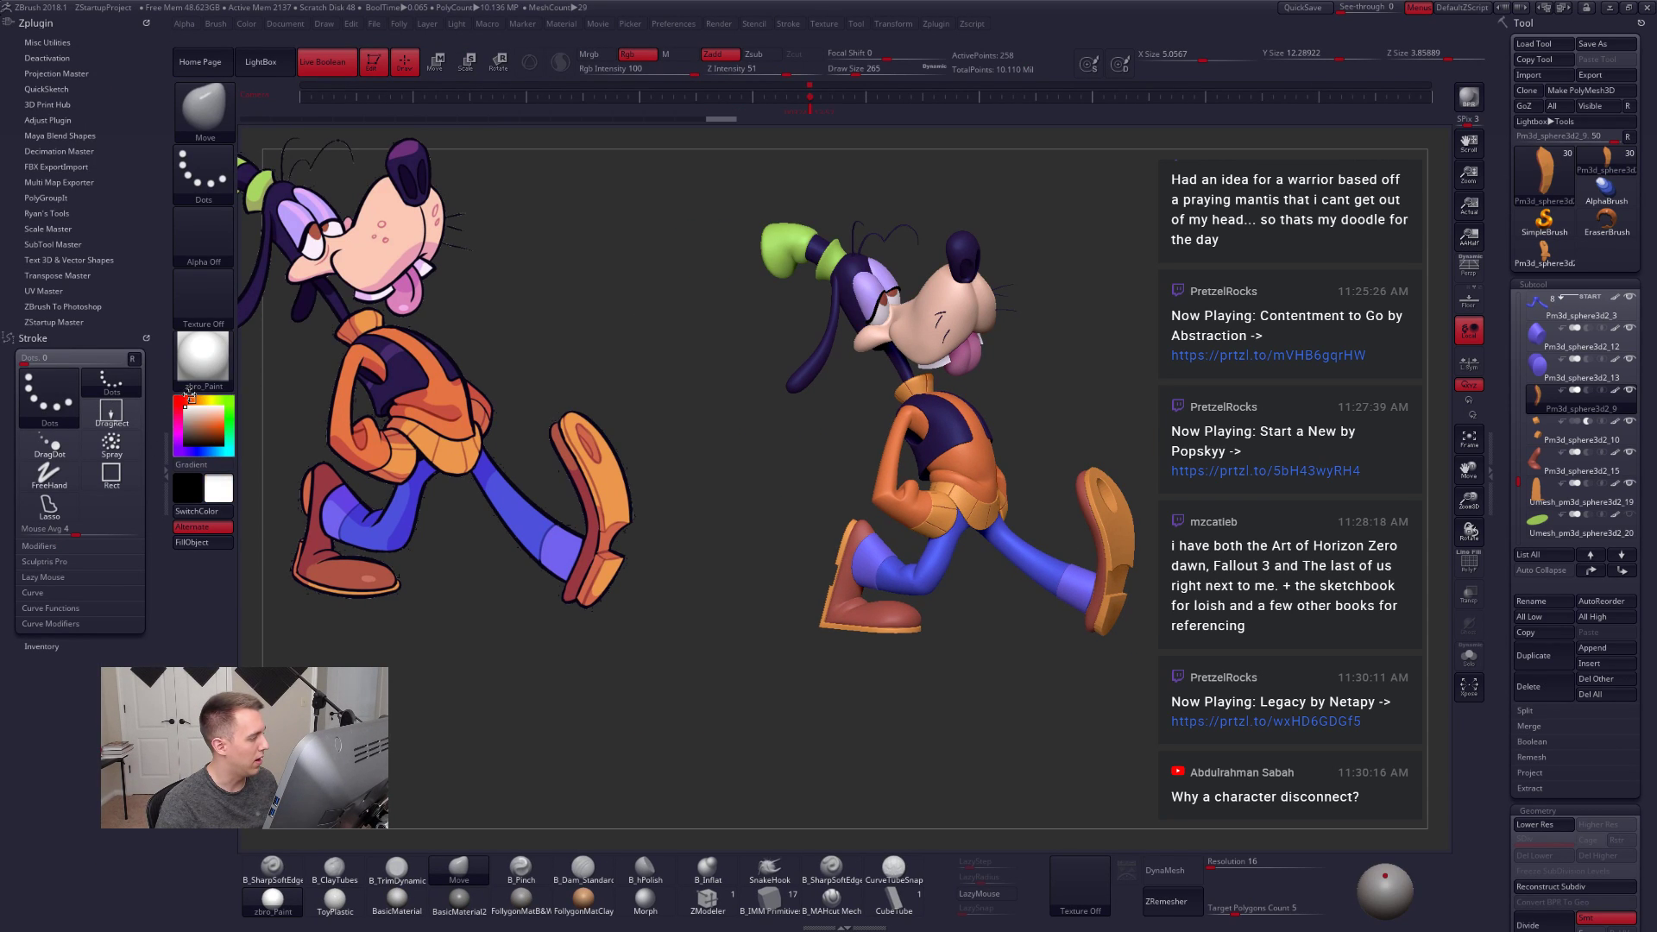
Apply the black-and-white material and compare the foot-to-chest span of the reference and model with a Transpose line.
{"action": "left_click", "coordinate": [501, 908]}
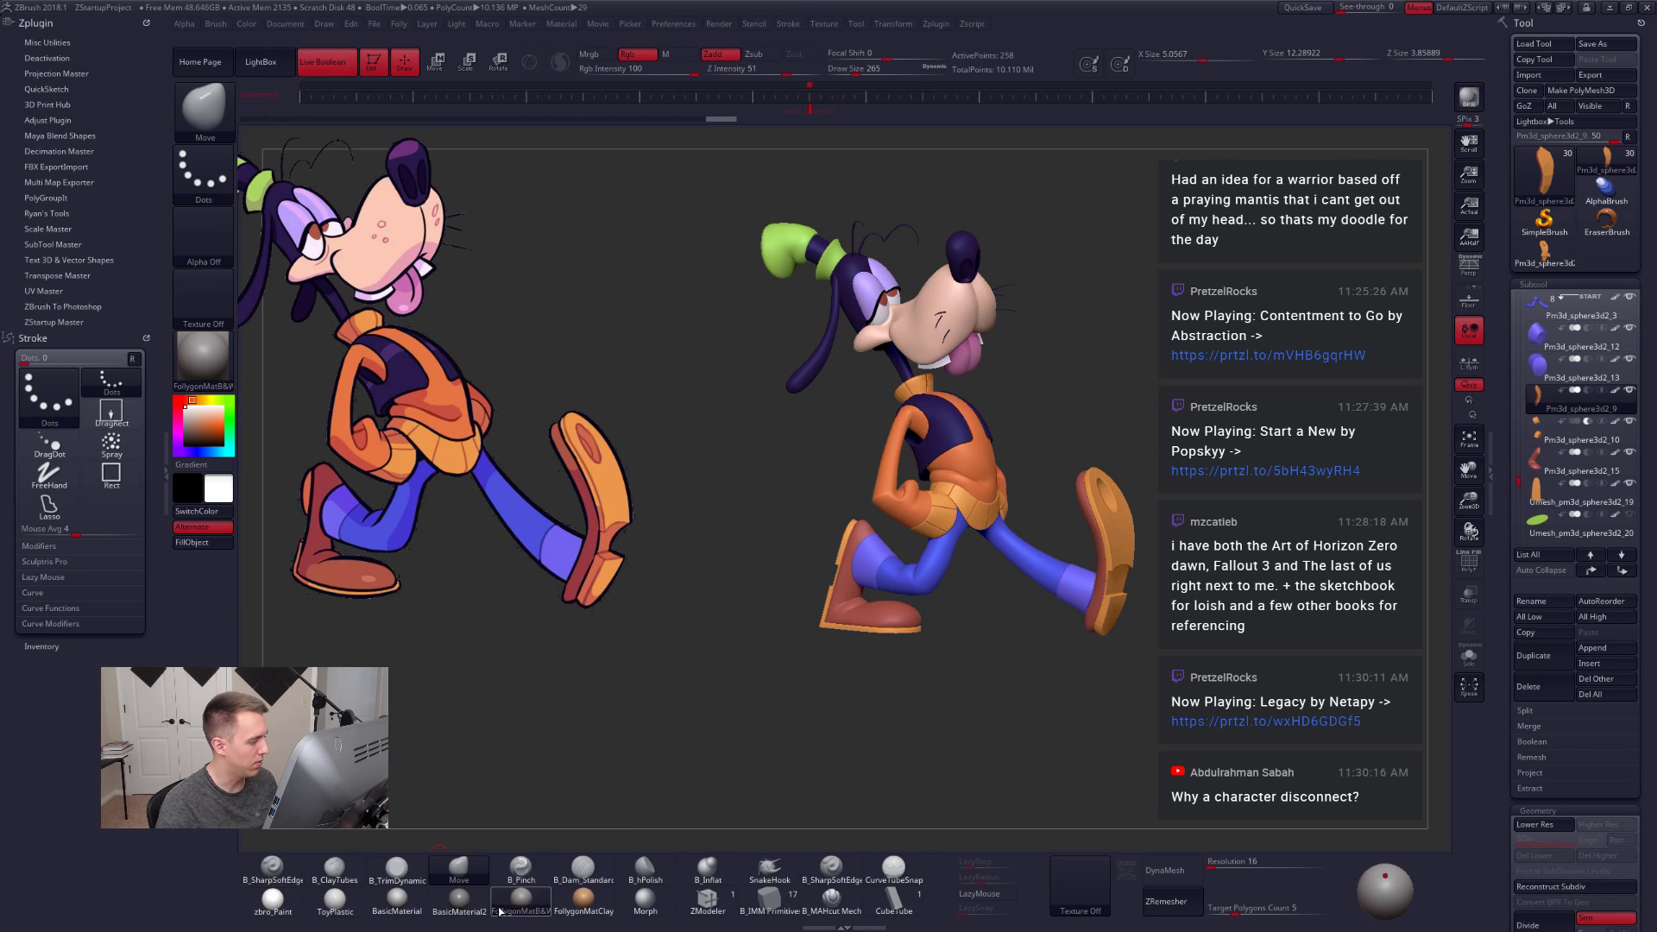
{"action": "key", "text": "w"}
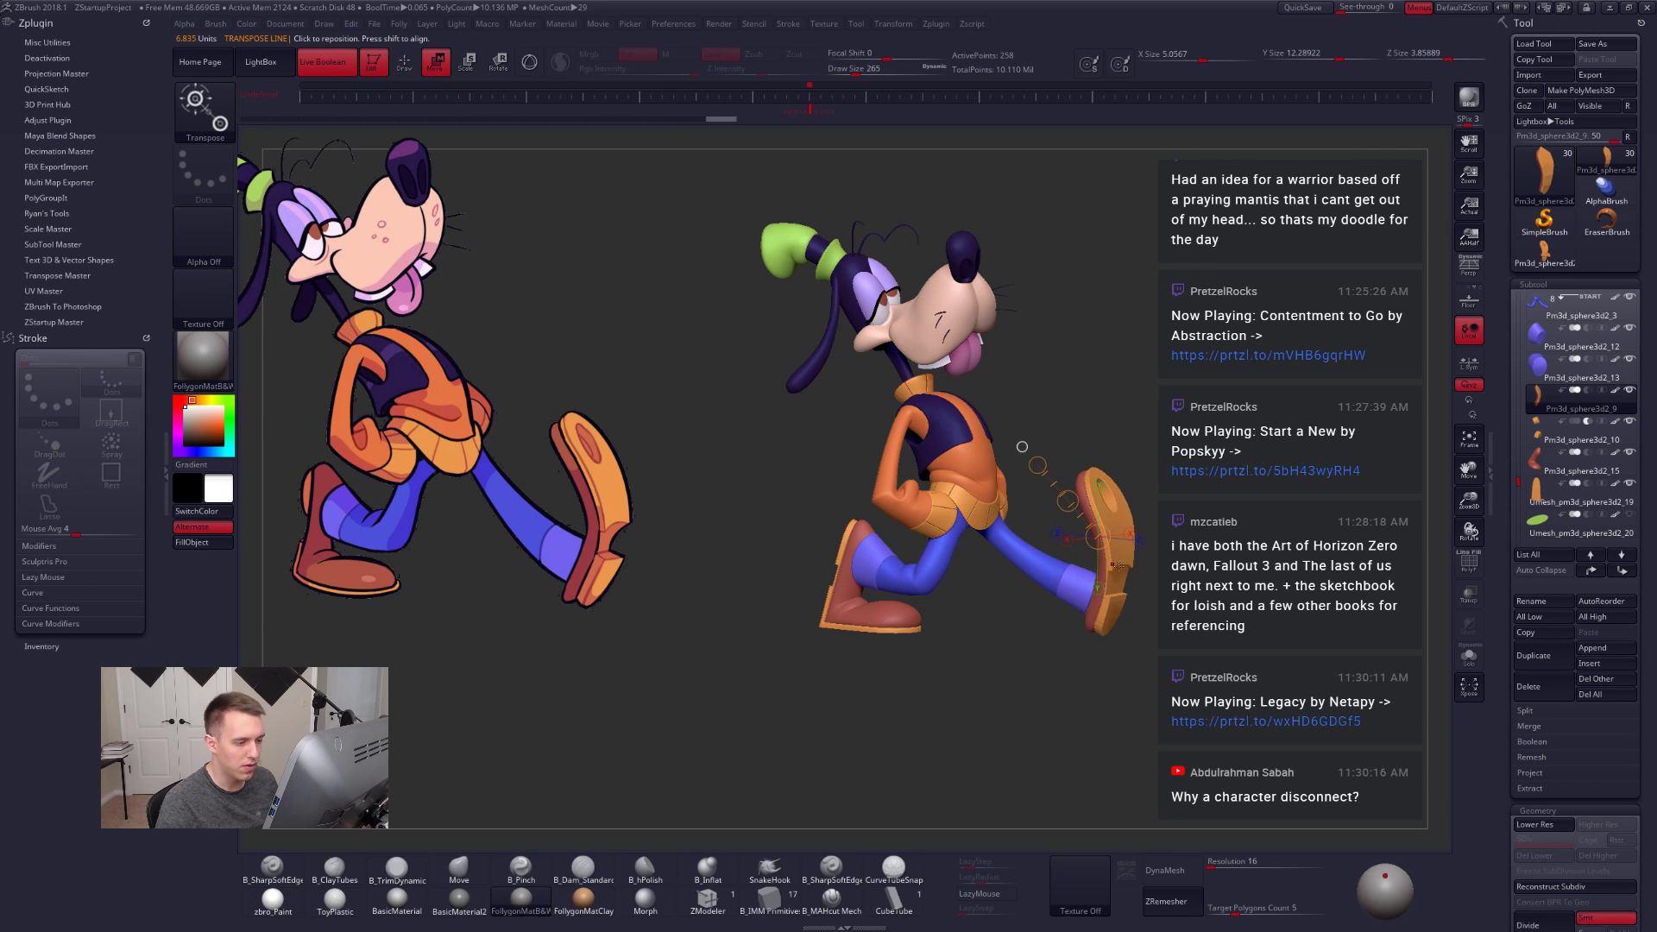
{"action": "mouse_move", "coordinate": [661, 548]}
{"action": "left_mouse_down"}
{"action": "mouse_move", "coordinate": [510, 393]}
{"action": "mouse_move", "coordinate": [534, 337]}
{"action": "mouse_move", "coordinate": [493, 321]}
{"action": "left_mouse_up"}
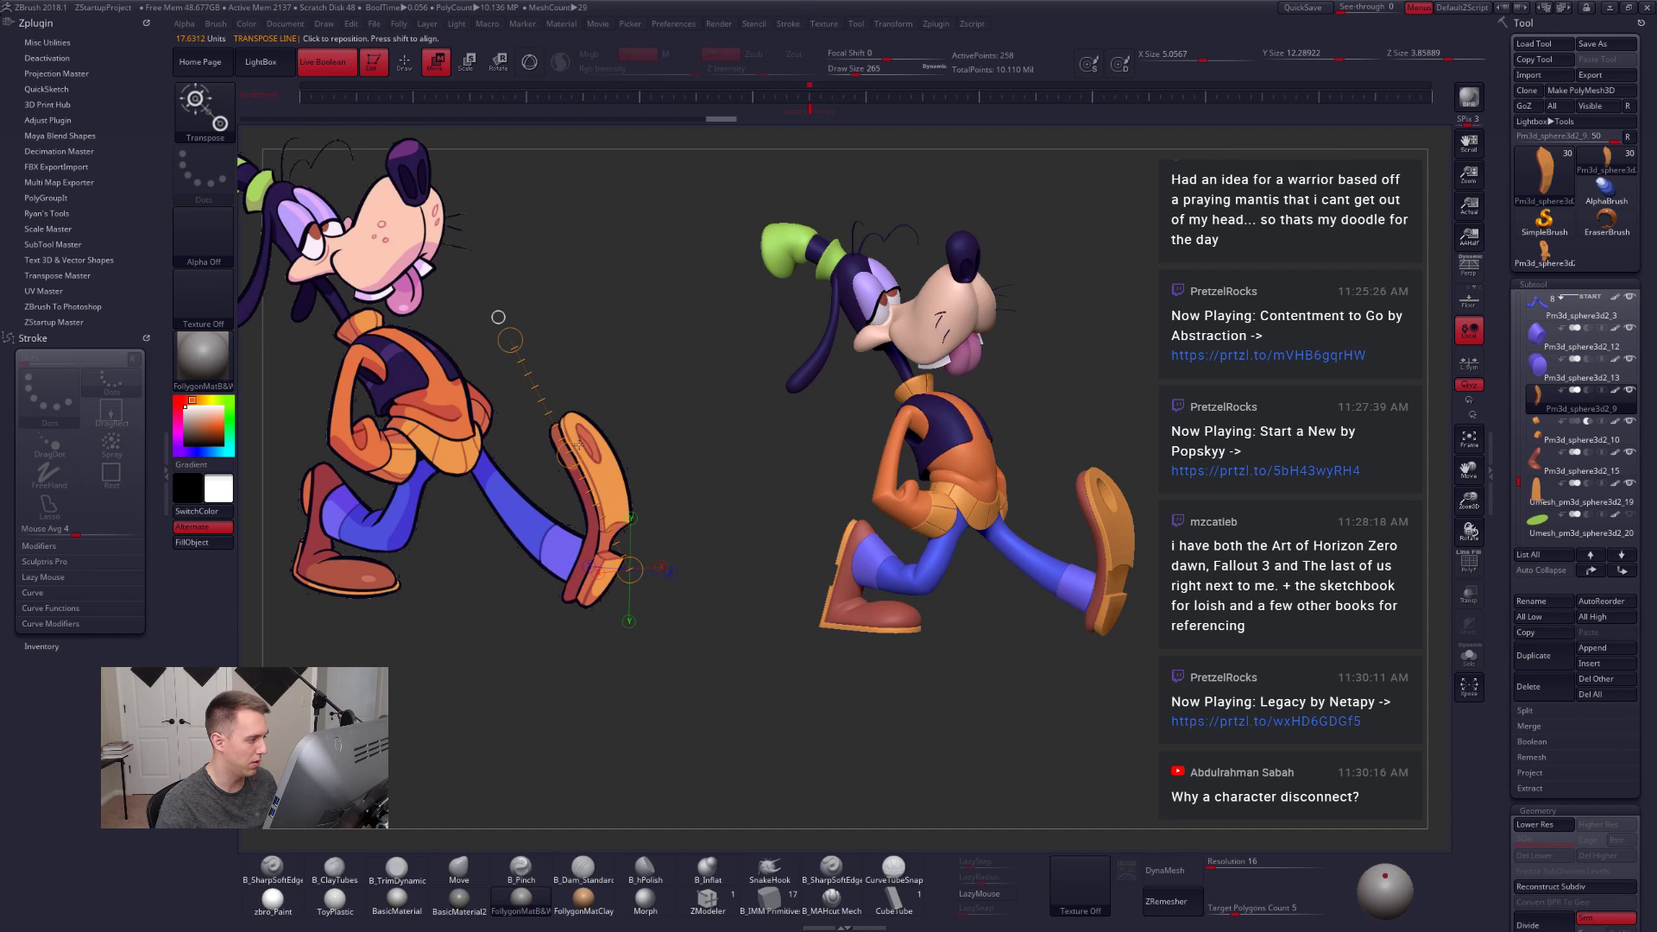
{"action": "left_click_drag", "start_coordinate": [498, 316], "coordinate": [1013, 362]}
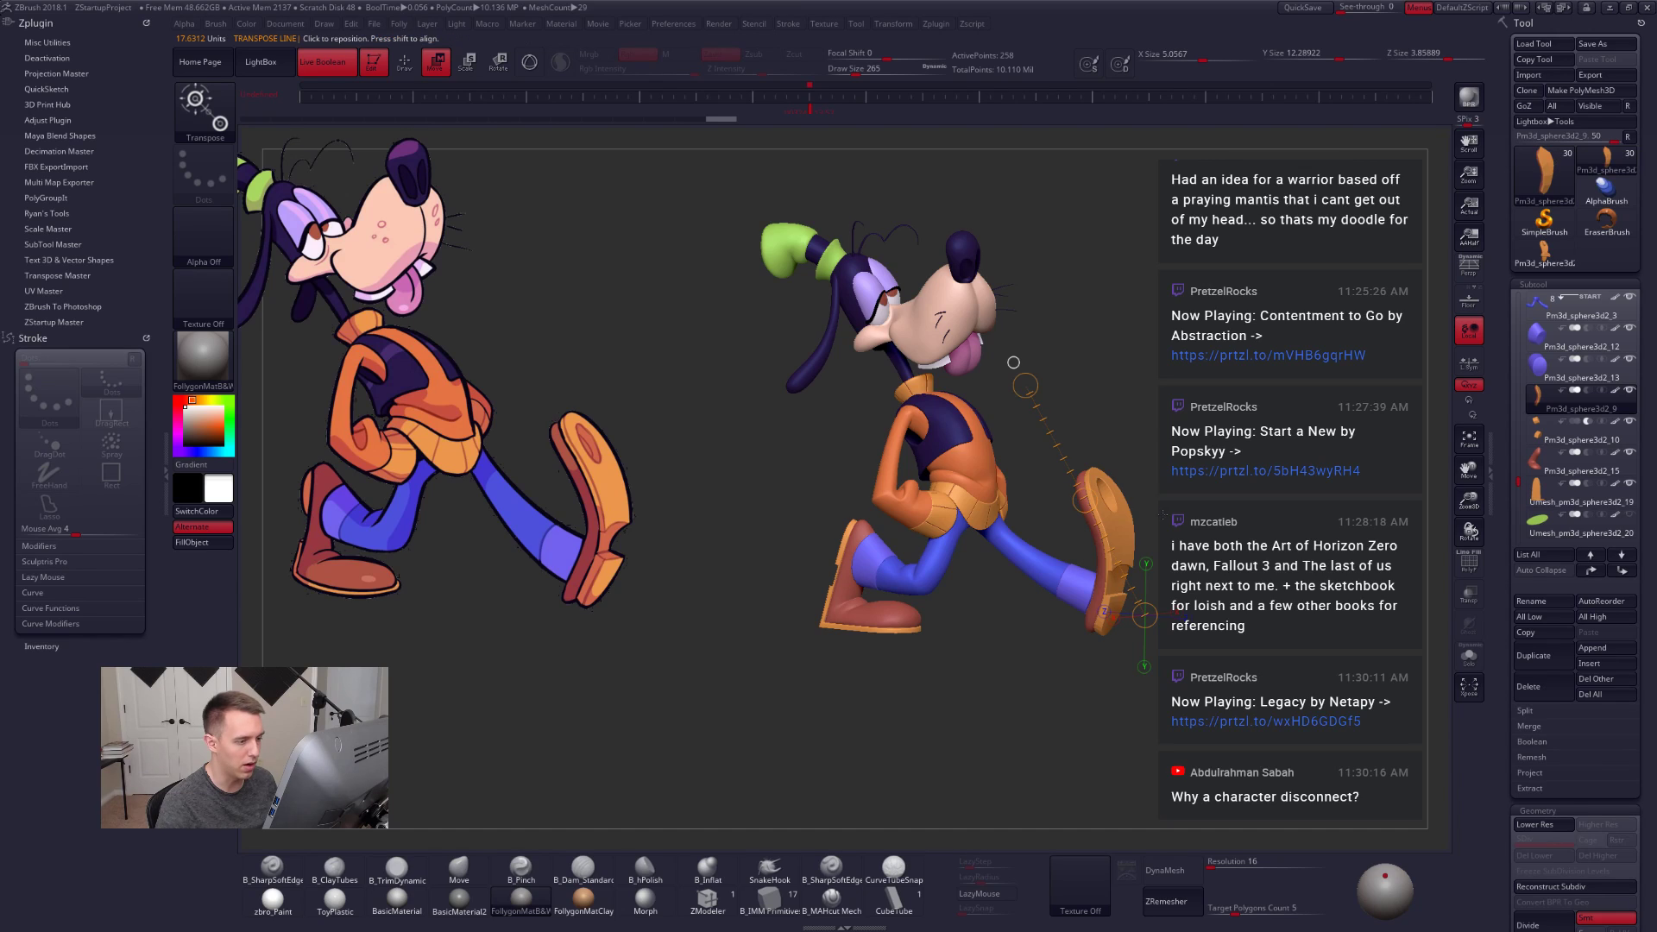
{"action": "key", "text": "q"}
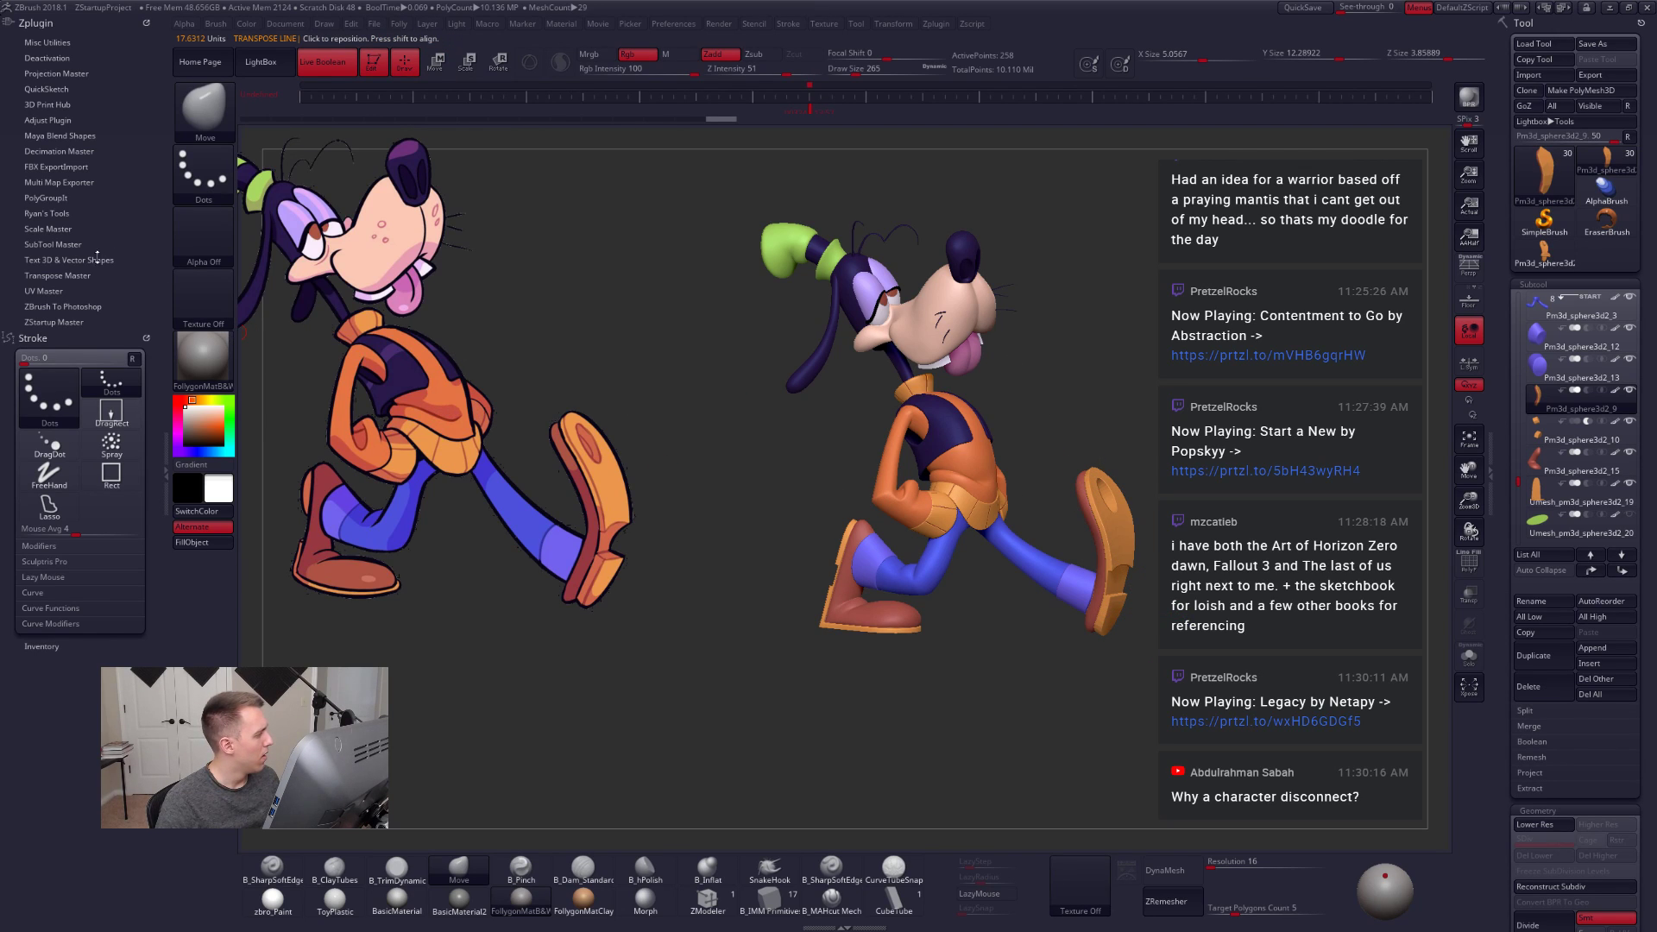
Run Transpose Master's TPoseMesh to fuse every Goofy subtool into one grey pose mesh.
{"action": "left_click", "coordinate": [43, 275]}
{"action": "left_click", "coordinate": [773, 402], "text": "alt"}
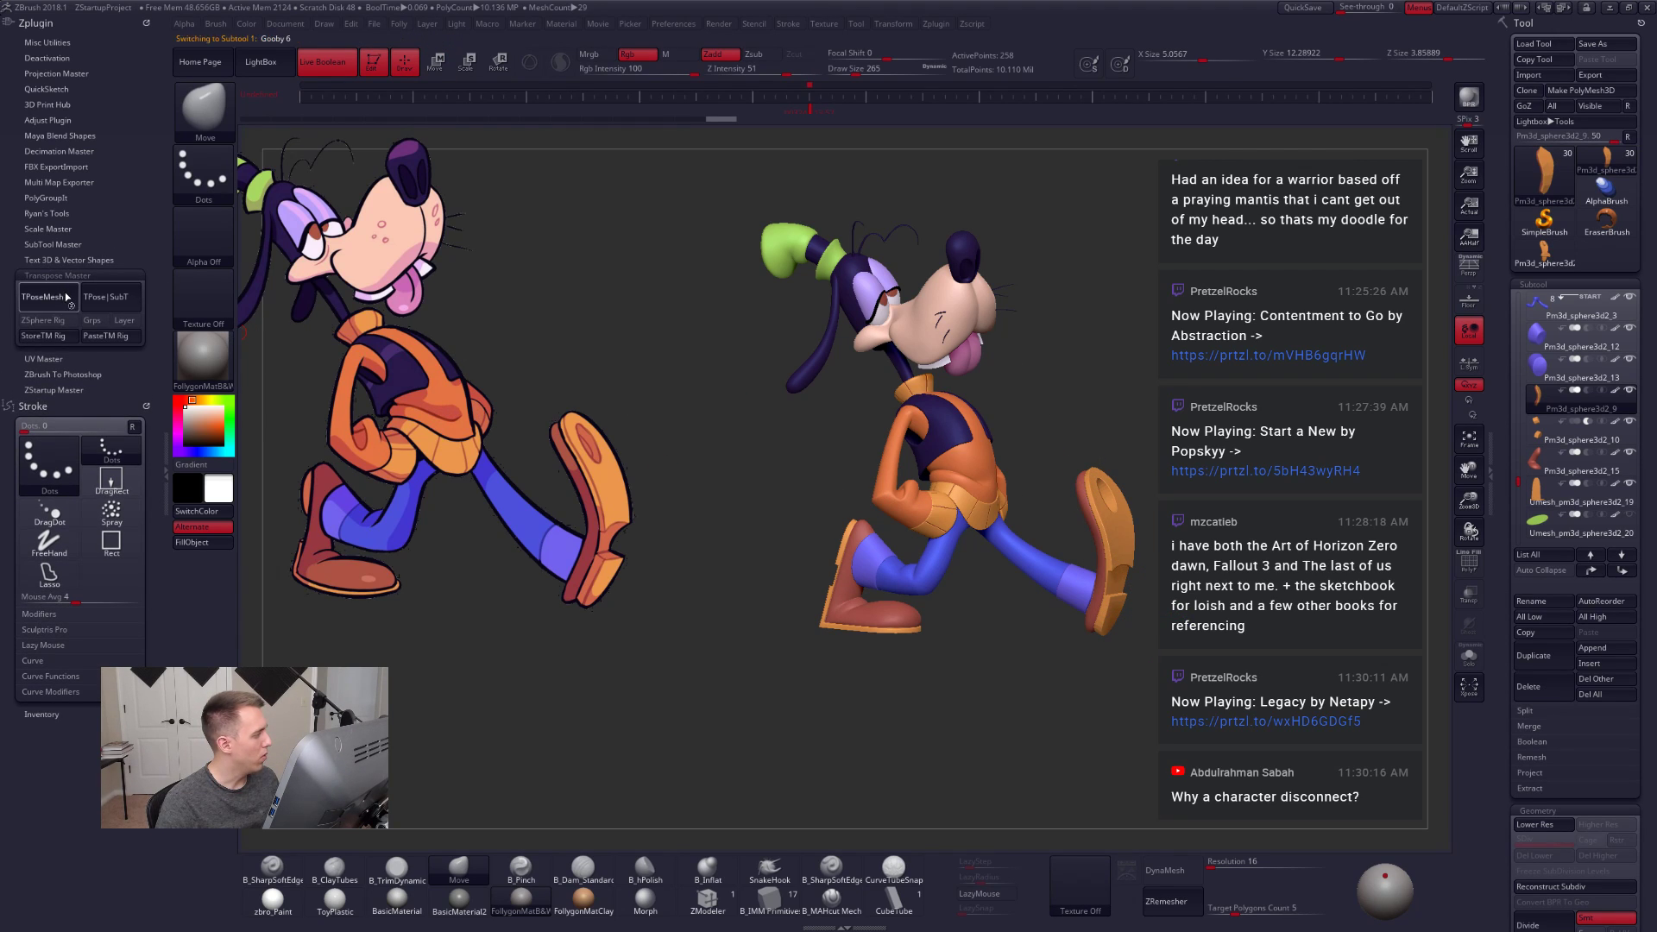
{"action": "left_click", "coordinate": [772, 402], "text": "alt"}
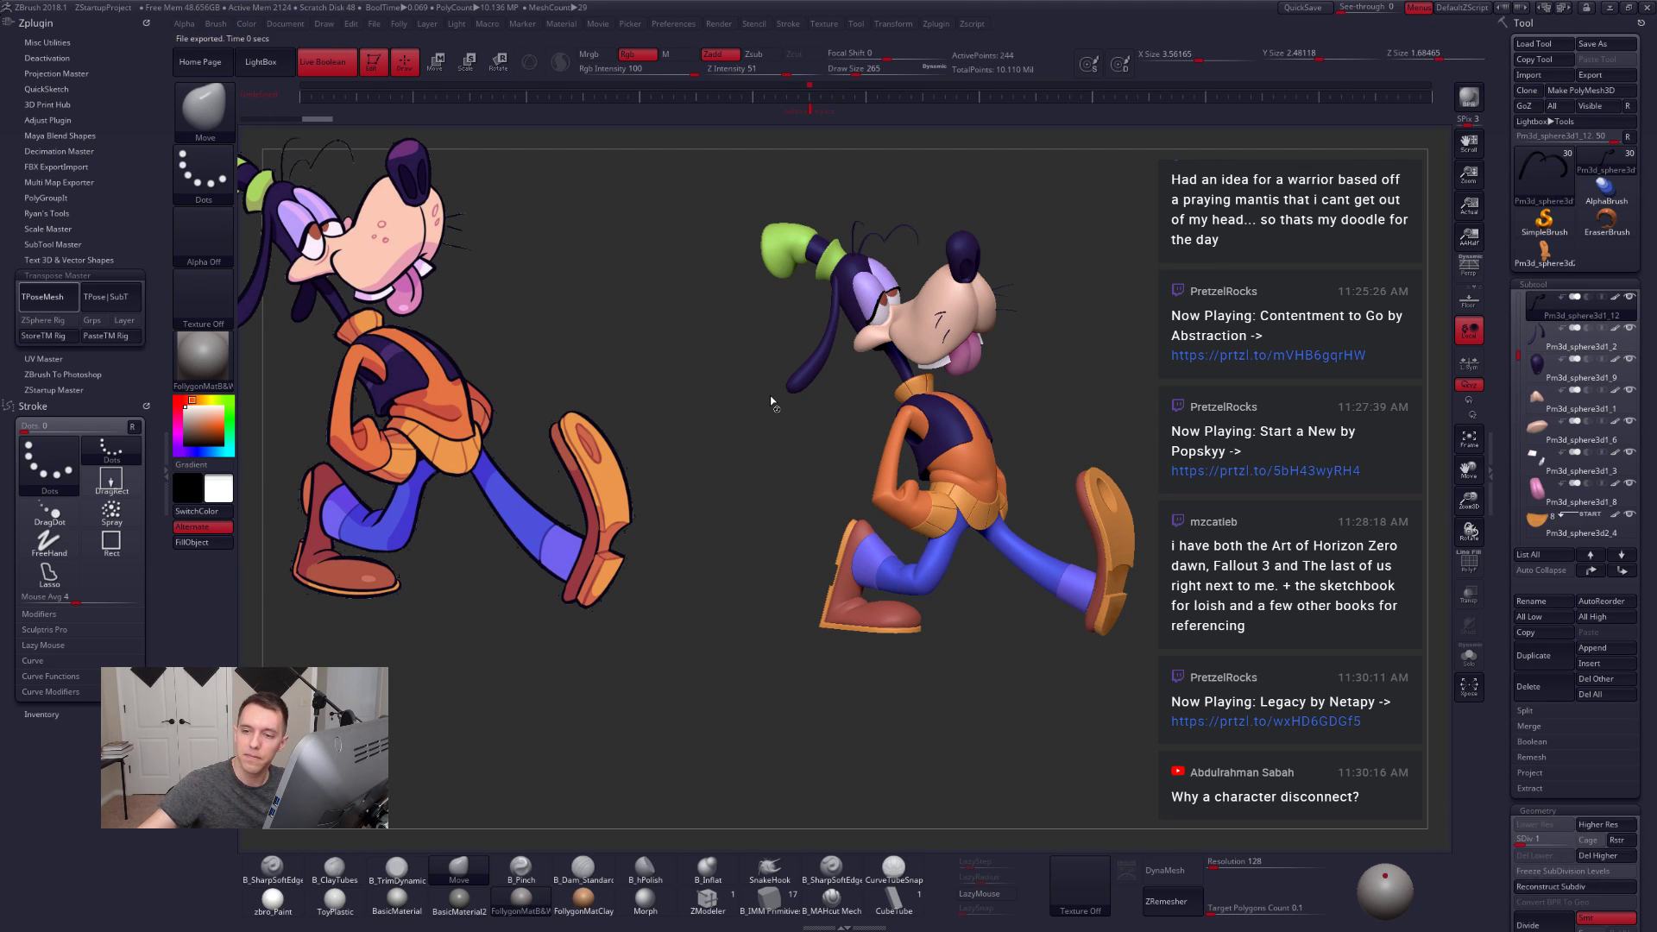
{"action": "left_click", "coordinate": [773, 402], "text": "alt"}
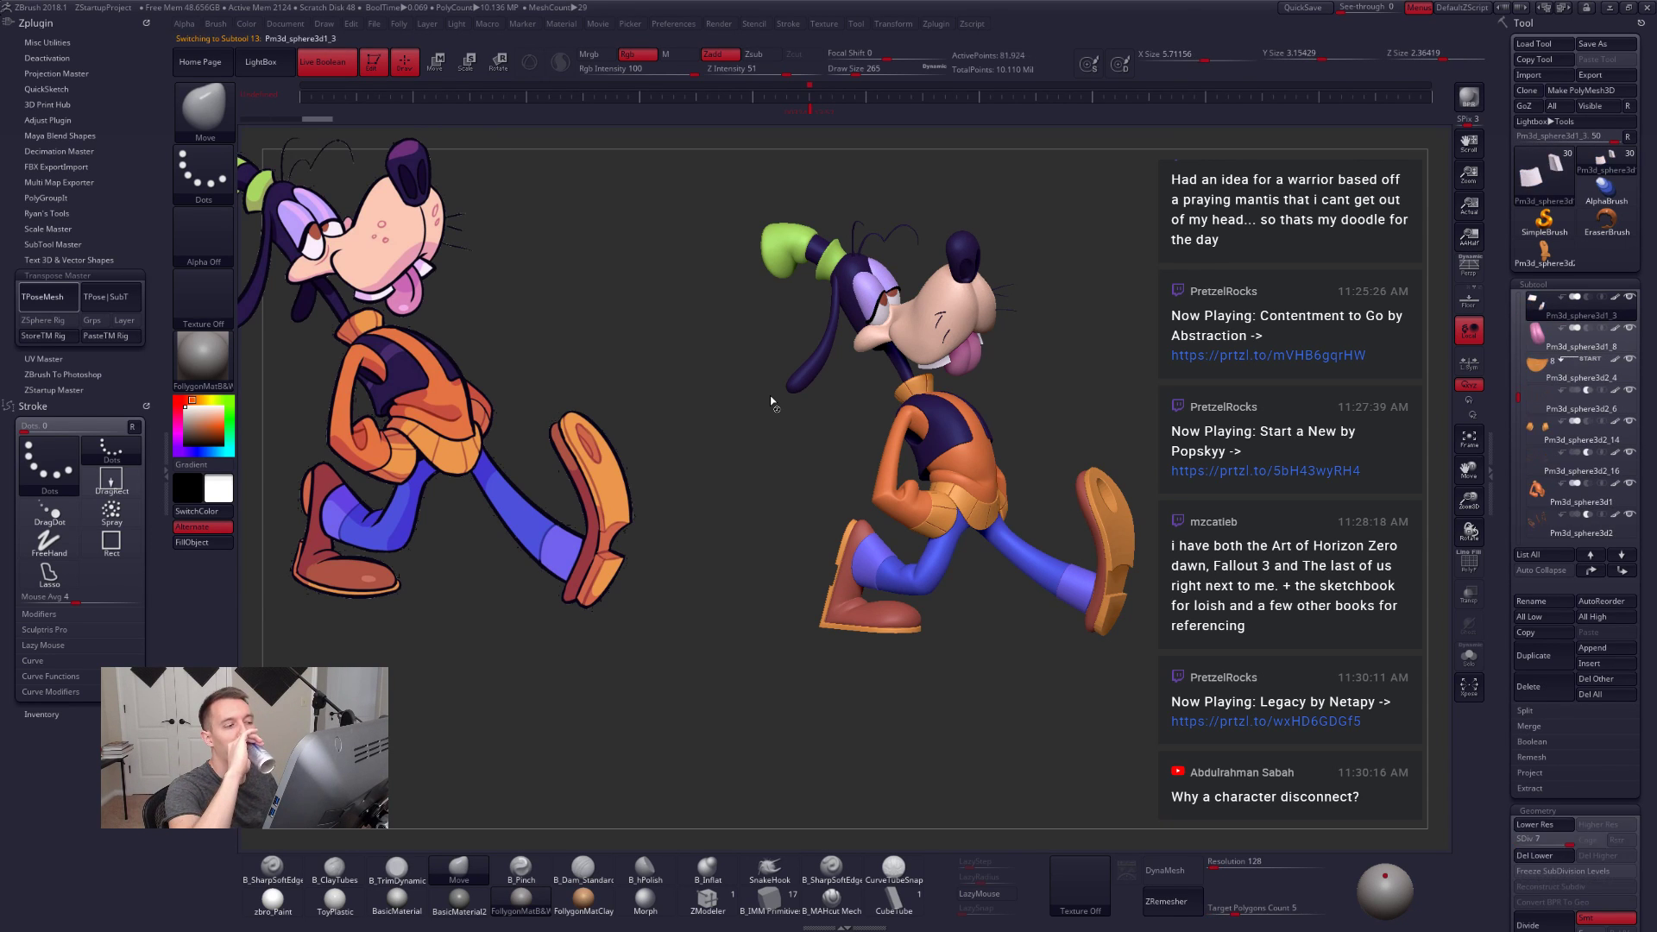
{"action": "left_click", "coordinate": [773, 402], "text": "alt"}
{"action": "left_click", "coordinate": [773, 402], "text": "alt"}
{"action": "left_click", "coordinate": [773, 403], "text": "alt"}
{"action": "left_click", "coordinate": [772, 402], "text": "alt"}
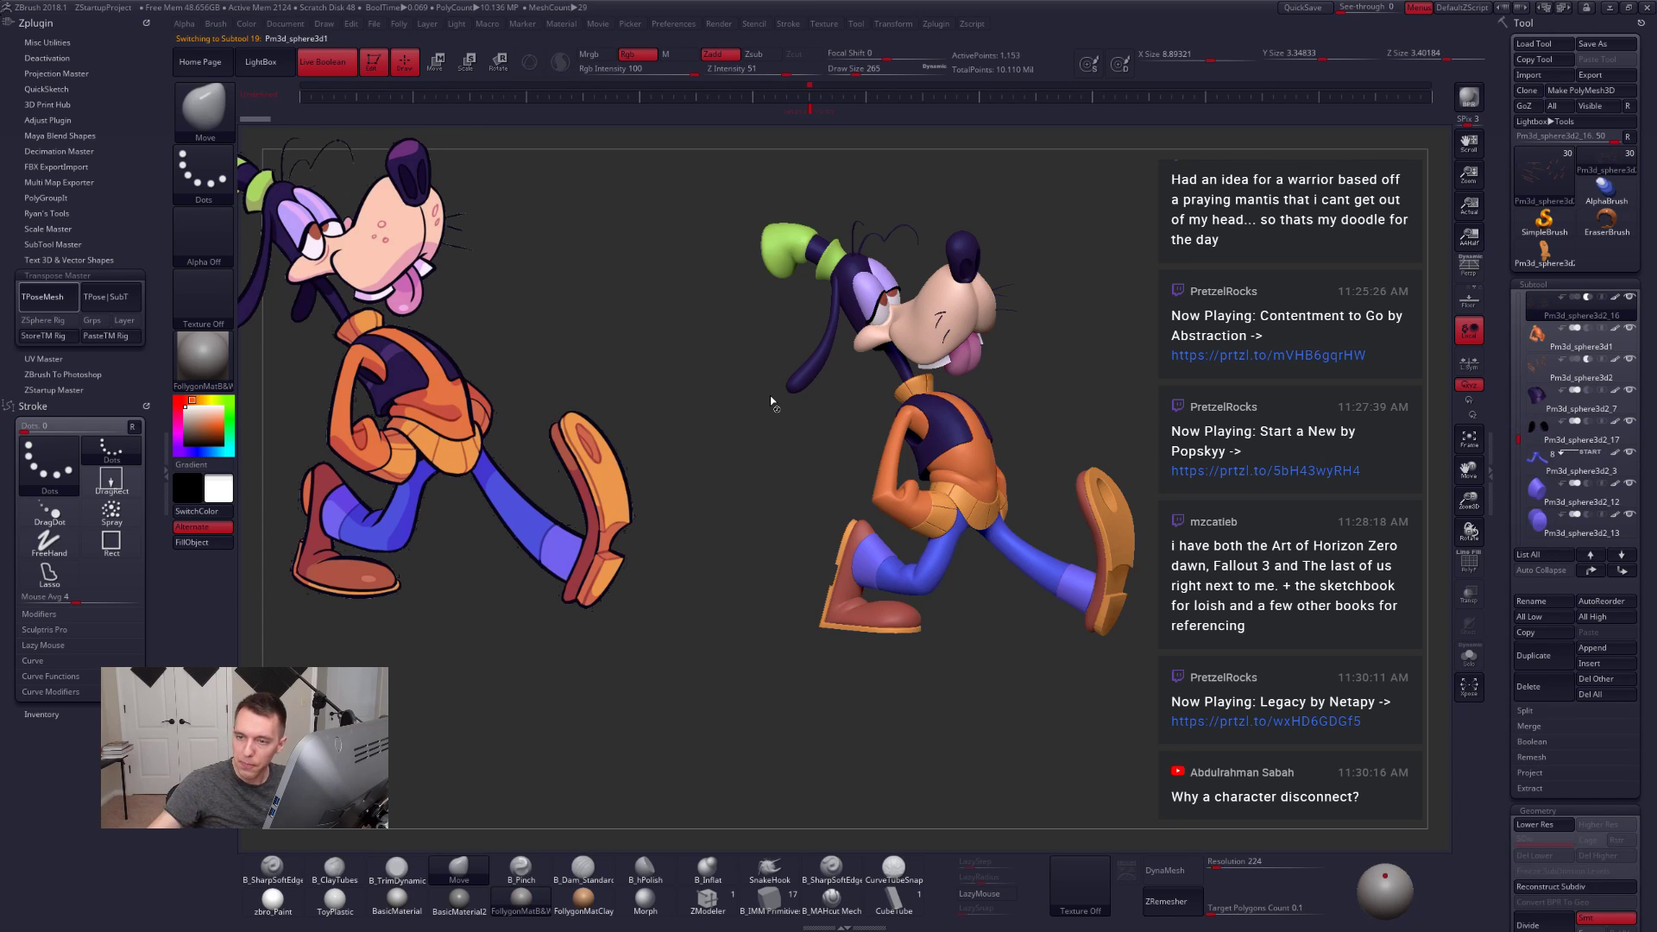
{"action": "left_click", "coordinate": [772, 403], "text": "alt"}
{"action": "left_click", "coordinate": [772, 402], "text": "alt"}
{"action": "left_click", "coordinate": [773, 402], "text": "alt"}
{"action": "left_click", "coordinate": [772, 402], "text": "alt"}
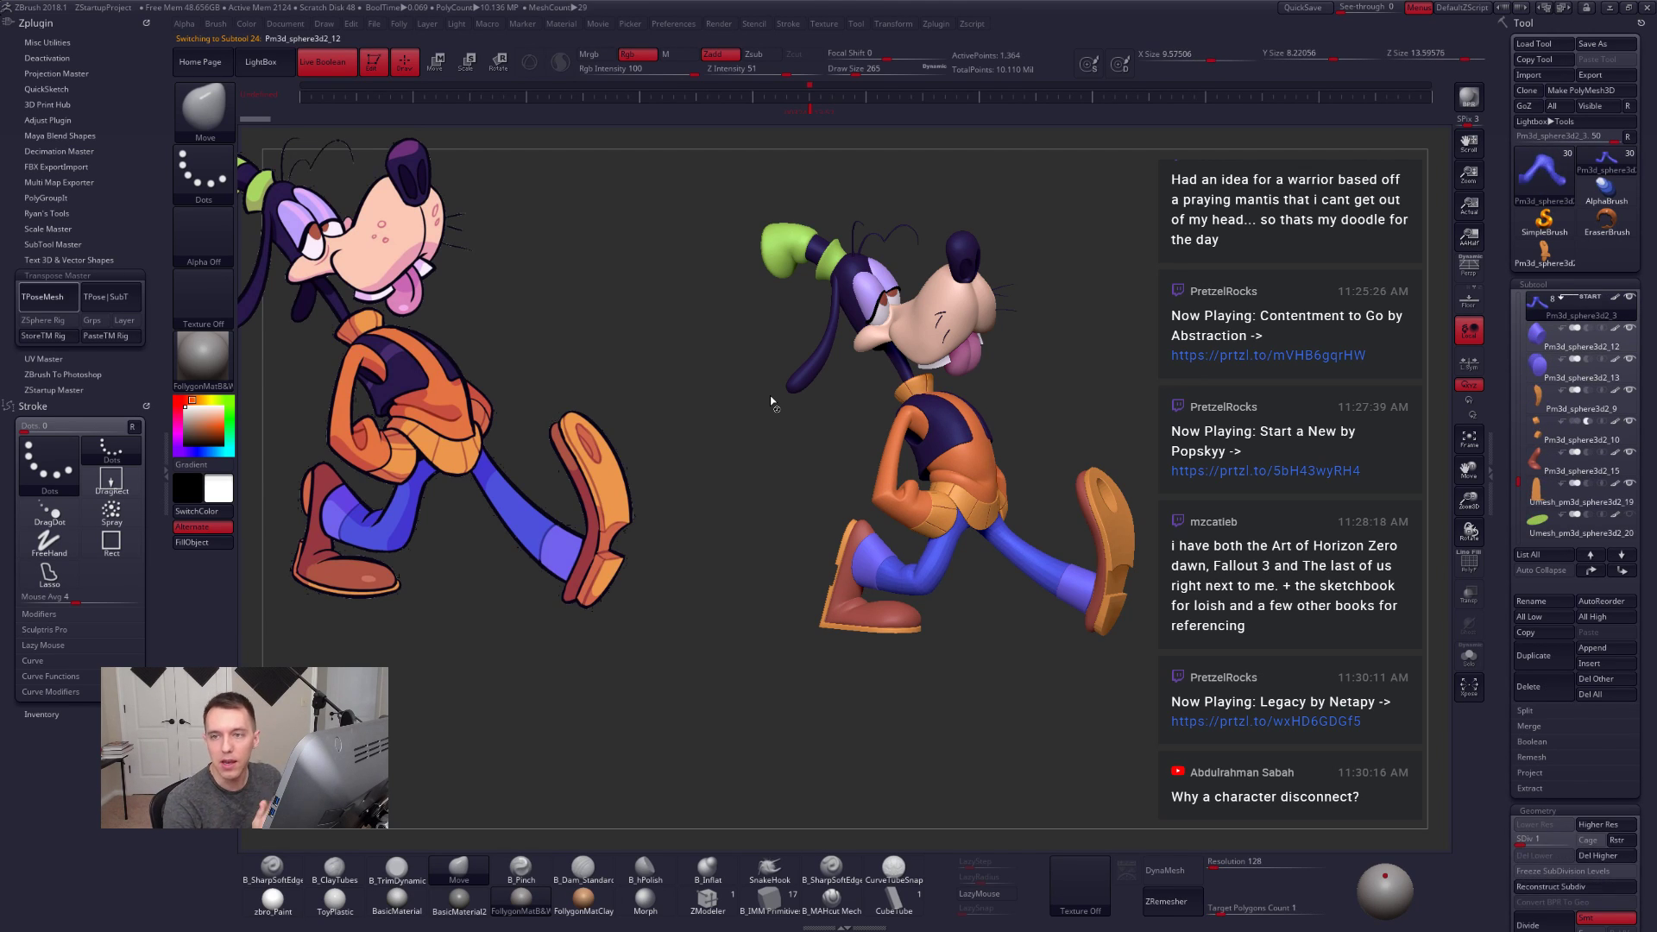
{"action": "left_click", "coordinate": [773, 403], "text": "alt"}
{"action": "left_click", "coordinate": [772, 402], "text": "alt"}
{"action": "left_click", "coordinate": [772, 403], "text": "alt"}
{"action": "left_click", "coordinate": [772, 399], "text": "alt"}
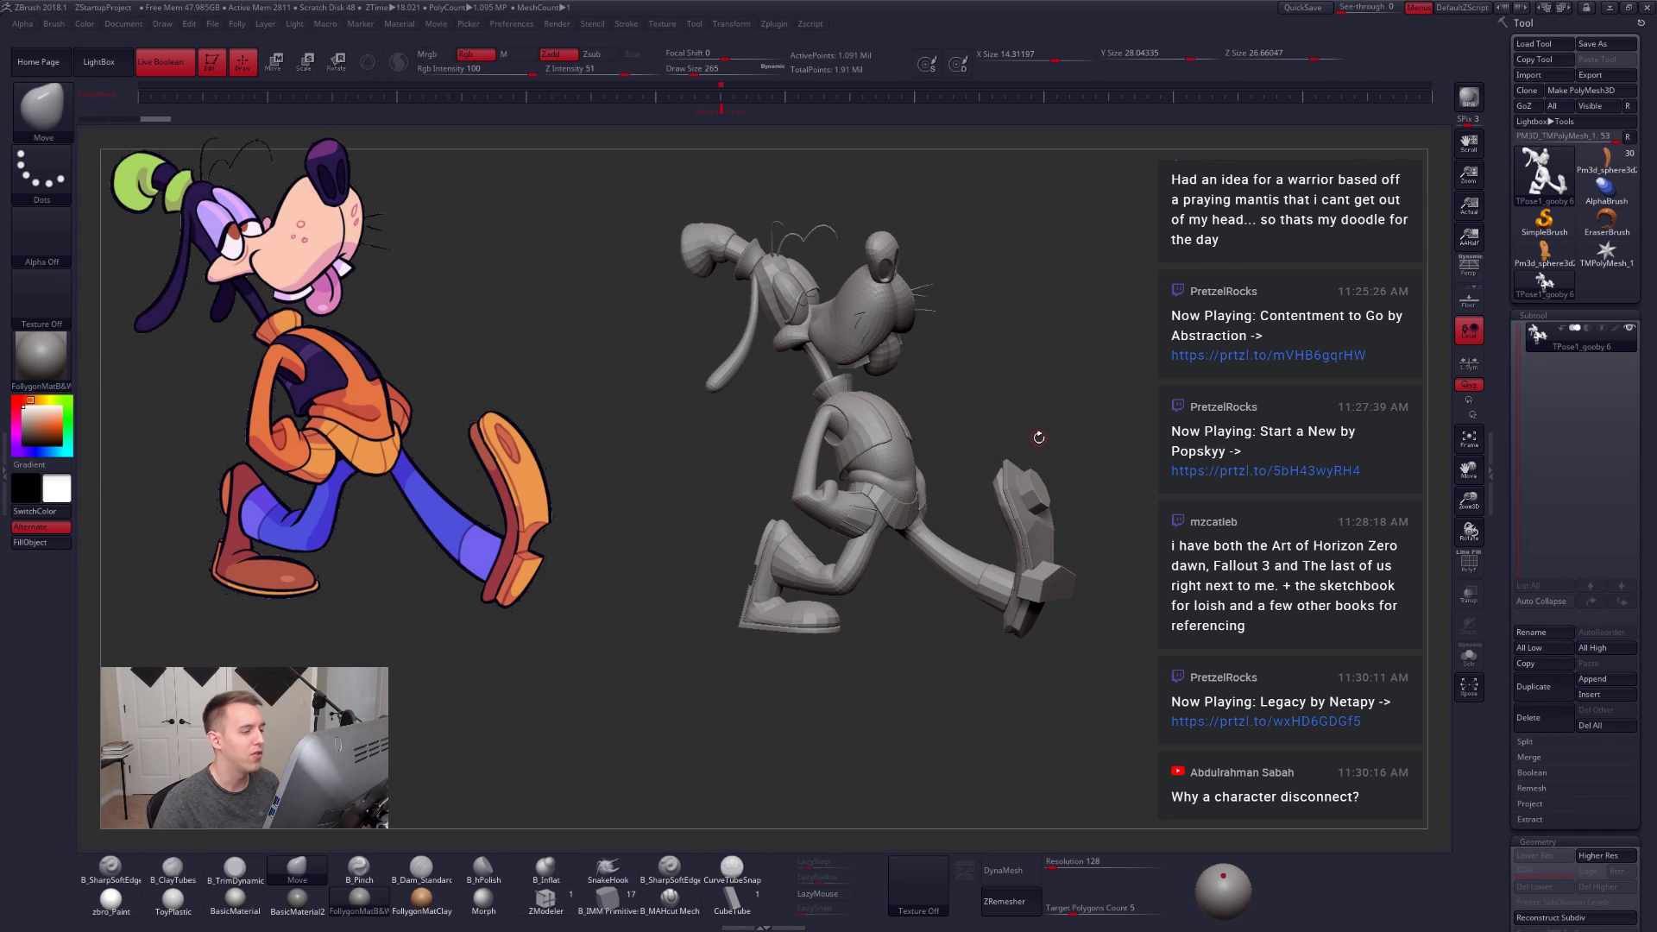
{"action": "mouse_move", "coordinate": [1061, 430]}
{"action": "left_mouse_down", "text": "alt"}
{"action": "mouse_move", "coordinate": [1122, 480]}
{"action": "mouse_move", "coordinate": [1068, 455]}
{"action": "left_mouse_up", "text": "alt"}
{"action": "left_click_drag", "start_coordinate": [1097, 553], "coordinate": [1115, 472], "text": "alt"}
{"action": "key", "text": "d"}
{"action": "key", "text": "shift+d"}
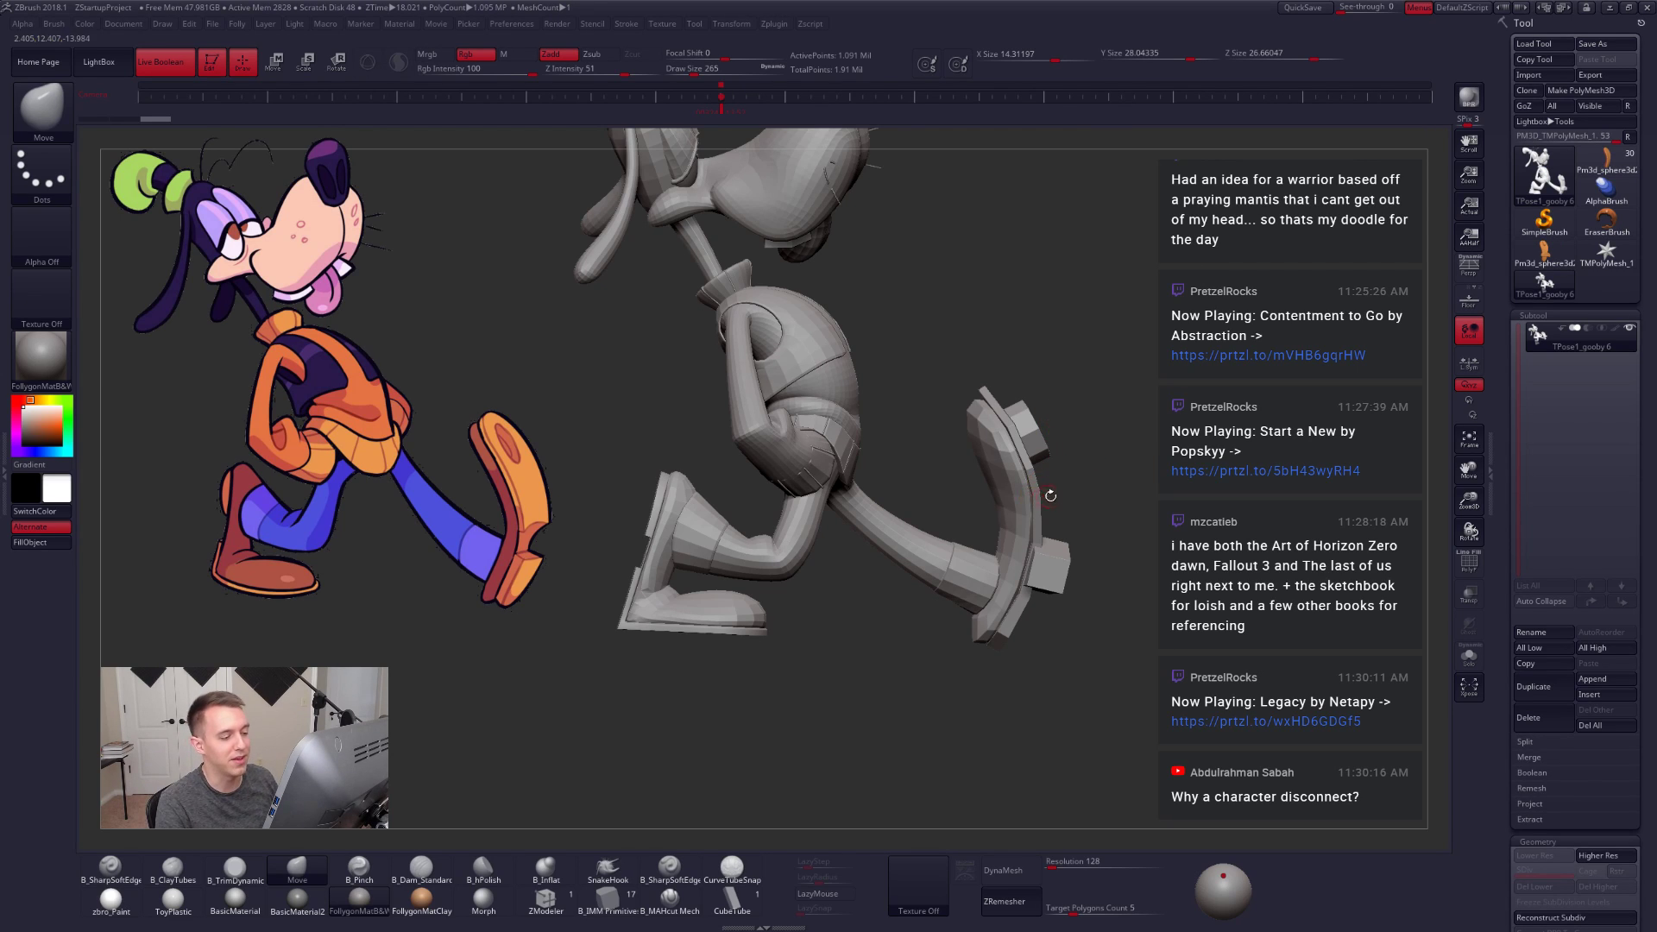
{"action": "scroll", "coordinate": [1027, 492], "scroll_direction": "up", "scroll_amount": 3}
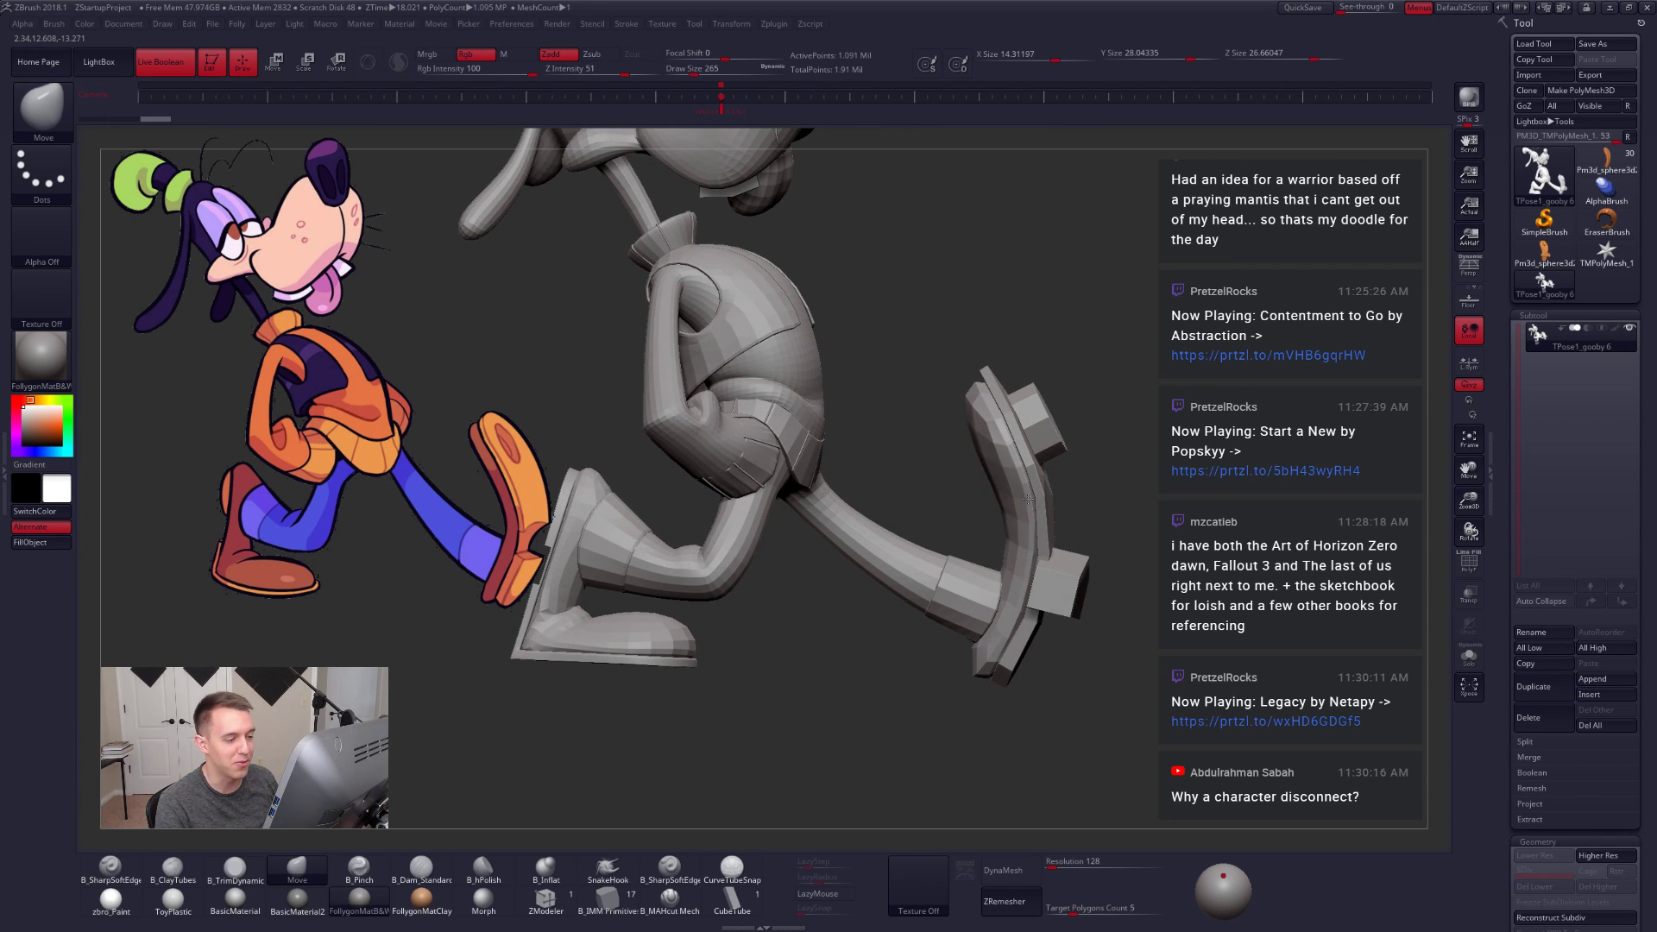
{"action": "right_click_drag", "start_coordinate": [1027, 498], "coordinate": [1031, 503]}
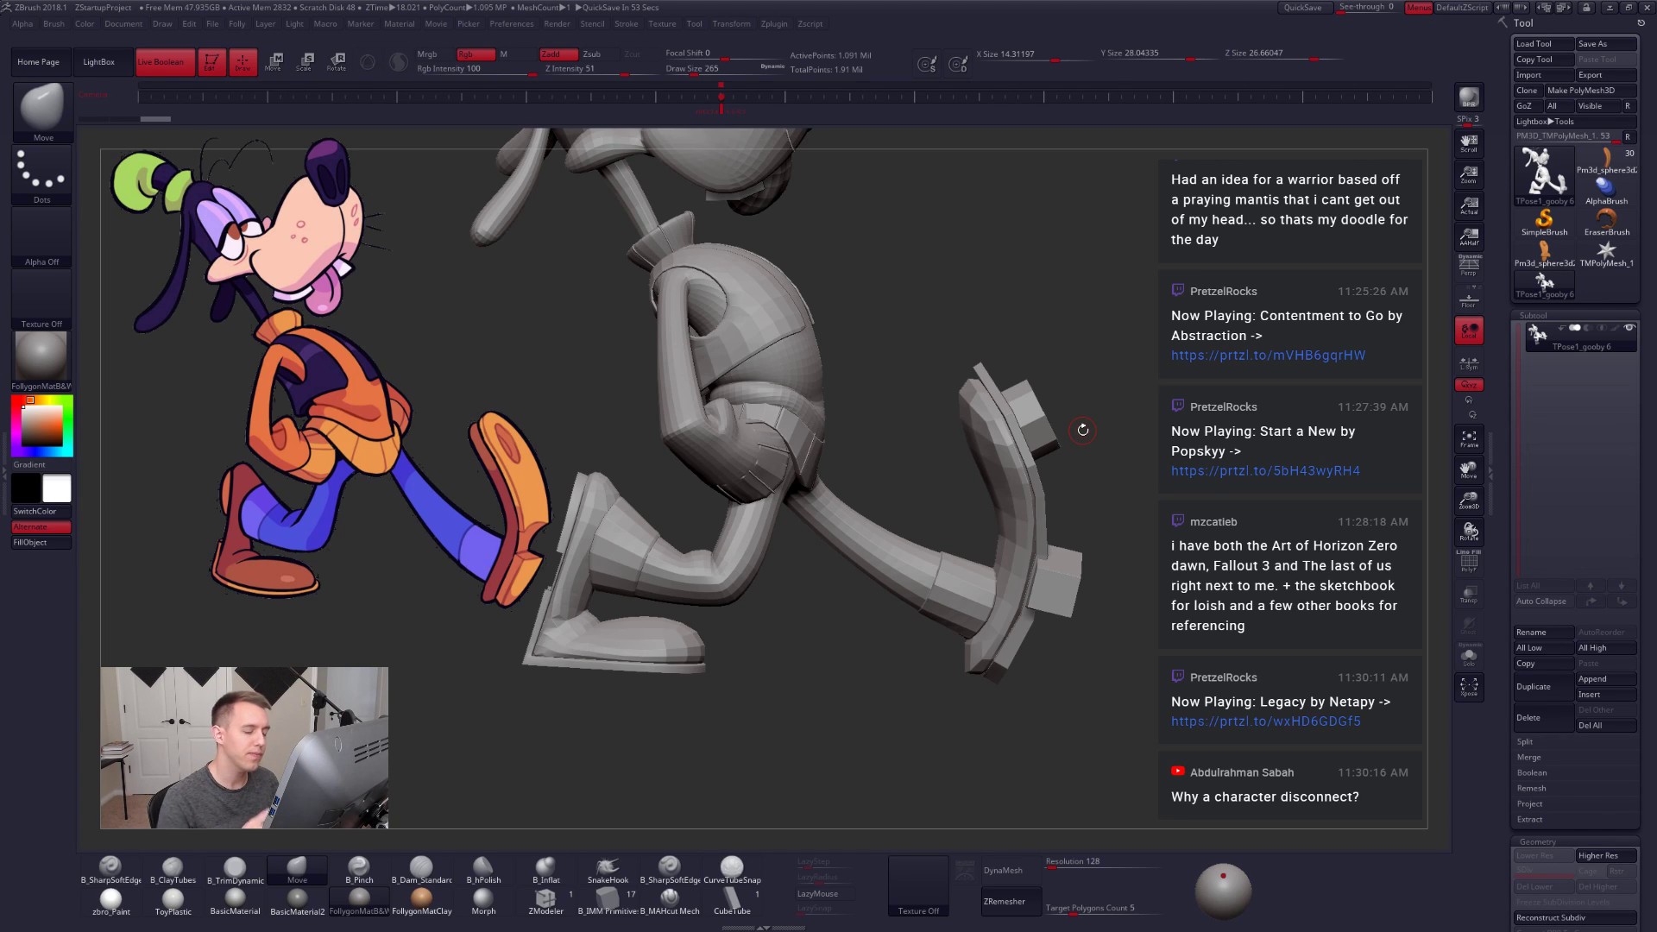
{"action": "right_click_drag", "start_coordinate": [1082, 430], "coordinate": [1026, 610], "text": "ctrl"}
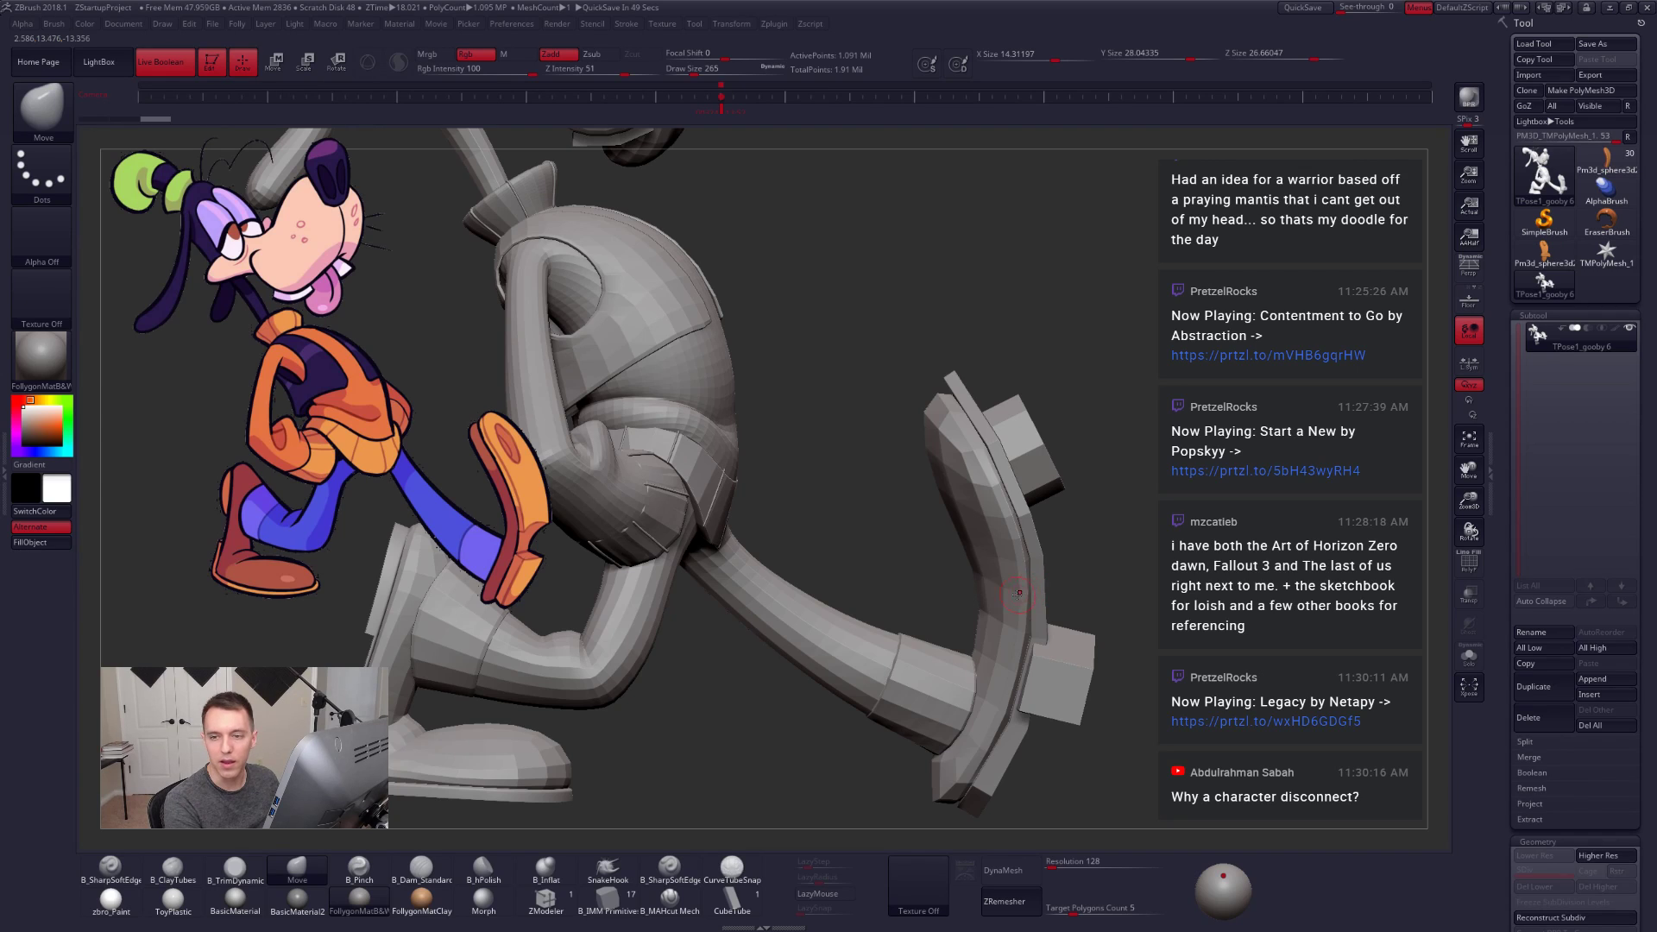
{"action": "key", "text": "shift+f"}
{"action": "key", "text": "shift+f"}
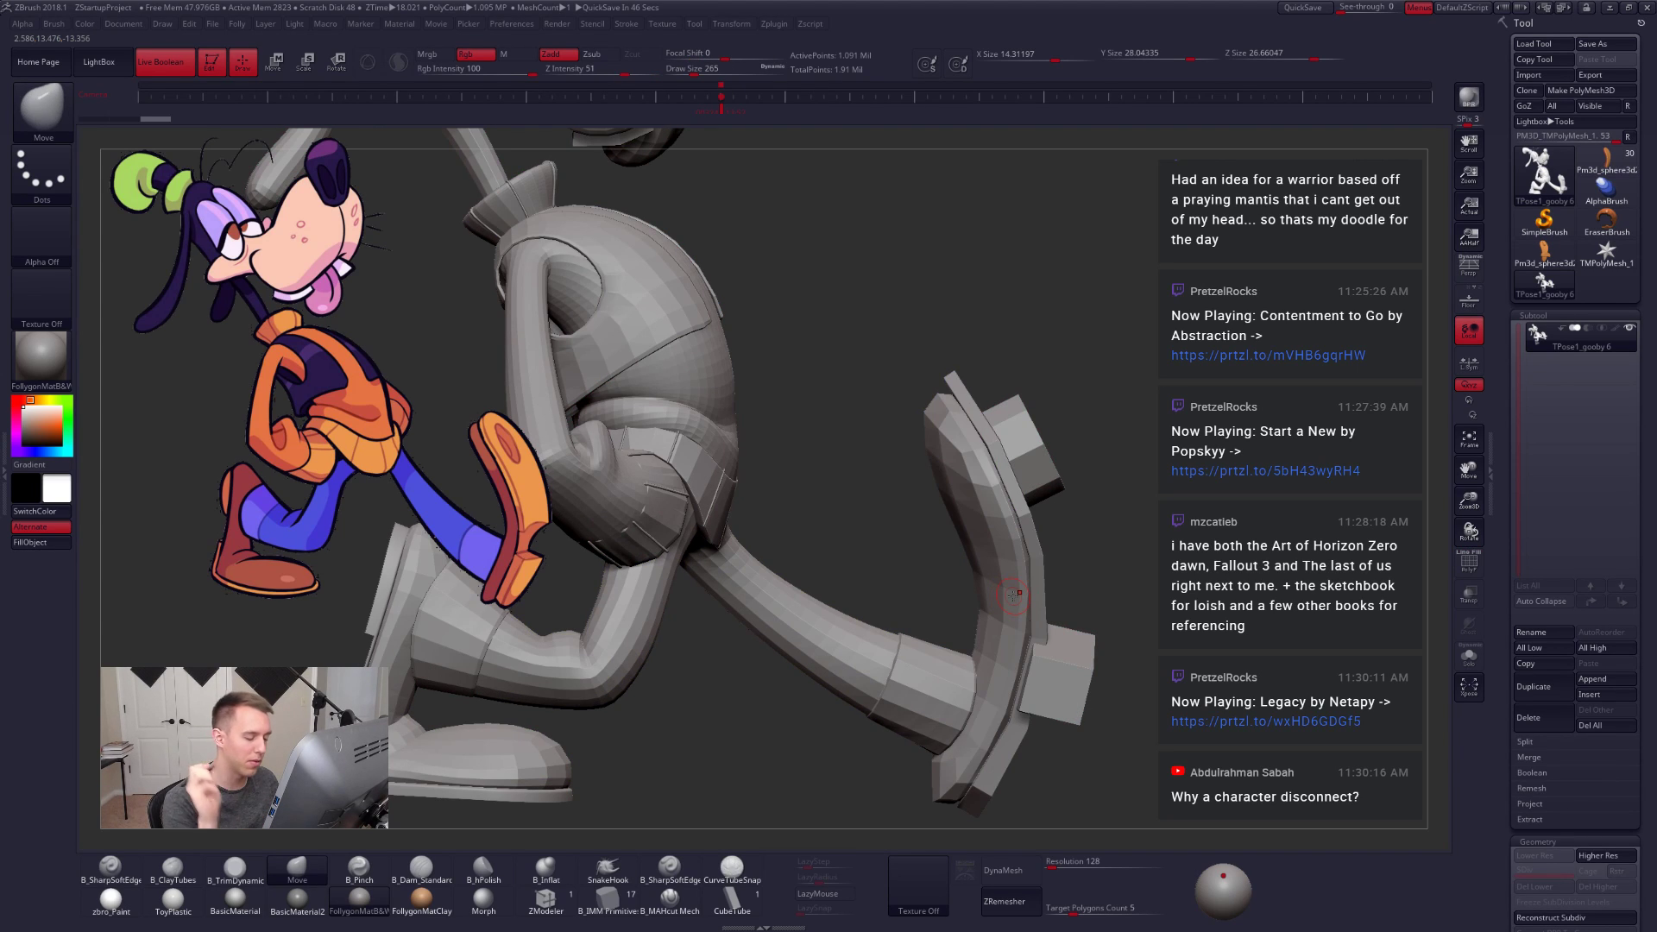
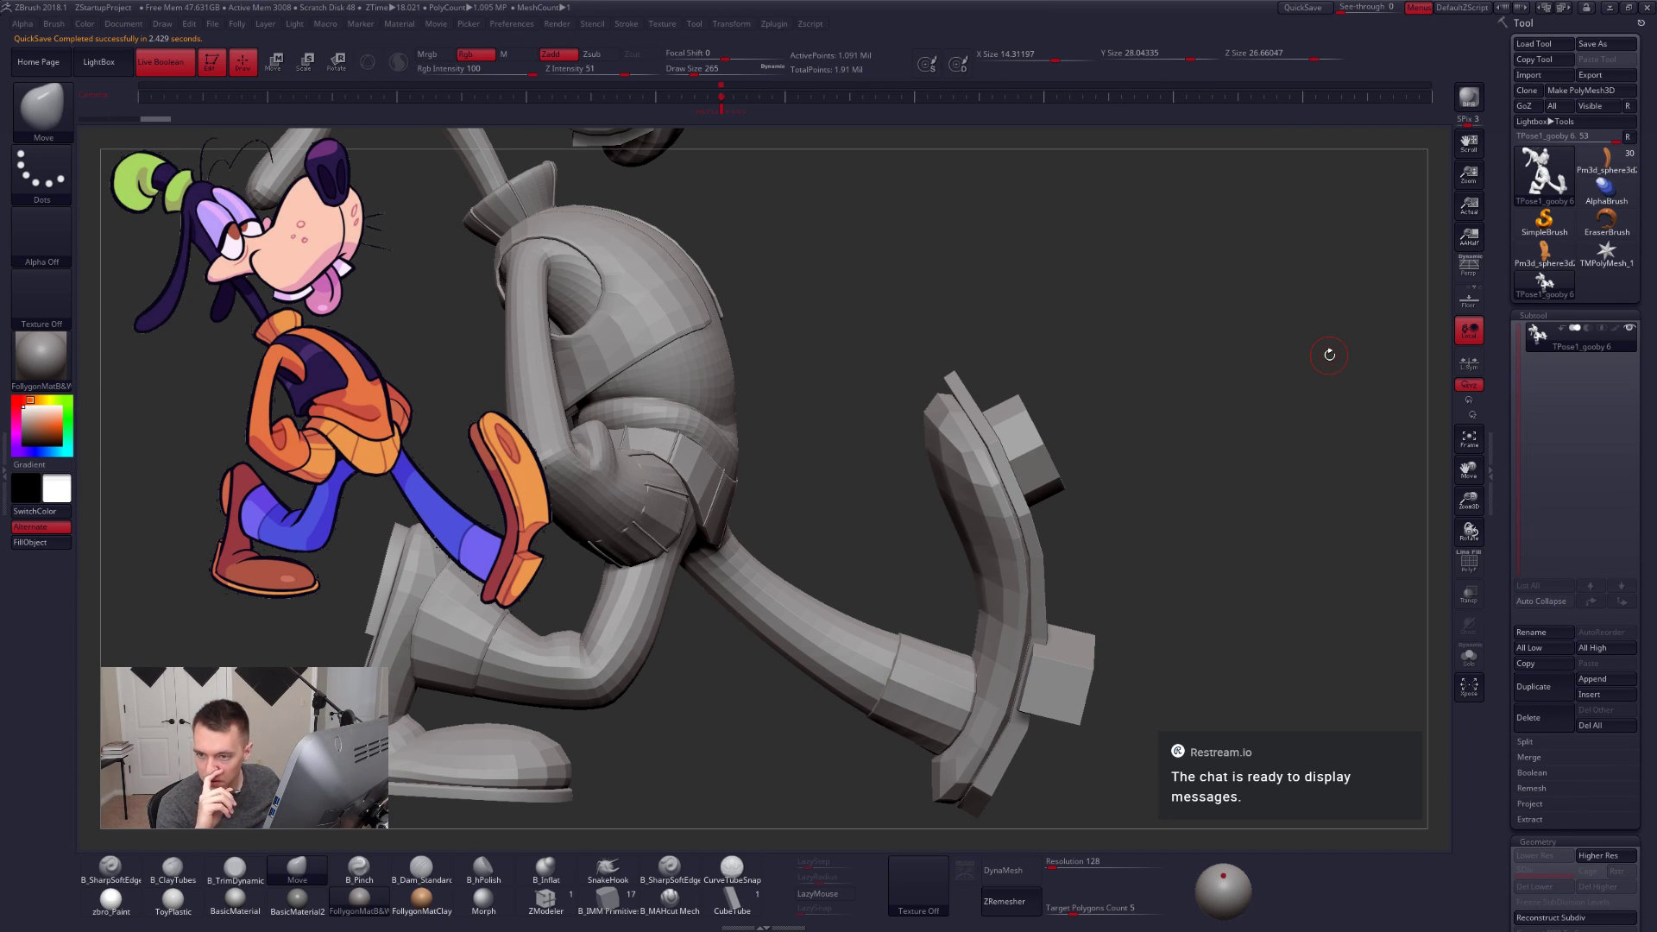
With PolyFrame shown, lasso-mask around the raised back shoe, invert the mask, and smooth the shoe surface.
{"action": "mouse_move", "coordinate": [1122, 678]}
{"action": "left_mouse_down", "text": "alt"}
{"action": "mouse_move", "coordinate": [1109, 602]}
{"action": "mouse_move", "coordinate": [1045, 509]}
{"action": "mouse_move", "coordinate": [882, 436]}
{"action": "mouse_move", "coordinate": [888, 259]}
{"action": "mouse_move", "coordinate": [915, 277]}
{"action": "left_mouse_up", "text": "alt"}
{"action": "key", "text": "shift+f"}
{"action": "mouse_move", "coordinate": [950, 345]}
{"action": "left_mouse_down"}
{"action": "mouse_move", "coordinate": [1087, 577]}
{"action": "mouse_move", "coordinate": [1022, 652]}
{"action": "mouse_move", "coordinate": [1087, 626]}
{"action": "left_mouse_up"}
{"action": "key", "text": "shift+f"}
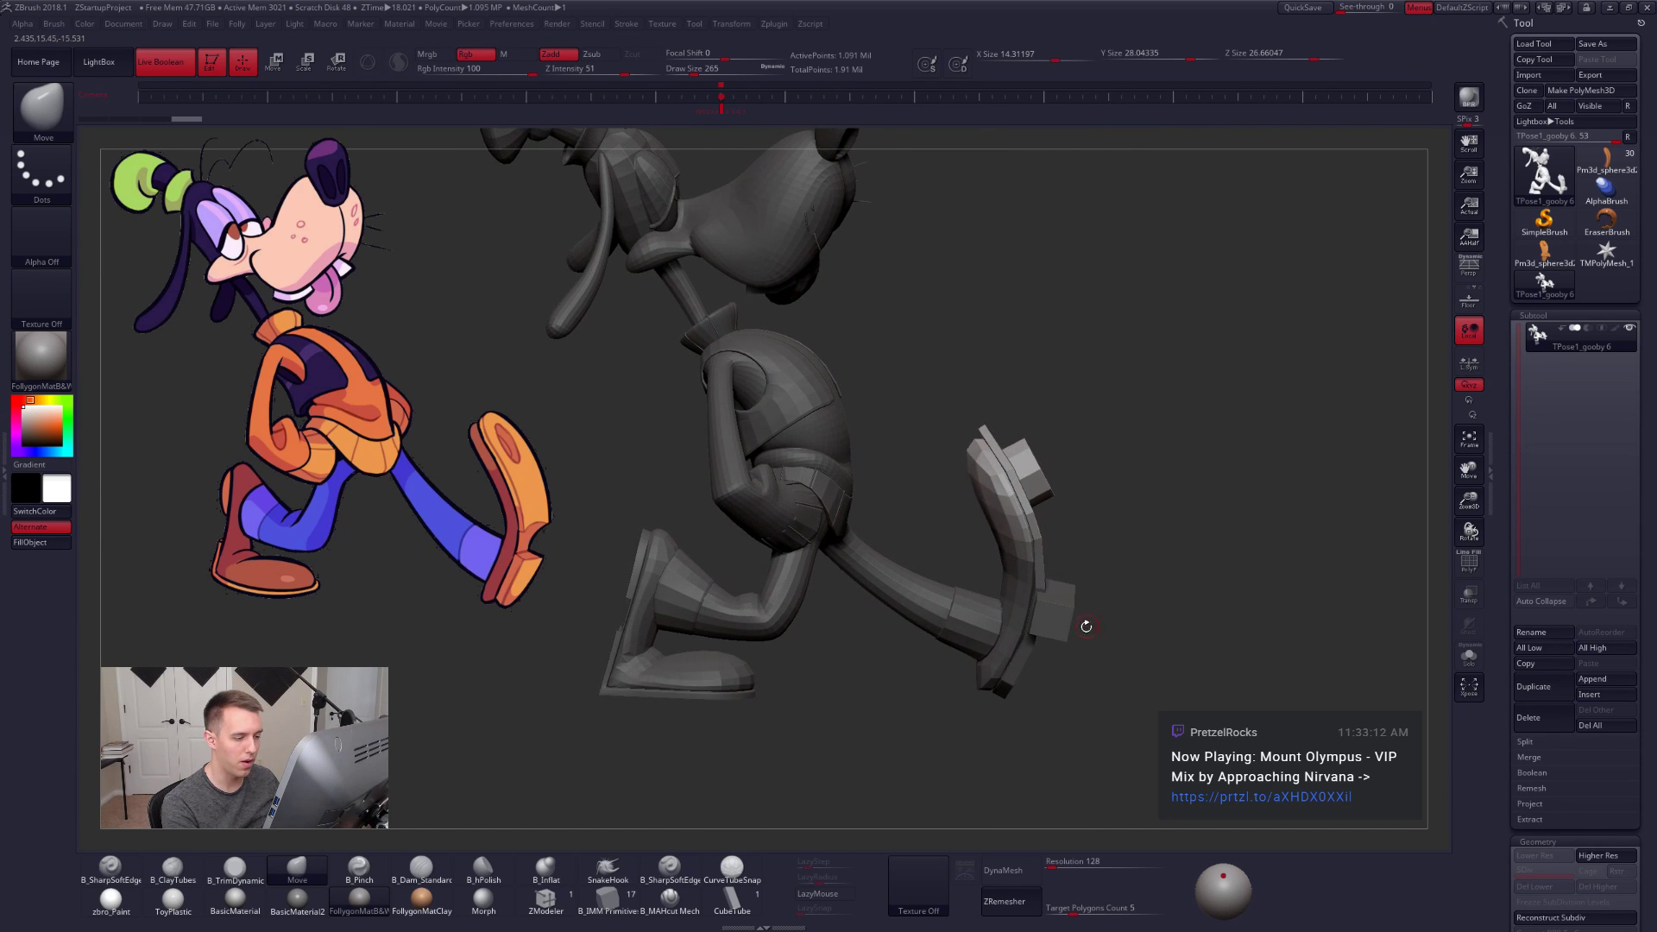
{"action": "right_click_drag", "start_coordinate": [1047, 599], "coordinate": [1036, 569]}
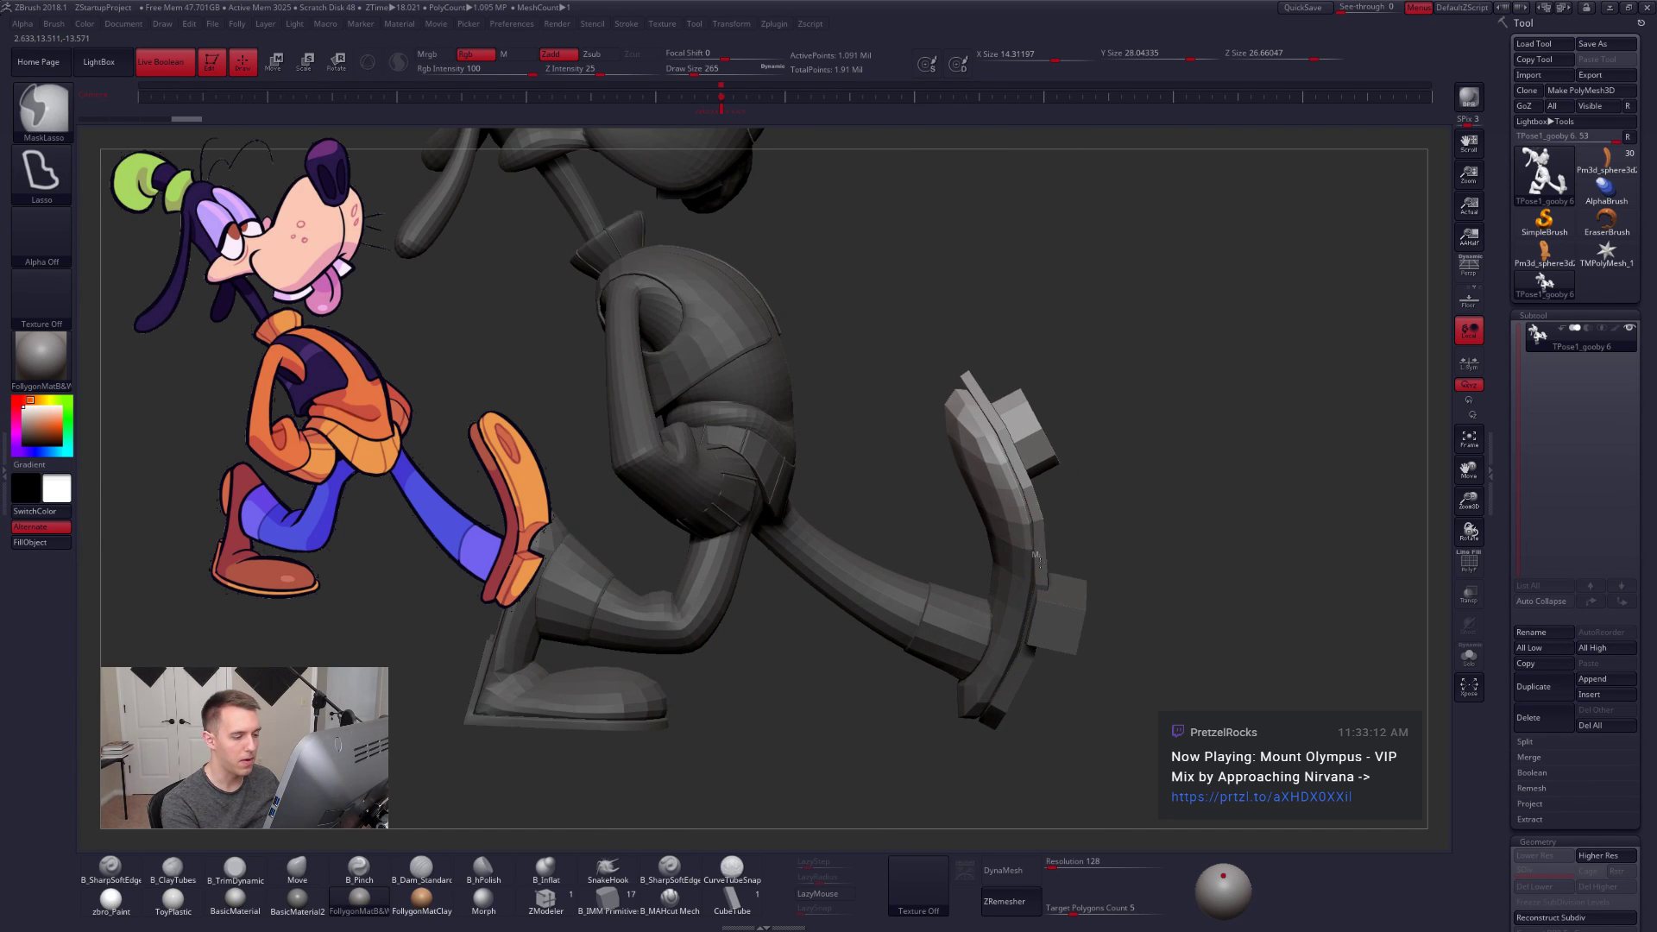
Smooth the shoe and rotate its toe about the base, comparing the result with undo and redo.
{"action": "left_click_drag", "start_coordinate": [1036, 552], "coordinate": [1070, 591], "text": "shift"}
{"action": "key", "text": "r"}
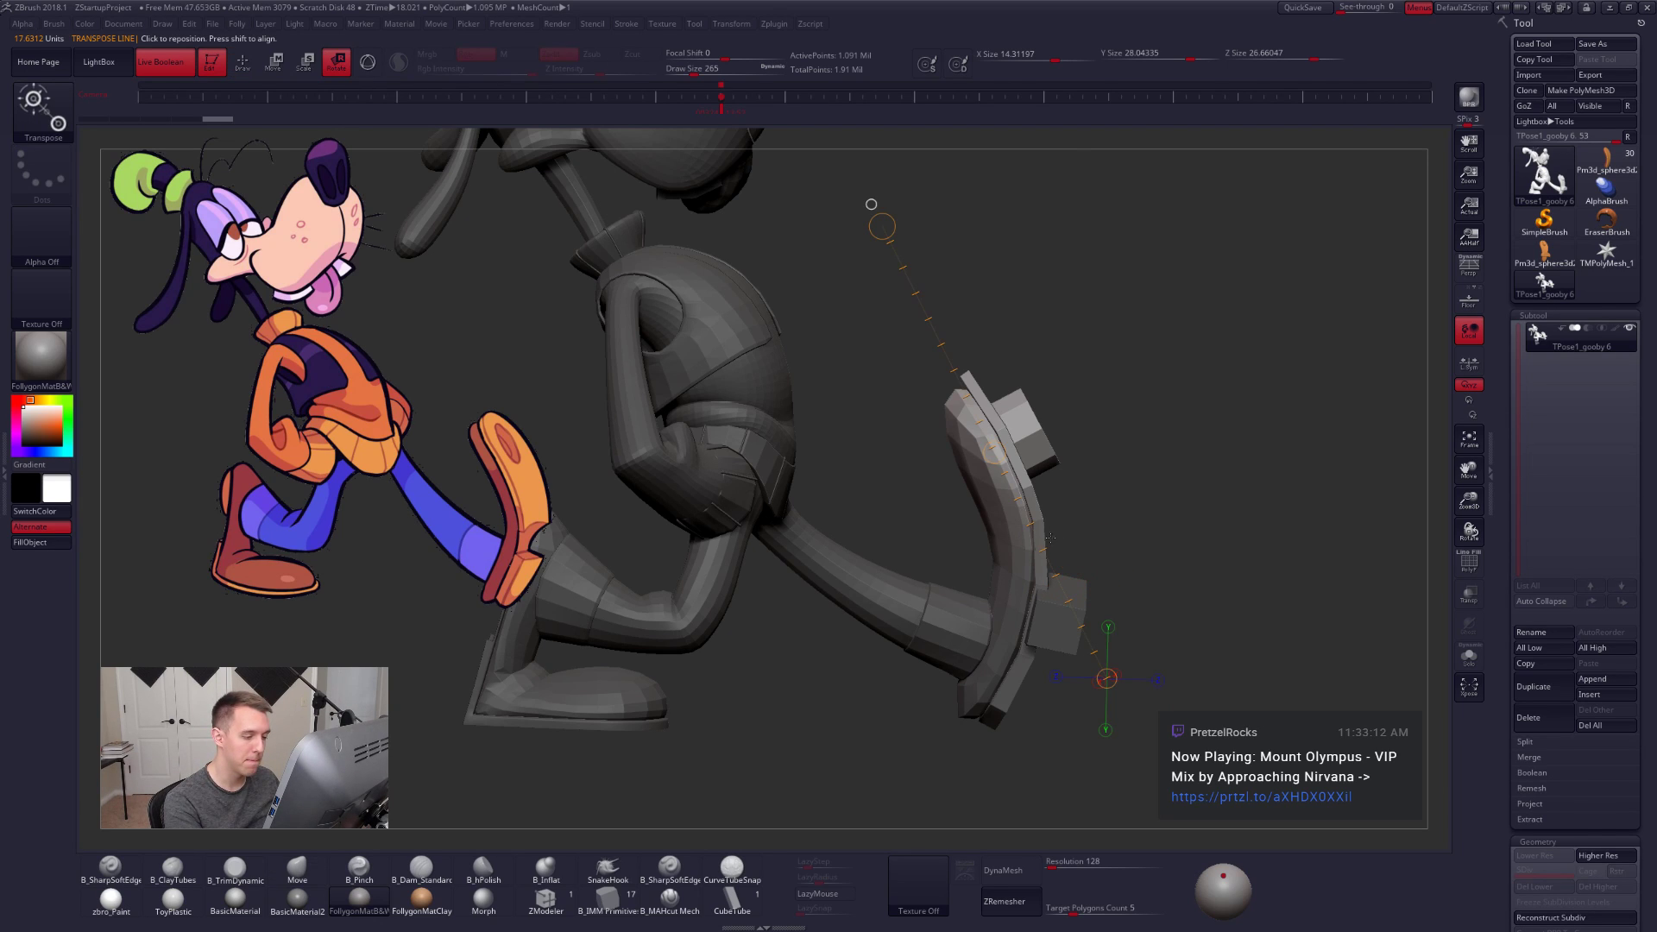
{"action": "mouse_move", "coordinate": [1032, 550]}
{"action": "left_mouse_down"}
{"action": "mouse_move", "coordinate": [1193, 484]}
{"action": "mouse_move", "coordinate": [1146, 488]}
{"action": "left_mouse_up"}
{"action": "key", "text": "ctrl+z"}
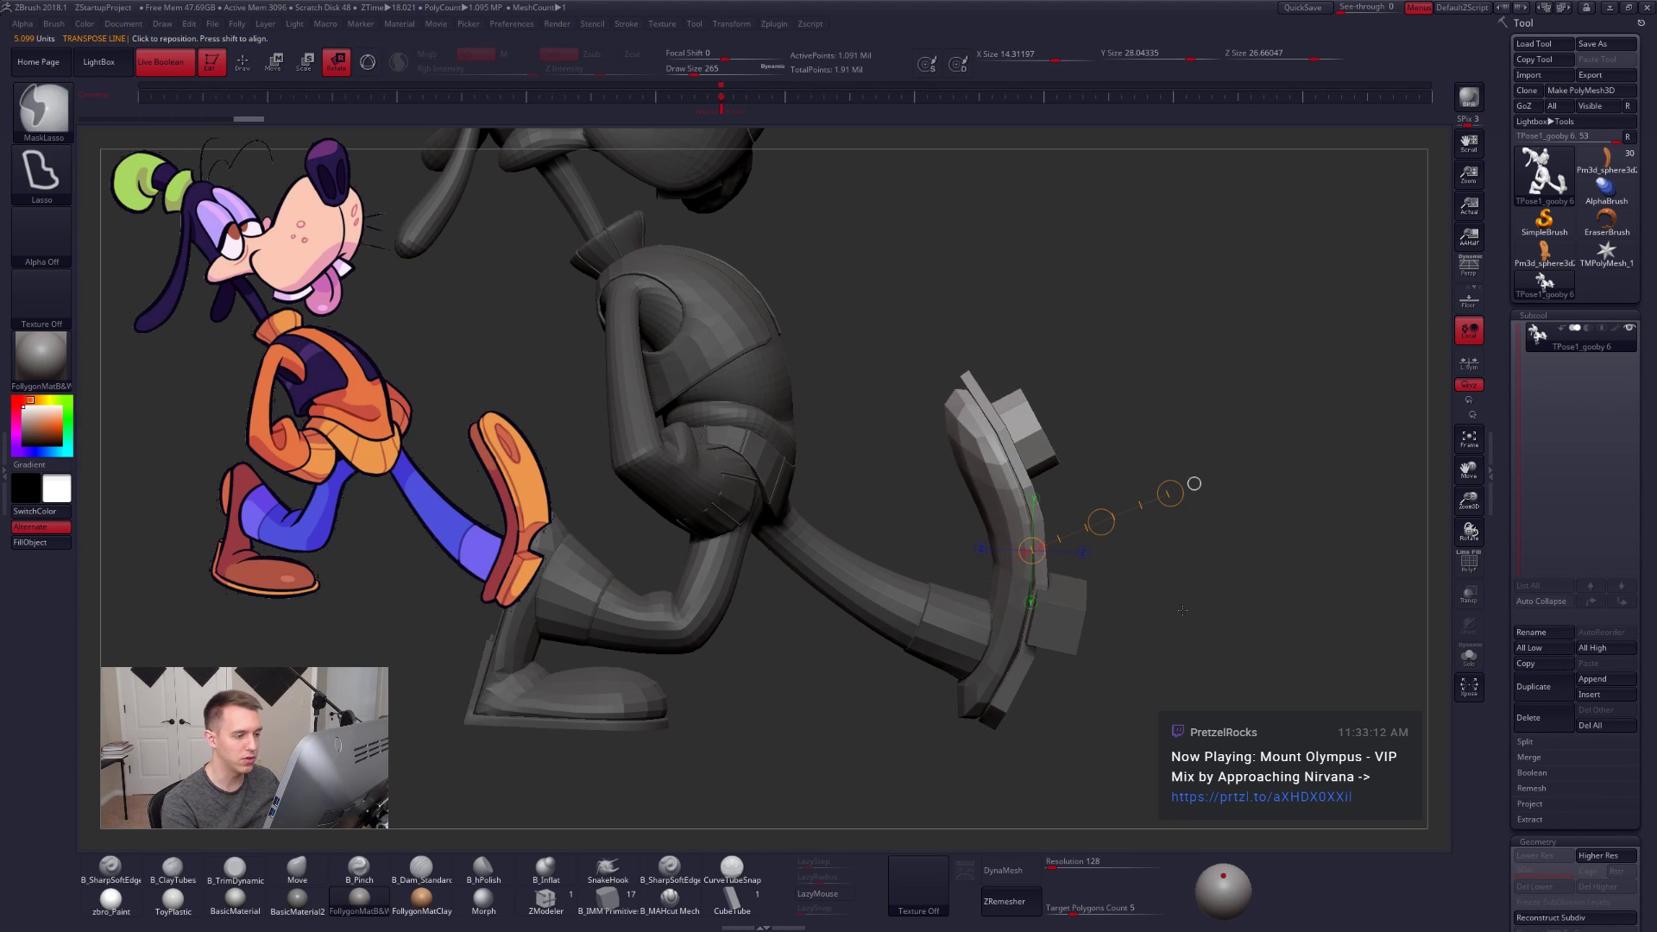
{"action": "key", "text": "ctrl+shift+z"}
{"action": "key", "text": "ctrl+z"}
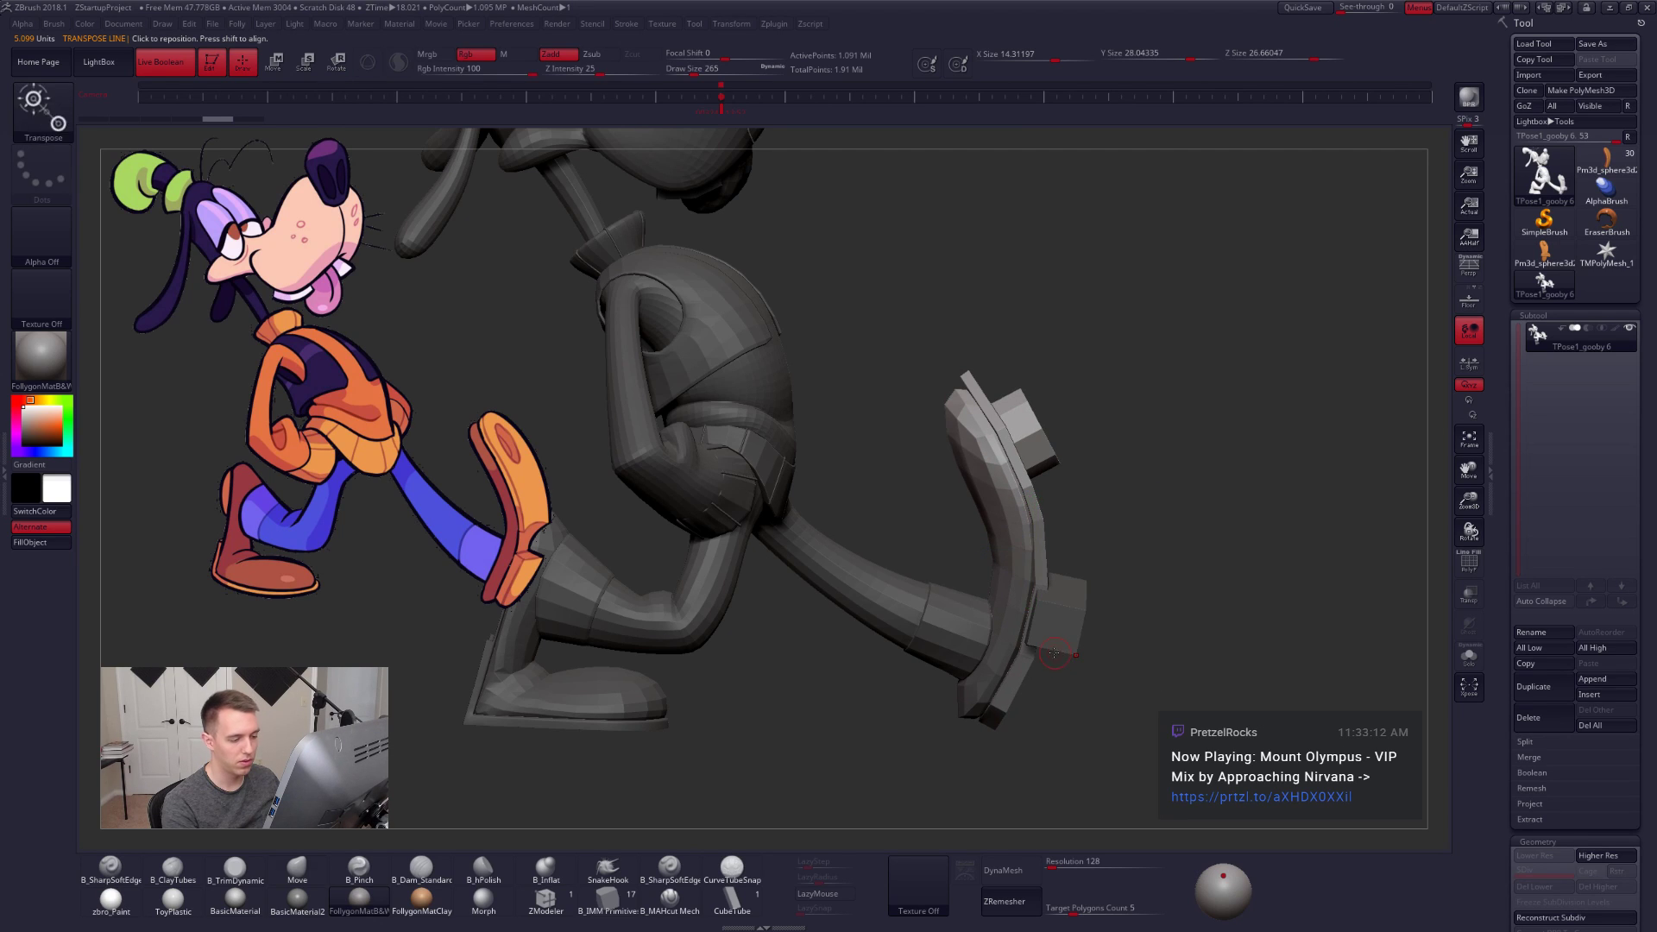
Redraw the rotation axis higher across the shoe and tilt the toe upward.
{"action": "key", "text": "q"}
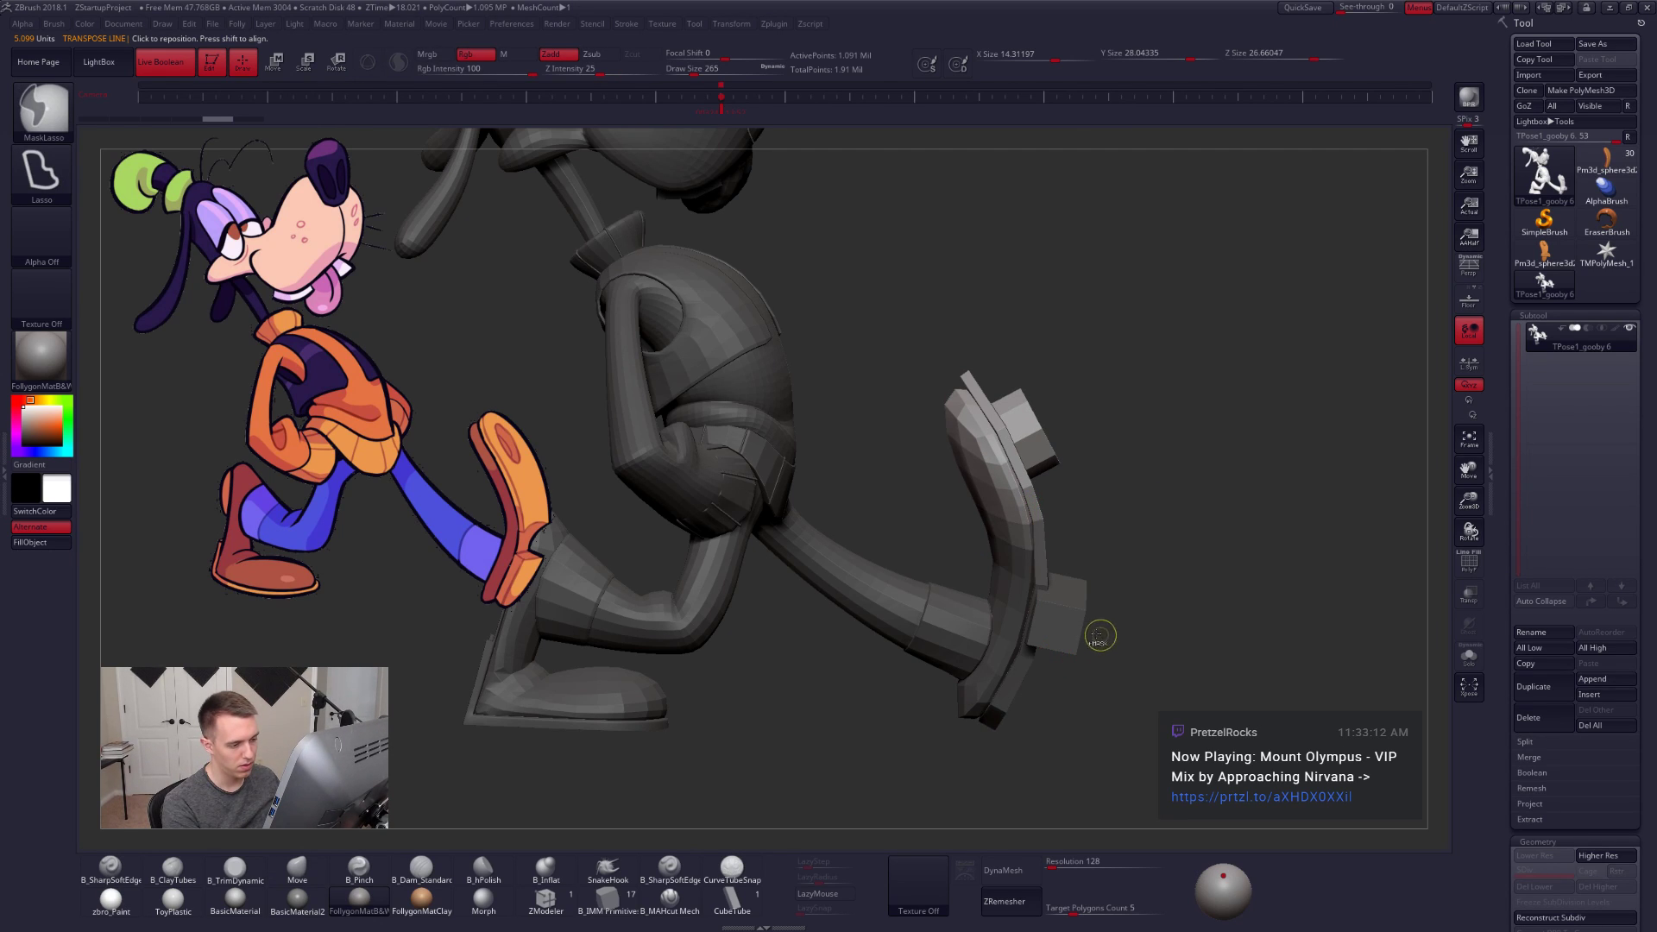
{"action": "key", "text": "r"}
{"action": "left_click_drag", "start_coordinate": [1031, 550], "coordinate": [1169, 493]}
{"action": "left_click_drag", "start_coordinate": [1029, 524], "coordinate": [1172, 488]}
Re-mask a region of the shoe, set a new rotation axis across it, and orbit to check.
{"action": "key", "text": "q"}
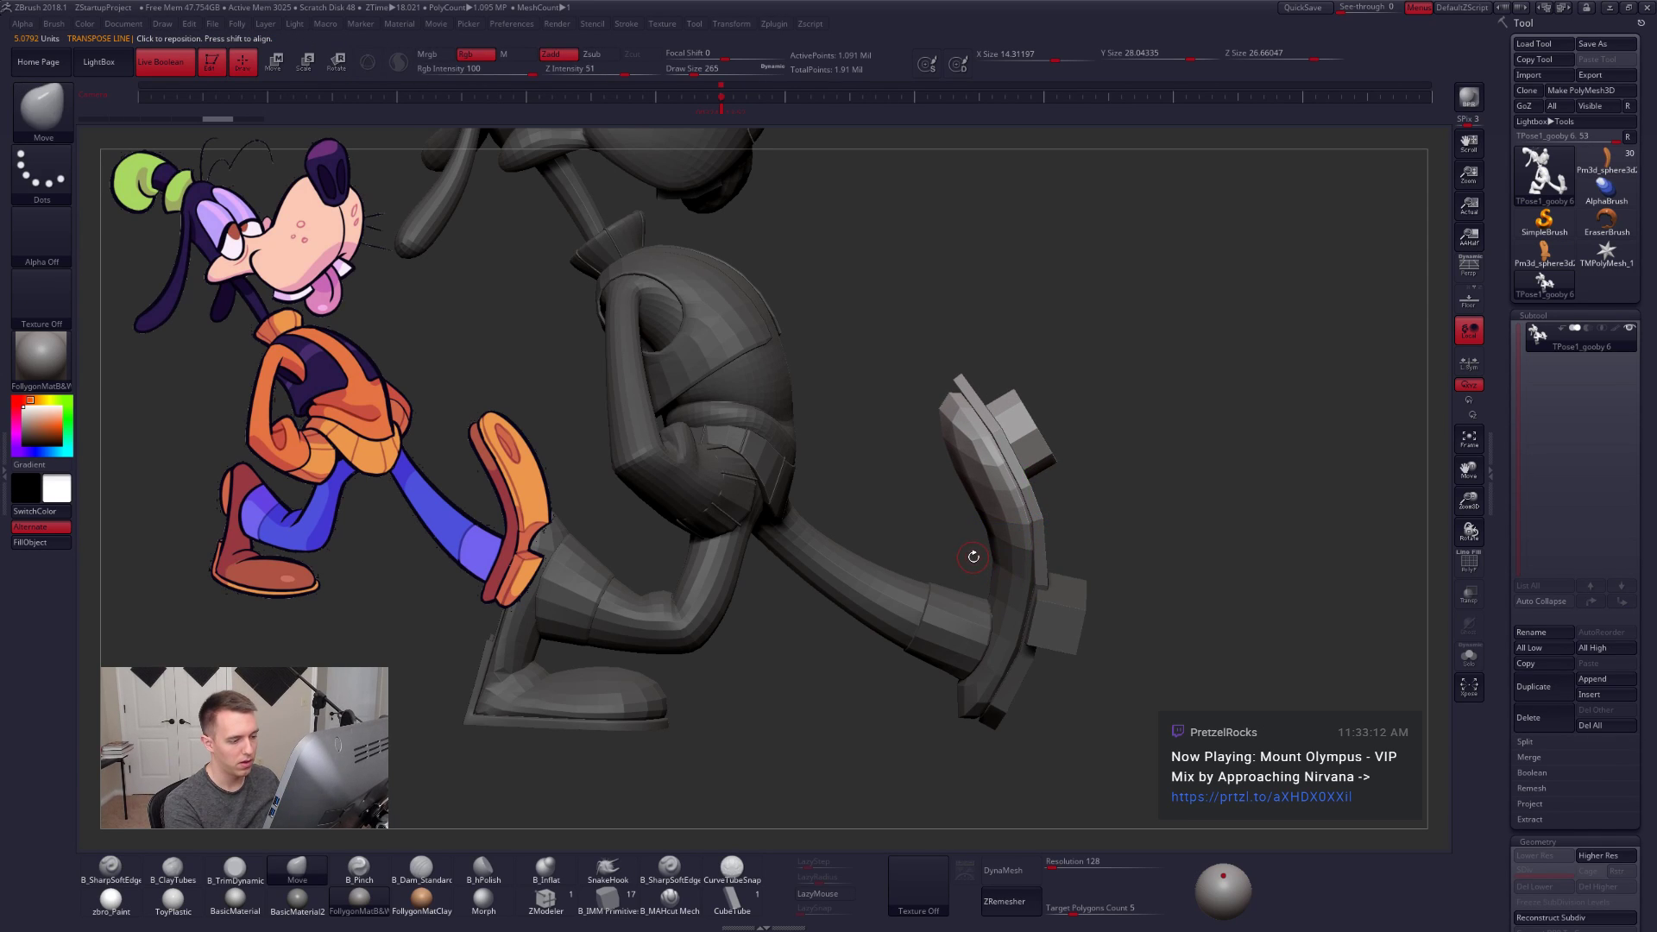
{"action": "left_click_drag", "start_coordinate": [971, 552], "coordinate": [1083, 376], "text": "ctrl"}
{"action": "key", "text": "r"}
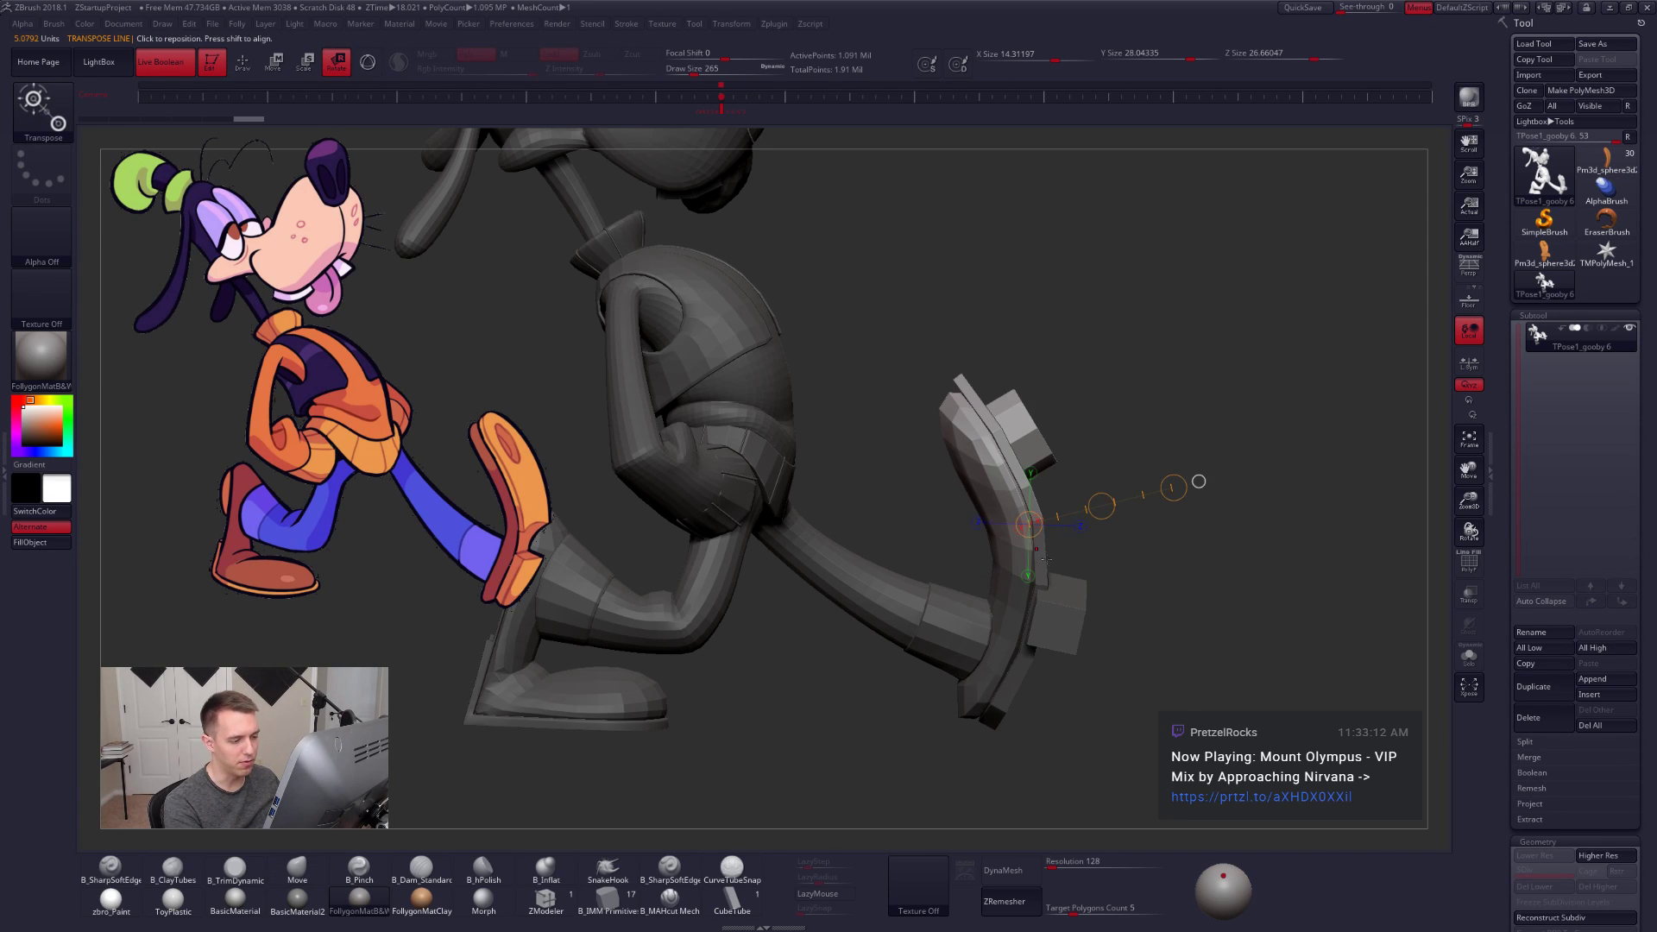
{"action": "mouse_move", "coordinate": [1032, 550]}
{"action": "left_mouse_down"}
{"action": "mouse_move", "coordinate": [1170, 539]}
{"action": "mouse_move", "coordinate": [1150, 528]}
{"action": "left_mouse_up"}
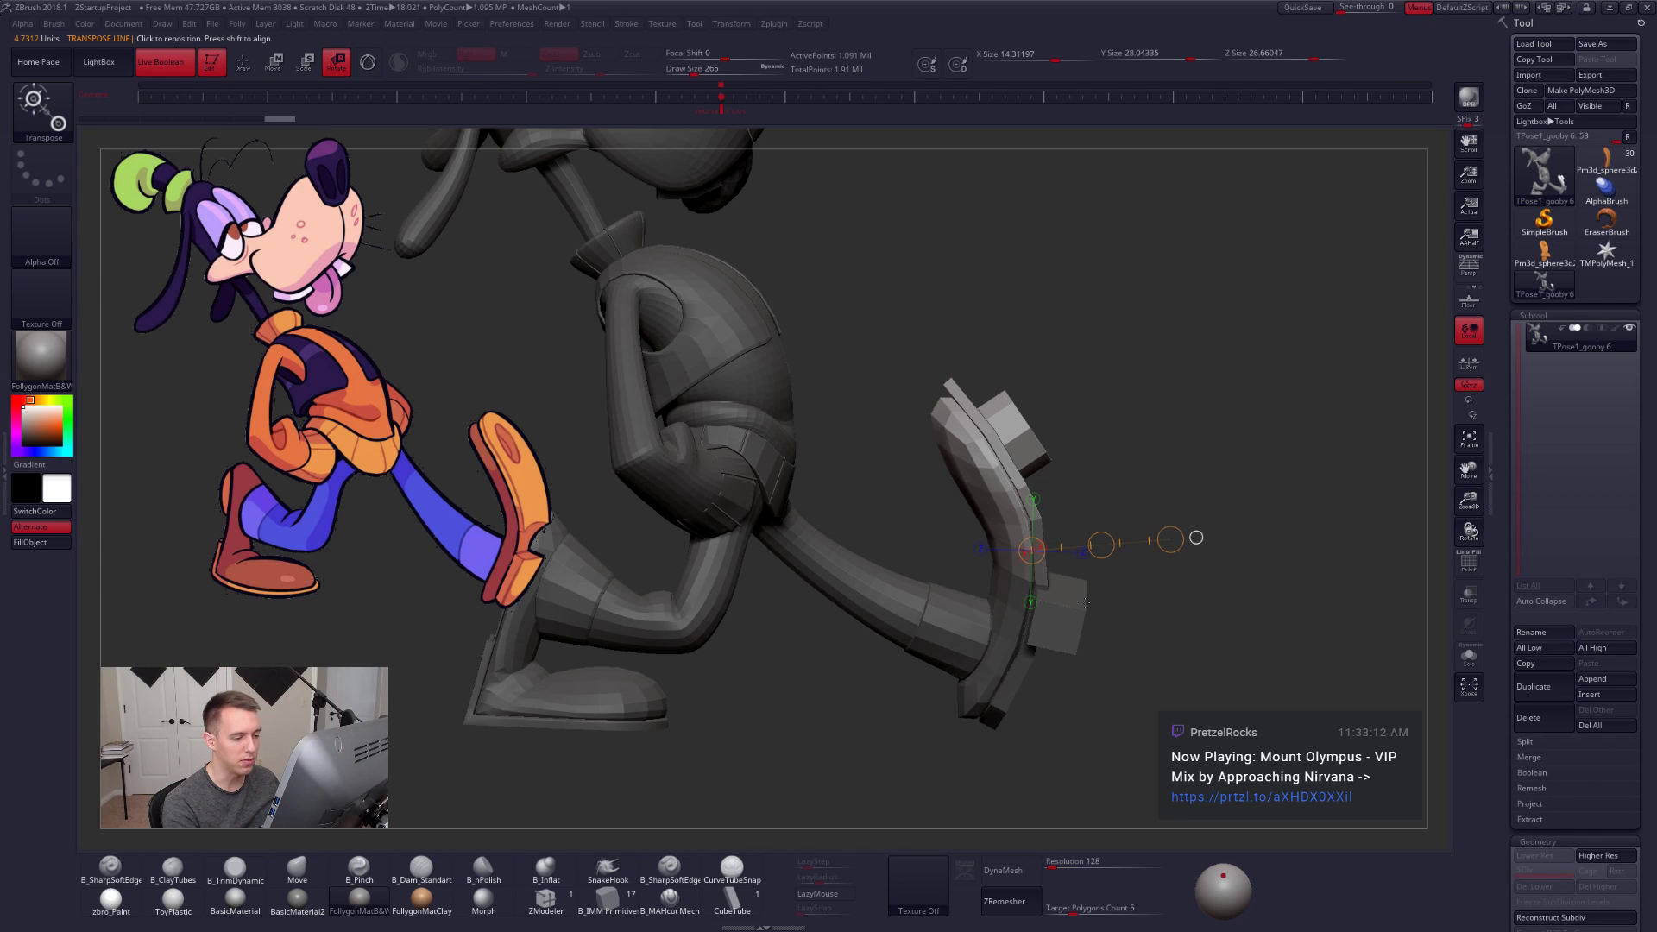
{"action": "mouse_move", "coordinate": [1086, 603]}
{"action": "left_mouse_down"}
{"action": "mouse_move", "coordinate": [966, 606]}
{"action": "mouse_move", "coordinate": [1148, 609]}
{"action": "mouse_move", "coordinate": [1086, 609]}
{"action": "mouse_move", "coordinate": [1070, 636]}
{"action": "mouse_move", "coordinate": [1020, 609]}
{"action": "mouse_move", "coordinate": [1079, 595]}
{"action": "mouse_move", "coordinate": [1076, 613]}
{"action": "mouse_move", "coordinate": [1037, 509]}
{"action": "mouse_move", "coordinate": [1147, 580]}
{"action": "mouse_move", "coordinate": [1091, 592]}
{"action": "mouse_move", "coordinate": [1117, 611]}
{"action": "mouse_move", "coordinate": [1070, 574]}
{"action": "mouse_move", "coordinate": [1079, 614]}
{"action": "mouse_move", "coordinate": [1031, 537]}
{"action": "left_mouse_up"}
Lasso-mask the foot, try a counterclockwise rotation, undo it, and tilt the foot top slightly.
{"action": "key", "text": "q"}
{"action": "key", "text": "ctrl"}
{"action": "key", "text": "ctrl"}
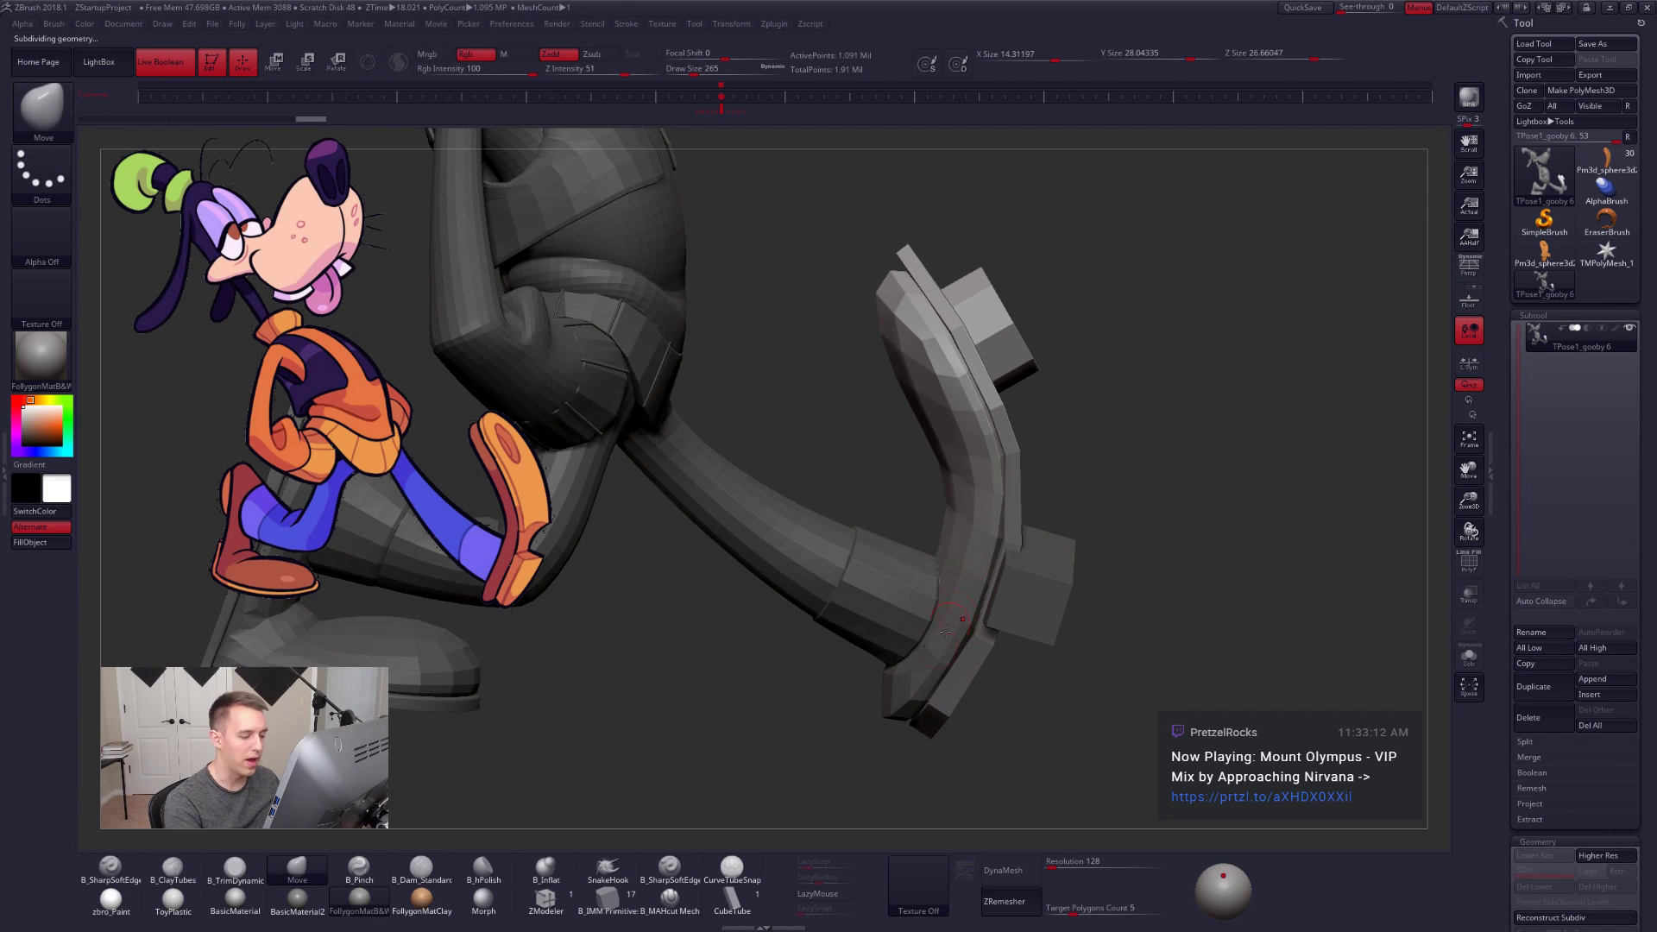
{"action": "key", "text": "r"}
{"action": "left_click_drag", "start_coordinate": [1197, 494], "coordinate": [962, 694]}
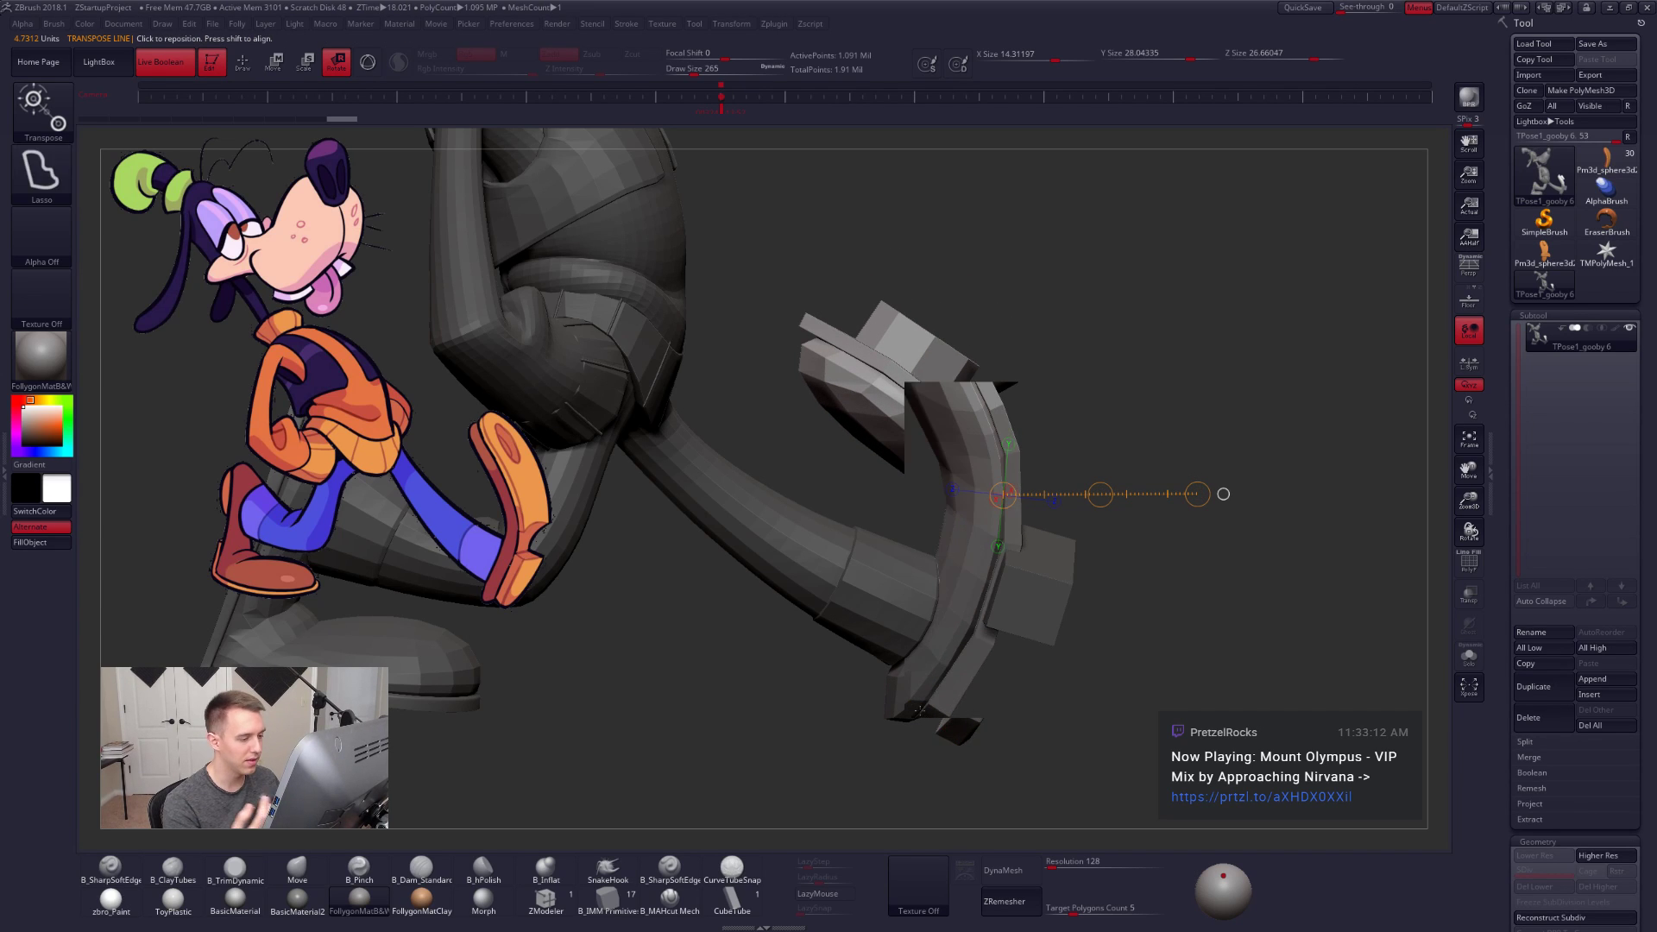
{"action": "key", "text": "ctrl+z"}
{"action": "key", "text": "q"}
{"action": "key", "text": "r"}
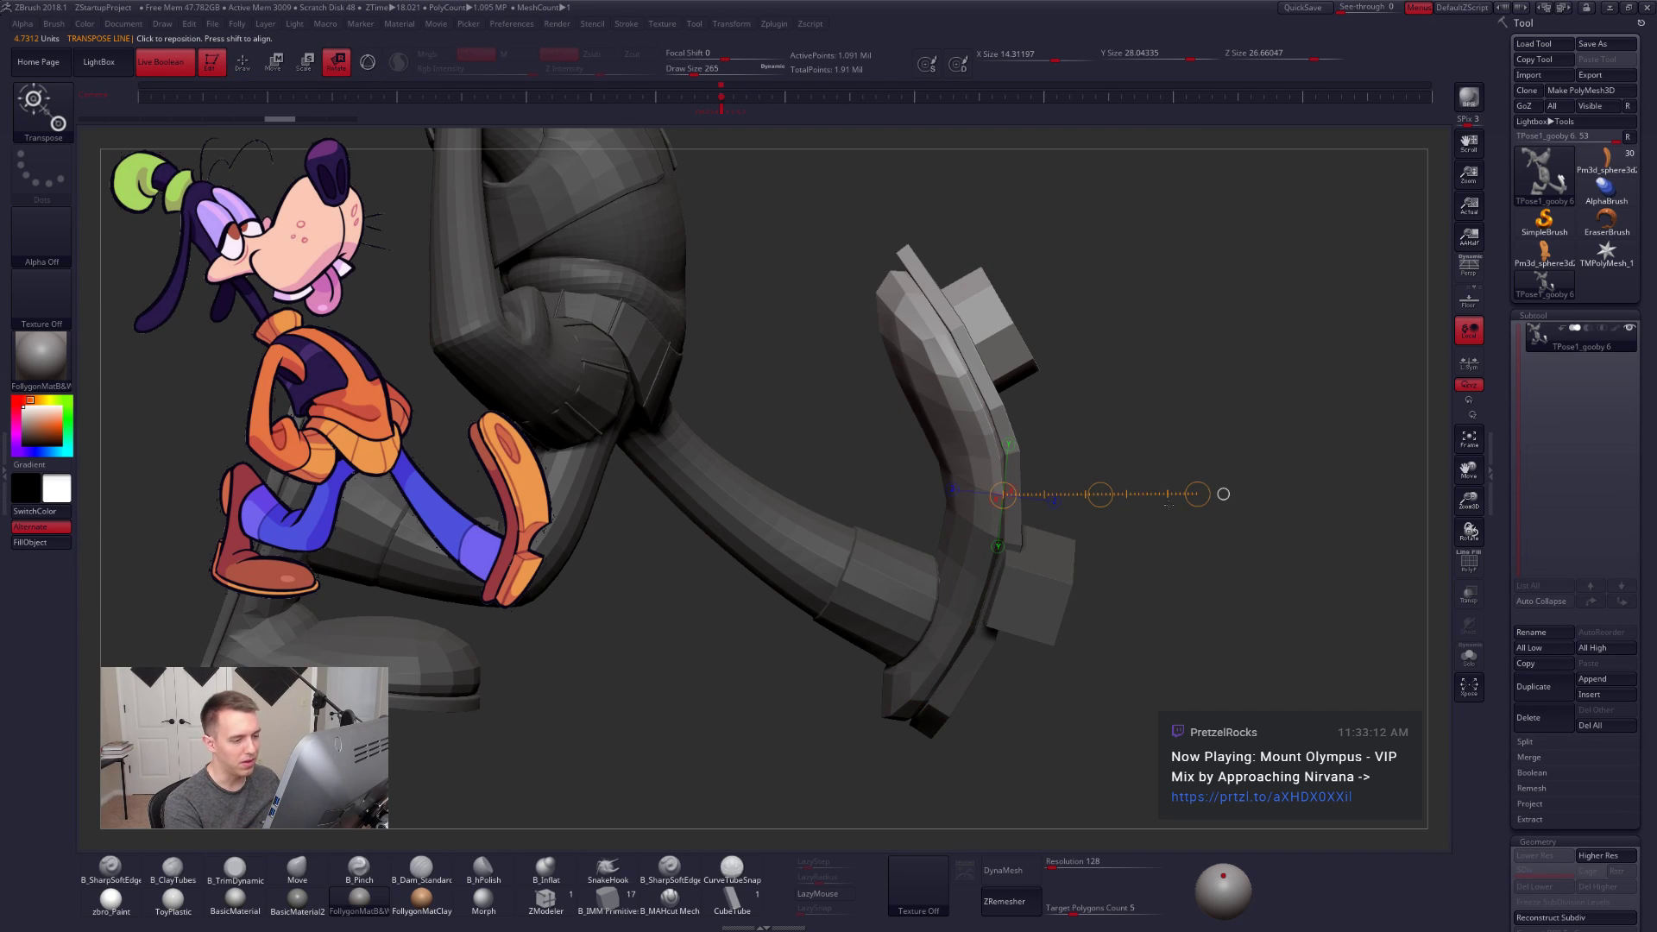
{"action": "left_click_drag", "start_coordinate": [1197, 496], "coordinate": [1198, 499]}
{"action": "right_click_drag", "start_coordinate": [1198, 500], "coordinate": [983, 508], "text": "ctrl"}
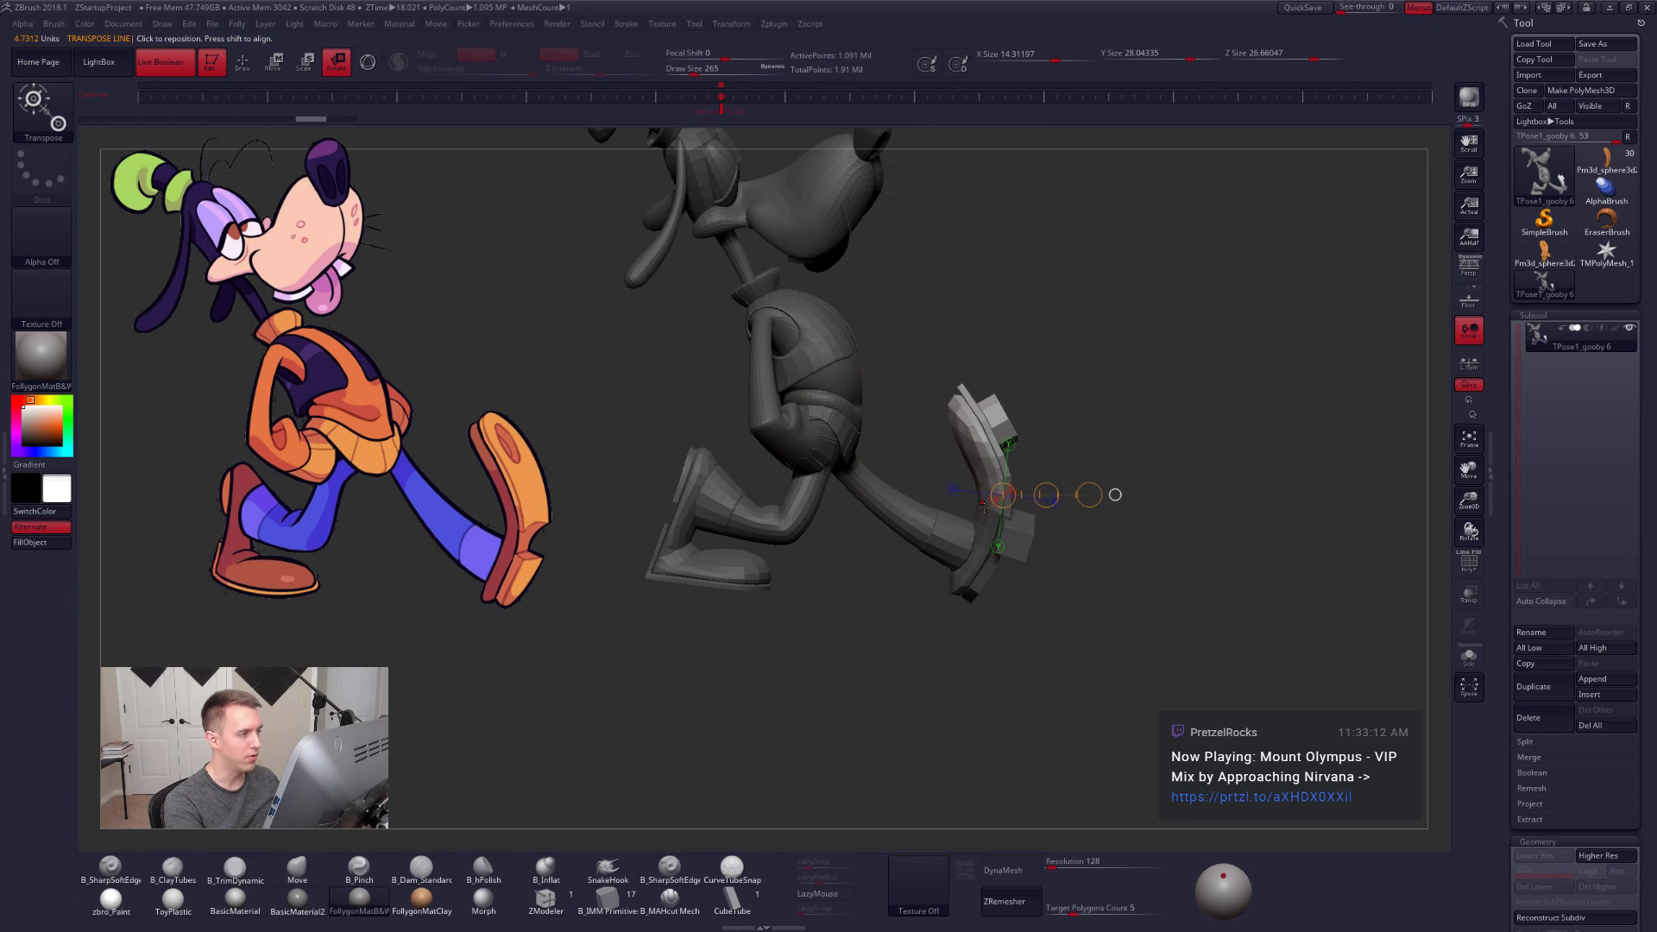
Clear the mask to inspect the shoe's side, then restore the mask and frame the whole model.
{"action": "key", "text": "q"}
{"action": "key", "text": "b"}
{"action": "key", "text": "m"}
{"action": "key", "text": "v"}
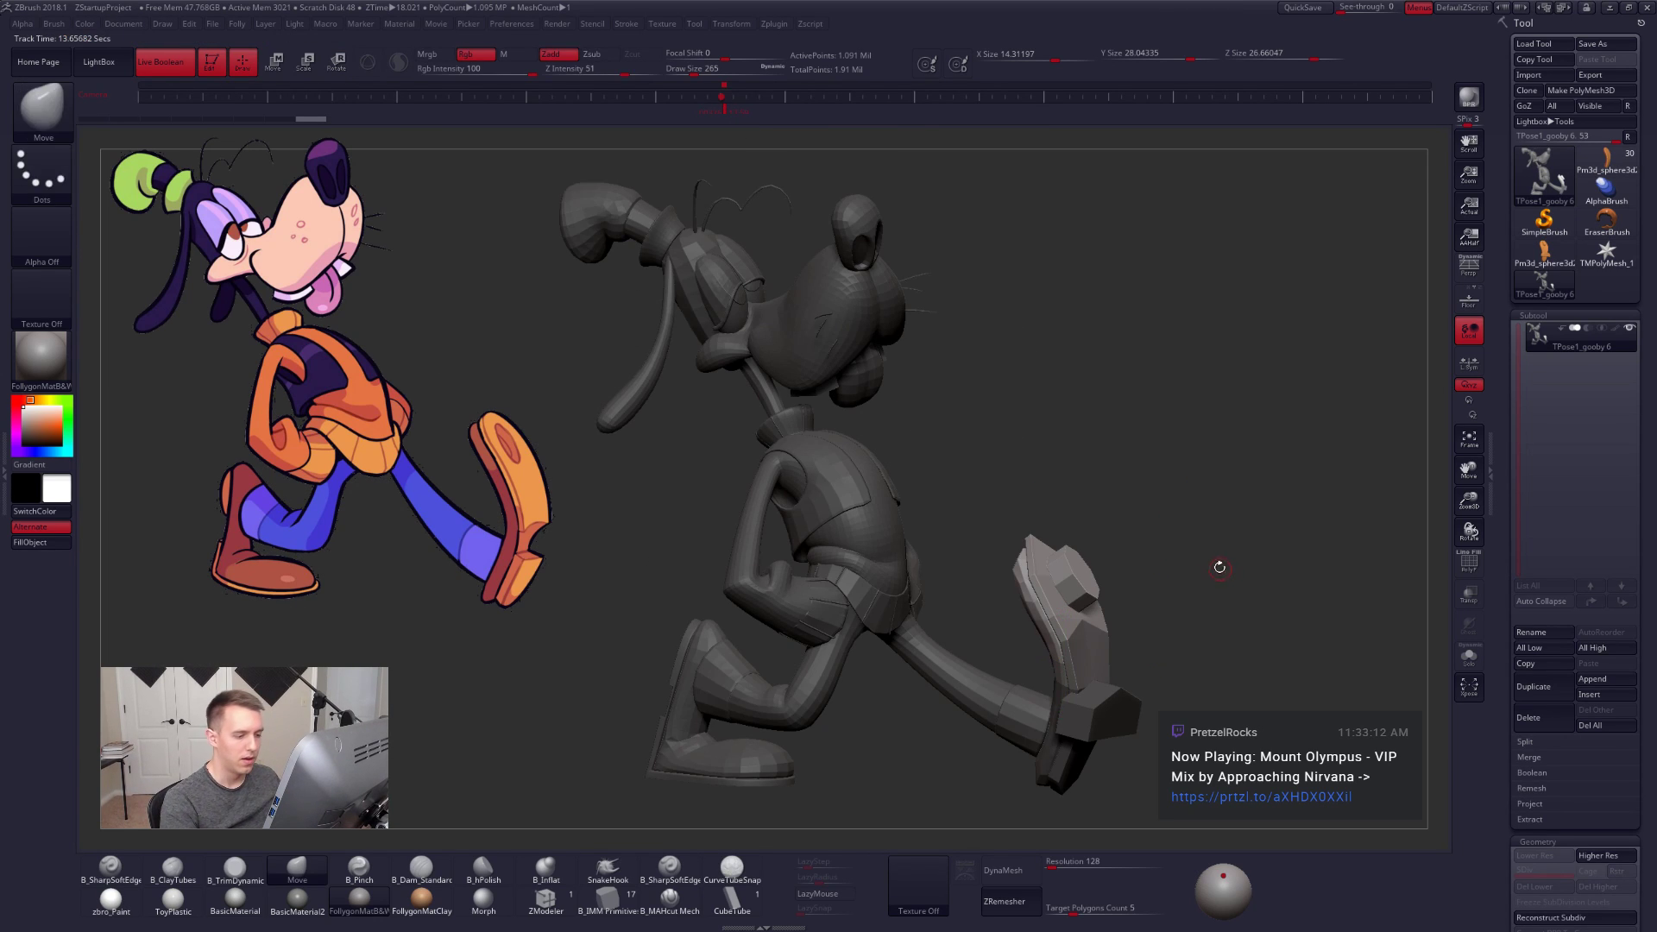
{"action": "left_click", "coordinate": [1225, 614], "text": "ctrl"}
{"action": "right_click_drag", "start_coordinate": [1224, 614], "coordinate": [1179, 640], "text": "ctrl"}
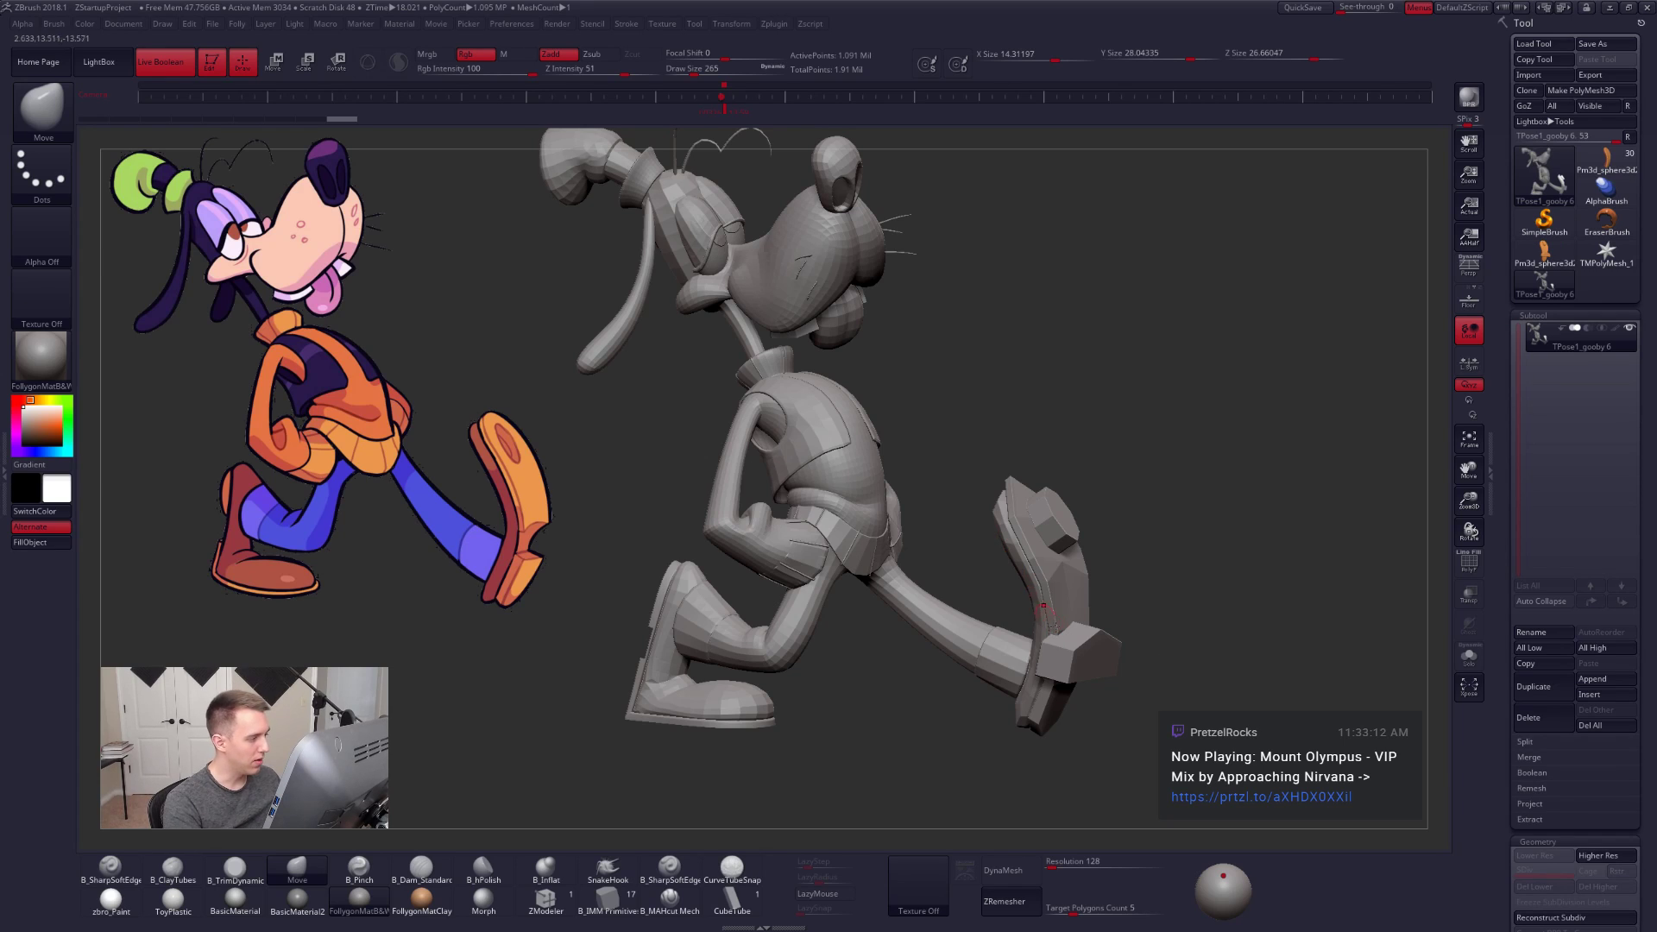
{"action": "right_click_drag", "start_coordinate": [1055, 626], "coordinate": [1069, 667]}
{"action": "key", "text": "ctrl+z"}
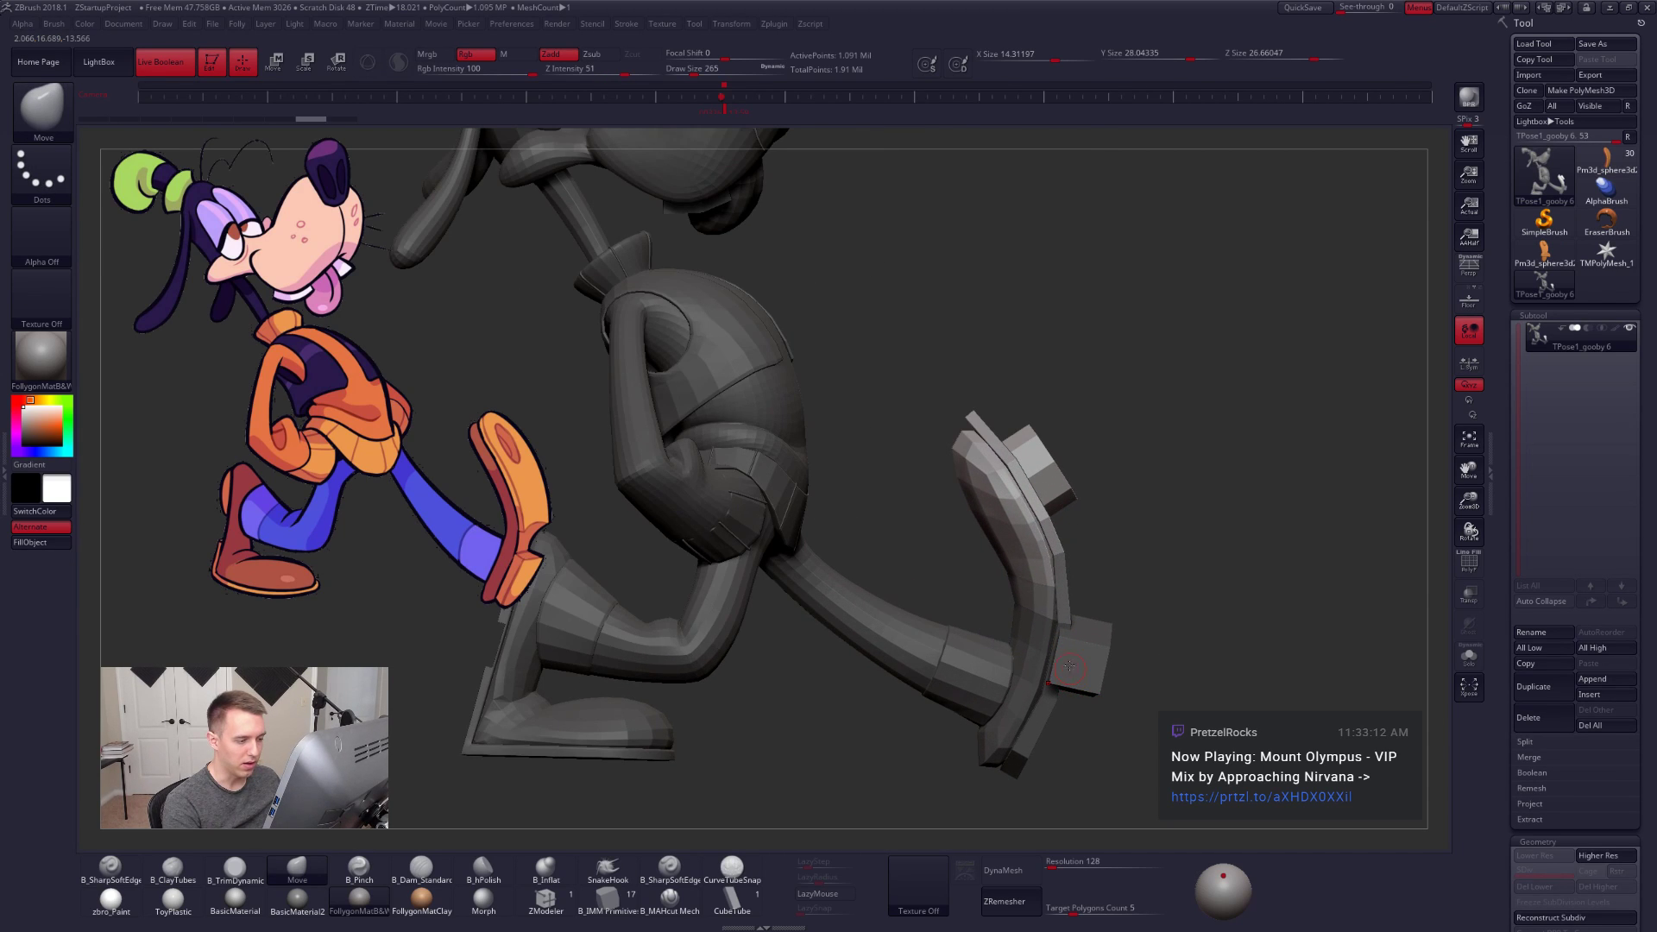
{"action": "key", "text": "r"}
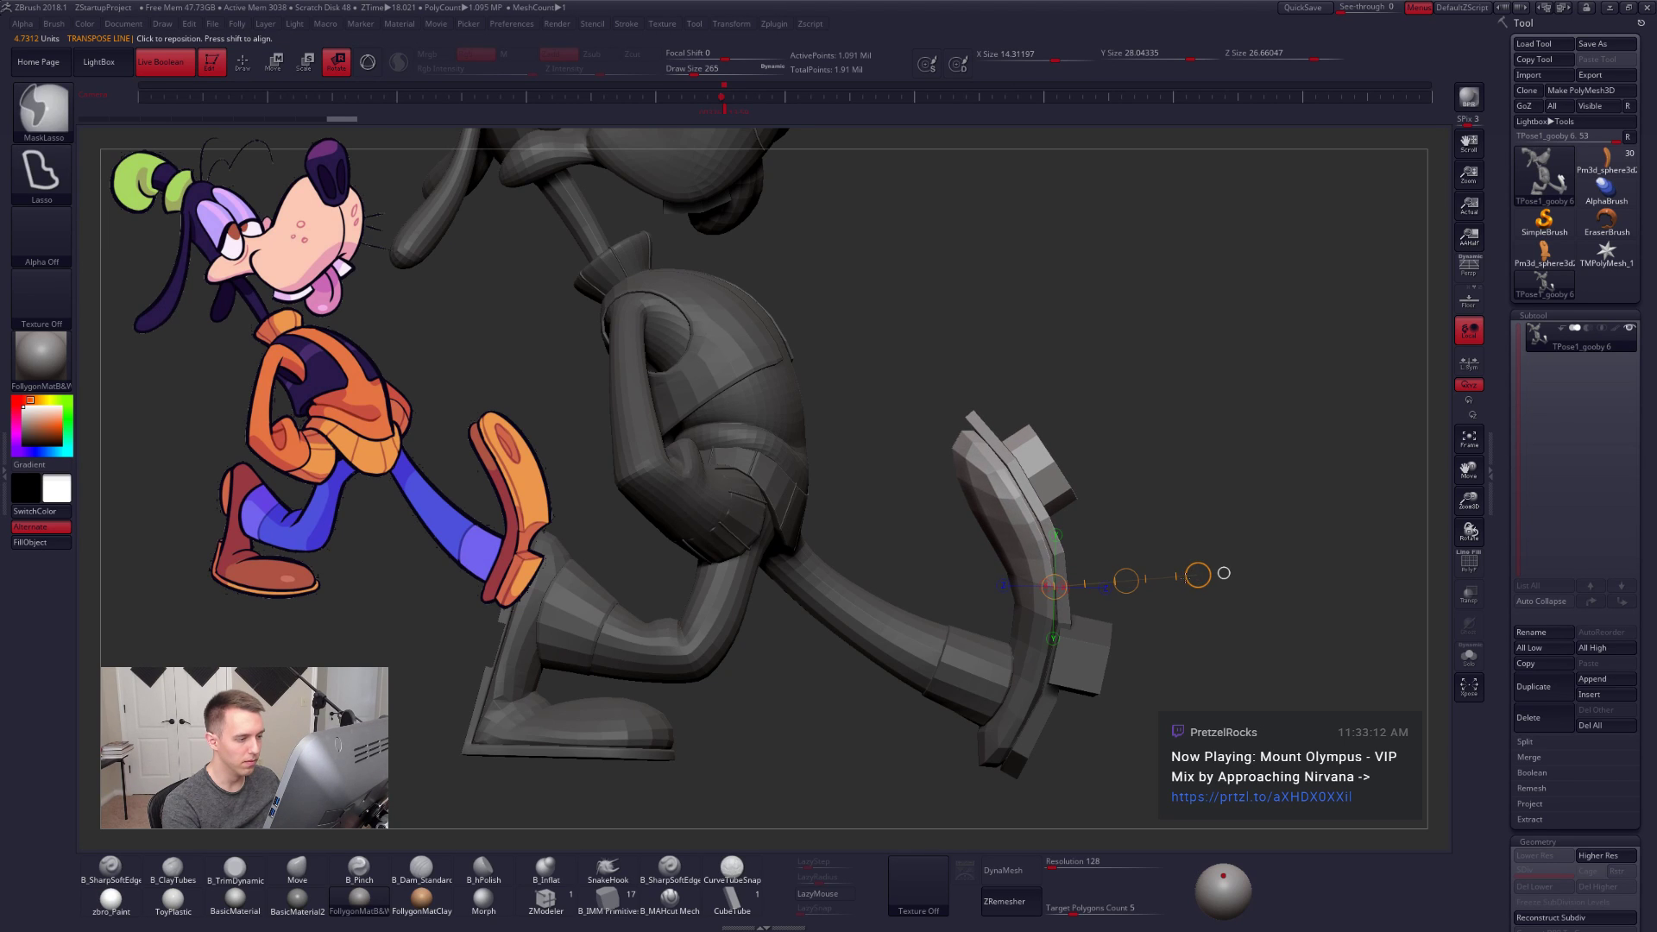
{"action": "left_click", "coordinate": [727, 113]}
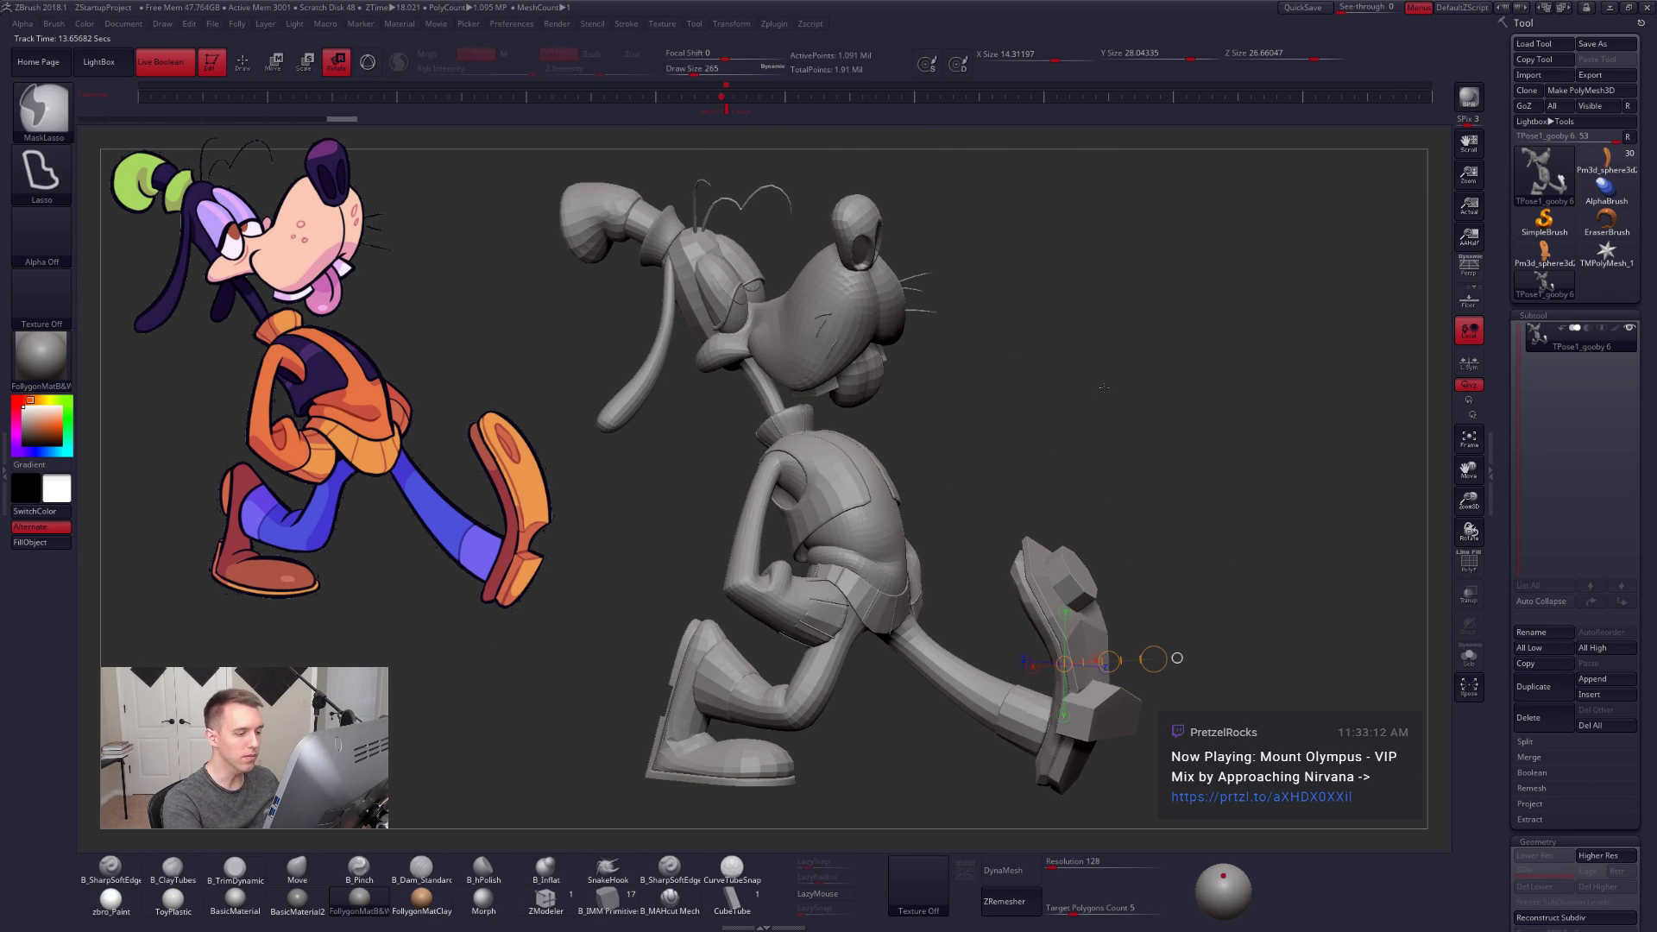
Switch to the Move brush, orbit to a front view, and enlarge the brush size.
{"action": "key", "text": "q"}
{"action": "key", "text": "b"}
{"action": "key", "text": "m"}
{"action": "key", "text": "v"}
{"action": "left_click_drag", "start_coordinate": [1211, 712], "coordinate": [1115, 718]}
{"action": "key", "text": "space"}
{"action": "mouse_move", "coordinate": [1085, 565]}
{"action": "left_mouse_down"}
{"action": "mouse_move", "coordinate": [1112, 568]}
{"action": "mouse_move", "coordinate": [1116, 591]}
{"action": "mouse_move", "coordinate": [1068, 596]}
{"action": "left_mouse_up"}
{"action": "key", "text": "space"}
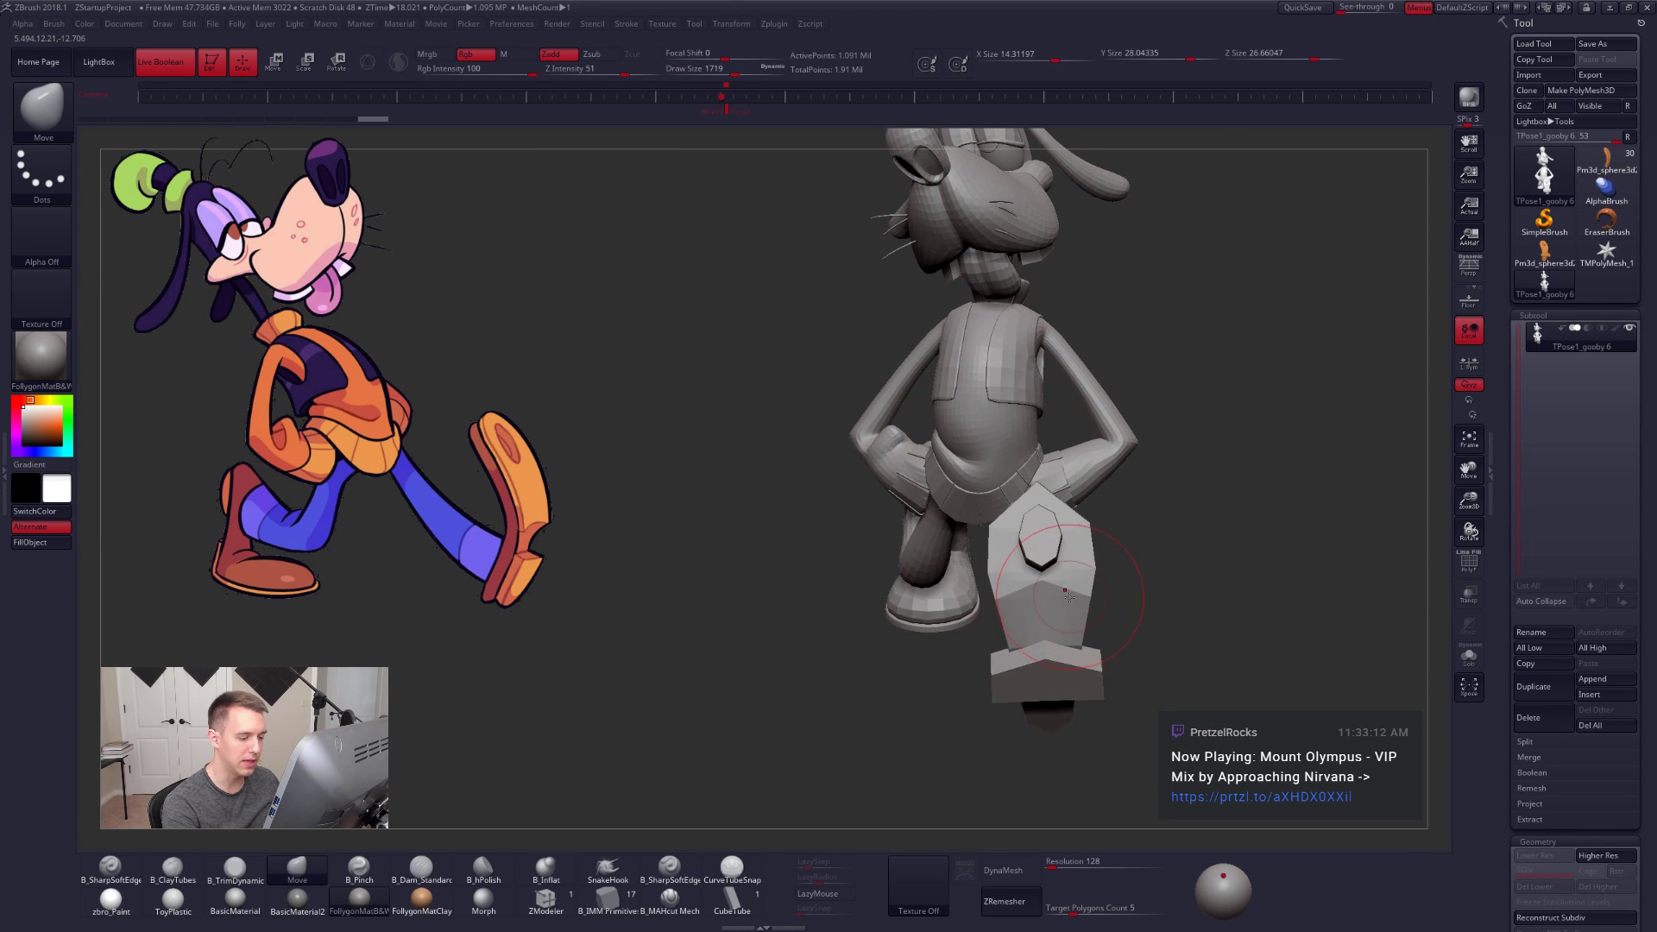
Mask the body and heel, leaving the toe free, and Transpose-move the toe outward.
{"action": "right_click_drag", "start_coordinate": [1071, 611], "coordinate": [1076, 647], "text": "ctrl"}
{"action": "left_click_drag", "start_coordinate": [1001, 638], "coordinate": [1165, 569], "text": "ctrl"}
{"action": "left_click", "coordinate": [1170, 587], "text": "ctrl"}
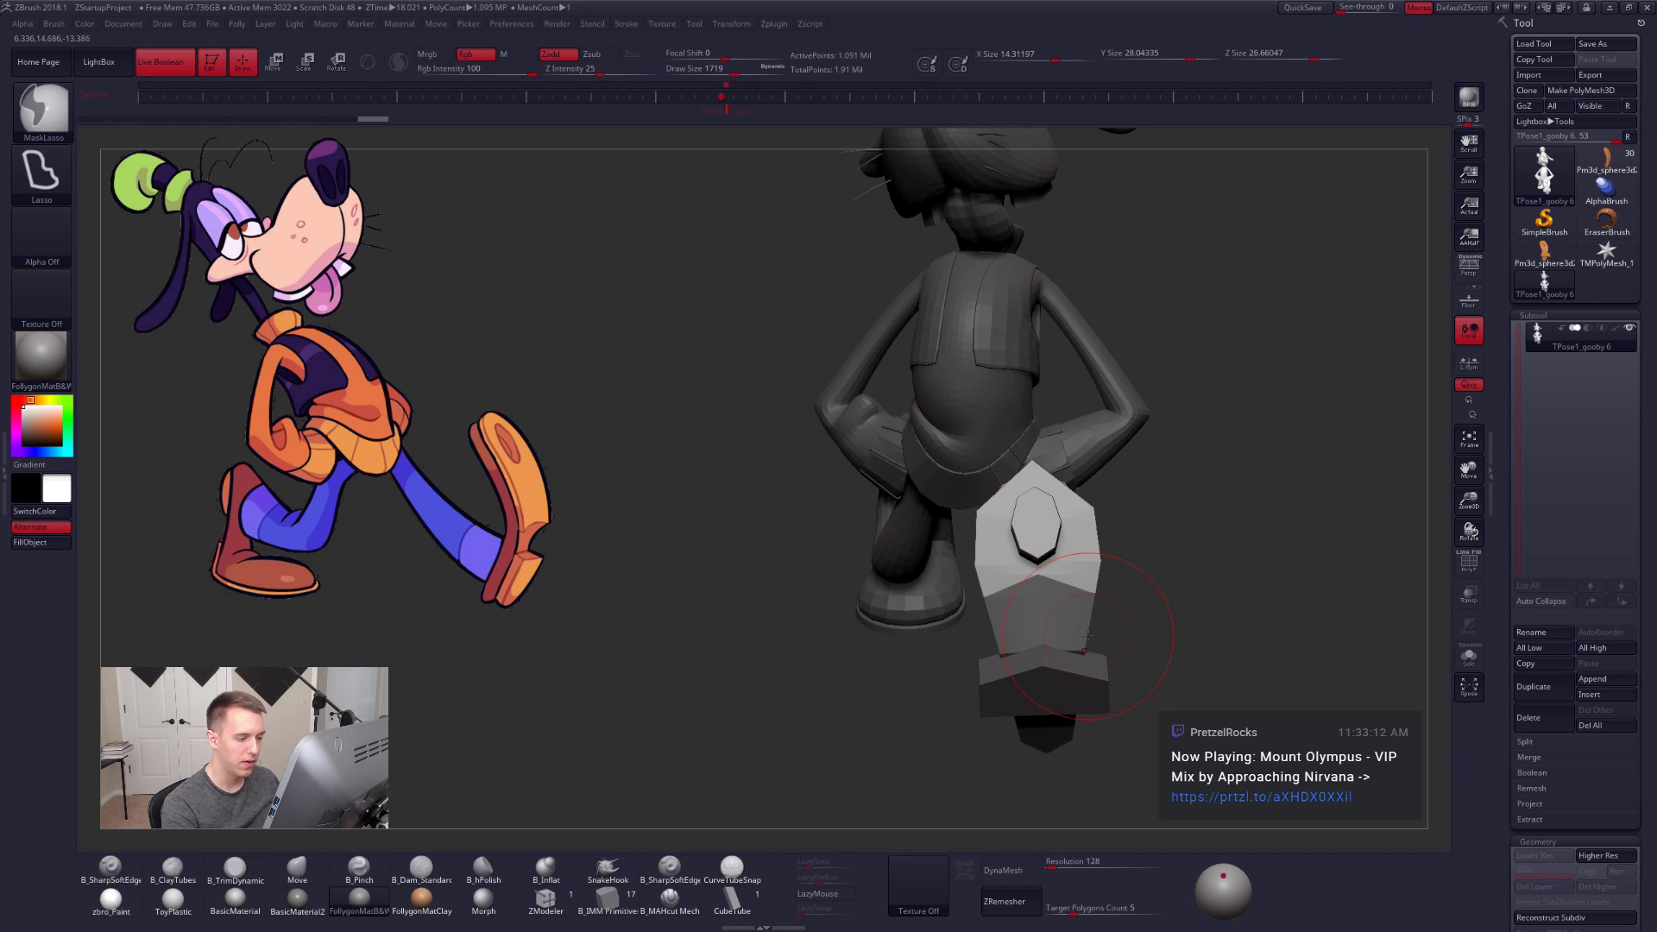
{"action": "key", "text": "w"}
{"action": "left_click_drag", "start_coordinate": [1039, 571], "coordinate": [1209, 565]}
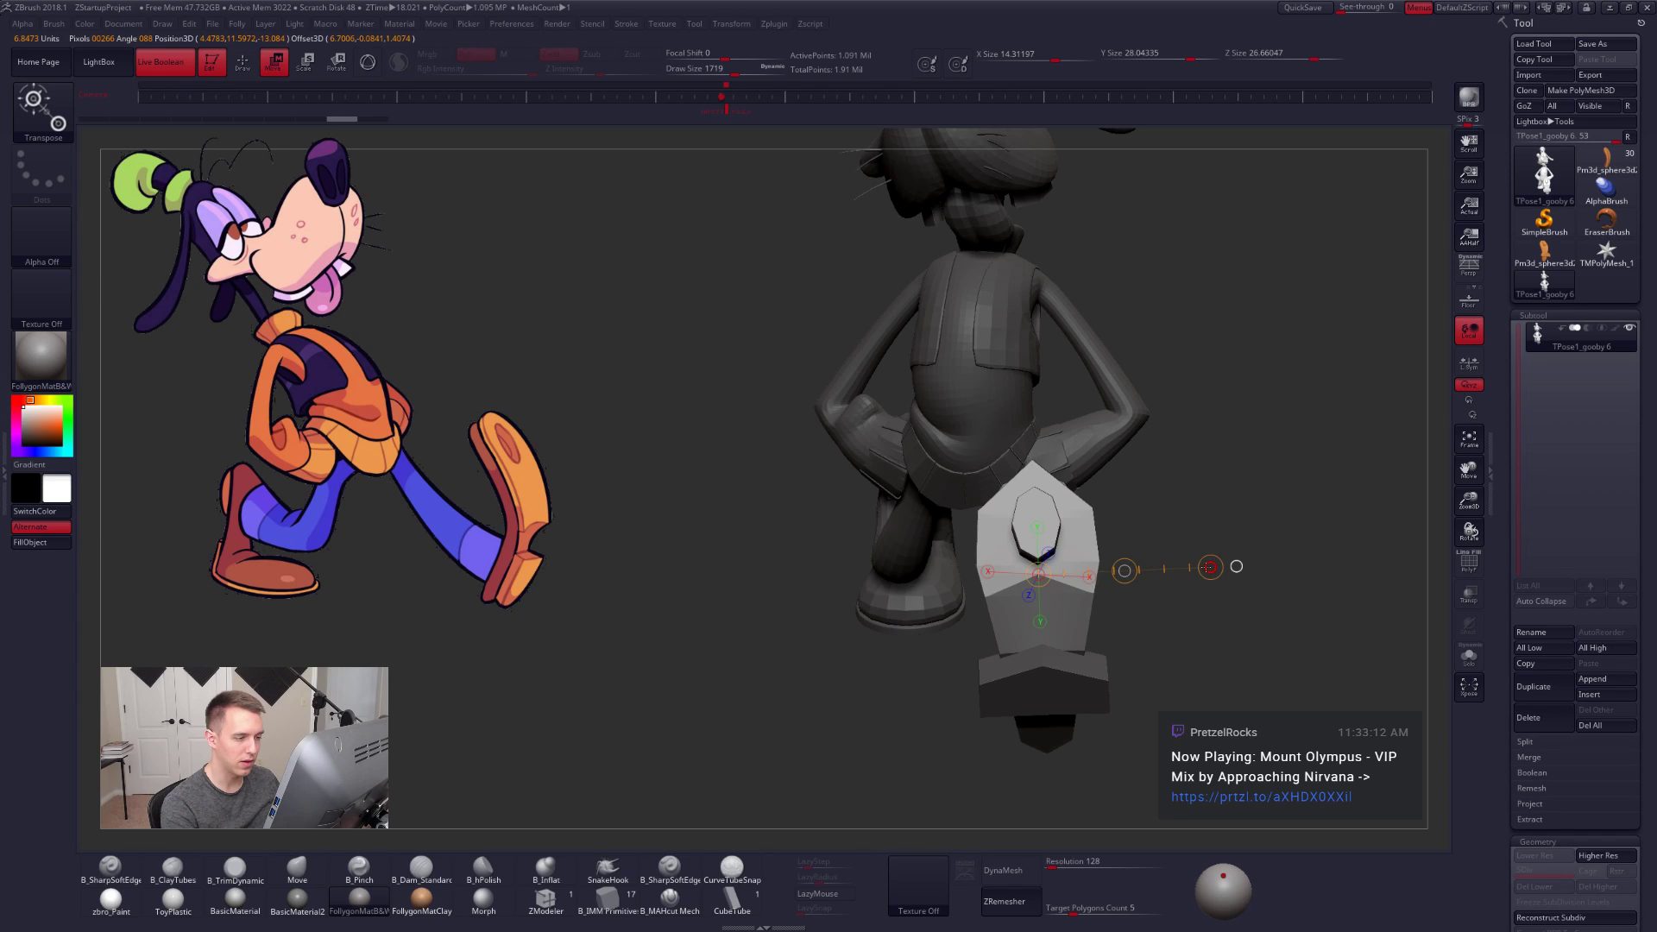
Compare the toe across subdivision levels, then add one more subdivision with Ctrl+D.
{"action": "key", "text": "d"}
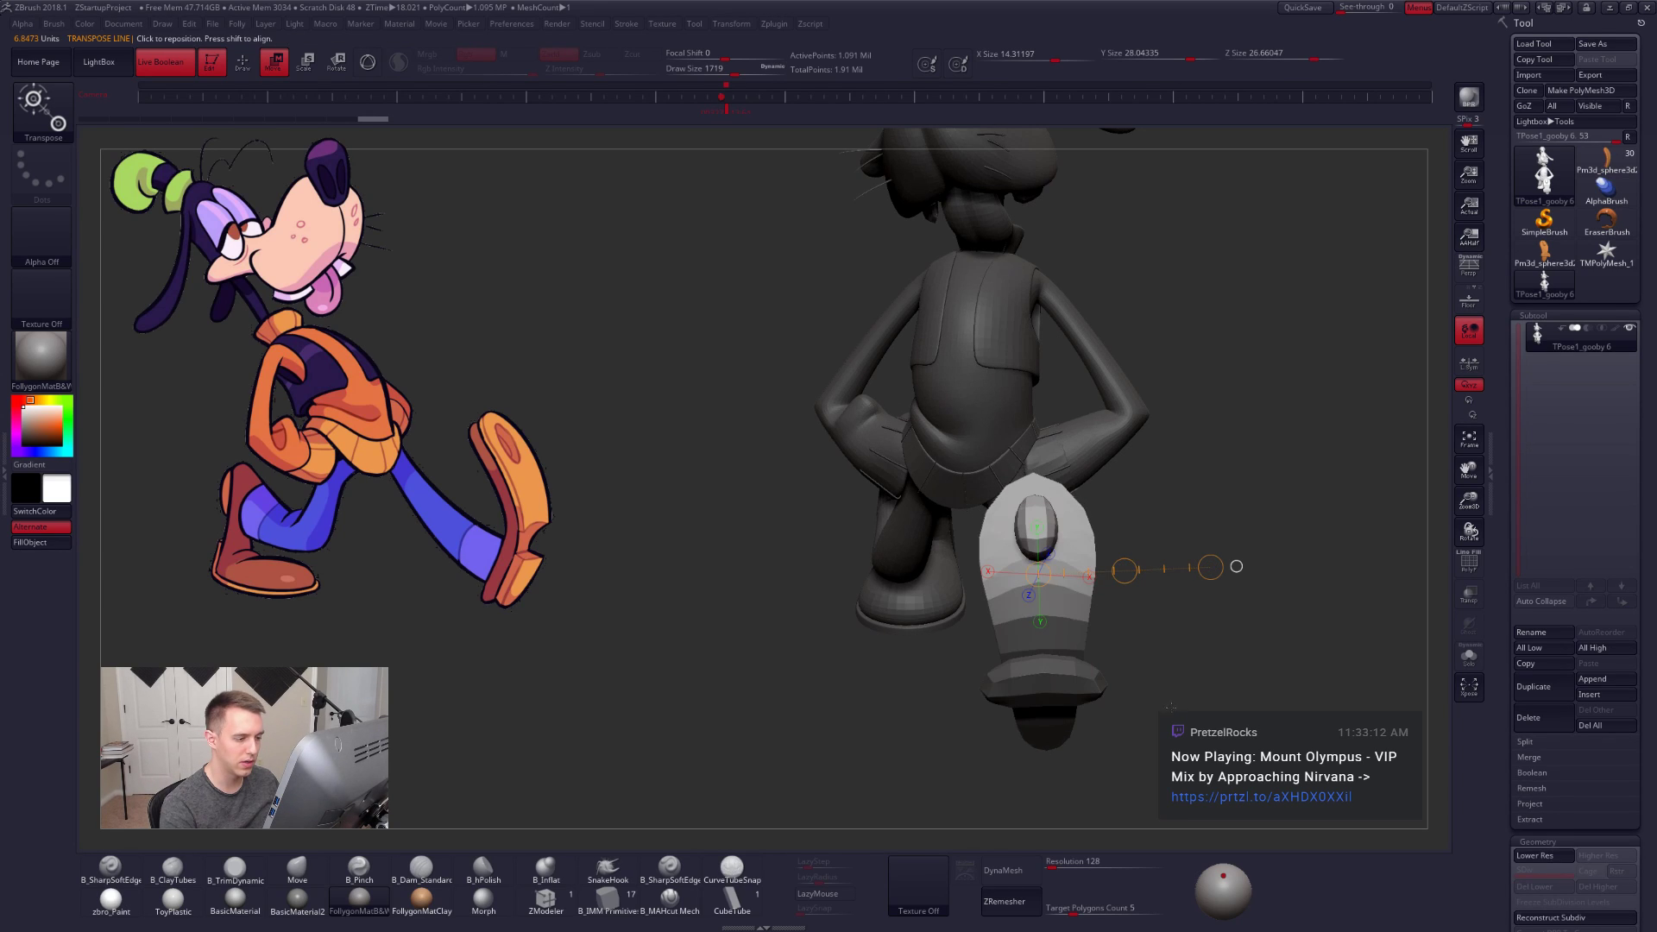
{"action": "right_click_drag", "start_coordinate": [1173, 718], "coordinate": [1197, 720]}
{"action": "key", "text": "shift+d"}
{"action": "key", "text": "d"}
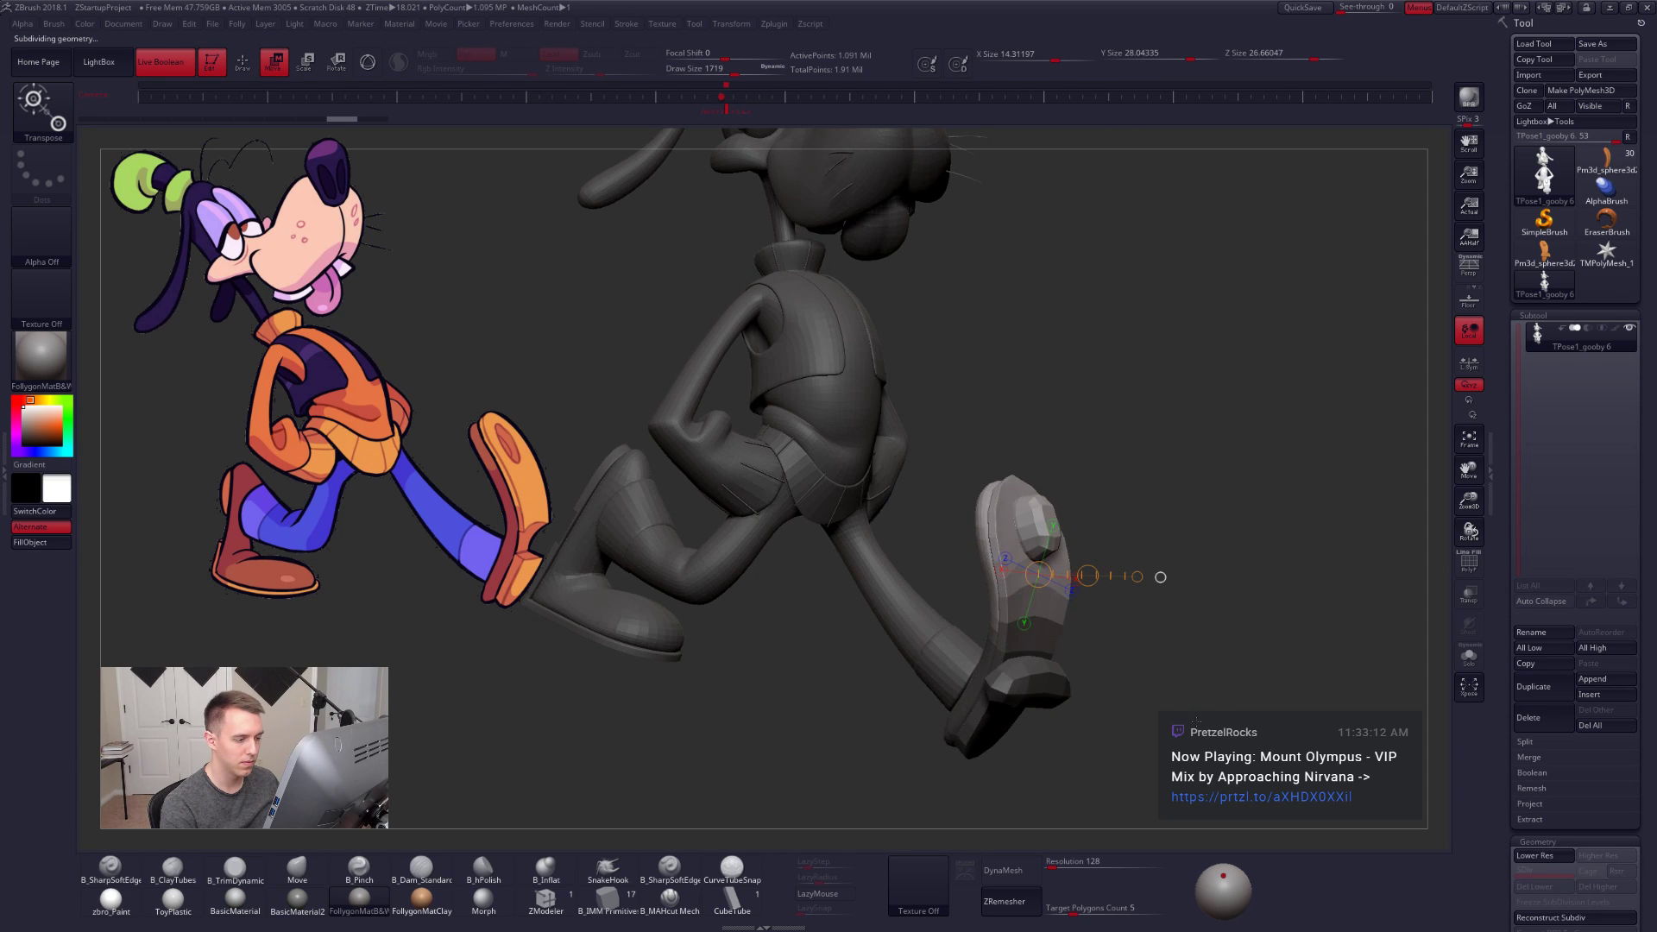
{"action": "key", "text": "shift+d"}
{"action": "right_click_drag", "start_coordinate": [1194, 718], "coordinate": [1228, 724]}
{"action": "key", "text": "d"}
{"action": "key", "text": "ctrl+d"}
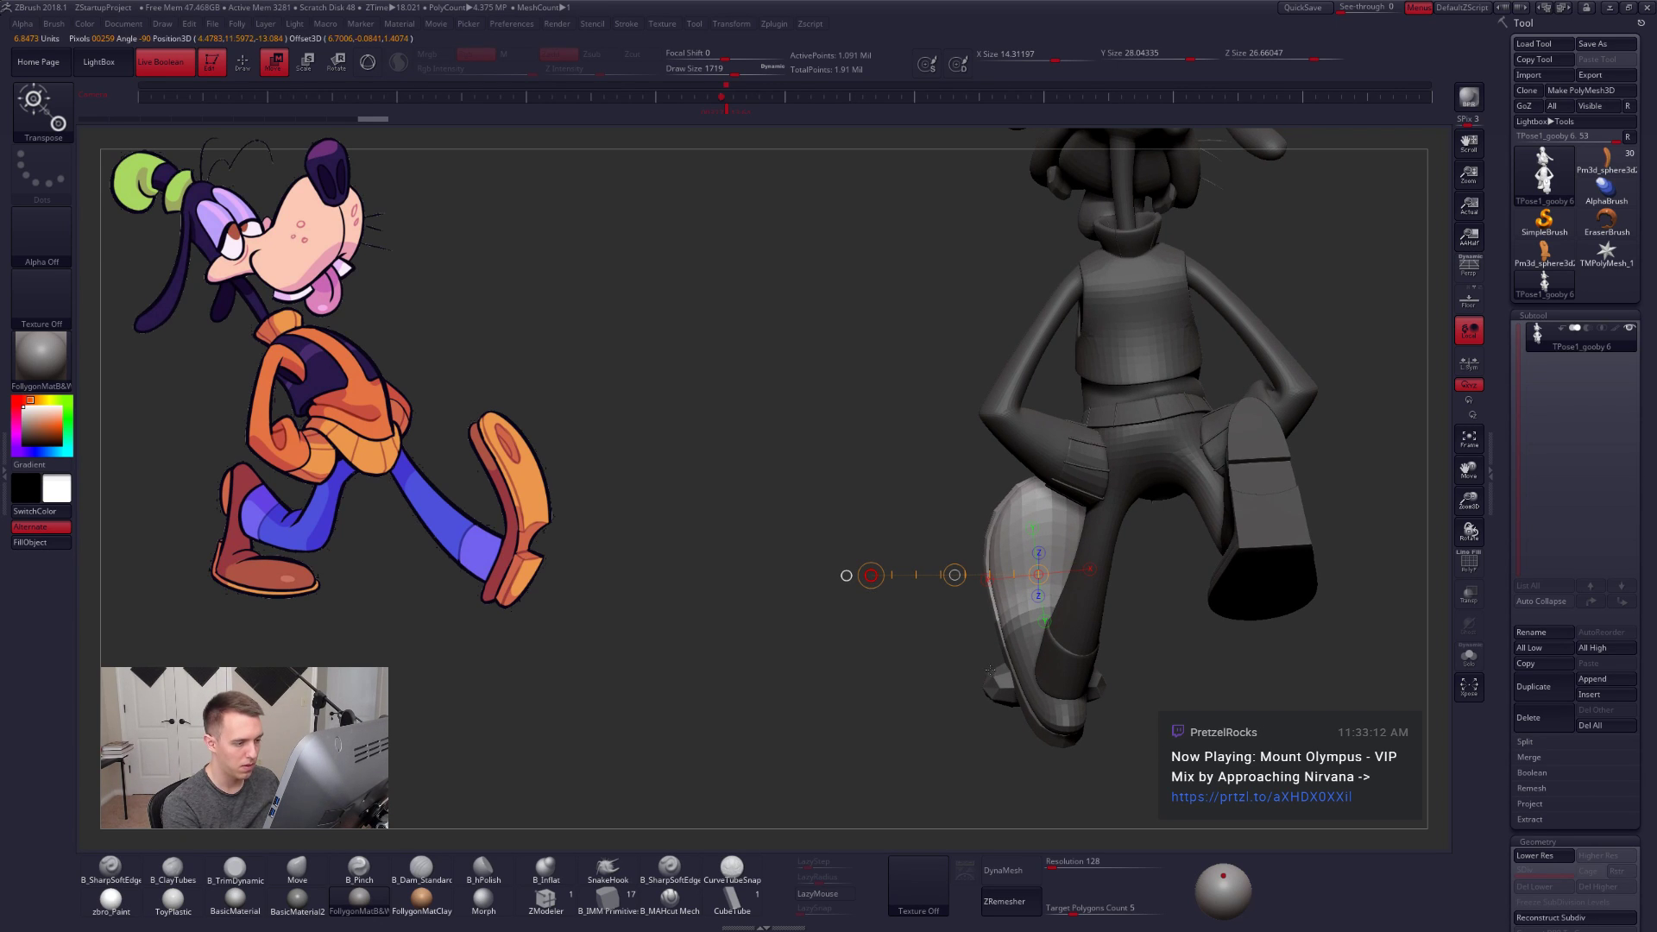
Frame the whole Goofy model and orbit it to a front view.
{"action": "right_click_drag", "start_coordinate": [975, 682], "coordinate": [991, 675]}
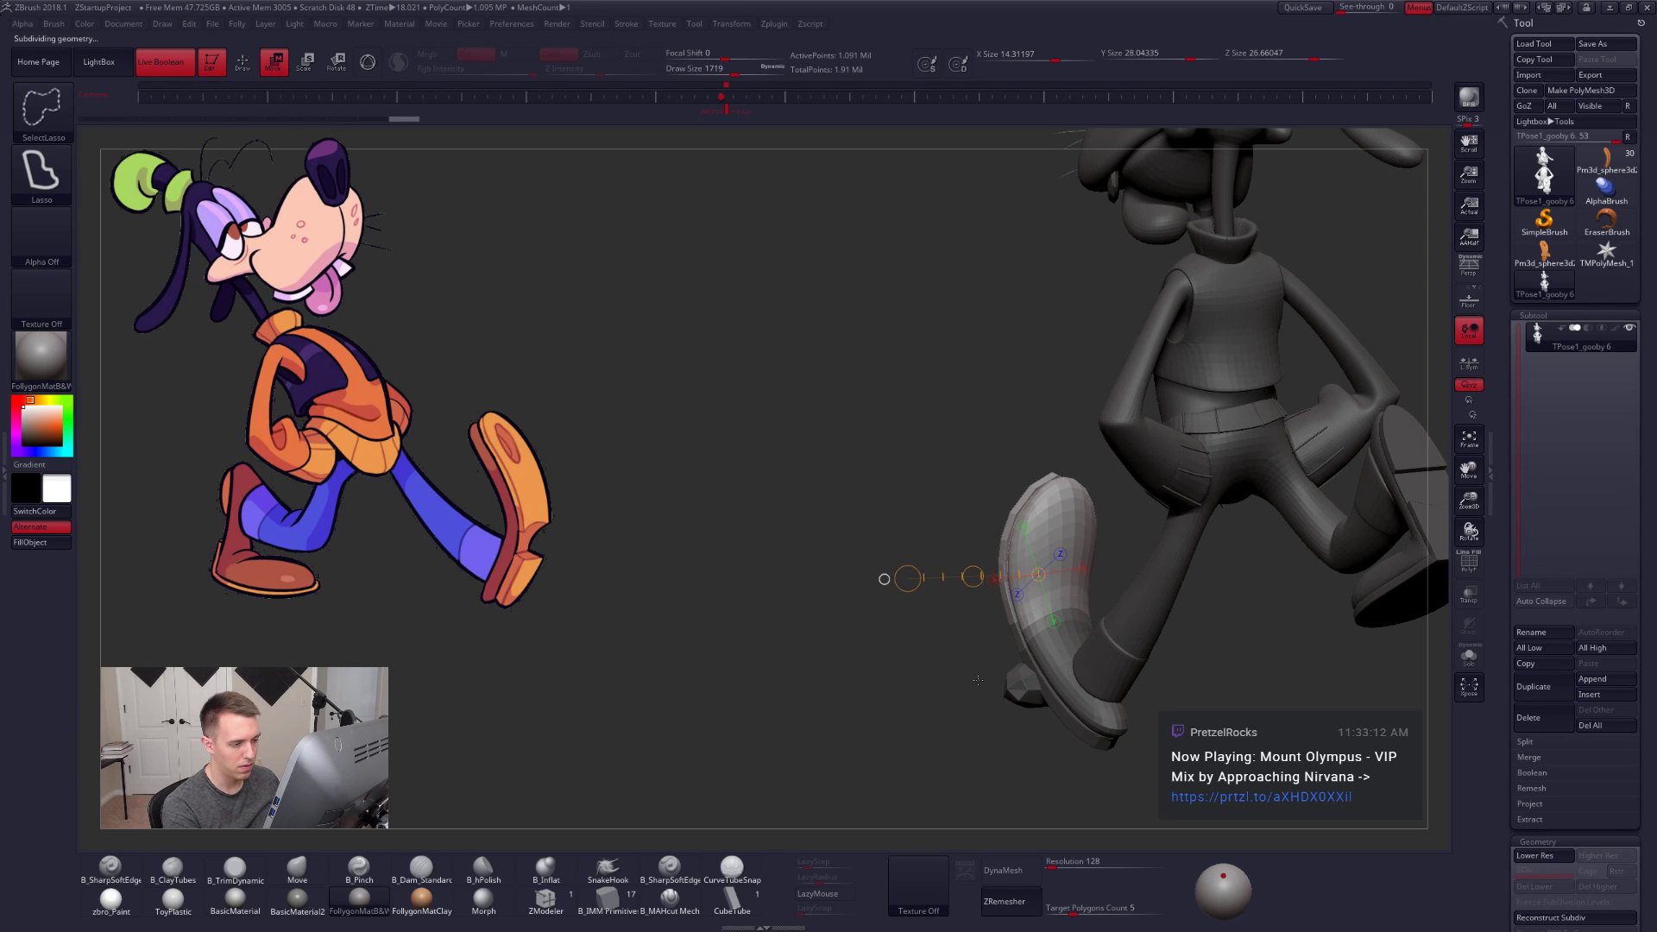
{"action": "key", "text": "f"}
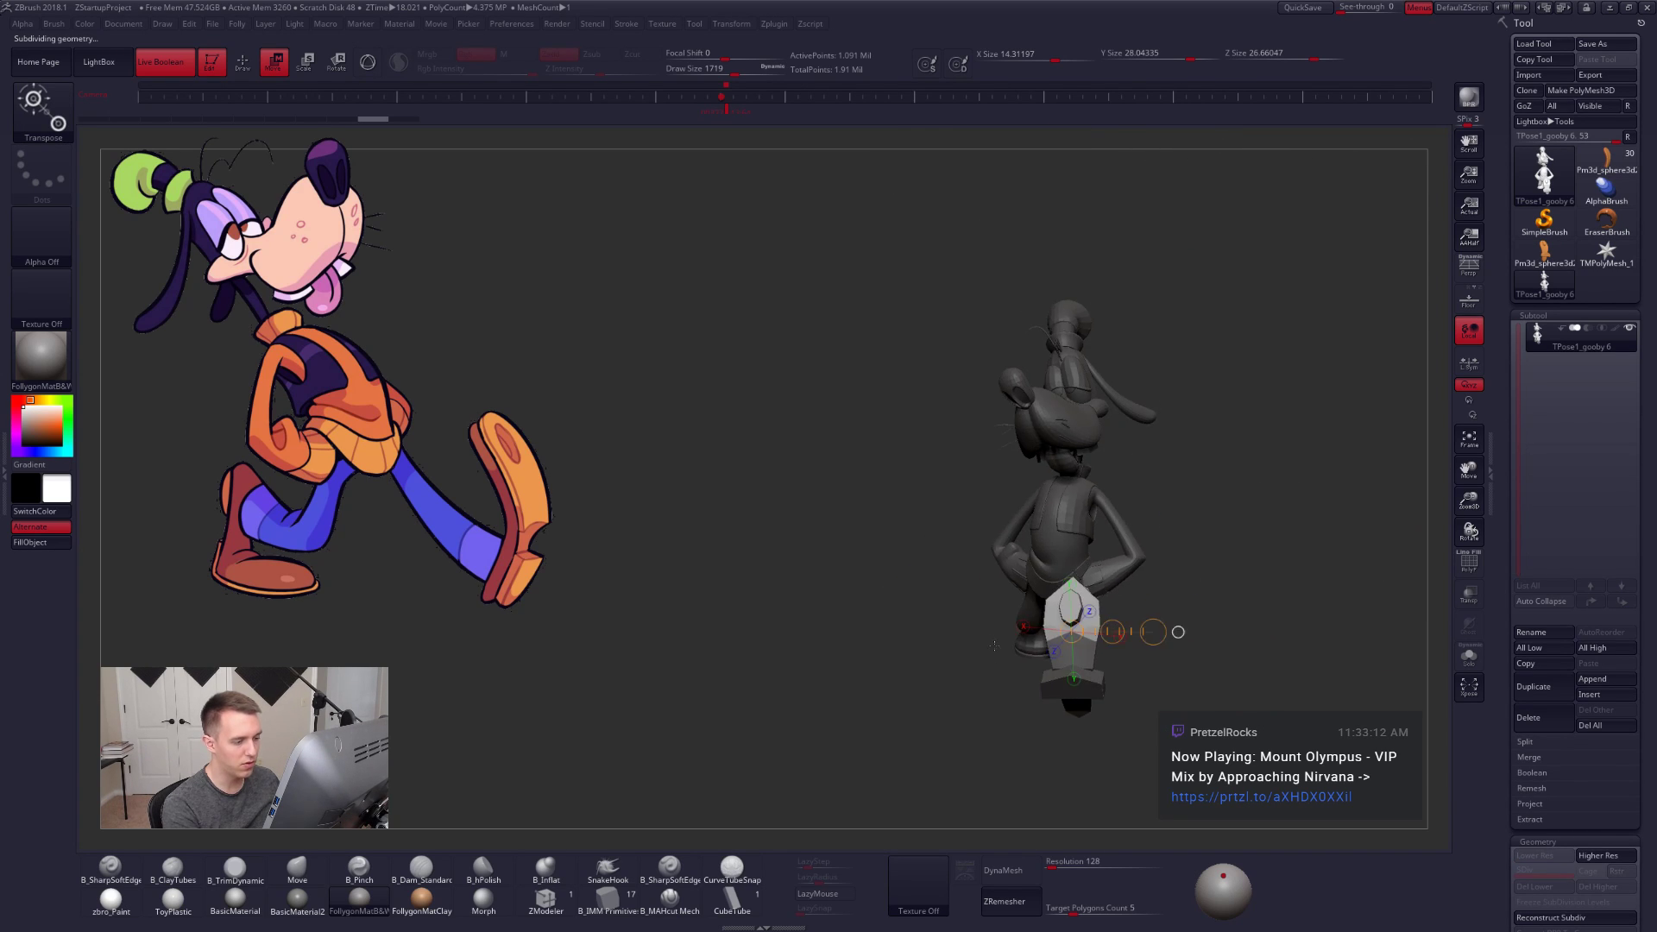
{"action": "key", "text": "q"}
{"action": "mouse_move", "coordinate": [1112, 578]}
{"action": "left_mouse_down"}
{"action": "mouse_move", "coordinate": [1139, 595]}
{"action": "mouse_move", "coordinate": [1169, 584]}
{"action": "mouse_move", "coordinate": [1169, 691]}
{"action": "mouse_move", "coordinate": [964, 614]}
{"action": "left_mouse_up"}
Run Transpose Master's TPose|SubT to transfer the pose mesh edits back onto the coloured subtools.
{"action": "left_click", "coordinate": [8, 449]}
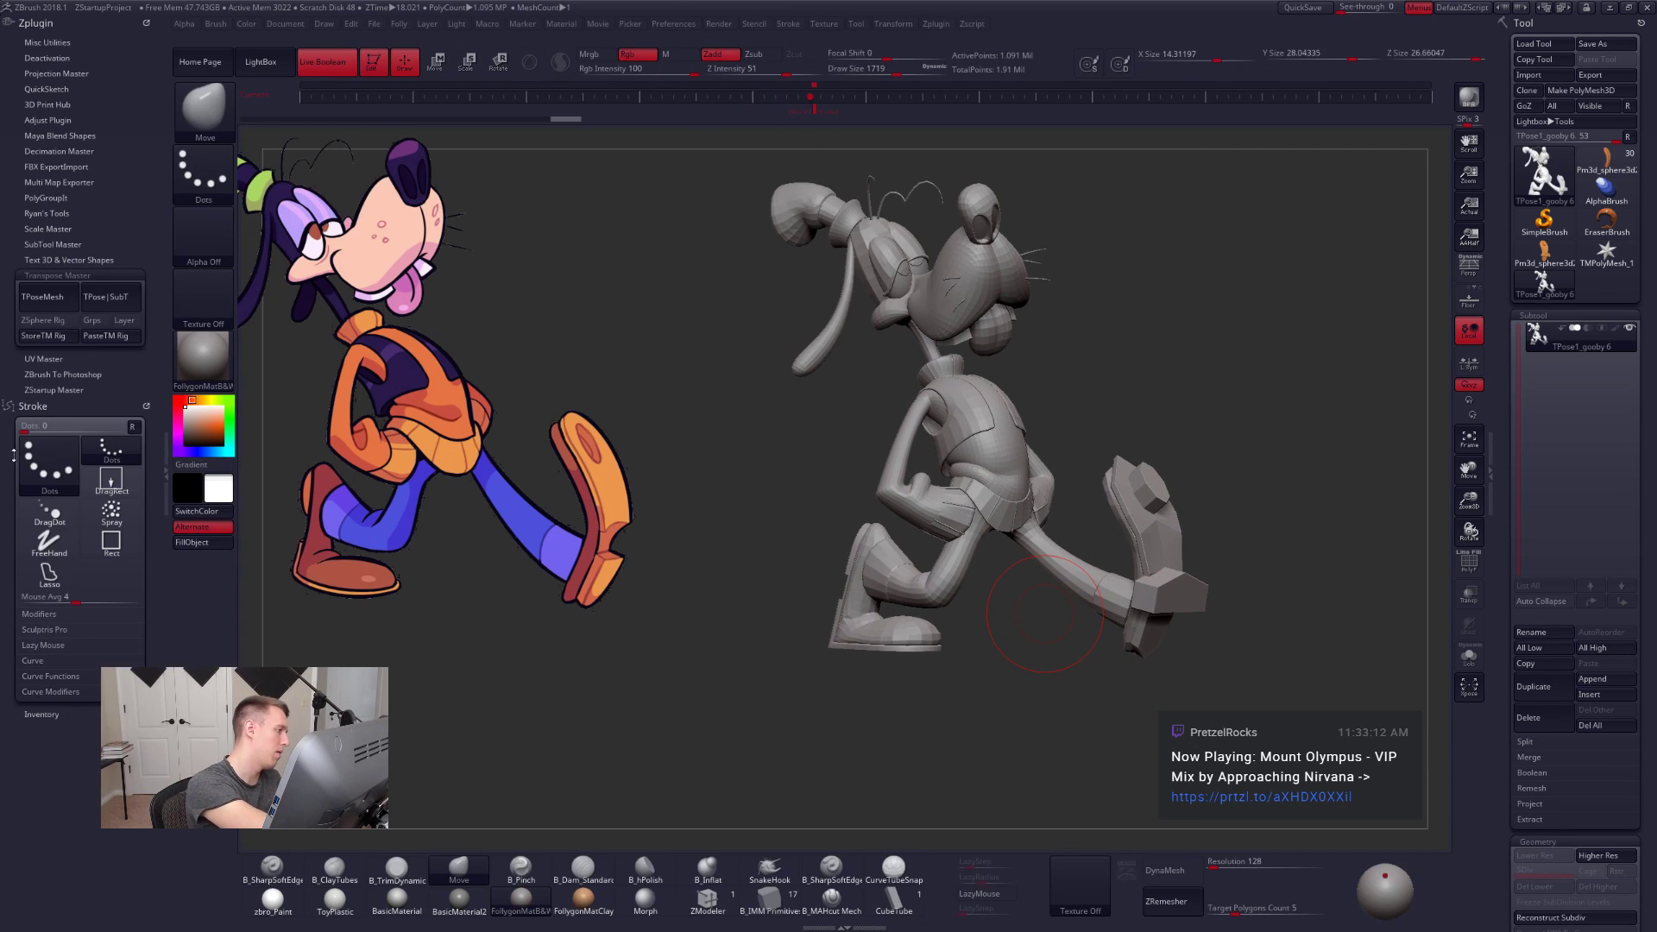
{"action": "left_click", "coordinate": [120, 303]}
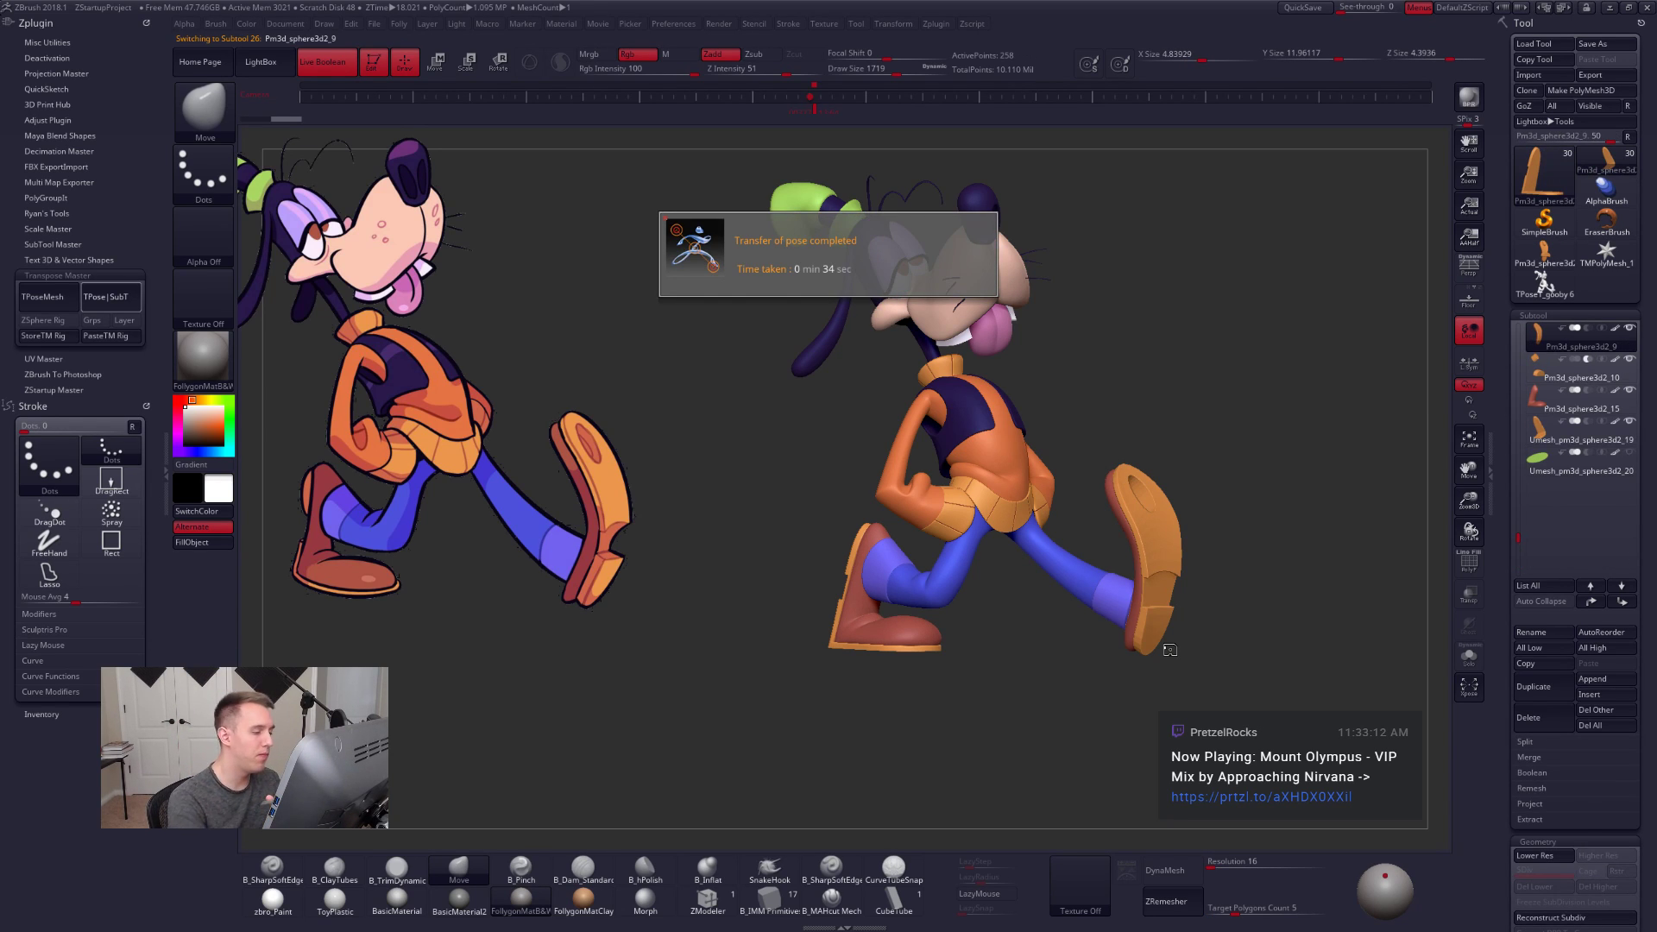
Select the orange sole subtool of the raised shoe and briefly solo it to inspect.
{"action": "left_click", "coordinate": [168, 483]}
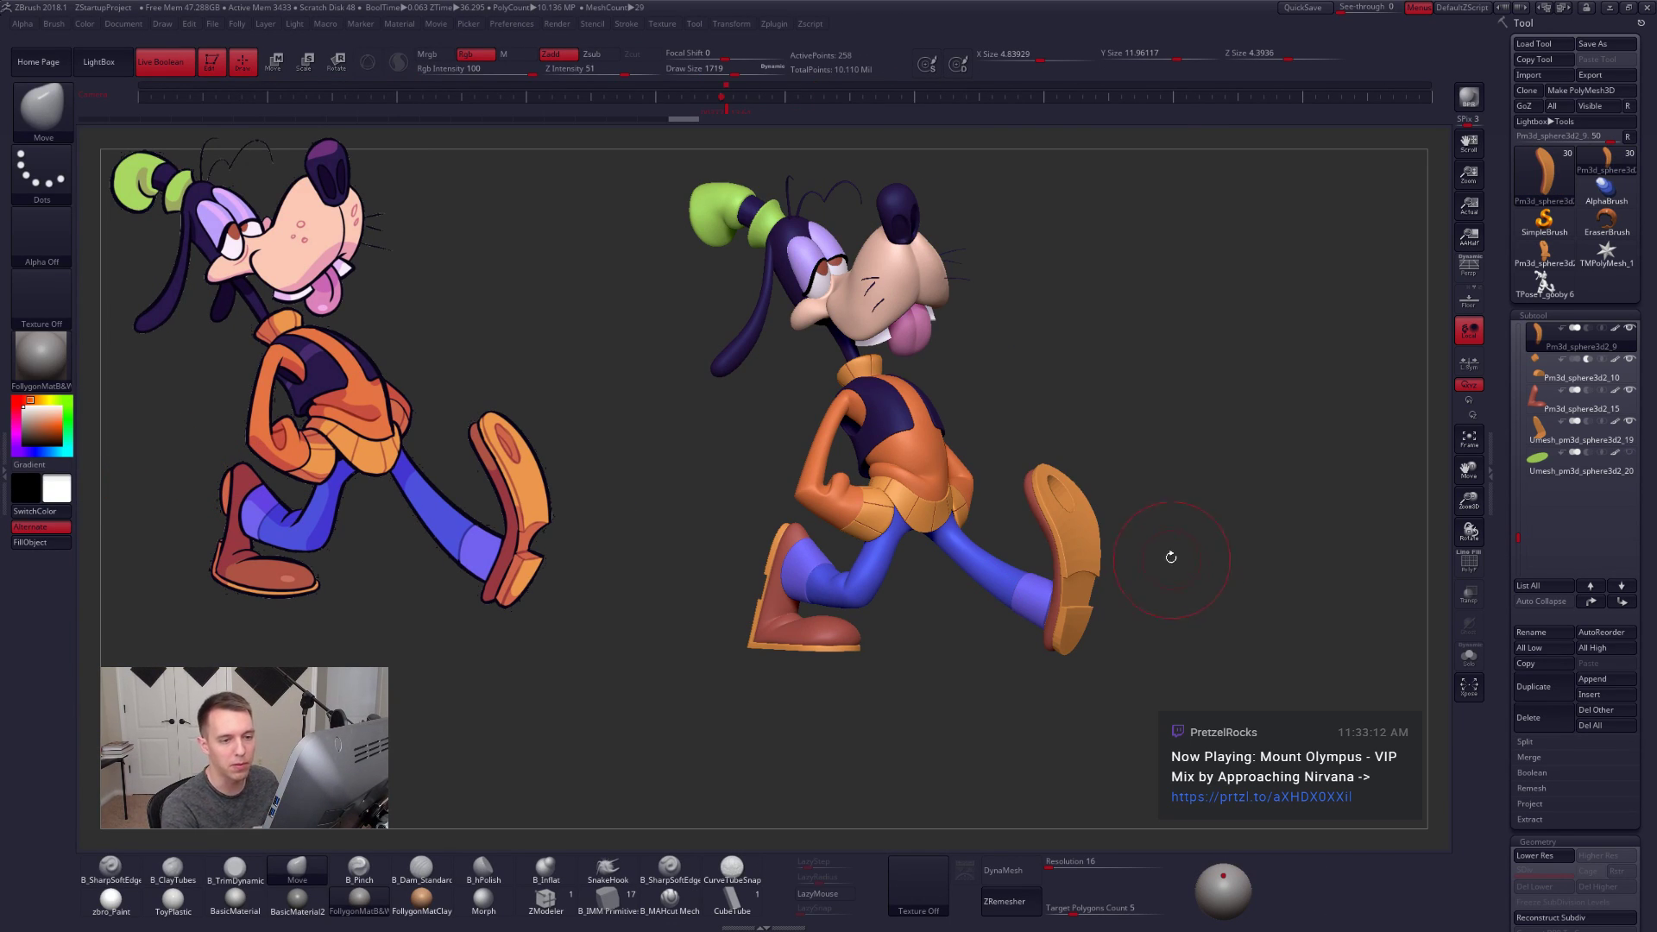
{"action": "left_click_drag", "start_coordinate": [1144, 510], "coordinate": [1150, 541], "text": "alt"}
{"action": "left_click_drag", "start_coordinate": [1521, 501], "coordinate": [1523, 515]}
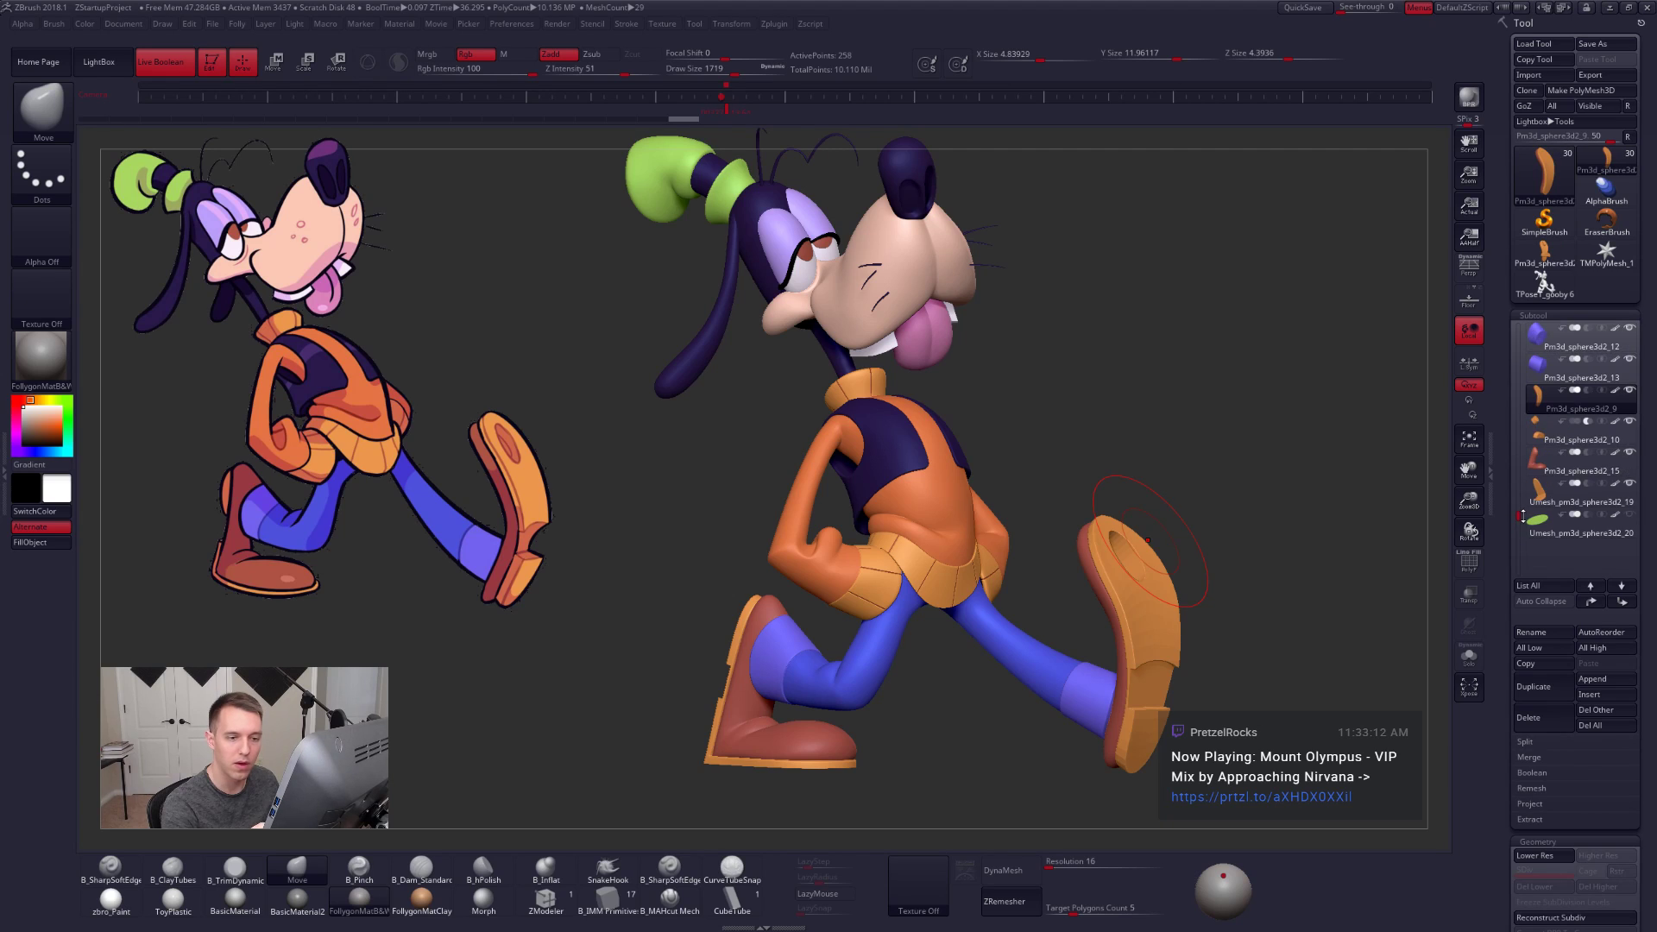
{"action": "mouse_move", "coordinate": [1531, 474]}
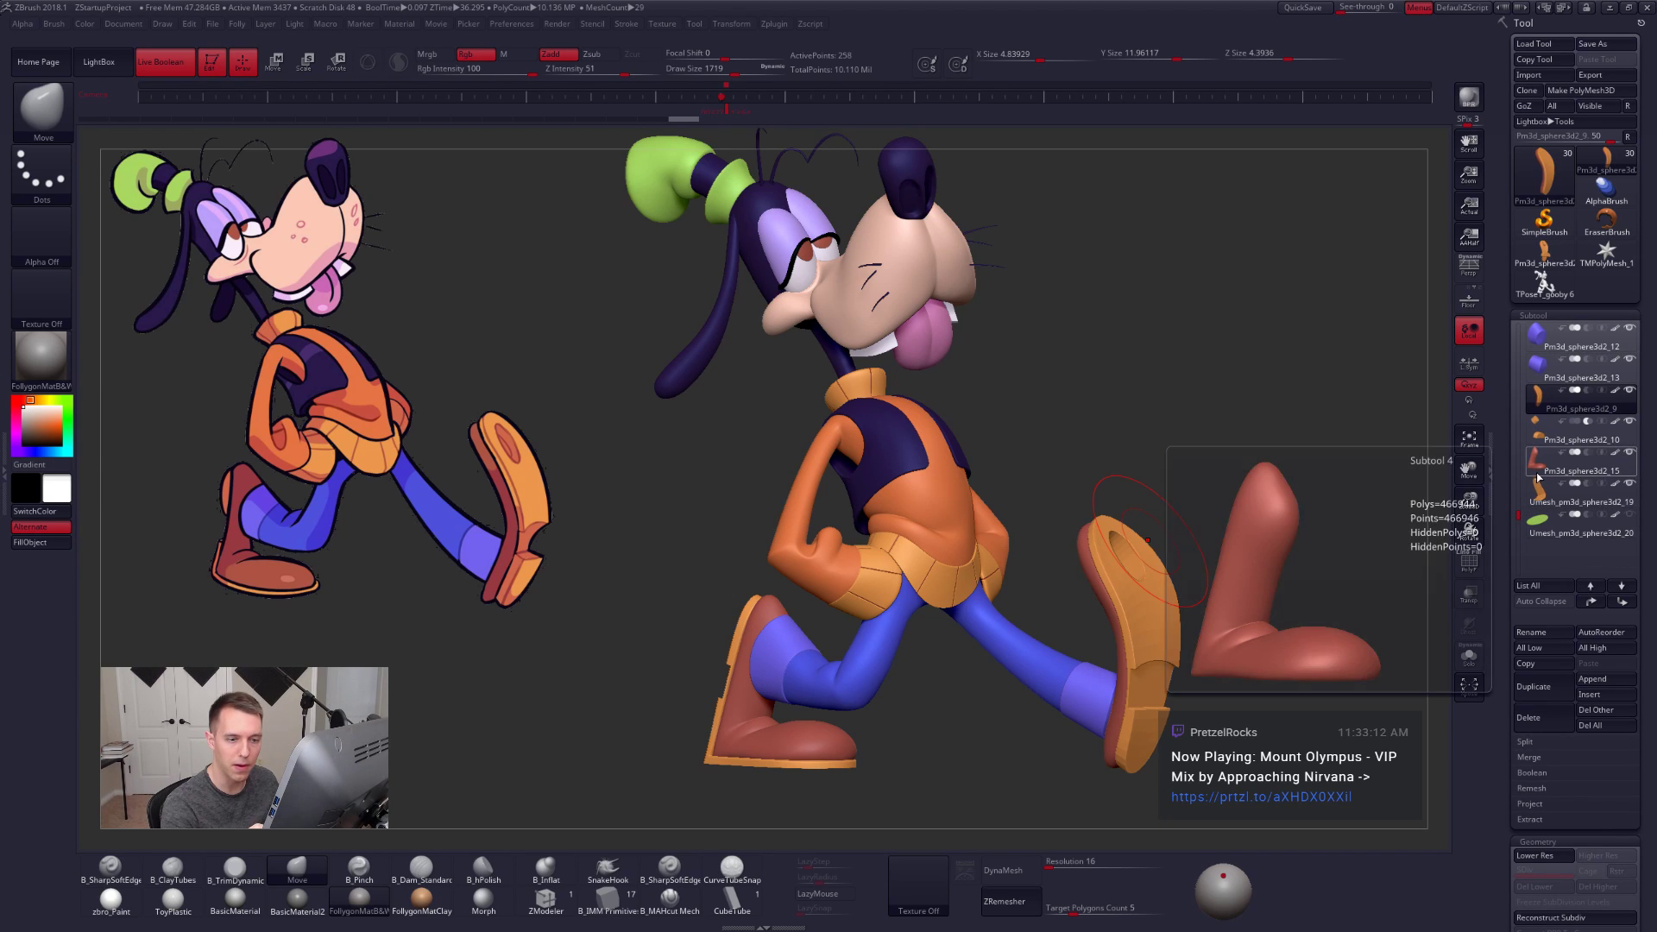
{"action": "left_click", "coordinate": [1206, 678], "text": "alt"}
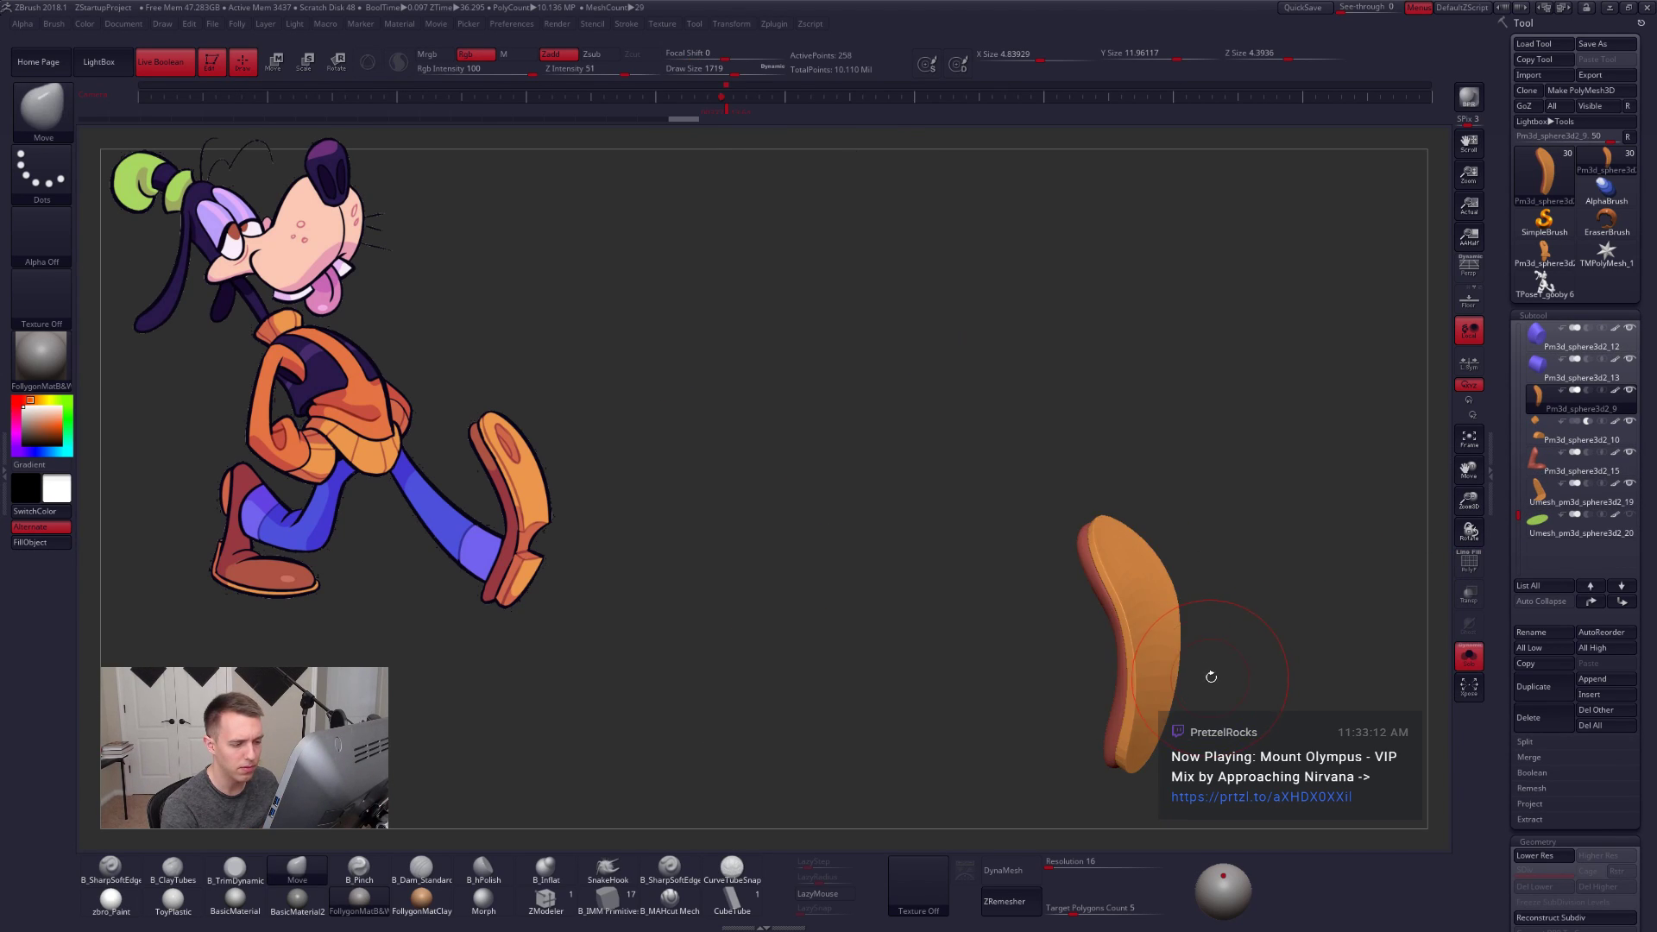
{"action": "key", "text": "alt+shift+s"}
{"action": "left_click_drag", "start_coordinate": [1231, 639], "coordinate": [1168, 647]}
{"action": "key", "text": "alt+shift+s"}
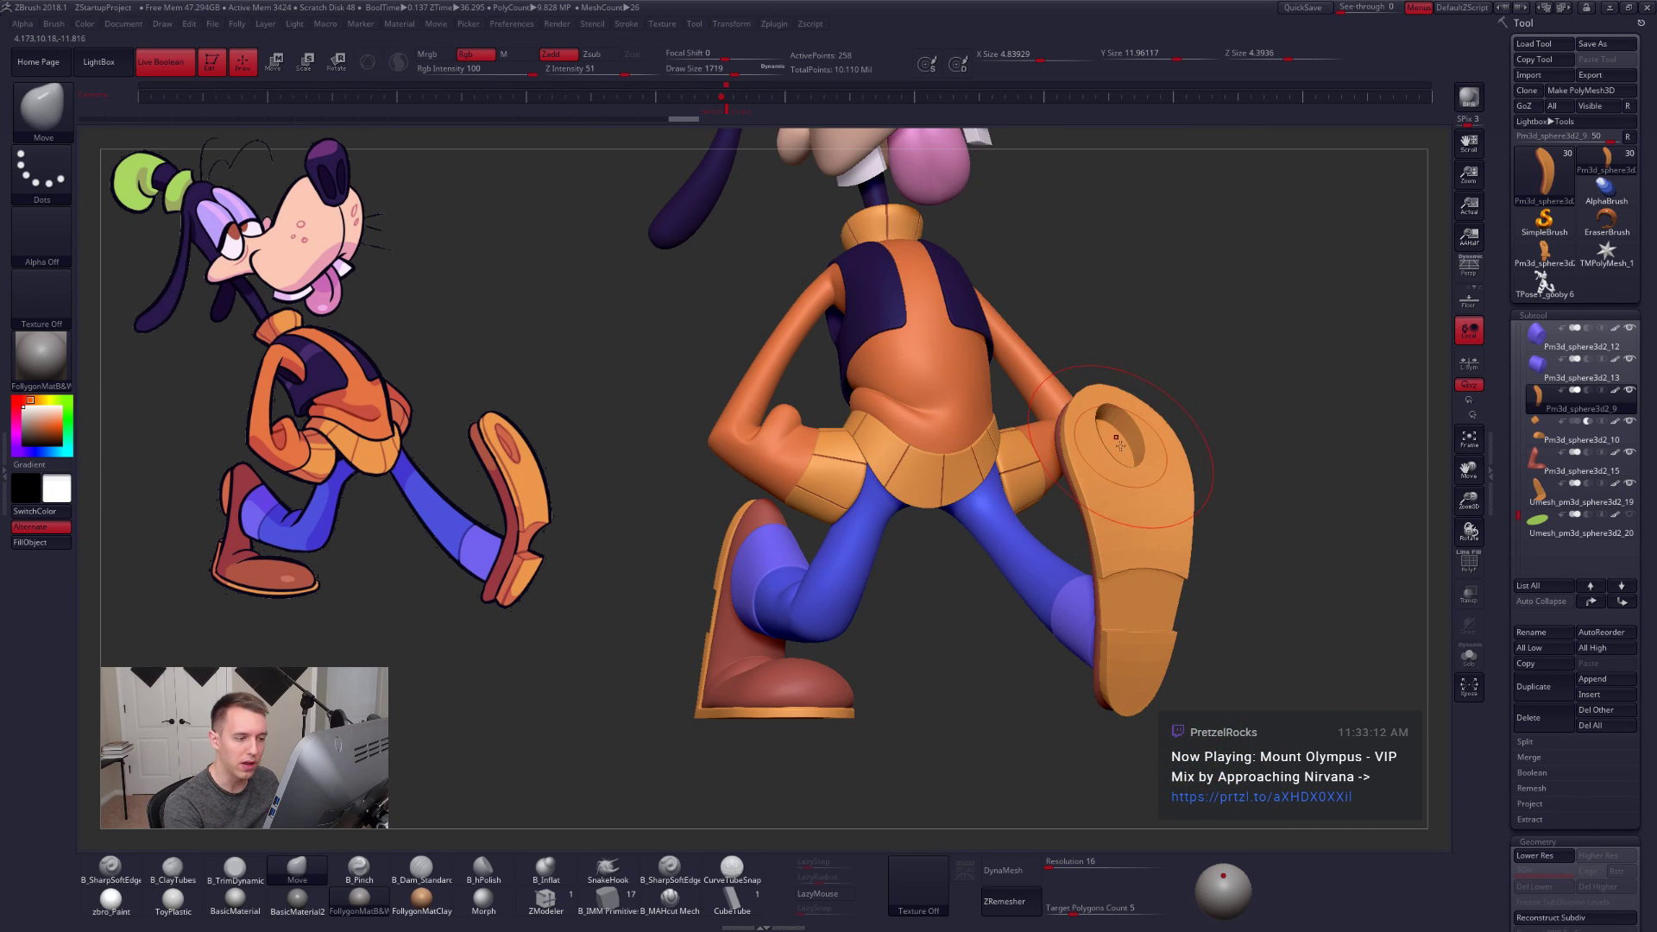
Solo the sole again with its polygroup wireframe shown, ready to select part of it.
{"action": "left_click_drag", "start_coordinate": [1137, 510], "coordinate": [1147, 565]}
{"action": "key", "text": "alt+shift+s"}
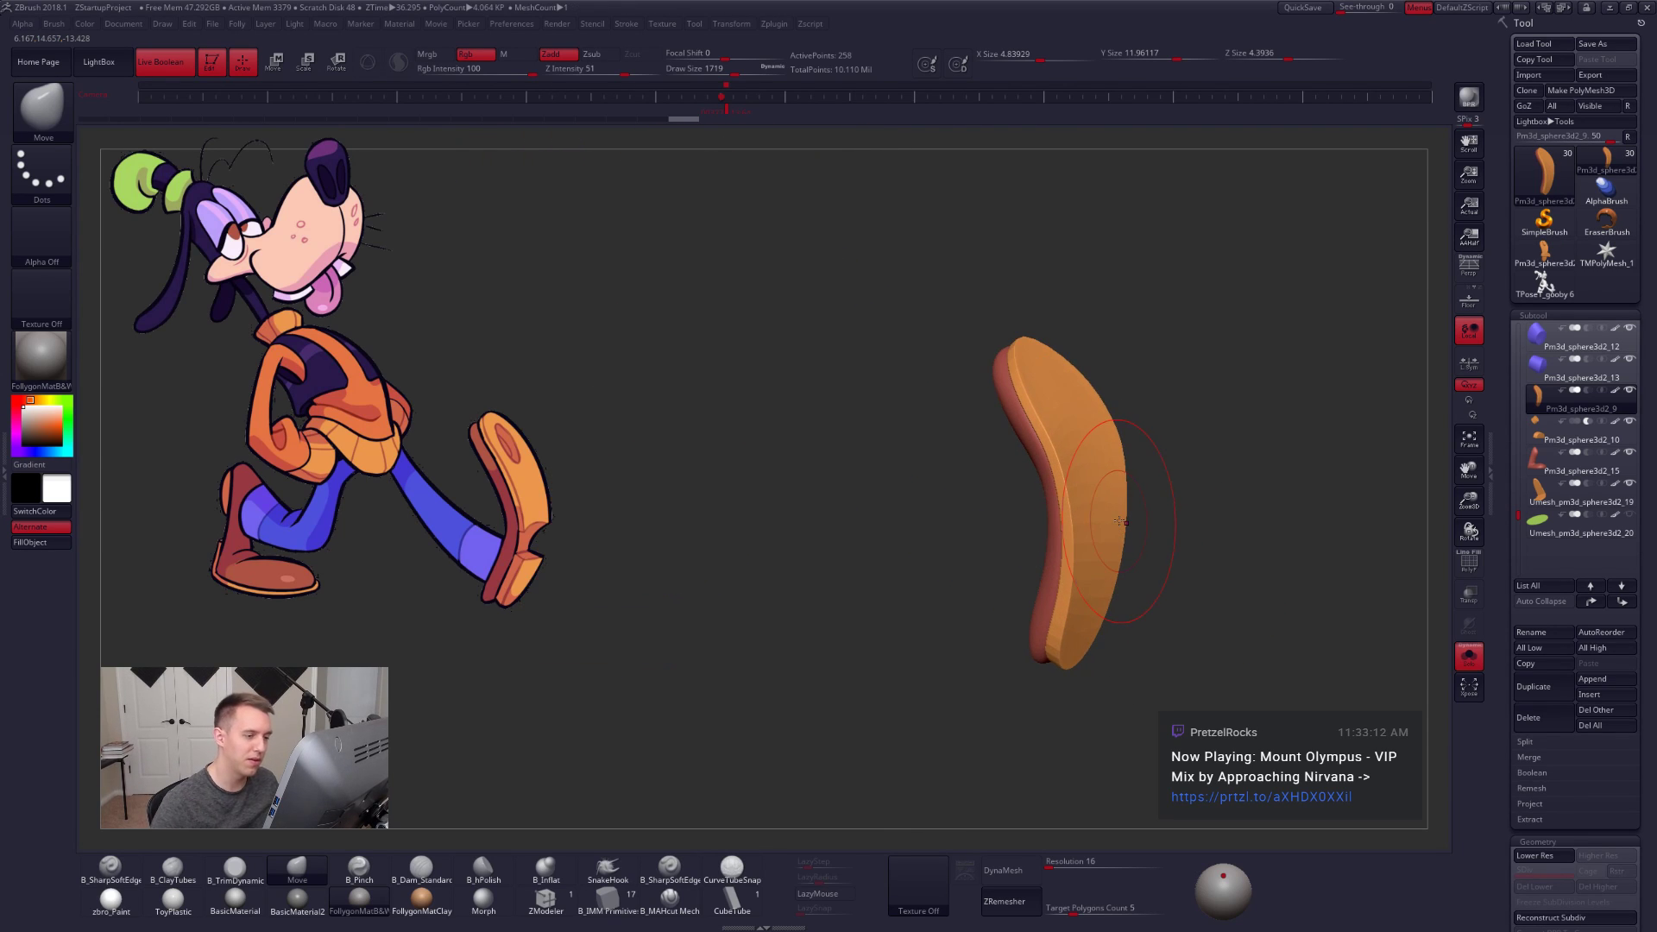
{"action": "key", "text": "shift+f"}
{"action": "left_click_drag", "start_coordinate": [983, 471], "coordinate": [1046, 481]}
{"action": "key", "text": "ctrl+shift"}
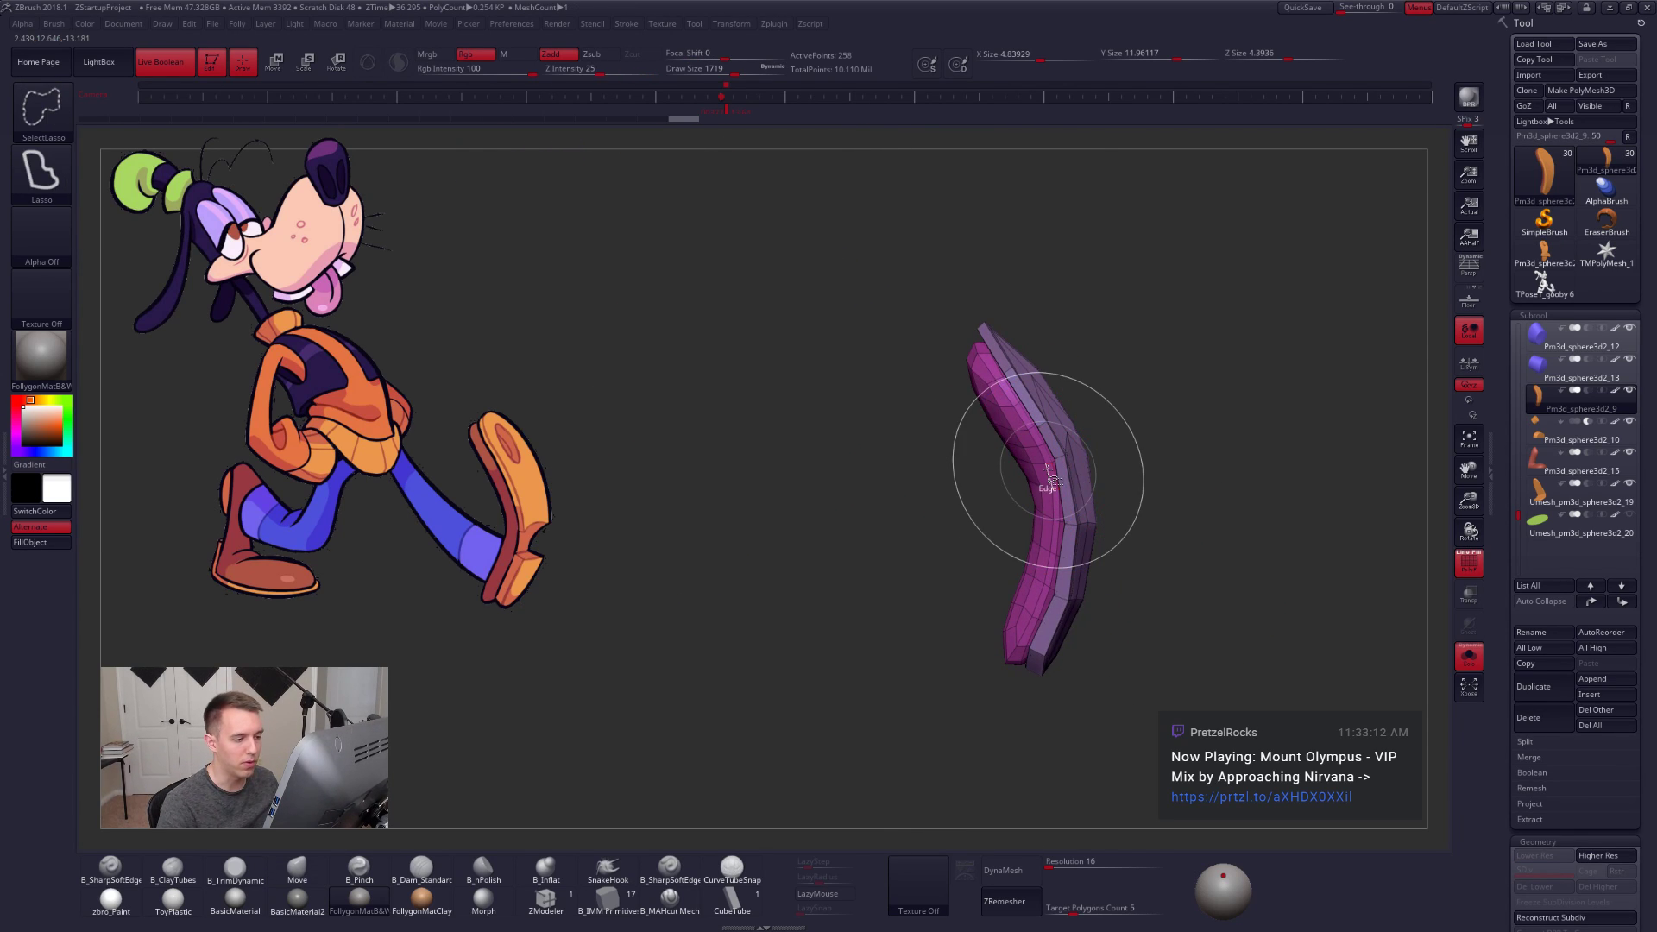
Split the hidden sole area into its own Pm3d_sphere3d2_11 part and show the whole character again.
{"action": "key", "text": "space"}
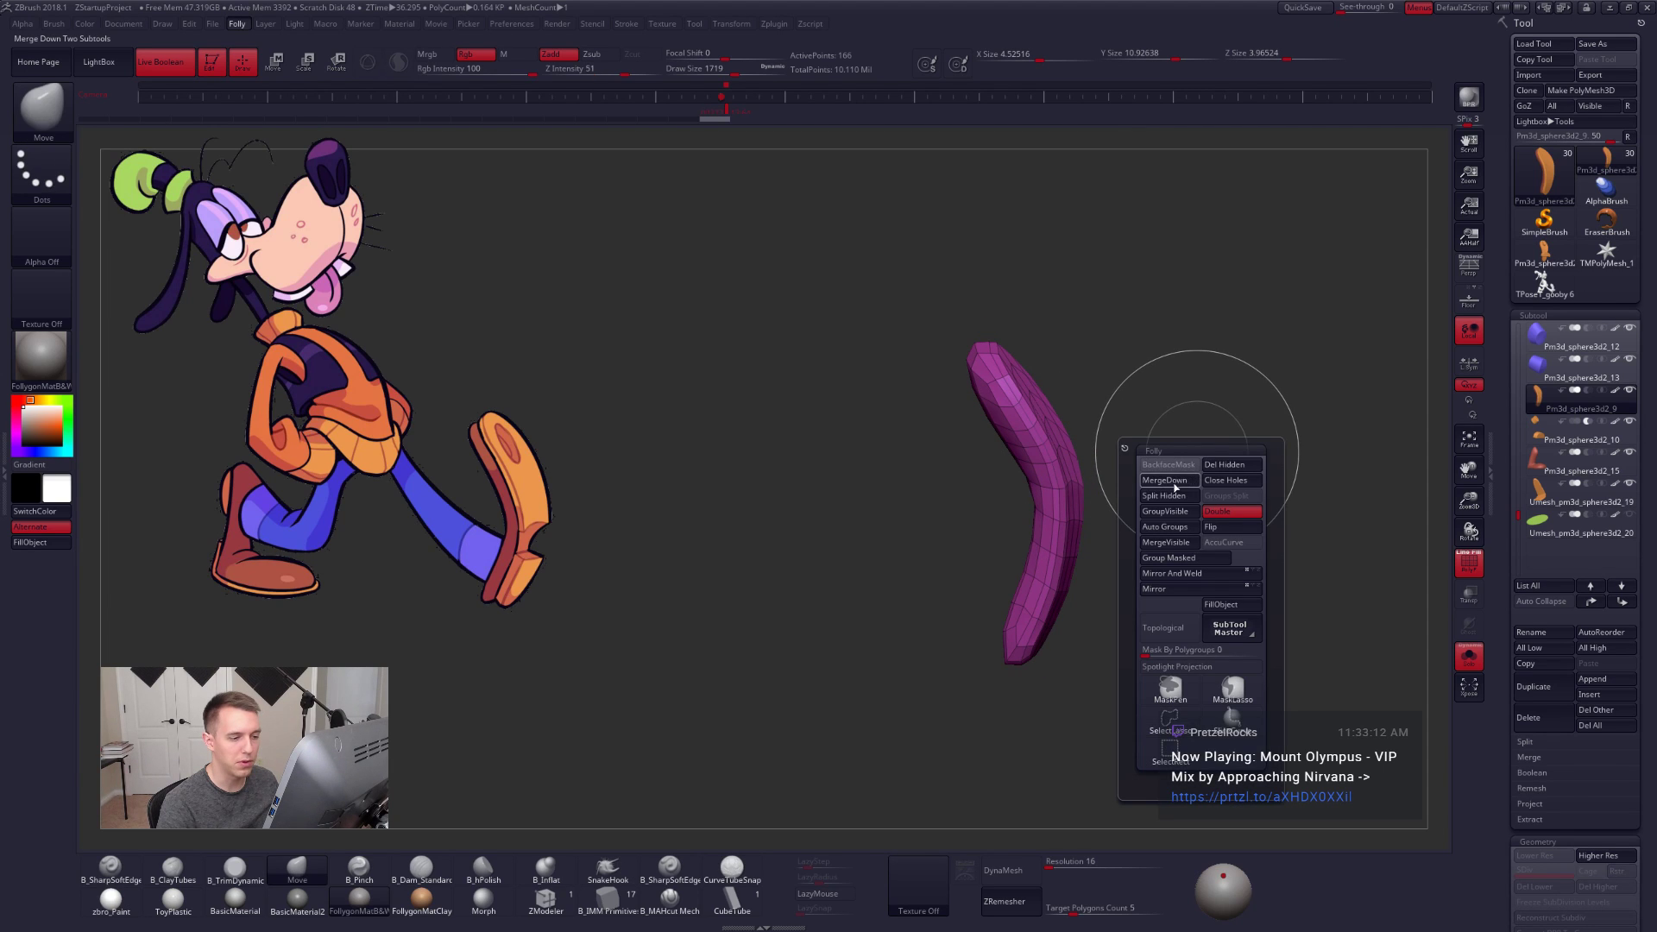
{"action": "key", "text": "Down"}
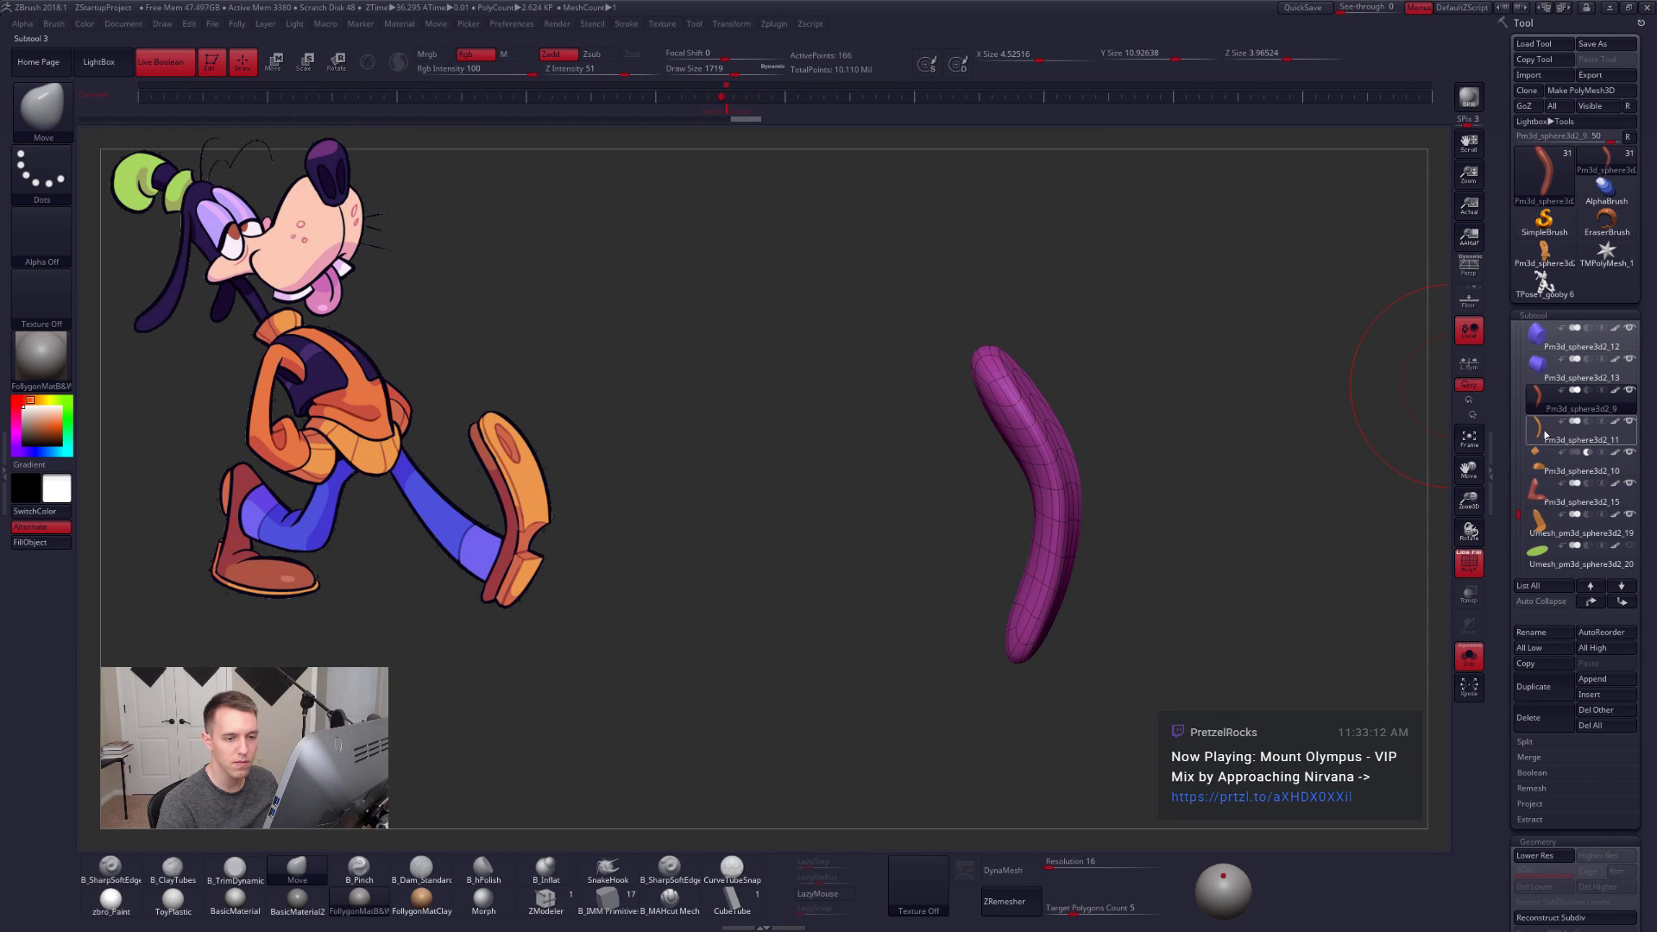
{"action": "key", "text": "s"}
{"action": "left_click_drag", "start_coordinate": [1243, 479], "coordinate": [1231, 476], "text": "alt"}
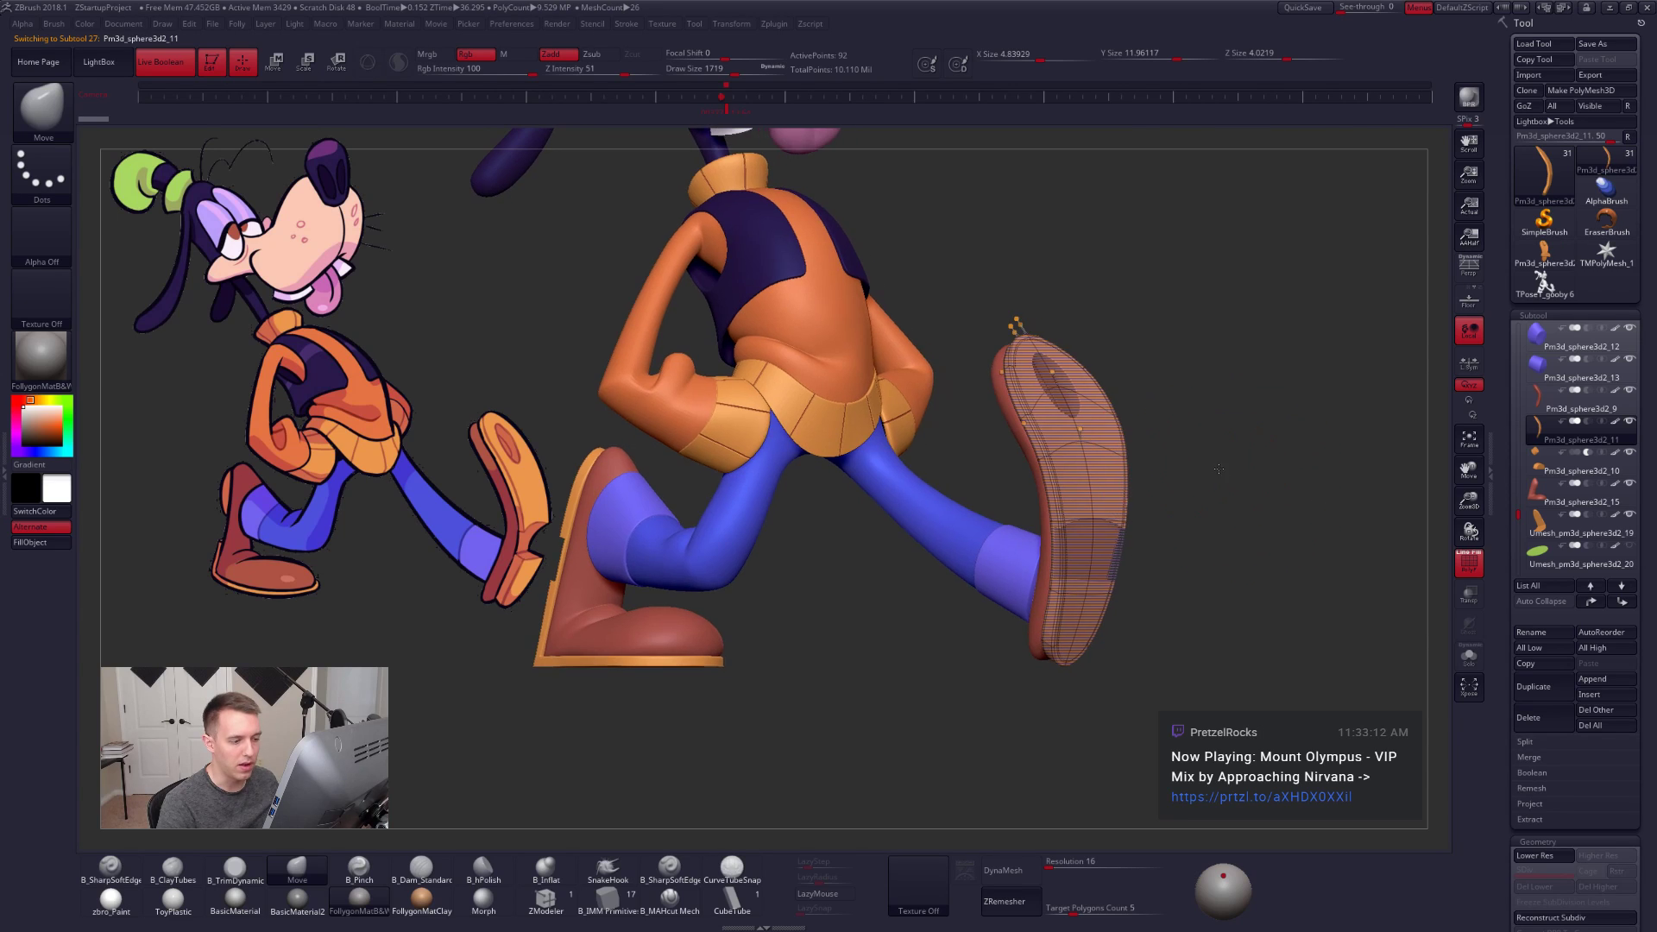
{"action": "key", "text": "shift+f"}
Move the Pm3d_sphere3d2_9 part two places down in the subtool order.
{"action": "mouse_move", "coordinate": [1519, 469]}
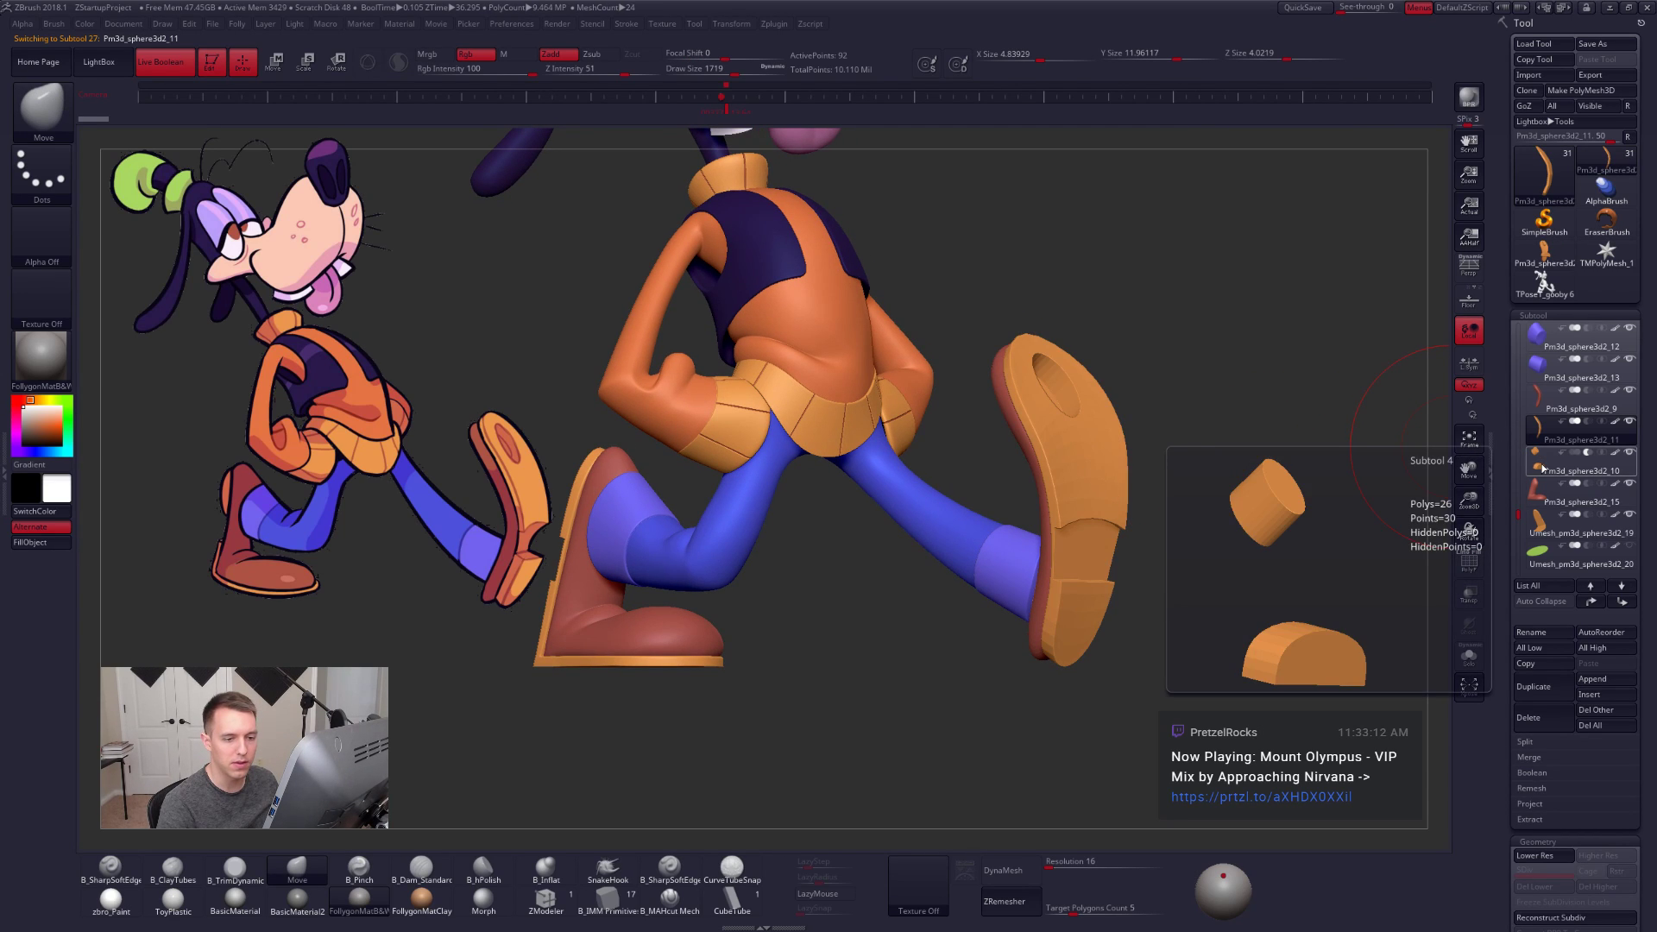
{"action": "left_click", "coordinate": [1517, 399]}
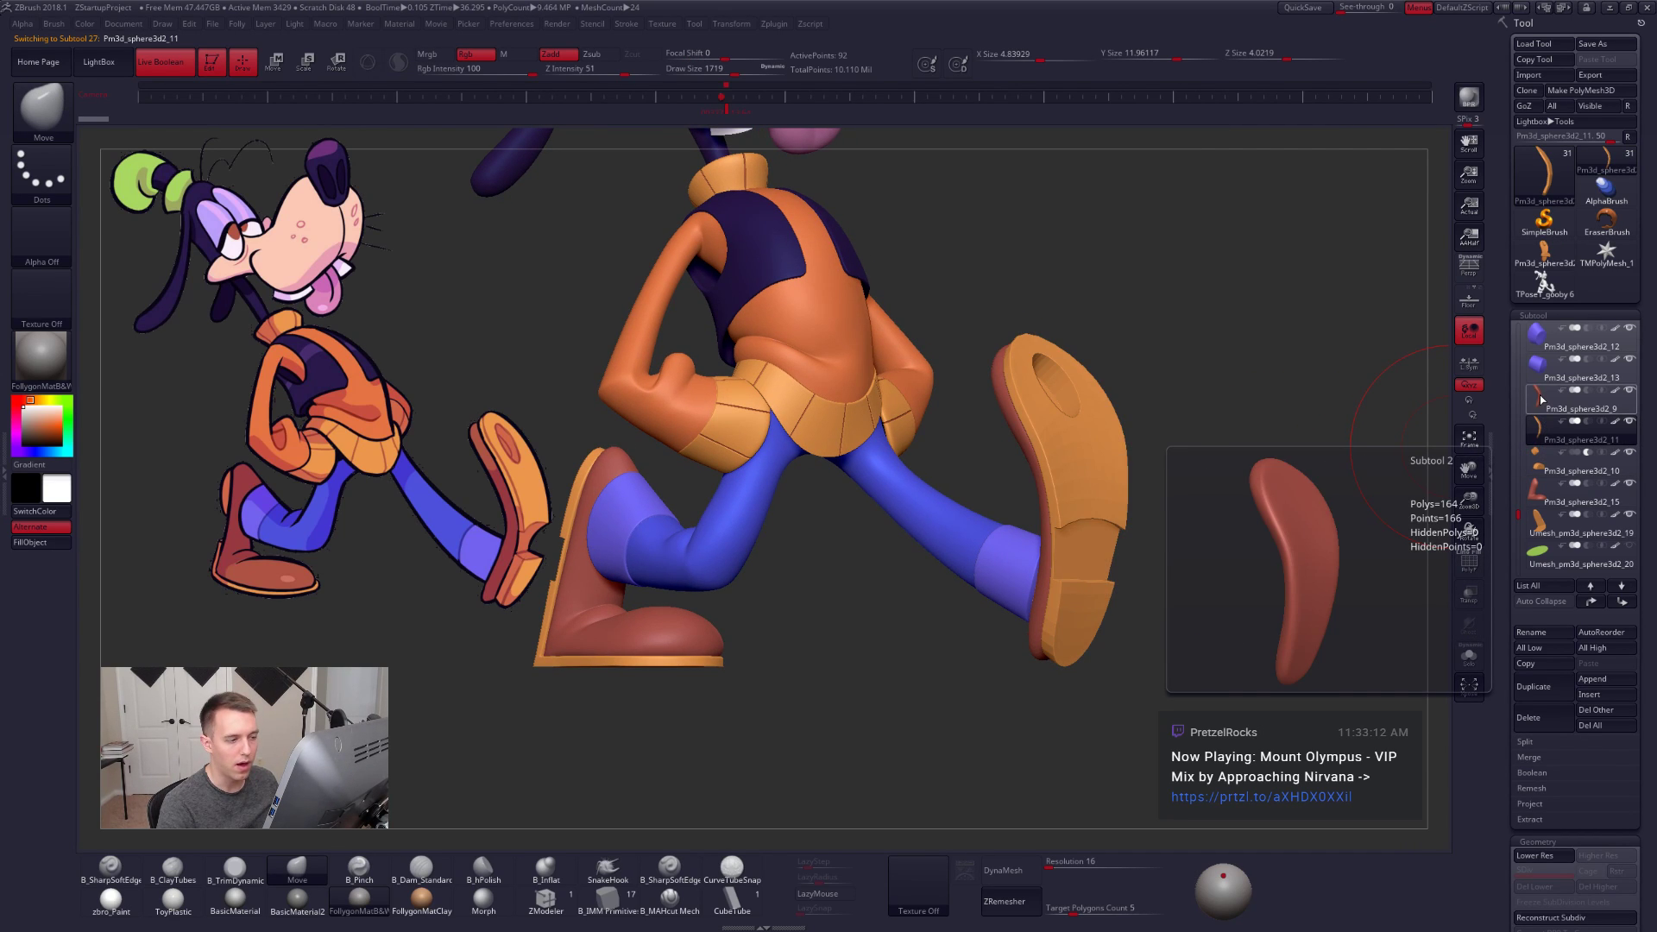
{"action": "left_click", "coordinate": [1622, 601]}
{"action": "left_click", "coordinate": [1621, 601]}
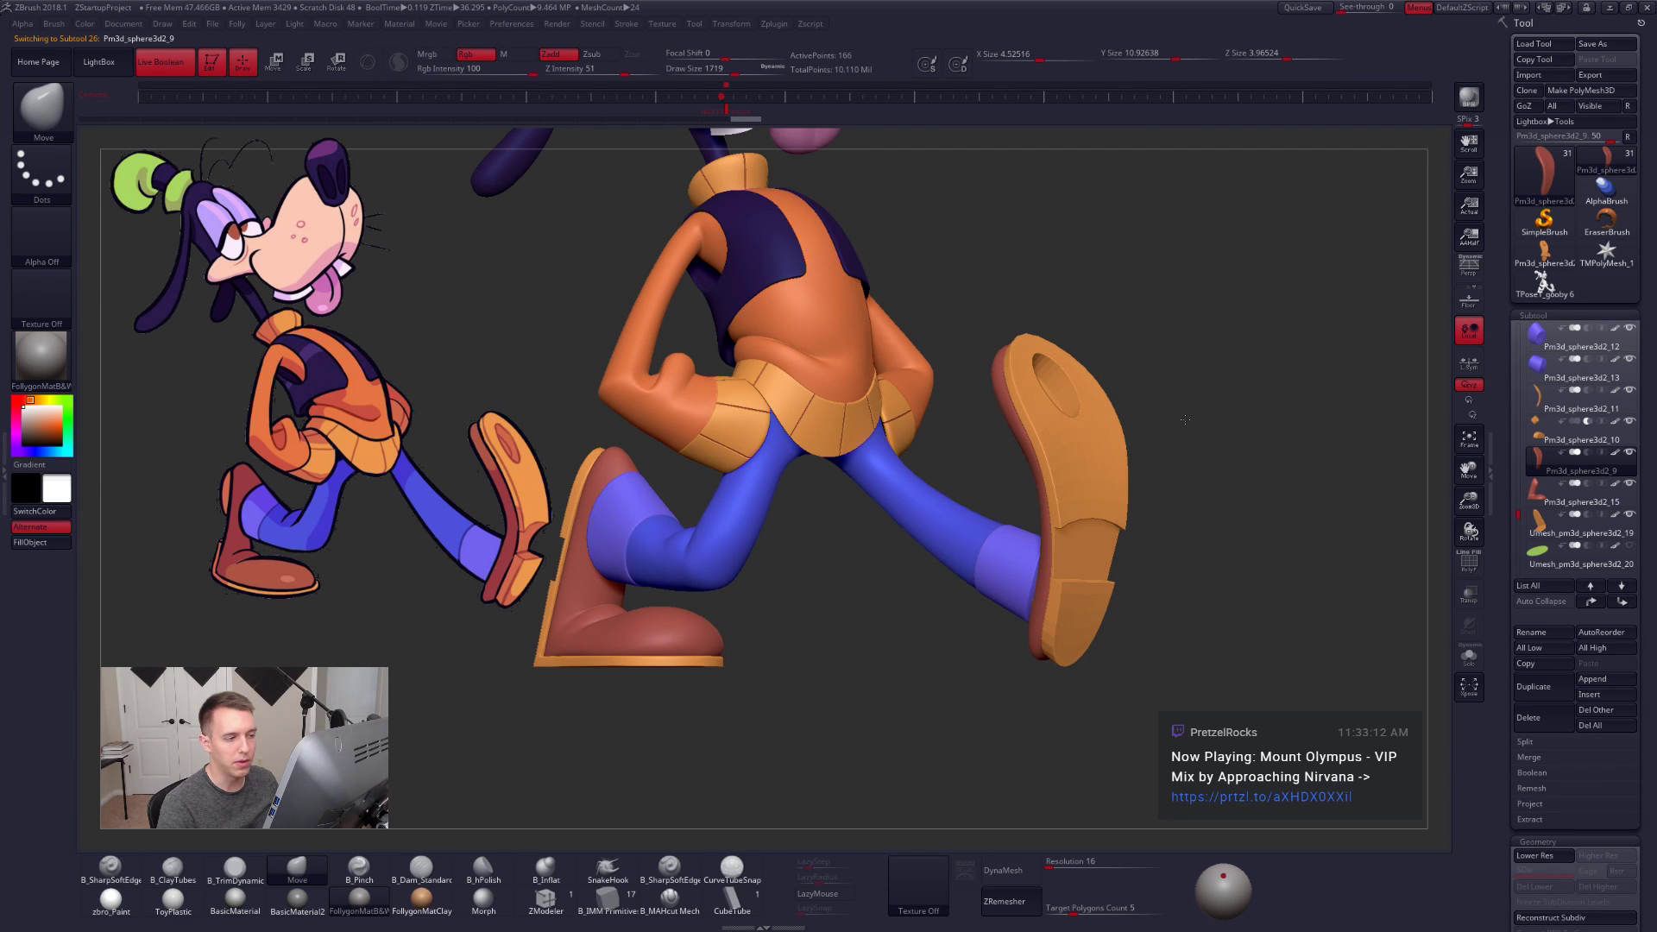
Orbit around the model to check the shoes and the back leg.
{"action": "left_click_drag", "start_coordinate": [1186, 420], "coordinate": [1177, 420]}
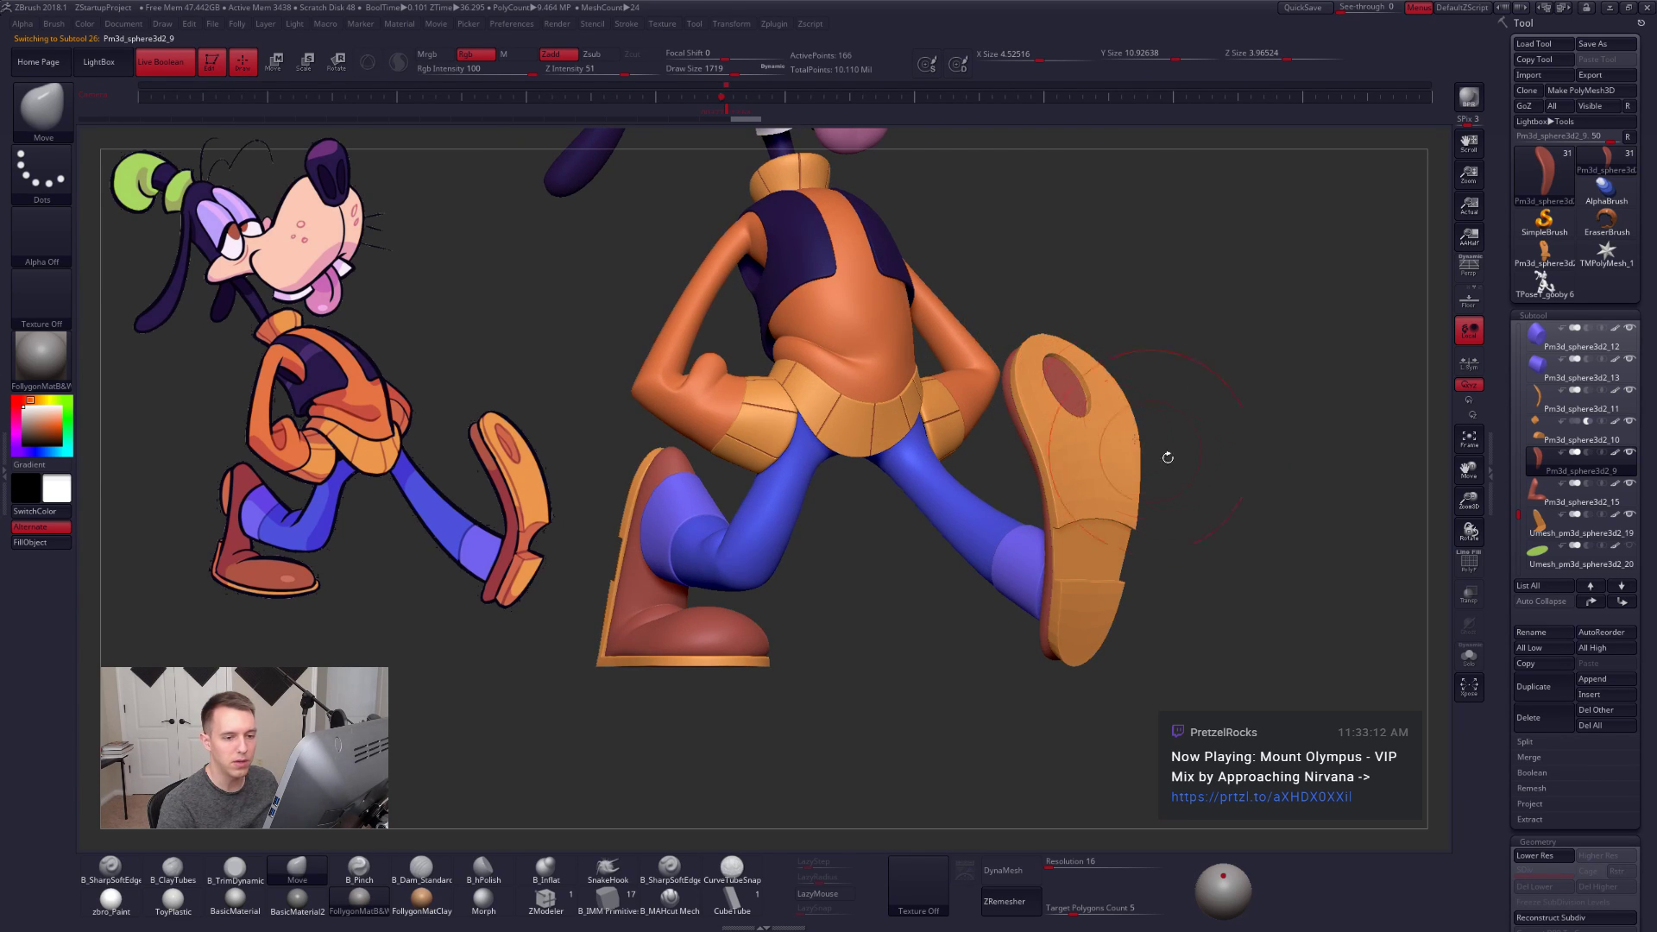
{"action": "mouse_move", "coordinate": [1544, 448]}
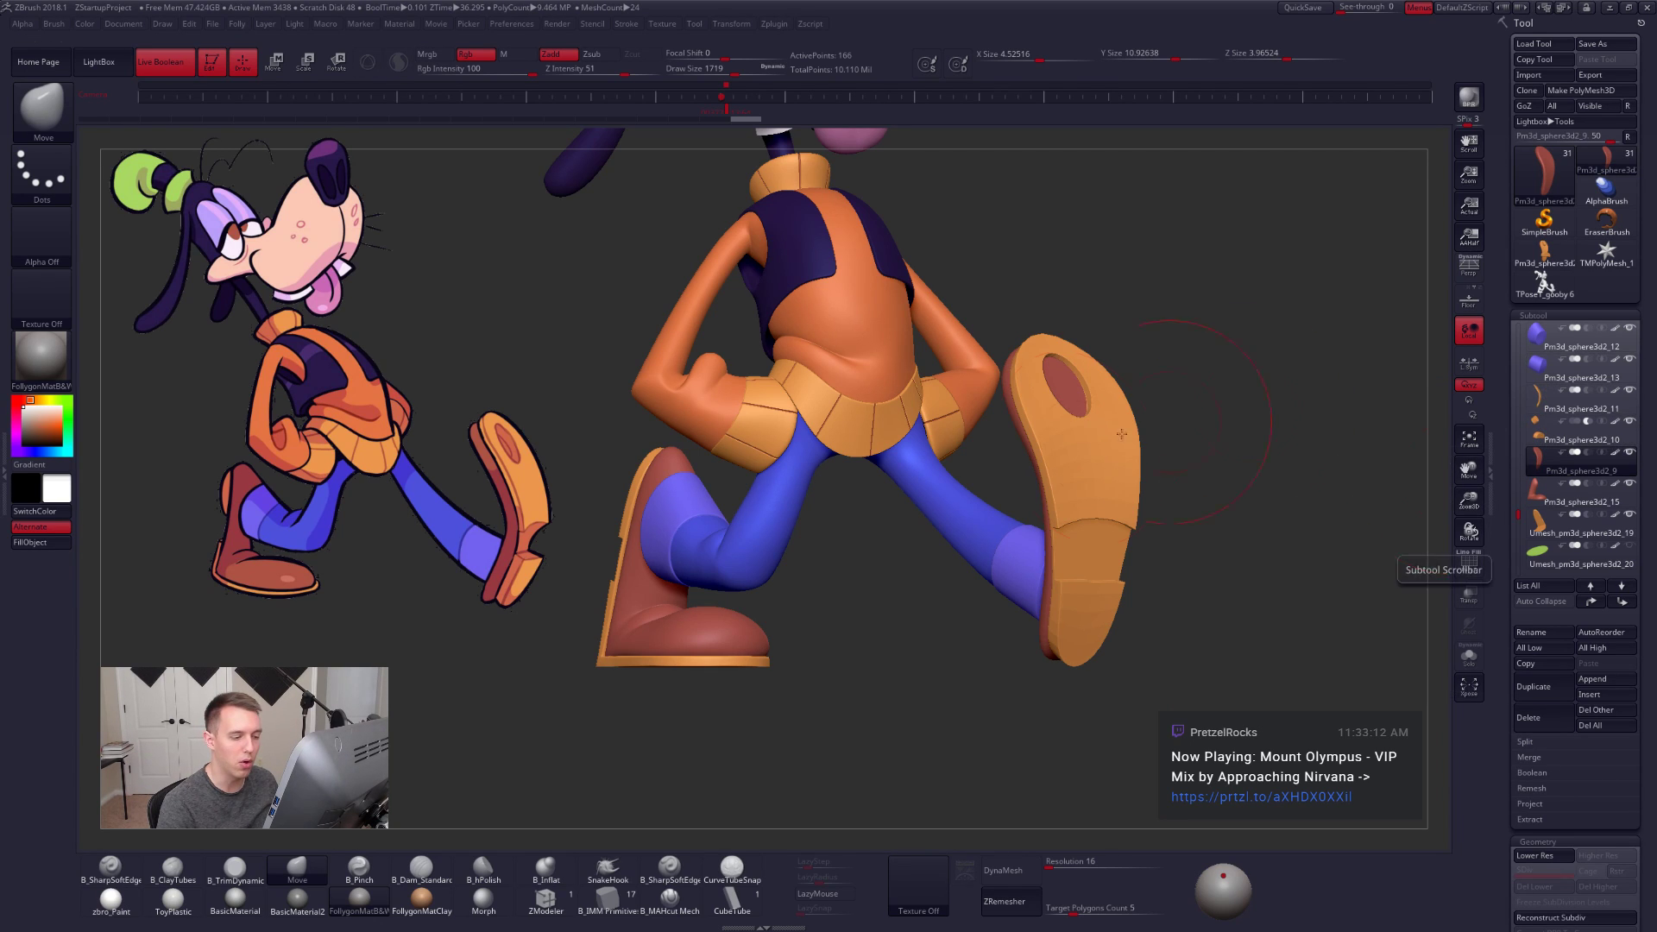
{"action": "mouse_move", "coordinate": [1208, 526]}
{"action": "left_mouse_down"}
{"action": "mouse_move", "coordinate": [1303, 505]}
{"action": "mouse_move", "coordinate": [1027, 484]}
{"action": "mouse_move", "coordinate": [1136, 499]}
{"action": "mouse_move", "coordinate": [1107, 557]}
{"action": "left_mouse_up"}
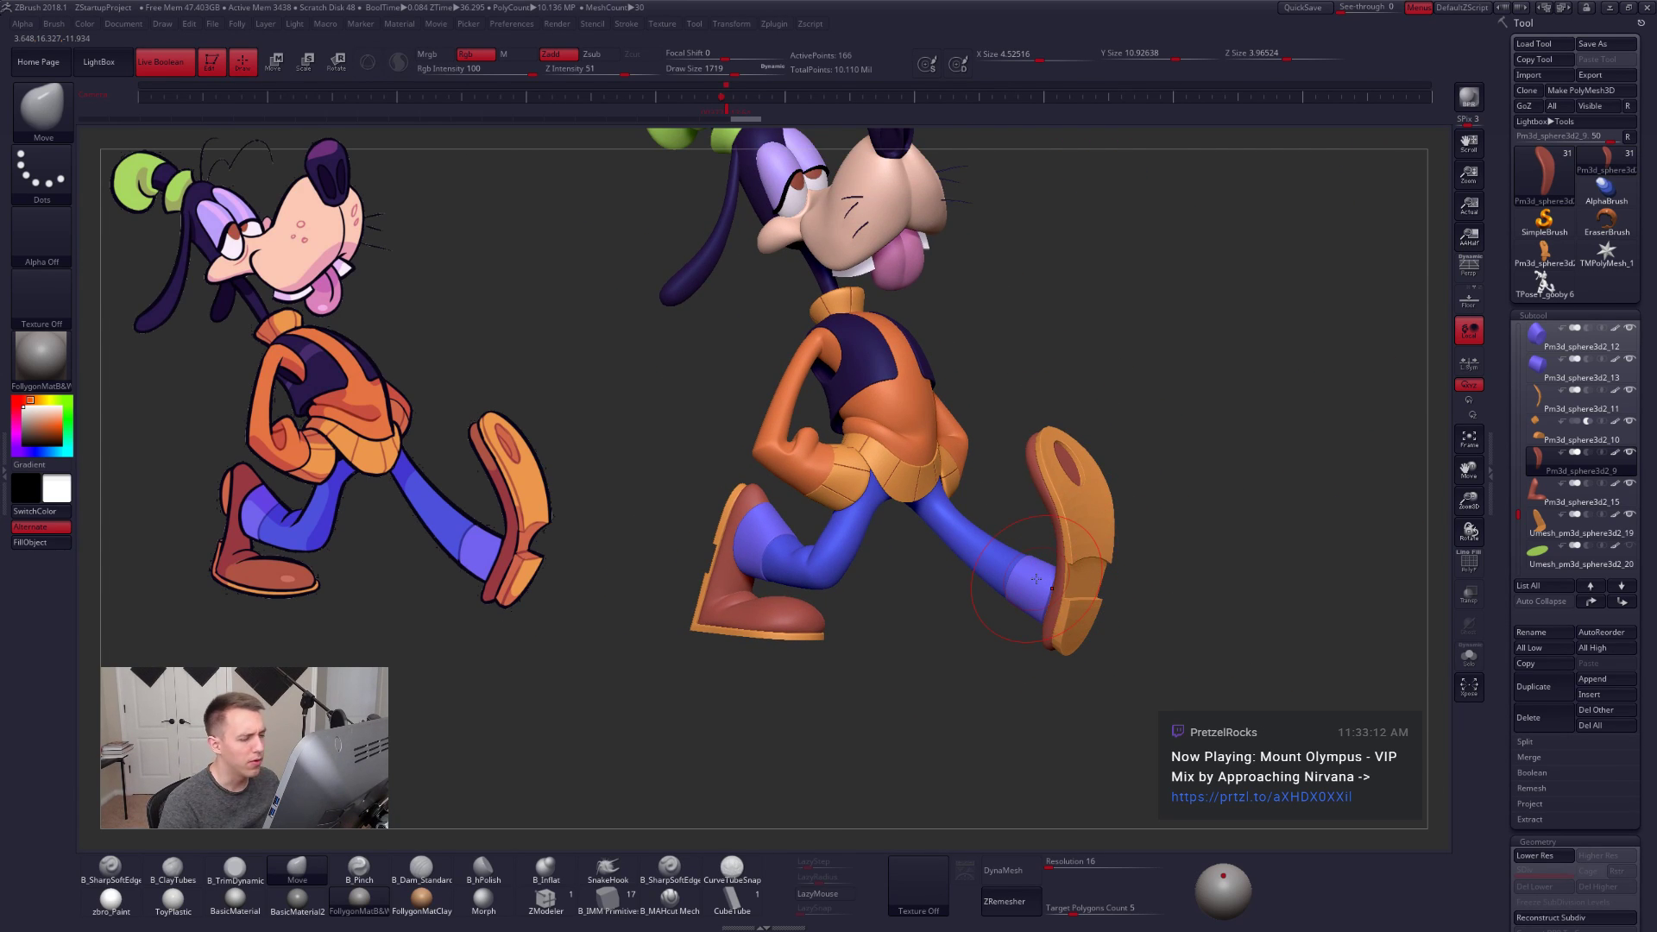
{"action": "left_click_drag", "start_coordinate": [884, 577], "coordinate": [1022, 604]}
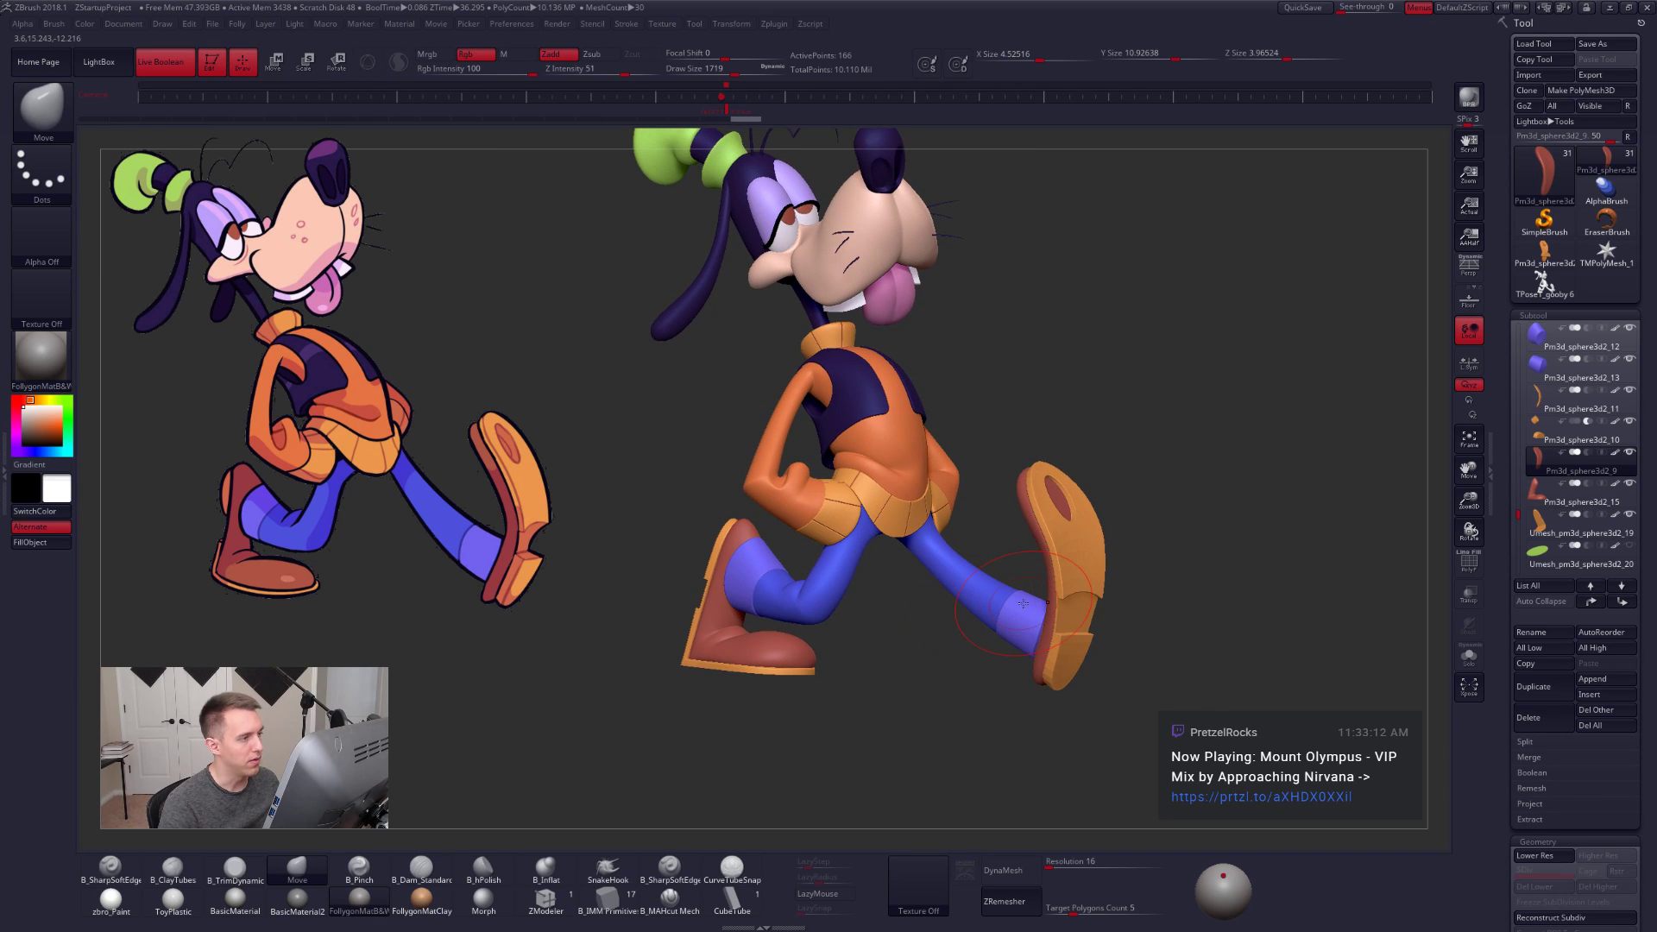
{"action": "left_click_drag", "start_coordinate": [1158, 630], "coordinate": [1182, 646], "text": "alt"}
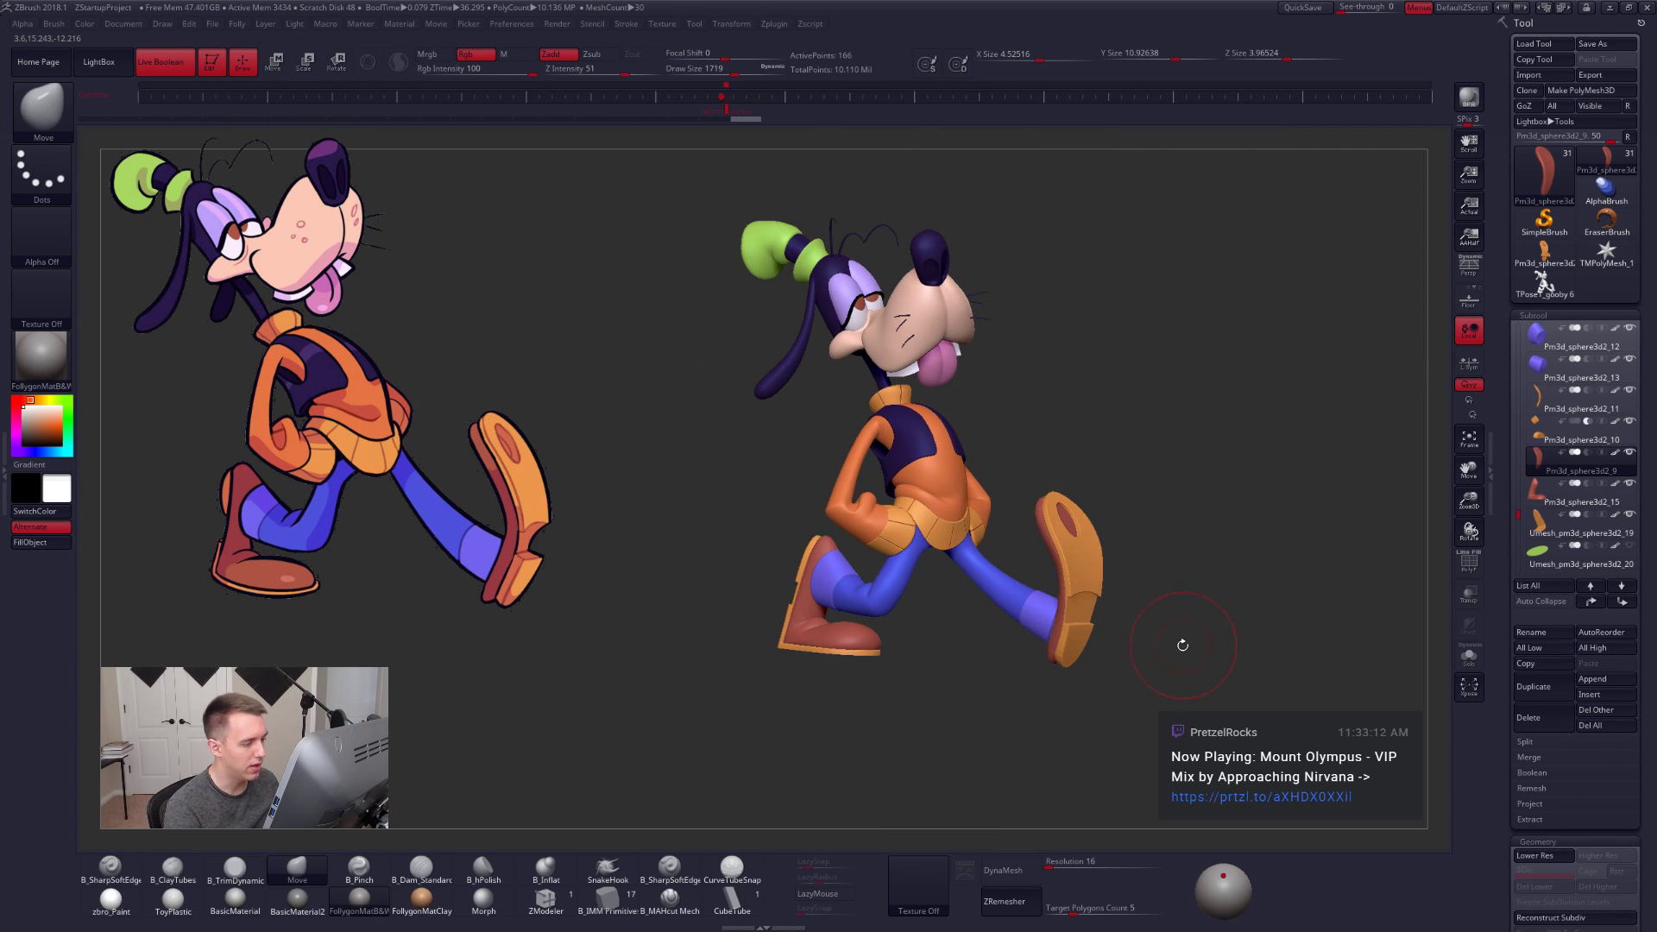
{"action": "mouse_move", "coordinate": [903, 514]}
{"action": "left_mouse_down"}
{"action": "mouse_move", "coordinate": [901, 535]}
{"action": "mouse_move", "coordinate": [984, 521]}
{"action": "mouse_move", "coordinate": [949, 605]}
{"action": "left_mouse_up"}
Make the blue leg the active part and frame the torso and legs.
{"action": "key", "text": "space"}
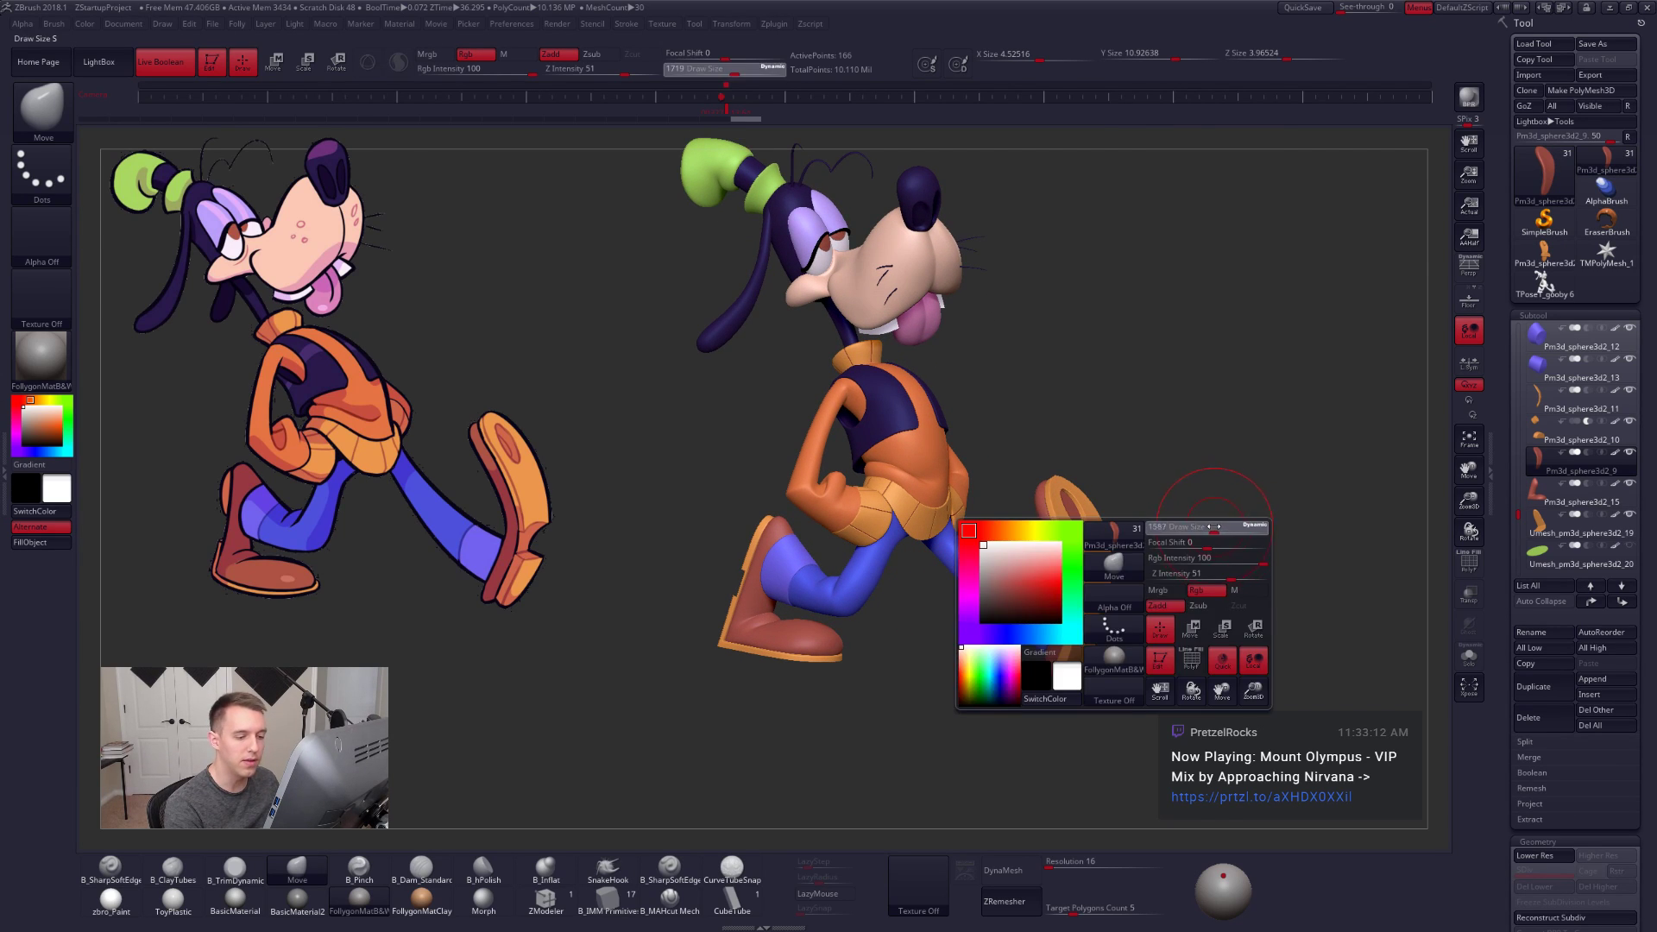
{"action": "left_click", "coordinate": [873, 578], "text": "alt"}
{"action": "left_click_drag", "start_coordinate": [1183, 584], "coordinate": [1188, 687]}
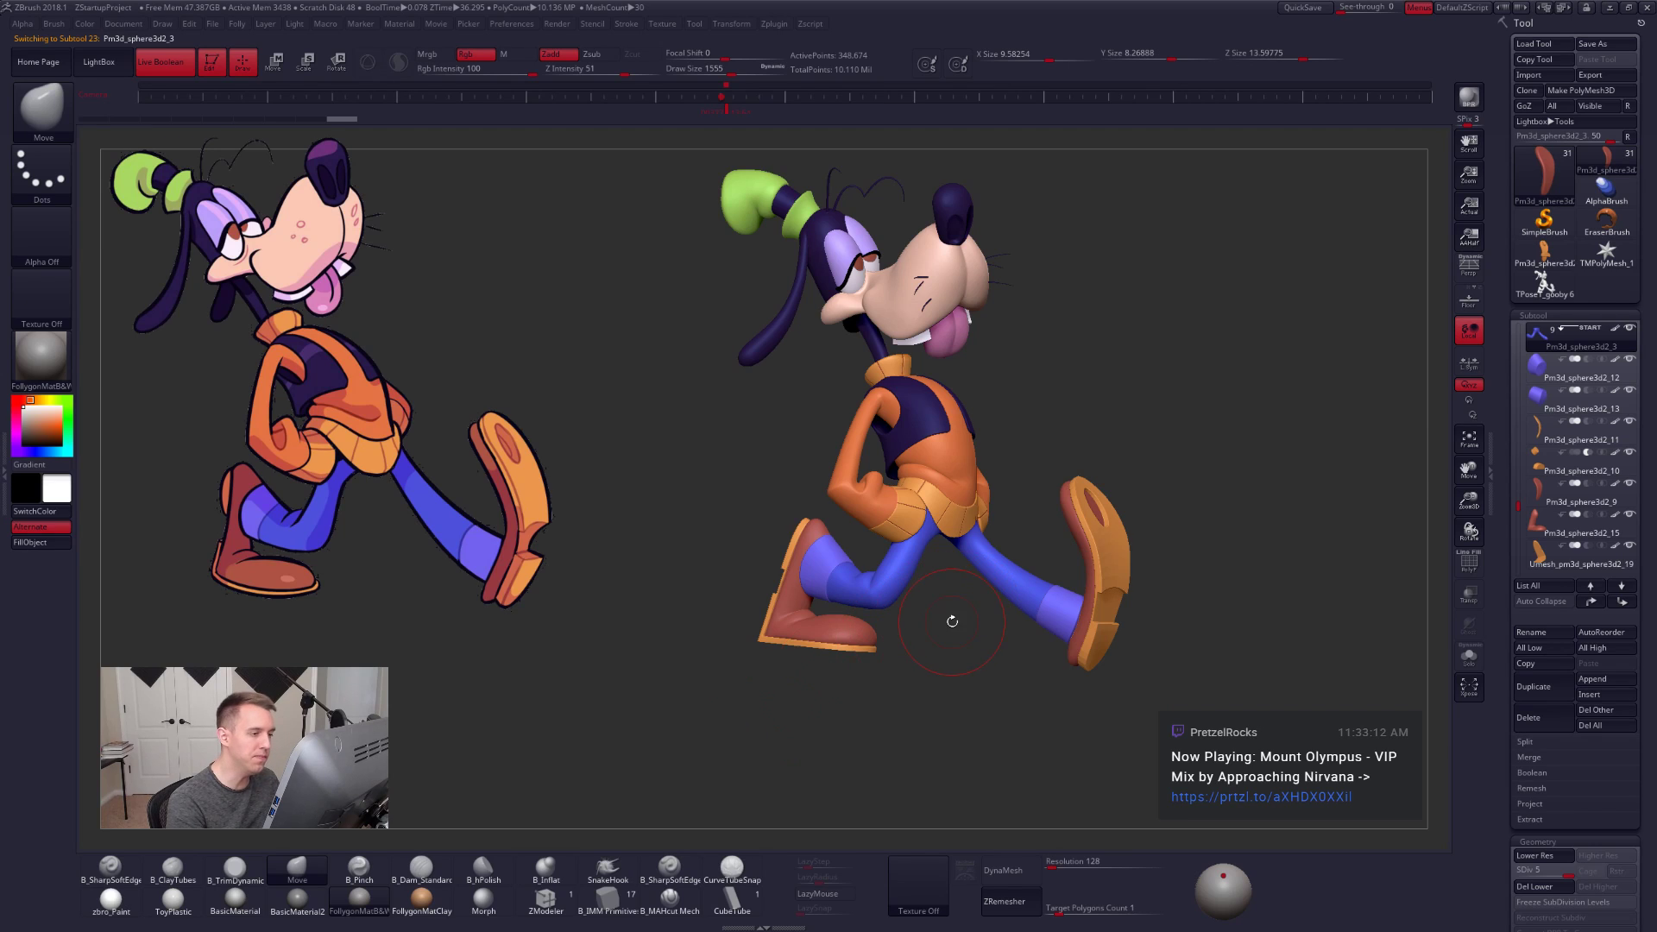
{"action": "key", "text": "f"}
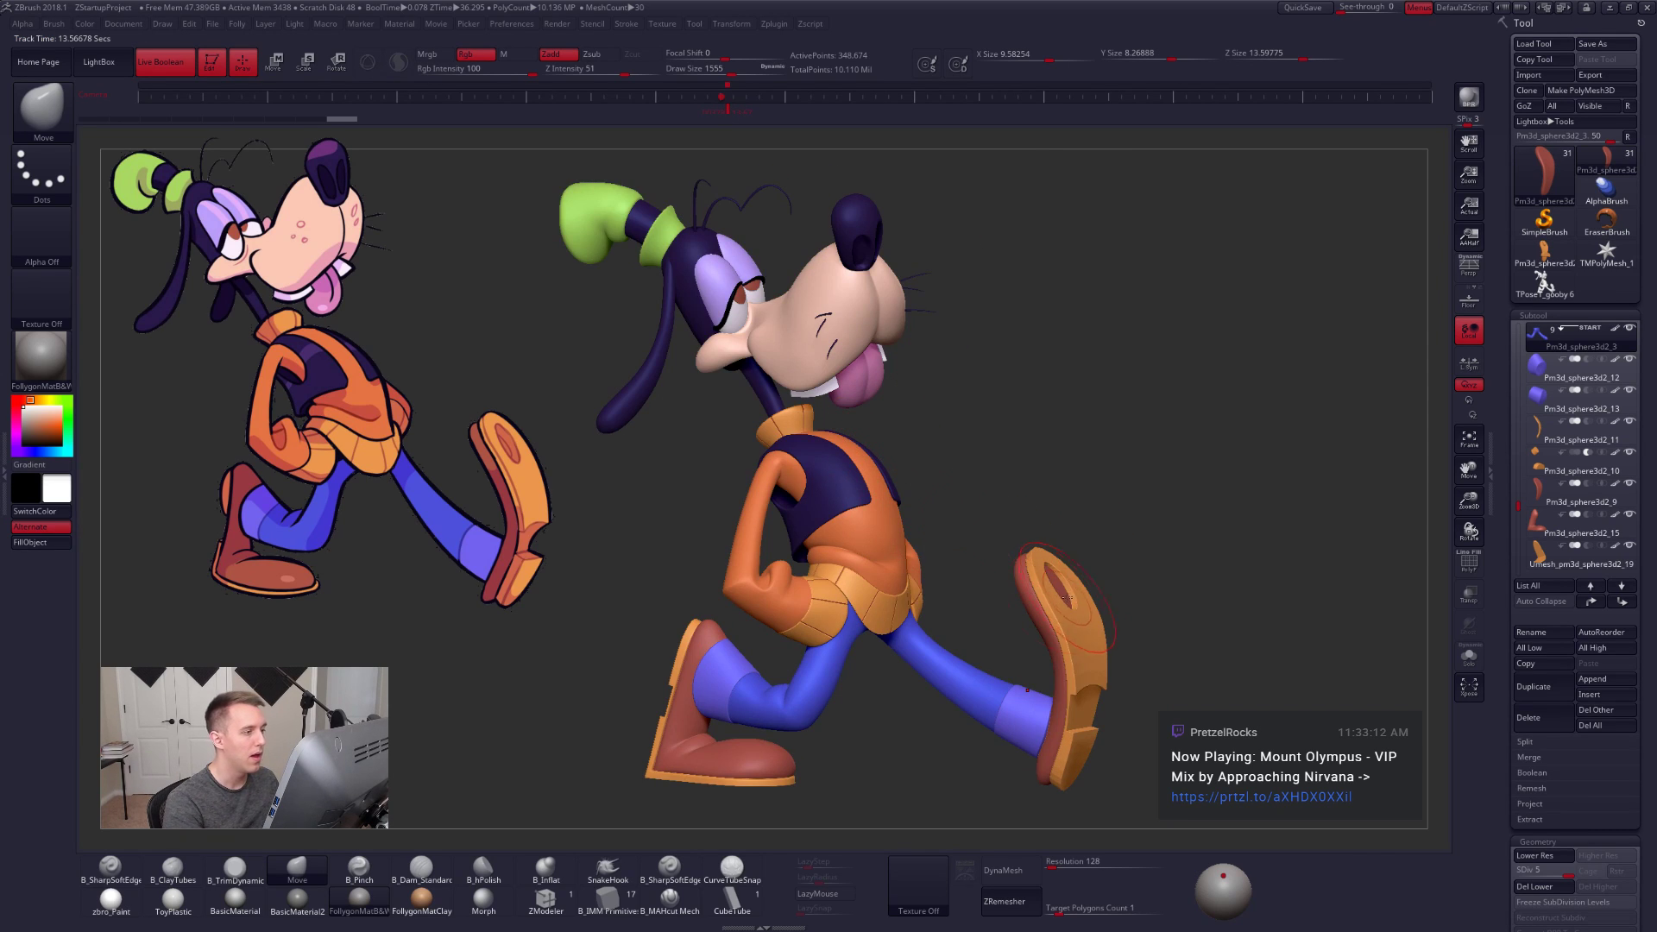
{"action": "left_click_drag", "start_coordinate": [1168, 576], "coordinate": [1181, 620]}
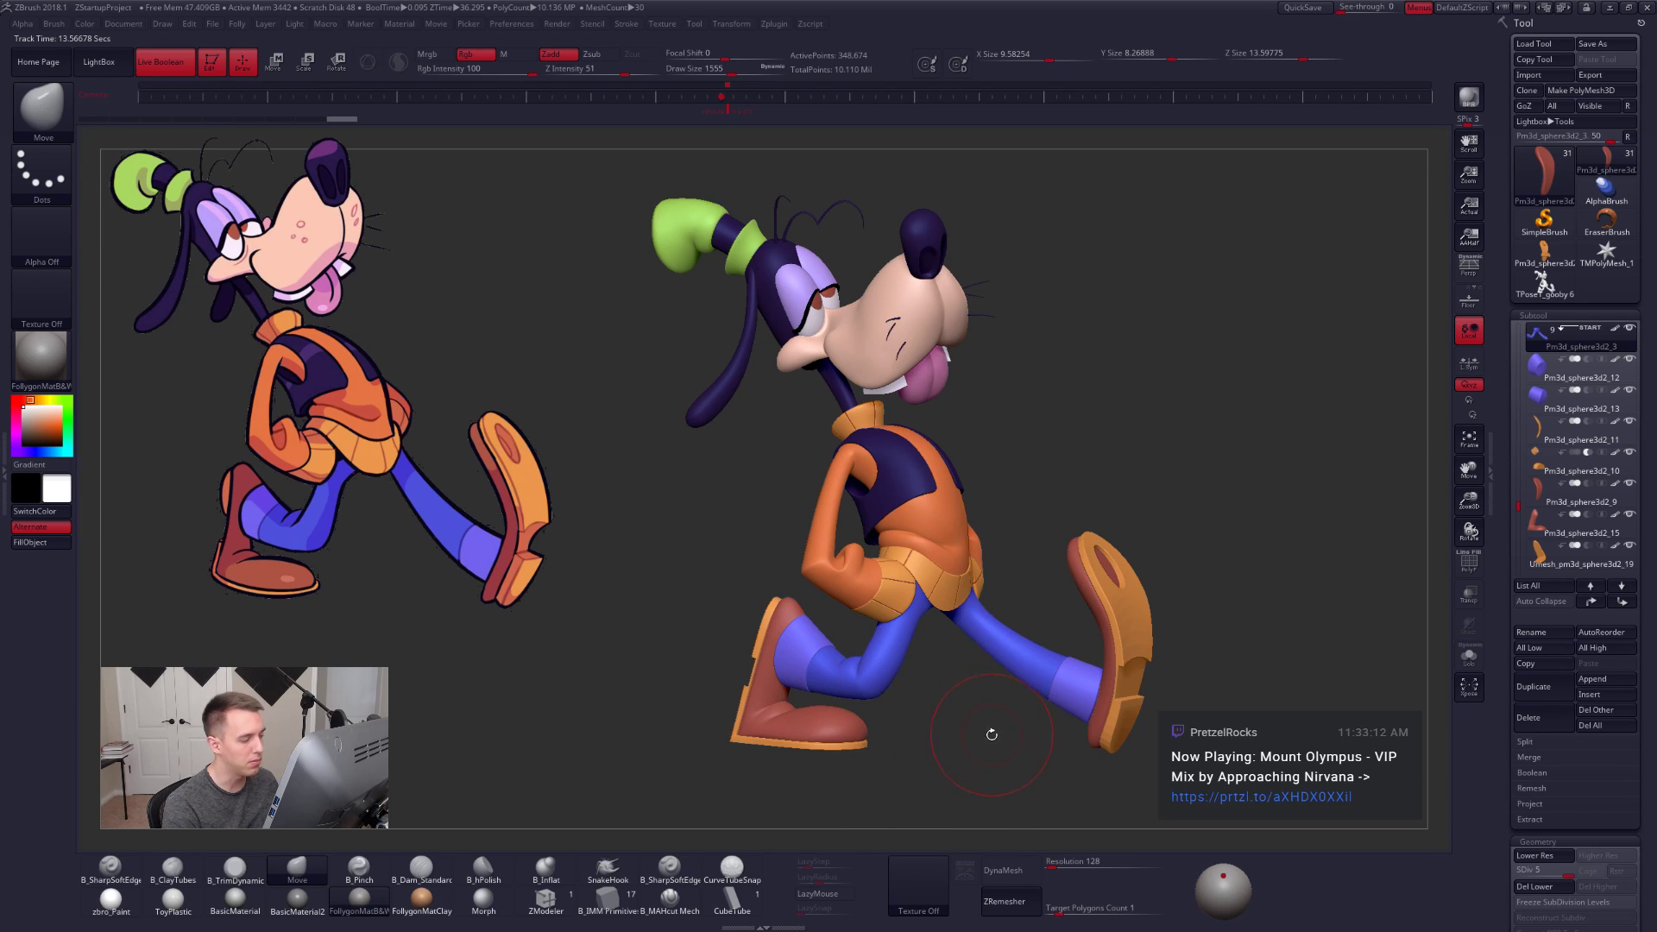
{"action": "left_click_drag", "start_coordinate": [1006, 723], "coordinate": [984, 699]}
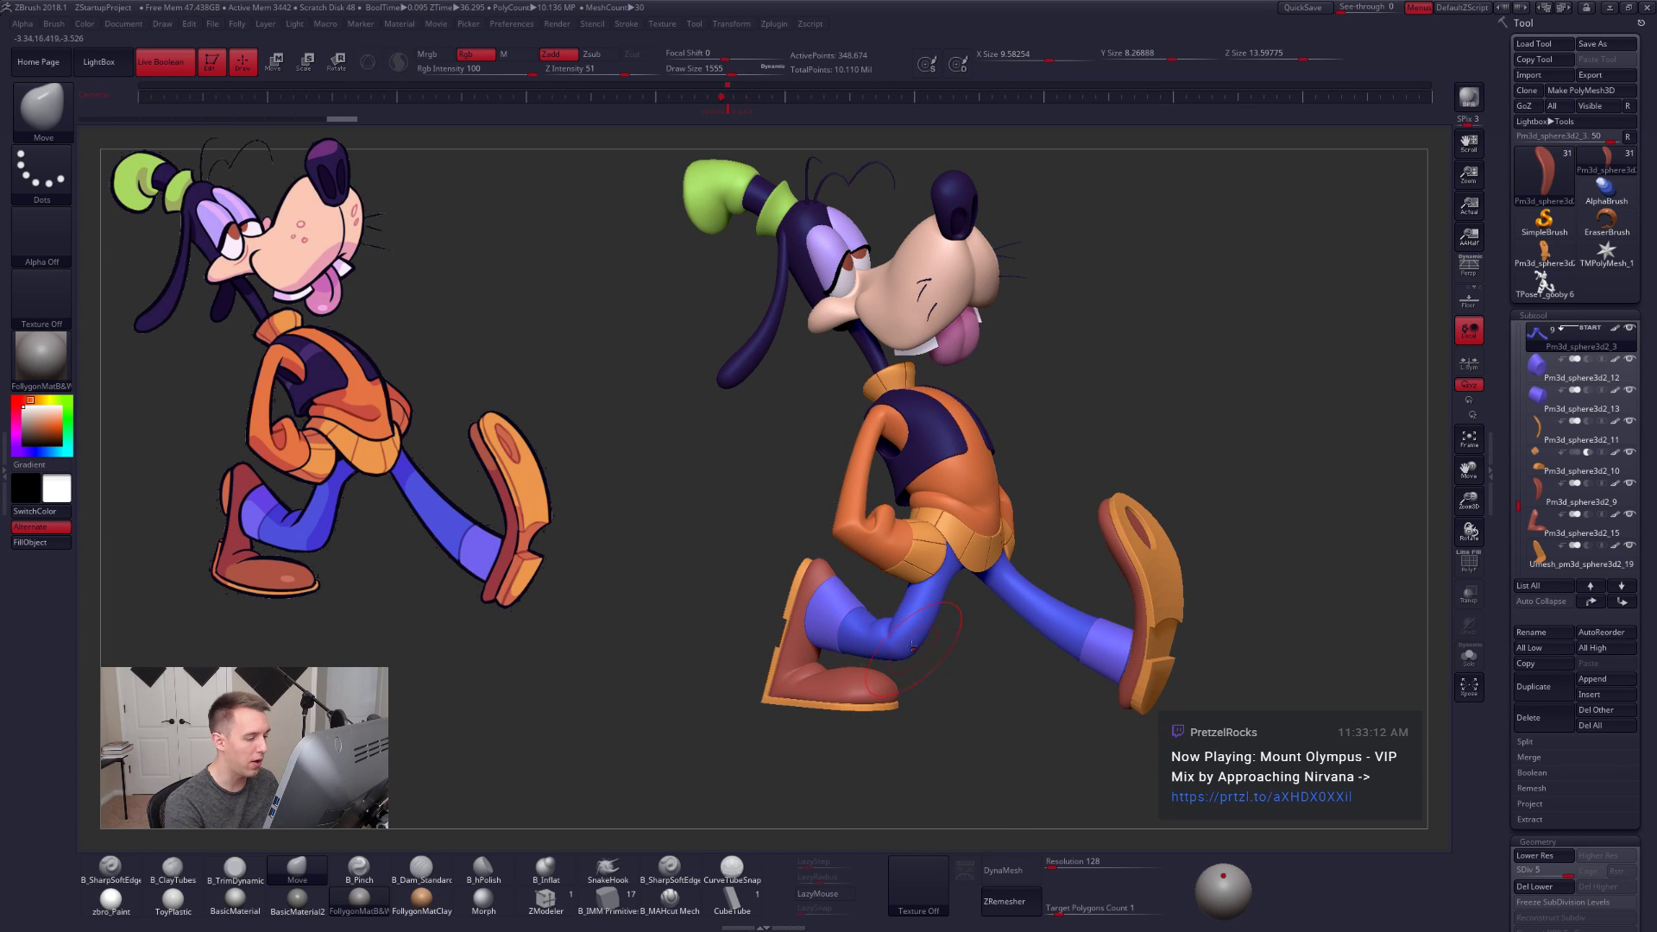
{"action": "mouse_move", "coordinate": [929, 649]}
{"action": "left_mouse_down"}
{"action": "mouse_move", "coordinate": [981, 592]}
{"action": "mouse_move", "coordinate": [973, 580]}
{"action": "left_mouse_up"}
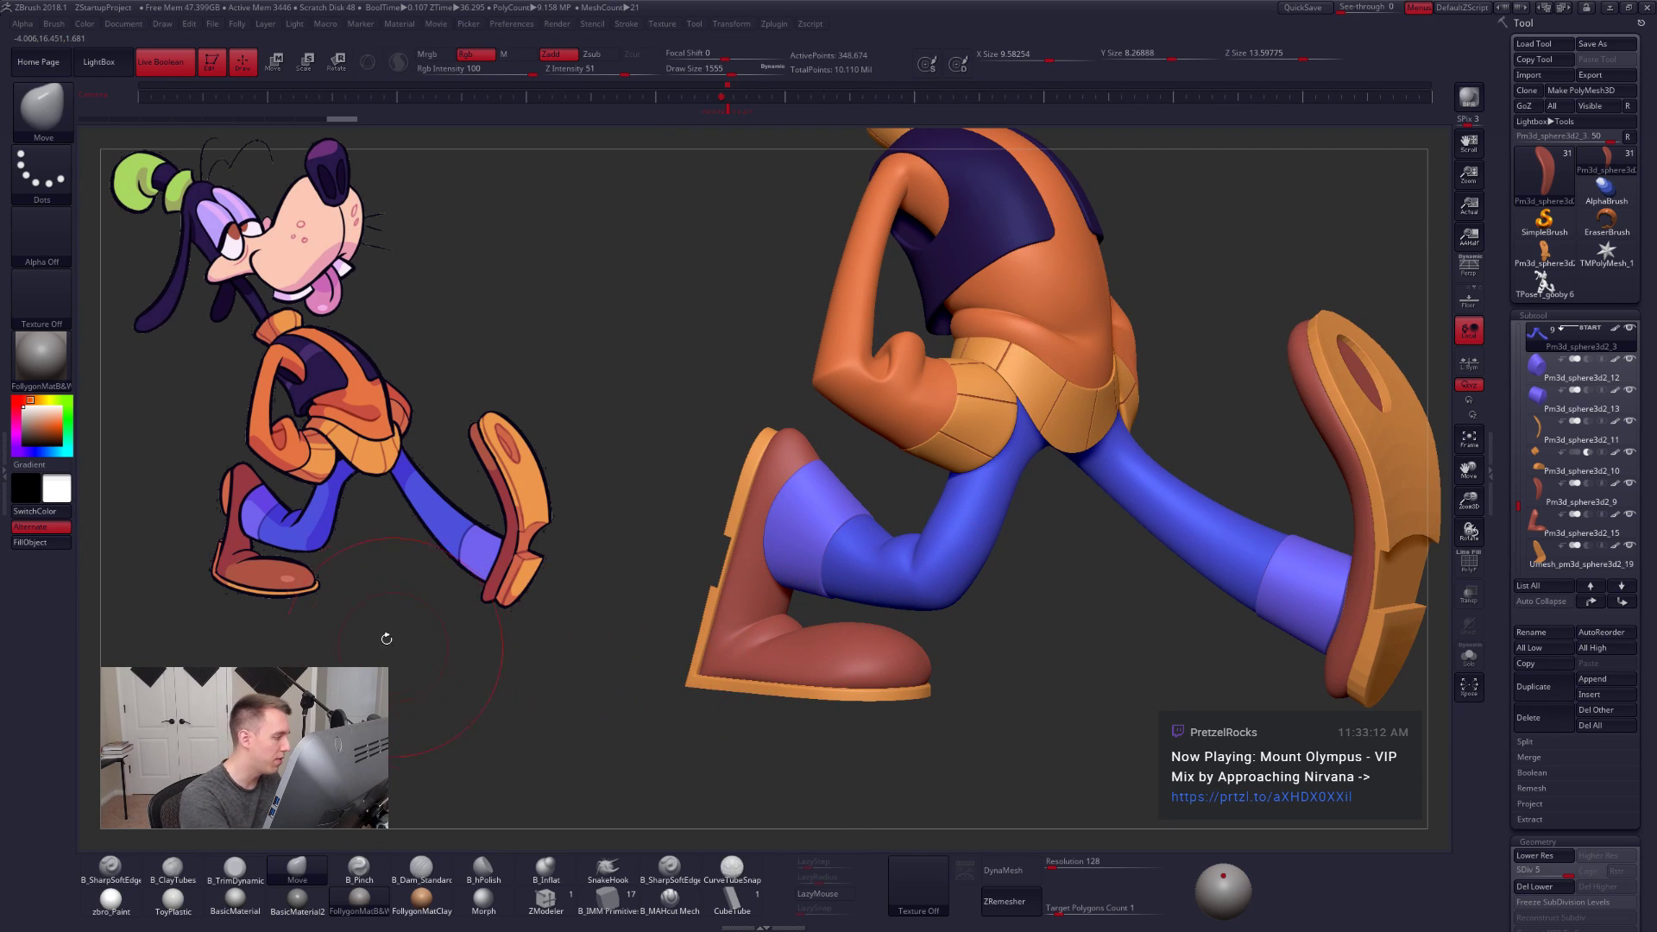
{"action": "key", "text": "w"}
{"action": "left_click_drag", "start_coordinate": [1031, 459], "coordinate": [984, 562]}
{"action": "key", "text": "q"}
{"action": "key", "text": "space"}
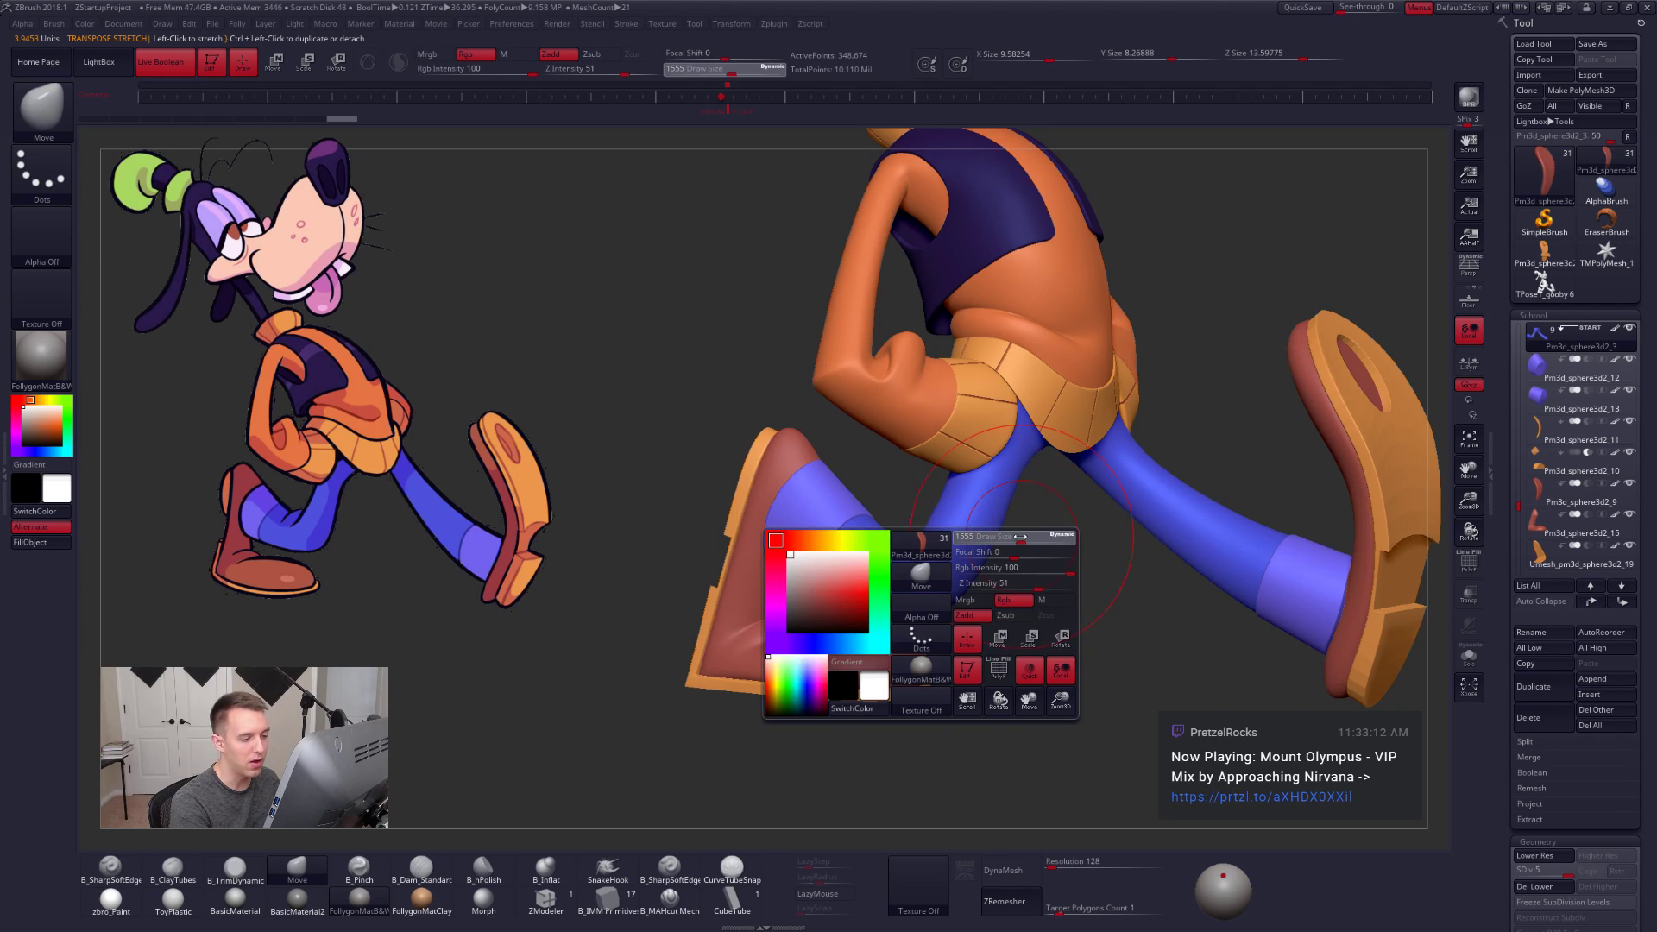
{"action": "key", "text": "ctrl"}
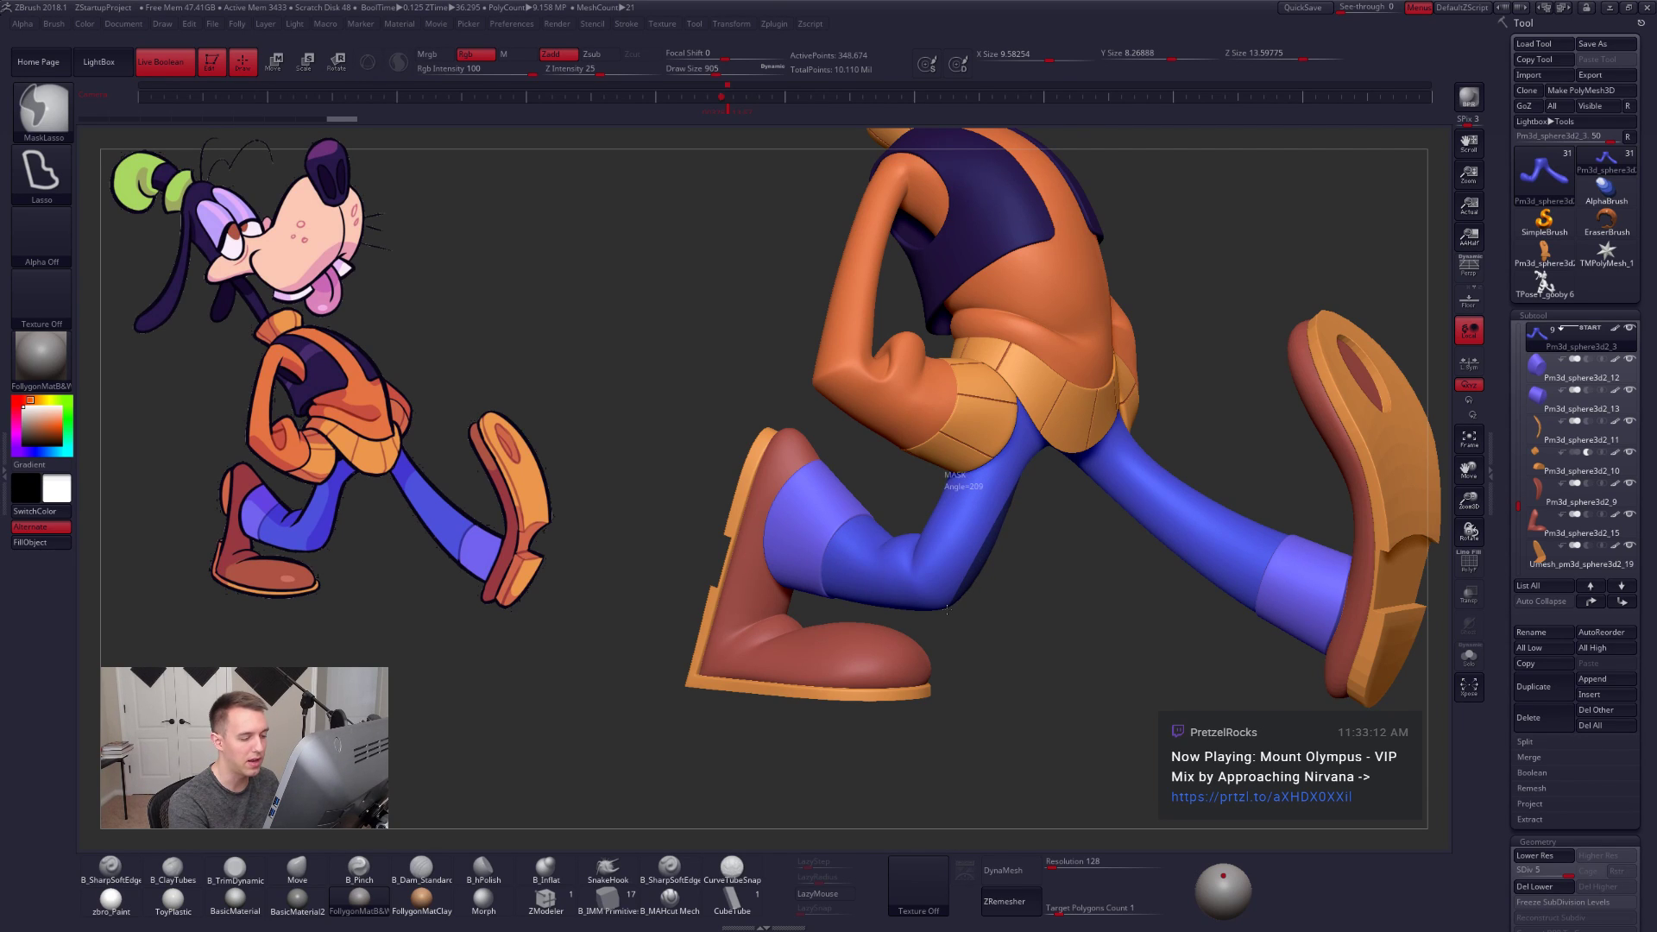
{"action": "mouse_move", "coordinate": [947, 608]}
{"action": "left_mouse_down", "text": "ctrl"}
{"action": "mouse_move", "coordinate": [803, 585]}
{"action": "mouse_move", "coordinate": [854, 552]}
{"action": "left_mouse_up", "text": "ctrl"}
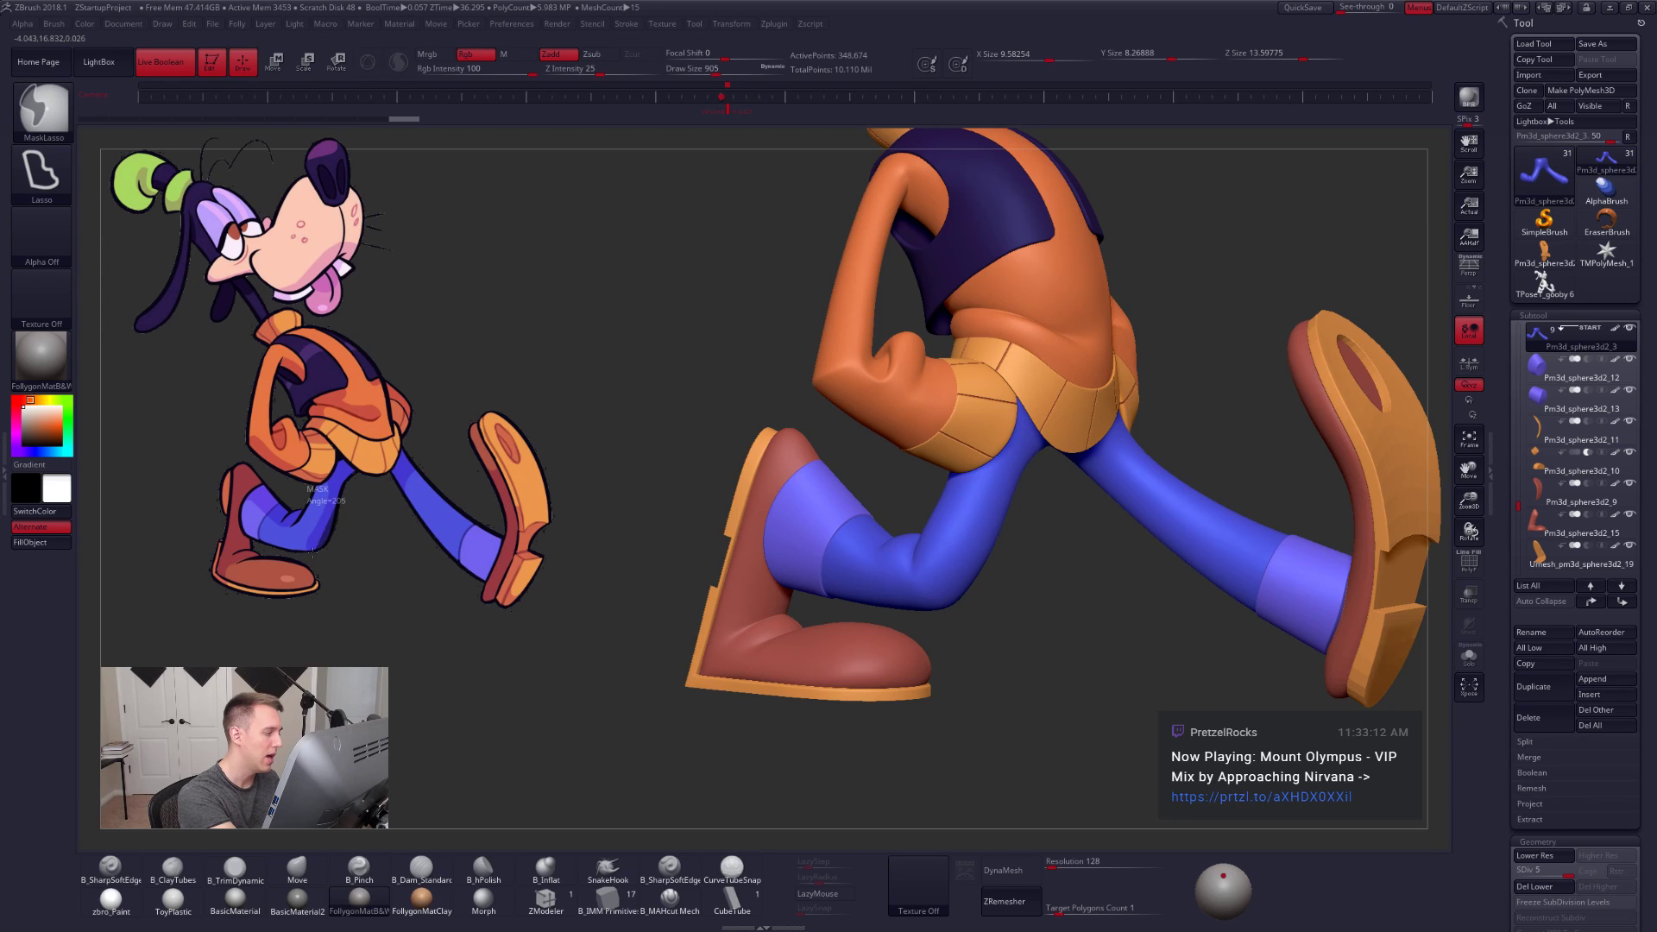
{"action": "left_click_drag", "start_coordinate": [312, 551], "coordinate": [247, 535], "text": "ctrl"}
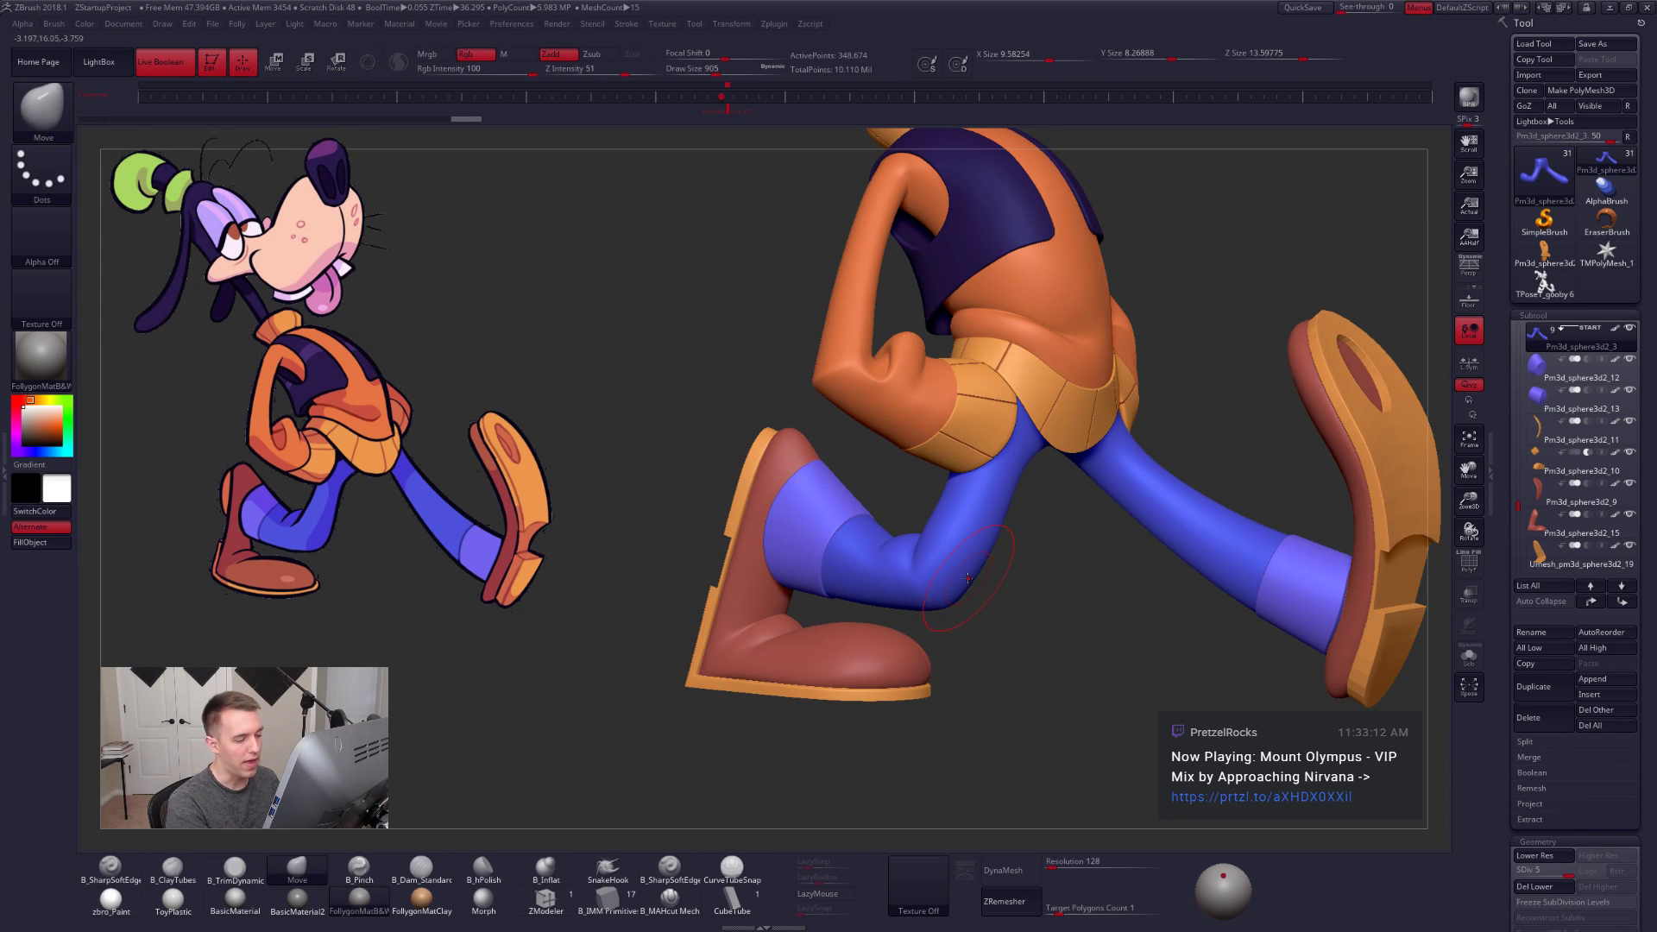
{"action": "left_click_drag", "start_coordinate": [981, 592], "coordinate": [998, 605]}
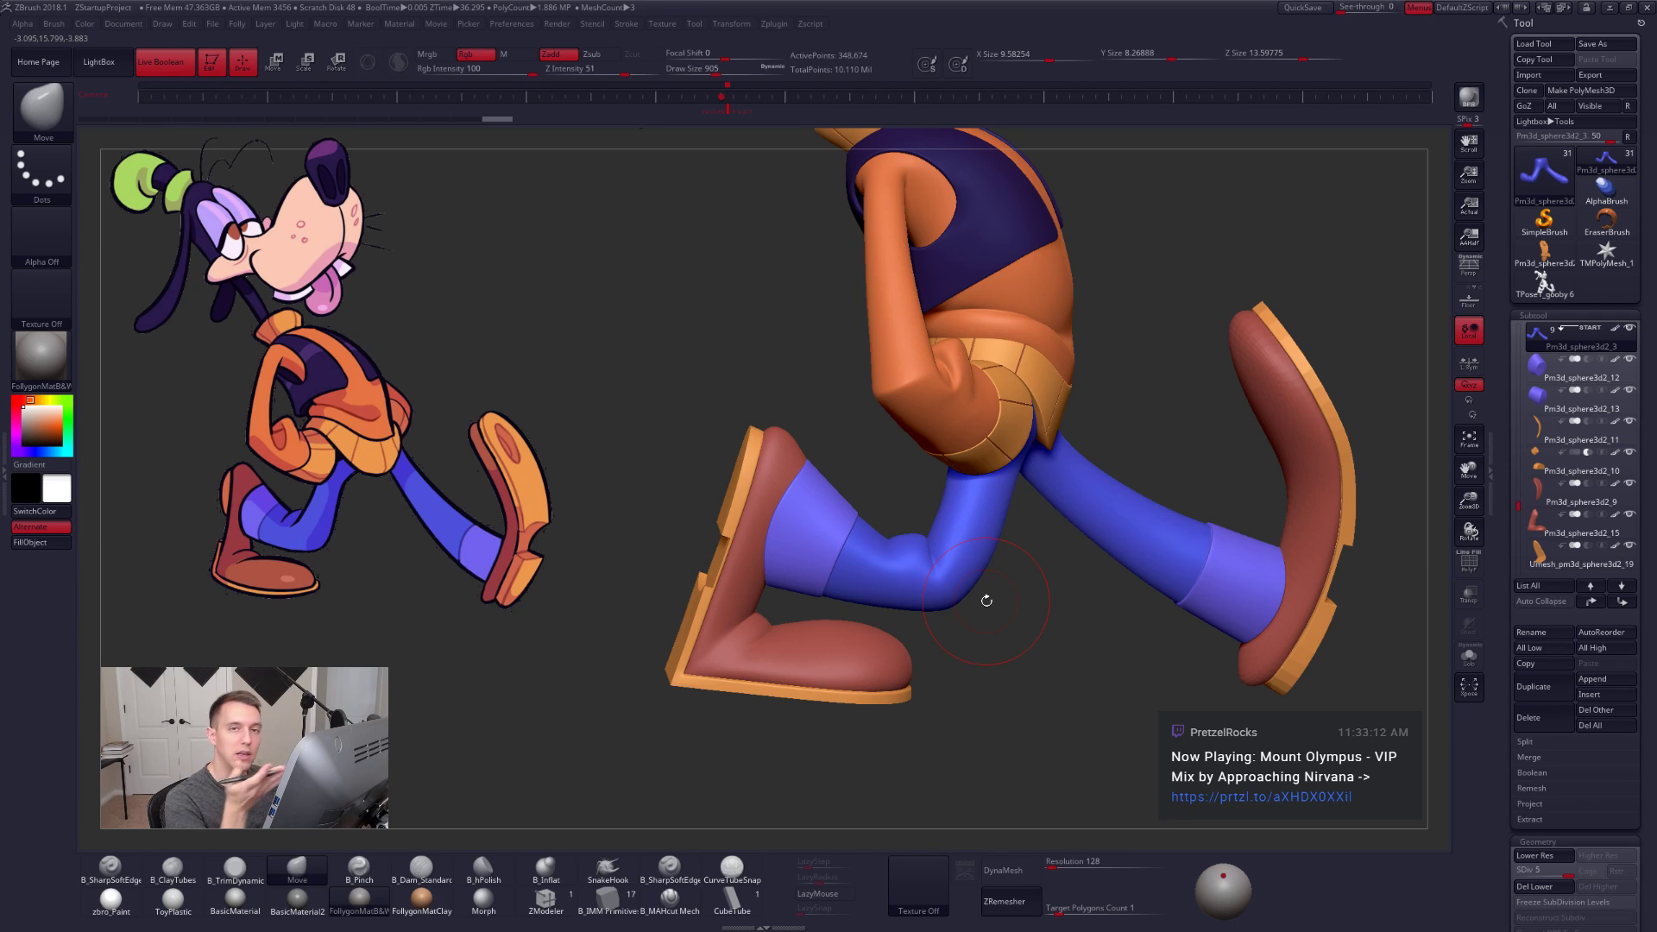
{"action": "key", "text": "shift+s"}
Orbit the isolated legs, drop to the lowest subdivision level, then step up one level.
{"action": "left_click_drag", "start_coordinate": [986, 600], "coordinate": [971, 557]}
{"action": "key", "text": "shift+d"}
{"action": "key", "text": "shift+d"}
{"action": "key", "text": "shift+d"}
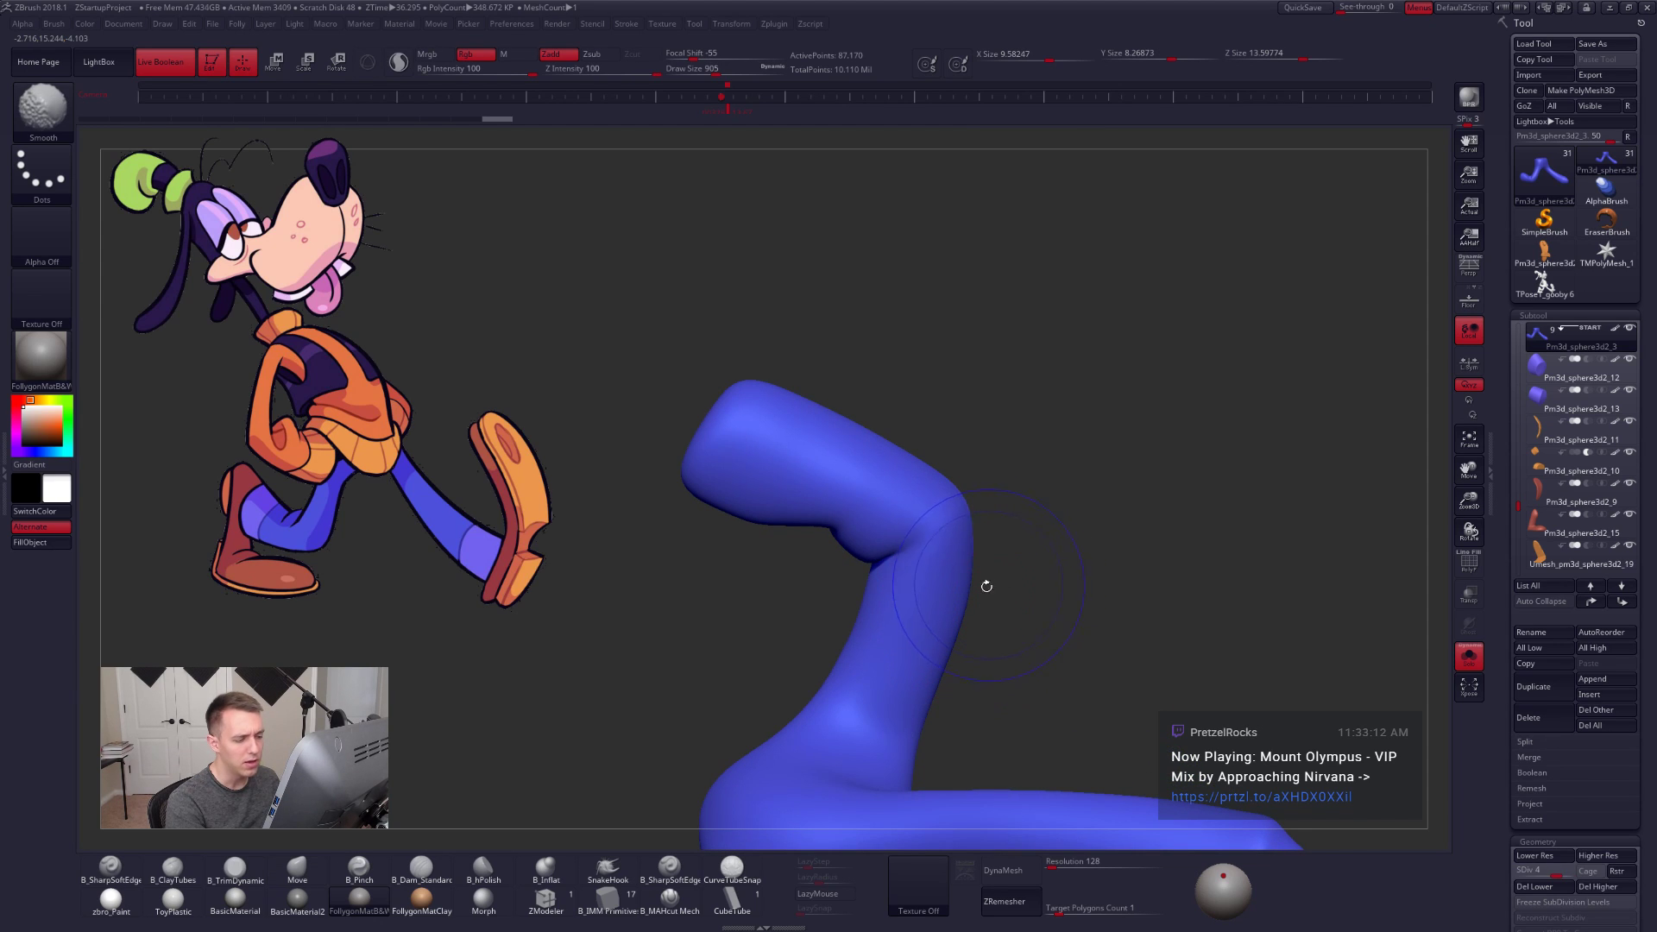
{"action": "left_click_drag", "start_coordinate": [966, 605], "coordinate": [961, 589]}
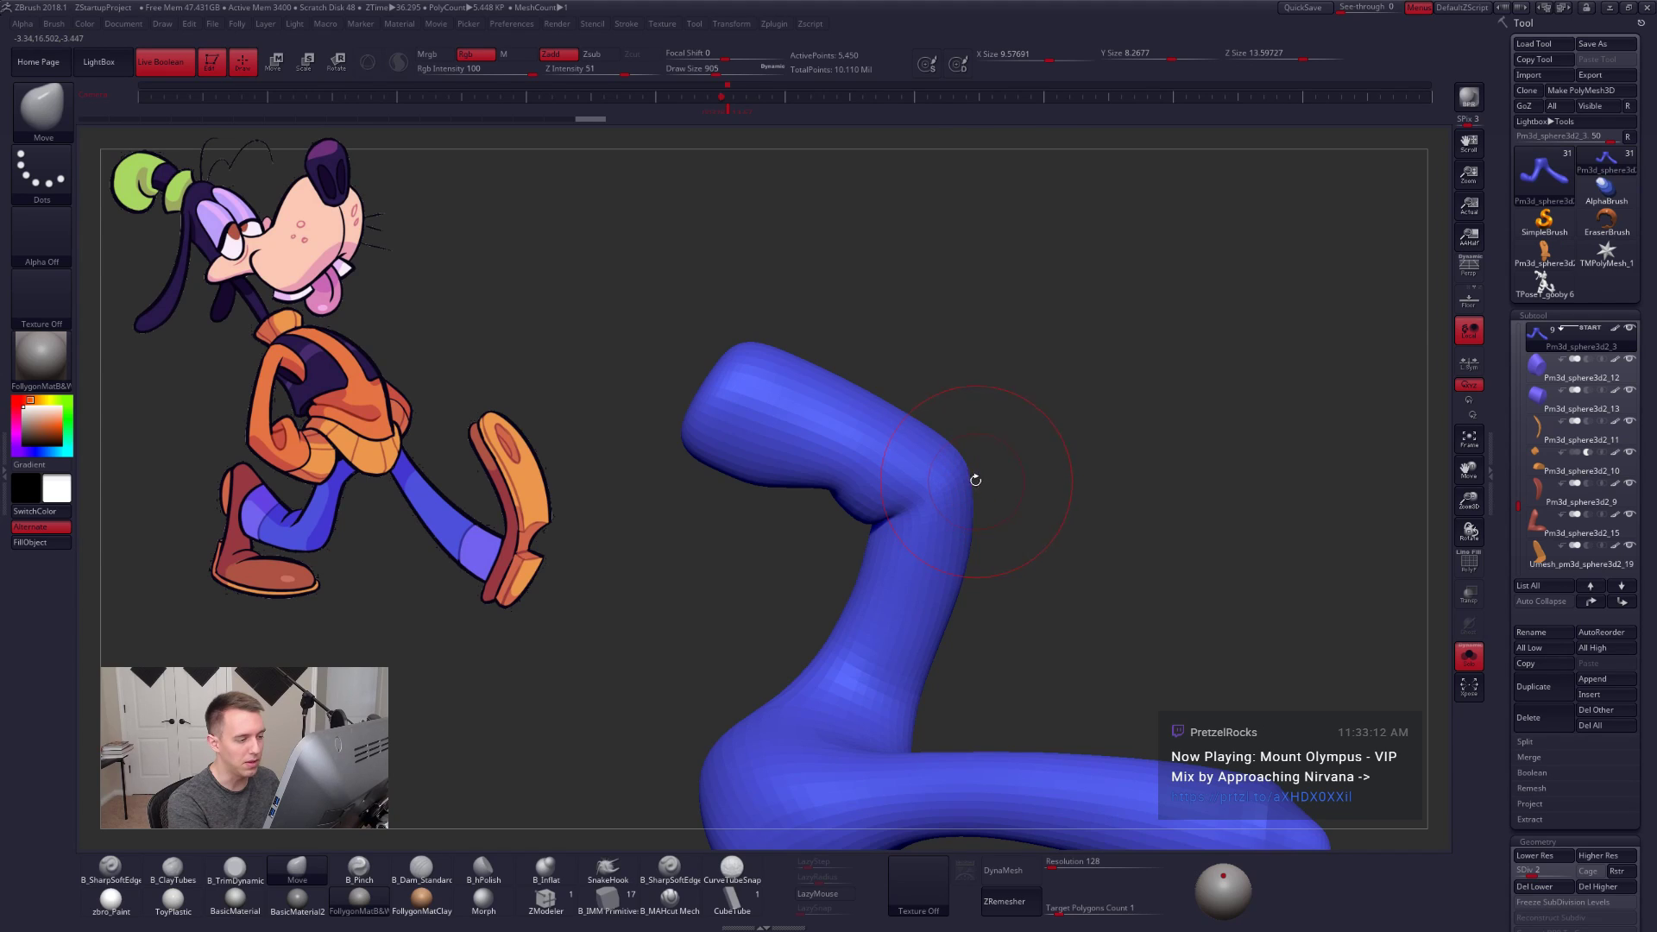
{"action": "left_click_drag", "start_coordinate": [976, 480], "coordinate": [952, 492]}
{"action": "key", "text": "shift+d"}
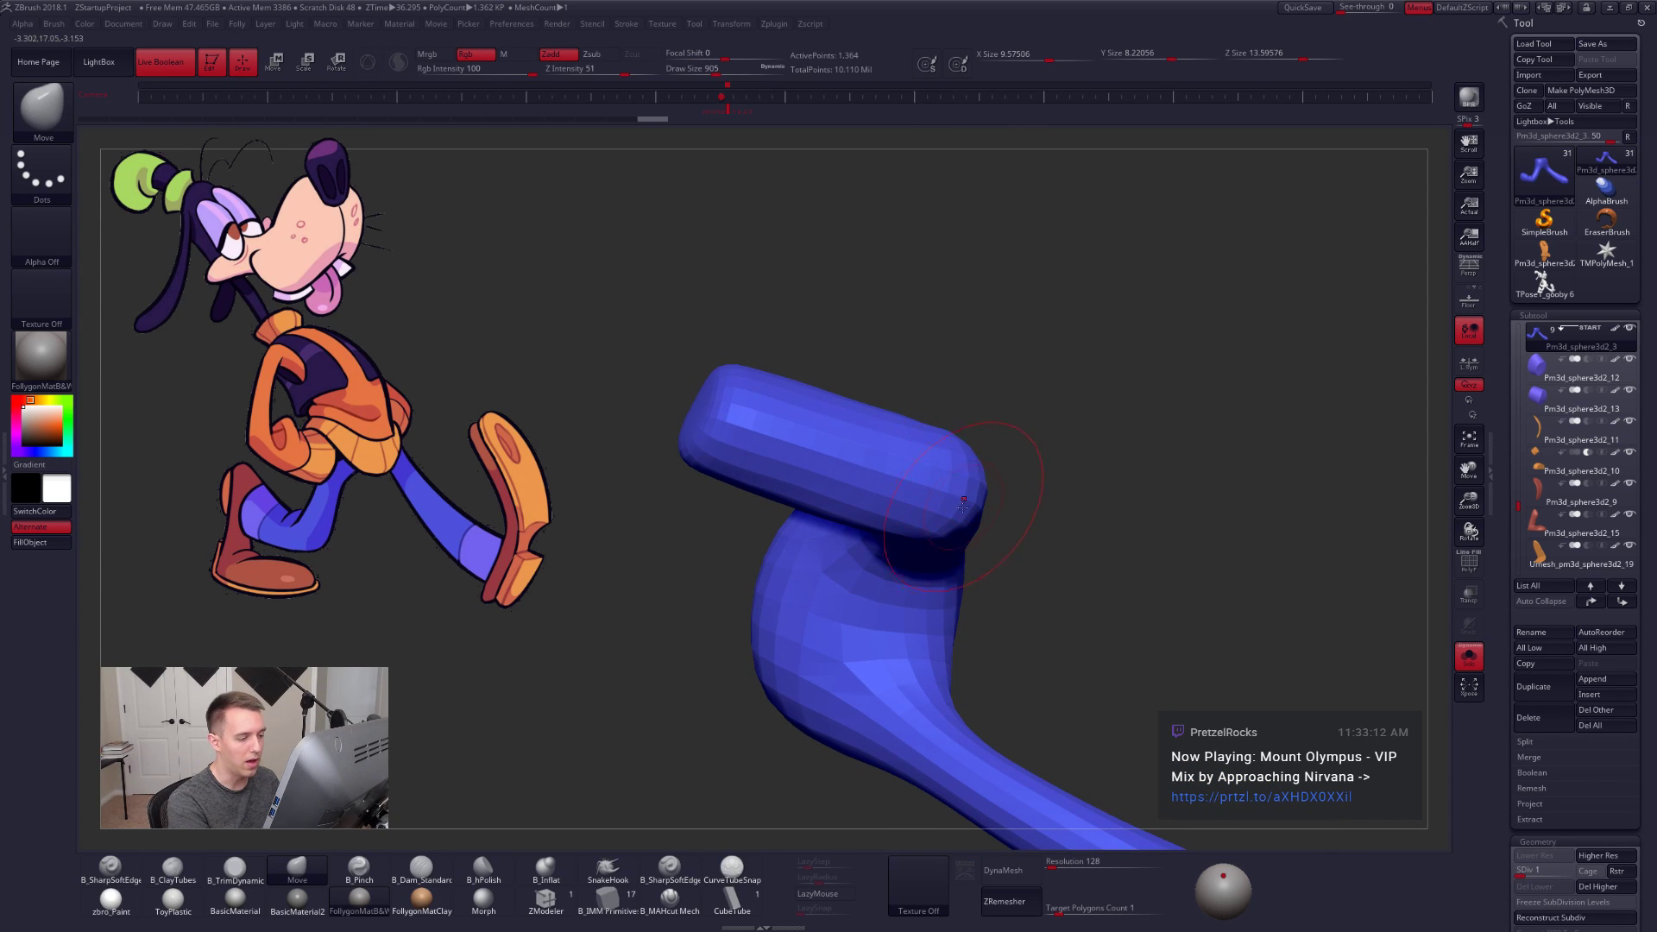
{"action": "left_click_drag", "start_coordinate": [965, 517], "coordinate": [949, 726]}
{"action": "left_click_drag", "start_coordinate": [968, 596], "coordinate": [924, 573]}
{"action": "key", "text": "space"}
{"action": "key", "text": "d"}
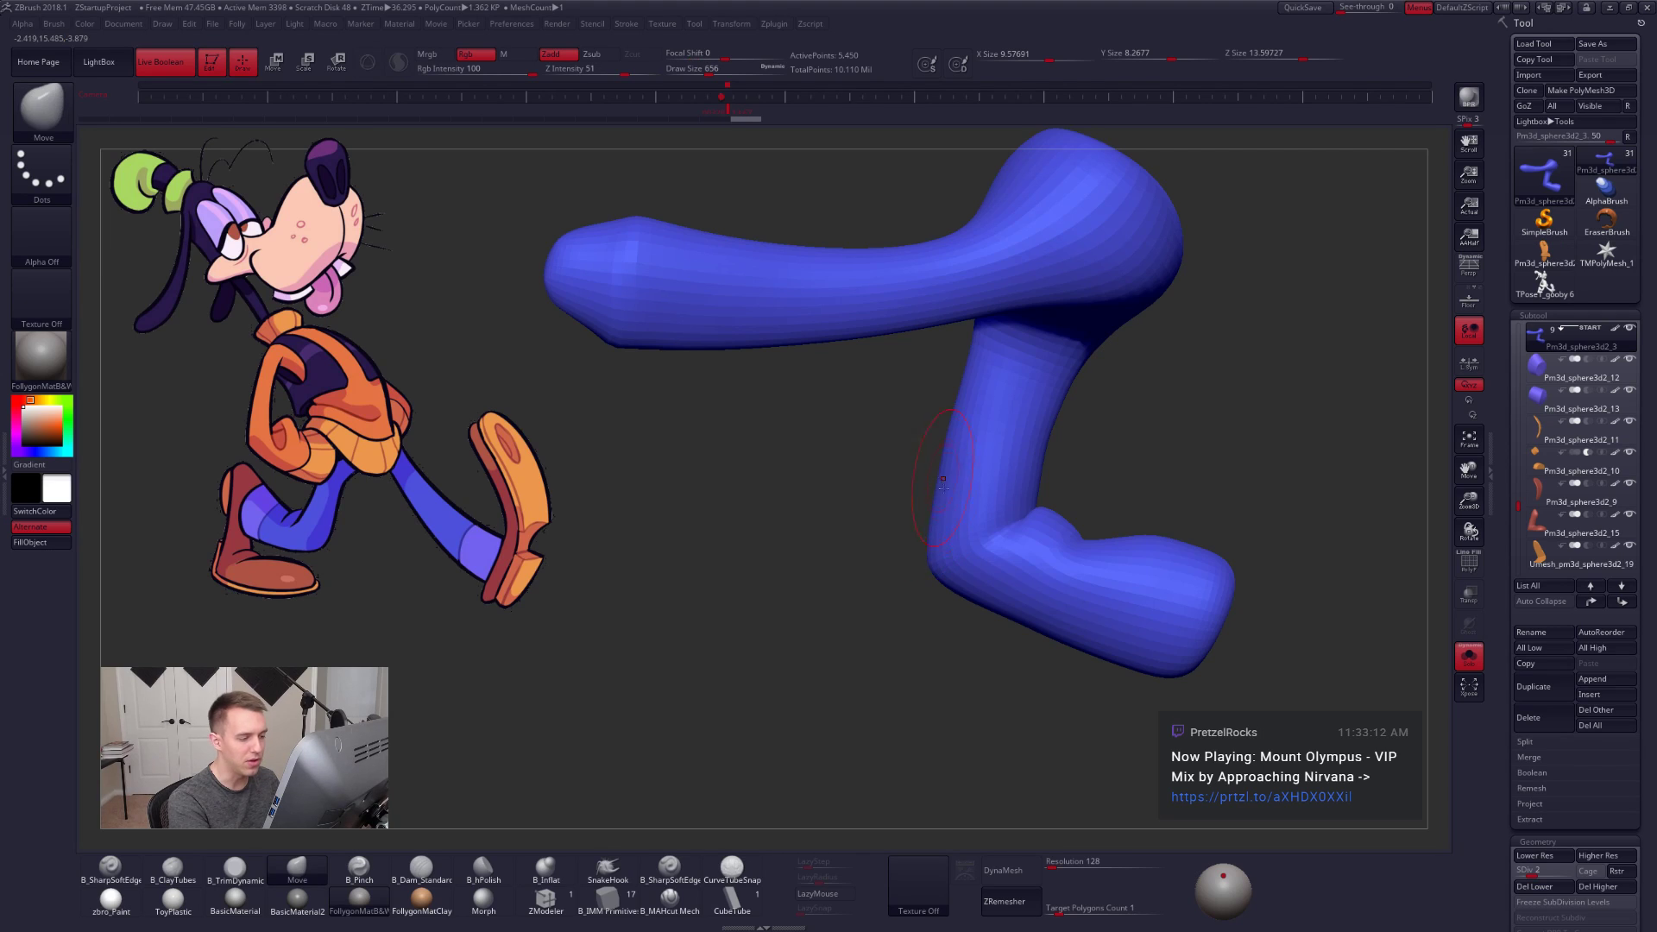
{"action": "left_click_drag", "start_coordinate": [937, 508], "coordinate": [946, 551]}
{"action": "left_click_drag", "start_coordinate": [904, 617], "coordinate": [948, 615]}
Step to subdivision level 3, enable lazy stroke, and pick the Move brush while orbiting to the knee.
{"action": "key", "text": "d"}
{"action": "key", "text": "5"}
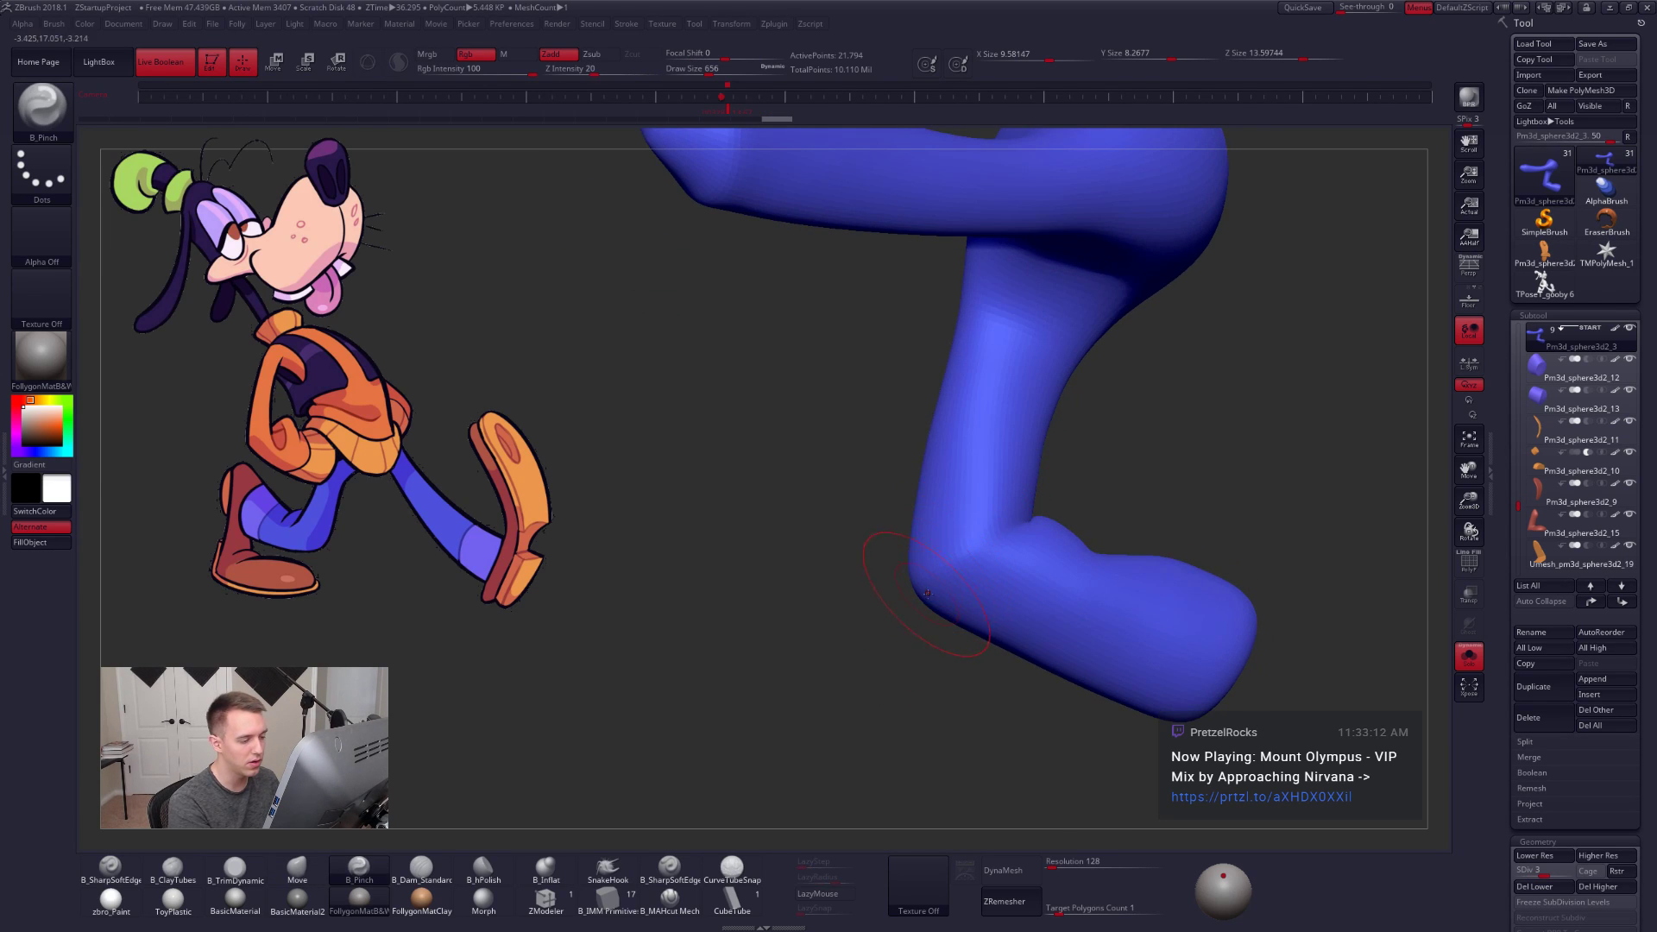
{"action": "left_click_drag", "start_coordinate": [872, 552], "coordinate": [958, 553]}
{"action": "key", "text": "l"}
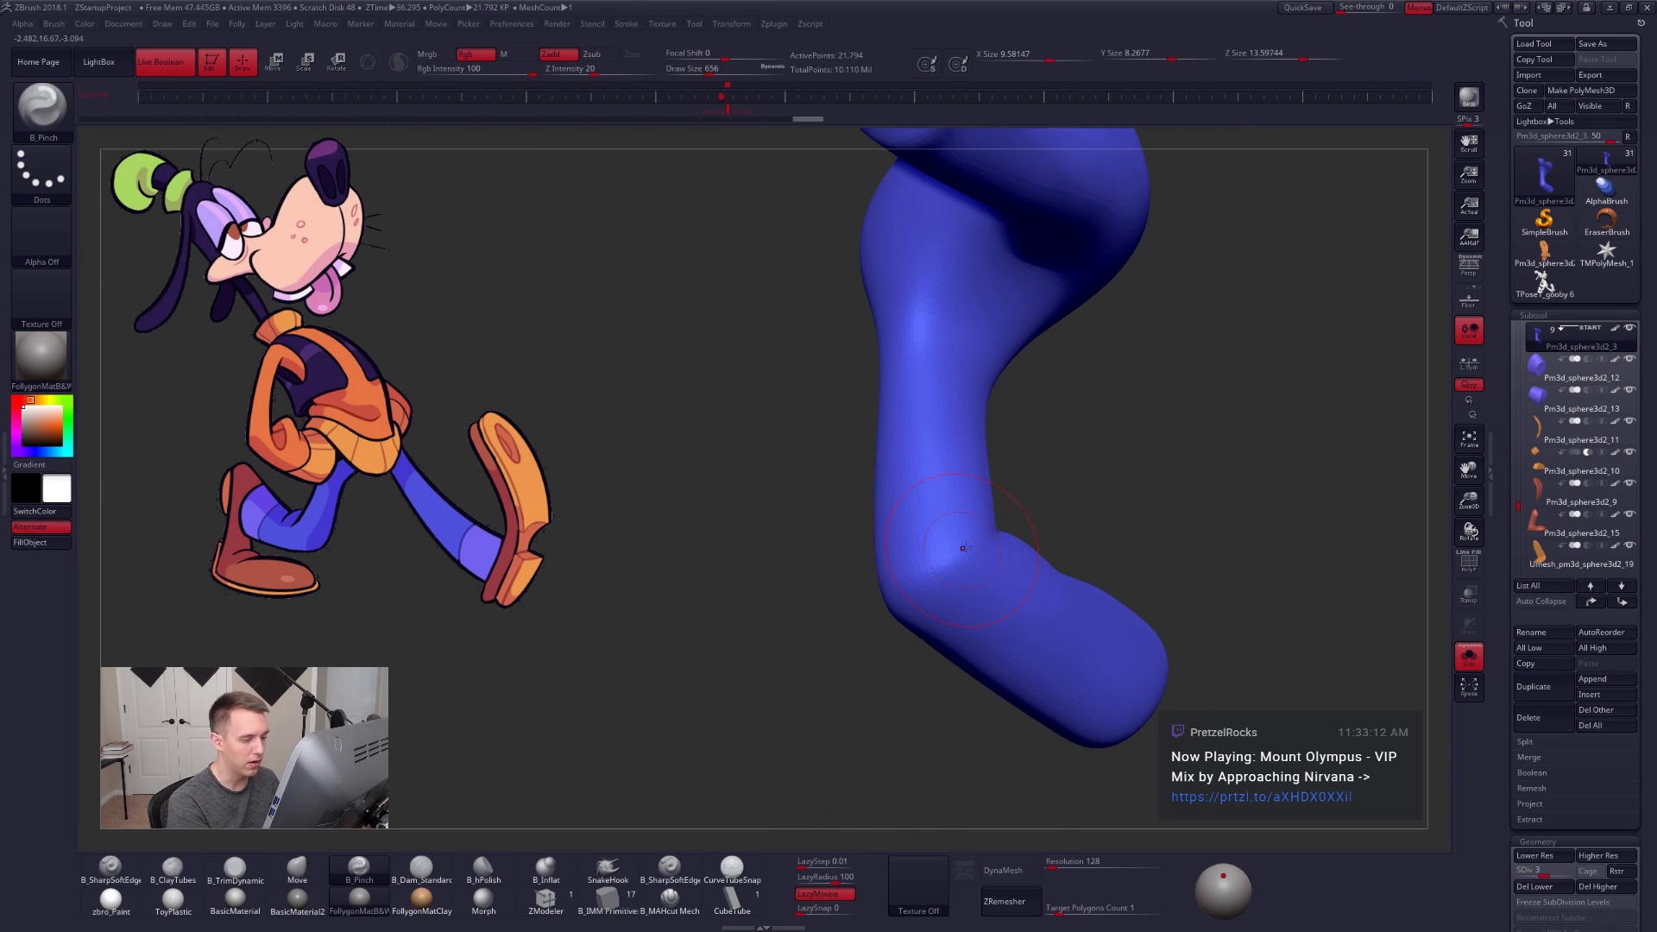
{"action": "left_click_drag", "start_coordinate": [853, 616], "coordinate": [944, 566]}
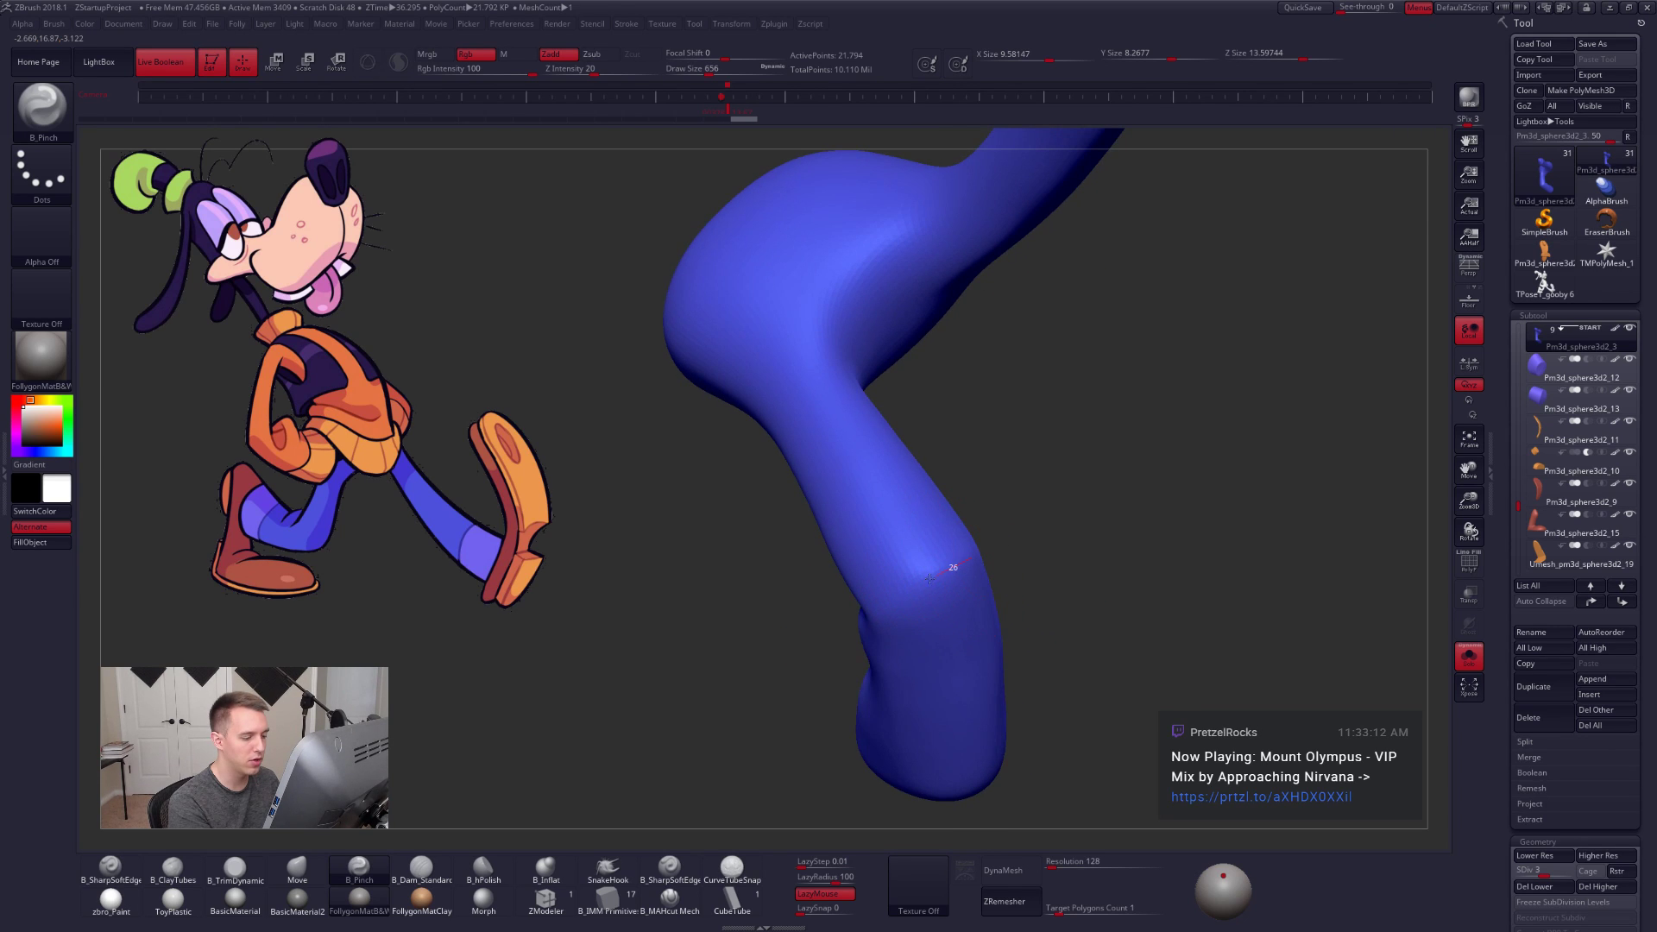
{"action": "mouse_move", "coordinate": [859, 615]}
{"action": "left_mouse_down"}
{"action": "mouse_move", "coordinate": [900, 596]}
{"action": "mouse_move", "coordinate": [784, 594]}
{"action": "left_mouse_up"}
{"action": "key", "text": "b"}
{"action": "key", "text": "m"}
{"action": "key", "text": "v"}
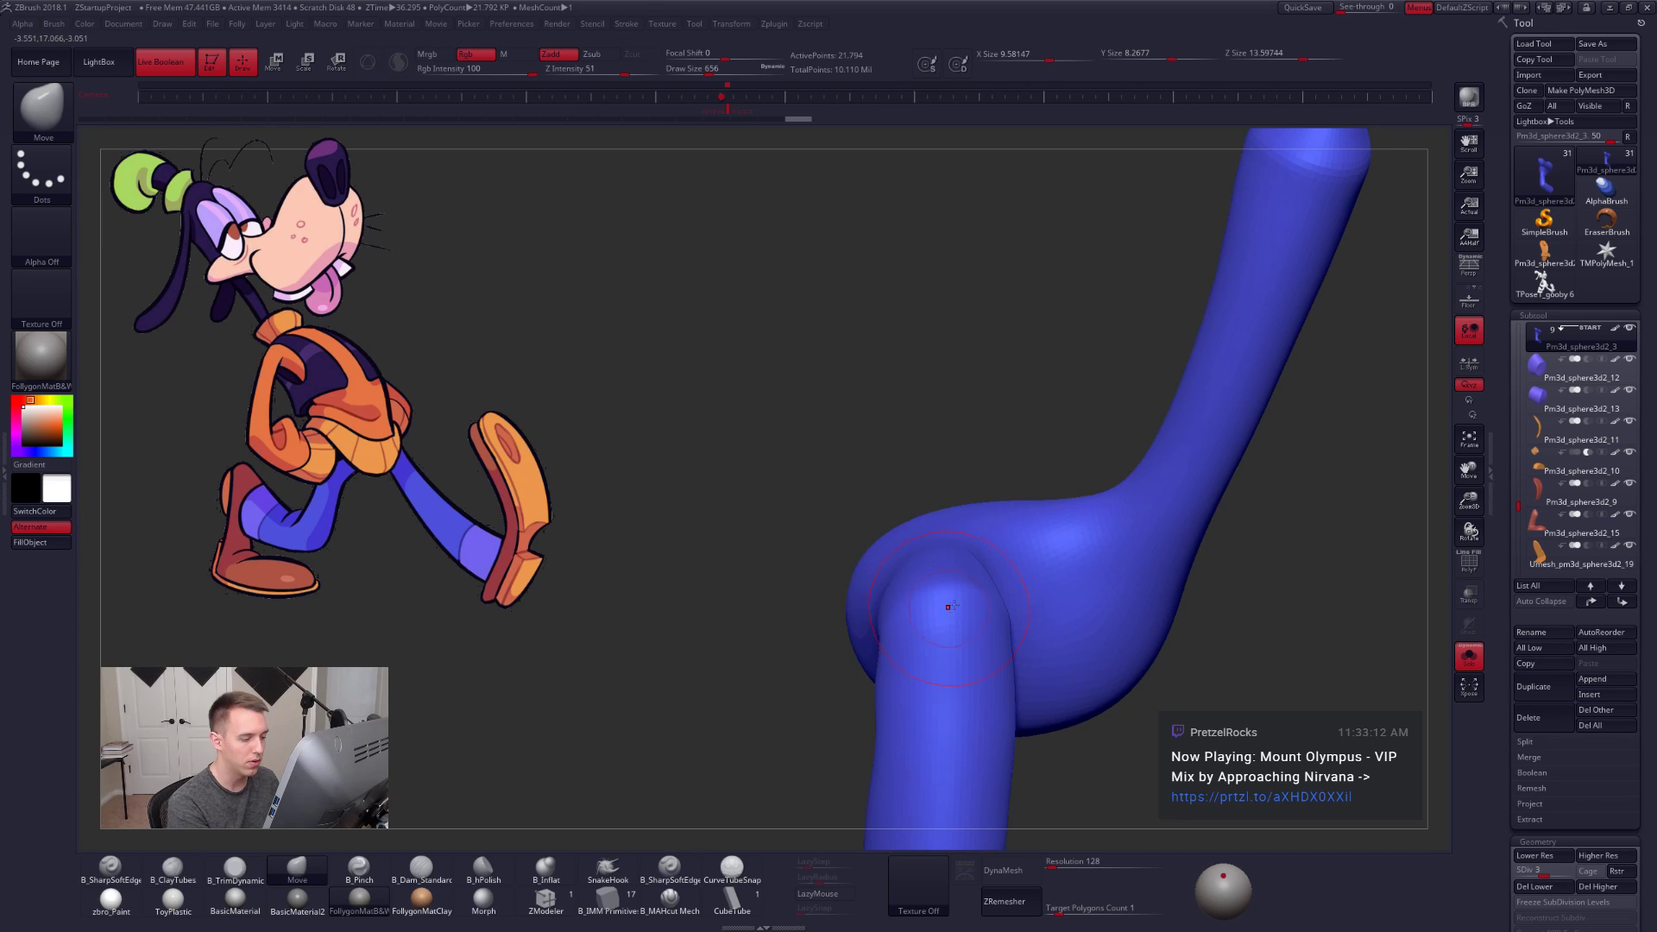
{"action": "left_click_drag", "start_coordinate": [948, 606], "coordinate": [748, 570]}
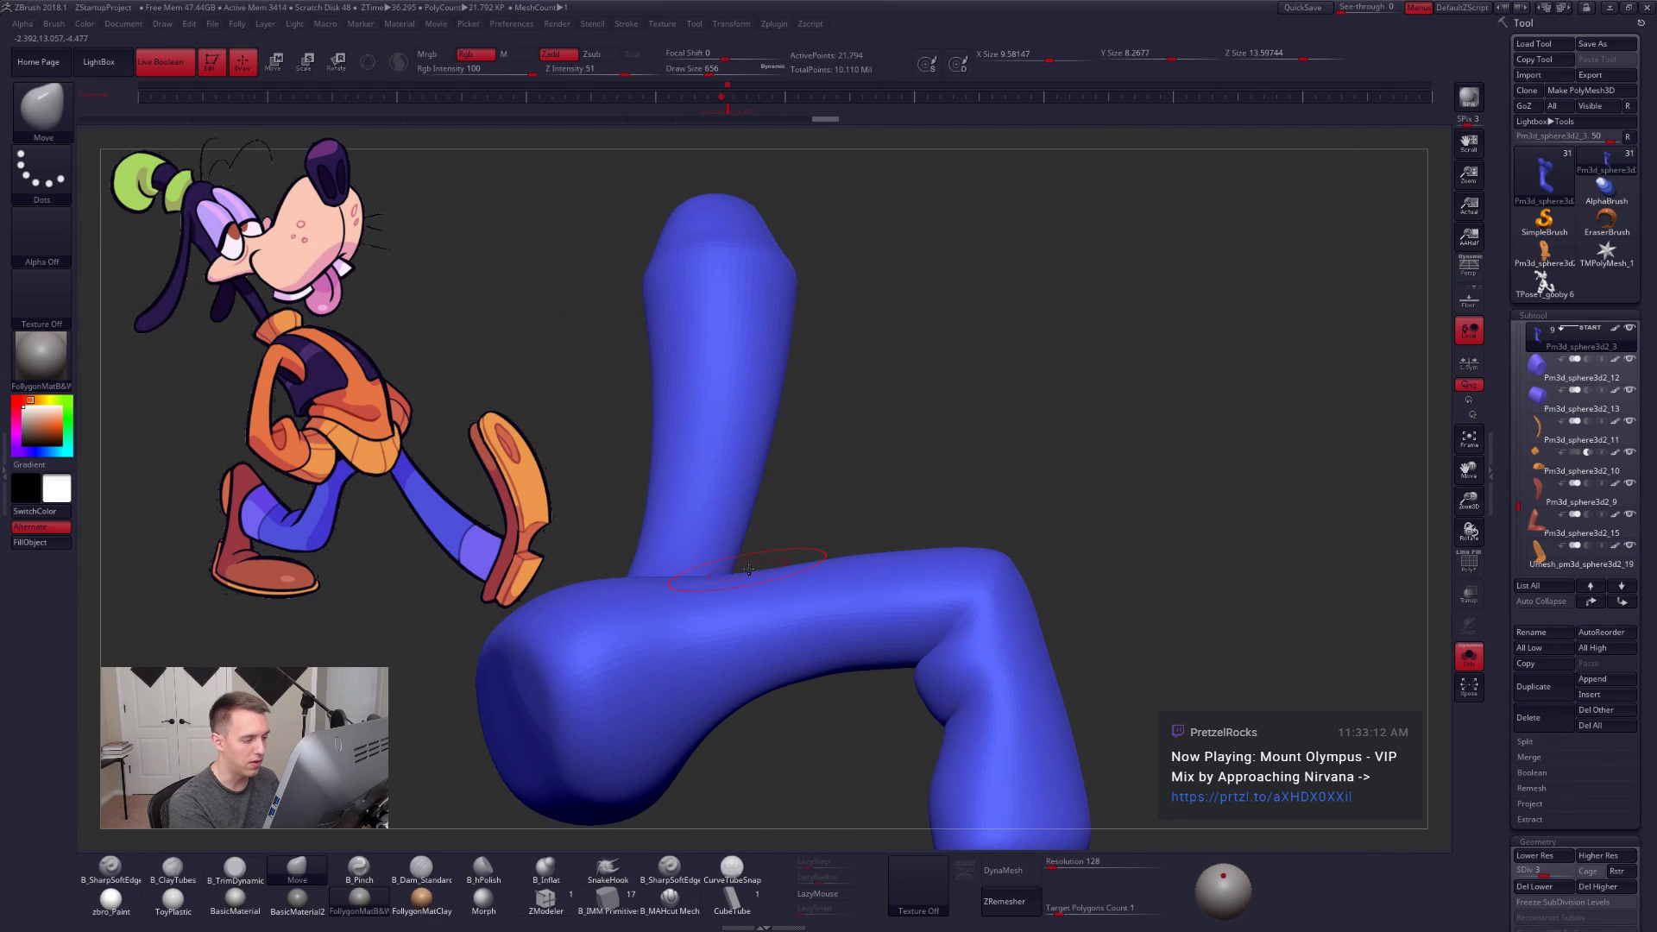
{"action": "key", "text": "w"}
{"action": "key", "text": "q"}
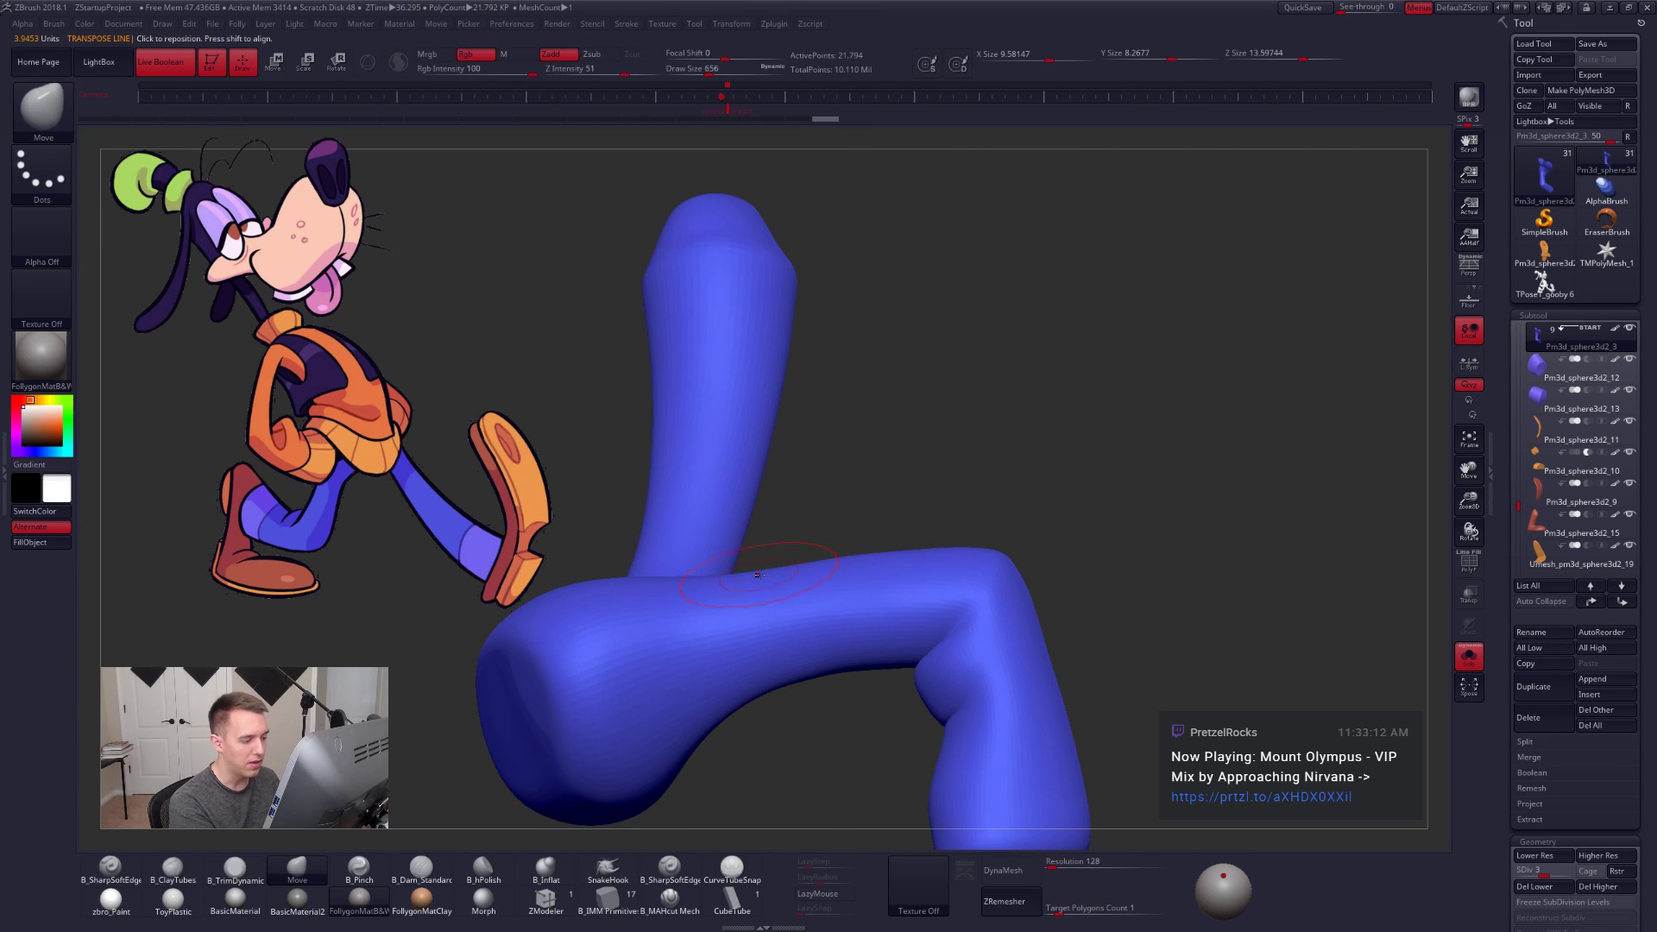
Reshape the knee bend with Move brush sizes 980, 677 and 595, then revert to an earlier history state.
{"action": "key", "text": "space"}
{"action": "left_click_drag", "start_coordinate": [815, 565], "coordinate": [826, 564]}
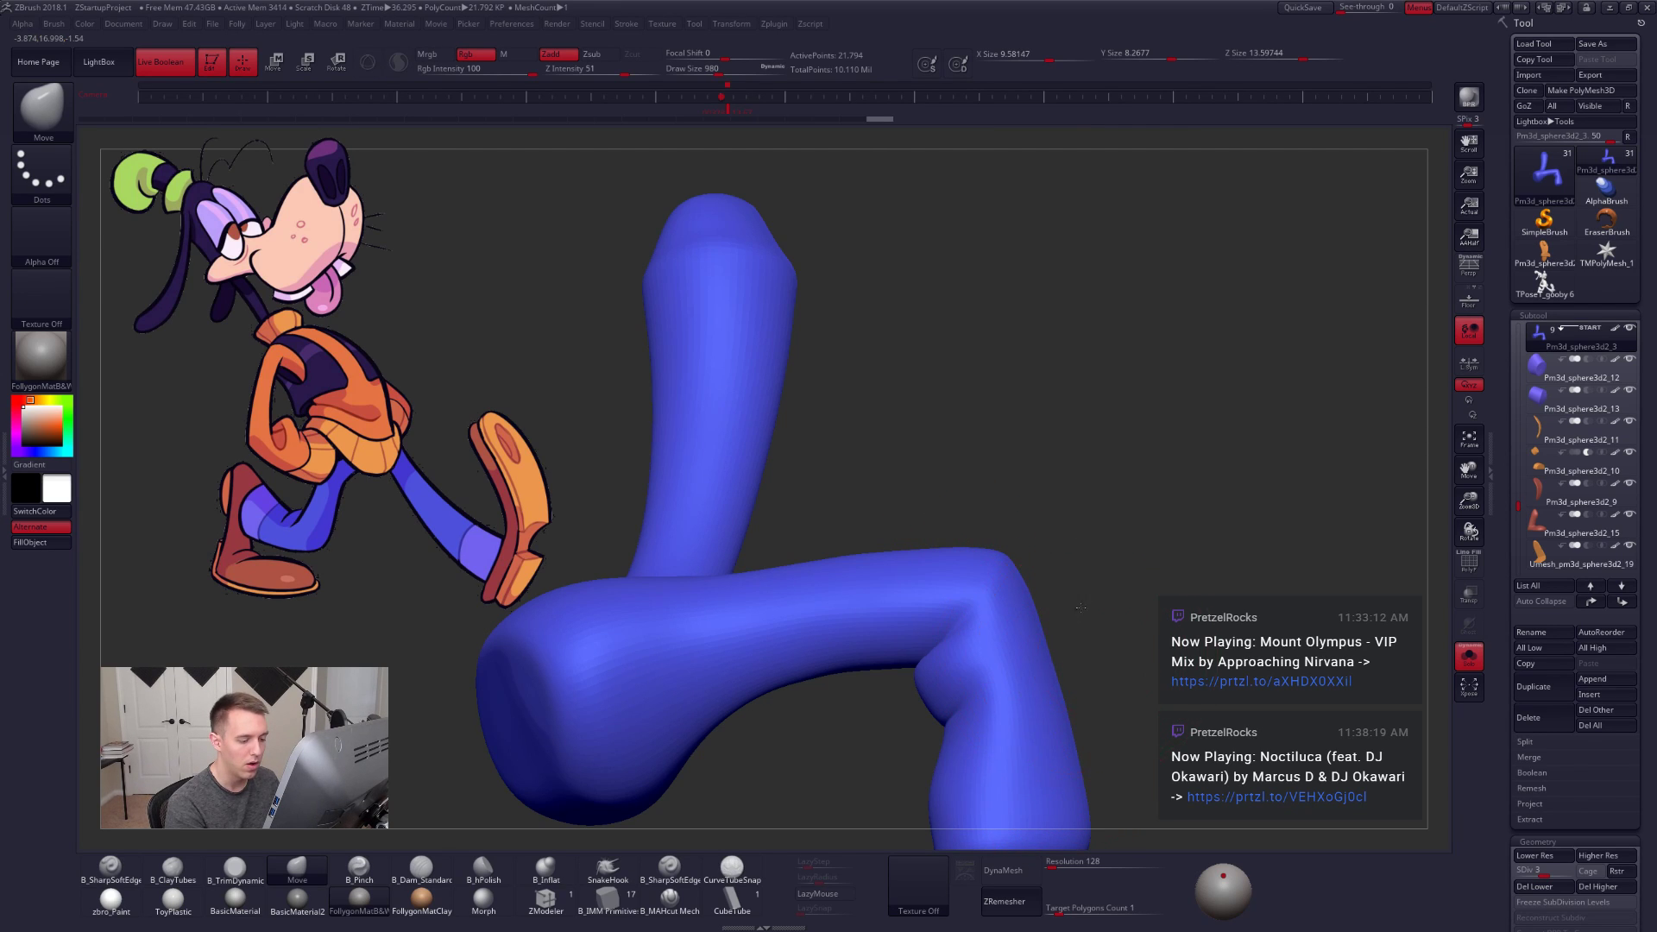
{"action": "key", "text": "space"}
{"action": "mouse_move", "coordinate": [1055, 658]}
{"action": "left_mouse_down", "text": "alt"}
{"action": "mouse_move", "coordinate": [1021, 520]}
{"action": "mouse_move", "coordinate": [1060, 655]}
{"action": "left_mouse_up", "text": "alt"}
{"action": "right_click_drag", "start_coordinate": [1059, 657], "coordinate": [1049, 584], "text": "alt"}
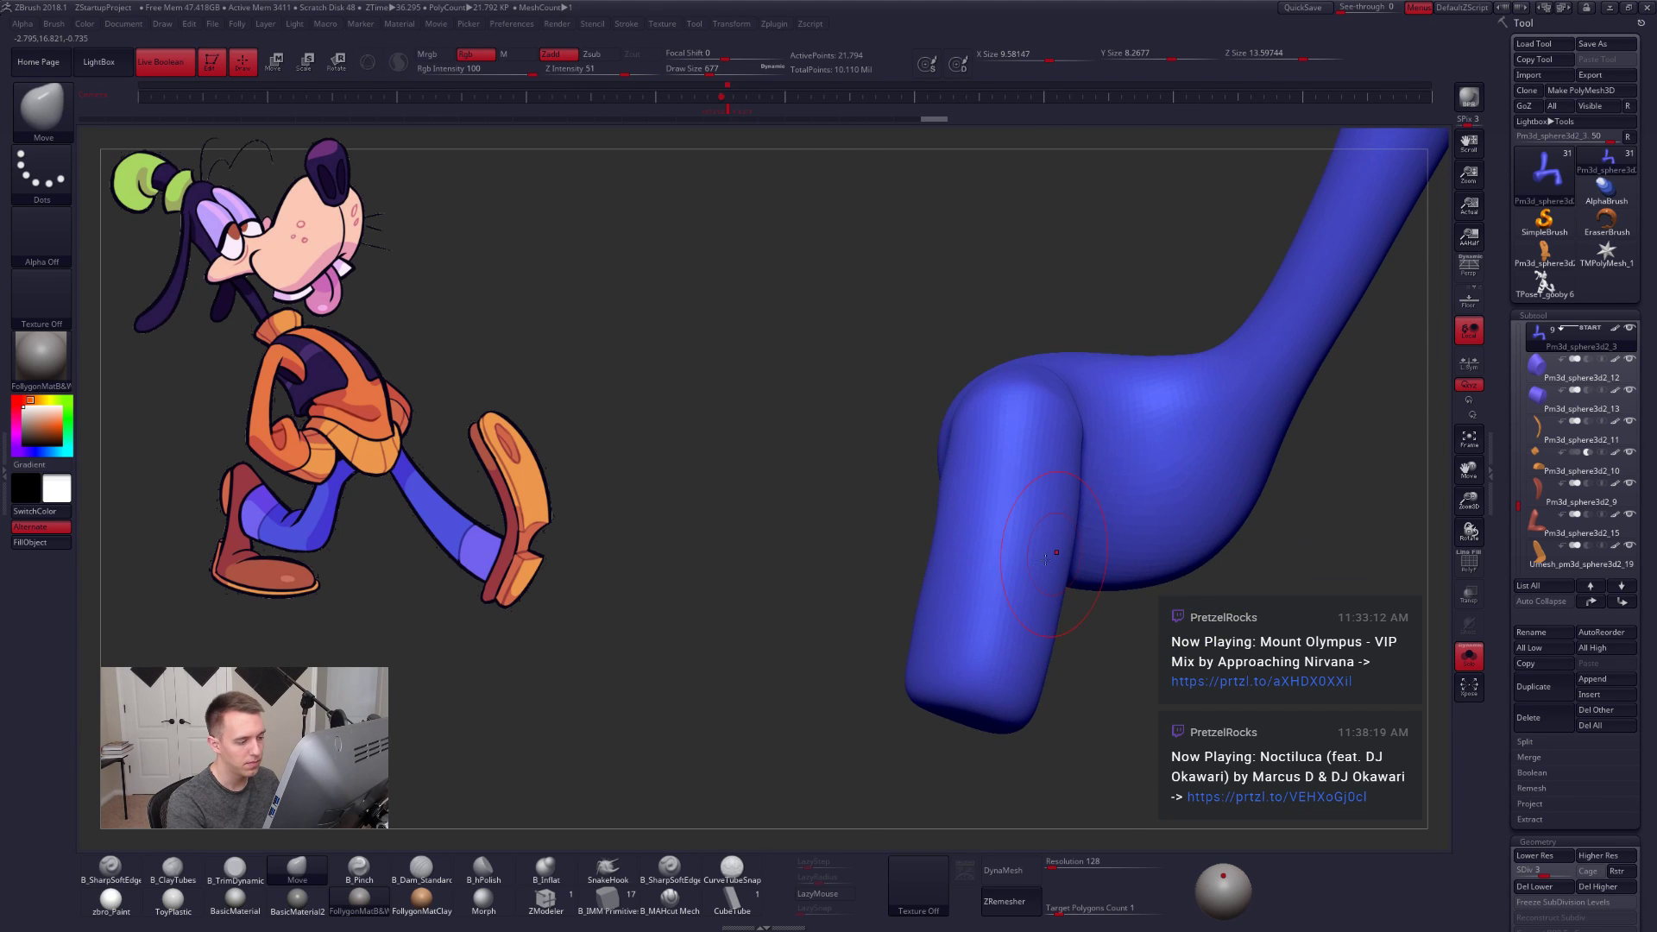
{"action": "key", "text": "s"}
{"action": "key", "text": "s"}
{"action": "key", "text": "space"}
{"action": "left_click_drag", "start_coordinate": [951, 576], "coordinate": [948, 572]}
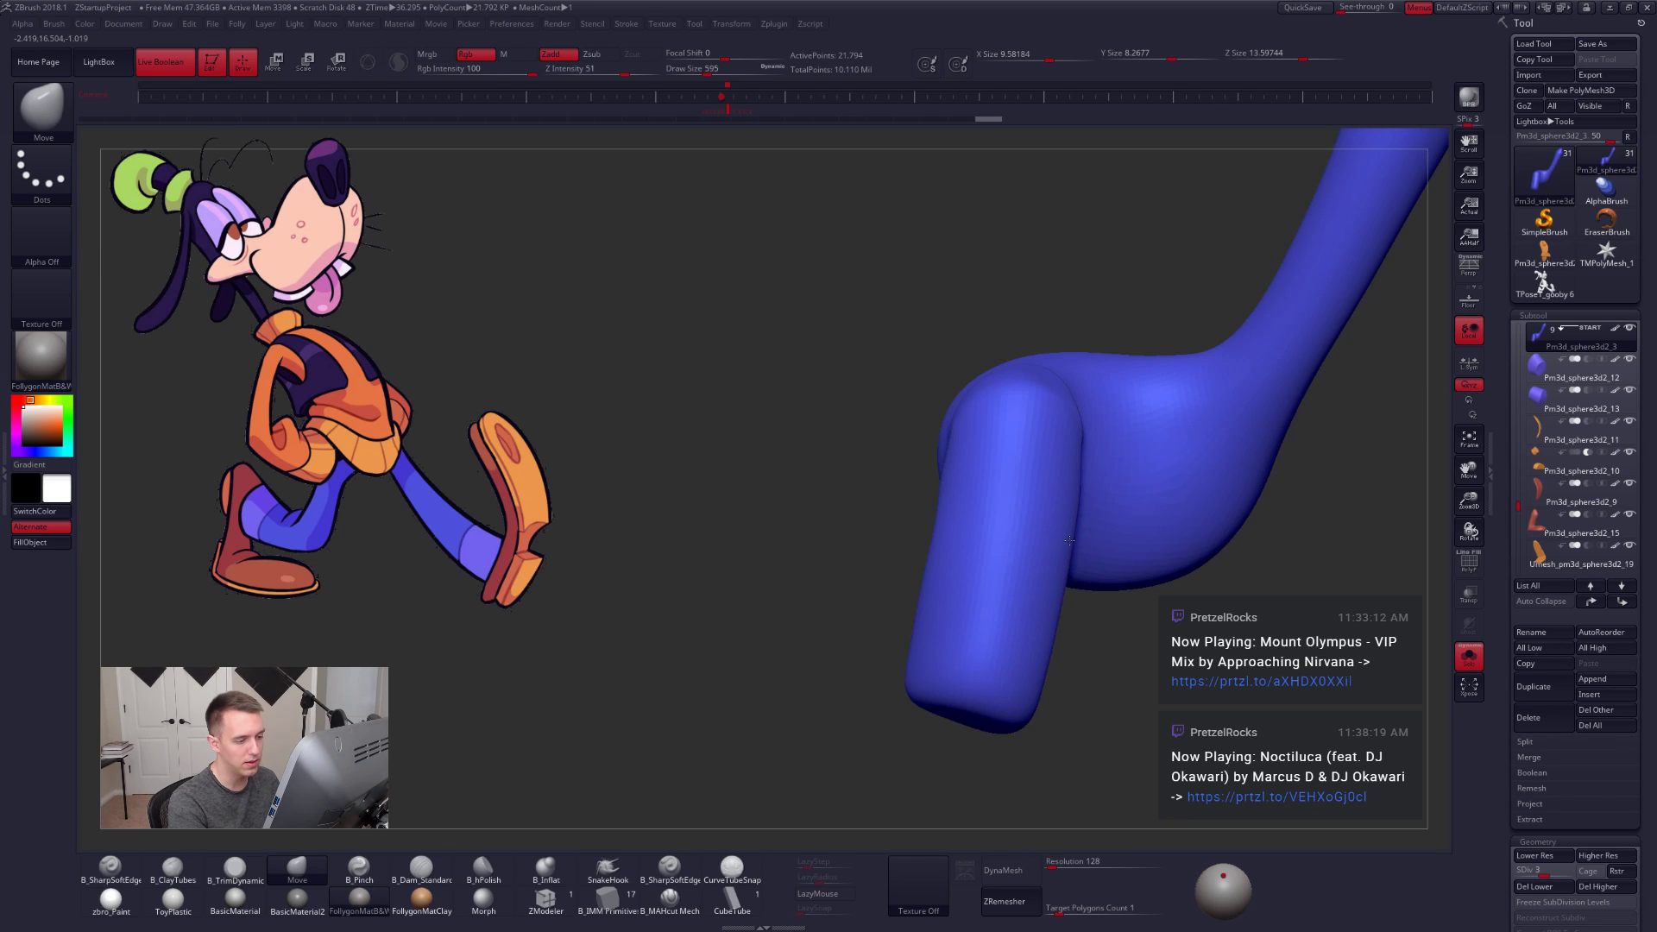
{"action": "right_click_drag", "start_coordinate": [1071, 544], "coordinate": [1076, 546], "text": "shift"}
{"action": "mouse_move", "coordinate": [1052, 648]}
{"action": "right_mouse_down"}
{"action": "mouse_move", "coordinate": [1094, 622]}
{"action": "mouse_move", "coordinate": [954, 529]}
{"action": "mouse_move", "coordinate": [1018, 553]}
{"action": "mouse_move", "coordinate": [1057, 530]}
{"action": "right_mouse_up"}
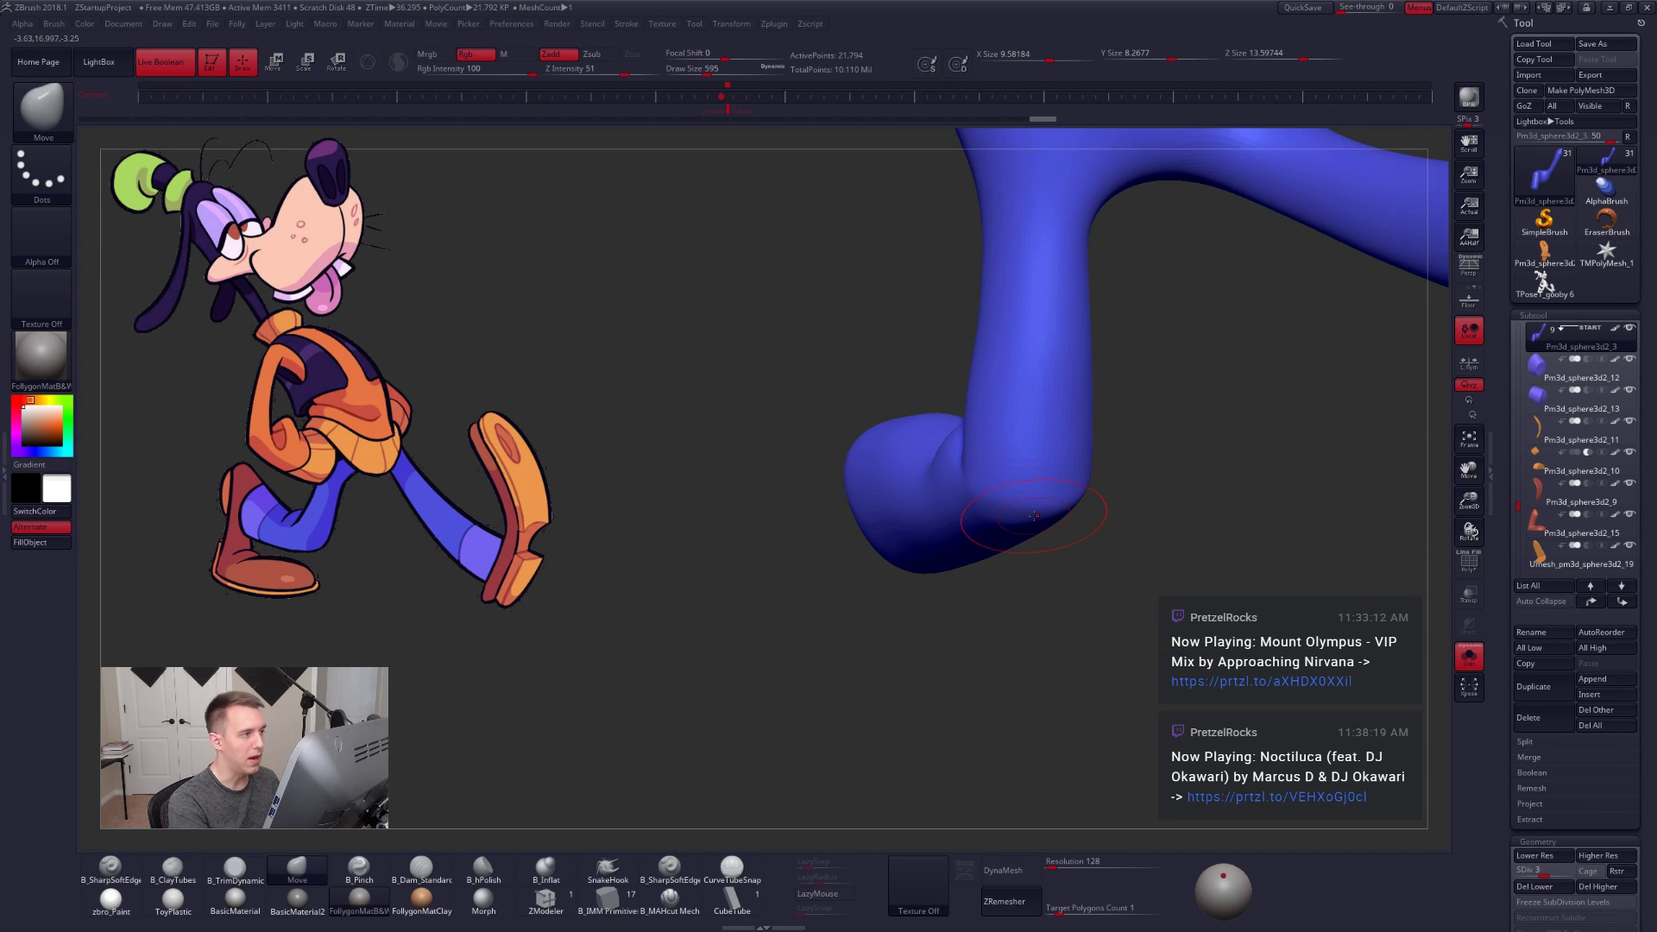
{"action": "left_click", "coordinate": [746, 112]}
{"action": "mouse_move", "coordinate": [901, 669]}
{"action": "right_mouse_down", "text": "alt"}
{"action": "mouse_move", "coordinate": [851, 604]}
{"action": "mouse_move", "coordinate": [904, 690]}
{"action": "right_mouse_up", "text": "alt"}
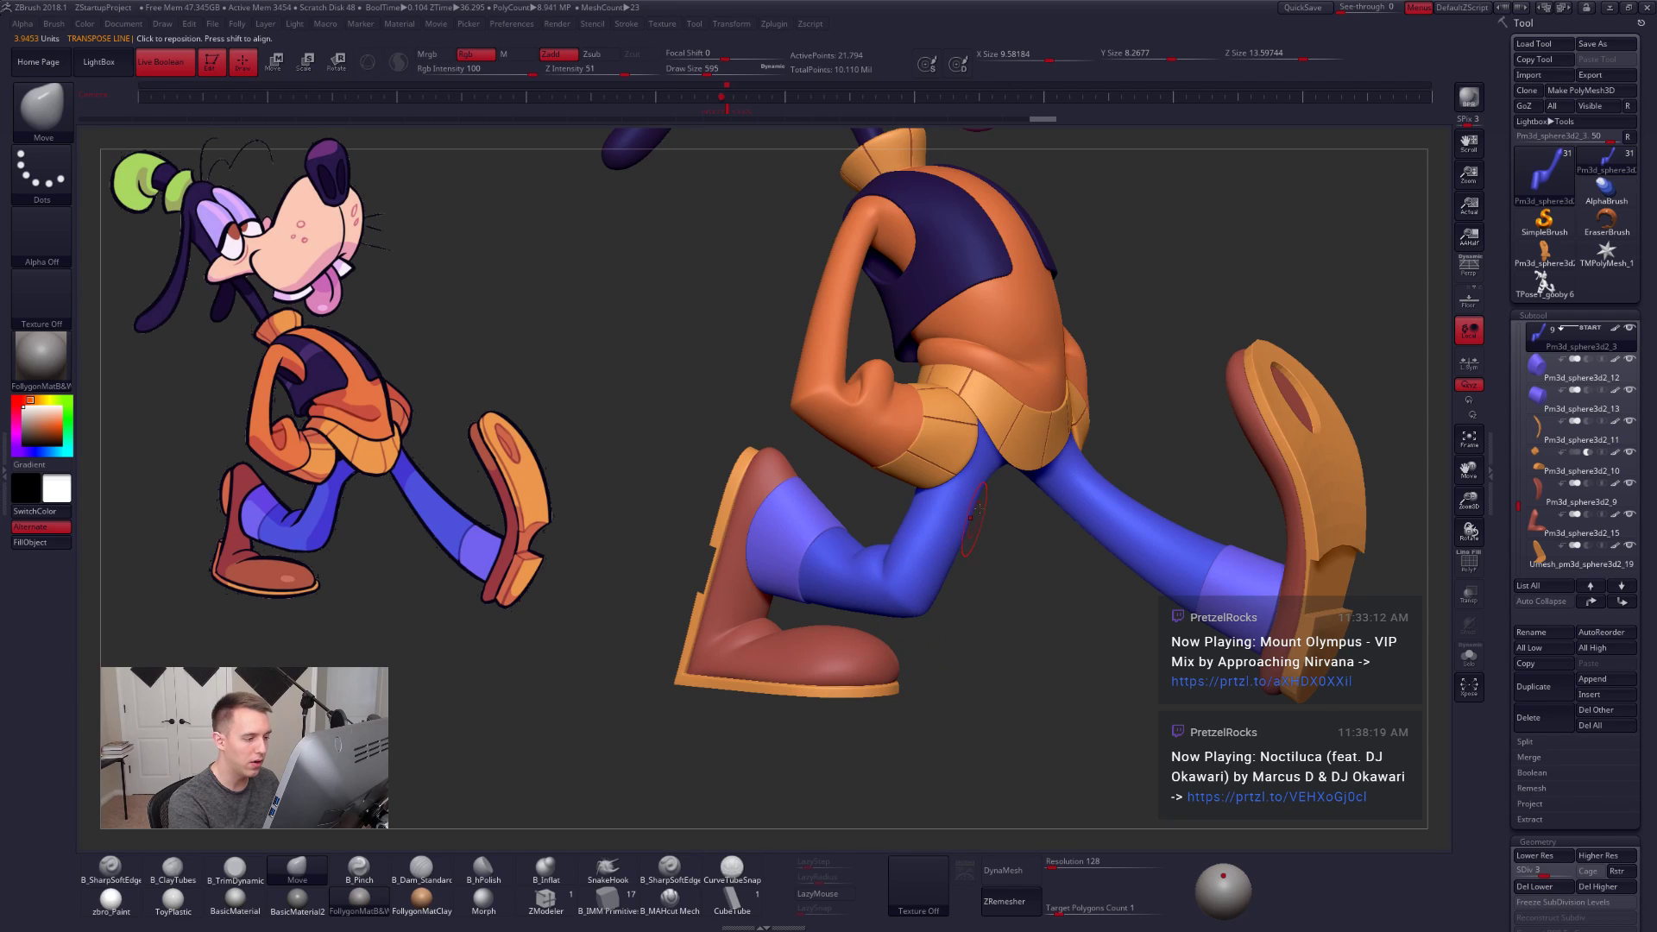
Solo the blue legs and step them up through SDiv 4 and 5, then back to 3.
{"action": "key", "text": "w"}
{"action": "key", "text": "q"}
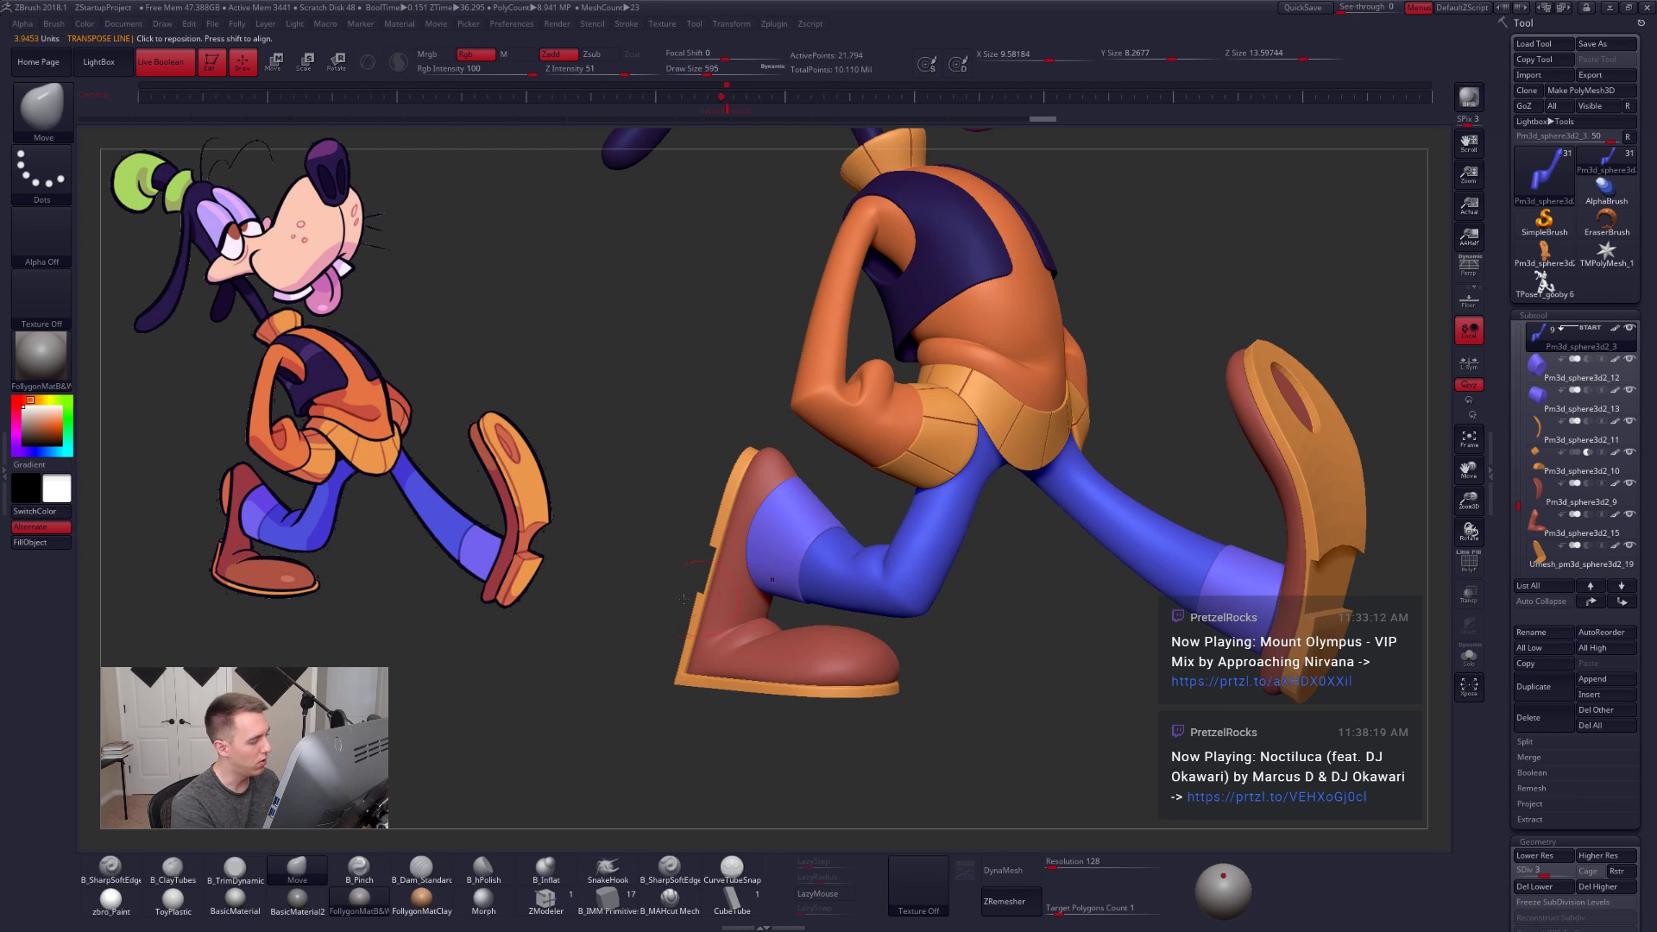
{"action": "key", "text": "shift+s"}
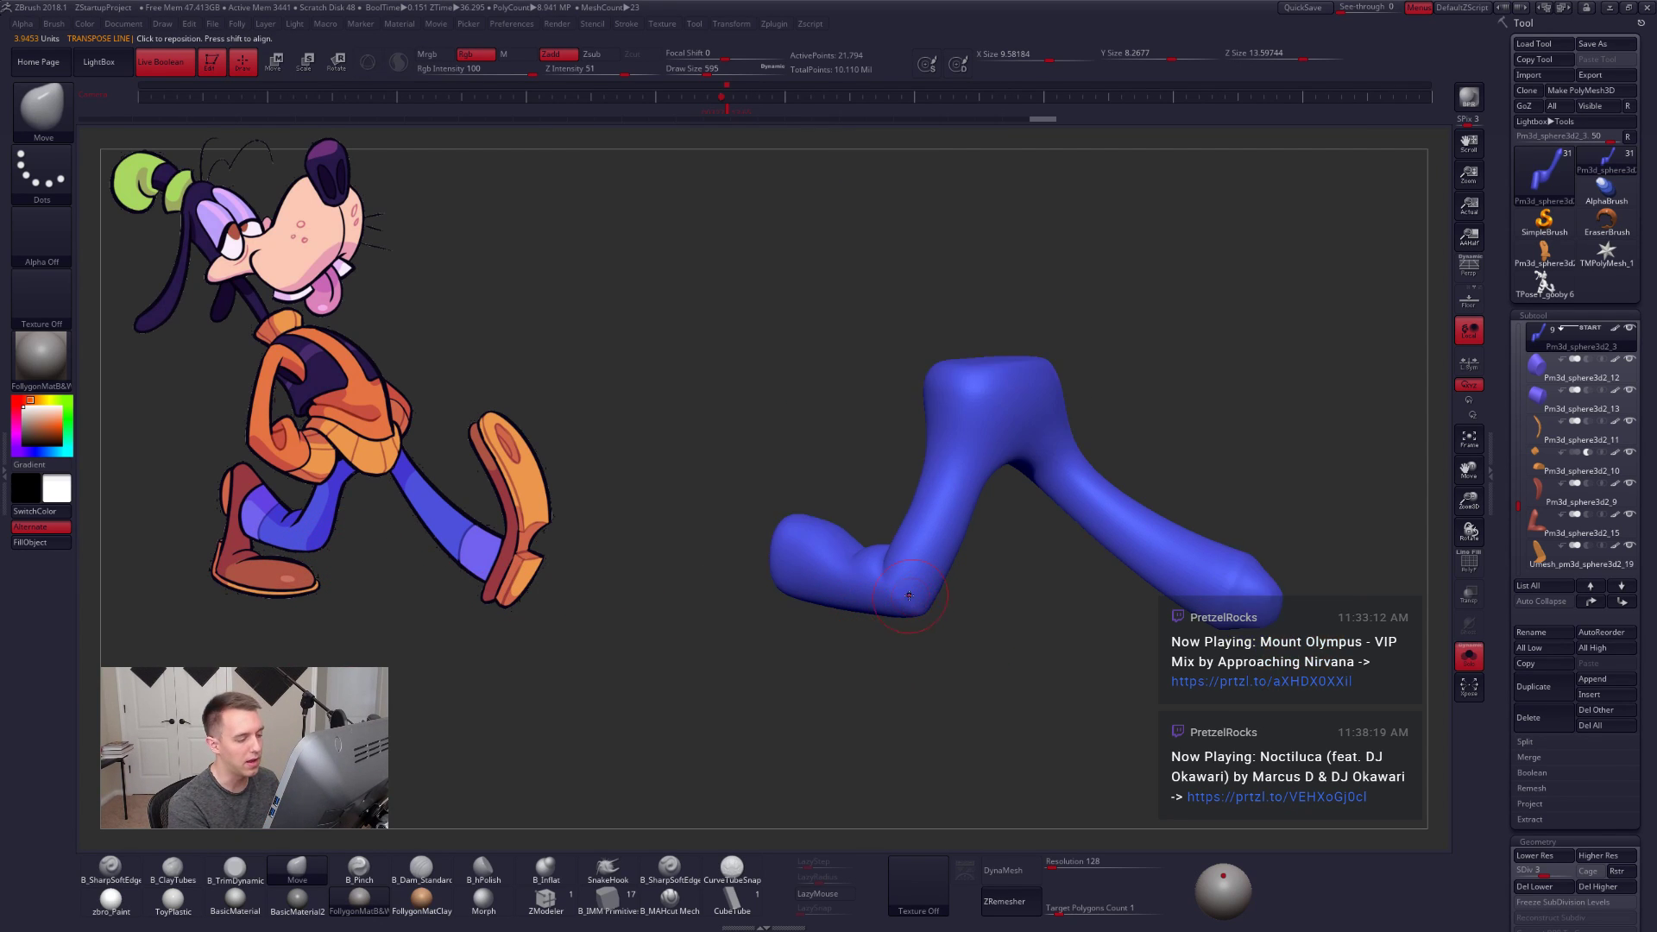
{"action": "mouse_move", "coordinate": [954, 604]}
{"action": "left_mouse_down", "text": "alt"}
{"action": "mouse_move", "coordinate": [954, 639]}
{"action": "mouse_move", "coordinate": [921, 573]}
{"action": "mouse_move", "coordinate": [899, 640]}
{"action": "mouse_move", "coordinate": [917, 713]}
{"action": "mouse_move", "coordinate": [936, 677]}
{"action": "left_mouse_up", "text": "alt"}
{"action": "key", "text": "d"}
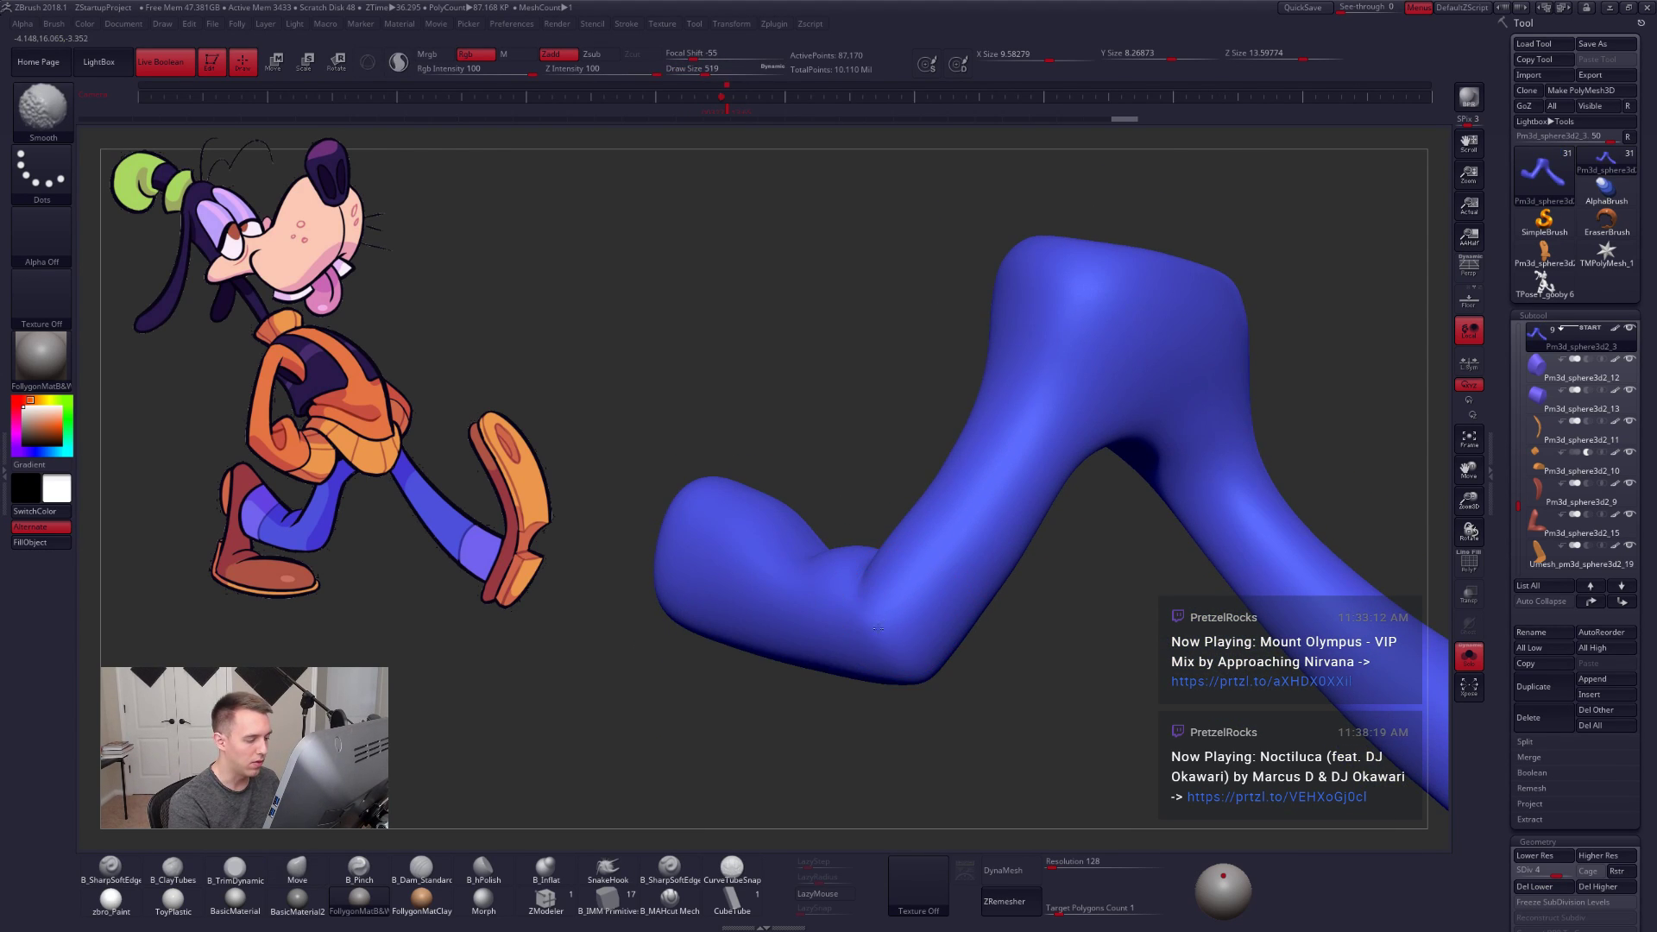
{"action": "mouse_move", "coordinate": [874, 629]}
{"action": "left_mouse_down"}
{"action": "mouse_move", "coordinate": [884, 651]}
{"action": "mouse_move", "coordinate": [866, 656]}
{"action": "mouse_move", "coordinate": [1005, 531]}
{"action": "mouse_move", "coordinate": [889, 626]}
{"action": "mouse_move", "coordinate": [988, 658]}
{"action": "mouse_move", "coordinate": [980, 720]}
{"action": "mouse_move", "coordinate": [917, 689]}
{"action": "left_mouse_up"}
{"action": "key", "text": "d"}
{"action": "key", "text": "shift+d"}
{"action": "key", "text": "shift+d"}
{"action": "key", "text": "space"}
Show all subtools again, view the legs and shoes from the side, and enlarge the brush to 930.
{"action": "key", "text": "shift+s"}
{"action": "left_click_drag", "start_coordinate": [1033, 637], "coordinate": [996, 679]}
{"action": "mouse_move", "coordinate": [996, 679]}
{"action": "right_mouse_down"}
{"action": "mouse_move", "coordinate": [1135, 684]}
{"action": "mouse_move", "coordinate": [1019, 673]}
{"action": "right_mouse_up"}
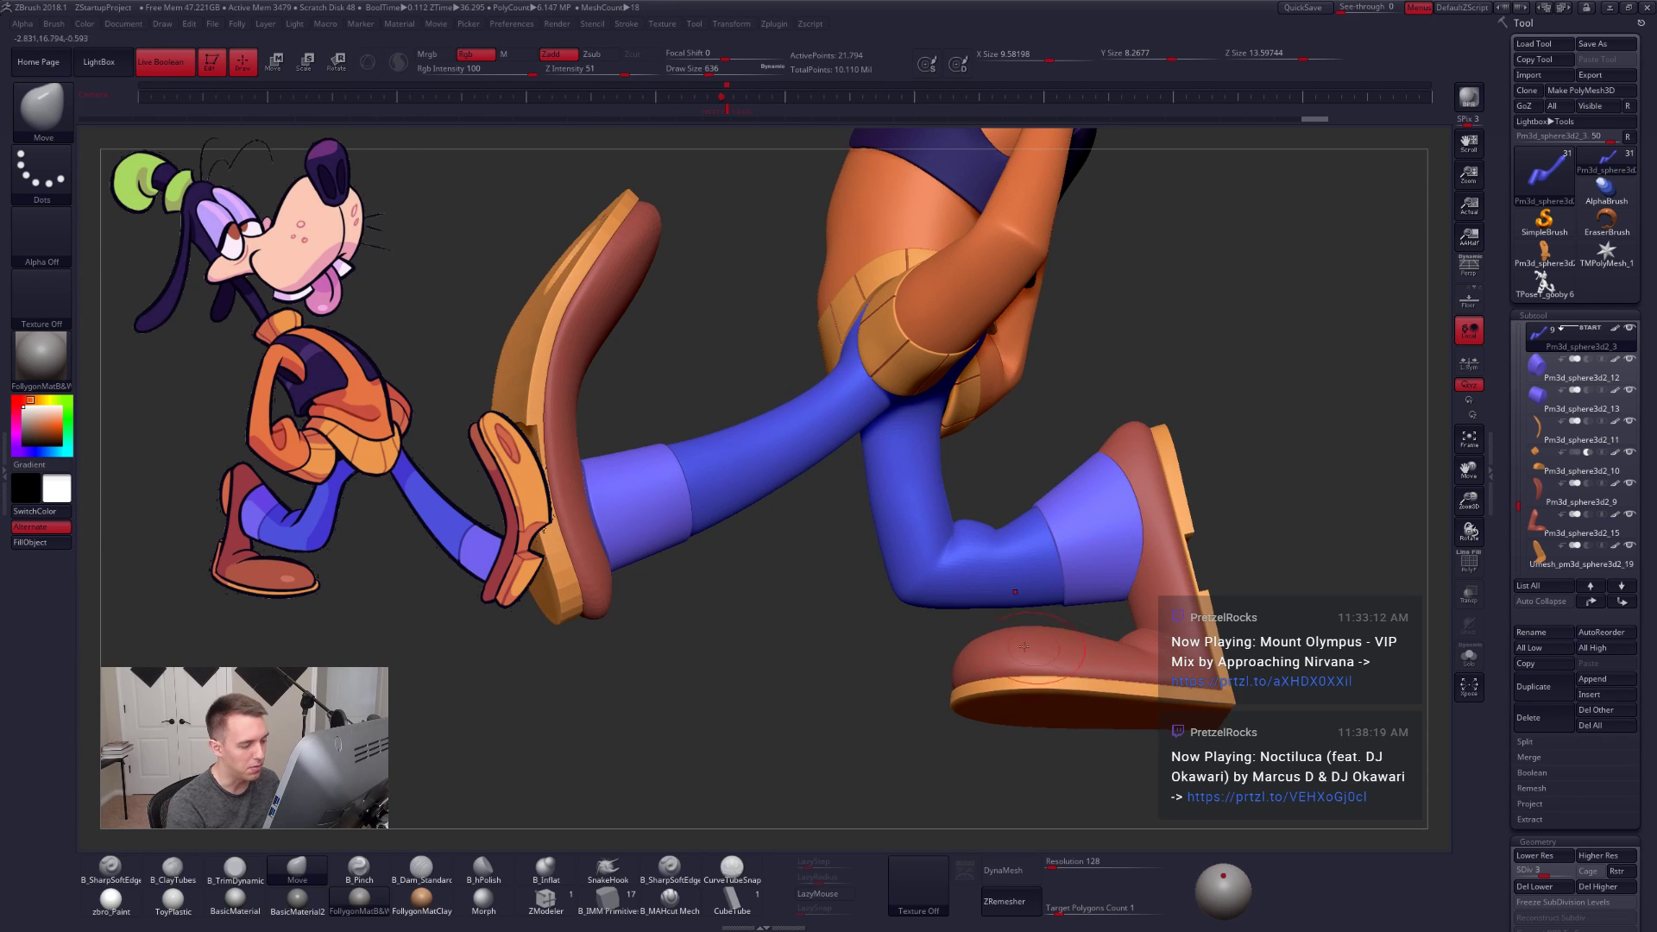
{"action": "key", "text": "space"}
{"action": "right_click_drag", "start_coordinate": [872, 690], "coordinate": [922, 640]}
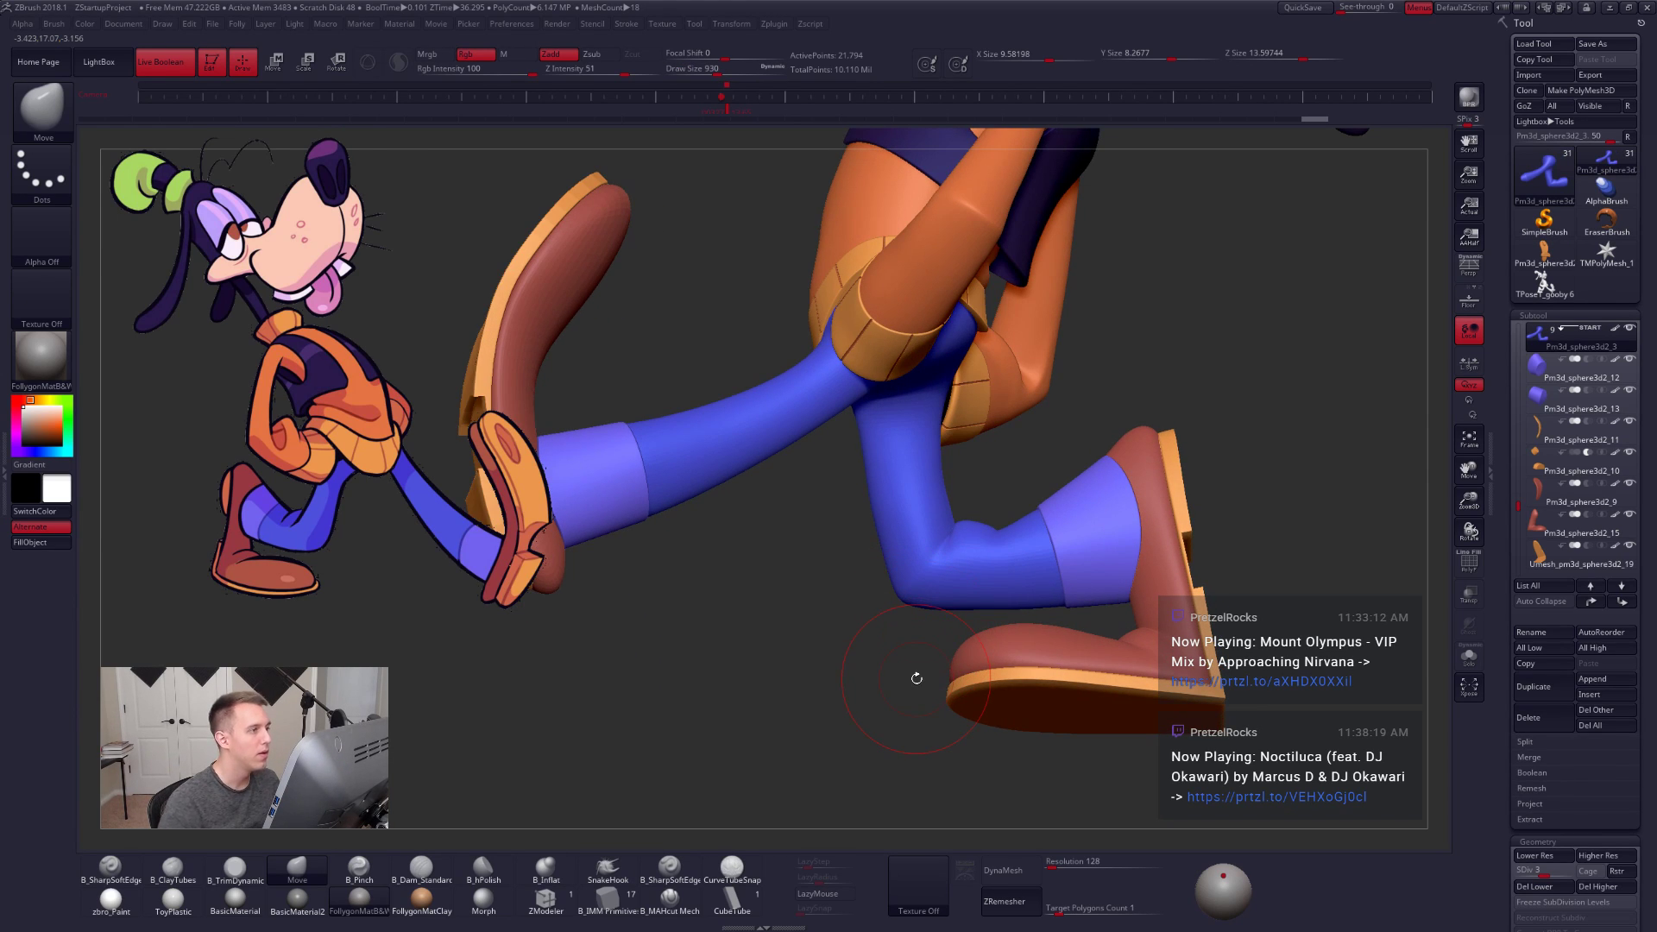
Compare the legs against the first Undo History state, ending on the latest state at SDiv 5.
{"action": "left_click", "coordinate": [95, 123]}
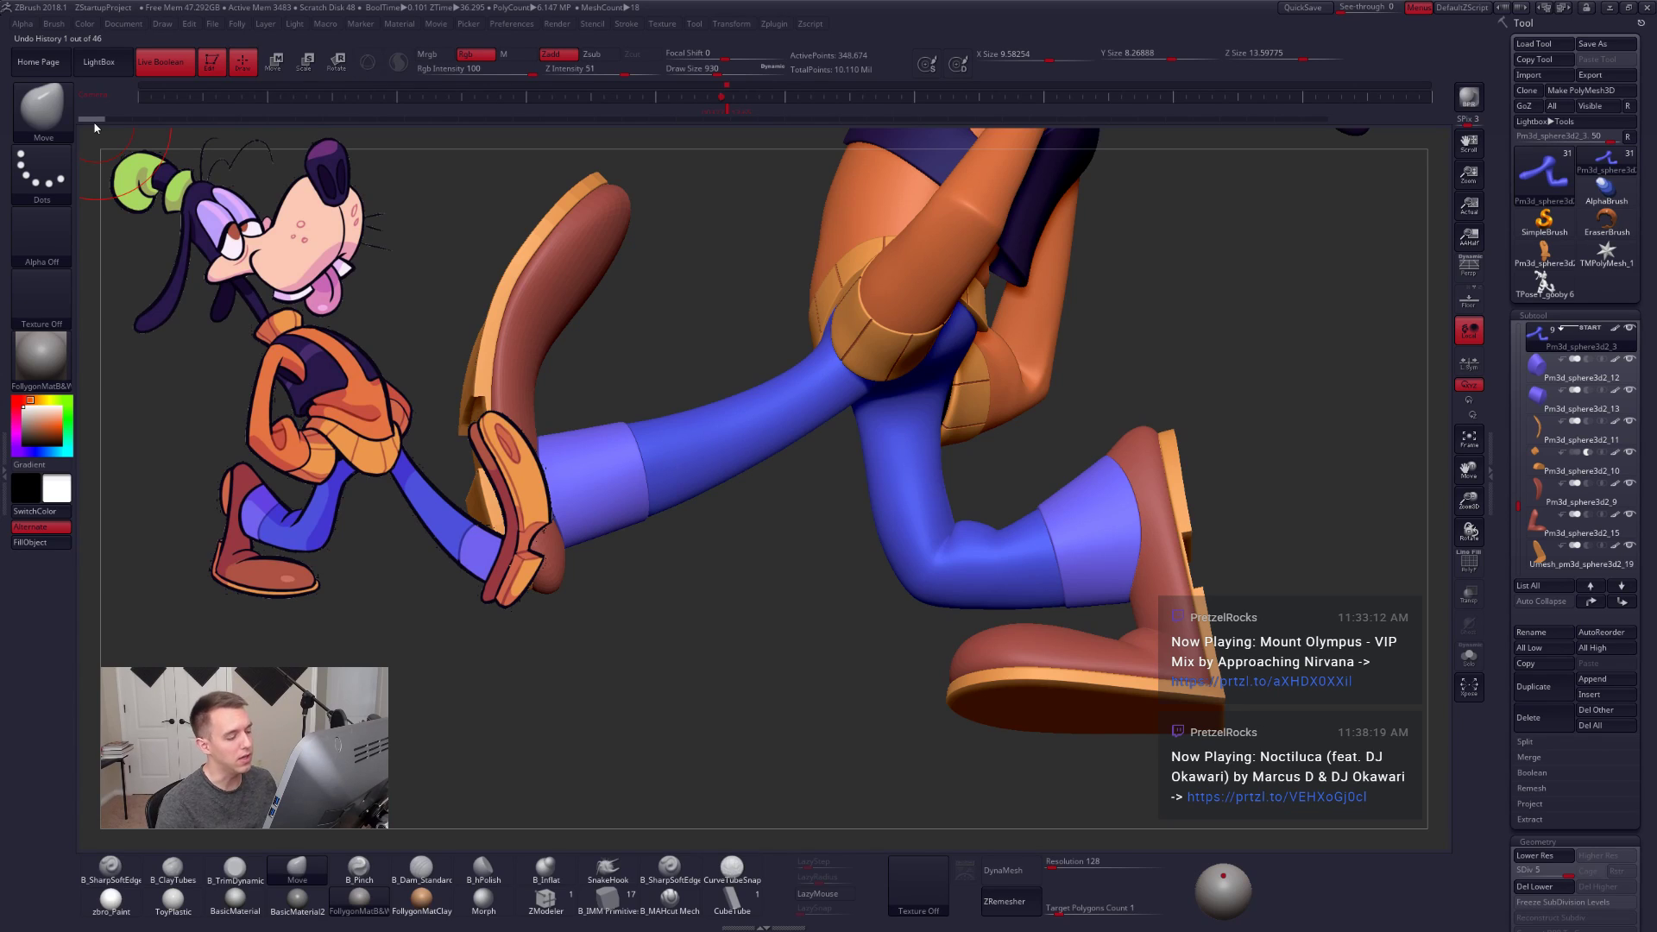
{"action": "left_click", "coordinate": [1314, 119]}
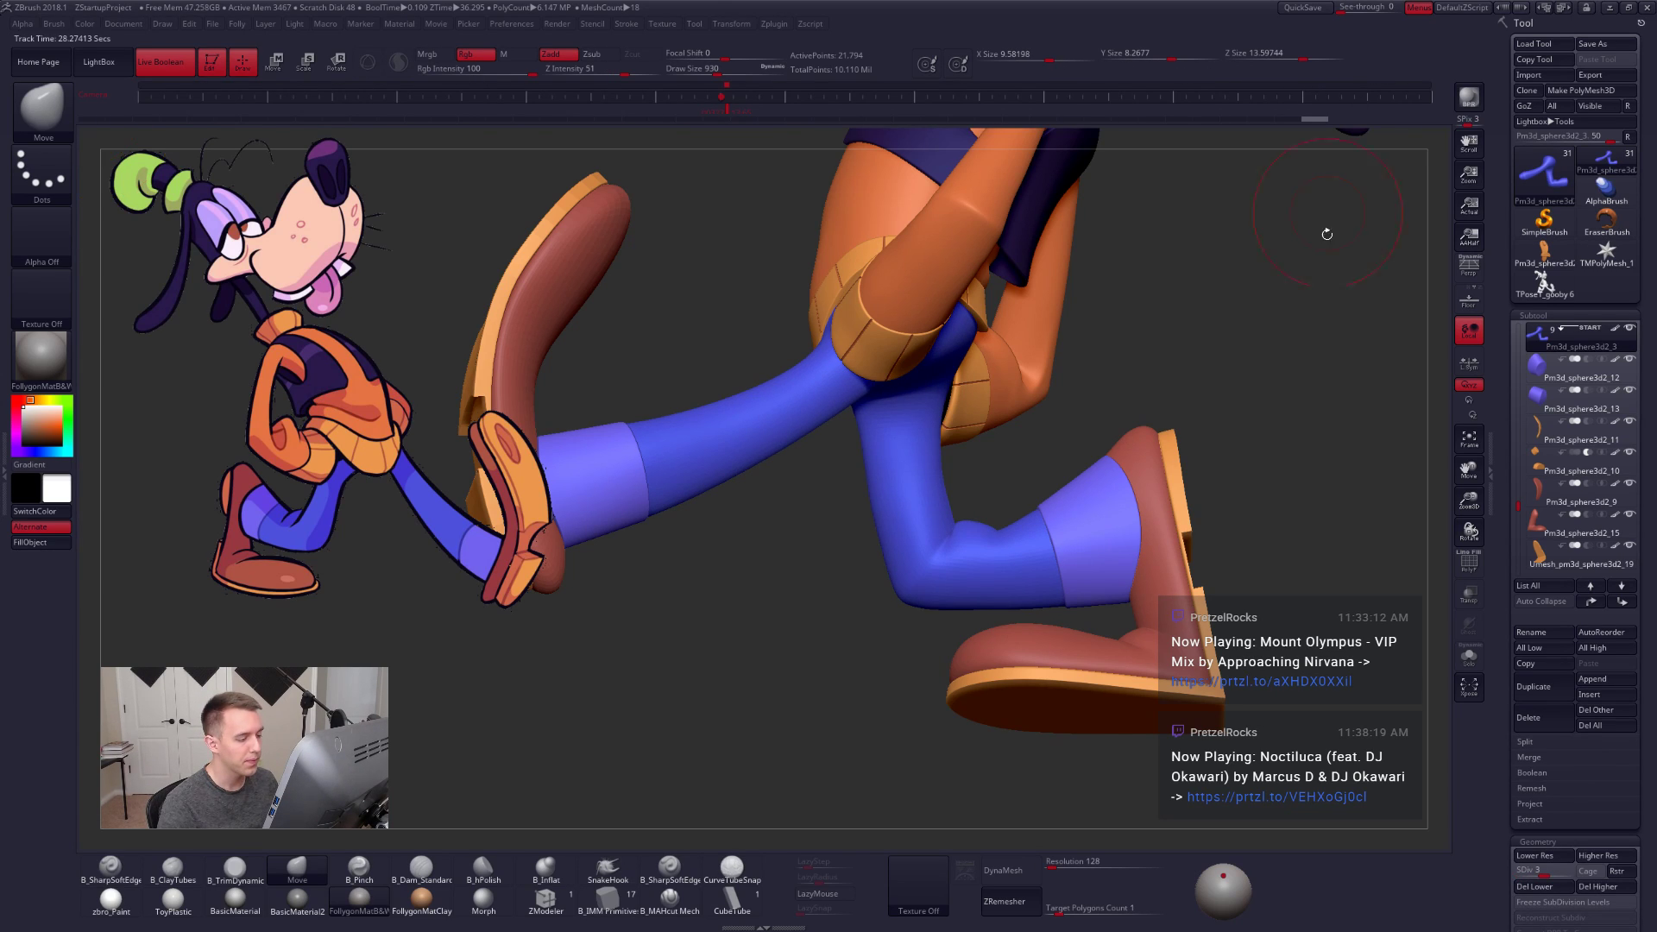
{"action": "key", "text": "d"}
{"action": "key", "text": "d"}
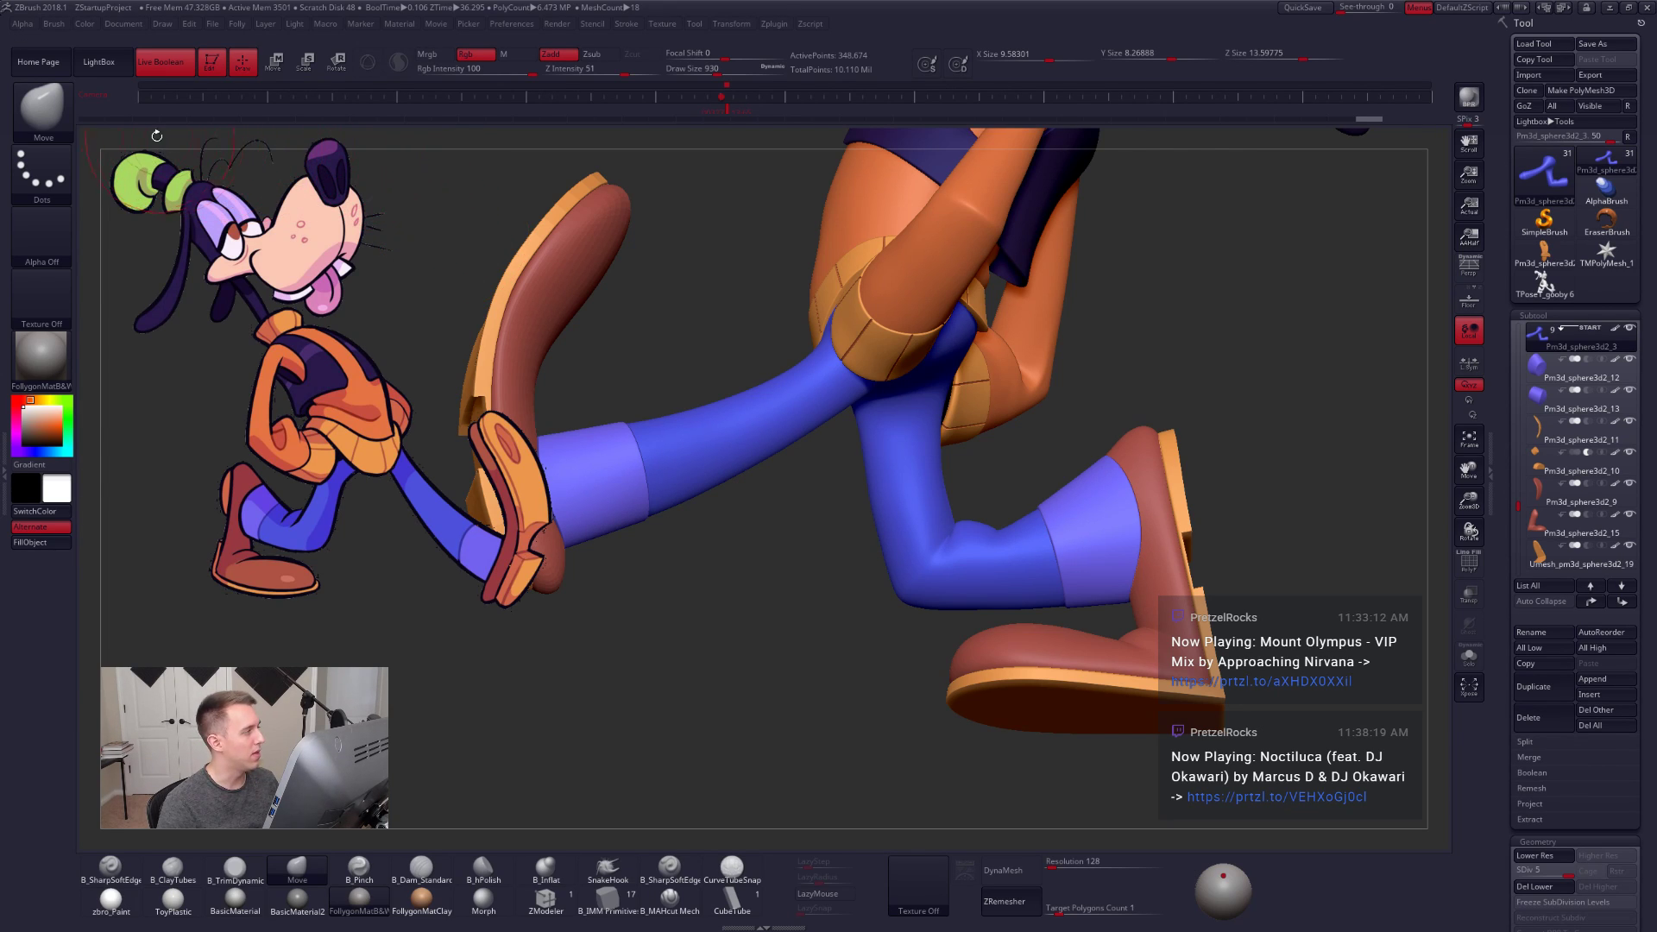
{"action": "mouse_move", "coordinate": [80, 126]}
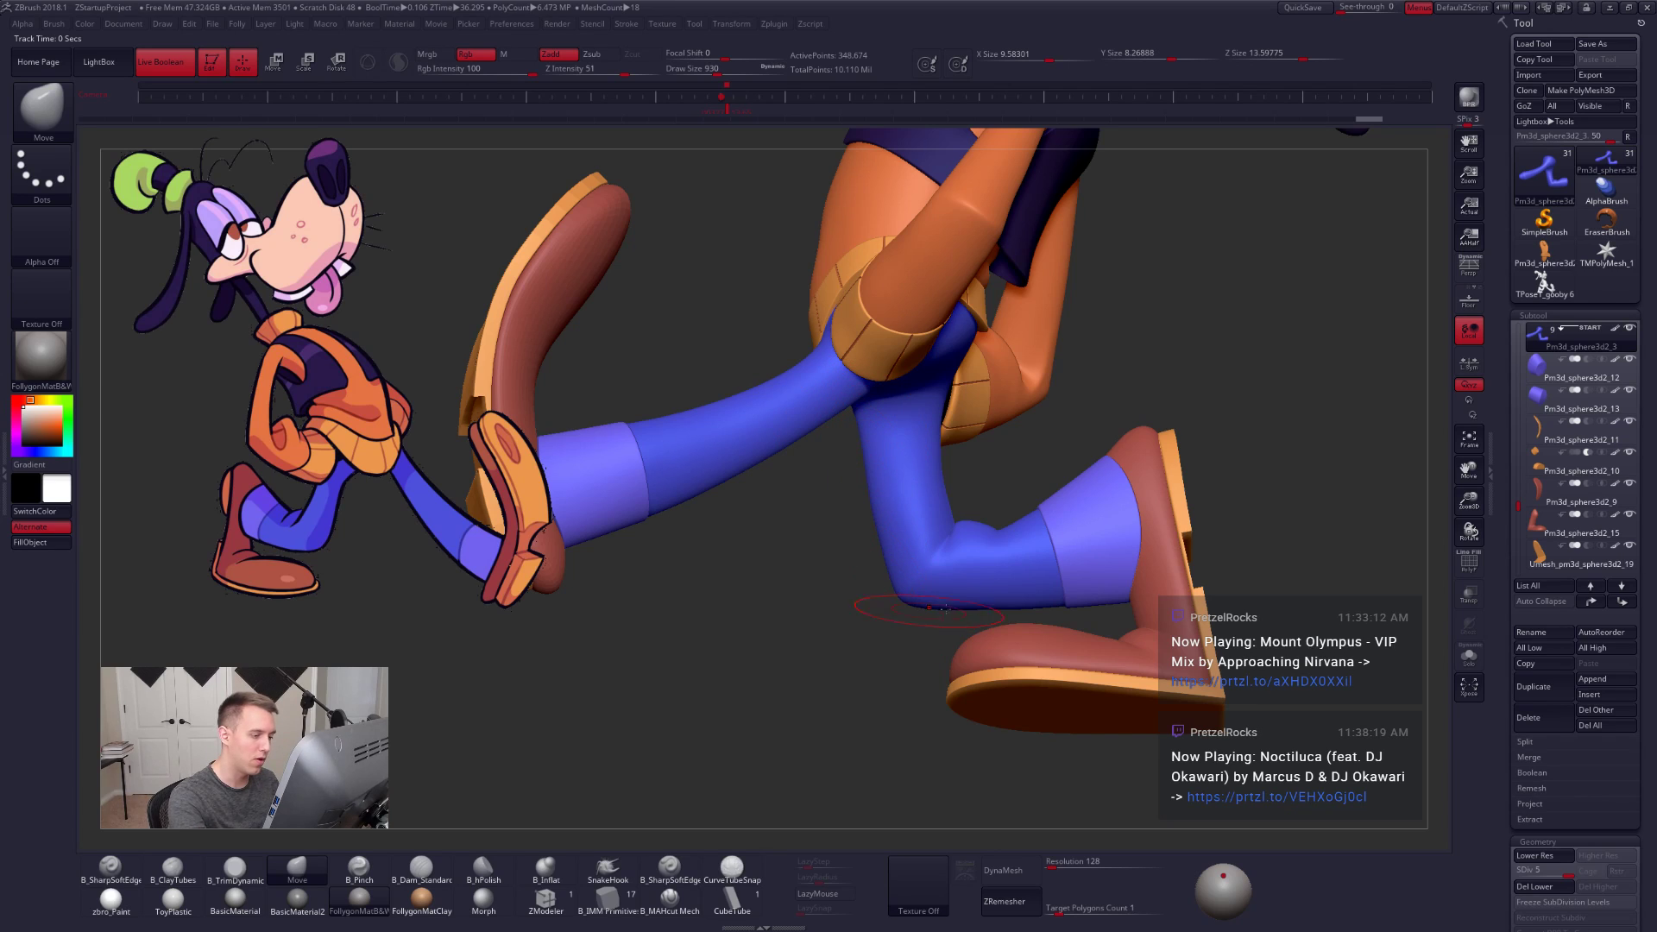
{"action": "left_click", "coordinate": [84, 118]}
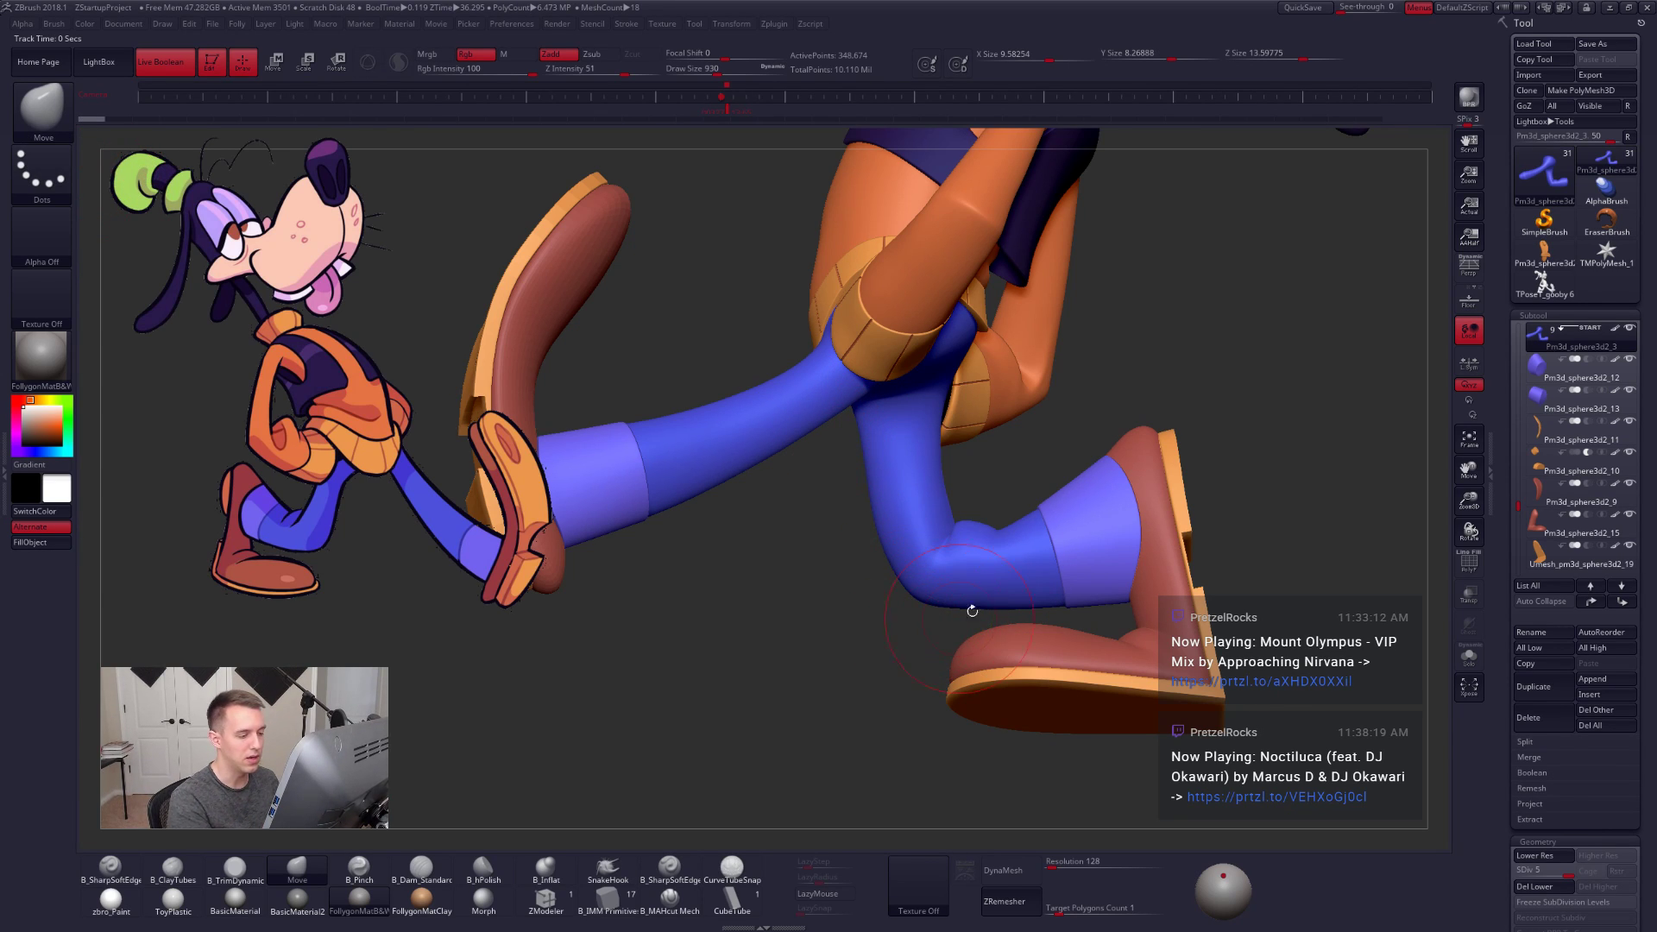
{"action": "left_click", "coordinate": [1379, 119]}
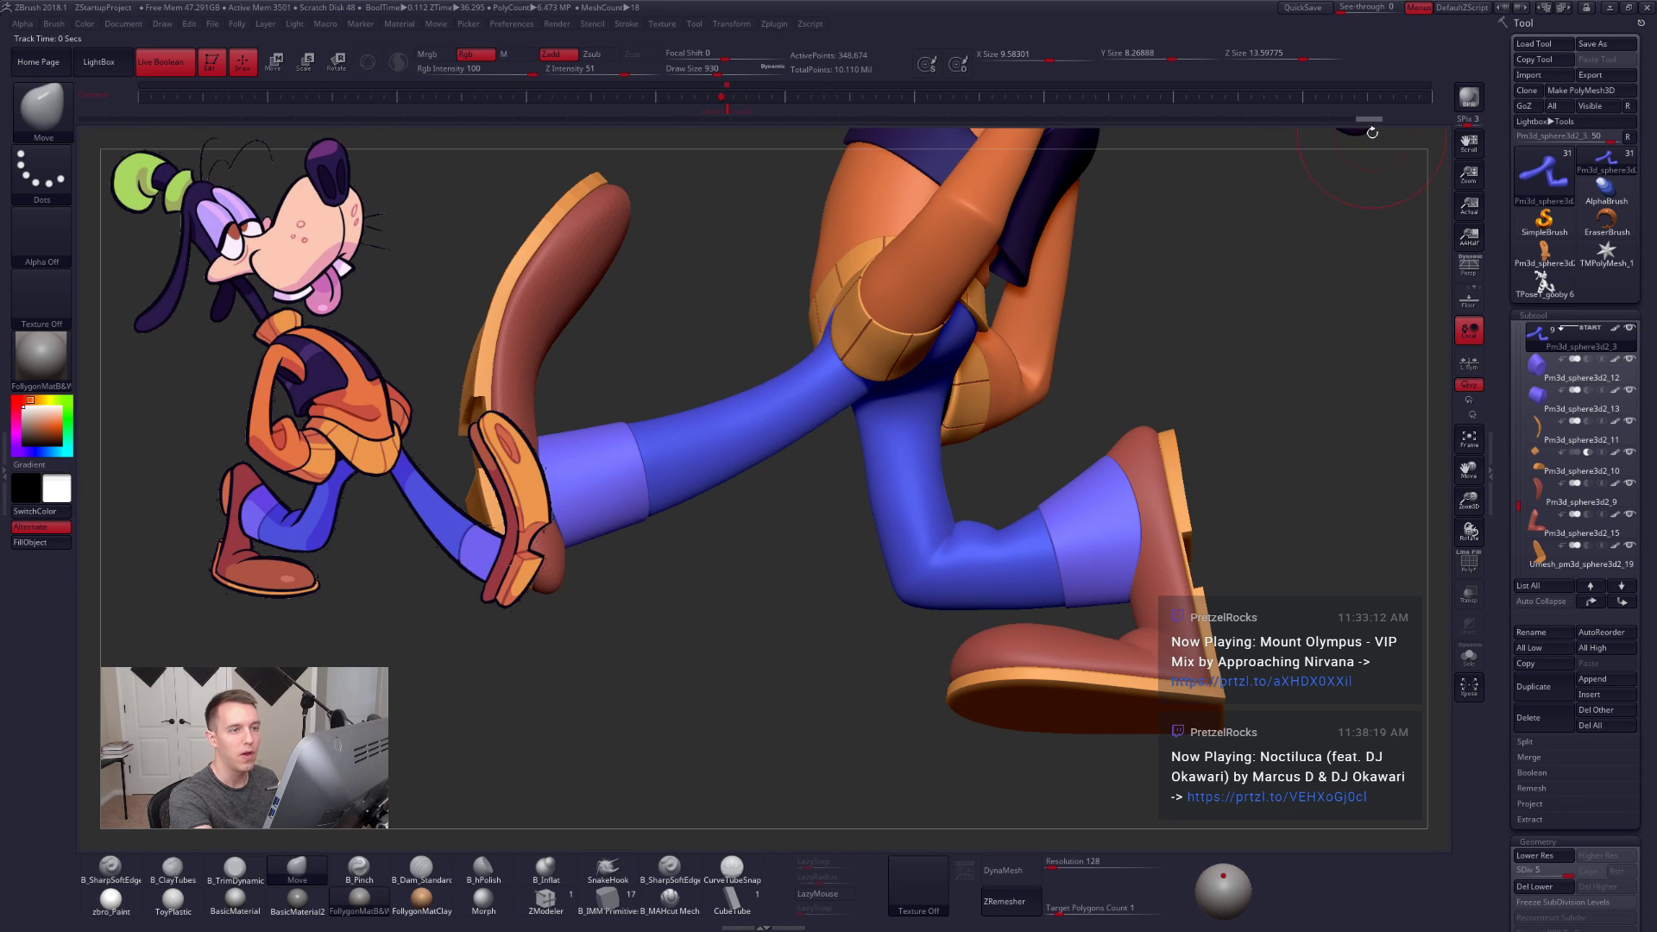
Solo the blue legs, inspect them at SDiv 3, raise them back to SDiv 5, then show all of Goofy.
{"action": "right_click_drag", "start_coordinate": [883, 508], "coordinate": [1191, 544]}
{"action": "mouse_move", "coordinate": [920, 549]}
{"action": "right_mouse_down"}
{"action": "mouse_move", "coordinate": [902, 546]}
{"action": "mouse_move", "coordinate": [943, 518]}
{"action": "right_mouse_up"}
{"action": "key", "text": "alt+shift+s"}
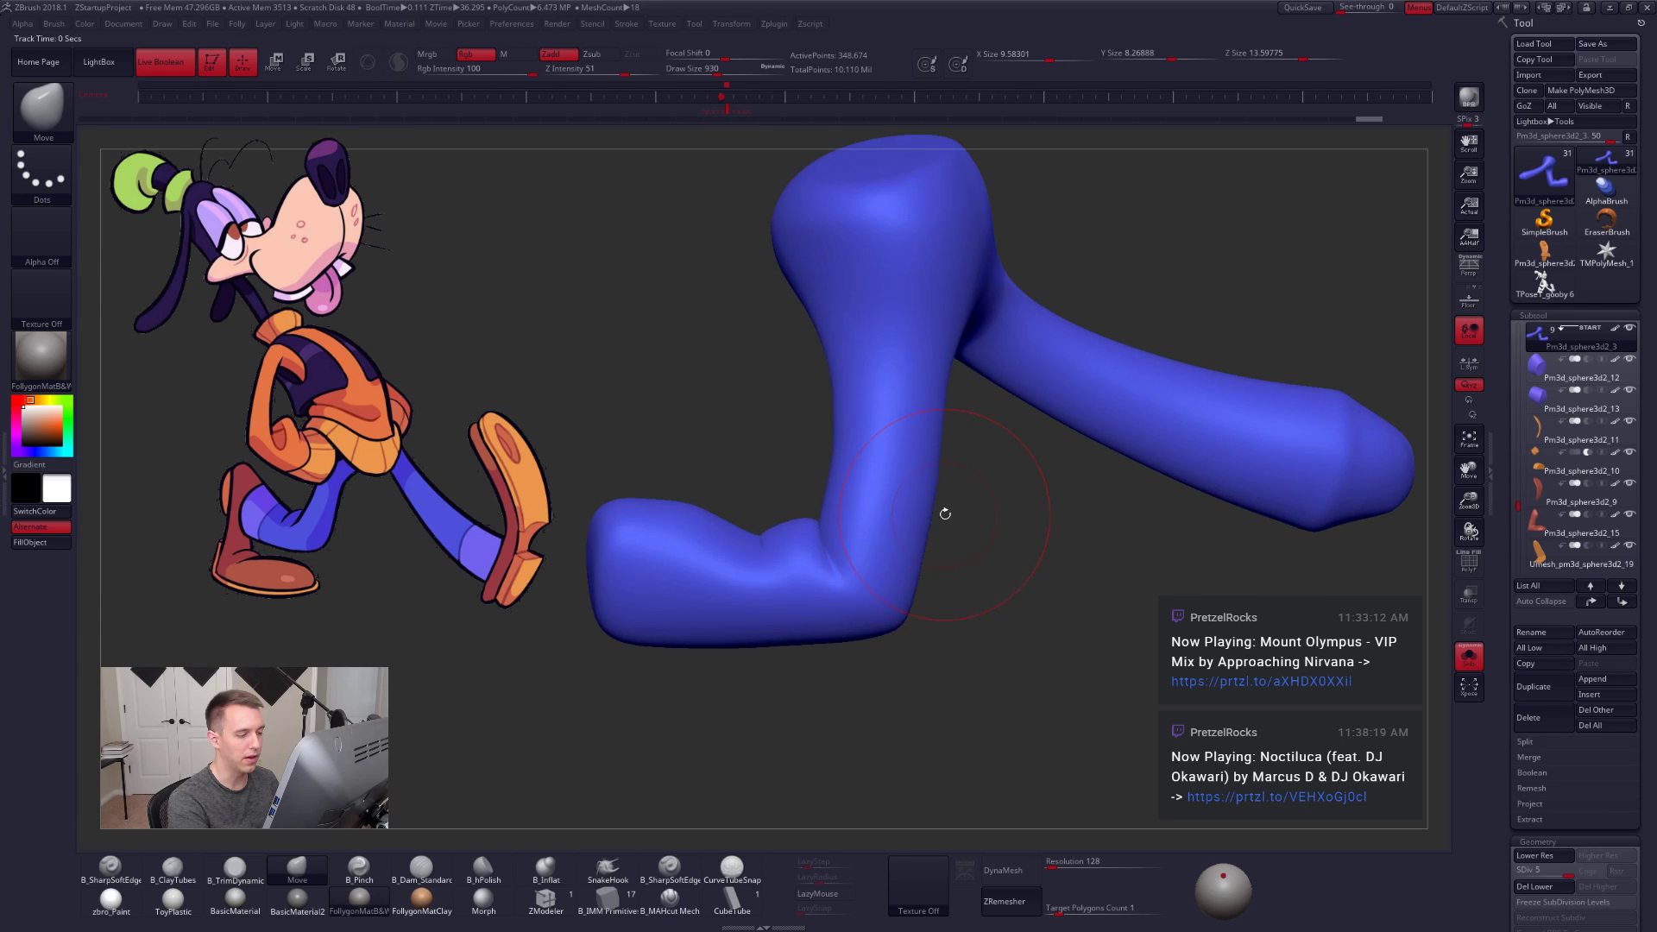
{"action": "key", "text": "space"}
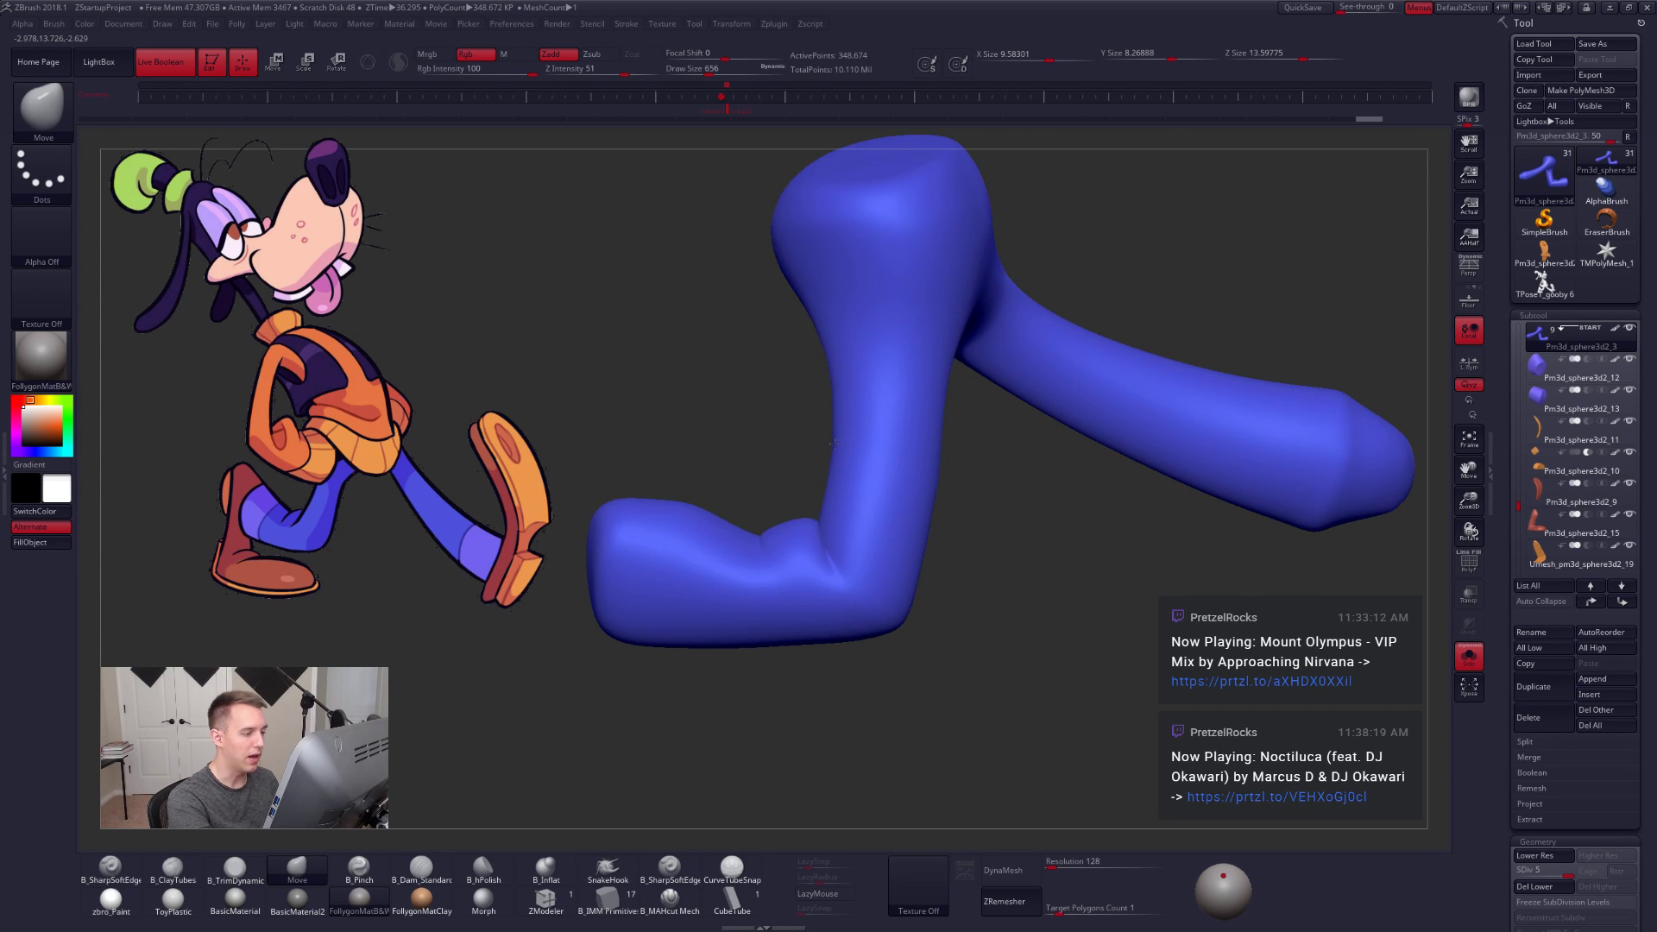
{"action": "key", "text": "shift+d"}
{"action": "key", "text": "shift+d"}
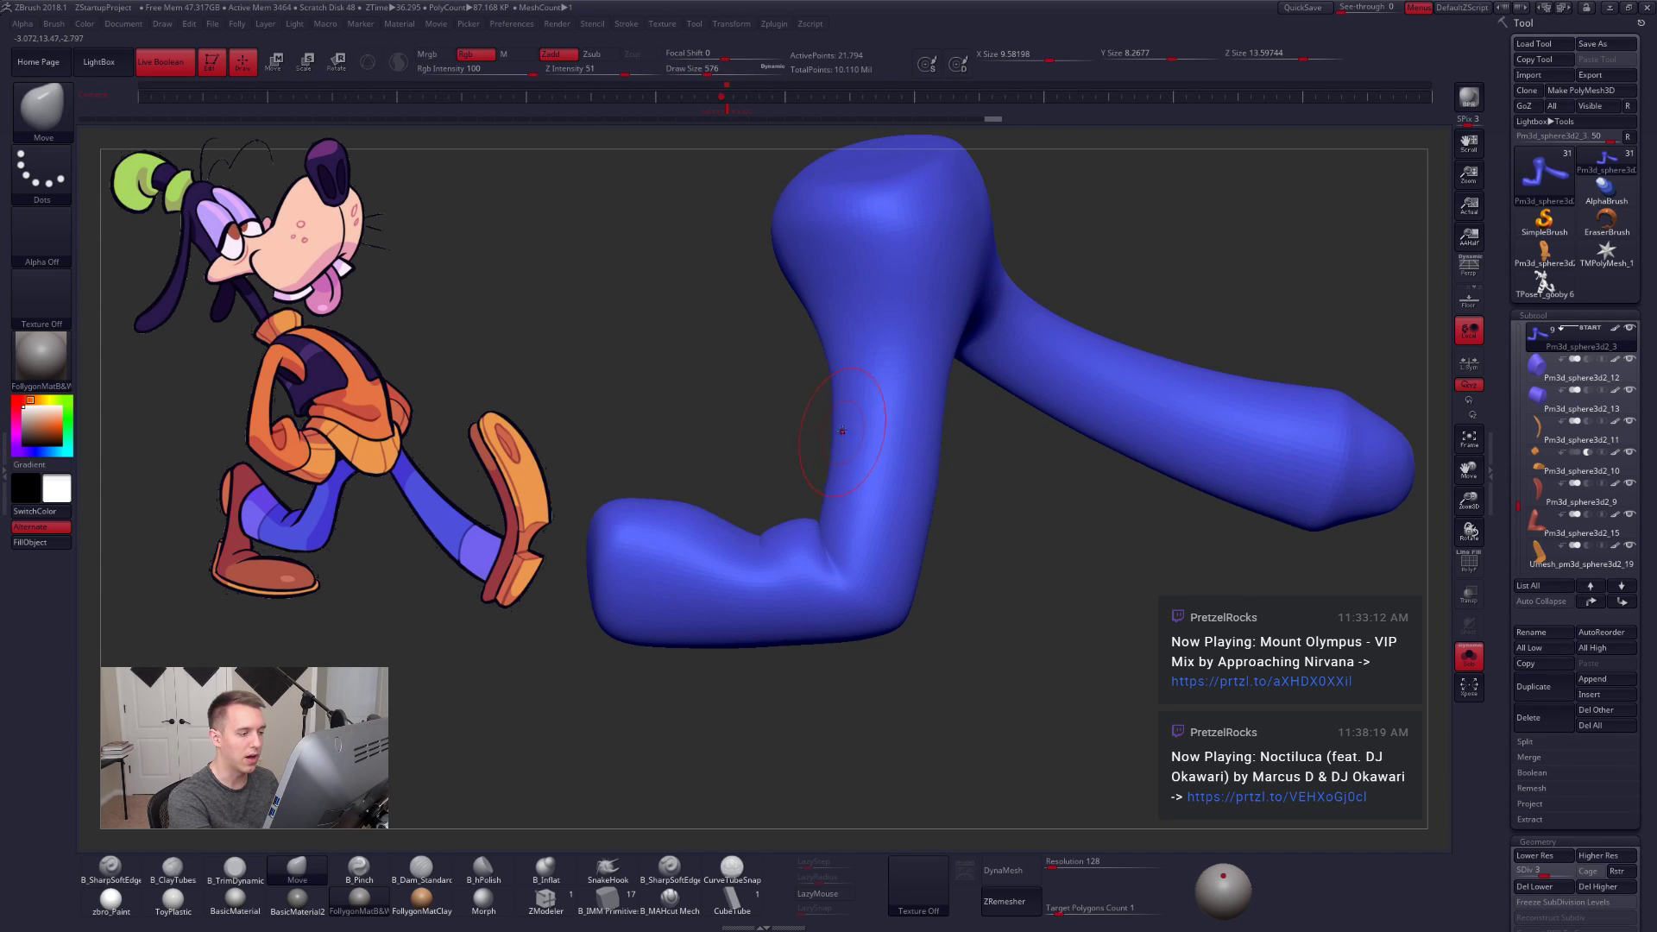
{"action": "right_click_drag", "start_coordinate": [837, 445], "coordinate": [906, 492]}
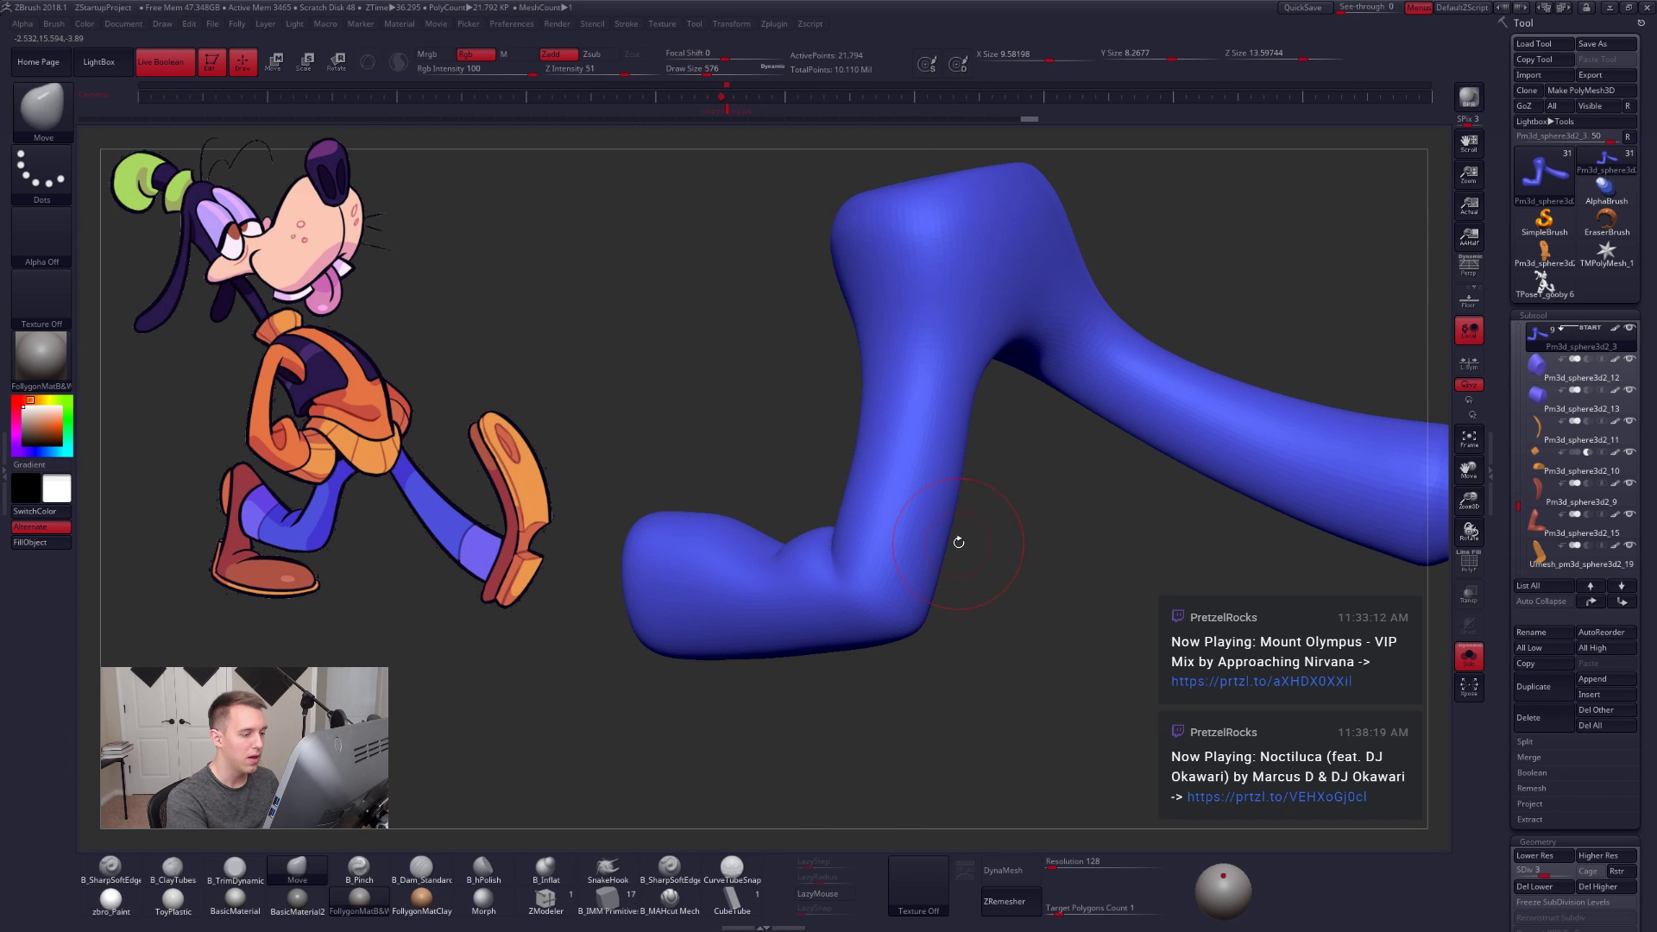
{"action": "key", "text": "d"}
{"action": "right_click_drag", "start_coordinate": [952, 565], "coordinate": [850, 609]}
{"action": "key", "text": "d"}
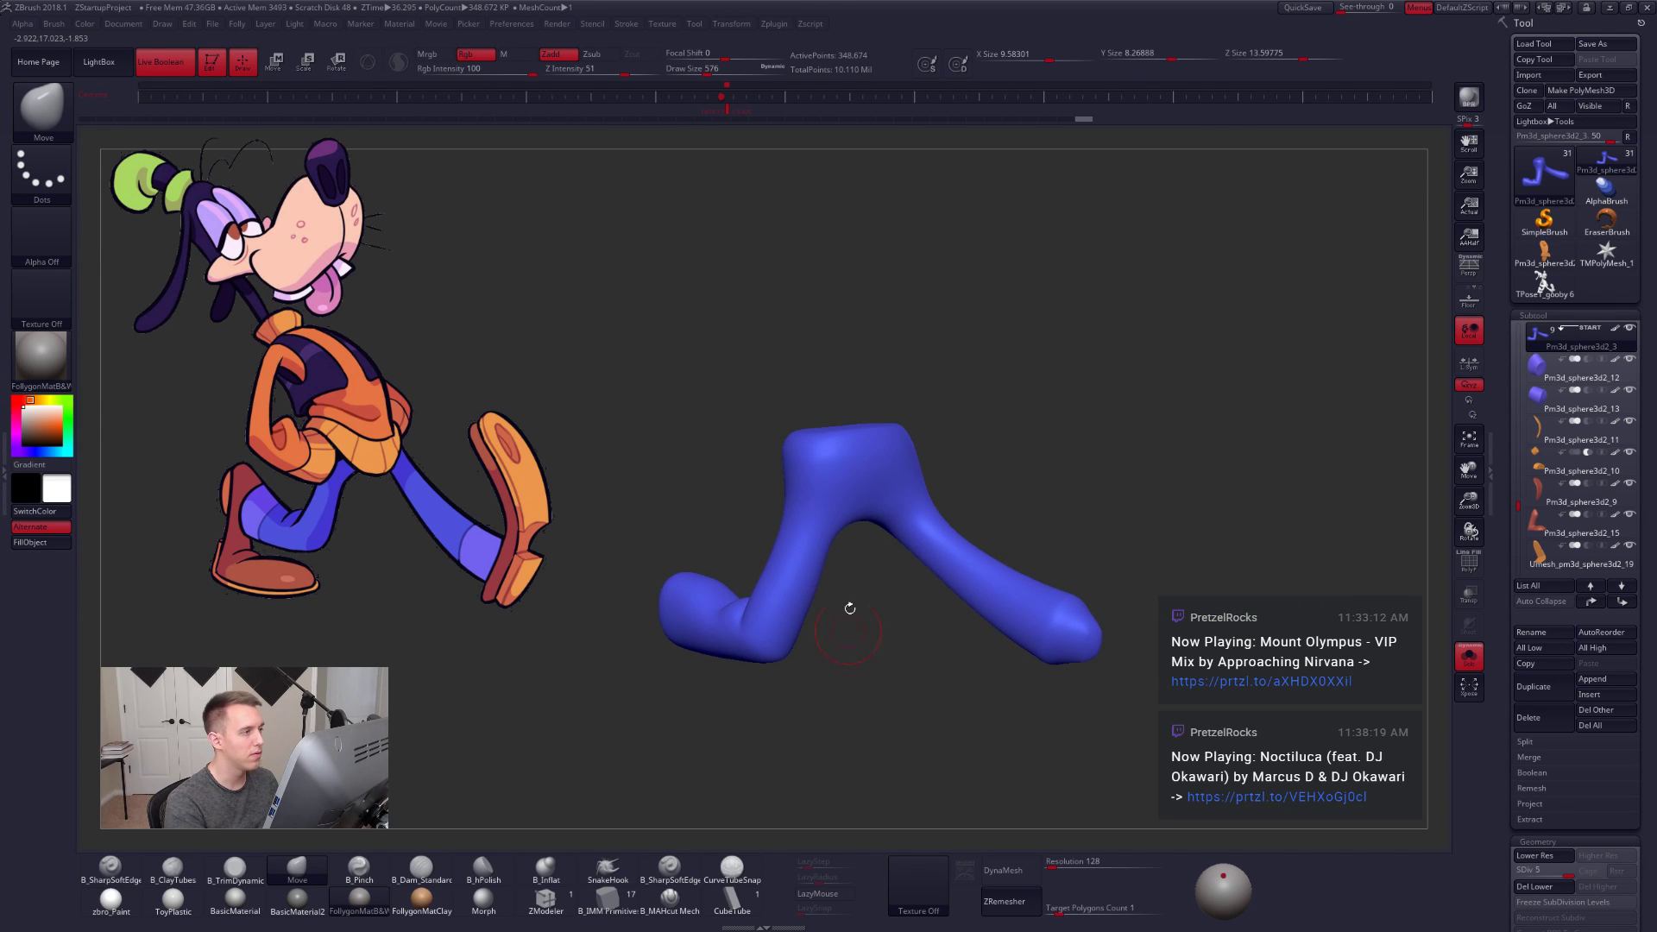
{"action": "key", "text": "shift+ctrl+s"}
{"action": "right_click_drag", "start_coordinate": [1083, 572], "coordinate": [1074, 622]}
Delete the grey low-poly TPose1_gooby tool and confirm the deletion.
{"action": "key", "text": "f"}
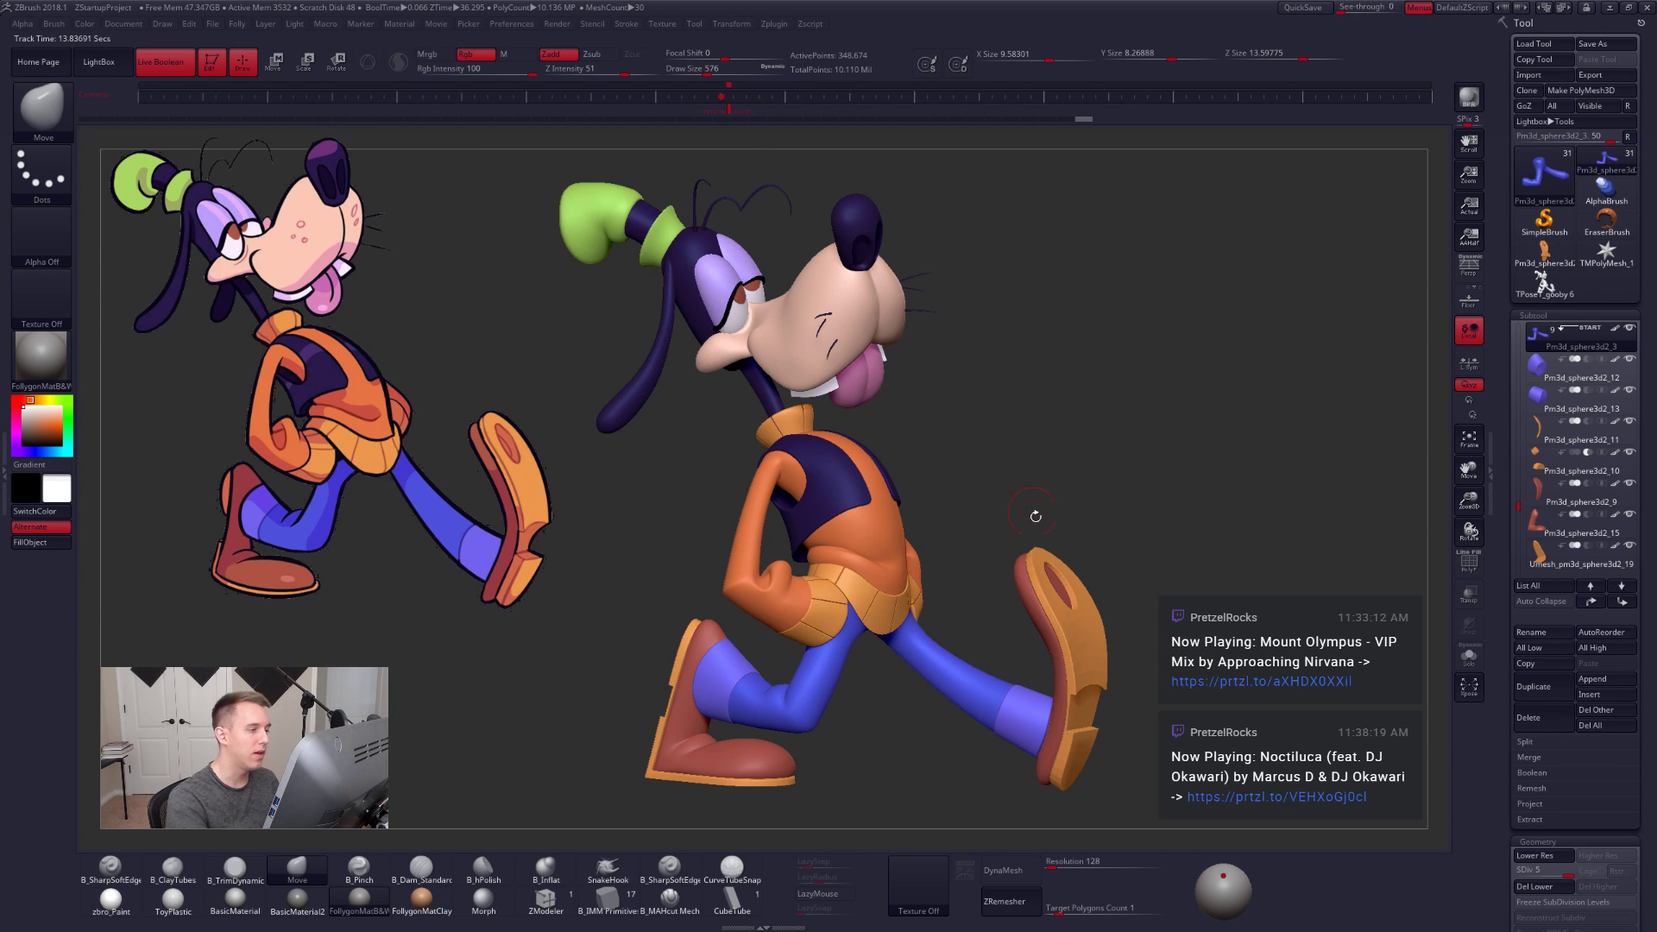
{"action": "right_click_drag", "start_coordinate": [1041, 549], "coordinate": [1133, 585]}
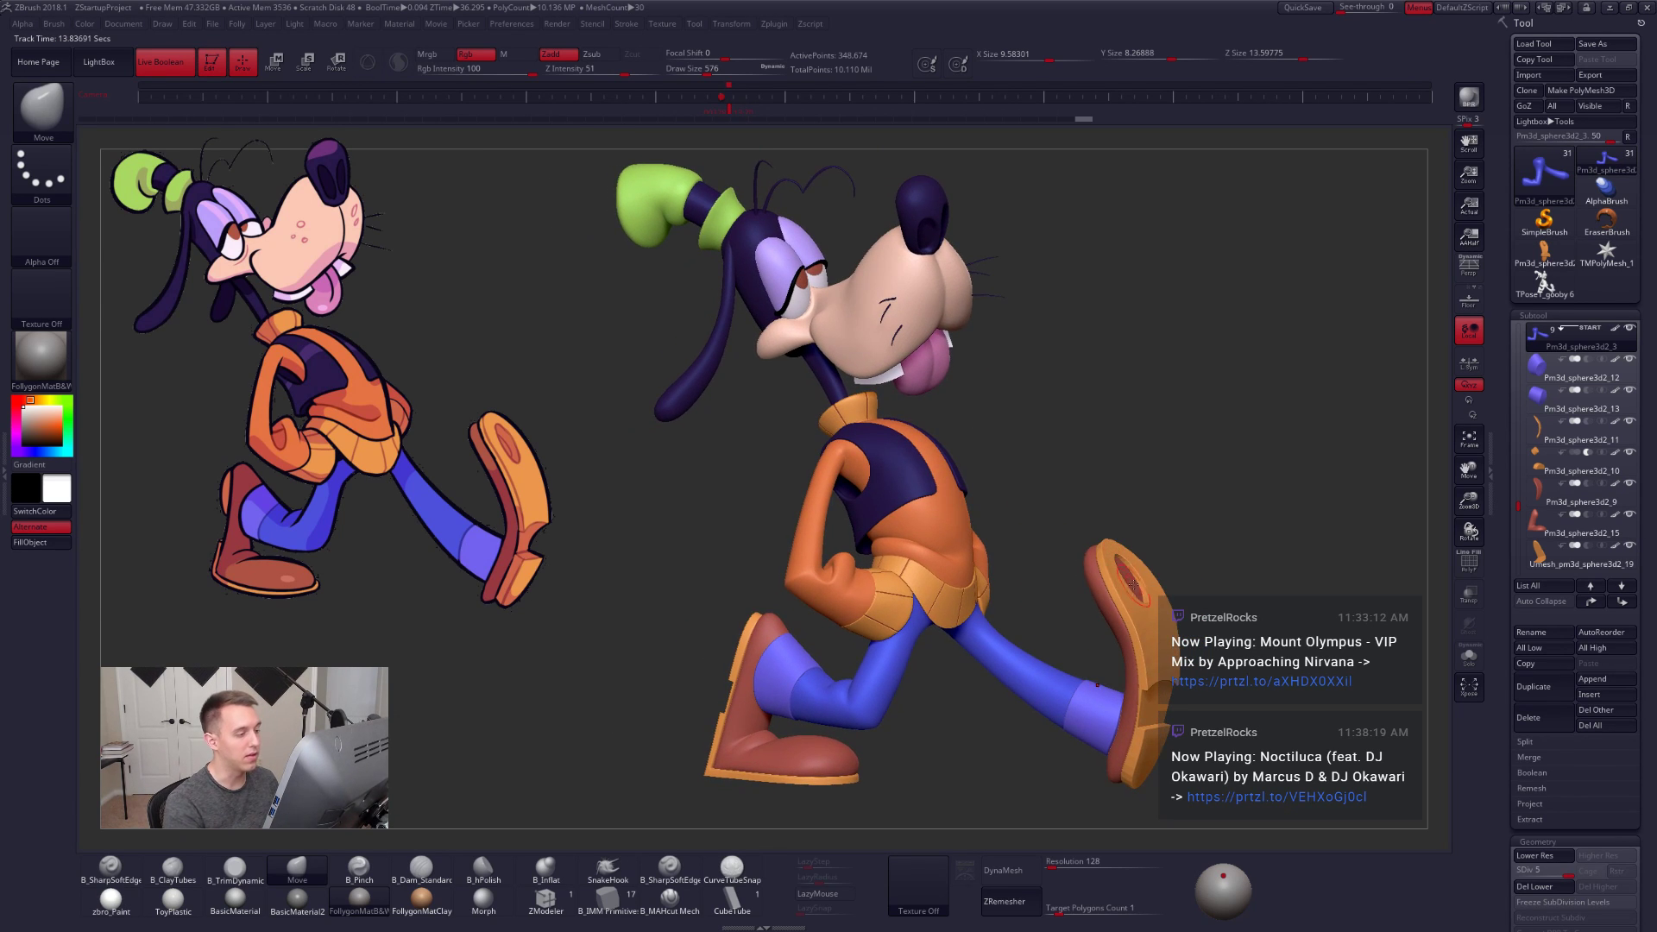
{"action": "right_click_drag", "start_coordinate": [934, 757], "coordinate": [991, 753]}
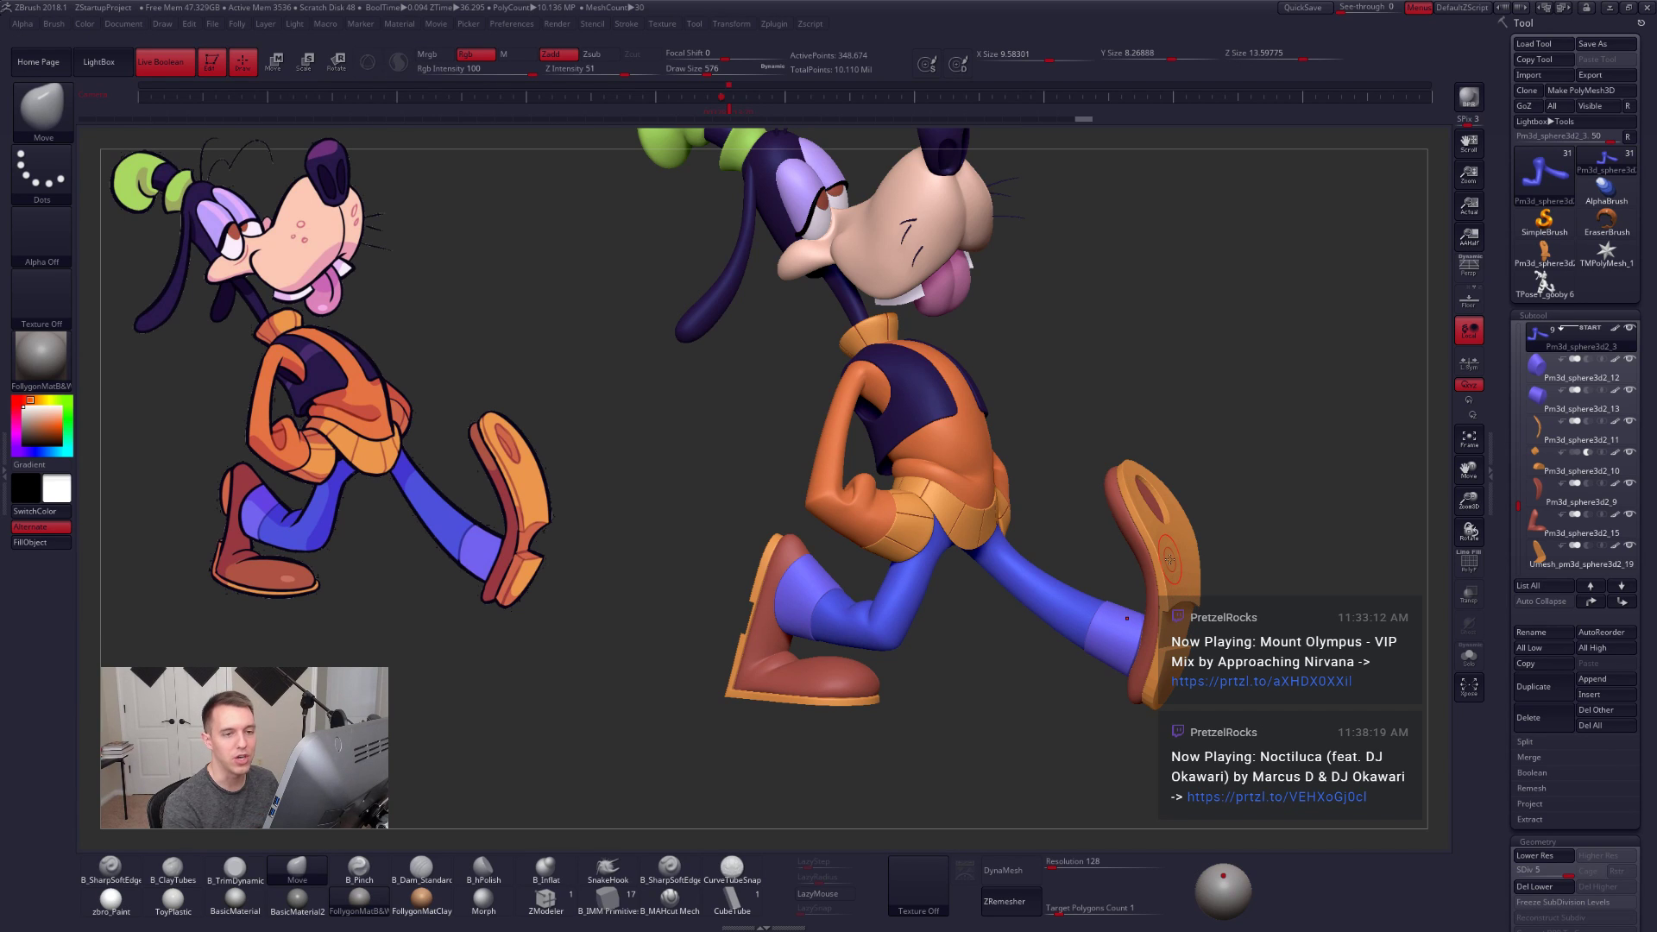
{"action": "left_click", "coordinate": [1543, 278]}
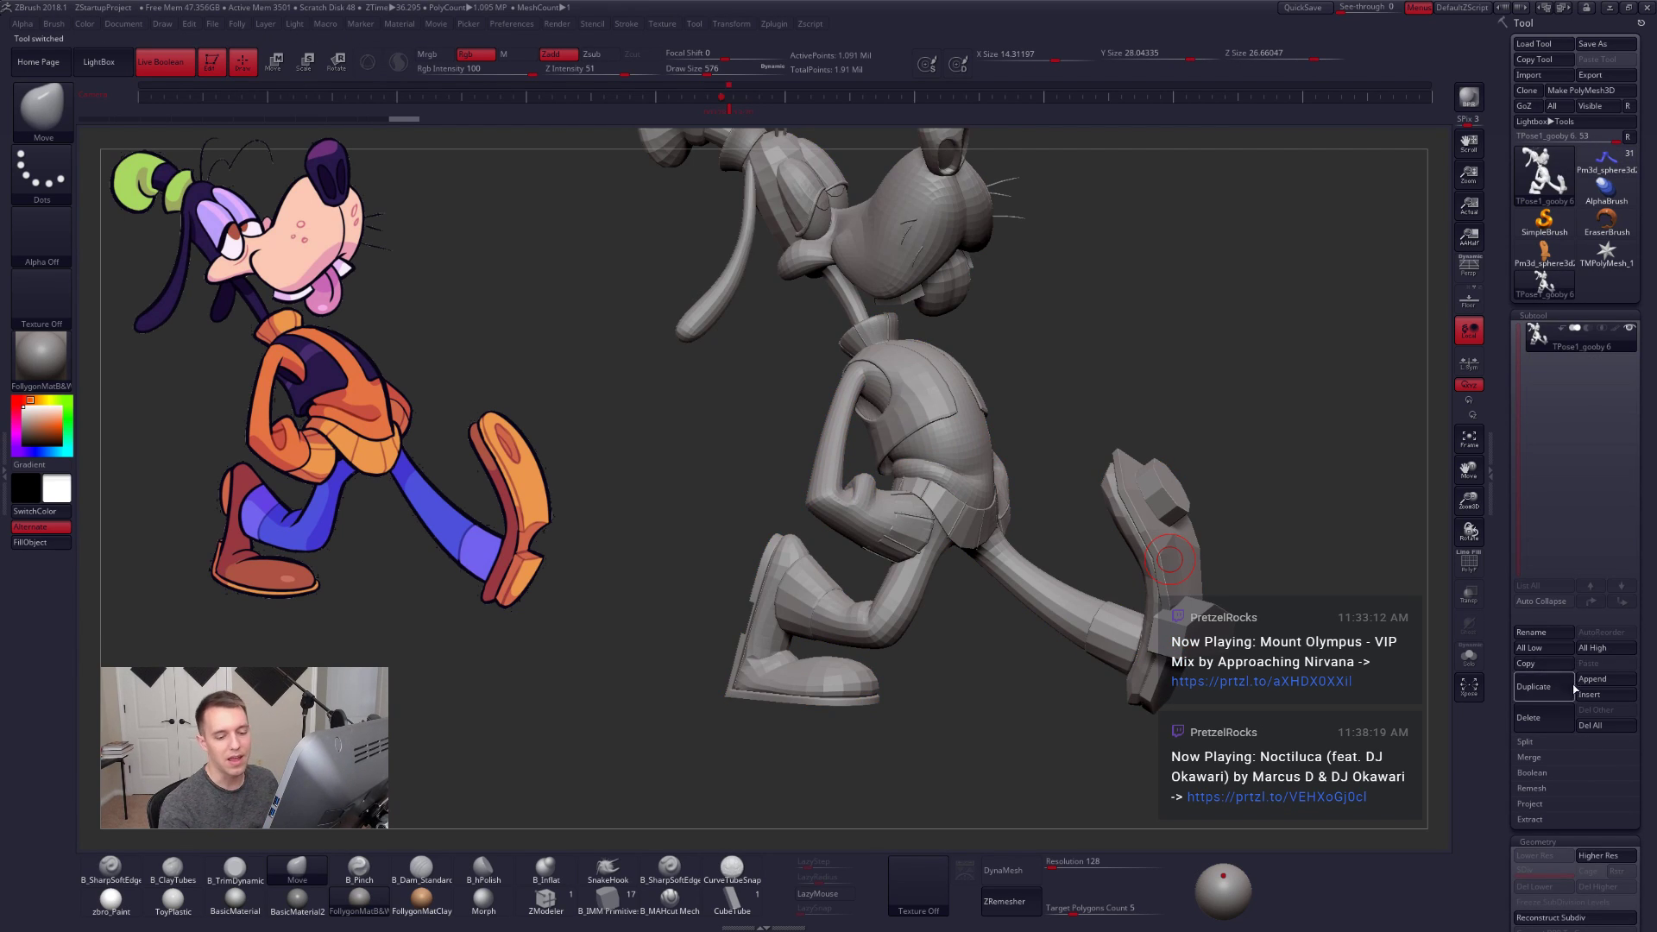
{"action": "left_click", "coordinate": [1545, 718]}
{"action": "left_click", "coordinate": [1429, 738]}
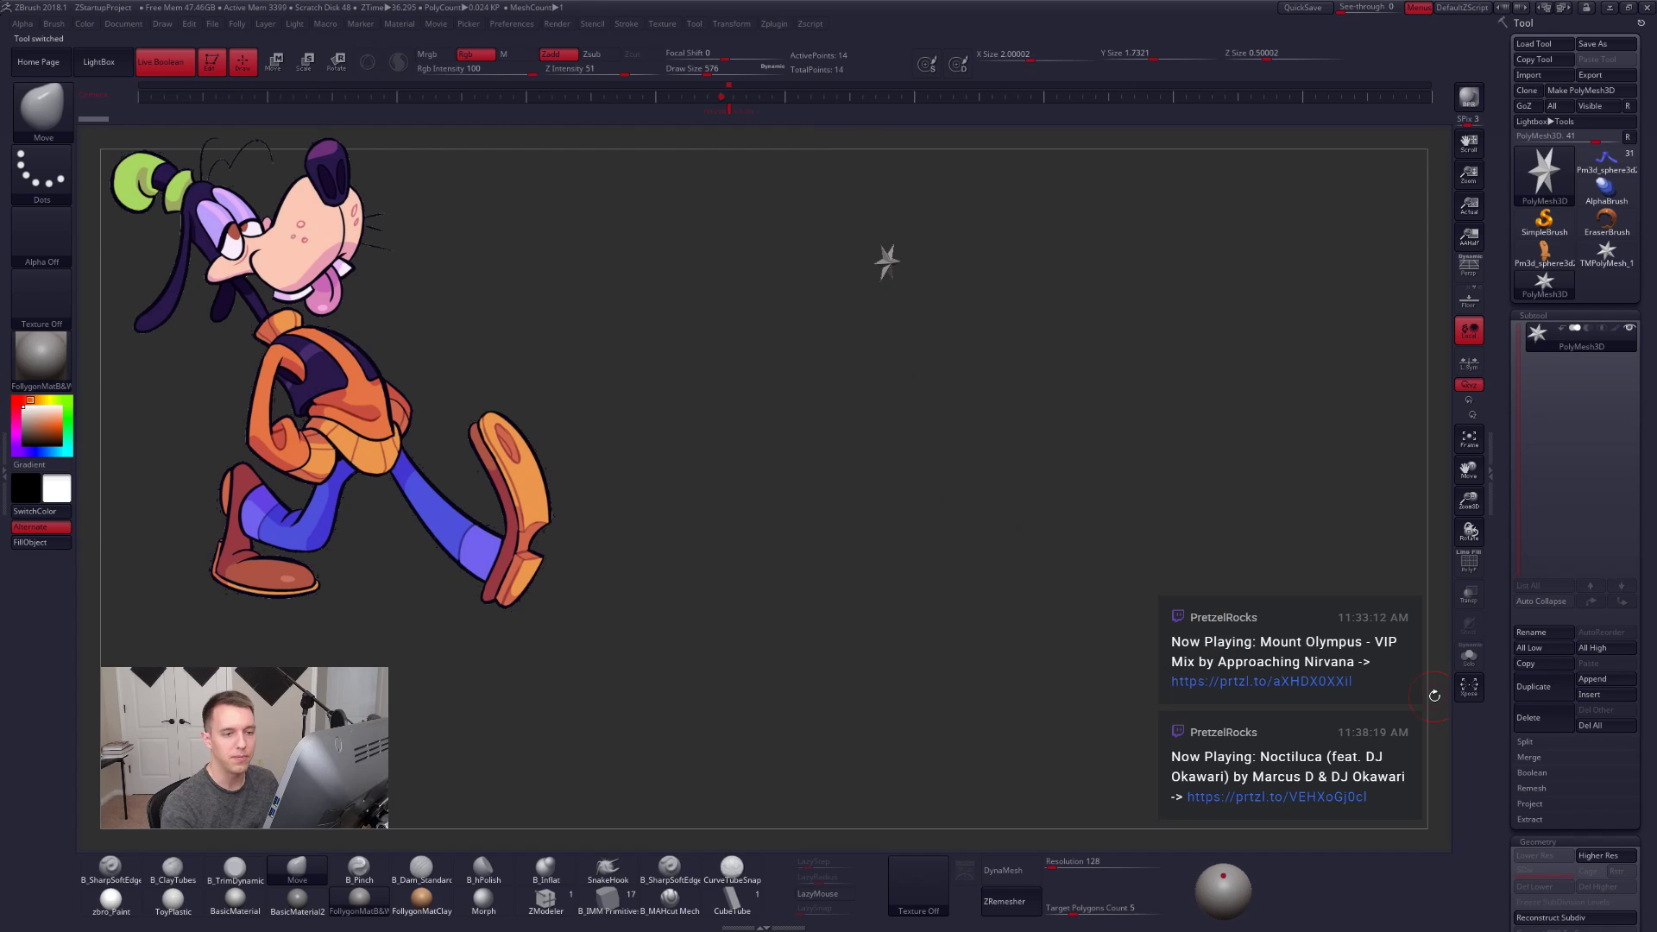
Reload the coloured Pm3d_sphere3d Goofy tool and make zbro_Paint the active material.
{"action": "left_click", "coordinate": [1607, 159]}
{"action": "left_click_drag", "start_coordinate": [1225, 380], "coordinate": [1234, 434]}
{"action": "left_click", "coordinate": [112, 902]}
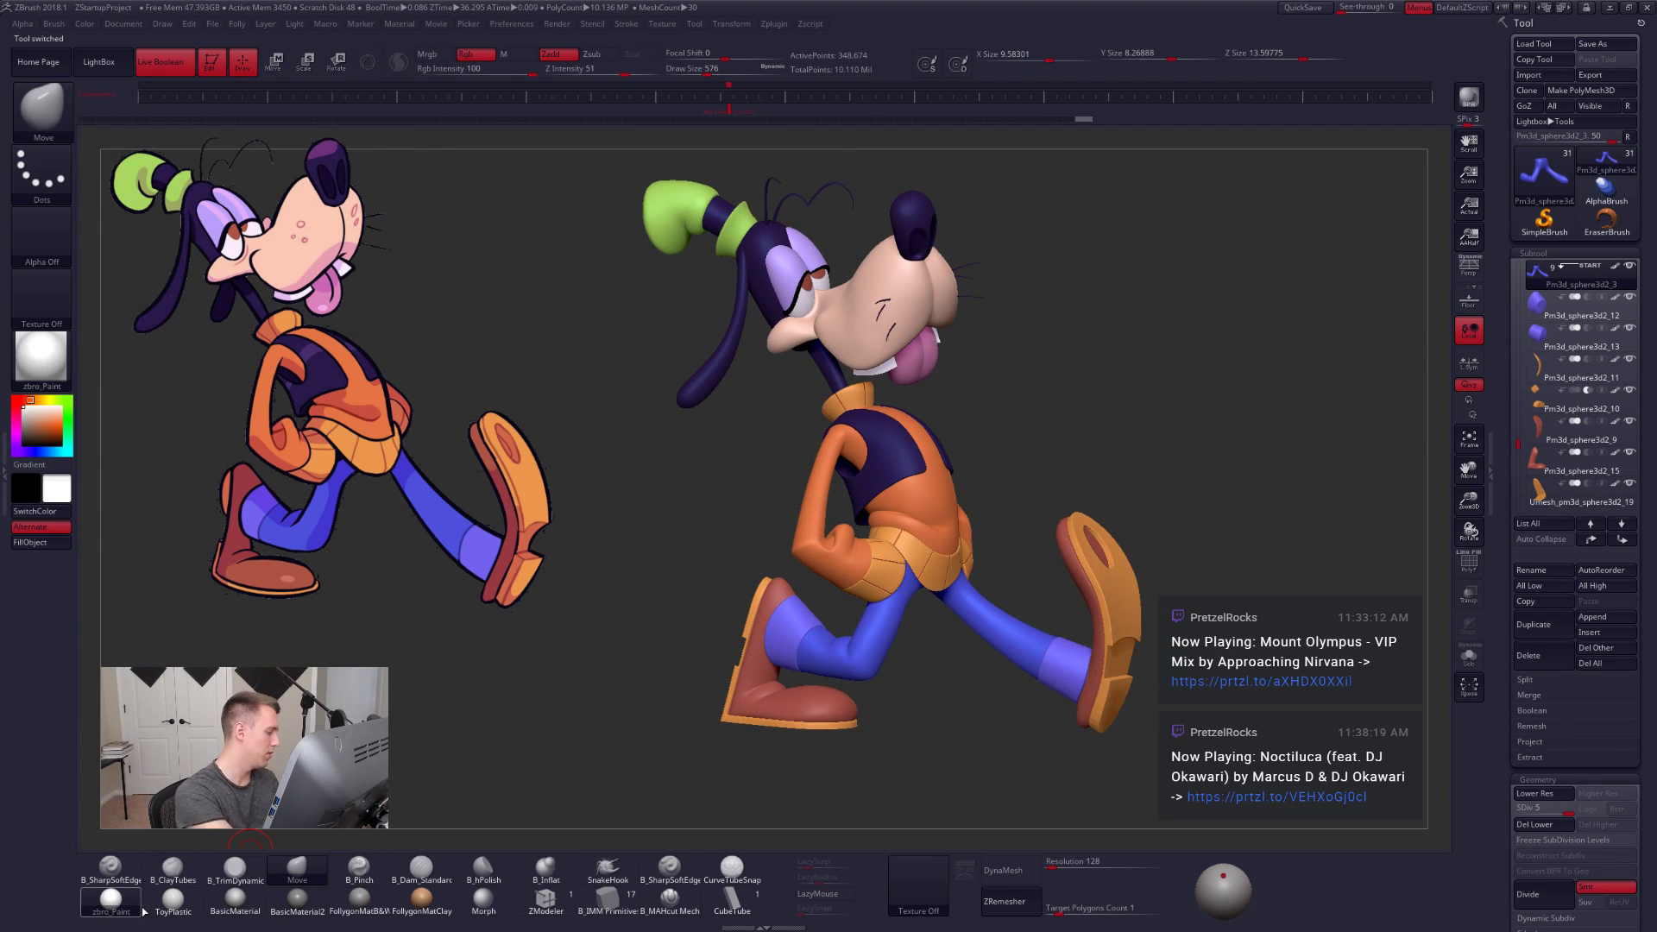
{"action": "right_click", "coordinate": [1157, 502]}
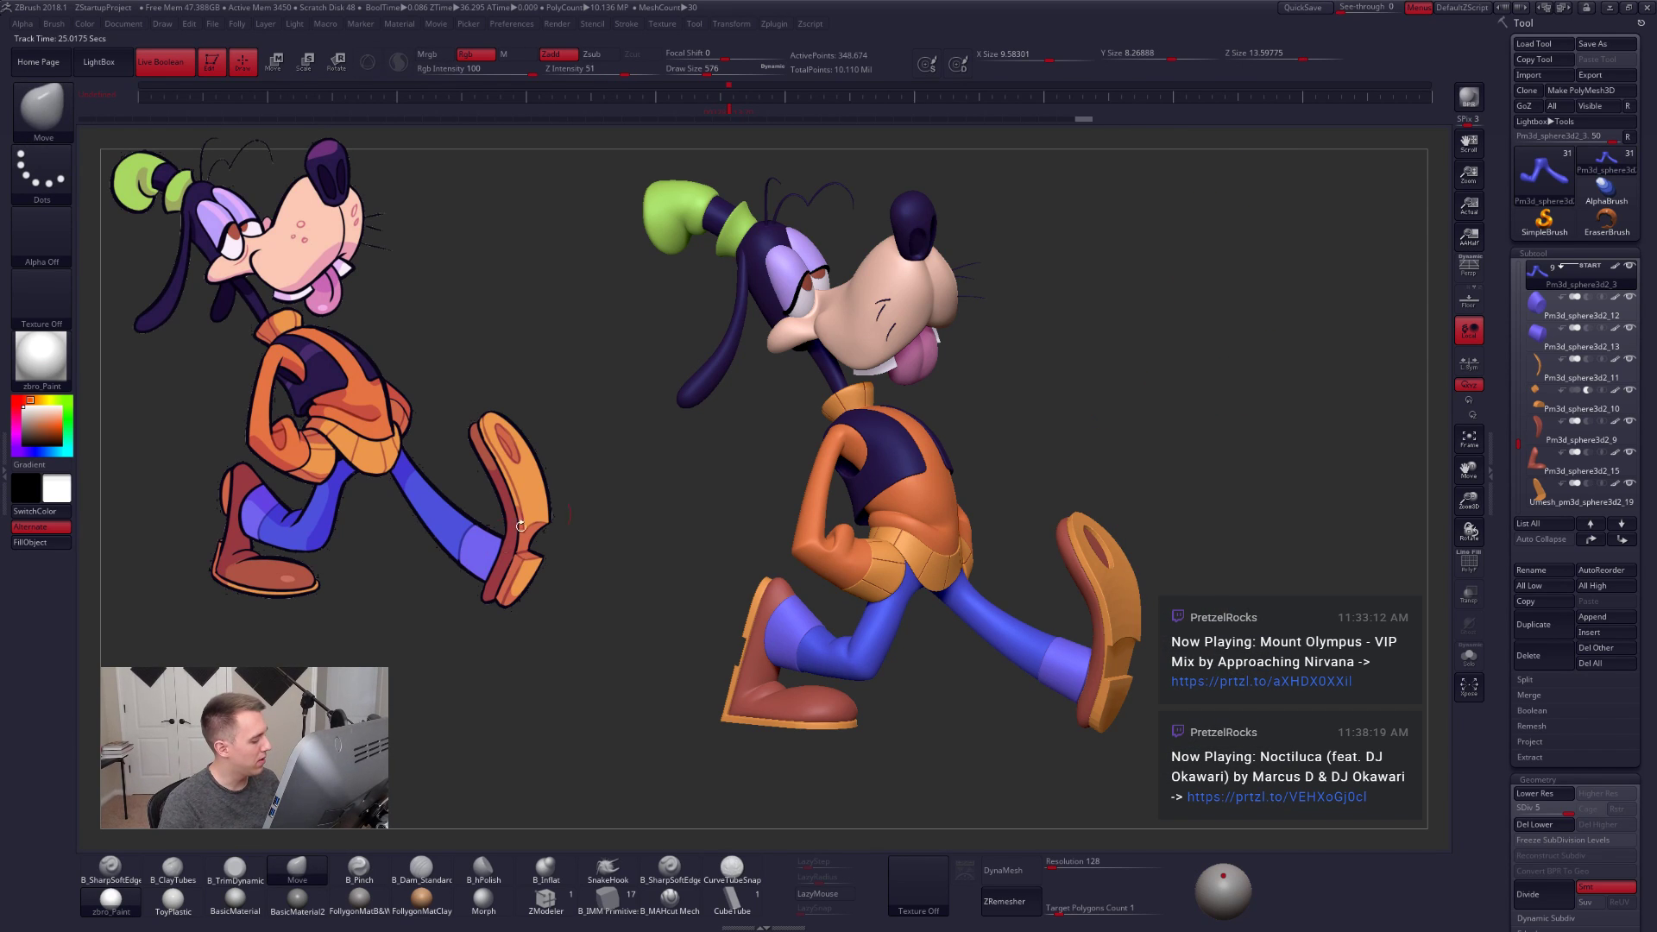
{"action": "mouse_move", "coordinate": [97, 918]}
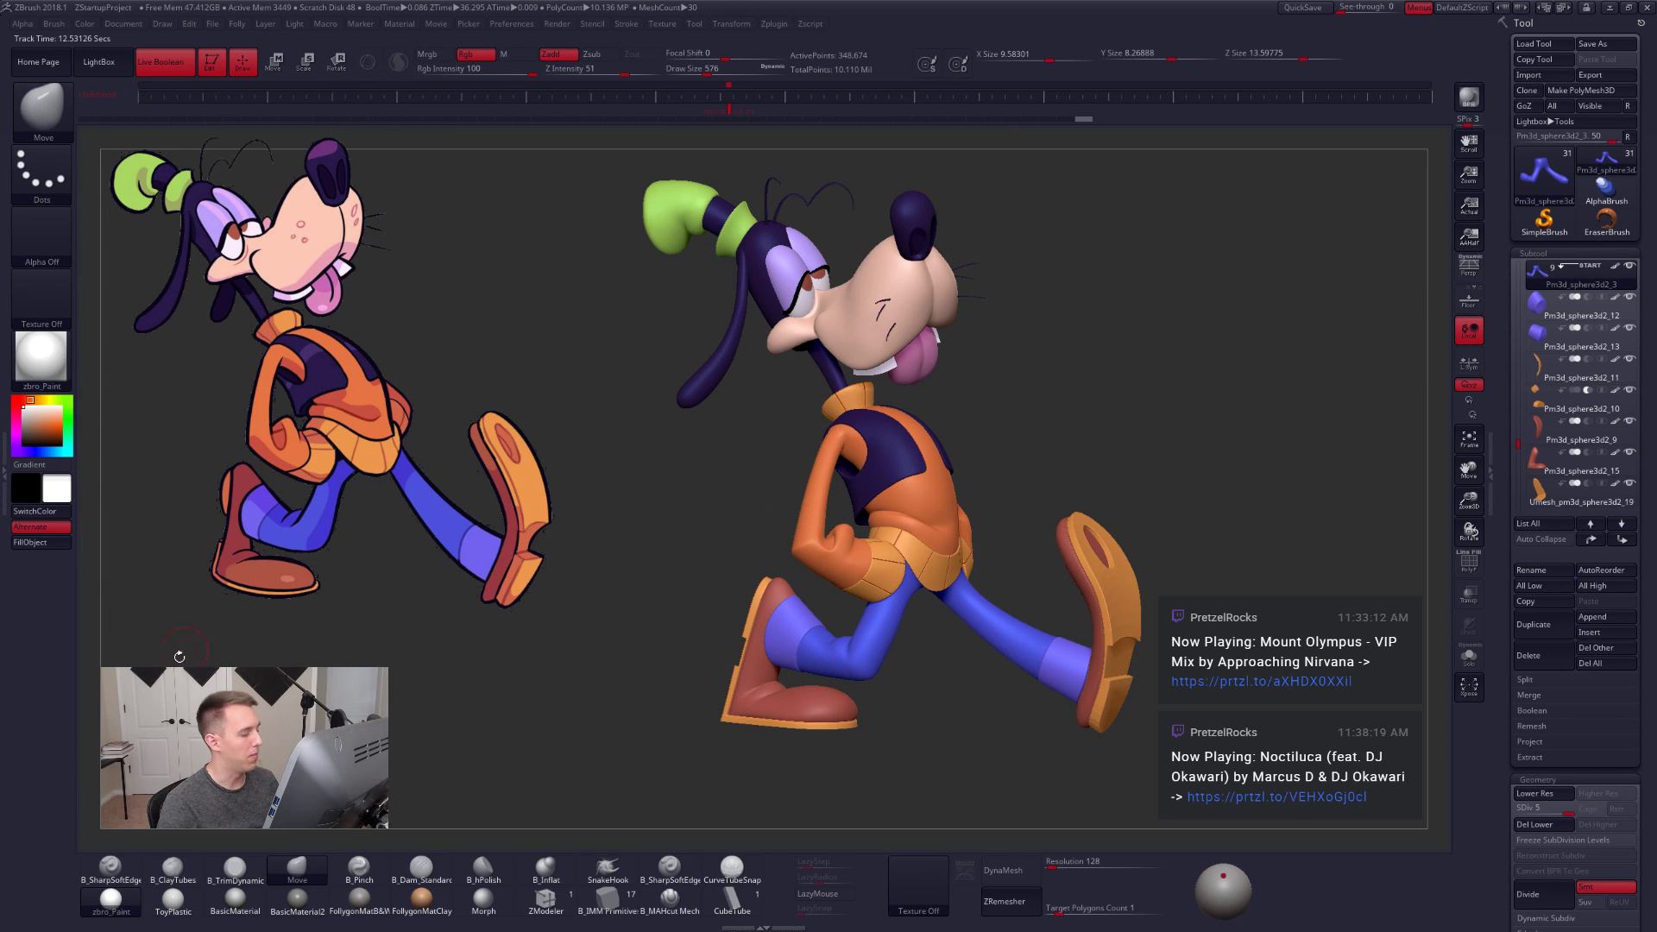
Browse the Zplugin entries like Transpose Master and FBX ExportImport, then dock the palette in the left tray.
{"action": "left_click", "coordinate": [774, 24]}
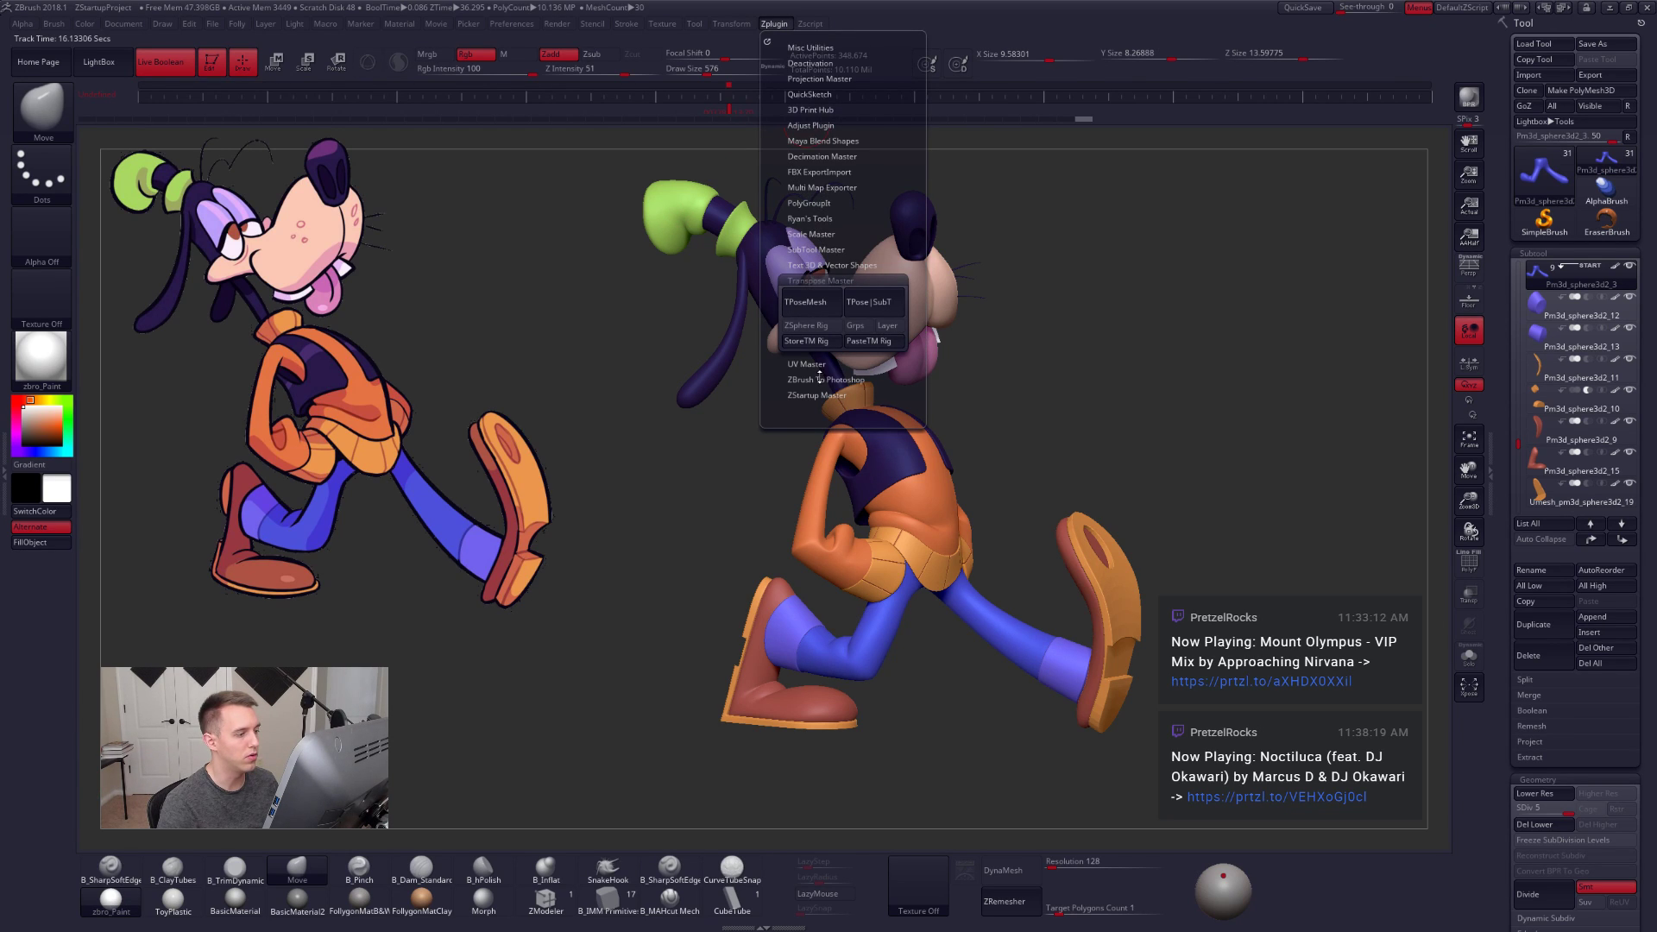
{"action": "left_click", "coordinate": [826, 278]}
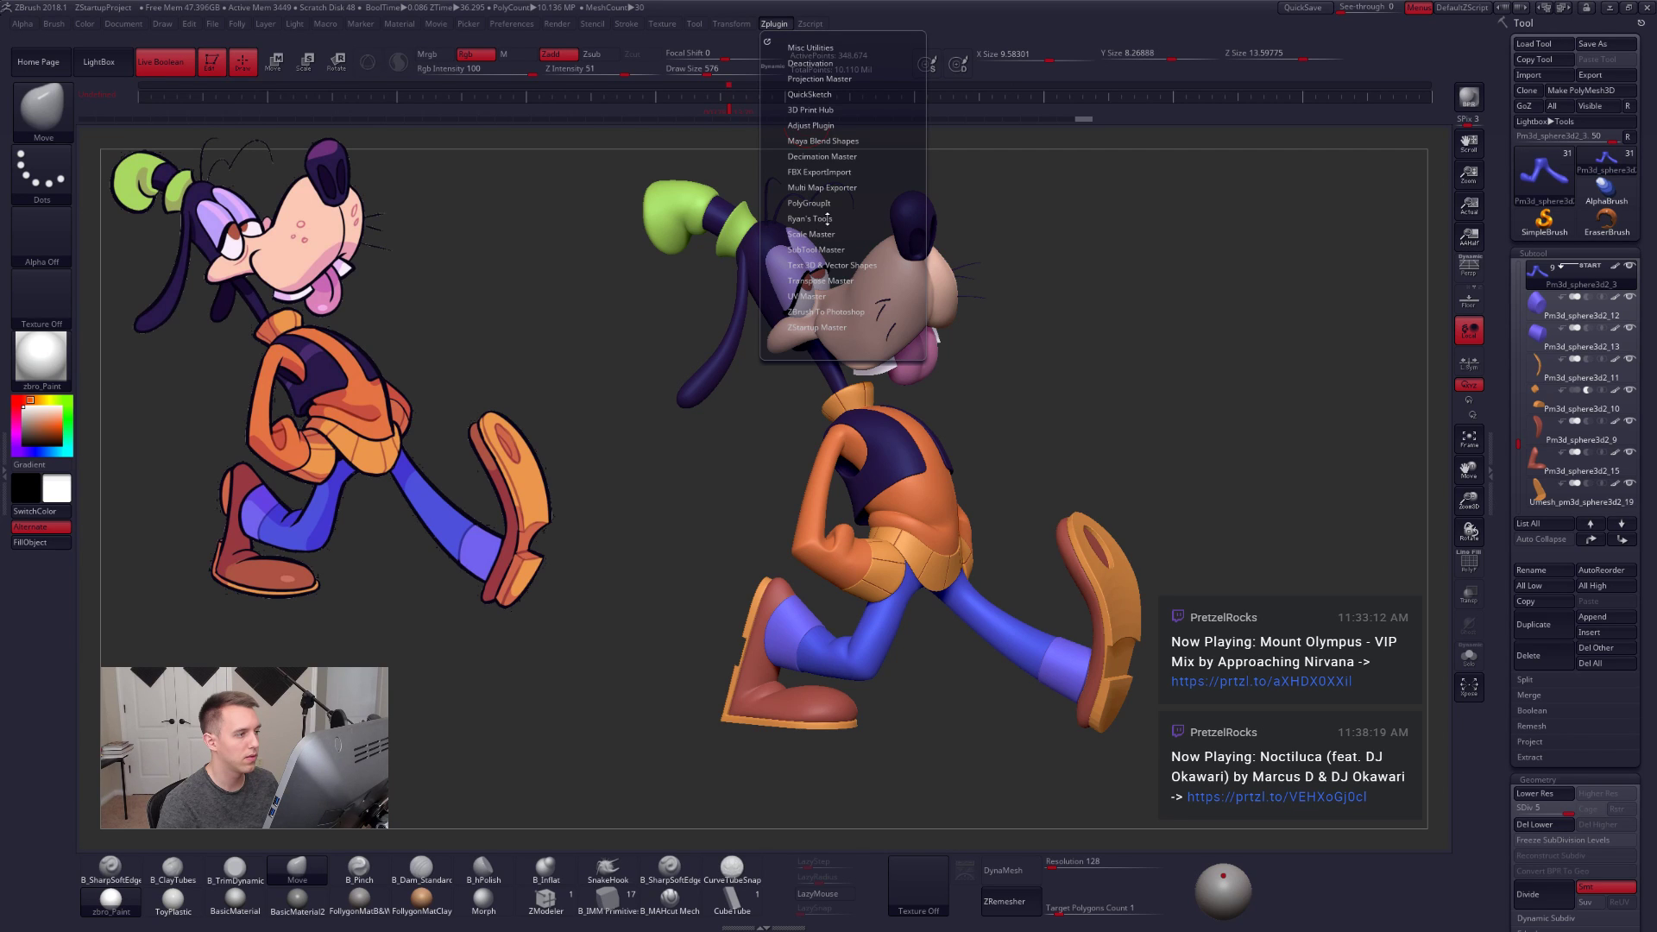
{"action": "left_click", "coordinate": [812, 173]}
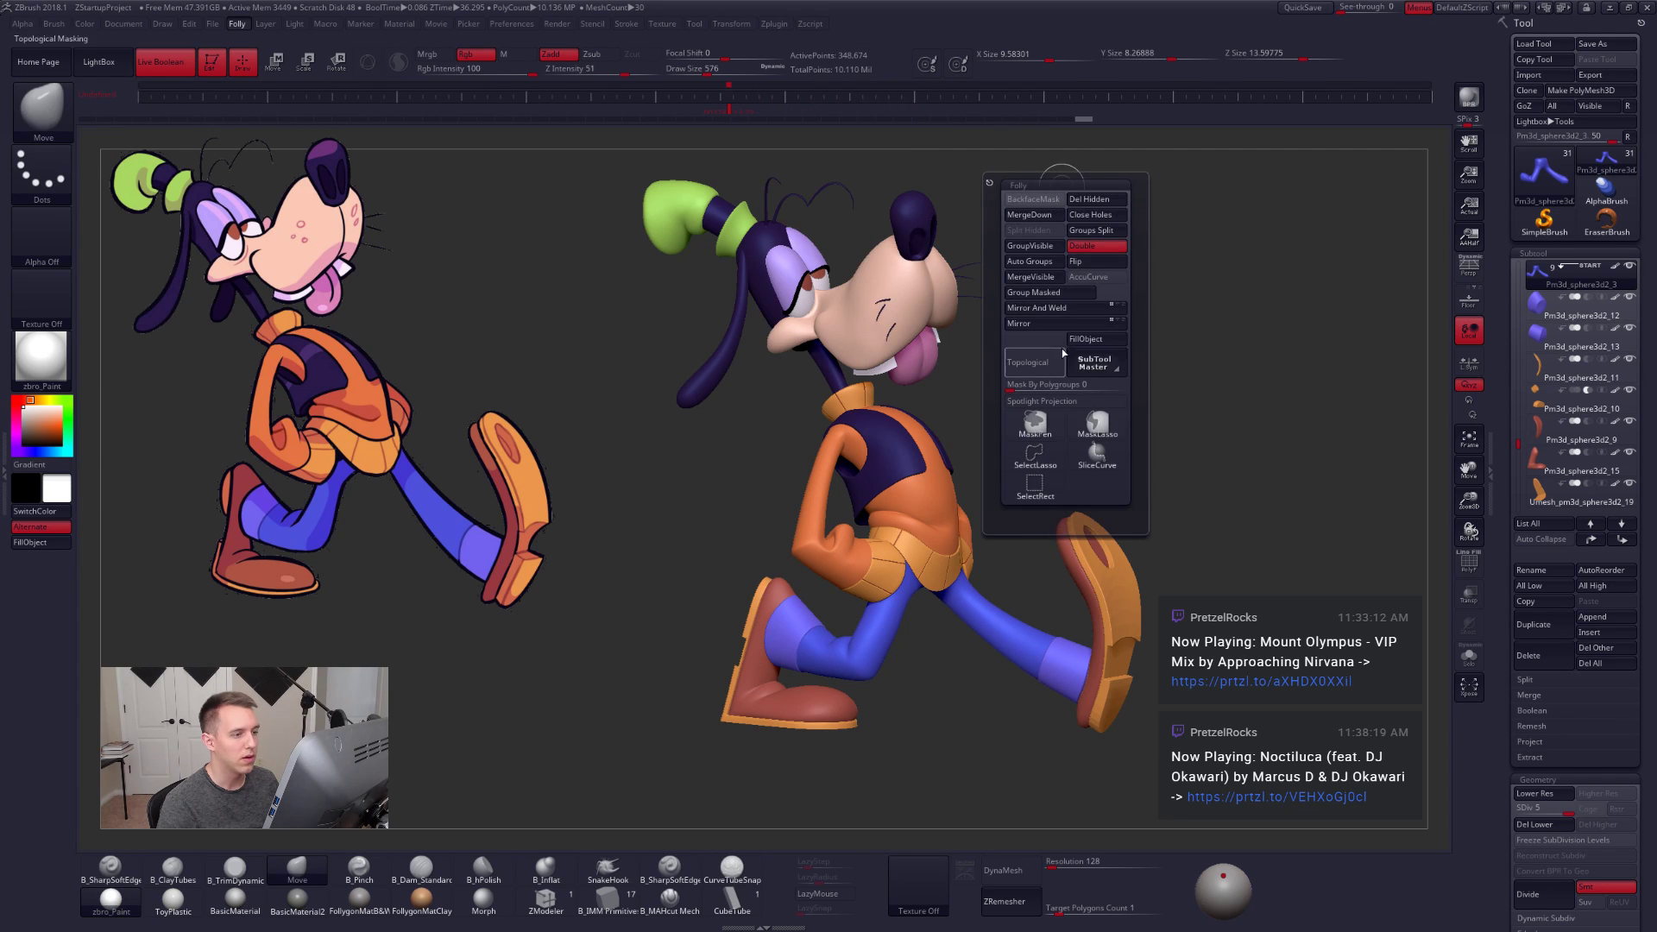
{"action": "mouse_move", "coordinate": [783, 33]}
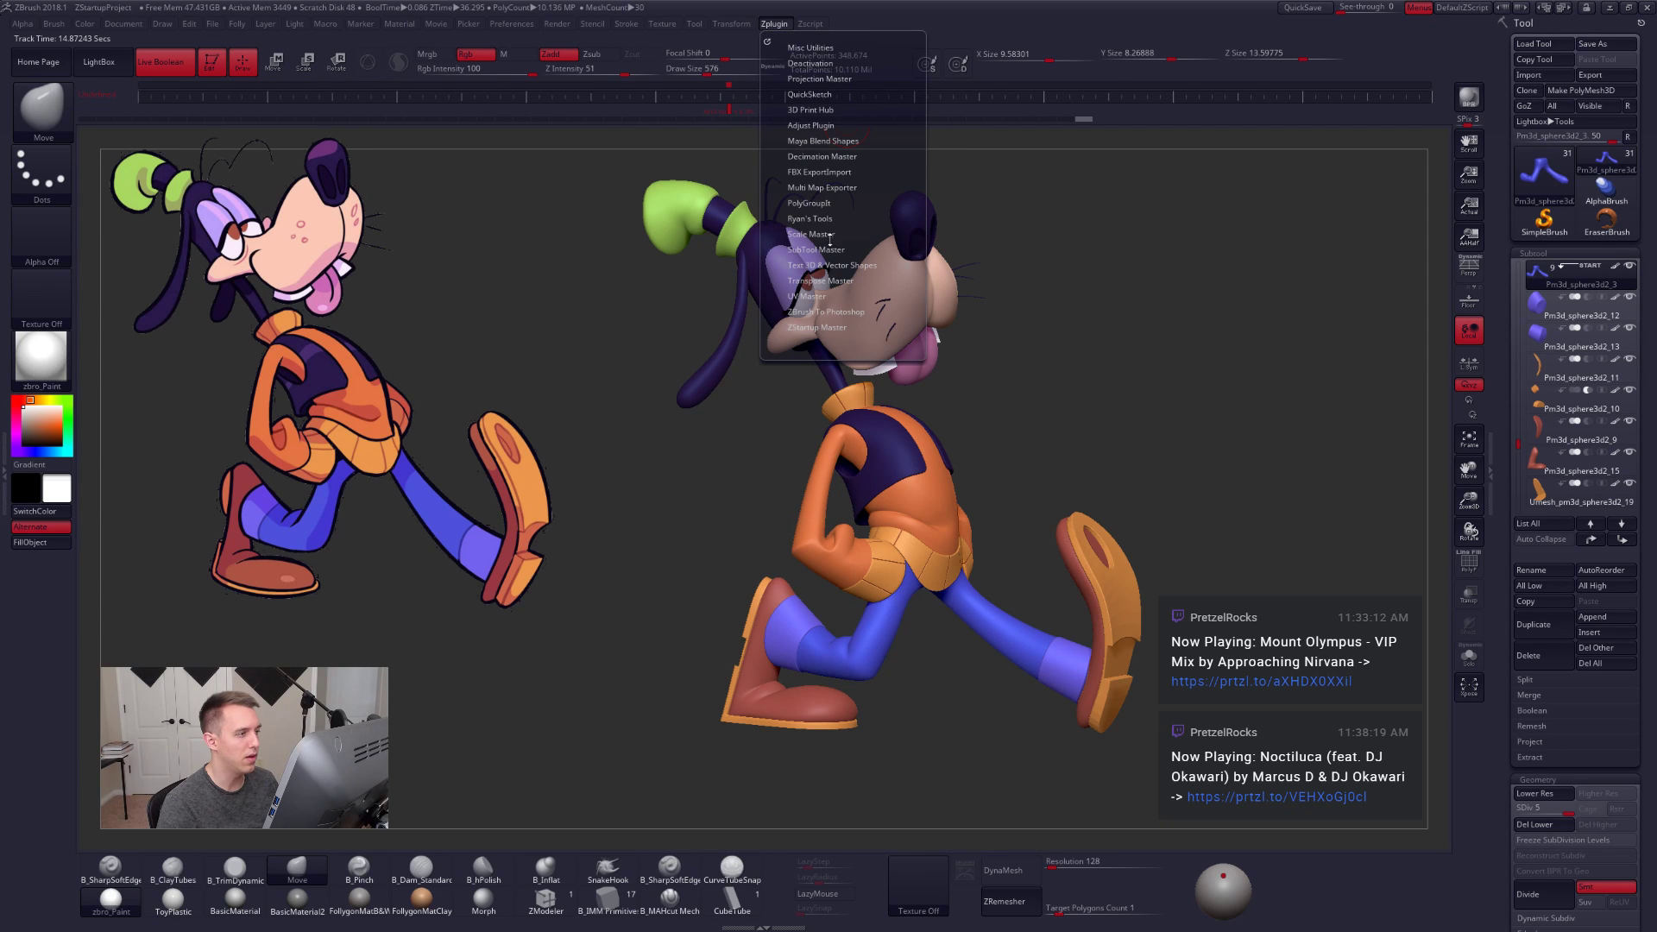
{"action": "left_click", "coordinate": [5, 209]}
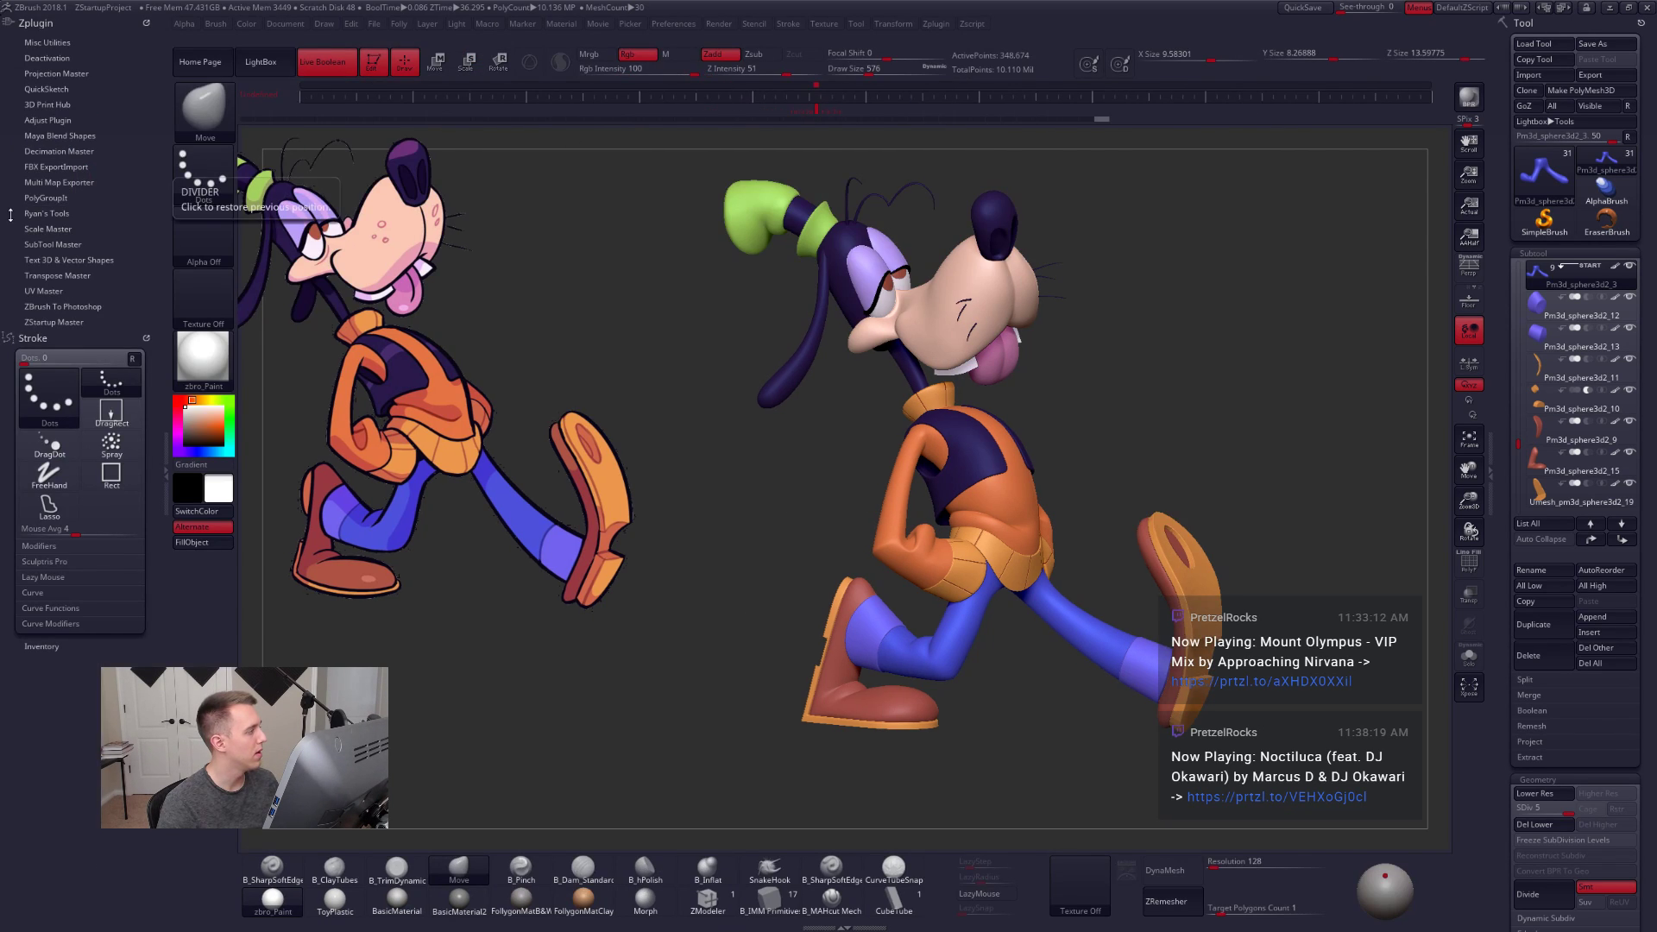
Use SubTool Master's Fill with the Material option to apply the current material to every subtool.
{"action": "left_click", "coordinate": [54, 245]}
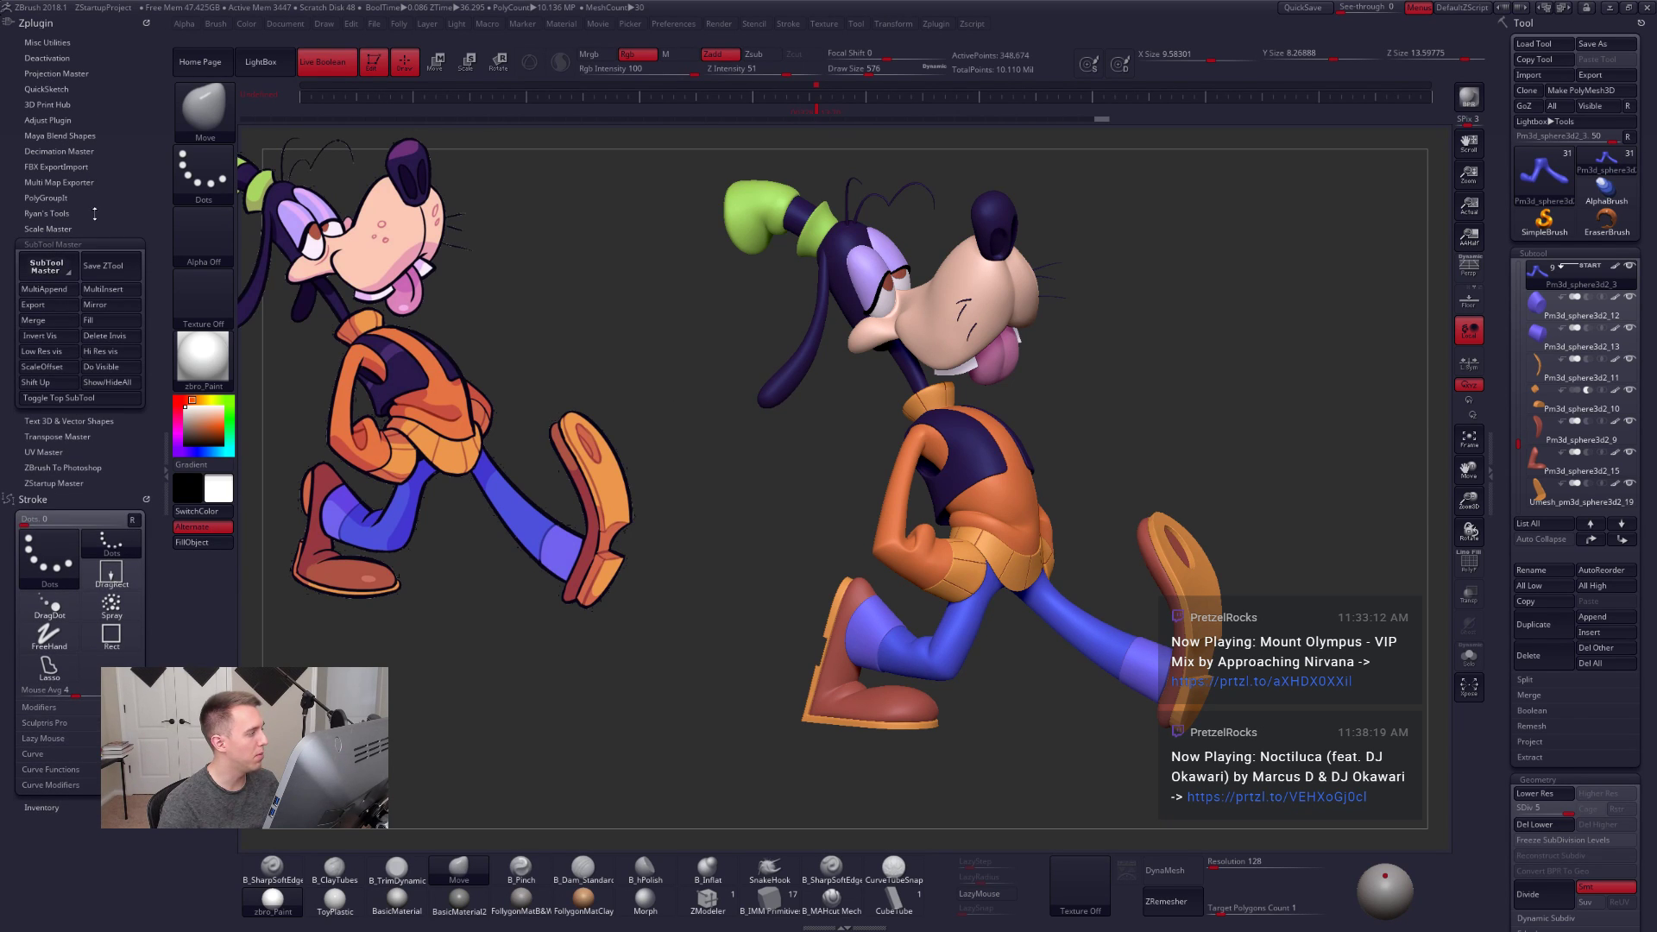
{"action": "left_click", "coordinate": [44, 266]}
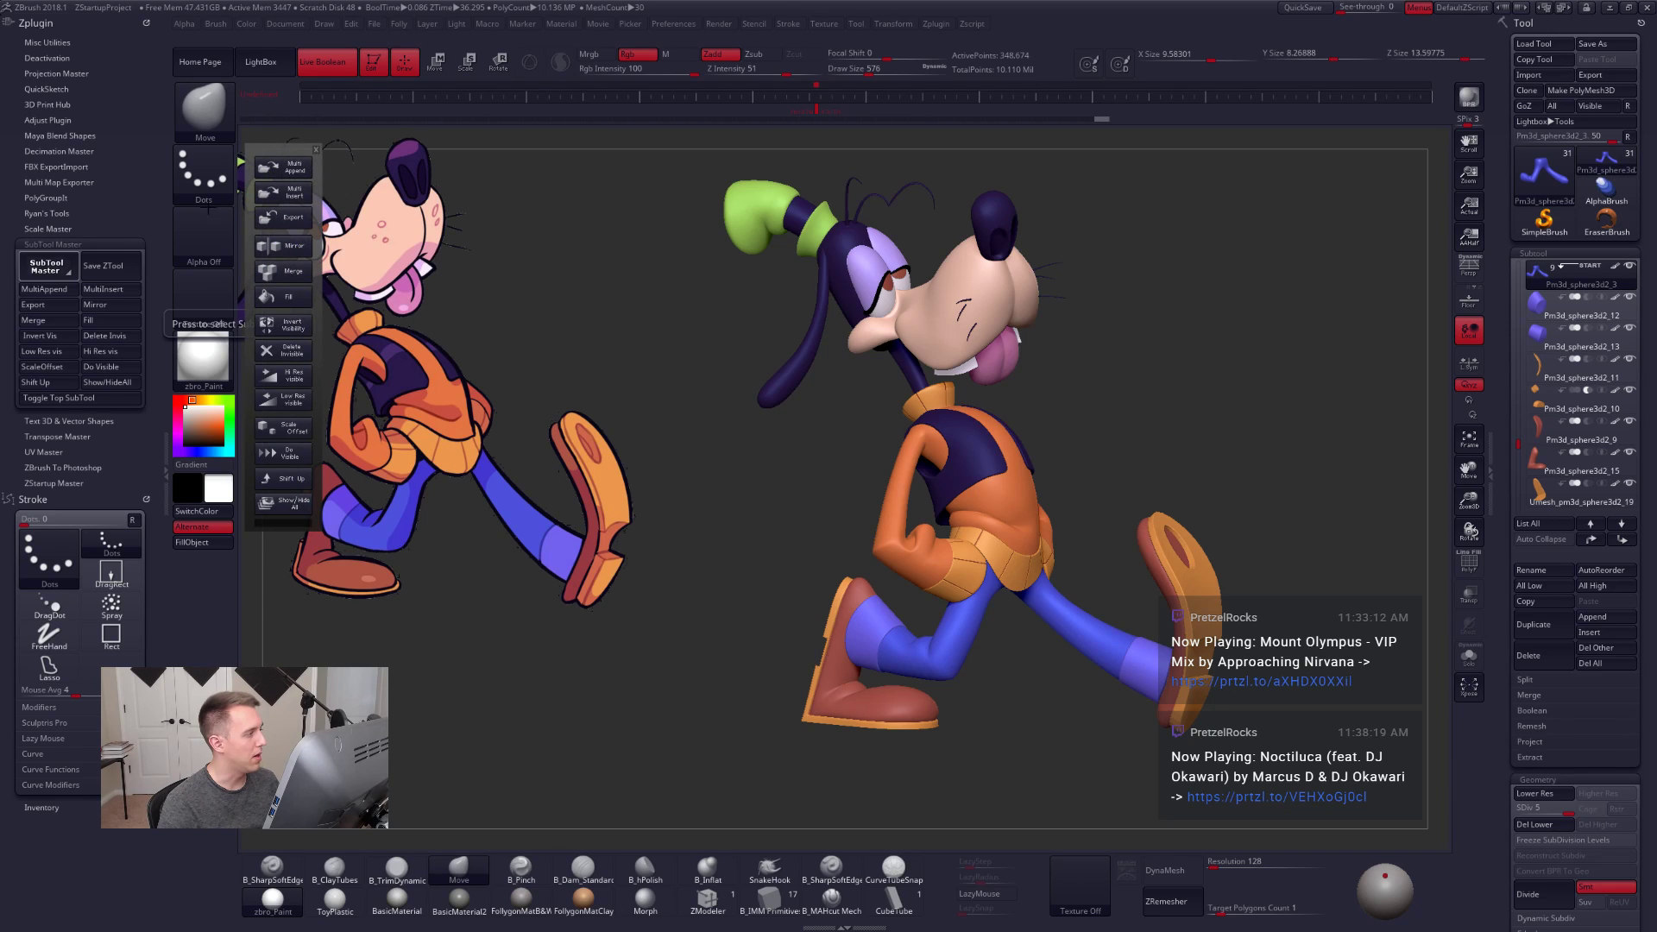
{"action": "left_click", "coordinate": [316, 150]}
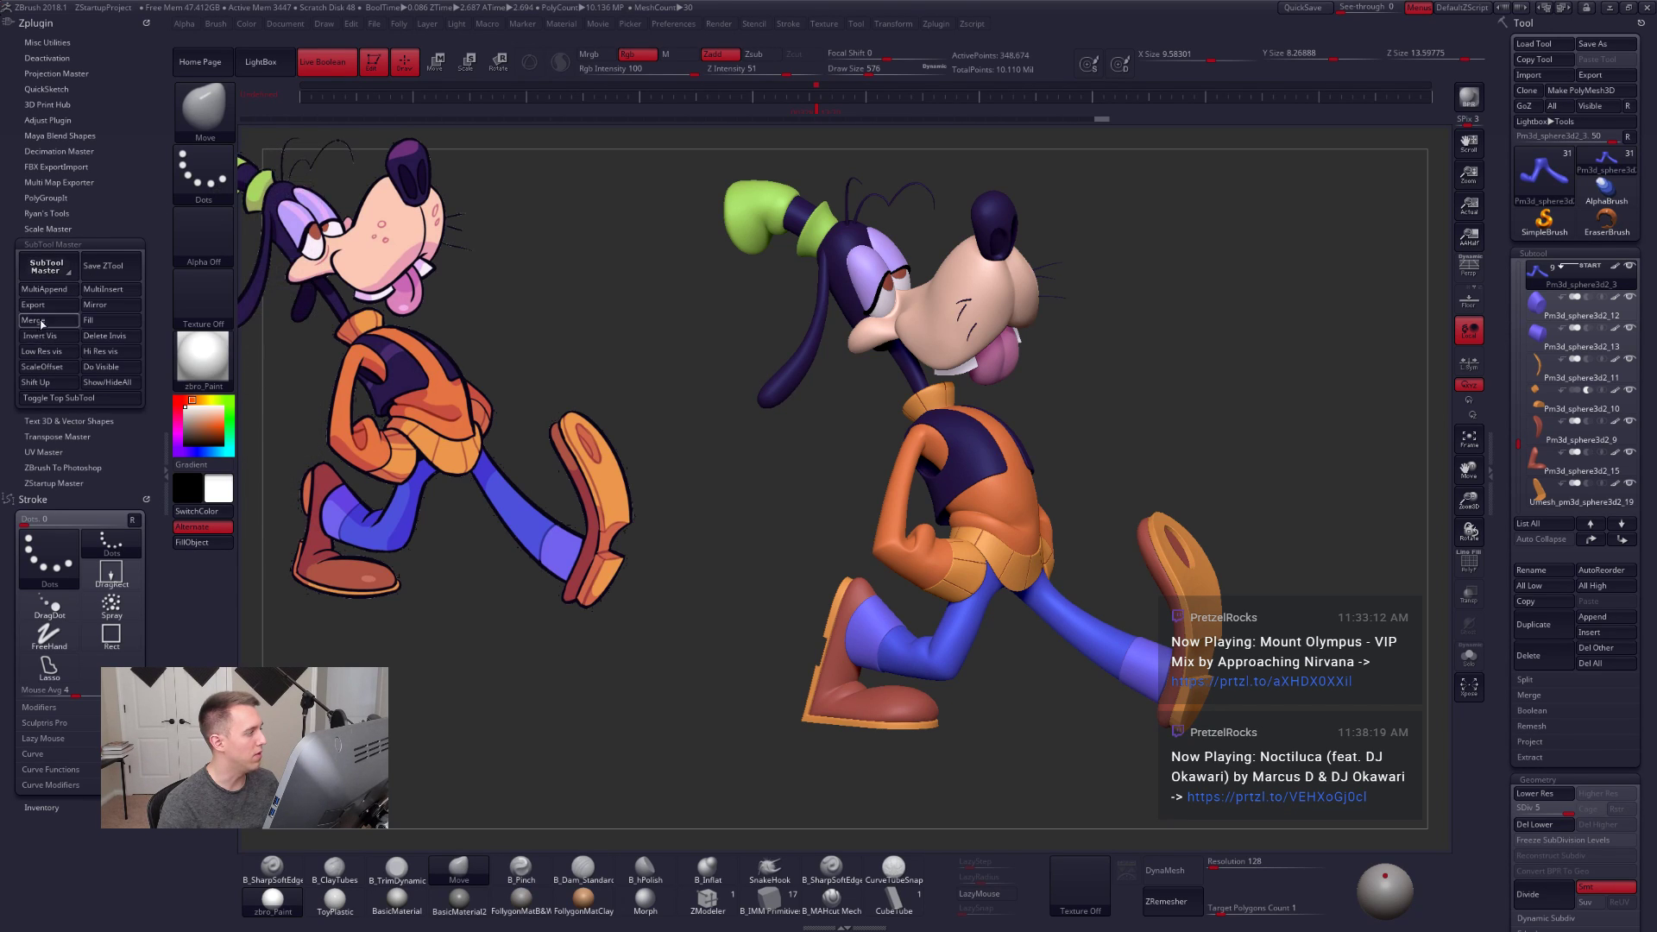
{"action": "left_click", "coordinate": [46, 266]}
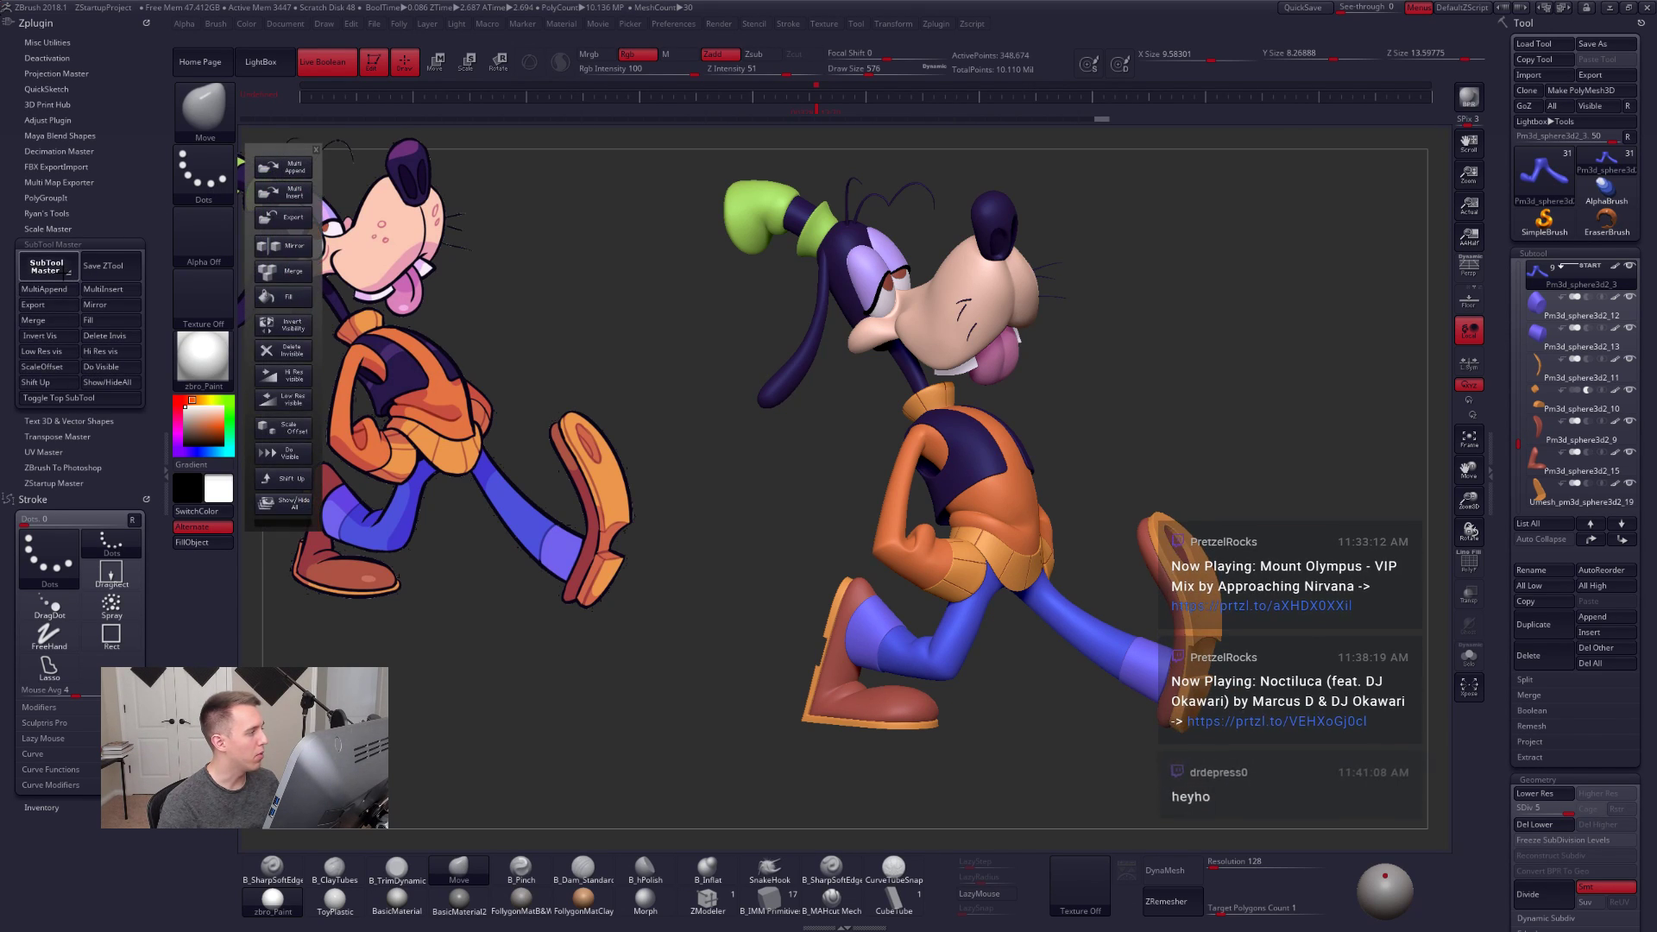
{"action": "left_click", "coordinate": [293, 296]}
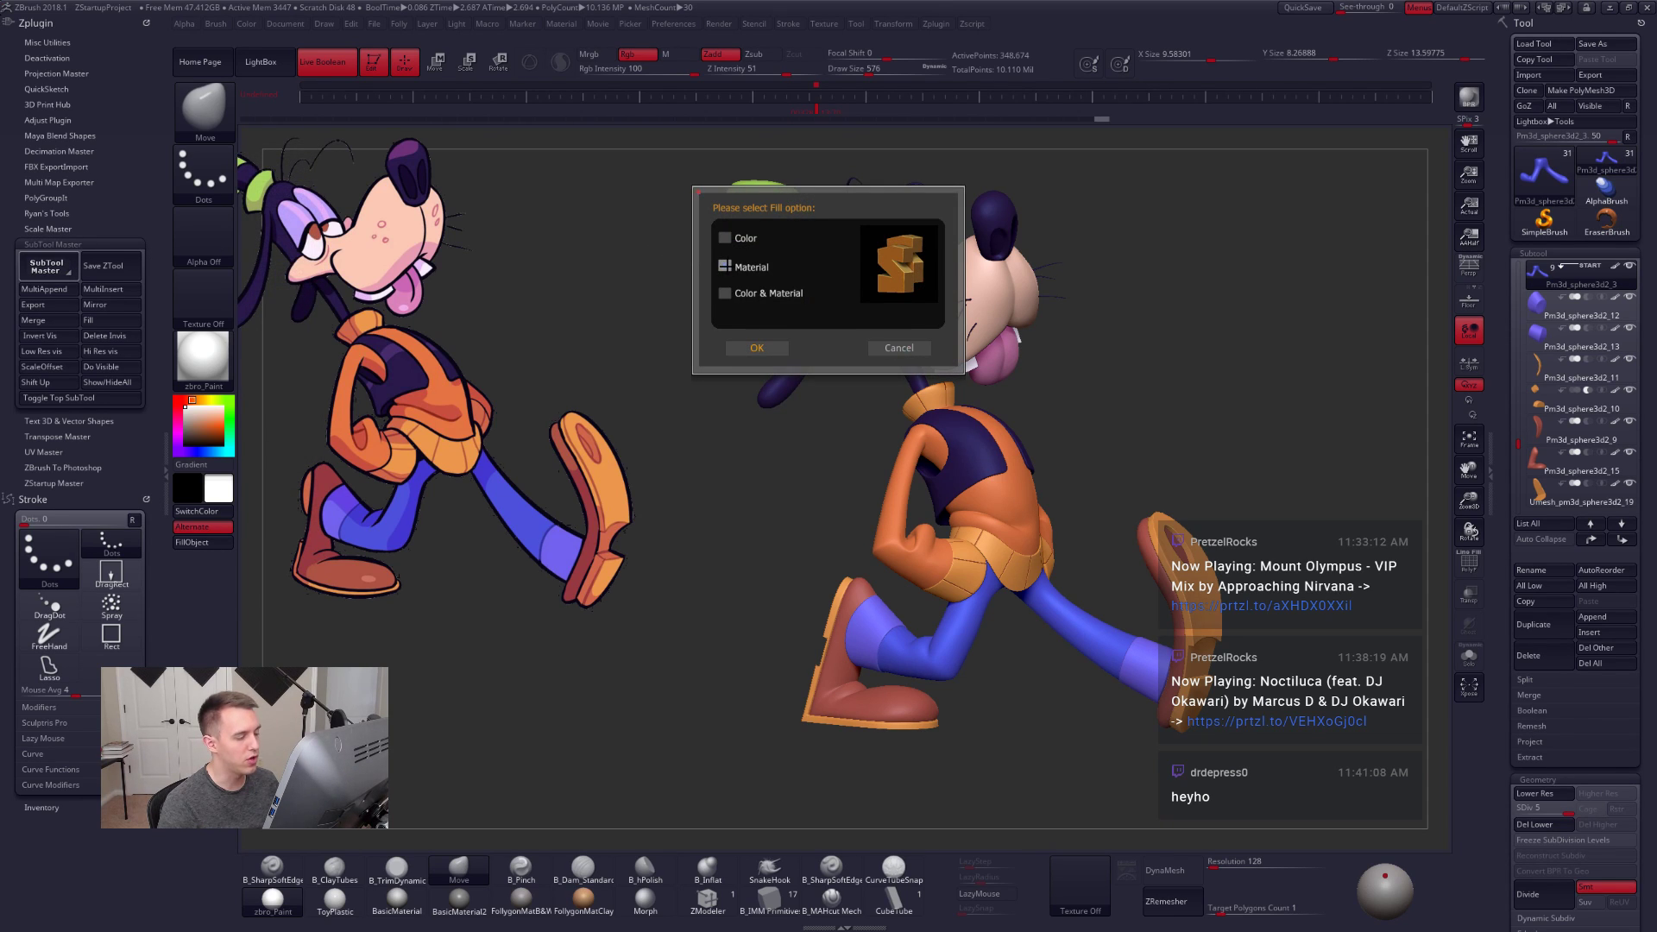
{"action": "left_click", "coordinate": [725, 266]}
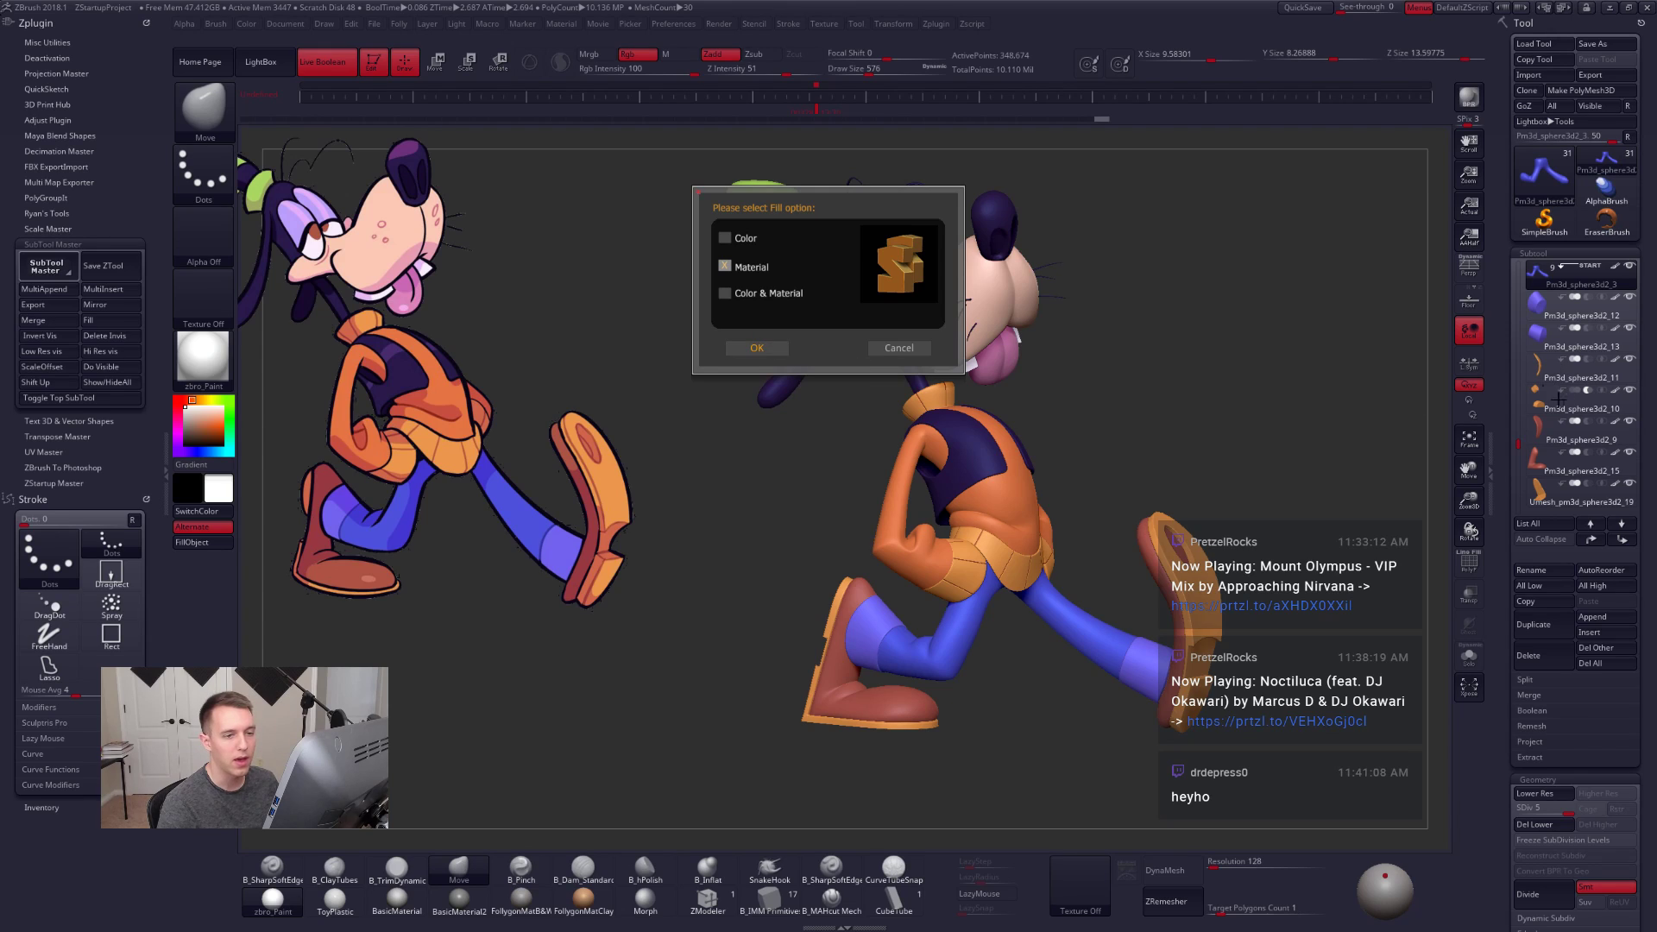
{"action": "left_click", "coordinate": [757, 349]}
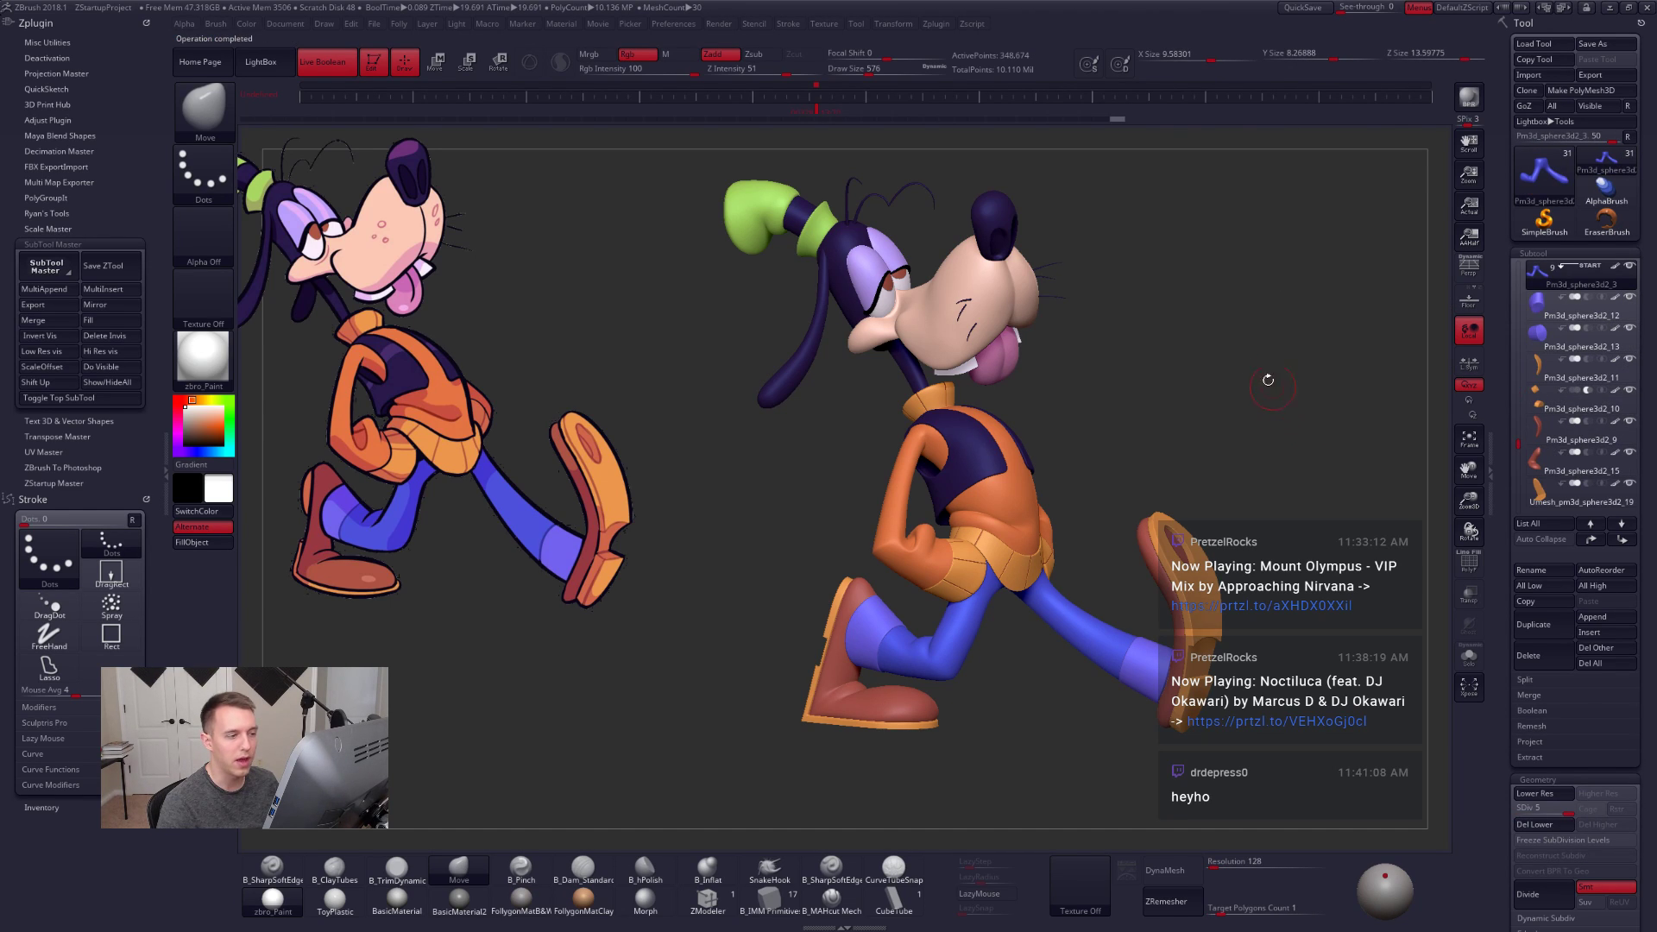
Hide the plugin tray and preview BasicMaterial and FollygonMatB&W before reverting to zbro_Paint.
{"action": "left_click", "coordinate": [163, 467]}
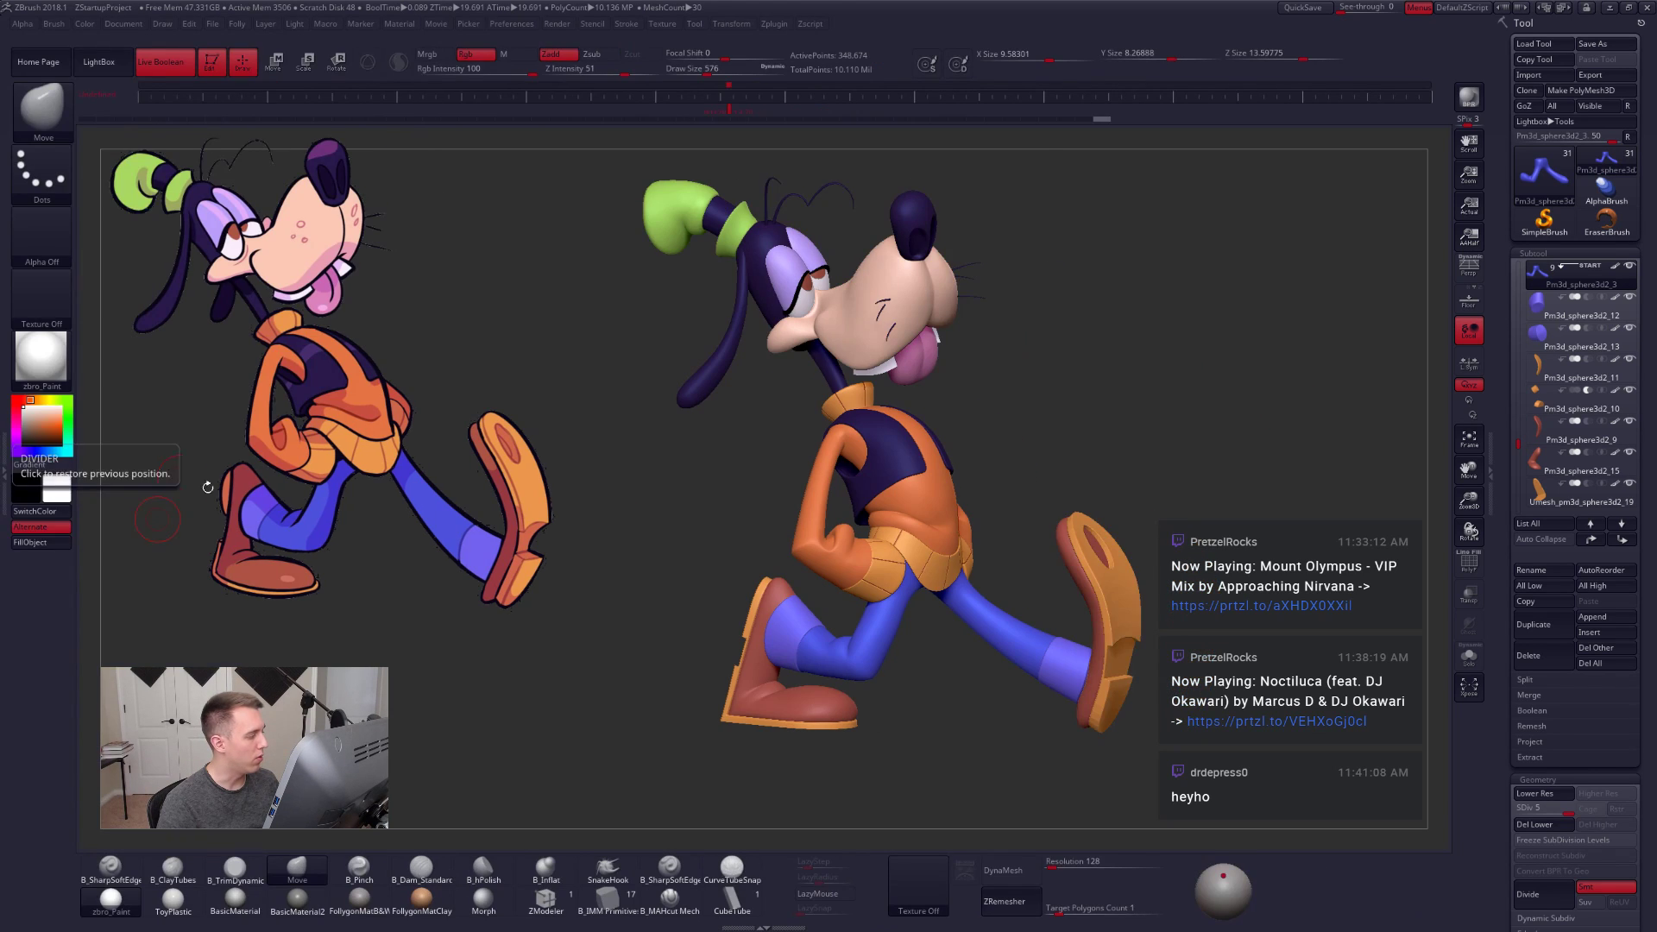
{"action": "left_click_drag", "start_coordinate": [758, 487], "coordinate": [795, 457]}
{"action": "left_click_drag", "start_coordinate": [967, 453], "coordinate": [924, 455], "text": "alt"}
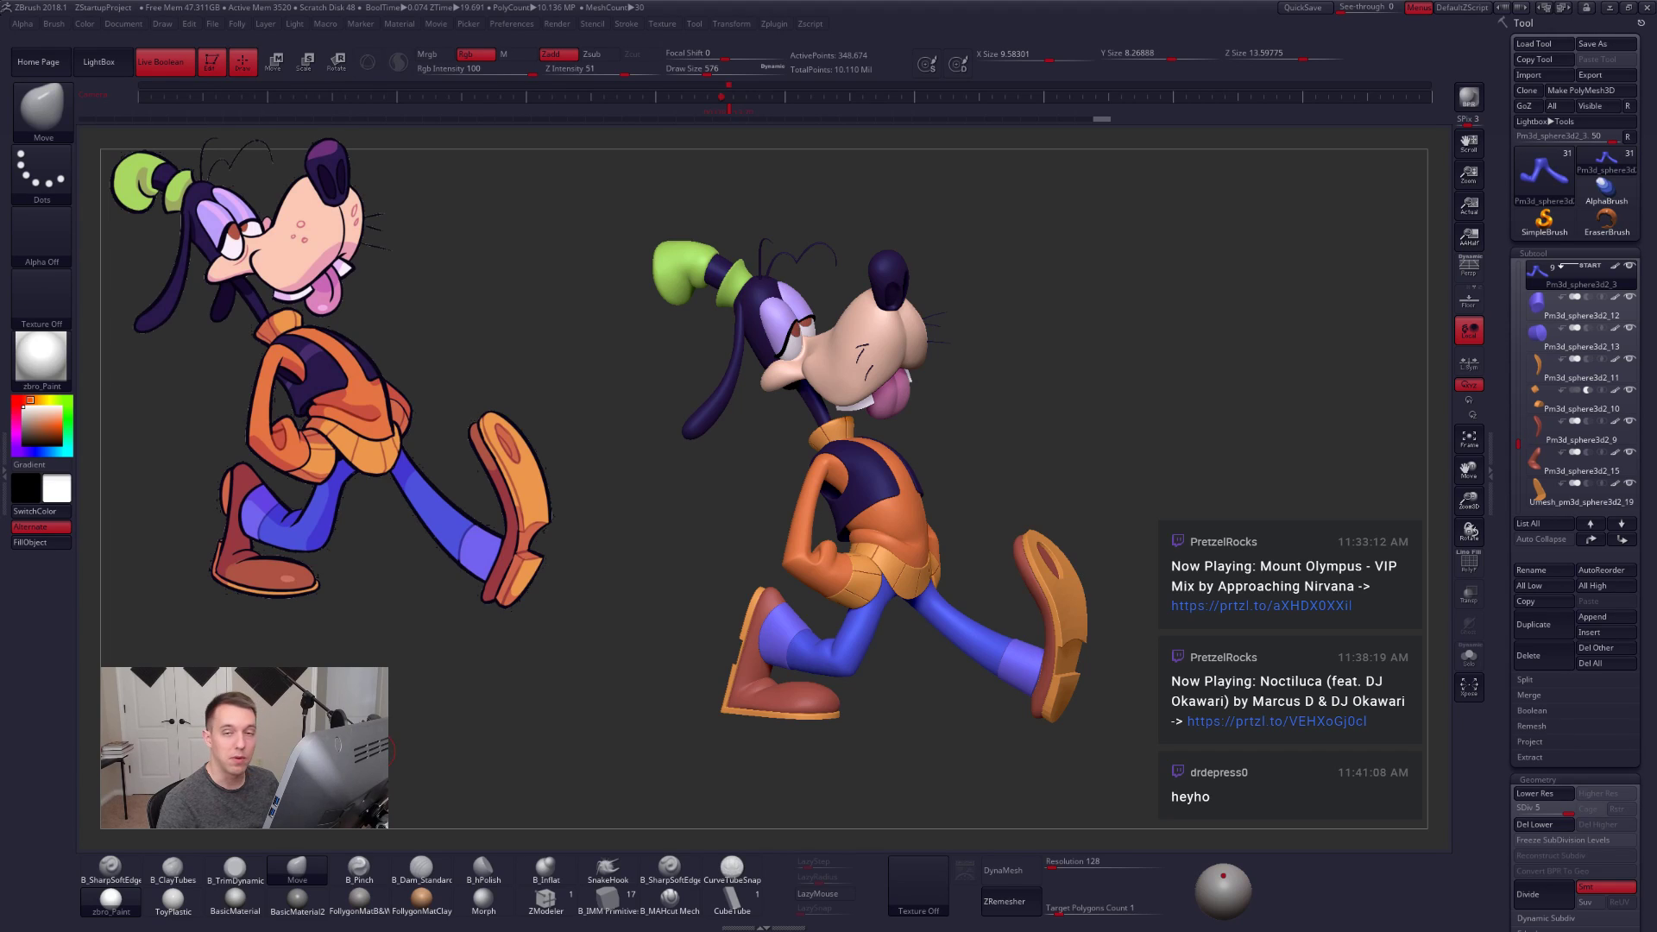
{"action": "left_click", "coordinate": [235, 902]}
{"action": "left_click", "coordinate": [289, 902]}
{"action": "left_click", "coordinate": [359, 902]}
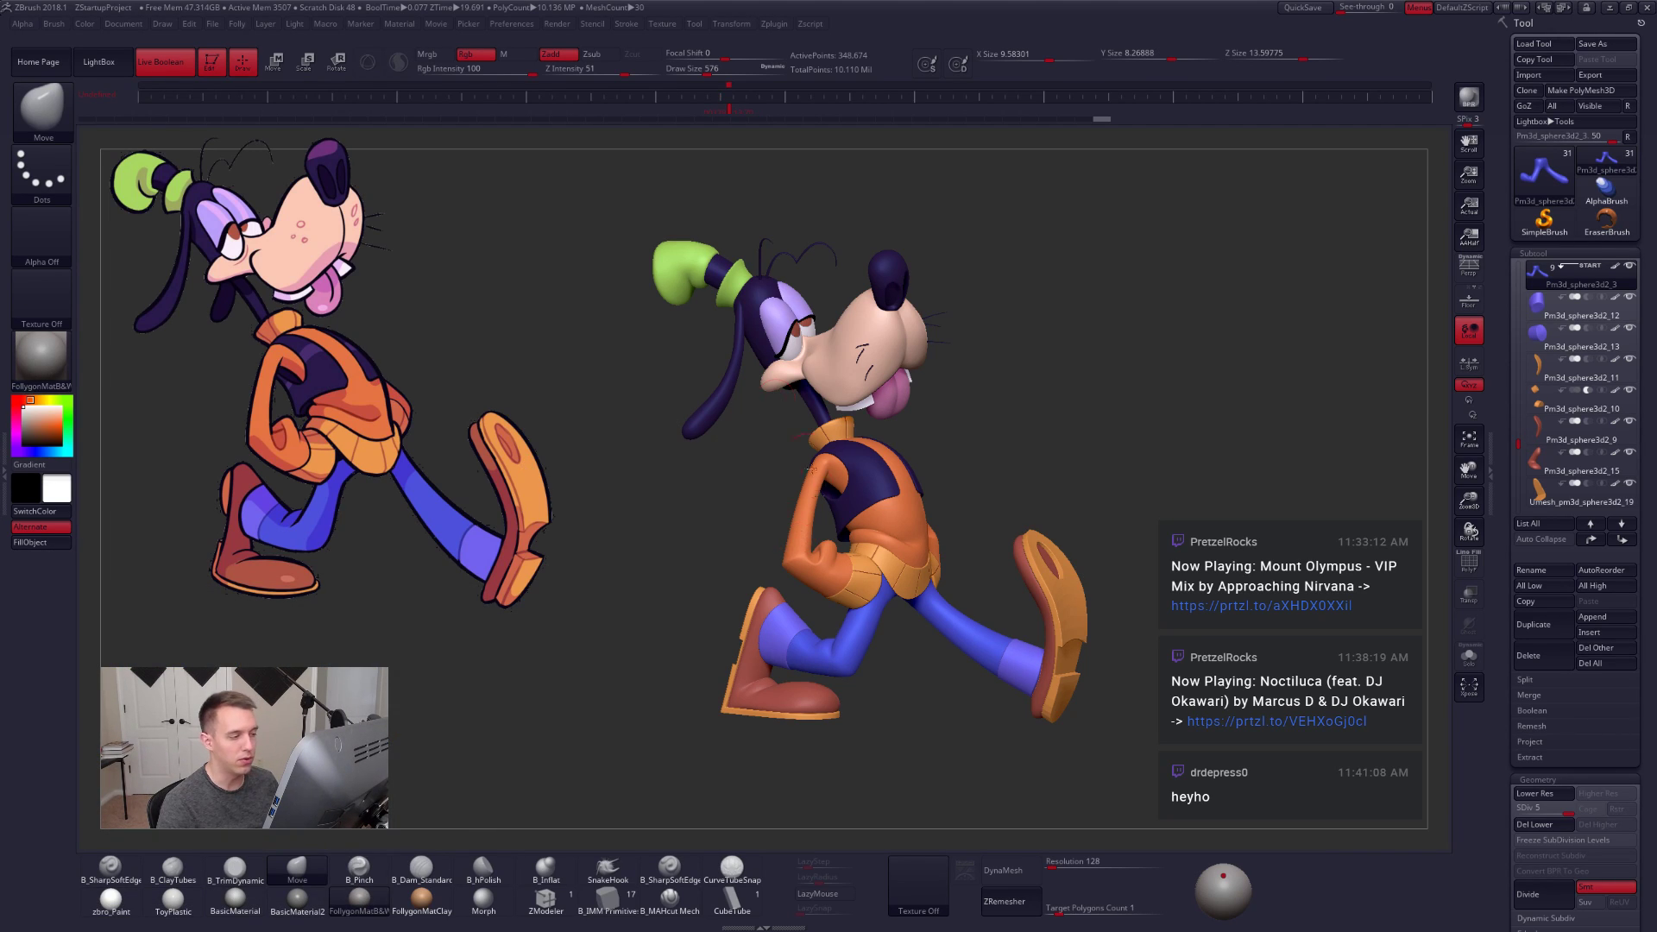
{"action": "left_click", "coordinate": [111, 902]}
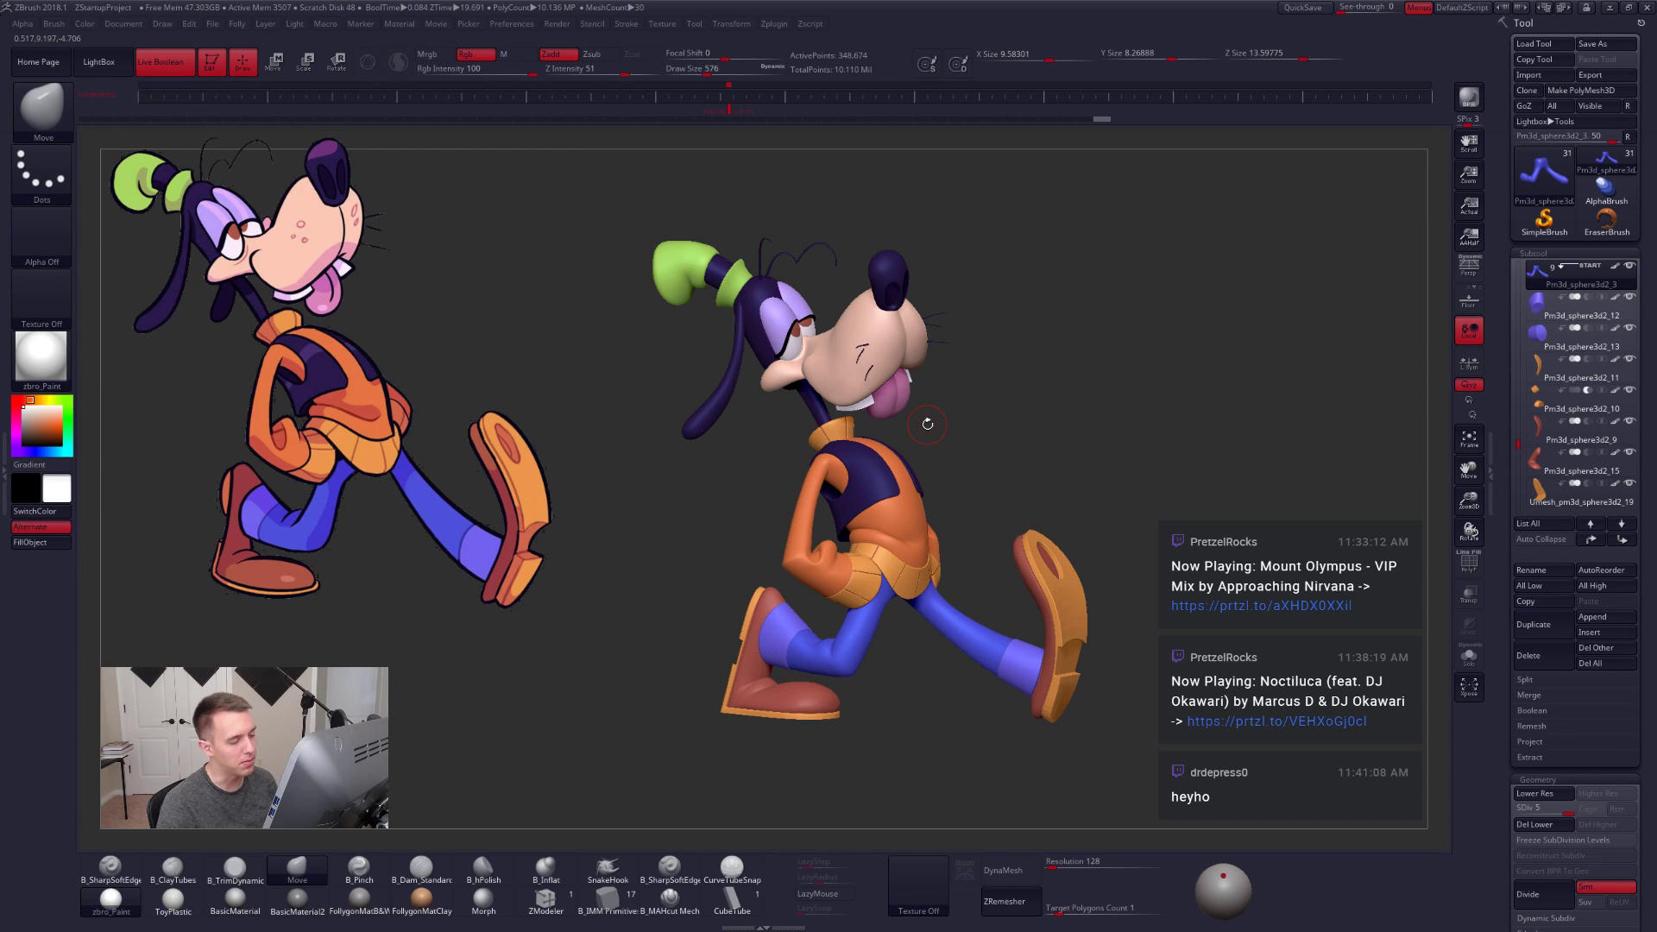
Apply FollygonMatB&W and turn off Polypaint display so Goofy renders grey.
{"action": "left_click_drag", "start_coordinate": [934, 446], "coordinate": [1009, 537]}
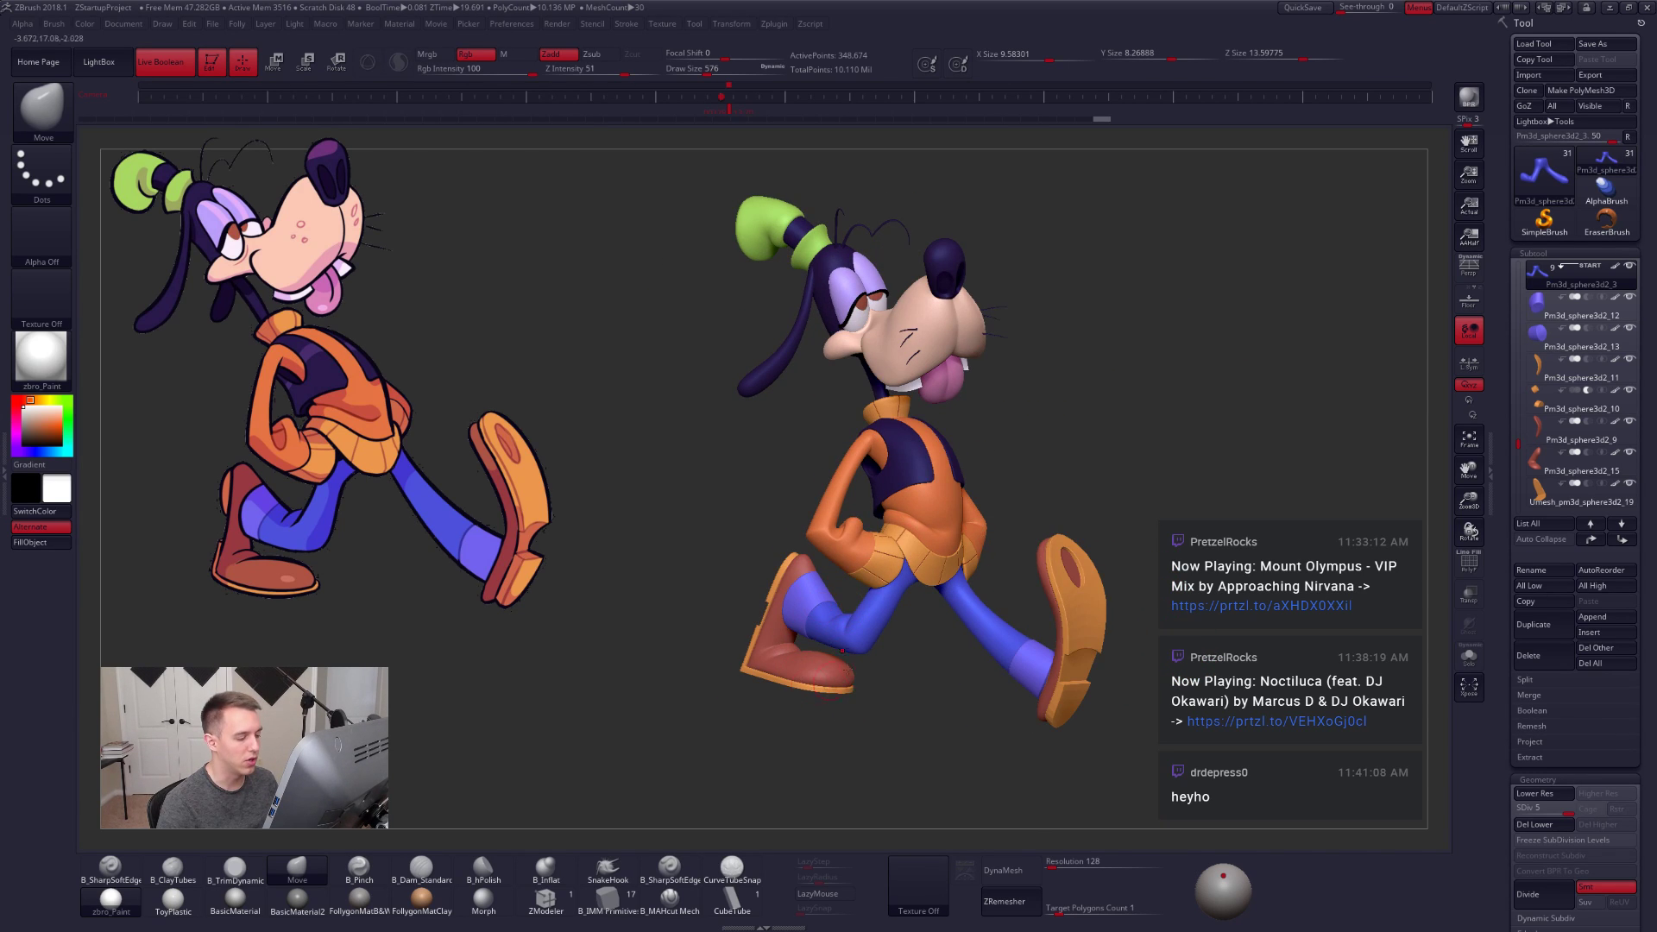
{"action": "right_click_drag", "start_coordinate": [941, 563], "coordinate": [935, 565], "text": "shift"}
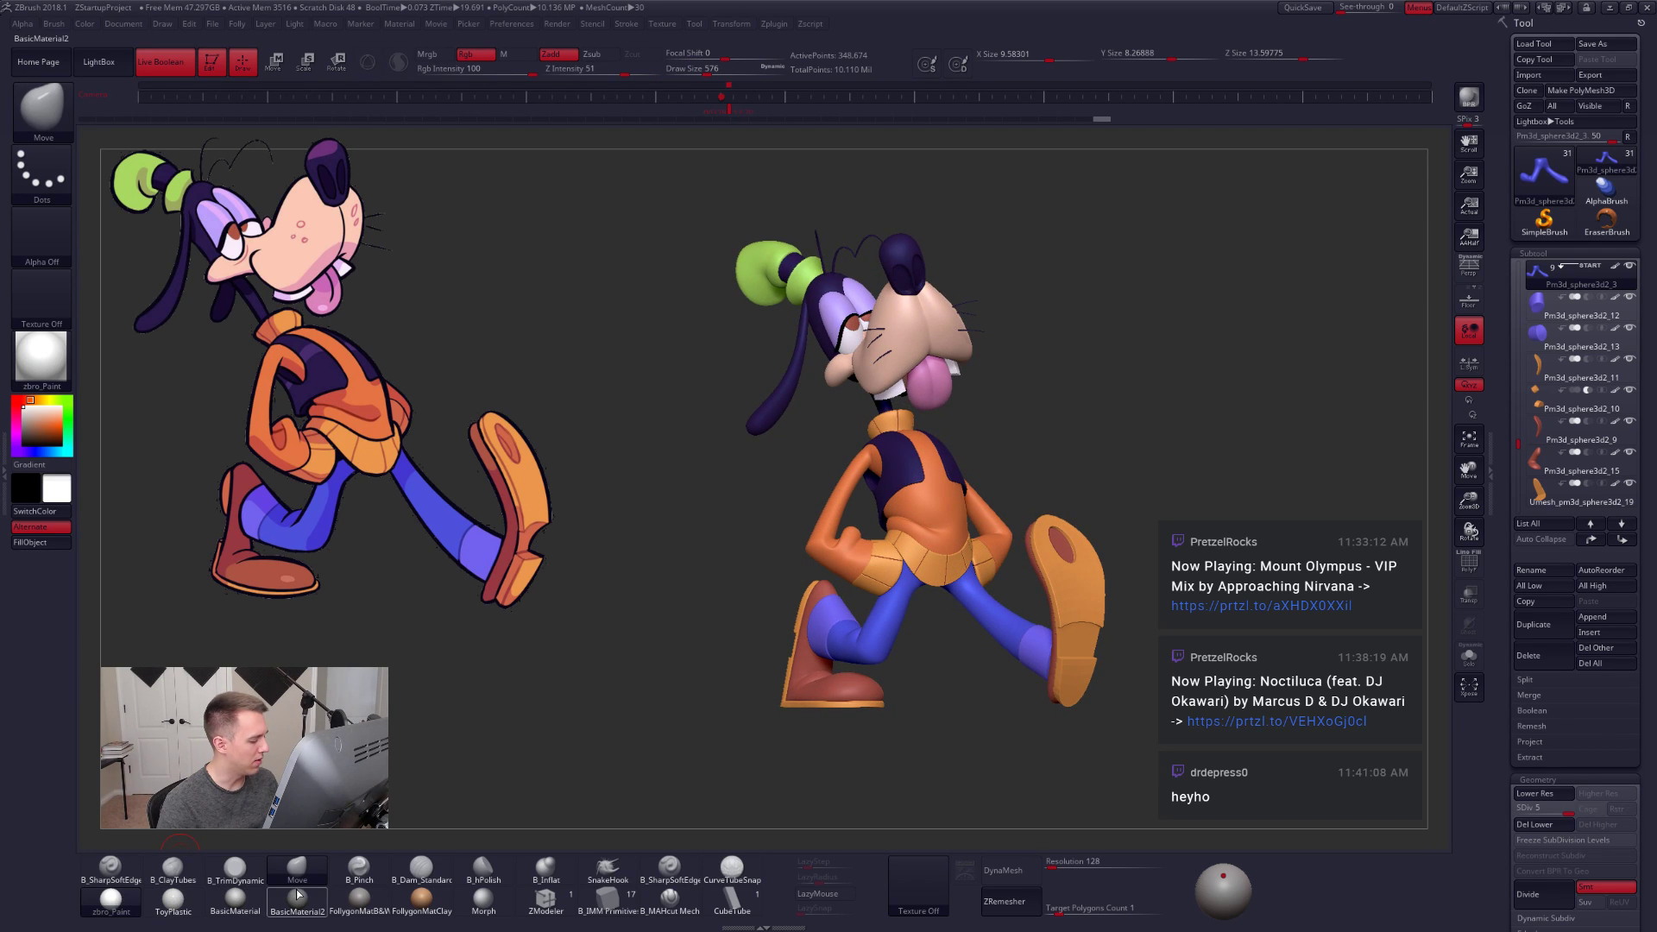
{"action": "left_click", "coordinate": [358, 901]}
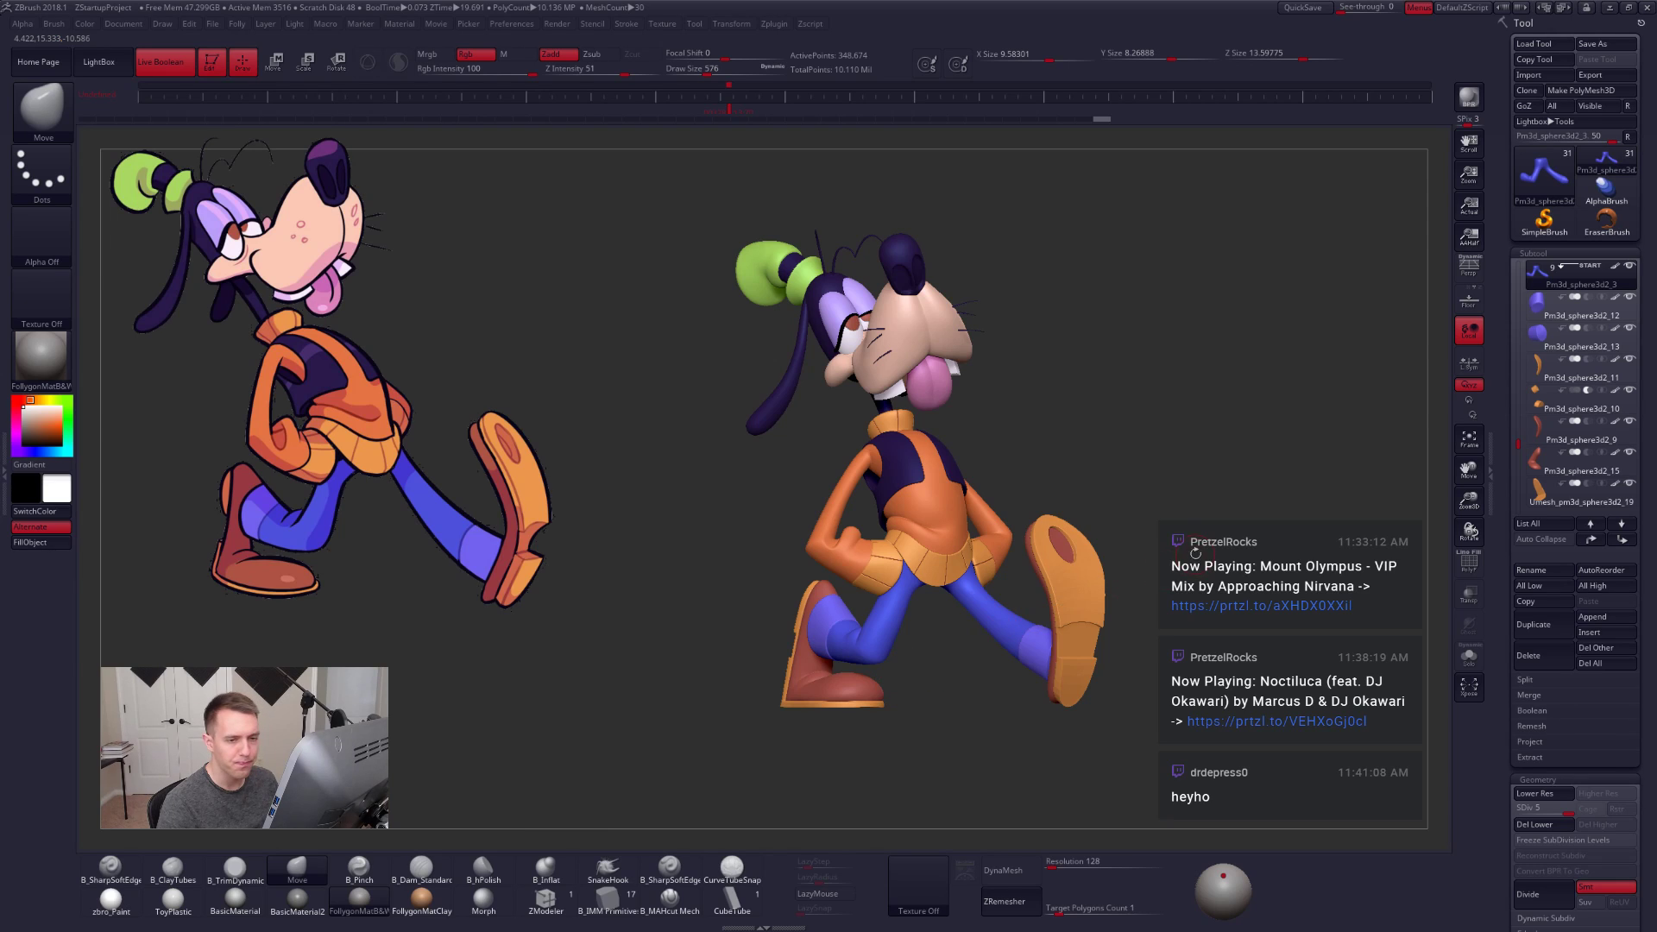
{"action": "right_click_drag", "start_coordinate": [1195, 552], "coordinate": [1225, 463]}
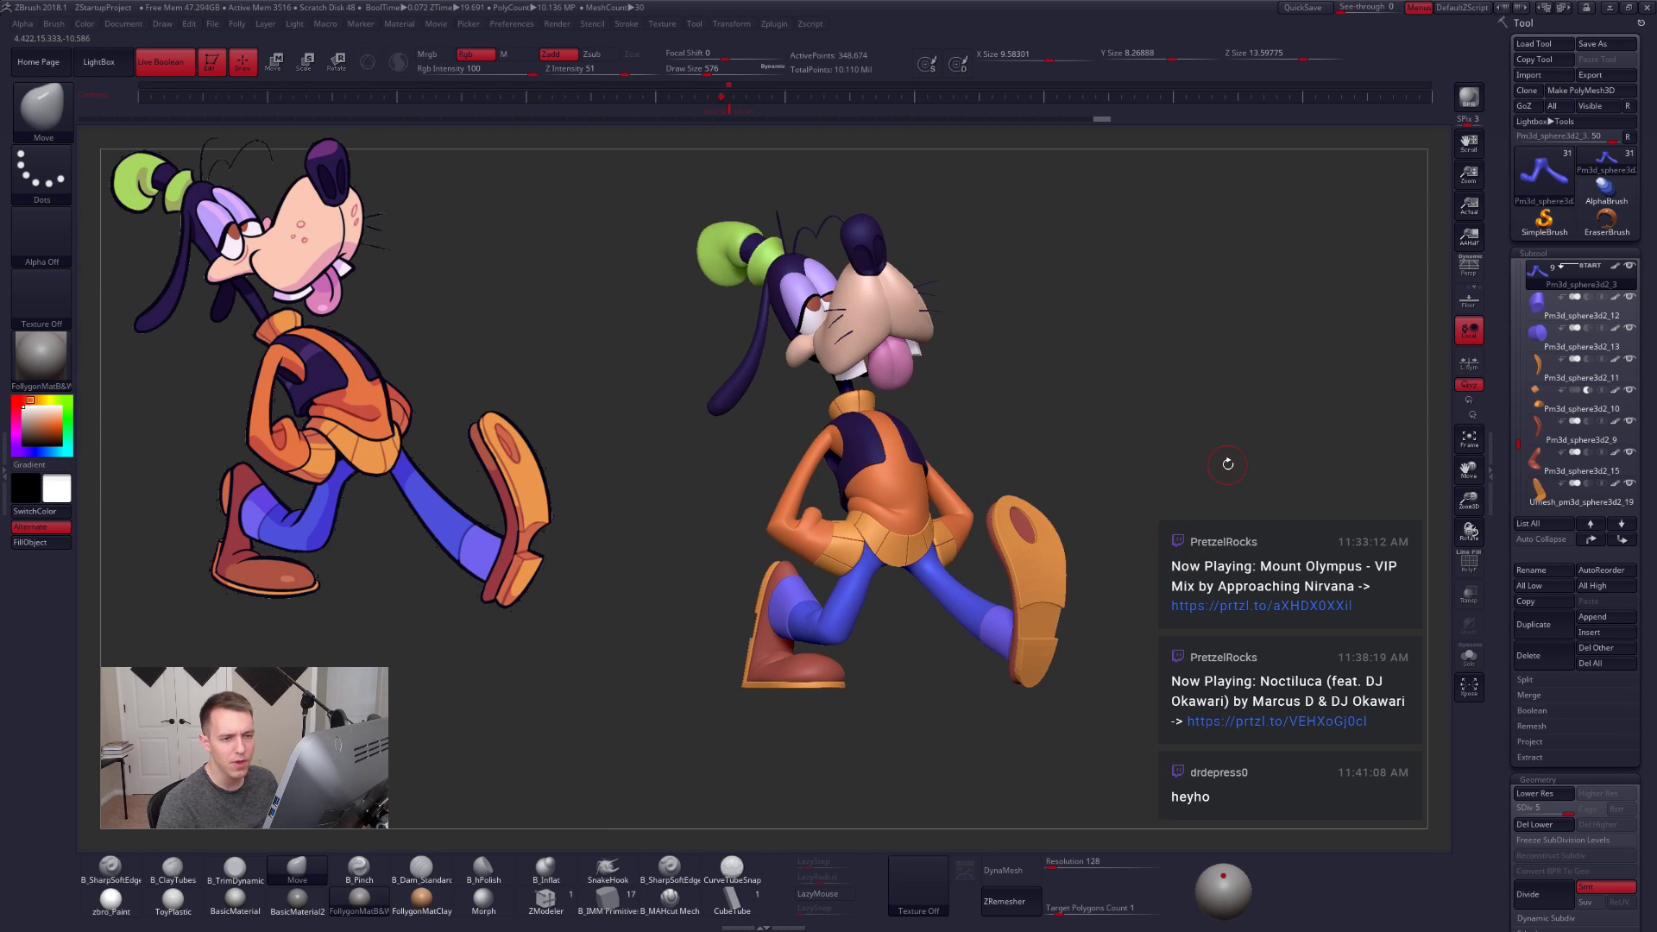
{"action": "left_click", "coordinate": [1620, 266], "text": "shift"}
{"action": "right_click_drag", "start_coordinate": [980, 436], "coordinate": [795, 501]}
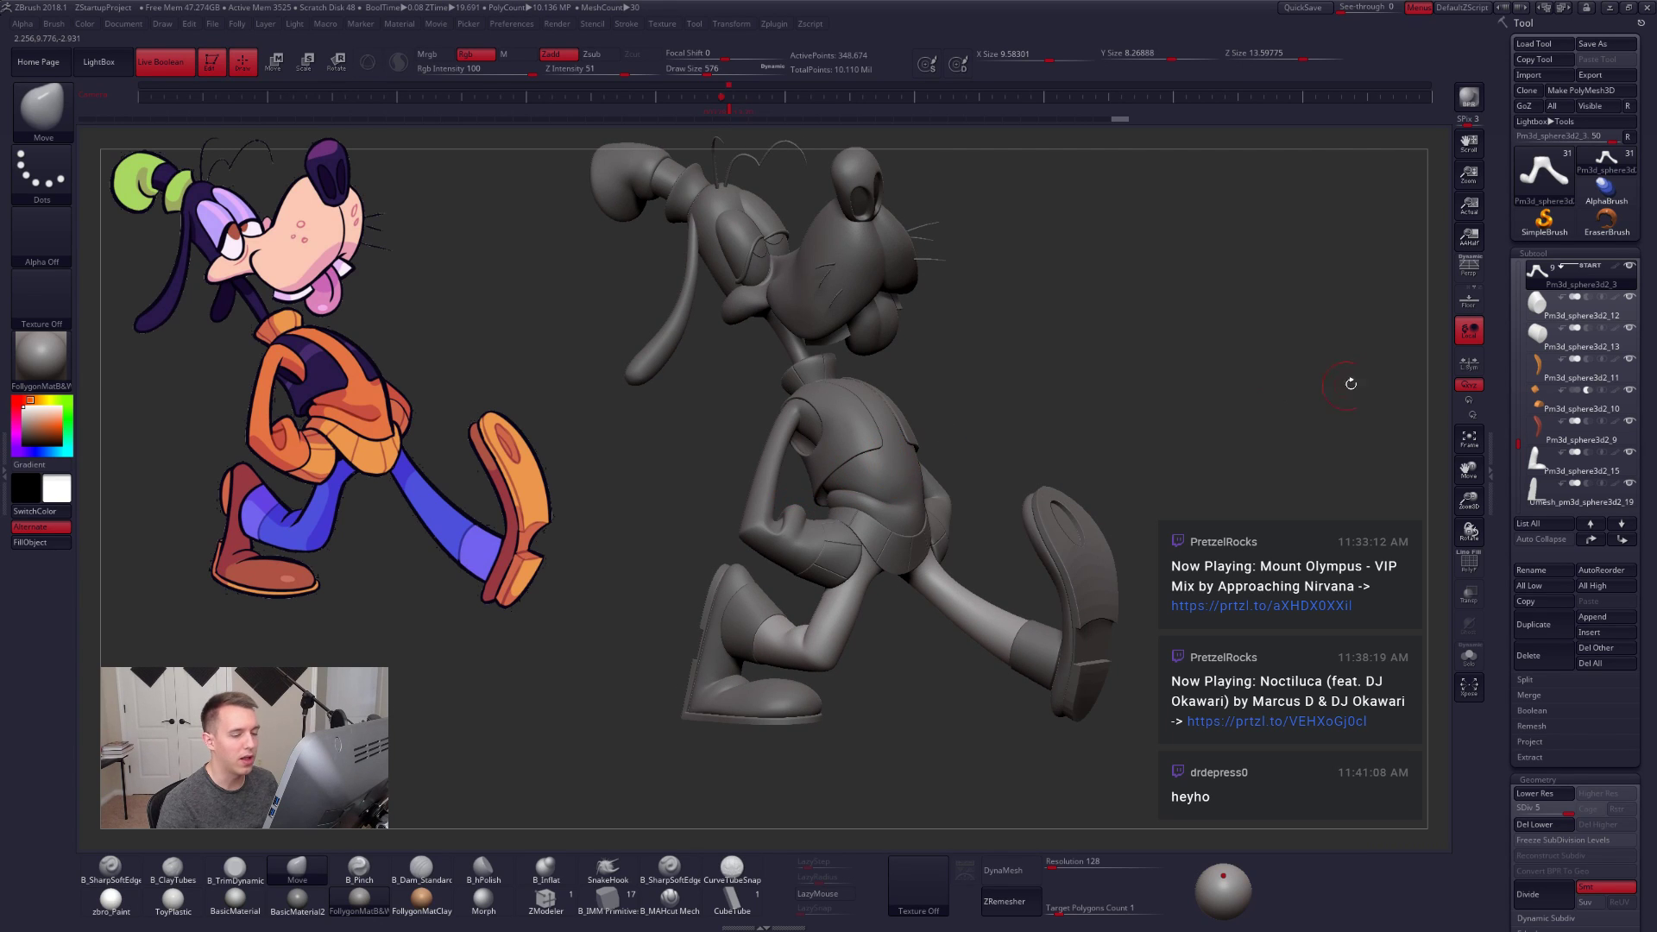
Recall a saved closer camera view and Alt-click the body to select Pm3d_sphere3d1.
{"action": "right_click_drag", "start_coordinate": [1122, 346], "coordinate": [825, 156]}
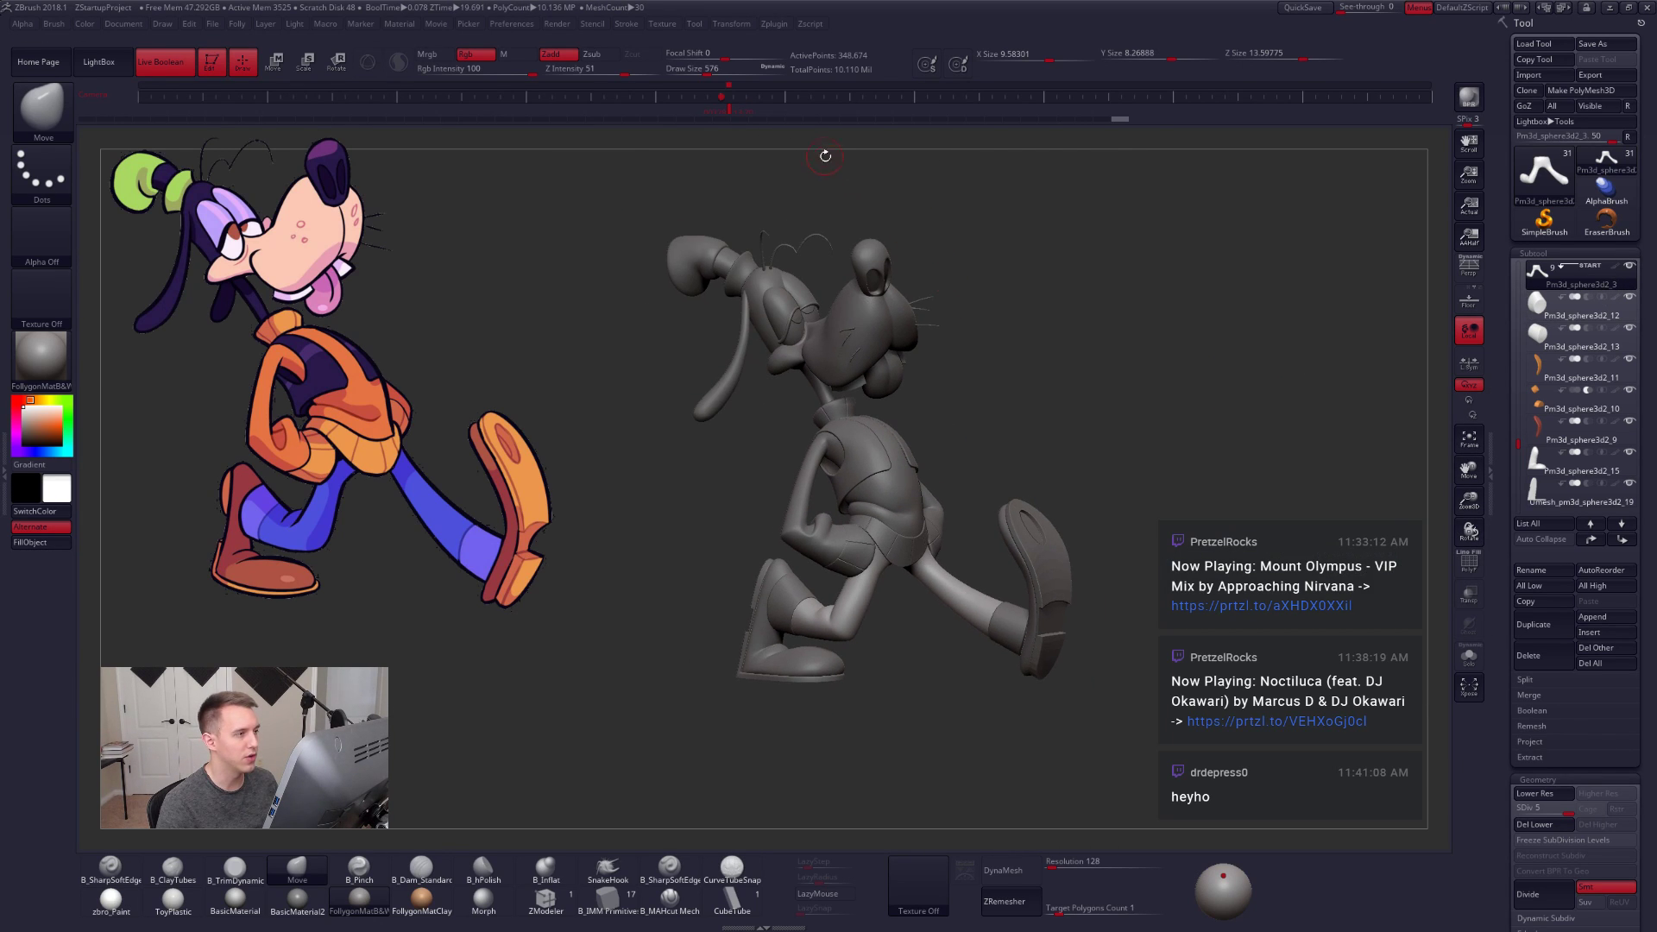
{"action": "left_click", "coordinate": [727, 102]}
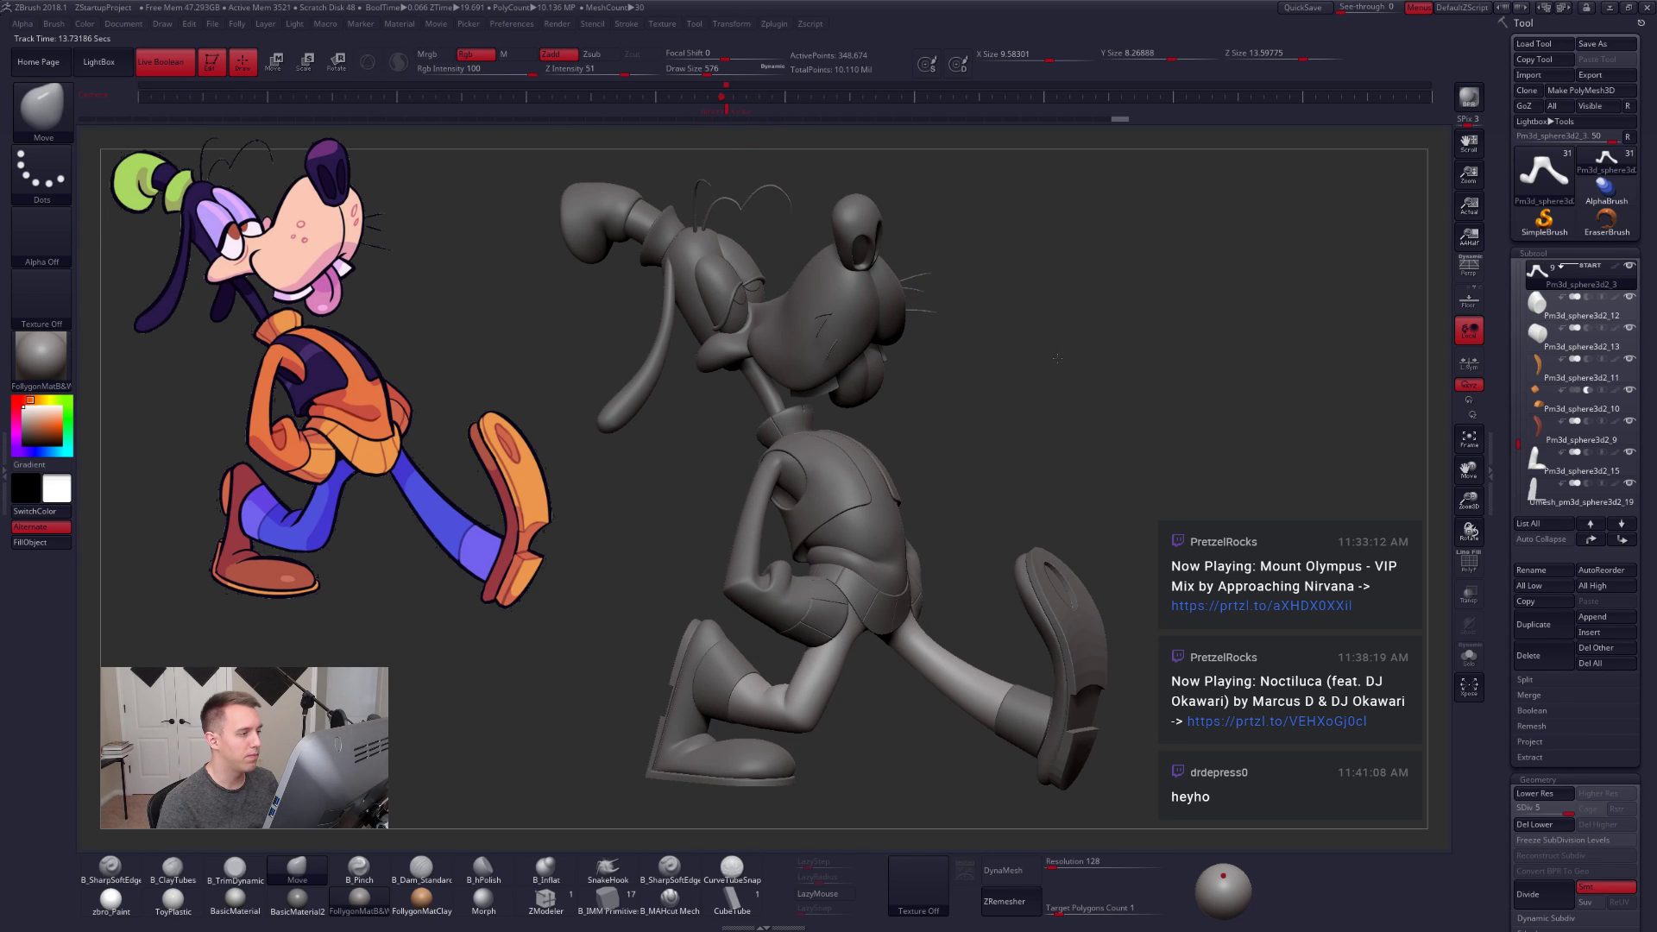
{"action": "left_click_drag", "start_coordinate": [1025, 368], "coordinate": [1059, 378]}
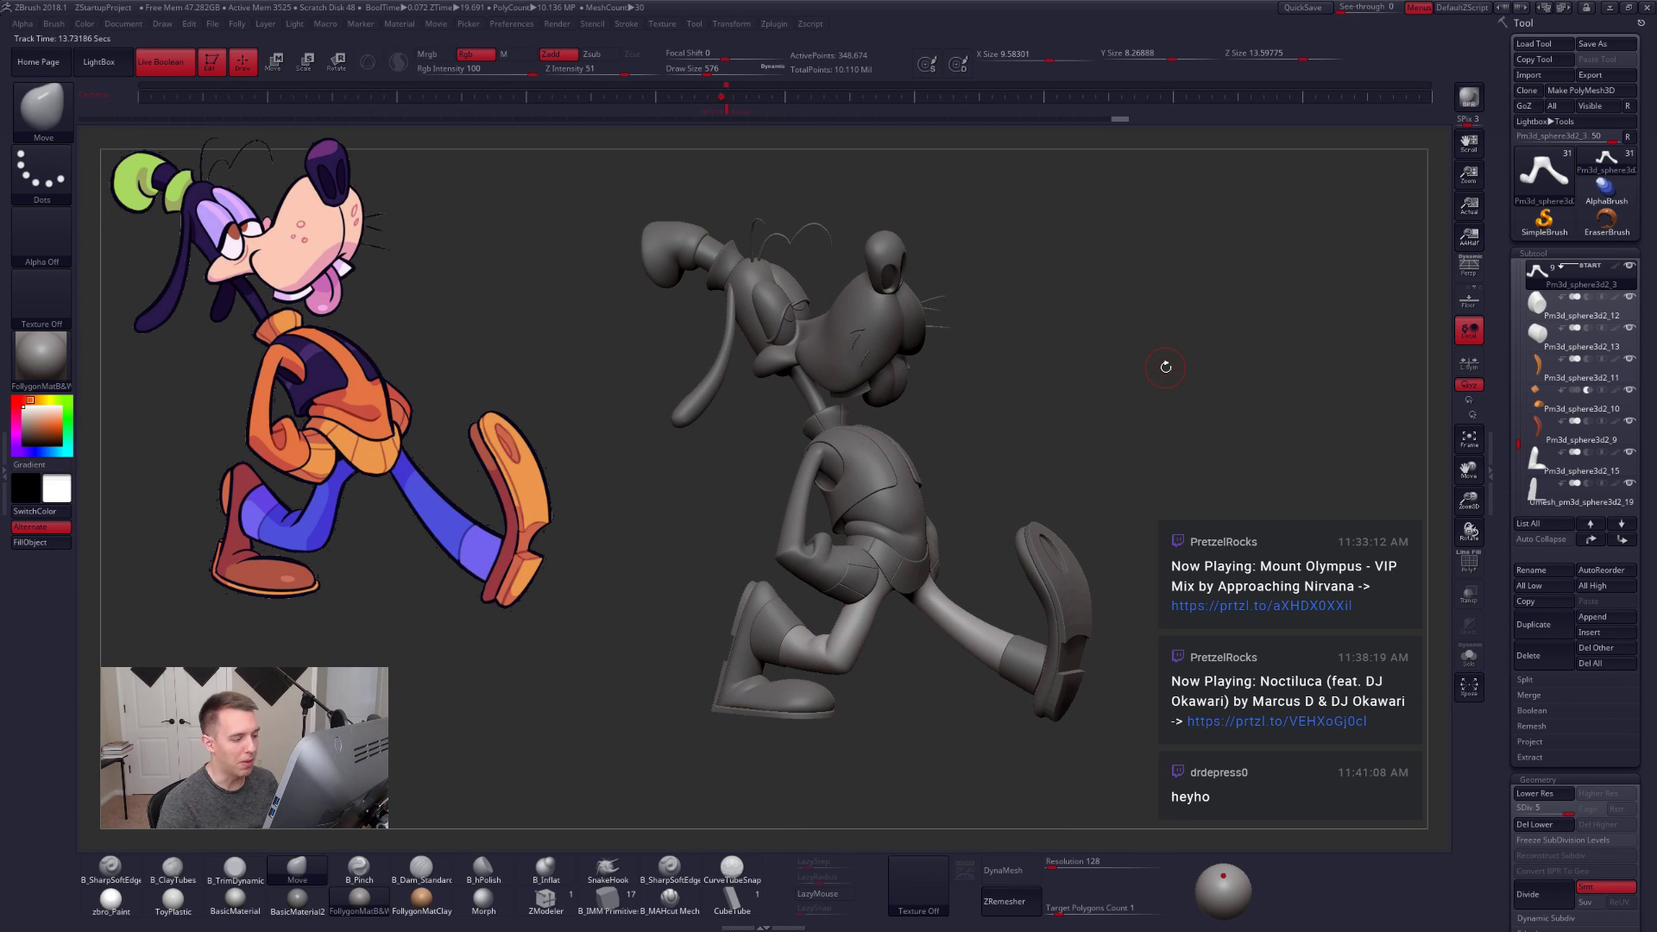
{"action": "left_click", "coordinate": [889, 488], "text": "alt"}
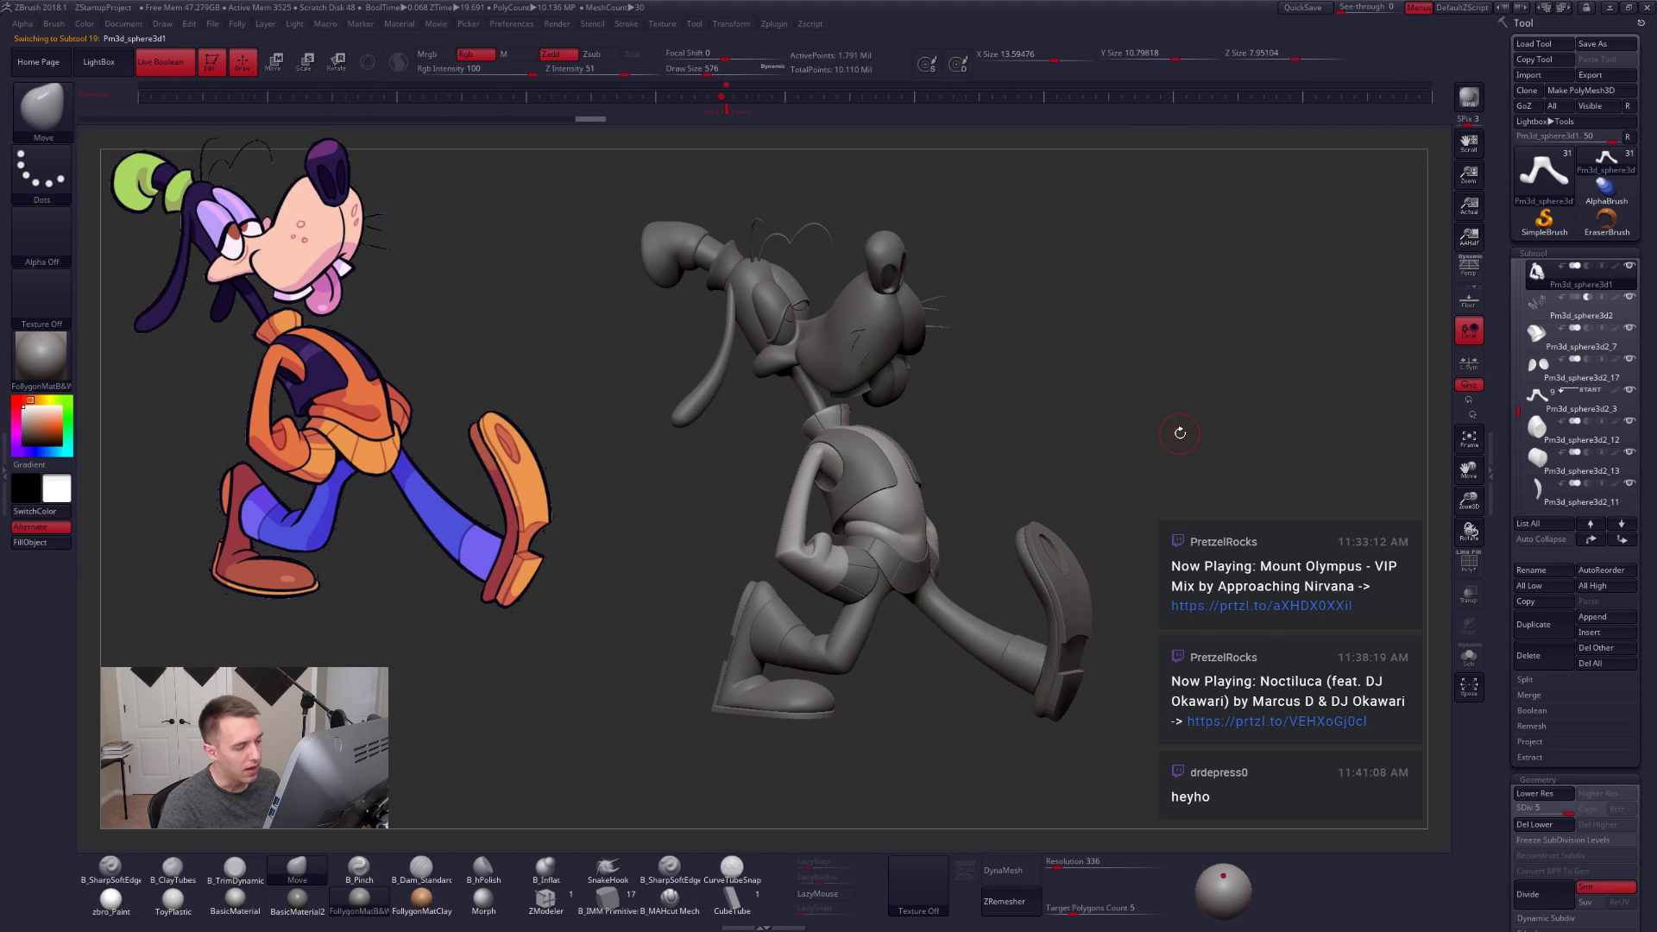
{"action": "key", "text": "space"}
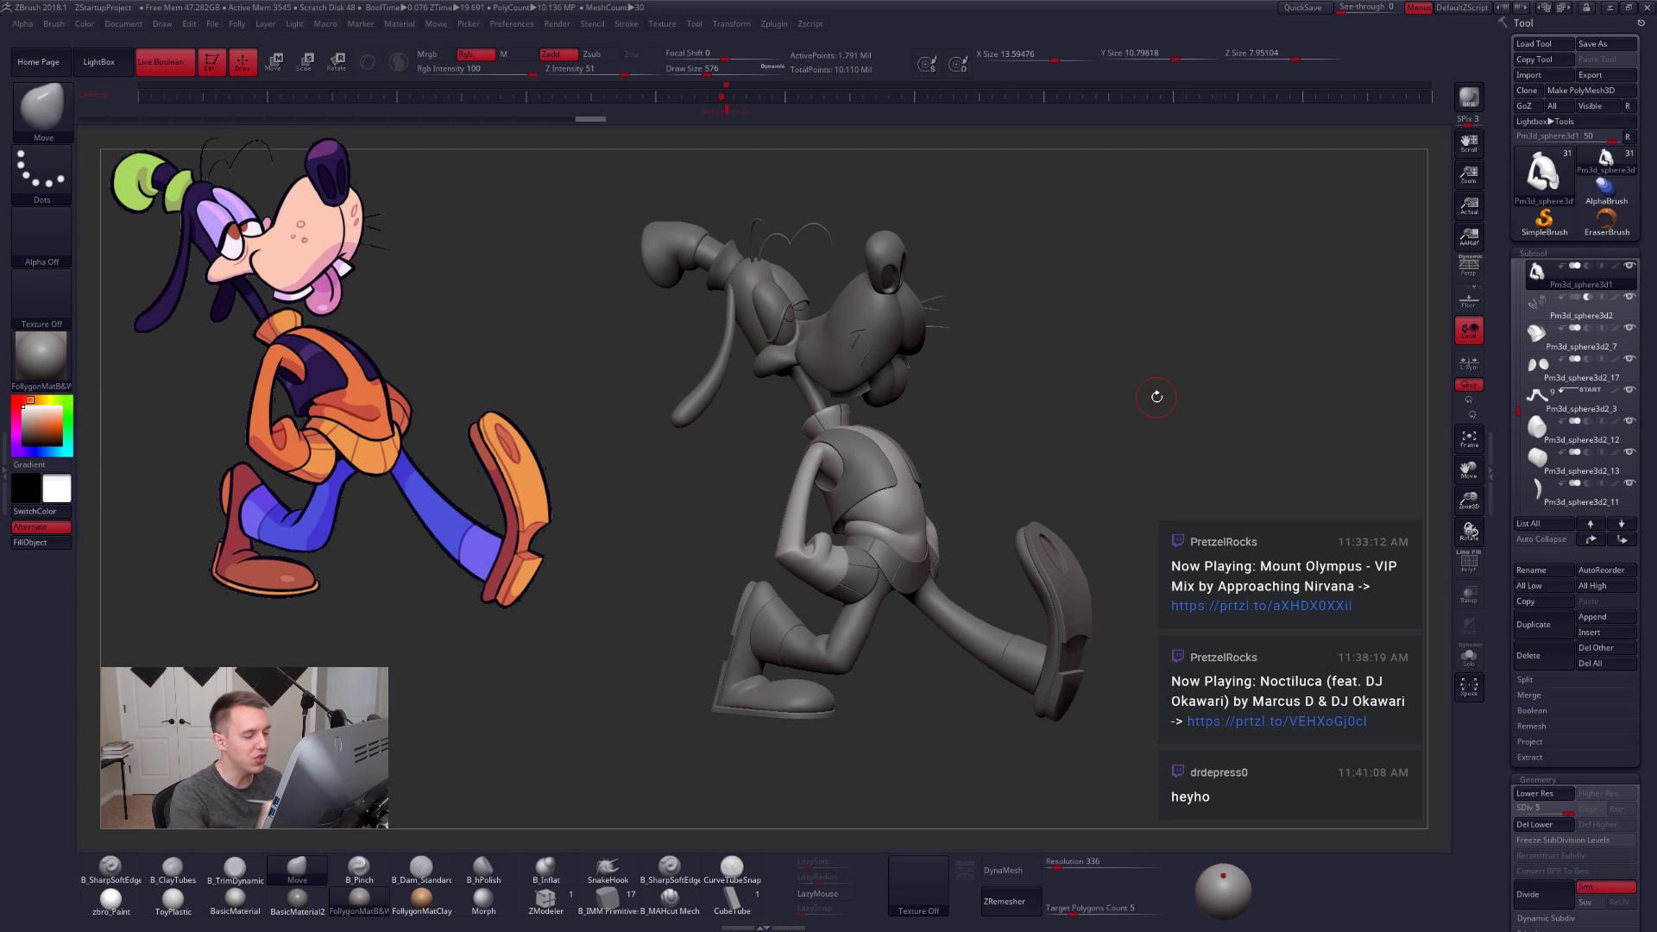
{"action": "mouse_move", "coordinate": [838, 574]}
{"action": "right_mouse_down"}
{"action": "mouse_move", "coordinate": [826, 566]}
{"action": "mouse_move", "coordinate": [834, 621]}
{"action": "mouse_move", "coordinate": [920, 573]}
{"action": "mouse_move", "coordinate": [943, 658]}
{"action": "right_mouse_up"}
Solo the torso and arm, set the B_TrimDynamic brush to size 335, and smooth the forearm.
{"action": "key", "text": "ctrl+shift+s"}
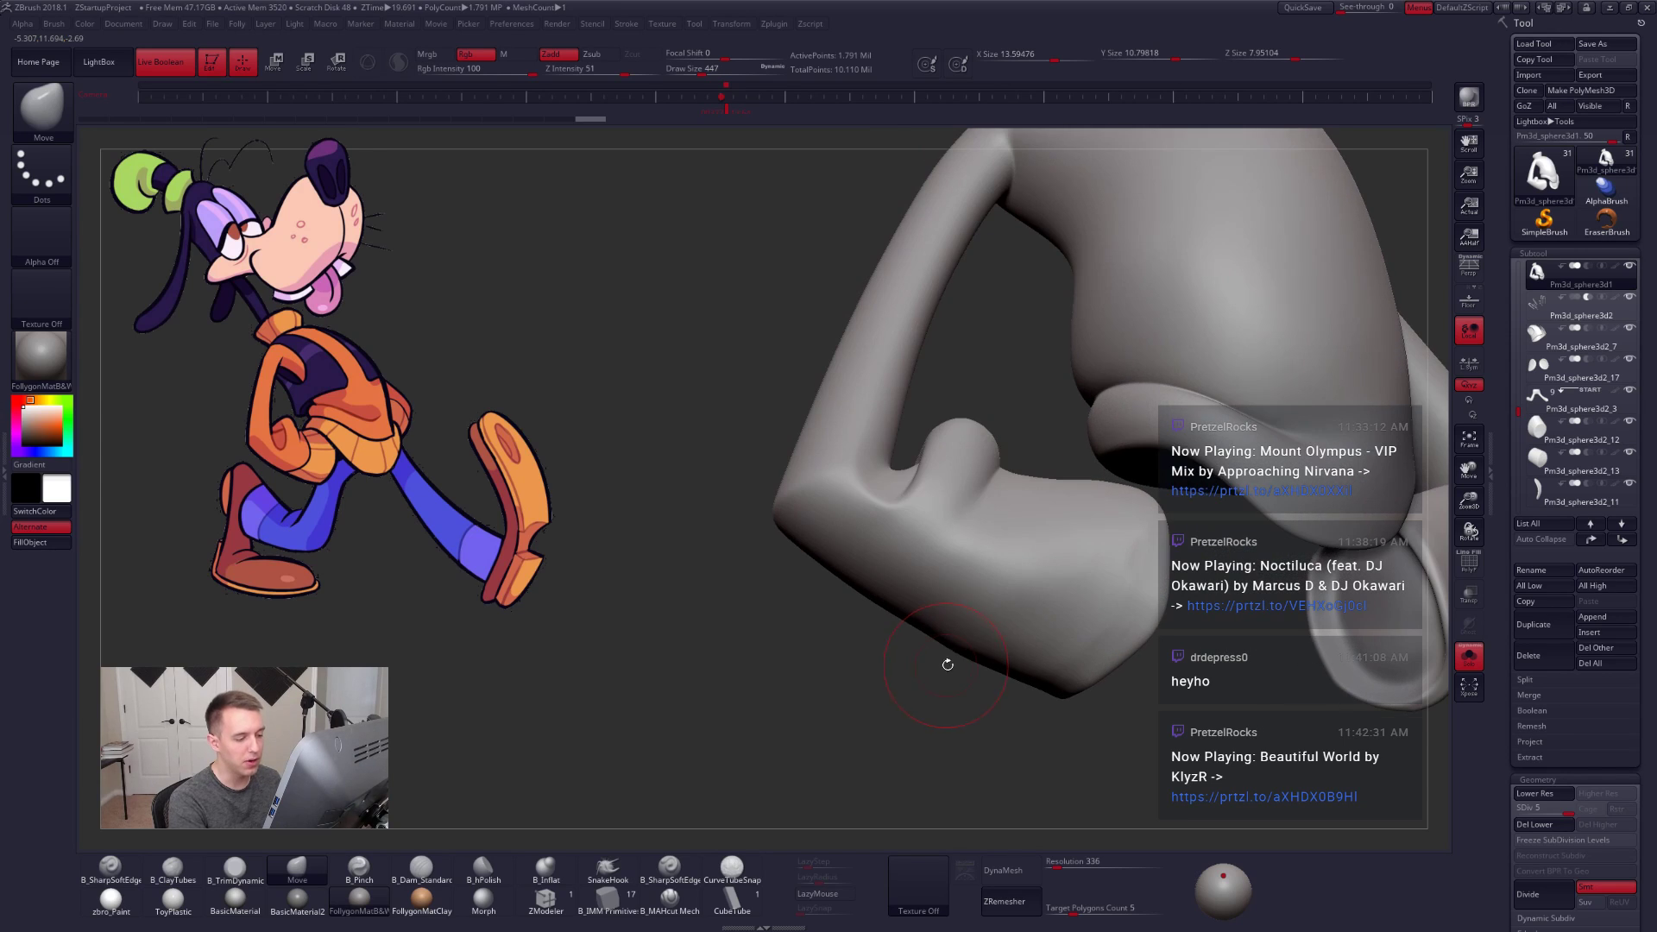
{"action": "key", "text": "shift"}
{"action": "key", "text": "shift+d"}
{"action": "key", "text": "shift+d"}
{"action": "key", "text": "shift+d"}
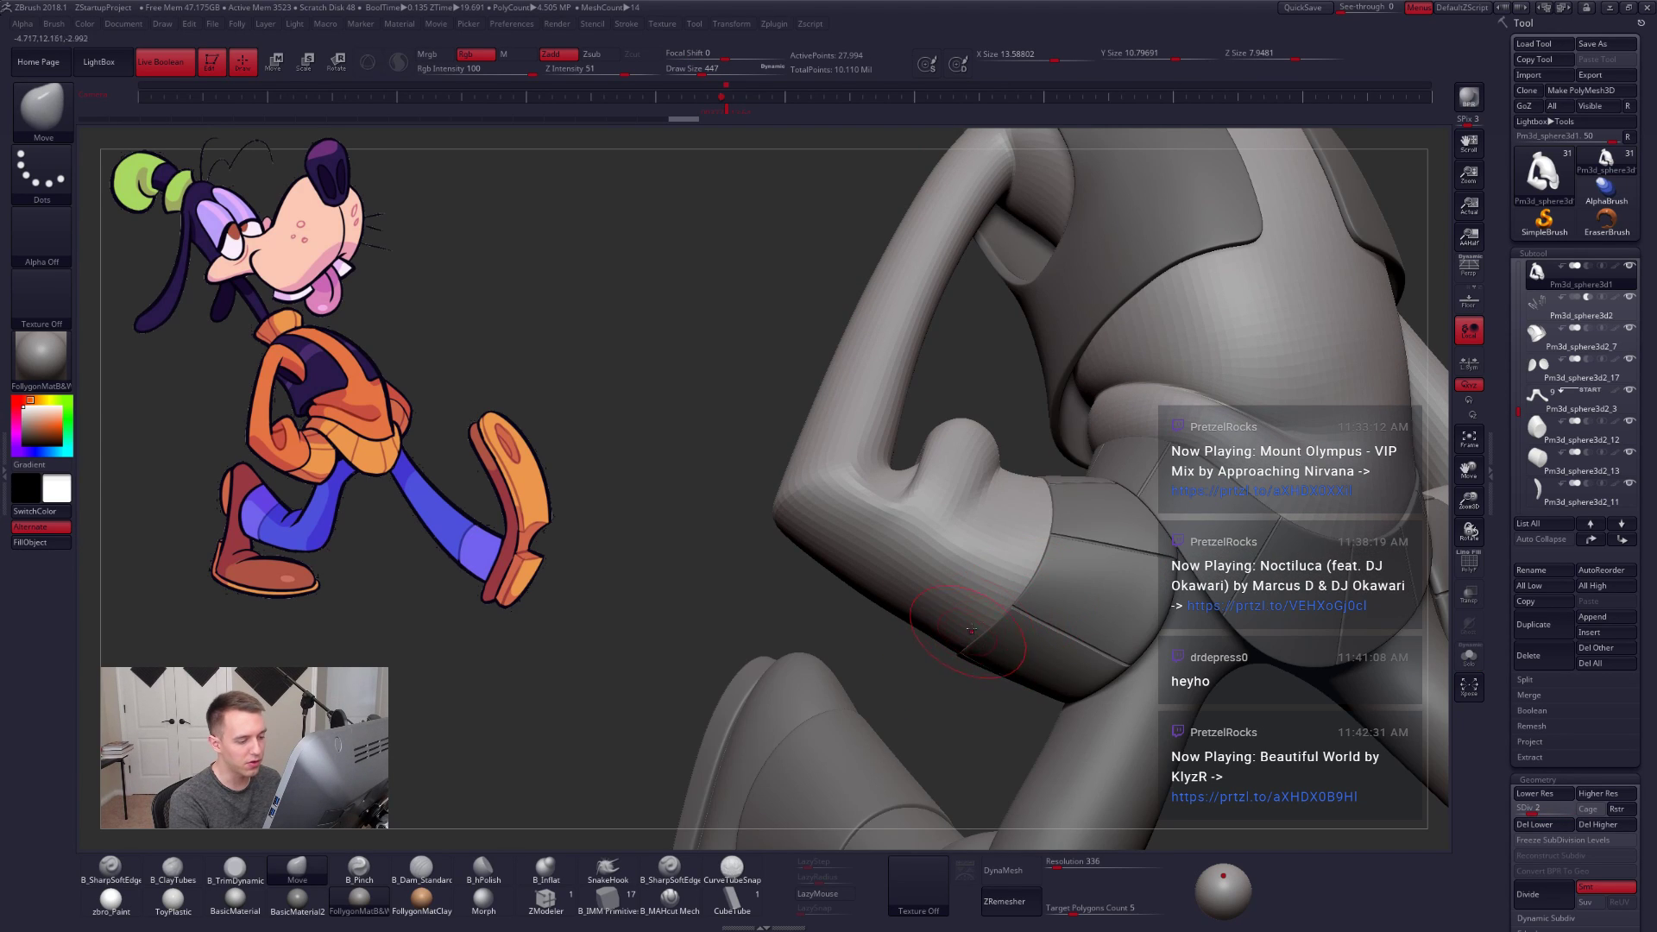
{"action": "key", "text": "space"}
{"action": "left_click_drag", "start_coordinate": [912, 545], "coordinate": [899, 545]}
{"action": "right_click_drag", "start_coordinate": [916, 520], "coordinate": [912, 576], "text": "ctrl"}
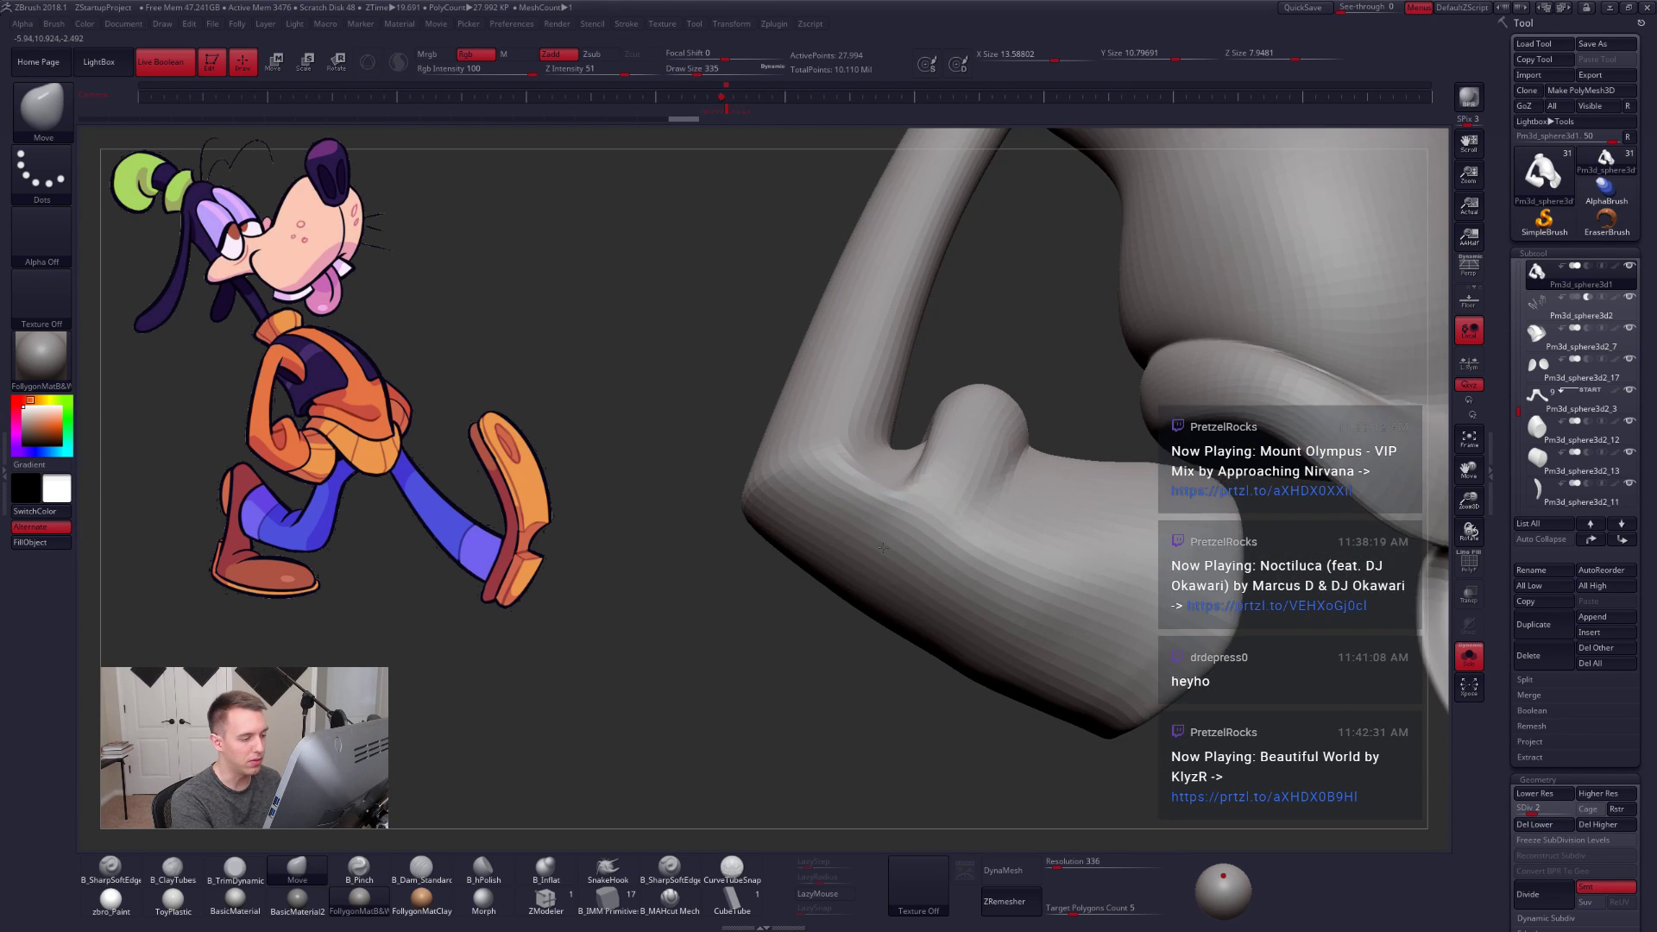
{"action": "key", "text": "3"}
{"action": "key", "text": "d"}
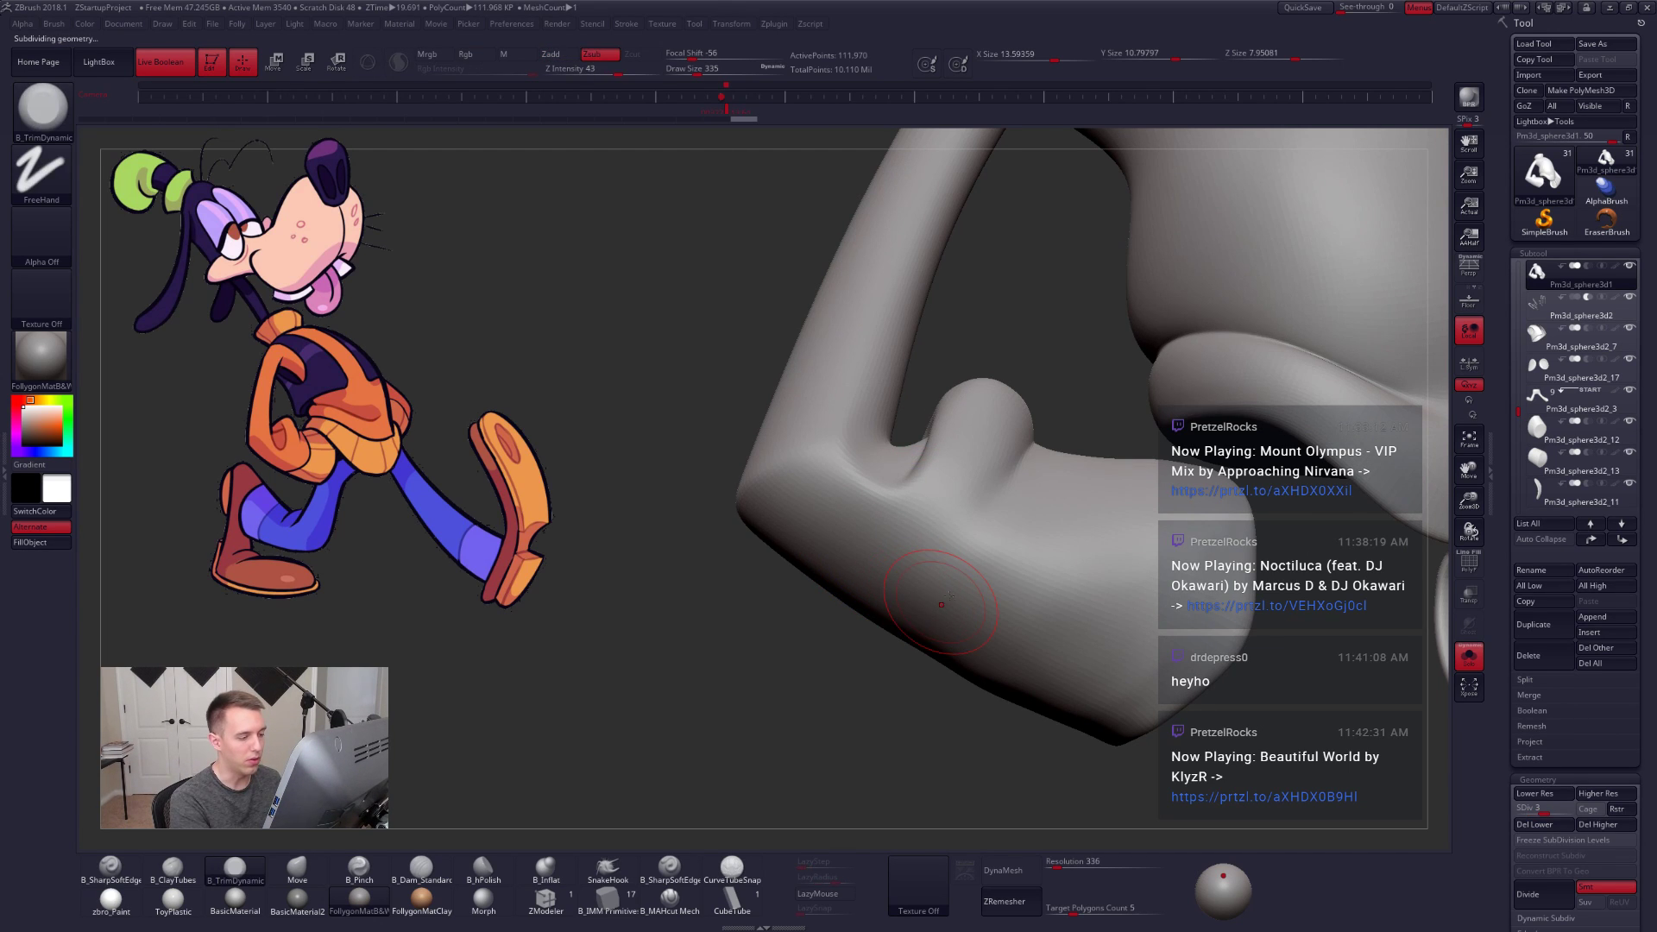
{"action": "key", "text": "d"}
{"action": "right_click_drag", "start_coordinate": [932, 619], "coordinate": [1041, 600]}
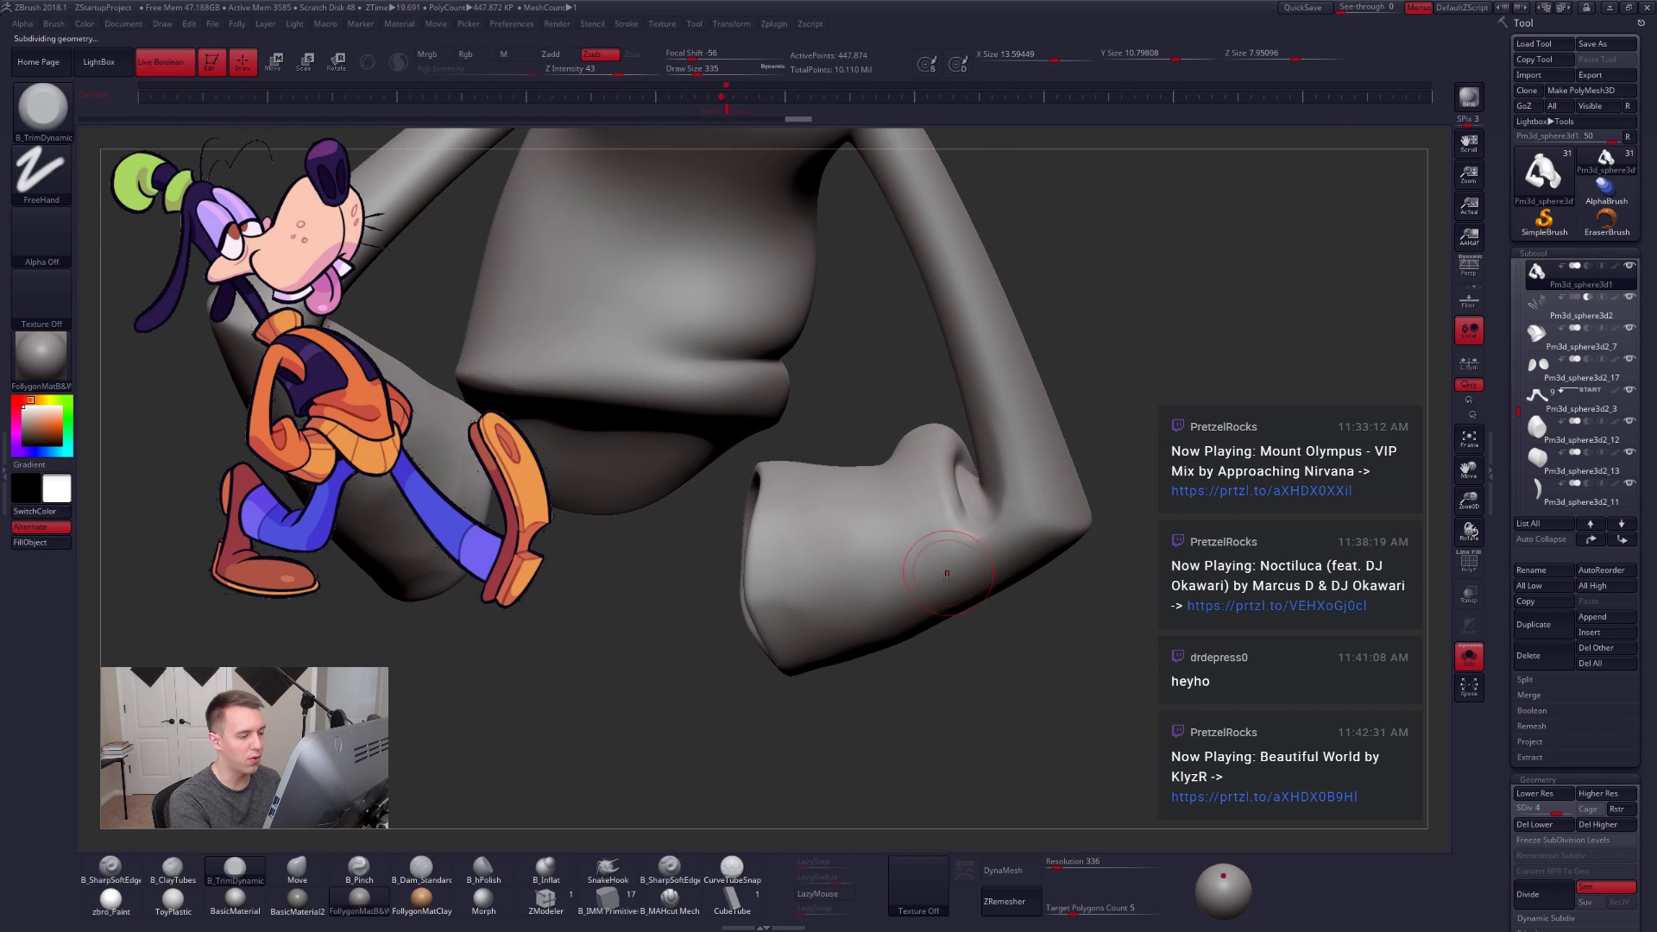
{"action": "key", "text": "shift"}
Re-isolate the arm, drop it to SDiv 2, and begin a lasso mask on it.
{"action": "key", "text": "alt+s"}
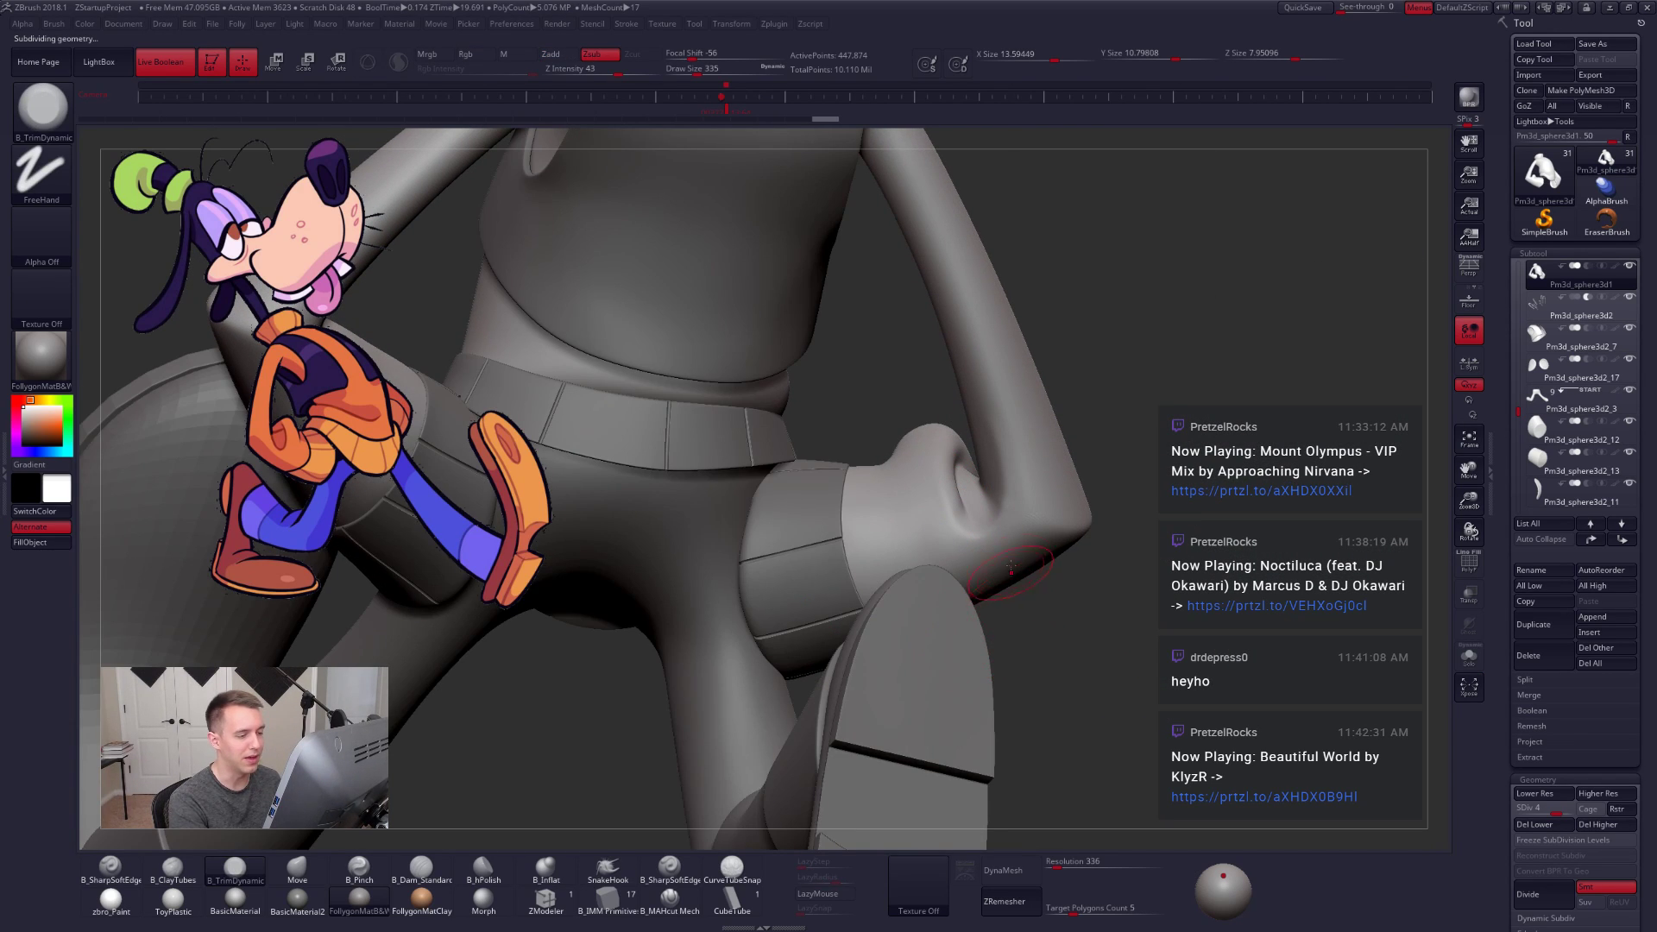
{"action": "right_click_drag", "start_coordinate": [1005, 413], "coordinate": [1036, 483]}
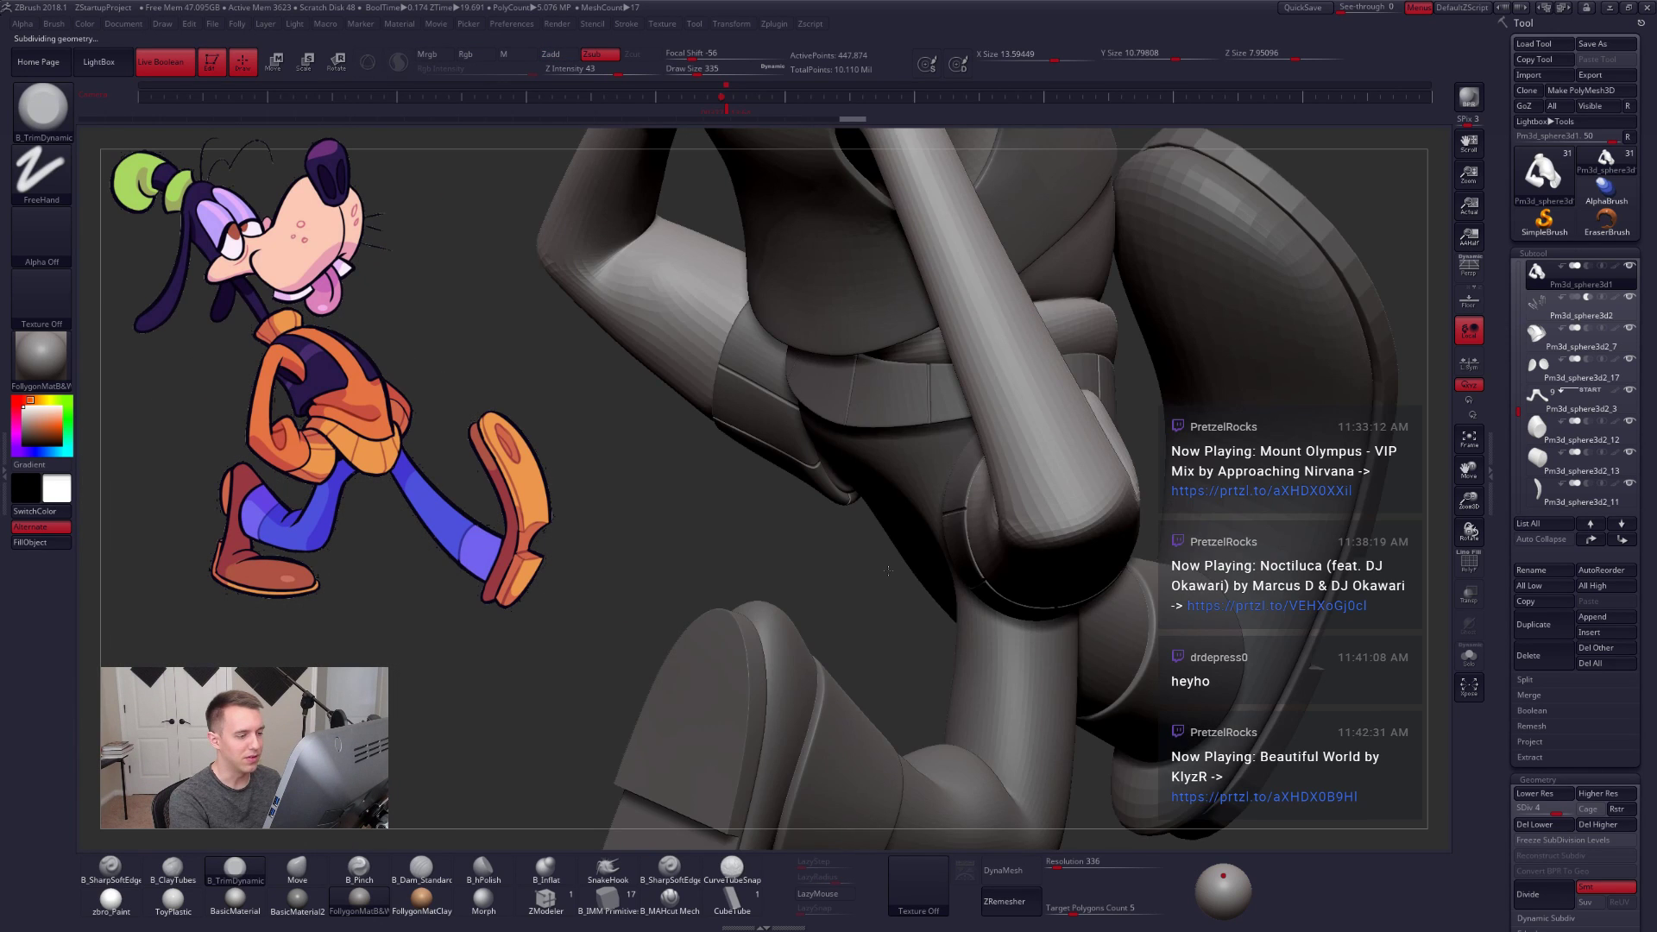
{"action": "key", "text": "alt+s"}
{"action": "mouse_move", "coordinate": [1065, 562]}
{"action": "right_mouse_down"}
{"action": "mouse_move", "coordinate": [1044, 596]}
{"action": "mouse_move", "coordinate": [992, 561]}
{"action": "right_mouse_up"}
{"action": "key", "text": "shift+d"}
{"action": "key", "text": "shift+d"}
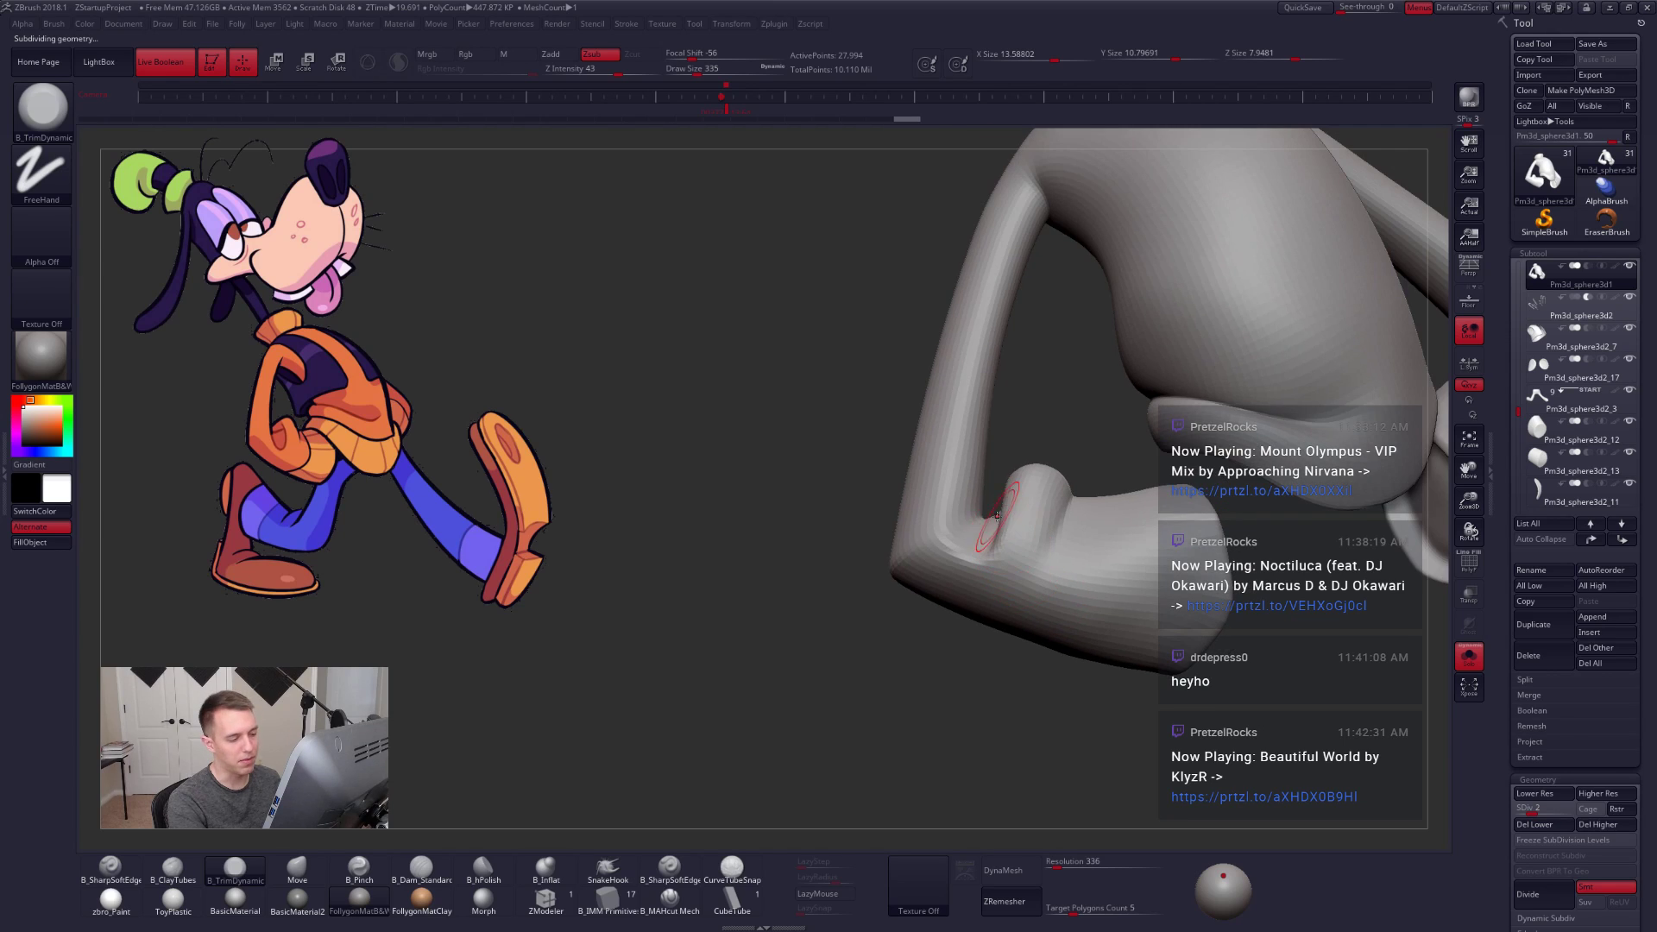
{"action": "key", "text": "ctrl"}
{"action": "mouse_move", "coordinate": [973, 557]}
{"action": "left_mouse_down", "text": "ctrl"}
{"action": "mouse_move", "coordinate": [1079, 505]}
{"action": "mouse_move", "coordinate": [984, 461]}
{"action": "left_mouse_up", "text": "ctrl"}
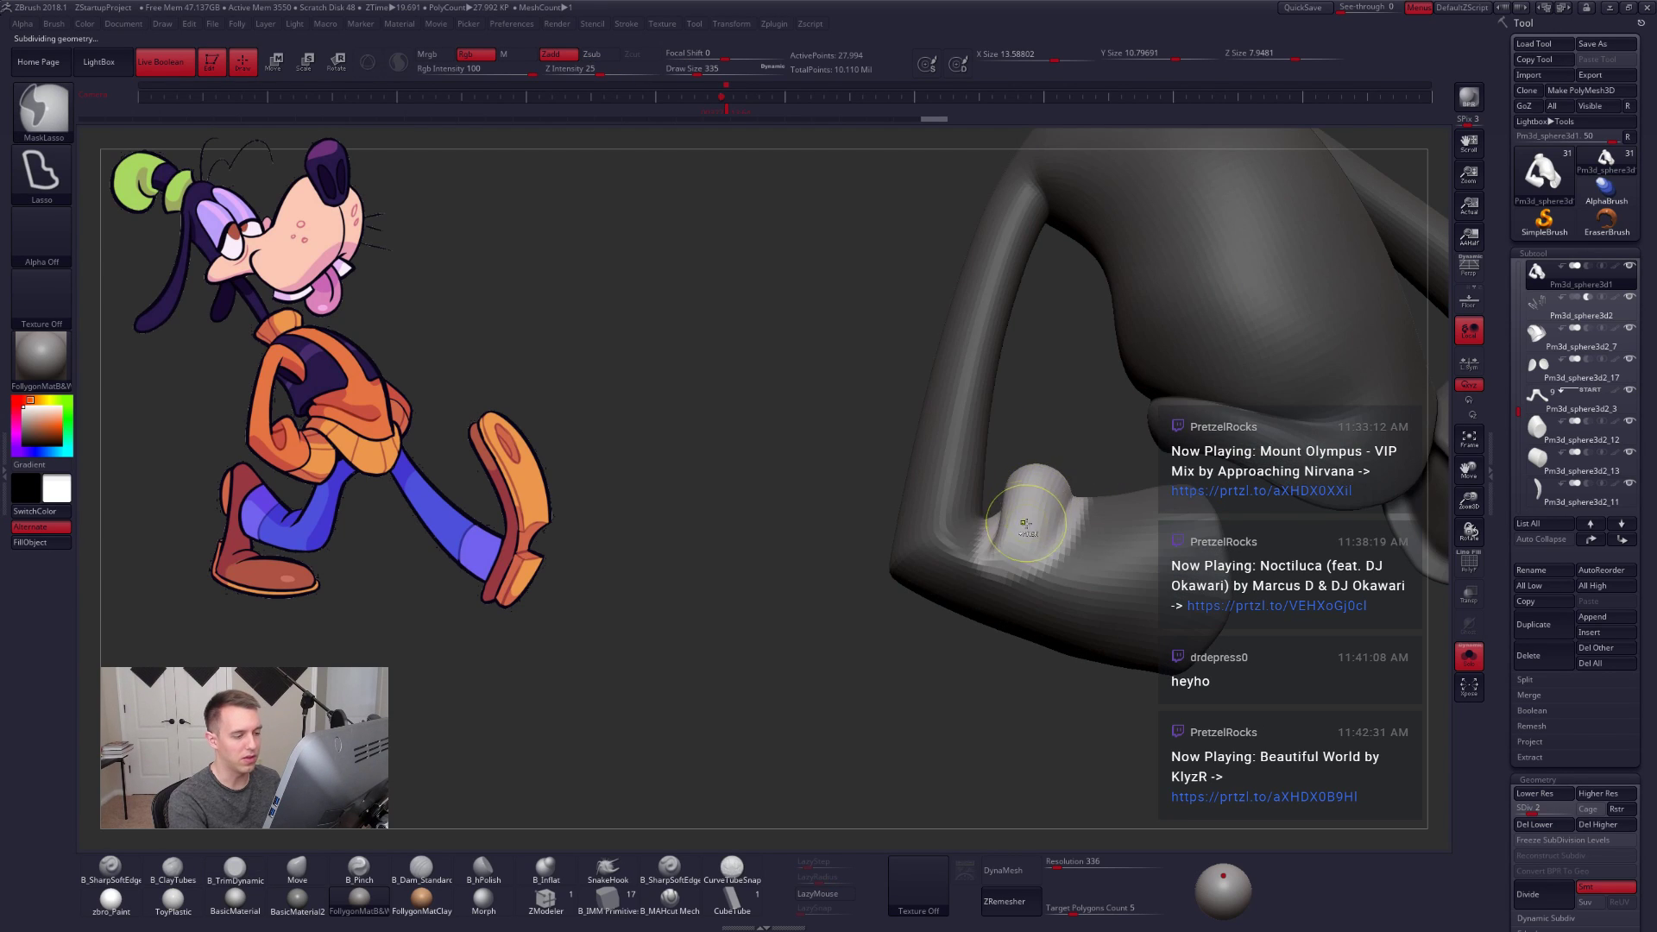
Mask around the elbow bump and invert the mask so only the bump is free.
{"action": "mouse_move", "coordinate": [958, 596]}
{"action": "left_mouse_down", "text": "ctrl"}
{"action": "mouse_move", "coordinate": [1105, 518]}
{"action": "mouse_move", "coordinate": [1040, 526]}
{"action": "mouse_move", "coordinate": [1057, 459]}
{"action": "mouse_move", "coordinate": [1075, 463]}
{"action": "mouse_move", "coordinate": [1040, 524]}
{"action": "left_mouse_up", "text": "ctrl"}
{"action": "key", "text": "b"}
{"action": "key", "text": "t"}
{"action": "key", "text": "d"}
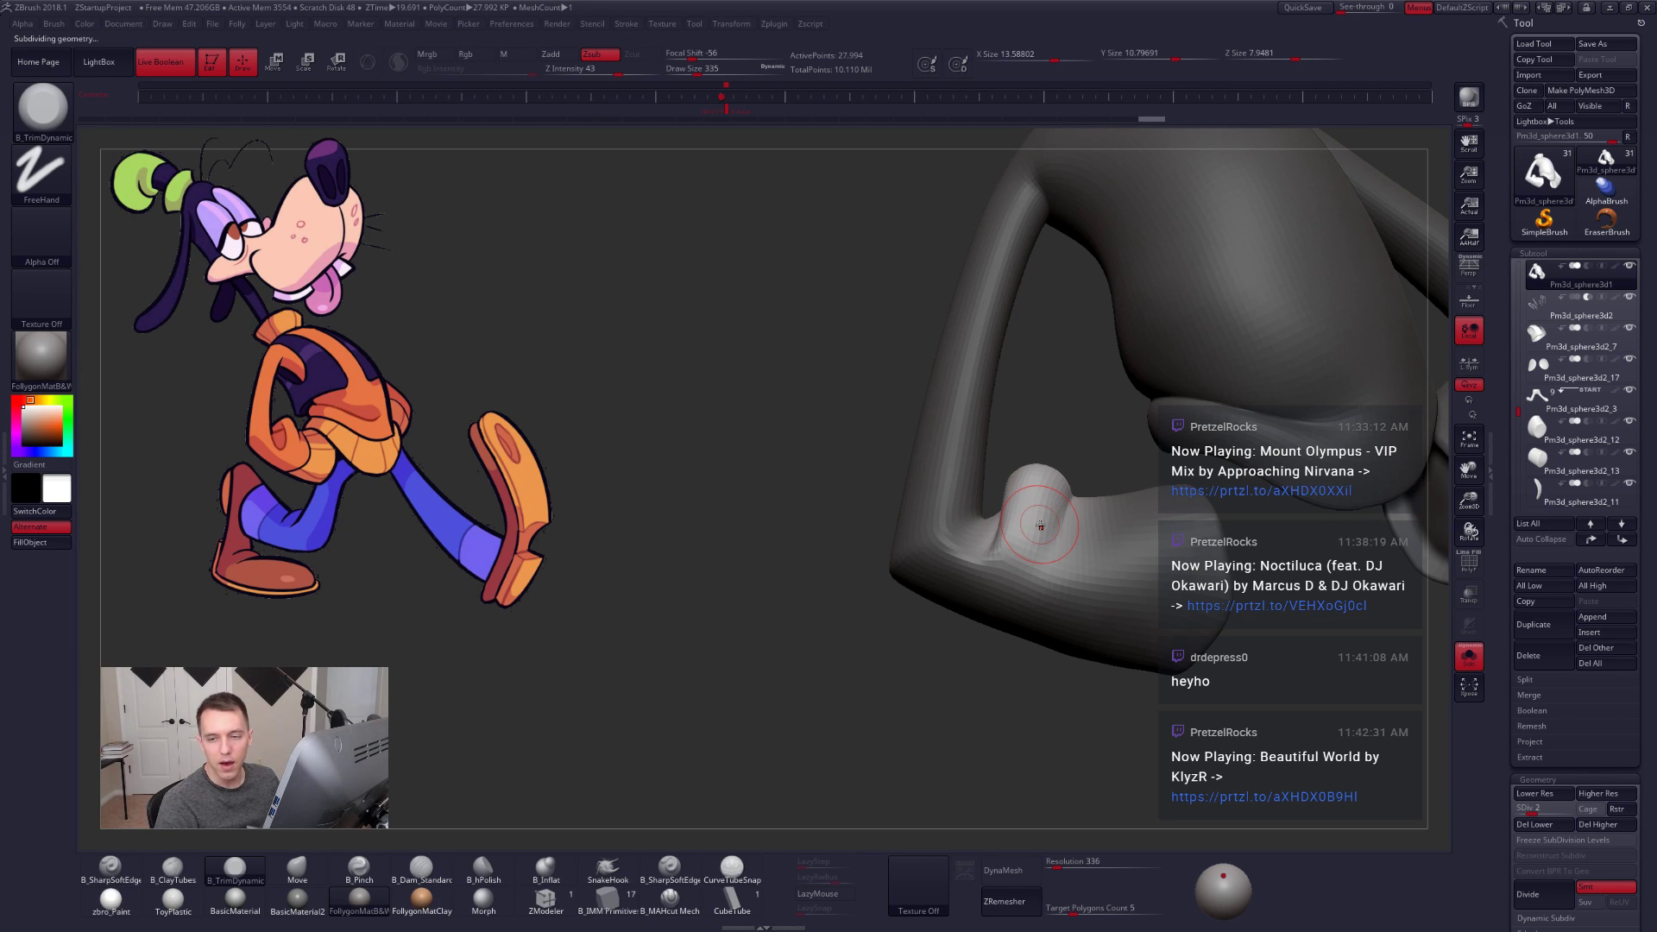
{"action": "right_click_drag", "start_coordinate": [1040, 525], "coordinate": [973, 568]}
Tilt the elbow bump slightly with Transpose Rotate, then clear the mask and resume sculpting.
{"action": "key", "text": "r"}
{"action": "left_click_drag", "start_coordinate": [981, 563], "coordinate": [1042, 403]}
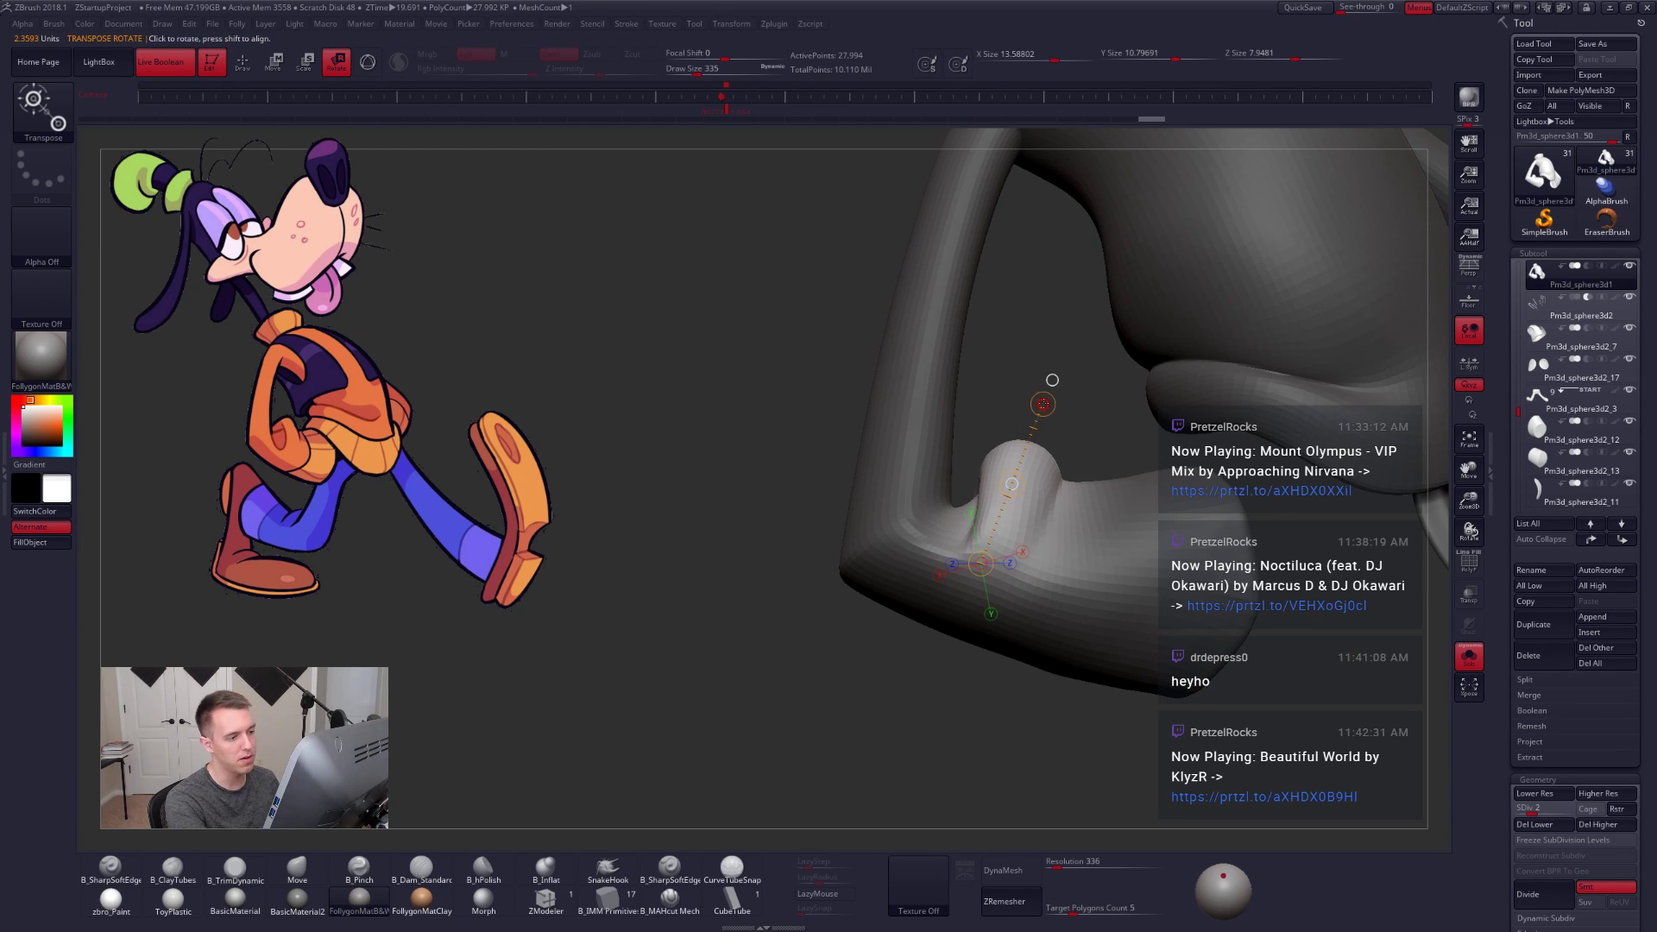
{"action": "left_click_drag", "start_coordinate": [1042, 404], "coordinate": [1040, 404]}
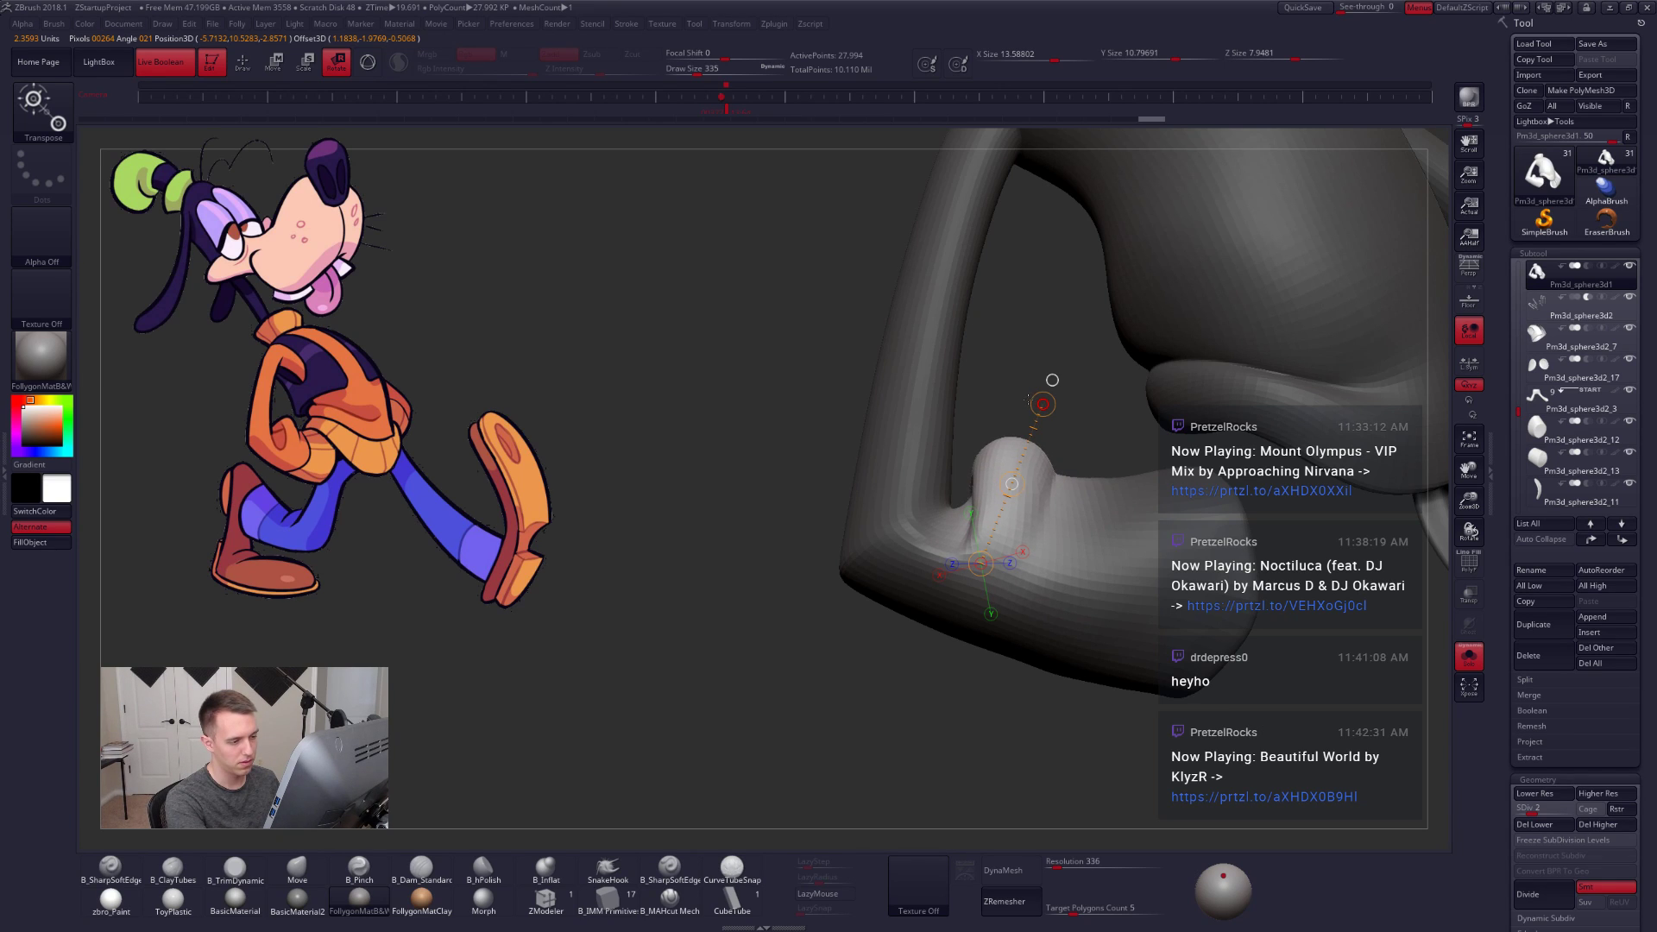
{"action": "key", "text": "w"}
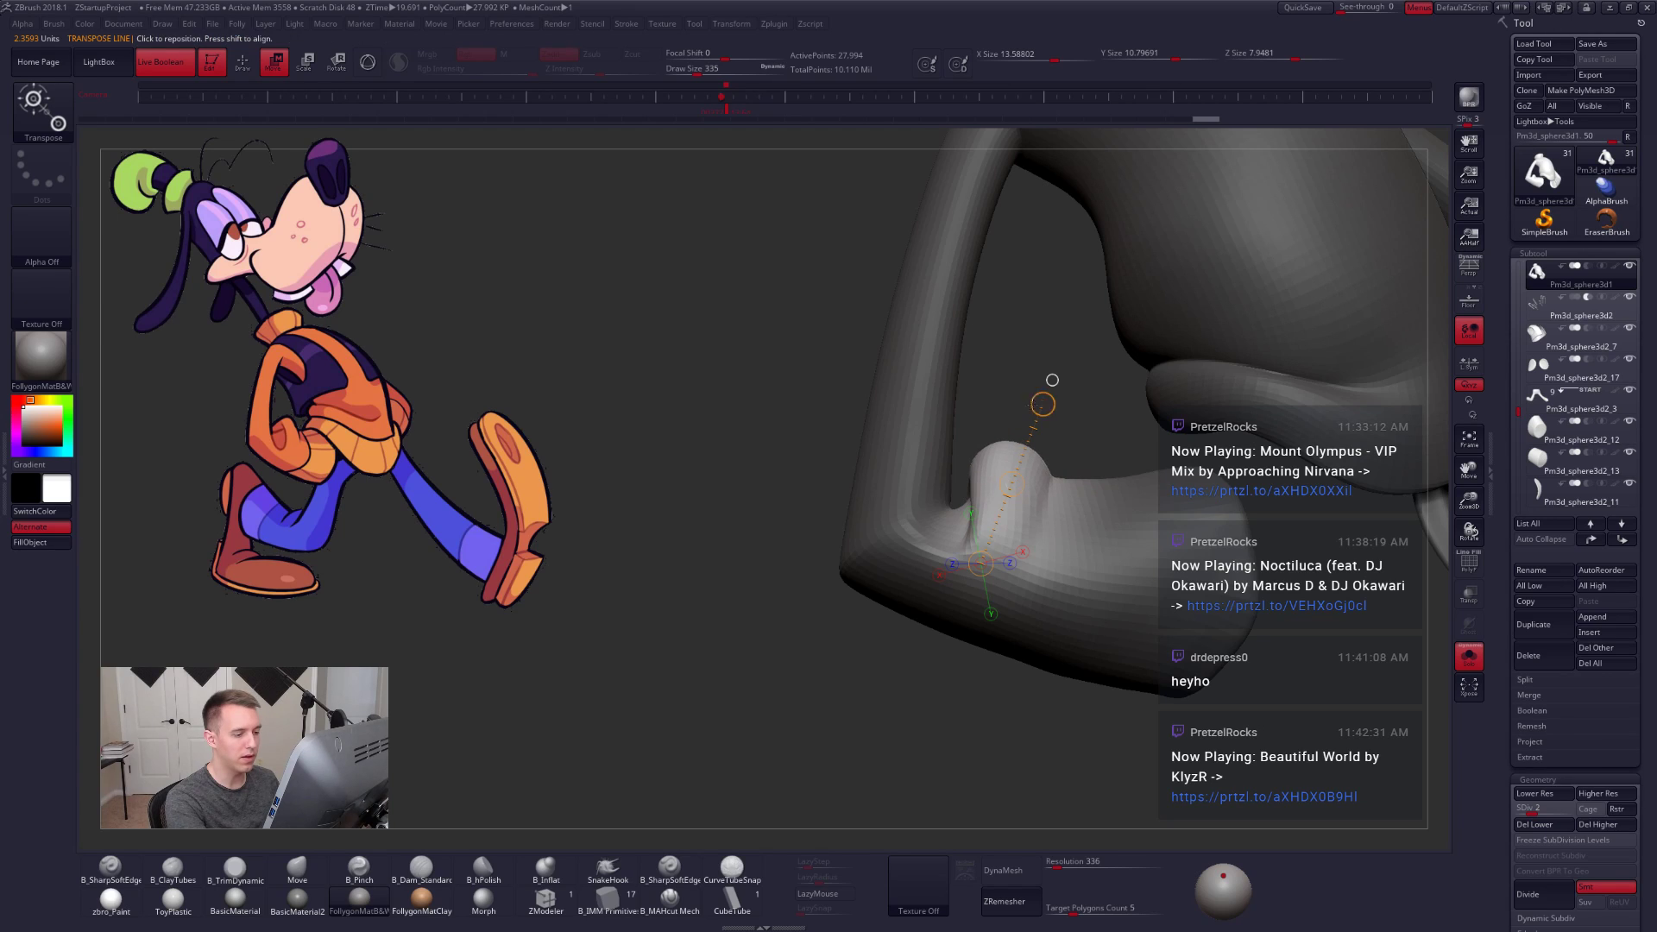
{"action": "left_click", "coordinate": [1059, 425], "text": "ctrl"}
{"action": "left_click_drag", "start_coordinate": [1060, 424], "coordinate": [1061, 656], "text": "alt"}
{"action": "key", "text": "q"}
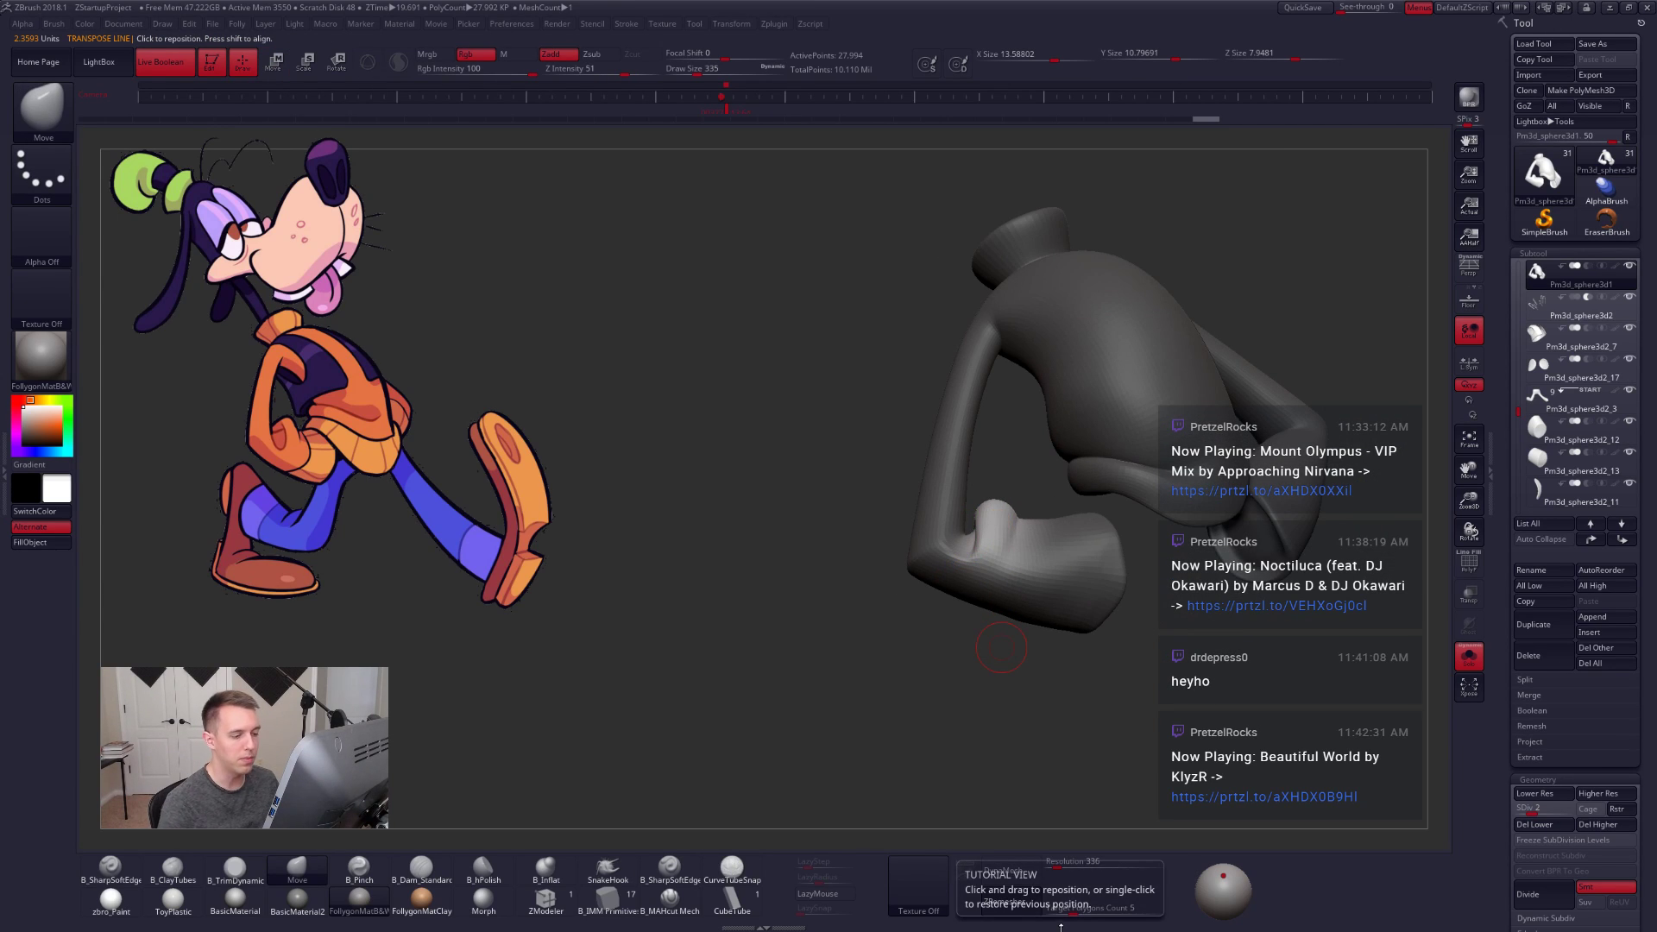
{"action": "right_click_drag", "start_coordinate": [1051, 592], "coordinate": [1085, 609], "text": "ctrl"}
{"action": "key", "text": "shift"}
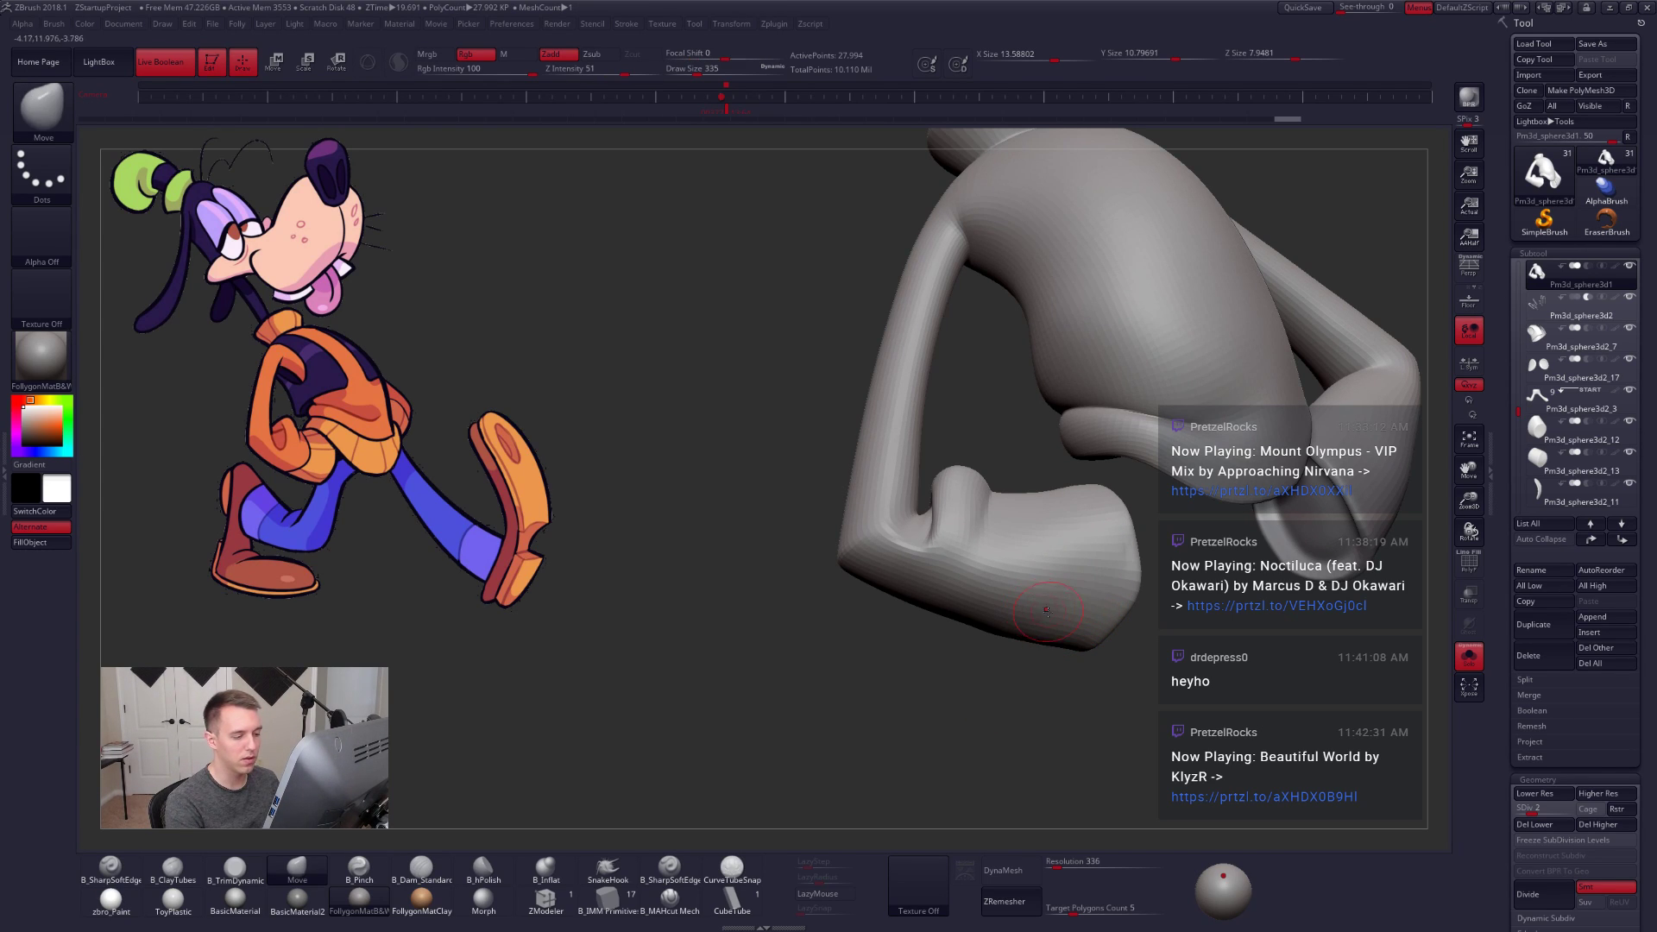
Raise the arm to SDiv 3 and reduce the brush size to 265.
{"action": "key", "text": "d"}
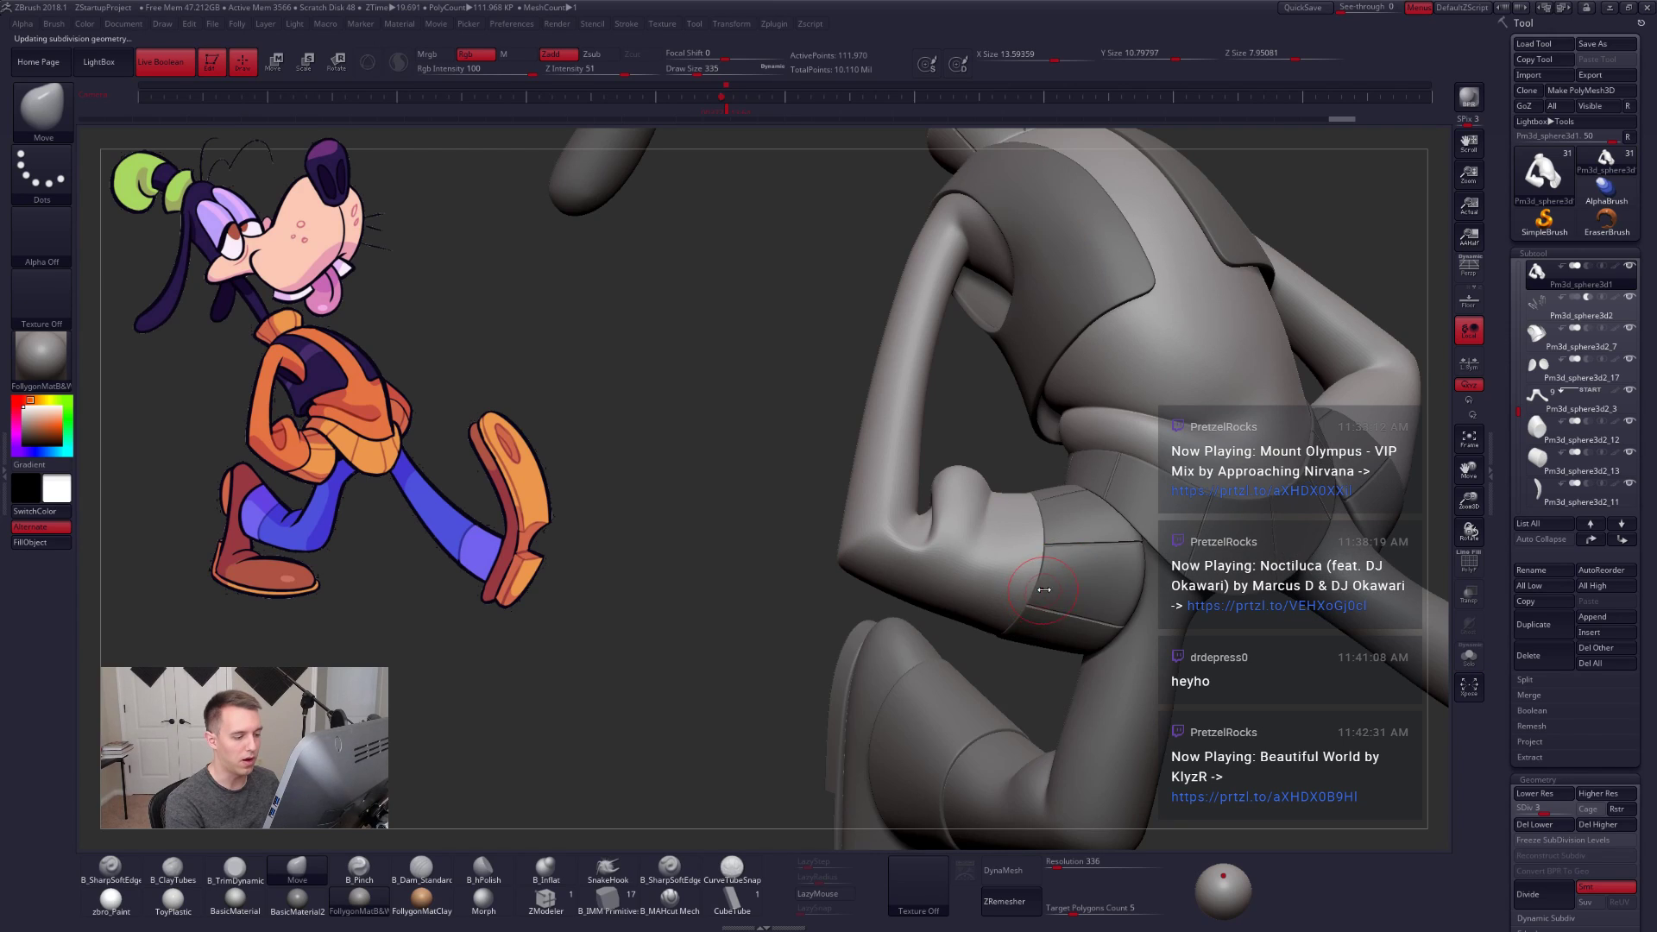
{"action": "right_click_drag", "start_coordinate": [1038, 586], "coordinate": [1023, 464]}
{"action": "key", "text": "space"}
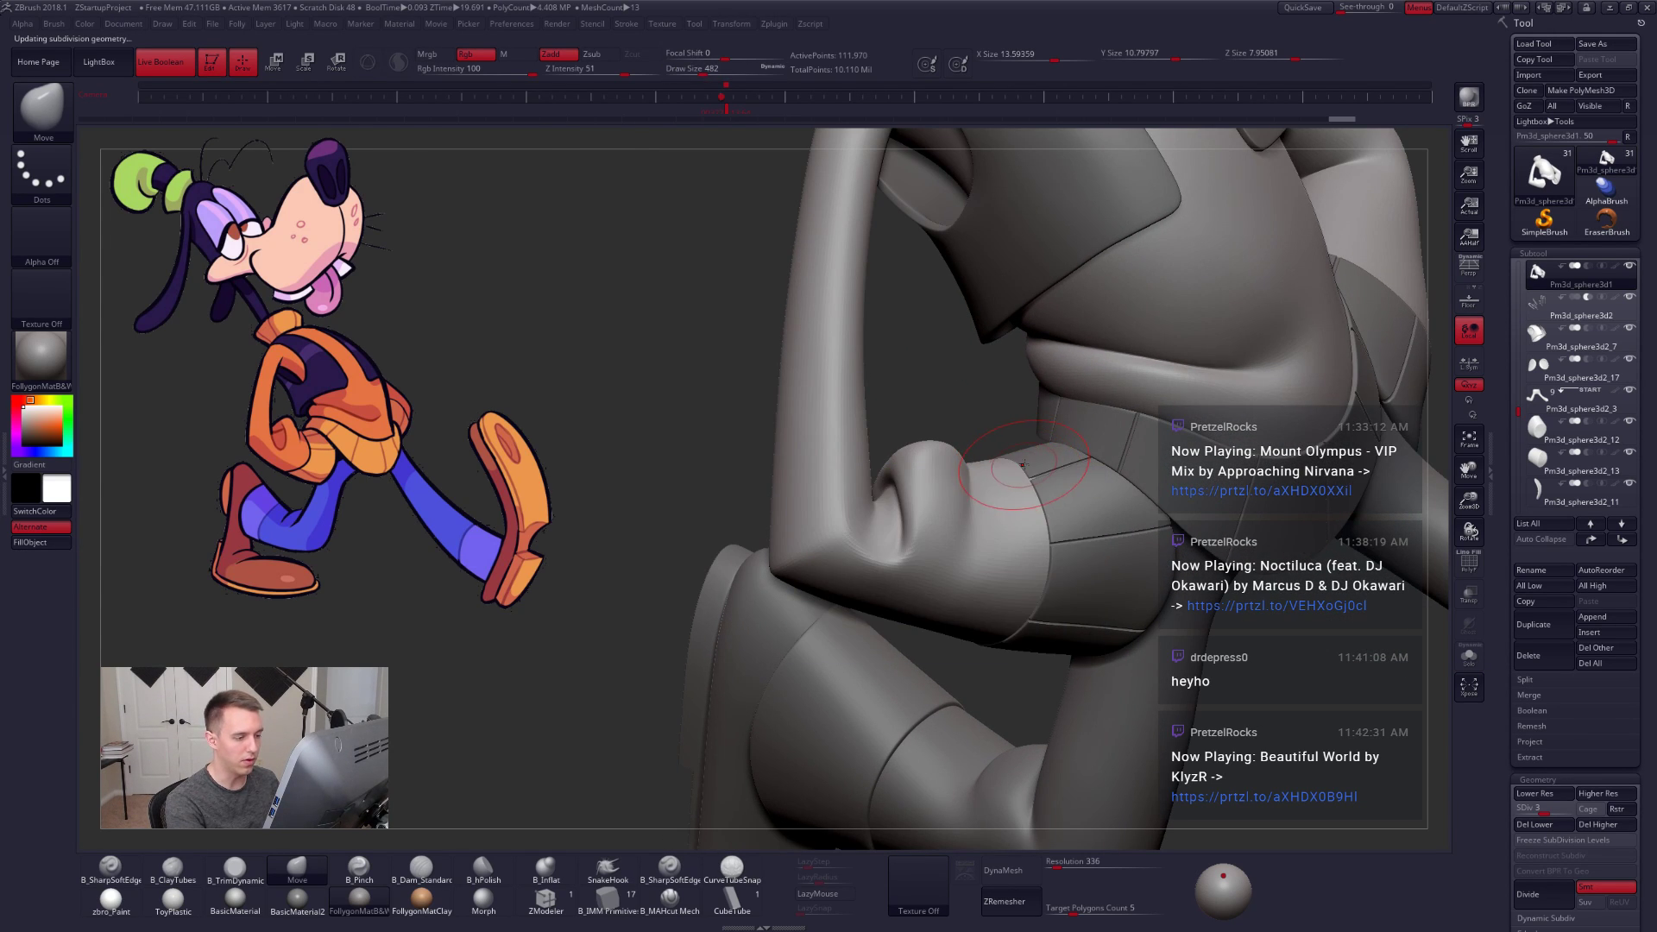
{"action": "right_click_drag", "start_coordinate": [1014, 522], "coordinate": [1044, 462]}
{"action": "key", "text": "space"}
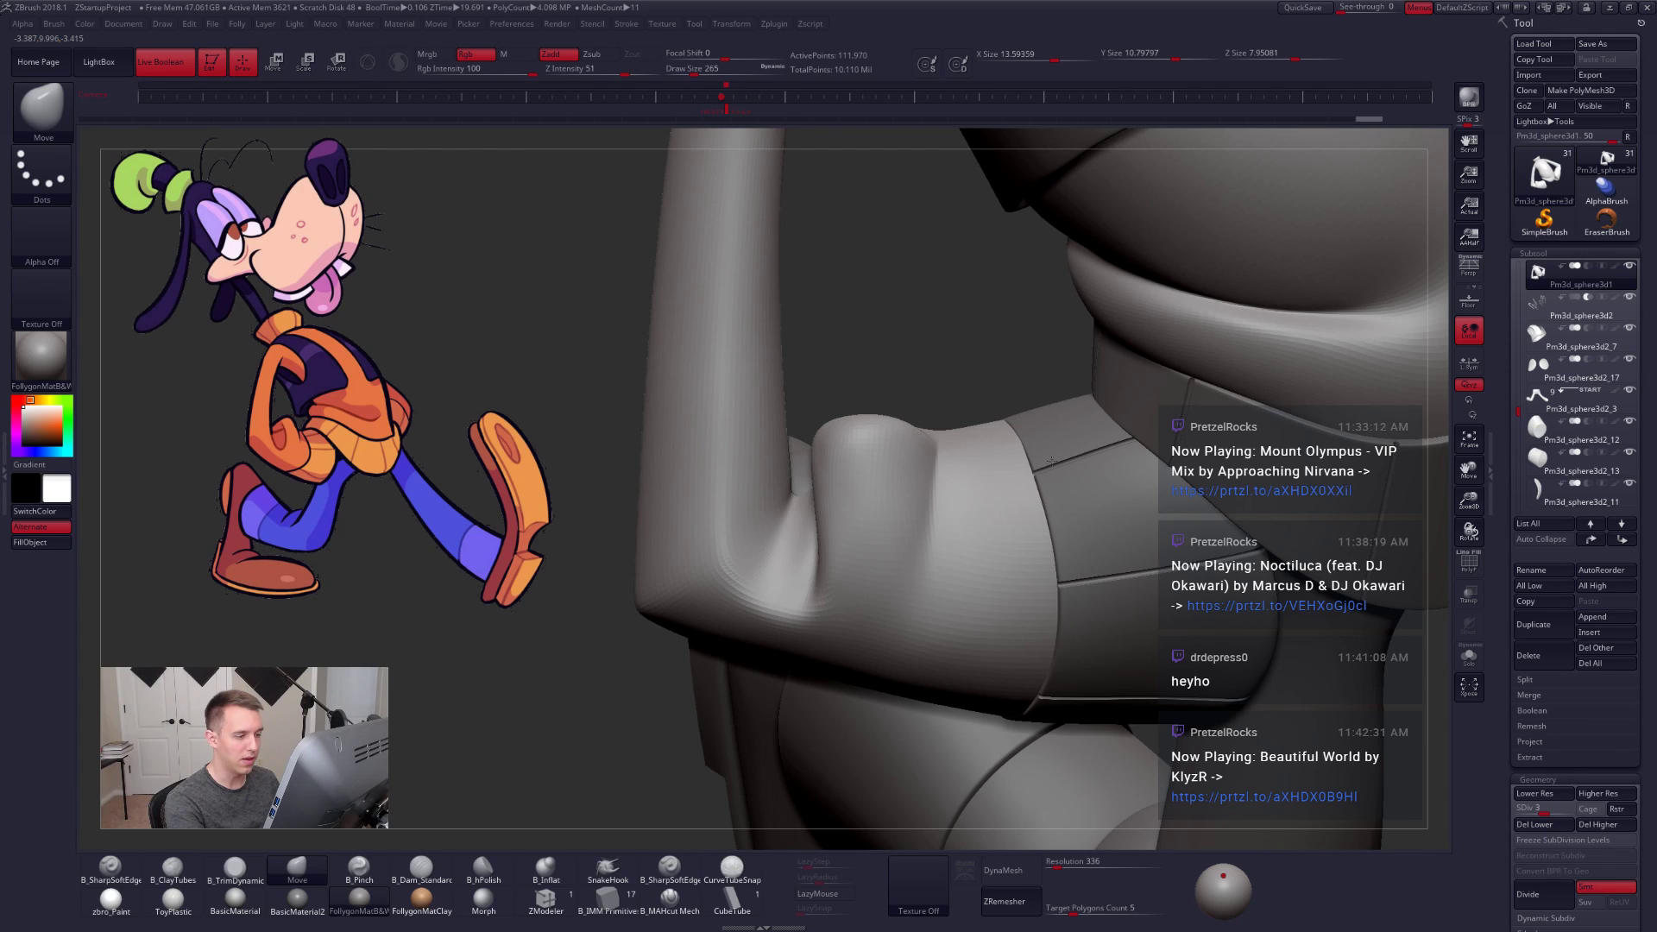
Solo the arm at its highest subdivision and trim and smooth the elbow bump.
{"action": "key", "text": "ctrl+shift+s"}
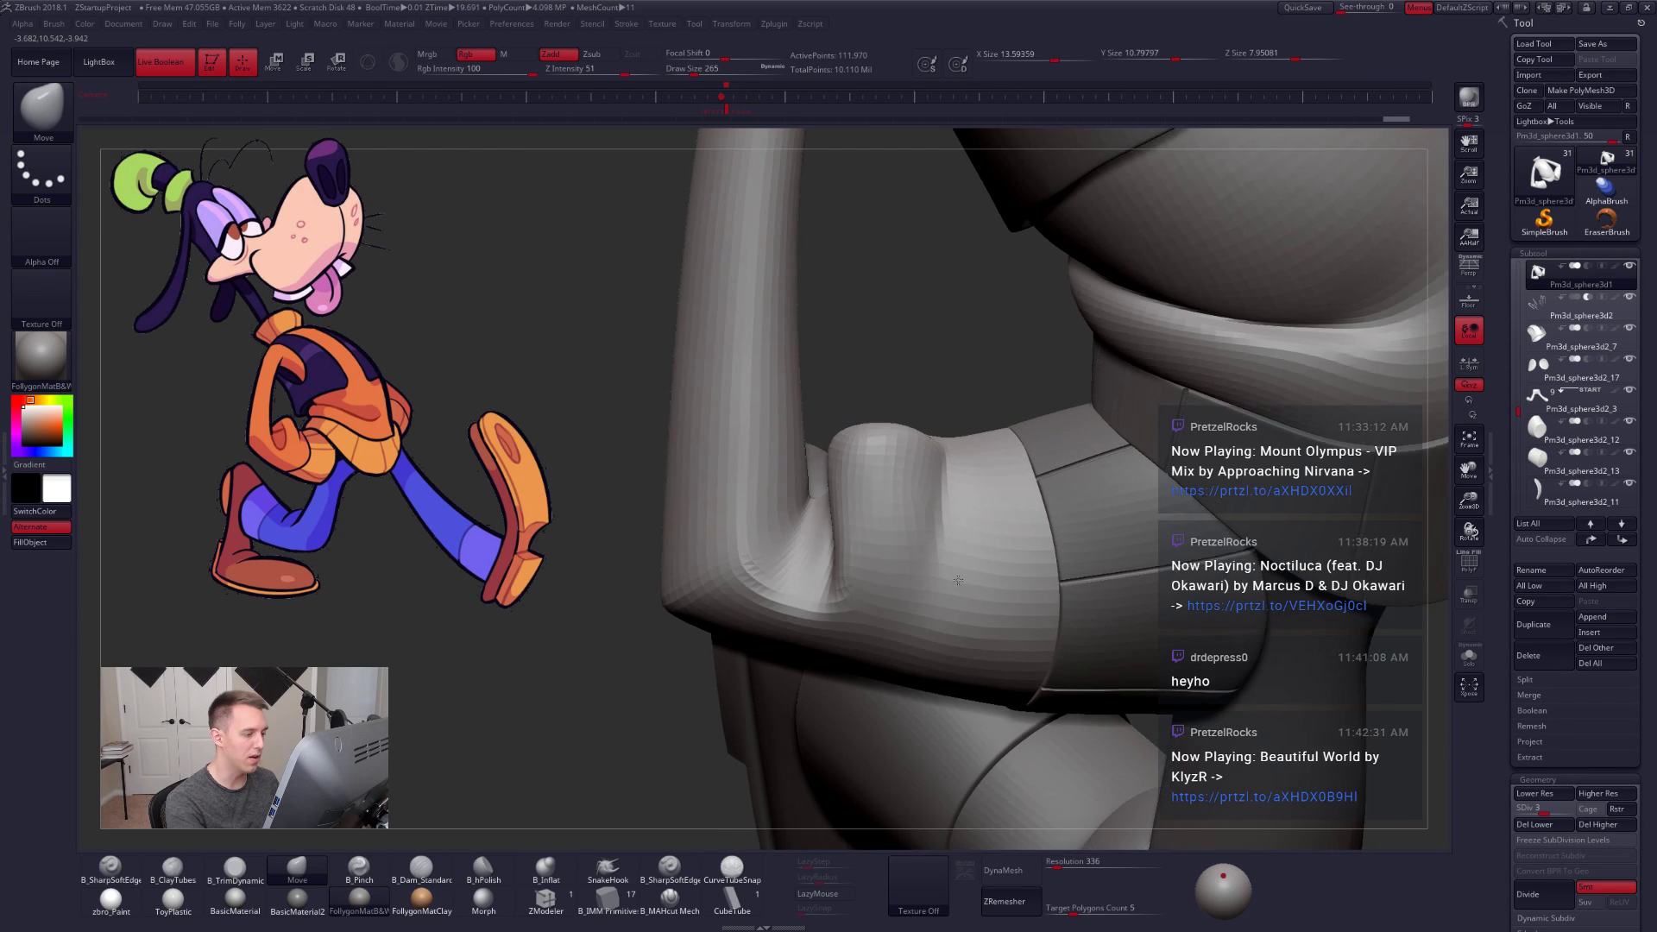
{"action": "key", "text": "d"}
{"action": "key", "text": "d"}
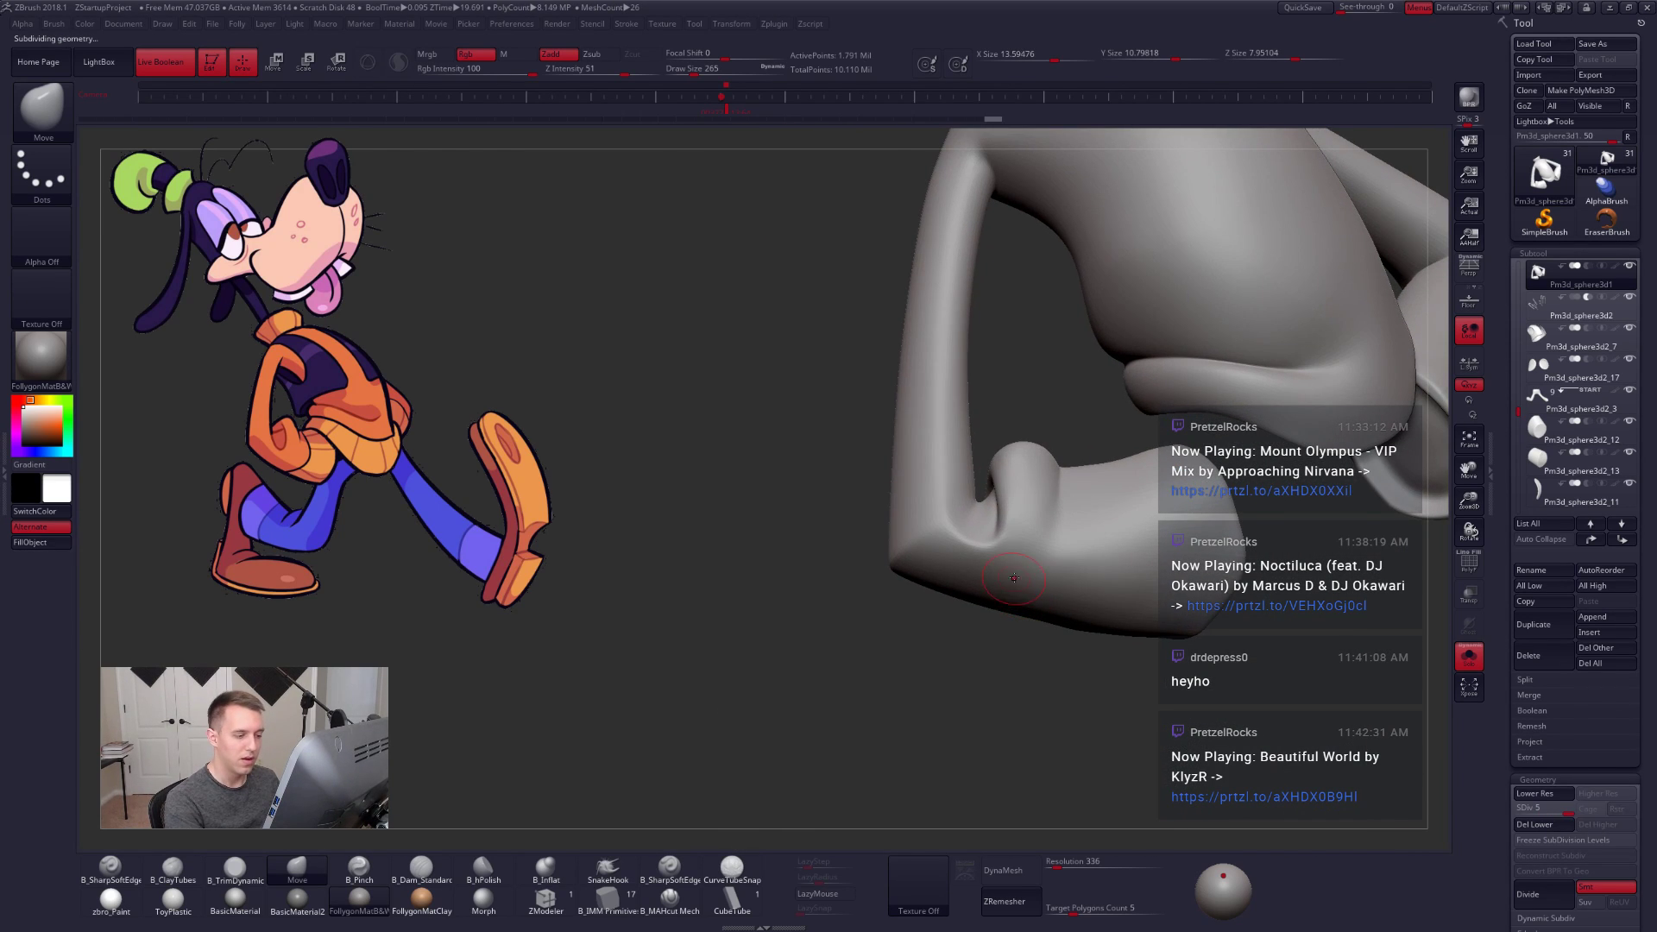
{"action": "mouse_move", "coordinate": [1005, 544]}
{"action": "right_mouse_down"}
{"action": "mouse_move", "coordinate": [1004, 640]}
{"action": "mouse_move", "coordinate": [1015, 656]}
{"action": "mouse_move", "coordinate": [1034, 642]}
{"action": "mouse_move", "coordinate": [1033, 692]}
{"action": "mouse_move", "coordinate": [1029, 625]}
{"action": "mouse_move", "coordinate": [1049, 585]}
{"action": "mouse_move", "coordinate": [1044, 663]}
{"action": "right_mouse_up"}
{"action": "key", "text": "b"}
{"action": "key", "text": "t"}
{"action": "key", "text": "d"}
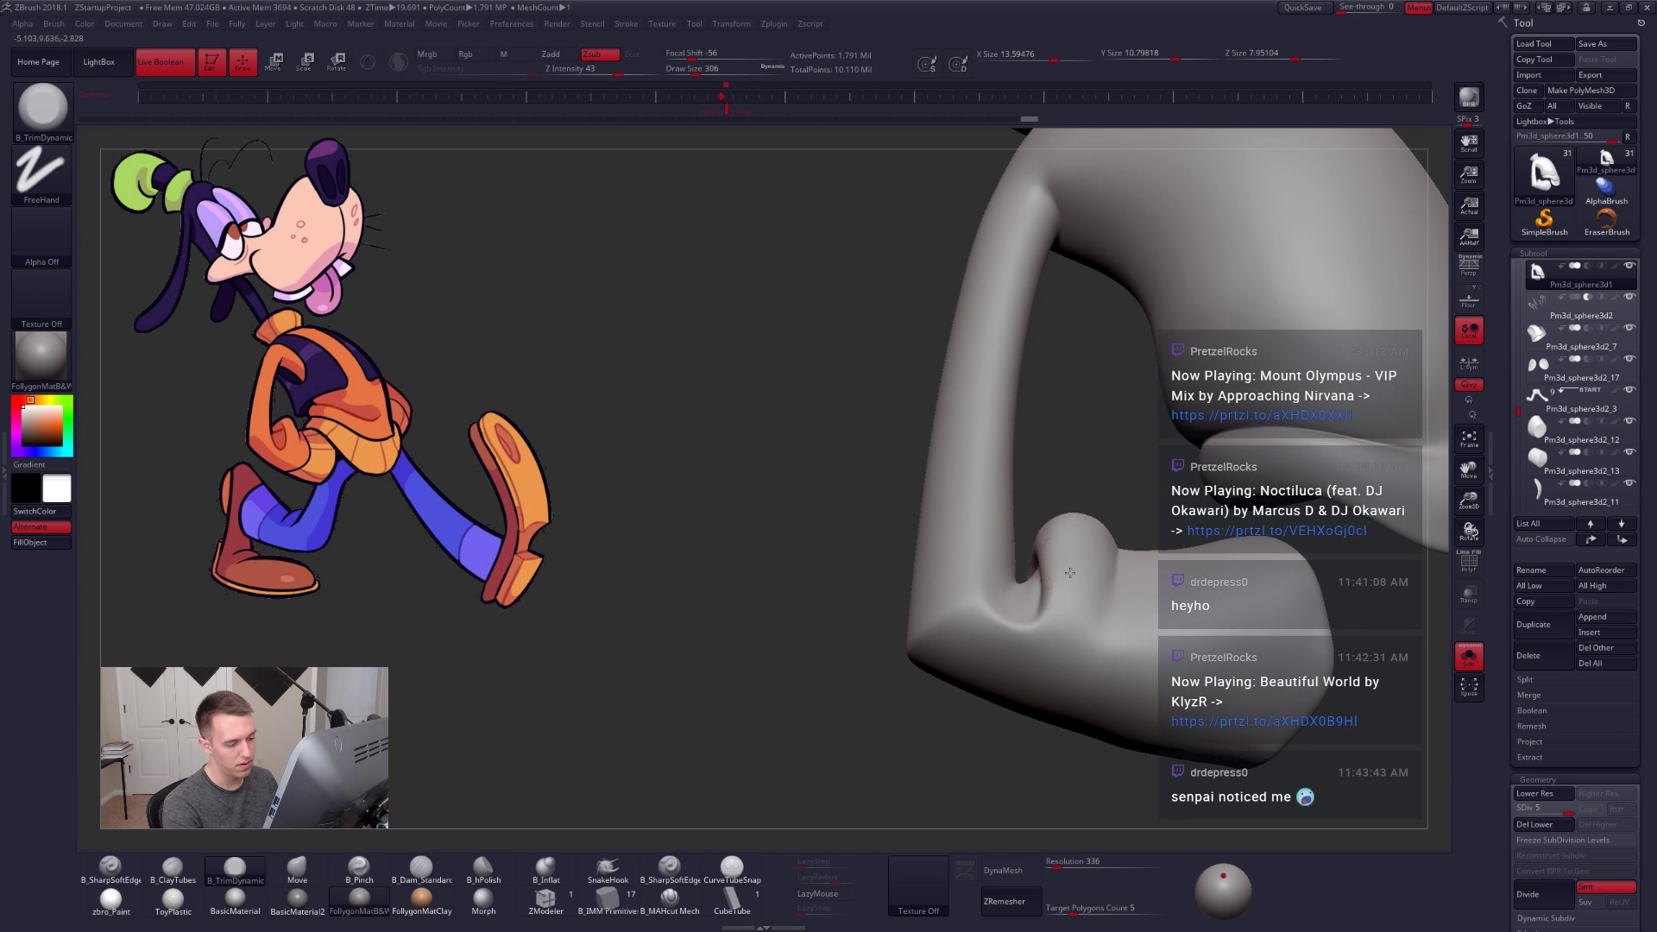
{"action": "key", "text": "shift"}
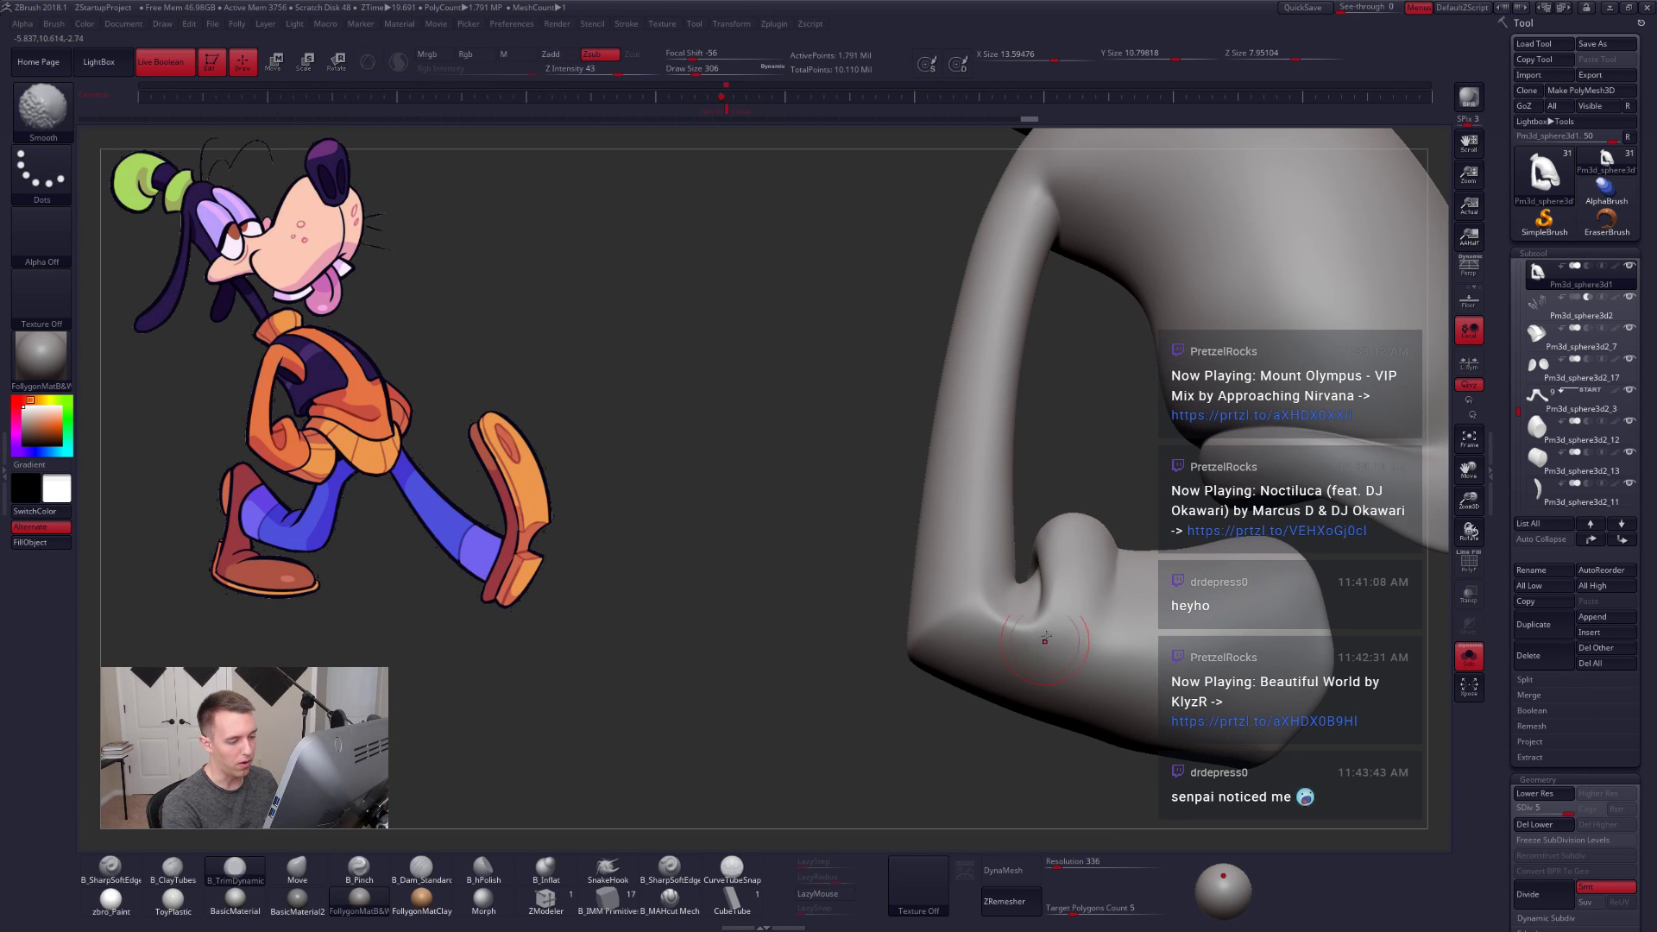
{"action": "mouse_move", "coordinate": [1062, 636]}
{"action": "right_mouse_down"}
{"action": "mouse_move", "coordinate": [1015, 663]}
{"action": "mouse_move", "coordinate": [992, 584]}
{"action": "mouse_move", "coordinate": [1015, 557]}
{"action": "mouse_move", "coordinate": [1015, 585]}
{"action": "mouse_move", "coordinate": [903, 610]}
{"action": "mouse_move", "coordinate": [932, 639]}
{"action": "mouse_move", "coordinate": [1004, 583]}
{"action": "mouse_move", "coordinate": [962, 618]}
{"action": "mouse_move", "coordinate": [944, 570]}
{"action": "right_mouse_up"}
Smooth the forearm at SDiv 3, smooth again at SDiv 5, then show the whole character.
{"action": "key", "text": "space"}
{"action": "right_click", "coordinate": [931, 585]}
{"action": "key", "text": "shift+d"}
{"action": "key", "text": "shift+d"}
{"action": "mouse_move", "coordinate": [912, 575]}
{"action": "left_mouse_down", "text": "shift"}
{"action": "mouse_move", "coordinate": [899, 547]}
{"action": "mouse_move", "coordinate": [882, 570]}
{"action": "left_mouse_up", "text": "shift"}
{"action": "key", "text": "d"}
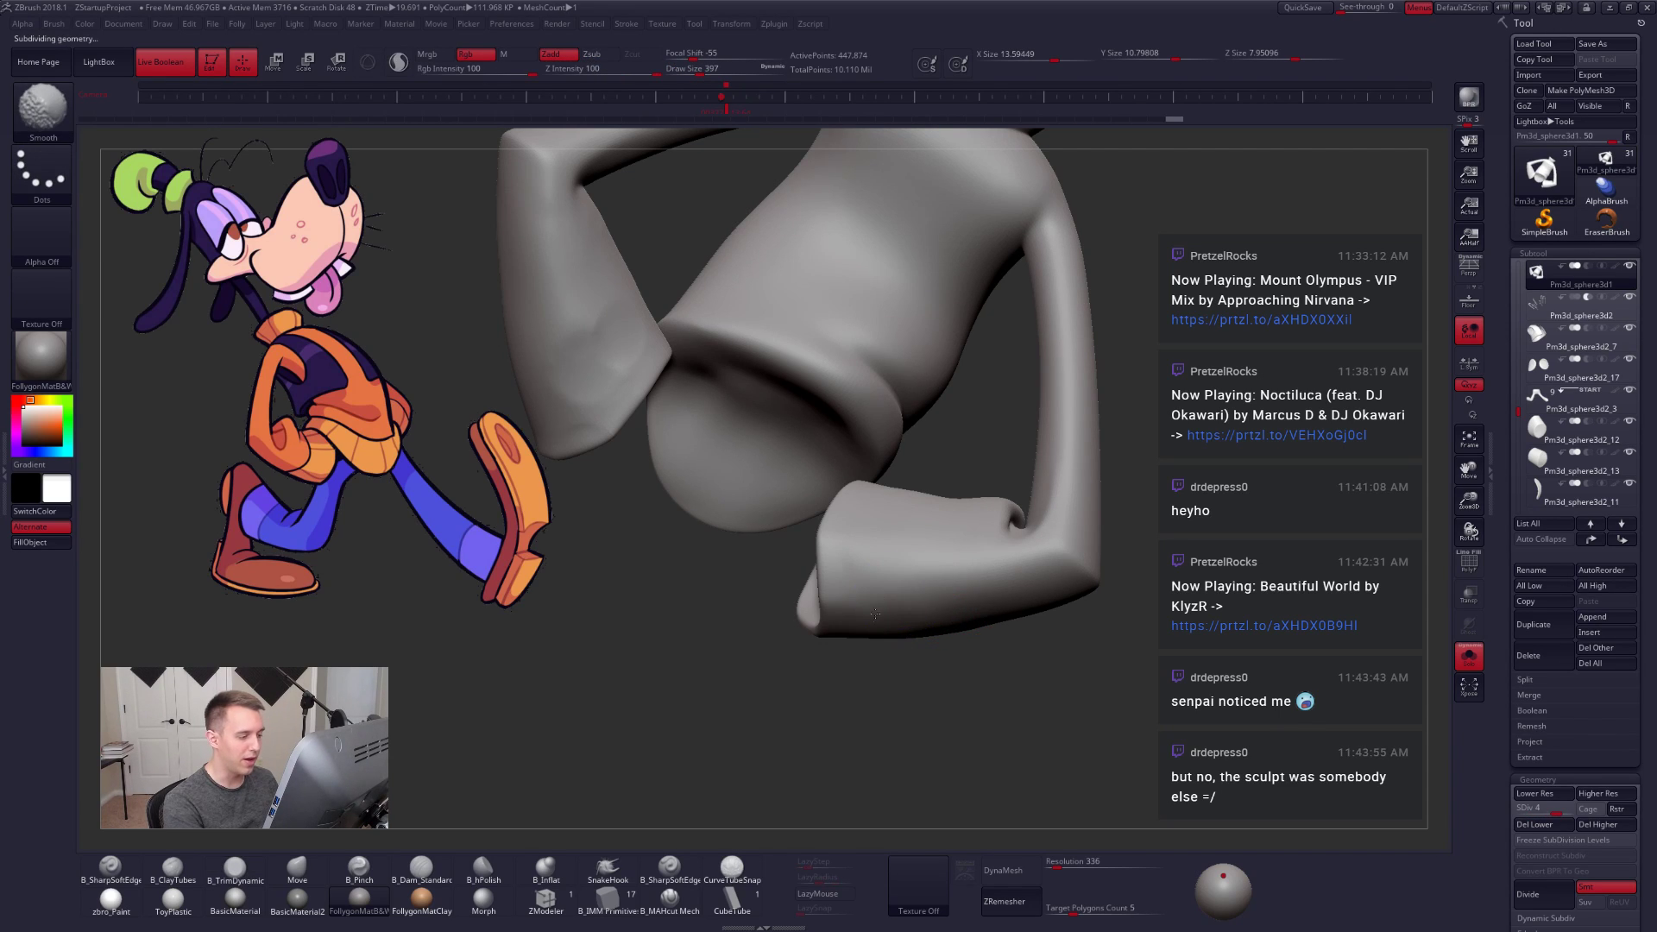
{"action": "key", "text": "d"}
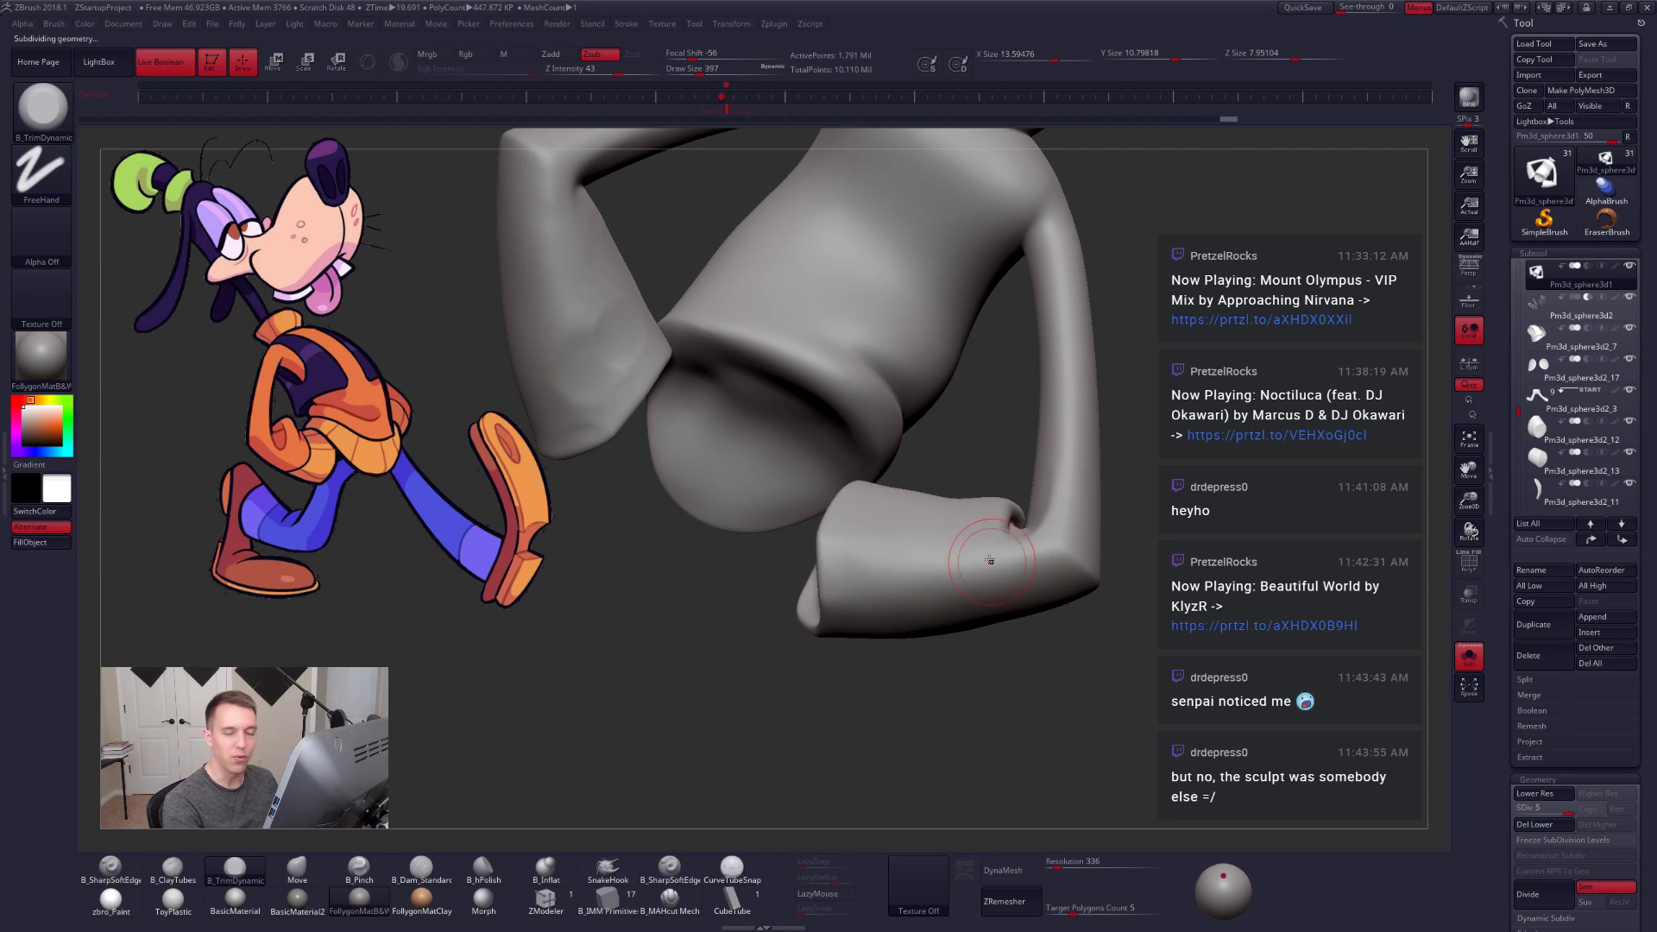
{"action": "mouse_move", "coordinate": [990, 555]}
{"action": "right_mouse_down"}
{"action": "mouse_move", "coordinate": [982, 700]}
{"action": "mouse_move", "coordinate": [991, 582]}
{"action": "mouse_move", "coordinate": [1044, 660]}
{"action": "mouse_move", "coordinate": [1001, 552]}
{"action": "mouse_move", "coordinate": [1039, 533]}
{"action": "mouse_move", "coordinate": [989, 641]}
{"action": "mouse_move", "coordinate": [984, 599]}
{"action": "mouse_move", "coordinate": [954, 613]}
{"action": "mouse_move", "coordinate": [988, 595]}
{"action": "right_mouse_up"}
{"action": "key", "text": "shift"}
{"action": "key", "text": "shift"}
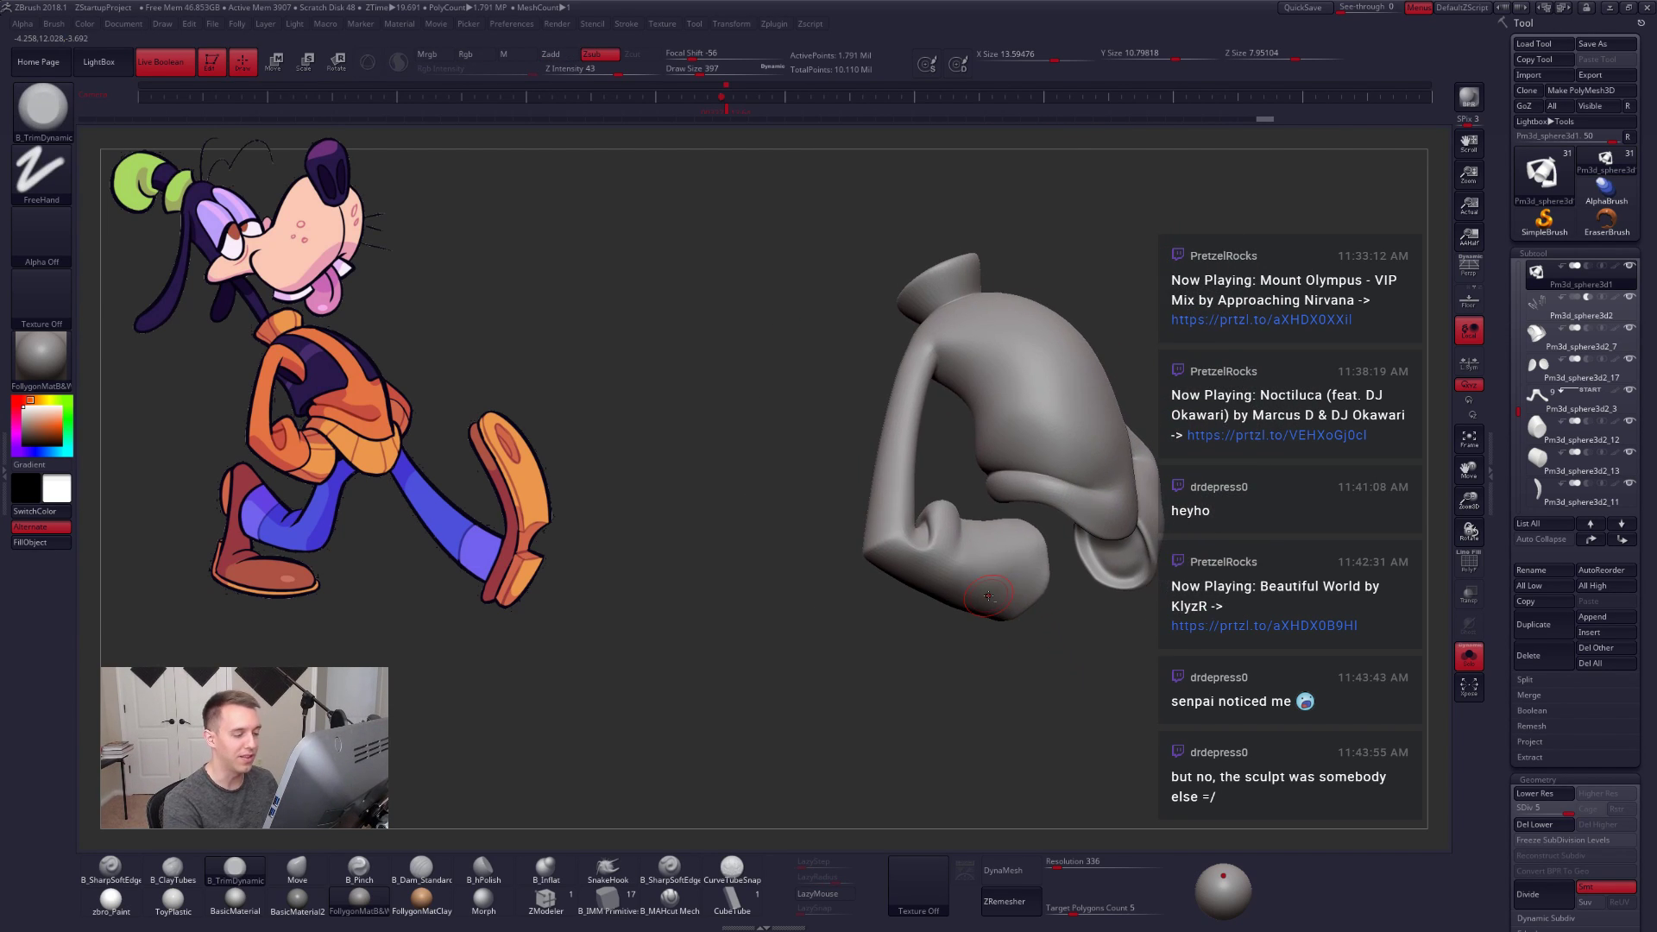
{"action": "key", "text": "alt+s"}
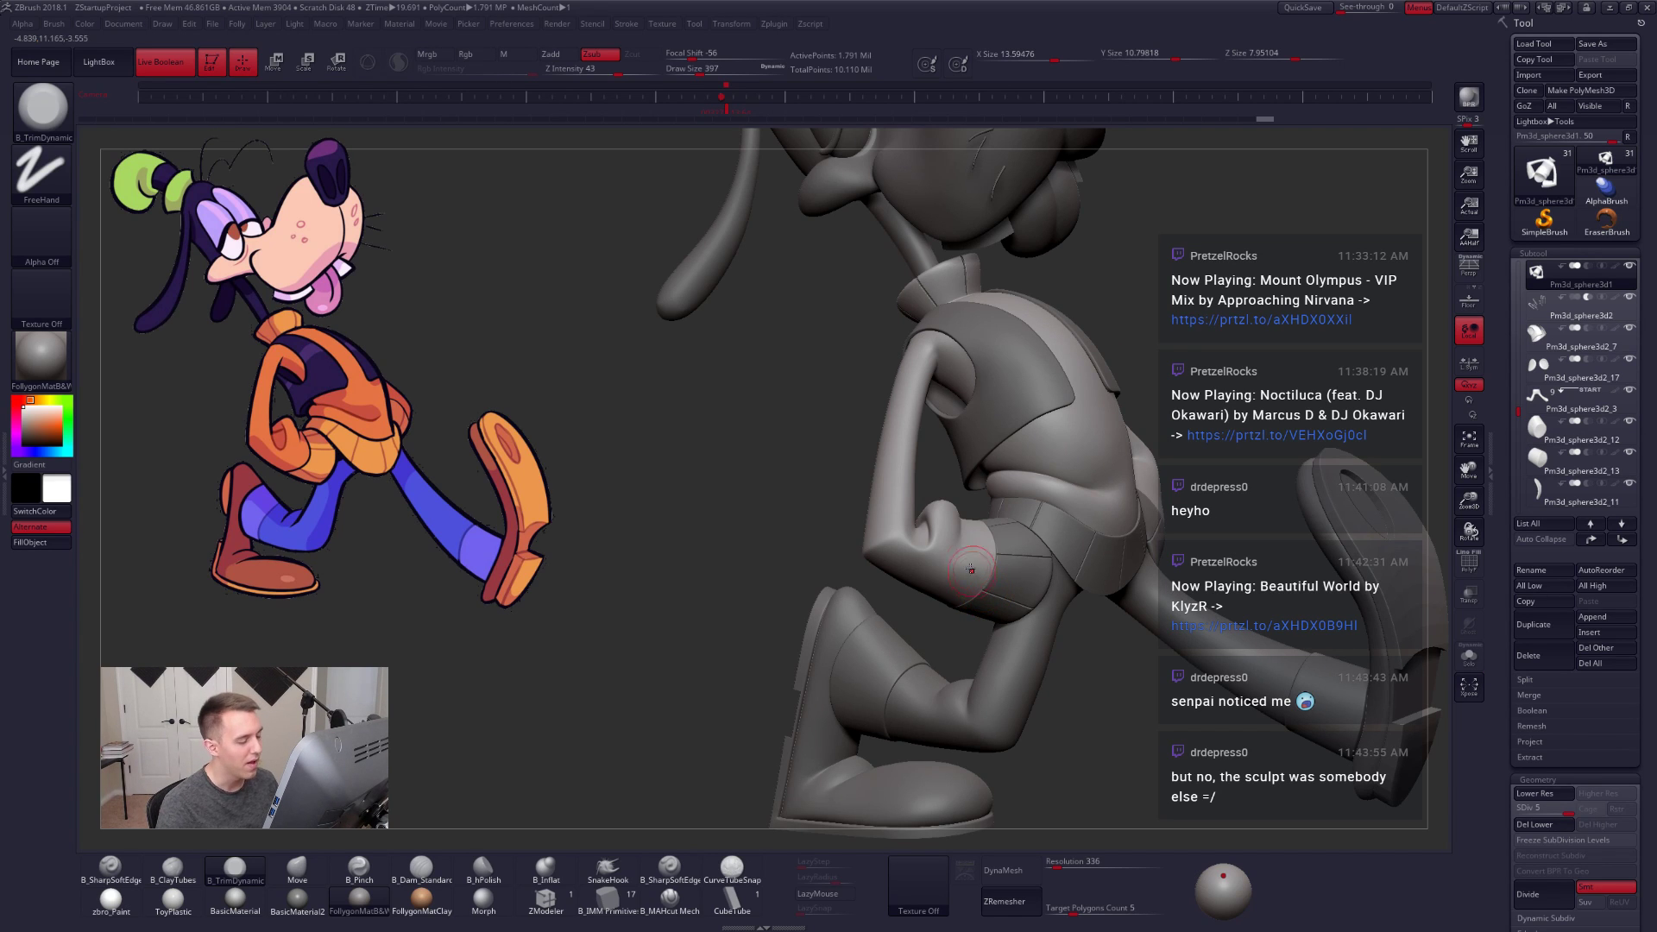
Switch to the ClayTubes brush with draw size 113 and Z Intensity 28.
{"action": "mouse_move", "coordinate": [971, 570]}
{"action": "right_mouse_down", "text": "alt"}
{"action": "mouse_move", "coordinate": [957, 539]}
{"action": "mouse_move", "coordinate": [980, 511]}
{"action": "mouse_move", "coordinate": [1028, 565]}
{"action": "mouse_move", "coordinate": [969, 609]}
{"action": "mouse_move", "coordinate": [955, 580]}
{"action": "mouse_move", "coordinate": [940, 586]}
{"action": "right_mouse_up", "text": "alt"}
{"action": "key", "text": "space"}
{"action": "key", "text": "b"}
{"action": "key", "text": "c"}
{"action": "key", "text": "t"}
{"action": "key", "text": "space"}
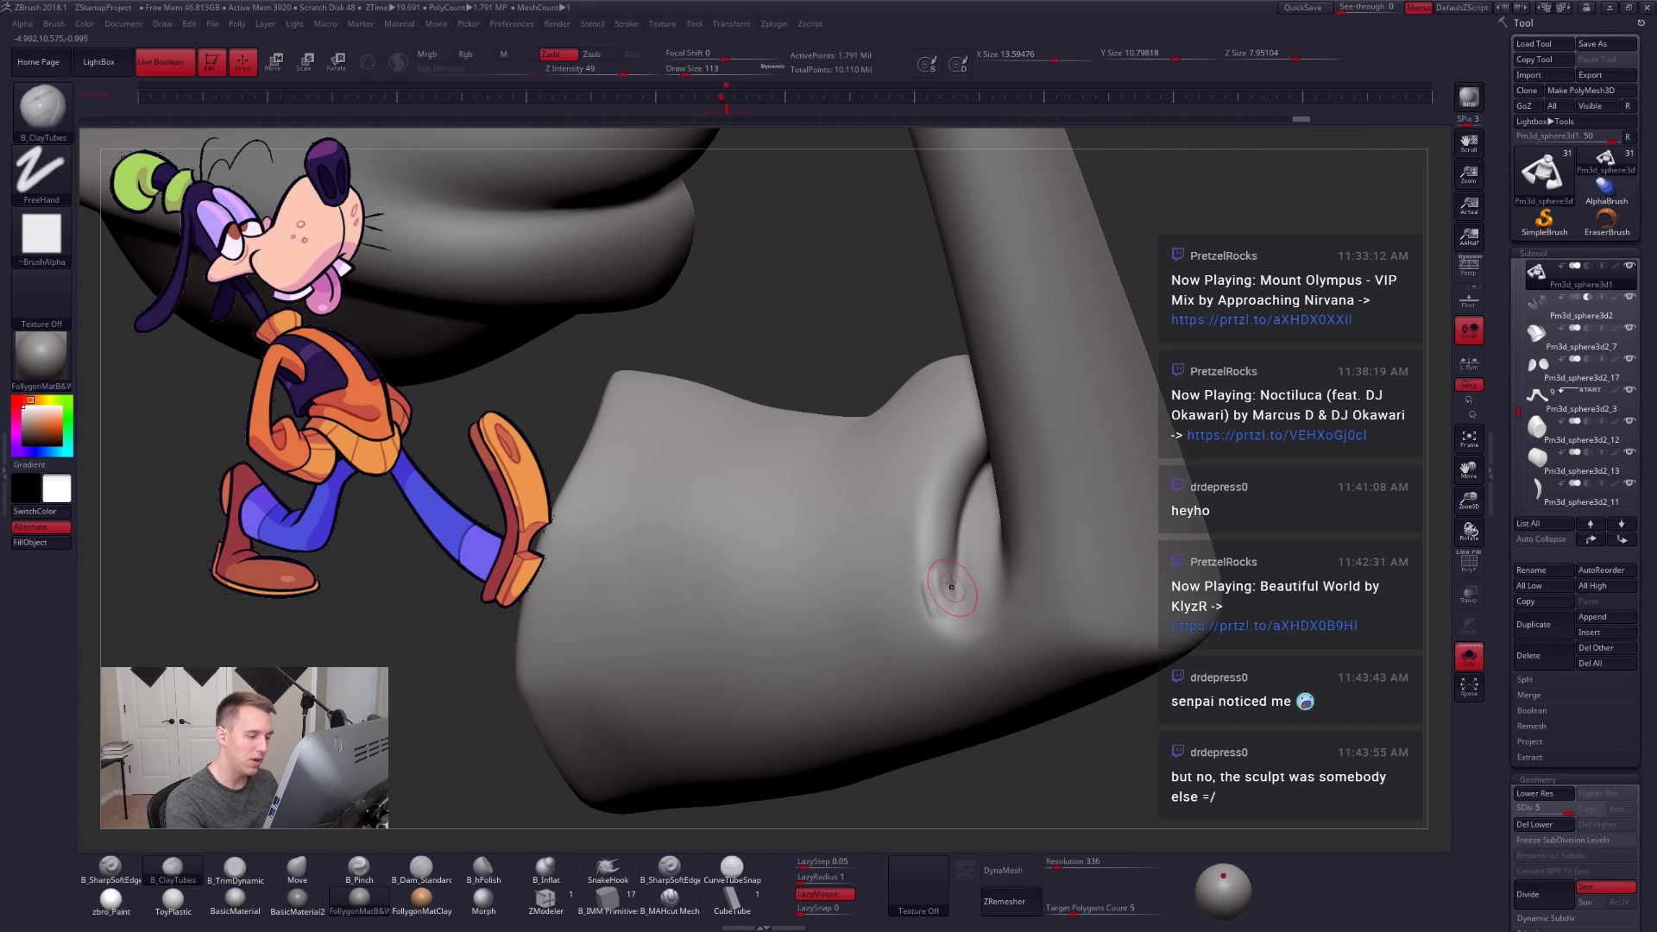
{"action": "key", "text": "space"}
{"action": "left_click_drag", "start_coordinate": [1045, 617], "coordinate": [941, 601]}
Drop to subdivision level 4 and build up the inner elbow fold, enlarging the brush to 292.
{"action": "key", "text": "shift+d"}
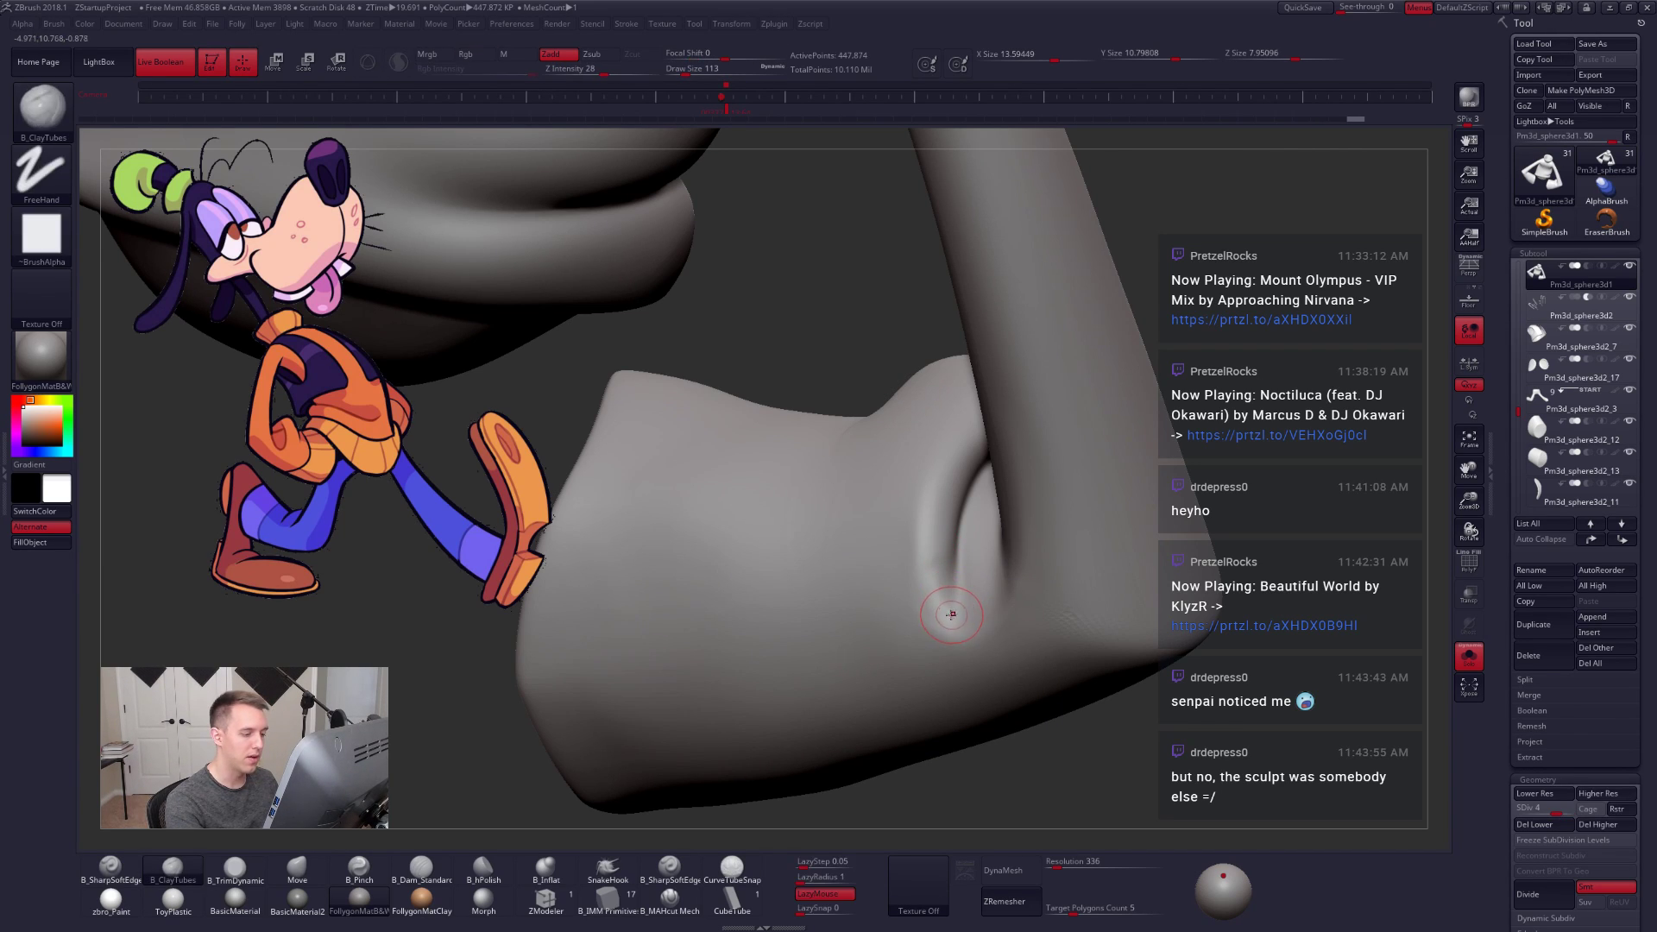
{"action": "right_click_drag", "start_coordinate": [962, 673], "coordinate": [863, 604], "text": "ctrl"}
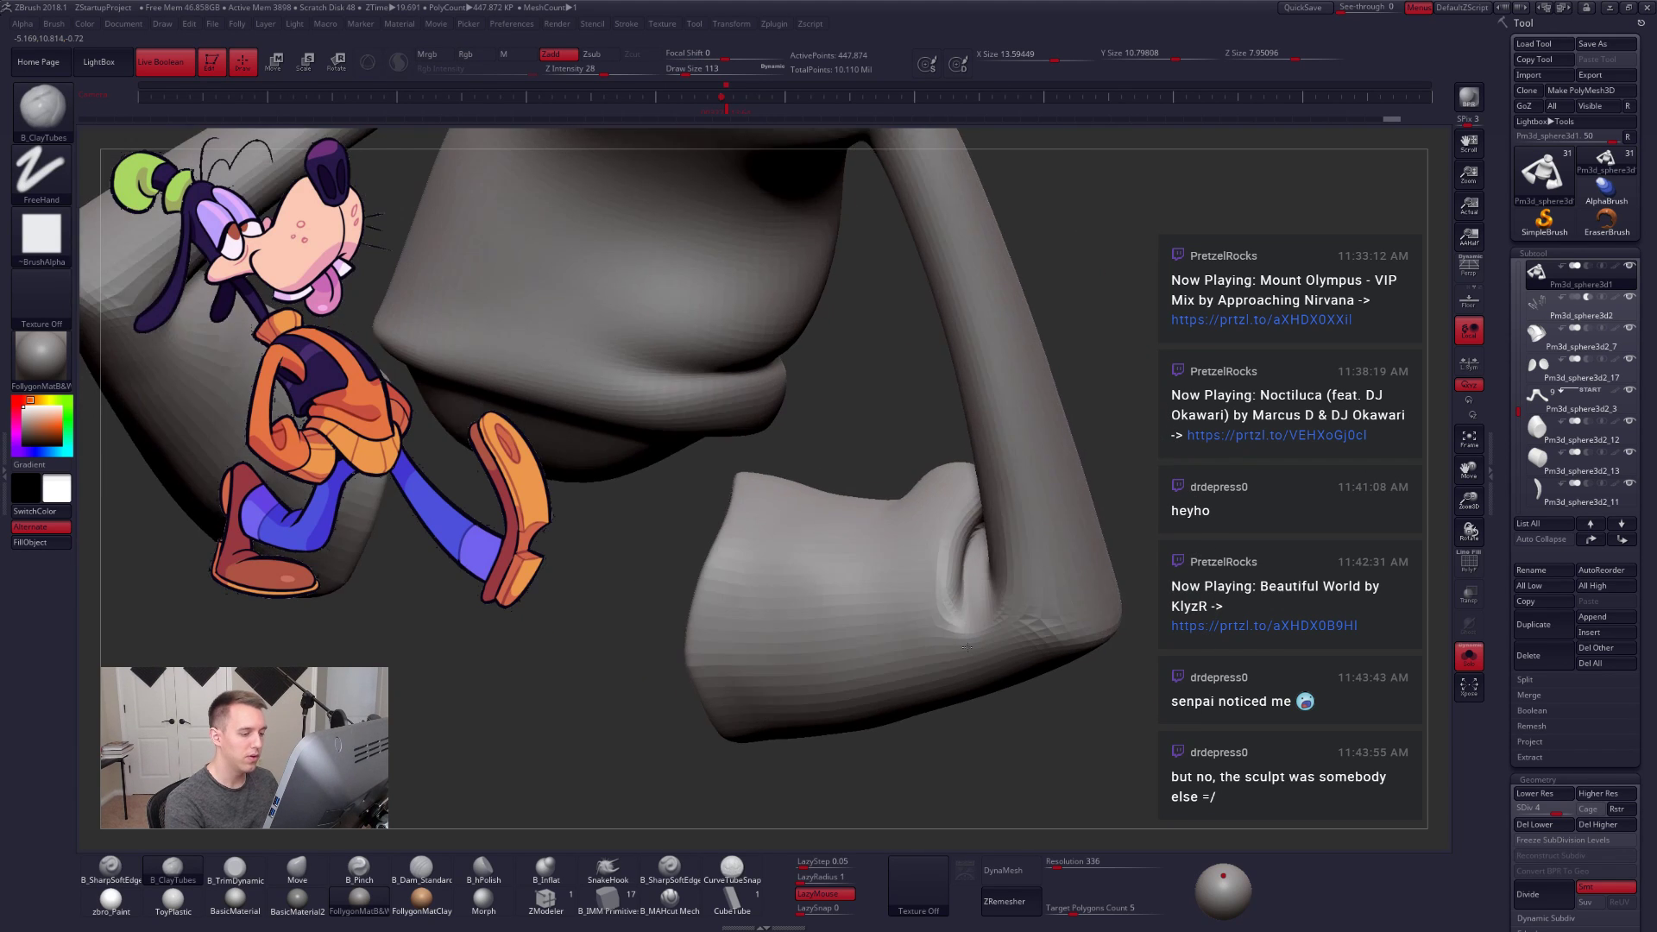
{"action": "right_click_drag", "start_coordinate": [829, 682], "coordinate": [908, 697]}
{"action": "key", "text": "space"}
{"action": "left_click_drag", "start_coordinate": [964, 649], "coordinate": [971, 649]}
{"action": "left_click_drag", "start_coordinate": [941, 580], "coordinate": [944, 595], "text": "shift"}
{"action": "right_click_drag", "start_coordinate": [944, 596], "coordinate": [888, 643]}
{"action": "key", "text": "space"}
{"action": "left_click_drag", "start_coordinate": [948, 597], "coordinate": [955, 597]}
{"action": "mouse_move", "coordinate": [955, 577]}
{"action": "right_mouse_down"}
{"action": "mouse_move", "coordinate": [812, 611]}
{"action": "mouse_move", "coordinate": [914, 569]}
{"action": "mouse_move", "coordinate": [857, 593]}
{"action": "mouse_move", "coordinate": [874, 589]}
{"action": "right_mouse_up"}
Move and smooth the elbow at level 3, then return to the highest subdivision level.
{"action": "key", "text": "b"}
{"action": "key", "text": "m"}
{"action": "key", "text": "v"}
{"action": "key", "text": "shift+d"}
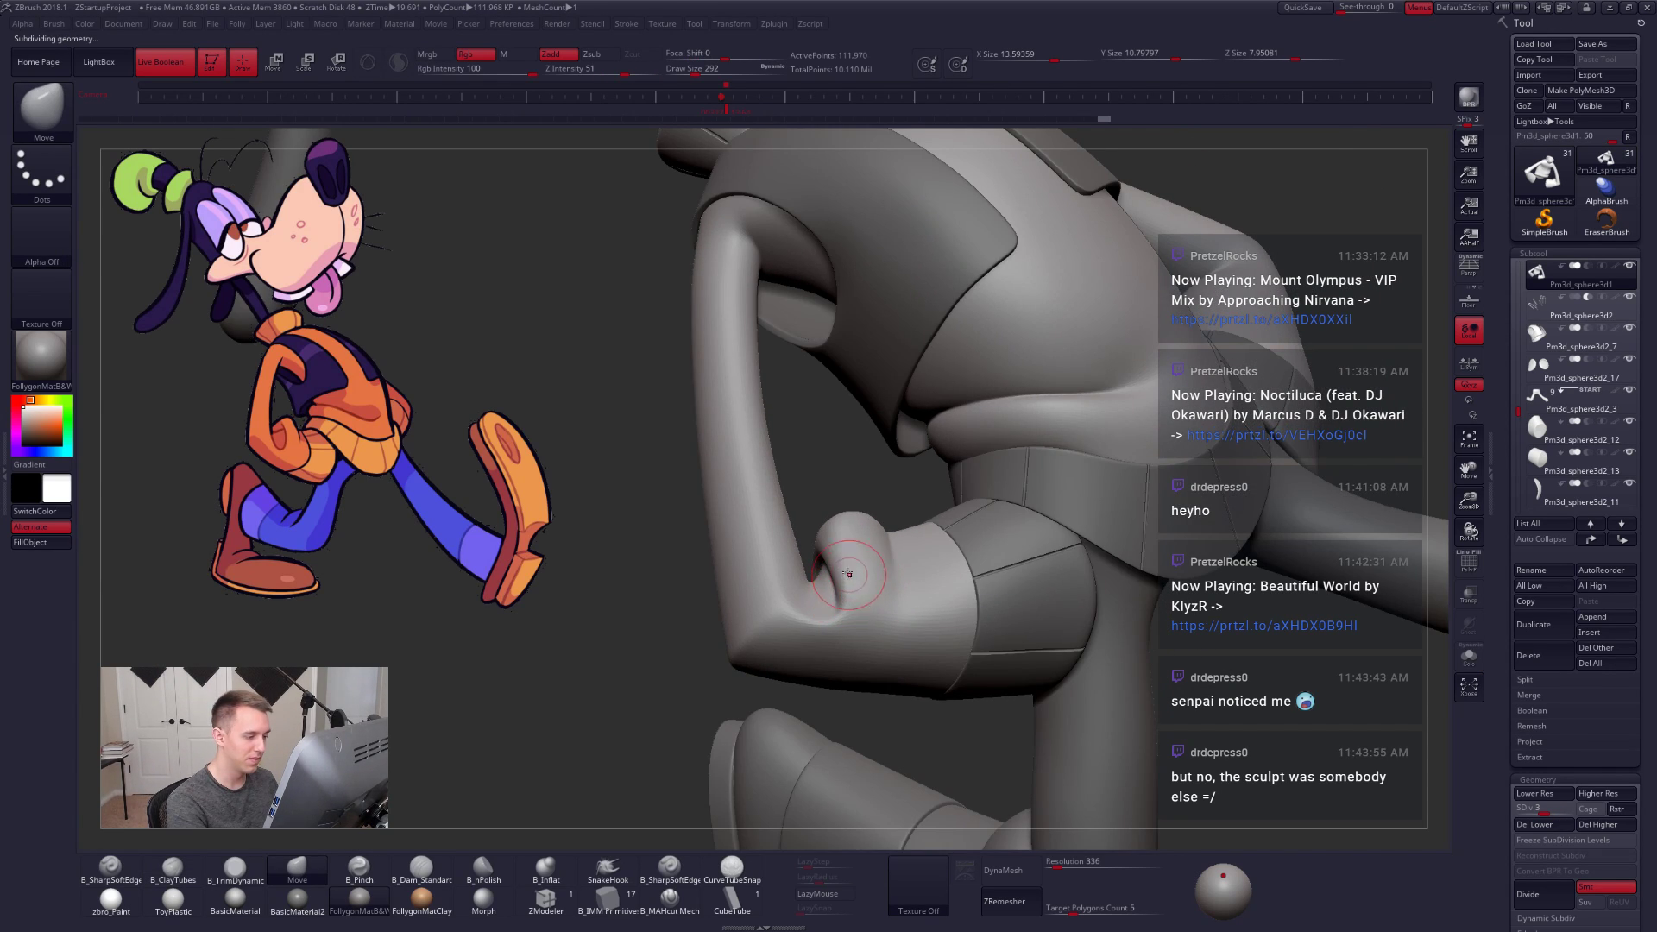
{"action": "key", "text": "shift"}
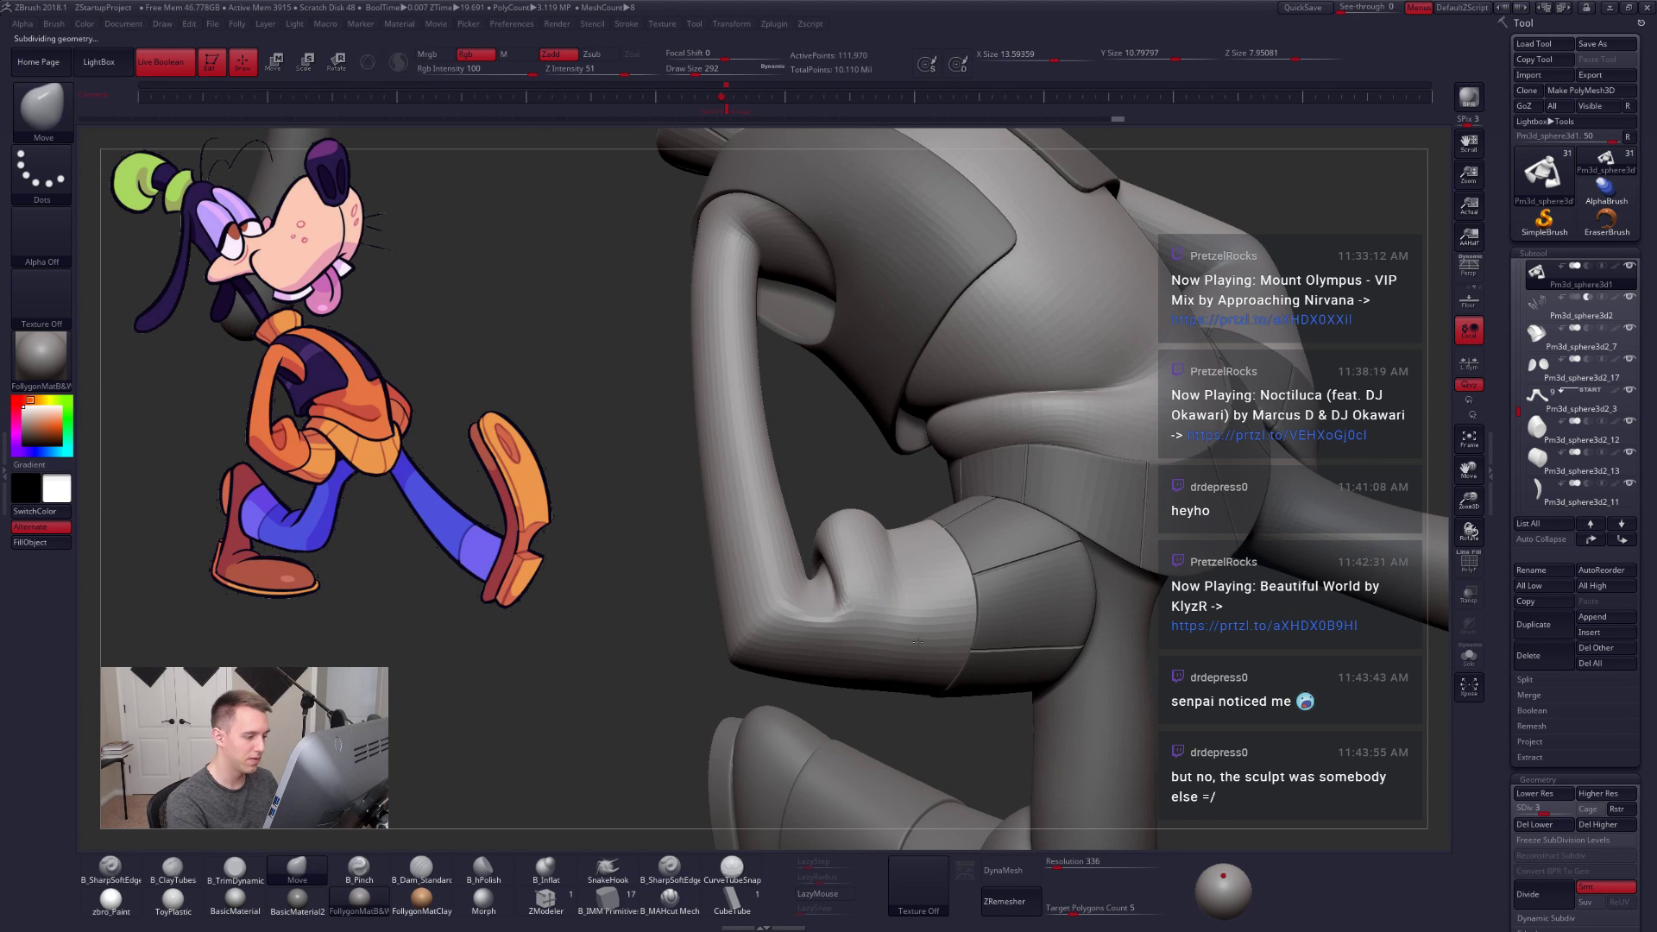
{"action": "mouse_move", "coordinate": [888, 630]}
{"action": "right_mouse_down", "text": "ctrl"}
{"action": "mouse_move", "coordinate": [918, 642]}
{"action": "mouse_move", "coordinate": [916, 612]}
{"action": "mouse_move", "coordinate": [945, 609]}
{"action": "mouse_move", "coordinate": [923, 606]}
{"action": "mouse_move", "coordinate": [970, 607]}
{"action": "right_mouse_up", "text": "ctrl"}
{"action": "key", "text": "d"}
{"action": "key", "text": "d"}
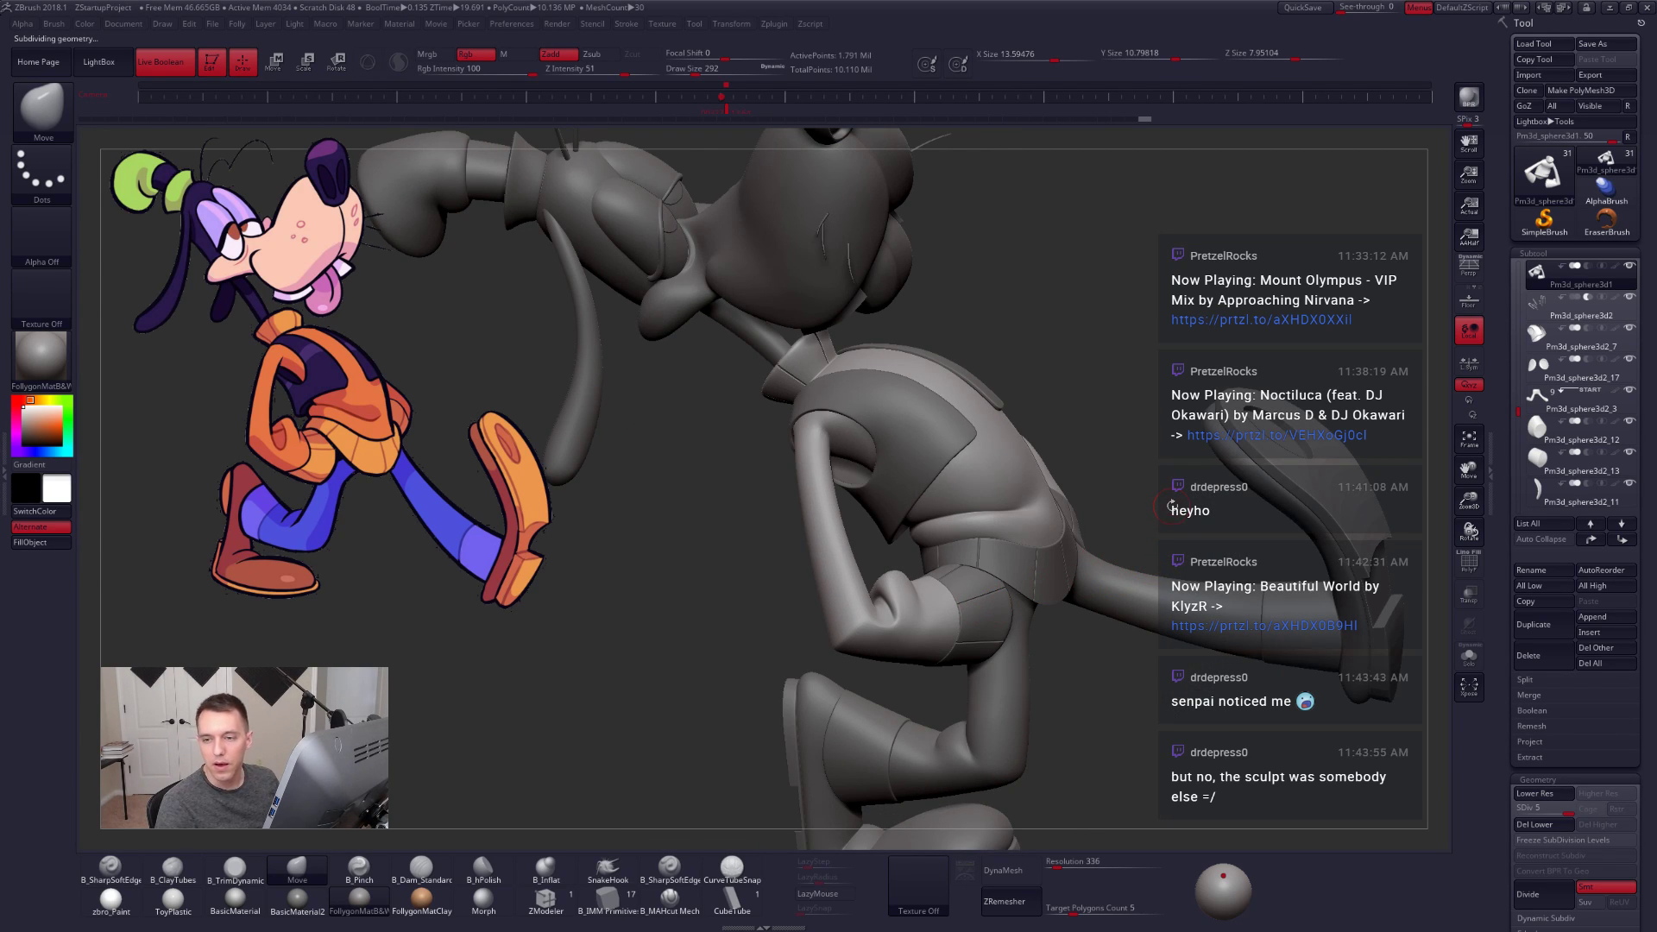
{"action": "mouse_move", "coordinate": [1127, 468]}
{"action": "right_mouse_down"}
{"action": "mouse_move", "coordinate": [929, 499]}
{"action": "mouse_move", "coordinate": [979, 575]}
{"action": "mouse_move", "coordinate": [937, 577]}
{"action": "right_mouse_up"}
{"action": "key", "text": "alt+s"}
Smooth the torso, neck and shoulder at level 3 using ClayTubes at size 227.
{"action": "key", "text": "2"}
{"action": "key", "text": "bracketleft"}
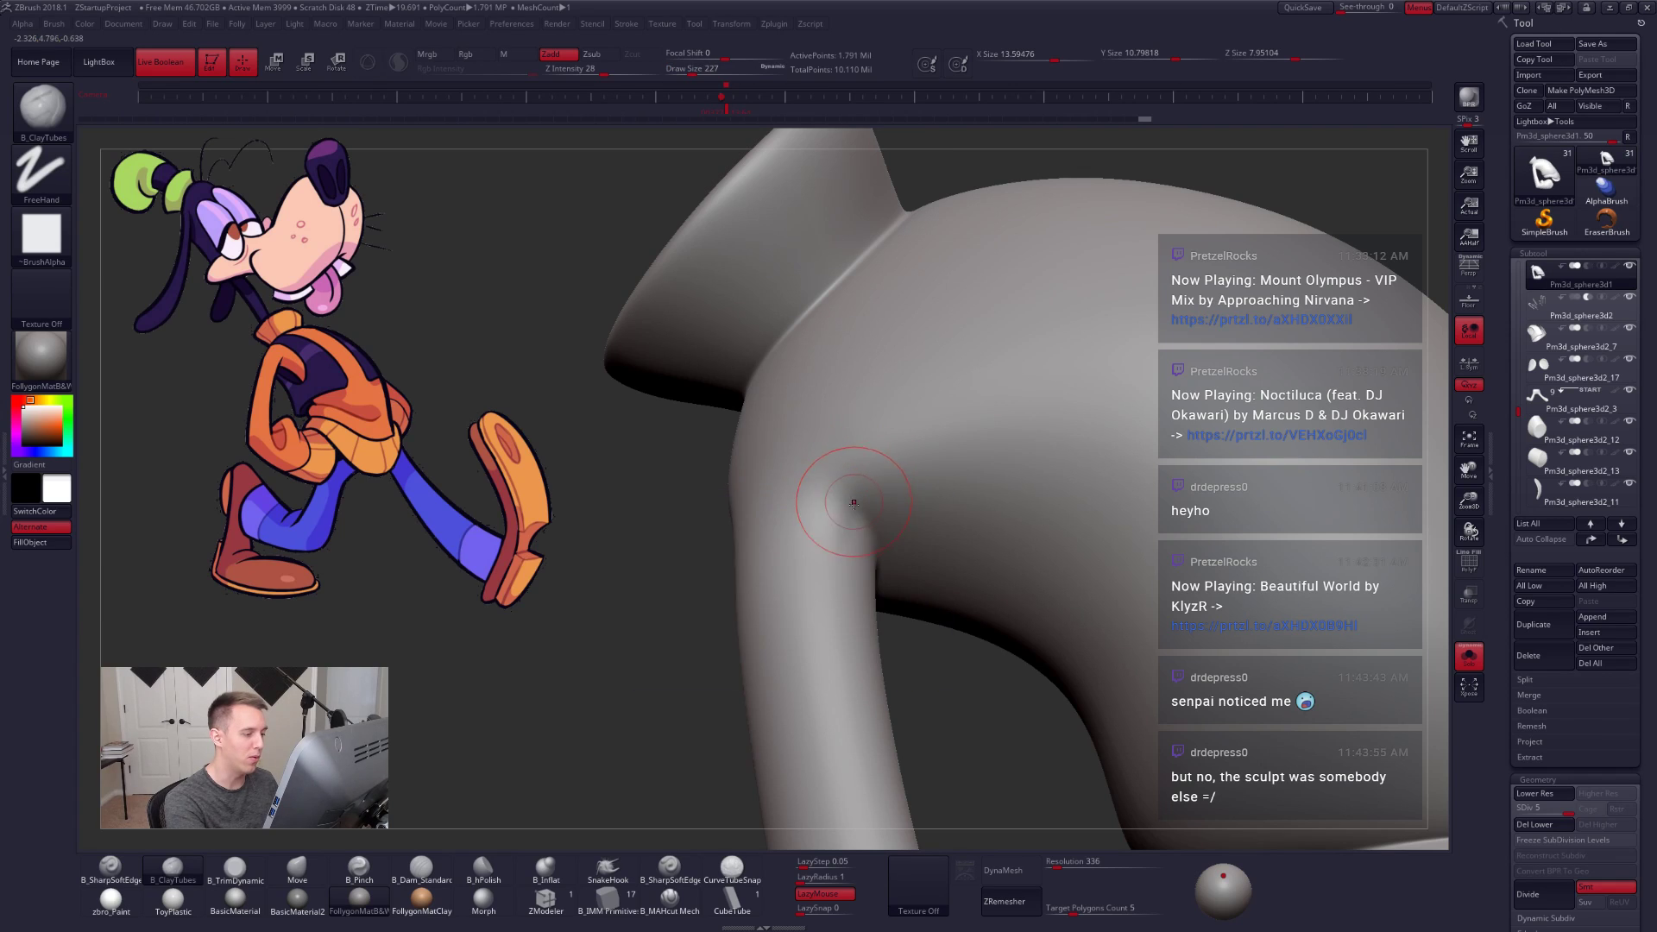
{"action": "key", "text": "shift"}
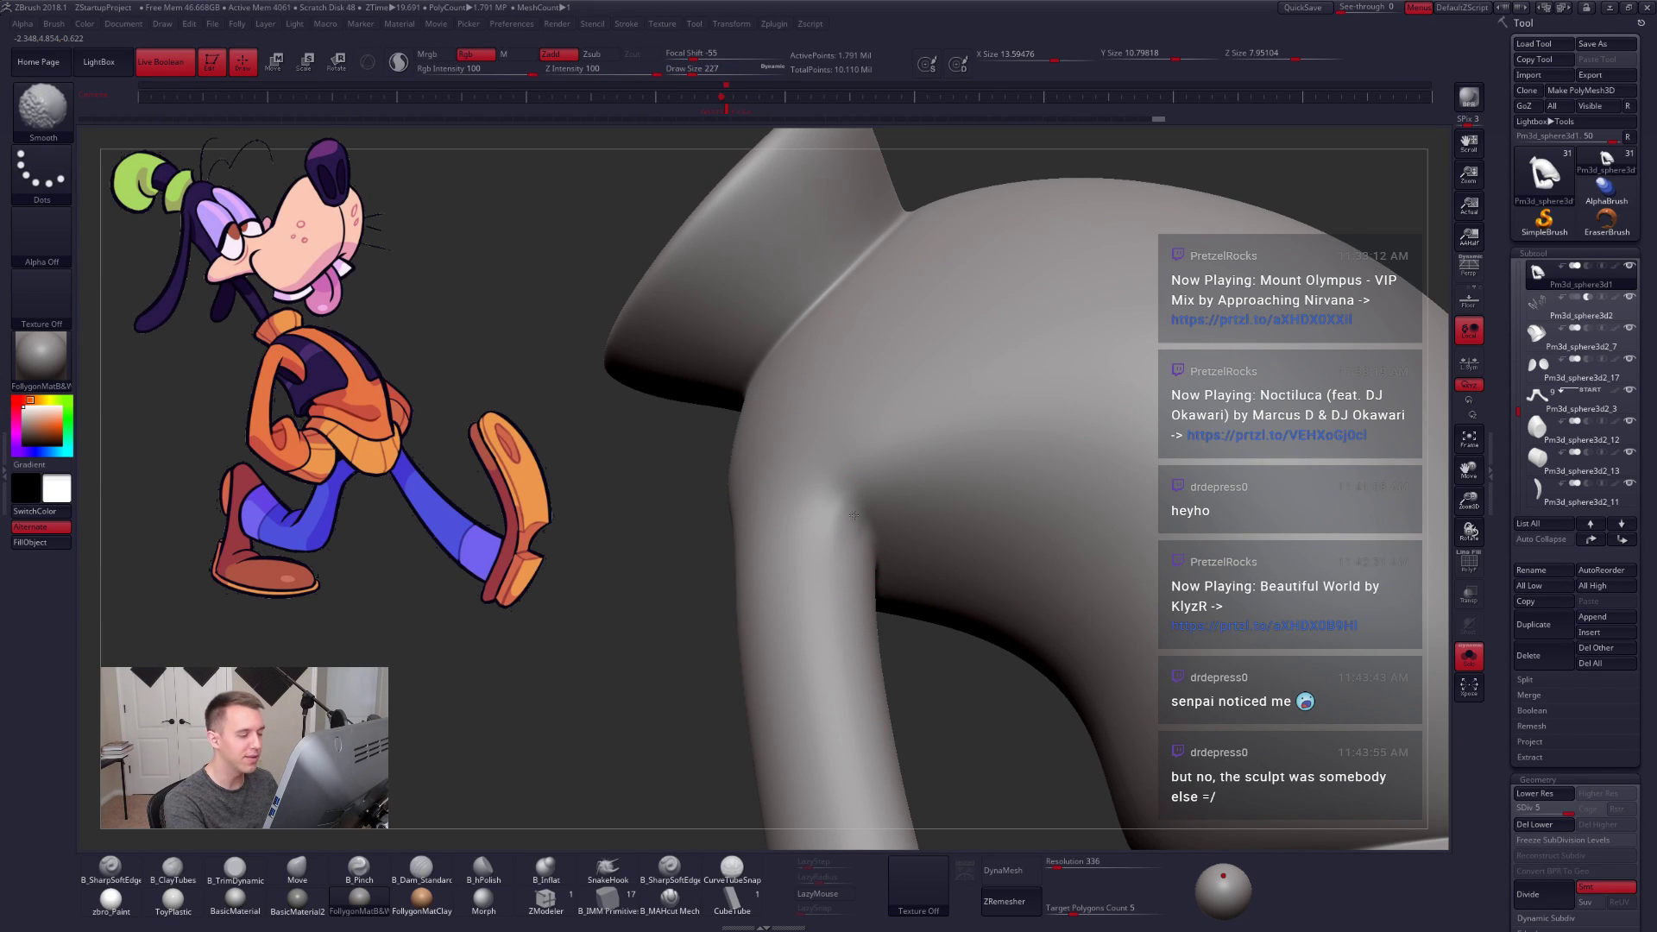
{"action": "key", "text": "shift+d"}
{"action": "key", "text": "shift+d"}
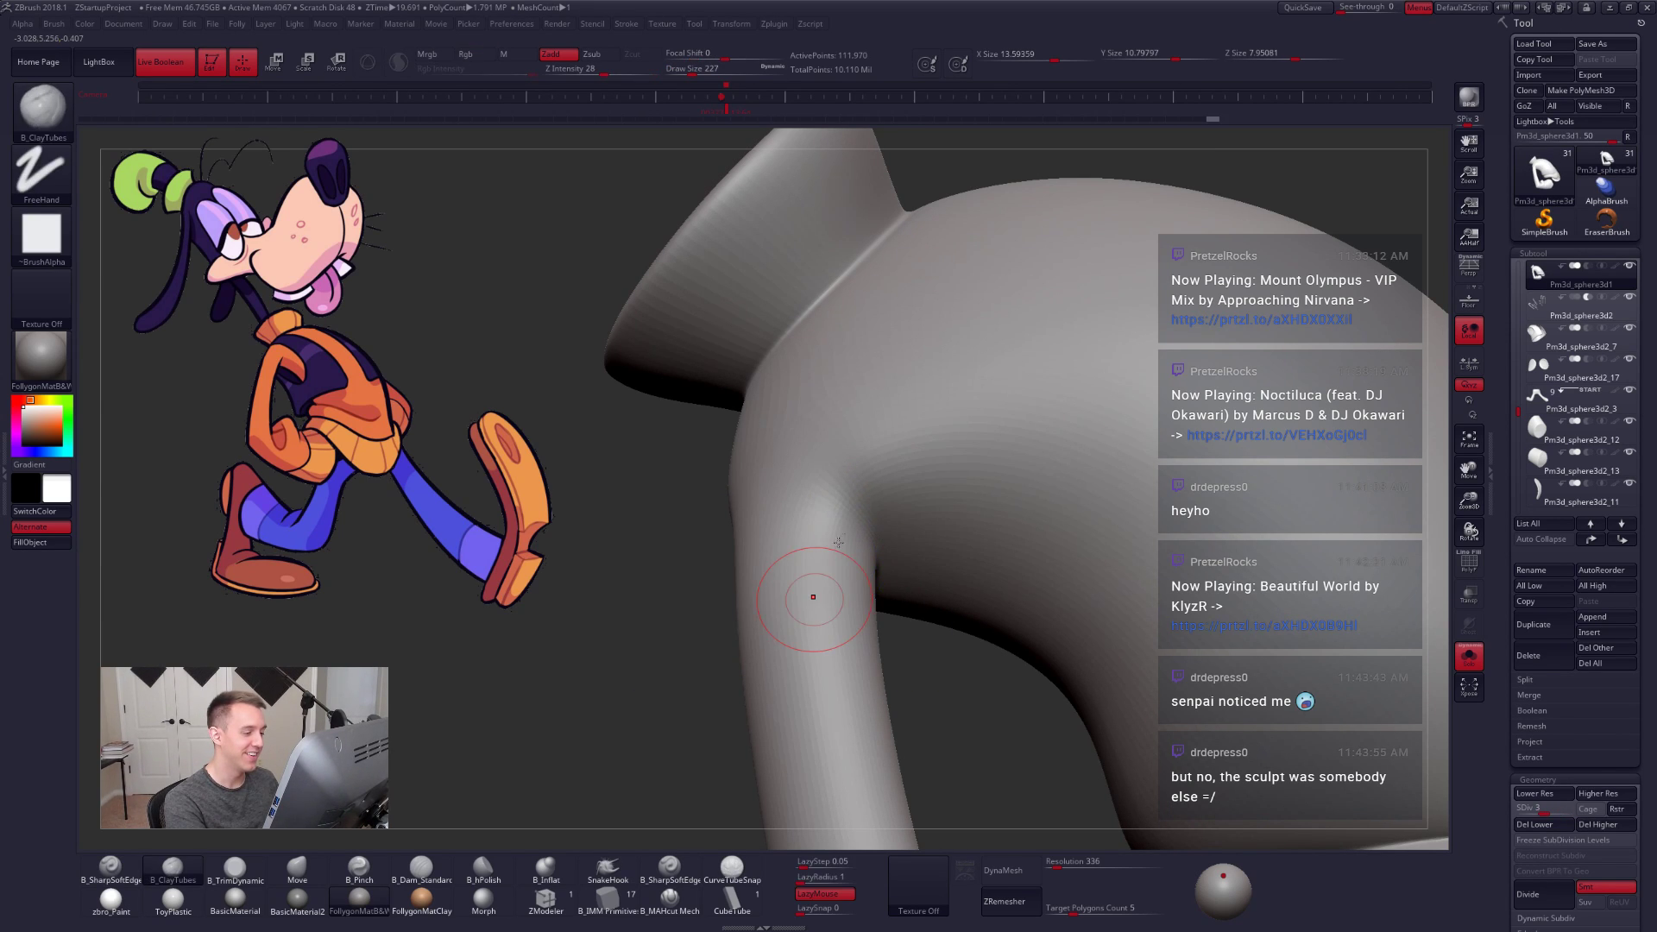
{"action": "right_click_drag", "start_coordinate": [873, 497], "coordinate": [1033, 494]}
{"action": "key", "text": "shift"}
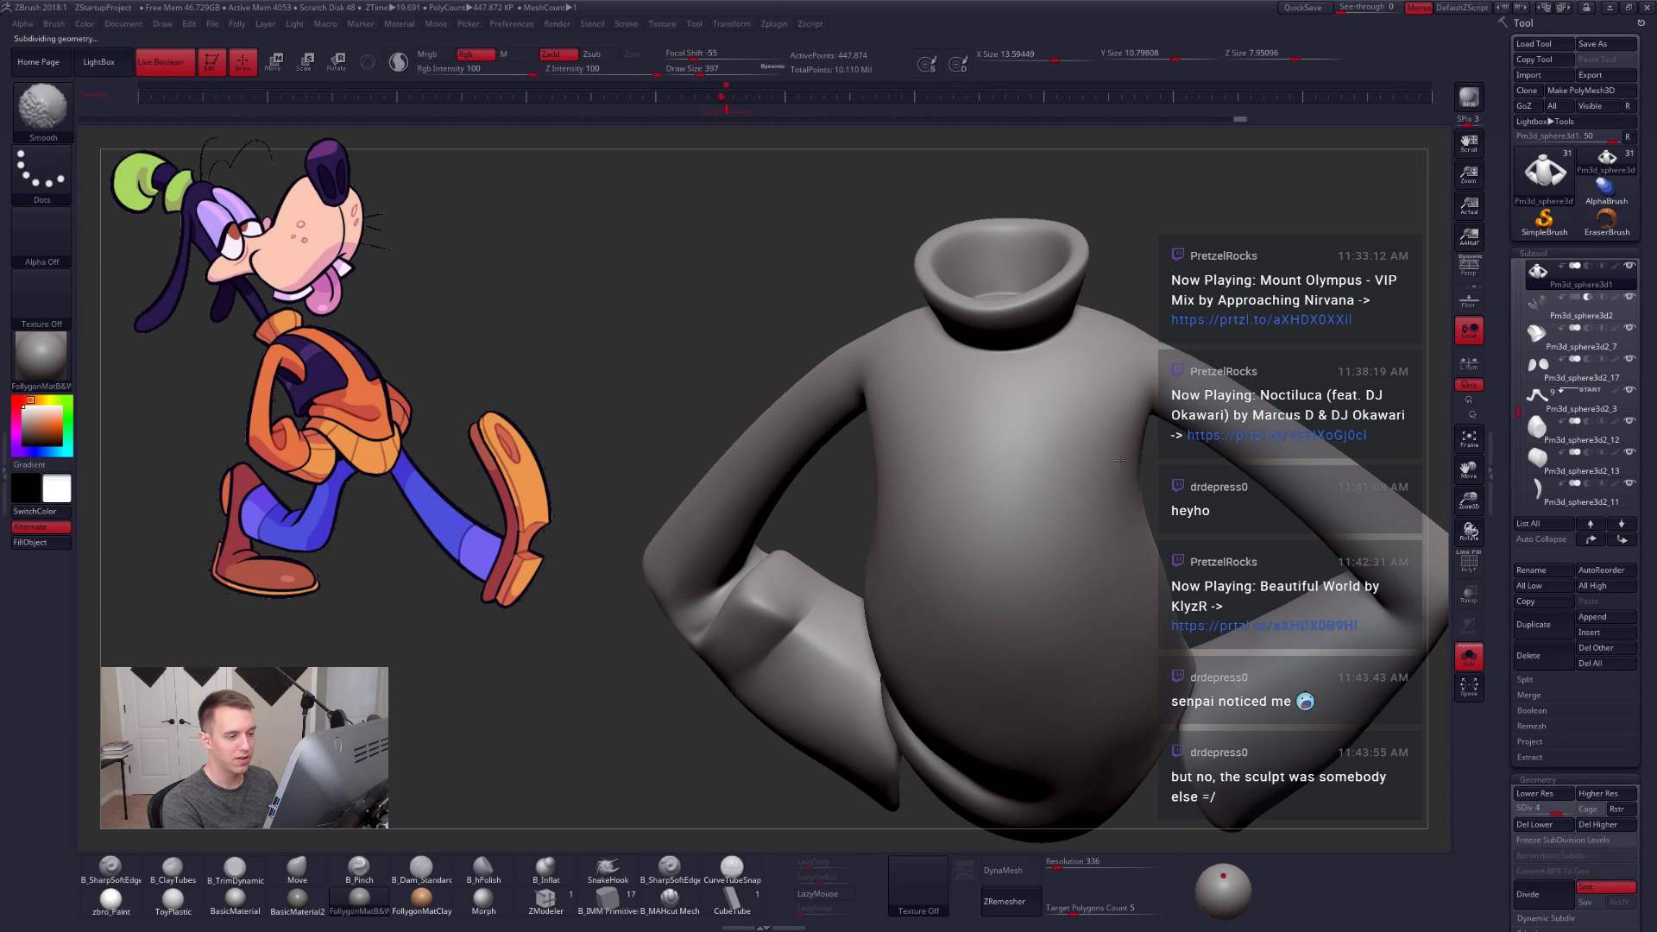
{"action": "right_click_drag", "start_coordinate": [1119, 460], "coordinate": [895, 528]}
{"action": "mouse_move", "coordinate": [807, 659]}
{"action": "right_mouse_down"}
{"action": "mouse_move", "coordinate": [898, 515]}
{"action": "mouse_move", "coordinate": [1160, 559]}
{"action": "mouse_move", "coordinate": [1035, 540]}
{"action": "mouse_move", "coordinate": [1032, 607]}
{"action": "right_mouse_up"}
{"action": "right_click_drag", "start_coordinate": [930, 567], "coordinate": [921, 514]}
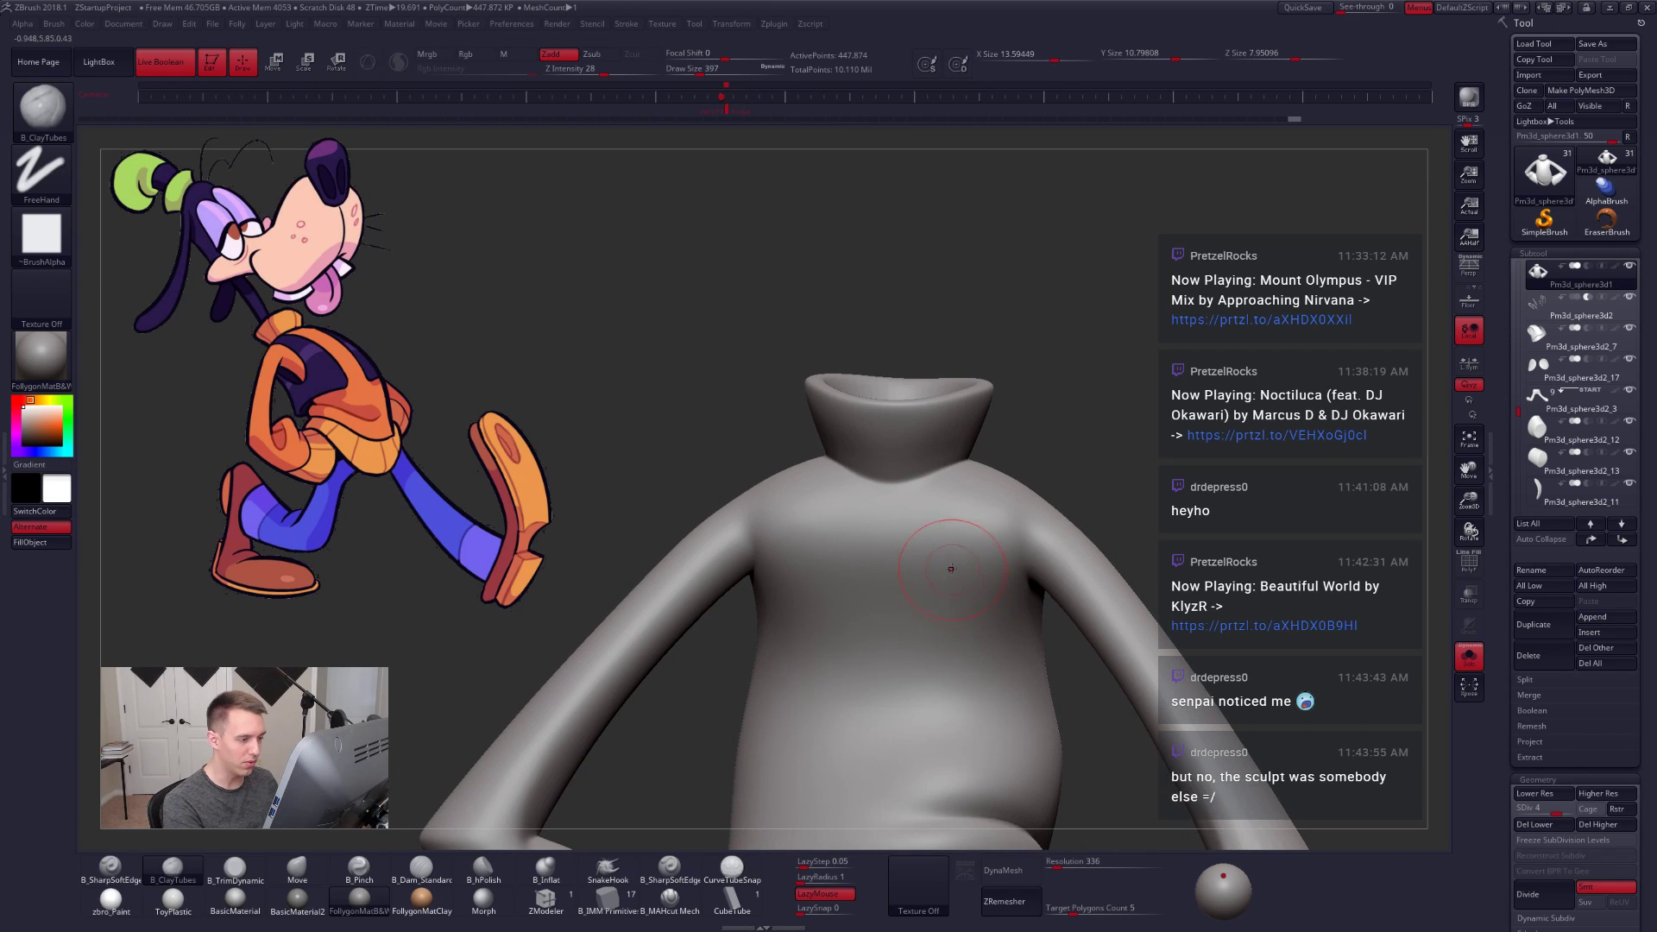
{"action": "key", "text": "shift"}
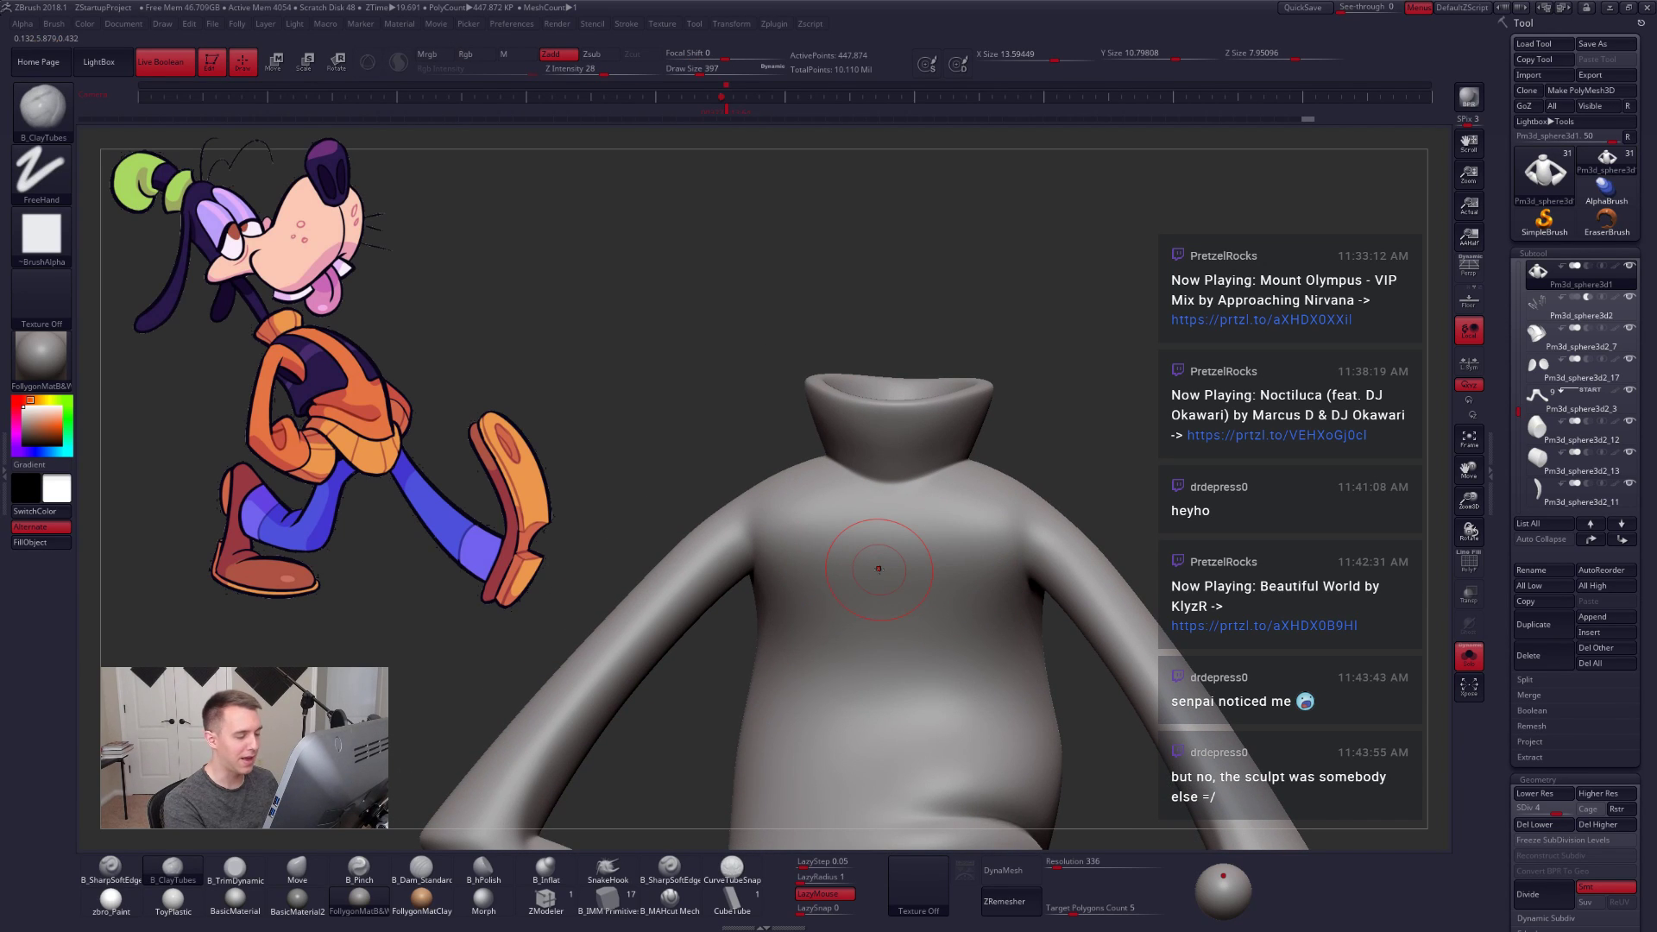
Subdivide the torso one level higher with Ctrl+D and check it across subdivision levels.
{"action": "key", "text": "ctrl+d"}
{"action": "key", "text": "shift"}
{"action": "mouse_move", "coordinate": [935, 599]}
{"action": "right_mouse_down"}
{"action": "mouse_move", "coordinate": [980, 665]}
{"action": "mouse_move", "coordinate": [915, 604]}
{"action": "mouse_move", "coordinate": [863, 608]}
{"action": "right_mouse_up"}
{"action": "key", "text": "space"}
{"action": "key", "text": "shift+d"}
{"action": "key", "text": "shift+d"}
{"action": "key", "text": "d"}
{"action": "key", "text": "d"}
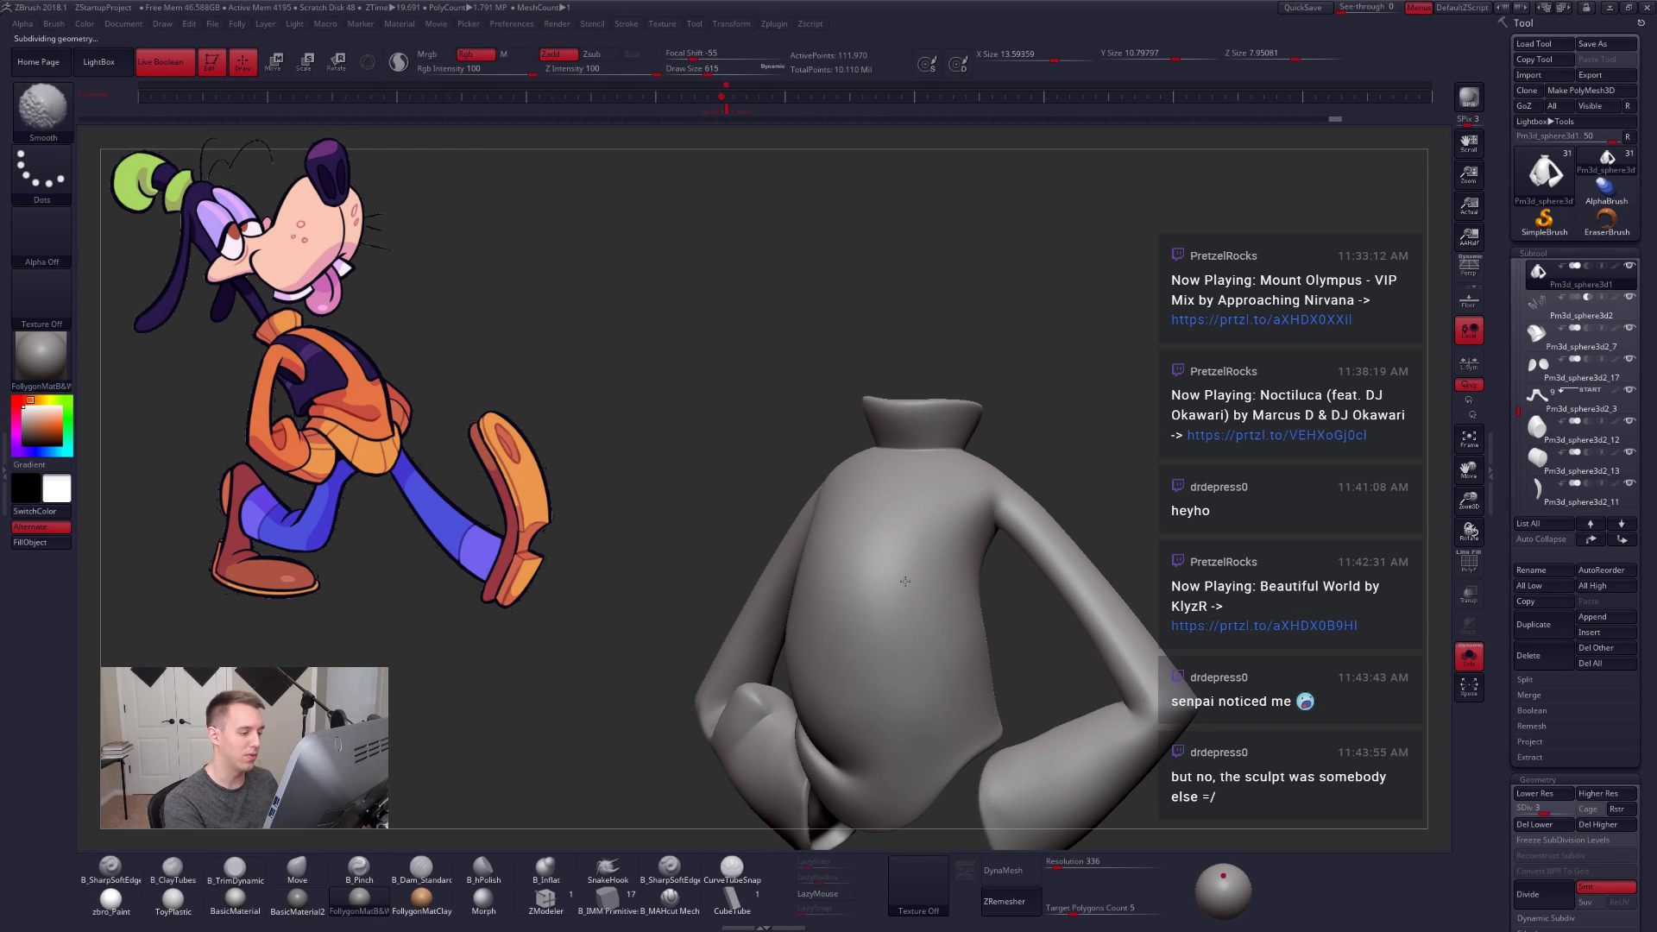
{"action": "mouse_move", "coordinate": [961, 549]}
{"action": "right_mouse_down"}
{"action": "mouse_move", "coordinate": [1030, 659]}
{"action": "mouse_move", "coordinate": [1040, 610]}
{"action": "right_mouse_up"}
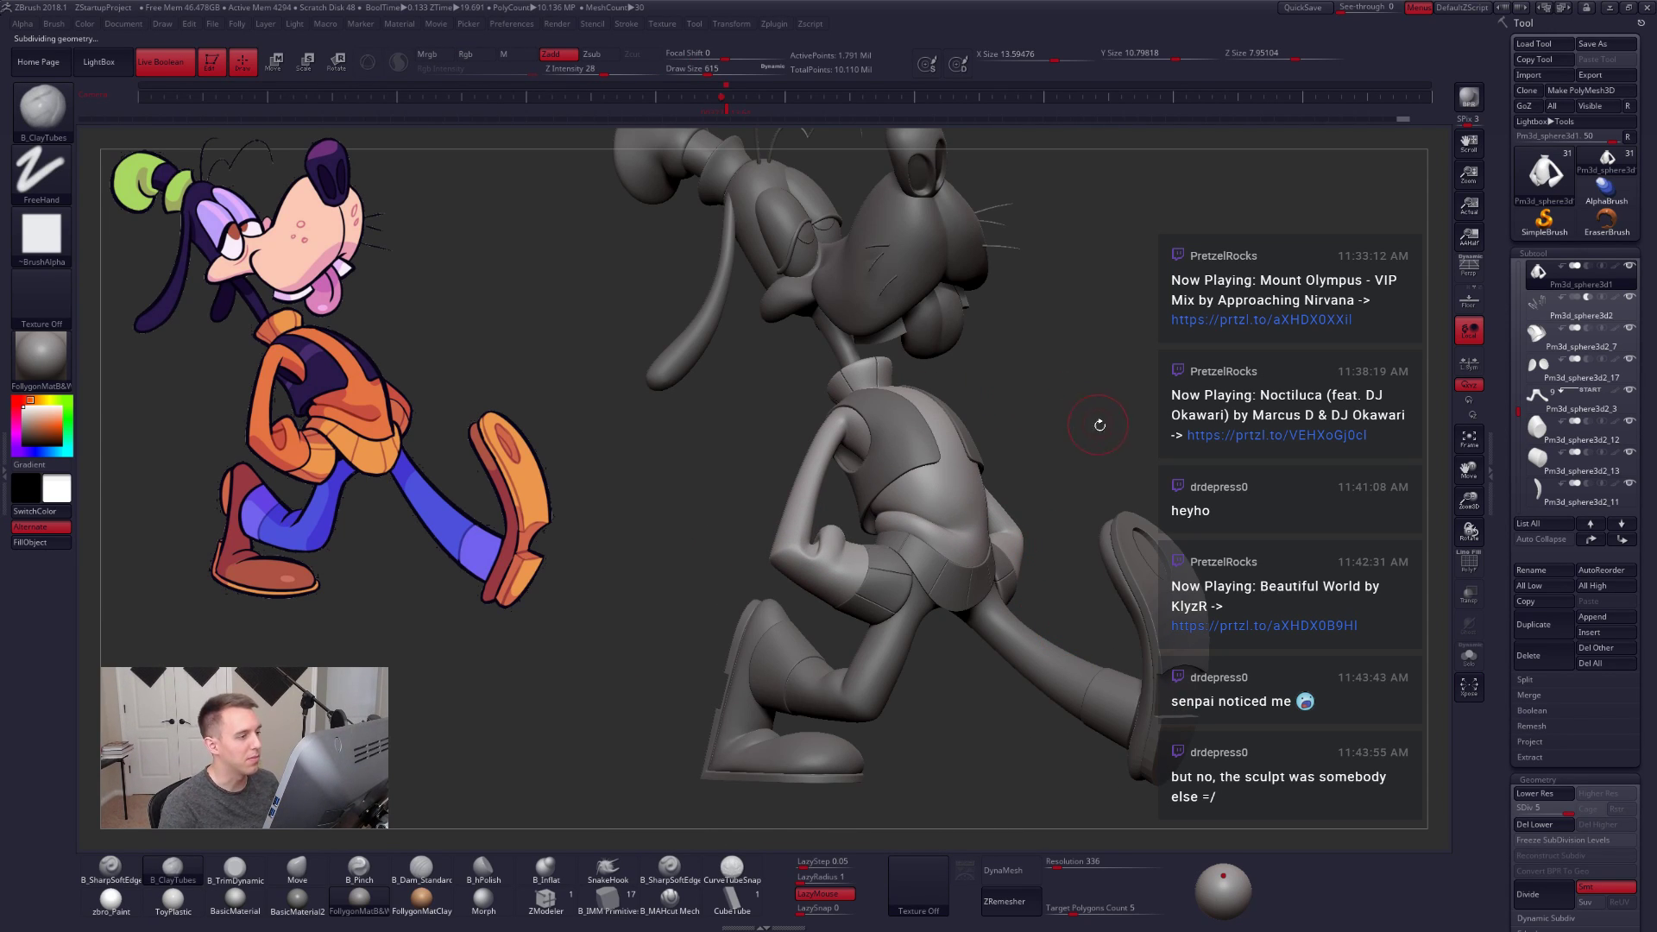
Orbit the sculpt through three-quarter and profile views, then make head subtool Pm3d_sphere3d1_1 active.
{"action": "mouse_move", "coordinate": [1060, 406]}
{"action": "right_mouse_down"}
{"action": "mouse_move", "coordinate": [1076, 380]}
{"action": "mouse_move", "coordinate": [1063, 431]}
{"action": "right_mouse_up"}
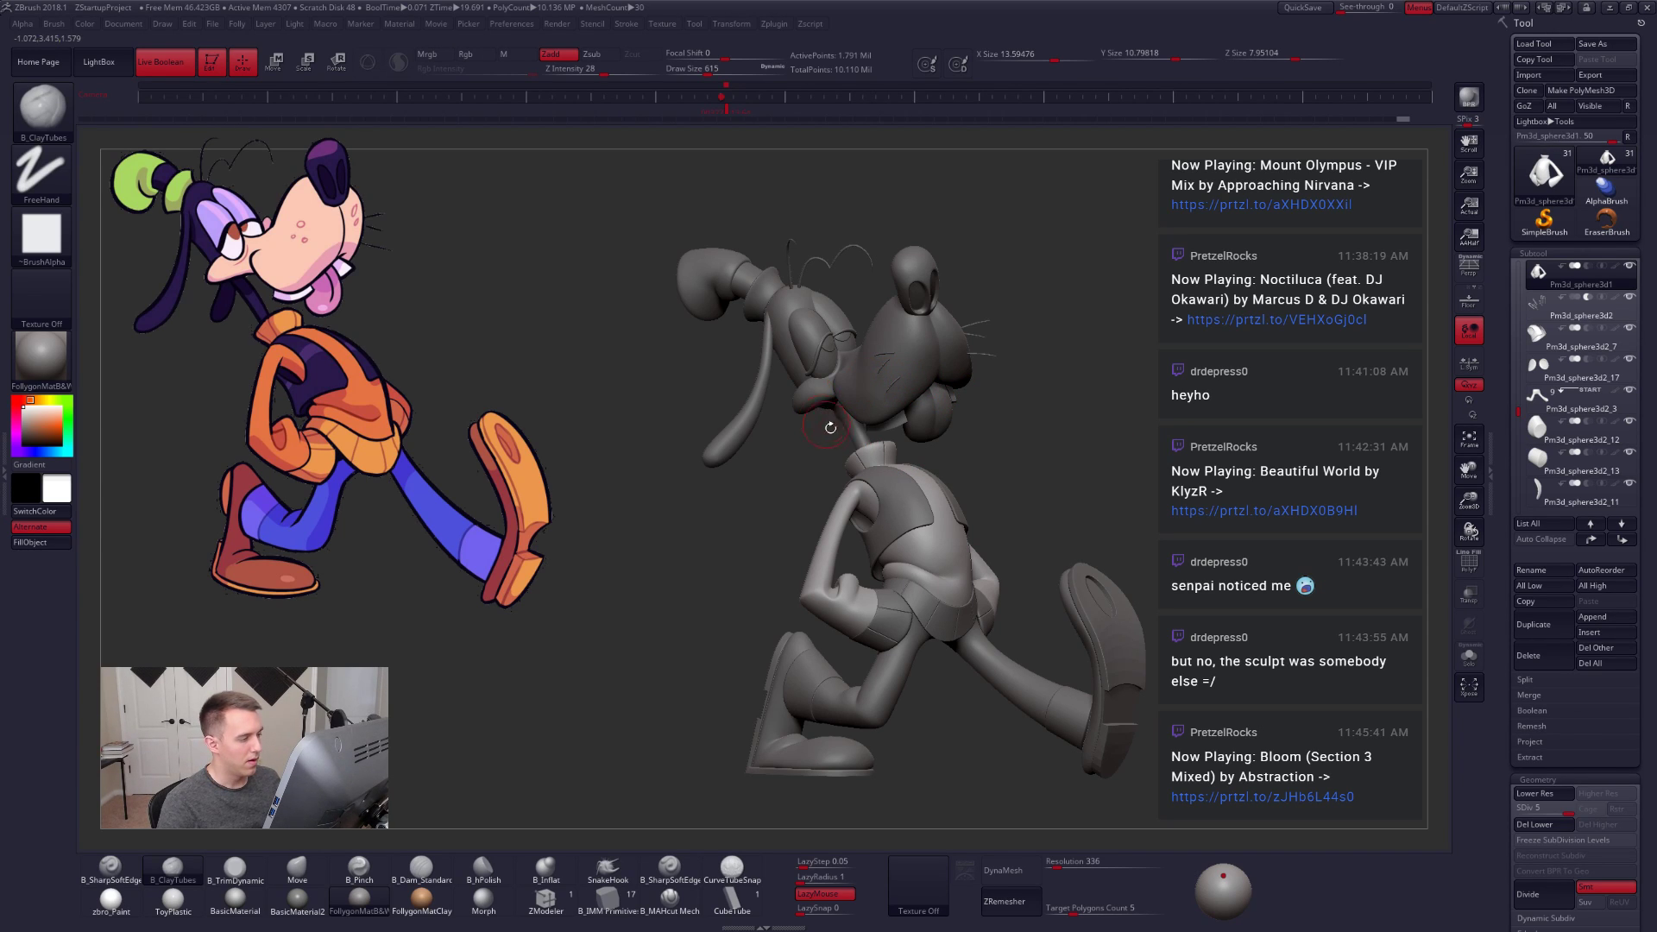
{"action": "mouse_move", "coordinate": [830, 428]}
{"action": "right_mouse_down"}
{"action": "mouse_move", "coordinate": [764, 476]}
{"action": "mouse_move", "coordinate": [935, 480]}
{"action": "right_mouse_up"}
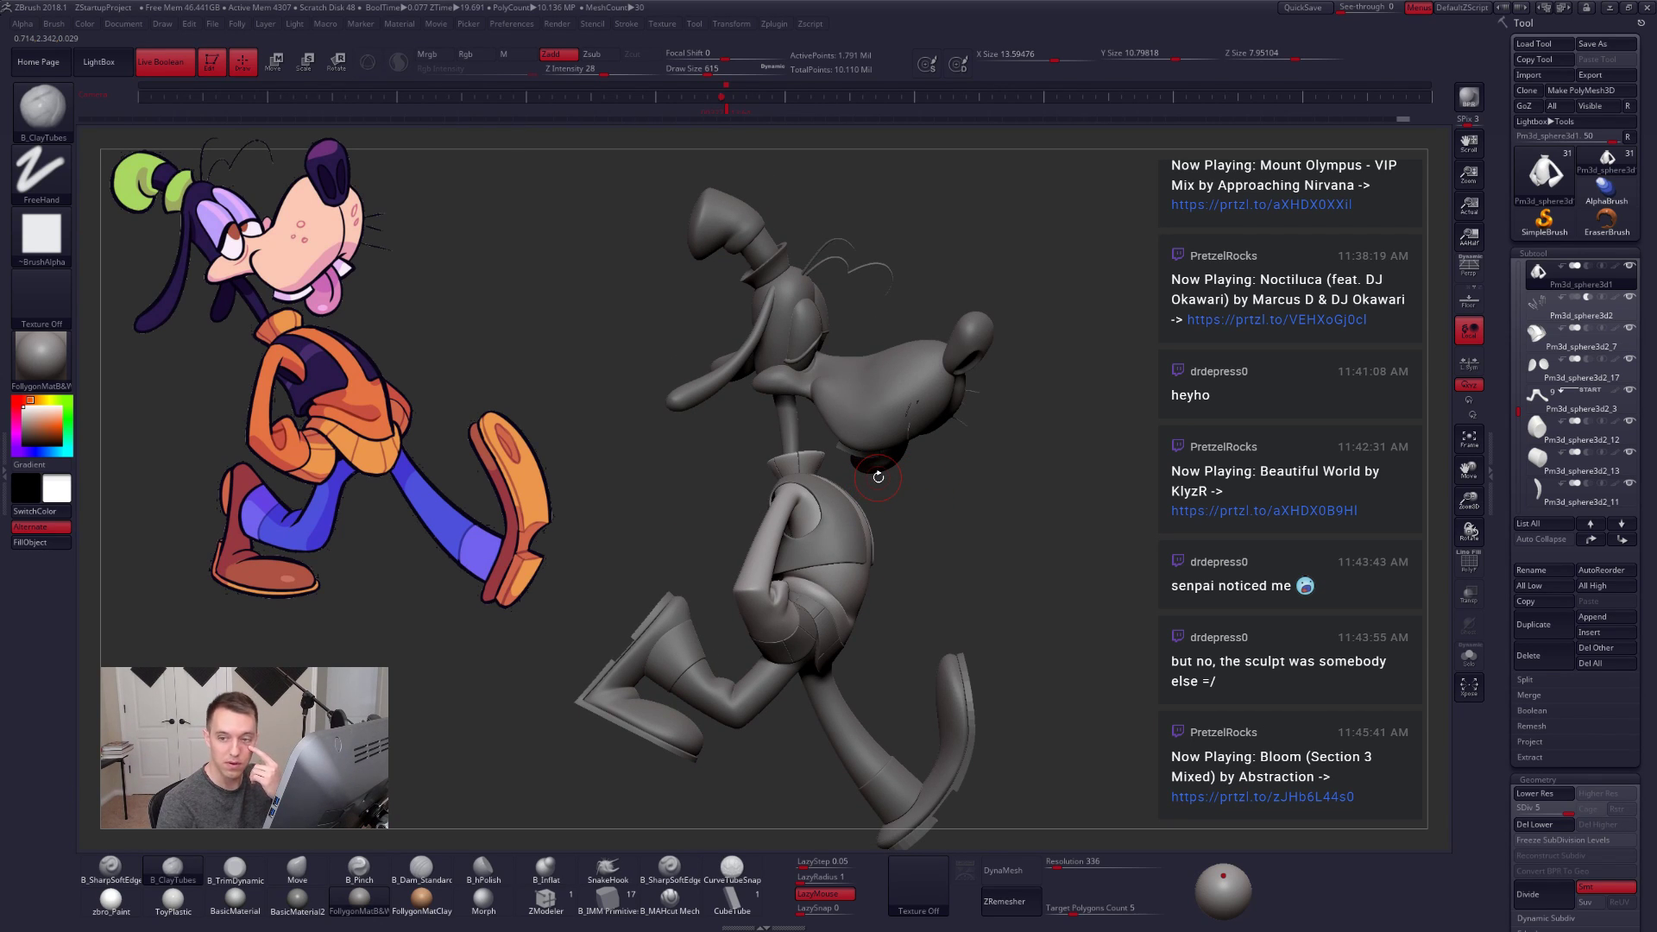
{"action": "right_click_drag", "start_coordinate": [934, 480], "coordinate": [883, 271]}
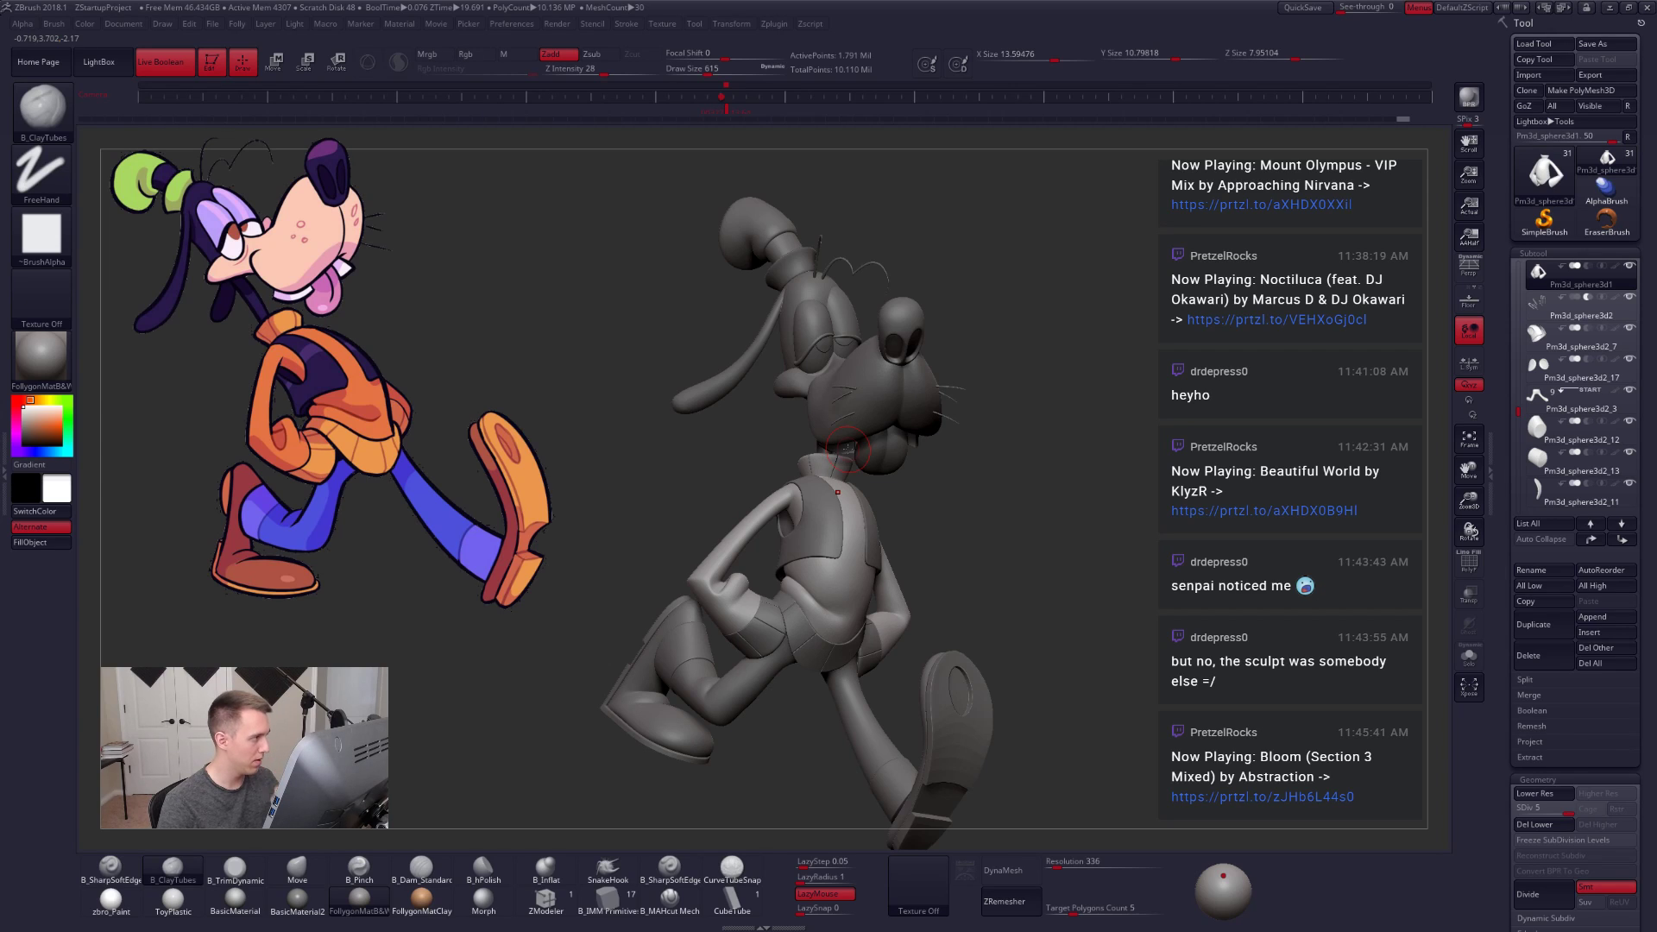
{"action": "mouse_move", "coordinate": [897, 431]}
{"action": "right_mouse_down"}
{"action": "mouse_move", "coordinate": [904, 378]}
{"action": "mouse_move", "coordinate": [973, 525]}
{"action": "mouse_move", "coordinate": [940, 500]}
{"action": "right_mouse_up"}
{"action": "left_click", "coordinate": [903, 376], "text": "alt"}
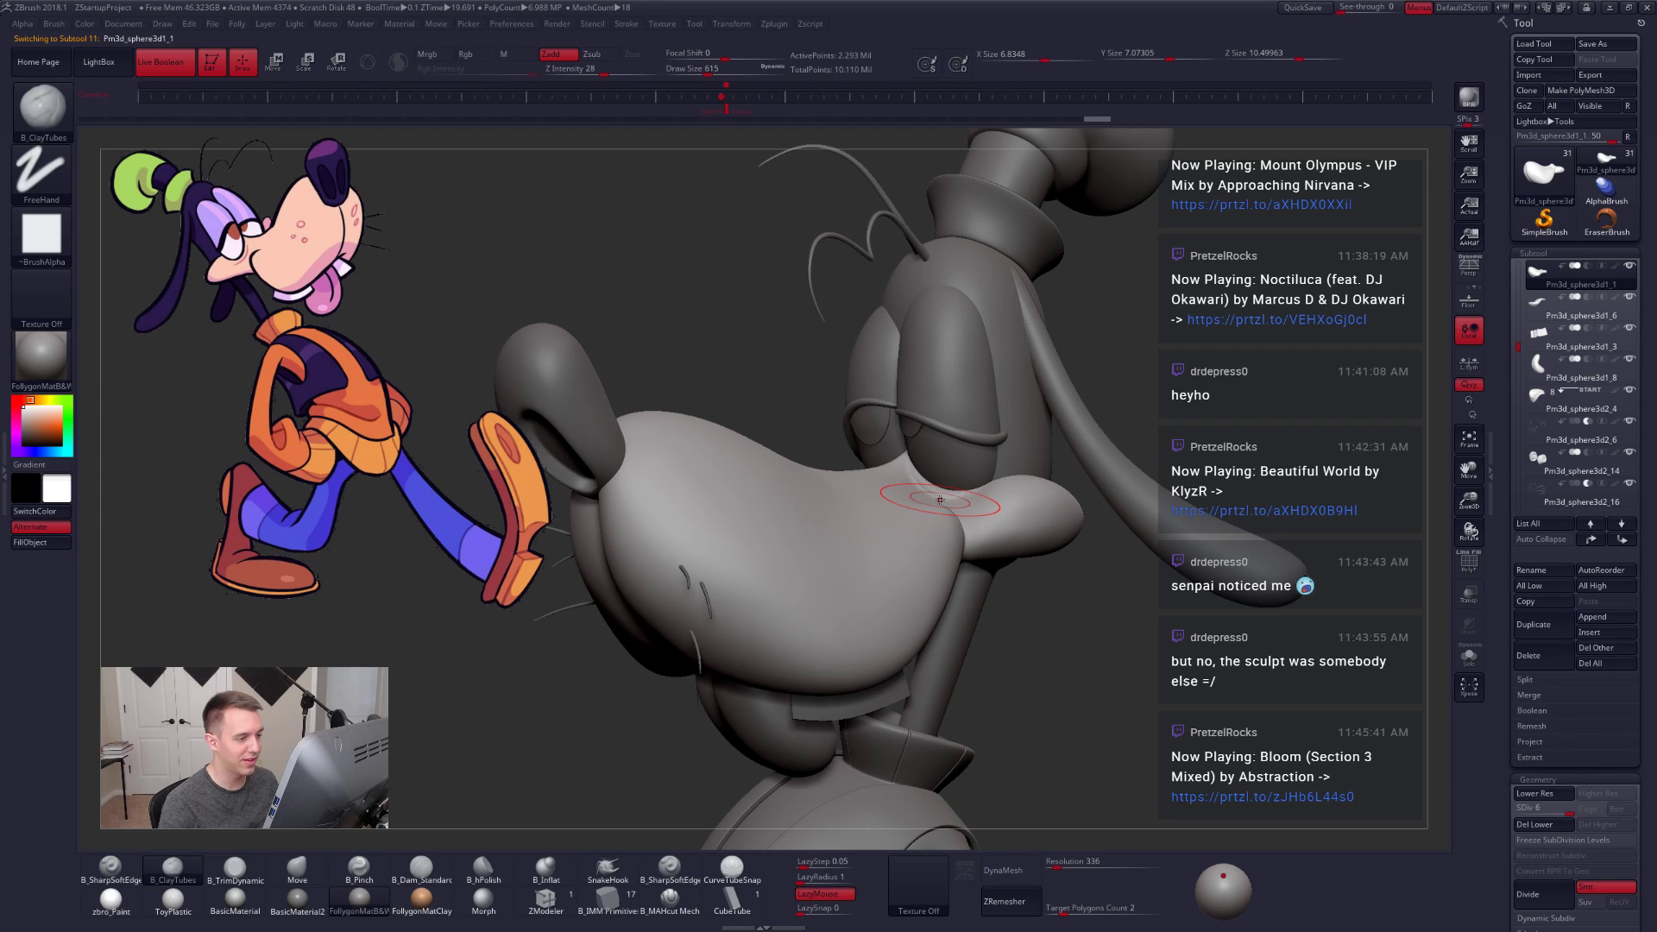
Pick the Move brush at size 321, briefly selecting the eye piece before reselecting the head.
{"action": "mouse_move", "coordinate": [982, 449]}
{"action": "right_mouse_down"}
{"action": "mouse_move", "coordinate": [949, 464]}
{"action": "mouse_move", "coordinate": [1008, 466]}
{"action": "mouse_move", "coordinate": [1016, 534]}
{"action": "right_mouse_up"}
{"action": "left_click", "coordinate": [986, 431], "text": "alt"}
{"action": "key", "text": "b"}
{"action": "key", "text": "m"}
{"action": "key", "text": "v"}
{"action": "key", "text": "space"}
{"action": "left_click_drag", "start_coordinate": [941, 489], "coordinate": [923, 490]}
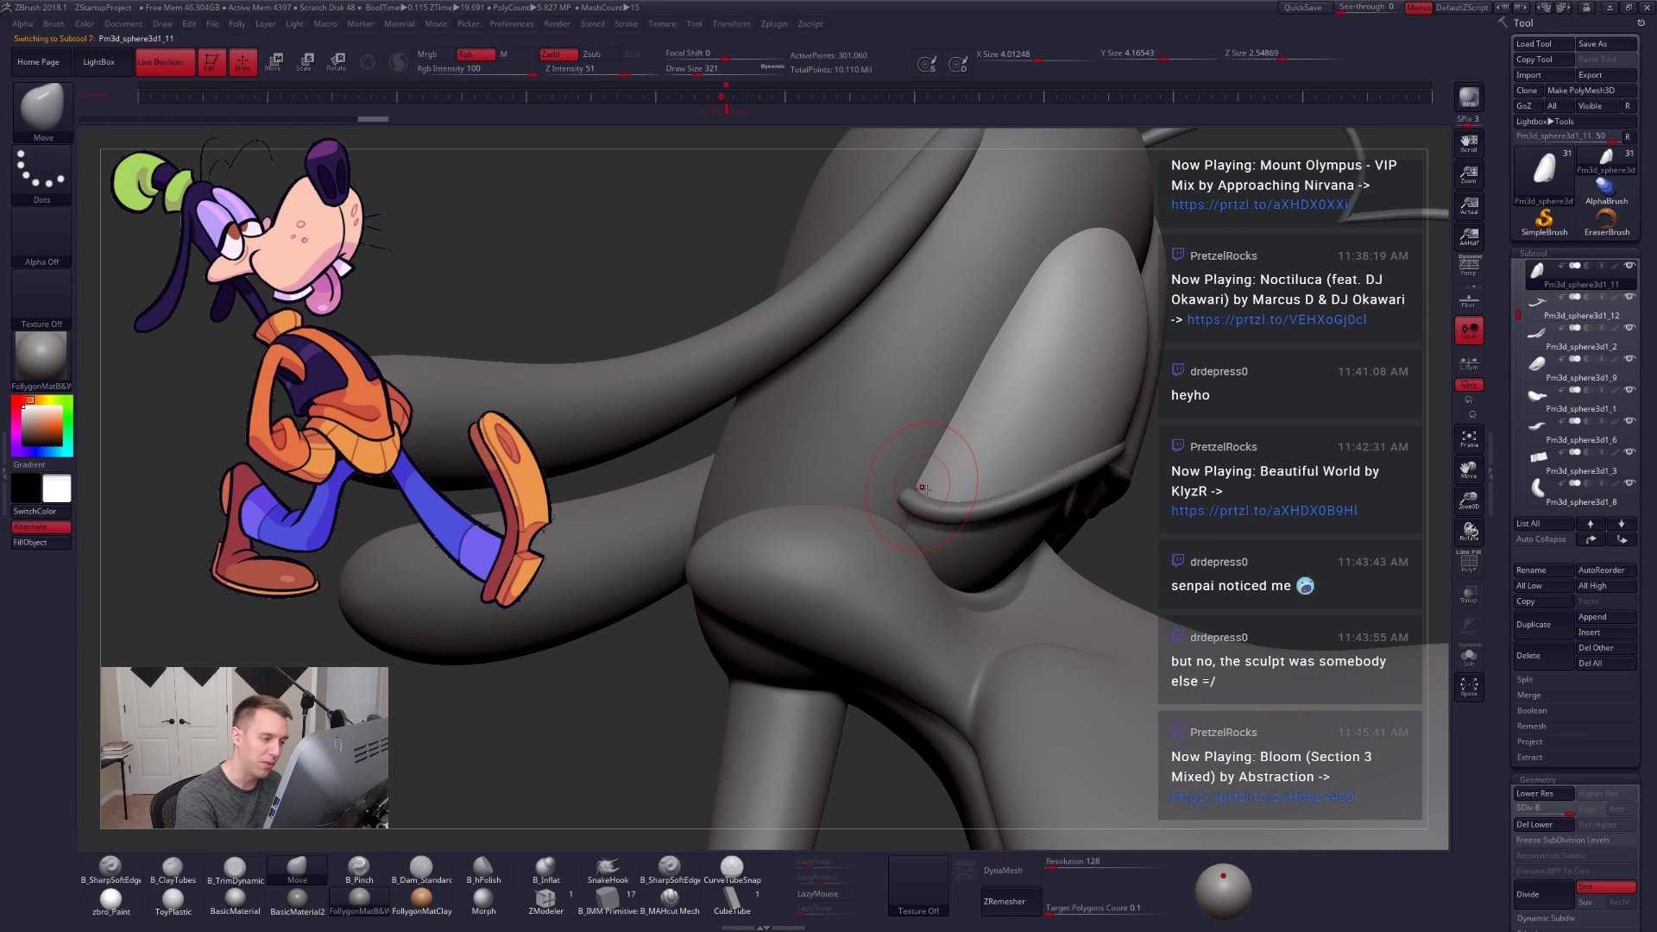
{"action": "right_click_drag", "start_coordinate": [921, 488], "coordinate": [913, 492]}
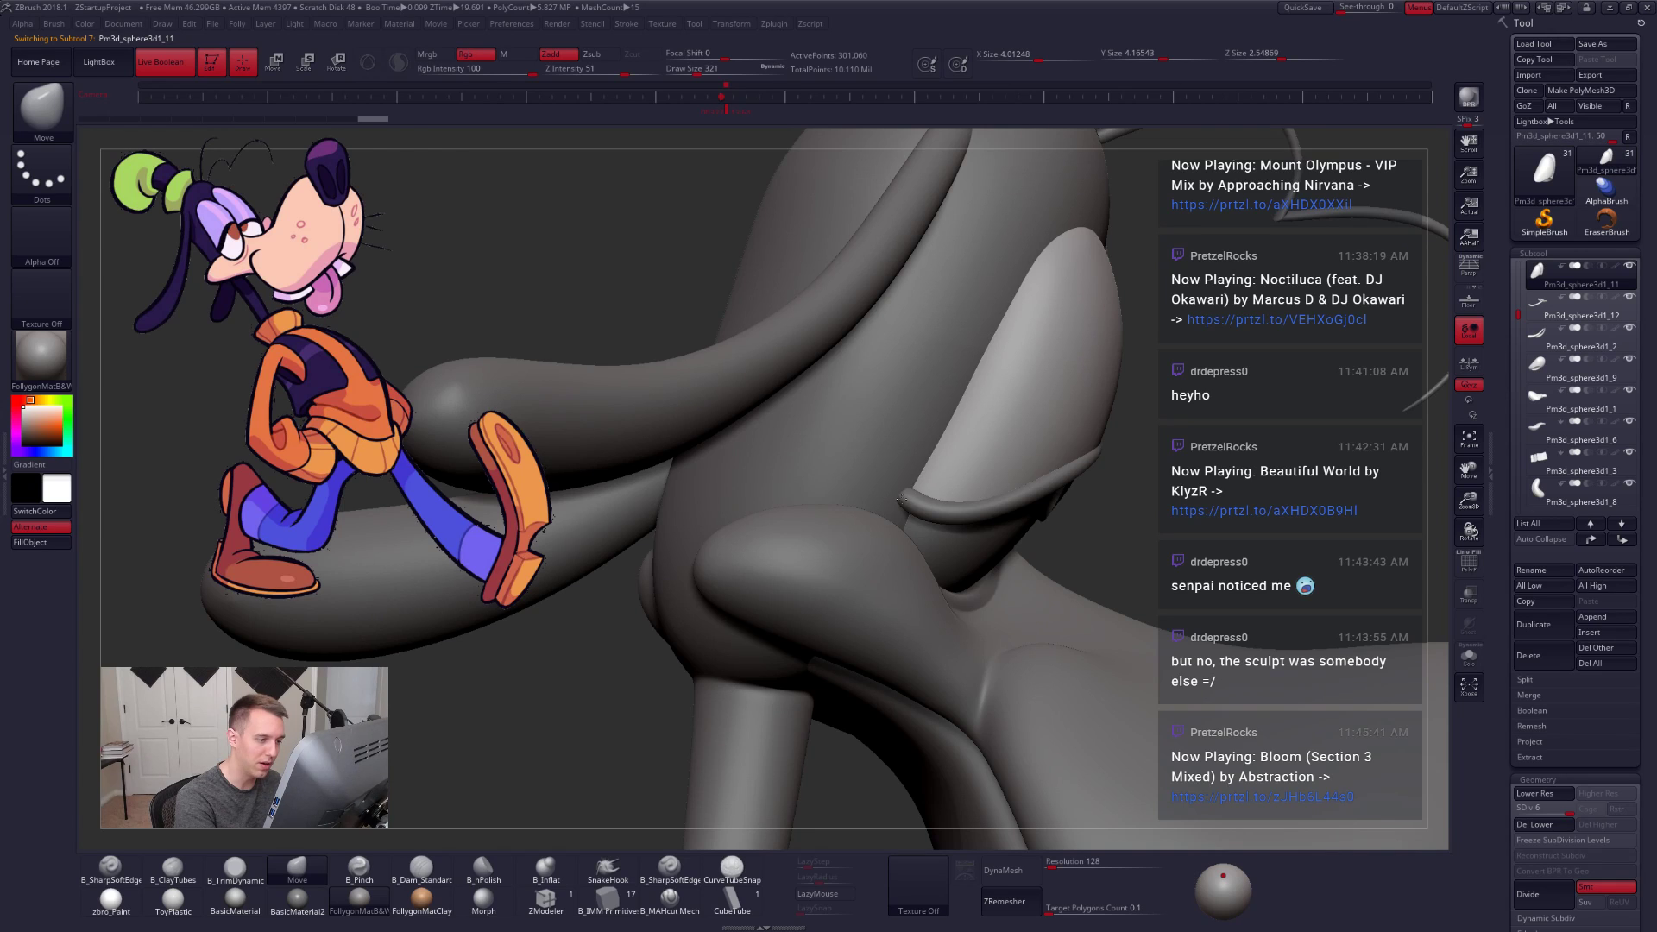
{"action": "mouse_move", "coordinate": [895, 546]}
{"action": "right_mouse_down"}
{"action": "mouse_move", "coordinate": [1053, 518]}
{"action": "mouse_move", "coordinate": [1038, 607]}
{"action": "mouse_move", "coordinate": [1053, 561]}
{"action": "right_mouse_up"}
{"action": "left_click", "coordinate": [1046, 553], "text": "alt"}
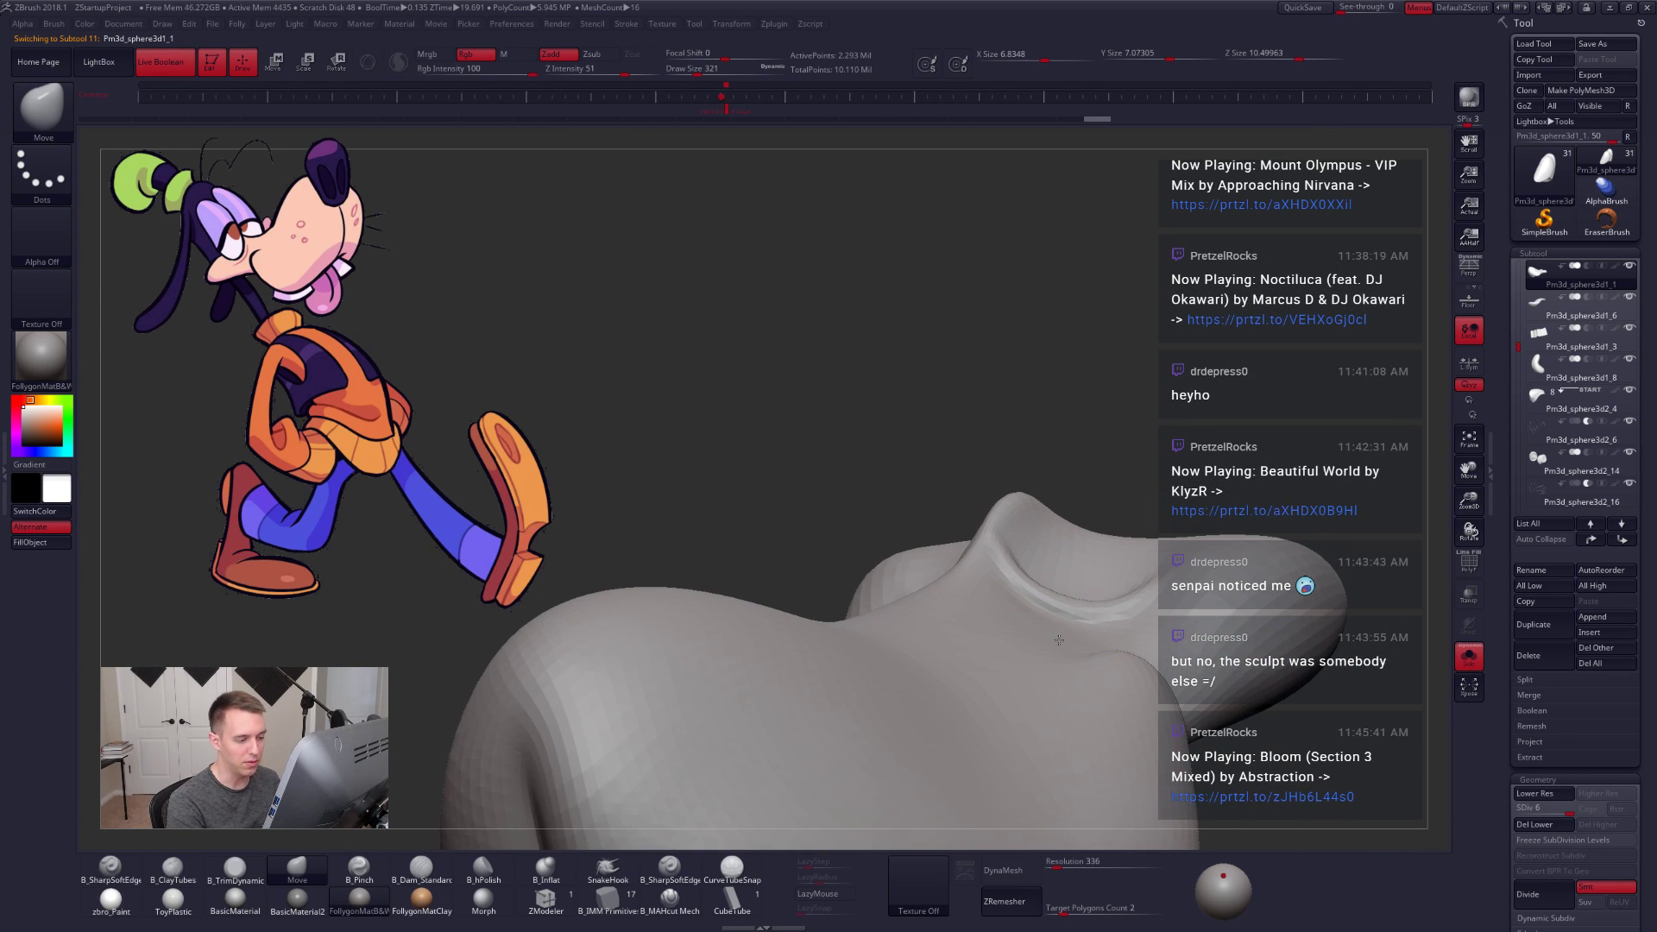
Shrink the brush to 104 and move and smooth the cheek fold at lower subdivision.
{"action": "key", "text": "space"}
{"action": "key", "text": "shift+d"}
{"action": "key", "text": "shift+d"}
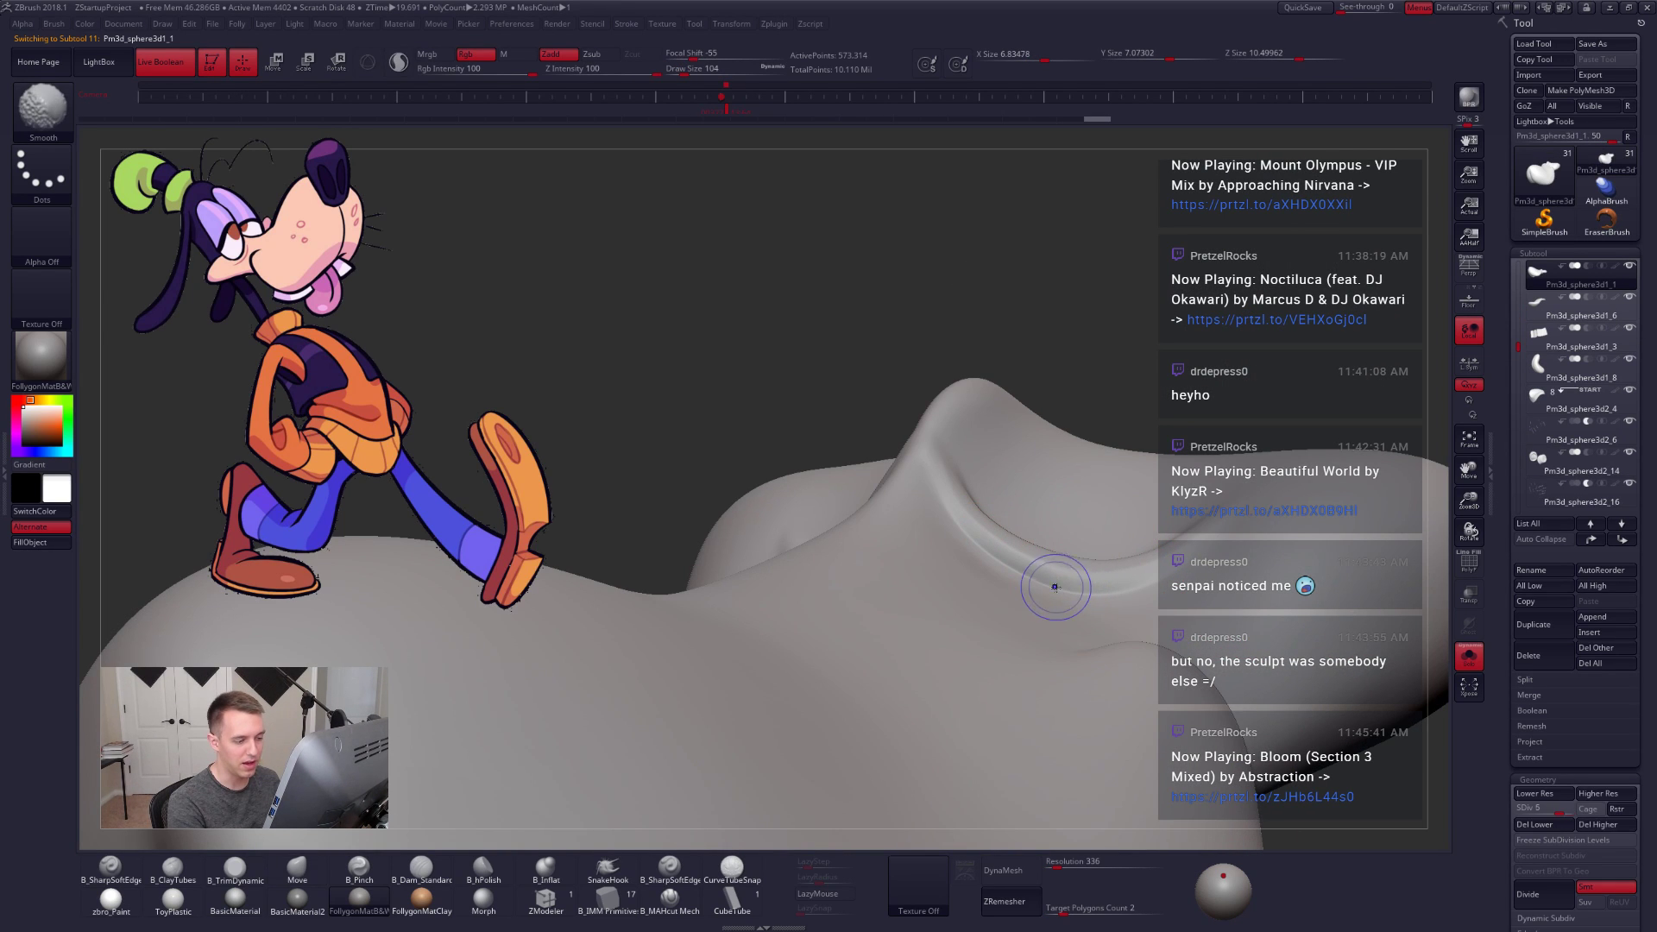
{"action": "mouse_move", "coordinate": [1062, 617]}
{"action": "right_mouse_down"}
{"action": "mouse_move", "coordinate": [1096, 501]}
{"action": "mouse_move", "coordinate": [1111, 558]}
{"action": "mouse_move", "coordinate": [1131, 461]}
{"action": "right_mouse_up"}
{"action": "key", "text": "d"}
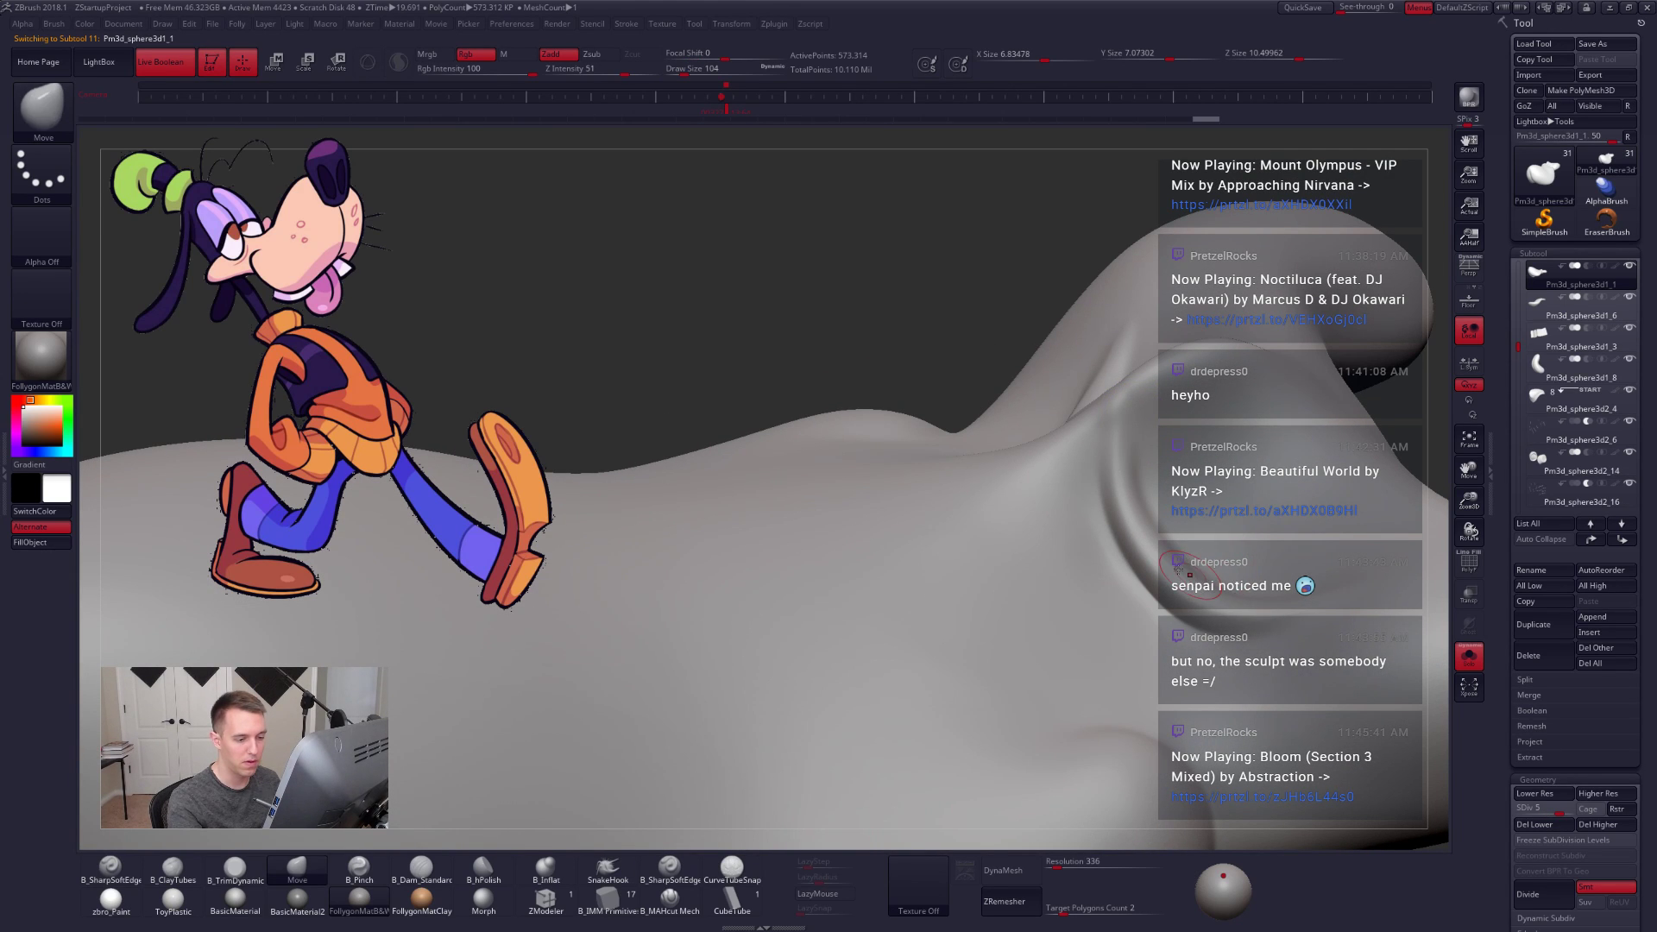
{"action": "key", "text": "shift+d"}
{"action": "right_click_drag", "start_coordinate": [1217, 571], "coordinate": [1191, 574]}
{"action": "key", "text": "shift"}
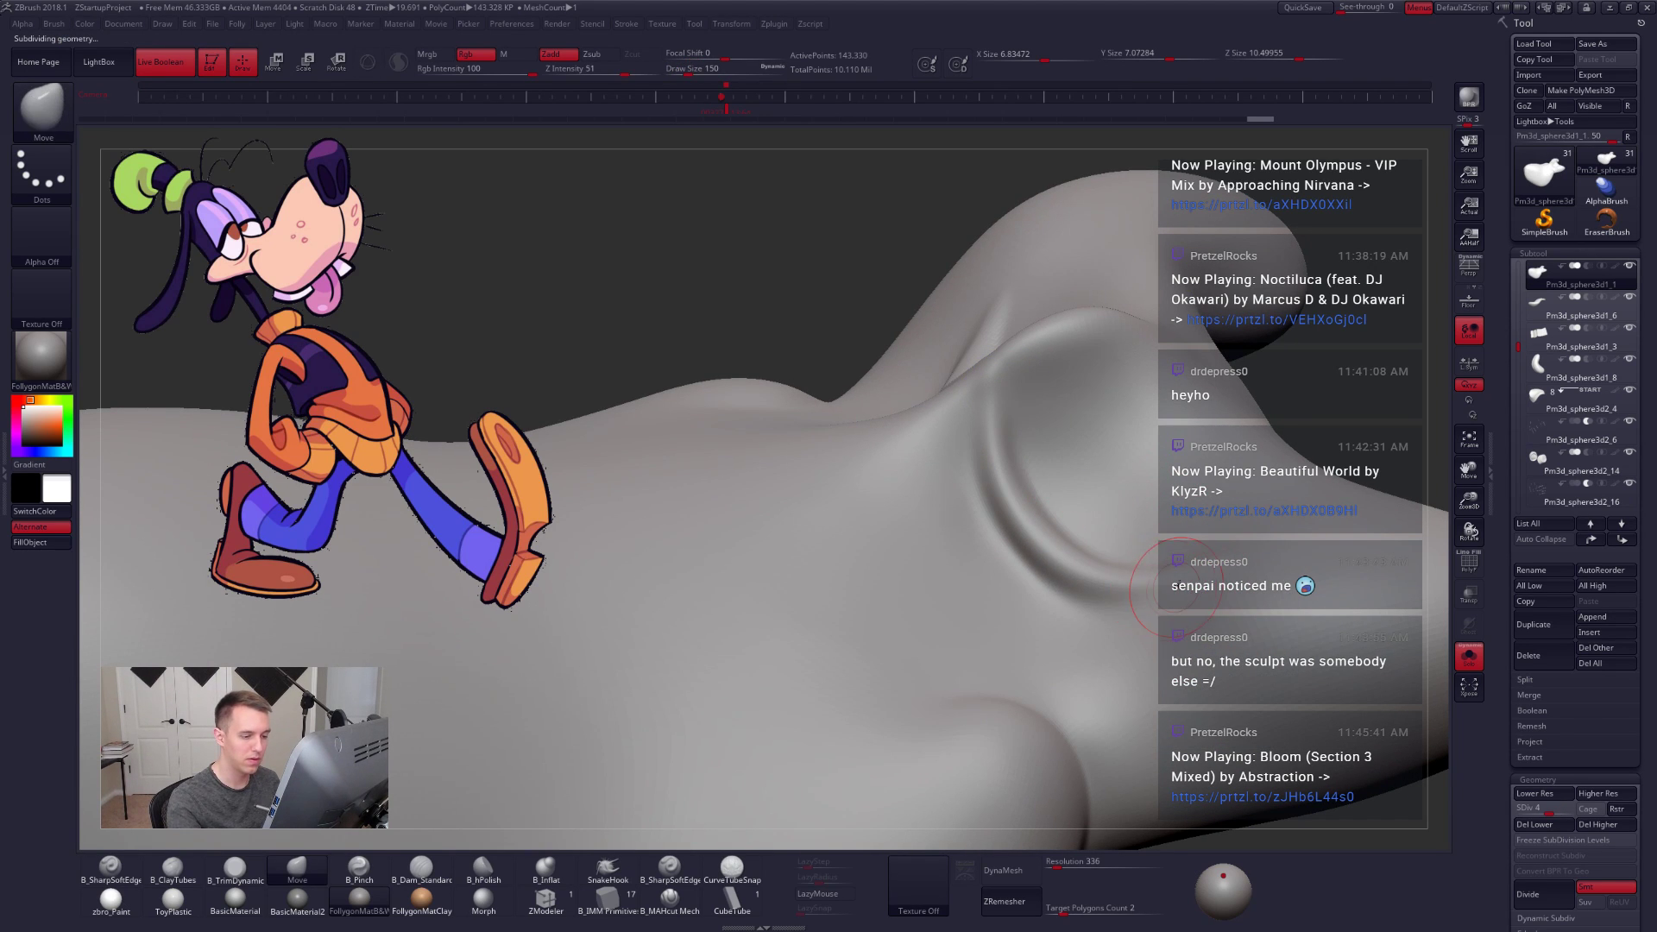
{"action": "right_click_drag", "start_coordinate": [1006, 510], "coordinate": [1178, 567]}
Toggle Solo to compare the head with other pieces, smooth more, and restore the highest subdivision.
{"action": "key", "text": "alt+s"}
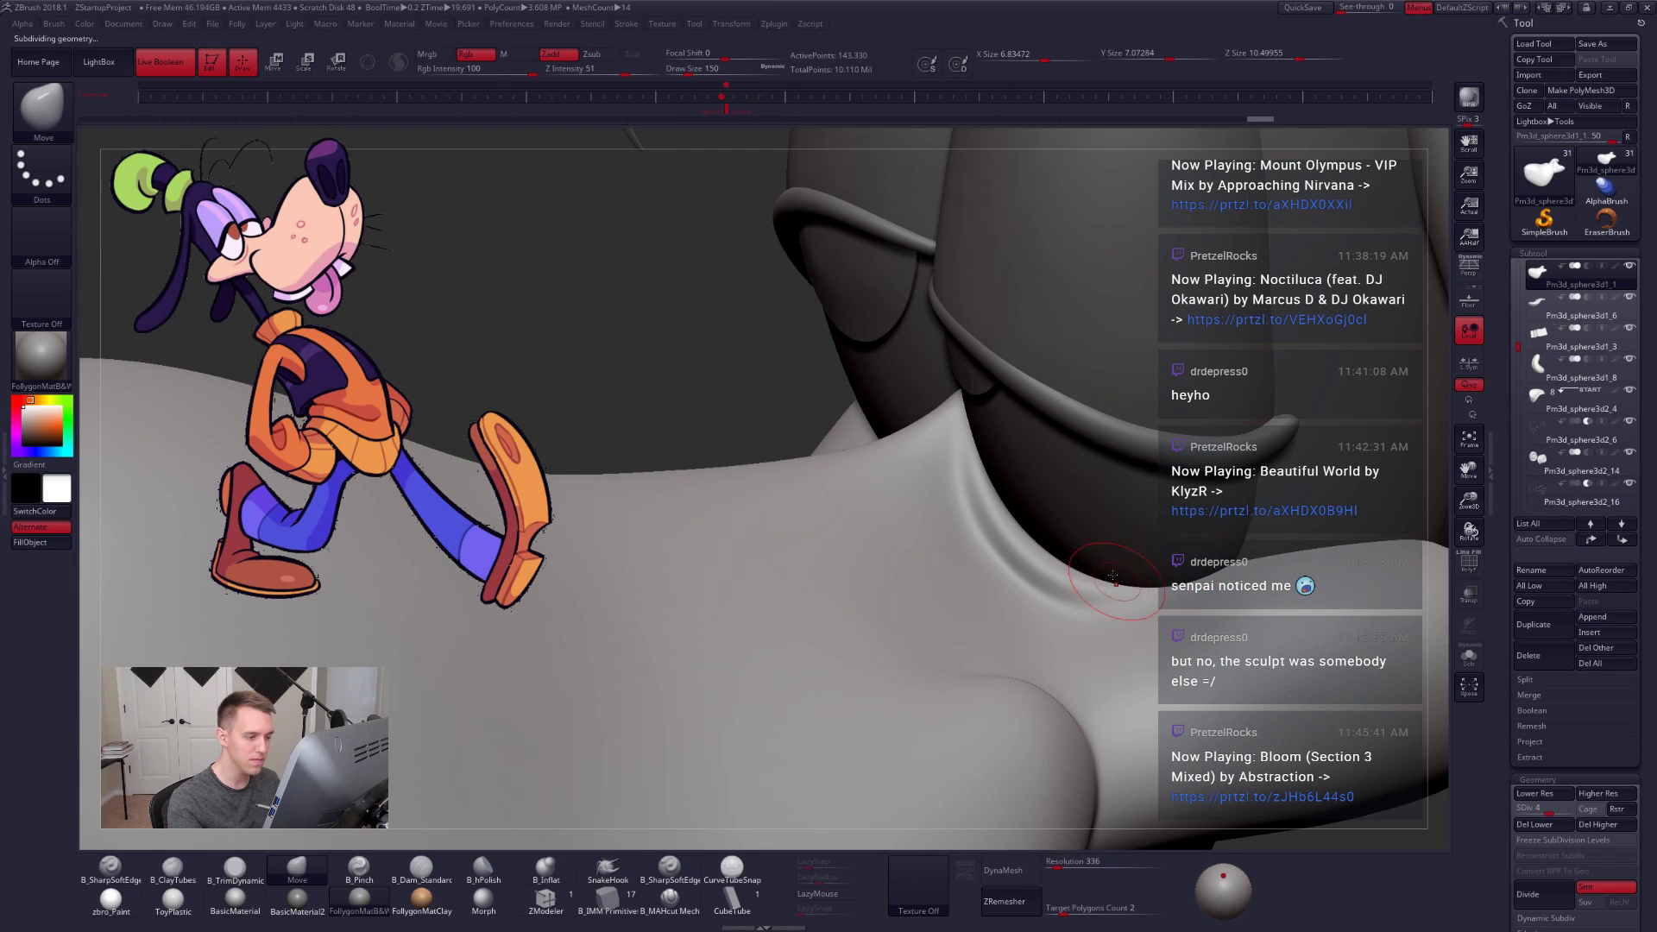
{"action": "key", "text": "shift"}
{"action": "key", "text": "alt+s"}
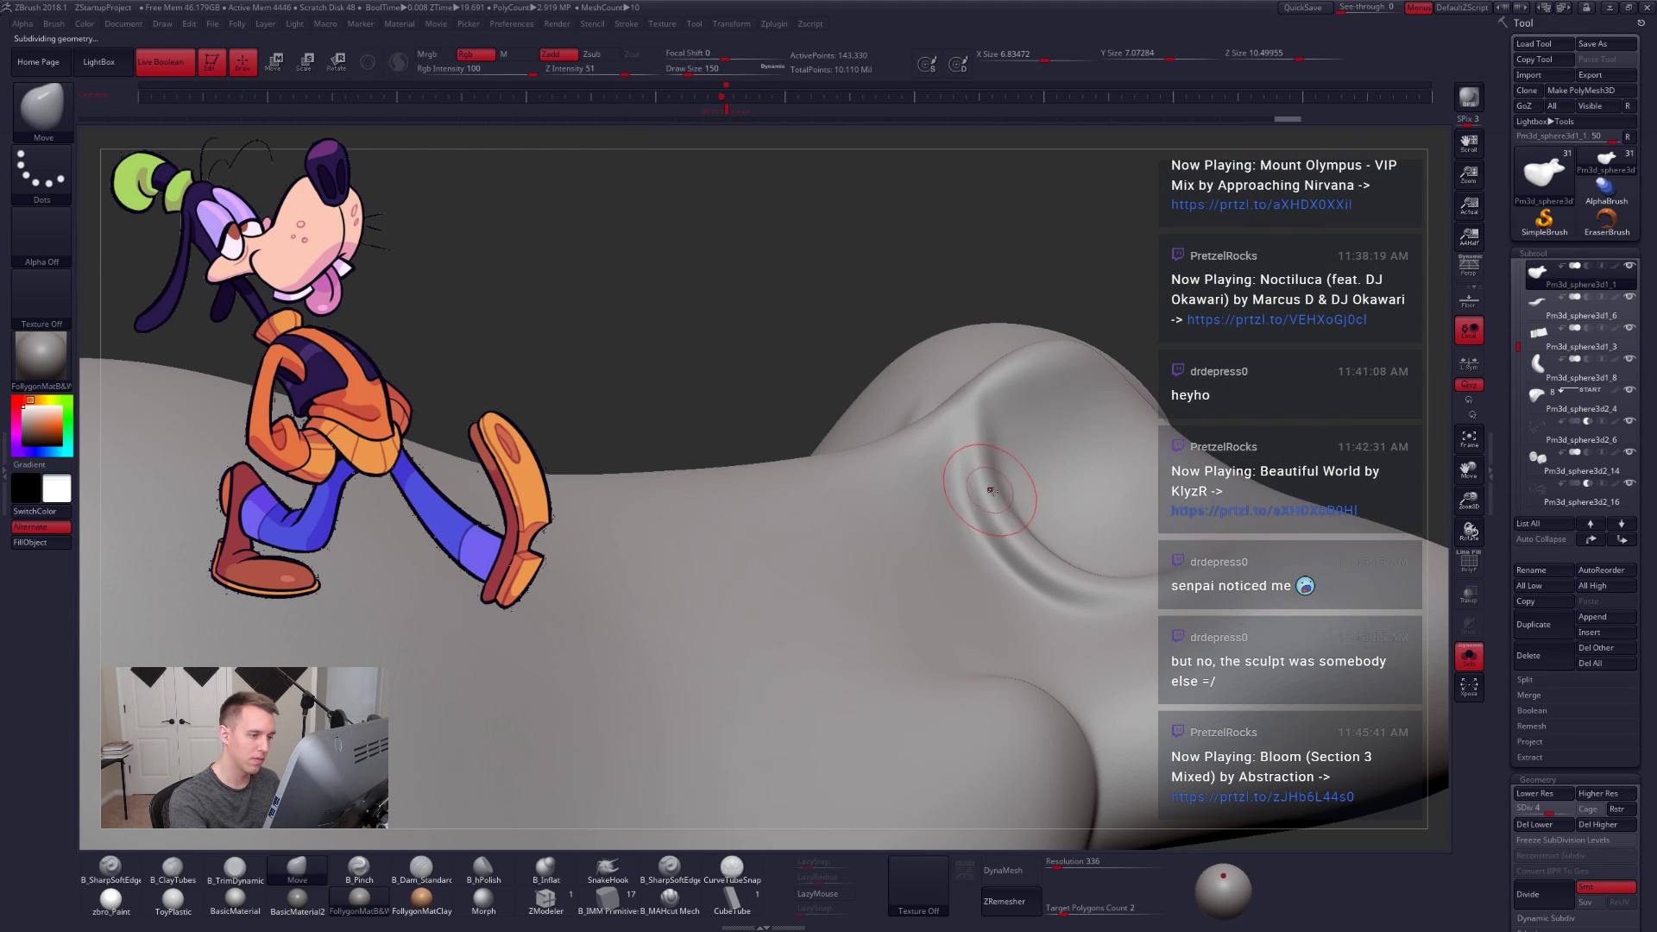
{"action": "mouse_move", "coordinate": [970, 493]}
{"action": "right_mouse_down"}
{"action": "mouse_move", "coordinate": [911, 449]}
{"action": "mouse_move", "coordinate": [964, 566]}
{"action": "mouse_move", "coordinate": [863, 604]}
{"action": "right_mouse_up"}
{"action": "key", "text": "alt+s"}
{"action": "right_click_drag", "start_coordinate": [1195, 616], "coordinate": [1090, 598]}
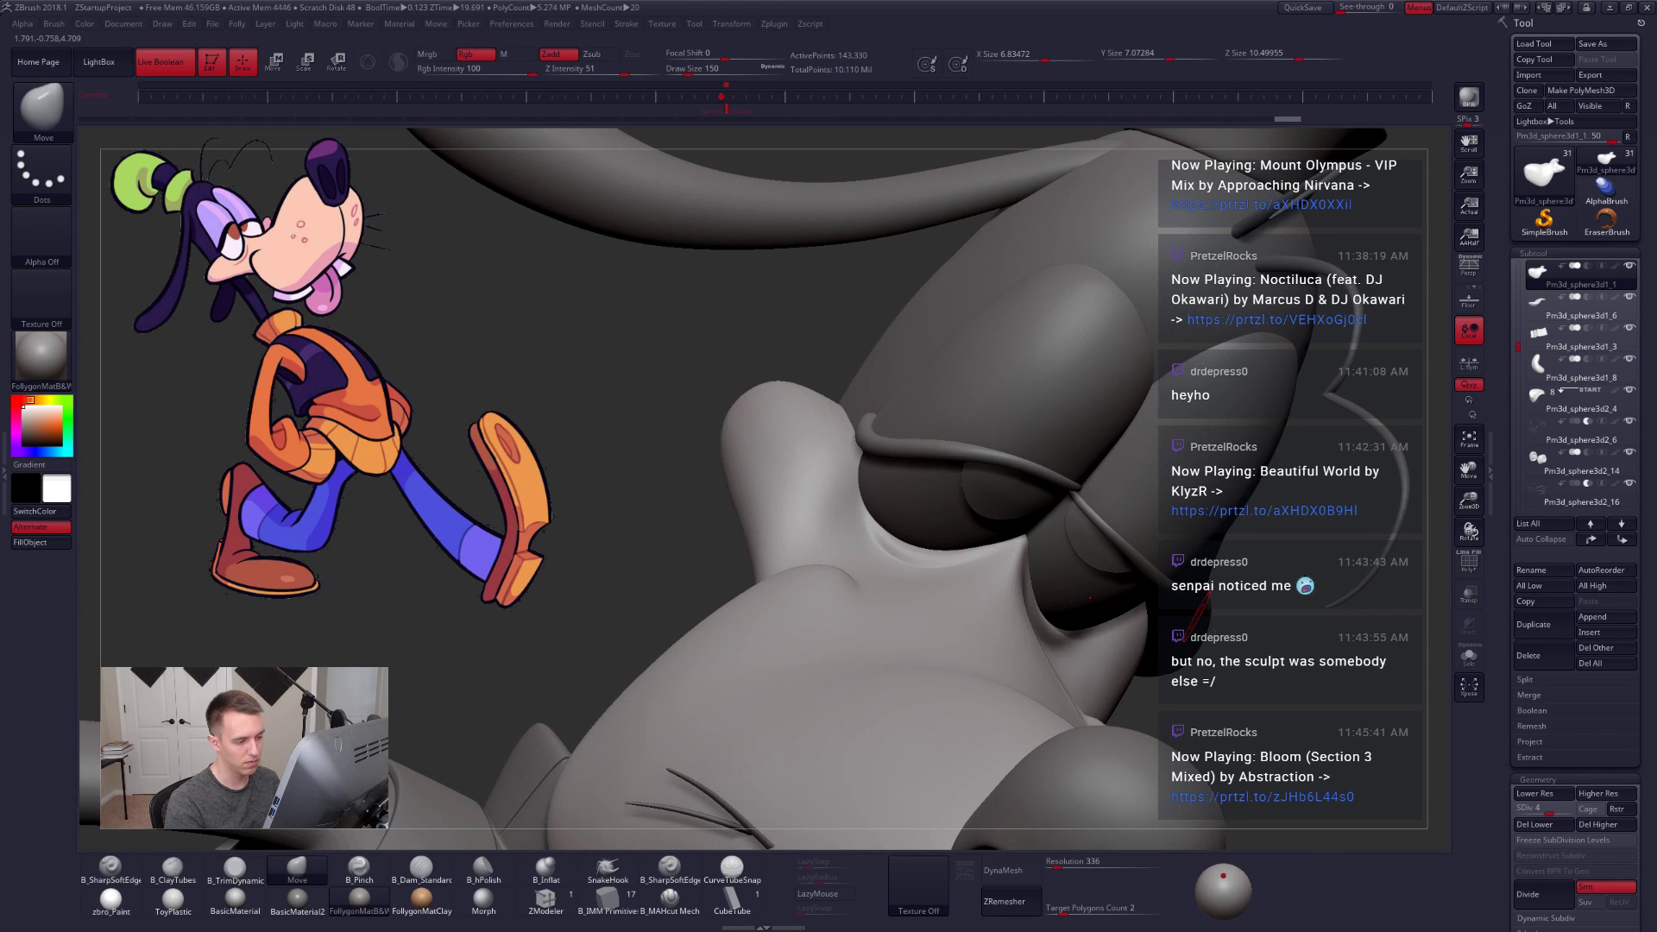
{"action": "key", "text": "d"}
{"action": "key", "text": "d"}
{"action": "right_click_drag", "start_coordinate": [1300, 731], "coordinate": [1285, 729]}
{"action": "key", "text": "ctrl"}
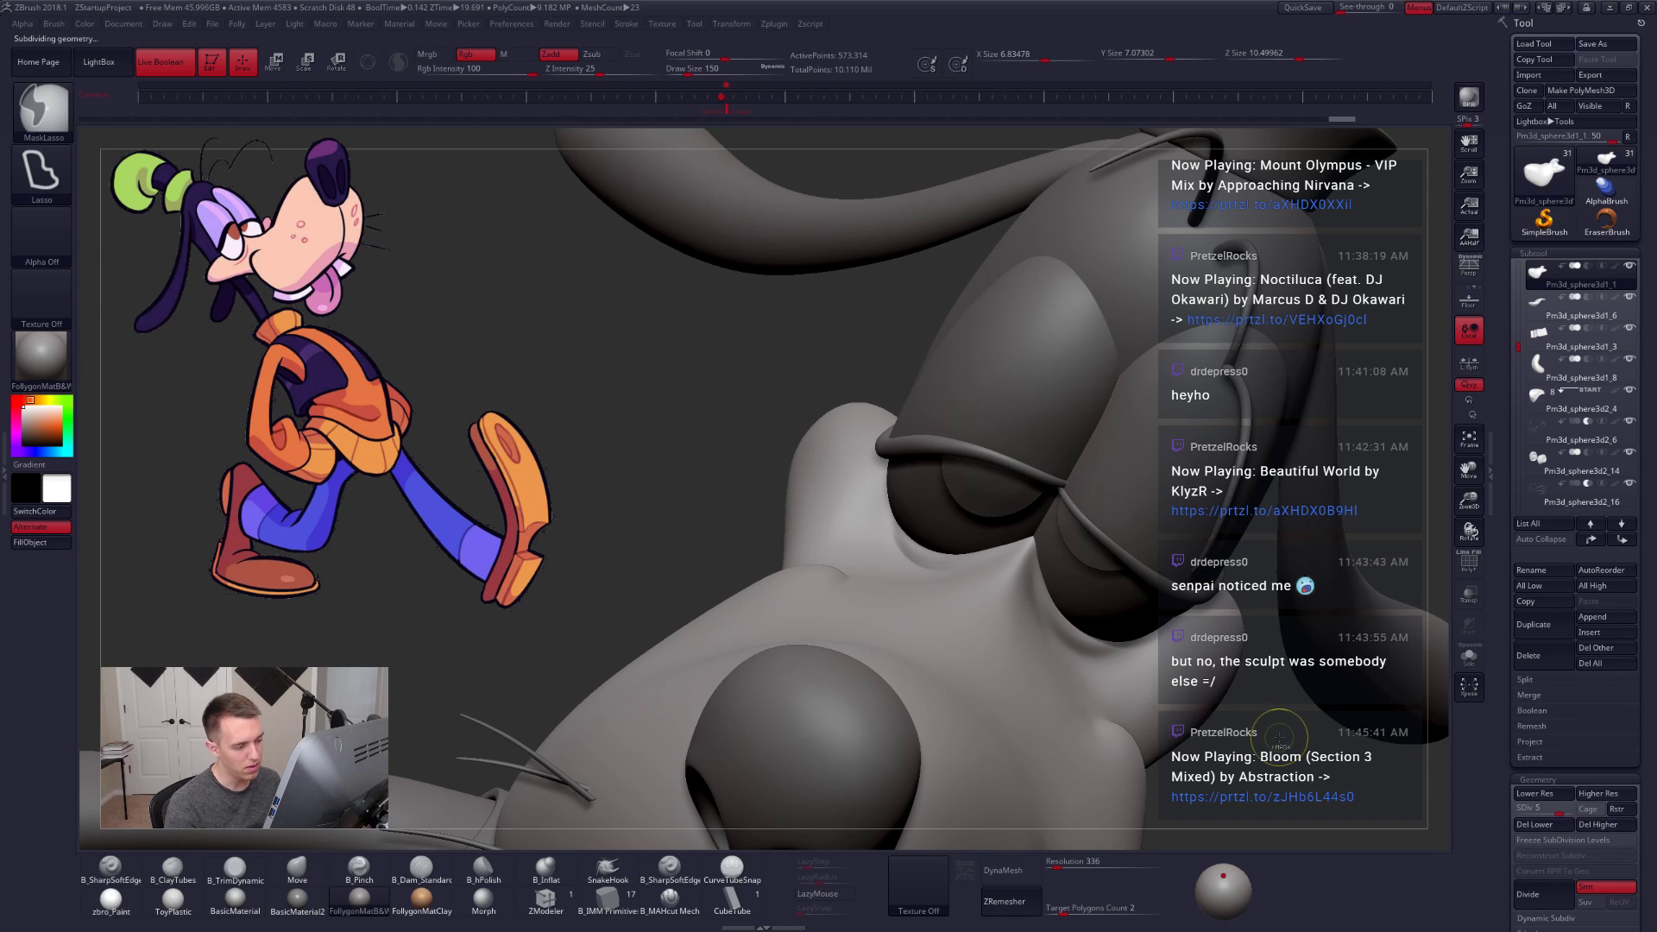
Return the head to its highest subdivision level, viewing the cheek fold.
{"action": "key", "text": "shift+d"}
{"action": "key", "text": "shift+d"}
{"action": "key", "text": "d"}
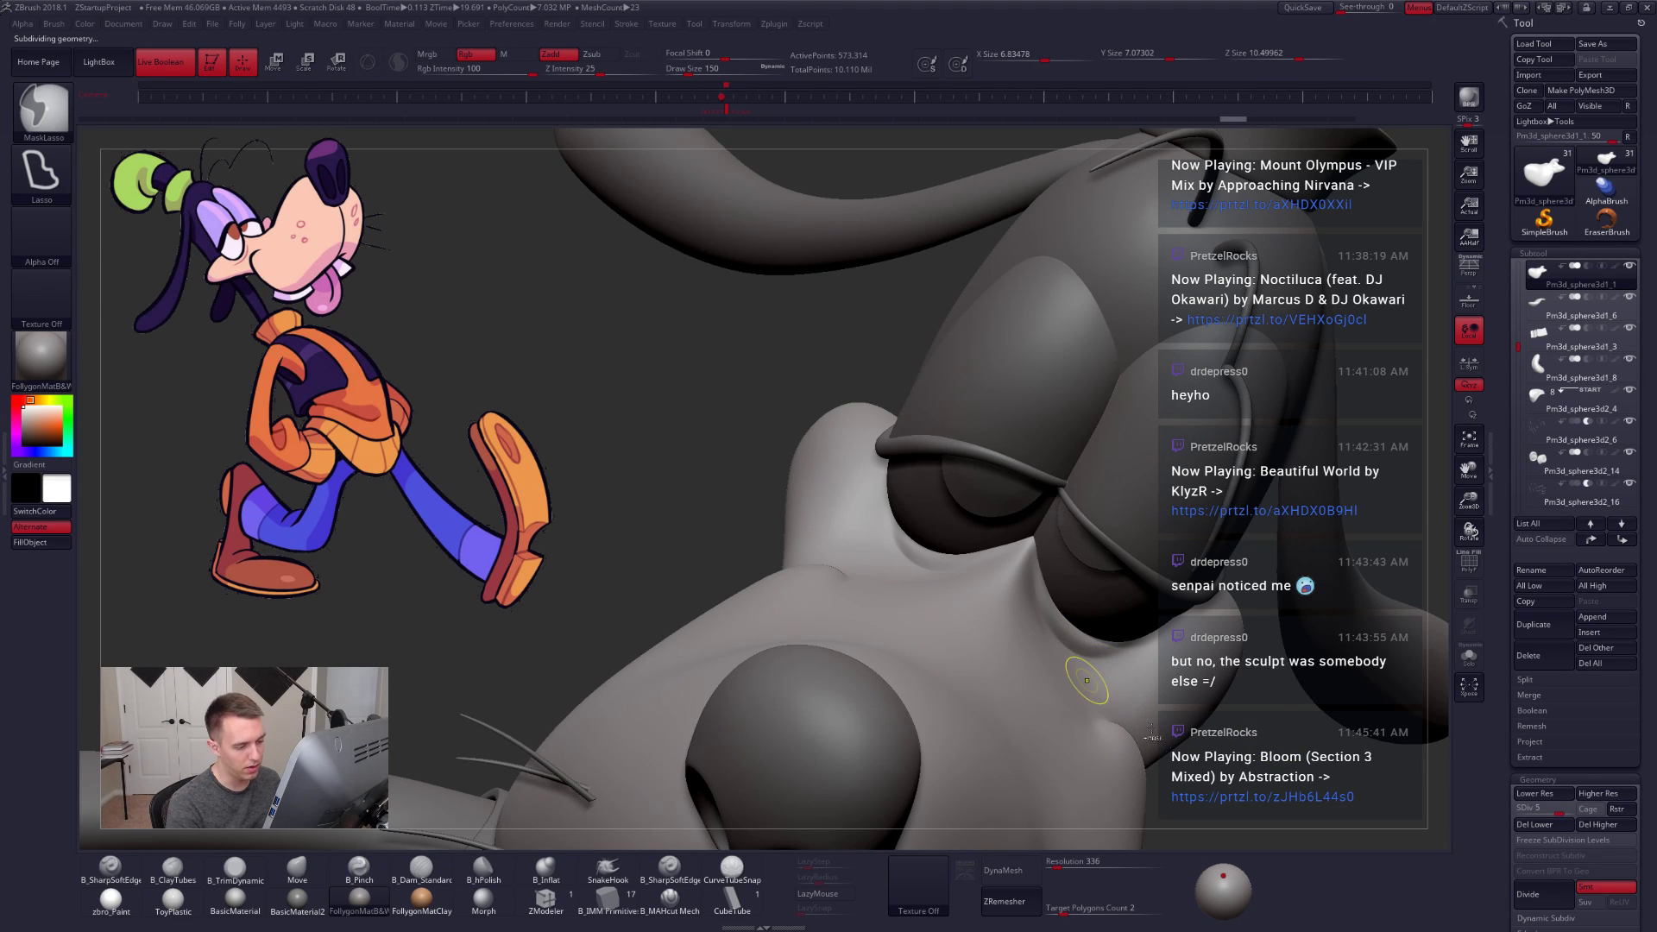
{"action": "right_click_drag", "start_coordinate": [1193, 765], "coordinate": [1202, 753]}
{"action": "key", "text": "d"}
{"action": "right_click_drag", "start_coordinate": [1108, 692], "coordinate": [1069, 624]}
Set the brush size from 61 to 74 while framing the fold up close.
{"action": "key", "text": "space"}
{"action": "left_click_drag", "start_coordinate": [1067, 622], "coordinate": [1058, 622]}
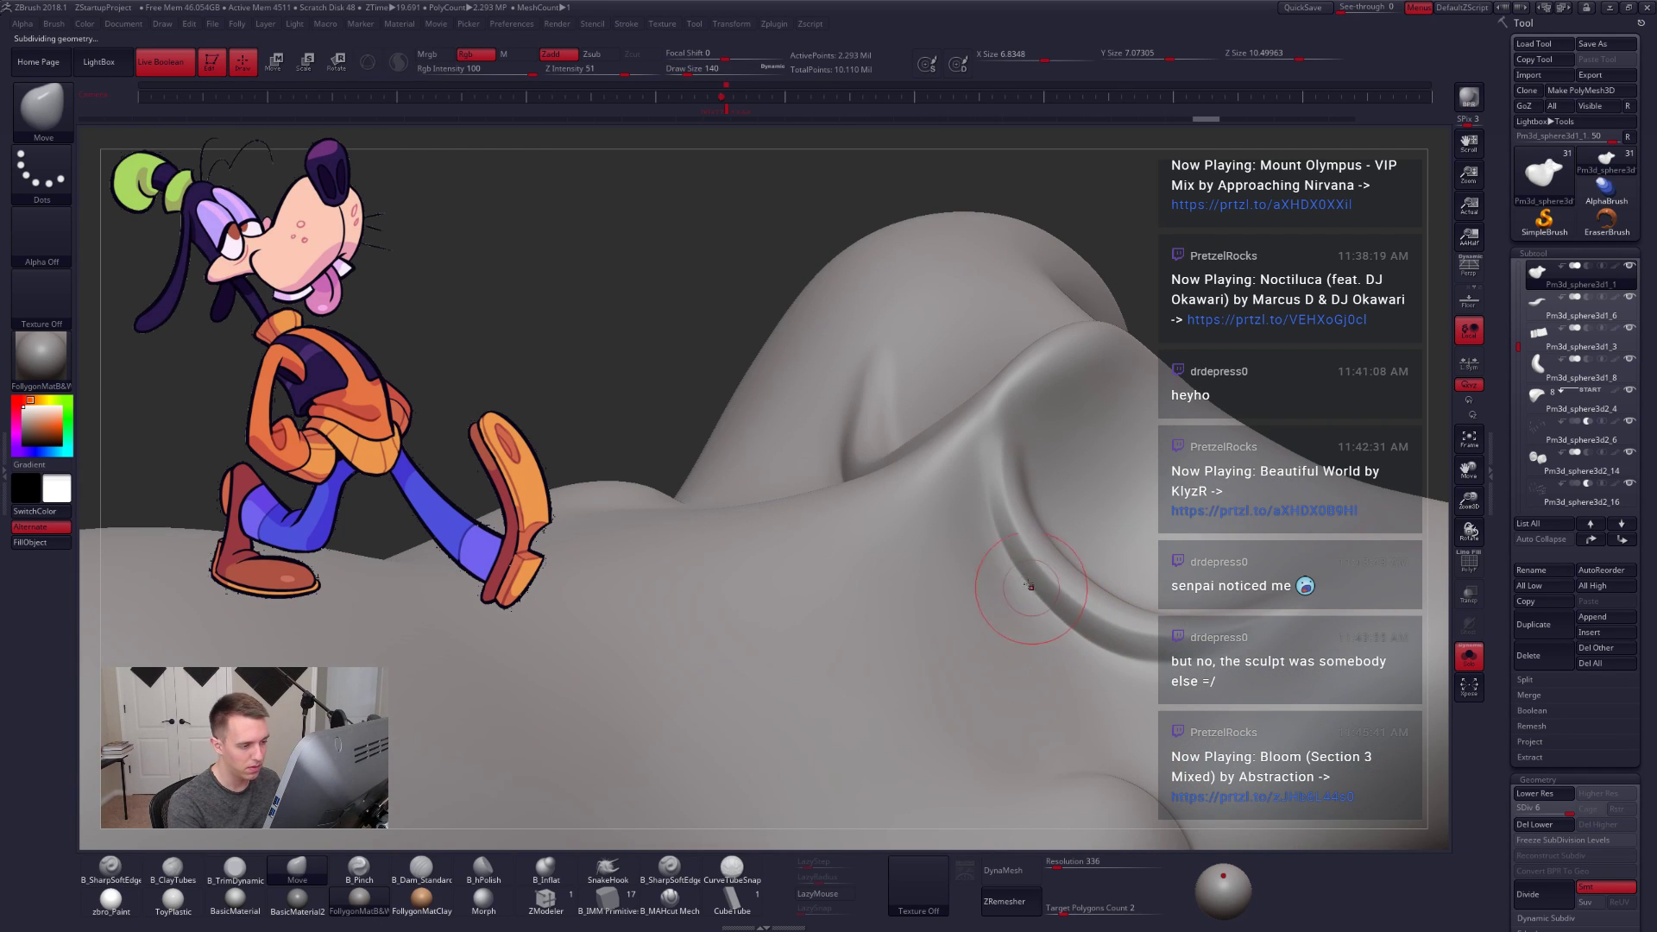
{"action": "key", "text": "space"}
{"action": "left_click_drag", "start_coordinate": [1021, 429], "coordinate": [1010, 429]}
{"action": "right_click_drag", "start_coordinate": [1024, 471], "coordinate": [1004, 462]}
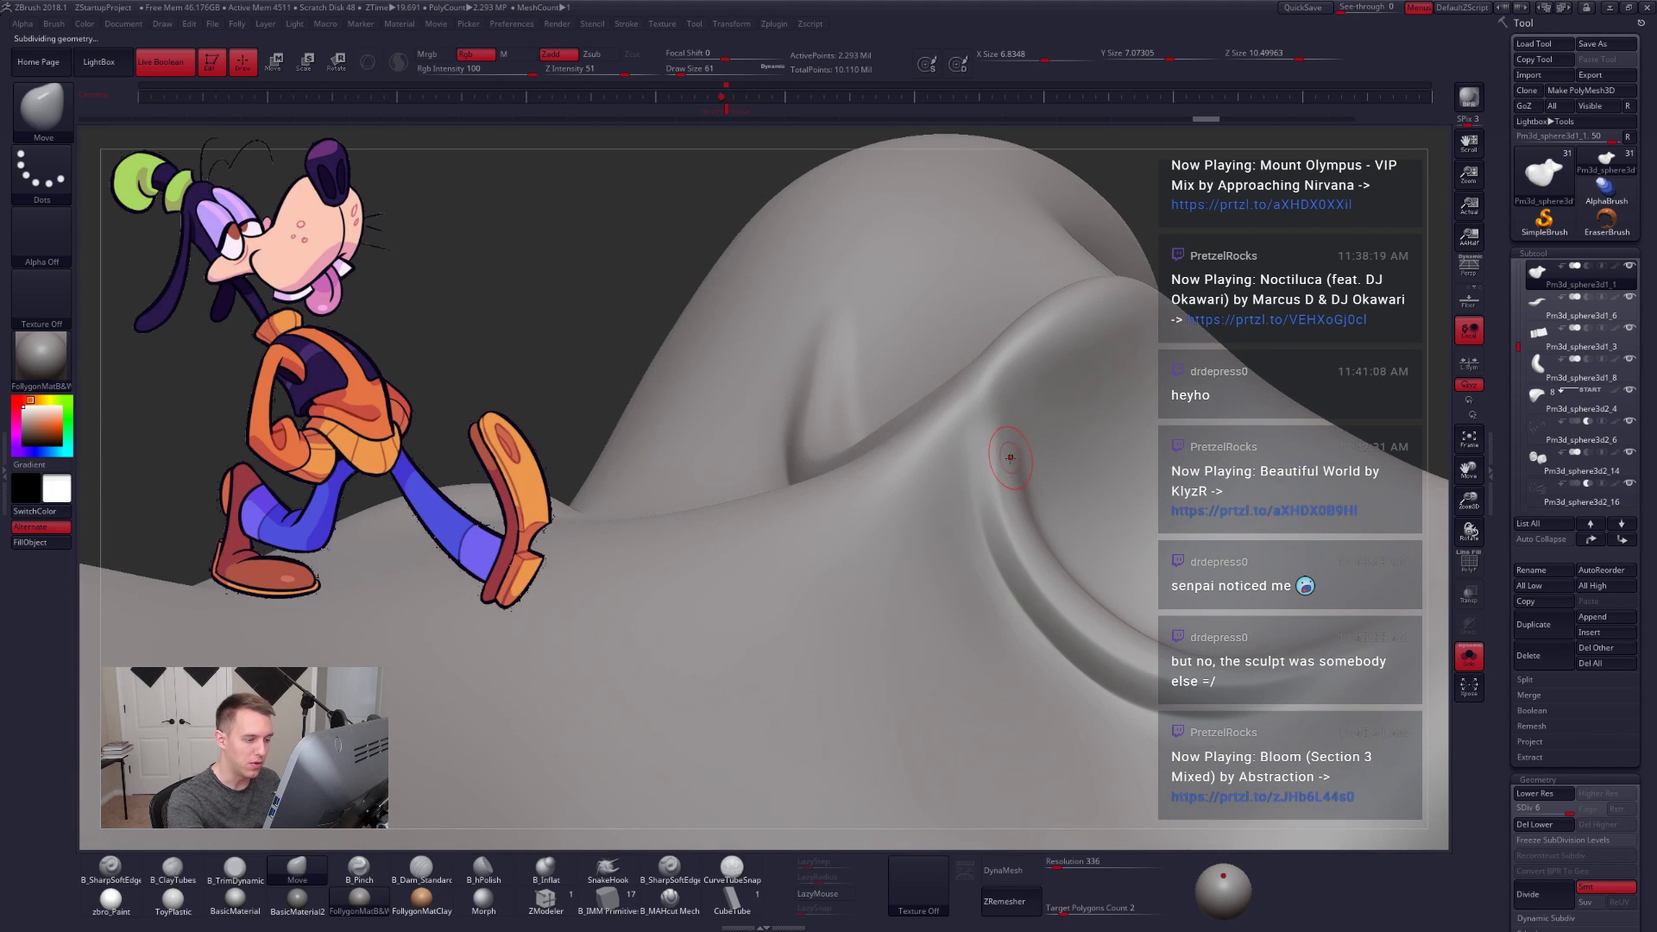
{"action": "key", "text": "space"}
{"action": "left_click_drag", "start_coordinate": [1004, 463], "coordinate": [1015, 463]}
{"action": "mouse_move", "coordinate": [1015, 462]}
{"action": "right_mouse_down"}
{"action": "mouse_move", "coordinate": [1008, 488]}
{"action": "mouse_move", "coordinate": [992, 469]}
{"action": "right_mouse_up"}
{"action": "mouse_move", "coordinate": [1039, 658]}
{"action": "right_mouse_down"}
{"action": "mouse_move", "coordinate": [1067, 612]}
{"action": "mouse_move", "coordinate": [1126, 639]}
{"action": "mouse_move", "coordinate": [1111, 621]}
{"action": "mouse_move", "coordinate": [971, 620]}
{"action": "right_mouse_up"}
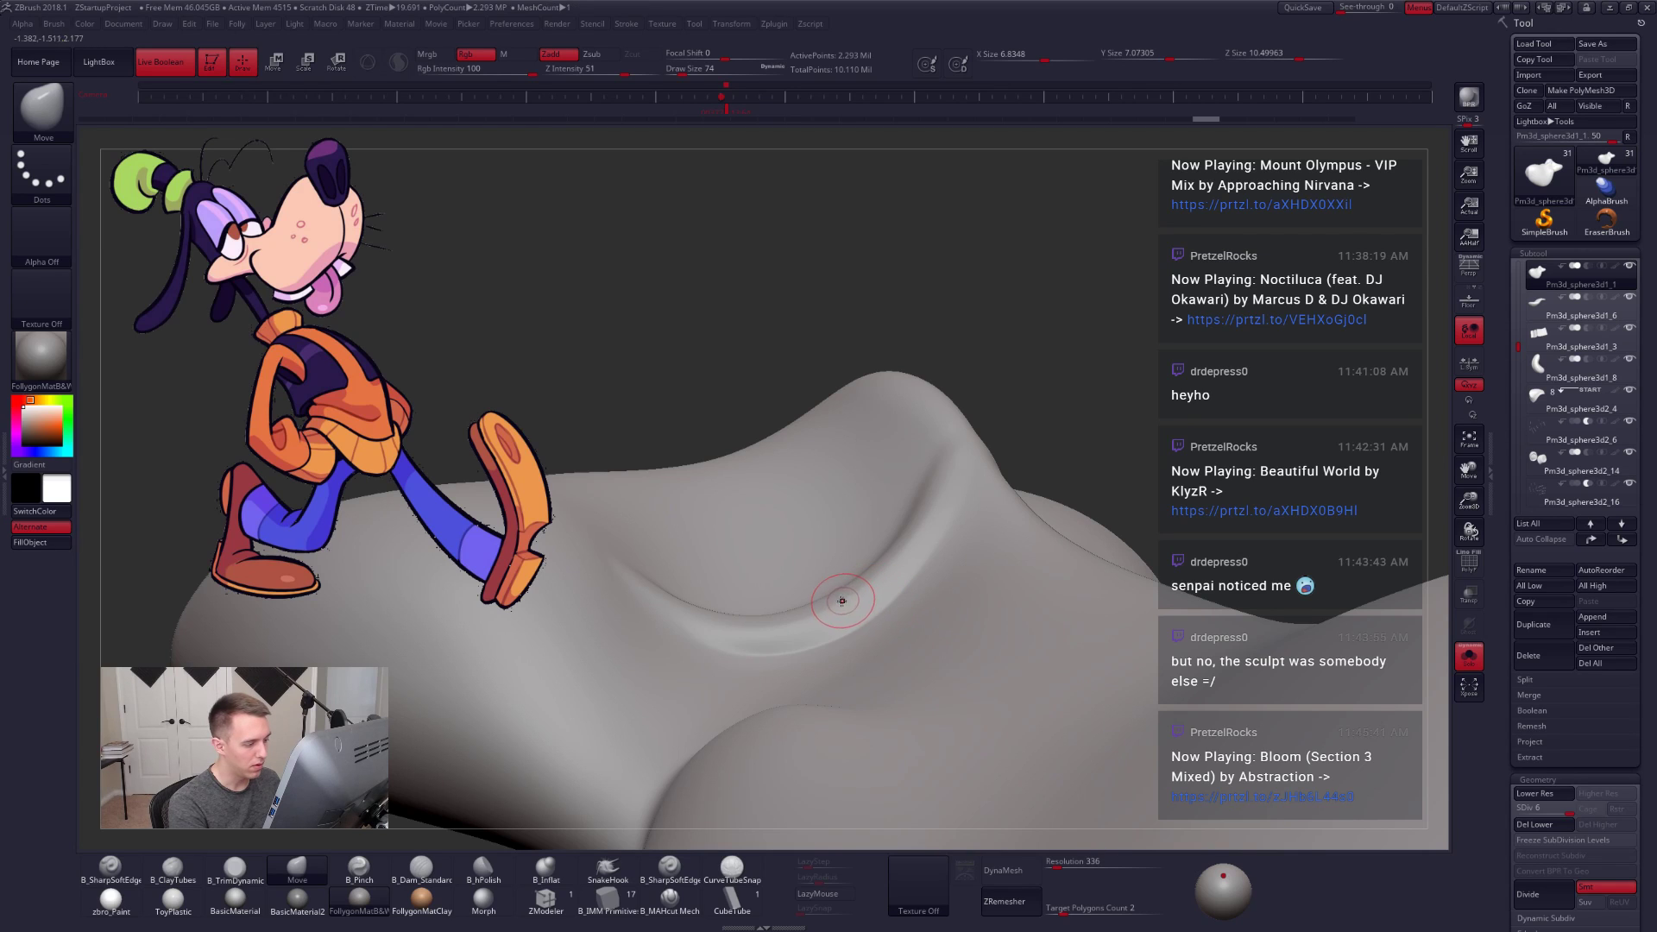
{"action": "mouse_move", "coordinate": [842, 599]}
{"action": "right_mouse_down"}
{"action": "mouse_move", "coordinate": [999, 592]}
{"action": "mouse_move", "coordinate": [1024, 629]}
{"action": "mouse_move", "coordinate": [999, 592]}
{"action": "mouse_move", "coordinate": [1028, 455]}
{"action": "right_mouse_up"}
Lasso-mask the surface around the cheek/mouth fold, covering its lower and right sides.
{"action": "key", "text": "ctrl"}
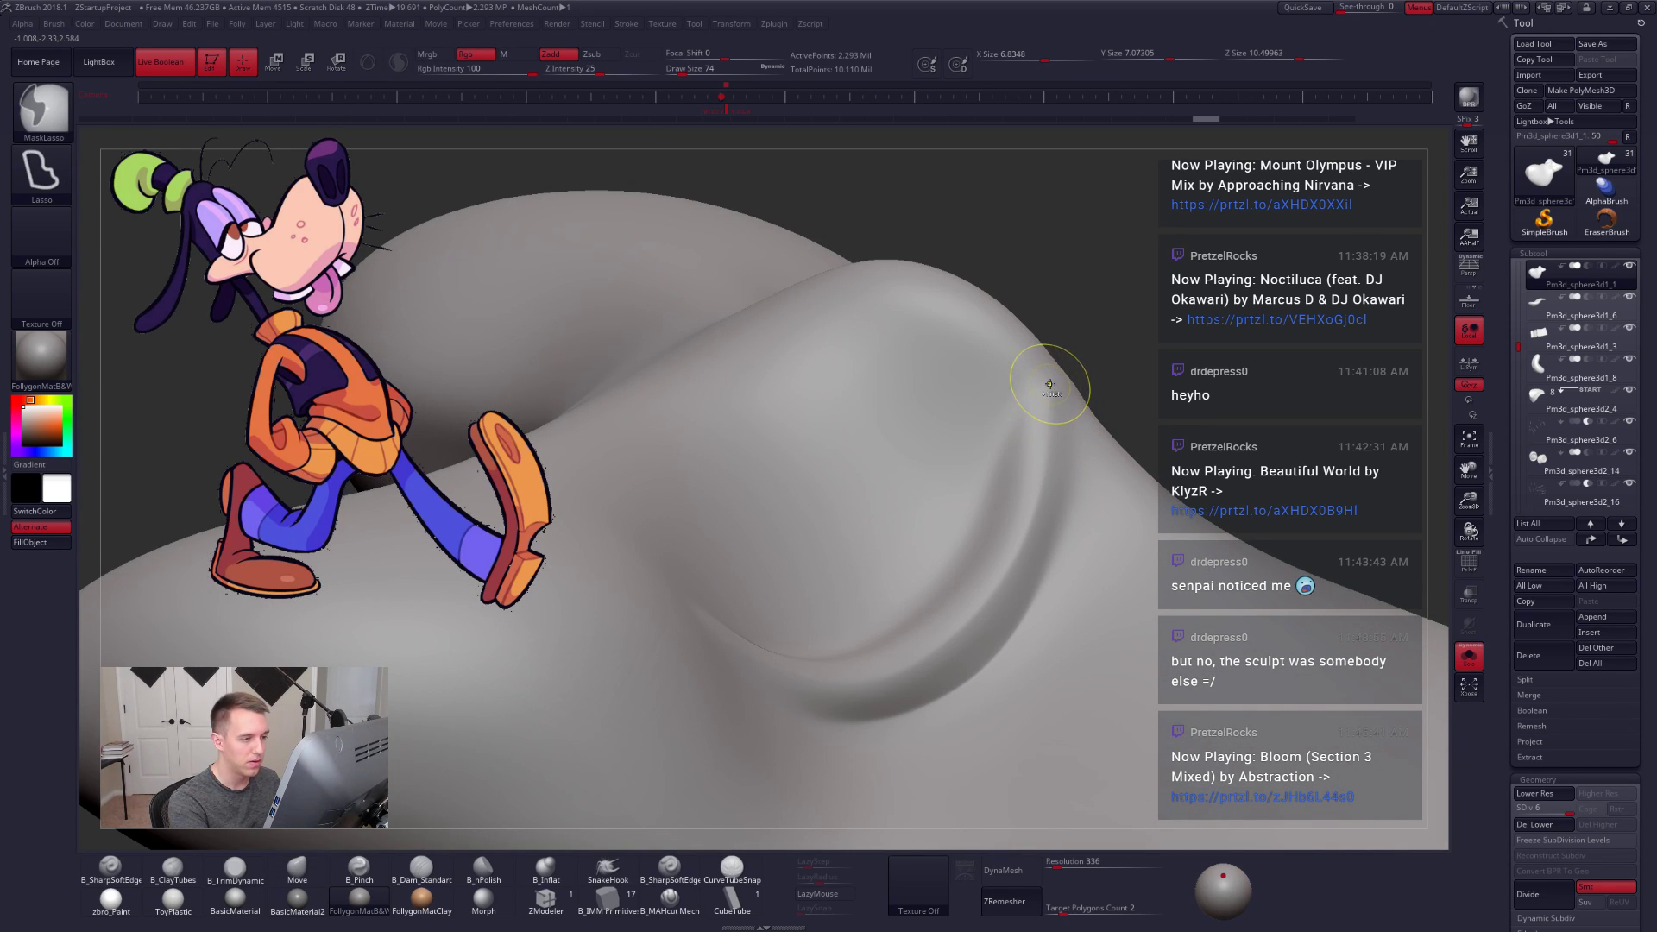
{"action": "mouse_move", "coordinate": [1032, 523]}
{"action": "left_mouse_down", "text": "ctrl"}
{"action": "mouse_move", "coordinate": [971, 626]}
{"action": "mouse_move", "coordinate": [1139, 781]}
{"action": "mouse_move", "coordinate": [1126, 742]}
{"action": "left_mouse_up", "text": "ctrl"}
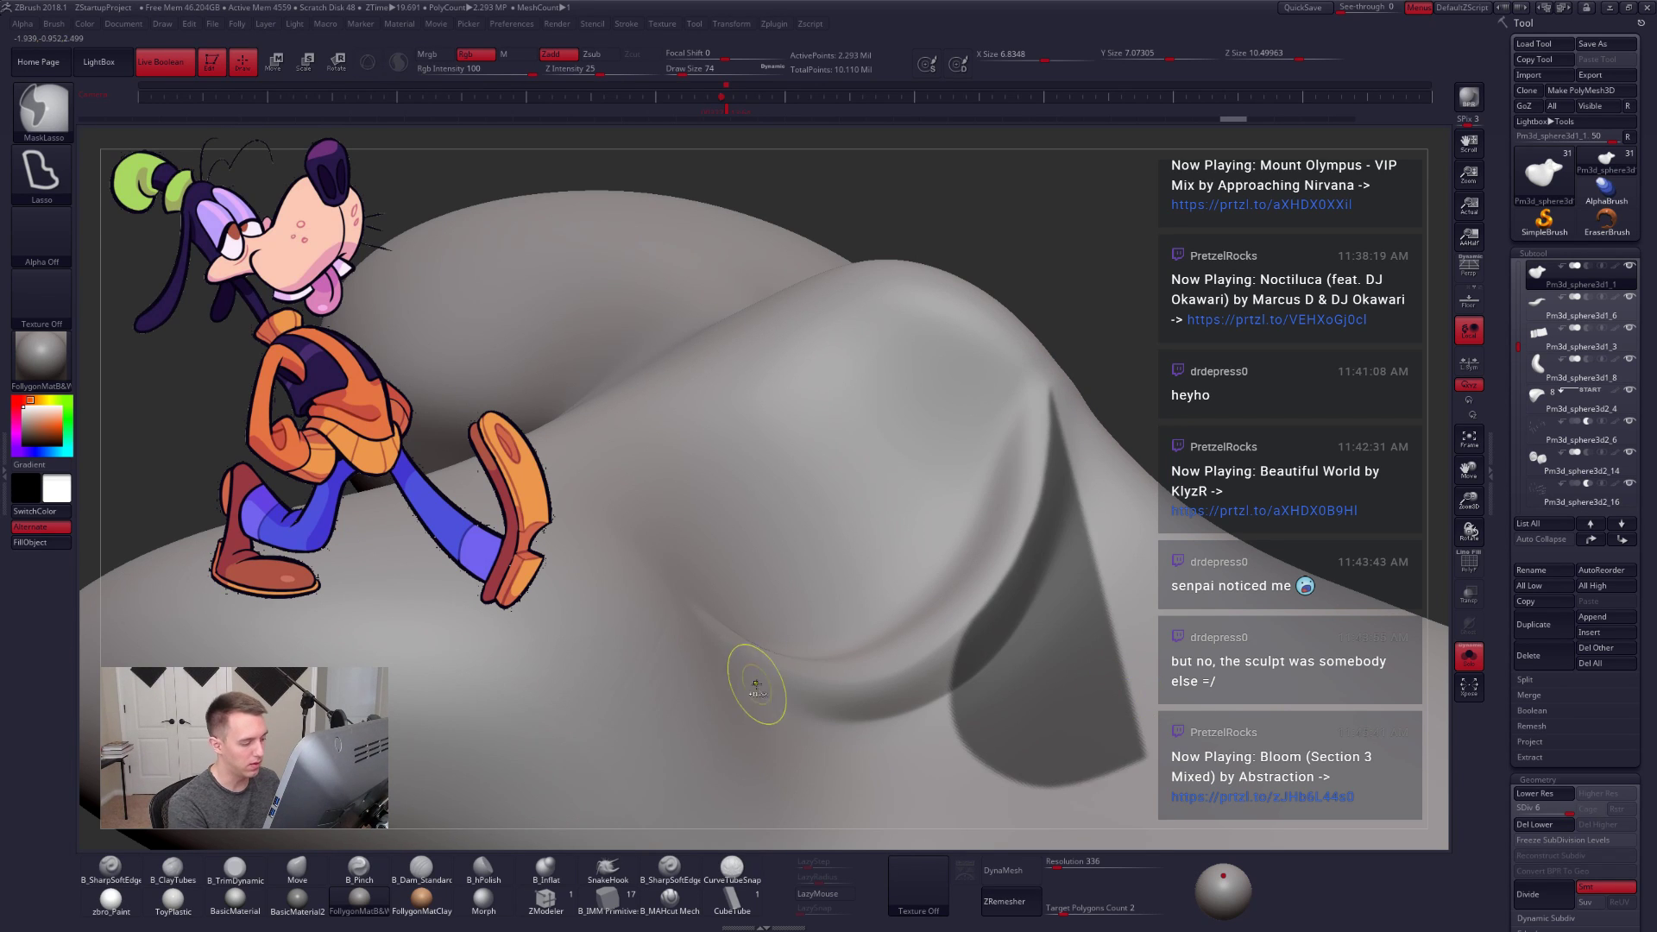
{"action": "mouse_move", "coordinate": [751, 665]}
{"action": "right_mouse_down"}
{"action": "mouse_move", "coordinate": [746, 723]}
{"action": "mouse_move", "coordinate": [703, 659]}
{"action": "right_mouse_up"}
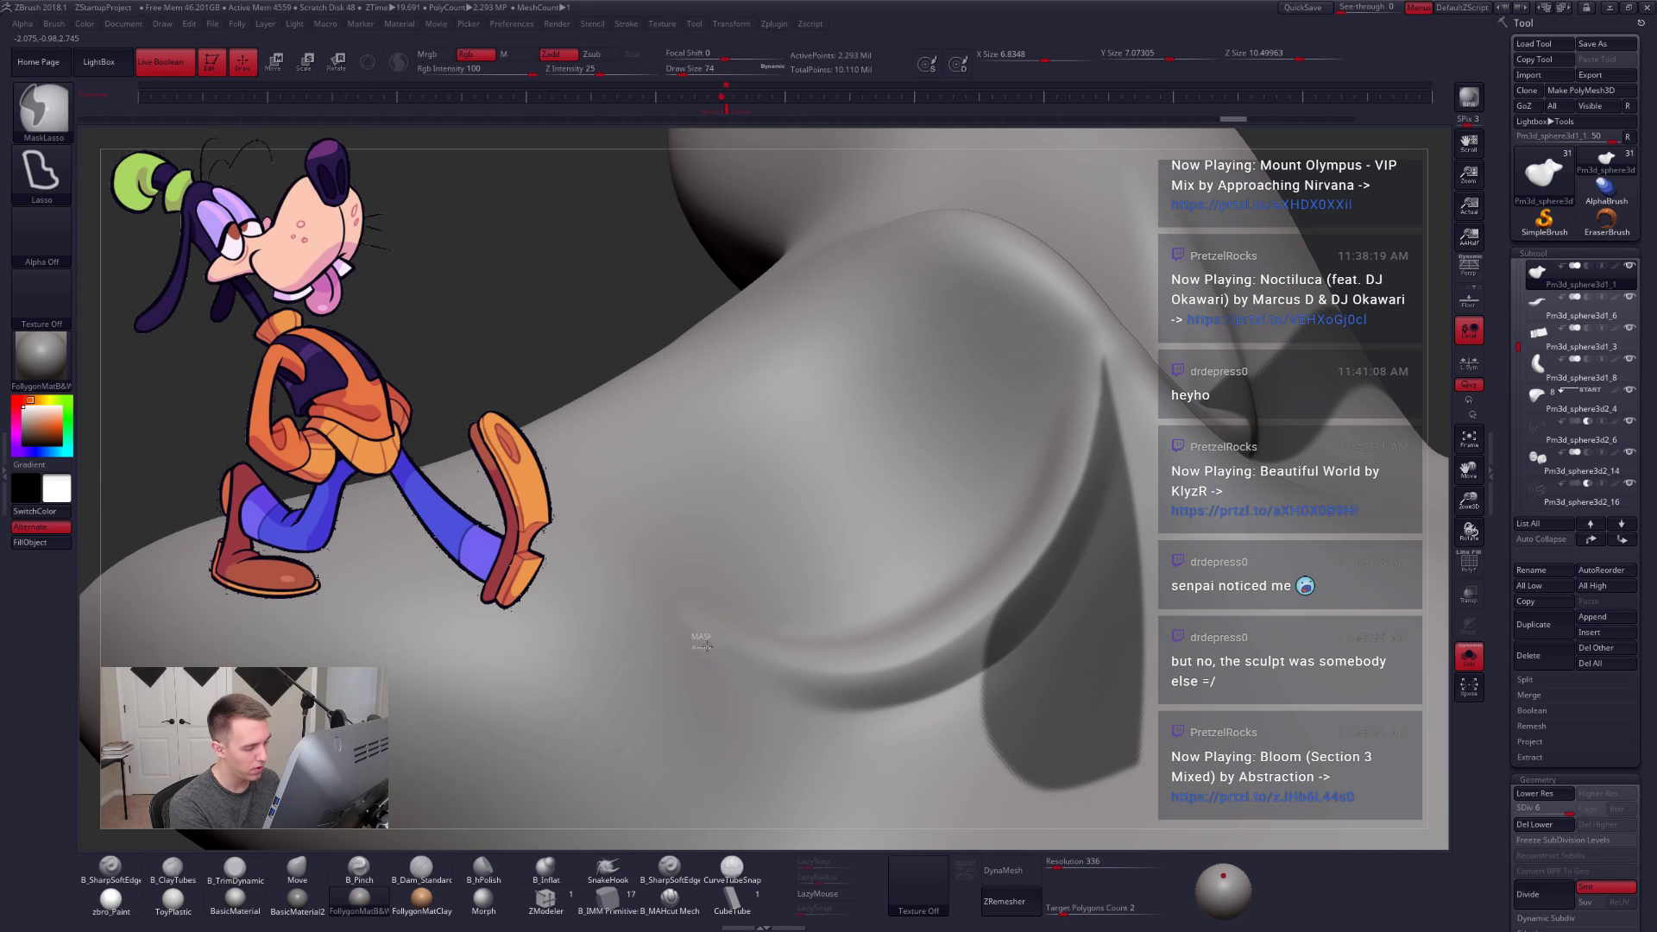
{"action": "mouse_move", "coordinate": [861, 668]}
{"action": "left_mouse_down", "text": "ctrl"}
{"action": "mouse_move", "coordinate": [922, 664]}
{"action": "mouse_move", "coordinate": [1010, 603]}
{"action": "mouse_move", "coordinate": [787, 802]}
{"action": "mouse_move", "coordinate": [485, 740]}
{"action": "left_mouse_up", "text": "ctrl"}
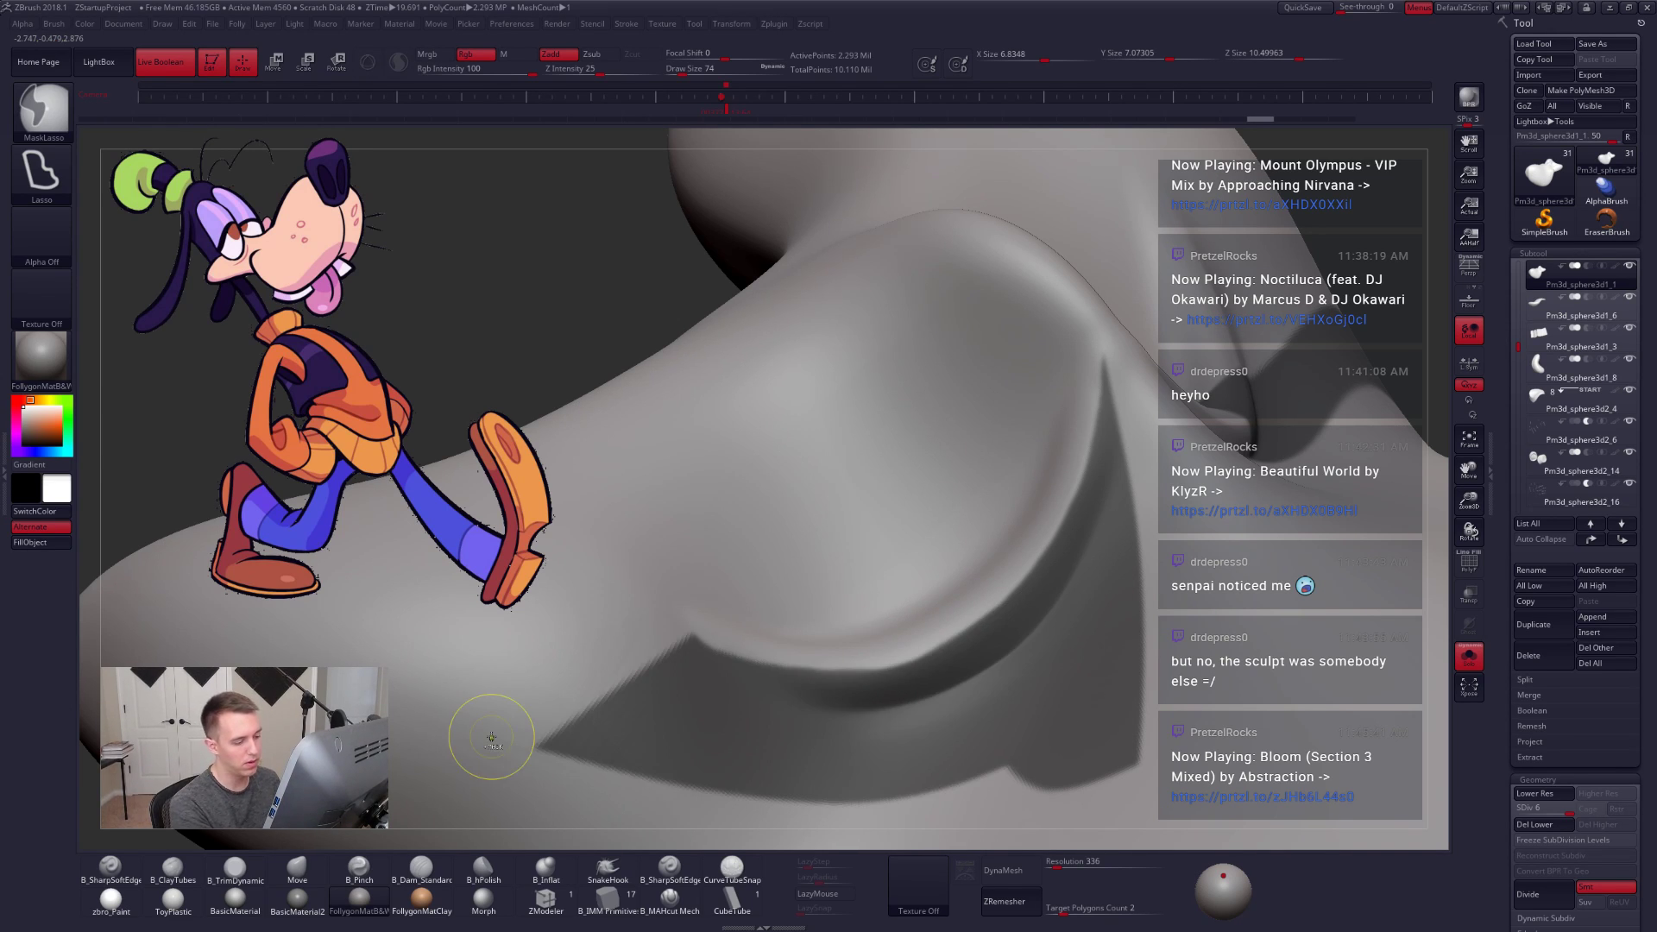
{"action": "mouse_move", "coordinate": [484, 740]}
{"action": "right_mouse_down"}
{"action": "mouse_move", "coordinate": [1044, 615]}
{"action": "mouse_move", "coordinate": [875, 498]}
{"action": "right_mouse_up"}
{"action": "mouse_move", "coordinate": [875, 499]}
{"action": "left_mouse_down", "text": "ctrl"}
{"action": "mouse_move", "coordinate": [1242, 699]}
{"action": "mouse_move", "coordinate": [1227, 268]}
{"action": "mouse_move", "coordinate": [1130, 518]}
{"action": "left_mouse_up", "text": "ctrl"}
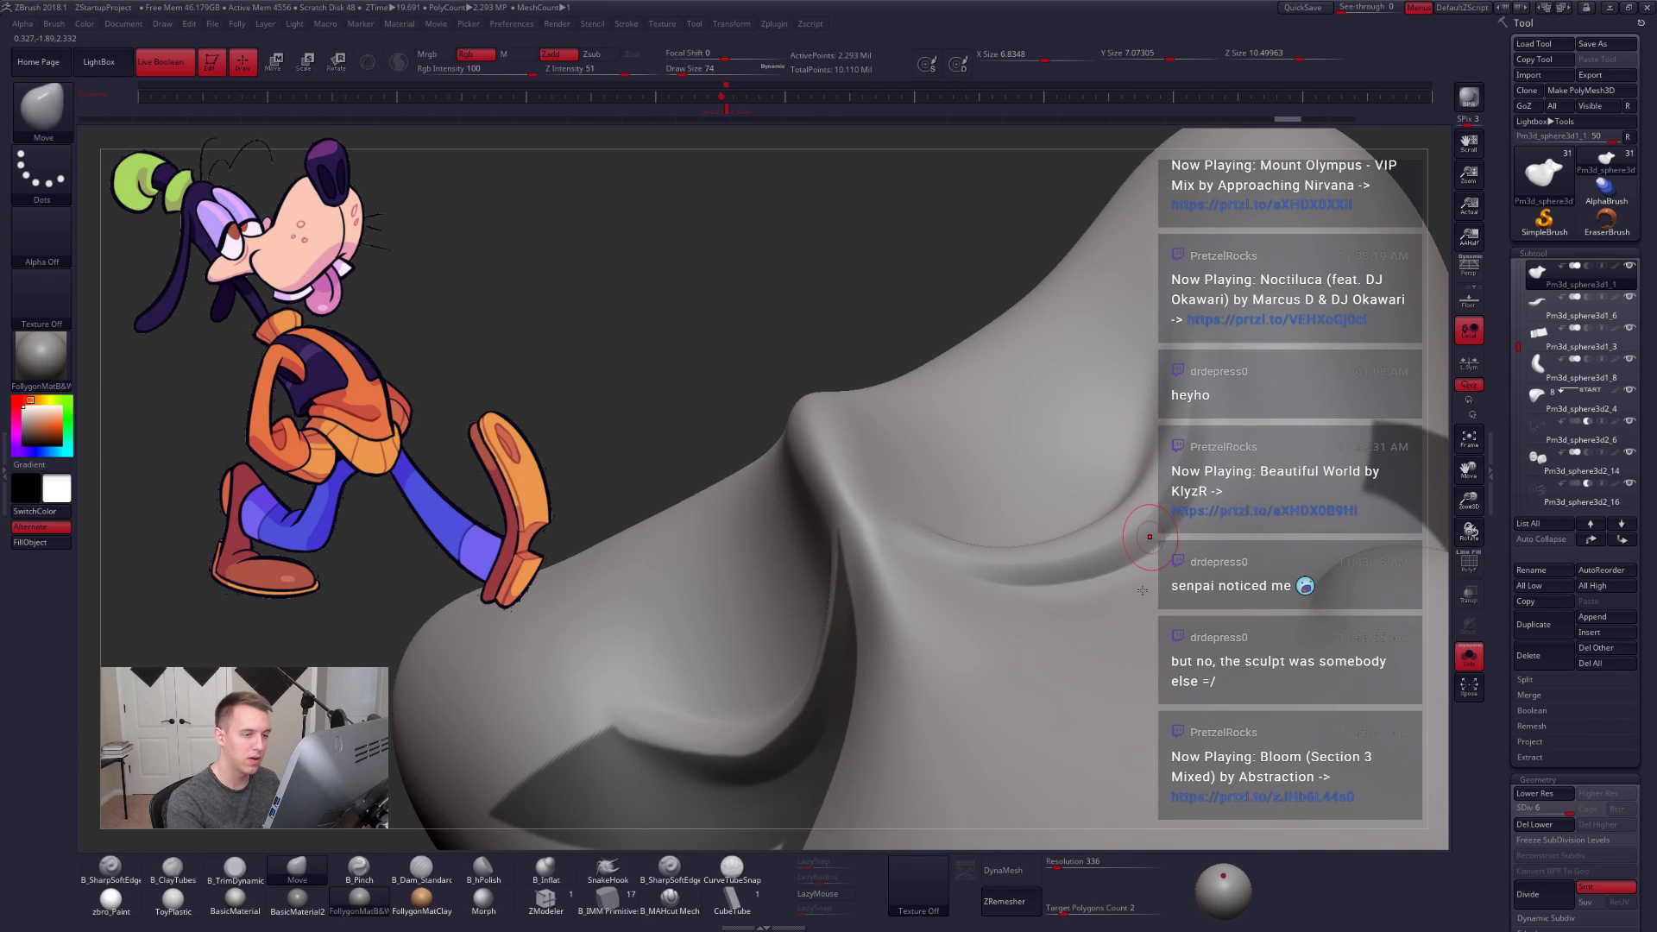
Lasso-mask the areas around the cheek crease, invert the mask, then clear it.
{"action": "mouse_move", "coordinate": [1118, 529]}
{"action": "right_mouse_down"}
{"action": "mouse_move", "coordinate": [1007, 684]}
{"action": "mouse_move", "coordinate": [867, 602]}
{"action": "right_mouse_up"}
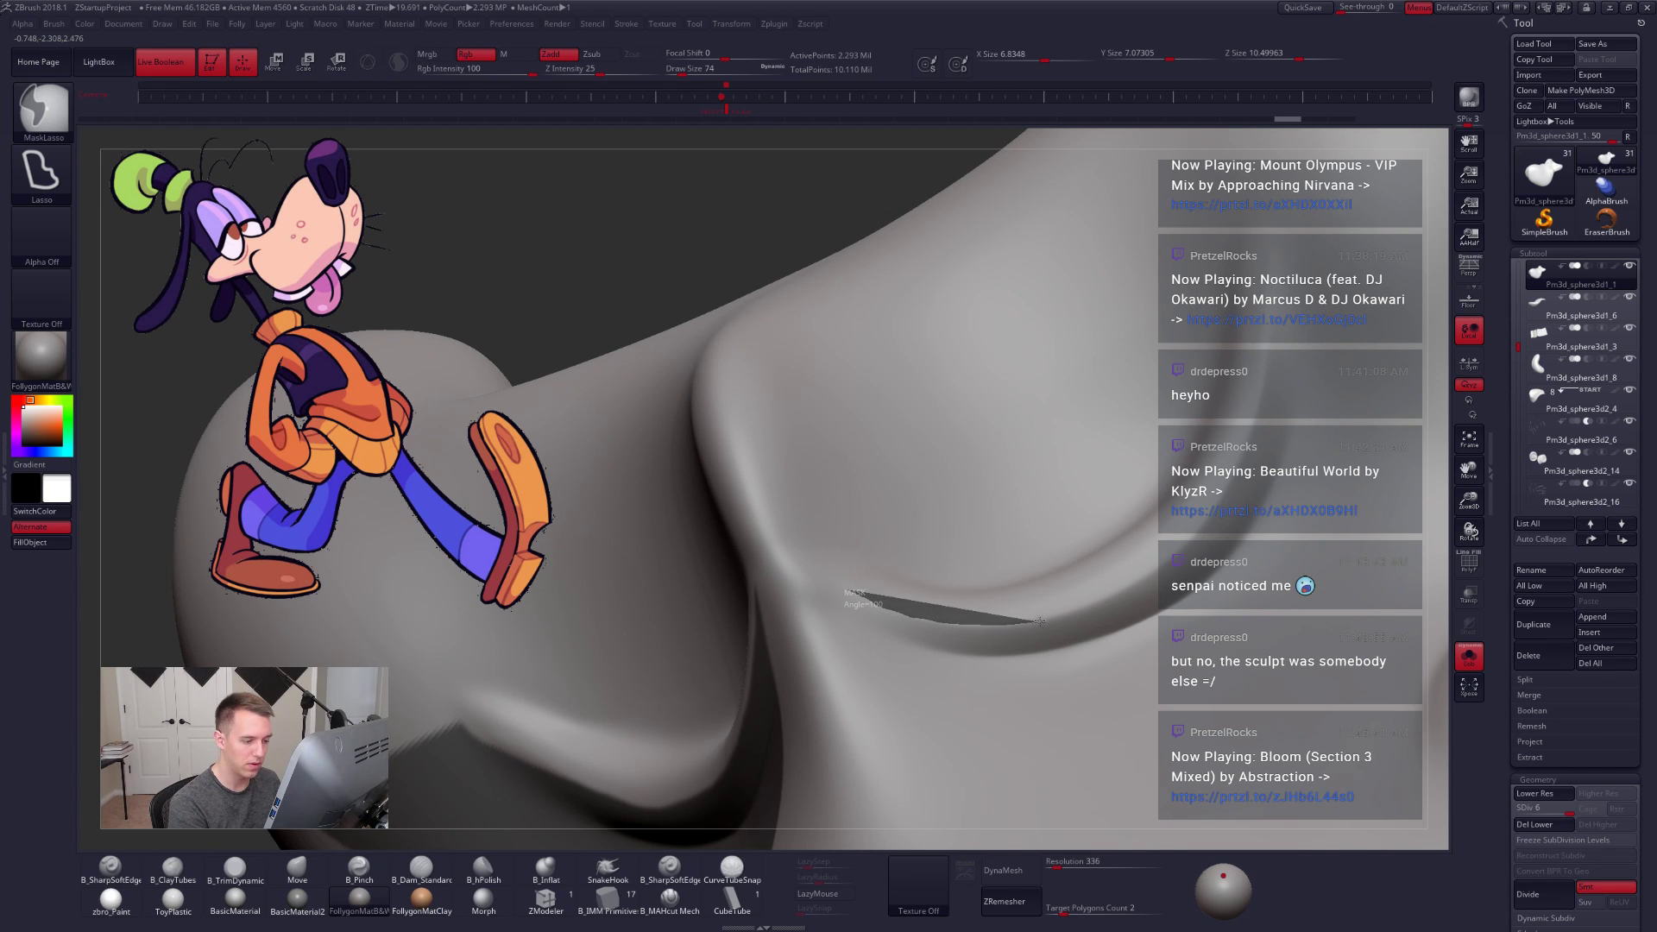
{"action": "mouse_move", "coordinate": [1039, 620]}
{"action": "left_mouse_down", "text": "ctrl"}
{"action": "mouse_move", "coordinate": [1140, 594]}
{"action": "mouse_move", "coordinate": [1053, 760]}
{"action": "mouse_move", "coordinate": [854, 621]}
{"action": "mouse_move", "coordinate": [853, 600]}
{"action": "left_mouse_up", "text": "ctrl"}
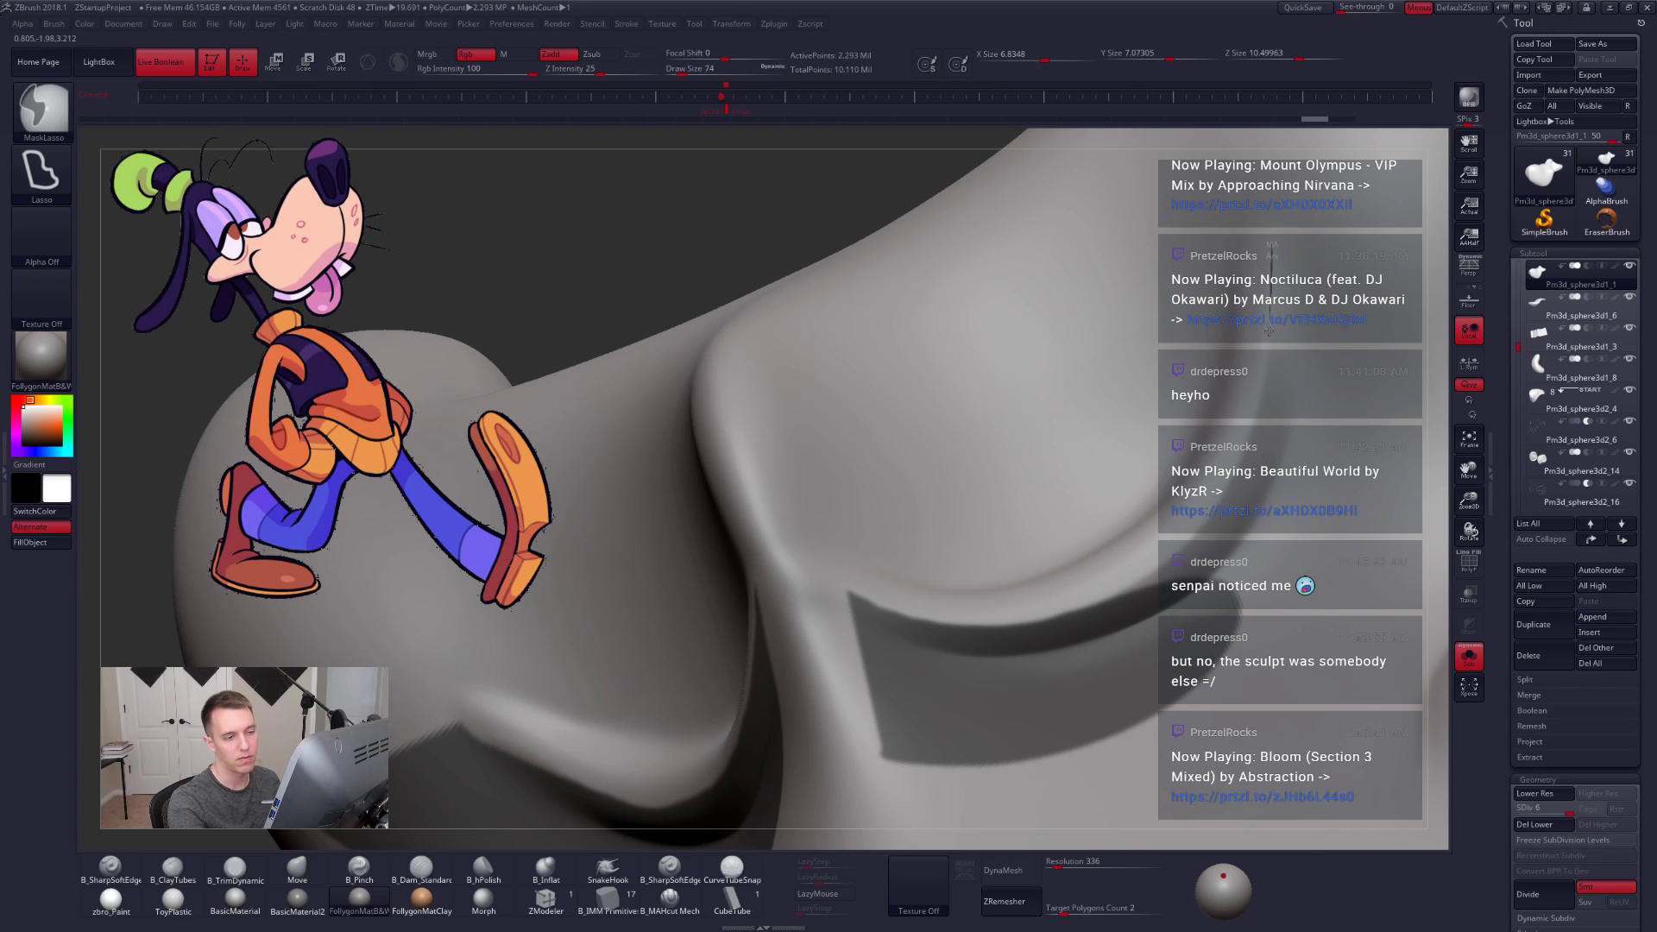
{"action": "mouse_move", "coordinate": [1247, 455]}
{"action": "left_mouse_down", "text": "ctrl"}
{"action": "mouse_move", "coordinate": [1175, 554]}
{"action": "mouse_move", "coordinate": [1108, 601]}
{"action": "mouse_move", "coordinate": [1286, 780]}
{"action": "mouse_move", "coordinate": [1312, 249]}
{"action": "left_mouse_up", "text": "ctrl"}
{"action": "mouse_move", "coordinate": [1184, 646]}
{"action": "right_mouse_down"}
{"action": "mouse_move", "coordinate": [1225, 626]}
{"action": "mouse_move", "coordinate": [1150, 661]}
{"action": "mouse_move", "coordinate": [1148, 622]}
{"action": "right_mouse_up"}
{"action": "key", "text": "ctrl"}
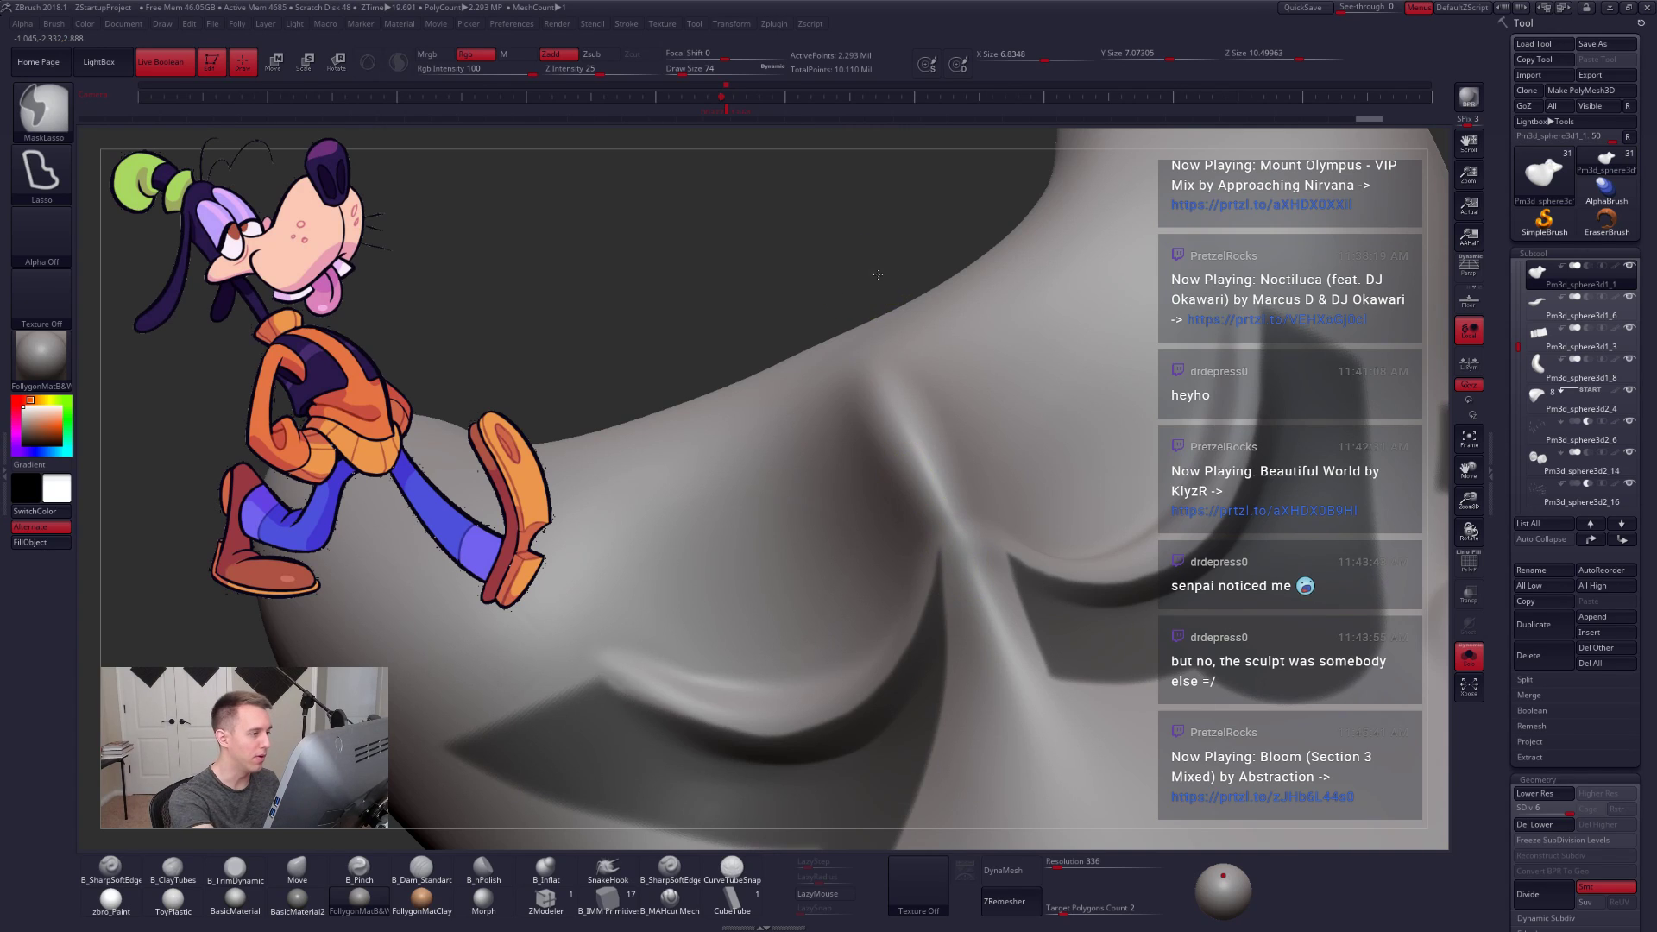
{"action": "key", "text": "ctrl+i"}
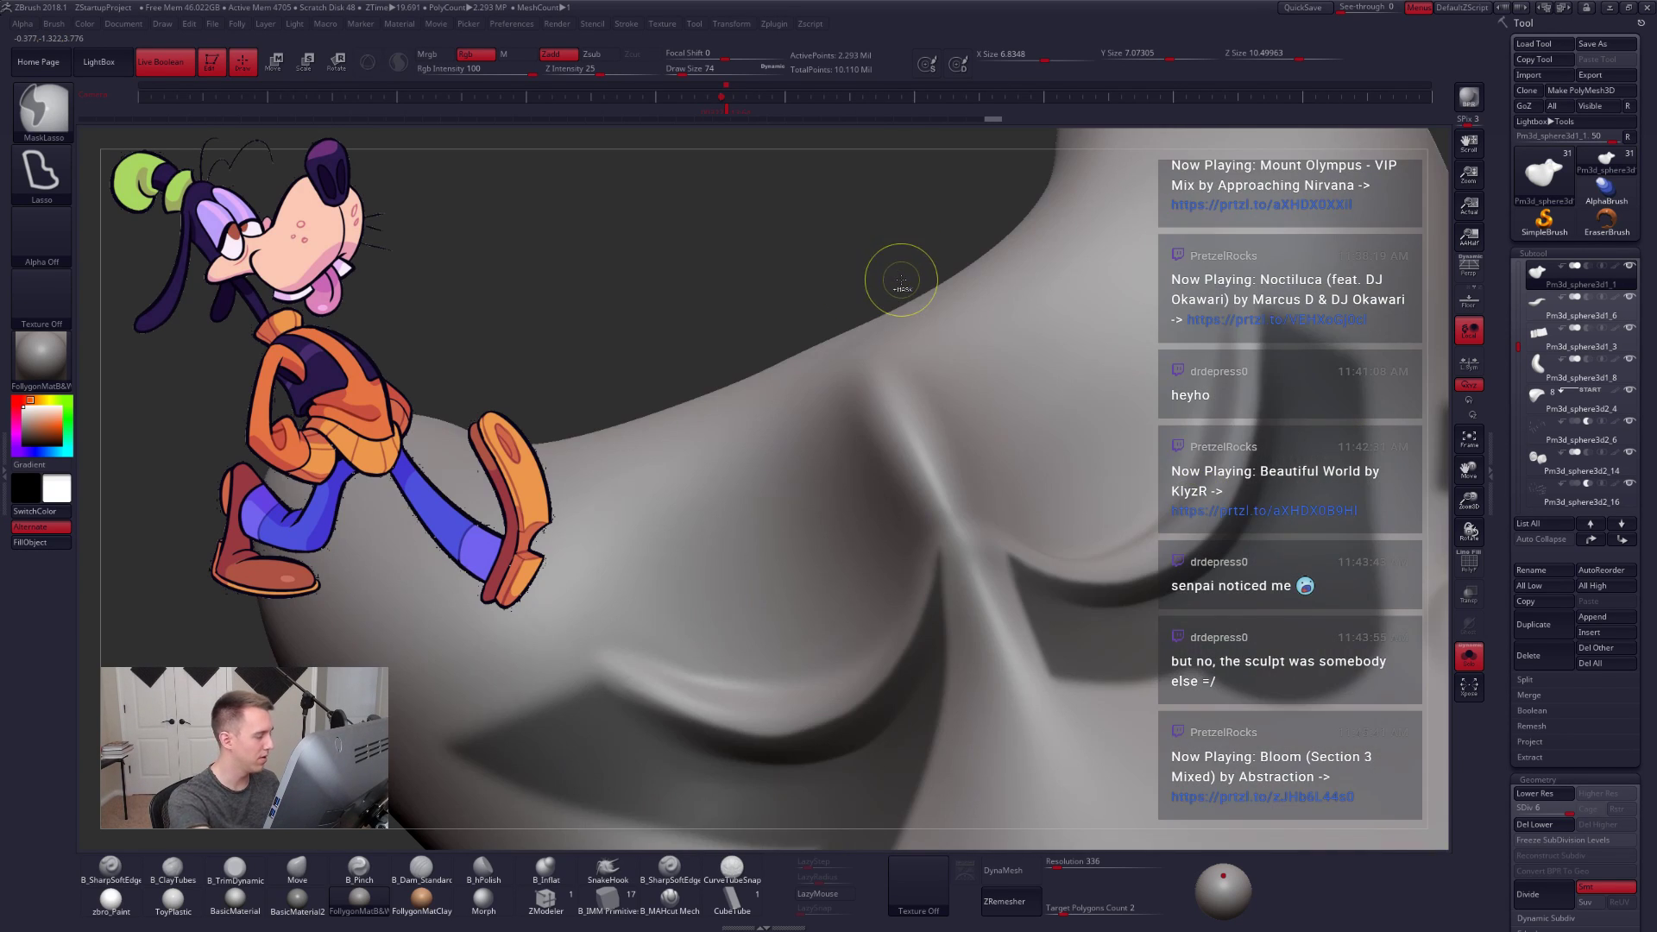
{"action": "left_click_drag", "start_coordinate": [898, 277], "coordinate": [902, 274], "text": "ctrl"}
{"action": "right_click_drag", "start_coordinate": [1212, 498], "coordinate": [1233, 349]}
Switch to the TrimDynamic brush and set its size to 96.
{"action": "key", "text": "b"}
{"action": "key", "text": "t"}
{"action": "key", "text": "d"}
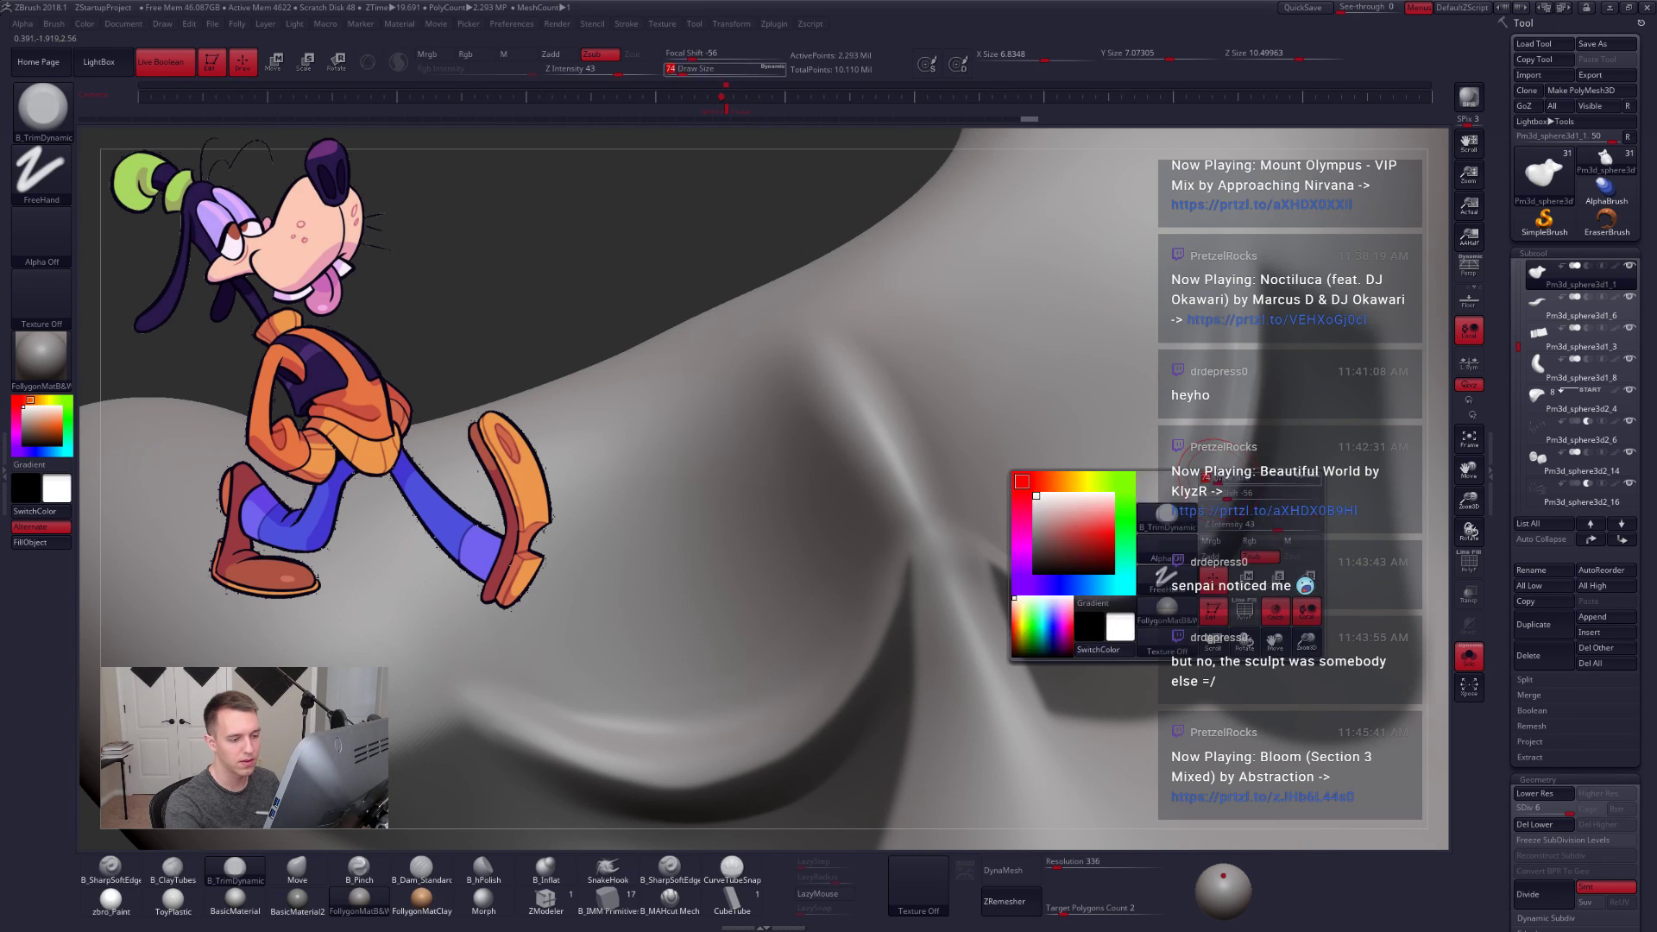
{"action": "right_click_drag", "start_coordinate": [1079, 553], "coordinate": [1047, 581]}
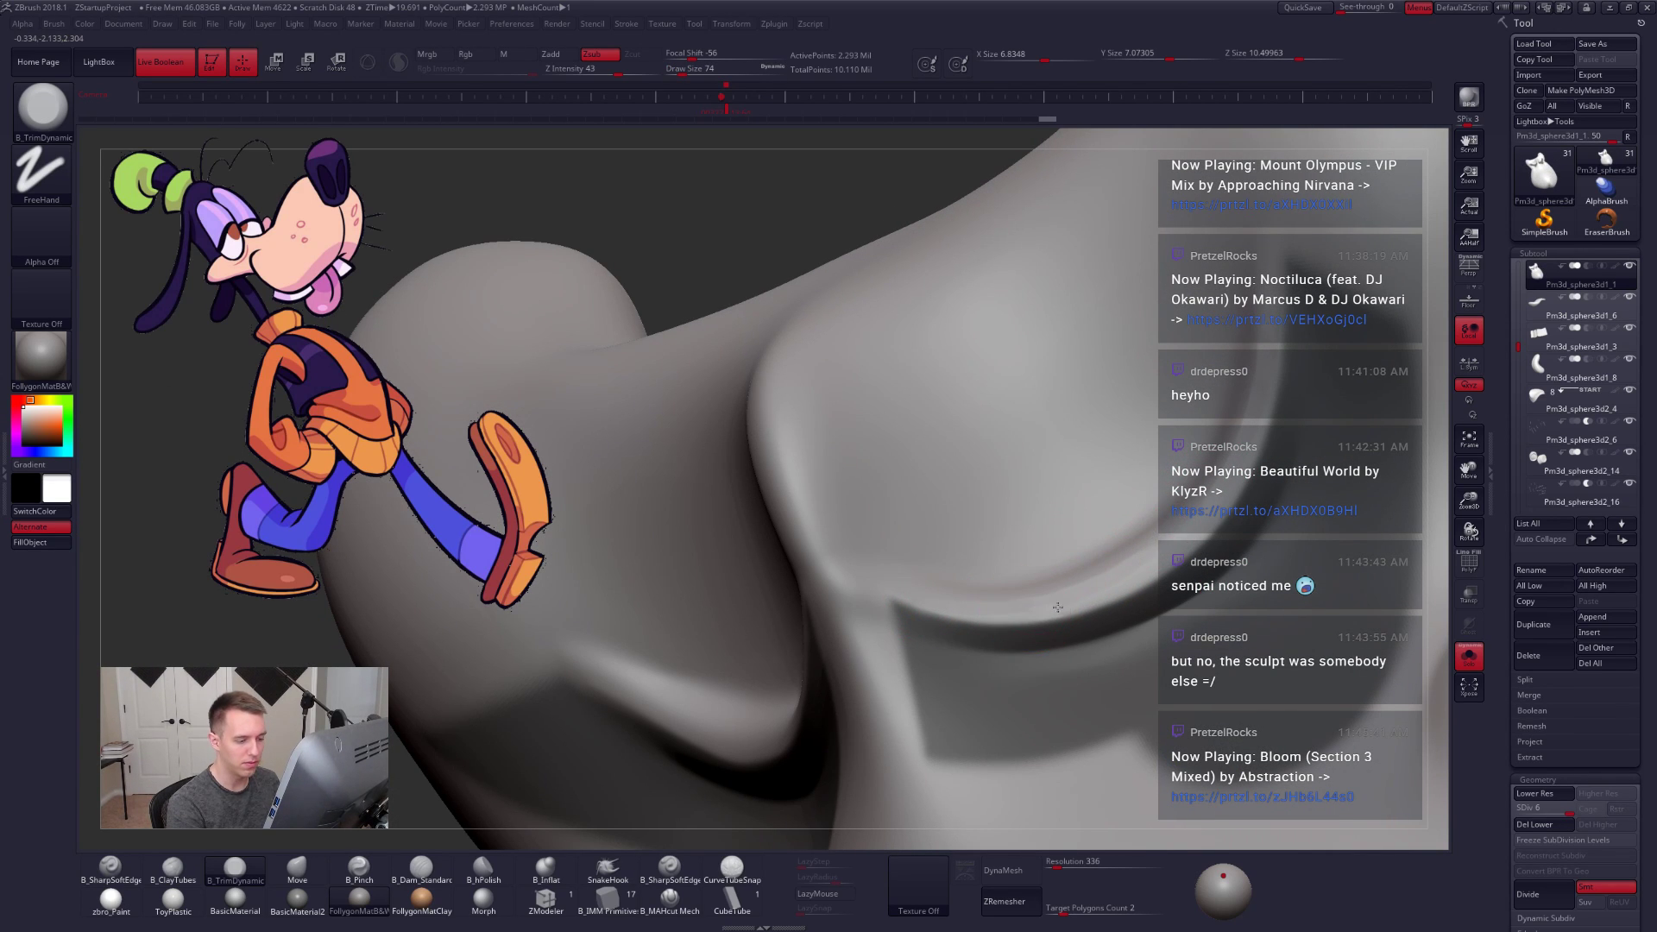
{"action": "key", "text": "space"}
{"action": "left_click_drag", "start_coordinate": [1191, 509], "coordinate": [1195, 509]}
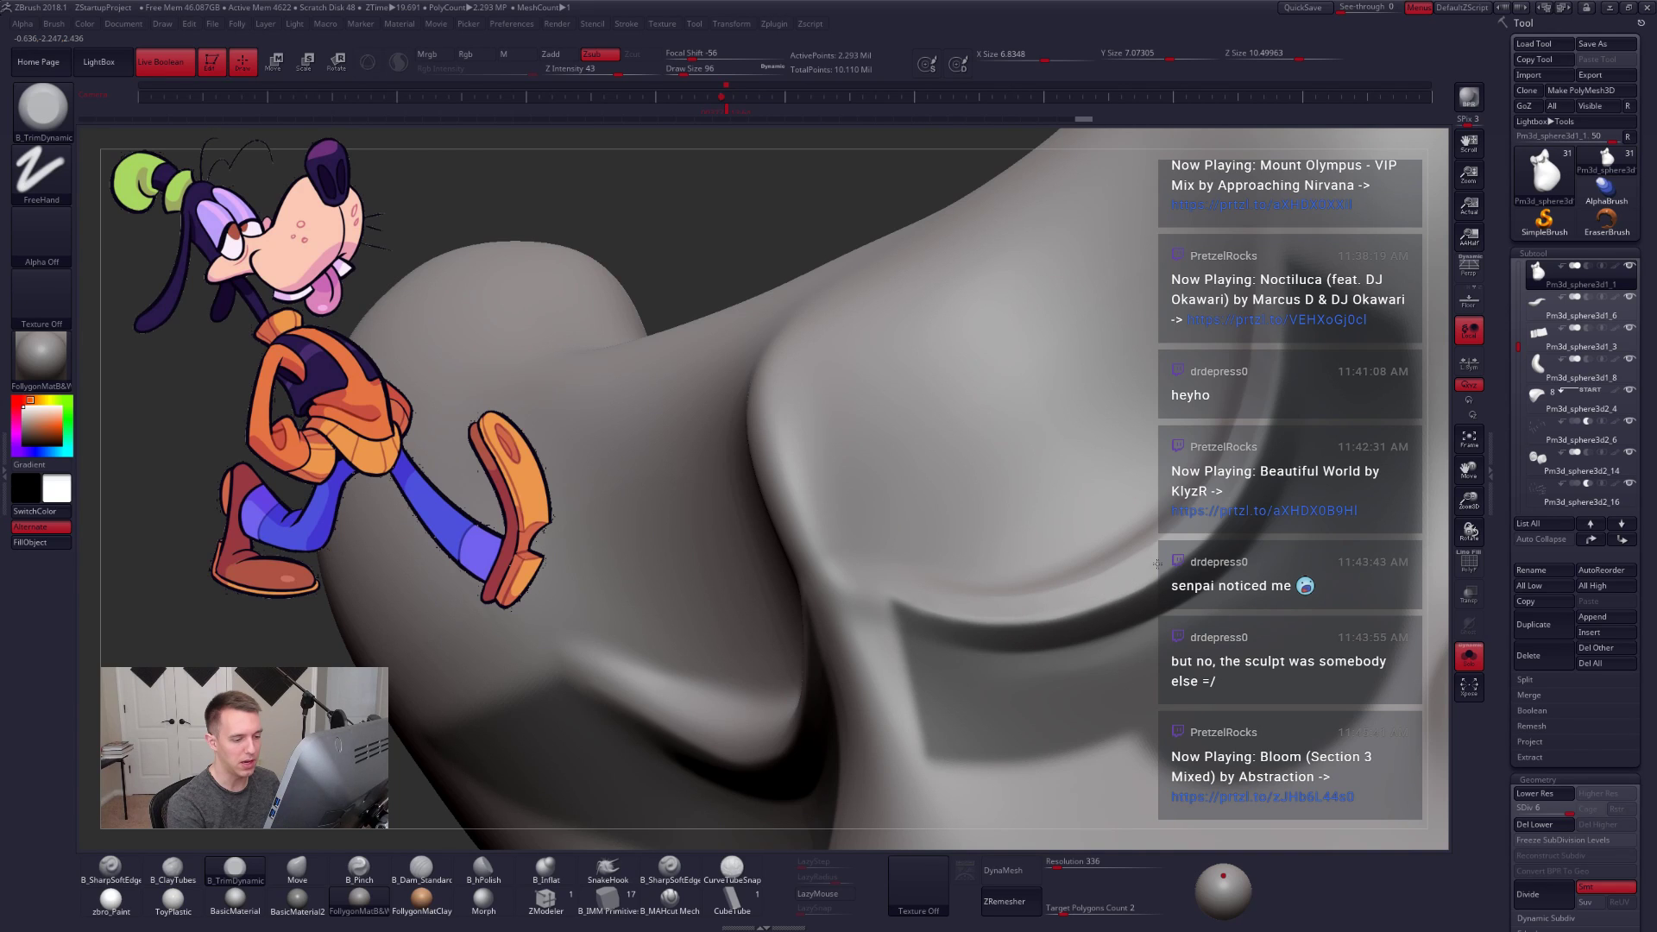
{"action": "right_click_drag", "start_coordinate": [1171, 576], "coordinate": [1156, 579]}
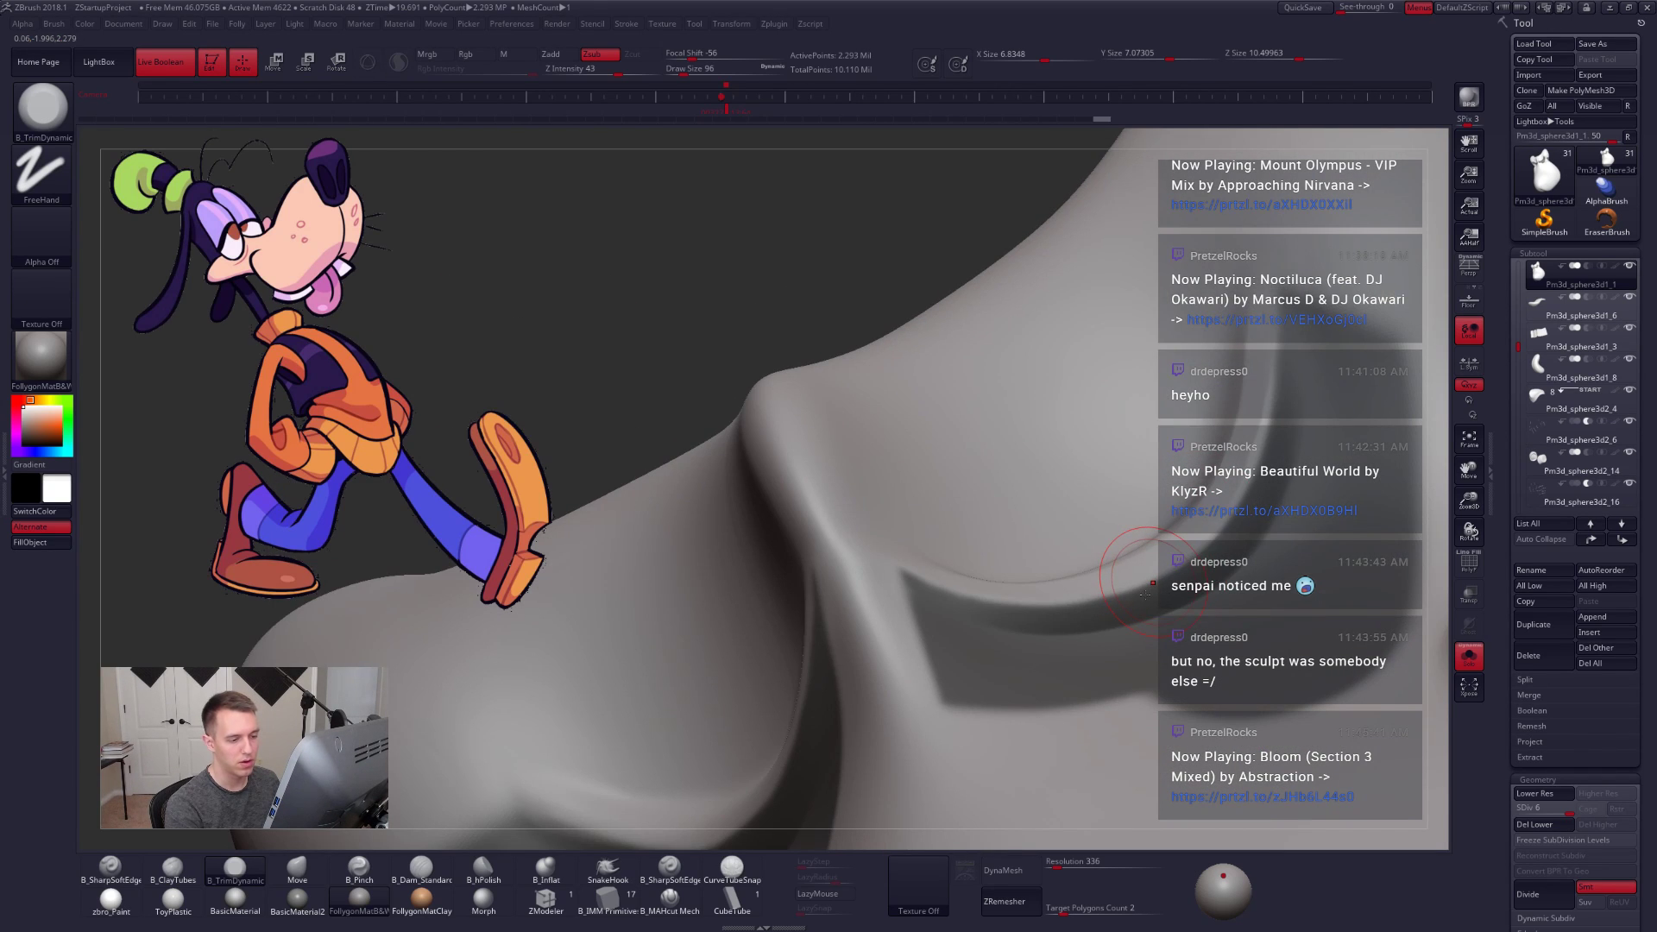
Toggle Solo to isolate the face mesh while inspecting the cheek fold.
{"action": "key", "text": "alt+s"}
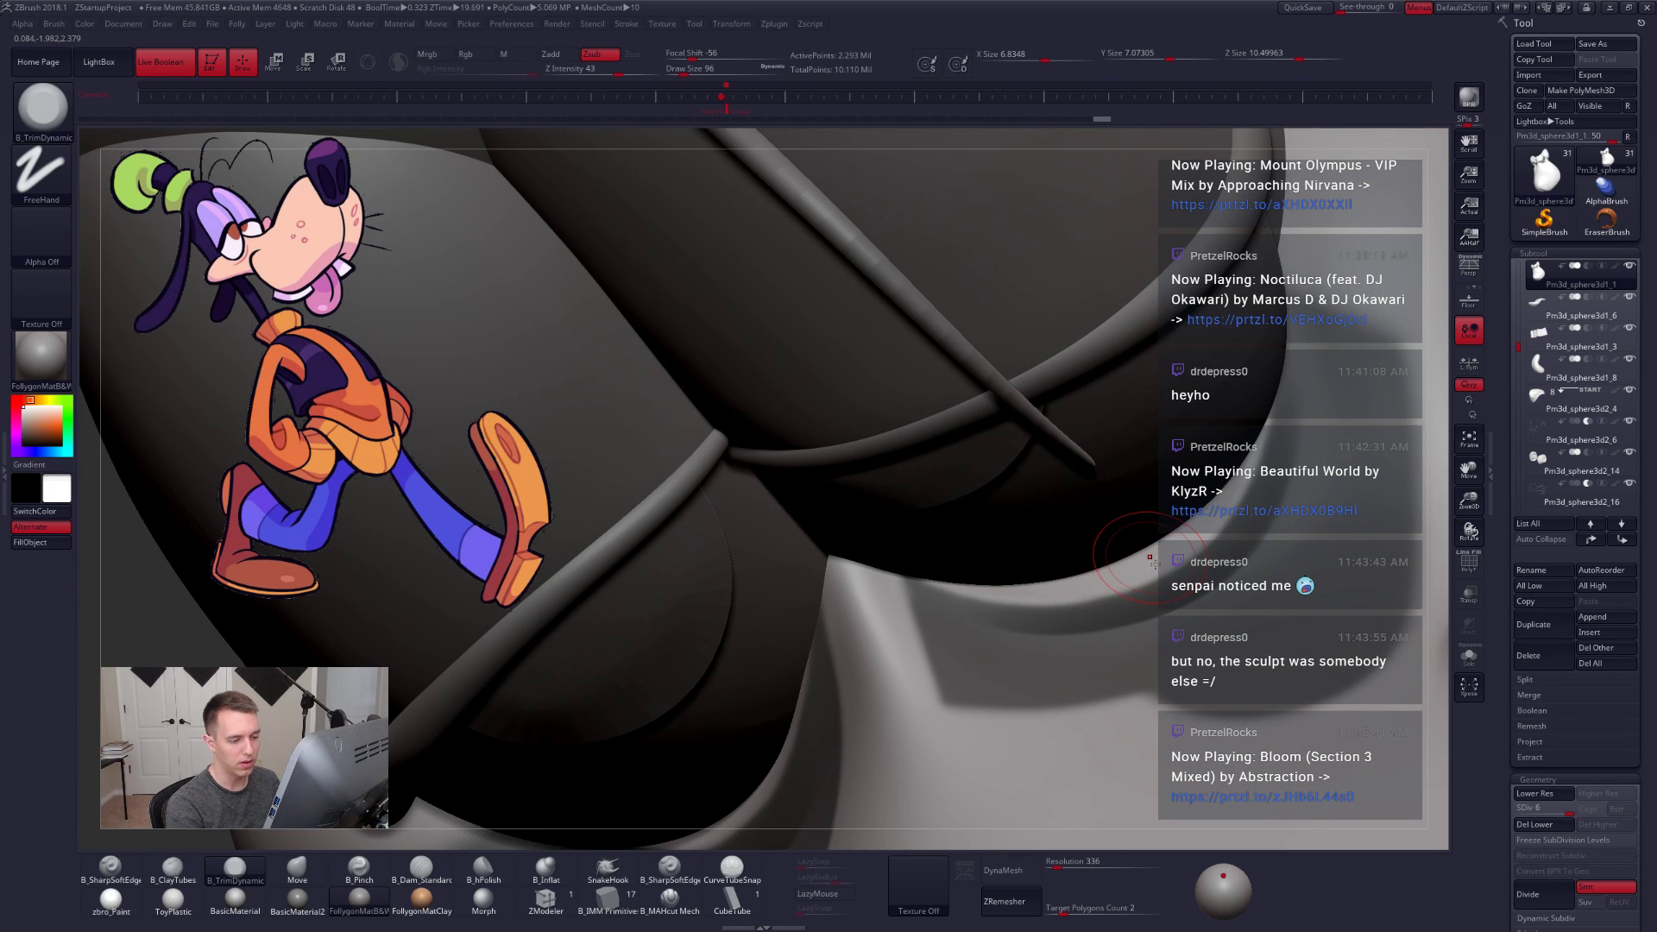
{"action": "key", "text": "alt+s"}
{"action": "right_click_drag", "start_coordinate": [1149, 558], "coordinate": [1195, 397]}
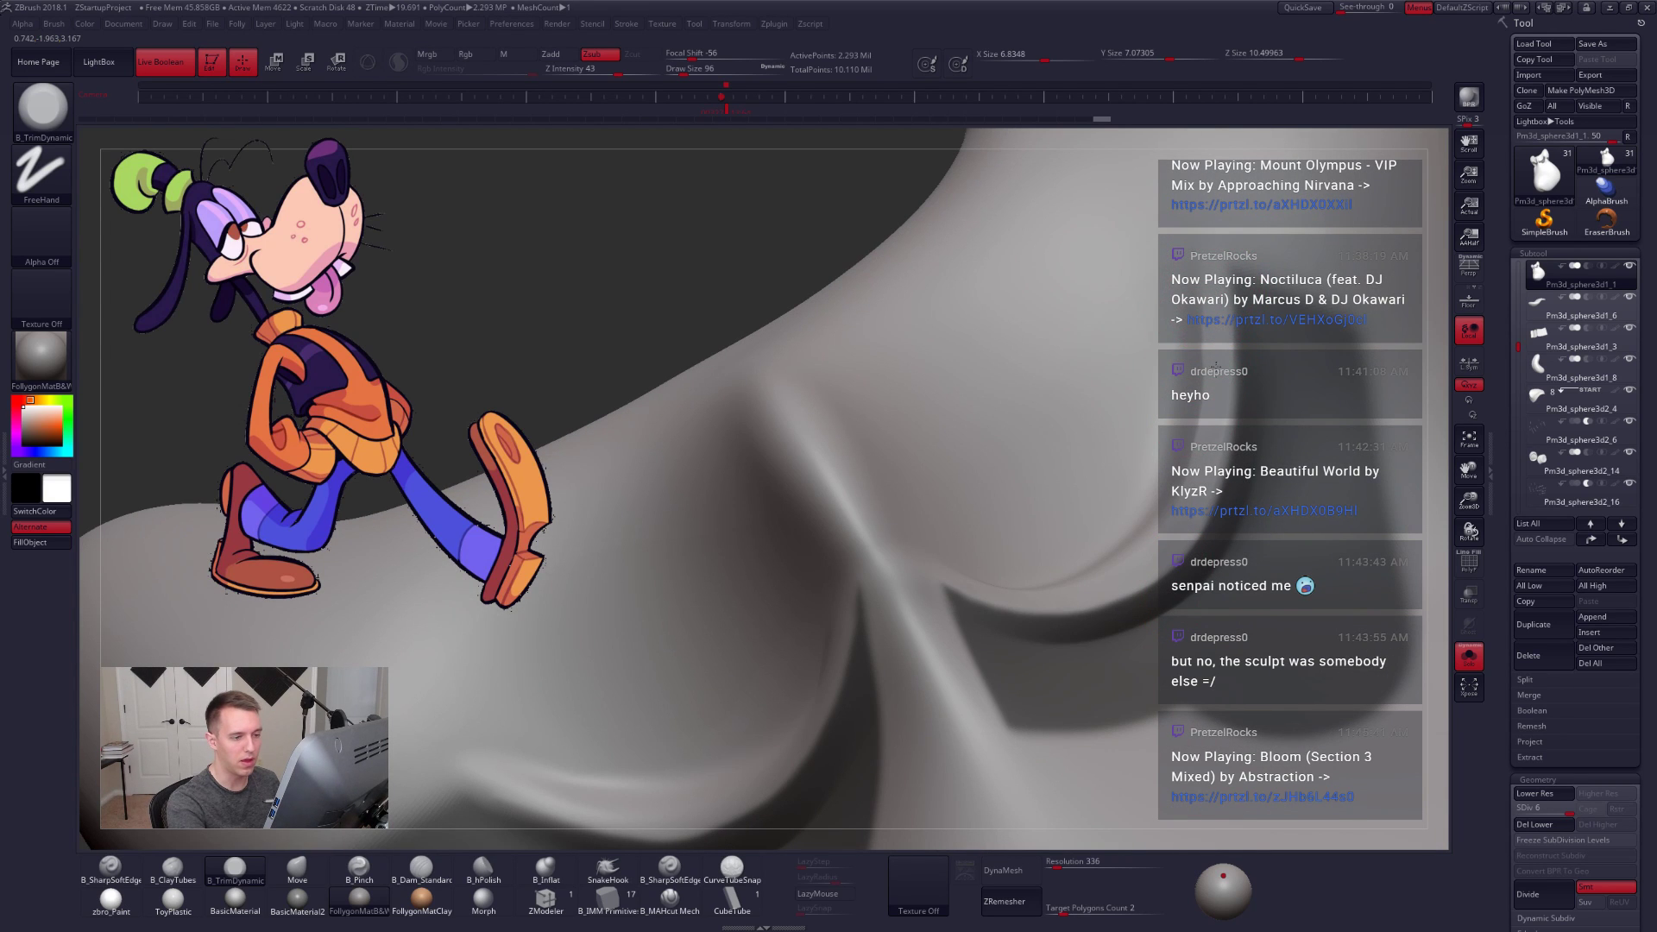
{"action": "right_click_drag", "start_coordinate": [1133, 566], "coordinate": [975, 604]}
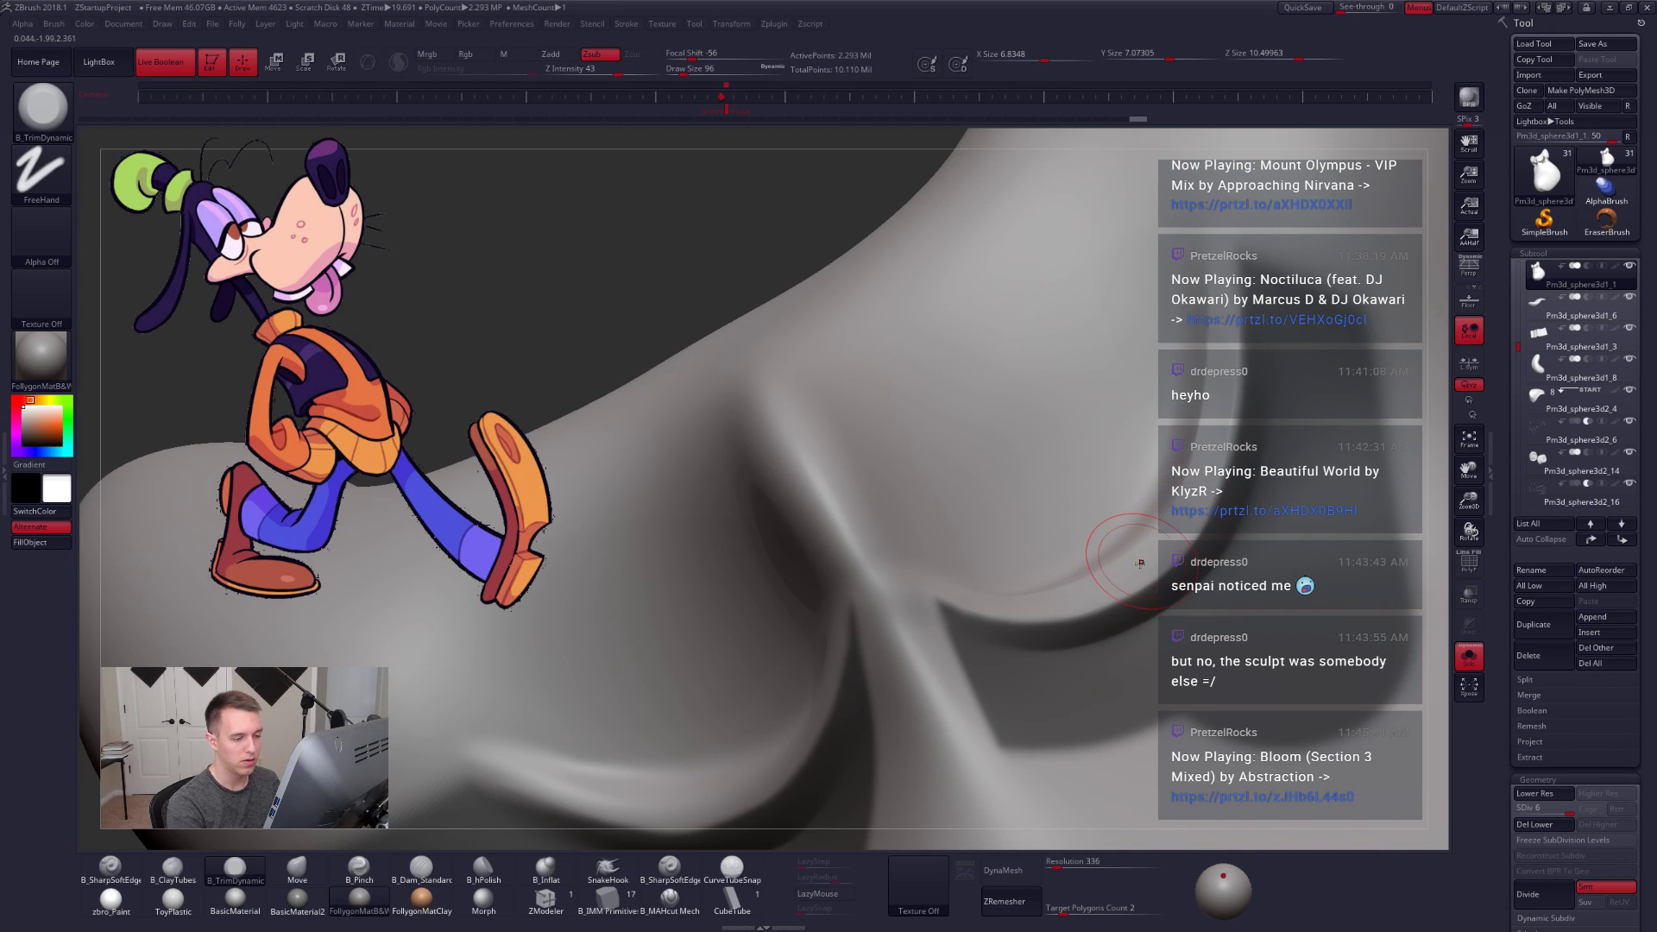
{"action": "key", "text": "alt+s"}
{"action": "key", "text": "ctrl"}
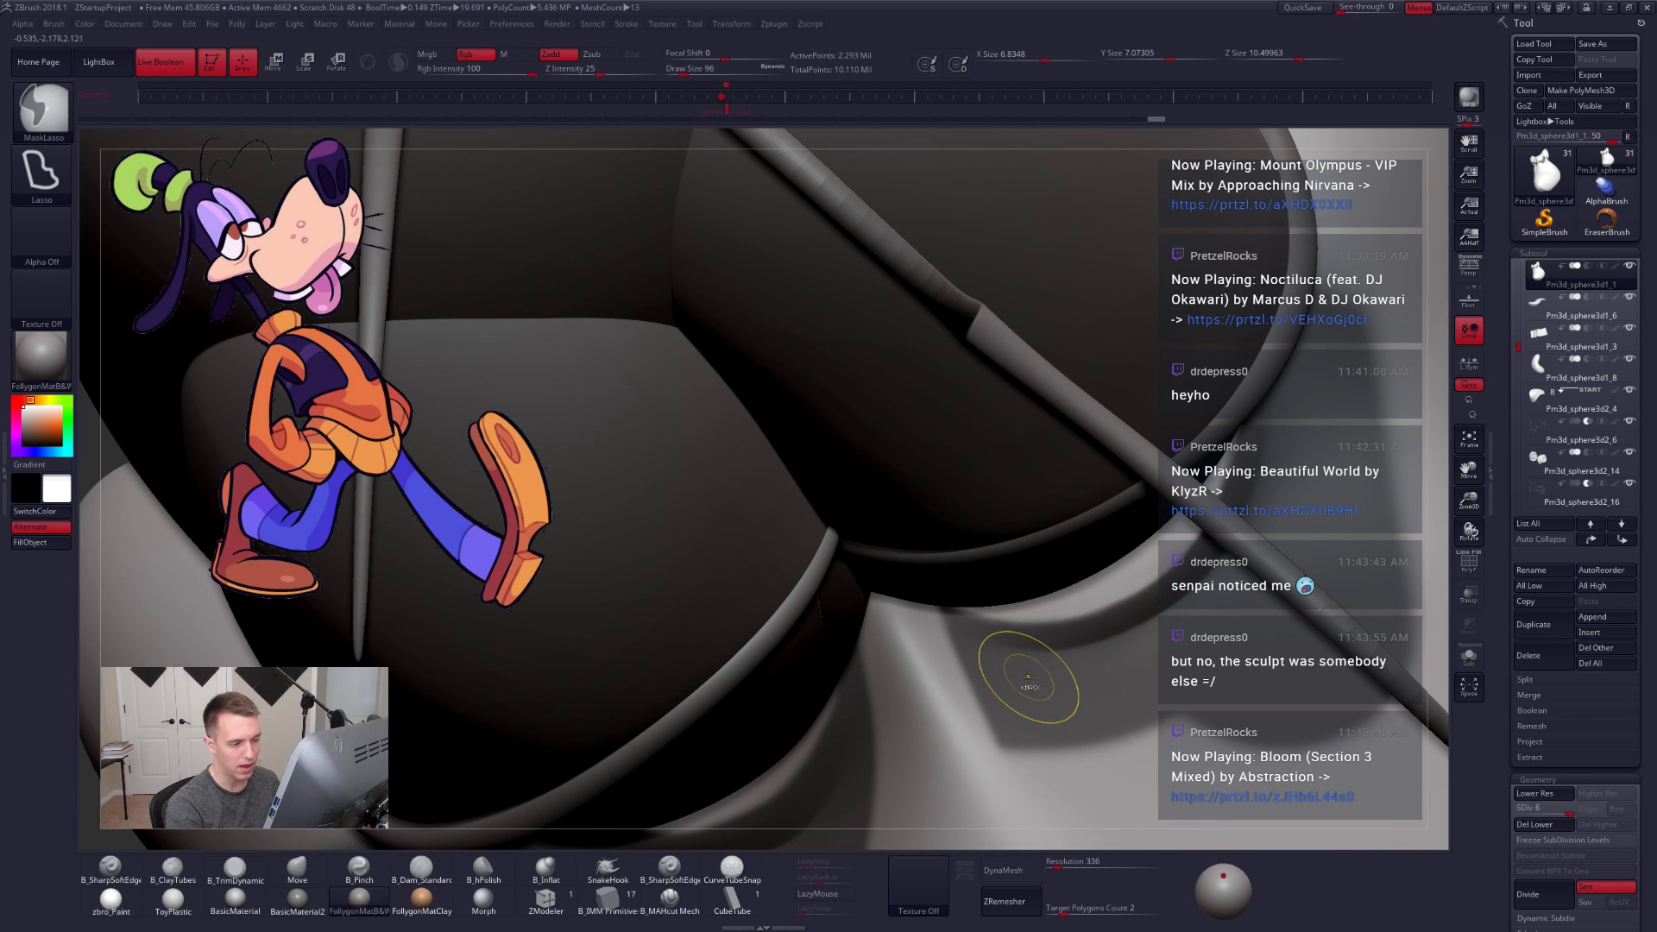
{"action": "key", "text": "alt+s"}
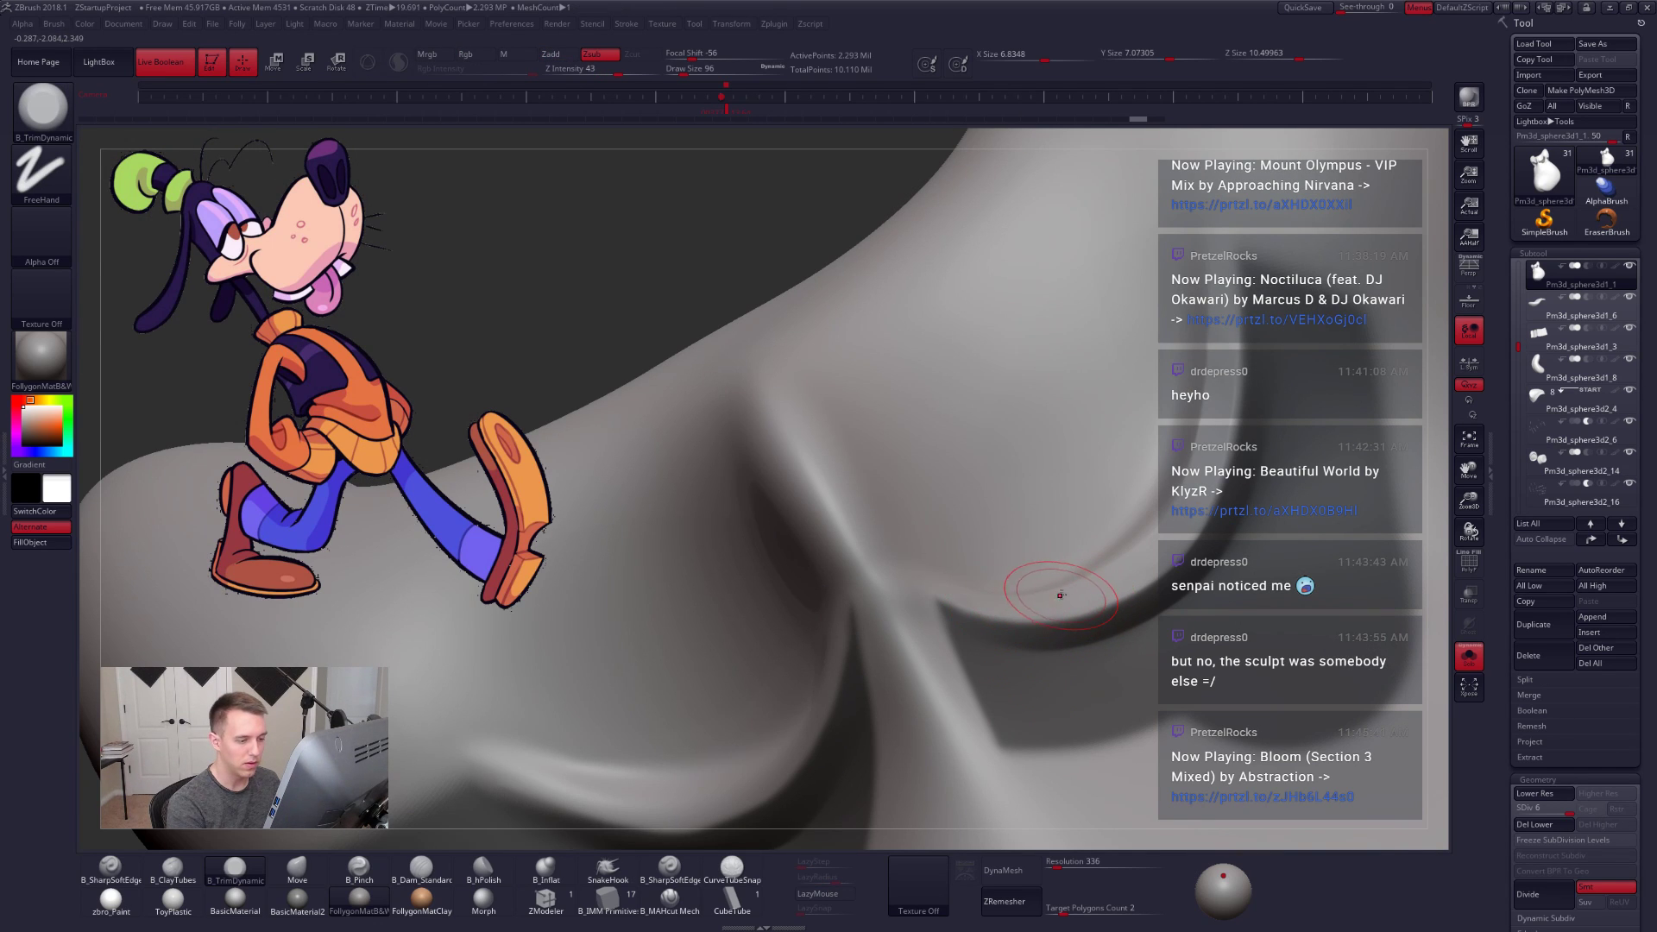
Nudge the cheek fold with the Move brush at size 113.
{"action": "key", "text": "b"}
{"action": "key", "text": "m"}
{"action": "key", "text": "v"}
{"action": "key", "text": "space"}
{"action": "left_click_drag", "start_coordinate": [1126, 541], "coordinate": [1134, 541]}
{"action": "right_click_drag", "start_coordinate": [1114, 399], "coordinate": [1151, 390]}
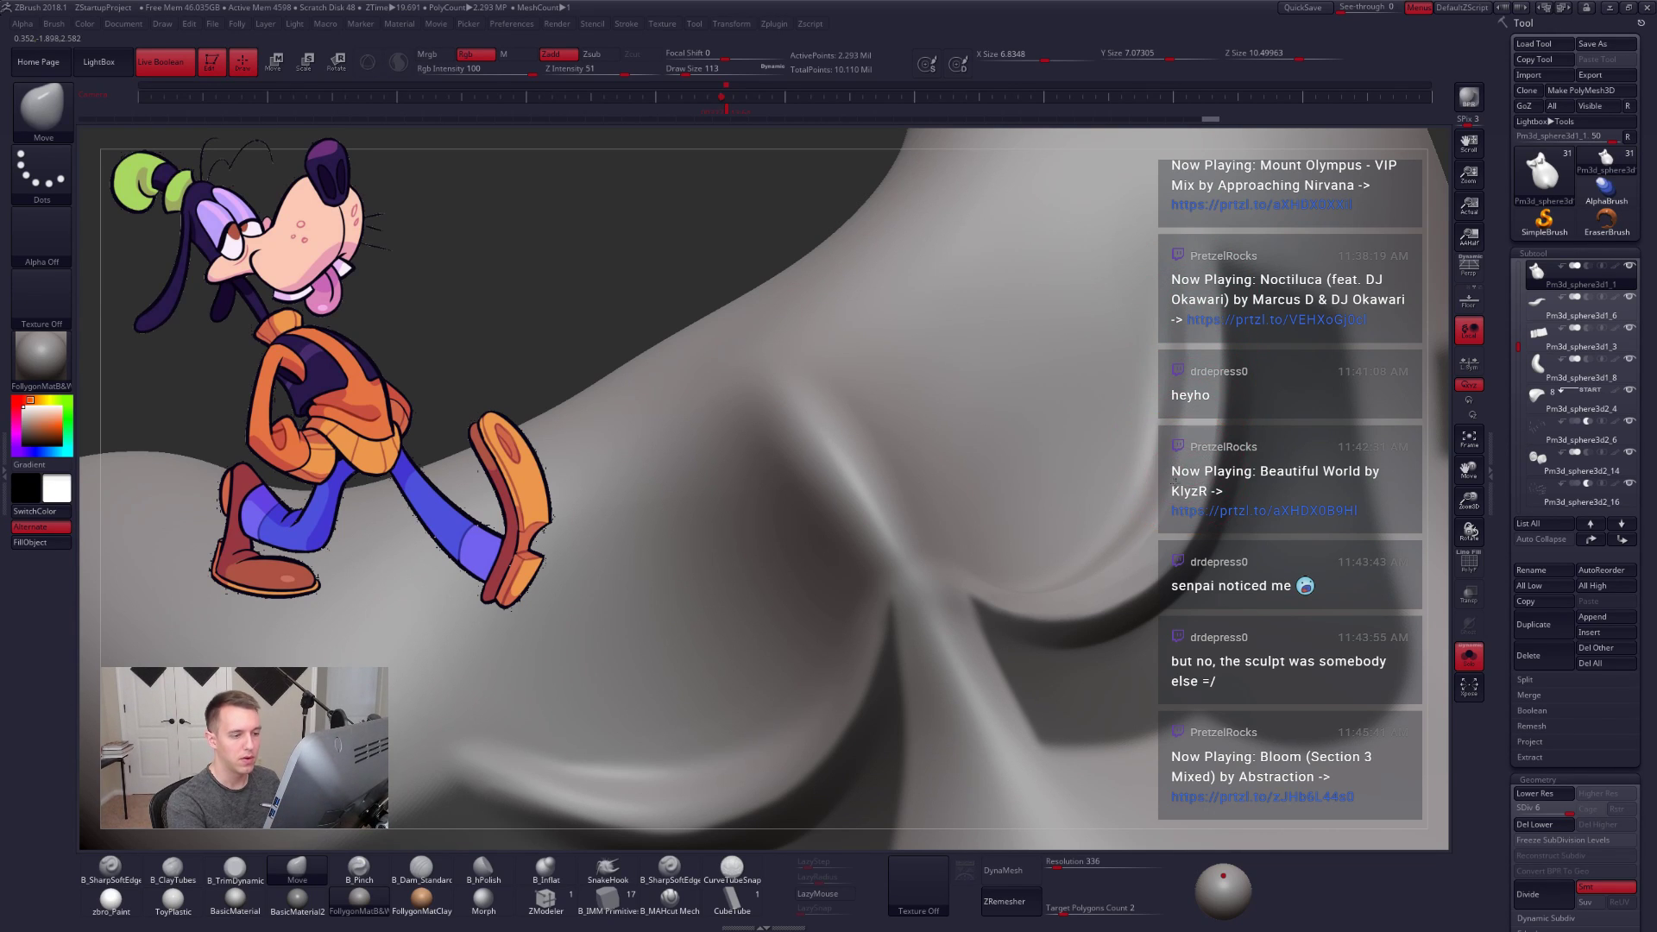
{"action": "right_click", "coordinate": [1126, 513]}
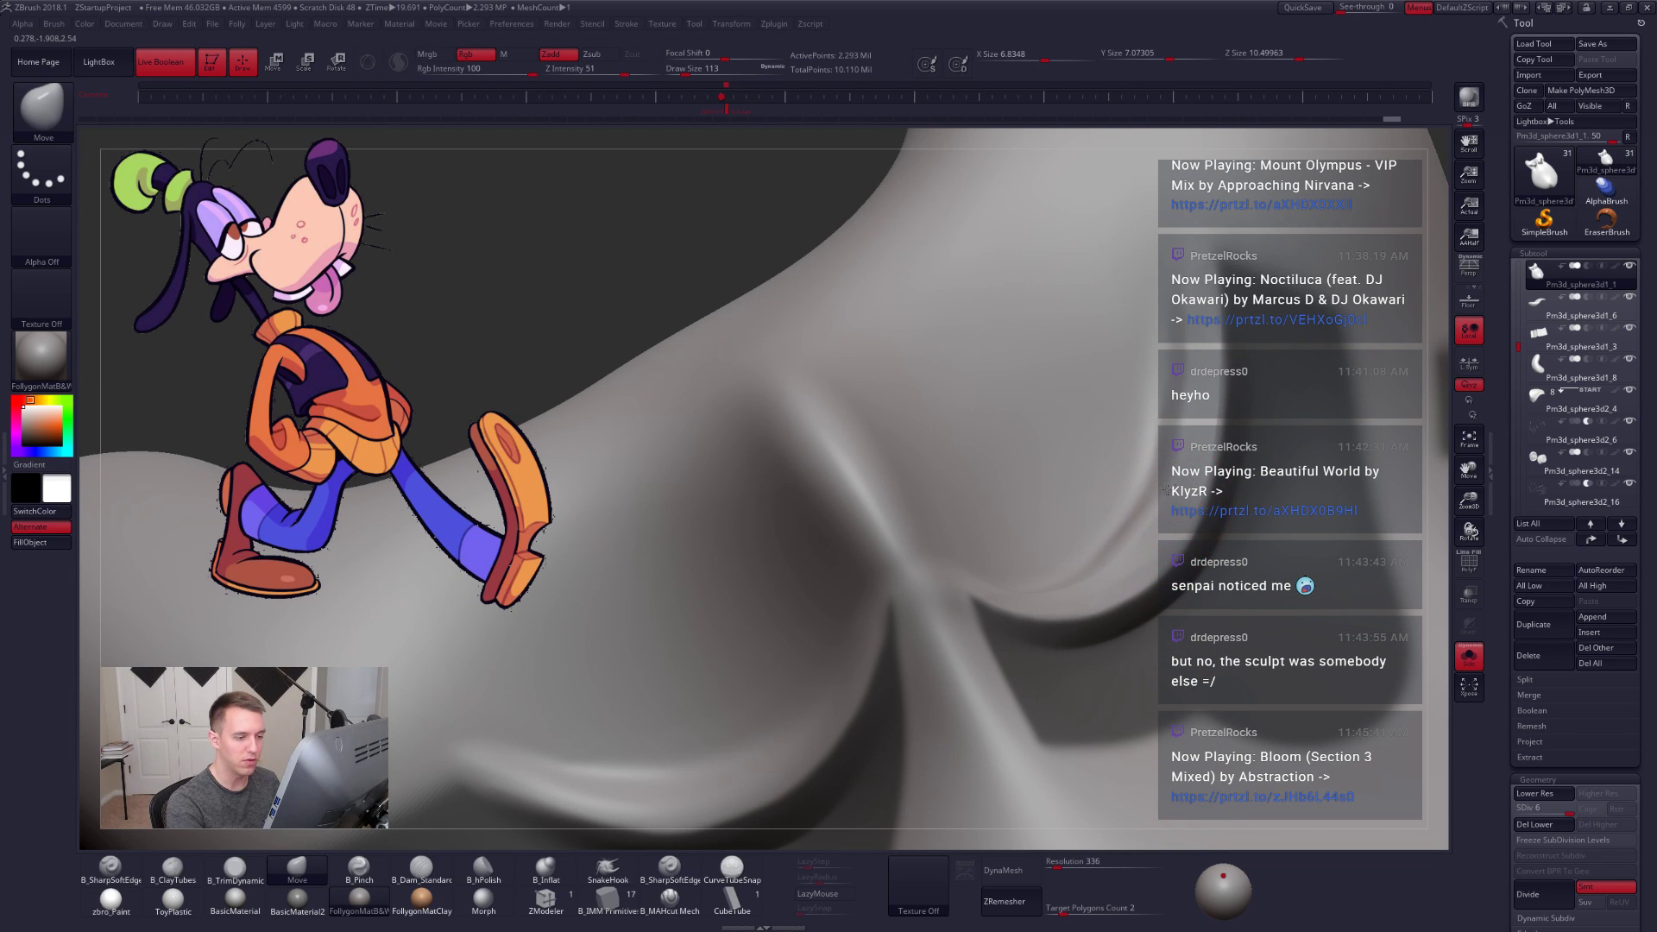
{"action": "mouse_move", "coordinate": [1073, 562]}
{"action": "right_mouse_down"}
{"action": "mouse_move", "coordinate": [1027, 611]}
{"action": "mouse_move", "coordinate": [1036, 587]}
{"action": "mouse_move", "coordinate": [1006, 611]}
{"action": "right_mouse_up"}
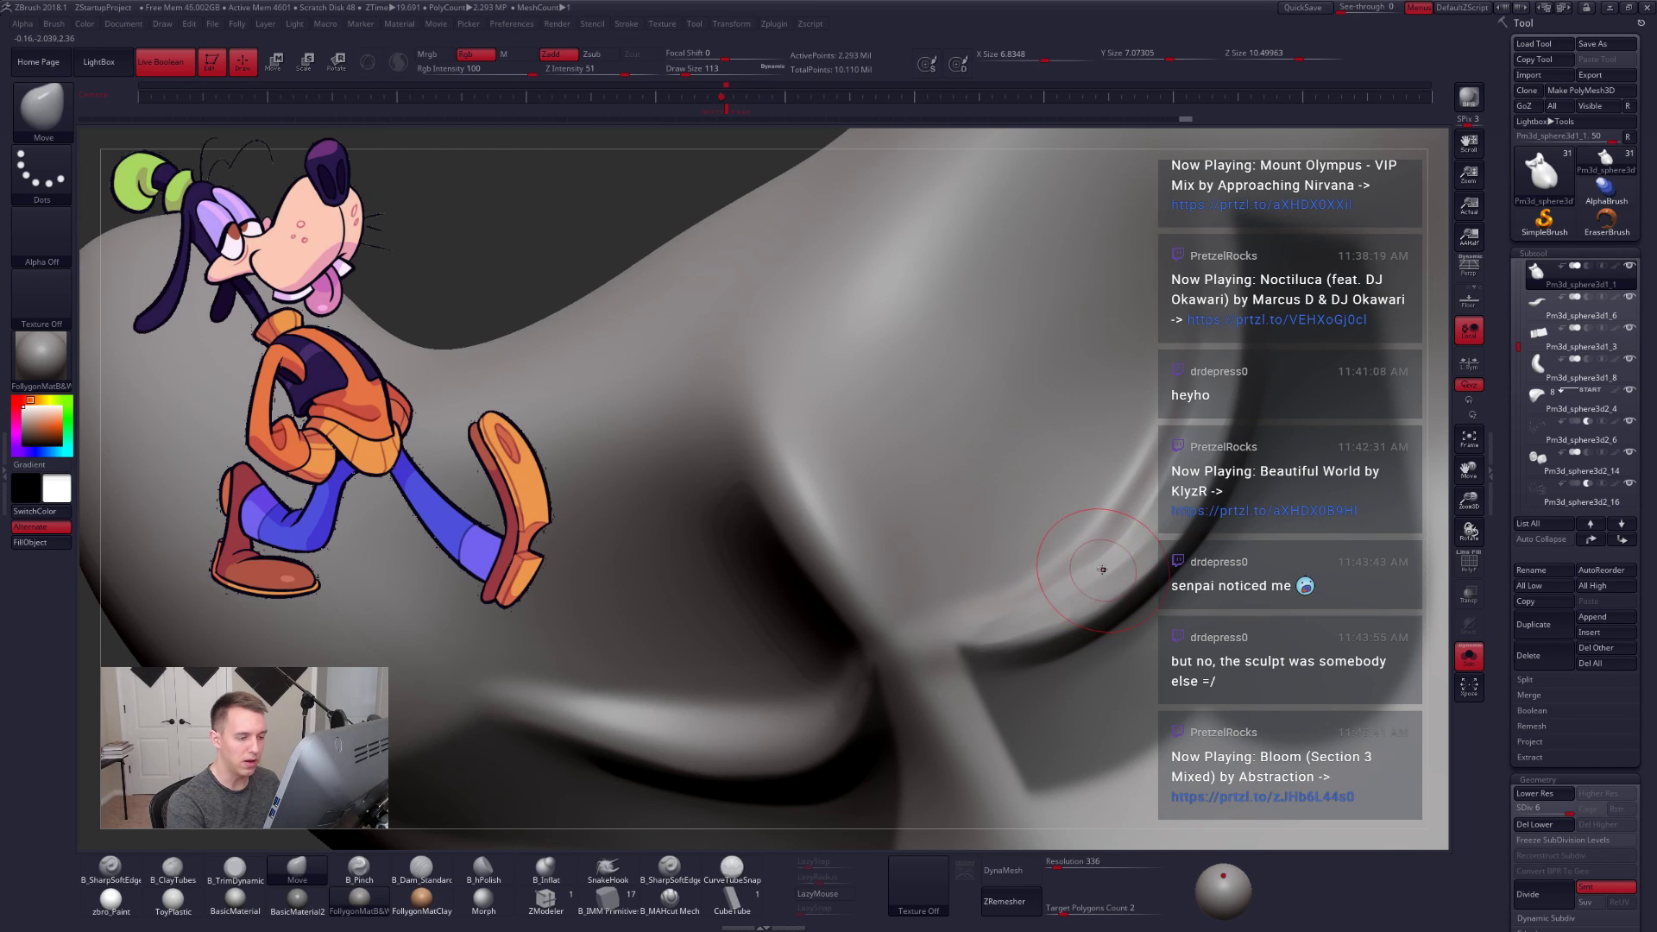
Trim the fold with TrimDynamic and Shift-smooth it from several angles.
{"action": "key", "text": "b"}
{"action": "key", "text": "t"}
{"action": "key", "text": "d"}
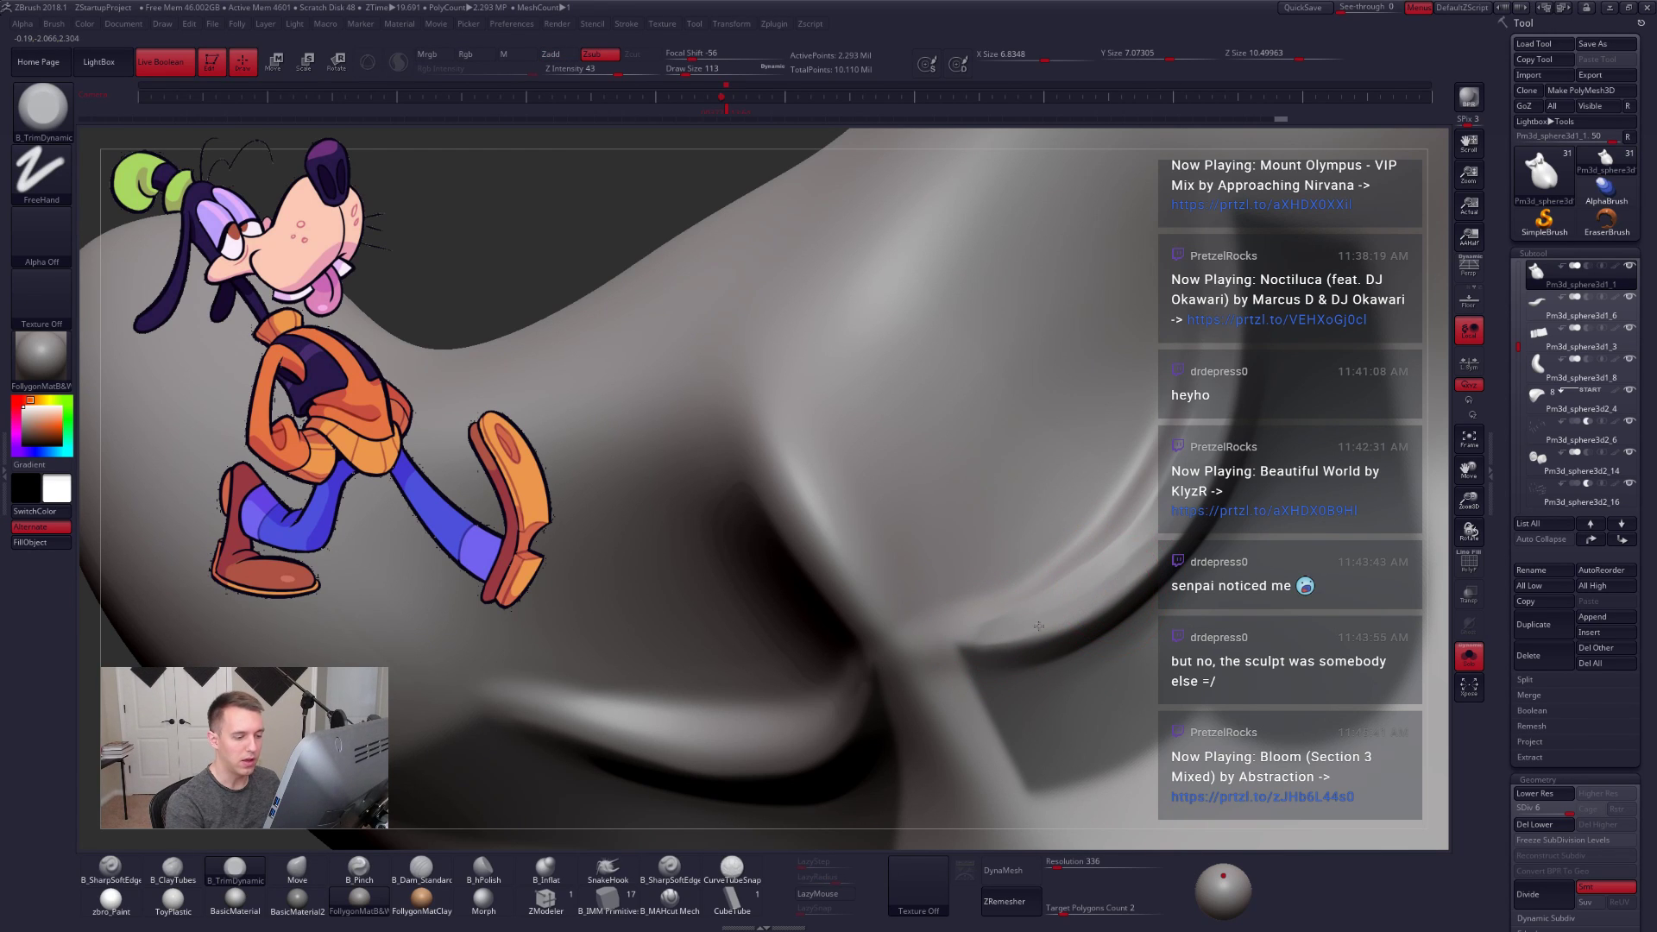
{"action": "right_click_drag", "start_coordinate": [1072, 584], "coordinate": [1094, 583]}
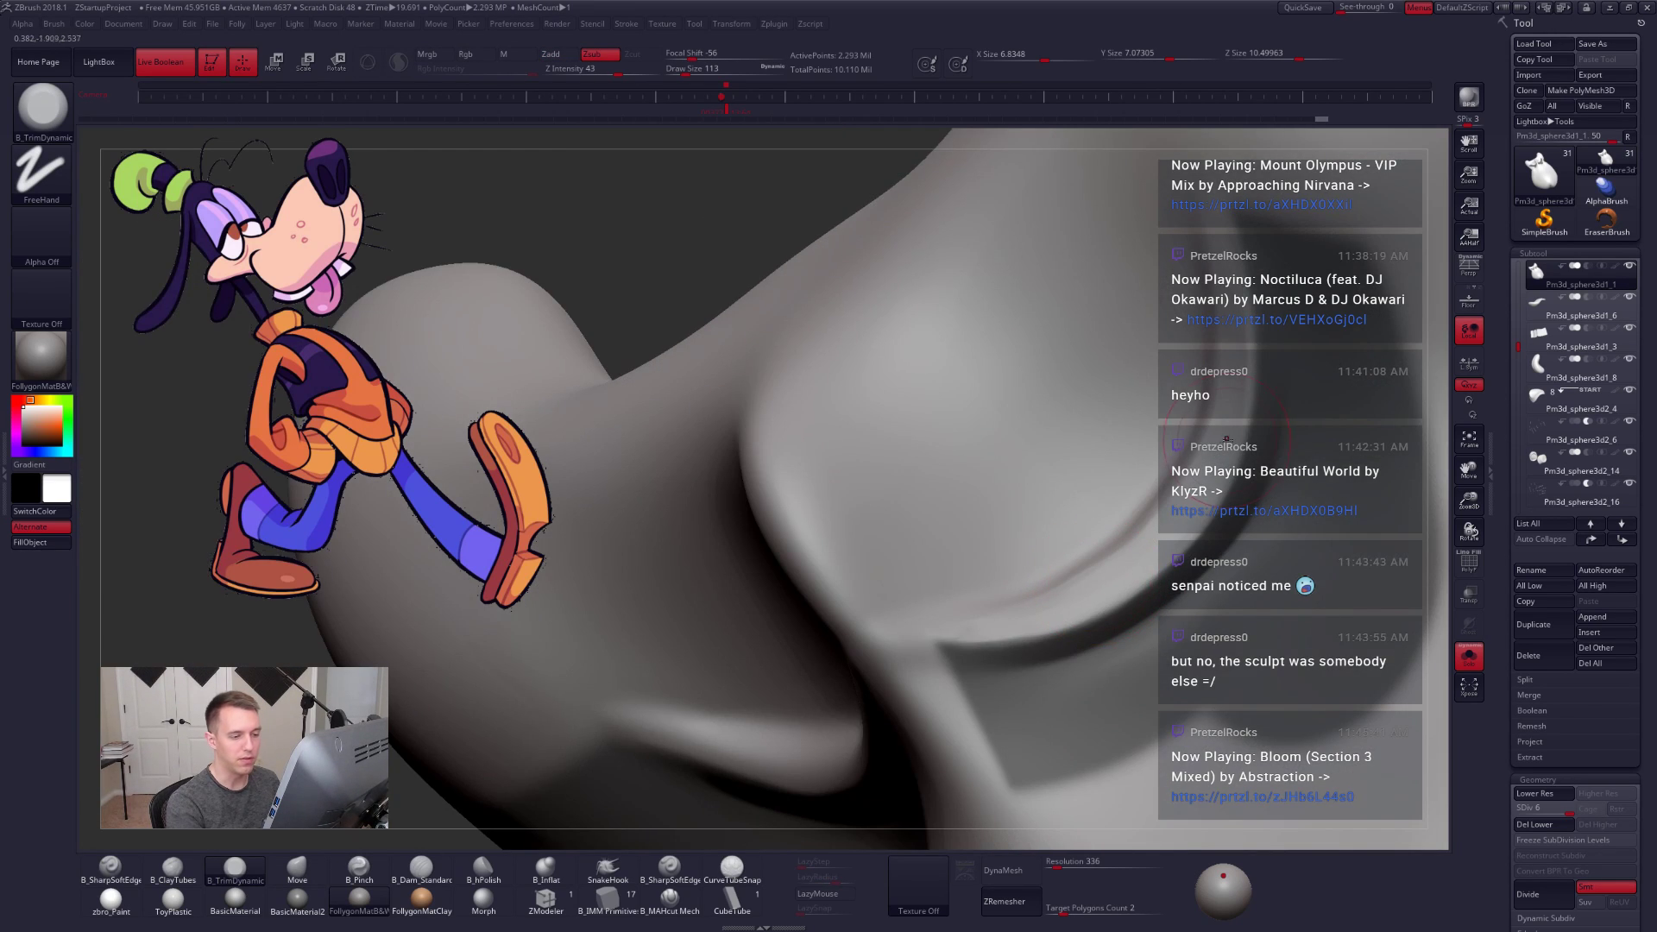
{"action": "right_click_drag", "start_coordinate": [1230, 390], "coordinate": [1214, 380]}
{"action": "right_click", "coordinate": [1215, 381]}
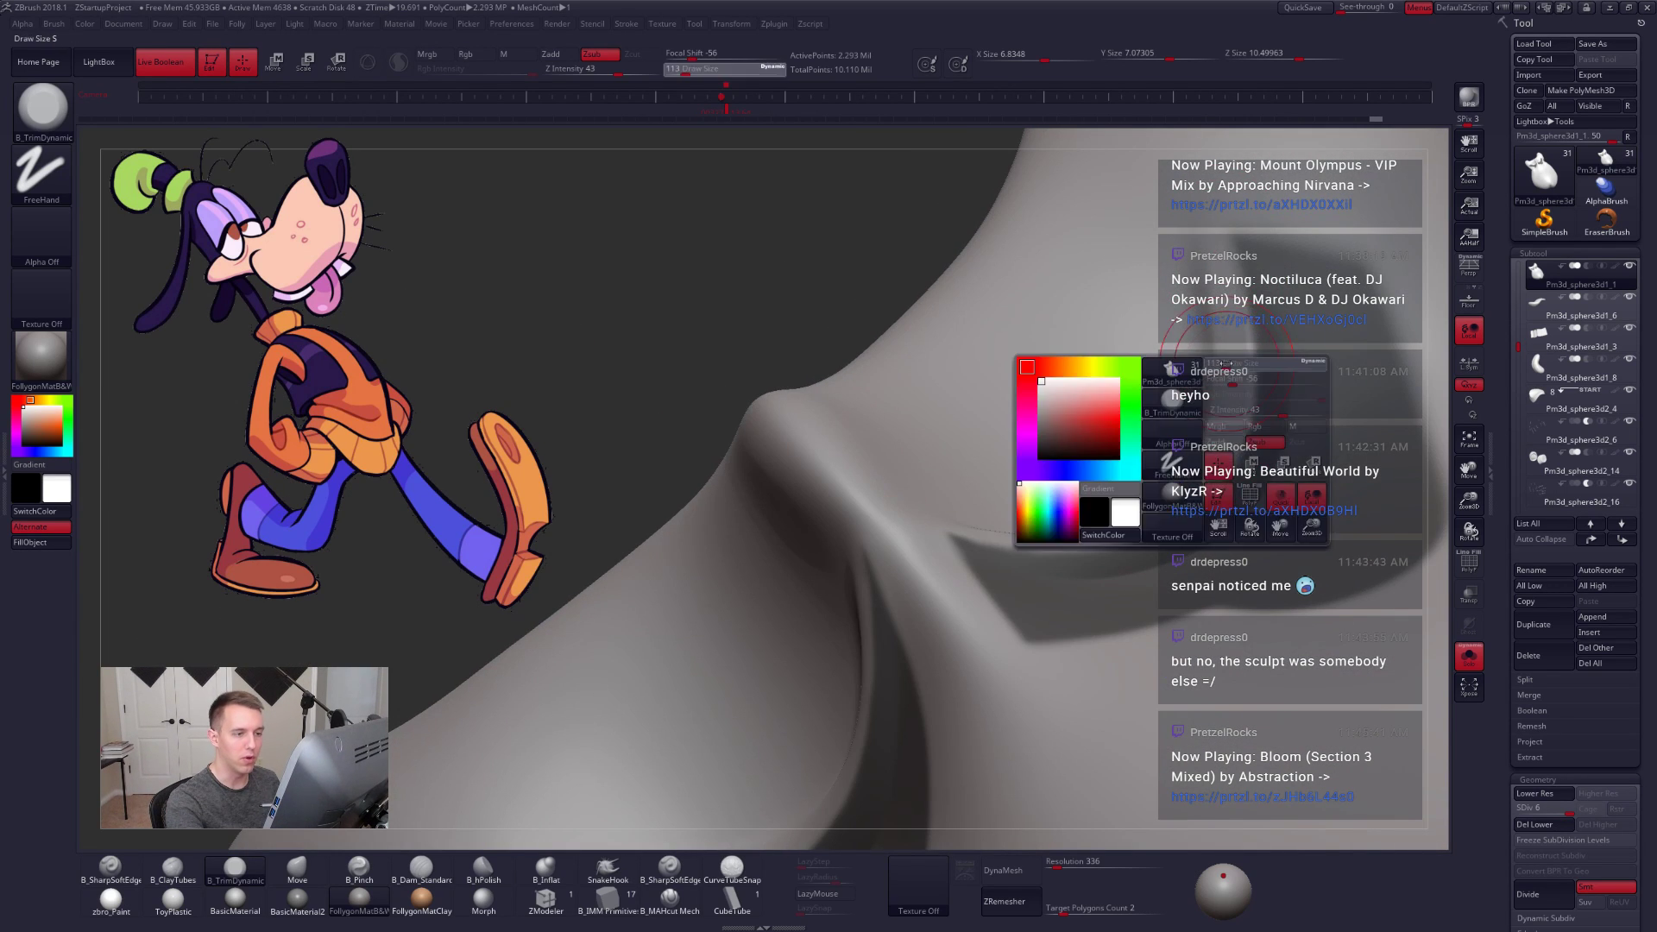
{"action": "key", "text": "shift"}
{"action": "right_click_drag", "start_coordinate": [1191, 462], "coordinate": [1213, 440]}
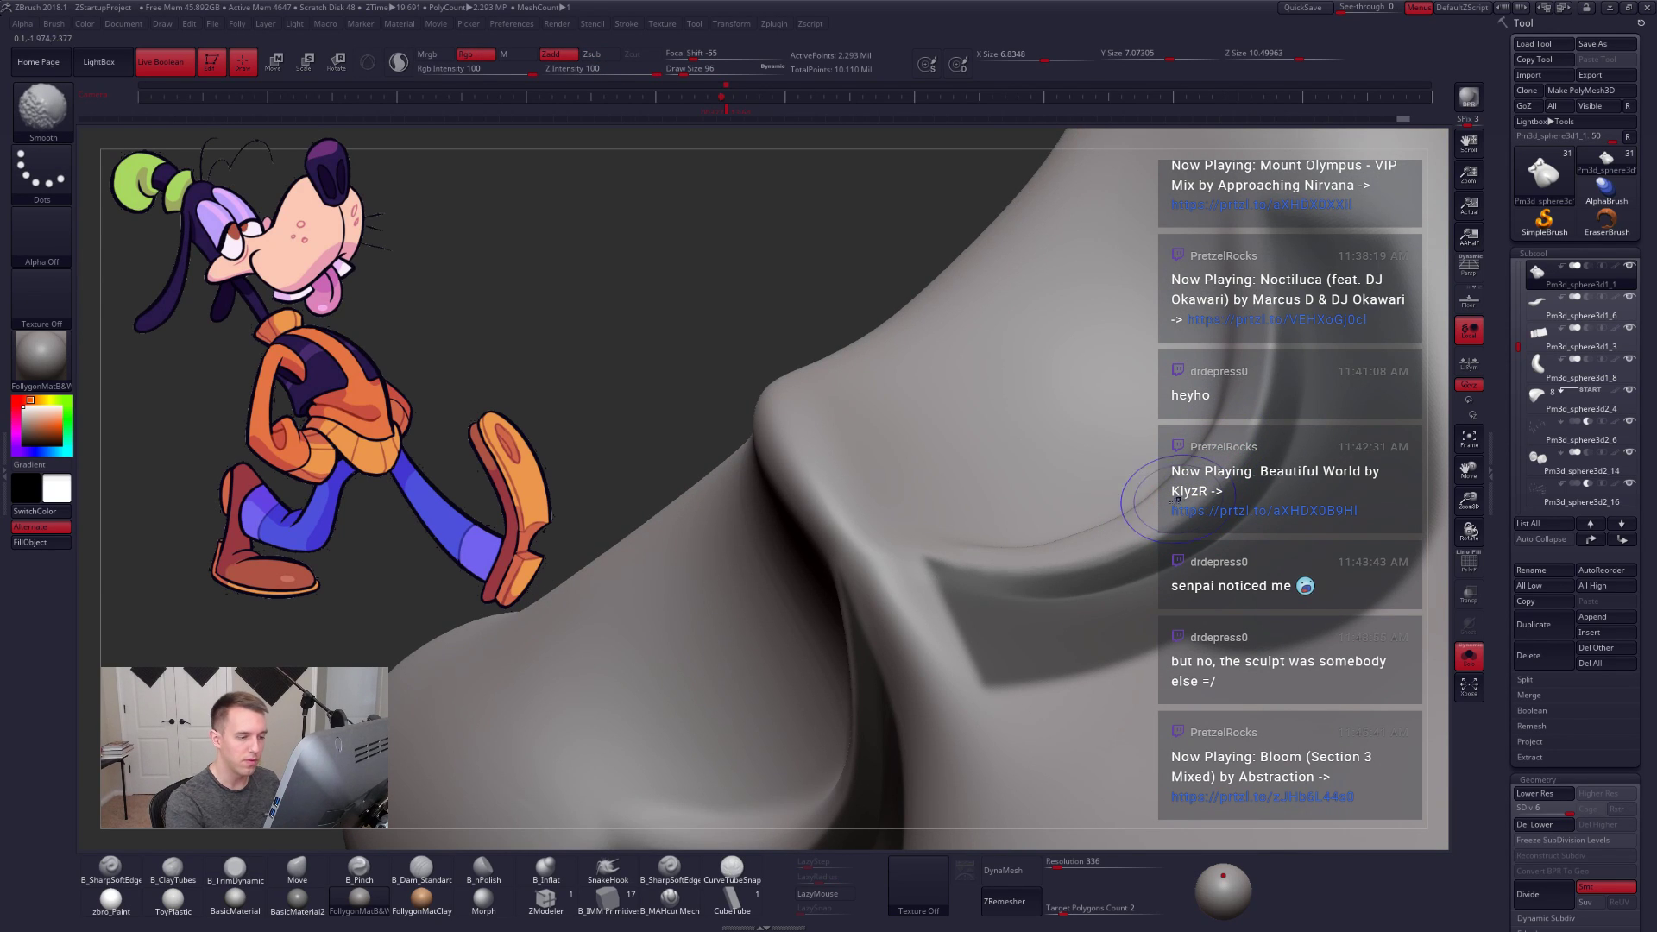
{"action": "mouse_move", "coordinate": [1147, 504]}
{"action": "right_mouse_down"}
{"action": "mouse_move", "coordinate": [1182, 676]}
{"action": "mouse_move", "coordinate": [1154, 602]}
{"action": "mouse_move", "coordinate": [1166, 577]}
{"action": "mouse_move", "coordinate": [1125, 609]}
{"action": "right_mouse_up"}
Return to the Move brush with its size reduced to 88.
{"action": "key", "text": "b"}
{"action": "key", "text": "m"}
{"action": "key", "text": "v"}
{"action": "key", "text": "space"}
{"action": "left_click_drag", "start_coordinate": [1107, 601], "coordinate": [1102, 600]}
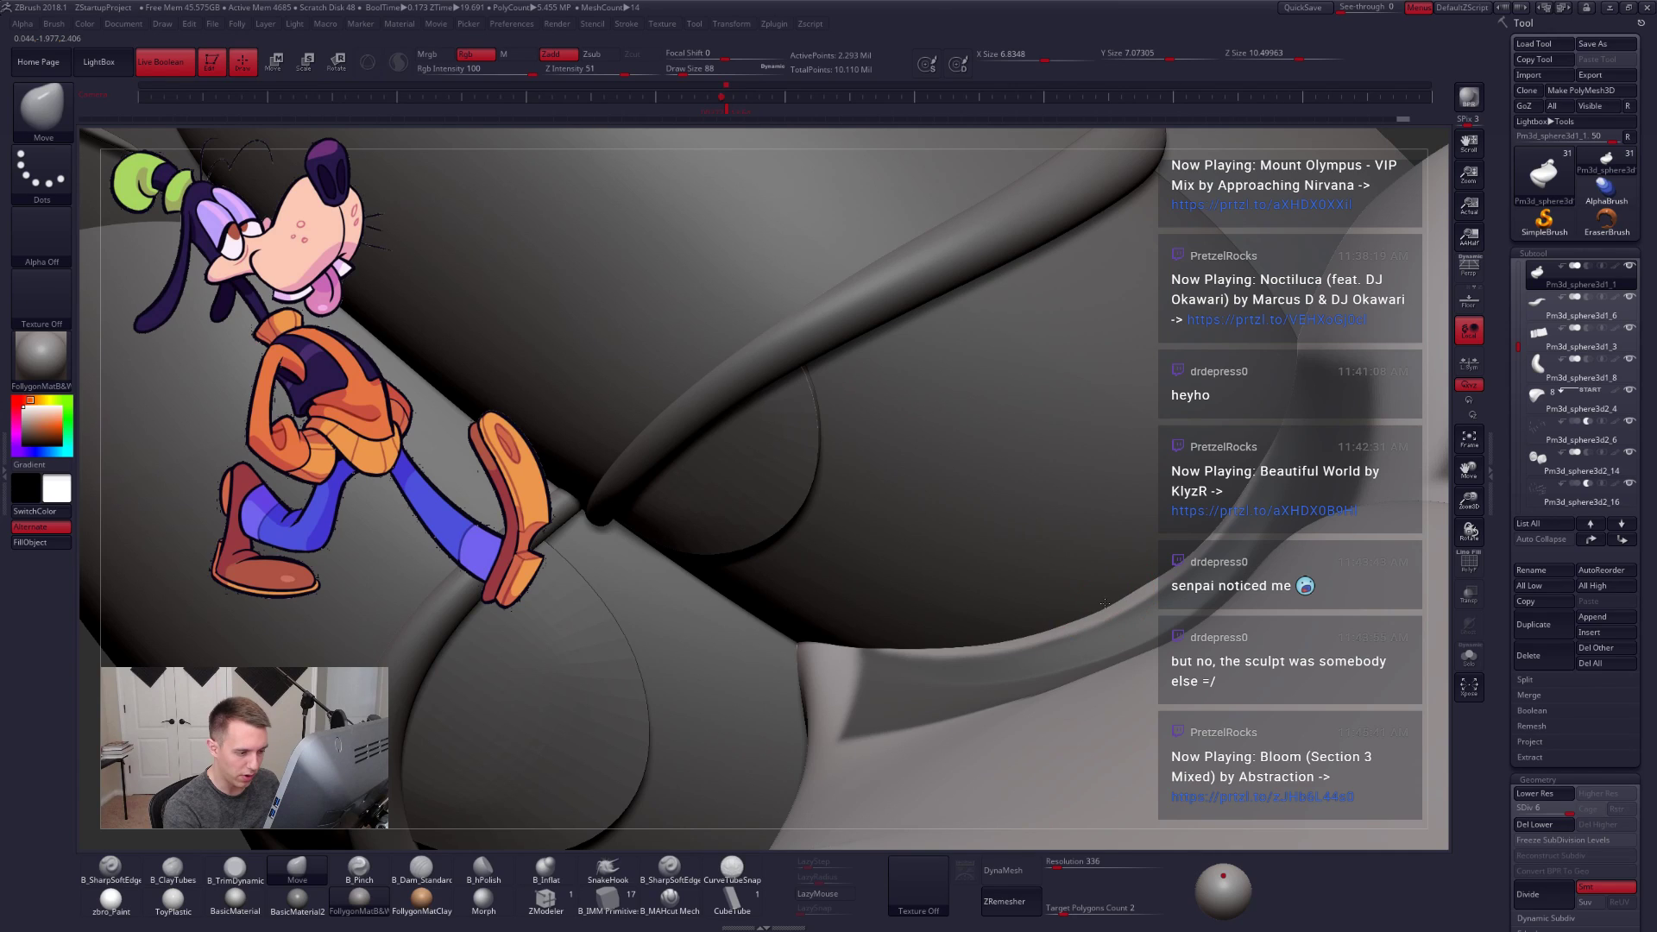
Drop to SDiv 4 to inspect the low-res fold, then return to SDiv 6.
{"action": "key", "text": "shift+d"}
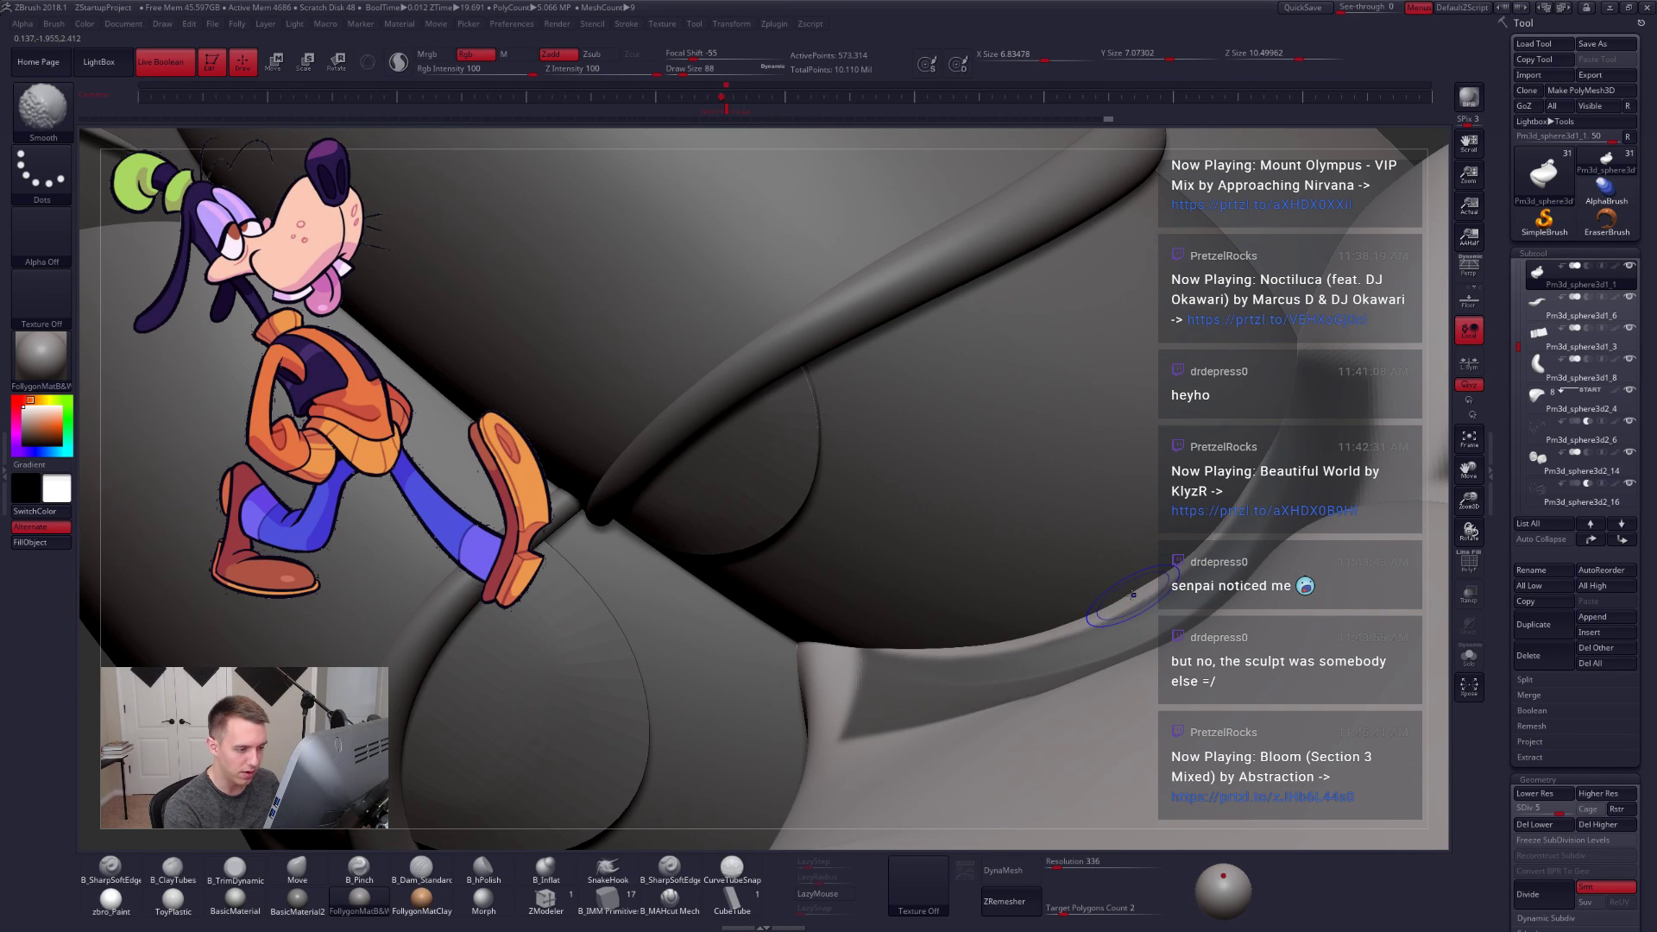
{"action": "key", "text": "shift+d"}
{"action": "key", "text": "space"}
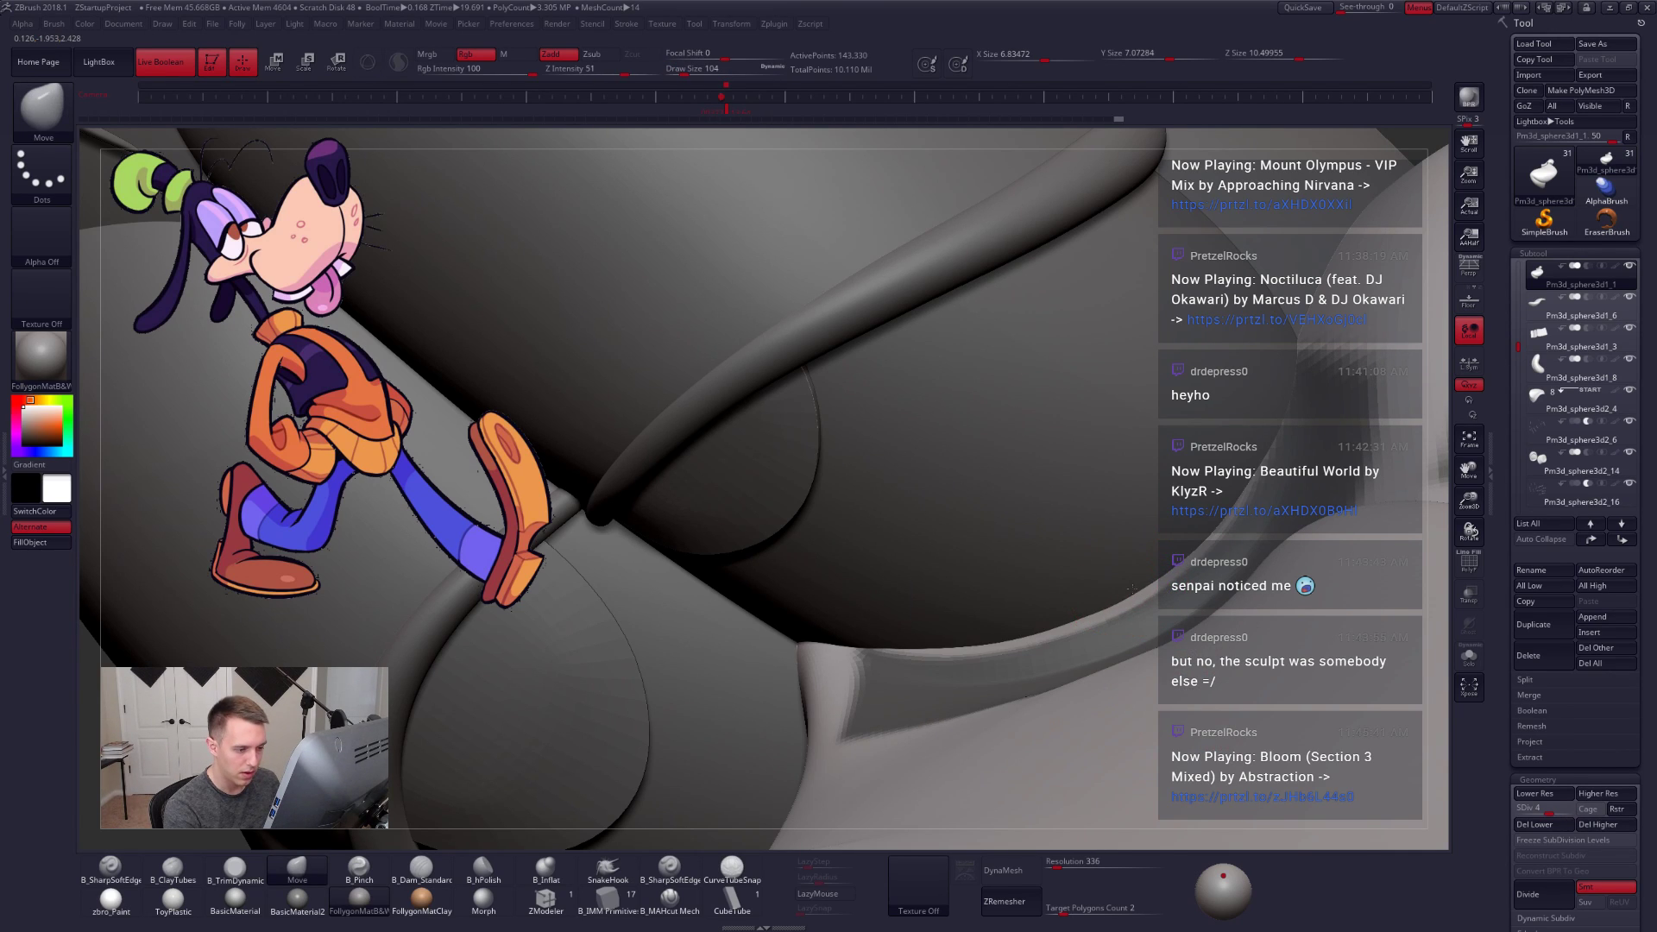
{"action": "mouse_move", "coordinate": [1118, 595]}
{"action": "right_mouse_down"}
{"action": "mouse_move", "coordinate": [1206, 739]}
{"action": "mouse_move", "coordinate": [1079, 656]}
{"action": "mouse_move", "coordinate": [1017, 555]}
{"action": "mouse_move", "coordinate": [943, 645]}
{"action": "right_mouse_up"}
{"action": "key", "text": "d"}
{"action": "key", "text": "d"}
Trim the crease with TrimDynamic, zoom out, and select the B_MAHcut Mech brush.
{"action": "key", "text": "b"}
{"action": "key", "text": "t"}
{"action": "key", "text": "d"}
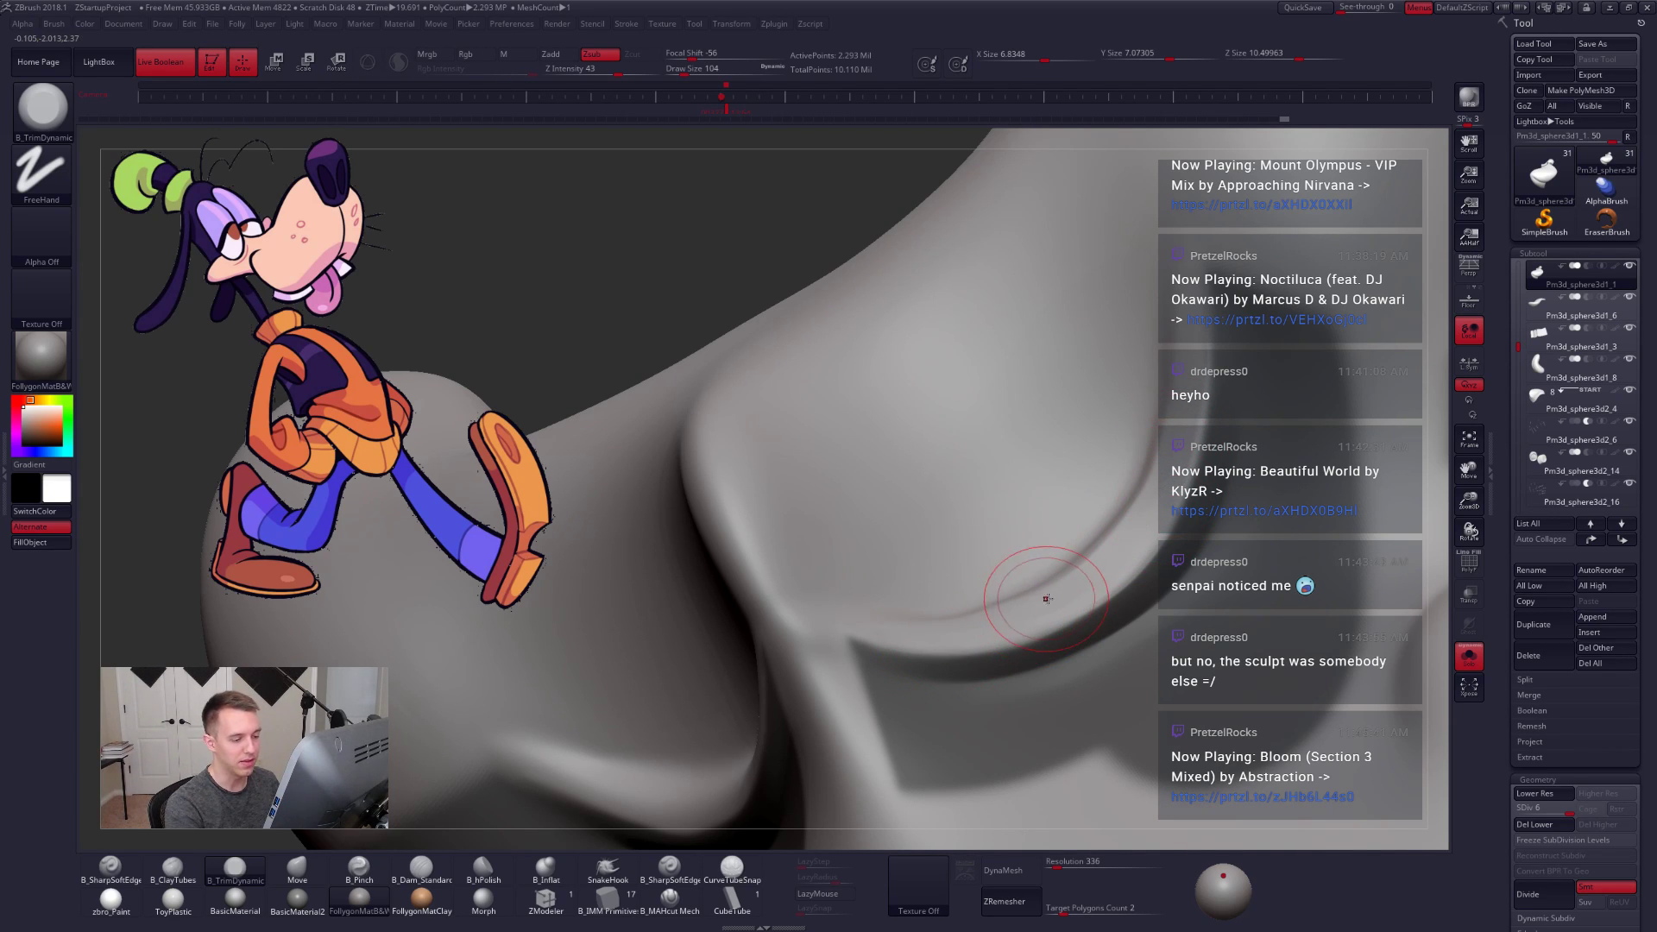
{"action": "right_click_drag", "start_coordinate": [1046, 593], "coordinate": [1044, 609]}
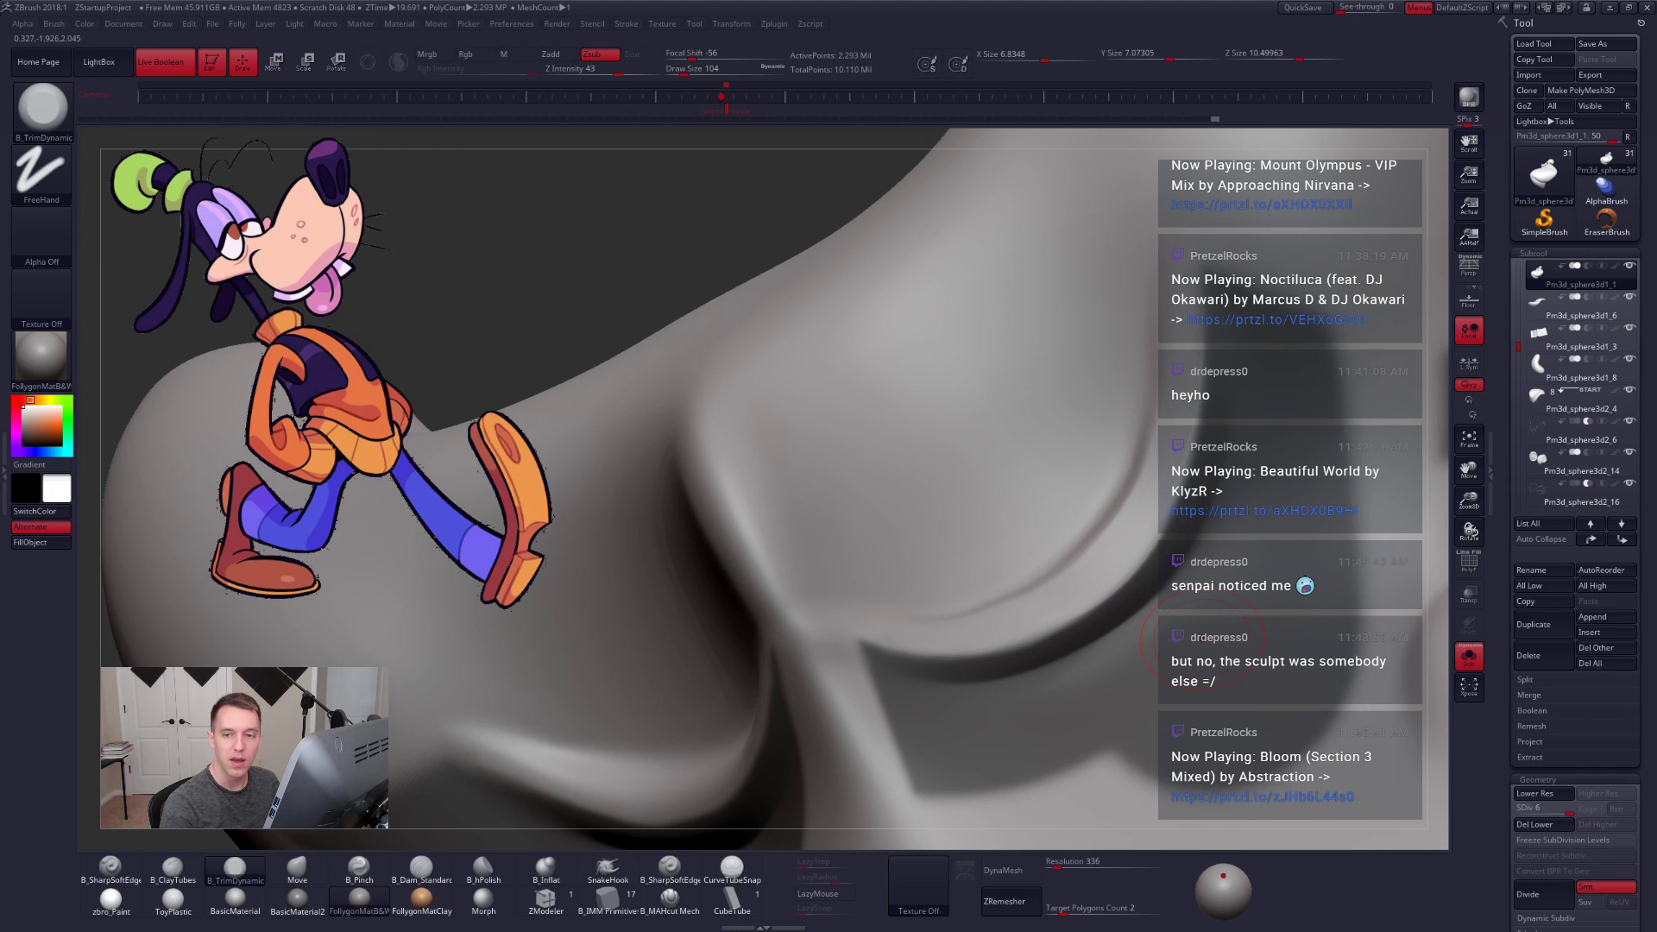
{"action": "right_click_drag", "start_coordinate": [1202, 656], "coordinate": [1204, 658]}
{"action": "mouse_move", "coordinate": [1198, 742]}
{"action": "right_mouse_down"}
{"action": "mouse_move", "coordinate": [1162, 696]}
{"action": "mouse_move", "coordinate": [1236, 689]}
{"action": "right_mouse_up"}
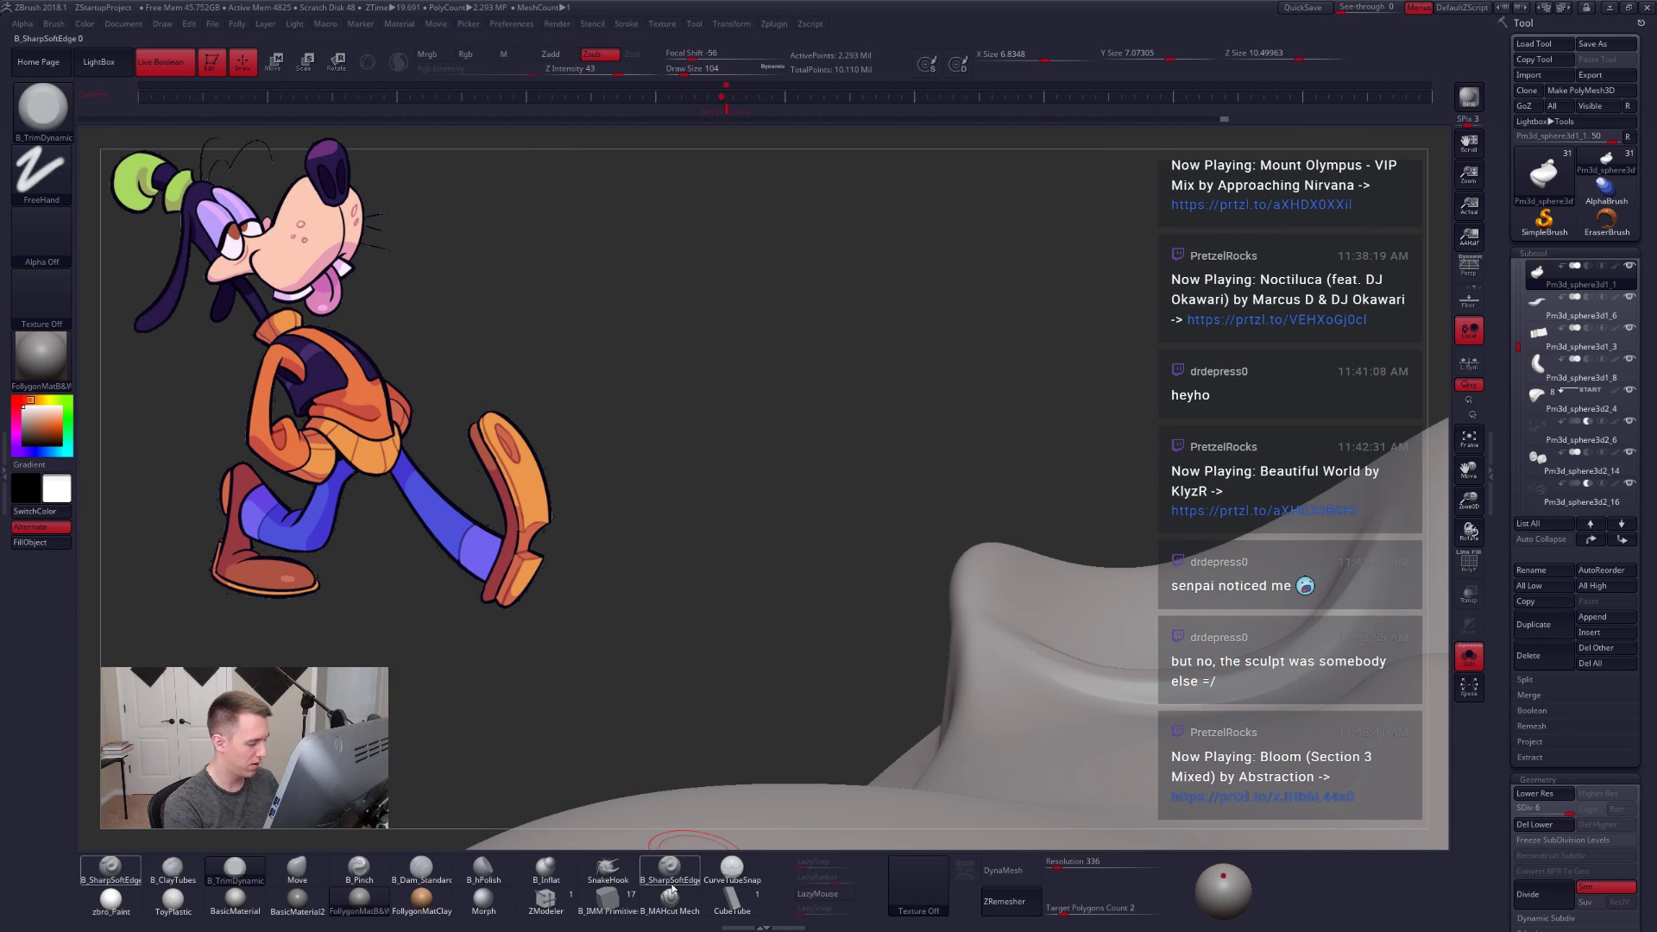
{"action": "left_click", "coordinate": [683, 895]}
Turn on stroke stabilisation and carve the cheek crease with MAHcut at size 43.
{"action": "left_click", "coordinate": [824, 893]}
{"action": "mouse_move", "coordinate": [1113, 626]}
{"action": "right_mouse_down"}
{"action": "mouse_move", "coordinate": [977, 601]}
{"action": "mouse_move", "coordinate": [1079, 659]}
{"action": "mouse_move", "coordinate": [992, 592]}
{"action": "right_mouse_up"}
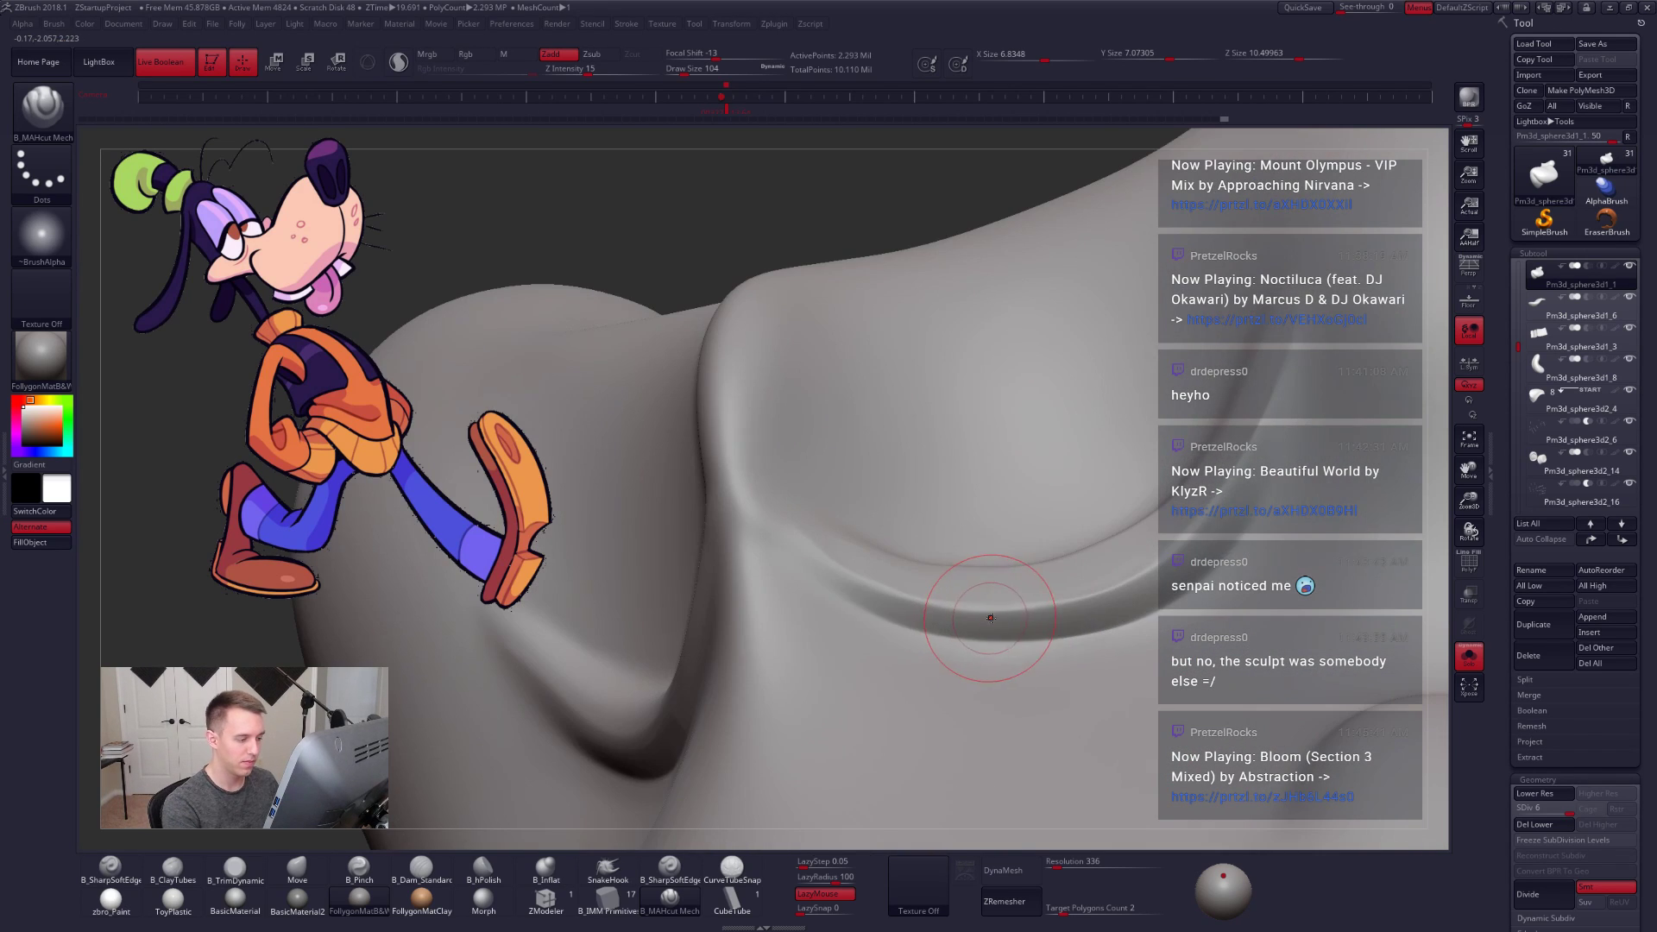
{"action": "right_click", "coordinate": [984, 614]}
{"action": "left_click_drag", "start_coordinate": [984, 615], "coordinate": [982, 615]}
{"action": "right_click_drag", "start_coordinate": [820, 577], "coordinate": [785, 544]}
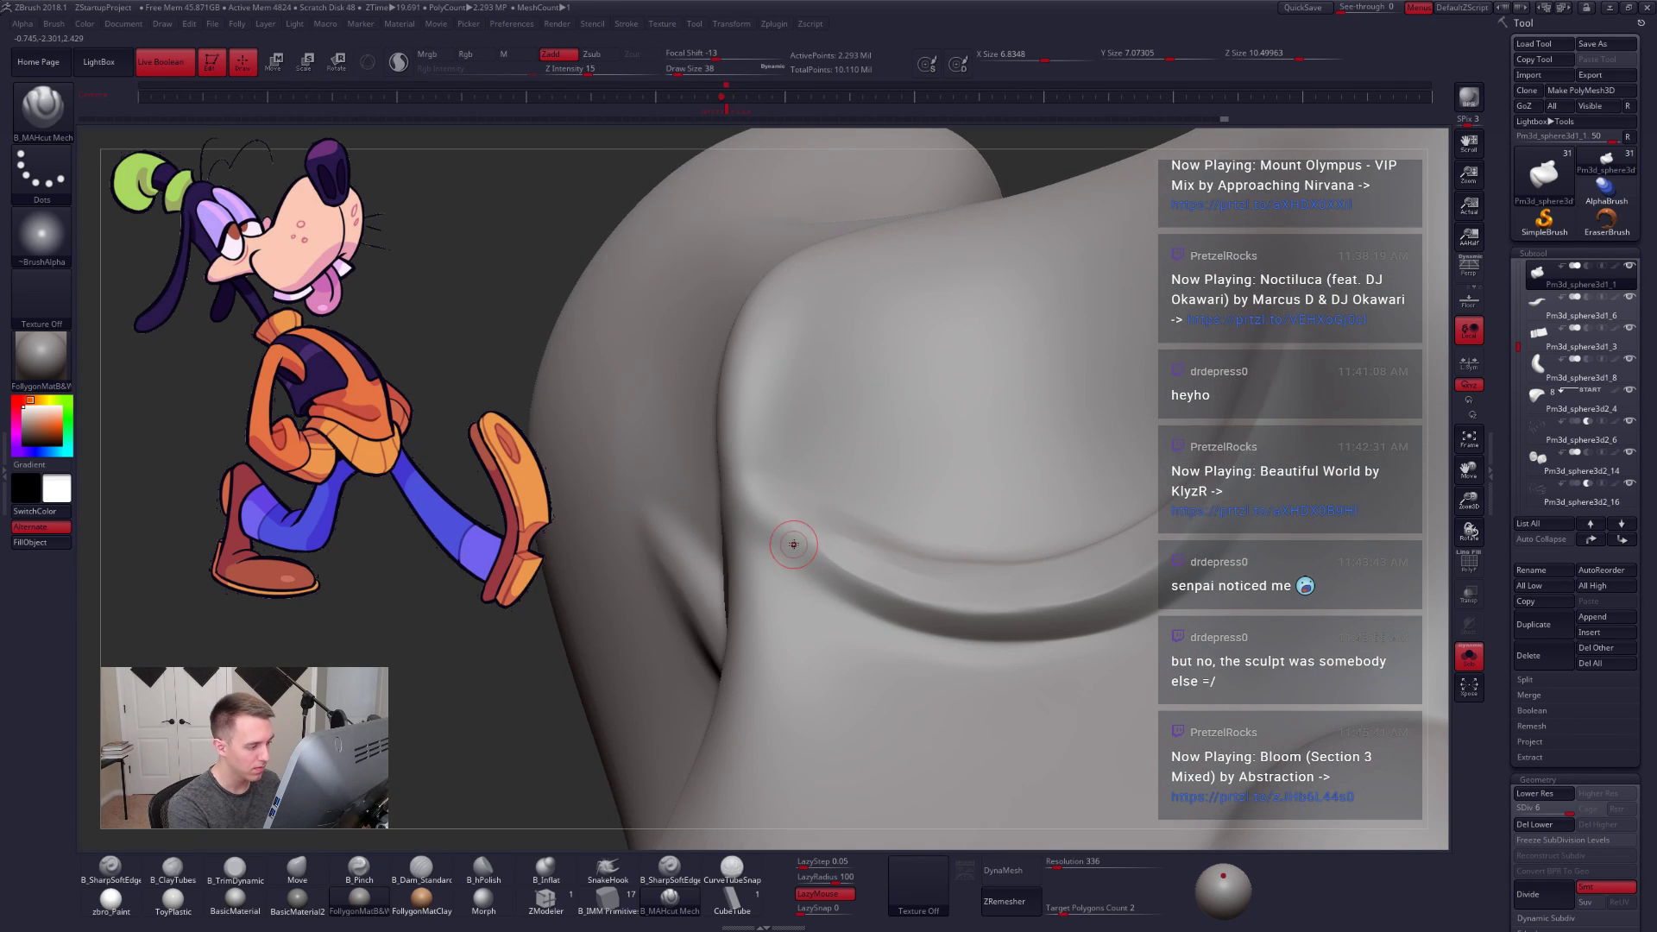
{"action": "mouse_move", "coordinate": [859, 580]}
{"action": "left_mouse_down"}
{"action": "mouse_move", "coordinate": [873, 580]}
{"action": "mouse_move", "coordinate": [826, 559]}
{"action": "left_mouse_up"}
{"action": "key", "text": "ctrl+z"}
{"action": "right_click", "coordinate": [830, 568]}
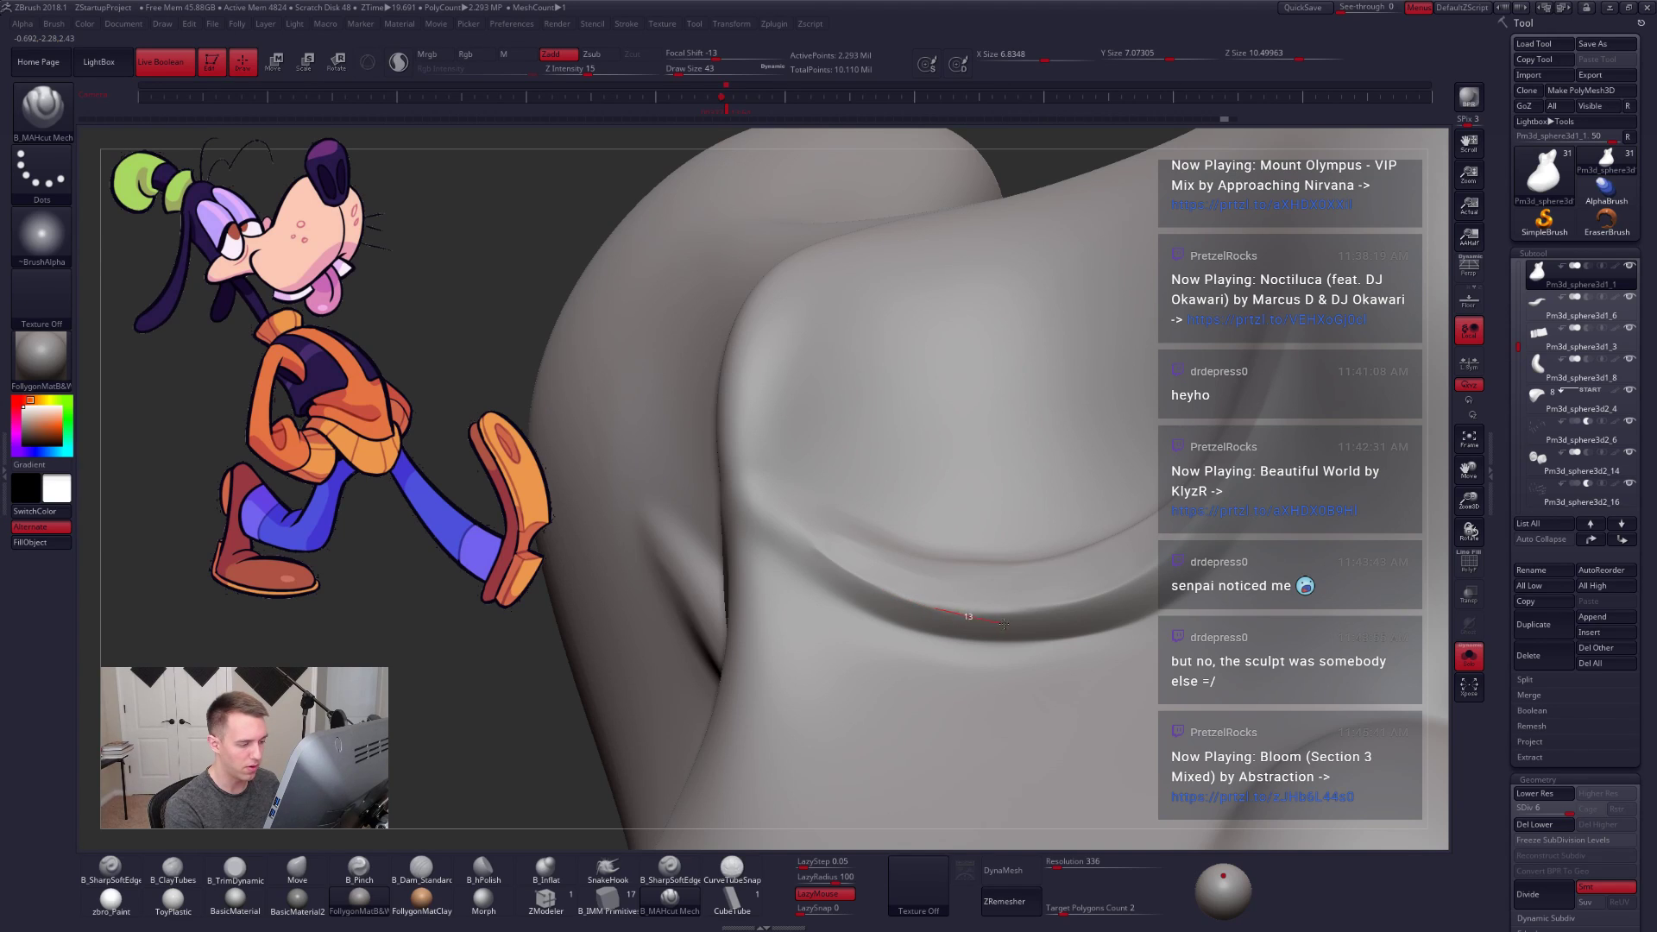
{"action": "left_click_drag", "start_coordinate": [1066, 615], "coordinate": [1070, 614]}
Return to the MAHcut brush and lower its intensity to 9.
{"action": "key", "text": "b"}
{"action": "key", "text": "c"}
{"action": "key", "text": "t"}
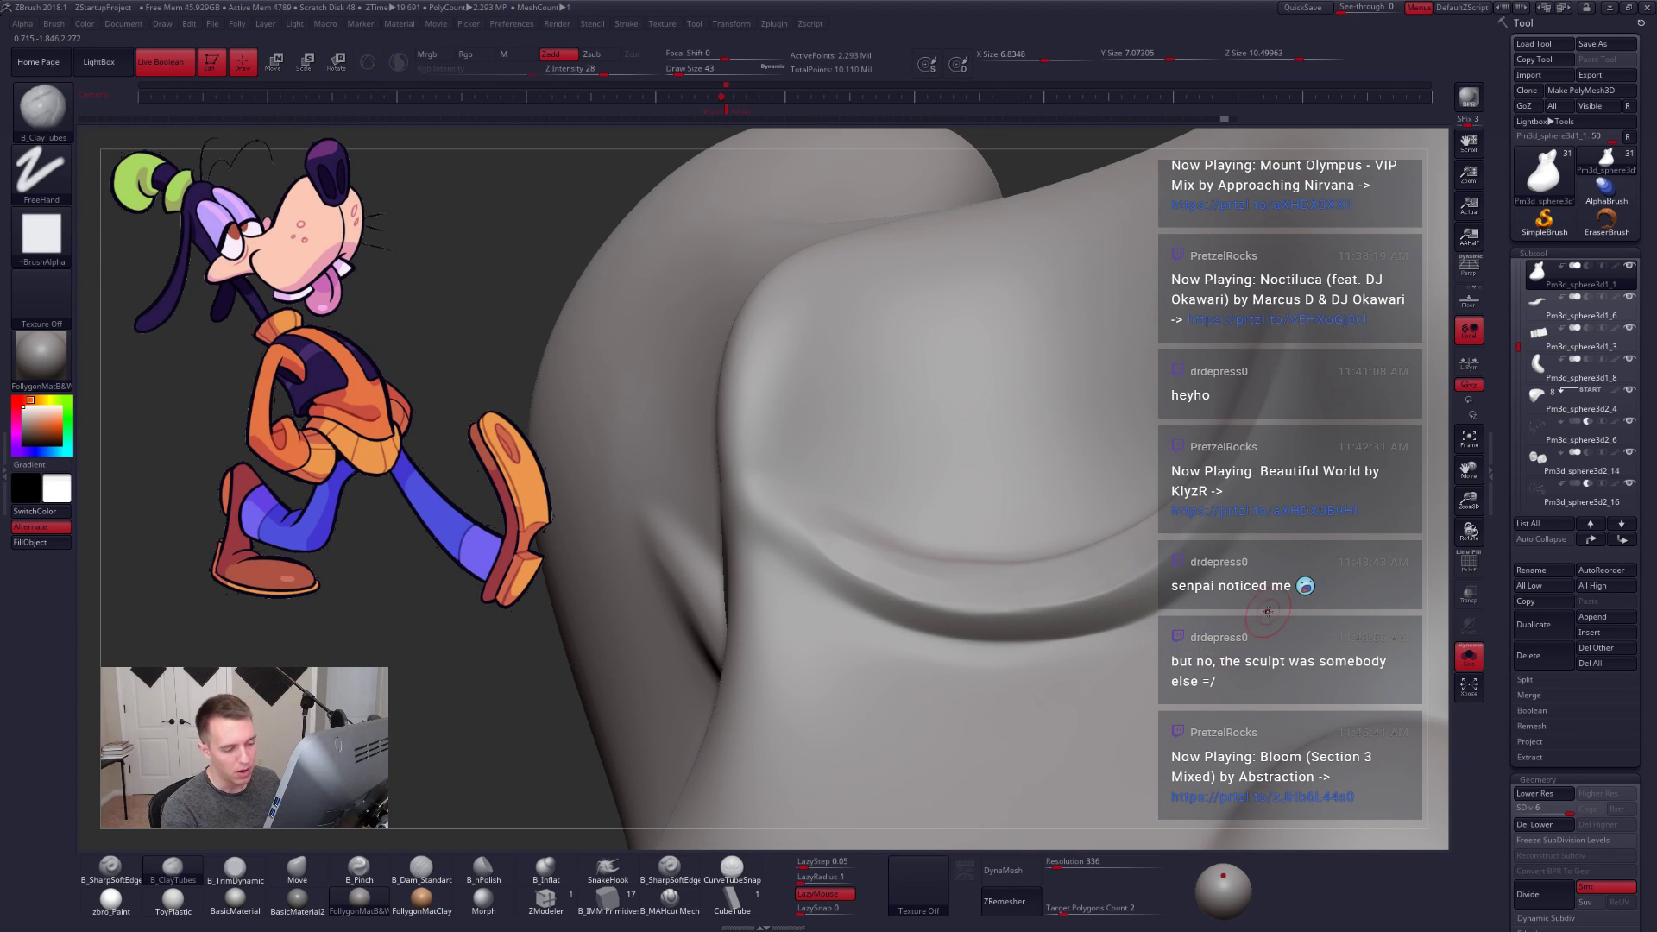
{"action": "key", "text": "ctrl"}
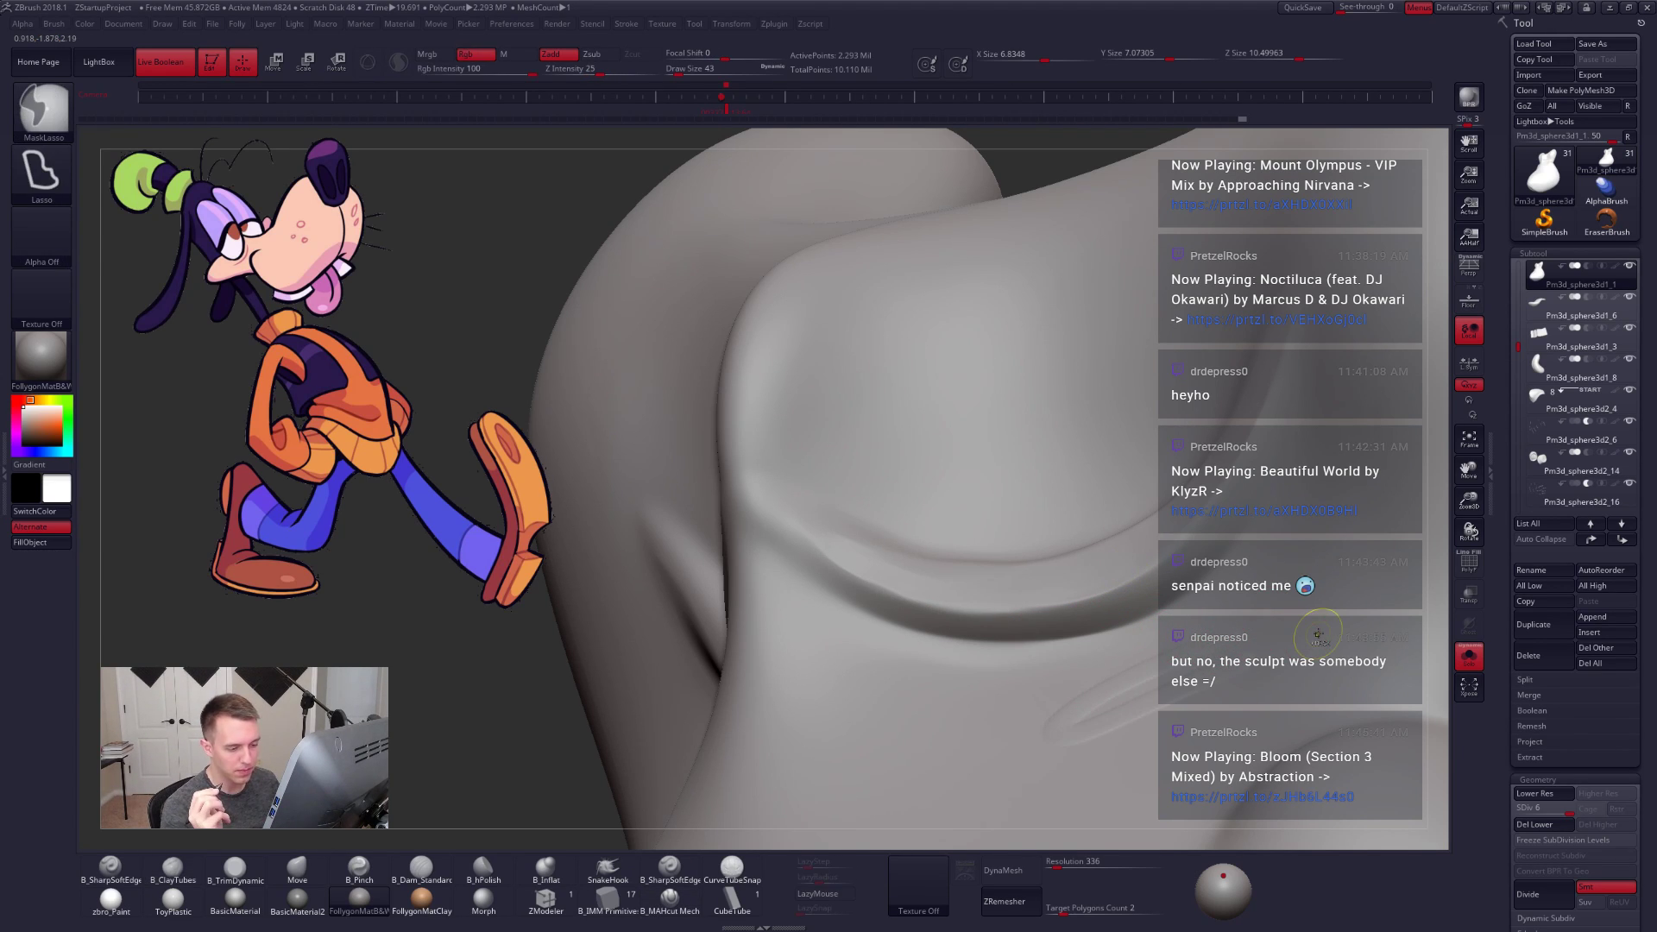
{"action": "left_click", "coordinate": [669, 898]}
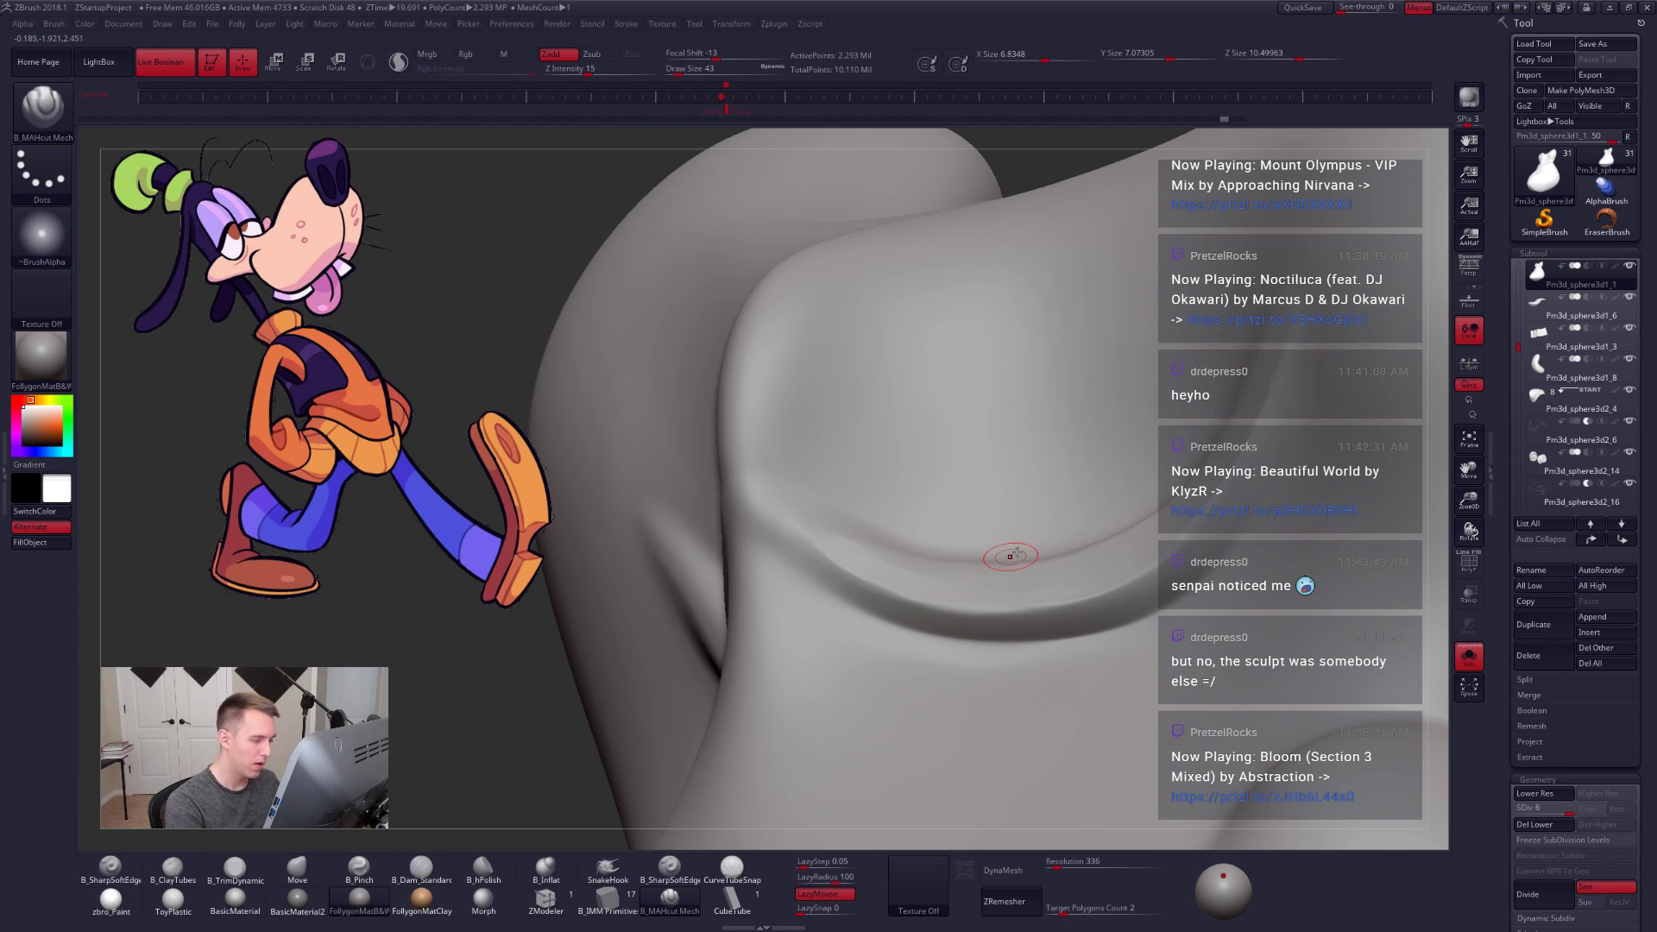
{"action": "right_click", "coordinate": [1024, 552]}
{"action": "left_click_drag", "start_coordinate": [1053, 599], "coordinate": [1034, 599]}
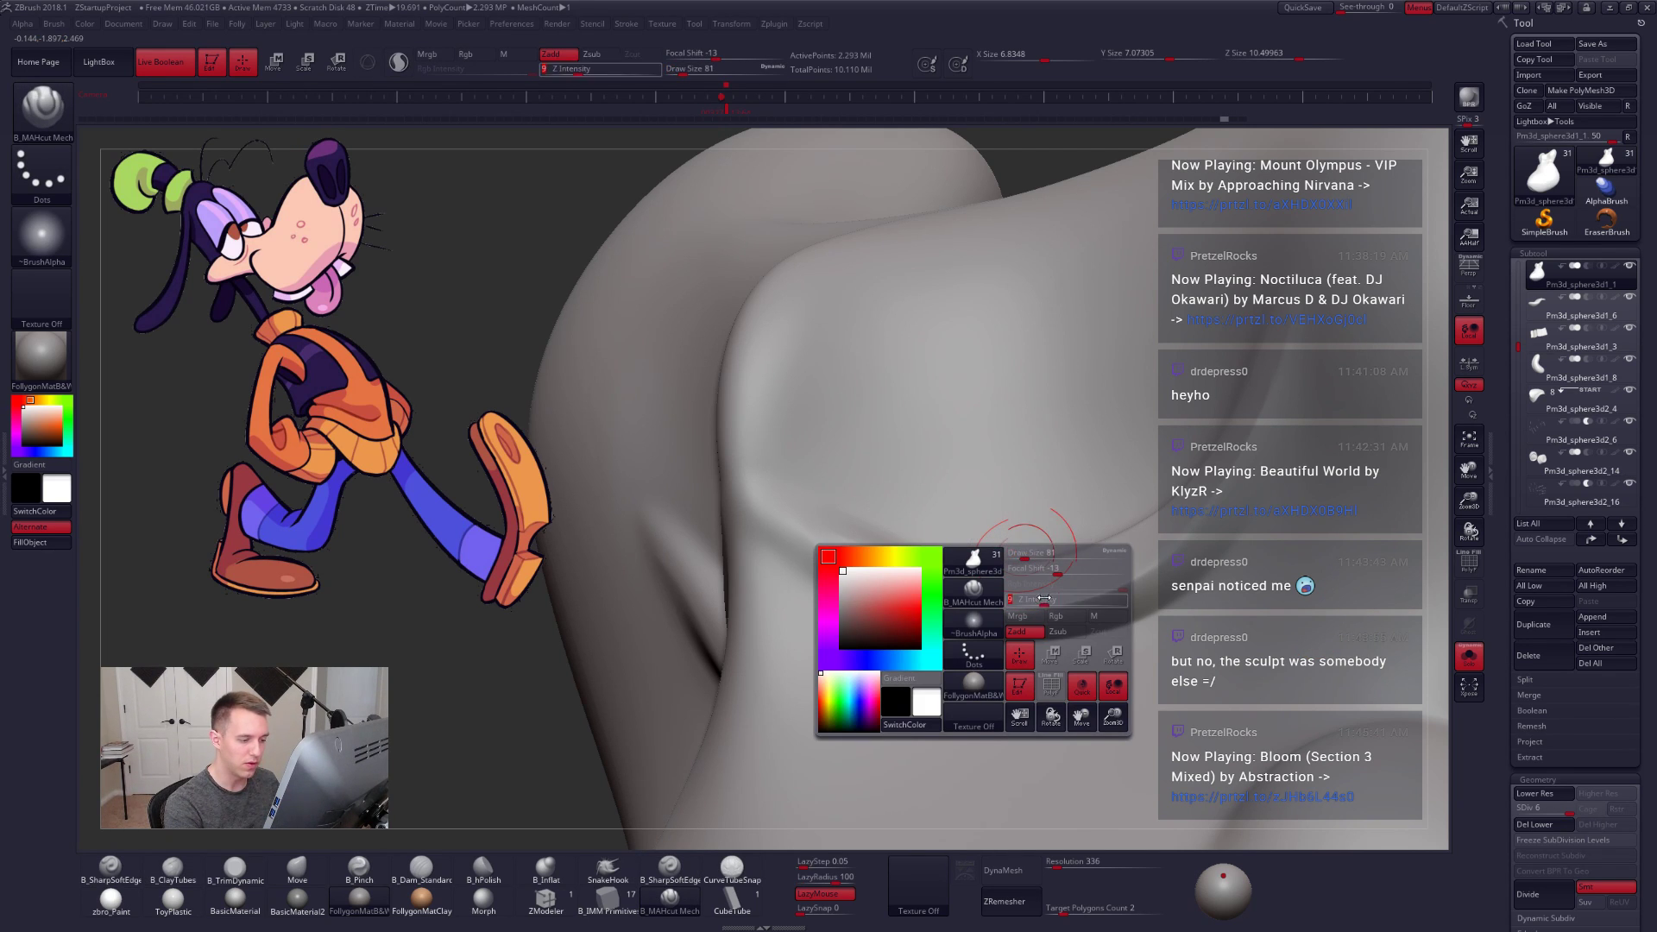
Deepen the crease along the cheek fold and smooth the surface beside it.
{"action": "right_click_drag", "start_coordinate": [1199, 477], "coordinate": [1249, 397]}
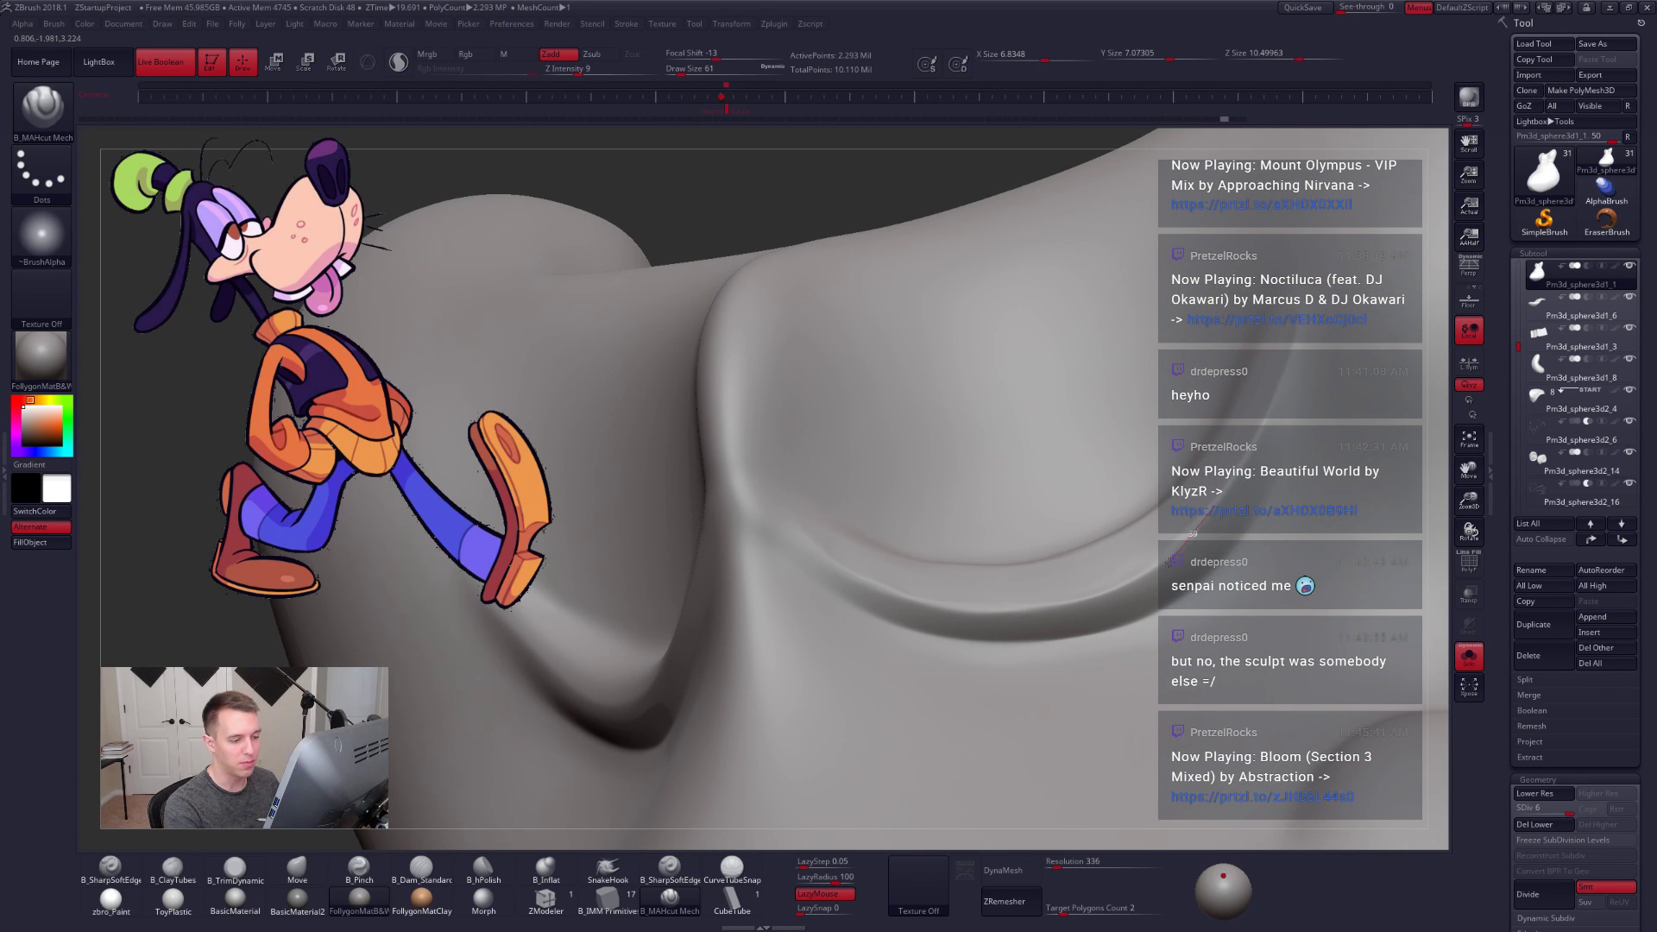
{"action": "mouse_move", "coordinate": [1081, 608]}
{"action": "left_mouse_down"}
{"action": "mouse_move", "coordinate": [869, 592]}
{"action": "mouse_move", "coordinate": [794, 518]}
{"action": "mouse_move", "coordinate": [825, 556]}
{"action": "left_mouse_up"}
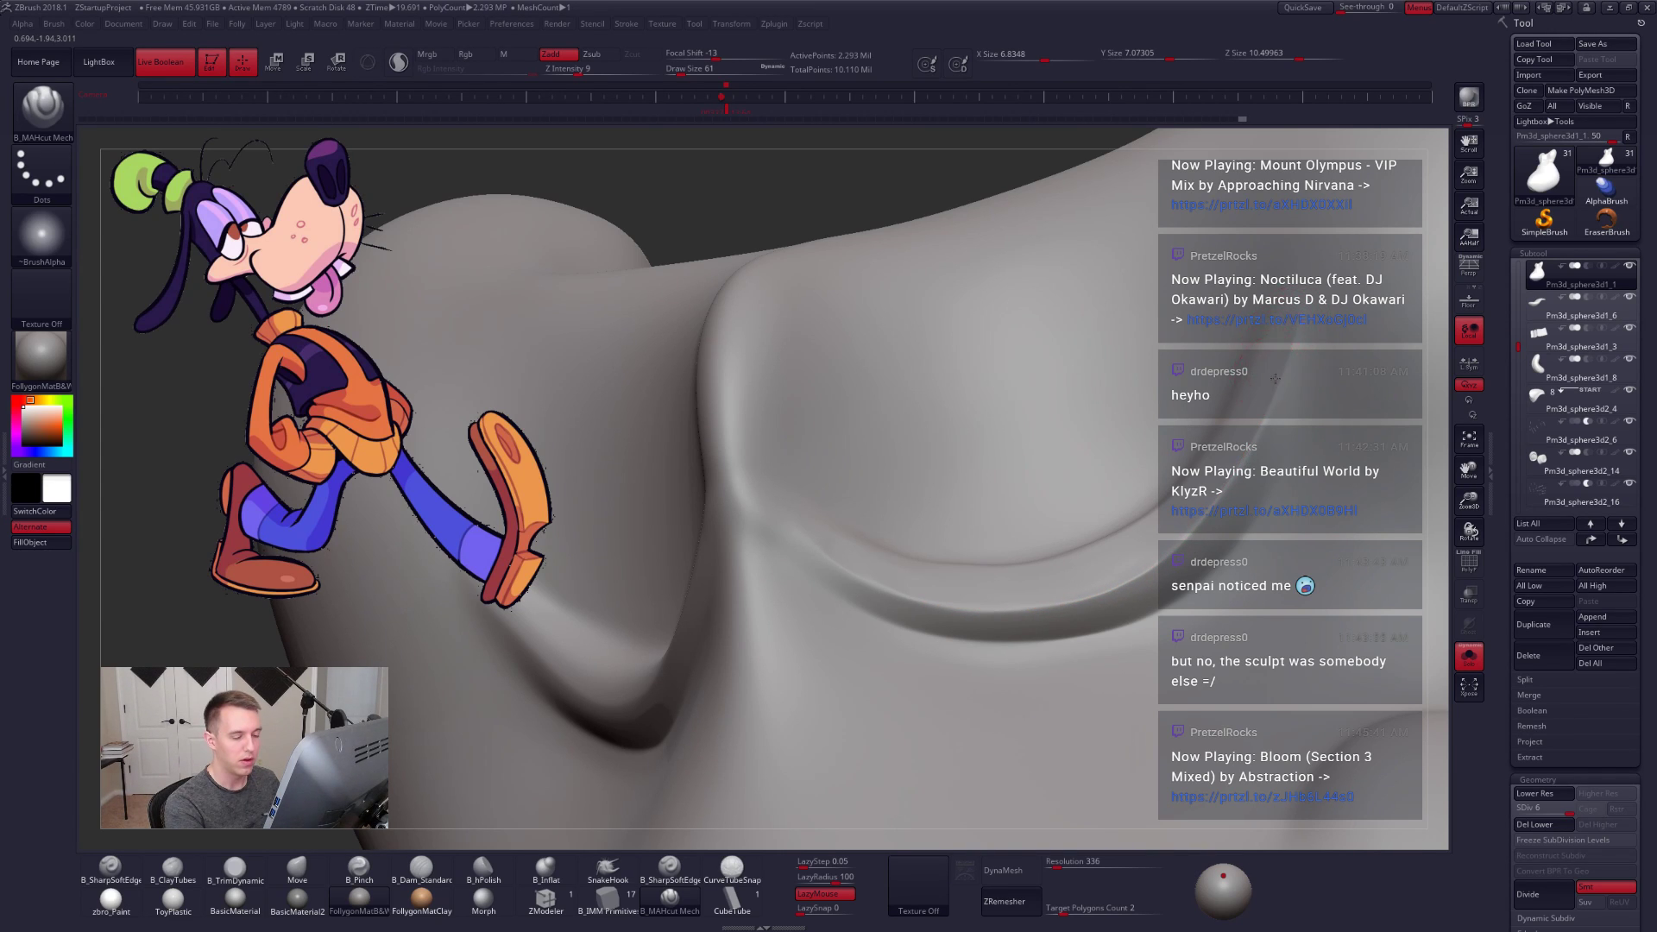
{"action": "left_click_drag", "start_coordinate": [1276, 378], "coordinate": [1288, 318], "text": "shift"}
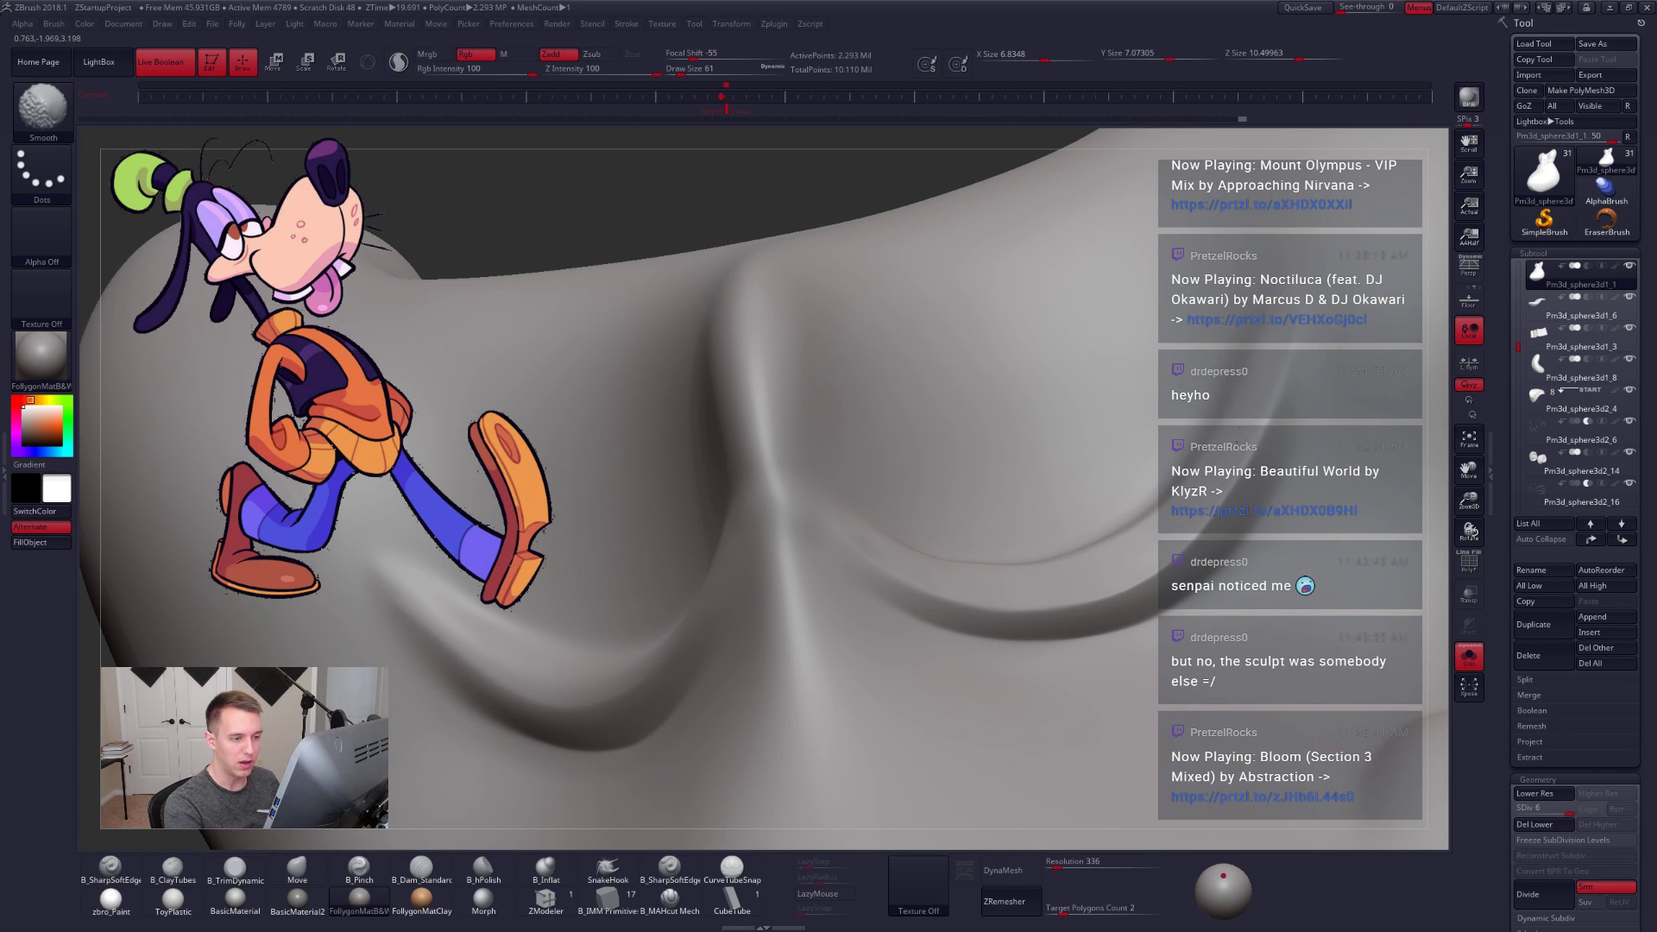
{"action": "right_click_drag", "start_coordinate": [1054, 581], "coordinate": [917, 562]}
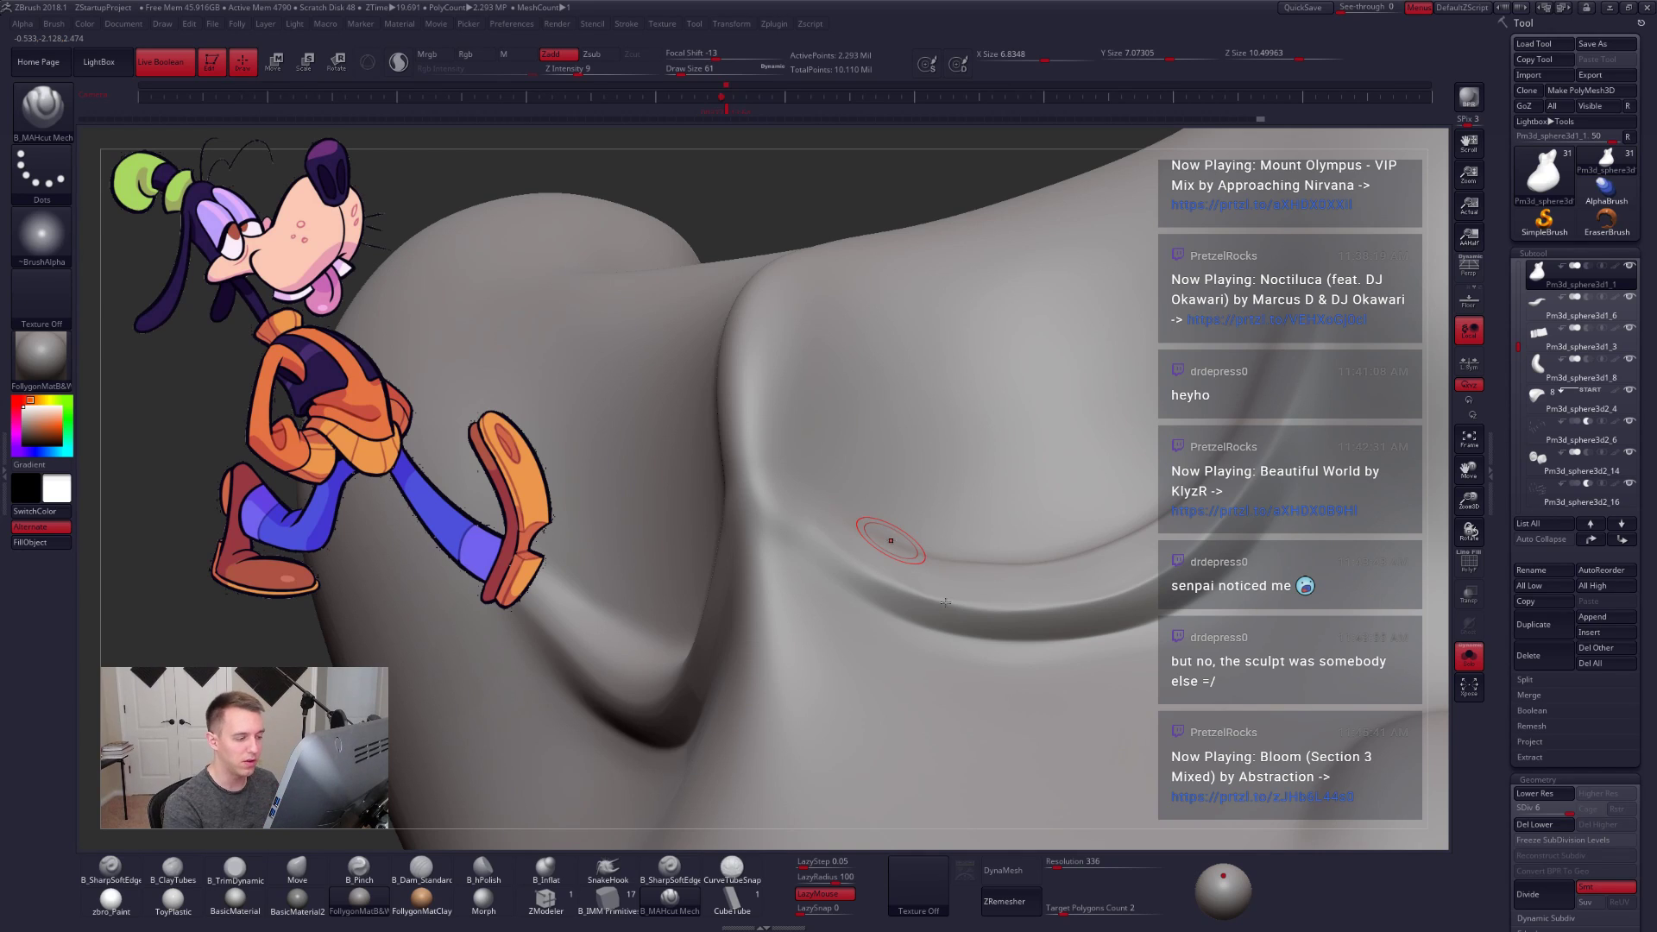
{"action": "key", "text": "shift"}
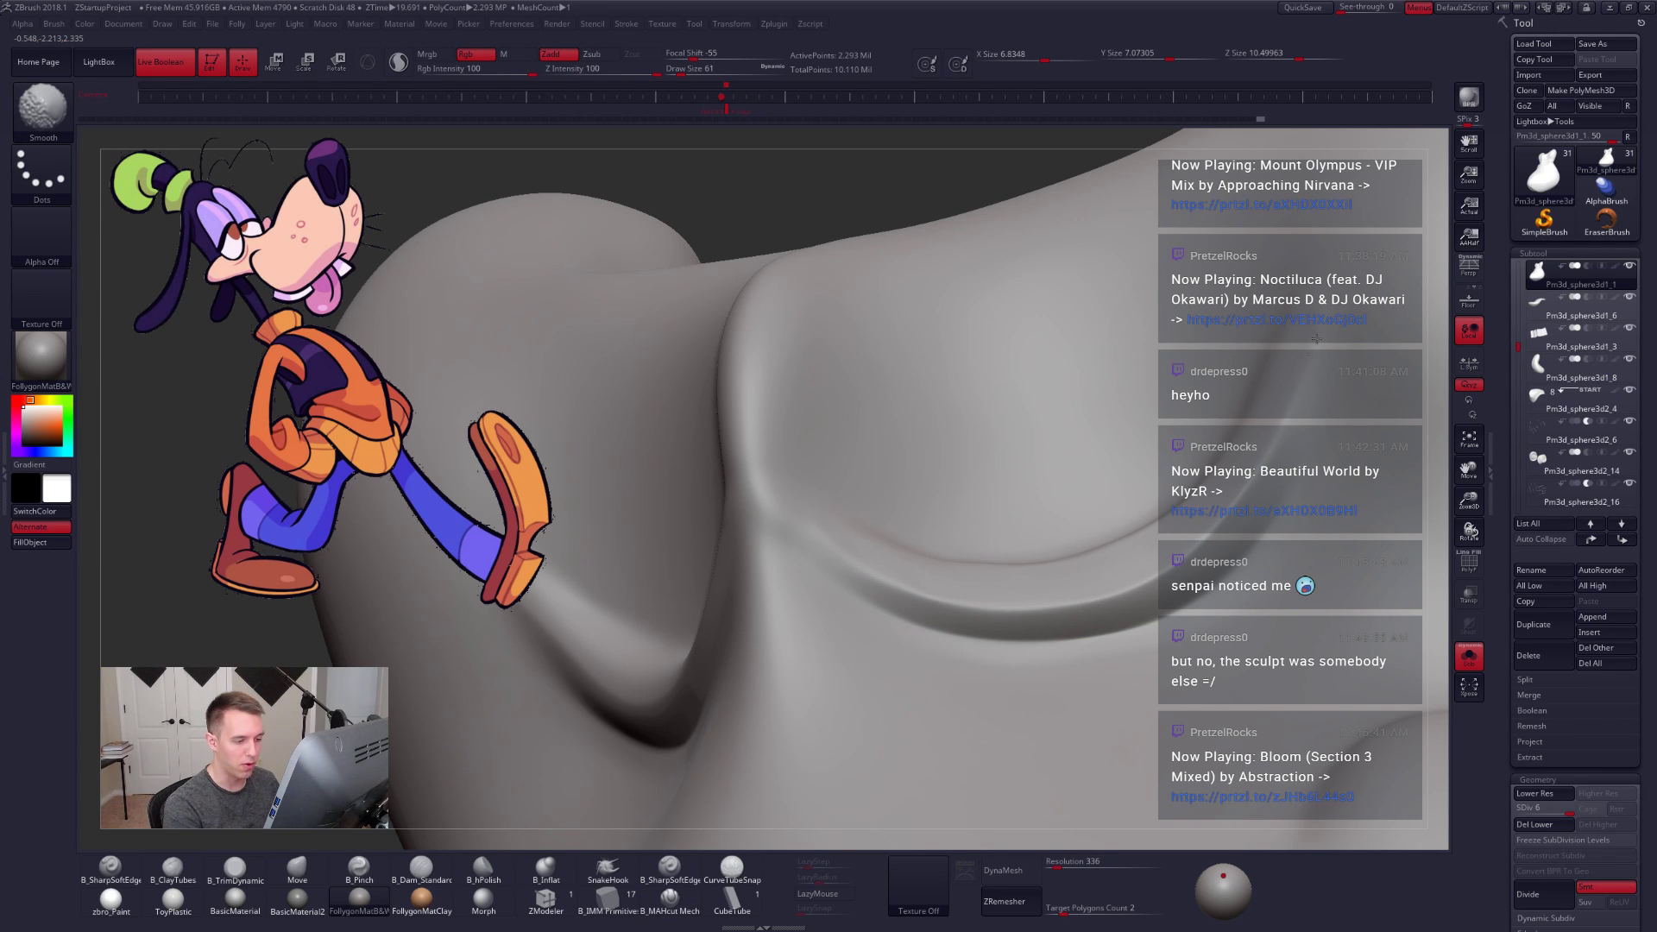
{"action": "key", "text": "shift"}
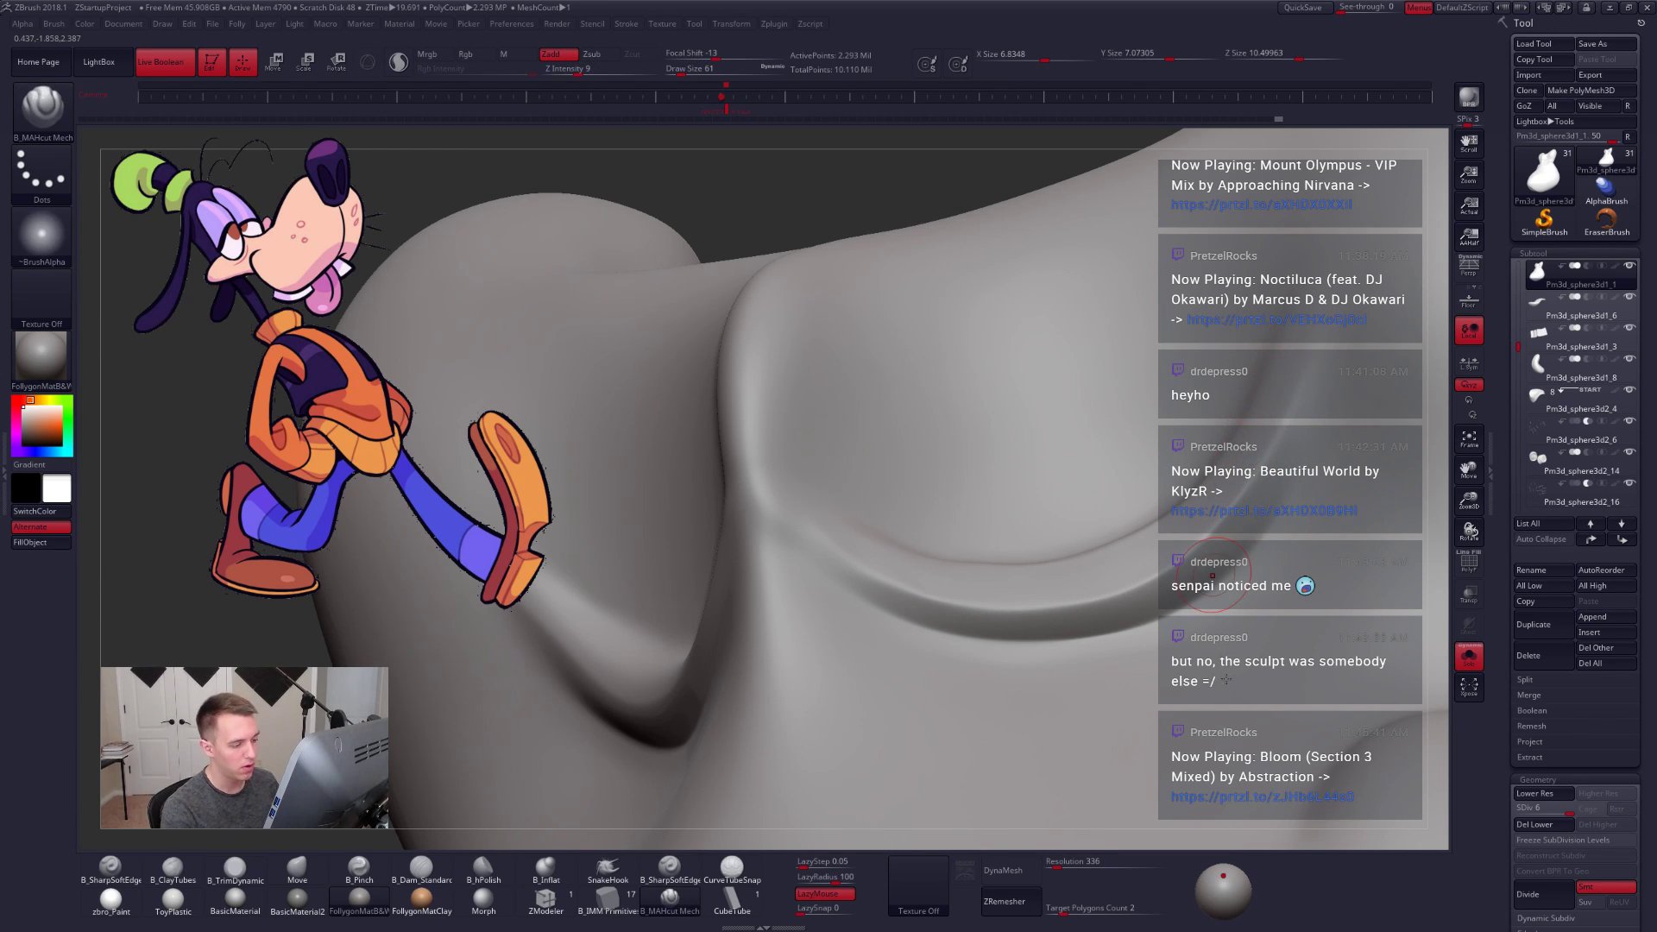
{"action": "mouse_move", "coordinate": [1212, 575]}
{"action": "right_mouse_down"}
{"action": "mouse_move", "coordinate": [1224, 684]}
{"action": "mouse_move", "coordinate": [1205, 692]}
{"action": "right_mouse_up"}
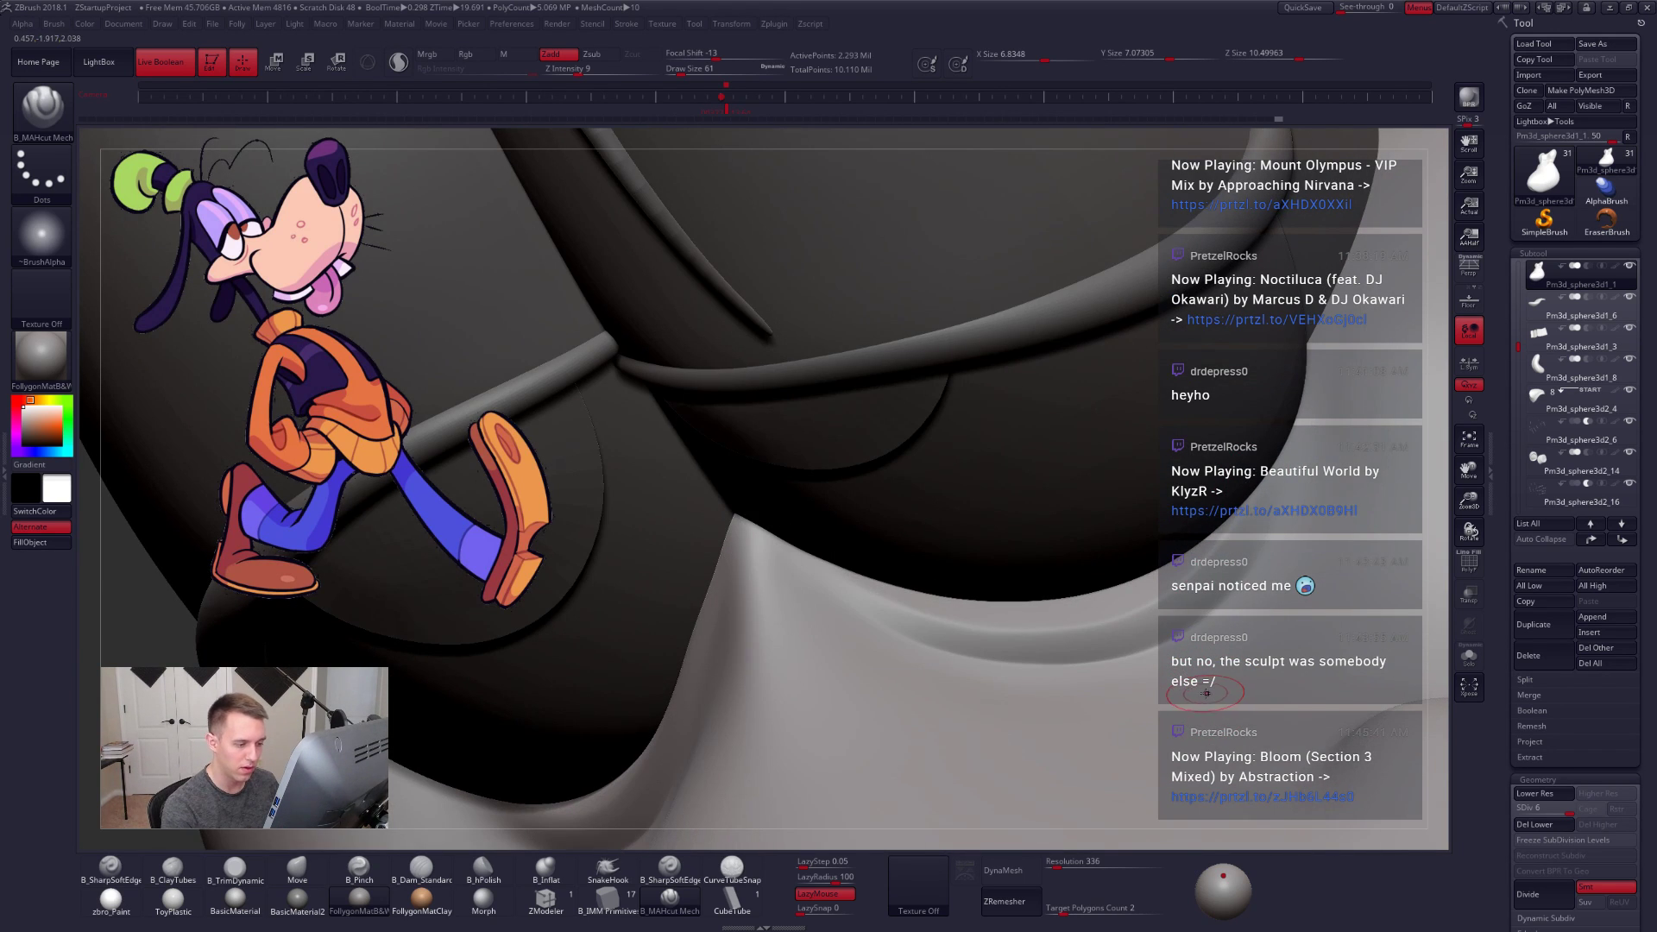
Solo the head, smooth the crease edge, then turn Solo off to show all subtools.
{"action": "key", "text": "ctrl+shift+s"}
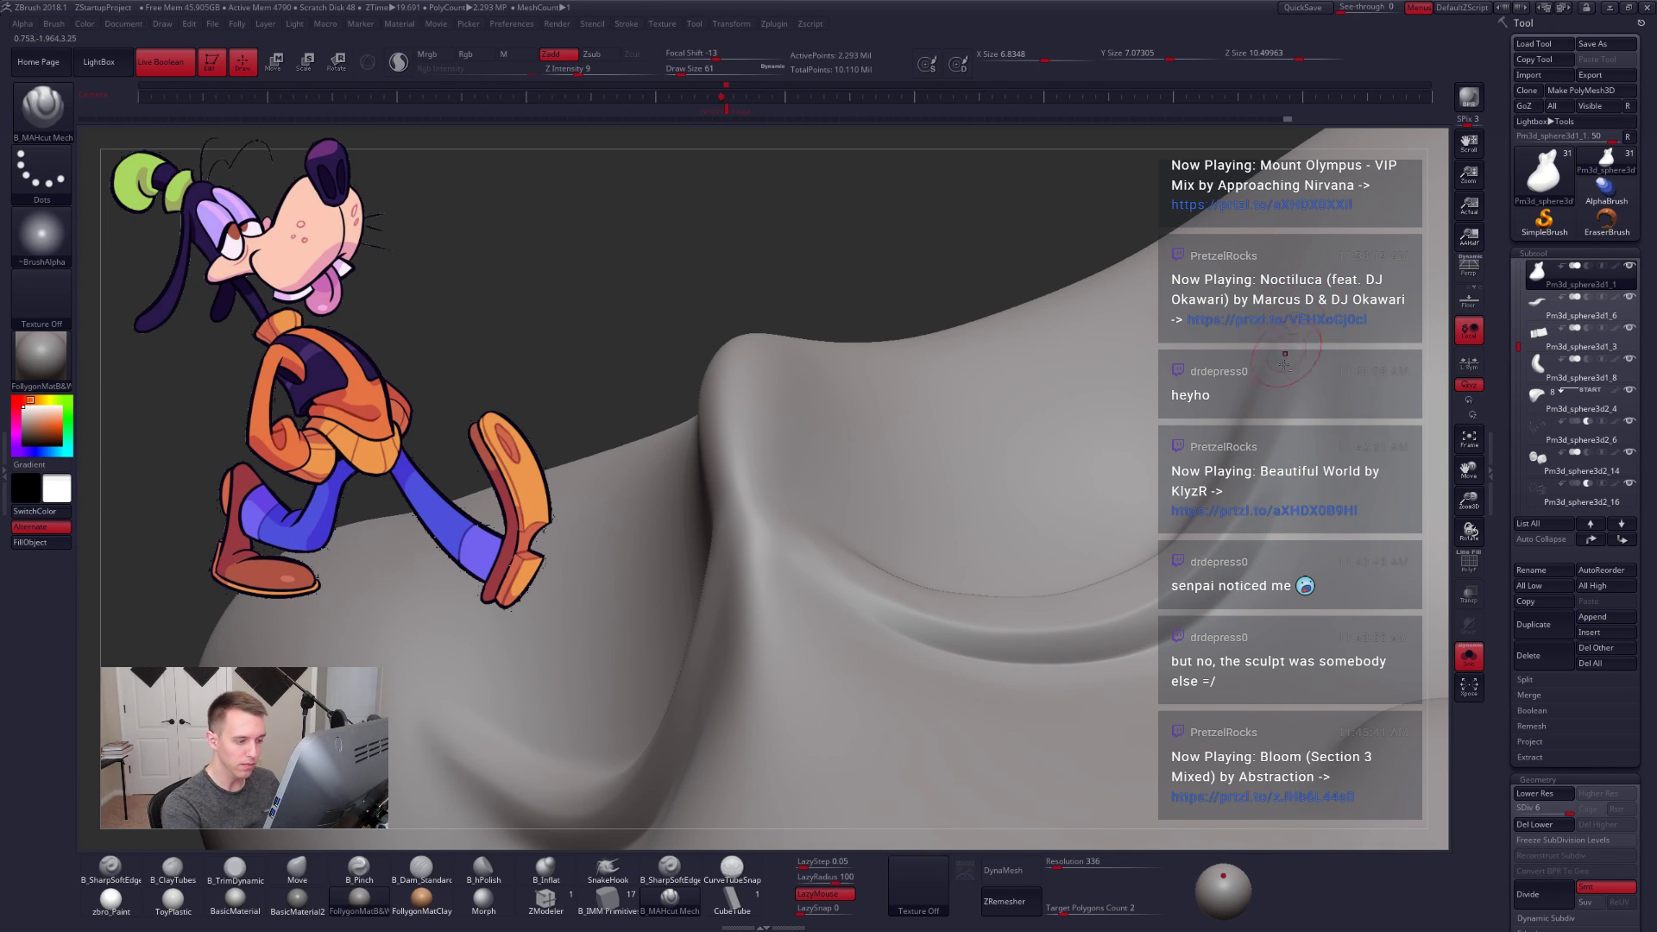
{"action": "key", "text": "shift"}
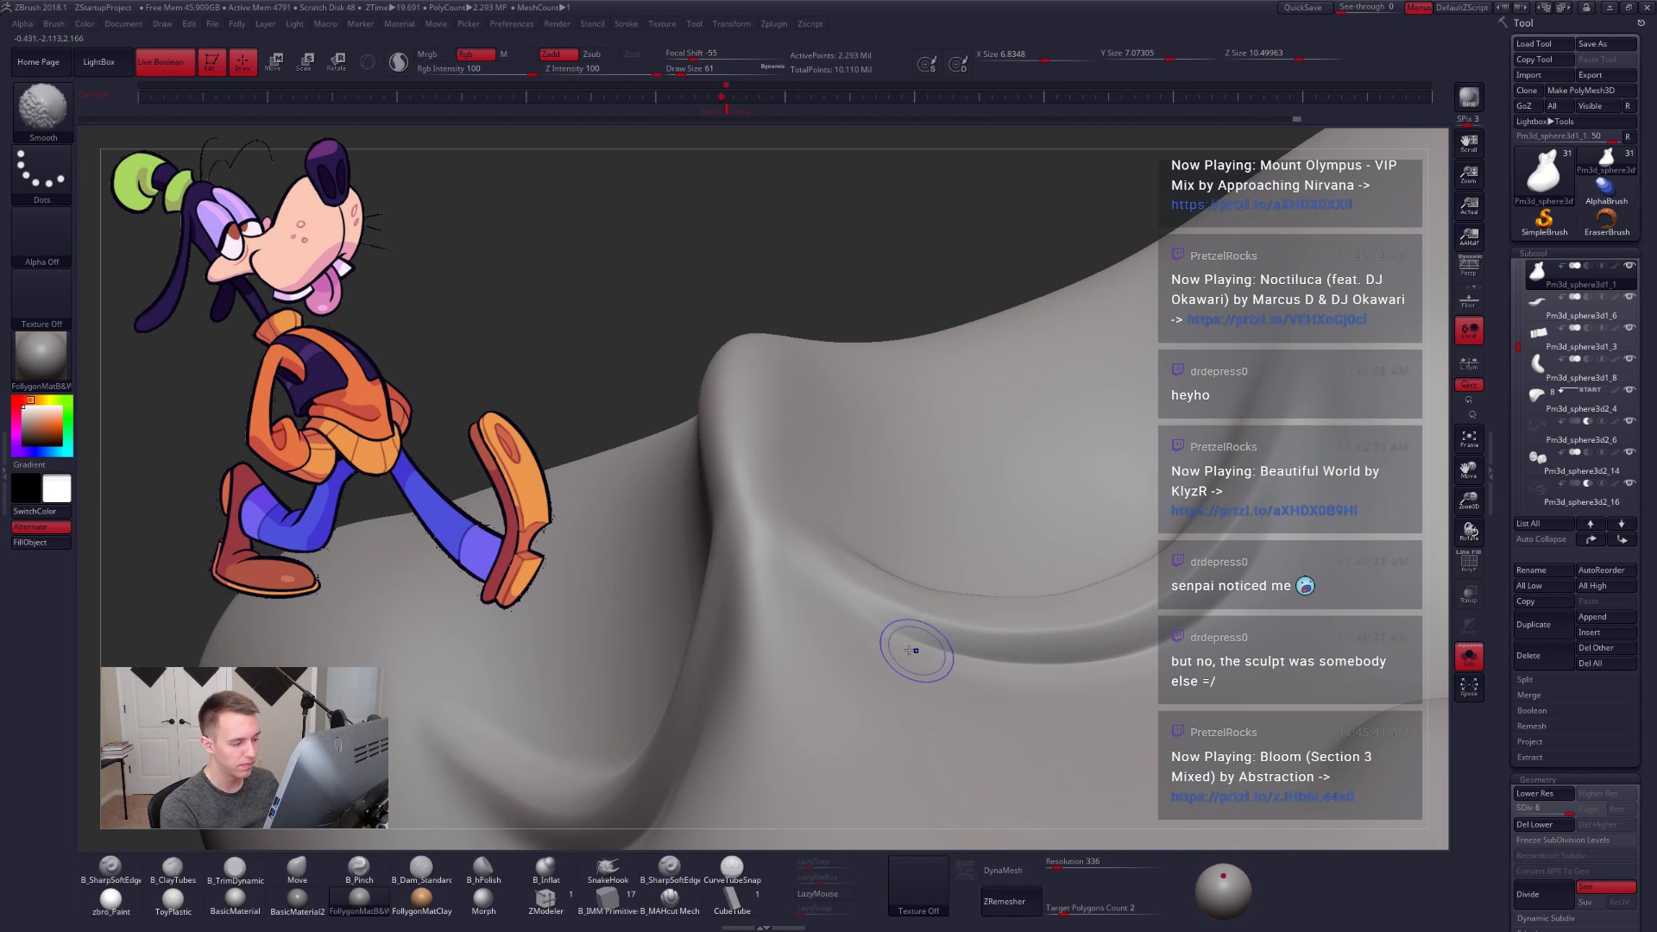
{"action": "mouse_move", "coordinate": [1010, 686]}
{"action": "right_mouse_down", "text": "ctrl"}
{"action": "mouse_move", "coordinate": [1195, 712]}
{"action": "mouse_move", "coordinate": [1178, 713]}
{"action": "right_mouse_up", "text": "ctrl"}
{"action": "key", "text": "shift+alt+s"}
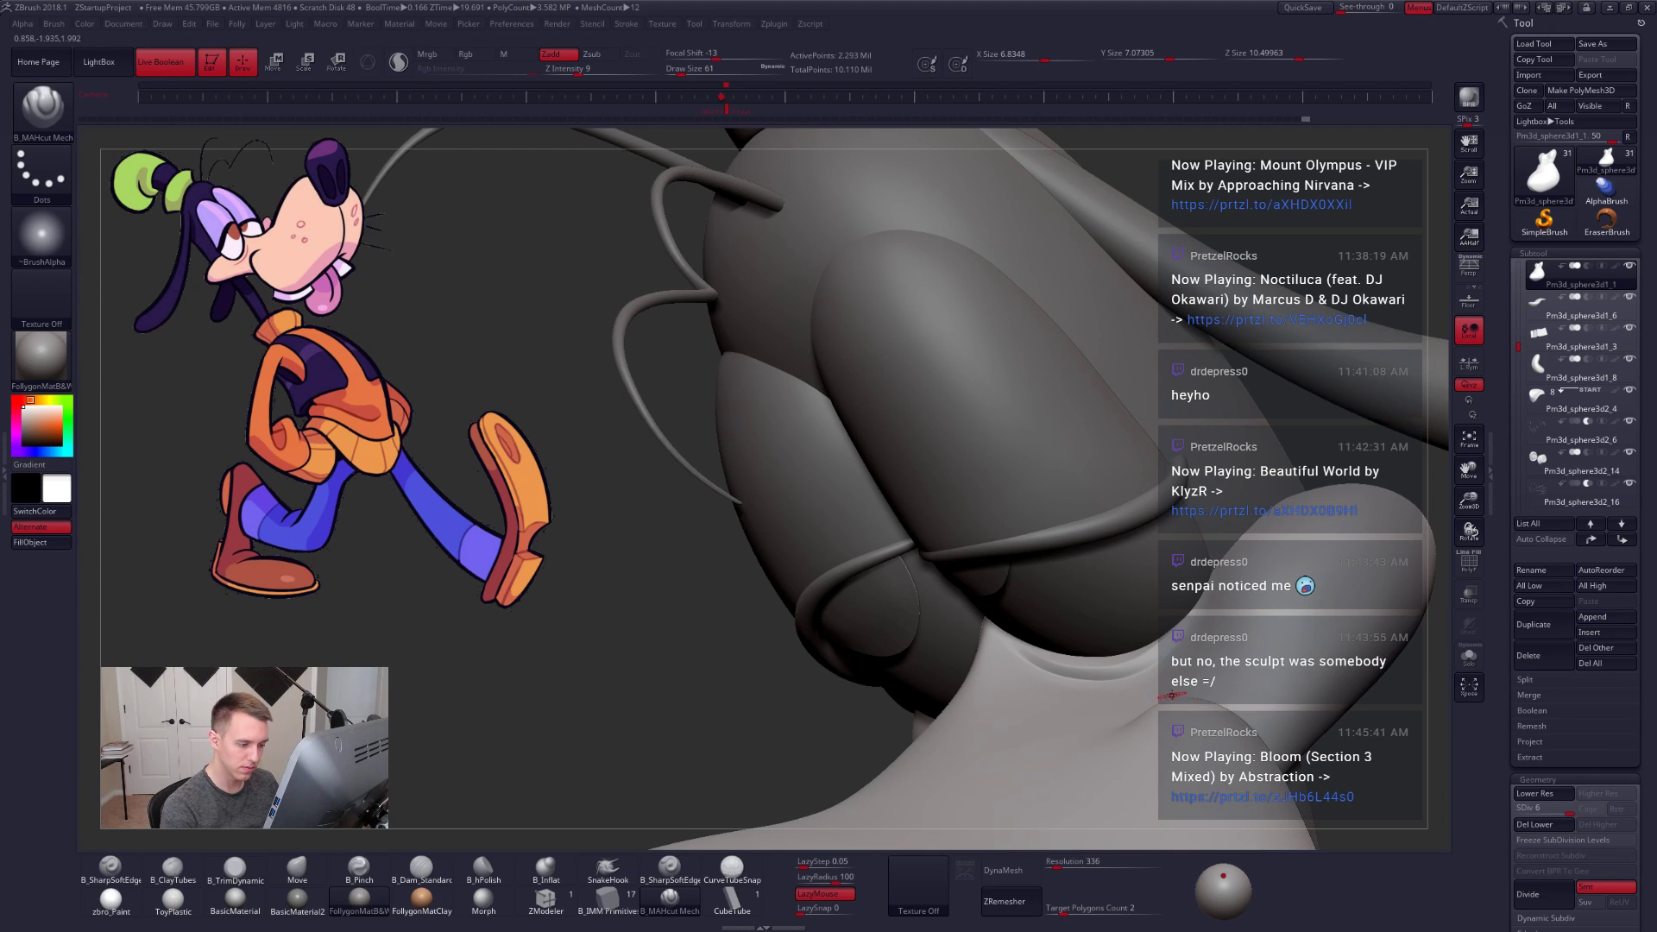
Isolate the head, drop to SDiv 3, and shape the fold with the Move brush at size 306.
{"action": "right_click_drag", "start_coordinate": [1133, 703], "coordinate": [1140, 697]}
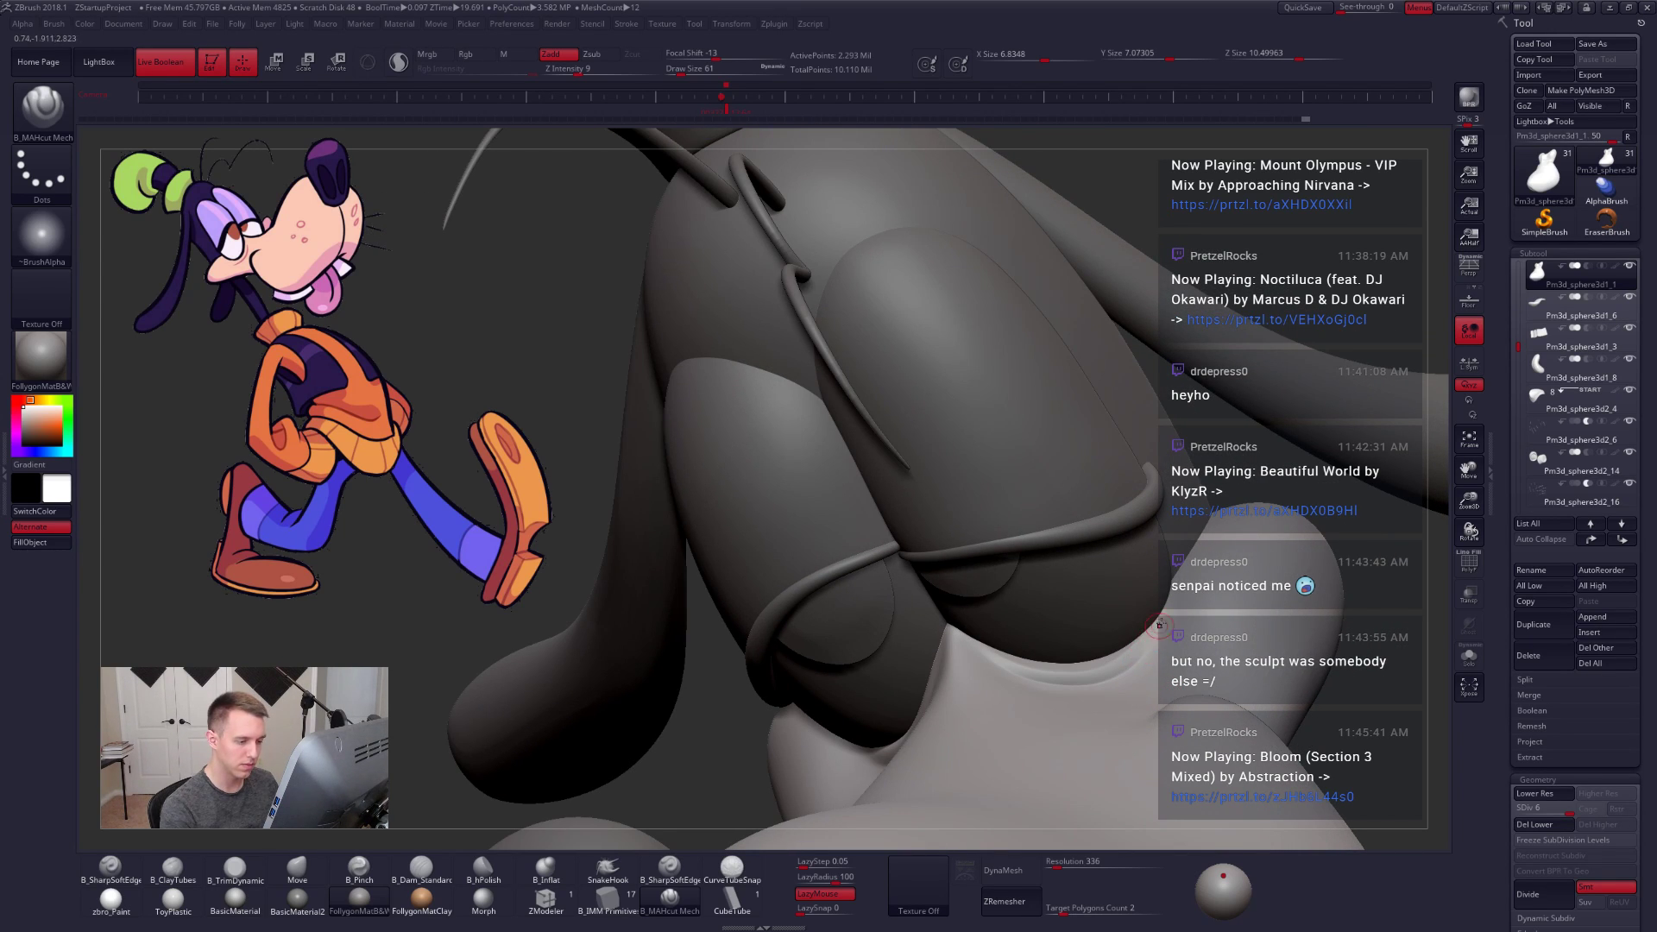
{"action": "key", "text": "shift+alt+s"}
{"action": "right_click_drag", "start_coordinate": [1159, 656], "coordinate": [1161, 752]}
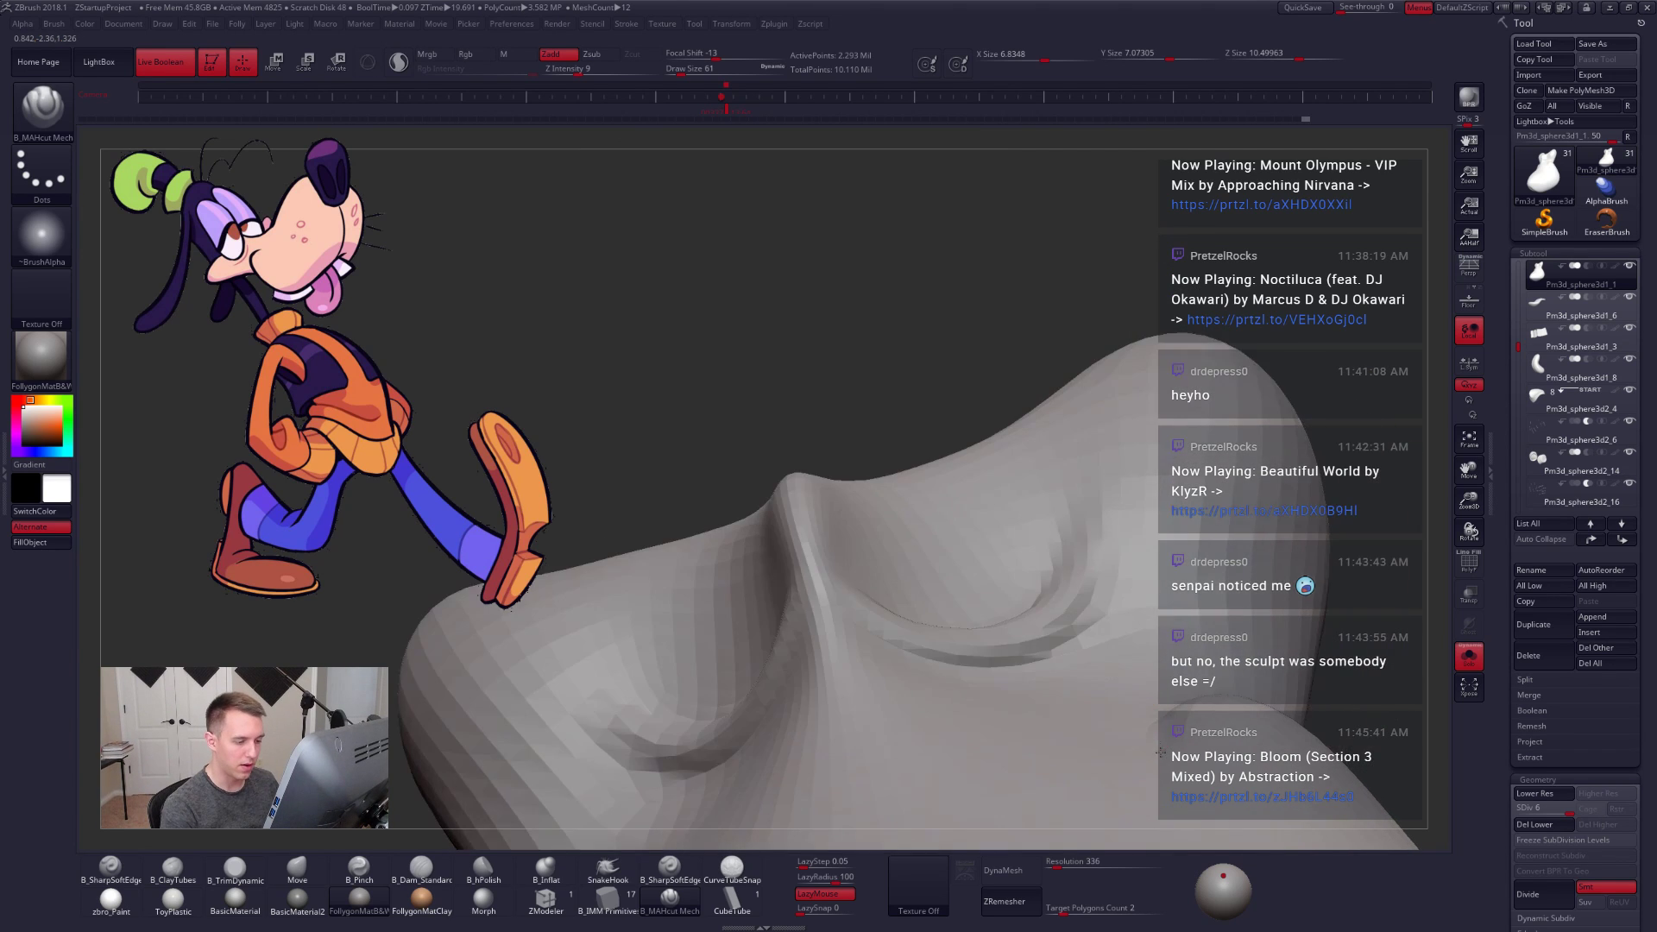
{"action": "key", "text": "shift+d"}
{"action": "key", "text": "shift+d"}
{"action": "key", "text": "shift+d"}
{"action": "key", "text": "b"}
{"action": "key", "text": "m"}
{"action": "key", "text": "v"}
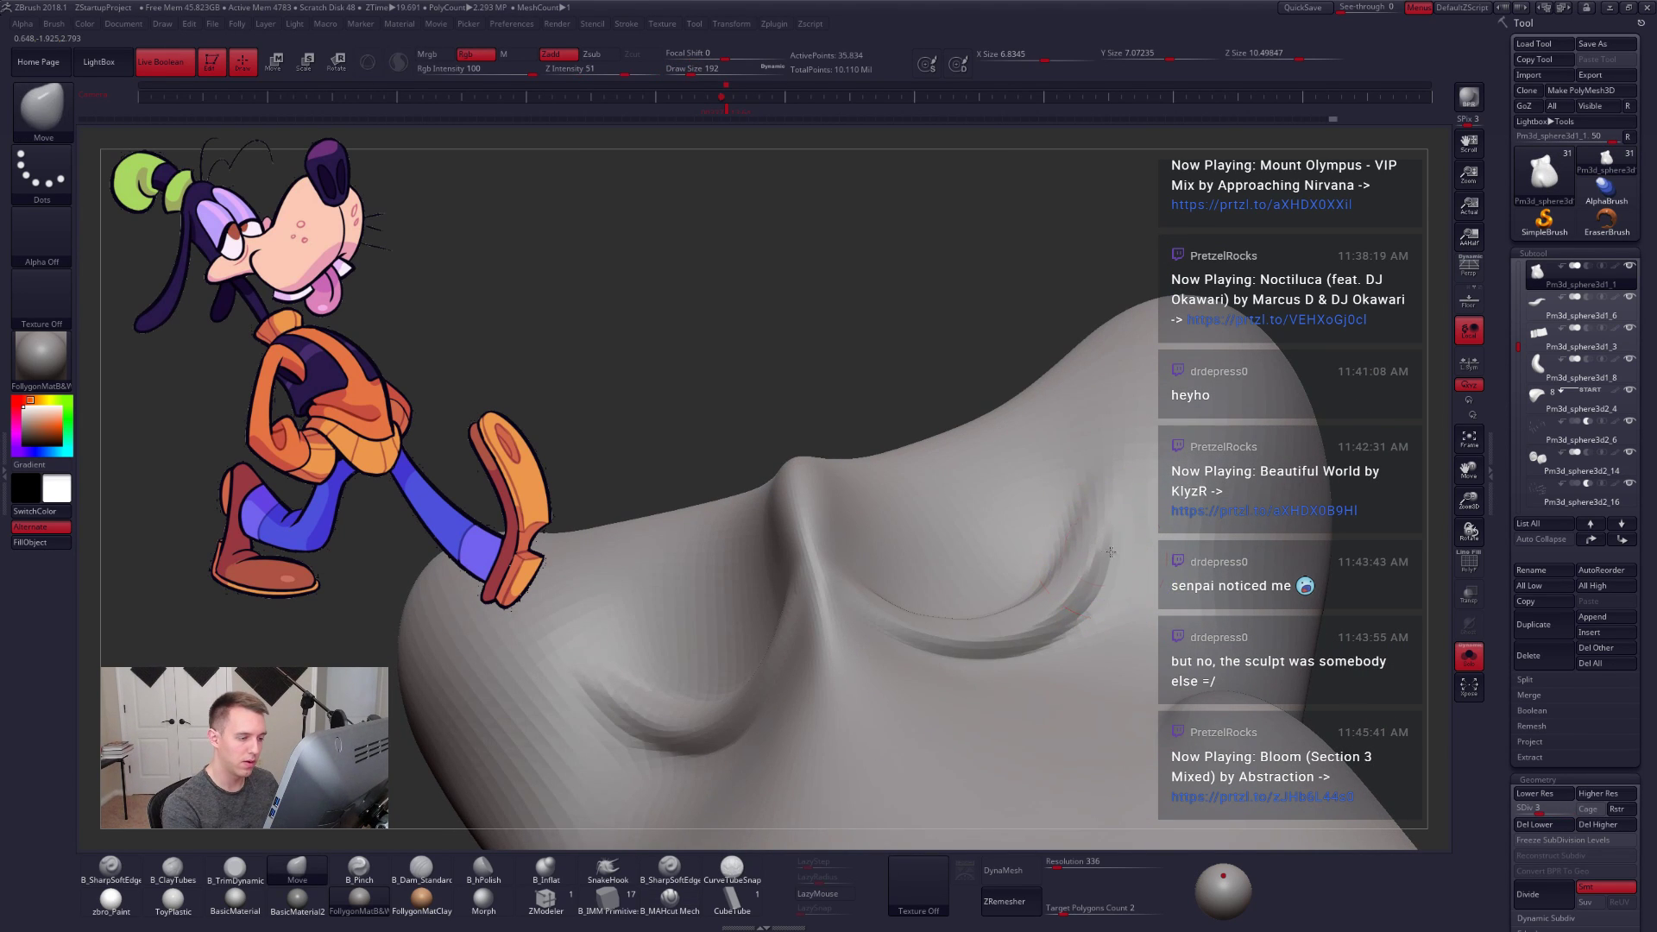
{"action": "right_click_drag", "start_coordinate": [1111, 553], "coordinate": [1079, 519]}
{"action": "key", "text": "space"}
{"action": "left_click_drag", "start_coordinate": [1074, 562], "coordinate": [1083, 562]}
{"action": "mouse_move", "coordinate": [1074, 518]}
{"action": "right_mouse_down"}
{"action": "mouse_move", "coordinate": [1186, 621]}
{"action": "mouse_move", "coordinate": [1079, 592]}
{"action": "mouse_move", "coordinate": [1113, 720]}
{"action": "right_mouse_up"}
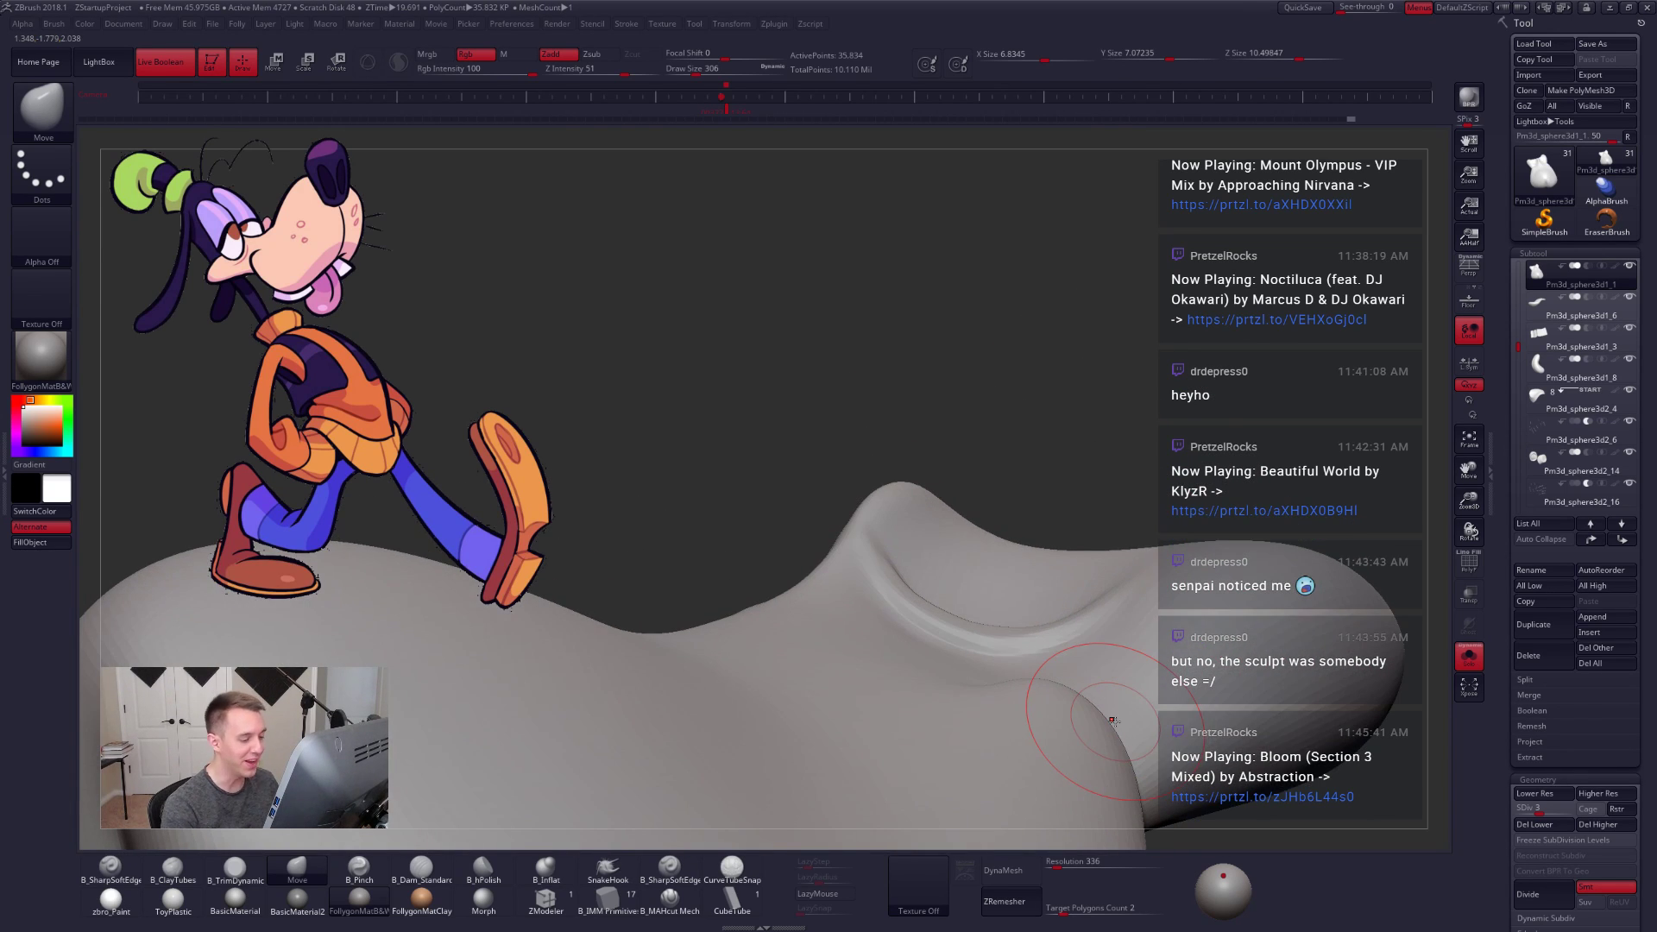
Show all parts and briefly toggle painted colours to compare the cheek with the eyes.
{"action": "key", "text": "ctrl+shift+f"}
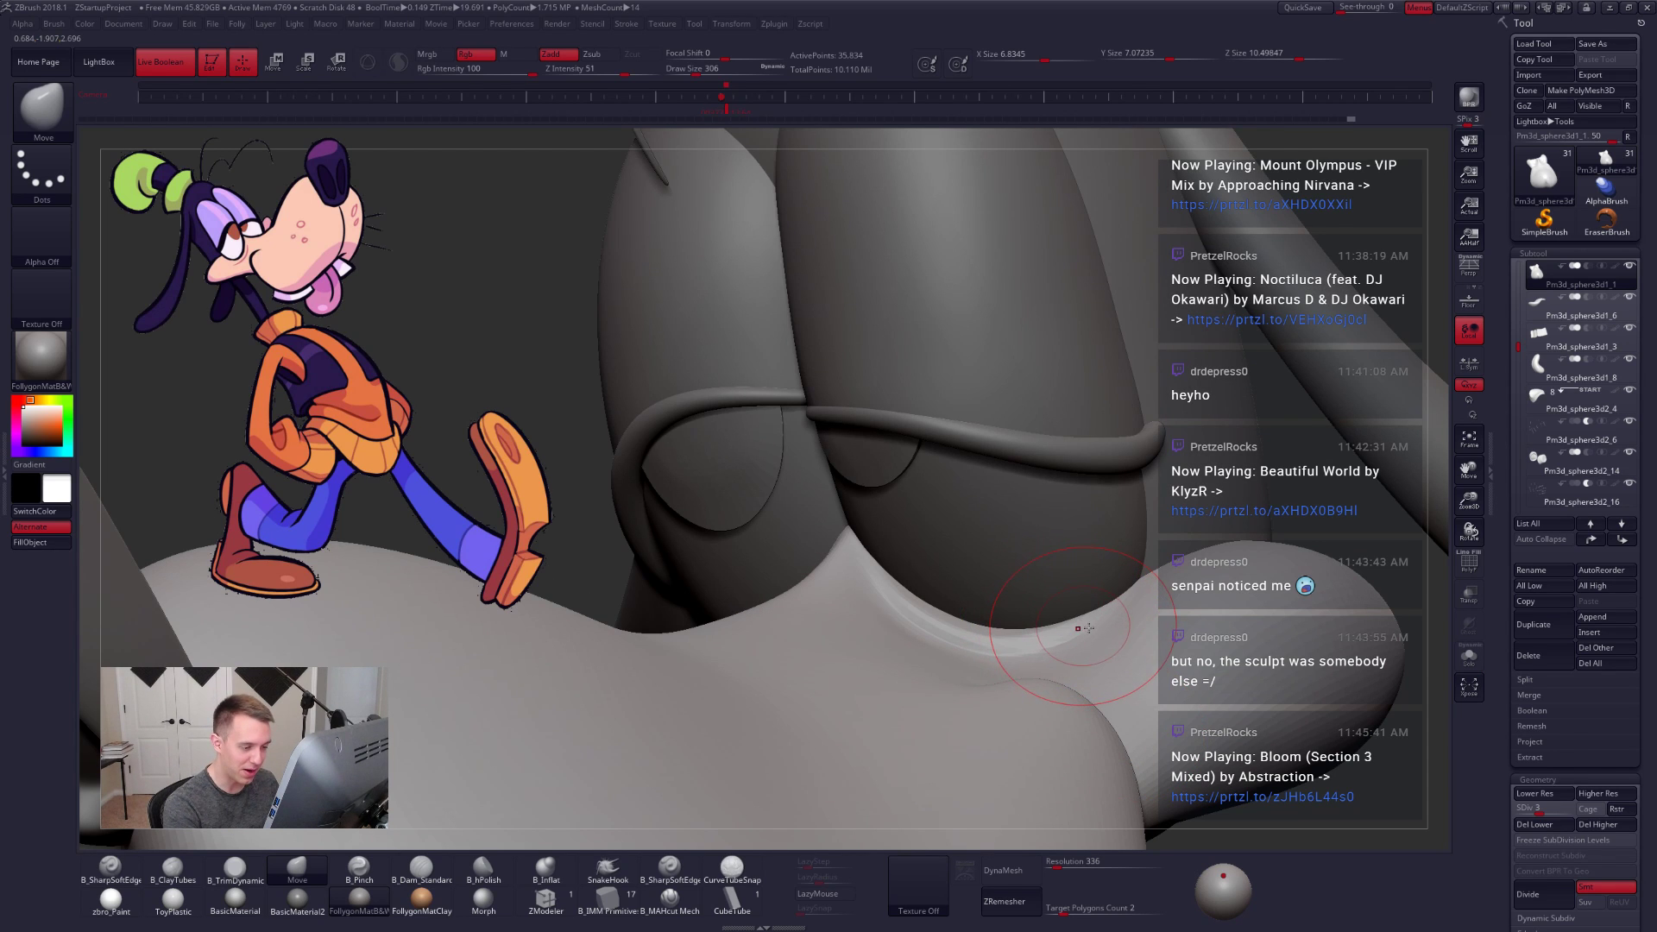
{"action": "mouse_move", "coordinate": [1083, 628]}
{"action": "right_mouse_down"}
{"action": "mouse_move", "coordinate": [1065, 638]}
{"action": "mouse_move", "coordinate": [1084, 653]}
{"action": "mouse_move", "coordinate": [1044, 665]}
{"action": "mouse_move", "coordinate": [1070, 622]}
{"action": "right_mouse_up"}
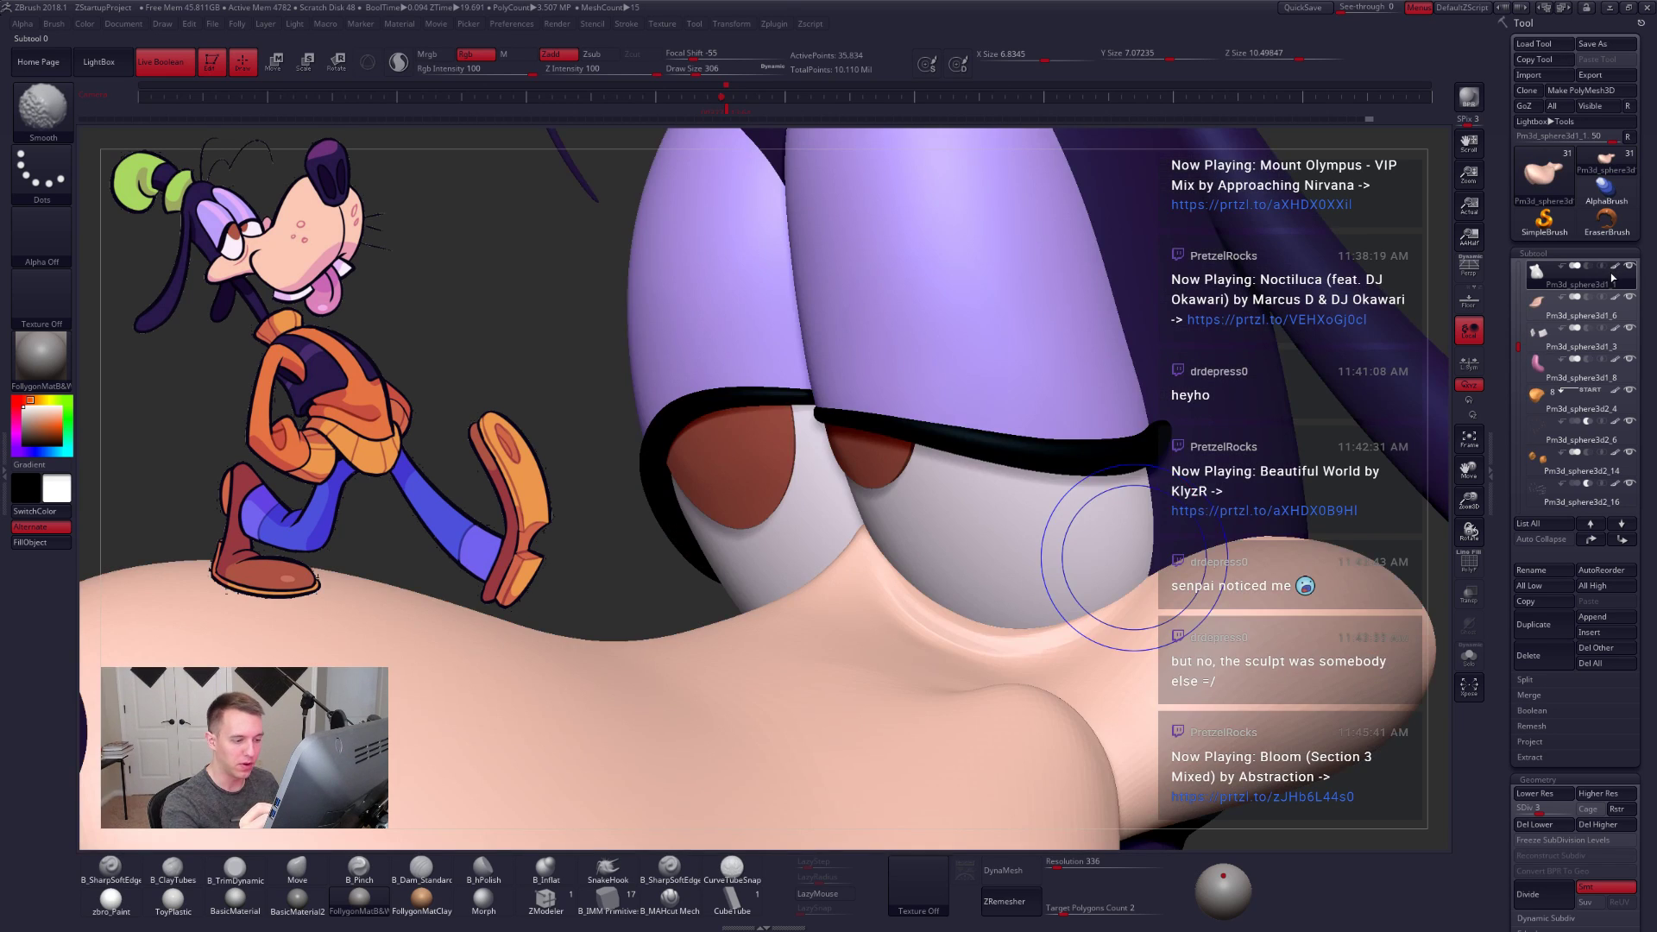
{"action": "left_click", "coordinate": [1613, 267], "text": "shift"}
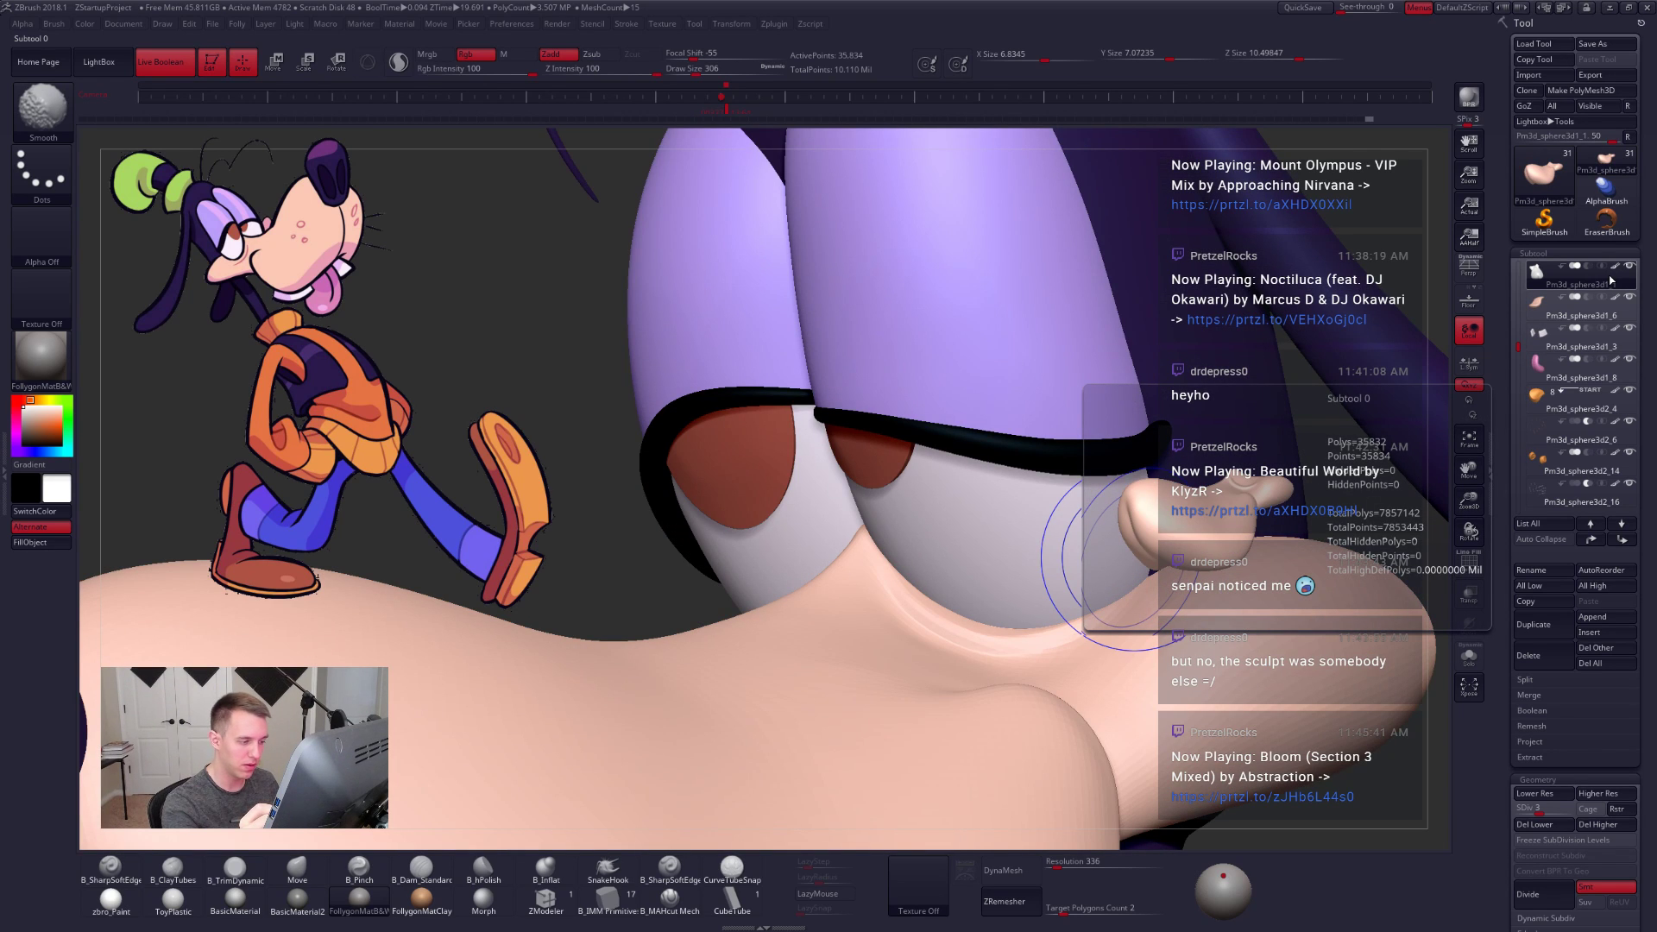
{"action": "left_click", "coordinate": [1613, 270], "text": "shift"}
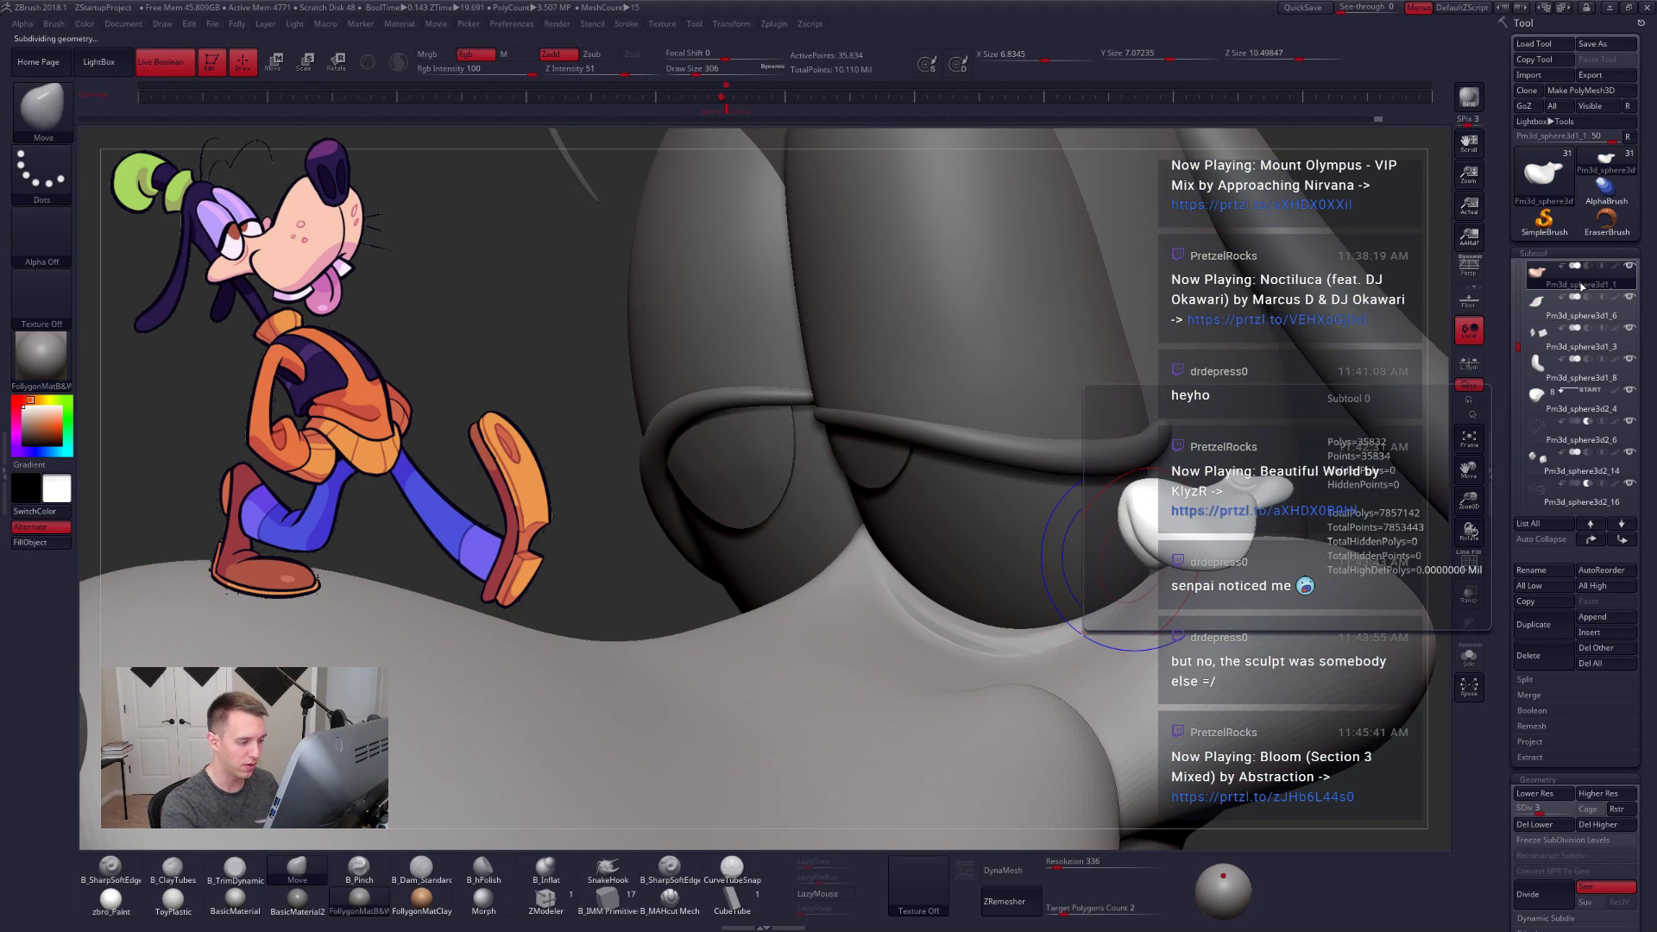
Return to SDiv 6, recut the crease with B_MAHcut Mech at size 49, then Shift-smooth.
{"action": "key", "text": "d"}
{"action": "key", "text": "d"}
{"action": "key", "text": "d"}
{"action": "right_click_drag", "start_coordinate": [988, 656], "coordinate": [924, 629]}
{"action": "right_click", "coordinate": [911, 606]}
{"action": "left_click_drag", "start_coordinate": [910, 607], "coordinate": [887, 608]}
{"action": "right_click_drag", "start_coordinate": [906, 630], "coordinate": [877, 749], "text": "ctrl"}
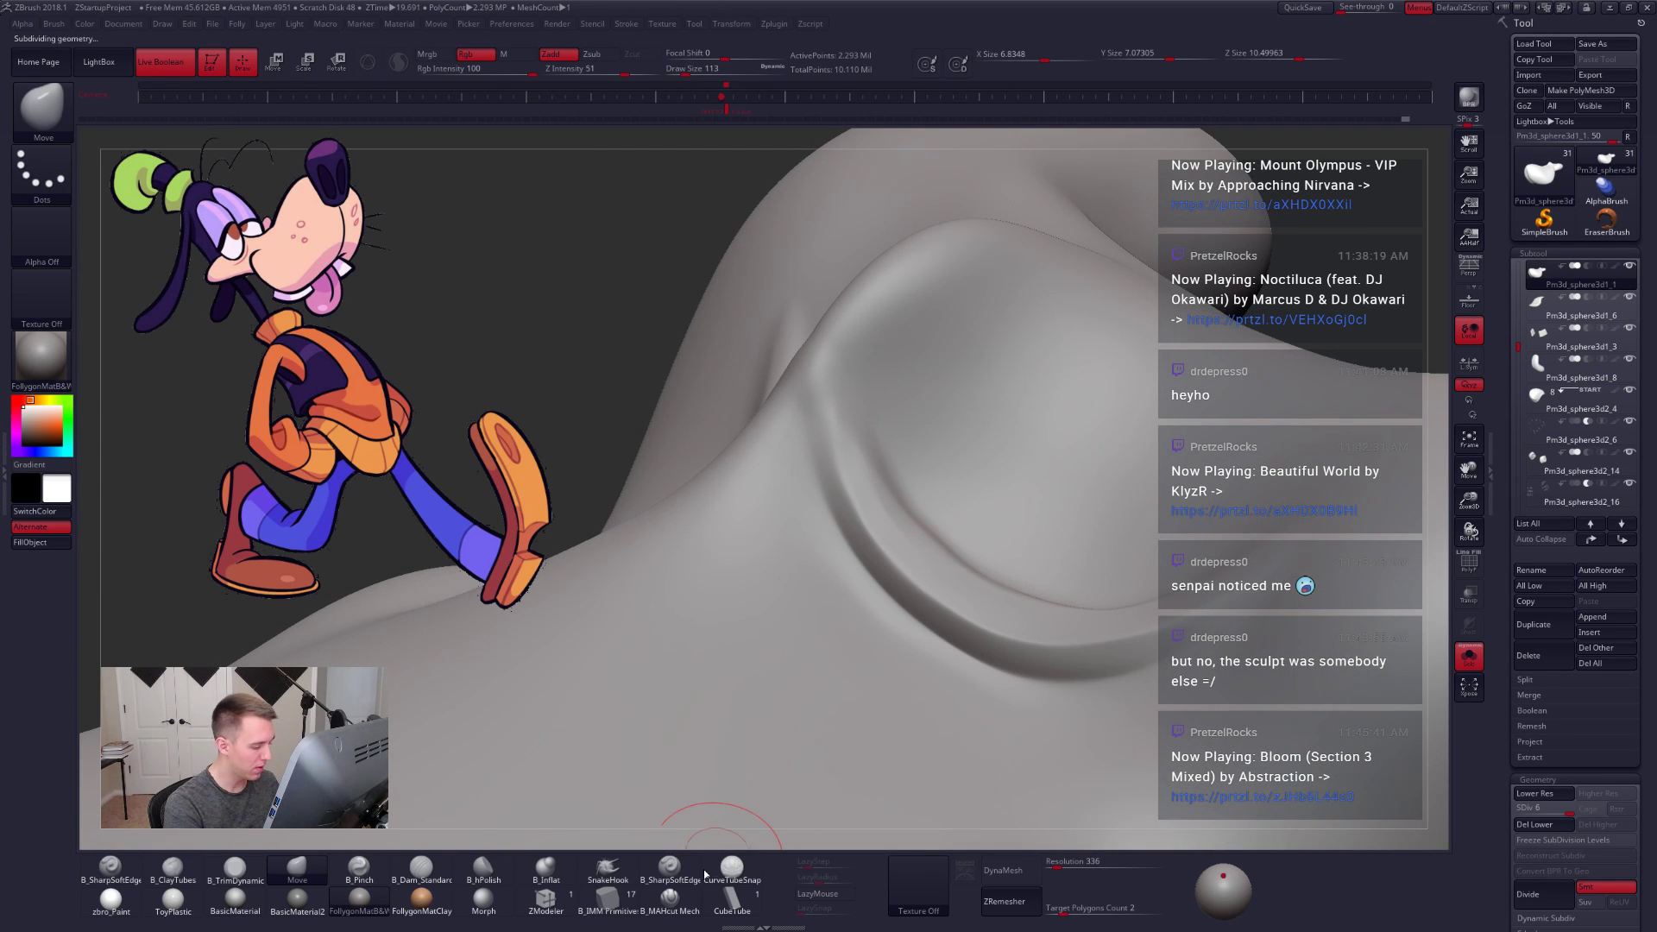
{"action": "left_click", "coordinate": [669, 895]}
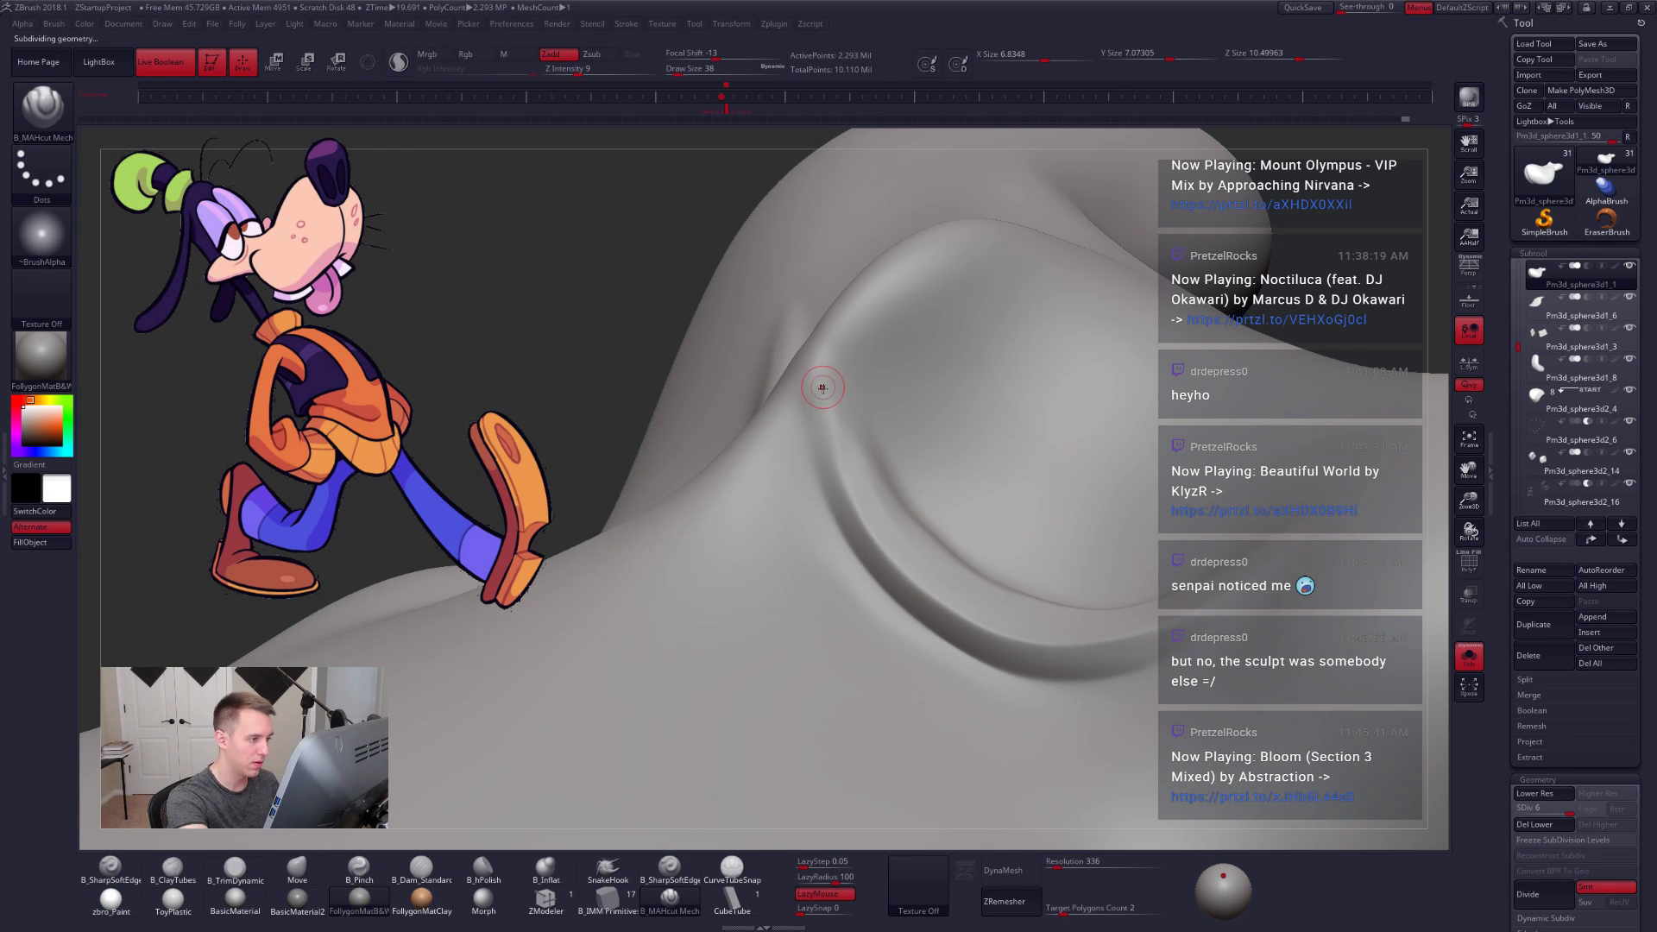
{"action": "key", "text": "bracketright"}
{"action": "key", "text": "bracketright"}
{"action": "left_click_drag", "start_coordinate": [859, 527], "coordinate": [882, 563]}
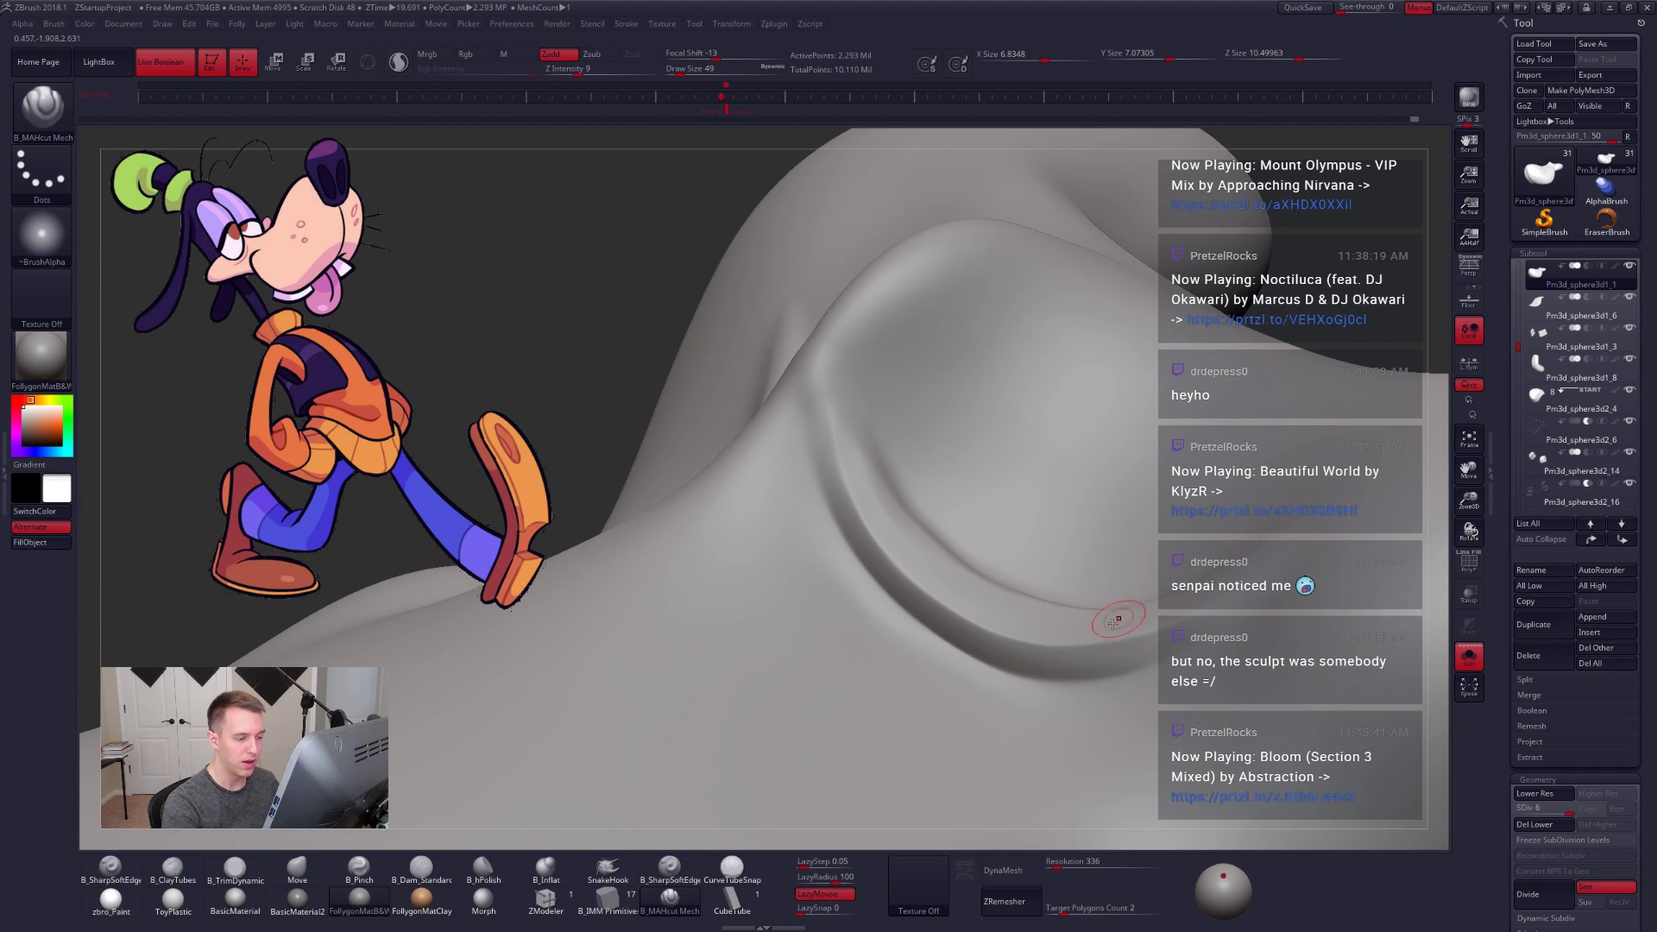
{"action": "key", "text": "shift"}
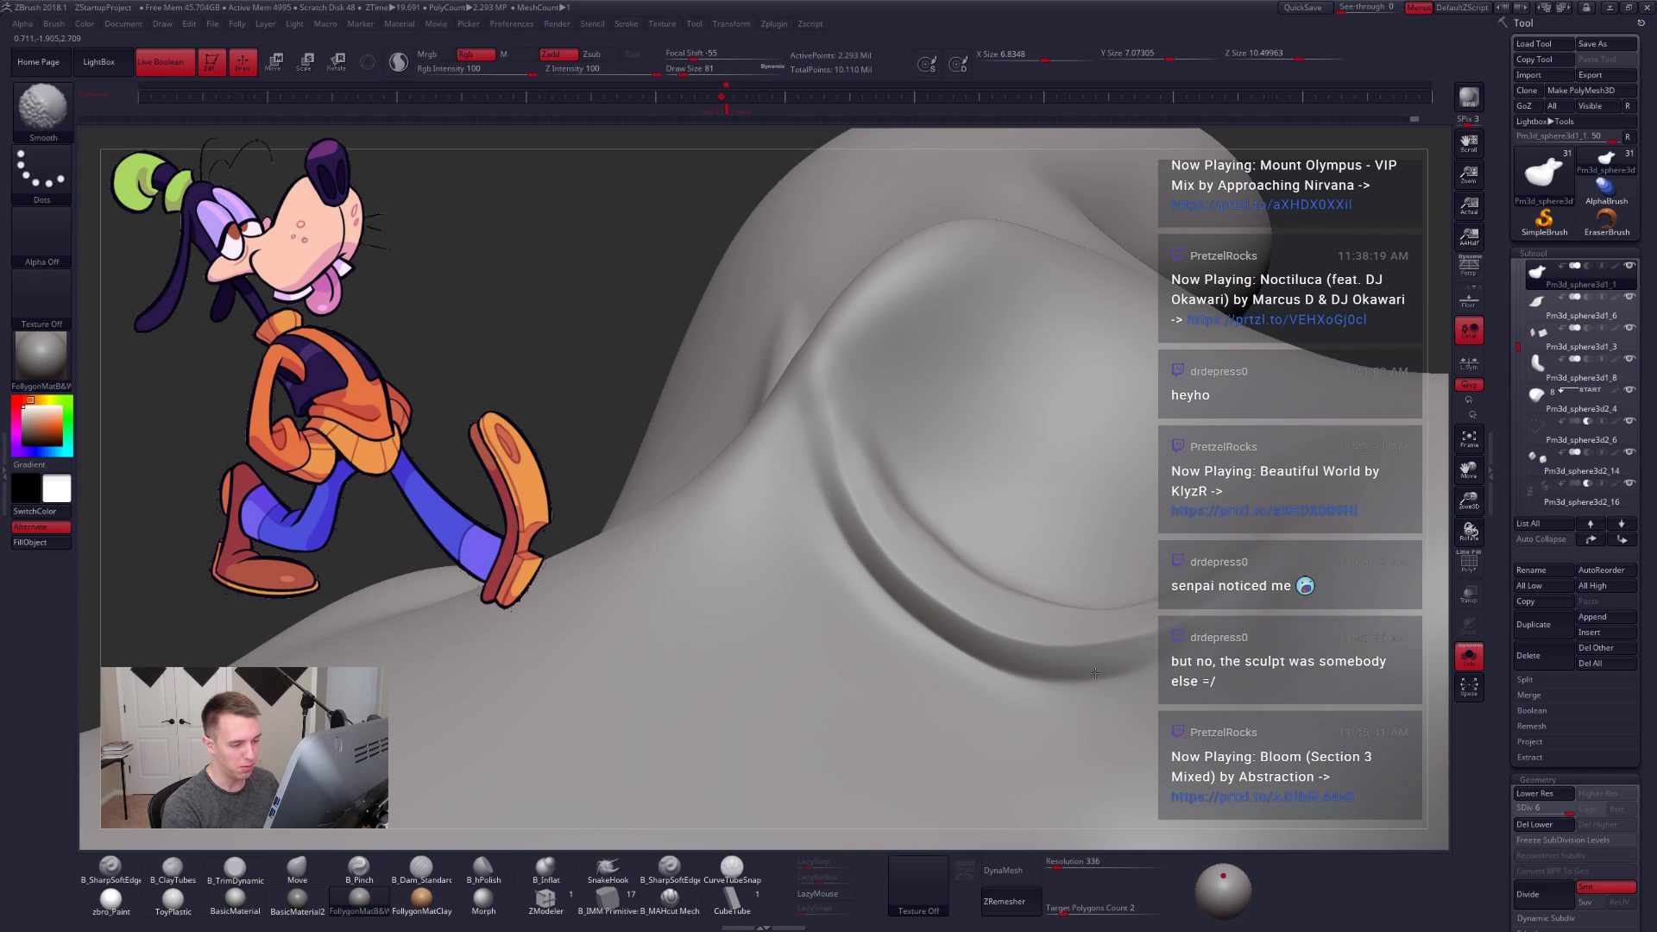
Soften the top of the groove and lasso-mask a crescent along the muzzle's lower edge.
{"action": "right_click_drag", "start_coordinate": [852, 531], "coordinate": [970, 557]}
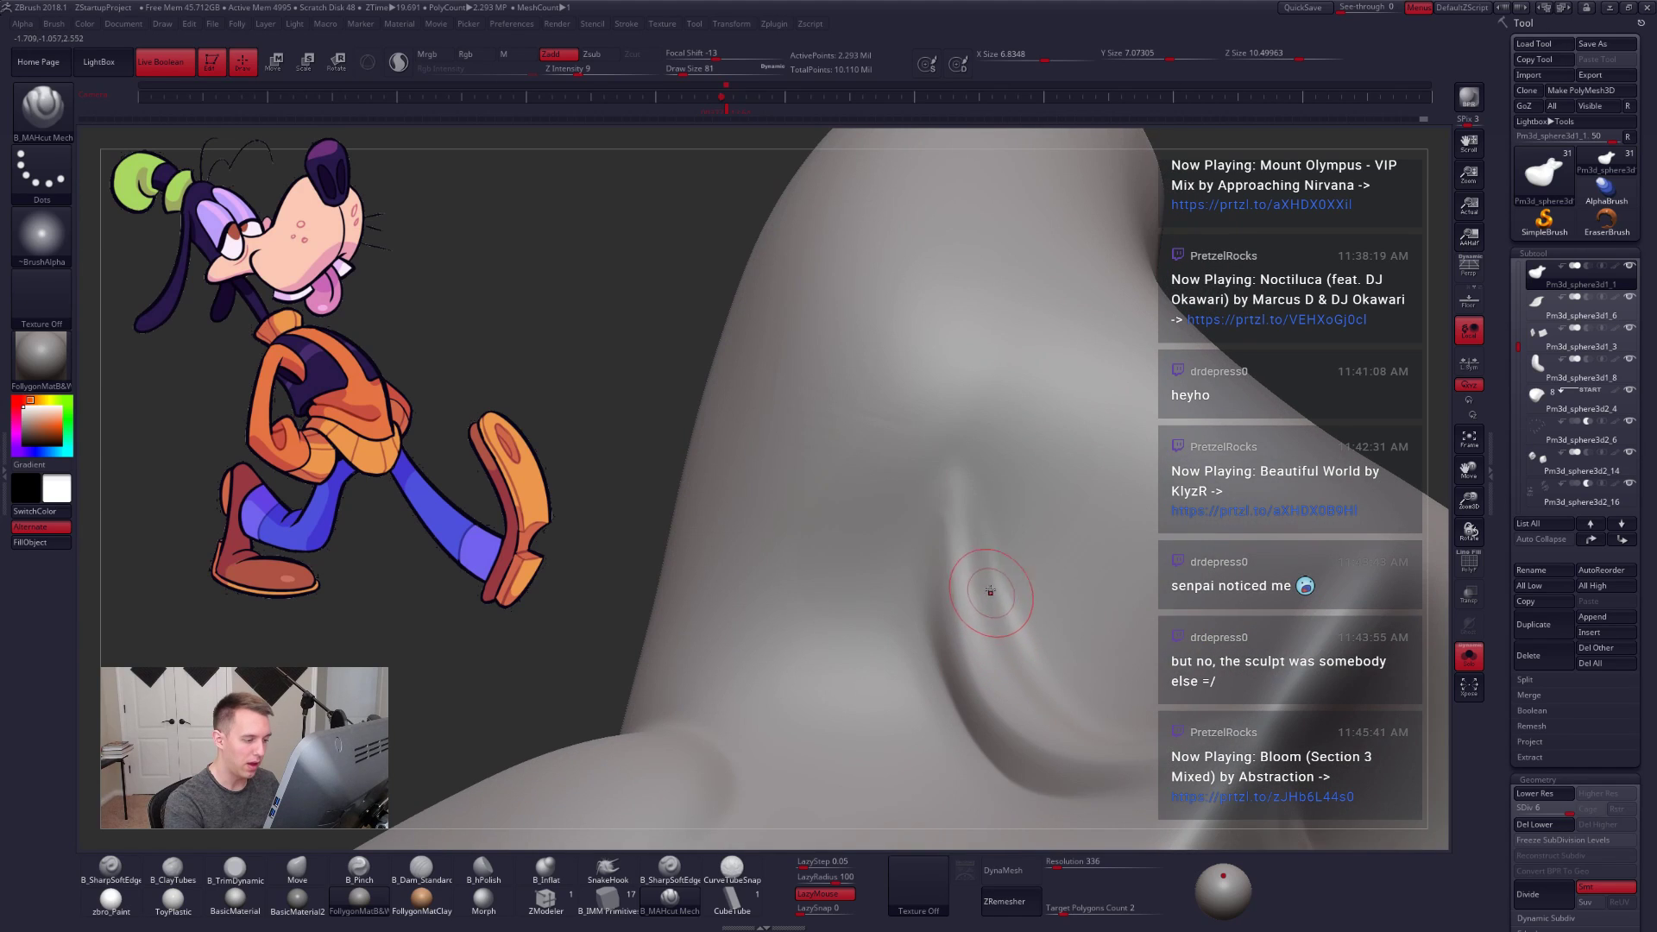
{"action": "left_click_drag", "start_coordinate": [940, 470], "coordinate": [948, 496], "text": "shift"}
{"action": "right_click_drag", "start_coordinate": [952, 510], "coordinate": [931, 442], "text": "alt"}
{"action": "key", "text": "ctrl"}
{"action": "mouse_move", "coordinate": [930, 497]}
{"action": "left_mouse_down", "text": "ctrl"}
{"action": "mouse_move", "coordinate": [938, 571]}
{"action": "mouse_move", "coordinate": [864, 718]}
{"action": "mouse_move", "coordinate": [868, 338]}
{"action": "left_mouse_up", "text": "ctrl"}
{"action": "mouse_move", "coordinate": [1044, 702]}
{"action": "right_mouse_down"}
{"action": "mouse_move", "coordinate": [1015, 691]}
{"action": "mouse_move", "coordinate": [1036, 710]}
{"action": "mouse_move", "coordinate": [1069, 701]}
{"action": "mouse_move", "coordinate": [1064, 661]}
{"action": "right_mouse_up"}
{"action": "mouse_move", "coordinate": [1017, 730]}
{"action": "right_mouse_down"}
{"action": "mouse_move", "coordinate": [1066, 690]}
{"action": "mouse_move", "coordinate": [1076, 656]}
{"action": "mouse_move", "coordinate": [967, 696]}
{"action": "right_mouse_up"}
{"action": "key", "text": "ctrl"}
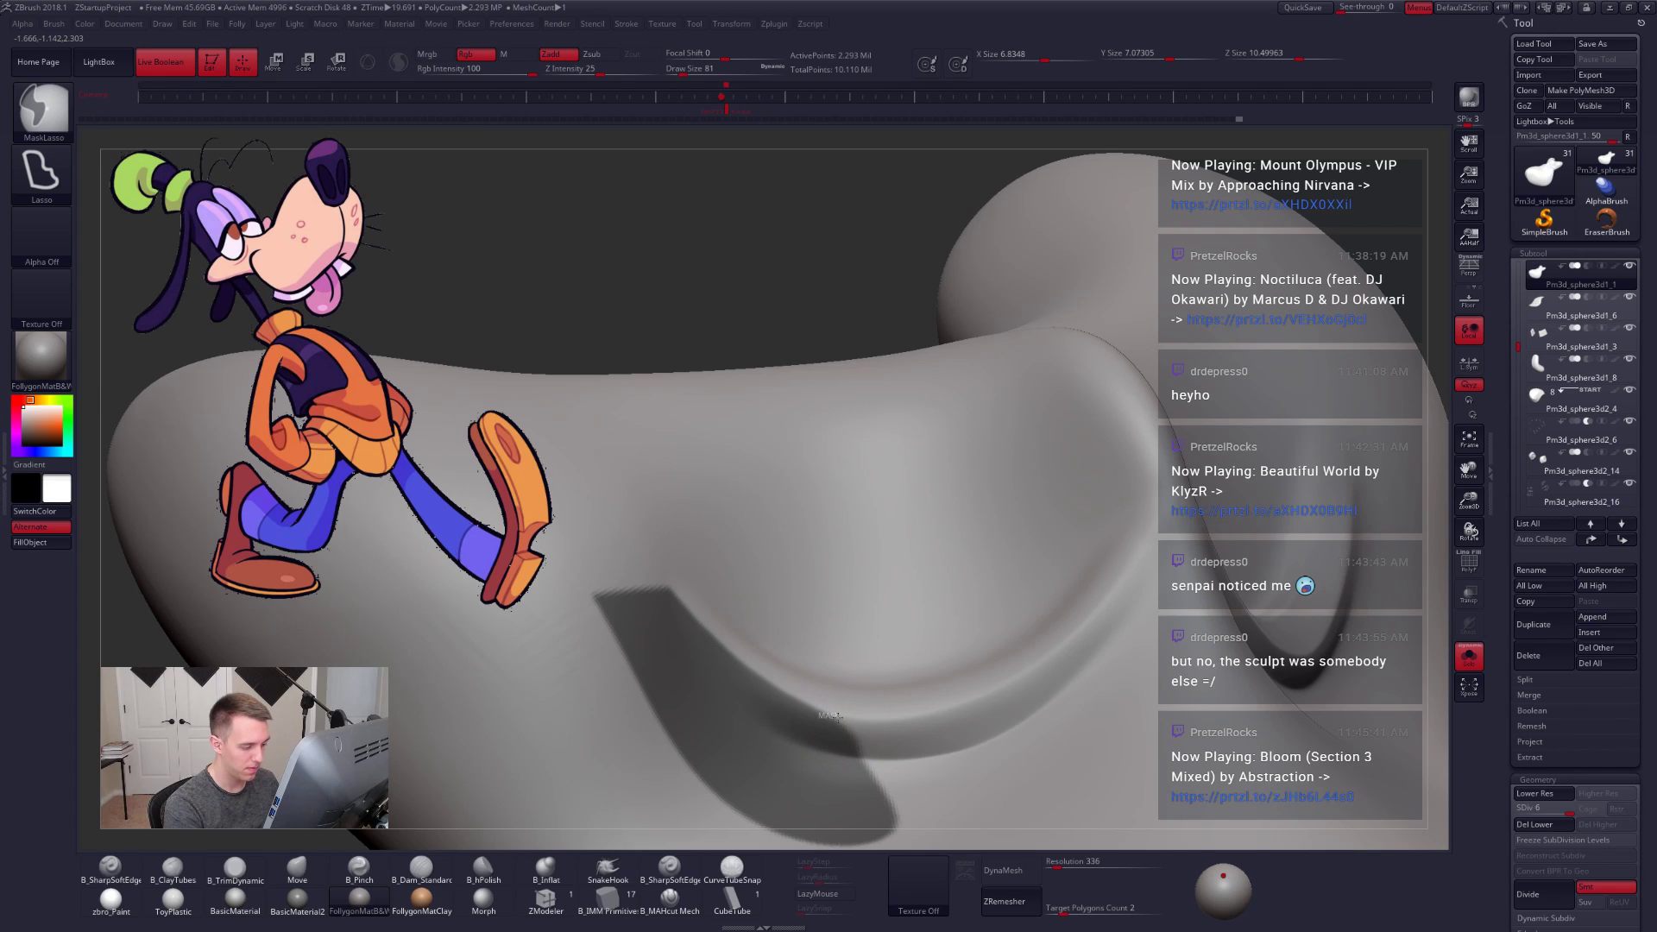
{"action": "mouse_move", "coordinate": [924, 714]}
{"action": "left_mouse_down", "text": "ctrl"}
{"action": "mouse_move", "coordinate": [984, 696]}
{"action": "mouse_move", "coordinate": [813, 777]}
{"action": "left_mouse_up", "text": "ctrl"}
{"action": "mouse_move", "coordinate": [989, 692]}
{"action": "left_mouse_down", "text": "ctrl"}
{"action": "mouse_move", "coordinate": [1113, 592]}
{"action": "mouse_move", "coordinate": [1163, 511]}
{"action": "mouse_move", "coordinate": [1160, 677]}
{"action": "mouse_move", "coordinate": [1001, 764]}
{"action": "left_mouse_up", "text": "ctrl"}
{"action": "right_click_drag", "start_coordinate": [977, 732], "coordinate": [1042, 723]}
Plane the cheek fold with TrimDynamic at brush size 121.
{"action": "key", "text": "3"}
{"action": "right_click_drag", "start_coordinate": [892, 702], "coordinate": [777, 704]}
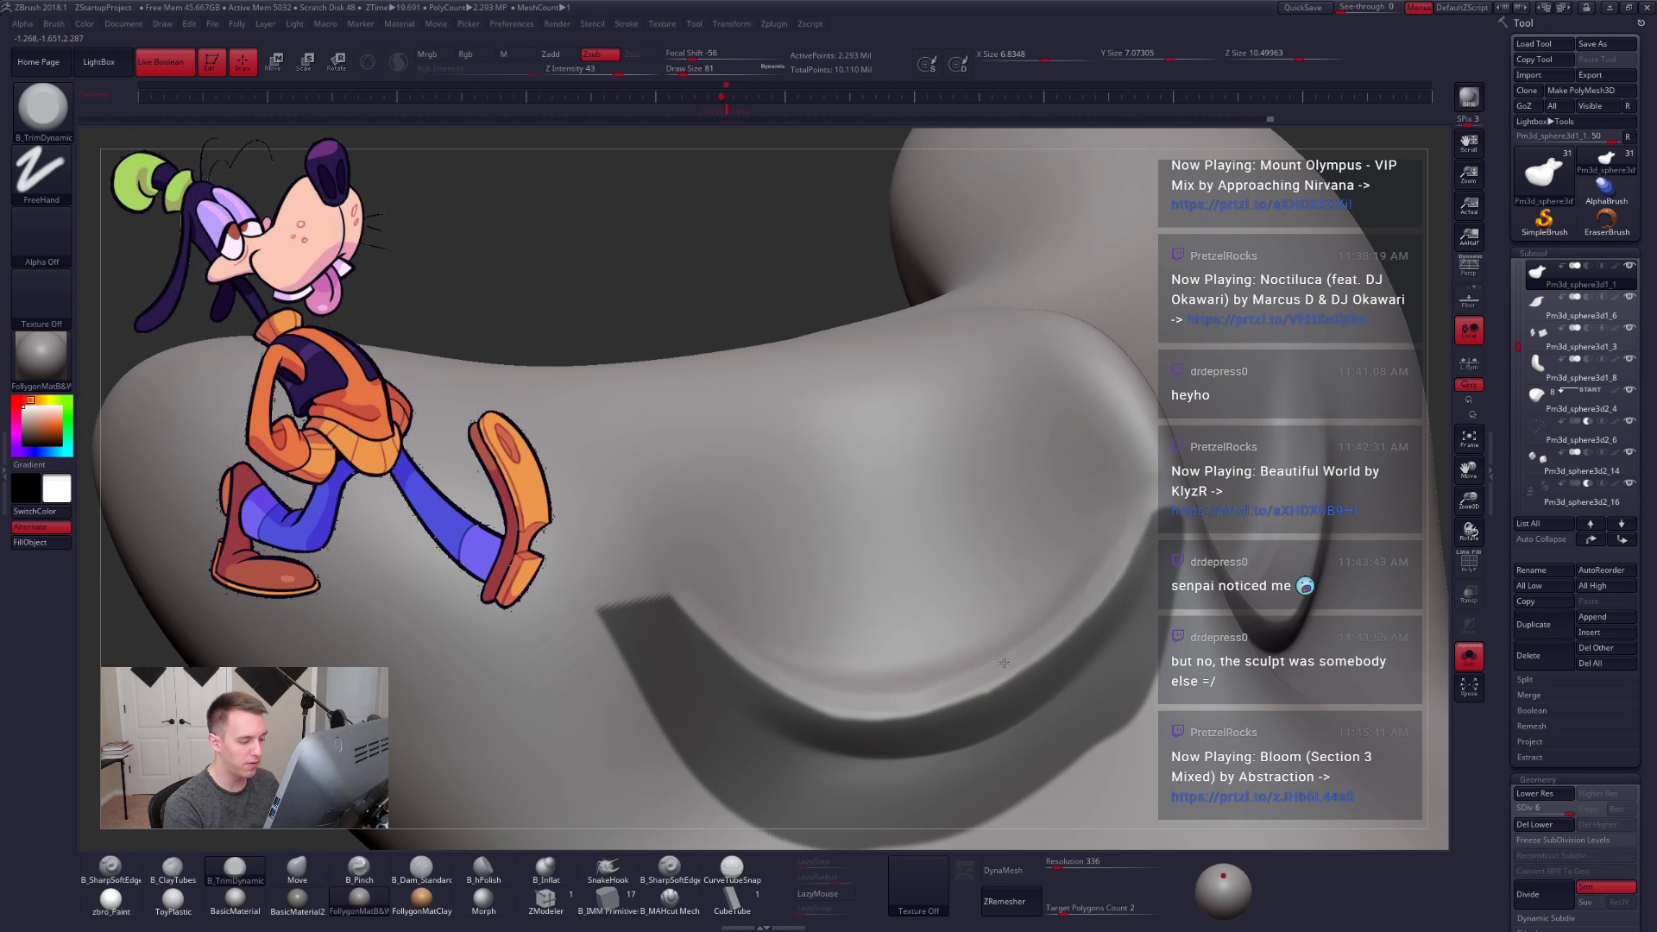
{"action": "right_click_drag", "start_coordinate": [1004, 663], "coordinate": [1040, 651]}
{"action": "key", "text": "space"}
{"action": "left_click_drag", "start_coordinate": [1035, 640], "coordinate": [1047, 643]}
{"action": "mouse_move", "coordinate": [1047, 644]}
{"action": "right_mouse_down"}
{"action": "mouse_move", "coordinate": [989, 626]}
{"action": "mouse_move", "coordinate": [923, 706]}
{"action": "mouse_move", "coordinate": [885, 707]}
{"action": "mouse_move", "coordinate": [1049, 630]}
{"action": "mouse_move", "coordinate": [1018, 663]}
{"action": "mouse_move", "coordinate": [1078, 606]}
{"action": "right_mouse_up"}
Adjust the cheek shape with the Move brush.
{"action": "key", "text": "b"}
{"action": "key", "text": "m"}
{"action": "key", "text": "v"}
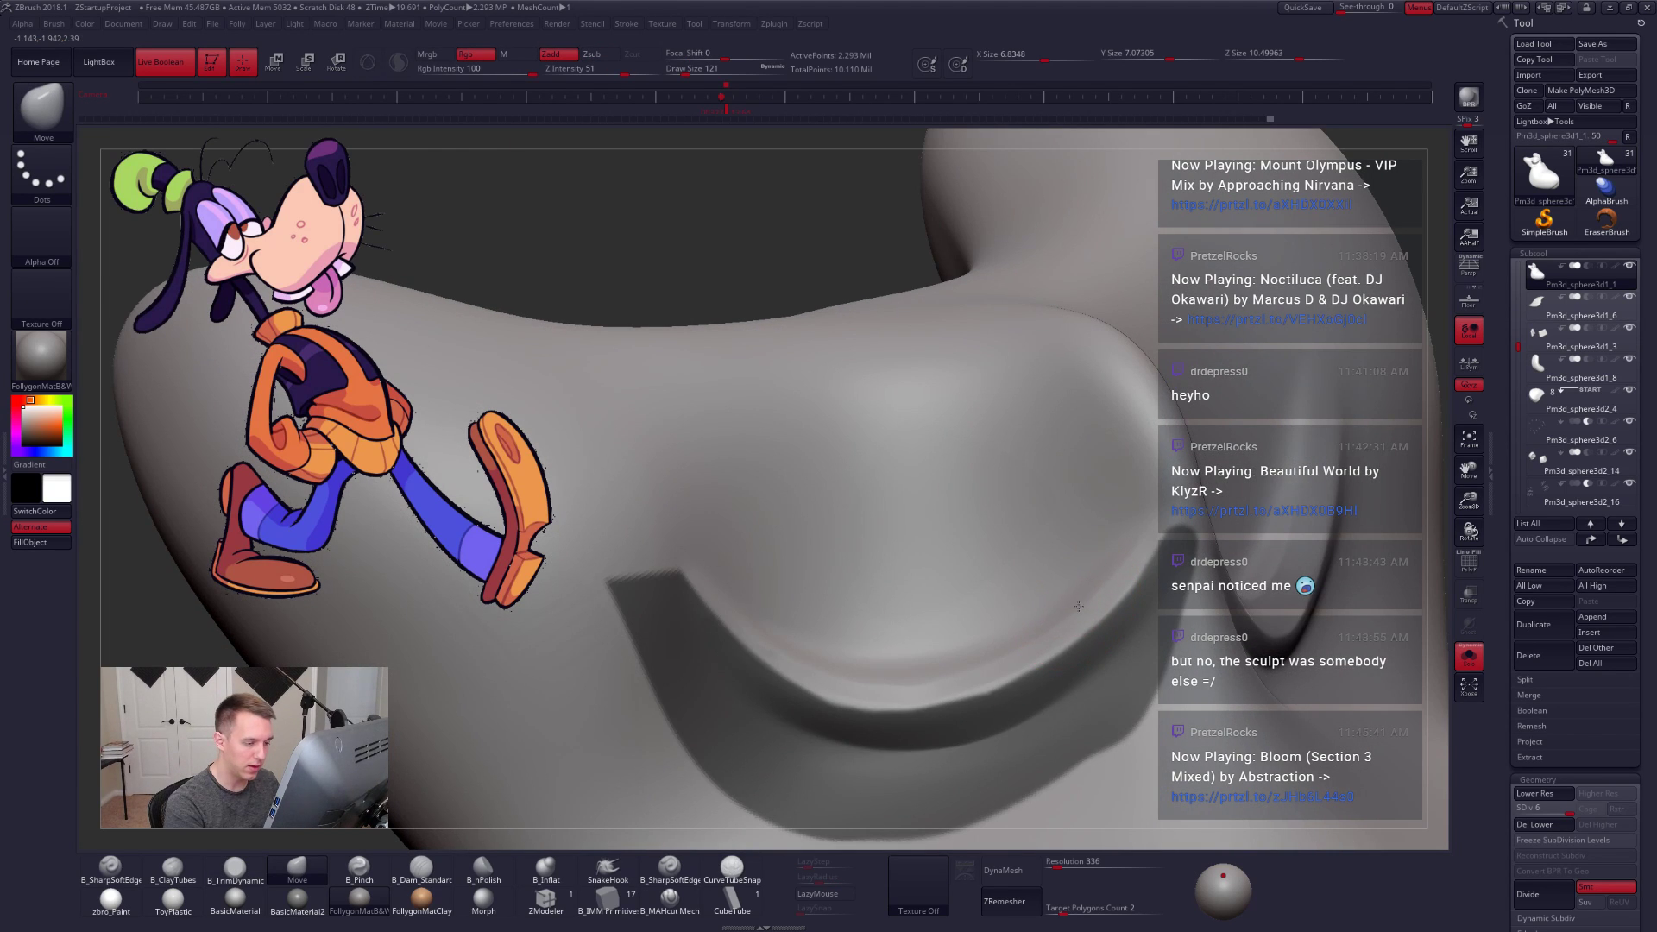
{"action": "mouse_move", "coordinate": [1002, 686]}
{"action": "right_mouse_down"}
{"action": "mouse_move", "coordinate": [761, 674]}
{"action": "mouse_move", "coordinate": [751, 659]}
{"action": "mouse_move", "coordinate": [921, 695]}
{"action": "mouse_move", "coordinate": [888, 685]}
{"action": "mouse_move", "coordinate": [1042, 609]}
{"action": "right_mouse_up"}
Trim with TrimDynamic at size 104, lower the light, then drop to SDiv 4.
{"action": "key", "text": "b"}
{"action": "key", "text": "t"}
{"action": "key", "text": "d"}
{"action": "key", "text": "space"}
{"action": "left_click_drag", "start_coordinate": [1058, 589], "coordinate": [1052, 587]}
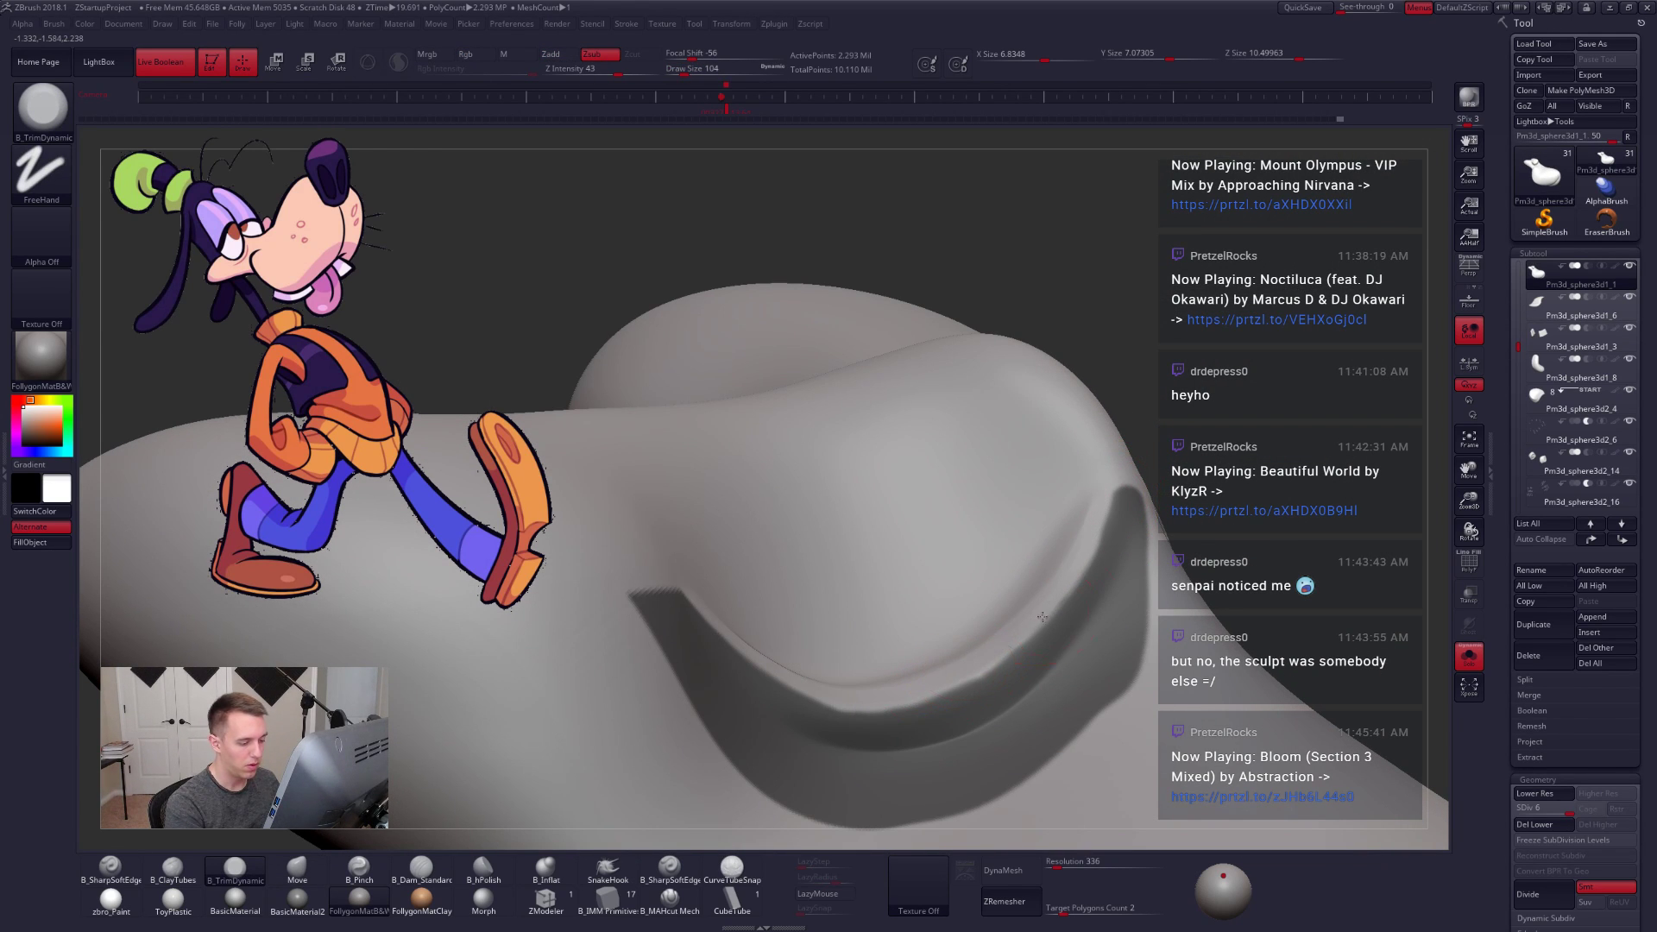
{"action": "left_click_drag", "start_coordinate": [1223, 876], "coordinate": [1224, 885]}
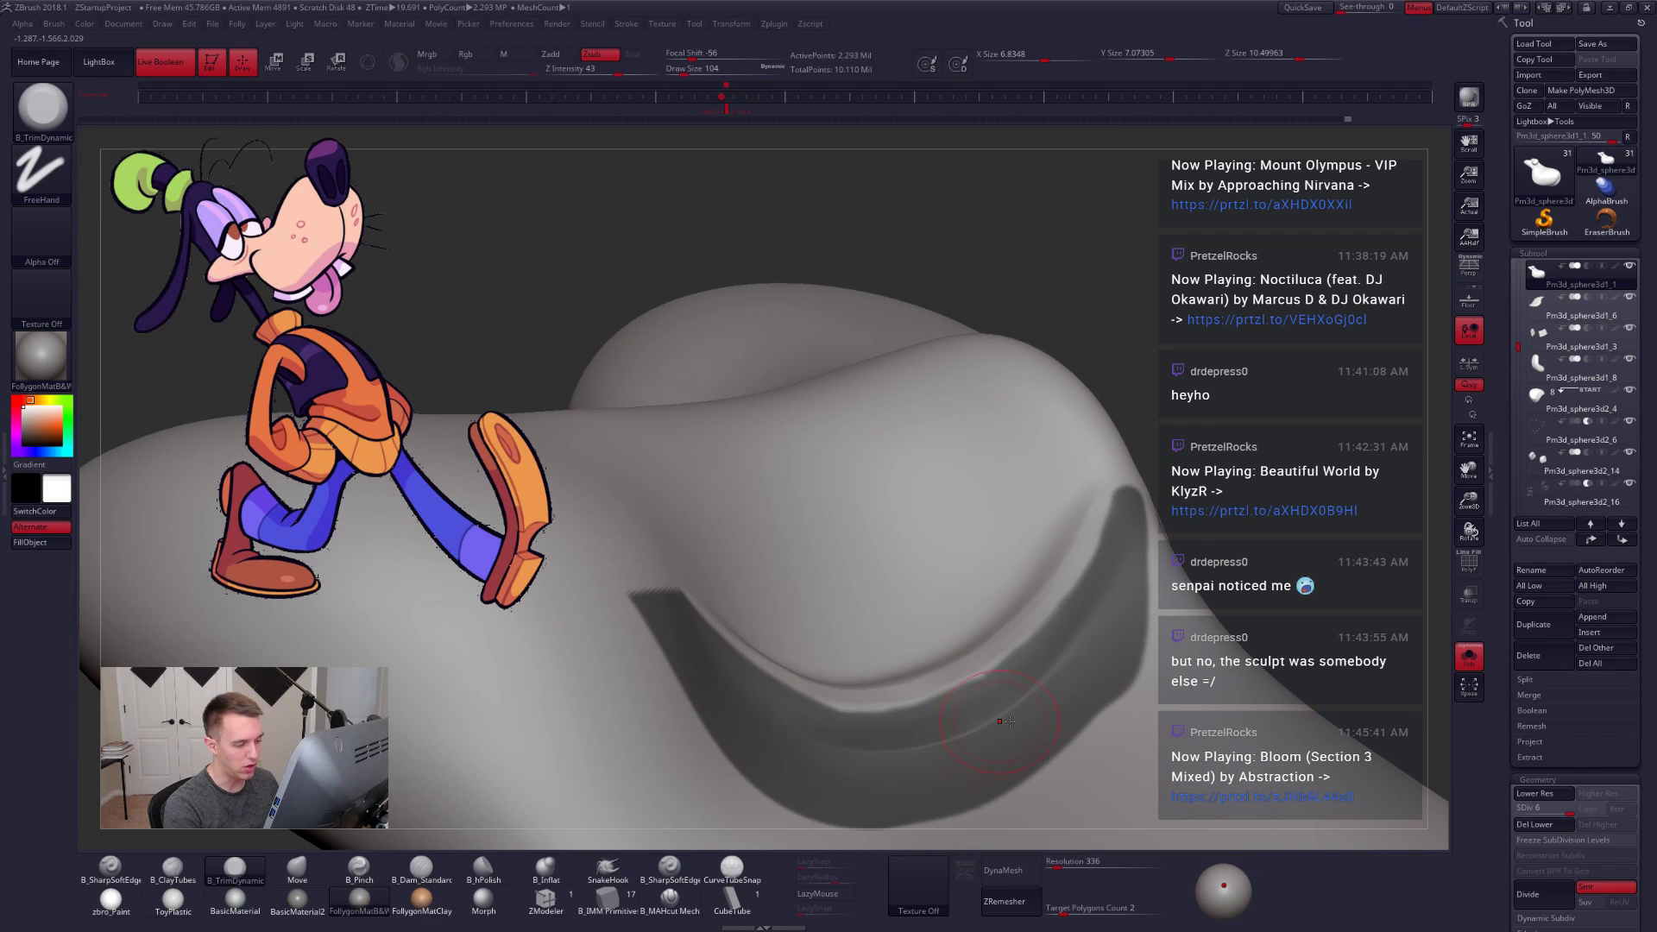
{"action": "mouse_move", "coordinate": [1006, 721]}
{"action": "right_mouse_down"}
{"action": "mouse_move", "coordinate": [561, 728]}
{"action": "mouse_move", "coordinate": [557, 693]}
{"action": "right_mouse_up"}
{"action": "key", "text": "shift+d"}
{"action": "key", "text": "shift+d"}
{"action": "key", "text": "space"}
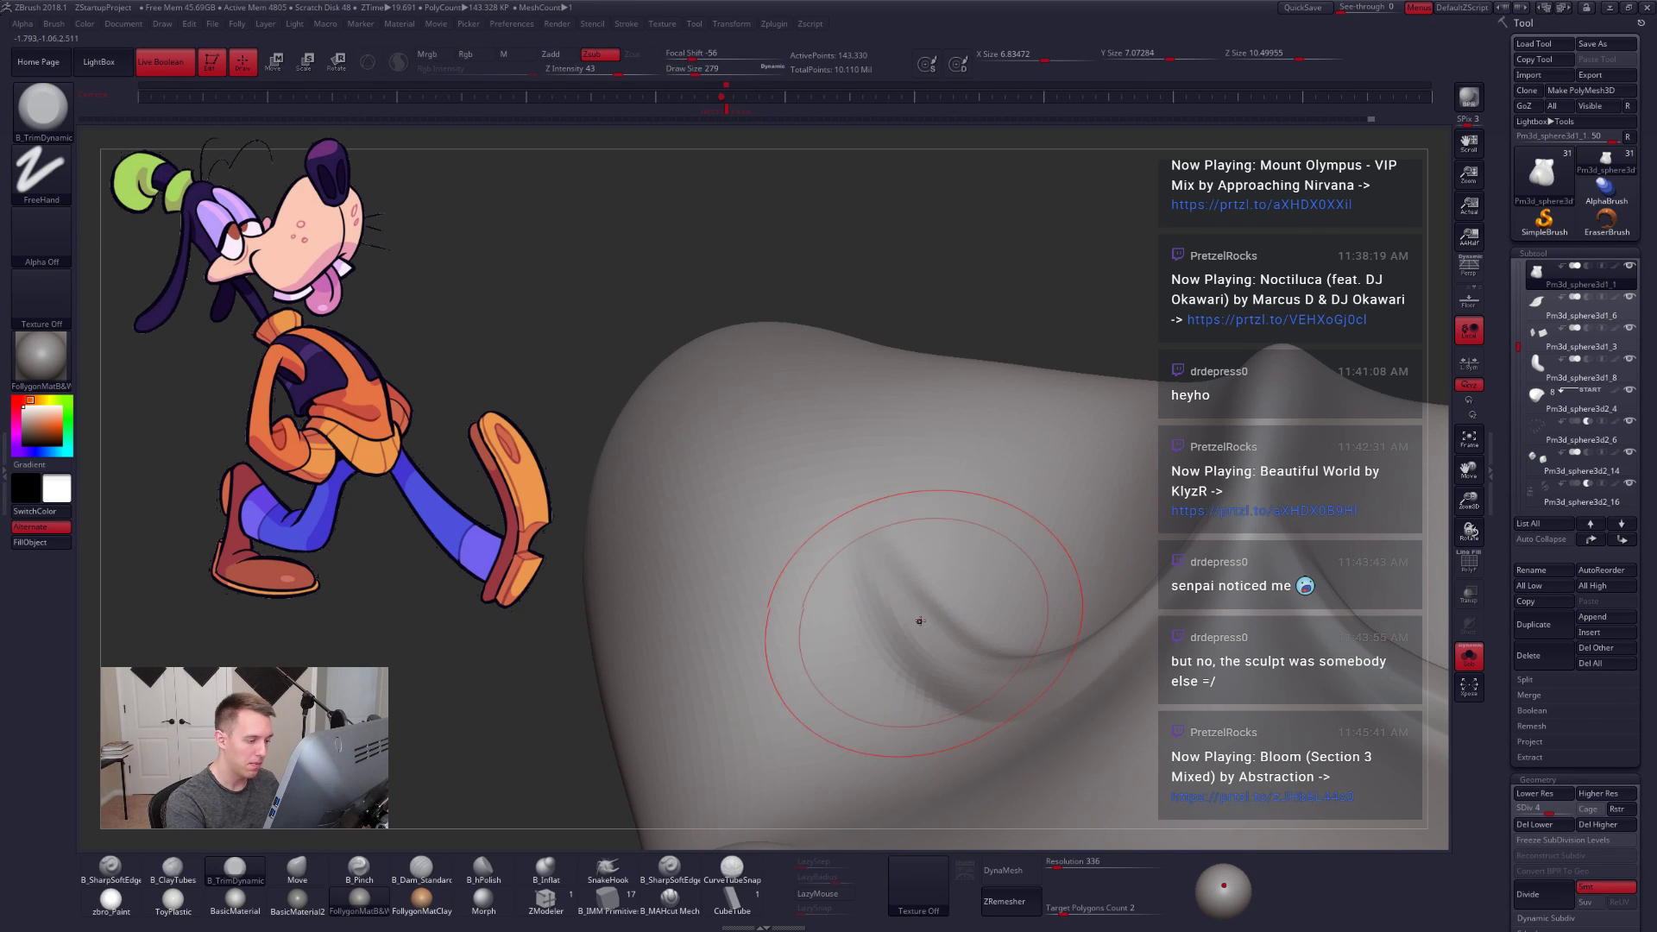
Push the cheek fold with the Move brush and check it against the eyes and lids.
{"action": "key", "text": "b"}
{"action": "key", "text": "m"}
{"action": "key", "text": "v"}
{"action": "left_click_drag", "start_coordinate": [914, 623], "coordinate": [916, 626]}
{"action": "right_click_drag", "start_coordinate": [916, 626], "coordinate": [919, 613]}
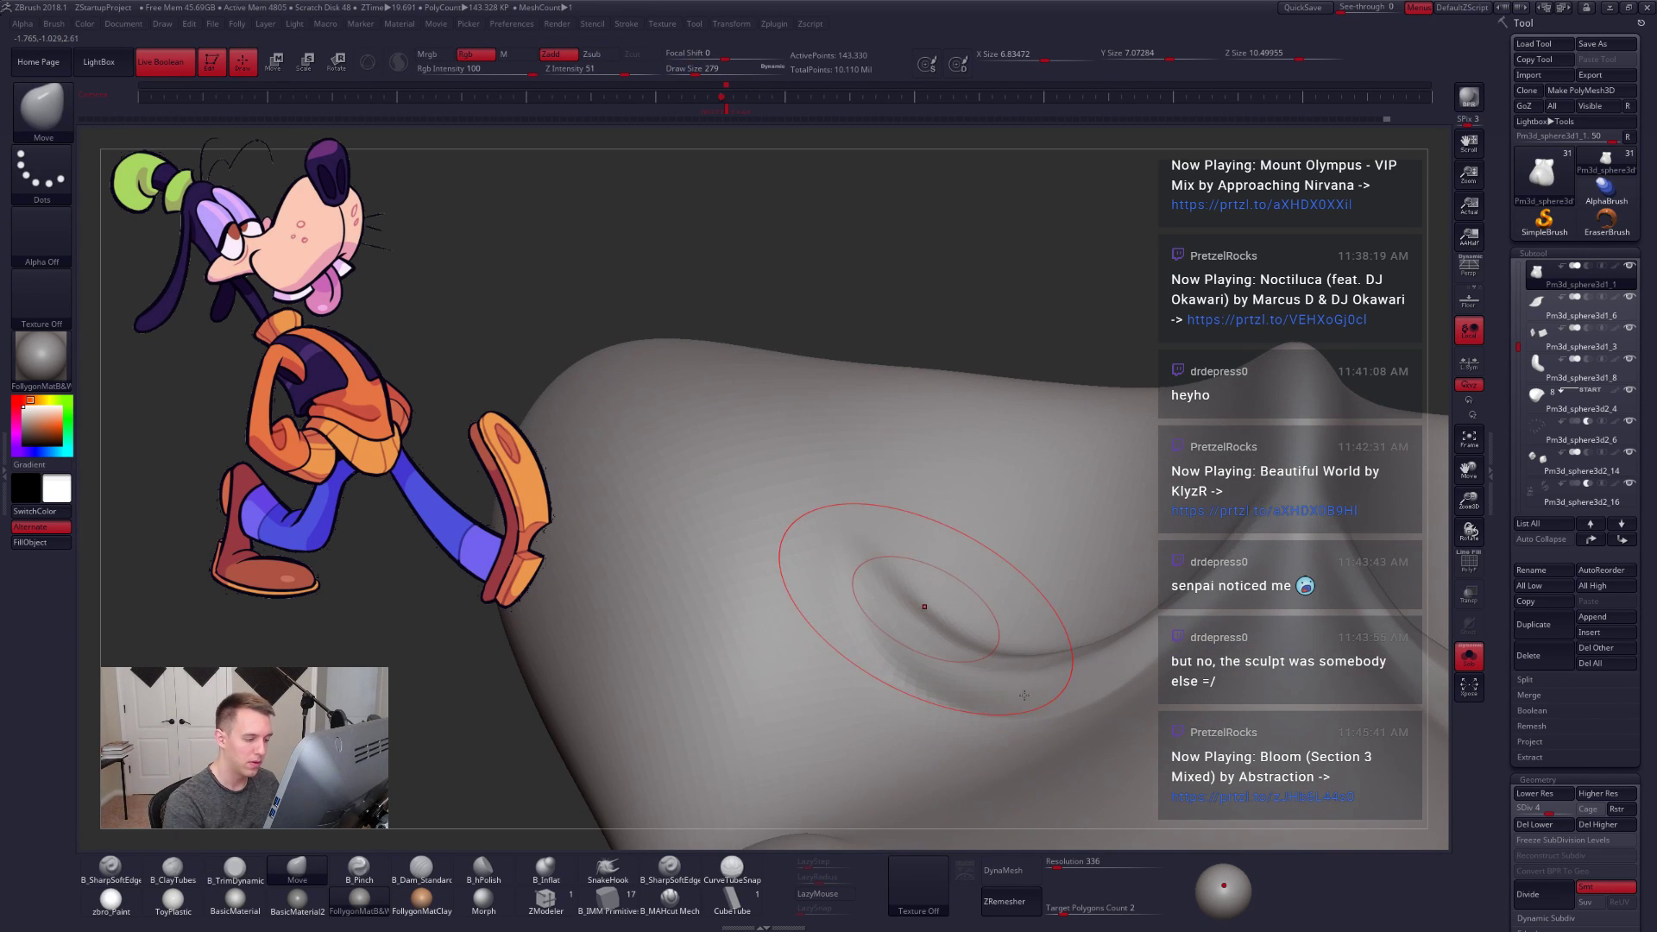
{"action": "key", "text": "alt+s"}
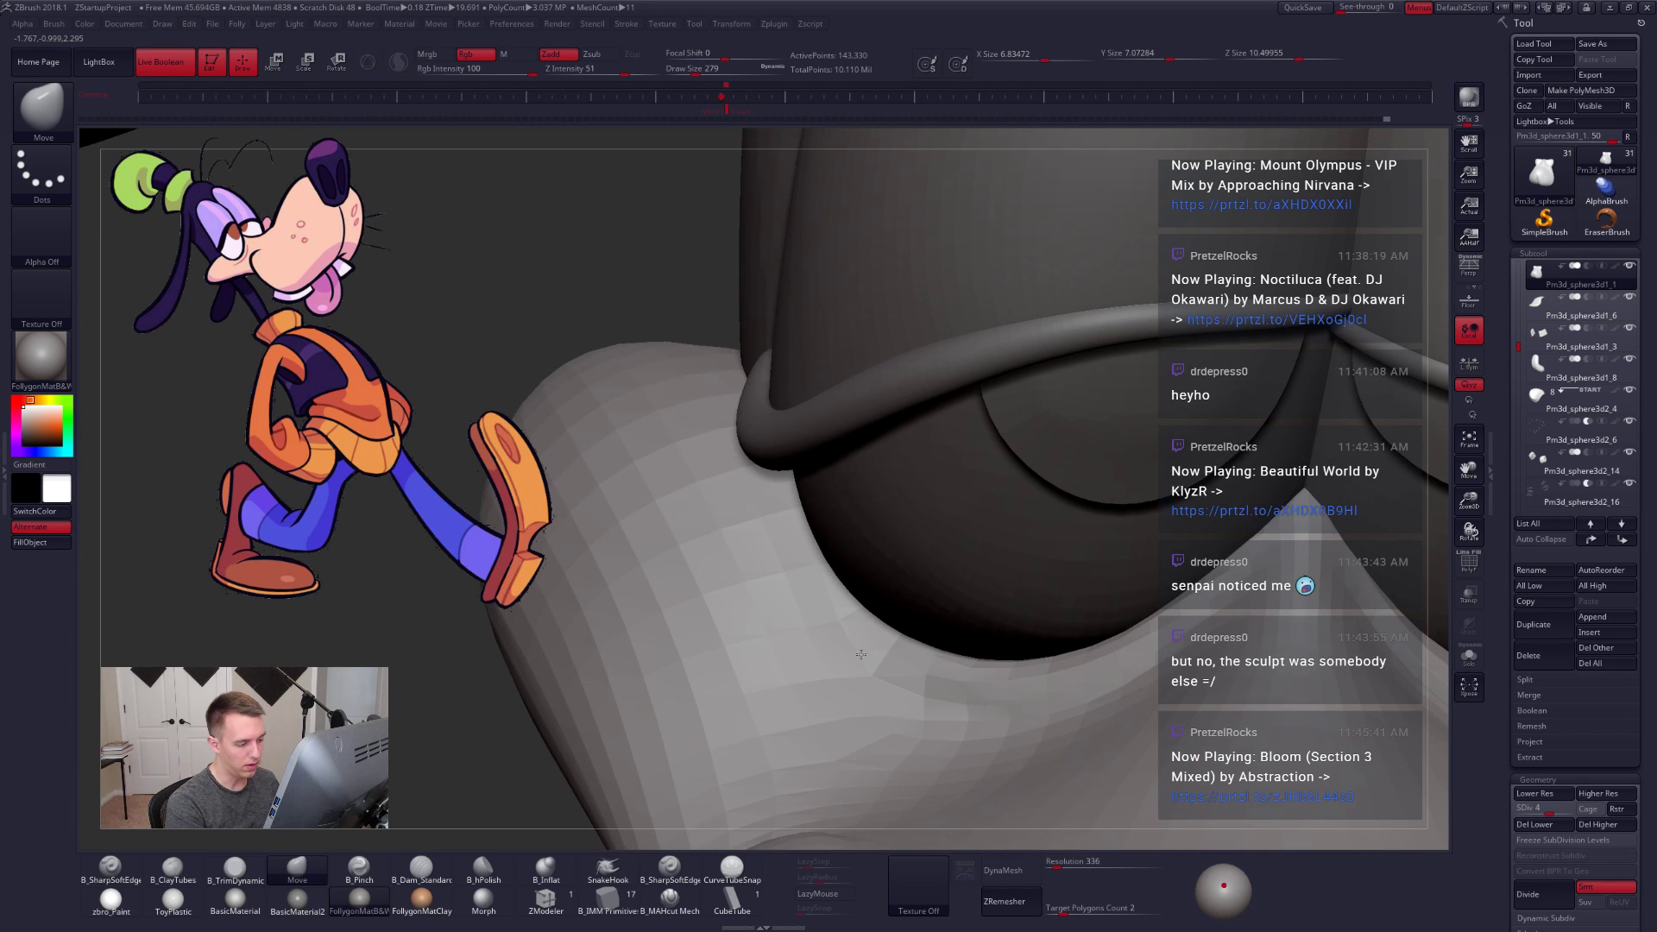
{"action": "mouse_move", "coordinate": [918, 653]}
{"action": "right_mouse_down"}
{"action": "mouse_move", "coordinate": [869, 646]}
{"action": "mouse_move", "coordinate": [888, 575]}
{"action": "right_mouse_up"}
{"action": "key", "text": "alt+s"}
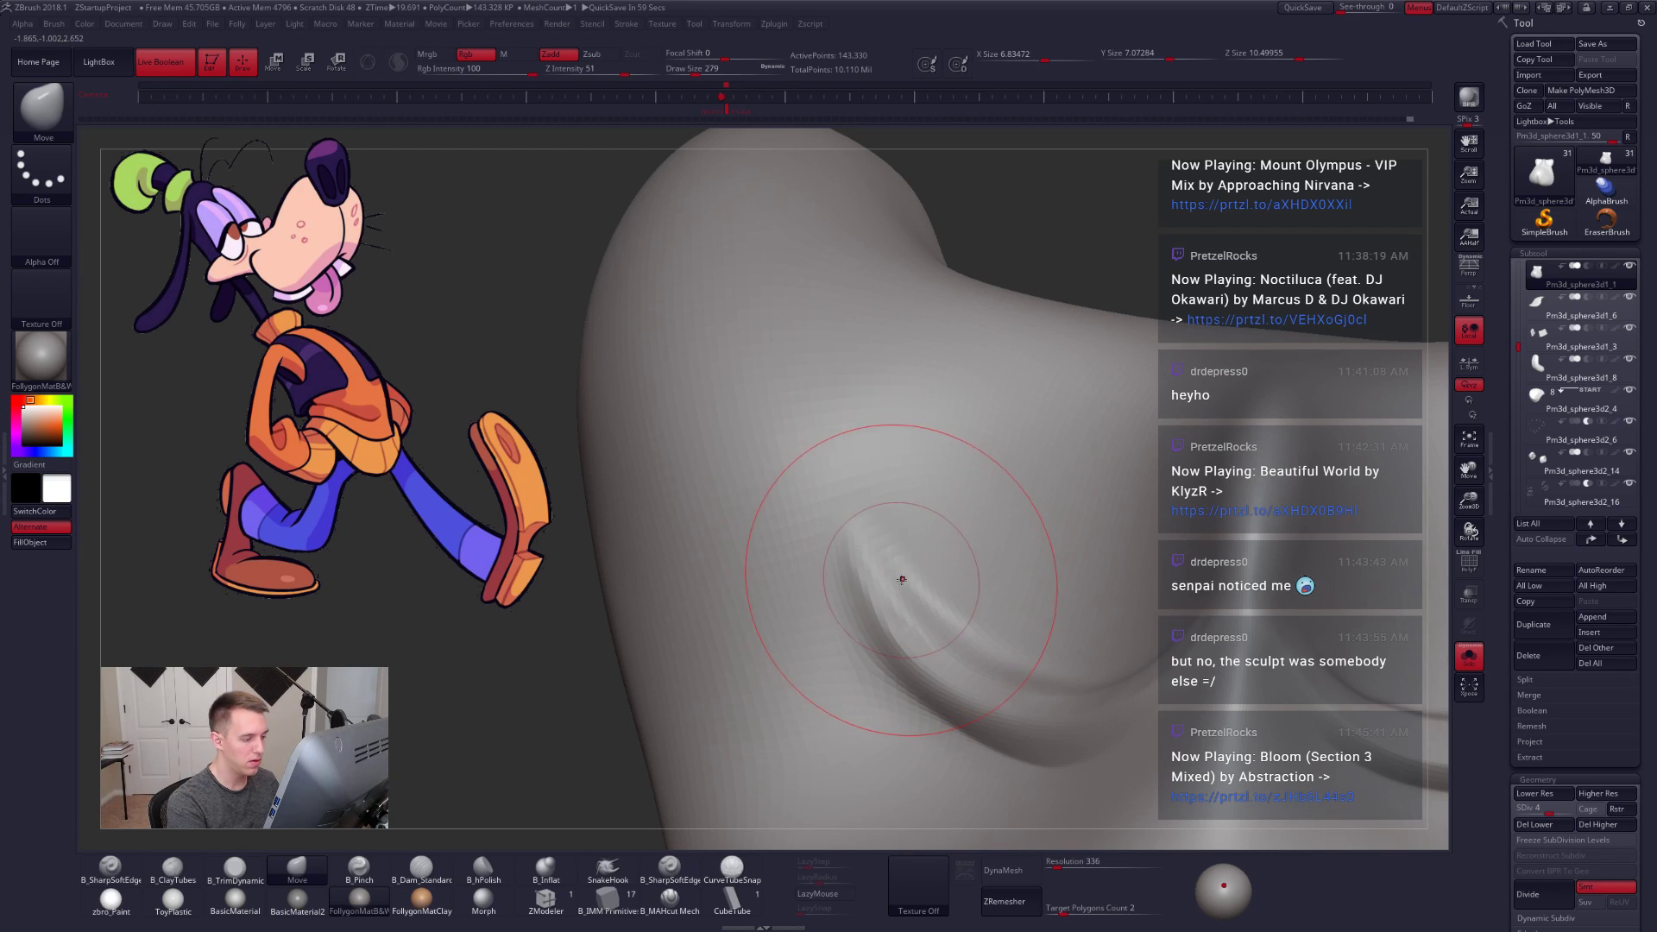
Return the head to subdivision level 6 and set the crease-cutting brush to size 54.
{"action": "key", "text": "bracketleft"}
{"action": "key", "text": "bracketleft"}
{"action": "key", "text": "bracketleft"}
{"action": "key", "text": "d"}
{"action": "key", "text": "d"}
{"action": "left_click", "coordinate": [685, 910]}
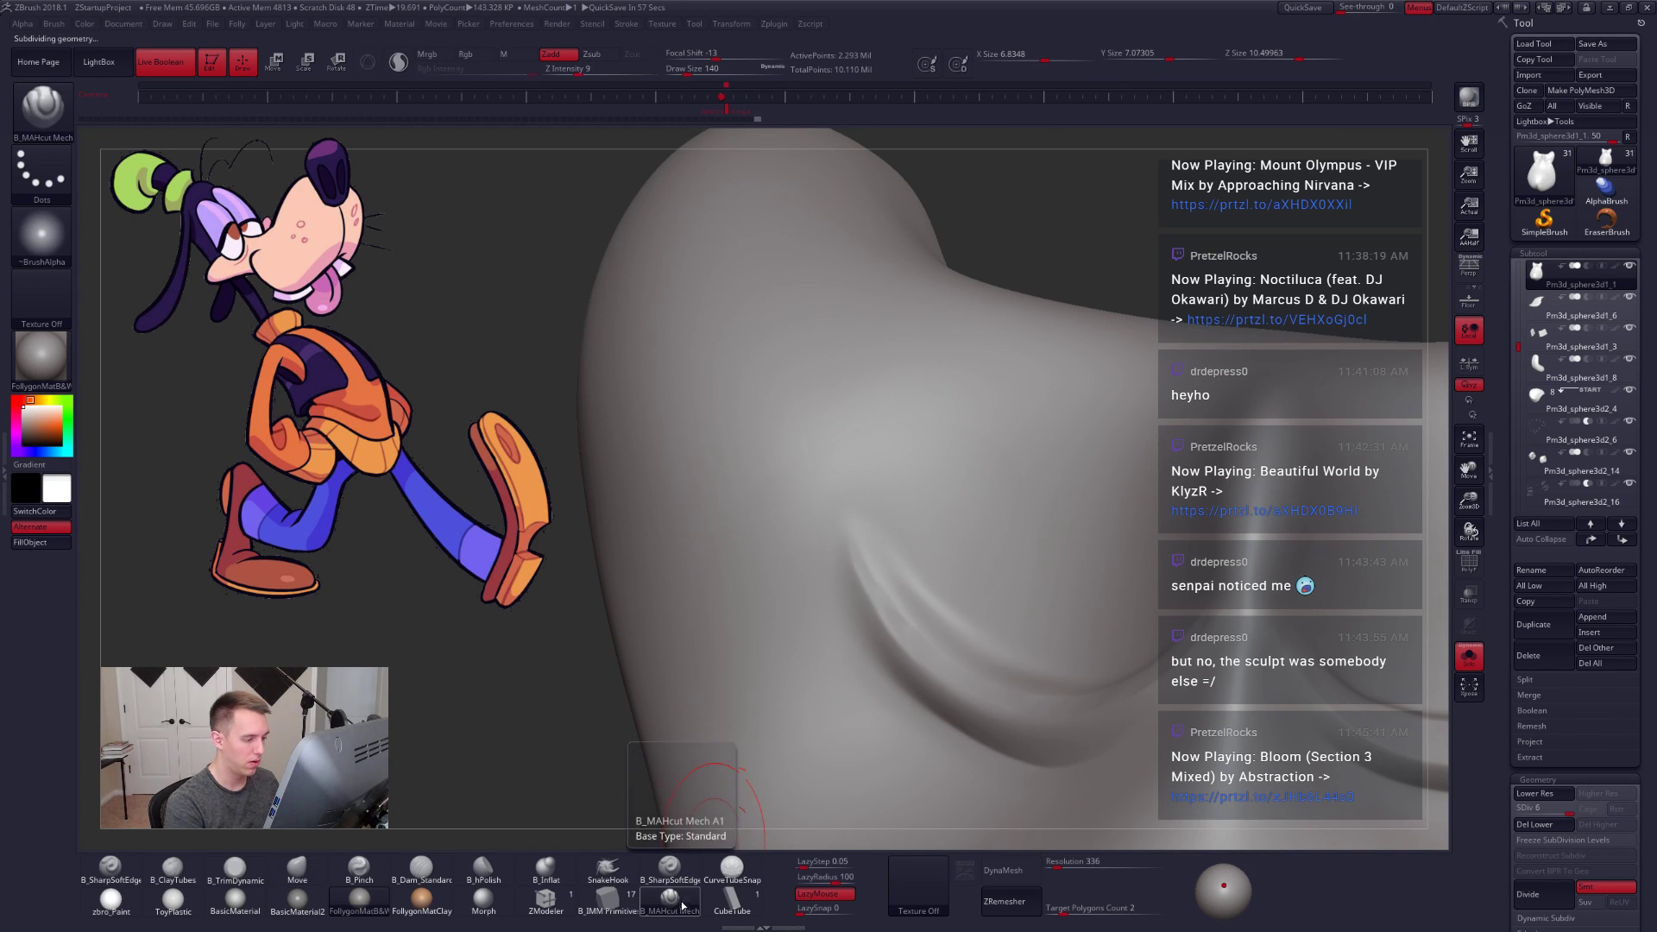
{"action": "mouse_move", "coordinate": [681, 811]}
{"action": "right_mouse_down"}
{"action": "mouse_move", "coordinate": [998, 647]}
{"action": "mouse_move", "coordinate": [1079, 663]}
{"action": "right_mouse_up"}
{"action": "key", "text": "space"}
{"action": "left_click_drag", "start_coordinate": [1057, 748], "coordinate": [1027, 747]}
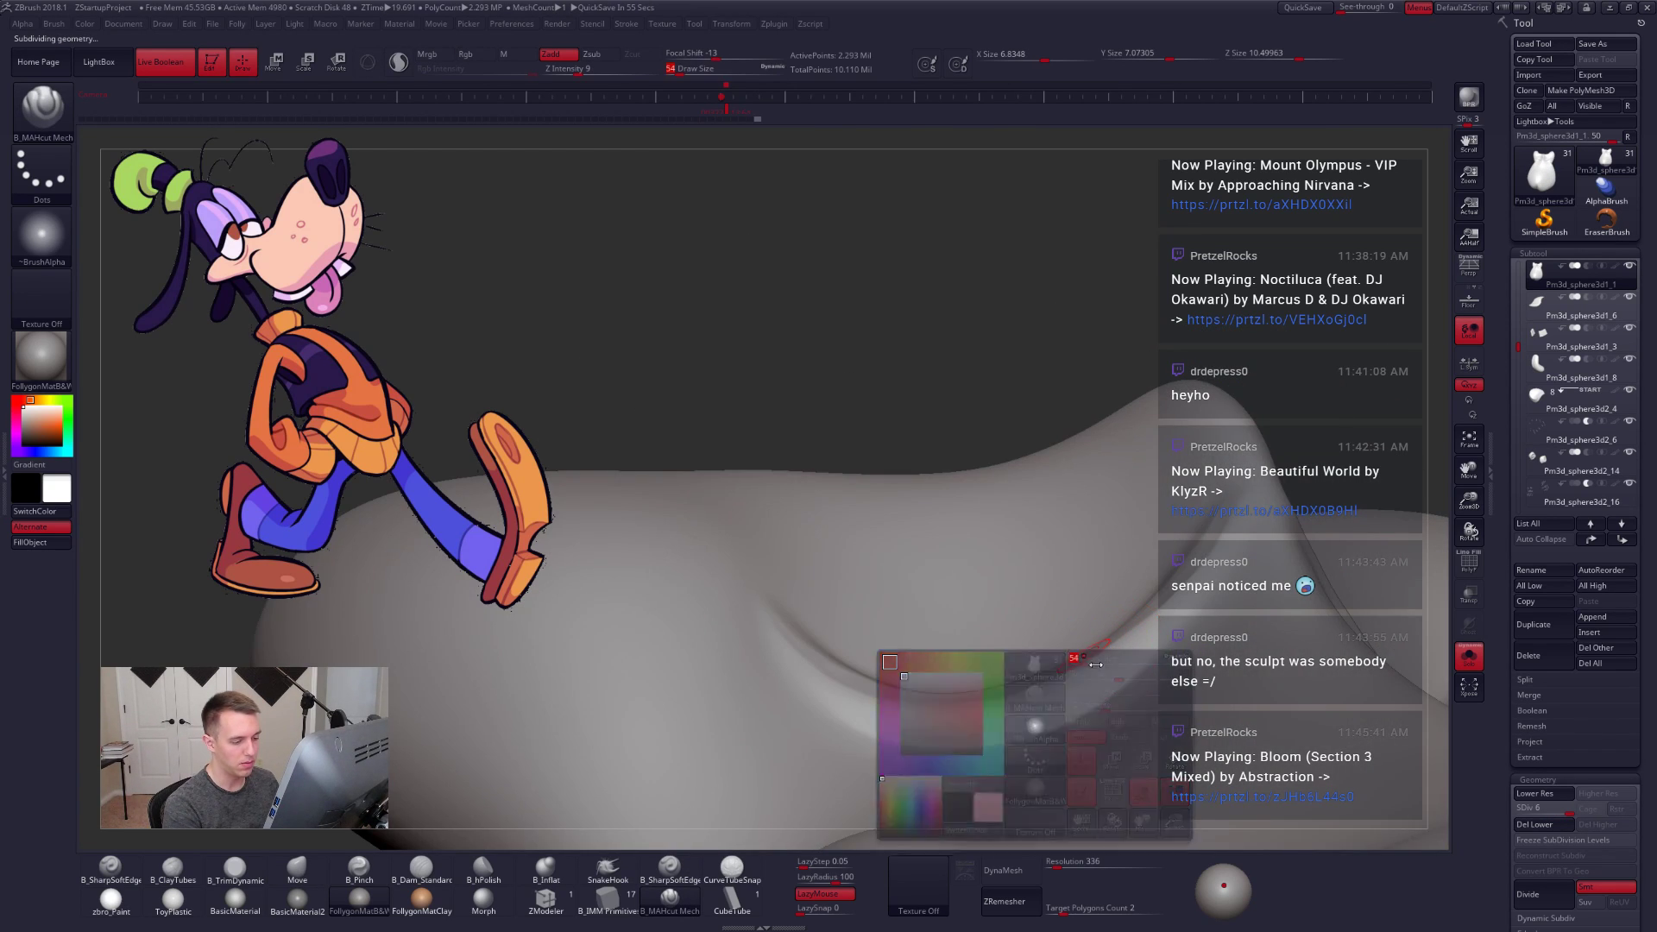
{"action": "right_click_drag", "start_coordinate": [1049, 647], "coordinate": [1189, 506]}
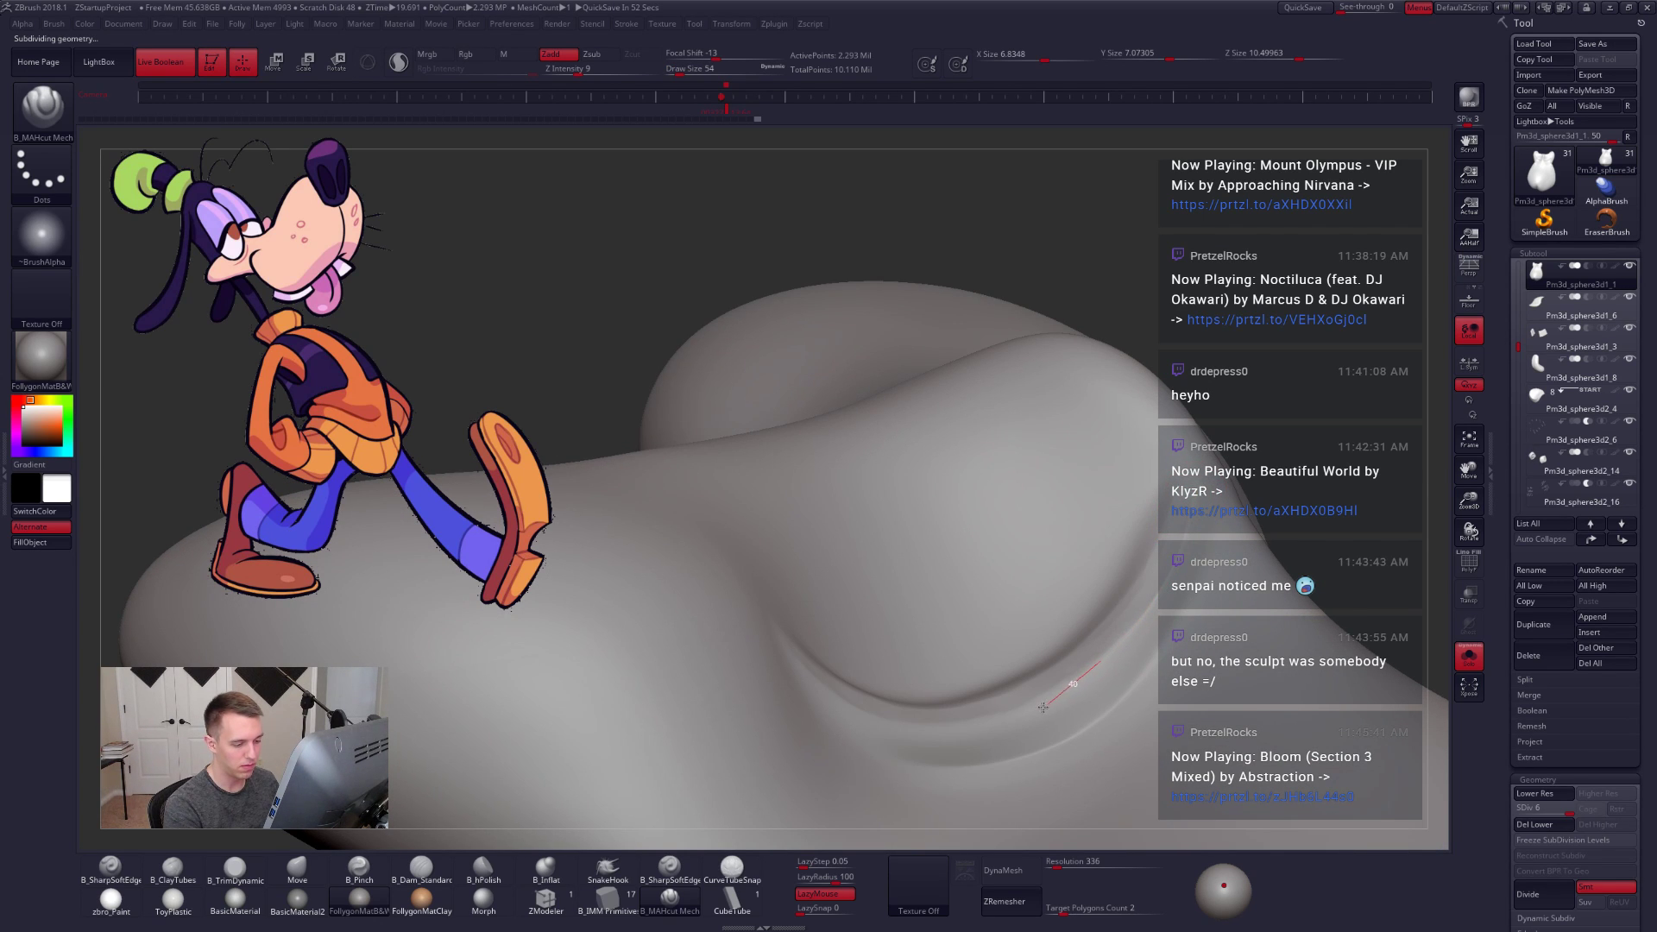
Carve the crease along the cheek fold with several B_MAHcut Mech strokes.
{"action": "right_click_drag", "start_coordinate": [992, 713], "coordinate": [803, 677]}
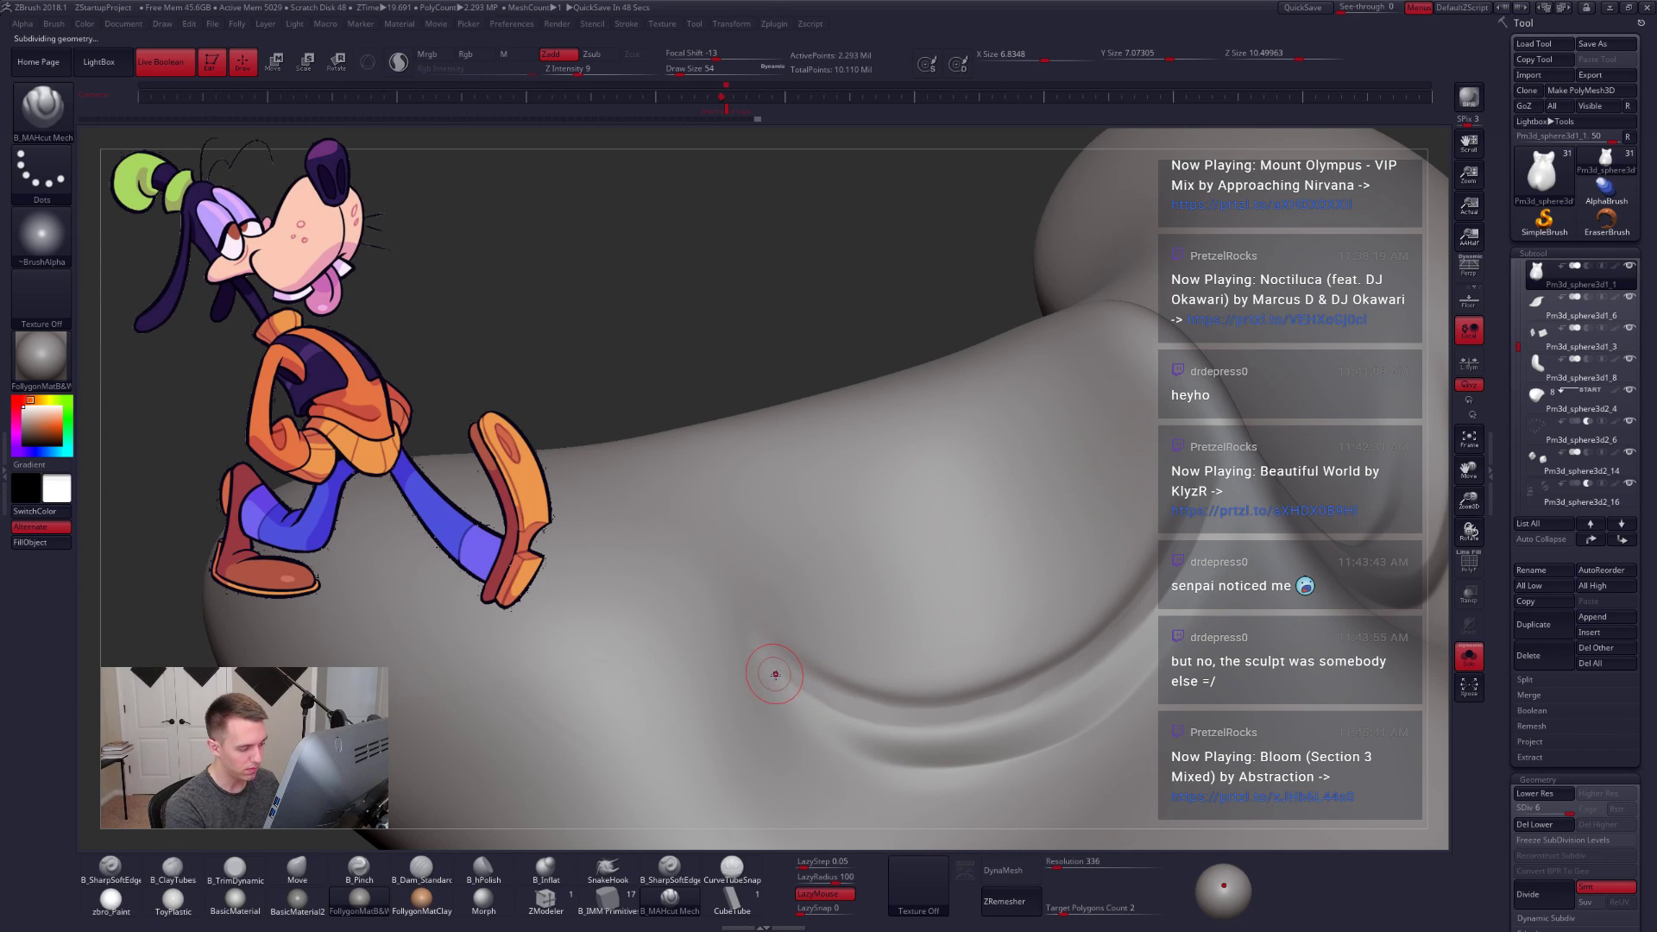
{"action": "left_click_drag", "start_coordinate": [905, 740], "coordinate": [971, 735]}
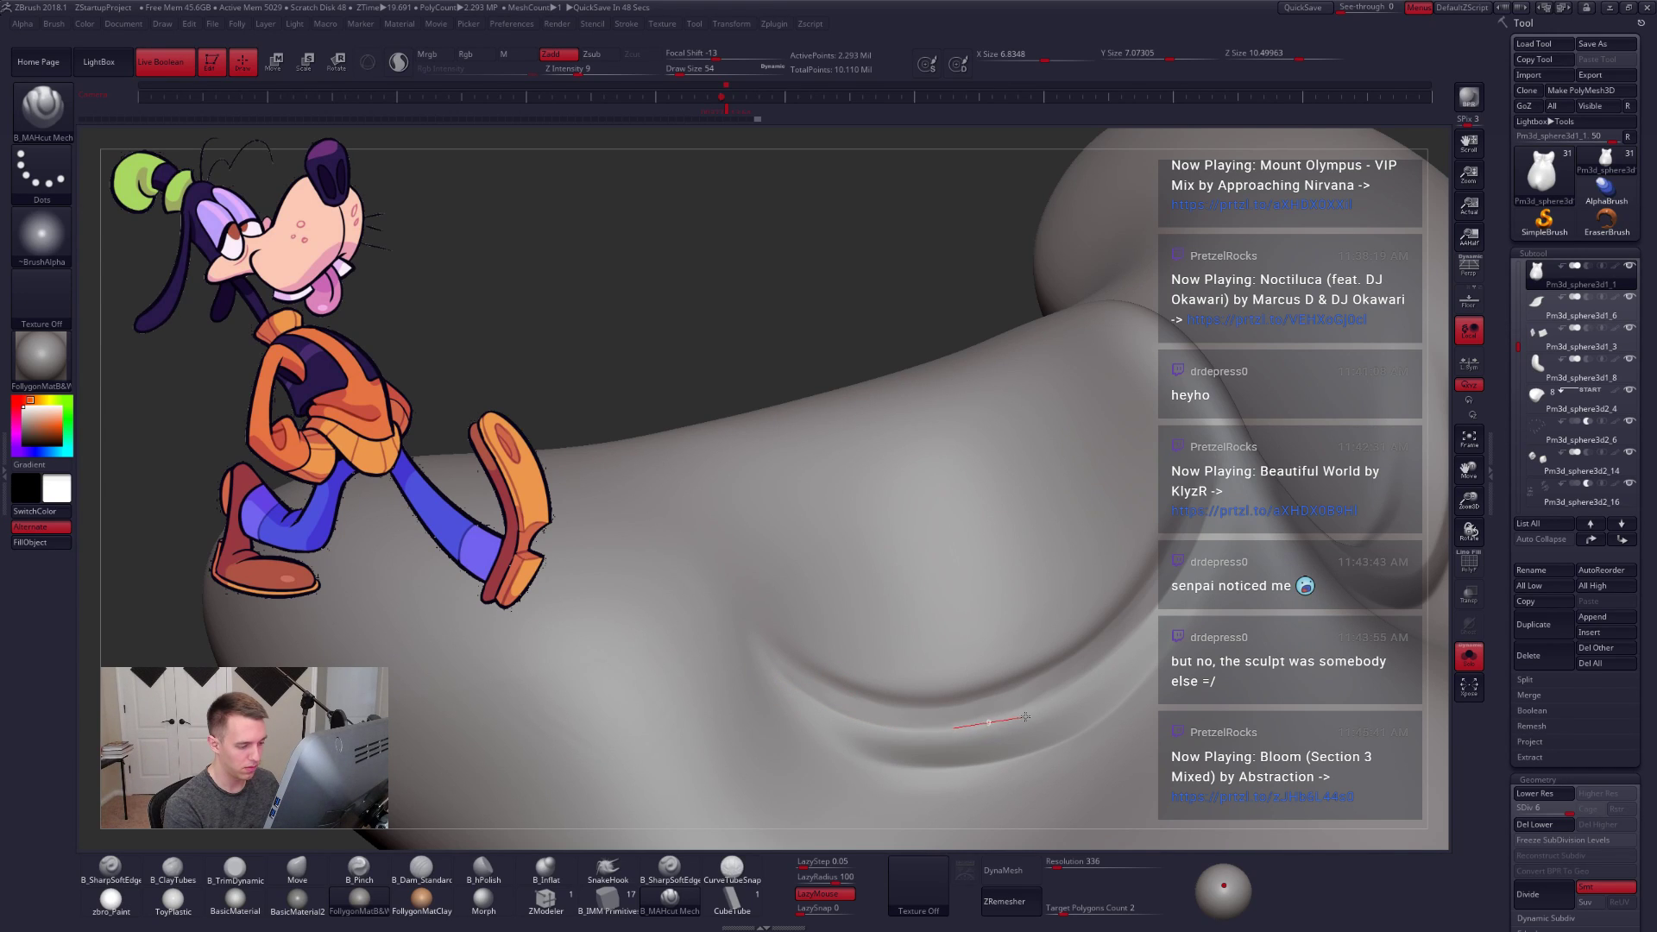
{"action": "left_click_drag", "start_coordinate": [1135, 646], "coordinate": [1192, 510]}
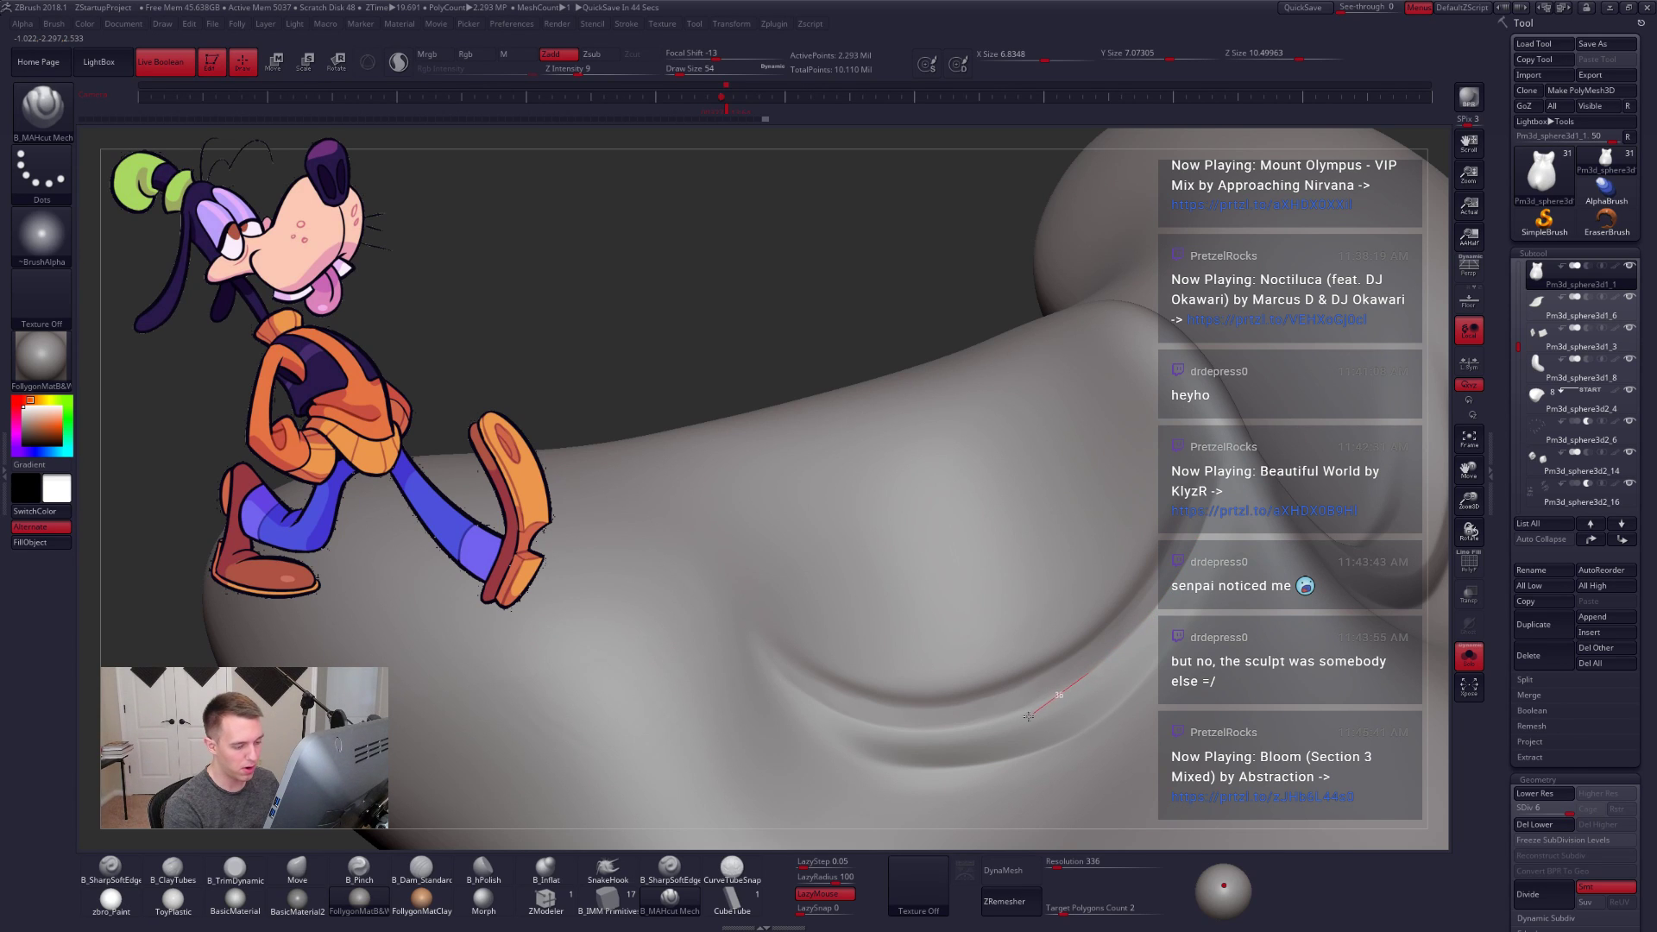
{"action": "left_click_drag", "start_coordinate": [942, 747], "coordinate": [804, 711]}
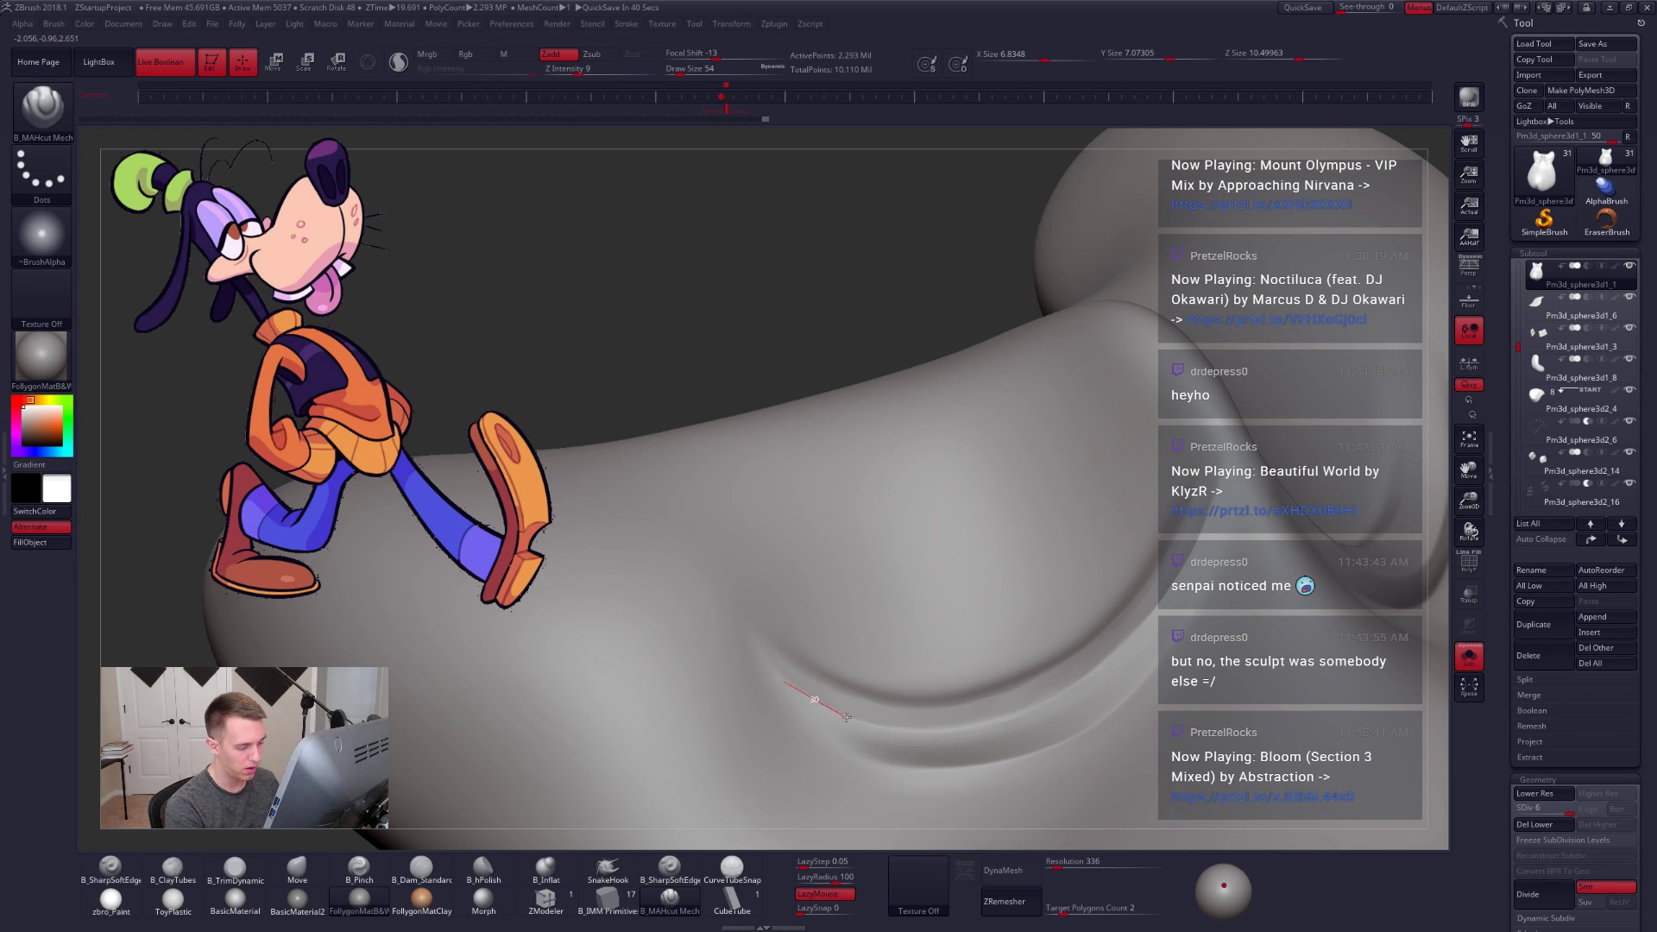
{"action": "mouse_move", "coordinate": [899, 739]}
{"action": "left_mouse_down"}
{"action": "mouse_move", "coordinate": [1035, 699]}
{"action": "mouse_move", "coordinate": [1136, 635]}
{"action": "mouse_move", "coordinate": [1084, 573]}
{"action": "left_mouse_up"}
{"action": "mouse_move", "coordinate": [862, 788]}
{"action": "right_mouse_down"}
{"action": "mouse_move", "coordinate": [1027, 723]}
{"action": "mouse_move", "coordinate": [1077, 682]}
{"action": "right_mouse_up"}
Smooth the surface around the crease and restore the brush size to 74.
{"action": "key", "text": "space"}
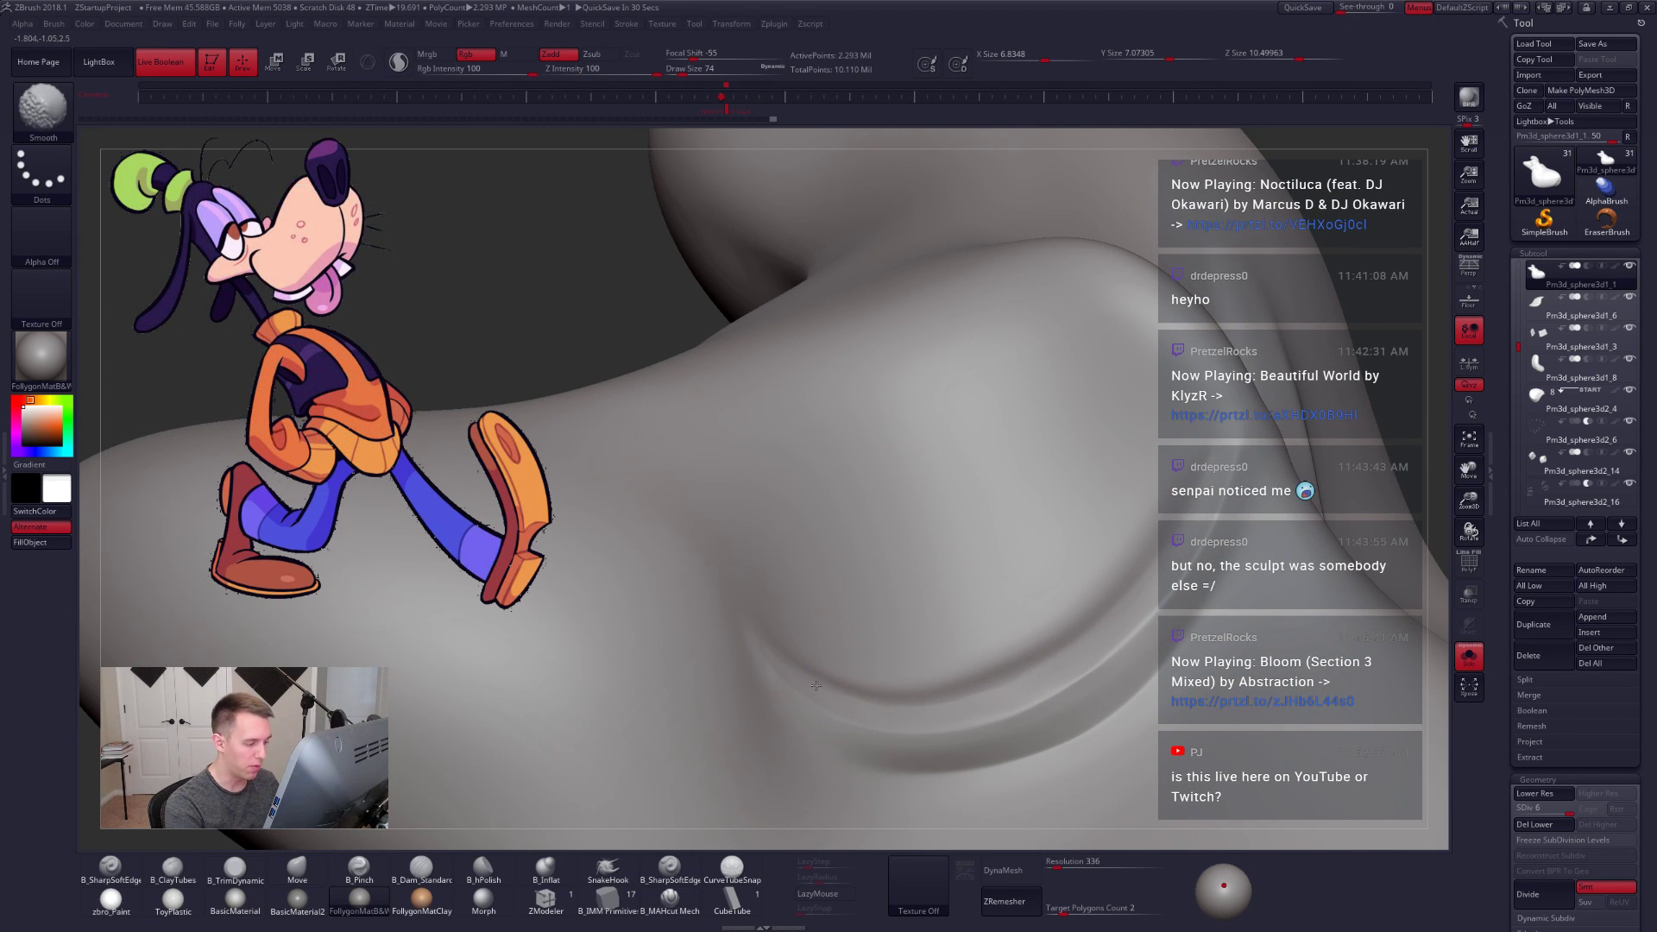
{"action": "mouse_move", "coordinate": [958, 728]}
{"action": "right_mouse_down"}
{"action": "mouse_move", "coordinate": [954, 677]}
{"action": "mouse_move", "coordinate": [1028, 741]}
{"action": "mouse_move", "coordinate": [1080, 688]}
{"action": "mouse_move", "coordinate": [1078, 669]}
{"action": "right_mouse_up"}
{"action": "key", "text": "space"}
{"action": "left_click", "coordinate": [1044, 708]}
{"action": "key", "text": "space"}
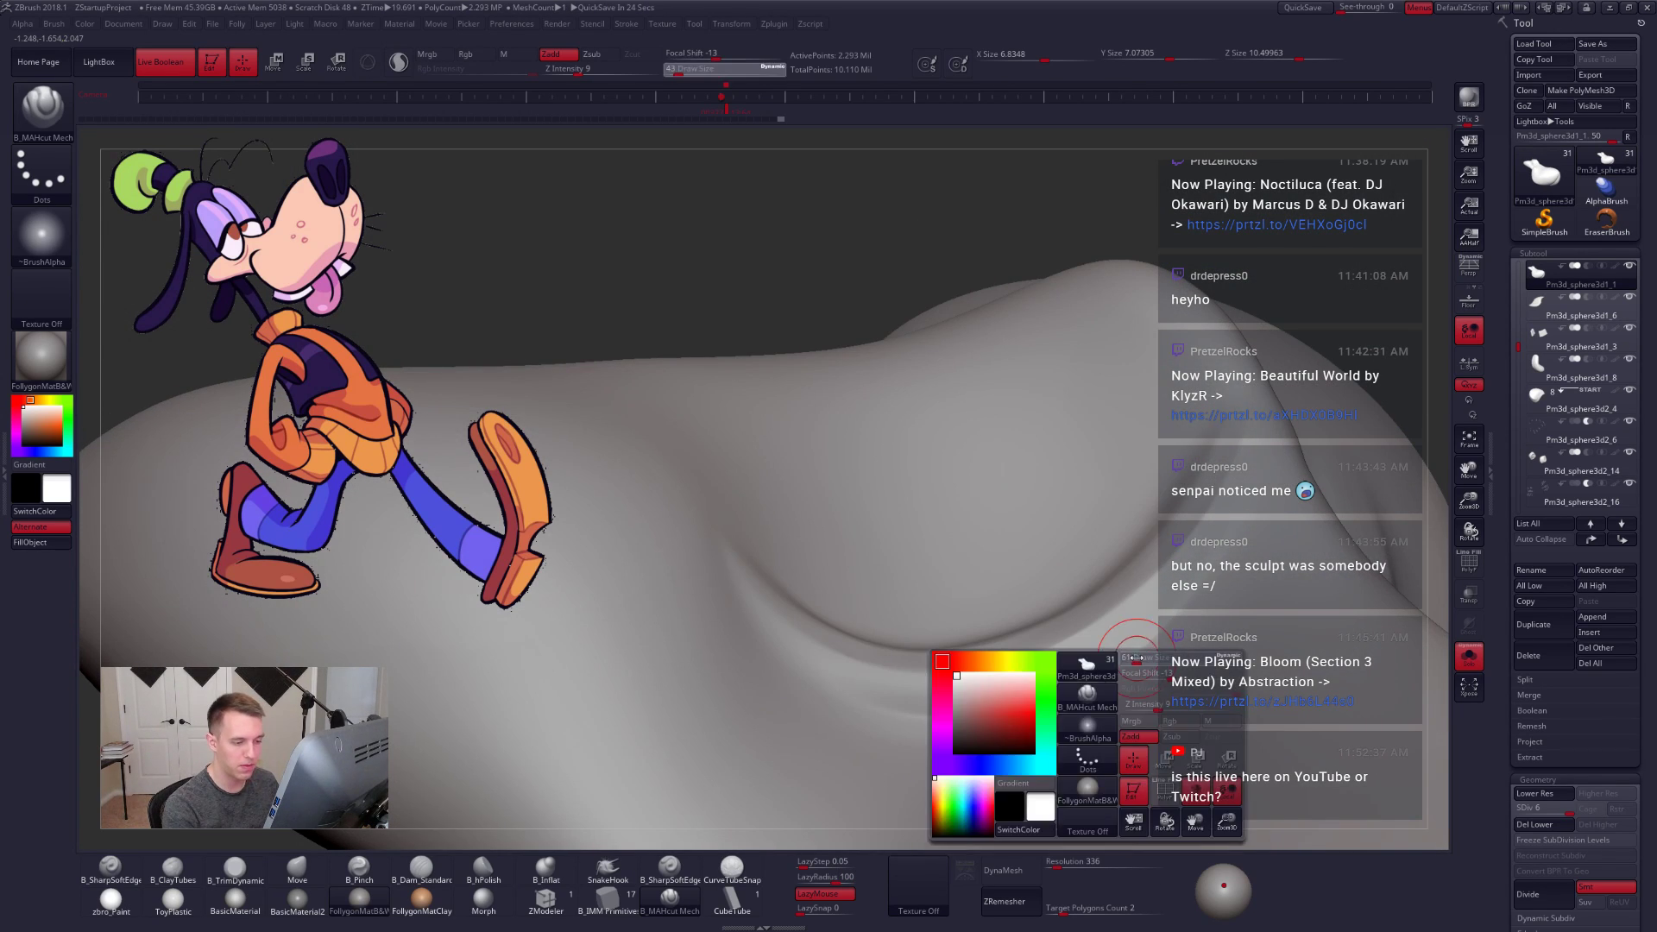
{"action": "left_click", "coordinate": [1092, 659]}
Cut further strokes along the crease down to its lower end.
{"action": "left_click_drag", "start_coordinate": [1120, 659], "coordinate": [1144, 648]}
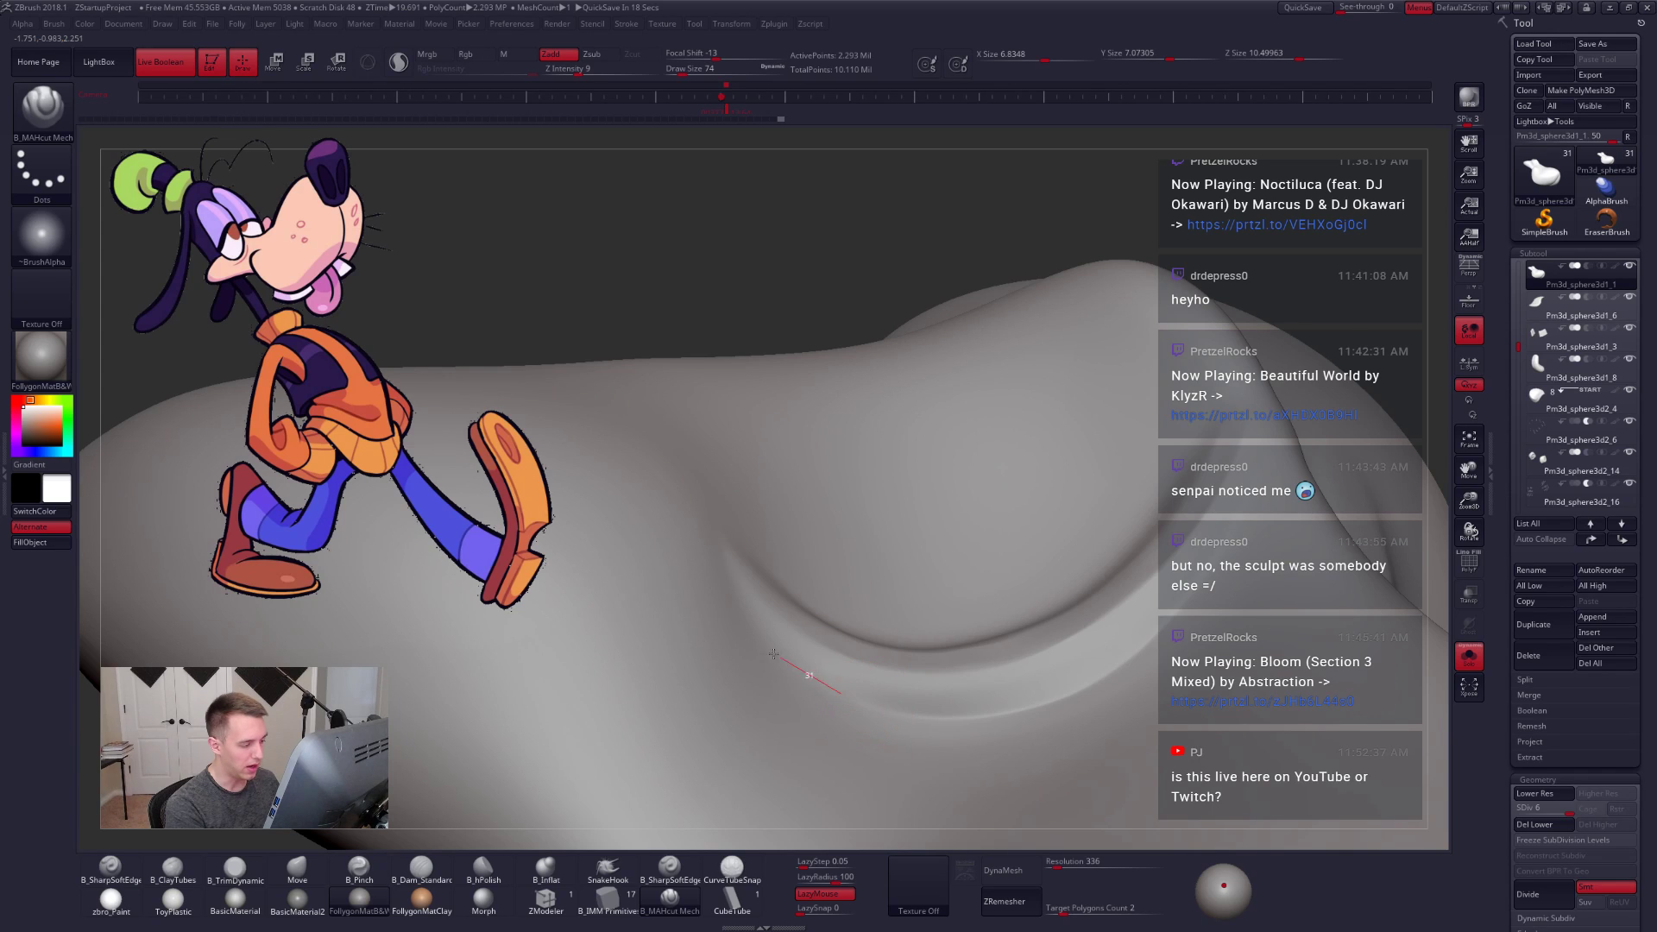
{"action": "right_click_drag", "start_coordinate": [843, 725], "coordinate": [818, 677]}
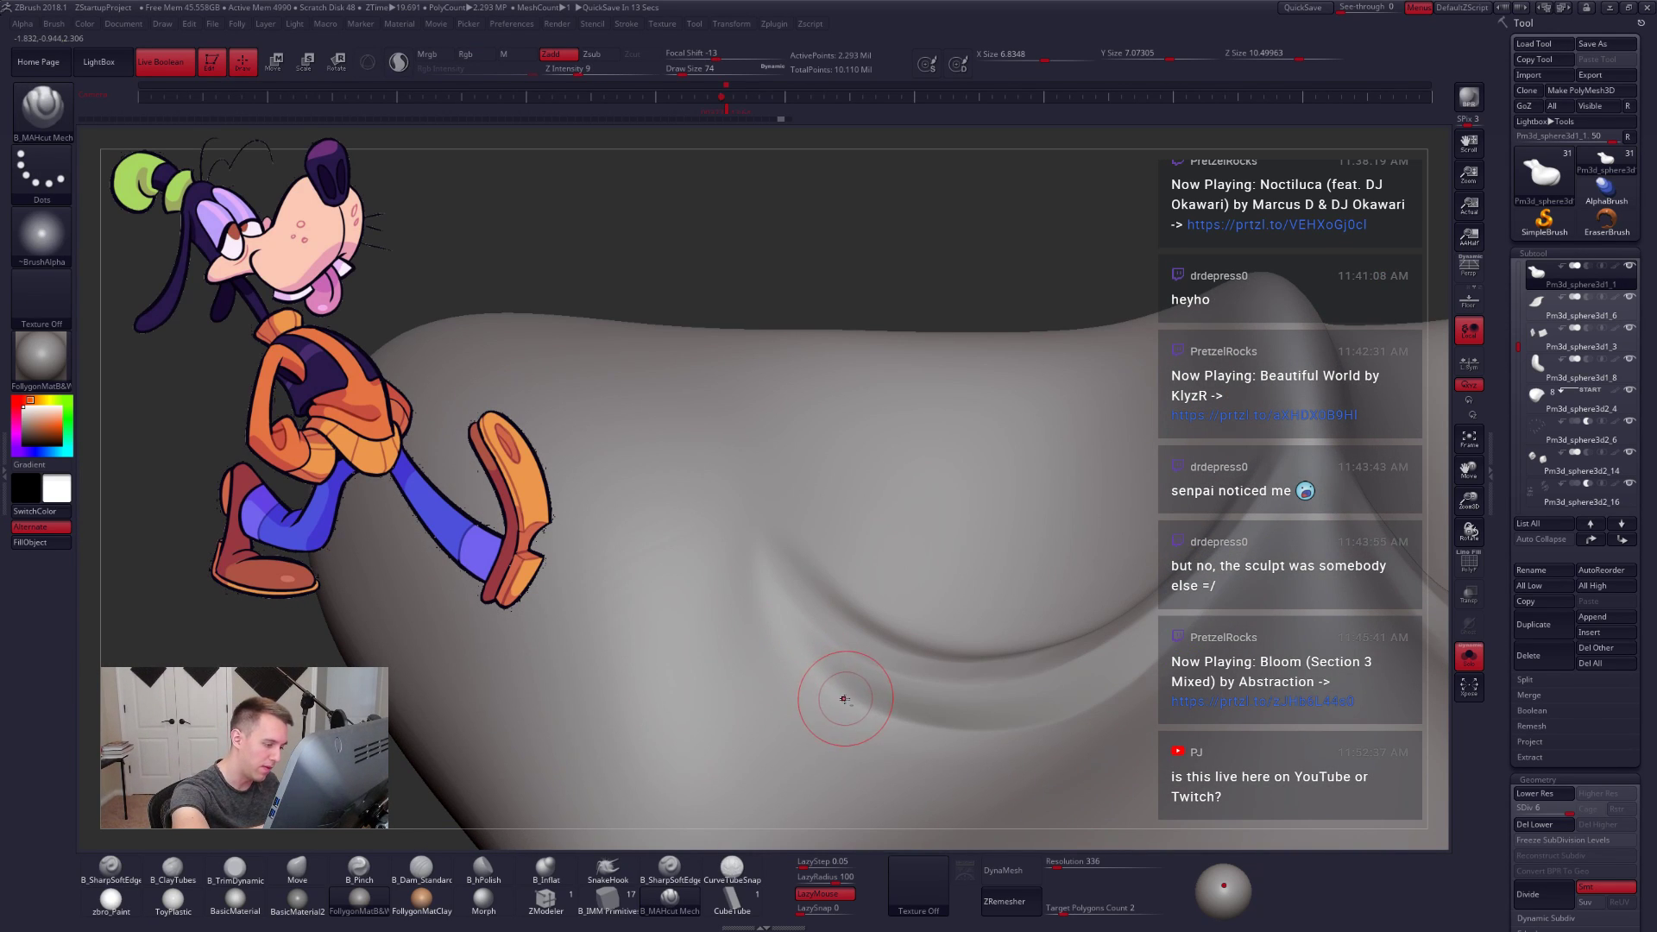
{"action": "left_click_drag", "start_coordinate": [837, 694], "coordinate": [786, 643]}
{"action": "left_click_drag", "start_coordinate": [750, 561], "coordinate": [789, 638]}
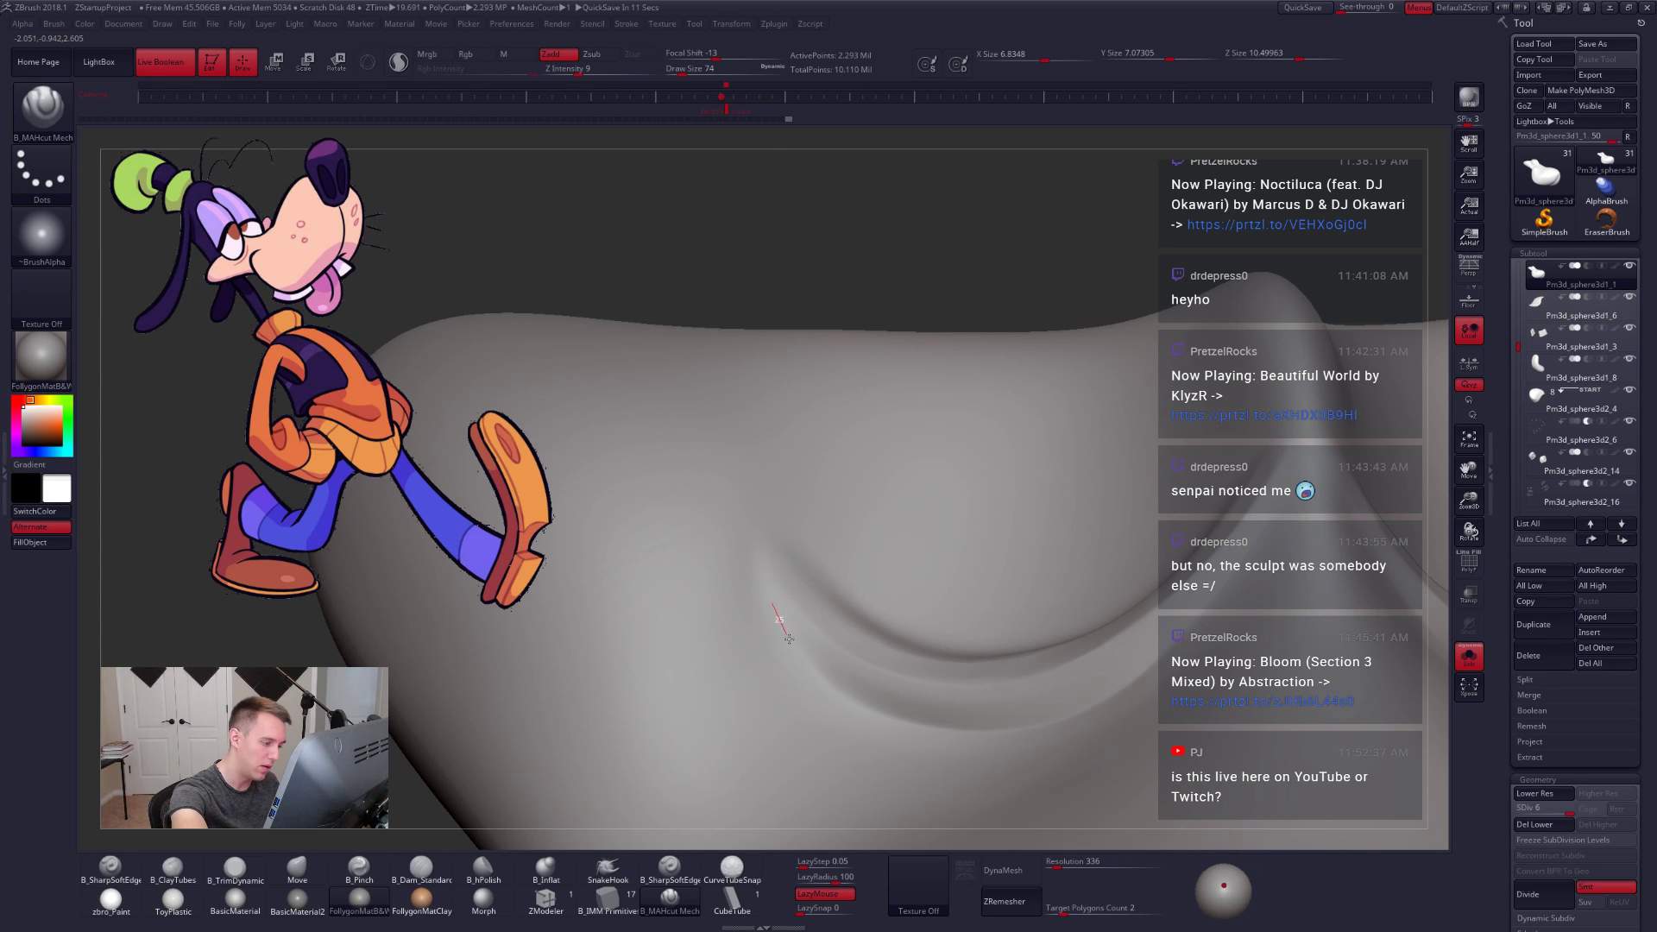
{"action": "left_click_drag", "start_coordinate": [947, 737], "coordinate": [887, 684]}
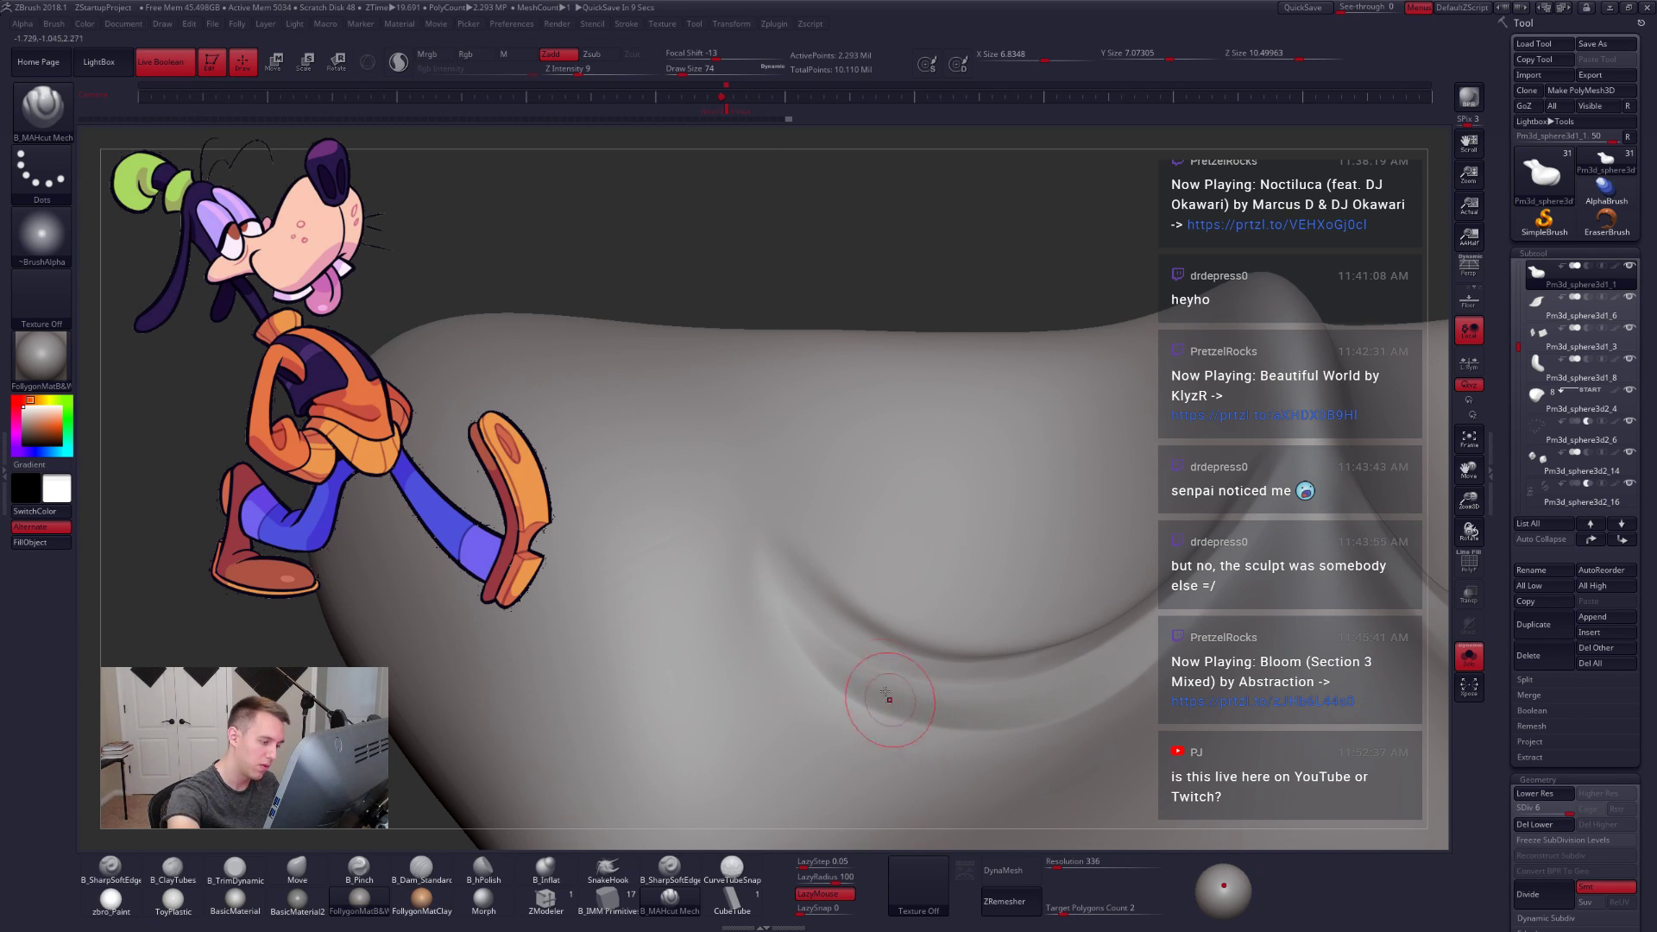
Pinch the cheek crease edges together with the B_Pinch brush.
{"action": "key", "text": "b"}
{"action": "key", "text": "p"}
{"action": "key", "text": "i"}
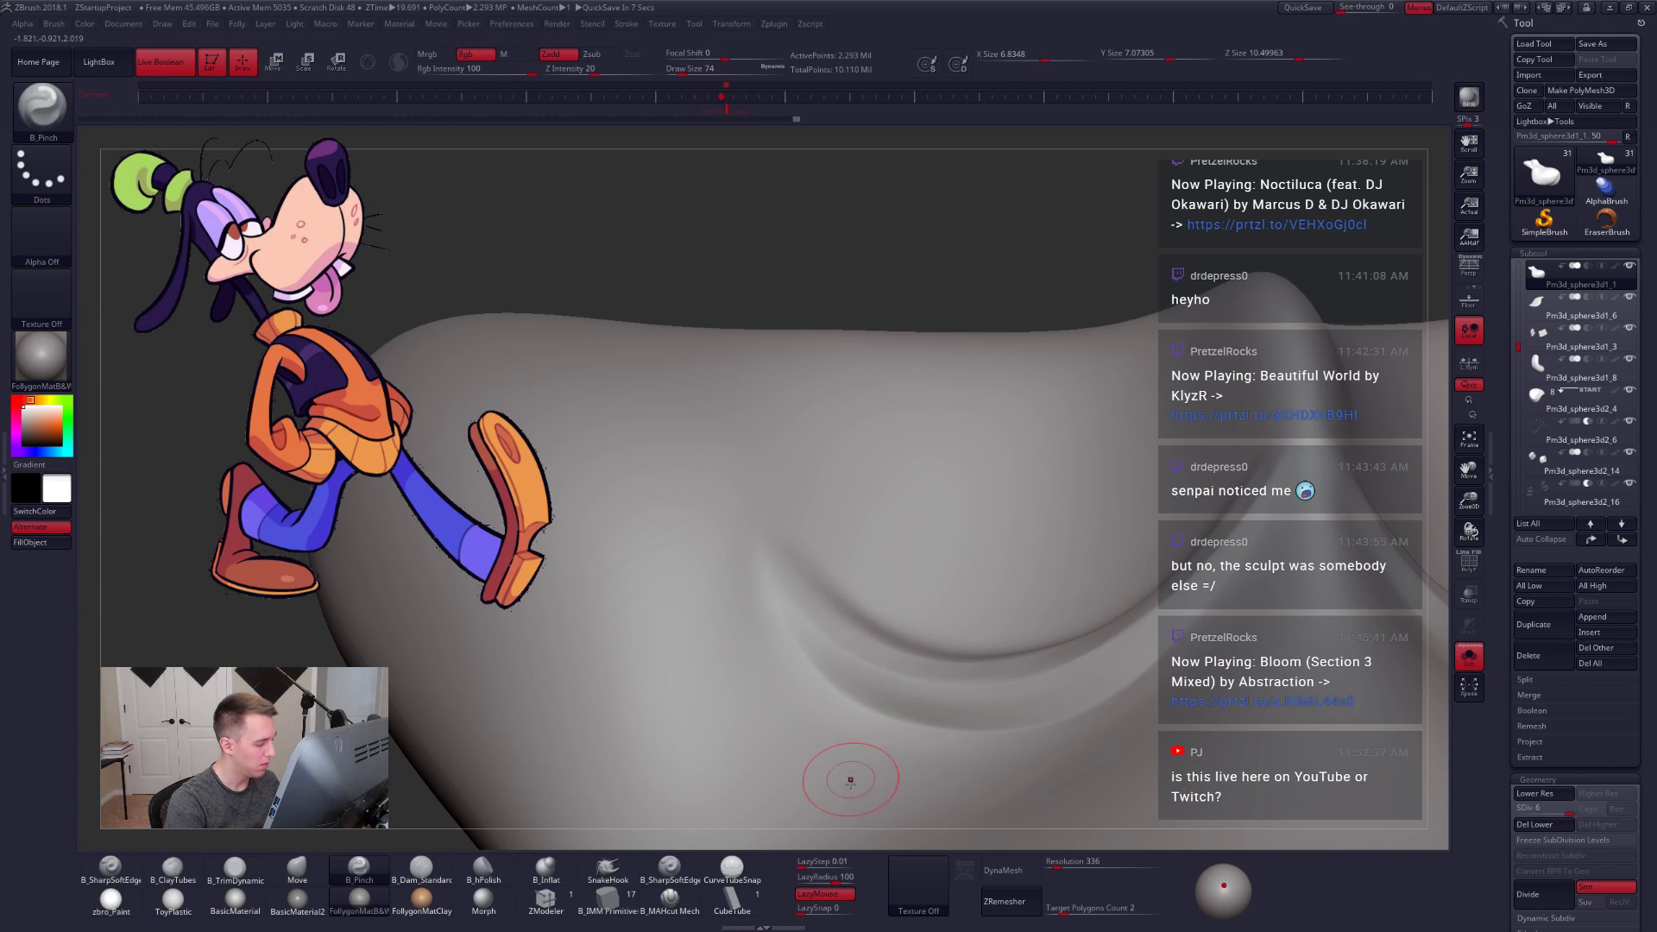
{"action": "right_click_drag", "start_coordinate": [818, 638], "coordinate": [788, 555]}
{"action": "left_click_drag", "start_coordinate": [763, 552], "coordinate": [769, 575]}
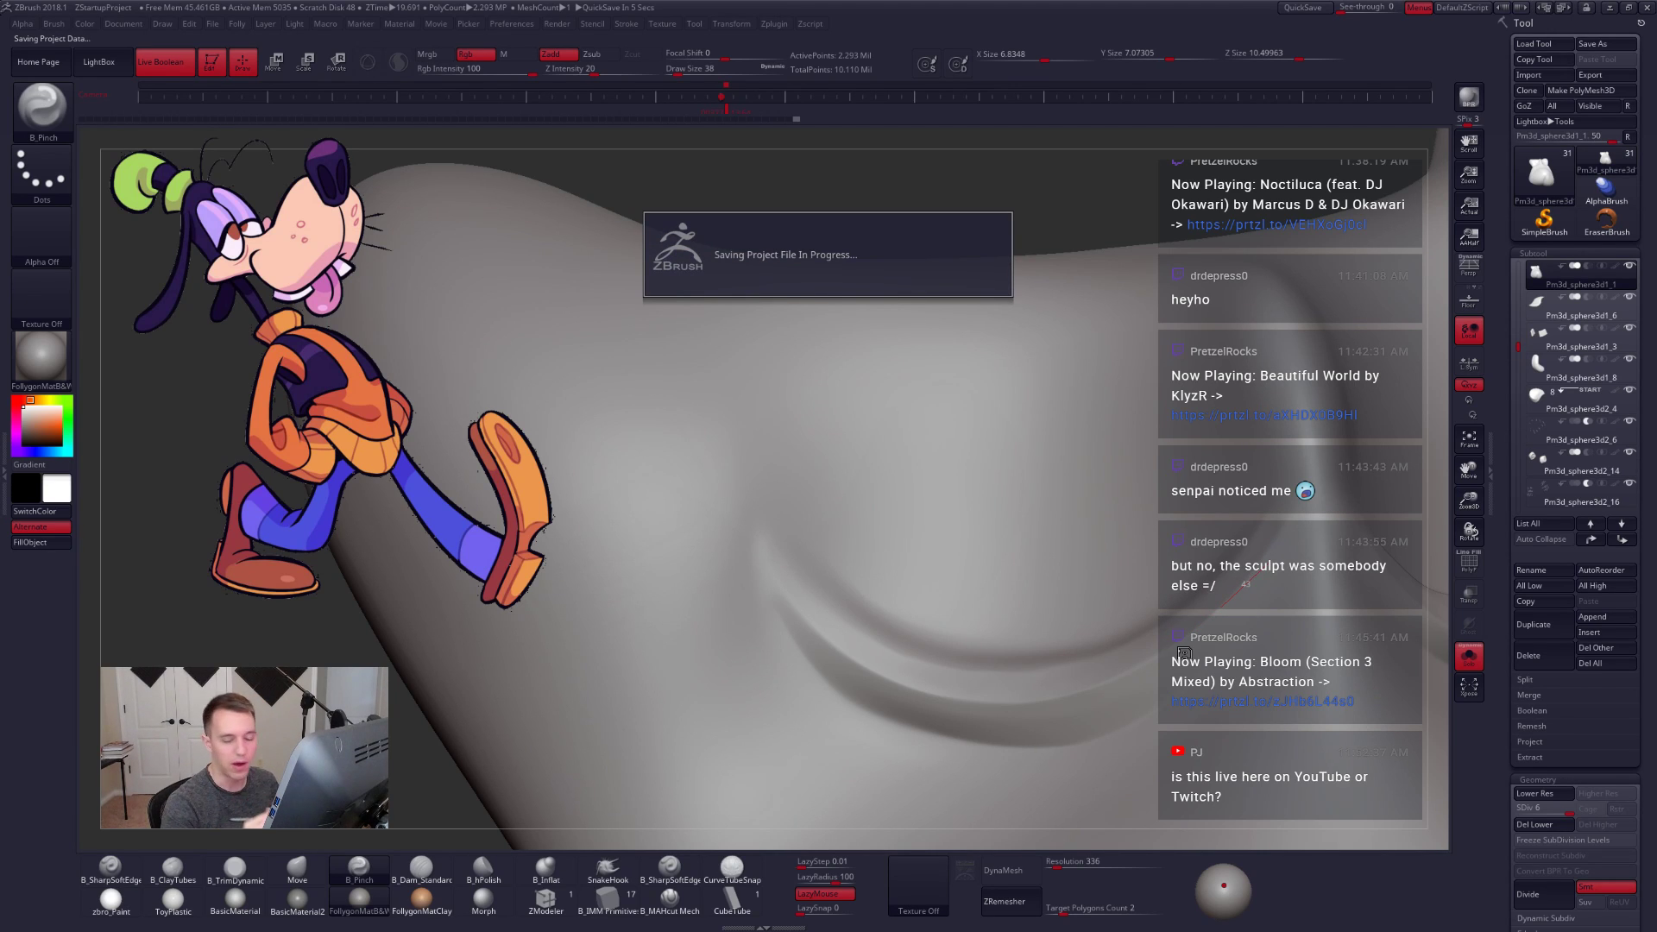
Set the brush size to 67 and smooth the area beside the crease.
{"action": "key", "text": "space"}
{"action": "left_click_drag", "start_coordinate": [1184, 654], "coordinate": [1207, 618]}
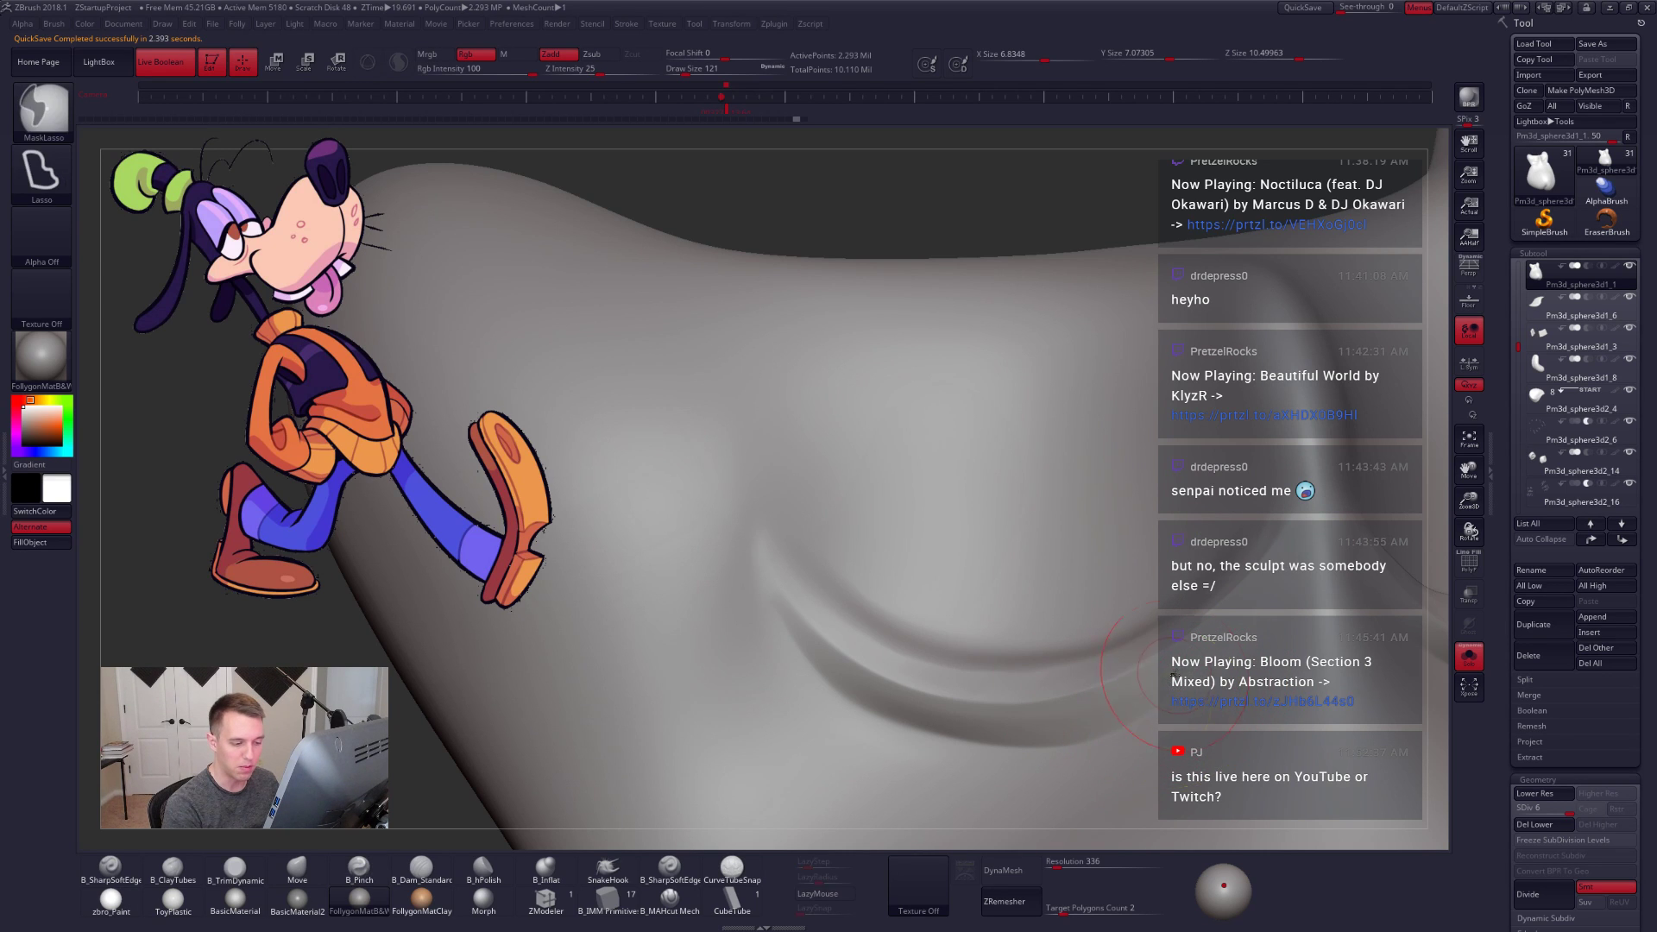
{"action": "key", "text": "space"}
{"action": "left_click_drag", "start_coordinate": [1164, 716], "coordinate": [1122, 715]}
{"action": "right_click_drag", "start_coordinate": [1122, 715], "coordinate": [1079, 706]}
{"action": "key", "text": "shift"}
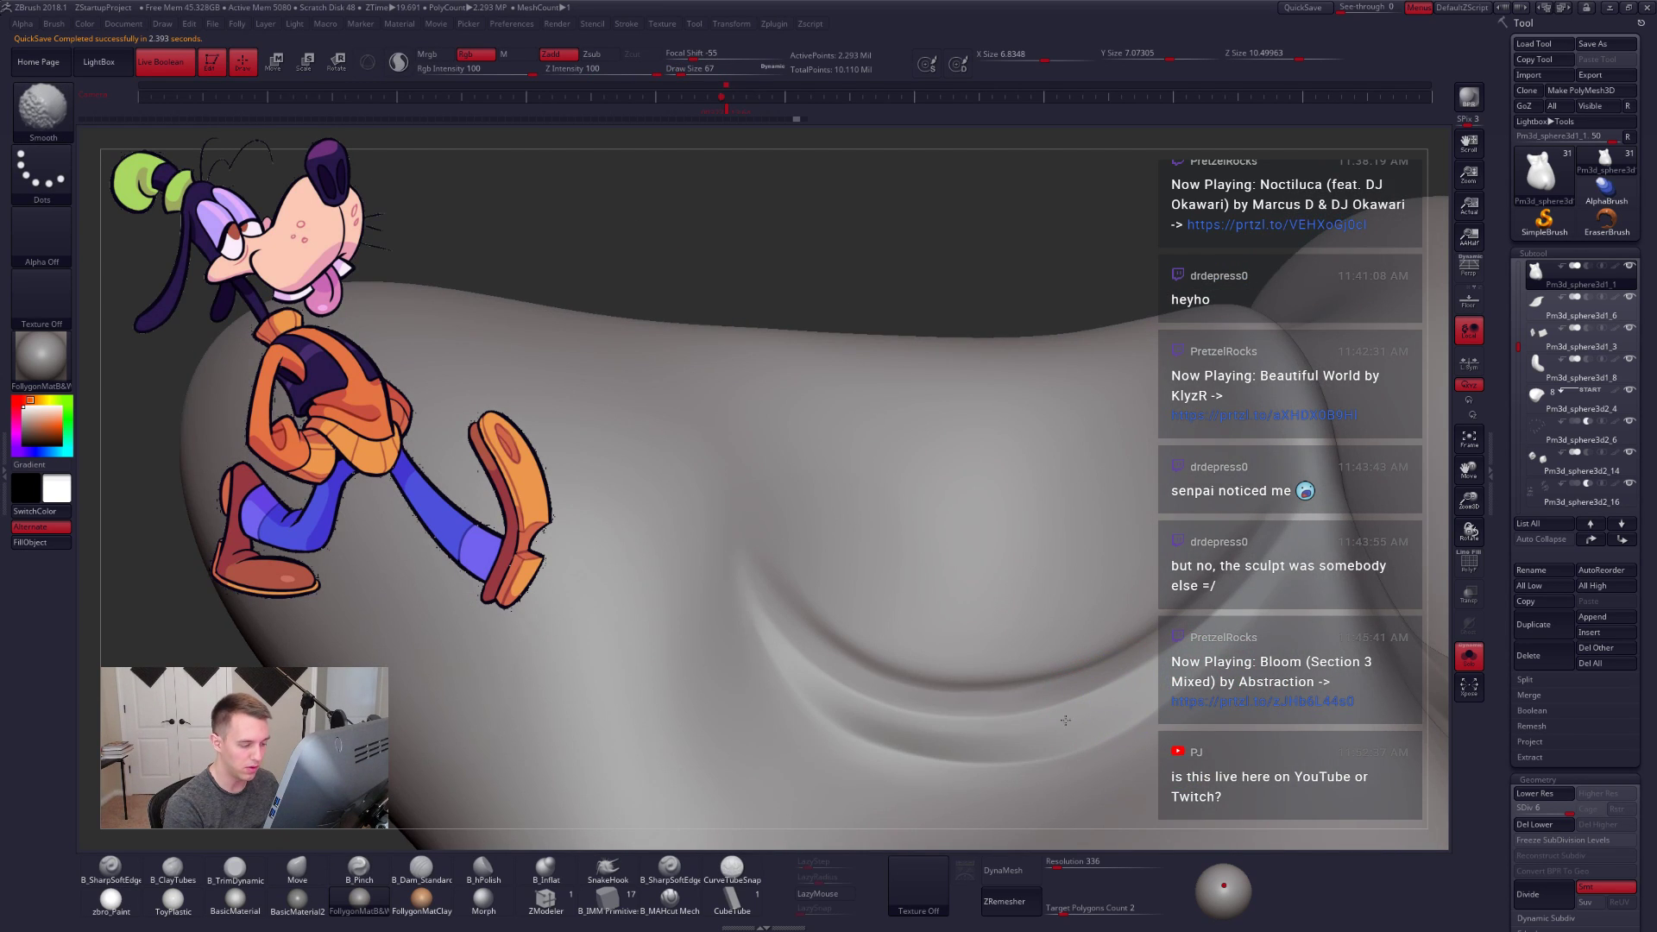
{"action": "mouse_move", "coordinate": [881, 725]}
{"action": "right_mouse_down"}
{"action": "mouse_move", "coordinate": [1094, 643]}
{"action": "mouse_move", "coordinate": [1008, 716]}
{"action": "mouse_move", "coordinate": [1040, 671]}
{"action": "mouse_move", "coordinate": [1303, 626]}
{"action": "mouse_move", "coordinate": [1279, 695]}
{"action": "mouse_move", "coordinate": [1178, 743]}
{"action": "mouse_move", "coordinate": [1182, 716]}
{"action": "mouse_move", "coordinate": [1113, 659]}
{"action": "mouse_move", "coordinate": [1131, 638]}
{"action": "mouse_move", "coordinate": [1117, 592]}
{"action": "right_mouse_up"}
Trim the fold flatter with B_TrimDynamic, smooth it, and frame the whole model.
{"action": "key", "text": "b"}
{"action": "key", "text": "t"}
{"action": "key", "text": "d"}
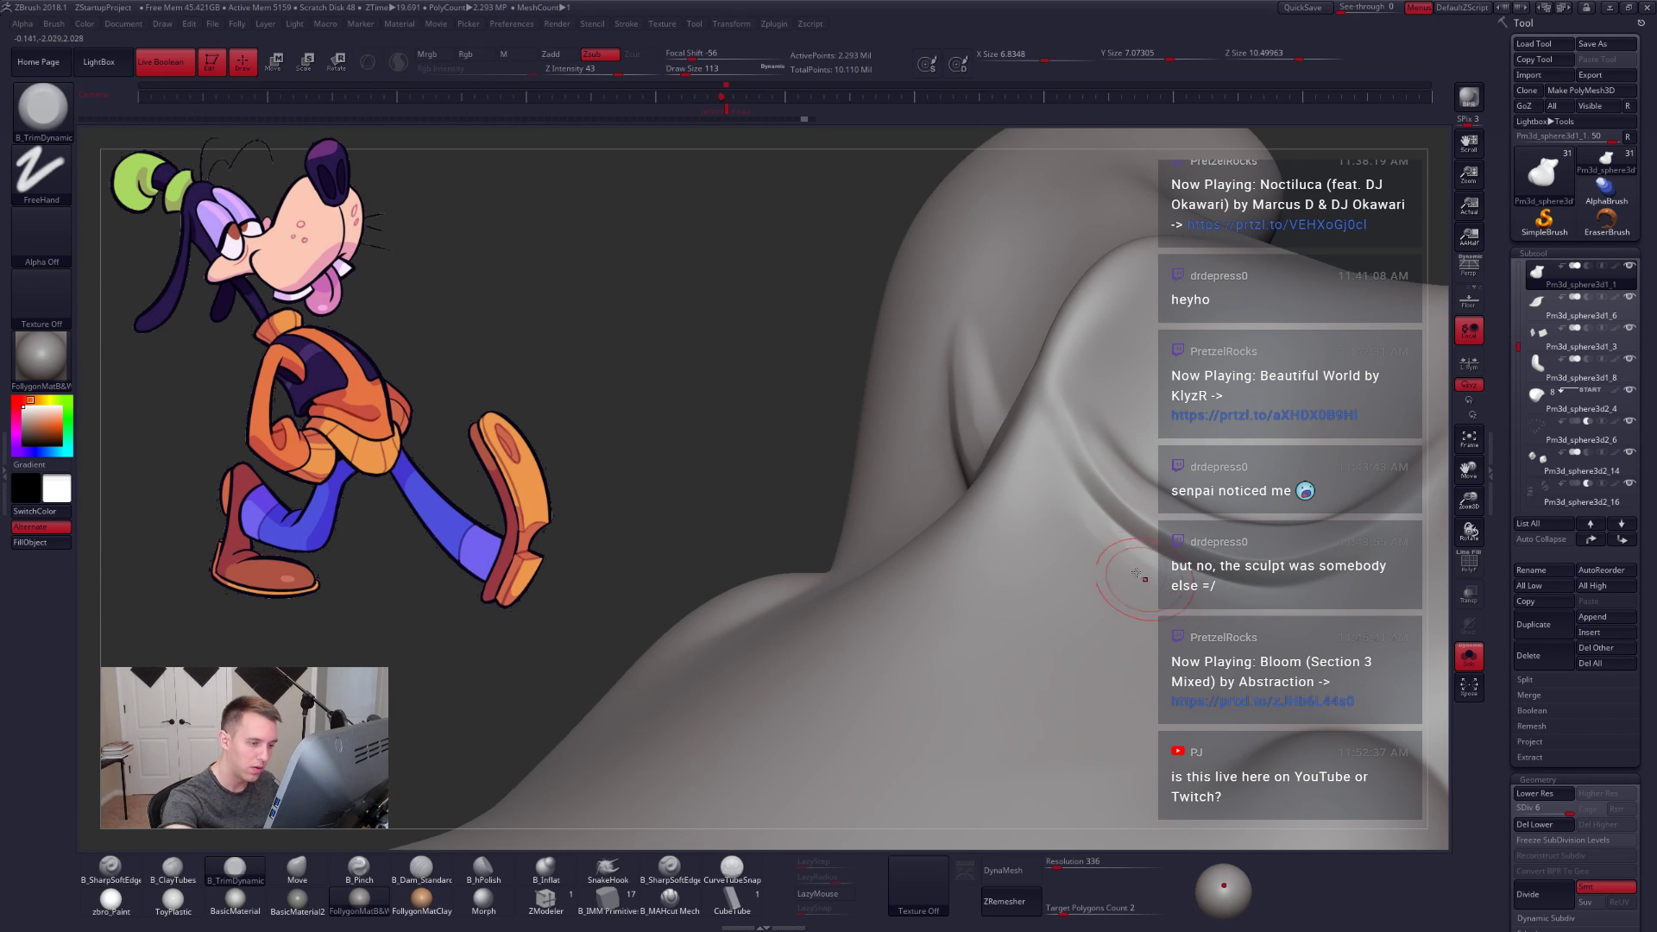
{"action": "mouse_move", "coordinate": [1065, 492]}
{"action": "left_mouse_down"}
{"action": "mouse_move", "coordinate": [1058, 474]}
{"action": "mouse_move", "coordinate": [1062, 525]}
{"action": "left_mouse_up"}
{"action": "key", "text": "shift"}
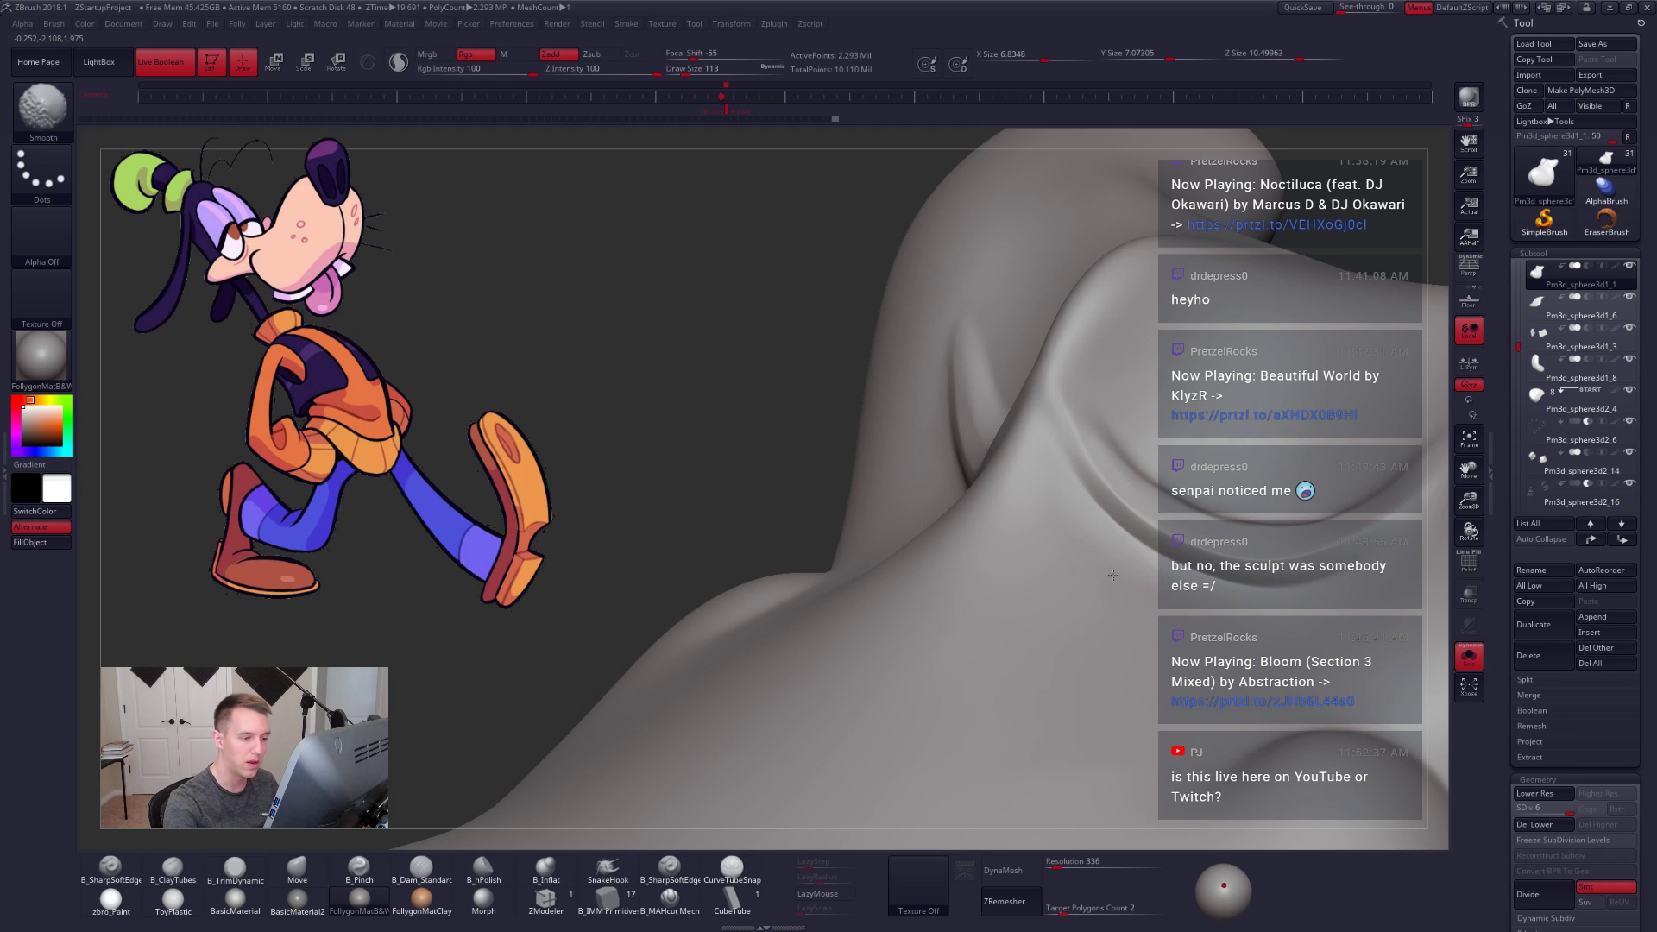
{"action": "right_click_drag", "start_coordinate": [1062, 521], "coordinate": [1087, 621]}
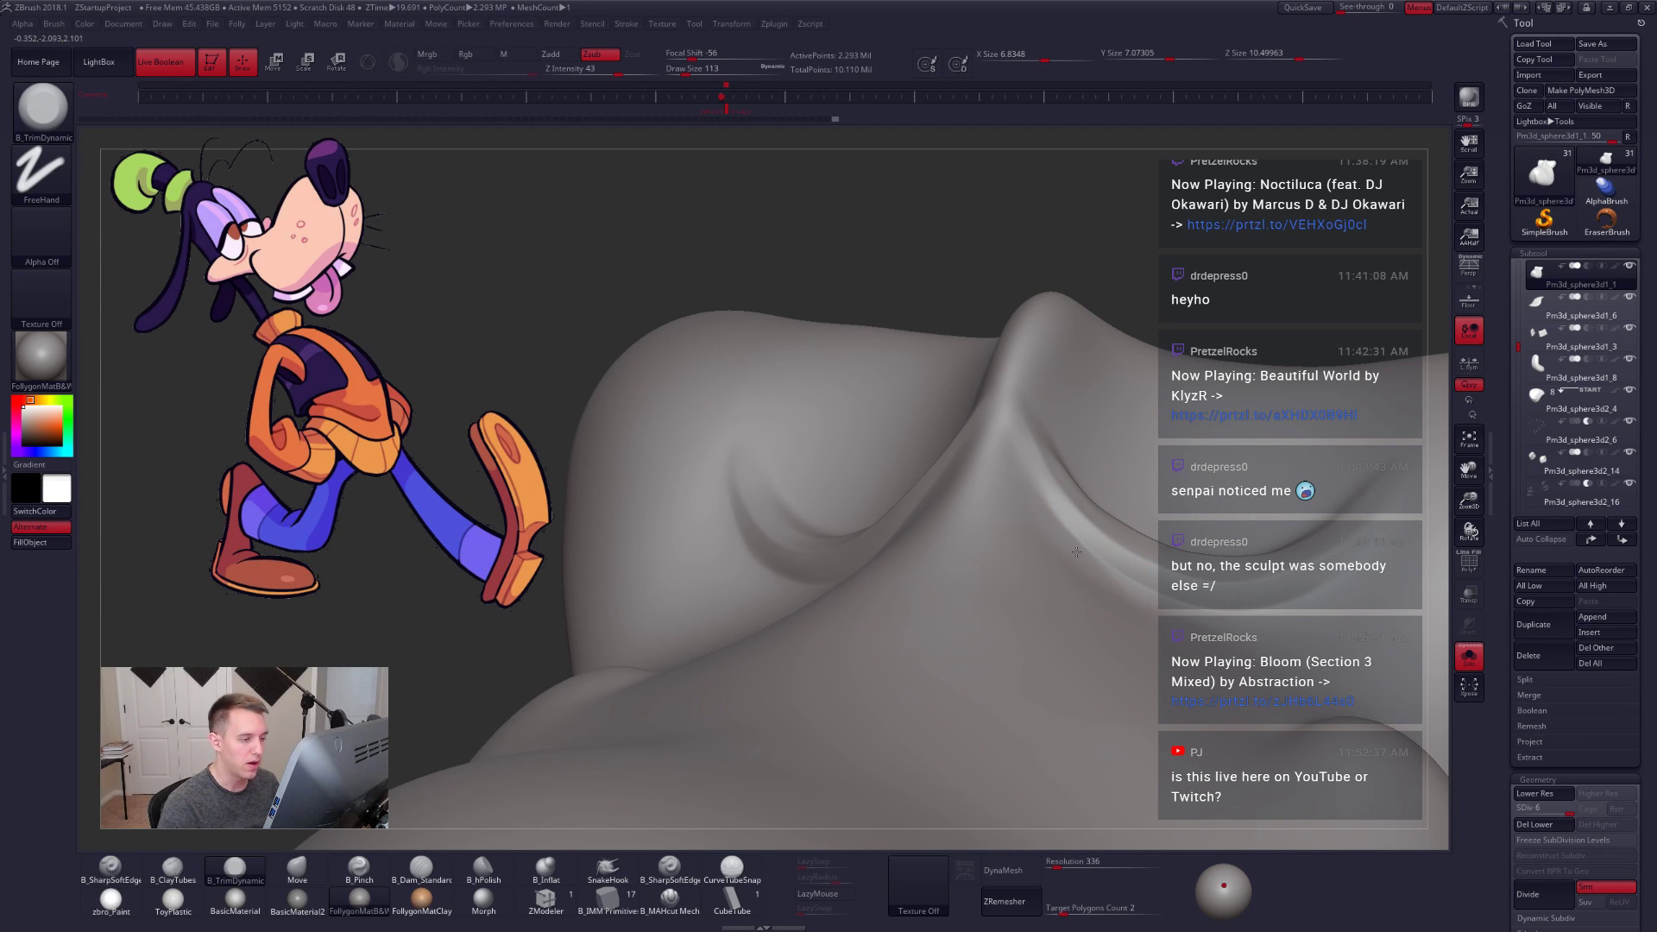
{"action": "mouse_move", "coordinate": [1077, 551]}
{"action": "right_mouse_down", "text": "alt"}
{"action": "mouse_move", "coordinate": [821, 495]}
{"action": "mouse_move", "coordinate": [898, 518]}
{"action": "mouse_move", "coordinate": [1010, 492]}
{"action": "mouse_move", "coordinate": [950, 528]}
{"action": "mouse_move", "coordinate": [984, 510]}
{"action": "mouse_move", "coordinate": [1131, 654]}
{"action": "mouse_move", "coordinate": [1002, 532]}
{"action": "mouse_move", "coordinate": [1027, 552]}
{"action": "mouse_move", "coordinate": [1079, 518]}
{"action": "right_mouse_up", "text": "alt"}
{"action": "key", "text": "f"}
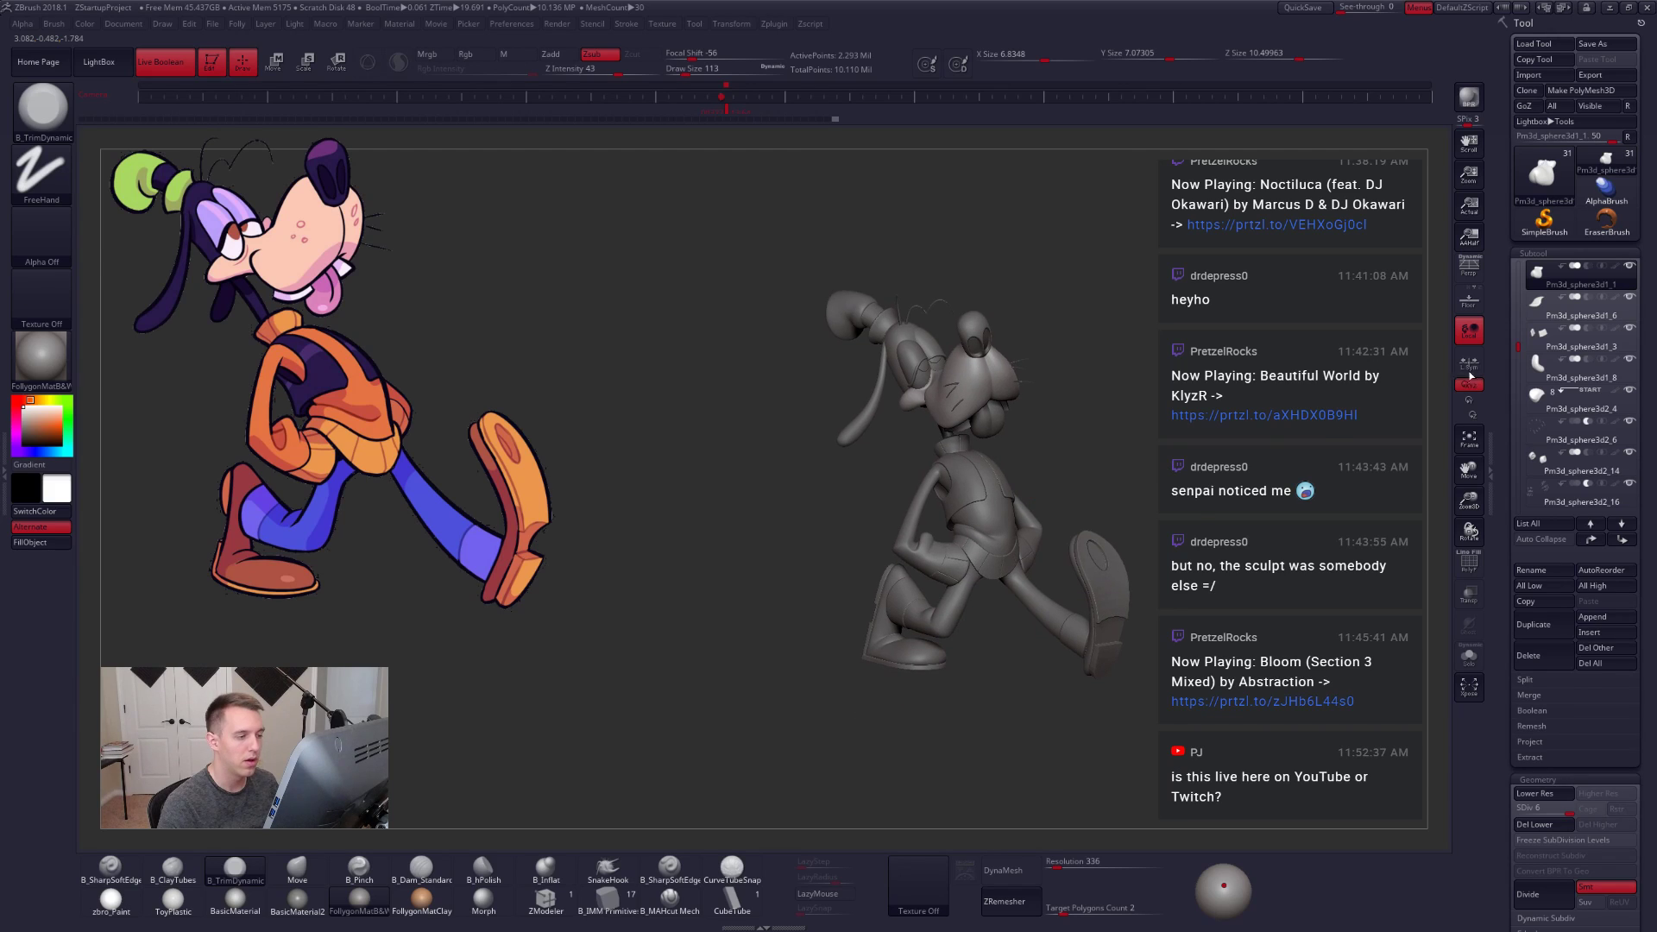
Turn off colour display, zoom close onto the muzzle, and solo the head subtool.
{"action": "mouse_move", "coordinate": [1621, 277]}
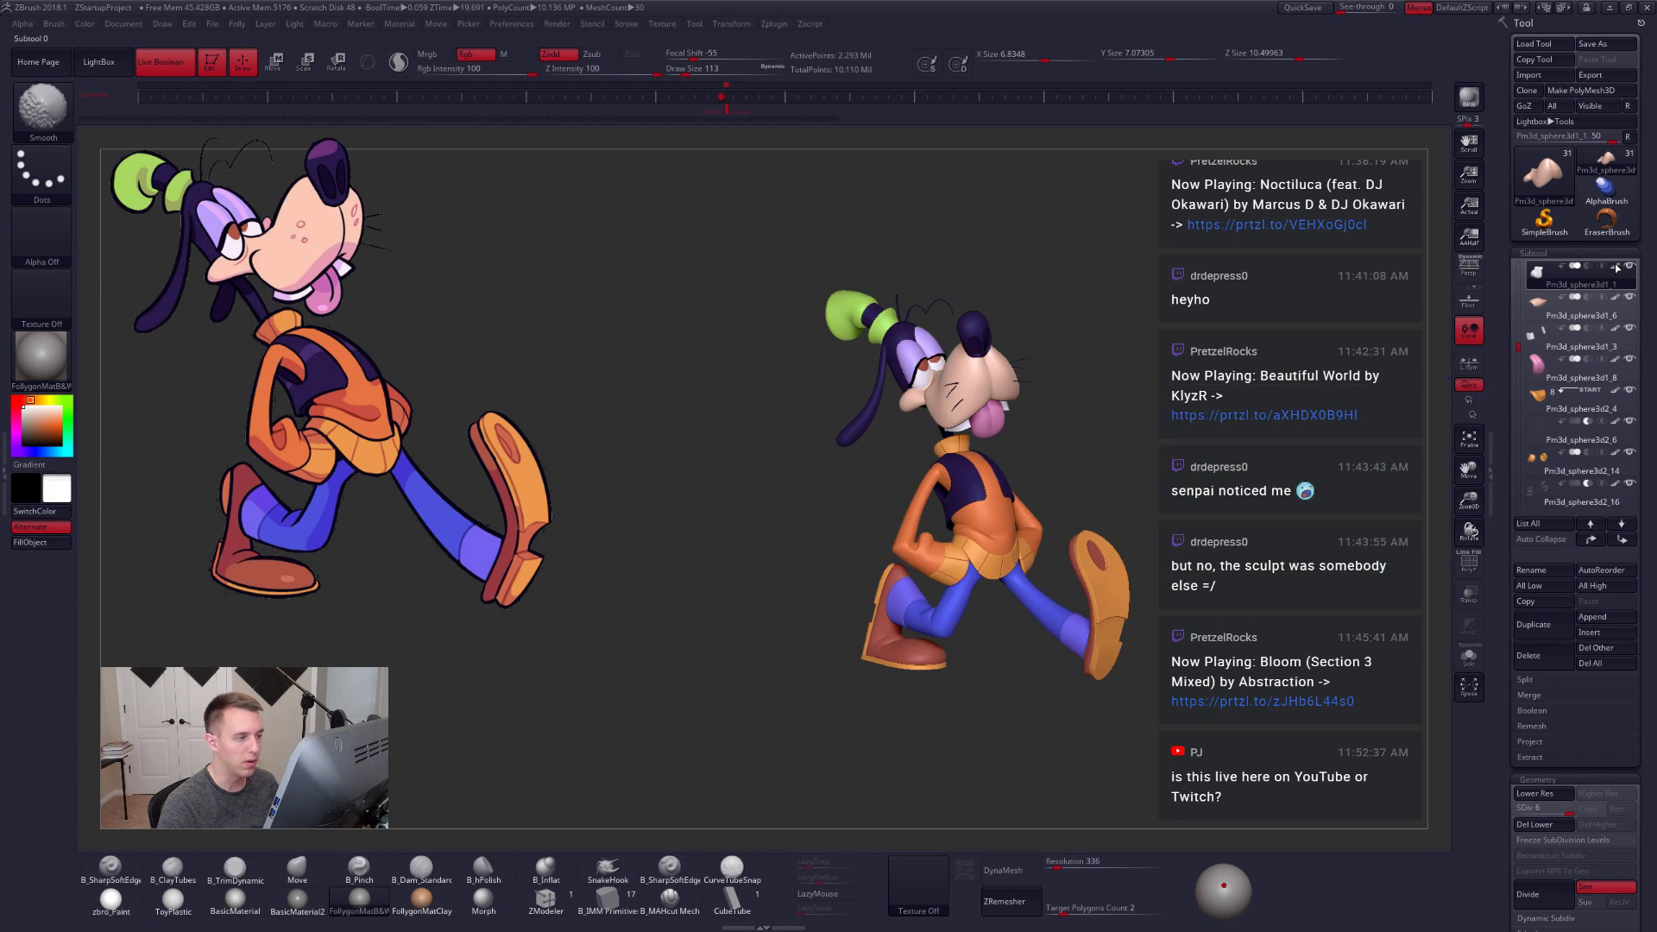
{"action": "left_click", "coordinate": [235, 867]}
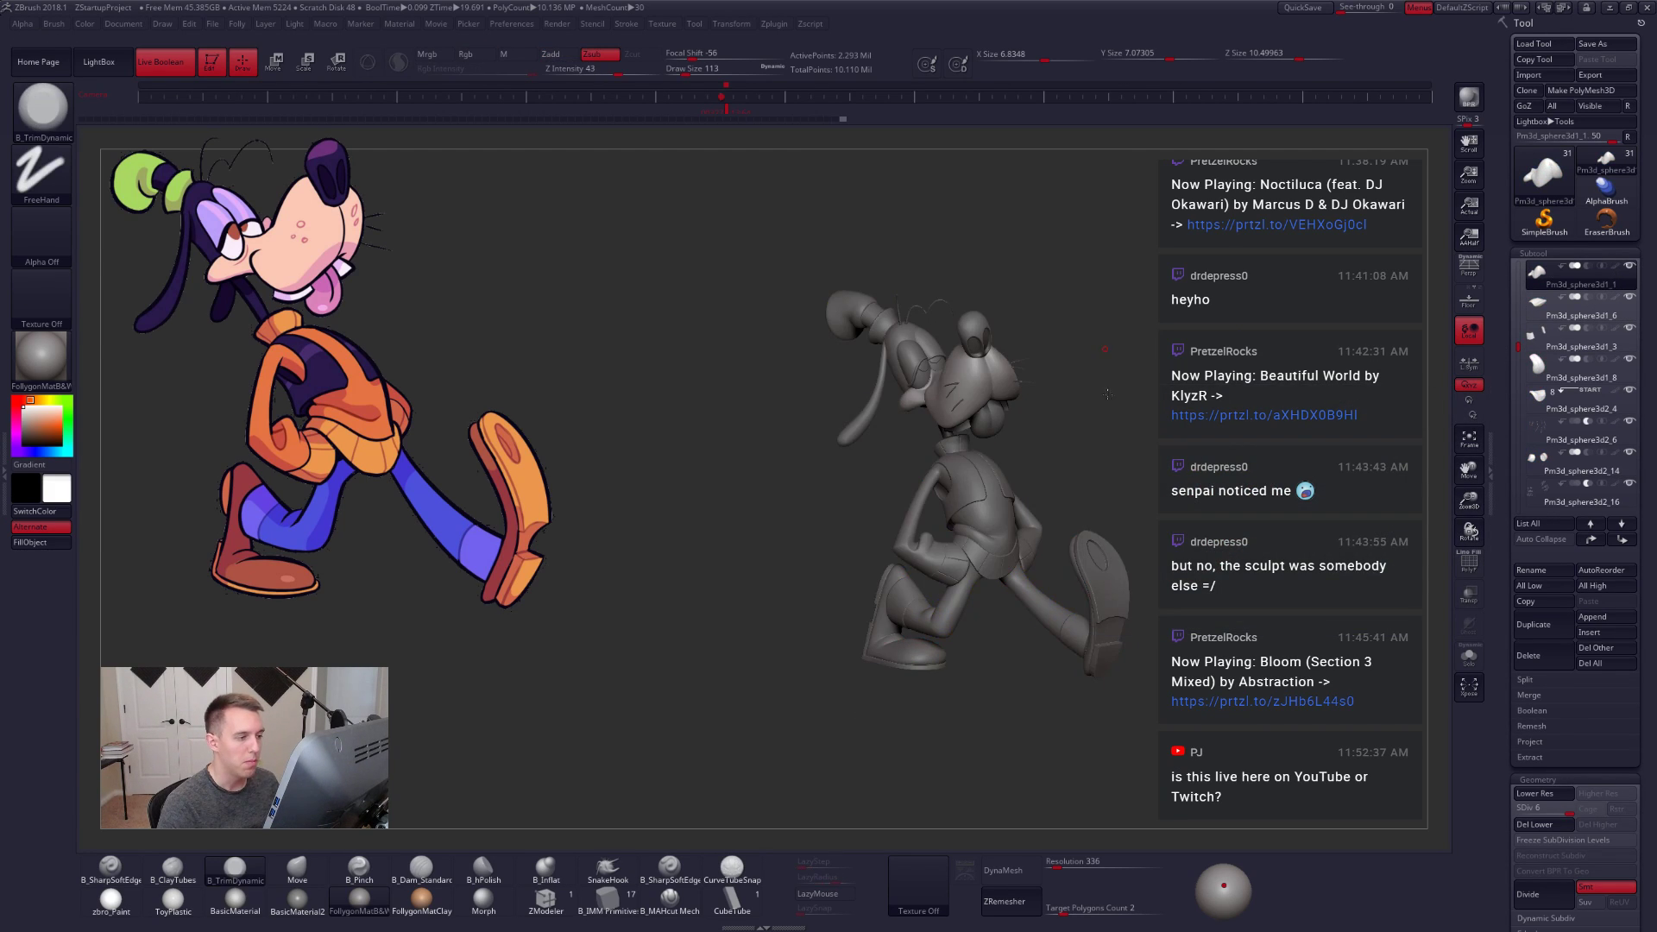
{"action": "mouse_move", "coordinate": [992, 484]}
{"action": "right_mouse_down"}
{"action": "mouse_move", "coordinate": [1024, 450]}
{"action": "mouse_move", "coordinate": [1005, 507]}
{"action": "mouse_move", "coordinate": [1108, 534]}
{"action": "right_mouse_up"}
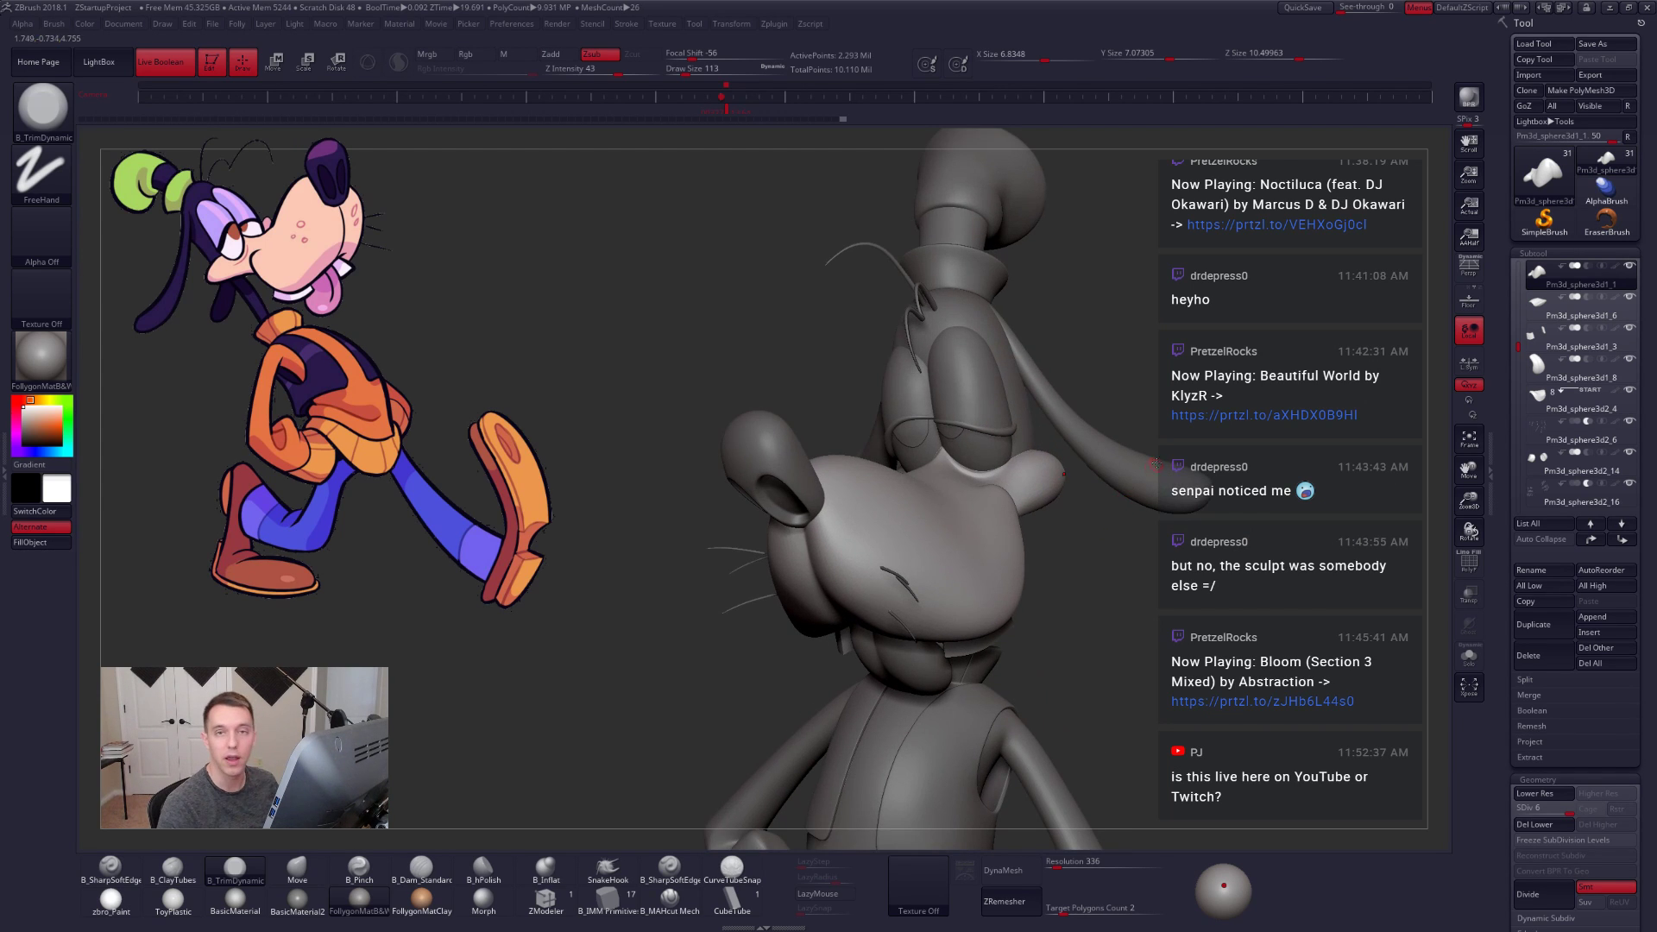
{"action": "mouse_move", "coordinate": [1049, 477]}
{"action": "right_mouse_down"}
{"action": "mouse_move", "coordinate": [969, 452]}
{"action": "mouse_move", "coordinate": [993, 477]}
{"action": "mouse_move", "coordinate": [998, 599]}
{"action": "mouse_move", "coordinate": [1023, 605]}
{"action": "right_mouse_up"}
{"action": "key", "text": "alt+s"}
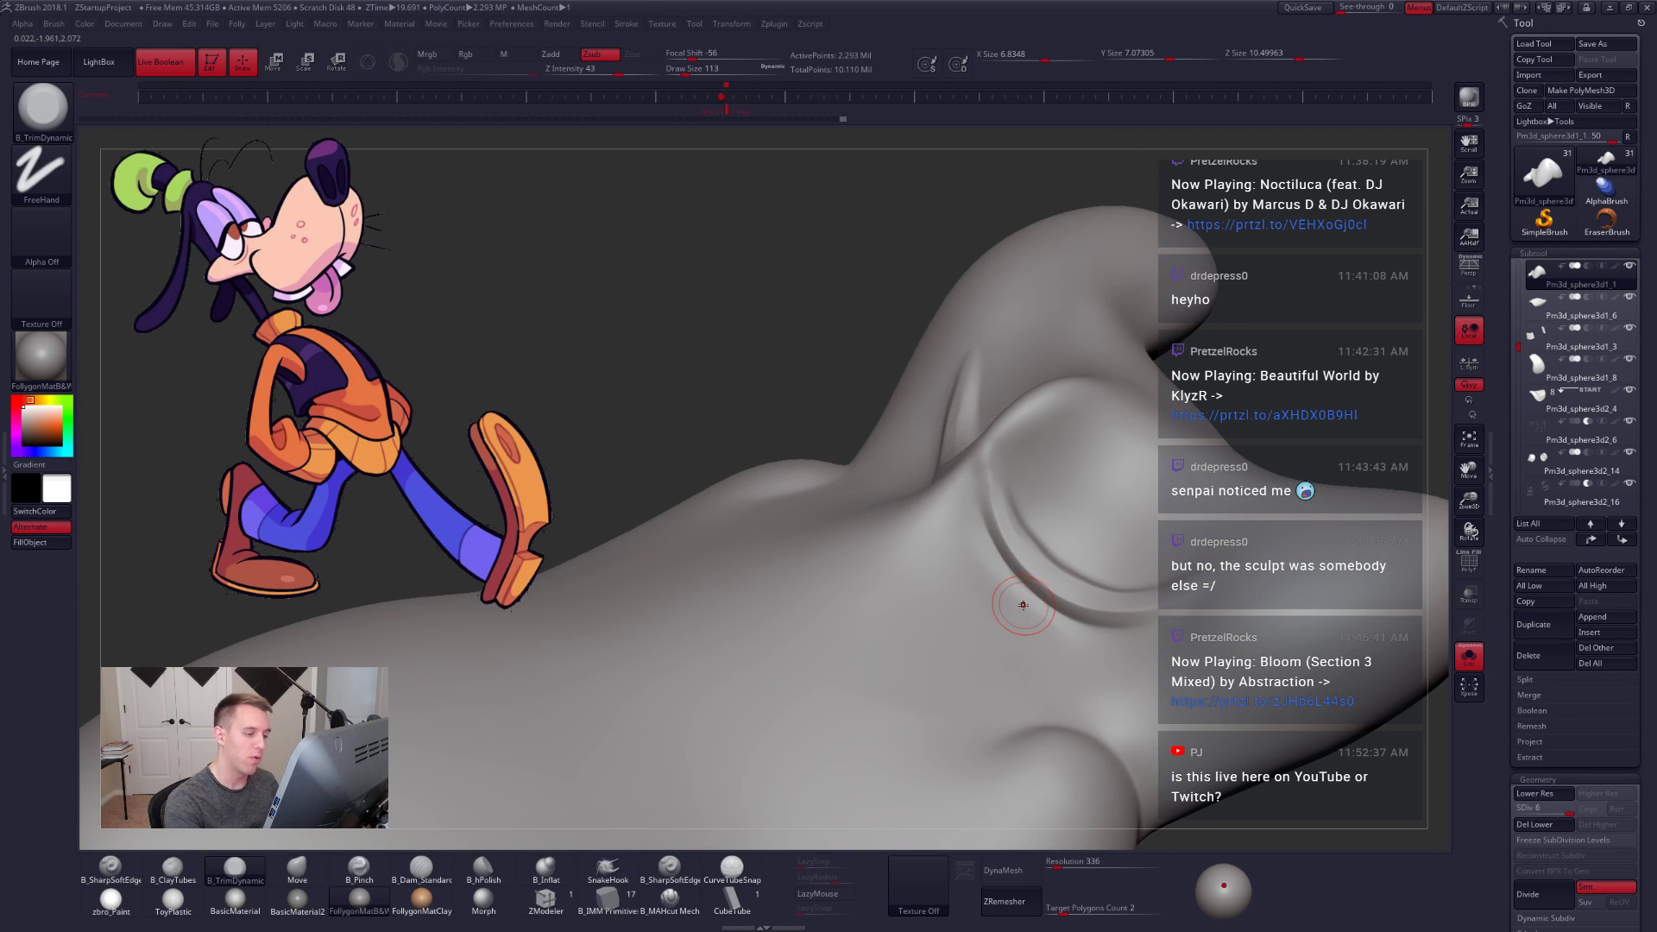
Set the brush size to 74 and smooth along the cheek crease.
{"action": "key", "text": "space"}
{"action": "mouse_move", "coordinate": [923, 552]}
{"action": "left_mouse_down"}
{"action": "mouse_move", "coordinate": [950, 525]}
{"action": "mouse_move", "coordinate": [954, 556]}
{"action": "left_mouse_up"}
{"action": "key", "text": "space"}
{"action": "right_click_drag", "start_coordinate": [974, 556], "coordinate": [1001, 552]}
{"action": "key", "text": "space"}
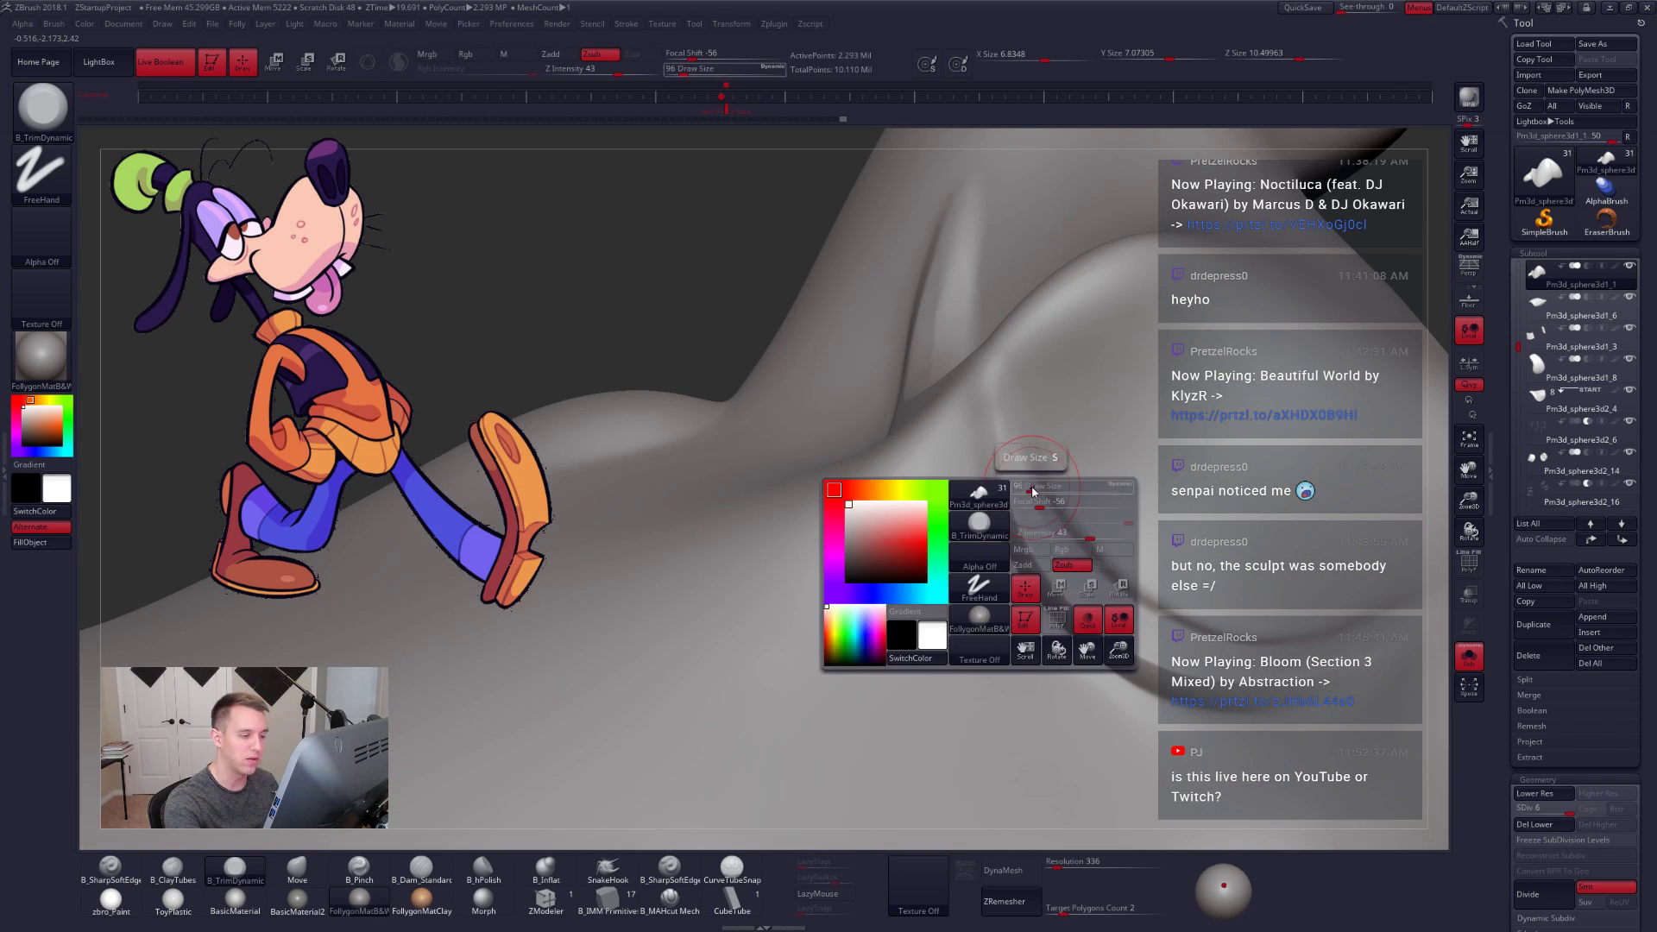
{"action": "left_click_drag", "start_coordinate": [1001, 556], "coordinate": [989, 557]}
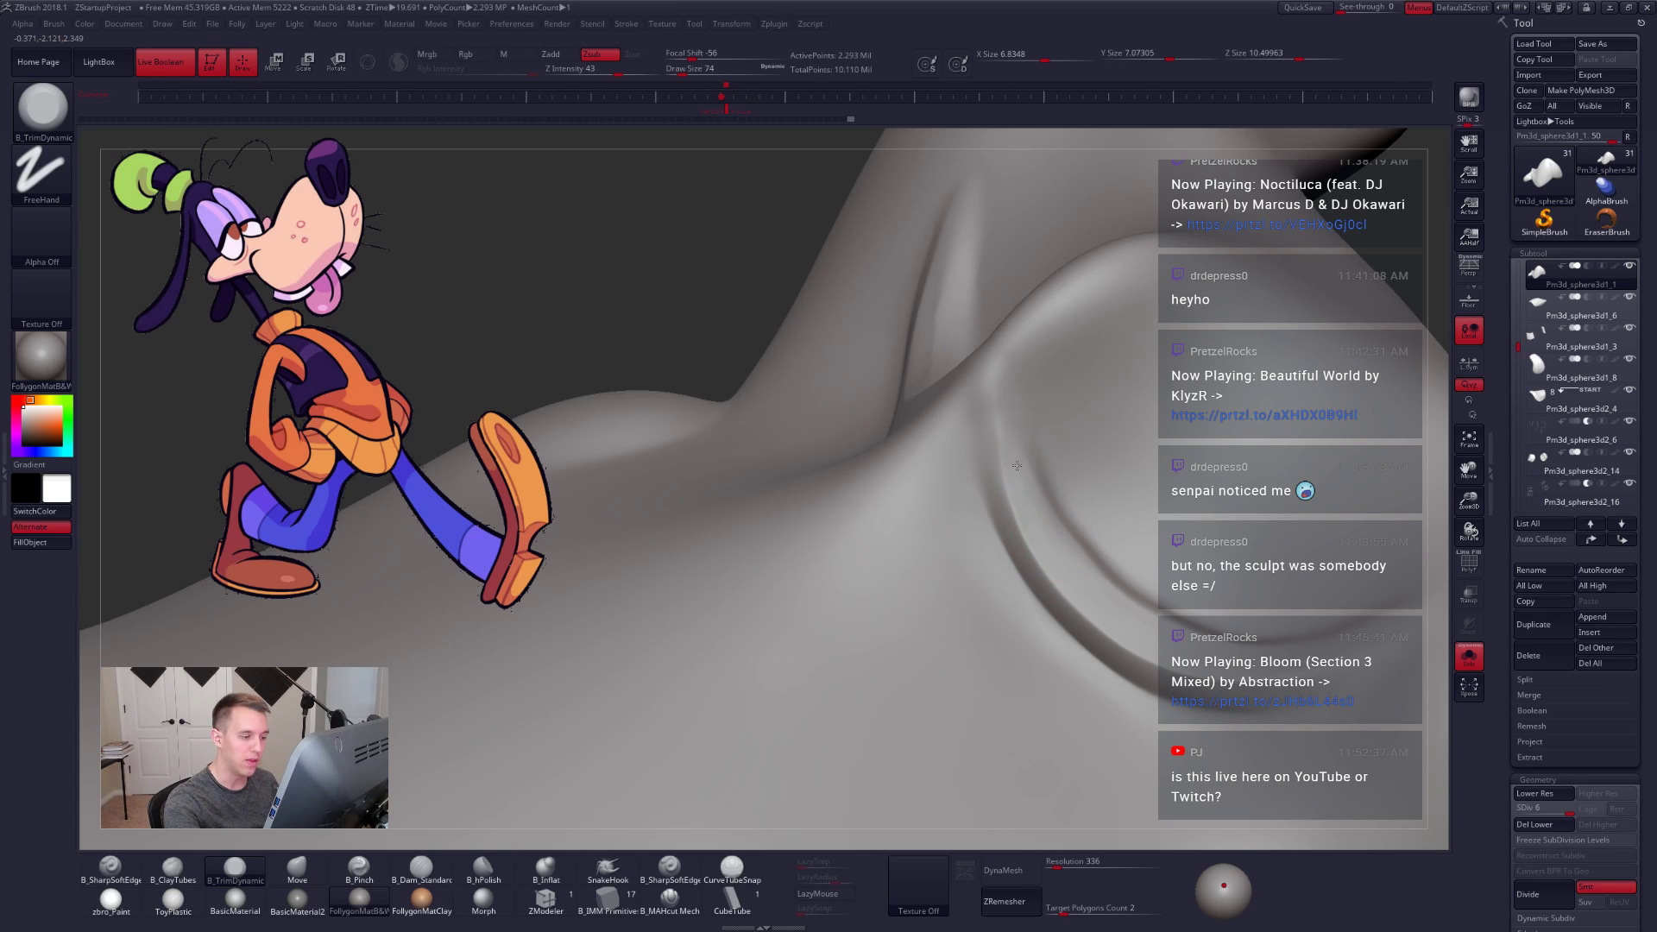
{"action": "key", "text": "shift"}
{"action": "right_click_drag", "start_coordinate": [977, 558], "coordinate": [962, 484]}
Set the B_TrimDynamic draw size to 130 and inspect the crease, eye ridge and snout.
{"action": "key", "text": "space"}
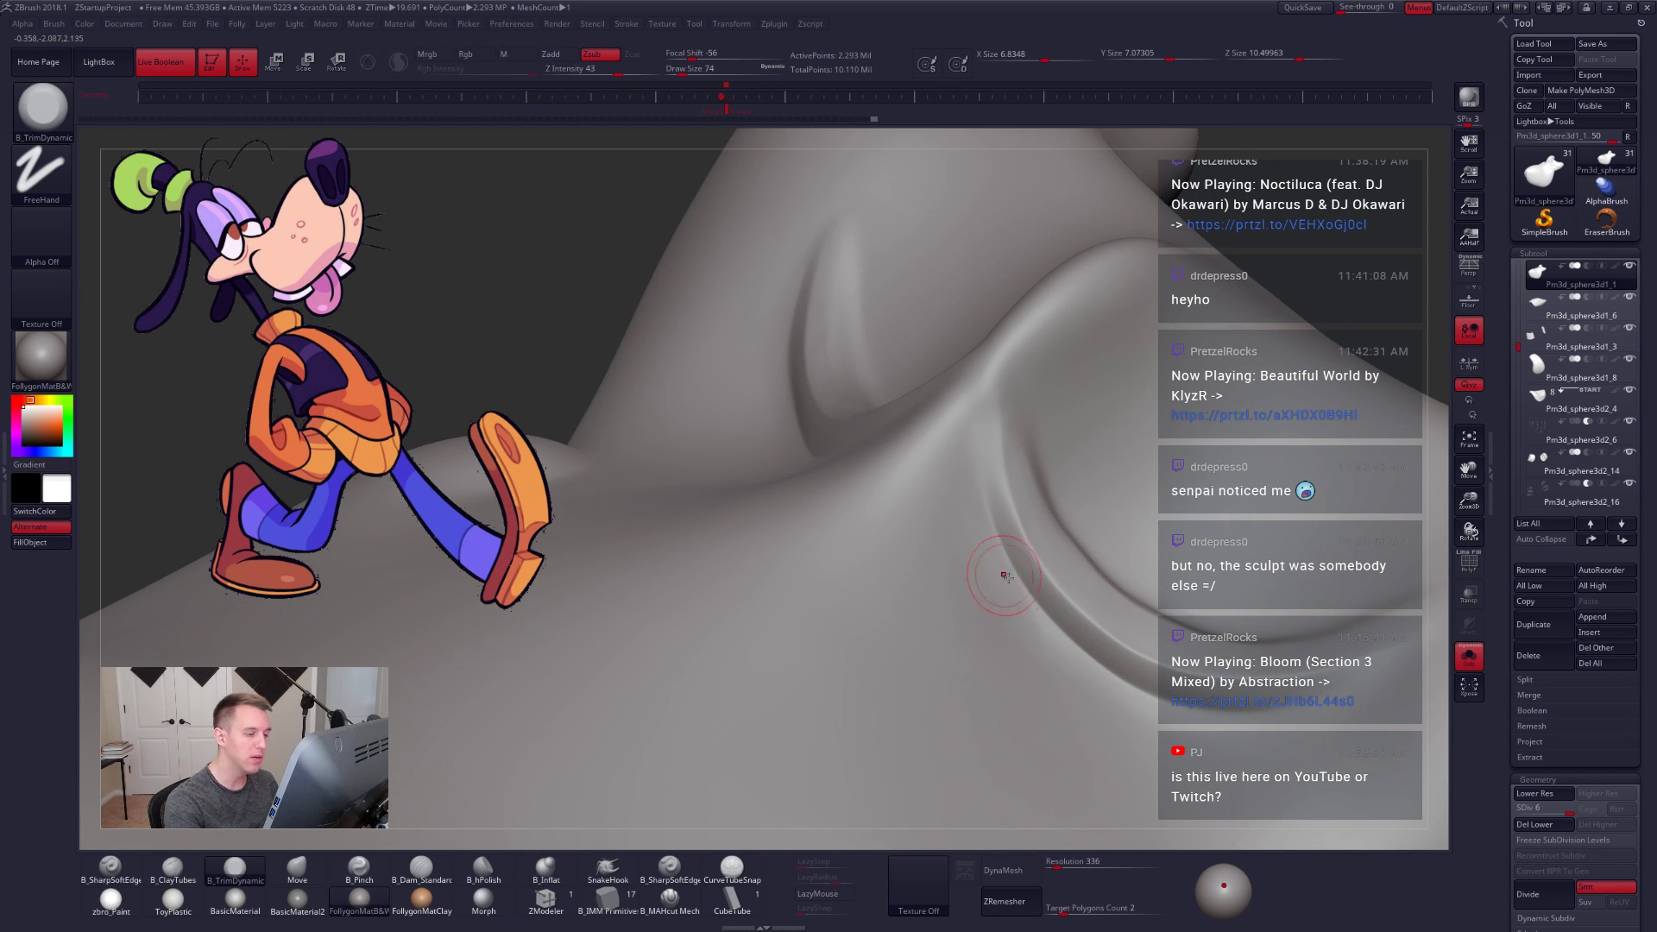
{"action": "mouse_move", "coordinate": [995, 581]}
{"action": "right_mouse_down", "text": "ctrl"}
{"action": "mouse_move", "coordinate": [1020, 642]}
{"action": "mouse_move", "coordinate": [1005, 612]}
{"action": "right_mouse_up", "text": "ctrl"}
{"action": "key", "text": "space"}
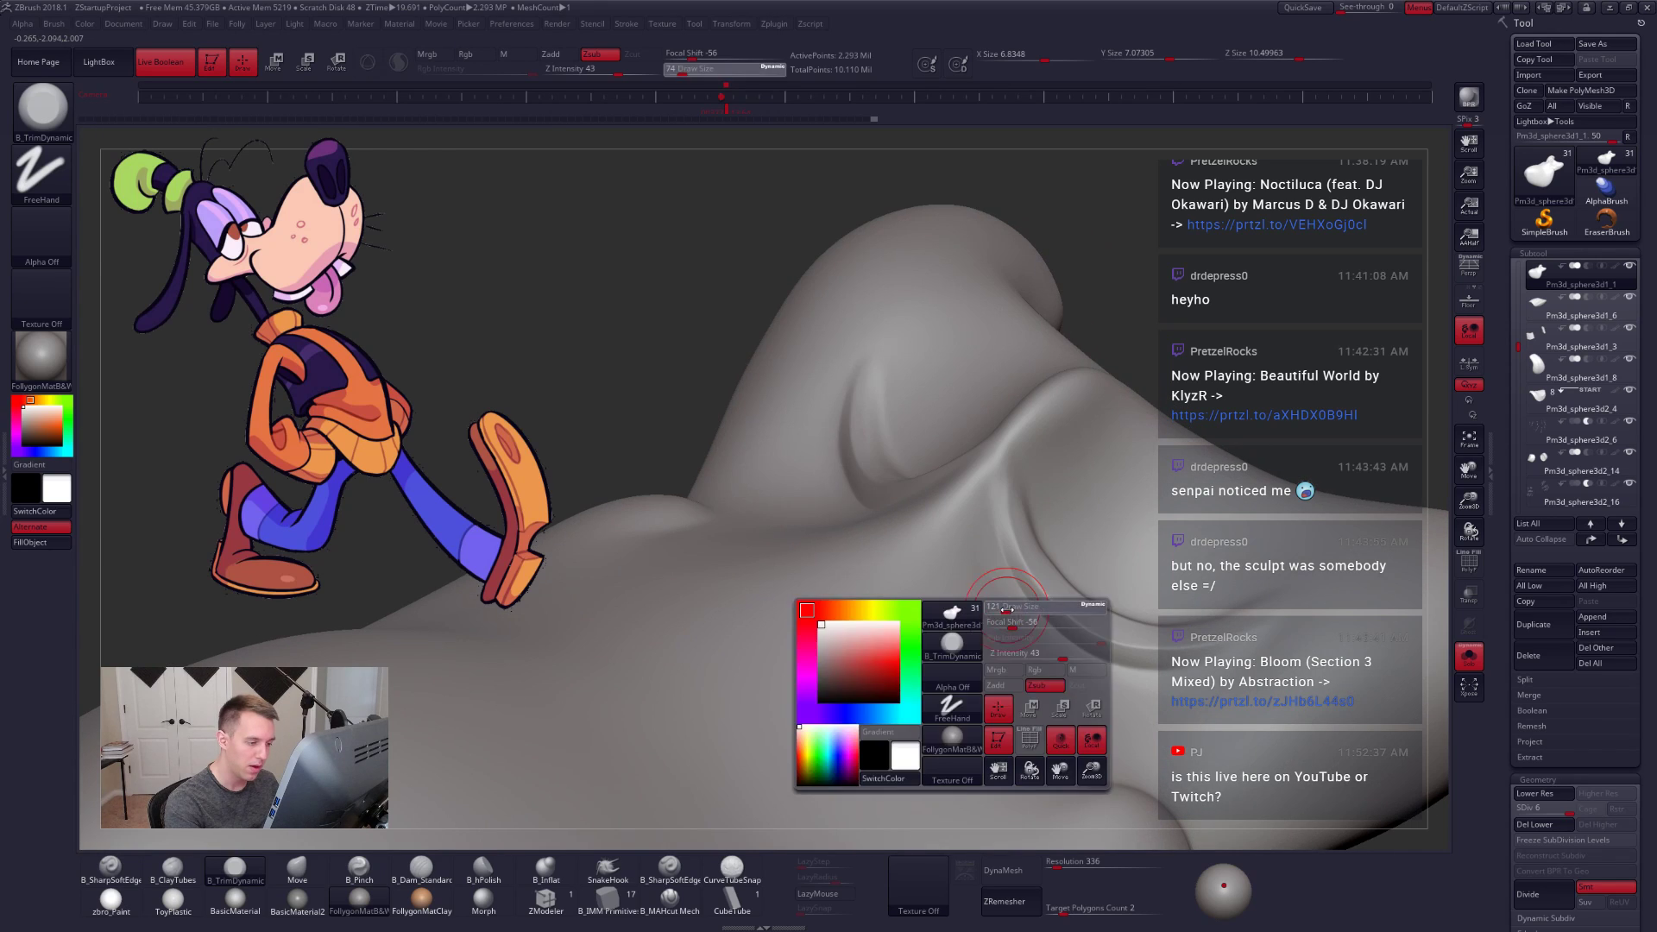
{"action": "left_click_drag", "start_coordinate": [1005, 612], "coordinate": [1012, 614]}
{"action": "right_click_drag", "start_coordinate": [1012, 614], "coordinate": [975, 552]}
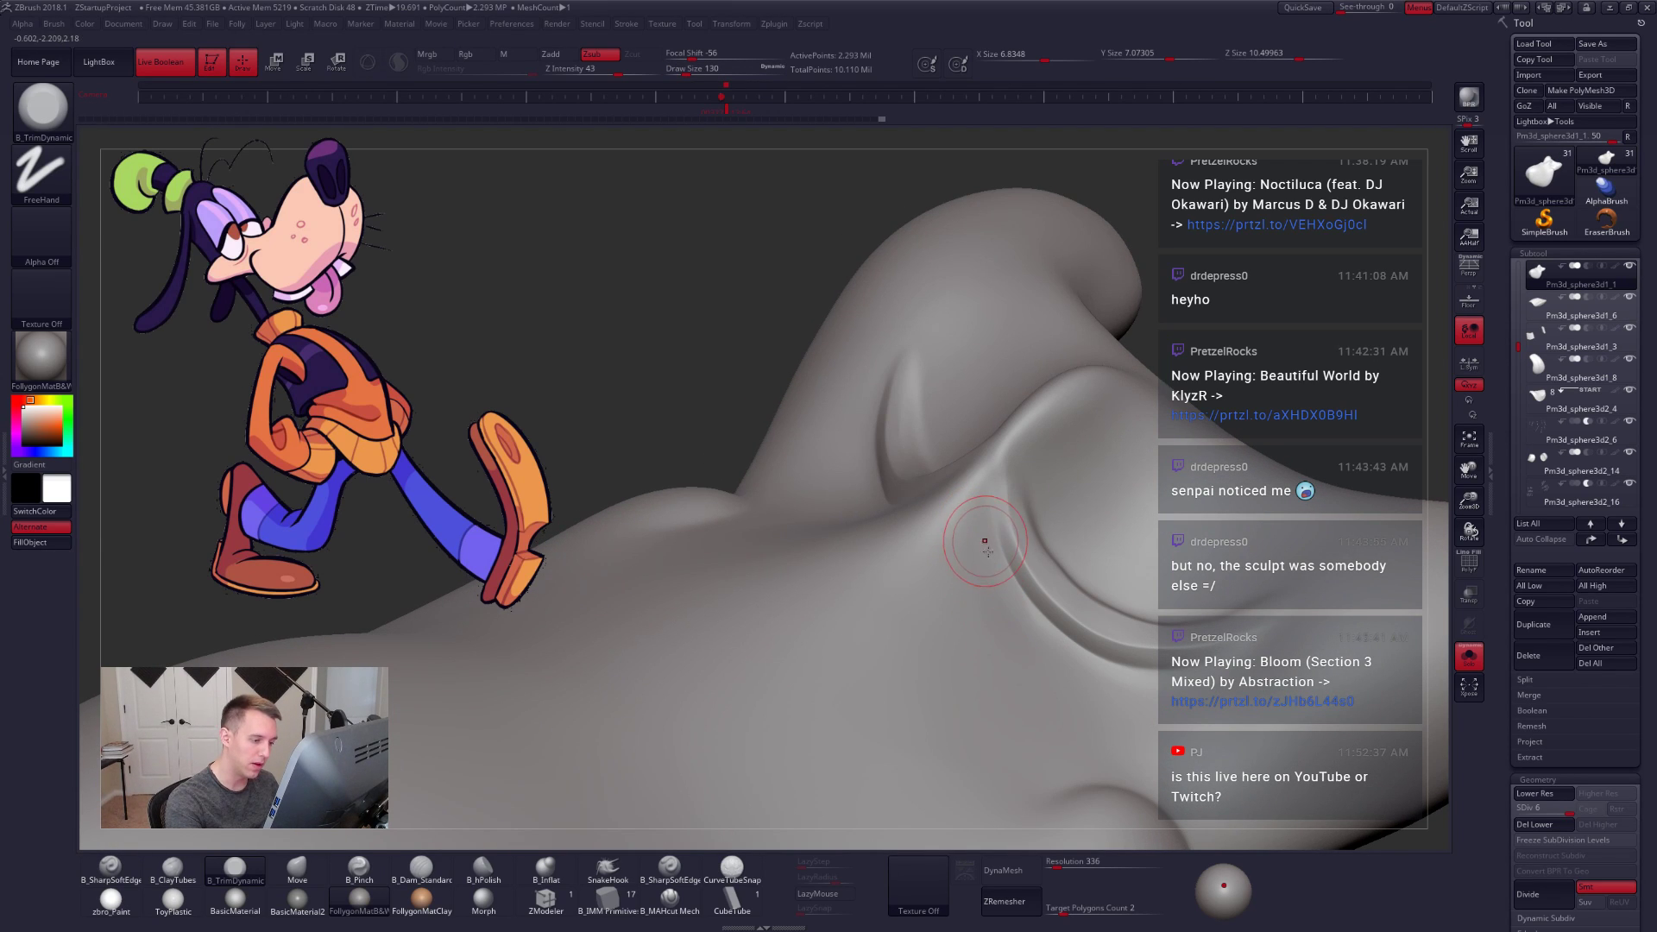
{"action": "right_click_drag", "start_coordinate": [1032, 631], "coordinate": [983, 550]}
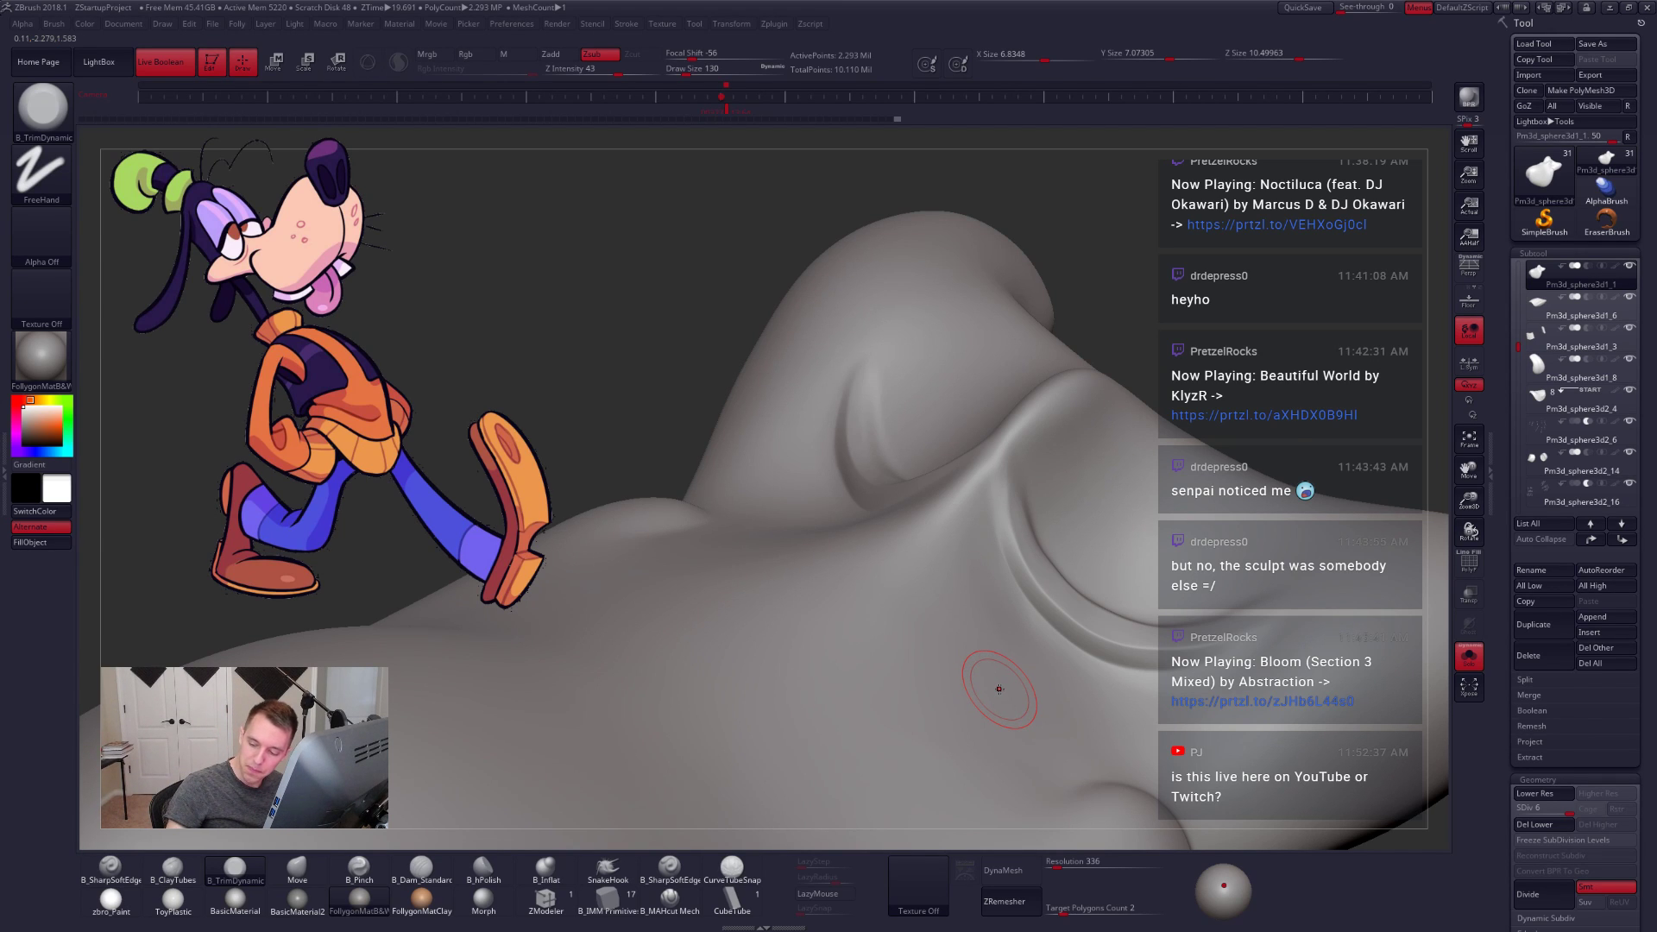
{"action": "mouse_move", "coordinate": [1031, 641]}
{"action": "right_mouse_down"}
{"action": "mouse_move", "coordinate": [1018, 659]}
{"action": "mouse_move", "coordinate": [1120, 665]}
{"action": "right_mouse_up"}
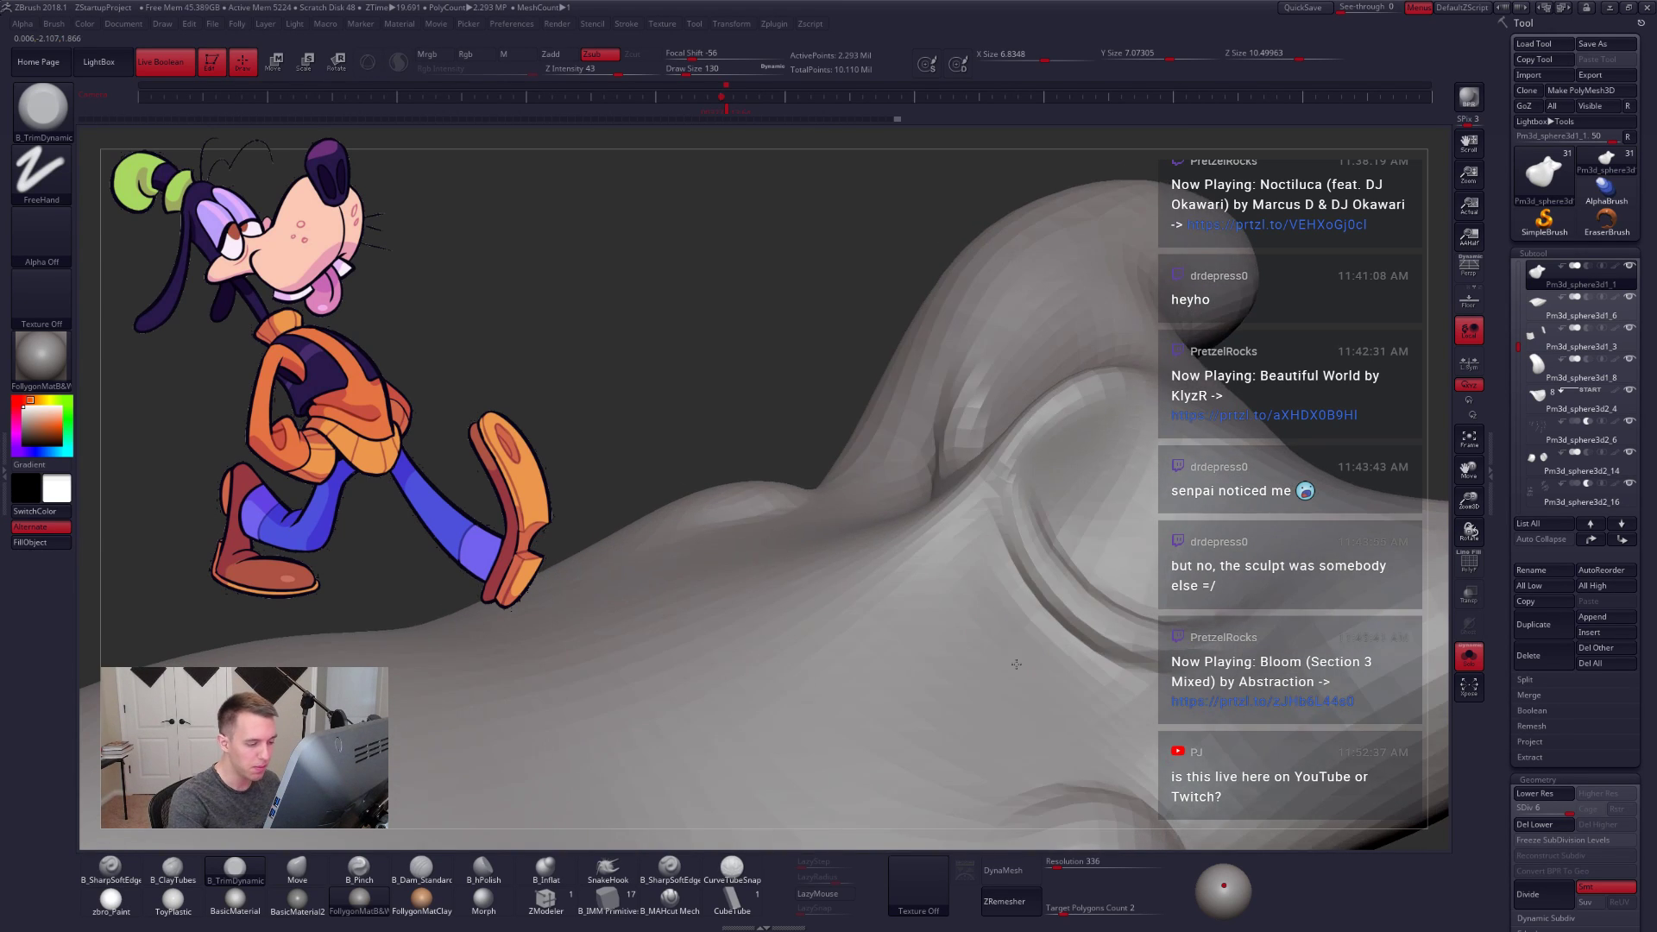
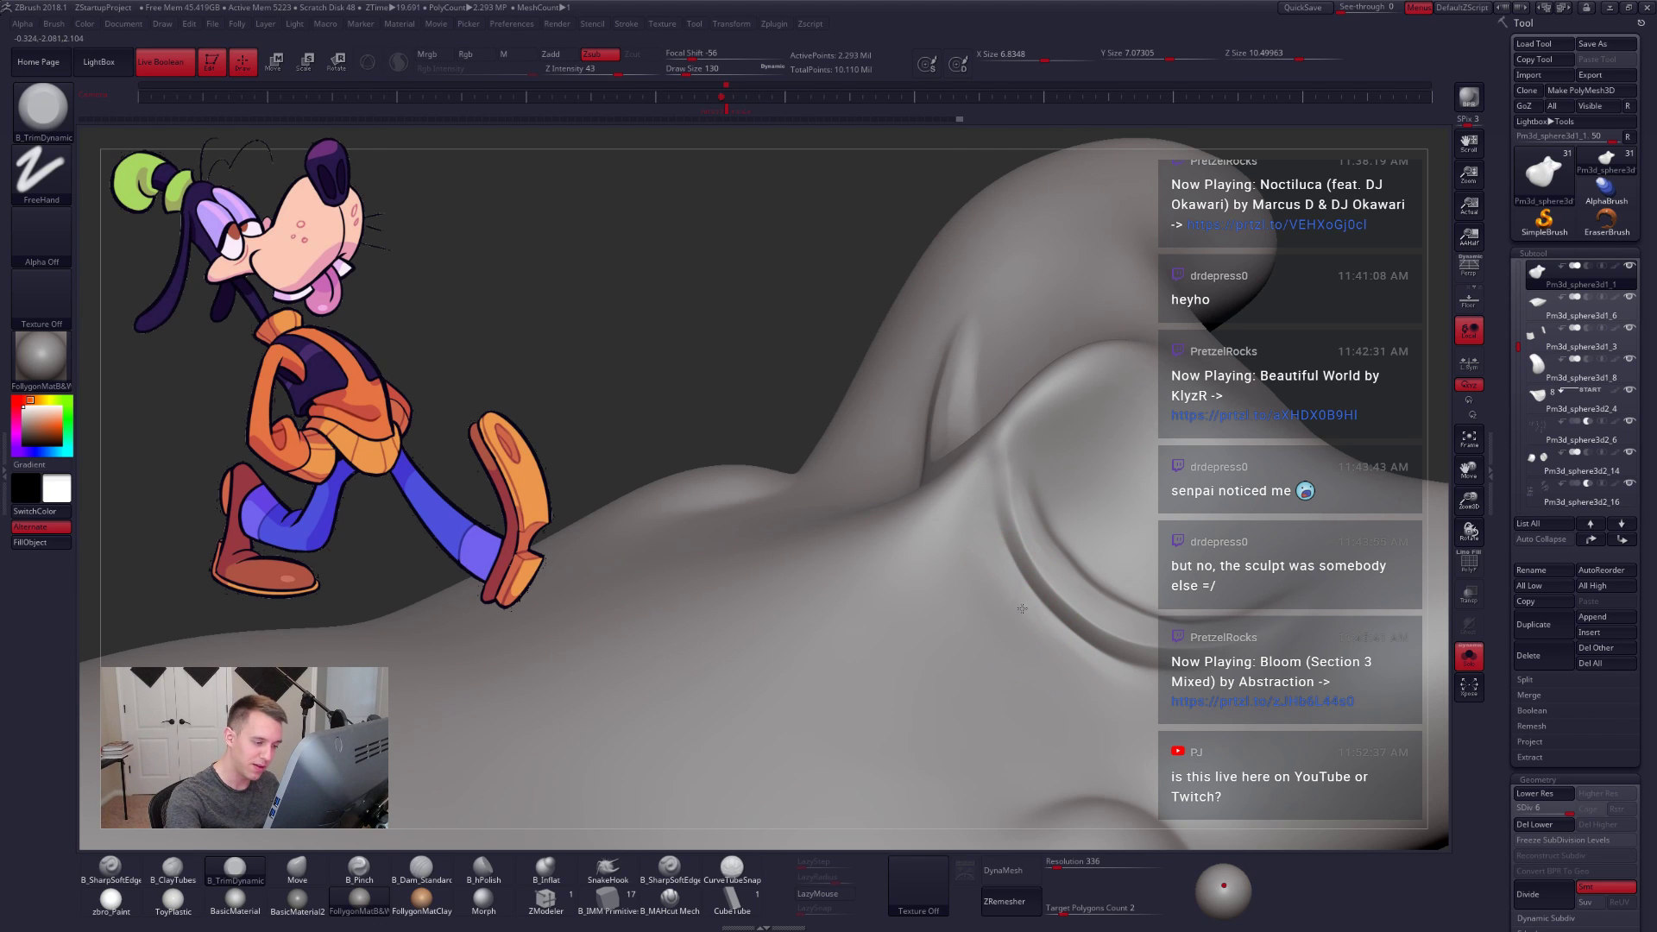
Smooth the soloed grey piece, reduce the brush size to 81, and zoom out.
{"action": "key", "text": "shift"}
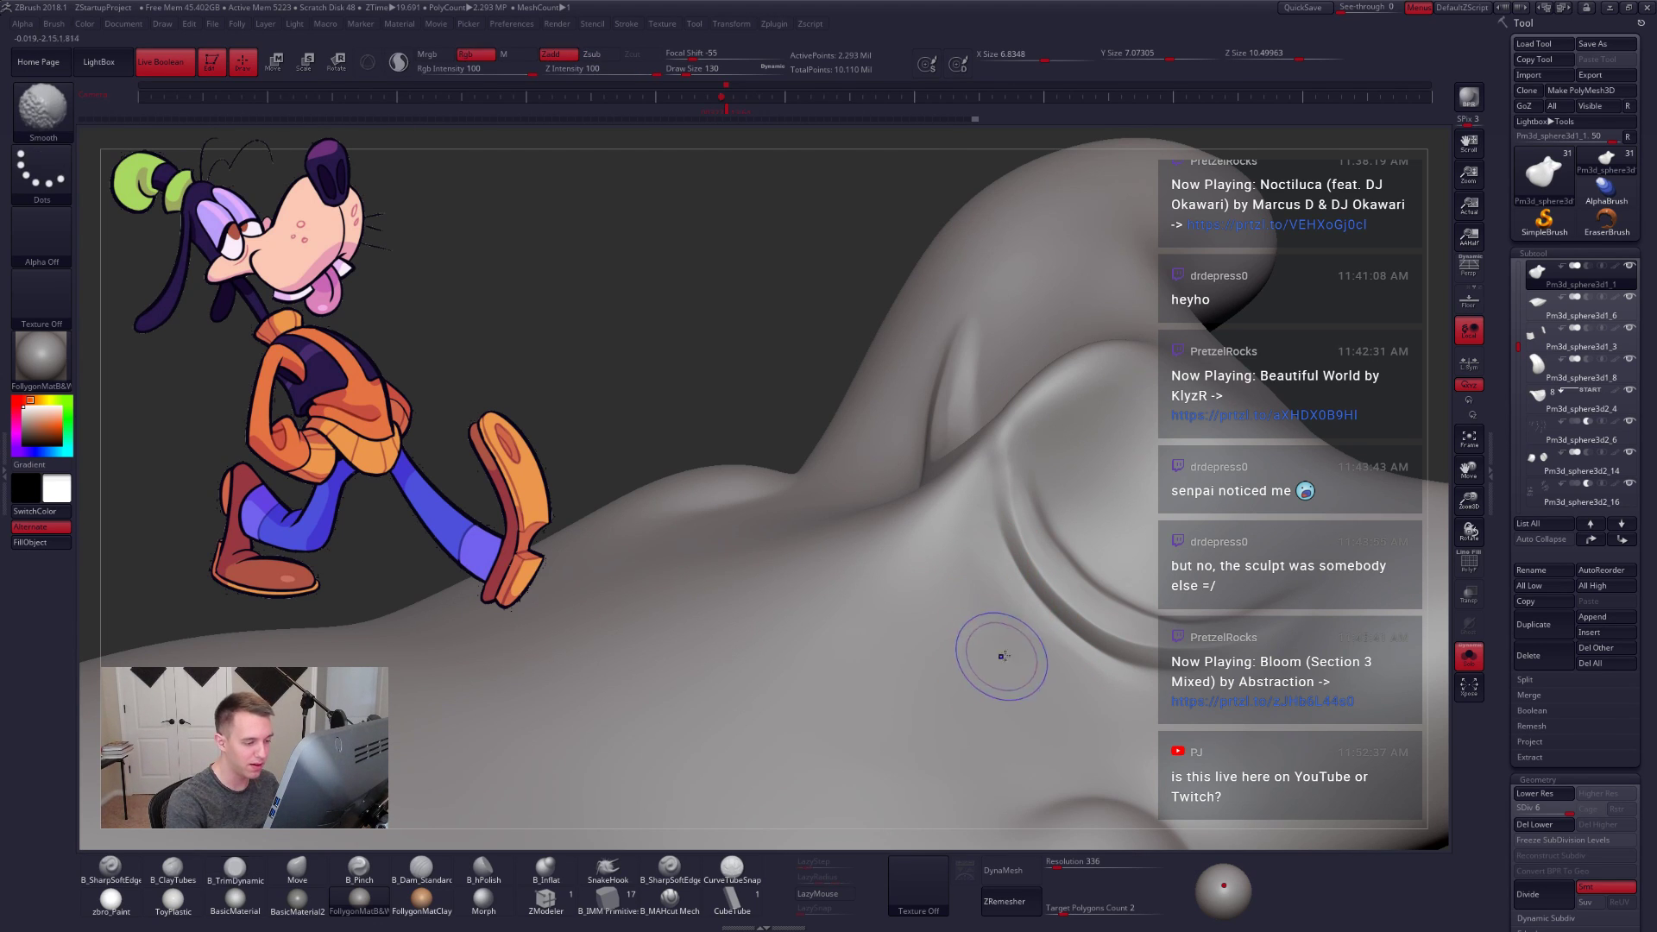
{"action": "mouse_move", "coordinate": [1007, 658]}
{"action": "right_mouse_down"}
{"action": "mouse_move", "coordinate": [1067, 630]}
{"action": "mouse_move", "coordinate": [1022, 664]}
{"action": "mouse_move", "coordinate": [956, 659]}
{"action": "right_mouse_up"}
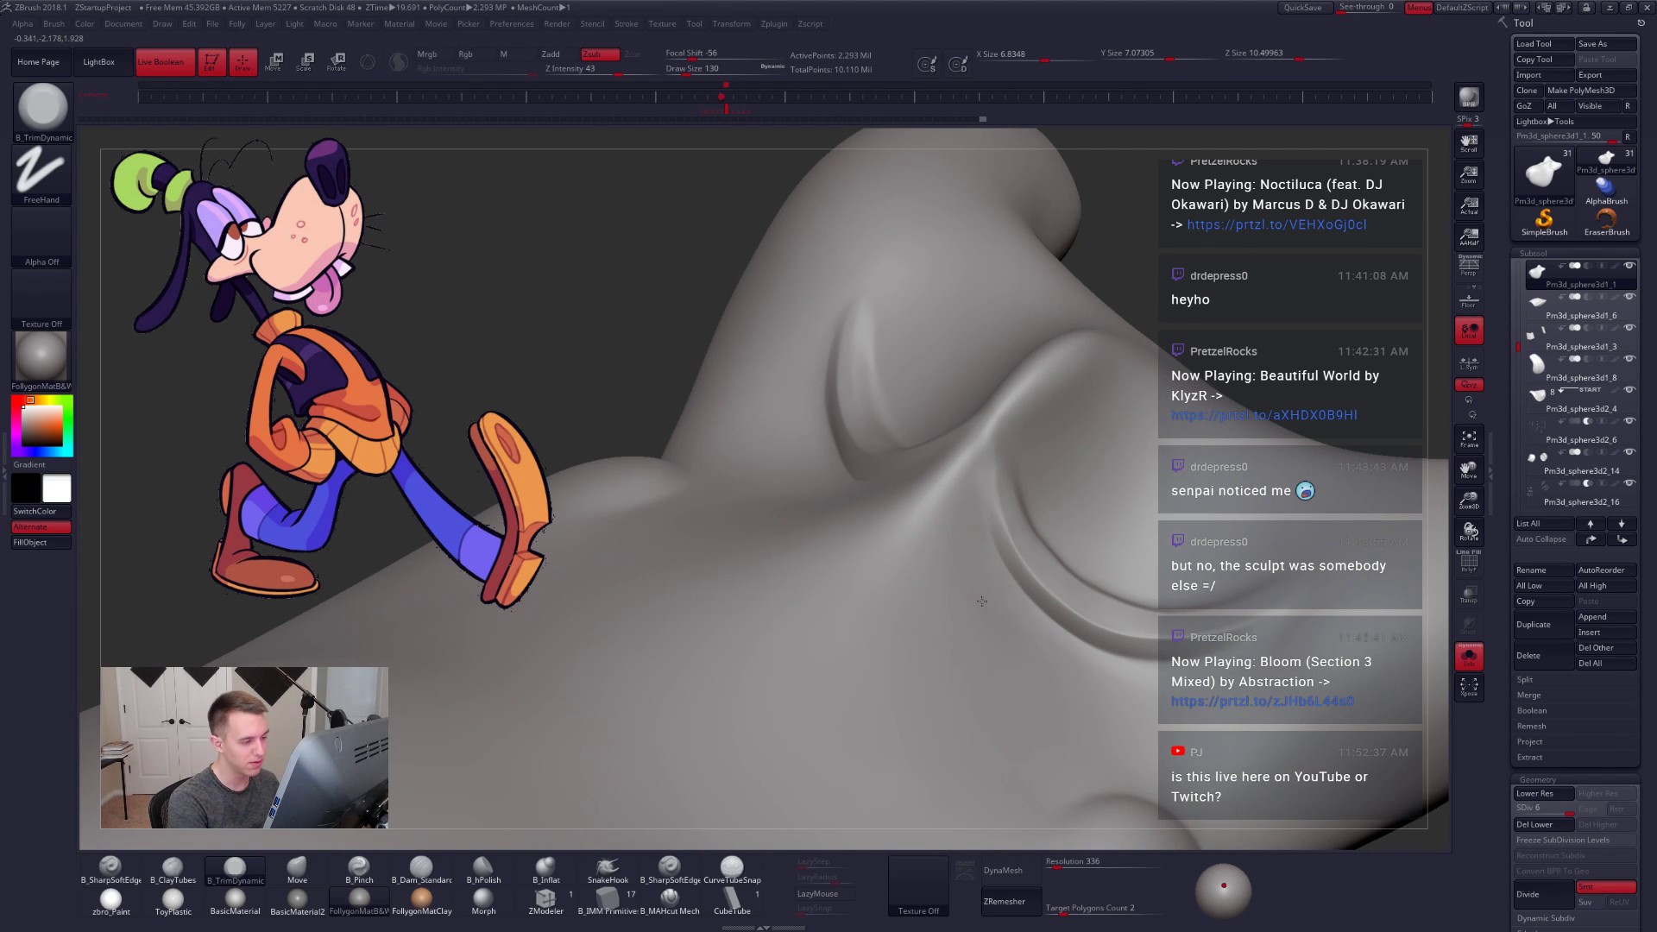
{"action": "mouse_move", "coordinate": [981, 600]}
{"action": "right_mouse_down"}
{"action": "mouse_move", "coordinate": [1007, 520]}
{"action": "mouse_move", "coordinate": [1001, 578]}
{"action": "right_mouse_up"}
{"action": "key", "text": "space"}
{"action": "left_click_drag", "start_coordinate": [1027, 528], "coordinate": [1005, 528]}
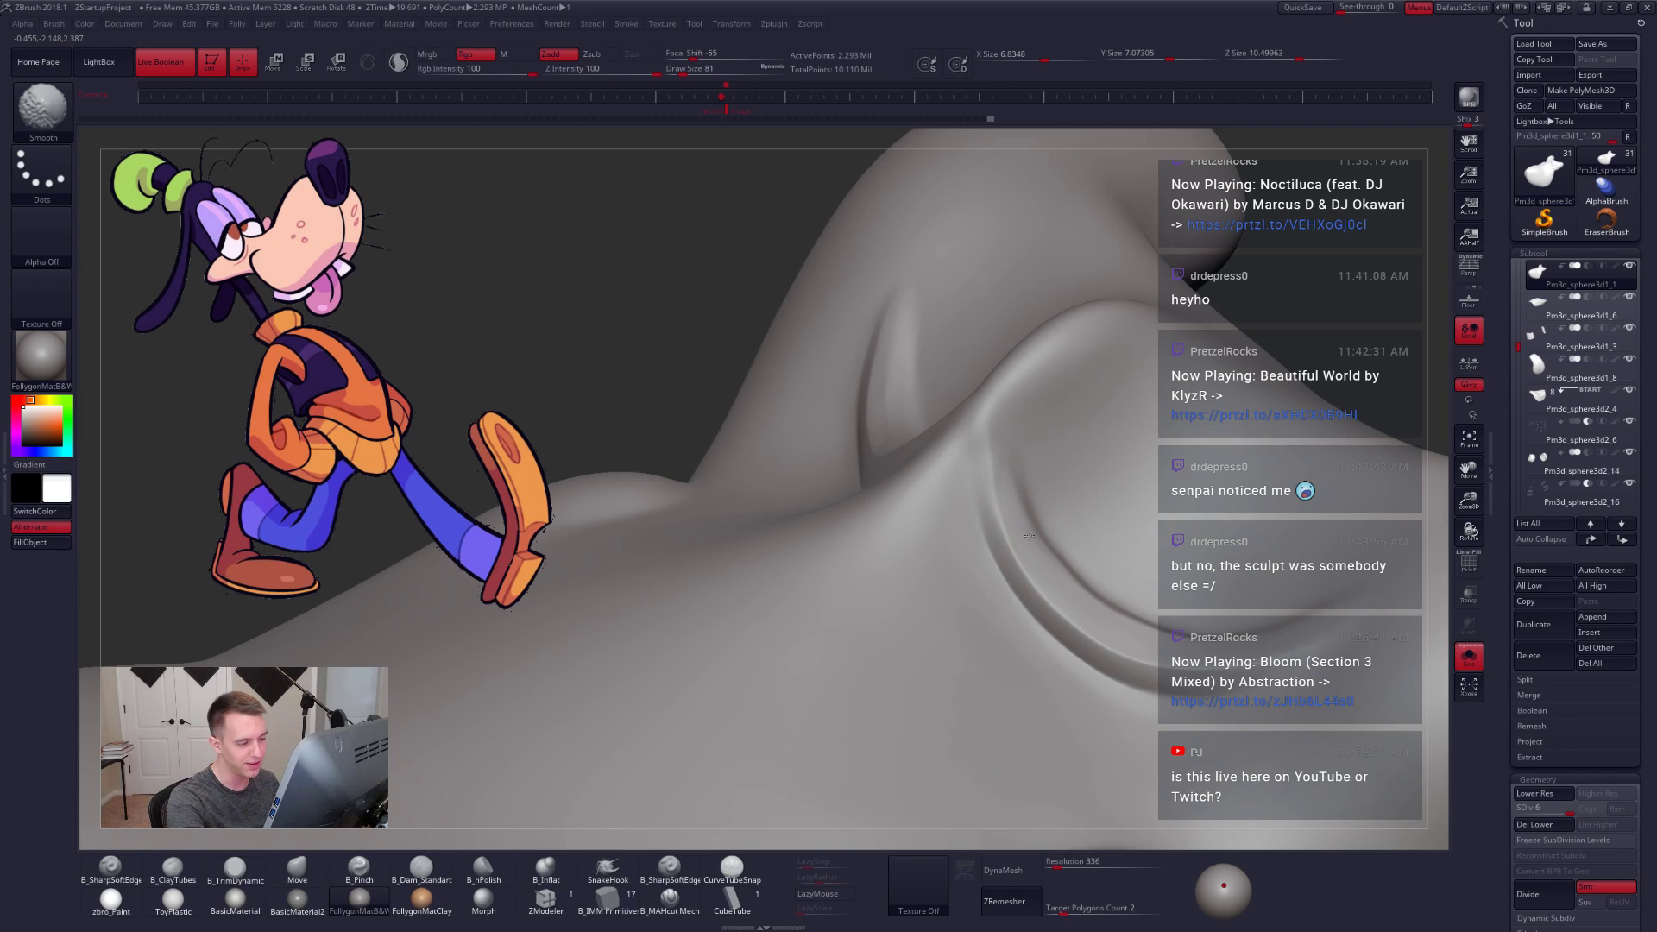
{"action": "mouse_move", "coordinate": [1033, 551]}
{"action": "right_mouse_down", "text": "ctrl"}
{"action": "mouse_move", "coordinate": [1098, 629]}
{"action": "mouse_move", "coordinate": [1139, 646]}
{"action": "mouse_move", "coordinate": [1007, 600]}
{"action": "mouse_move", "coordinate": [1006, 650]}
{"action": "mouse_move", "coordinate": [994, 638]}
{"action": "mouse_move", "coordinate": [968, 602]}
{"action": "mouse_move", "coordinate": [1040, 537]}
{"action": "mouse_move", "coordinate": [978, 619]}
{"action": "mouse_move", "coordinate": [876, 592]}
{"action": "right_mouse_up", "text": "ctrl"}
Turn Solo off and display the painted colours on the whole Goofy sculpt.
{"action": "right_click_drag", "start_coordinate": [1048, 558], "coordinate": [870, 374], "text": "alt"}
{"action": "left_click", "coordinate": [1469, 657]}
{"action": "mouse_move", "coordinate": [1389, 673]}
{"action": "right_mouse_down"}
{"action": "mouse_move", "coordinate": [1165, 604]}
{"action": "mouse_move", "coordinate": [1343, 567]}
{"action": "right_mouse_up"}
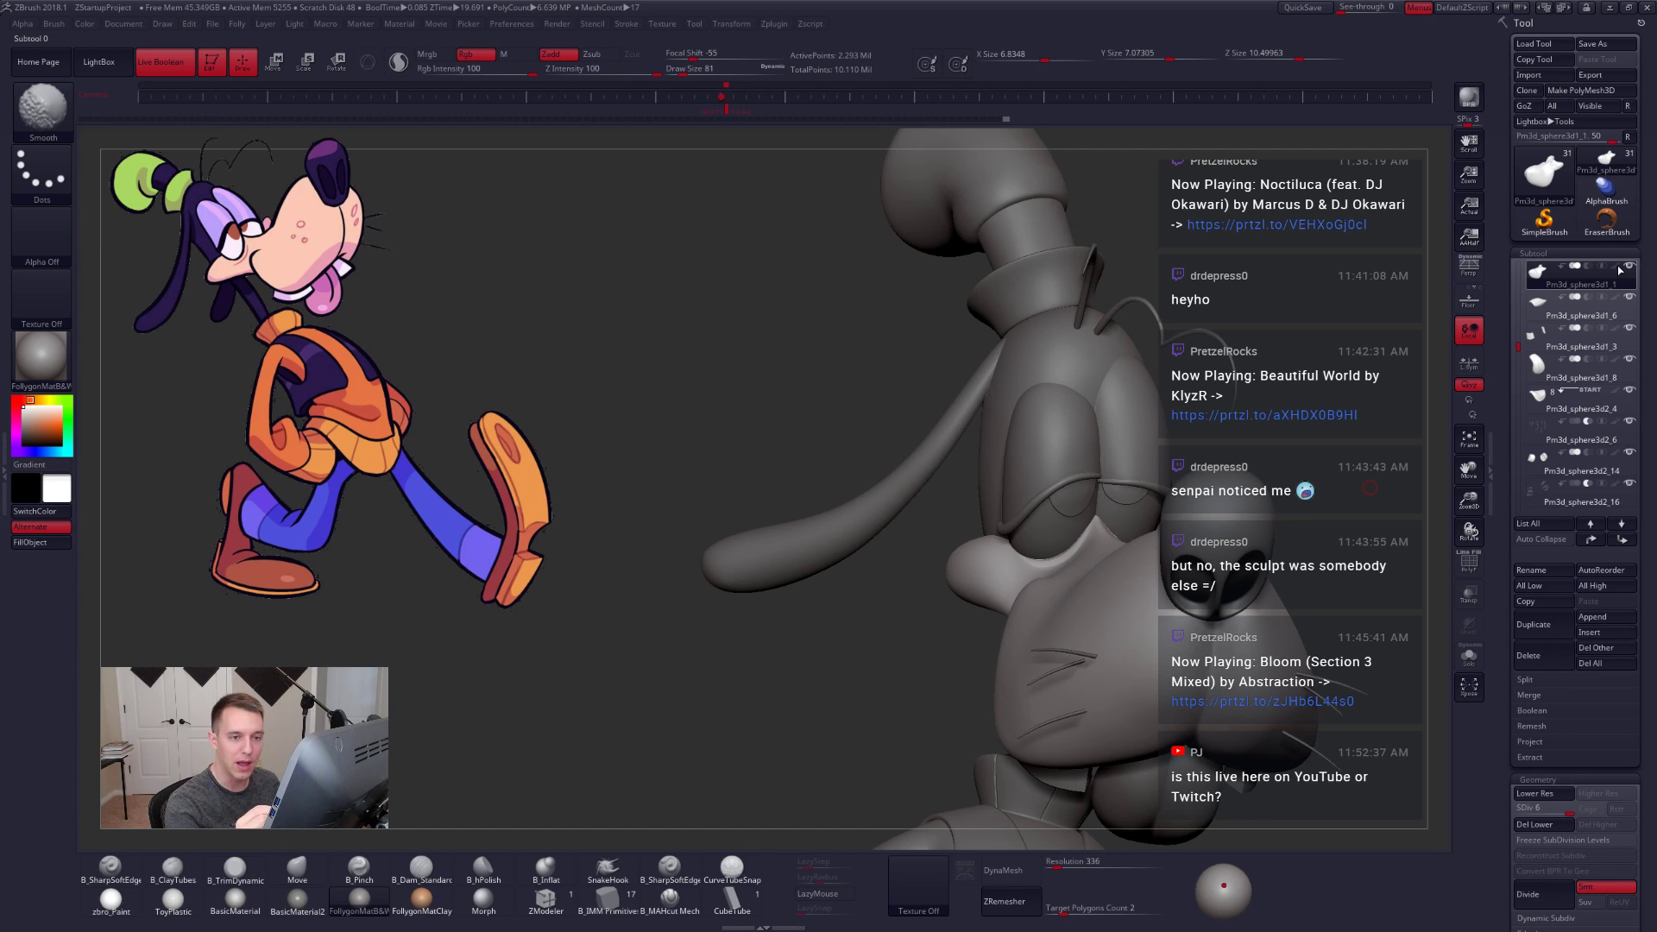
{"action": "left_click", "coordinate": [1615, 266], "text": "shift"}
{"action": "mouse_move", "coordinate": [1358, 638]}
{"action": "right_mouse_down", "text": "alt"}
{"action": "mouse_move", "coordinate": [1282, 645]}
{"action": "mouse_move", "coordinate": [1307, 682]}
{"action": "mouse_move", "coordinate": [1301, 715]}
{"action": "mouse_move", "coordinate": [1306, 694]}
{"action": "right_mouse_up", "text": "alt"}
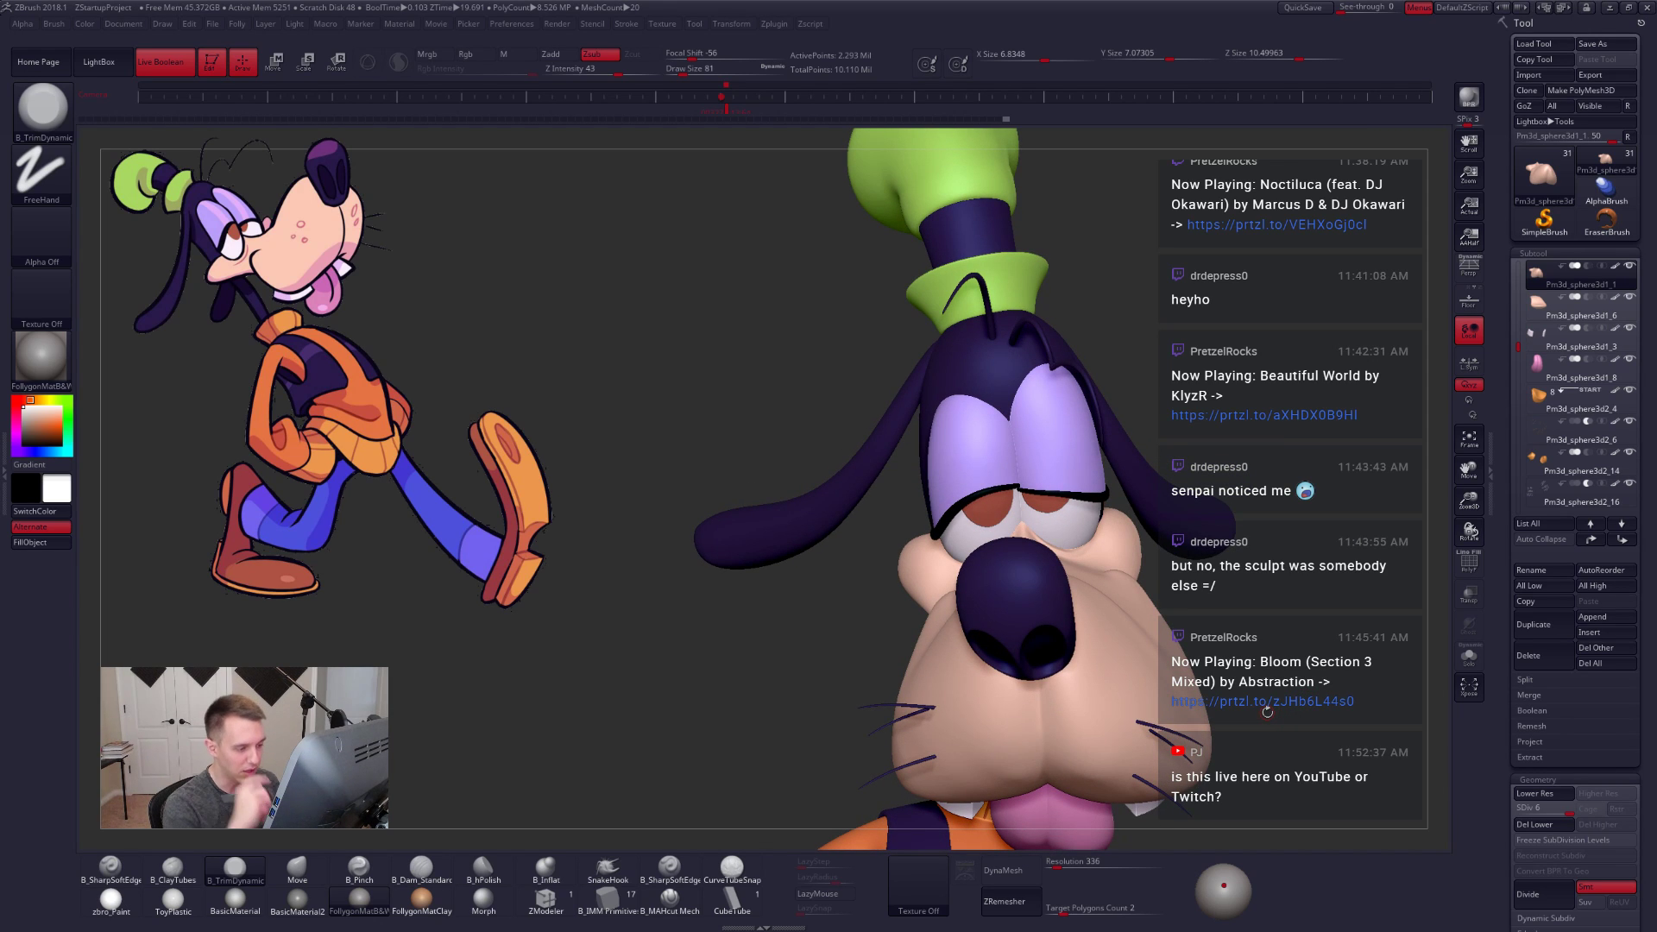
Solo the muzzle, hide the colours again, and bring back the whole character.
{"action": "key", "text": "alt+s"}
{"action": "right_click_drag", "start_coordinate": [1039, 531], "coordinate": [1075, 652], "text": "ctrl"}
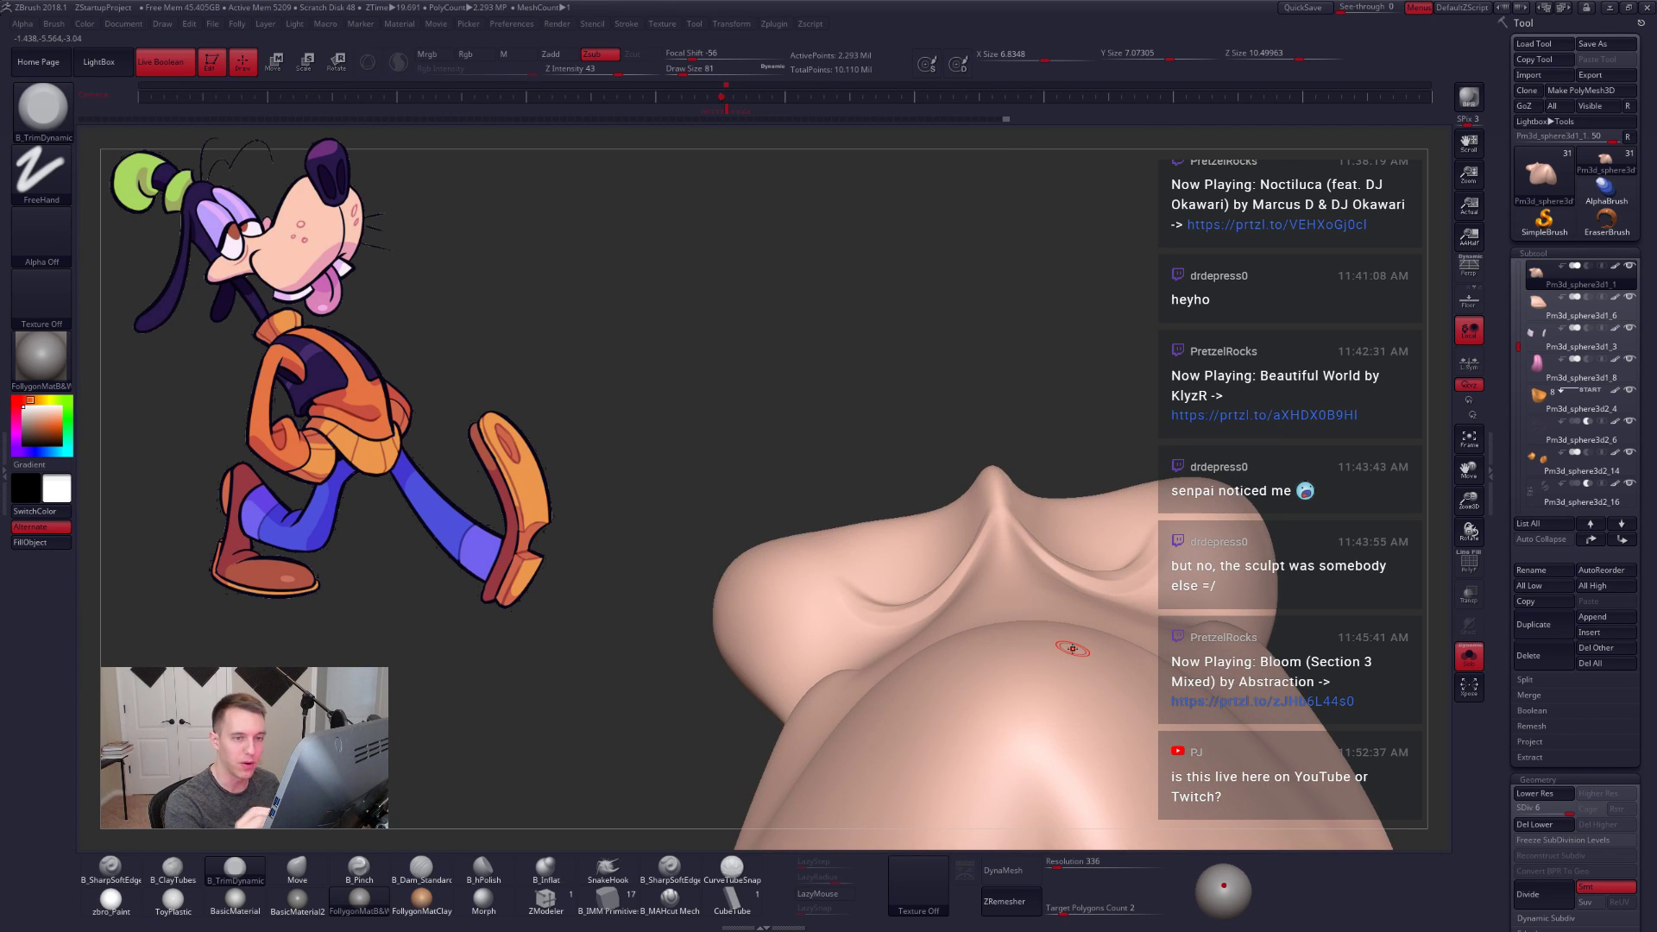
{"action": "left_click", "coordinate": [1615, 266], "text": "shift"}
{"action": "mouse_move", "coordinate": [1263, 850]}
{"action": "right_mouse_down", "text": "ctrl"}
{"action": "mouse_move", "coordinate": [1260, 717]}
{"action": "mouse_move", "coordinate": [1265, 738]}
{"action": "mouse_move", "coordinate": [1179, 705]}
{"action": "right_mouse_up", "text": "ctrl"}
{"action": "key", "text": "alt+s"}
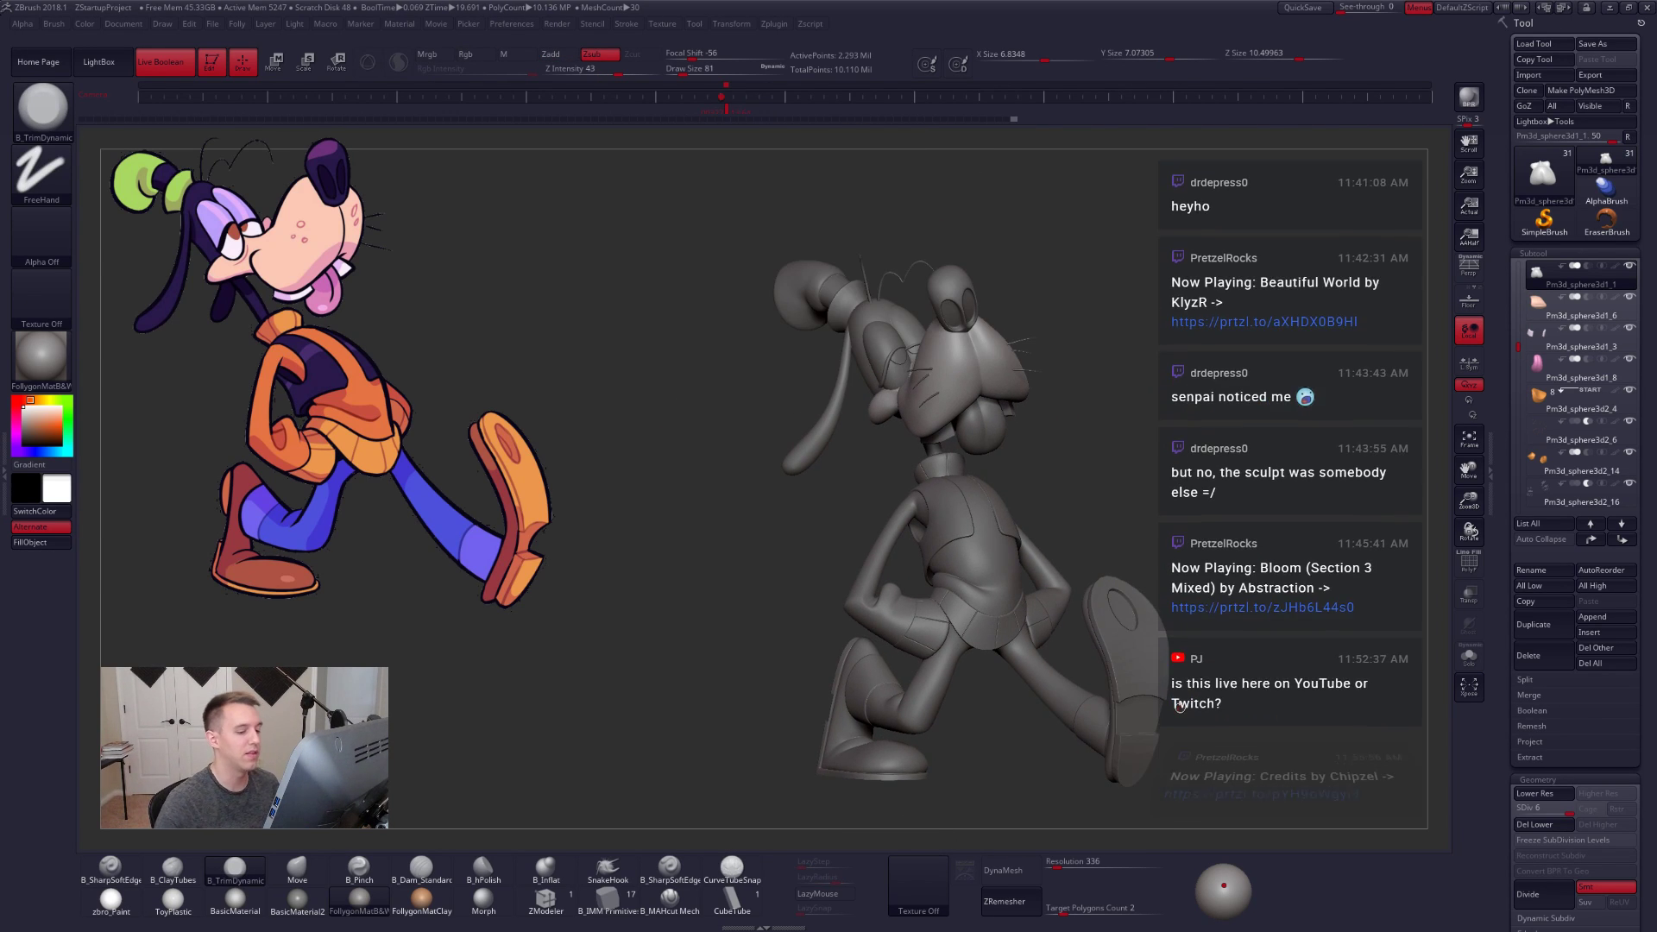
Apply the MatCap Red Wax material to the Goofy sculpt.
{"action": "left_click", "coordinate": [41, 363]}
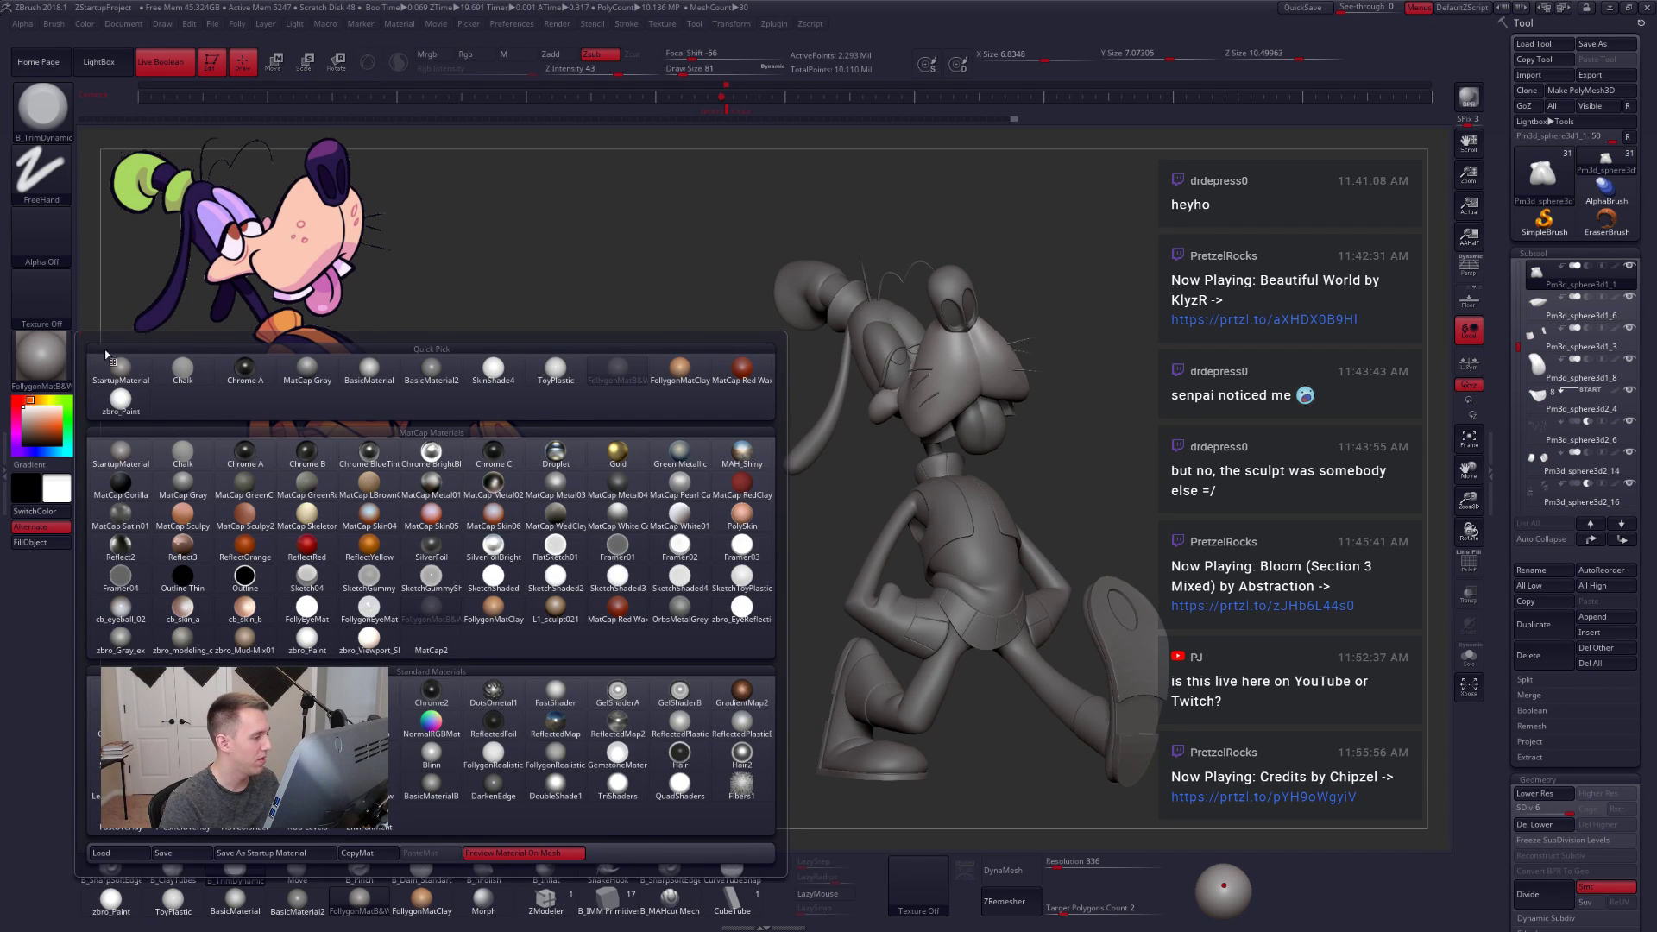
{"action": "mouse_move", "coordinate": [244, 375]}
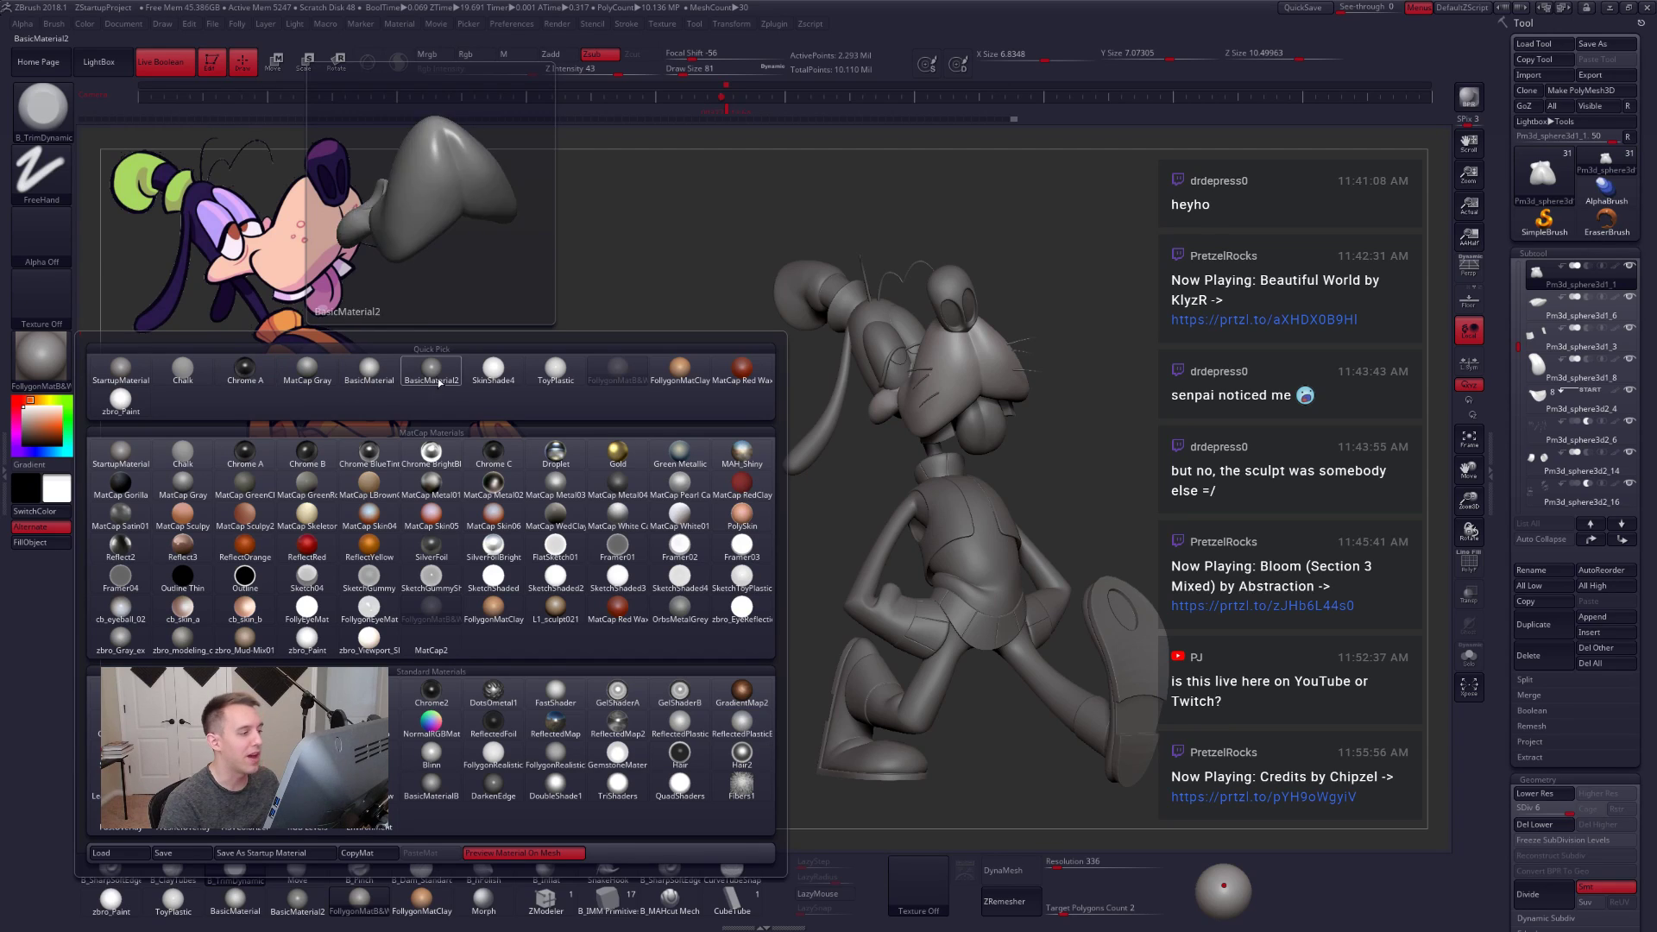
{"action": "left_click", "coordinate": [756, 377]}
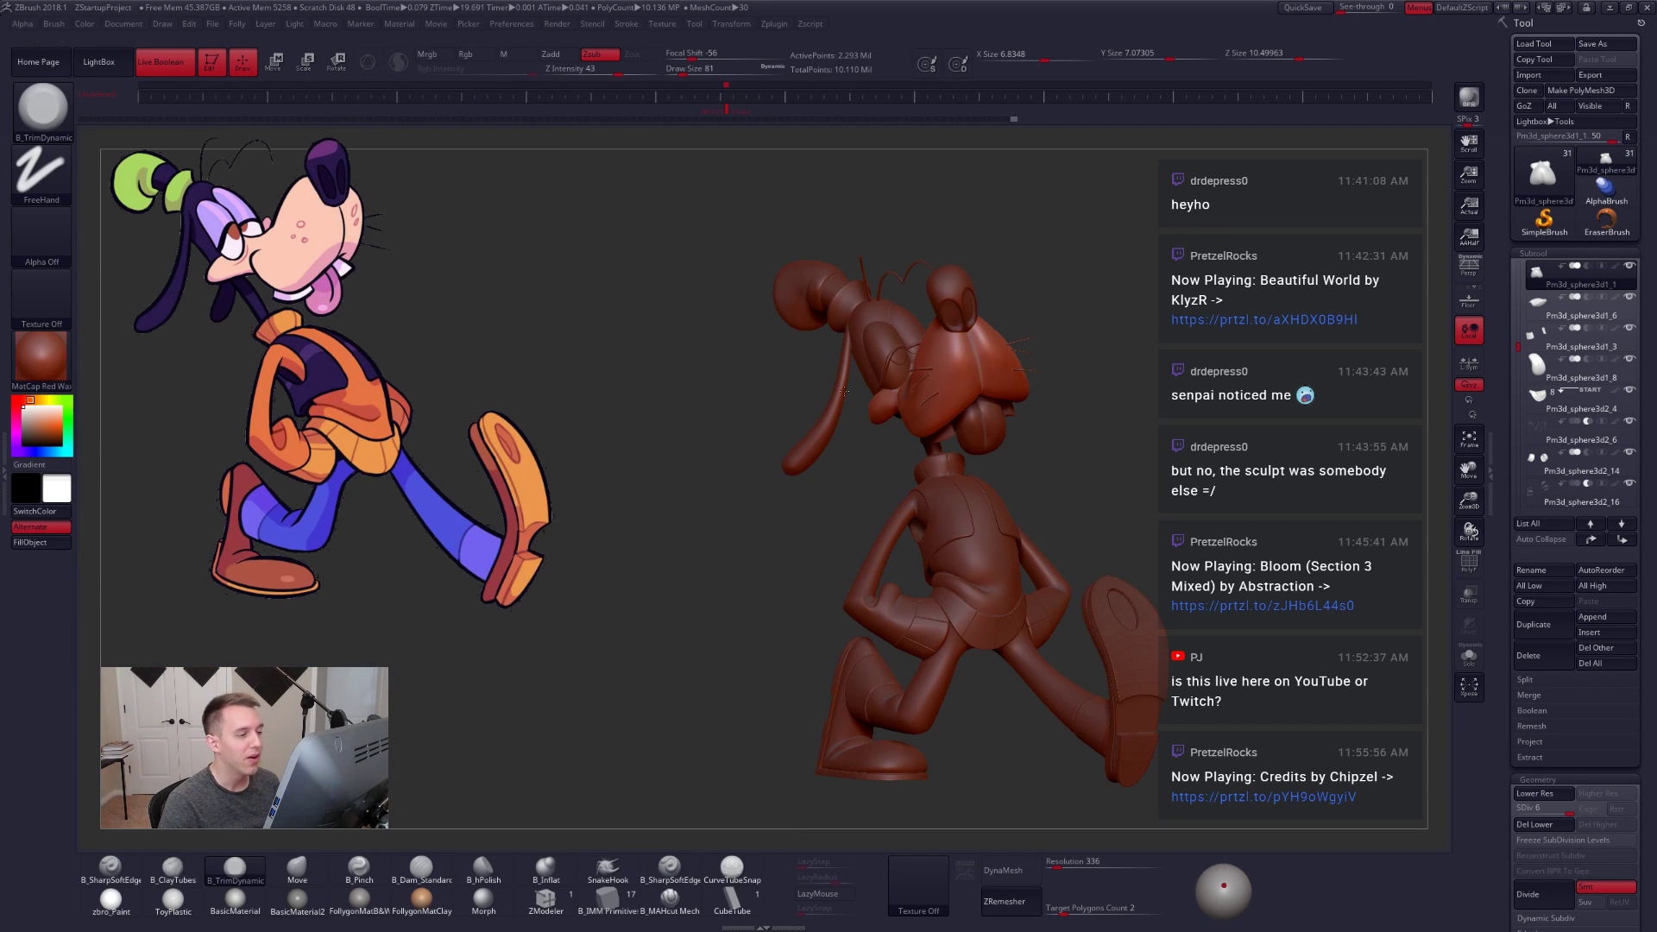
{"action": "mouse_move", "coordinate": [1058, 435]}
{"action": "left_mouse_down"}
{"action": "mouse_move", "coordinate": [1024, 418]}
{"action": "mouse_move", "coordinate": [1034, 466]}
{"action": "mouse_move", "coordinate": [908, 446]}
{"action": "mouse_move", "coordinate": [982, 448]}
{"action": "mouse_move", "coordinate": [969, 477]}
{"action": "left_mouse_up"}
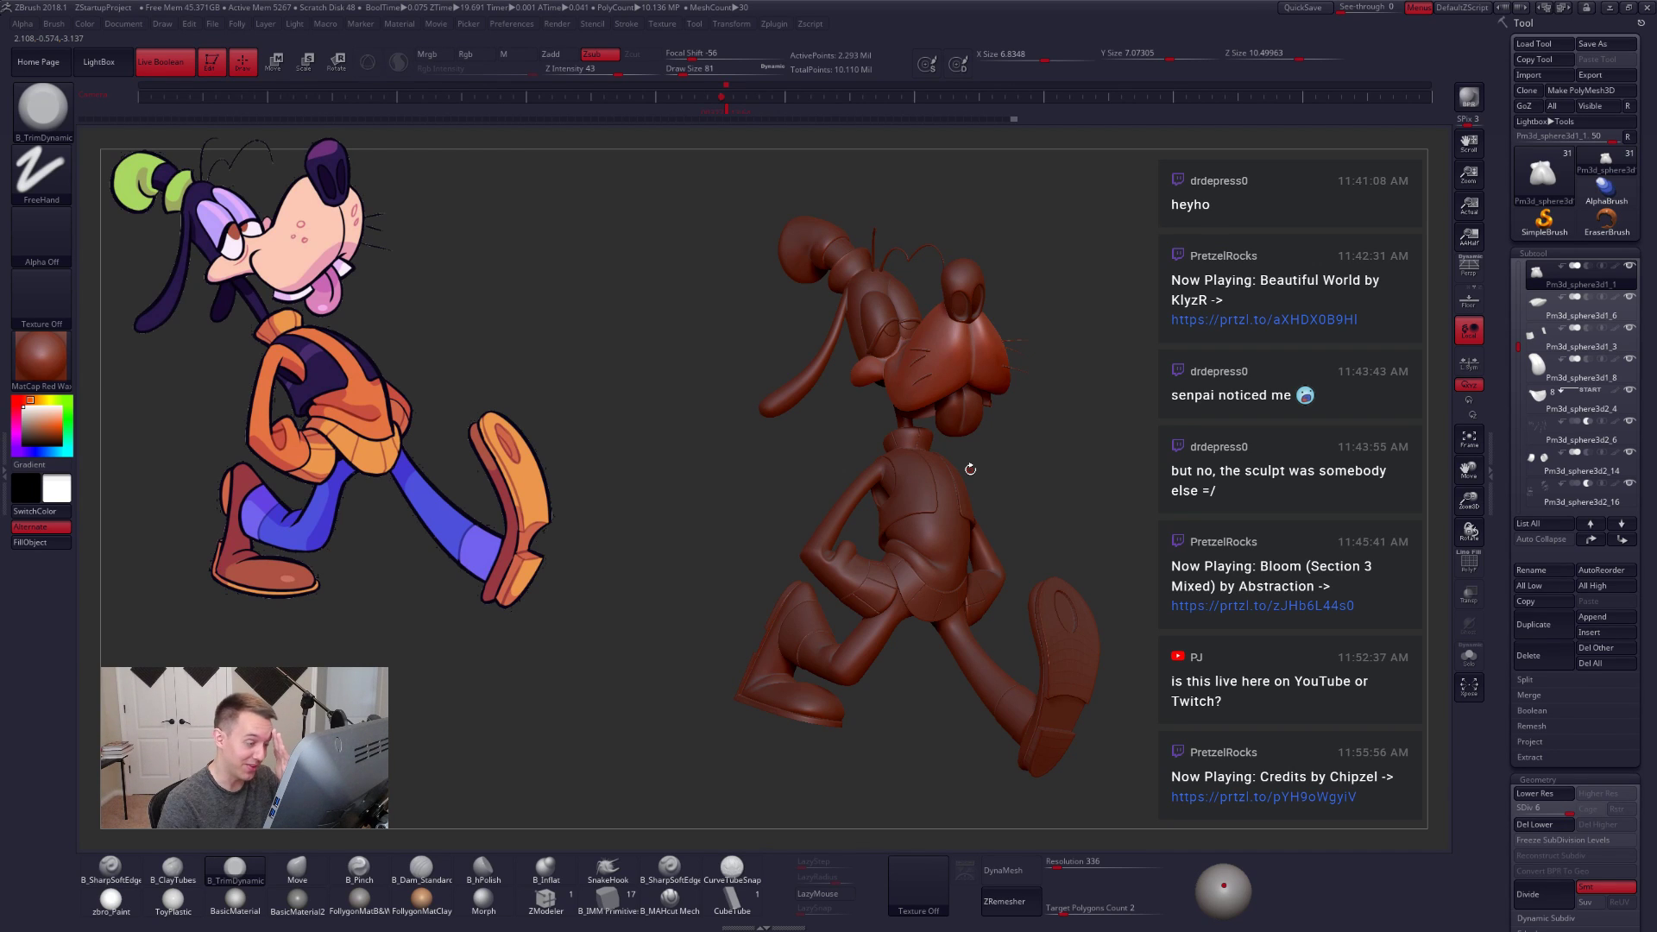
Solo the current piece to inspect it, then restore the full figure in three-quarter view.
{"action": "key", "text": "ctrl+shift+s"}
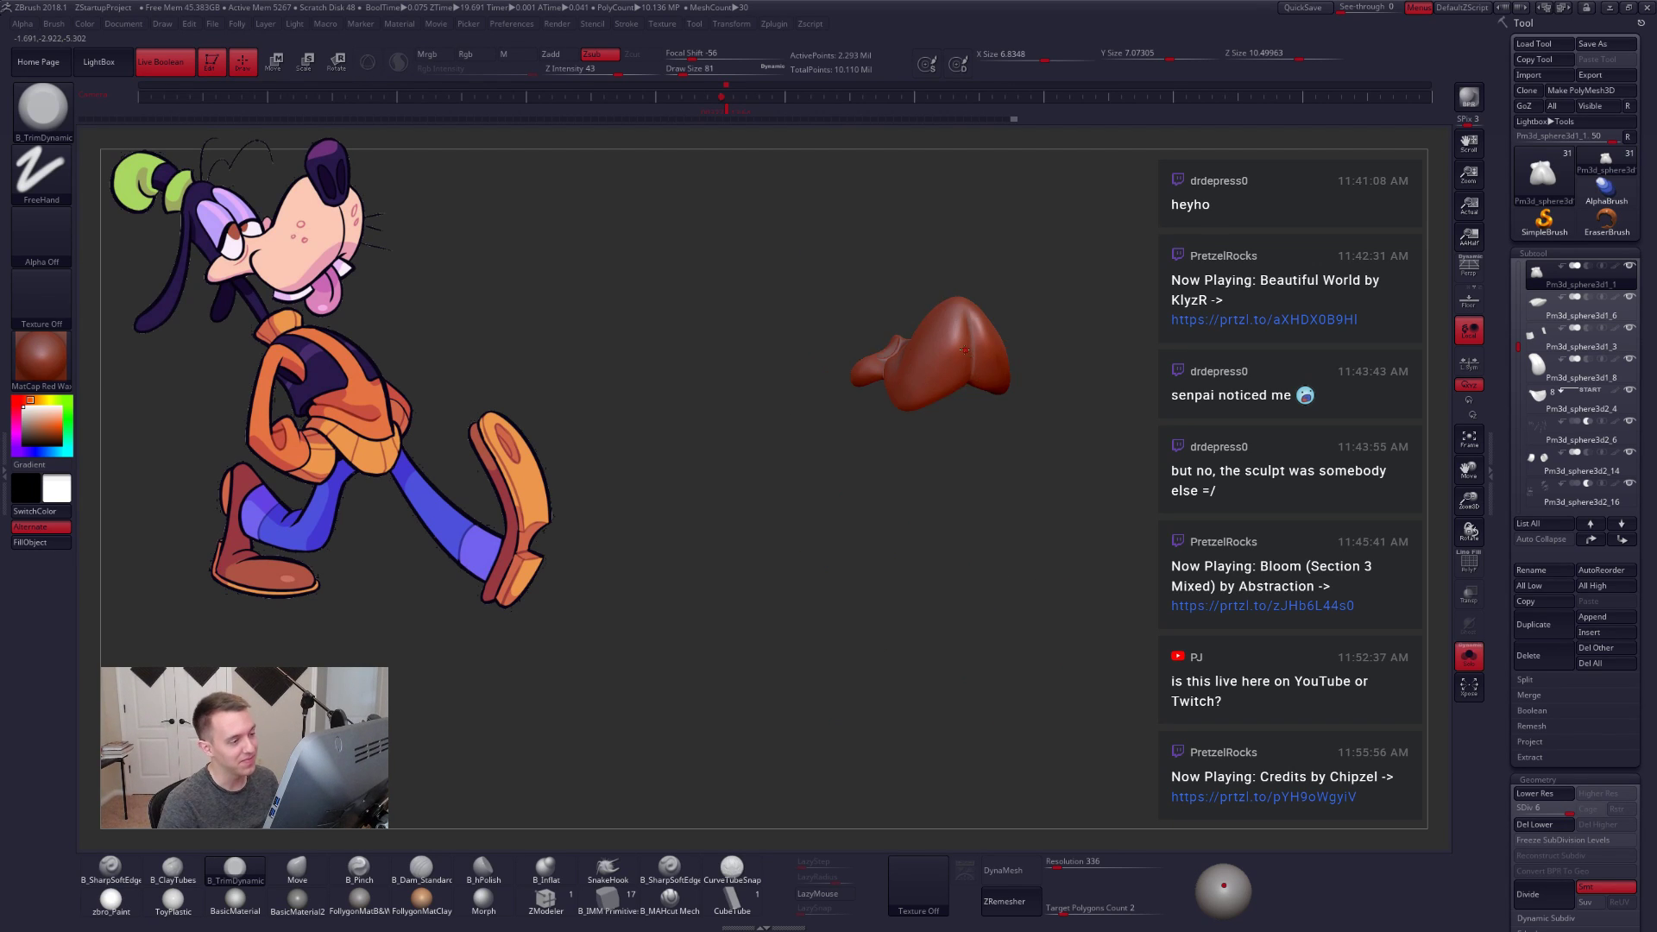
{"action": "mouse_move", "coordinate": [999, 455]}
{"action": "left_mouse_down"}
{"action": "mouse_move", "coordinate": [924, 406]}
{"action": "mouse_move", "coordinate": [1010, 472]}
{"action": "left_mouse_up"}
{"action": "key", "text": "ctrl+shift+s"}
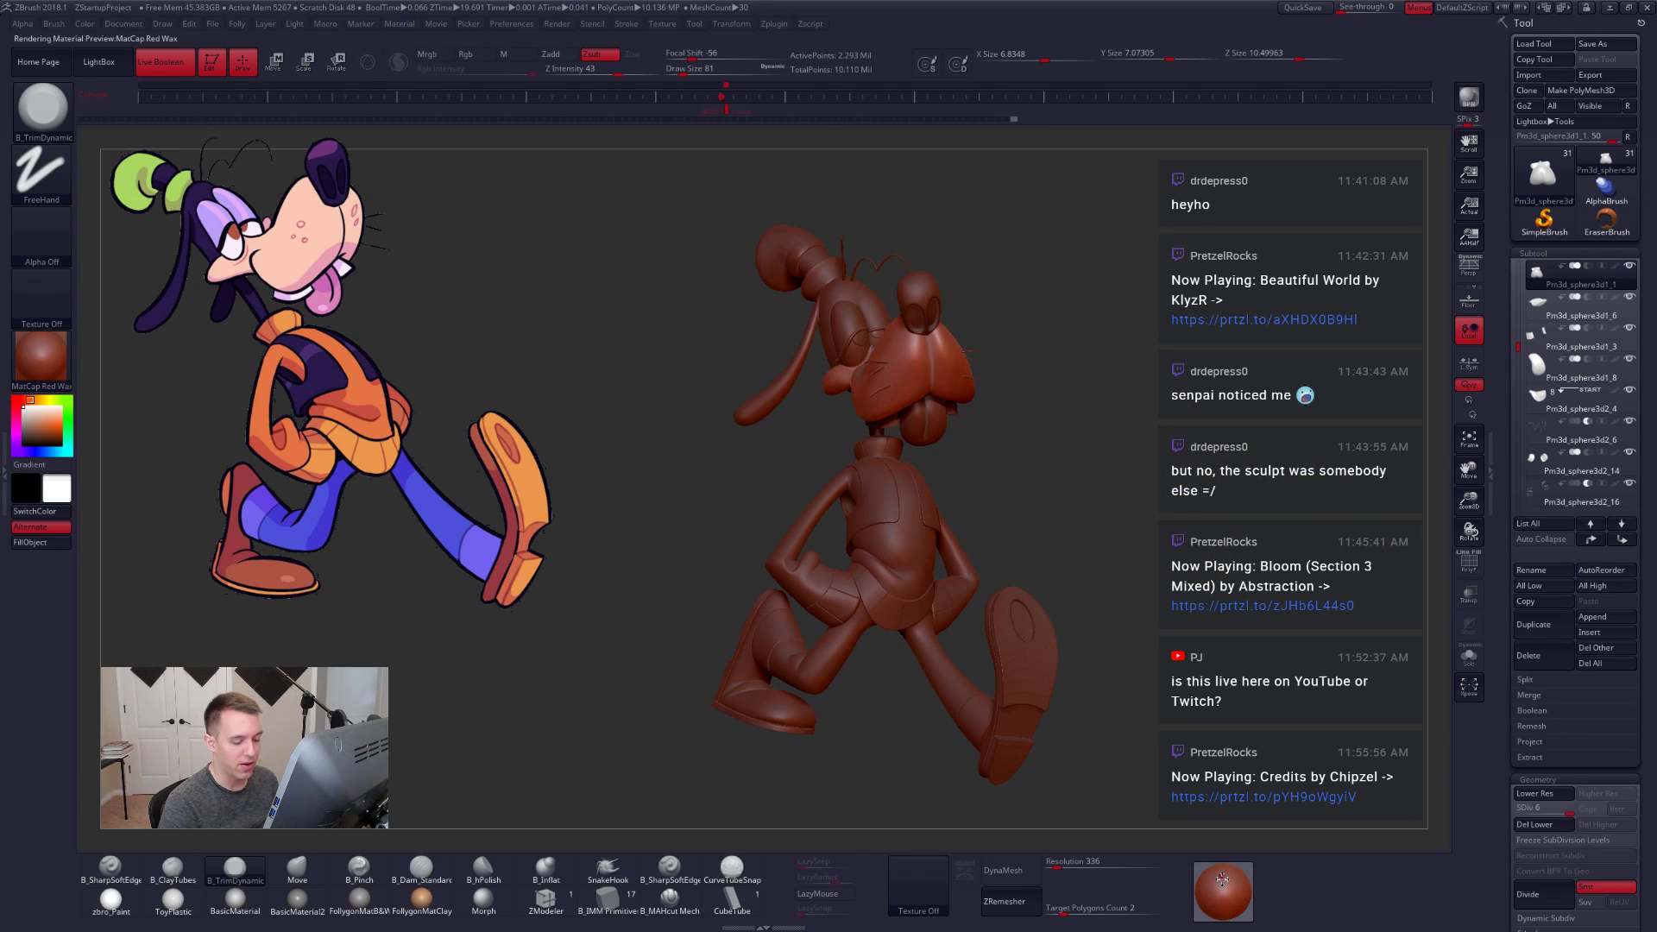
{"action": "mouse_move", "coordinate": [954, 518]}
{"action": "left_mouse_down"}
{"action": "mouse_move", "coordinate": [994, 513]}
{"action": "mouse_move", "coordinate": [950, 497]}
{"action": "mouse_move", "coordinate": [1084, 556]}
{"action": "mouse_move", "coordinate": [1054, 549]}
{"action": "left_mouse_up"}
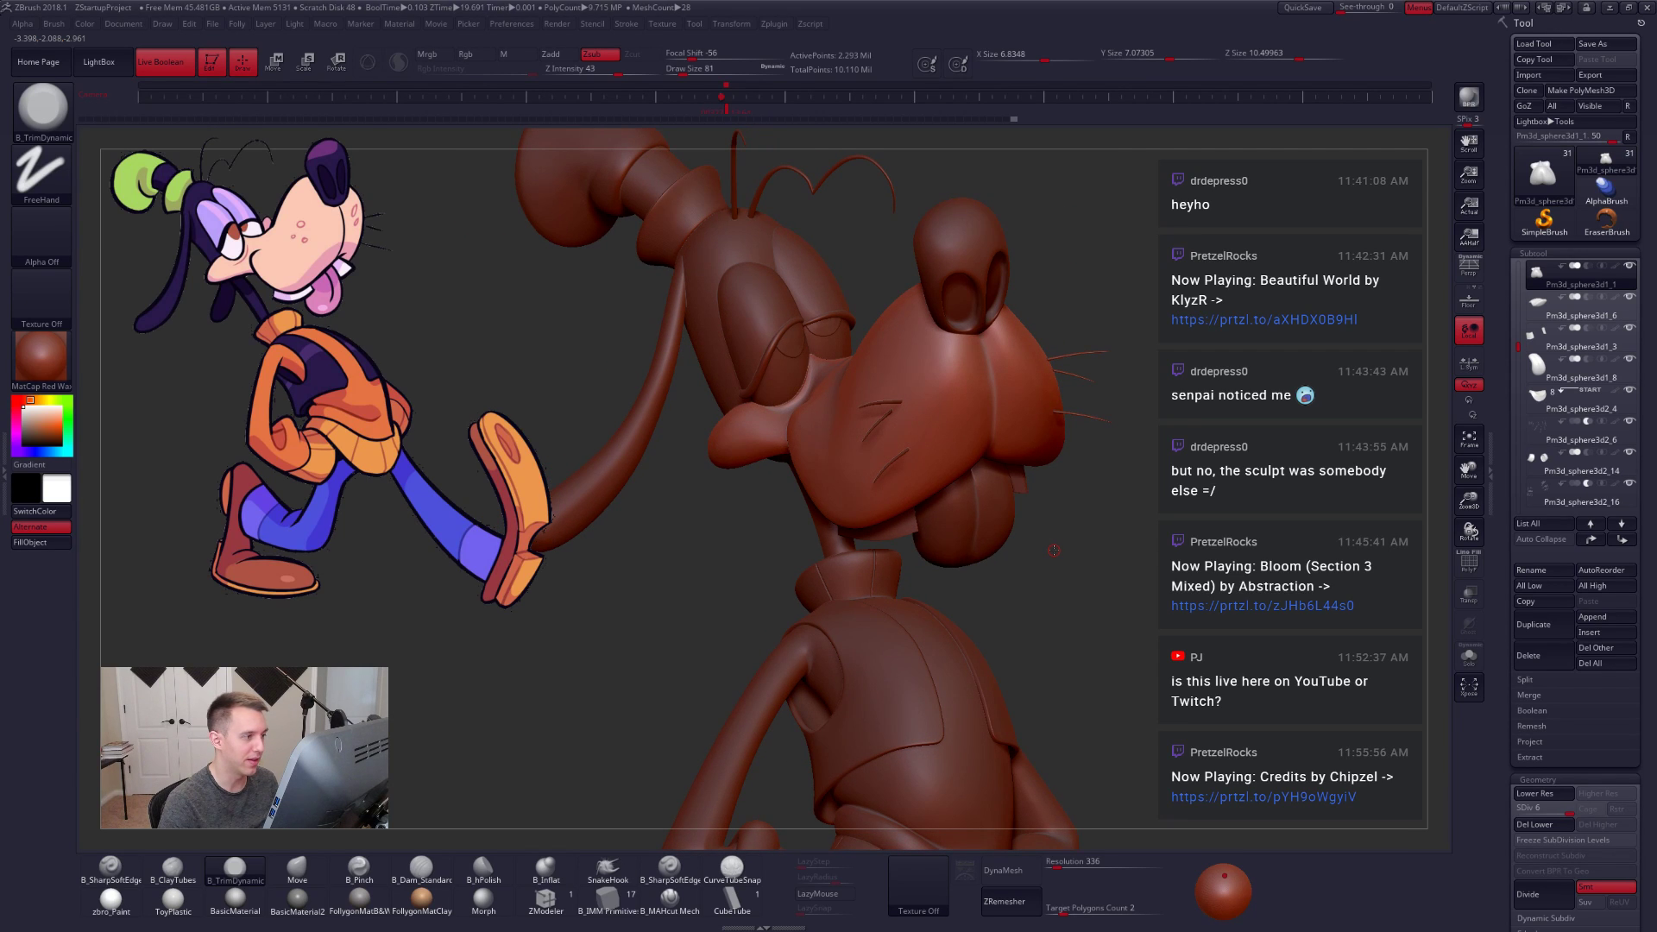
{"action": "mouse_move", "coordinate": [1109, 557]}
{"action": "left_mouse_down"}
{"action": "mouse_move", "coordinate": [1070, 562]}
{"action": "mouse_move", "coordinate": [1095, 484]}
{"action": "mouse_move", "coordinate": [1088, 435]}
{"action": "mouse_move", "coordinate": [1032, 451]}
{"action": "left_mouse_up"}
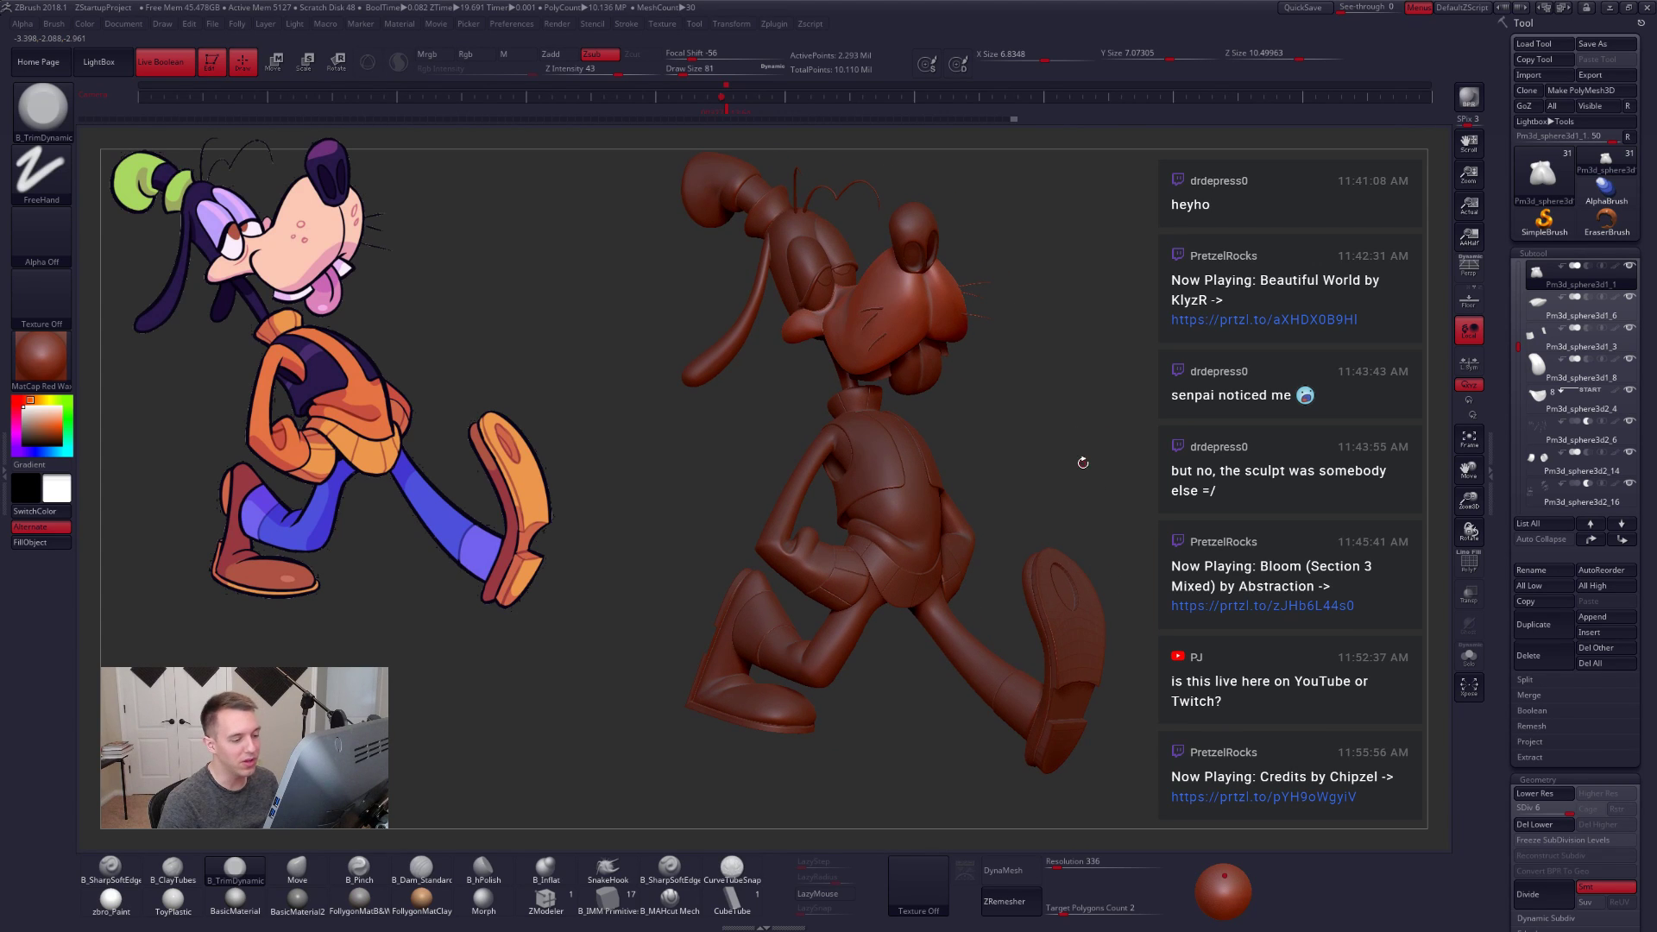
Select the shoe piece and raise its subdivision level by one.
{"action": "left_click", "coordinate": [1076, 636], "text": "alt"}
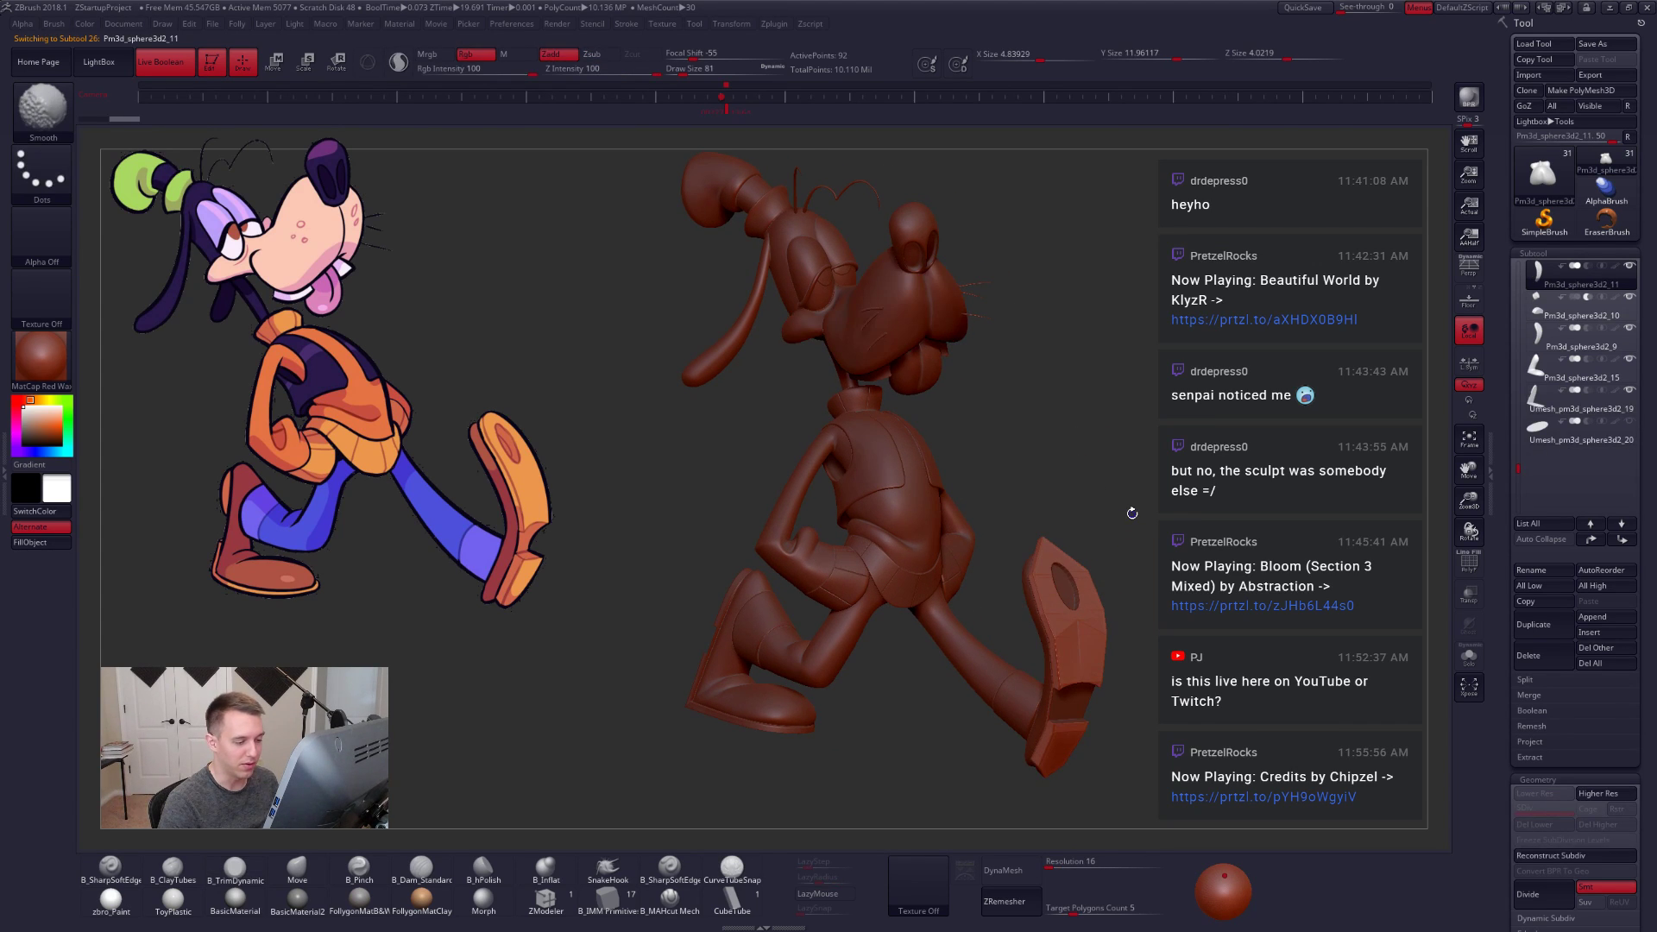
{"action": "key", "text": "d"}
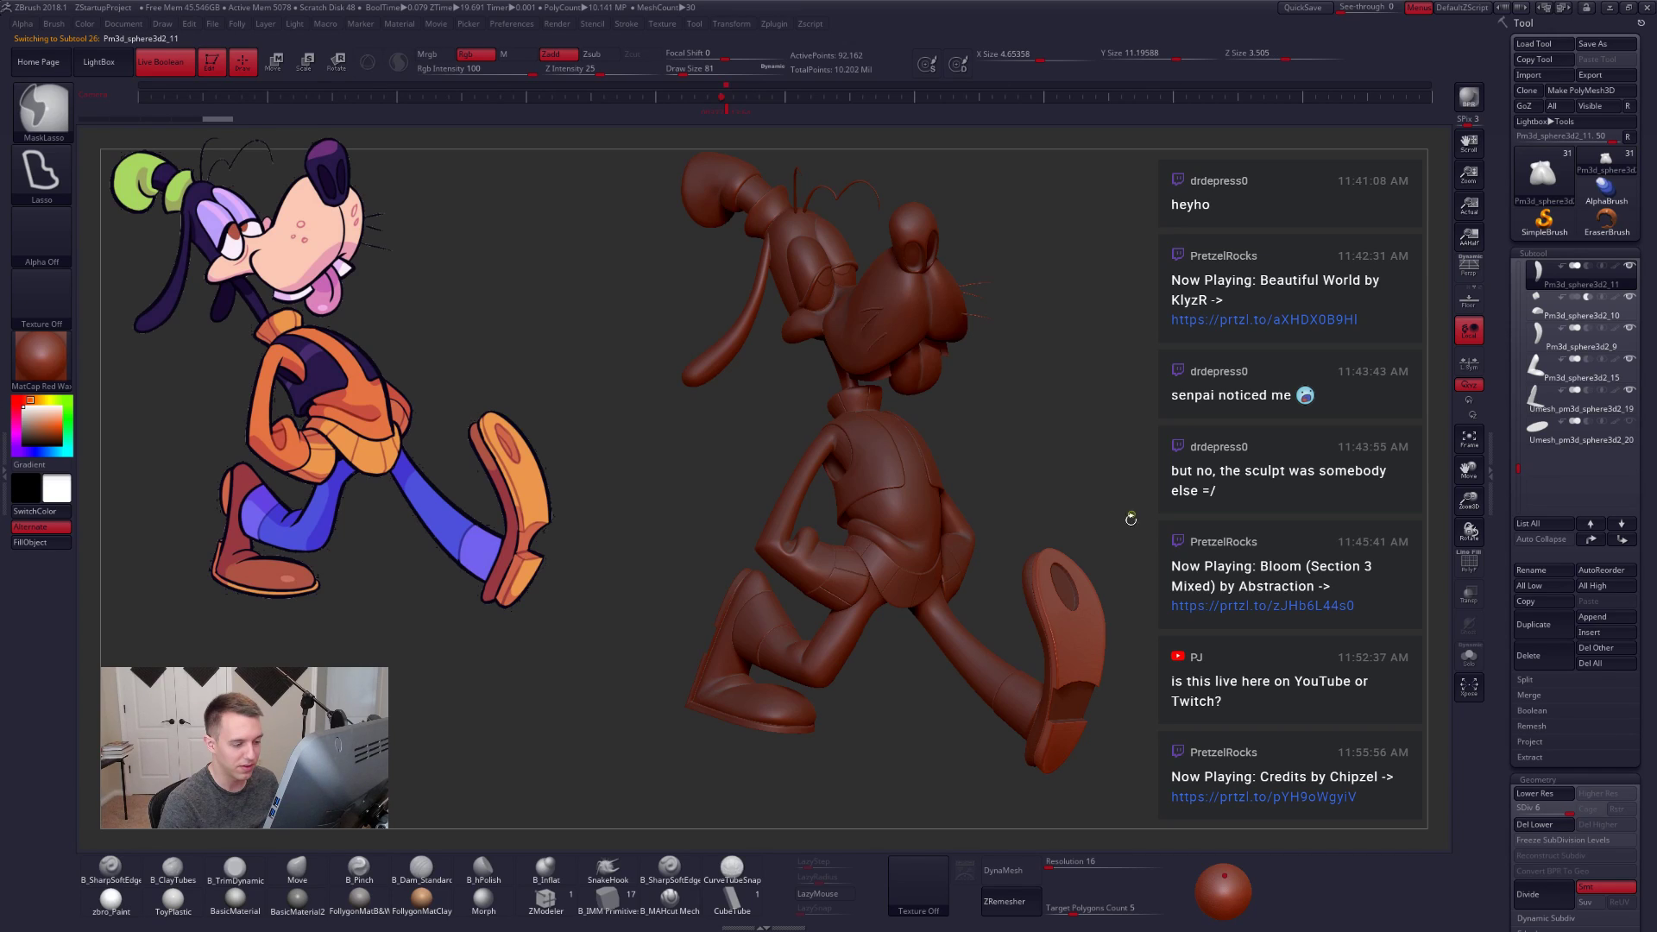
{"action": "key", "text": "alt"}
{"action": "right_click_drag", "start_coordinate": [1090, 660], "coordinate": [1086, 661]}
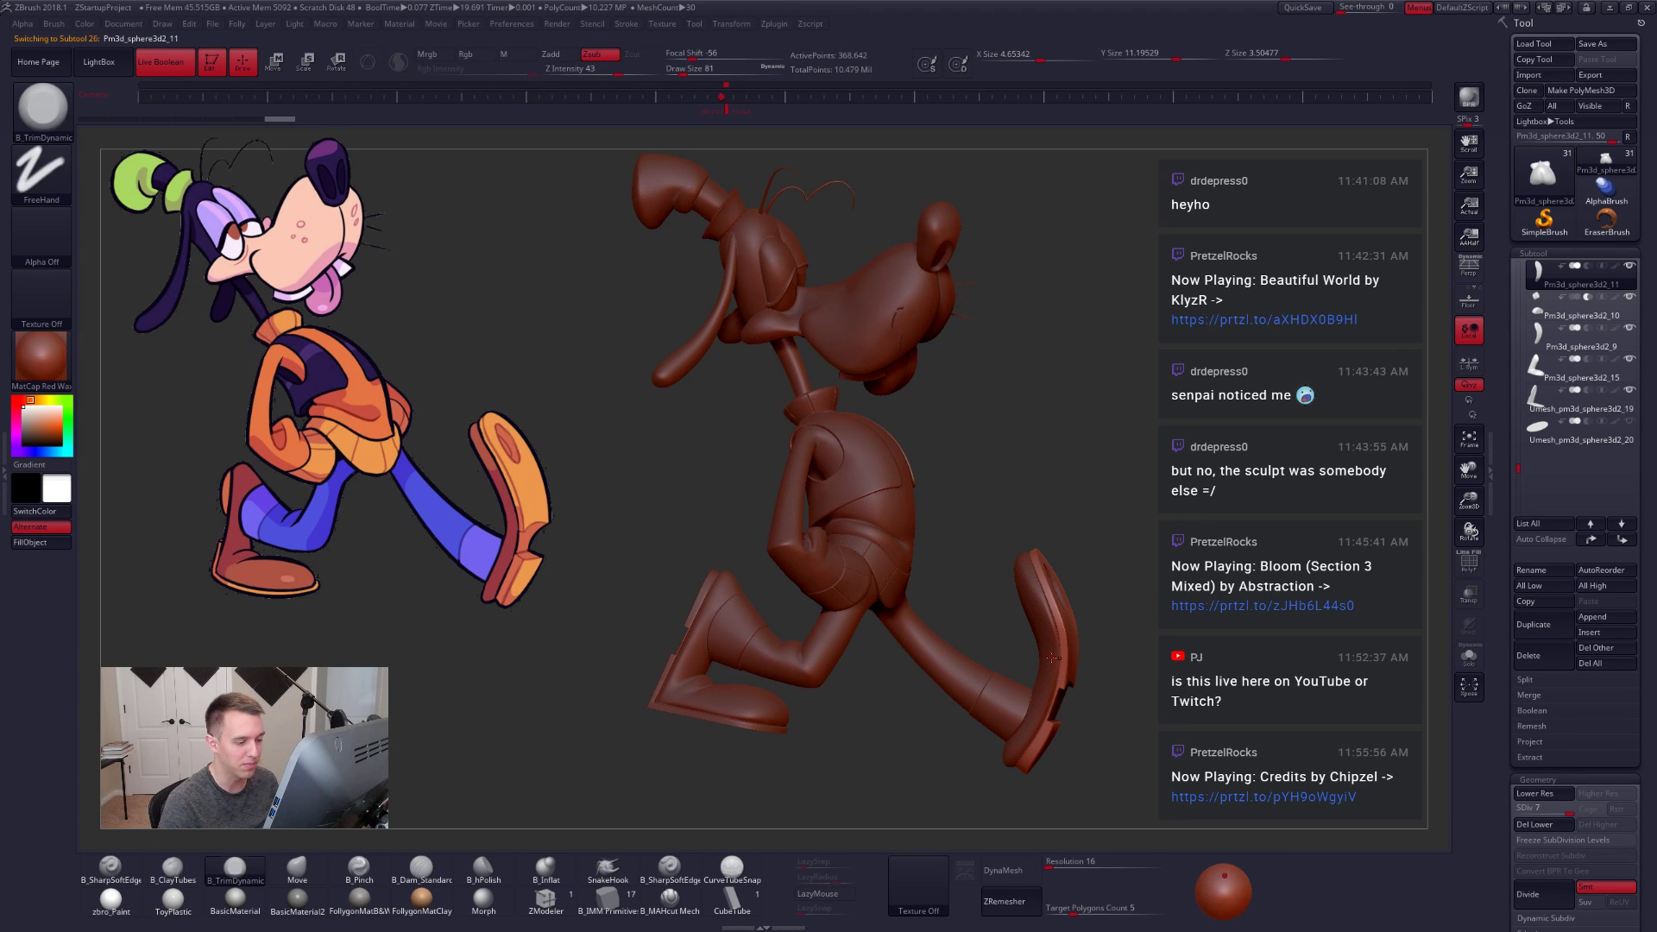
{"action": "left_click", "coordinate": [1051, 659], "text": "alt"}
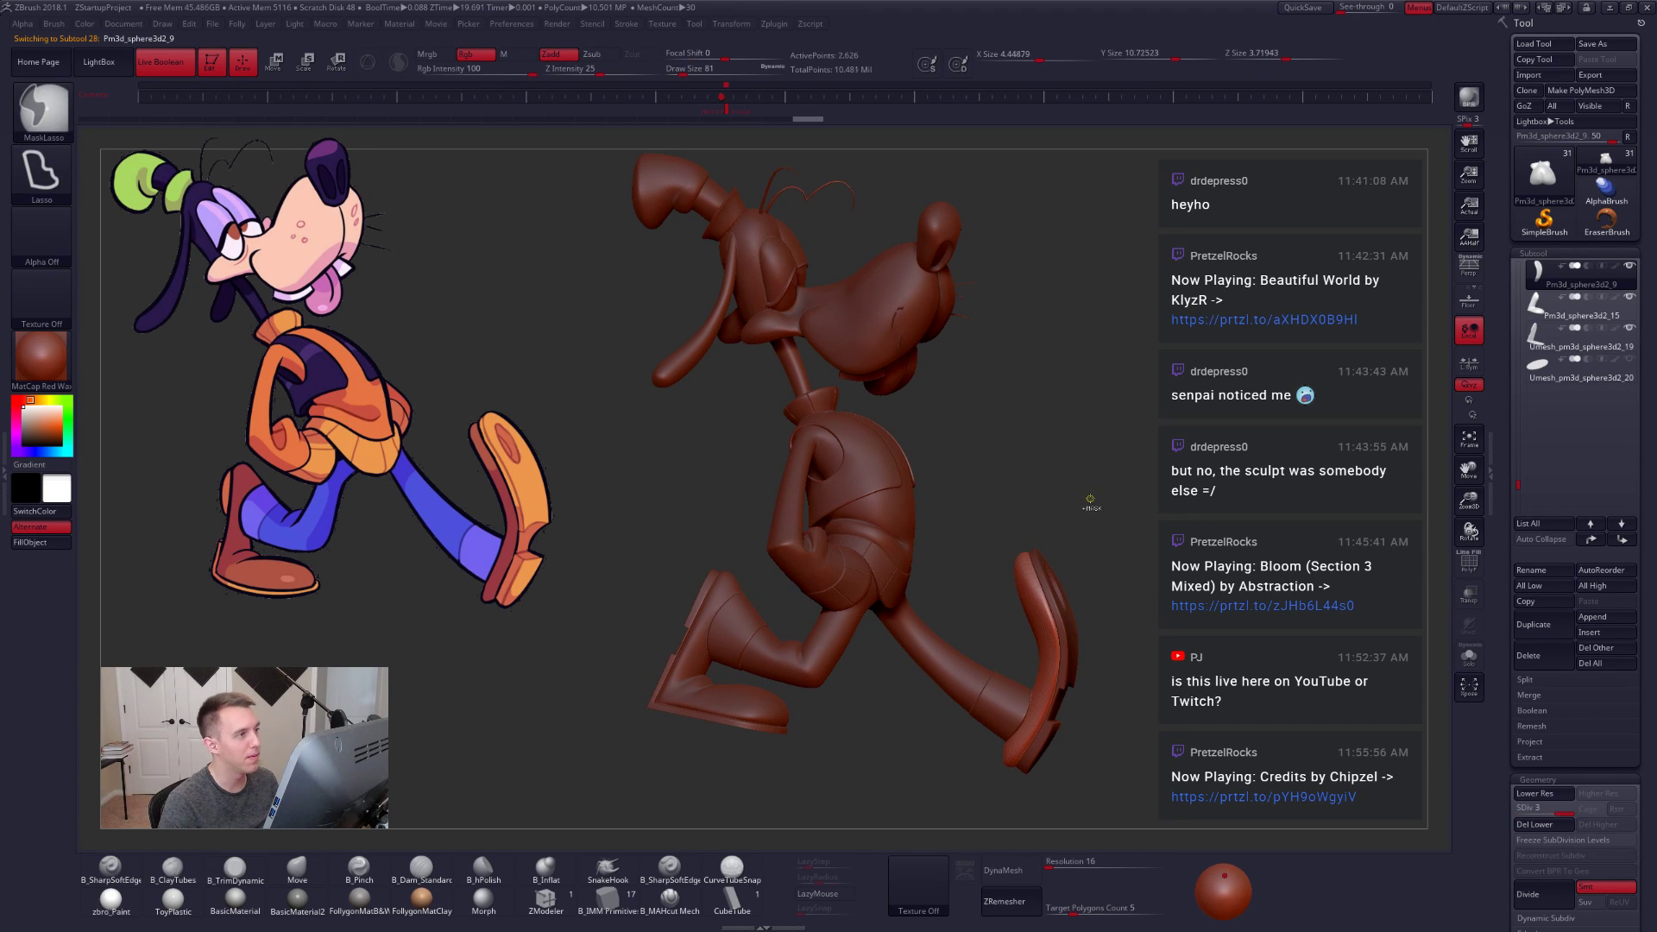
{"action": "right_click_drag", "start_coordinate": [1077, 611], "coordinate": [1061, 623]}
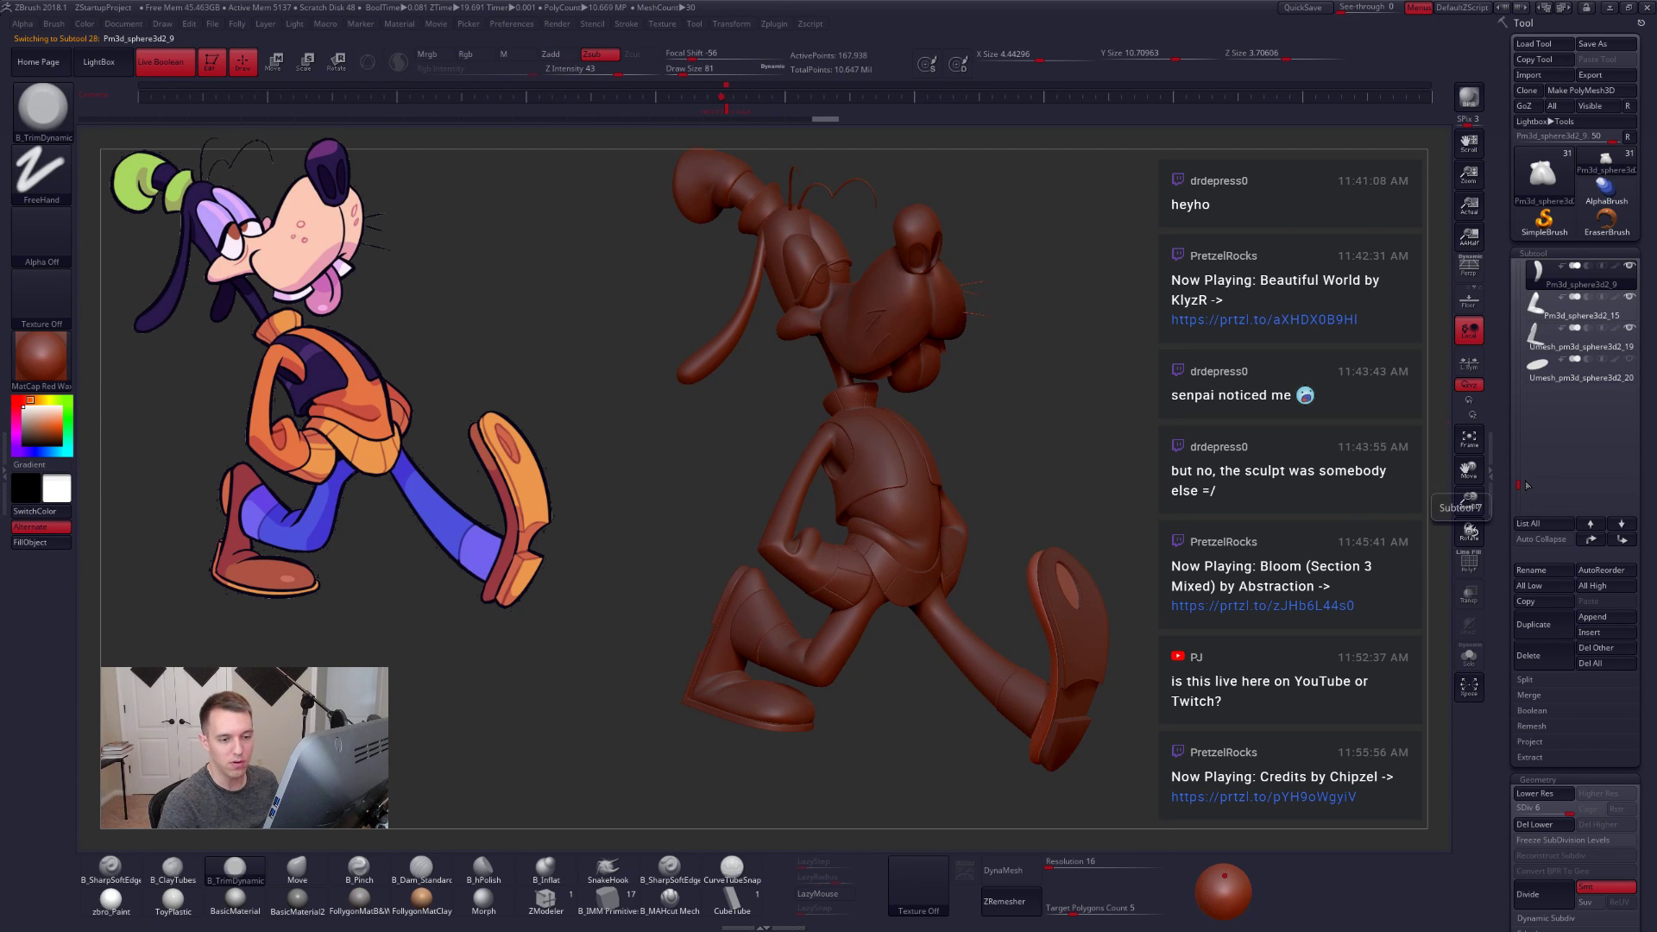
Solo the selected shoe pieces to inspect them, then show the full sculpt from the front.
{"action": "left_click_drag", "start_coordinate": [1520, 481], "coordinate": [1518, 470]}
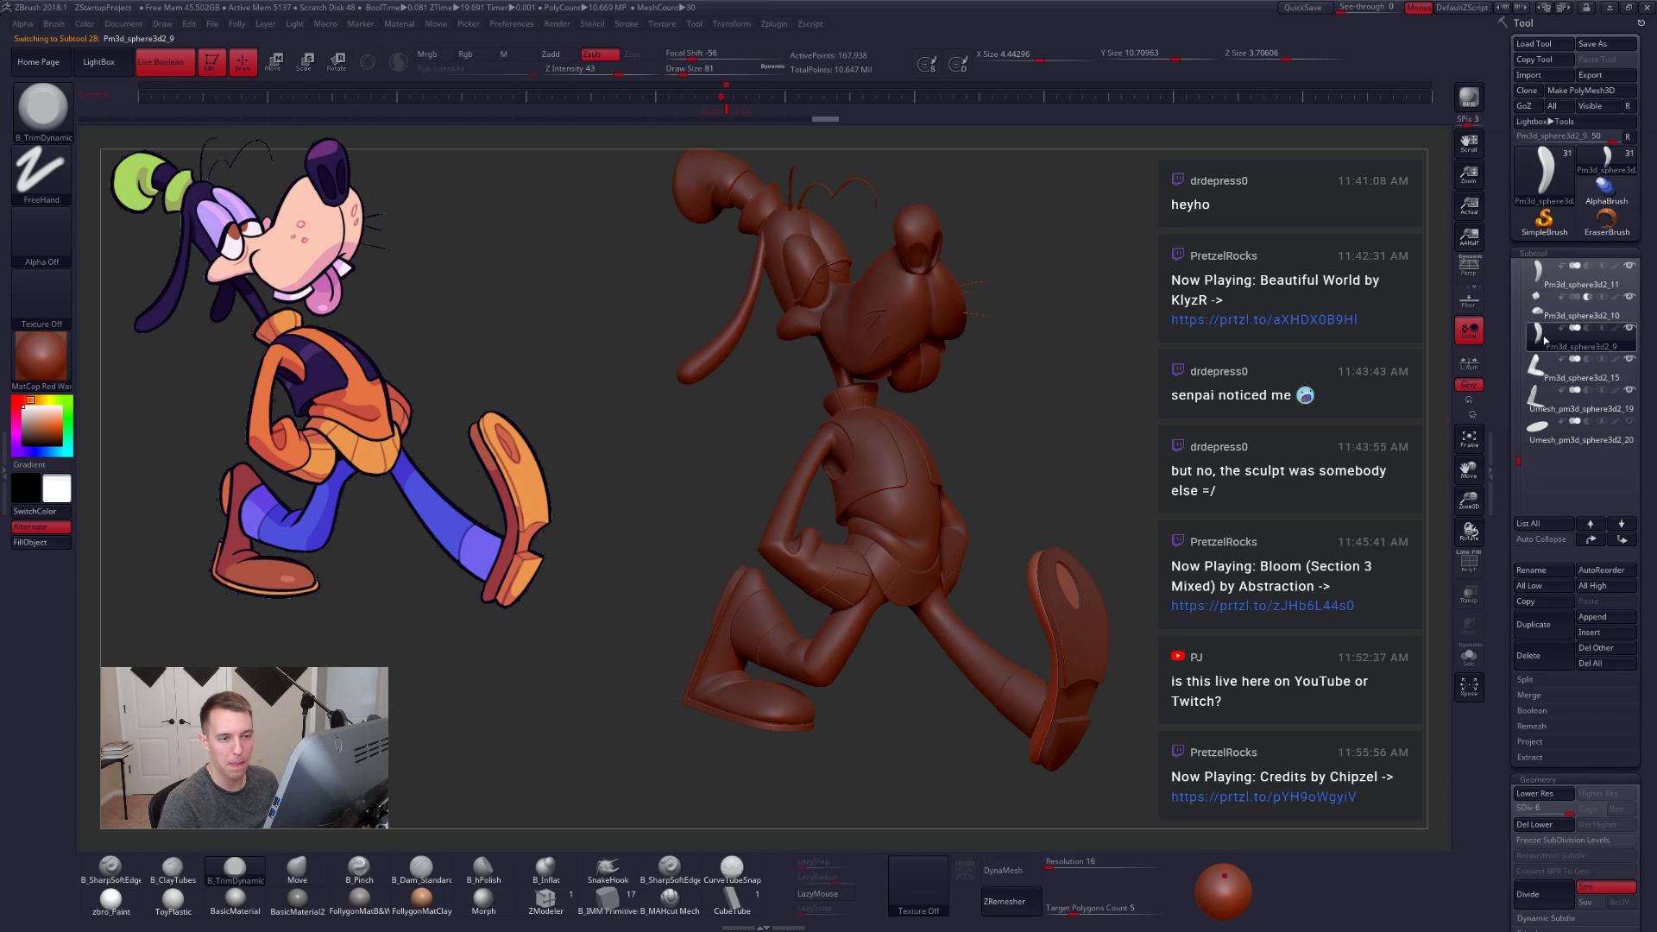
{"action": "left_click_drag", "start_coordinate": [1200, 444], "coordinate": [1142, 454]}
{"action": "key", "text": "shift+ctrl+s"}
{"action": "mouse_move", "coordinate": [1032, 543]}
{"action": "right_mouse_down"}
{"action": "mouse_move", "coordinate": [1084, 570]}
{"action": "mouse_move", "coordinate": [1141, 518]}
{"action": "right_mouse_up"}
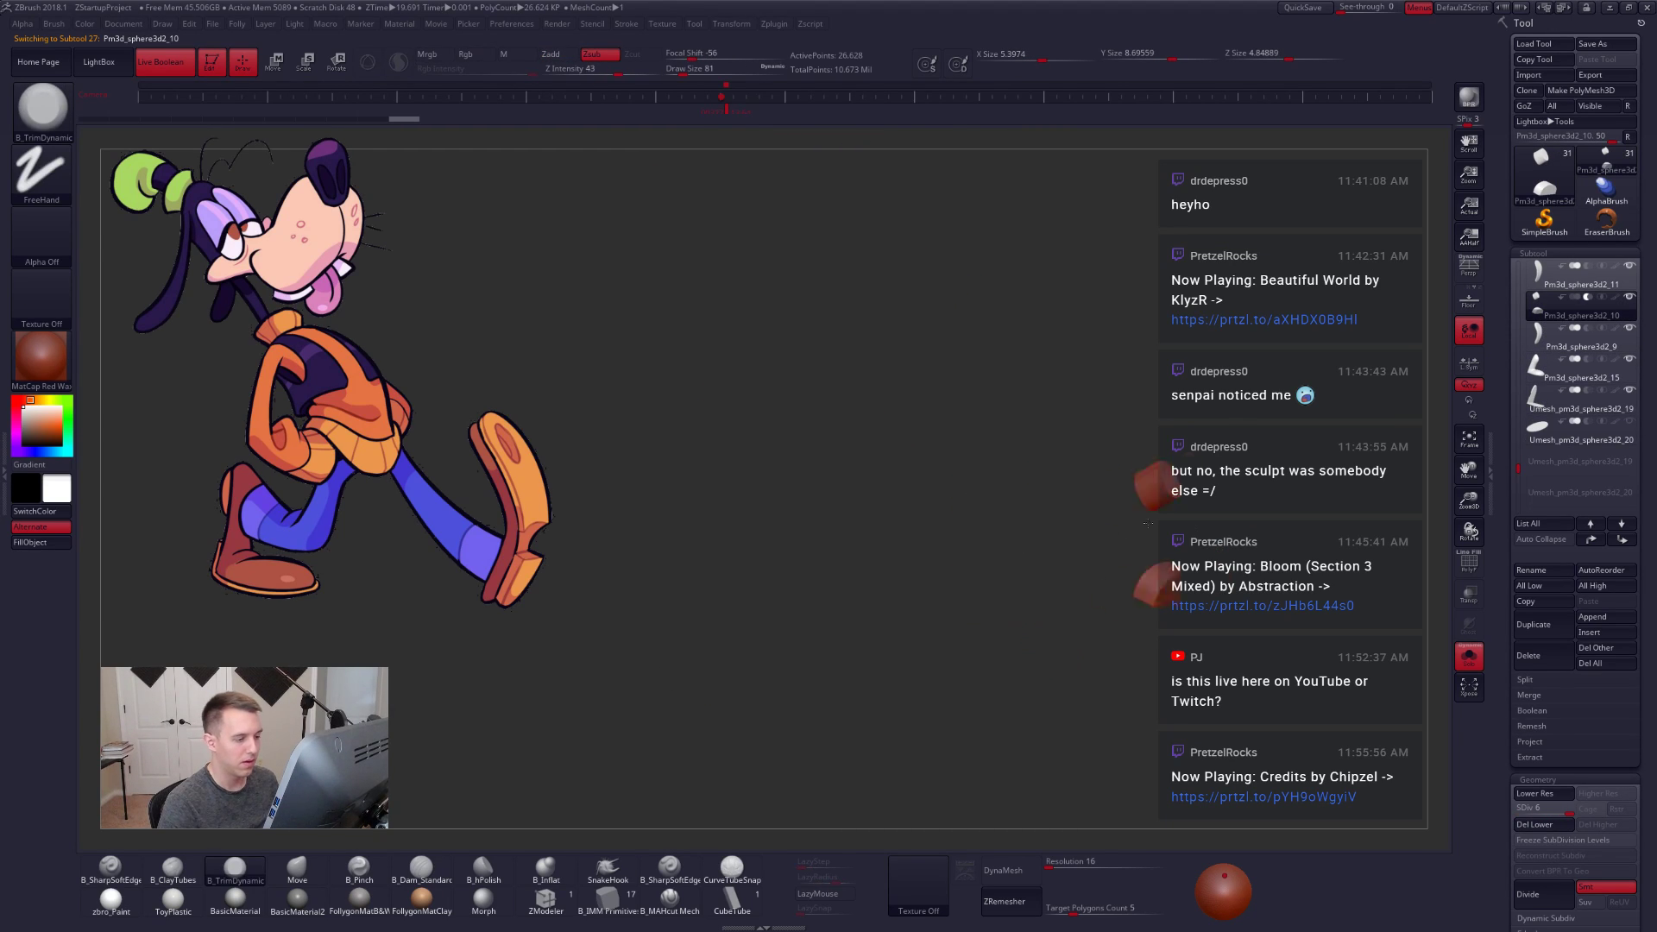
{"action": "key", "text": "shift+ctrl+s"}
{"action": "mouse_move", "coordinate": [1055, 458]}
{"action": "right_mouse_down"}
{"action": "mouse_move", "coordinate": [1018, 486]}
{"action": "mouse_move", "coordinate": [1134, 459]}
{"action": "mouse_move", "coordinate": [928, 196]}
{"action": "right_mouse_up"}
Restore the saved timeline camera view with perspective on, and apply the grey BasicMaterial.
{"action": "left_click", "coordinate": [993, 415], "text": "alt"}
{"action": "left_click", "coordinate": [1040, 427], "text": "alt"}
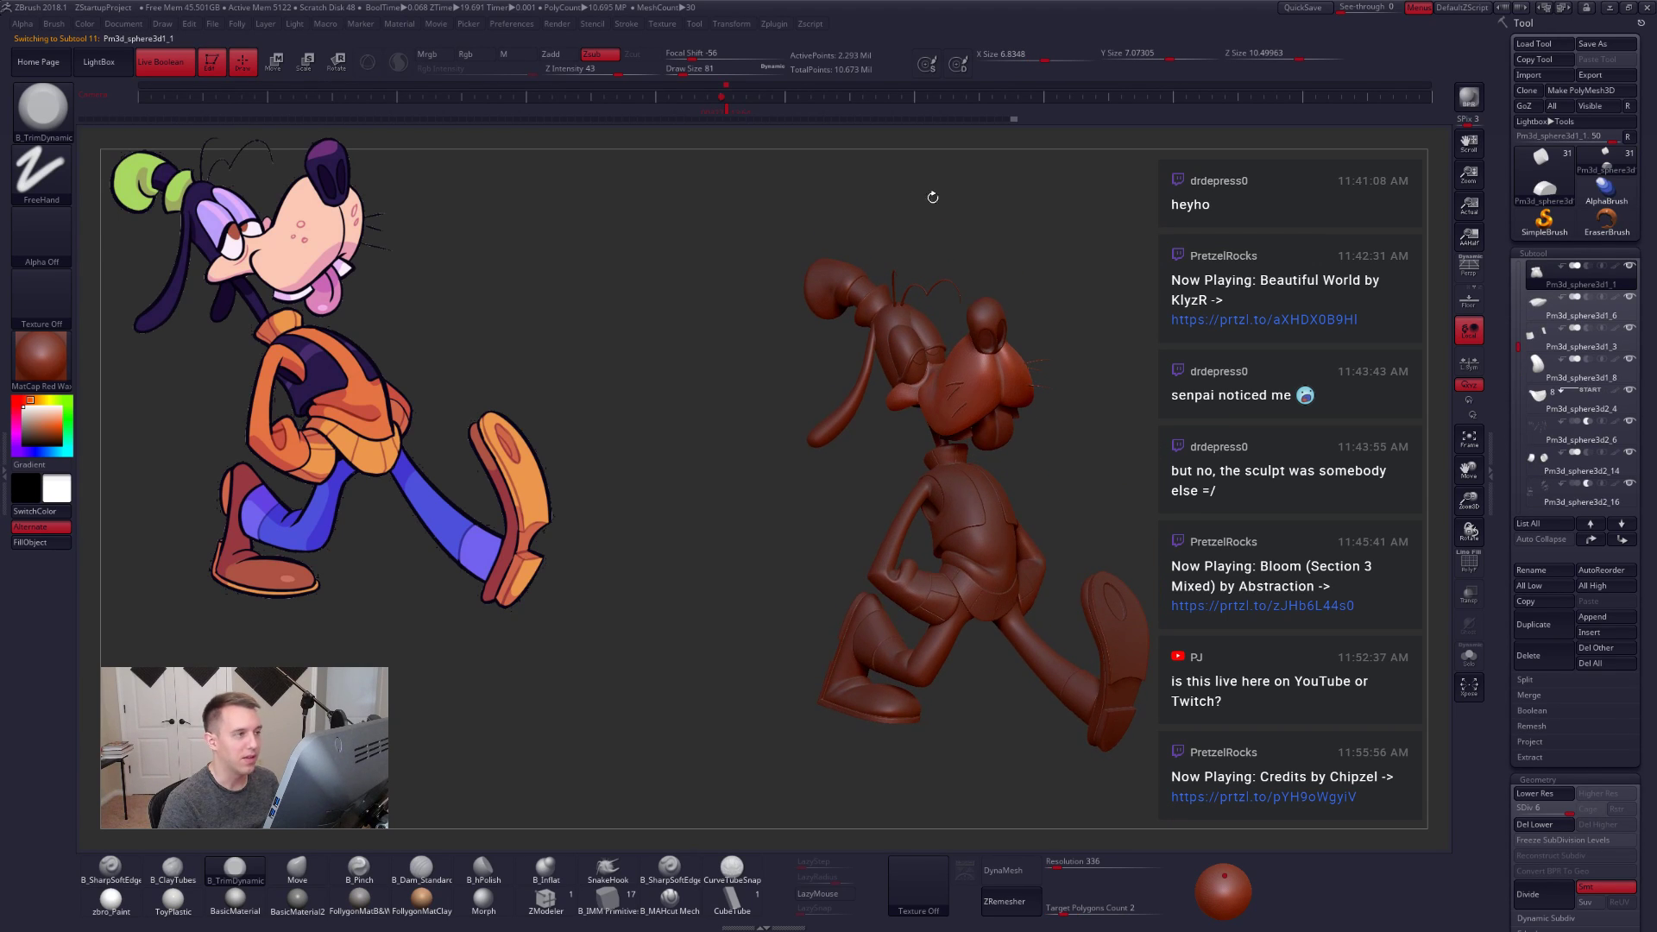
{"action": "left_click", "coordinate": [726, 113]}
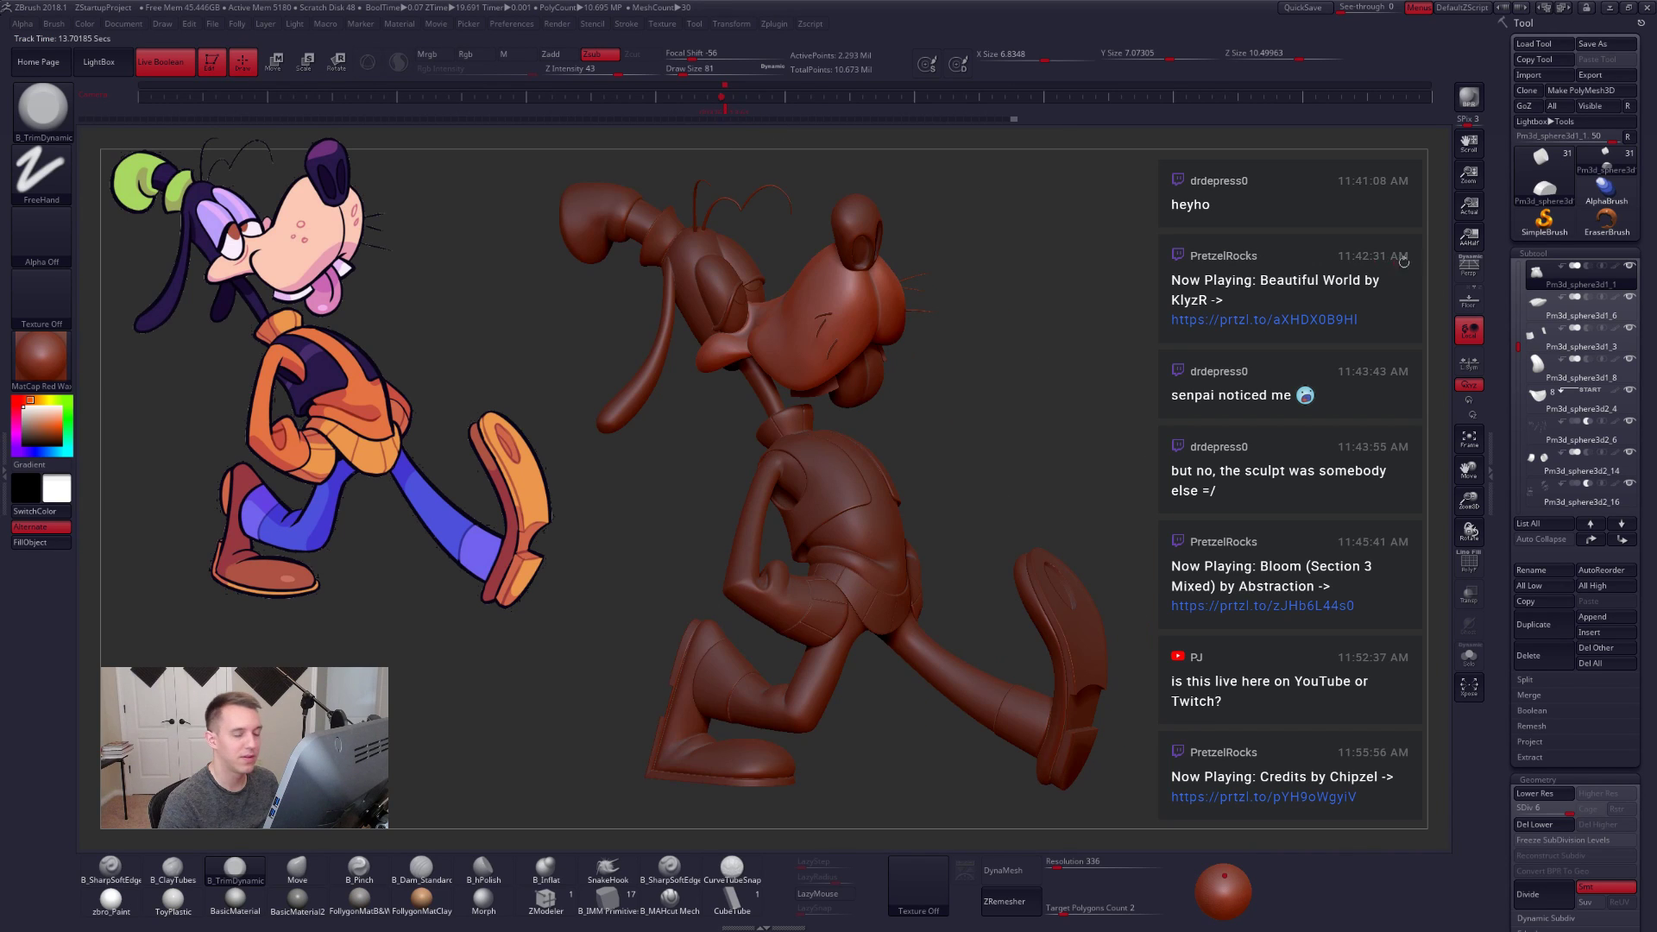
{"action": "left_click", "coordinate": [1468, 268]}
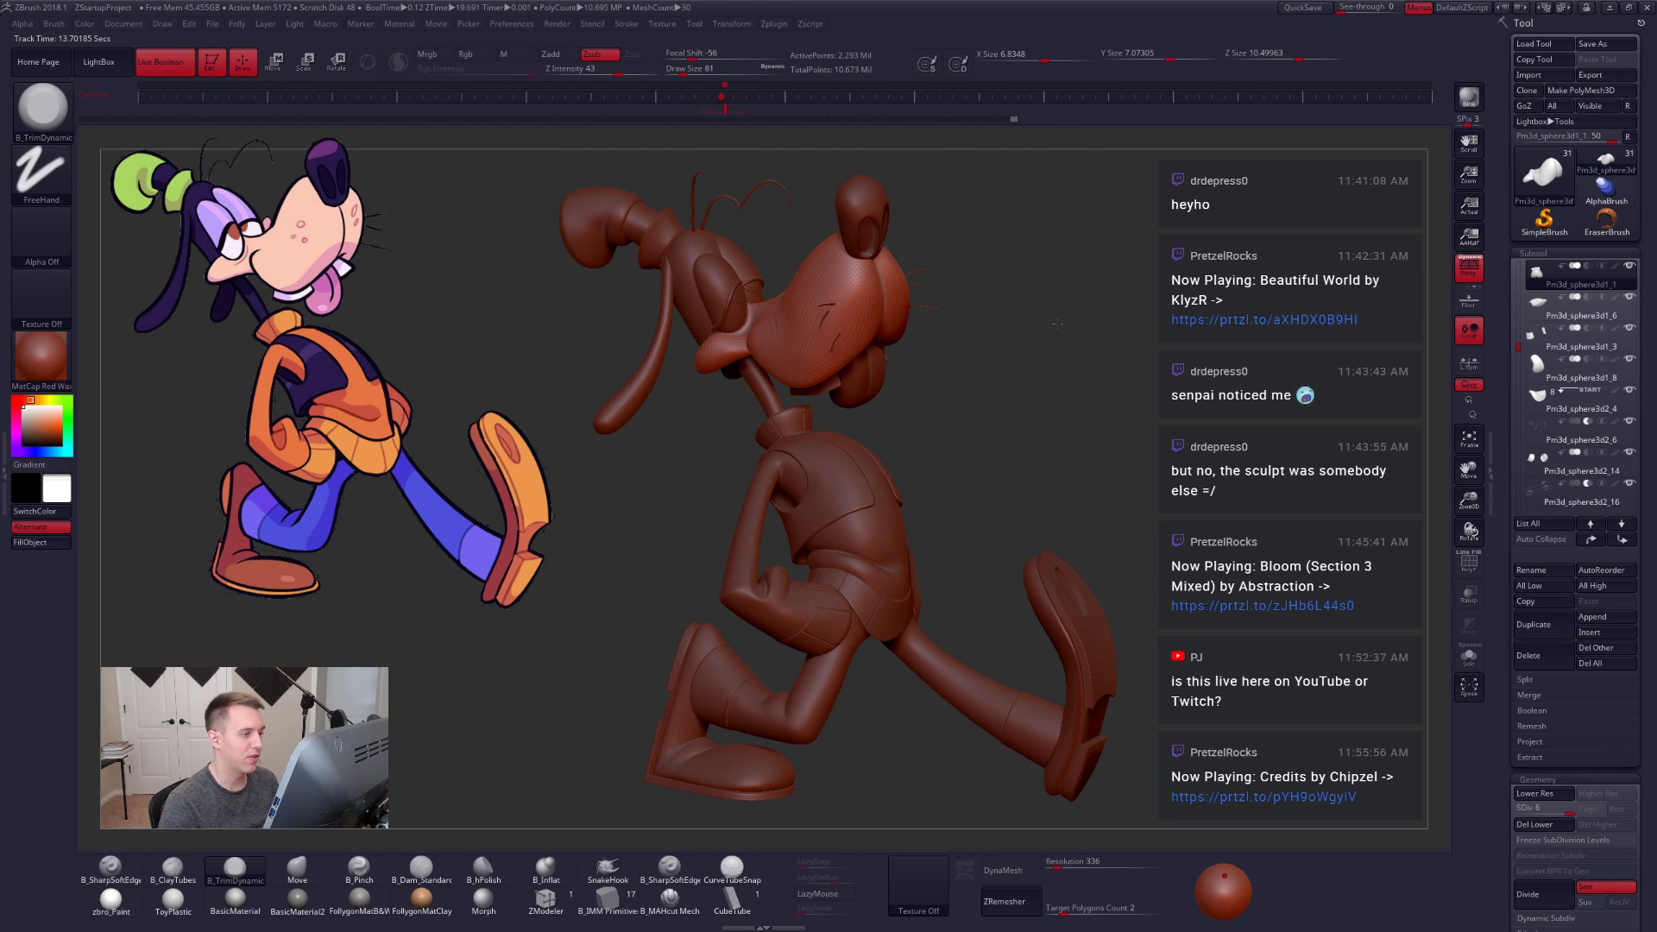
{"action": "mouse_move", "coordinate": [1051, 323]}
{"action": "right_mouse_down"}
{"action": "mouse_move", "coordinate": [1056, 340]}
{"action": "mouse_move", "coordinate": [1039, 336]}
{"action": "mouse_move", "coordinate": [1068, 373]}
{"action": "right_mouse_up"}
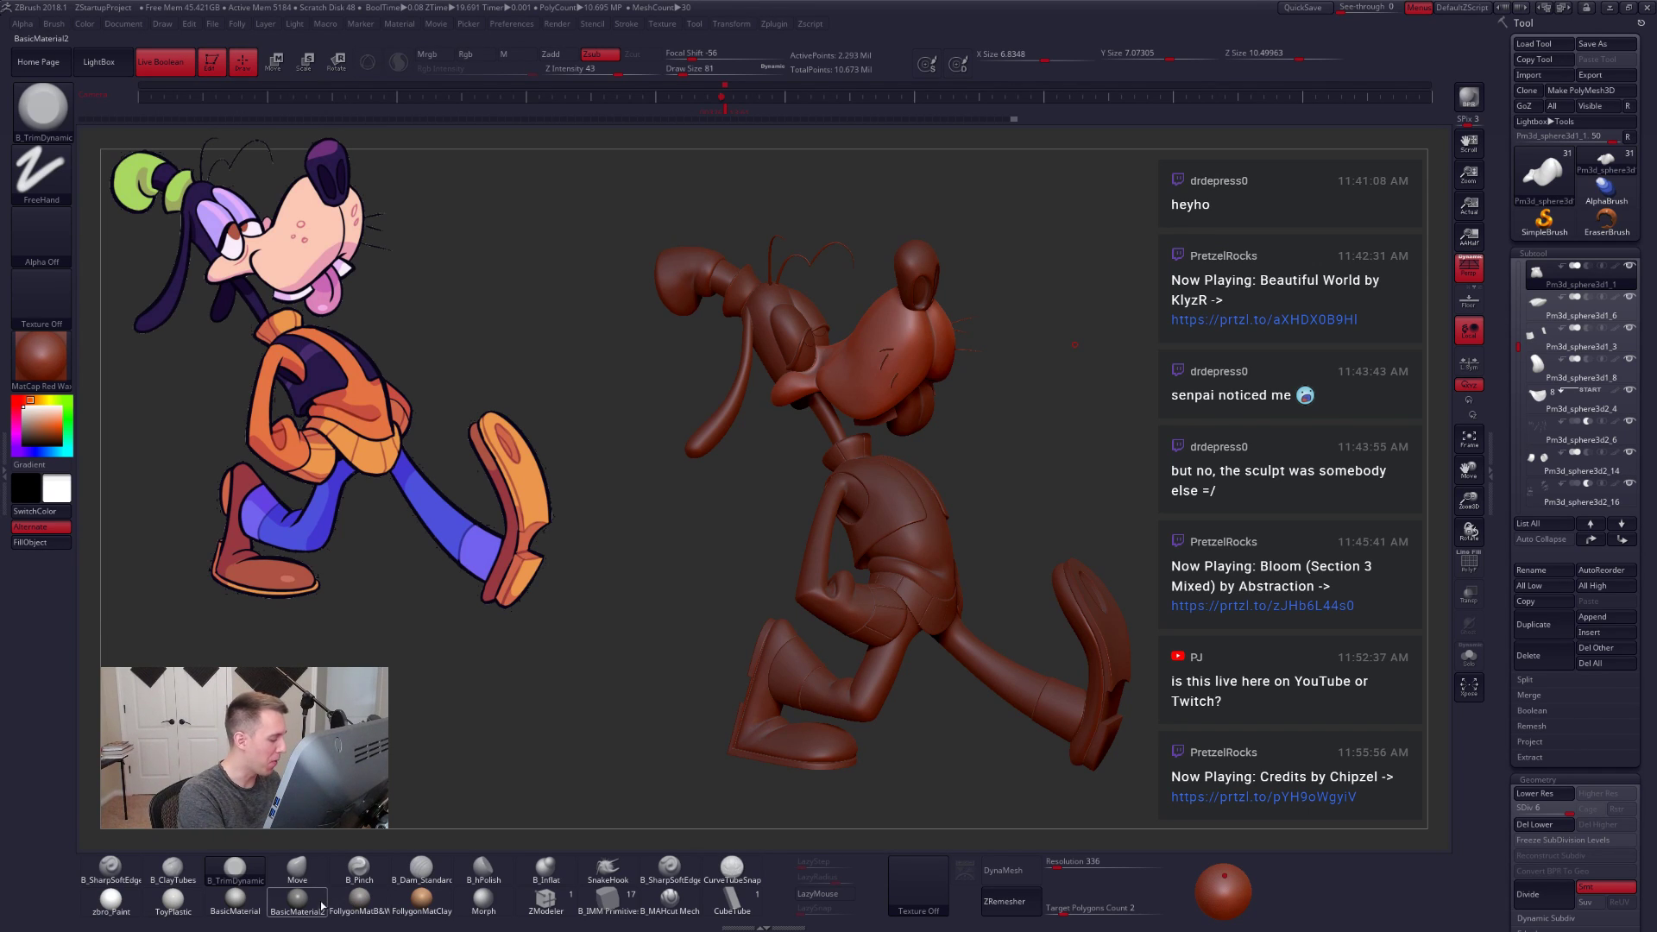
{"action": "left_click", "coordinate": [238, 903]}
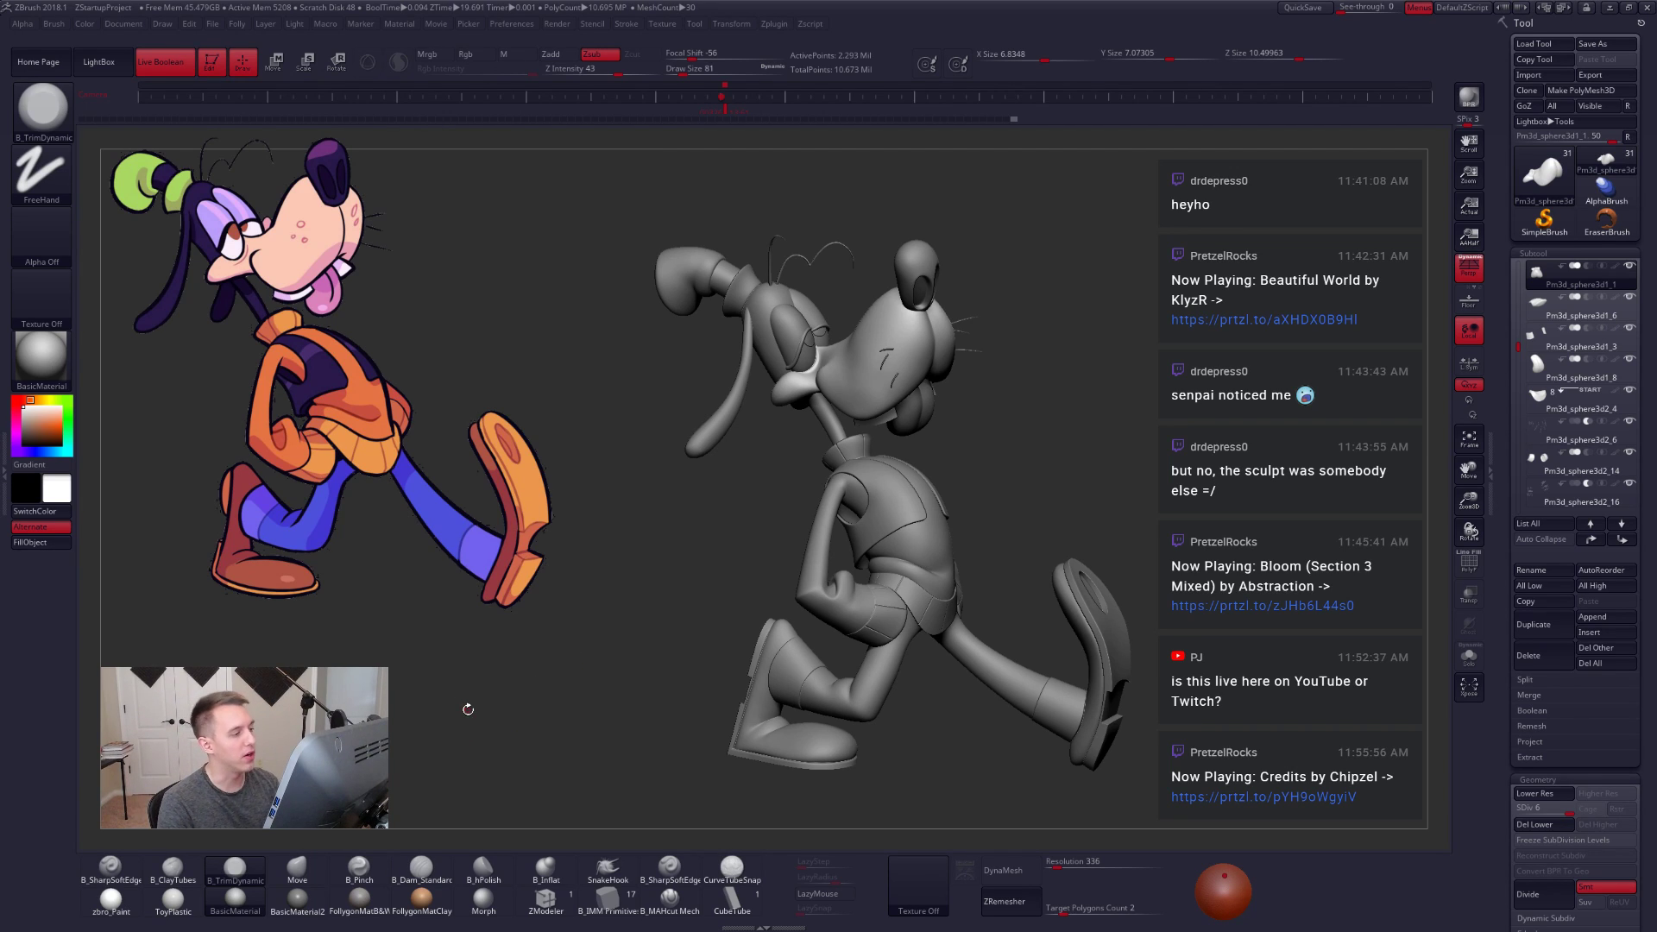
Compare FollygonMatB&WClay against BasicMaterial and settle on FollygonMatB&WClay.
{"action": "left_click", "coordinate": [356, 910]}
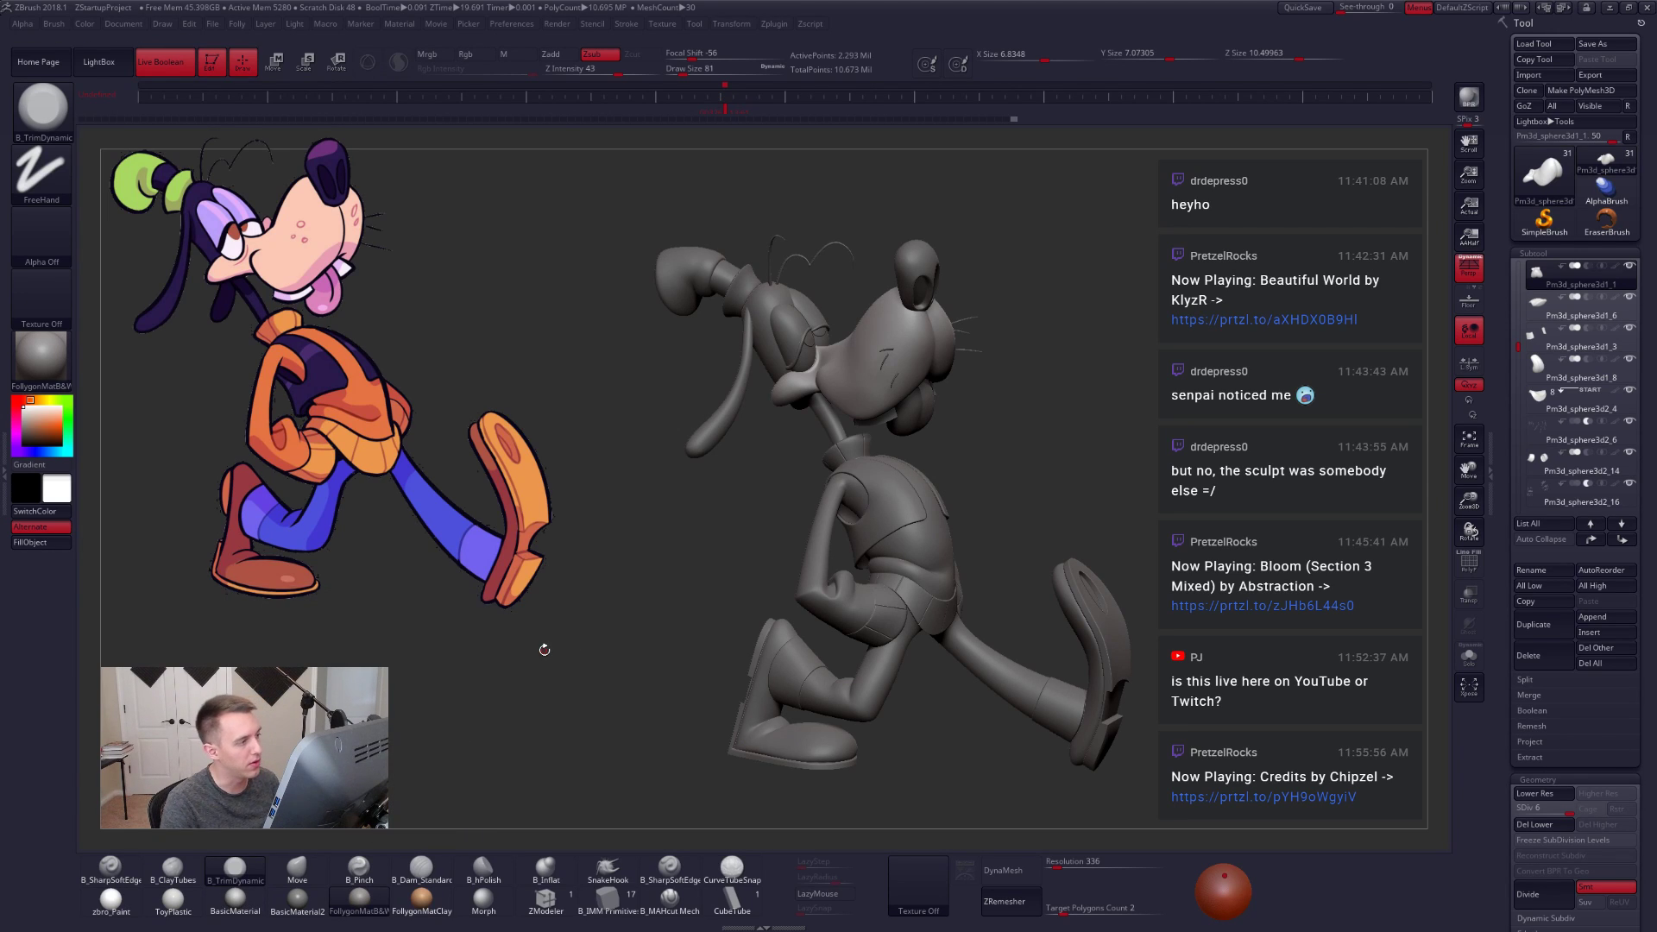
{"action": "left_click", "coordinate": [252, 902]}
{"action": "mouse_move", "coordinate": [369, 903]}
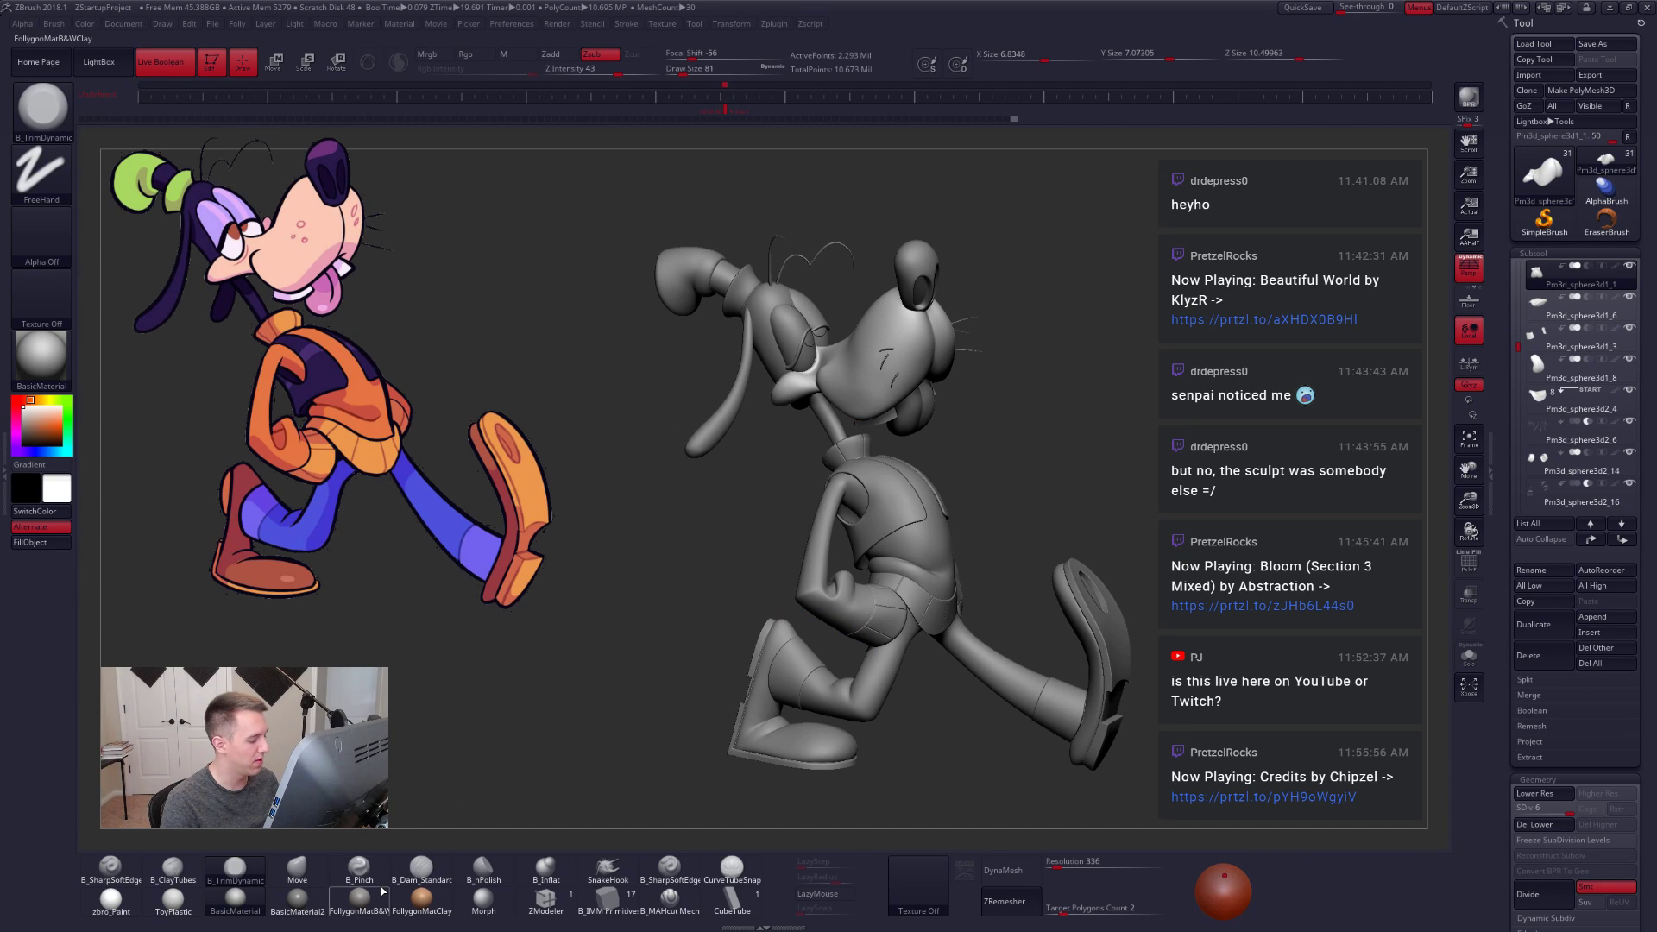
{"action": "left_click", "coordinate": [359, 899]}
Frame the torso, adjust the light placement, and orbit to view the neck and back.
{"action": "right_click_drag", "start_coordinate": [874, 620], "coordinate": [859, 768], "text": "ctrl"}
{"action": "right_click_drag", "start_coordinate": [792, 833], "coordinate": [801, 638], "text": "alt"}
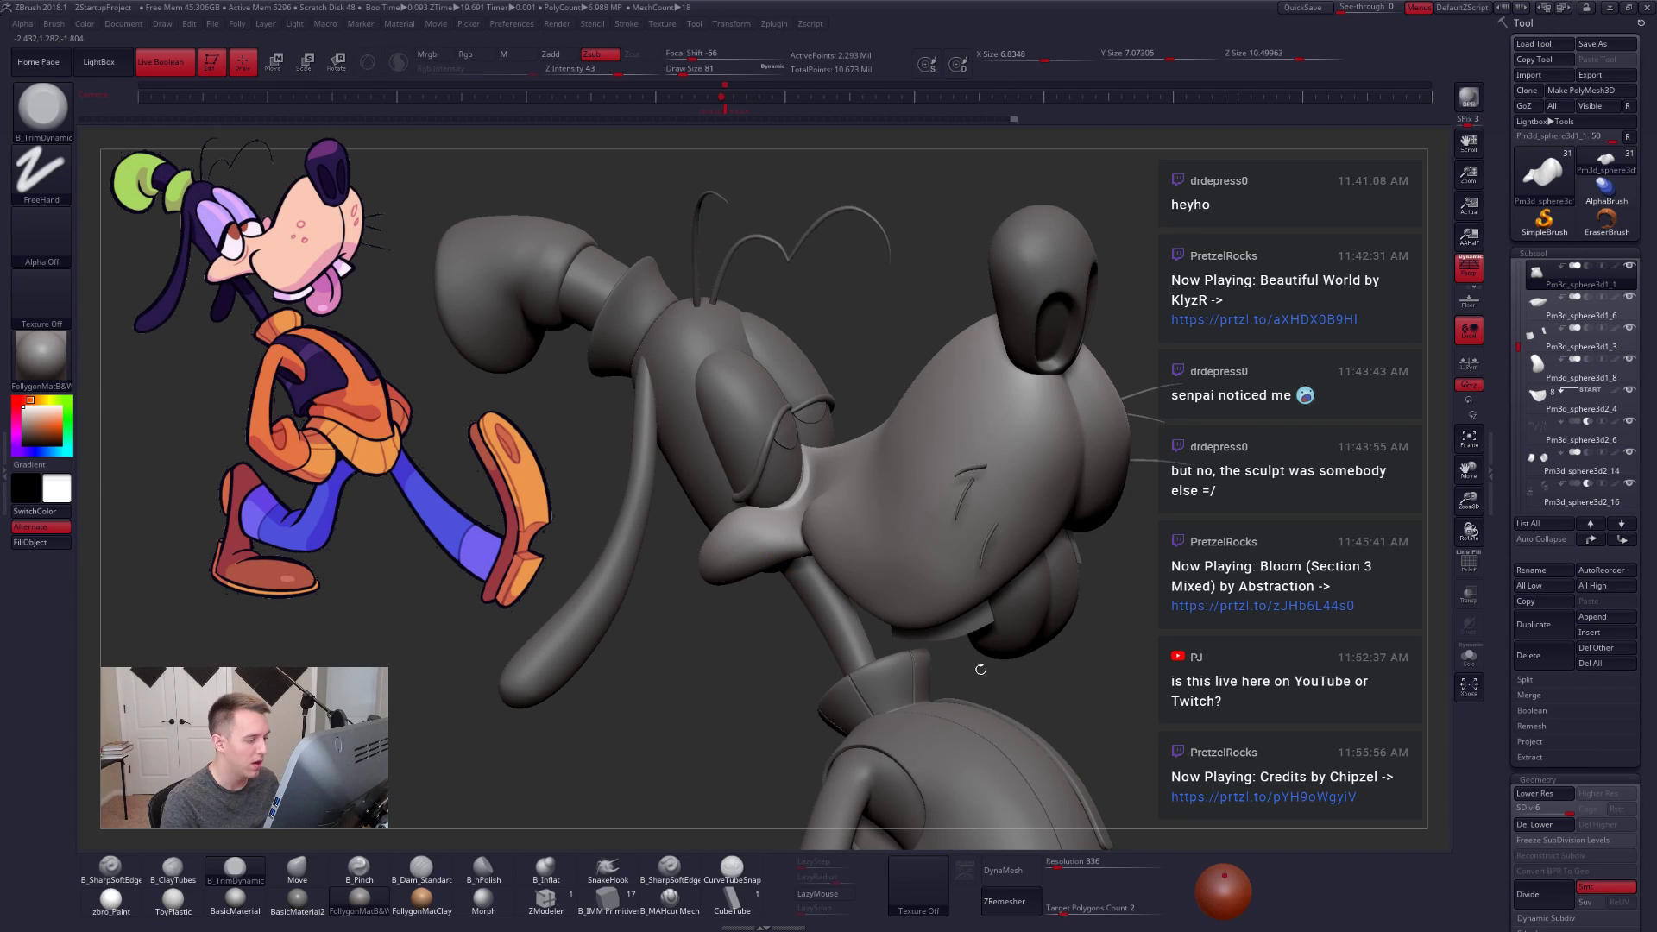
{"action": "left_click", "coordinate": [1223, 889]}
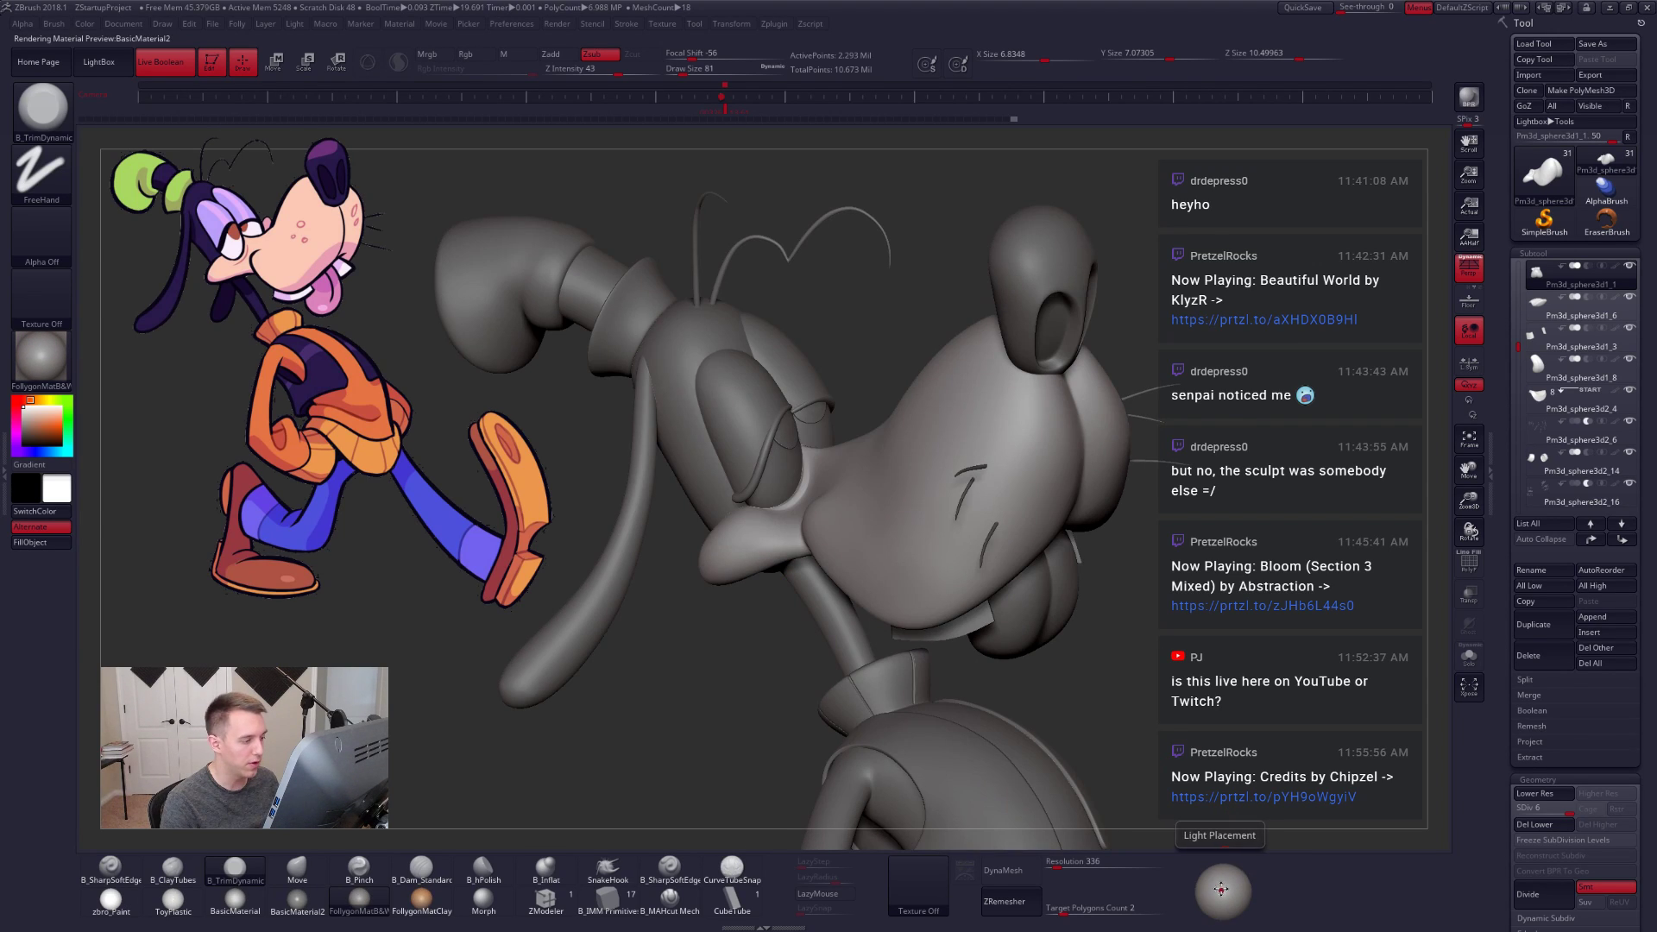
{"action": "right_click_drag", "start_coordinate": [915, 587], "coordinate": [845, 468]}
Solo the neck at its lowest subdivision level and mask its lower end.
{"action": "left_click", "coordinate": [845, 467], "text": "alt"}
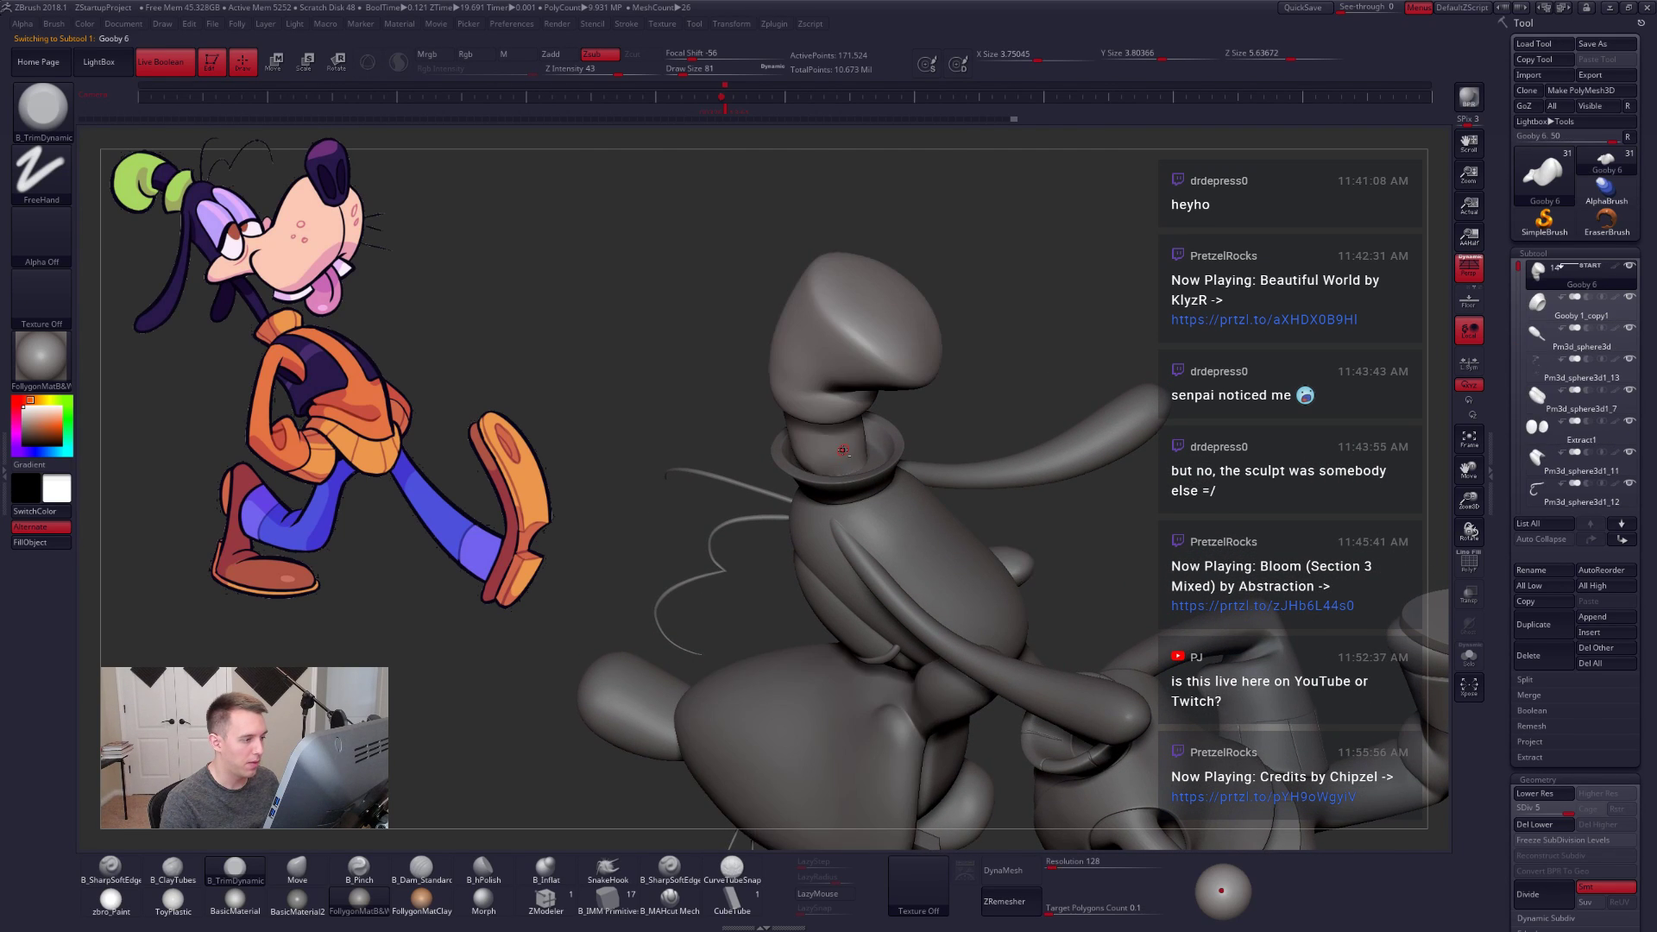
{"action": "key", "text": "shift+s"}
{"action": "key", "text": "f"}
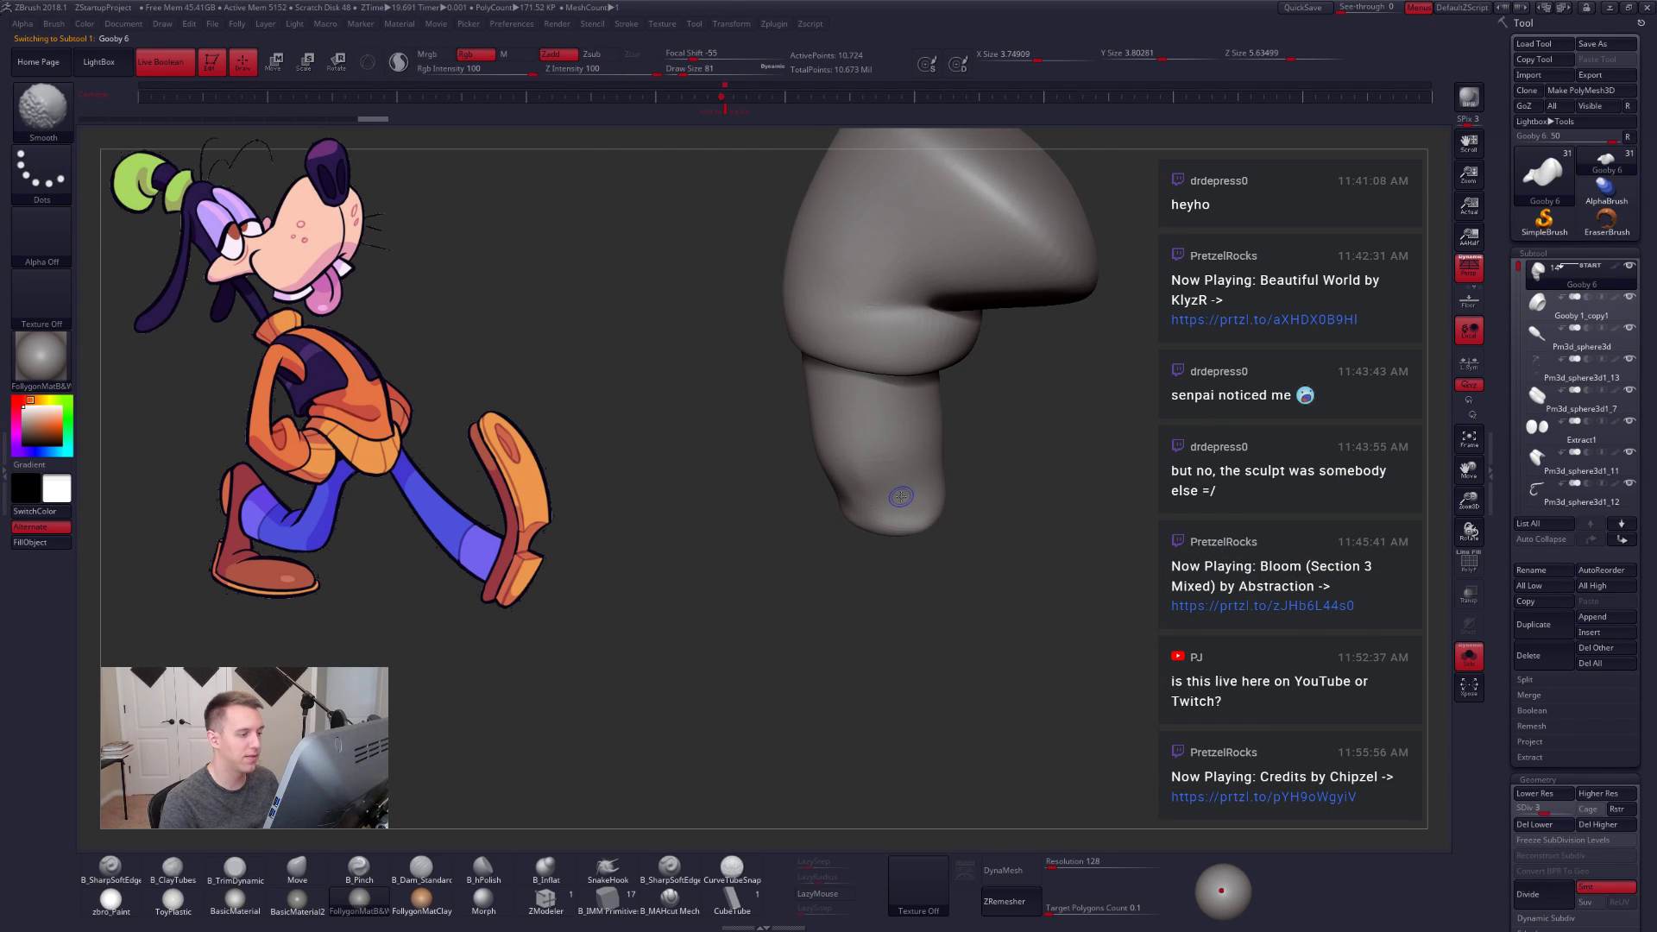
{"action": "key", "text": "shift+d"}
{"action": "key", "text": "shift+d"}
{"action": "key", "text": "shift+d"}
{"action": "key", "text": "shift+d"}
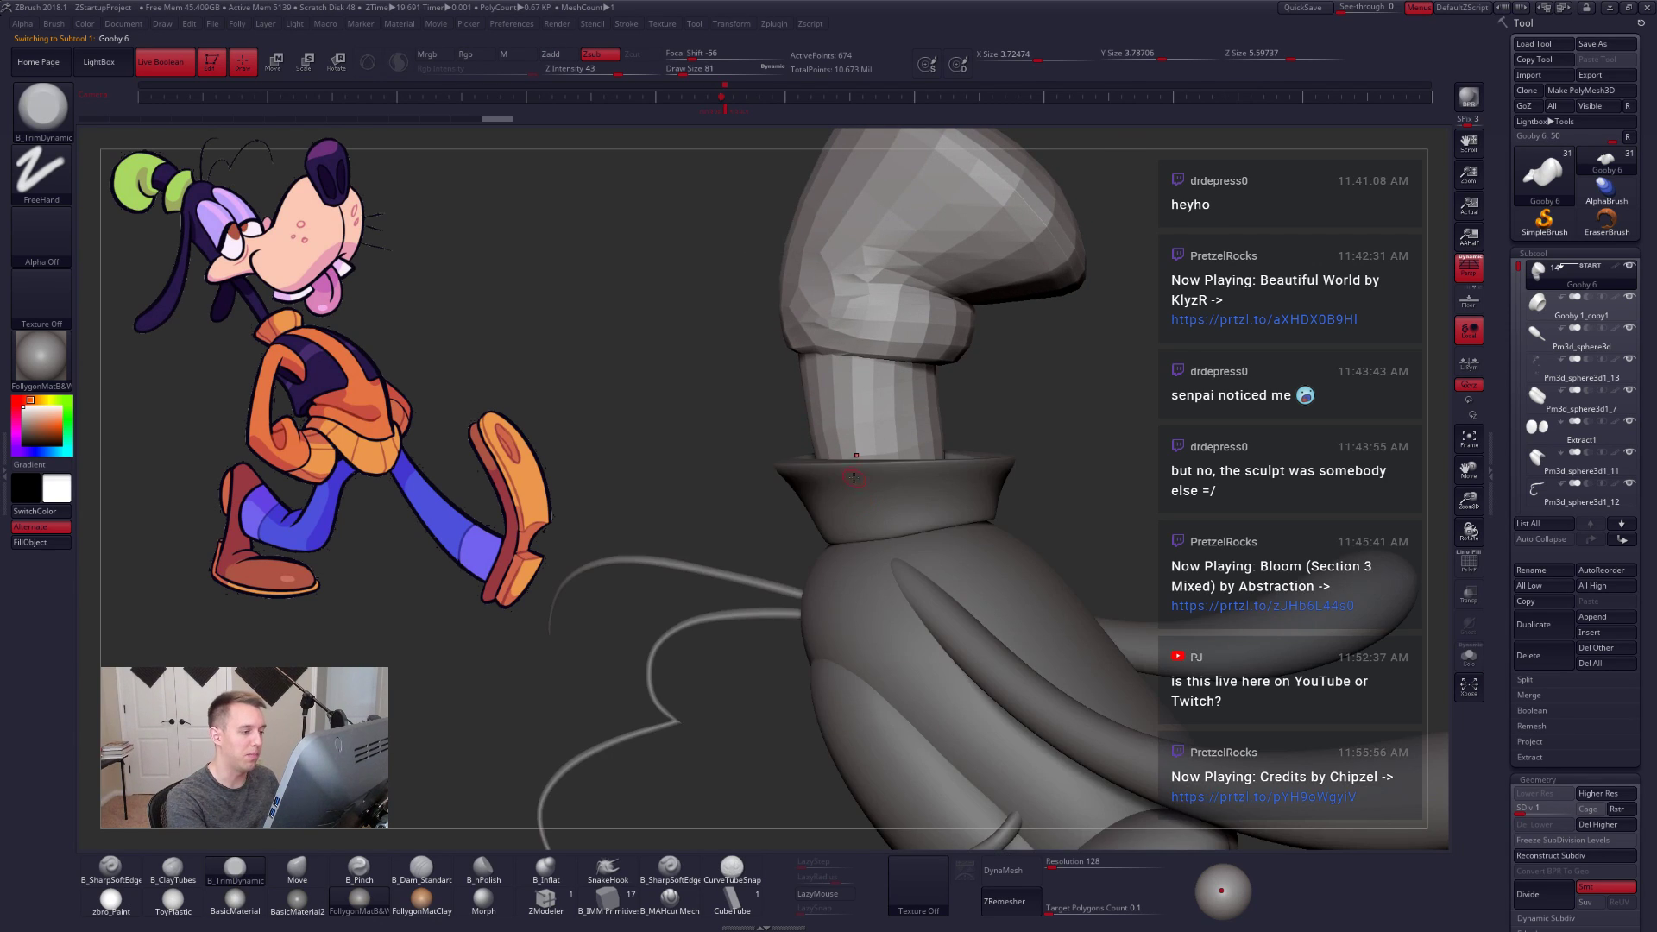
{"action": "mouse_move", "coordinate": [798, 450]}
{"action": "left_mouse_down", "text": "ctrl"}
{"action": "mouse_move", "coordinate": [855, 557]}
{"action": "mouse_move", "coordinate": [1038, 425]}
{"action": "mouse_move", "coordinate": [992, 421]}
{"action": "left_mouse_up", "text": "ctrl"}
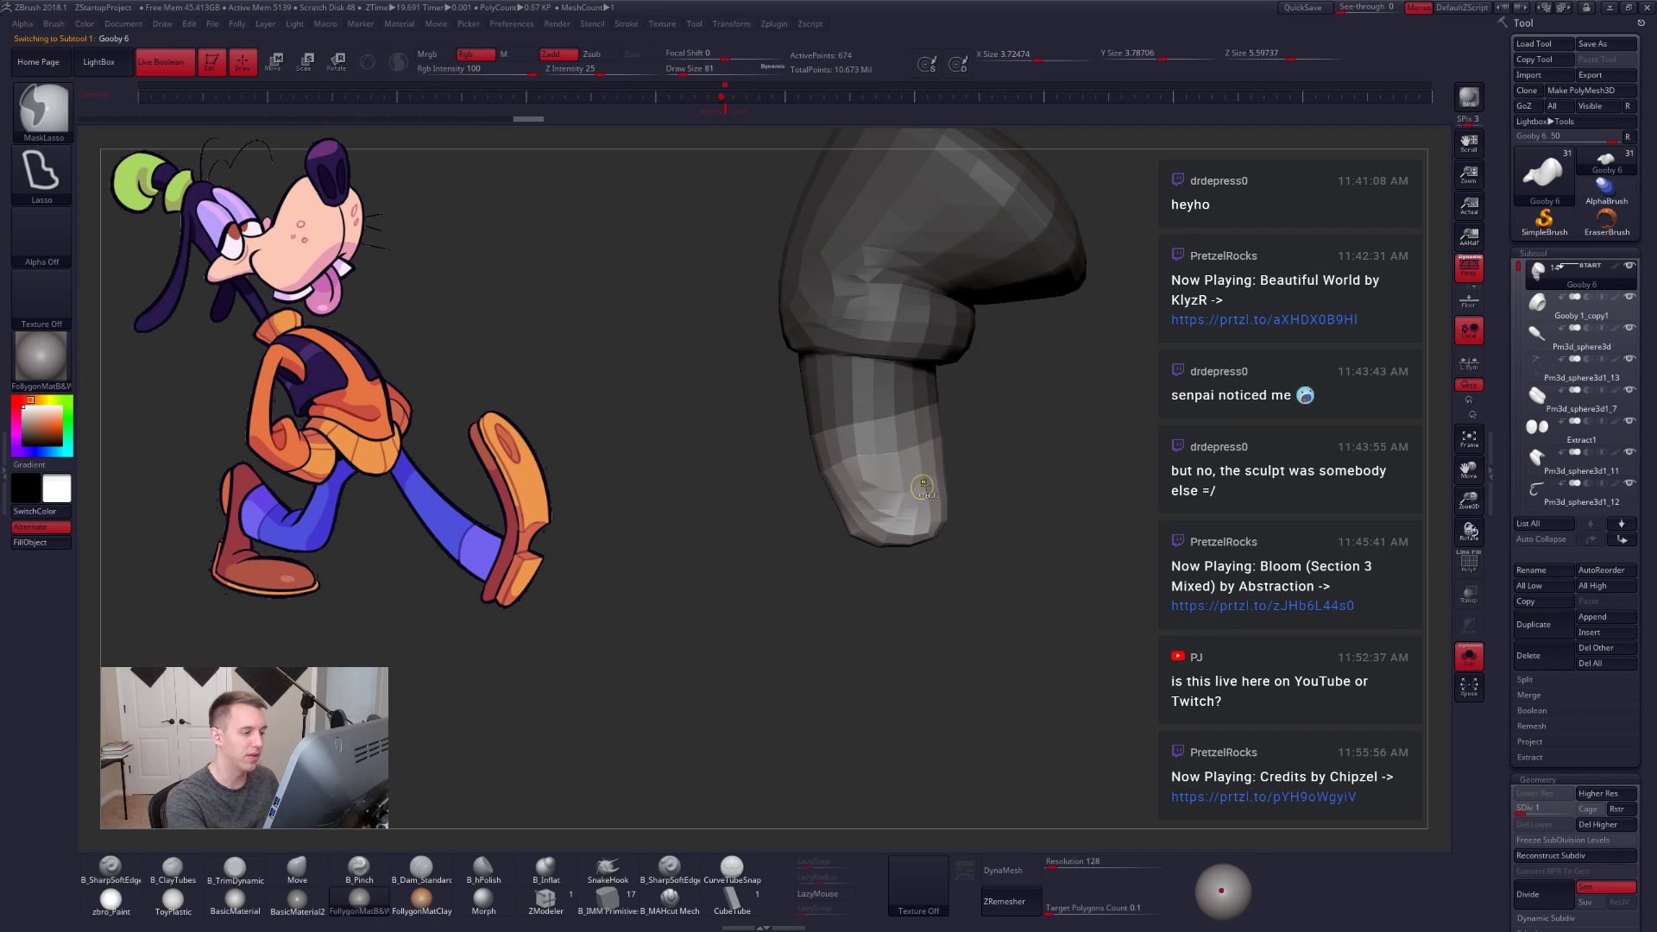
{"action": "key", "text": "d"}
Invert the mask and stretch the neck tip downward with Move Transpose.
{"action": "left_click", "coordinate": [932, 507], "text": "ctrl"}
{"action": "left_click", "coordinate": [932, 507], "text": "ctrl"}
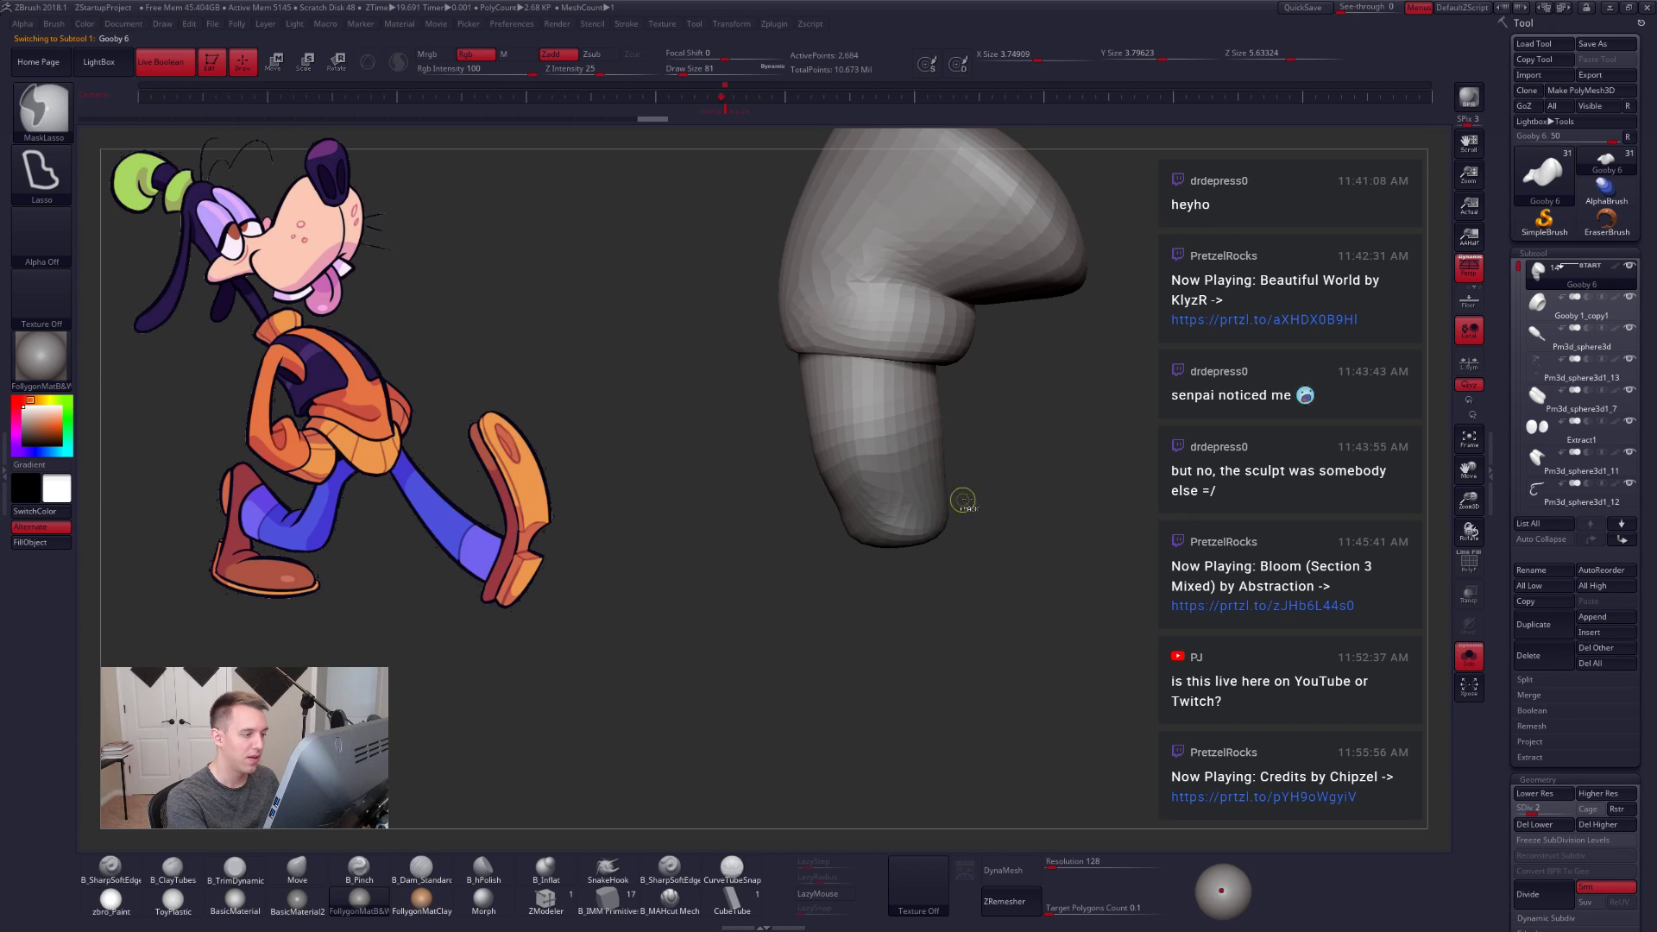
{"action": "left_click", "coordinate": [971, 499], "text": "ctrl"}
{"action": "key", "text": "space"}
{"action": "mouse_move", "coordinate": [924, 498]}
{"action": "left_mouse_down"}
{"action": "mouse_move", "coordinate": [955, 497]}
{"action": "mouse_move", "coordinate": [891, 647]}
{"action": "left_mouse_up"}
{"action": "key", "text": "w"}
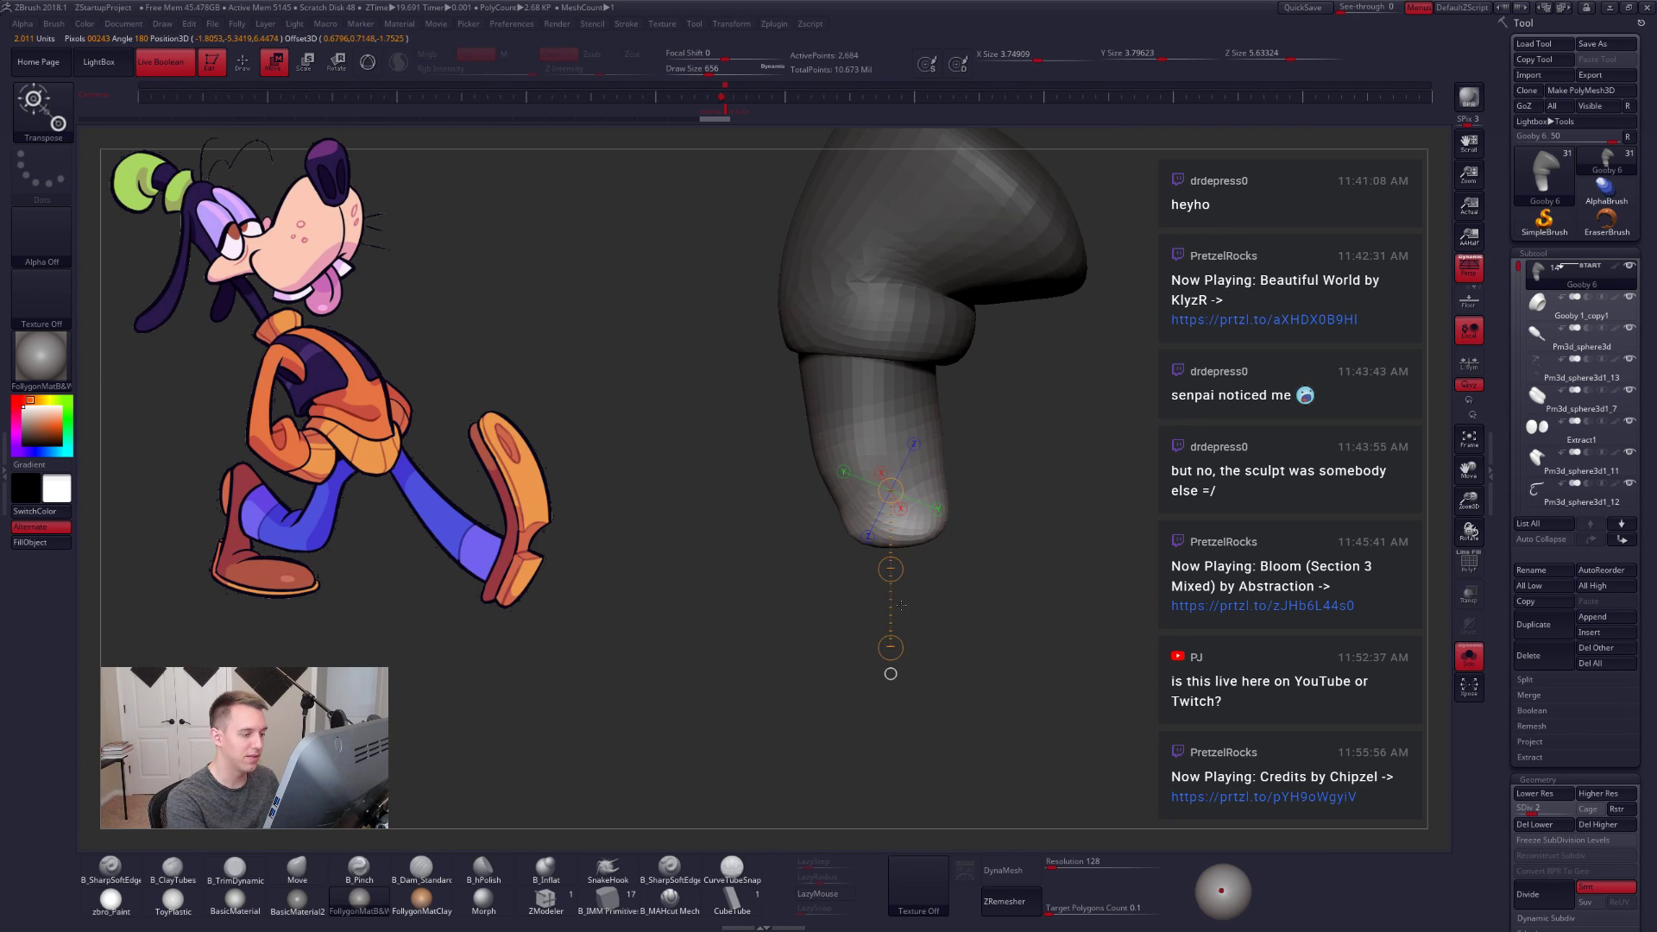
{"action": "key", "text": "alt+s"}
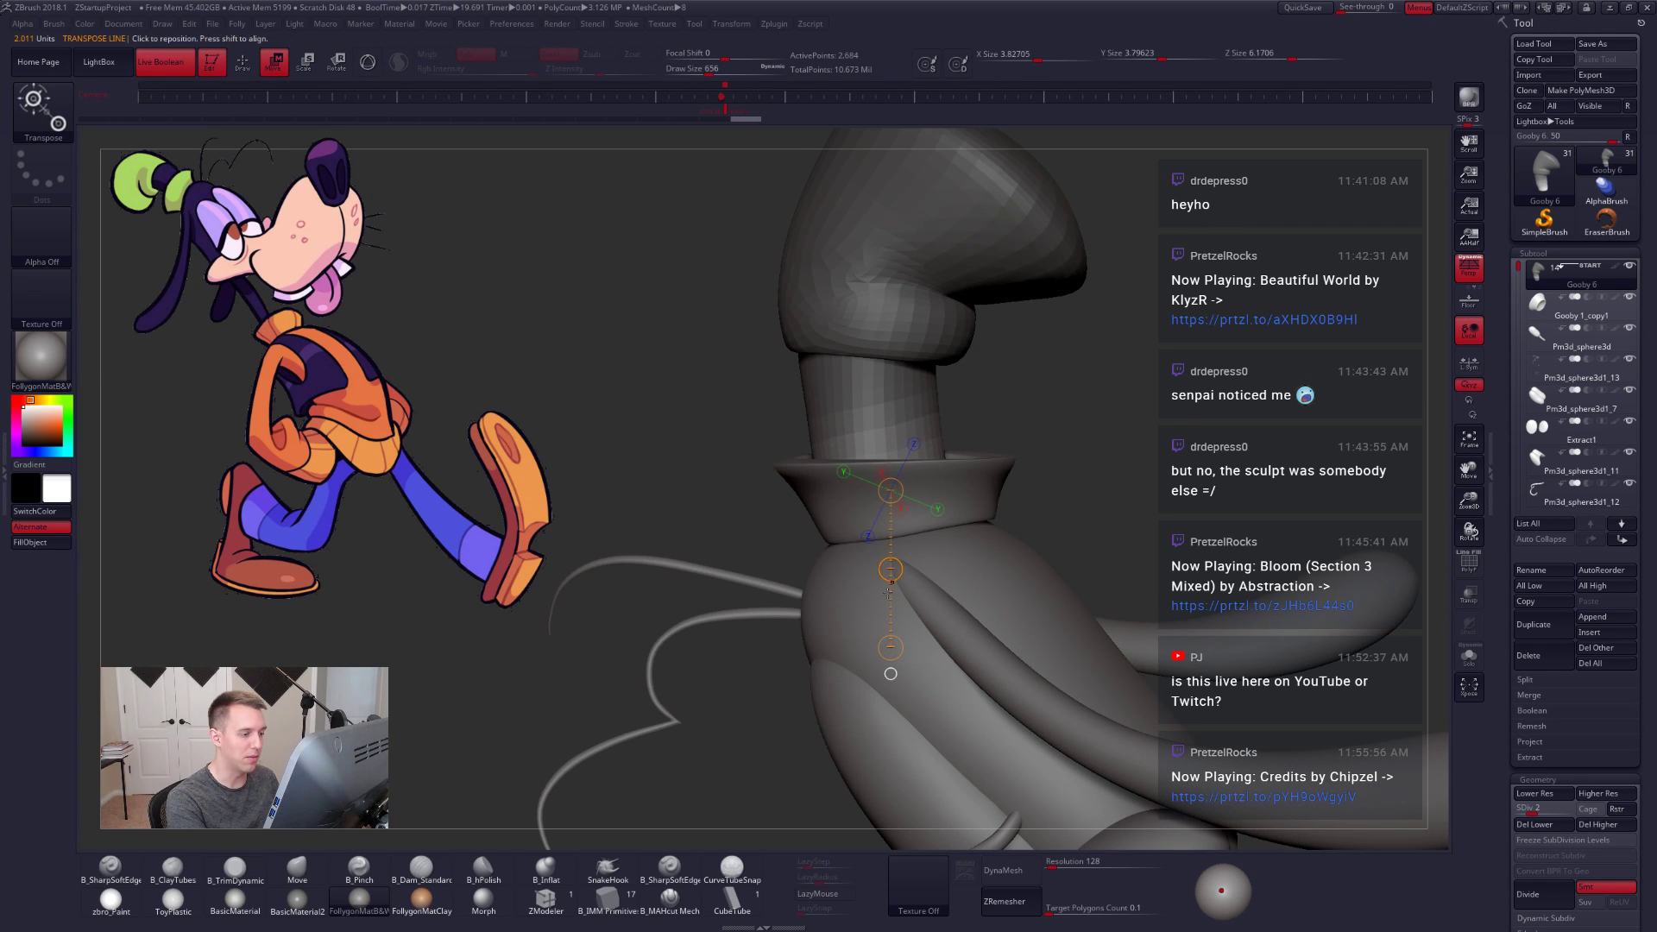
{"action": "key", "text": "q"}
Solo the green collar, hide part of it, and make its inner faces visible.
{"action": "left_click", "coordinate": [936, 528], "text": "alt"}
{"action": "key", "text": "alt+s"}
{"action": "mouse_move", "coordinate": [915, 577]}
{"action": "left_mouse_down"}
{"action": "mouse_move", "coordinate": [846, 574]}
{"action": "mouse_move", "coordinate": [863, 571]}
{"action": "left_mouse_up"}
{"action": "mouse_move", "coordinate": [949, 437]}
{"action": "left_mouse_down", "text": "ctrl+alt+shift"}
{"action": "mouse_move", "coordinate": [1029, 663]}
{"action": "mouse_move", "coordinate": [1139, 423]}
{"action": "left_mouse_up", "text": "ctrl+alt+shift"}
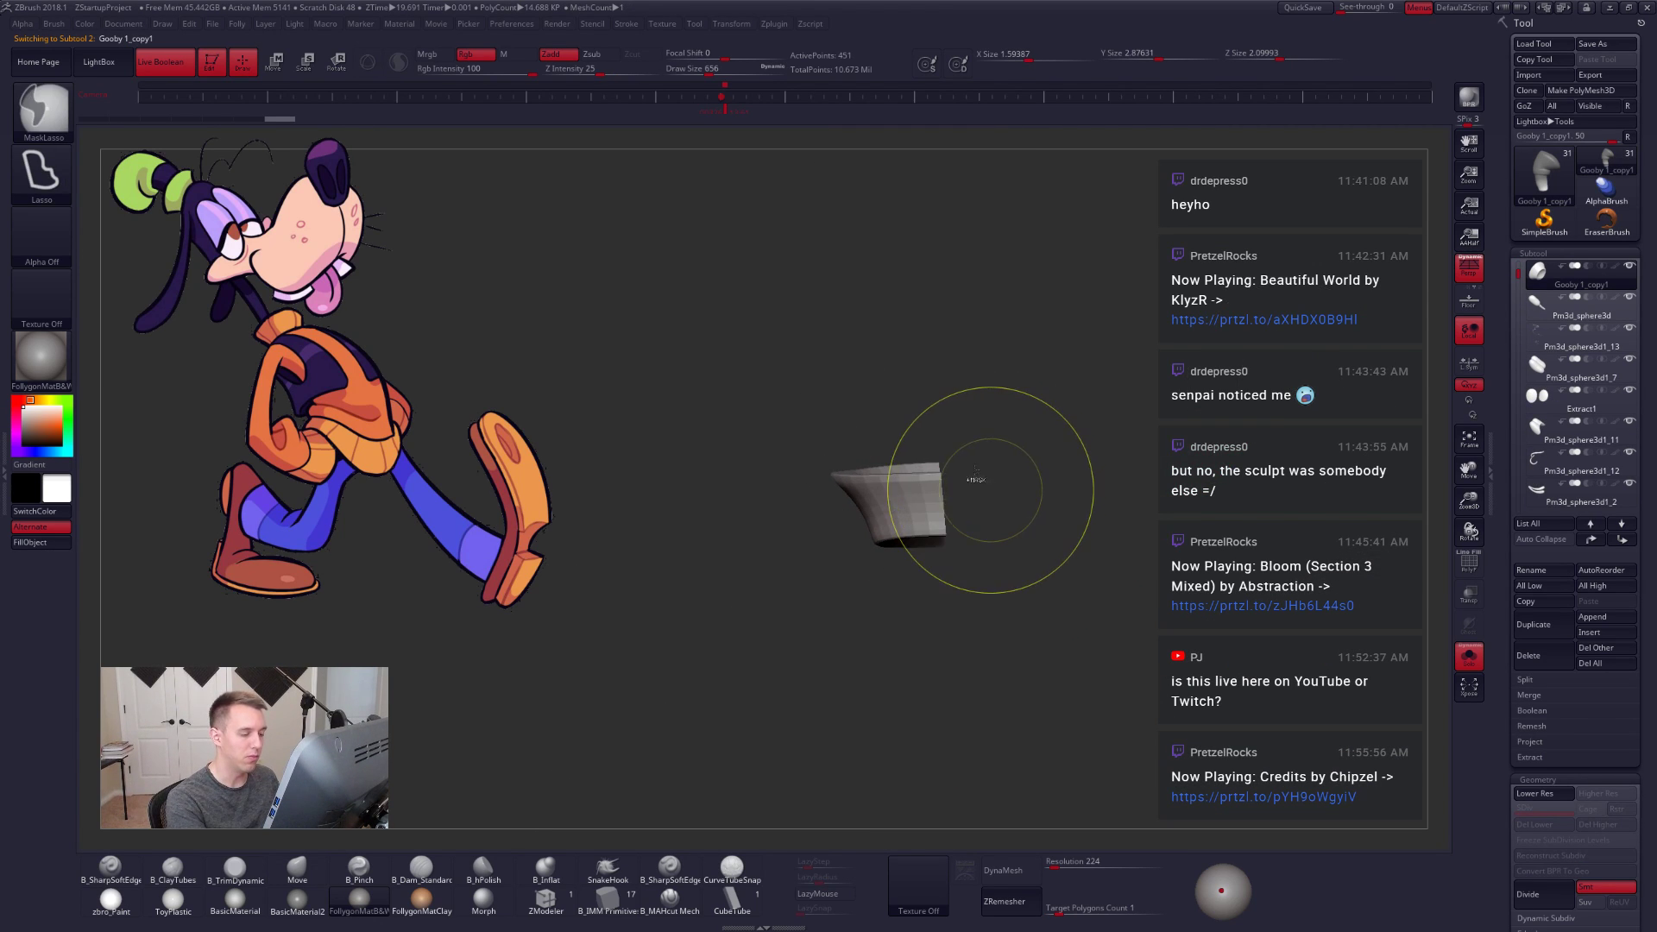
{"action": "key", "text": "ctrl+z"}
{"action": "left_click_drag", "start_coordinate": [949, 435], "coordinate": [1044, 413], "text": "ctrl+shift"}
{"action": "left_click_drag", "start_coordinate": [963, 568], "coordinate": [993, 523]}
{"action": "key", "text": "space"}
{"action": "left_click", "coordinate": [1027, 571]}
{"action": "left_click_drag", "start_coordinate": [1071, 479], "coordinate": [1114, 466]}
{"action": "key", "text": "alt+s"}
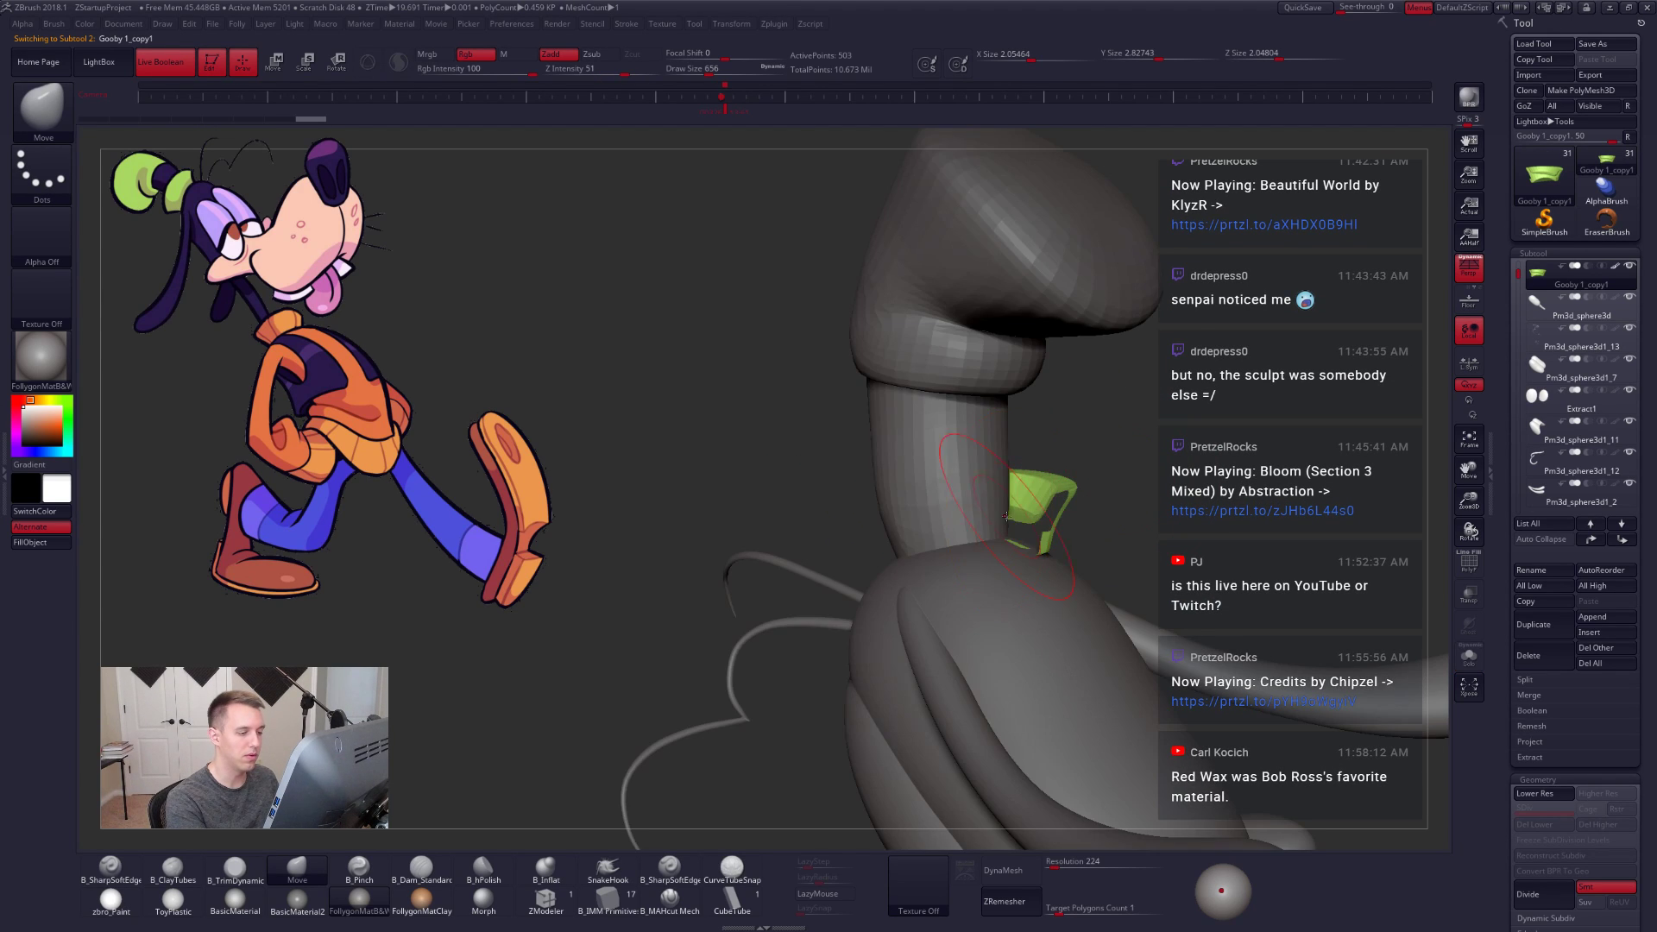
Solo the neck at a middle subdivision level and smooth its lower end.
{"action": "left_click_drag", "start_coordinate": [945, 455], "coordinate": [955, 519]}
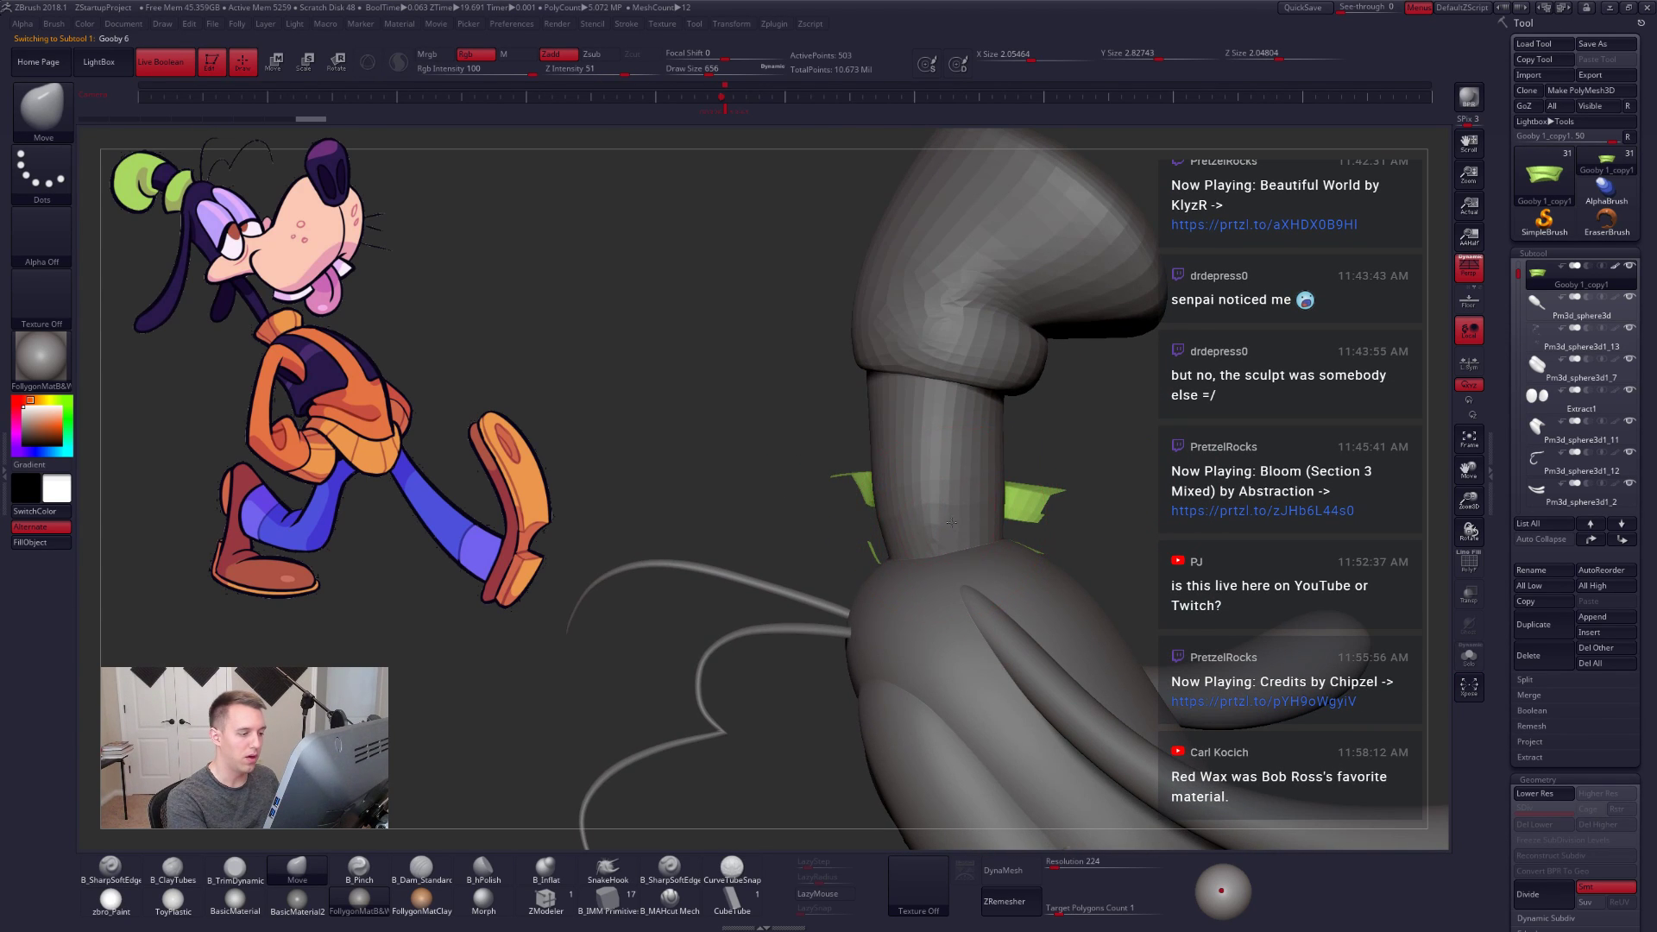
{"action": "left_click", "coordinate": [955, 520], "text": "alt"}
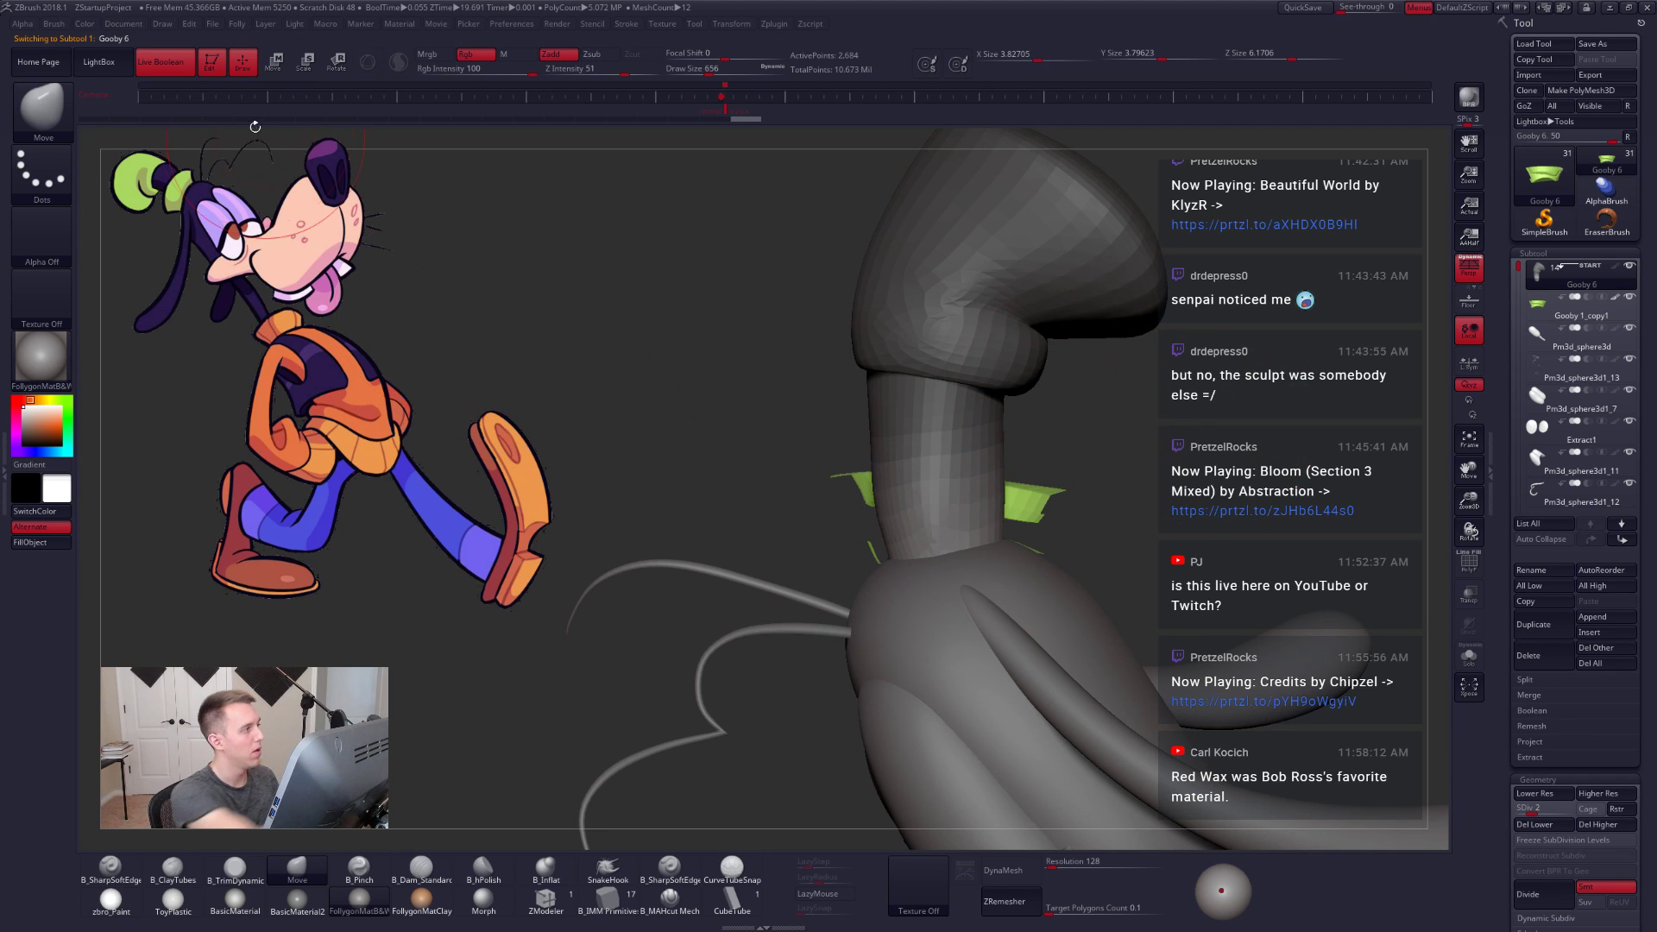
{"action": "key", "text": "d"}
{"action": "key", "text": "d"}
{"action": "key", "text": "d"}
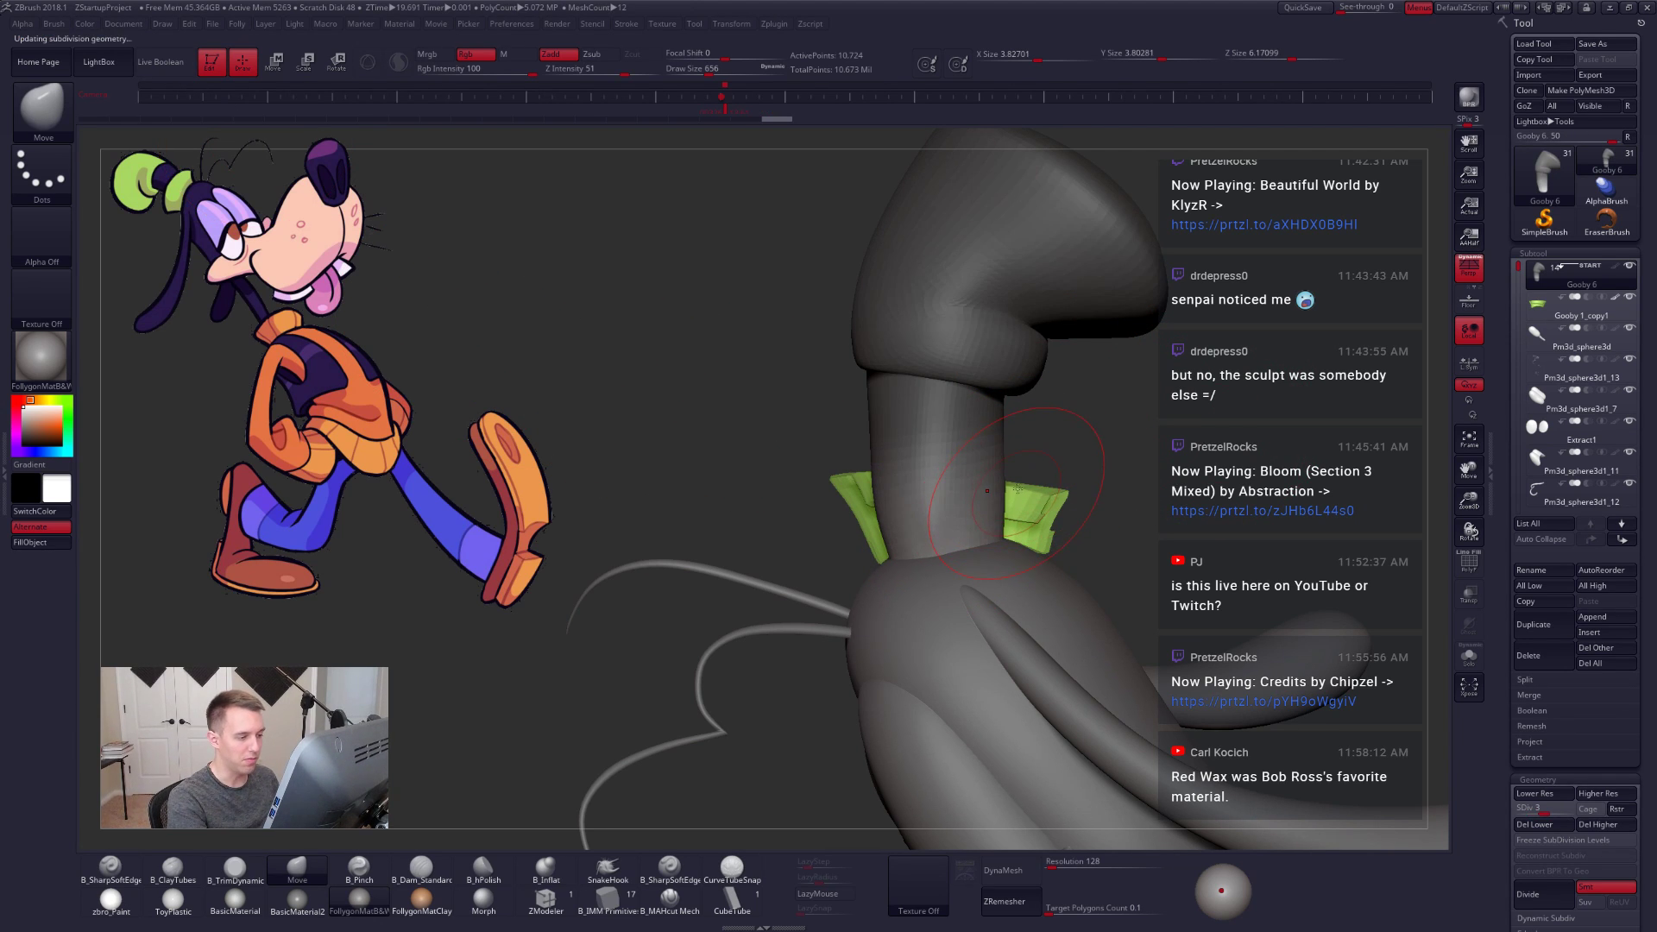
{"action": "key", "text": "space"}
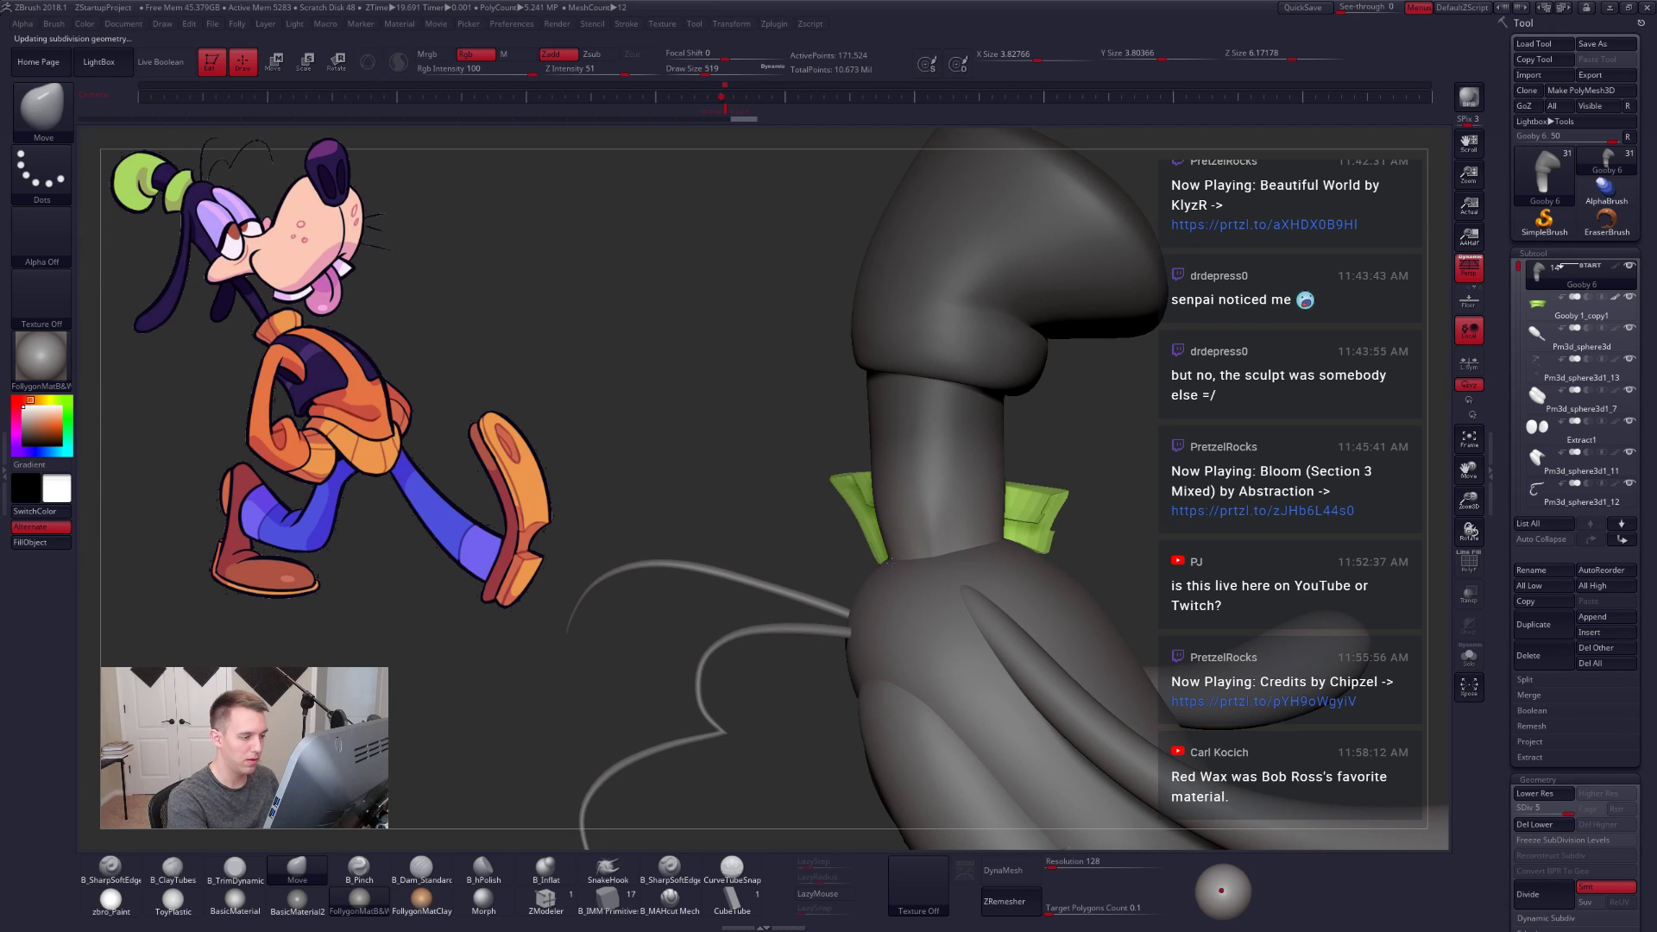
{"action": "key", "text": "shift+d"}
{"action": "key", "text": "alt+s"}
{"action": "key", "text": "shift+d"}
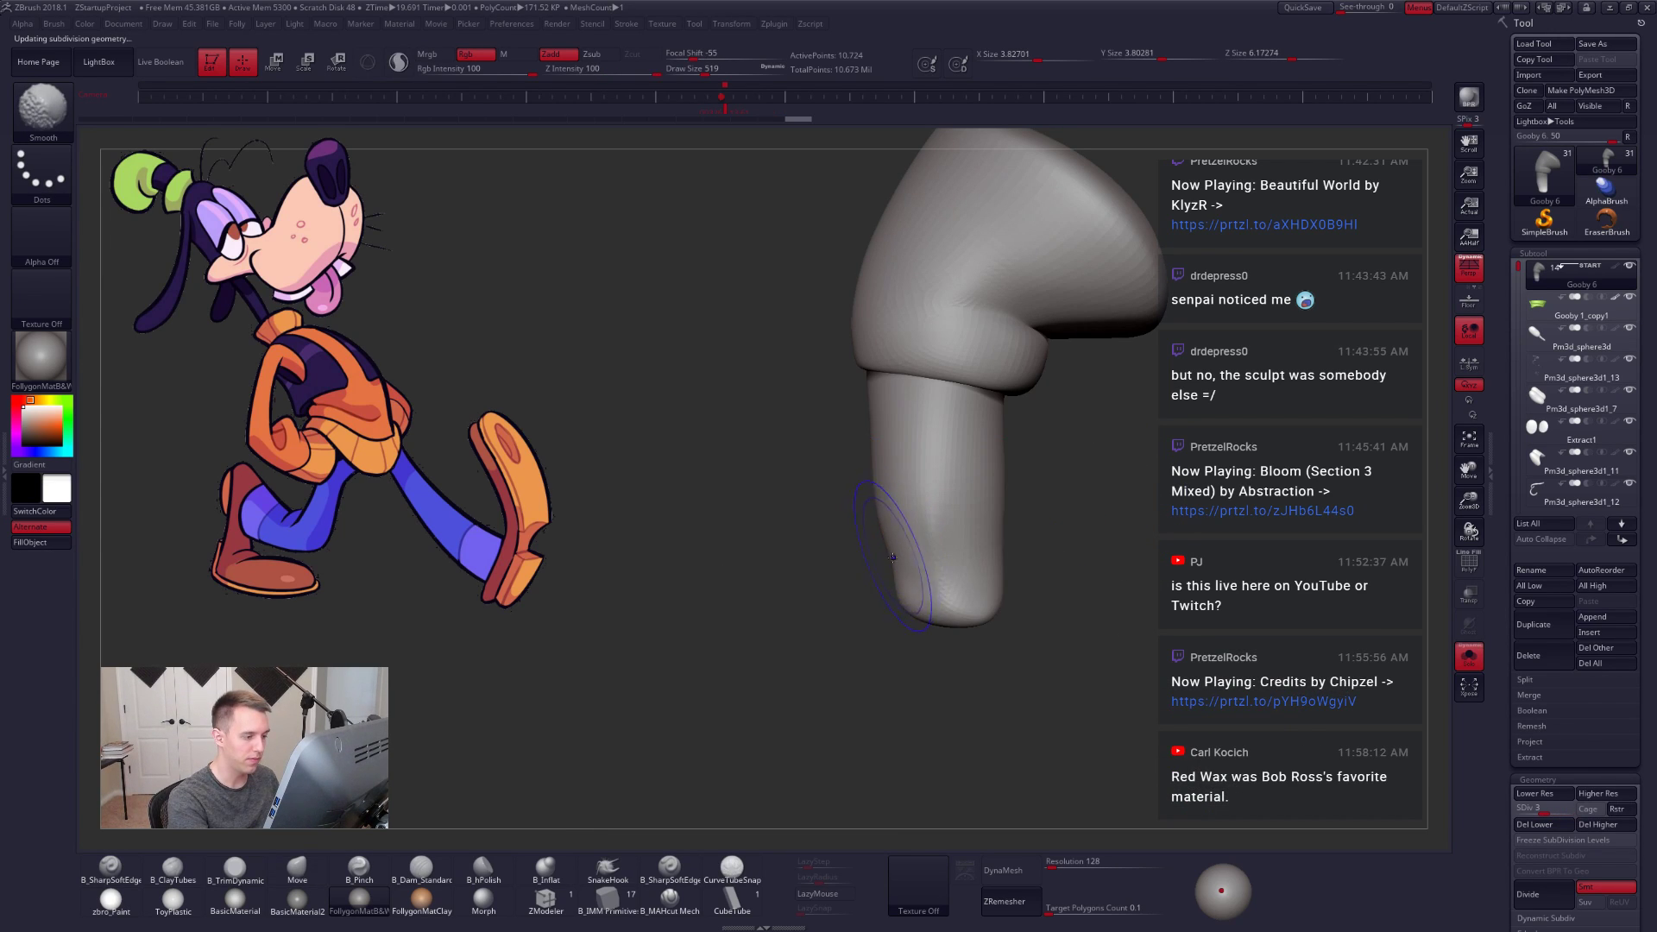
{"action": "mouse_move", "coordinate": [886, 554]}
{"action": "left_mouse_down"}
{"action": "mouse_move", "coordinate": [926, 565]}
{"action": "mouse_move", "coordinate": [833, 561]}
{"action": "left_mouse_up"}
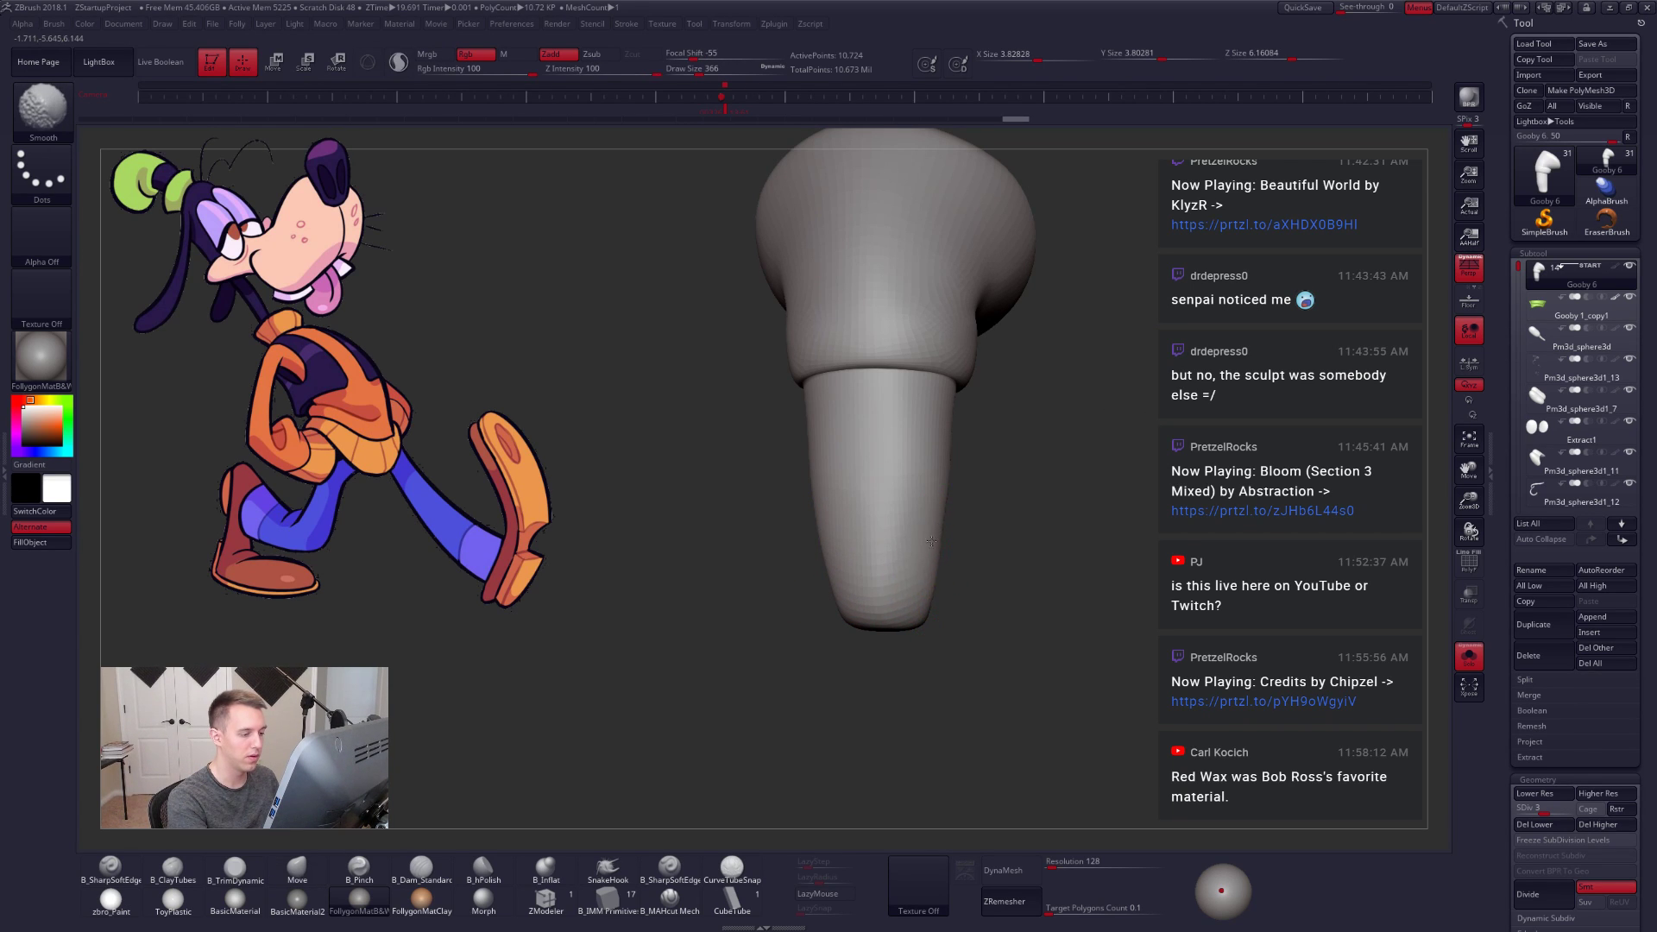
{"action": "mouse_move", "coordinate": [930, 527]}
{"action": "left_mouse_down"}
{"action": "mouse_move", "coordinate": [984, 611]}
{"action": "mouse_move", "coordinate": [885, 548]}
{"action": "left_mouse_up"}
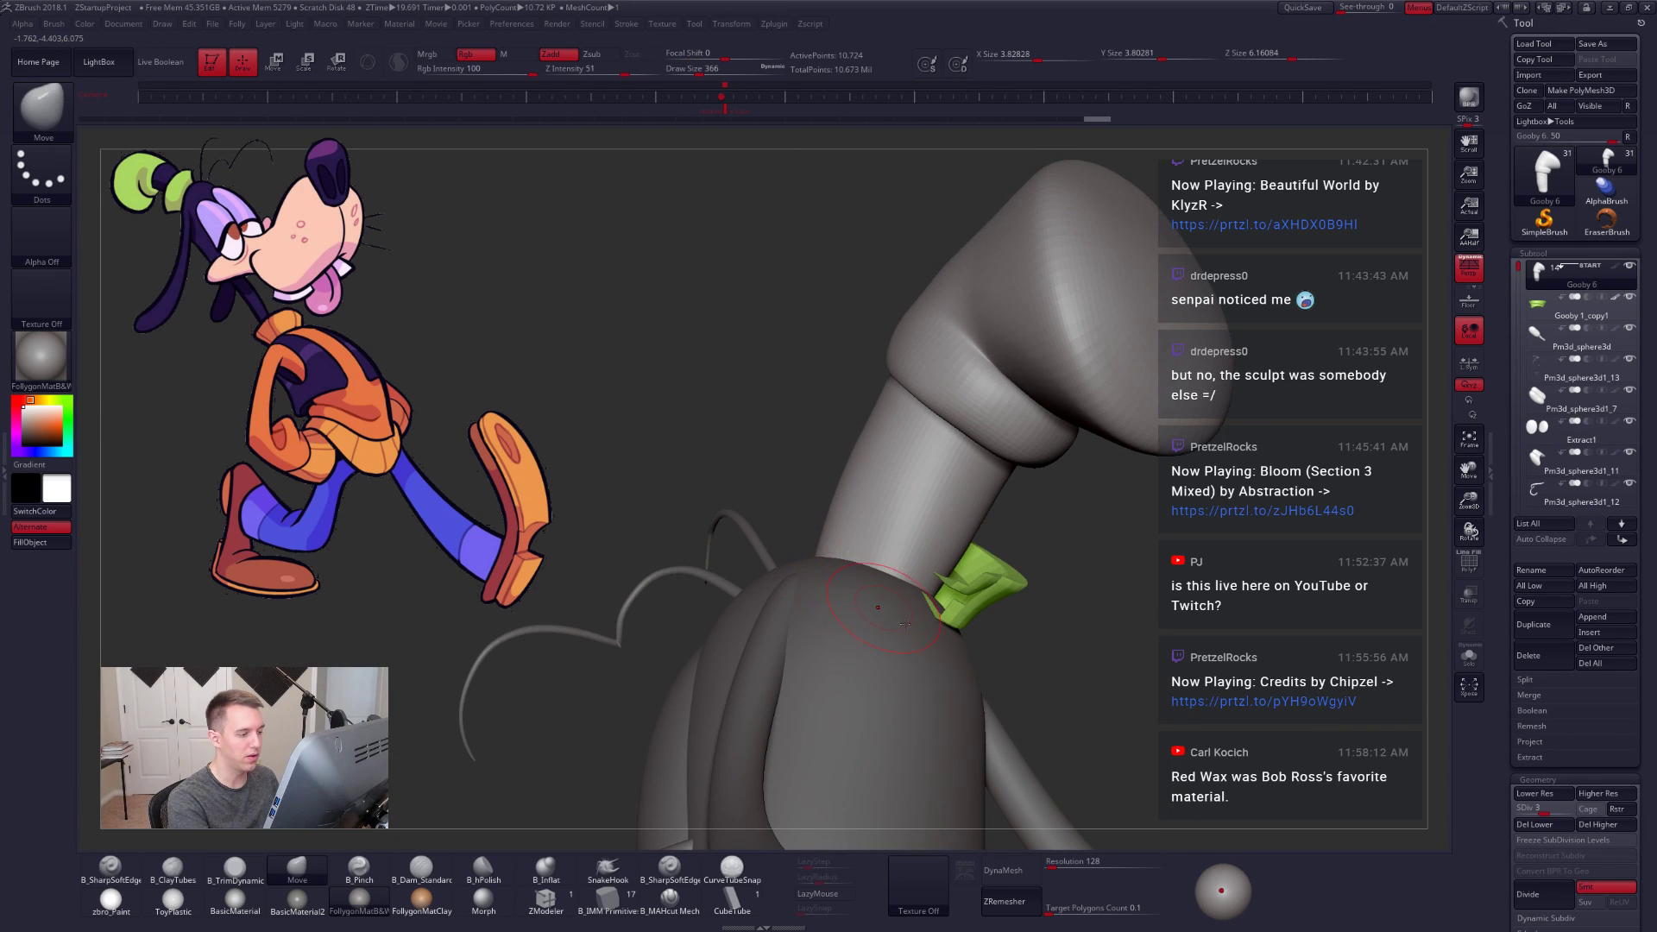
{"action": "right_click_drag", "start_coordinate": [886, 548], "coordinate": [902, 555]}
{"action": "key", "text": "d"}
{"action": "key", "text": "d"}
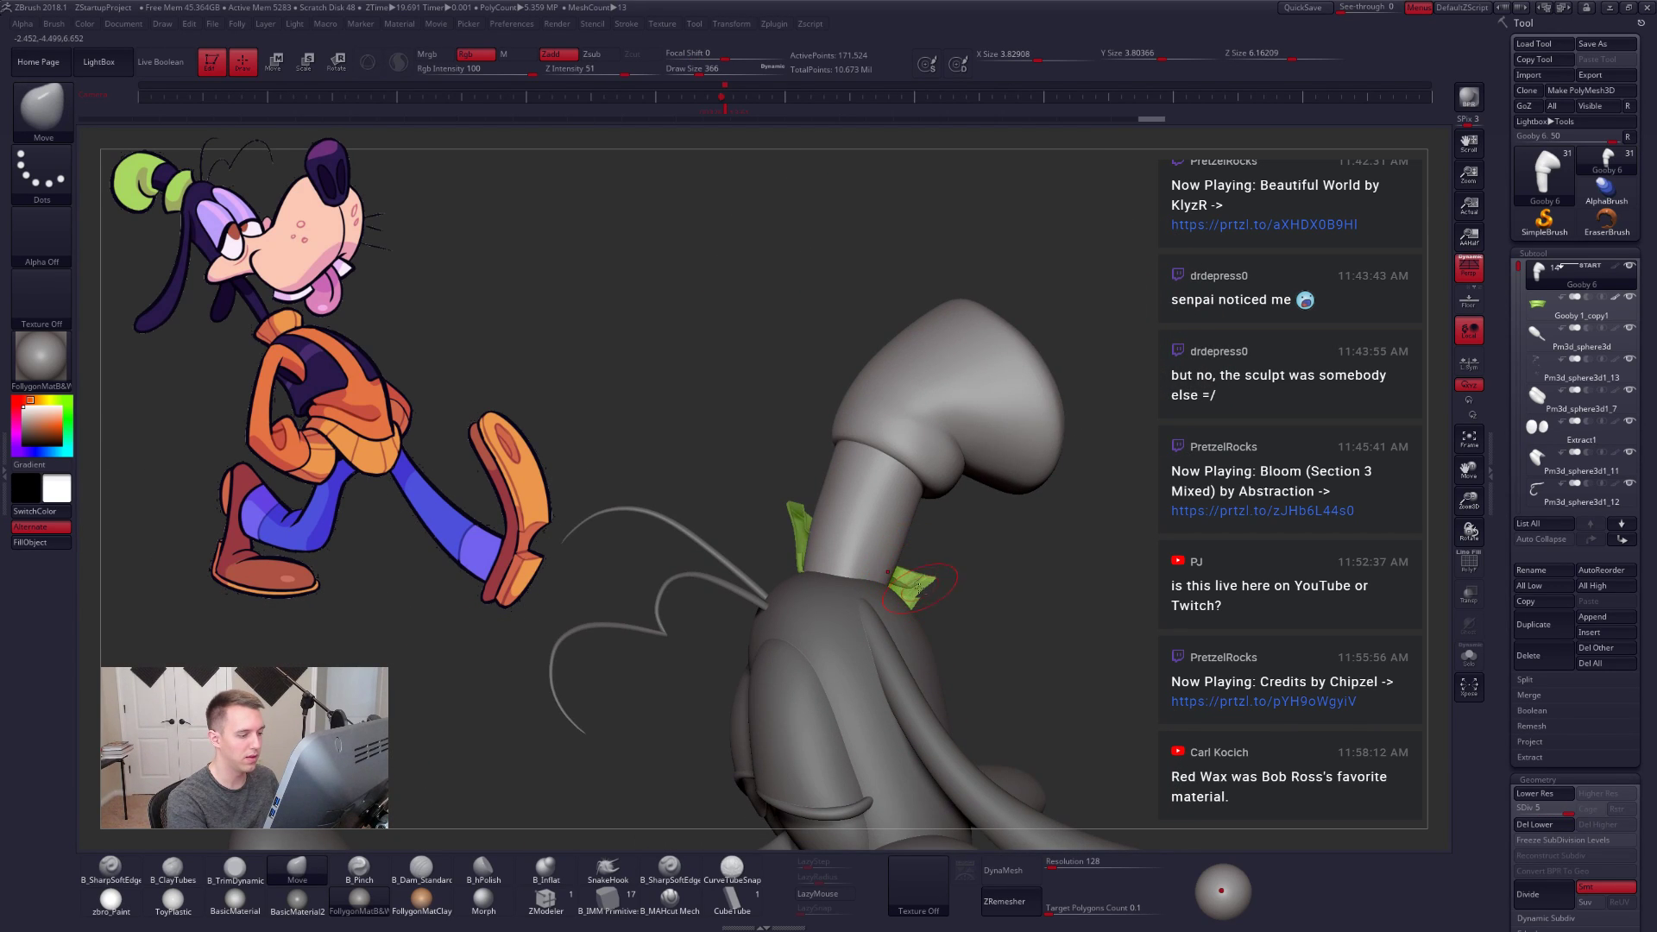
Unhide the whole collar, subdivide it to its highest level, and check its polyframe wireframe.
{"action": "left_click", "coordinate": [916, 586], "text": "alt"}
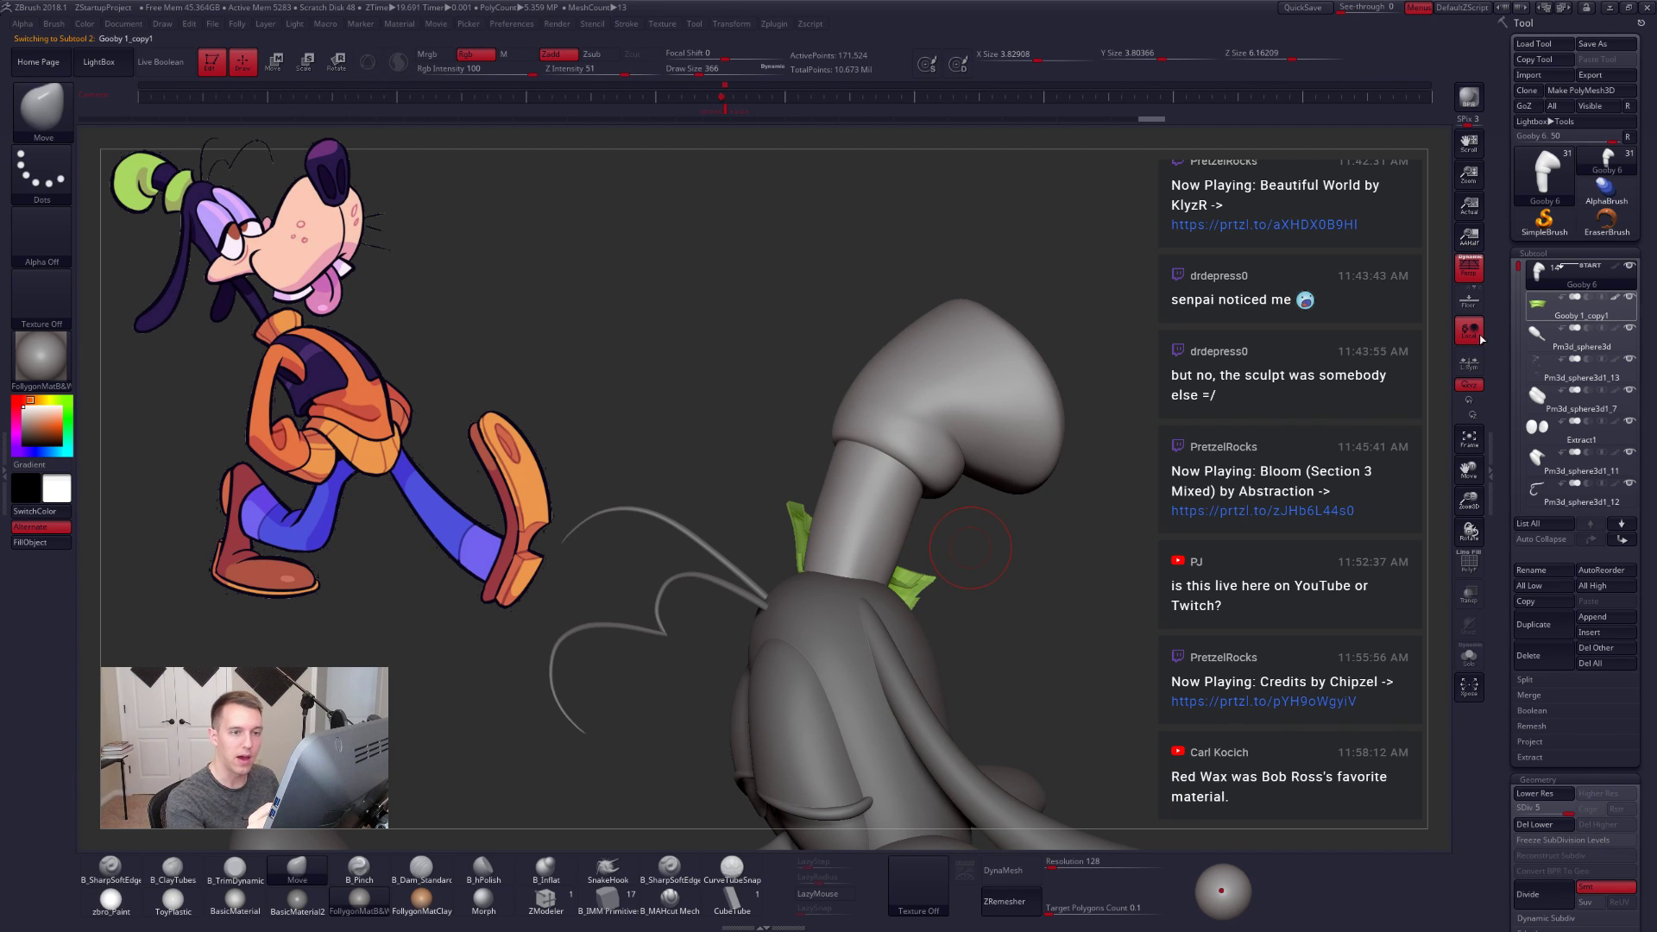
{"action": "left_click", "coordinate": [1256, 479], "text": "ctrl+shift"}
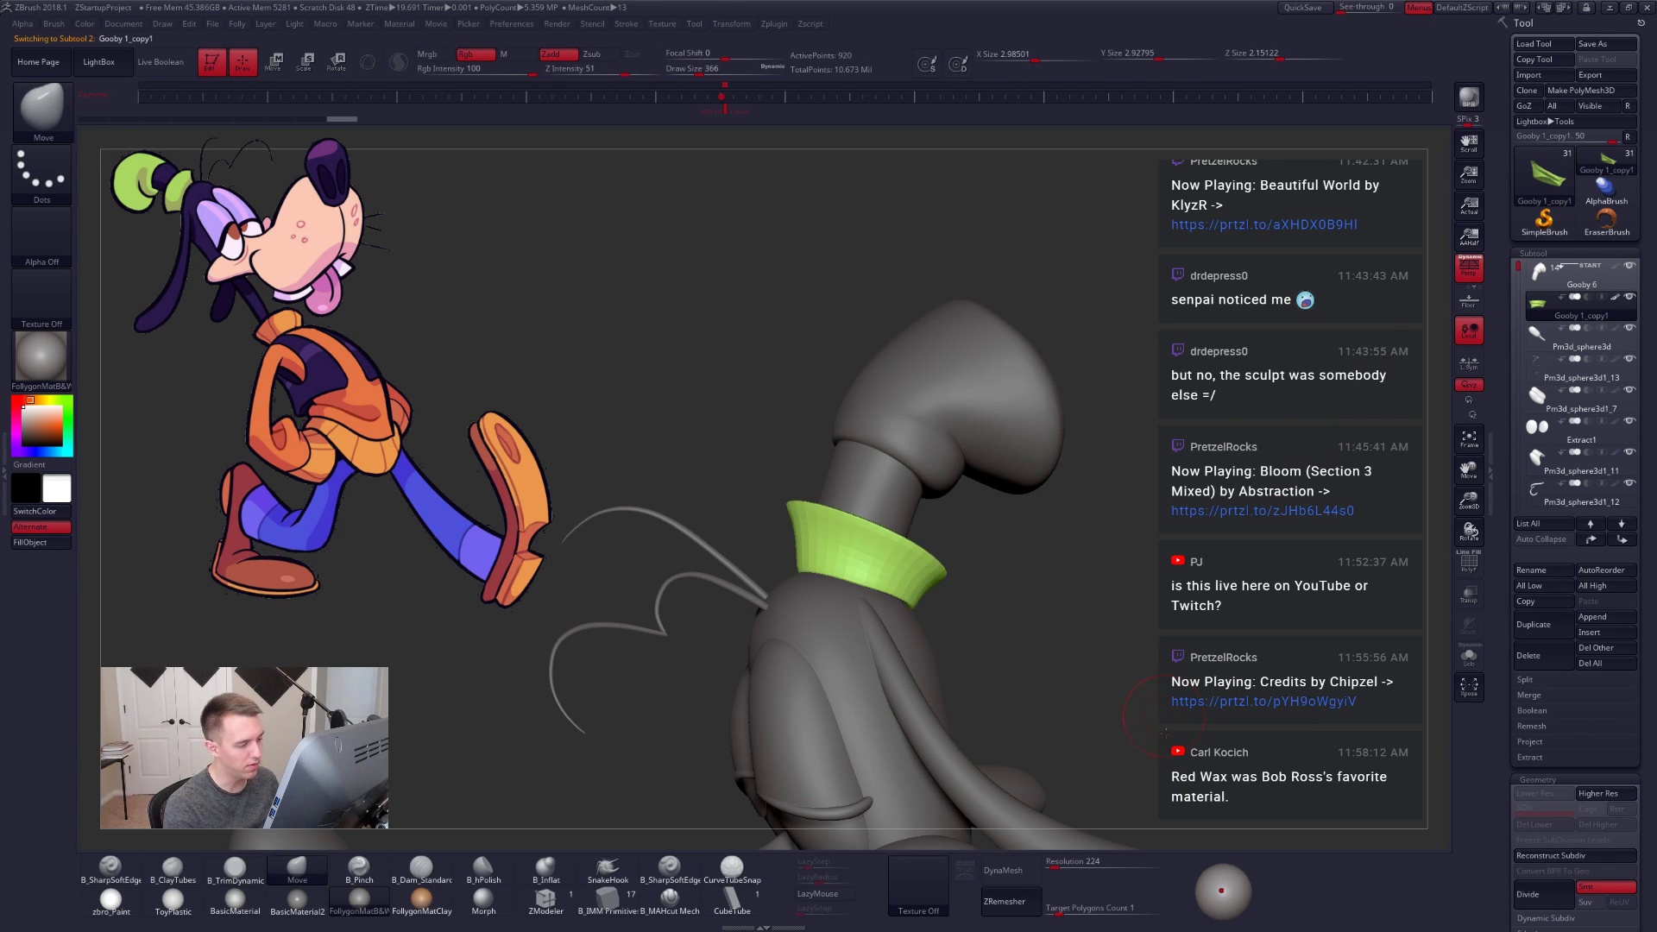
{"action": "mouse_move", "coordinate": [1060, 722]}
{"action": "left_mouse_down"}
{"action": "mouse_move", "coordinate": [1145, 727]}
{"action": "mouse_move", "coordinate": [1109, 669]}
{"action": "left_mouse_up"}
{"action": "key", "text": "d"}
{"action": "key", "text": "d"}
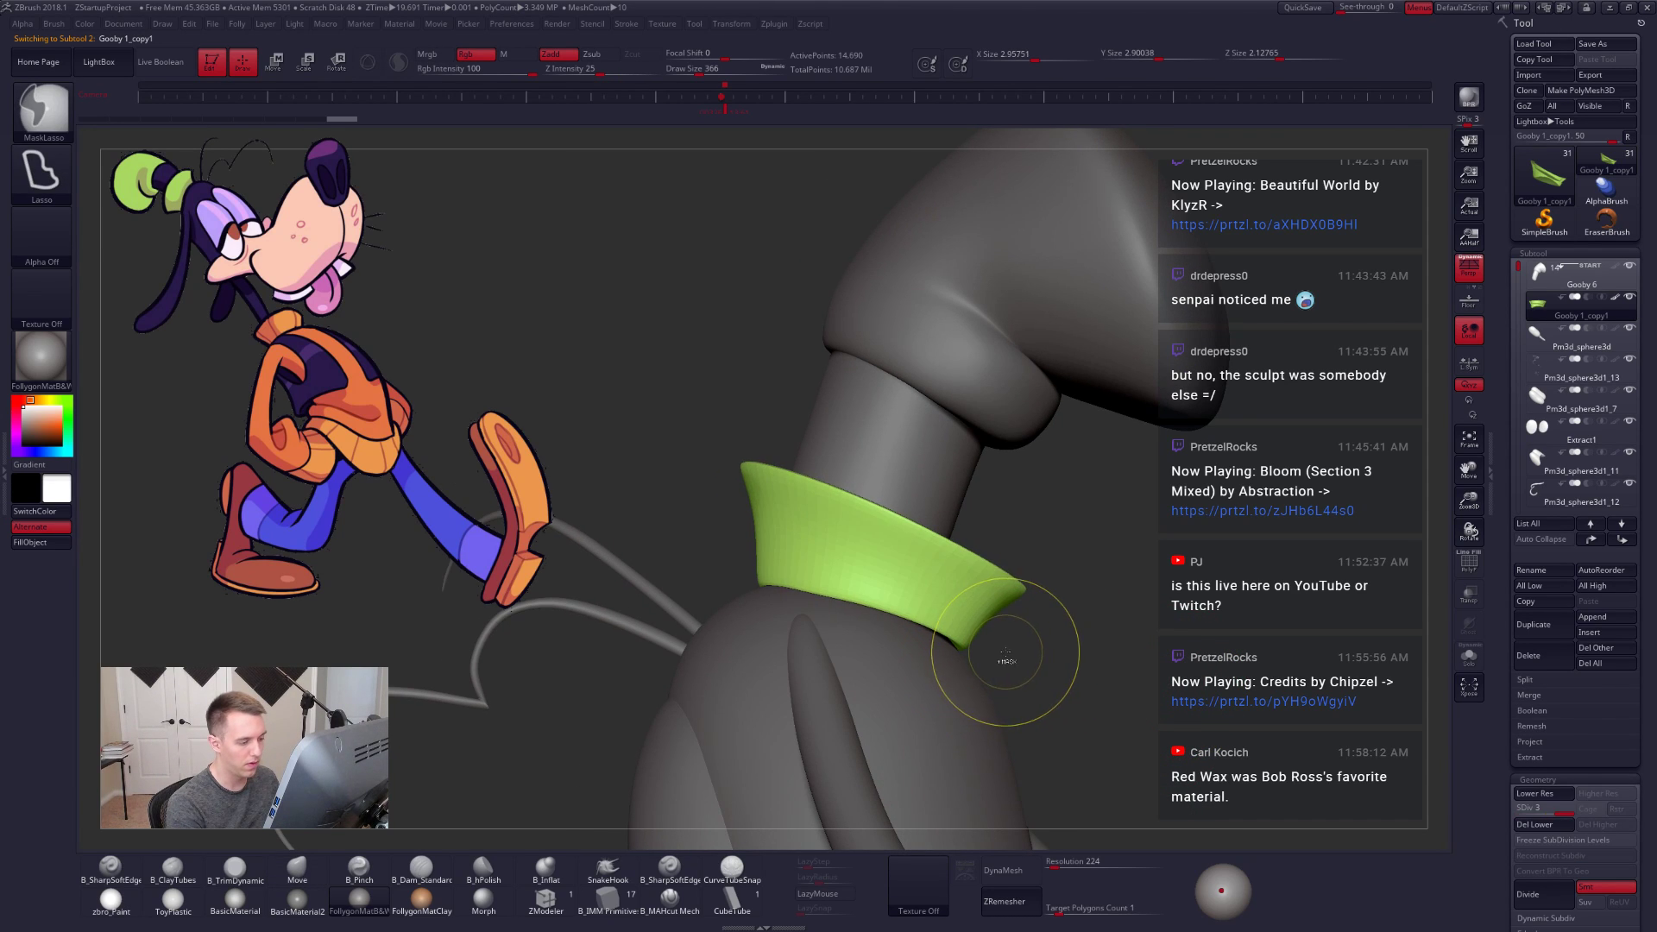
{"action": "key", "text": "d"}
{"action": "key", "text": "d"}
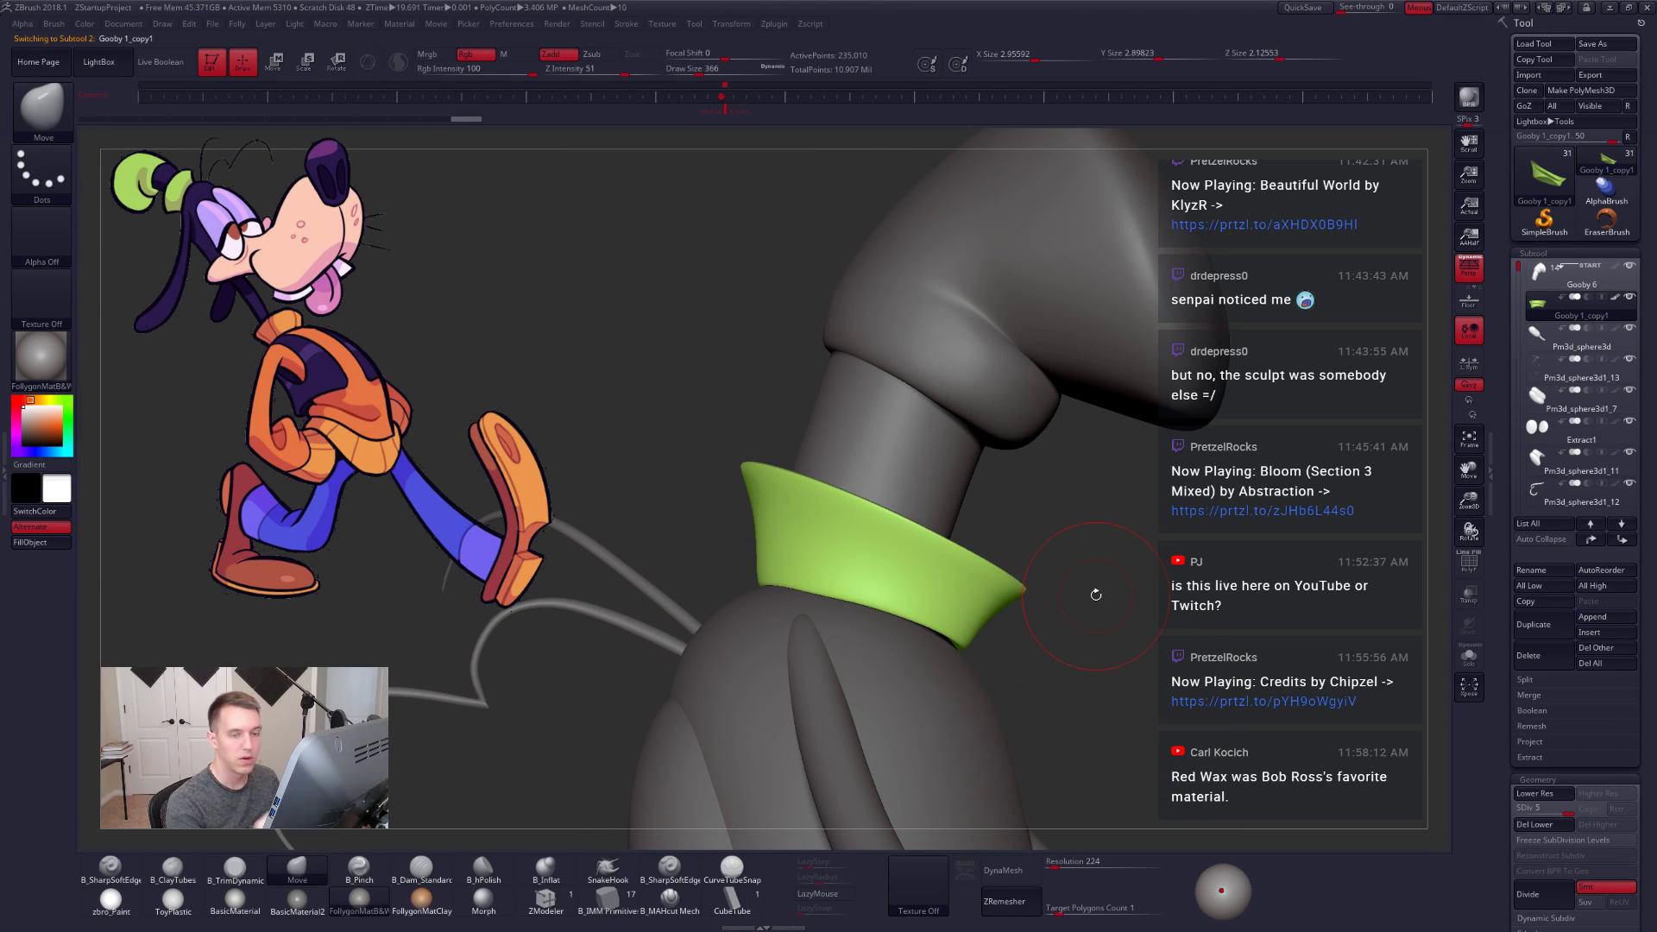
{"action": "left_click", "coordinate": [1609, 300]}
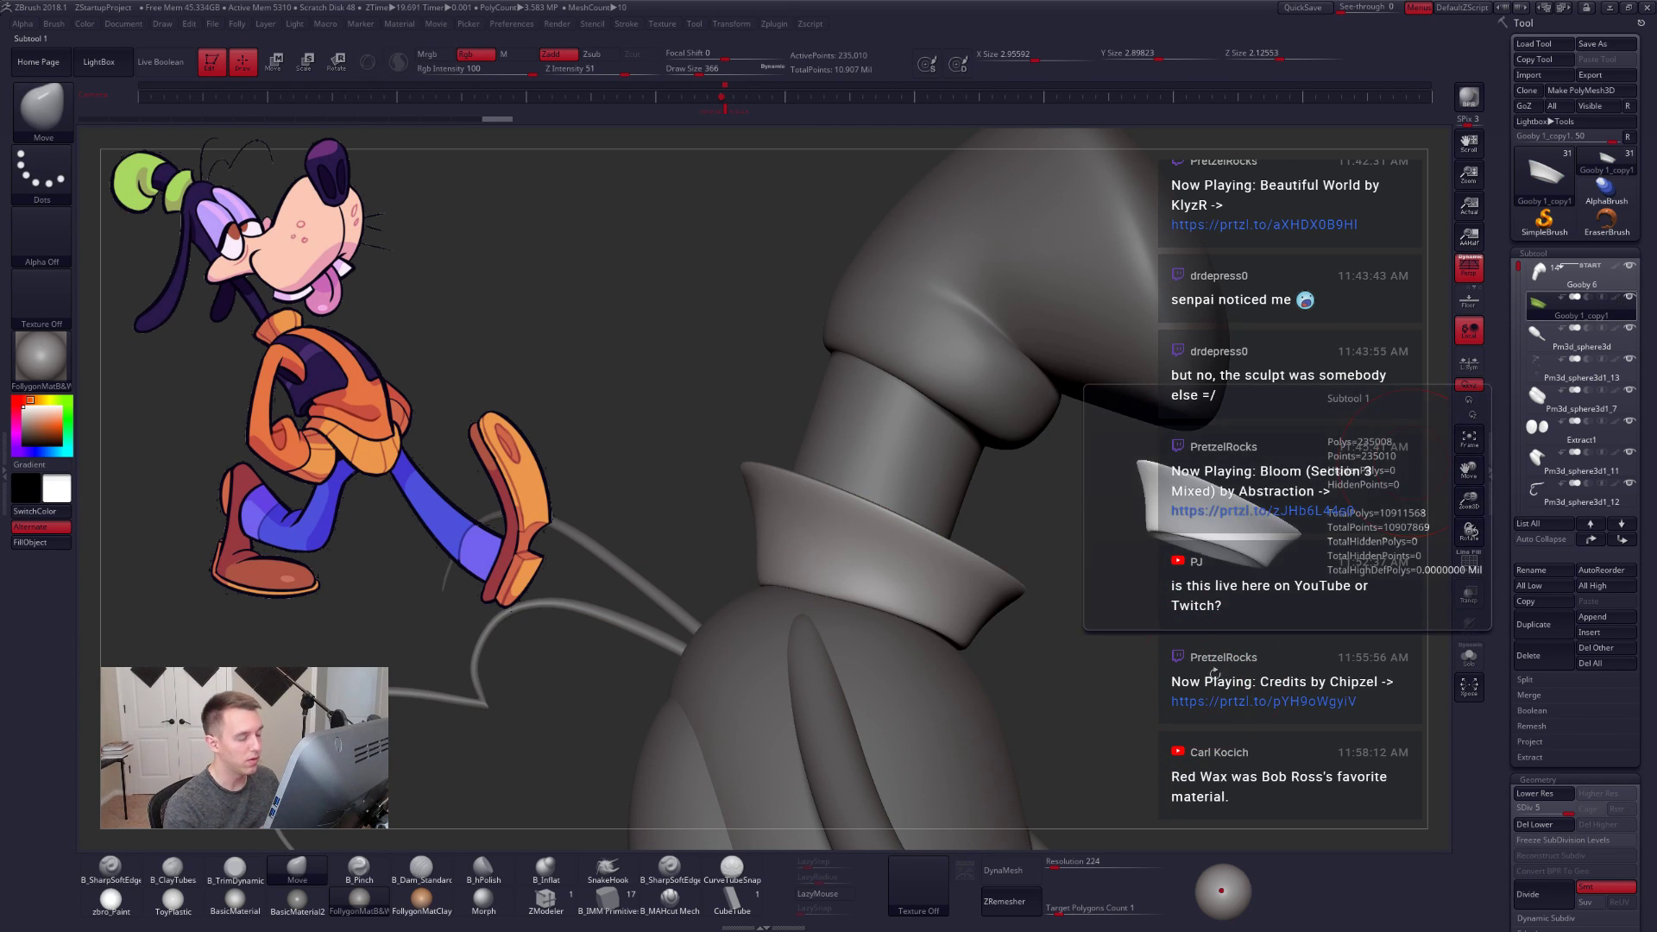
{"action": "key", "text": "shift+f"}
{"action": "key", "text": "shift+f"}
{"action": "mouse_move", "coordinate": [1183, 703]}
{"action": "left_mouse_down"}
{"action": "mouse_move", "coordinate": [1094, 696]}
{"action": "mouse_move", "coordinate": [1086, 680]}
{"action": "mouse_move", "coordinate": [1110, 665]}
{"action": "mouse_move", "coordinate": [1140, 680]}
{"action": "mouse_move", "coordinate": [1099, 728]}
{"action": "left_mouse_up"}
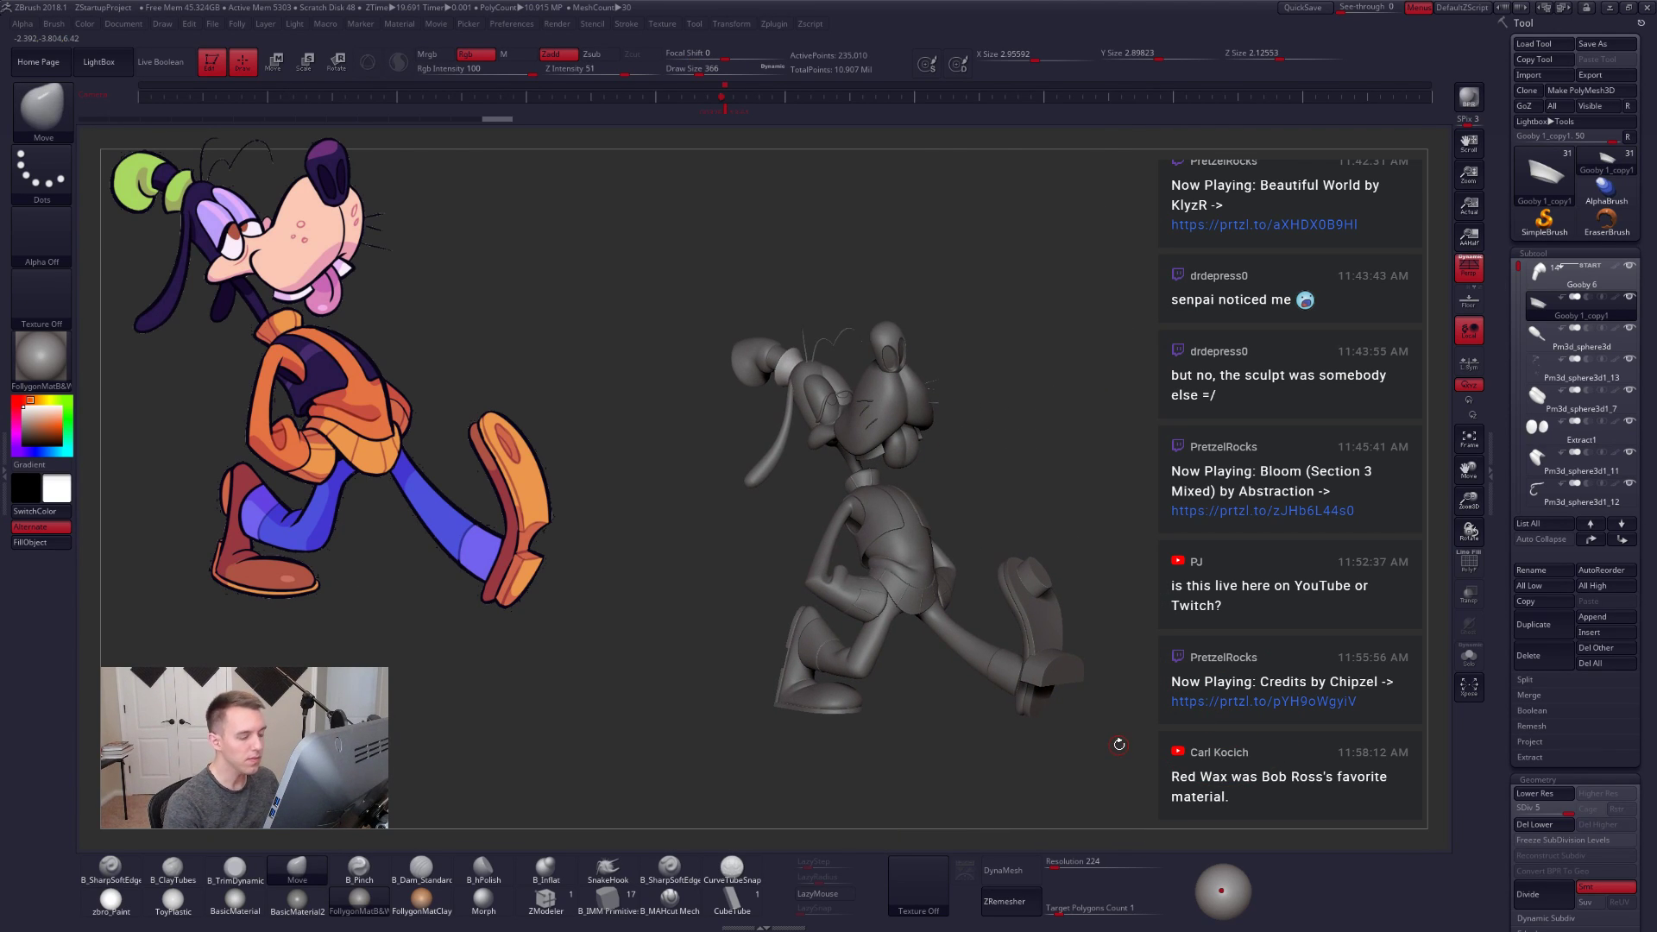
Enable Live Boolean, then zoom and pan in on Goofy's coloured head and neck.
{"action": "left_click", "coordinate": [161, 61]}
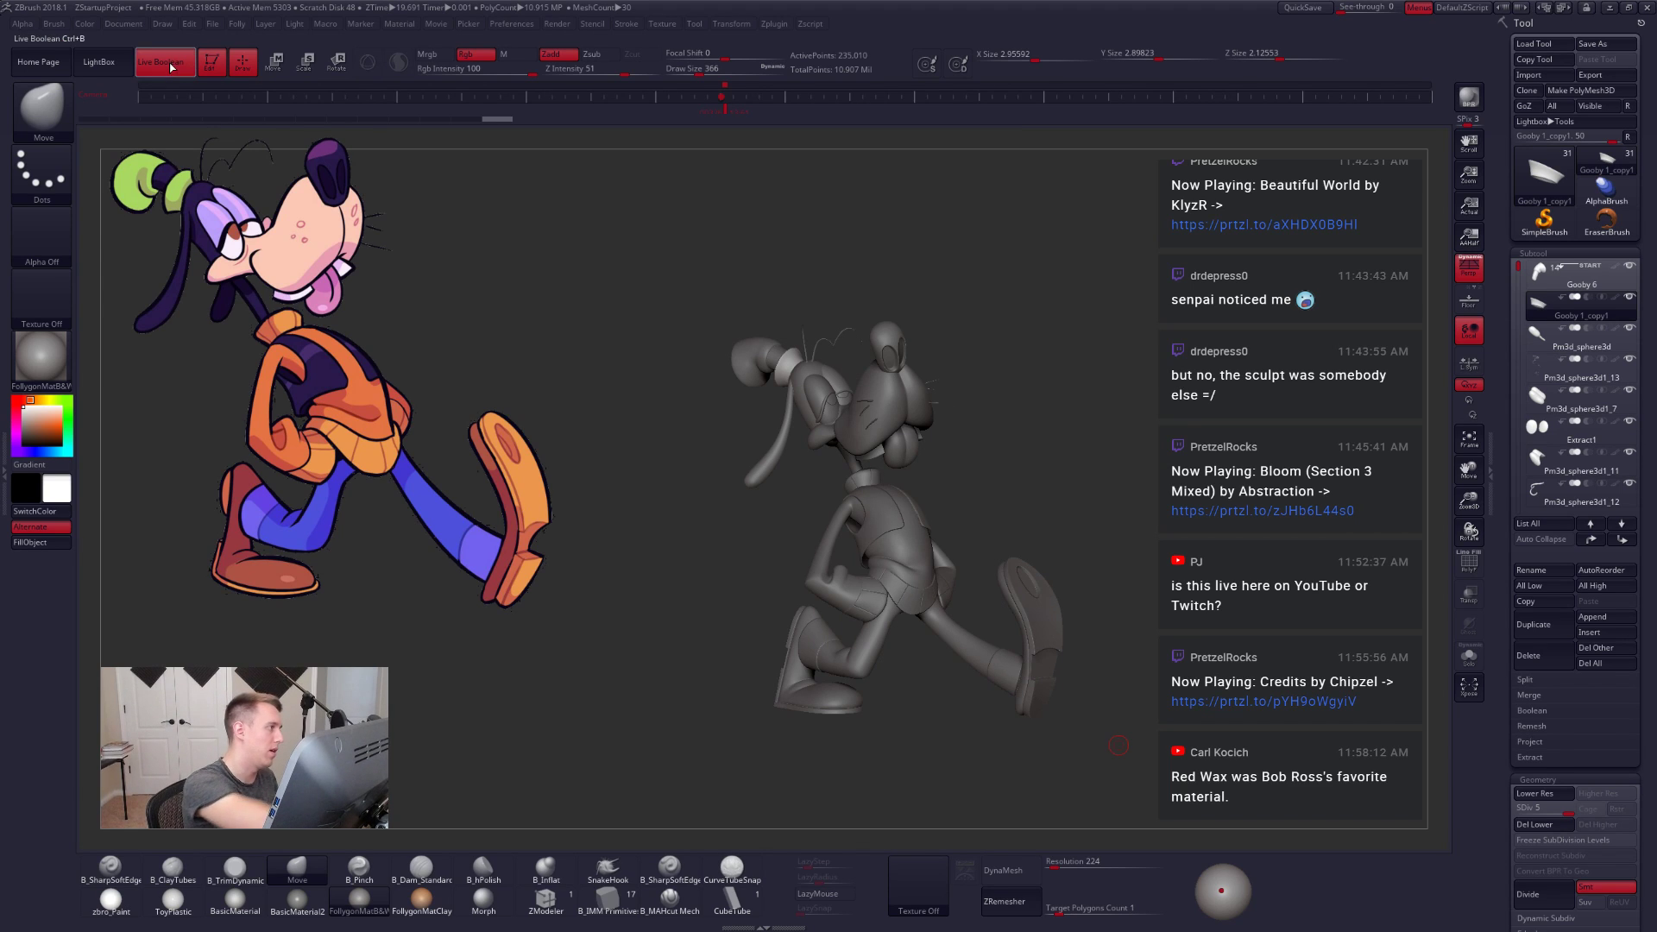
{"action": "left_click_drag", "start_coordinate": [1125, 526], "coordinate": [1118, 528]}
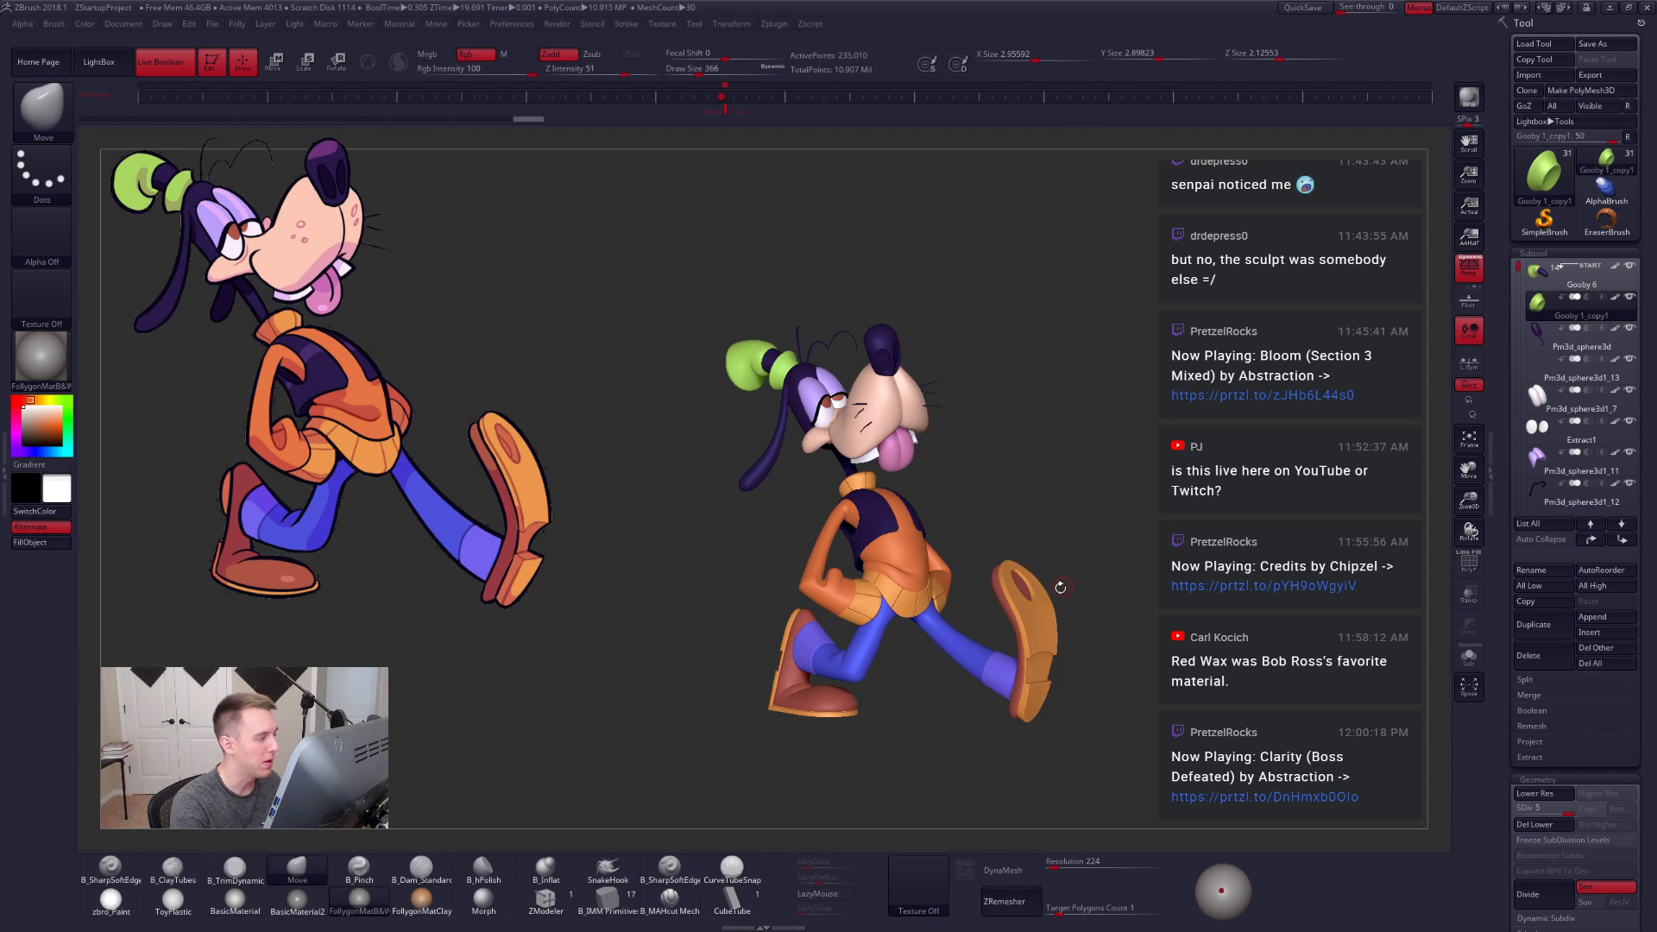
{"action": "left_click_drag", "start_coordinate": [1029, 619], "coordinate": [962, 616], "text": "alt"}
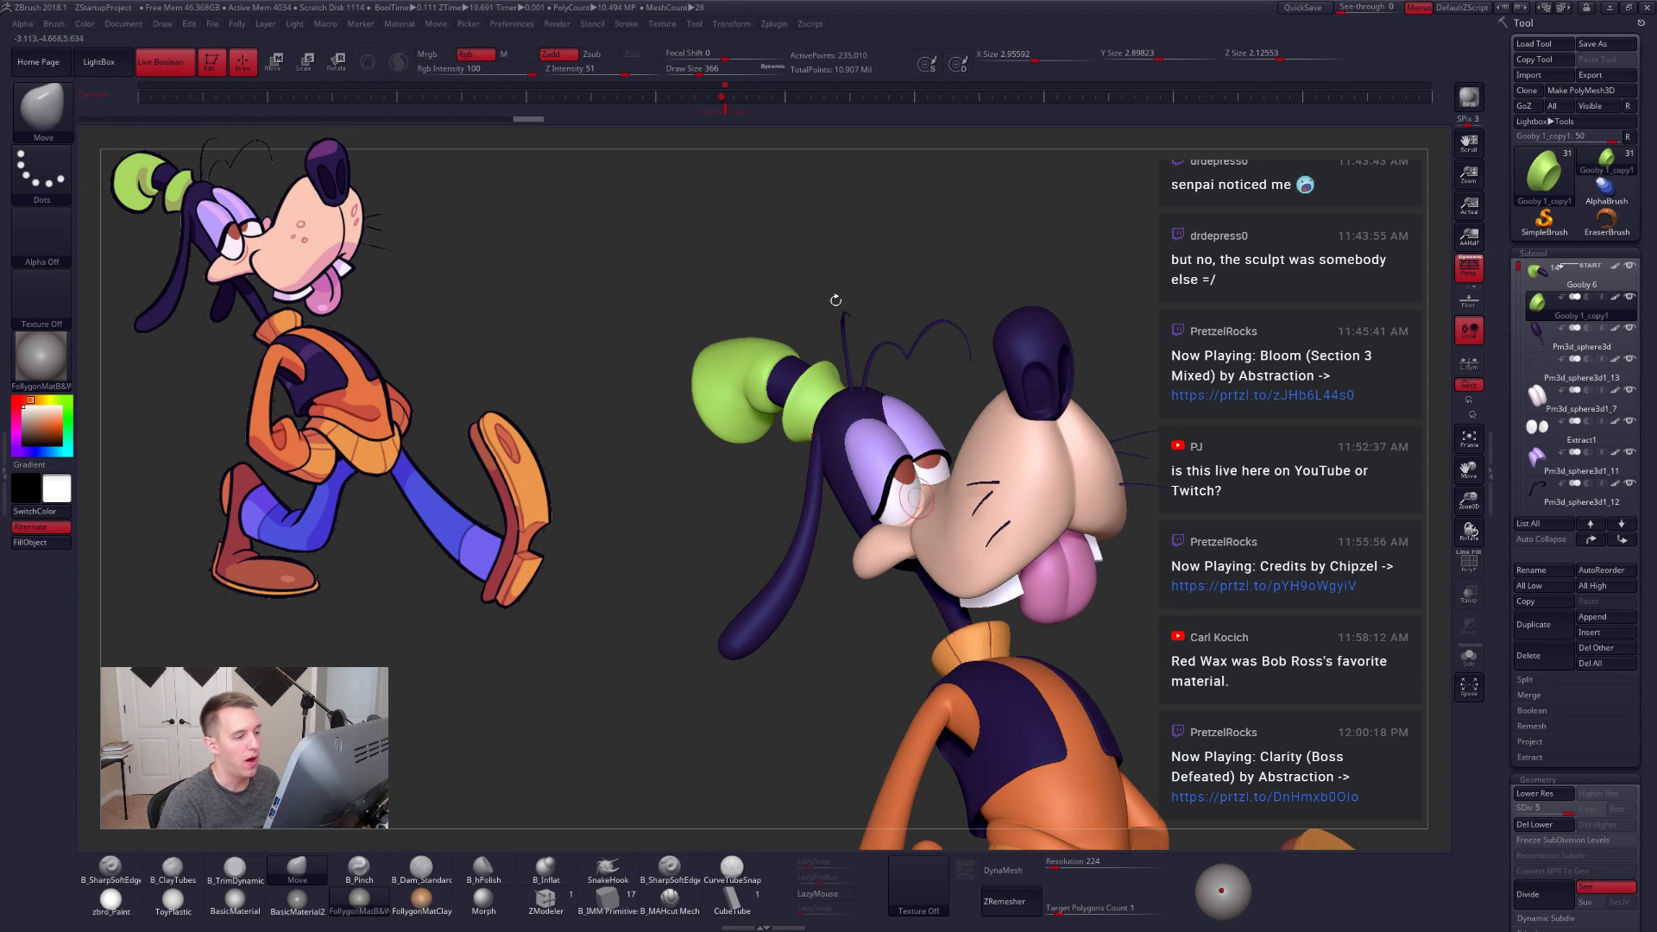
{"action": "left_click_drag", "start_coordinate": [958, 446], "coordinate": [956, 377], "text": "alt"}
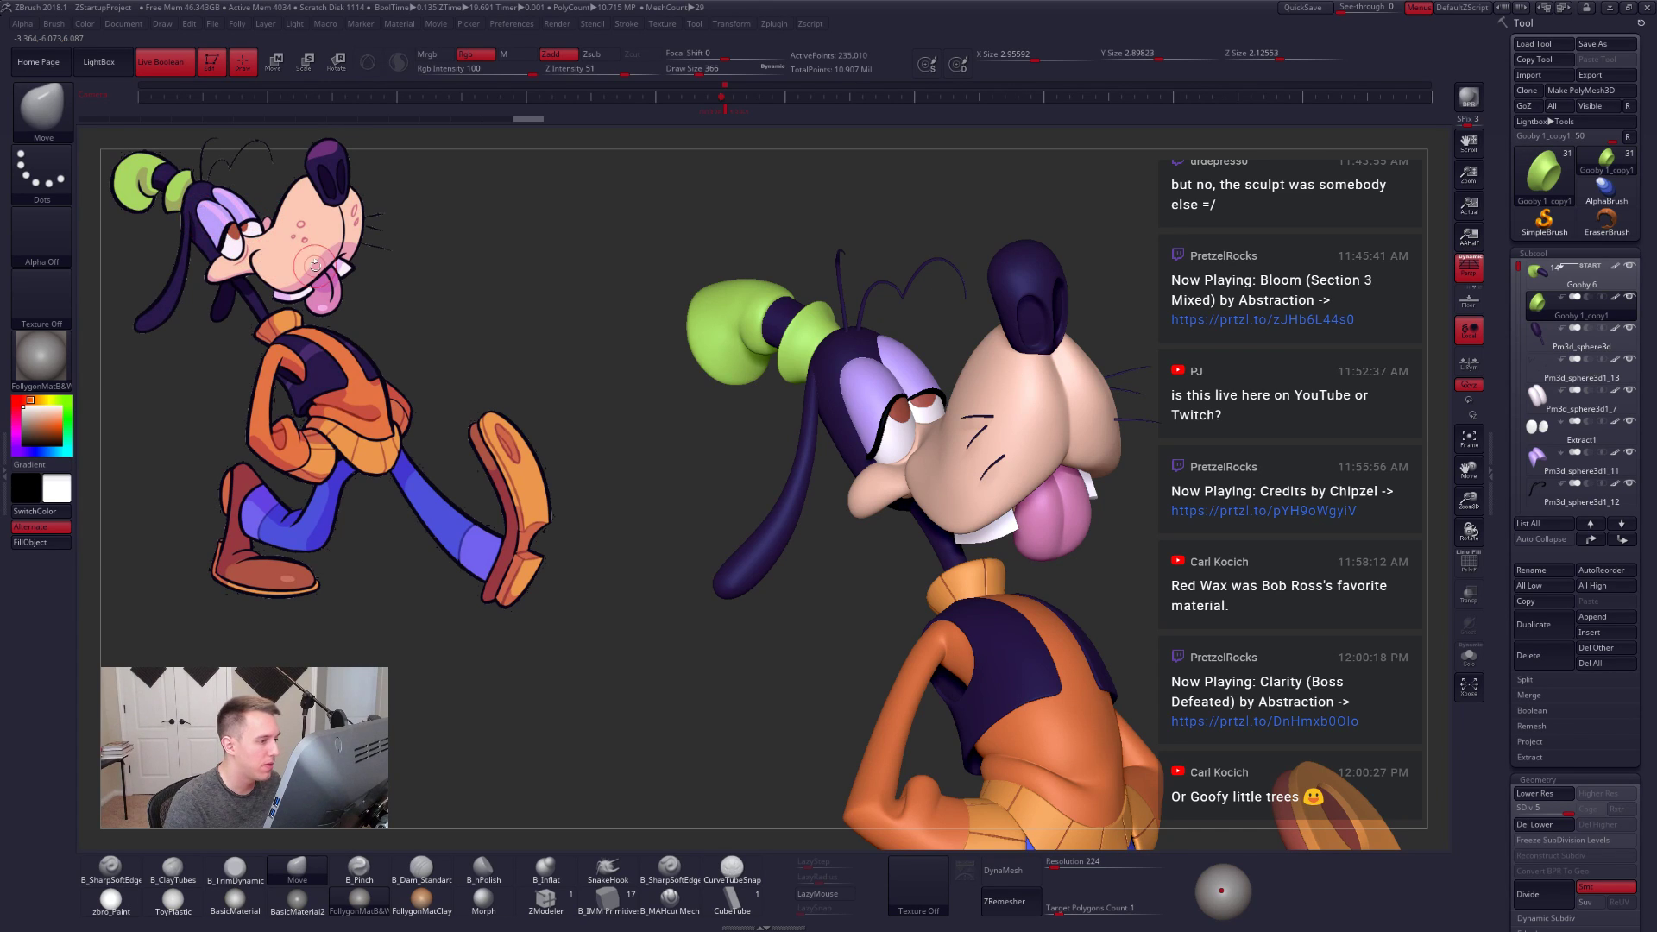
Select the eyelid piece, enlarge the brush, and solo the eyelids.
{"action": "left_click", "coordinate": [851, 399], "text": "alt"}
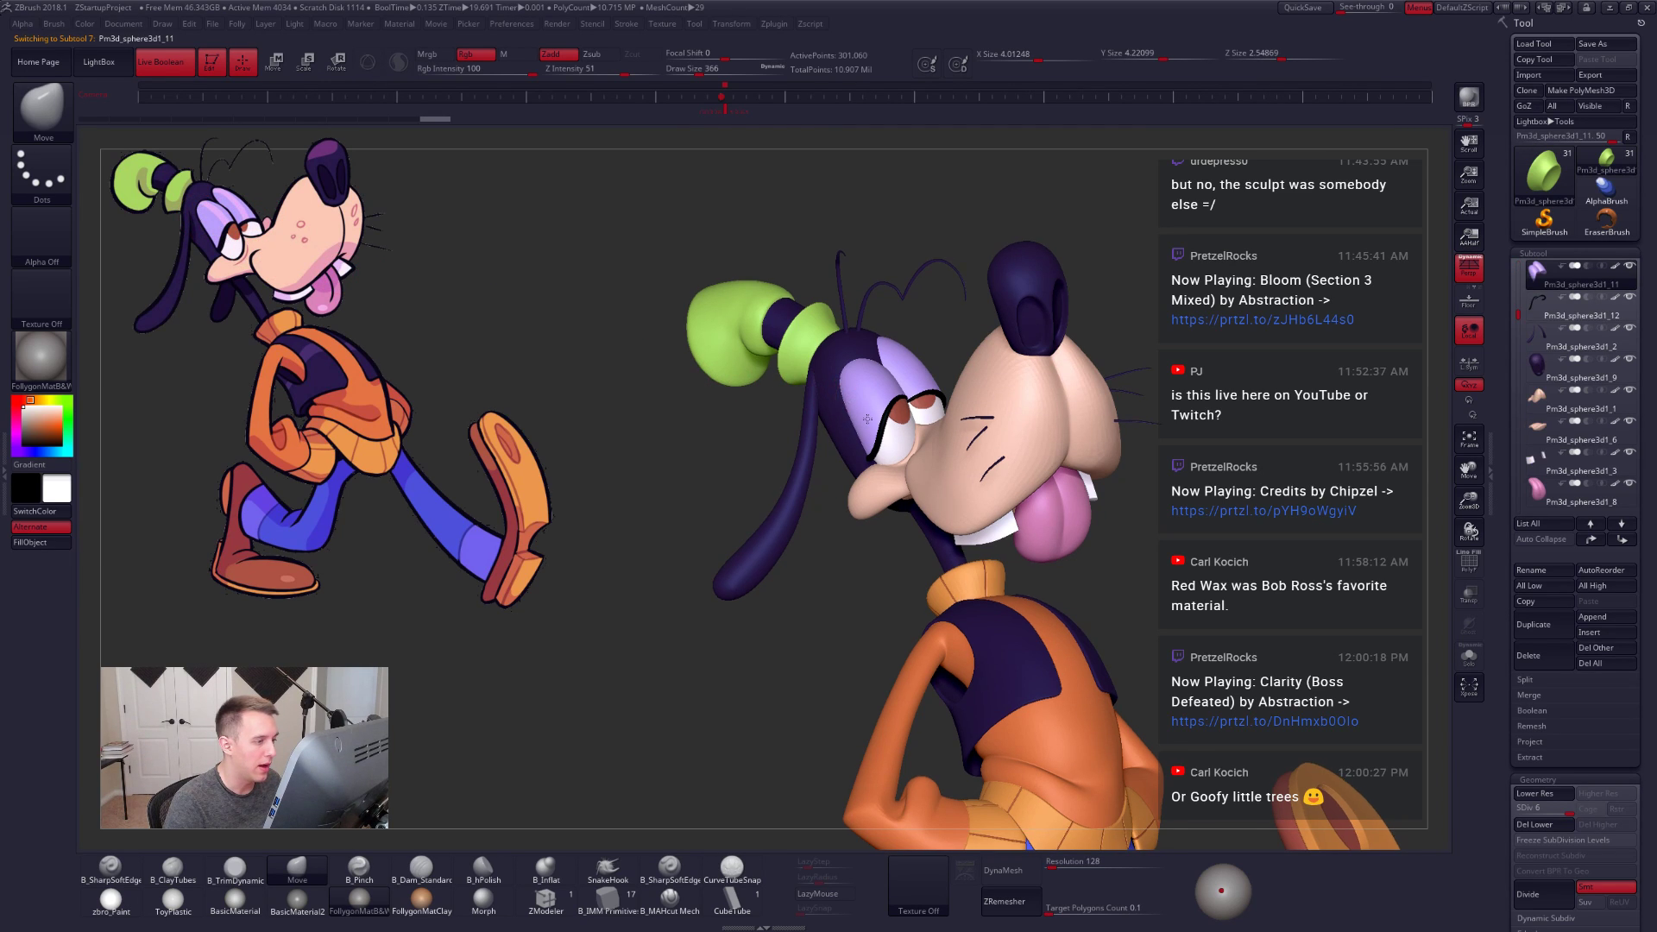
{"action": "right_click_drag", "start_coordinate": [851, 398], "coordinate": [853, 414], "text": "ctrl"}
{"action": "key", "text": "space"}
{"action": "left_click_drag", "start_coordinate": [853, 413], "coordinate": [860, 423]}
{"action": "key", "text": "alt+s"}
{"action": "key", "text": "space"}
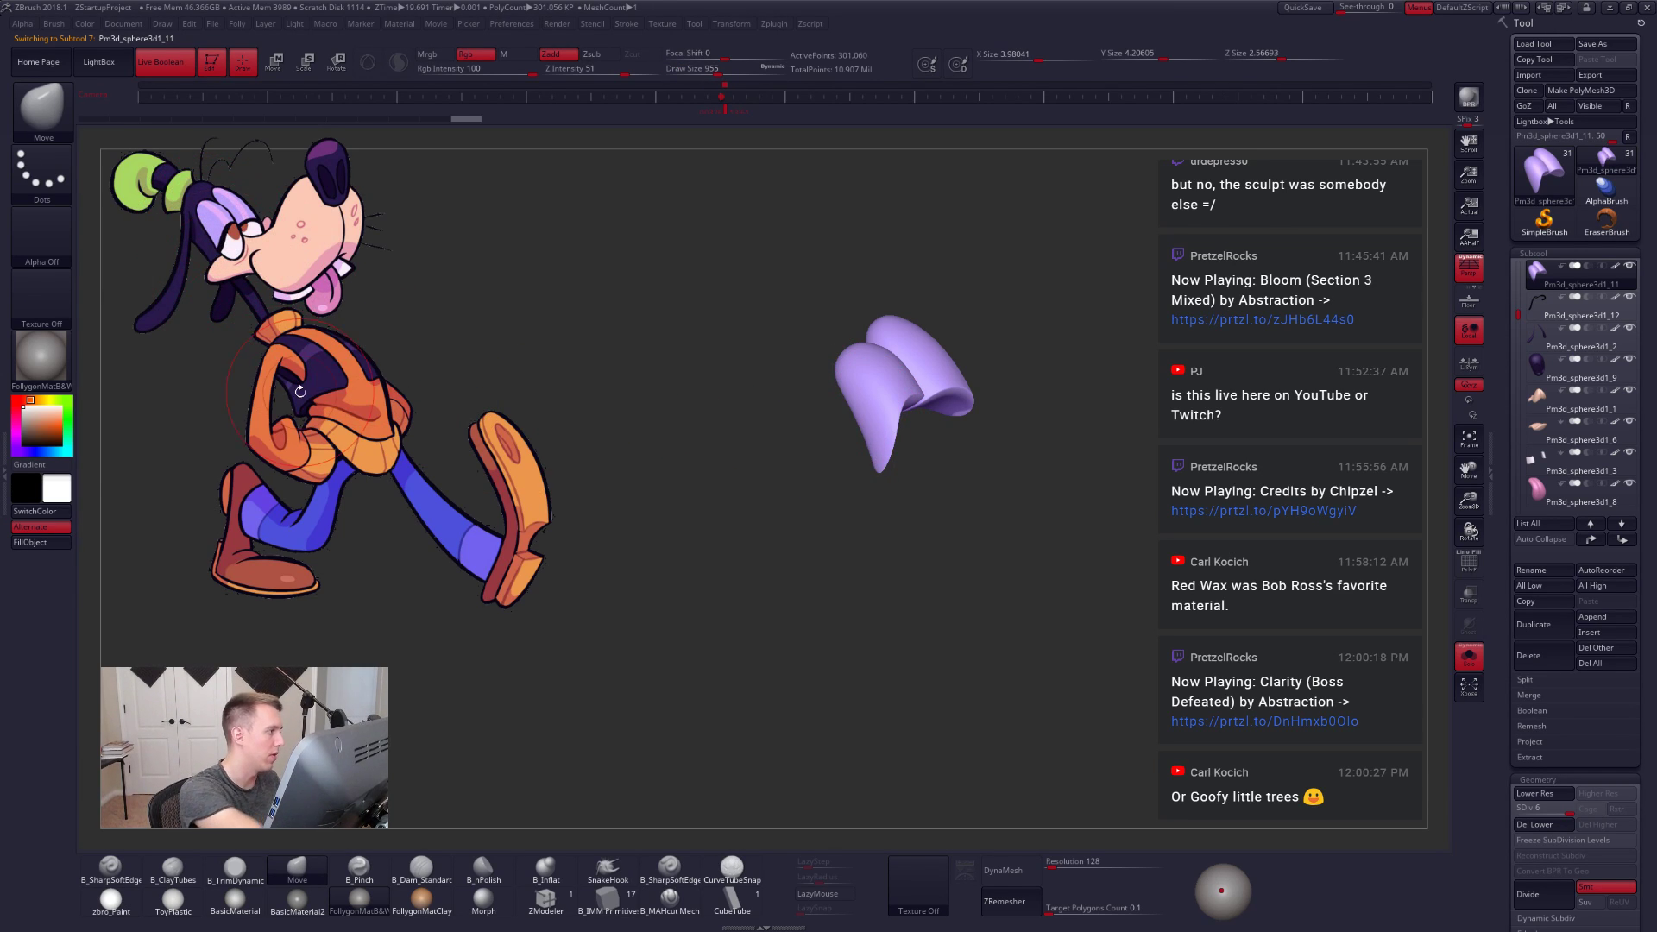
Bring back the rest of Goofy and select the purple head piece.
{"action": "key", "text": "alt+s"}
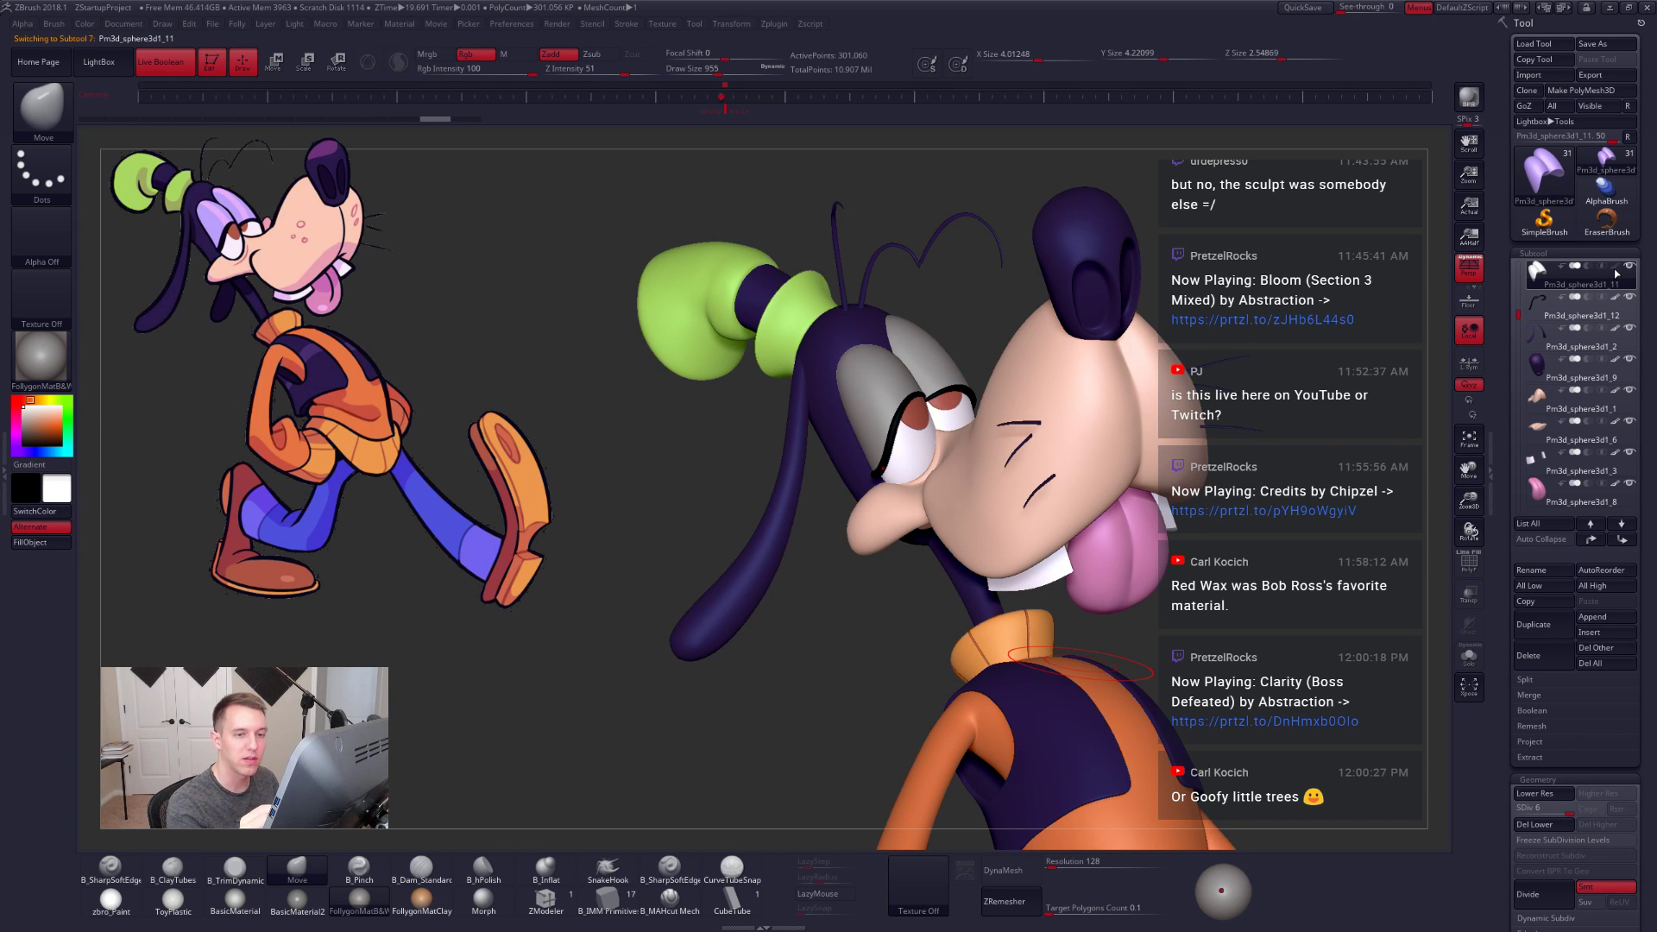
{"action": "left_click_drag", "start_coordinate": [1265, 673], "coordinate": [1236, 654]}
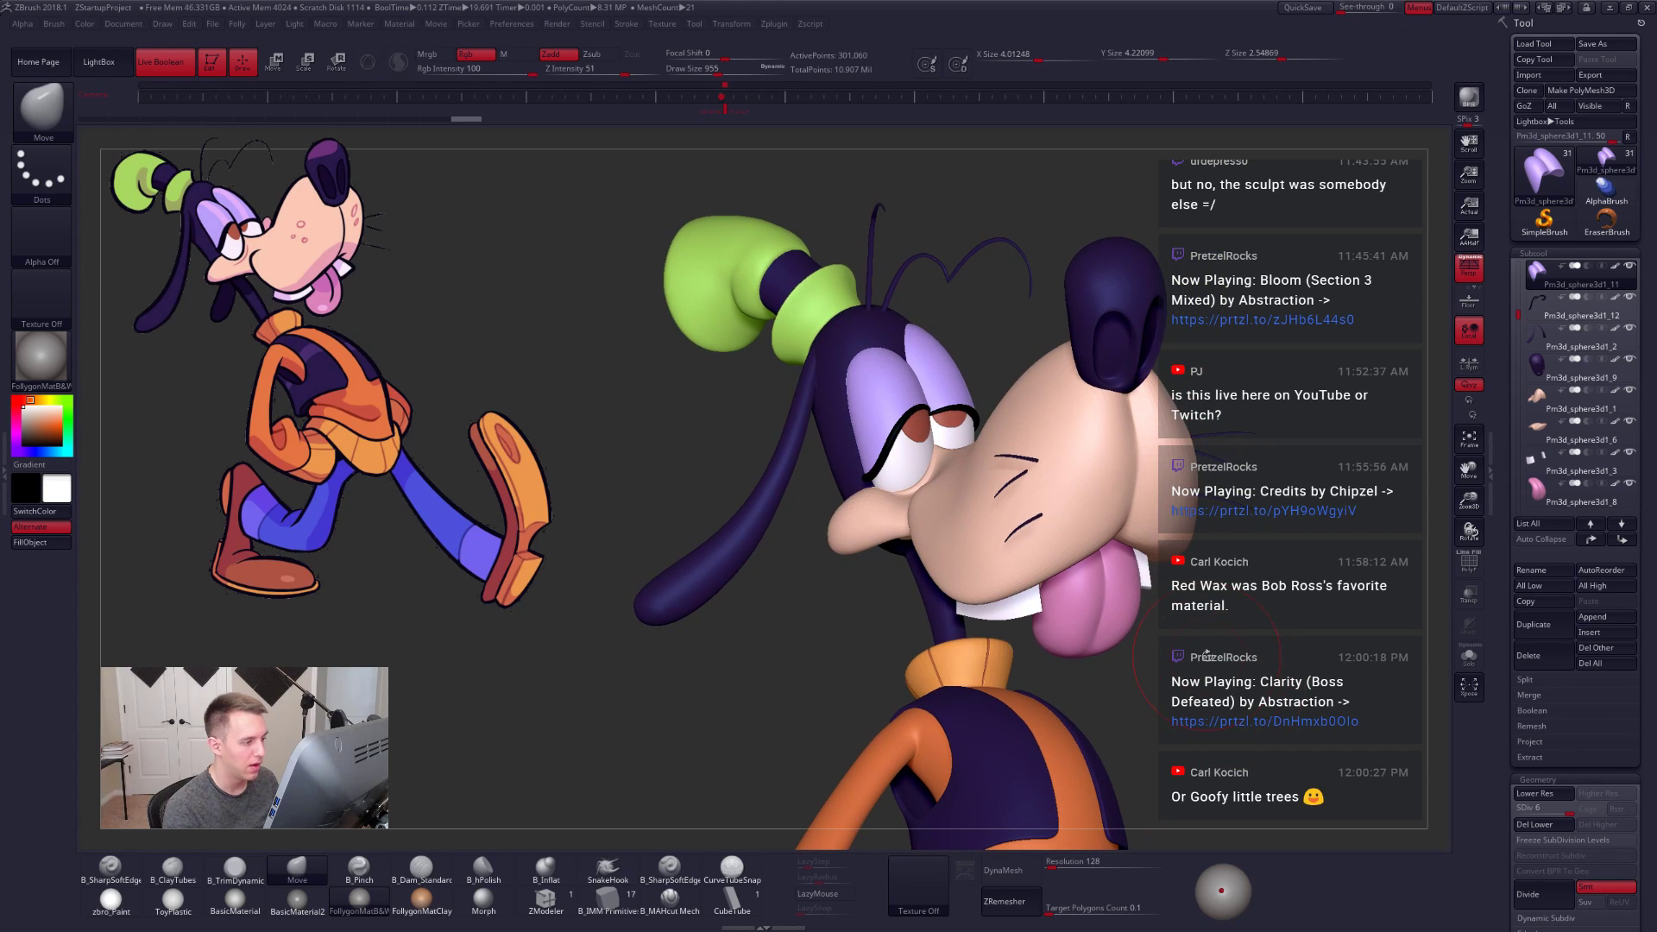
{"action": "left_click", "coordinate": [894, 334], "text": "alt"}
{"action": "left_click_drag", "start_coordinate": [898, 345], "coordinate": [984, 466]}
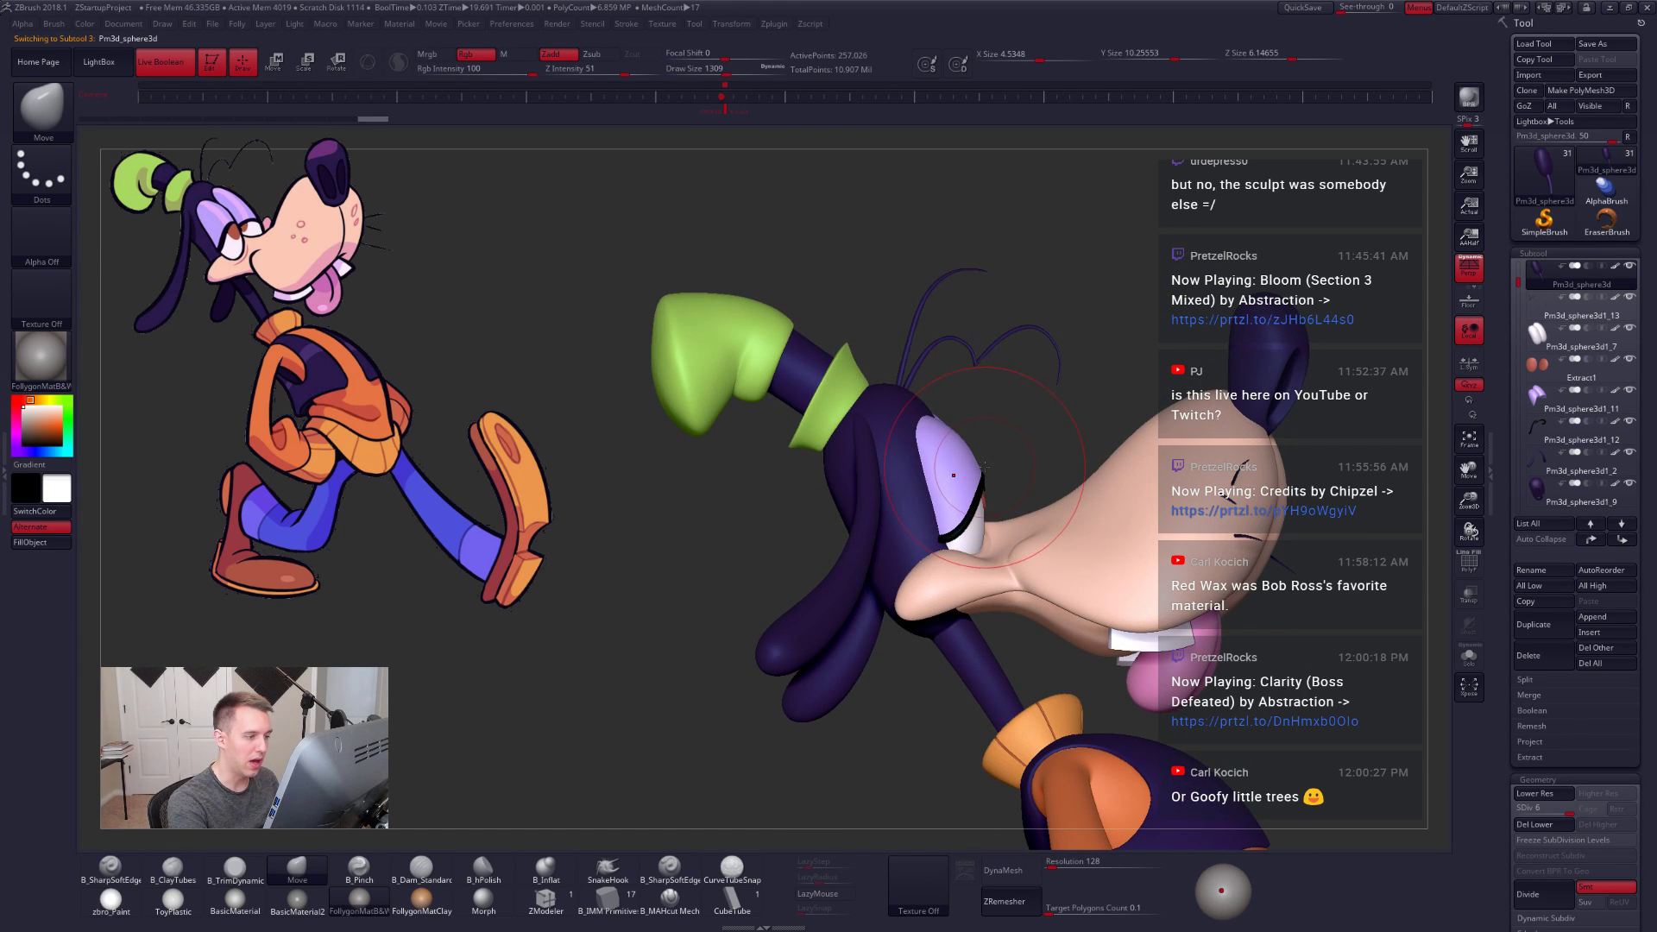
Mask part of the head, try a transpose rotate and scale, then undo and clear the mask.
{"action": "mouse_move", "coordinate": [897, 376]}
{"action": "left_mouse_down", "text": "ctrl"}
{"action": "mouse_move", "coordinate": [1005, 390]}
{"action": "mouse_move", "coordinate": [1077, 474]}
{"action": "mouse_move", "coordinate": [1033, 592]}
{"action": "mouse_move", "coordinate": [950, 608]}
{"action": "mouse_move", "coordinate": [971, 539]}
{"action": "mouse_move", "coordinate": [1009, 562]}
{"action": "mouse_move", "coordinate": [989, 348]}
{"action": "left_mouse_up", "text": "ctrl"}
{"action": "key", "text": "shift+s"}
{"action": "key", "text": "shift+d"}
{"action": "key", "text": "shift+d"}
{"action": "key", "text": "shift+d"}
{"action": "left_click", "coordinate": [1009, 562], "text": "ctrl"}
{"action": "key", "text": "r"}
{"action": "key", "text": "shift+s"}
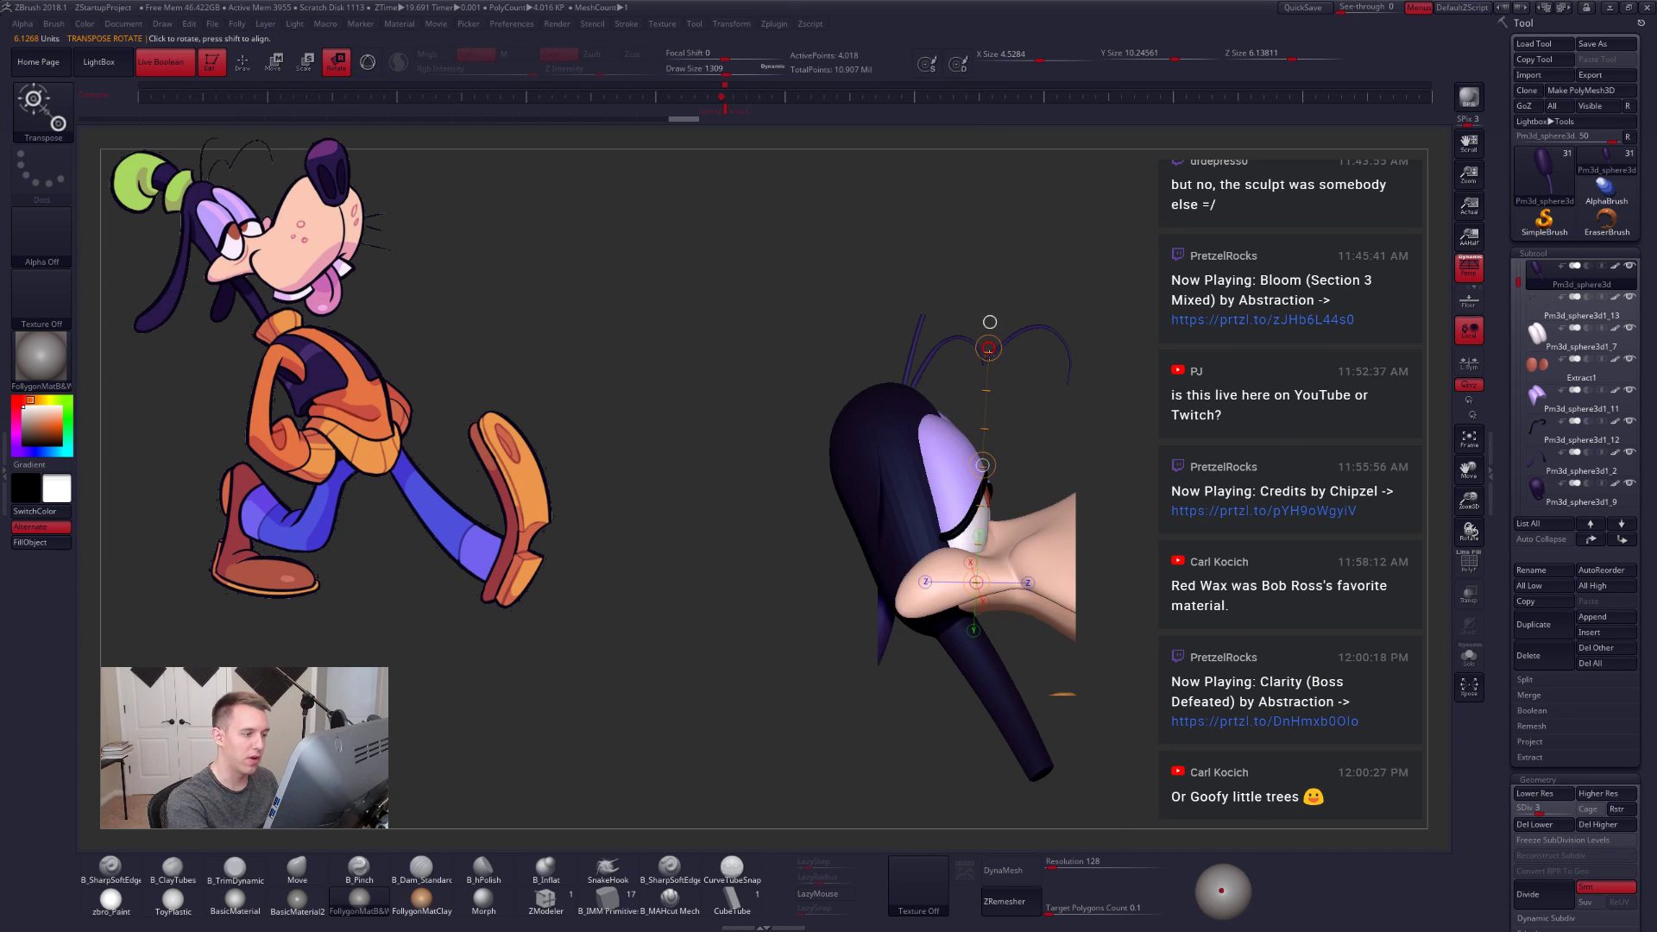
{"action": "key", "text": "shift+s"}
{"action": "key", "text": "shift+s"}
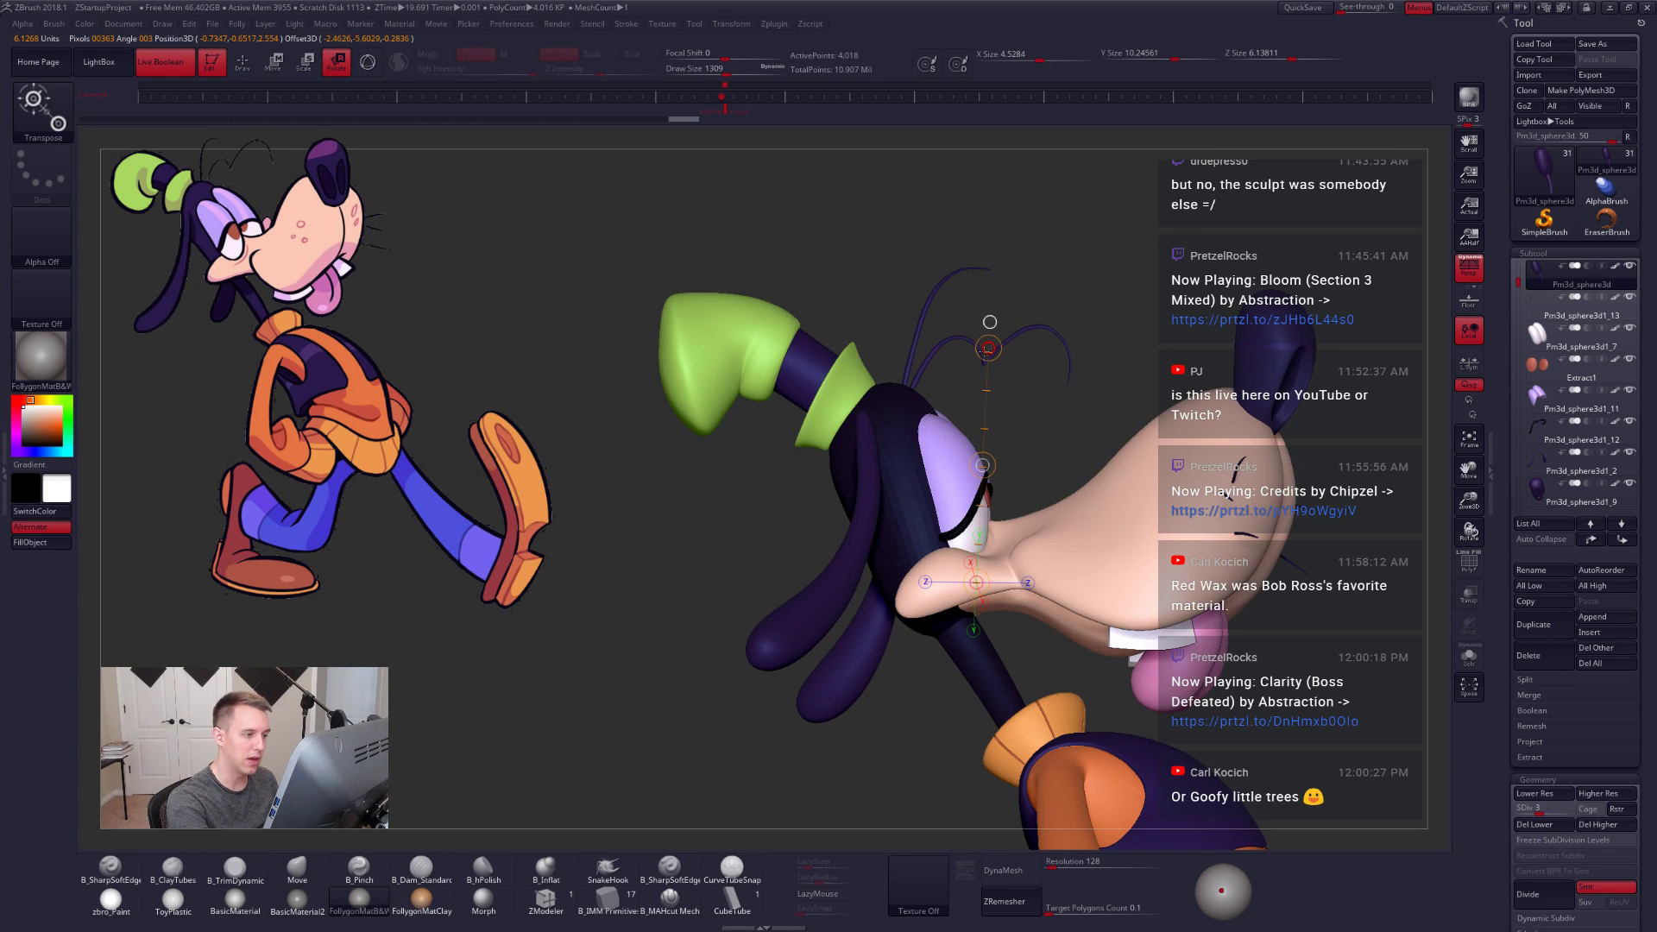
{"action": "mouse_move", "coordinate": [970, 349]}
{"action": "left_mouse_down"}
{"action": "mouse_move", "coordinate": [1065, 511]}
{"action": "mouse_move", "coordinate": [1158, 530]}
{"action": "mouse_move", "coordinate": [1122, 499]}
{"action": "left_mouse_up"}
{"action": "key", "text": "q"}
{"action": "mouse_move", "coordinate": [1187, 692]}
{"action": "left_mouse_down"}
{"action": "mouse_move", "coordinate": [1261, 731]}
{"action": "mouse_move", "coordinate": [1211, 711]}
{"action": "left_mouse_up"}
{"action": "left_click_drag", "start_coordinate": [1059, 443], "coordinate": [1064, 457]}
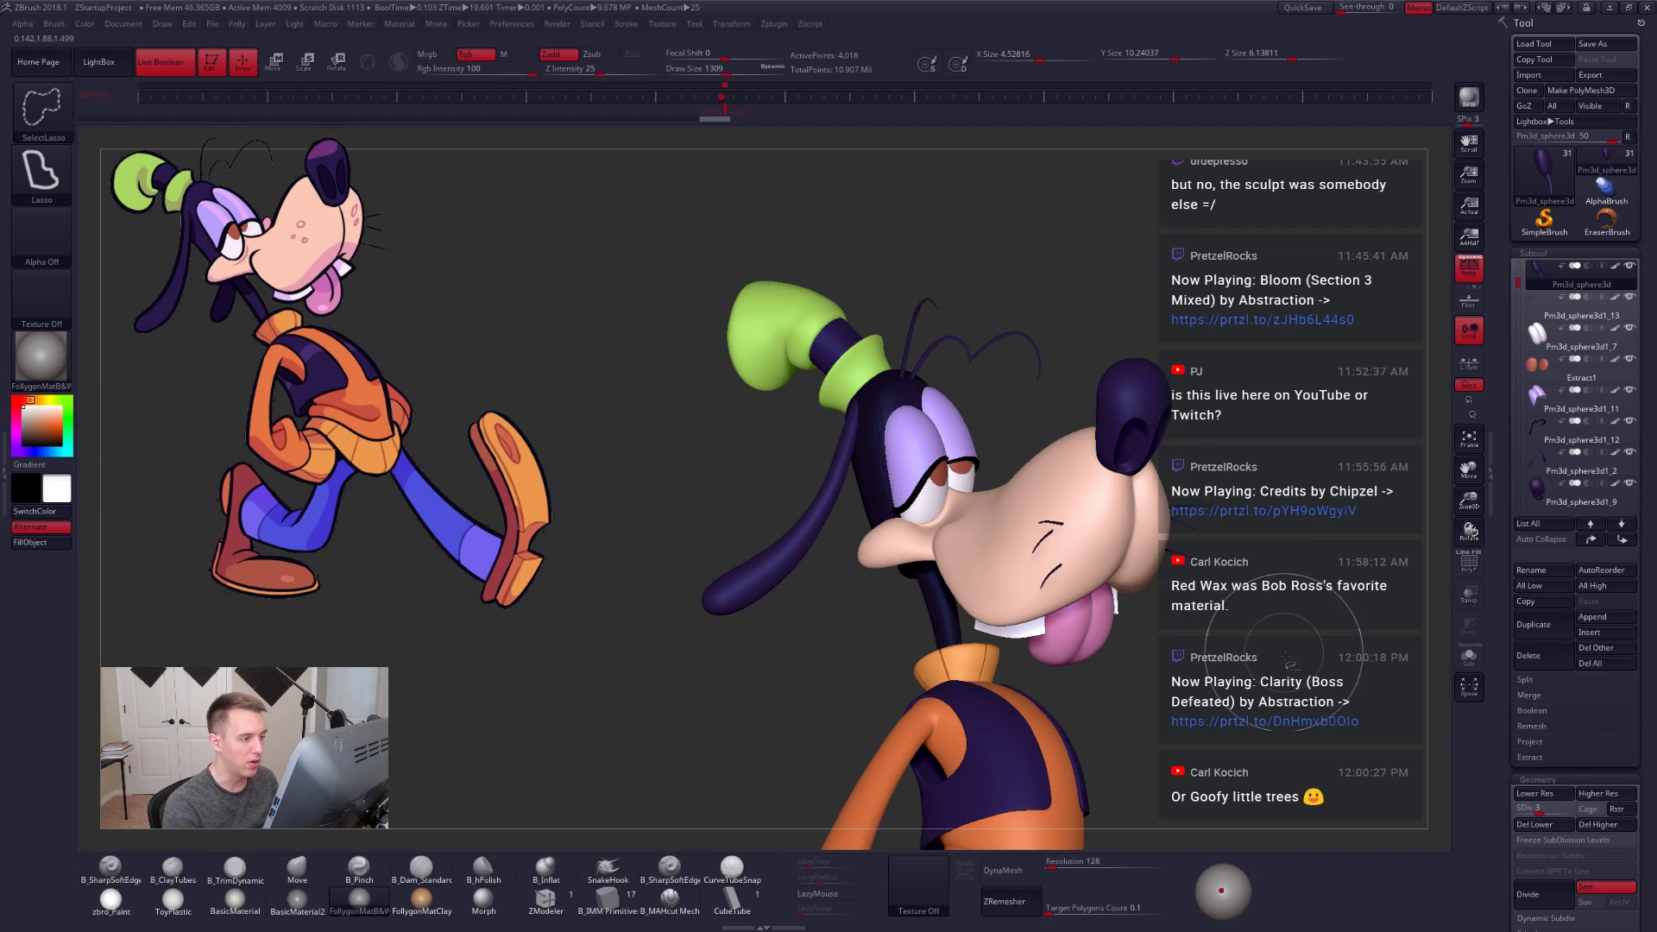
{"action": "key", "text": "ctrl+z"}
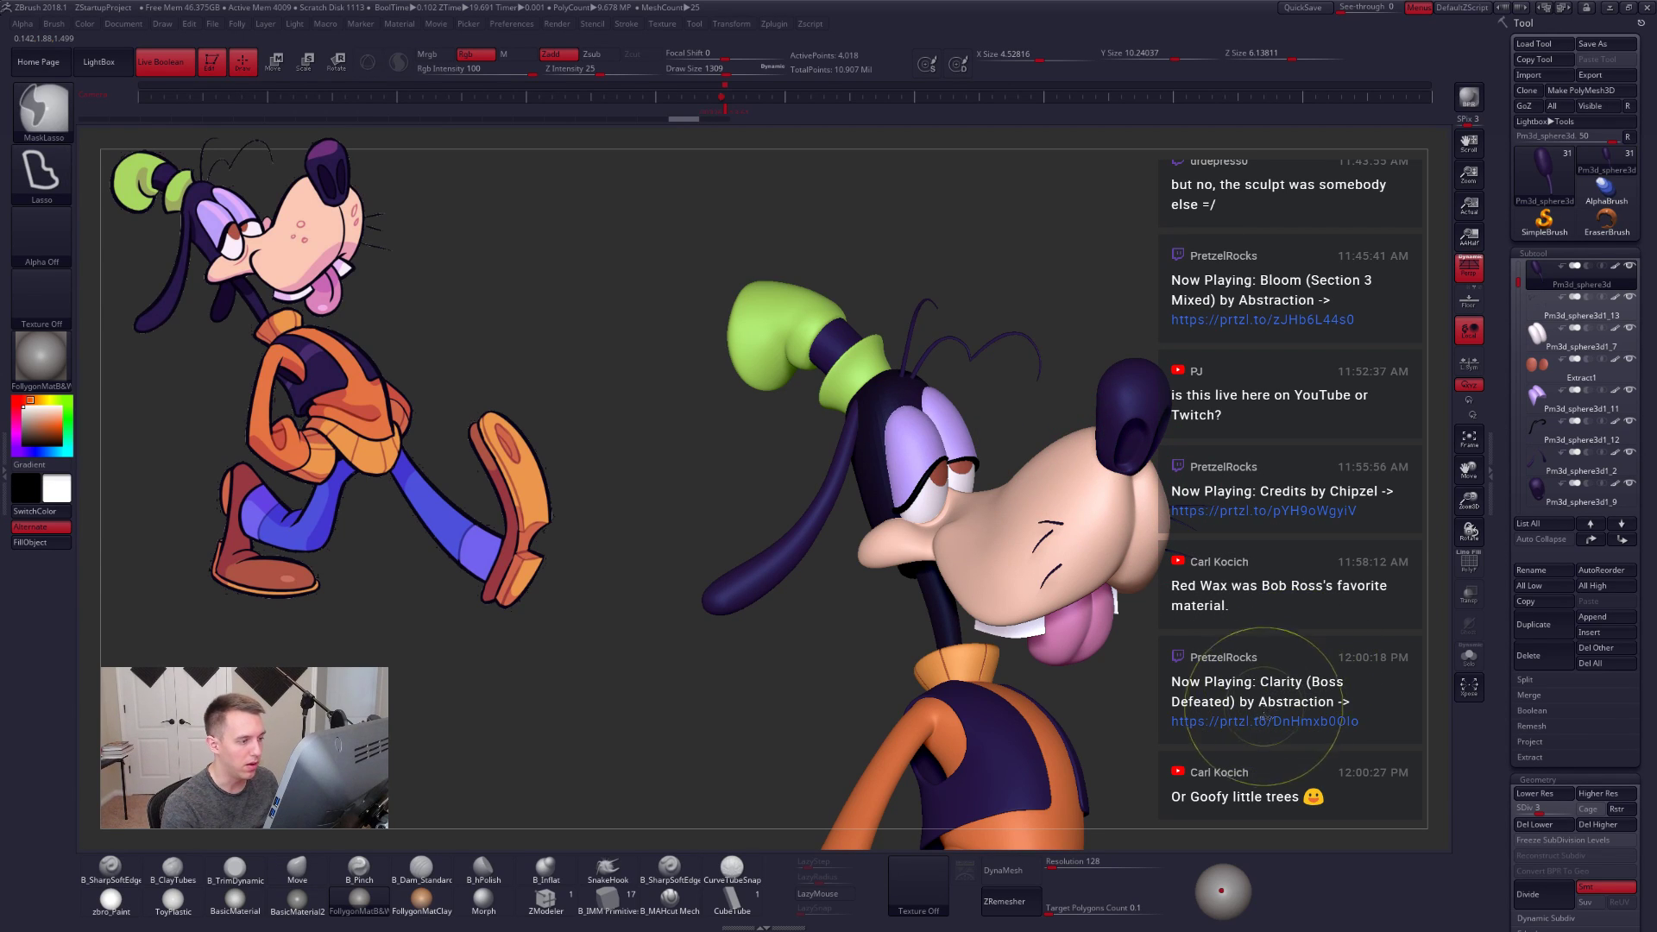
{"action": "left_click_drag", "start_coordinate": [1266, 707], "coordinate": [1277, 696], "text": "ctrl"}
Solo the head-and-neck piece, smooth its surface, and step back up to SDiv 6.
{"action": "key", "text": "alt+s"}
{"action": "mouse_move", "coordinate": [1043, 578]}
{"action": "left_mouse_down"}
{"action": "mouse_move", "coordinate": [1031, 518]}
{"action": "mouse_move", "coordinate": [1109, 583]}
{"action": "left_mouse_up"}
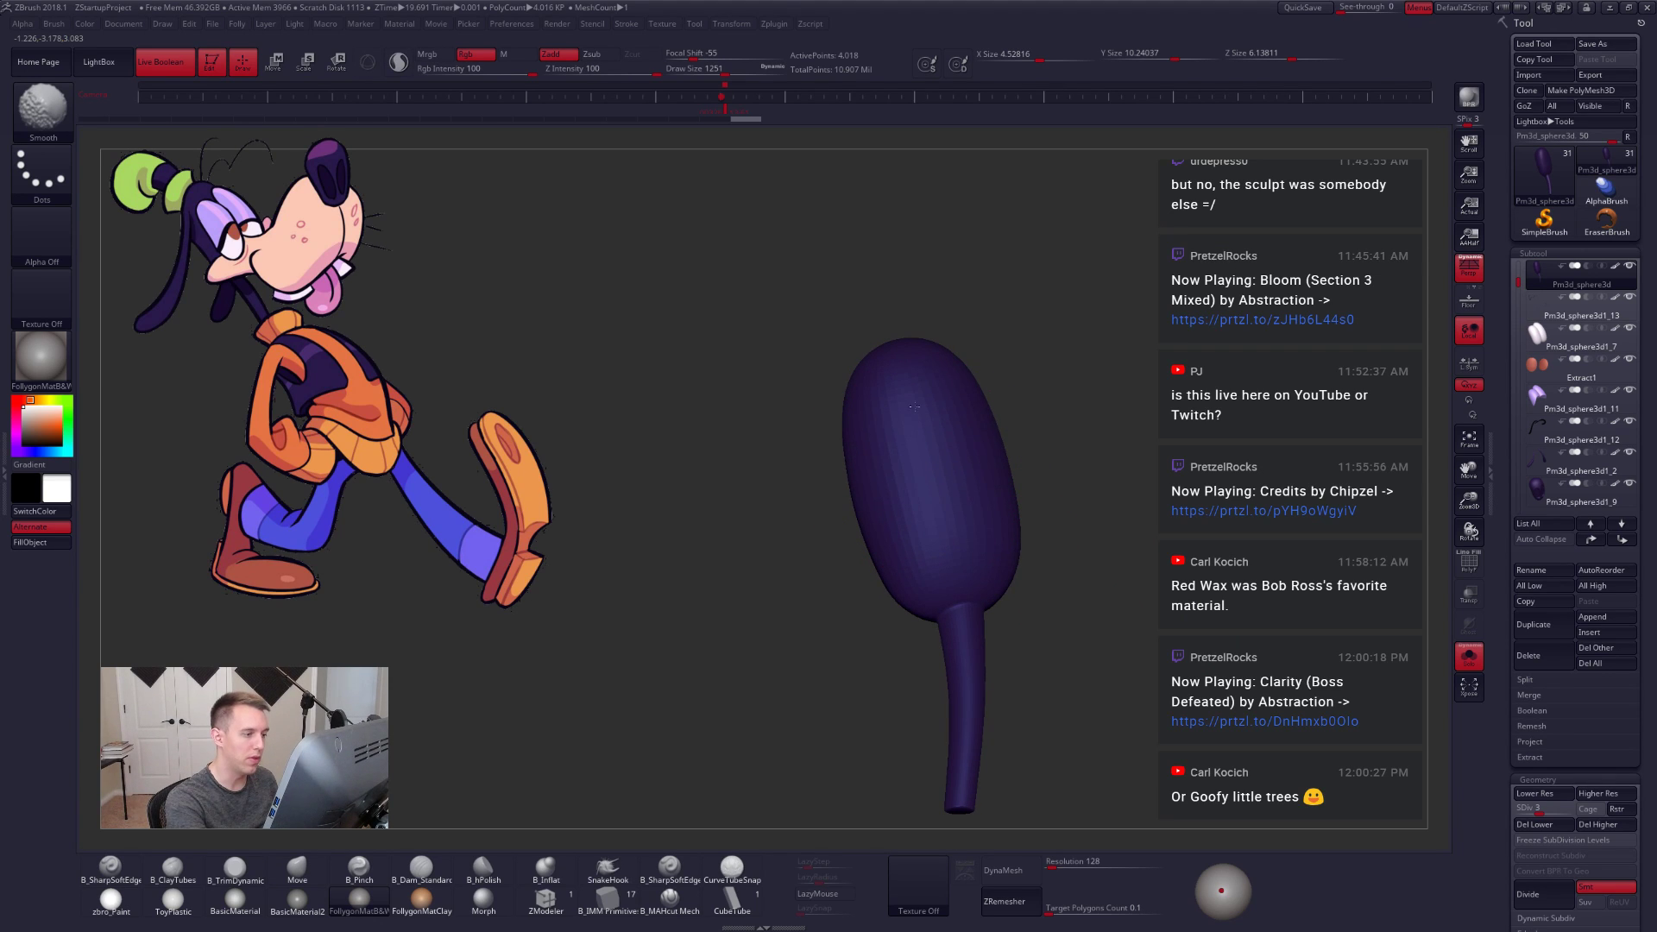
{"action": "key", "text": "ctrl+d"}
{"action": "key", "text": "space"}
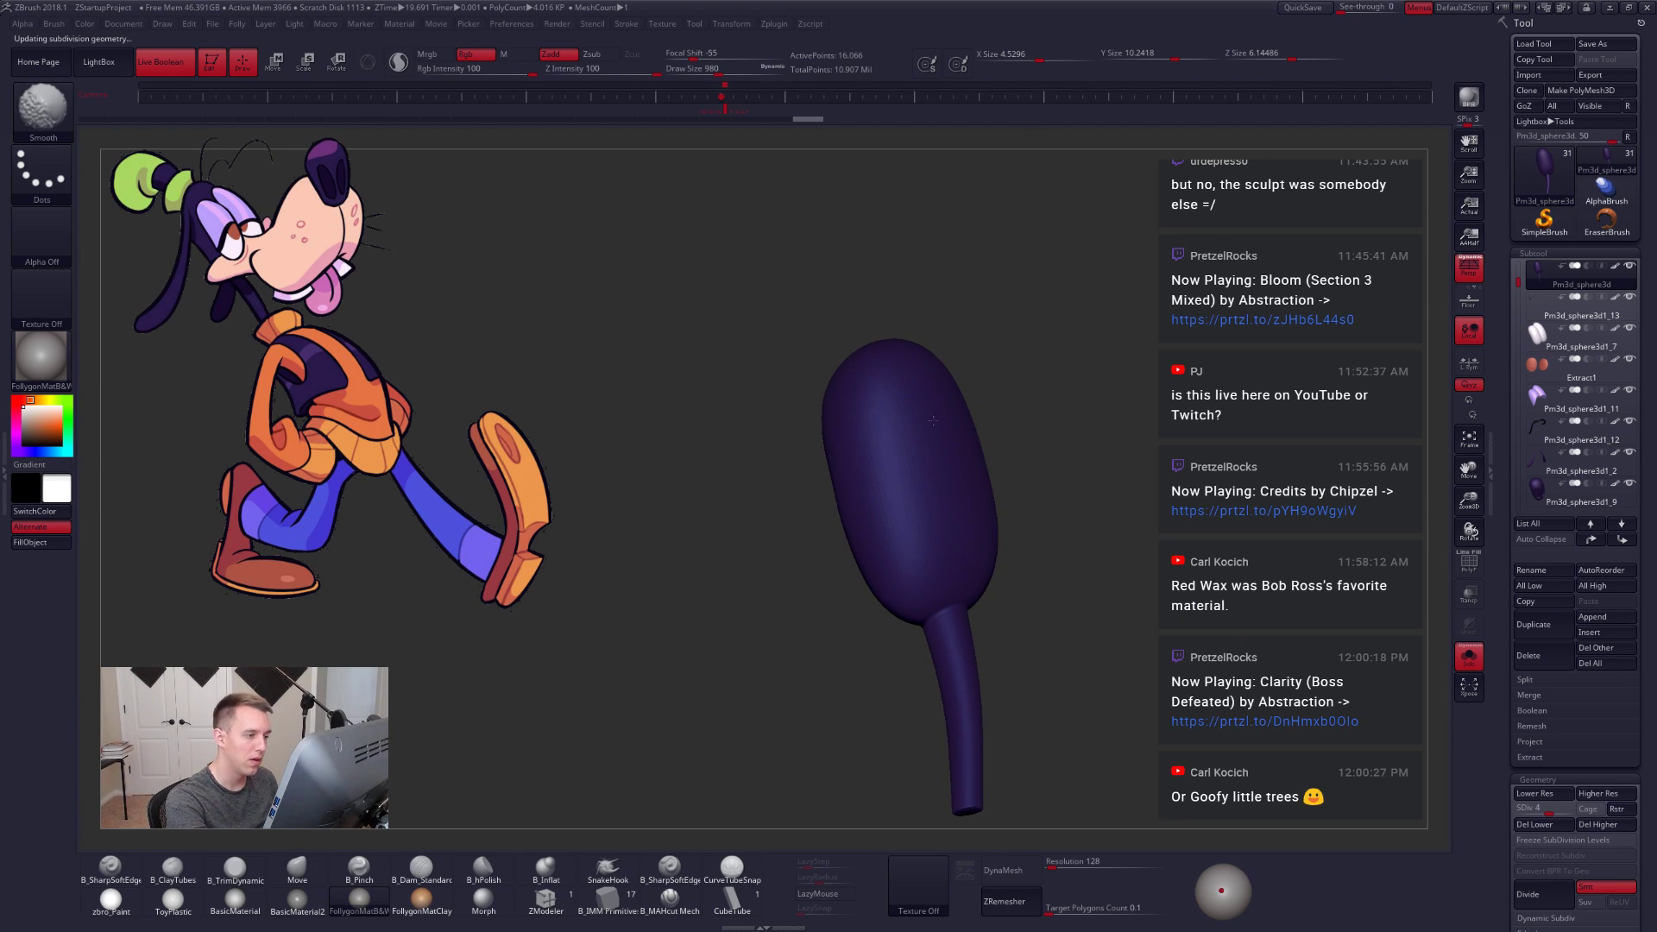
{"action": "left_click_drag", "start_coordinate": [885, 452], "coordinate": [897, 456], "text": "shift"}
{"action": "right_click_drag", "start_coordinate": [906, 458], "coordinate": [934, 461]}
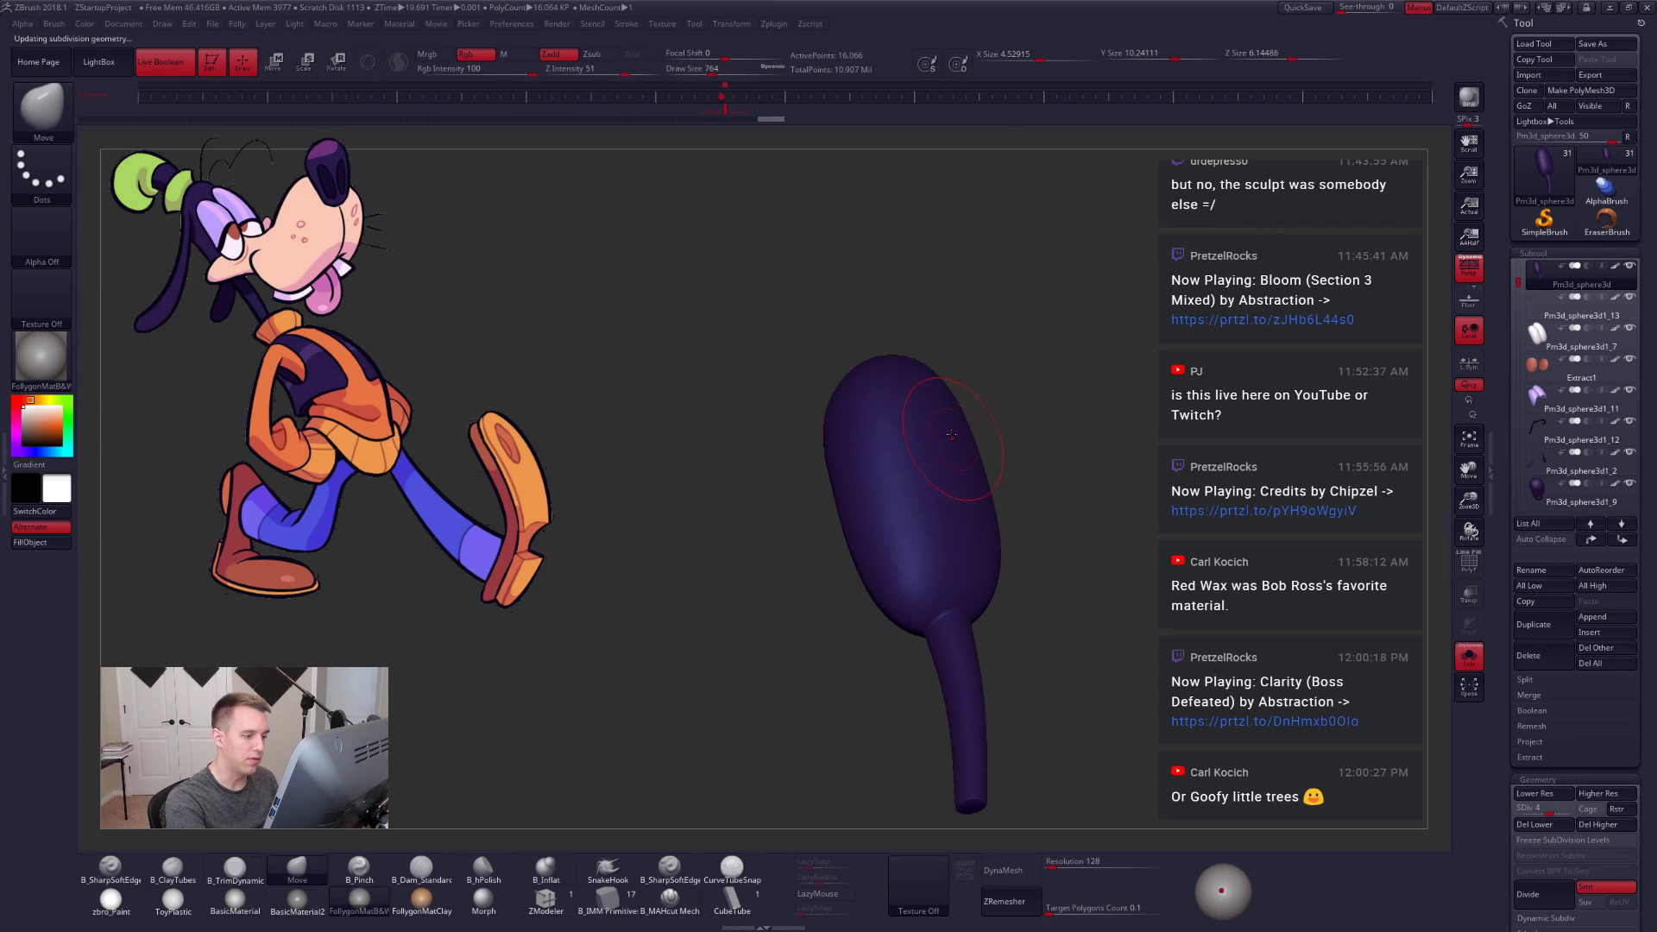
{"action": "key", "text": "d"}
{"action": "right_click_drag", "start_coordinate": [941, 500], "coordinate": [992, 505]}
{"action": "key", "text": "d"}
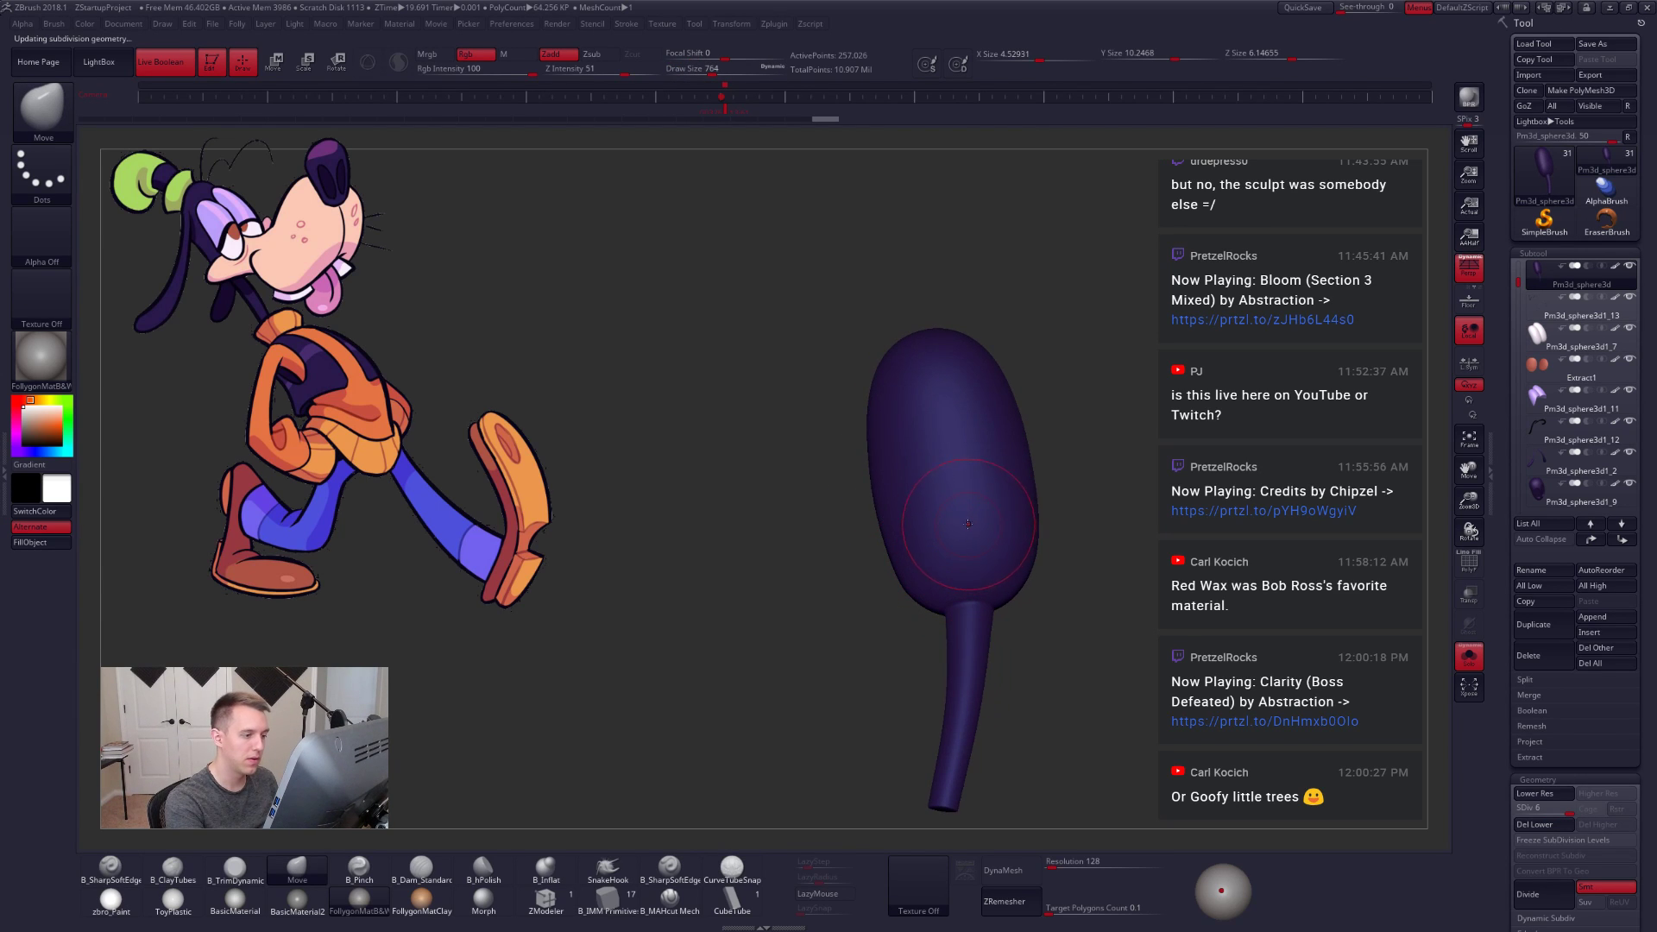
{"action": "left_click_drag", "start_coordinate": [966, 449], "coordinate": [975, 535], "text": "shift"}
{"action": "right_click_drag", "start_coordinate": [958, 535], "coordinate": [1008, 538]}
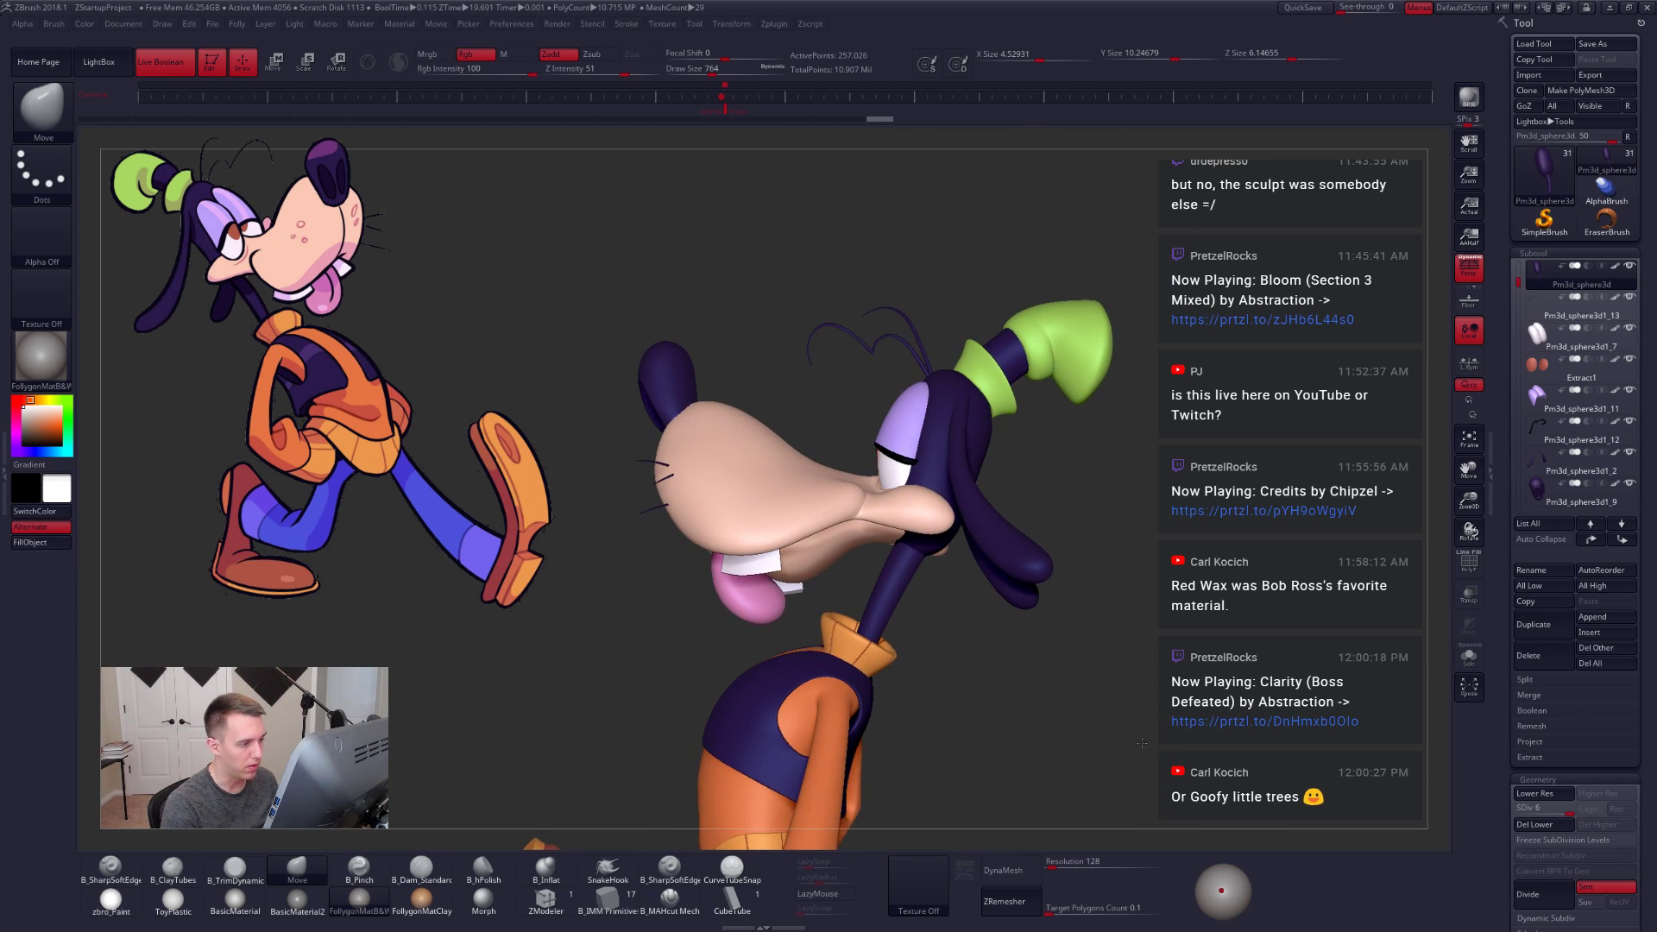
{"action": "left_click_drag", "start_coordinate": [1185, 759], "coordinate": [1155, 697]}
{"action": "left_click_drag", "start_coordinate": [1015, 547], "coordinate": [949, 476]}
Select the pupil shells, solo them and show their PolyFrame wireframe.
{"action": "left_click", "coordinate": [949, 475], "text": "alt"}
{"action": "key", "text": "shift+s"}
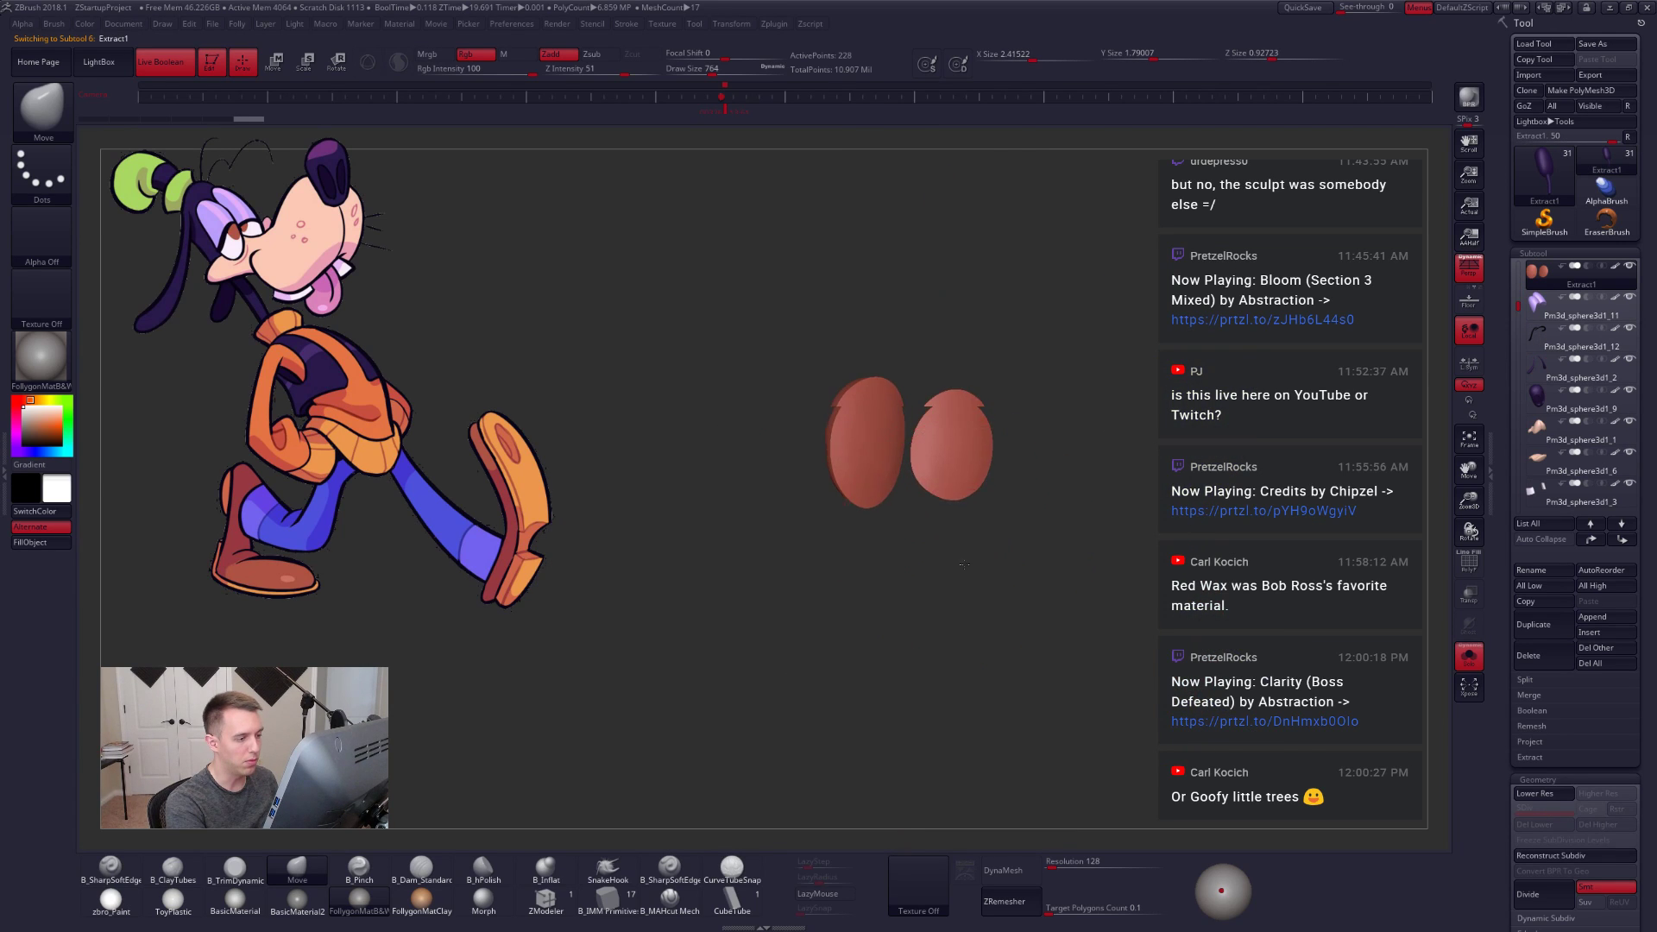
{"action": "left_click_drag", "start_coordinate": [964, 564], "coordinate": [939, 549]}
{"action": "key", "text": "shift+f"}
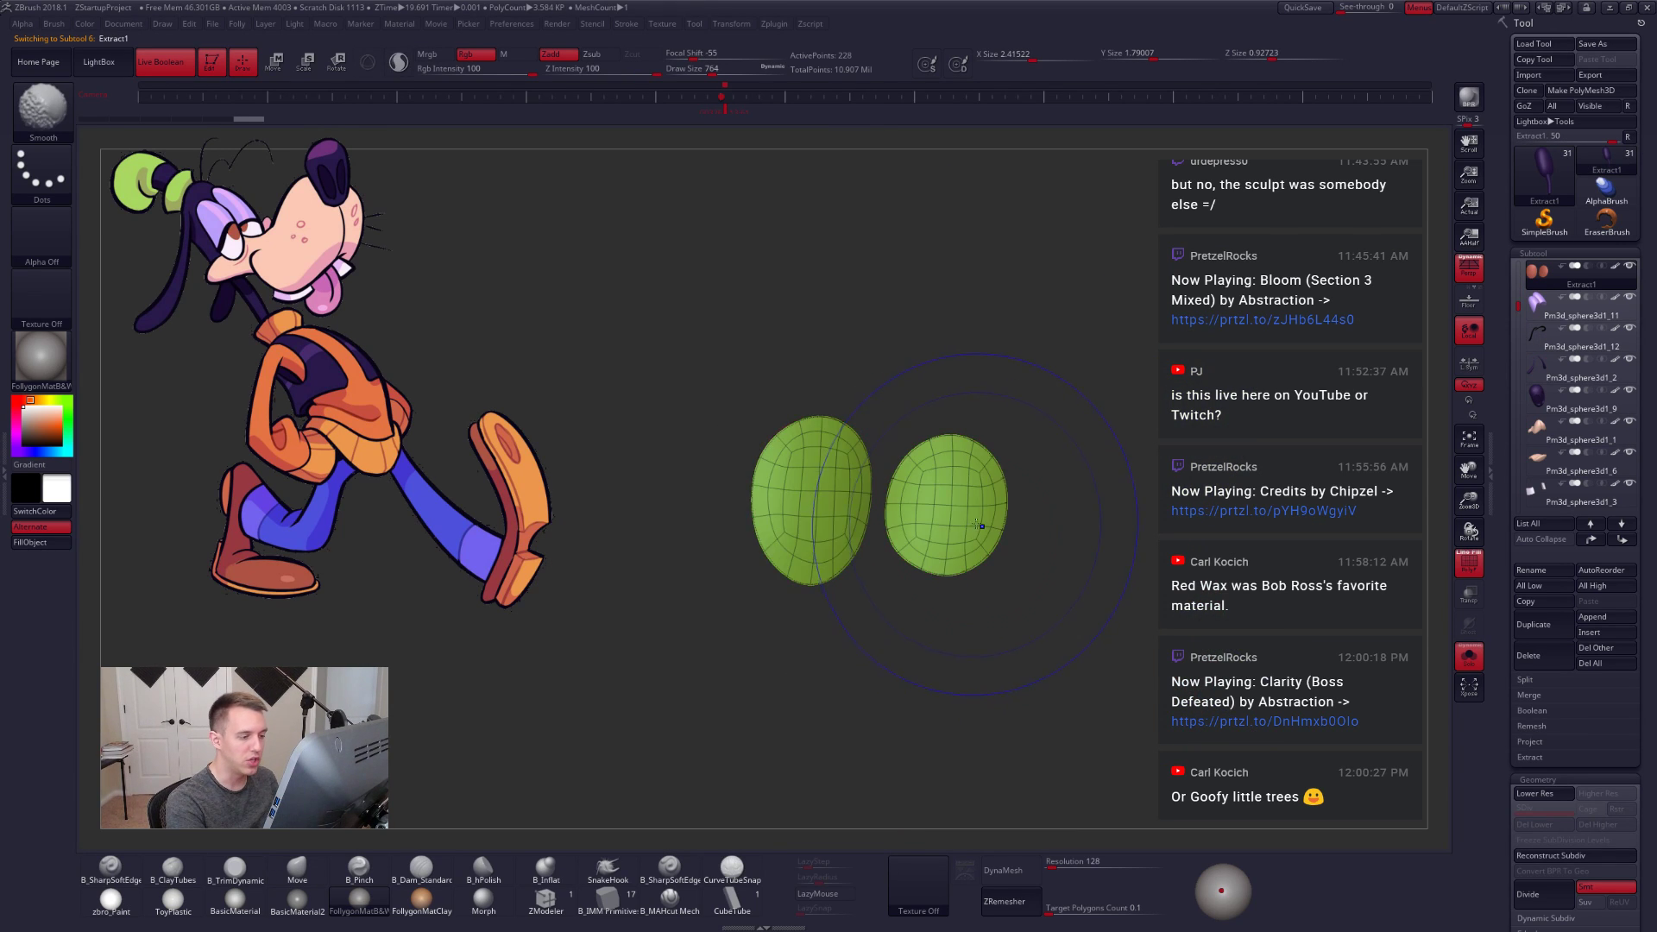
{"action": "key", "text": "shift+d"}
{"action": "key", "text": "space"}
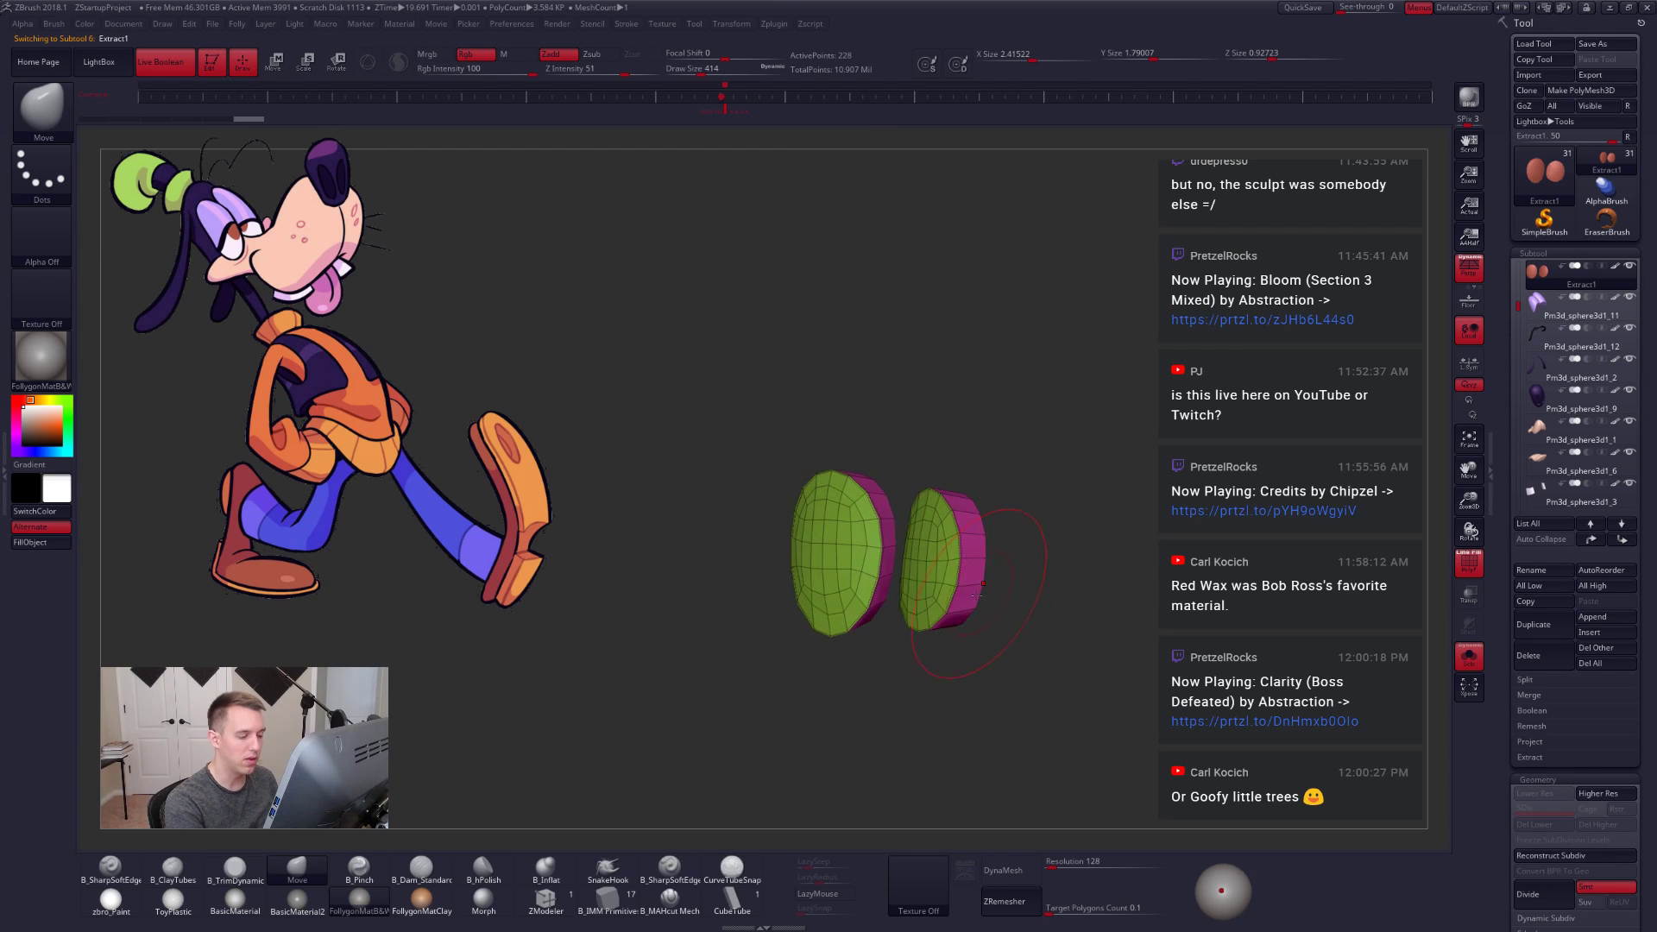
{"action": "left_click_drag", "start_coordinate": [978, 593], "coordinate": [1017, 616]}
{"action": "key", "text": "shift+s"}
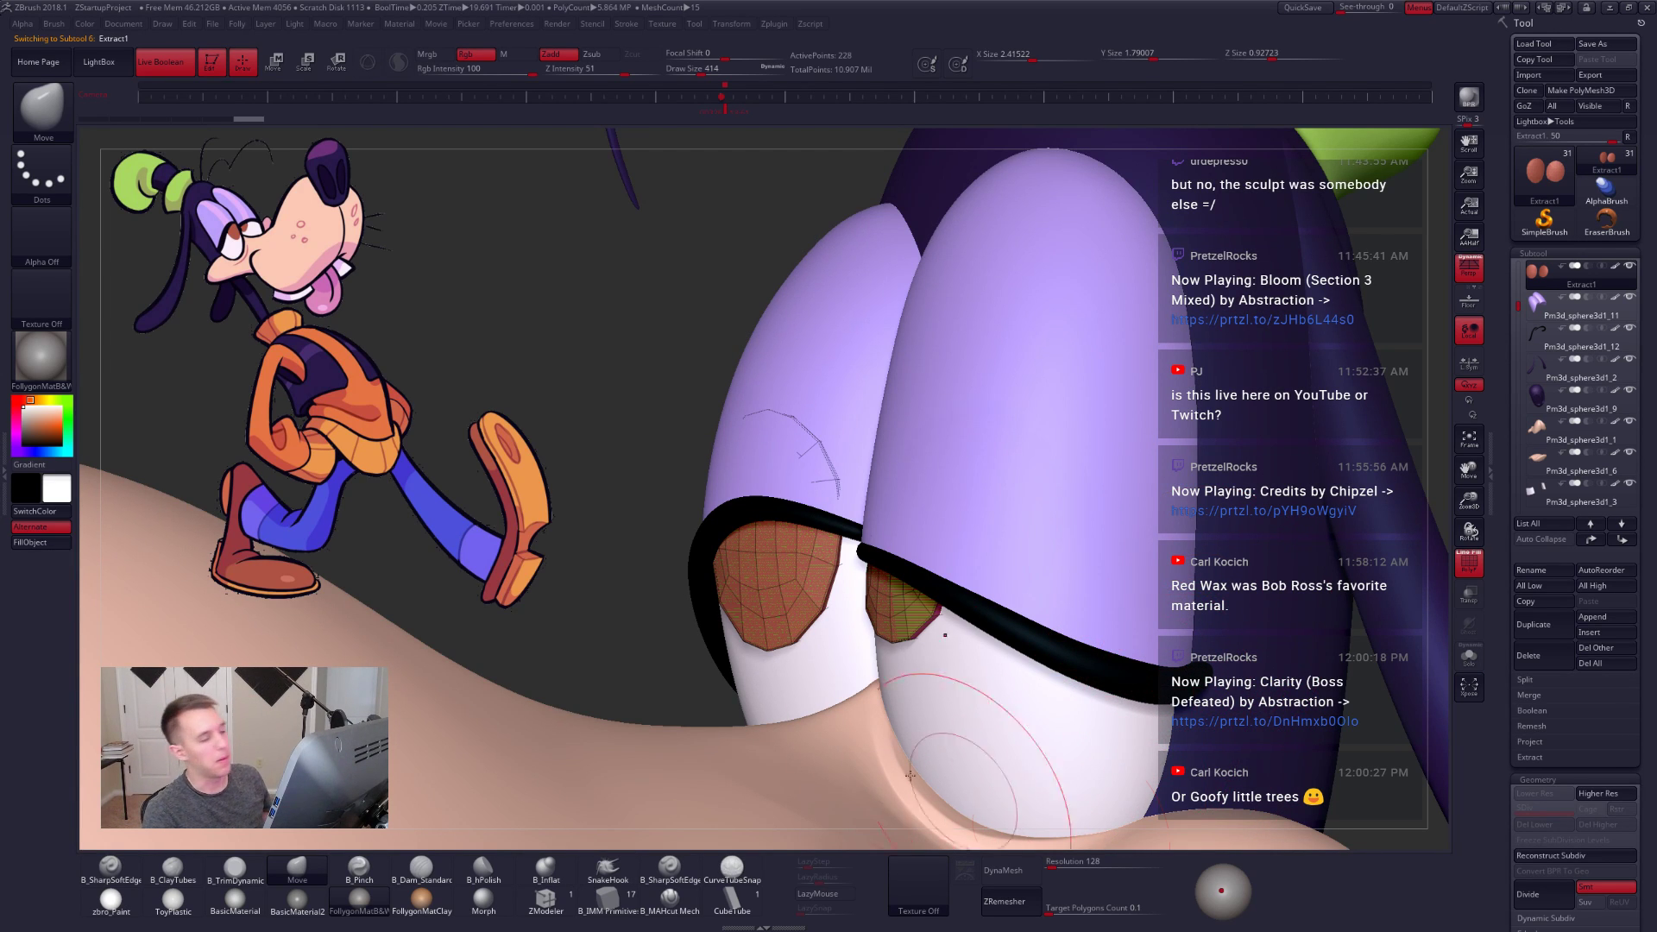
{"action": "key", "text": "d"}
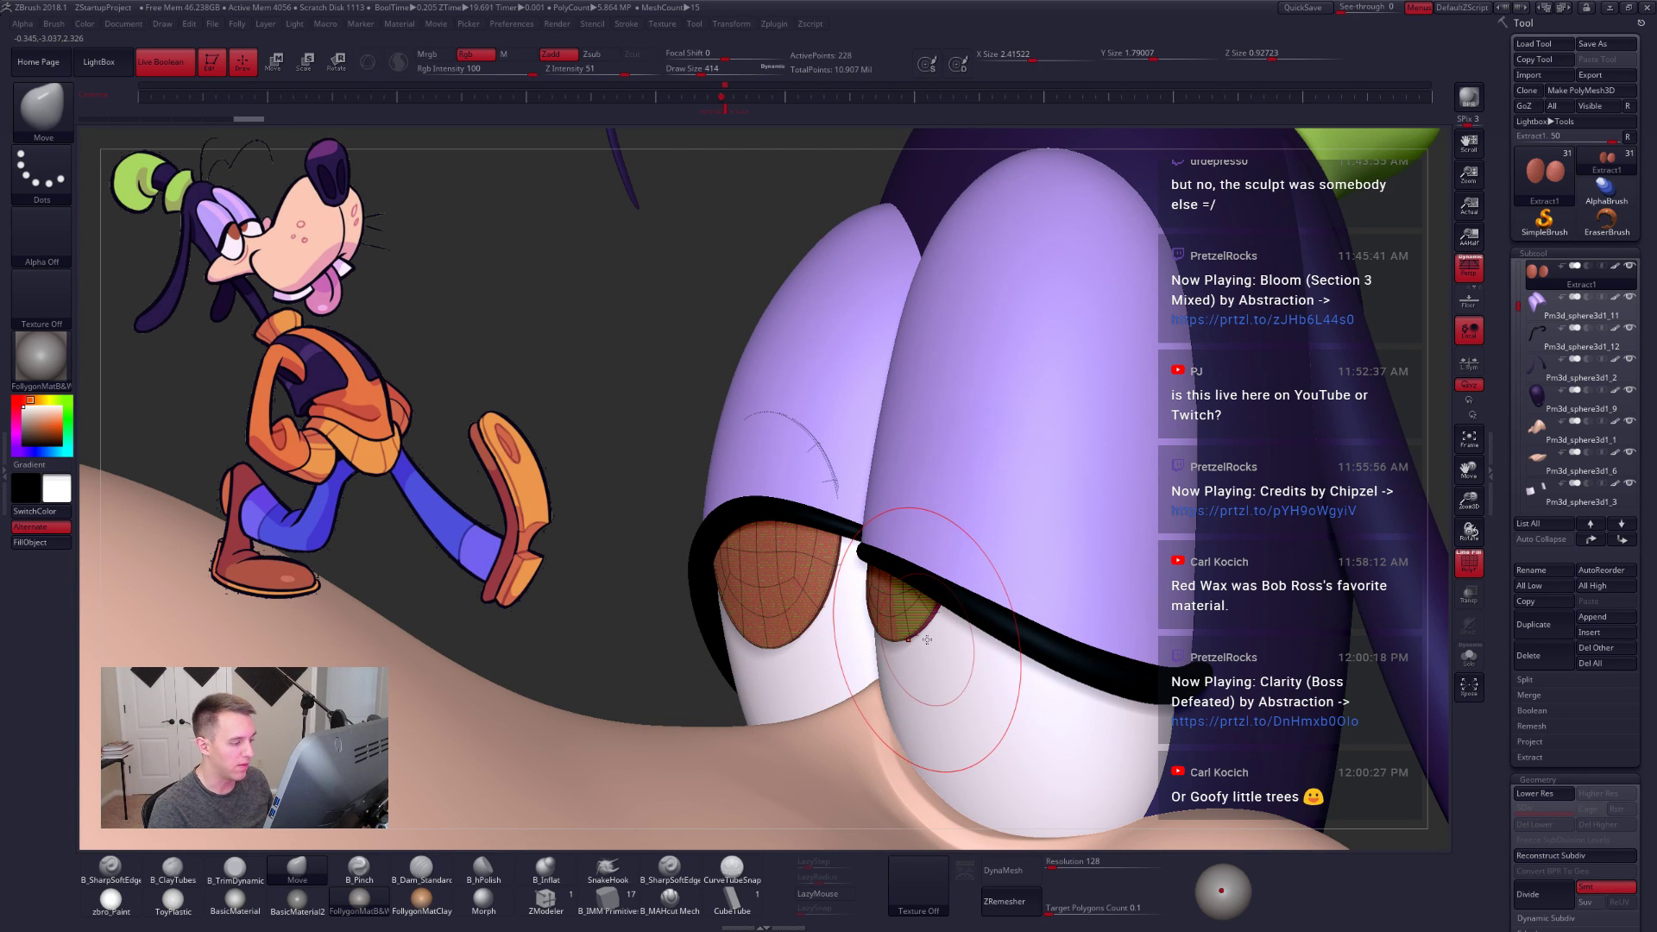
{"action": "key", "text": "shift+s"}
{"action": "left_click_drag", "start_coordinate": [890, 625], "coordinate": [980, 577]}
{"action": "key", "text": "space"}
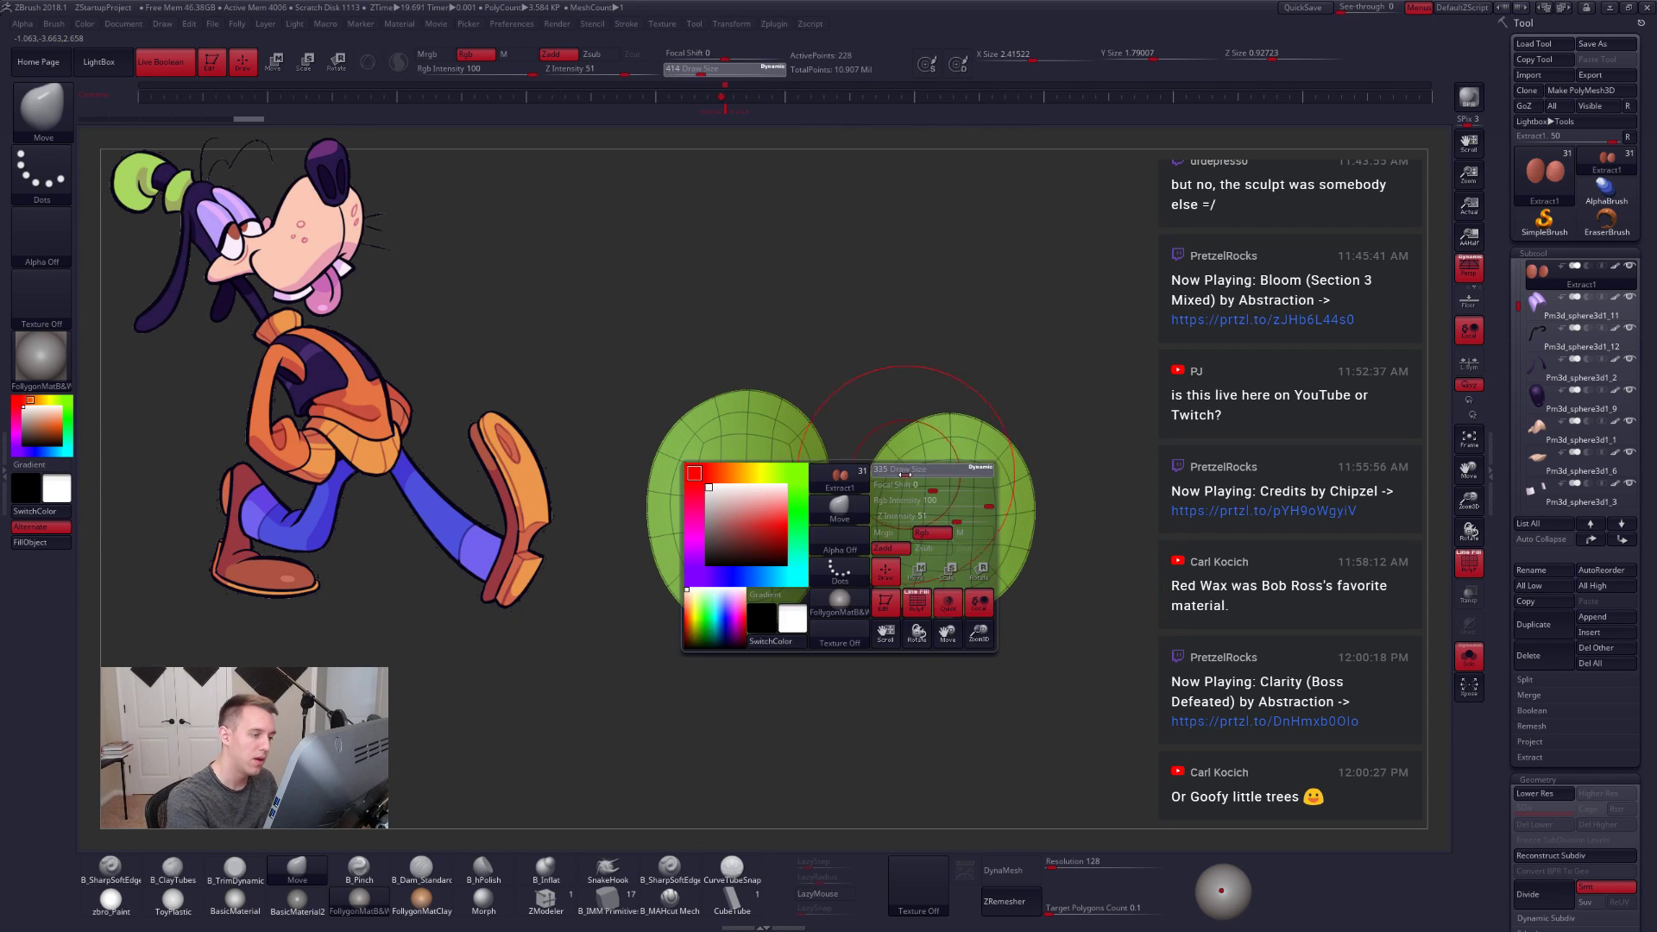
{"action": "left_click_drag", "start_coordinate": [915, 483], "coordinate": [894, 481]}
{"action": "right_click_drag", "start_coordinate": [939, 534], "coordinate": [1054, 541]}
Drop the pupils to their lowest subdivision and convert them with ZModeler's Mesh To Brush.
{"action": "key", "text": "shift+d"}
{"action": "key", "text": "shift+d"}
{"action": "left_click", "coordinate": [545, 899]}
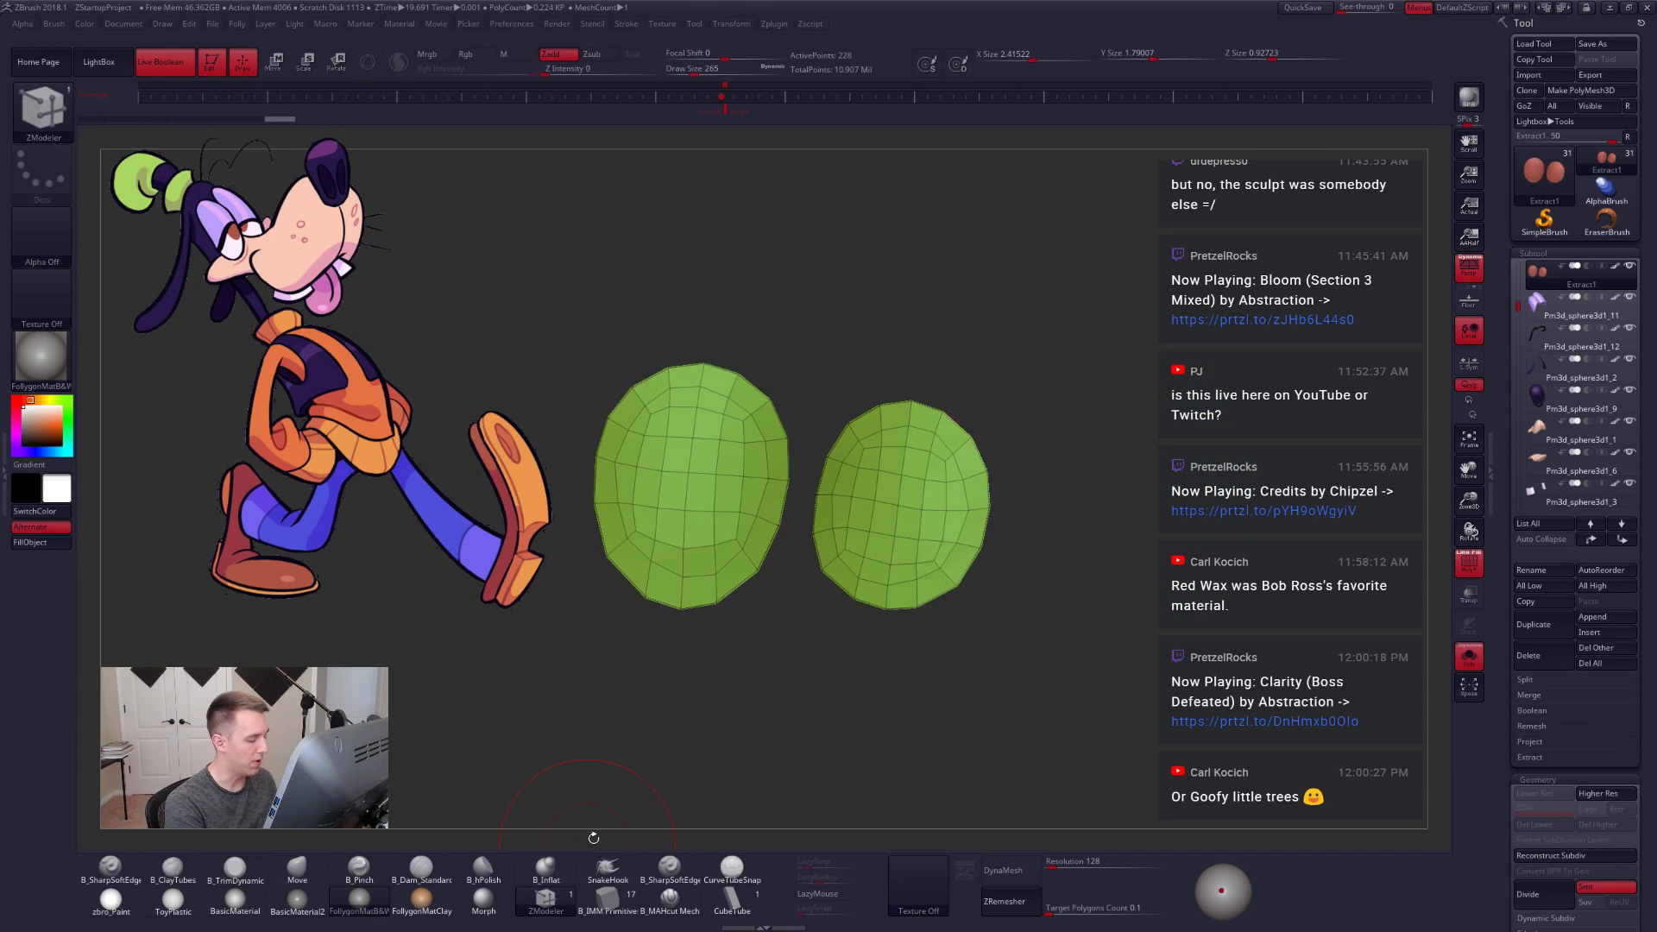
{"action": "key", "text": "space"}
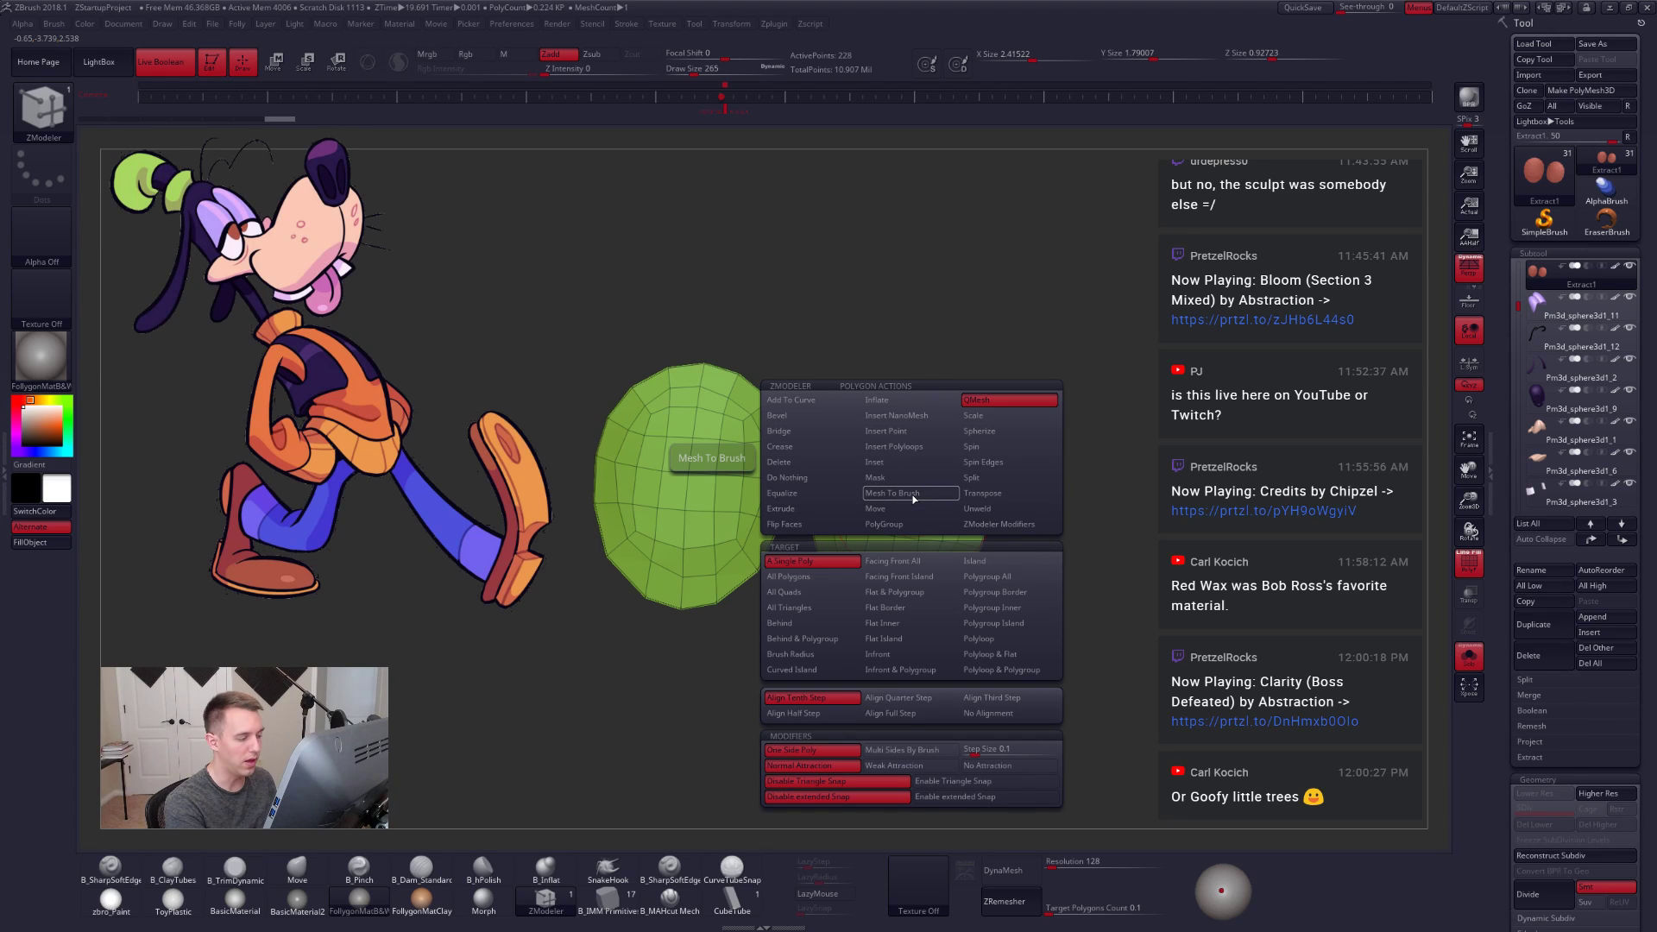
{"action": "left_click", "coordinate": [915, 497]}
{"action": "mouse_move", "coordinate": [984, 531]}
{"action": "right_mouse_down"}
{"action": "mouse_move", "coordinate": [1060, 547]}
{"action": "mouse_move", "coordinate": [1066, 494]}
{"action": "mouse_move", "coordinate": [993, 526]}
{"action": "right_mouse_up"}
{"action": "key", "text": "b"}
{"action": "key", "text": "m"}
{"action": "key", "text": "v"}
{"action": "right_click_drag", "start_coordinate": [1060, 598], "coordinate": [1069, 530]}
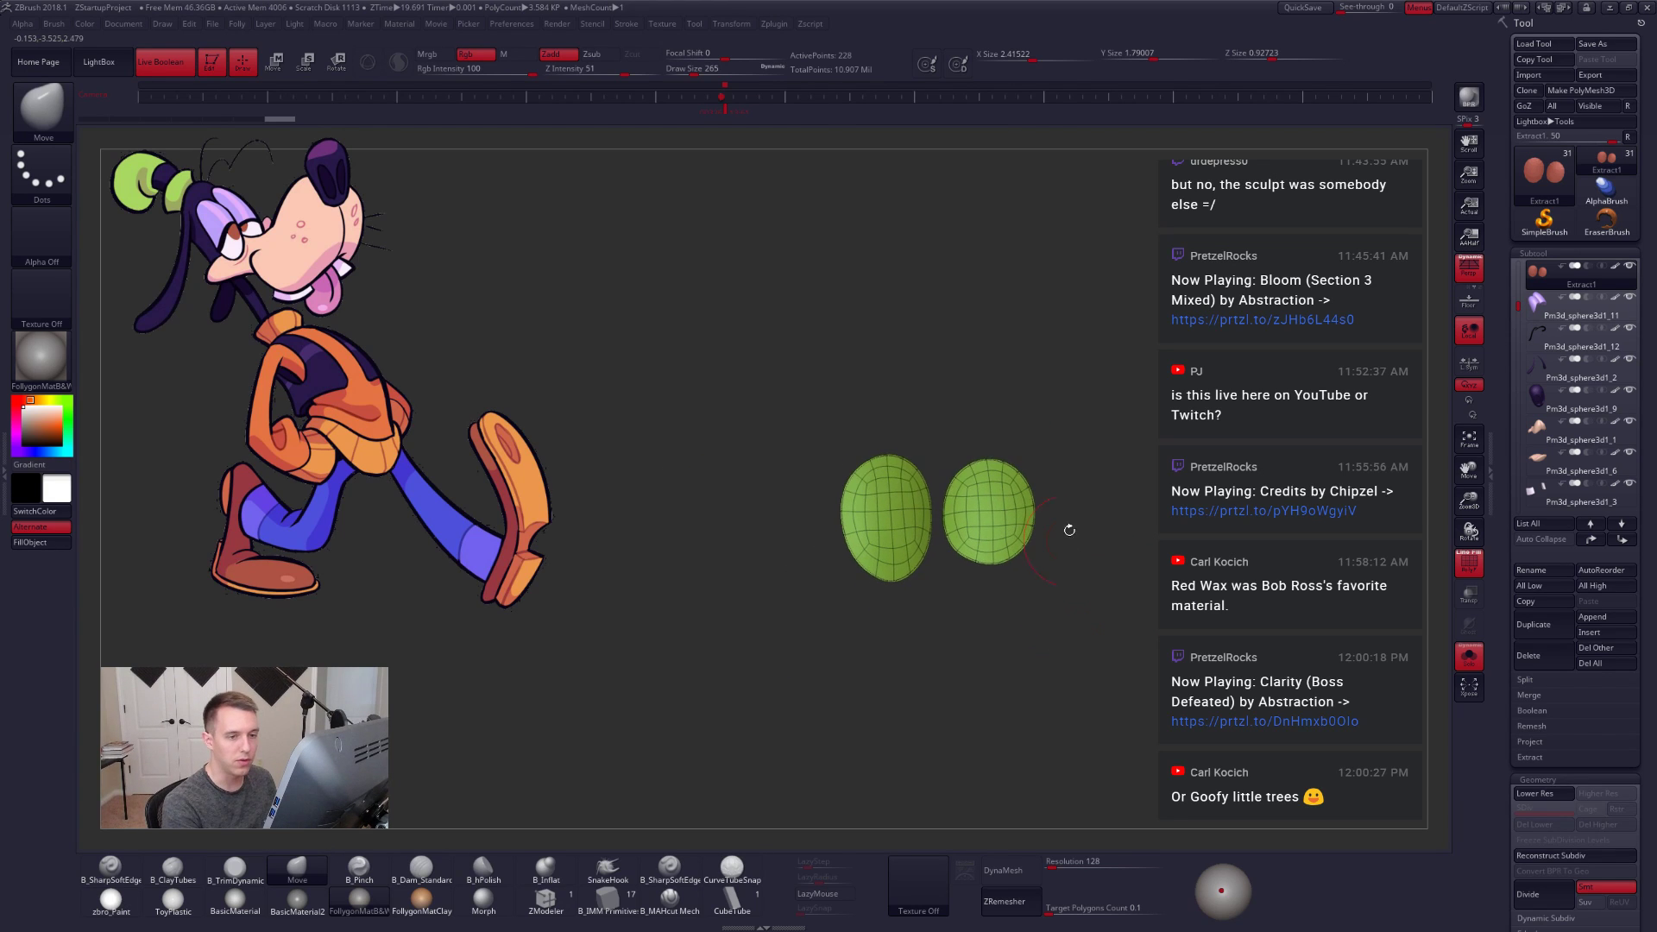
{"action": "left_click_drag", "start_coordinate": [1542, 278], "coordinate": [1550, 440]}
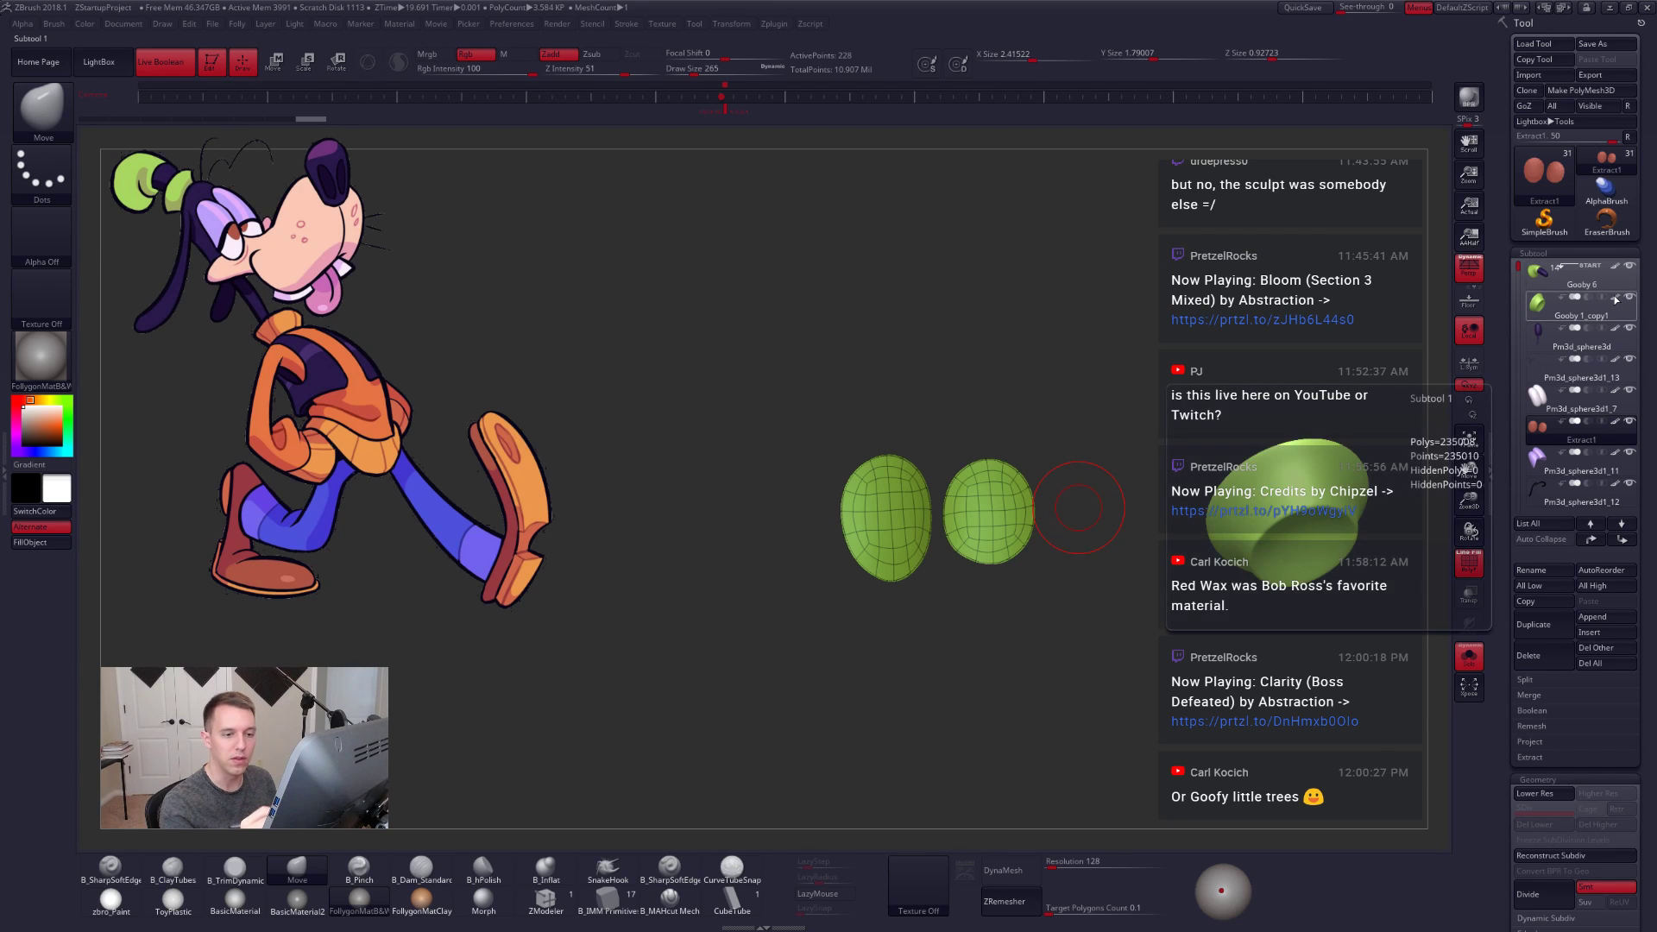
Turn Solo off and hide the snout, lower jaw, teeth and tongue subtools.
{"action": "key", "text": "alt+s"}
{"action": "right_click_drag", "start_coordinate": [1025, 517], "coordinate": [1110, 549]}
{"action": "left_click", "coordinate": [1110, 549], "text": "alt"}
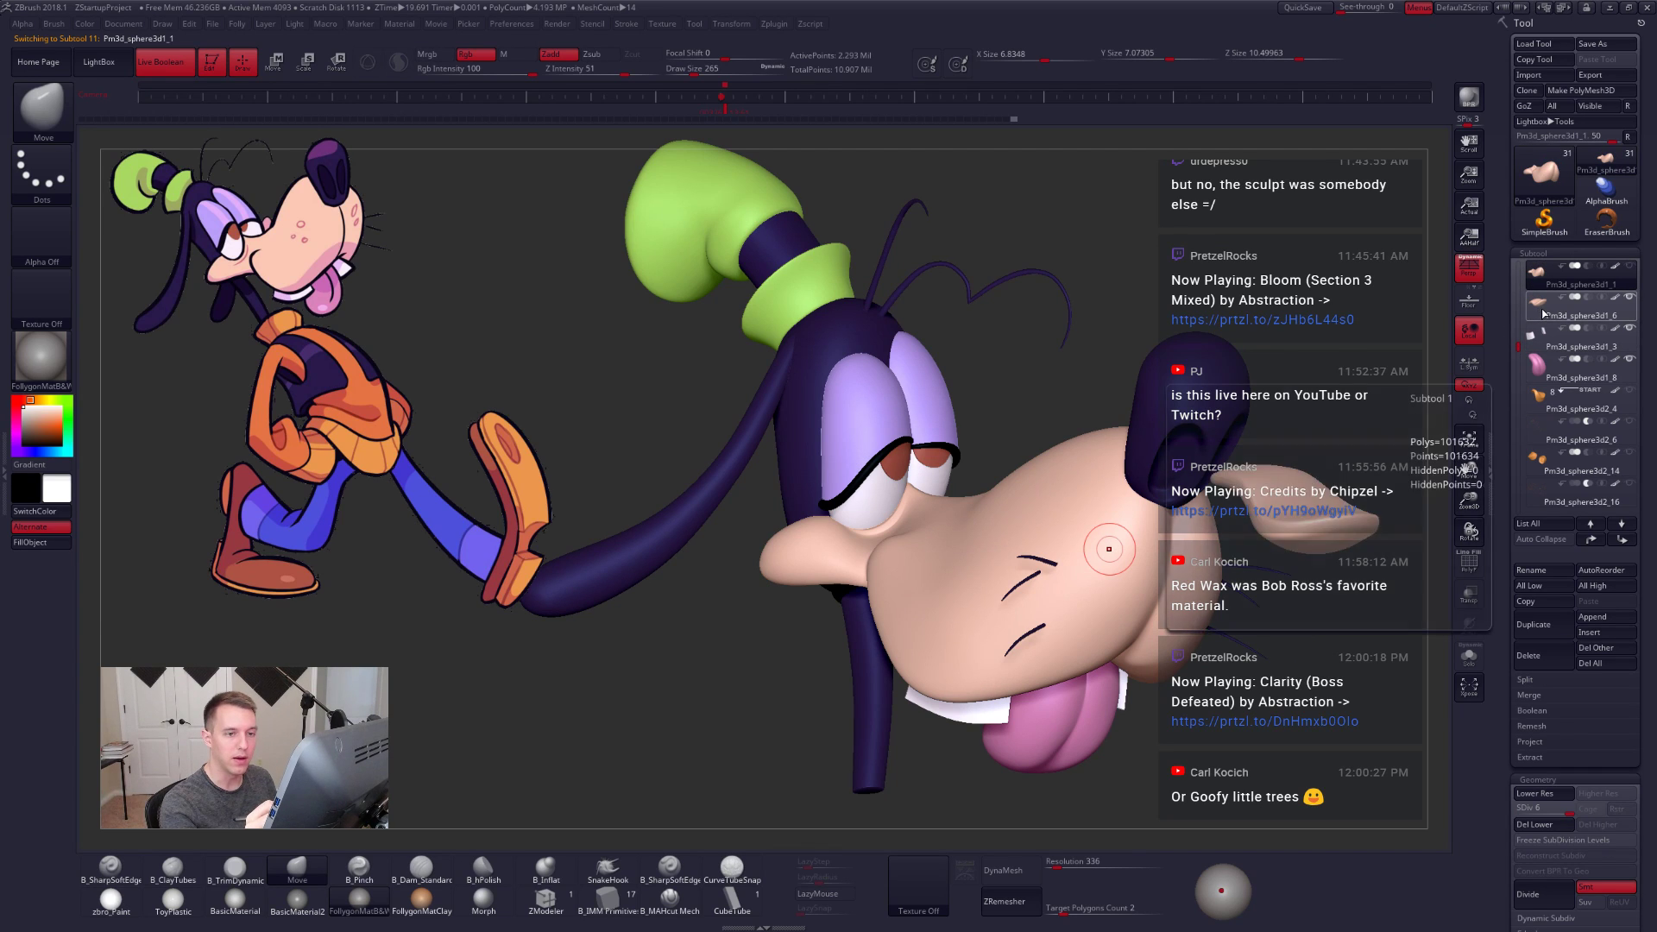
{"action": "left_click", "coordinate": [1542, 316]}
{"action": "left_click", "coordinate": [1542, 344]}
{"action": "left_click", "coordinate": [1542, 372]}
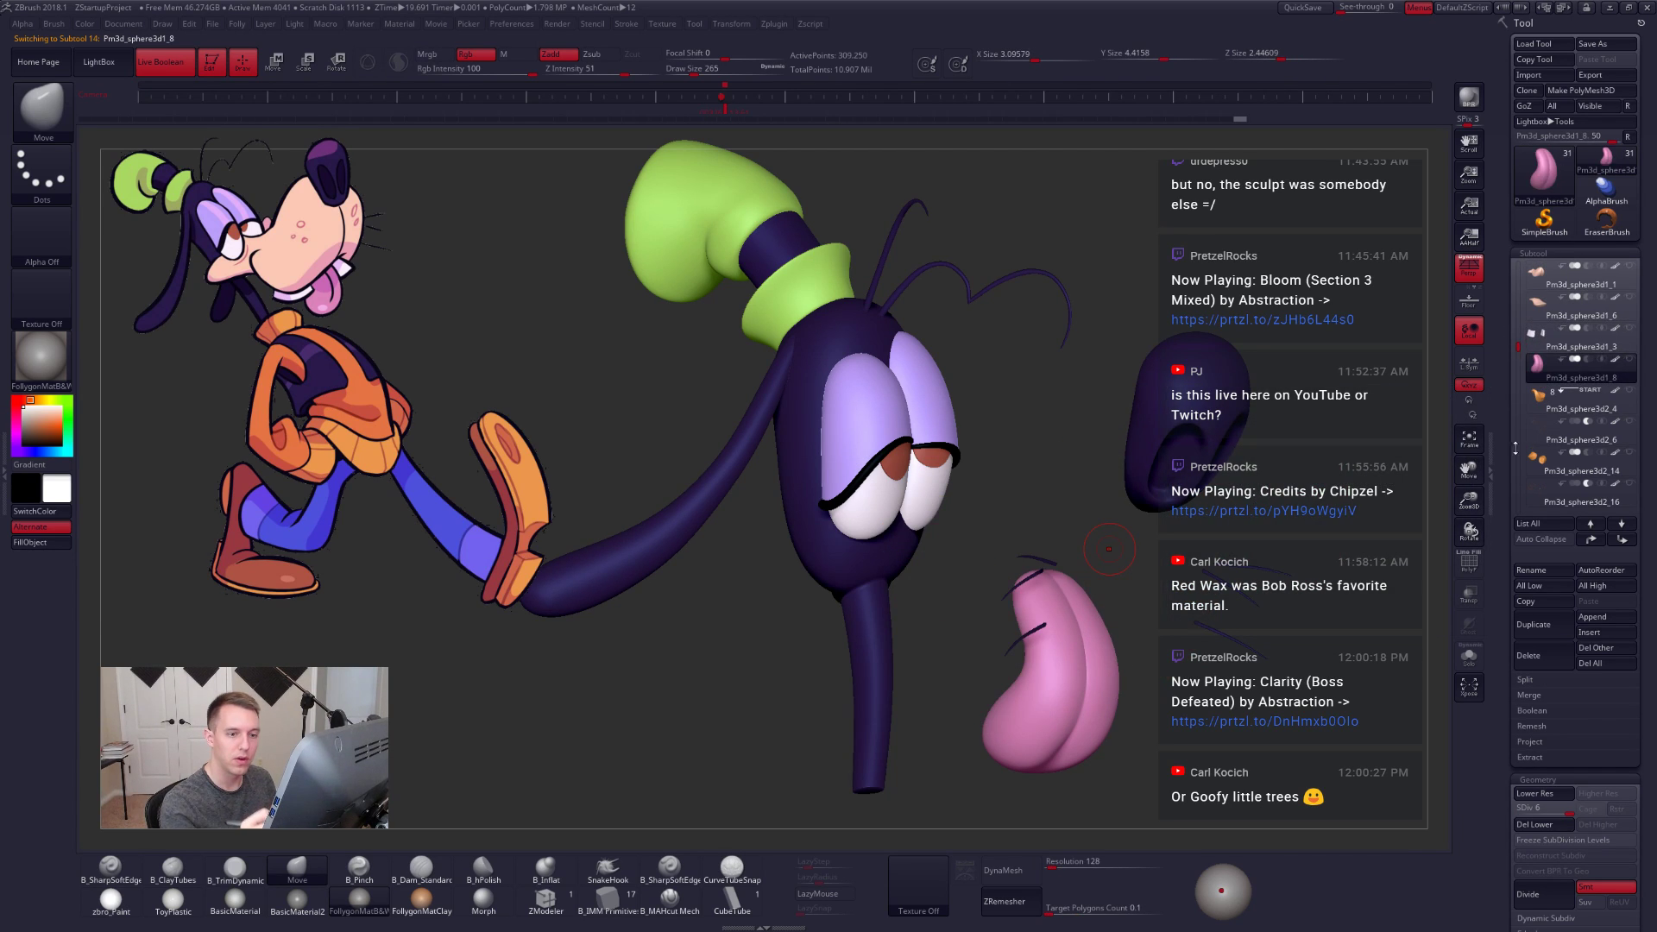
{"action": "left_click", "coordinate": [1155, 467], "text": "alt"}
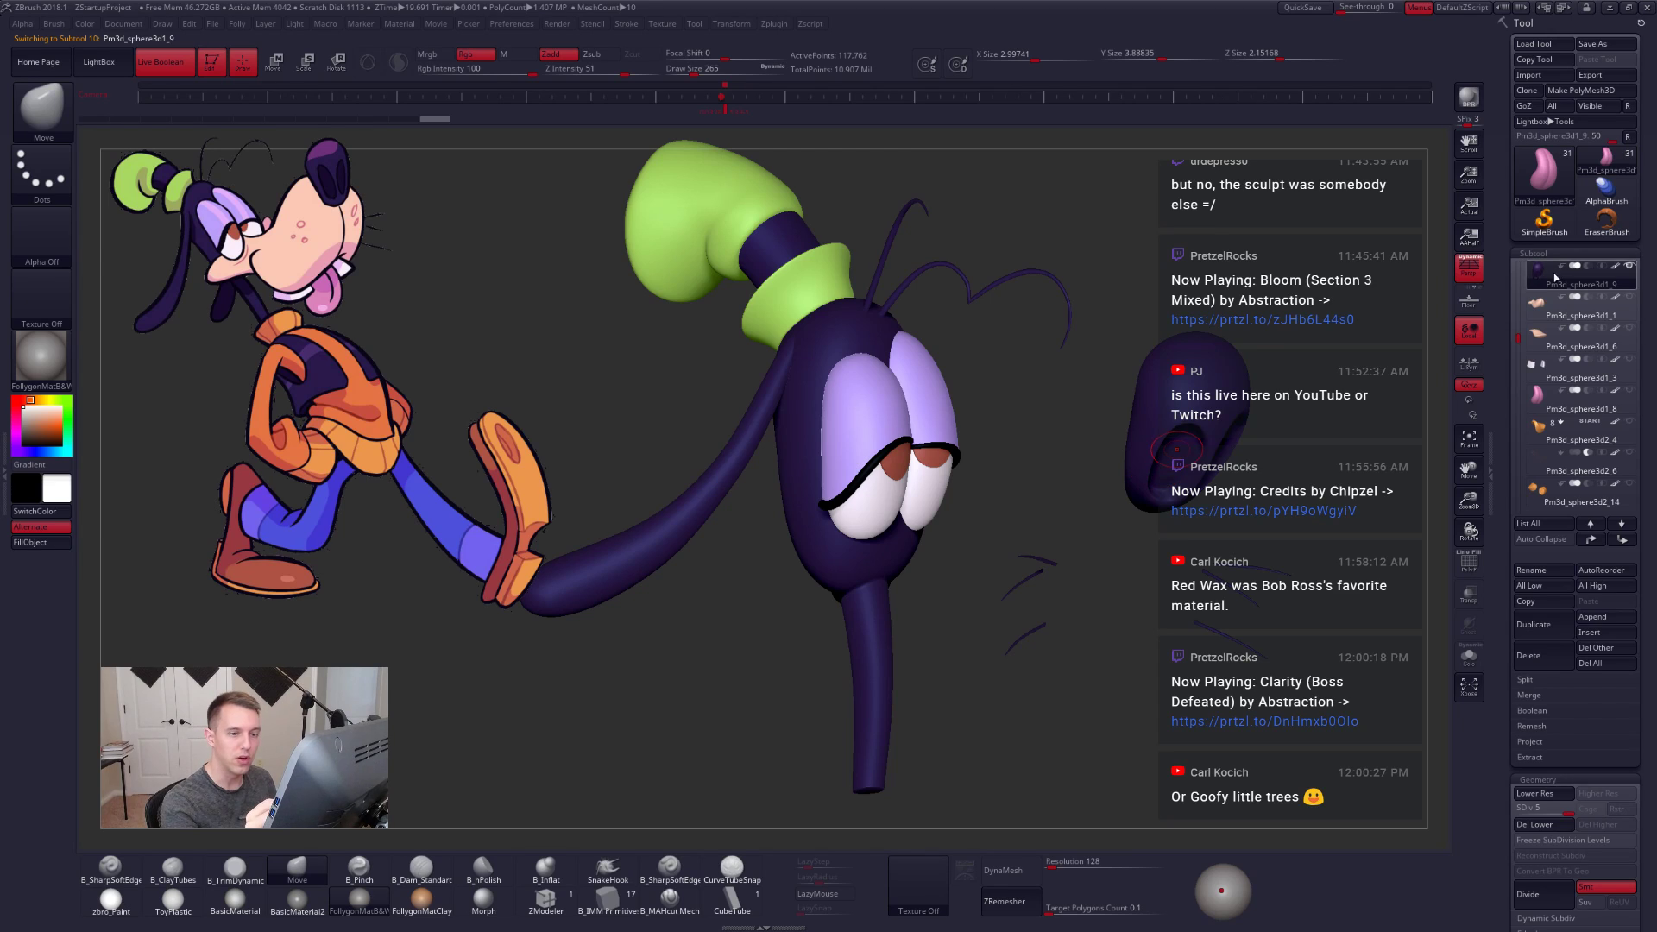
Hide the dark shape over the right eye, select the pupils and zoom out to the whole head.
{"action": "left_click", "coordinate": [1212, 585], "text": "alt"}
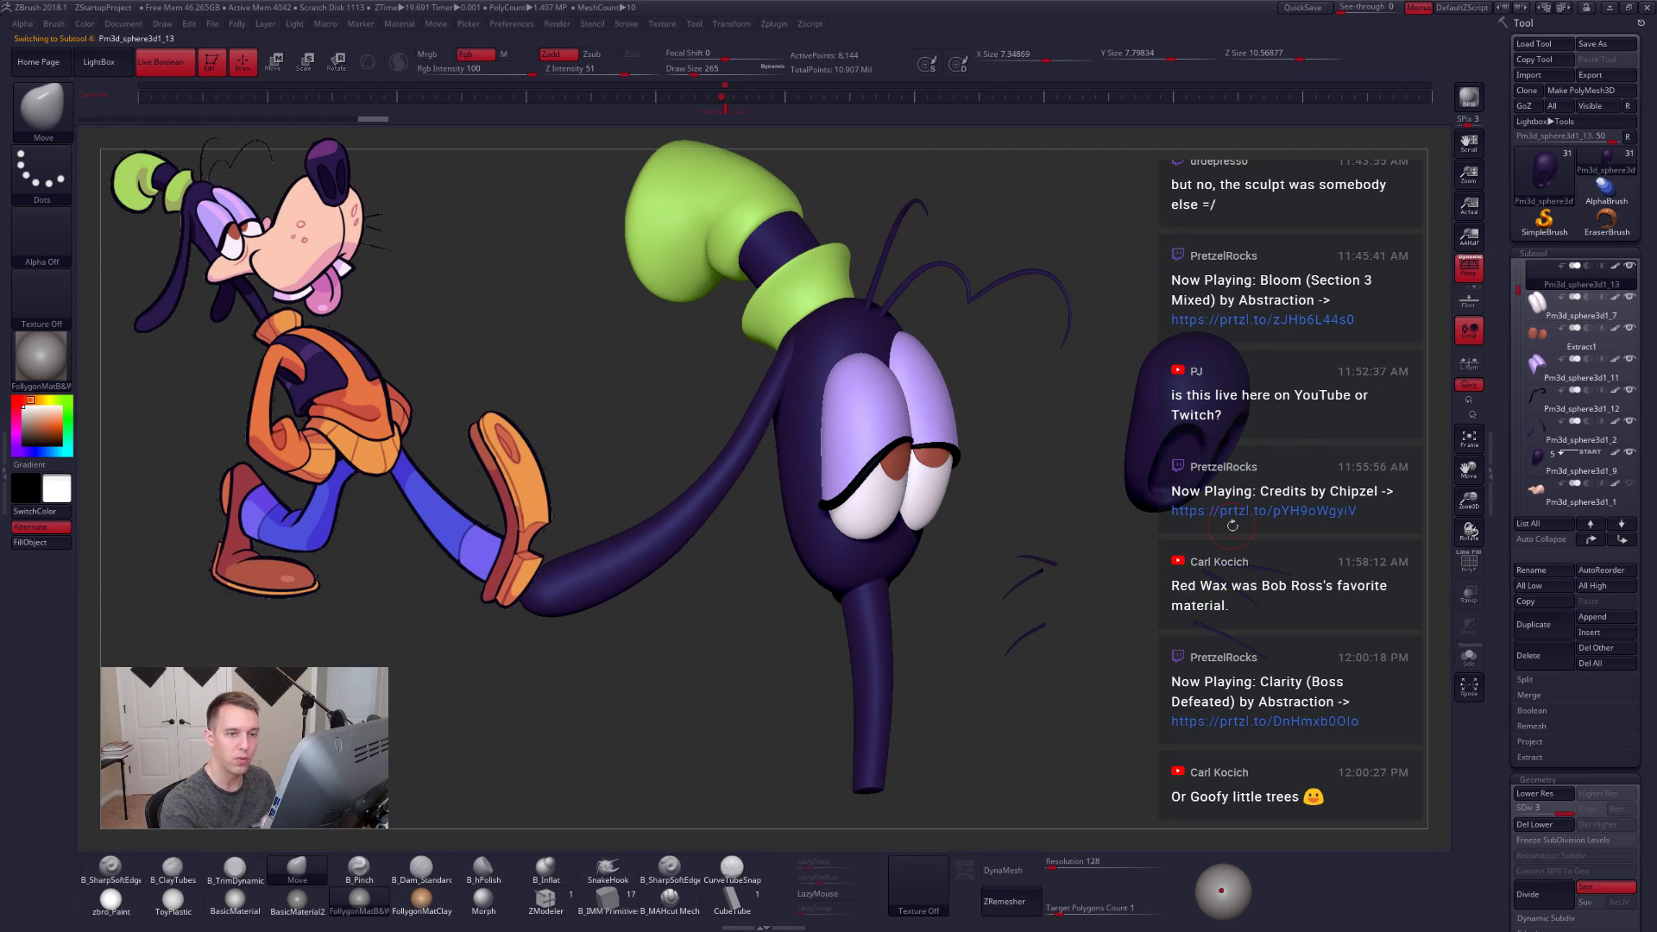
{"action": "left_click", "coordinate": [933, 460], "text": "alt"}
{"action": "right_click_drag", "start_coordinate": [953, 492], "coordinate": [937, 481]}
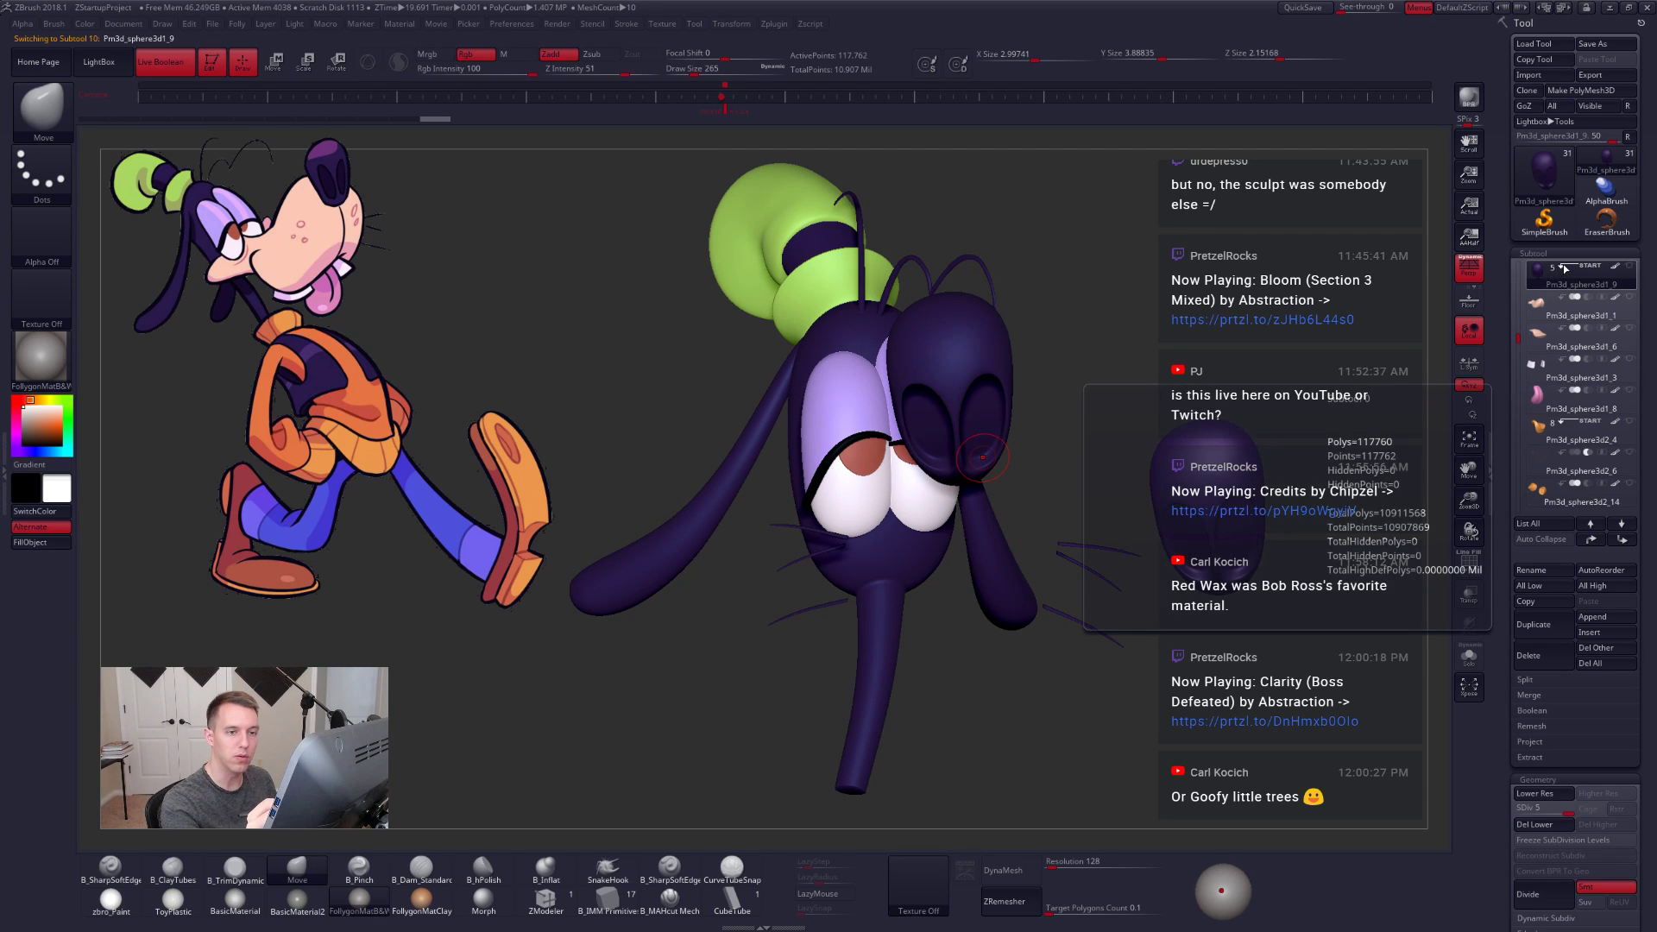
{"action": "left_click", "coordinate": [925, 269], "text": "alt"}
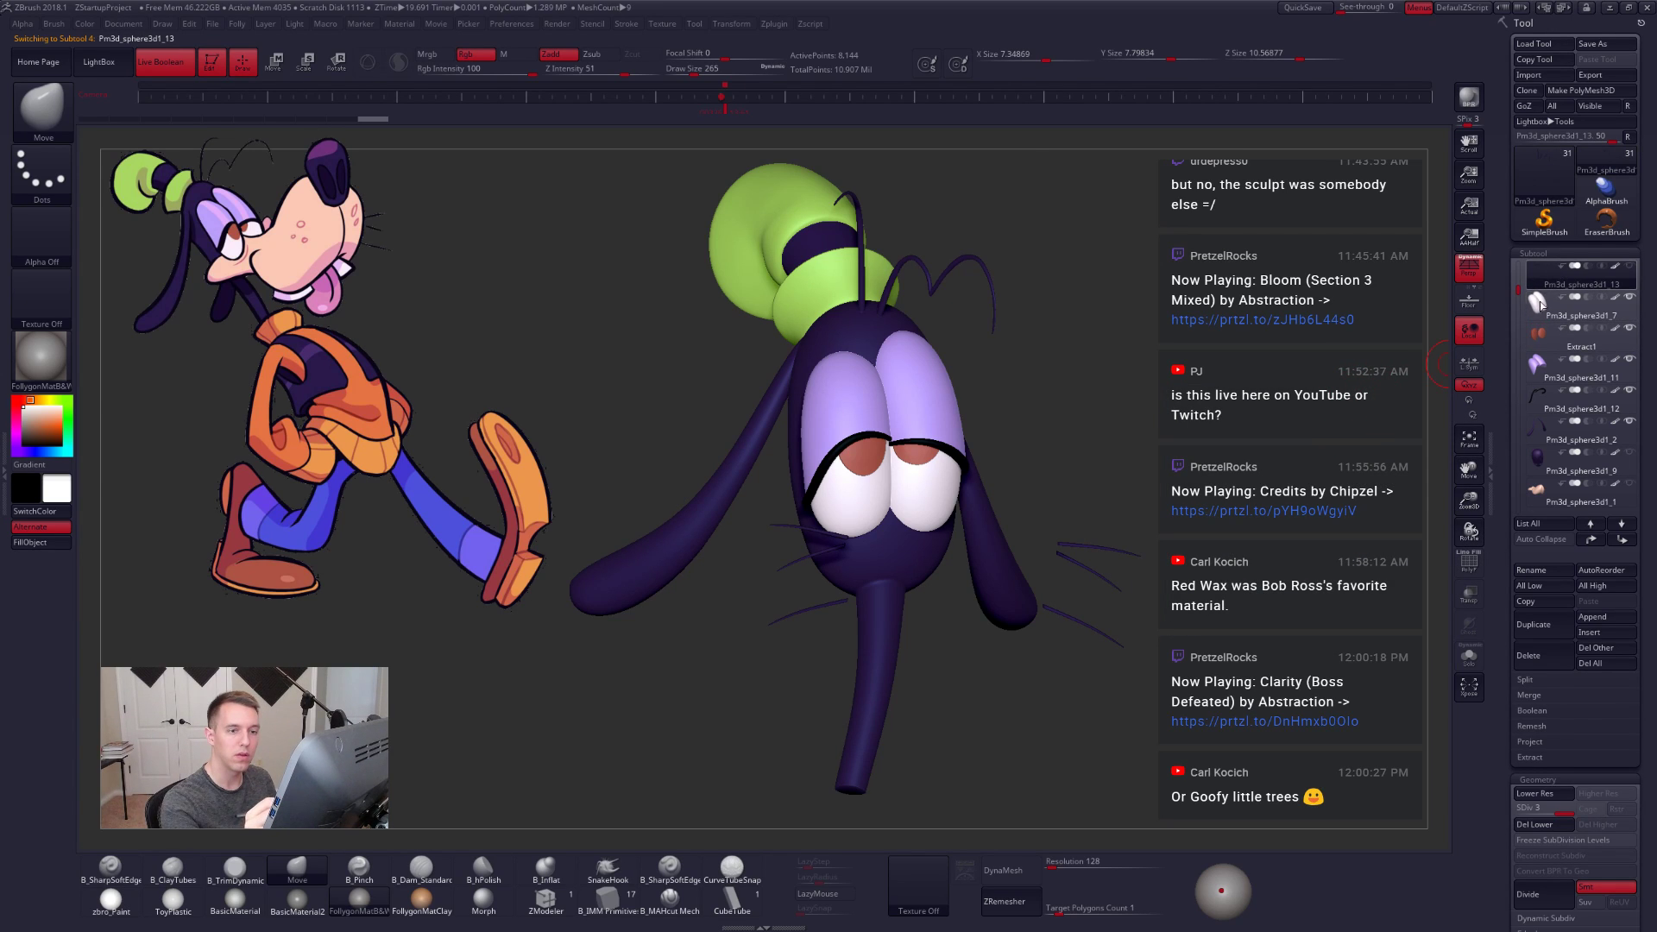
{"action": "left_click", "coordinate": [936, 487], "text": "alt"}
{"action": "left_click_drag", "start_coordinate": [941, 518], "coordinate": [987, 584]}
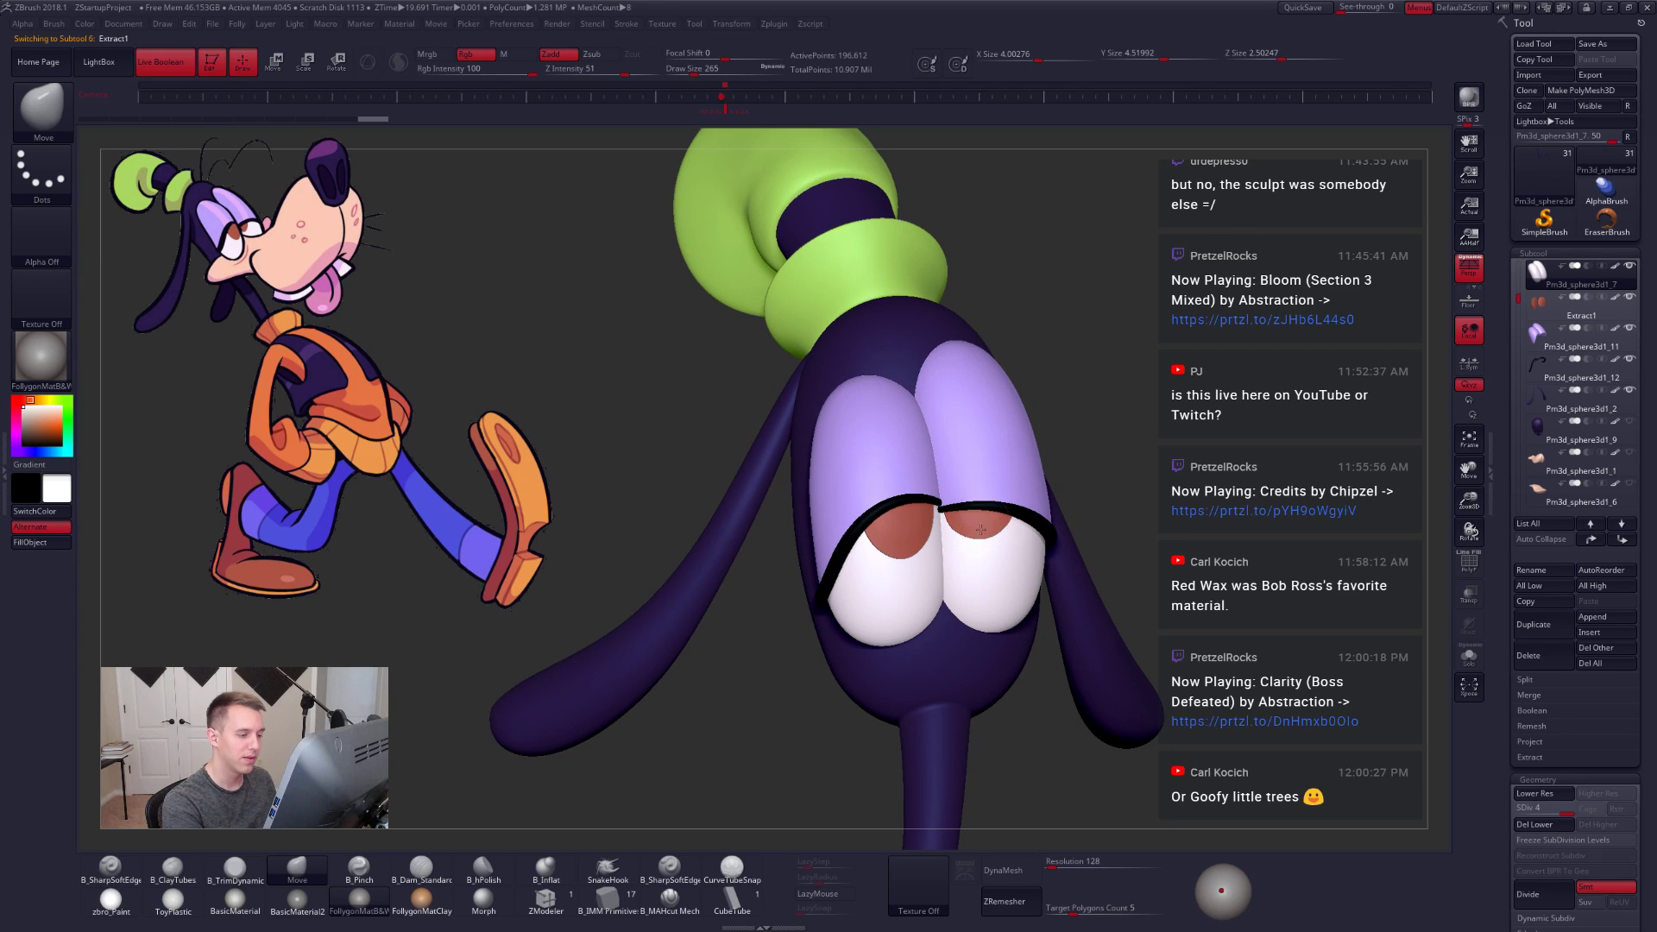
{"action": "left_click", "coordinate": [993, 601], "text": "alt"}
{"action": "left_click_drag", "start_coordinate": [1036, 638], "coordinate": [1007, 557]}
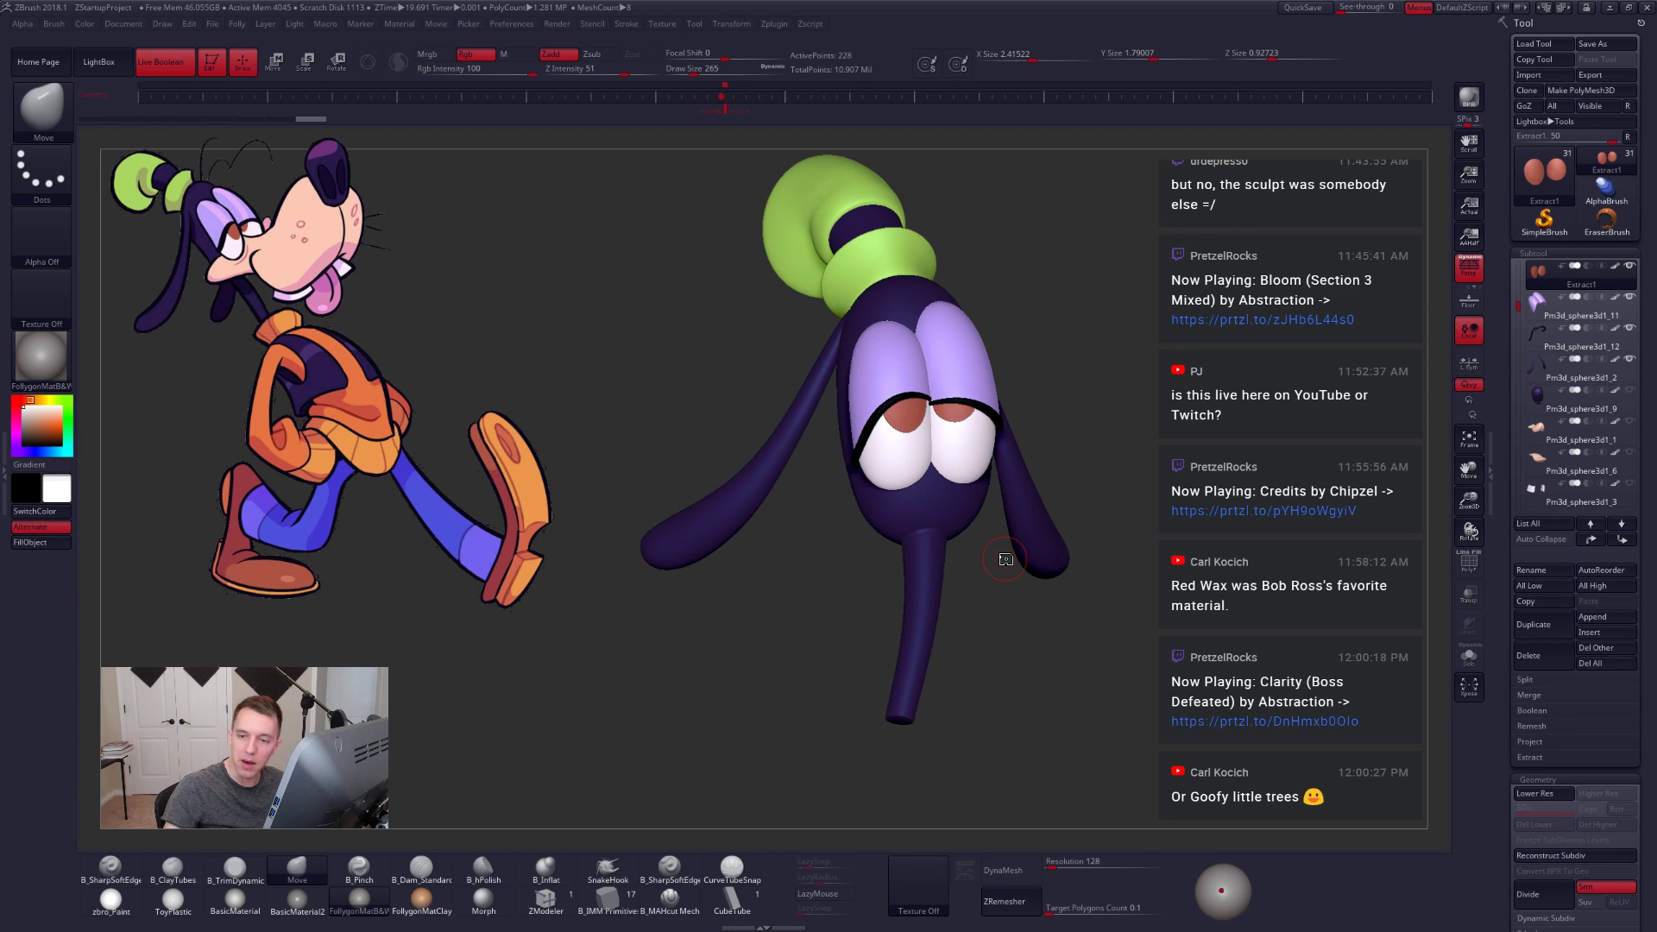
Solo the red pupil shells, lasso-mask the left Extract1 pupil, then turn Solo off.
{"action": "left_click_drag", "start_coordinate": [1003, 560], "coordinate": [970, 561]}
{"action": "key", "text": "ctrl+shift+s"}
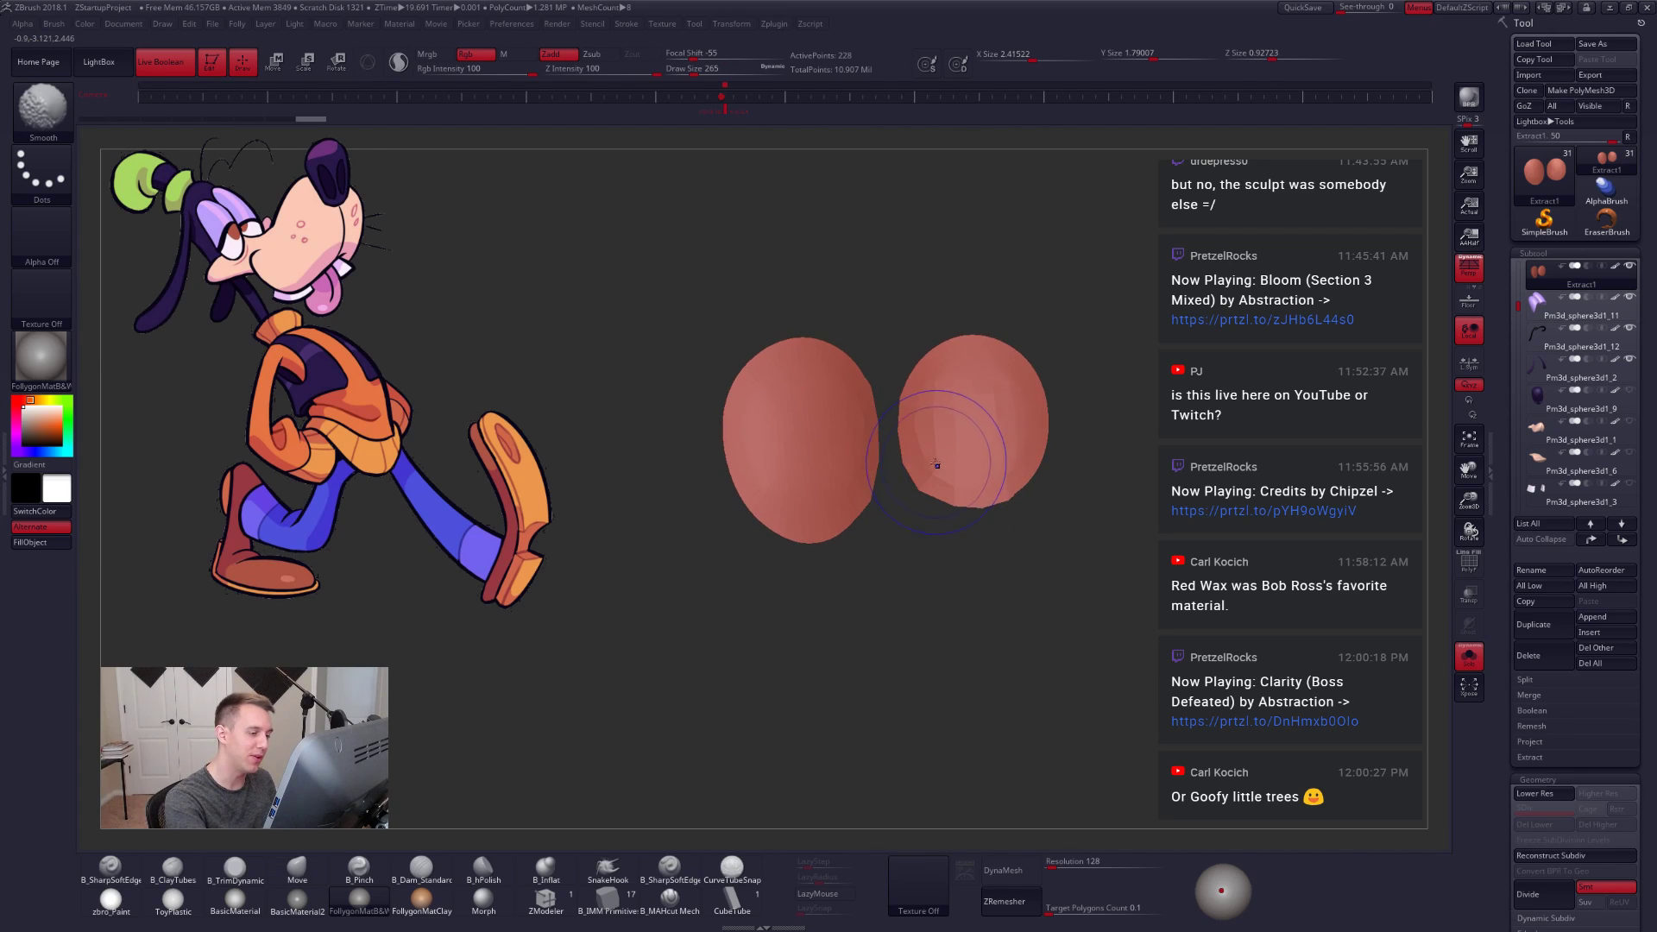
{"action": "mouse_move", "coordinate": [890, 398]}
{"action": "left_mouse_down", "text": "ctrl"}
{"action": "mouse_move", "coordinate": [1098, 541]}
{"action": "mouse_move", "coordinate": [1088, 529]}
{"action": "left_mouse_up", "text": "ctrl"}
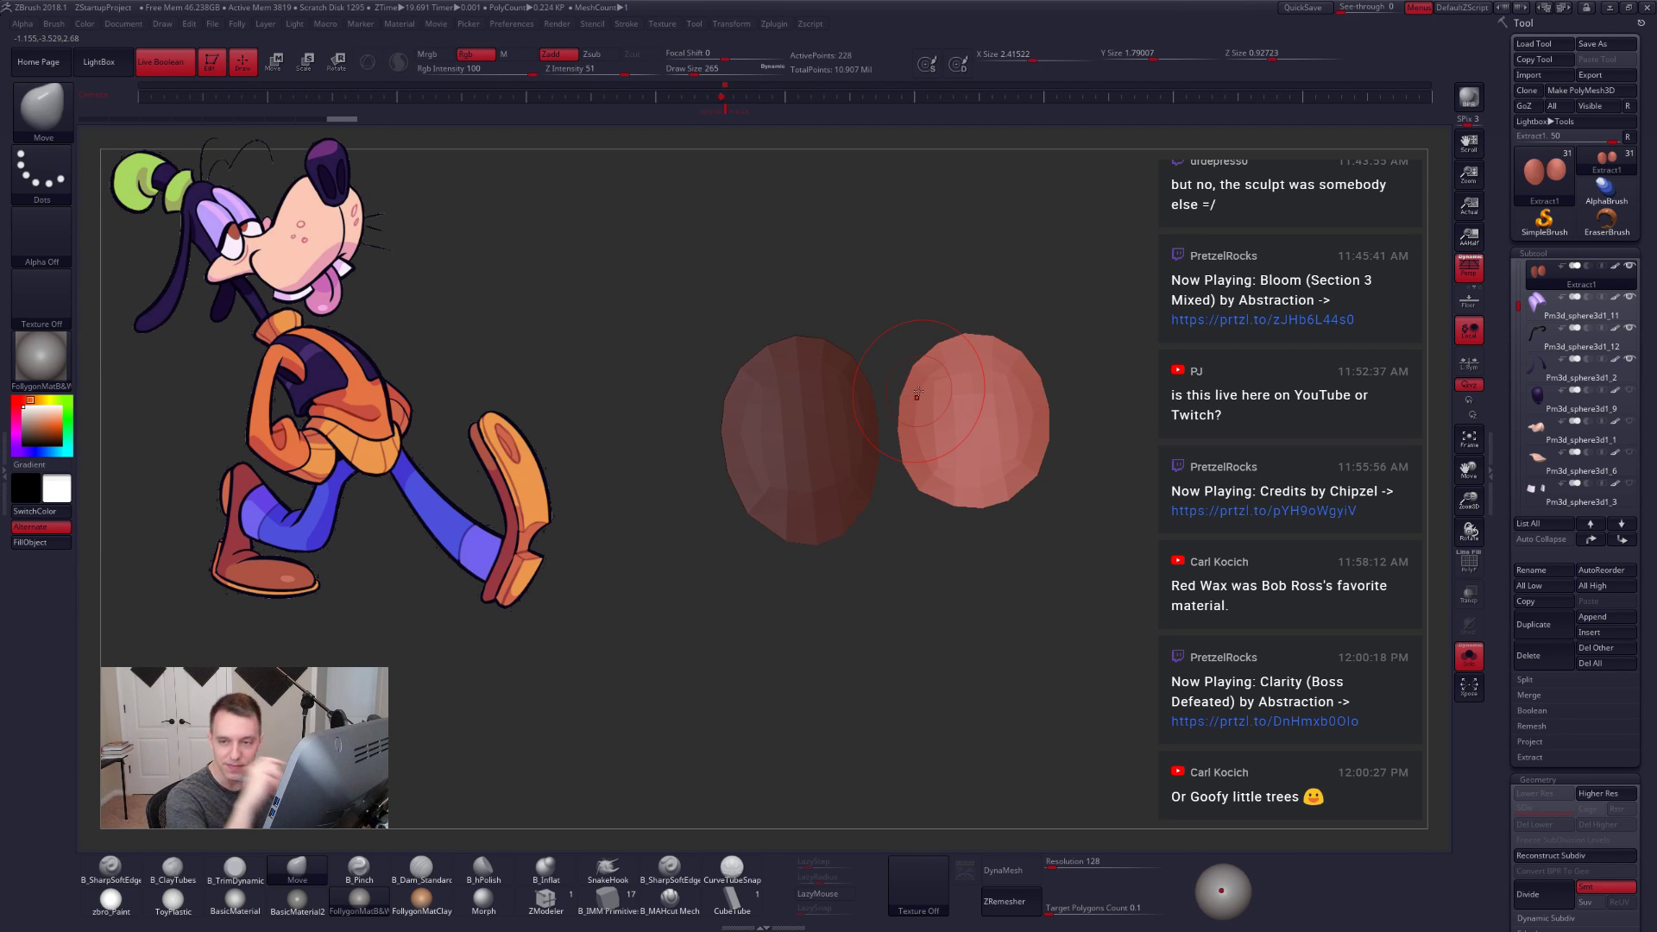
{"action": "right_click_drag", "start_coordinate": [1027, 465], "coordinate": [1002, 577]}
{"action": "key", "text": "ctrl+shift+s"}
Transpose-move and rotate the right pupil so it follows and sits under its eyelid.
{"action": "key", "text": "r"}
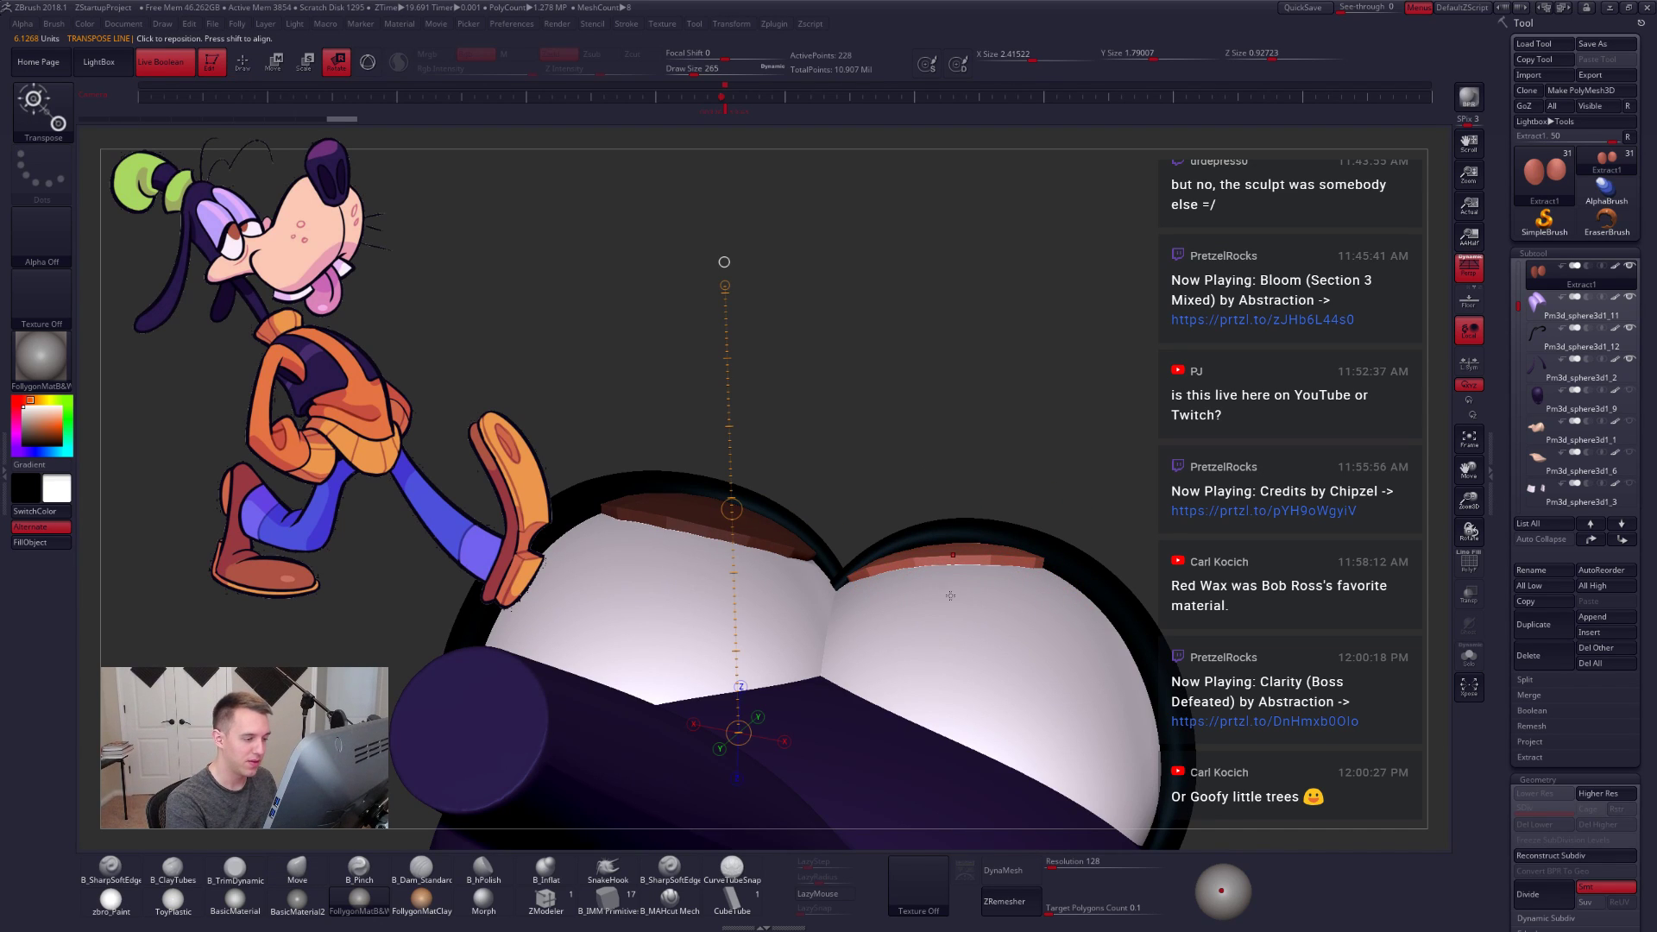
{"action": "key", "text": "w"}
{"action": "left_click_drag", "start_coordinate": [953, 555], "coordinate": [1259, 541]}
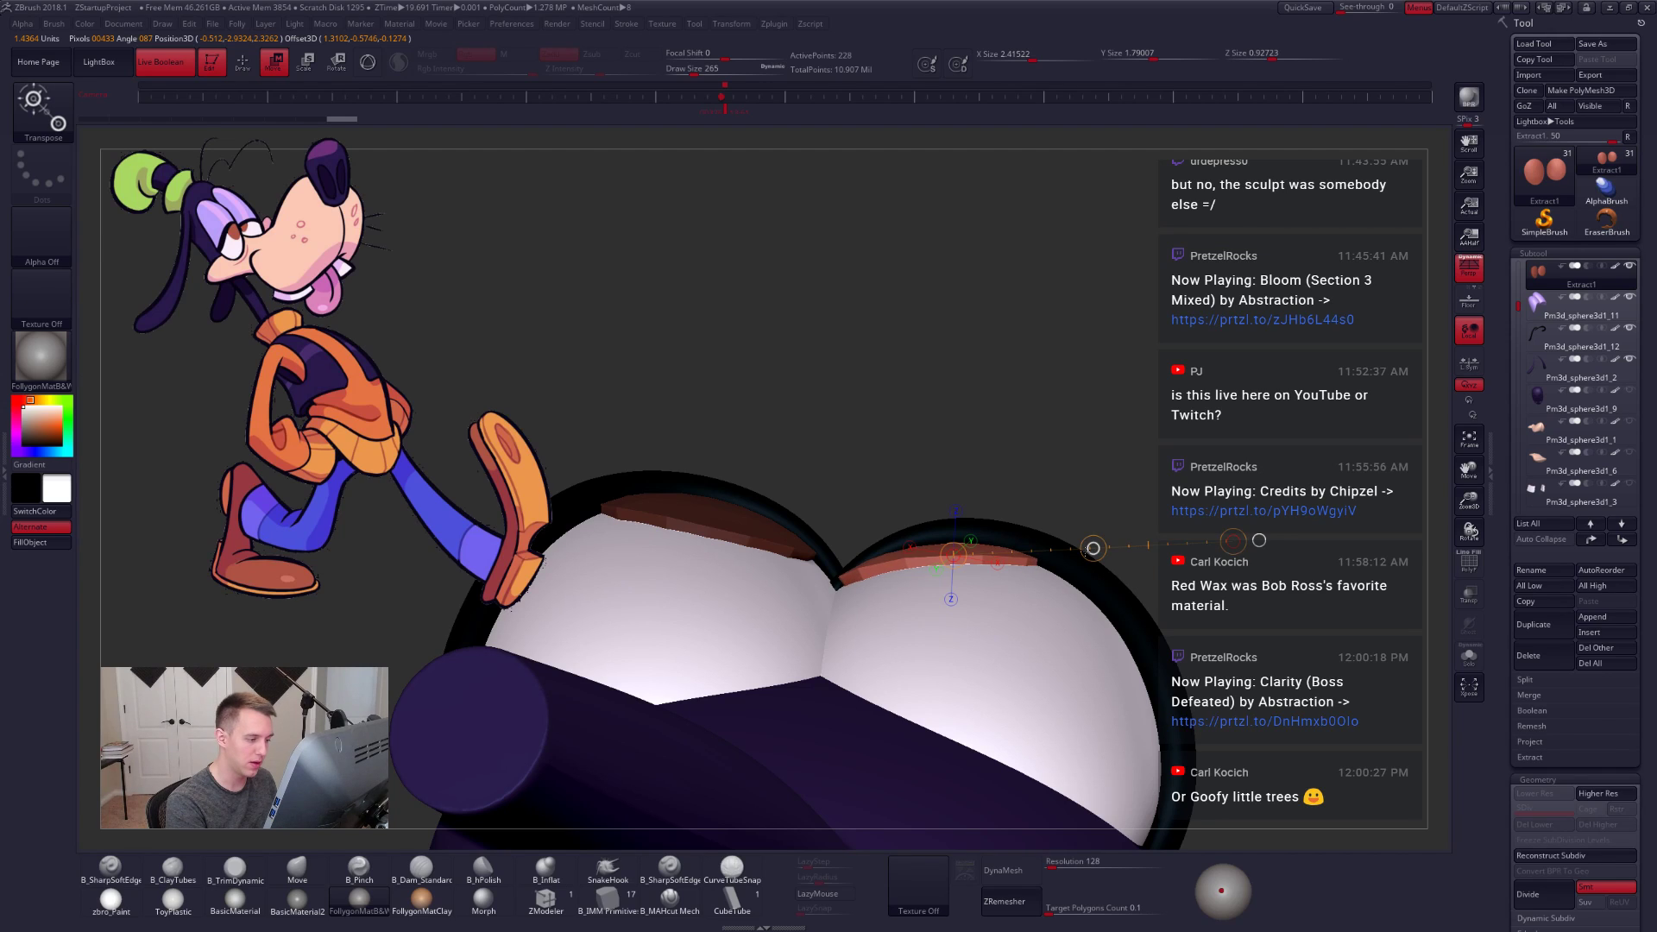
{"action": "left_click_drag", "start_coordinate": [857, 567], "coordinate": [902, 675]}
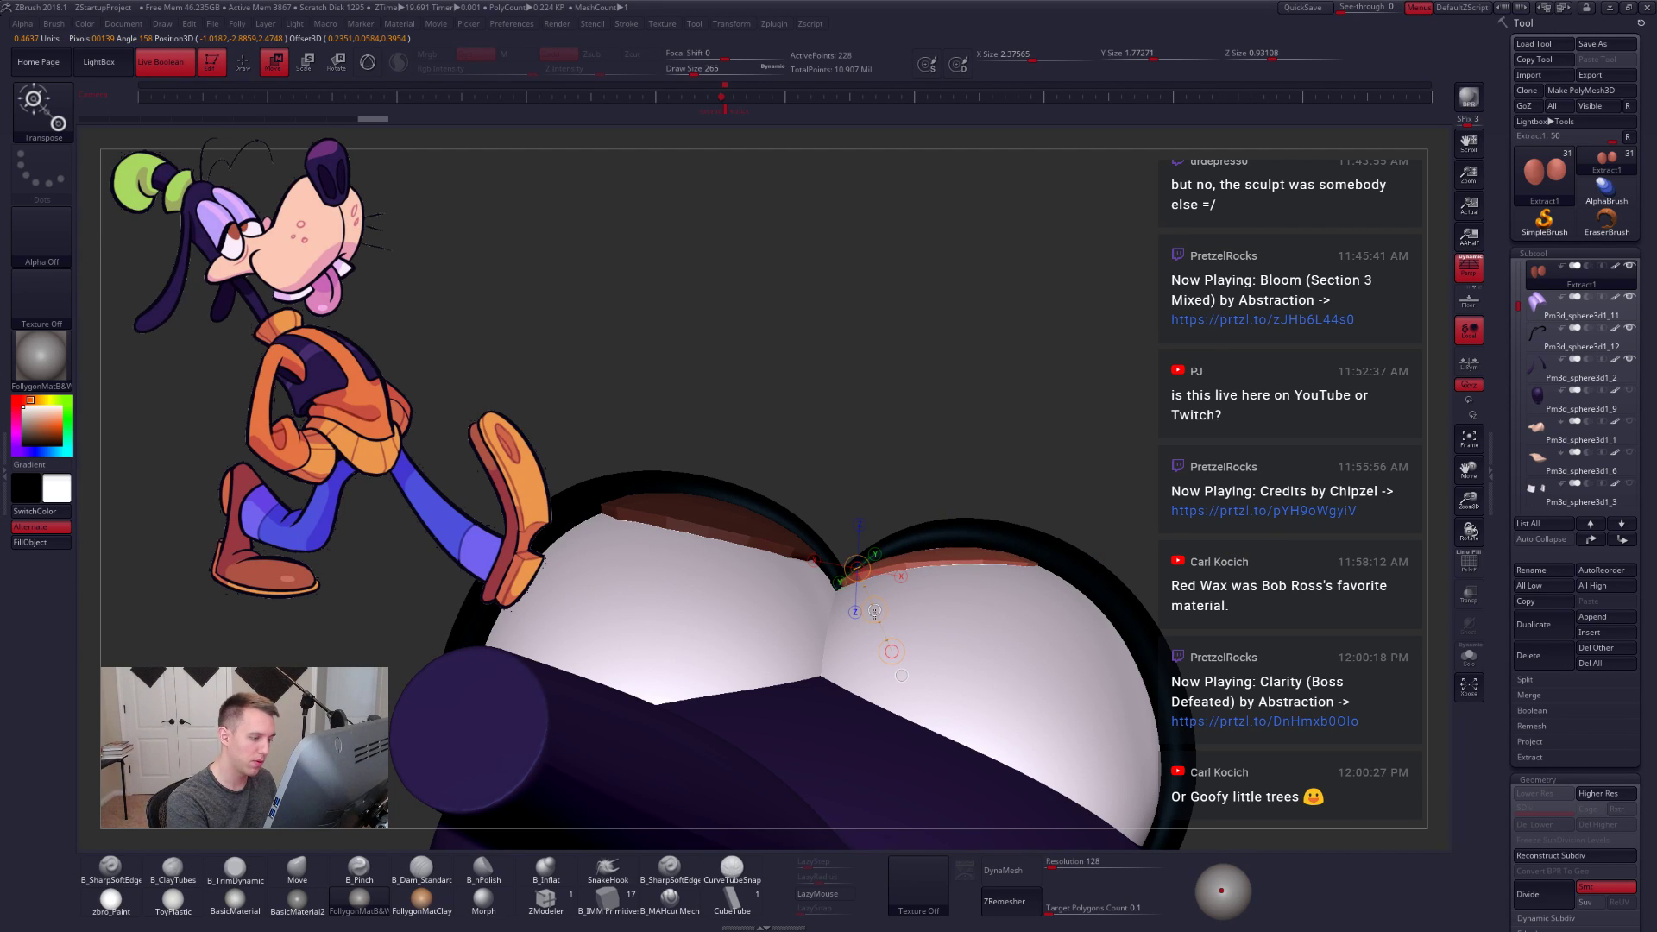
{"action": "key", "text": "r"}
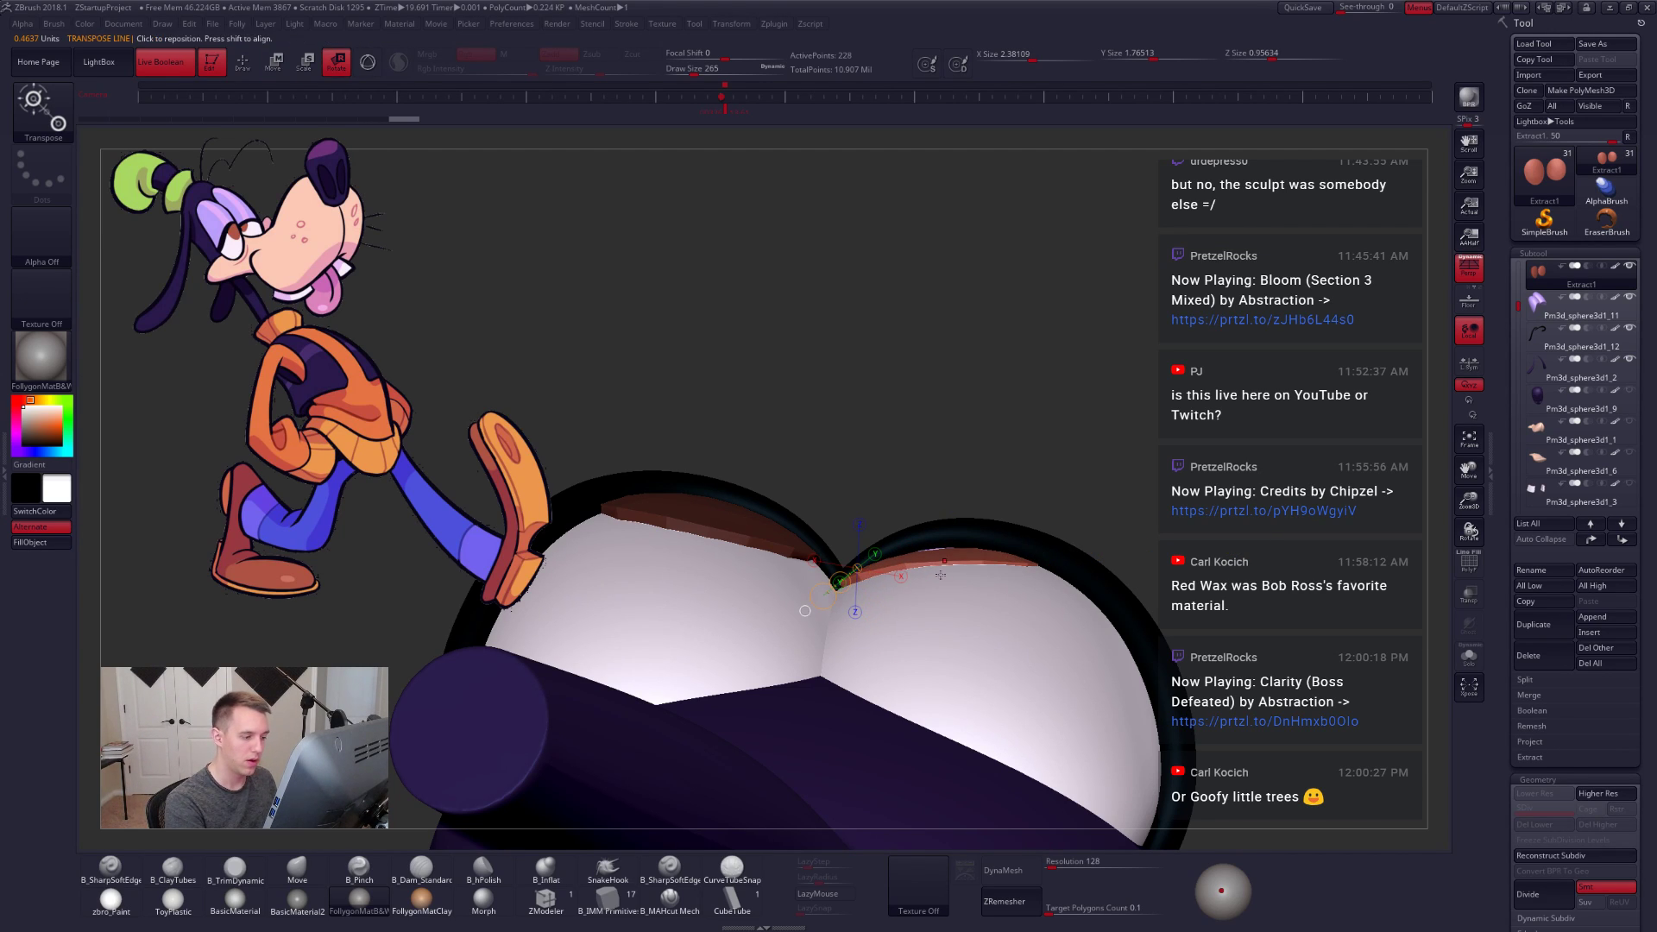
{"action": "left_click_drag", "start_coordinate": [839, 585], "coordinate": [1214, 543]}
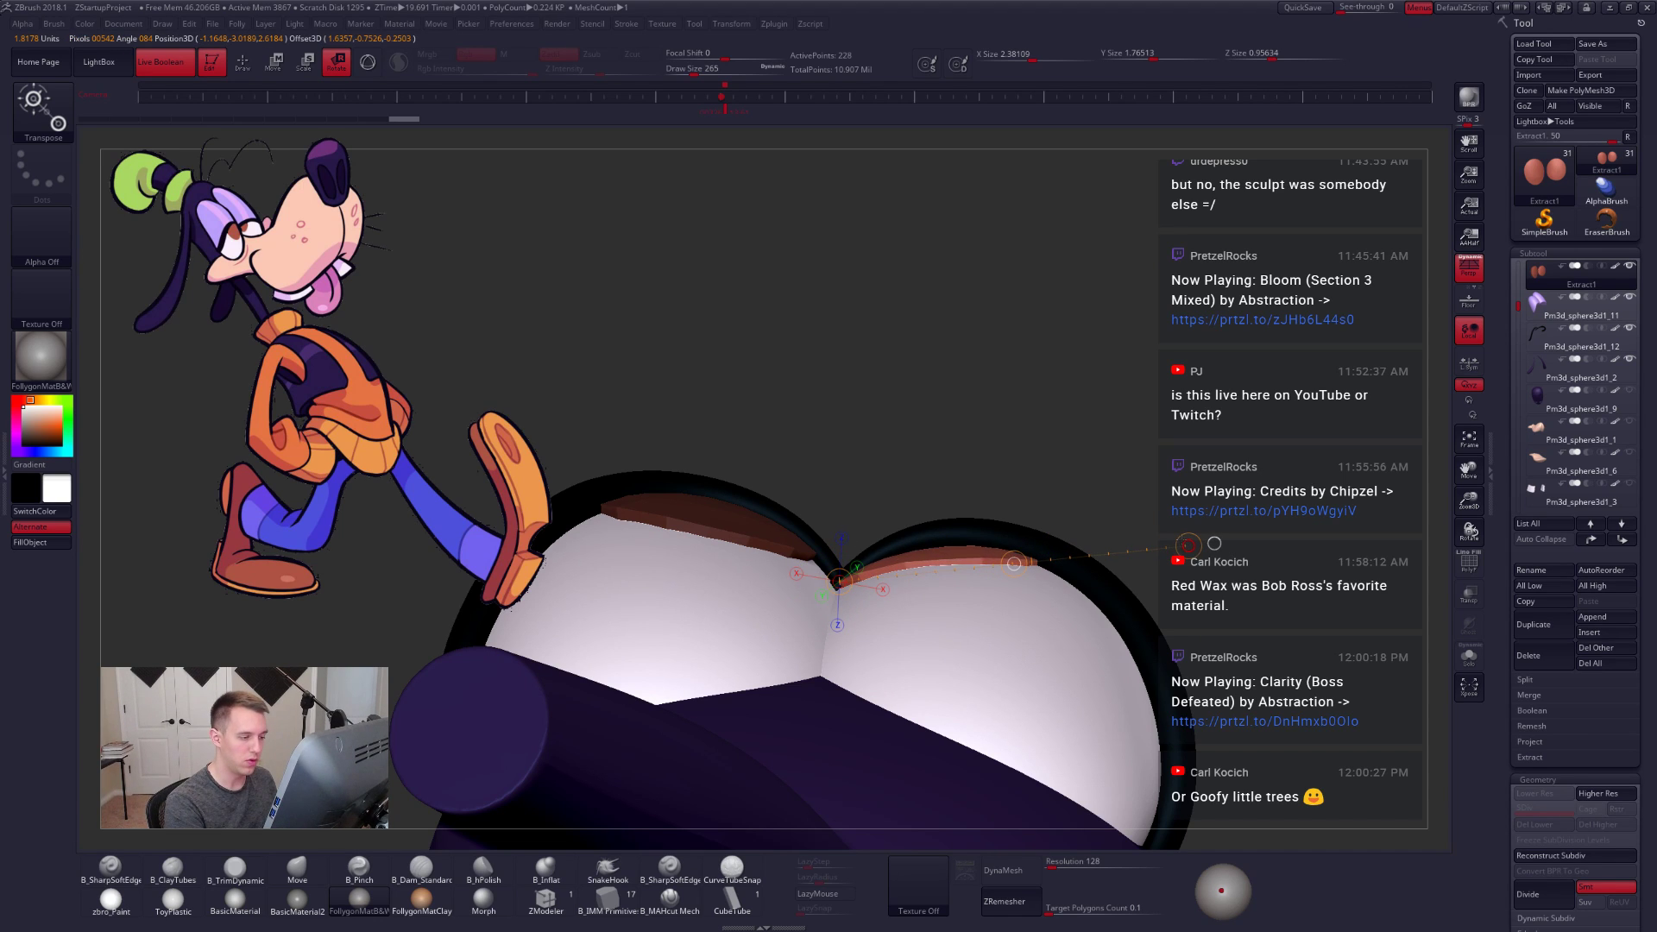
With the Move brush at top subdivision, push the eyelid edge, then invert the mask onto the other pupil.
{"action": "key", "text": "q"}
{"action": "key", "text": "b"}
{"action": "key", "text": "m"}
{"action": "key", "text": "v"}
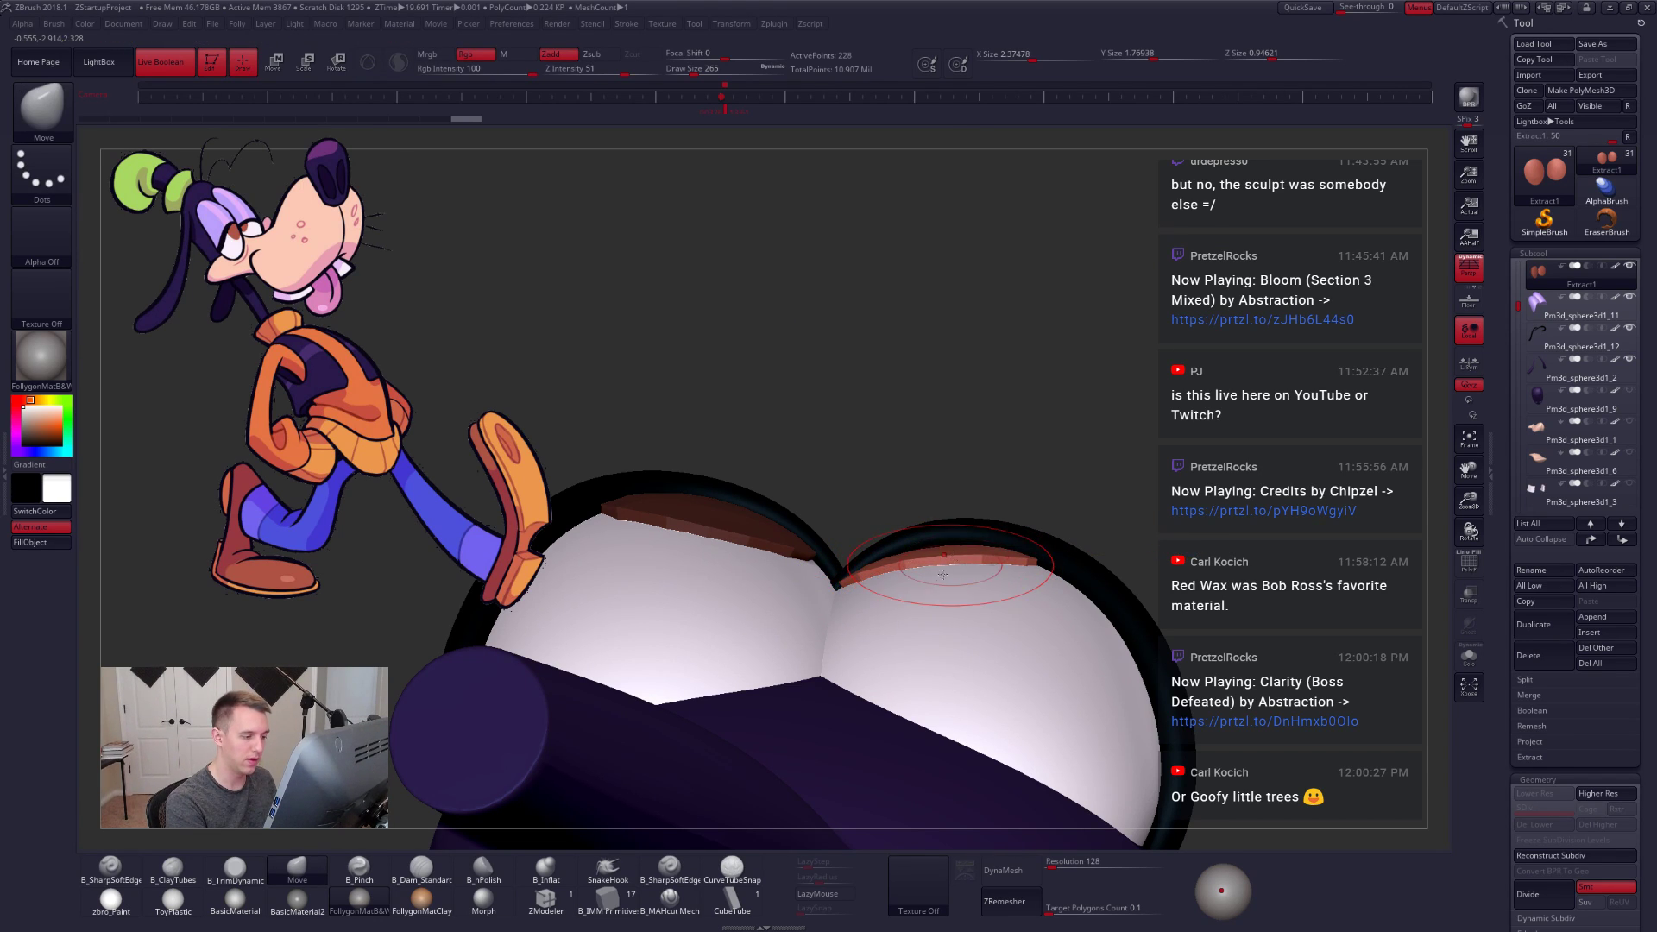
{"action": "key", "text": "d"}
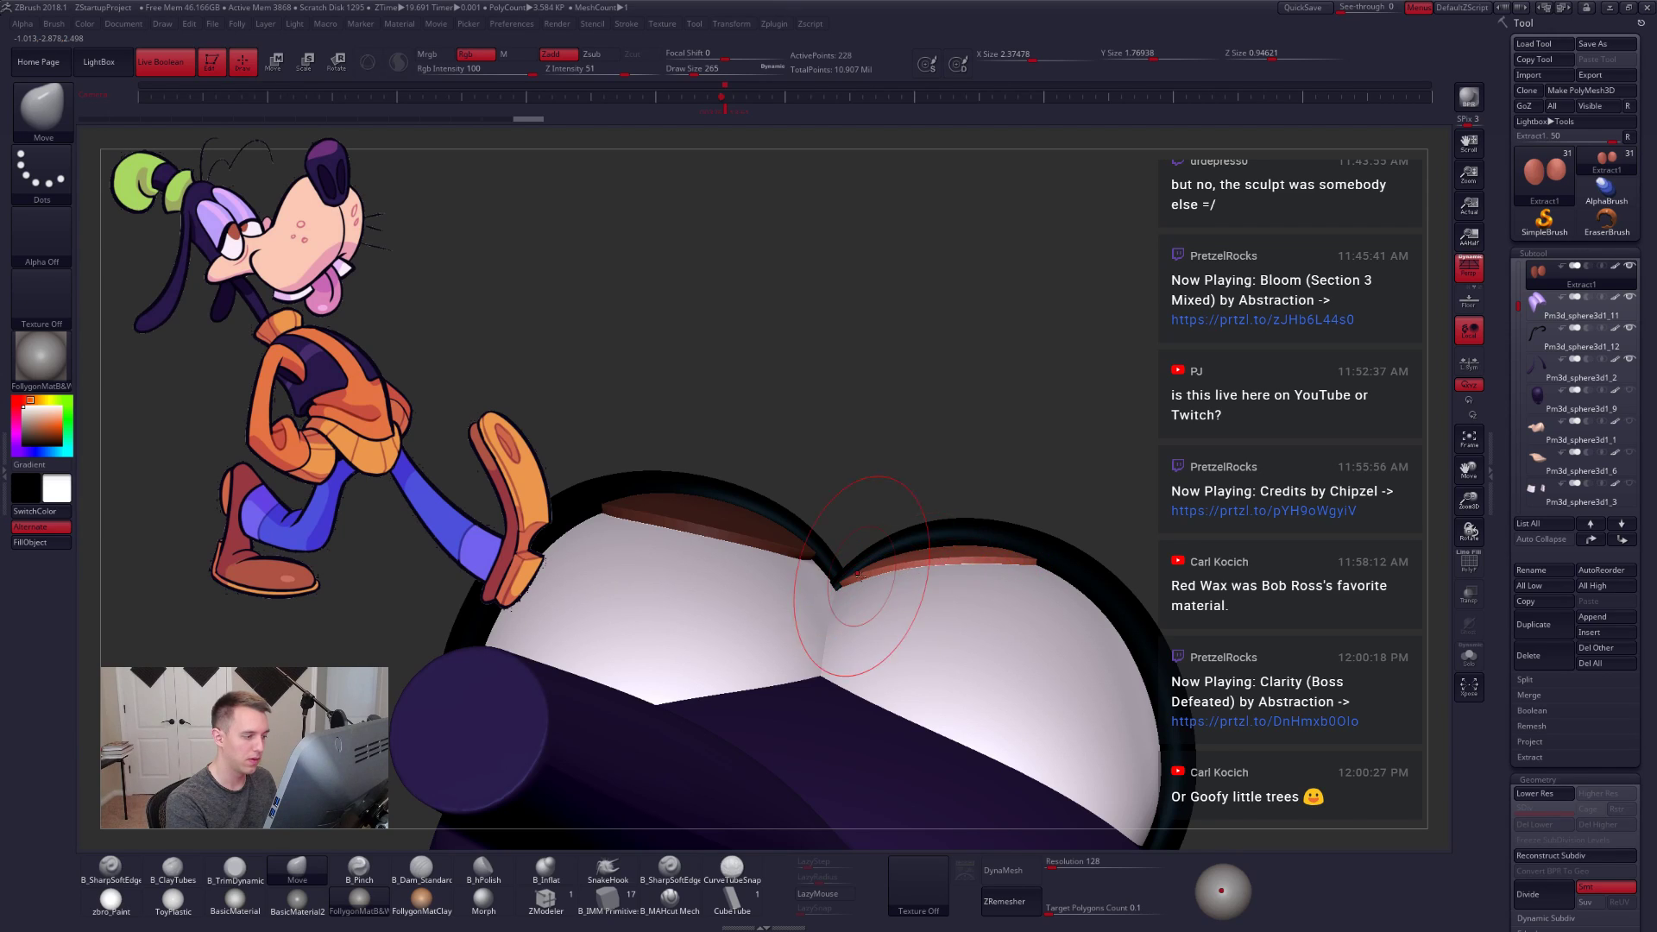
{"action": "key", "text": "d"}
{"action": "key", "text": "d"}
{"action": "left_click_drag", "start_coordinate": [859, 572], "coordinate": [969, 481]}
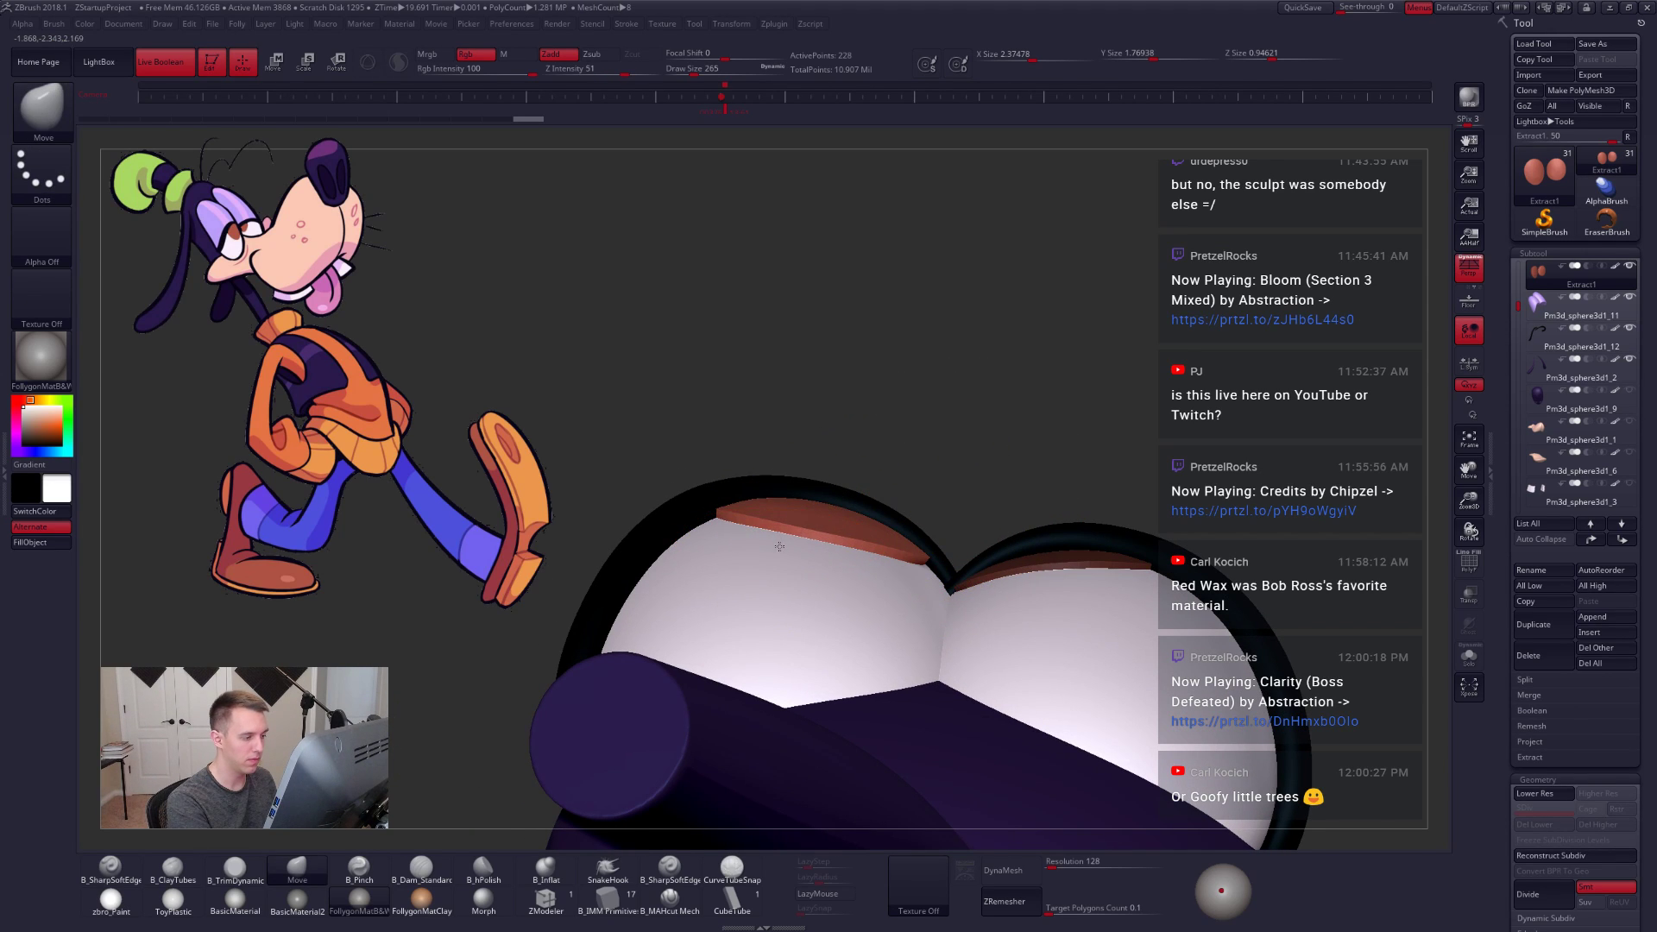
{"action": "mouse_move", "coordinate": [779, 547]}
{"action": "left_mouse_down"}
{"action": "mouse_move", "coordinate": [868, 552]}
{"action": "mouse_move", "coordinate": [975, 518]}
{"action": "left_mouse_up"}
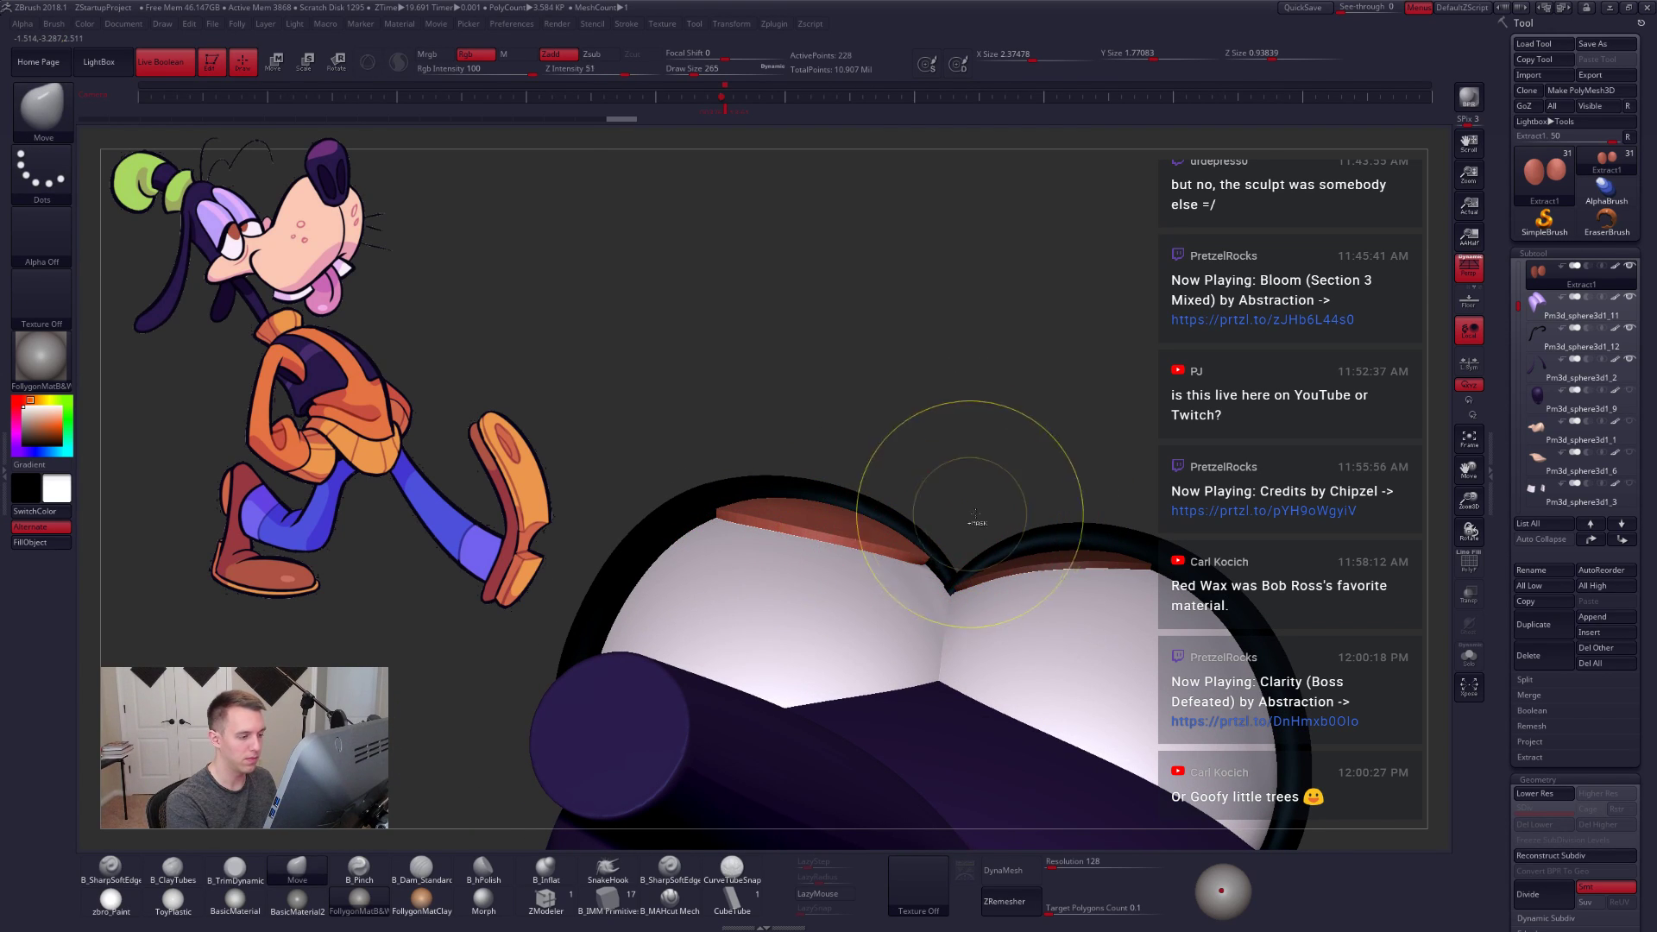
{"action": "left_click", "coordinate": [975, 514], "text": "ctrl"}
{"action": "right_click_drag", "start_coordinate": [1058, 548], "coordinate": [1060, 690]}
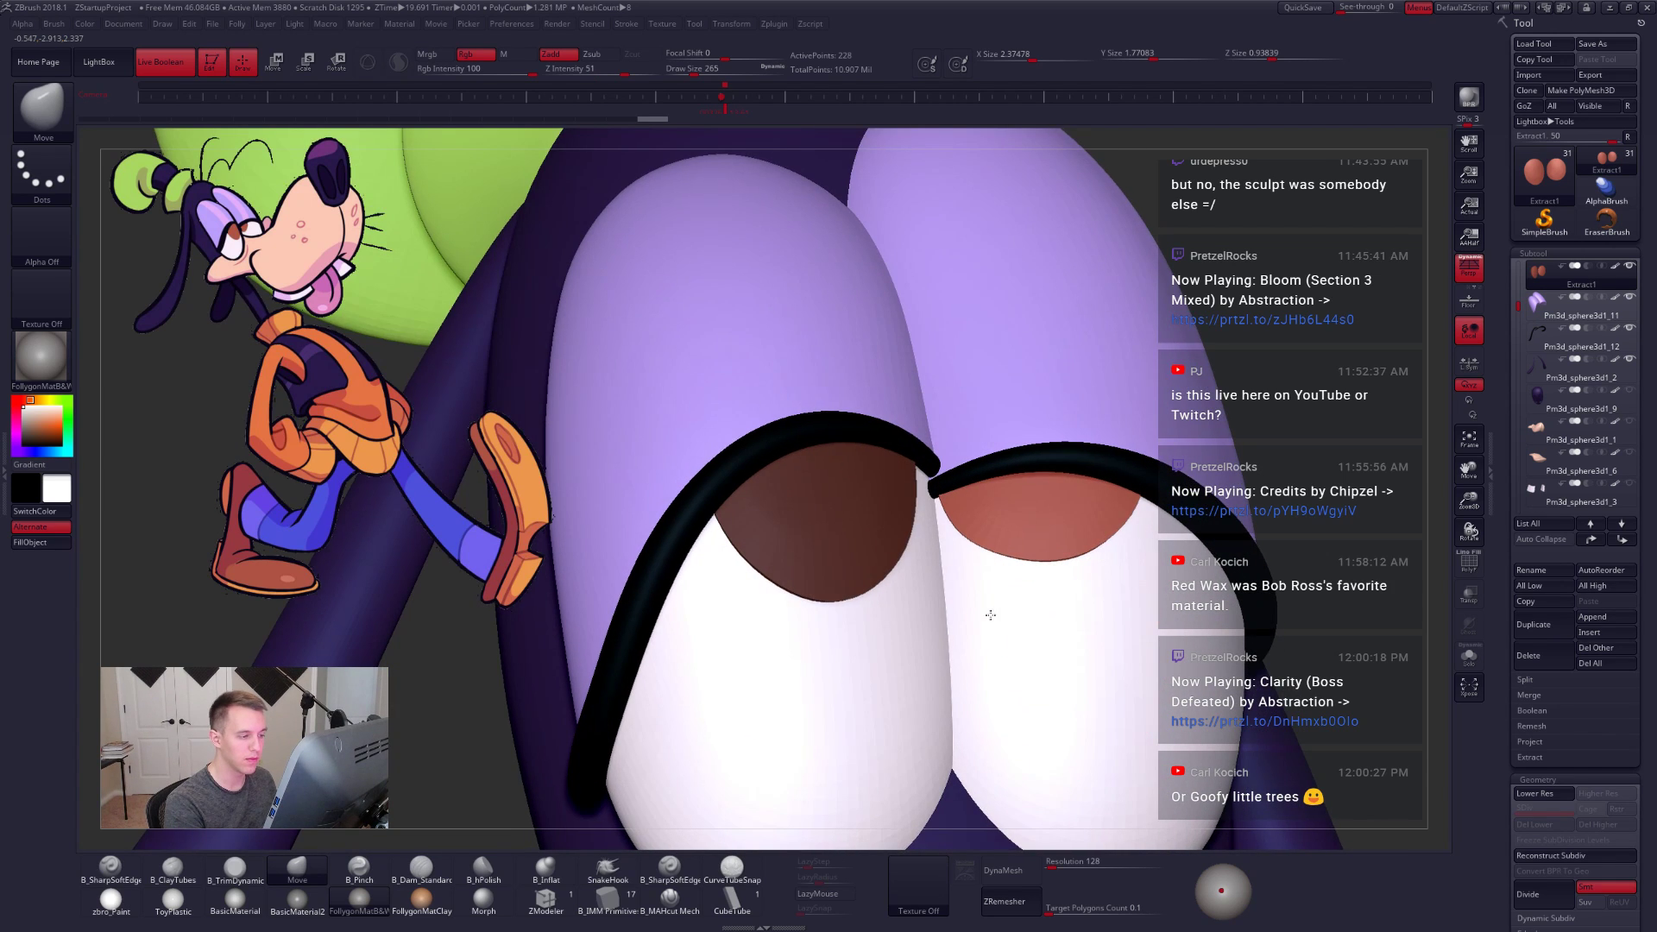
Clear the pupil mask, then orbit the head and scrub the Movie timeline to review it.
{"action": "right_click_drag", "start_coordinate": [990, 615], "coordinate": [1032, 546], "text": "ctrl"}
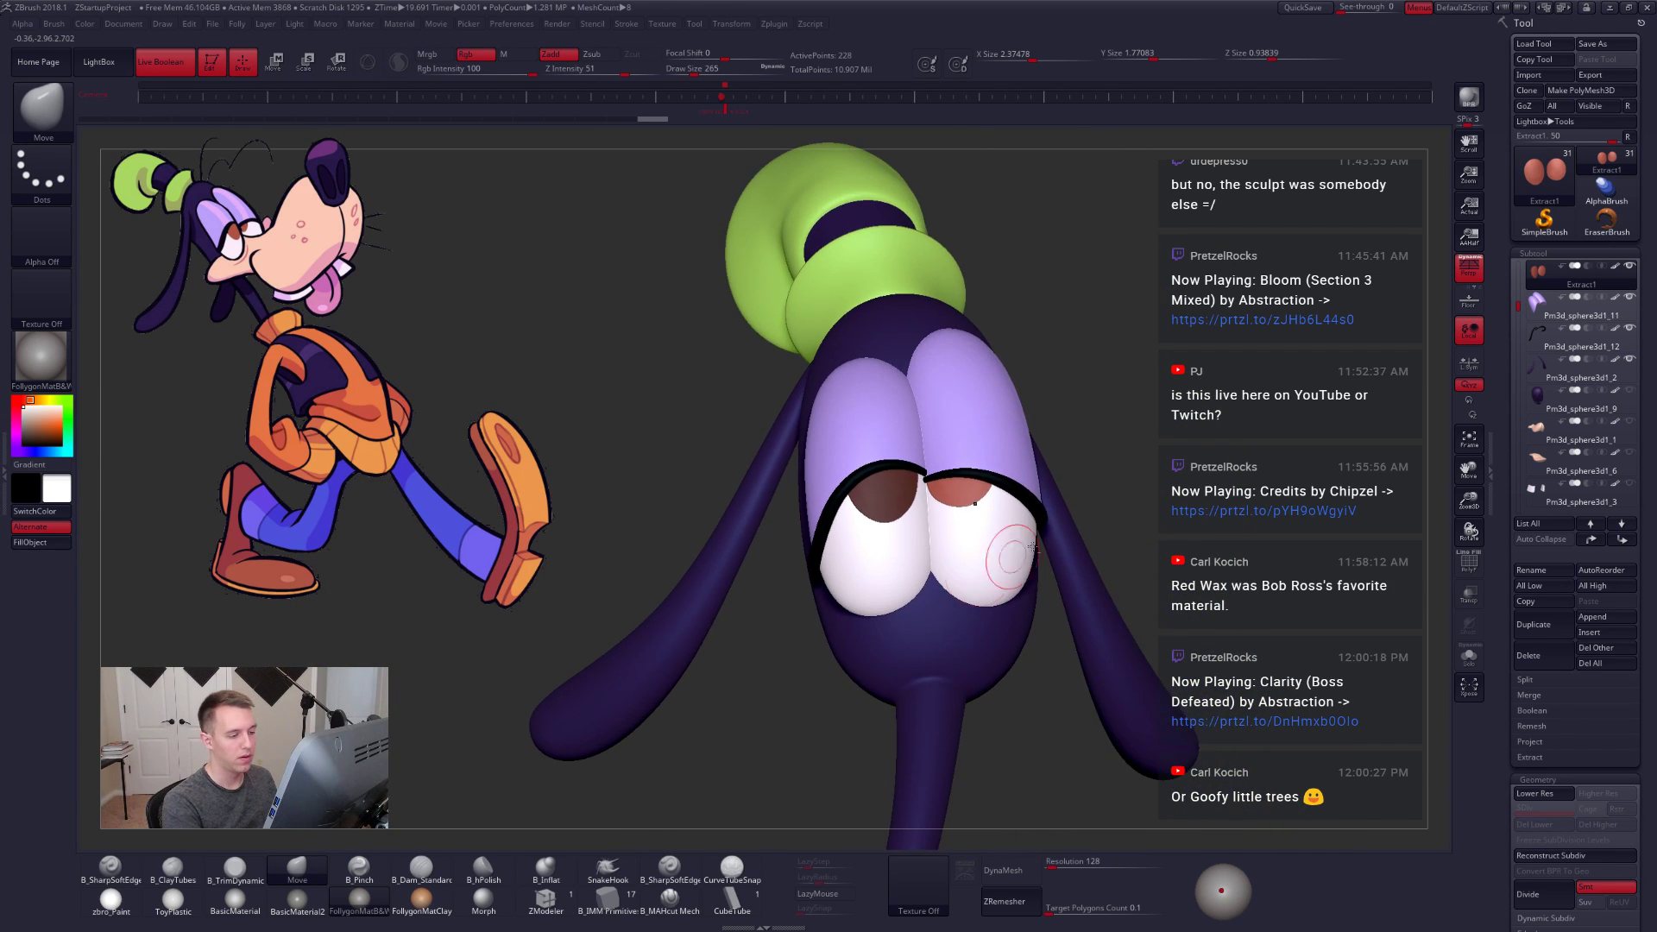
{"action": "left_click_drag", "start_coordinate": [1156, 499], "coordinate": [1187, 492], "text": "ctrl"}
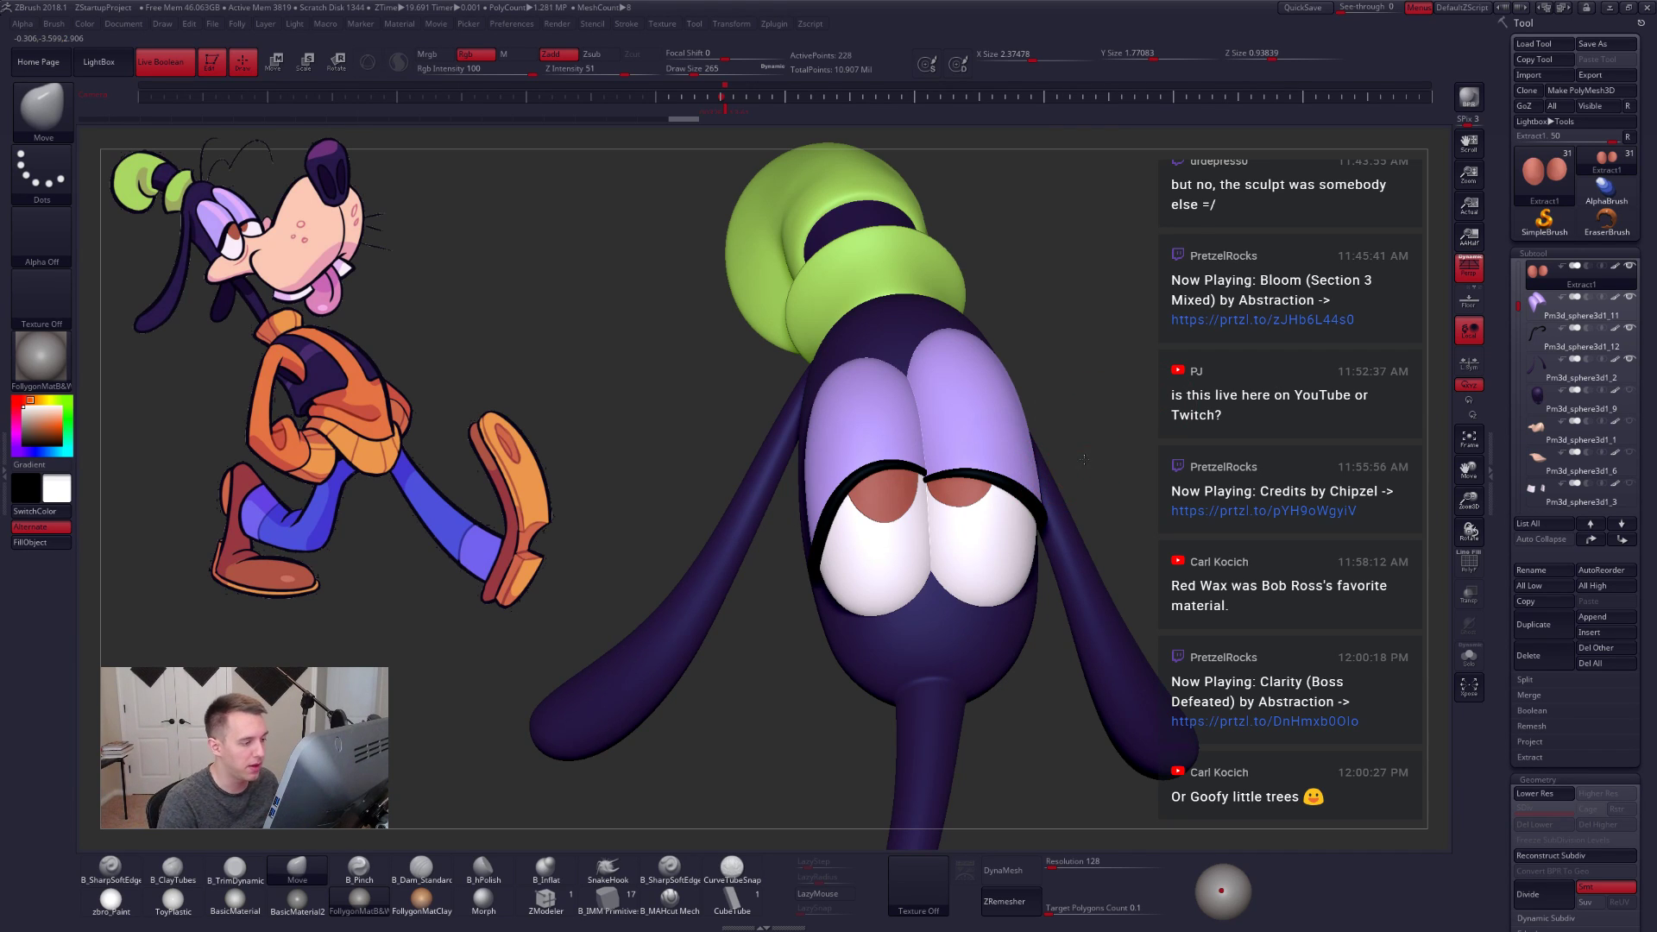
{"action": "left_click_drag", "start_coordinate": [1084, 459], "coordinate": [958, 520]}
{"action": "right_click_drag", "start_coordinate": [990, 494], "coordinate": [973, 434]}
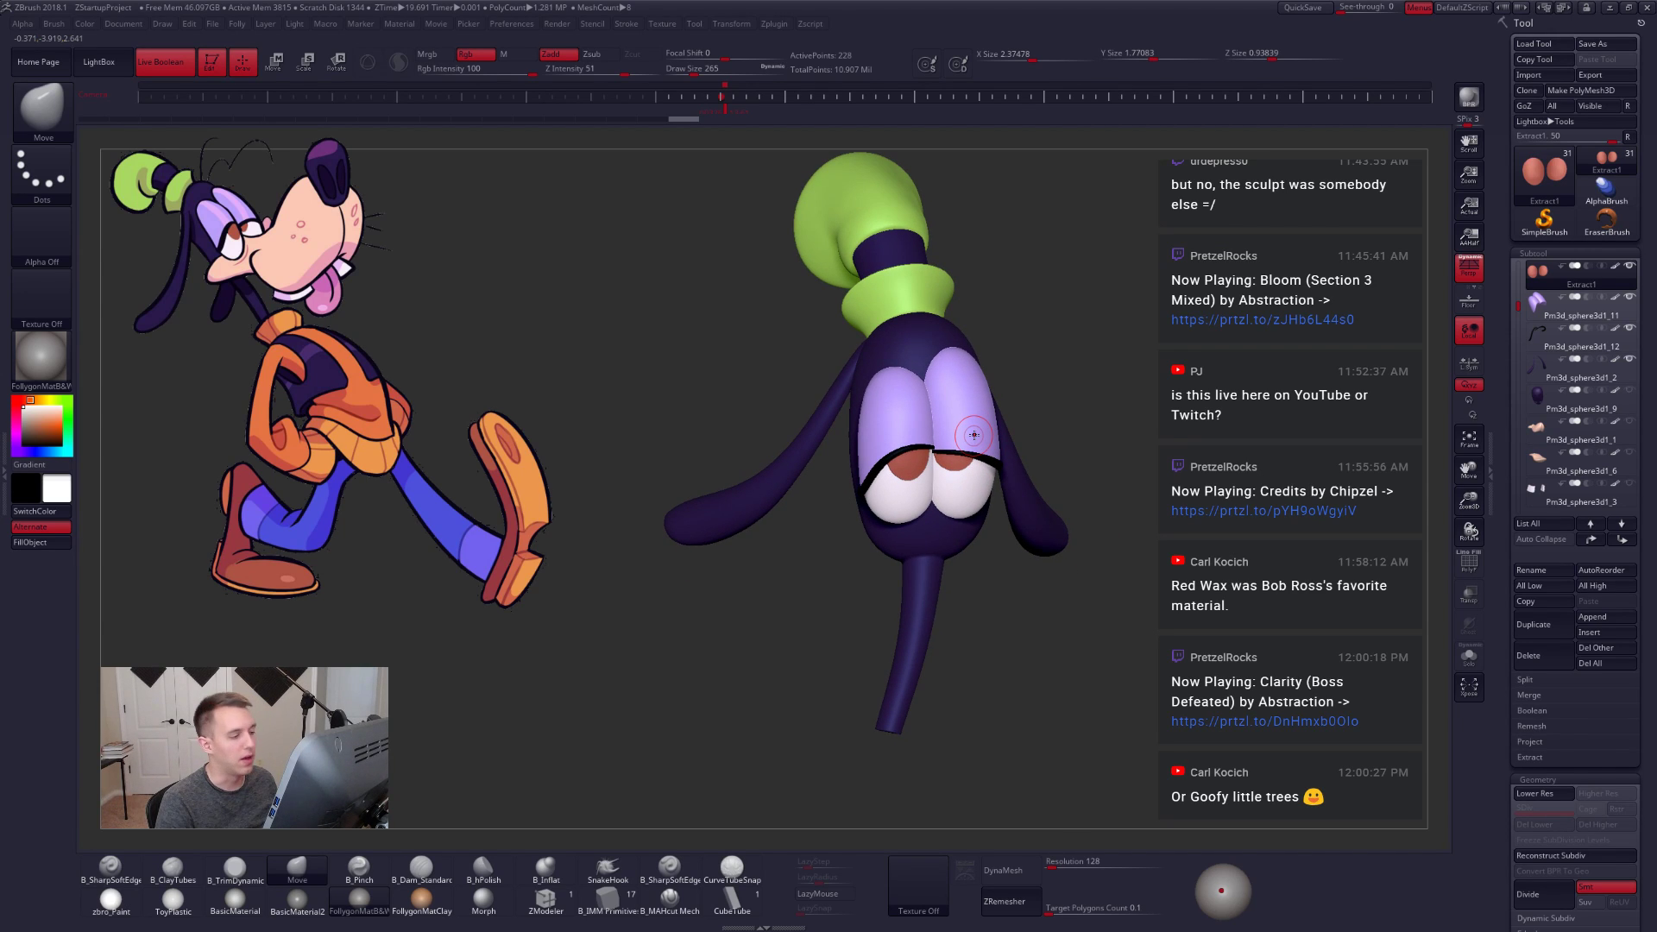
{"action": "mouse_move", "coordinate": [1170, 425]}
{"action": "left_mouse_down"}
{"action": "mouse_move", "coordinate": [1143, 420]}
{"action": "mouse_move", "coordinate": [1146, 436]}
{"action": "left_mouse_up"}
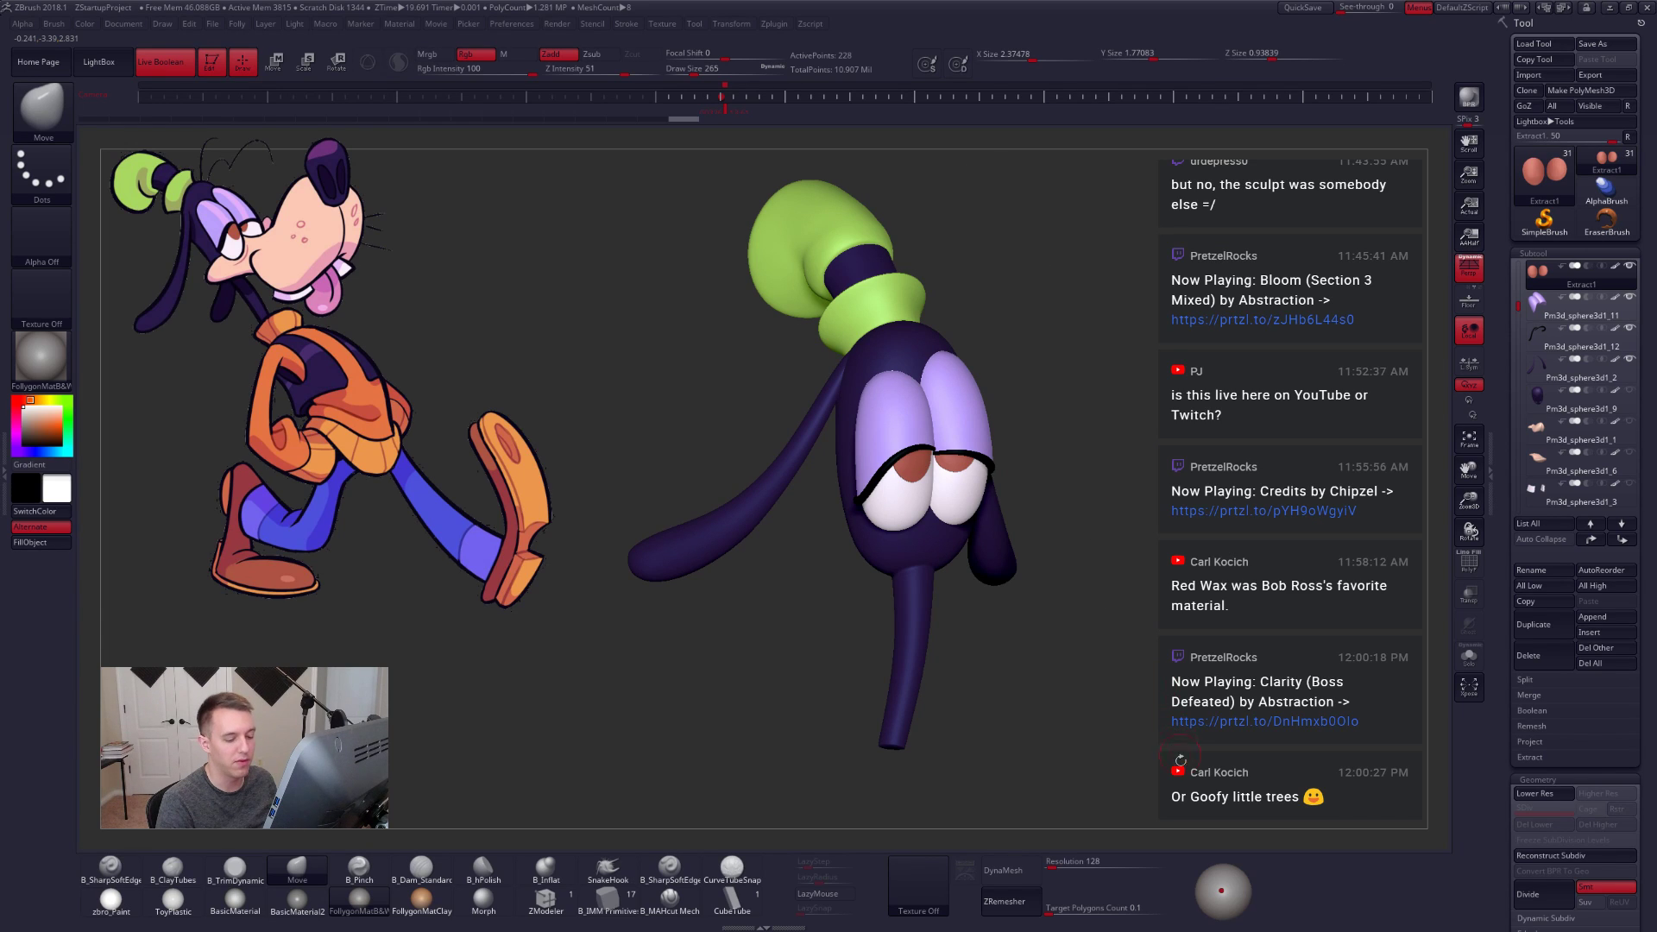
{"action": "right_click", "coordinate": [1026, 420]}
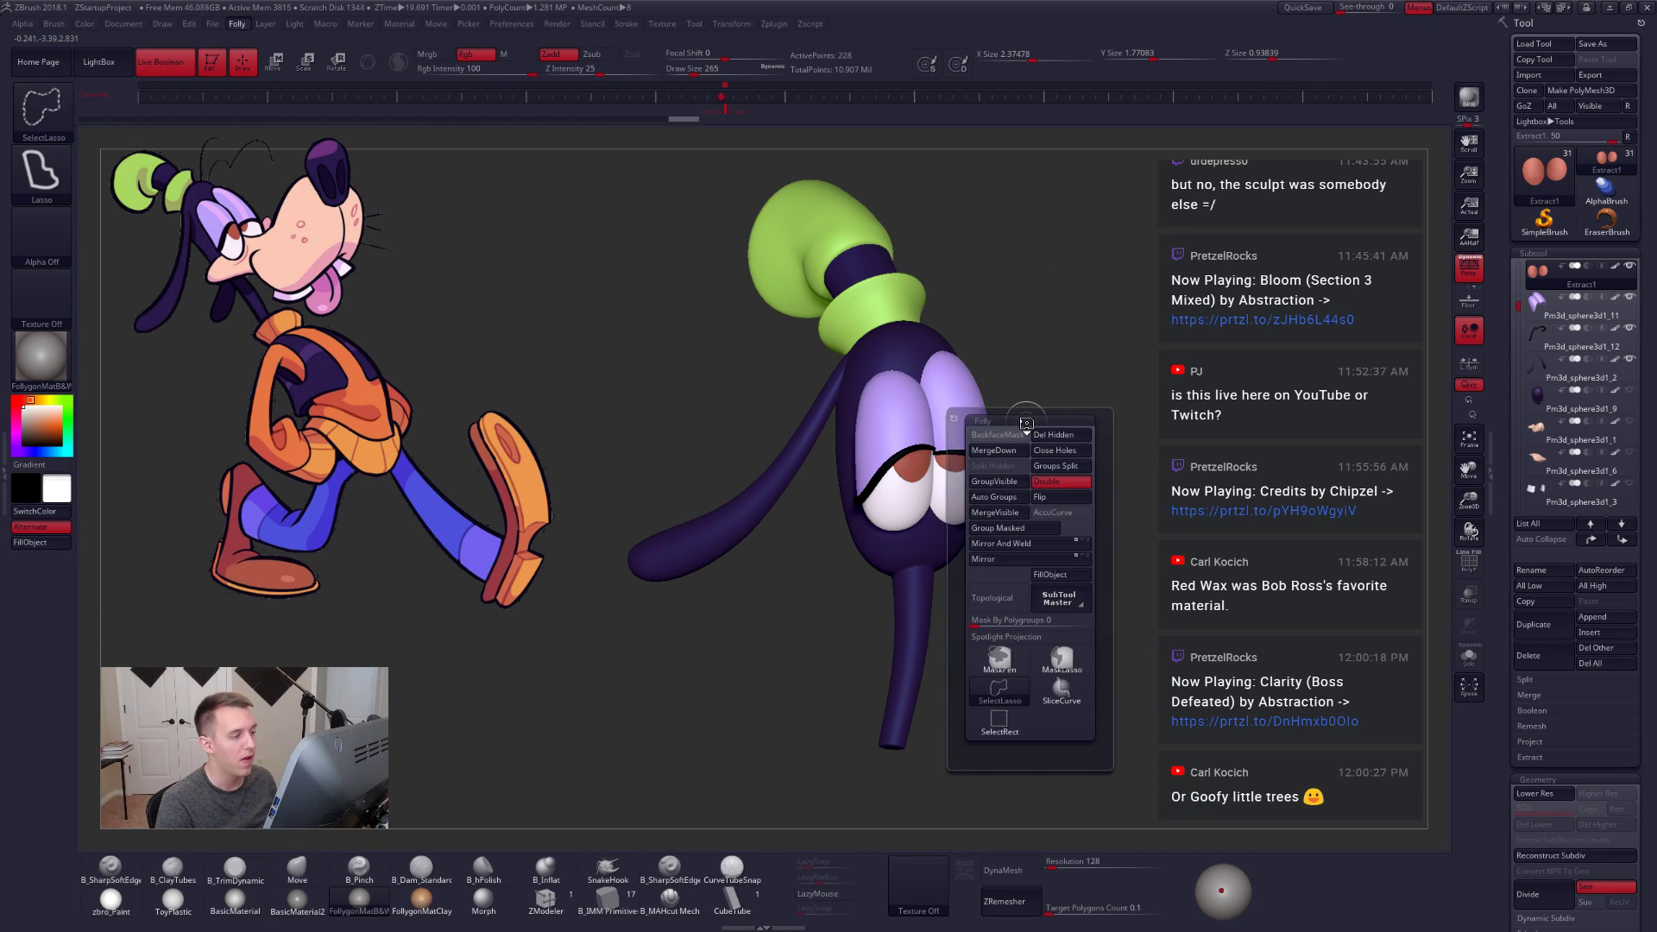
{"action": "right_click_drag", "start_coordinate": [1039, 343], "coordinate": [1020, 414]}
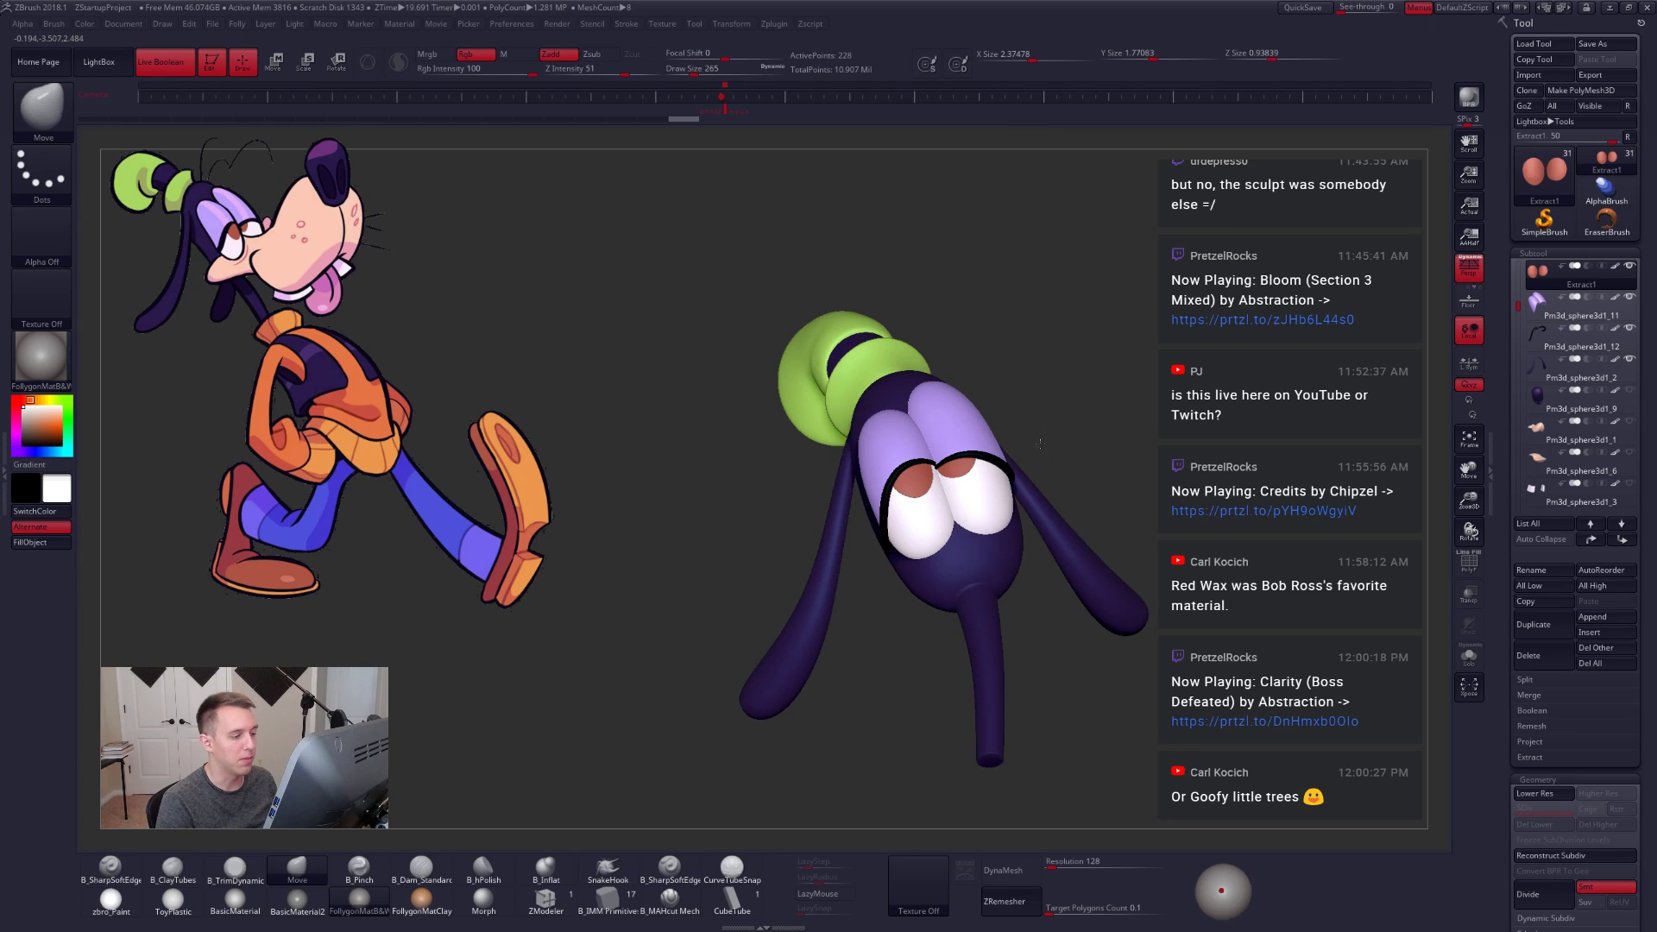
{"action": "left_click_drag", "start_coordinate": [1020, 415], "coordinate": [1064, 463]}
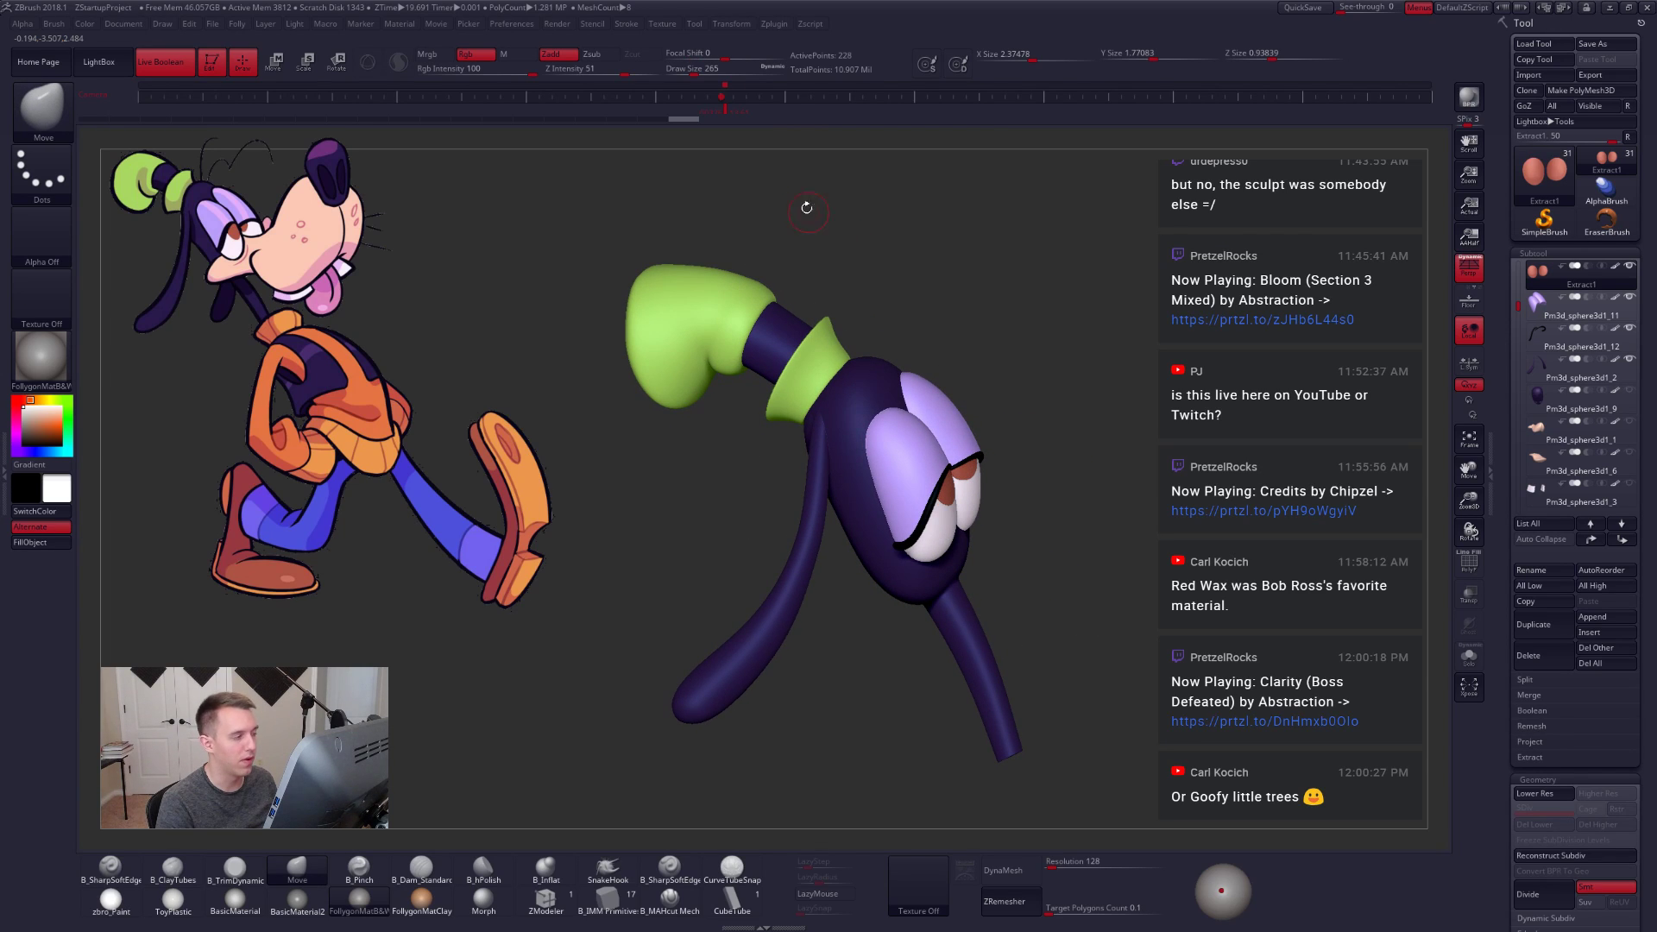
{"action": "left_click", "coordinate": [728, 106]}
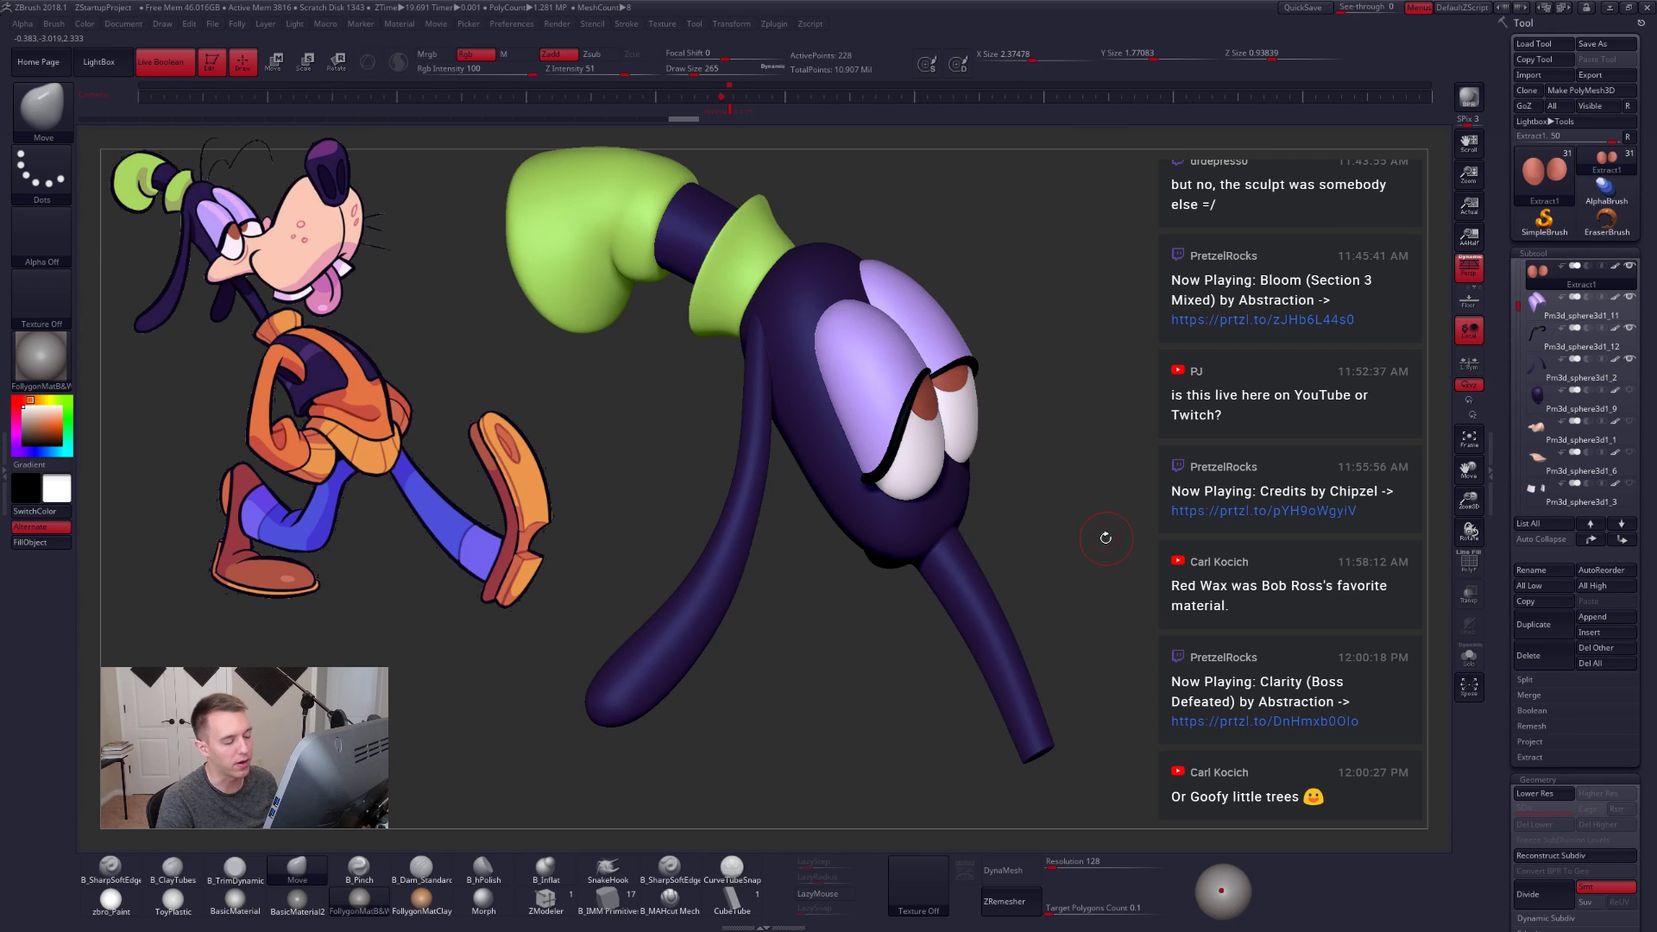
{"action": "mouse_move", "coordinate": [1105, 537]}
{"action": "left_mouse_down"}
{"action": "mouse_move", "coordinate": [937, 458]}
{"action": "mouse_move", "coordinate": [1029, 487]}
{"action": "left_mouse_up"}
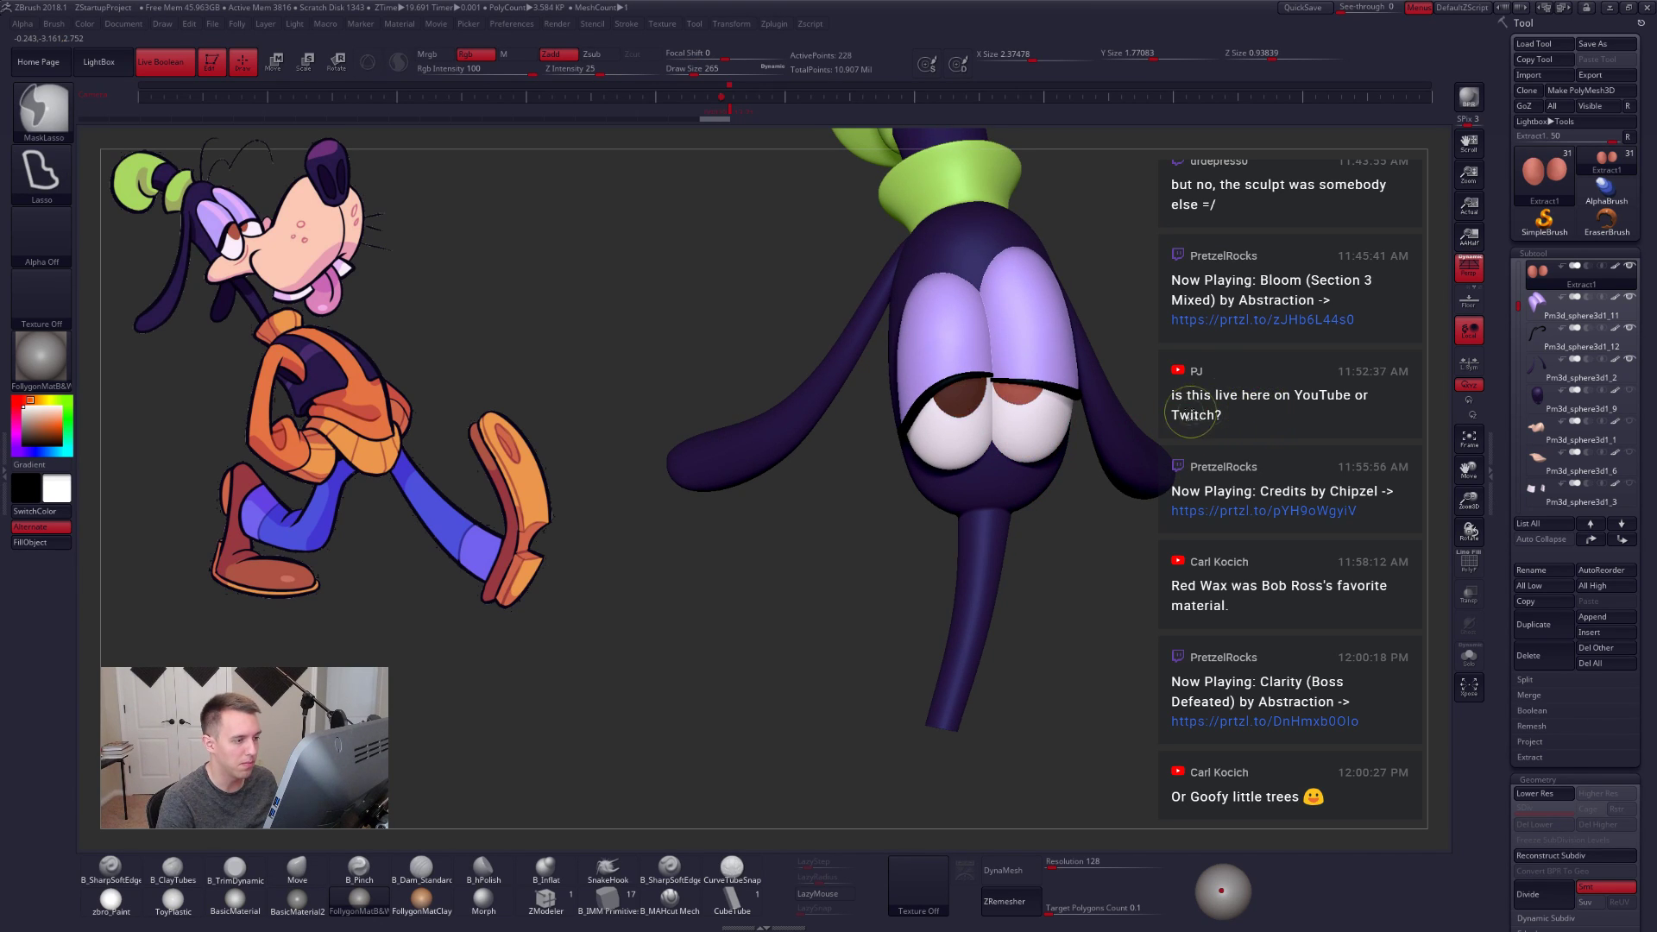
Push the eye shapes with the Move brush at Draw Size 482, 447 and 321 while orbiting.
{"action": "right_click_drag", "start_coordinate": [979, 387], "coordinate": [1042, 473], "text": "ctrl"}
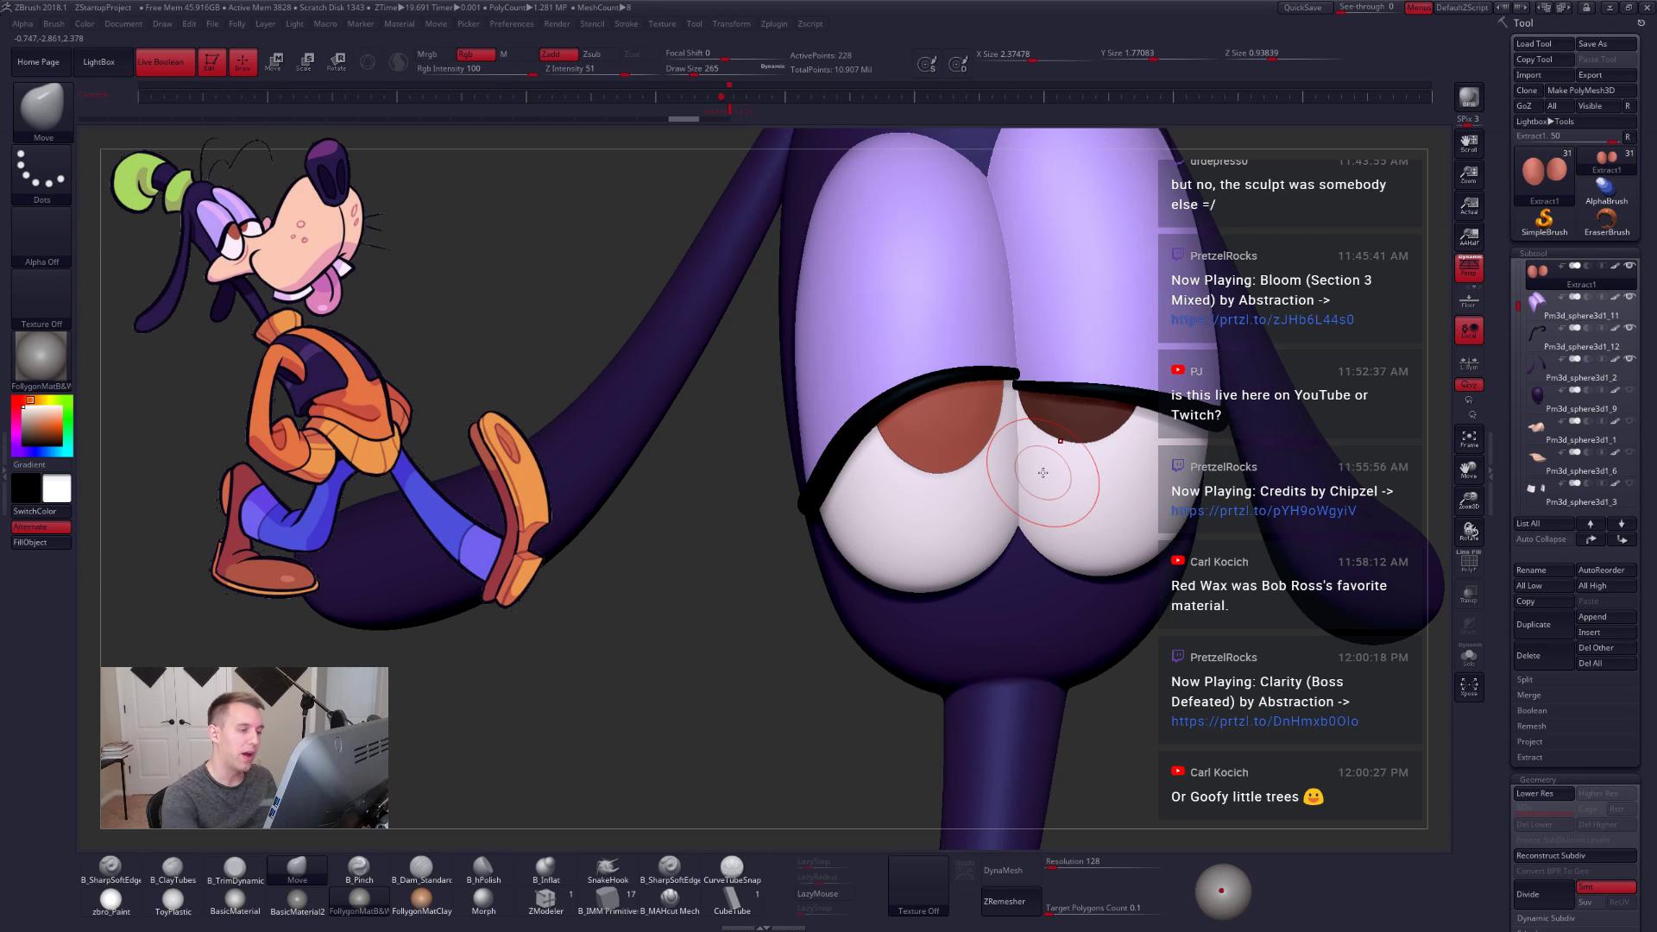
{"action": "key", "text": "space"}
{"action": "left_click_drag", "start_coordinate": [987, 391], "coordinate": [1002, 390]}
{"action": "mouse_move", "coordinate": [1012, 390]}
{"action": "right_mouse_down"}
{"action": "mouse_move", "coordinate": [970, 404]}
{"action": "mouse_move", "coordinate": [1019, 399]}
{"action": "right_mouse_up"}
{"action": "key", "text": "space"}
{"action": "left_click_drag", "start_coordinate": [988, 399], "coordinate": [958, 443]}
{"action": "key", "text": "space"}
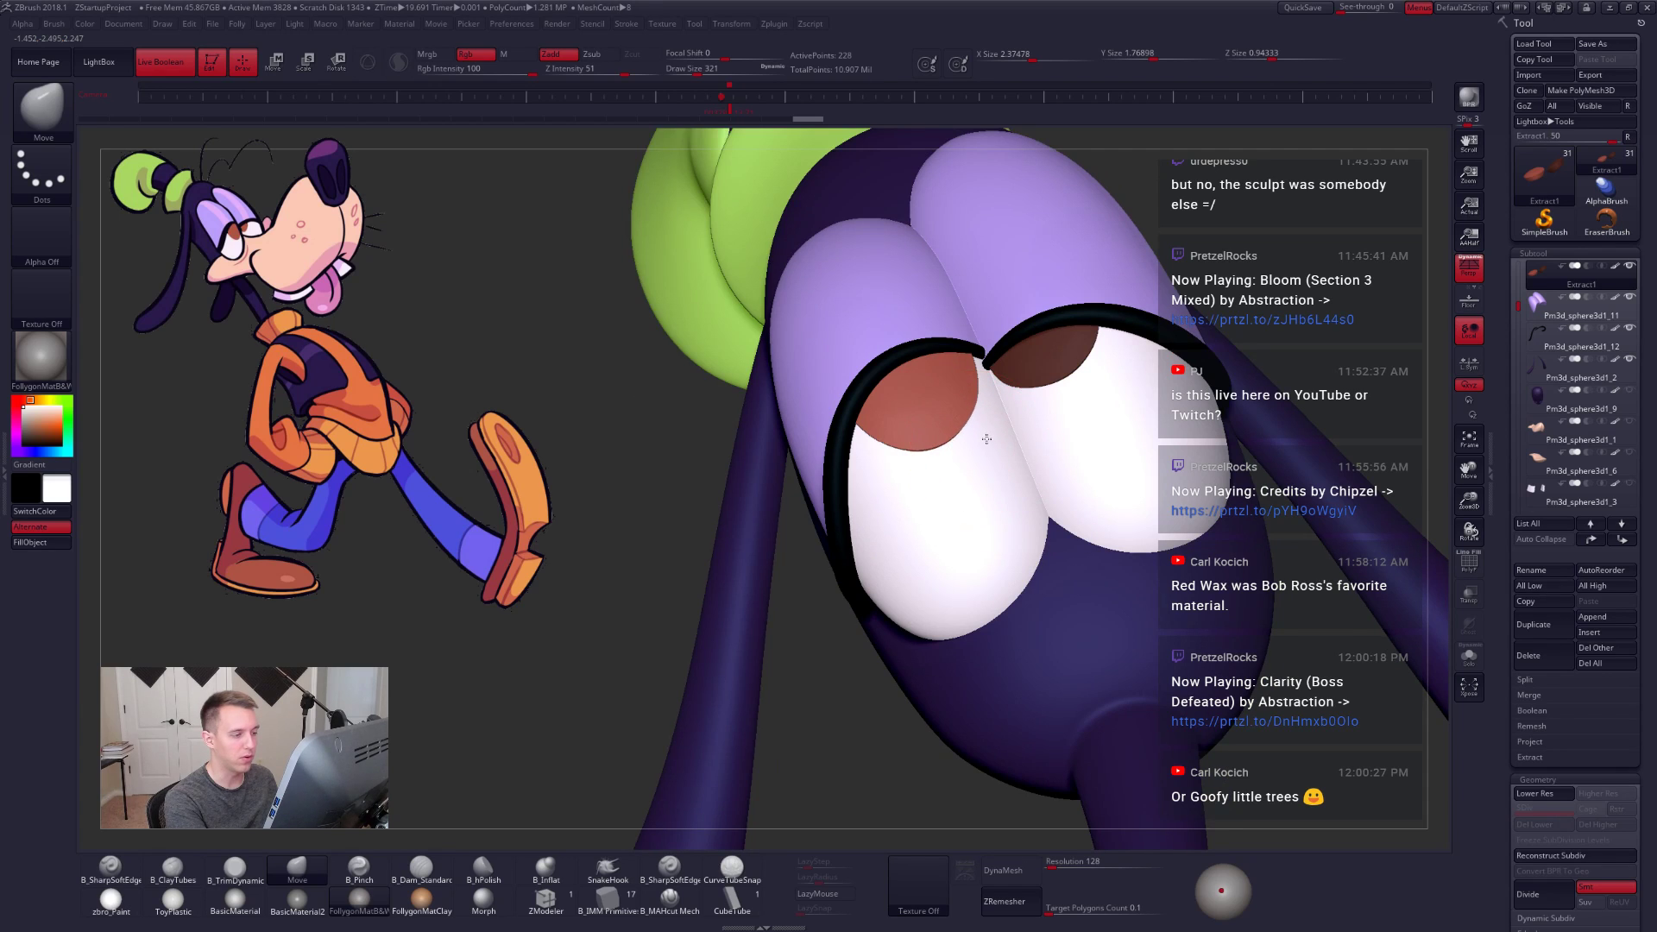
{"action": "mouse_move", "coordinate": [981, 455]}
{"action": "right_mouse_down"}
{"action": "mouse_move", "coordinate": [972, 426]}
{"action": "mouse_move", "coordinate": [874, 438]}
{"action": "mouse_move", "coordinate": [950, 483]}
{"action": "mouse_move", "coordinate": [1065, 514]}
{"action": "mouse_move", "coordinate": [1079, 568]}
{"action": "right_mouse_up"}
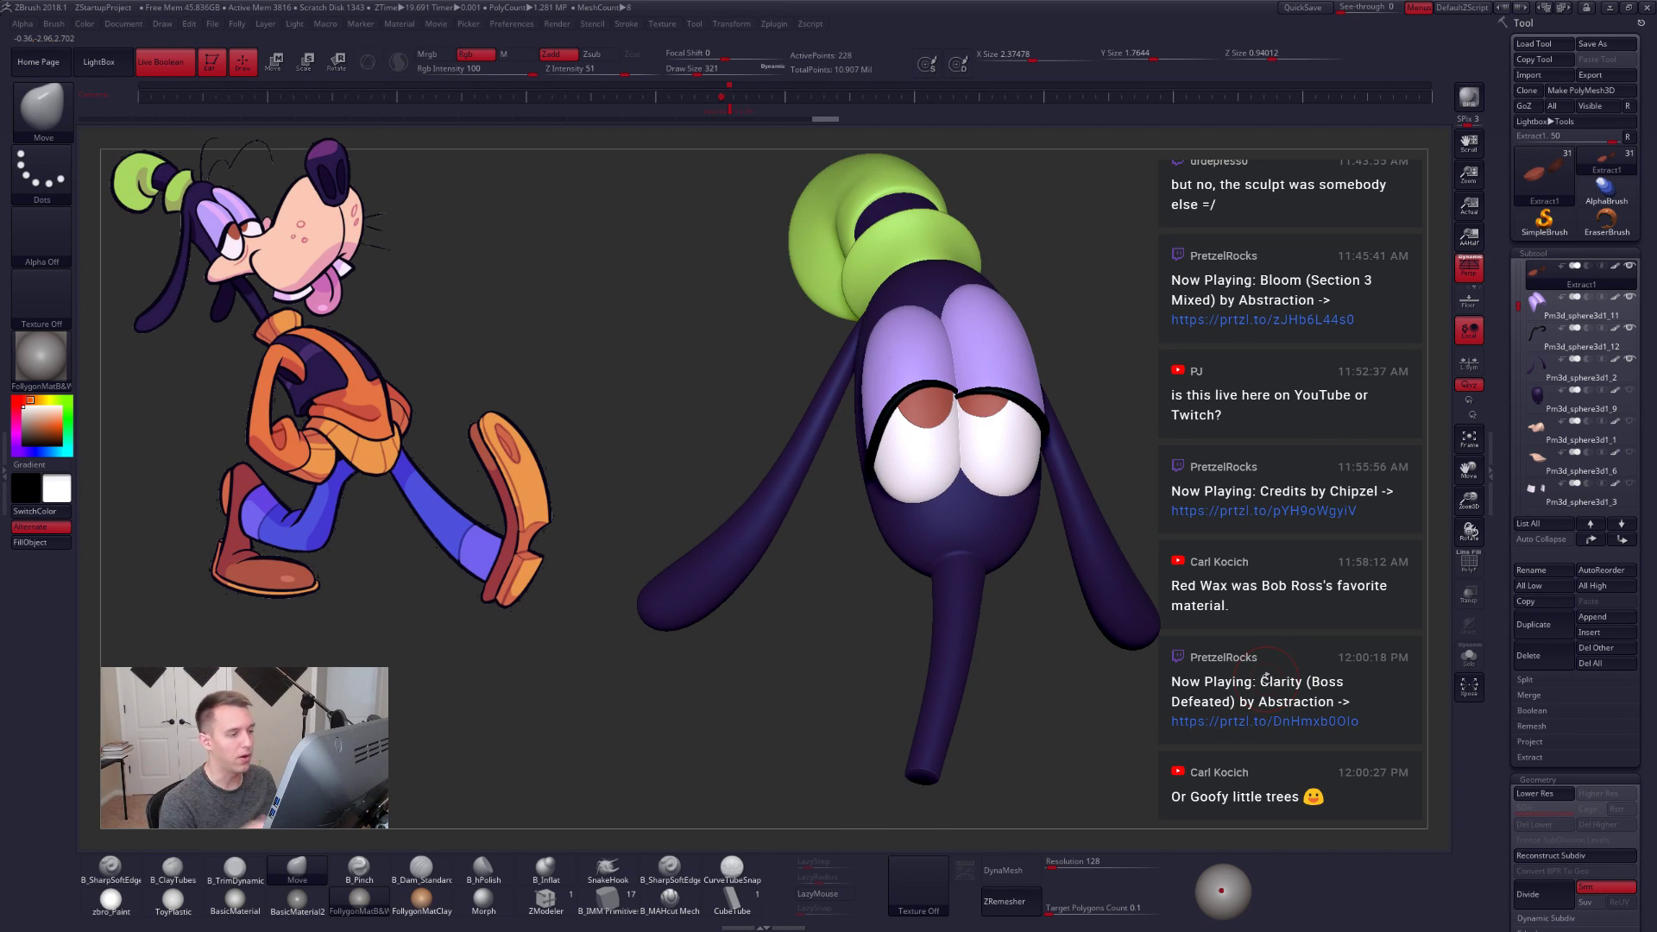
{"action": "right_click_drag", "start_coordinate": [1266, 677], "coordinate": [1271, 729]}
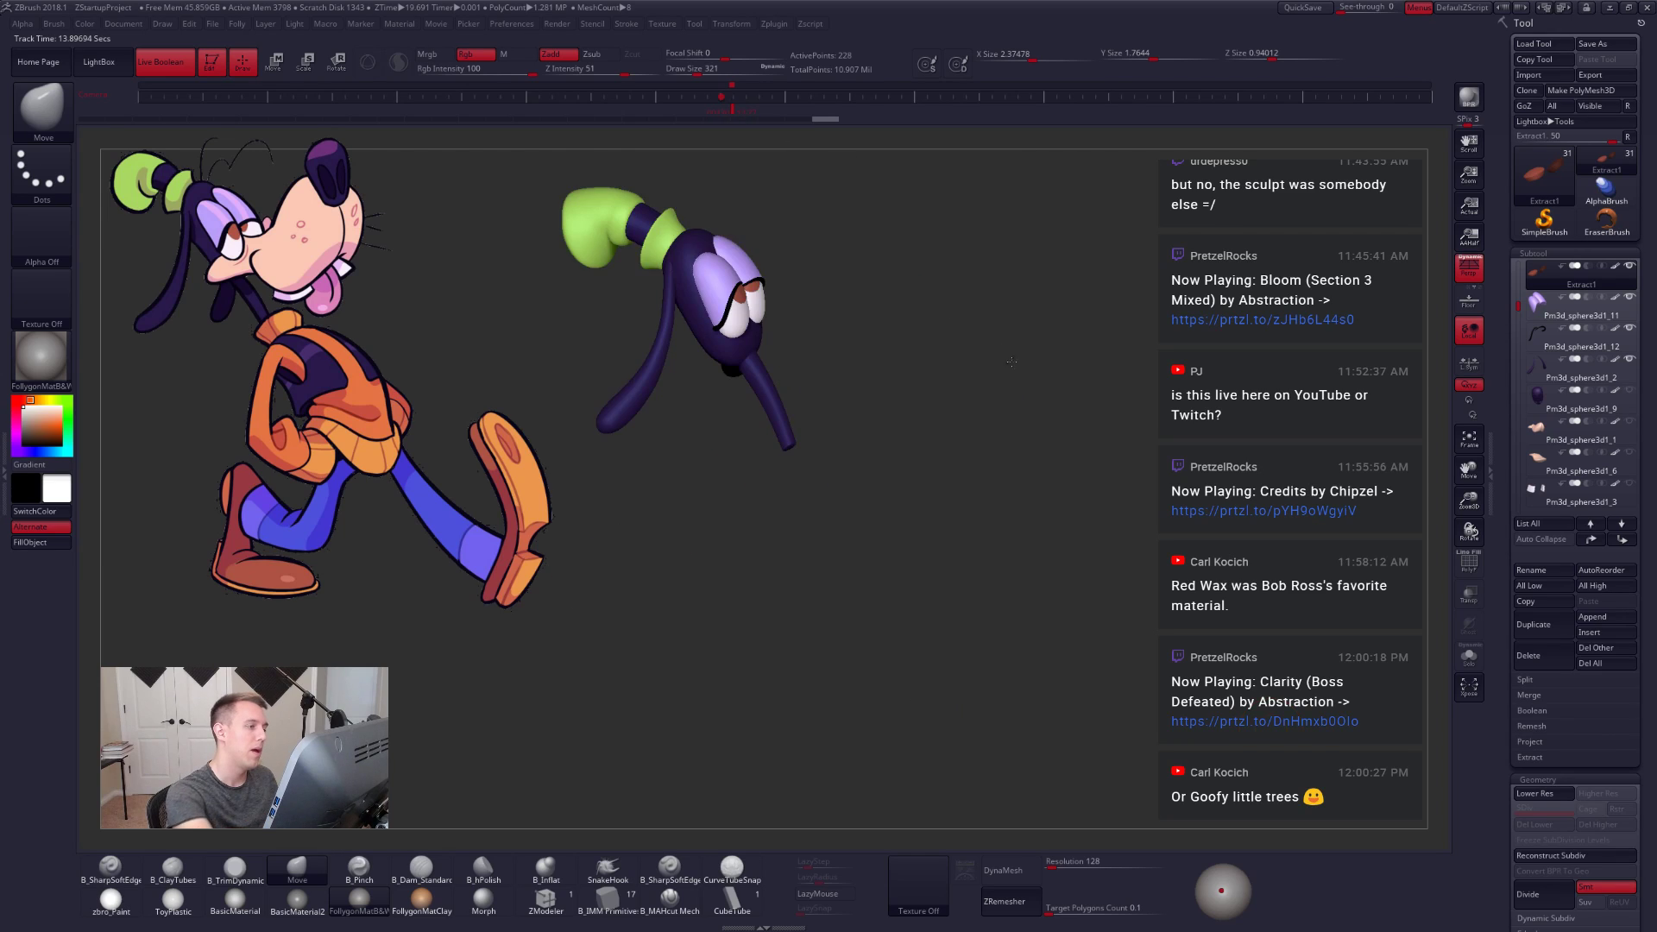
{"action": "key", "text": "ctrl"}
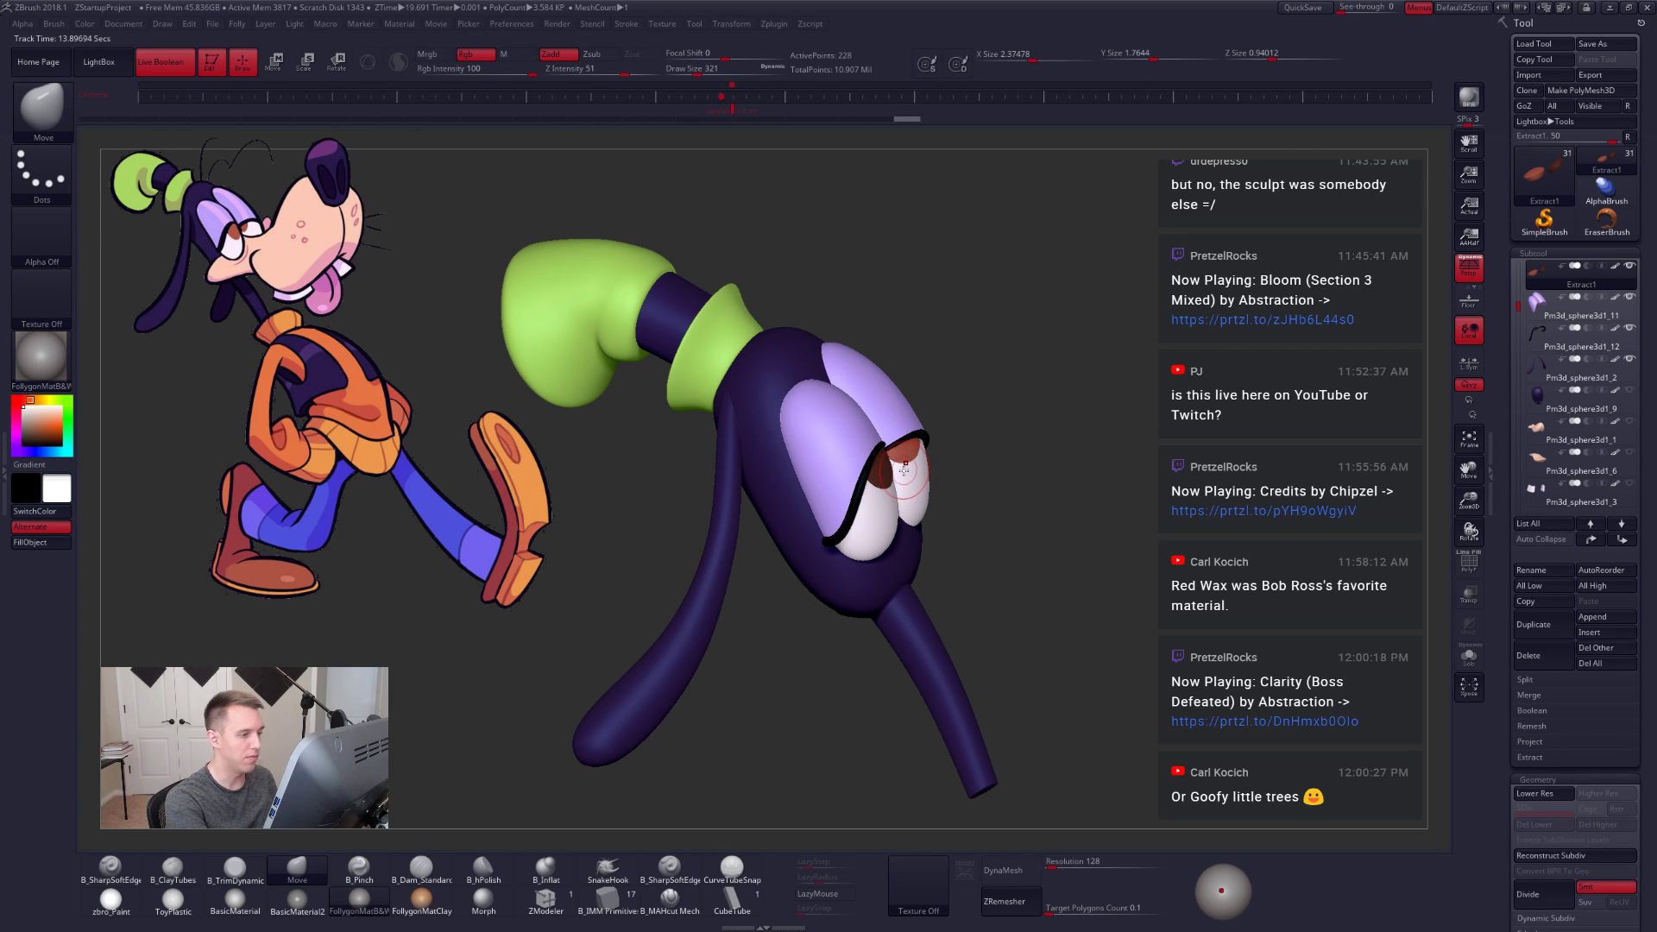
{"action": "left_click_drag", "start_coordinate": [899, 473], "coordinate": [886, 497]}
{"action": "key", "text": "space"}
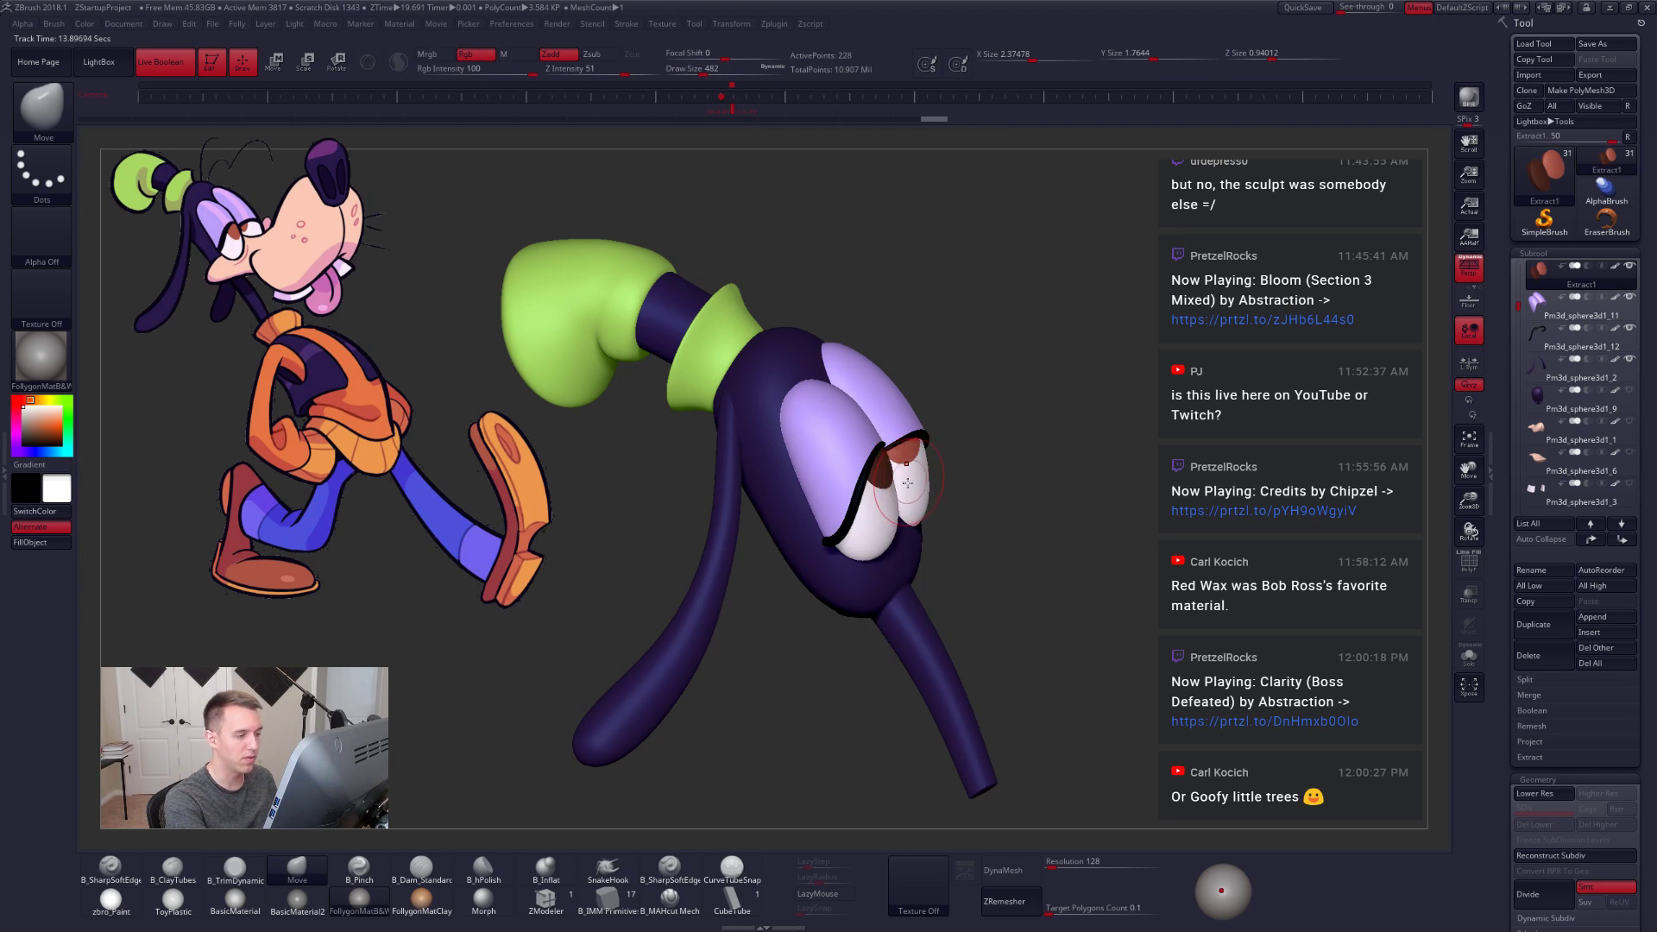
{"action": "mouse_move", "coordinate": [935, 479]}
{"action": "right_mouse_down"}
{"action": "mouse_move", "coordinate": [868, 489]}
{"action": "mouse_move", "coordinate": [943, 539]}
{"action": "mouse_move", "coordinate": [921, 549]}
{"action": "mouse_move", "coordinate": [954, 518]}
{"action": "mouse_move", "coordinate": [967, 466]}
{"action": "right_mouse_up"}
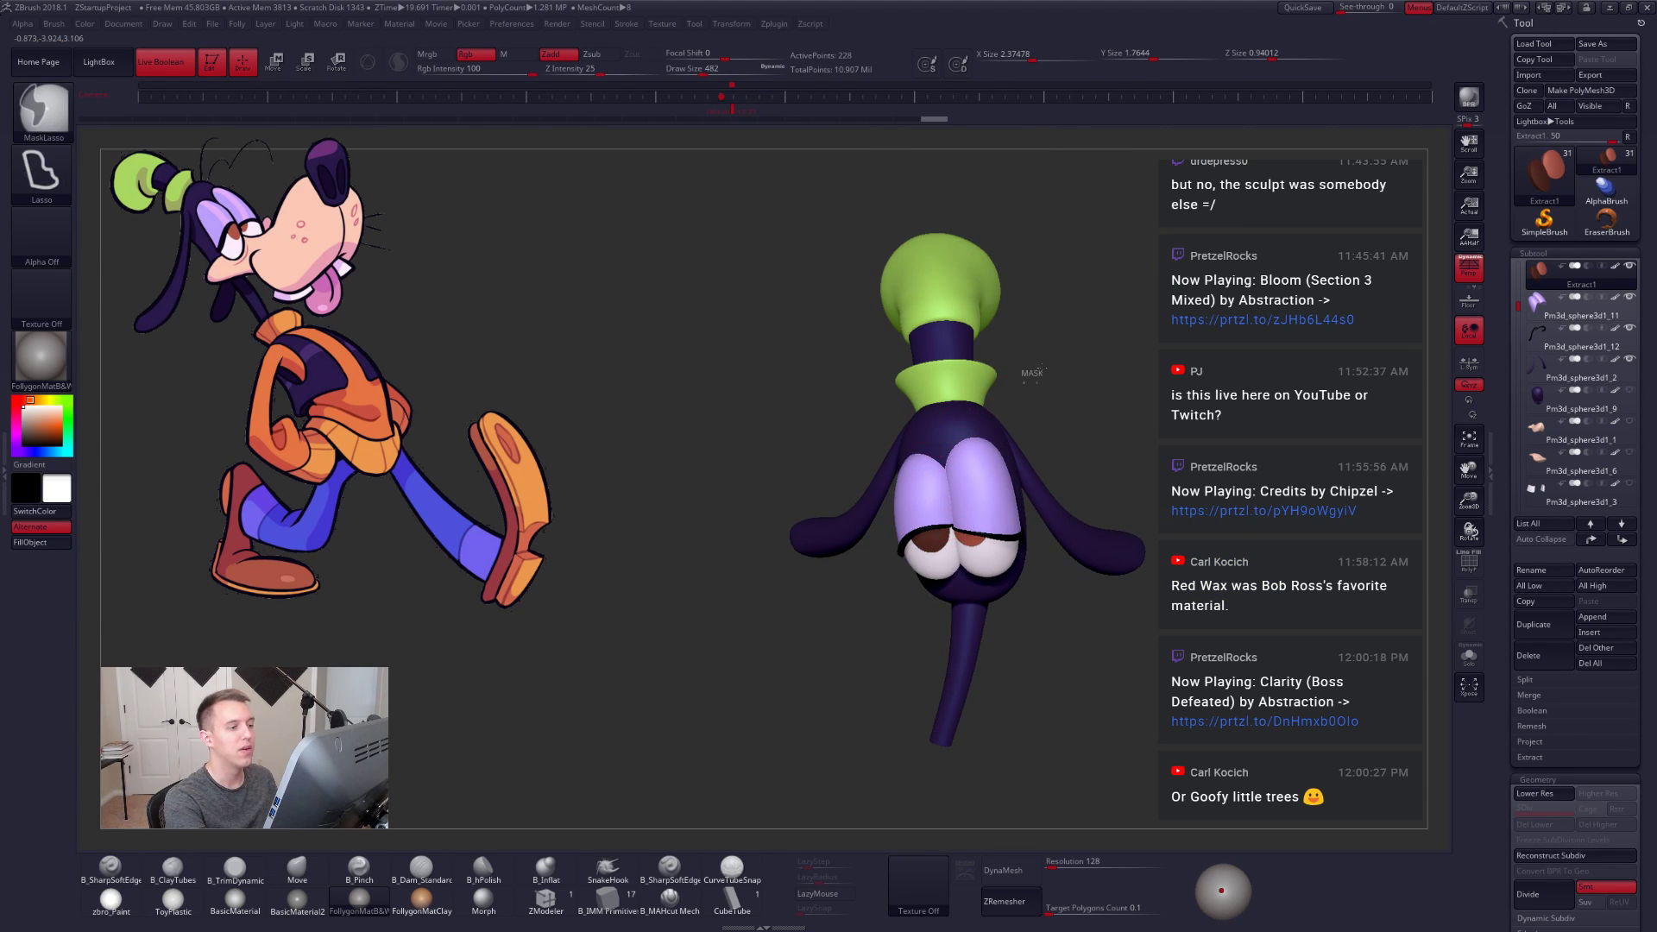
Isolate the hat subtool Gooby 6 and drop it to subdivision level 2 to inspect it.
{"action": "left_click", "coordinate": [977, 267], "text": "alt"}
{"action": "key", "text": "ctrl+shift+f"}
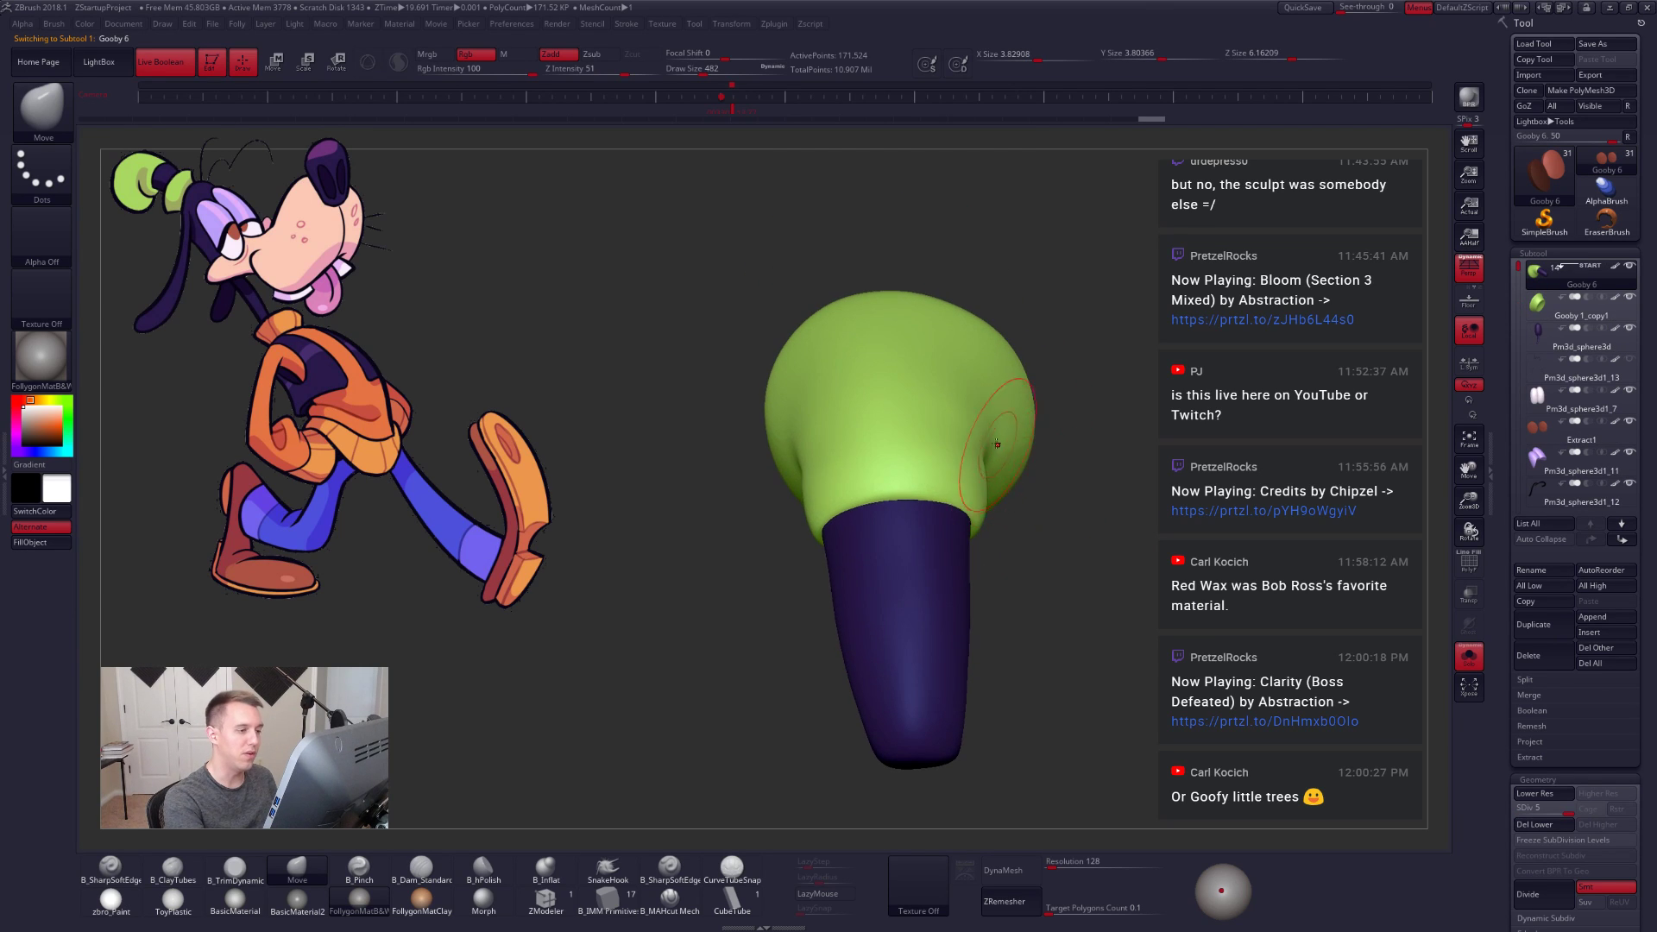
{"action": "key", "text": "shift+d"}
{"action": "key", "text": "shift+d"}
{"action": "key", "text": "shift+f"}
{"action": "key", "text": "shift+f"}
{"action": "mouse_move", "coordinate": [993, 414]}
{"action": "right_mouse_down"}
{"action": "mouse_move", "coordinate": [969, 451]}
{"action": "mouse_move", "coordinate": [981, 462]}
{"action": "mouse_move", "coordinate": [960, 426]}
{"action": "right_mouse_up"}
{"action": "key", "text": "shift+d"}
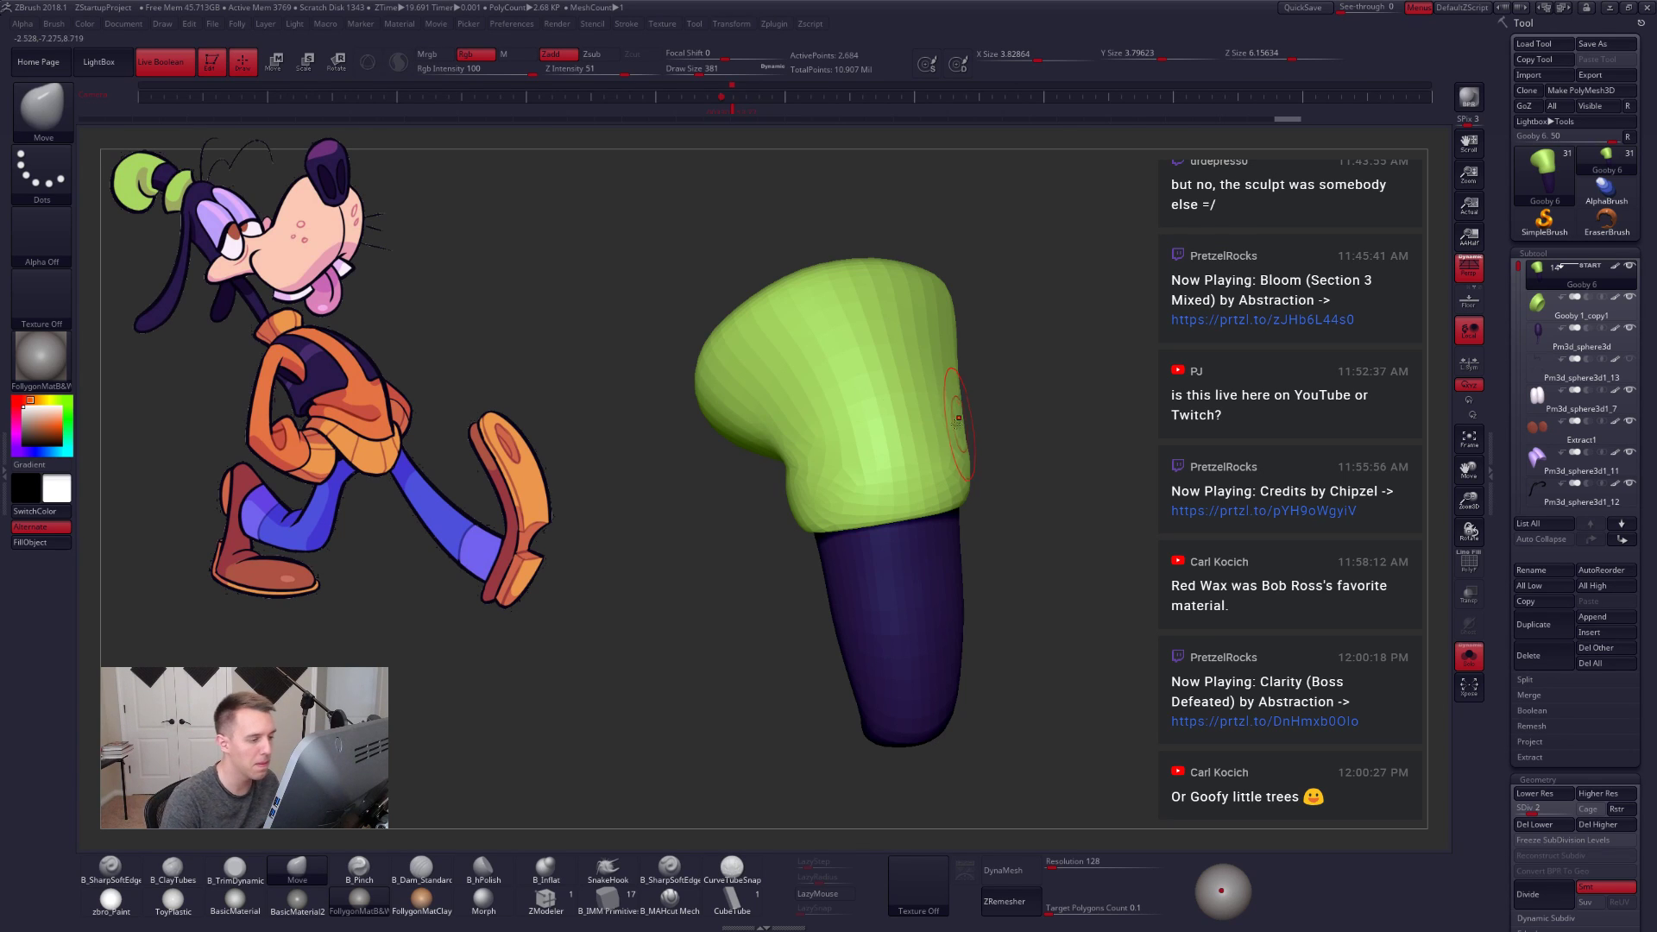
{"action": "left_click_drag", "start_coordinate": [803, 510], "coordinate": [673, 516]}
Show all subtools again and raise the hat to its highest subdivision level.
{"action": "key", "text": "alt+s"}
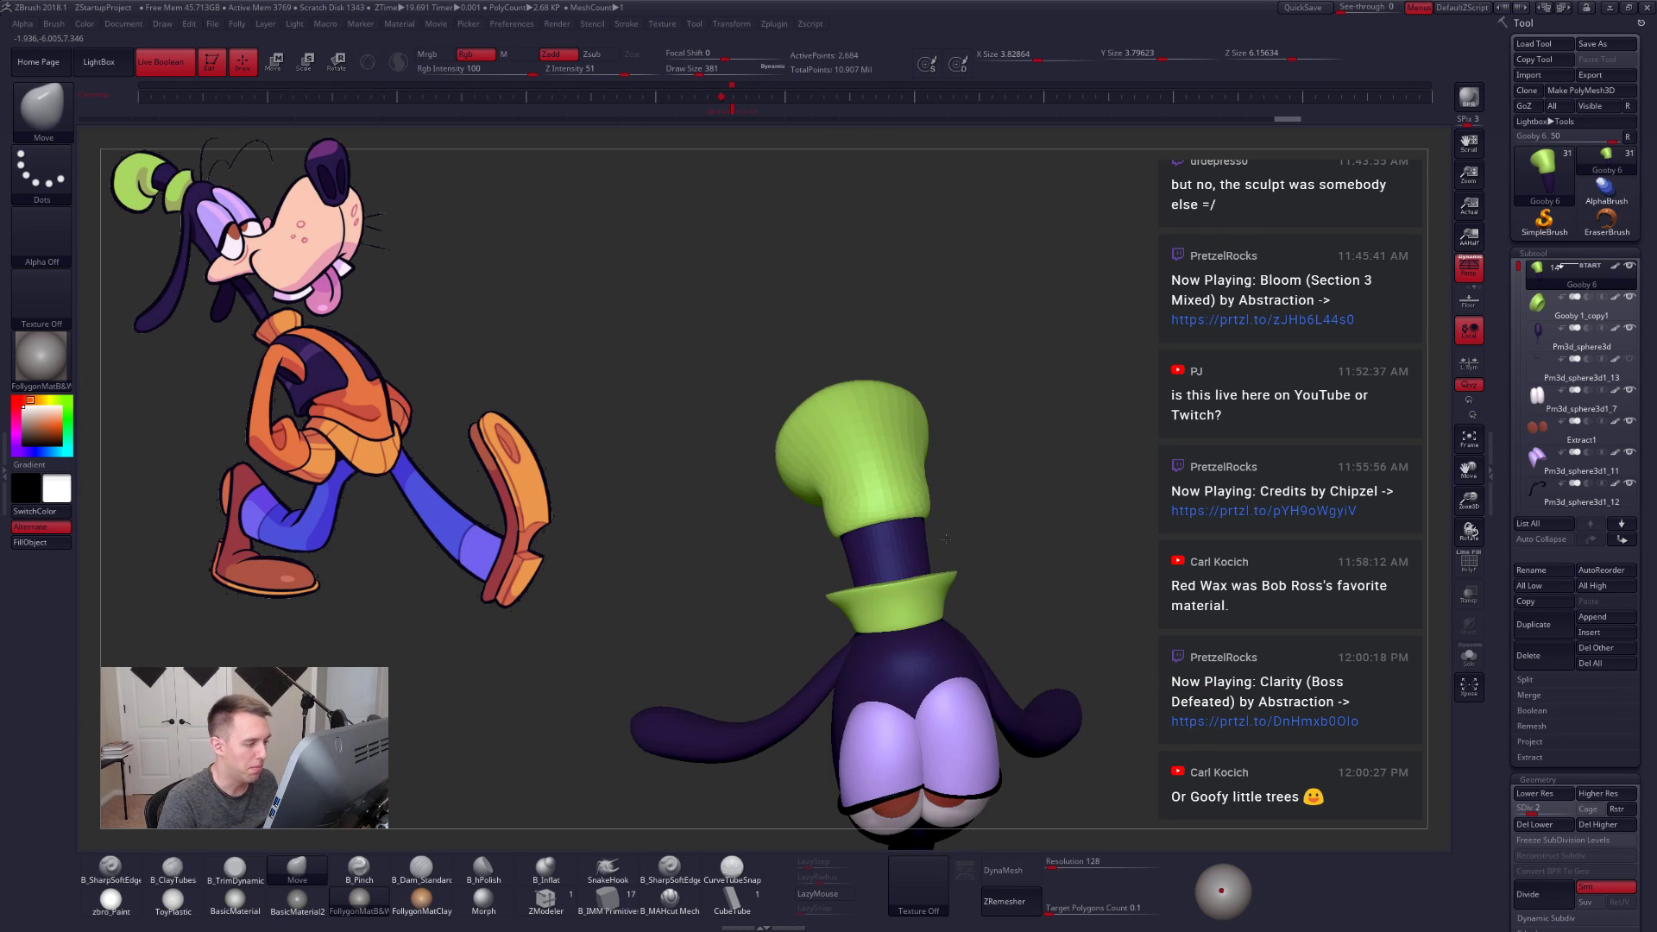
{"action": "key", "text": "d"}
{"action": "key", "text": "d"}
{"action": "key", "text": "d"}
{"action": "left_click_drag", "start_coordinate": [962, 552], "coordinate": [946, 448], "text": "alt"}
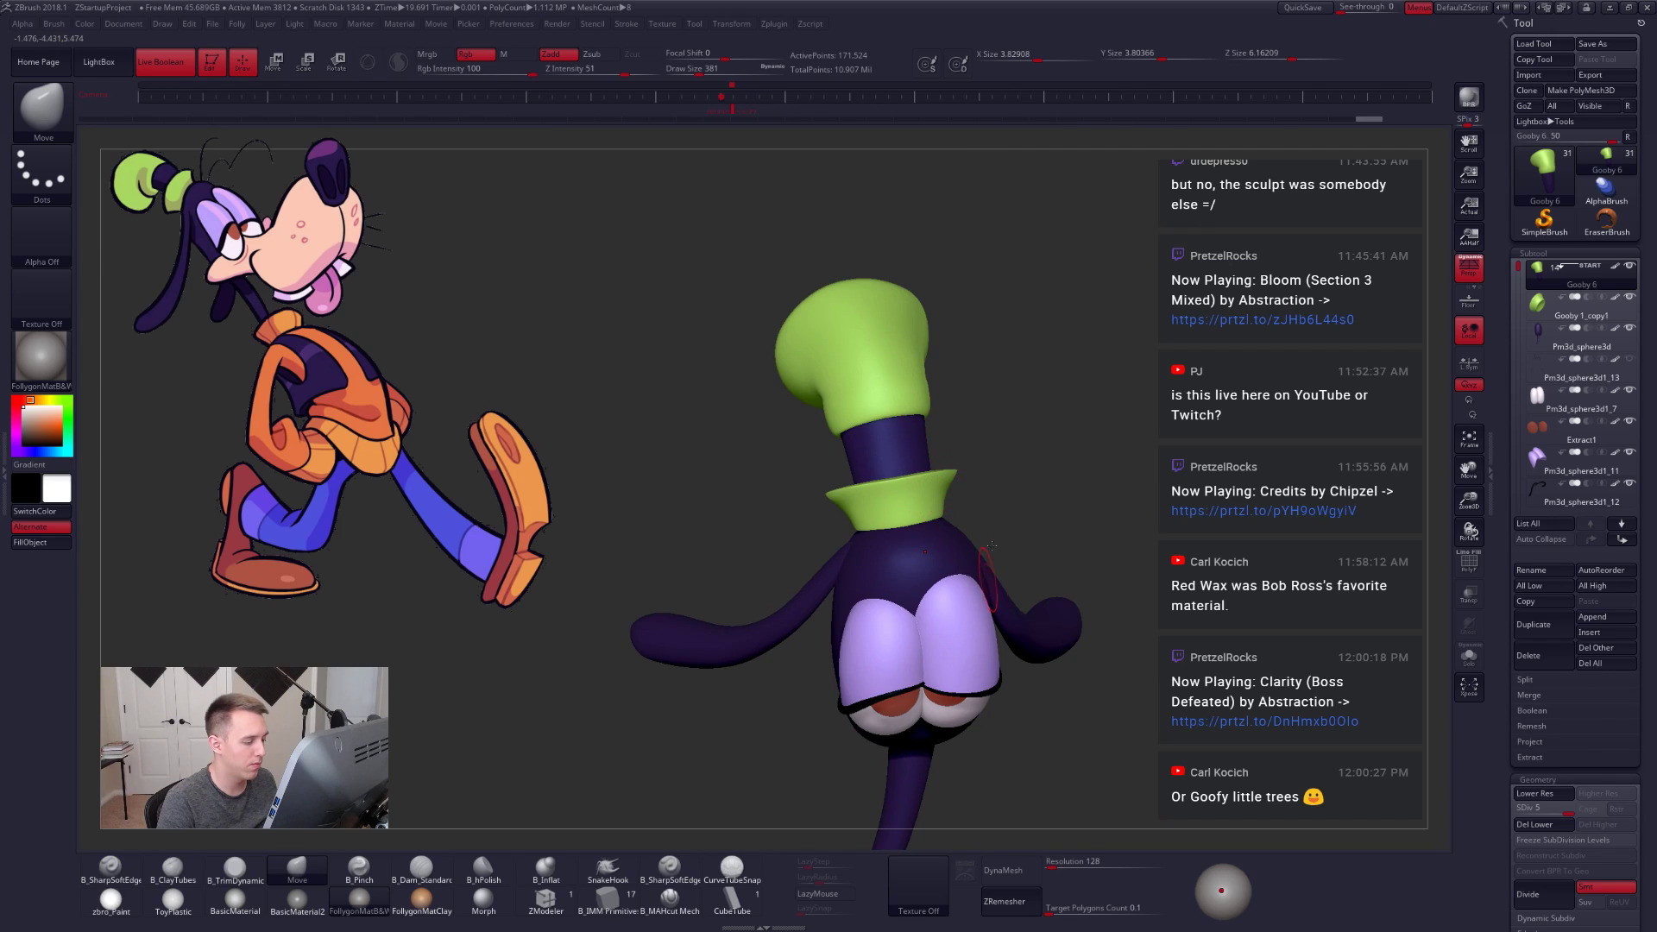
{"action": "left_click_drag", "start_coordinate": [989, 546], "coordinate": [957, 500], "text": "alt"}
Select the black eyelid line subtool, toggle its subdivision levels and frame the whole sculpt.
{"action": "left_click", "coordinate": [916, 459], "text": "alt"}
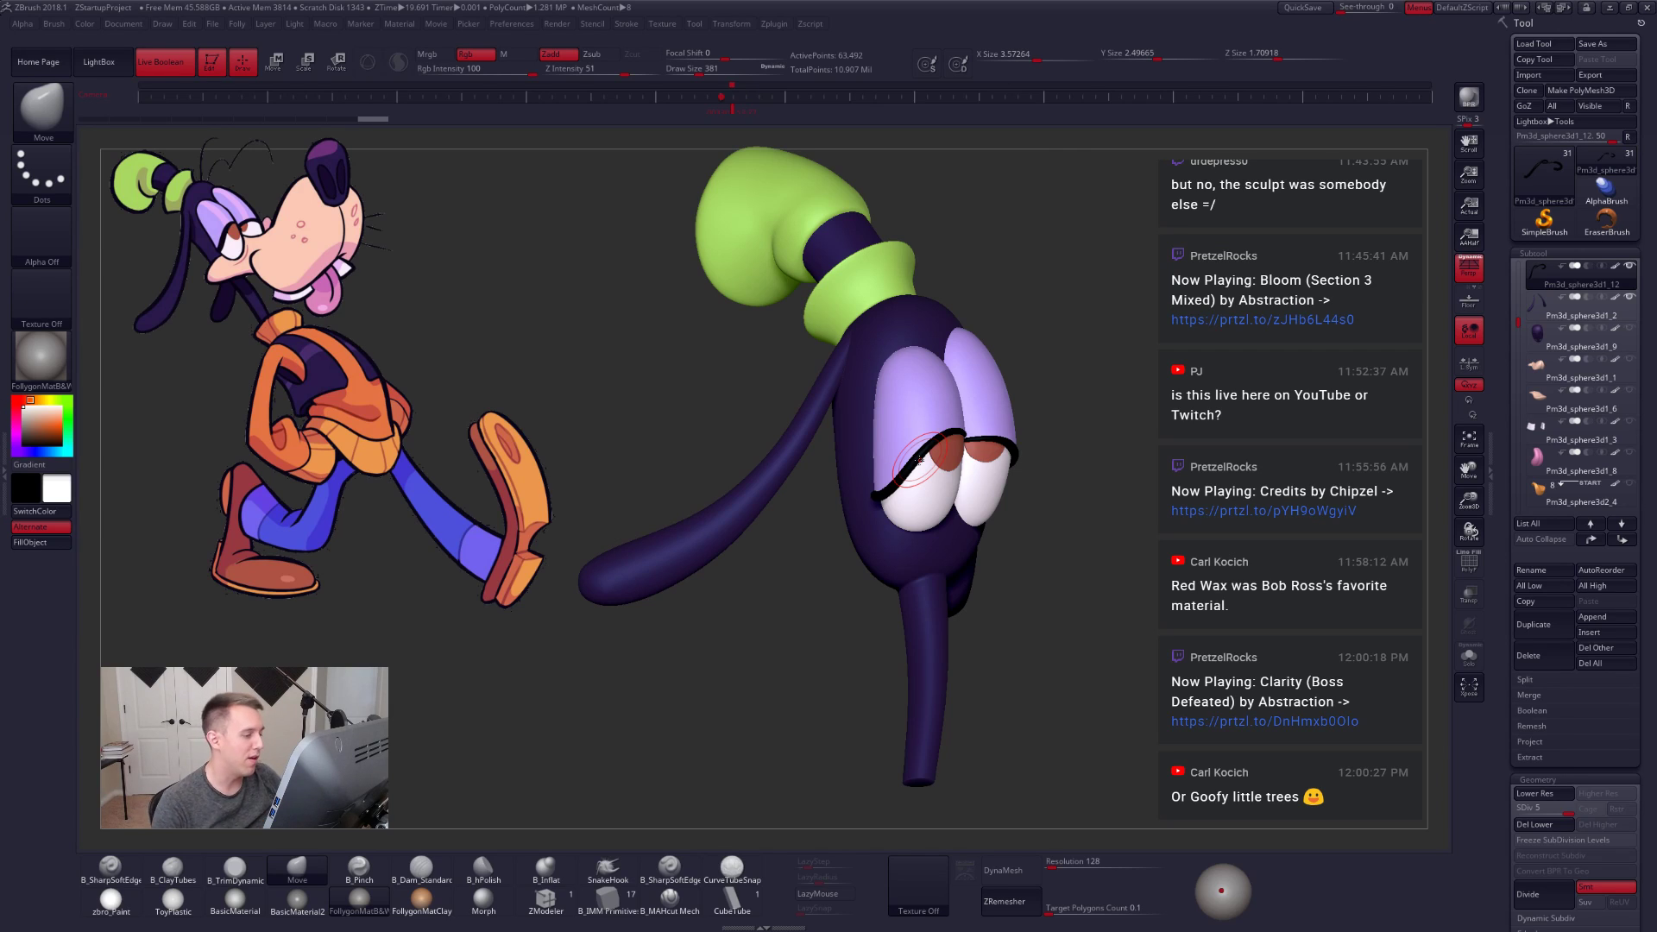
{"action": "mouse_move", "coordinate": [984, 483]}
{"action": "right_mouse_down"}
{"action": "mouse_move", "coordinate": [931, 473]}
{"action": "mouse_move", "coordinate": [1025, 609]}
{"action": "right_mouse_up"}
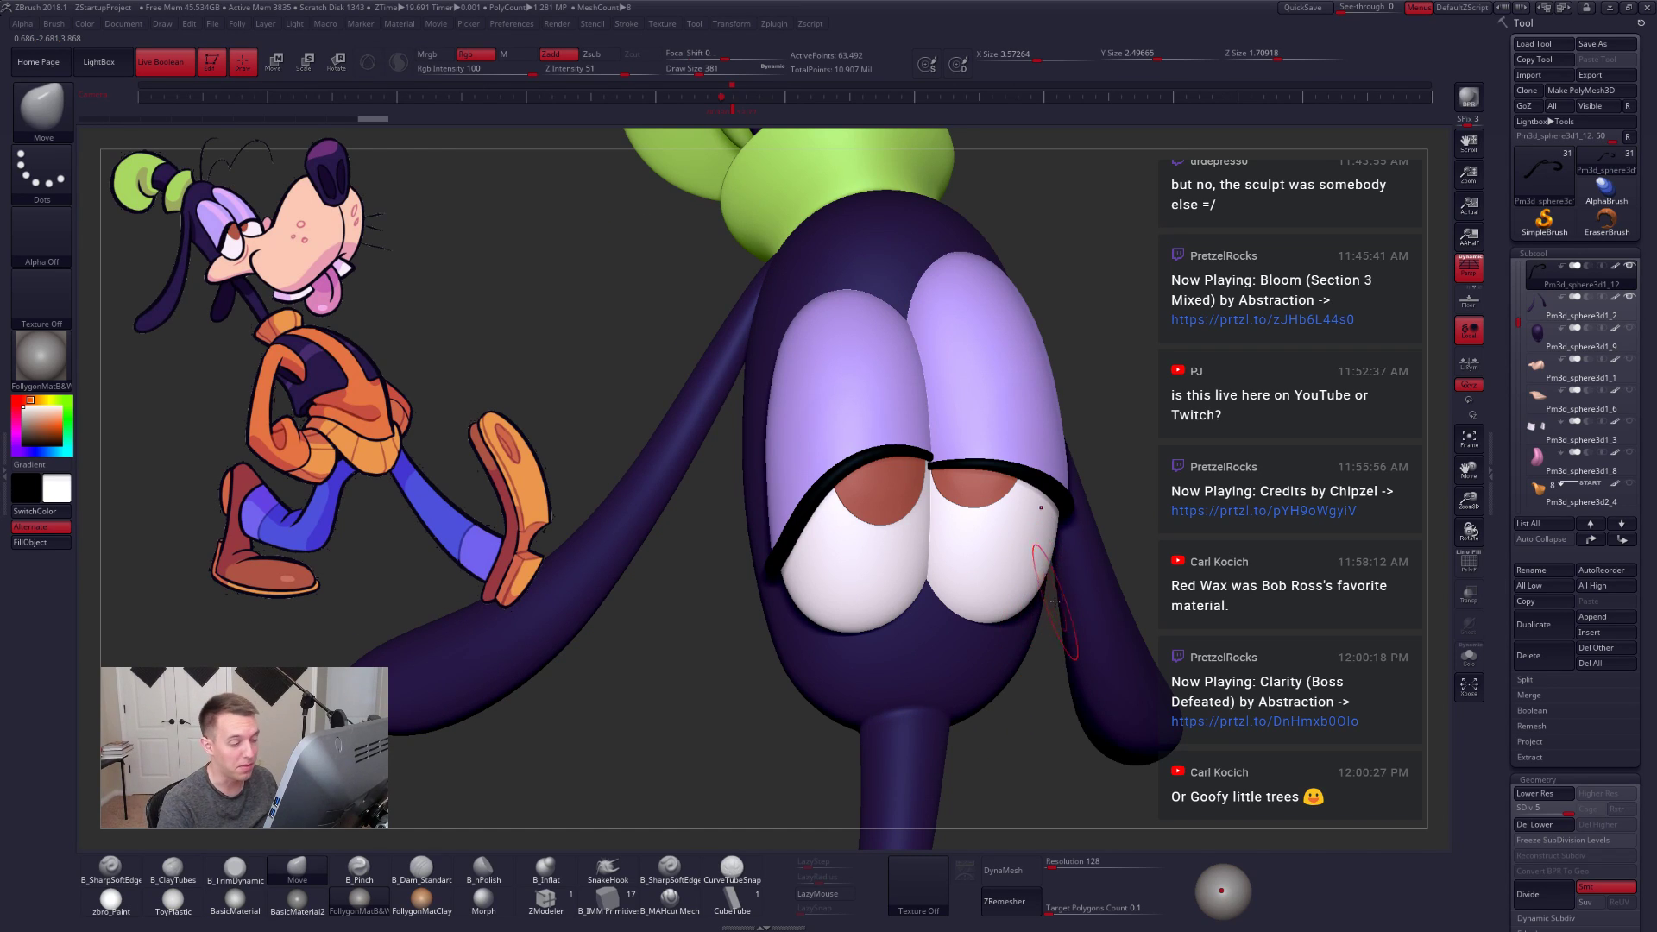
{"action": "key", "text": "shift+d"}
{"action": "key", "text": "shift+d"}
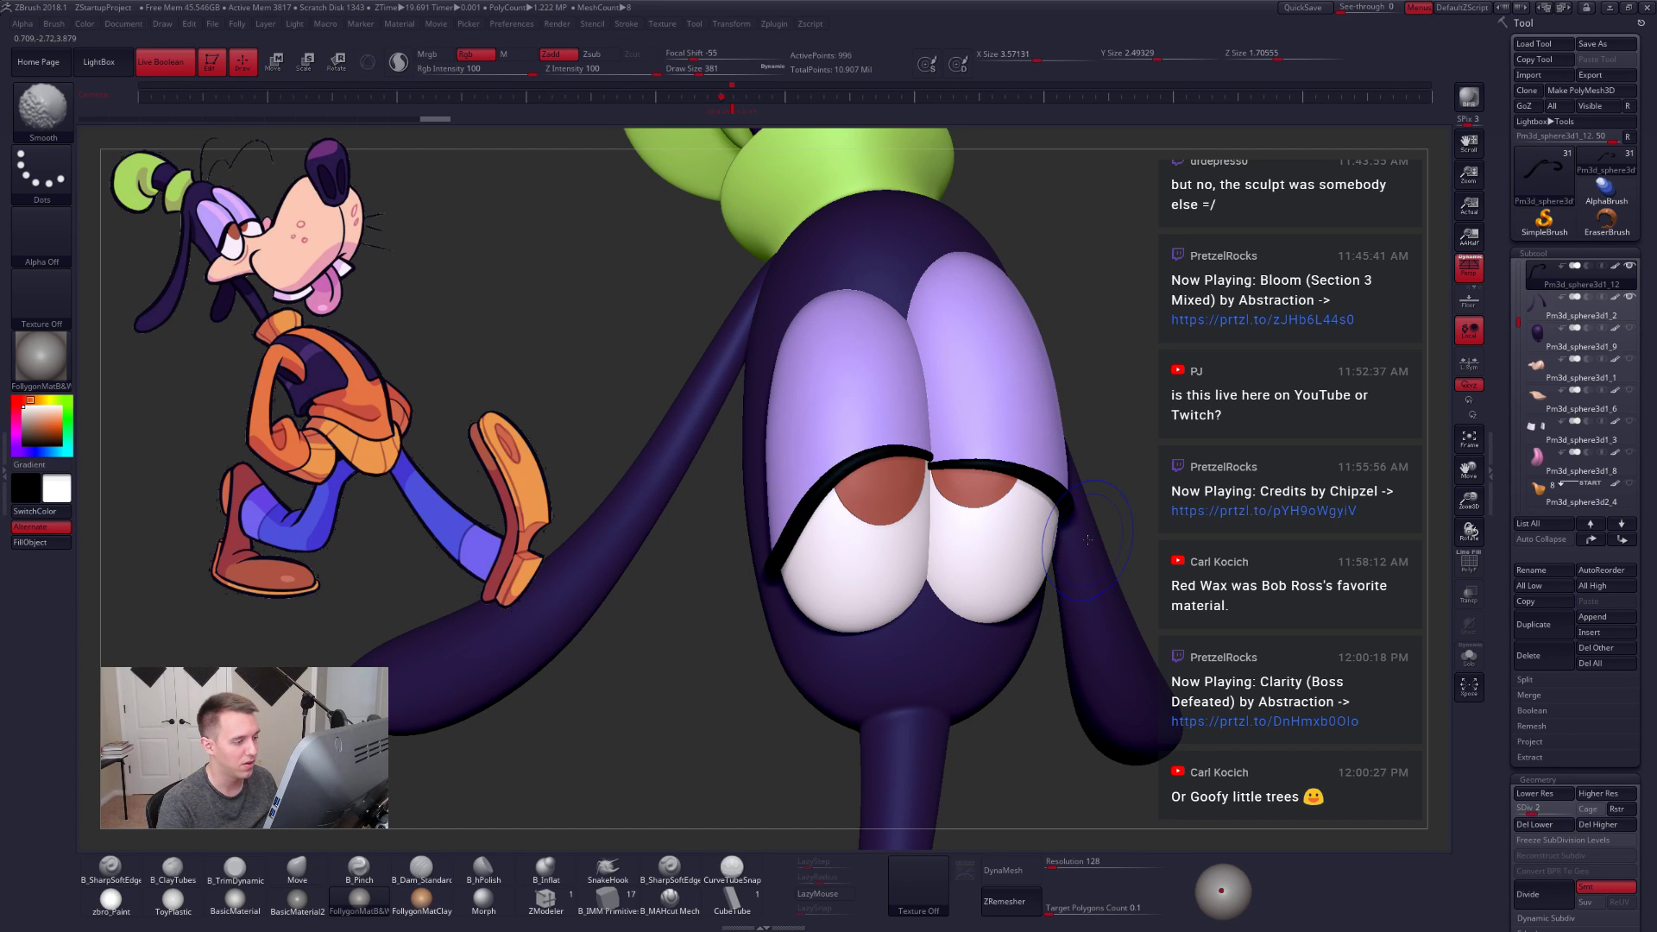
{"action": "key", "text": "shift+d"}
{"action": "key", "text": "d"}
{"action": "key", "text": "d"}
{"action": "key", "text": "d"}
{"action": "key", "text": "d"}
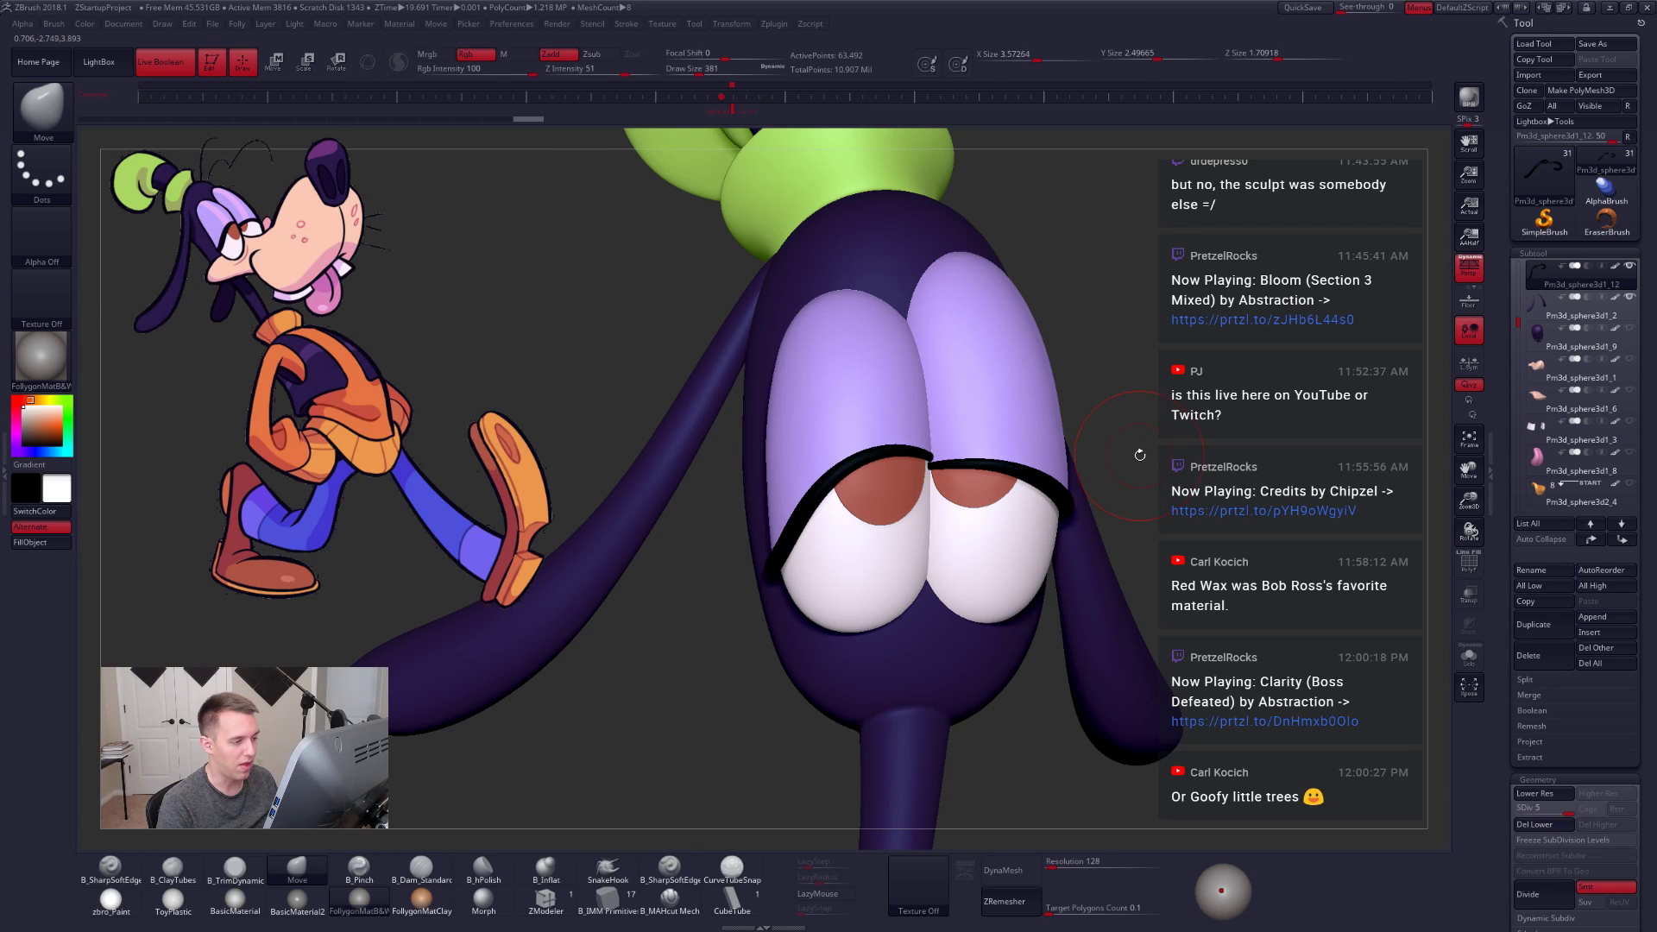
{"action": "mouse_move", "coordinate": [1140, 455]}
{"action": "left_mouse_down"}
{"action": "mouse_move", "coordinate": [1174, 480]}
{"action": "mouse_move", "coordinate": [1086, 424]}
{"action": "mouse_move", "coordinate": [1131, 405]}
{"action": "left_mouse_up"}
{"action": "key", "text": "f"}
{"action": "mouse_move", "coordinate": [1543, 284]}
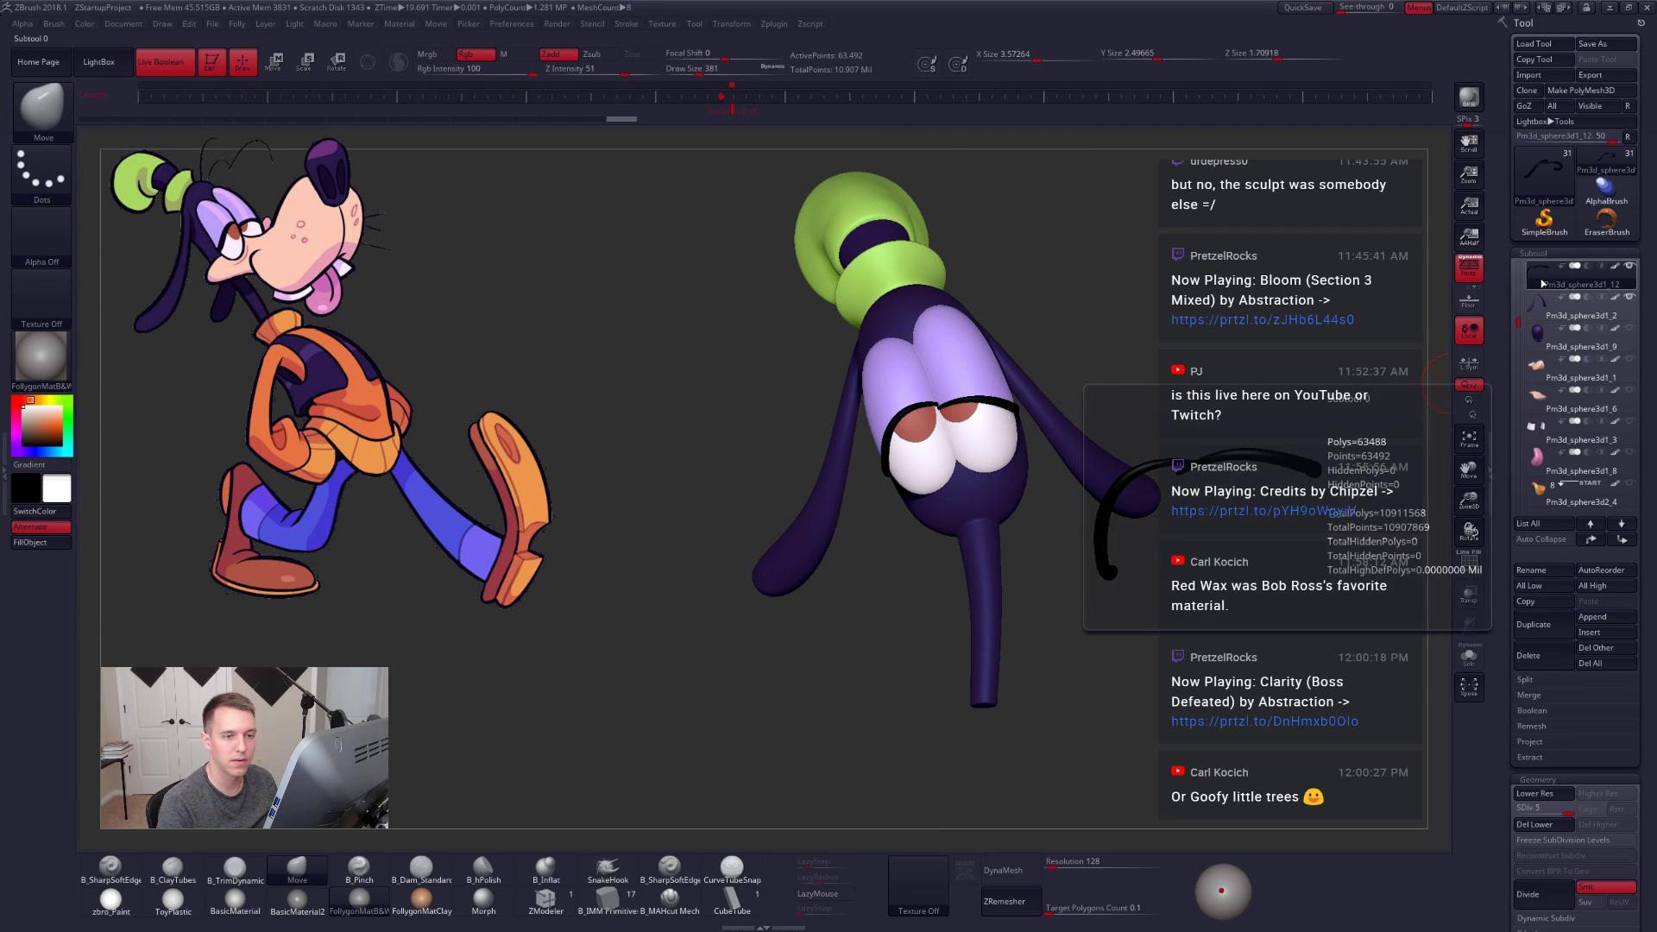
{"action": "scroll", "coordinate": [1605, 285], "scroll_direction": "up", "scroll_amount": 4}
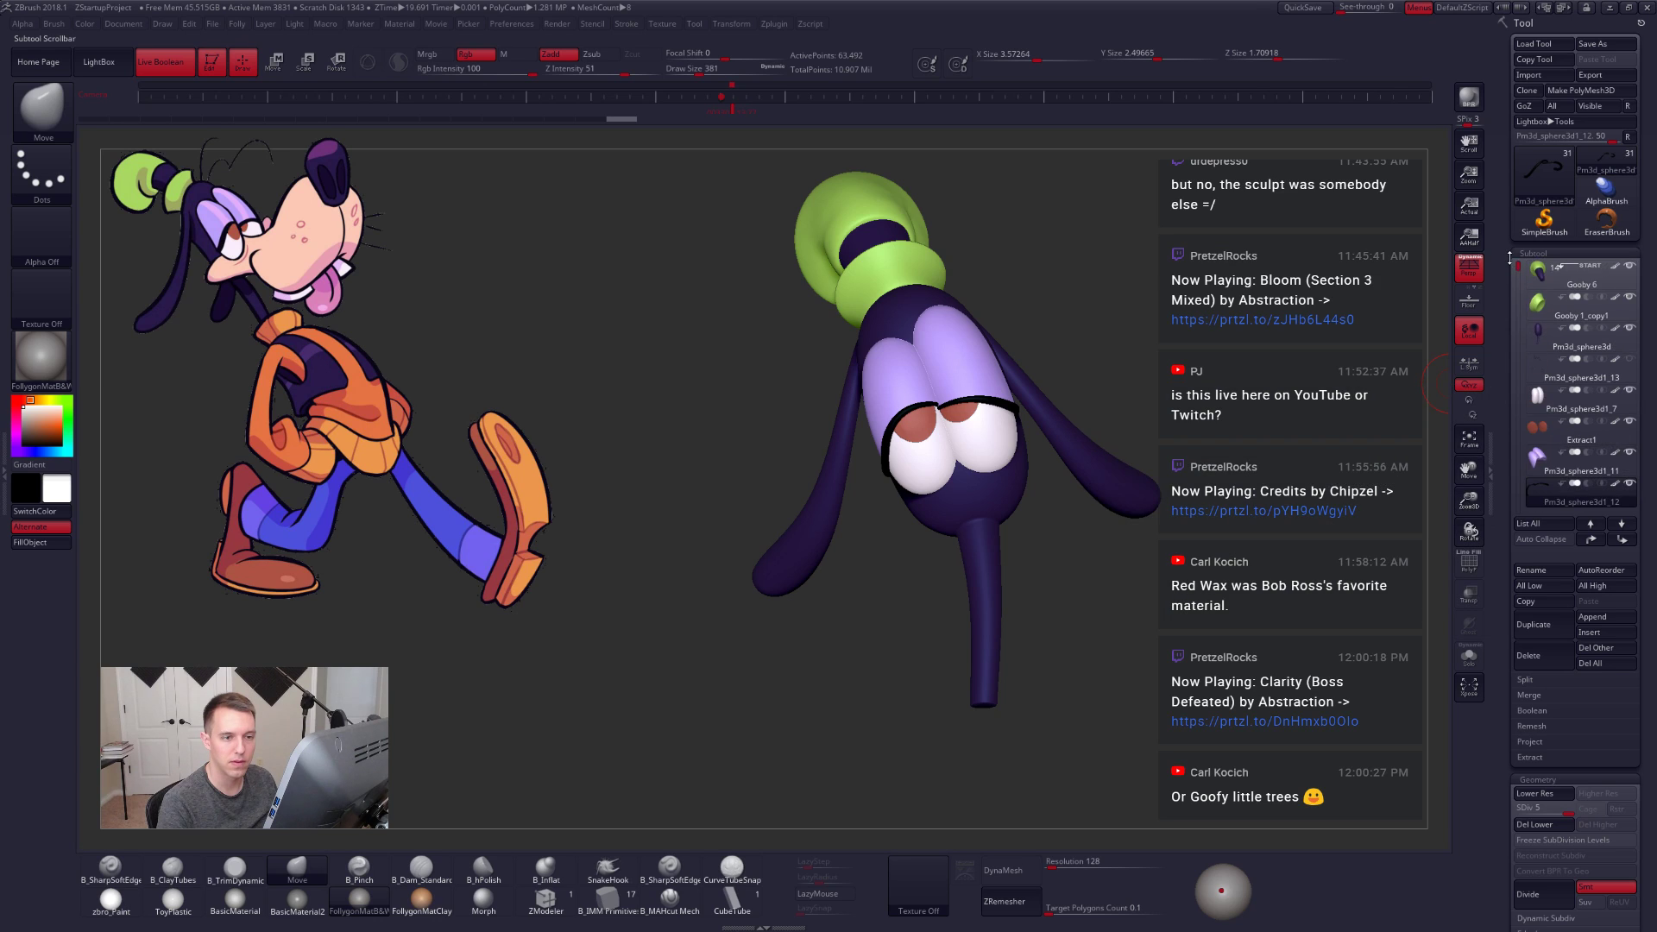
Briefly isolate the eyelid line, then orbit the head to a front three-quarter view.
{"action": "left_click", "coordinate": [1632, 269], "text": "shift"}
{"action": "left_click", "coordinate": [1631, 268], "text": "shift"}
{"action": "left_click_drag", "start_coordinate": [1156, 386], "coordinate": [1243, 389]}
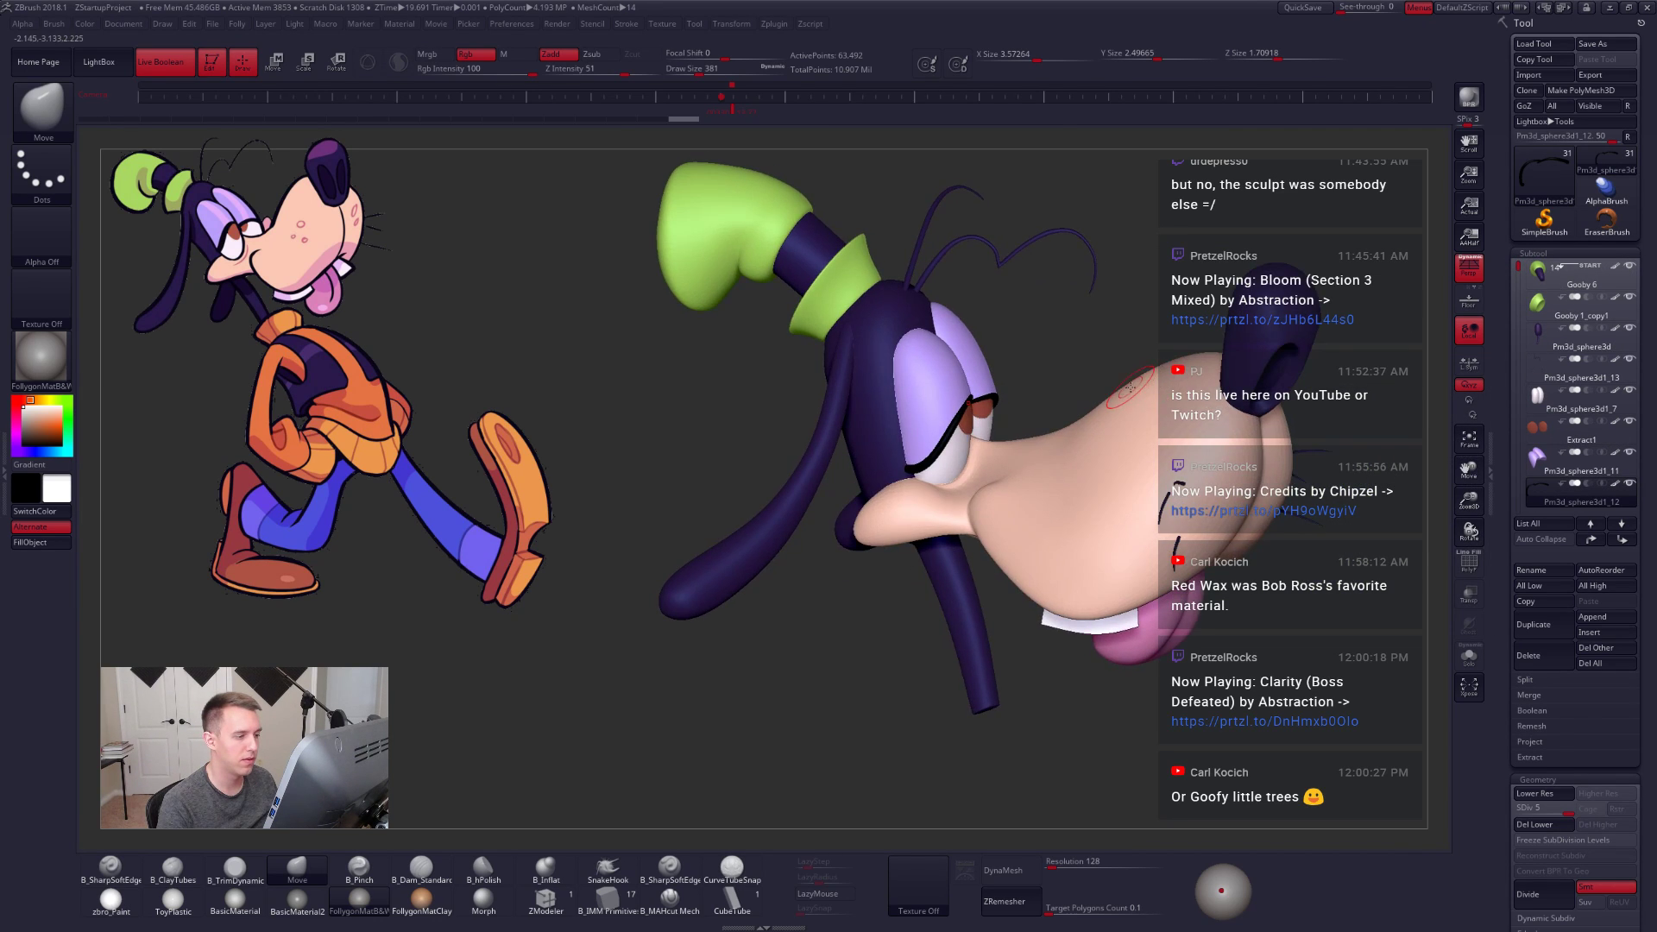
{"action": "left_click_drag", "start_coordinate": [1131, 386], "coordinate": [1039, 385]}
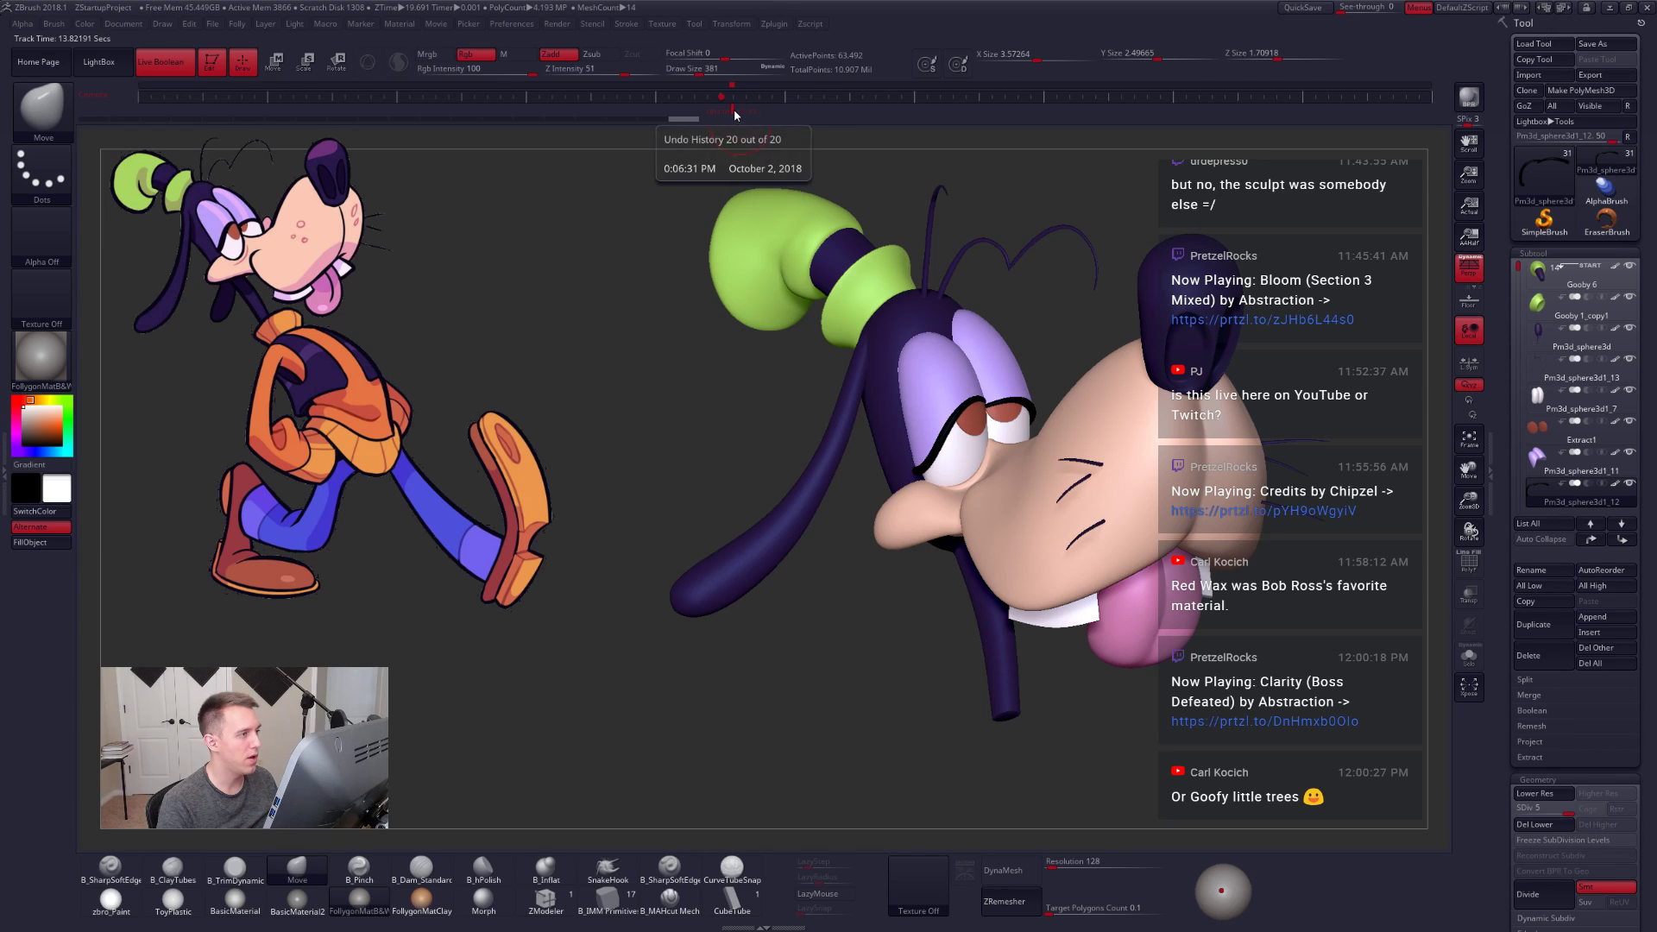
{"action": "left_click", "coordinate": [734, 109]}
{"action": "left_click_drag", "start_coordinate": [802, 345], "coordinate": [987, 407]}
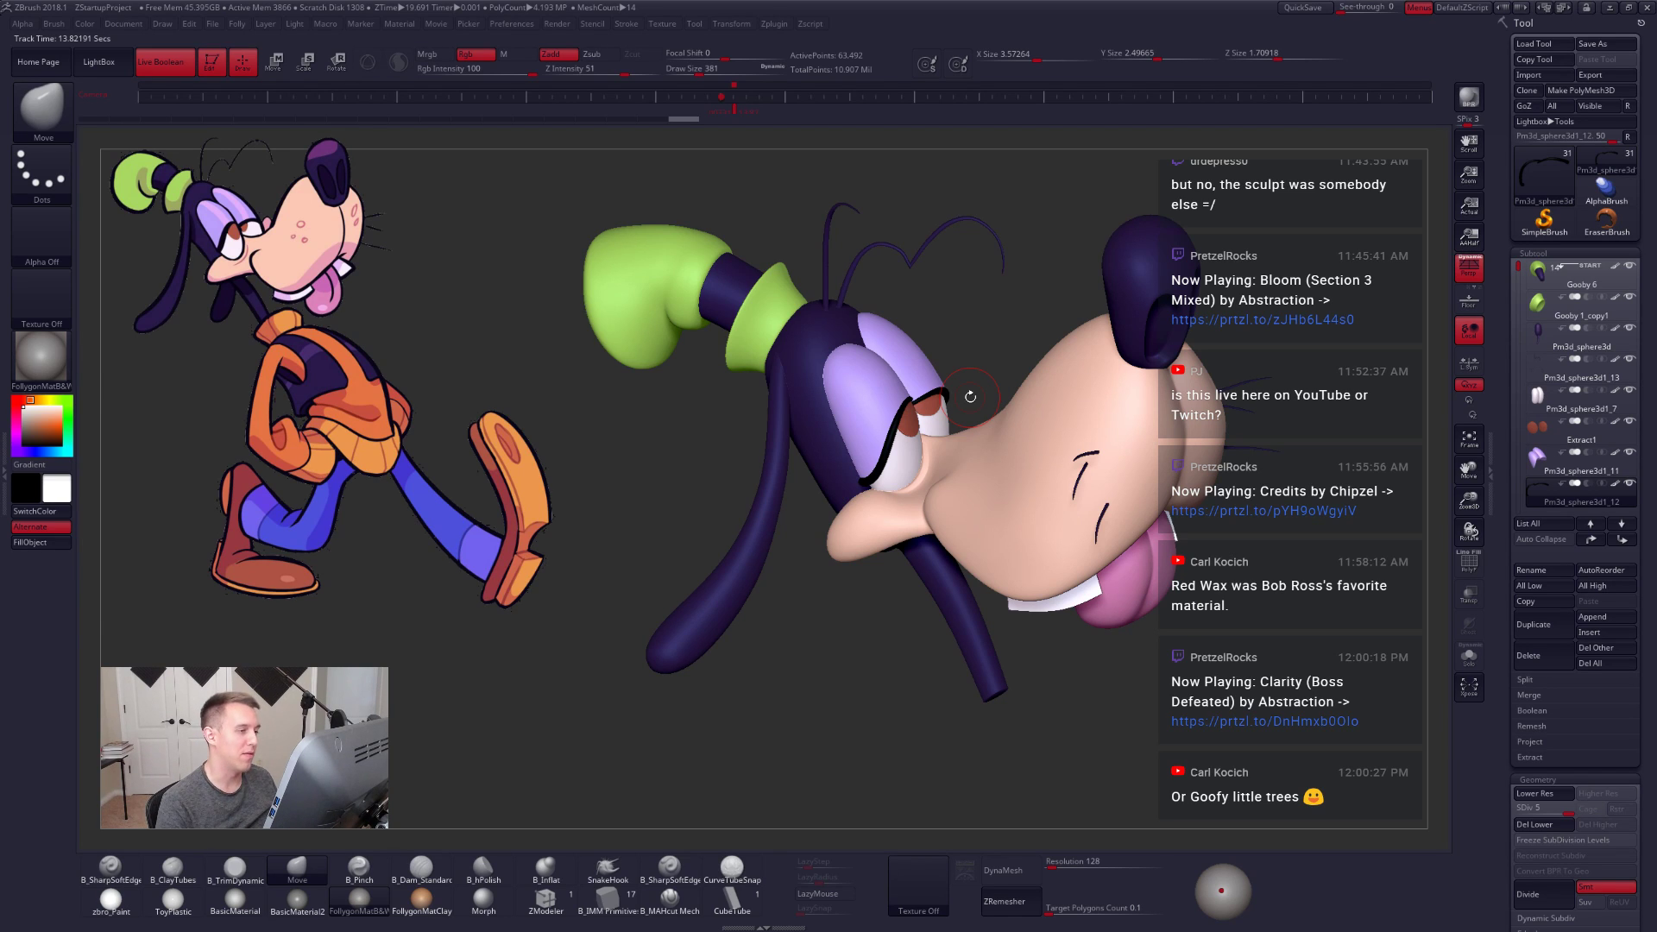
Solo and frame the curved antenna strand, then smooth its bend with a size-200 brush.
{"action": "left_click", "coordinate": [854, 273], "text": "alt"}
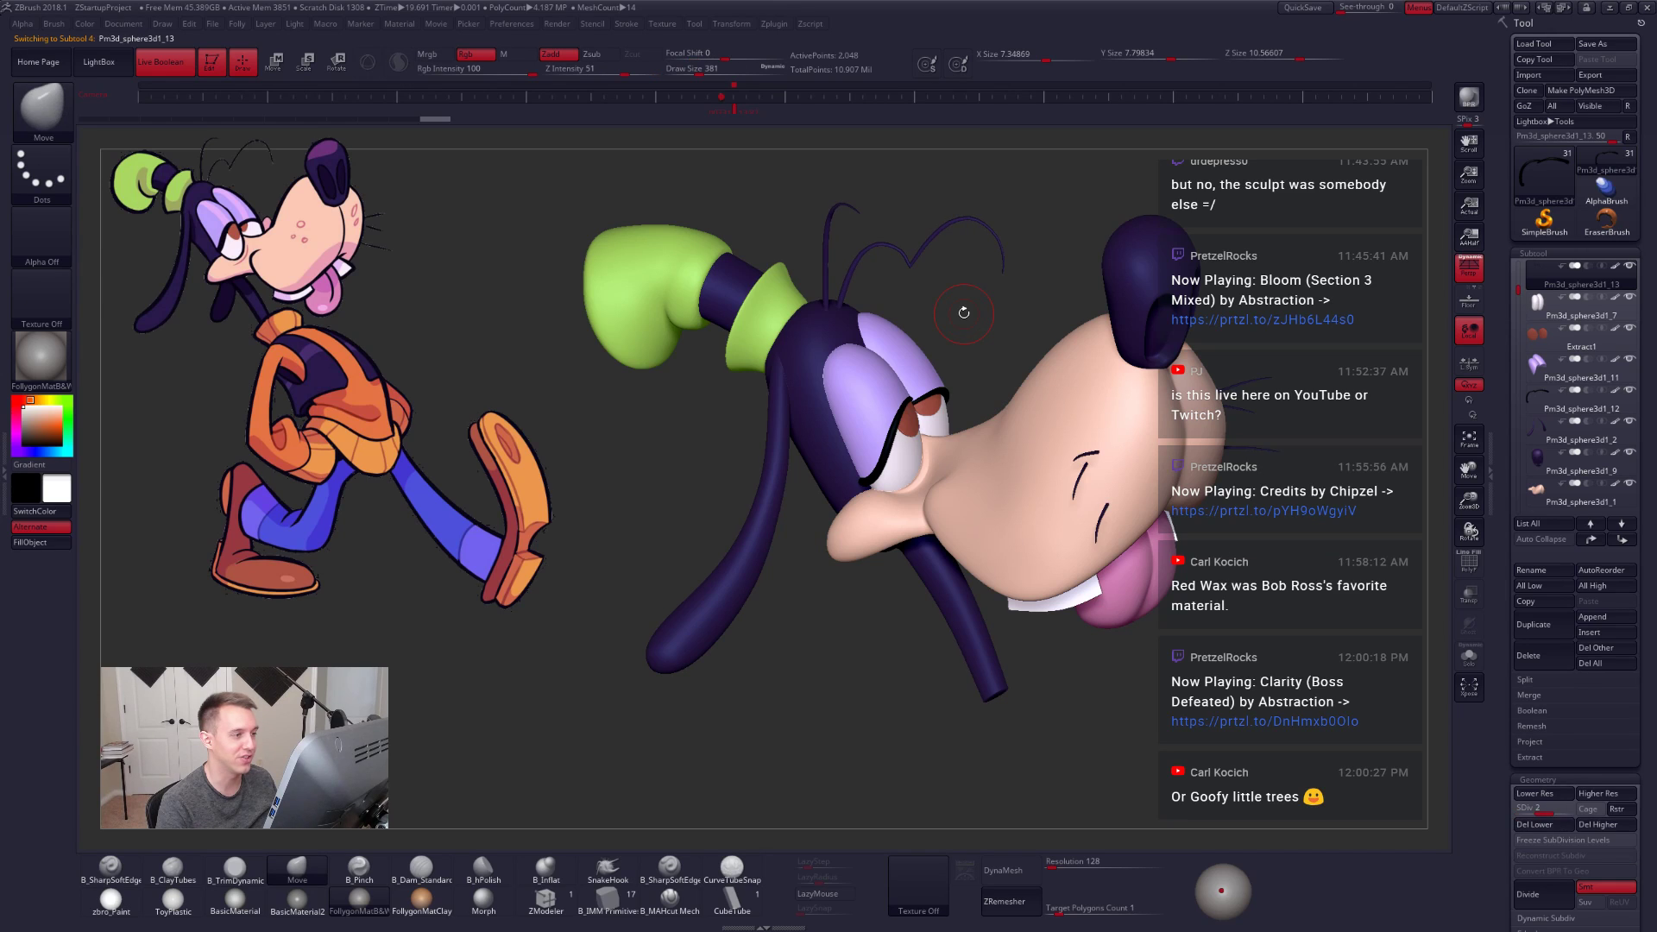
{"action": "key", "text": "alt+s"}
{"action": "key", "text": "f"}
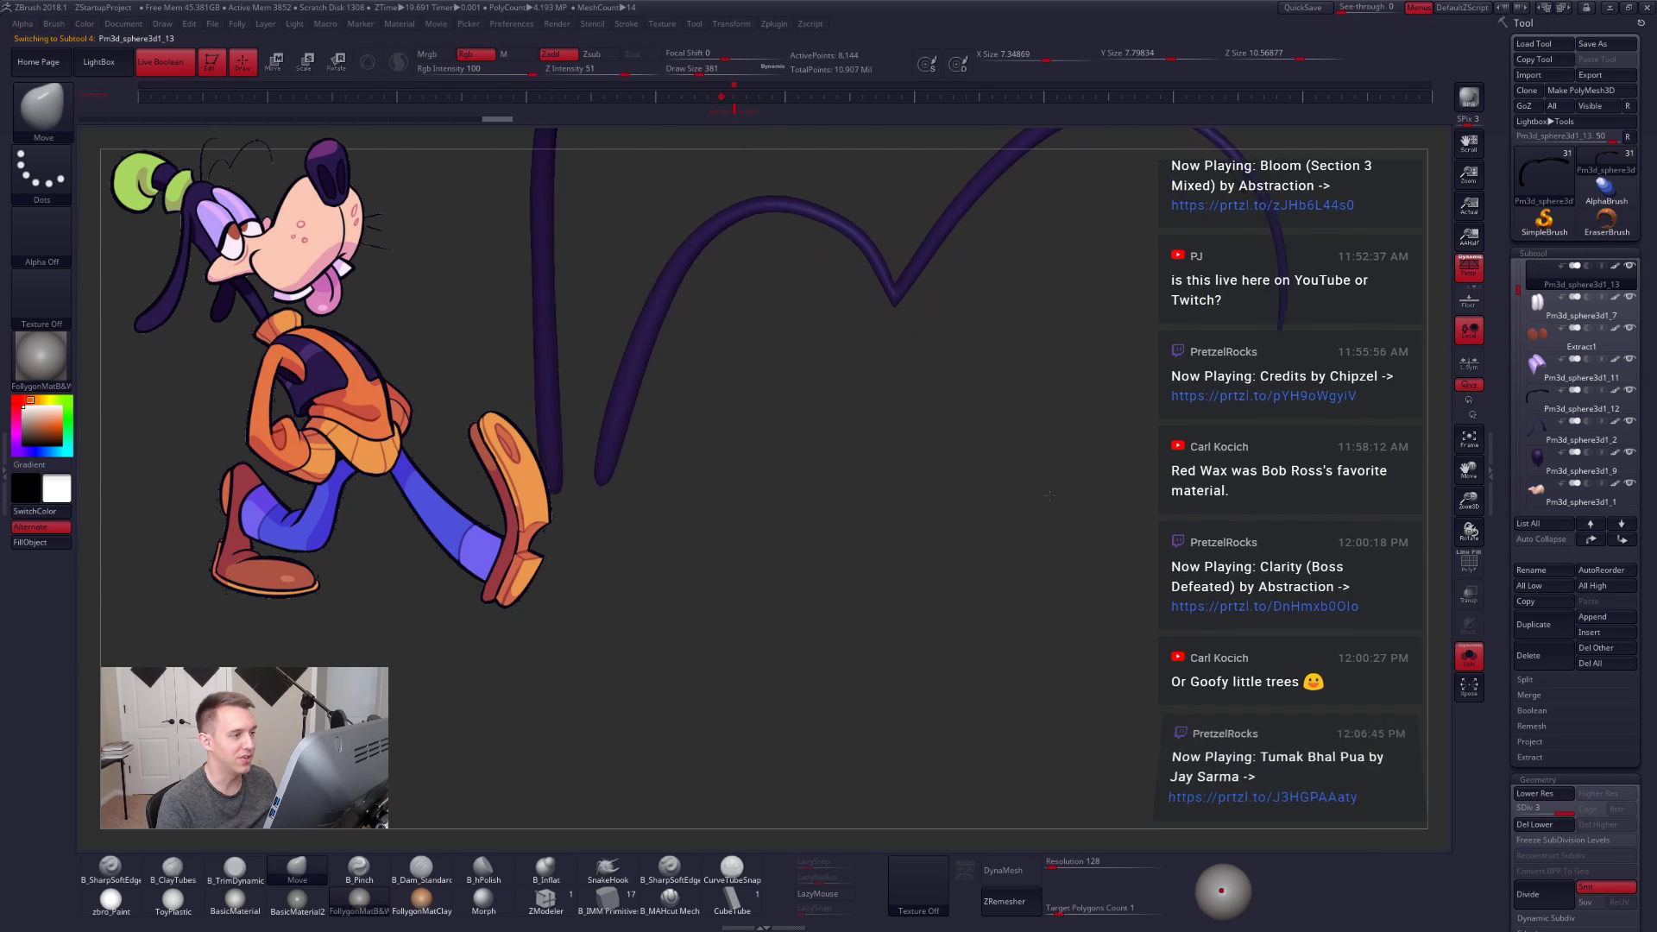
{"action": "key", "text": "d"}
{"action": "left_click_drag", "start_coordinate": [1038, 504], "coordinate": [1036, 455], "text": "alt"}
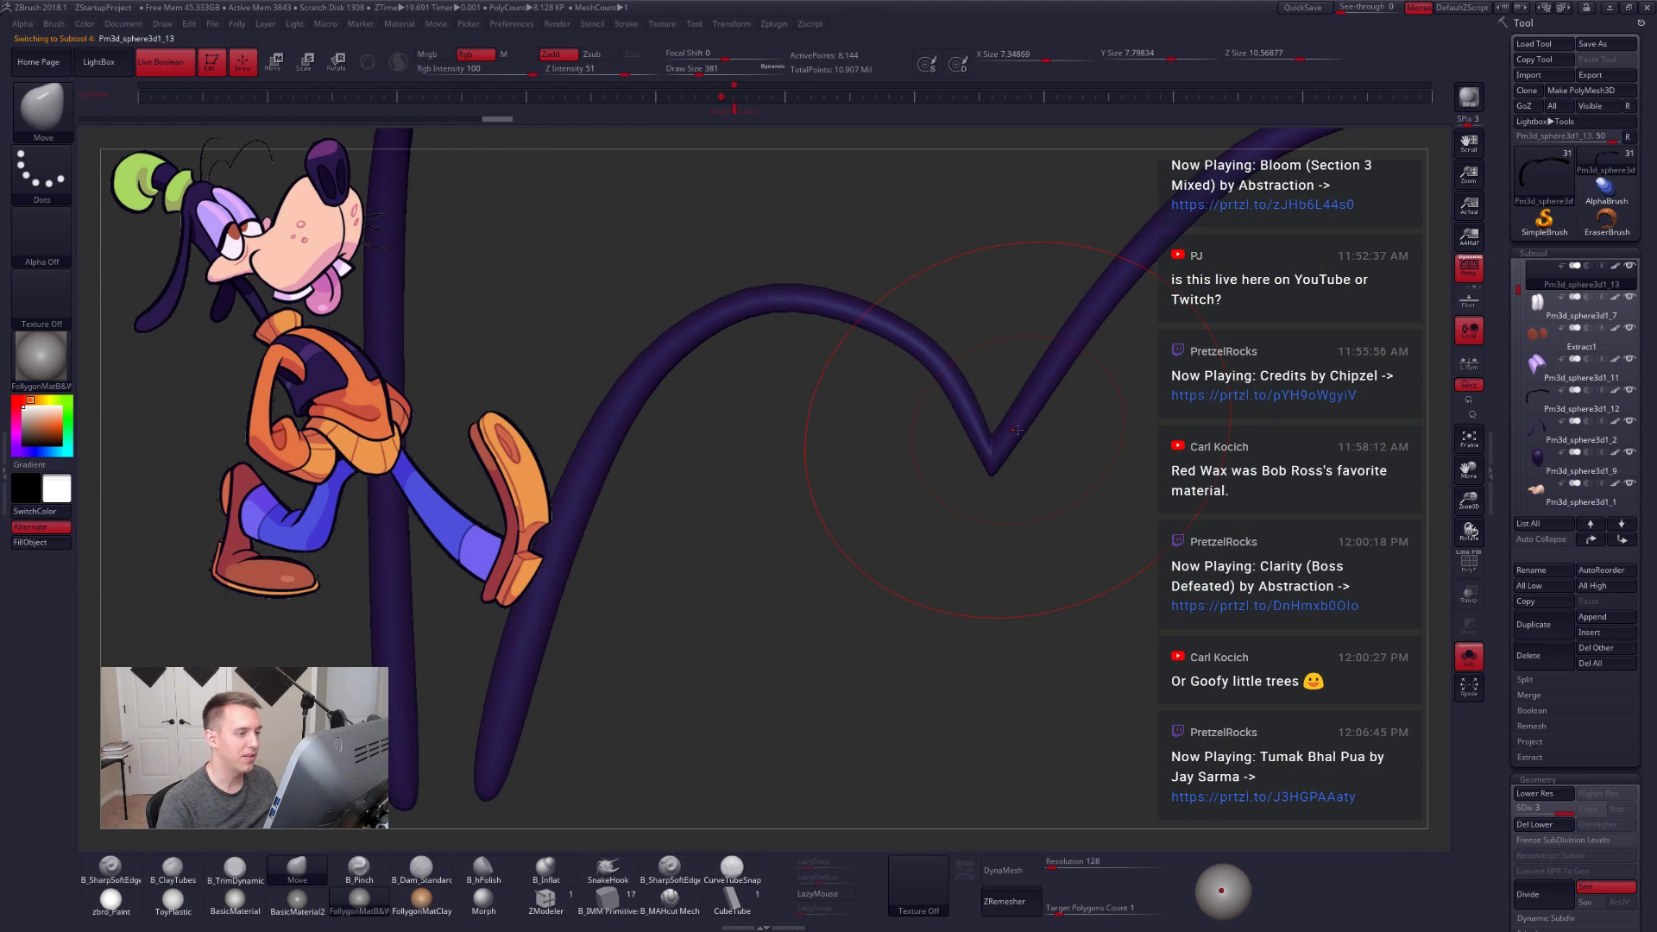
{"action": "key", "text": "space"}
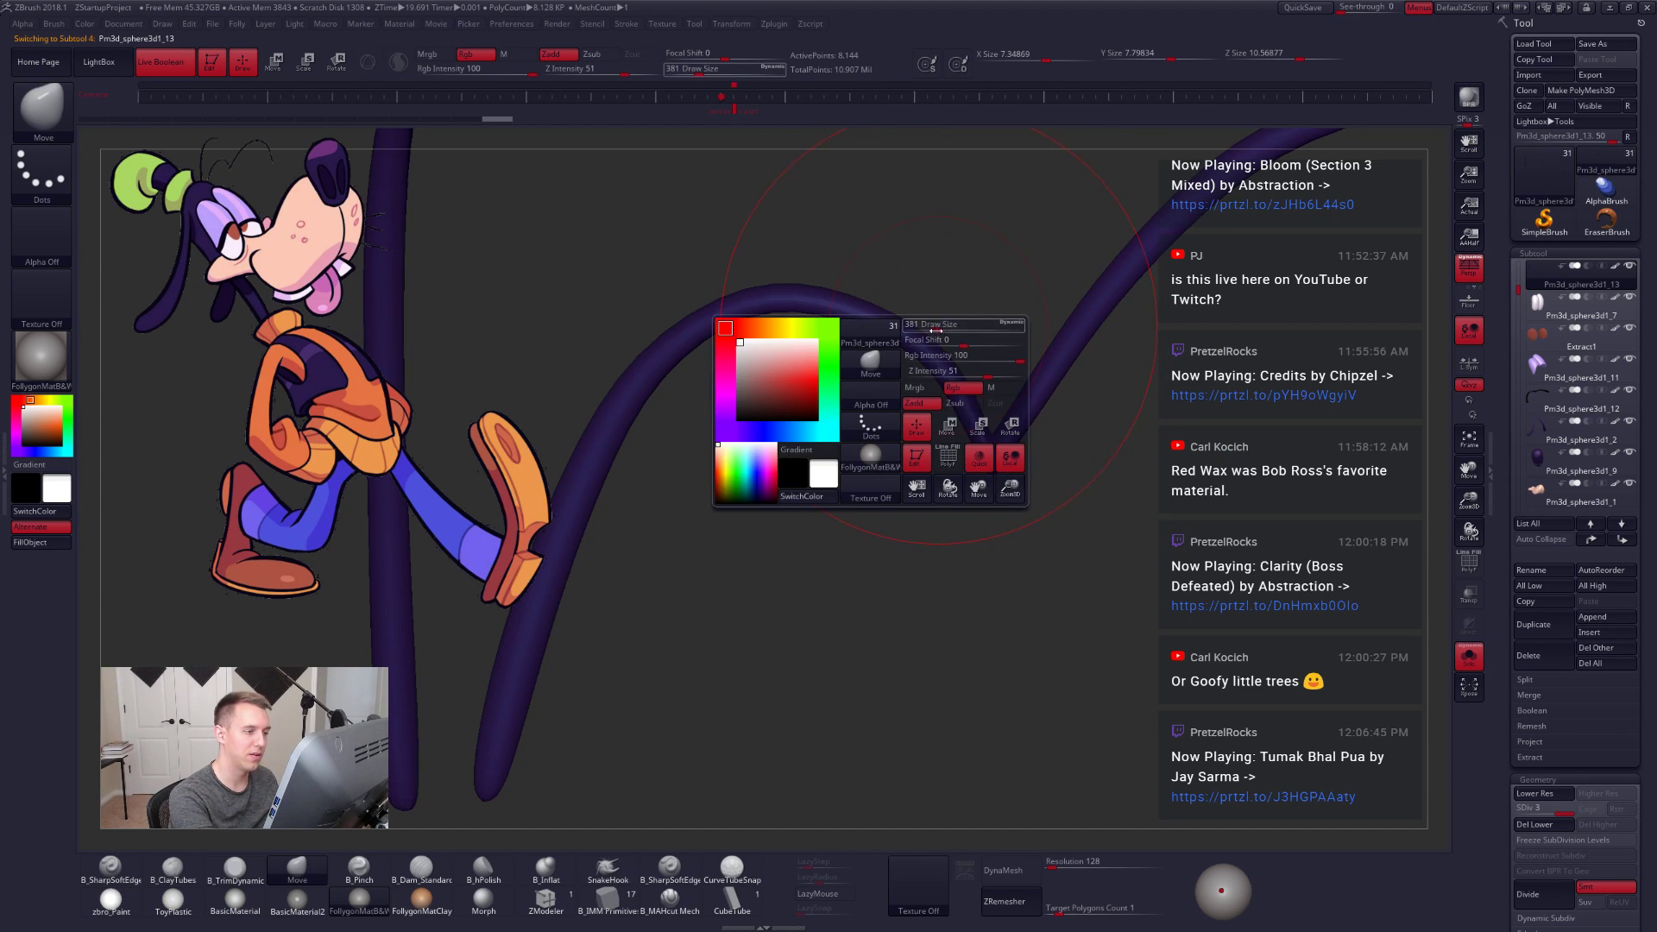
{"action": "left_click_drag", "start_coordinate": [953, 332], "coordinate": [933, 333]}
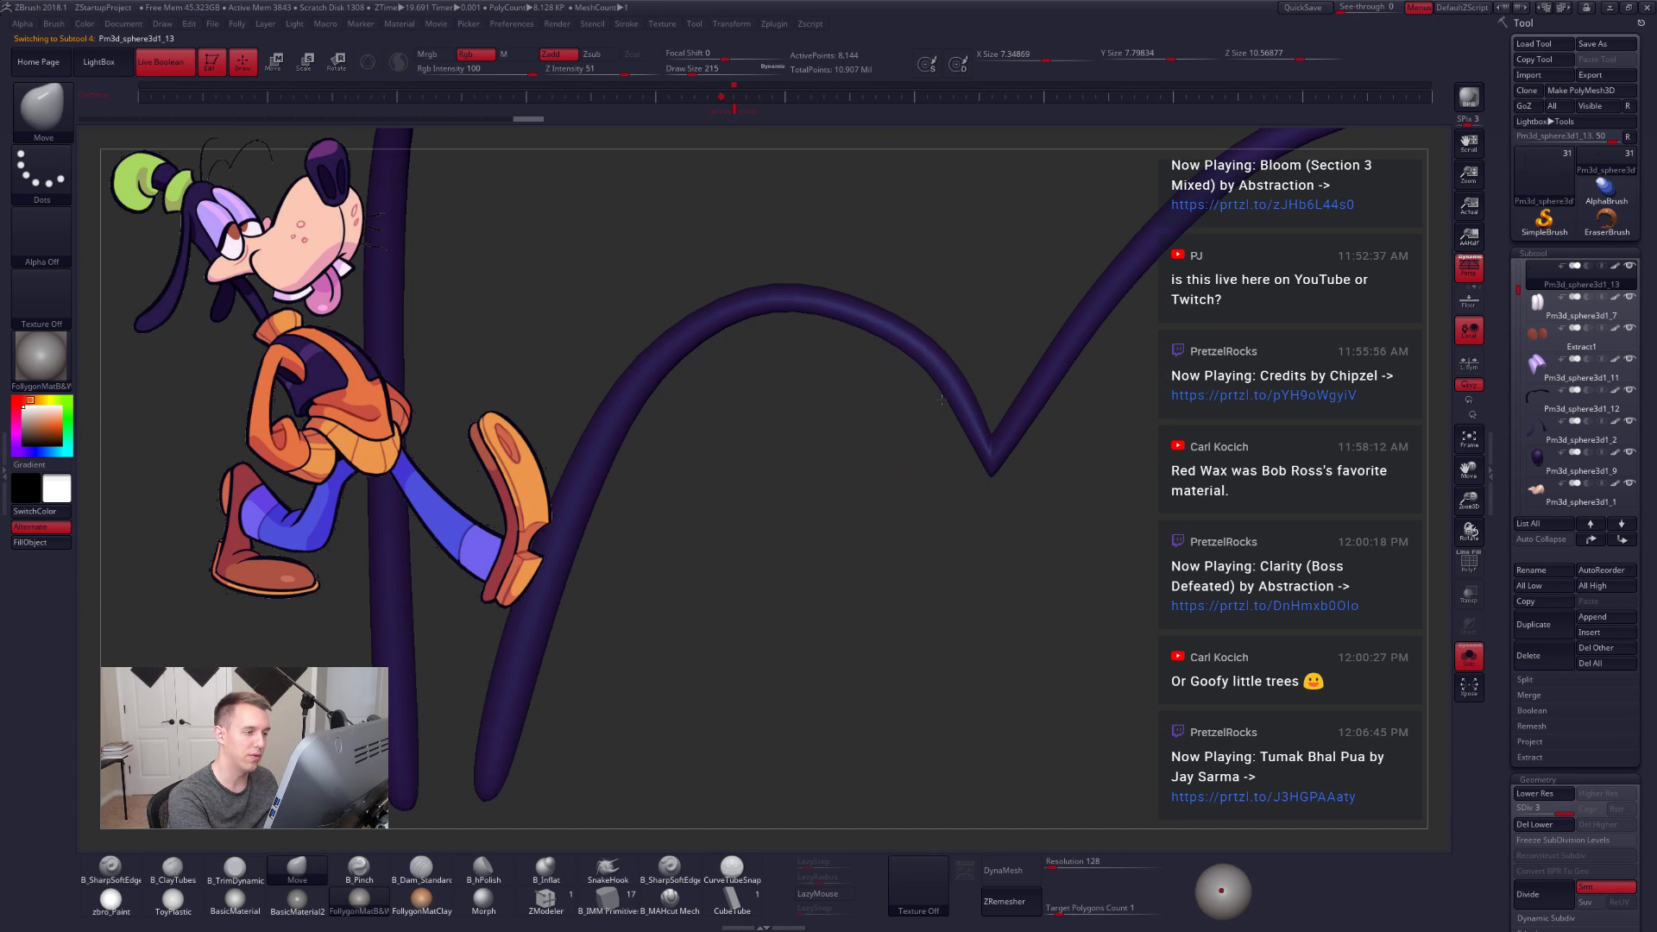
{"action": "key", "text": "shift"}
{"action": "left_click_drag", "start_coordinate": [911, 365], "coordinate": [897, 341], "text": "shift"}
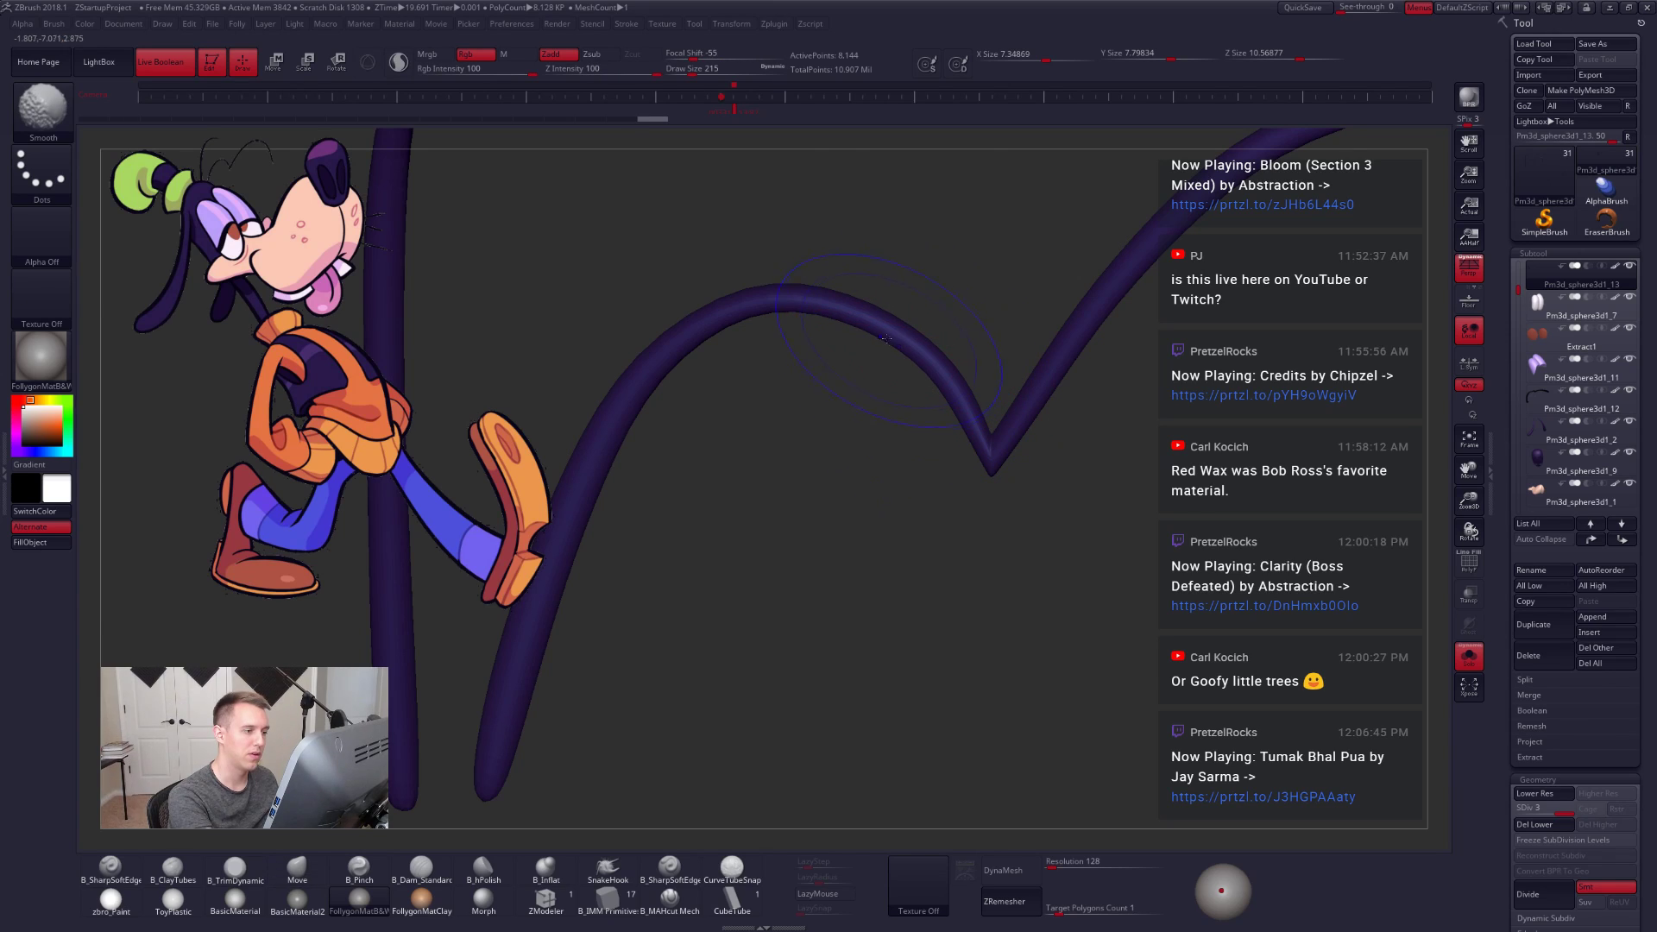
Set the brush size to 130 and raise the strand to its highest subdivision level.
{"action": "key", "text": "shift"}
{"action": "key", "text": "space"}
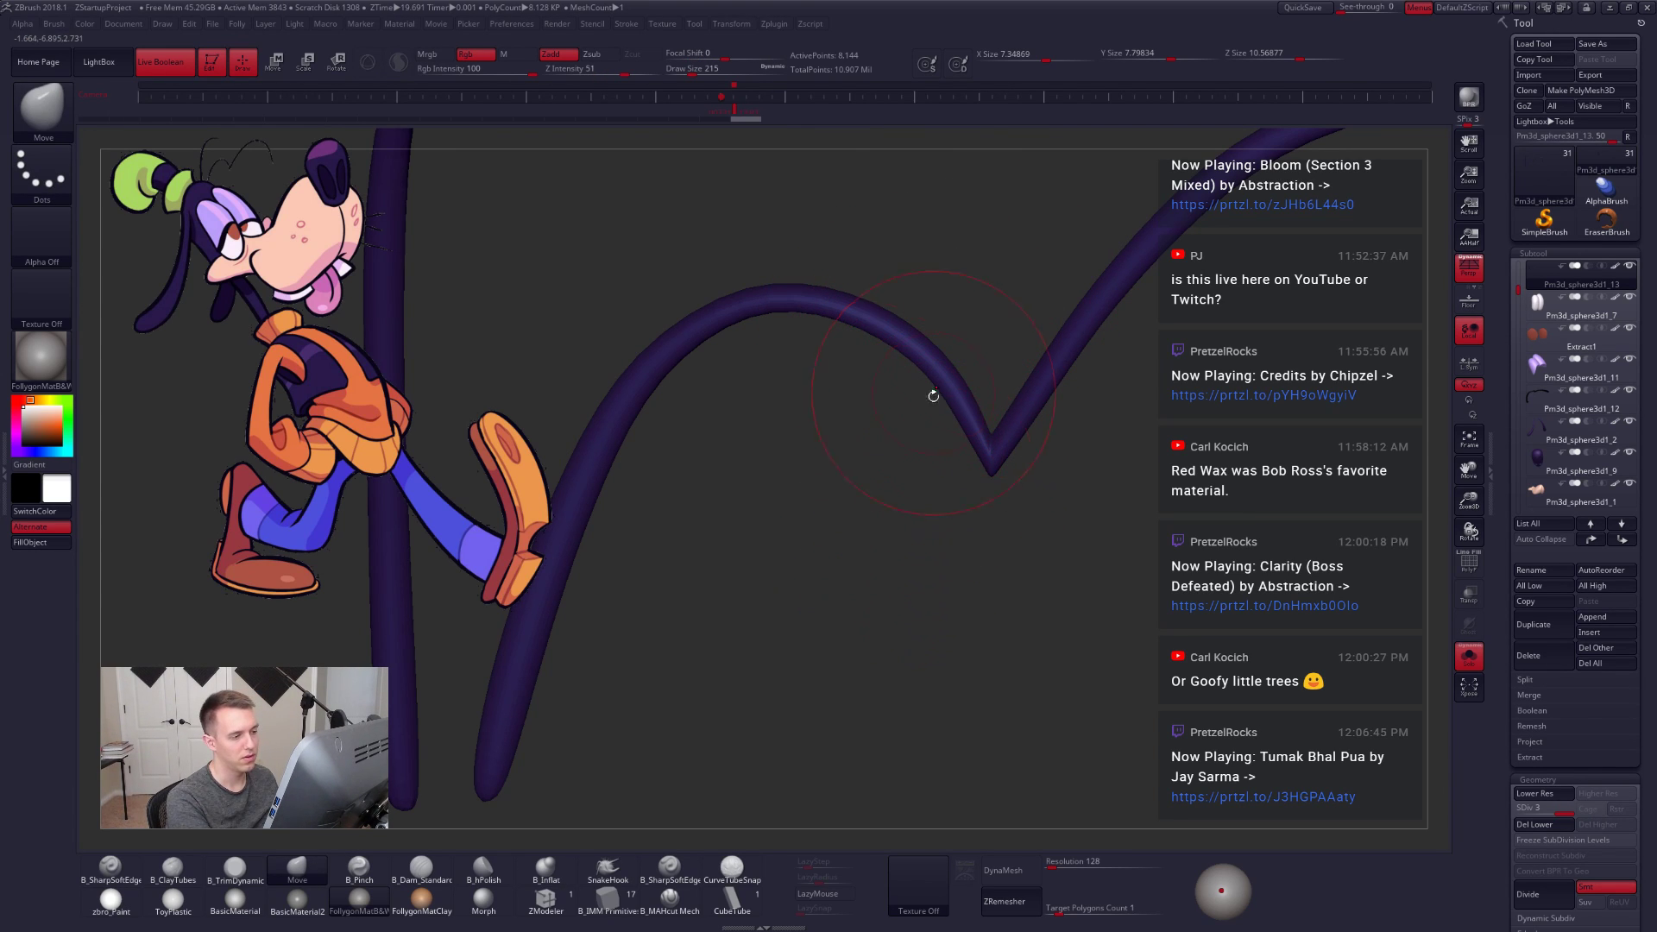
{"action": "key", "text": "space"}
{"action": "left_click", "coordinate": [943, 396]}
{"action": "key", "text": "ctrl+d"}
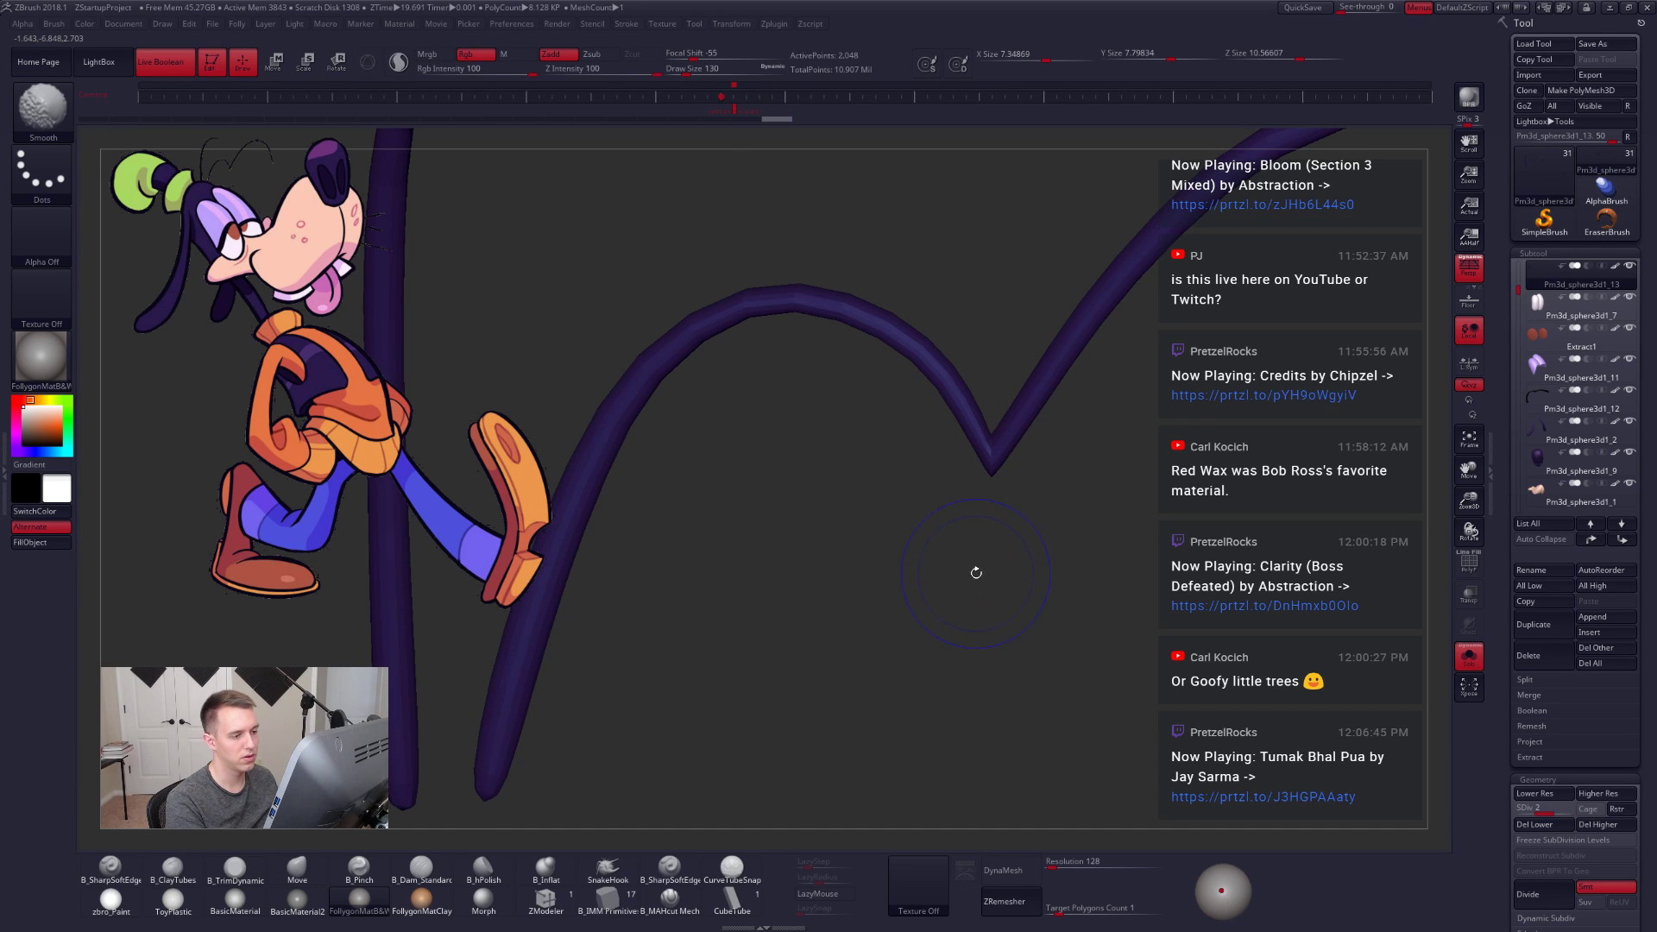
{"action": "key", "text": "ctrl+d"}
{"action": "key", "text": "ctrl"}
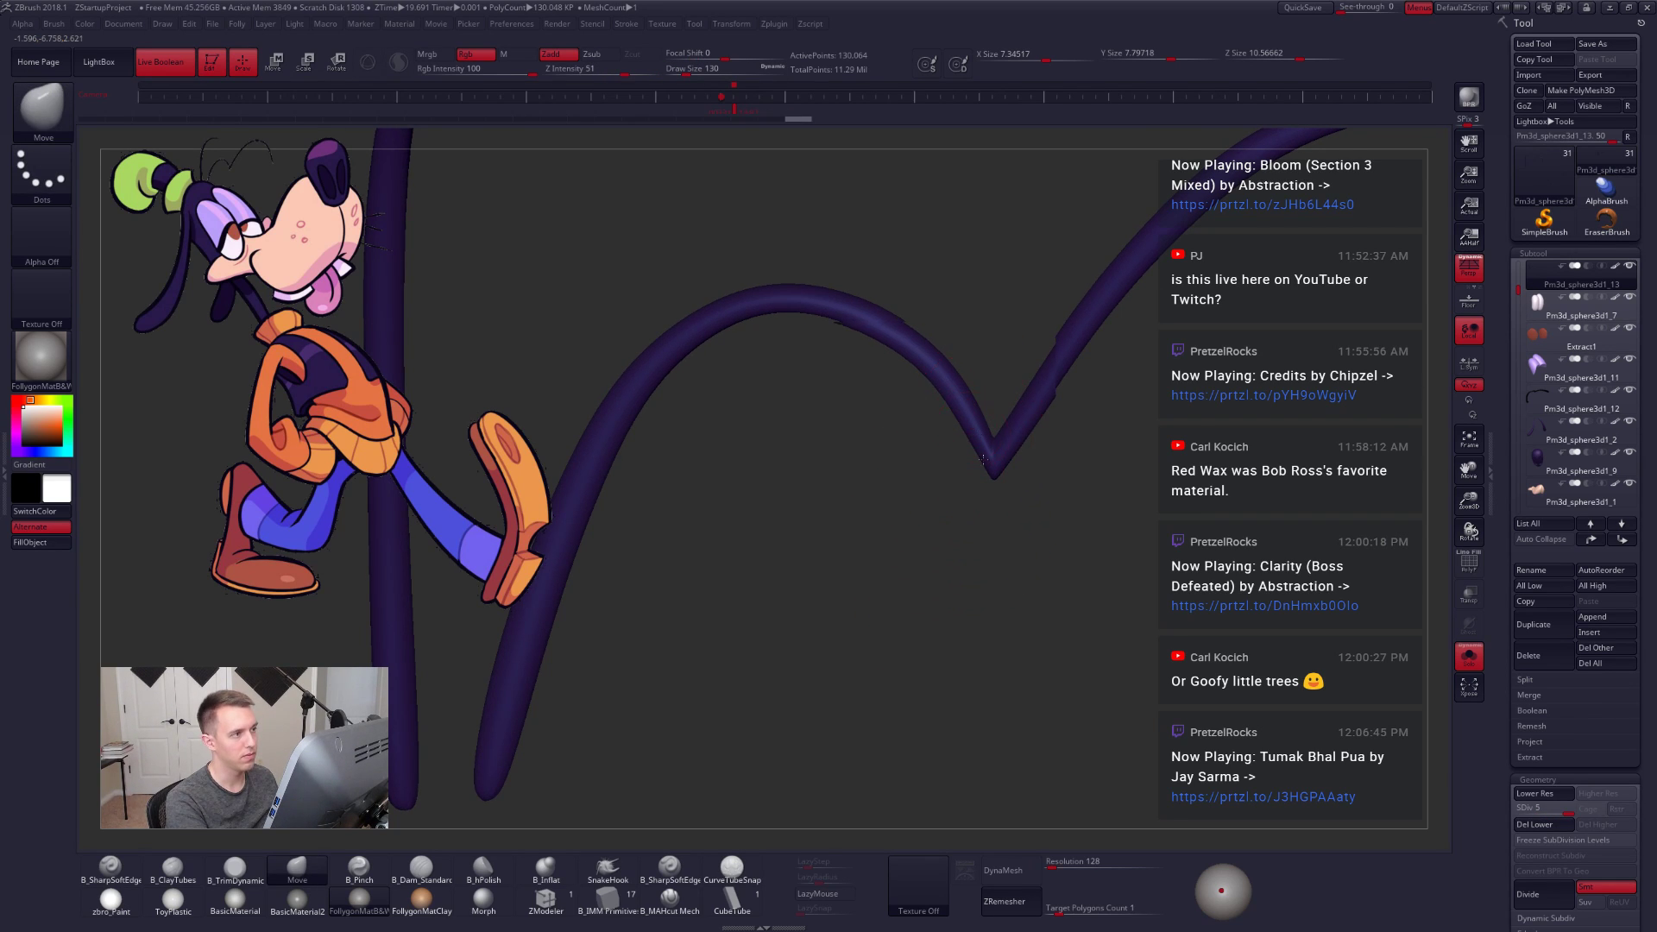
Orbit around the strand and return to the saved camera view of the full head.
{"action": "mouse_move", "coordinate": [970, 557]}
{"action": "left_mouse_down"}
{"action": "mouse_move", "coordinate": [701, 458]}
{"action": "mouse_move", "coordinate": [954, 648]}
{"action": "mouse_move", "coordinate": [932, 676]}
{"action": "mouse_move", "coordinate": [939, 637]}
{"action": "mouse_move", "coordinate": [973, 635]}
{"action": "left_mouse_up"}
{"action": "left_click_drag", "start_coordinate": [1079, 660], "coordinate": [871, 373]}
{"action": "left_click", "coordinate": [742, 110]}
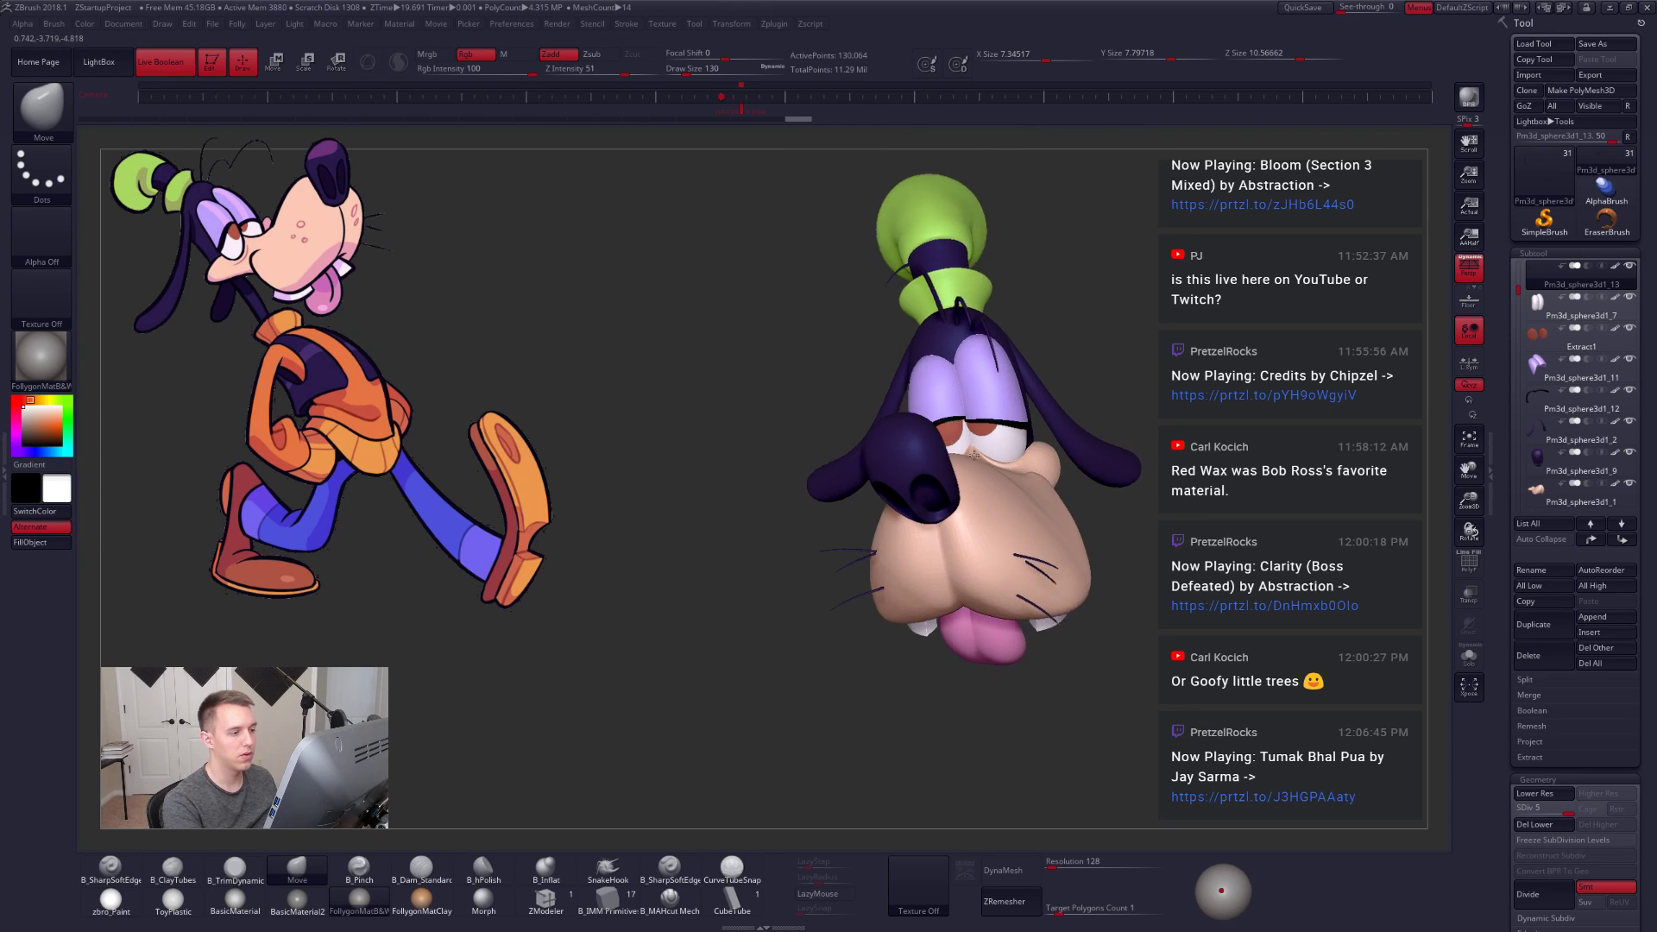
Select the eyelid line, enlarge the brush to 576, and drop it to lowest subdivision.
{"action": "left_click", "coordinate": [1030, 441], "text": "alt"}
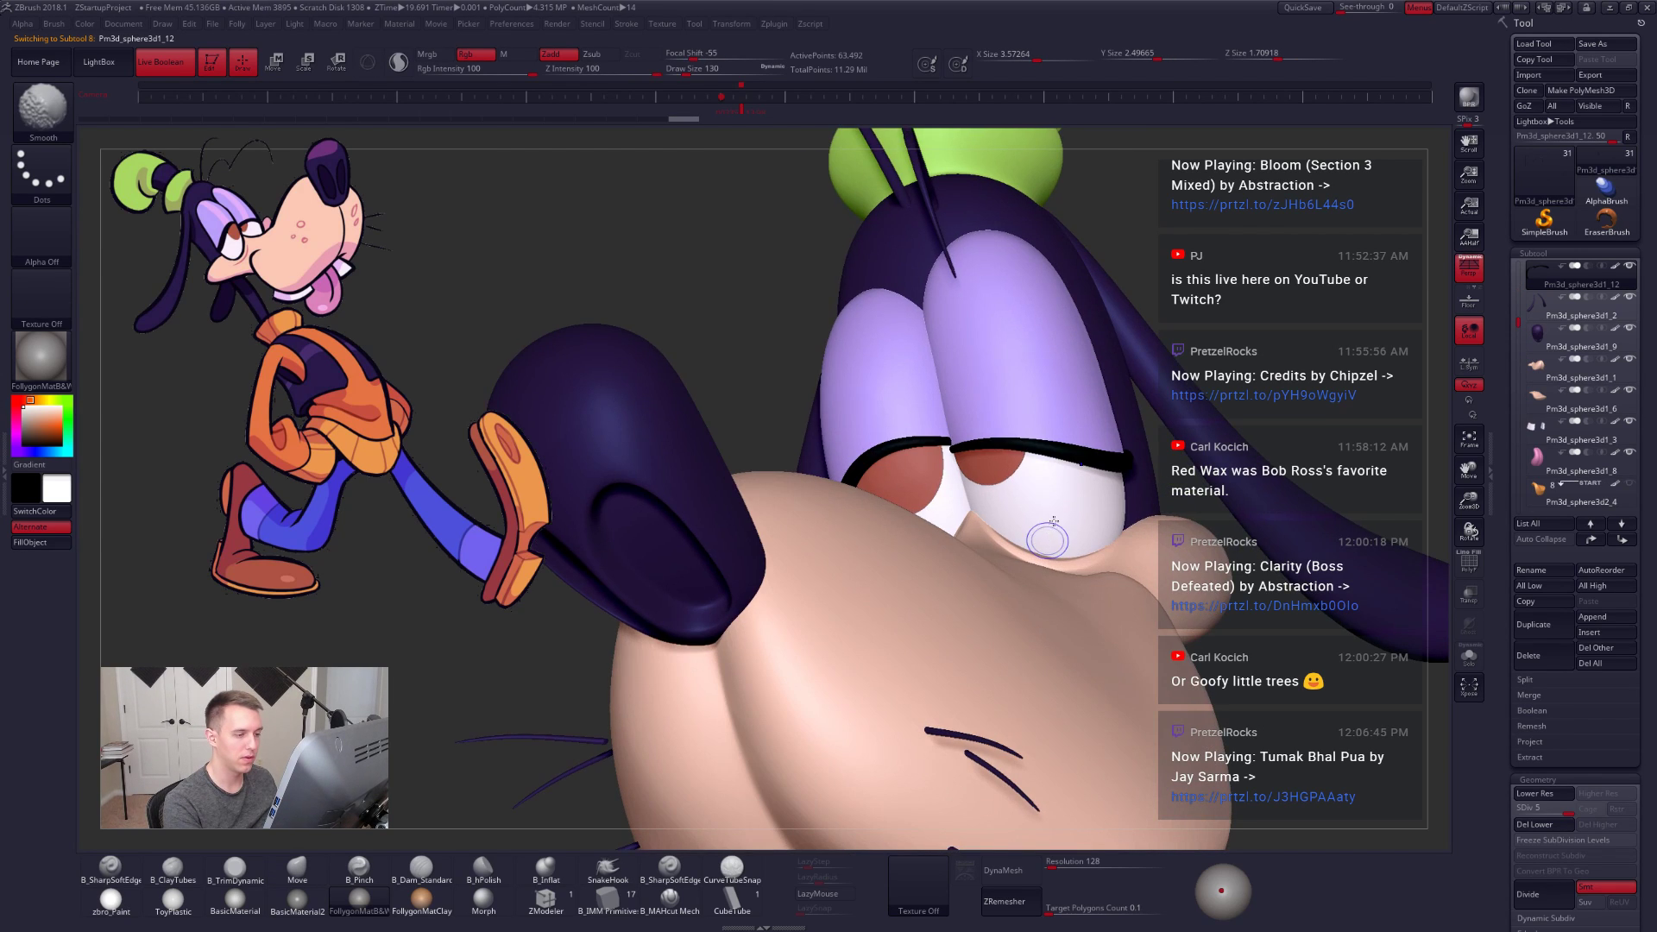
{"action": "key", "text": "space"}
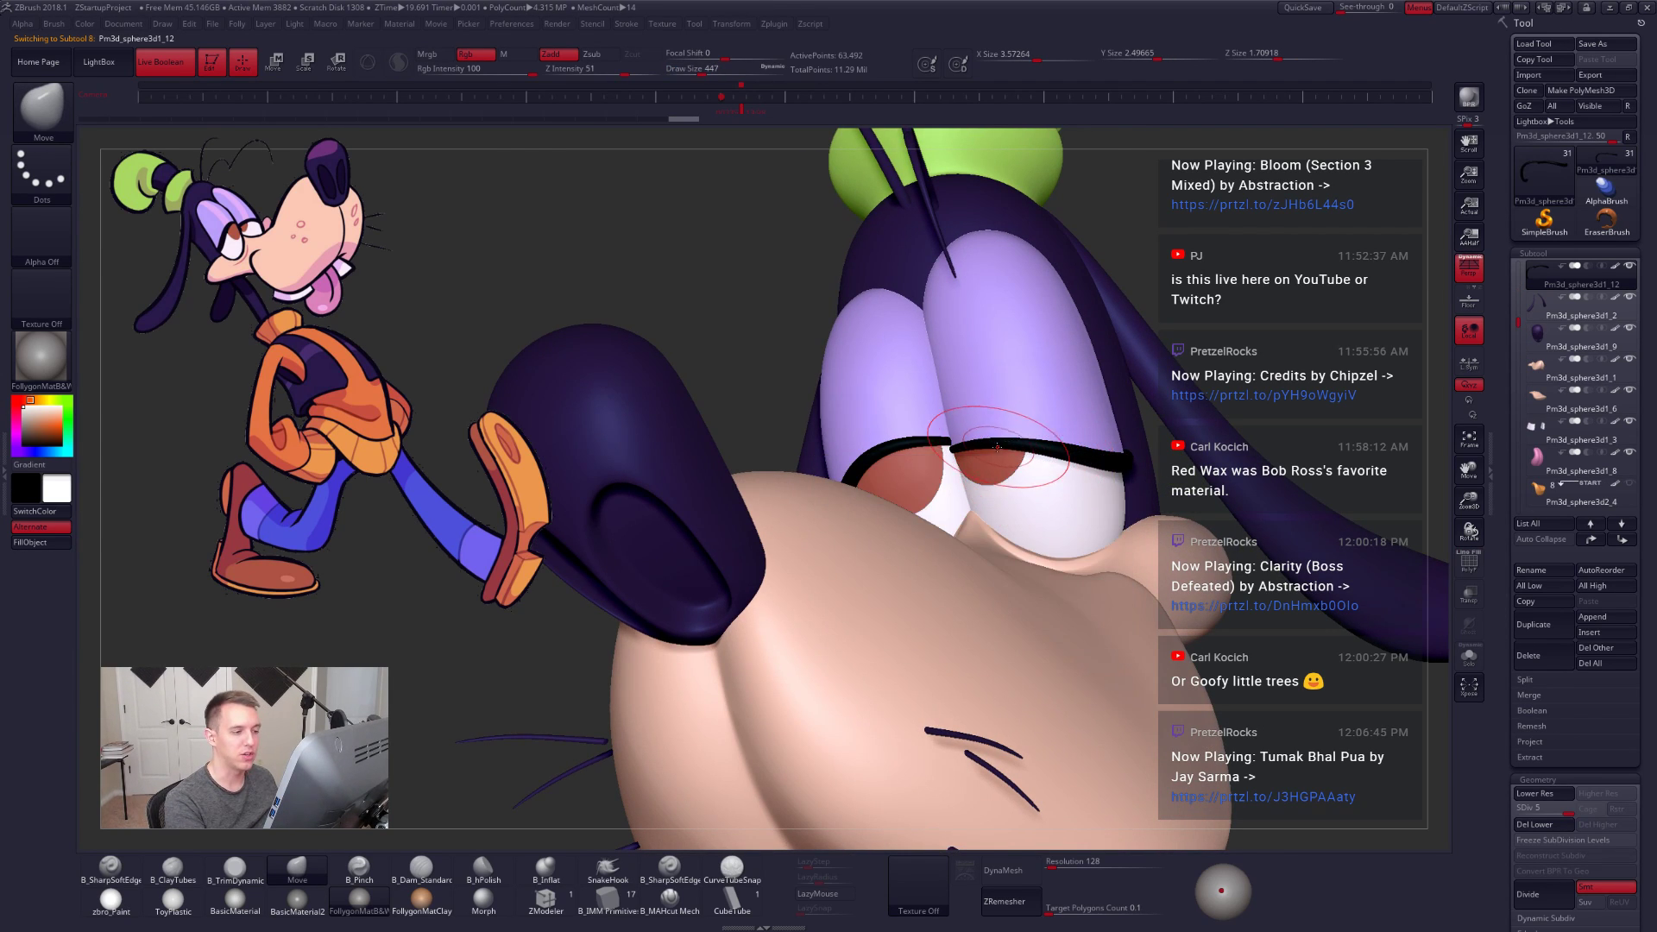
{"action": "key", "text": "ctrl+space"}
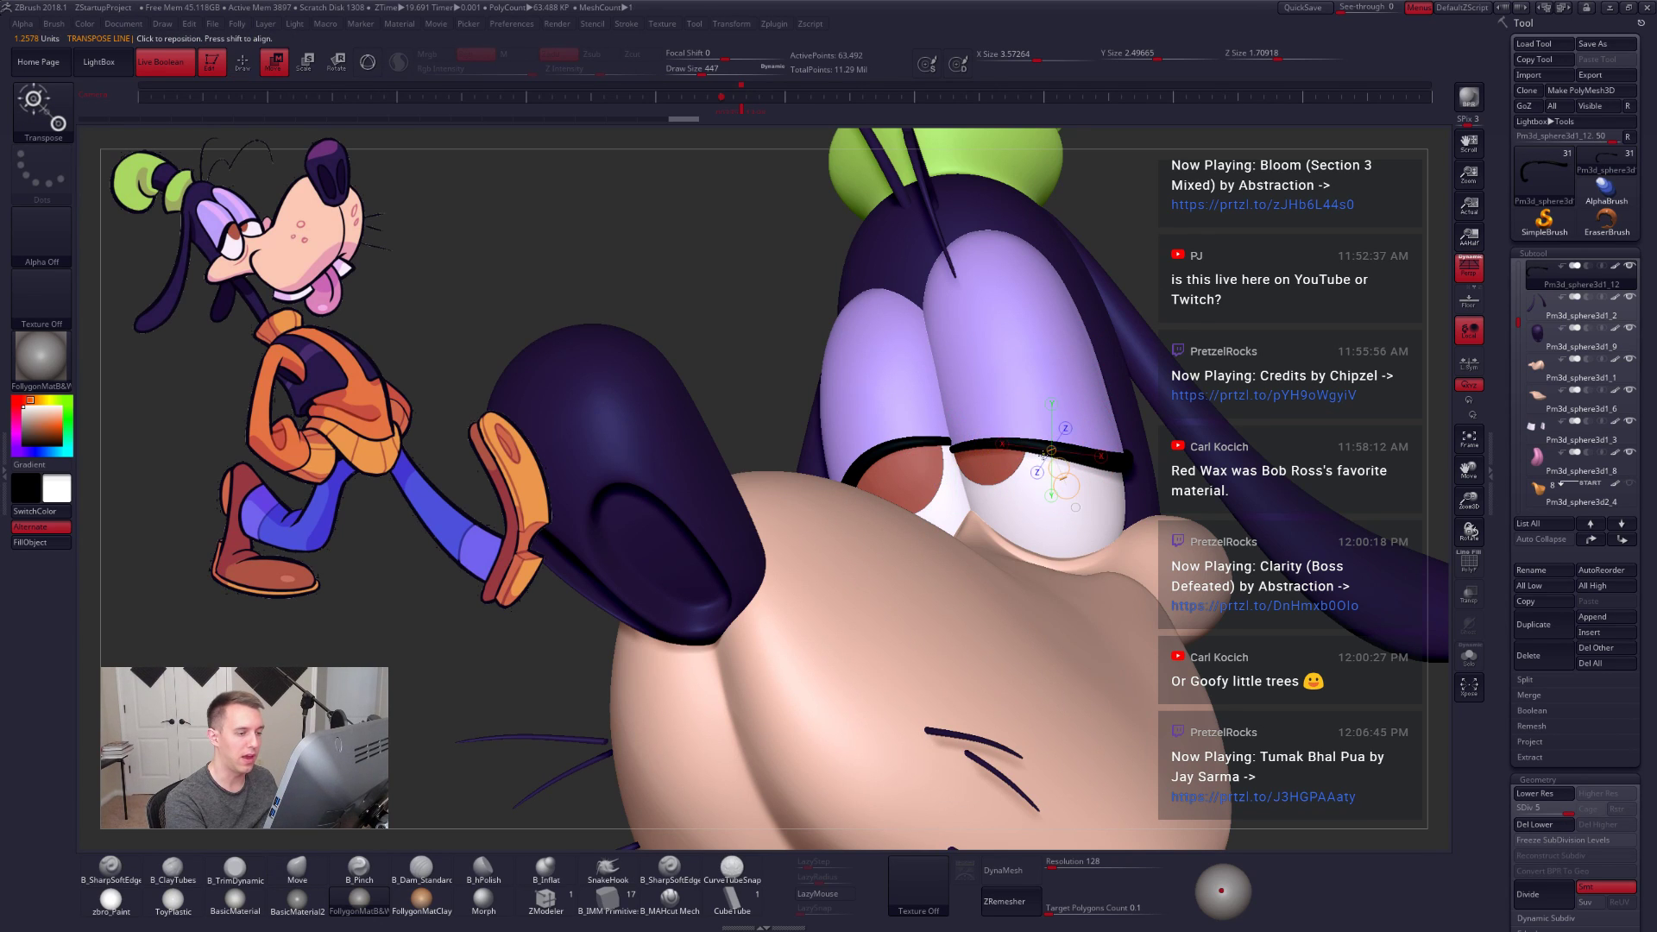
{"action": "key", "text": "space"}
{"action": "key", "text": "shift+d"}
{"action": "key", "text": "shift+d"}
{"action": "key", "text": "shift+d"}
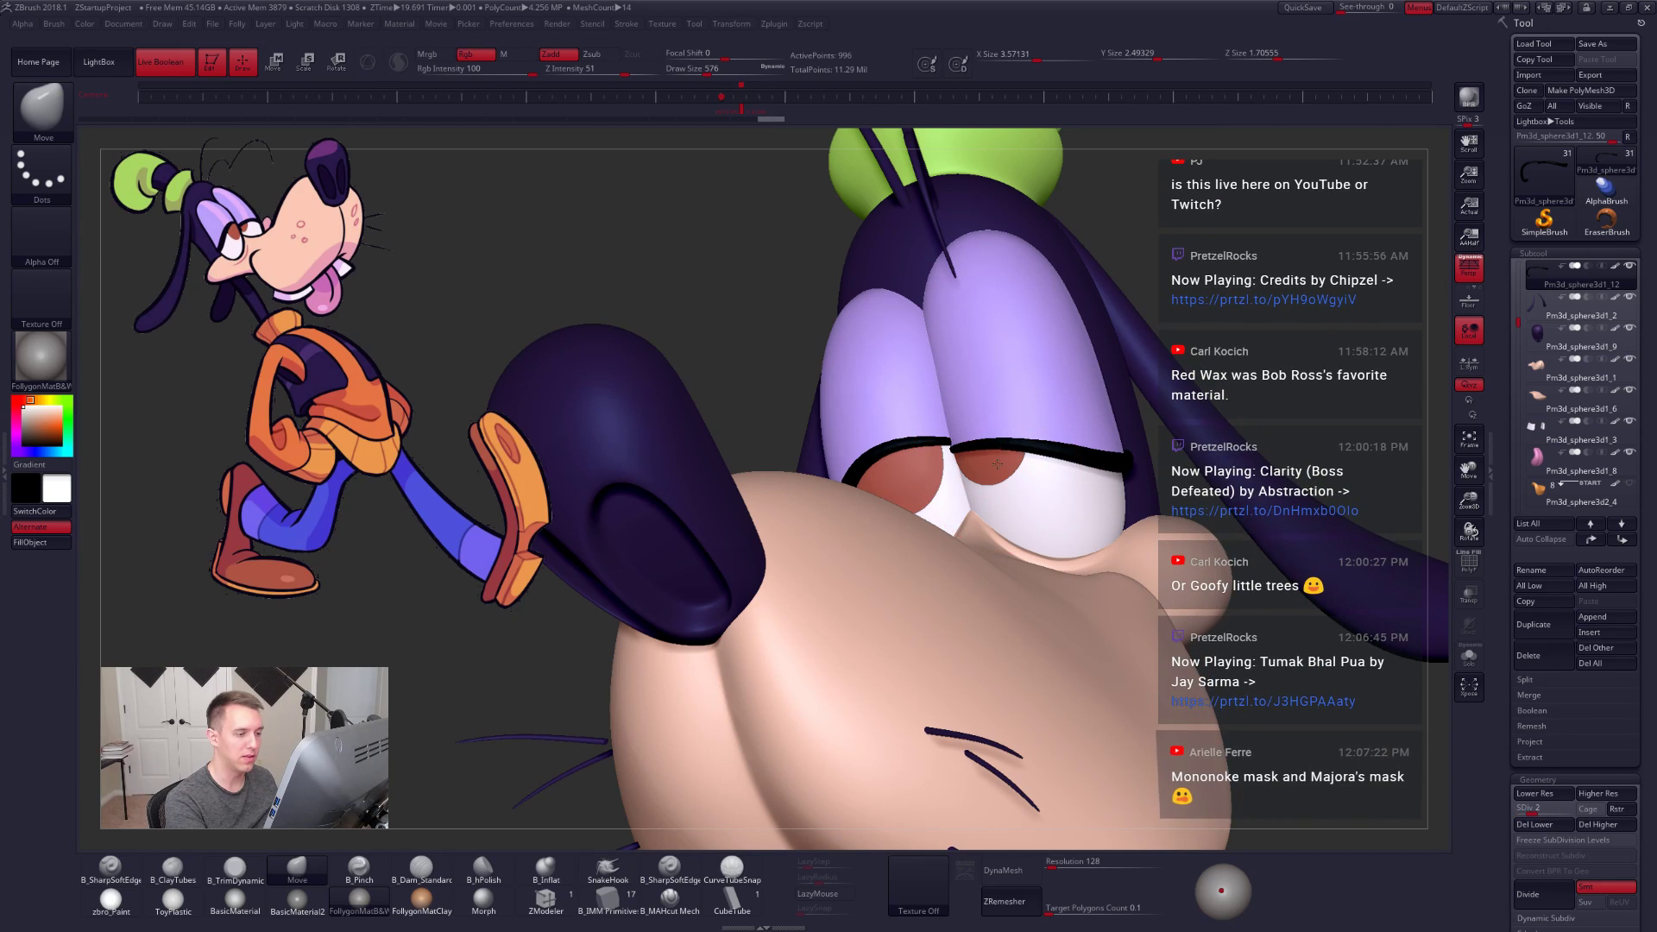
Hide the black nose, pull the eyelid line into shape over the eyes, and subdivide it once.
{"action": "right_click_drag", "start_coordinate": [997, 457], "coordinate": [1022, 462]}
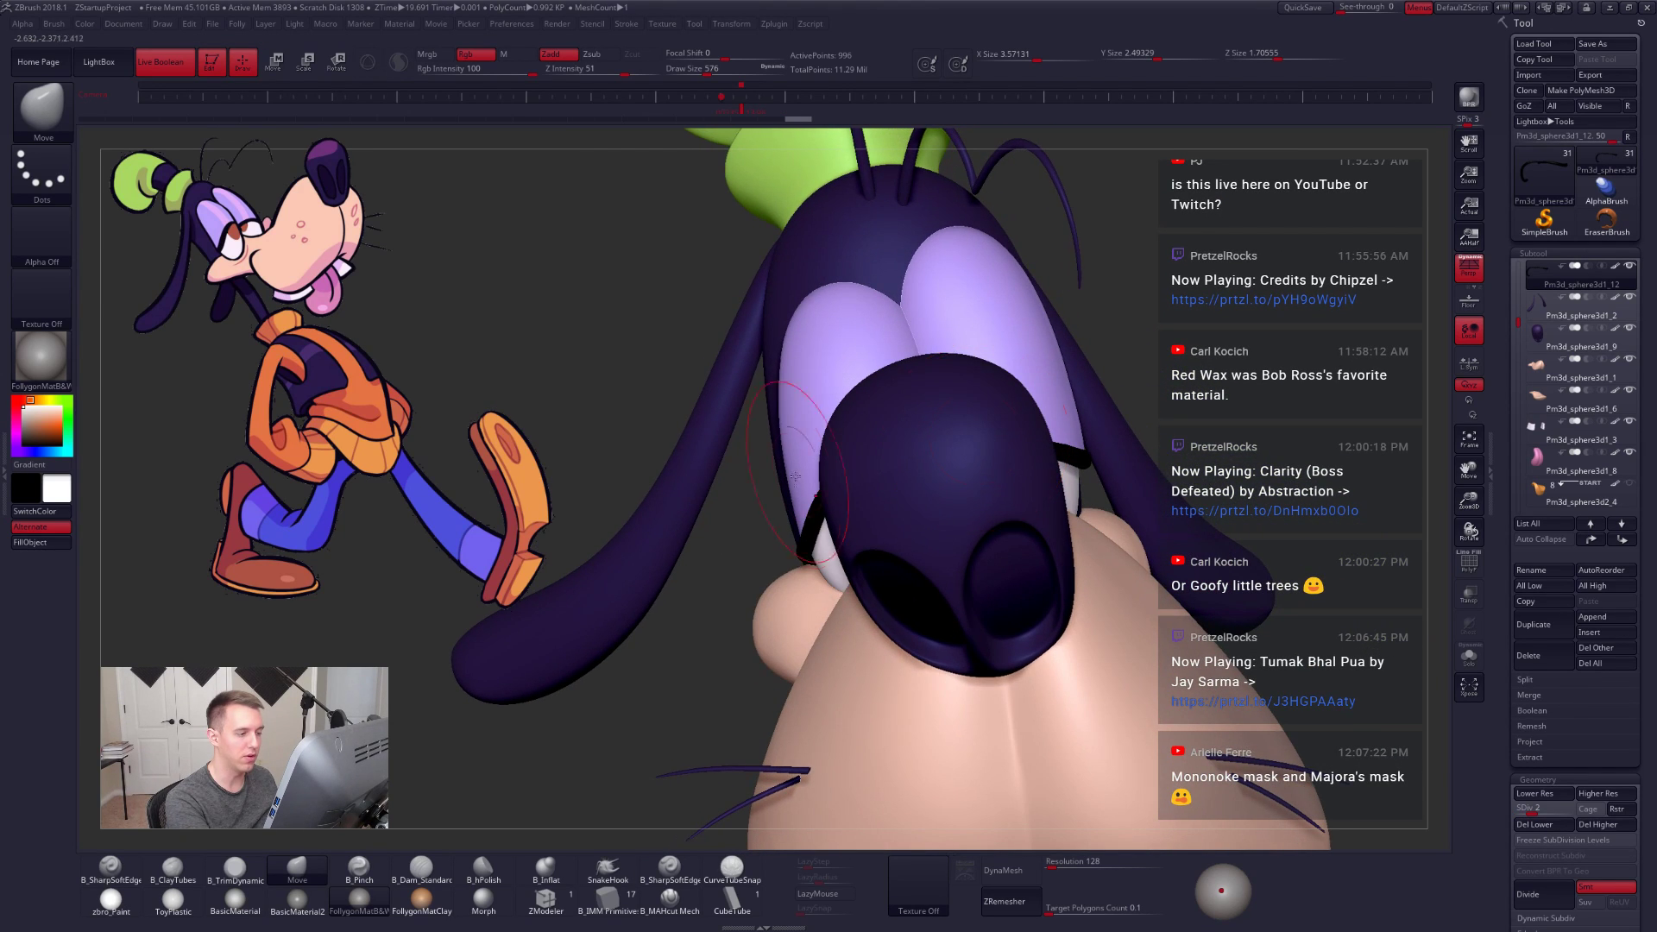
{"action": "left_click", "coordinate": [1628, 328]}
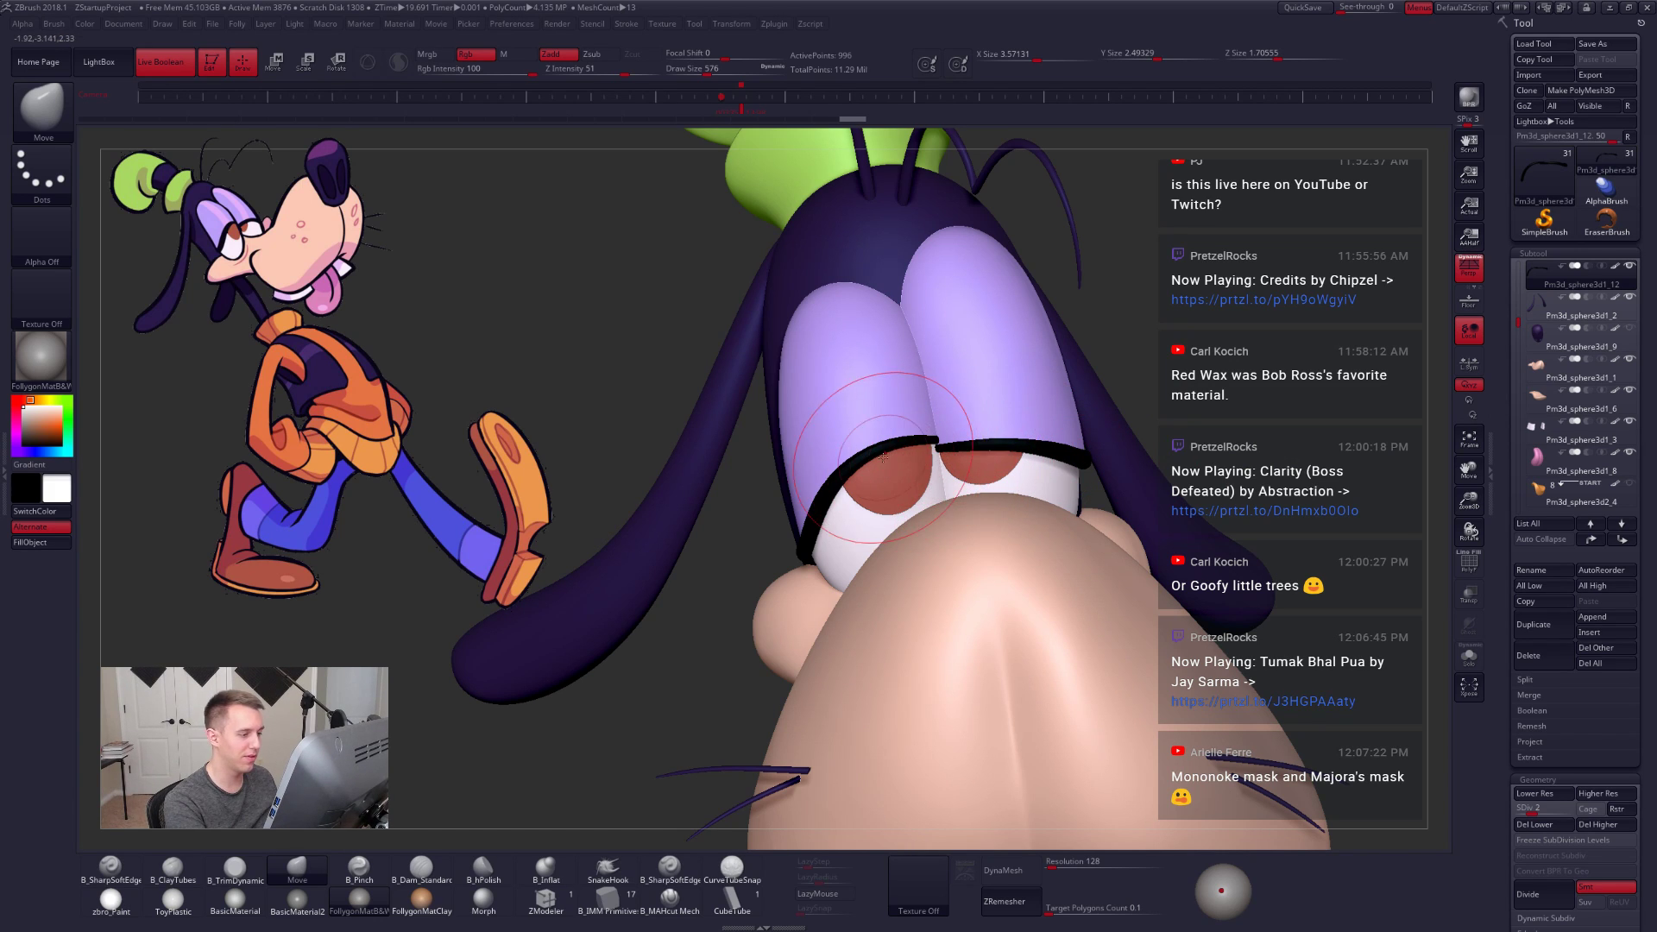
{"action": "left_click_drag", "start_coordinate": [1010, 451], "coordinate": [918, 452]}
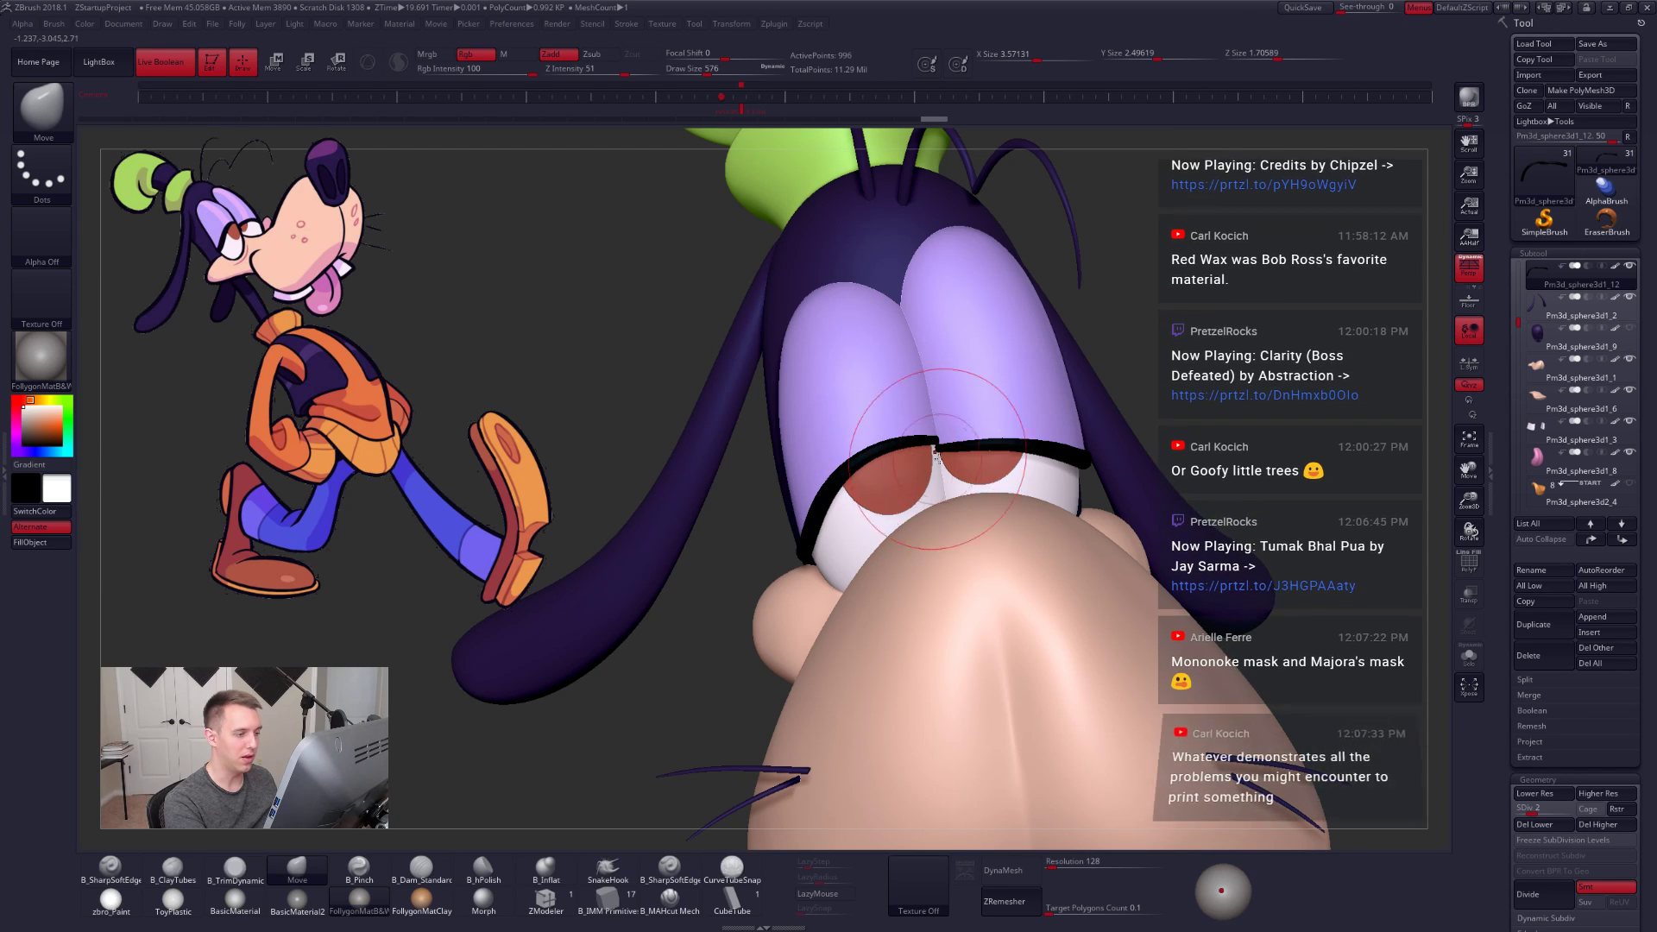
{"action": "mouse_move", "coordinate": [1091, 440]}
{"action": "right_mouse_down"}
{"action": "mouse_move", "coordinate": [947, 448]}
{"action": "mouse_move", "coordinate": [969, 444]}
{"action": "right_mouse_up"}
{"action": "key", "text": "ctrl+shift+f"}
{"action": "key", "text": "ctrl"}
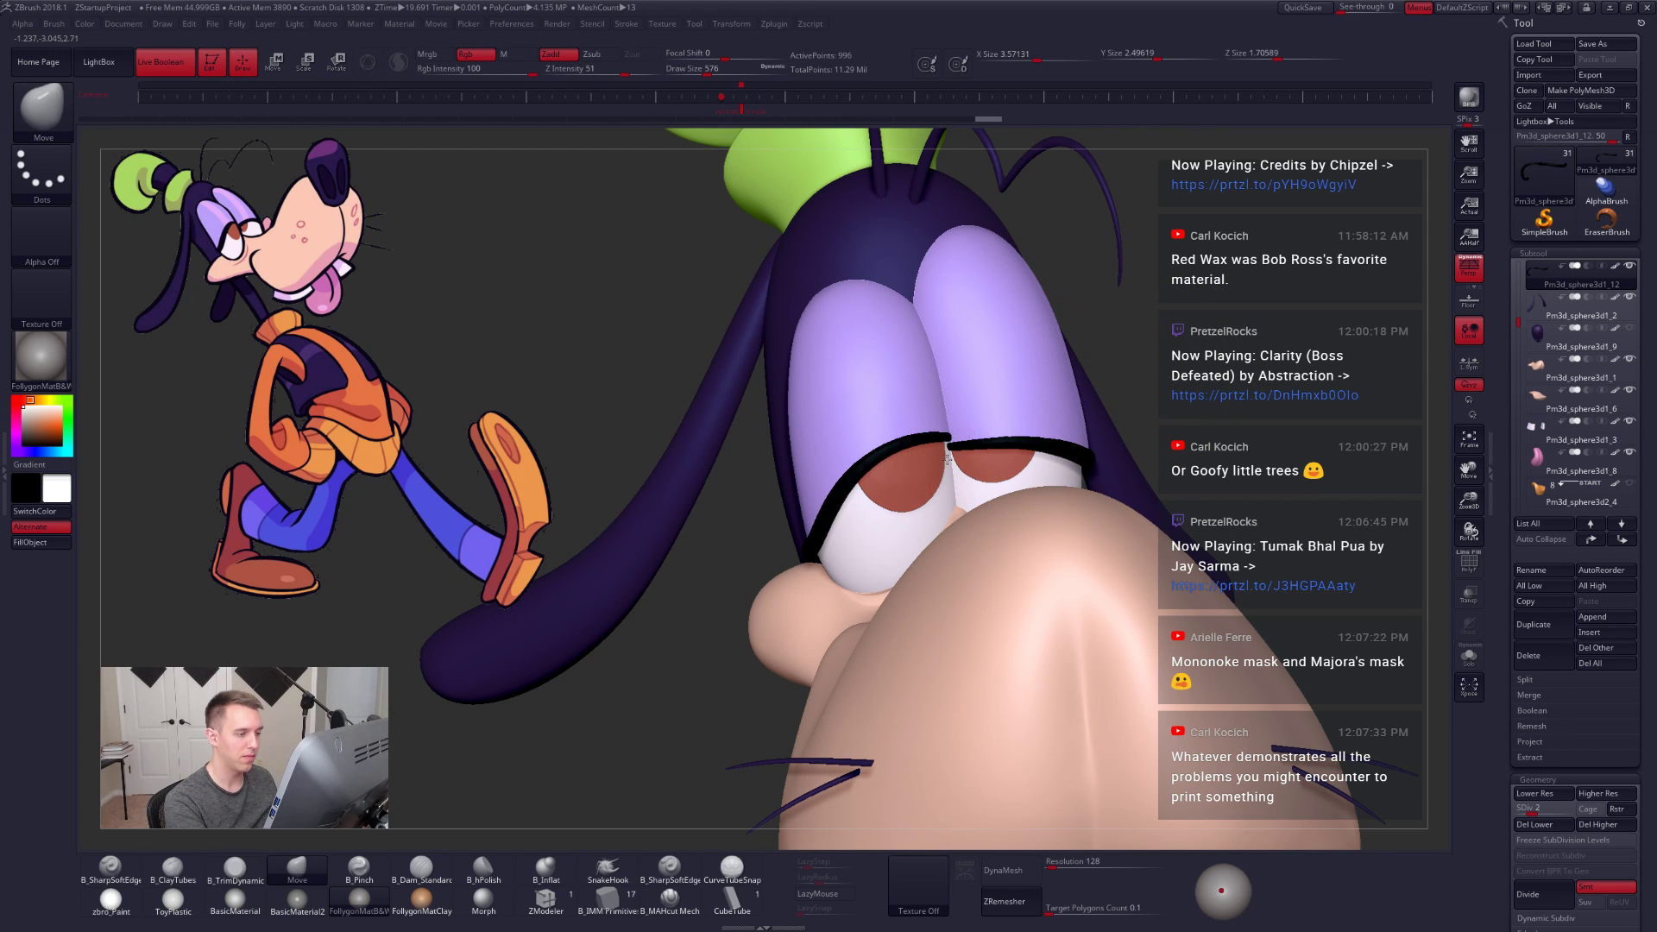
{"action": "right_click_drag", "start_coordinate": [967, 462], "coordinate": [1282, 660], "text": "ctrl"}
{"action": "key", "text": "d"}
{"action": "key", "text": "d"}
{"action": "key", "text": "d"}
{"action": "mouse_move", "coordinate": [1215, 747]}
{"action": "right_mouse_down"}
{"action": "mouse_move", "coordinate": [1329, 749]}
{"action": "mouse_move", "coordinate": [1204, 759]}
{"action": "mouse_move", "coordinate": [1267, 728]}
{"action": "mouse_move", "coordinate": [1274, 740]}
{"action": "mouse_move", "coordinate": [1235, 756]}
{"action": "right_mouse_up"}
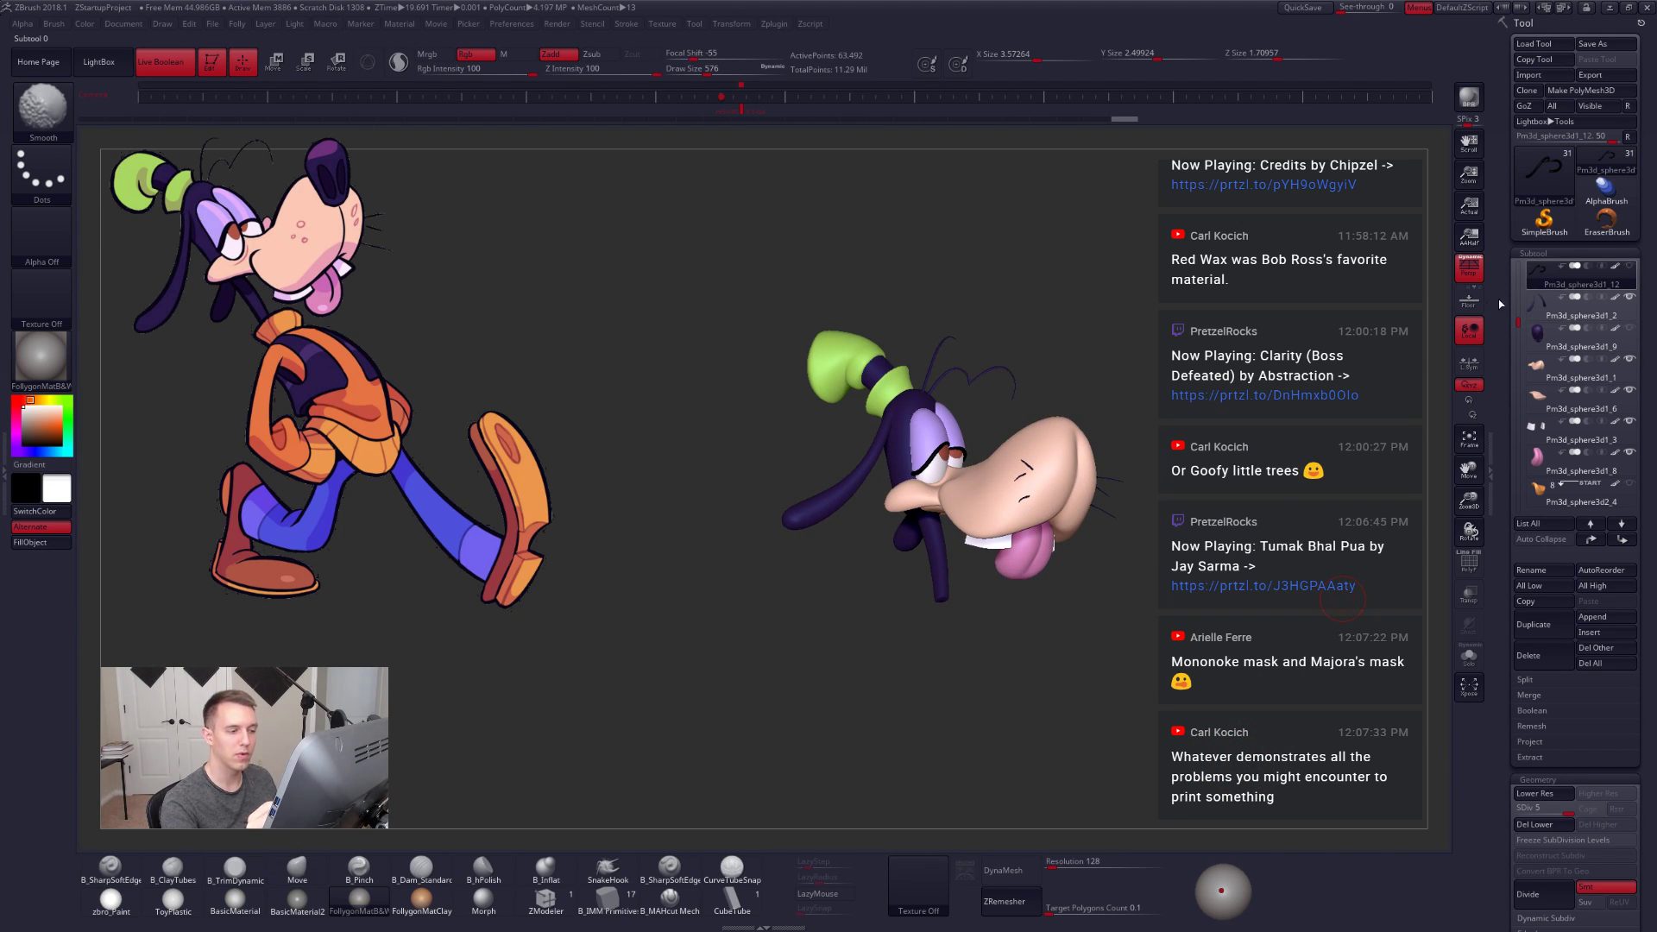
Show all of Goofy's parts again and return to the stored whole-figure view.
{"action": "left_click", "coordinate": [1629, 266], "text": "shift"}
{"action": "left_click", "coordinate": [737, 97]}
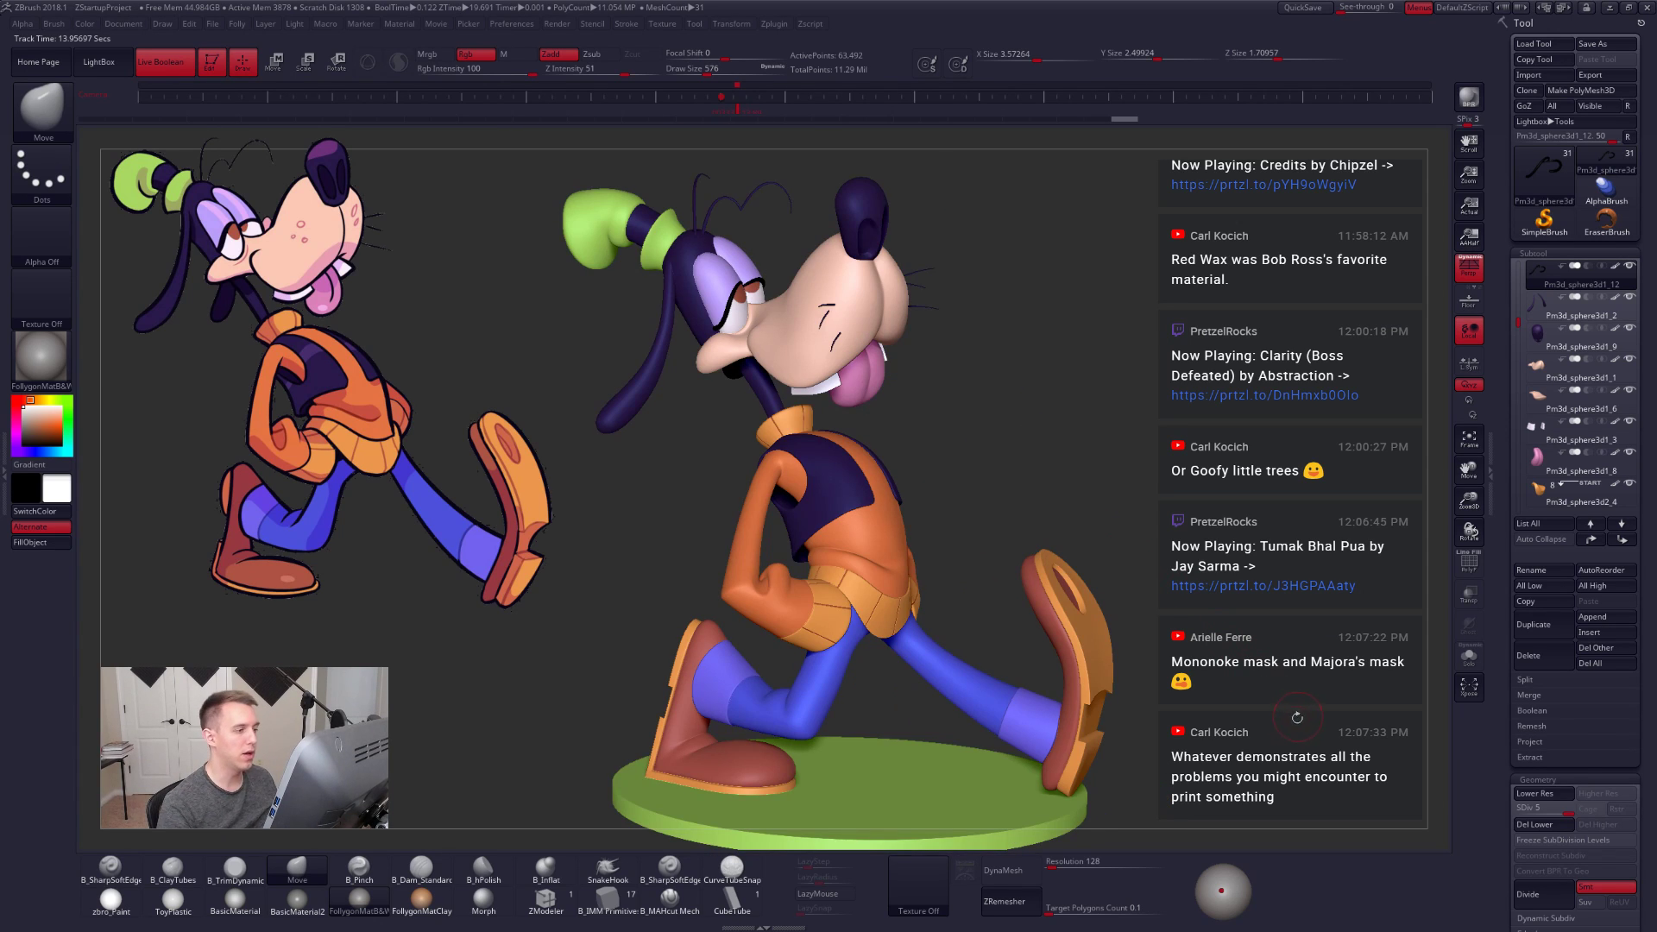
{"action": "right_click_drag", "start_coordinate": [1296, 718], "coordinate": [1253, 734]}
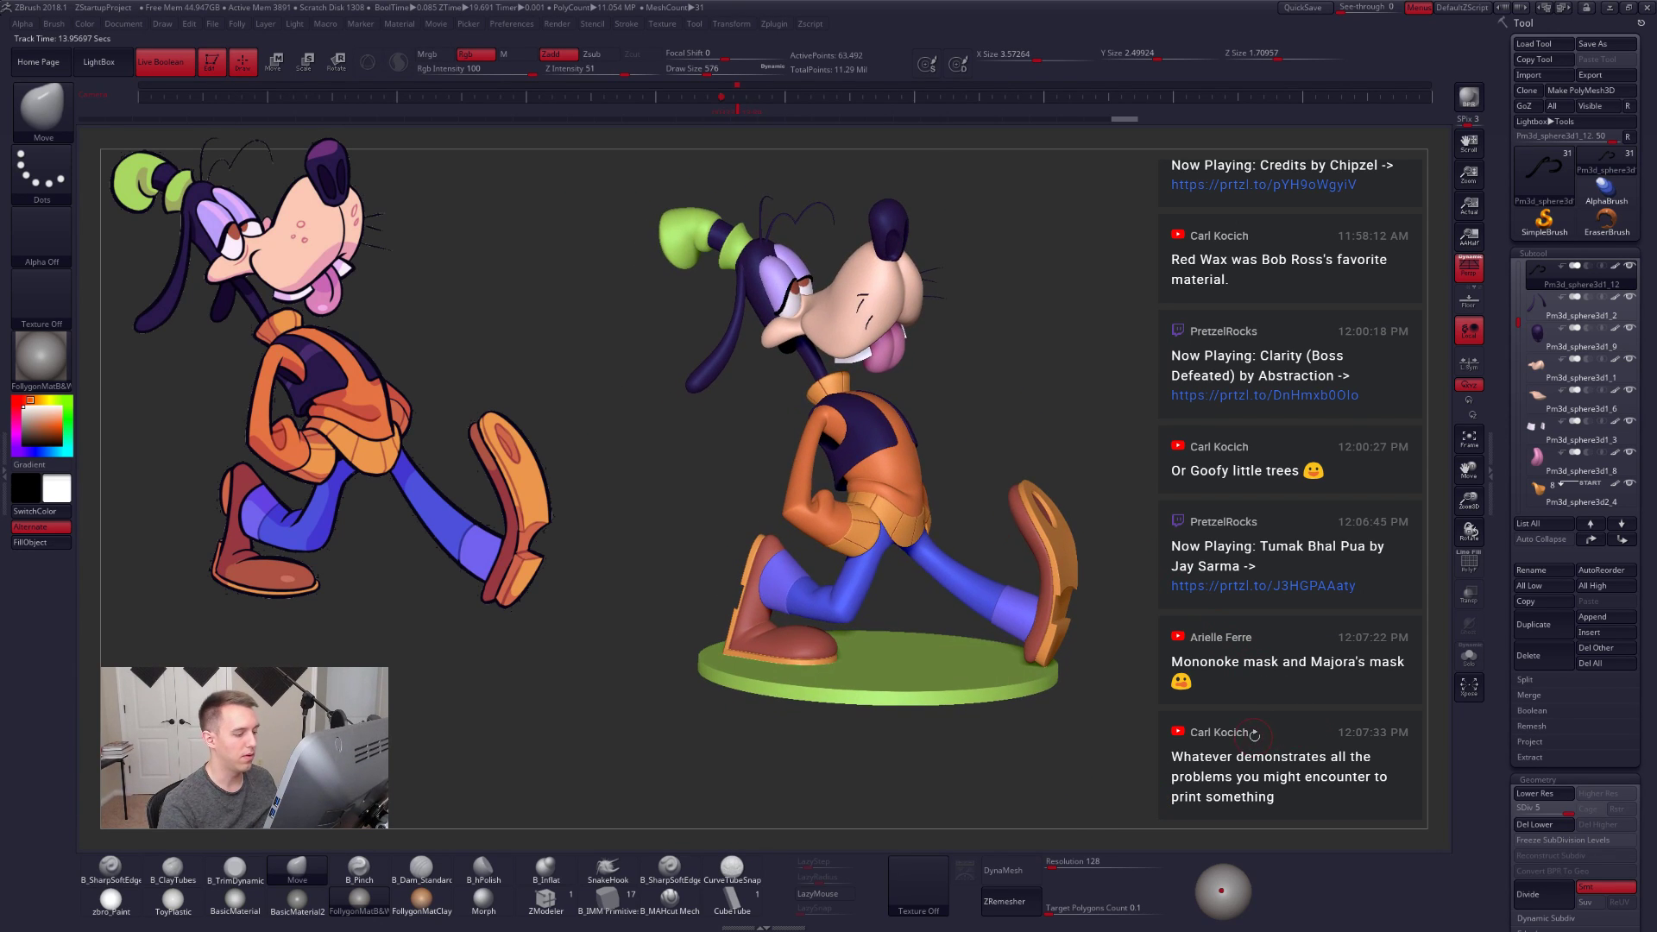
Give the green base the zbro_Paint material and move the light higher above the model.
{"action": "left_click", "coordinate": [1034, 672], "text": "alt"}
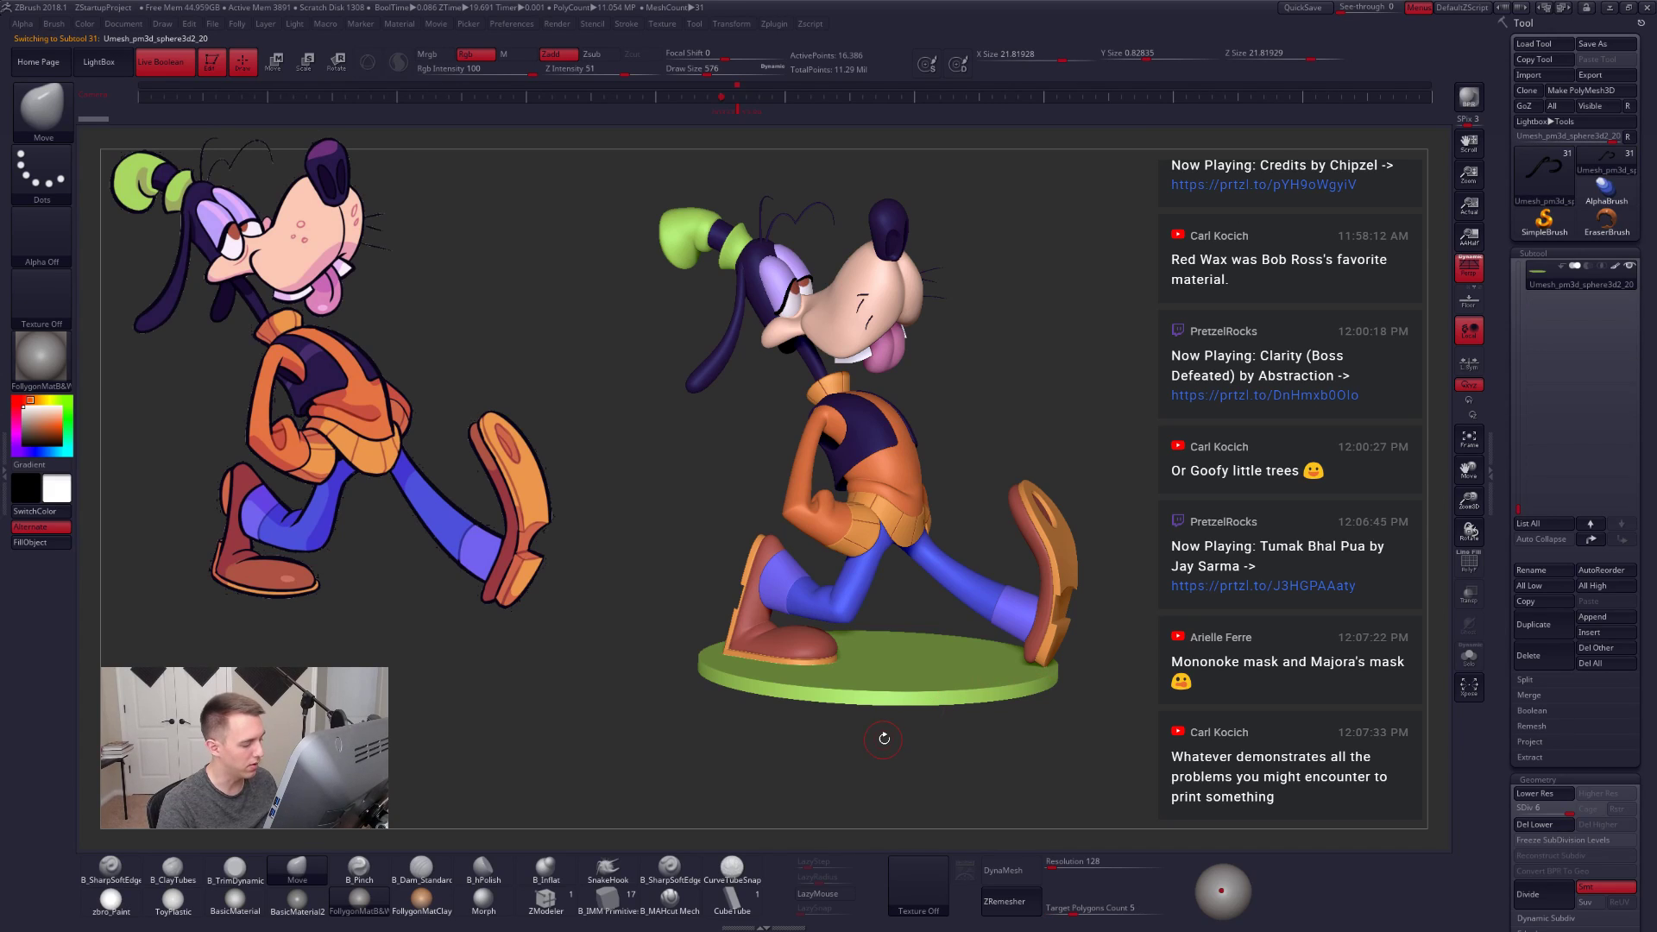
{"action": "left_click", "coordinate": [111, 900]}
{"action": "left_click_drag", "start_coordinate": [1223, 892], "coordinate": [1230, 875]}
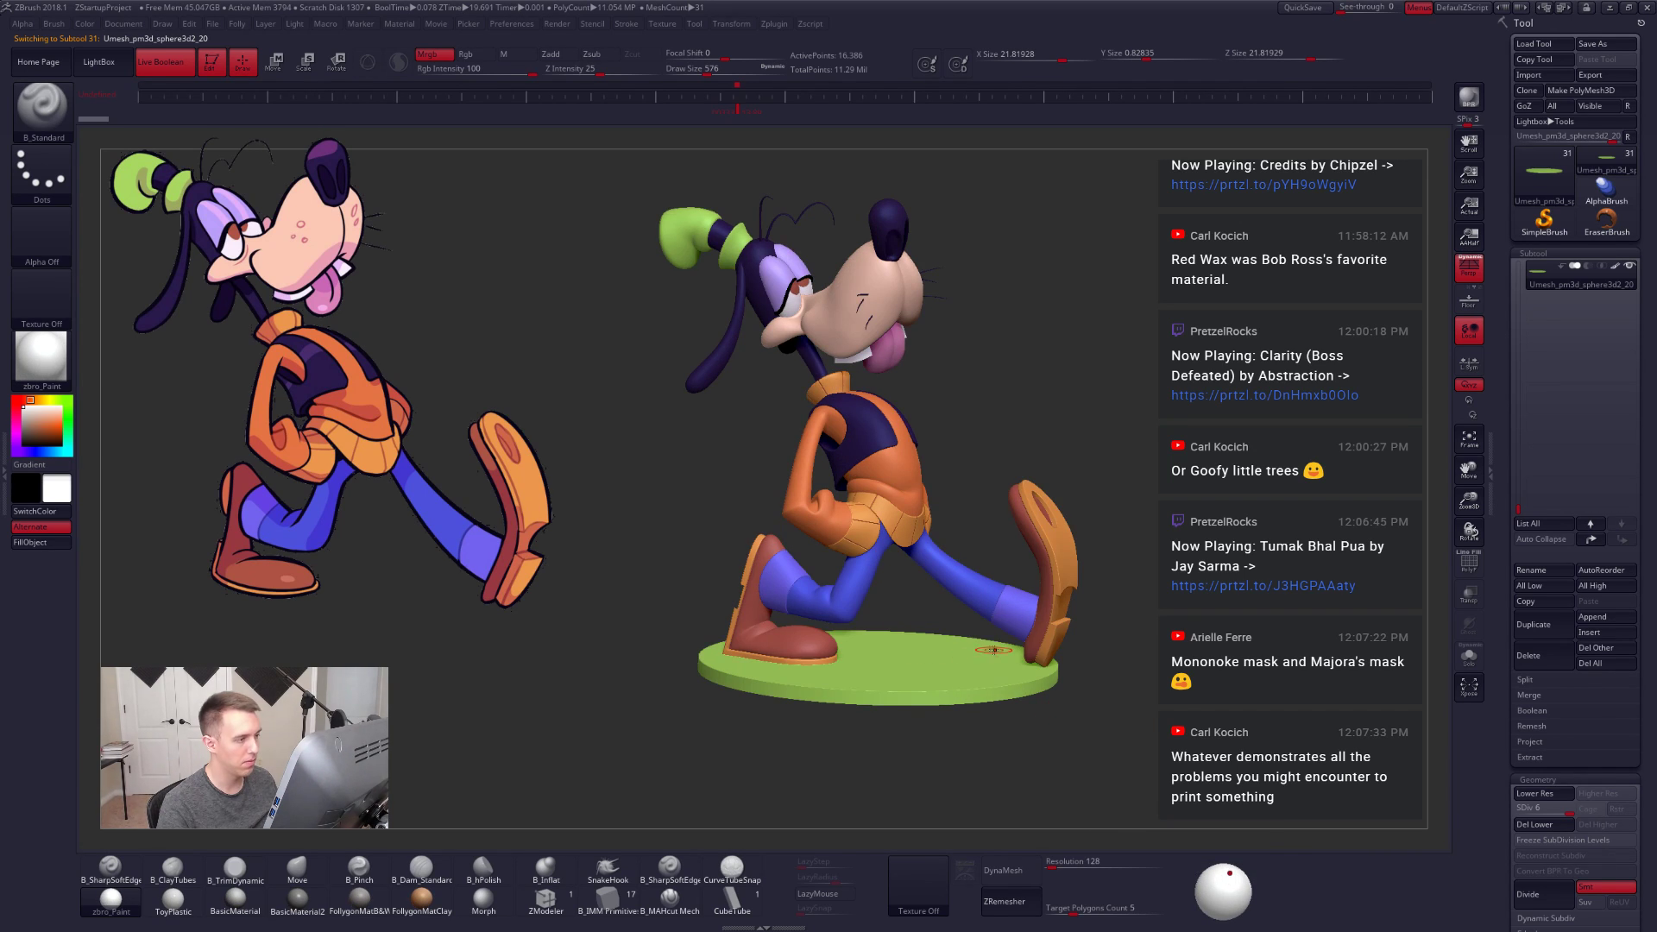
{"action": "mouse_move", "coordinate": [972, 654]}
{"action": "right_mouse_down", "text": "alt"}
{"action": "mouse_move", "coordinate": [954, 666]}
{"action": "mouse_move", "coordinate": [914, 637]}
{"action": "right_mouse_up", "text": "alt"}
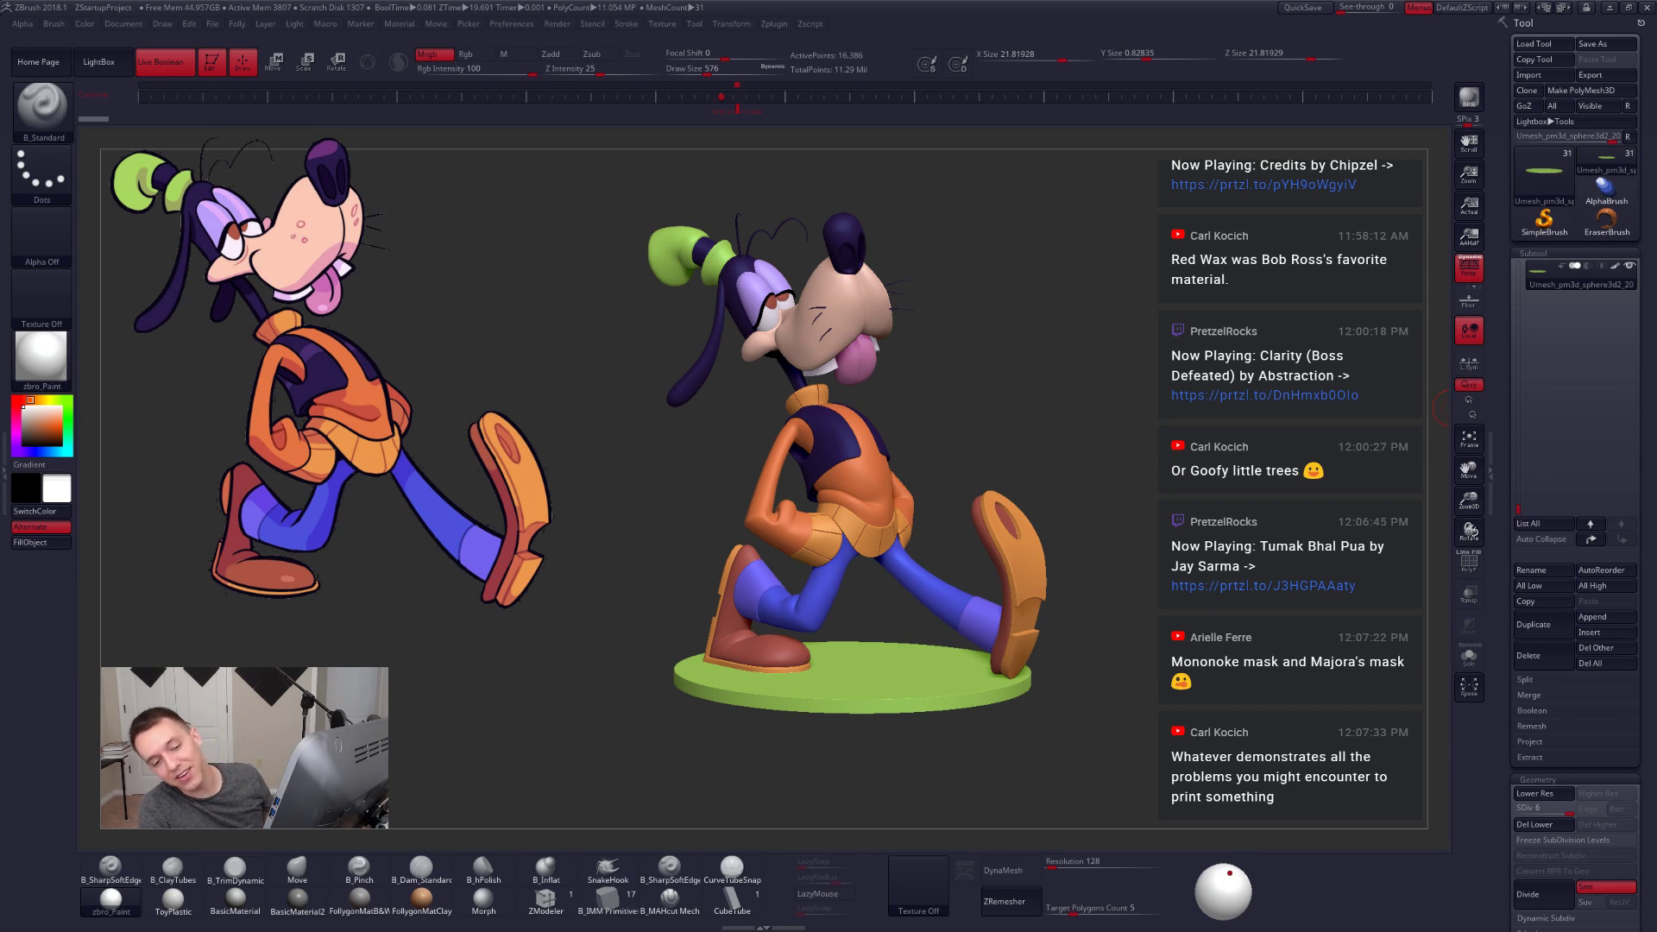
In Chrome, search Google Images for 'majoras mask' in a new tab.
{"action": "key", "text": "alt+Tab"}
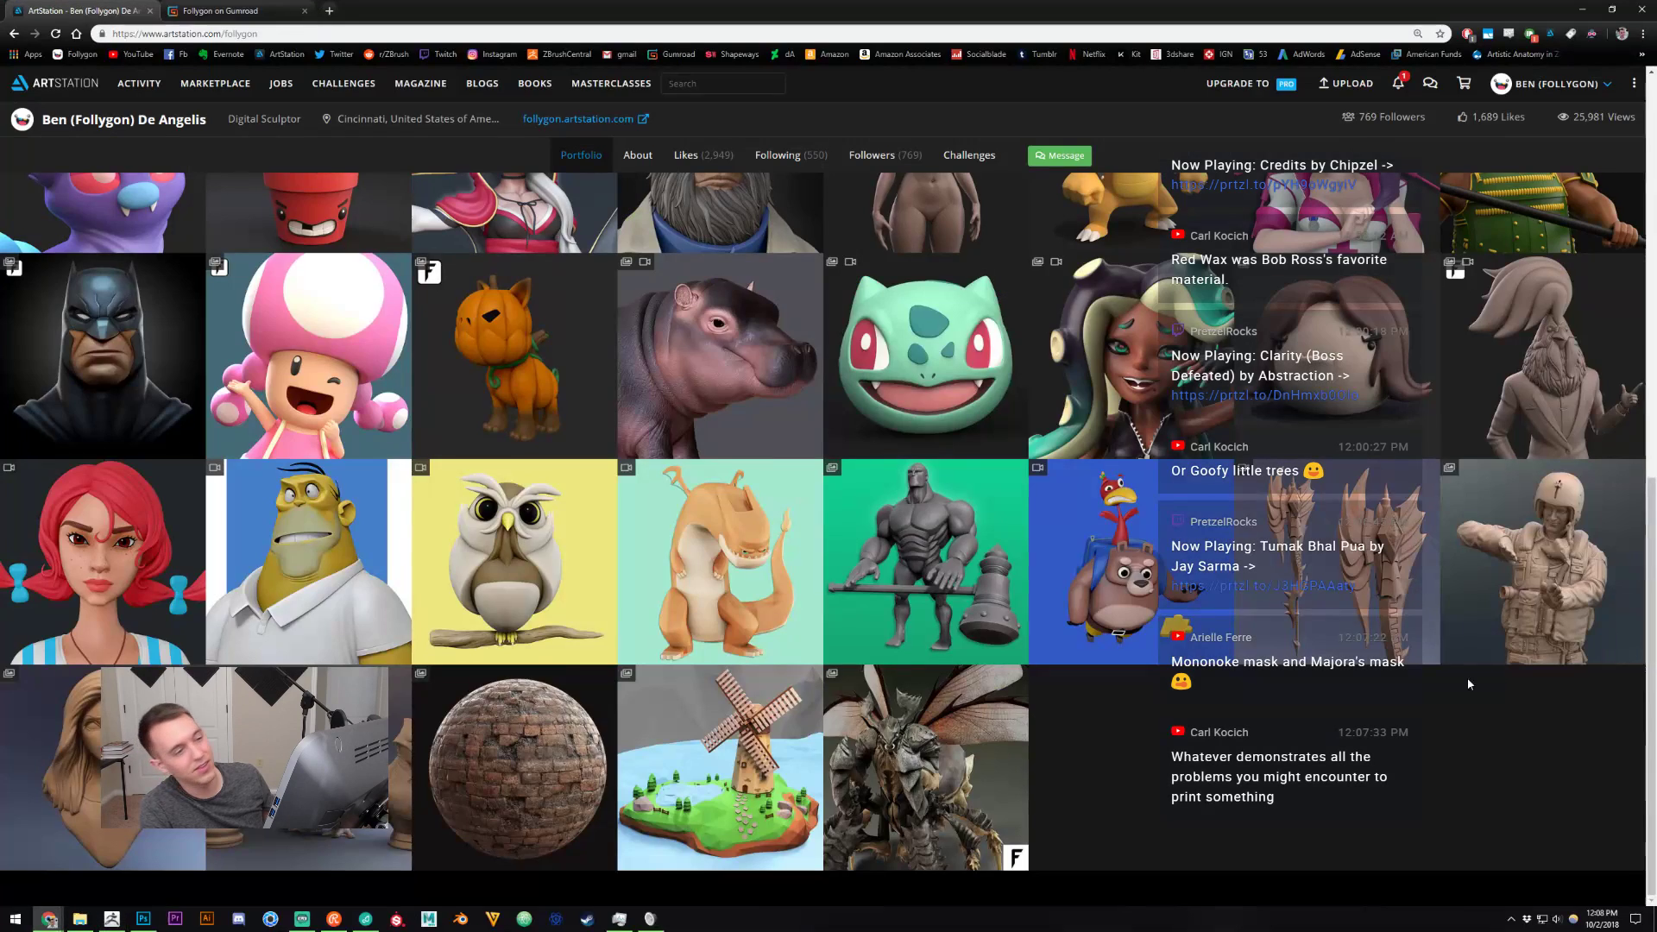
{"action": "left_click", "coordinate": [1288, 585]}
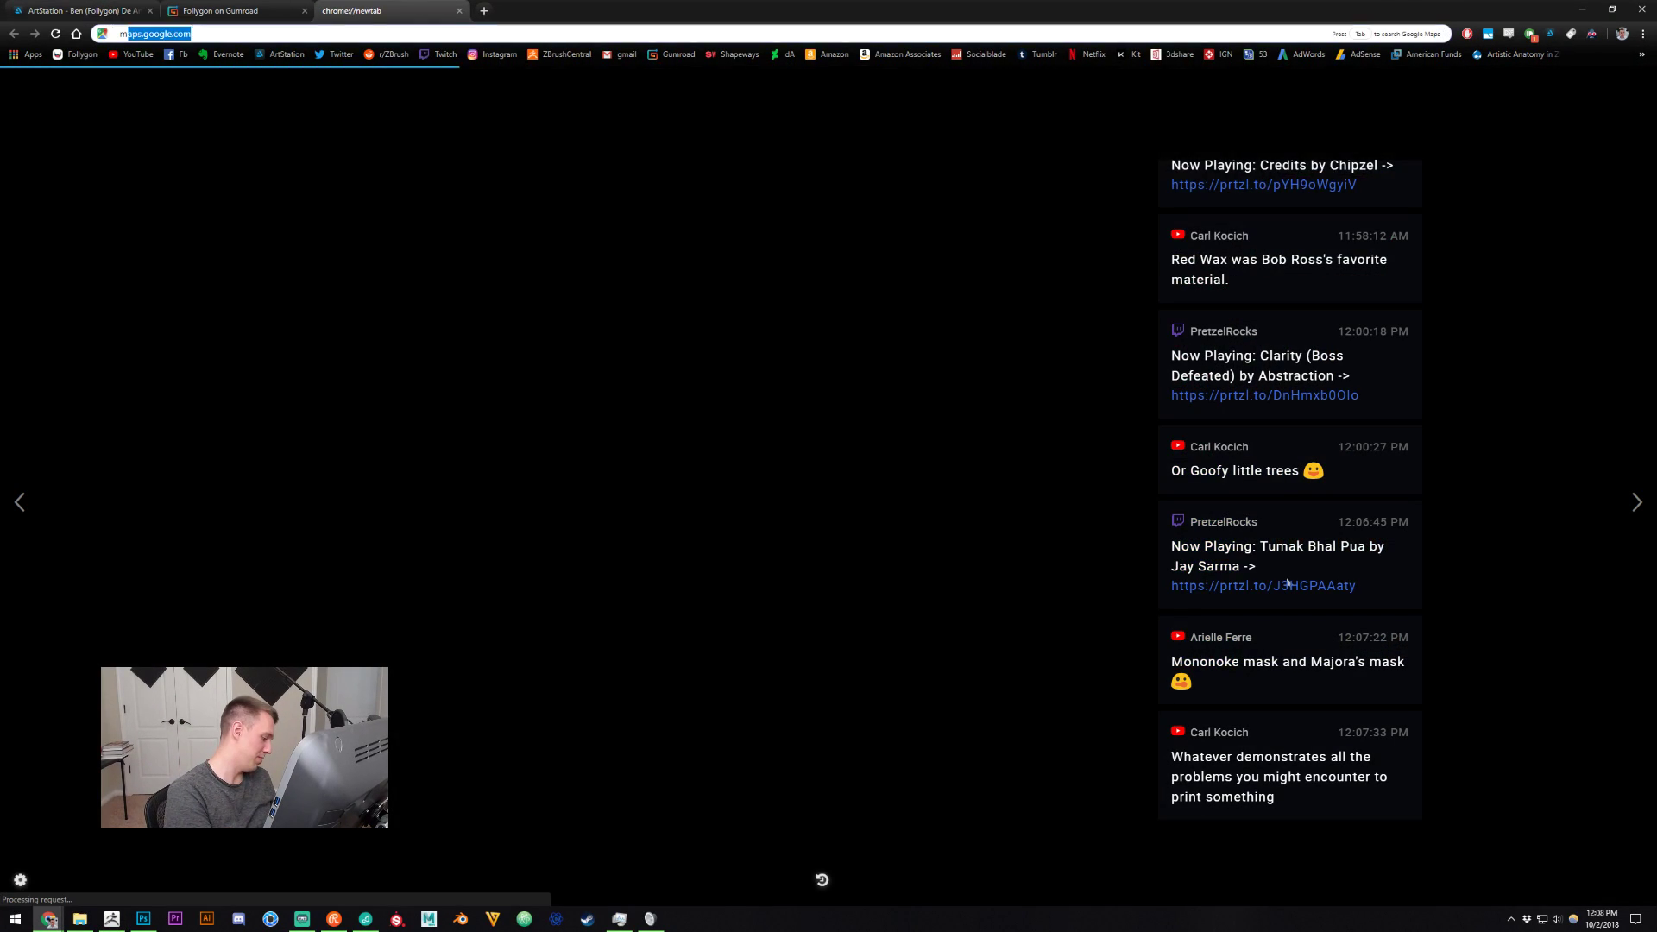
{"action": "key", "text": "ctrl+t"}
{"action": "type", "text": "majoras mask"}
{"action": "key", "text": "Return"}
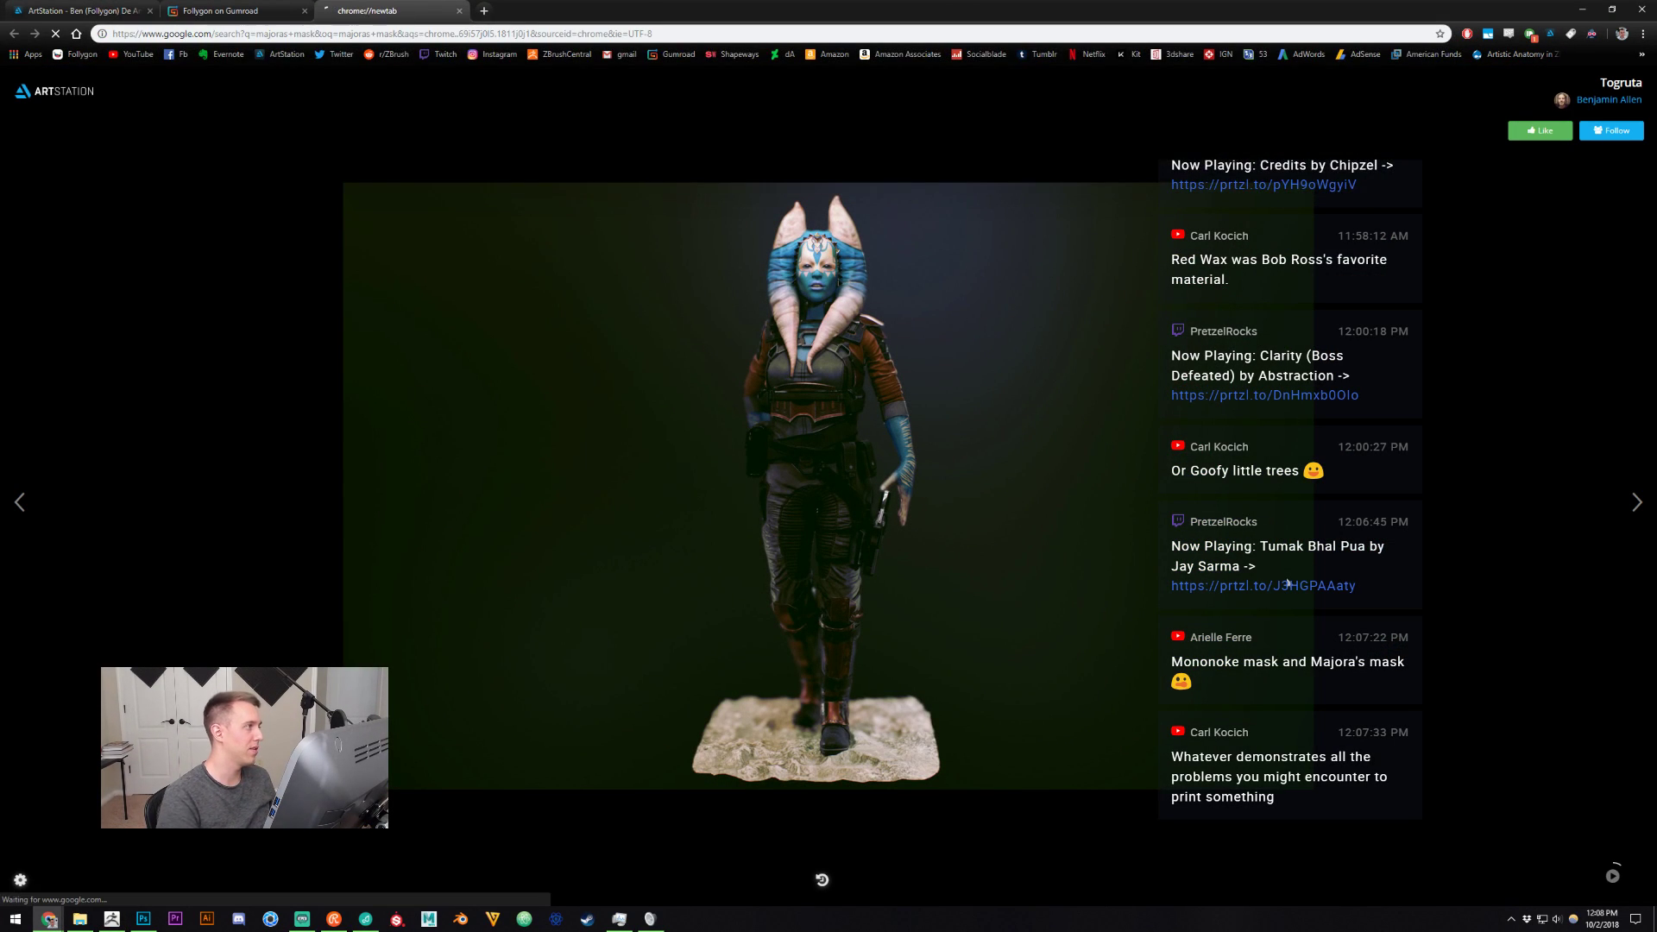
{"action": "left_click", "coordinate": [153, 131]}
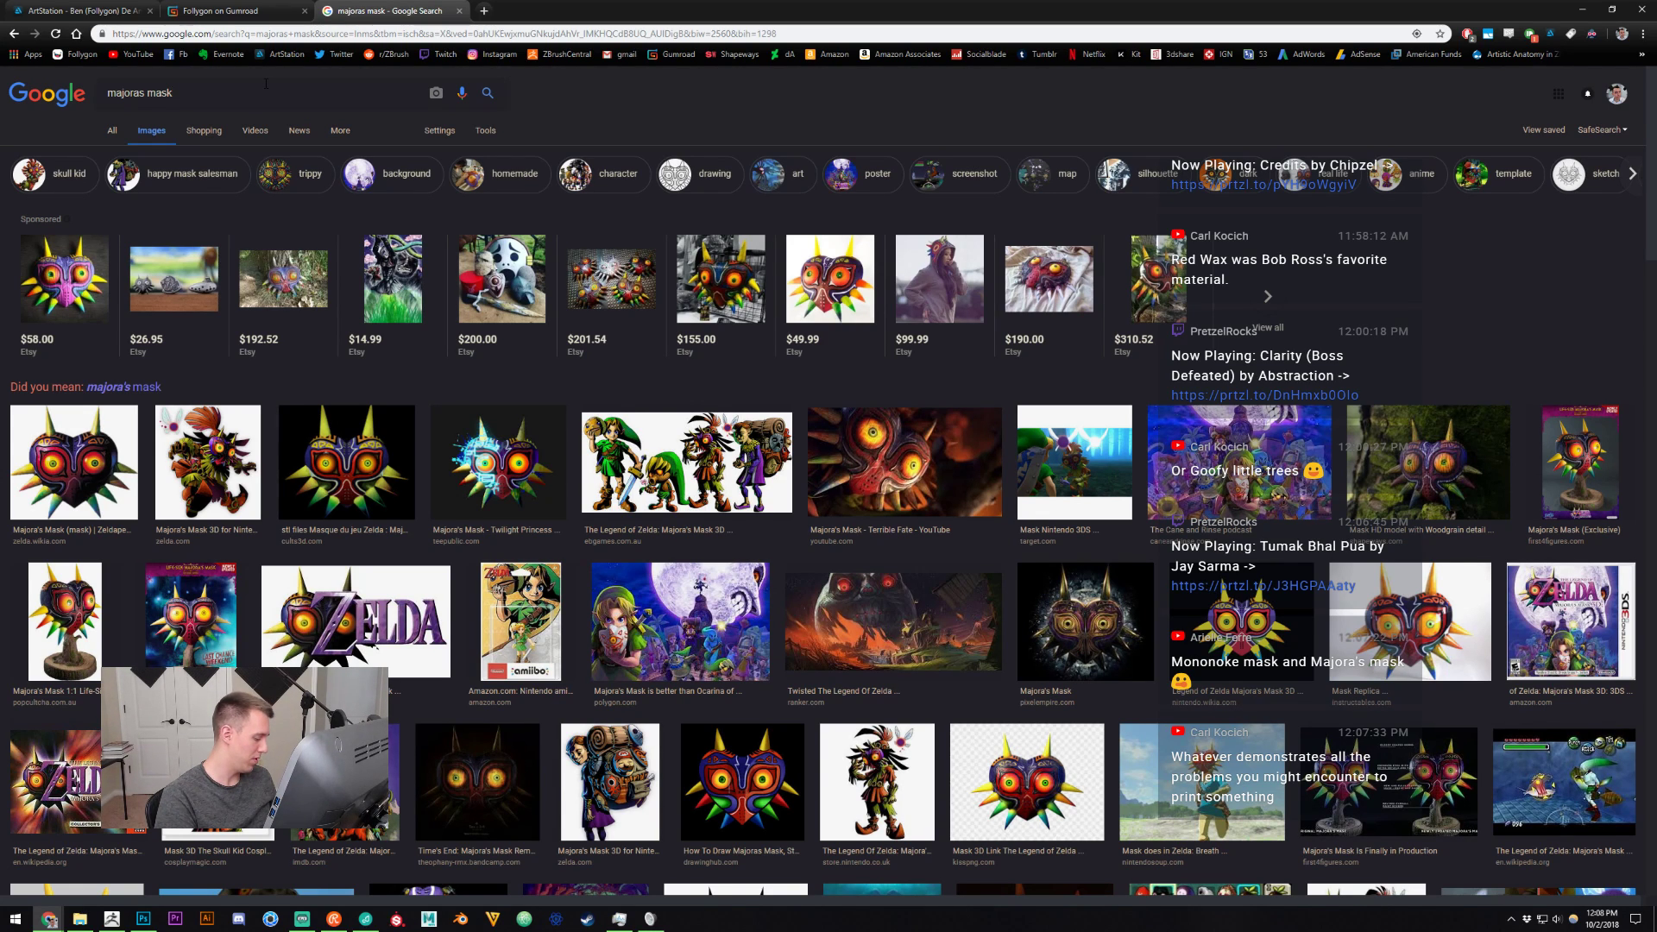
Add 'mononoke' to the query, then correct the search back to 'majoras mask'.
{"action": "type", "text": "mononoke"}
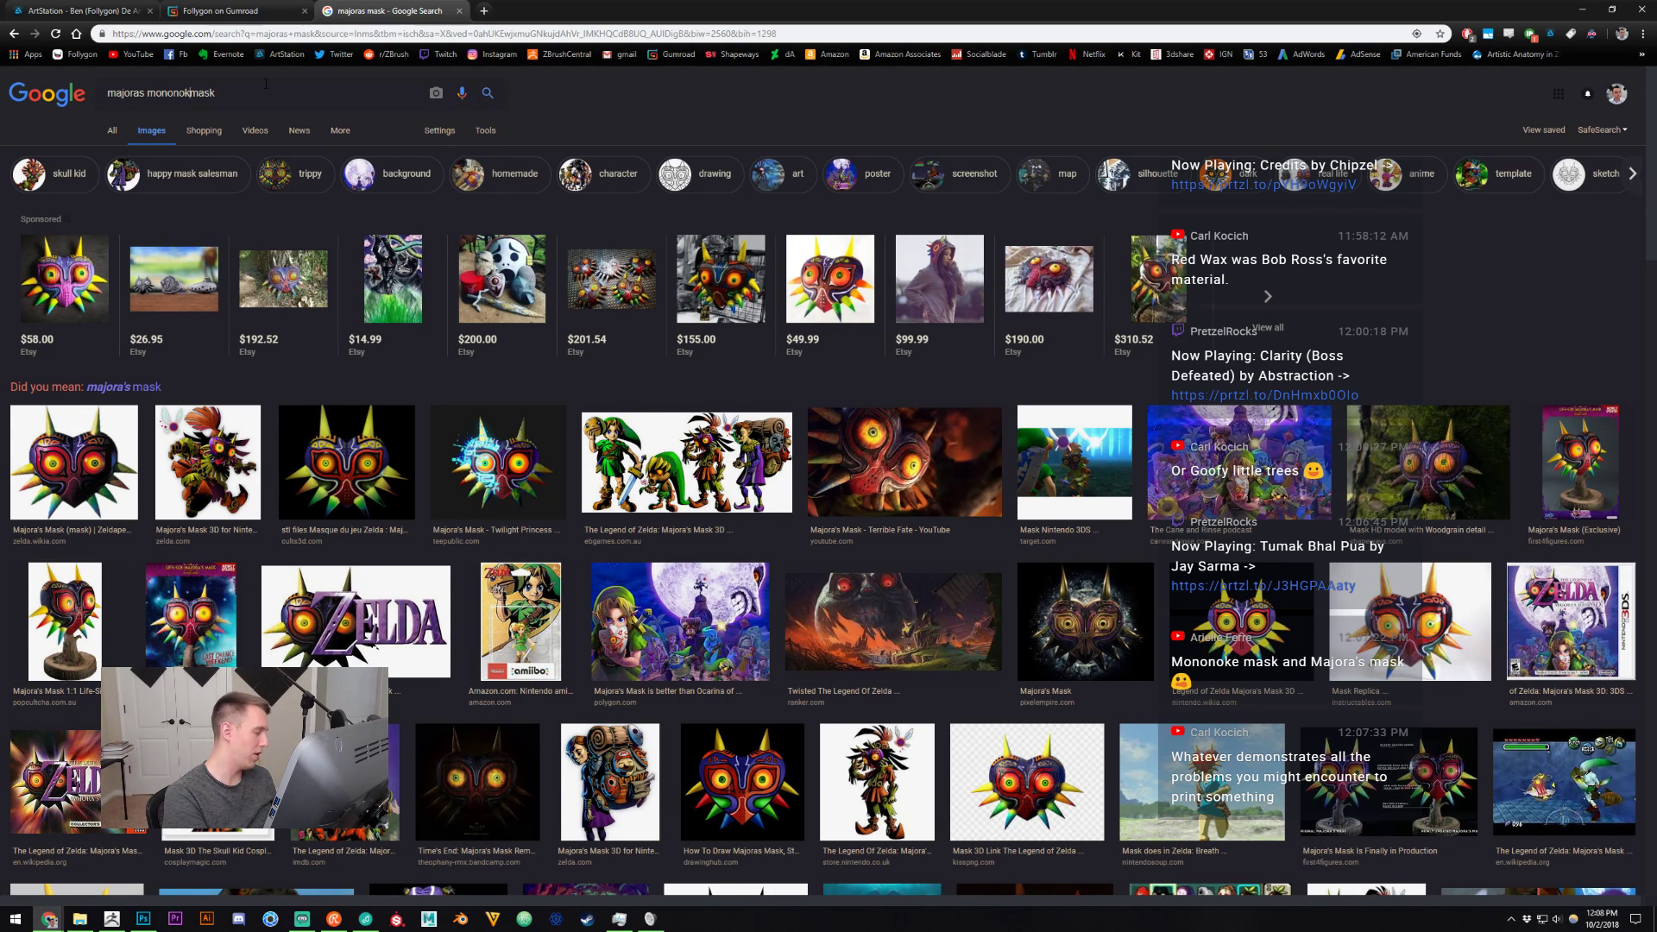
{"action": "key", "text": "Return"}
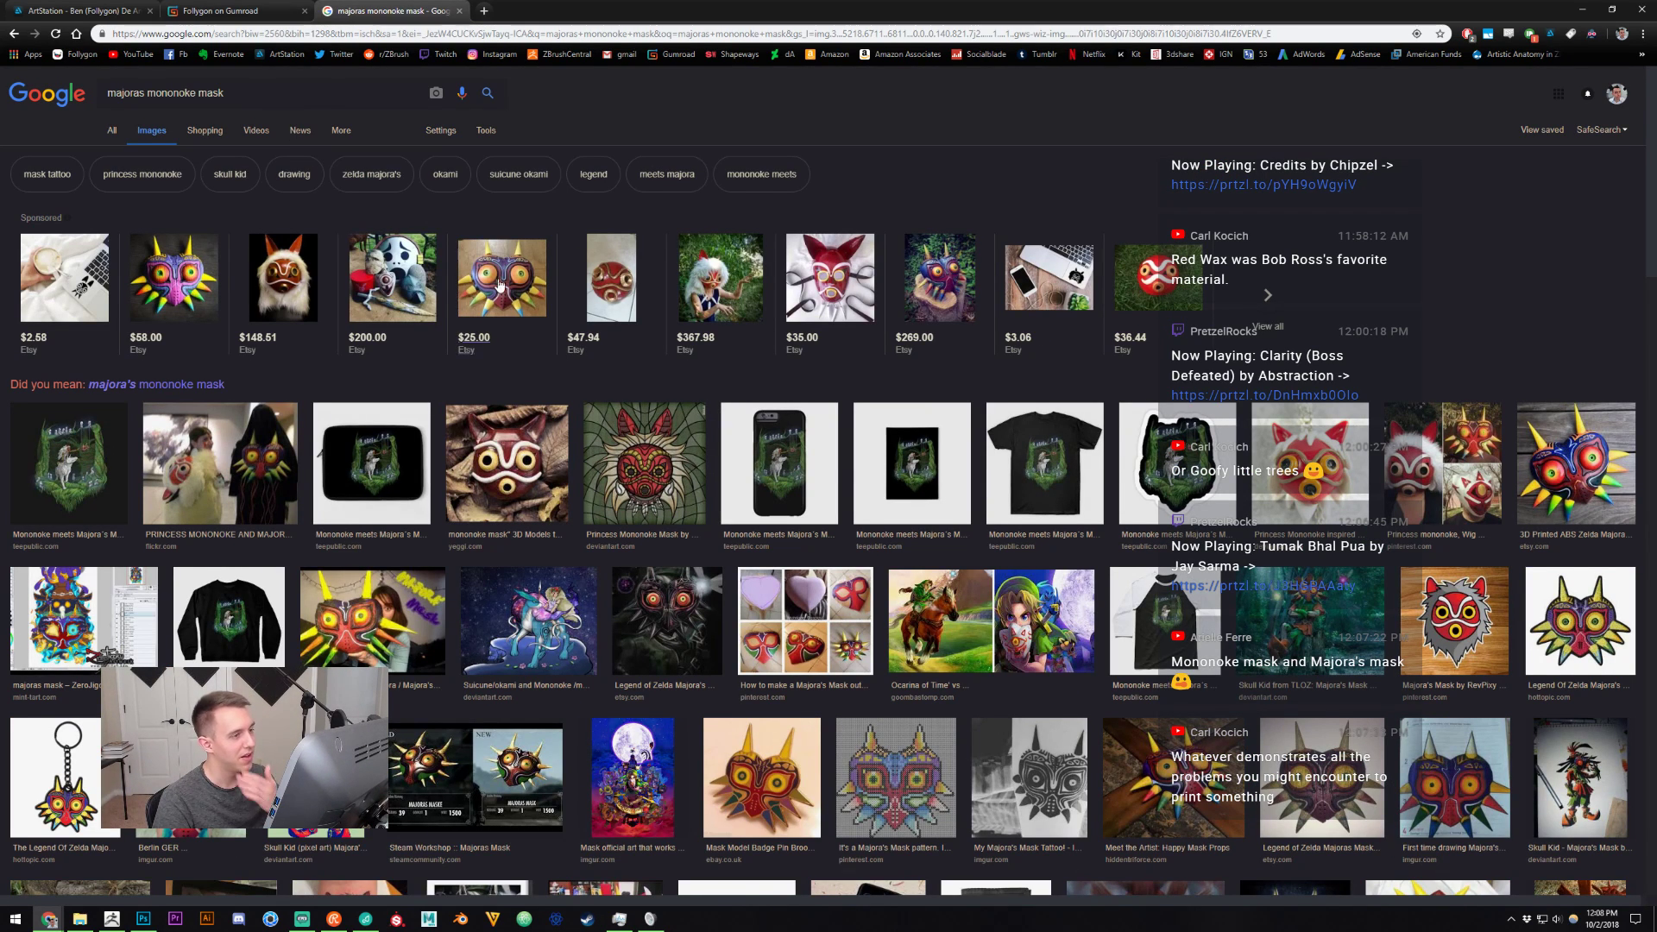
{"action": "mouse_move", "coordinate": [618, 333]}
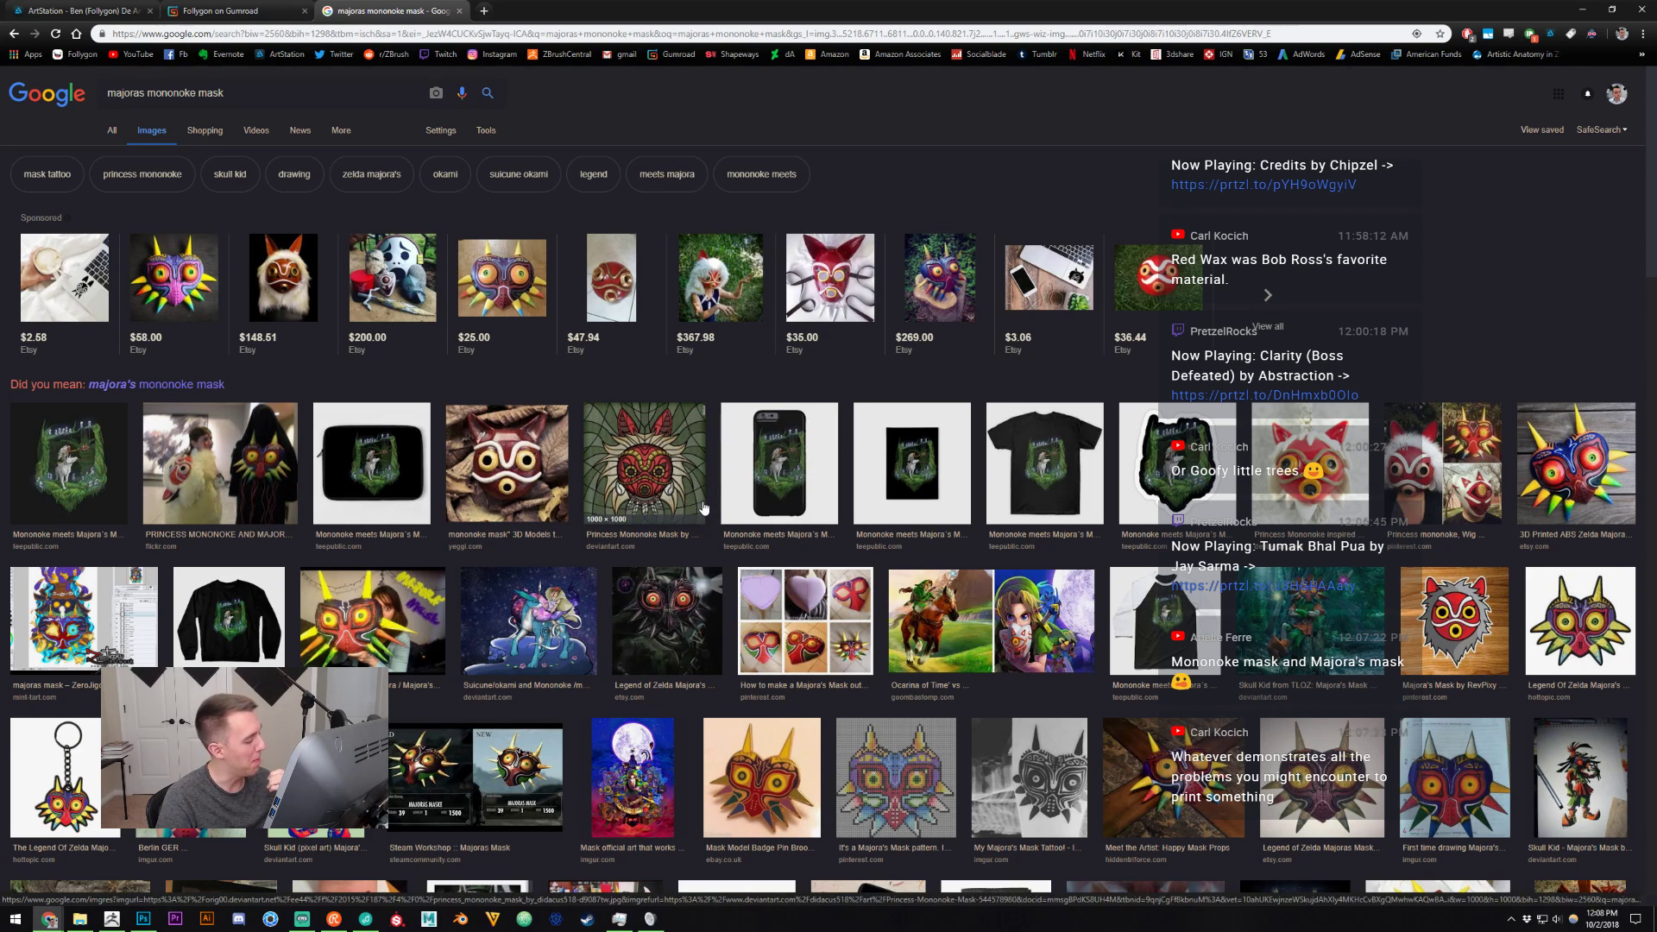
{"action": "double_click", "coordinate": [163, 92]}
{"action": "left_click", "coordinate": [303, 101], "text": "shift"}
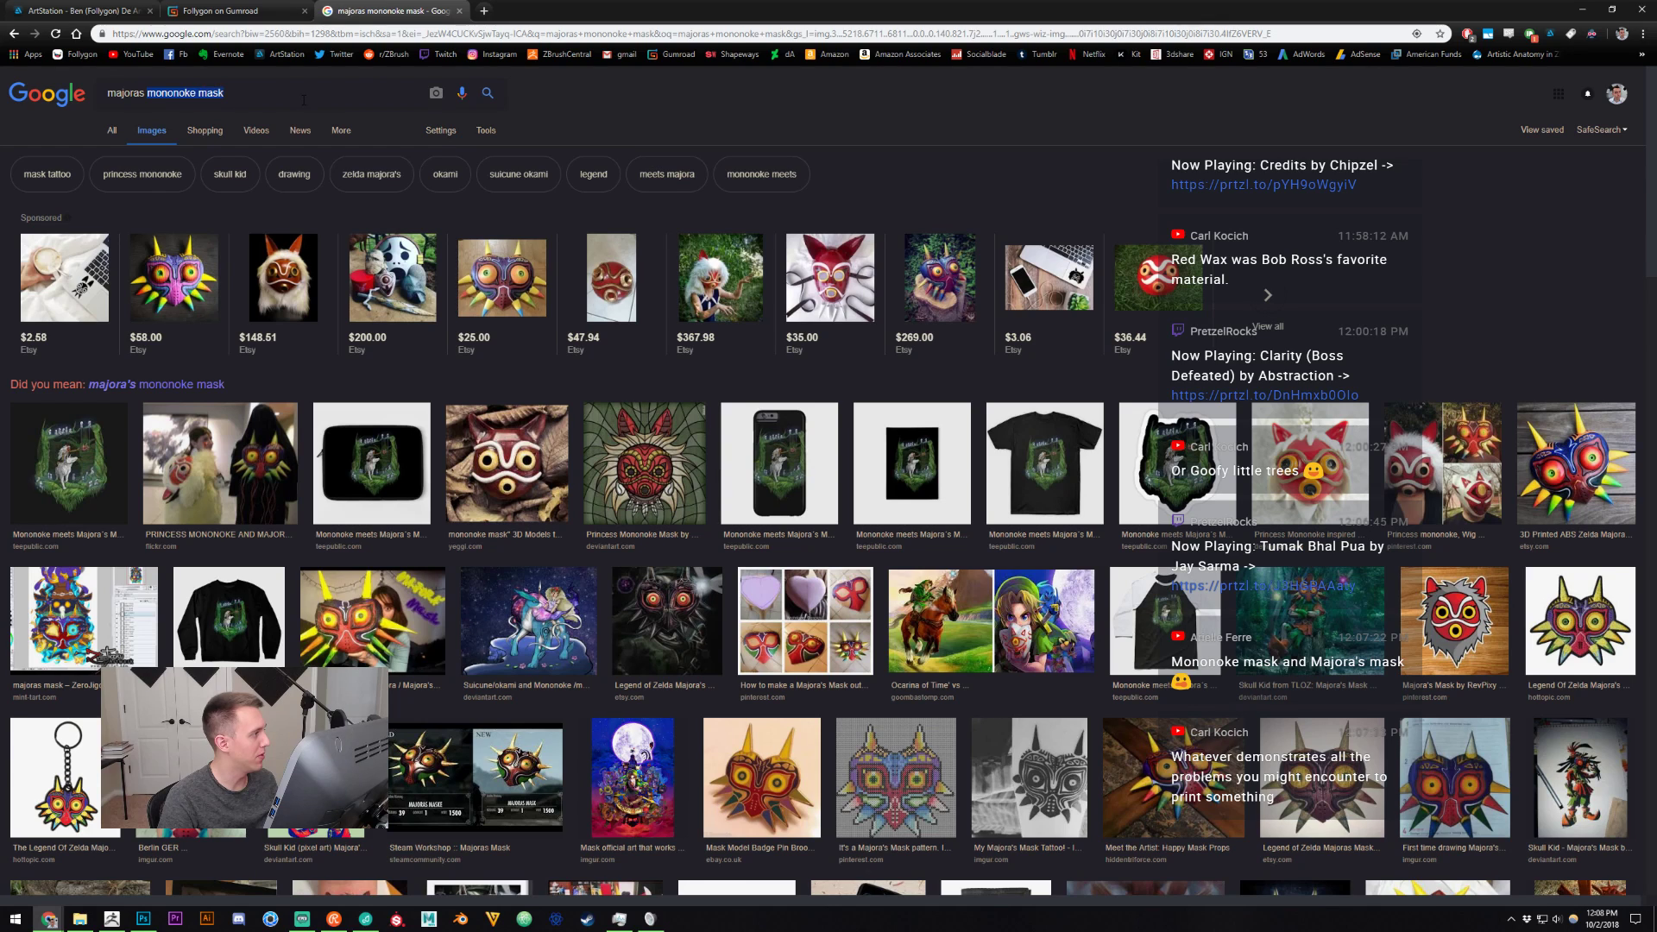
{"action": "type", "text": "mask"}
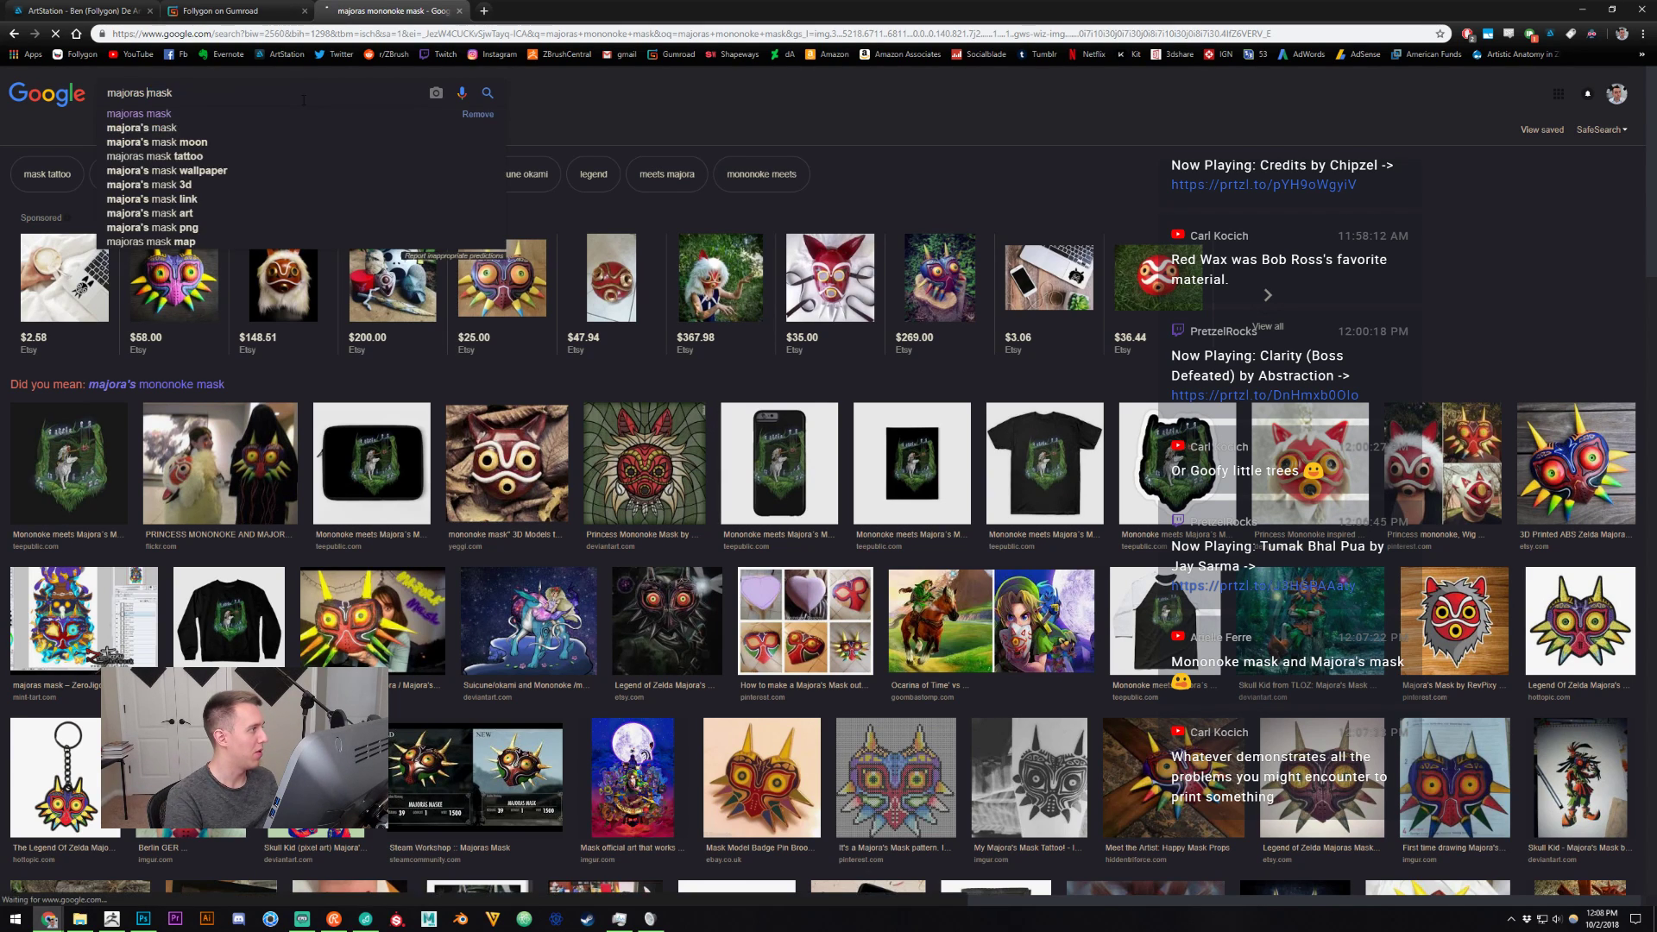
{"action": "key", "text": "Return"}
Search Google Images for 'mononoke mask' in another tab, compare both tabs, and return to ZBrush.
{"action": "key", "text": "ctrl+t"}
{"action": "type", "text": "mononoke mask"}
{"action": "key", "text": "Return"}
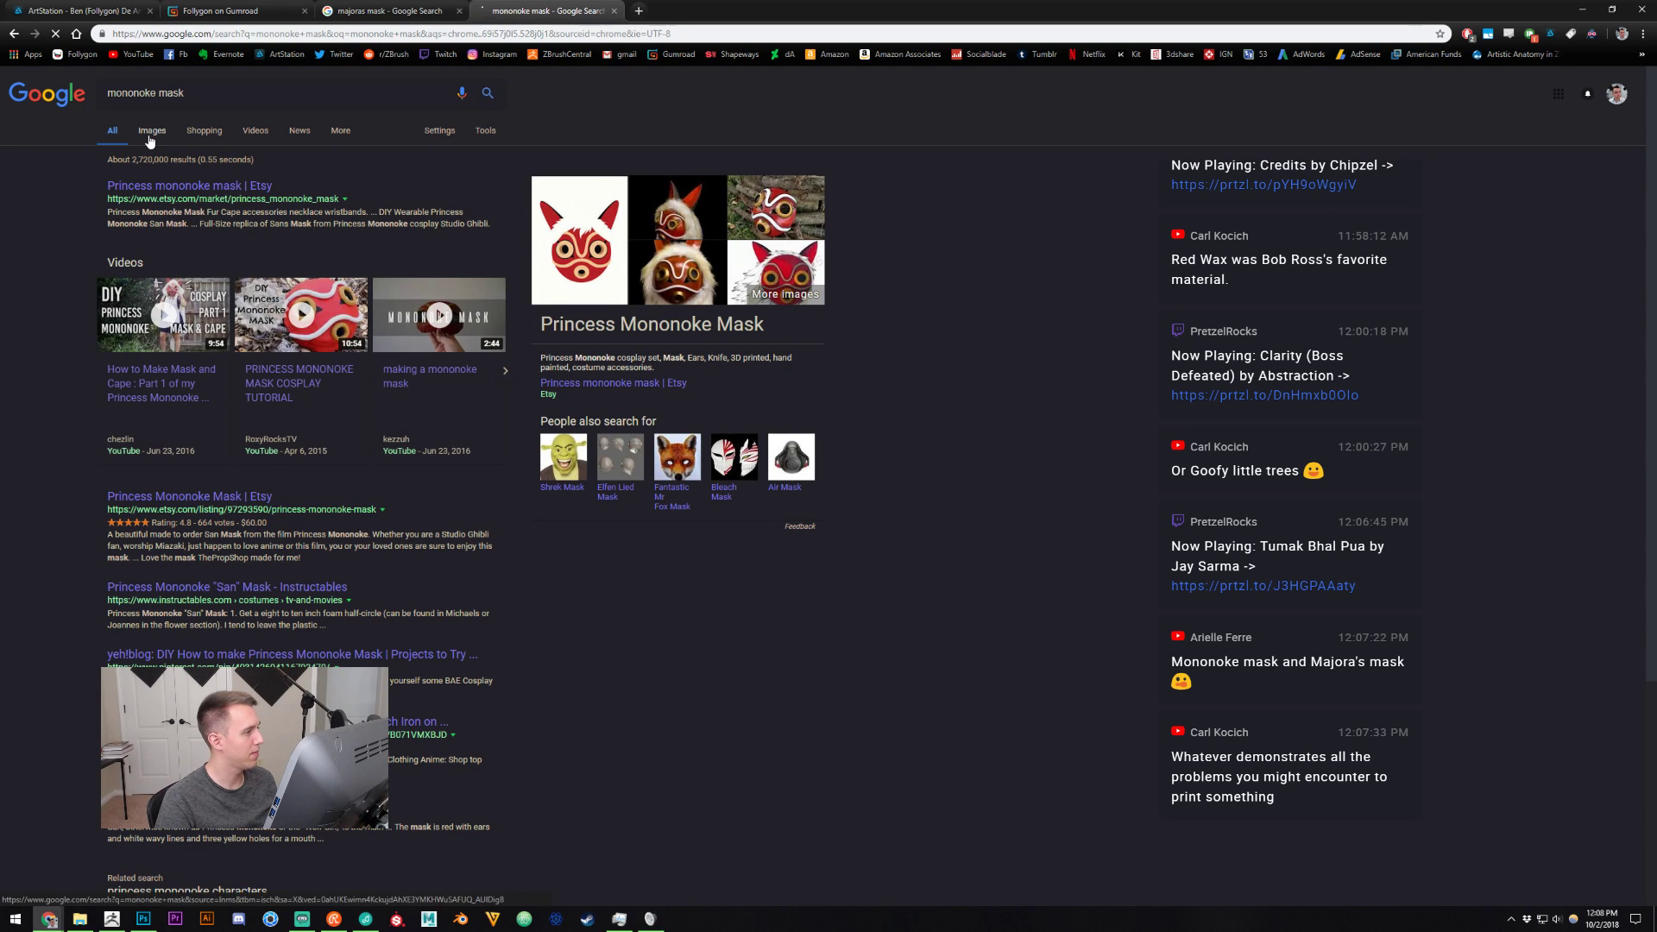
{"action": "left_click", "coordinate": [151, 135]}
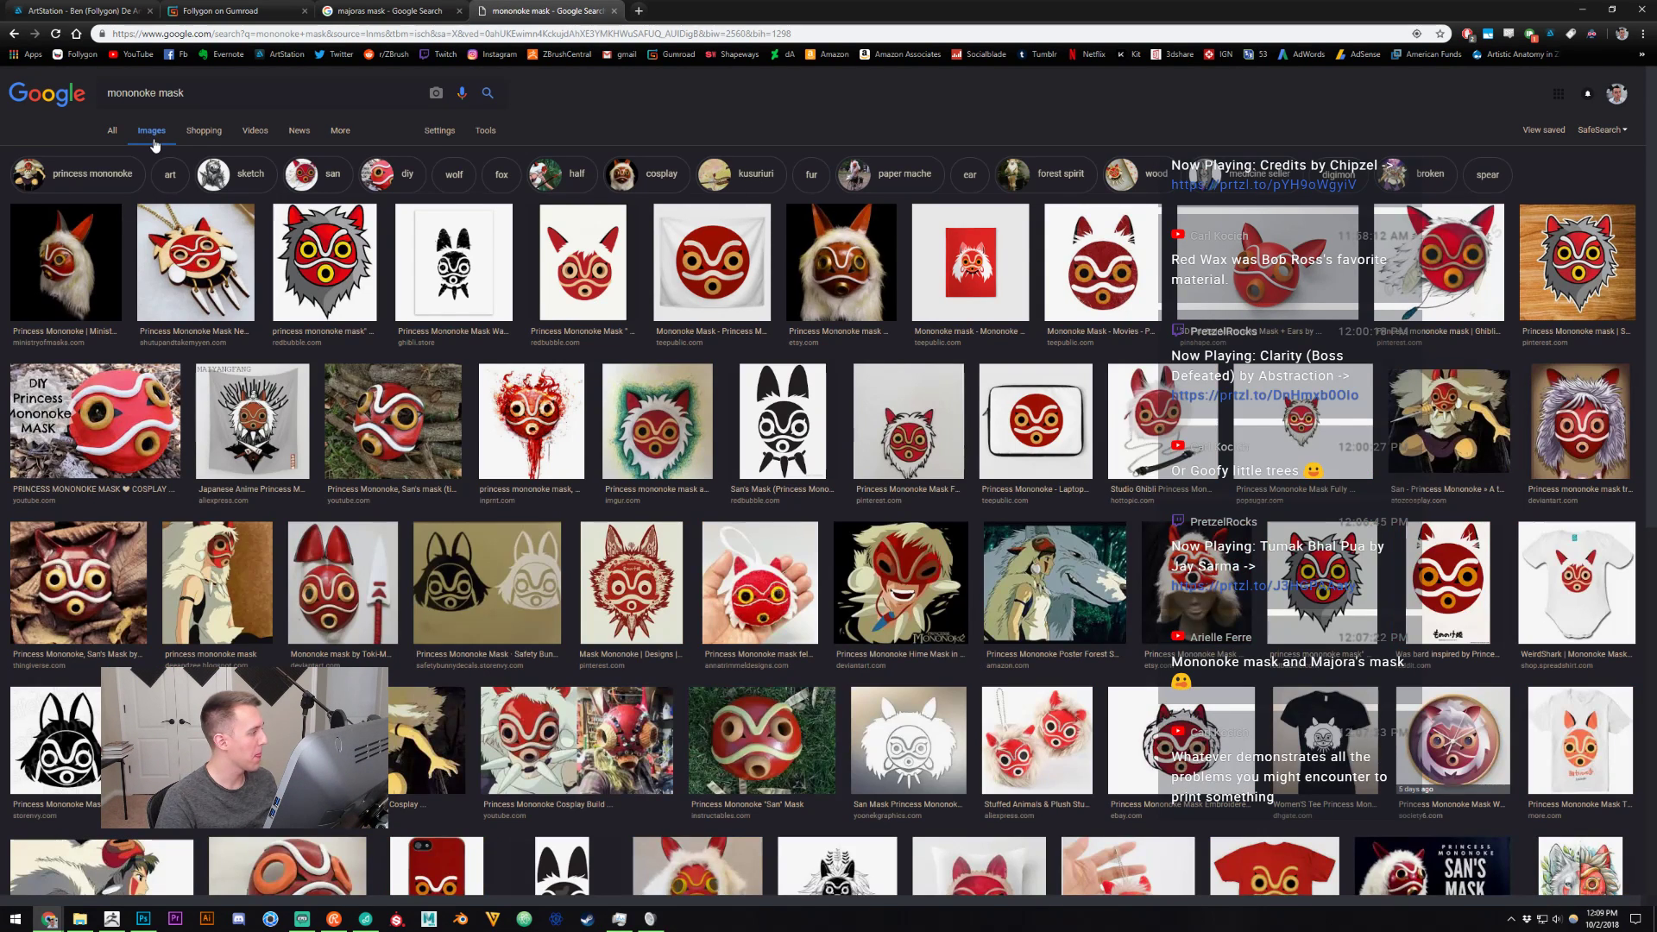
{"action": "left_click", "coordinate": [388, 10]}
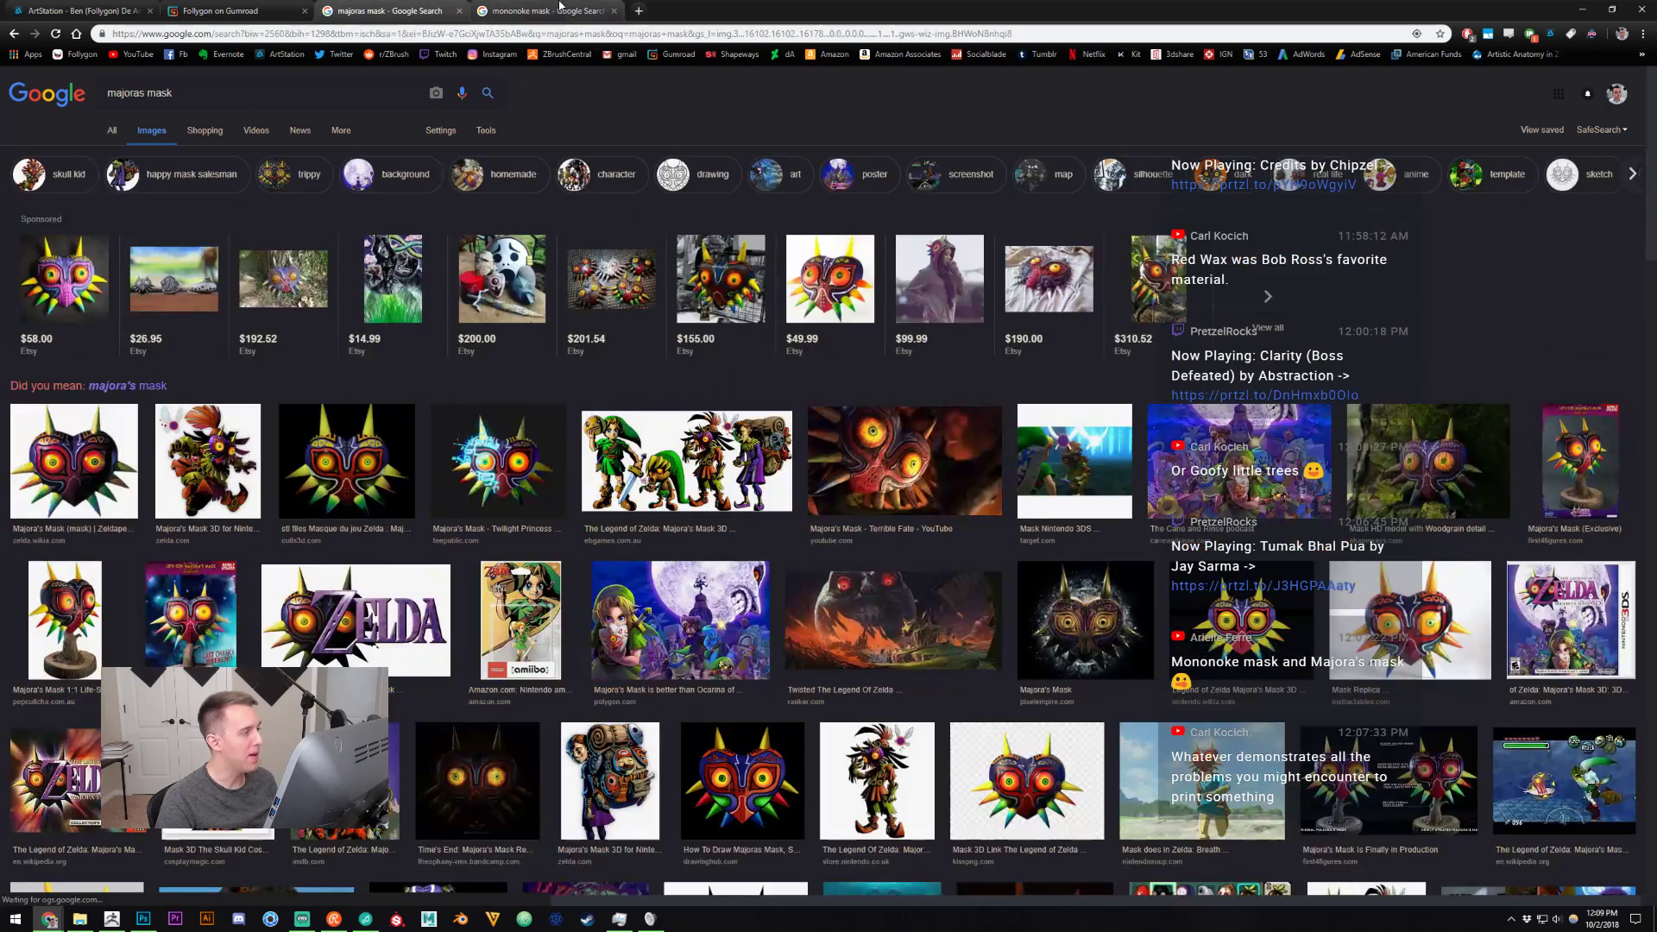
{"action": "left_click", "coordinate": [553, 10]}
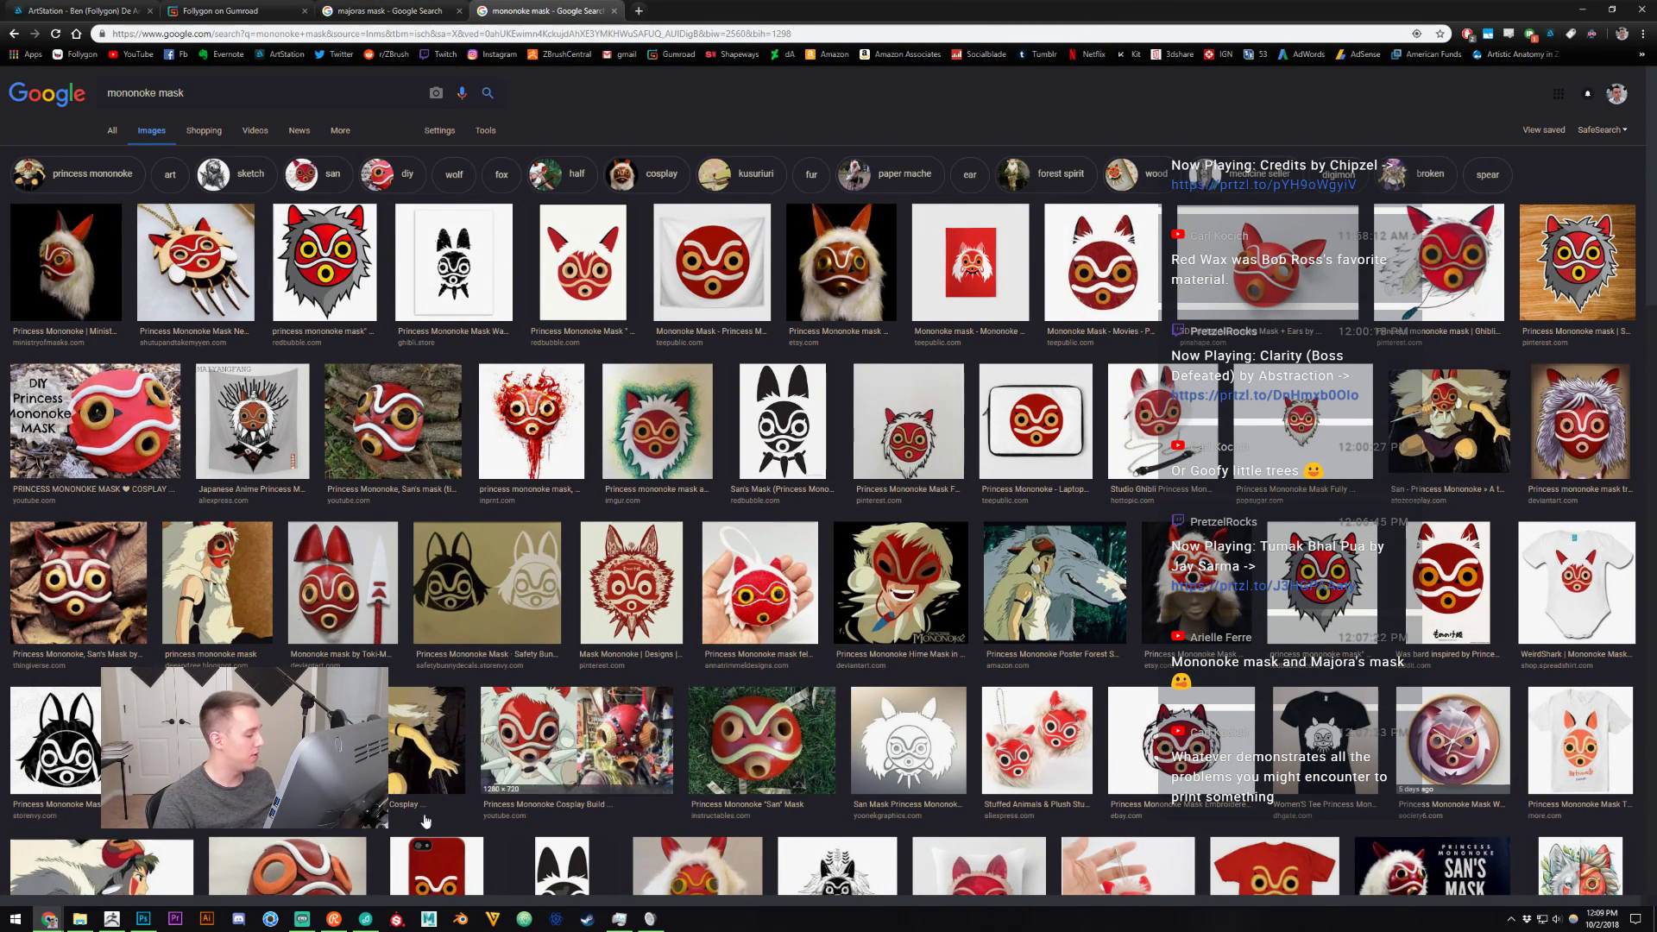
{"action": "mouse_move", "coordinate": [105, 922]}
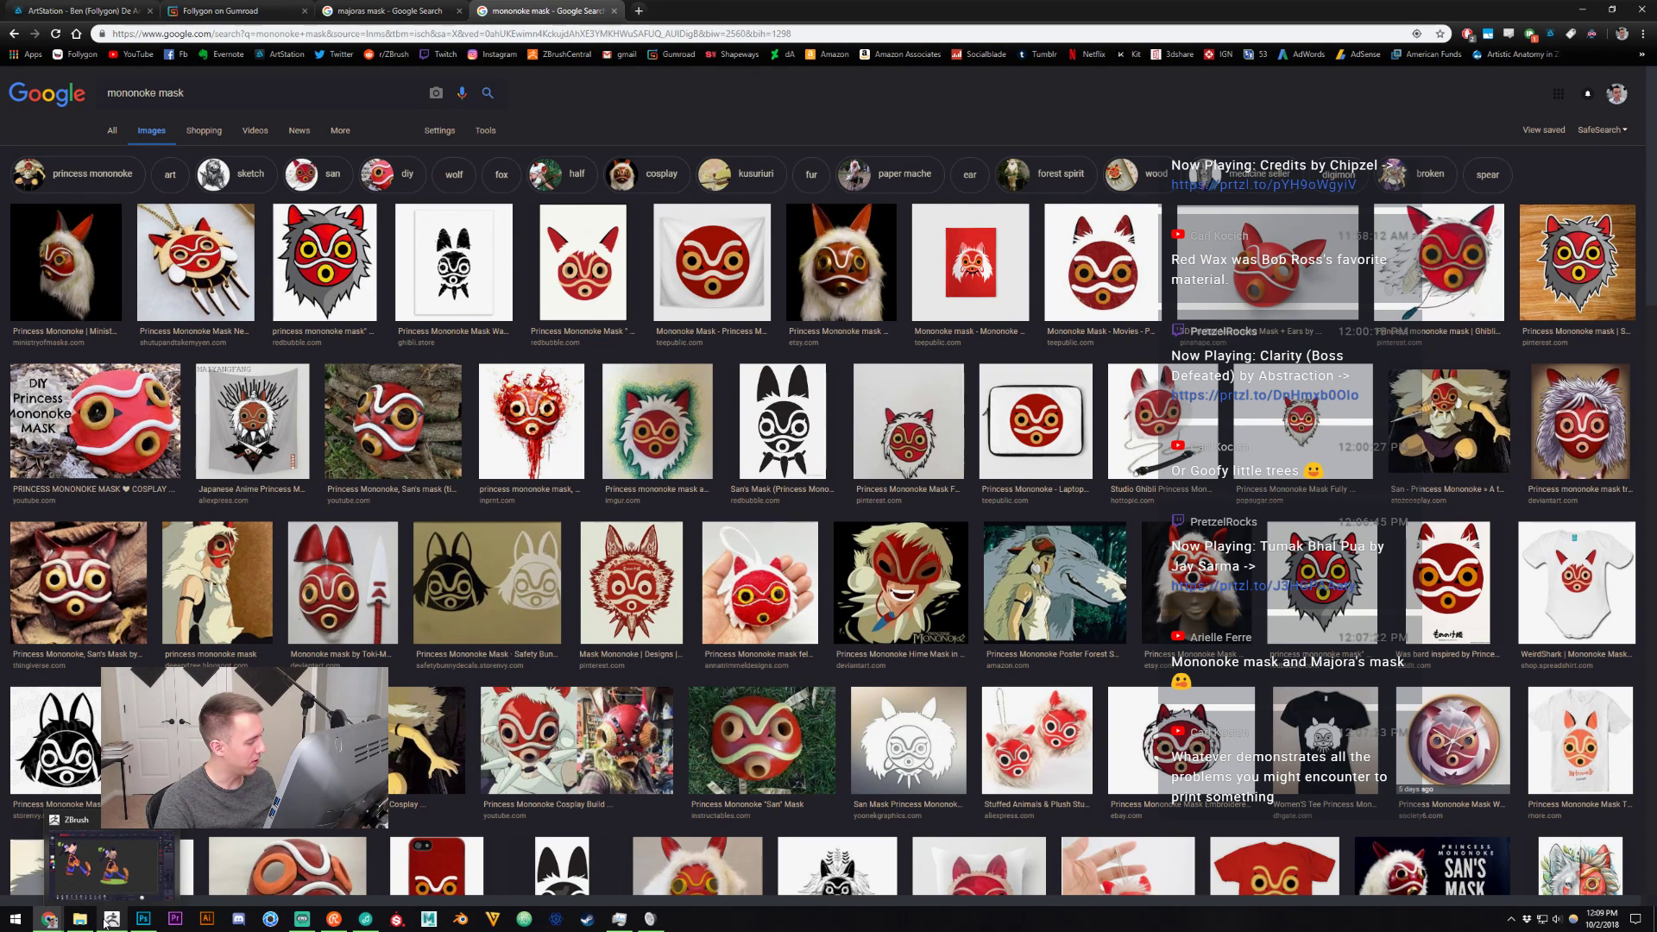
{"action": "left_click", "coordinate": [105, 922]}
Switch to the Move brush and reposition the light on the Goofy model.
{"action": "left_click_drag", "start_coordinate": [665, 473], "coordinate": [723, 432]}
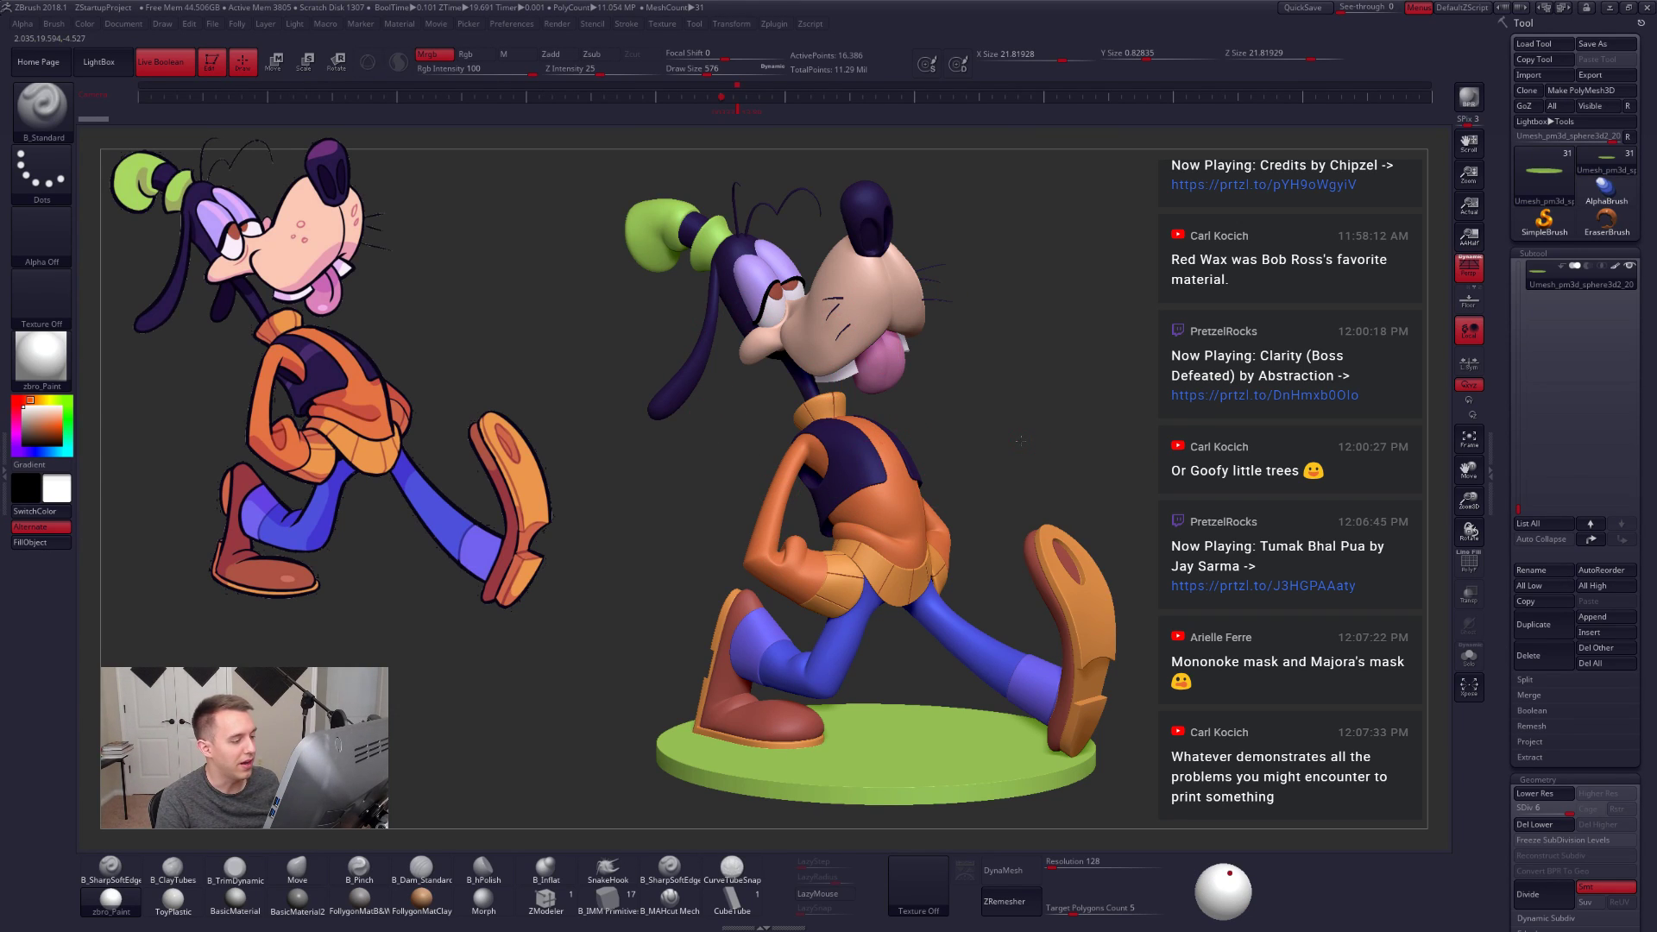
{"action": "key", "text": "b"}
{"action": "key", "text": "m"}
{"action": "key", "text": "v"}
{"action": "left_click_drag", "start_coordinate": [1055, 415], "coordinate": [1038, 387], "text": "alt"}
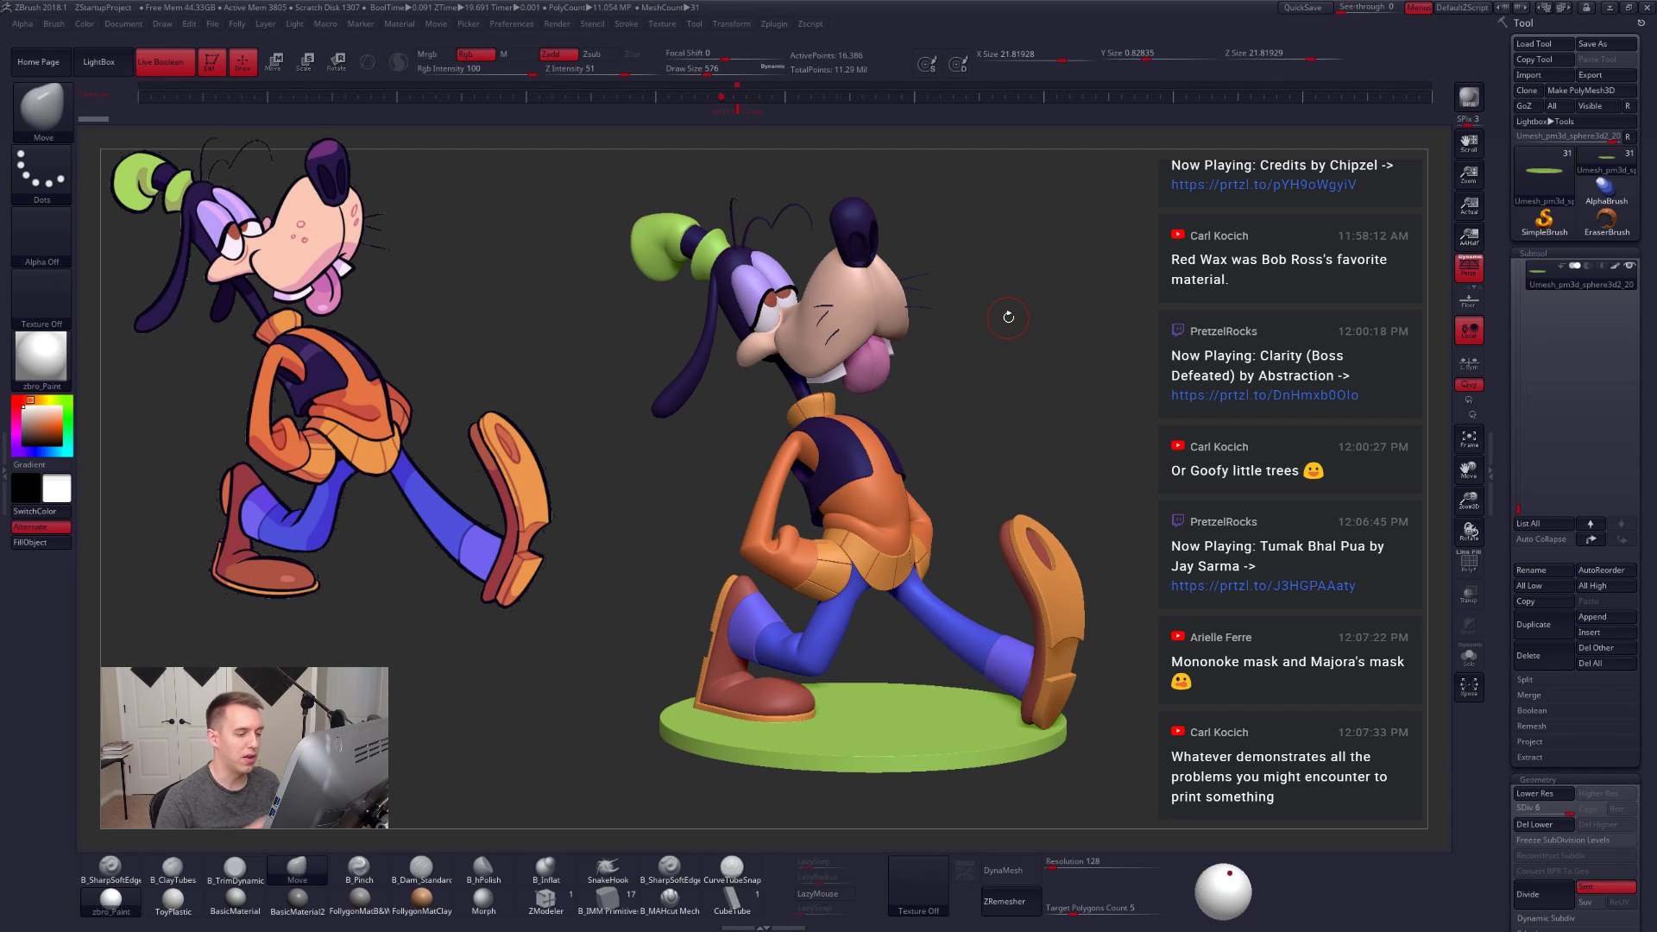
{"action": "left_click", "coordinate": [1222, 875]}
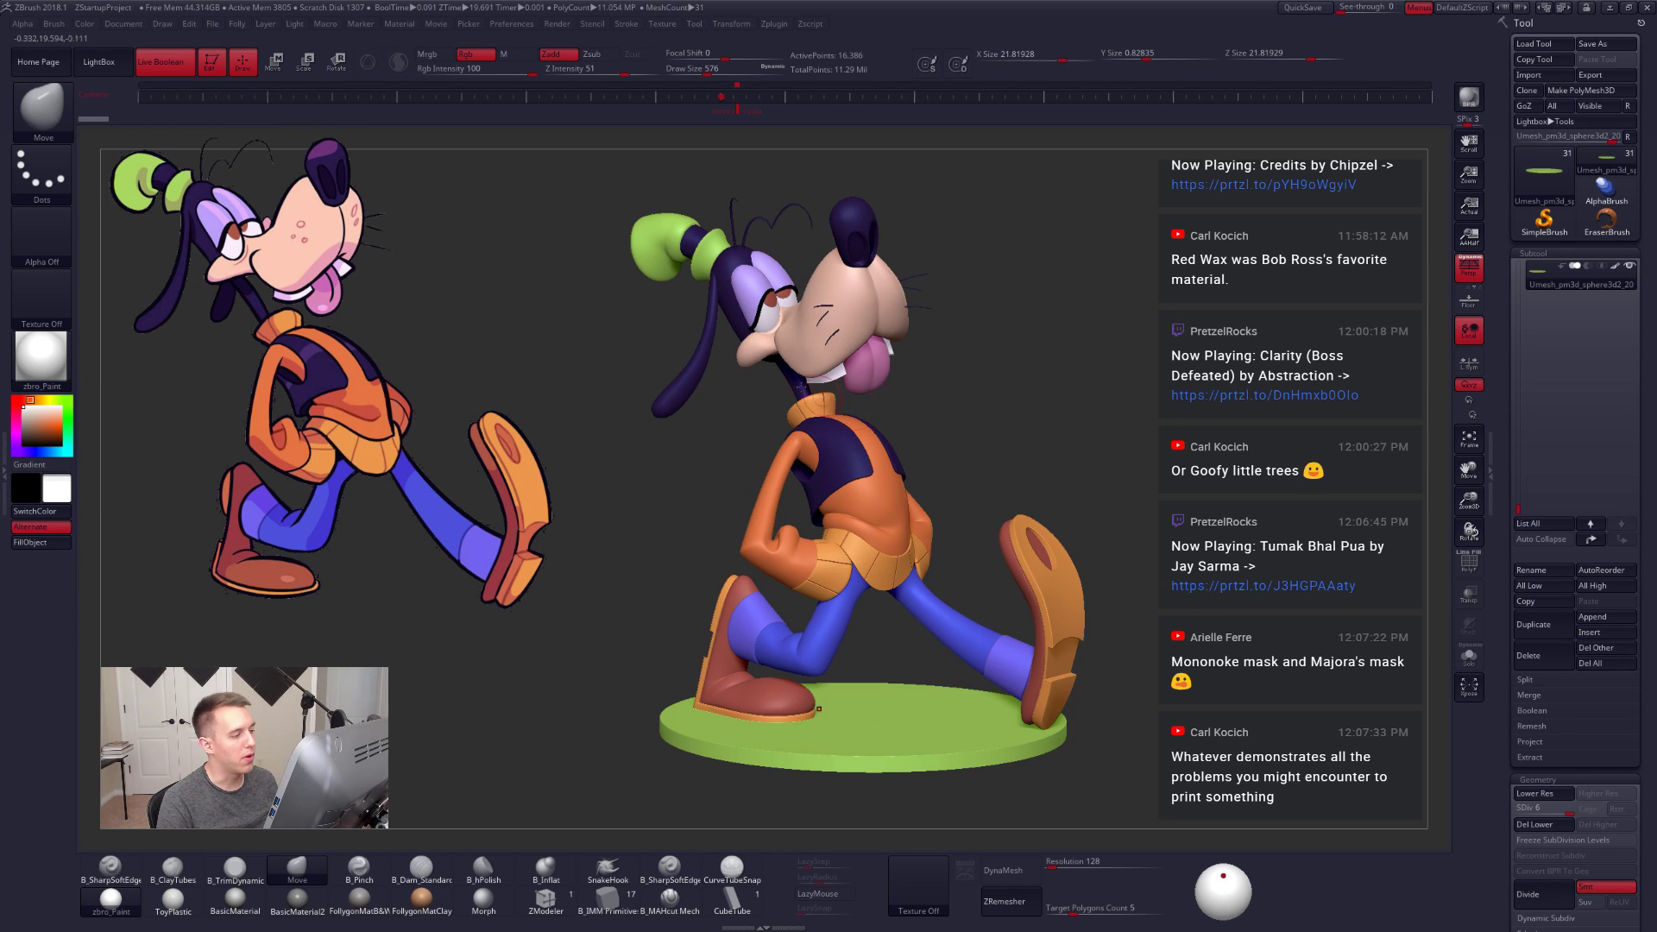
Select another part of the figure, recall the stored closer view, and open the Render menu.
{"action": "left_click", "coordinate": [753, 365], "text": "alt"}
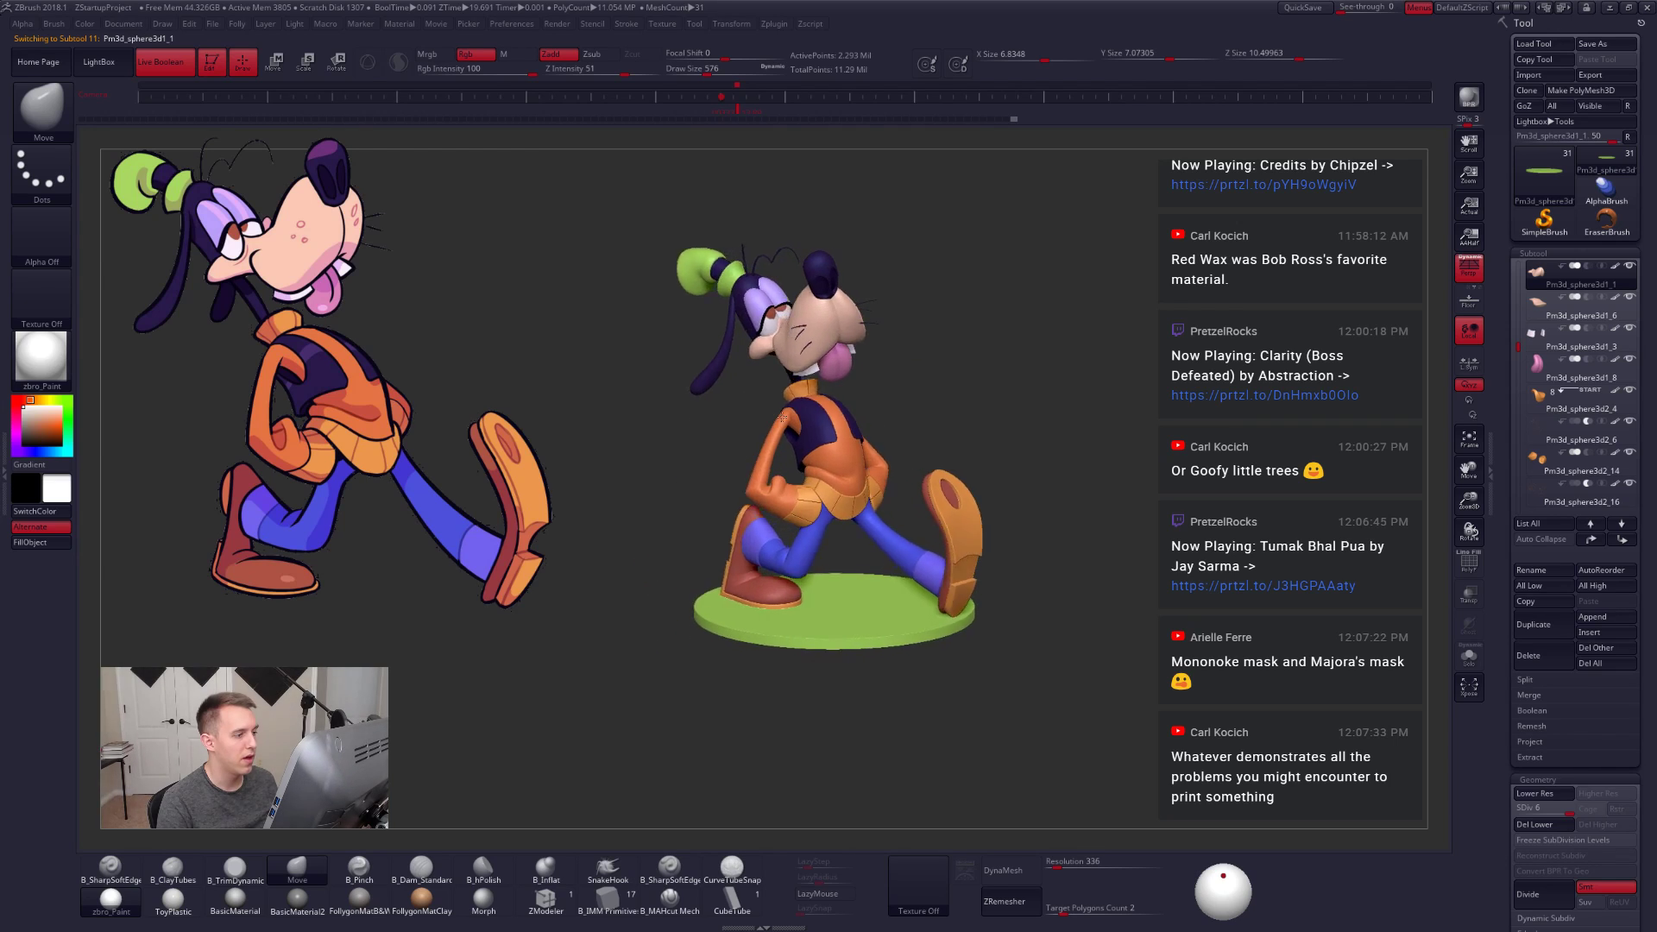
{"action": "mouse_move", "coordinate": [827, 420]}
{"action": "right_mouse_down"}
{"action": "mouse_move", "coordinate": [931, 365]}
{"action": "mouse_move", "coordinate": [971, 406]}
{"action": "right_mouse_up"}
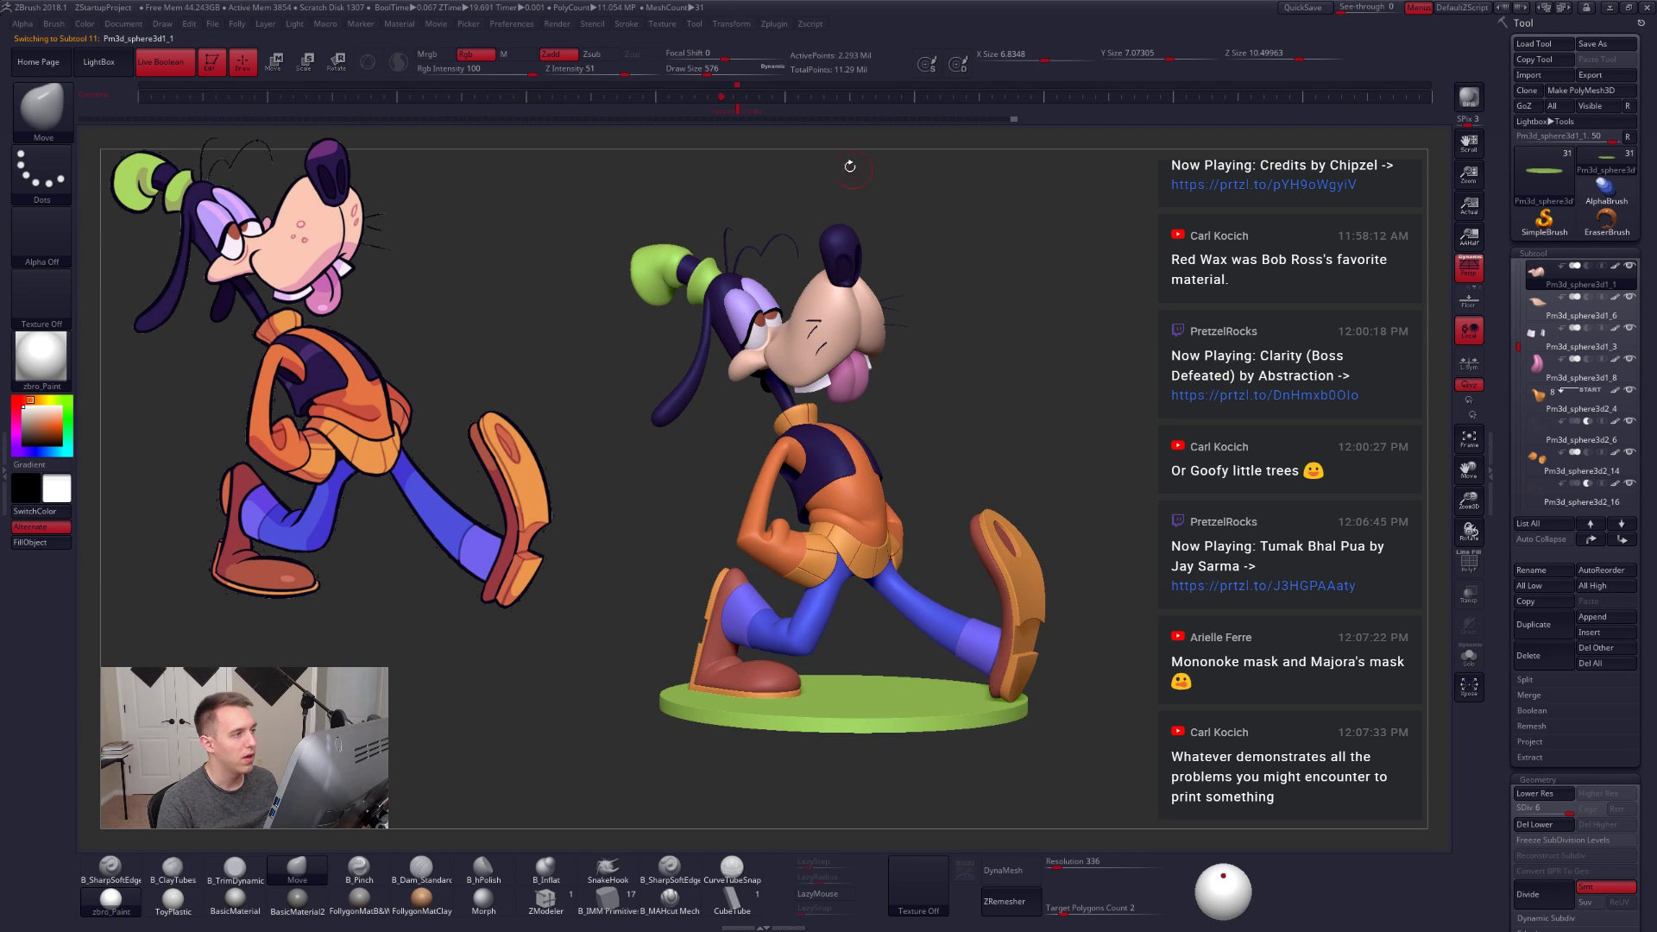
{"action": "left_click", "coordinate": [739, 115]}
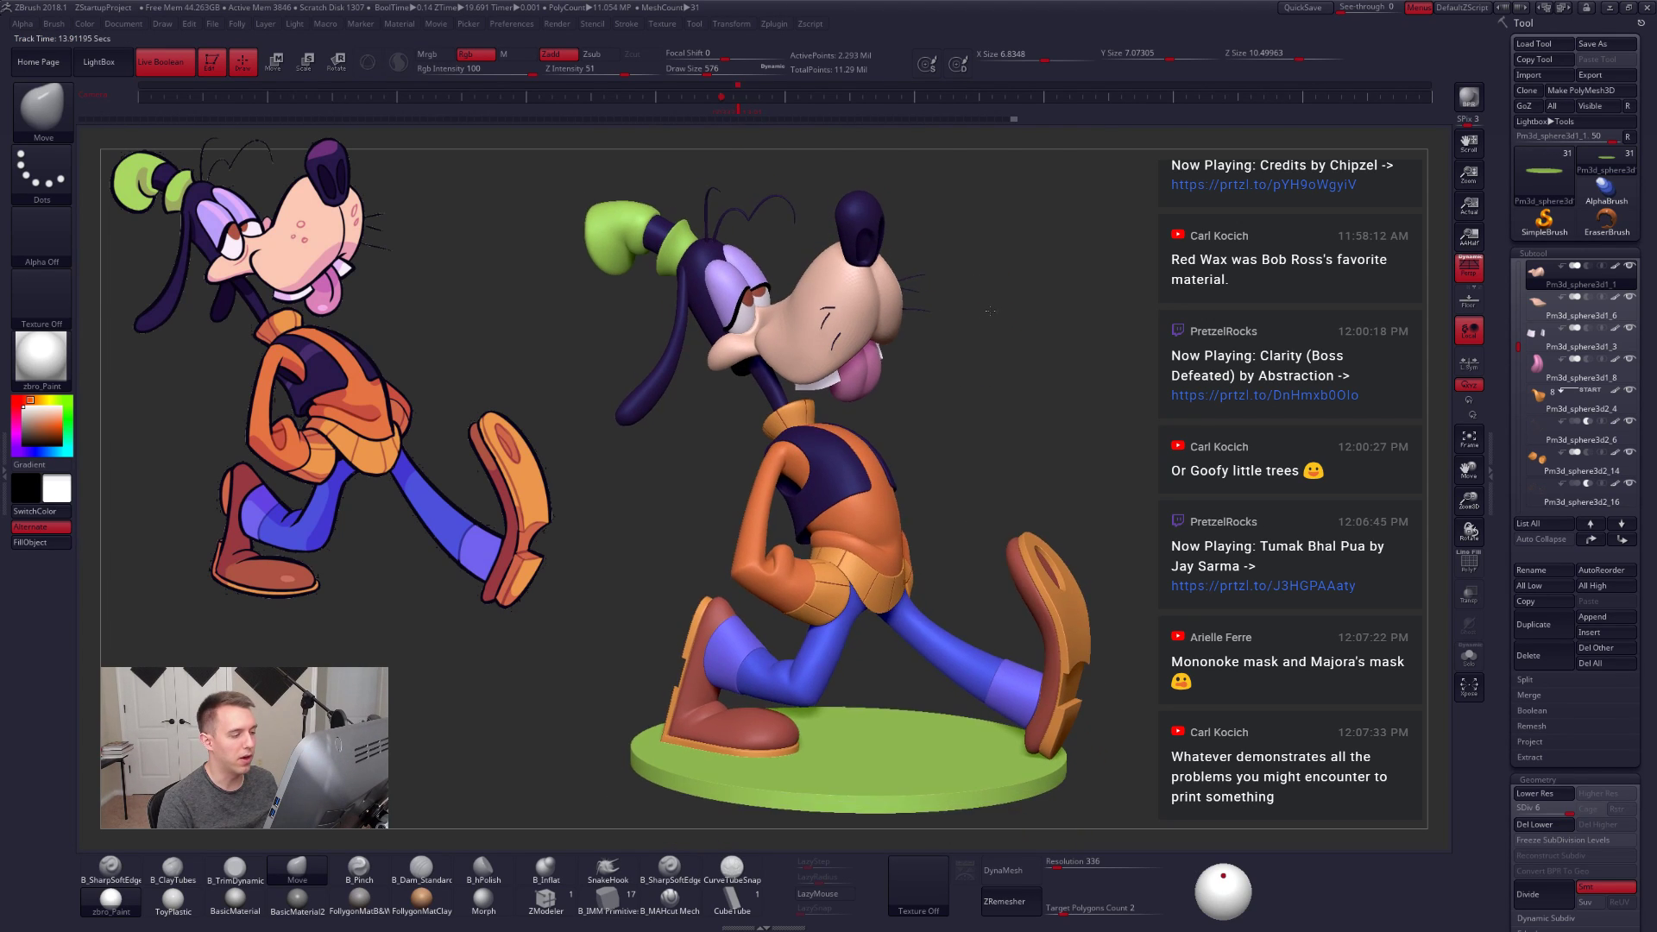
{"action": "left_click_drag", "start_coordinate": [990, 312], "coordinate": [998, 318]}
{"action": "right_click", "coordinate": [1009, 299]}
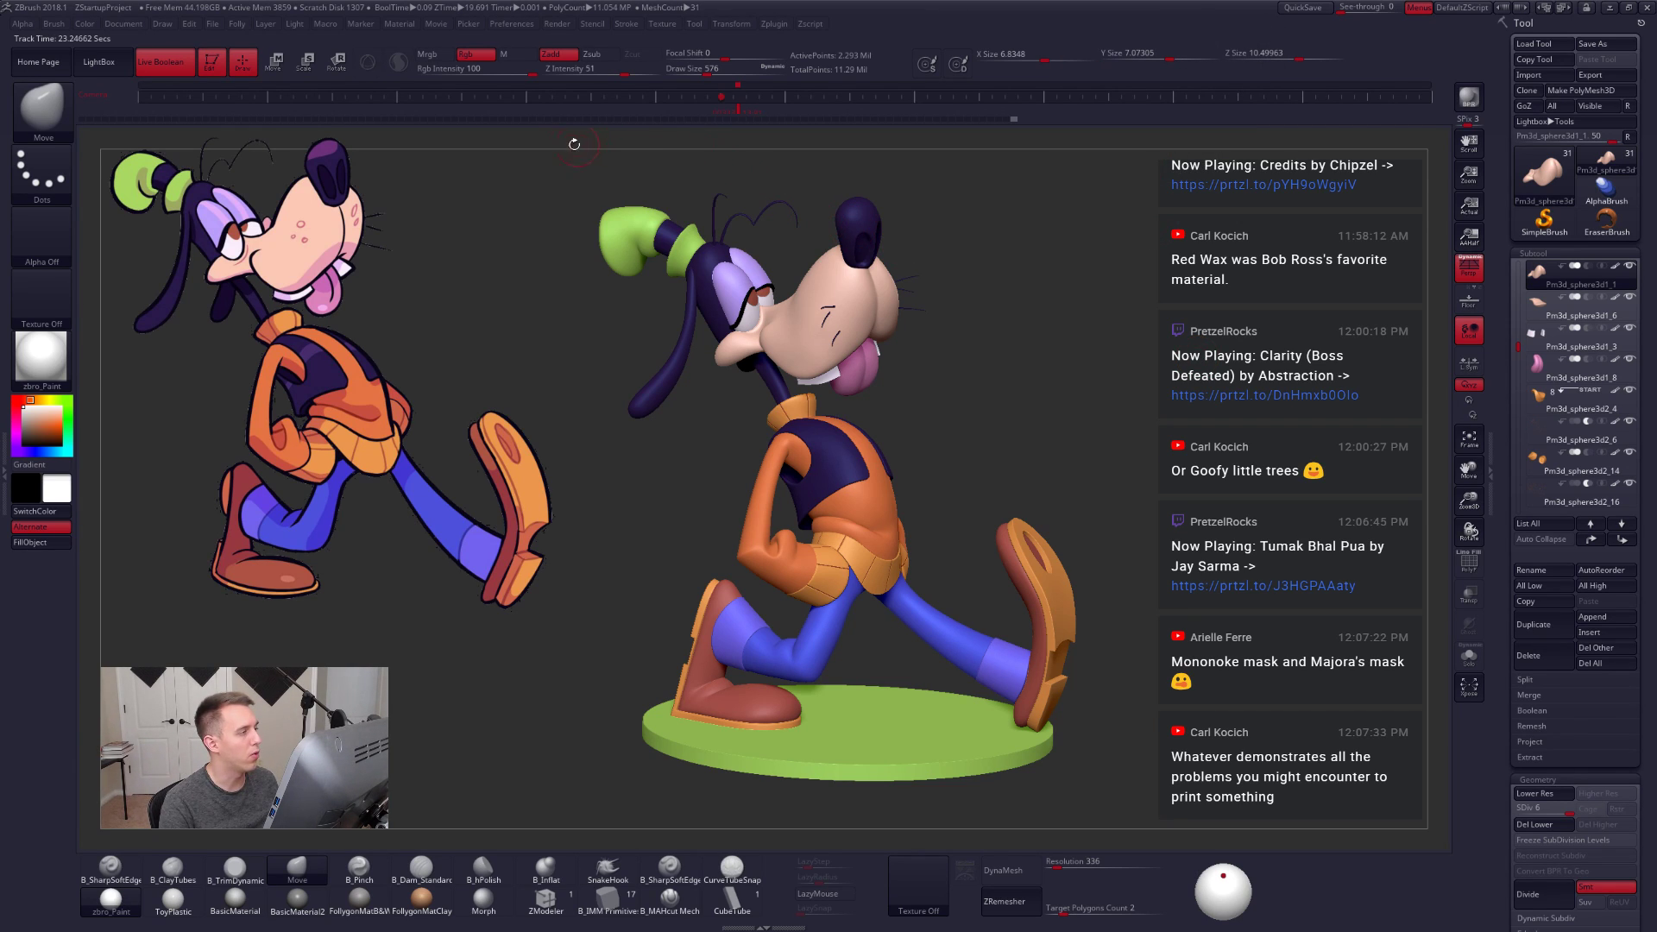
{"action": "left_click", "coordinate": [558, 24]}
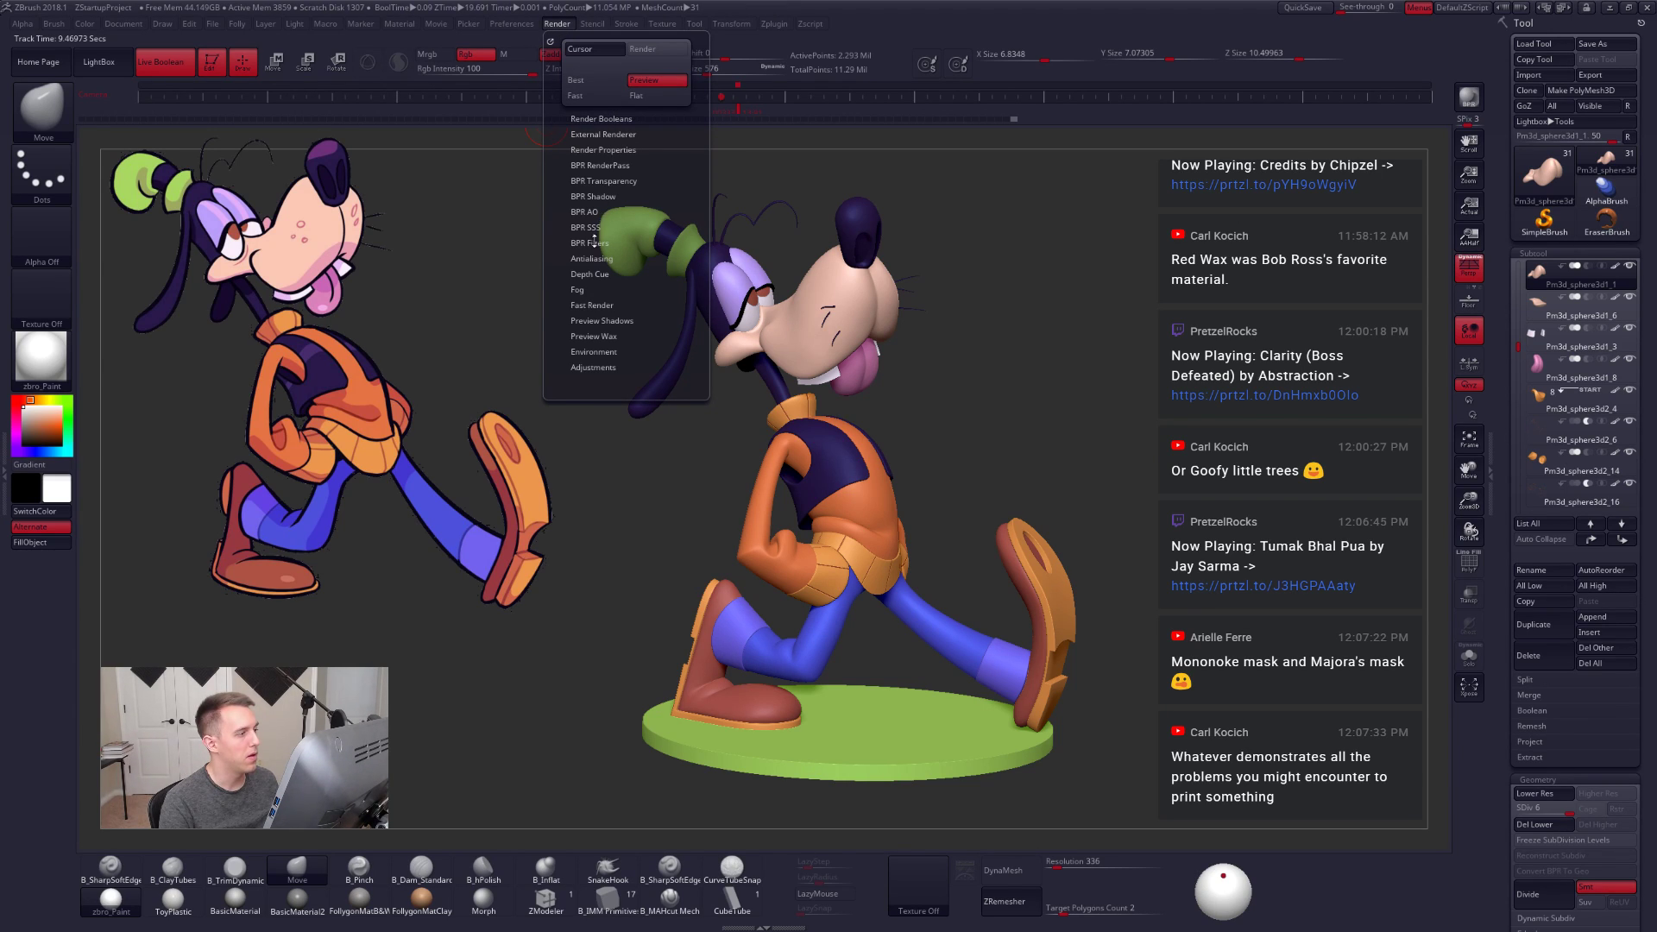
Enable WaxPreview, SSS and AOcclusion, then run a BPR render of the sculpt.
{"action": "left_click", "coordinate": [596, 195]}
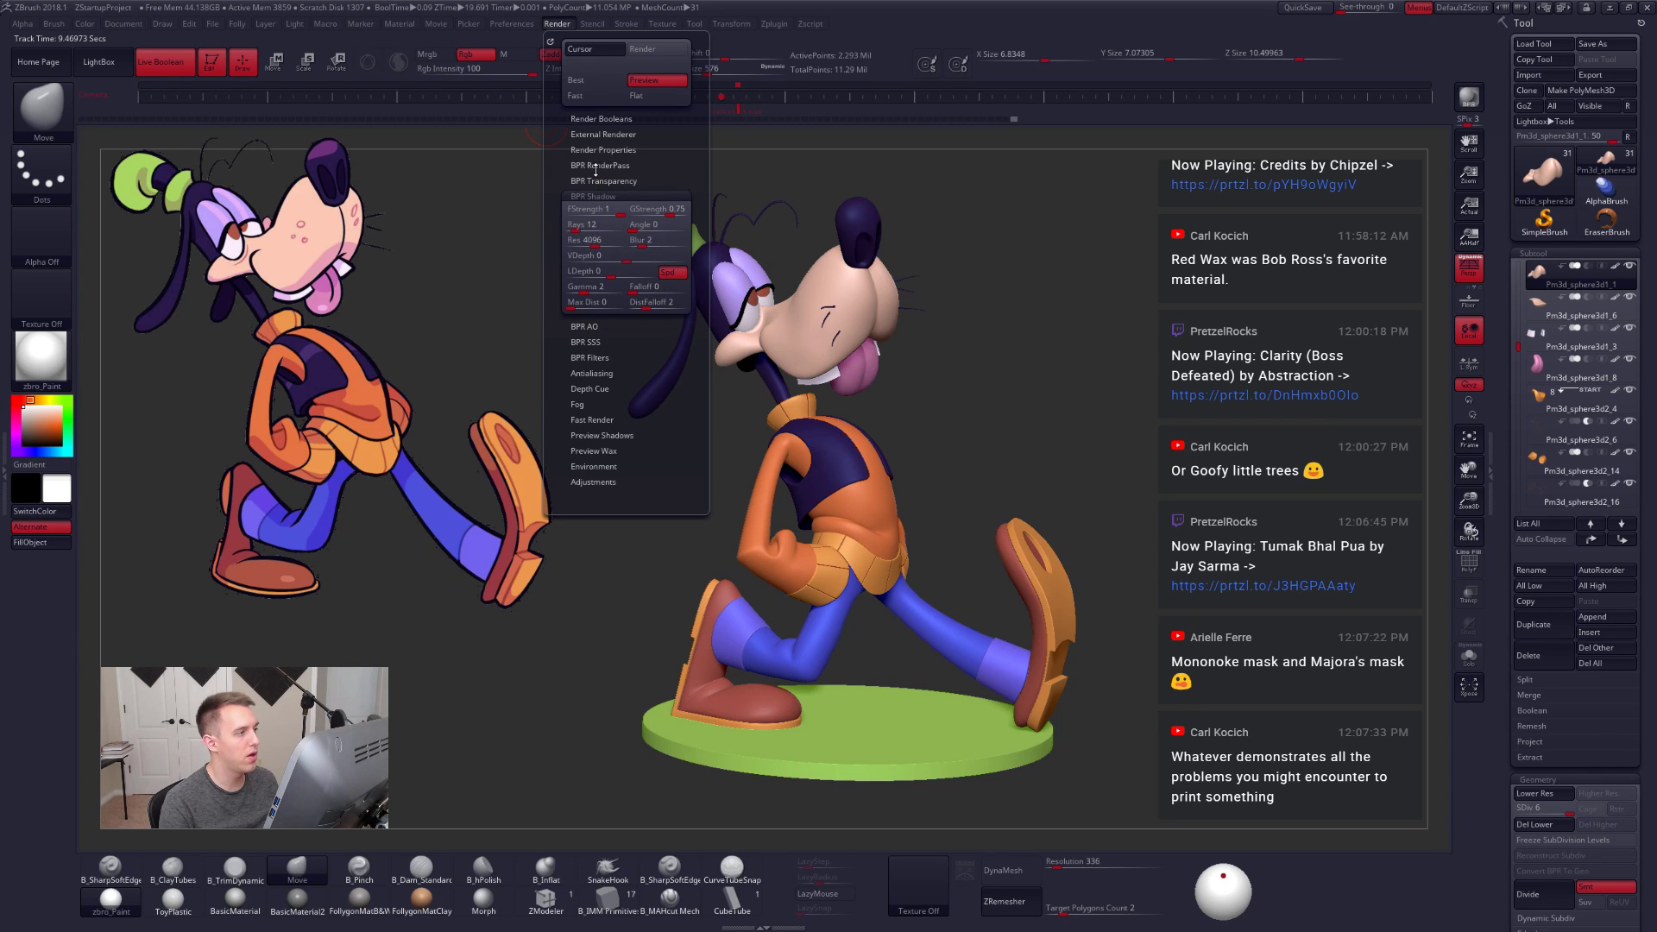
{"action": "left_click", "coordinate": [596, 166]}
{"action": "left_click", "coordinate": [594, 150]}
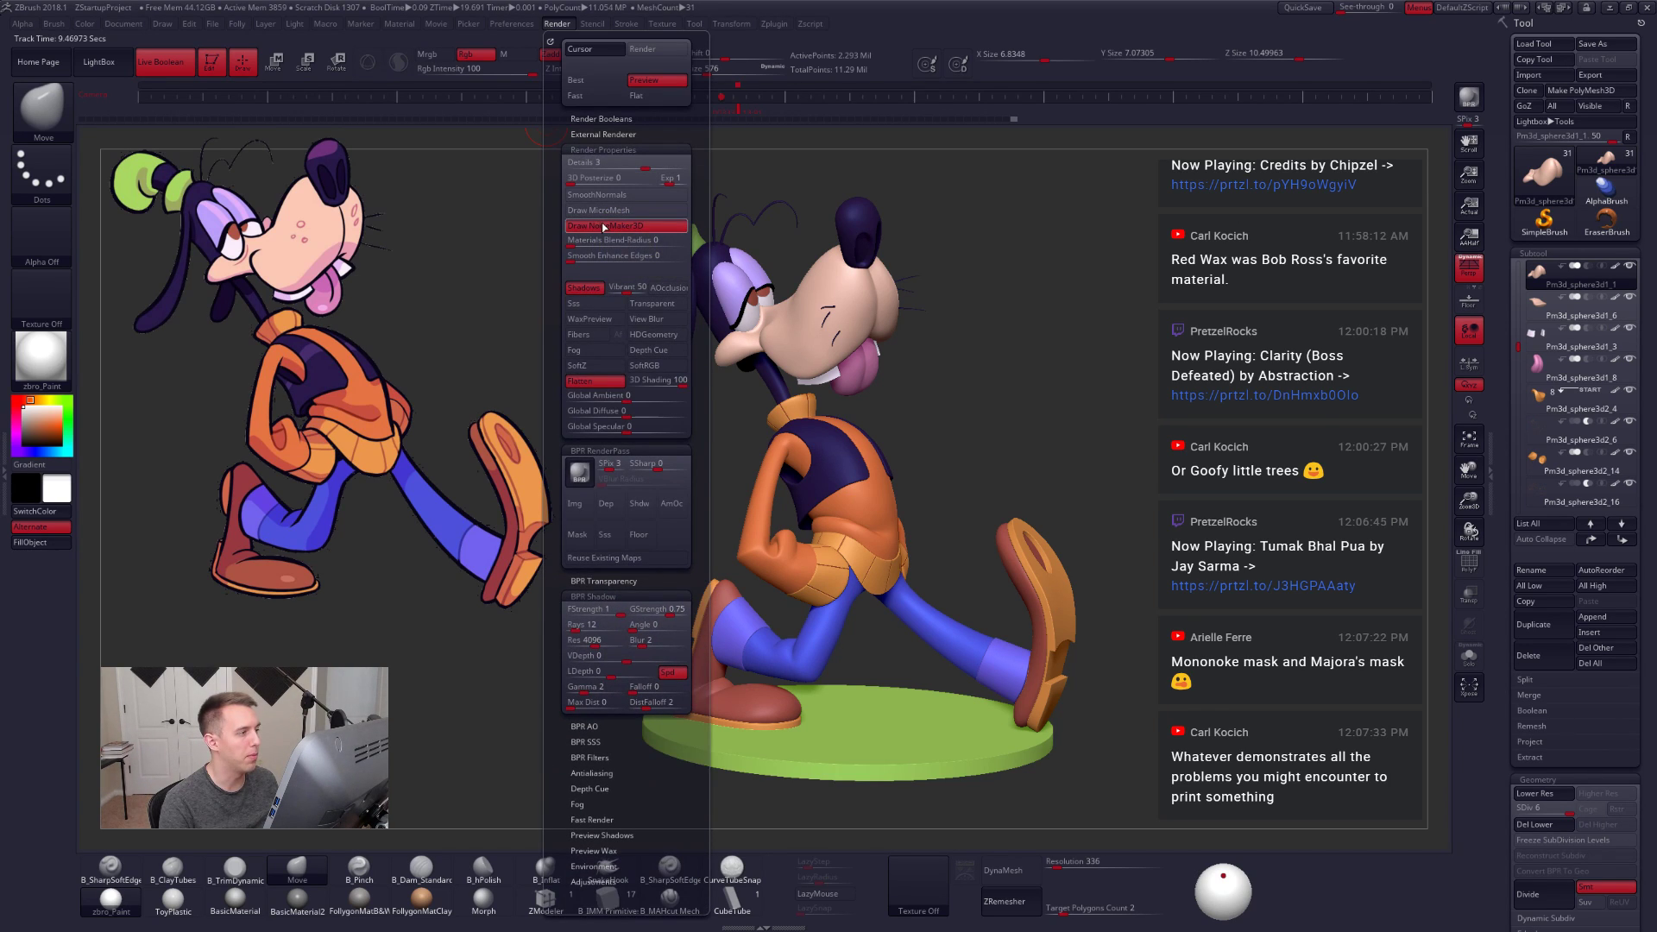
{"action": "left_click", "coordinate": [595, 319]}
{"action": "left_click", "coordinate": [584, 303]}
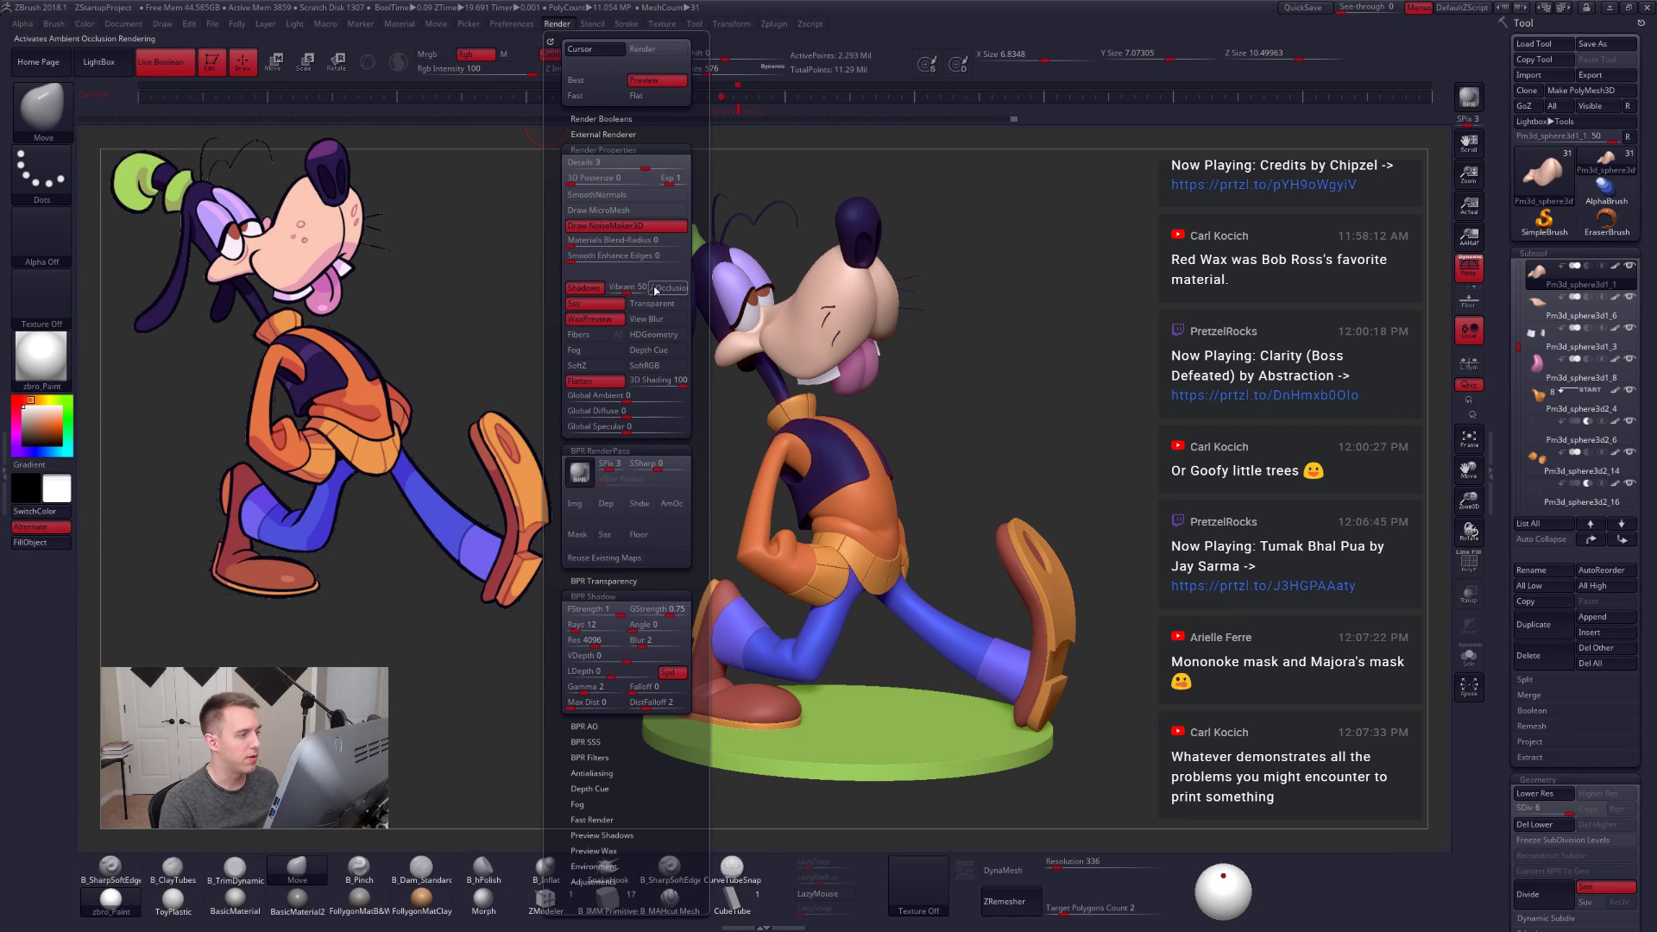
{"action": "left_click", "coordinate": [660, 289]}
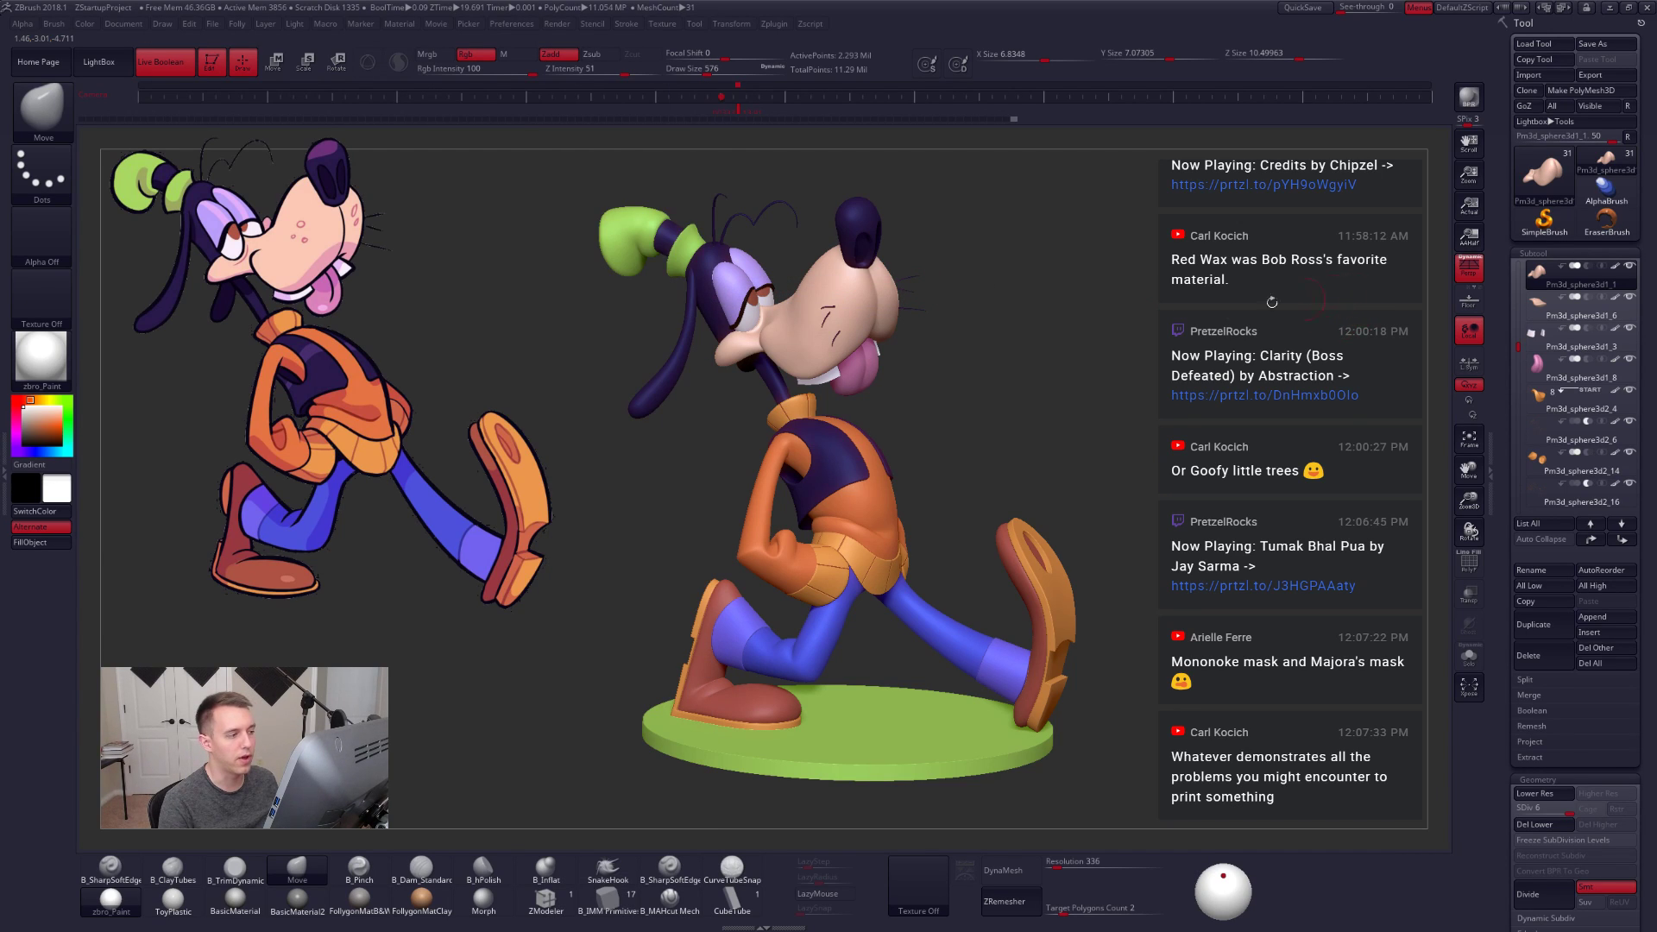
{"action": "left_click", "coordinate": [1471, 102]}
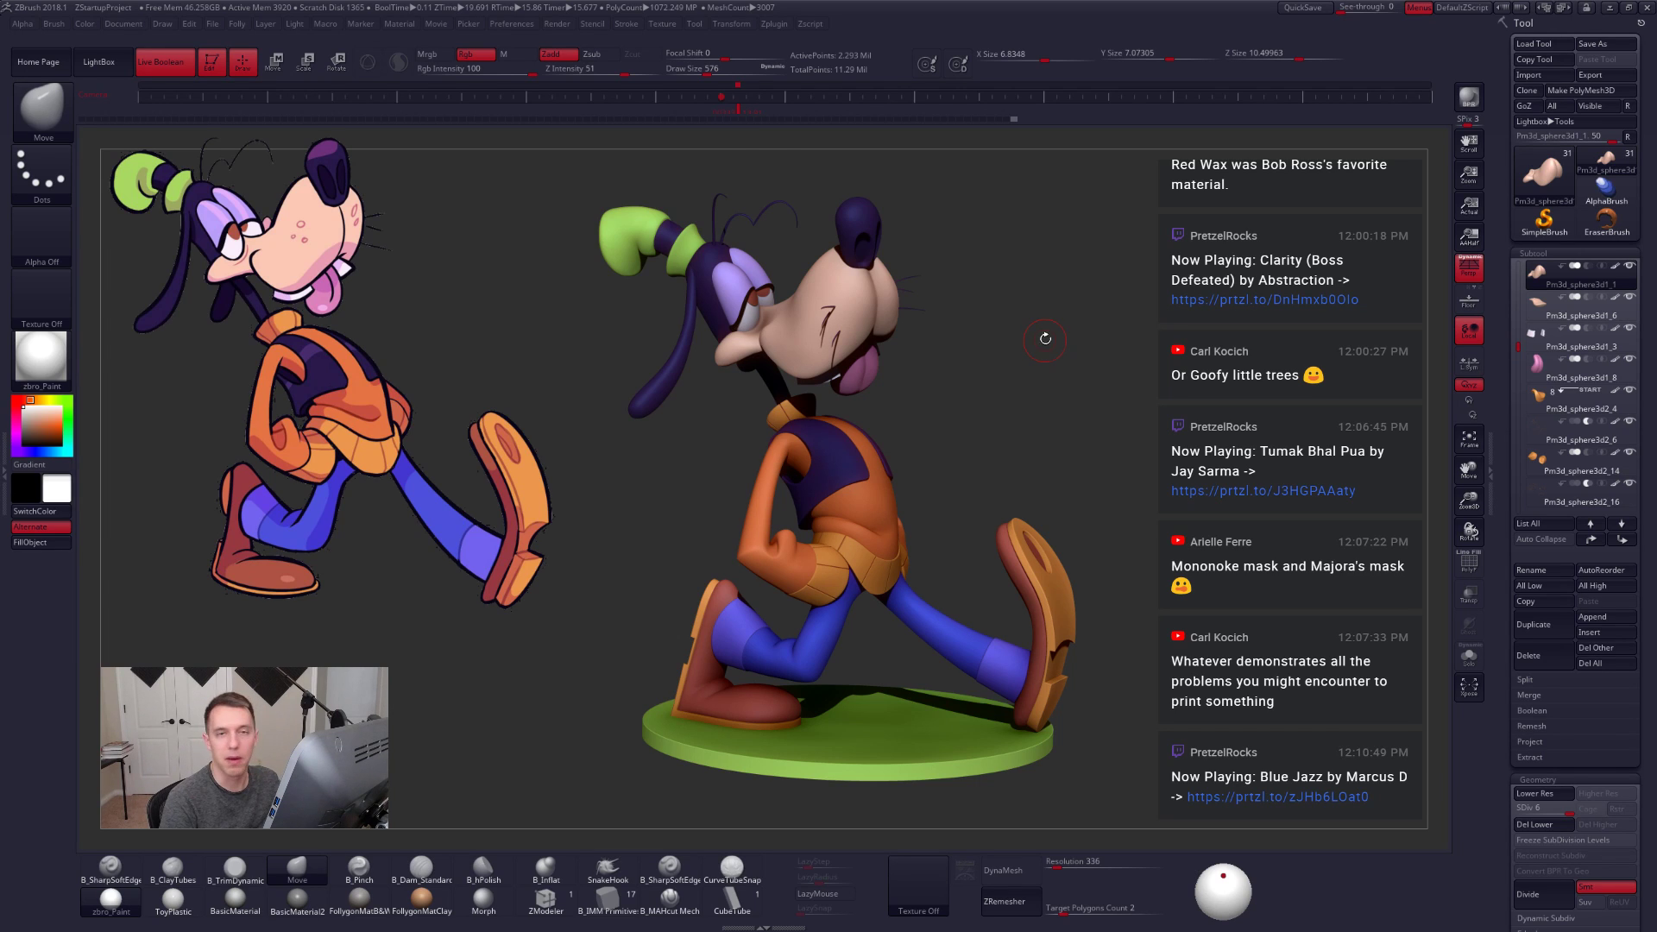
Set BPR shadow strength to 0.2, rays to 35, and angle to 15.
{"action": "left_click", "coordinate": [557, 23]}
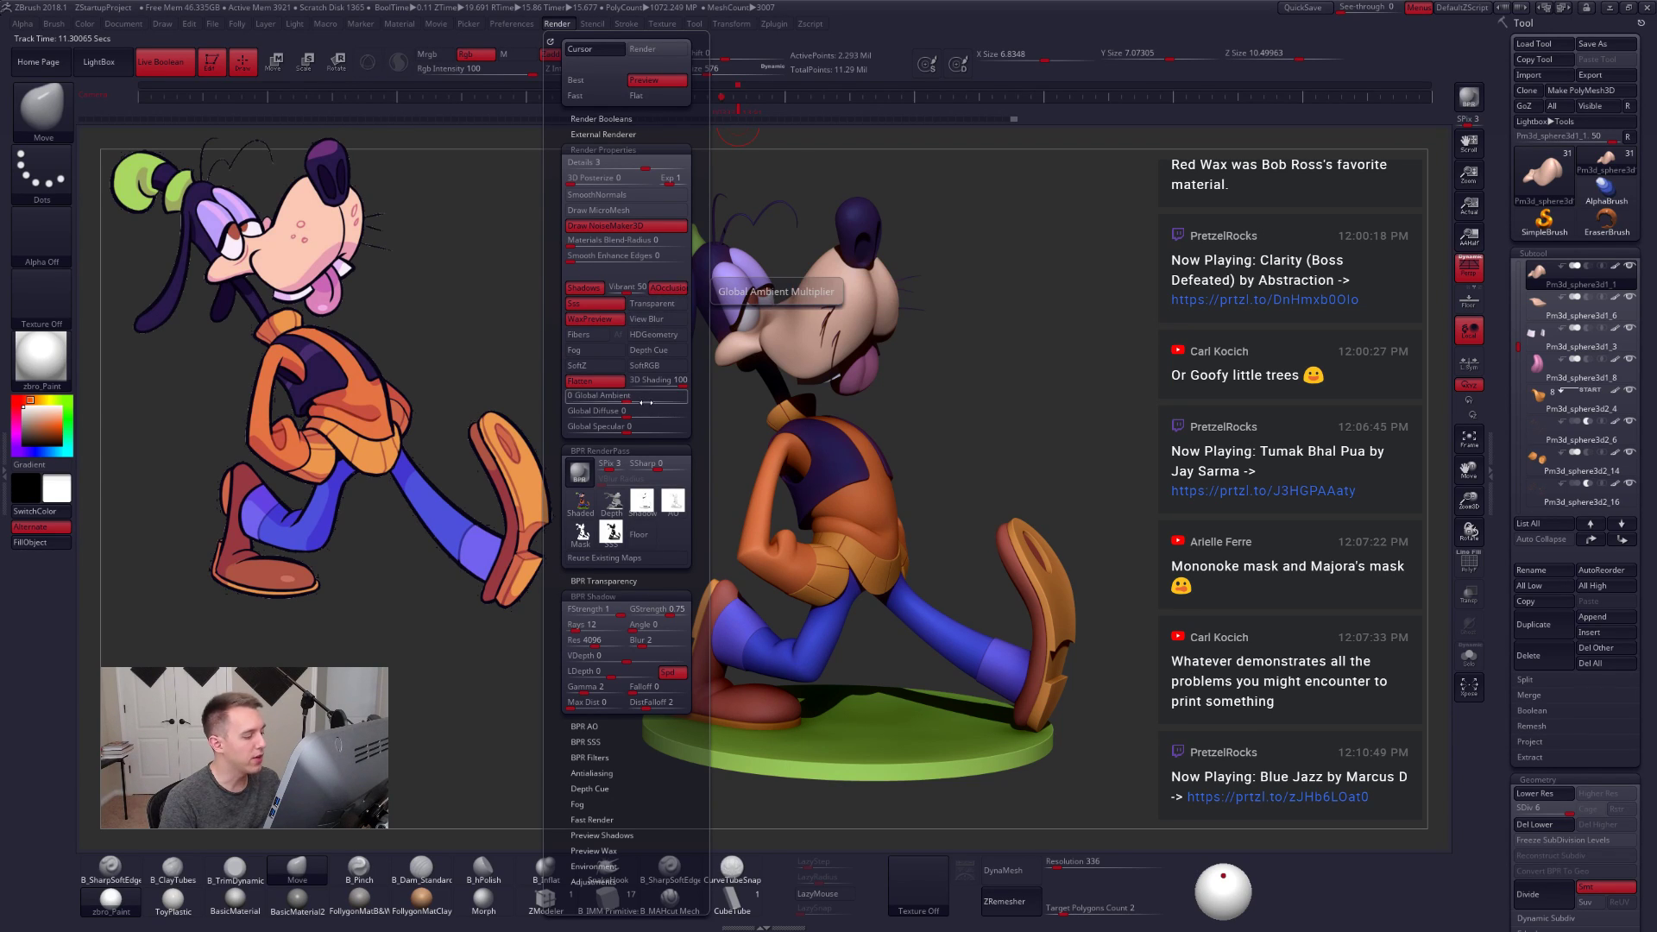
{"action": "left_click", "coordinate": [651, 609]}
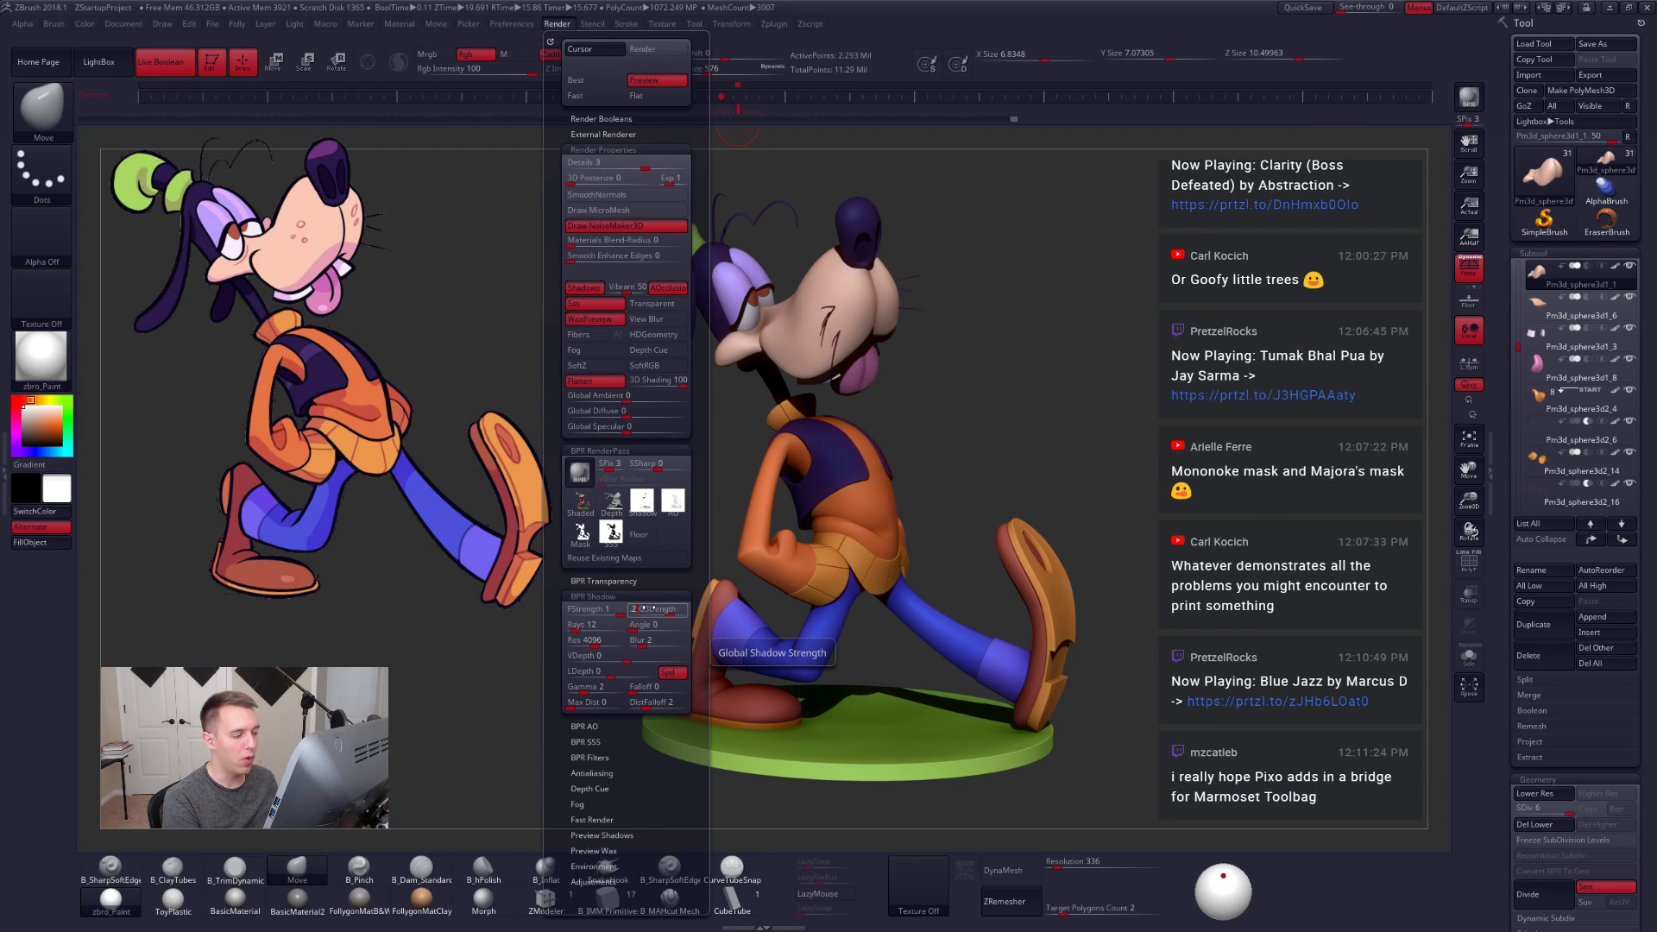
{"action": "key", "text": "Tab"}
{"action": "type", "text": "3"}
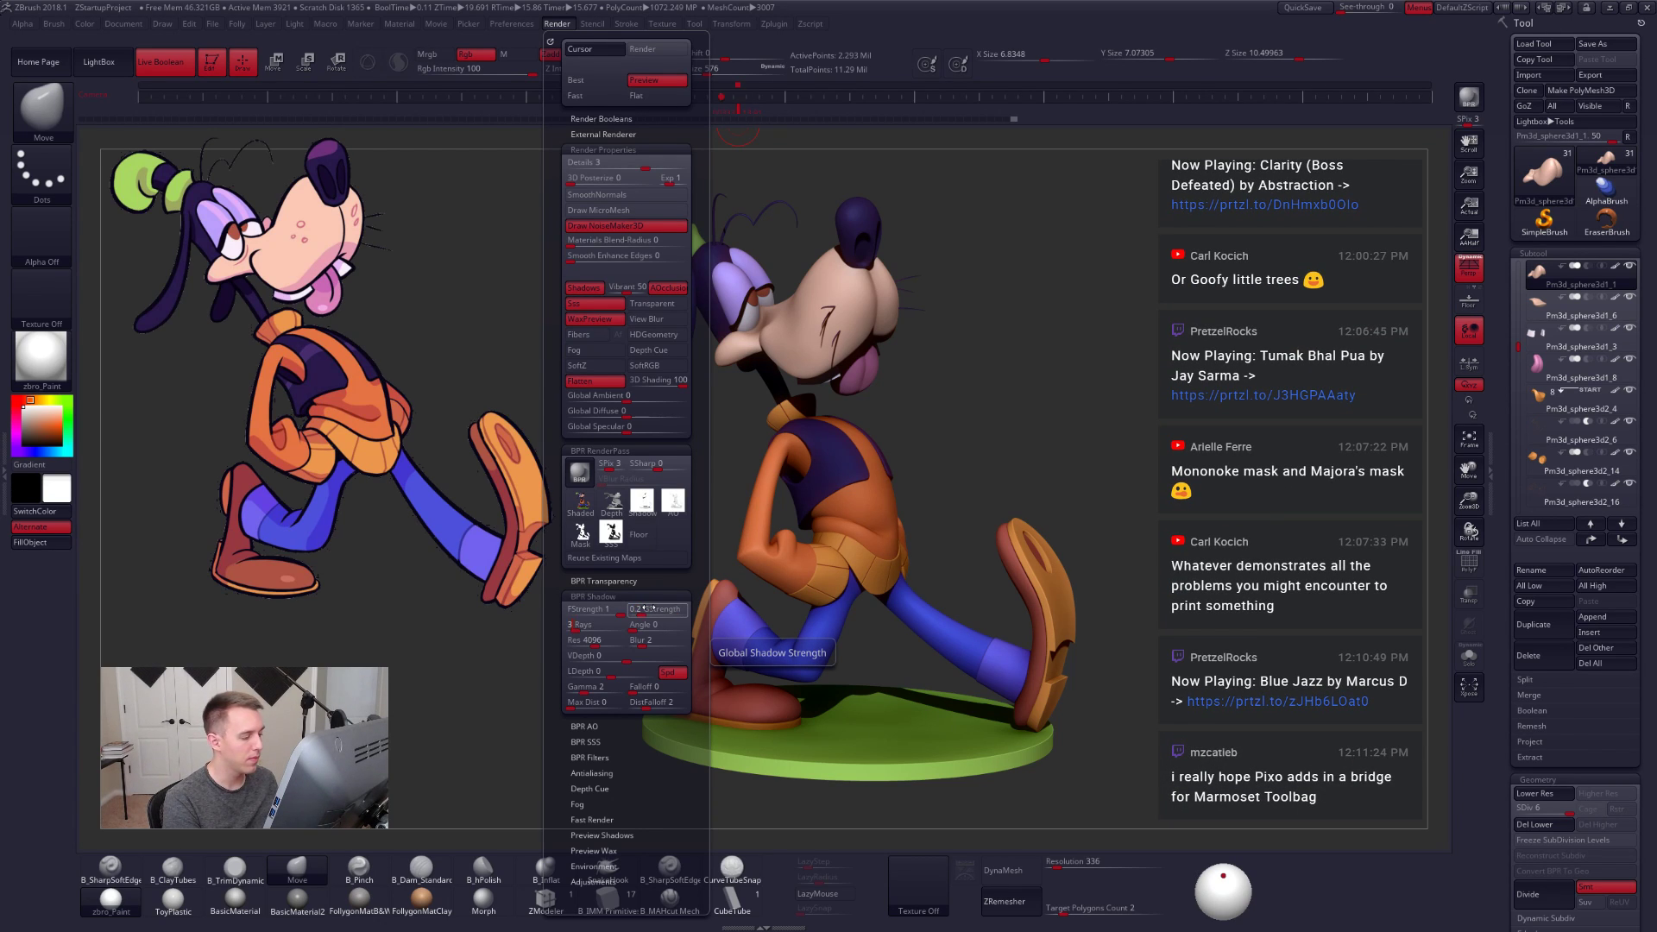
{"action": "type", "text": "5"}
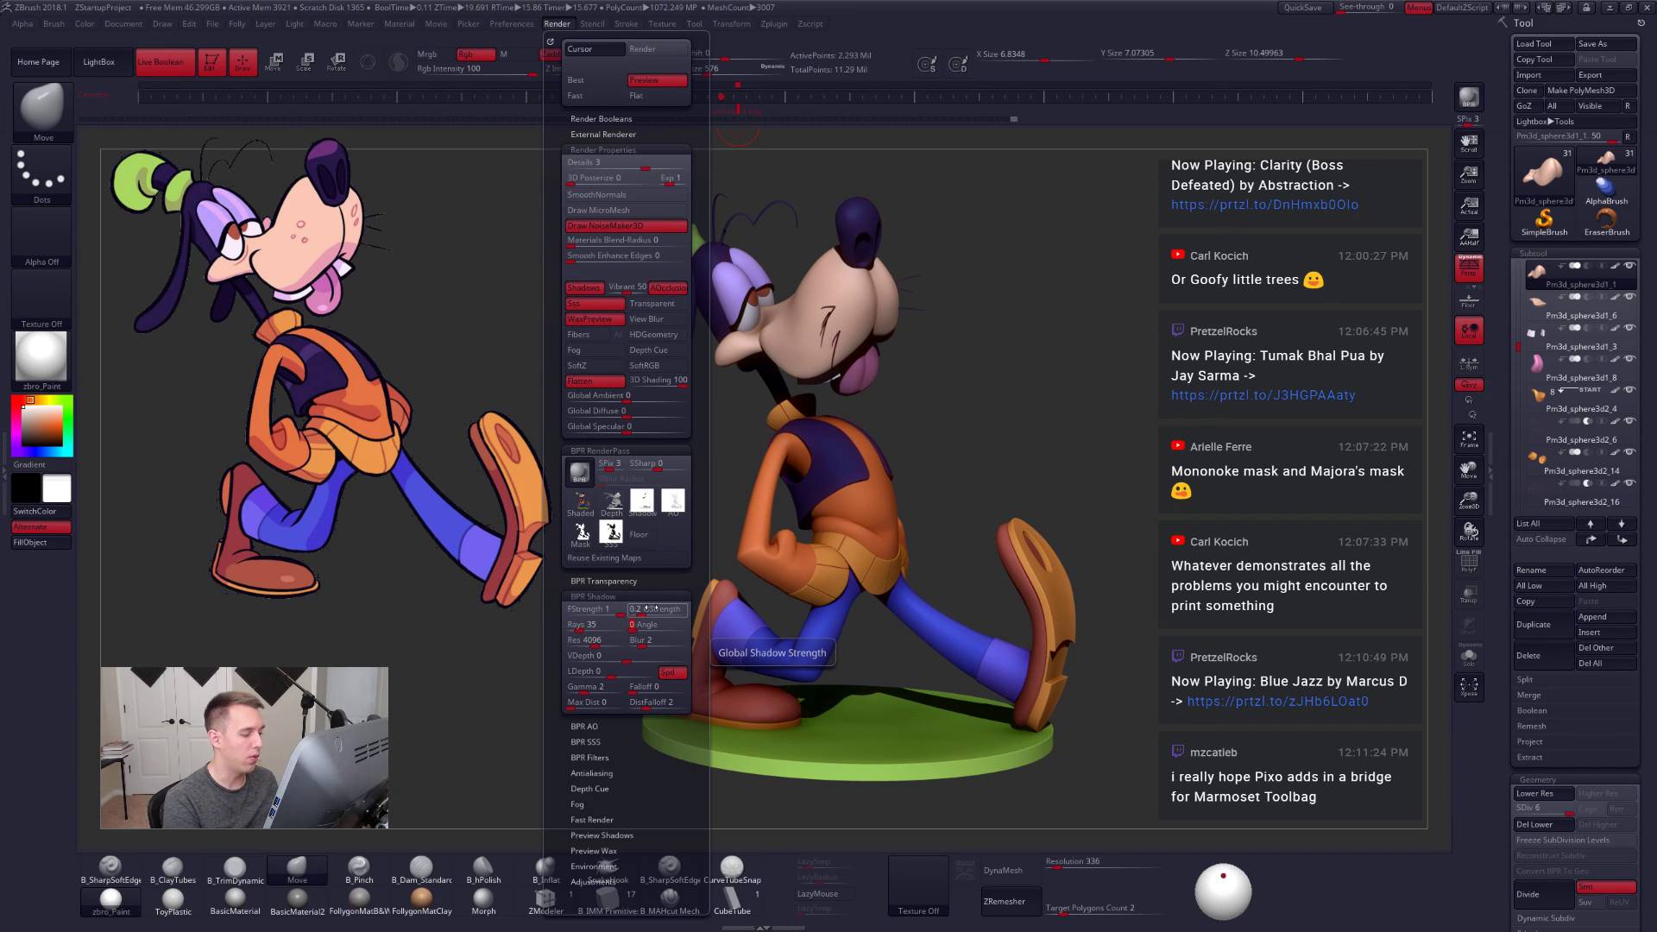
{"action": "type", "text": "14"}
{"action": "key", "text": "Return"}
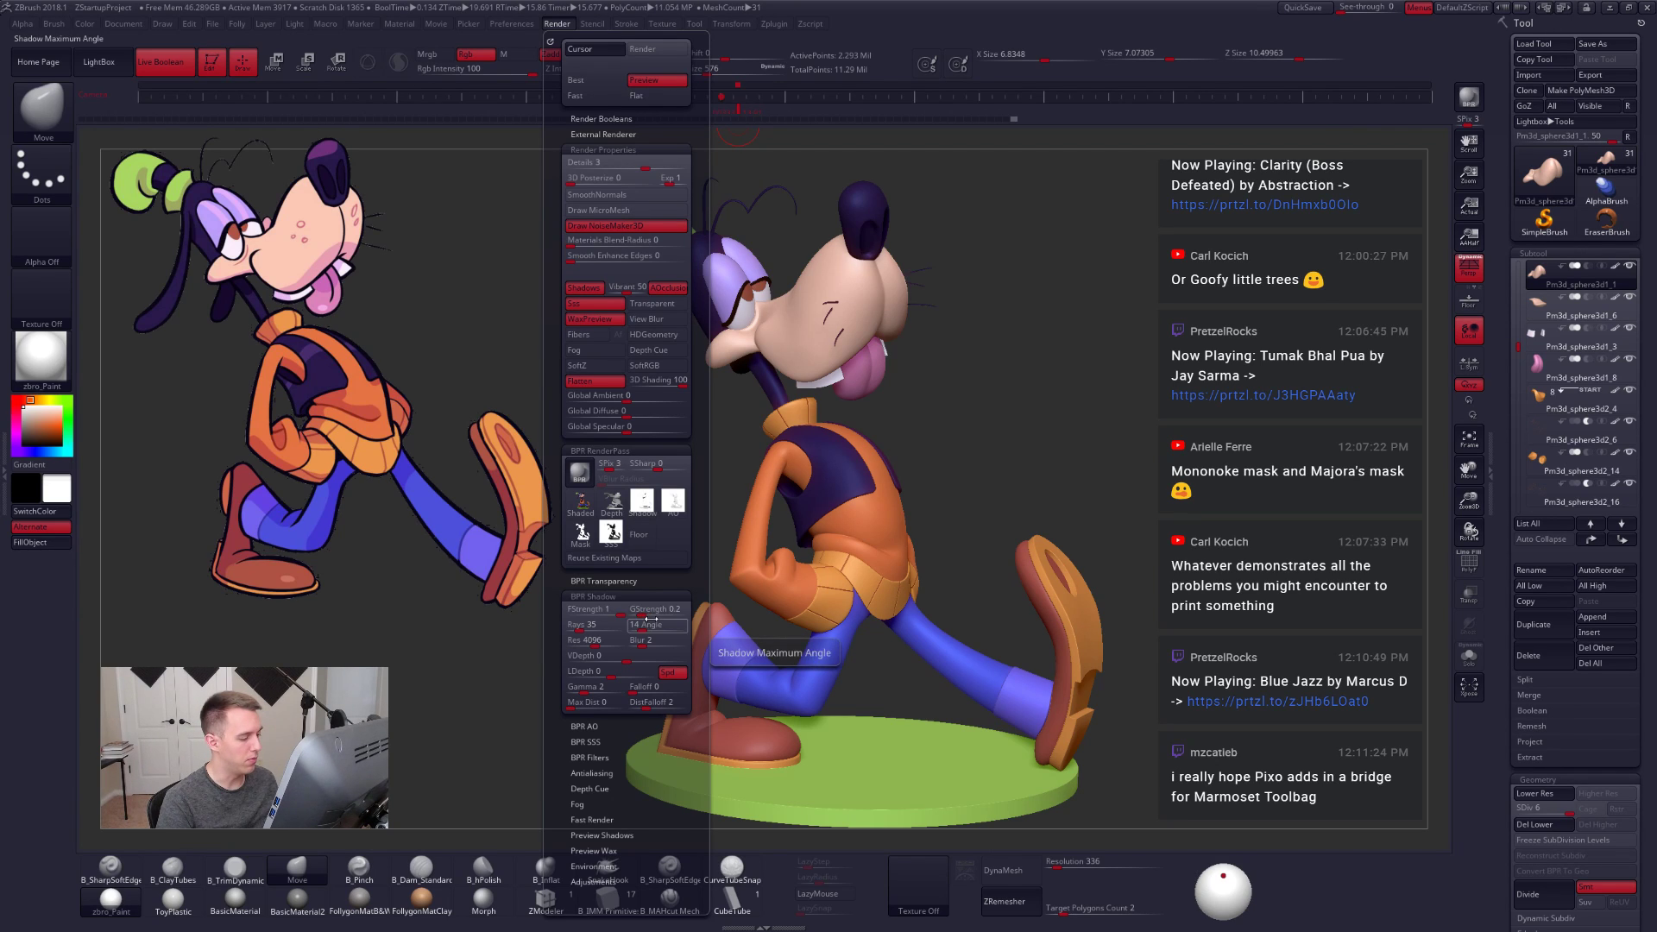
{"action": "left_click", "coordinate": [651, 620]}
{"action": "type", "text": "15"}
{"action": "key", "text": "Tab"}
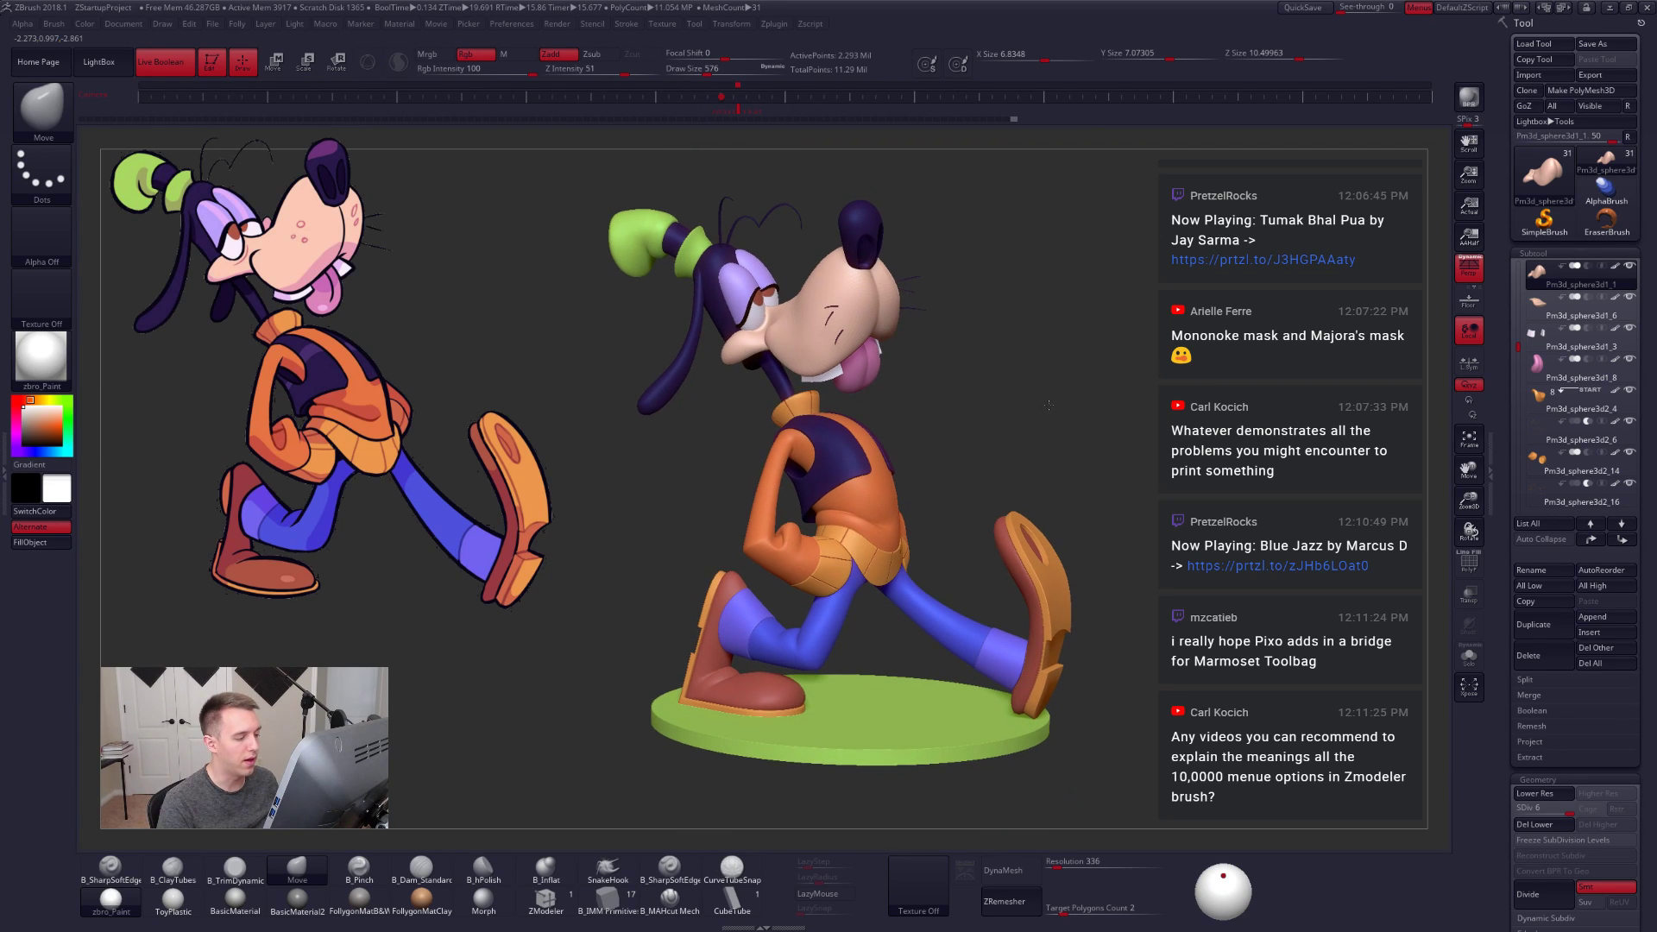
Re-render with BPR, then switch off AOcclusion and set the BPR shadow angle to 2.
{"action": "left_click", "coordinate": [1469, 98]}
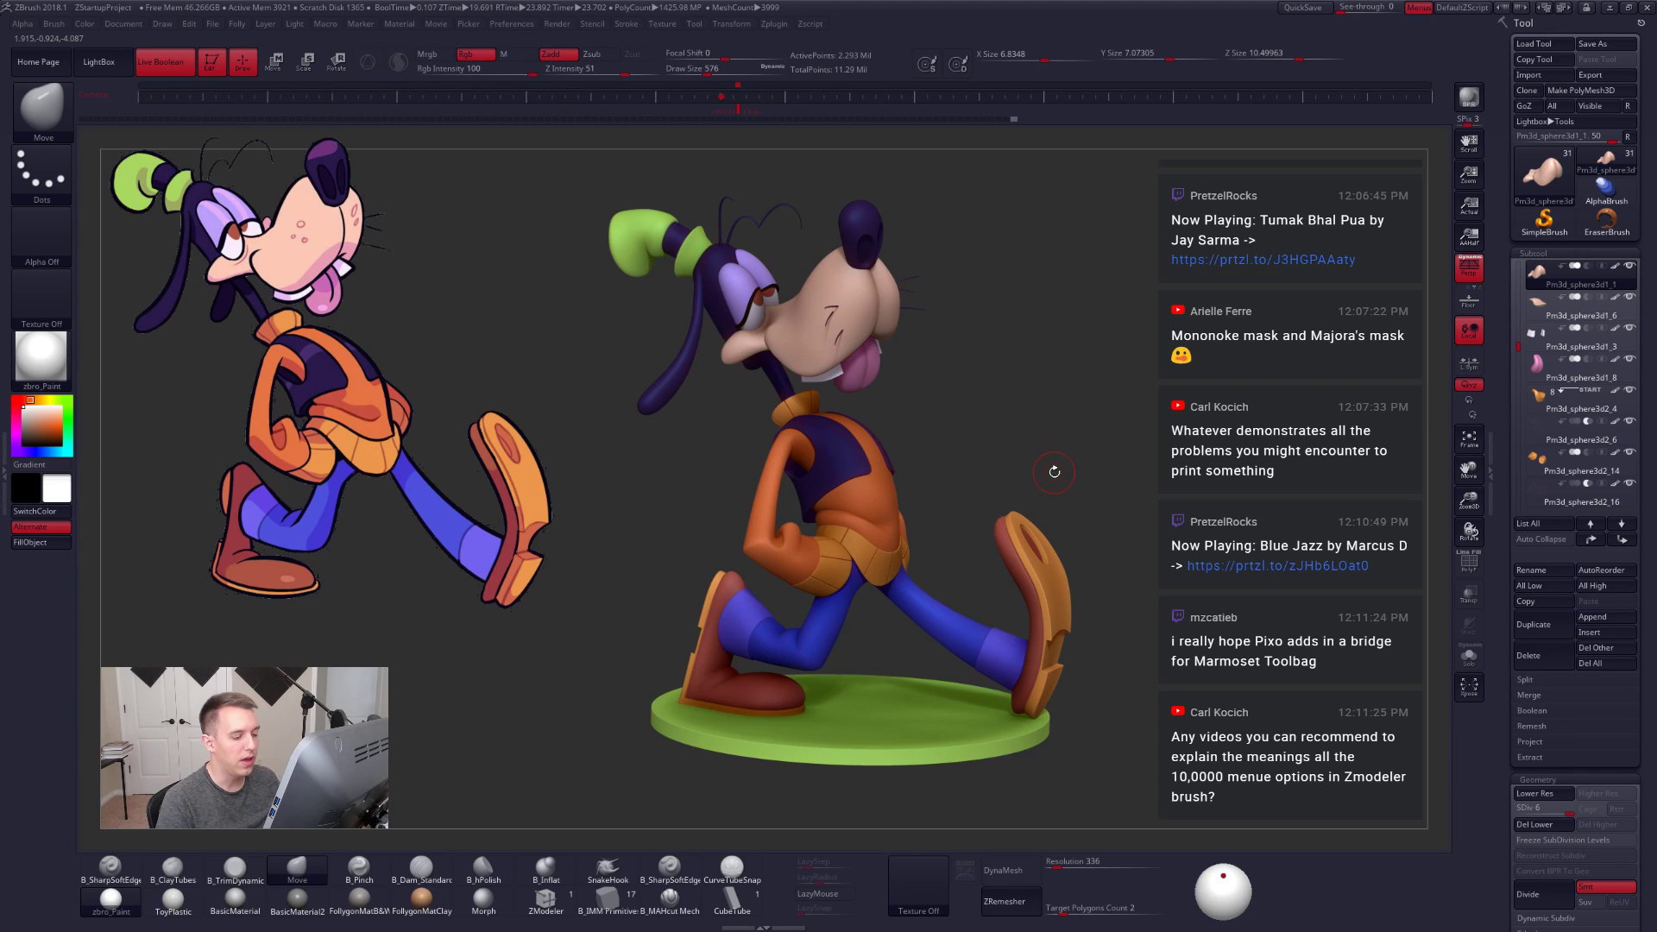
{"action": "left_click", "coordinate": [557, 23]}
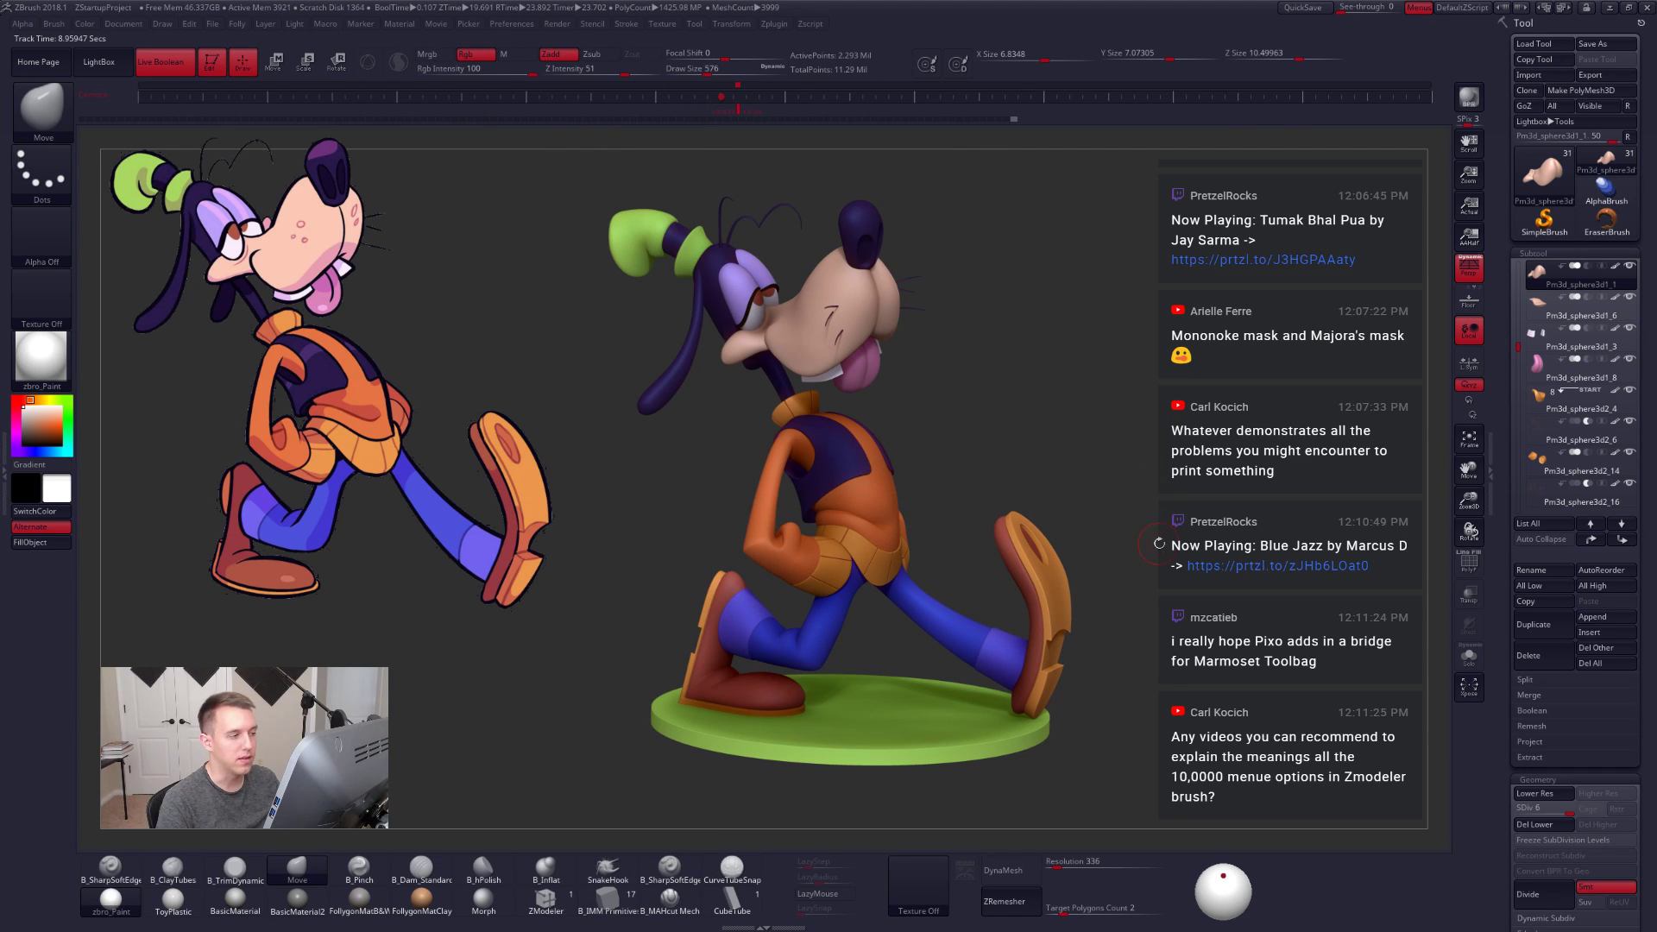
{"action": "left_click", "coordinate": [547, 21]}
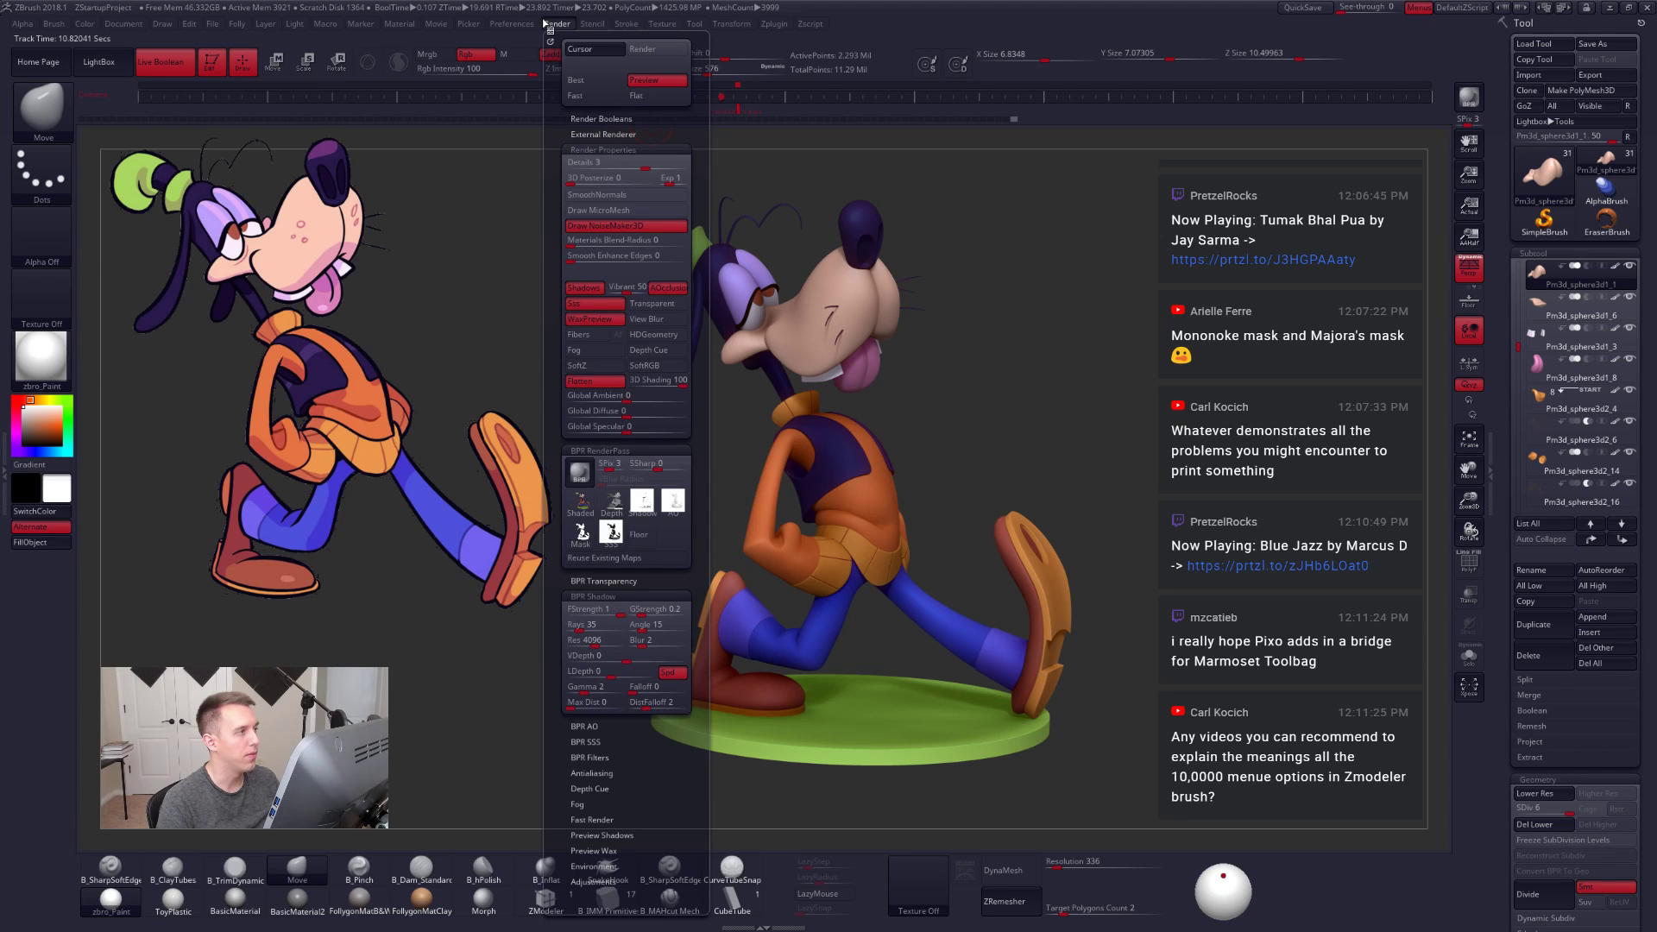
{"action": "left_click", "coordinate": [670, 289]}
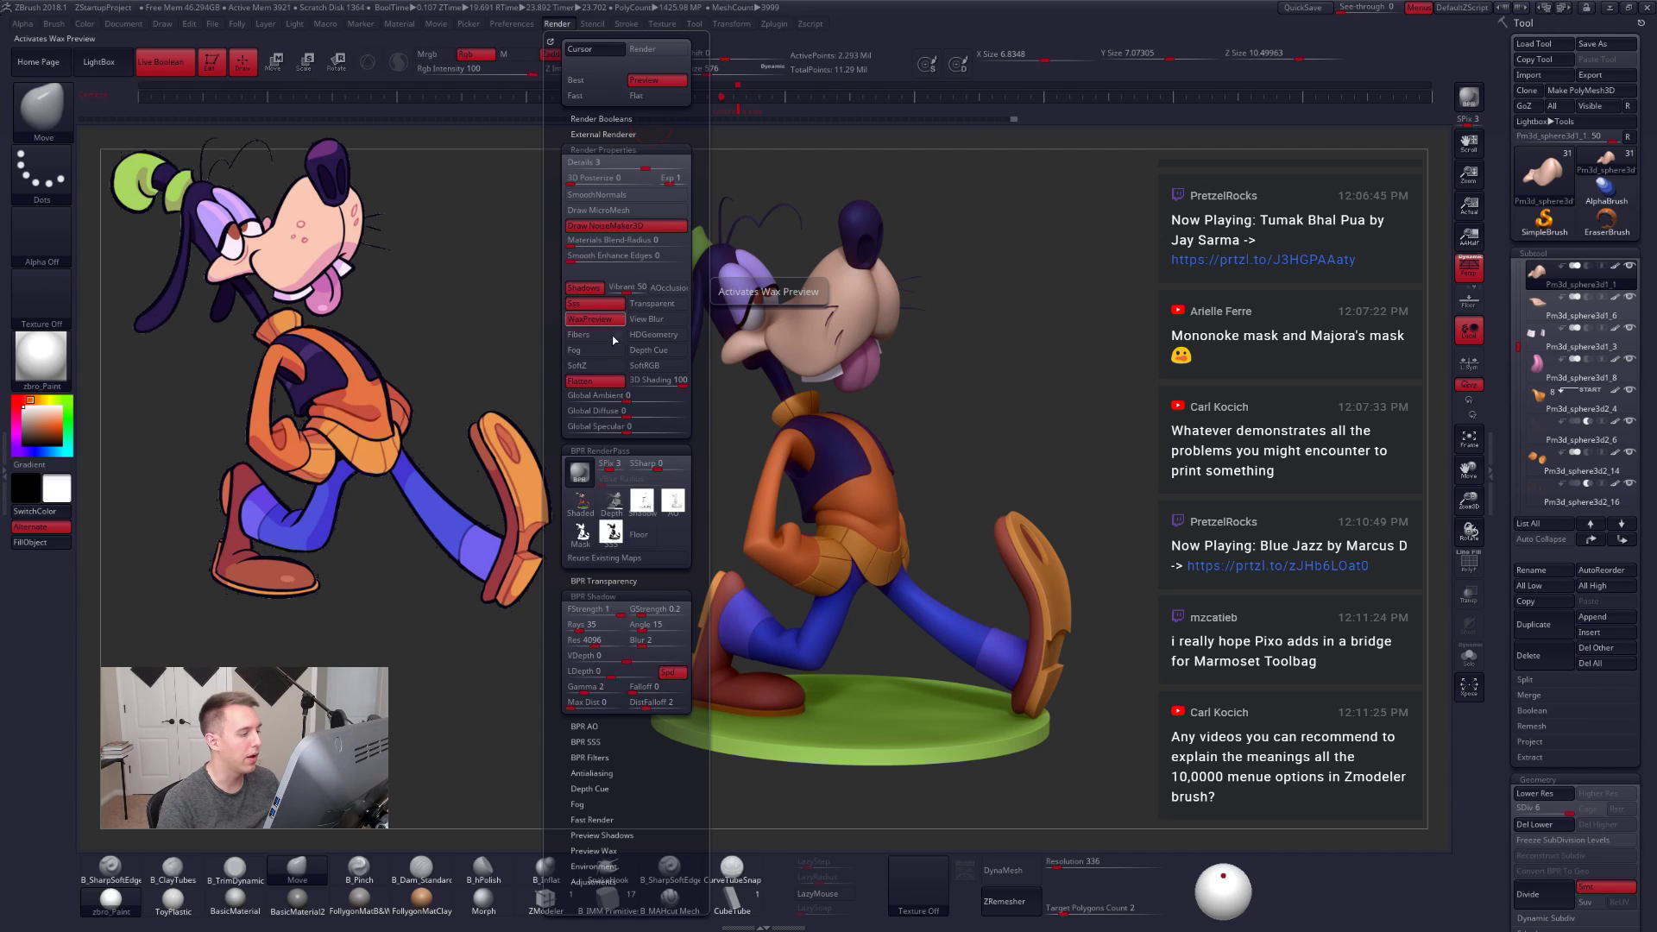
{"action": "left_click", "coordinate": [651, 627]}
{"action": "type", "text": "2"}
{"action": "key", "text": "Return"}
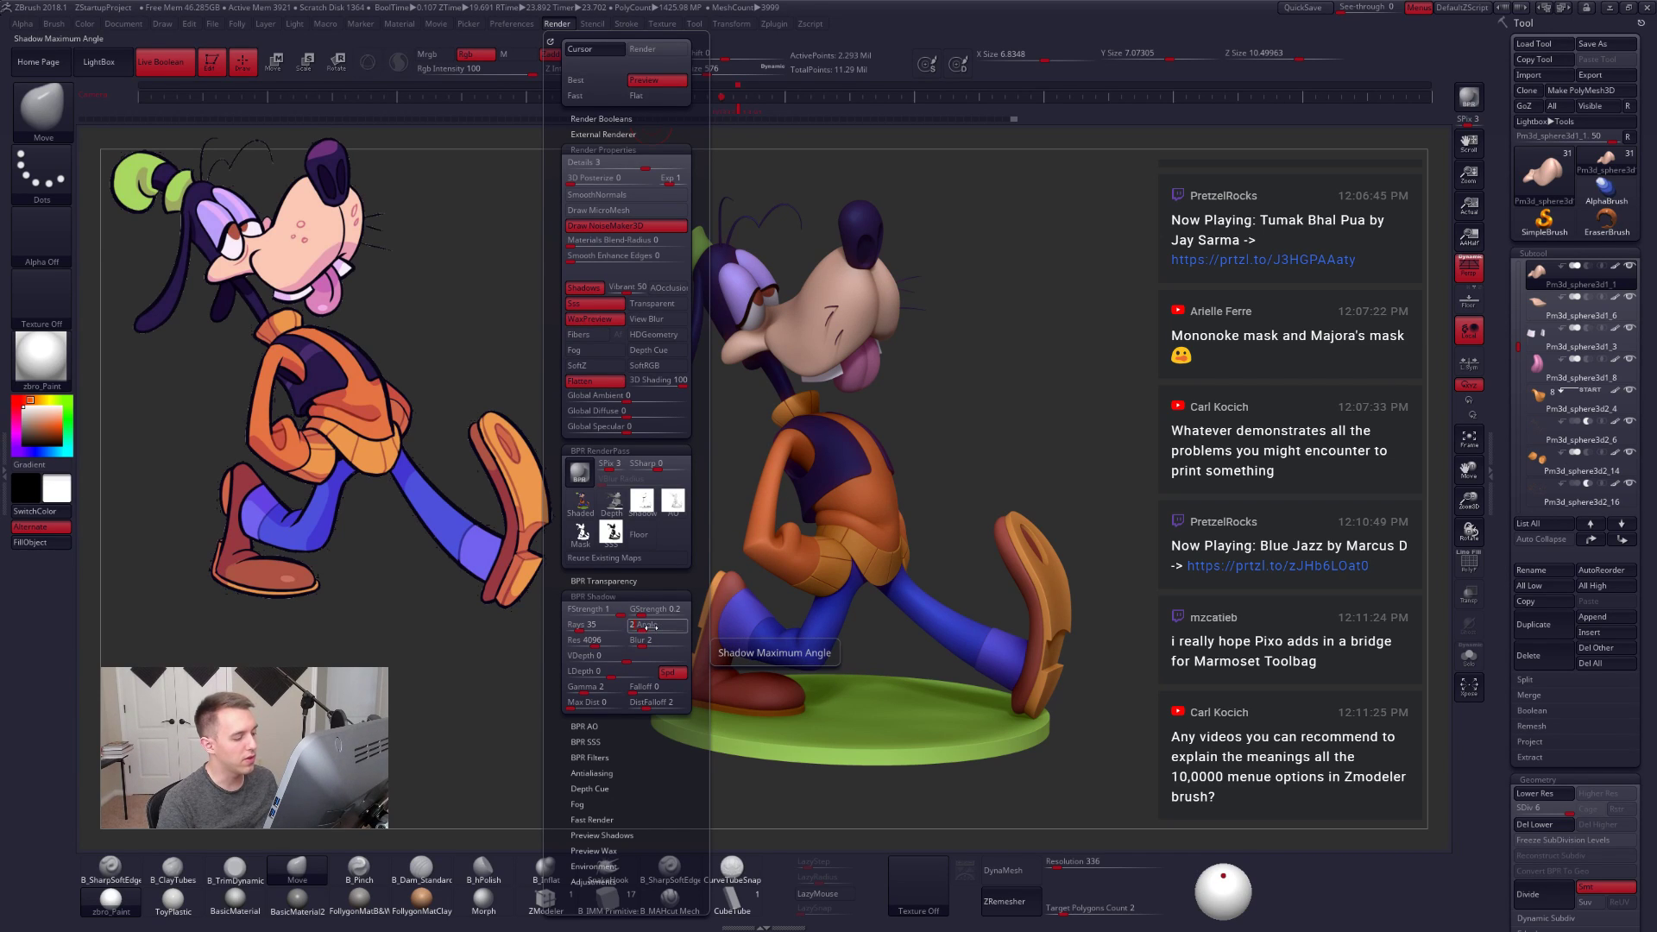
{"action": "key", "text": "Tab"}
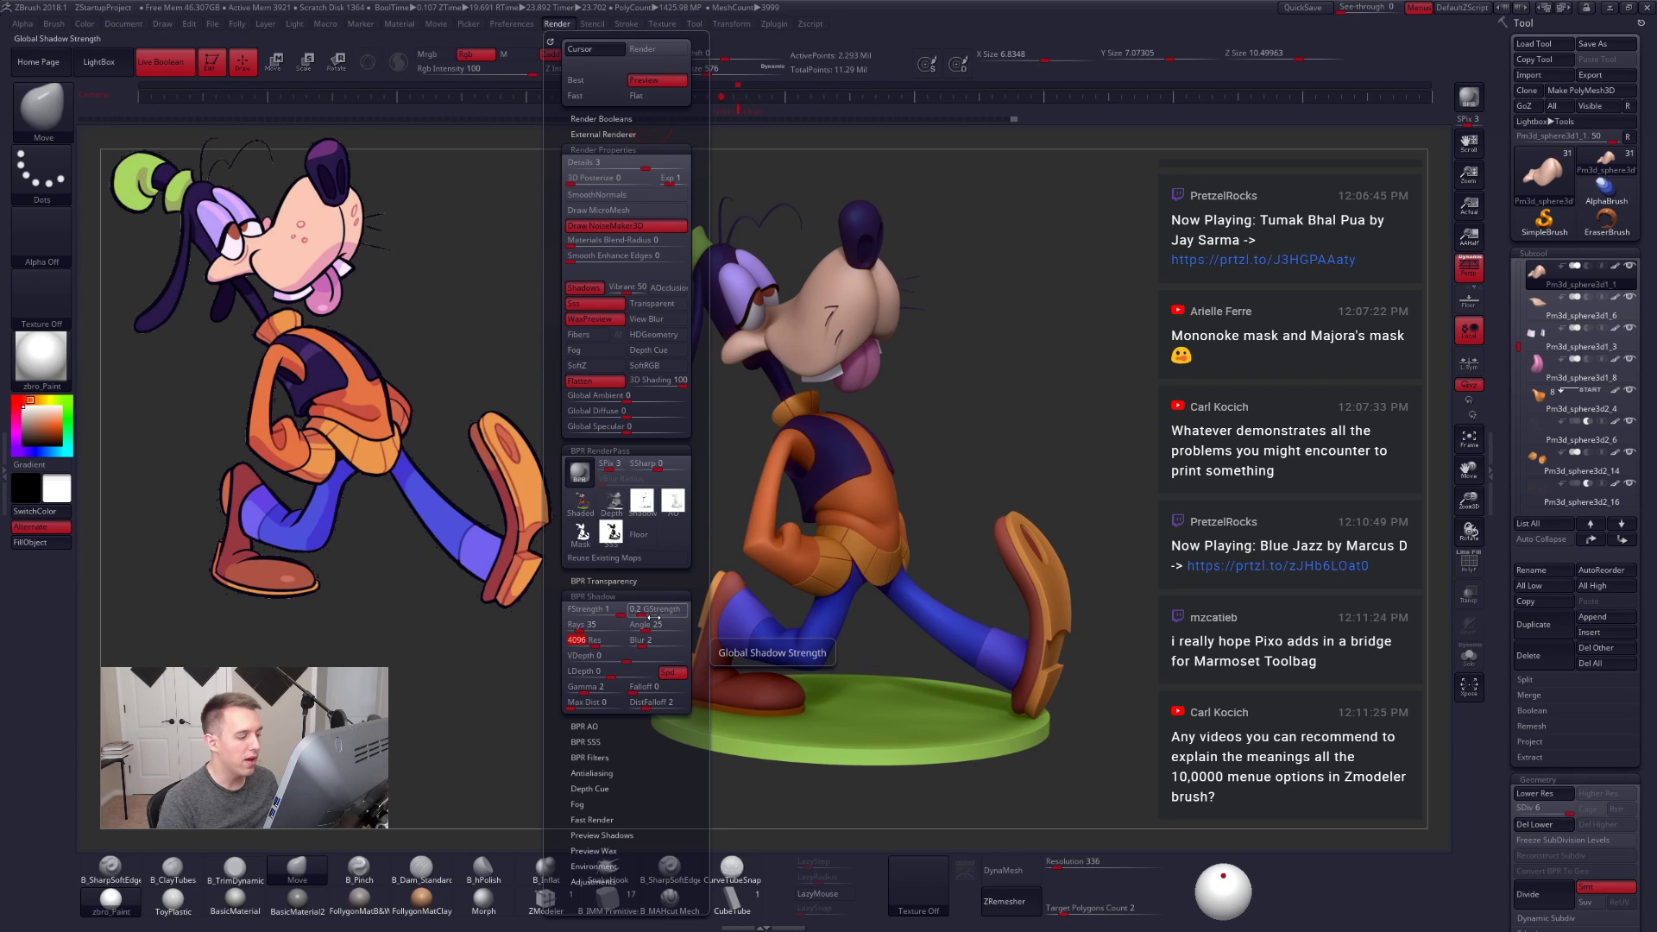
Move the light on the Light Placement sphere and reopen the render settings.
{"action": "left_click", "coordinate": [1232, 879]}
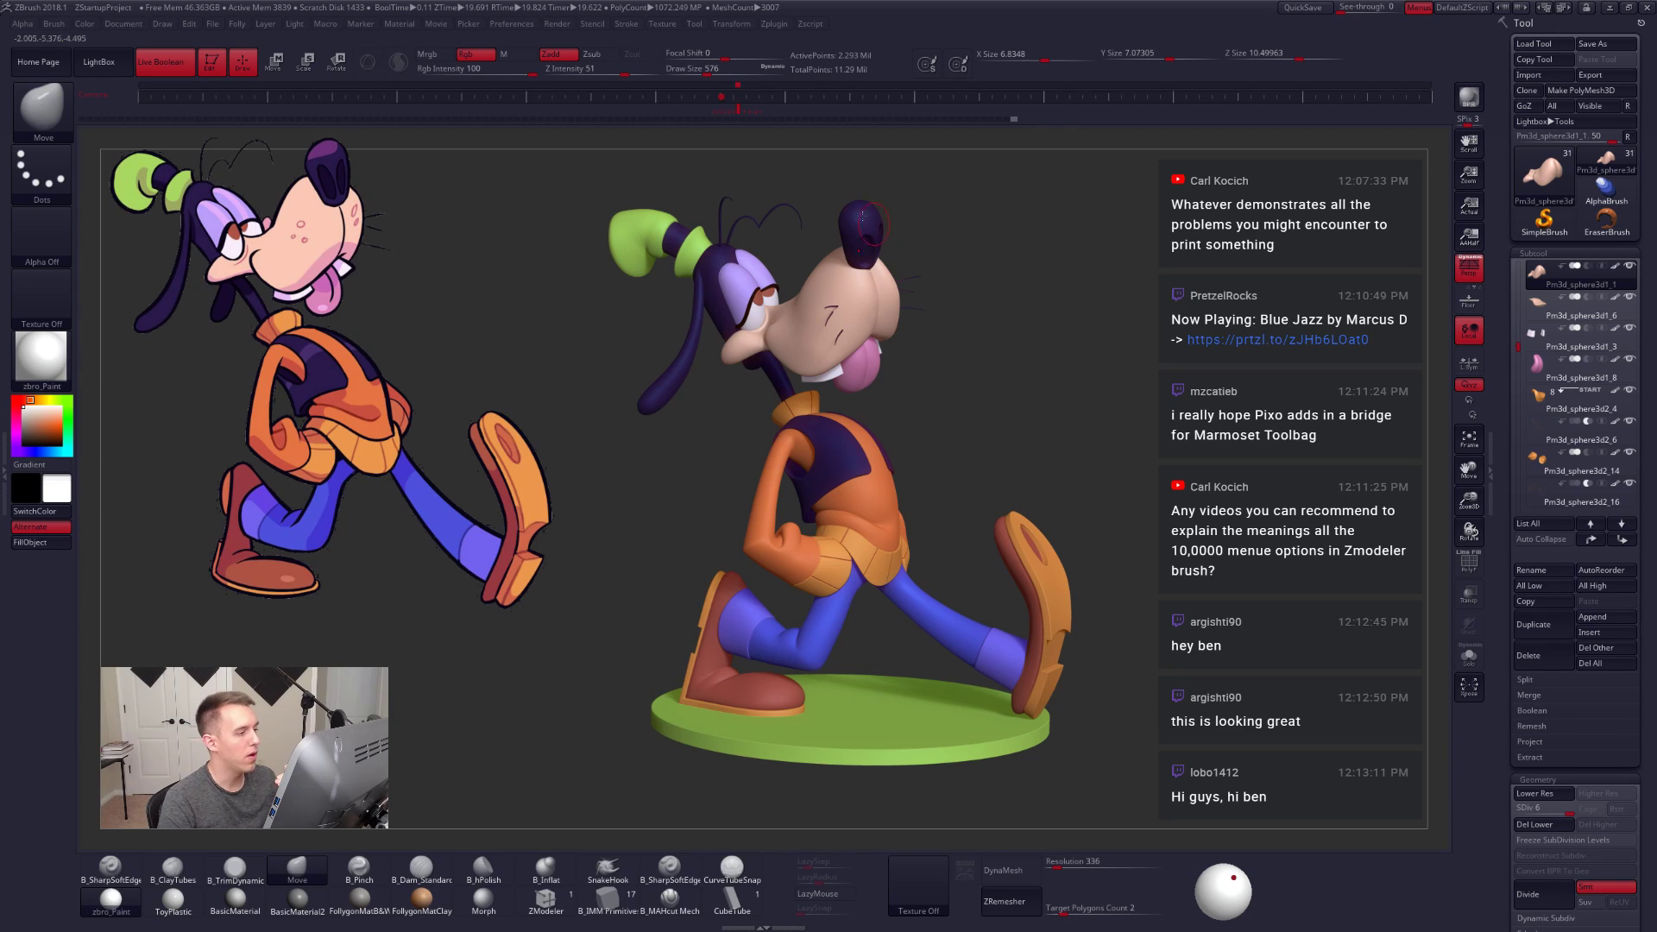
{"action": "left_click", "coordinate": [564, 26]}
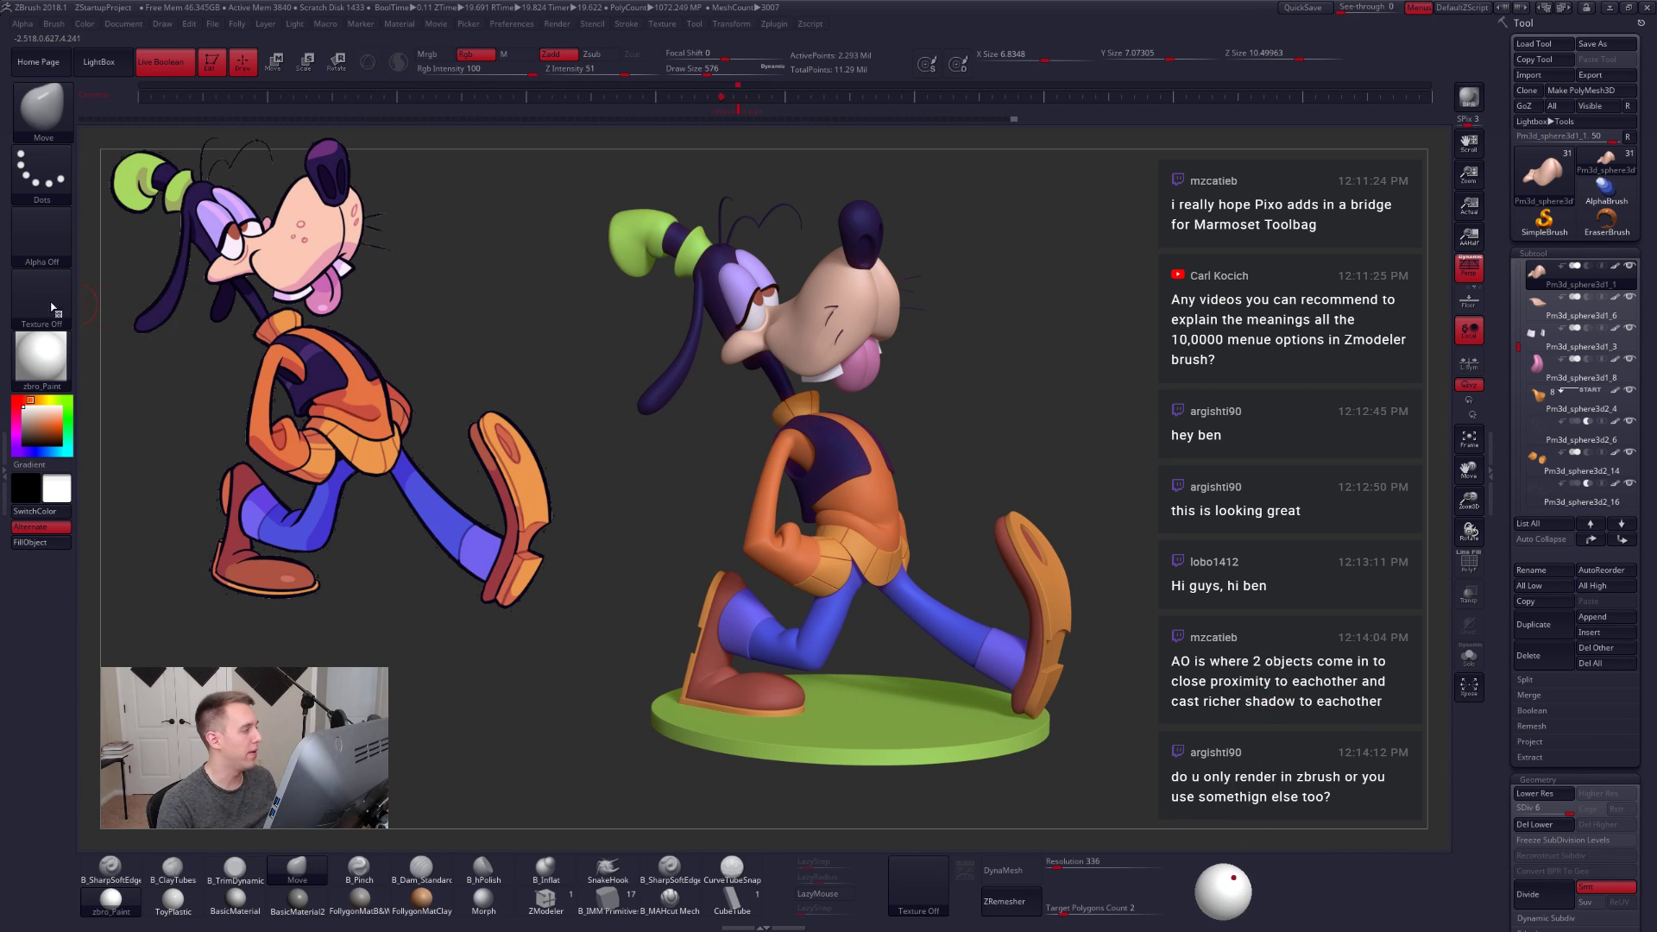
Send the render through the ZBrush To Photoshop plugin, verify it in Photoshop, then close the tray.
{"action": "left_click", "coordinate": [6, 388]}
{"action": "left_click", "coordinate": [57, 245]}
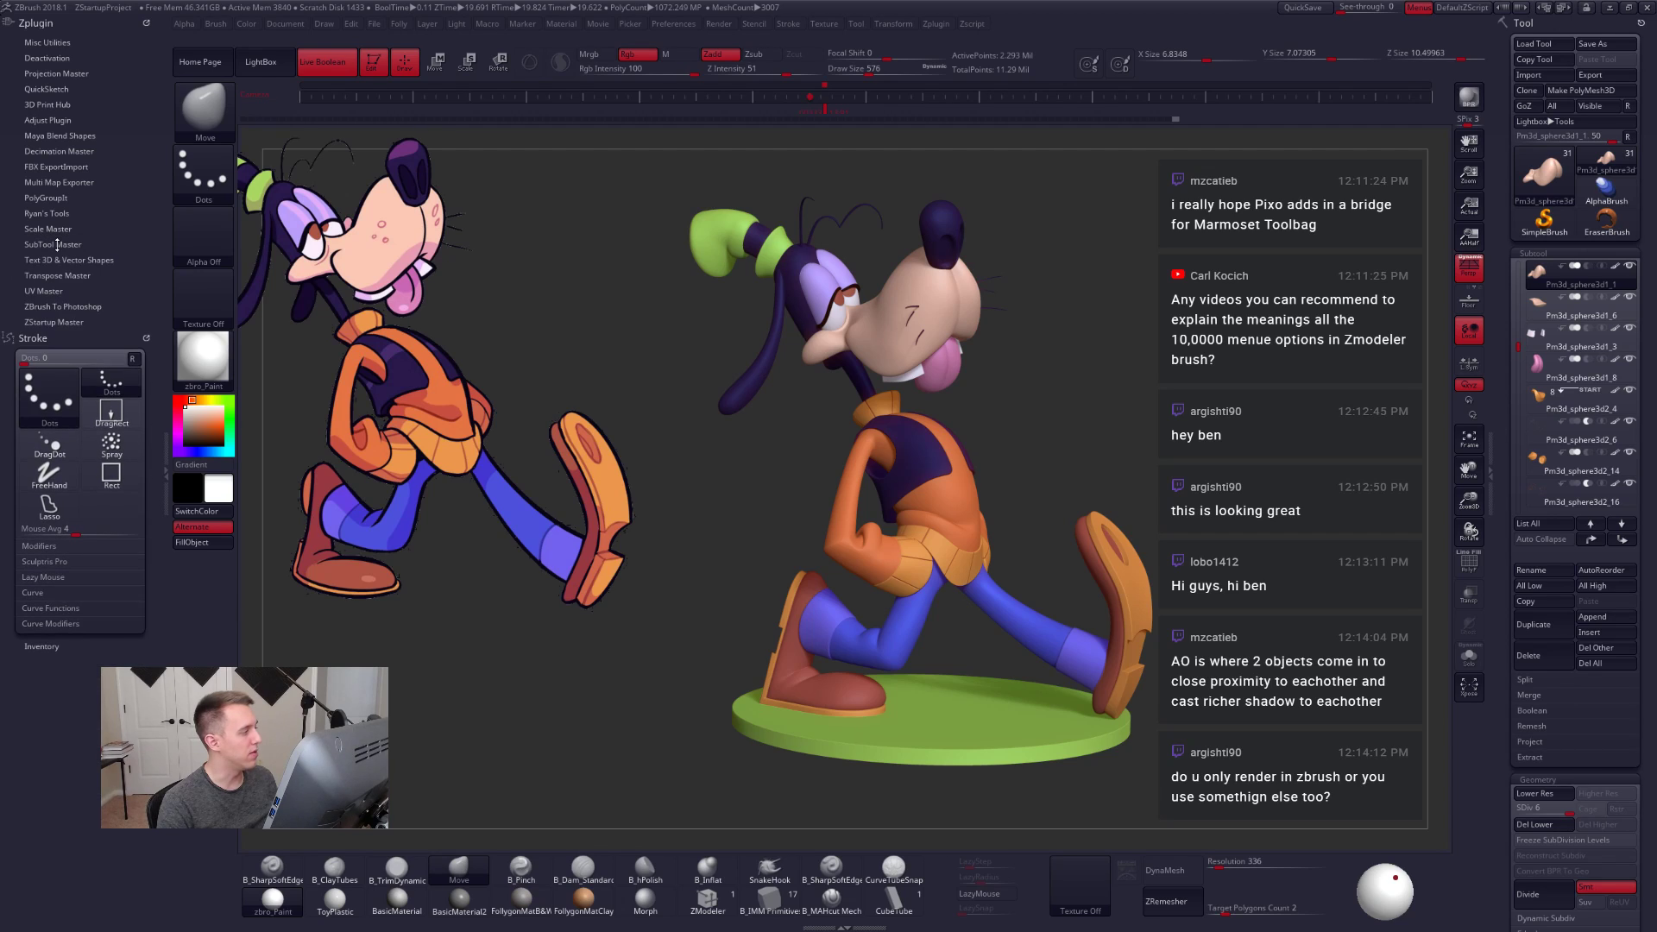
{"action": "left_click", "coordinate": [77, 306]}
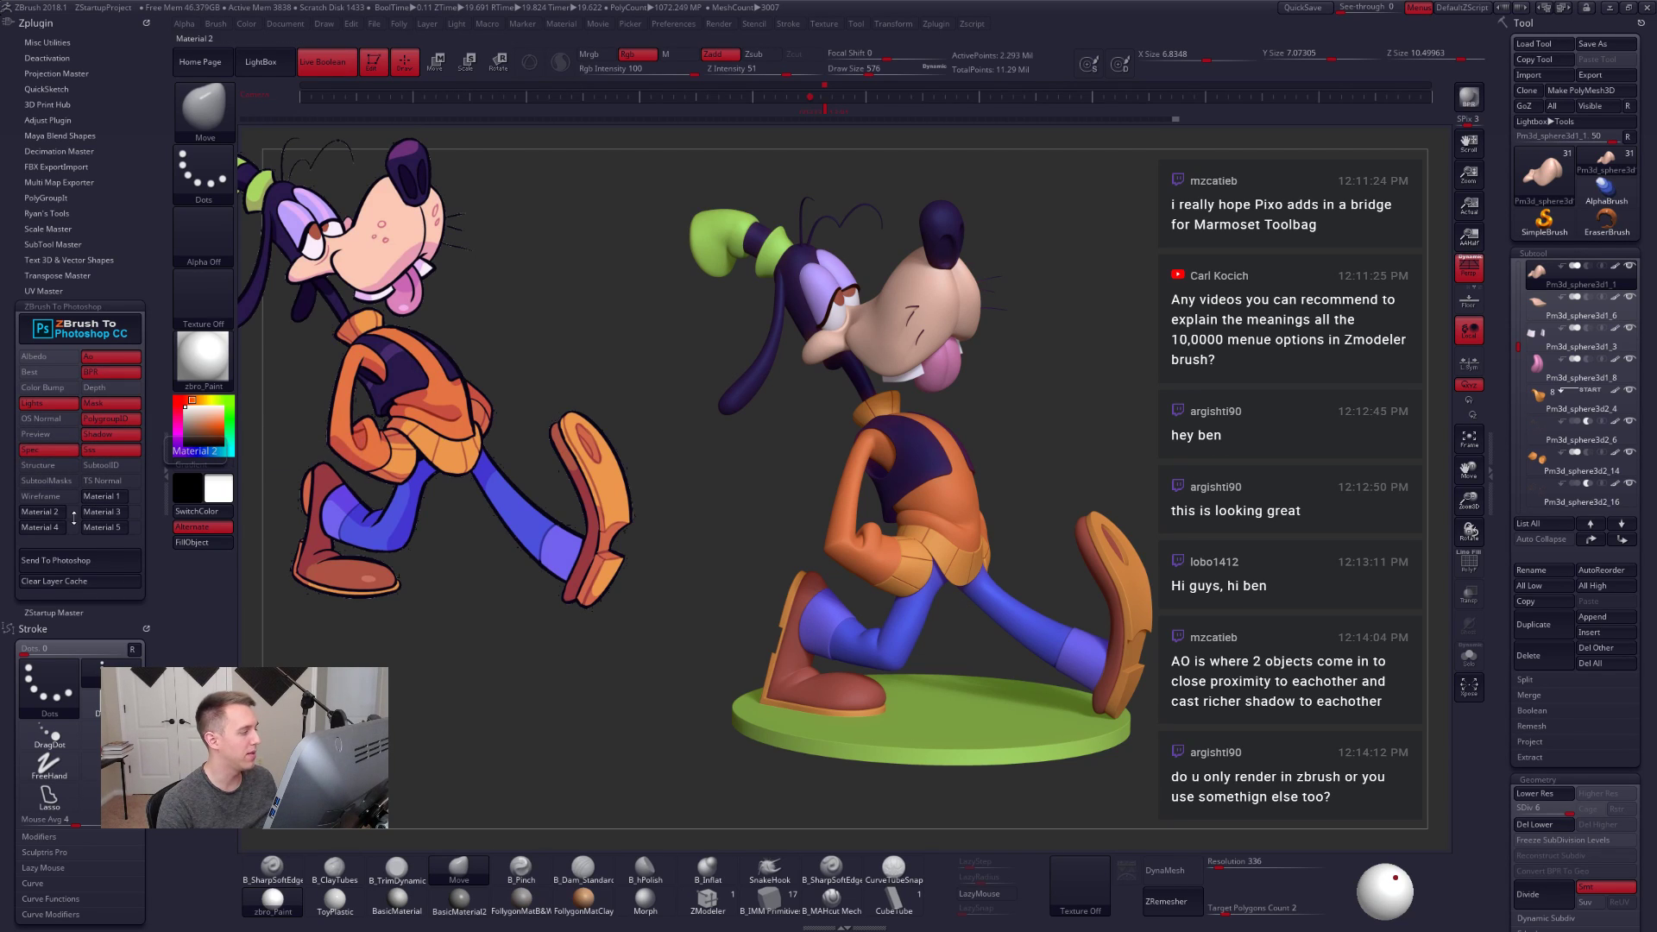
{"action": "left_click", "coordinate": [125, 563]}
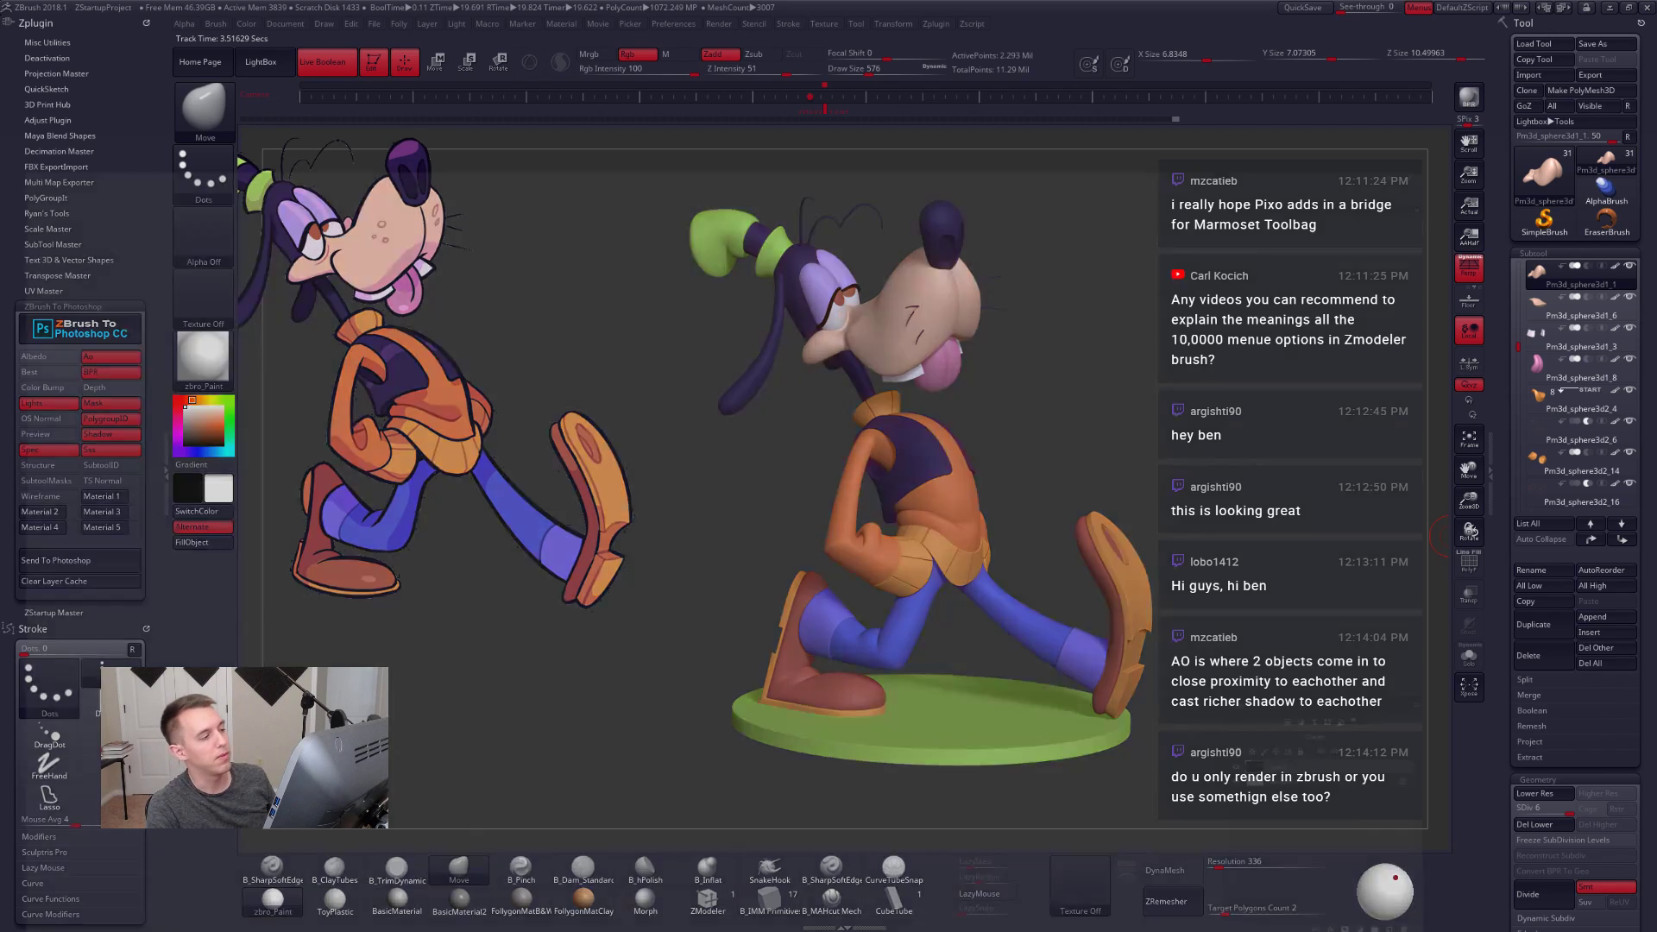
{"action": "key", "text": "alt+Tab"}
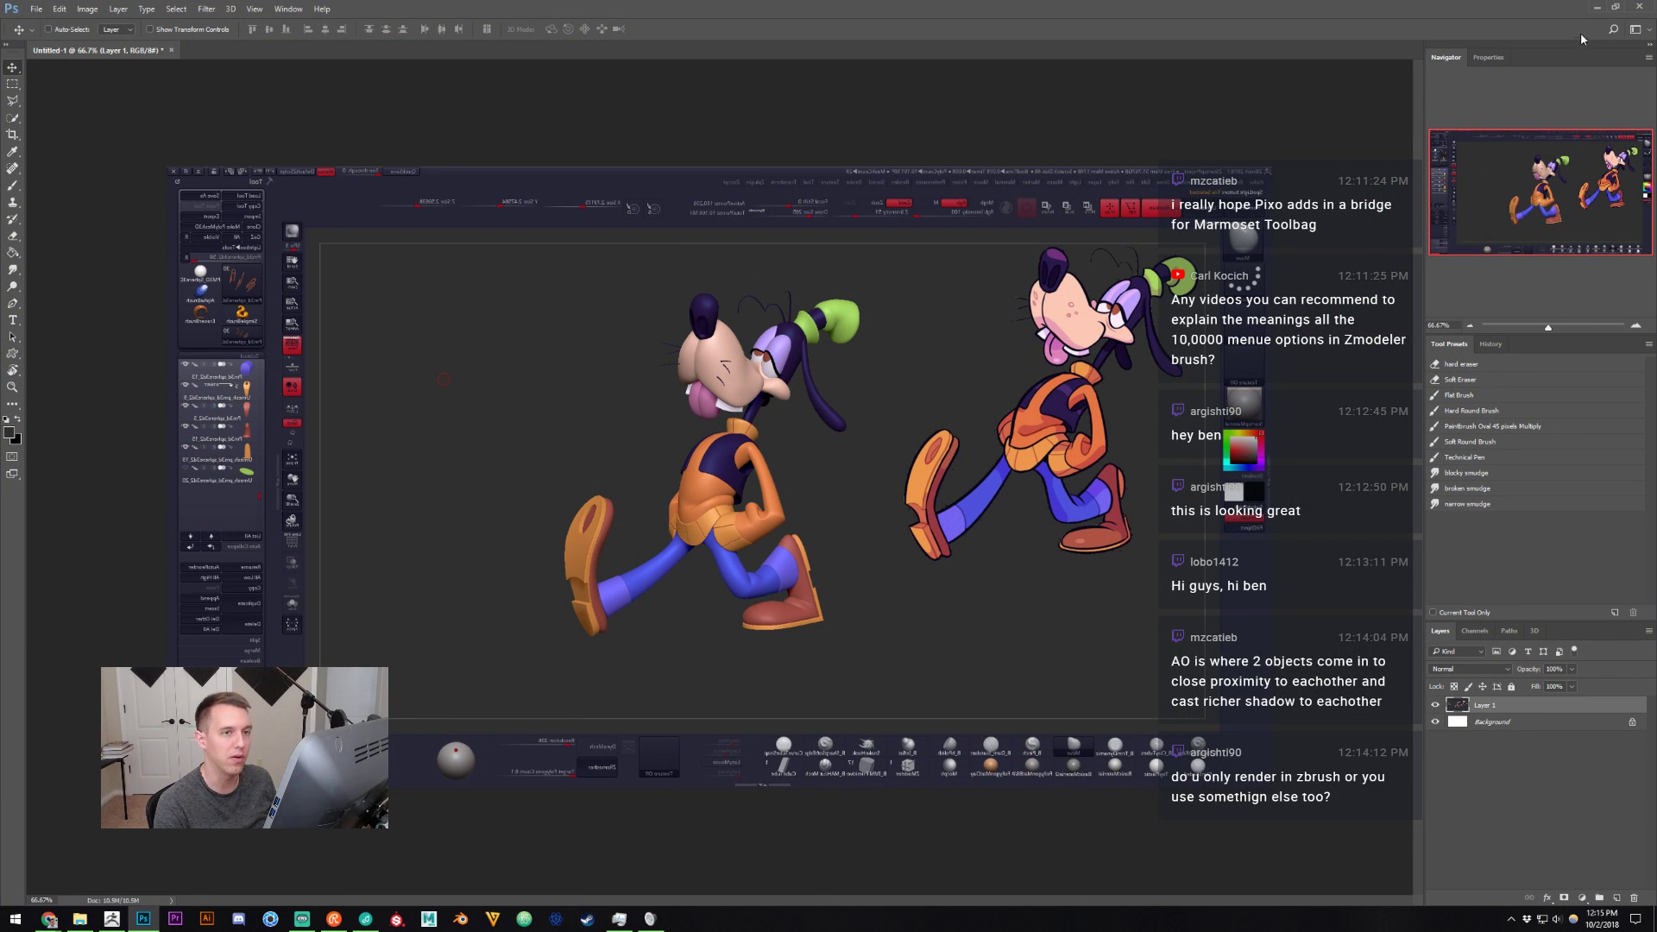
{"action": "left_click", "coordinate": [1596, 7]}
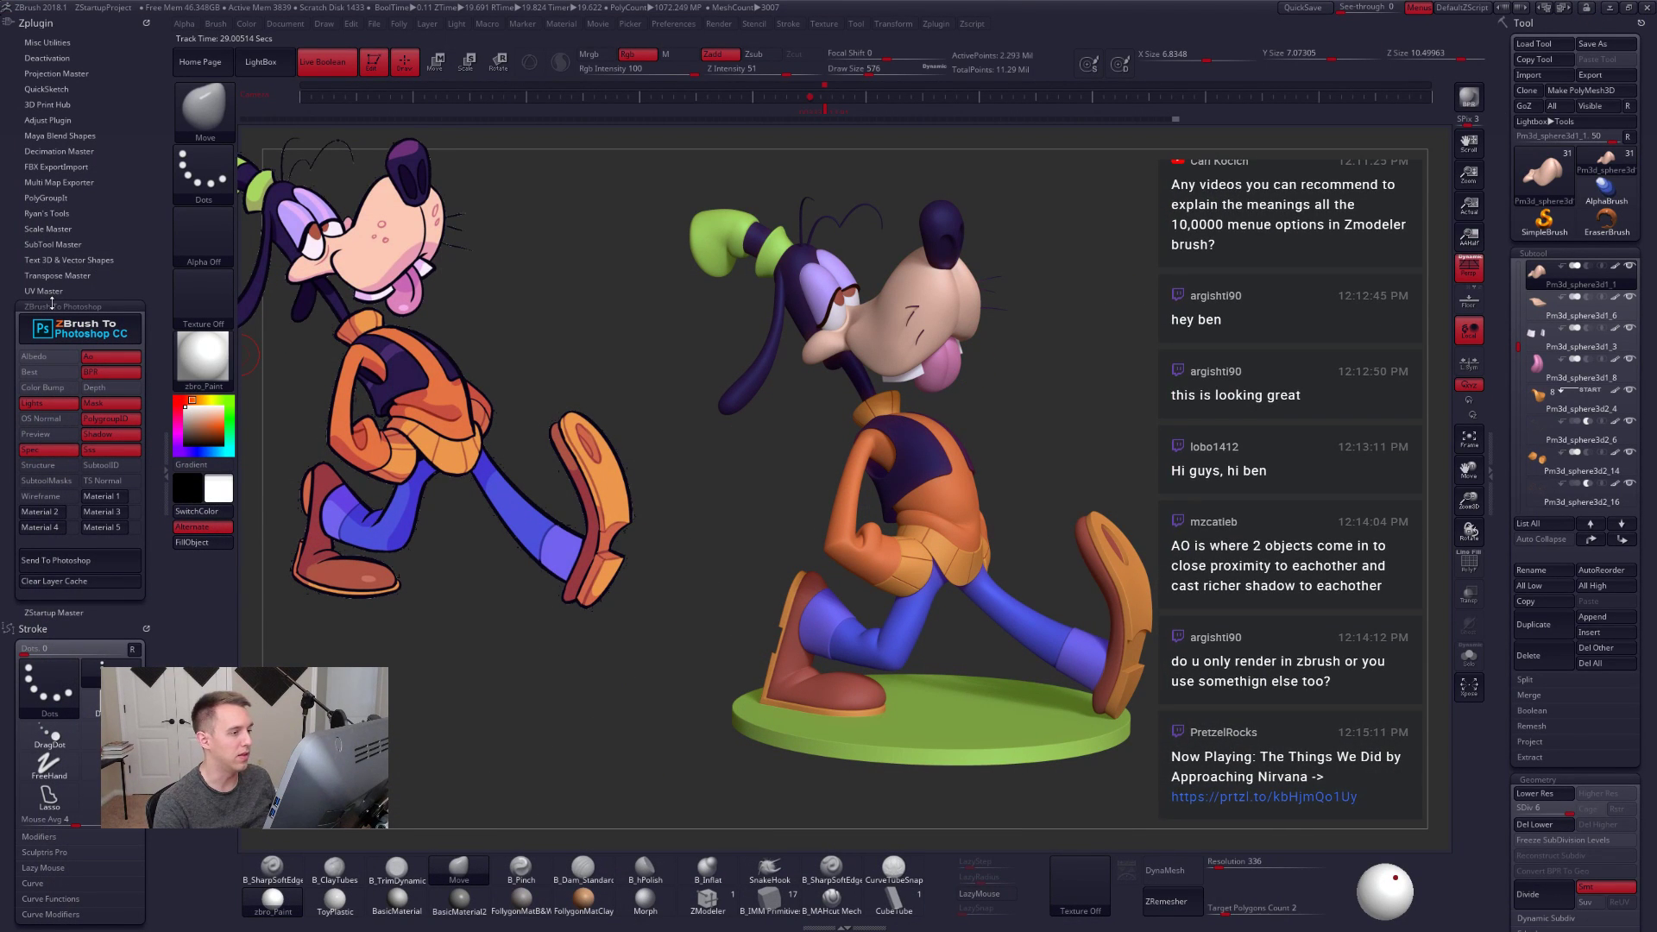
{"action": "left_click", "coordinate": [52, 304]}
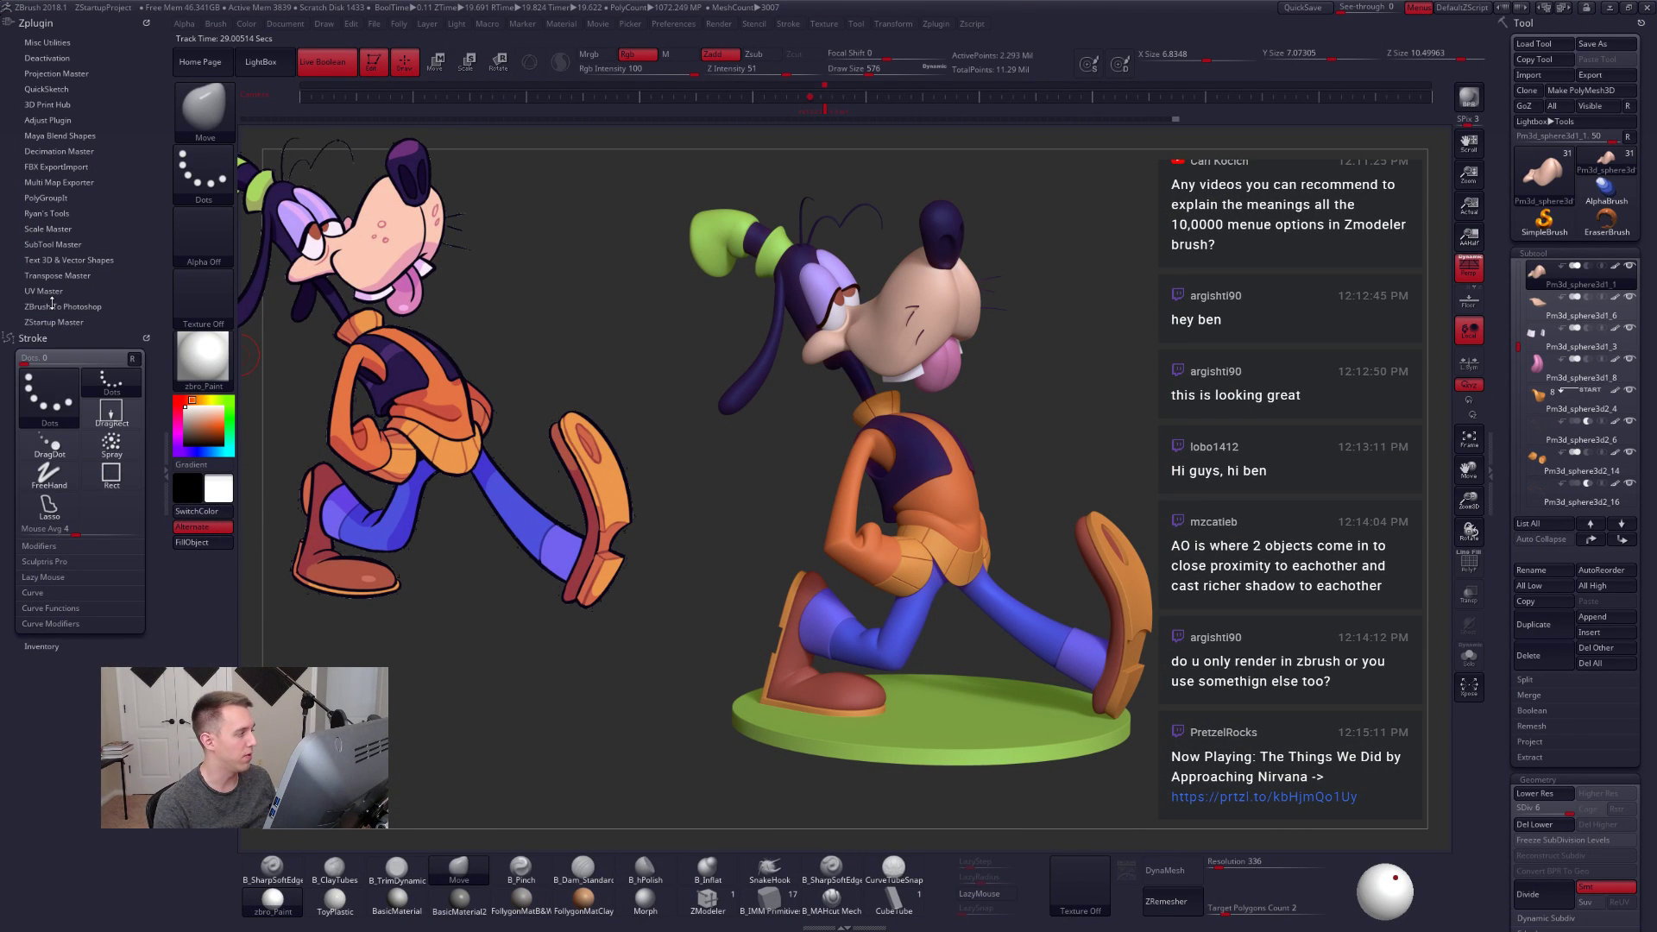
{"action": "left_click", "coordinate": [167, 446]}
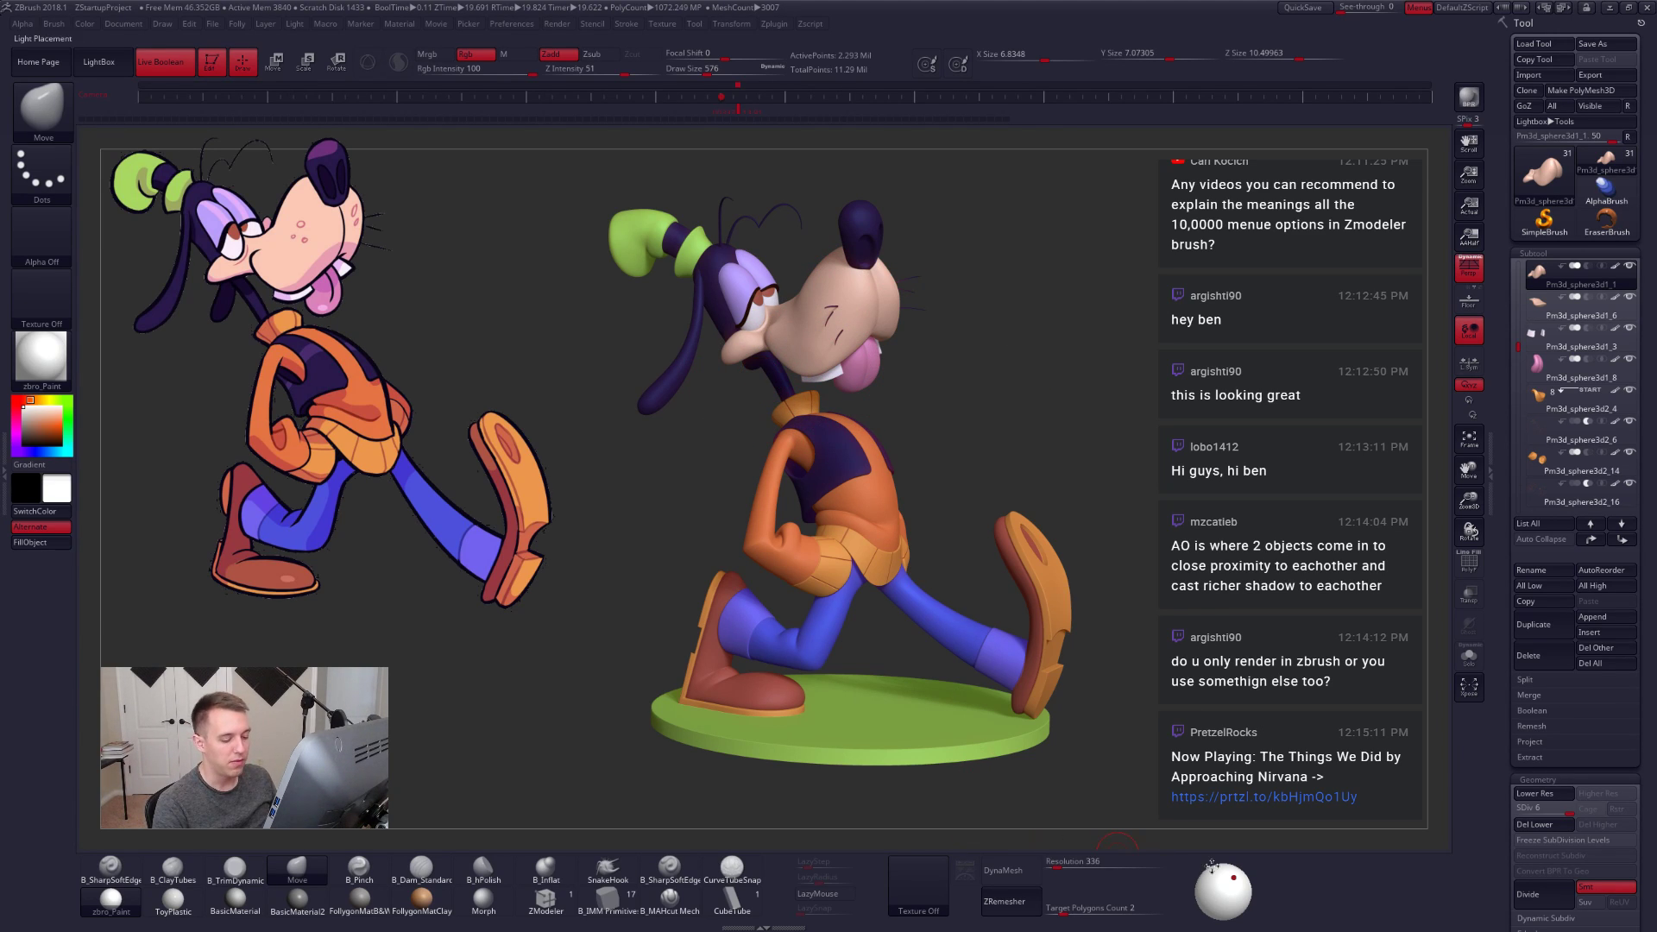
Move the light behind the model, turn off polypaint on all subtools, and set colour to black.
{"action": "left_click", "coordinate": [1248, 873]}
{"action": "left_click_drag", "start_coordinate": [1249, 874], "coordinate": [1224, 889]}
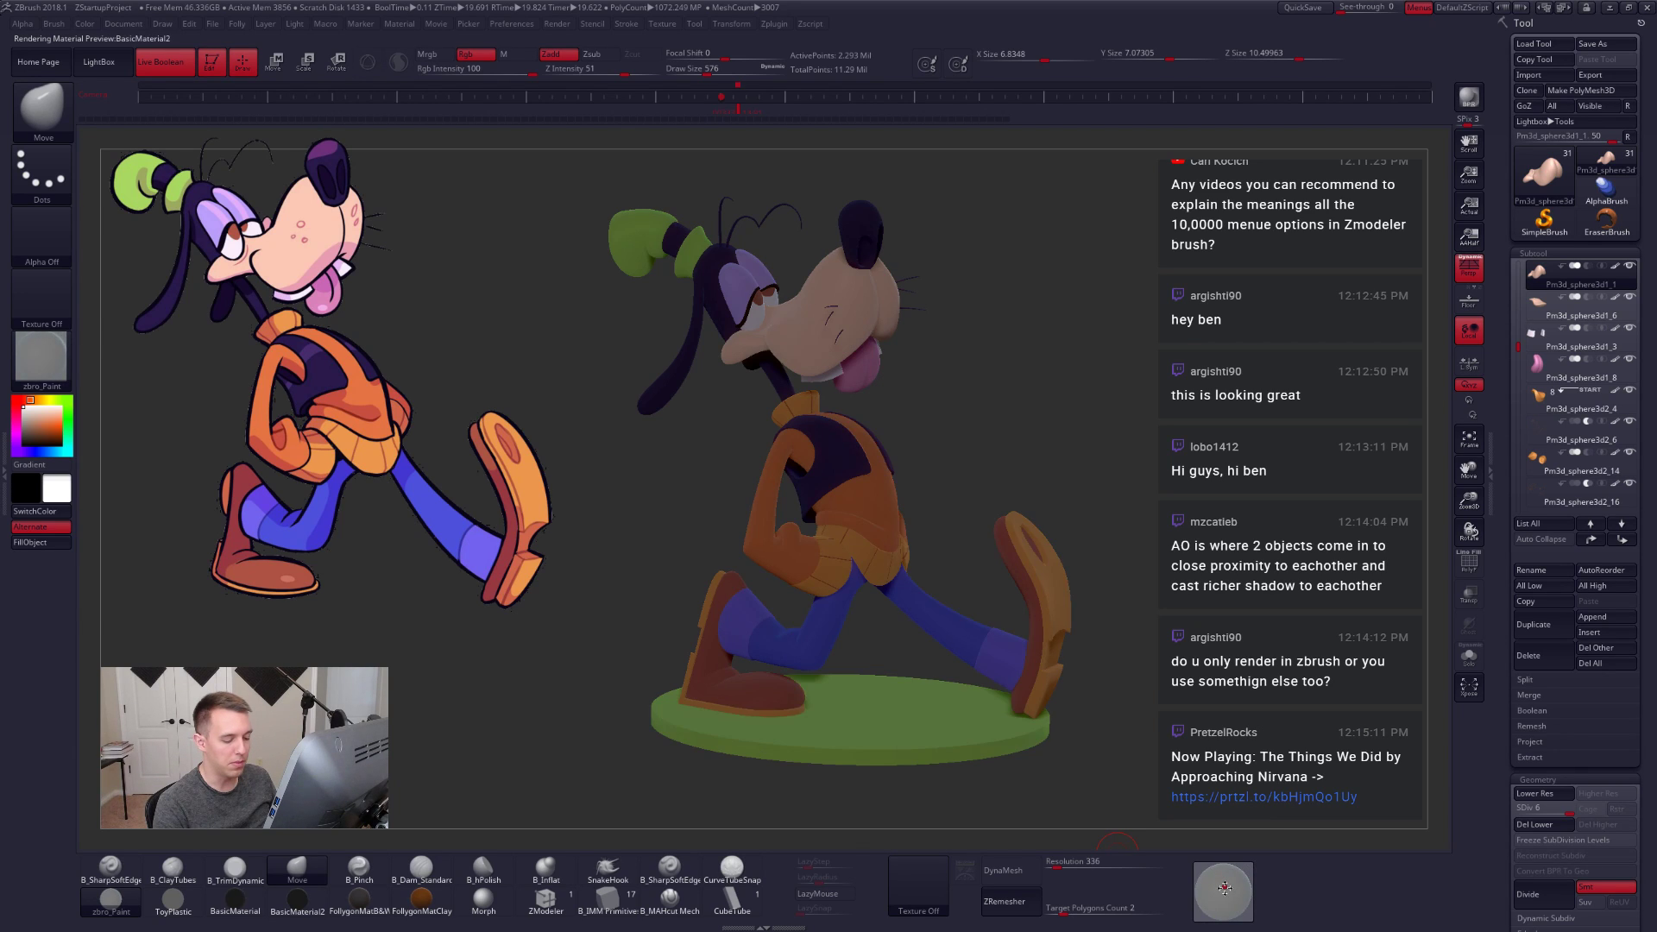
{"action": "left_click", "coordinate": [1225, 889]}
{"action": "left_click", "coordinate": [1224, 878]}
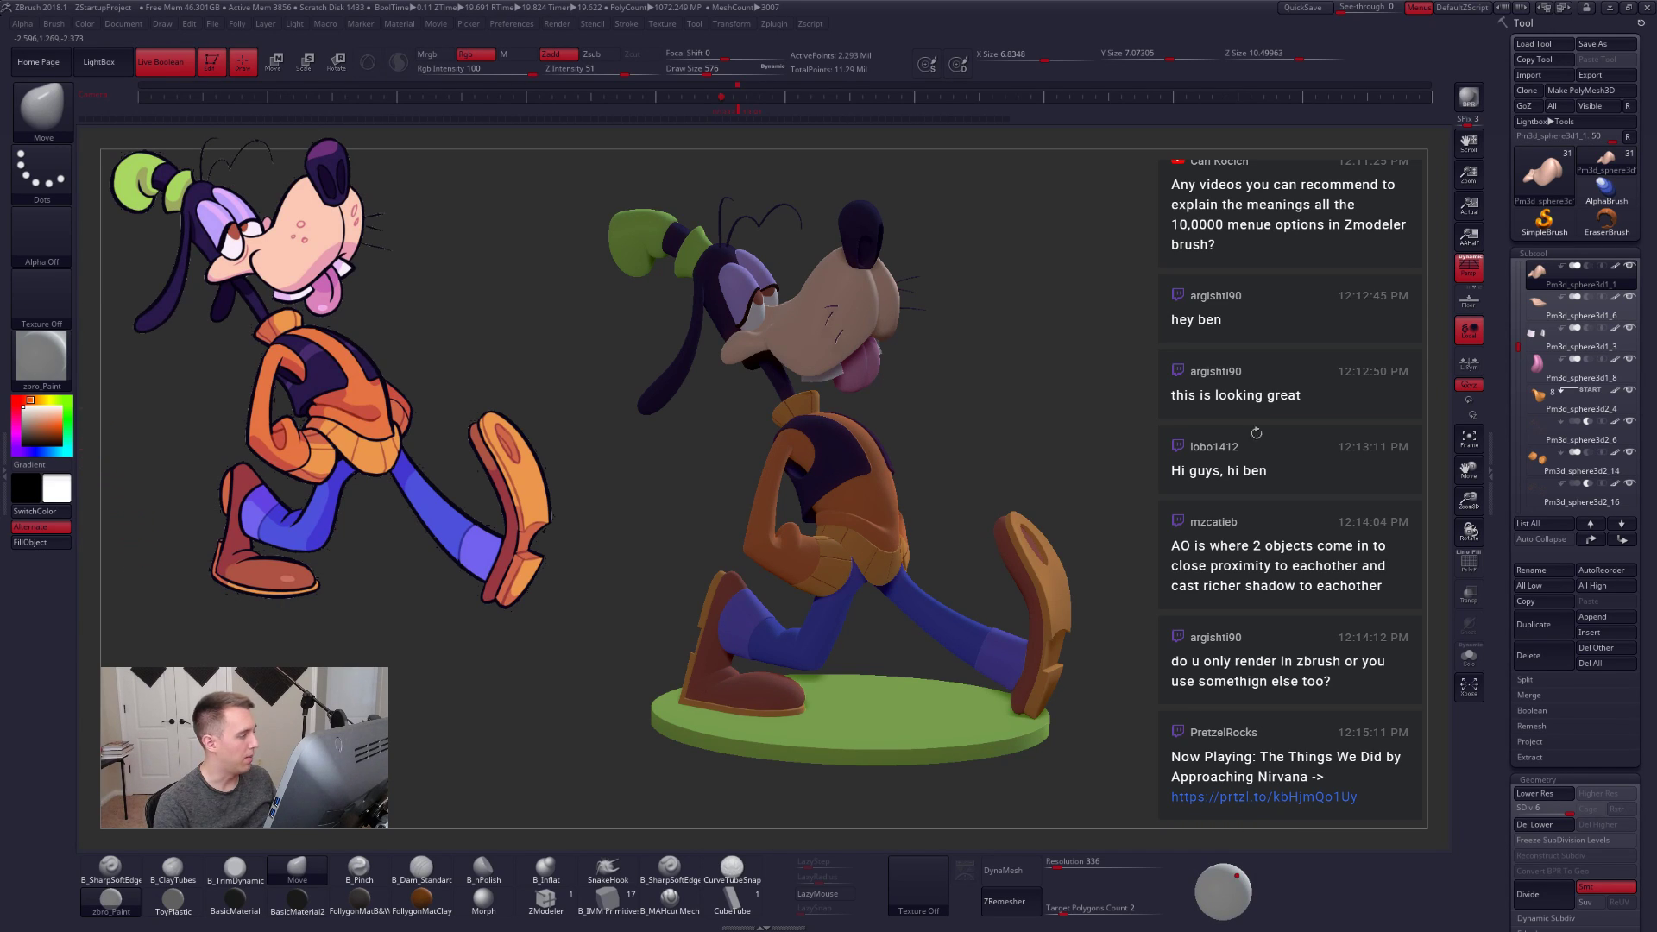
{"action": "left_click", "coordinate": [1615, 267], "text": "shift"}
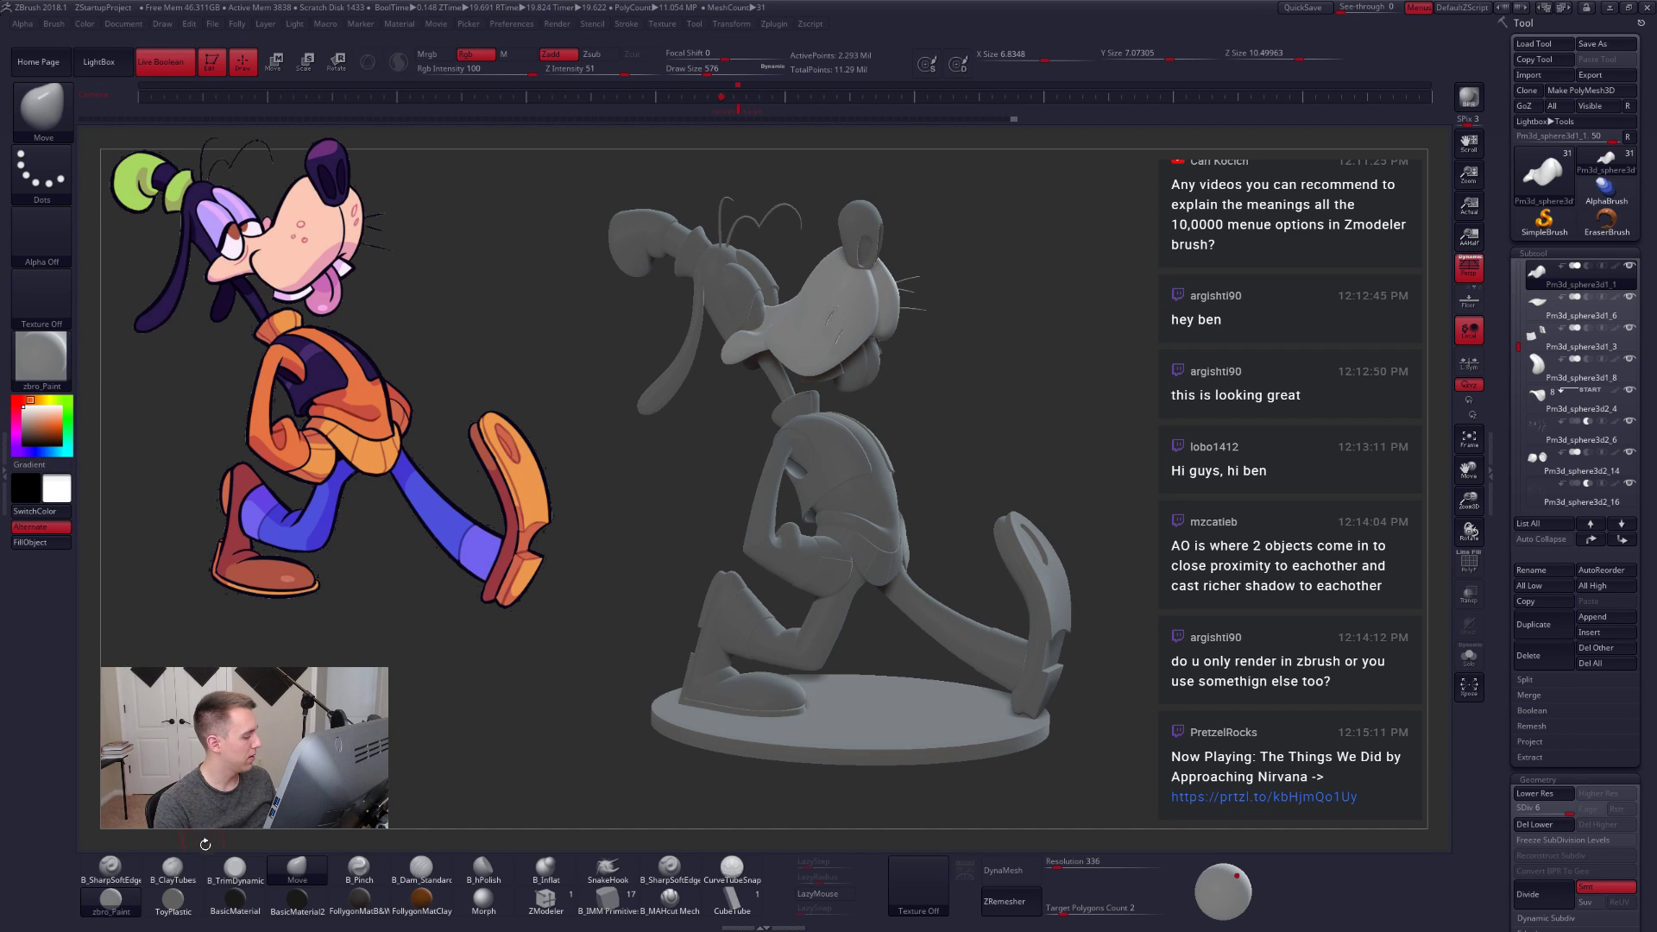
{"action": "left_click", "coordinate": [19, 450]}
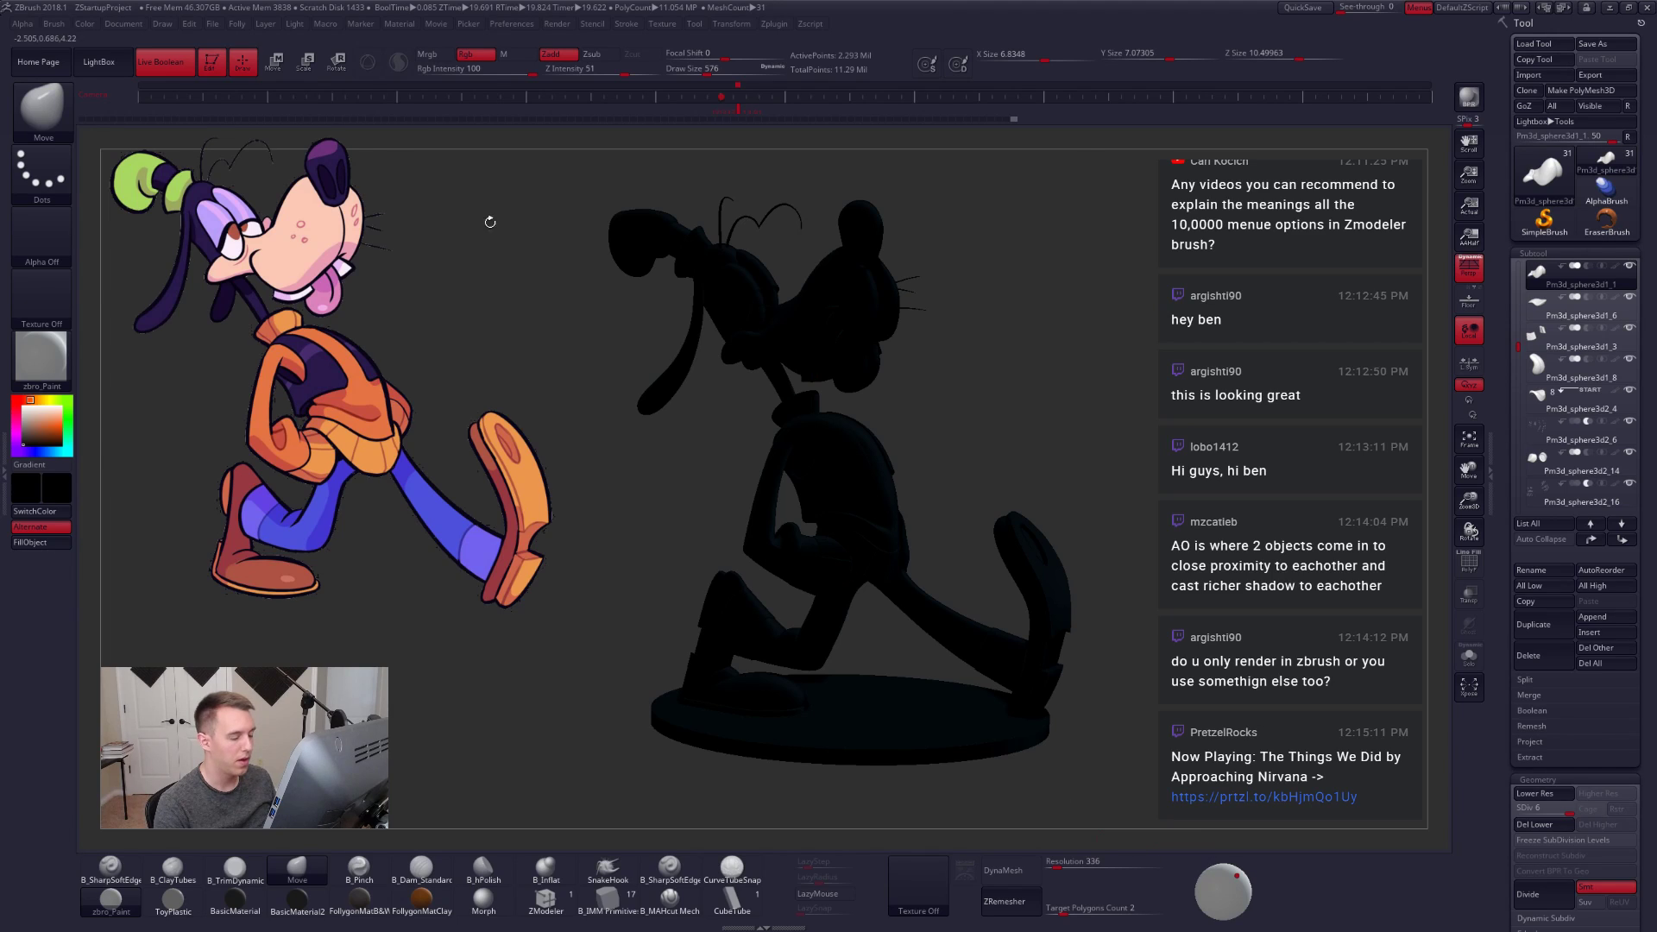
Raise light intensity to 3, light the model from above, then lower intensity to 1.
{"action": "left_click", "coordinate": [295, 24]}
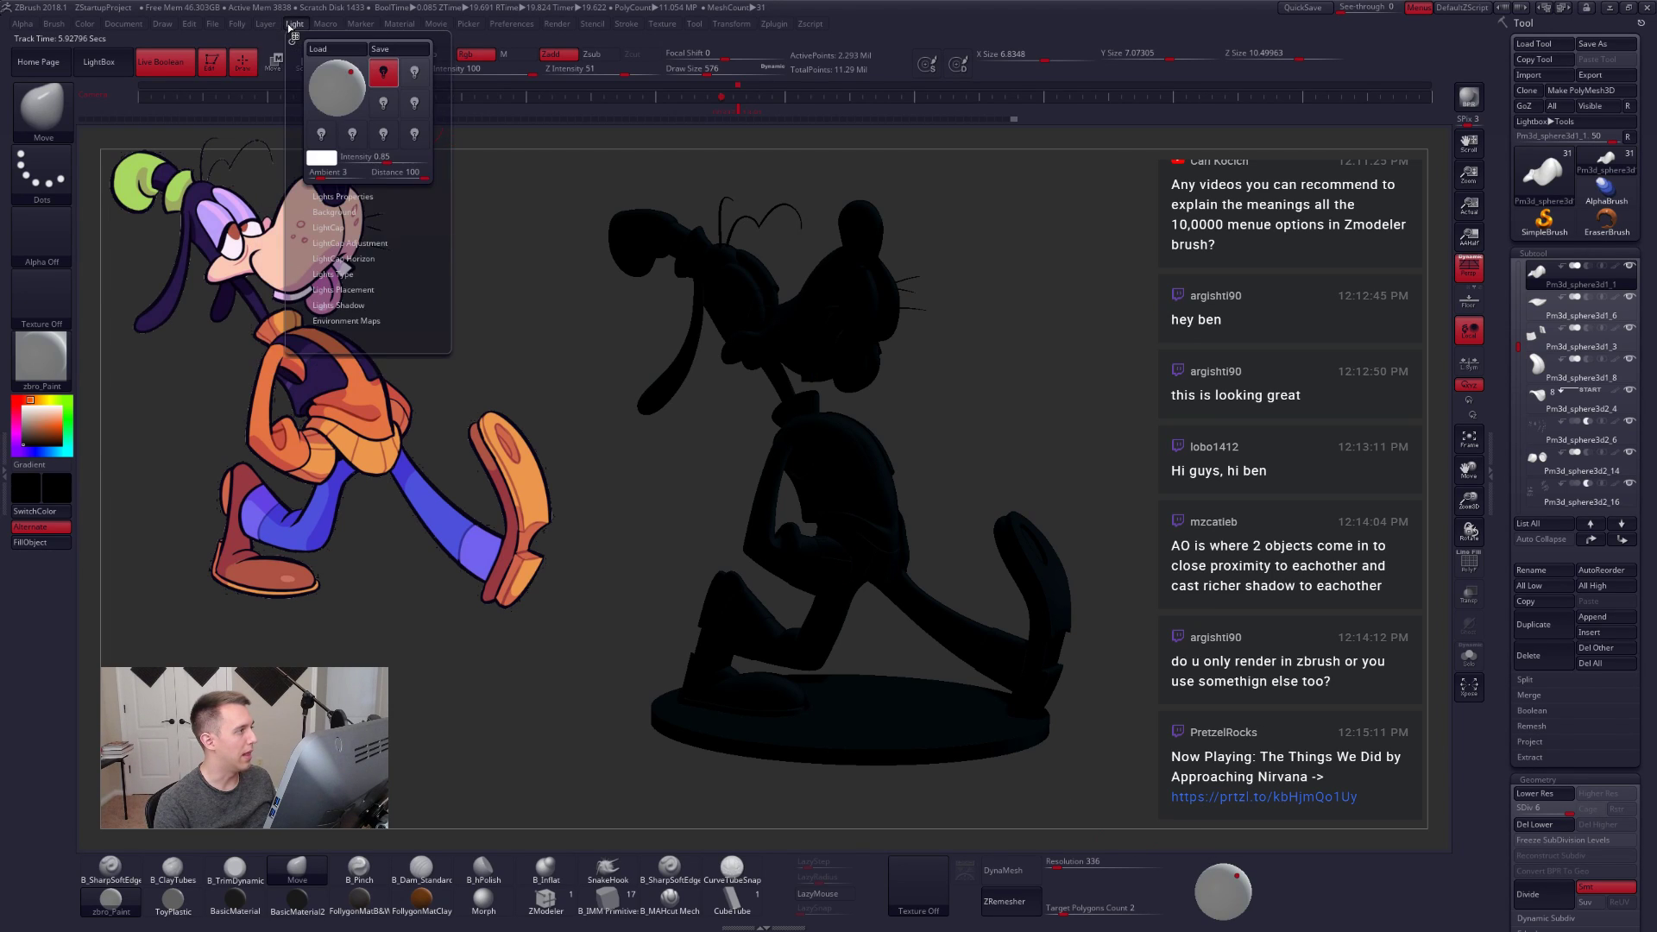
{"action": "left_click", "coordinate": [385, 162]}
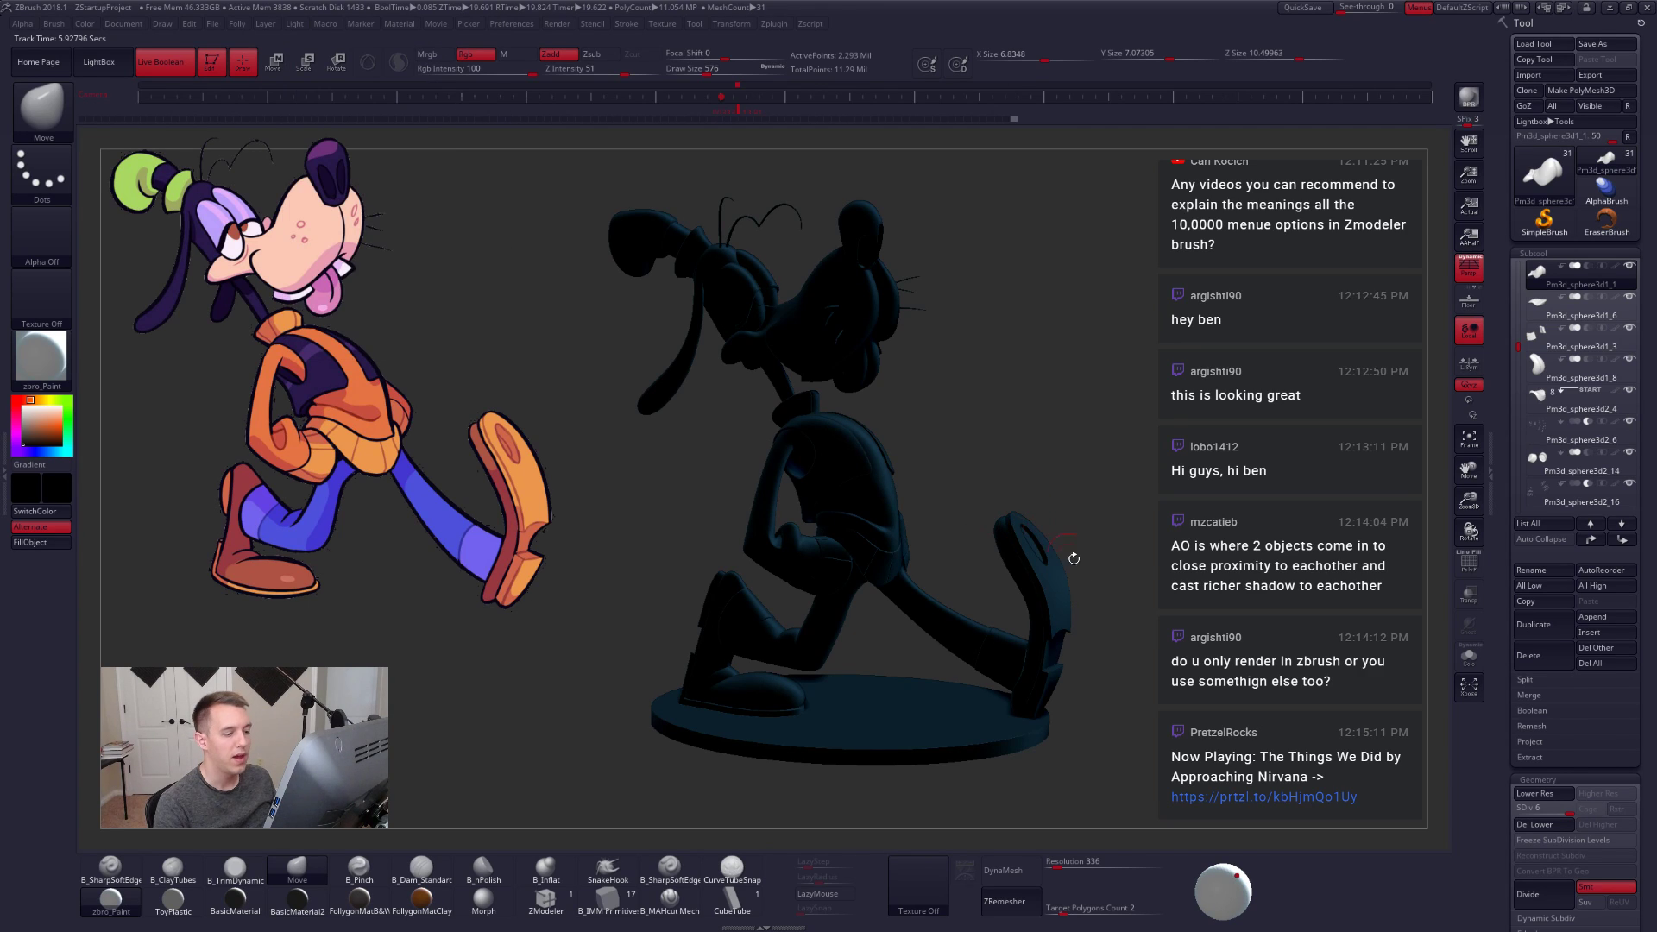
{"action": "left_click", "coordinate": [1226, 873]}
{"action": "mouse_move", "coordinate": [1225, 873]}
{"action": "left_mouse_down"}
{"action": "mouse_move", "coordinate": [1204, 839]}
{"action": "mouse_move", "coordinate": [1231, 912]}
{"action": "mouse_move", "coordinate": [1220, 889]}
{"action": "left_mouse_up"}
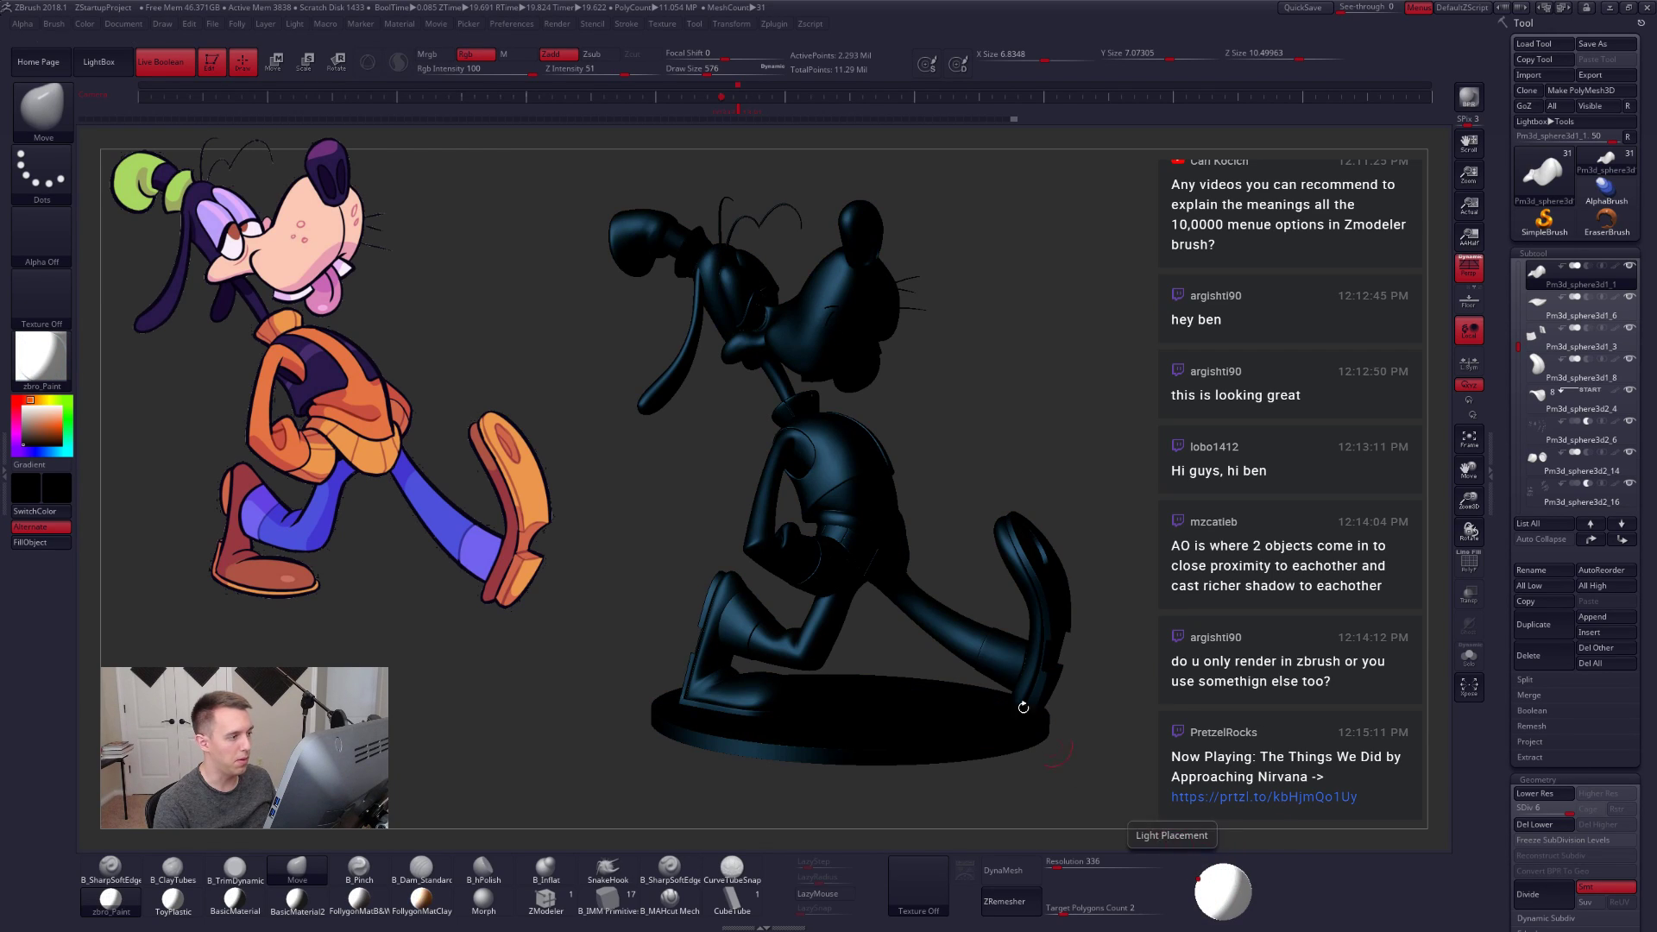
{"action": "left_click", "coordinate": [296, 24]}
{"action": "left_click_drag", "start_coordinate": [384, 161], "coordinate": [363, 162]}
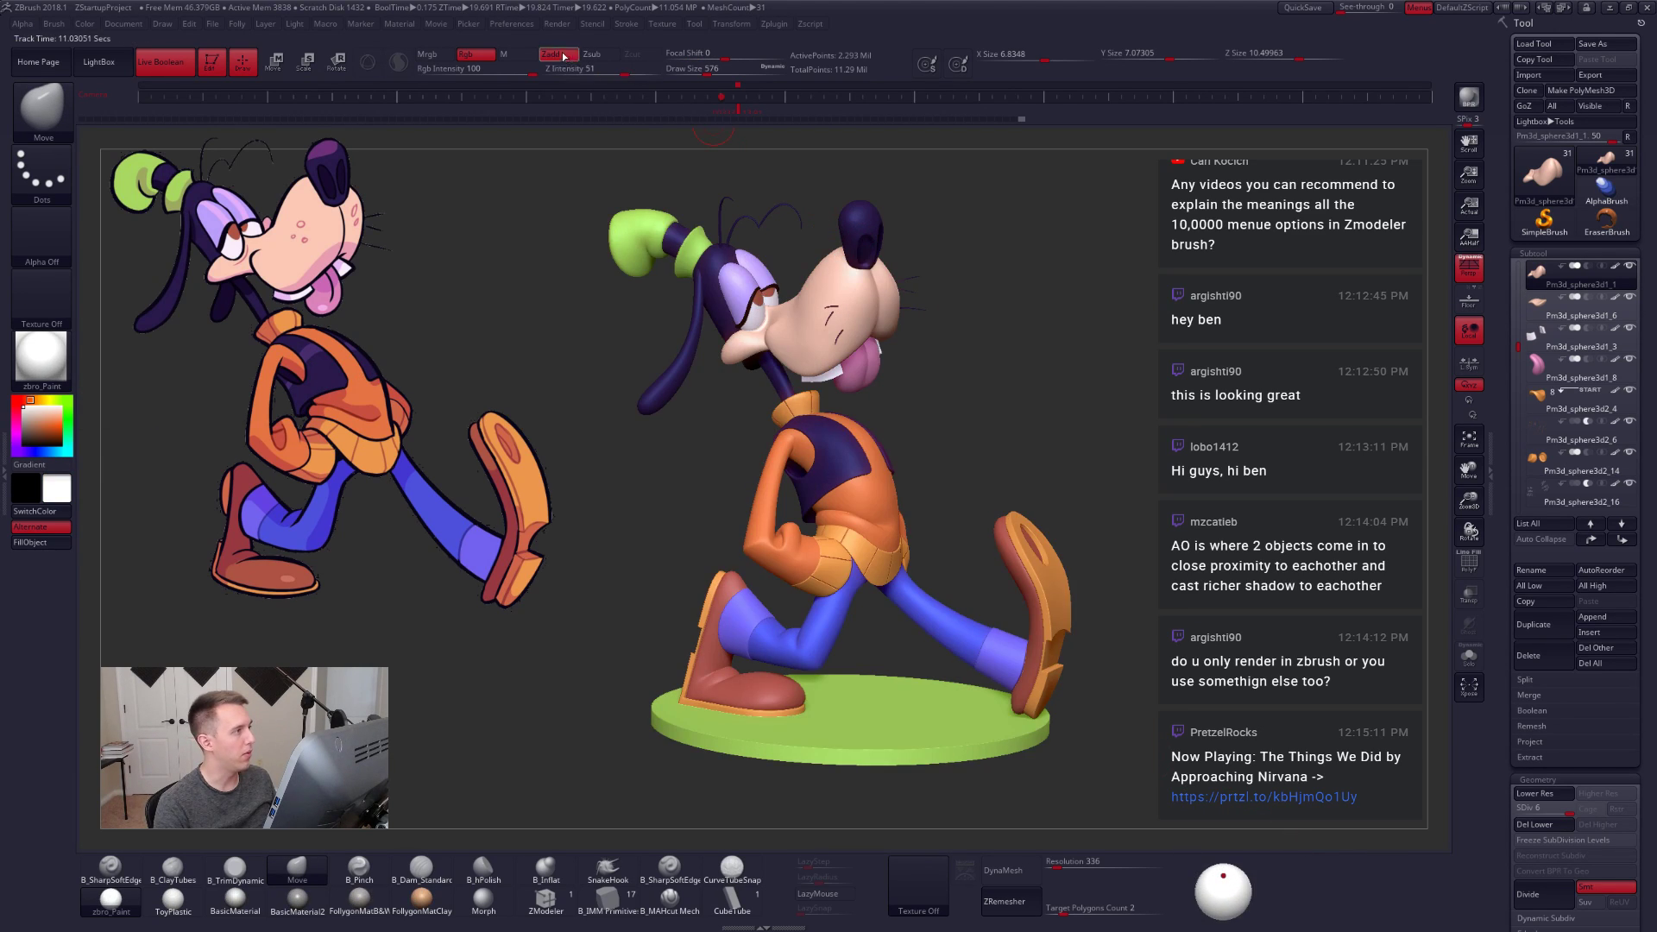
Send the BPR Shaded render pass of Goofy to Photoshop as BPR_Render.PSD.
{"action": "left_click", "coordinate": [557, 24]}
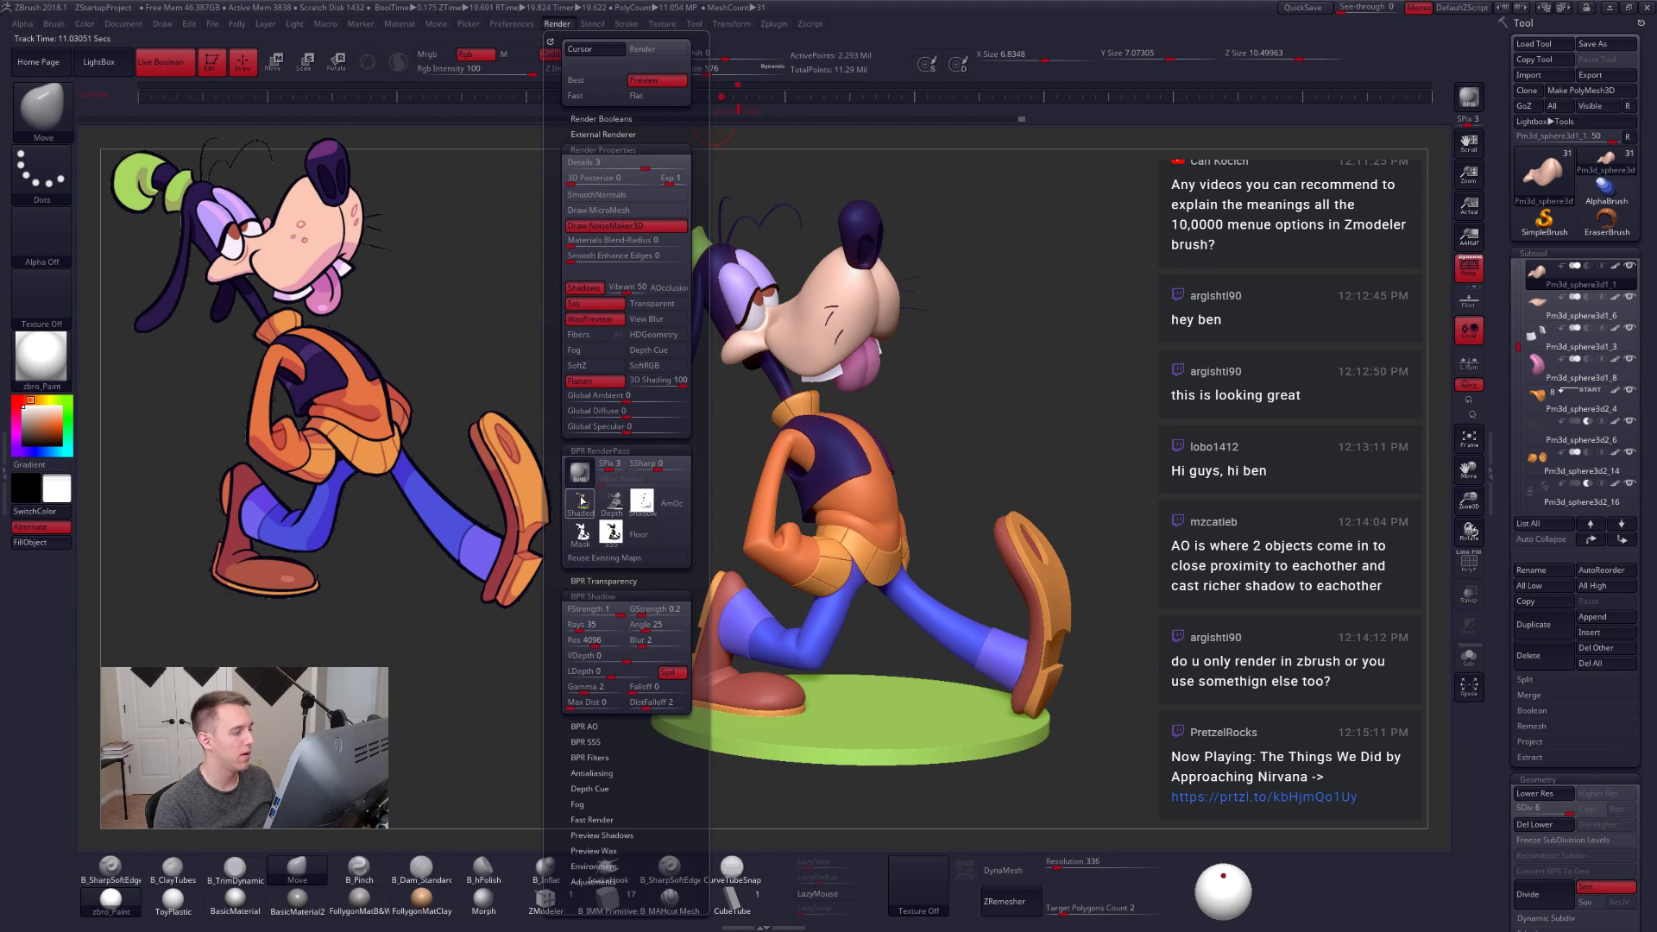
{"action": "mouse_move", "coordinate": [581, 501]}
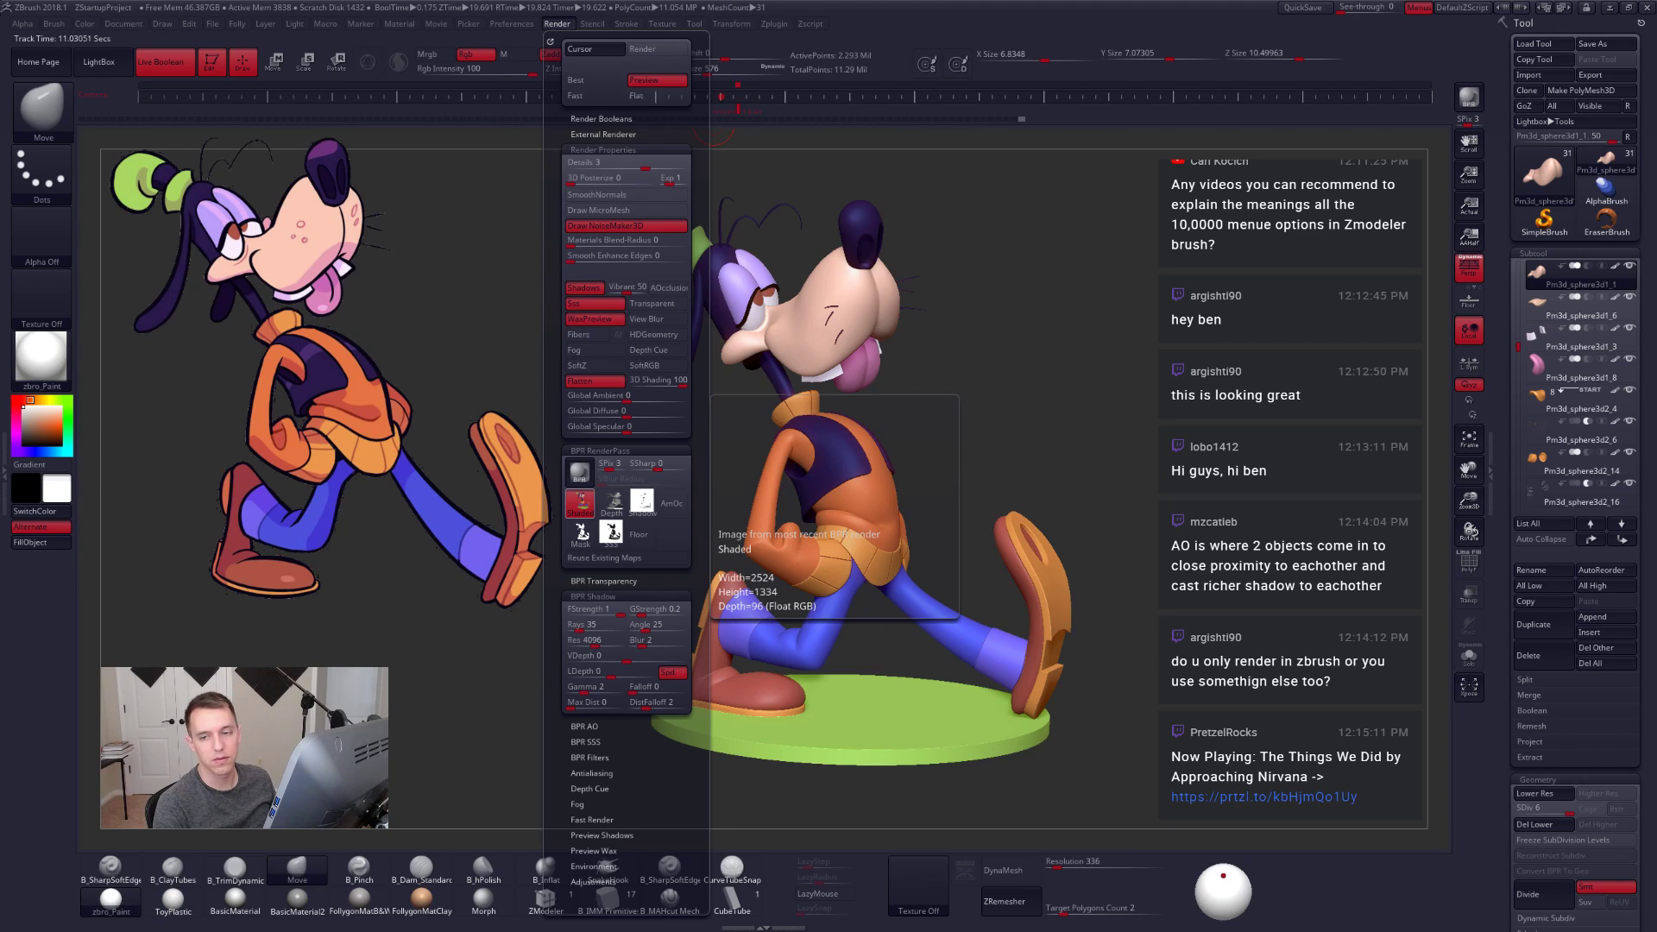
{"action": "key", "text": "Escape"}
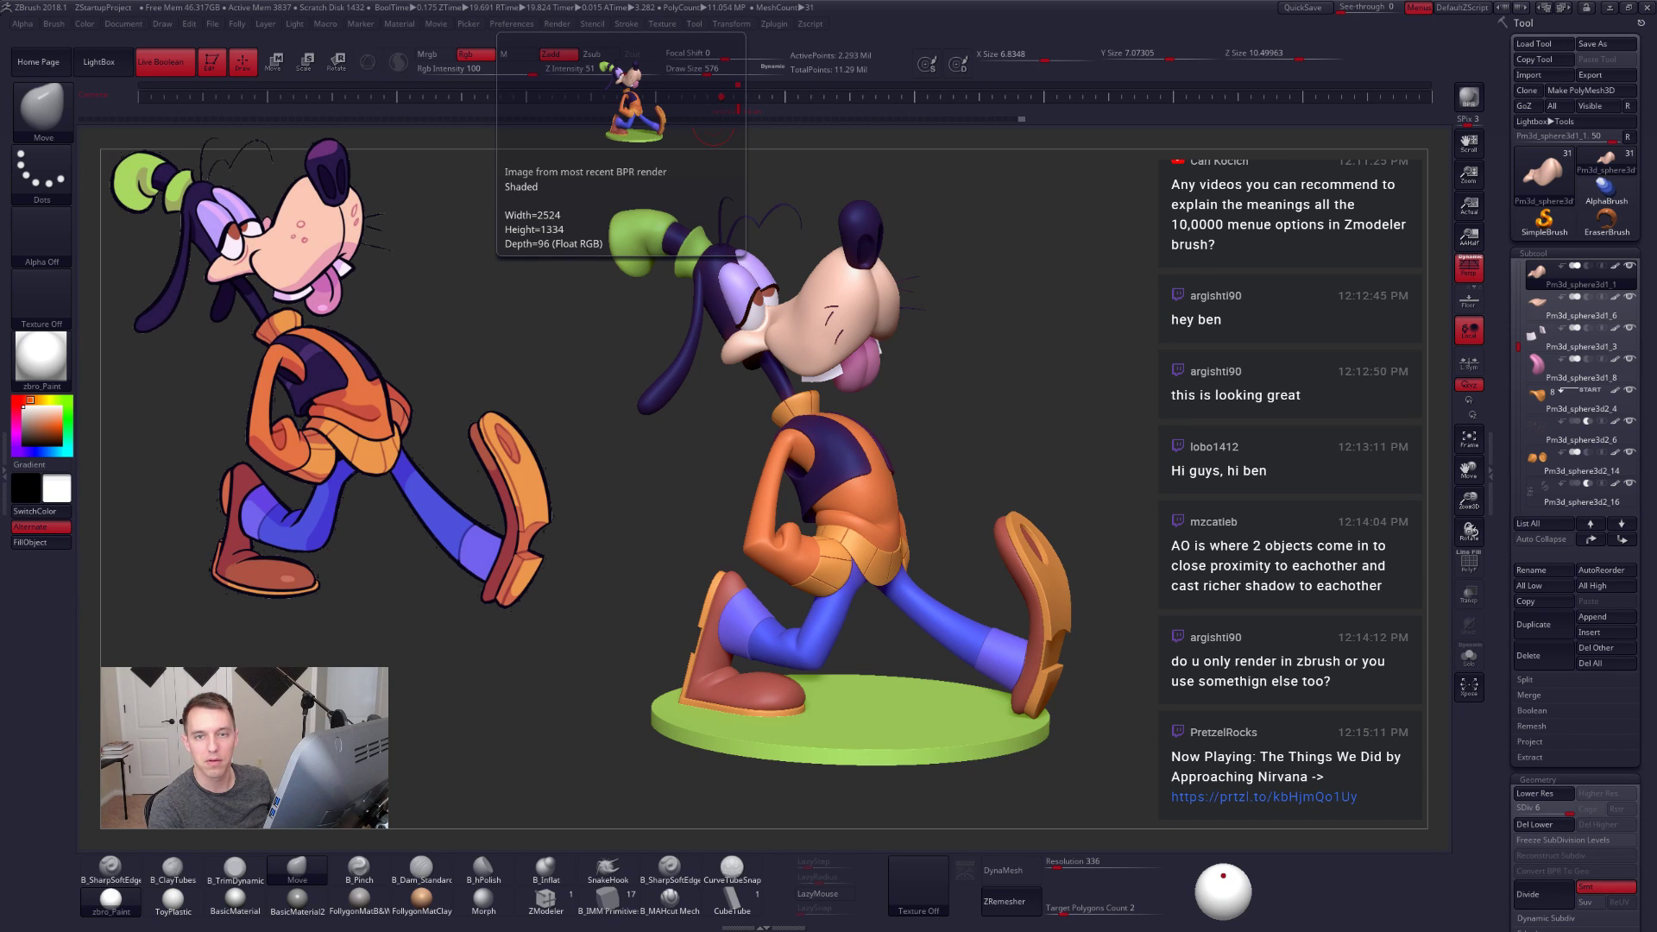
Check the render in Photoshop, then reopen ZBrush's Render menu at the Mask pass.
{"action": "key", "text": "alt+Tab"}
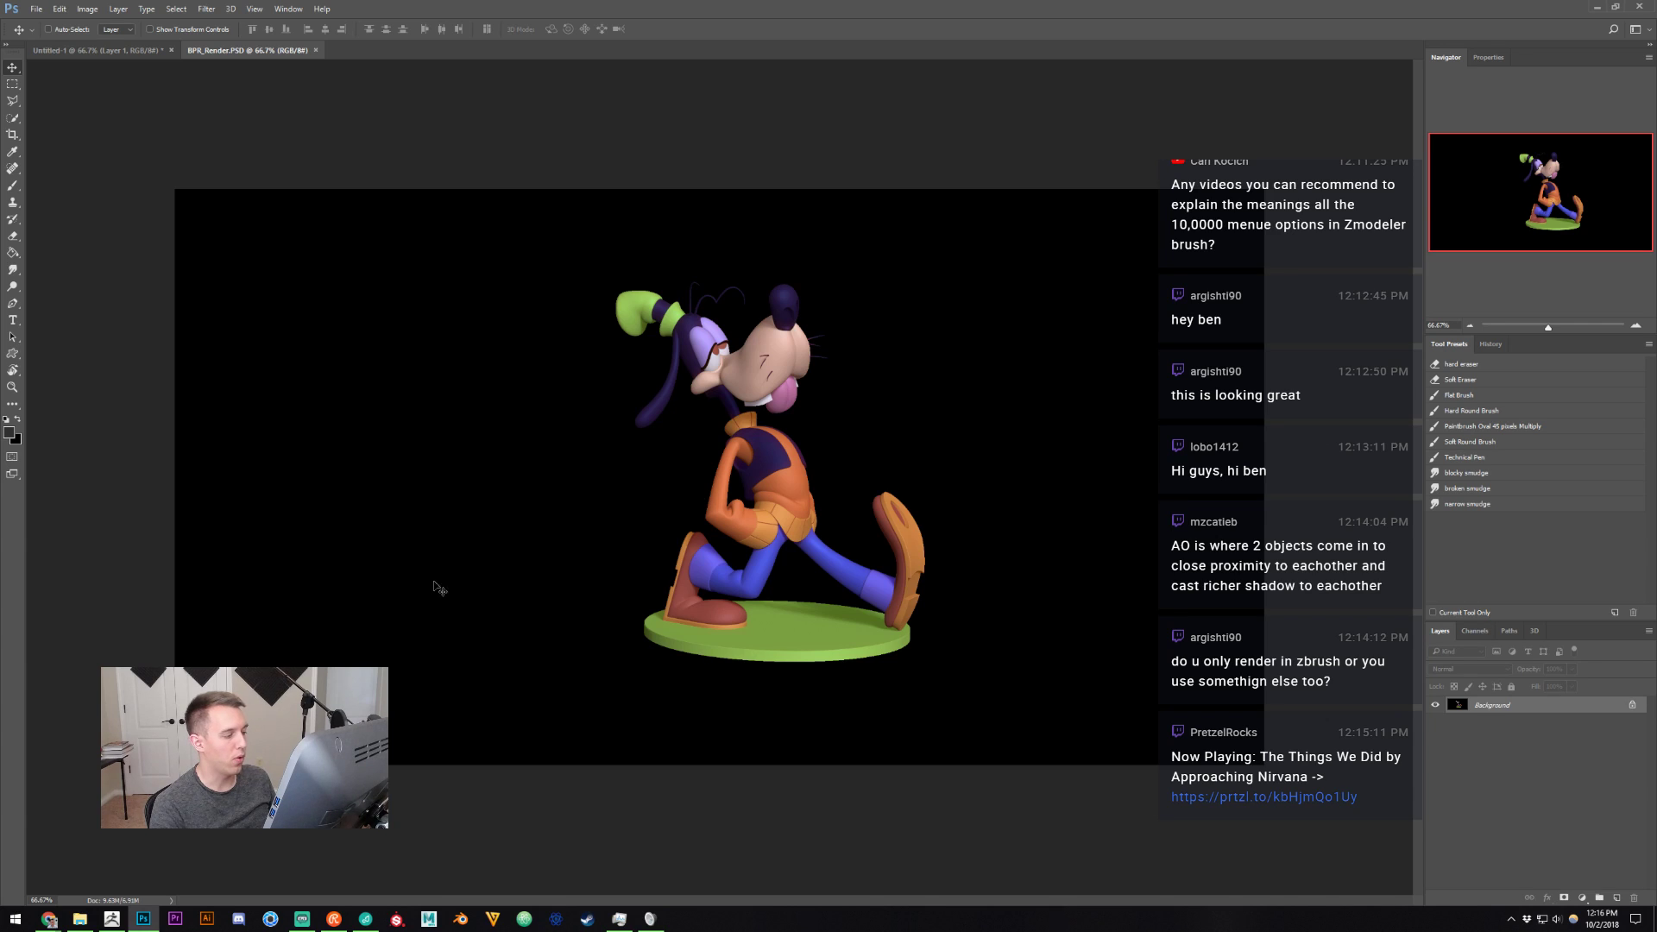
{"action": "left_click", "coordinate": [113, 917]}
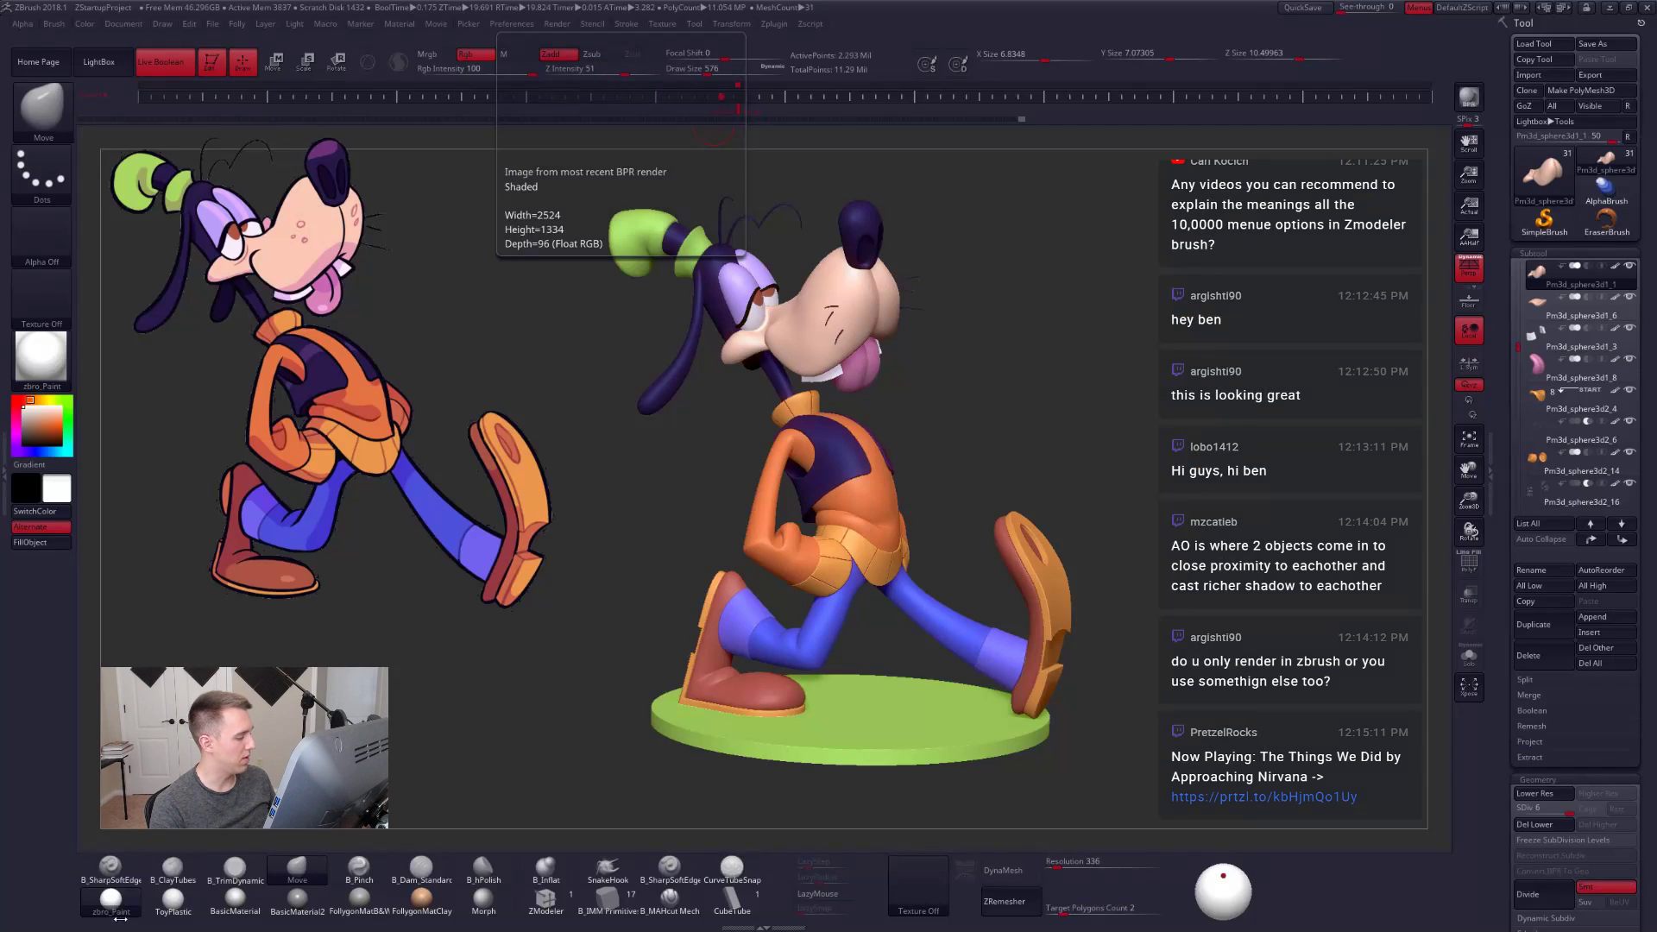
{"action": "left_click", "coordinate": [557, 26]}
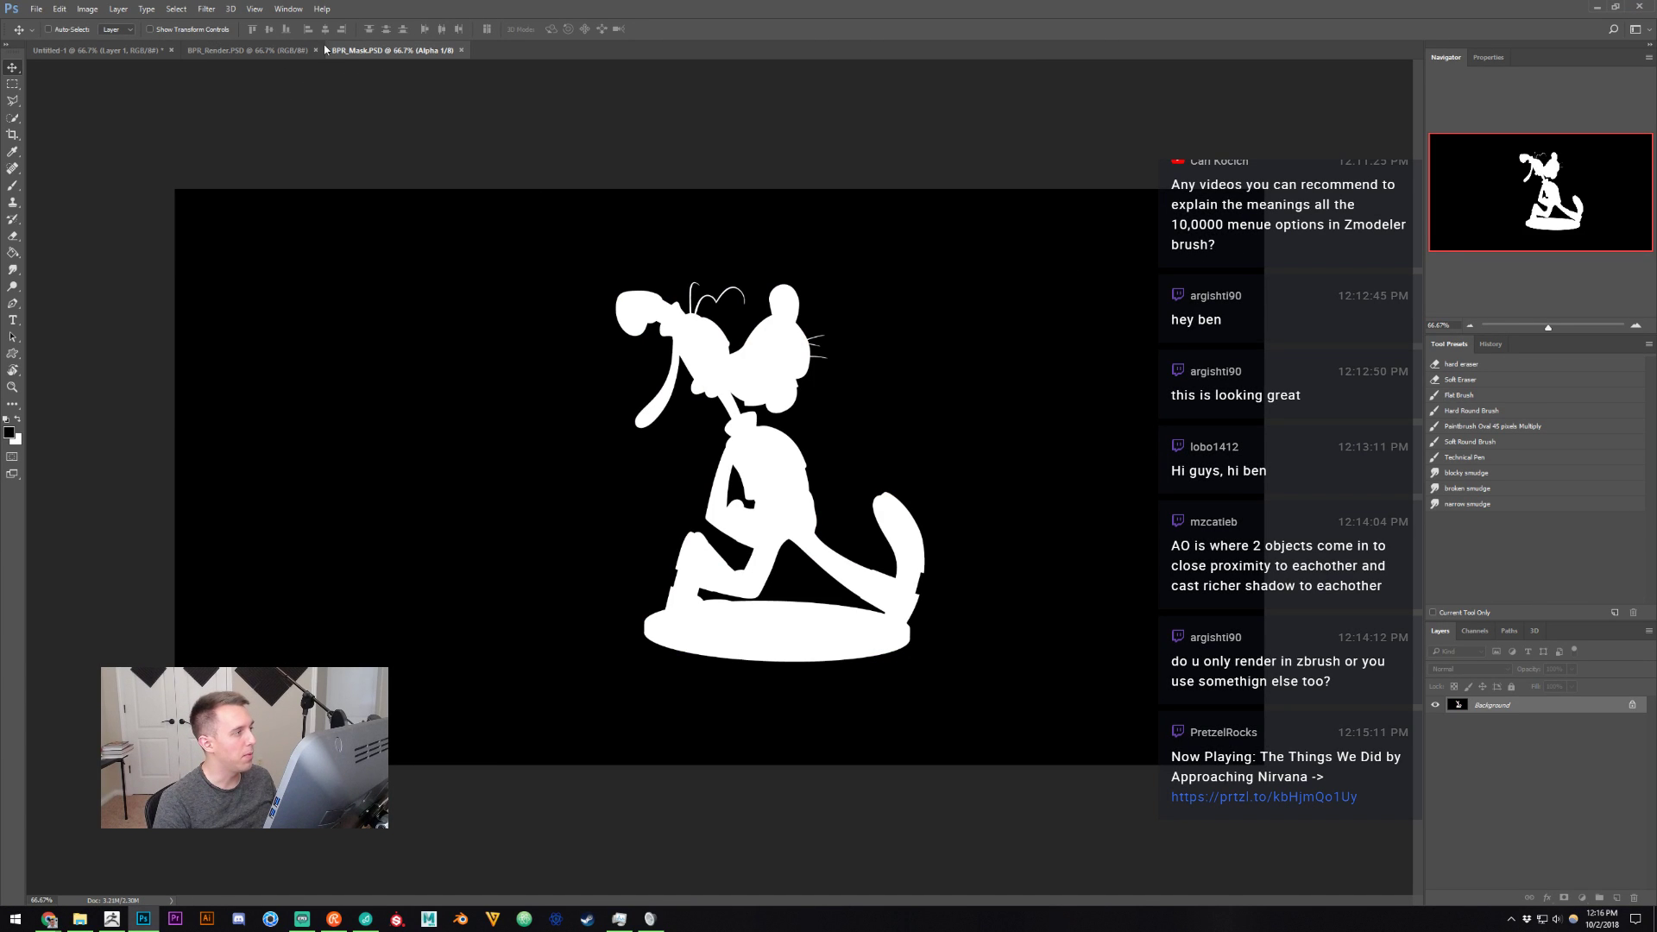
Close Untitled-1 without saving, then copy the BPR_Mask silhouette and close that document.
{"action": "left_click", "coordinate": [251, 50]}
{"action": "left_click", "coordinate": [95, 50]}
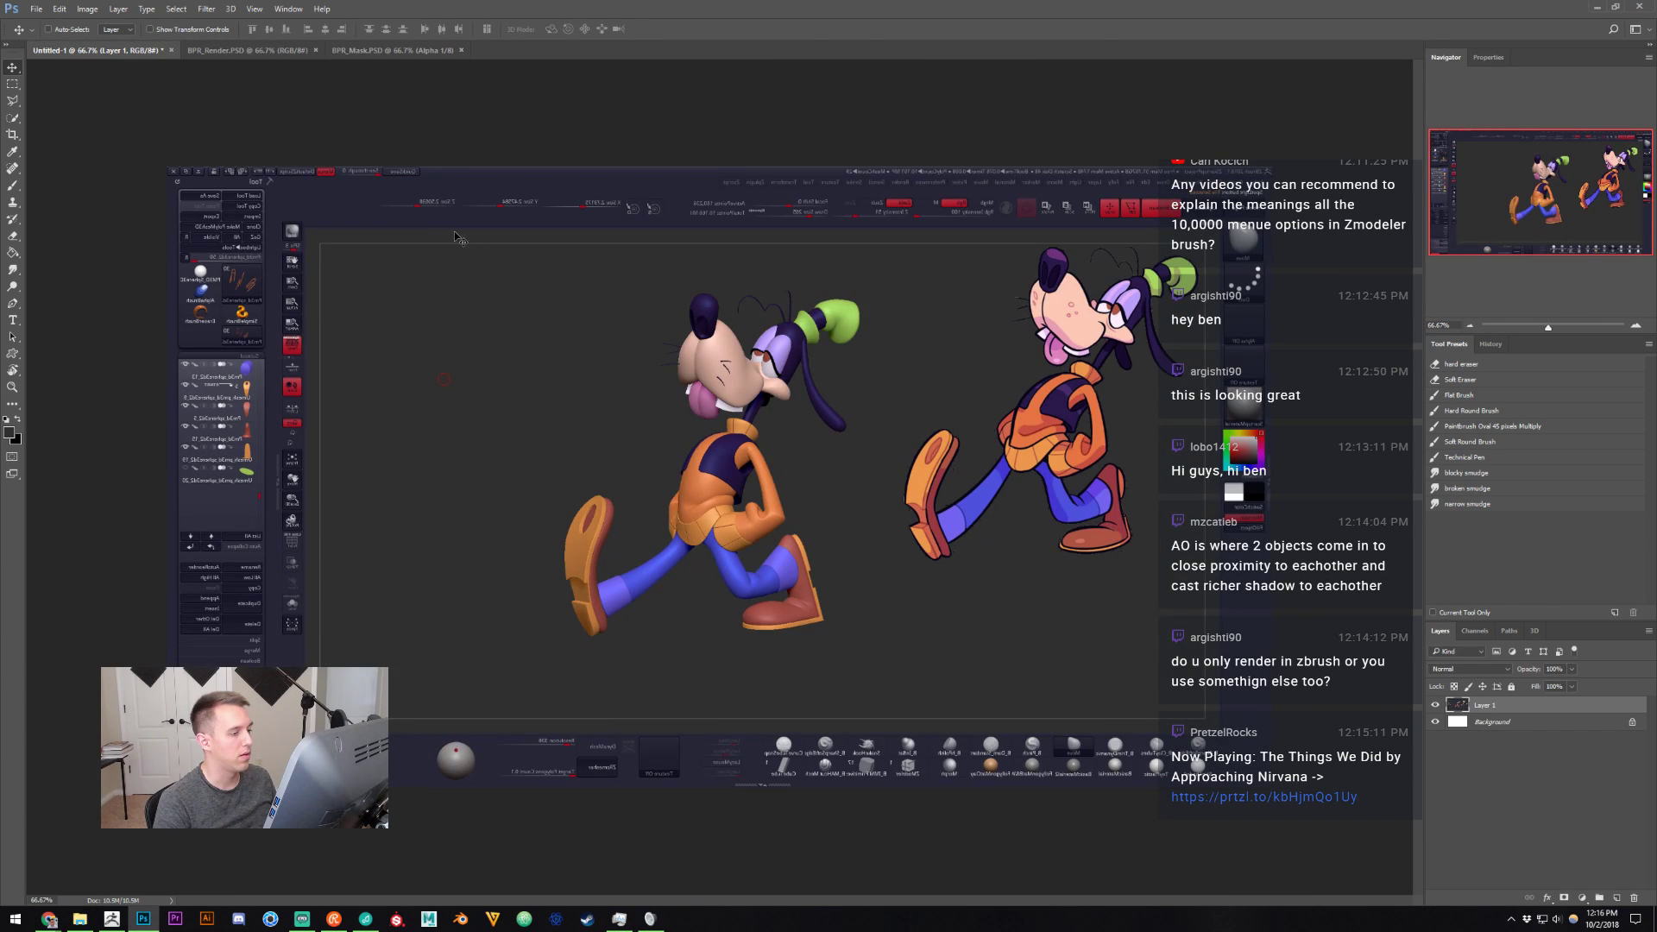
{"action": "key", "text": "ctrl+w"}
{"action": "left_click", "coordinate": [827, 338]}
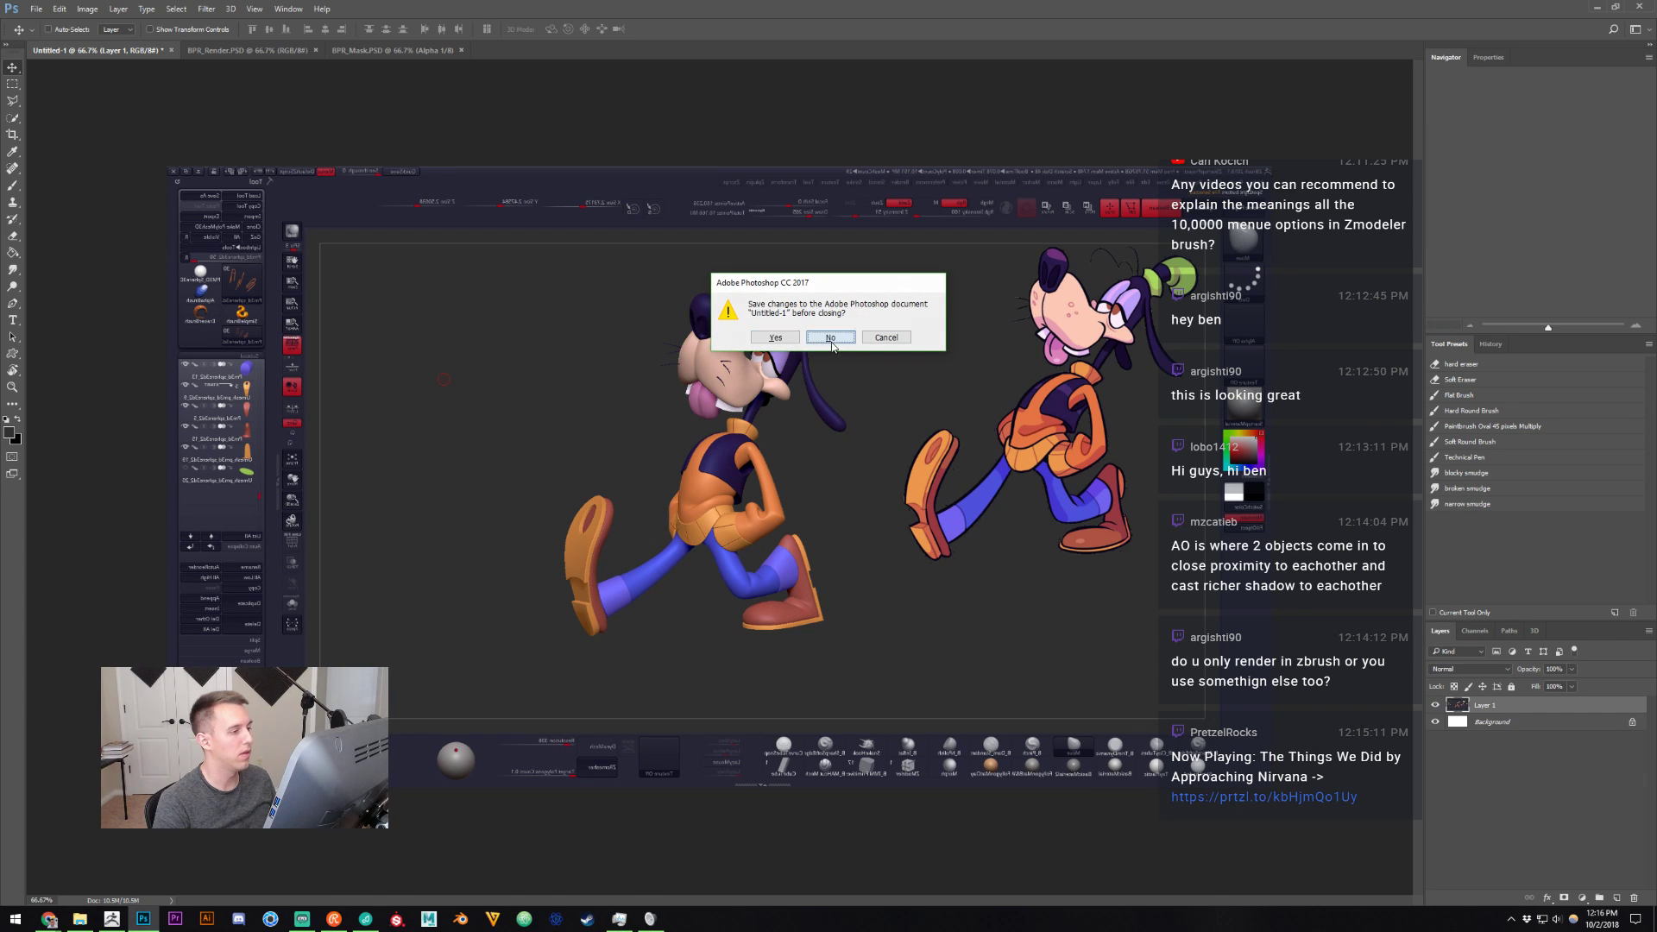
{"action": "left_click", "coordinate": [237, 50]}
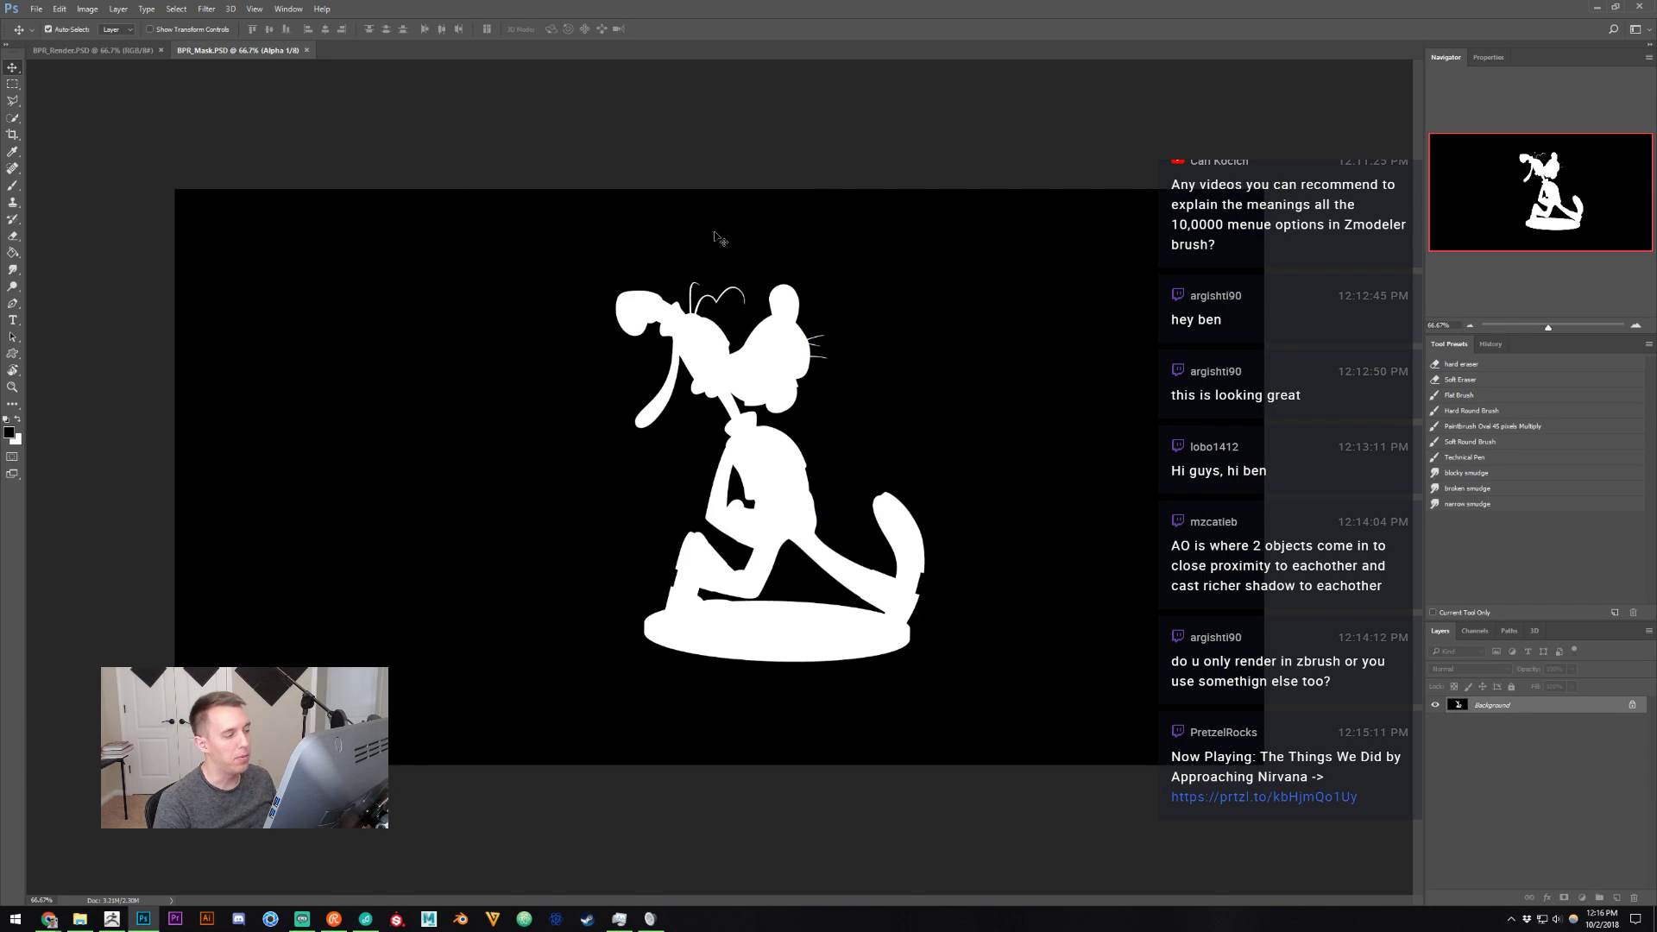
{"action": "key", "text": "ctrl+a"}
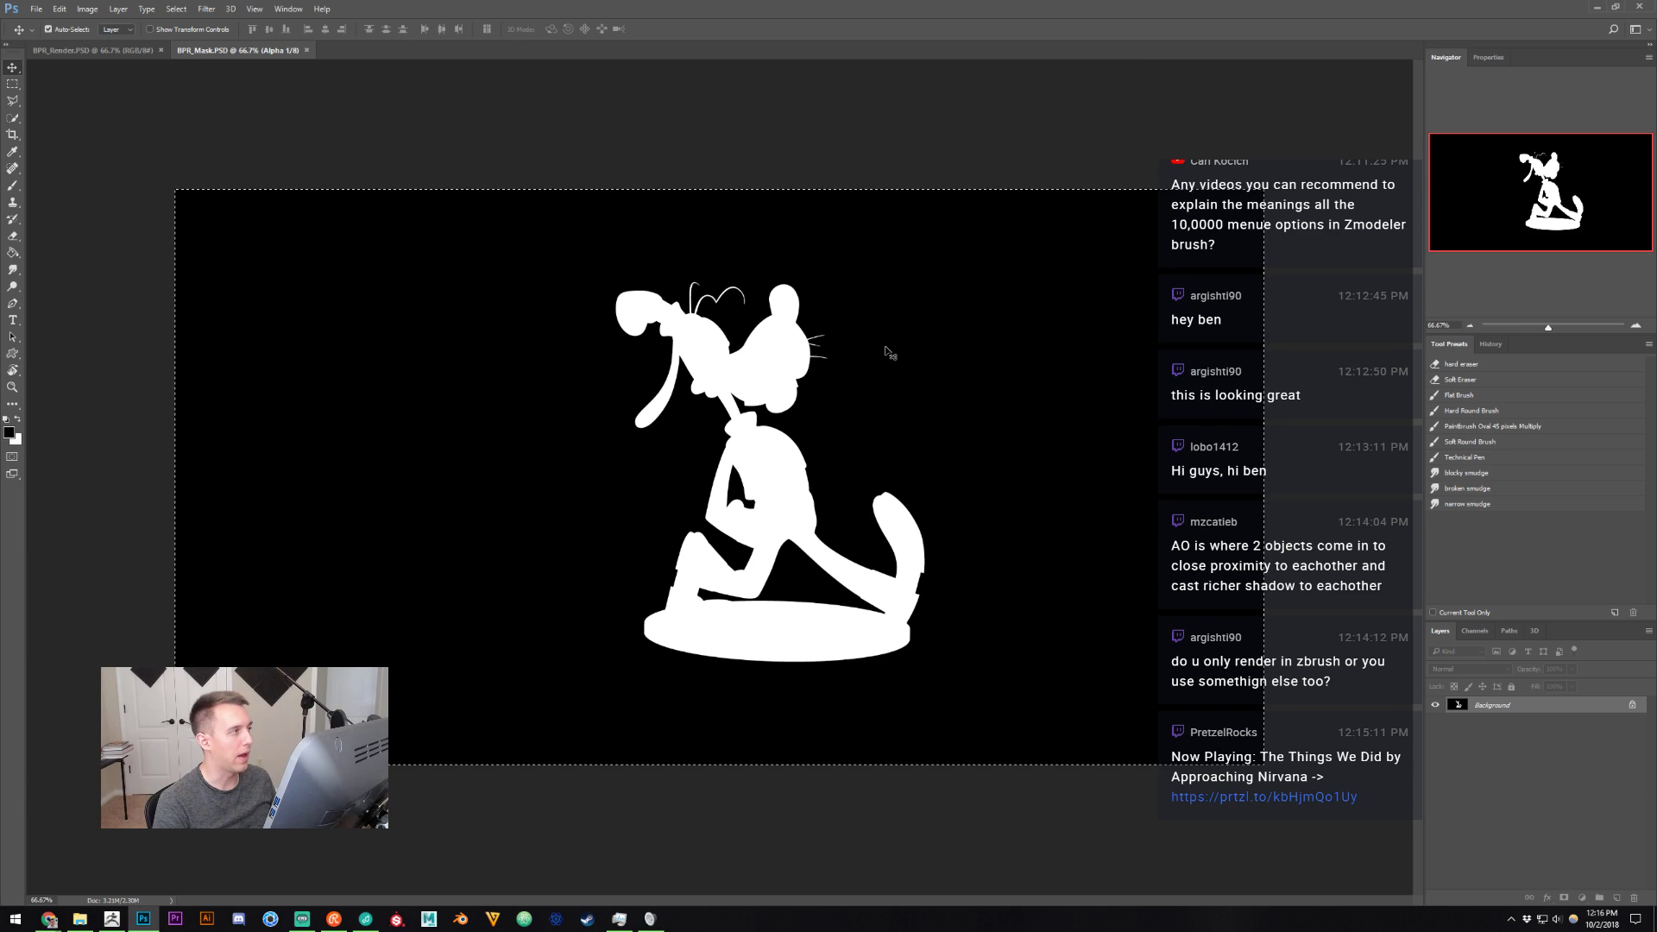
{"action": "key", "text": "ctrl+w"}
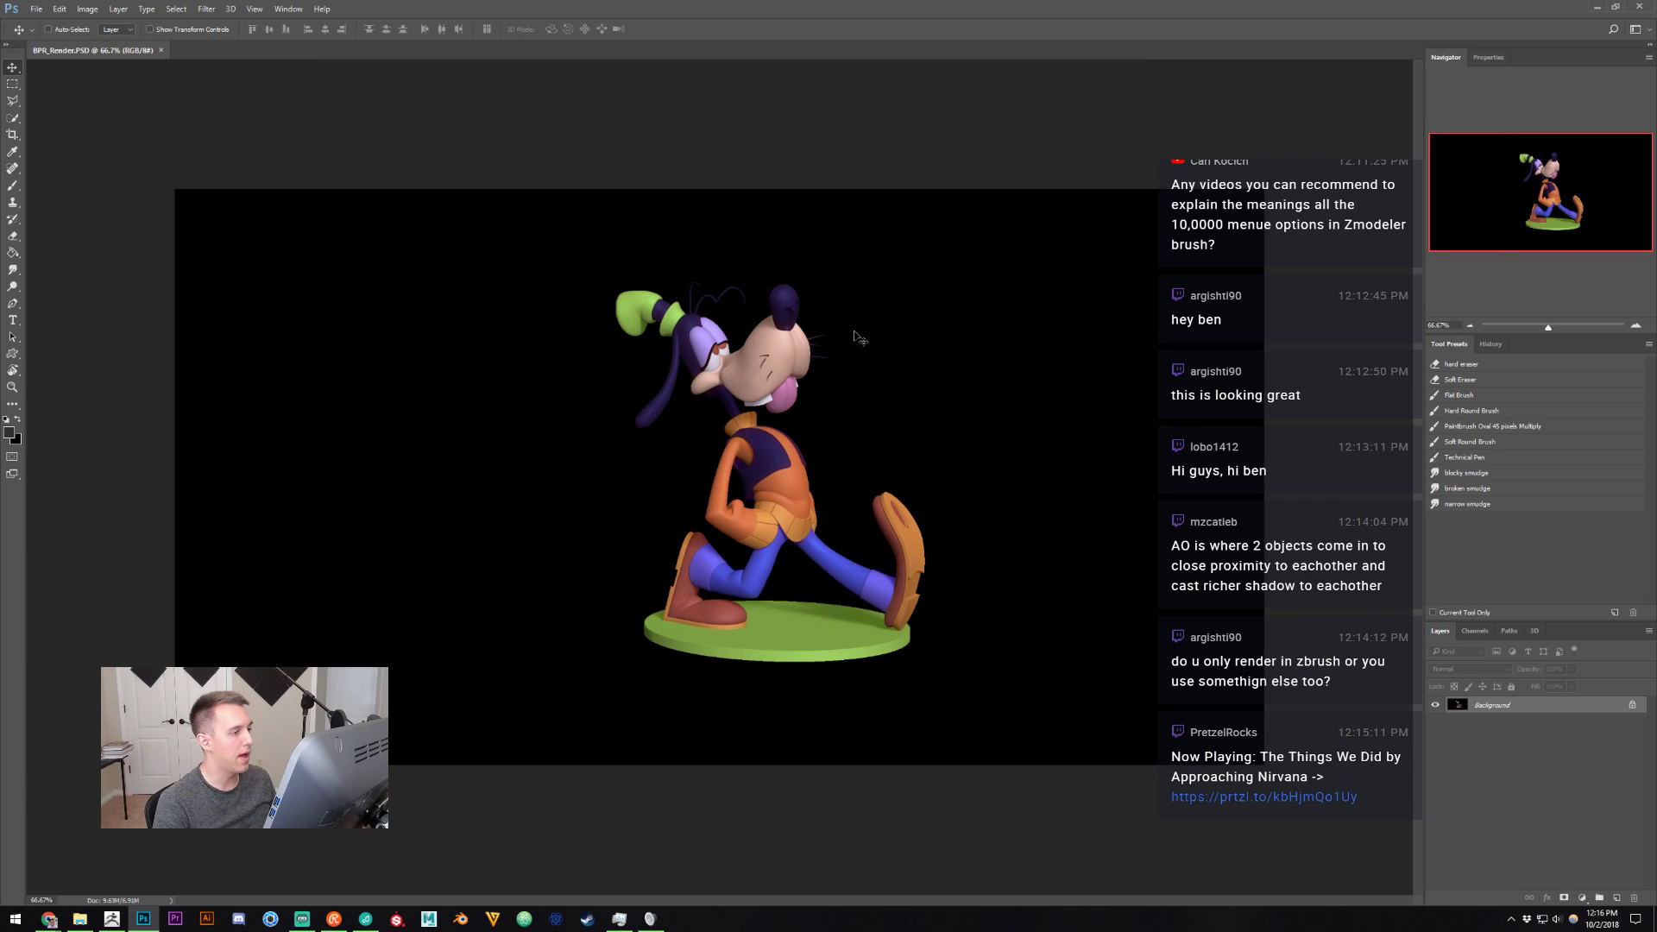
Add a blank layer mask to the colour render layer in BPR_Render.PSD.
{"action": "left_click", "coordinate": [1564, 899]}
{"action": "key", "text": "ctrl+z"}
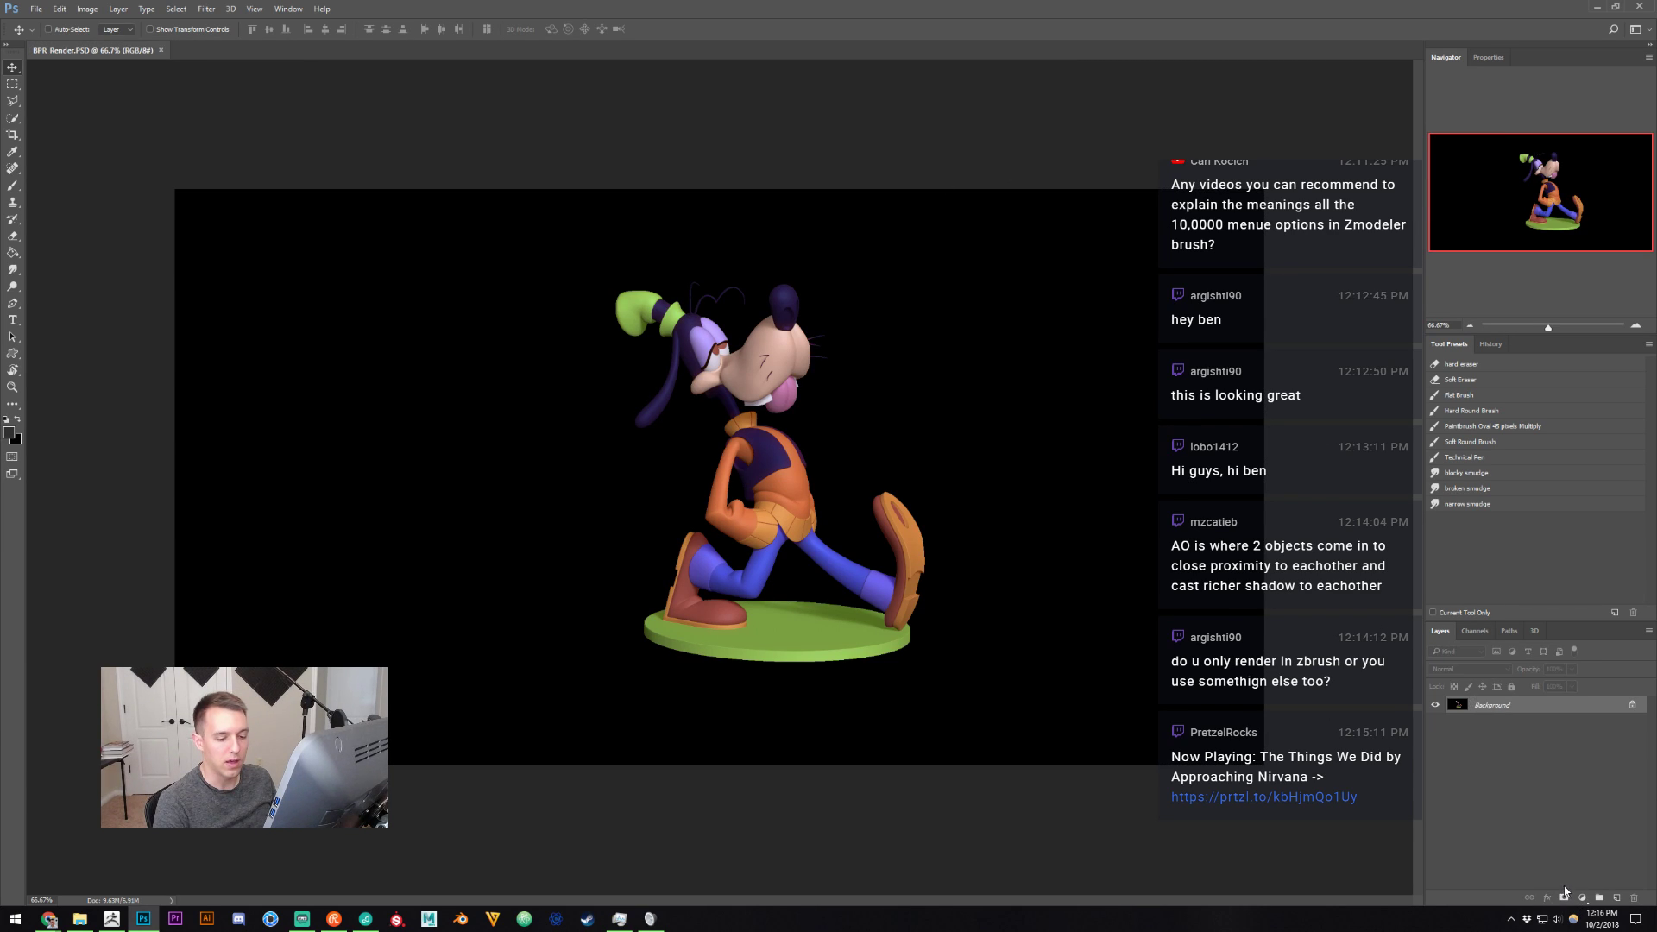
{"action": "left_click", "coordinate": [1564, 899]}
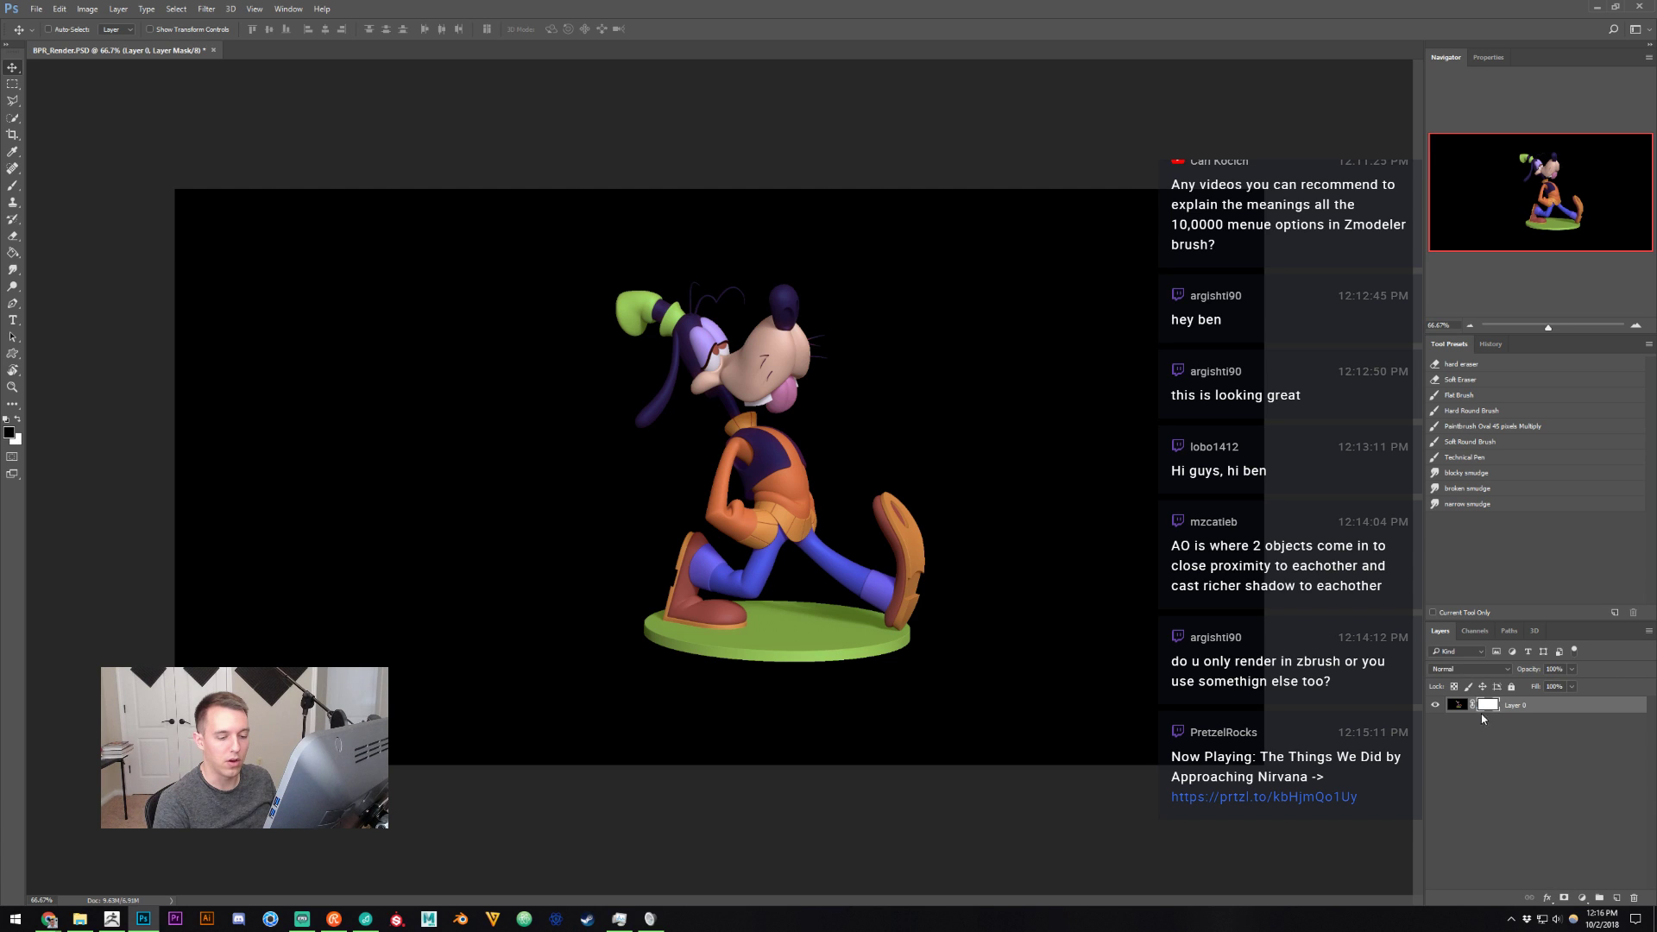
Paste the white Goofy silhouette into the render's layer mask to cut him out.
{"action": "left_click", "coordinate": [1485, 713], "text": "alt"}
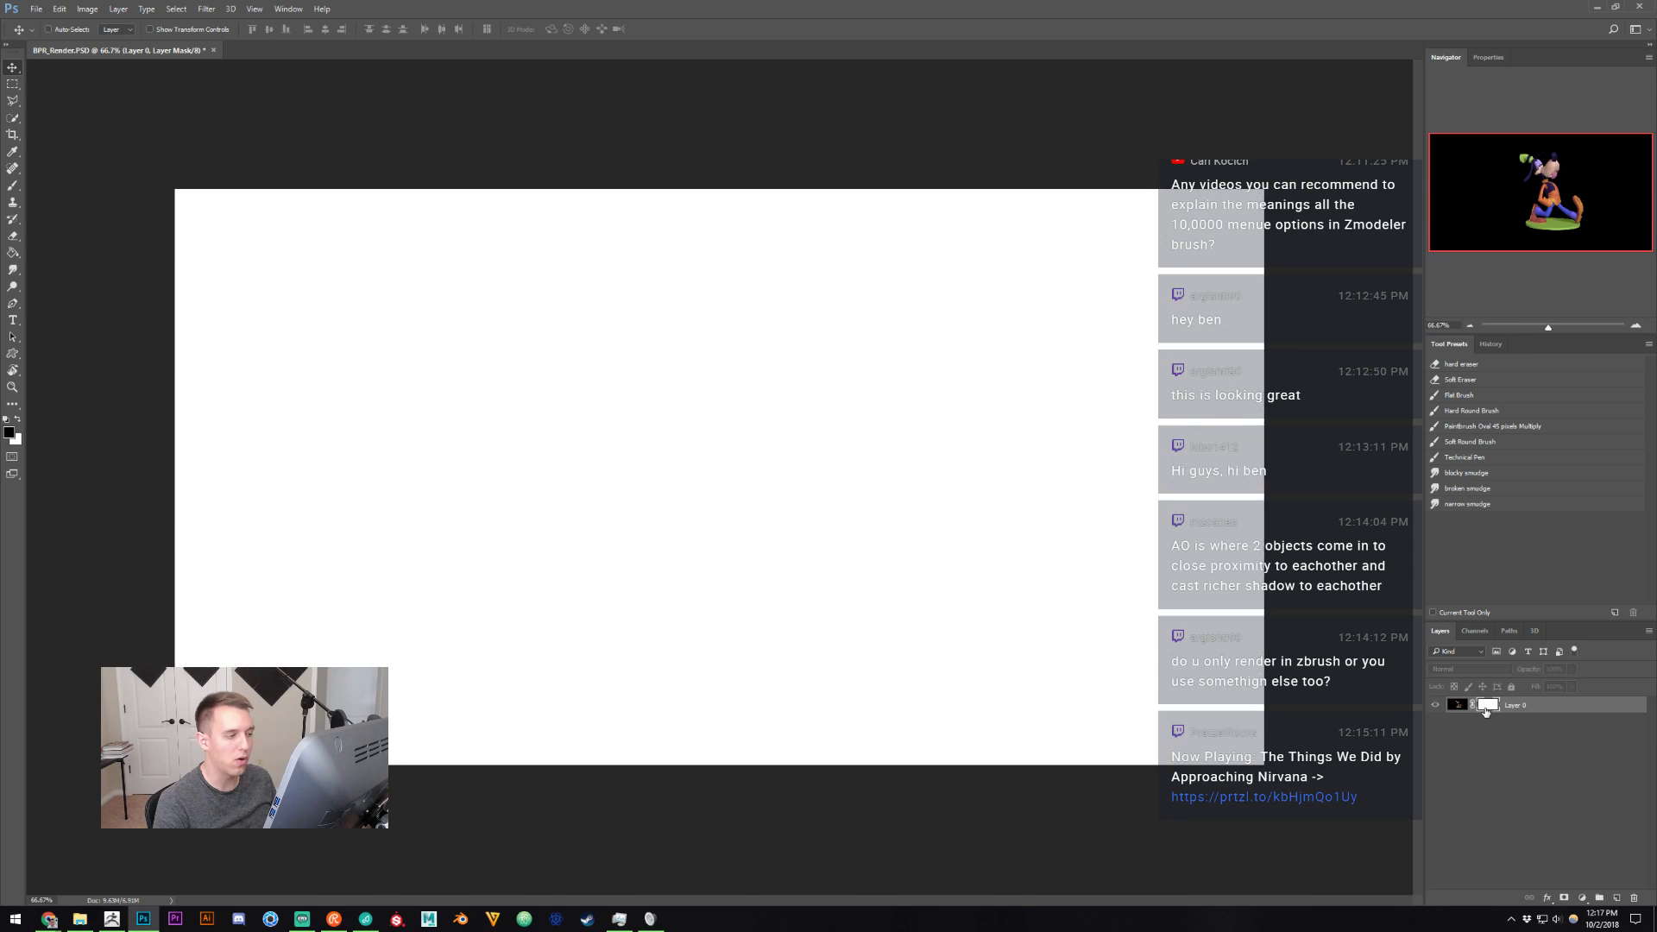
{"action": "key", "text": "ctrl+v"}
{"action": "key", "text": "ctrl+d"}
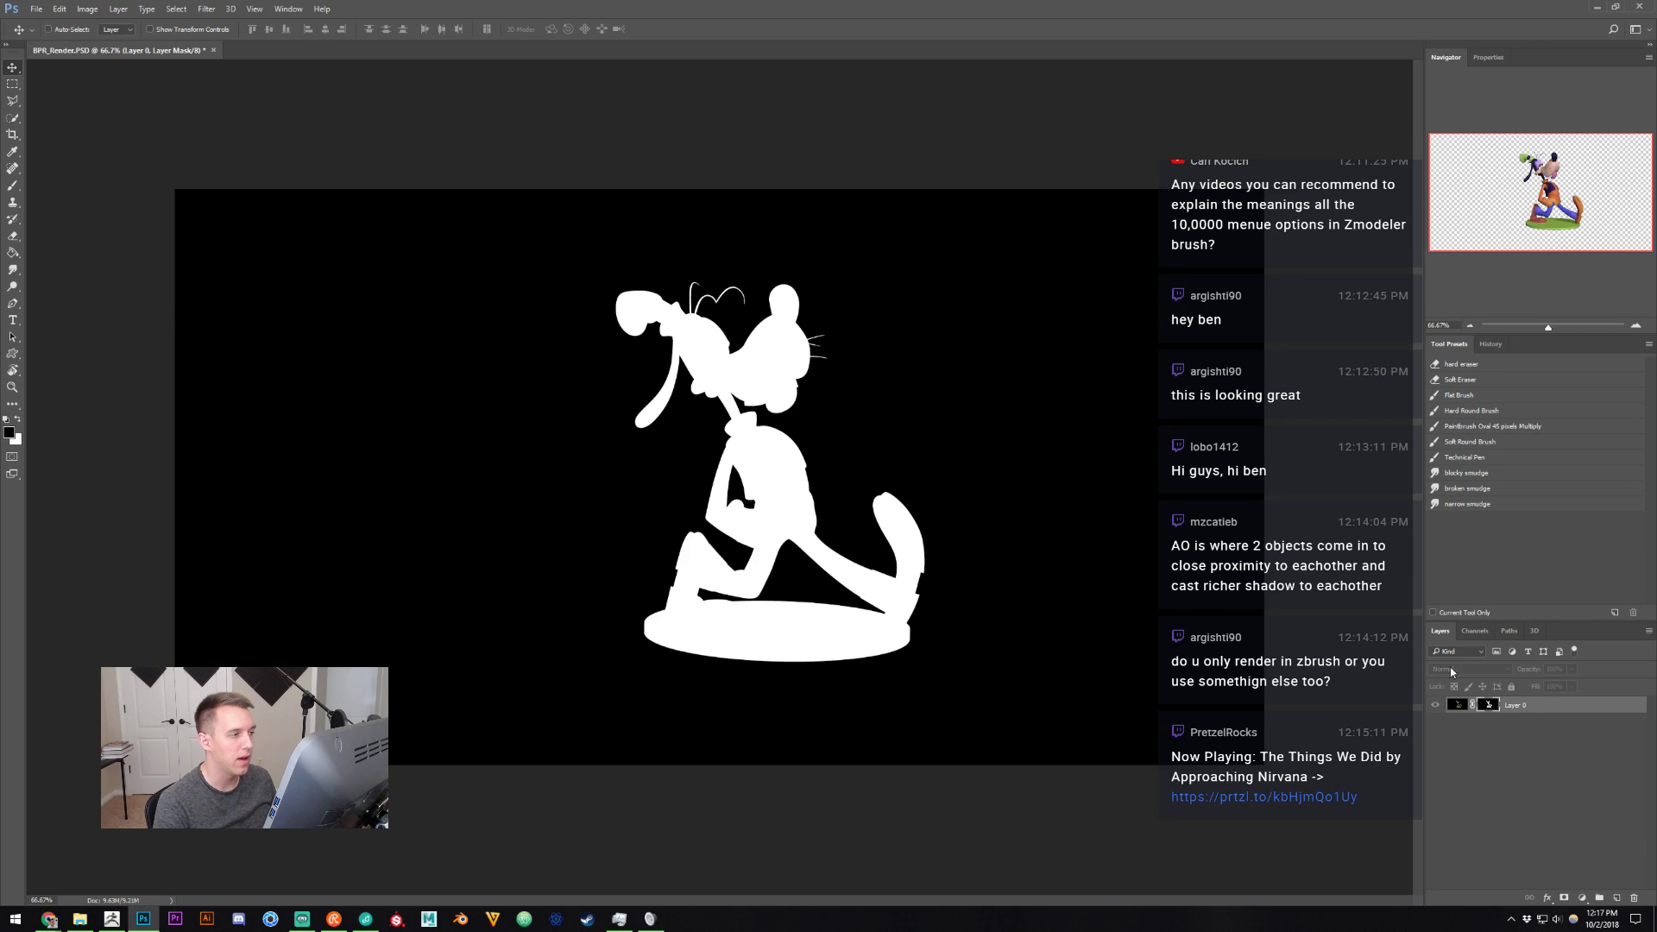
{"action": "left_click", "coordinate": [1458, 708]}
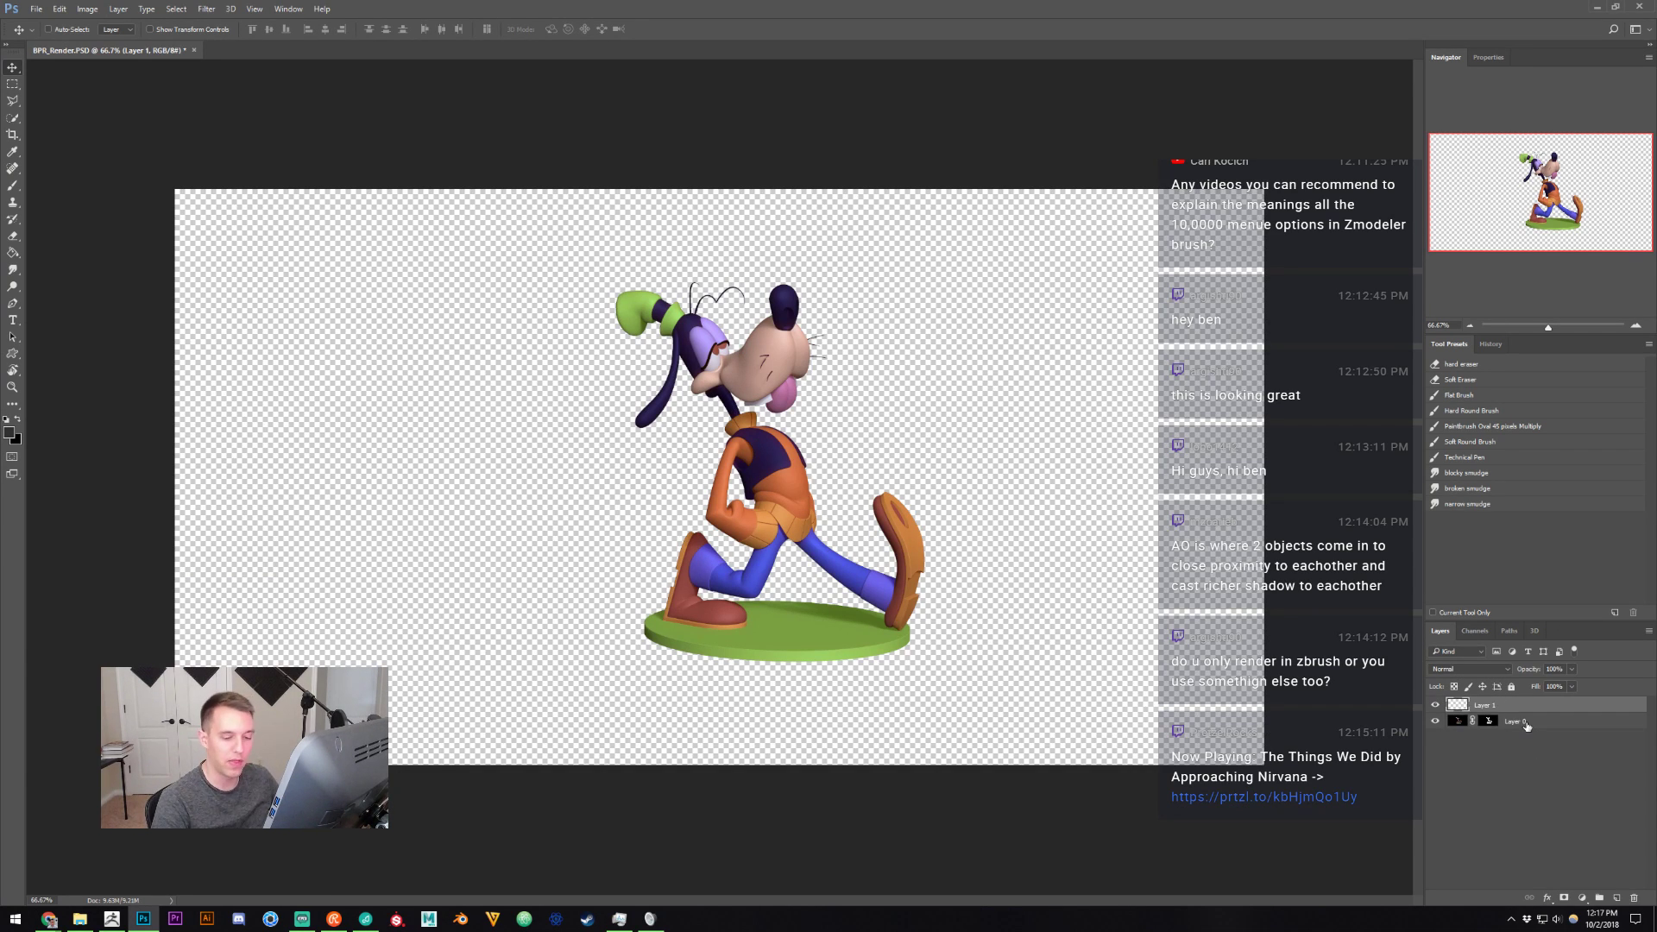
Stamp the visible cut-out onto Layer 1 and fill a new layer beneath with green.
{"action": "key", "text": "ctrl+shift+alt+n"}
{"action": "key", "text": "ctrl+shift+alt+e"}
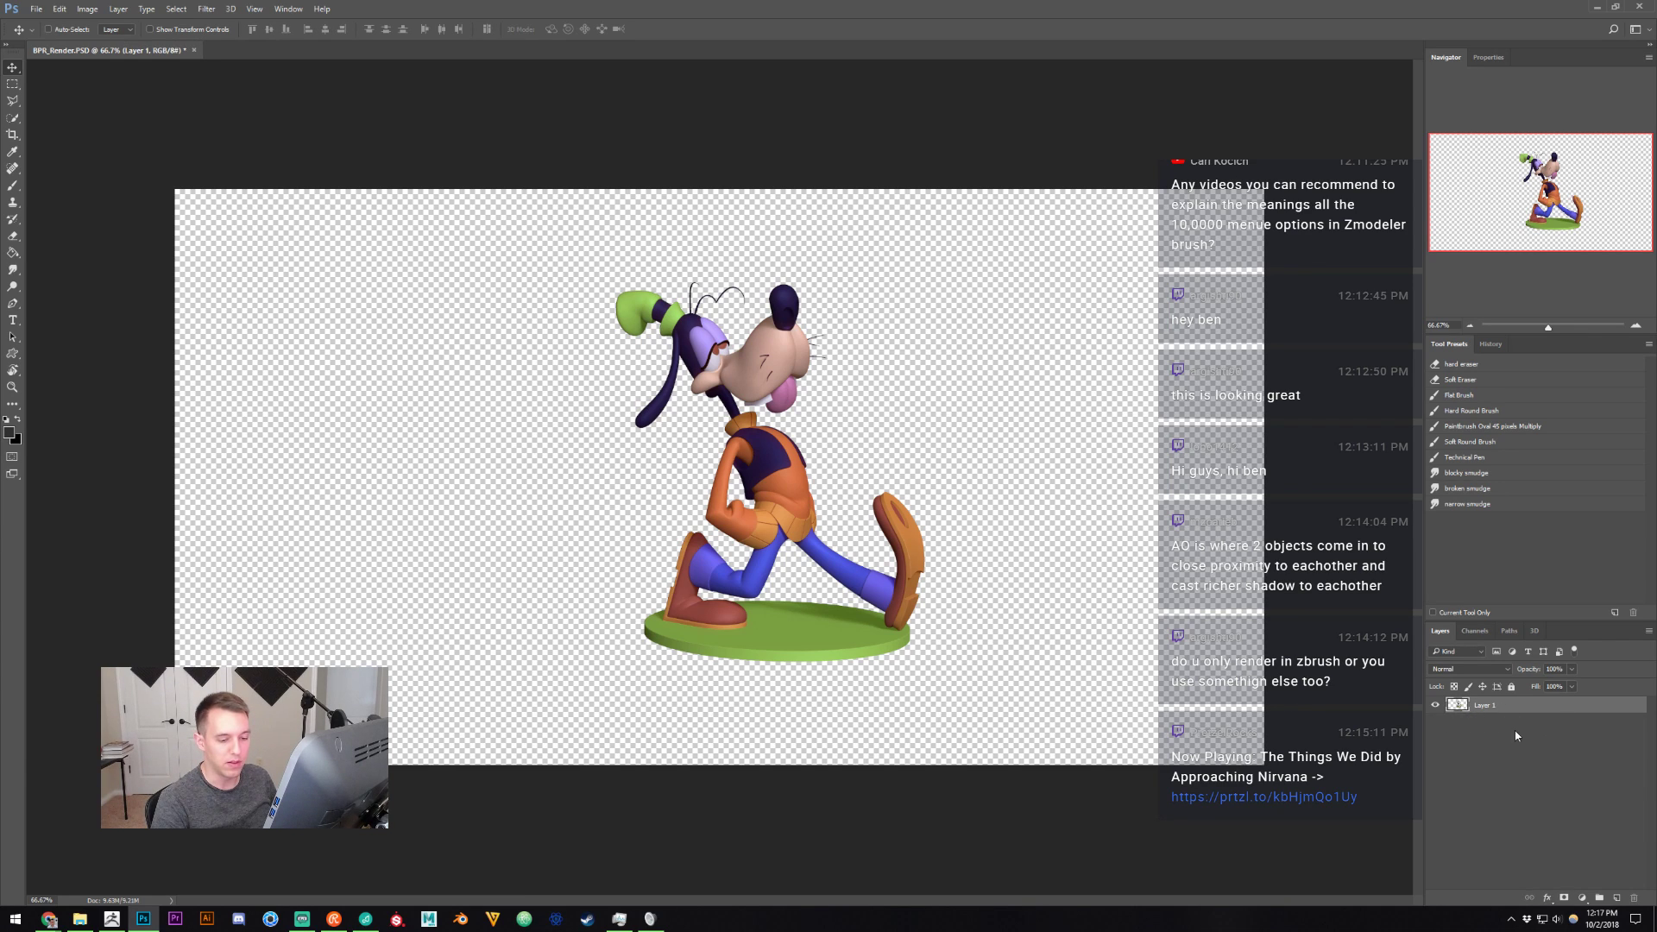
{"action": "key", "text": "ctrl+shift+alt+n"}
{"action": "key", "text": "ctrl+bracketleft"}
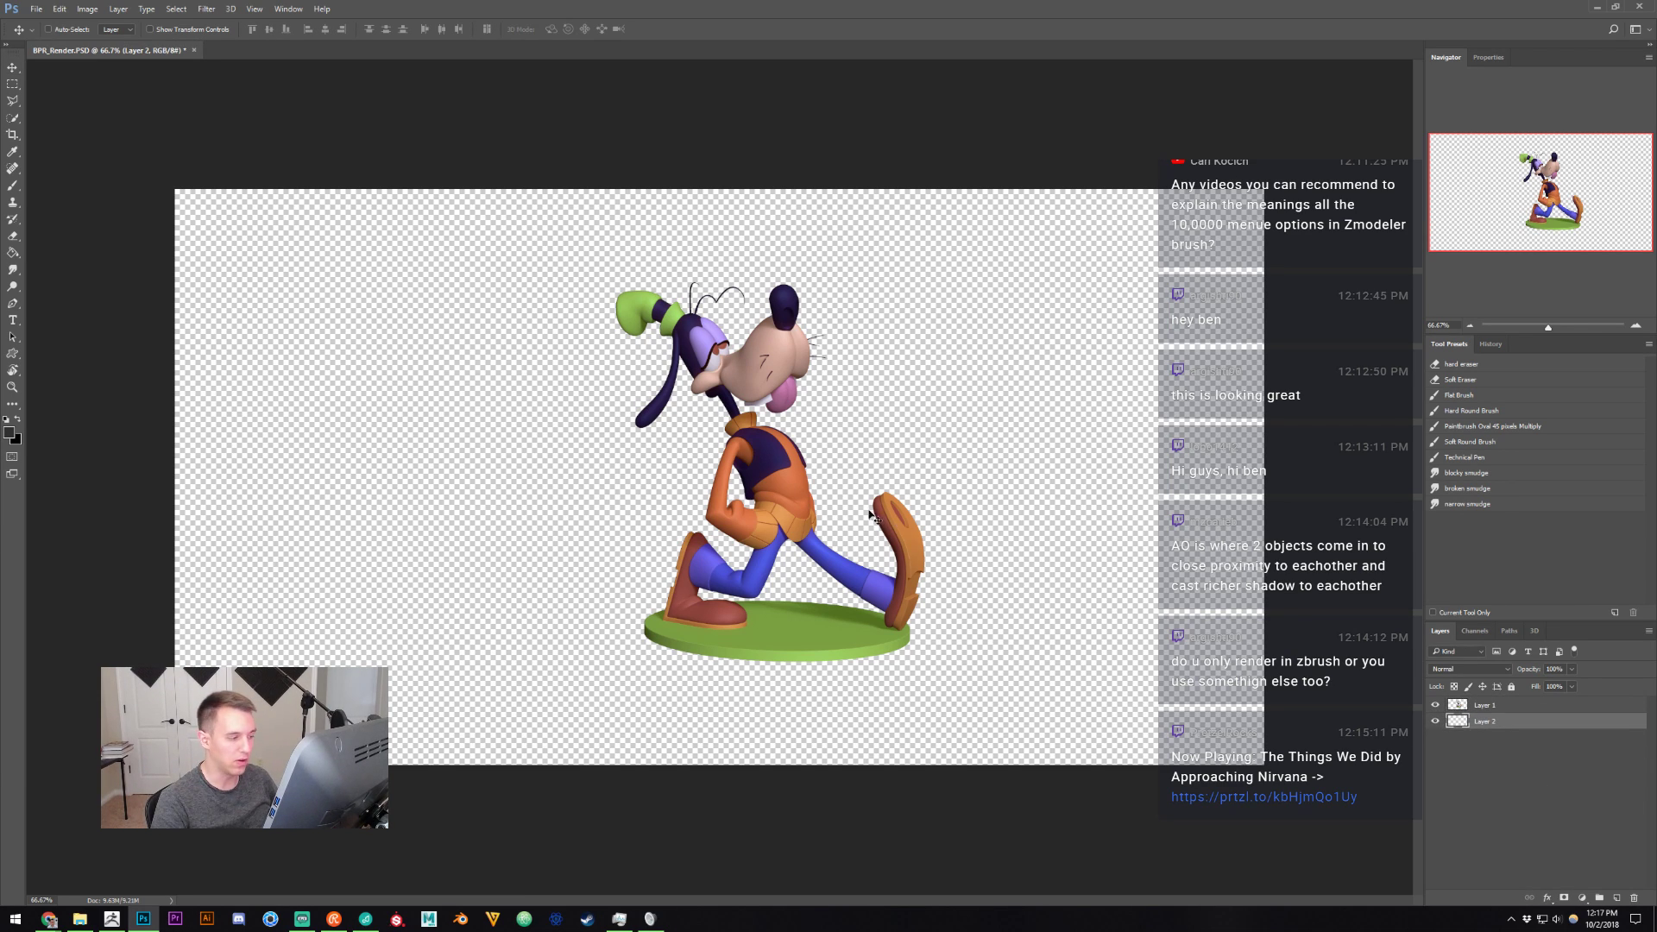
{"action": "key", "text": "g"}
{"action": "left_click", "coordinate": [796, 623]}
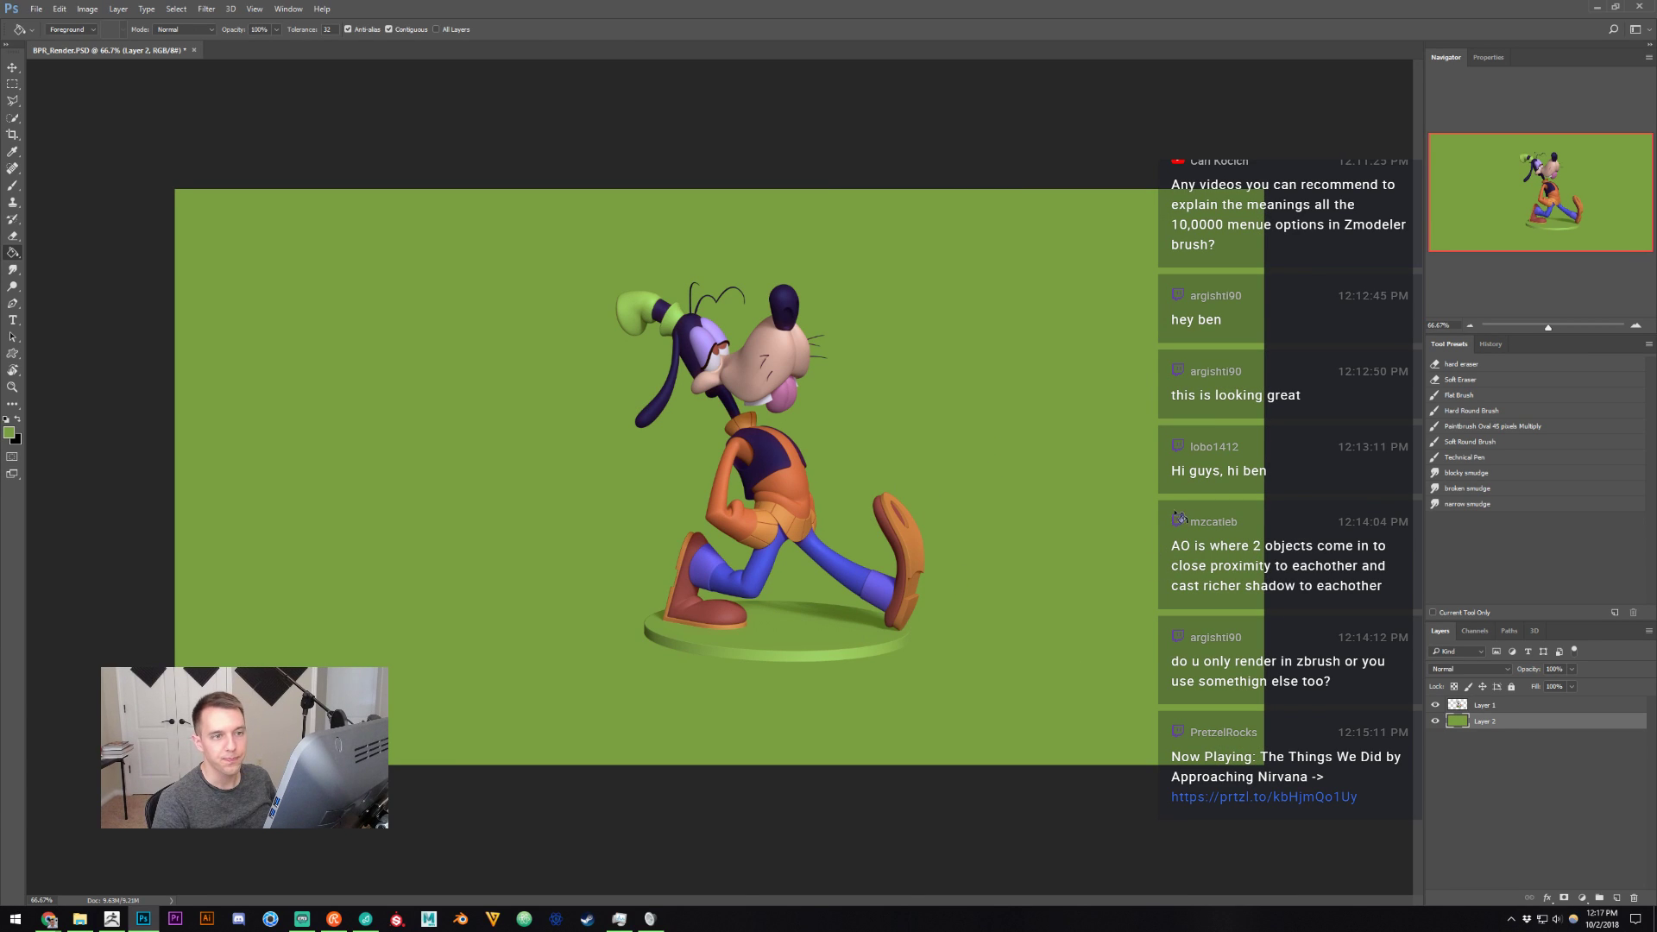
Crop the canvas to a square selection around Goofy.
{"action": "key", "text": "v"}
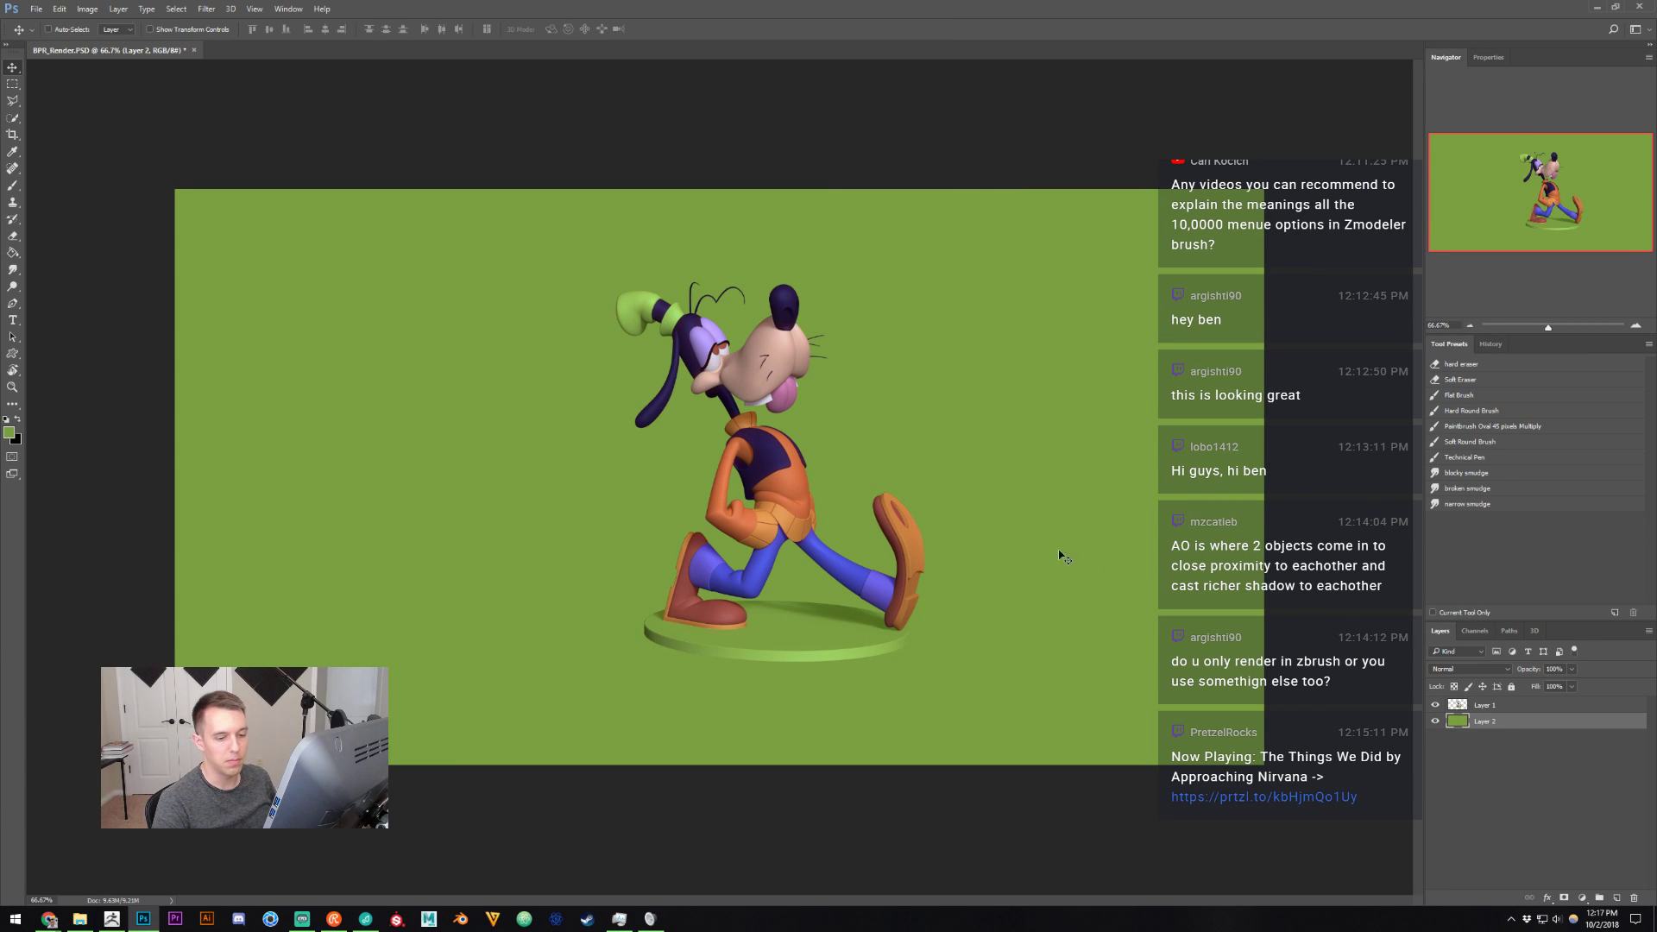
{"action": "left_click", "coordinate": [1537, 705]}
{"action": "key", "text": "m"}
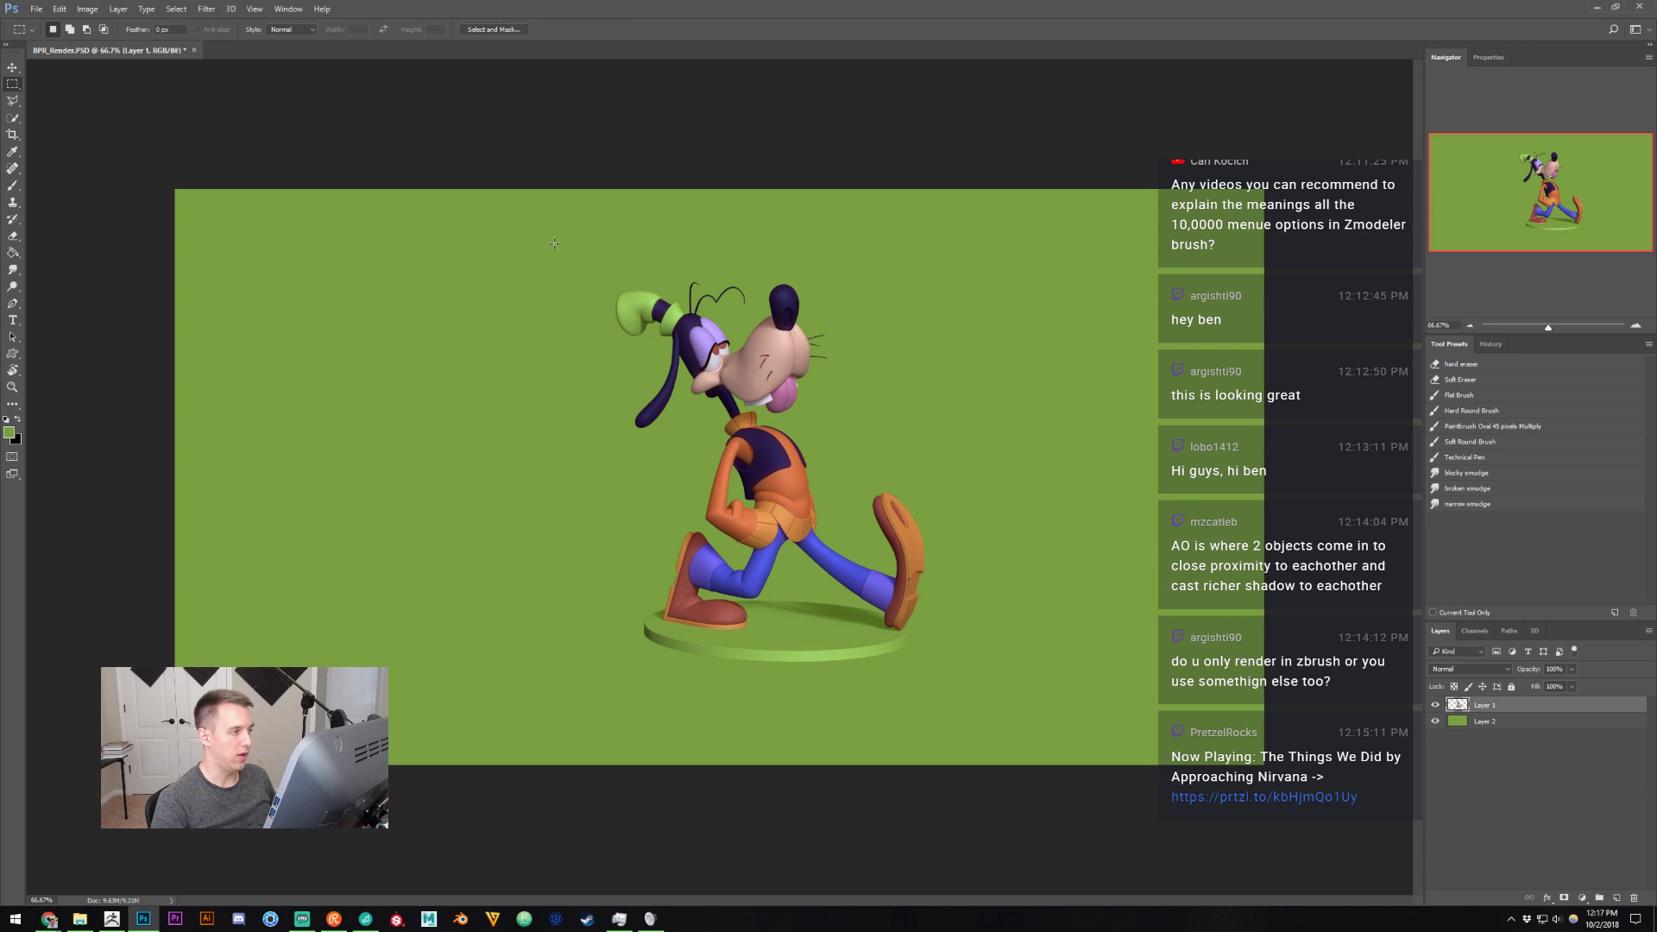
{"action": "left_click_drag", "start_coordinate": [537, 248], "coordinate": [980, 693]}
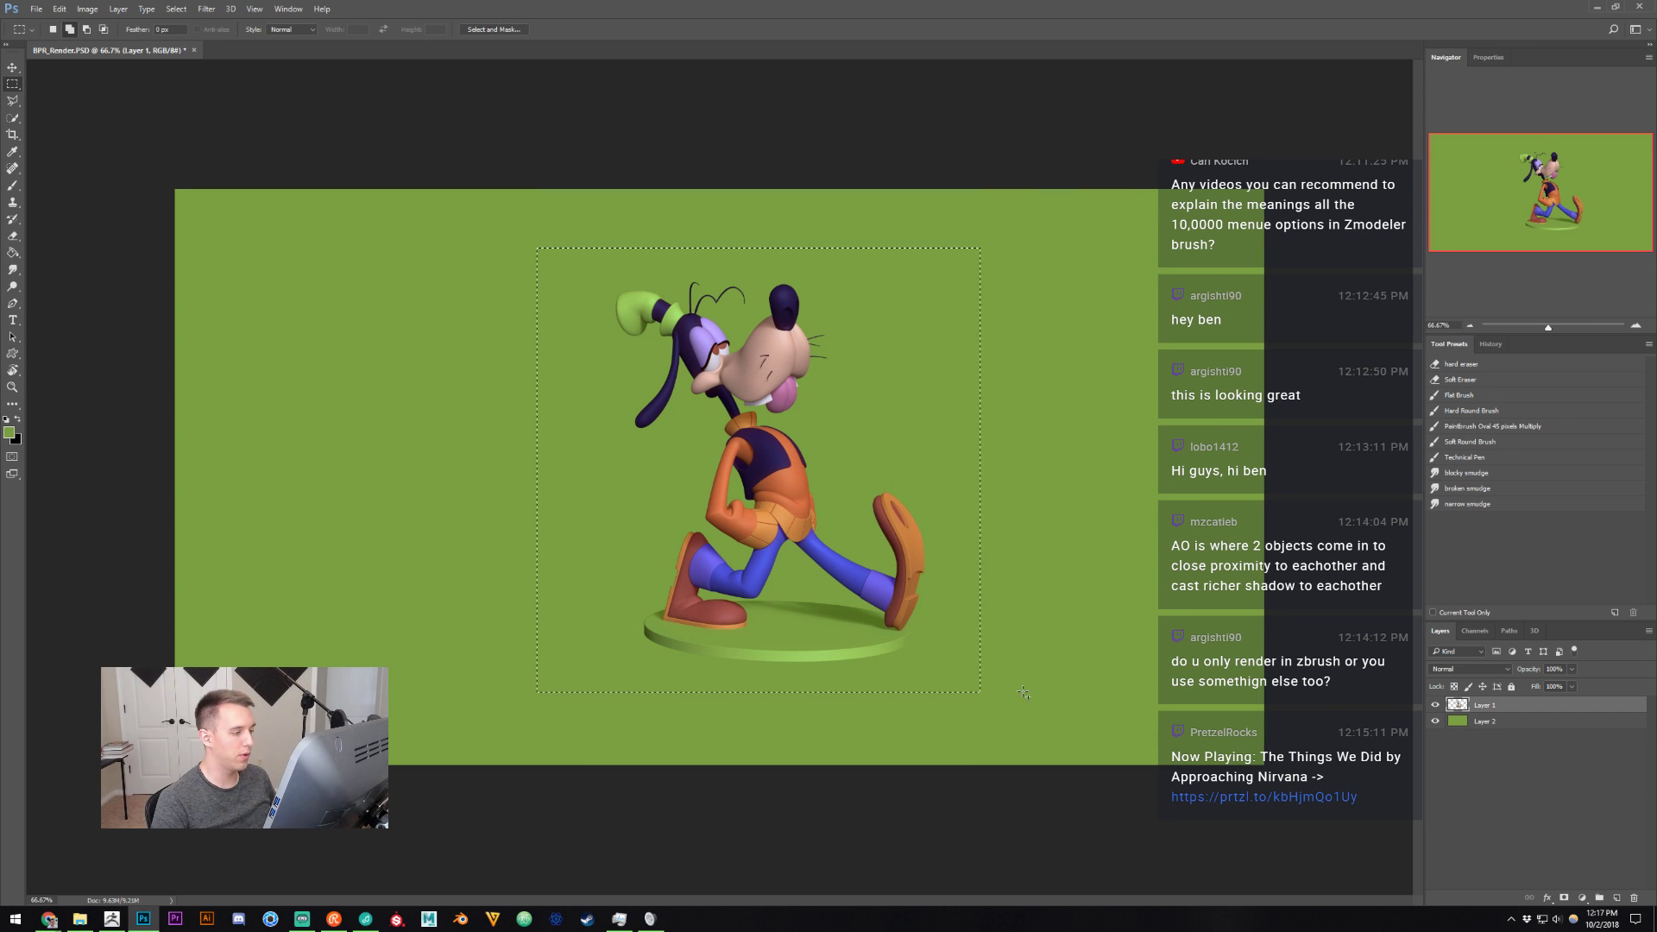
{"action": "key", "text": "c"}
{"action": "key", "text": "Return"}
Duplicate the cut-out Goofy layer and apply a Curves adjustment to the copy.
{"action": "key", "text": "v"}
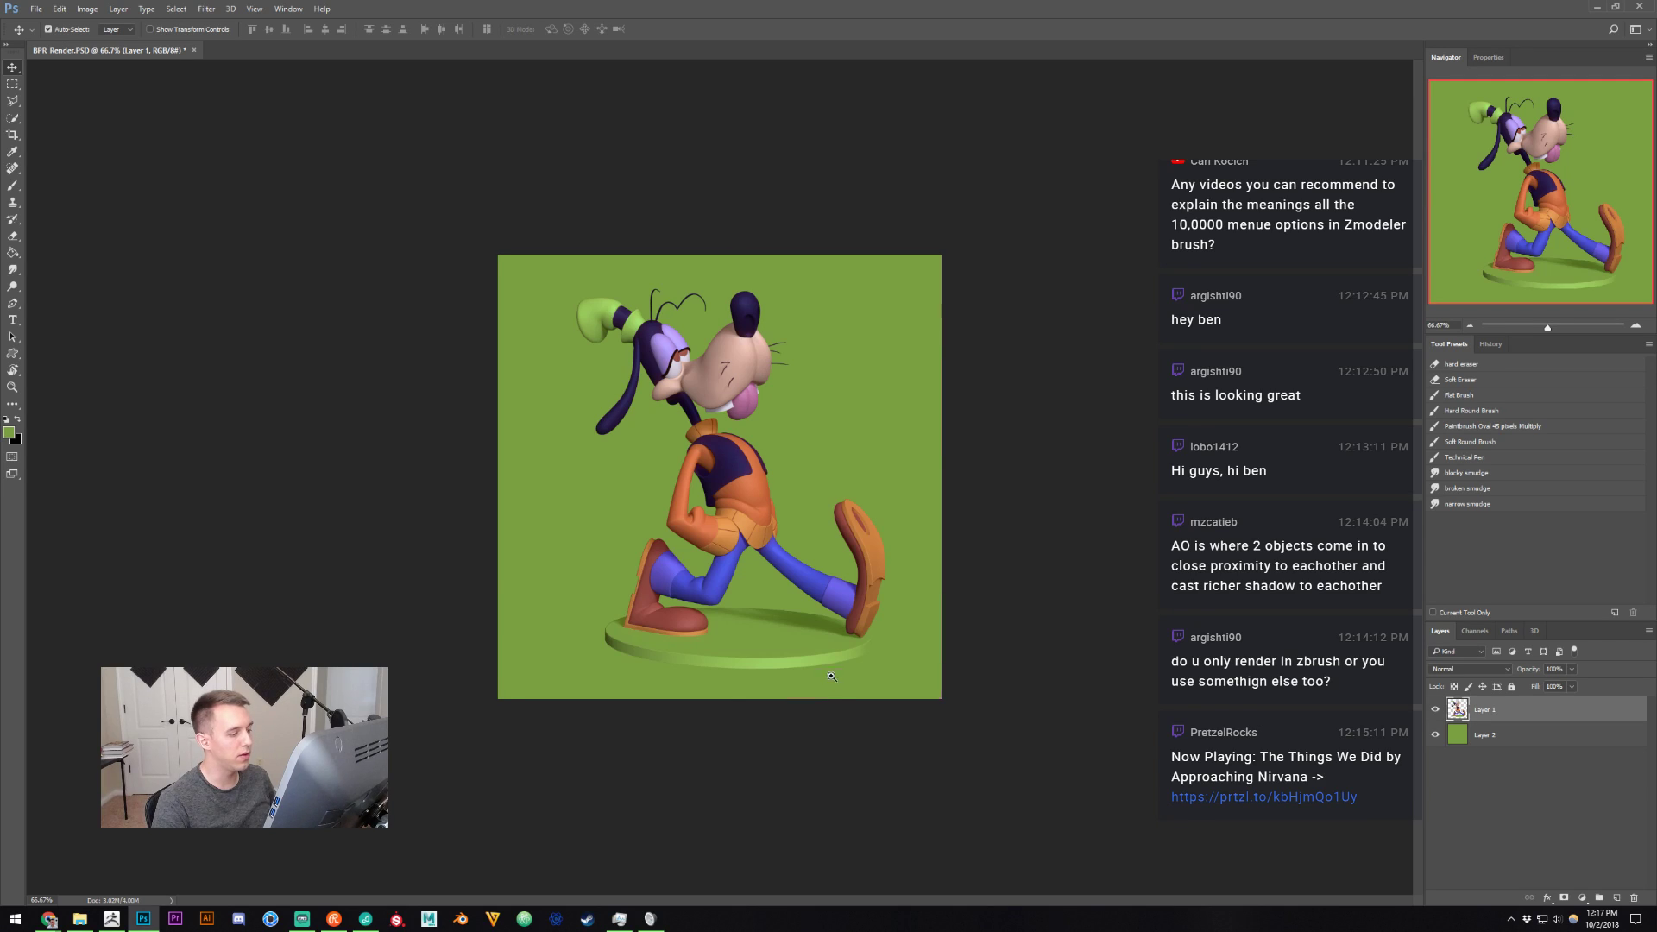
{"action": "left_click_drag", "start_coordinate": [831, 676], "coordinate": [869, 672], "text": "ctrl"}
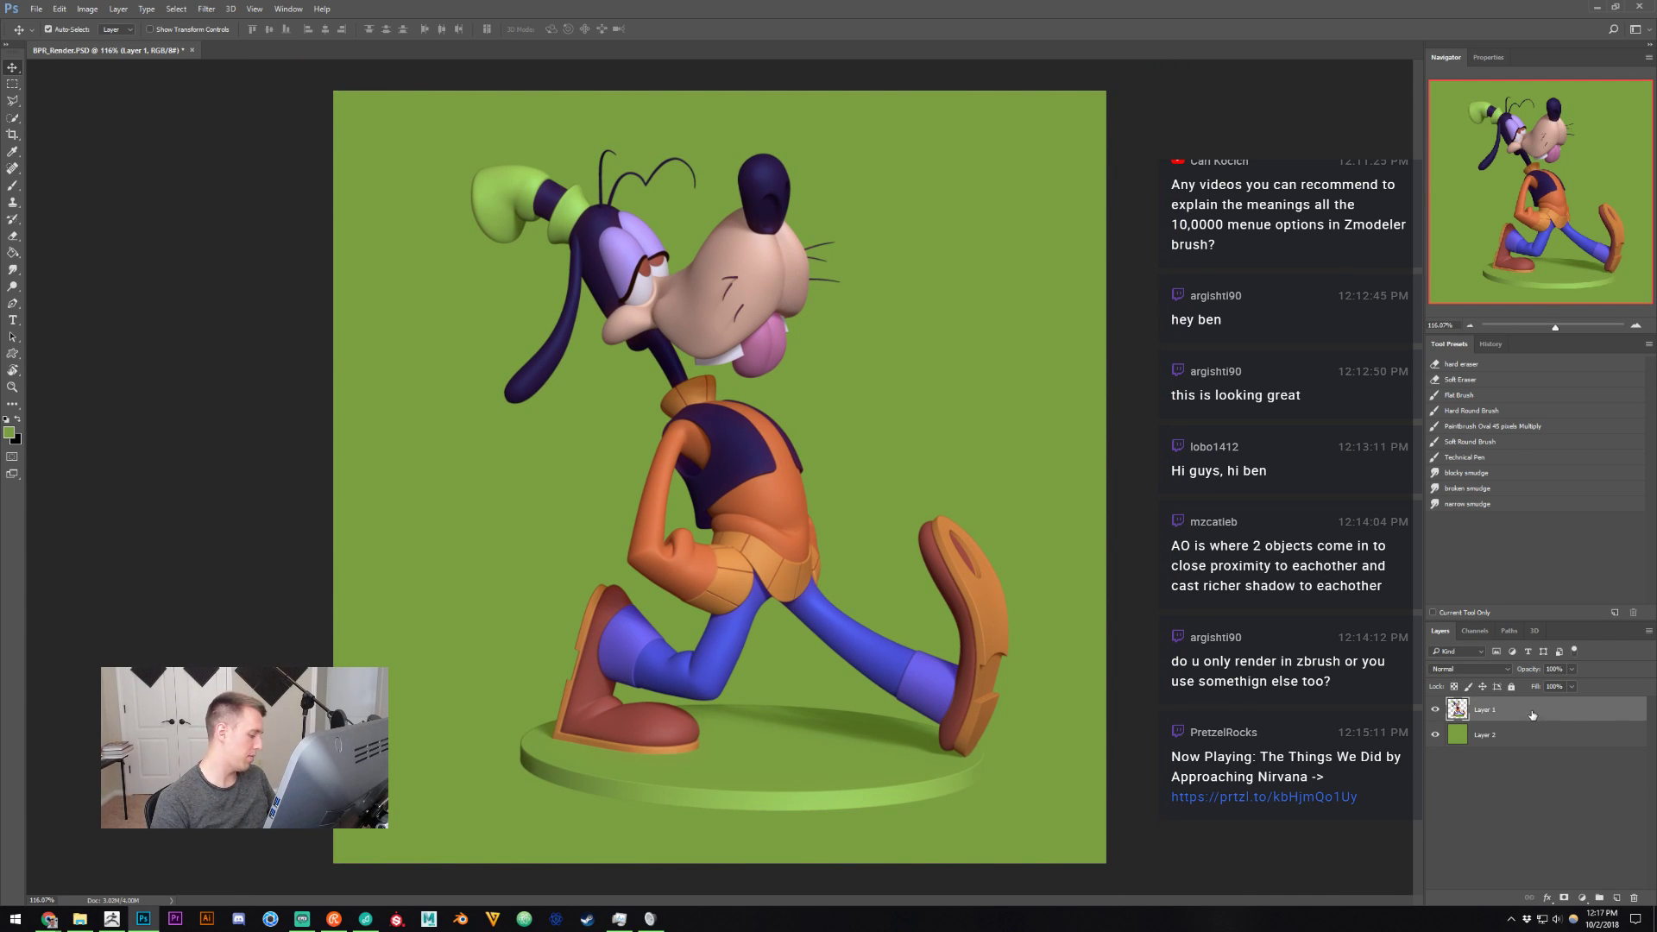
{"action": "key", "text": "ctrl+j"}
{"action": "key", "text": "ctrl+m"}
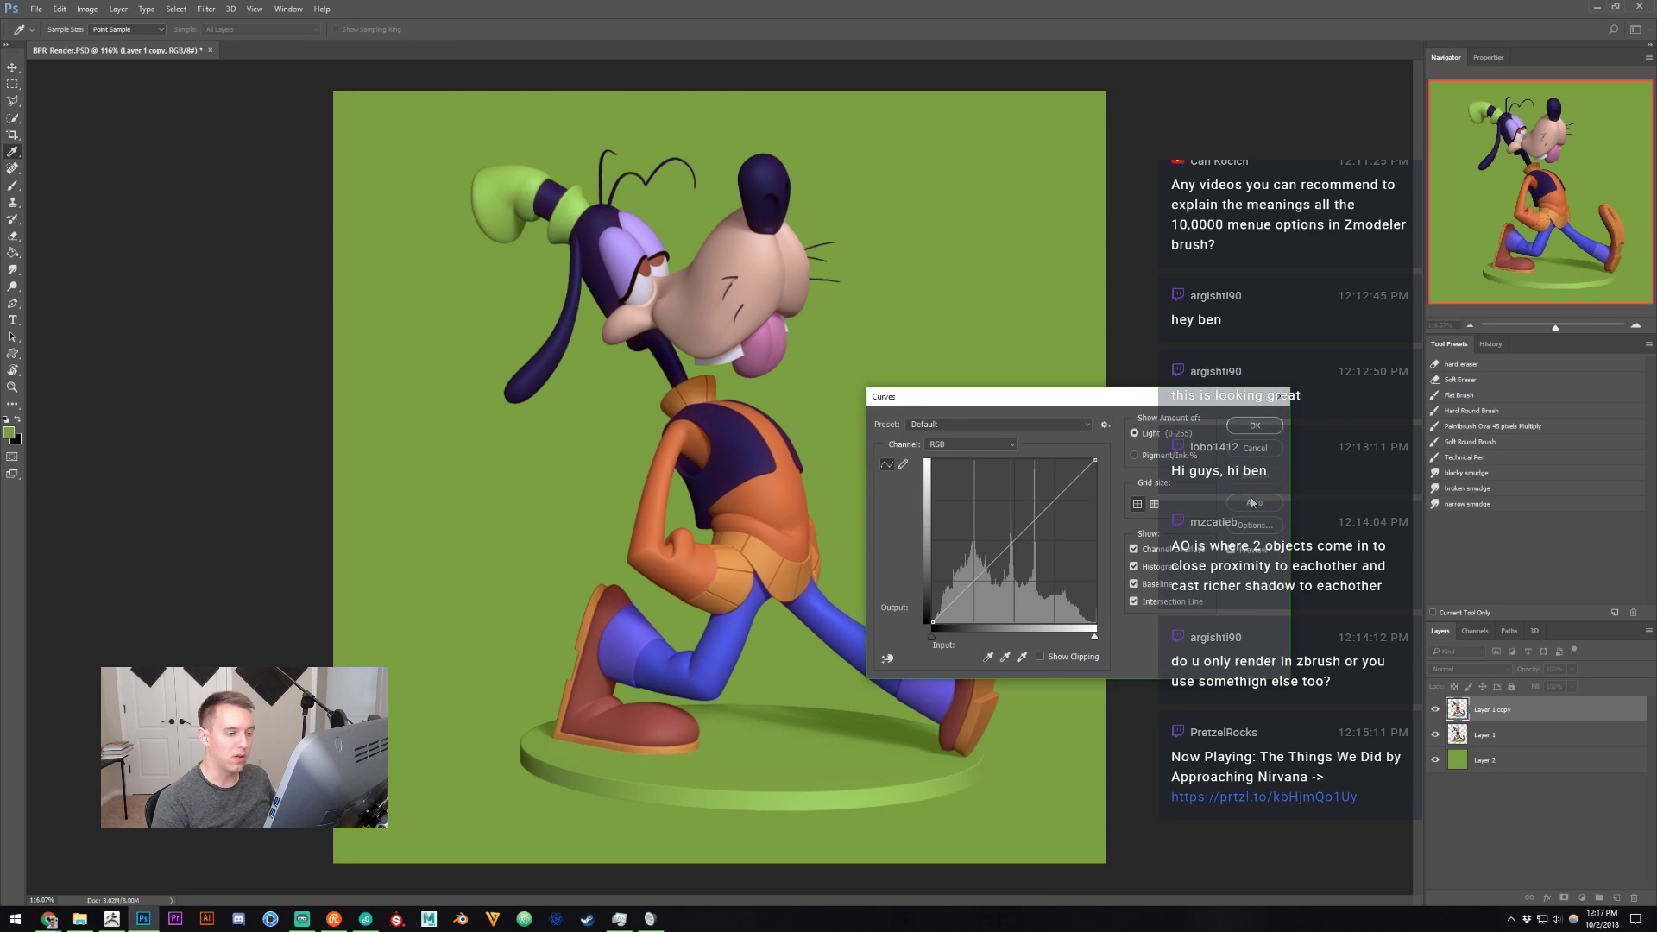
{"action": "left_click", "coordinate": [1256, 427]}
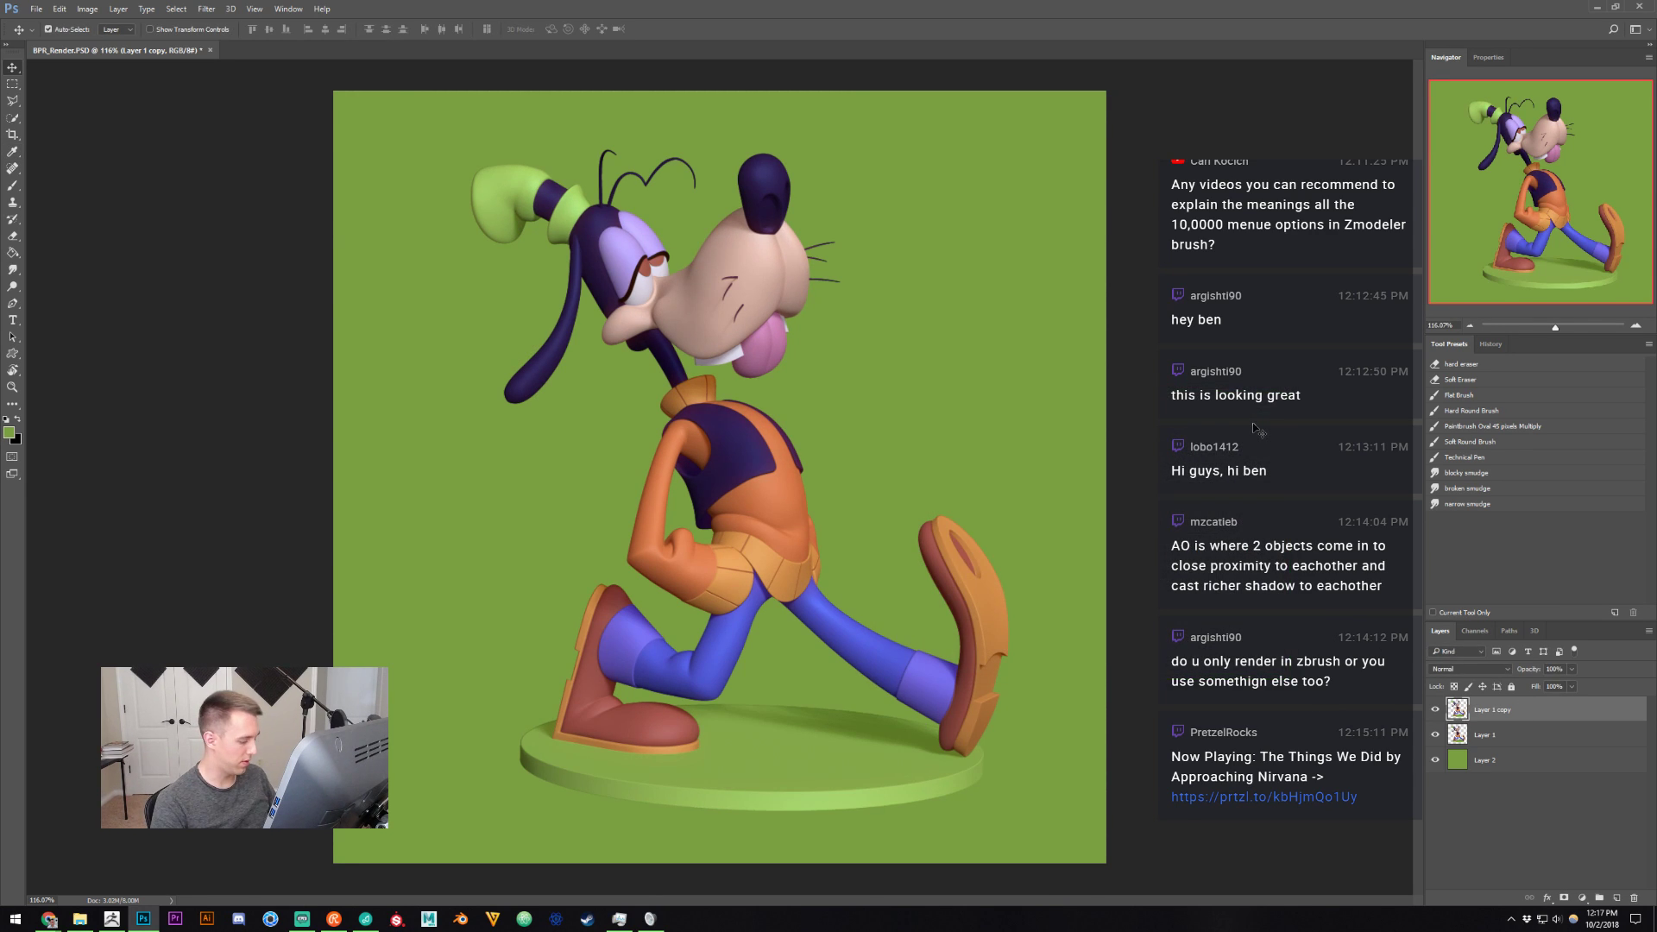
Apply a custom Levels midtone adjustment to Layer 1 copy.
{"action": "key", "text": "ctrl+l"}
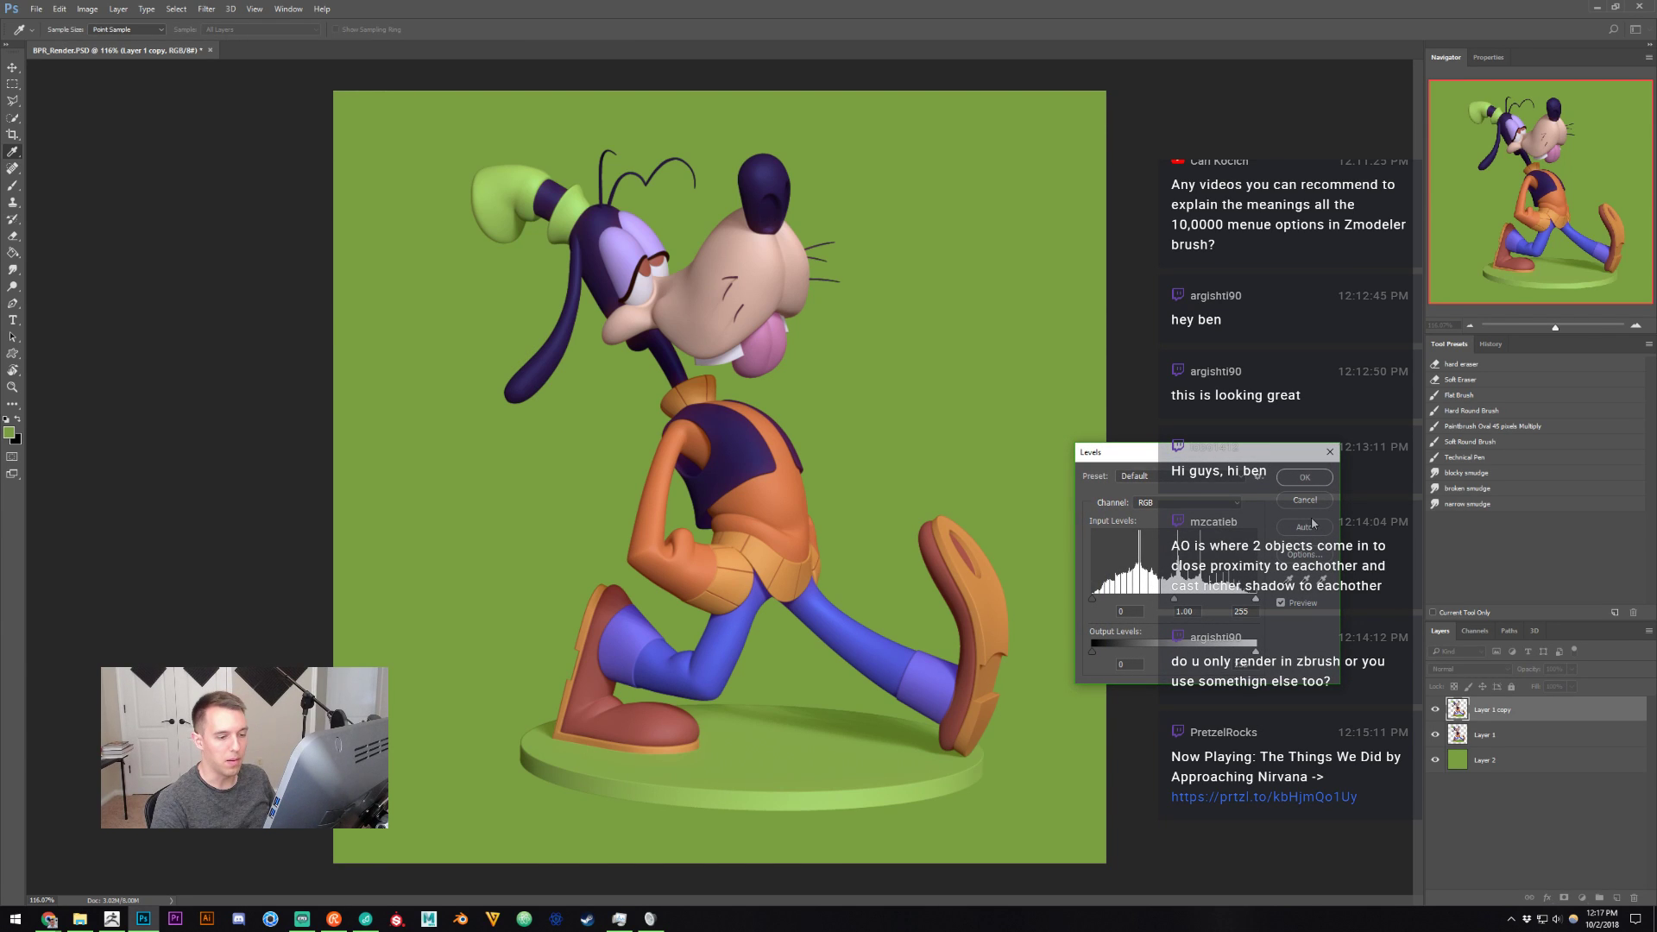
{"action": "key", "text": "Escape"}
{"action": "key", "text": "ctrl+m"}
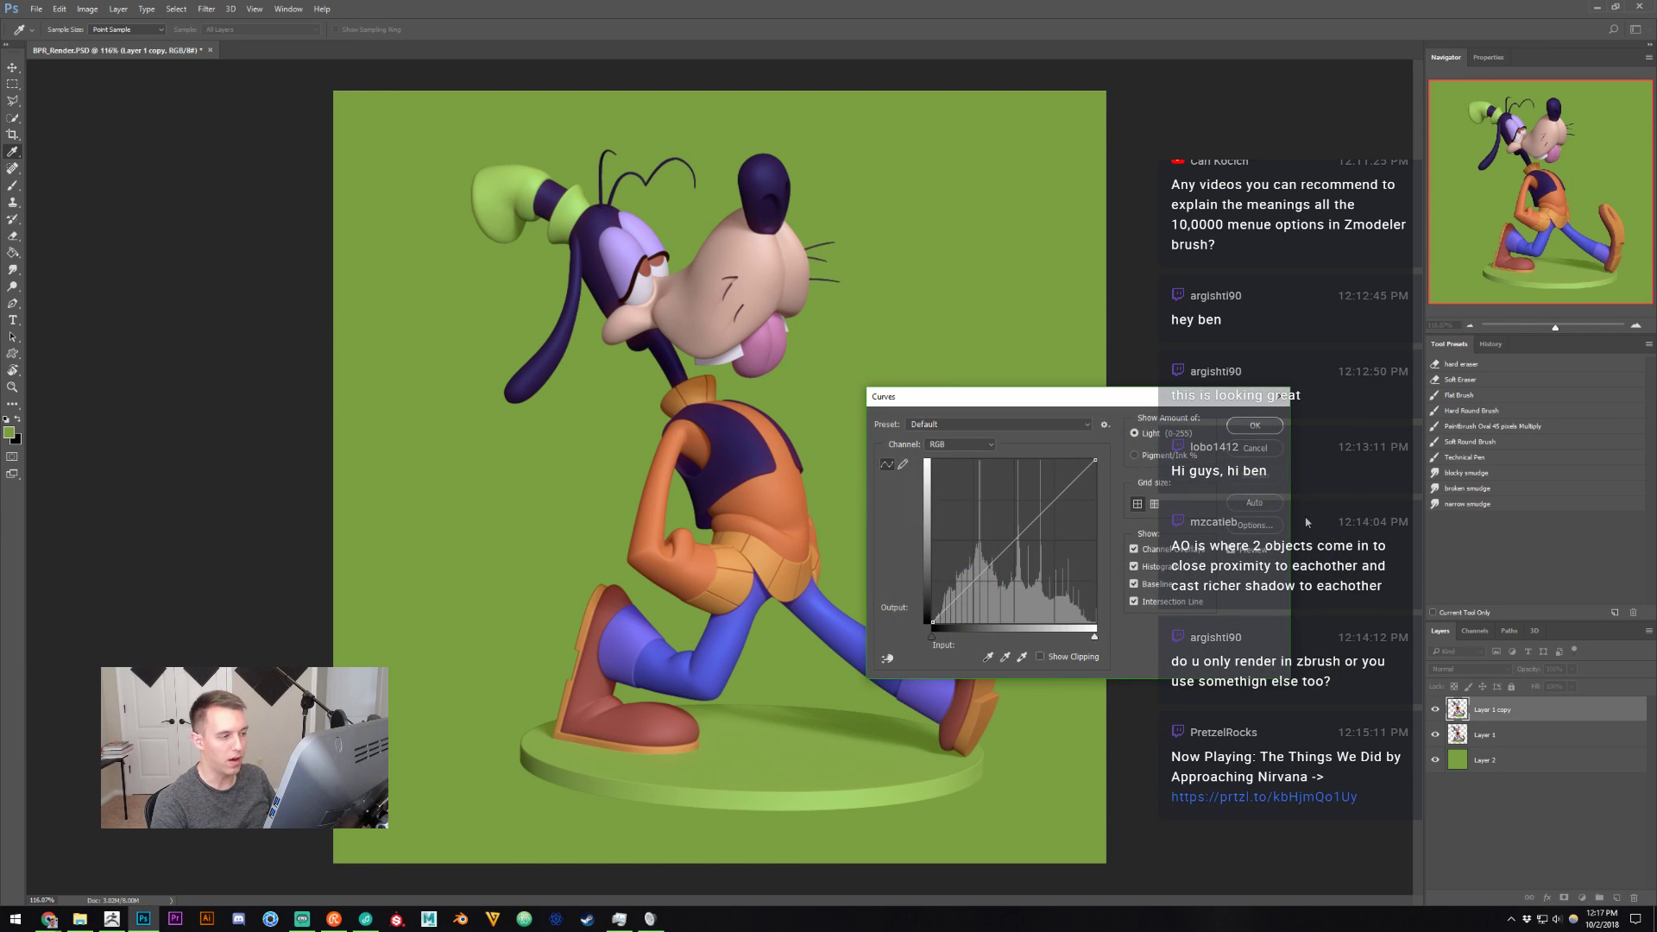
{"action": "key", "text": "Escape"}
{"action": "key", "text": "ctrl+l"}
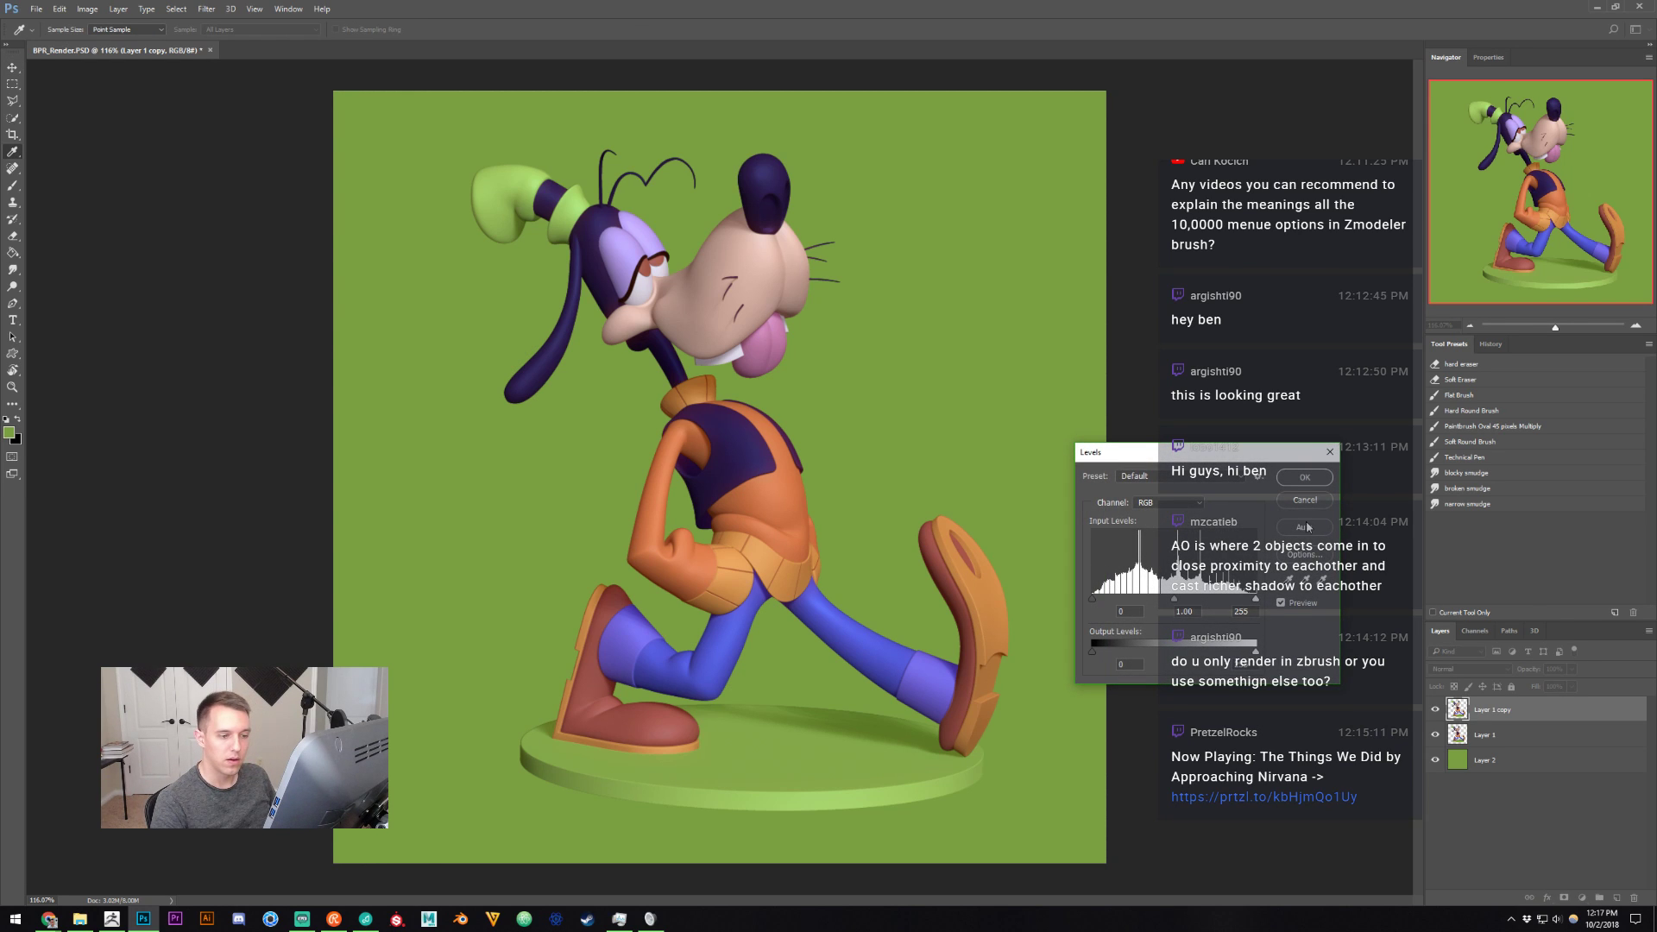
{"action": "left_click", "coordinate": [1301, 473]}
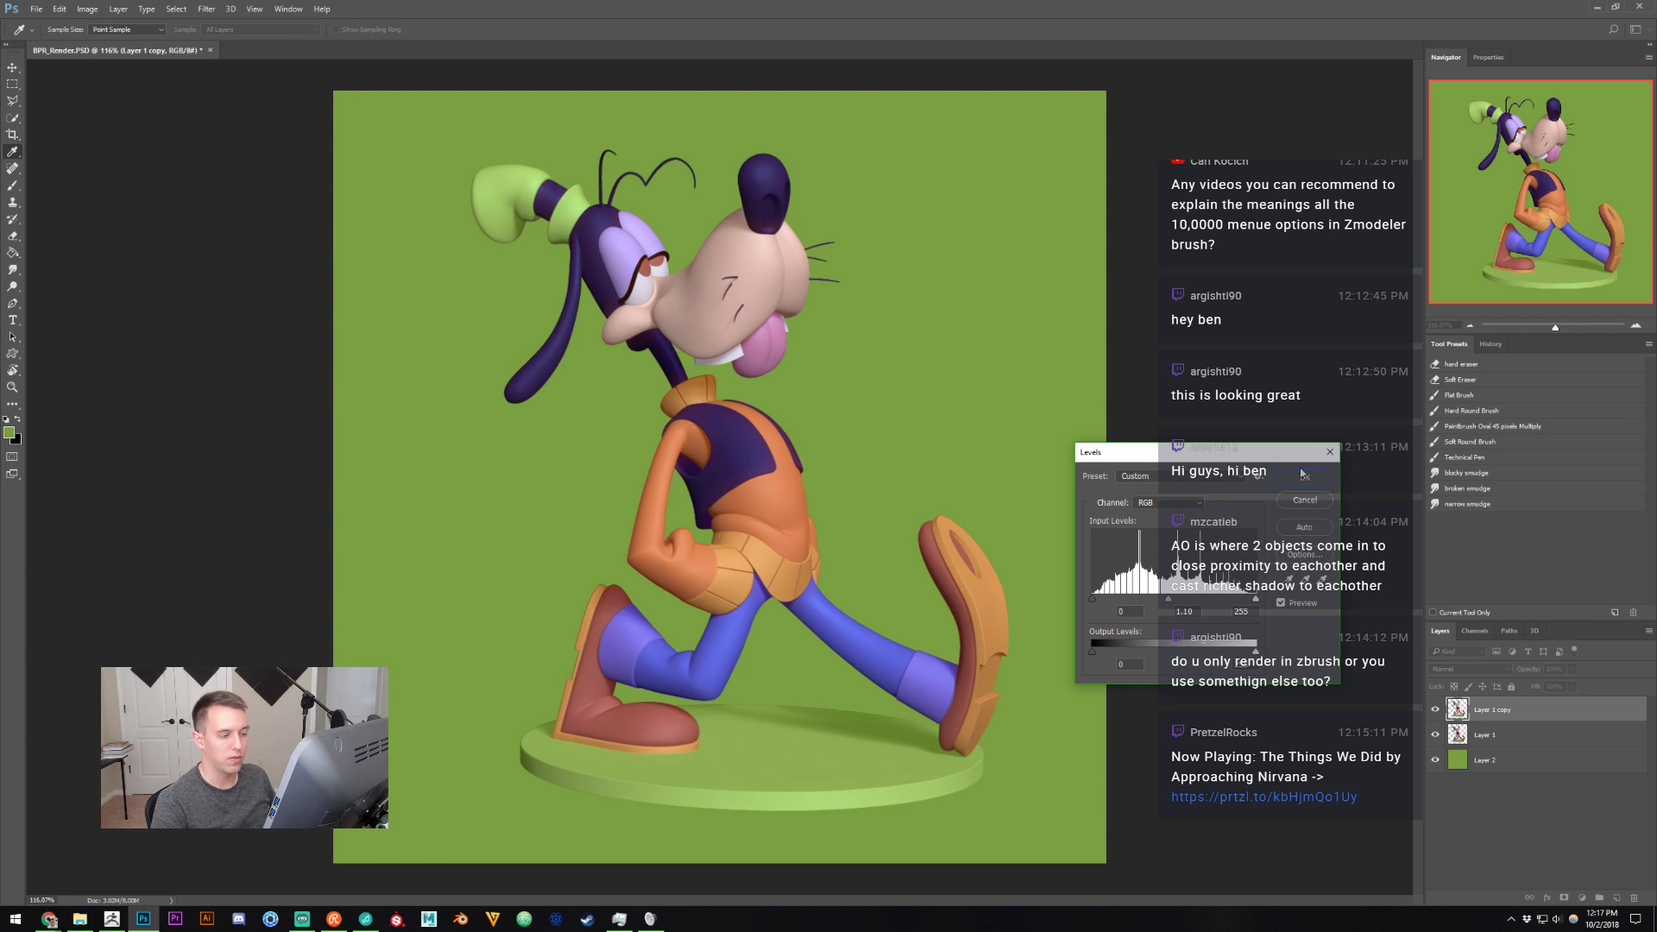
{"action": "left_click", "coordinate": [1299, 479]}
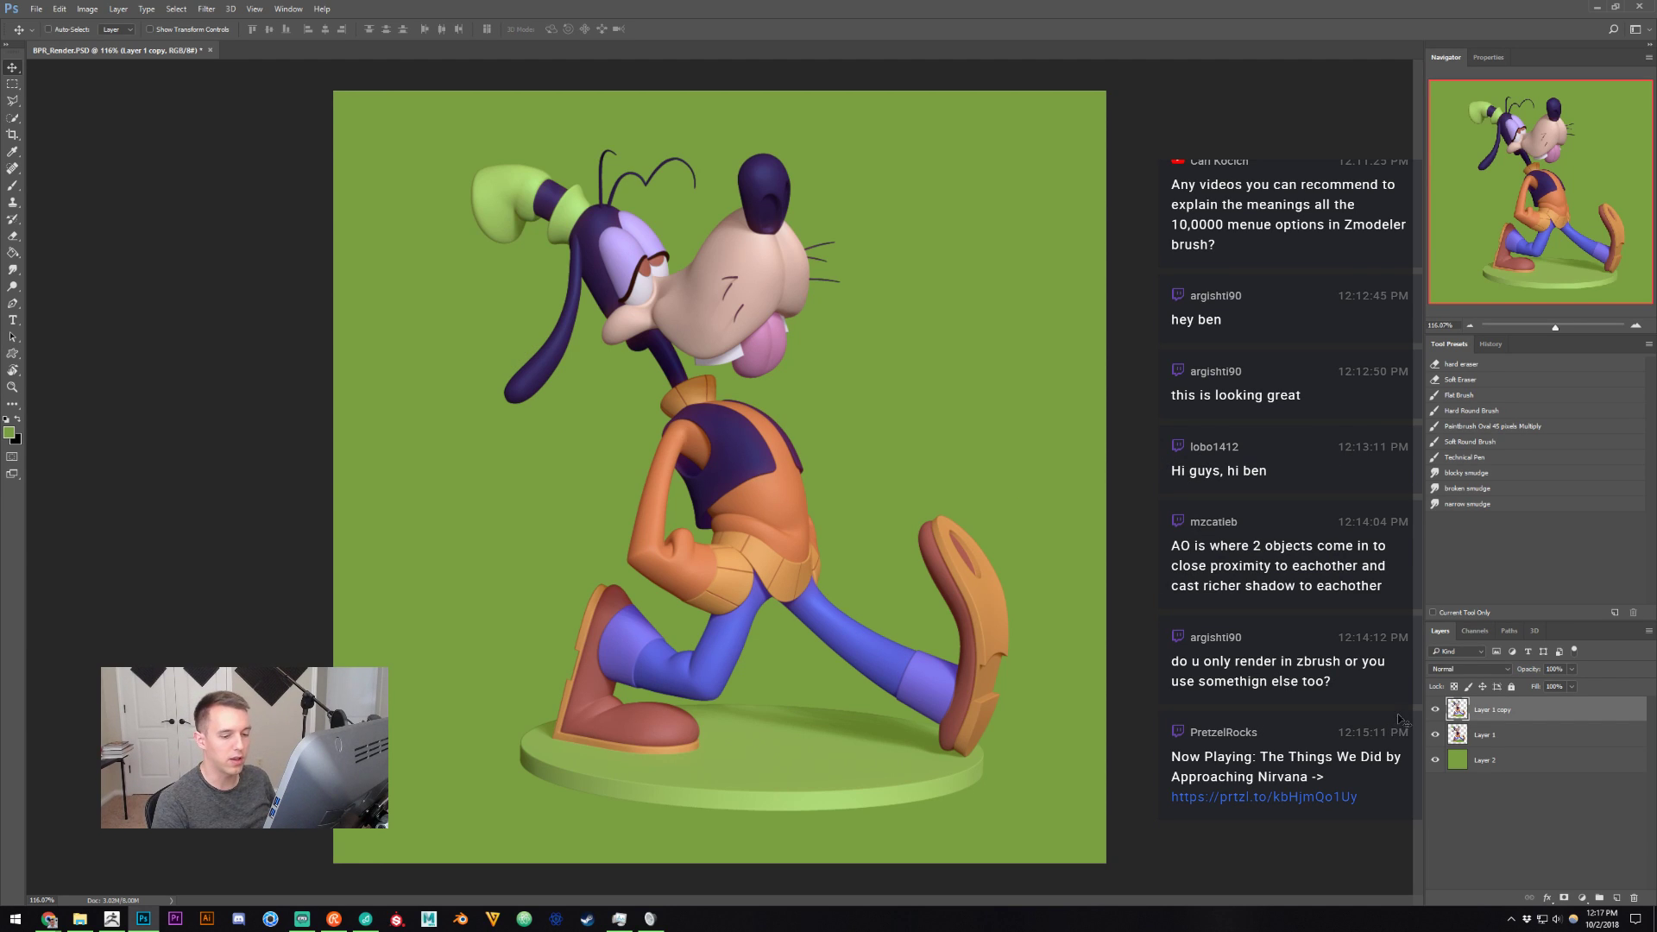
Toggle Layer 1 copy's visibility twice to compare against the unadjusted render.
{"action": "left_click", "coordinate": [1436, 709]}
{"action": "left_click", "coordinate": [1435, 710]}
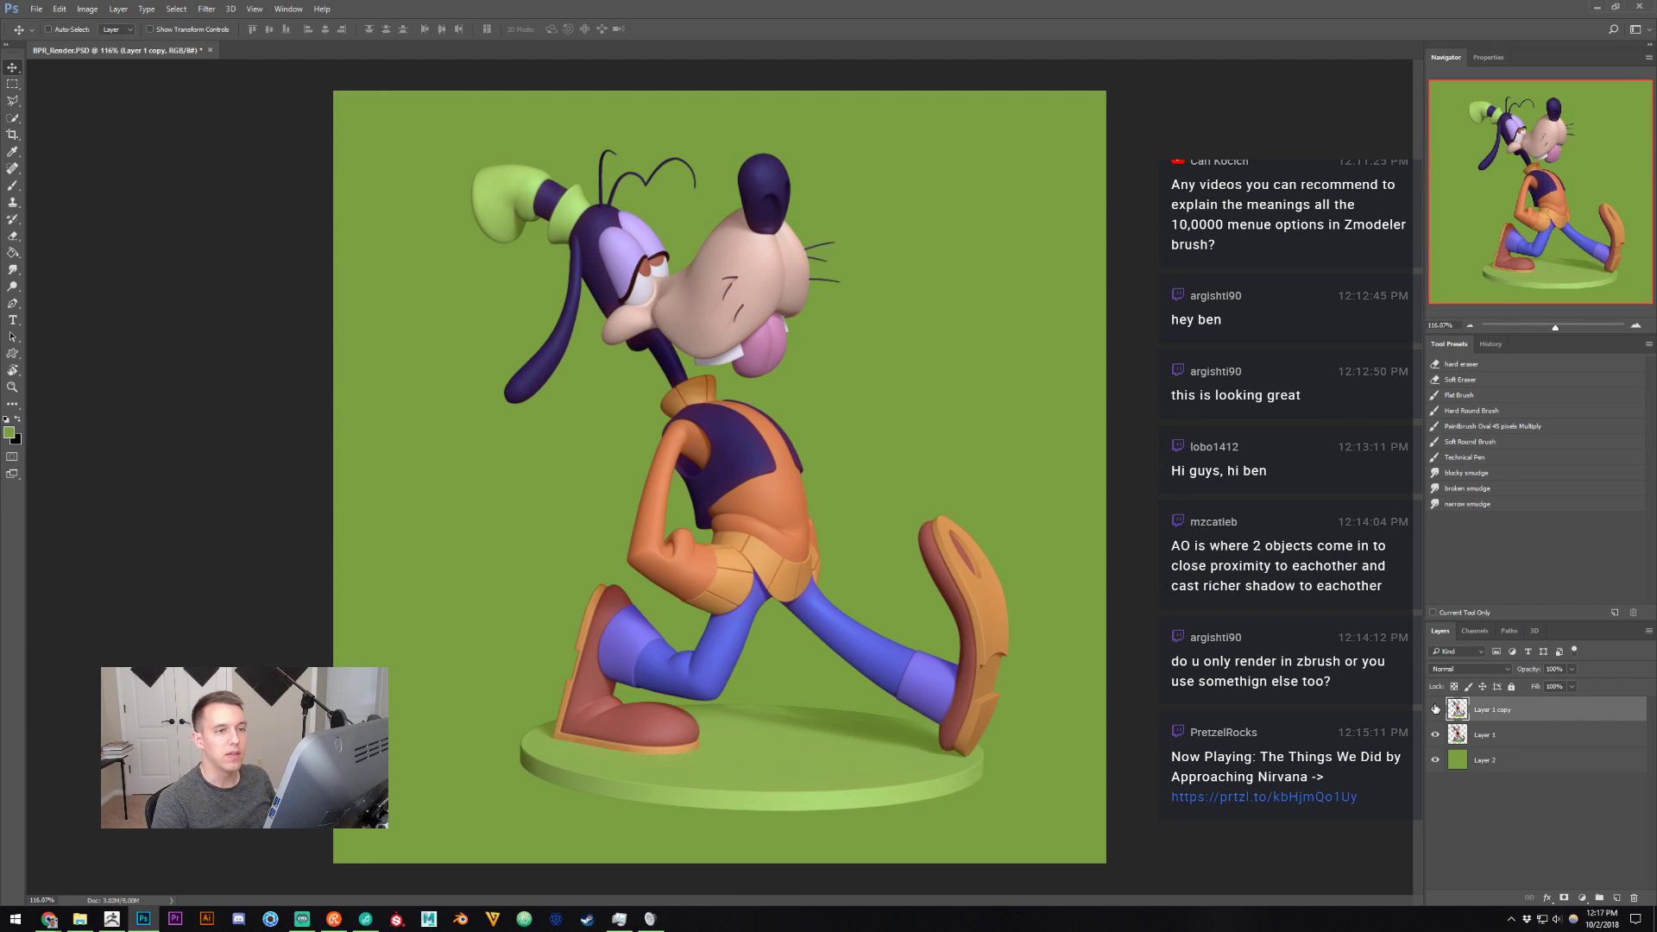
{"action": "left_click", "coordinate": [1435, 709]}
{"action": "left_click", "coordinate": [1435, 709]}
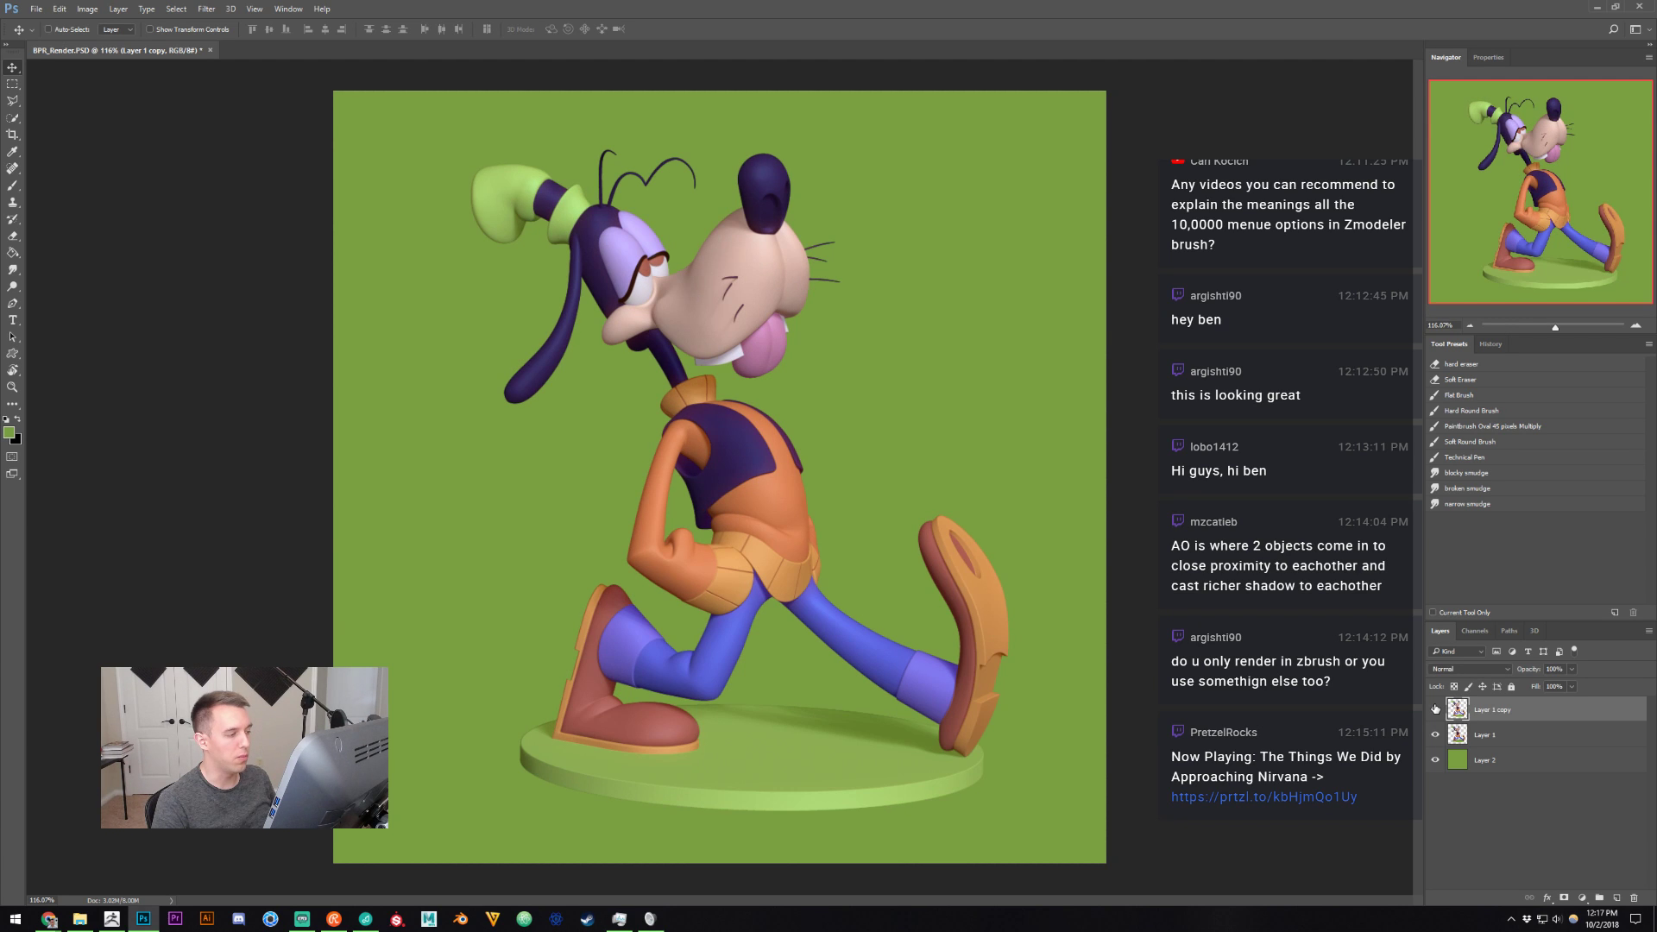
Lower Layer 1 copy's opacity to about 39%.
{"action": "left_click_drag", "start_coordinate": [1297, 376], "coordinate": [1214, 348], "text": "ctrl"}
{"action": "key", "text": "ctrl+f"}
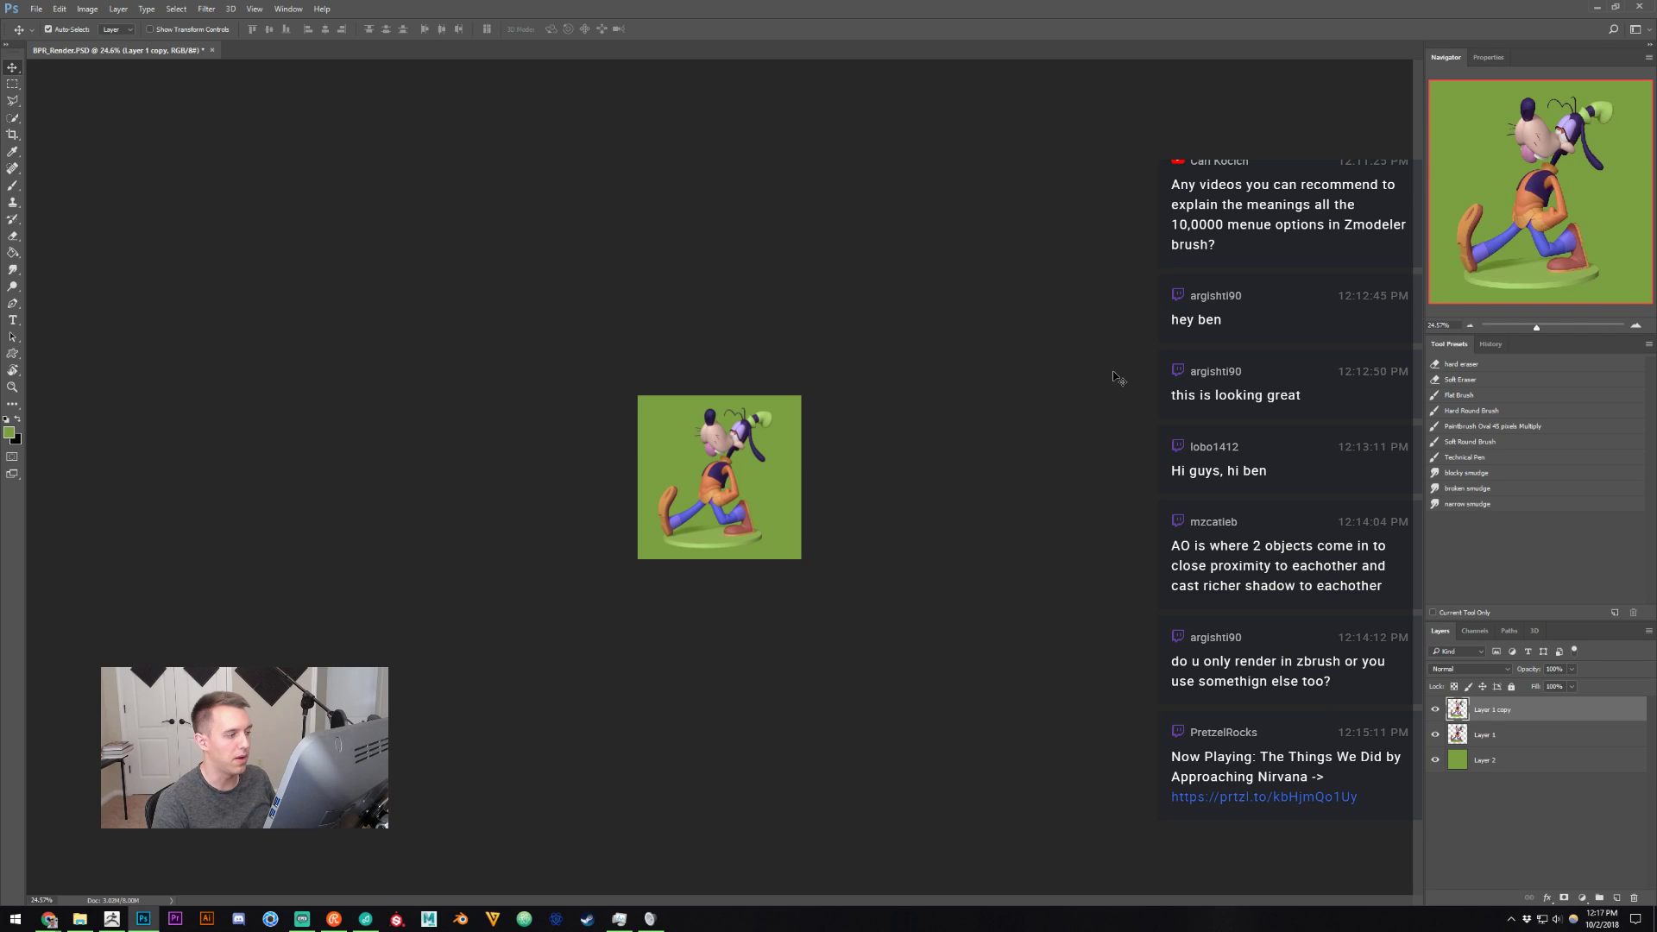
{"action": "key", "text": "ctrl+f"}
{"action": "key", "text": "ctrl+f"}
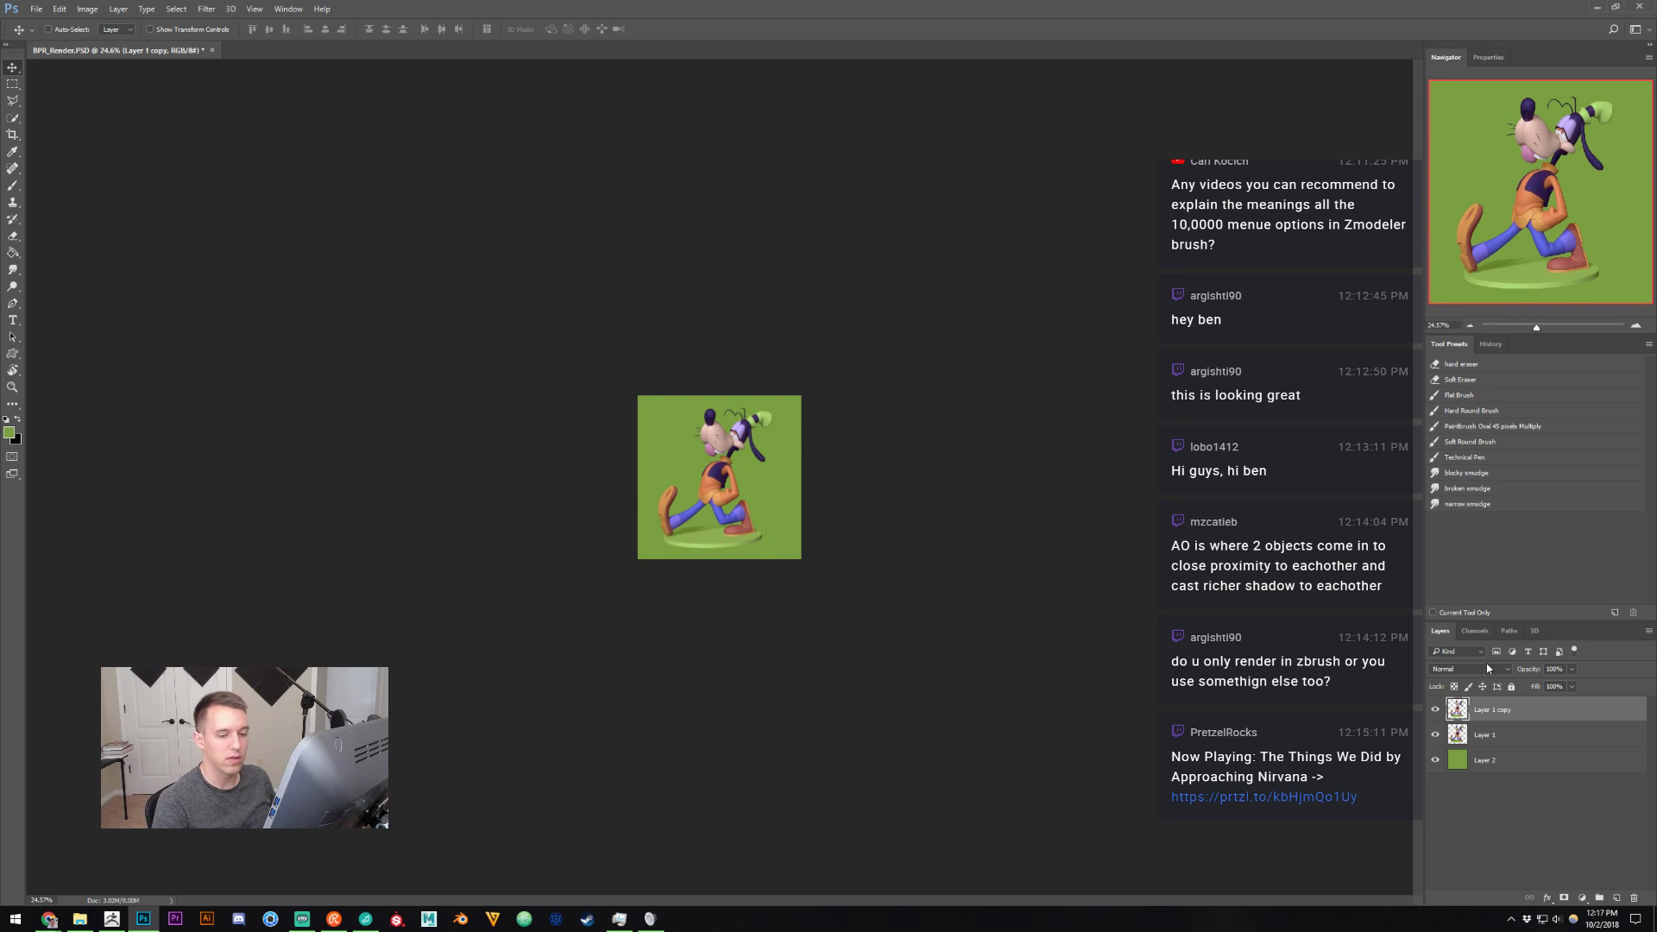
{"action": "left_click", "coordinate": [1569, 671]}
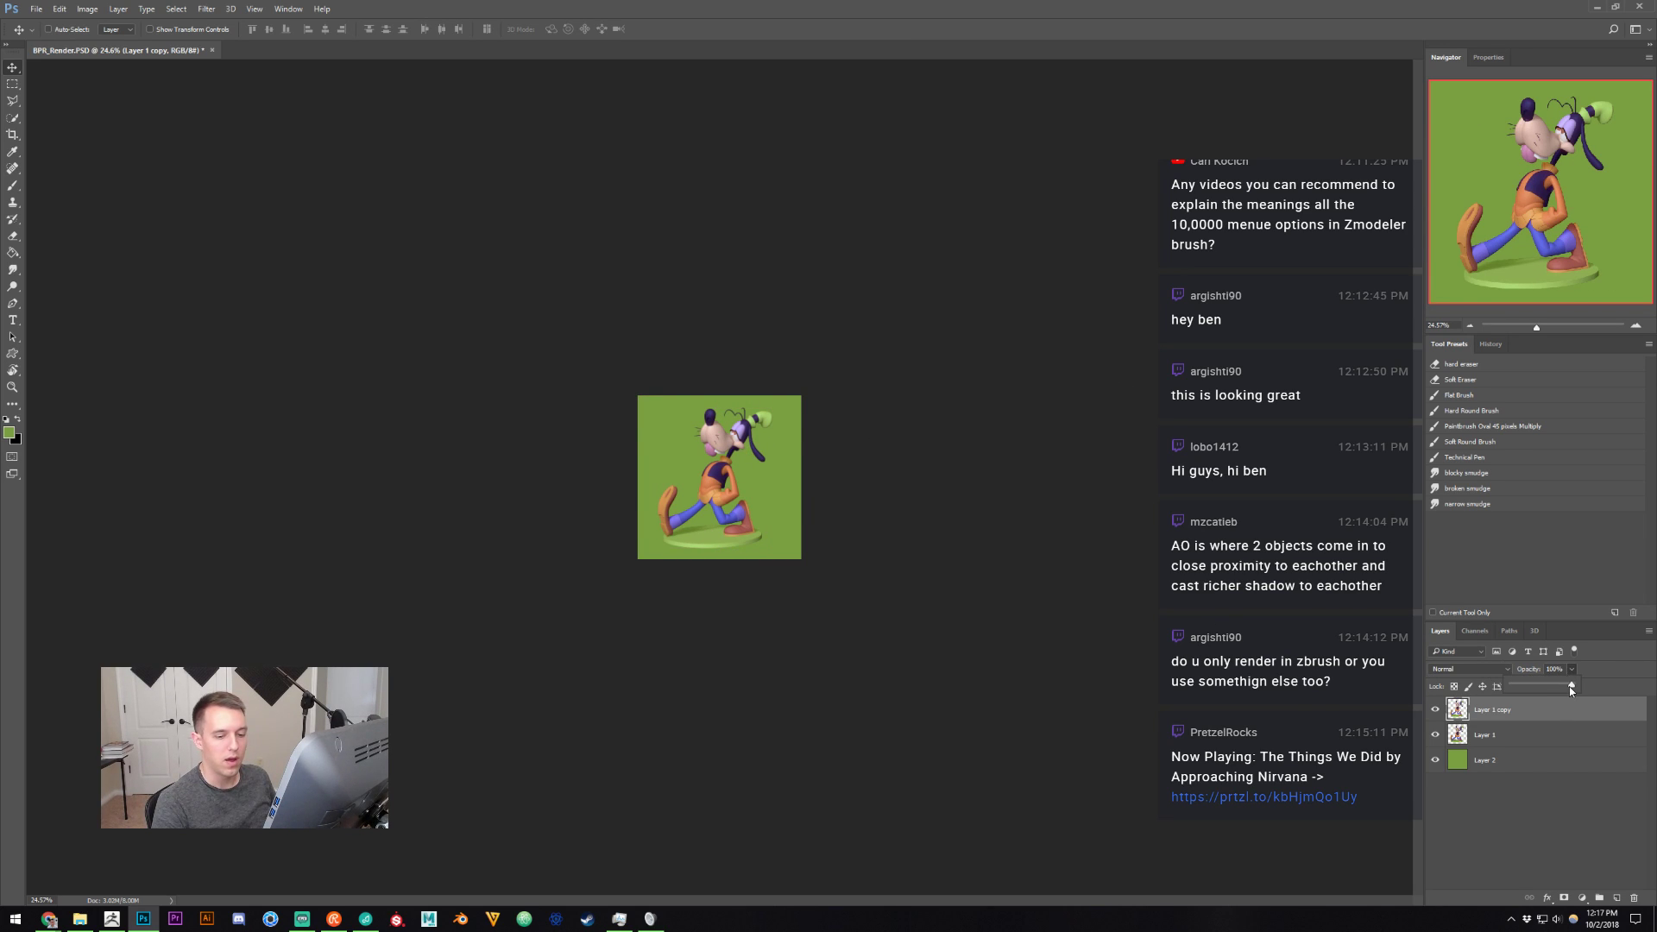
{"action": "left_click_drag", "start_coordinate": [1569, 688], "coordinate": [1532, 687]}
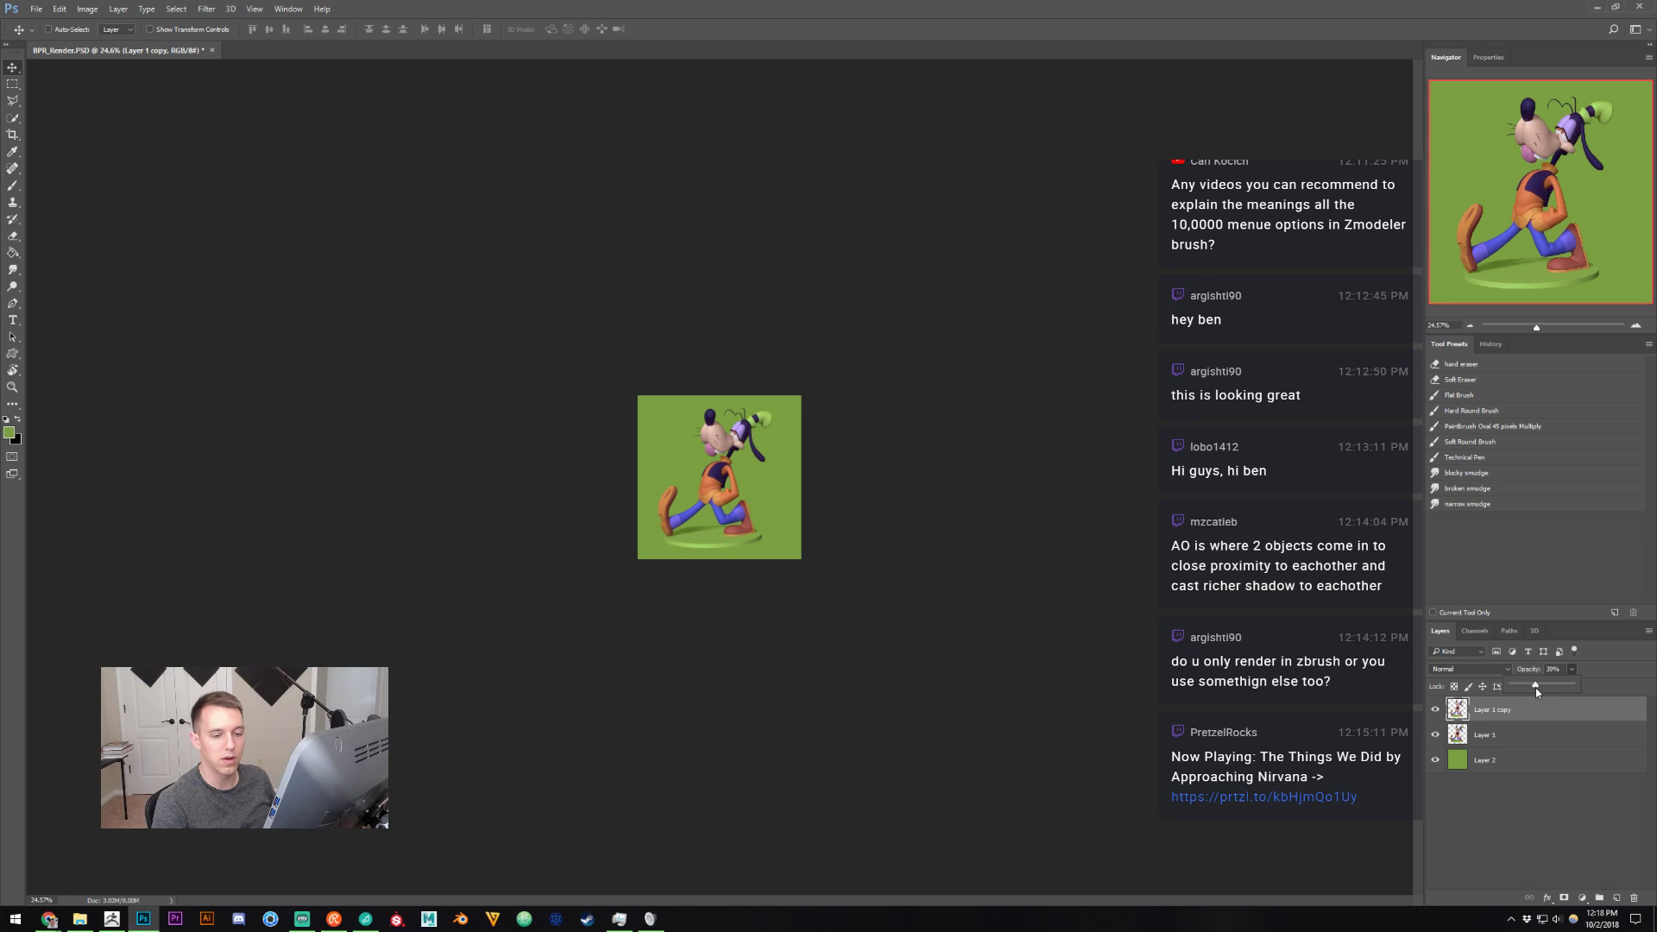
{"action": "key", "text": "Return"}
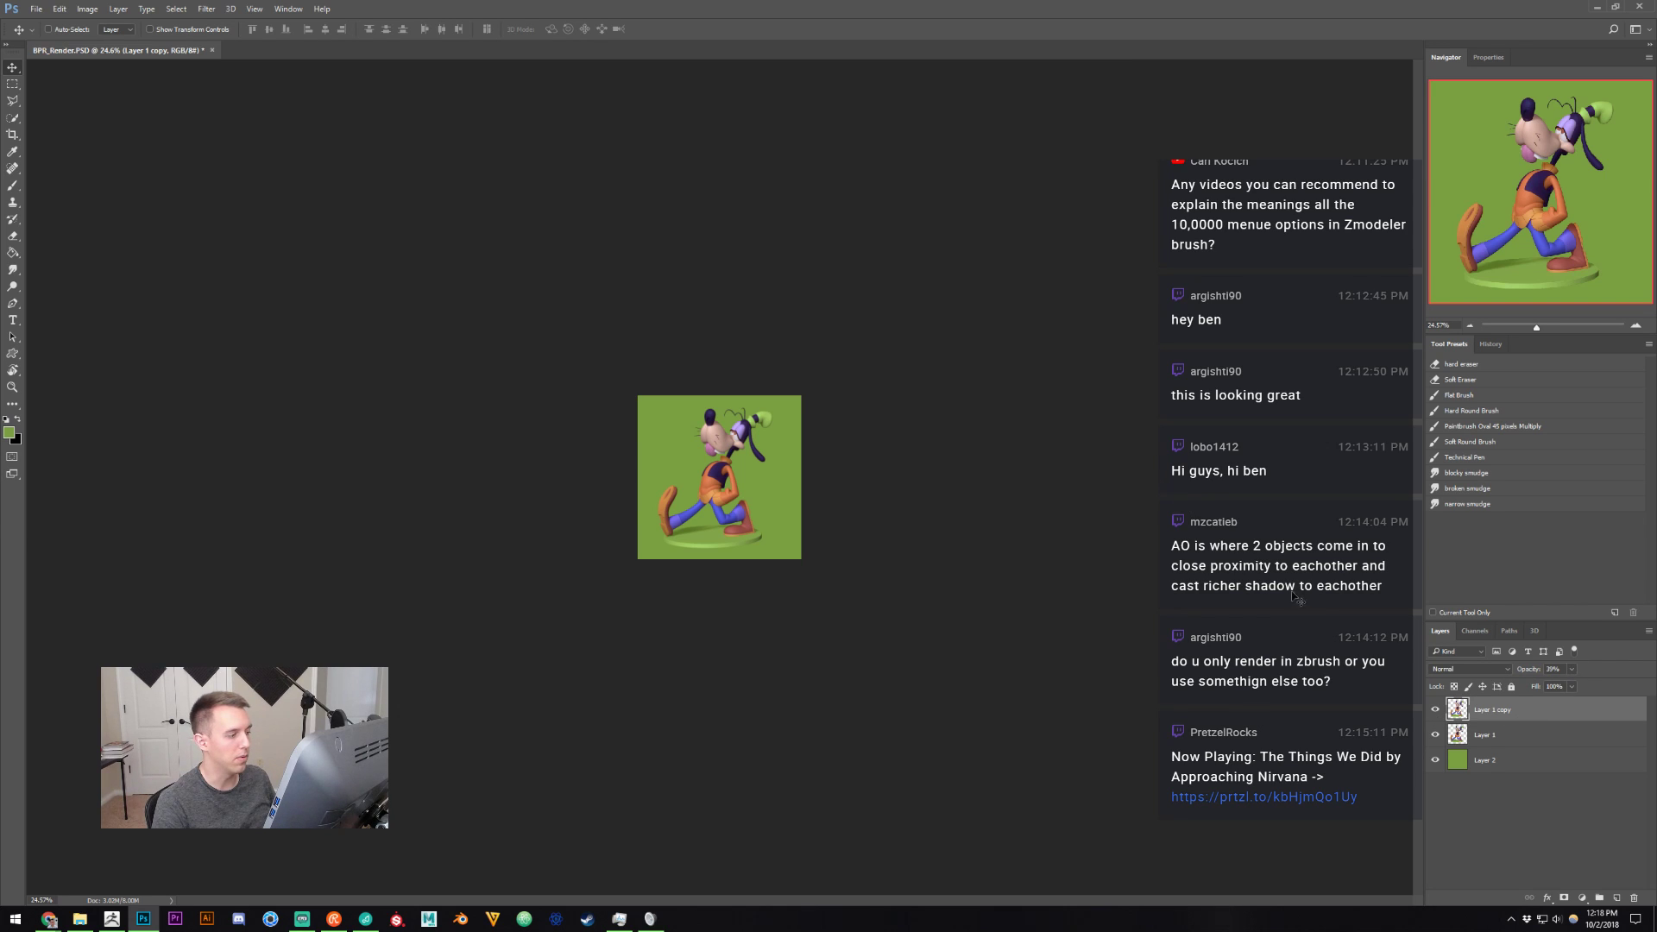
Merge Layer 1 copy with Layer 1, flip the canvas to review, then return to ZBrush.
{"action": "left_click", "coordinate": [1513, 731], "text": "shift"}
{"action": "key", "text": "ctrl+e"}
{"action": "left_click_drag", "start_coordinate": [712, 446], "coordinate": [978, 516], "text": "ctrl"}
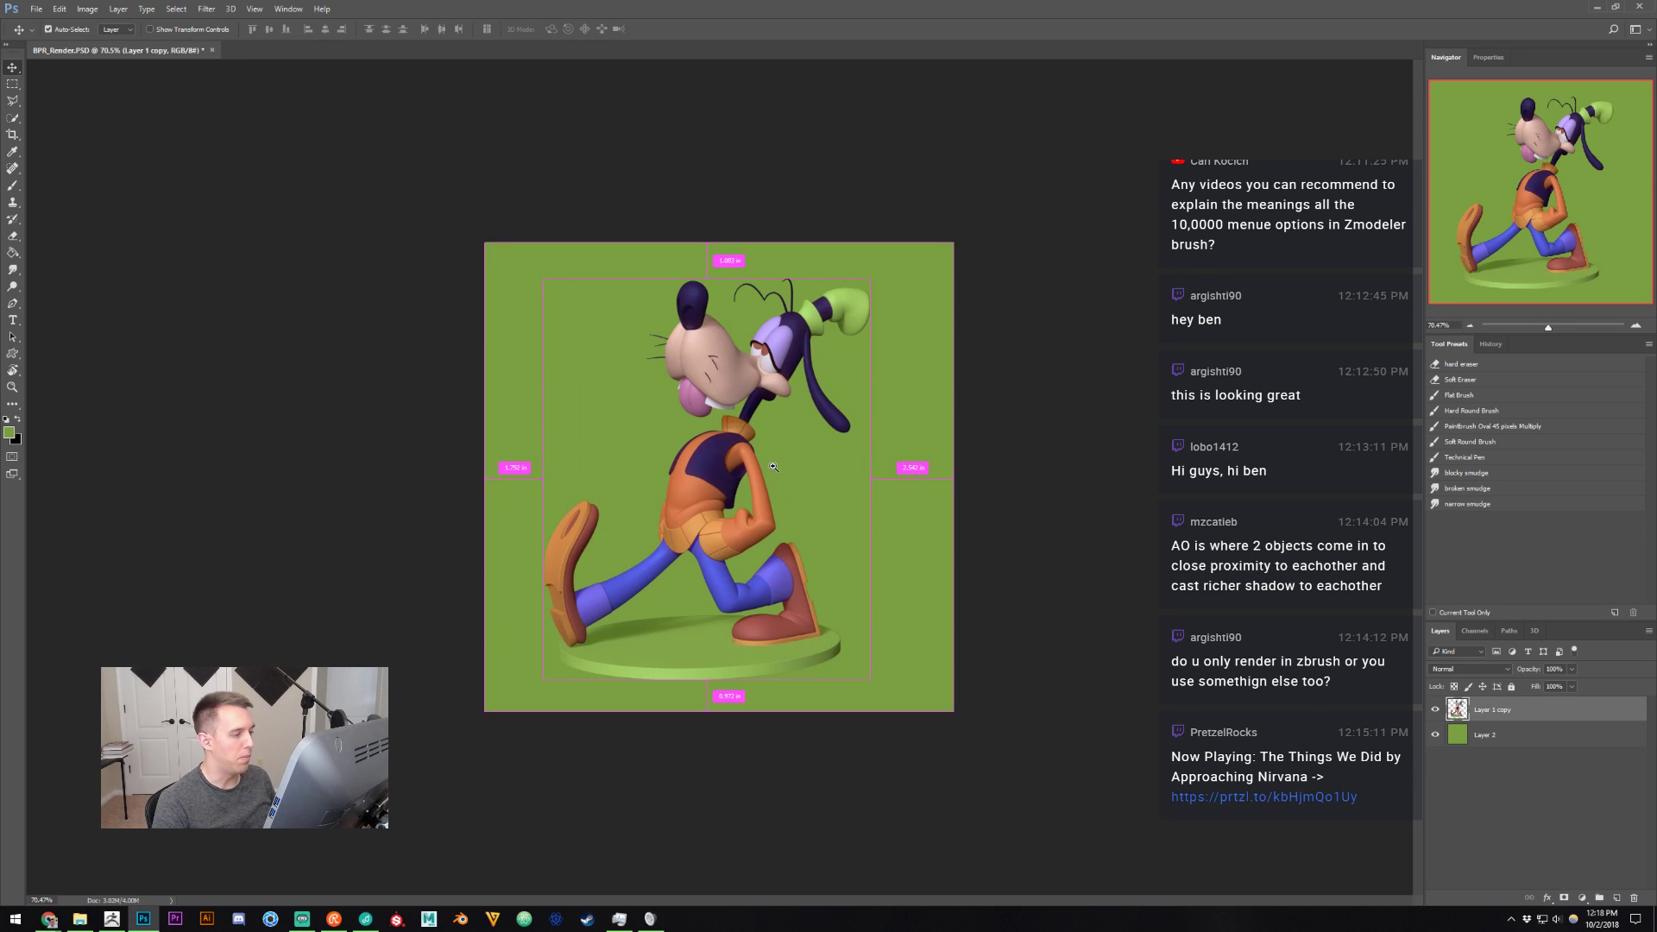
{"action": "key", "text": "ctrl+shift+h"}
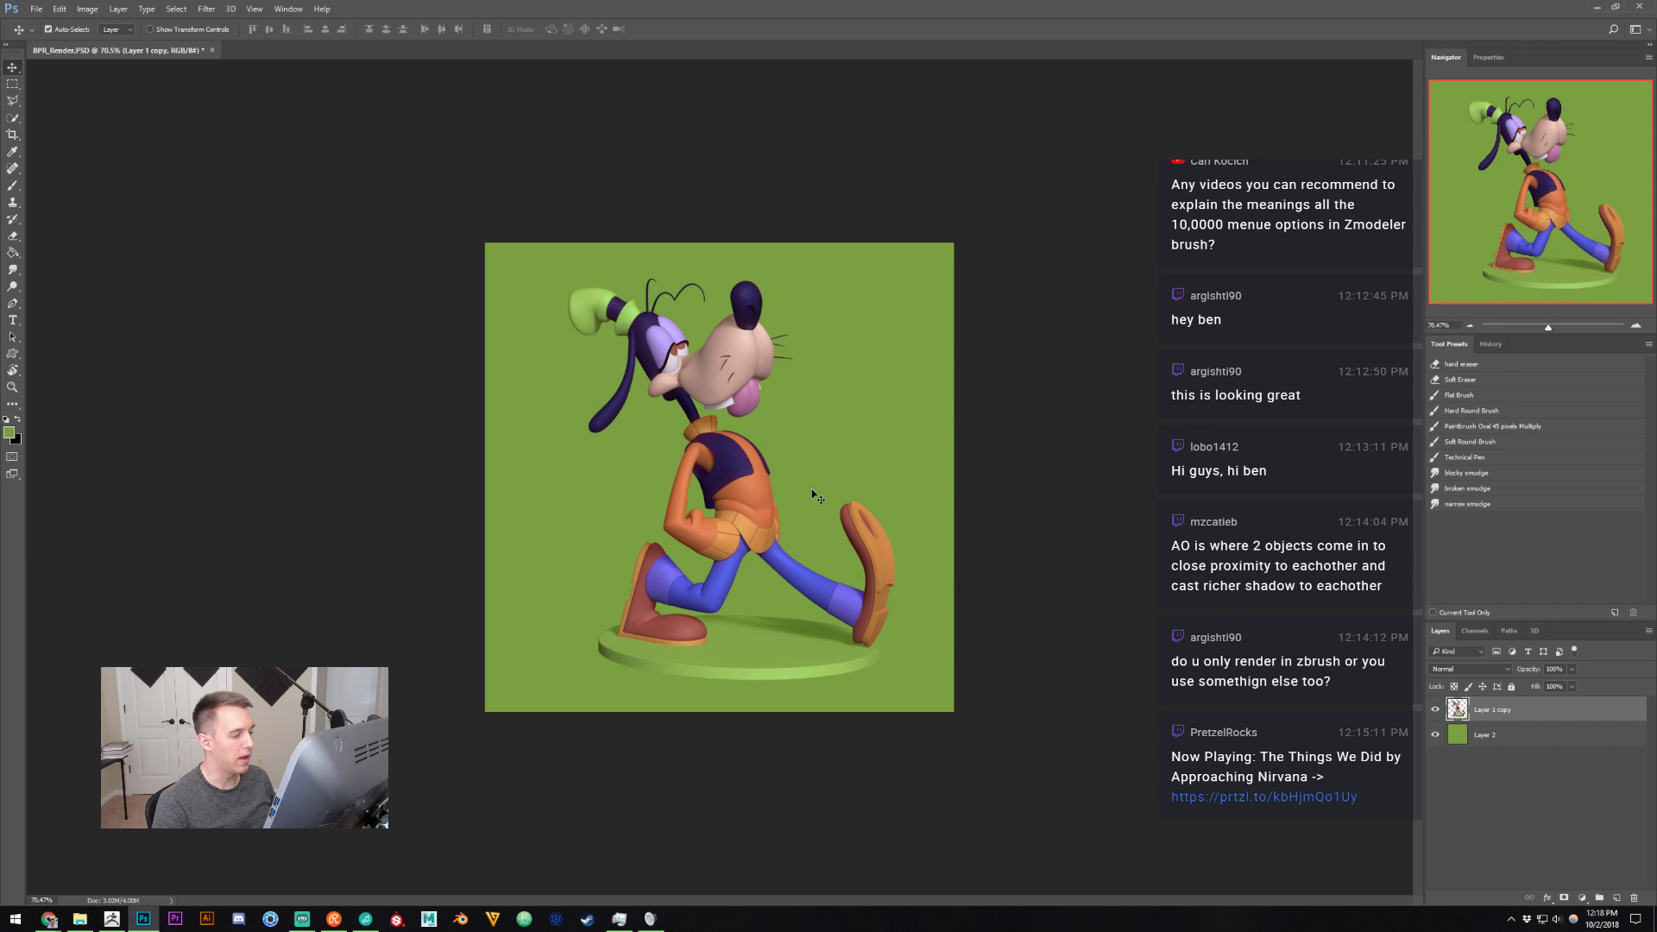
{"action": "key", "text": "ctrl+shift+h"}
{"action": "key", "text": "ctrl+shift+h"}
{"action": "key", "text": "ctrl+shift+h"}
{"action": "key", "text": "ctrl+shift+h"}
{"action": "key", "text": "ctrl+shift+h"}
{"action": "key", "text": "ctrl+shift+h"}
{"action": "key", "text": "ctrl+shift+h"}
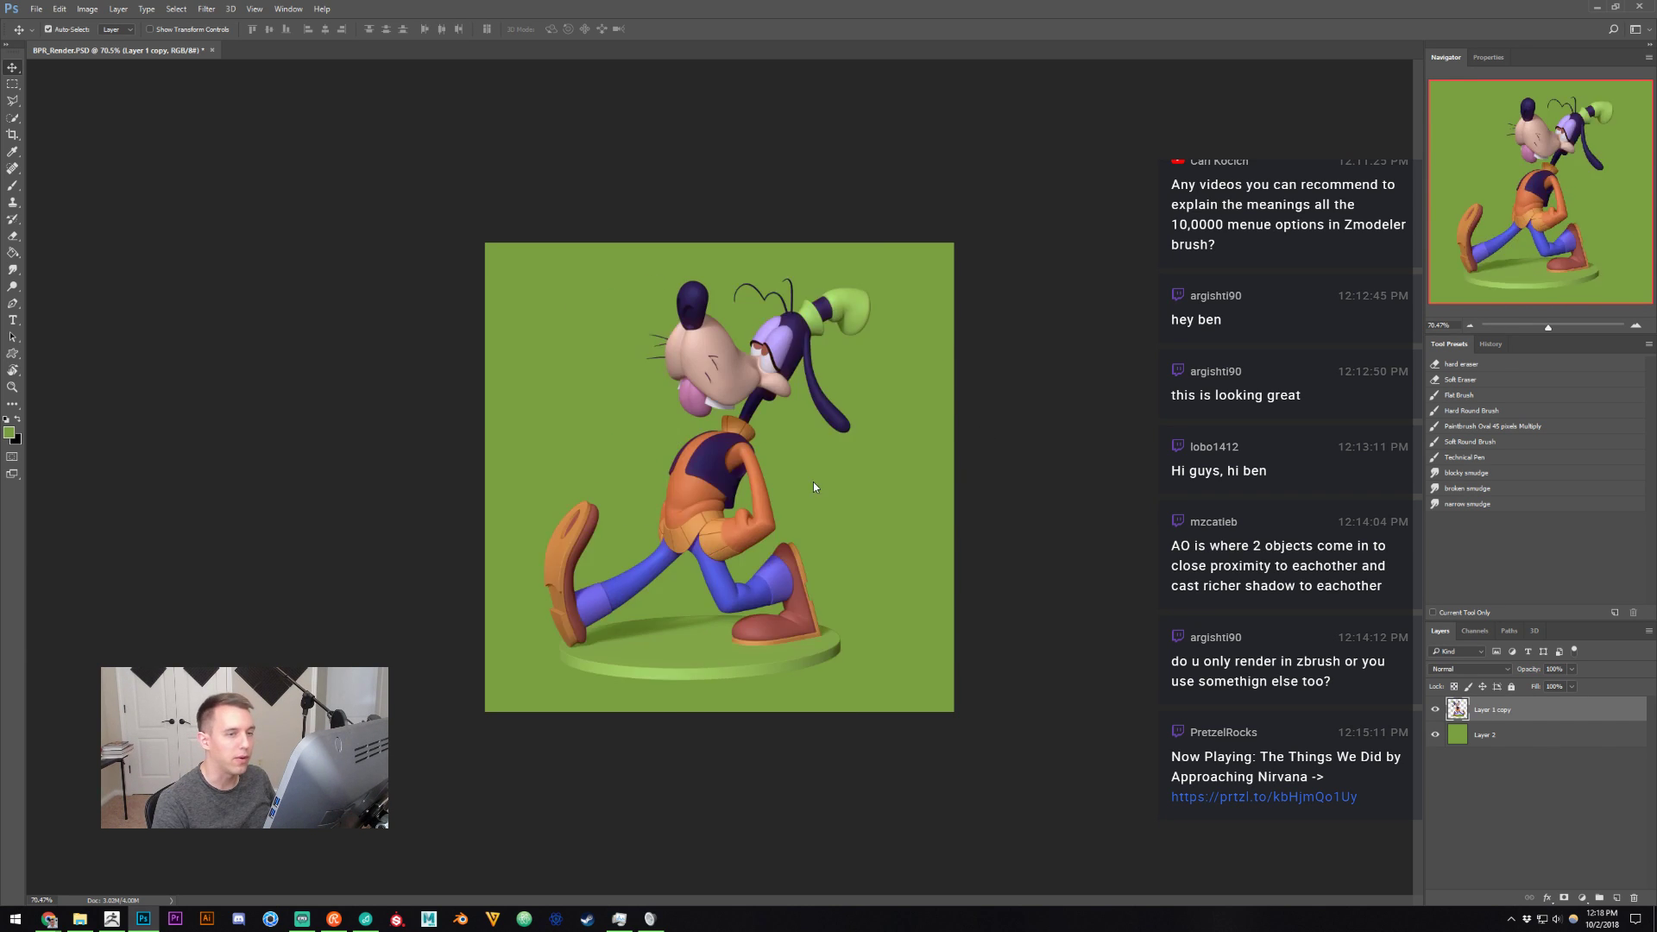
{"action": "key", "text": "ctrl+shift+h"}
{"action": "left_click_drag", "start_coordinate": [819, 485], "coordinate": [912, 436], "text": "ctrl"}
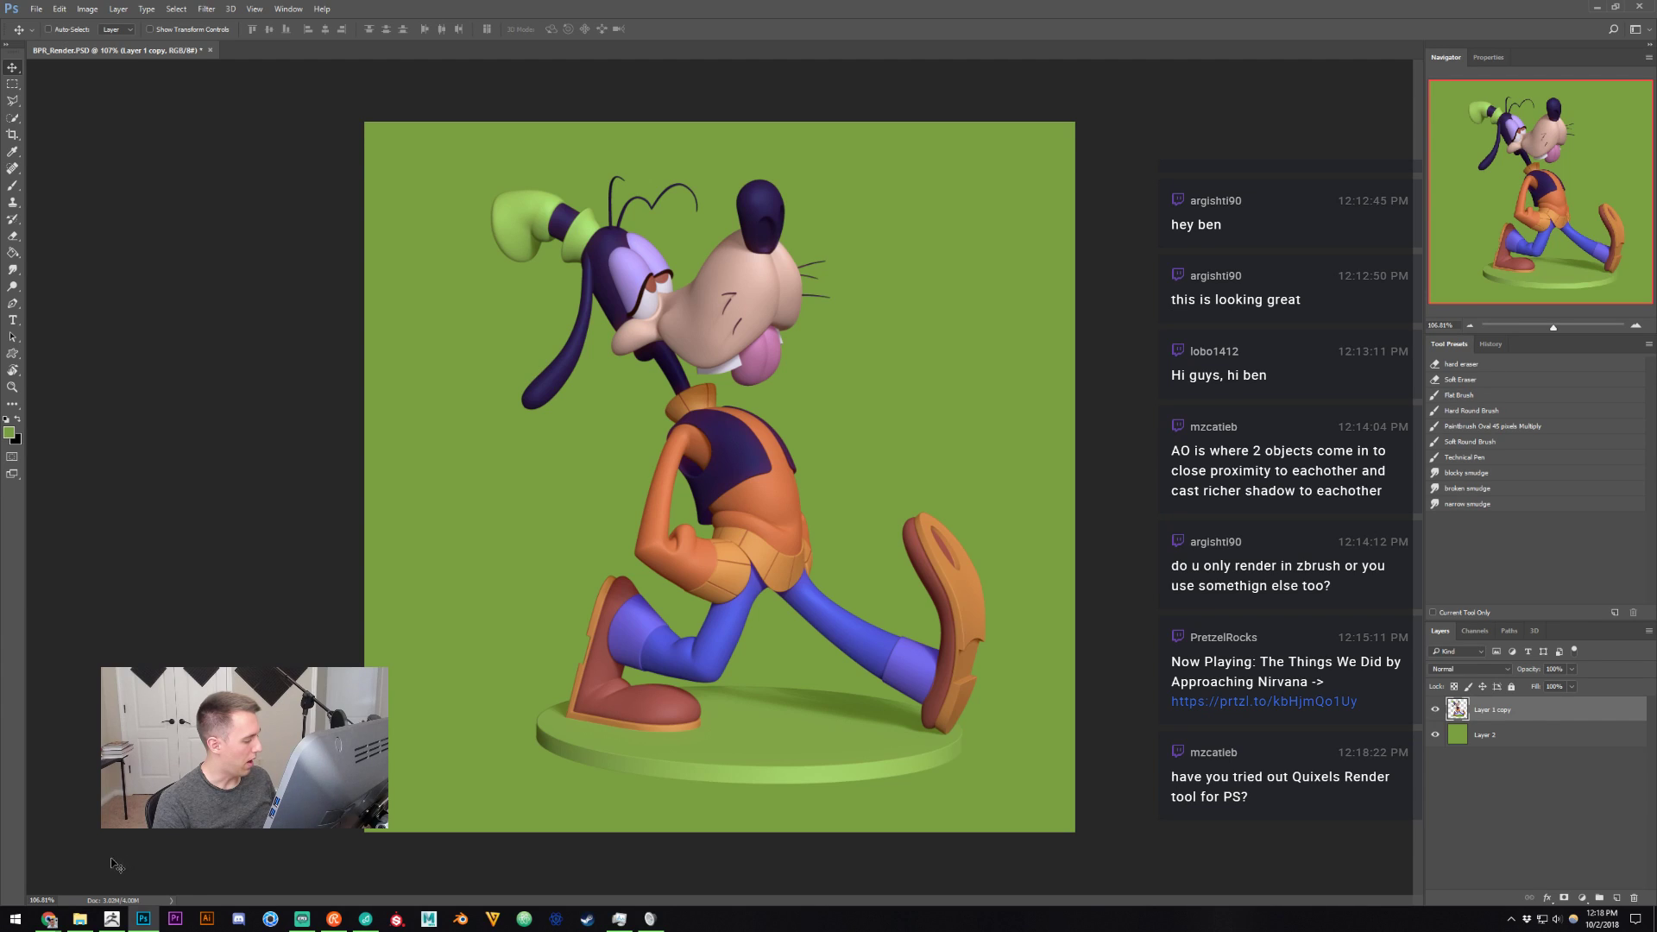
{"action": "left_click", "coordinate": [111, 918]}
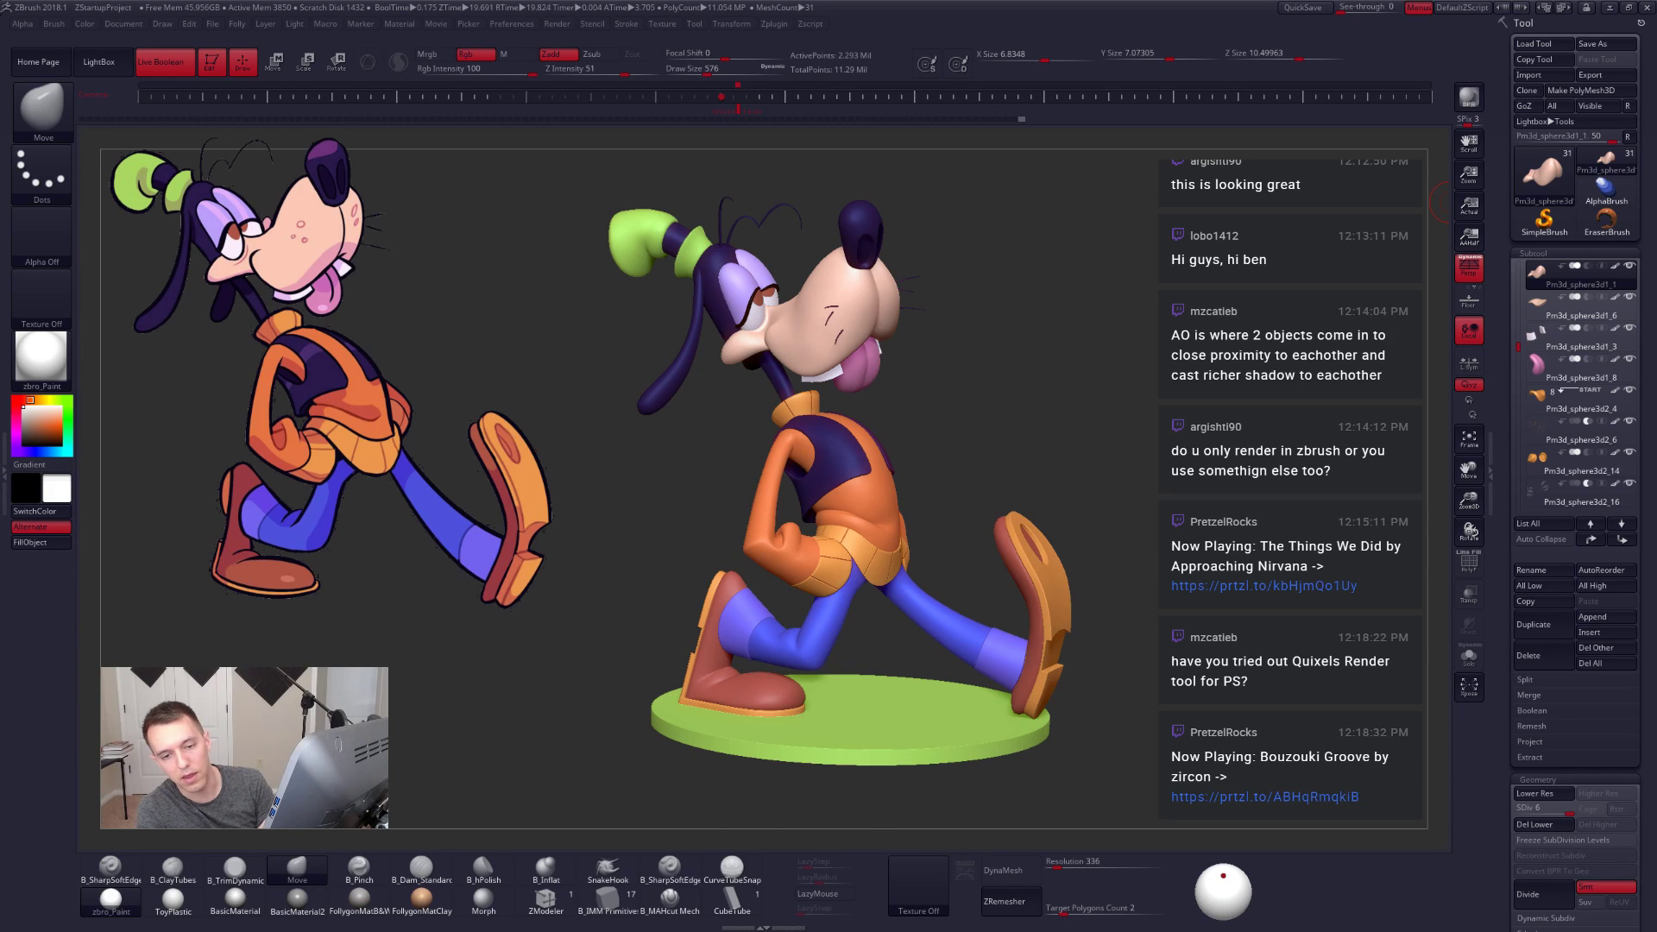
{"action": "key", "text": "alt+Tab"}
Preview the Stylized Female Face course page on Gumroad, close its tab, and return to ZBrush.
{"action": "left_click", "coordinate": [257, 10]}
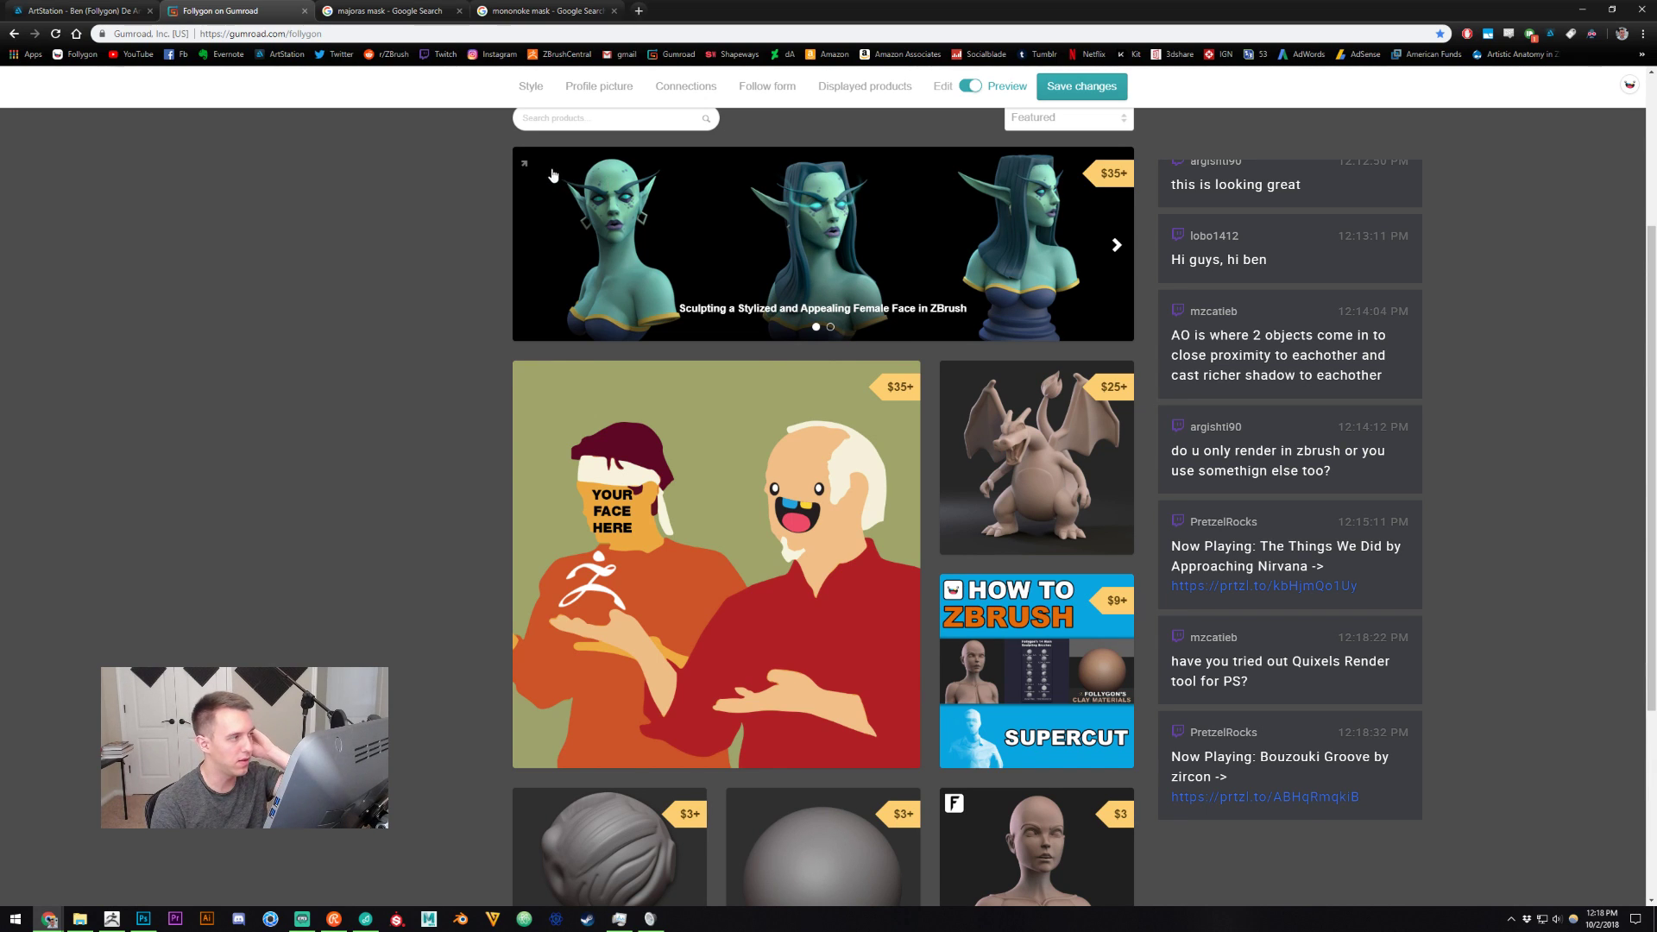
{"action": "left_click", "coordinate": [524, 164]}
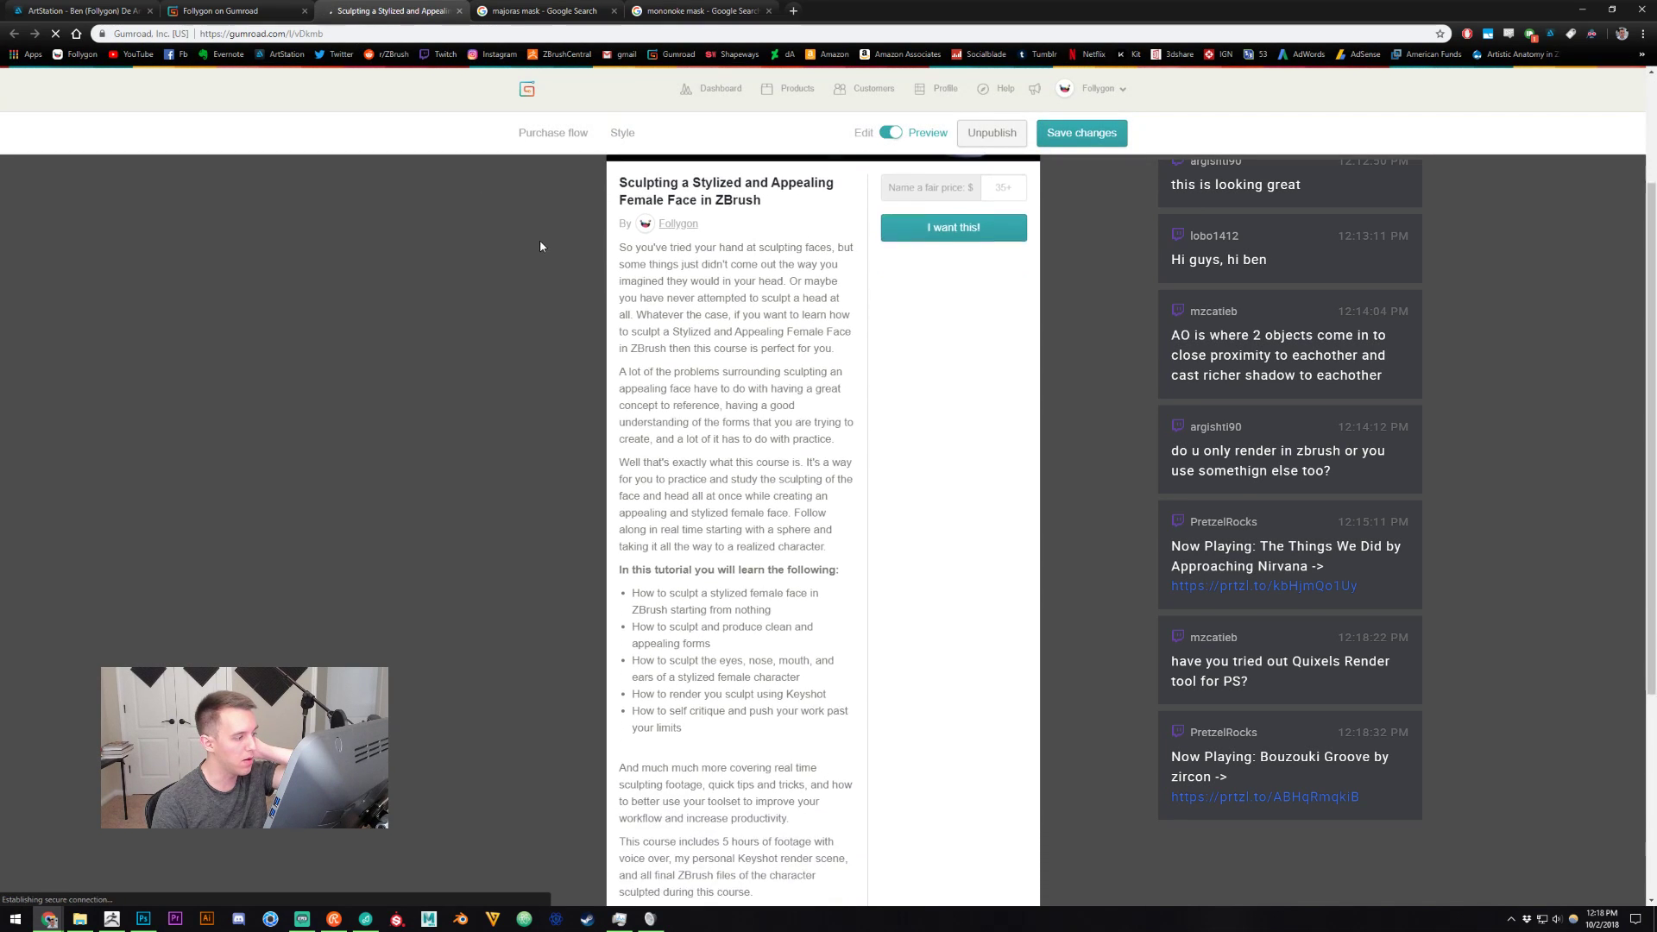
{"action": "scroll", "coordinate": [540, 246], "scroll_direction": "down", "scroll_amount": 4}
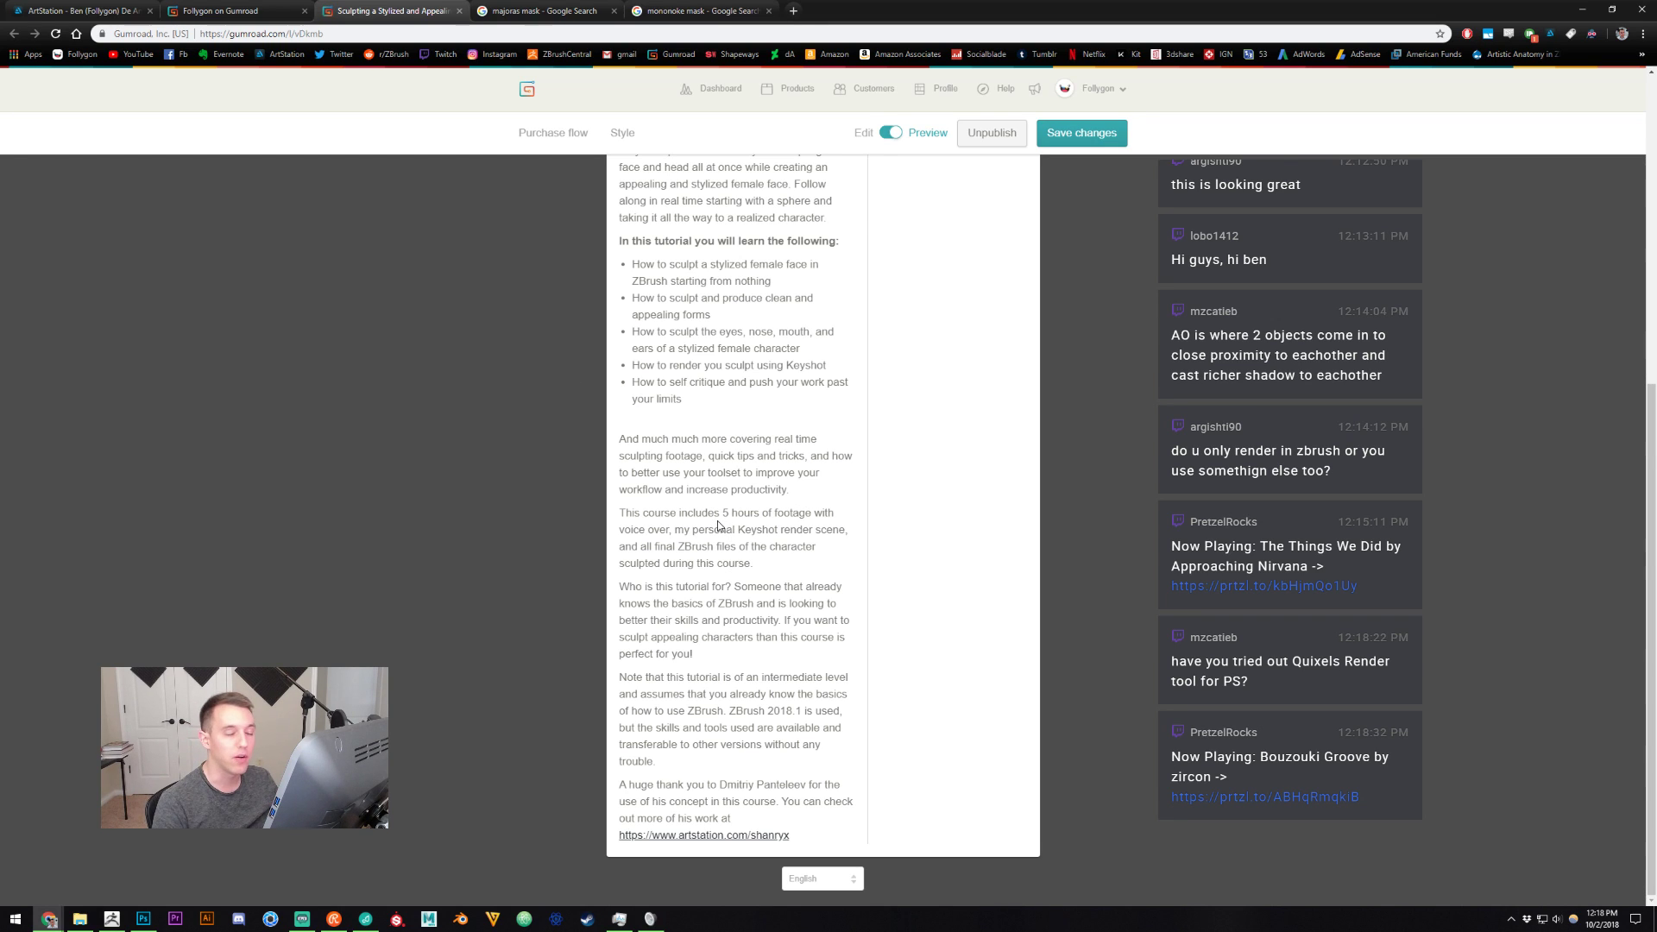
{"action": "left_click", "coordinate": [242, 10]}
{"action": "middle_click", "coordinate": [359, 7]}
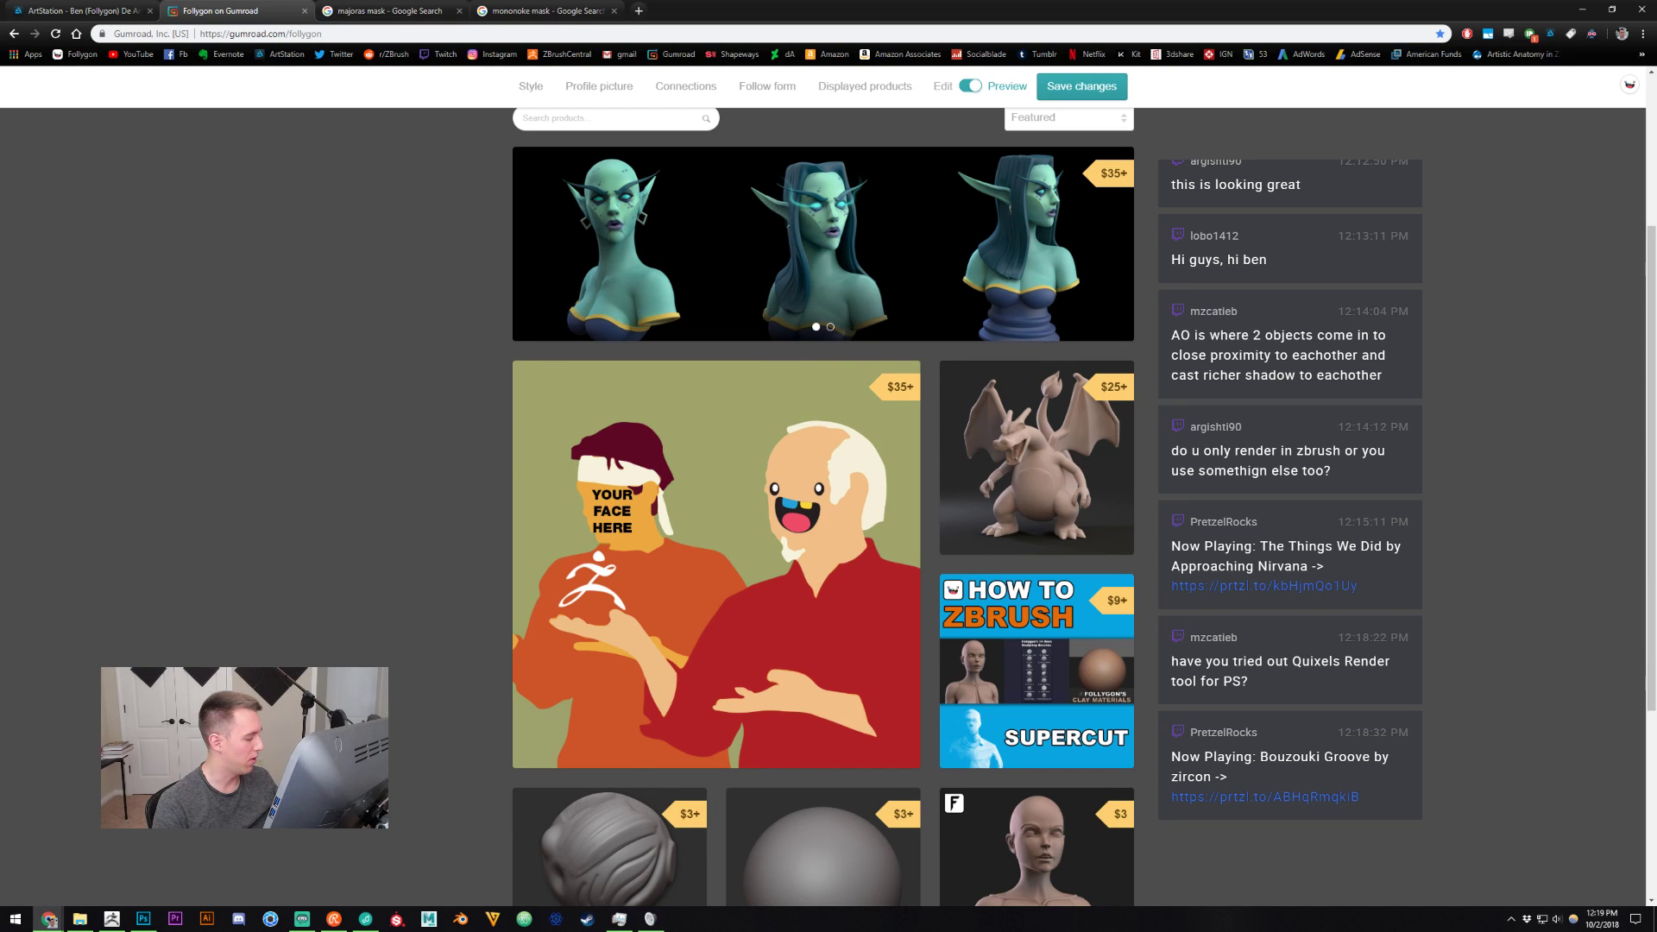
{"action": "left_click", "coordinate": [111, 920]}
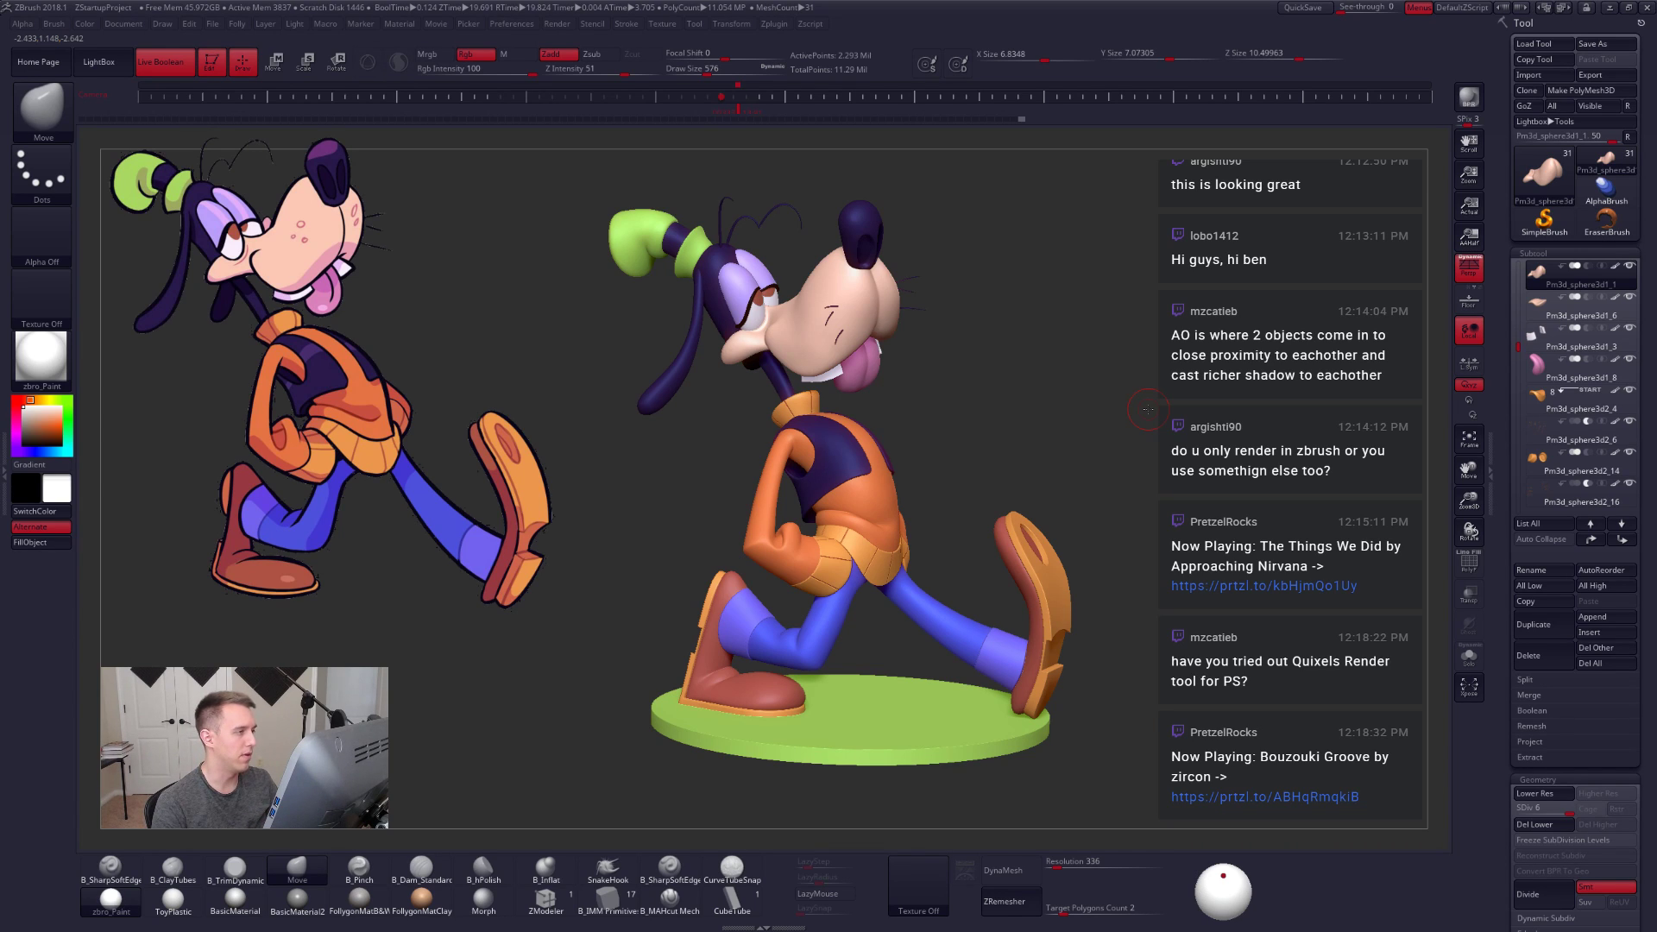
Turn WaxPreview off in the Render menu and rotate the painted Goofy to a new angle.
{"action": "left_click", "coordinate": [556, 24]}
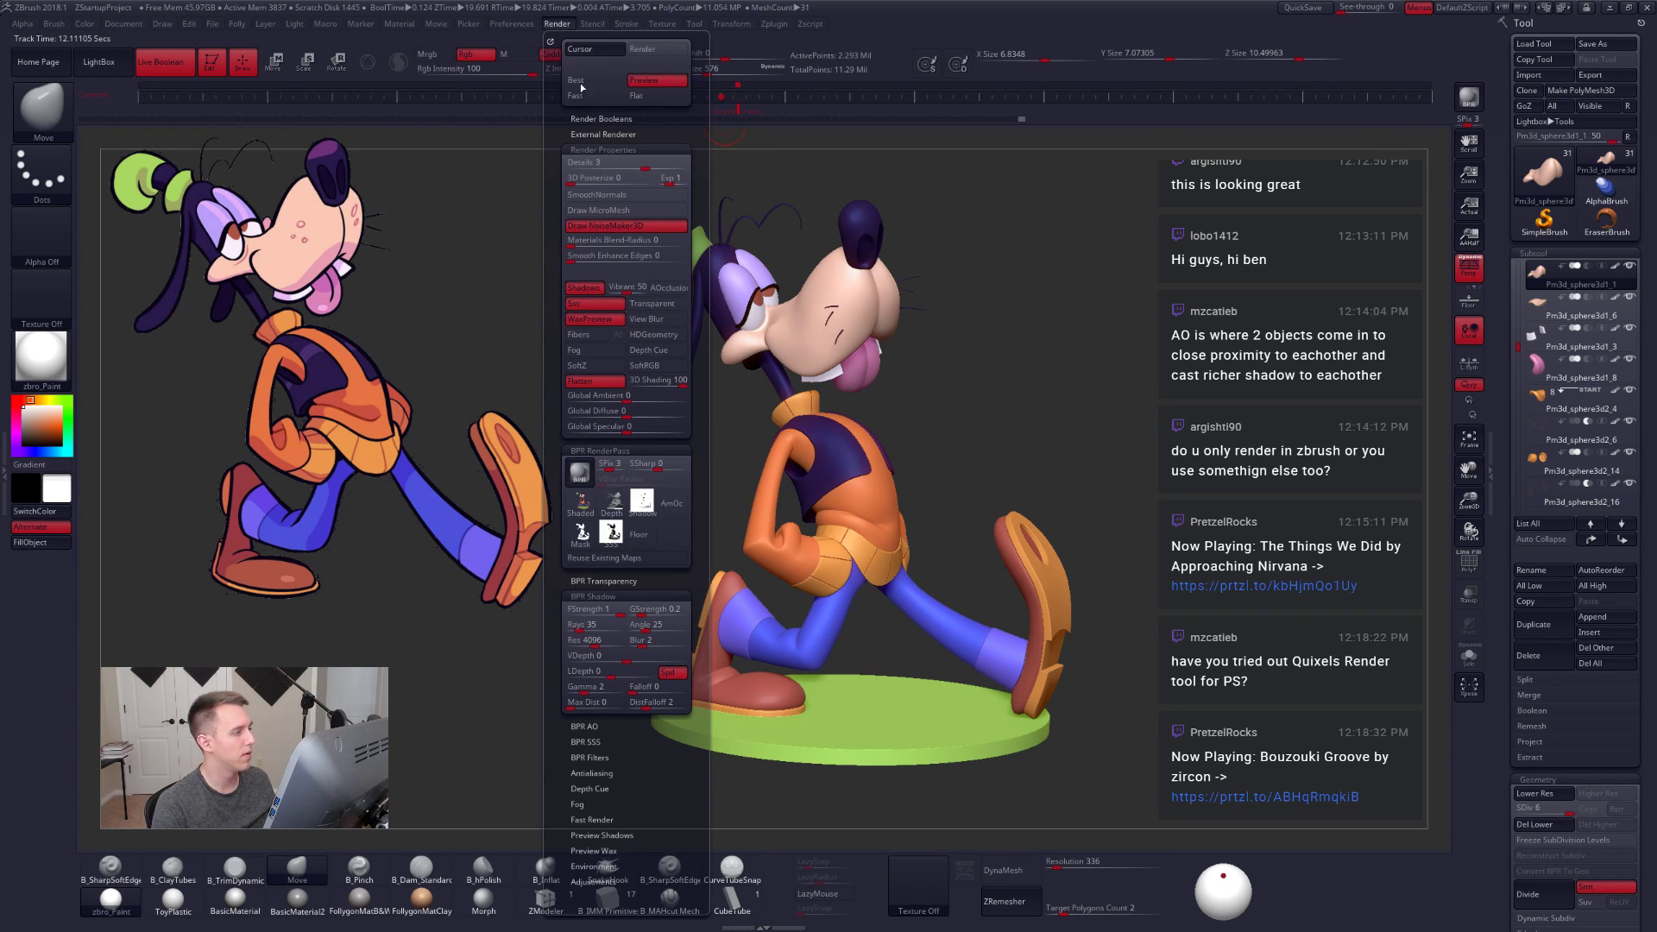
{"action": "left_click", "coordinate": [595, 319]}
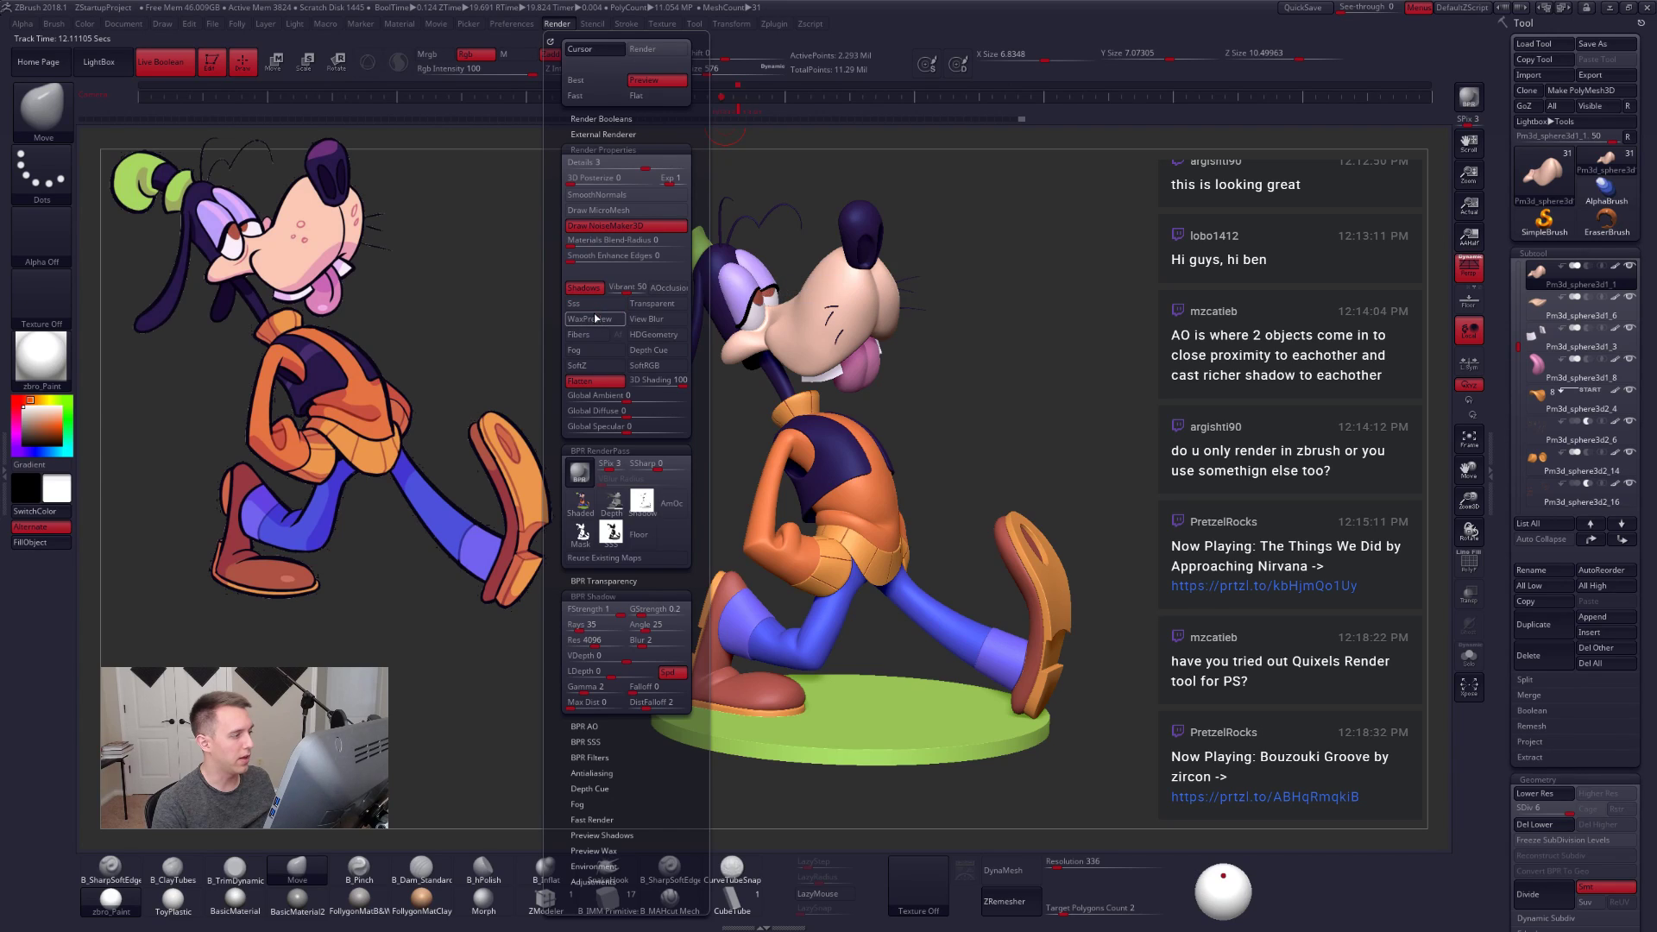
{"action": "left_click", "coordinate": [595, 318]}
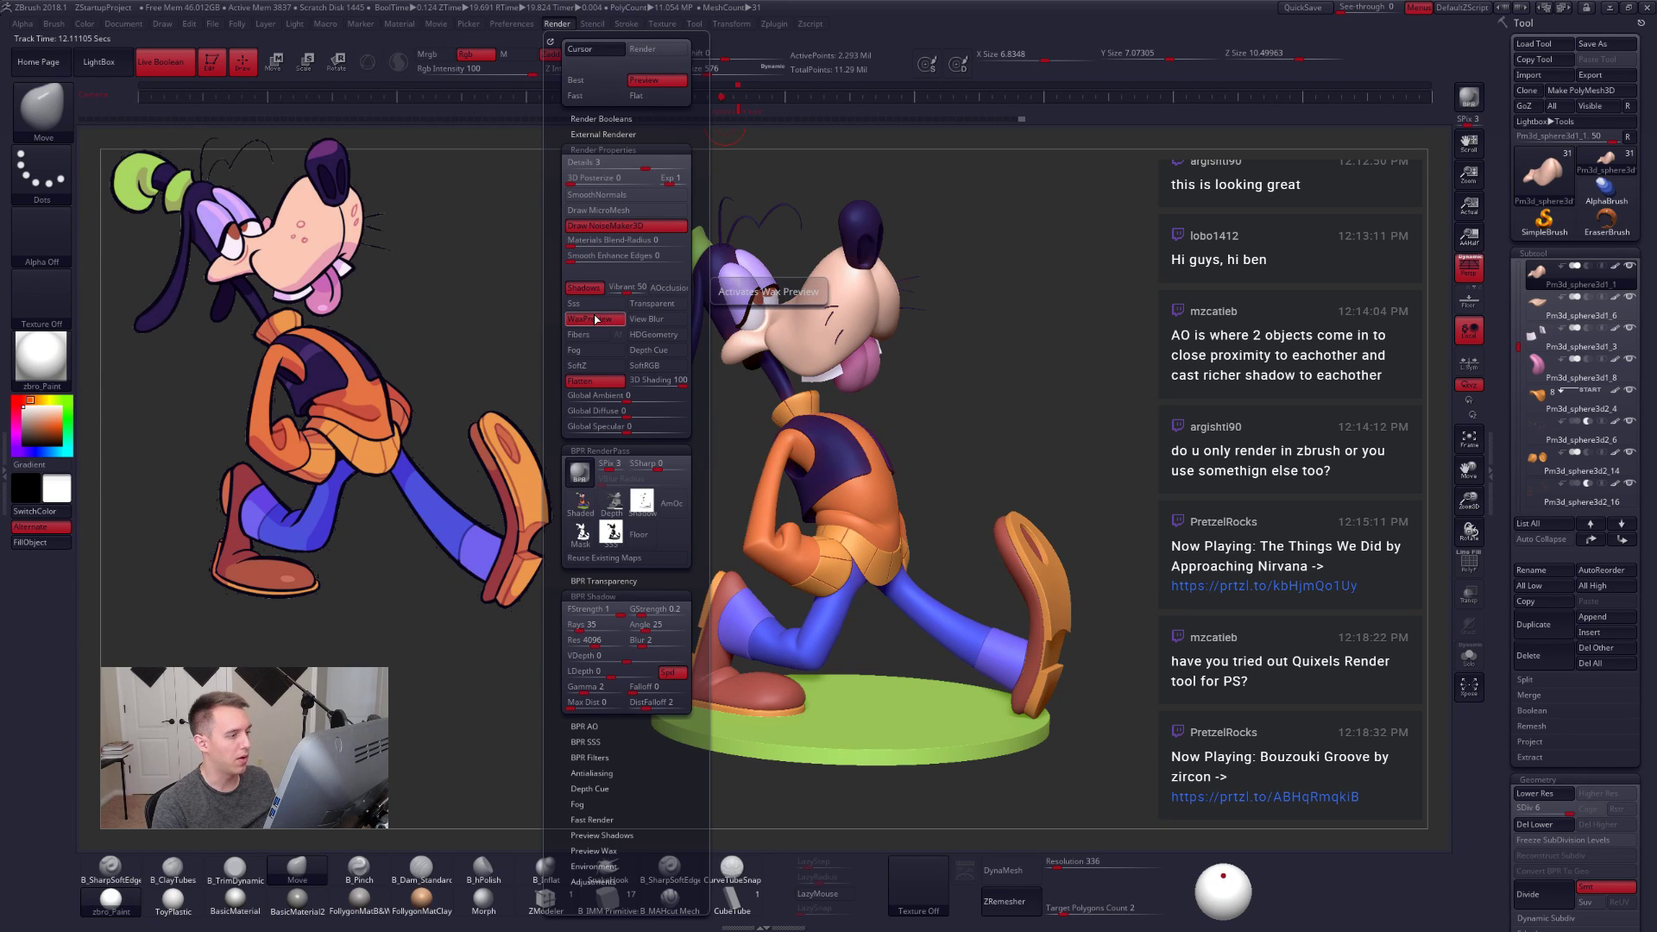
{"action": "left_click", "coordinate": [596, 318]}
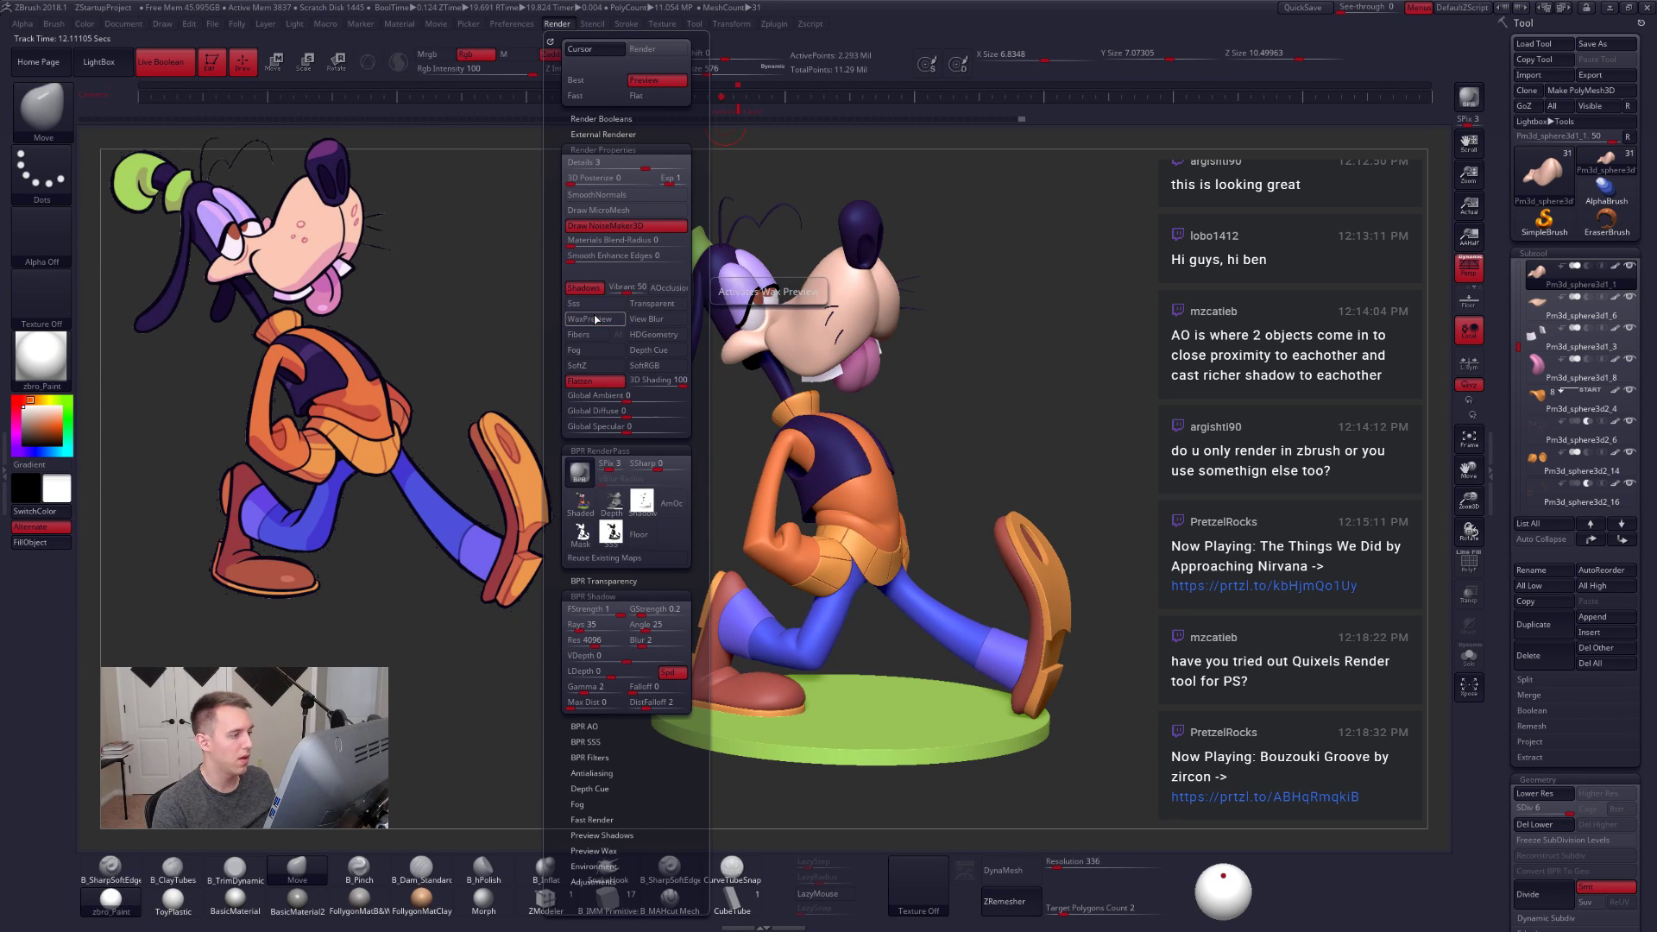
{"action": "left_click", "coordinate": [556, 23]}
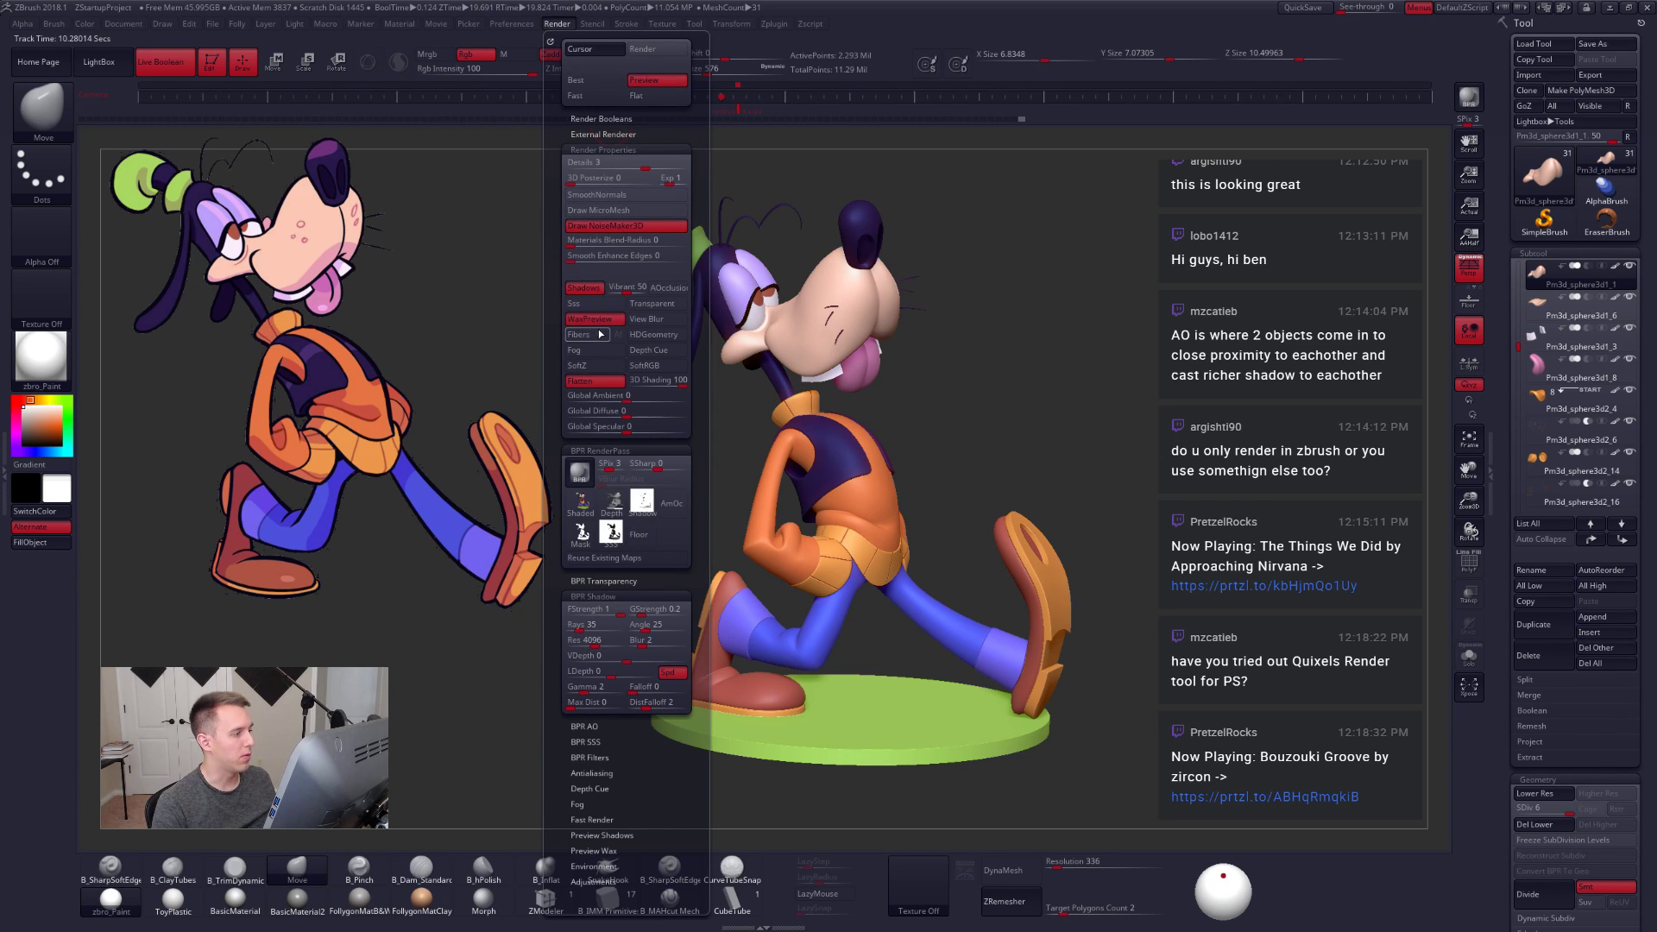
{"action": "left_click_drag", "start_coordinate": [1002, 359], "coordinate": [1040, 360]}
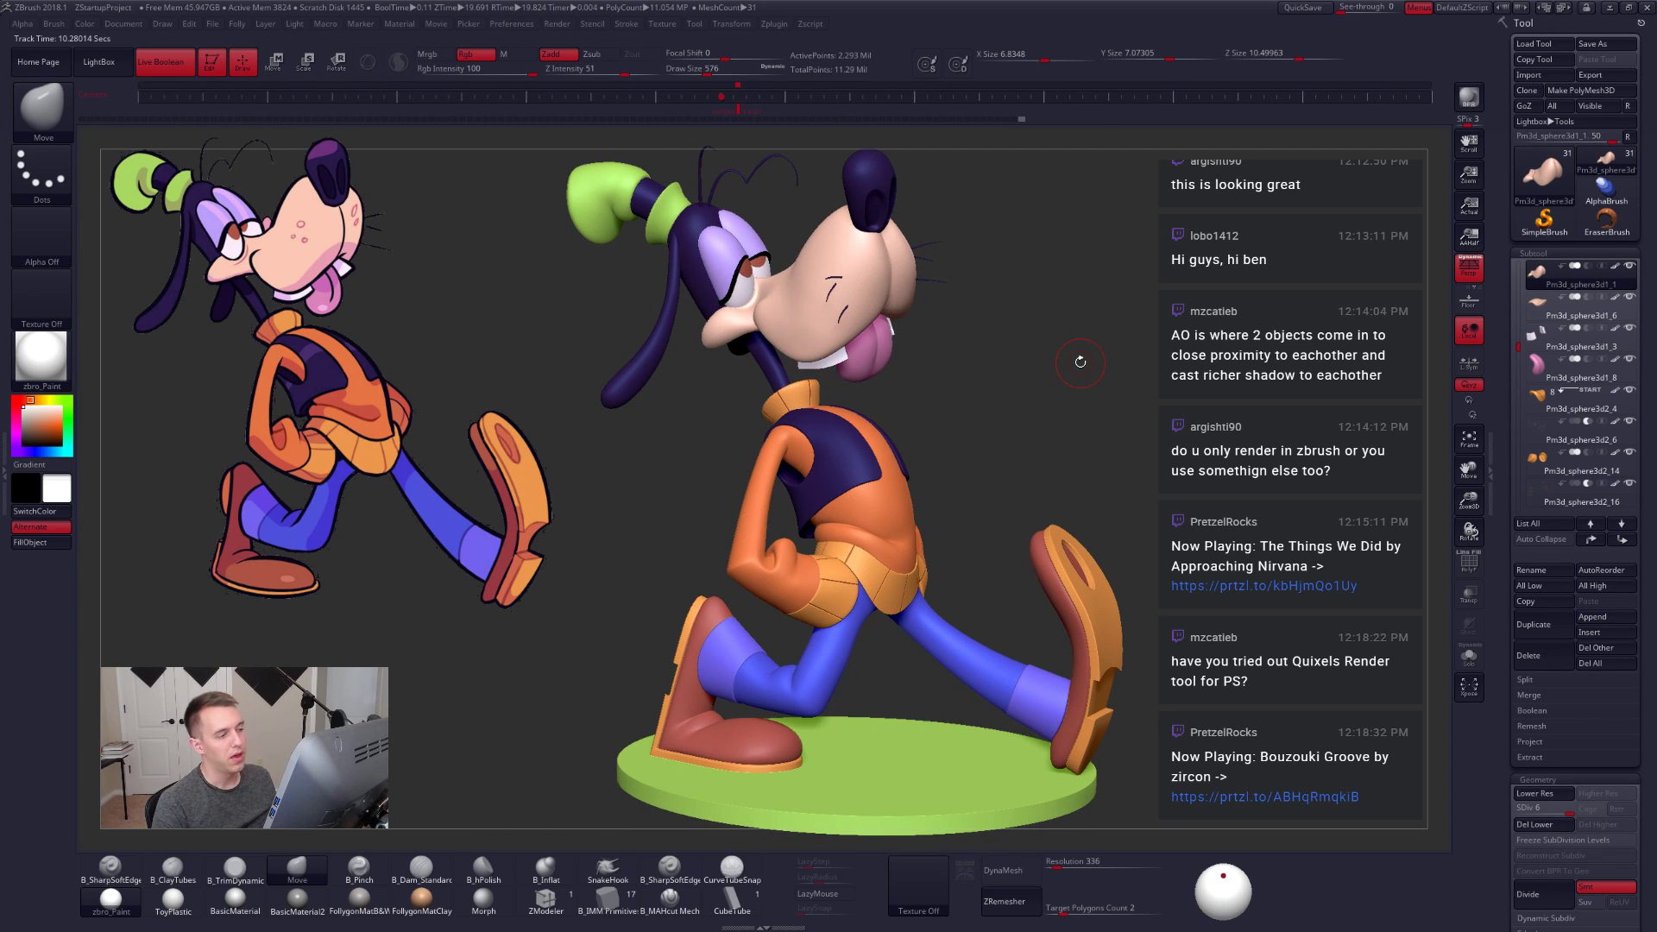
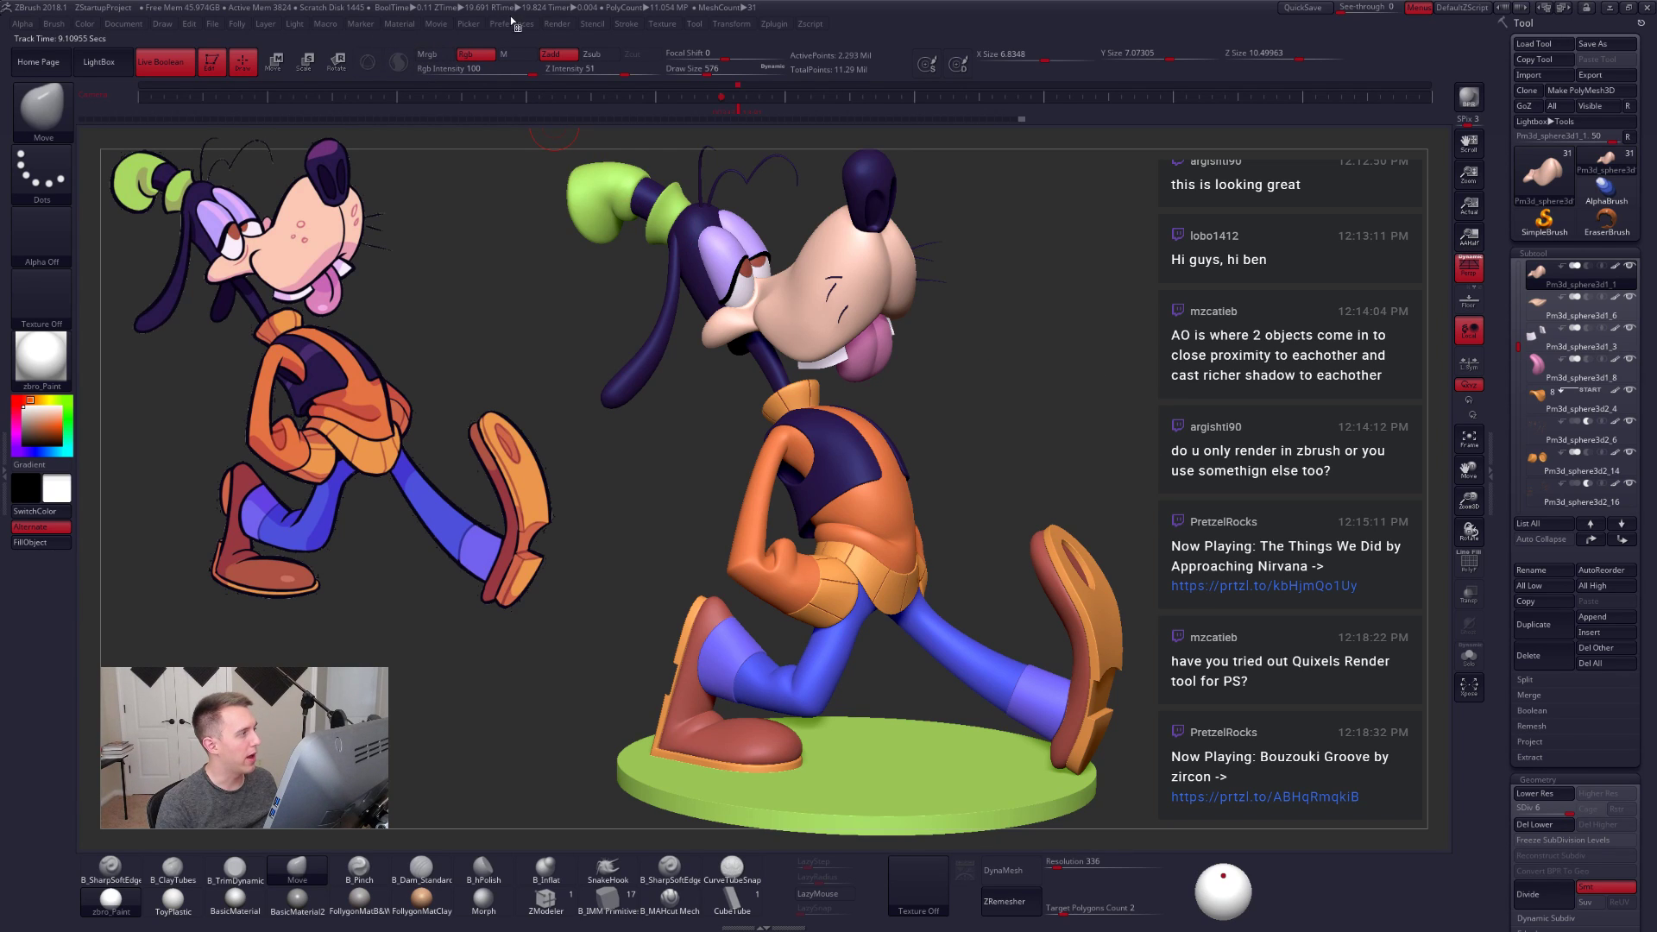
Dock the Material palette, turn on Wax Preview and set wax Strength to about 72.
{"action": "left_click", "coordinate": [5, 473]}
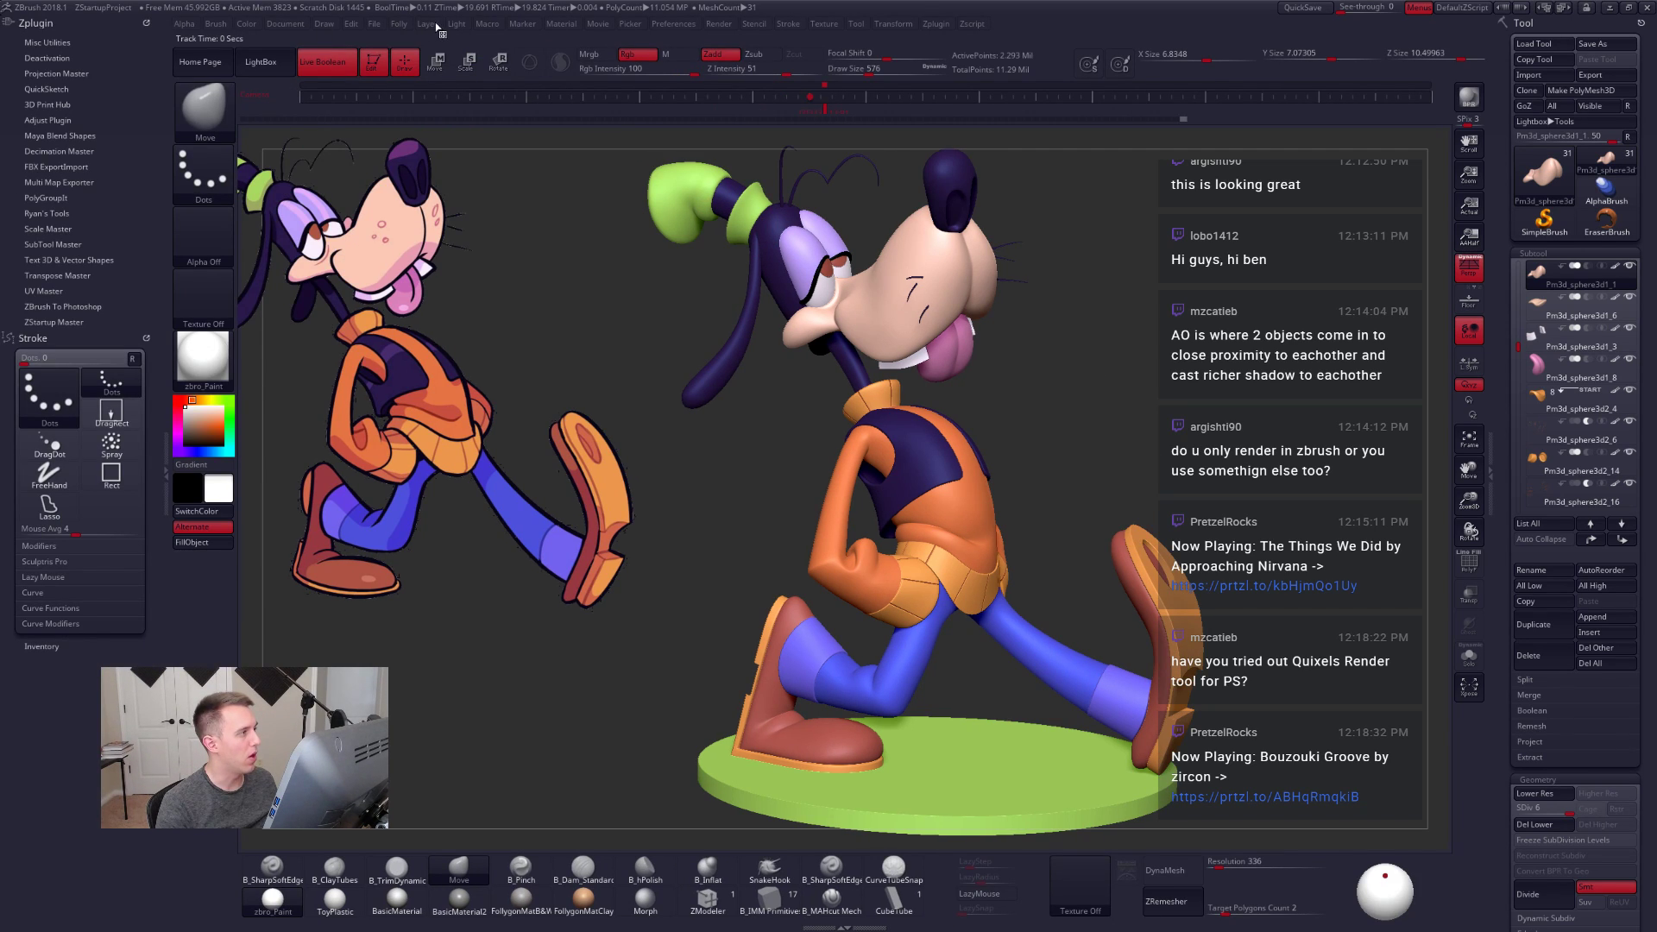
{"action": "left_click", "coordinate": [557, 26]}
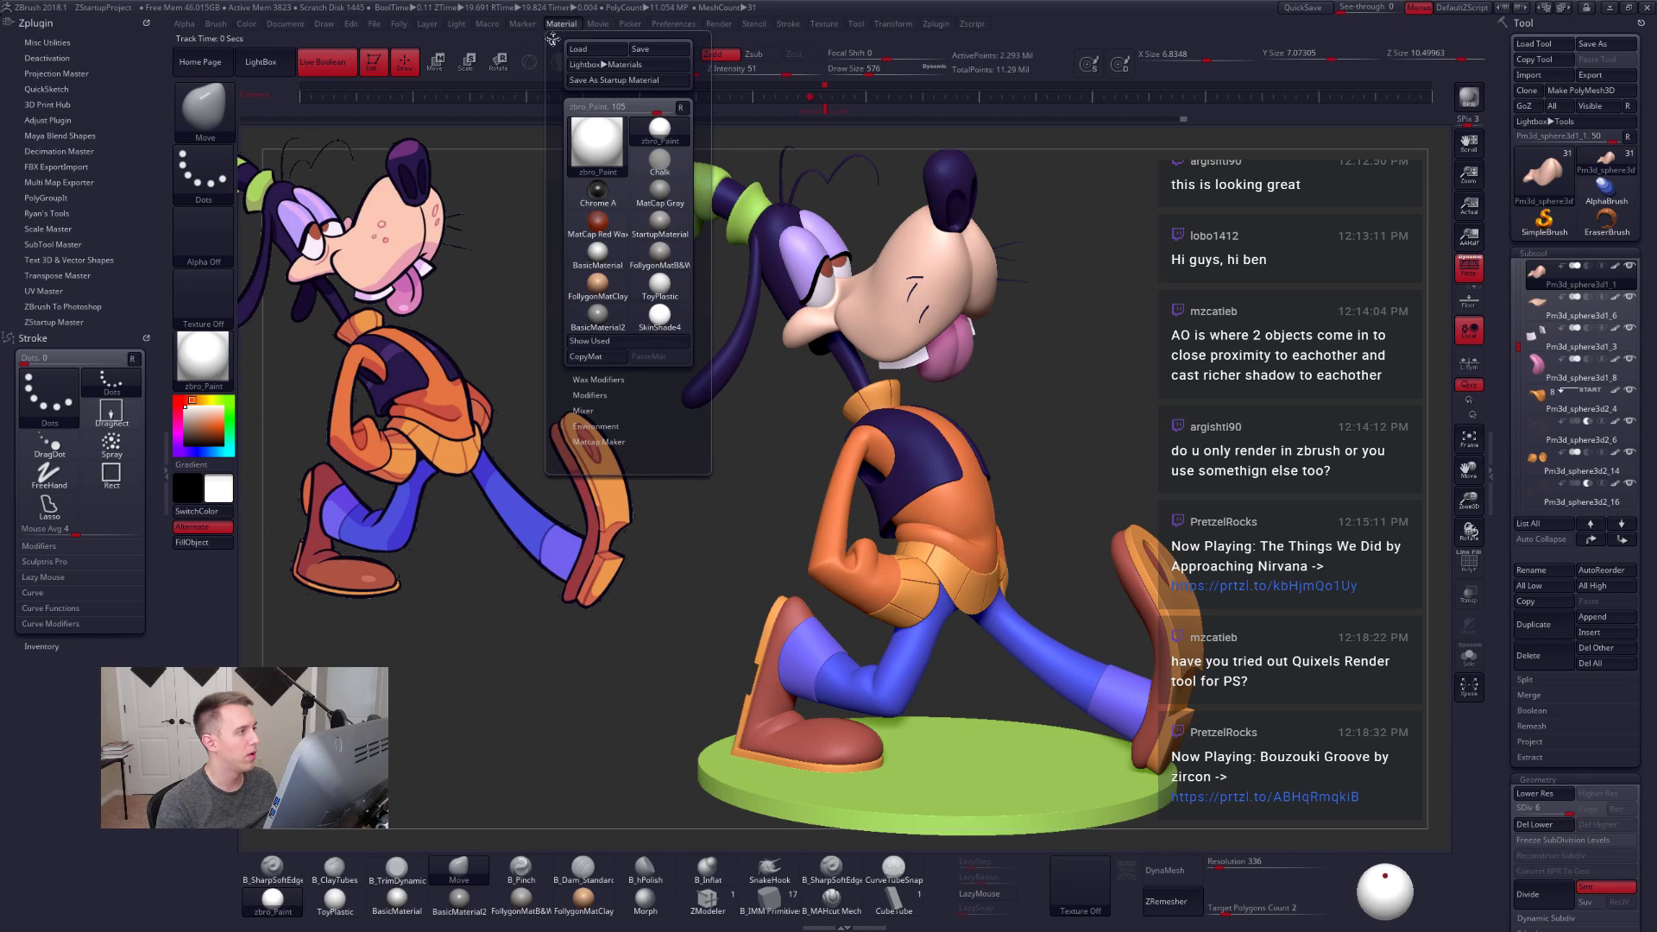
{"action": "left_click", "coordinate": [552, 39]}
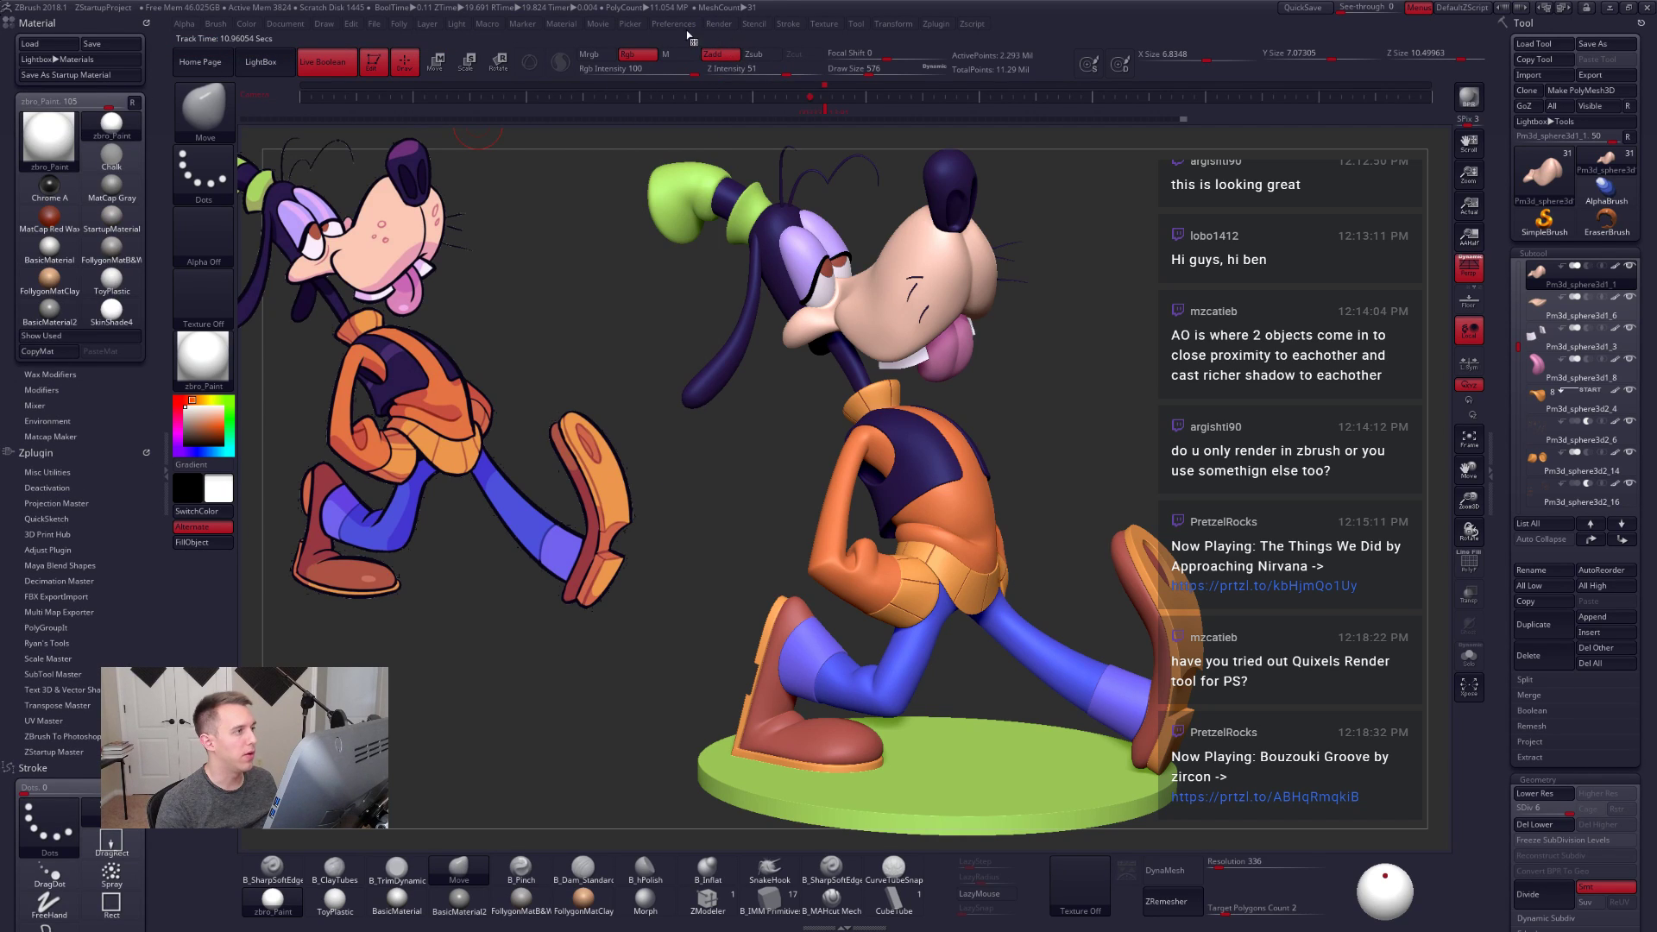
{"action": "left_click", "coordinate": [719, 26]}
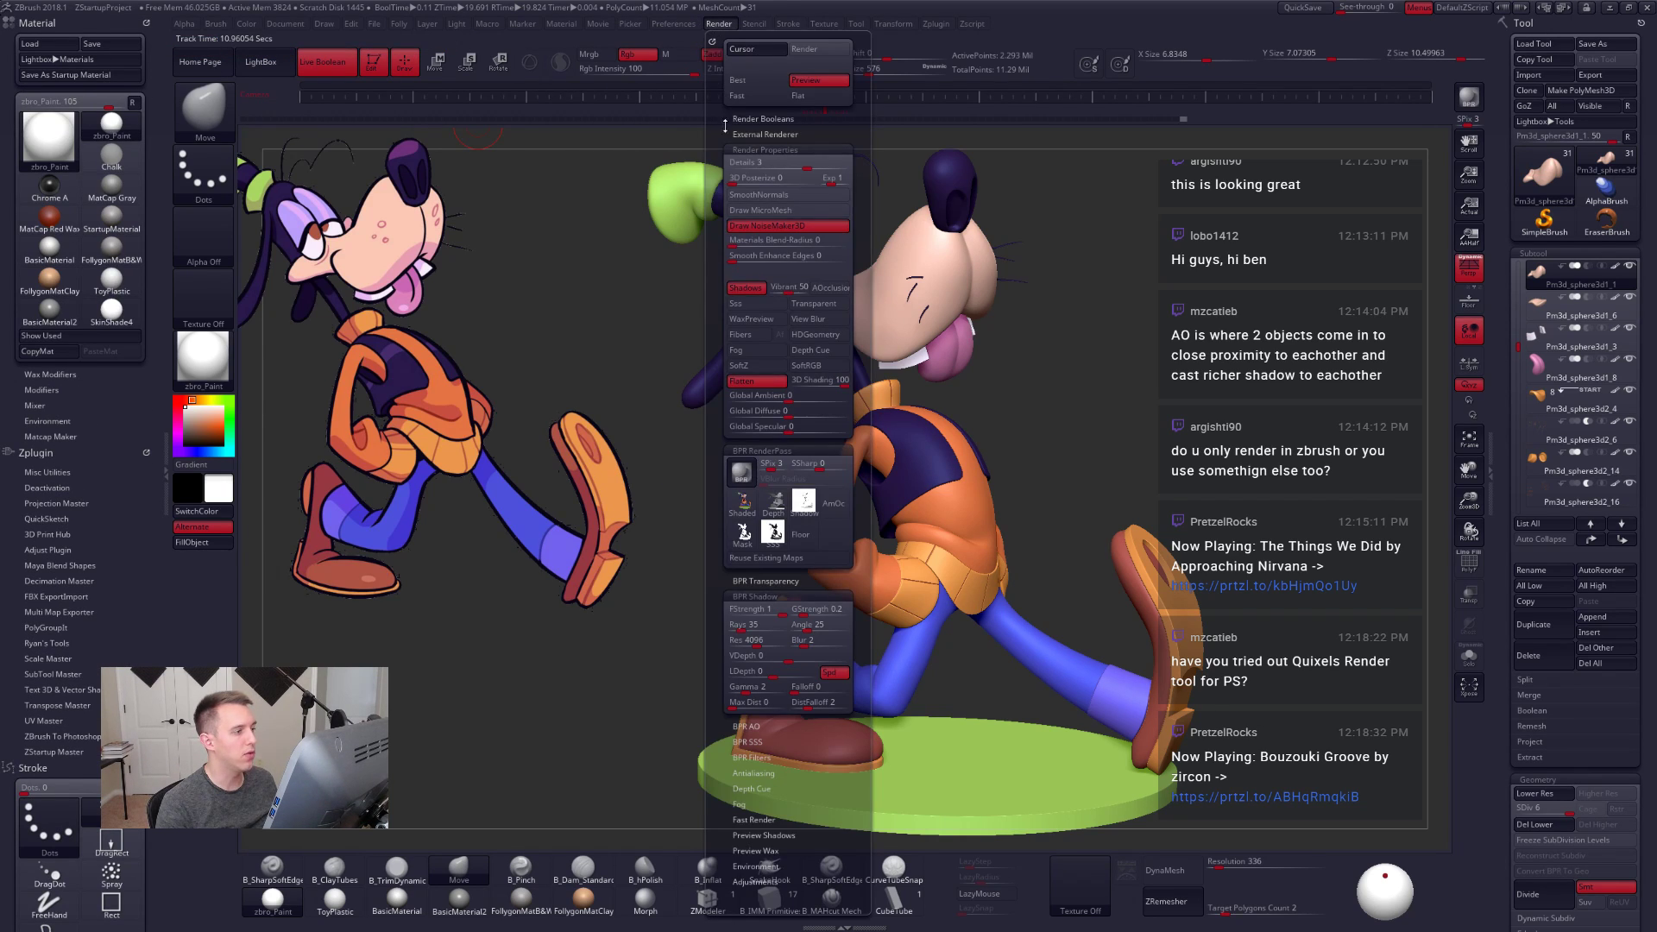
{"action": "left_click", "coordinate": [744, 320]}
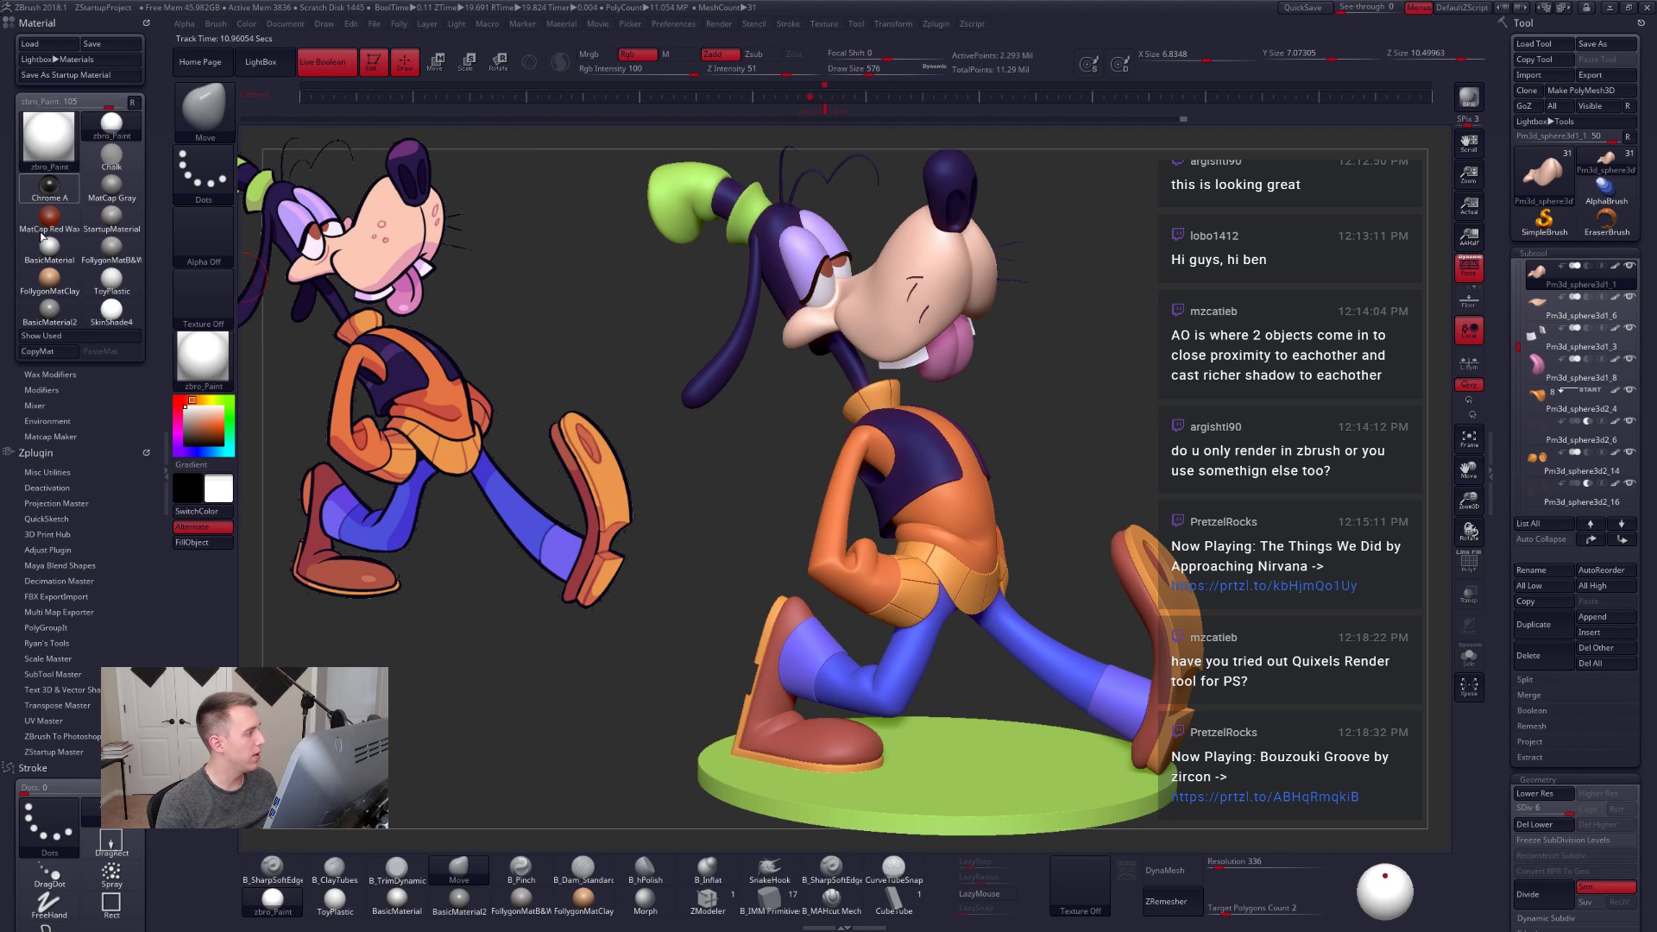
{"action": "left_click", "coordinate": [72, 372]}
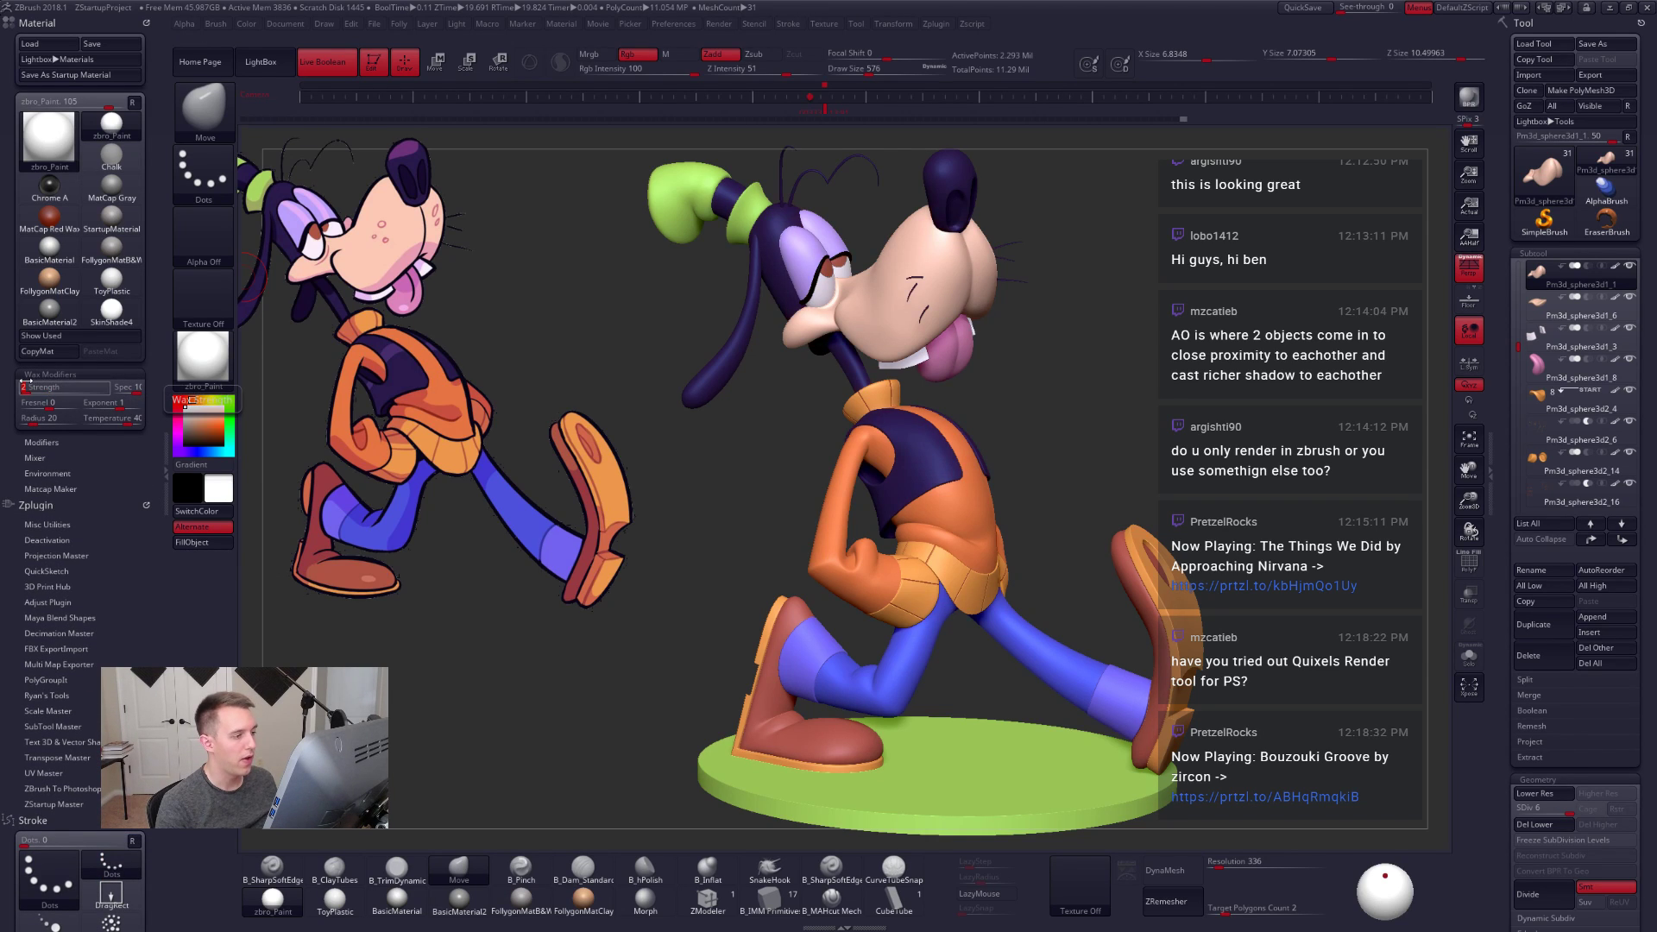
{"action": "left_click_drag", "start_coordinate": [26, 380], "coordinate": [93, 388]}
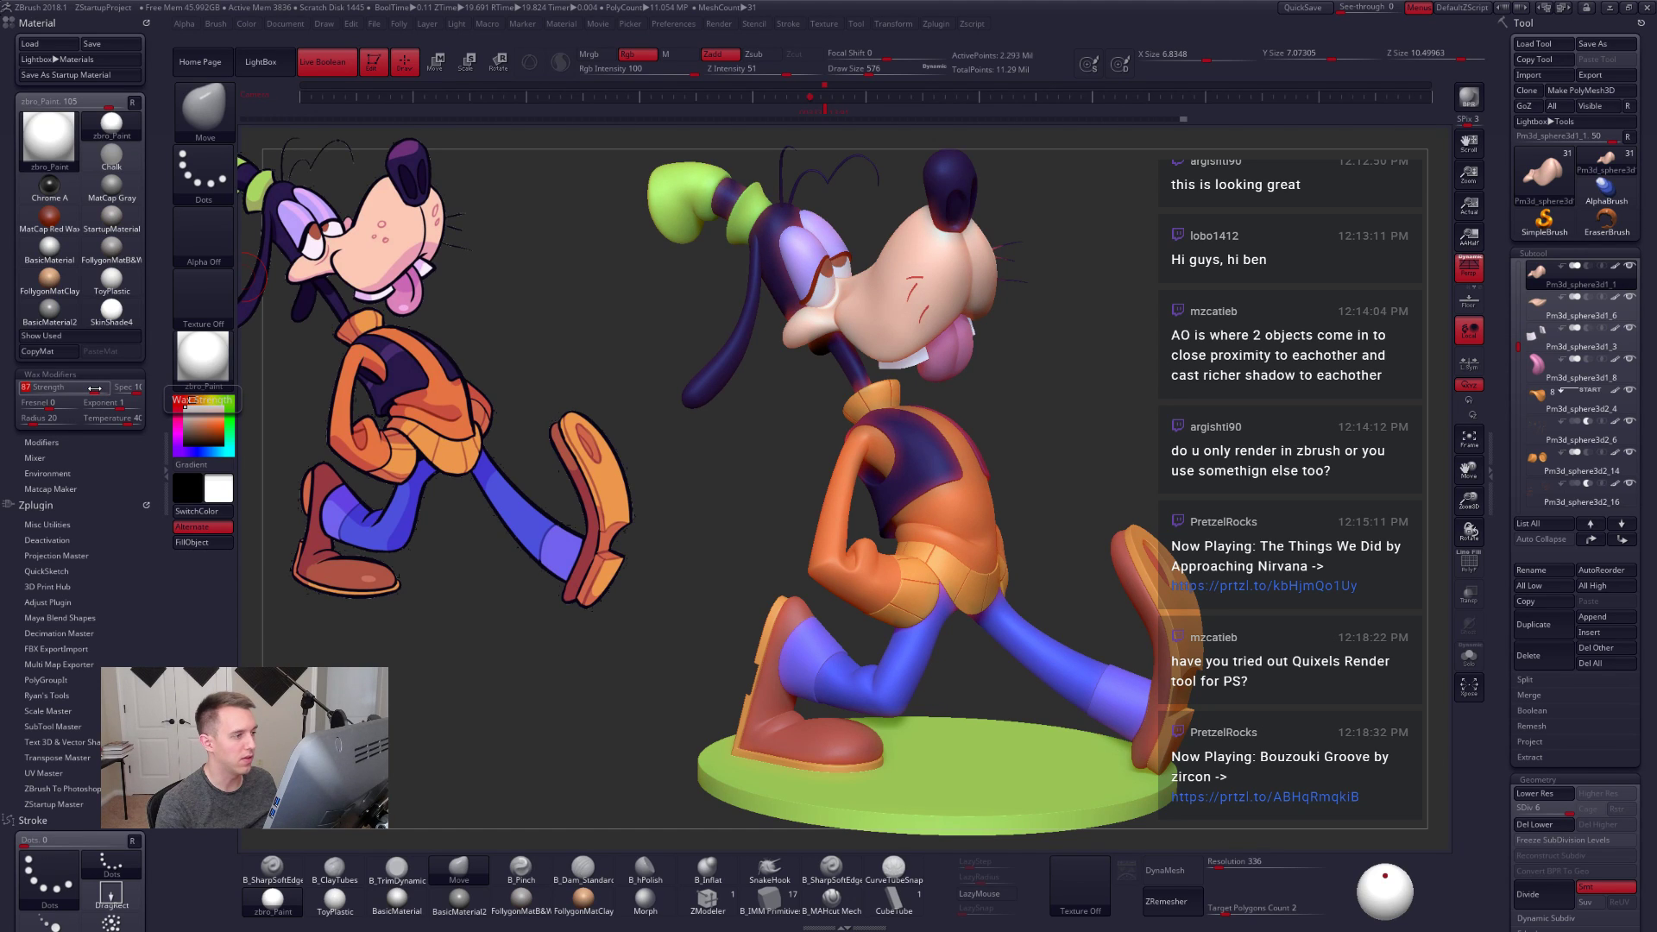
{"action": "left_click_drag", "start_coordinate": [95, 387], "coordinate": [83, 385]}
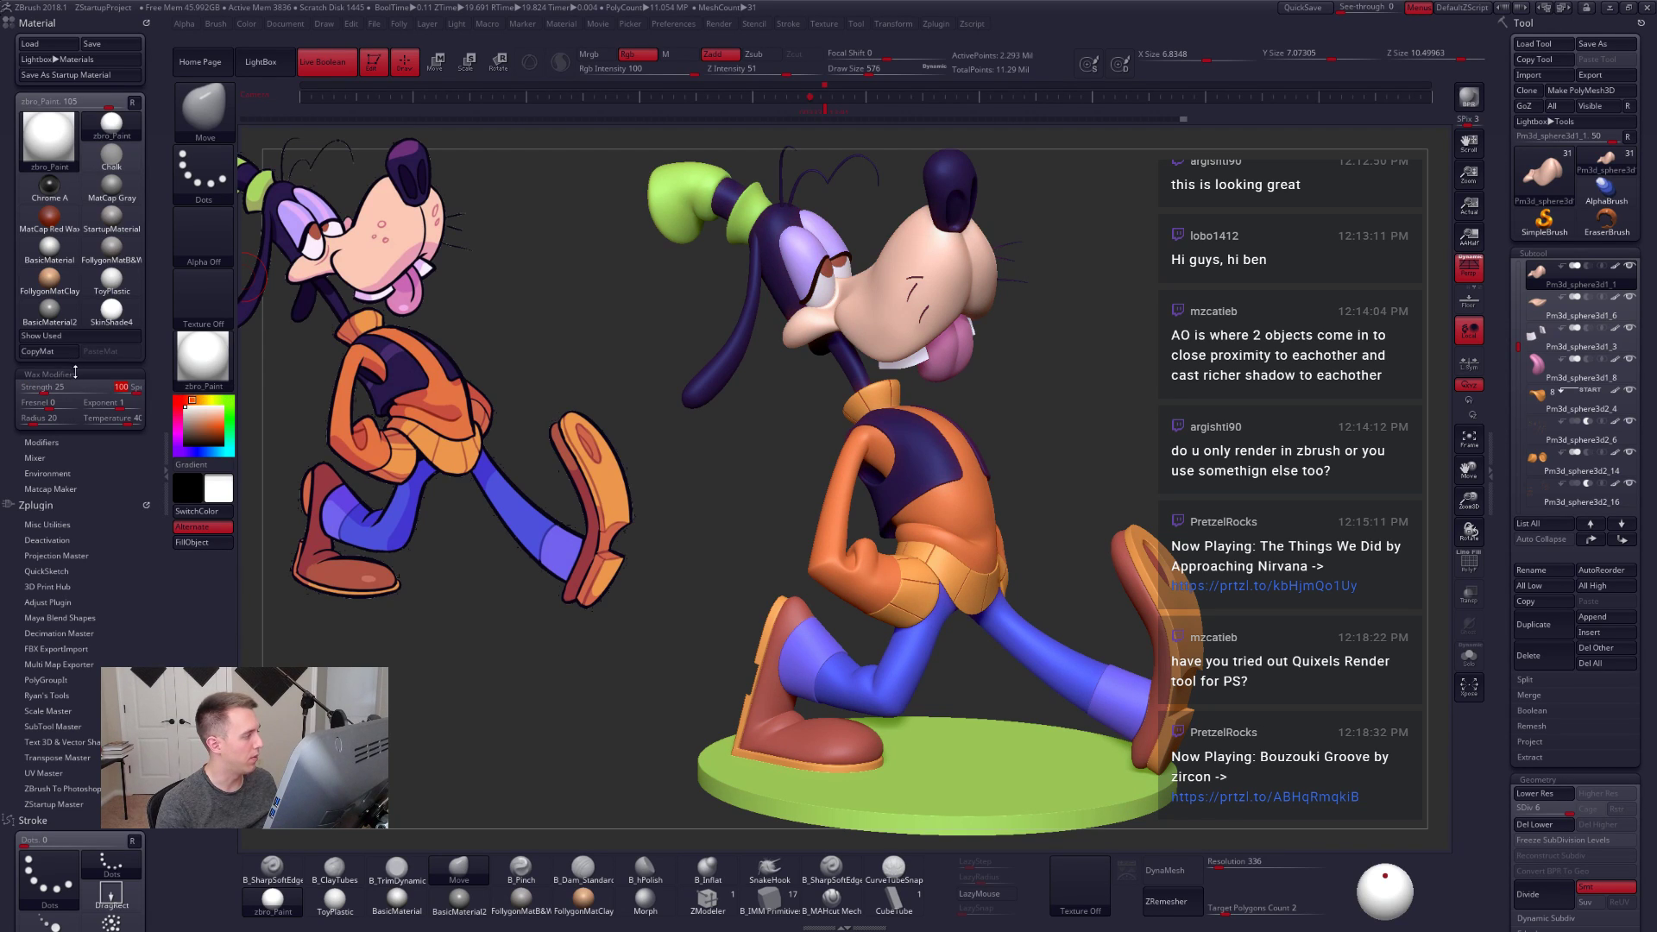
{"action": "scroll", "coordinate": [134, 284], "scroll_direction": "down", "scroll_amount": 5}
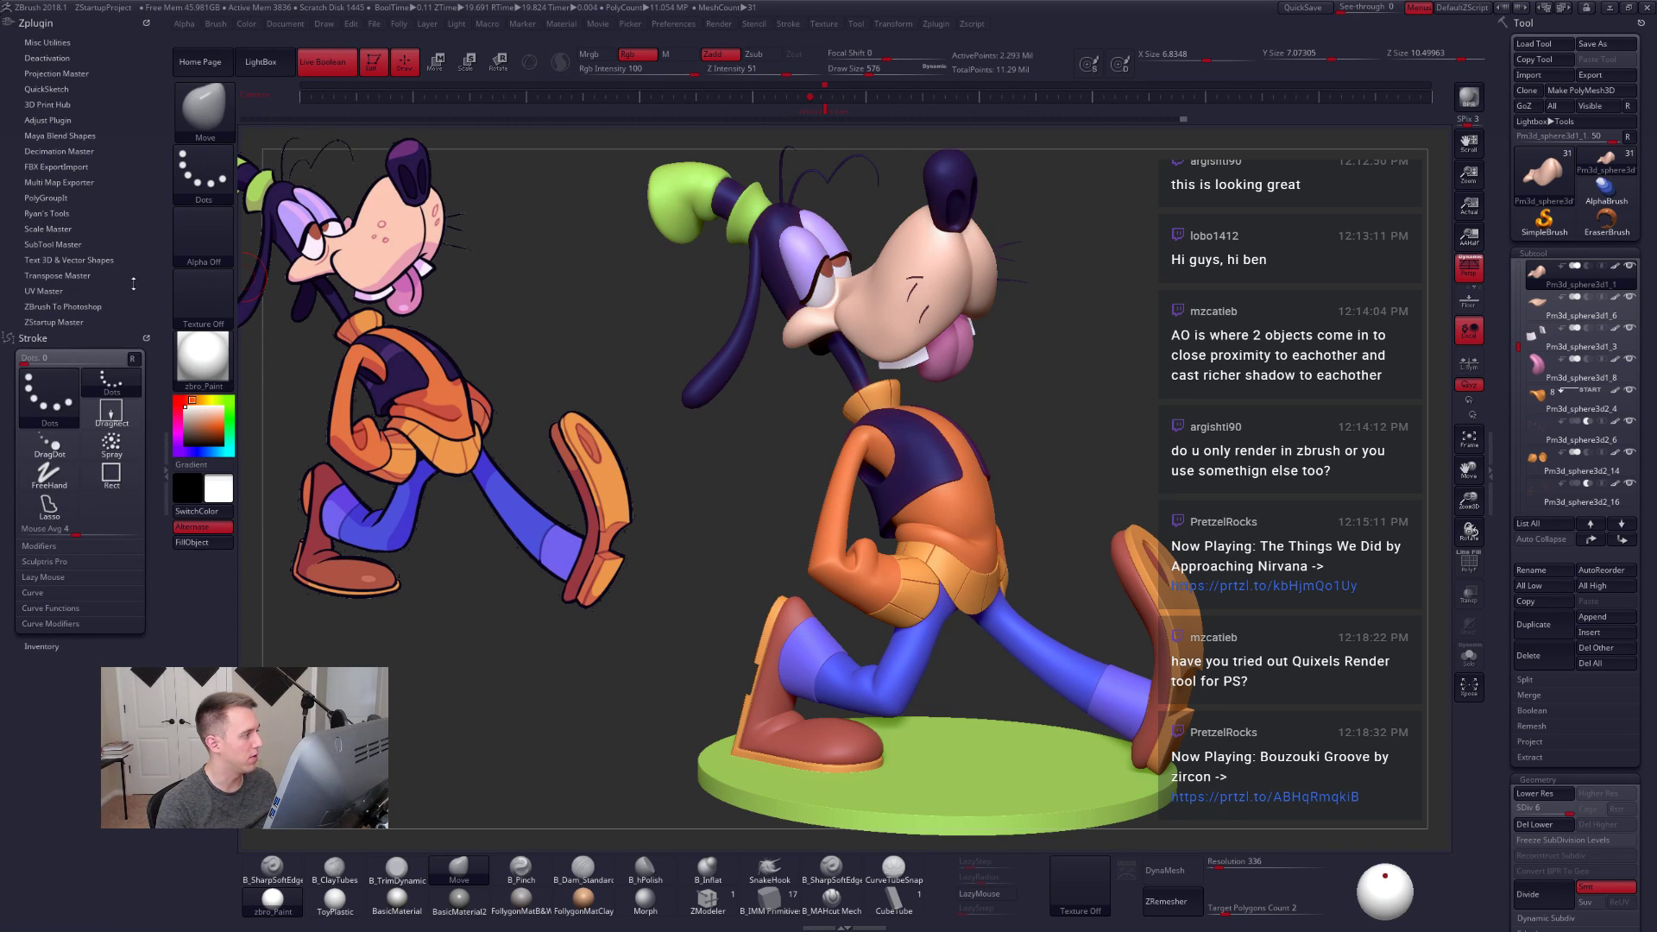
{"action": "left_click", "coordinate": [161, 410]}
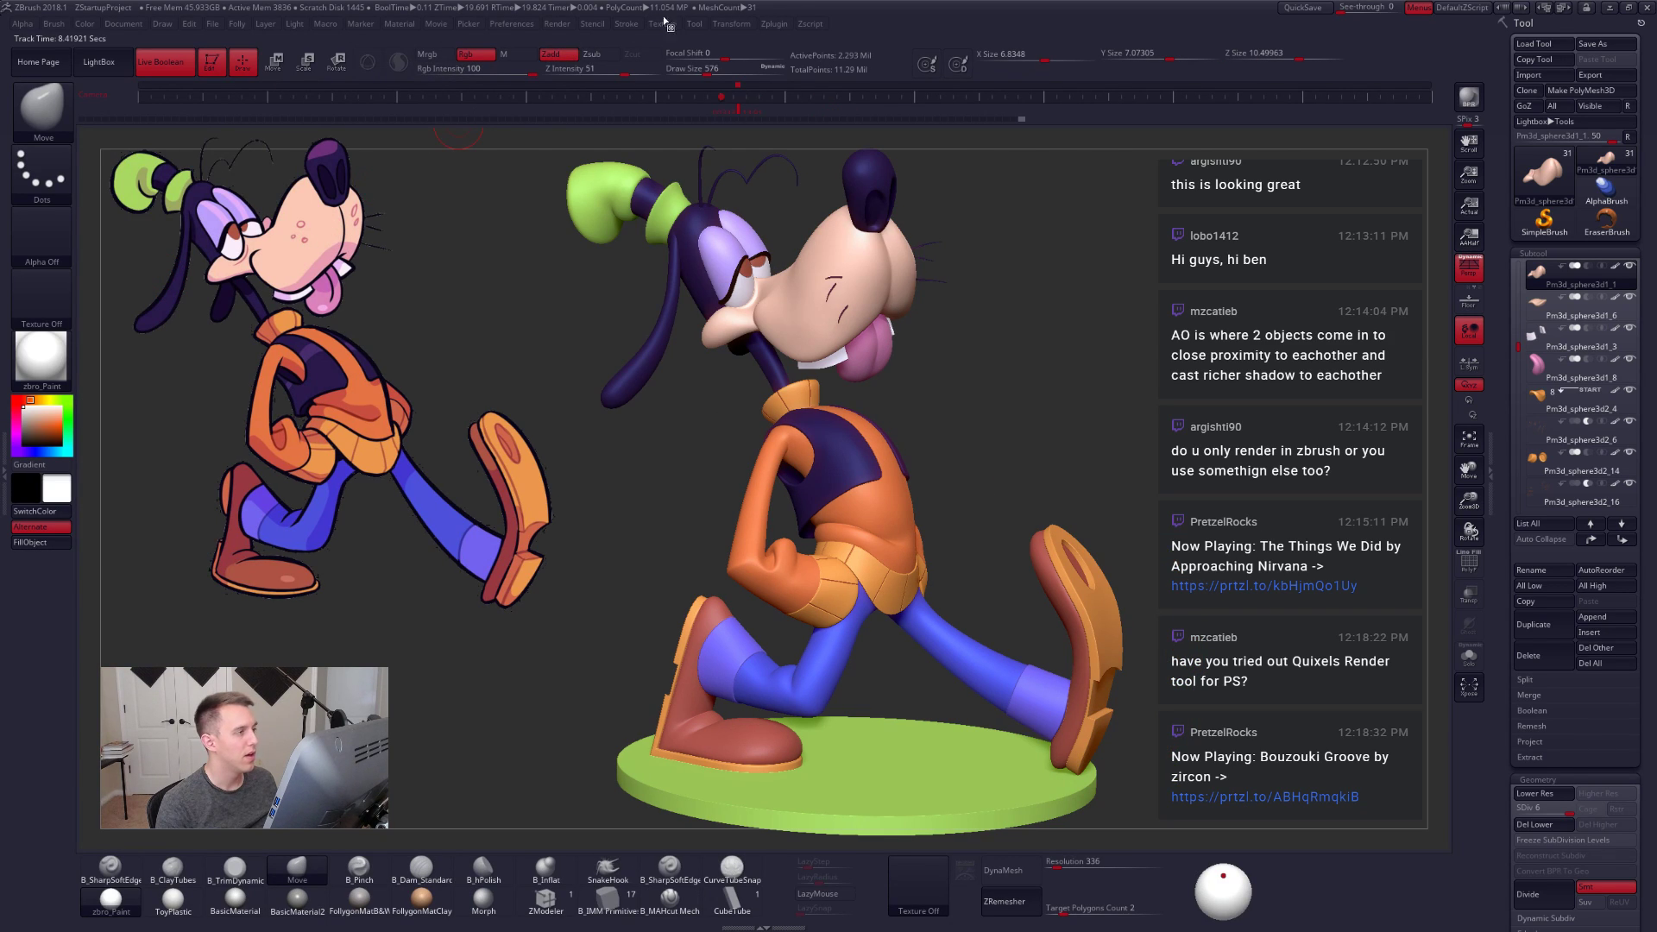
Rotate the finished Goofy sculpt to inspect it from a couple of angles.
{"action": "left_click", "coordinate": [557, 24]}
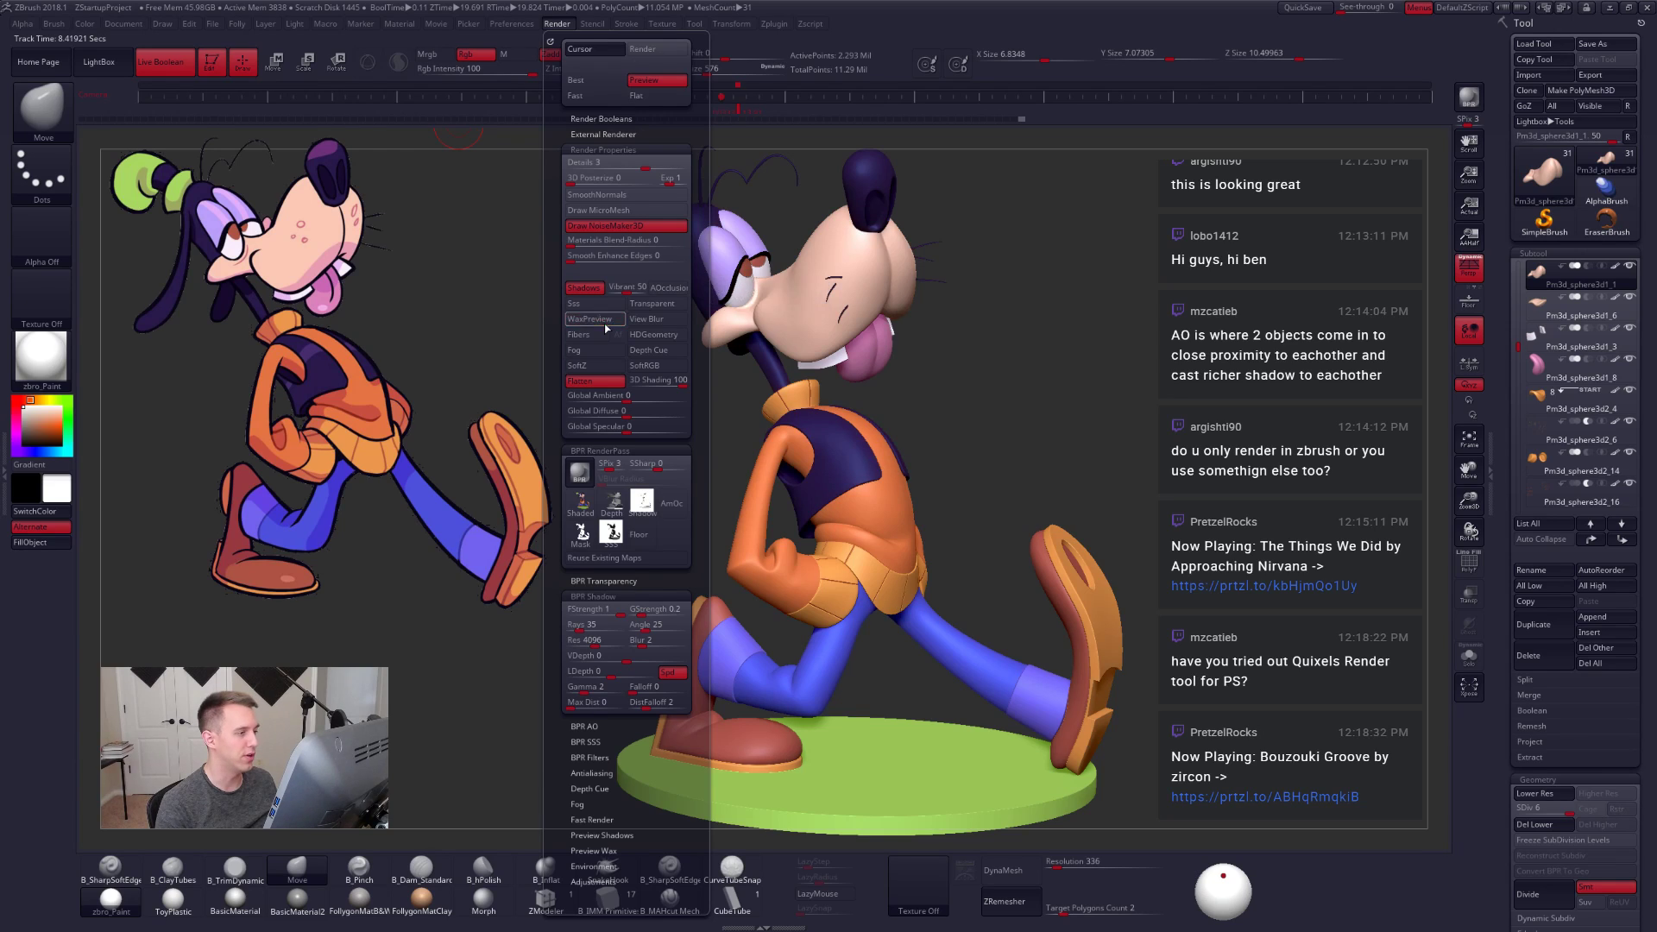
{"action": "left_click_drag", "start_coordinate": [1171, 407], "coordinate": [1083, 409]}
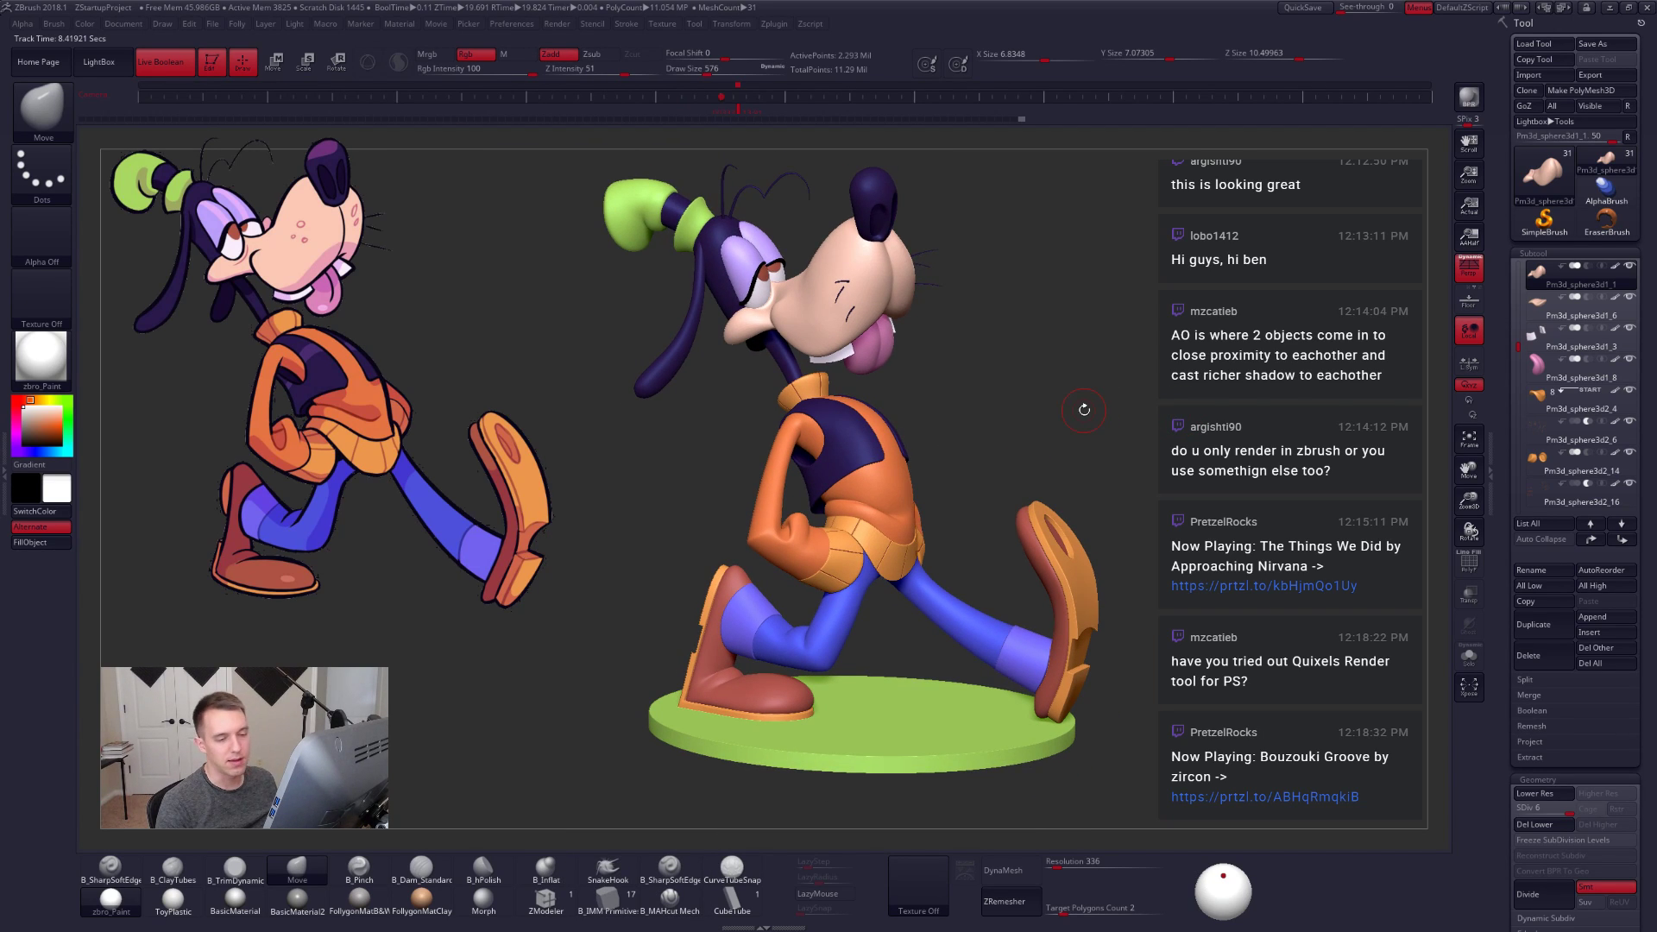
{"action": "scroll", "coordinate": [1571, 337], "scroll_direction": "up", "scroll_amount": 5}
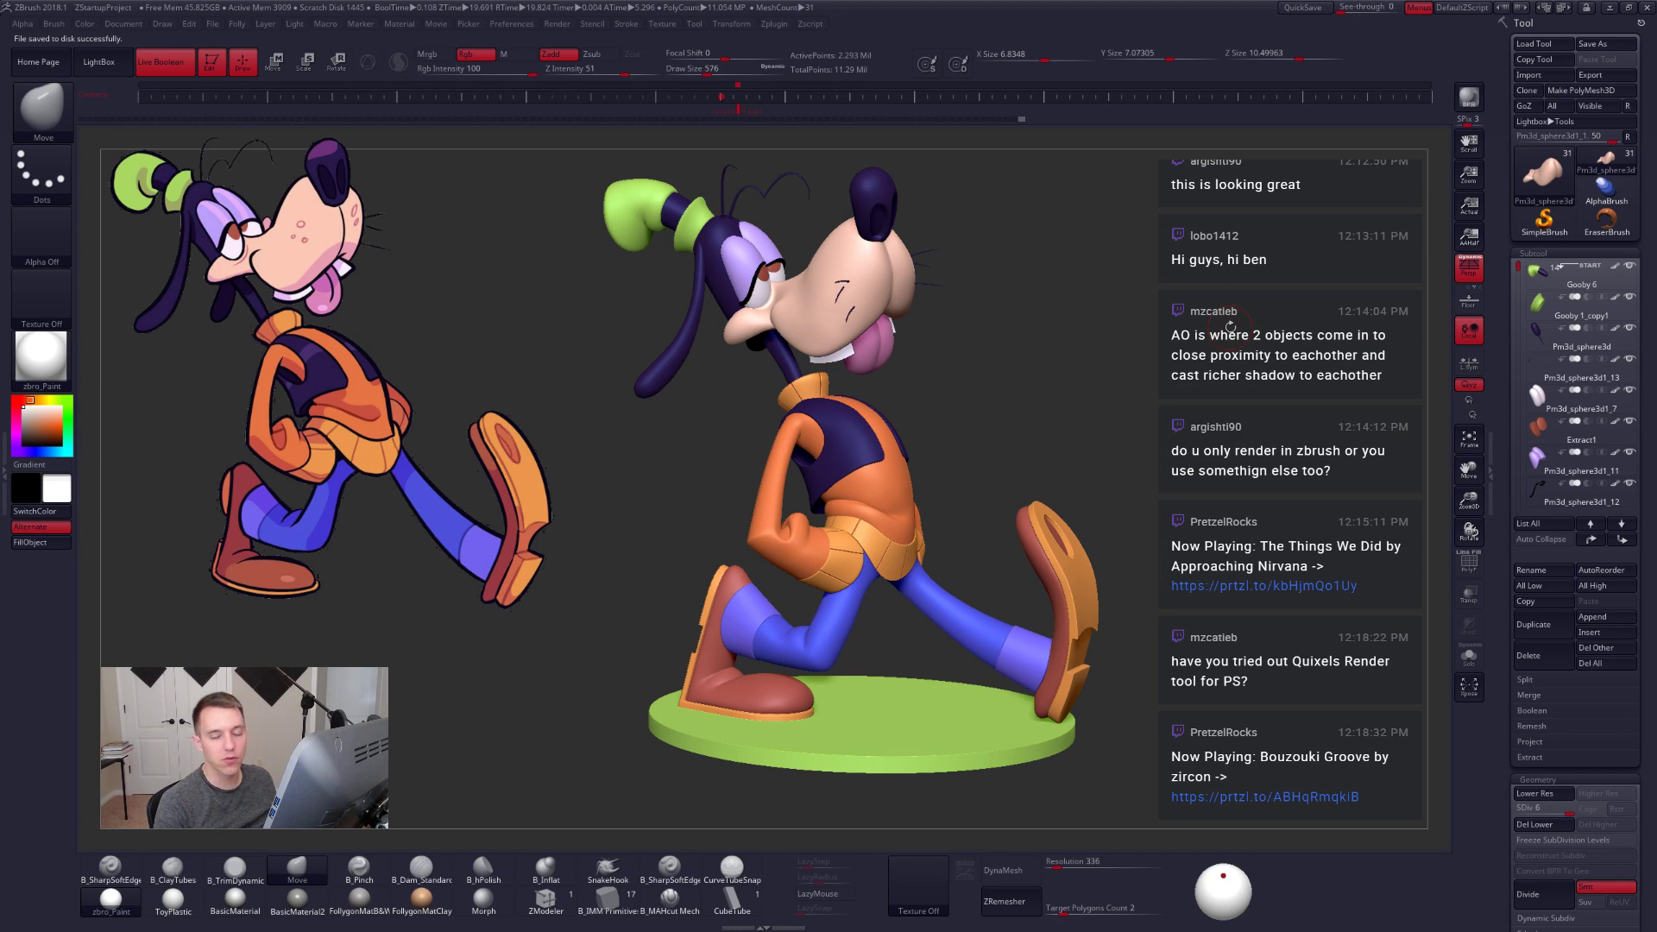
{"action": "left_click_drag", "start_coordinate": [1100, 291], "coordinate": [1094, 308]}
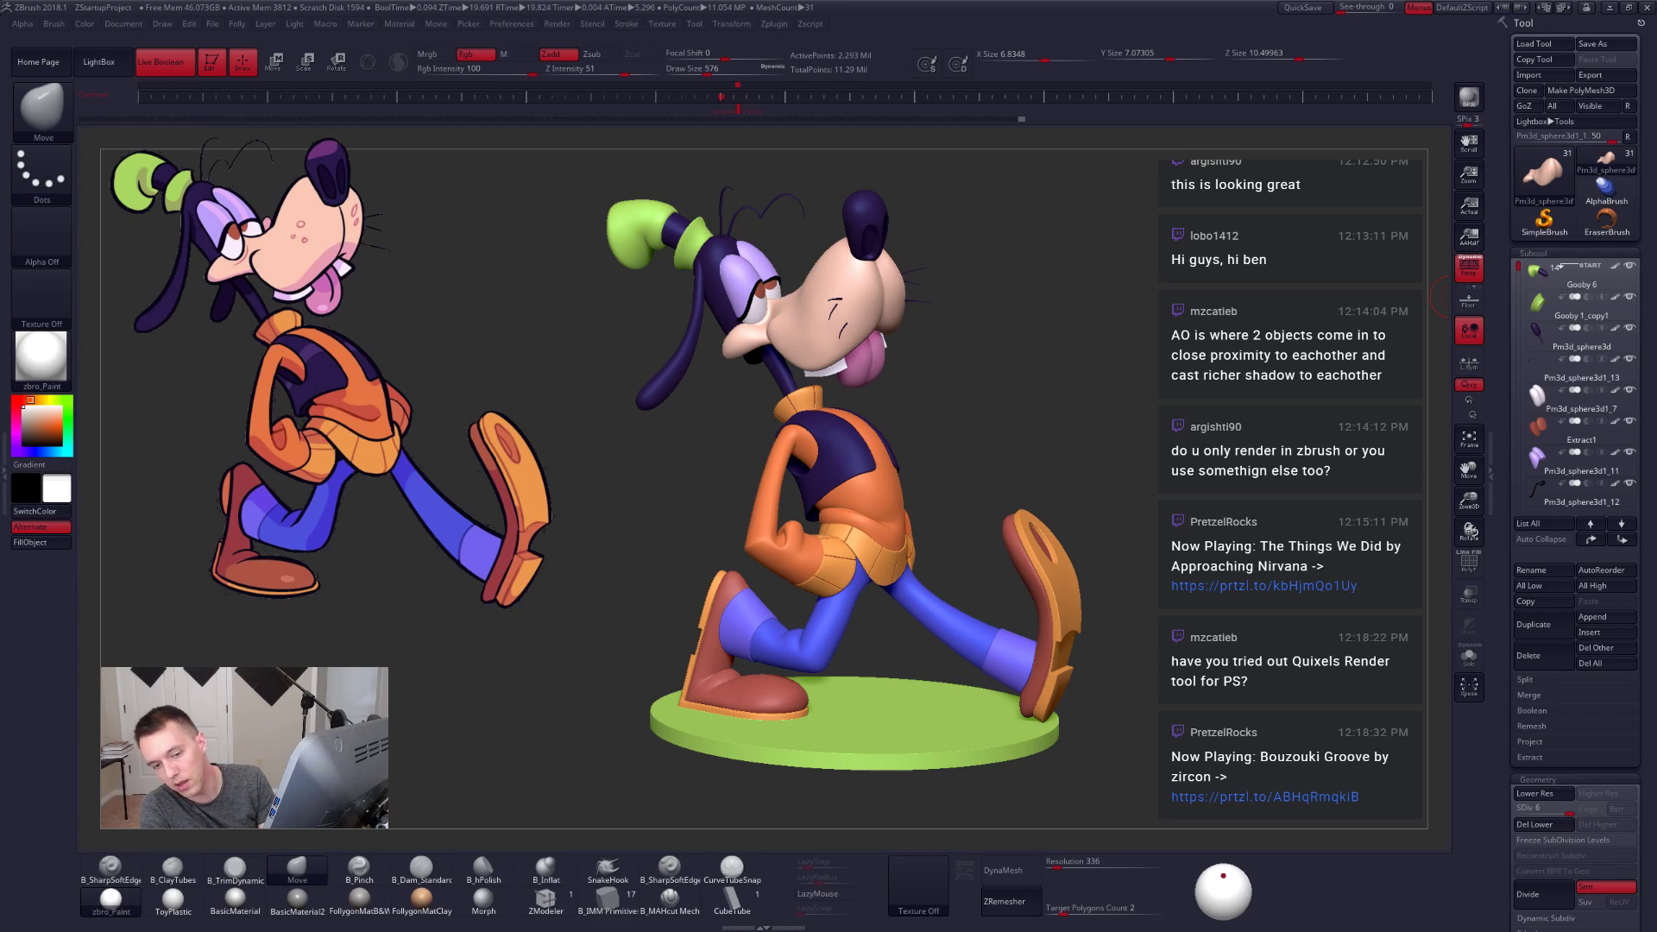
{"action": "key", "text": "alt+Tab"}
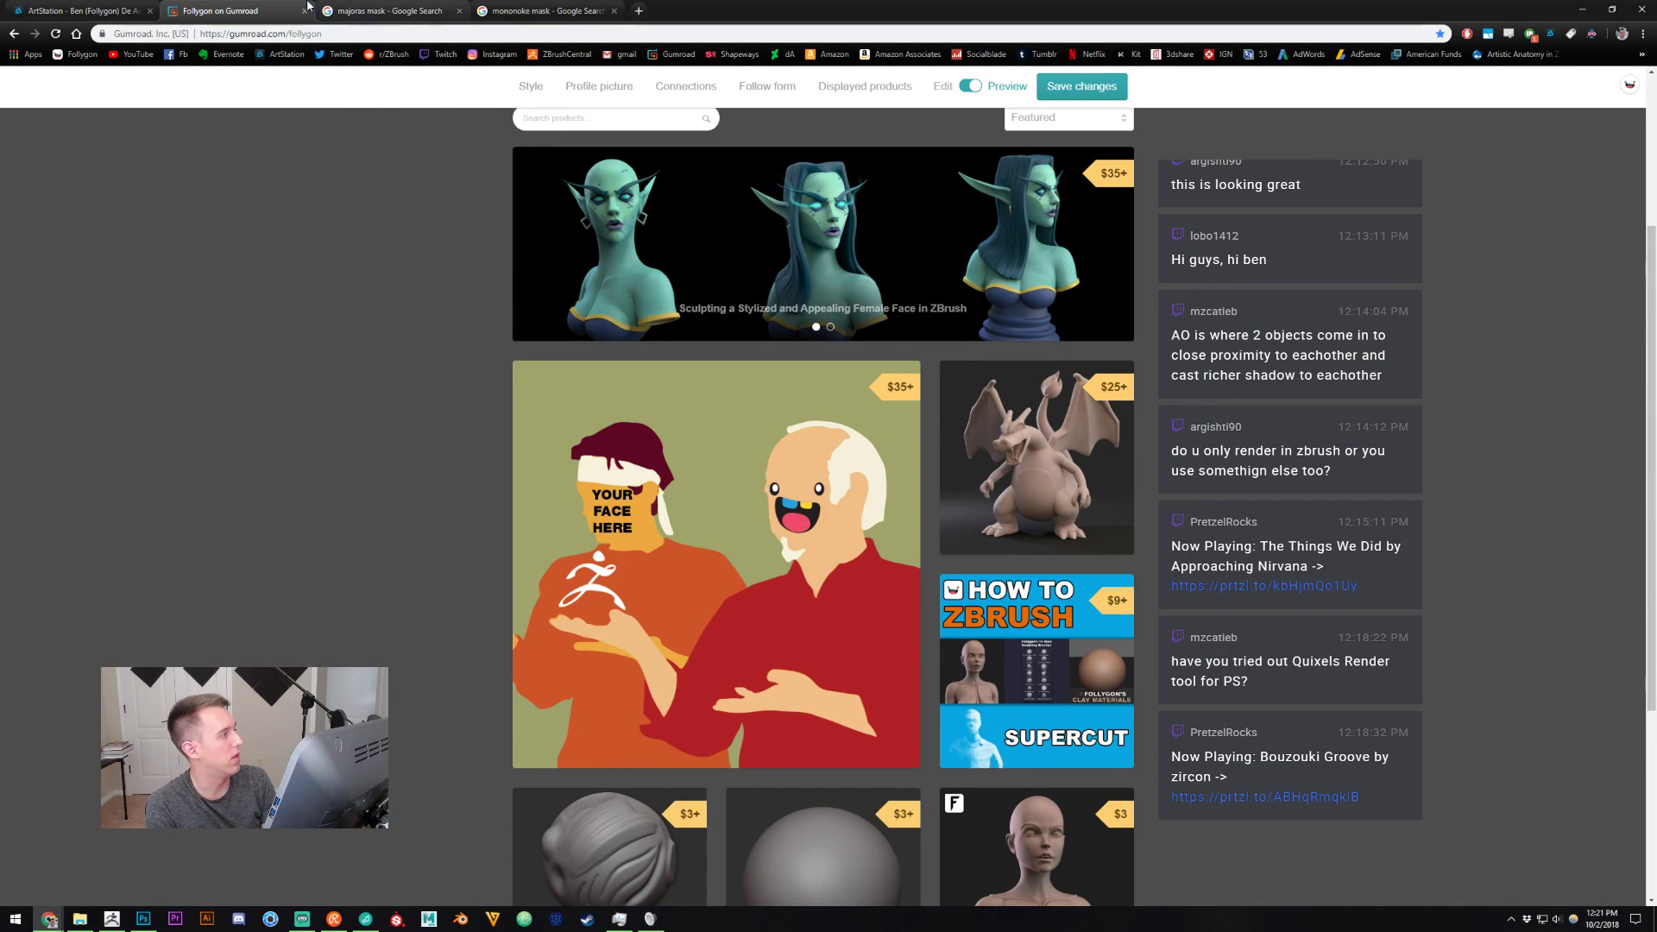
Open several ArtStation portfolio artworks, including Pikachu + Totoro, in background tabs.
{"action": "left_click", "coordinate": [82, 10]}
{"action": "scroll", "coordinate": [1084, 370], "scroll_direction": "up", "scroll_amount": 10}
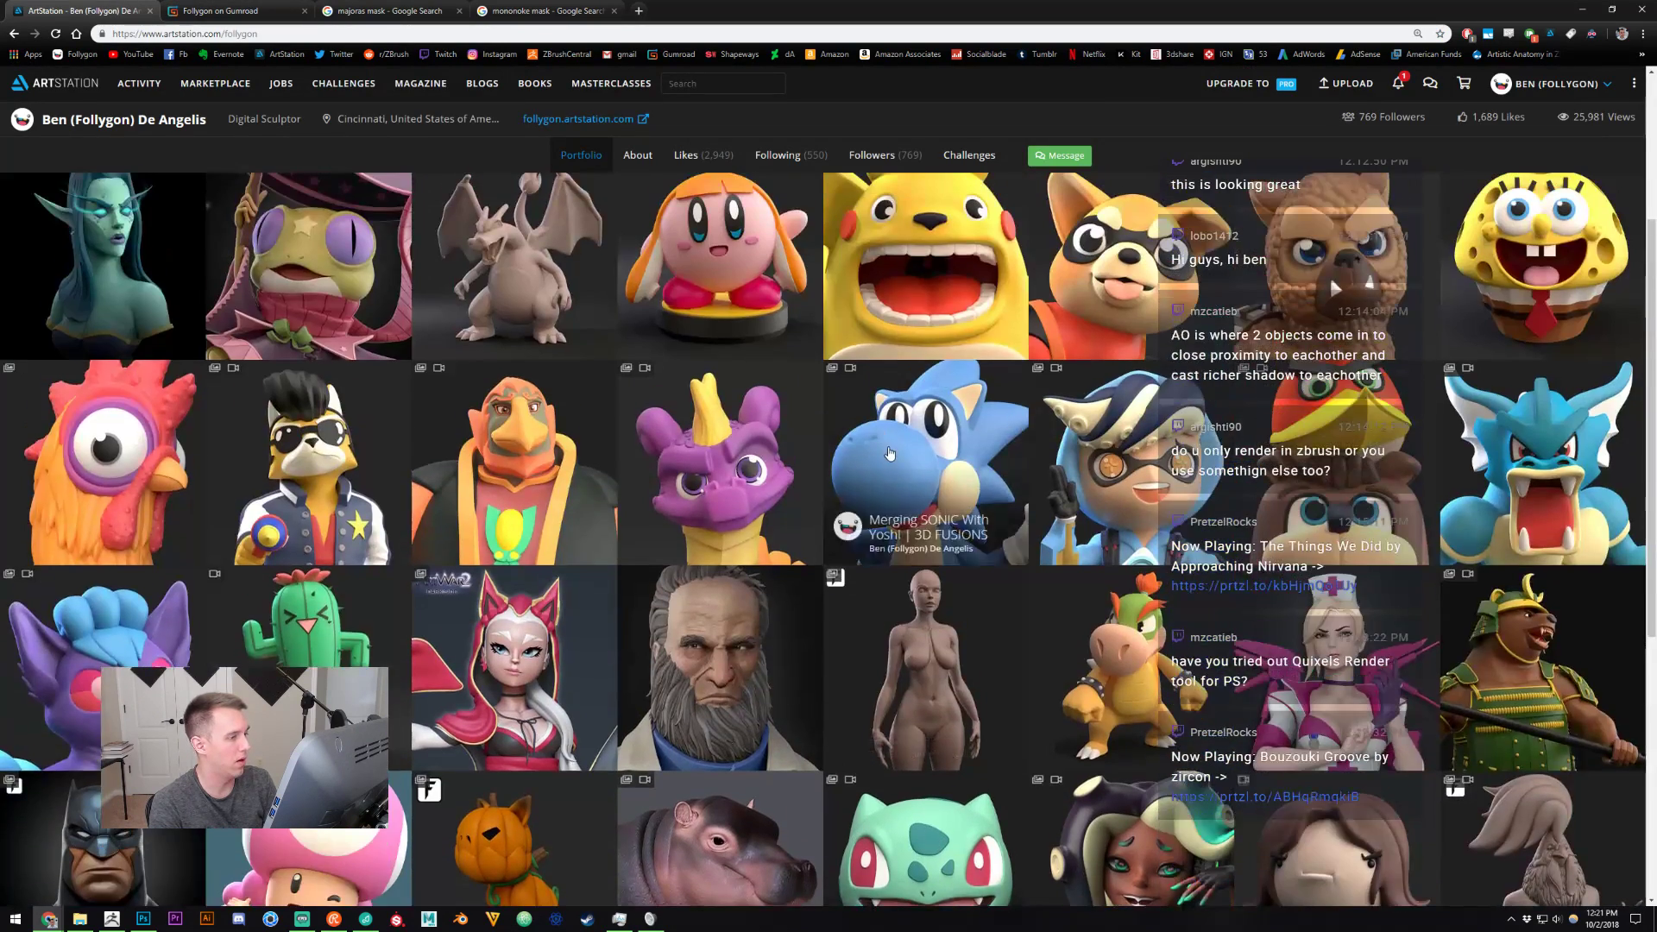
{"action": "middle_click", "coordinate": [168, 528]}
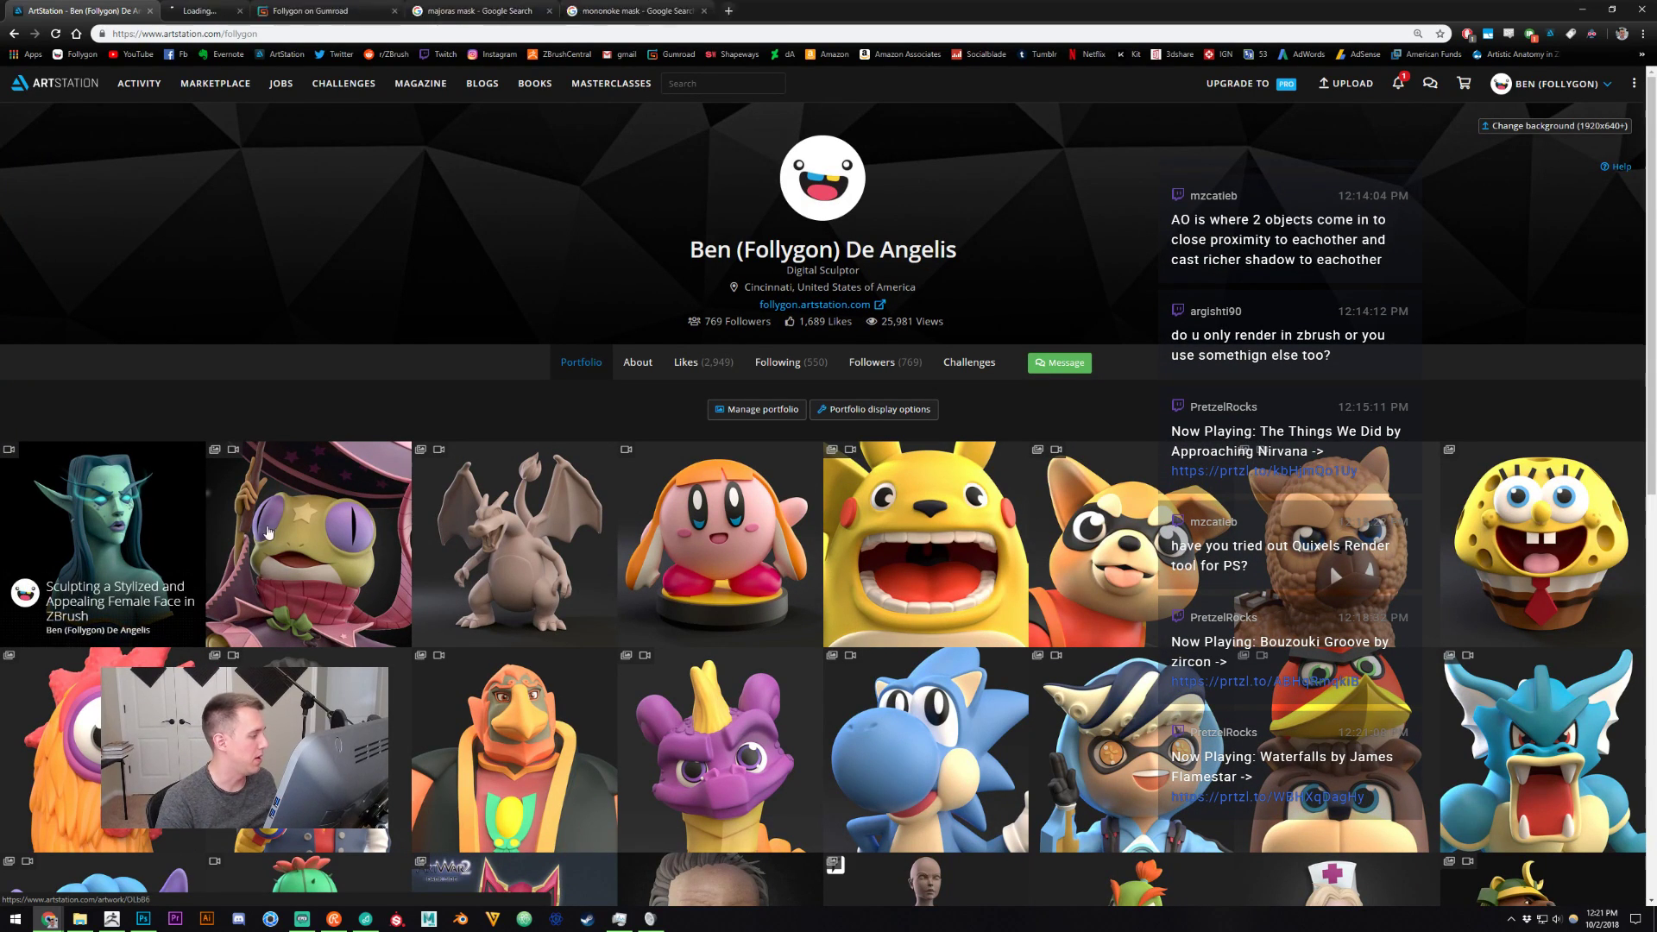
{"action": "middle_click", "coordinate": [311, 539]}
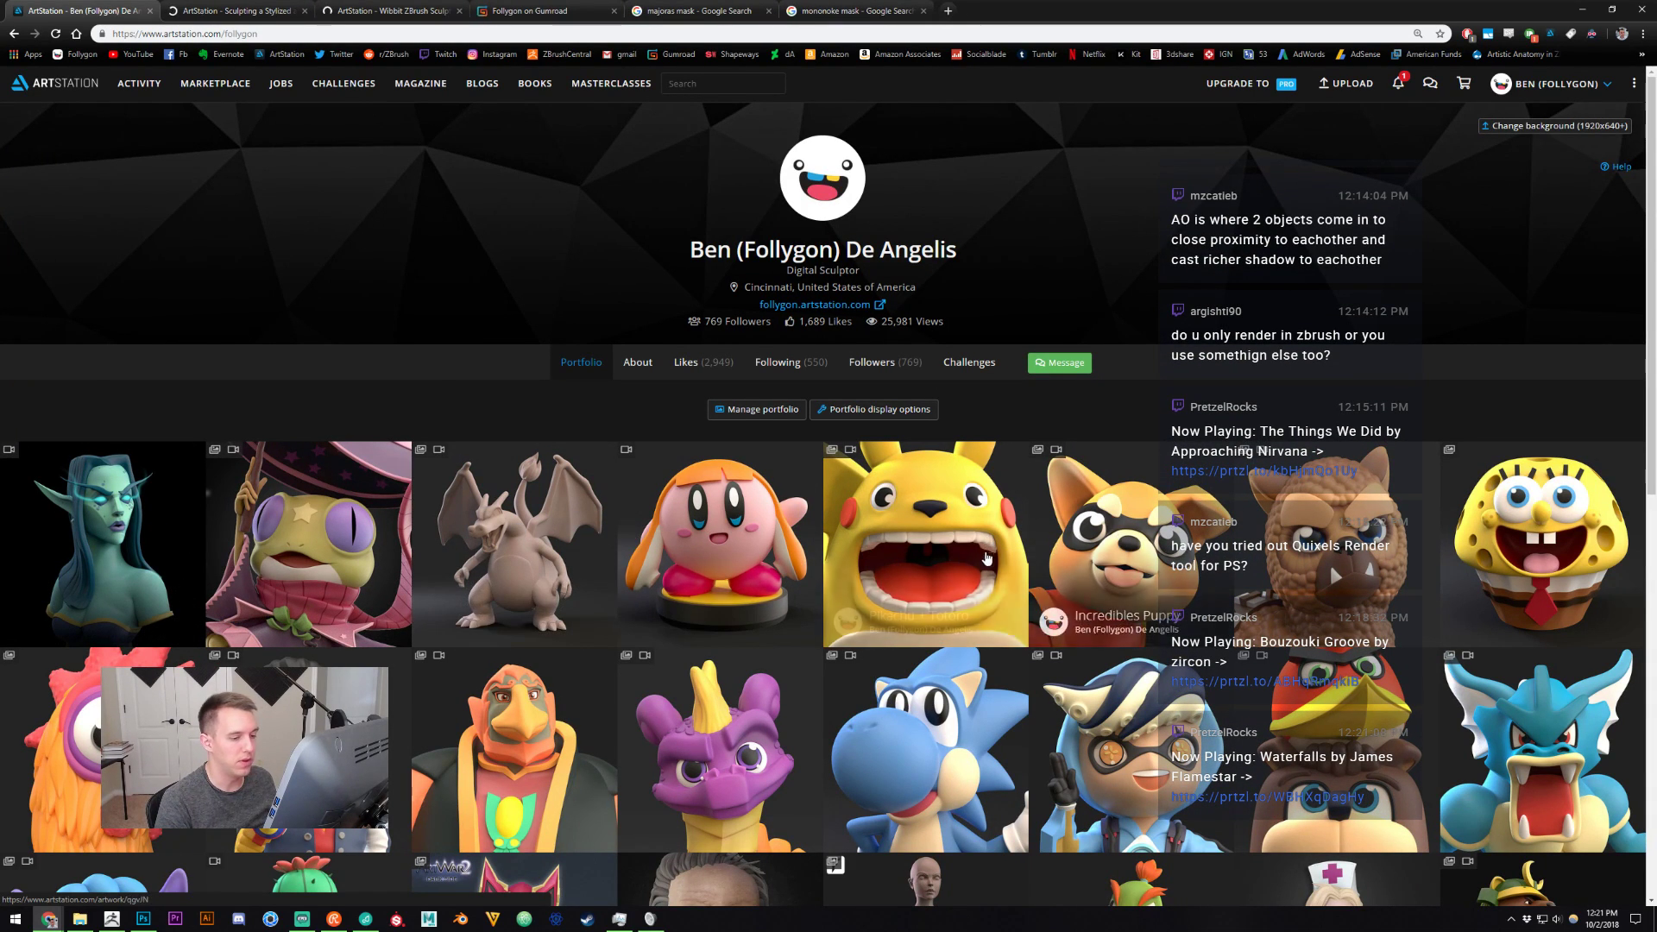
{"action": "middle_click", "coordinate": [867, 552]}
View the Pikachu + Totoro page and follow its shpws.me link to the Shapeways product.
{"action": "left_click", "coordinate": [567, 9]}
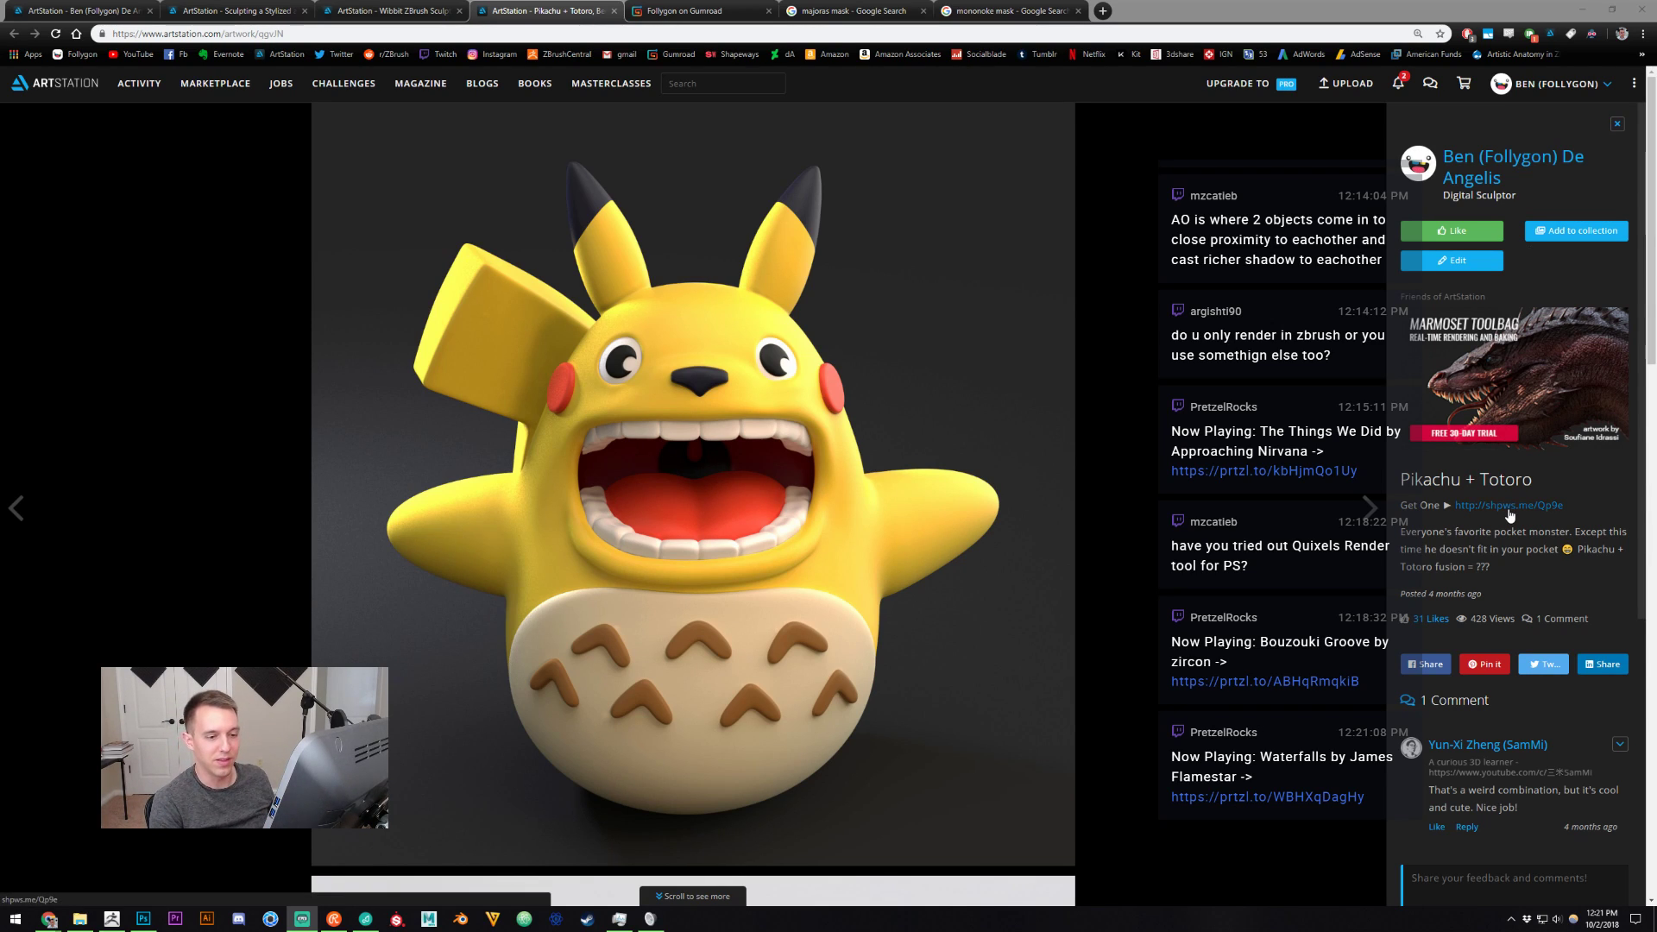
{"action": "middle_click", "coordinate": [1507, 507]}
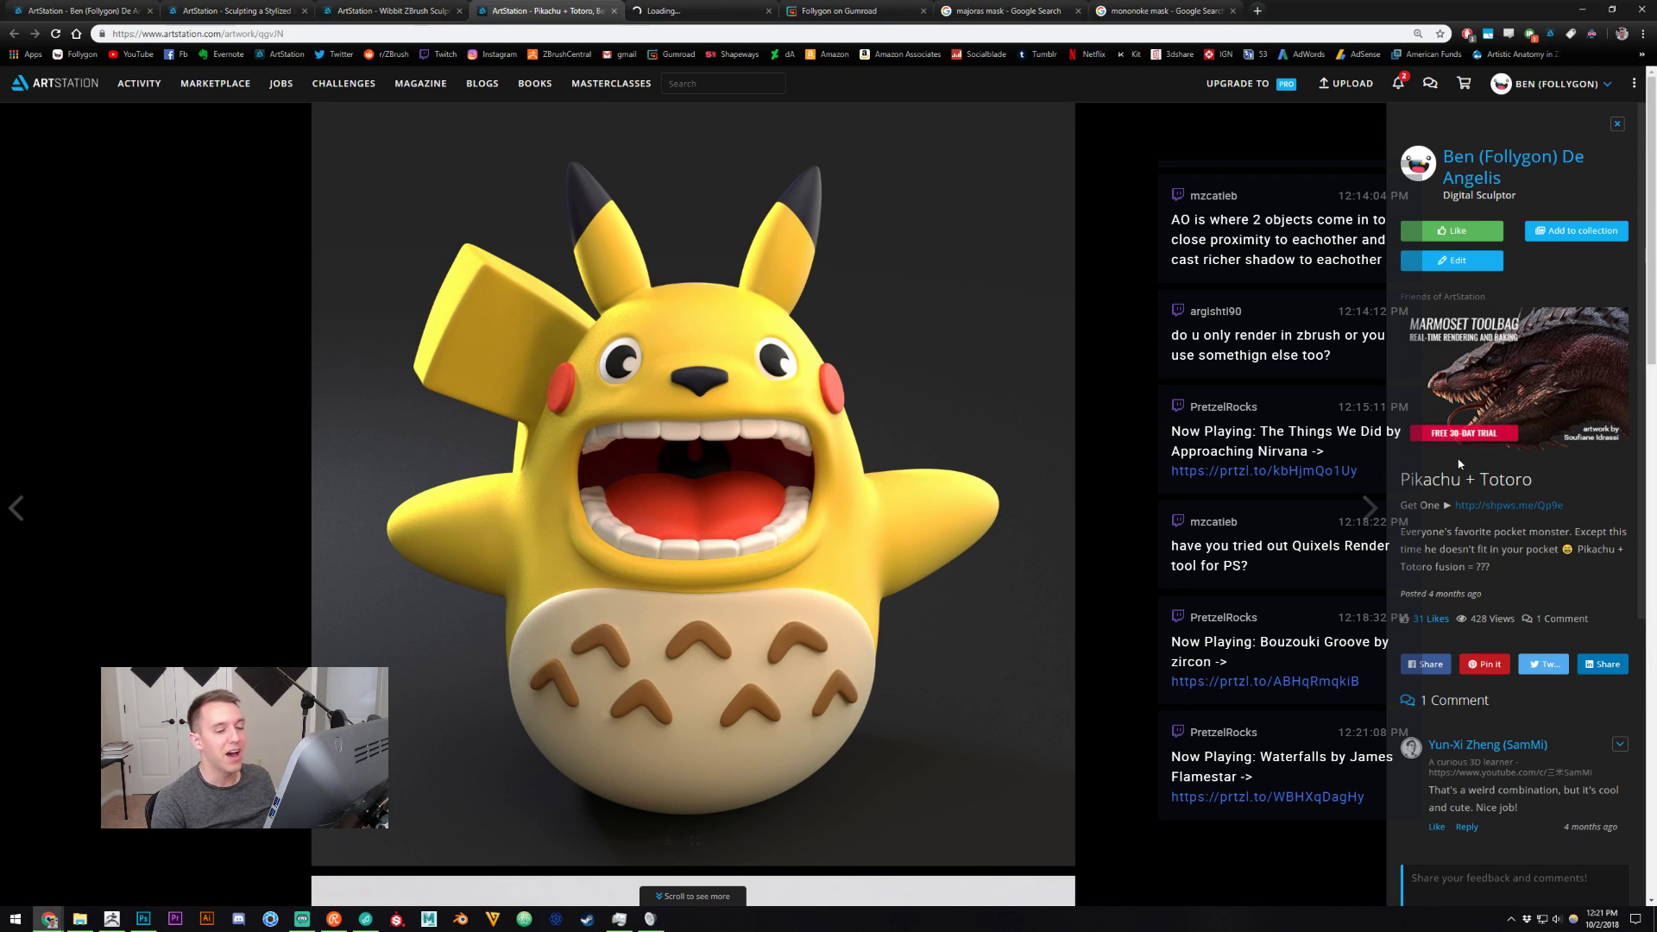
{"action": "left_click", "coordinate": [712, 9]}
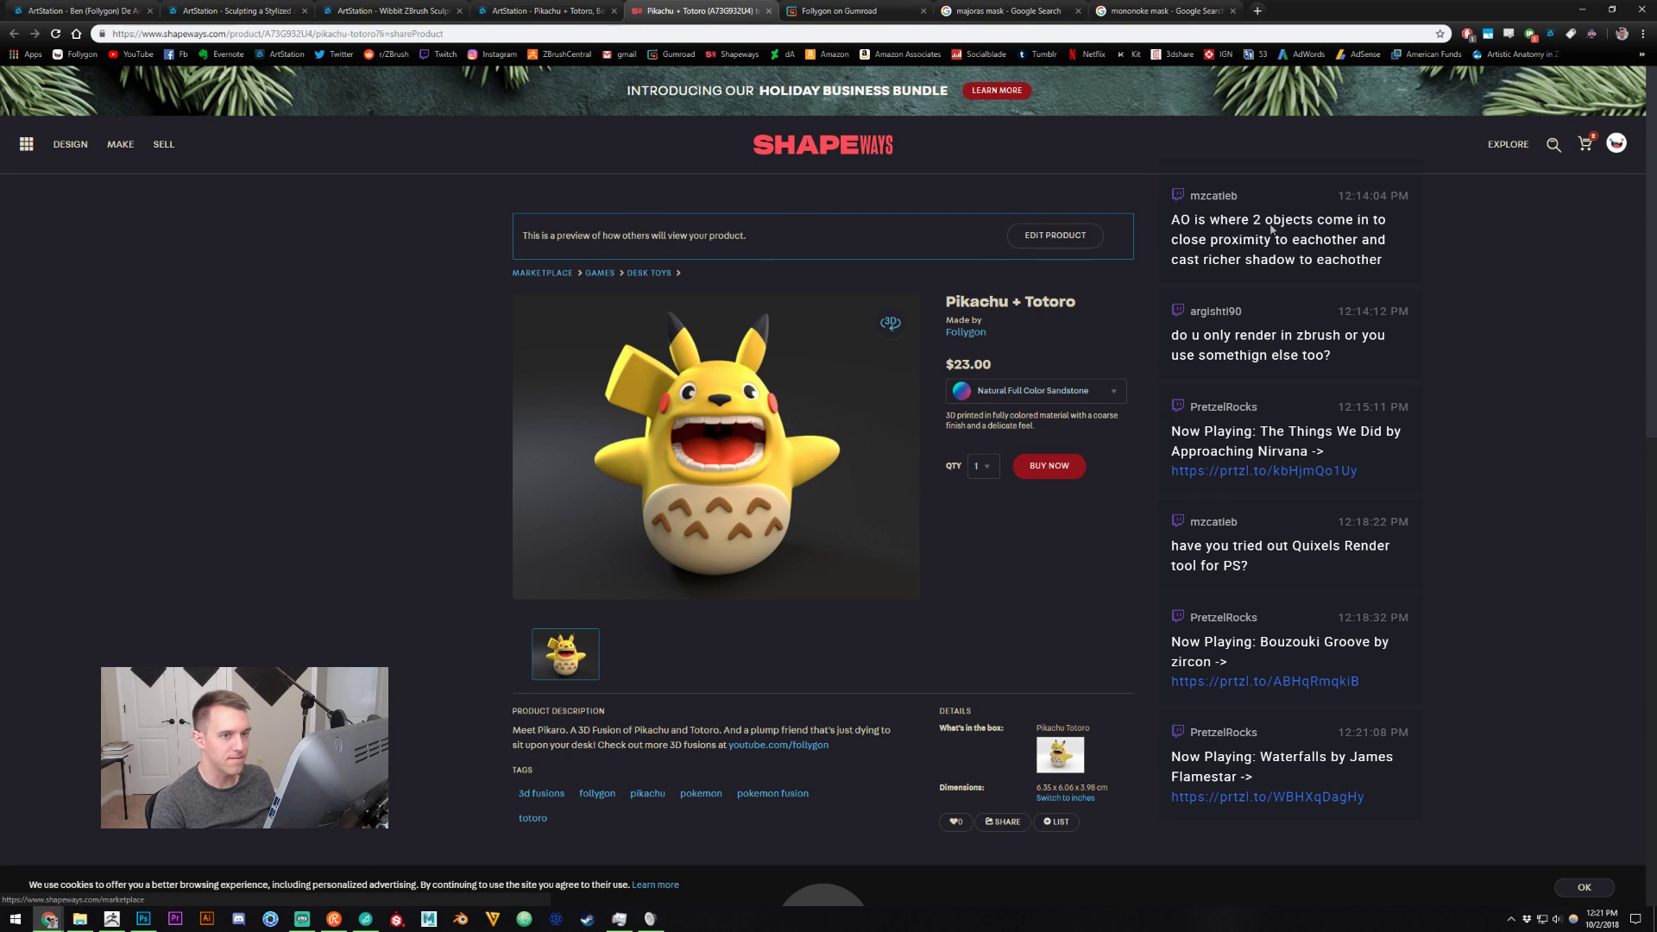
Browse the creator's Shapeways shop of printed figures, then go back to the Pikachu + Totoro tab.
{"action": "left_click", "coordinate": [1618, 145]}
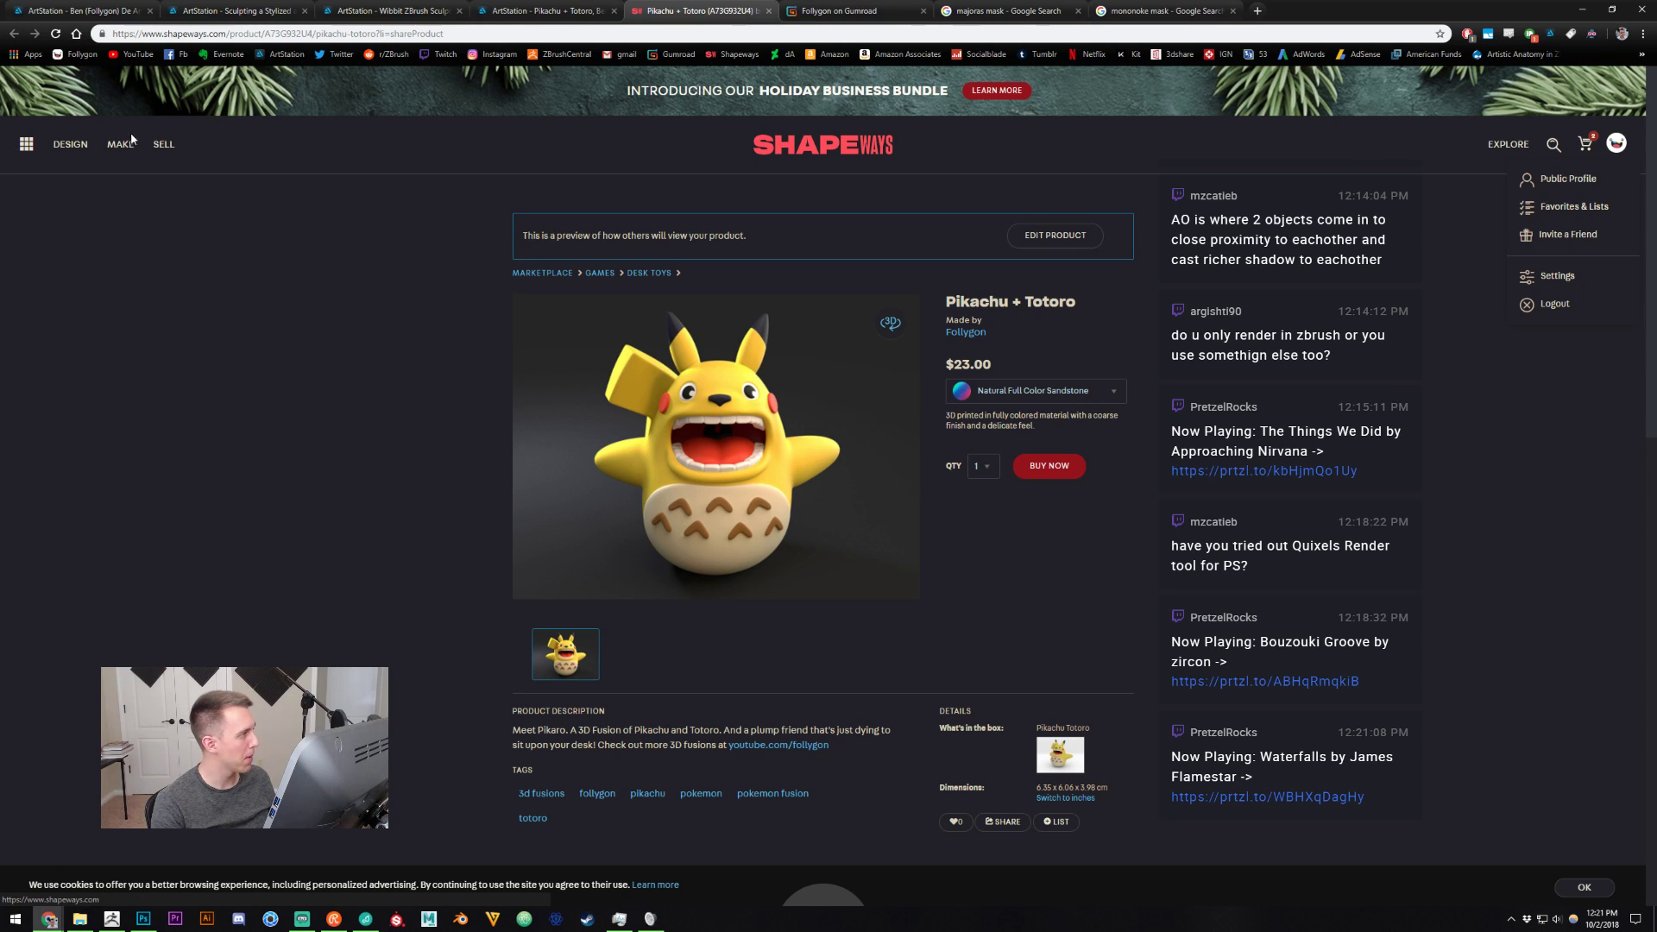
{"action": "left_click", "coordinate": [24, 147]}
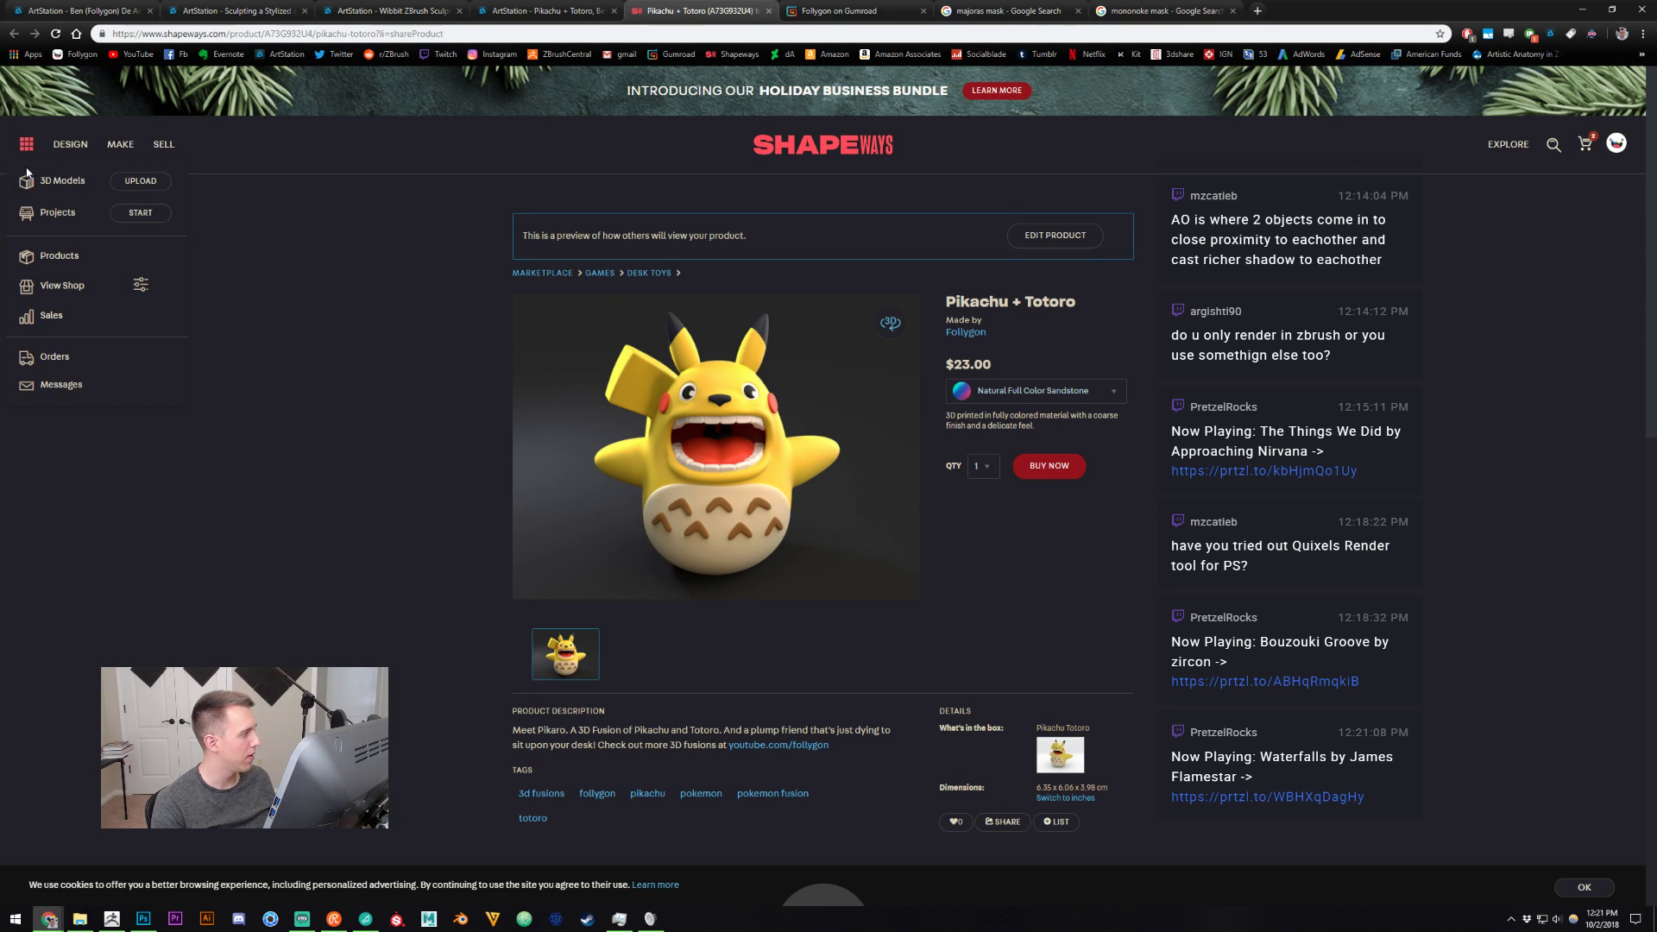
{"action": "left_click", "coordinate": [67, 294]}
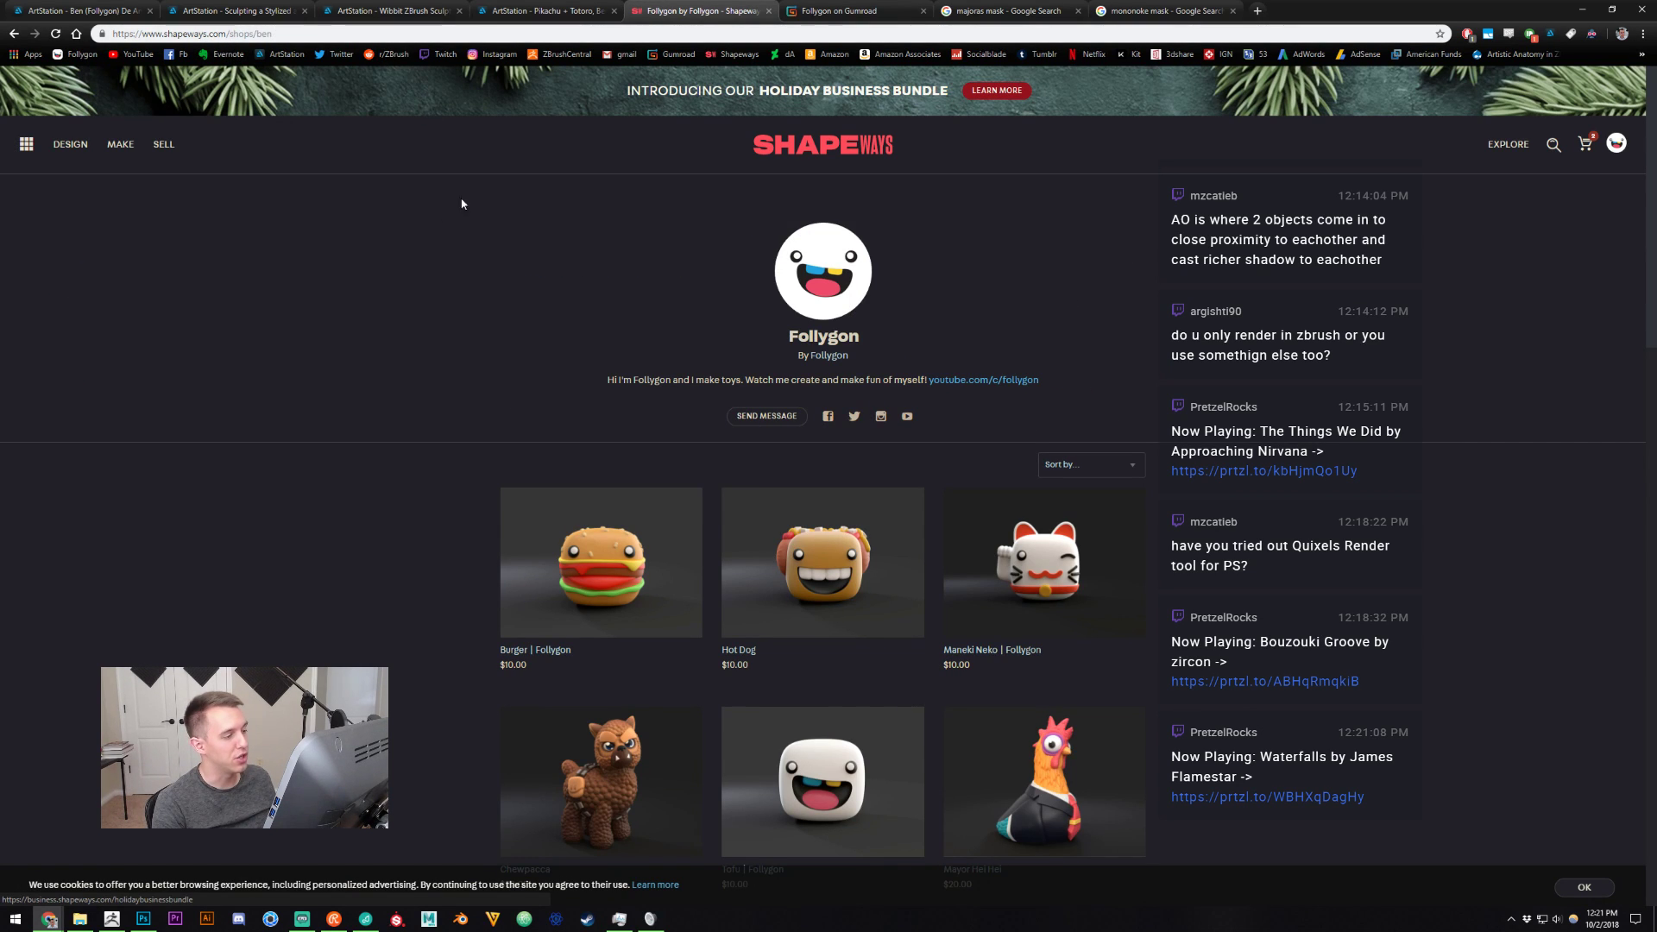
{"action": "scroll", "coordinate": [460, 215], "scroll_direction": "down", "scroll_amount": 10}
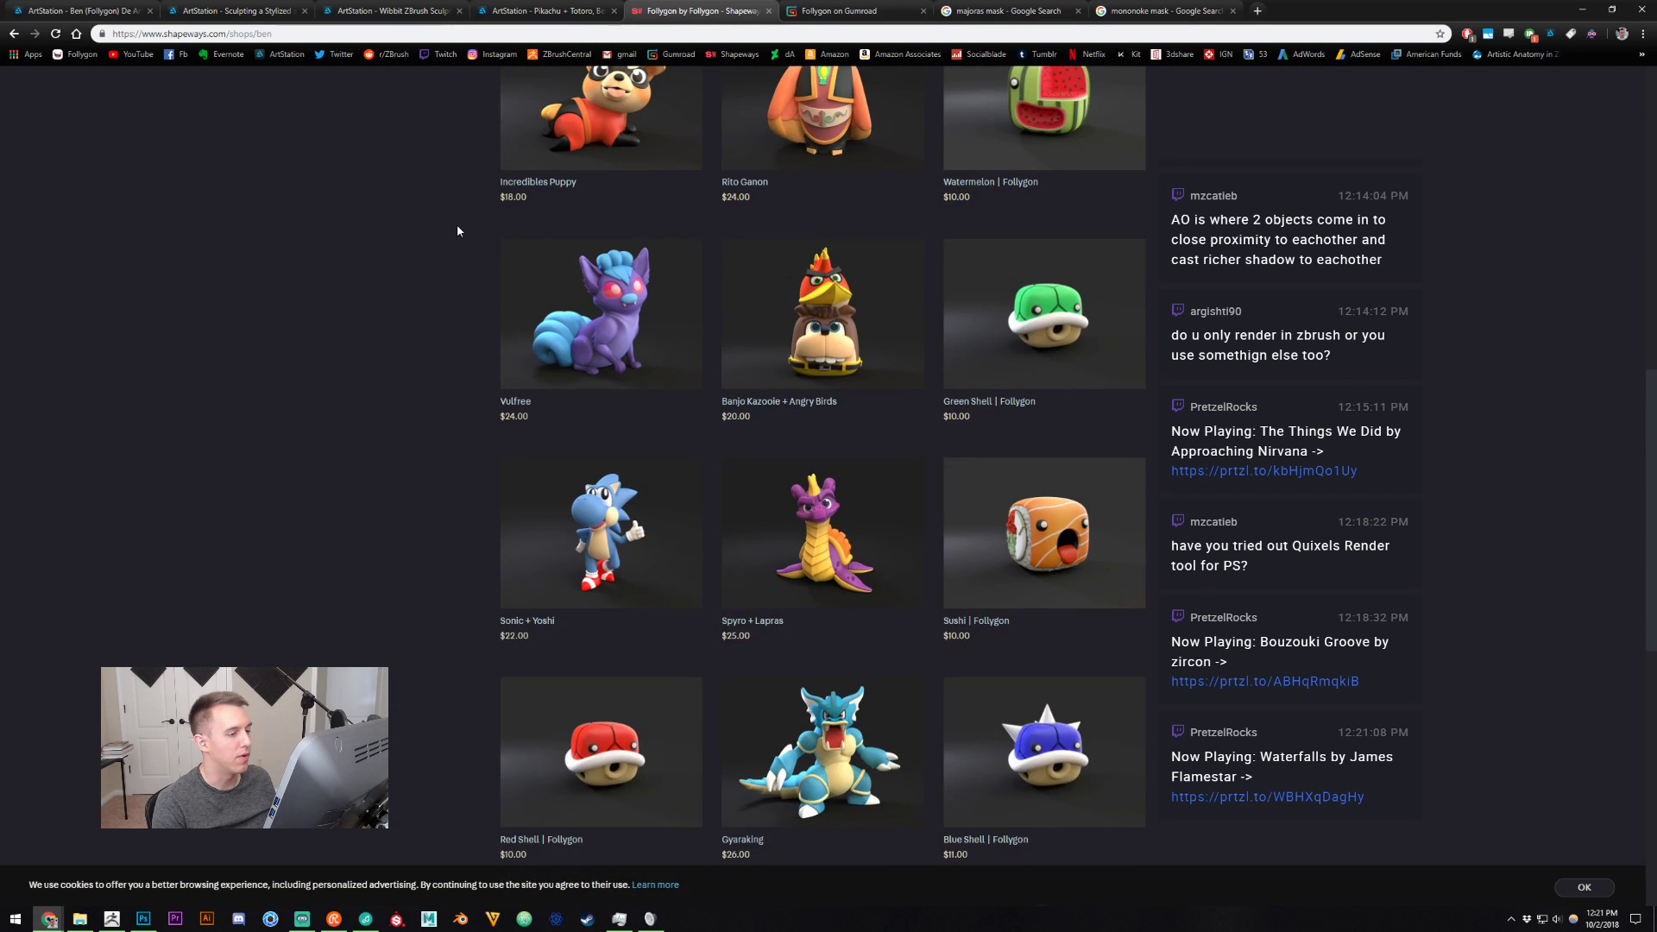
{"action": "scroll", "coordinate": [458, 227], "scroll_direction": "down", "scroll_amount": 7}
{"action": "scroll", "coordinate": [458, 226], "scroll_direction": "up", "scroll_amount": 9}
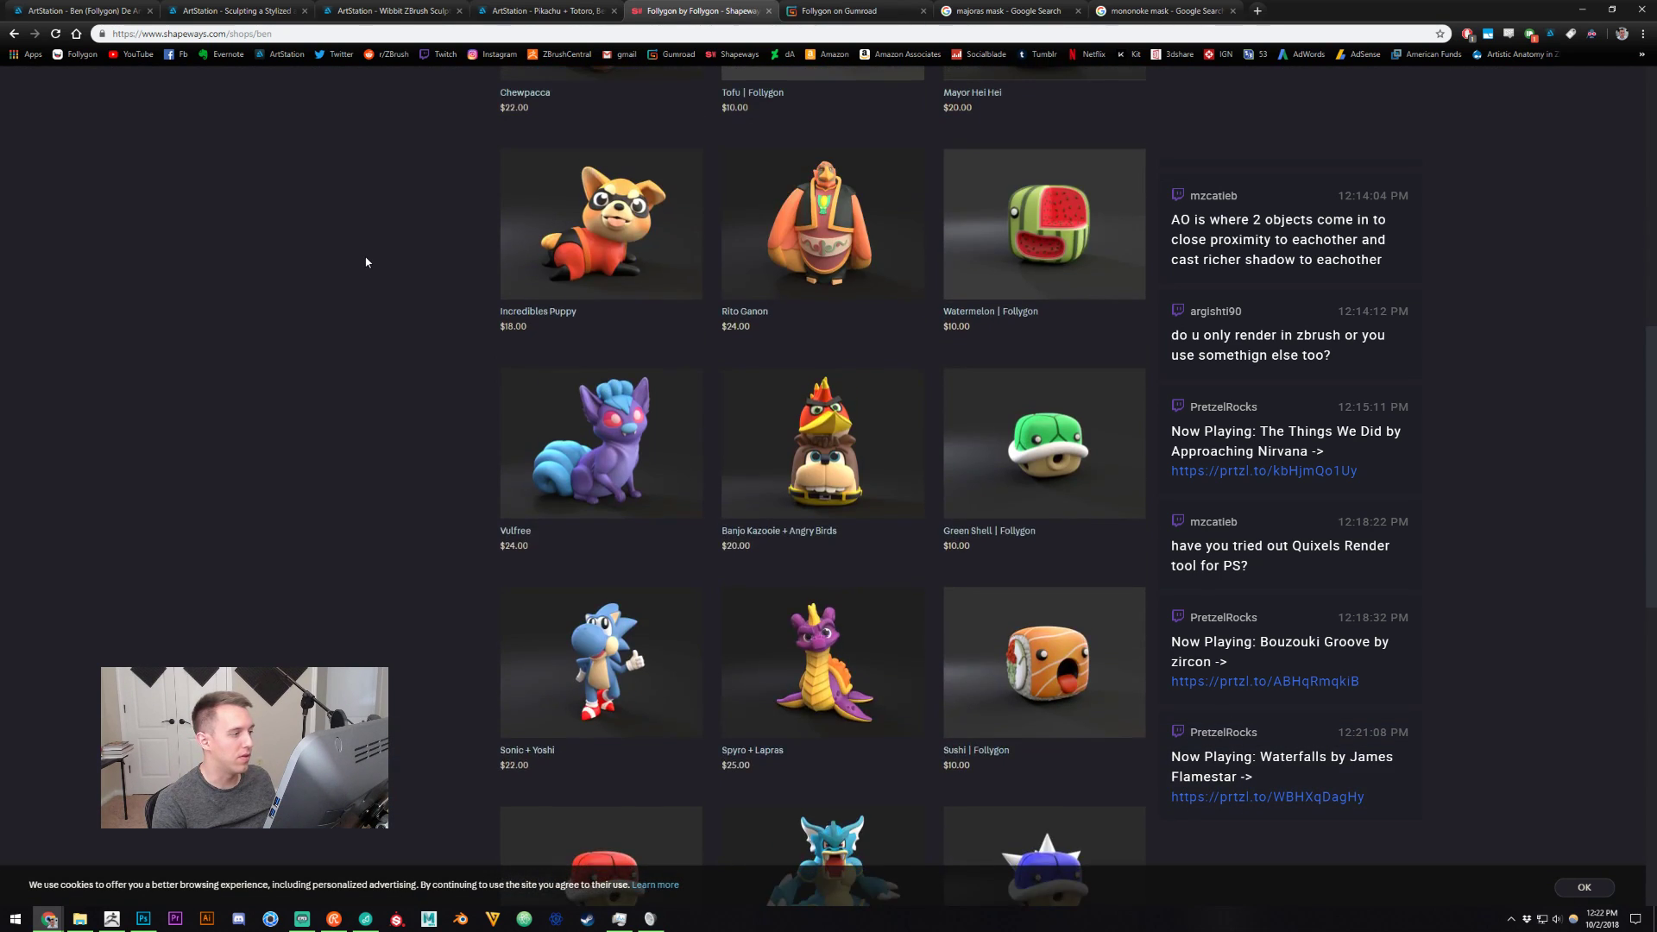
{"action": "scroll", "coordinate": [368, 259], "scroll_direction": "up", "scroll_amount": 4}
{"action": "scroll", "coordinate": [370, 257], "scroll_direction": "down", "scroll_amount": 5}
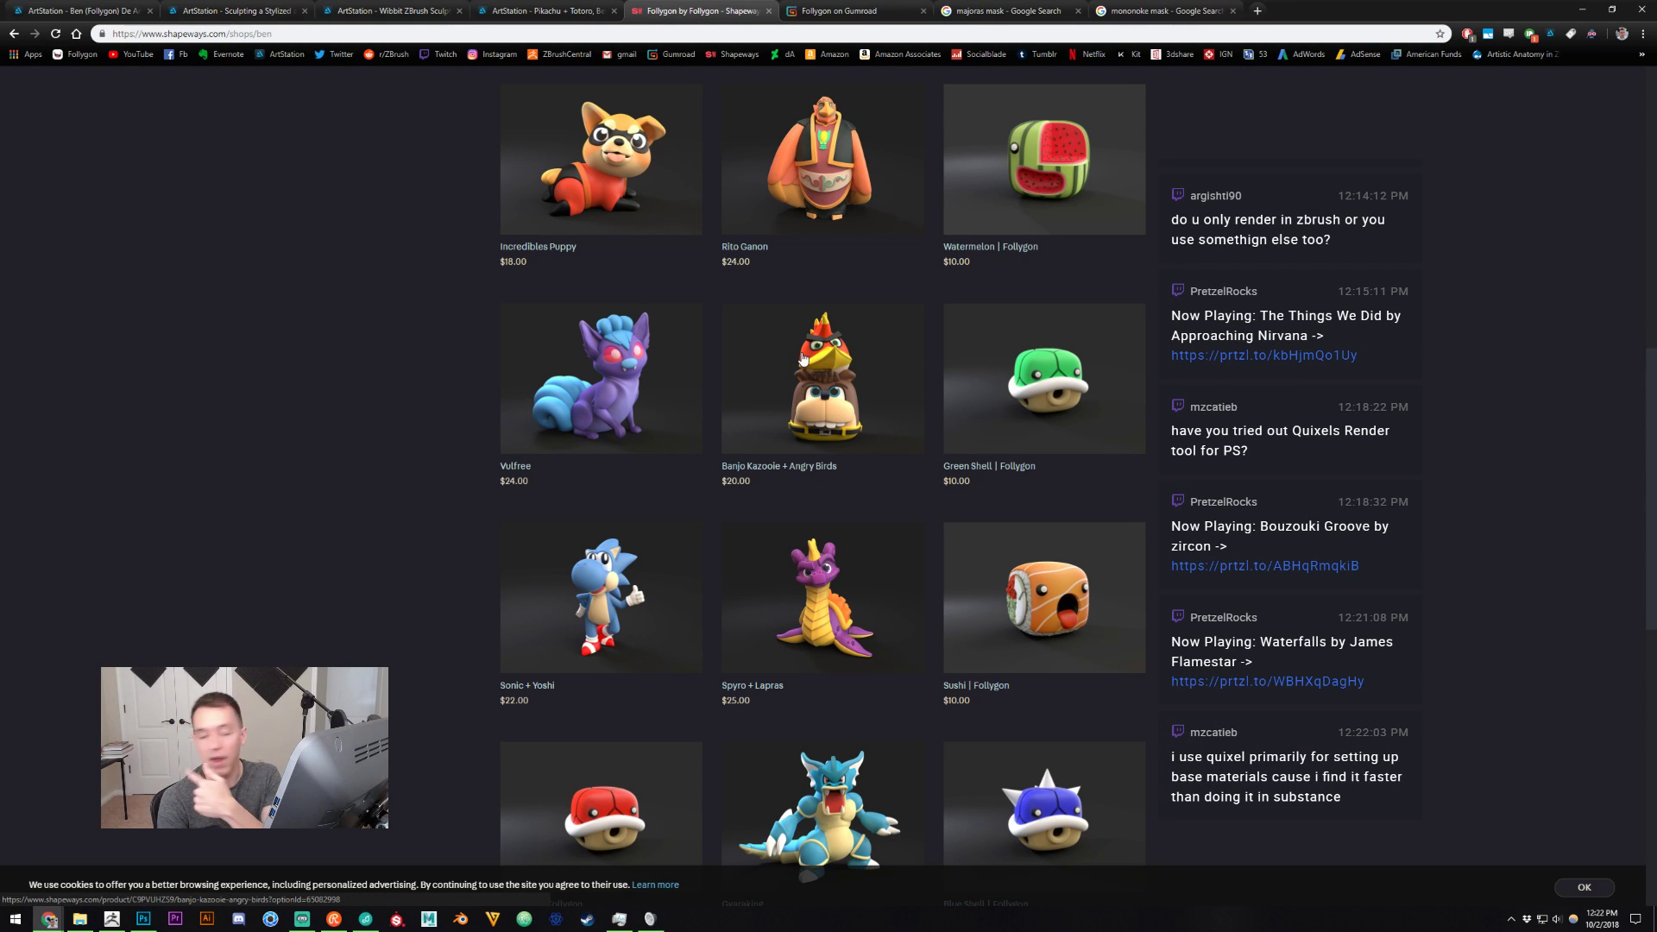
{"action": "left_click", "coordinate": [544, 10]}
Close the Shapeways and Pikachu + Totoro tabs and look through the Wibbit ZBrush Sculpt page.
{"action": "left_click", "coordinate": [768, 10]}
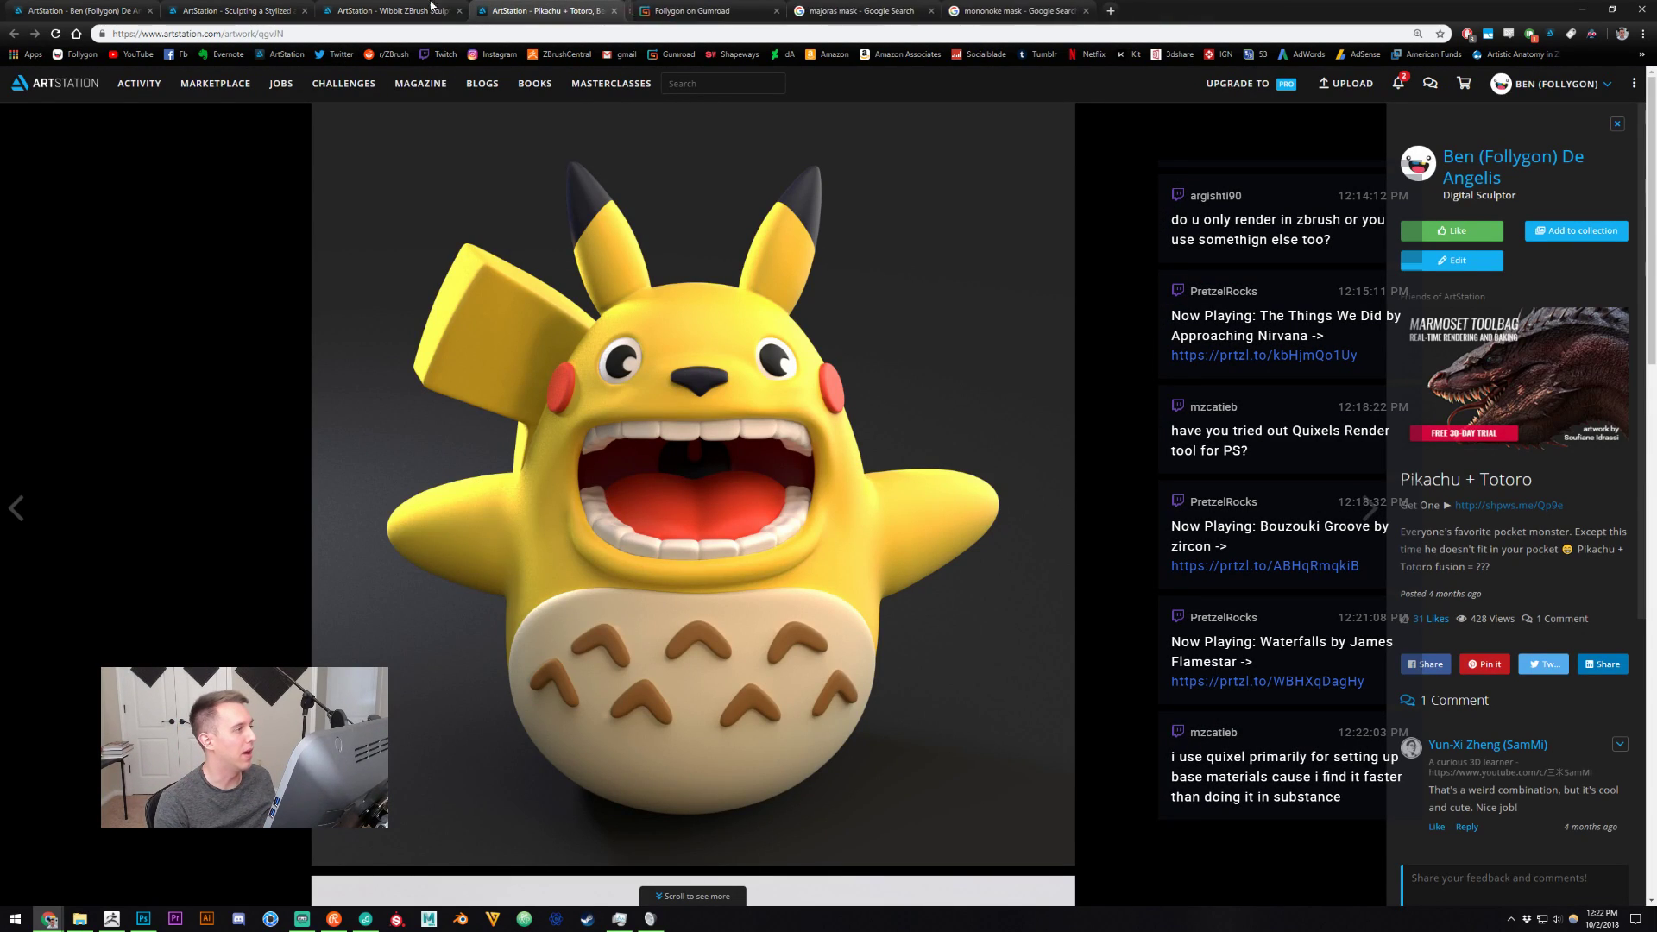
{"action": "left_click", "coordinate": [401, 10]}
{"action": "left_click", "coordinate": [614, 10]}
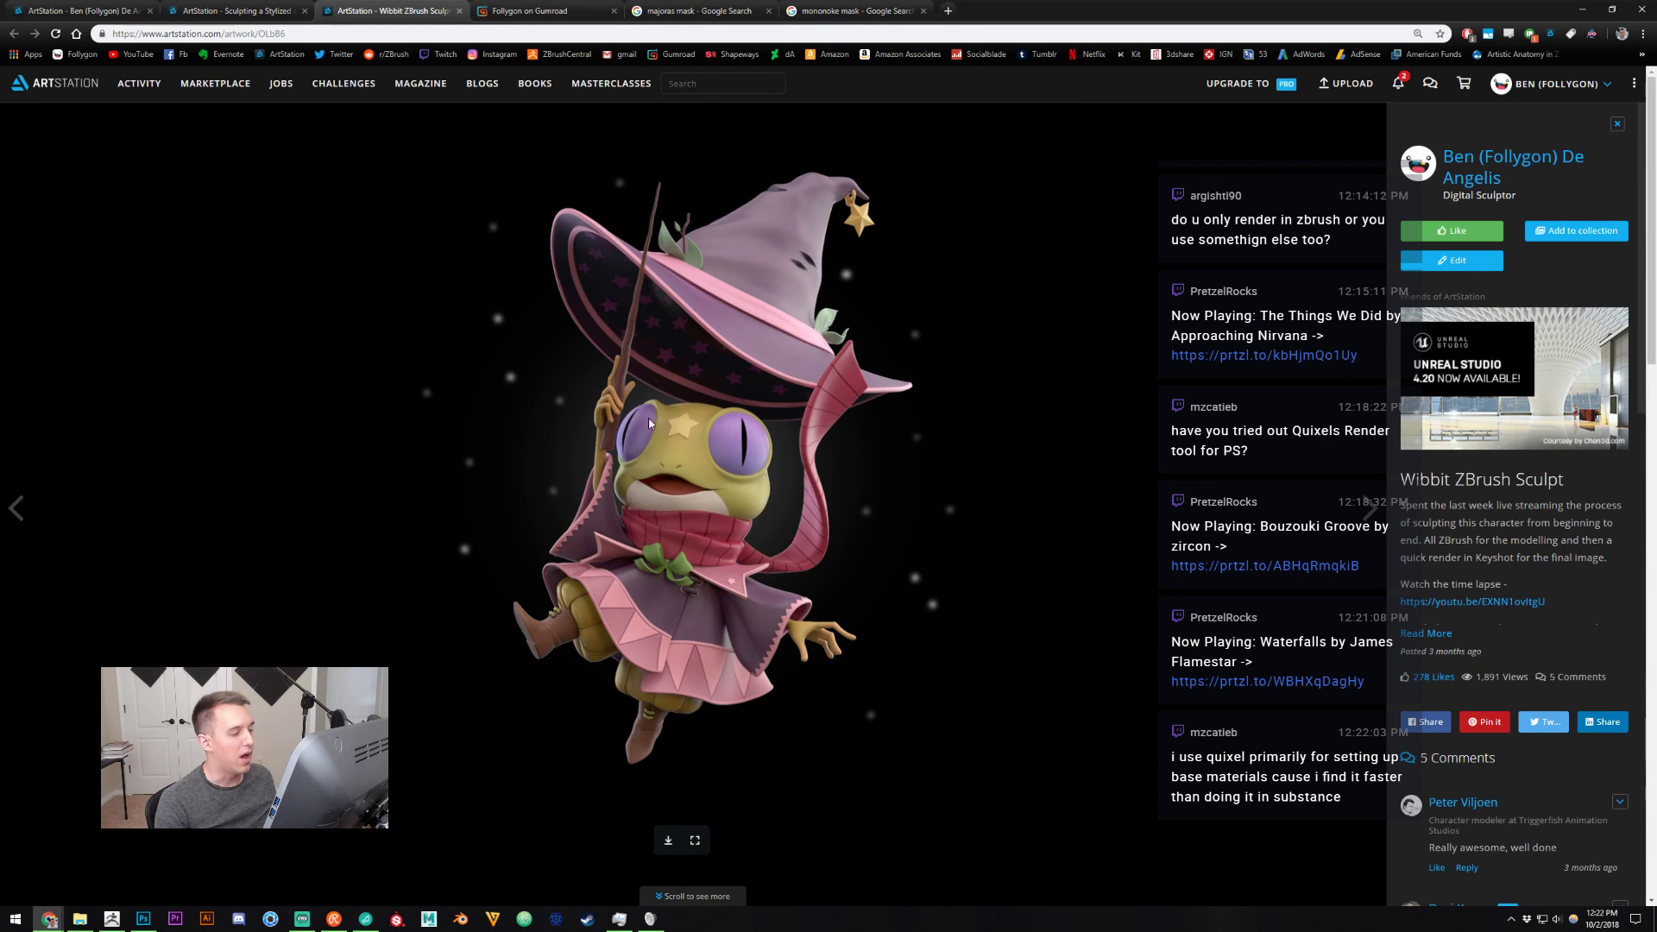
{"action": "scroll", "coordinate": [708, 484], "scroll_direction": "down", "scroll_amount": 8}
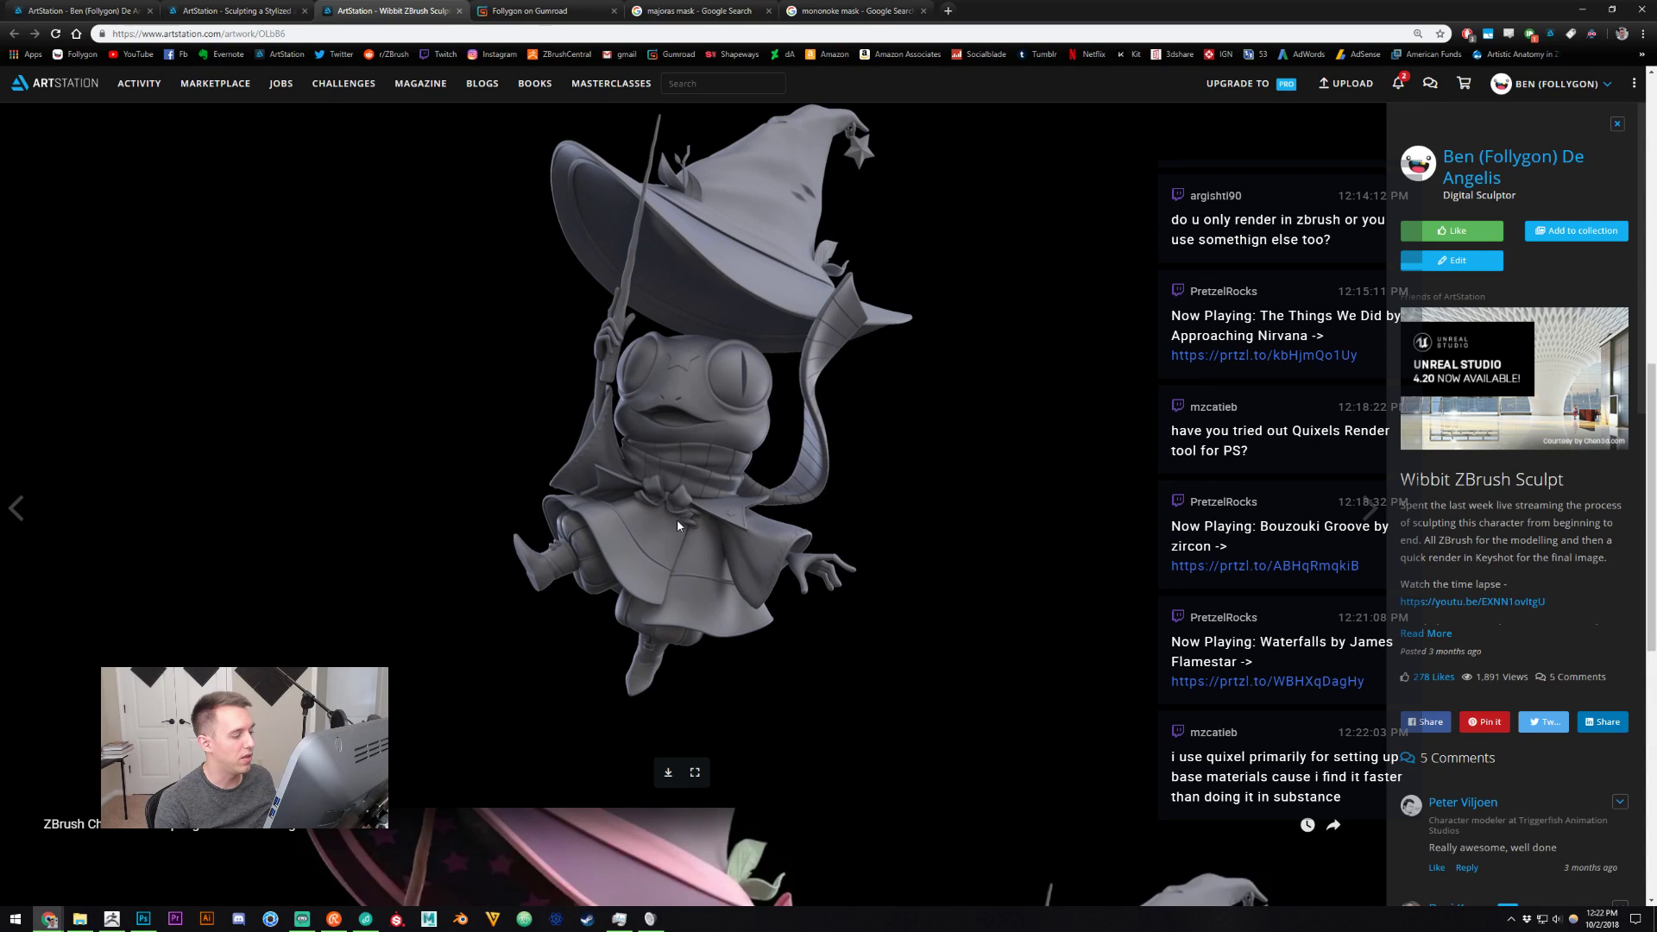
{"action": "scroll", "coordinate": [673, 539], "scroll_direction": "up", "scroll_amount": 2}
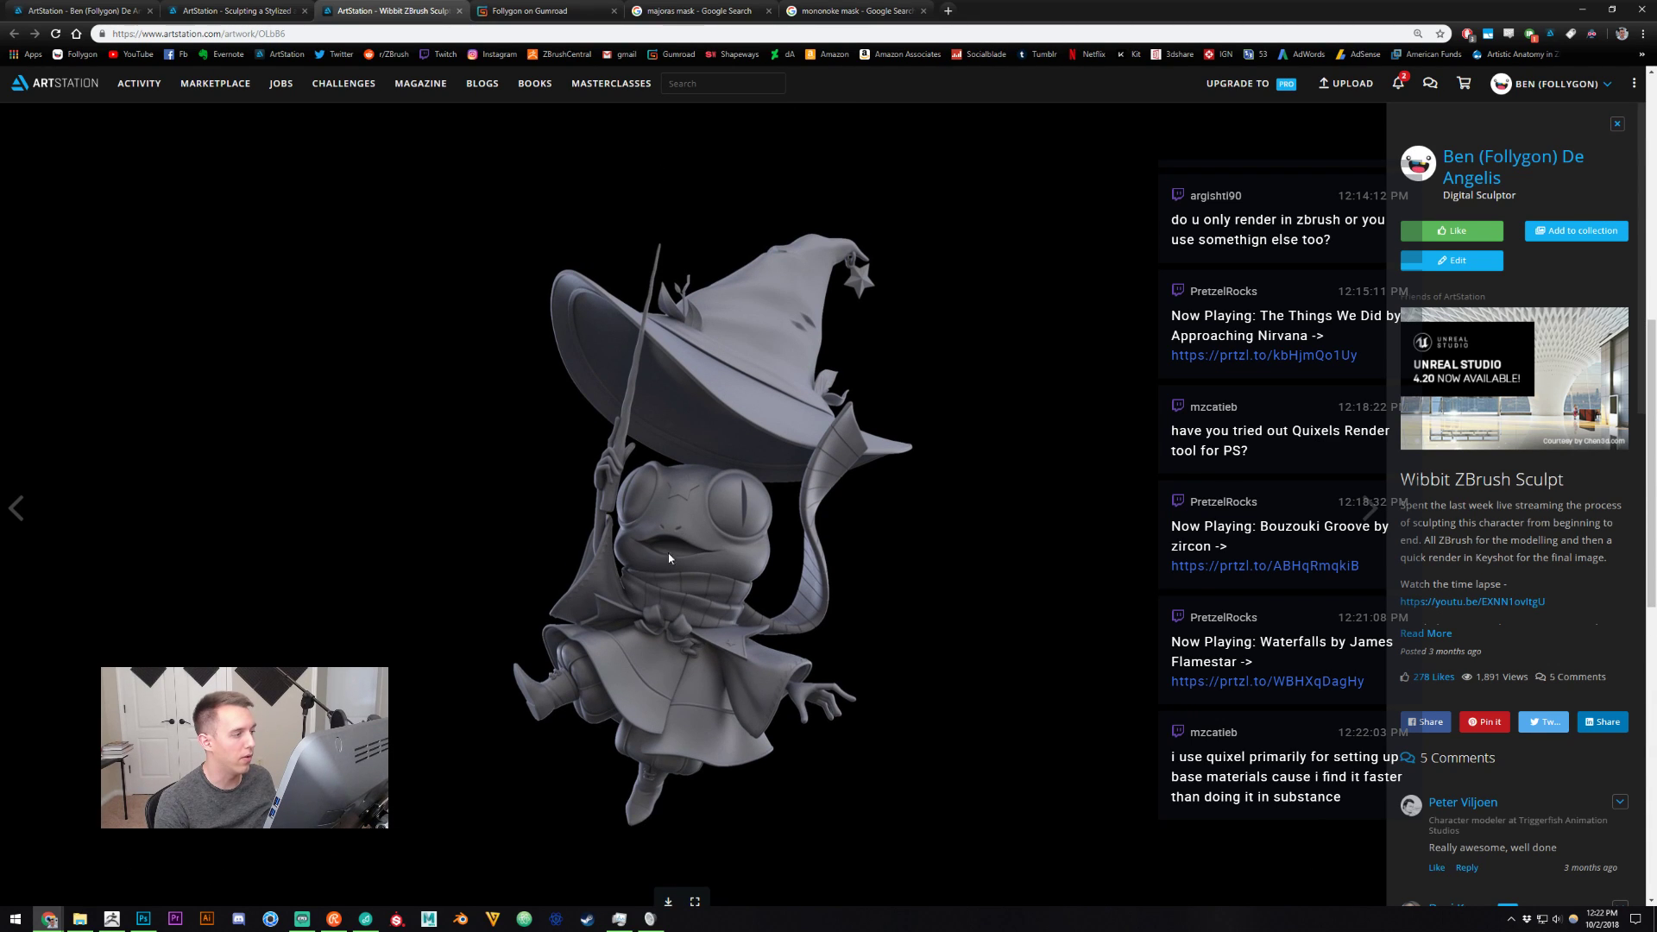
{"action": "scroll", "coordinate": [669, 558], "scroll_direction": "up", "scroll_amount": 6}
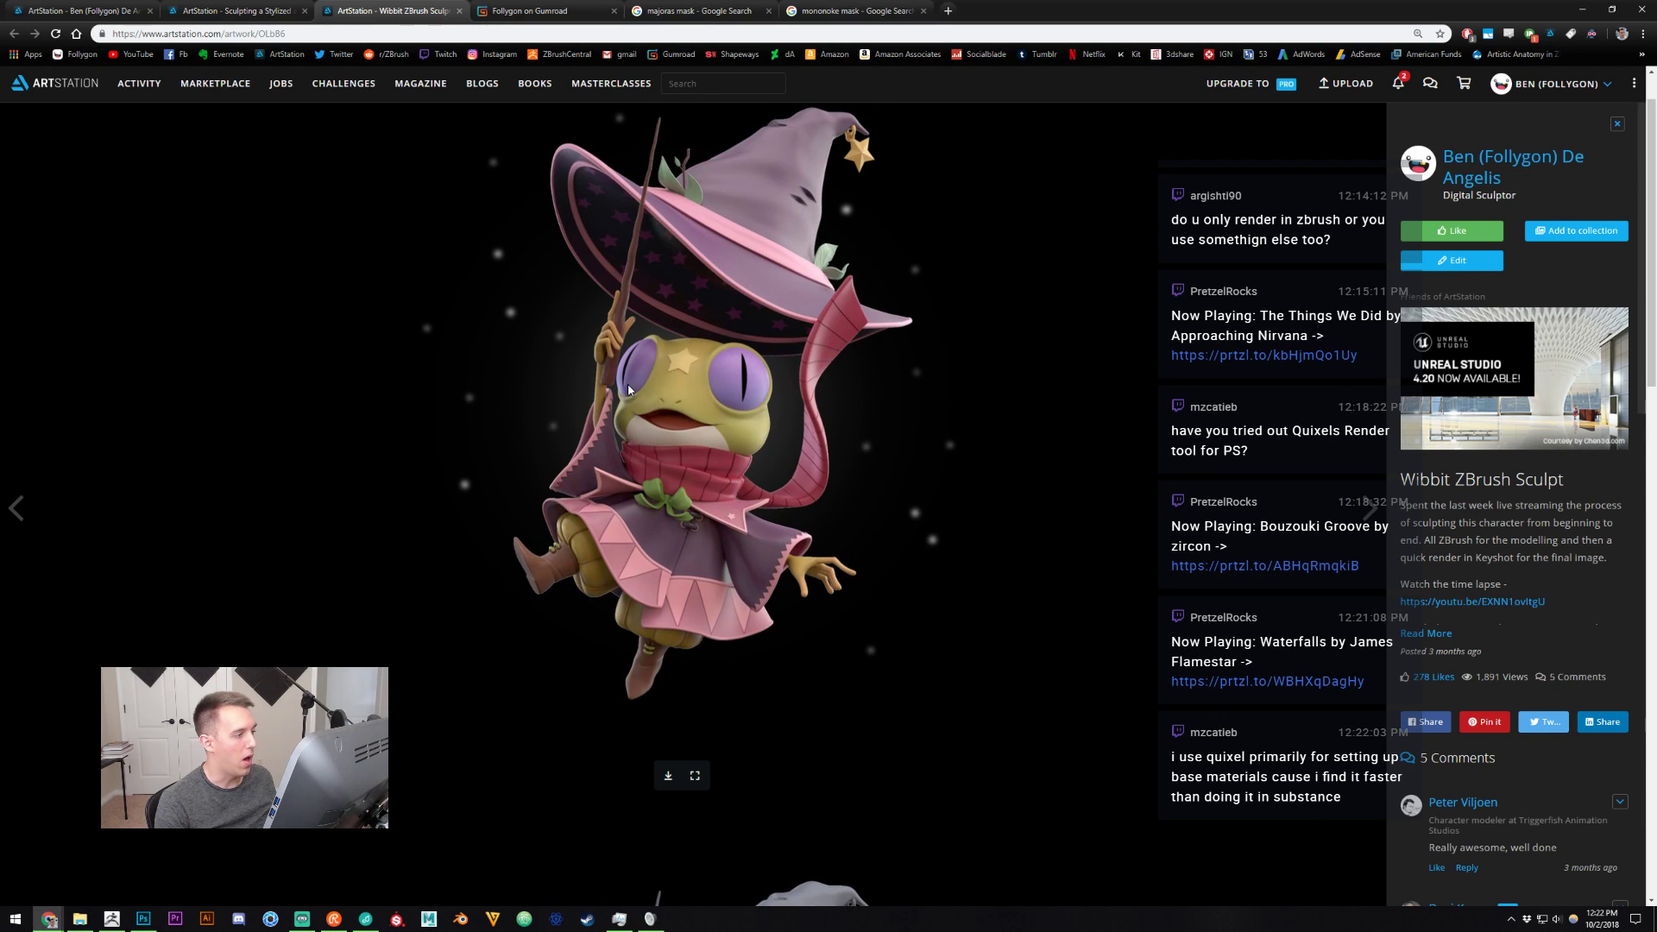
{"action": "scroll", "coordinate": [624, 393], "scroll_direction": "up", "scroll_amount": 1}
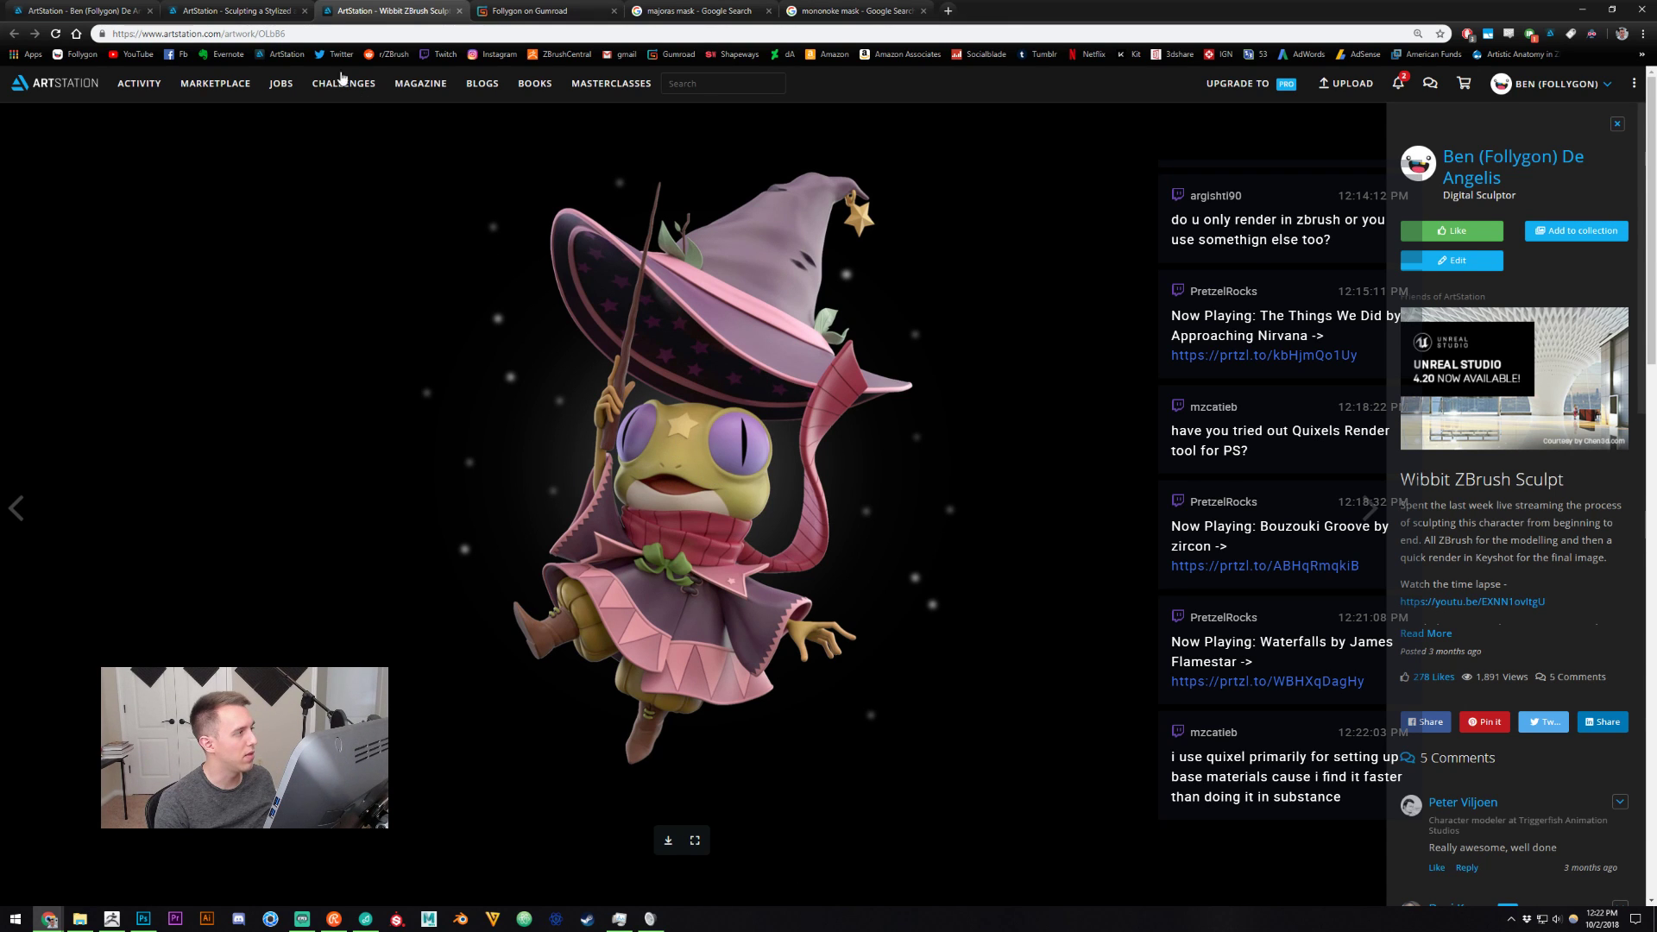
Close the Wibbit tab, then scroll through and close the stylized face course page.
{"action": "left_click", "coordinate": [237, 10]}
{"action": "middle_click", "coordinate": [391, 7]}
{"action": "scroll", "coordinate": [847, 362], "scroll_direction": "down", "scroll_amount": 9}
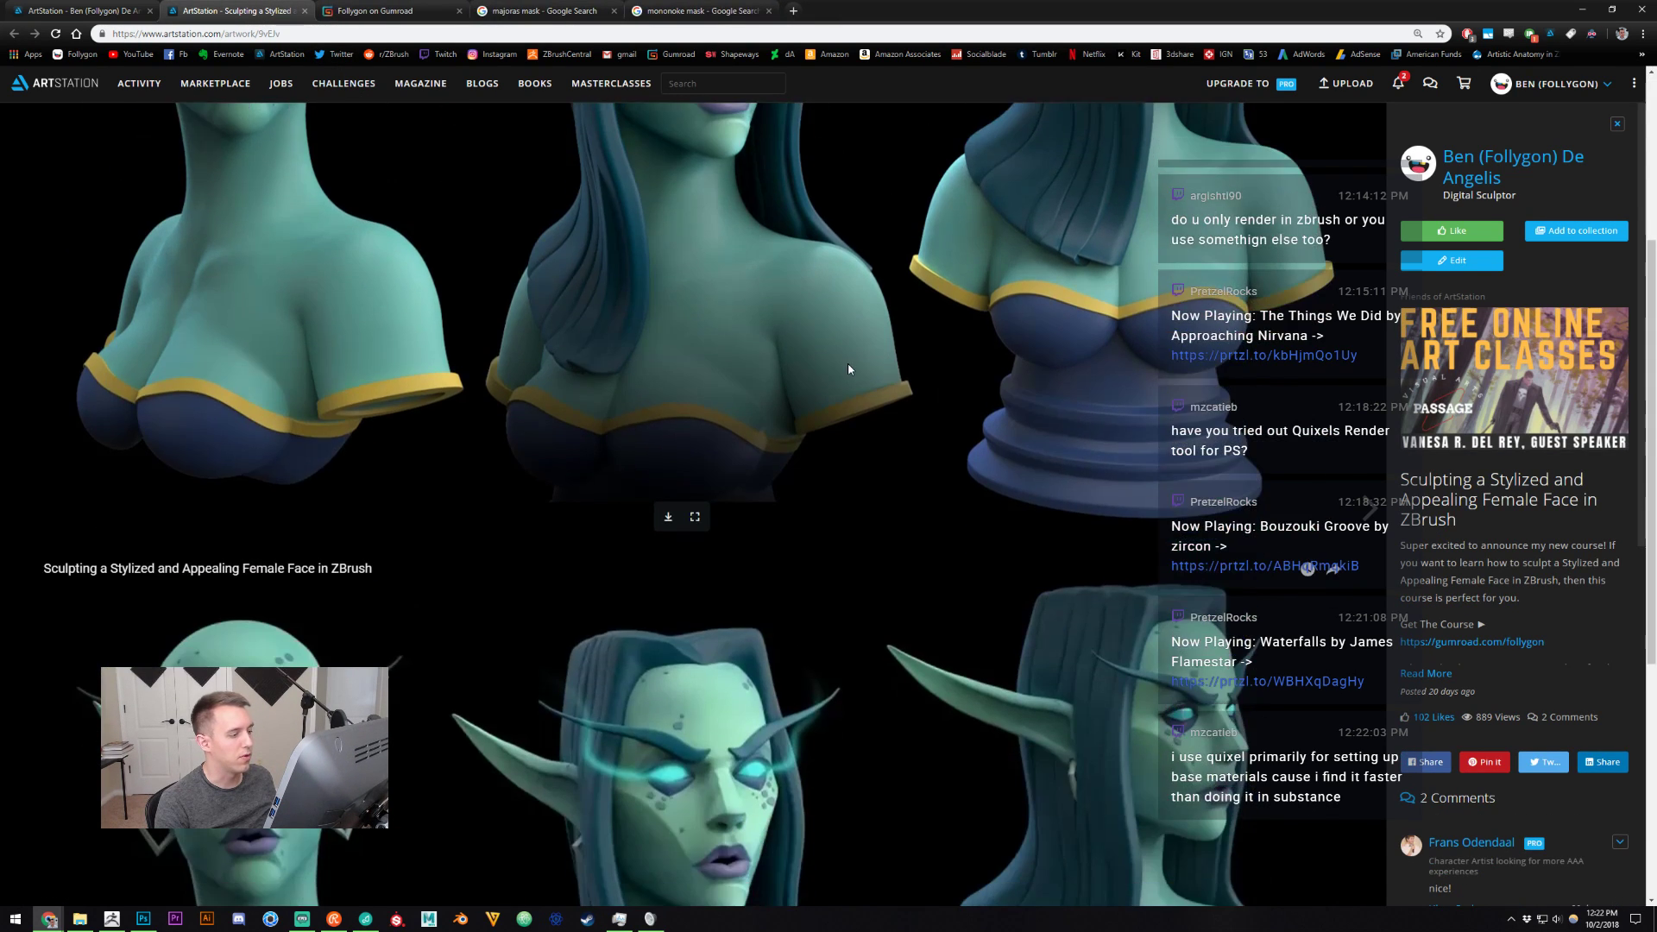
{"action": "scroll", "coordinate": [656, 446], "scroll_direction": "down", "scroll_amount": 9}
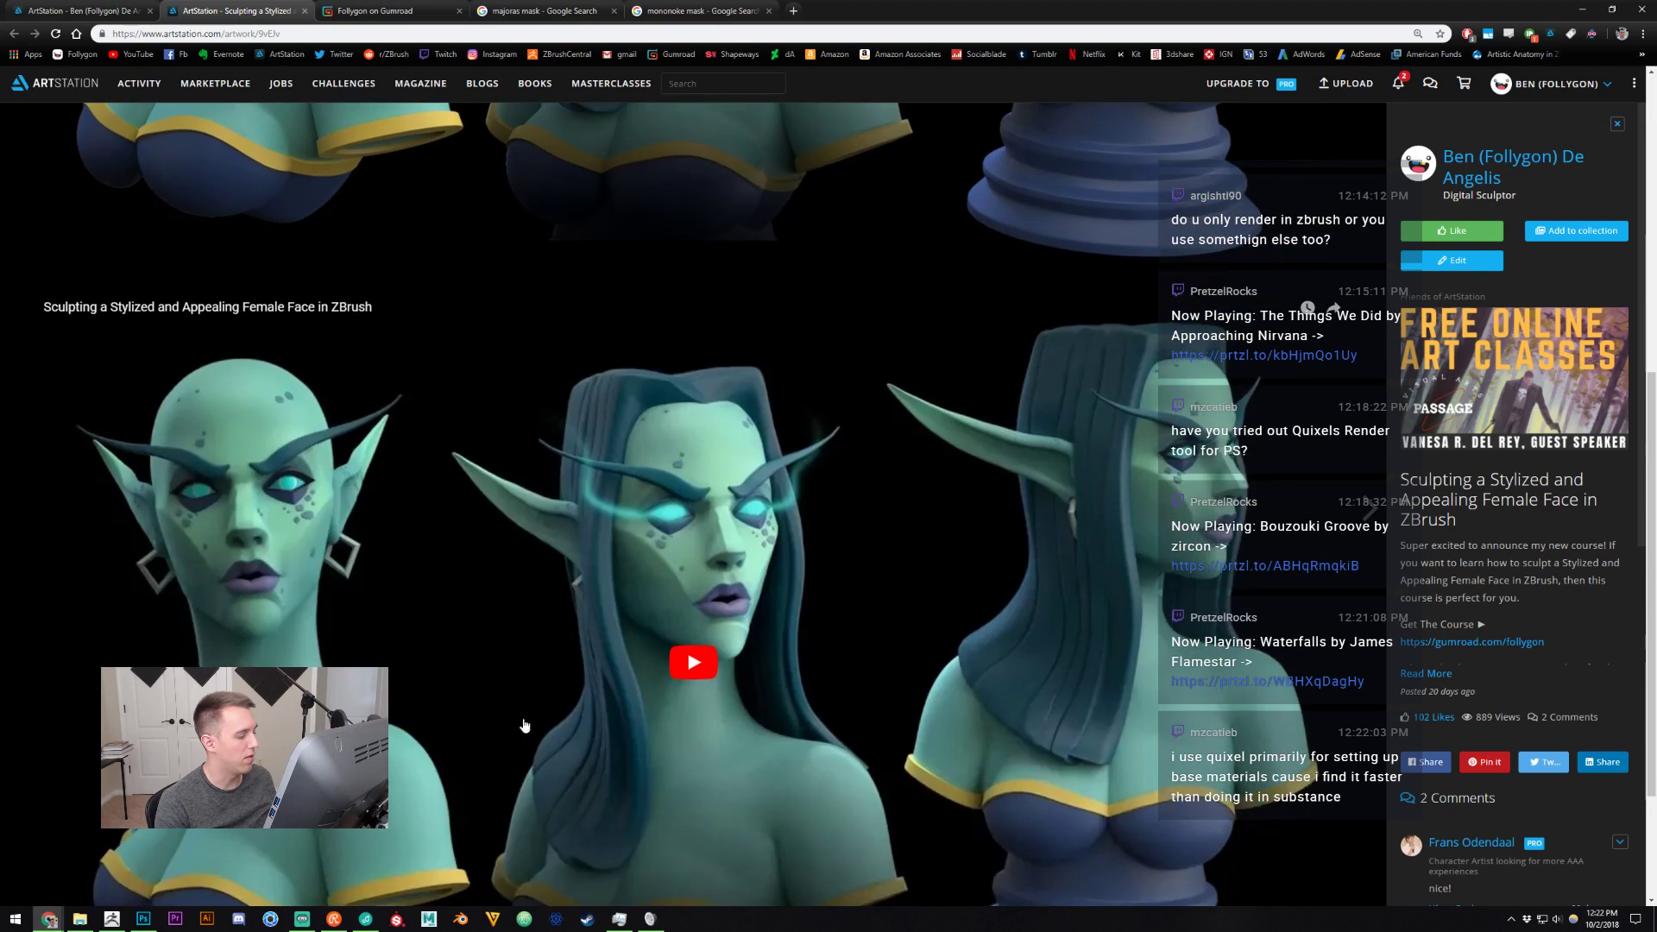
{"action": "scroll", "coordinate": [587, 501], "scroll_direction": "down", "scroll_amount": 9}
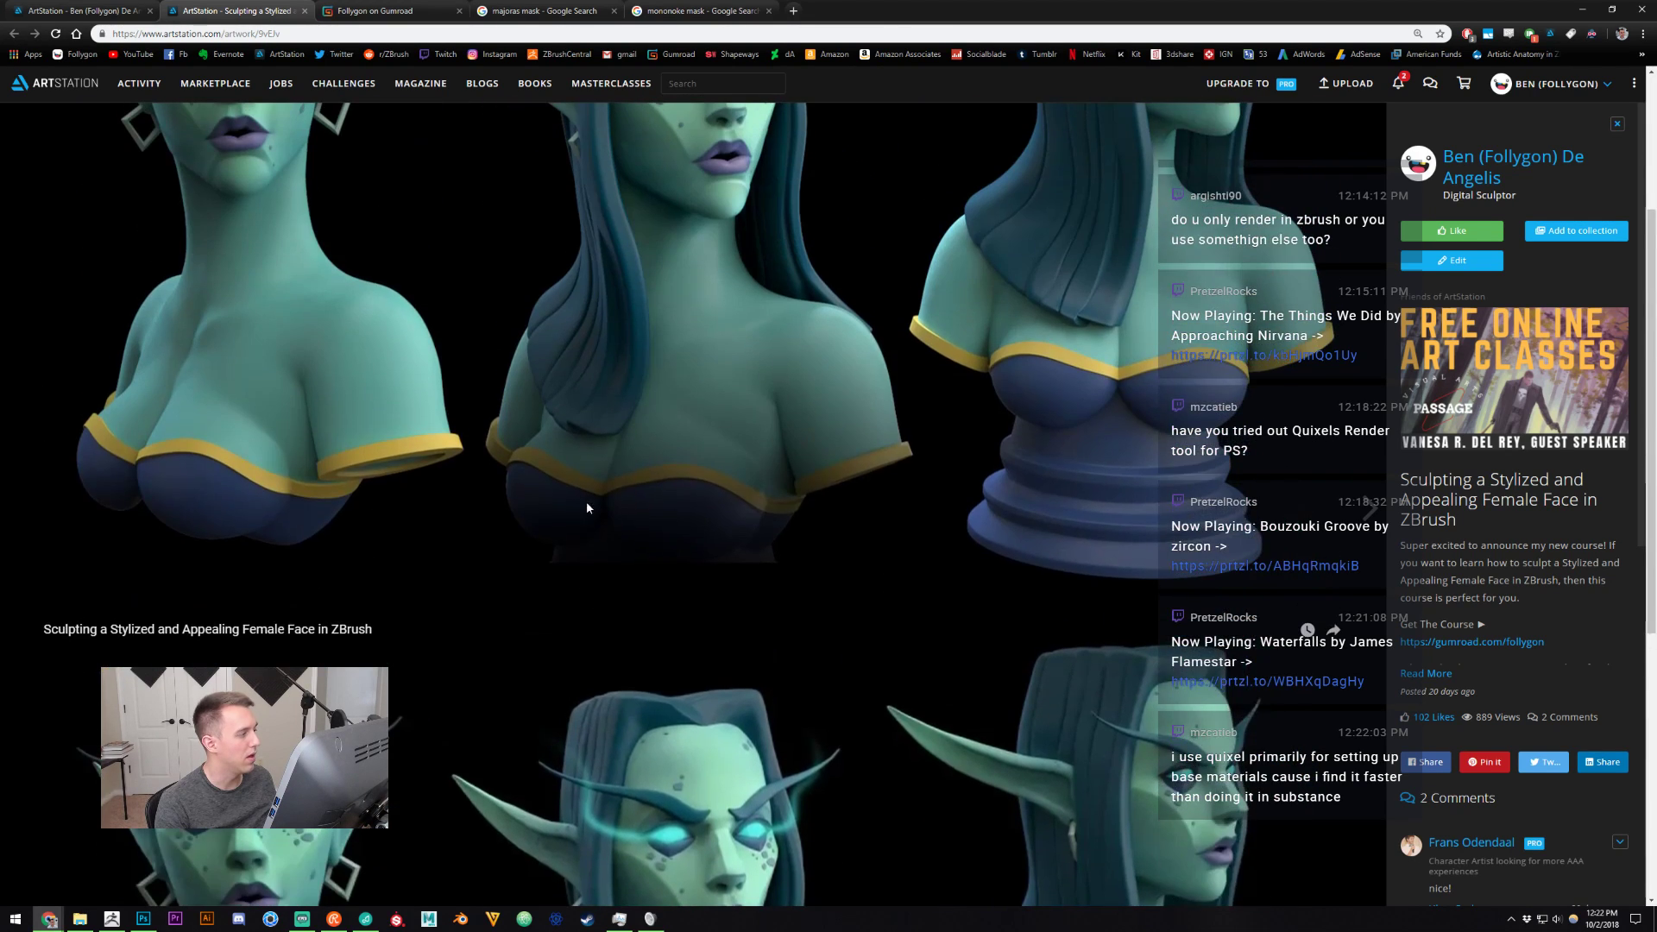
{"action": "key", "text": "ctrl+w"}
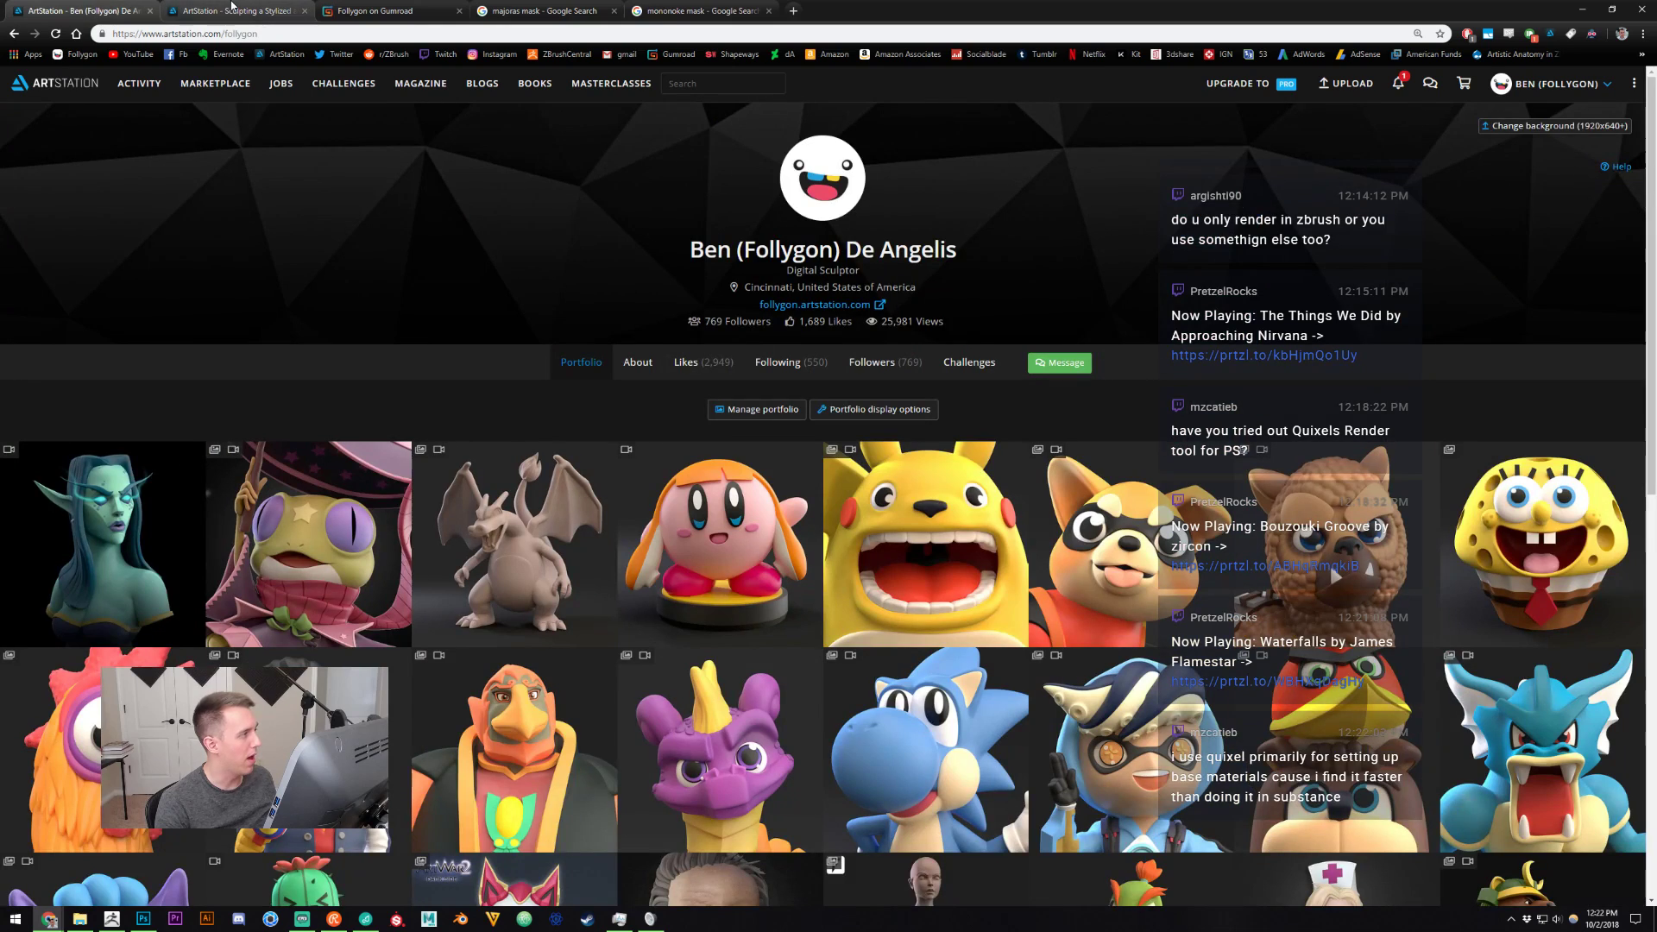
View the Chewpacca and Spyro + Lapras artworks, then close the ArtStation page.
{"action": "scroll", "coordinate": [1316, 595], "scroll_direction": "down", "scroll_amount": 1}
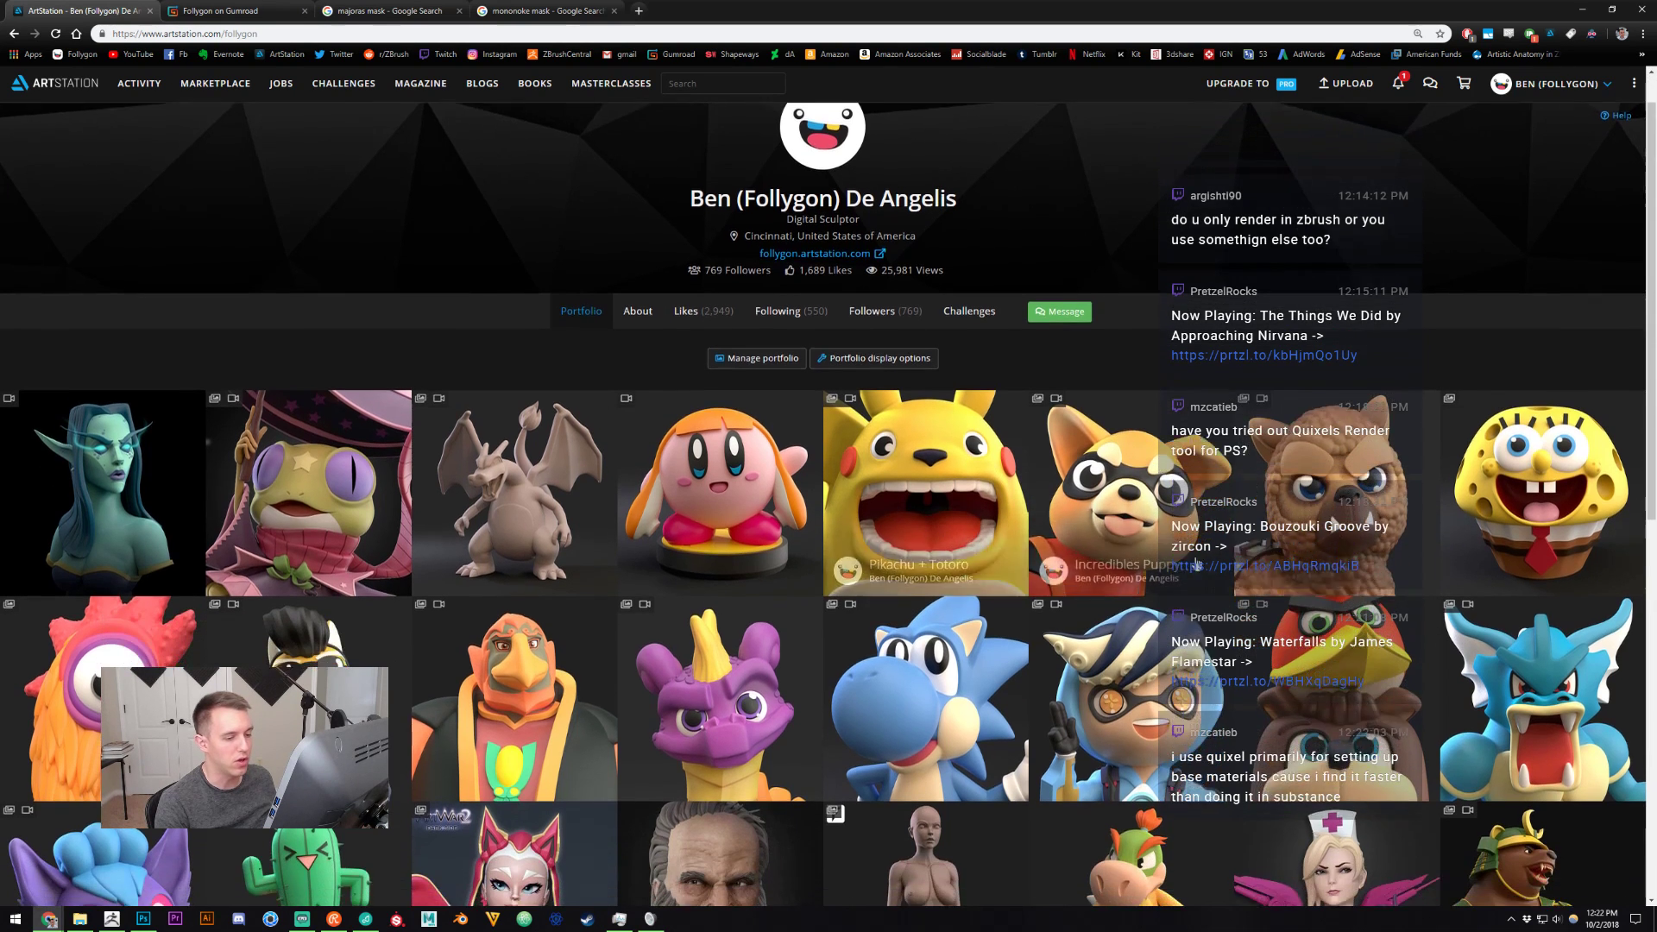
{"action": "left_click", "coordinate": [1316, 552]}
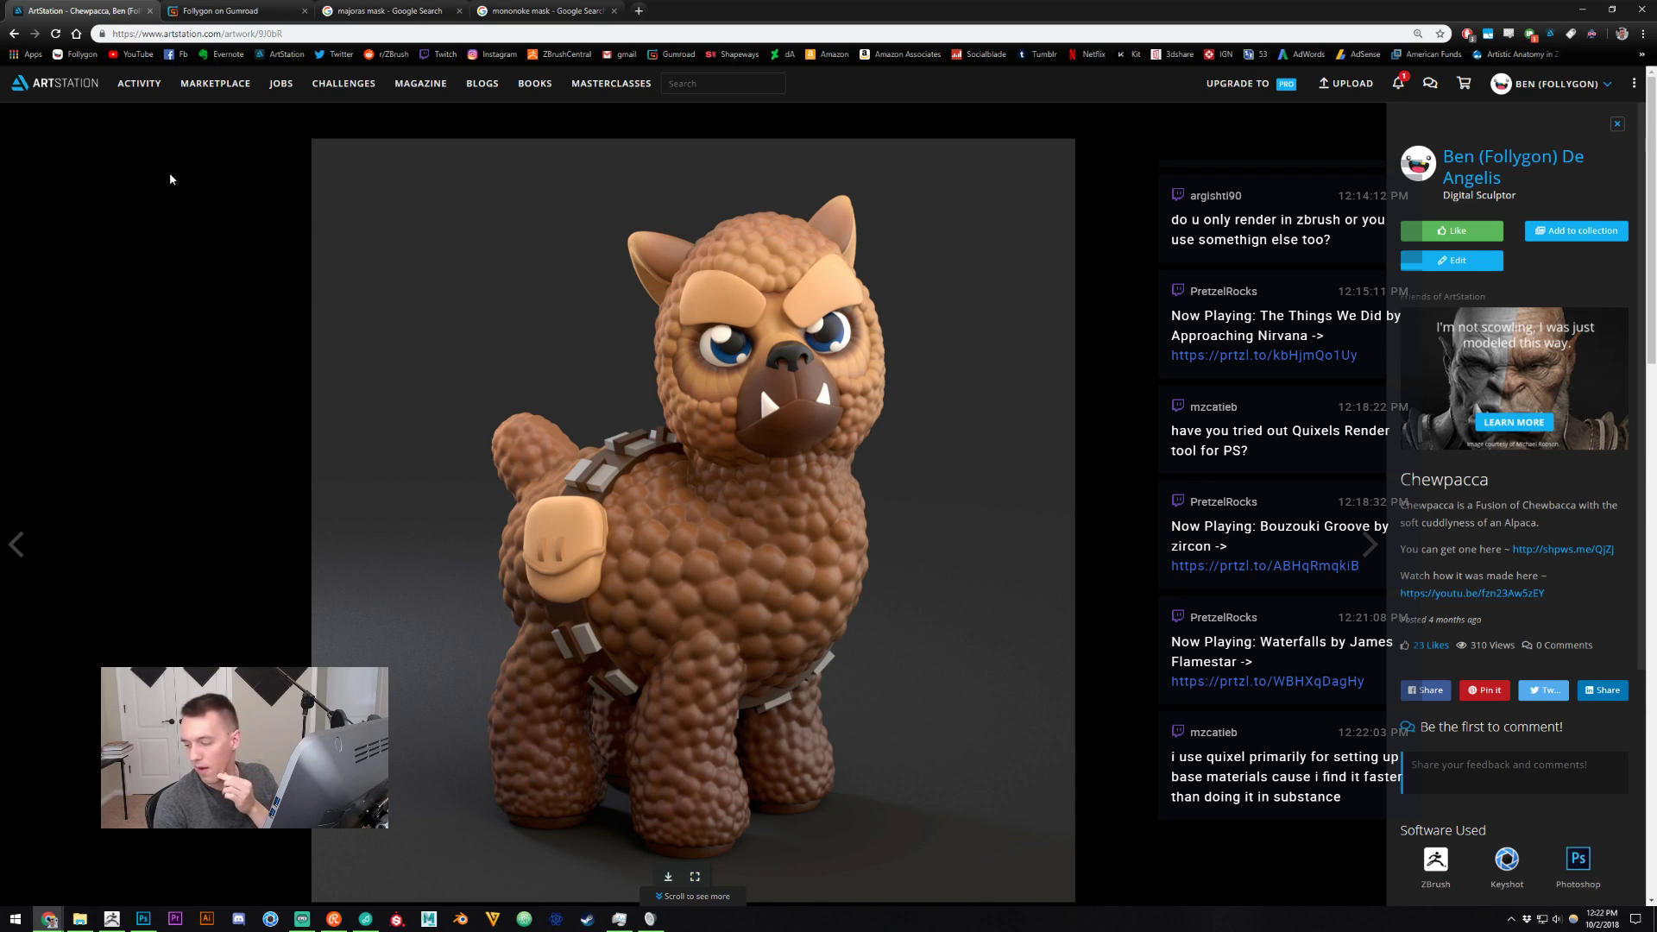
{"action": "left_click", "coordinate": [12, 35]}
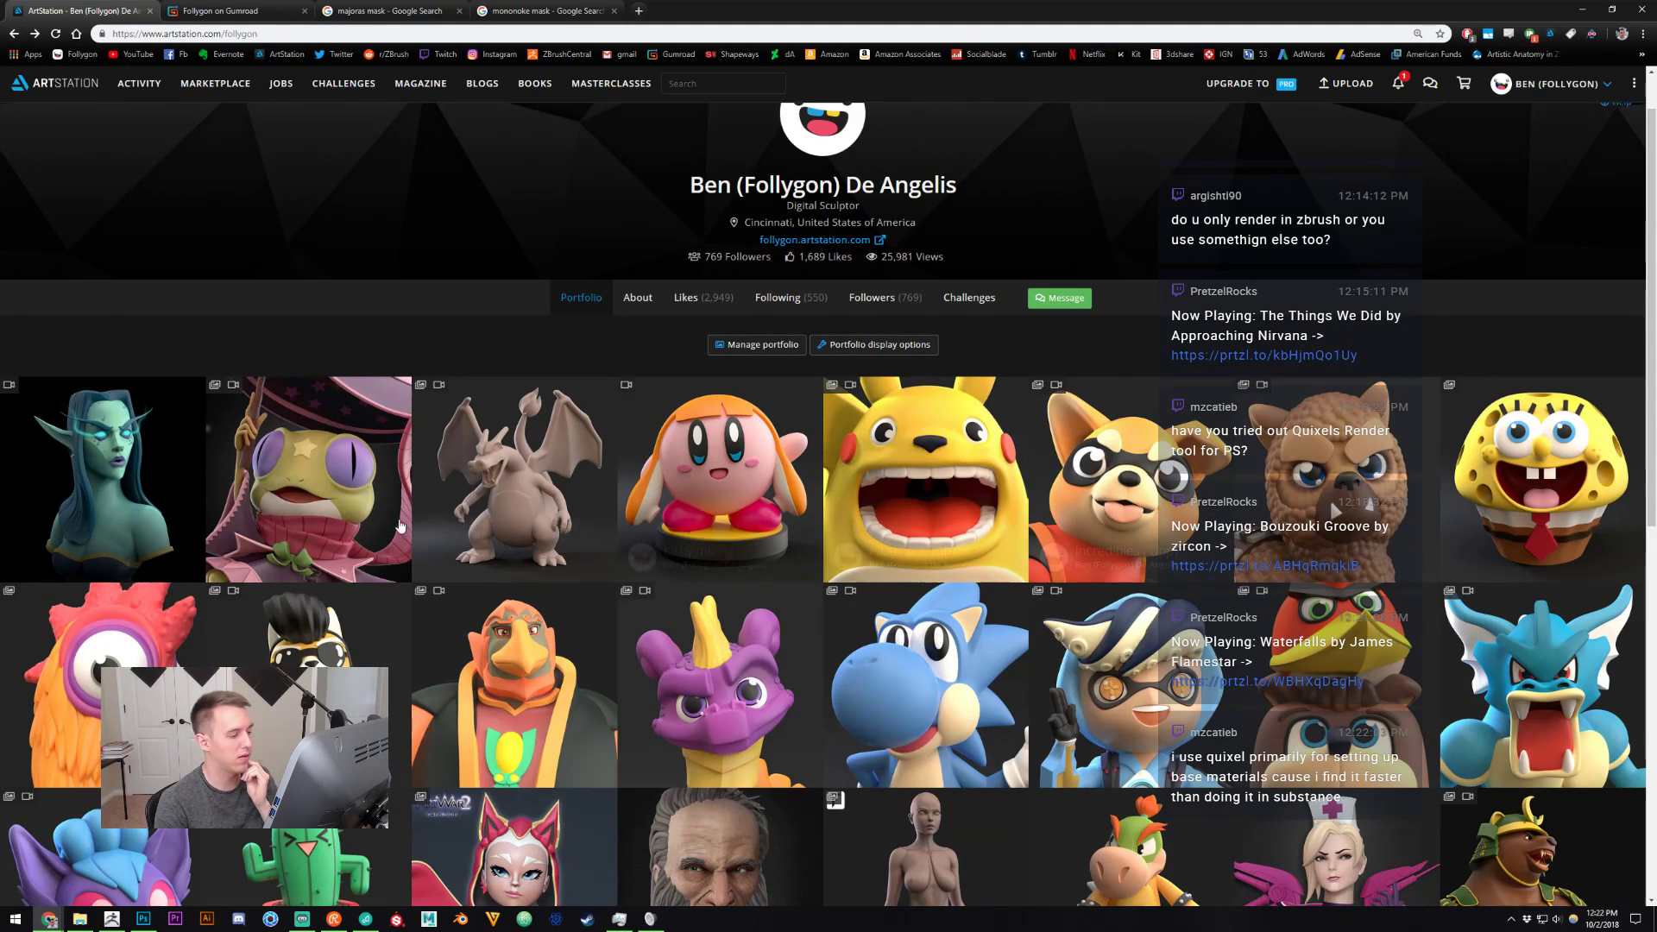
{"action": "left_click", "coordinate": [759, 656]}
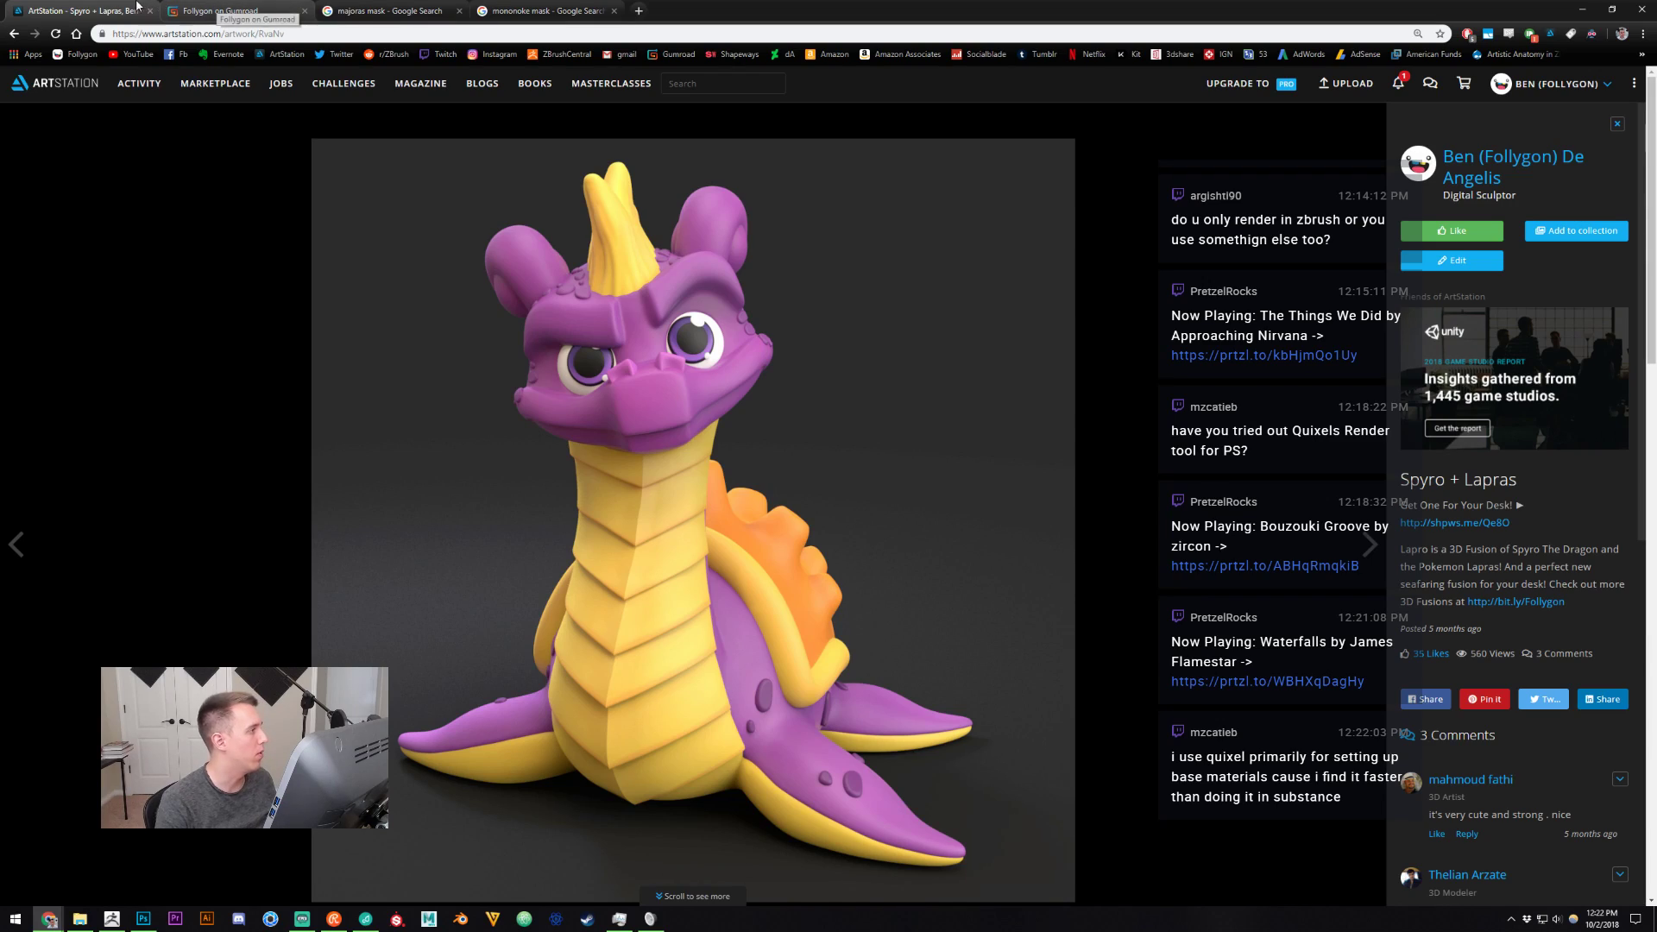
{"action": "key", "text": "ctrl+w"}
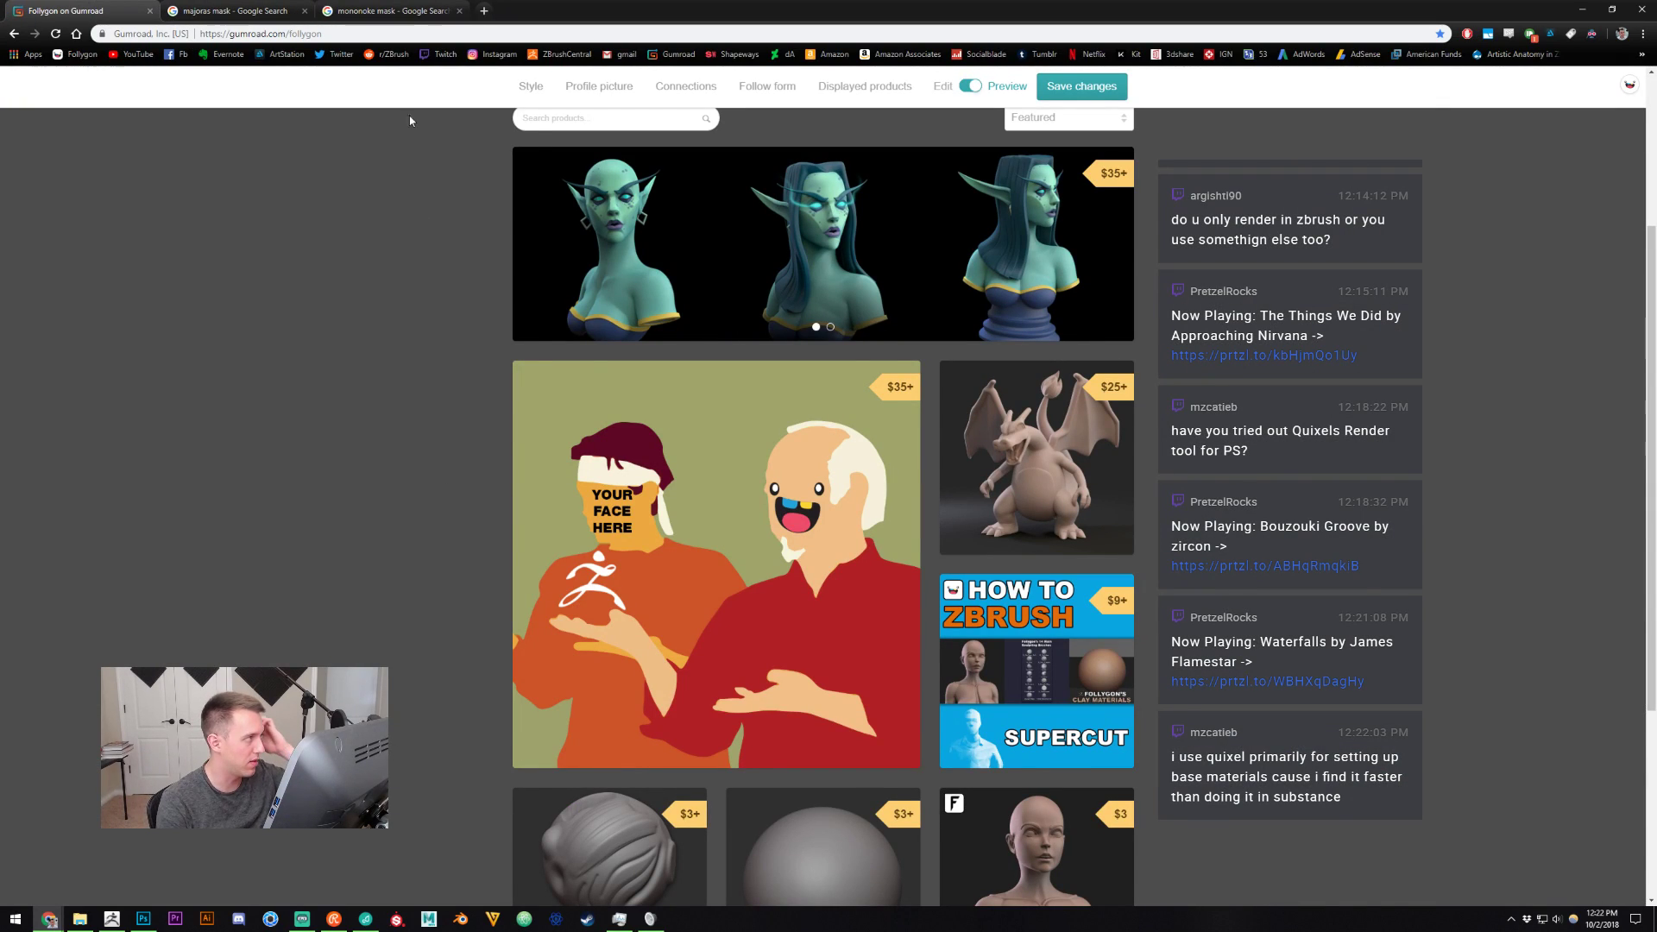
Compare the Majora's Mask and mononoke mask image results, enlarging one, then return to ZBrush.
{"action": "left_click", "coordinate": [238, 10]}
{"action": "left_click", "coordinate": [341, 8]}
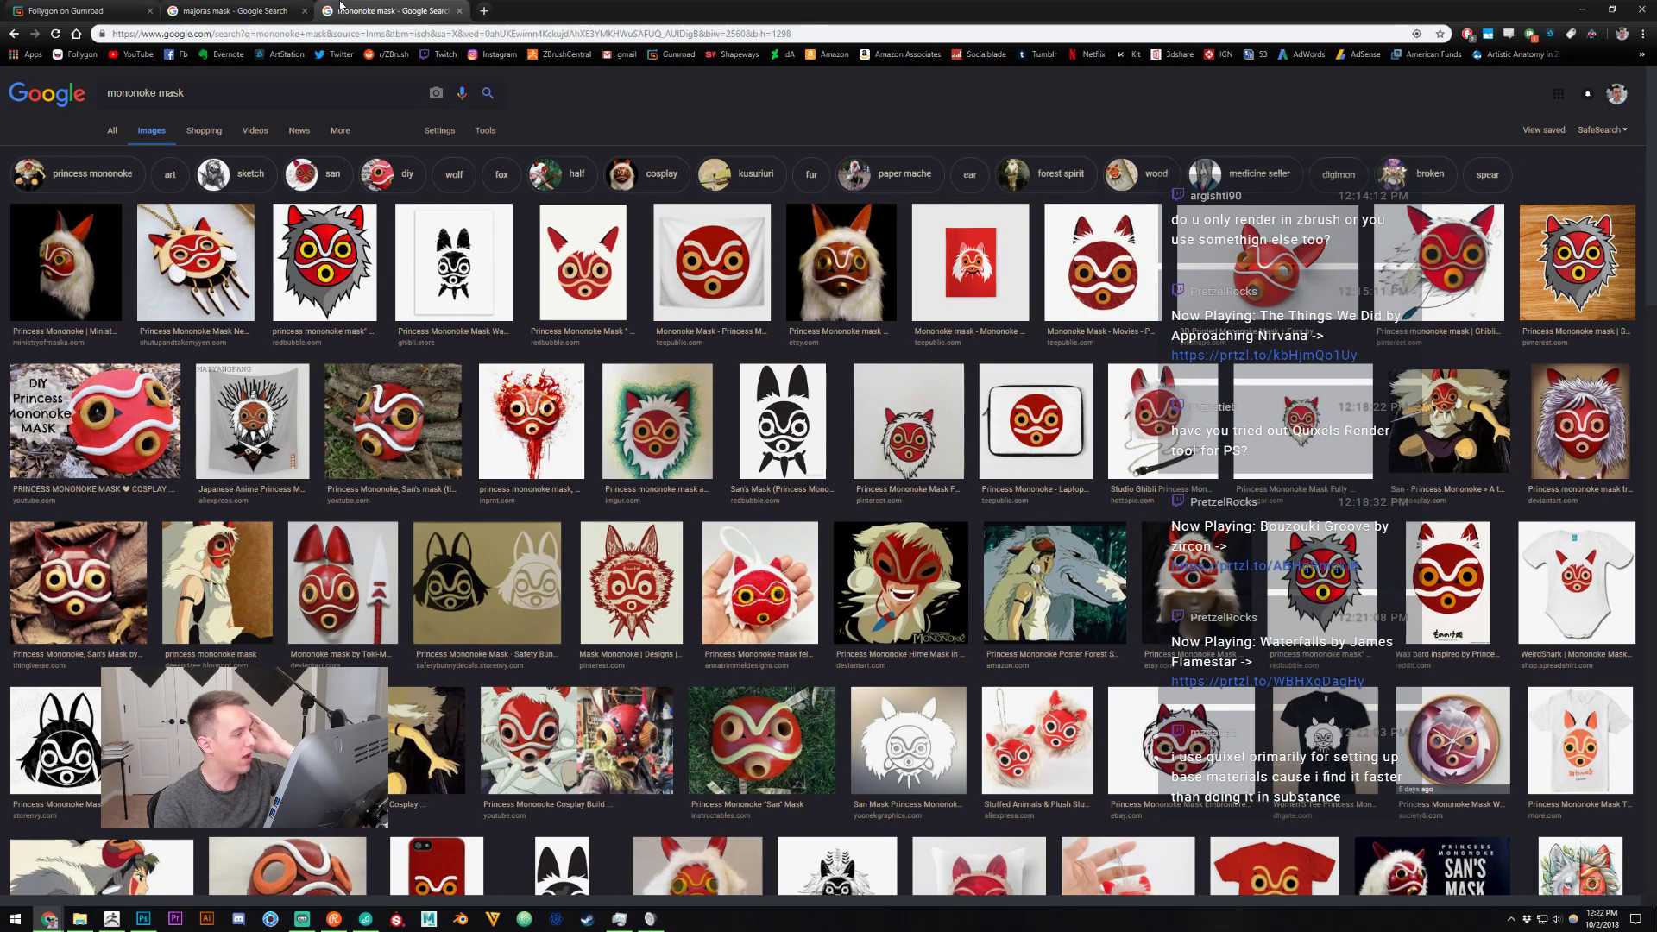
{"action": "left_click", "coordinate": [282, 7]}
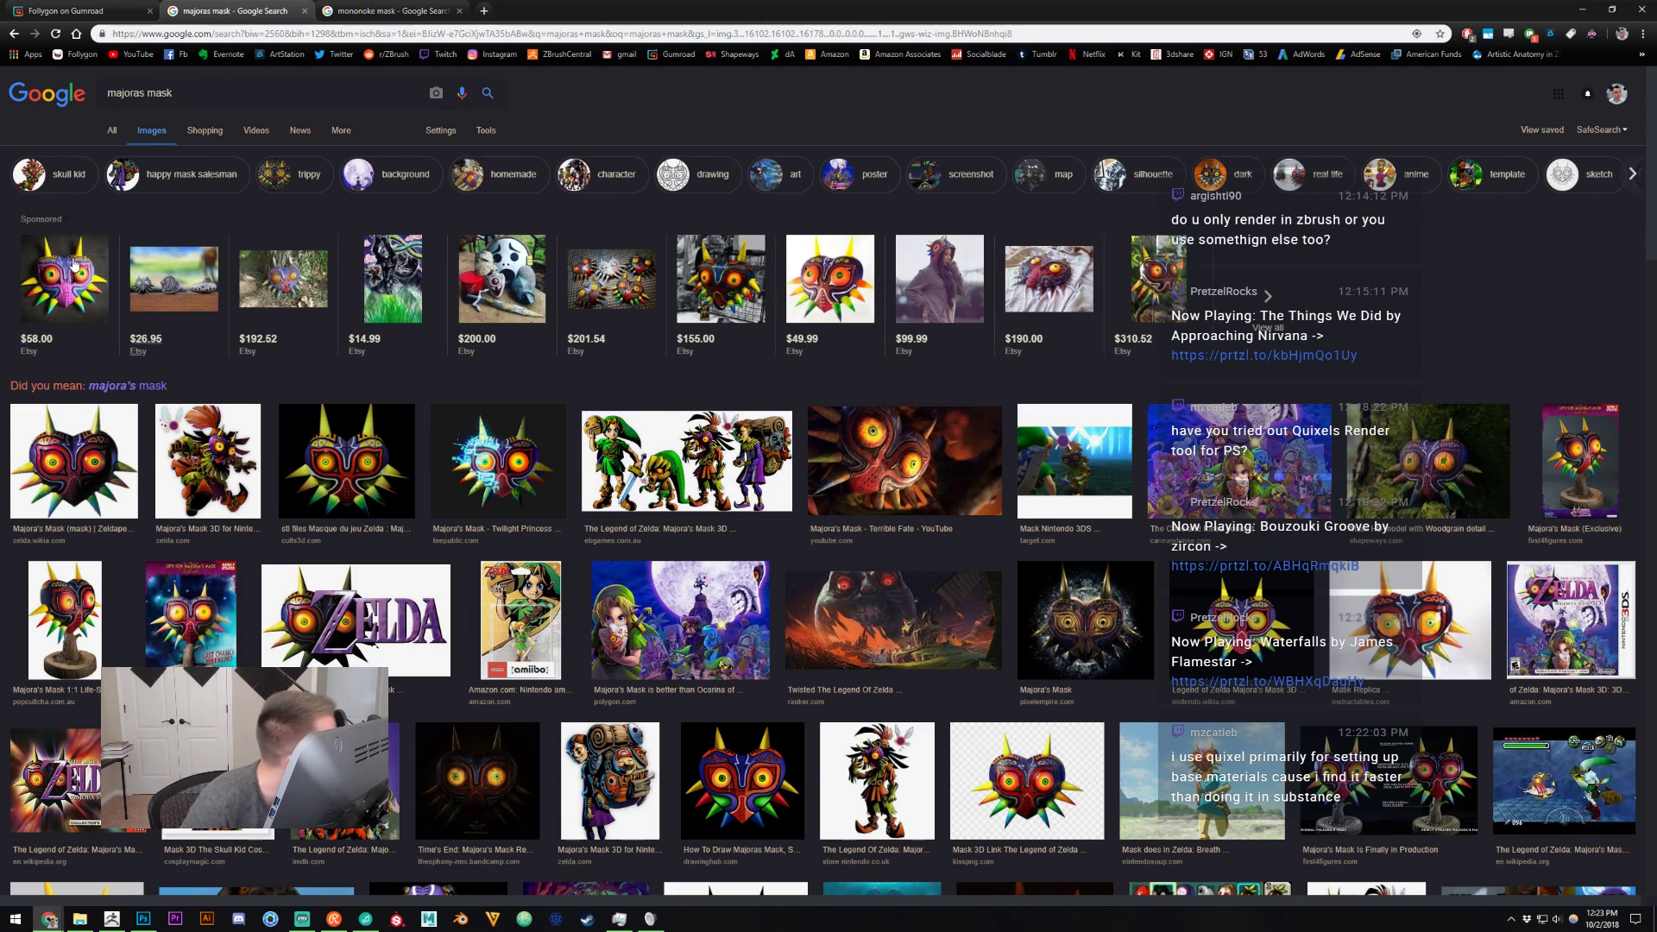
{"action": "left_click", "coordinate": [212, 451]}
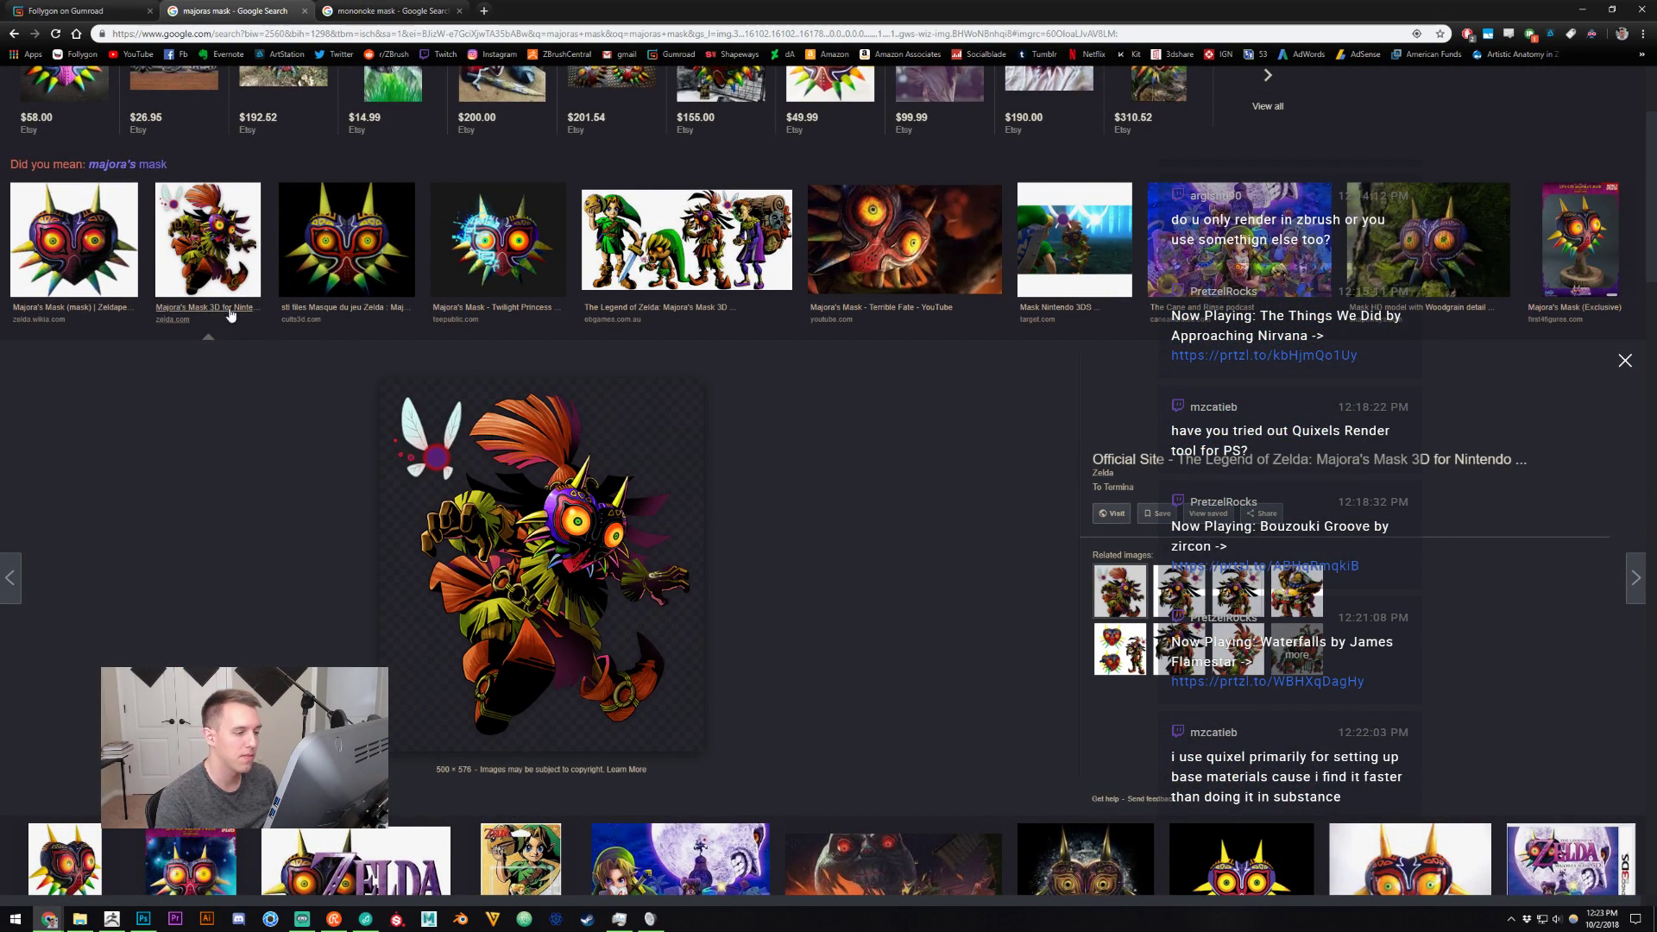
{"action": "left_click", "coordinate": [216, 263]}
{"action": "scroll", "coordinate": [214, 259], "scroll_direction": "up", "scroll_amount": 3}
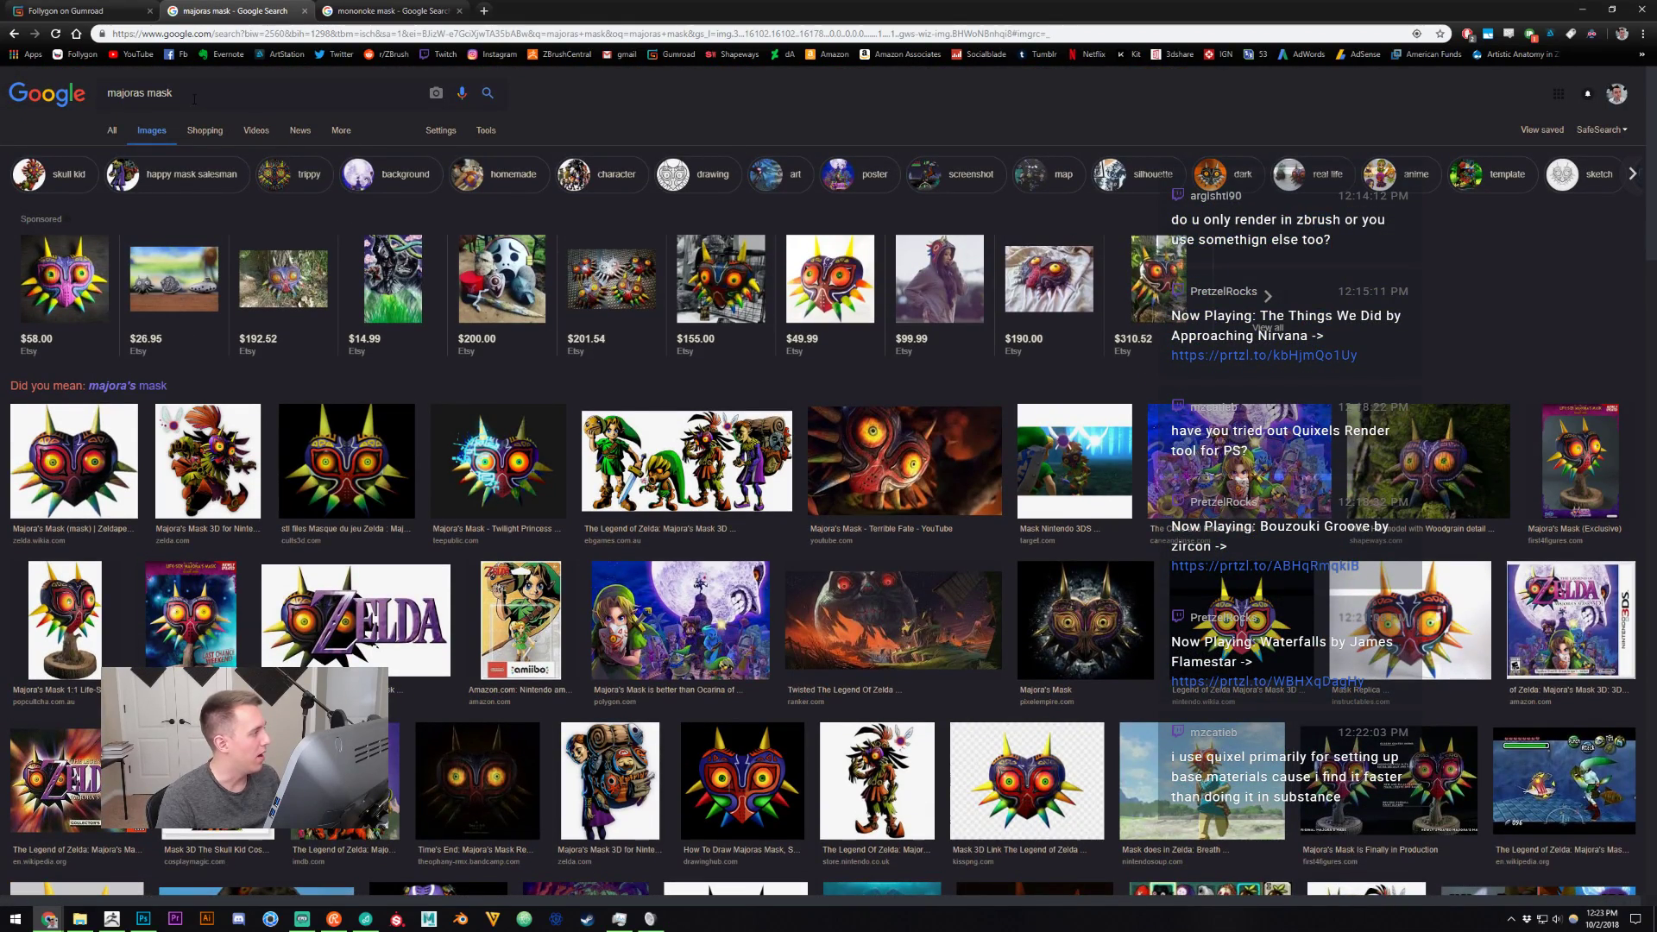
{"action": "left_click", "coordinate": [362, 11]}
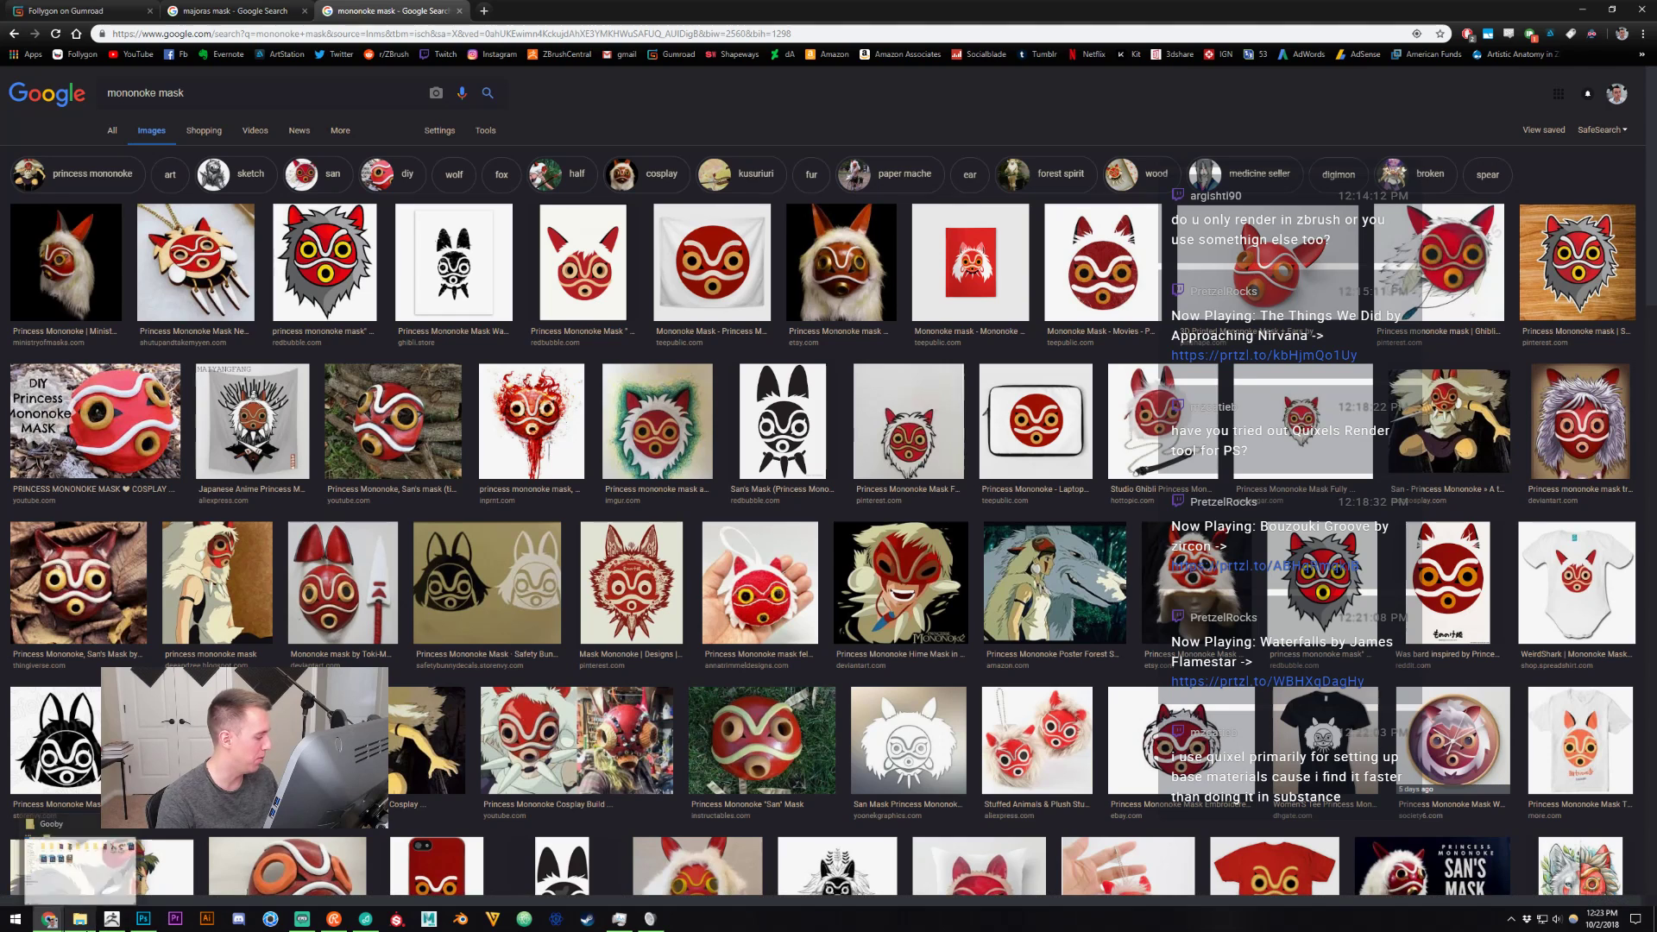
{"action": "left_click", "coordinate": [112, 920]}
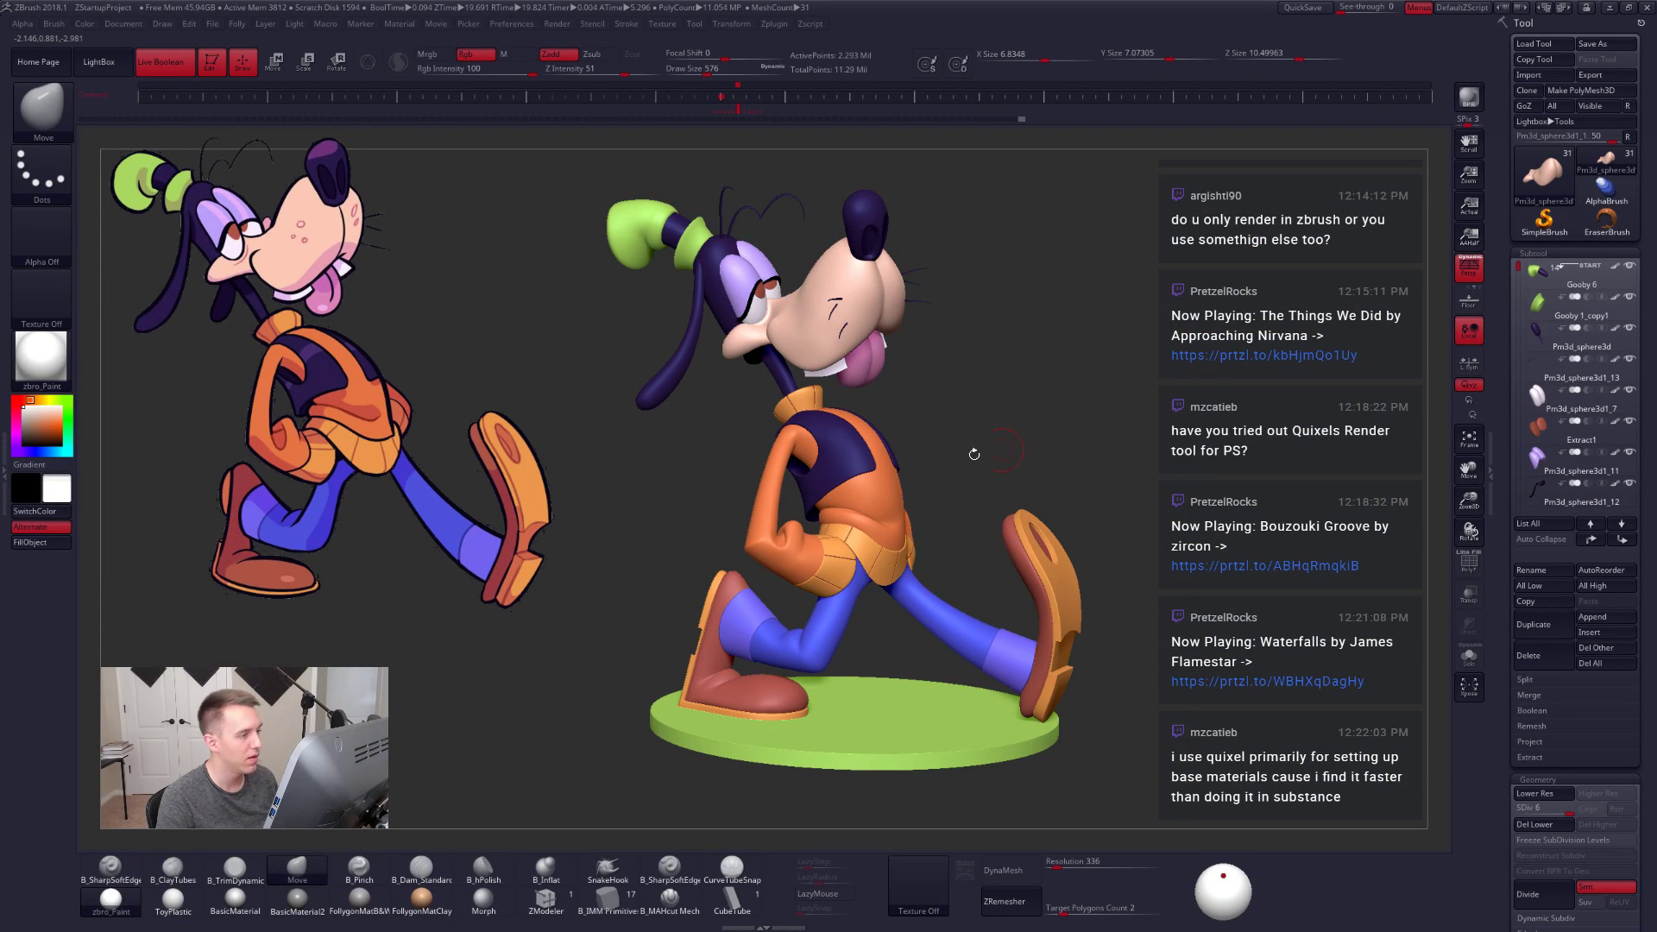
Orbit Goofy to a top-front view, select the orange arm and sleeve subtool, and solo it.
{"action": "left_click_drag", "start_coordinate": [1052, 368], "coordinate": [776, 578]}
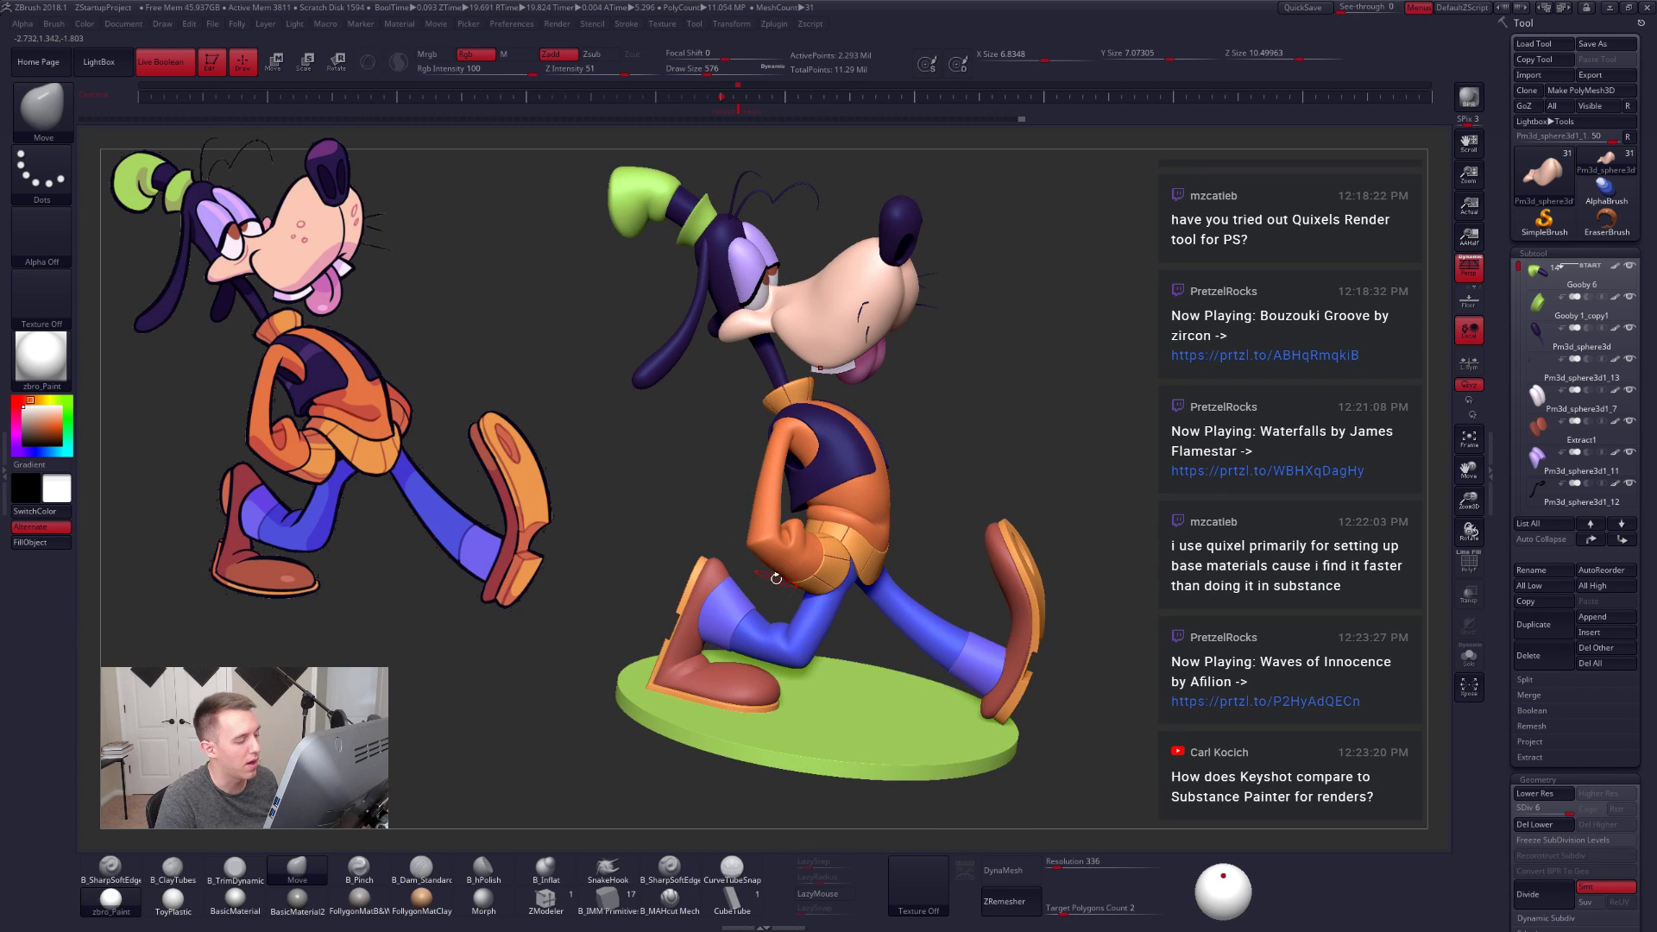
{"action": "left_click", "coordinate": [781, 547], "text": "alt"}
{"action": "key", "text": "alt+s"}
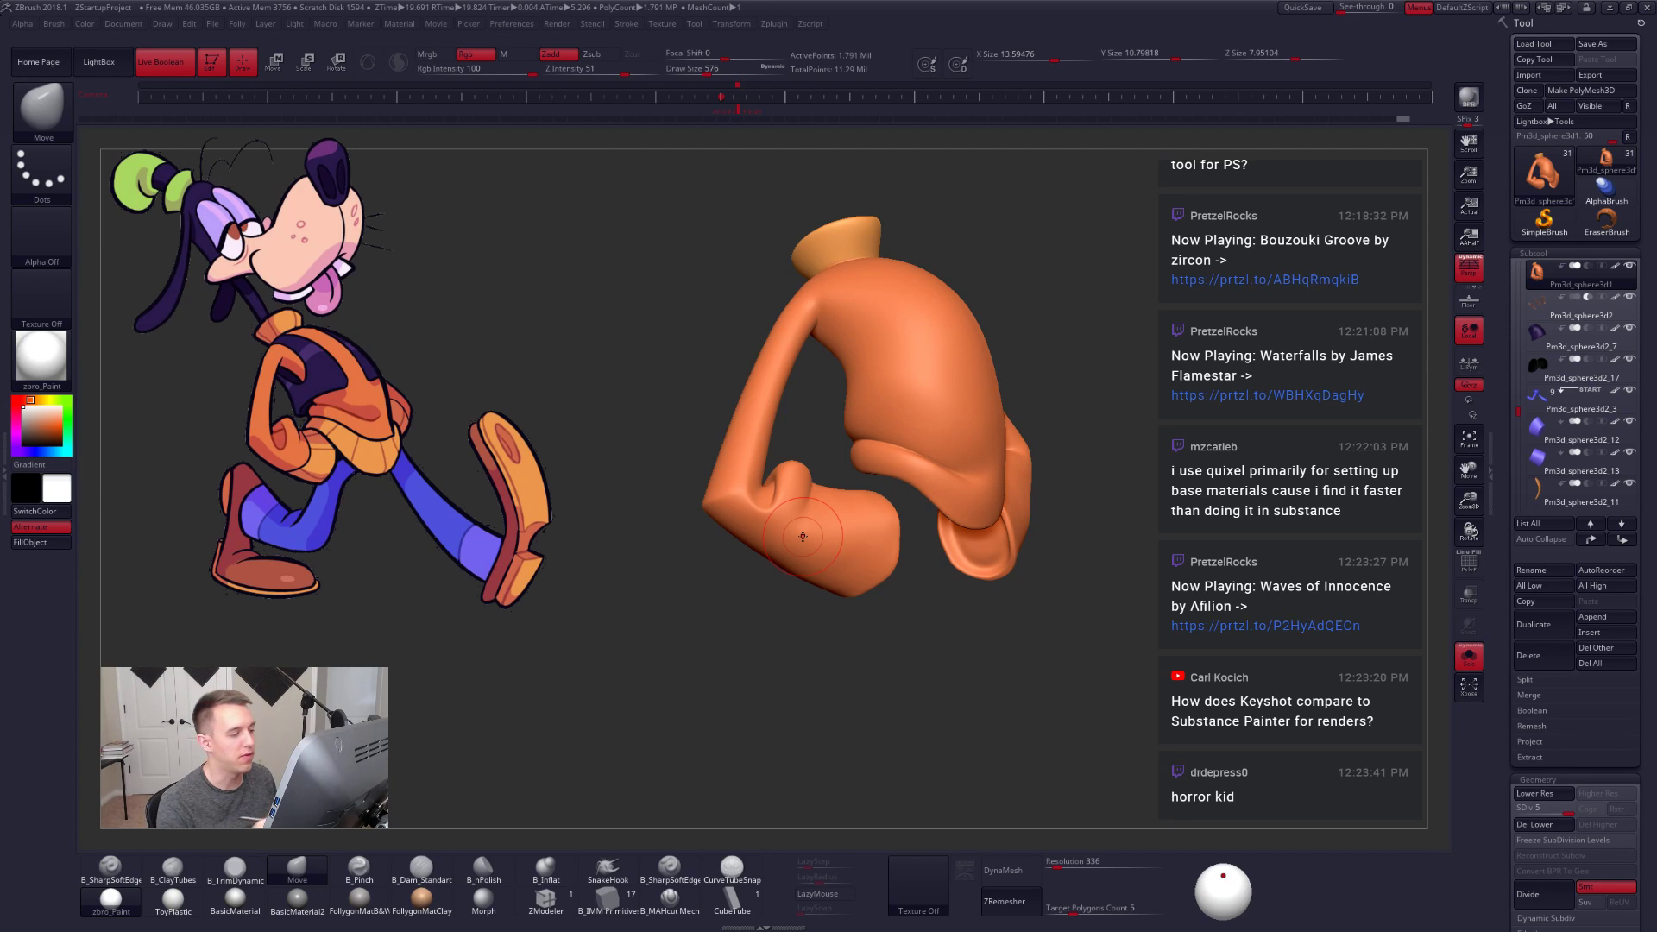
Lower the sleeve's subdivision level and hide everything except the forearm.
{"action": "mouse_move", "coordinate": [814, 504]}
{"action": "left_mouse_down", "text": "alt"}
{"action": "mouse_move", "coordinate": [915, 531]}
{"action": "mouse_move", "coordinate": [937, 594]}
{"action": "mouse_move", "coordinate": [932, 574]}
{"action": "mouse_move", "coordinate": [961, 555]}
{"action": "mouse_move", "coordinate": [945, 521]}
{"action": "left_mouse_up", "text": "alt"}
{"action": "key", "text": "space"}
{"action": "key", "text": "space"}
{"action": "key", "text": "space"}
{"action": "mouse_move", "coordinate": [943, 520]}
{"action": "right_mouse_down"}
{"action": "mouse_move", "coordinate": [999, 573]}
{"action": "mouse_move", "coordinate": [880, 522]}
{"action": "mouse_move", "coordinate": [894, 575]}
{"action": "right_mouse_up"}
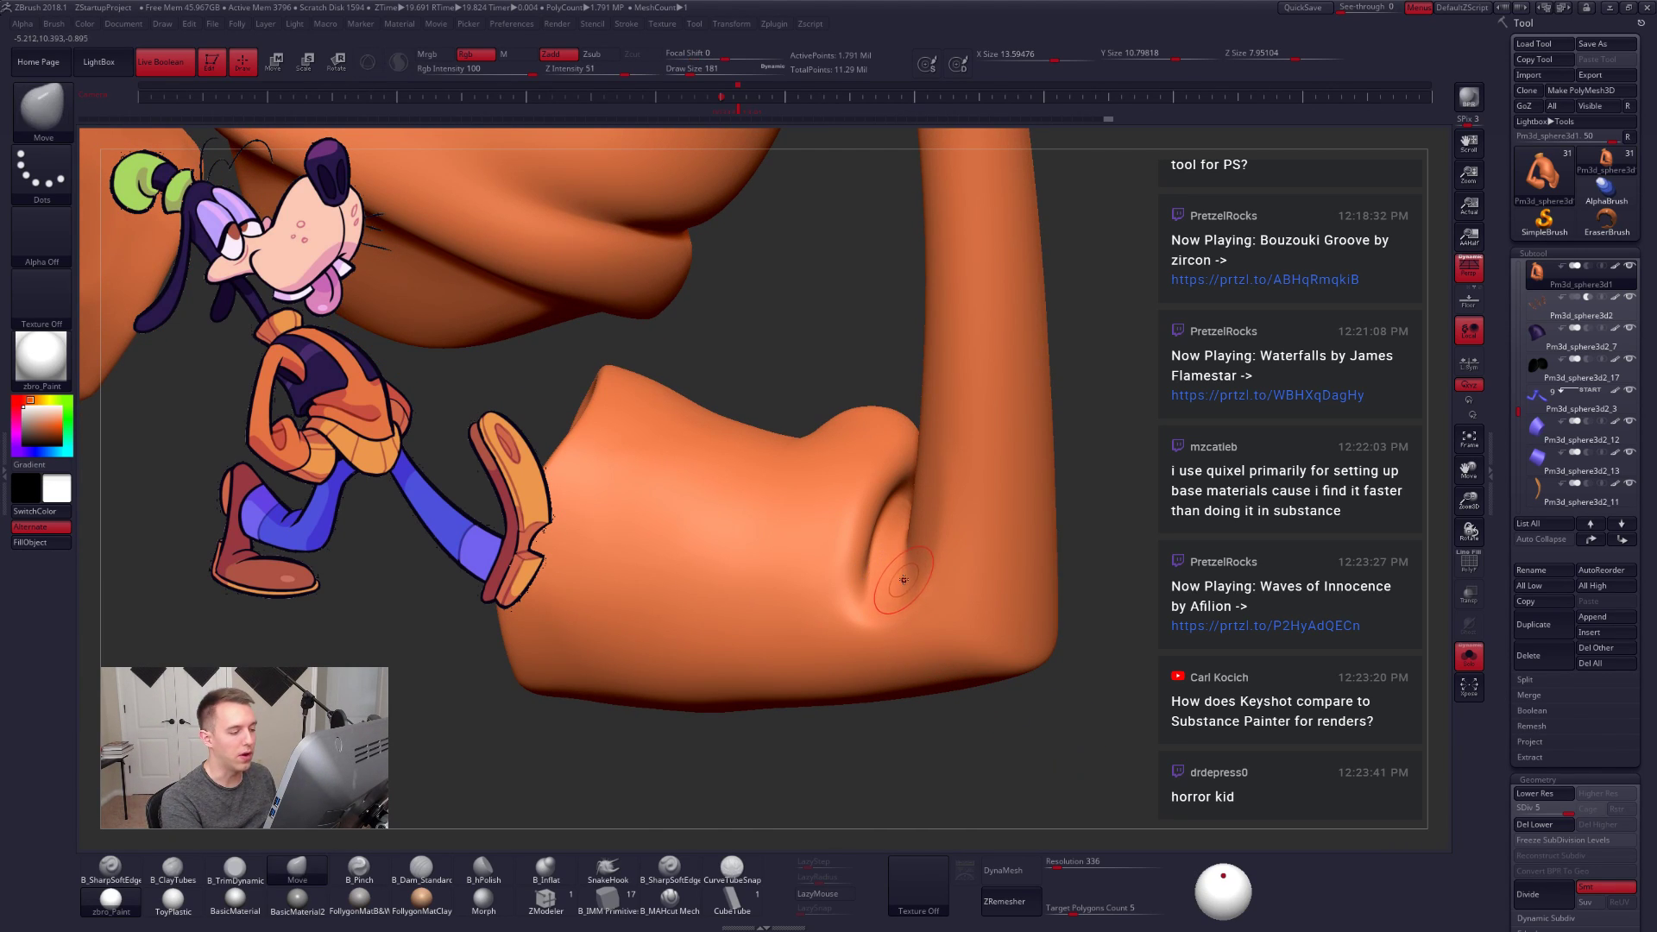
{"action": "key", "text": "shift+d"}
{"action": "mouse_move", "coordinate": [901, 586]}
{"action": "right_mouse_down"}
{"action": "mouse_move", "coordinate": [916, 606]}
{"action": "mouse_move", "coordinate": [888, 543]}
{"action": "right_mouse_up"}
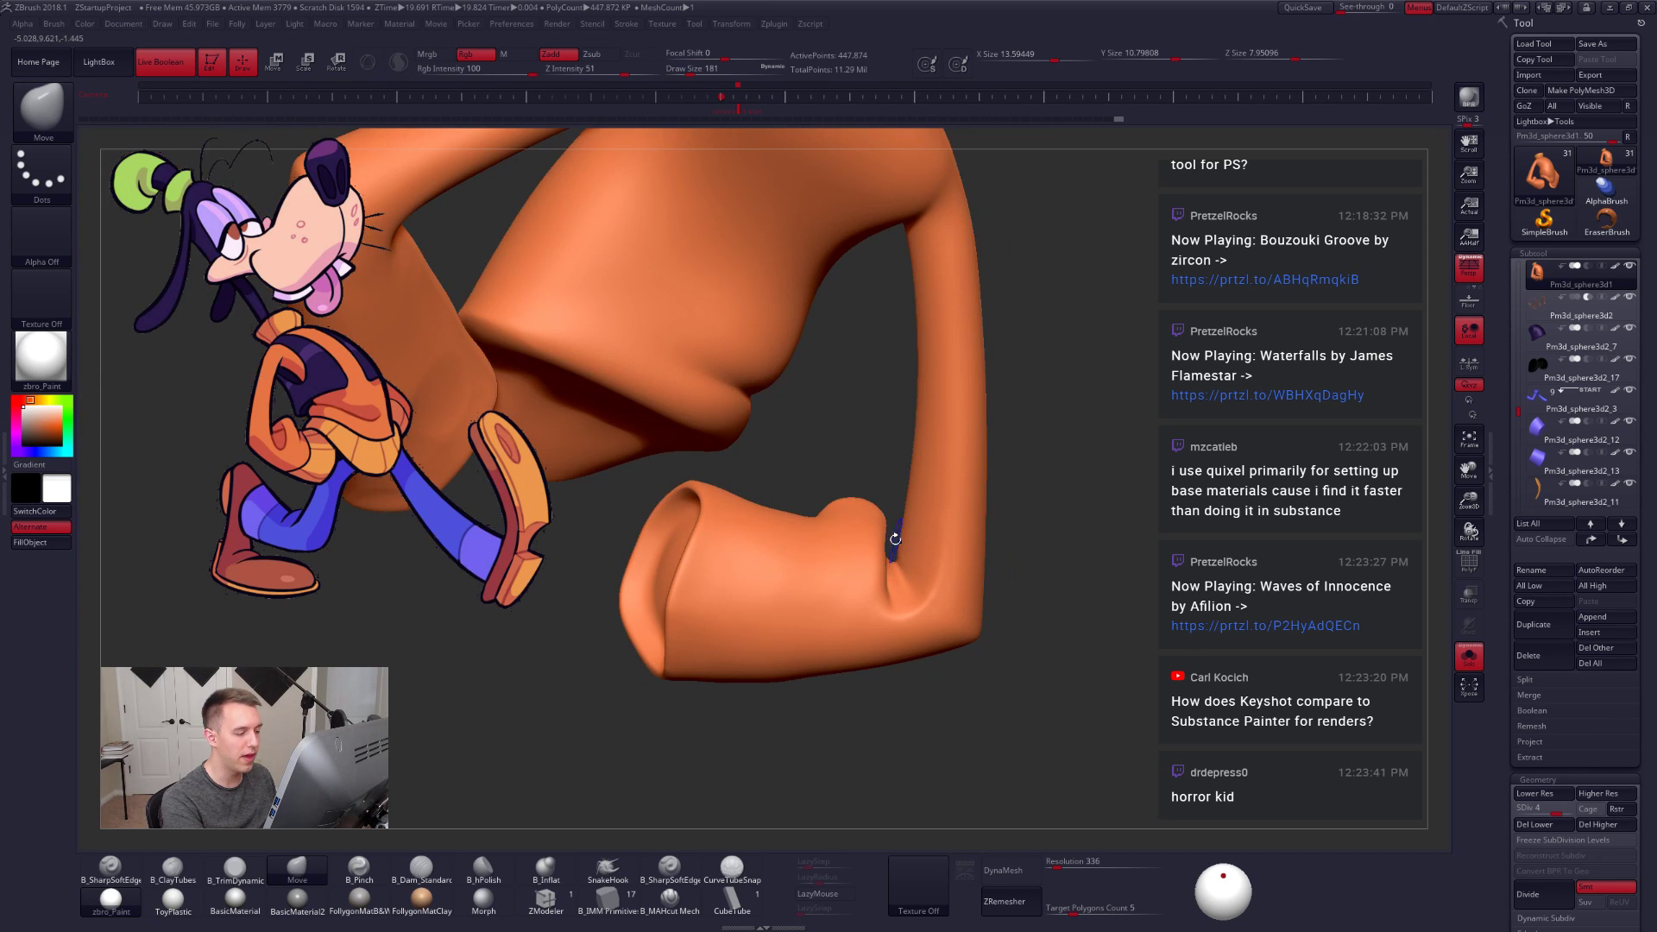
{"action": "key", "text": "ctrl+shift"}
{"action": "mouse_move", "coordinate": [788, 476]}
{"action": "left_mouse_down", "text": "ctrl+shift"}
{"action": "mouse_move", "coordinate": [617, 517]}
{"action": "mouse_move", "coordinate": [863, 777]}
{"action": "mouse_move", "coordinate": [920, 636]}
{"action": "left_mouse_up", "text": "ctrl+shift"}
{"action": "right_click_drag", "start_coordinate": [920, 636], "coordinate": [905, 599], "text": "alt"}
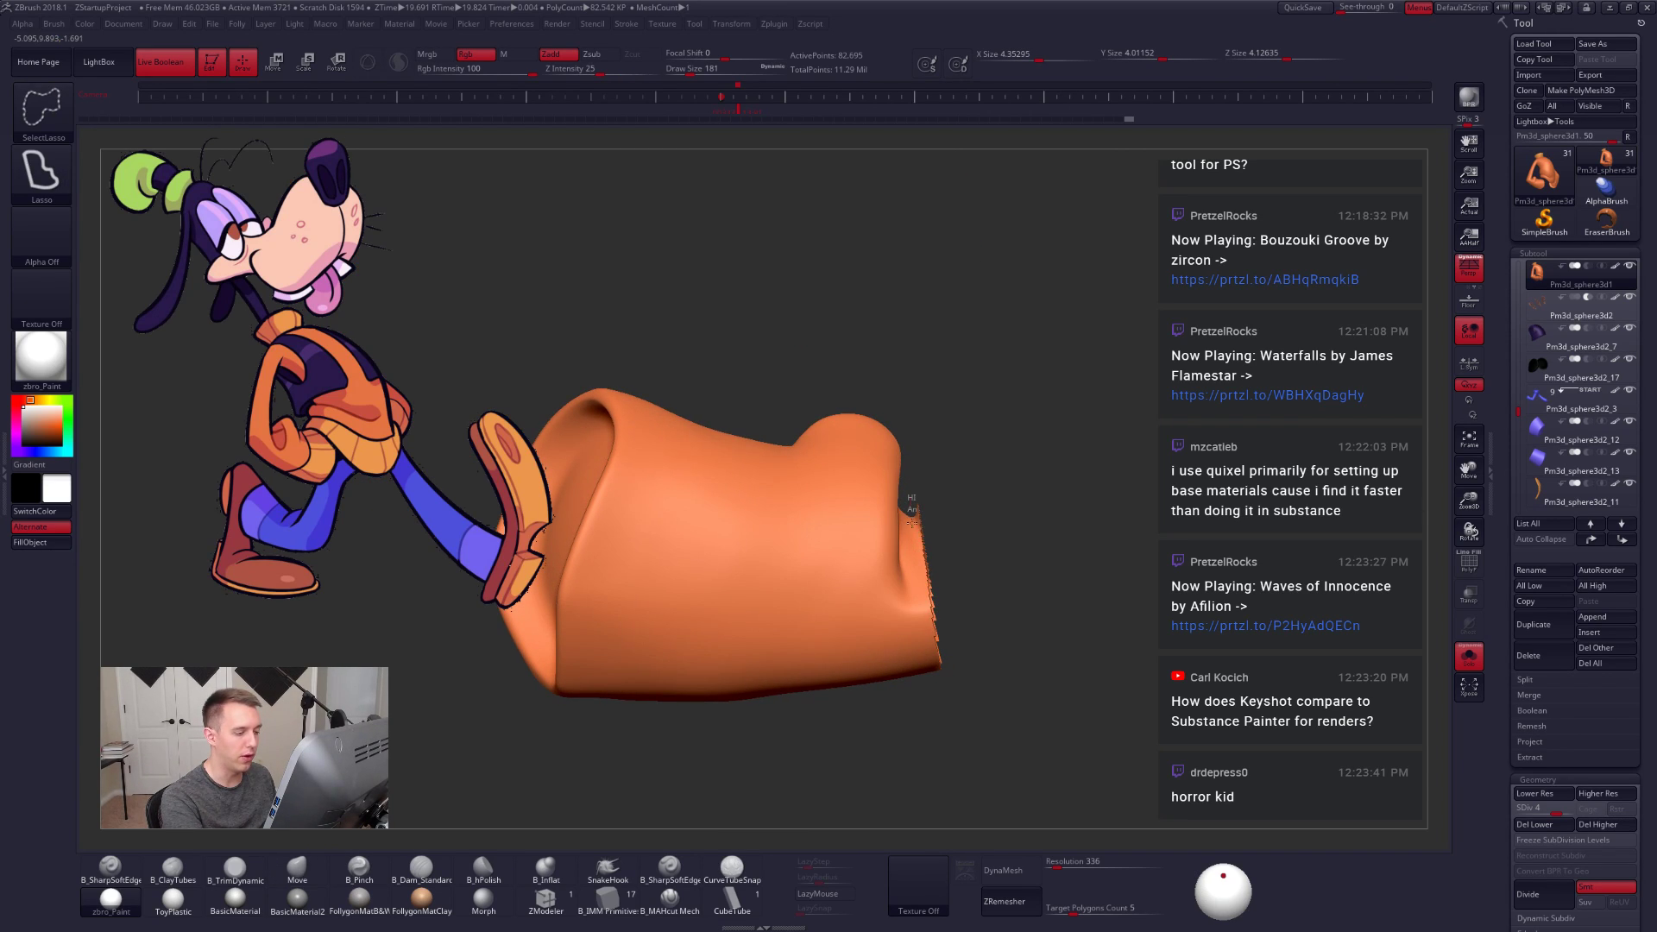
{"action": "right_click_drag", "start_coordinate": [992, 725], "coordinate": [837, 614]}
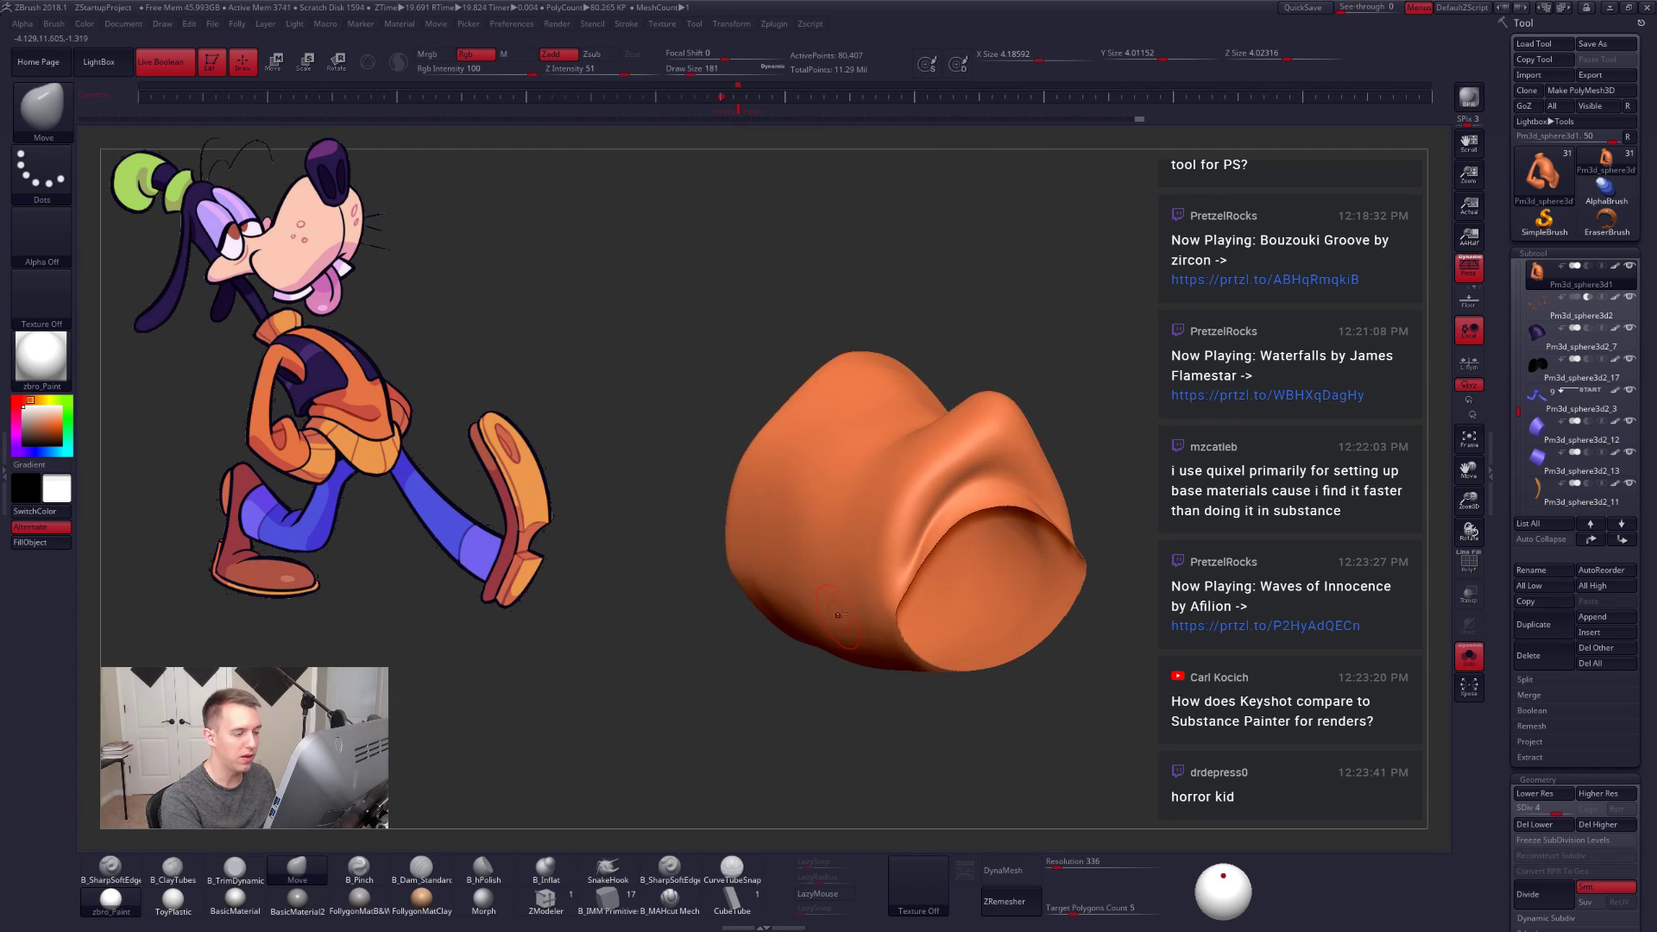
{"action": "mouse_move", "coordinate": [917, 515]}
{"action": "right_mouse_down", "text": "alt"}
{"action": "mouse_move", "coordinate": [981, 483]}
{"action": "mouse_move", "coordinate": [982, 427]}
{"action": "mouse_move", "coordinate": [917, 530]}
{"action": "mouse_move", "coordinate": [880, 544]}
{"action": "mouse_move", "coordinate": [854, 526]}
{"action": "mouse_move", "coordinate": [1006, 578]}
{"action": "mouse_move", "coordinate": [875, 453]}
{"action": "mouse_move", "coordinate": [885, 491]}
{"action": "mouse_move", "coordinate": [1054, 529]}
{"action": "right_mouse_up", "text": "alt"}
{"action": "right_click", "coordinate": [917, 511]}
{"action": "key", "text": "shift+d"}
Mask the sleeve's left and top, then push its upper ridge into shape with a 350 brush.
{"action": "right_click_drag", "start_coordinate": [935, 526], "coordinate": [897, 519]}
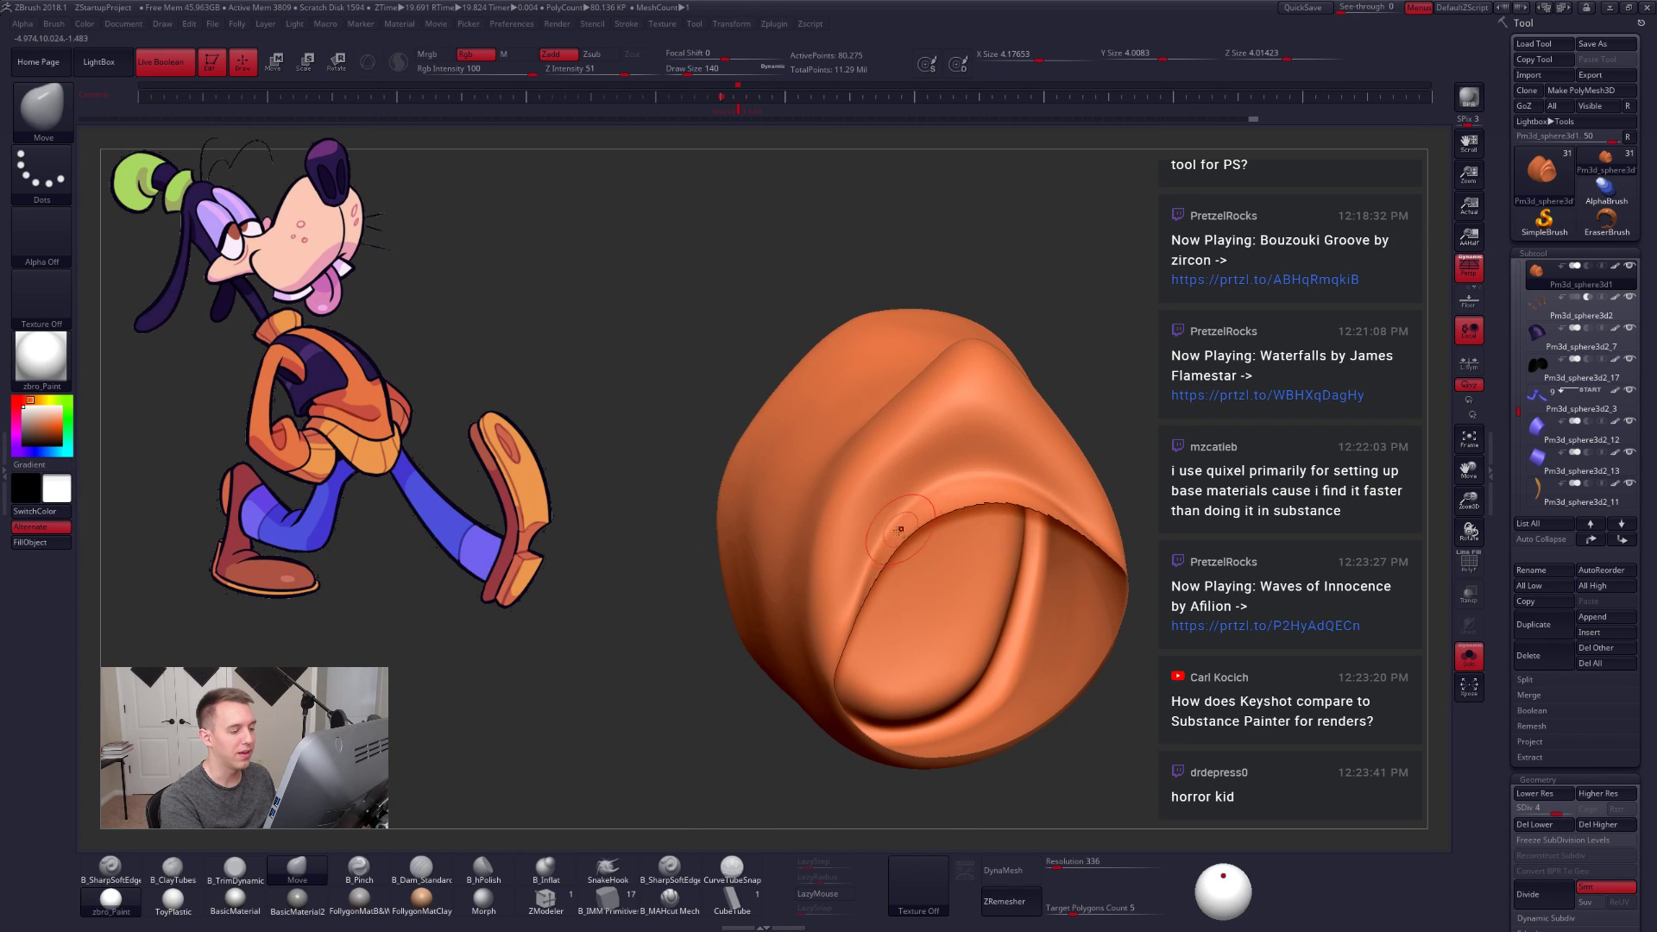
{"action": "key", "text": "ctrl"}
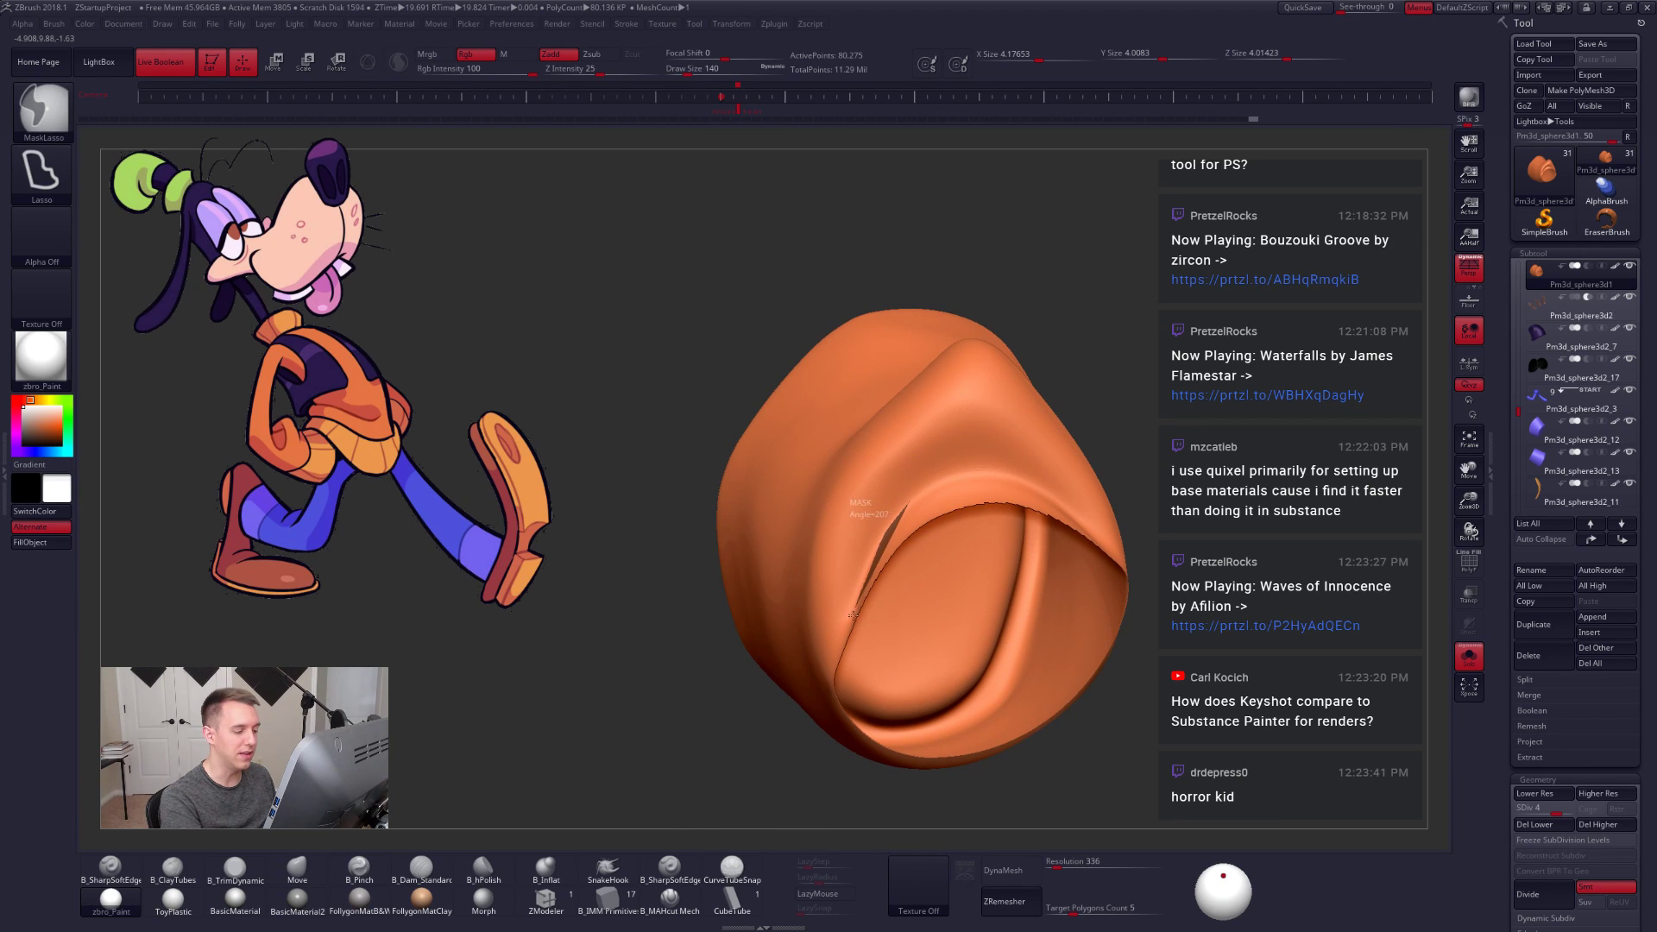
{"action": "left_click_drag", "start_coordinate": [864, 643], "coordinate": [902, 521], "text": "ctrl"}
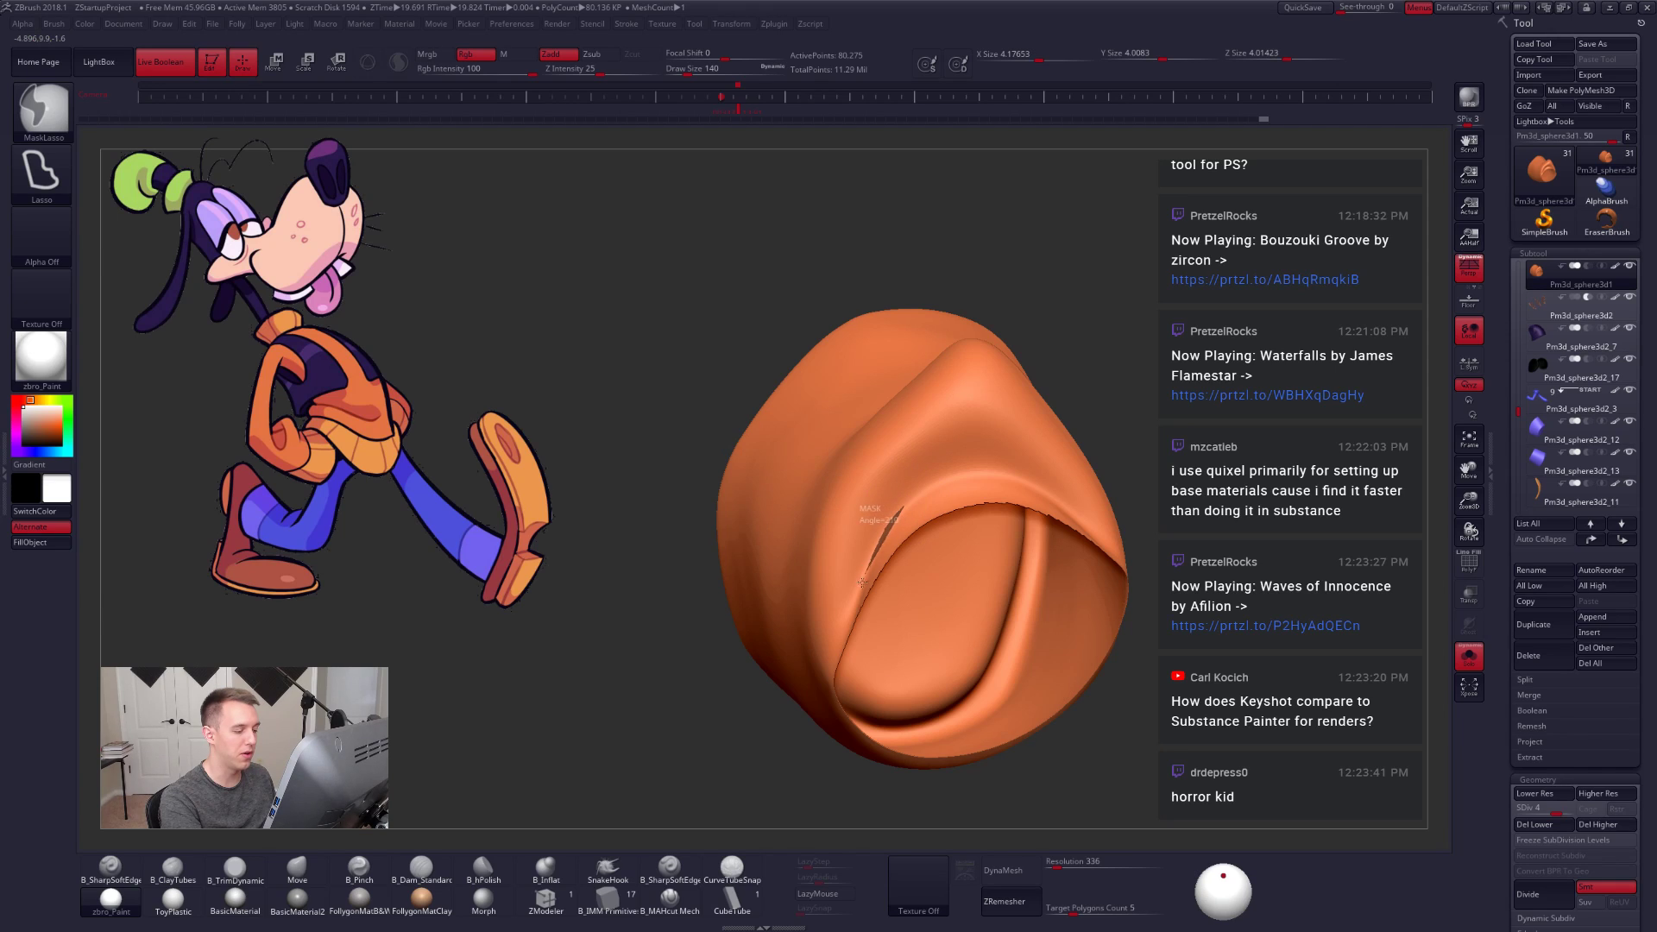
{"action": "mouse_move", "coordinate": [814, 688]}
{"action": "left_mouse_down", "text": "ctrl"}
{"action": "mouse_move", "coordinate": [681, 440]}
{"action": "mouse_move", "coordinate": [1104, 250]}
{"action": "mouse_move", "coordinate": [1018, 406]}
{"action": "mouse_move", "coordinate": [1053, 437]}
{"action": "left_mouse_up", "text": "ctrl"}
{"action": "key", "text": "shift+d"}
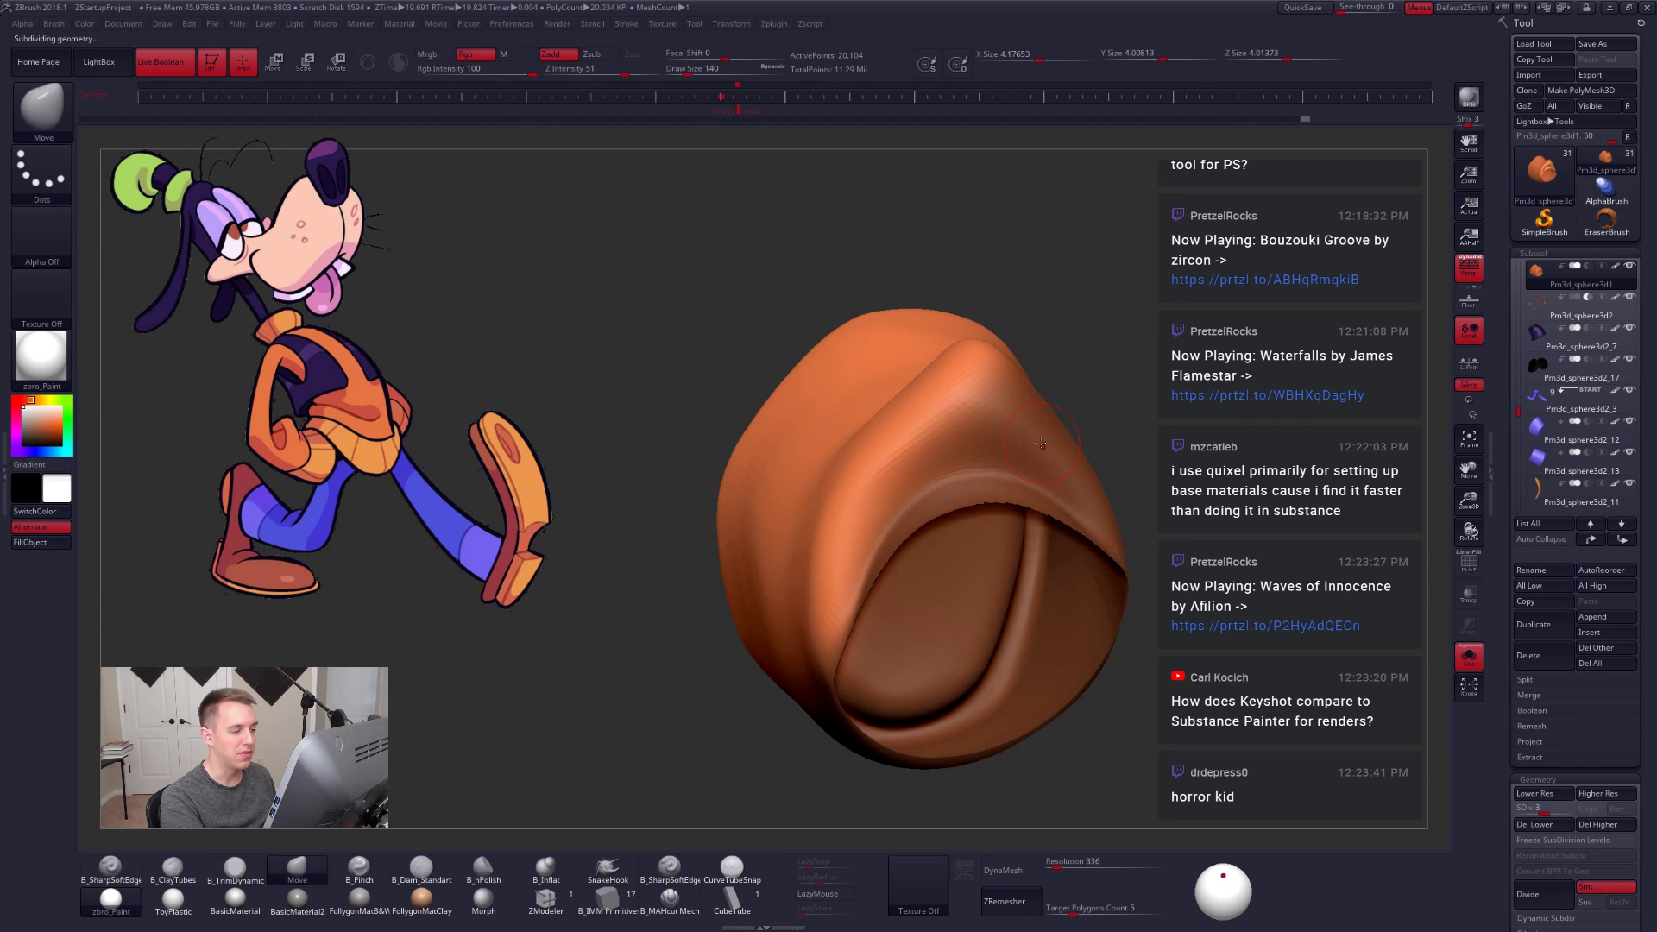
{"action": "key", "text": "space"}
{"action": "mouse_move", "coordinate": [886, 473]}
{"action": "left_mouse_down"}
{"action": "mouse_move", "coordinate": [915, 474]}
{"action": "mouse_move", "coordinate": [841, 500]}
{"action": "left_mouse_up"}
{"action": "key", "text": "space"}
{"action": "mouse_move", "coordinate": [845, 499]}
{"action": "right_mouse_down"}
{"action": "mouse_move", "coordinate": [971, 479]}
{"action": "mouse_move", "coordinate": [803, 505]}
{"action": "right_mouse_up"}
{"action": "mouse_move", "coordinate": [909, 505]}
{"action": "right_mouse_down"}
{"action": "mouse_move", "coordinate": [886, 543]}
{"action": "mouse_move", "coordinate": [1039, 484]}
{"action": "mouse_move", "coordinate": [947, 481]}
{"action": "mouse_move", "coordinate": [858, 528]}
{"action": "right_mouse_up"}
Switch to the Trim Dynamic brush, add a subdivision level, and start smoothing the sleeve.
{"action": "key", "text": "b"}
{"action": "key", "text": "t"}
{"action": "key", "text": "d"}
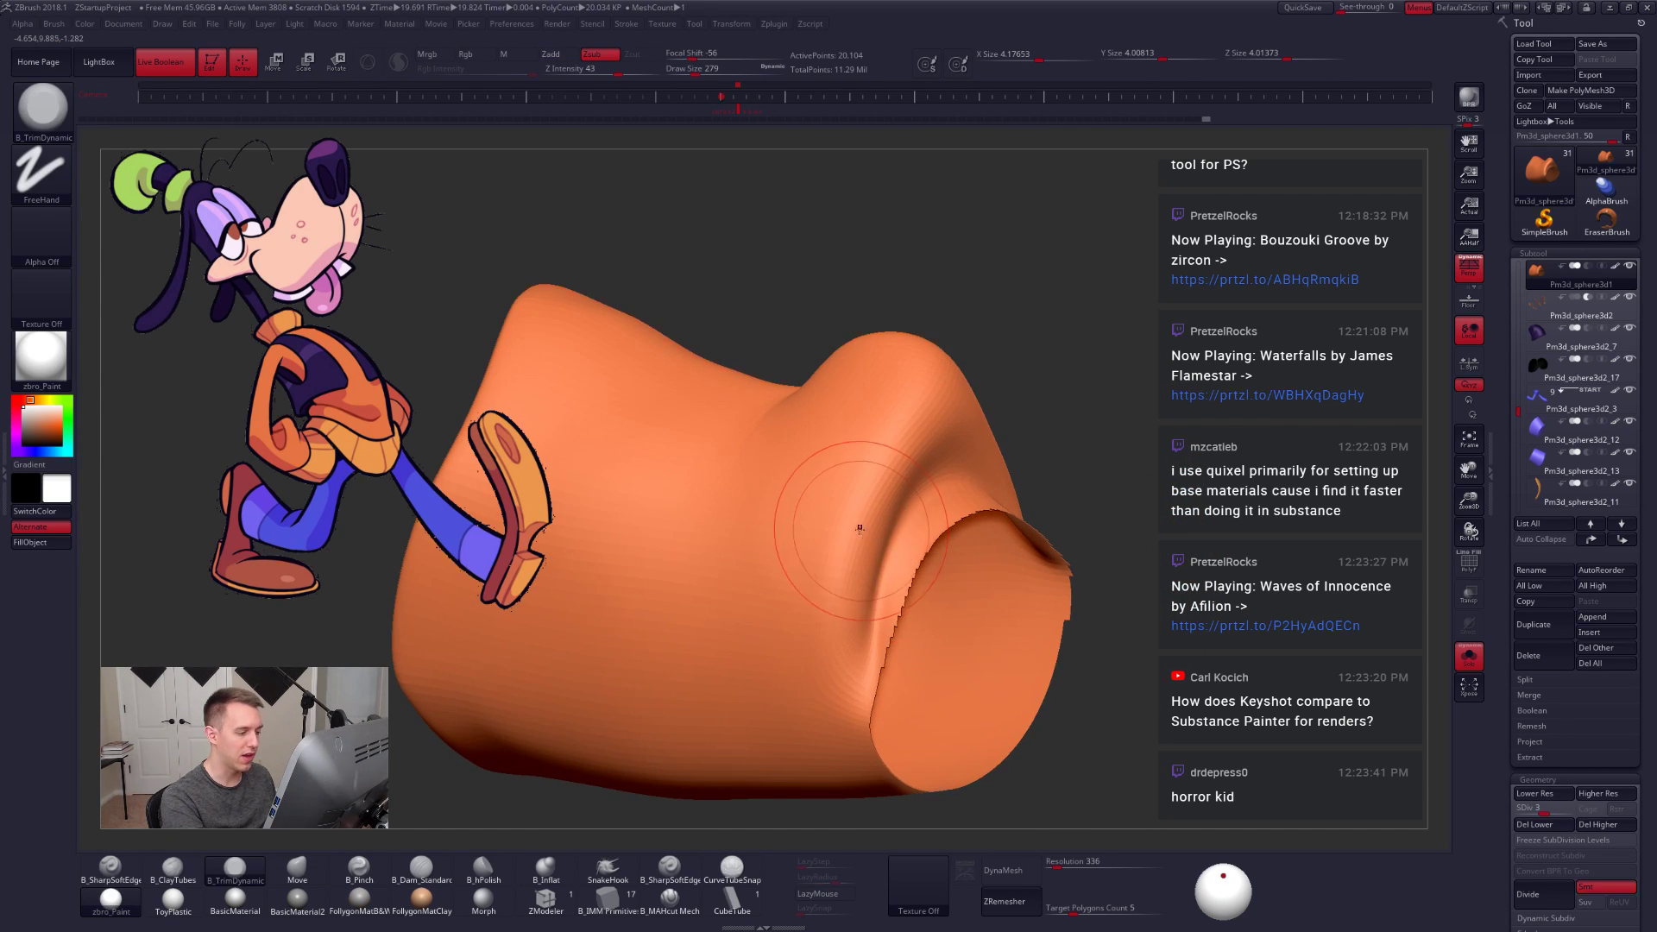
{"action": "right_click_drag", "start_coordinate": [821, 588], "coordinate": [811, 612], "text": "alt"}
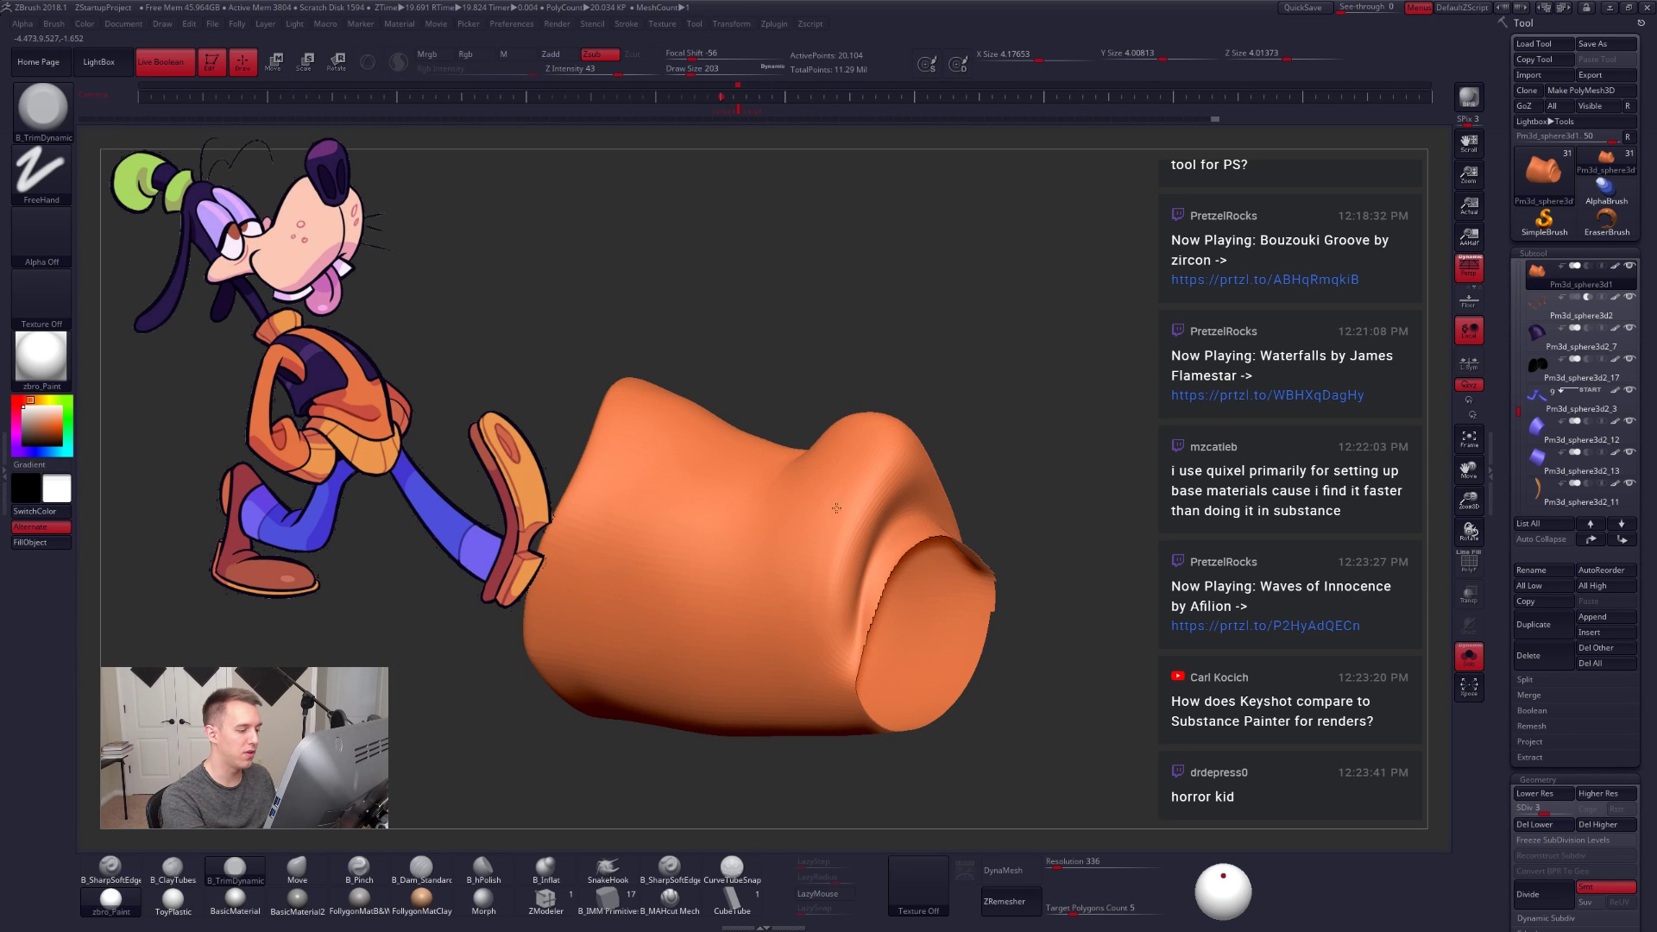
{"action": "key", "text": "ctrl+d"}
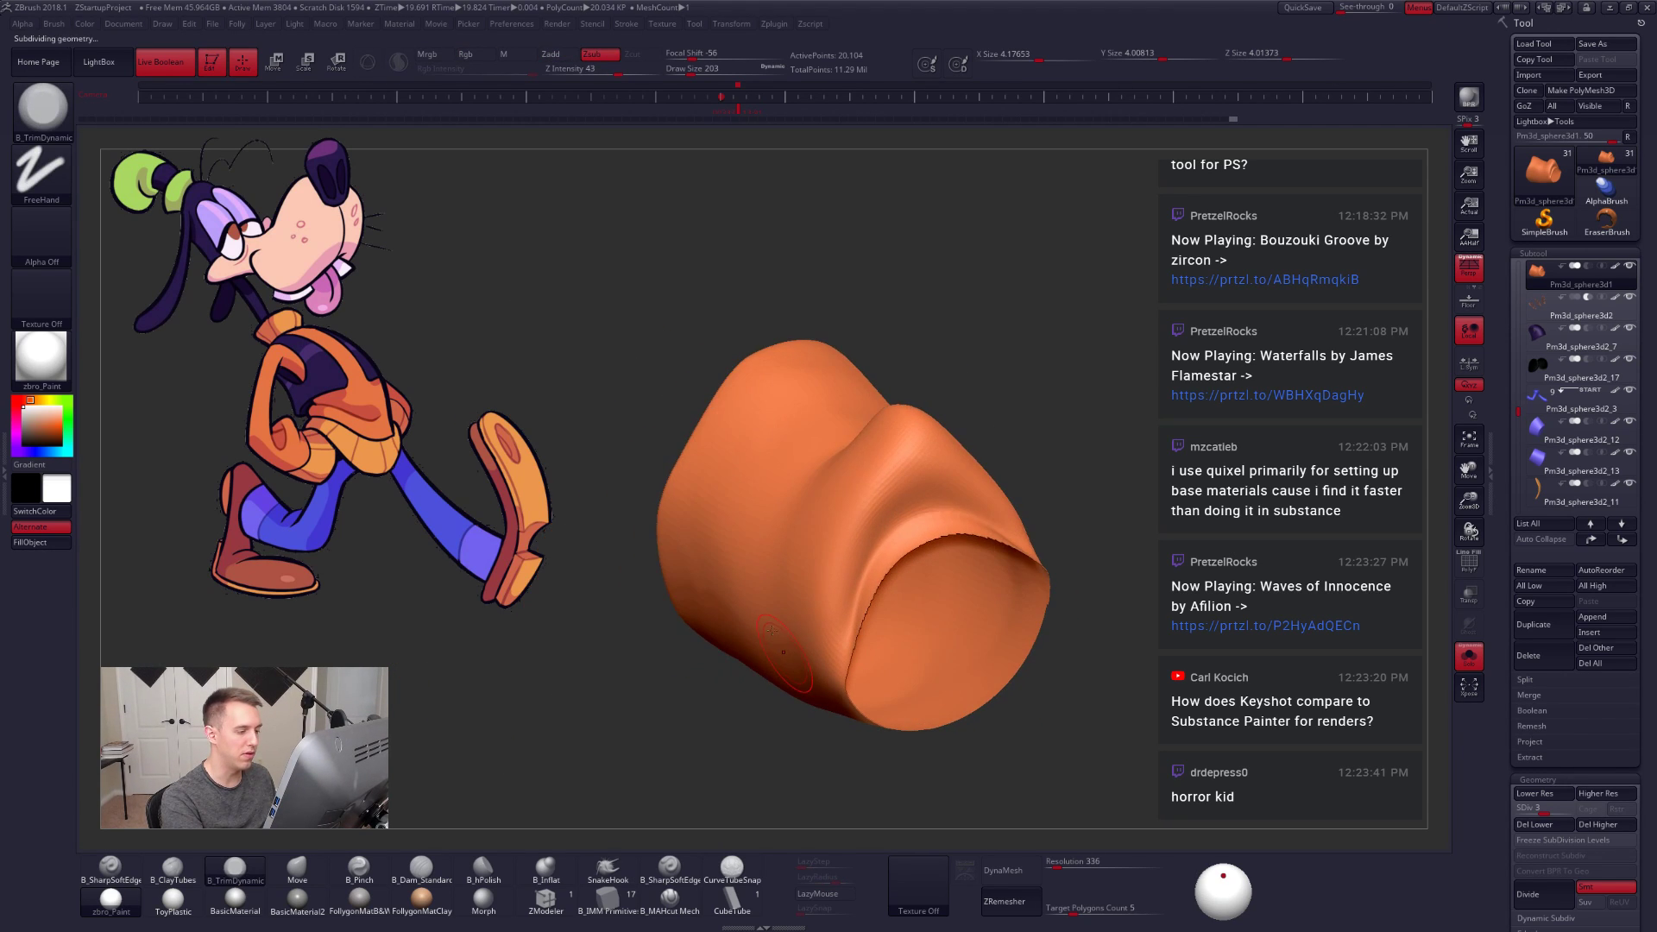
{"action": "right_click_drag", "start_coordinate": [828, 512], "coordinate": [870, 704]}
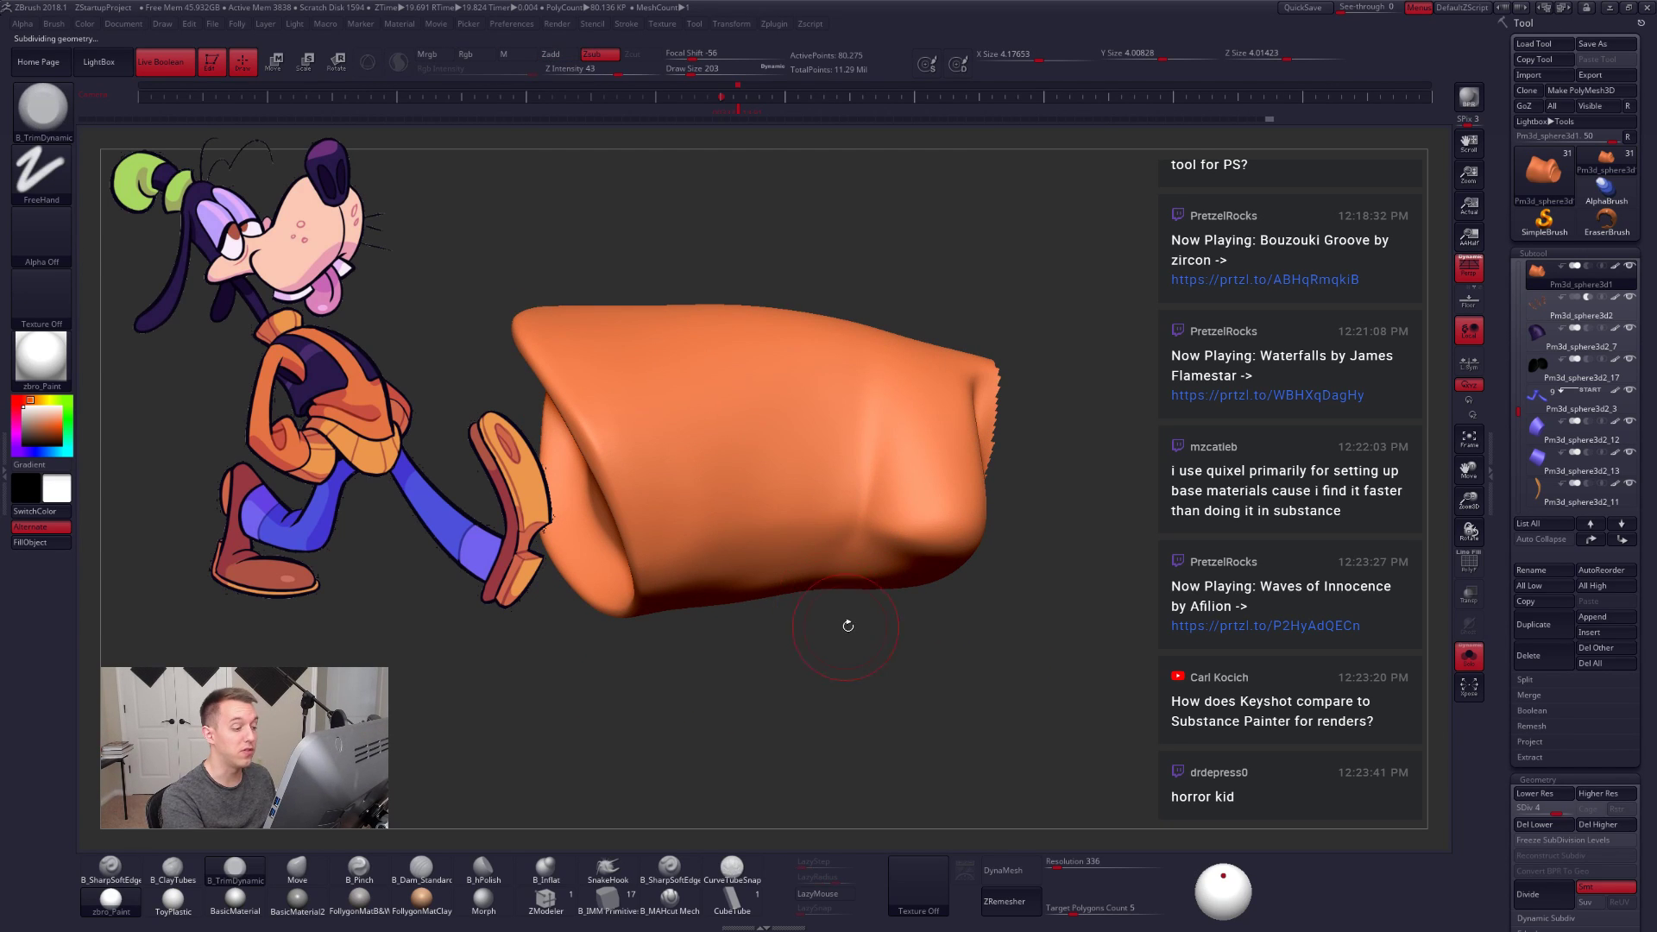
{"action": "mouse_move", "coordinate": [846, 627]}
{"action": "right_mouse_down"}
{"action": "mouse_move", "coordinate": [814, 543]}
{"action": "mouse_move", "coordinate": [840, 516]}
{"action": "mouse_move", "coordinate": [850, 566]}
{"action": "mouse_move", "coordinate": [899, 596]}
{"action": "mouse_move", "coordinate": [929, 562]}
{"action": "right_mouse_up"}
{"action": "key", "text": "shift"}
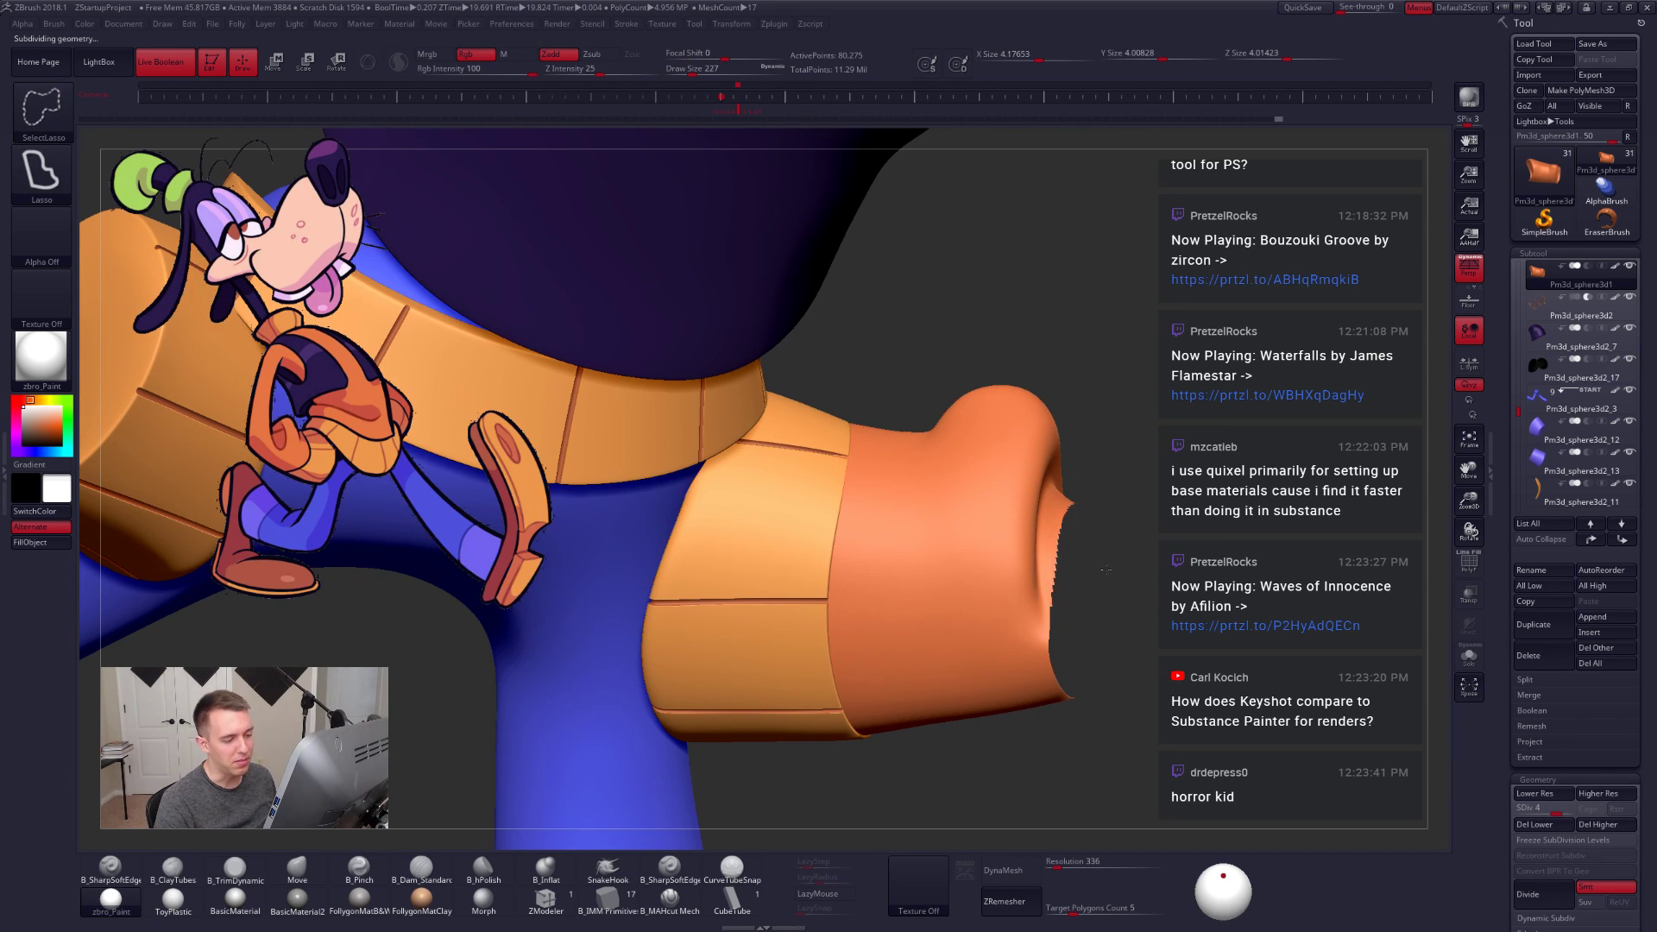
Smooth out the elbow crease and return to the full Goofy view.
{"action": "left_click_drag", "start_coordinate": [1074, 634], "coordinate": [1079, 610]}
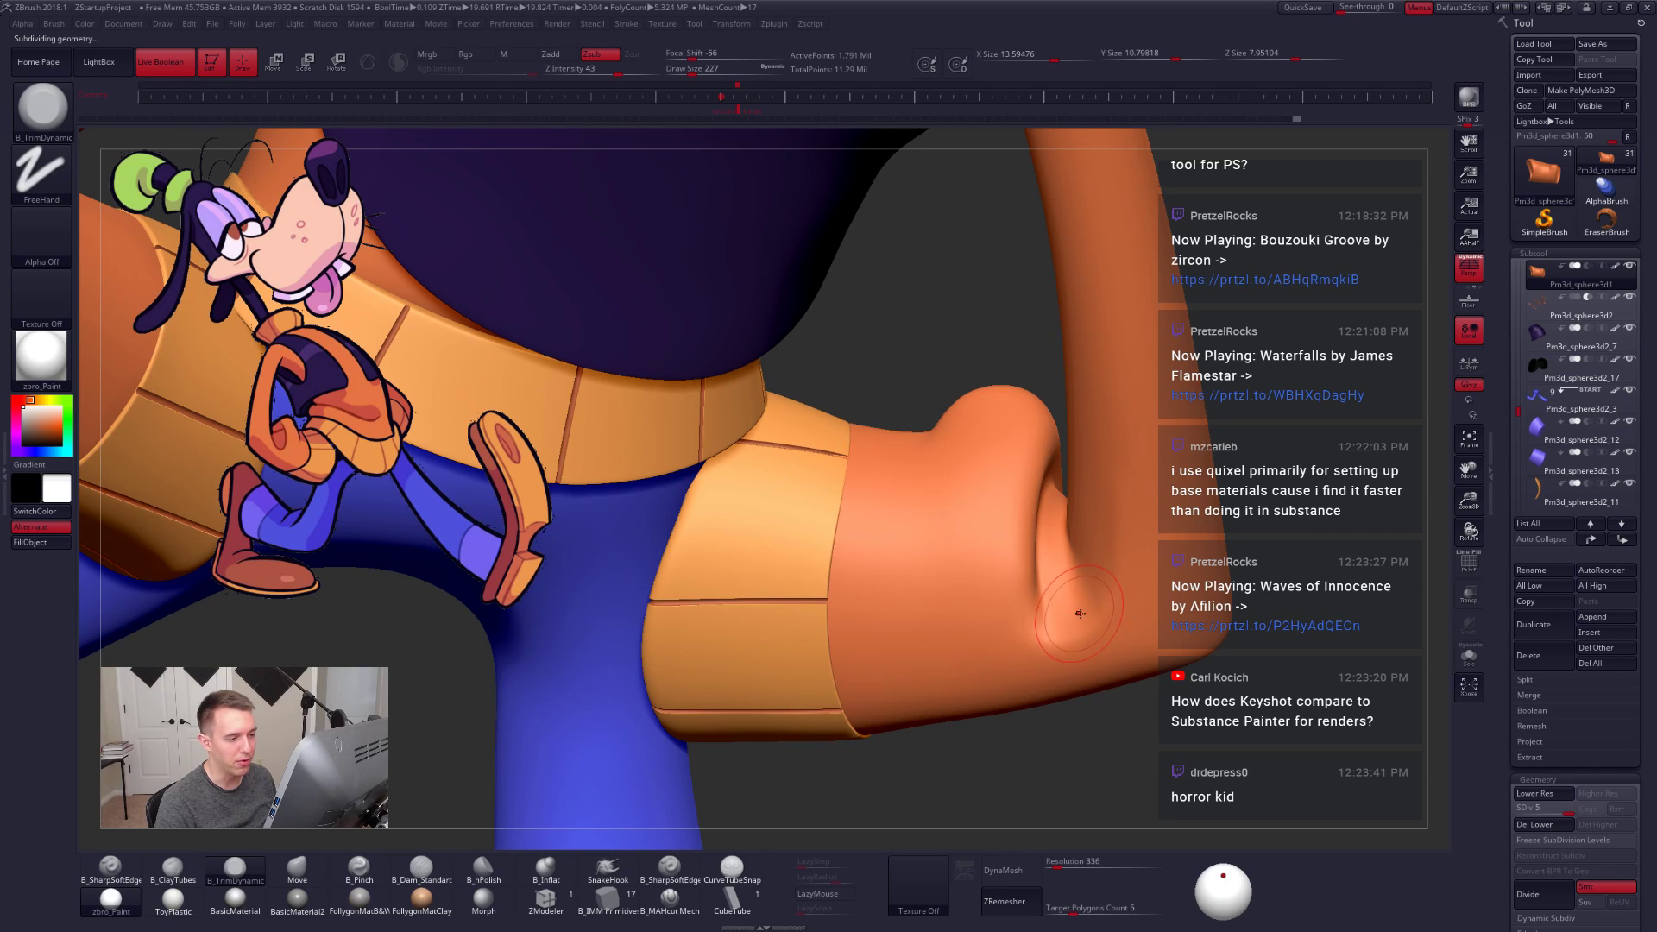
{"action": "mouse_move", "coordinate": [1079, 610]}
{"action": "right_mouse_down"}
{"action": "mouse_move", "coordinate": [1097, 617]}
{"action": "mouse_move", "coordinate": [1089, 604]}
{"action": "mouse_move", "coordinate": [1070, 630]}
{"action": "mouse_move", "coordinate": [966, 587]}
{"action": "mouse_move", "coordinate": [873, 581]}
{"action": "mouse_move", "coordinate": [793, 210]}
{"action": "right_mouse_up"}
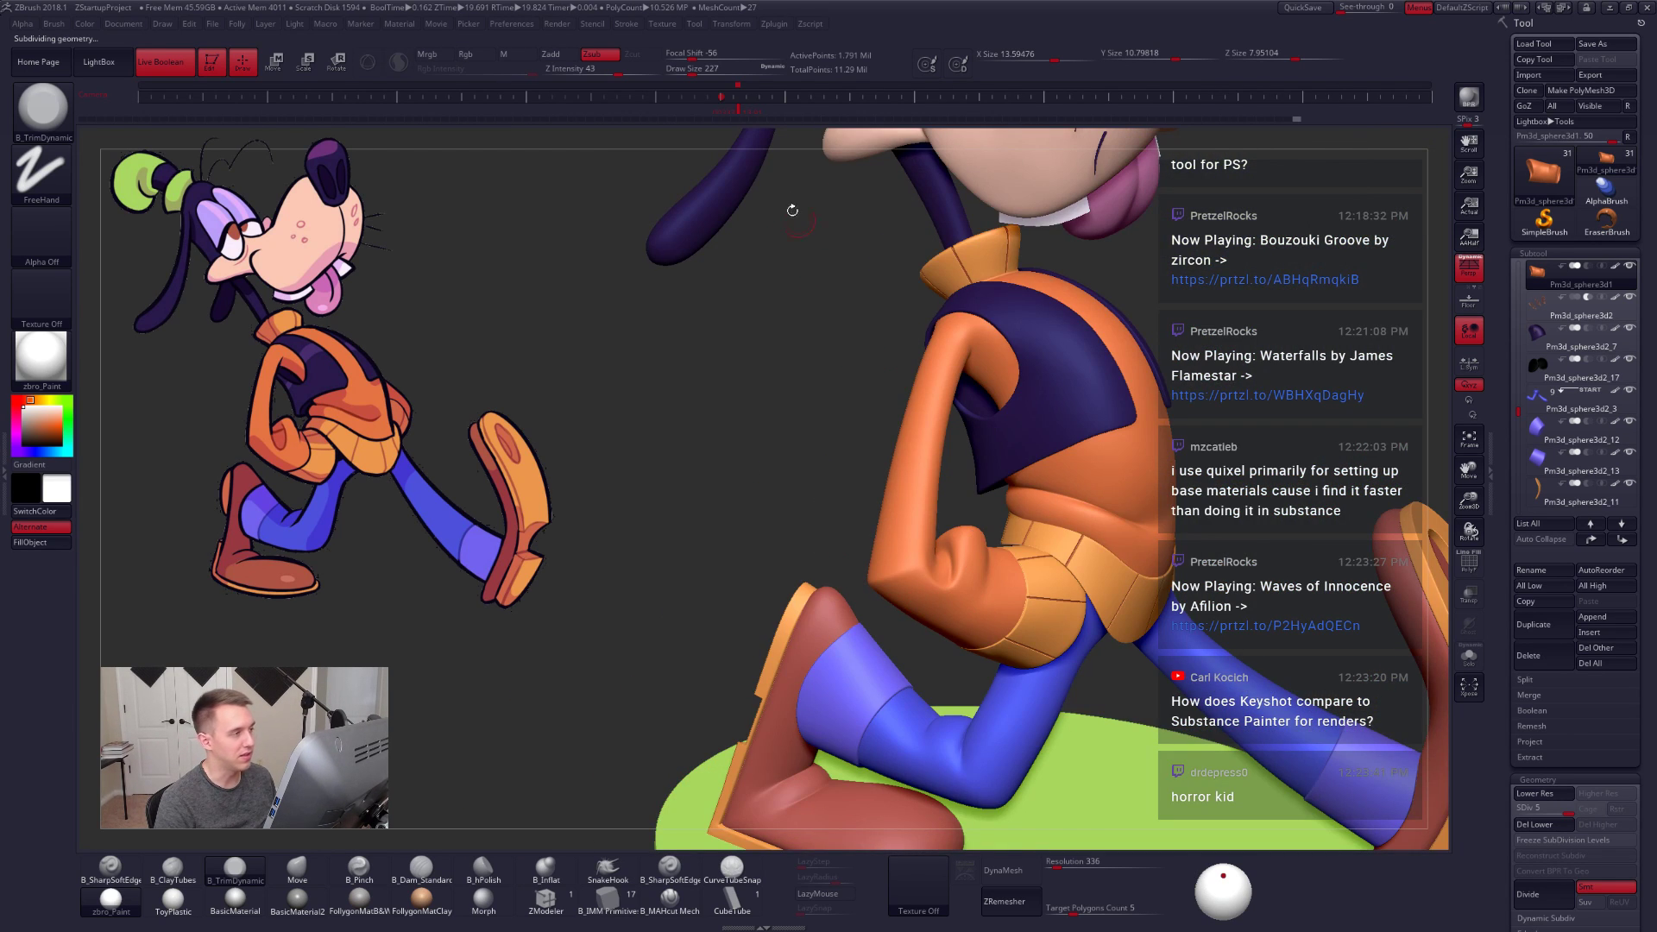
{"action": "left_click", "coordinate": [729, 107]}
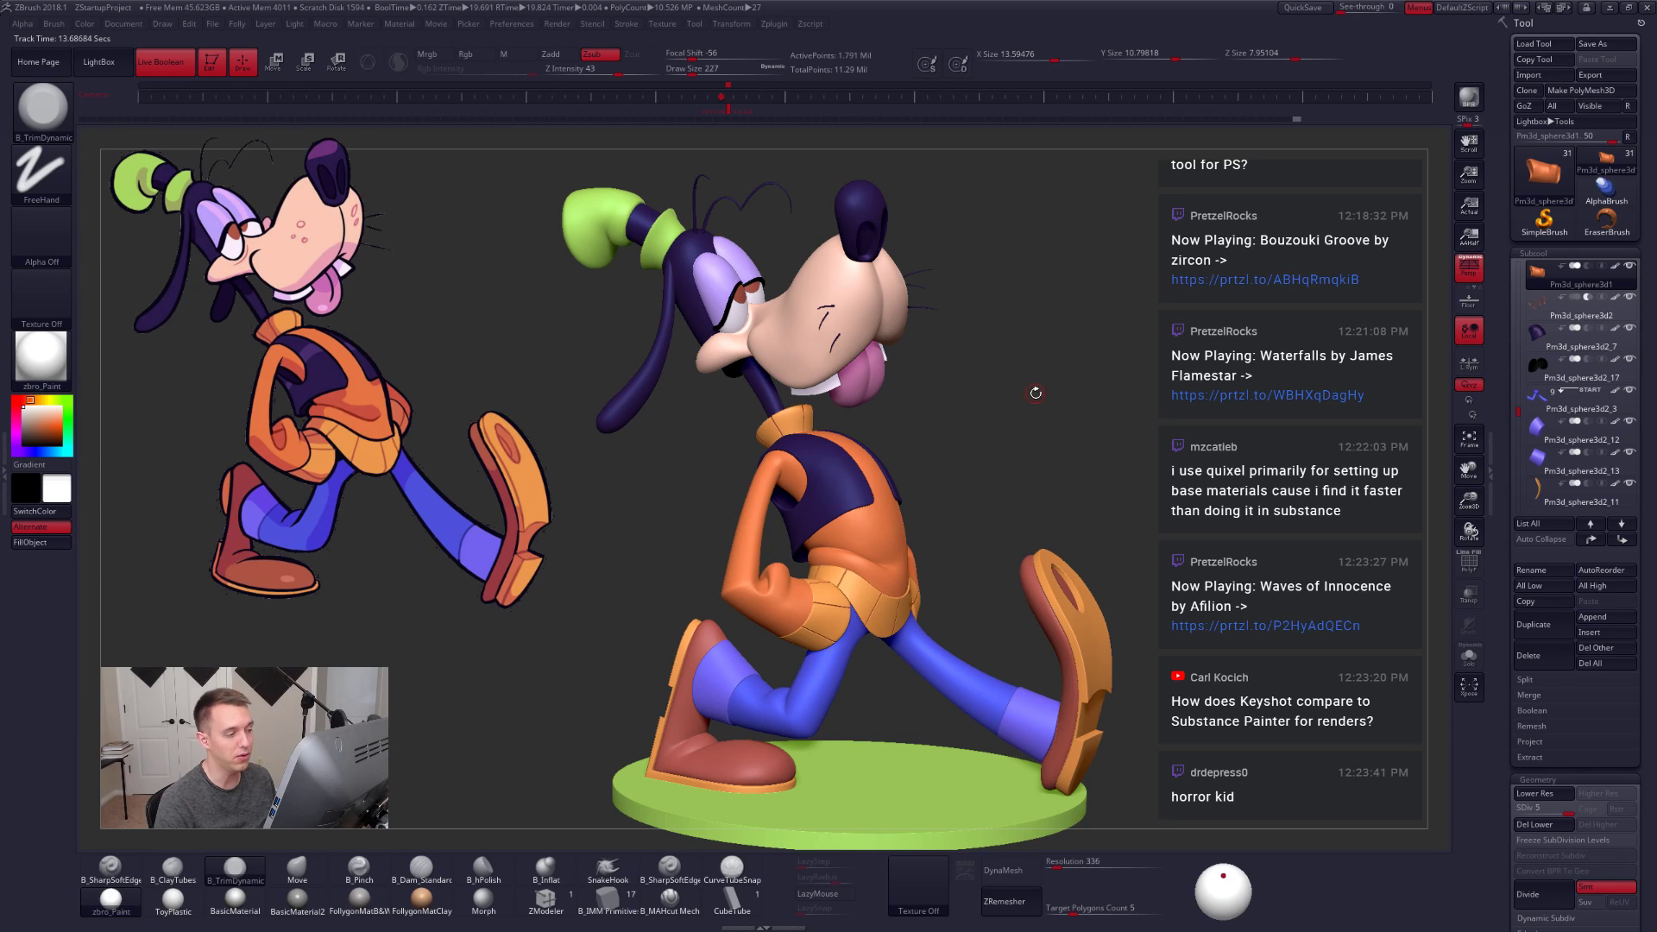
Compare the whole model's side and back with the reference, then solo the orange shirt.
{"action": "right_click_drag", "start_coordinate": [1035, 393], "coordinate": [995, 390]}
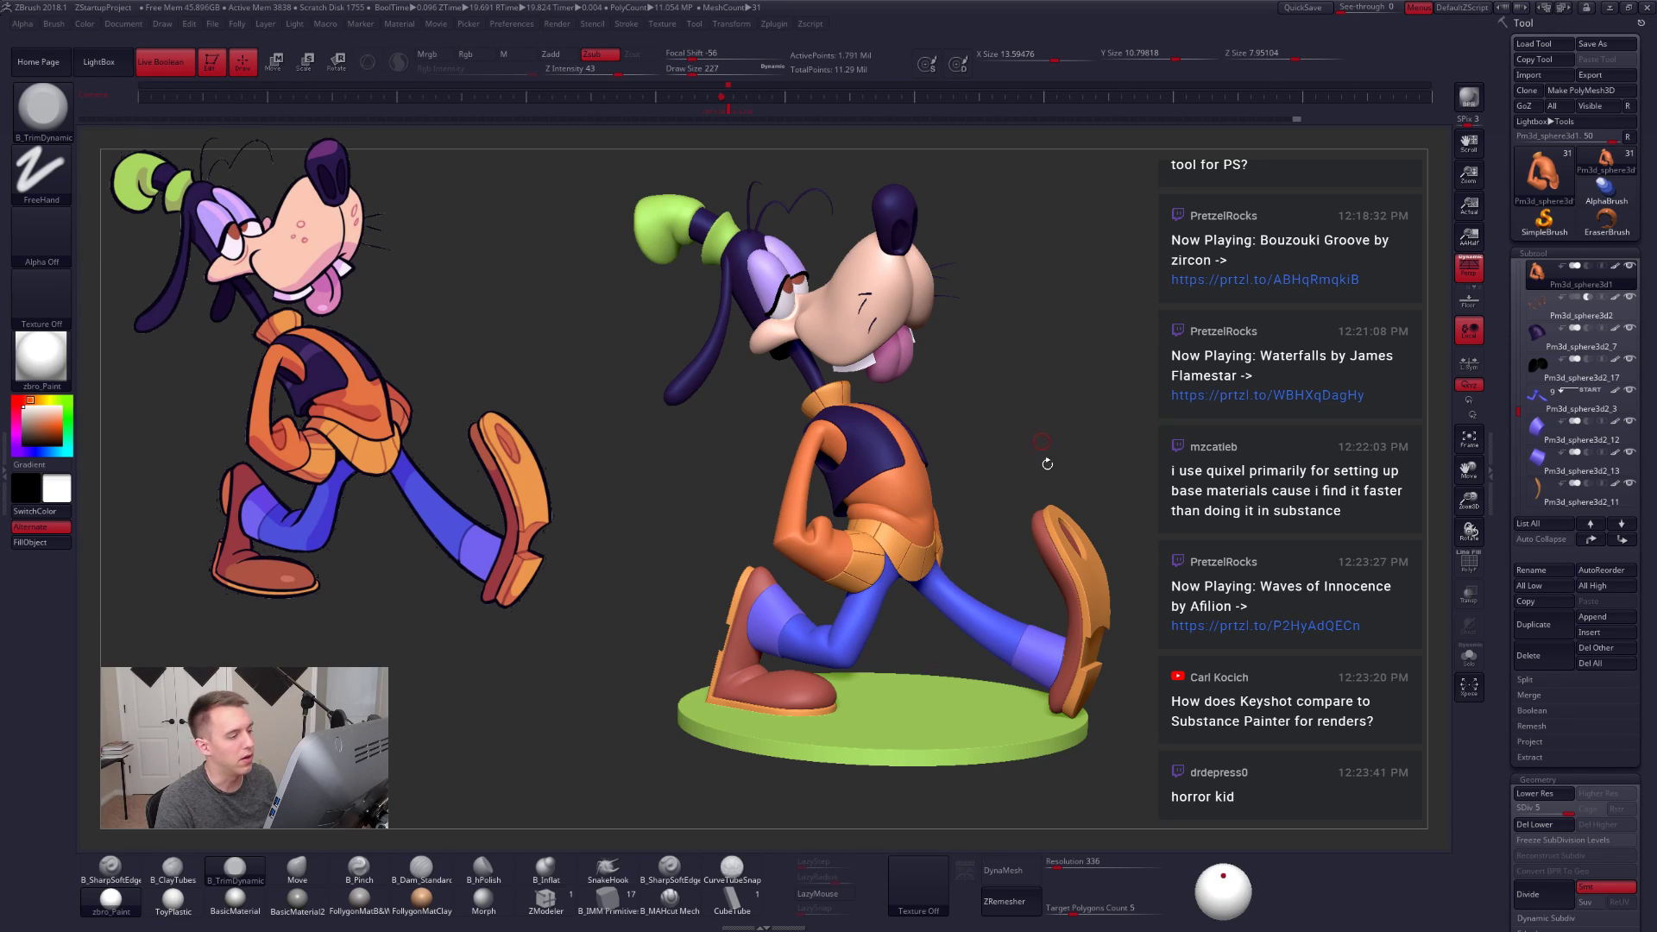
{"action": "left_click_drag", "start_coordinate": [988, 538], "coordinate": [969, 541]}
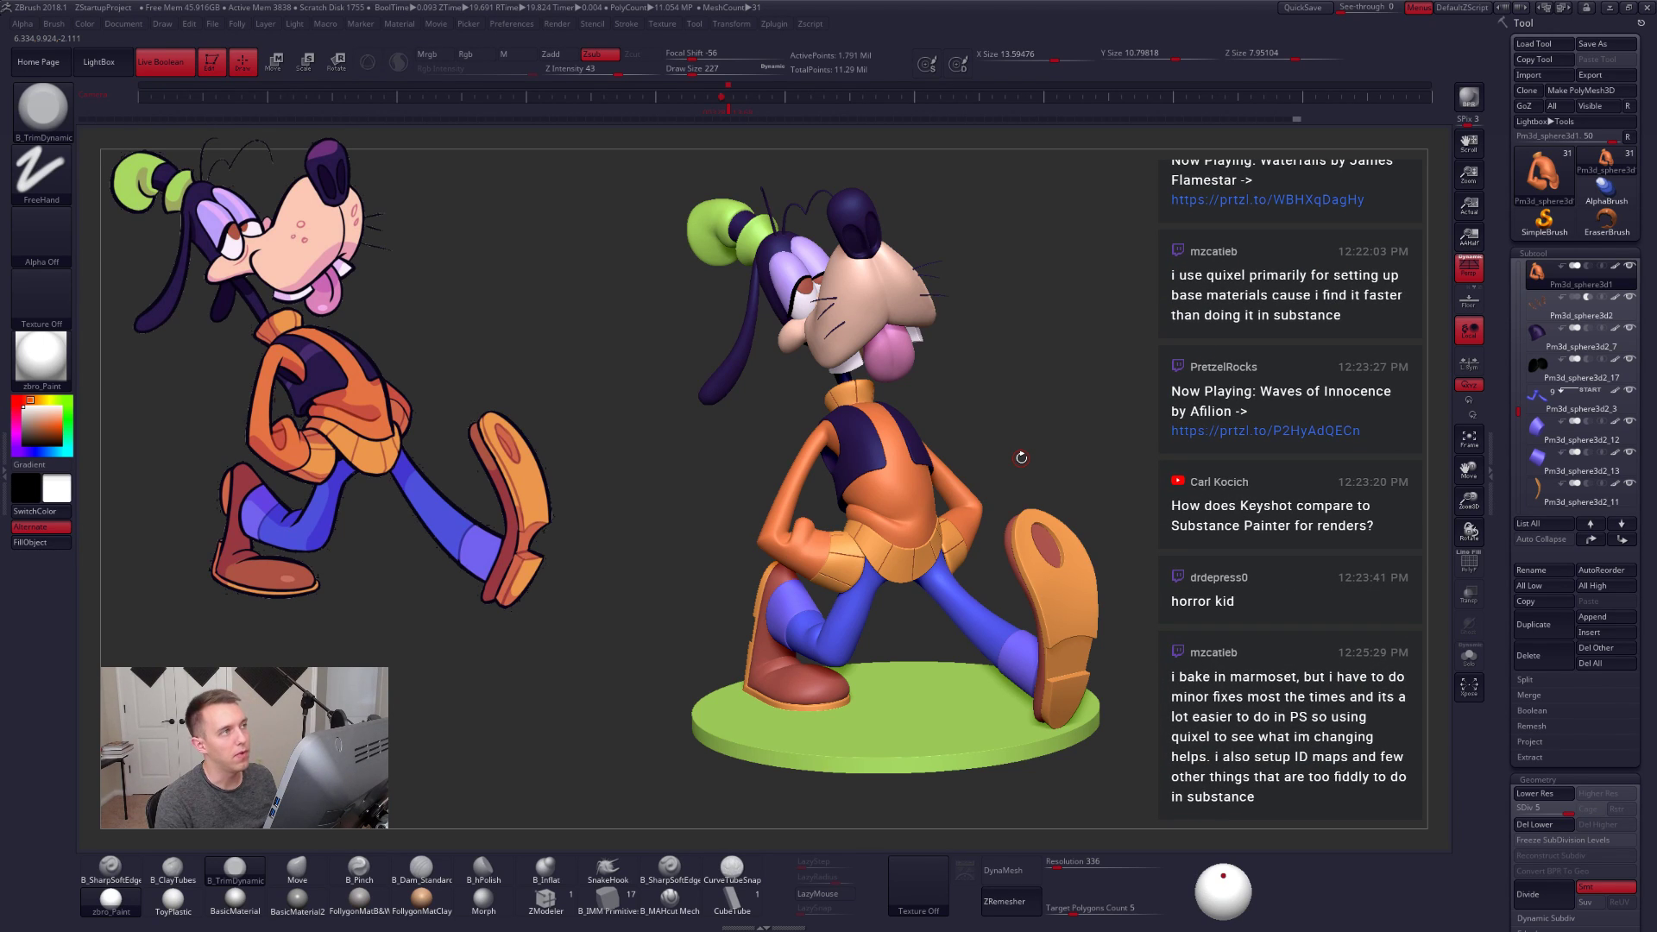
{"action": "key", "text": "ctrl+shift+s"}
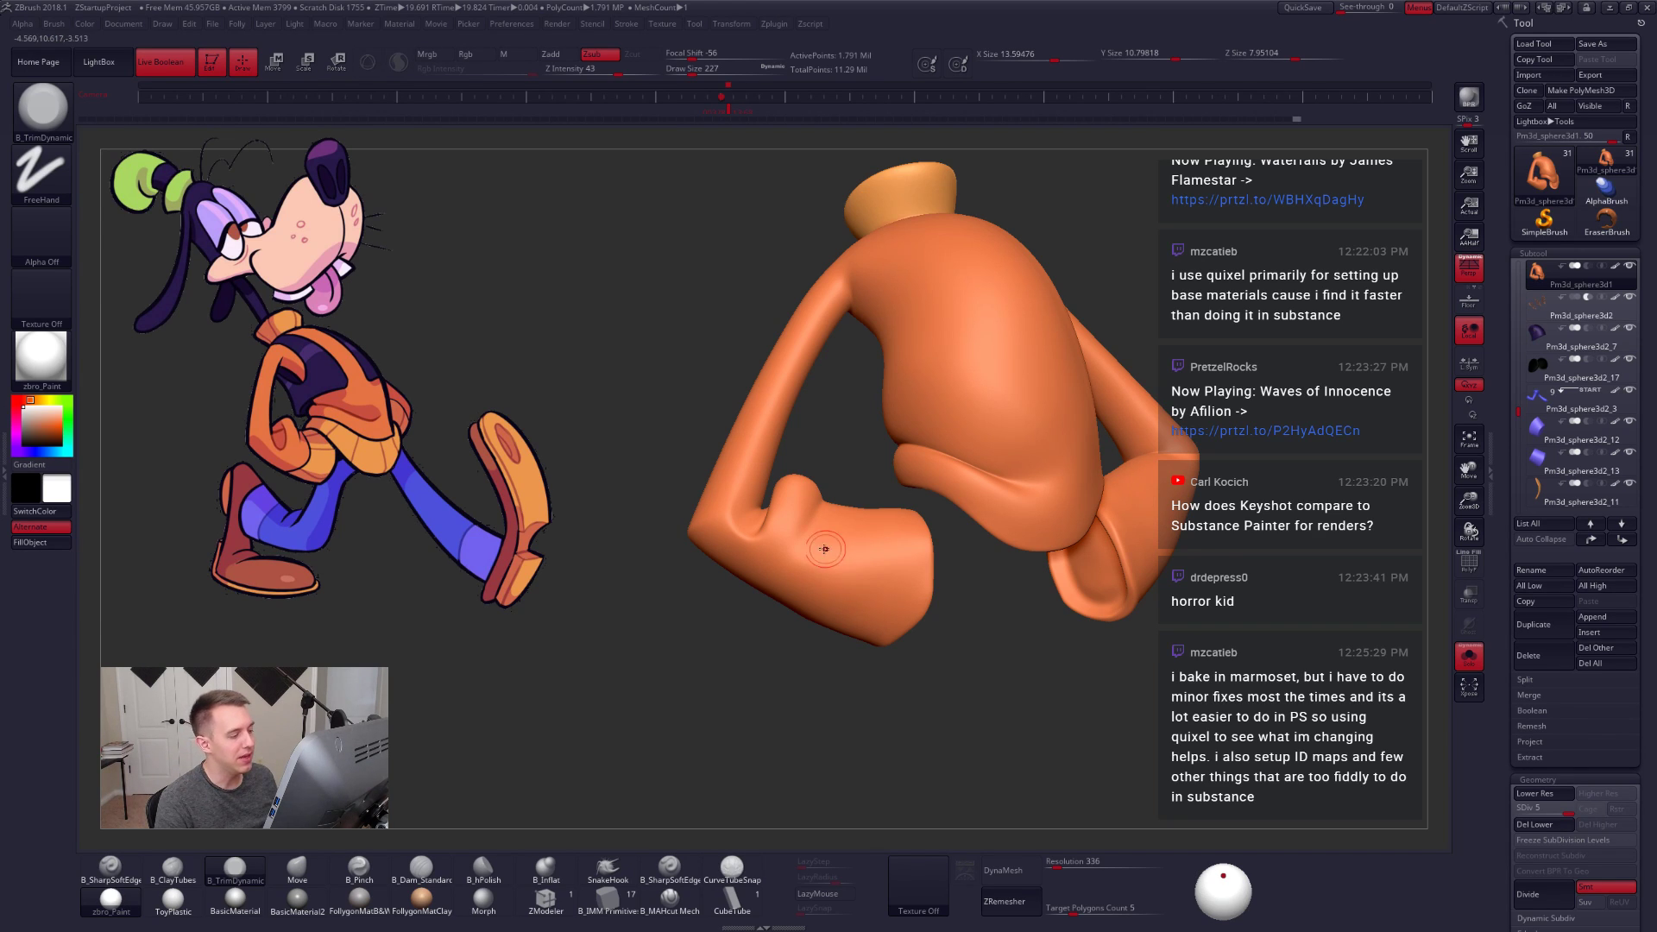
Pick the Move brush, drop the orange shirt to subdivision level 2, and turn Solo off.
{"action": "mouse_move", "coordinate": [826, 549]}
{"action": "right_mouse_down"}
{"action": "mouse_move", "coordinate": [829, 518]}
{"action": "mouse_move", "coordinate": [902, 561]}
{"action": "mouse_move", "coordinate": [943, 544]}
{"action": "right_mouse_up"}
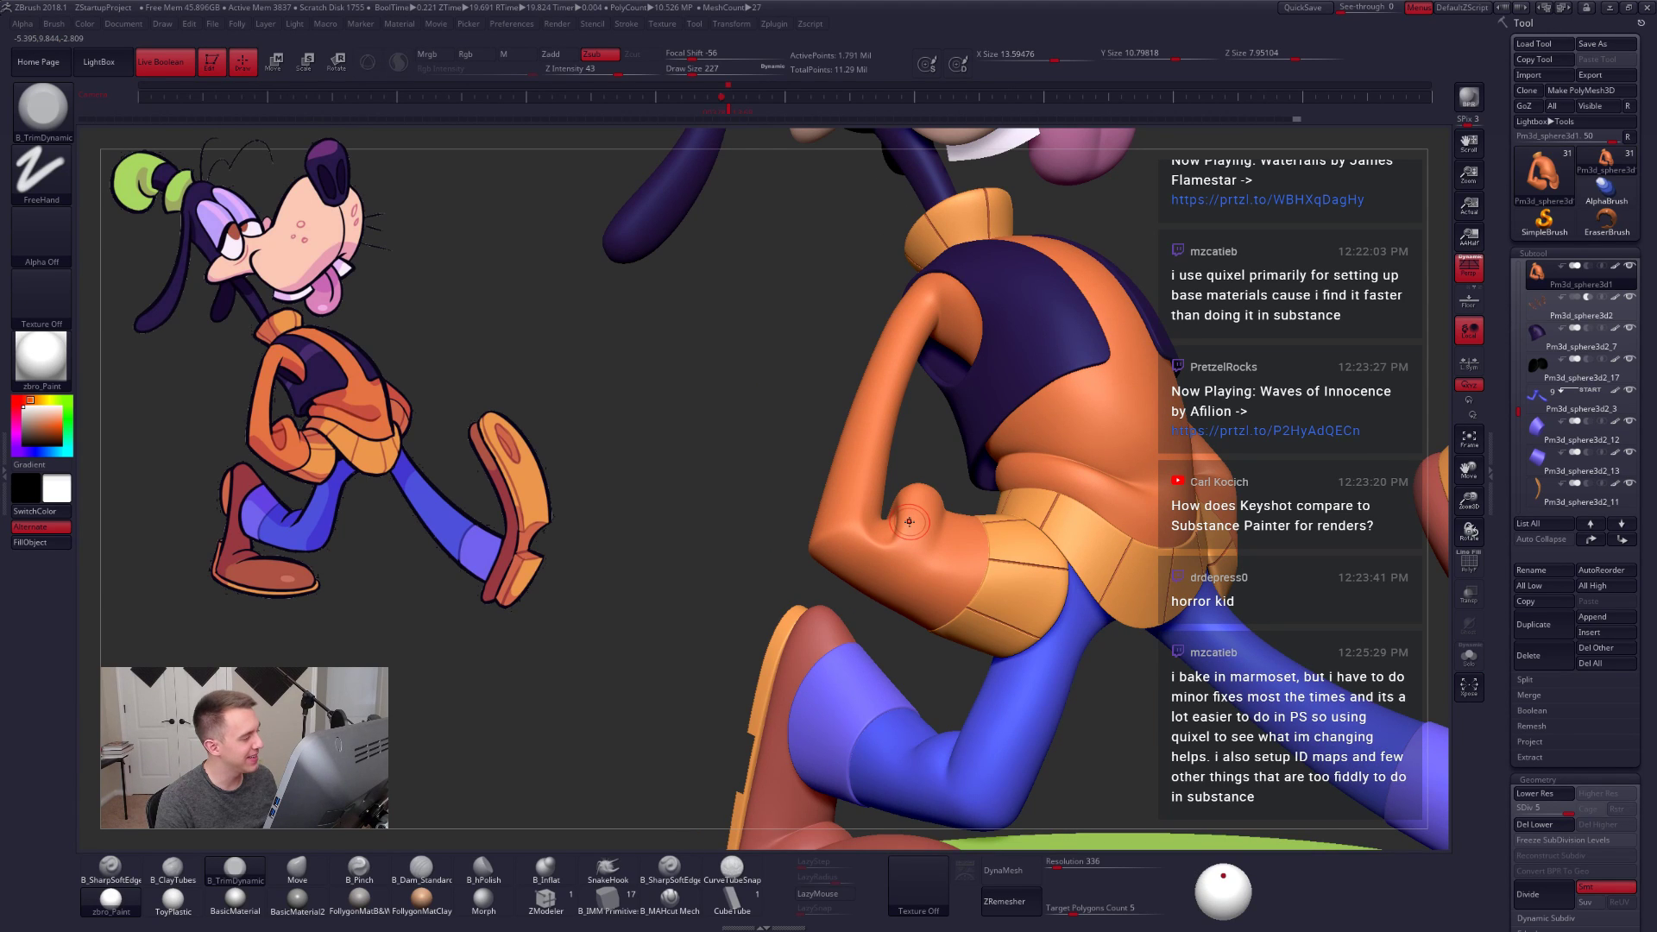
{"action": "mouse_move", "coordinate": [908, 521]}
{"action": "right_mouse_down"}
{"action": "mouse_move", "coordinate": [993, 581]}
{"action": "mouse_move", "coordinate": [934, 567]}
{"action": "mouse_move", "coordinate": [923, 523]}
{"action": "right_mouse_up"}
{"action": "key", "text": "space"}
{"action": "key", "text": "b"}
{"action": "key", "text": "m"}
{"action": "key", "text": "v"}
{"action": "key", "text": "space"}
{"action": "key", "text": "shift+d"}
{"action": "key", "text": "shift+d"}
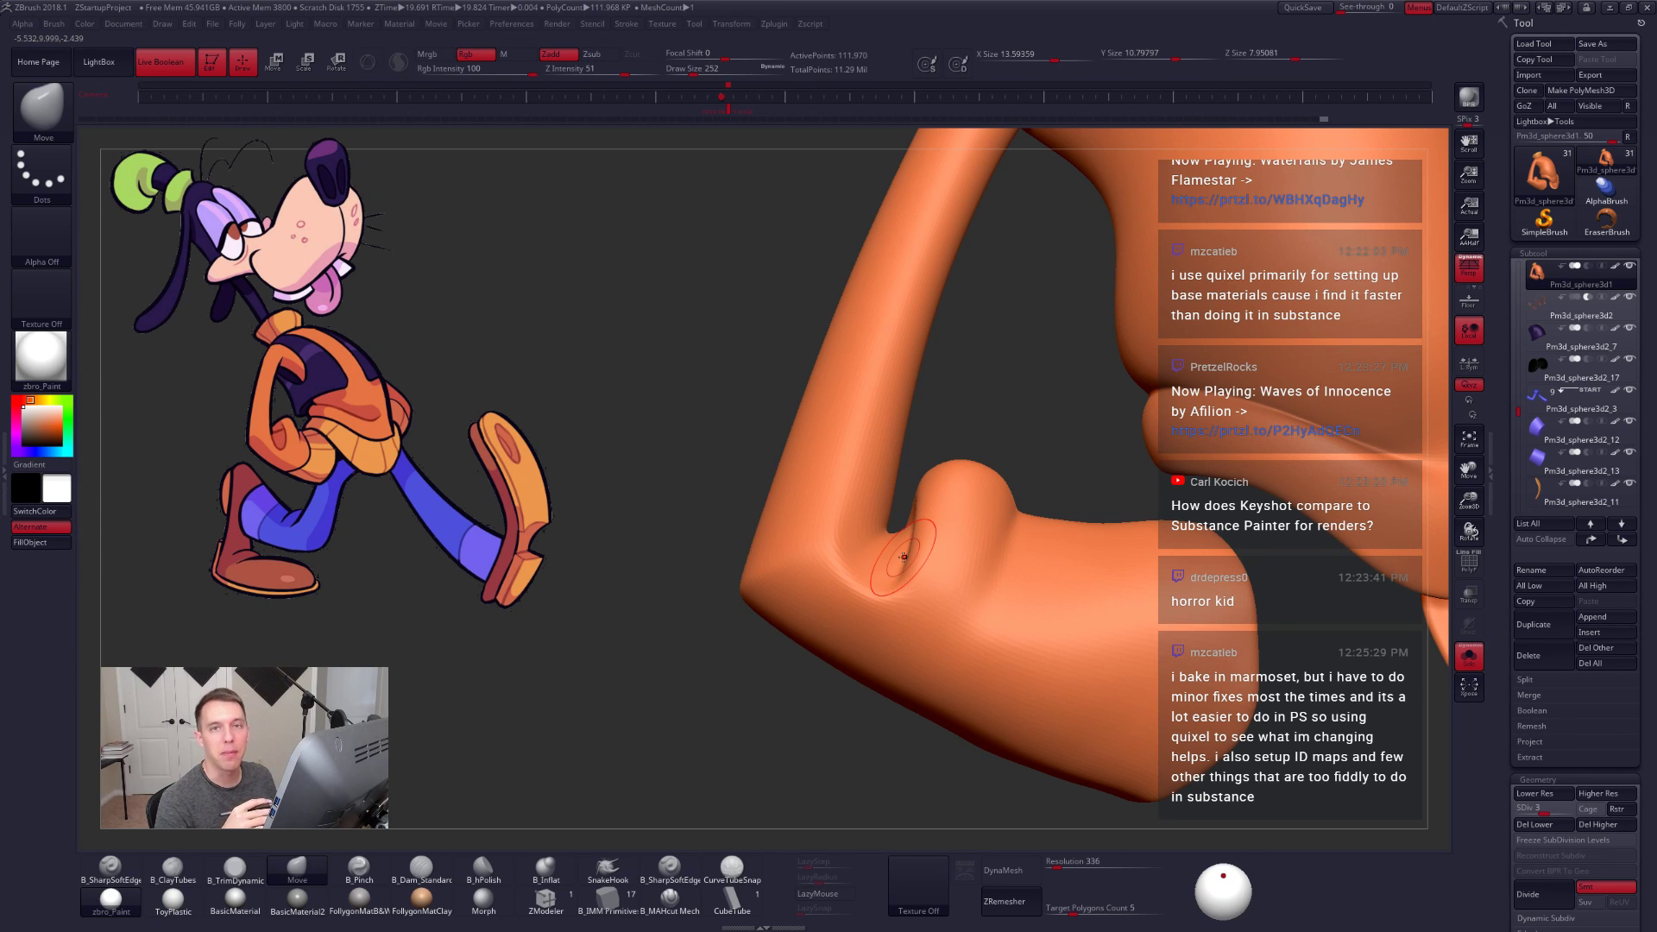
{"action": "right_click_drag", "start_coordinate": [903, 557], "coordinate": [951, 548]}
{"action": "key", "text": "space"}
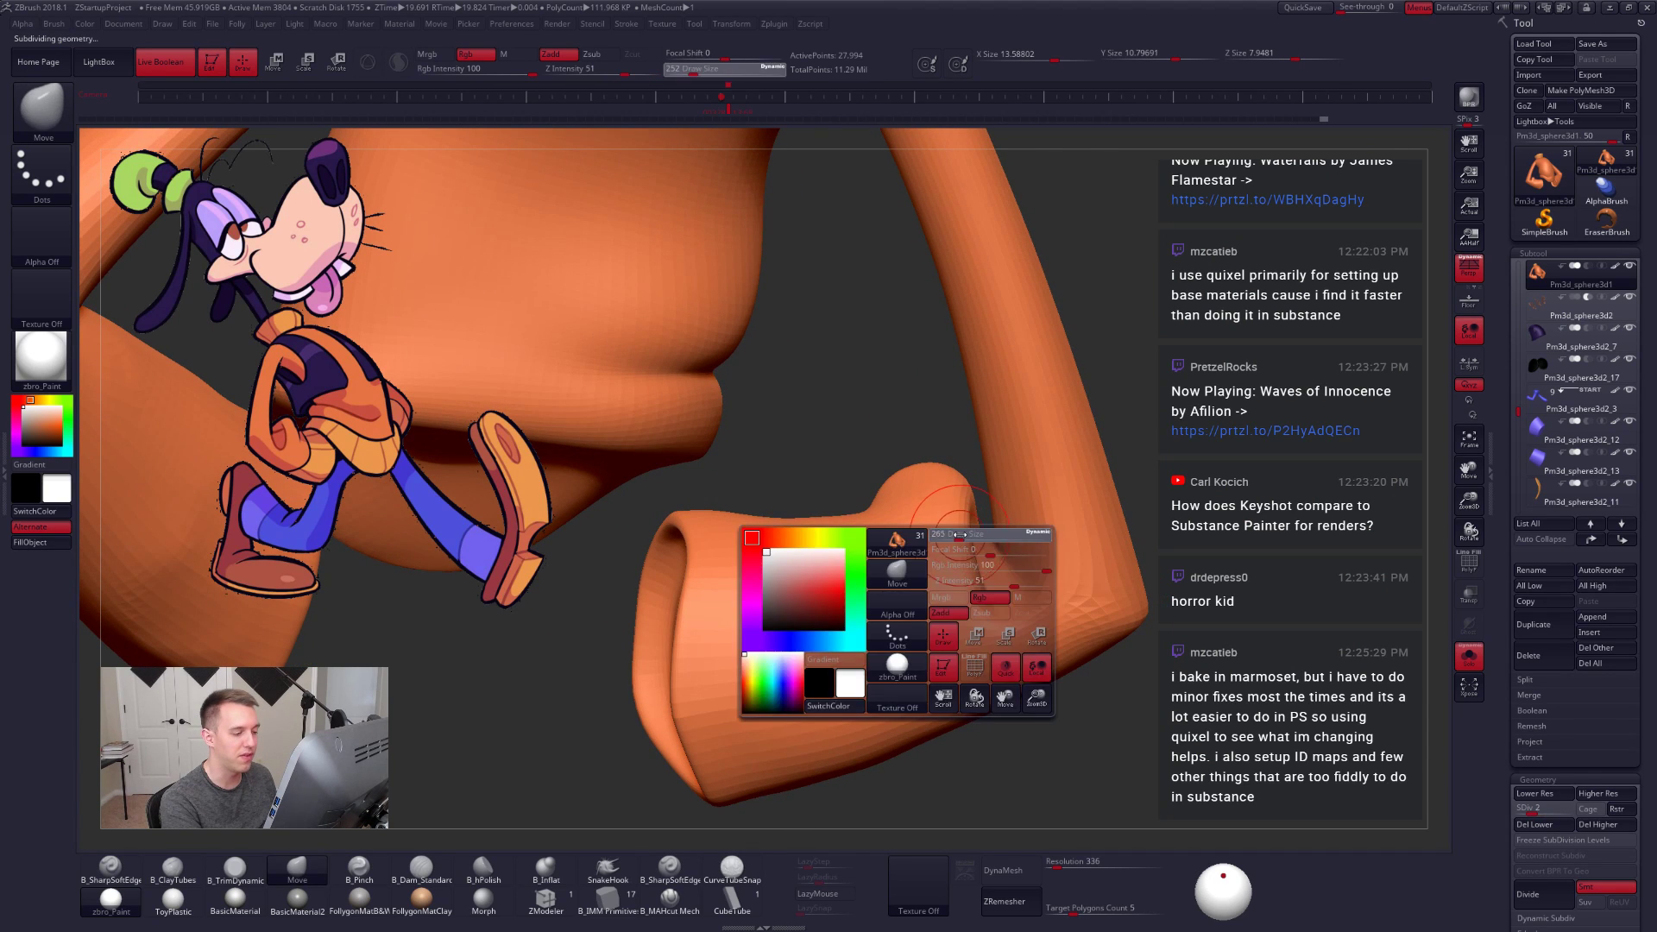
{"action": "key", "text": "shift+d"}
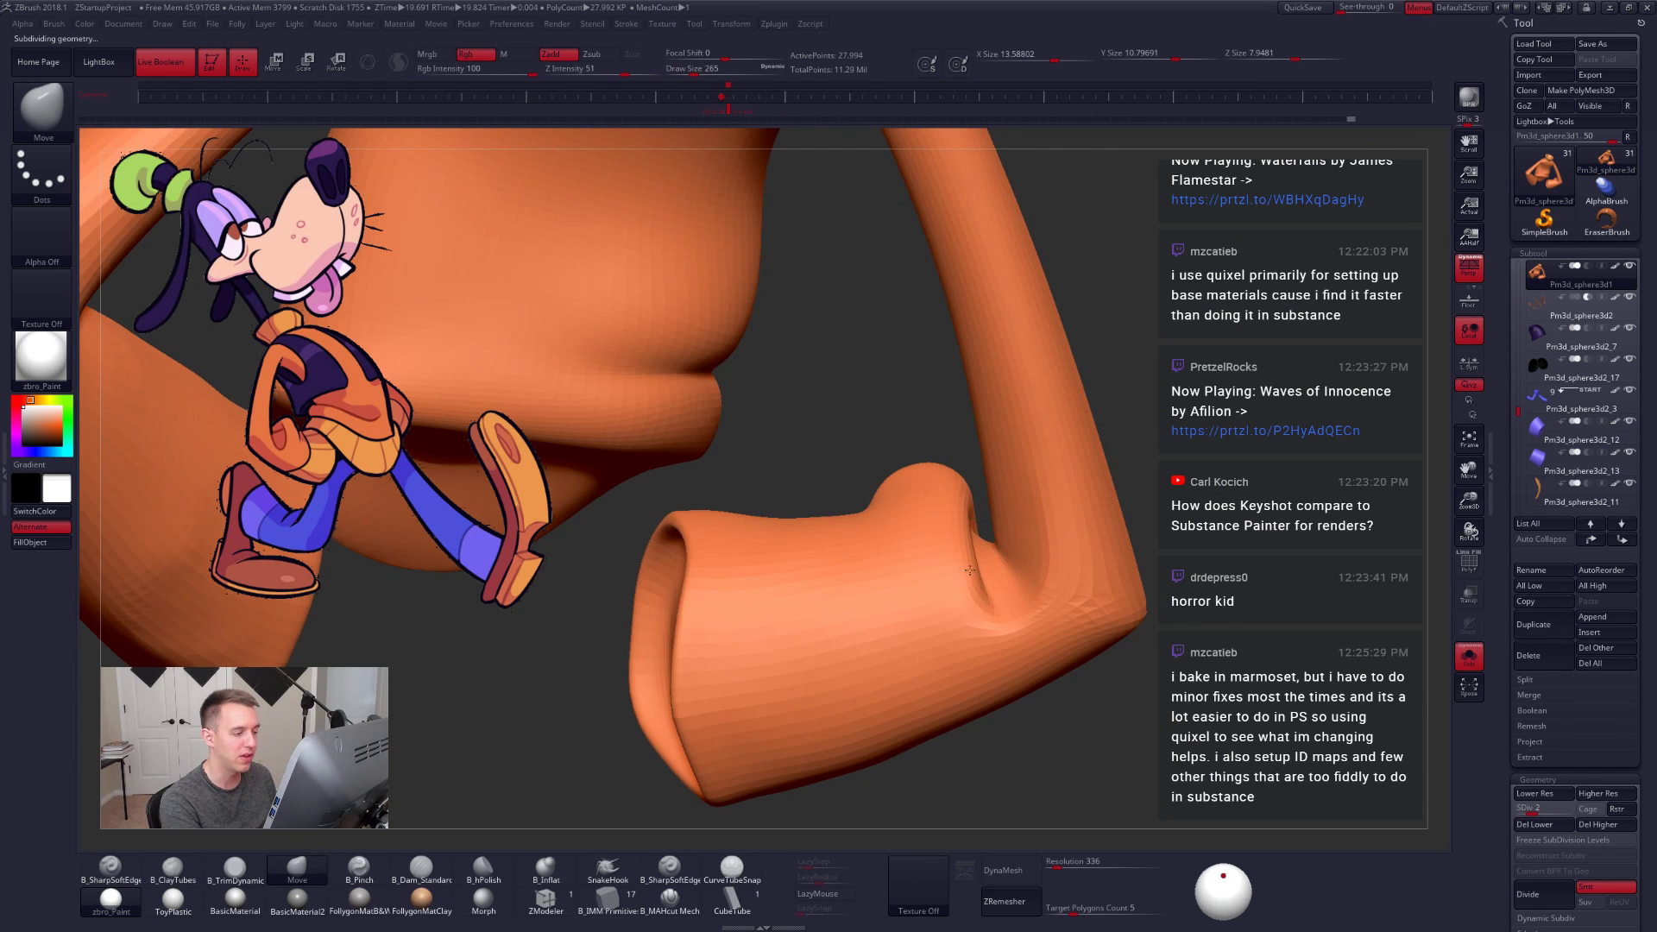
{"action": "right_click_drag", "start_coordinate": [969, 537], "coordinate": [920, 515]}
{"action": "key", "text": "space"}
{"action": "key", "text": "space"}
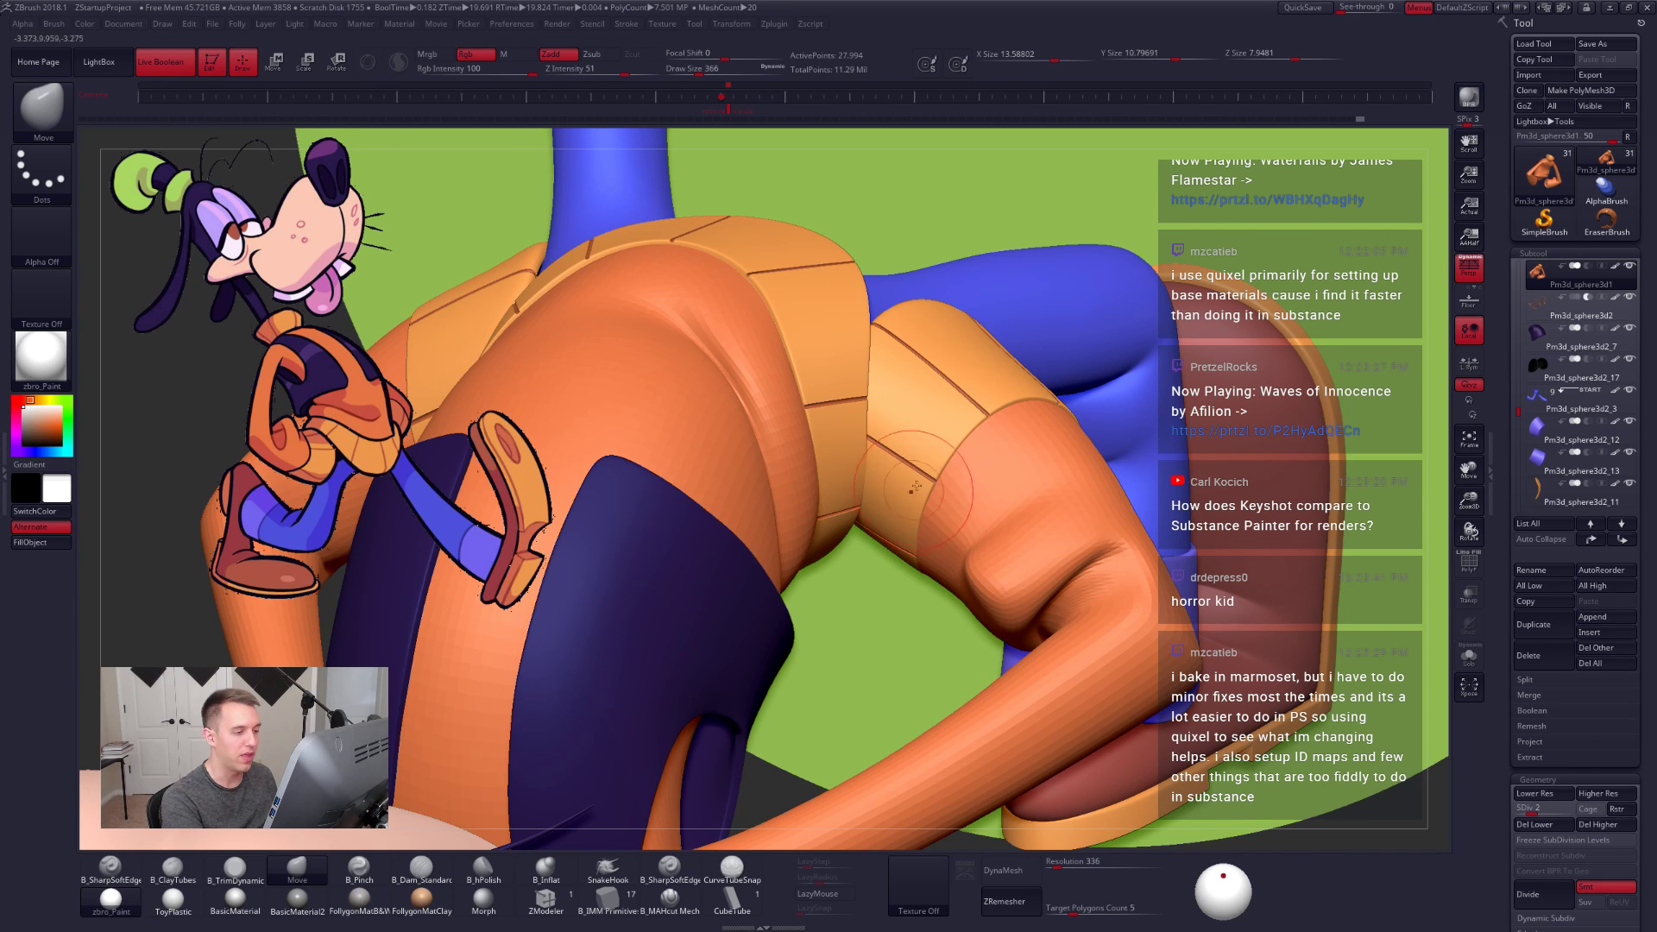
Orbit around the torso and legs and step the orange shirt up to SDiv 3.
{"action": "right_click_drag", "start_coordinate": [956, 507], "coordinate": [1012, 431]}
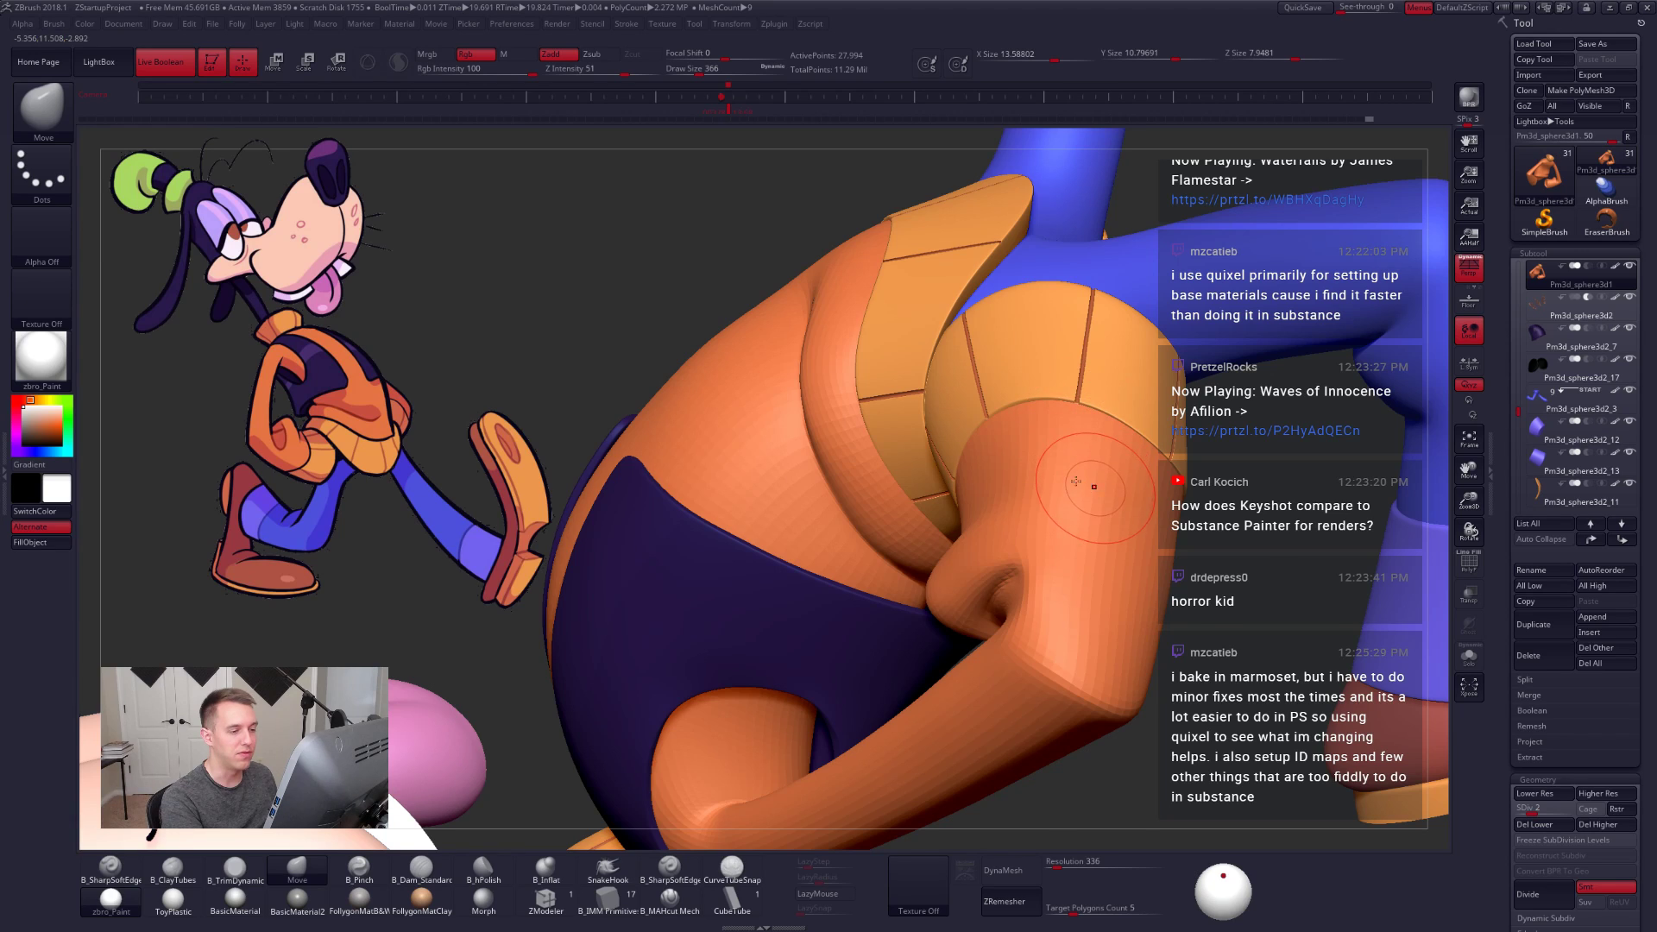
{"action": "right_click_drag", "start_coordinate": [1078, 410], "coordinate": [1201, 476]}
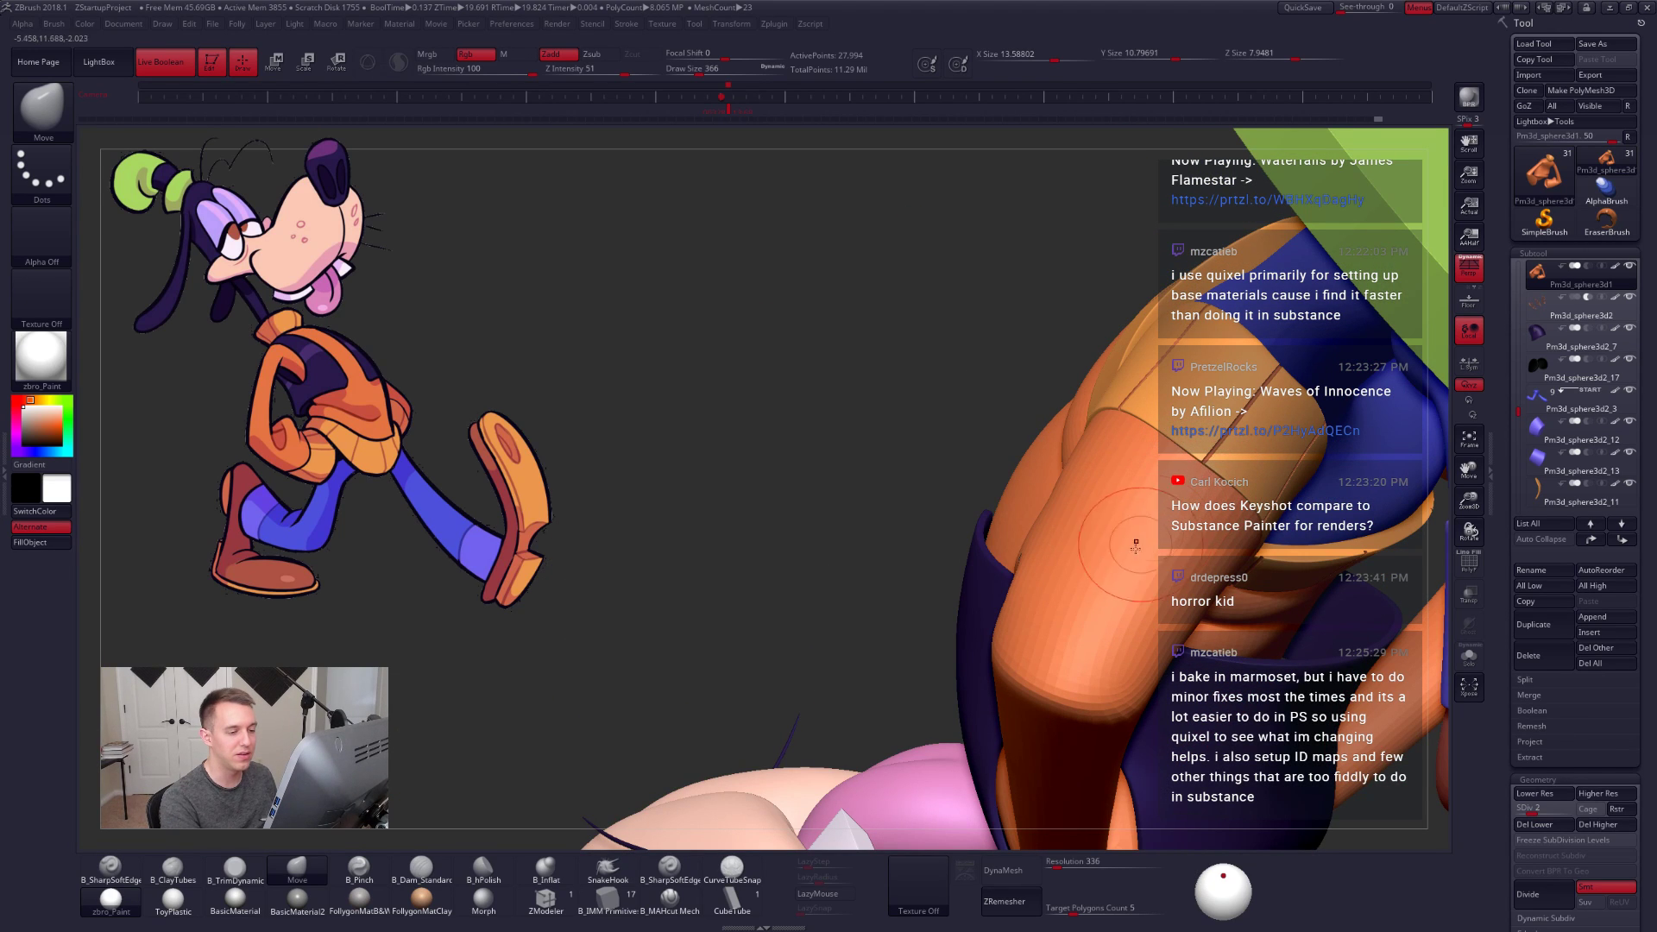
{"action": "right_click_drag", "start_coordinate": [1120, 557], "coordinate": [1064, 516]}
{"action": "left_click_drag", "start_coordinate": [1519, 411], "coordinate": [1528, 463]}
{"action": "mouse_move", "coordinate": [1612, 432]}
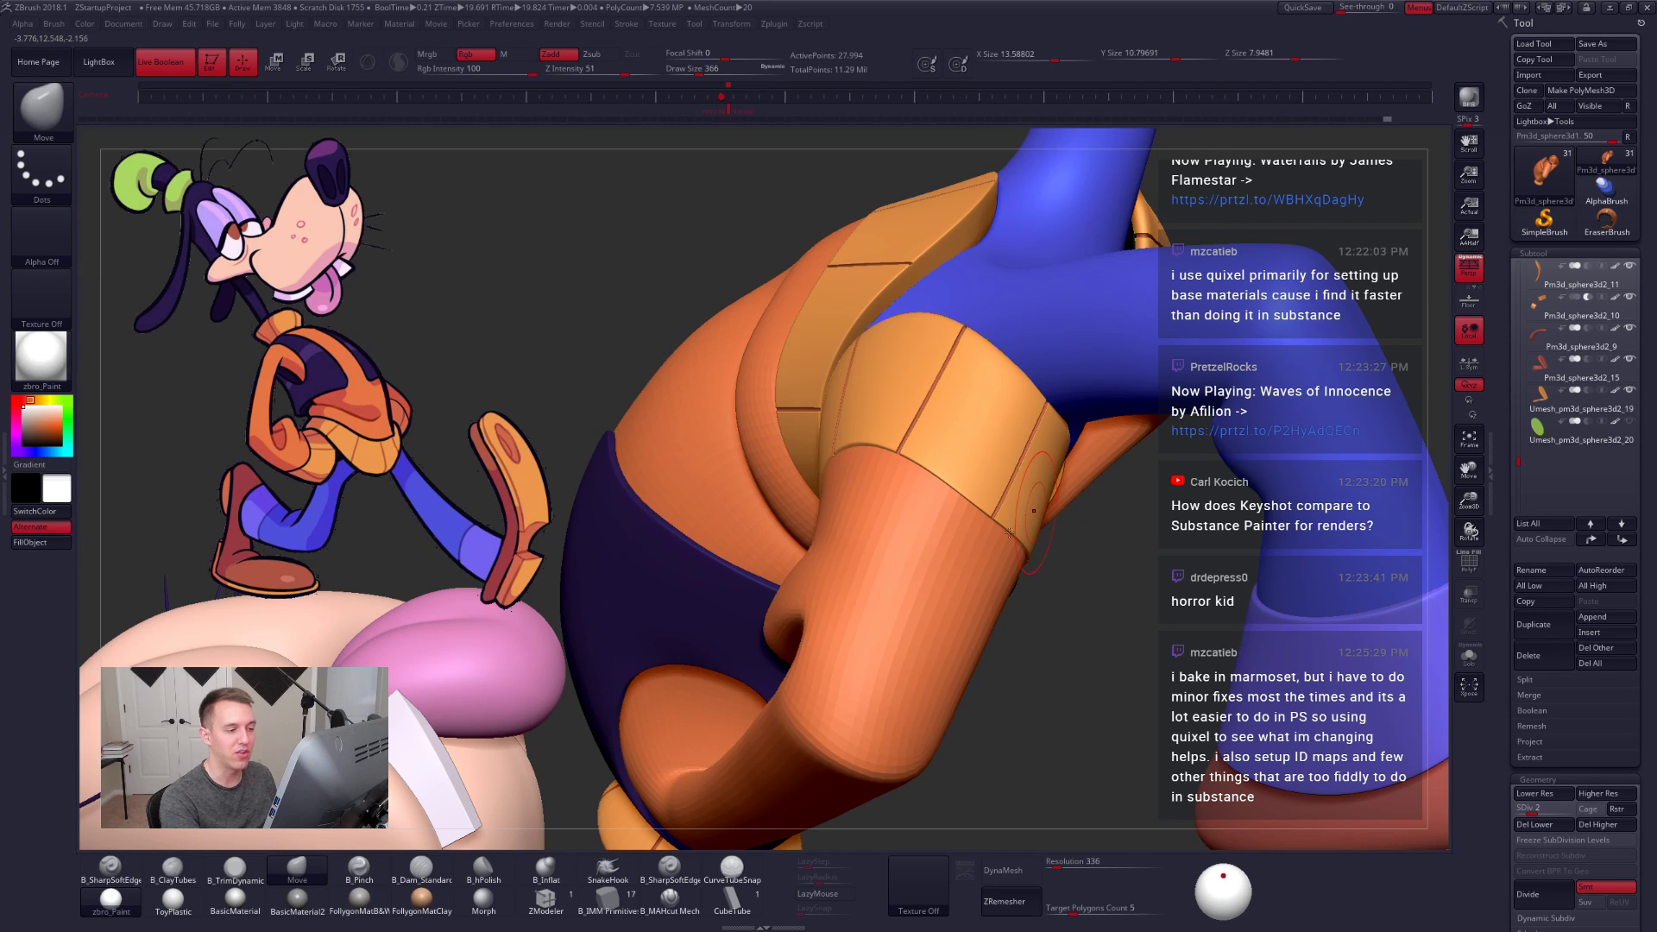
{"action": "right_click_drag", "start_coordinate": [1027, 552], "coordinate": [900, 565]}
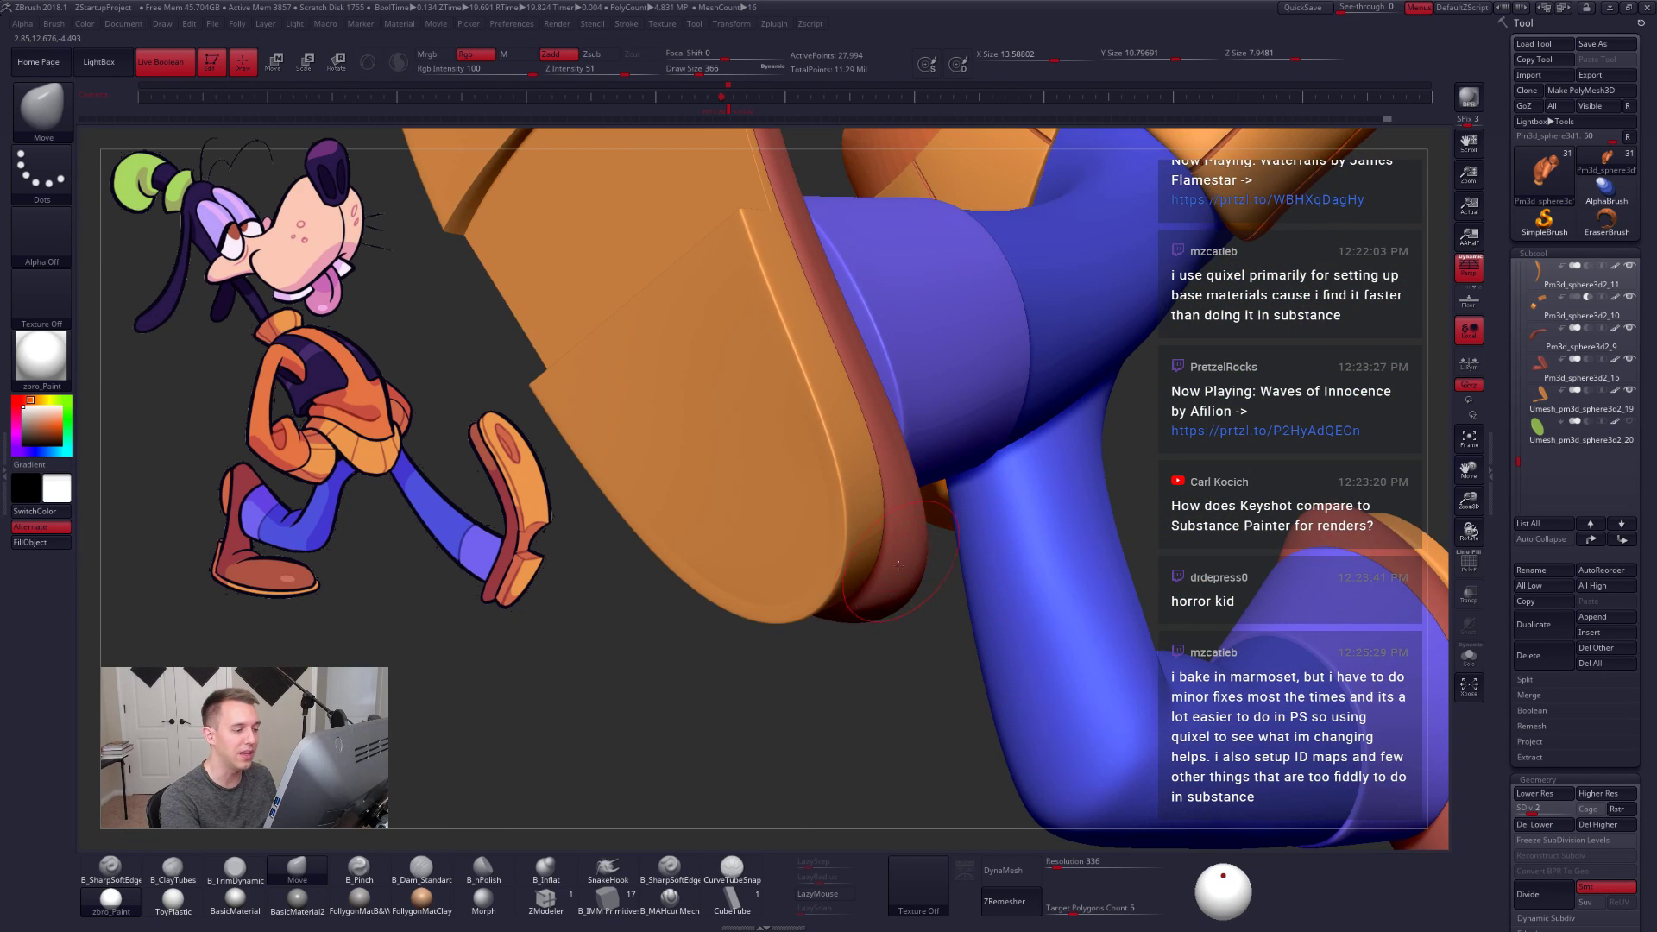
{"action": "right_click_drag", "start_coordinate": [932, 663], "coordinate": [961, 574]}
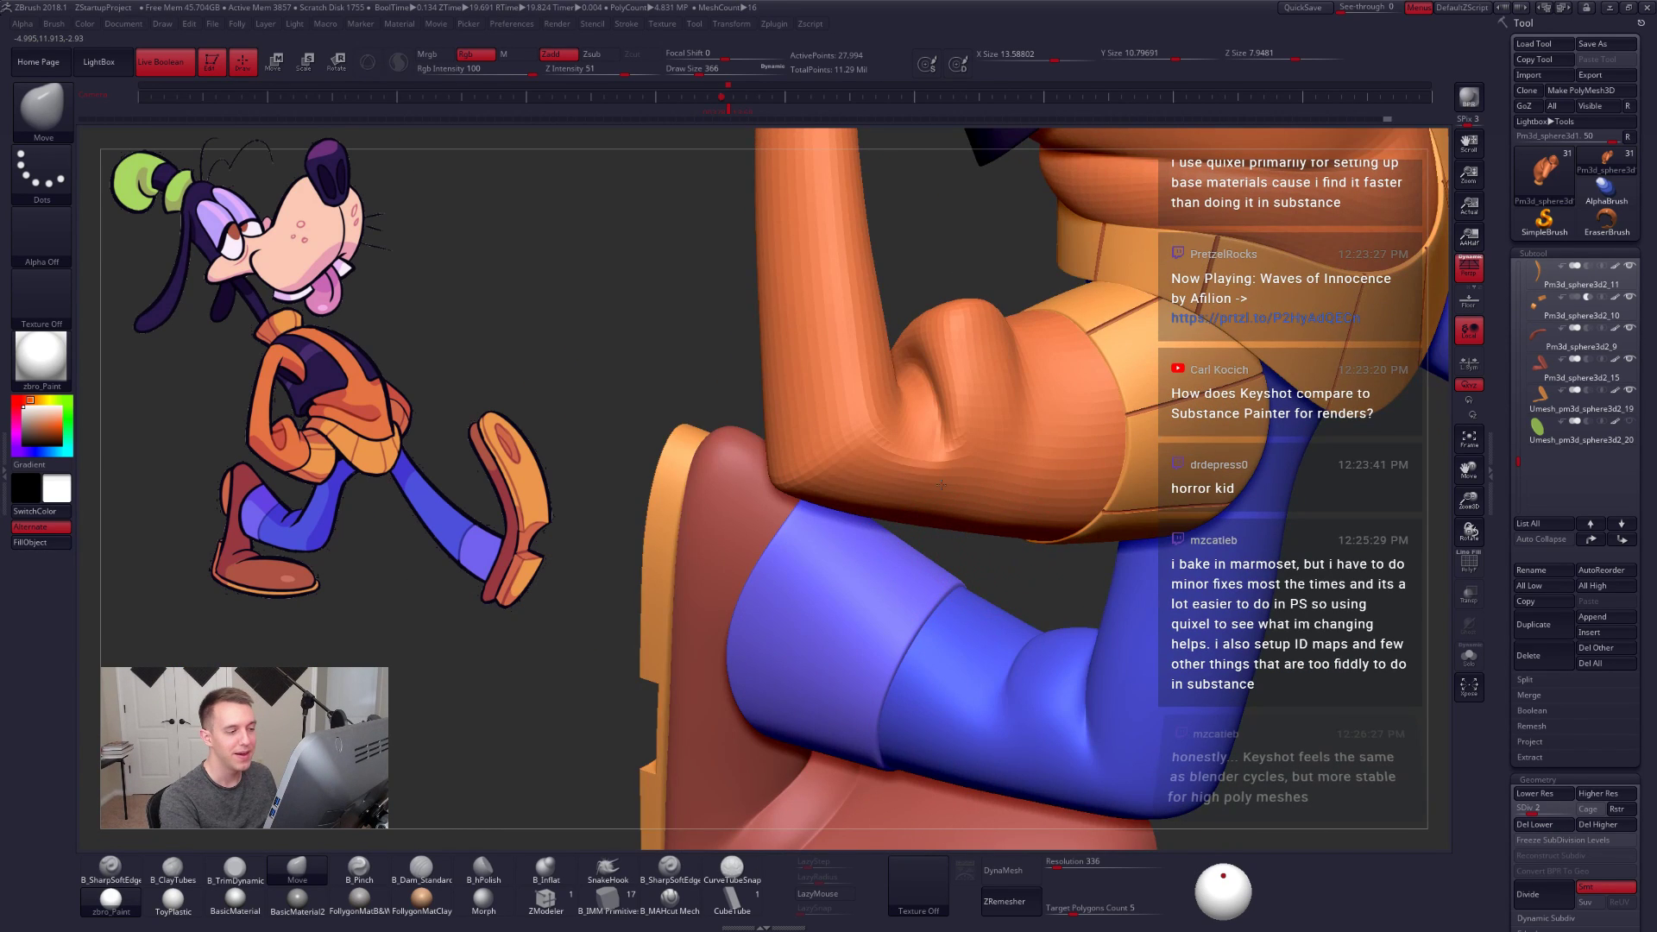
{"action": "key", "text": "ctrl+d"}
{"action": "key", "text": "ctrl+d"}
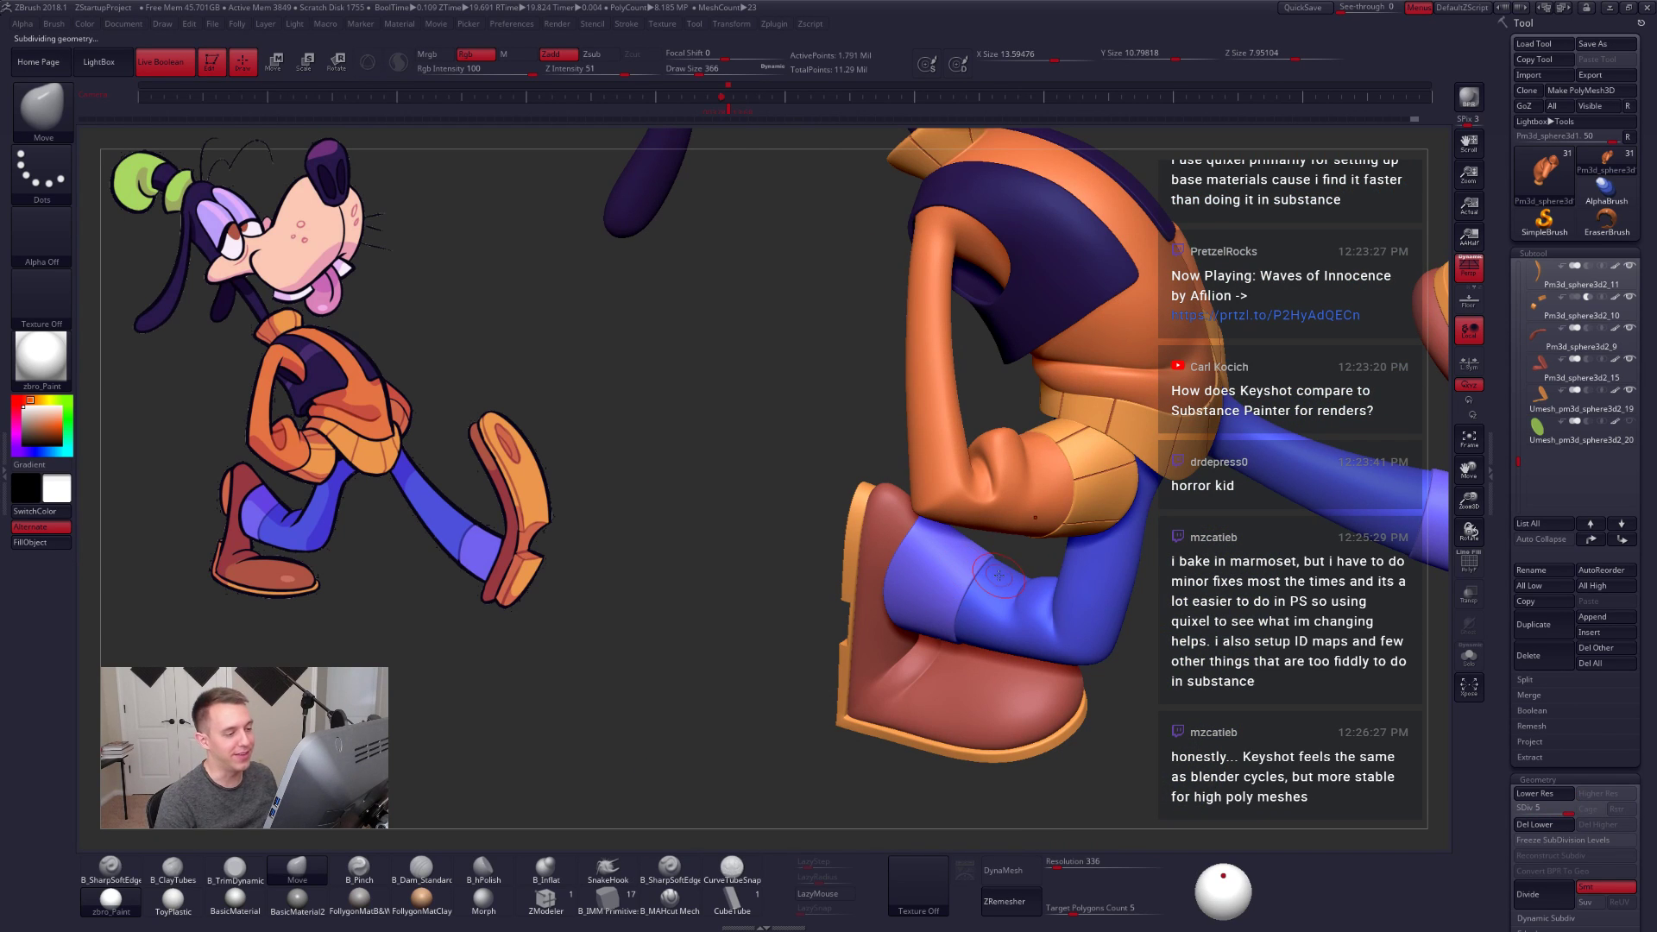
{"action": "right_click_drag", "start_coordinate": [1017, 549], "coordinate": [897, 541]}
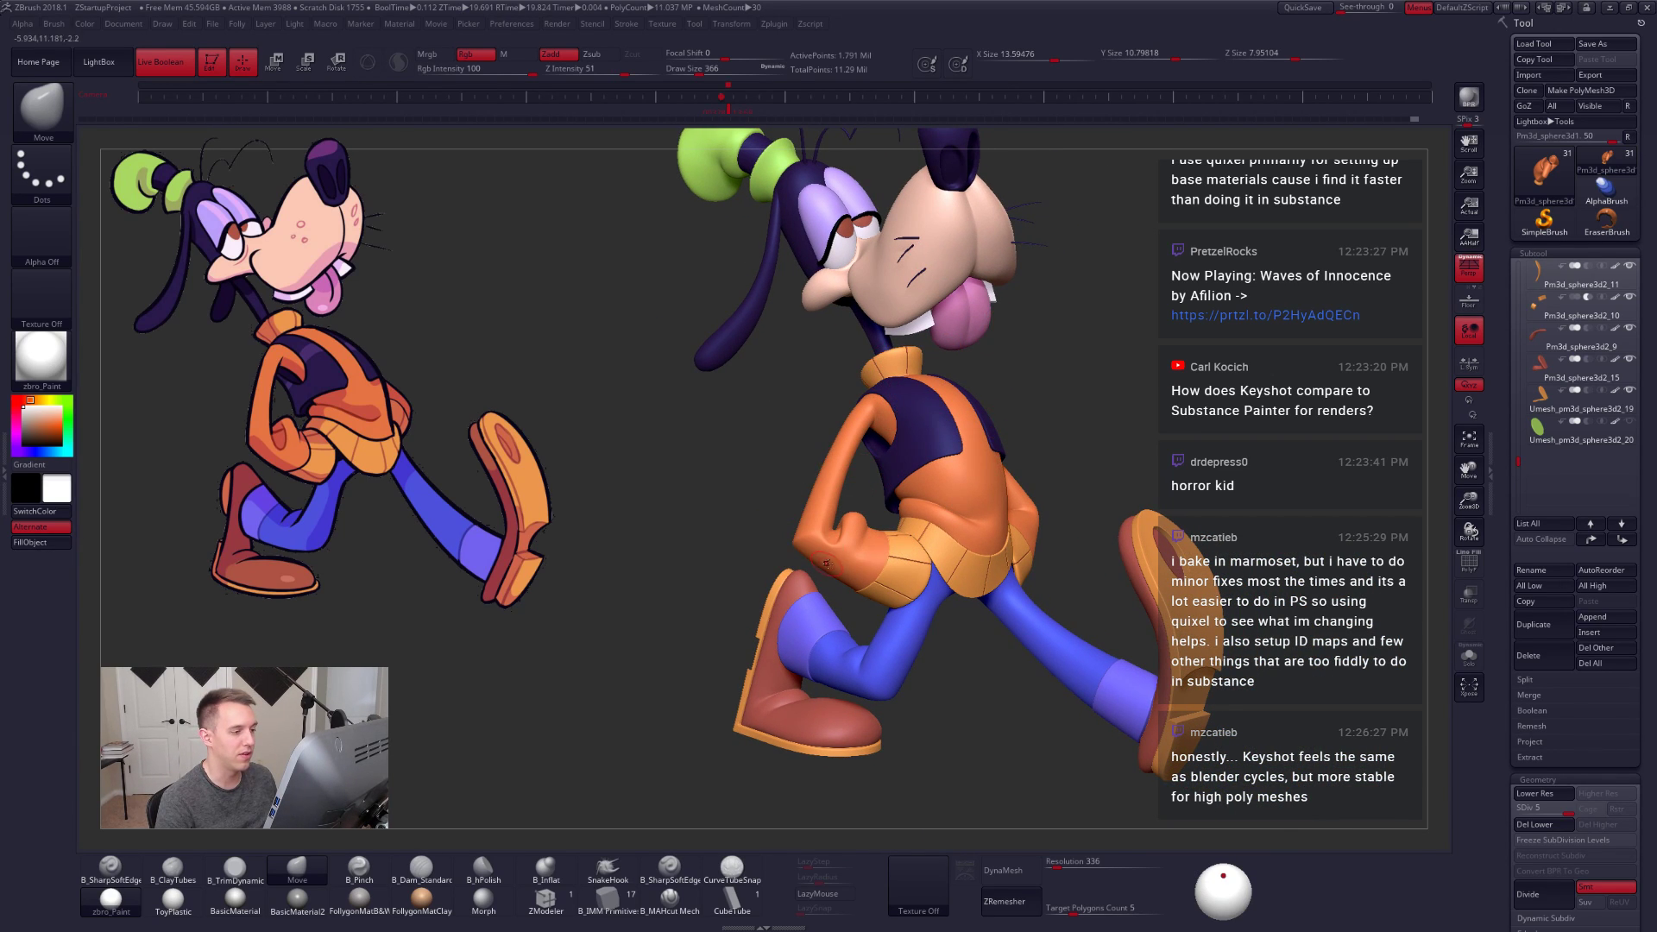
{"action": "right_click_drag", "start_coordinate": [826, 564], "coordinate": [820, 567]}
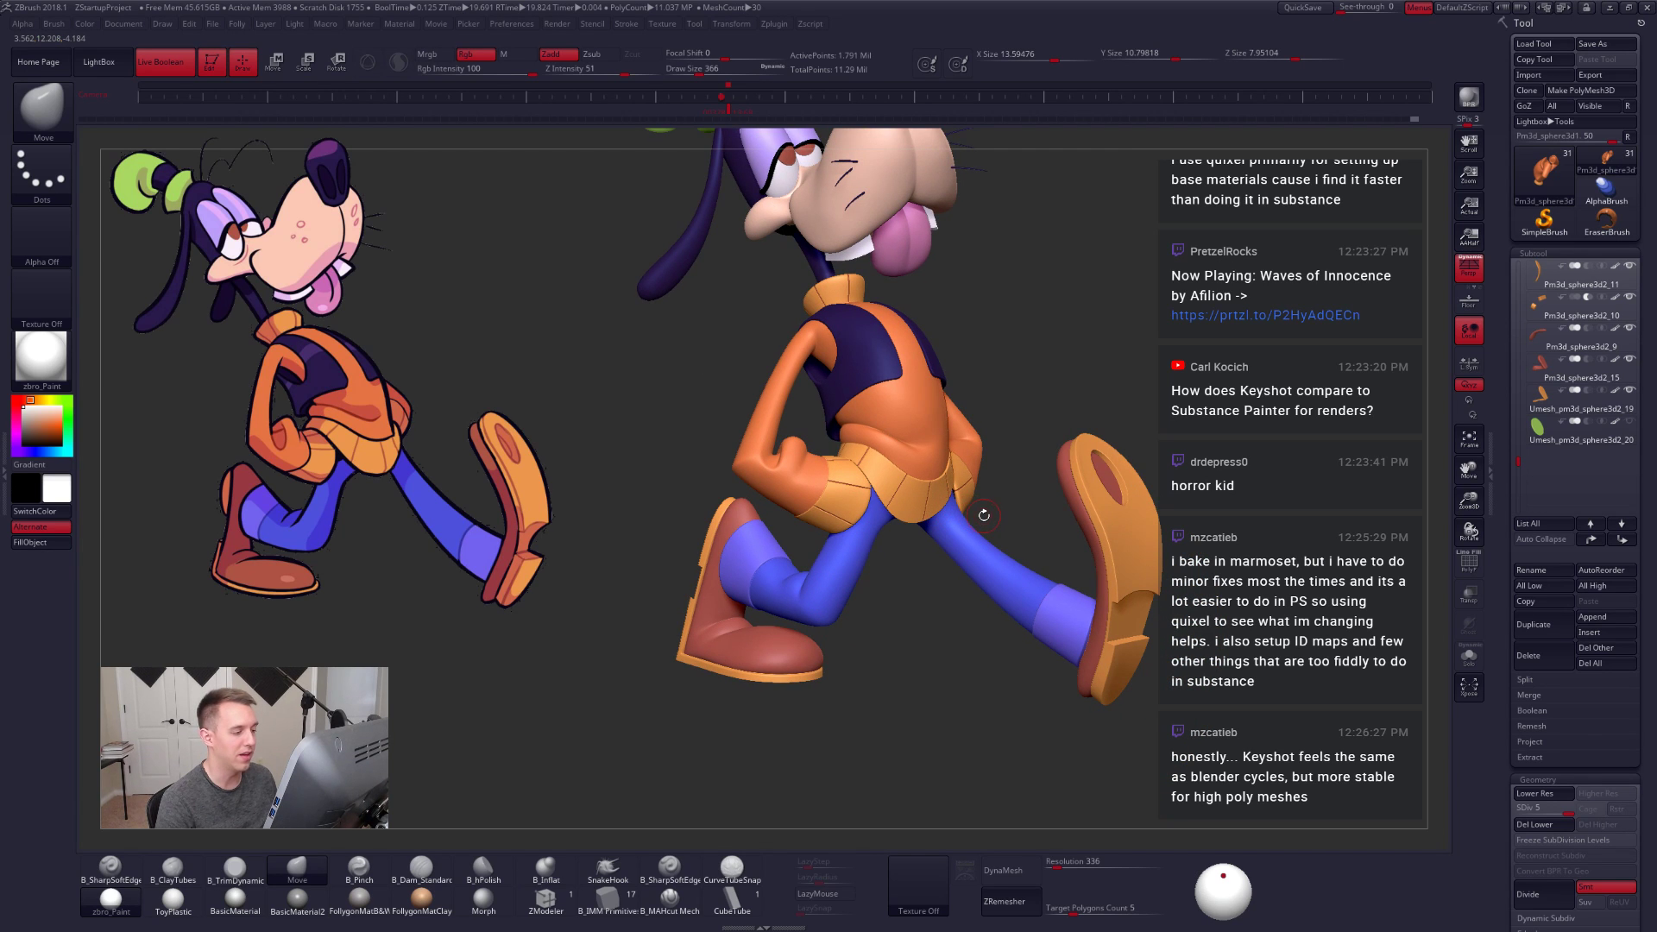
{"action": "right_click_drag", "start_coordinate": [984, 515], "coordinate": [923, 483]}
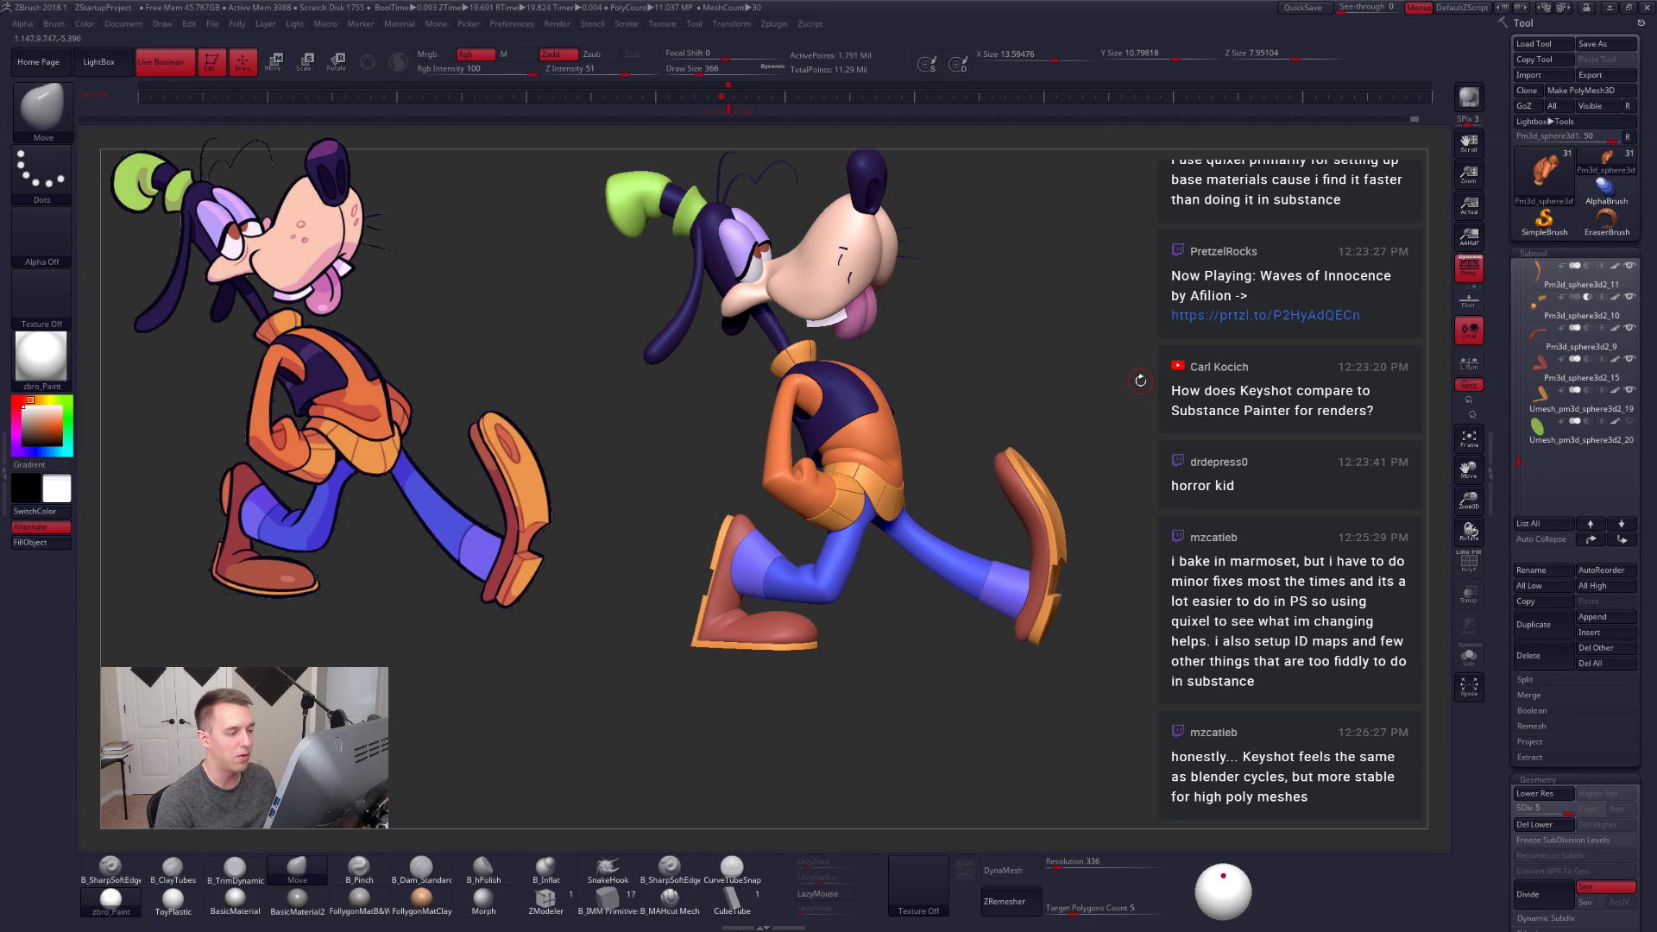
{"action": "left_click_drag", "start_coordinate": [969, 474], "coordinate": [950, 472]}
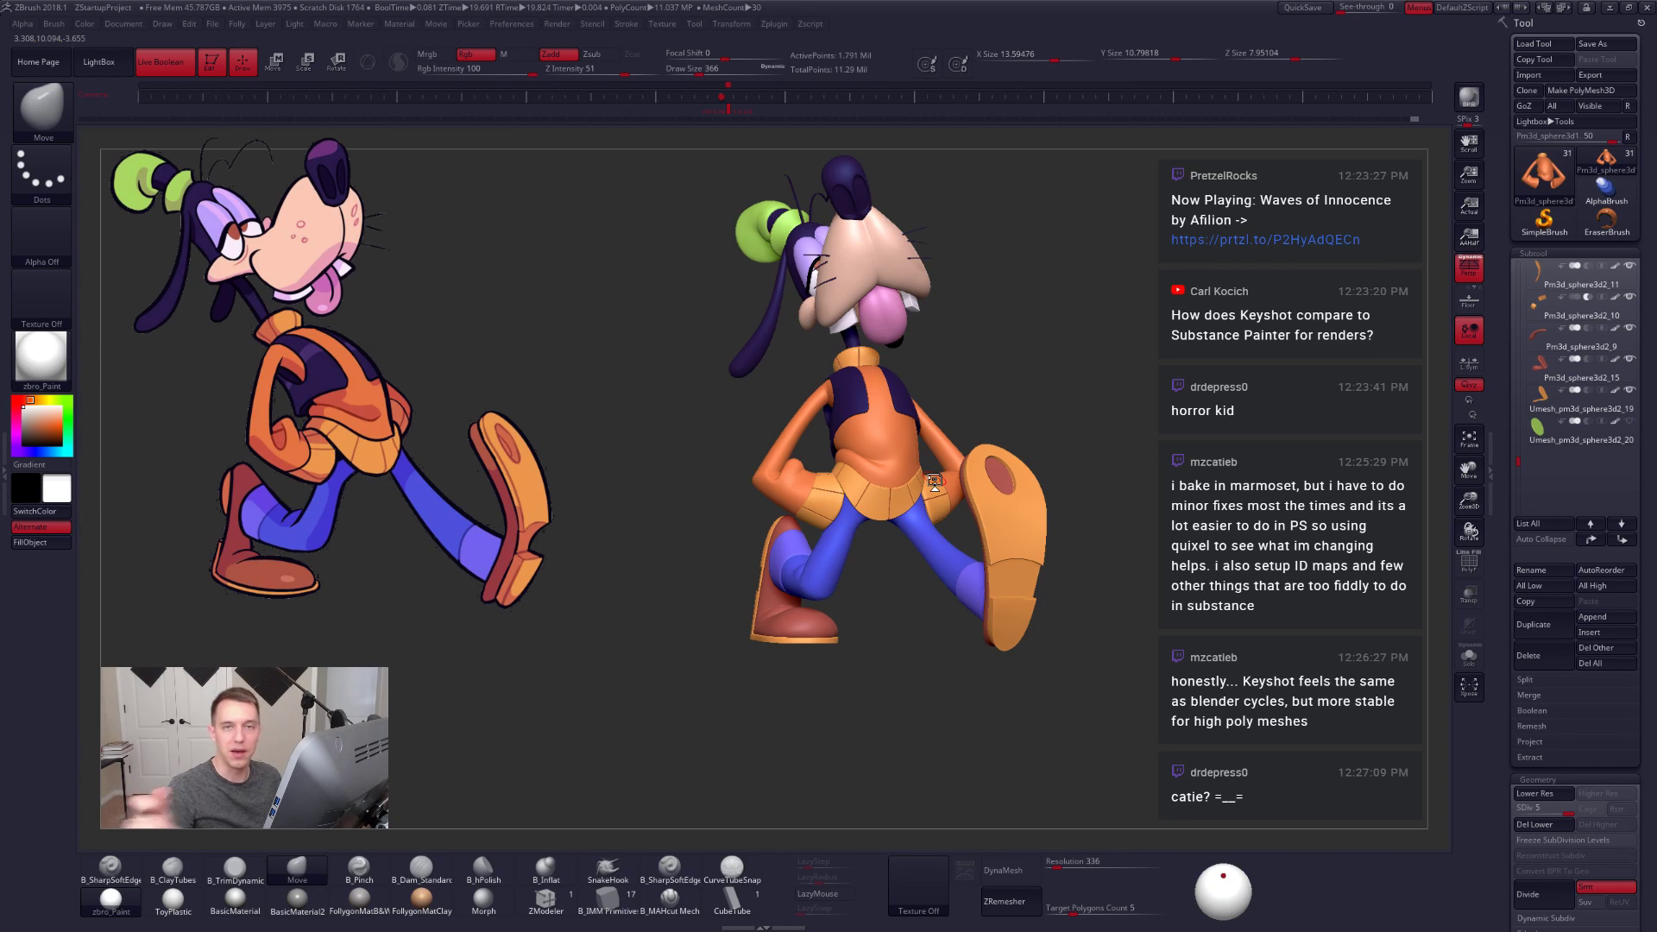
{"action": "right_click_drag", "start_coordinate": [932, 421], "coordinate": [1005, 534]}
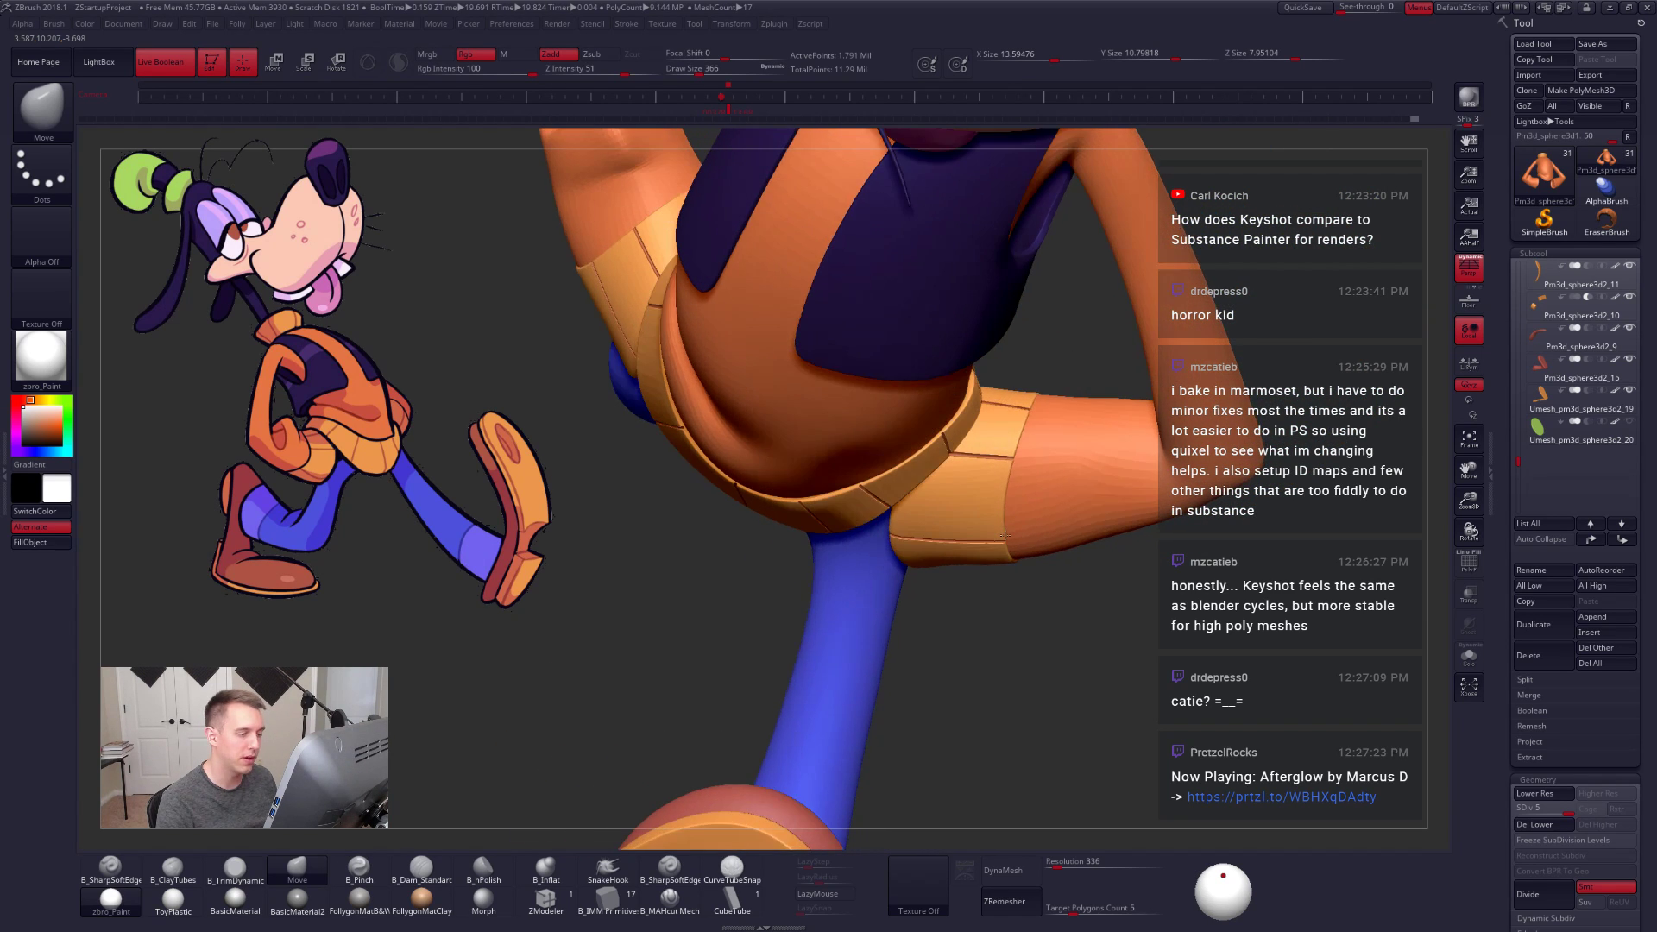
Make Pm3d_sphere3d2_16 active and mask off part of its orange strands, inverting the mask.
{"action": "left_click", "coordinate": [999, 468], "text": "alt"}
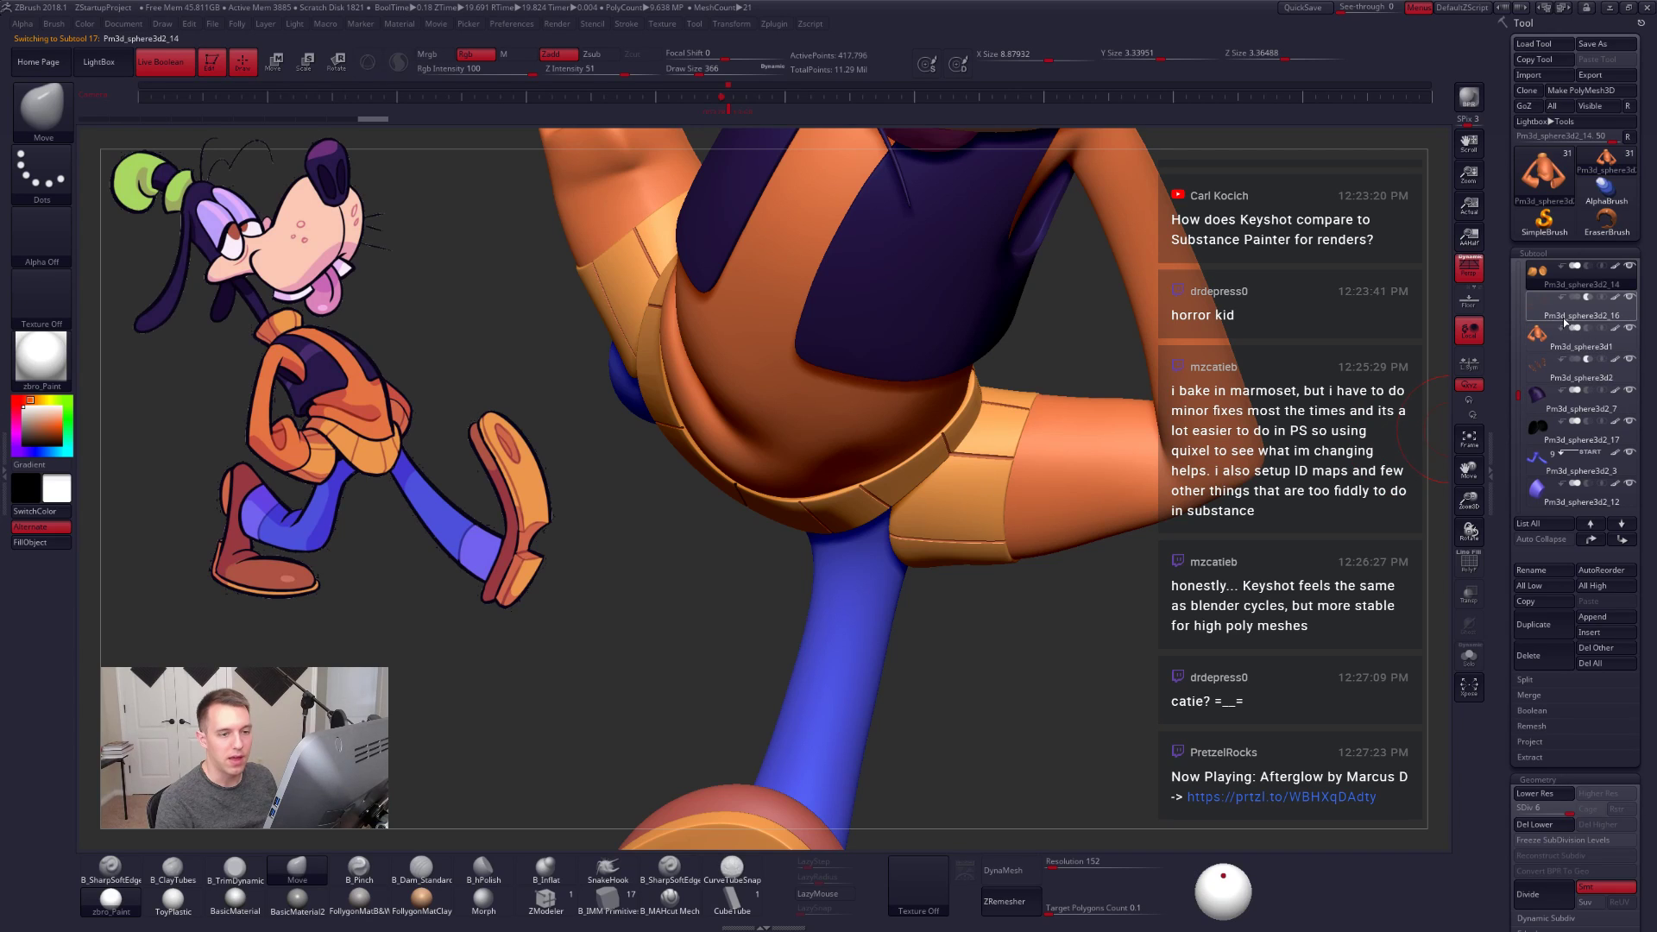
{"action": "left_click", "coordinate": [1556, 316]}
{"action": "right_click_drag", "start_coordinate": [1014, 436], "coordinate": [1024, 428]}
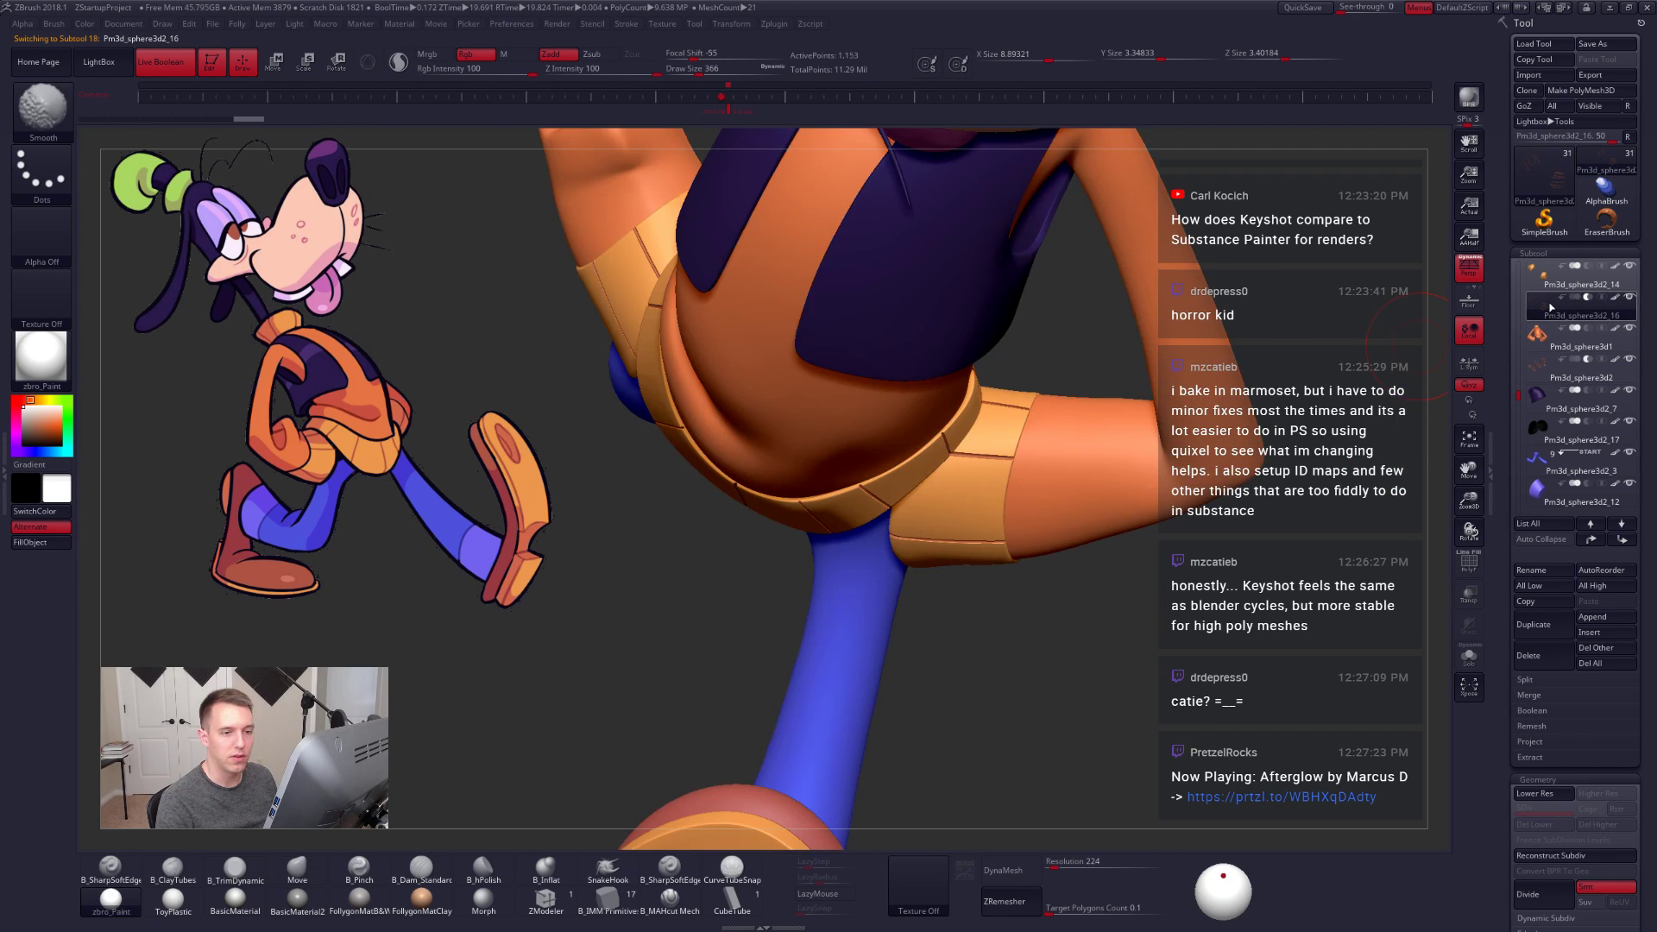
{"action": "left_click", "coordinate": [1558, 283]}
{"action": "left_click", "coordinate": [1551, 305]}
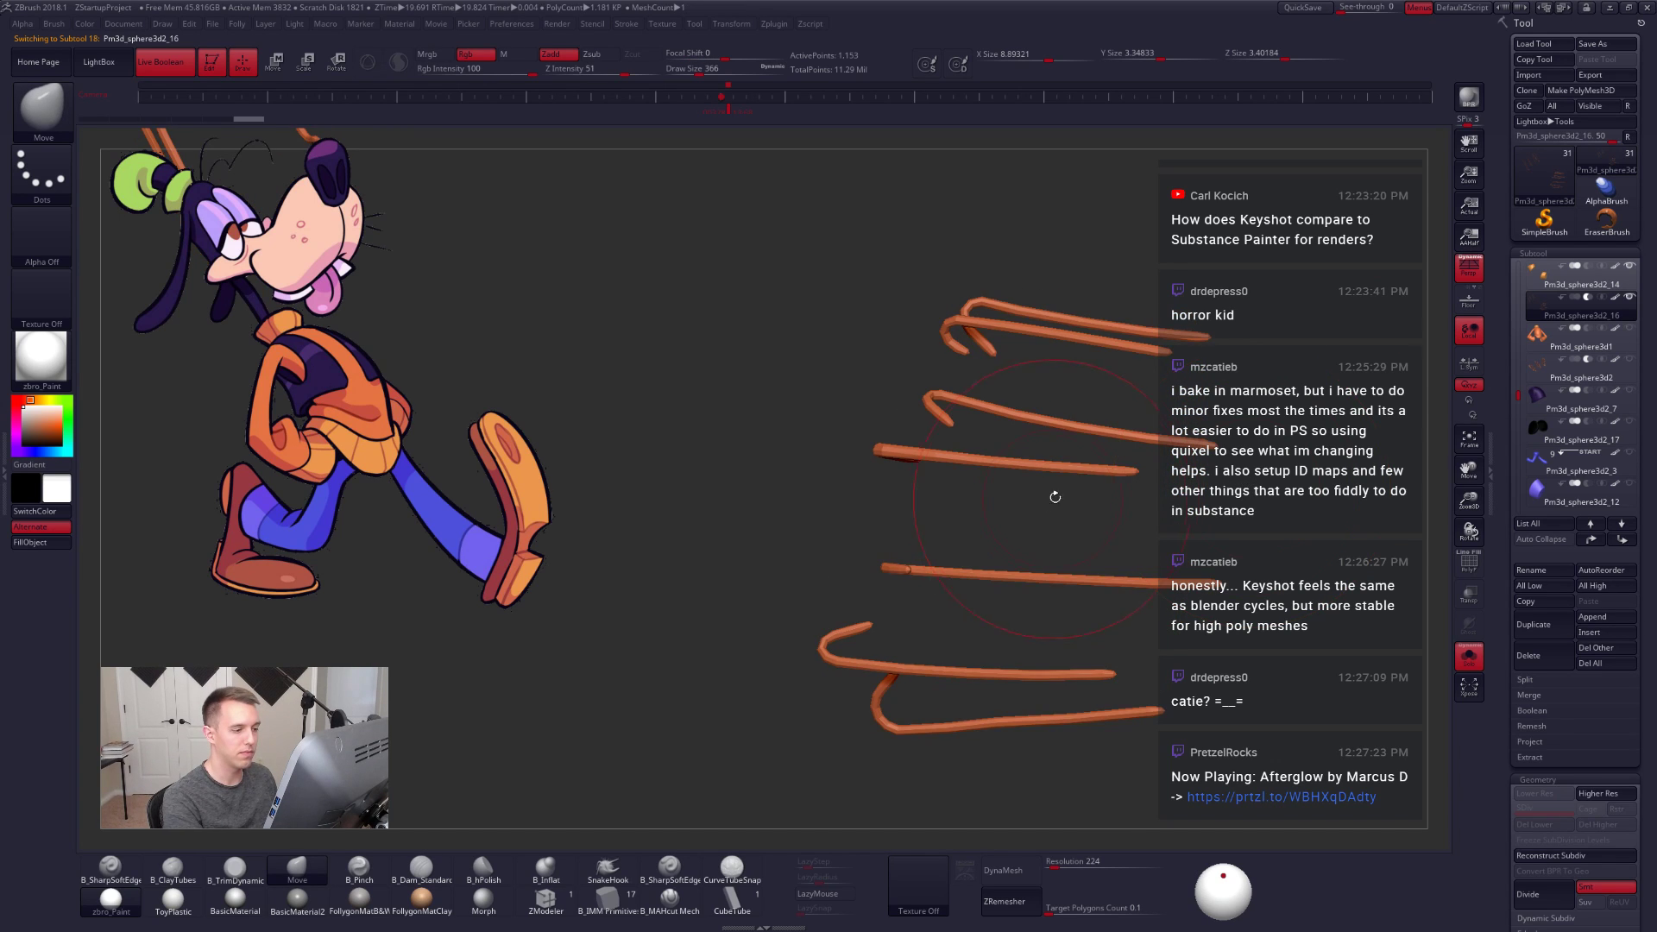
{"action": "right_click_drag", "start_coordinate": [1053, 492], "coordinate": [1058, 514]}
{"action": "mouse_move", "coordinate": [956, 429]}
{"action": "left_mouse_down", "text": "ctrl"}
{"action": "mouse_move", "coordinate": [903, 514]}
{"action": "mouse_move", "coordinate": [1159, 509]}
{"action": "mouse_move", "coordinate": [1208, 466]}
{"action": "left_mouse_up", "text": "ctrl"}
{"action": "left_click", "coordinate": [1148, 542], "text": "ctrl"}
{"action": "mouse_move", "coordinate": [1148, 542]}
{"action": "right_mouse_down"}
{"action": "mouse_move", "coordinate": [1079, 535]}
{"action": "mouse_move", "coordinate": [1059, 504]}
{"action": "mouse_move", "coordinate": [973, 529]}
{"action": "right_mouse_up"}
{"action": "key", "text": "shift+s"}
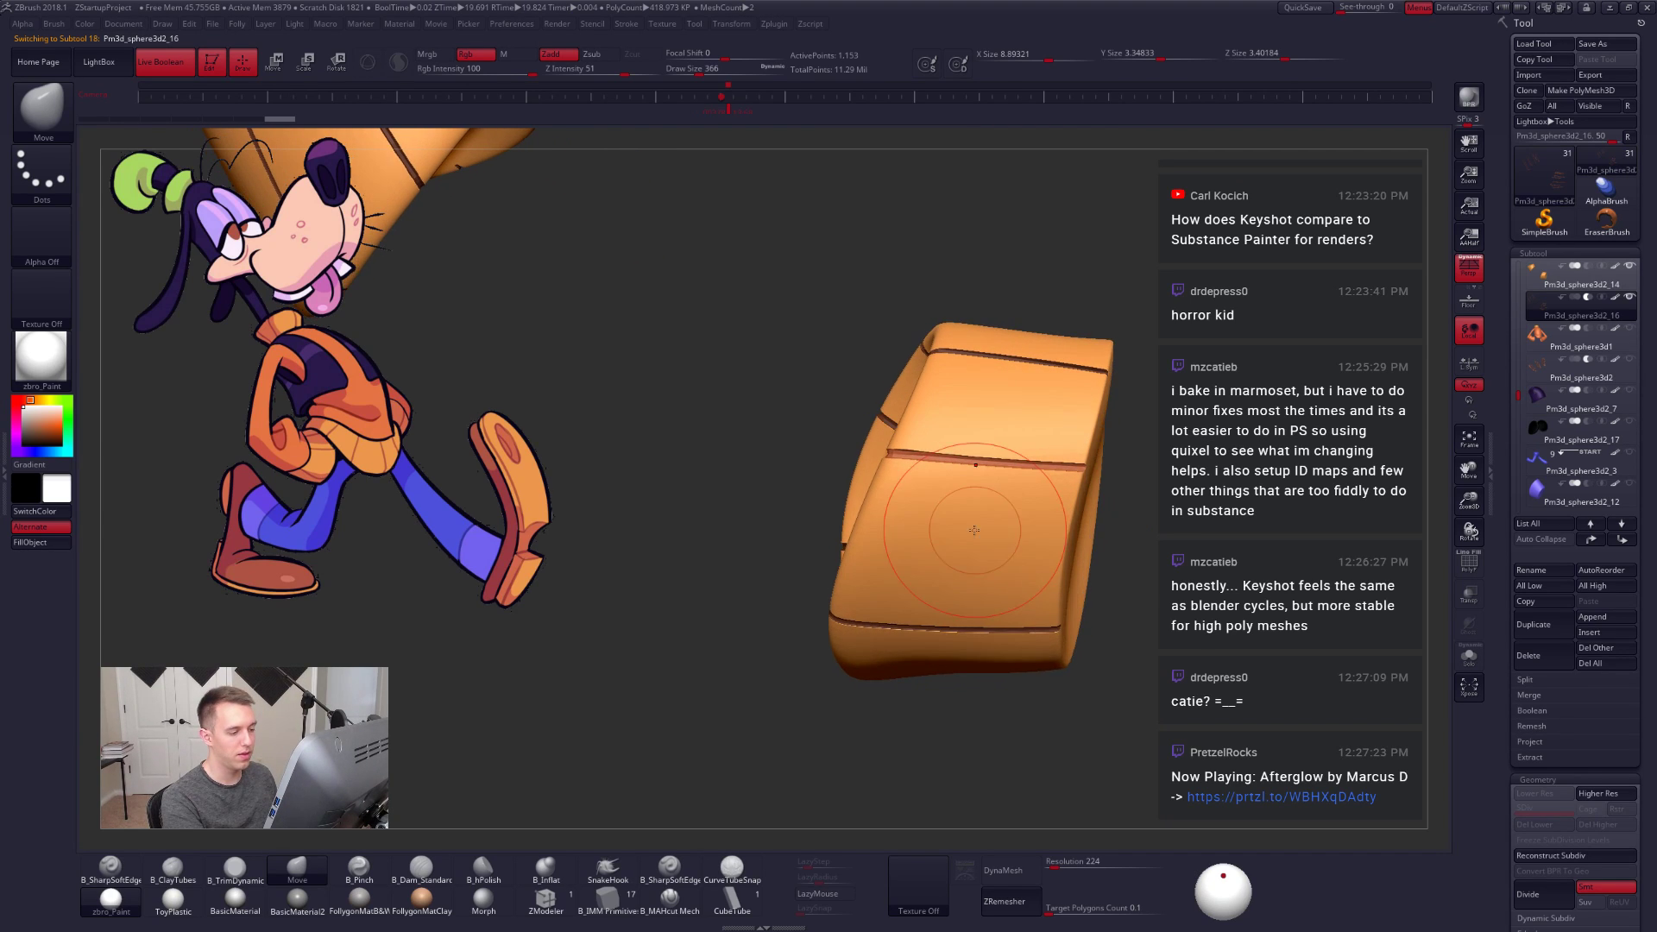
Lower the band's crease with Transpose Move and tilt the top strip with Transpose Rotate.
{"action": "key", "text": "w"}
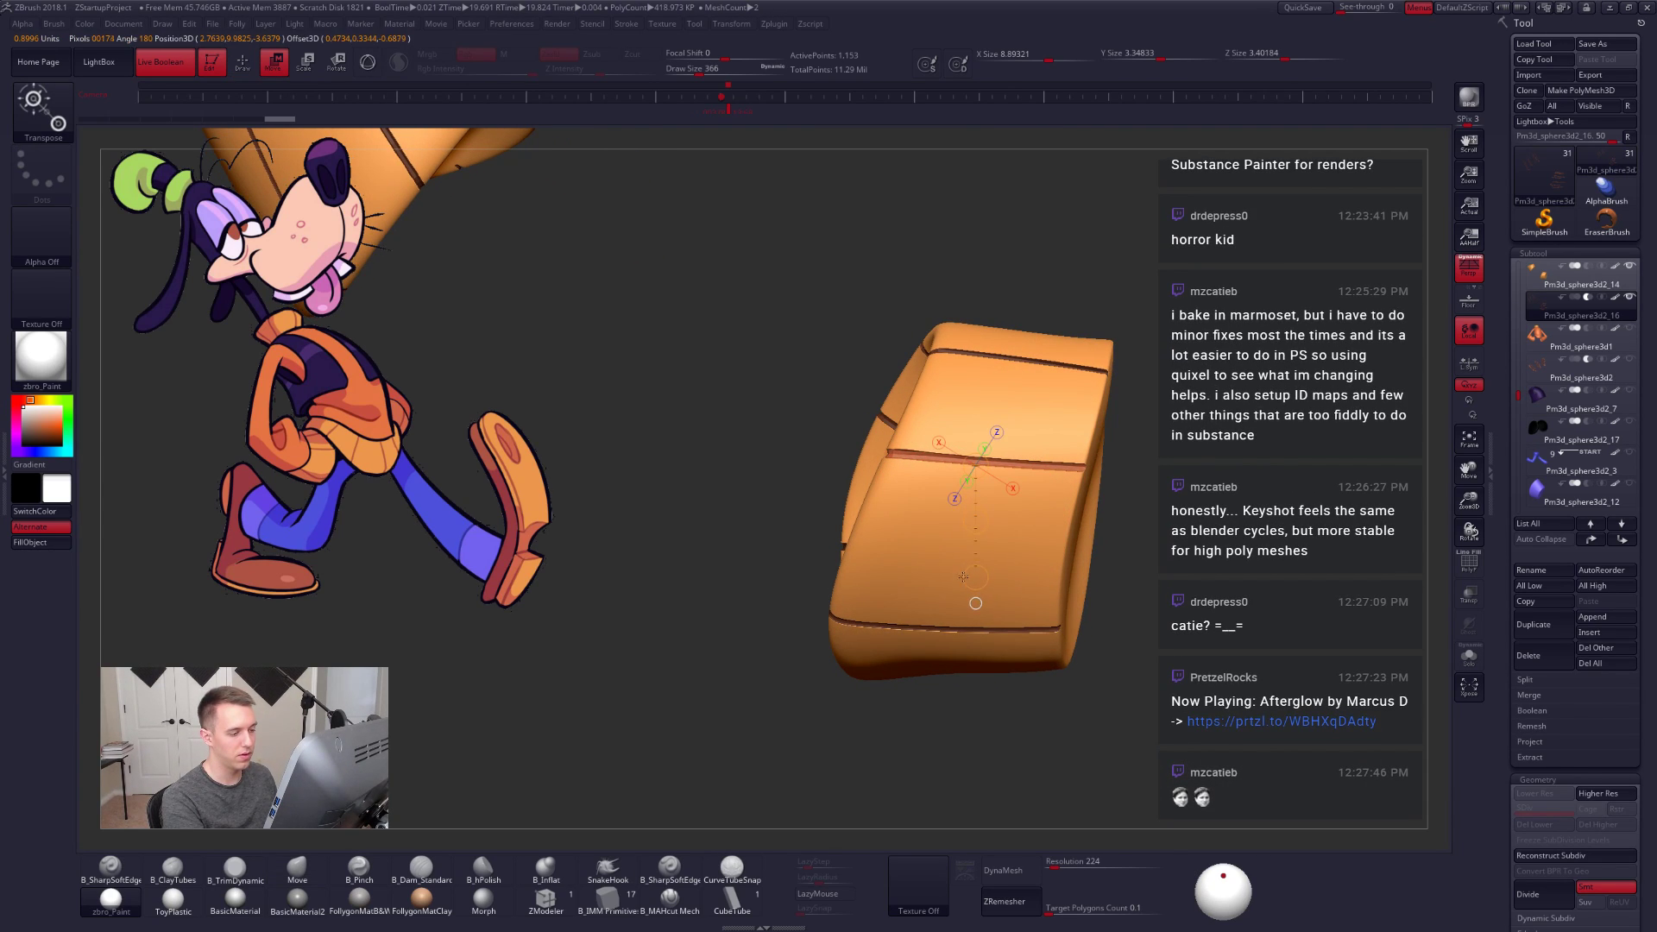
{"action": "left_click_drag", "start_coordinate": [976, 522], "coordinate": [967, 566]}
{"action": "right_click_drag", "start_coordinate": [1032, 530], "coordinate": [984, 566]}
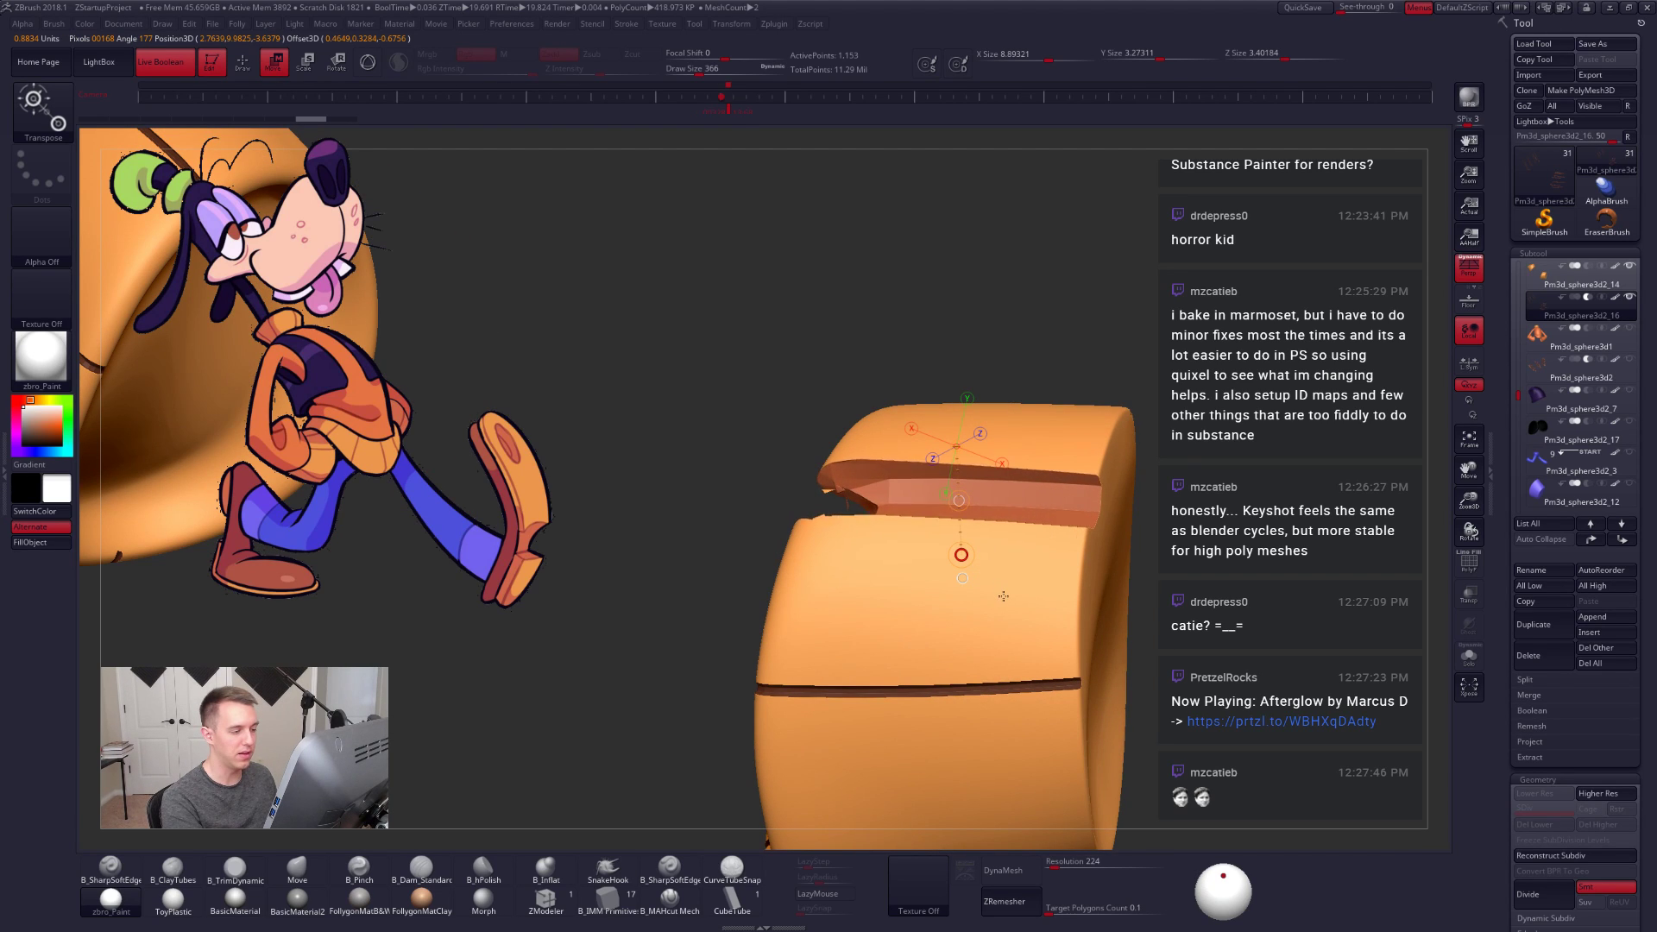
{"action": "right_click_drag", "start_coordinate": [991, 597], "coordinate": [1044, 622]}
{"action": "key", "text": "r"}
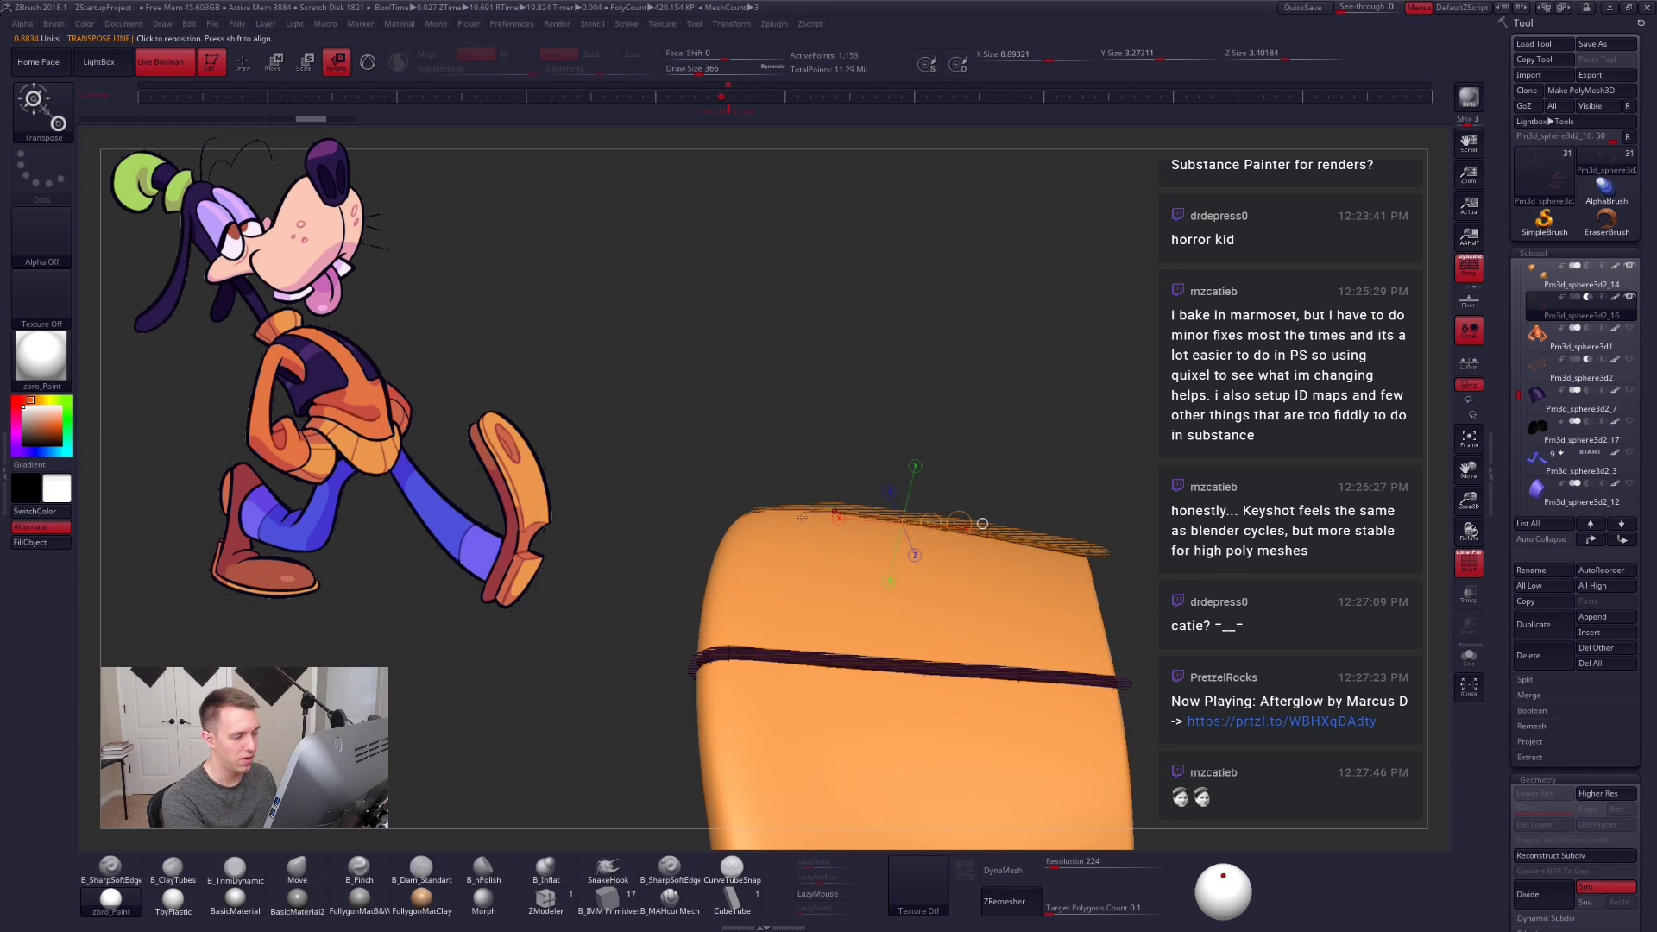
{"action": "left_click_drag", "start_coordinate": [758, 509], "coordinate": [1155, 556]}
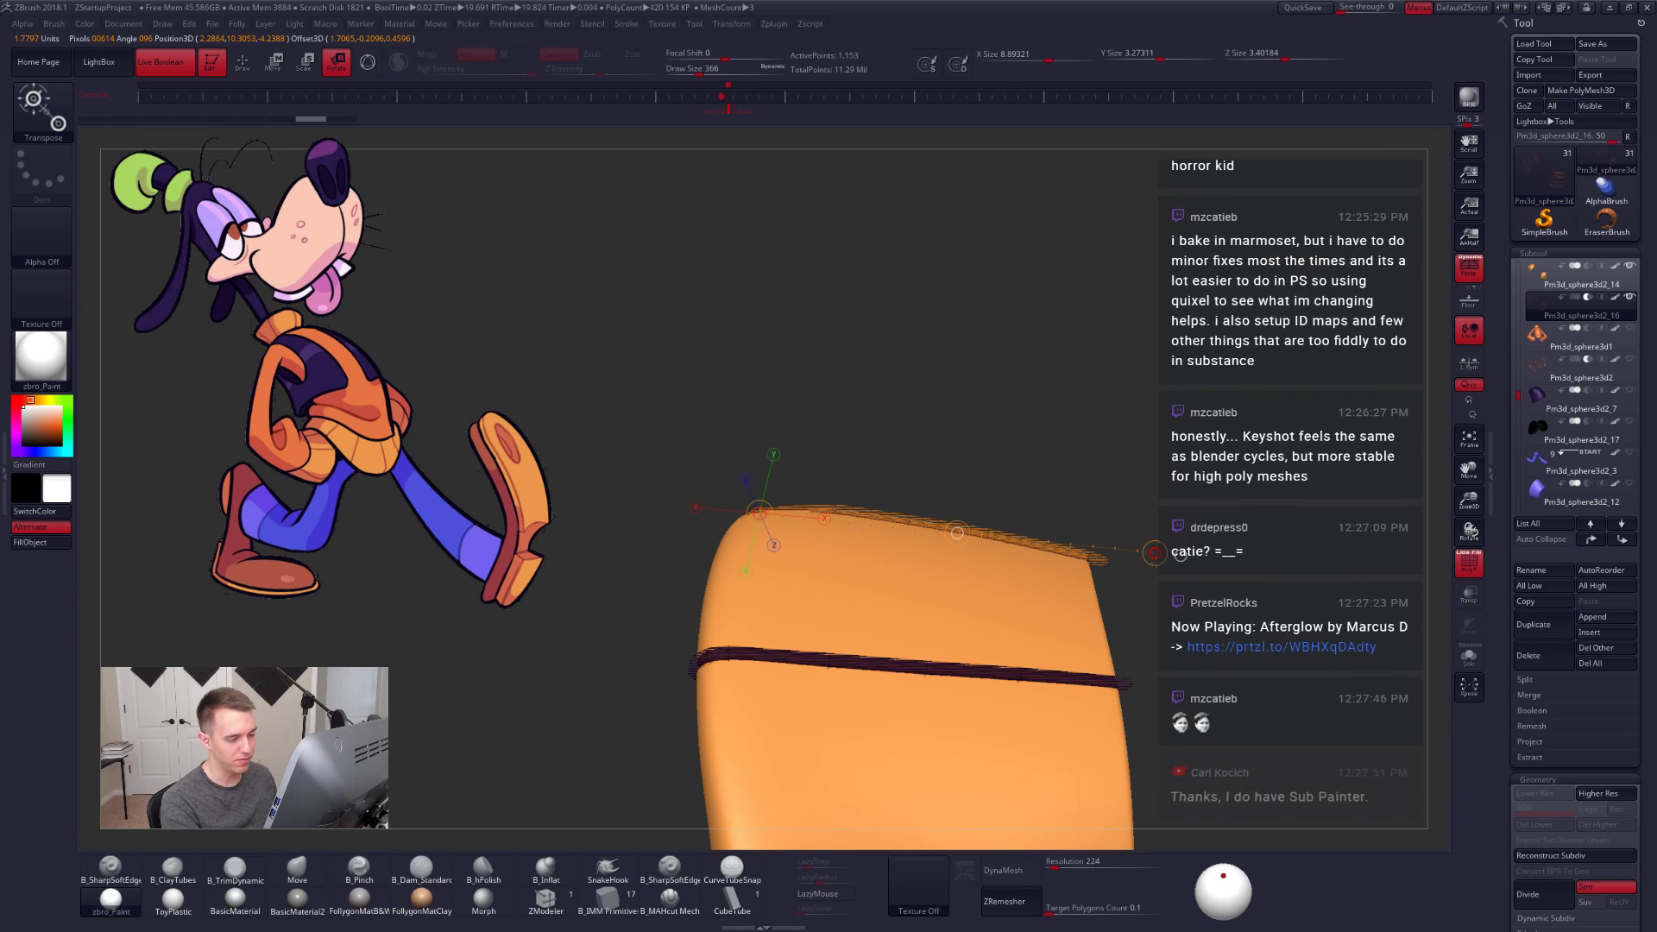
{"action": "key", "text": "shift+f"}
{"action": "mouse_move", "coordinate": [936, 599]}
{"action": "right_mouse_down"}
{"action": "mouse_move", "coordinate": [1006, 645]}
{"action": "mouse_move", "coordinate": [1046, 630]}
{"action": "mouse_move", "coordinate": [1273, 682]}
{"action": "right_mouse_up"}
{"action": "key", "text": "shift+f"}
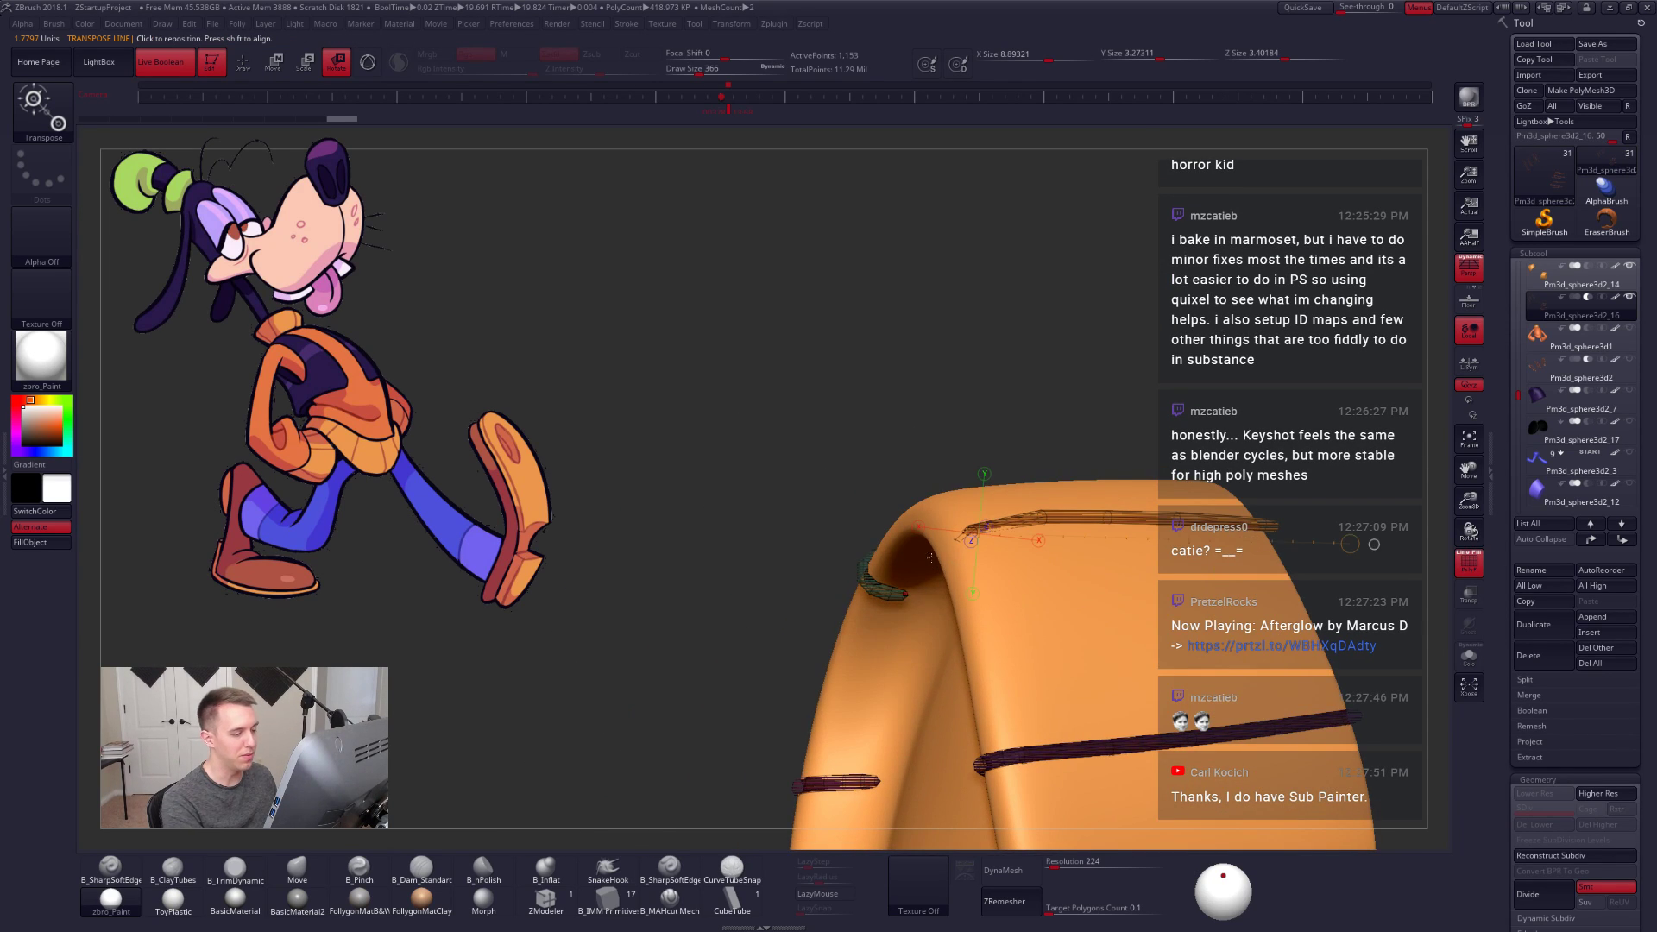
Use the Move brush, sized down to 181, to pull the strip ends onto the band.
{"action": "key", "text": "q"}
{"action": "key", "text": "space"}
{"action": "left_click_drag", "start_coordinate": [959, 550], "coordinate": [878, 576]}
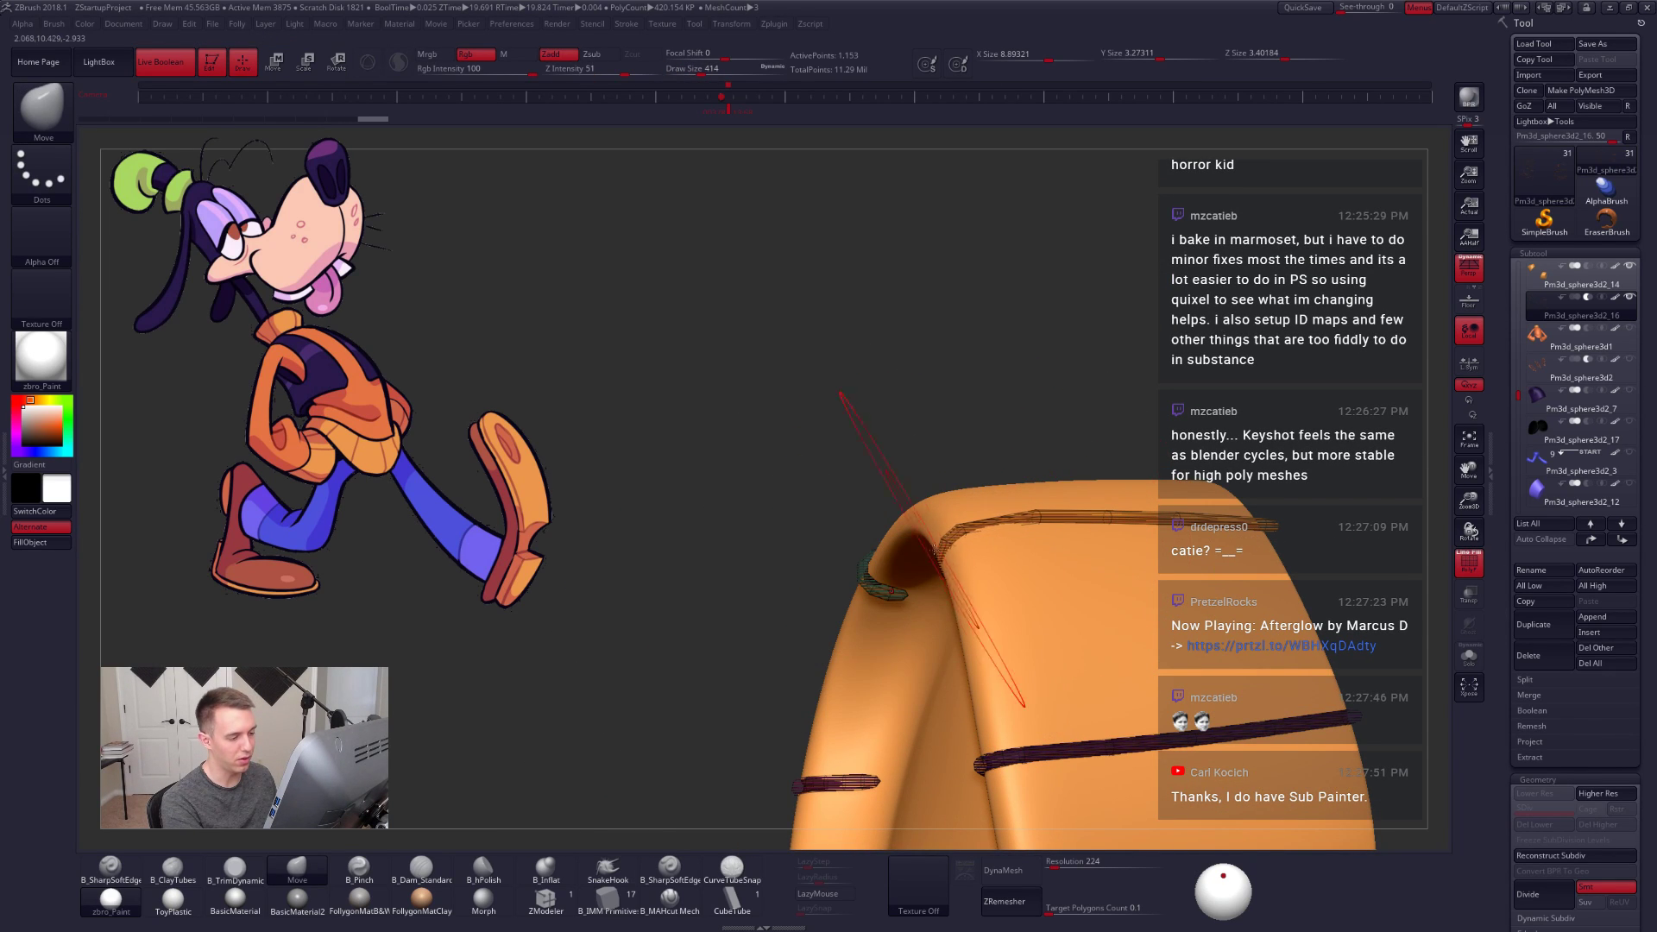
{"action": "key", "text": "d"}
{"action": "key", "text": "space"}
{"action": "left_click_drag", "start_coordinate": [991, 532], "coordinate": [982, 533]}
{"action": "right_click_drag", "start_coordinate": [993, 552], "coordinate": [921, 618]}
{"action": "key", "text": "space"}
{"action": "left_click_drag", "start_coordinate": [983, 532], "coordinate": [971, 518]}
{"action": "right_click_drag", "start_coordinate": [936, 561], "coordinate": [1070, 552]}
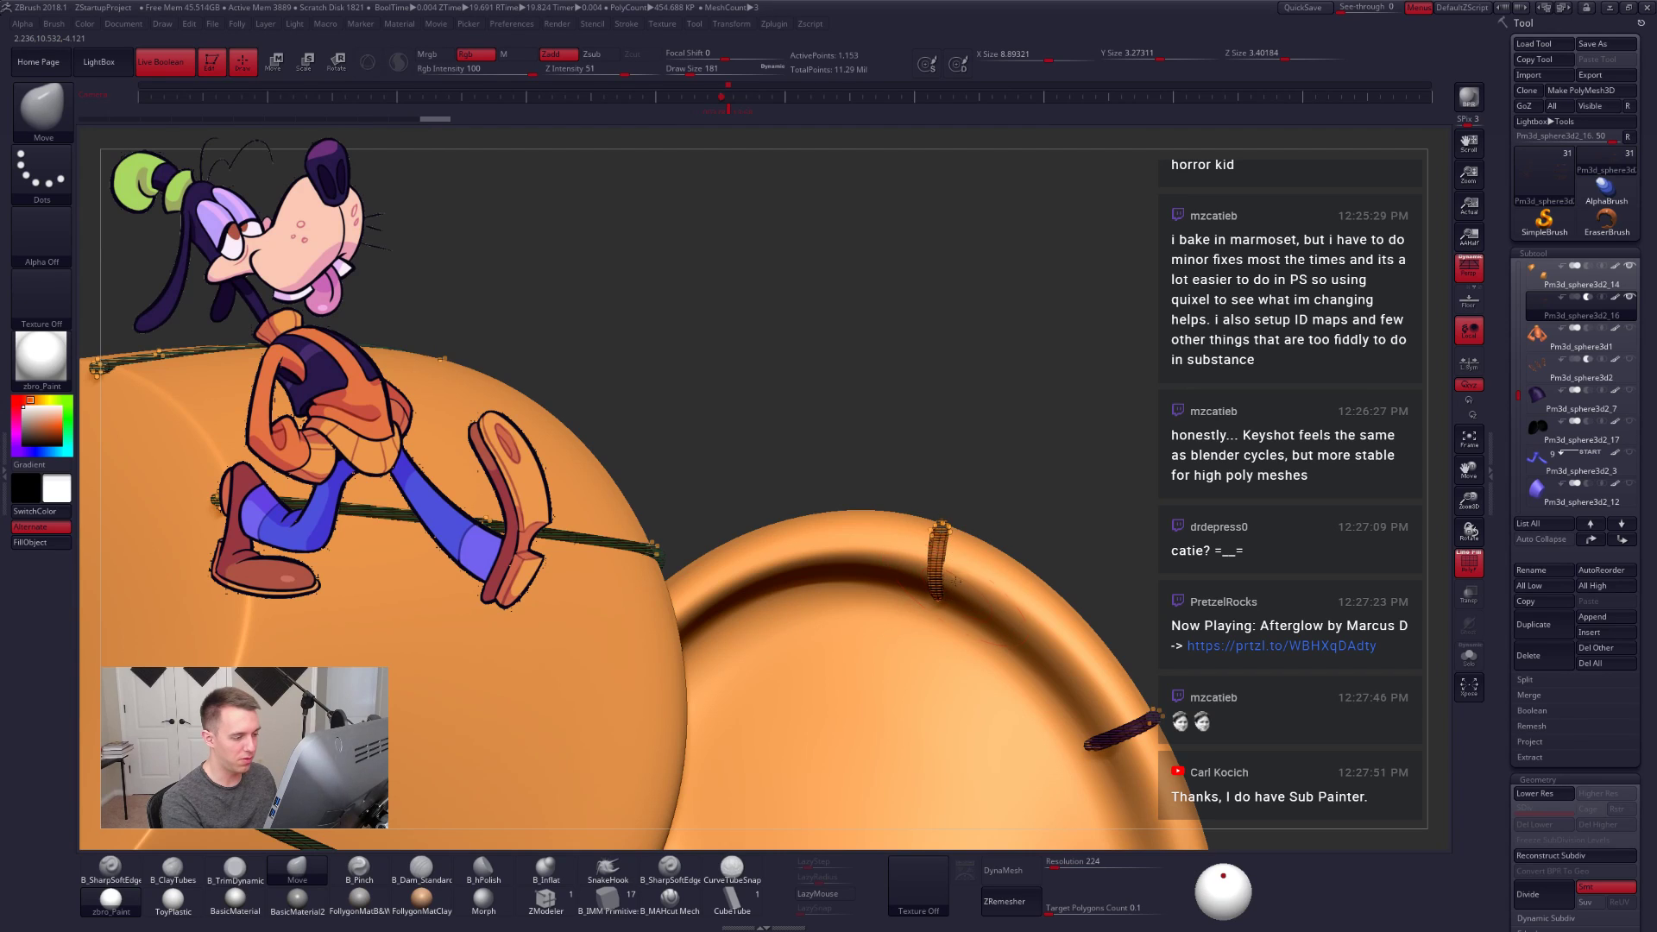
Nudge the brown strip along the rim and inspect the grooved strips and centre seam.
{"action": "right_click_drag", "start_coordinate": [953, 577], "coordinate": [934, 606]}
{"action": "left_click_drag", "start_coordinate": [939, 590], "coordinate": [935, 591]}
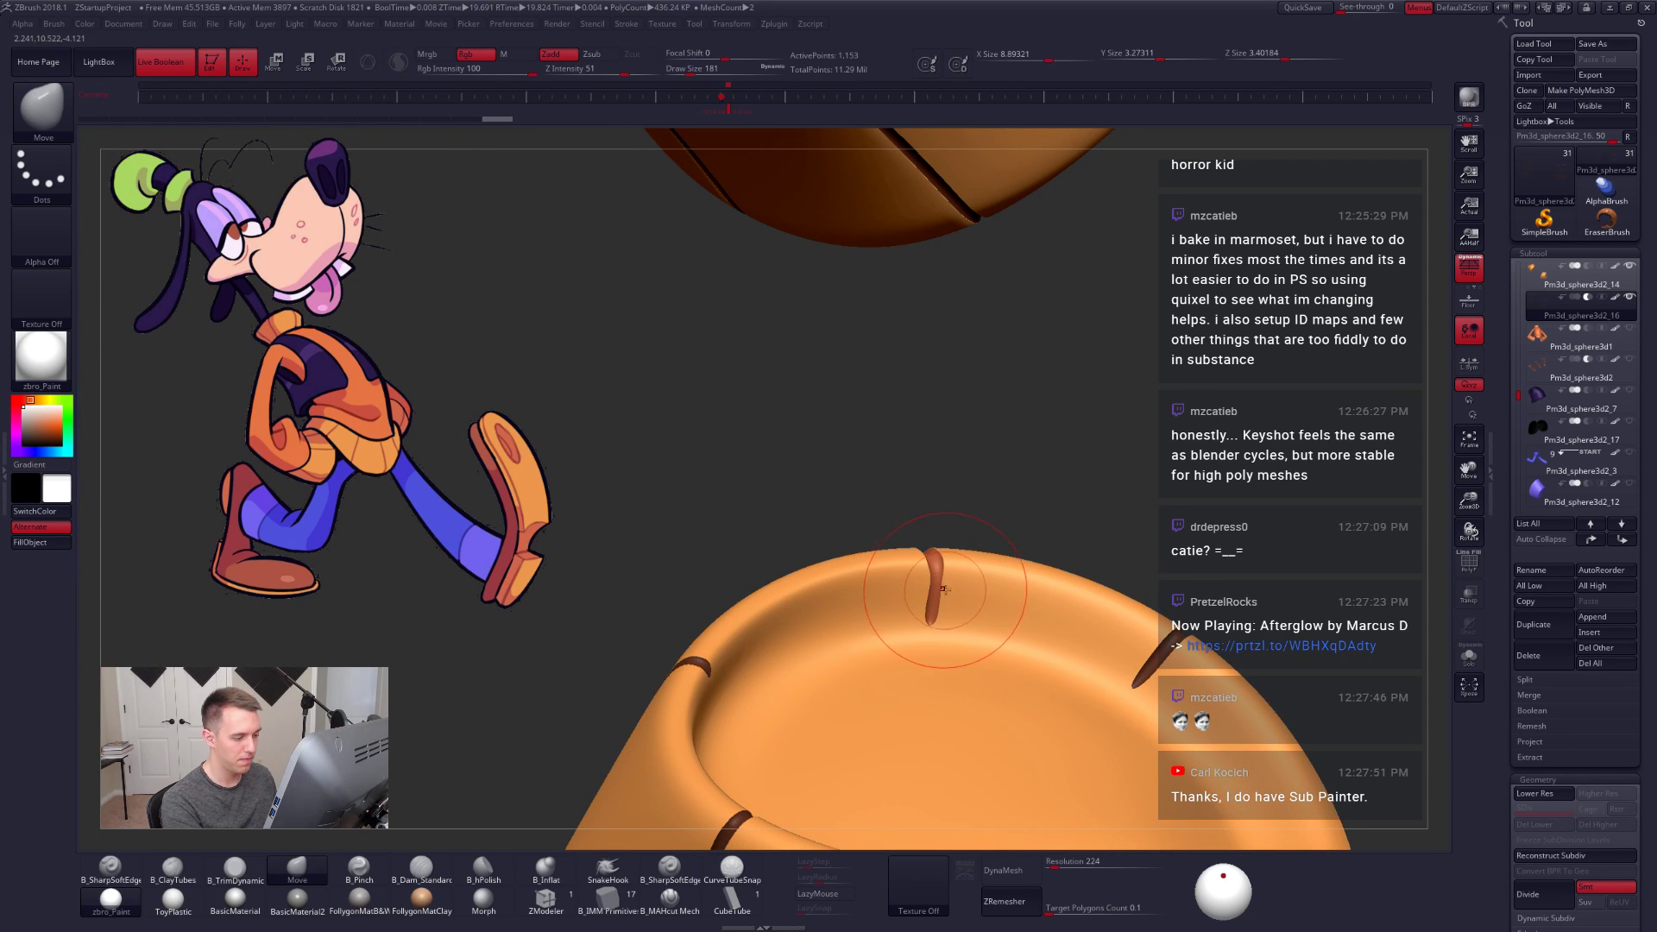
{"action": "right_click_drag", "start_coordinate": [961, 609], "coordinate": [1008, 635]}
{"action": "right_click_drag", "start_coordinate": [1008, 635], "coordinate": [1023, 701]}
{"action": "right_click_drag", "start_coordinate": [1009, 672], "coordinate": [1016, 518]}
{"action": "right_click_drag", "start_coordinate": [921, 573], "coordinate": [1080, 518], "text": "ctrl"}
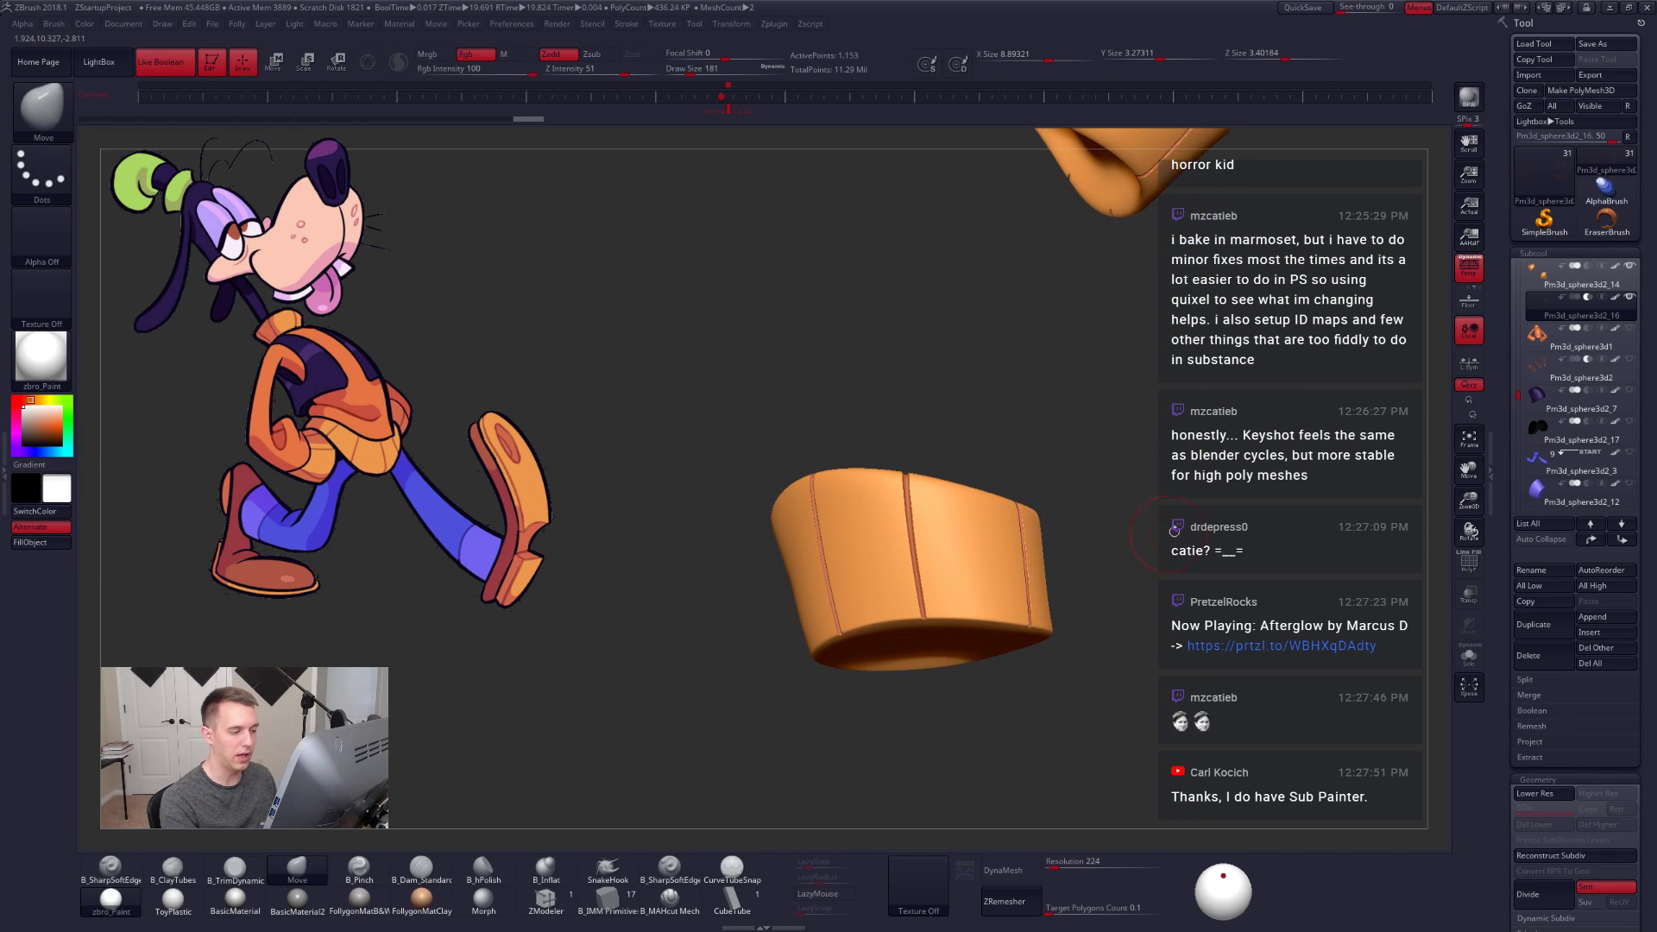
Select Pm3d_sphere3d2_16 and hide the green background subtool.
{"action": "left_click", "coordinate": [1542, 312]}
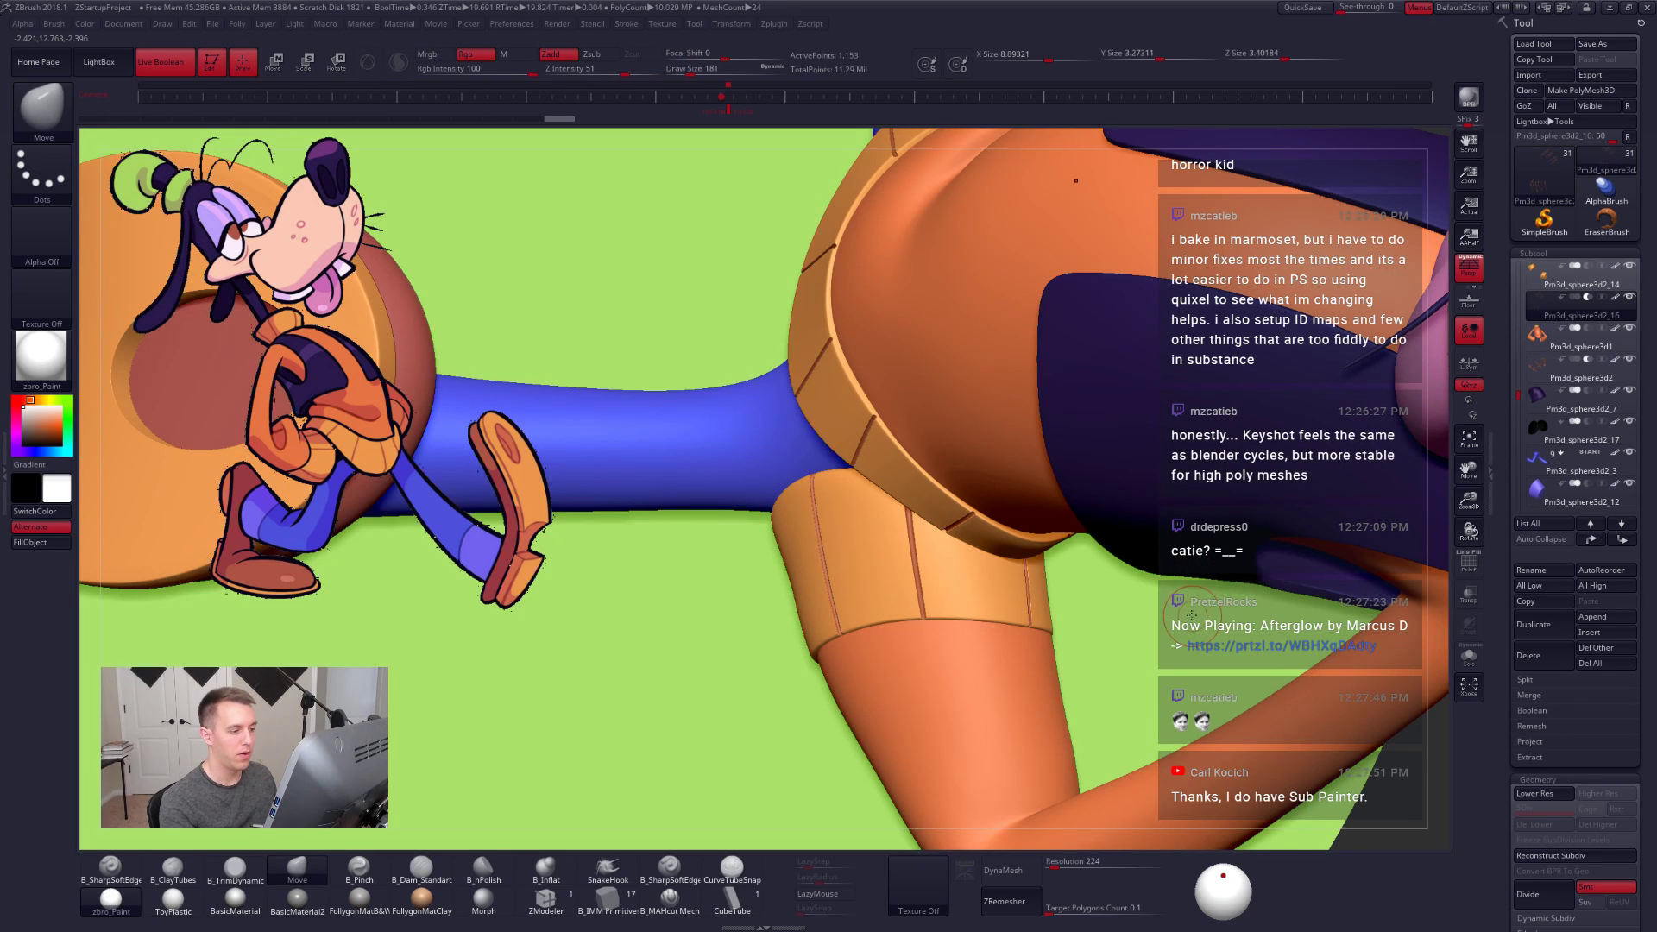
{"action": "right_click_drag", "start_coordinate": [1202, 623], "coordinate": [1179, 565]}
{"action": "right_click_drag", "start_coordinate": [998, 454], "coordinate": [1008, 322]}
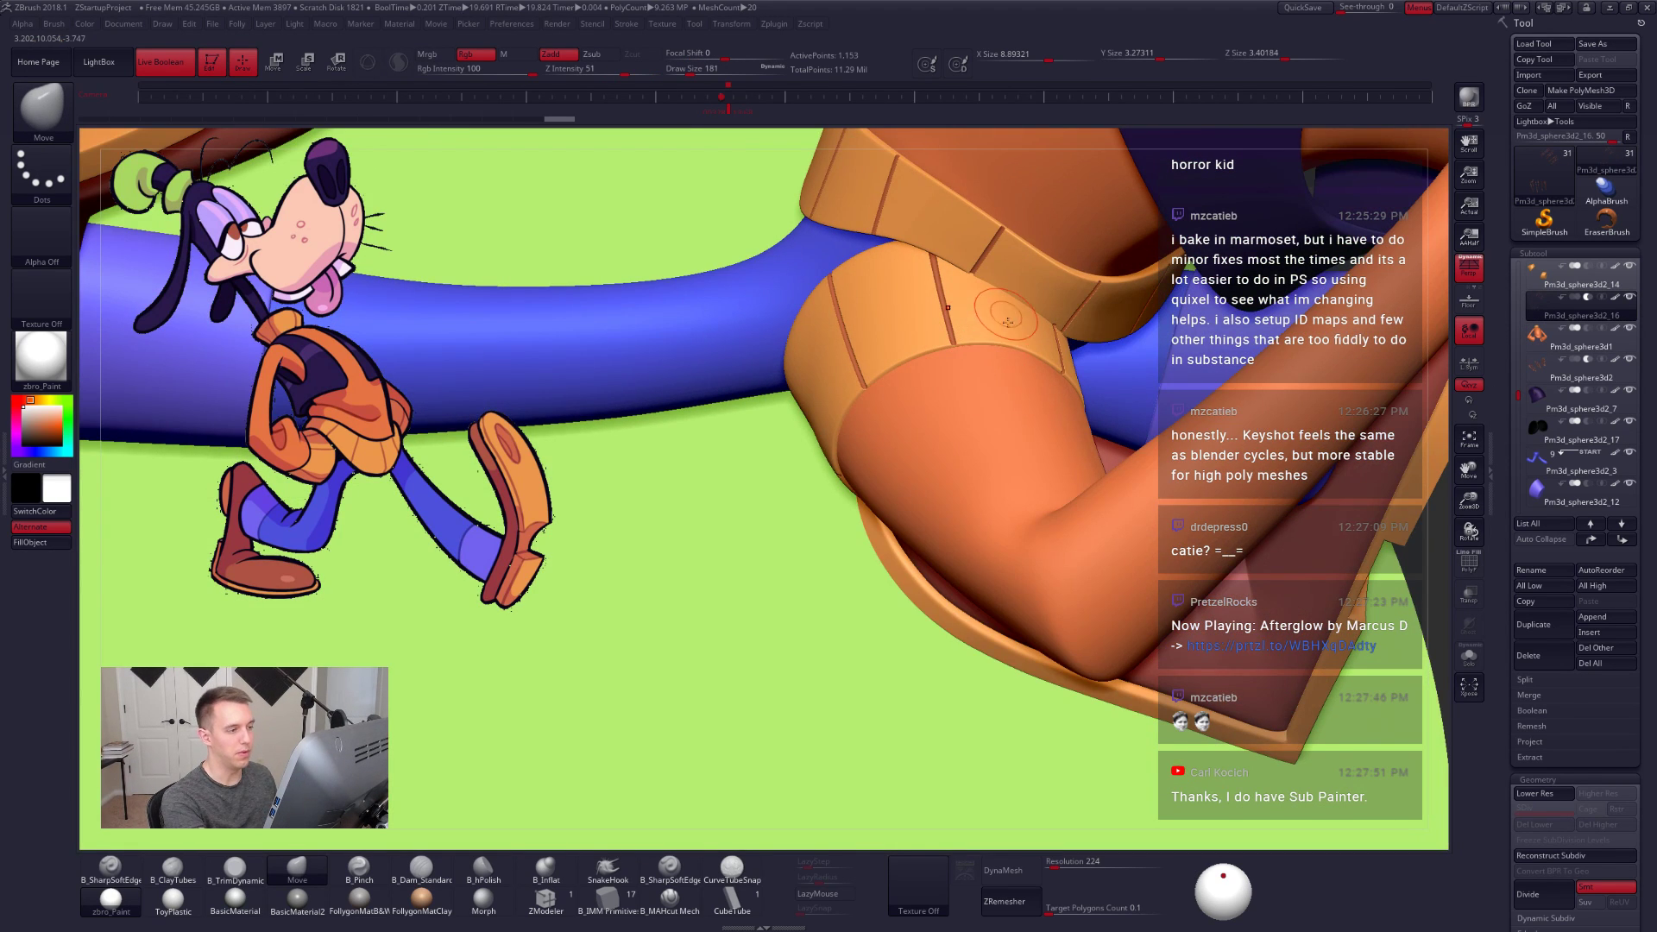
{"action": "left_click_drag", "start_coordinate": [1522, 450], "coordinate": [1522, 509]}
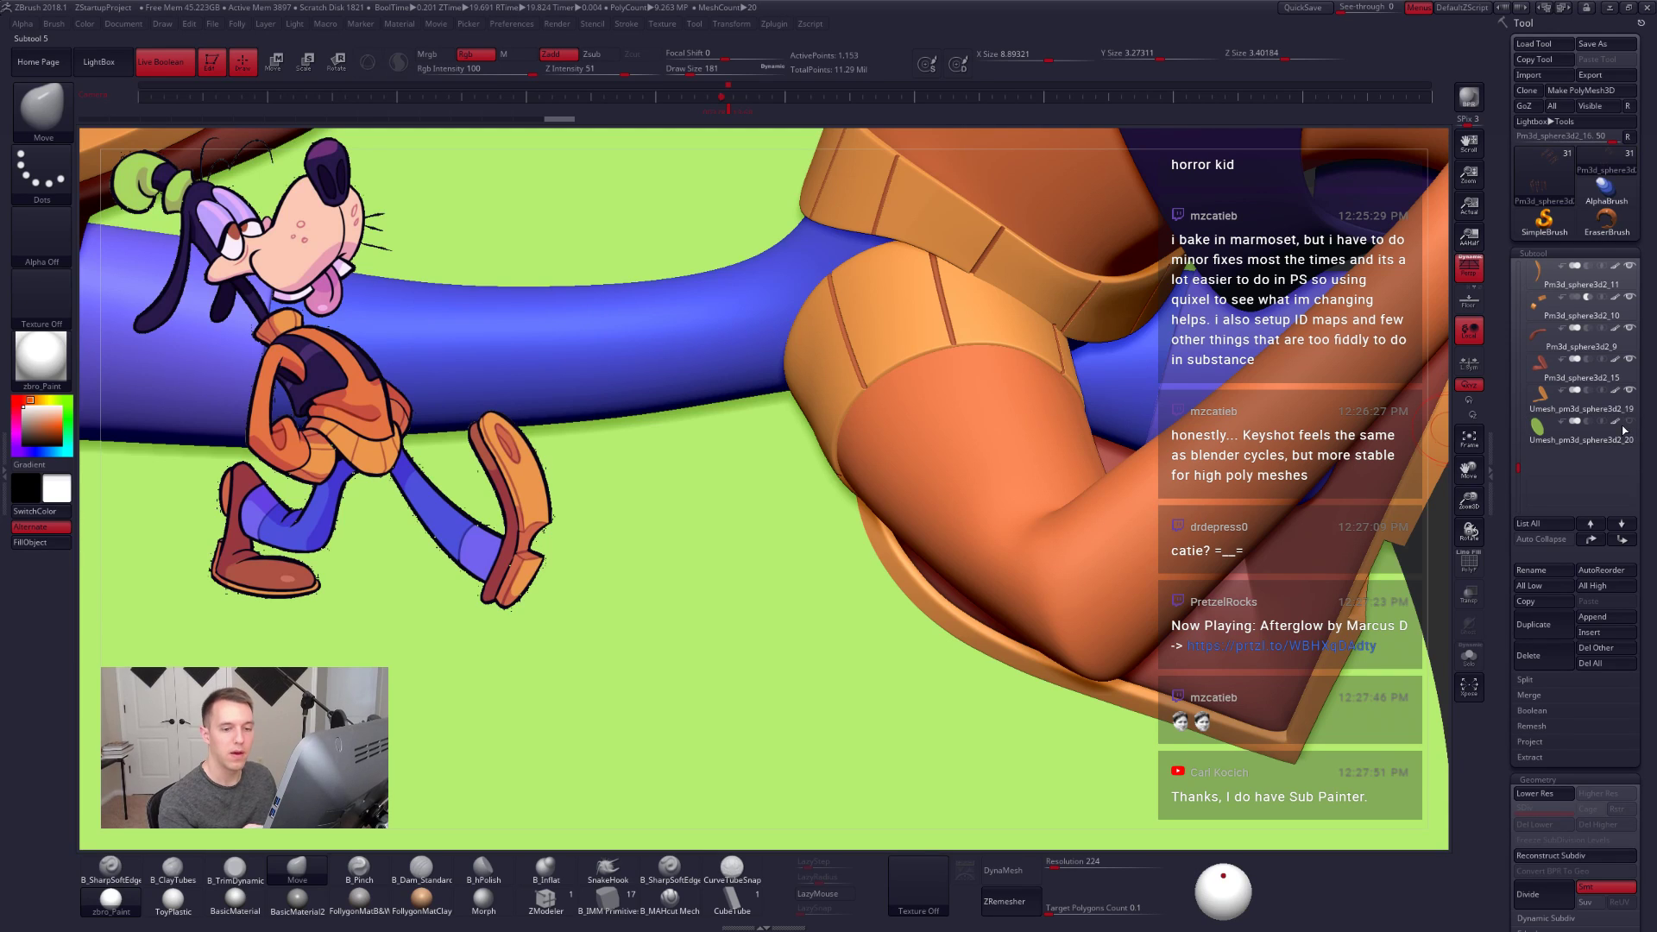
{"action": "left_click", "coordinate": [1624, 423]}
{"action": "mouse_move", "coordinate": [1113, 518]}
{"action": "right_mouse_down"}
{"action": "mouse_move", "coordinate": [1101, 464]}
{"action": "mouse_move", "coordinate": [1007, 613]}
{"action": "mouse_move", "coordinate": [981, 461]}
{"action": "mouse_move", "coordinate": [1019, 636]}
{"action": "mouse_move", "coordinate": [1006, 614]}
{"action": "mouse_move", "coordinate": [1033, 567]}
{"action": "mouse_move", "coordinate": [1000, 526]}
{"action": "mouse_move", "coordinate": [979, 440]}
{"action": "right_mouse_up"}
Make Pm3d_sphere3d2_4 active and expand Transpose Master in the Zplugin menu.
{"action": "left_click", "coordinate": [996, 404], "text": "alt"}
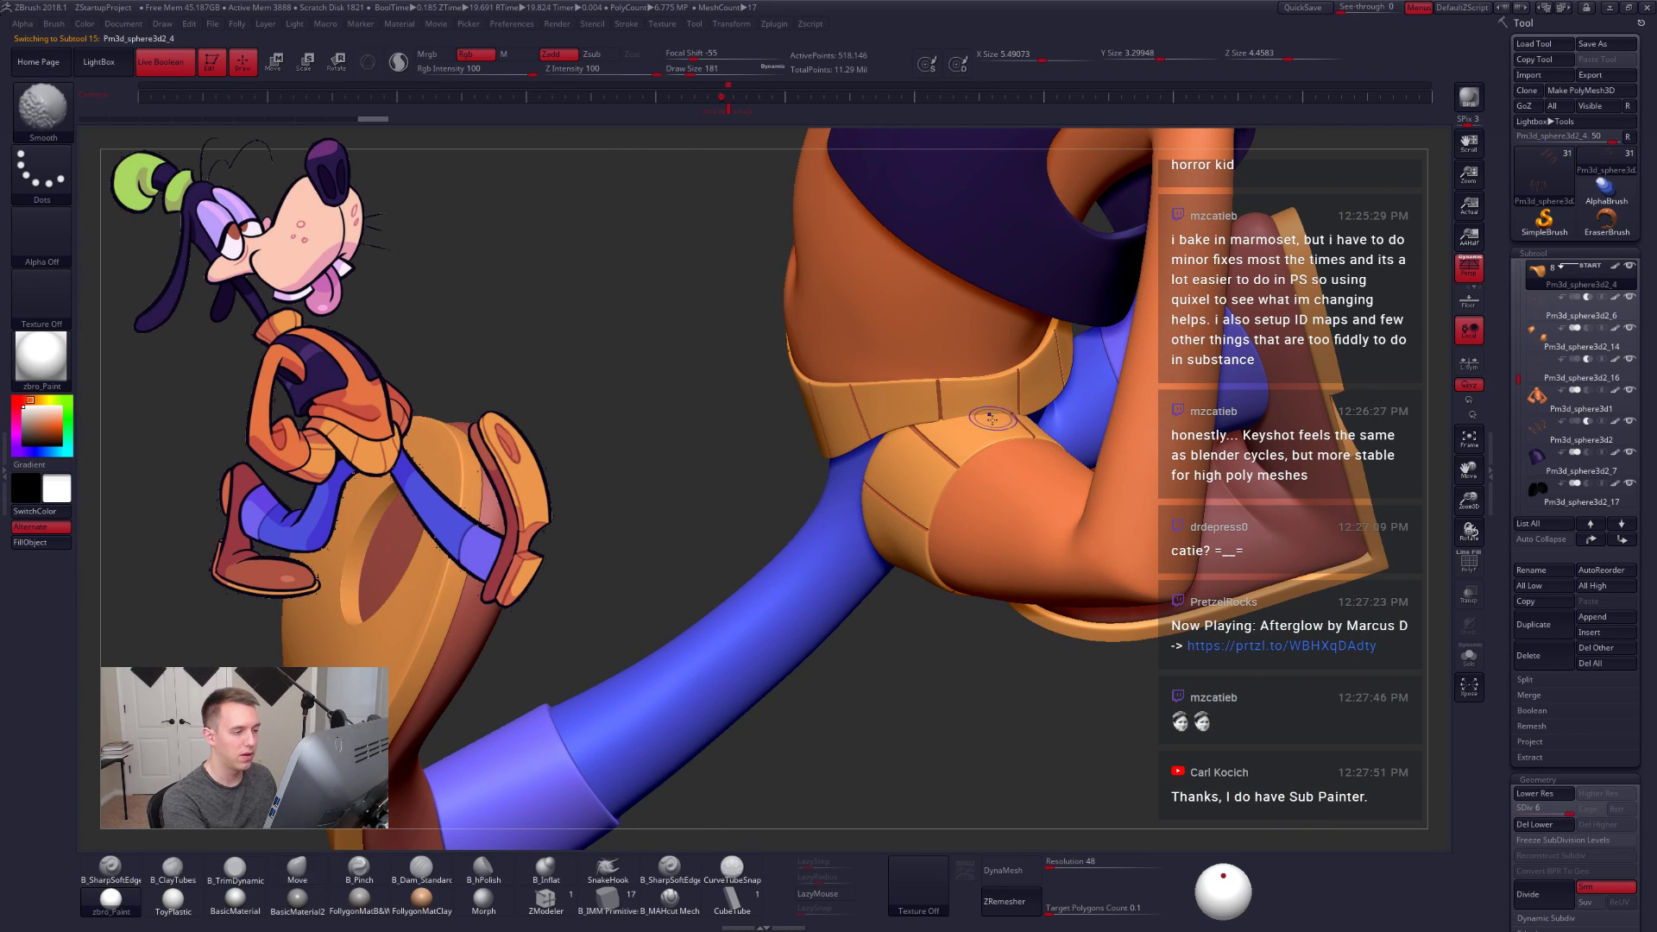
{"action": "key", "text": "shift+f"}
{"action": "key", "text": "ctrl+shift+s"}
{"action": "key", "text": "ctrl+shift+s"}
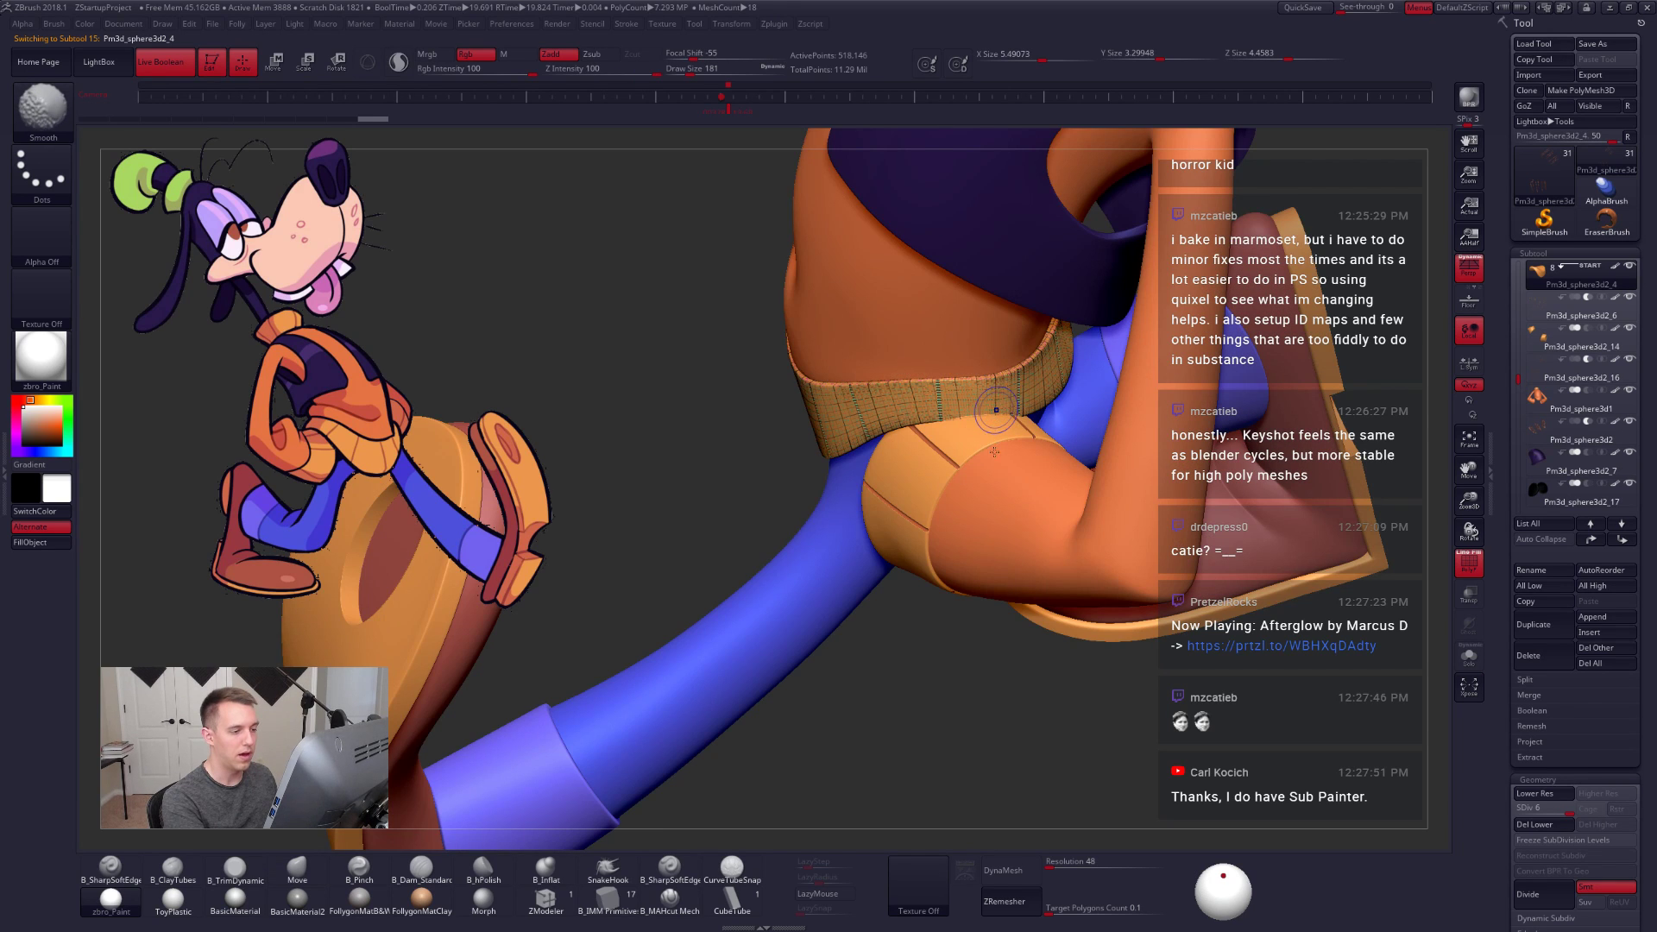
{"action": "key", "text": "shift+f"}
{"action": "right_click_drag", "start_coordinate": [1005, 394], "coordinate": [992, 452]}
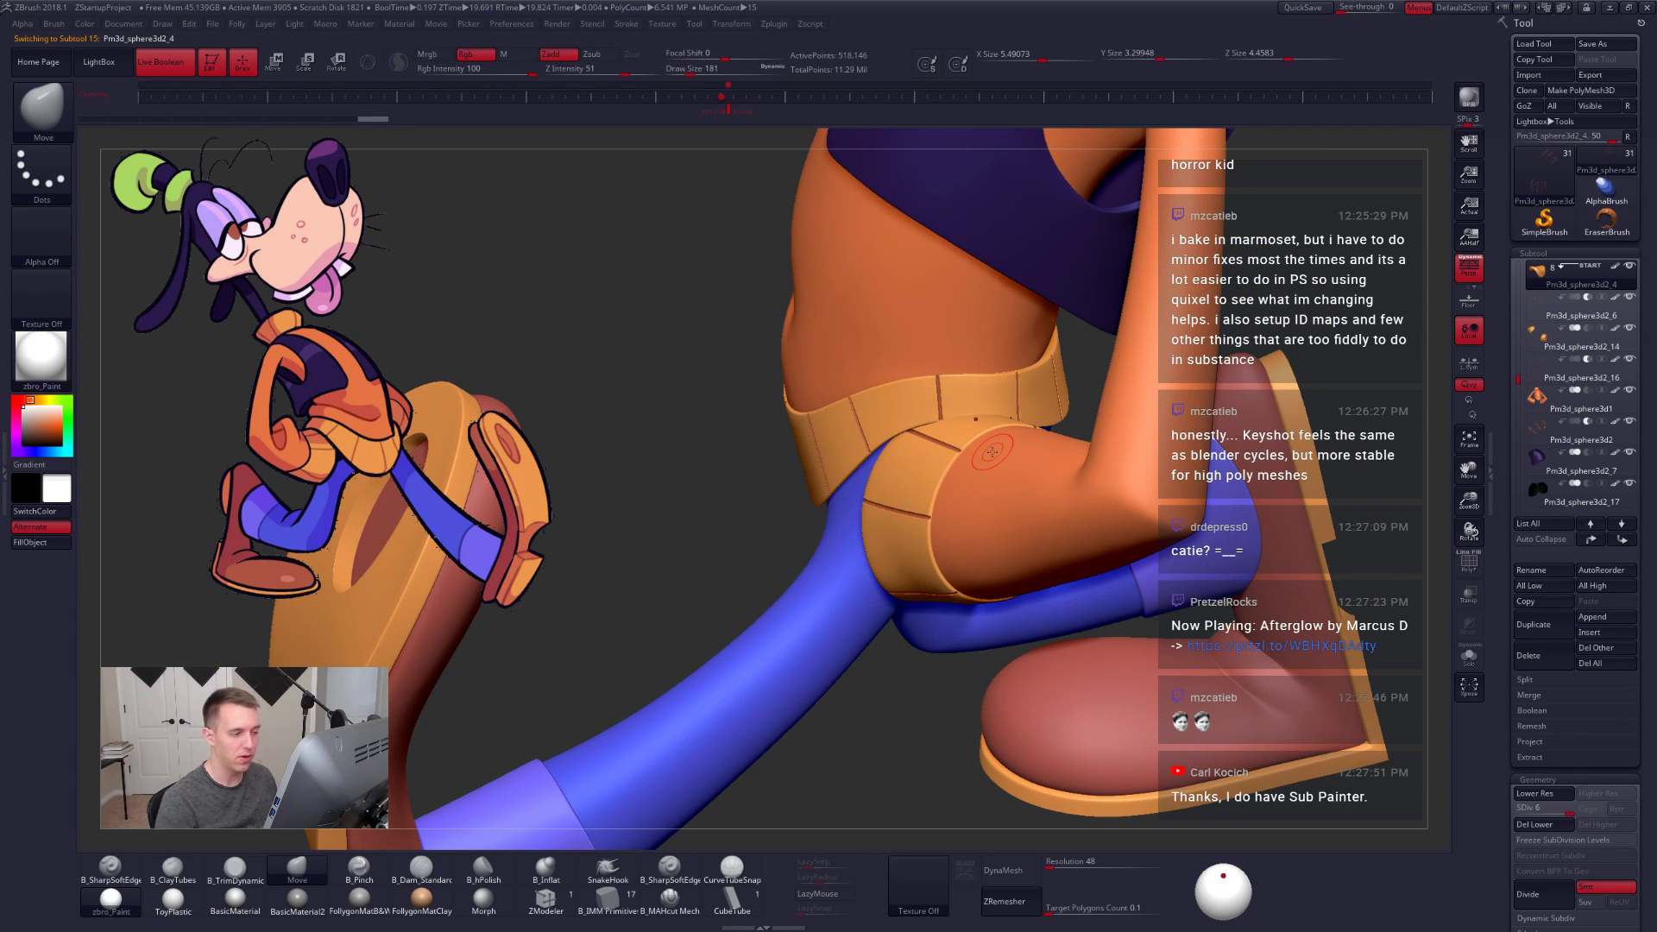
{"action": "left_click", "coordinate": [4, 287]}
{"action": "left_click", "coordinate": [62, 275]}
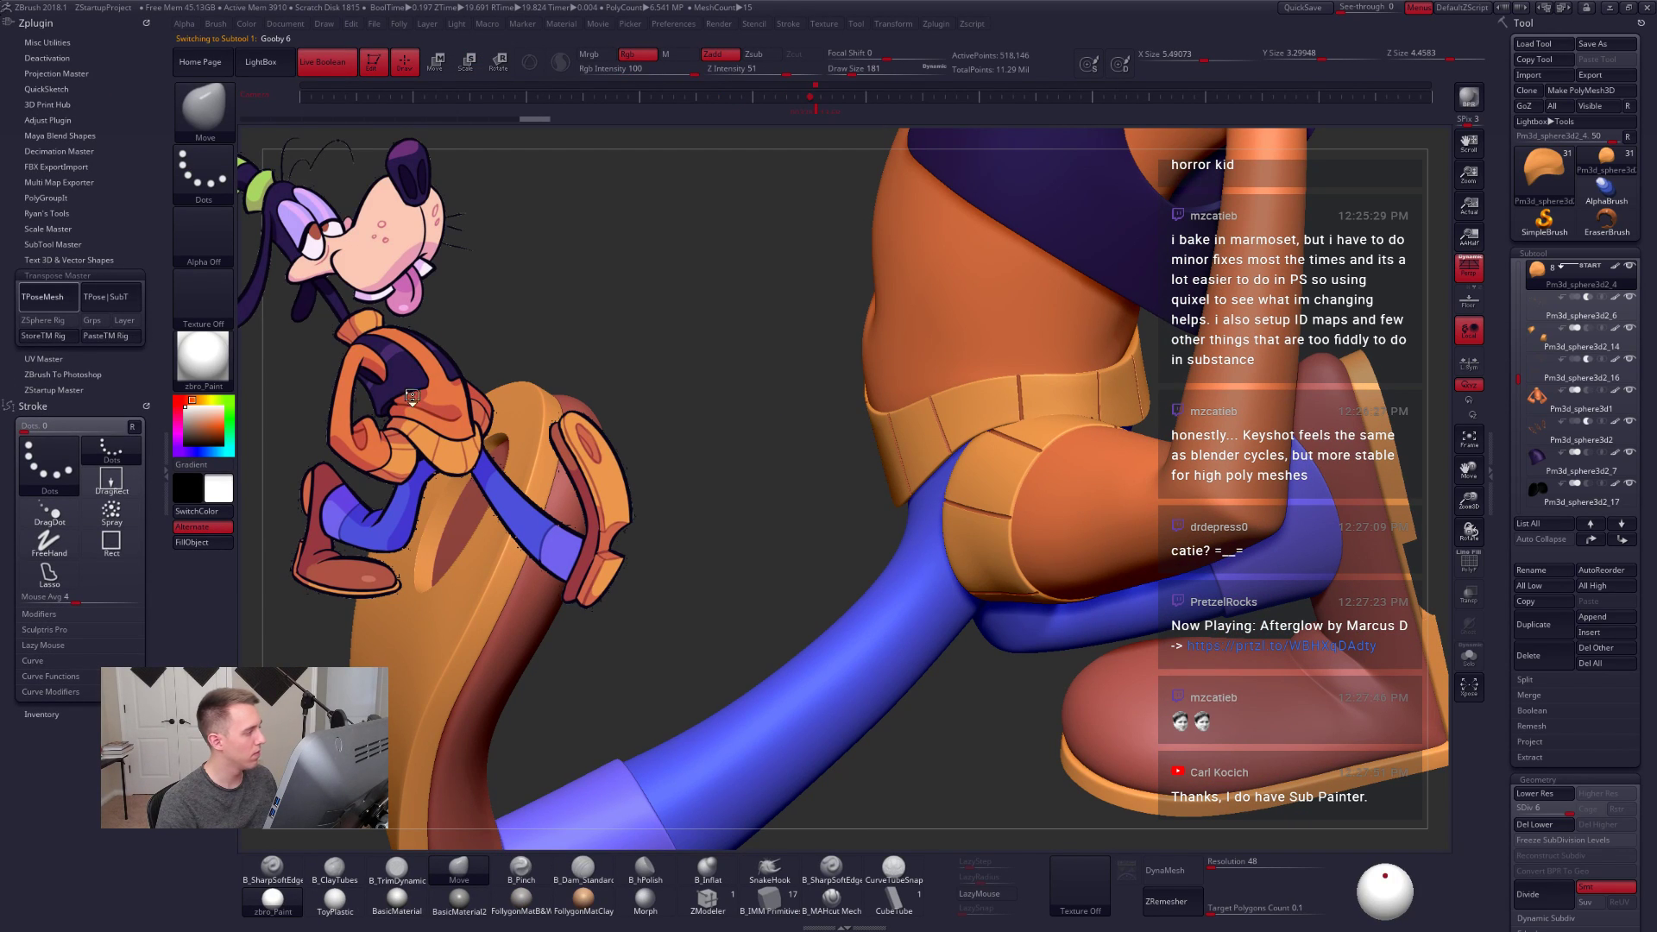
{"action": "left_click", "coordinate": [751, 441], "text": "alt"}
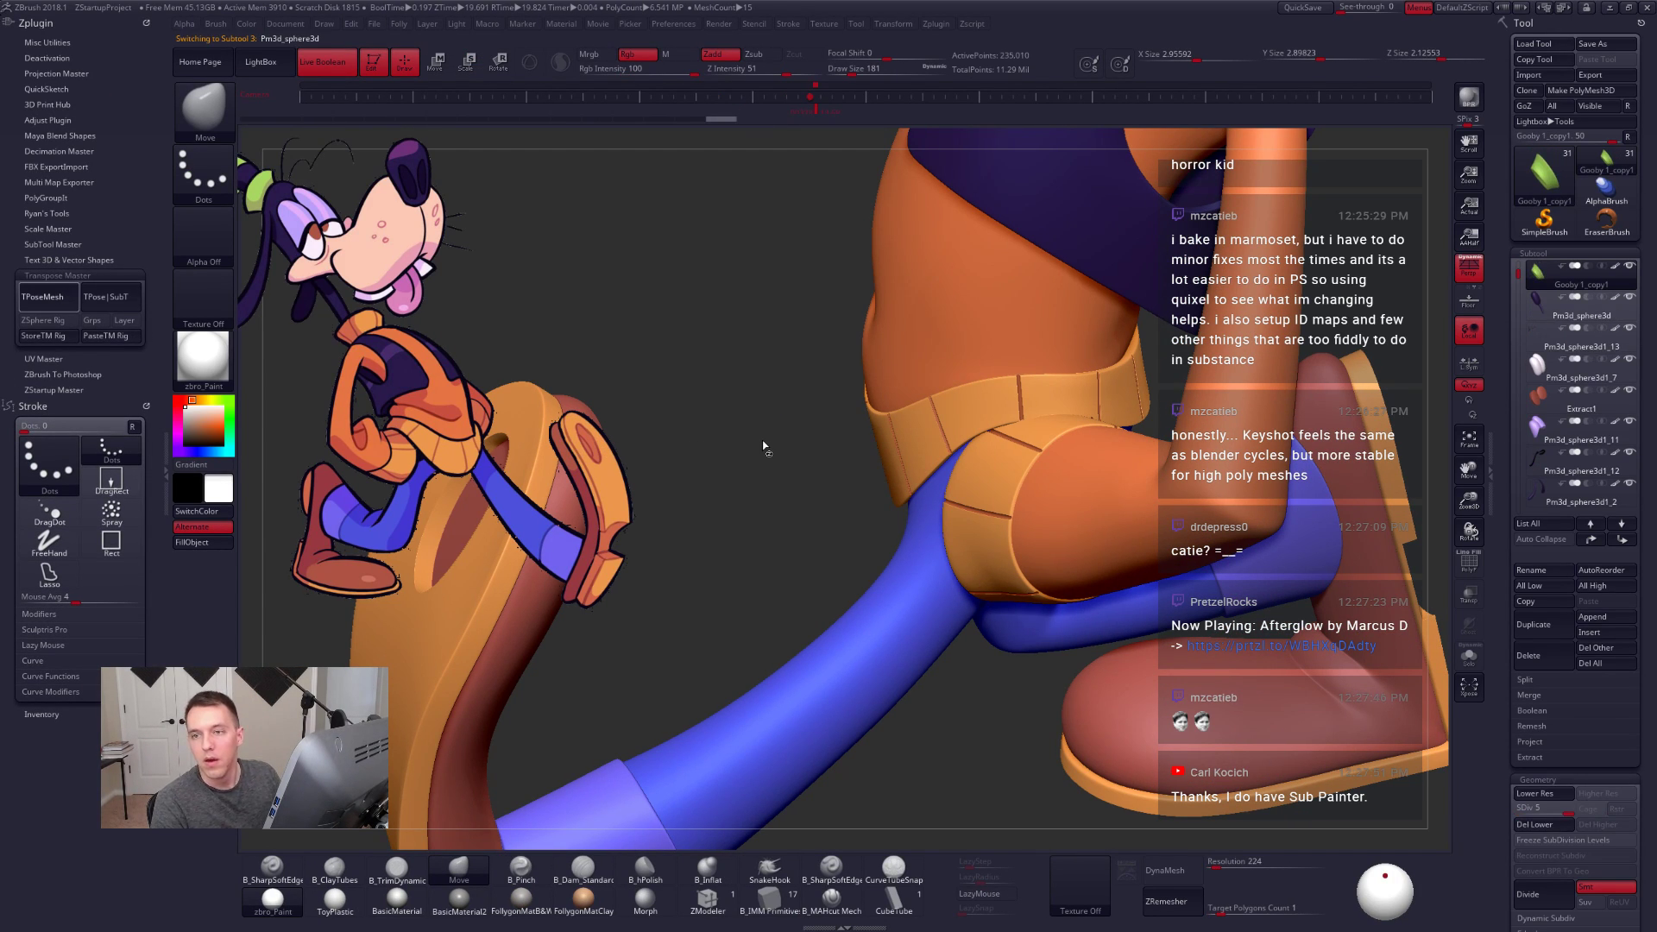
{"action": "left_click", "coordinate": [778, 442], "text": "alt"}
{"action": "left_click", "coordinate": [778, 446], "text": "alt"}
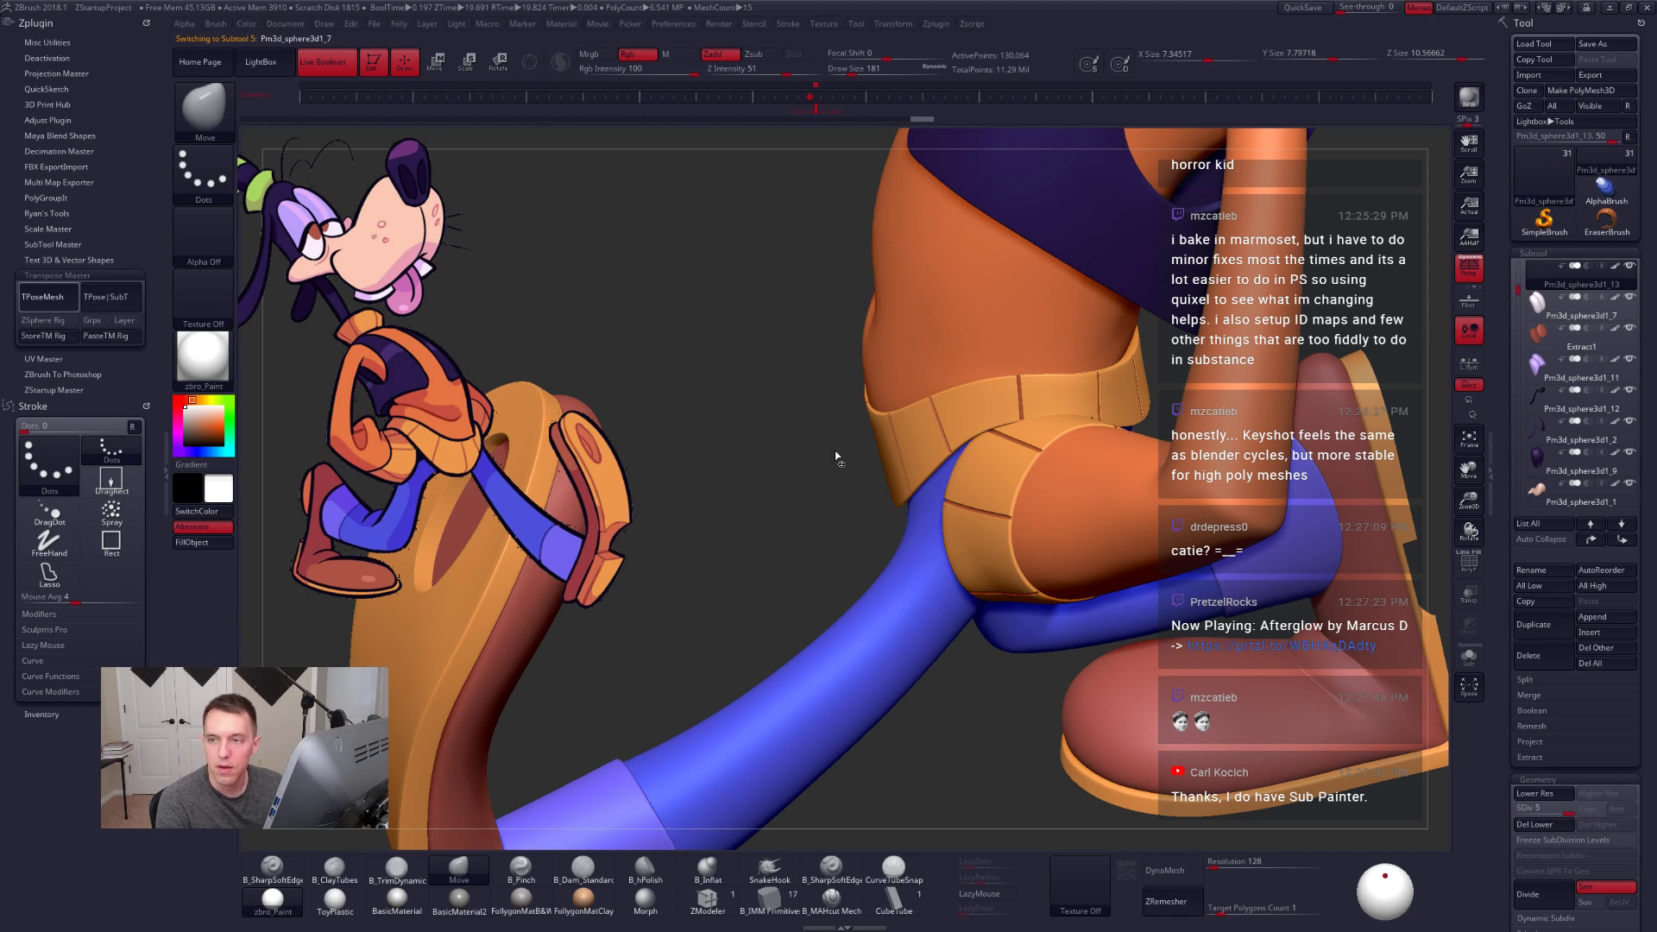
{"action": "left_click", "coordinate": [876, 456], "text": "alt"}
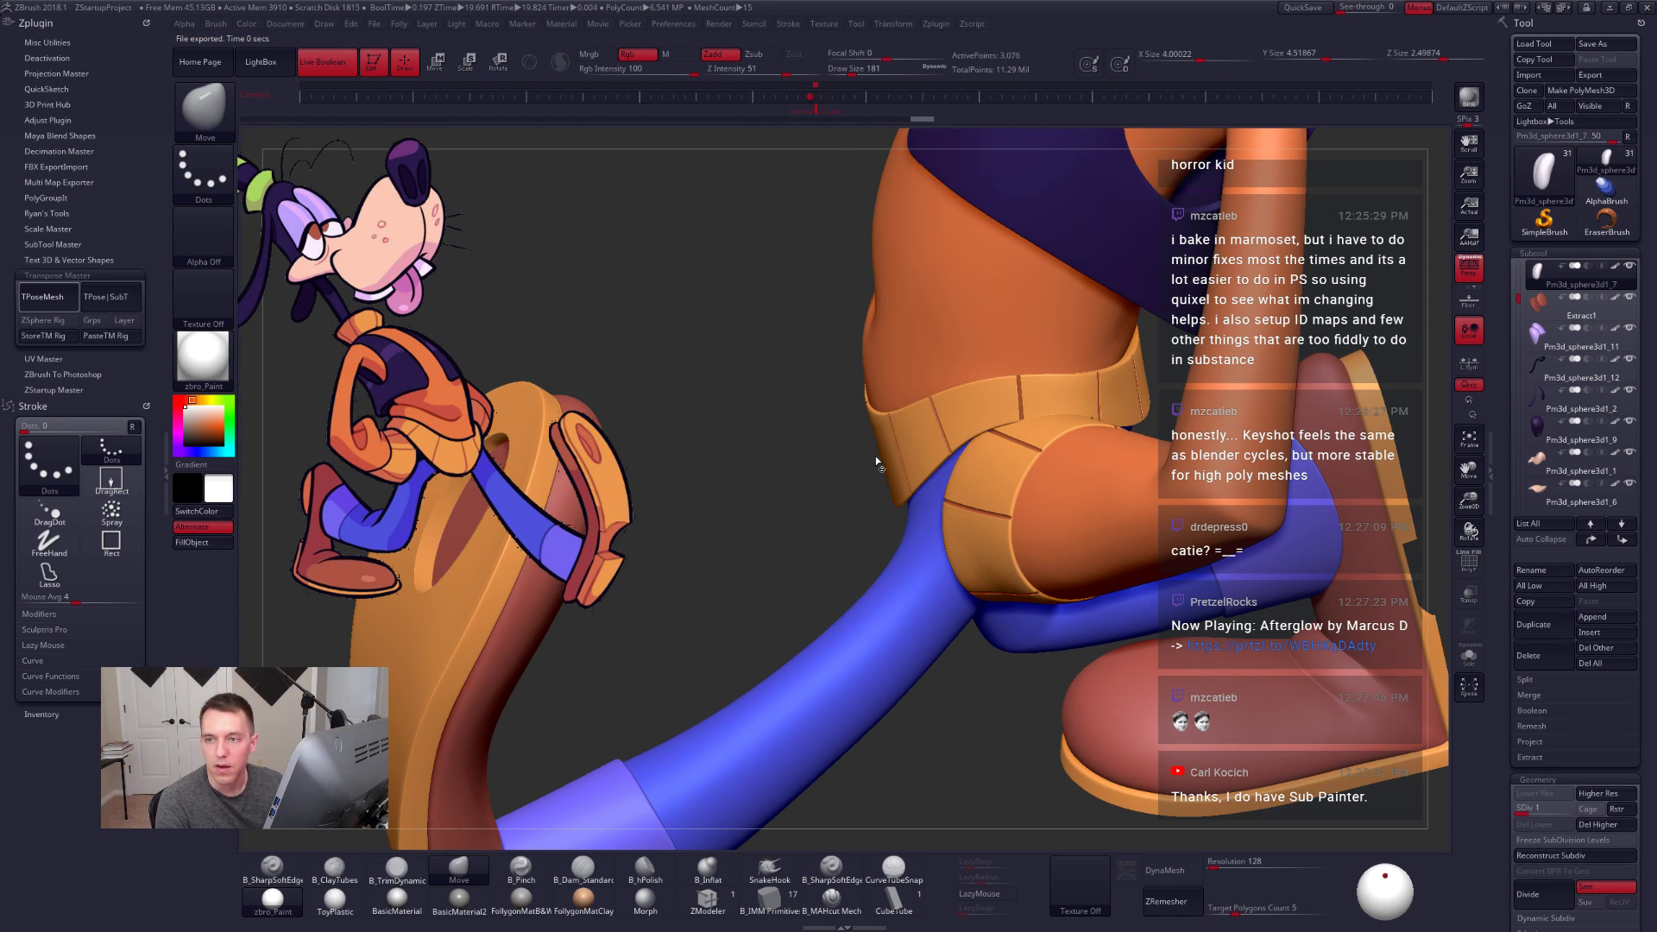
{"action": "left_click", "coordinate": [958, 459], "text": "alt"}
{"action": "left_click", "coordinate": [967, 459], "text": "alt"}
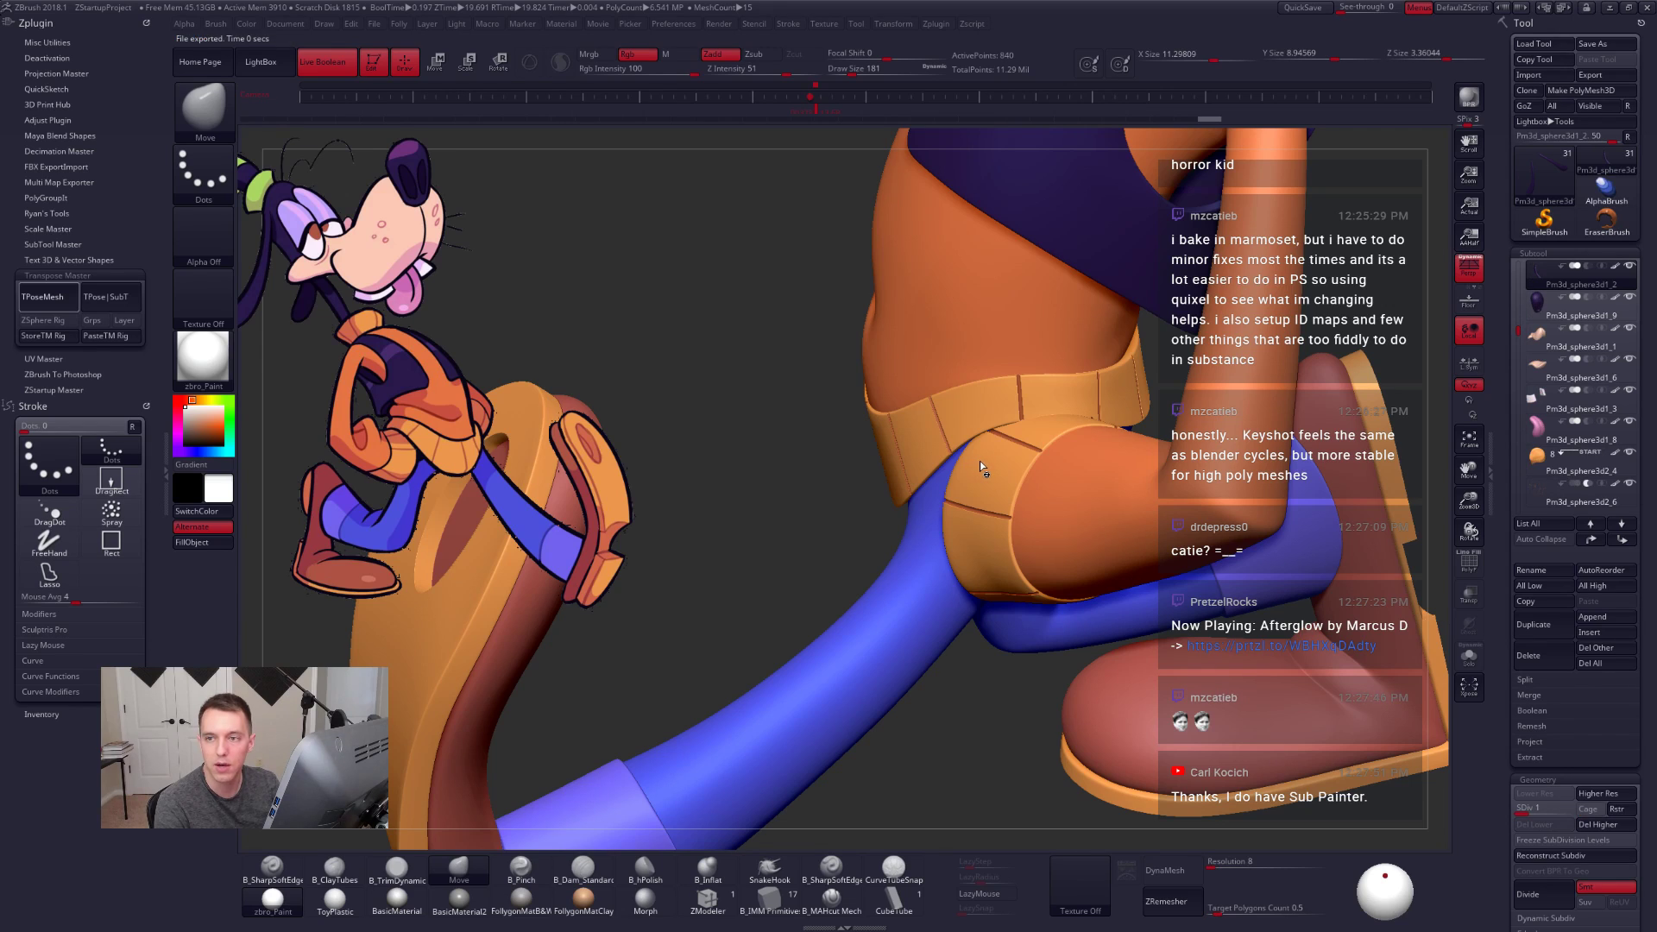
{"action": "left_click", "coordinate": [989, 461], "text": "alt"}
{"action": "left_click", "coordinate": [997, 460], "text": "alt"}
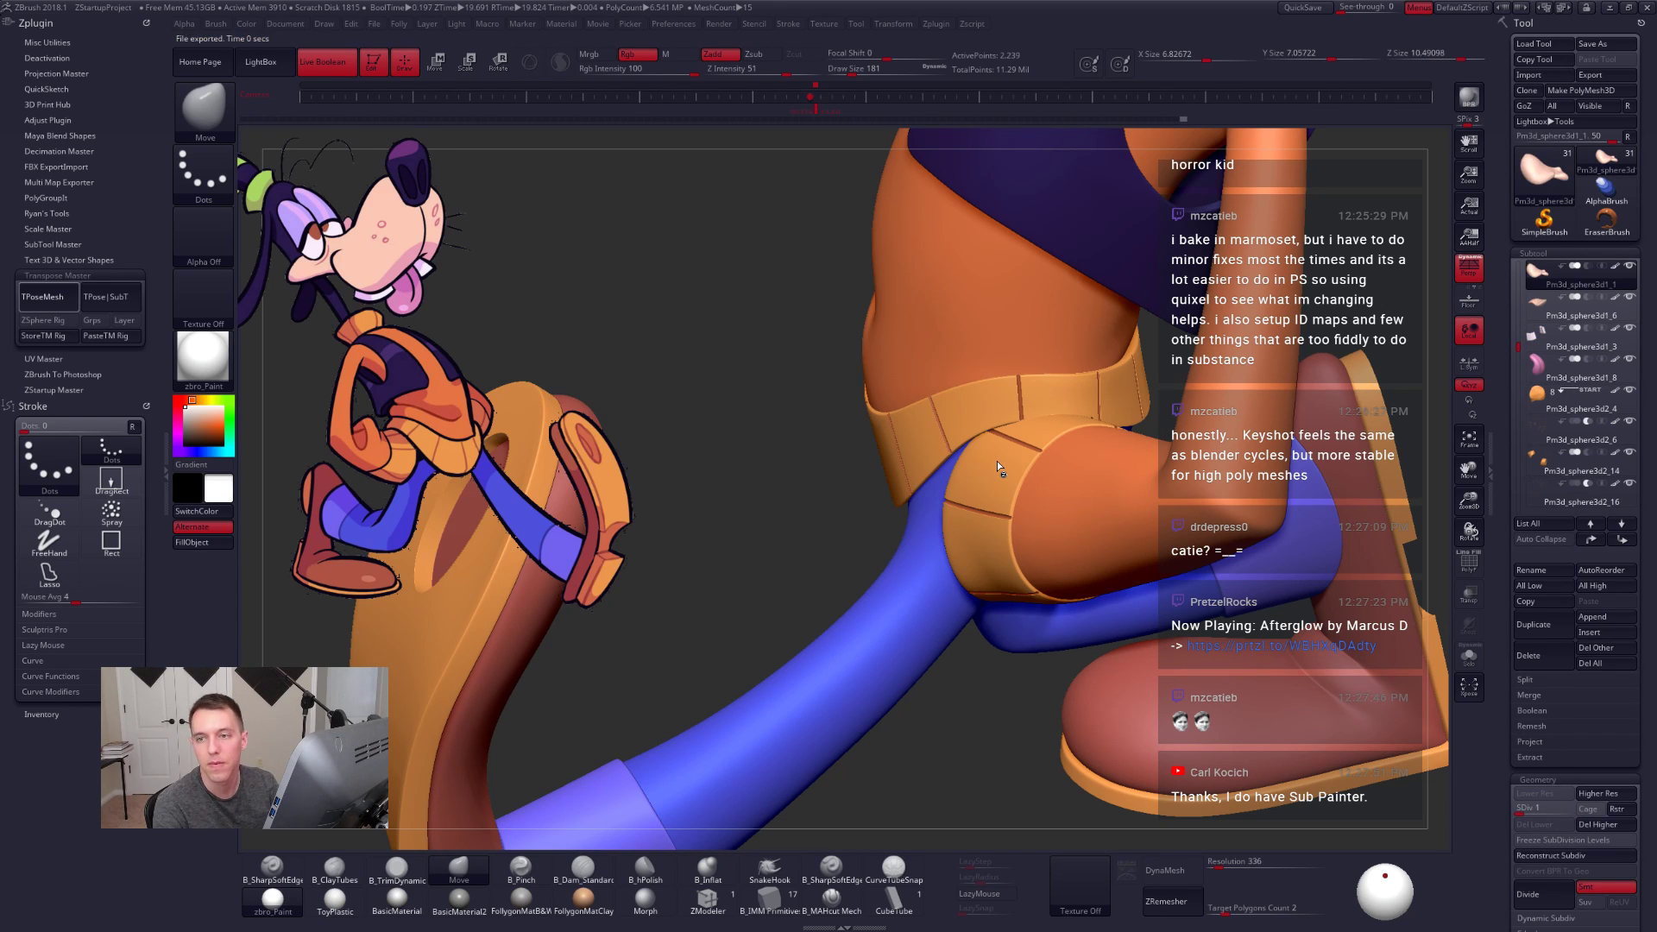
{"action": "left_click", "coordinate": [997, 461], "text": "alt"}
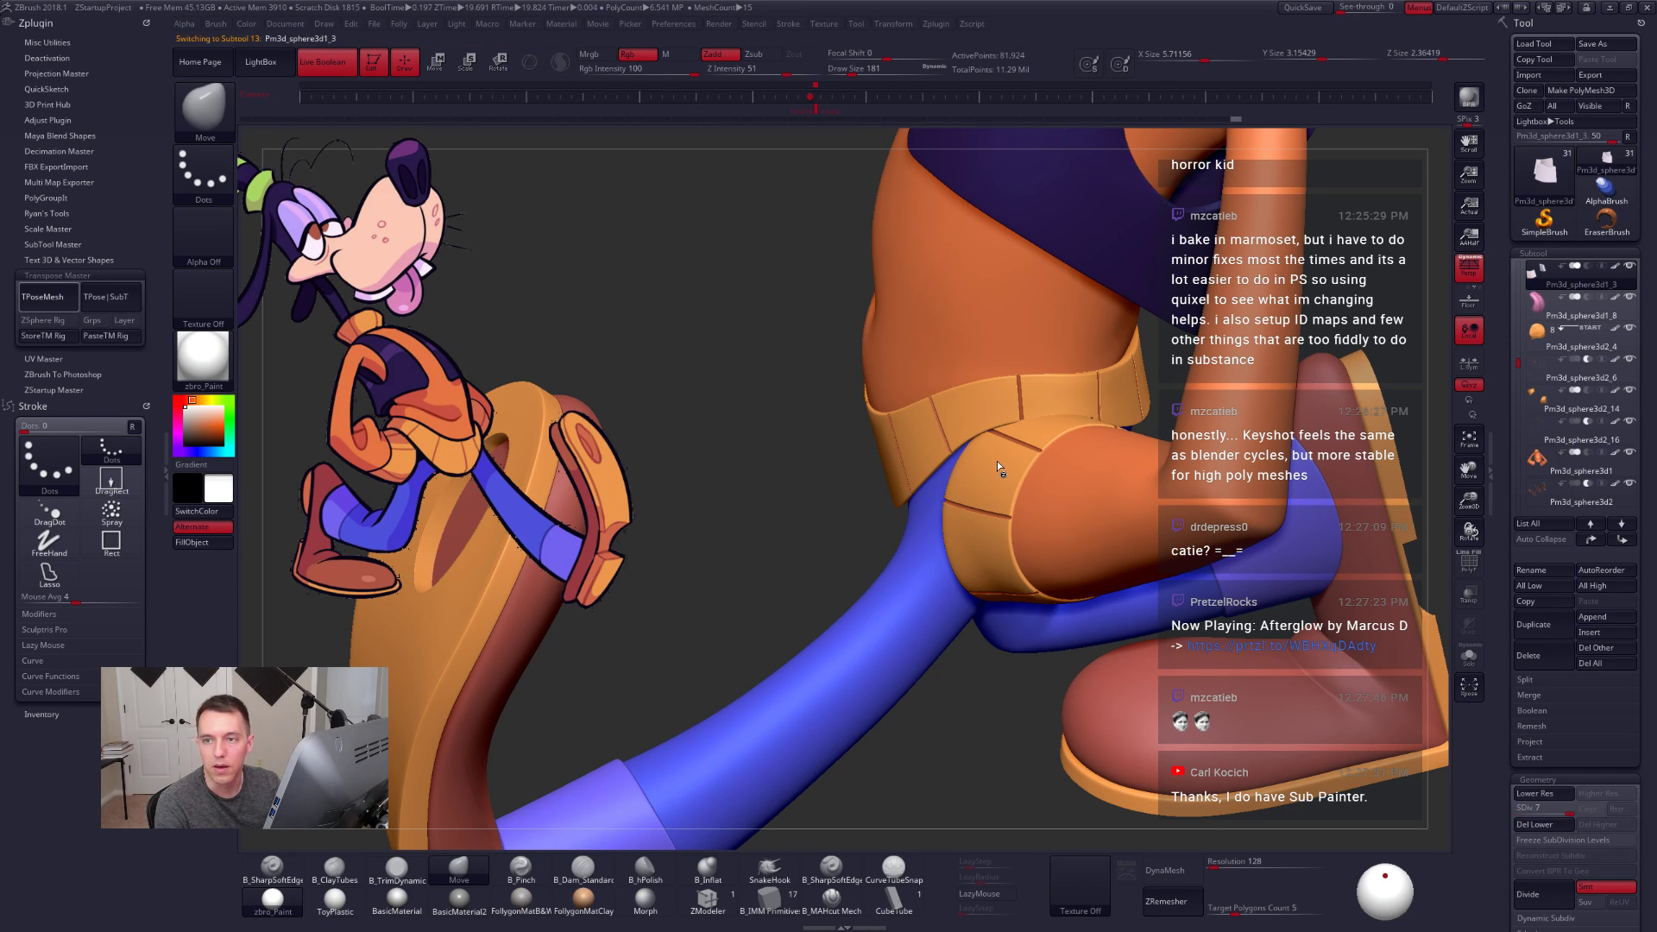
{"action": "left_click", "coordinate": [996, 461], "text": "alt"}
{"action": "left_click", "coordinate": [997, 461], "text": "alt"}
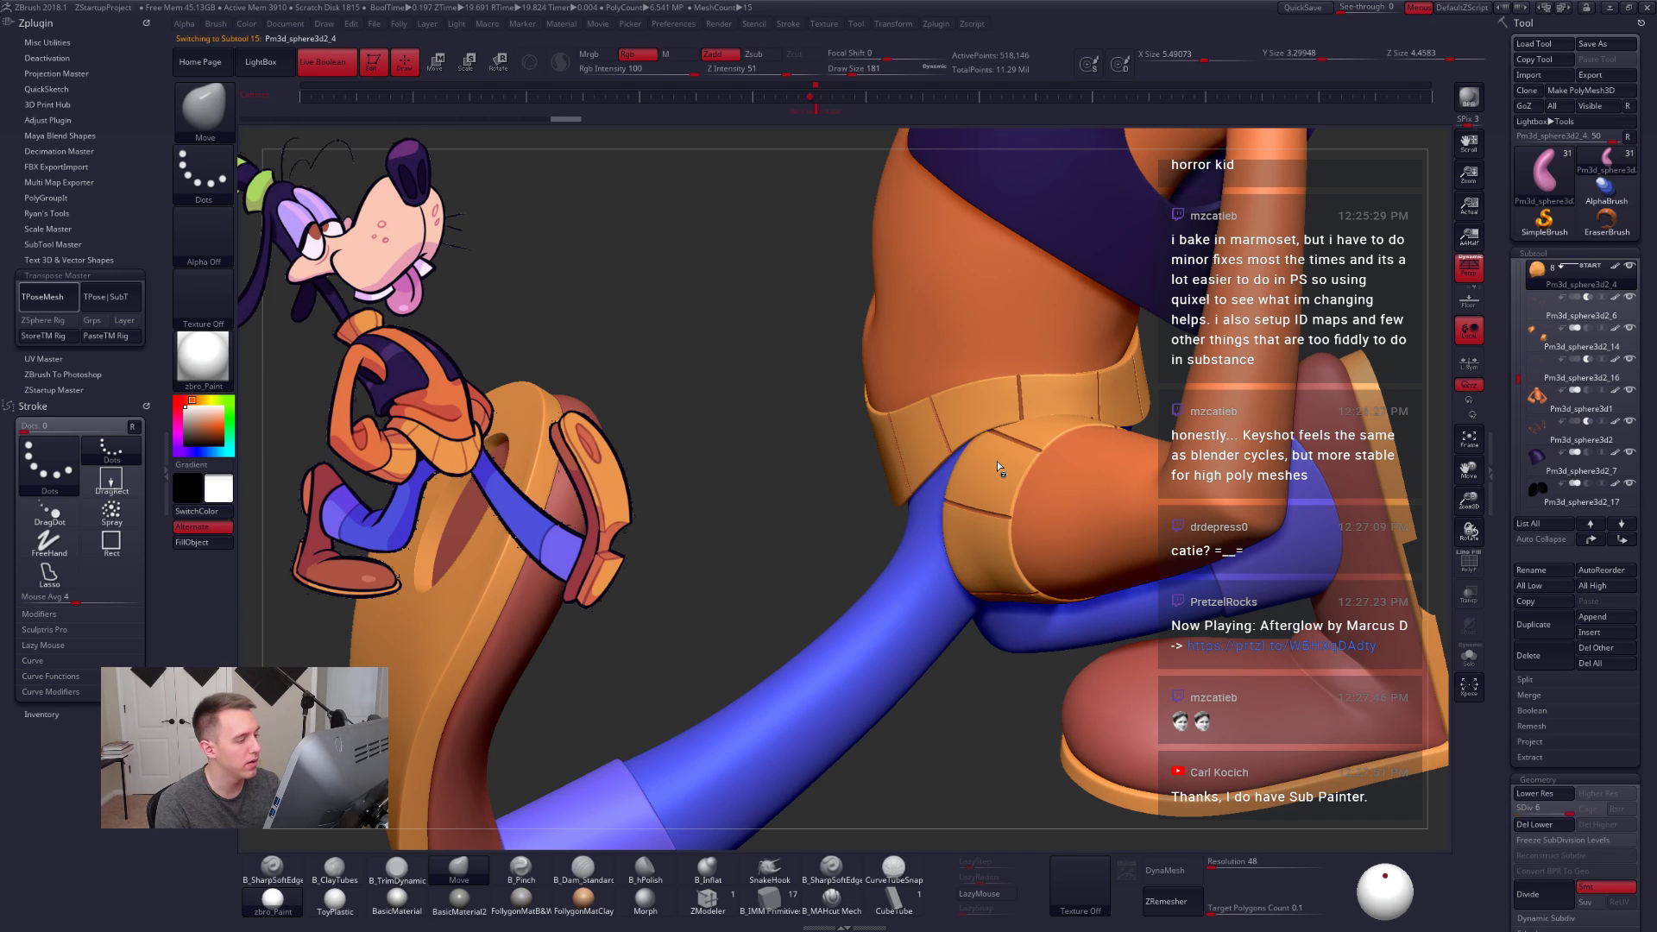
{"action": "left_click", "coordinate": [997, 461], "text": "alt"}
{"action": "left_click", "coordinate": [997, 461], "text": "alt"}
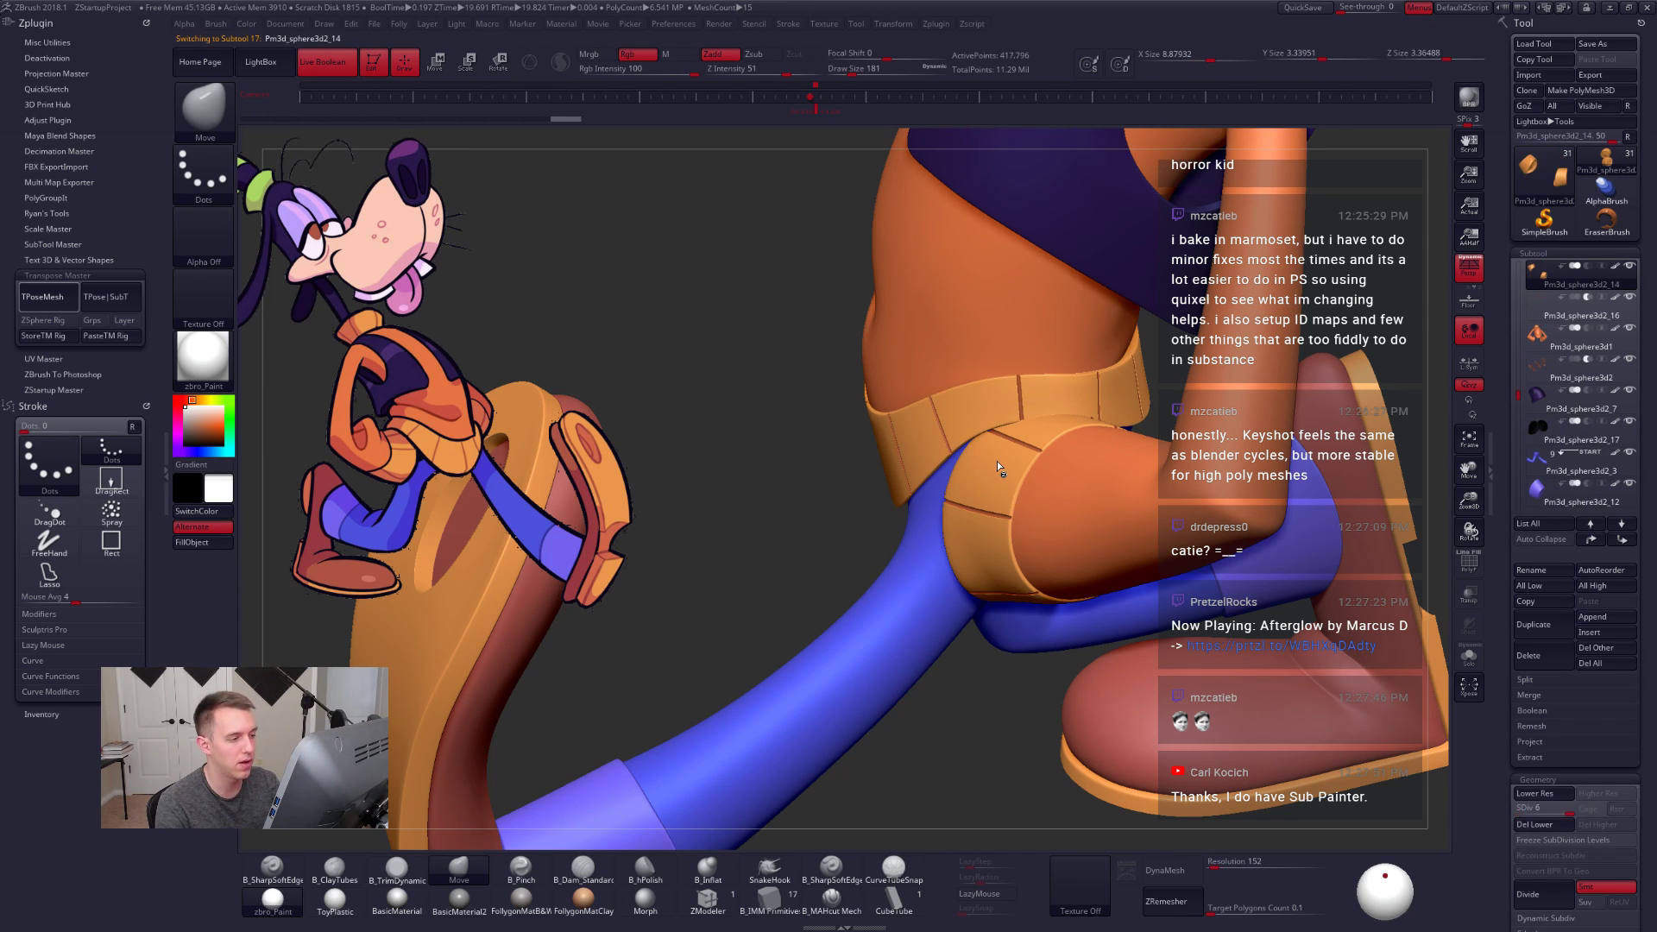
{"action": "left_click", "coordinate": [997, 461], "text": "alt"}
{"action": "left_click", "coordinate": [997, 460], "text": "alt"}
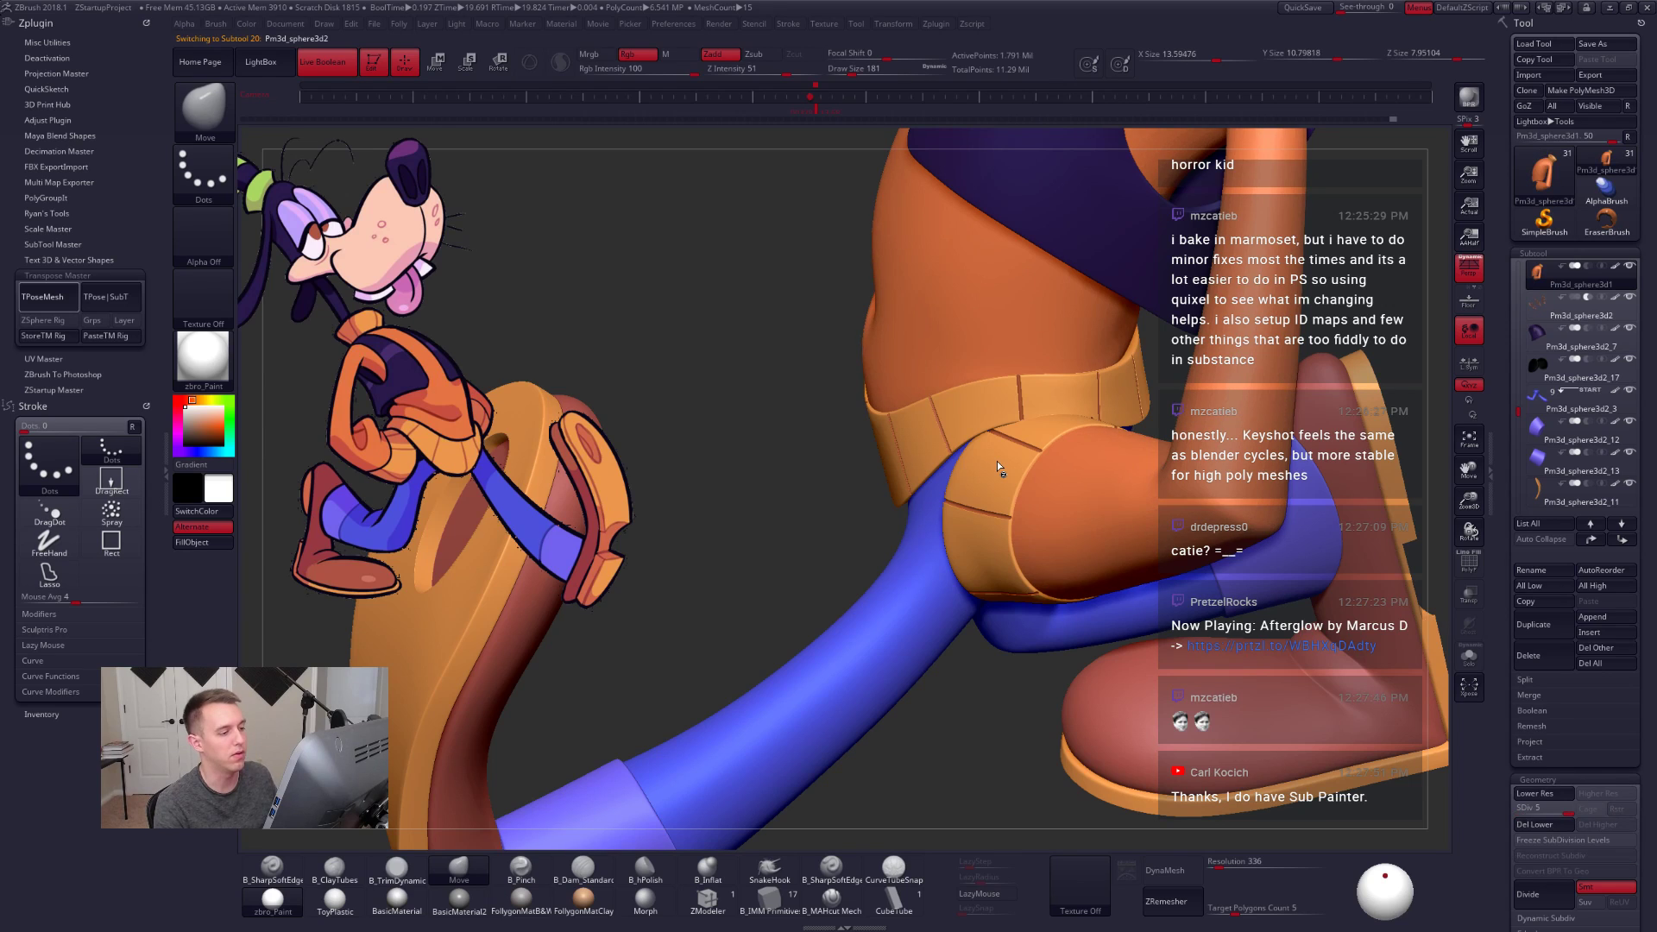
{"action": "left_click", "coordinate": [997, 461], "text": "alt"}
{"action": "left_click", "coordinate": [997, 464], "text": "alt"}
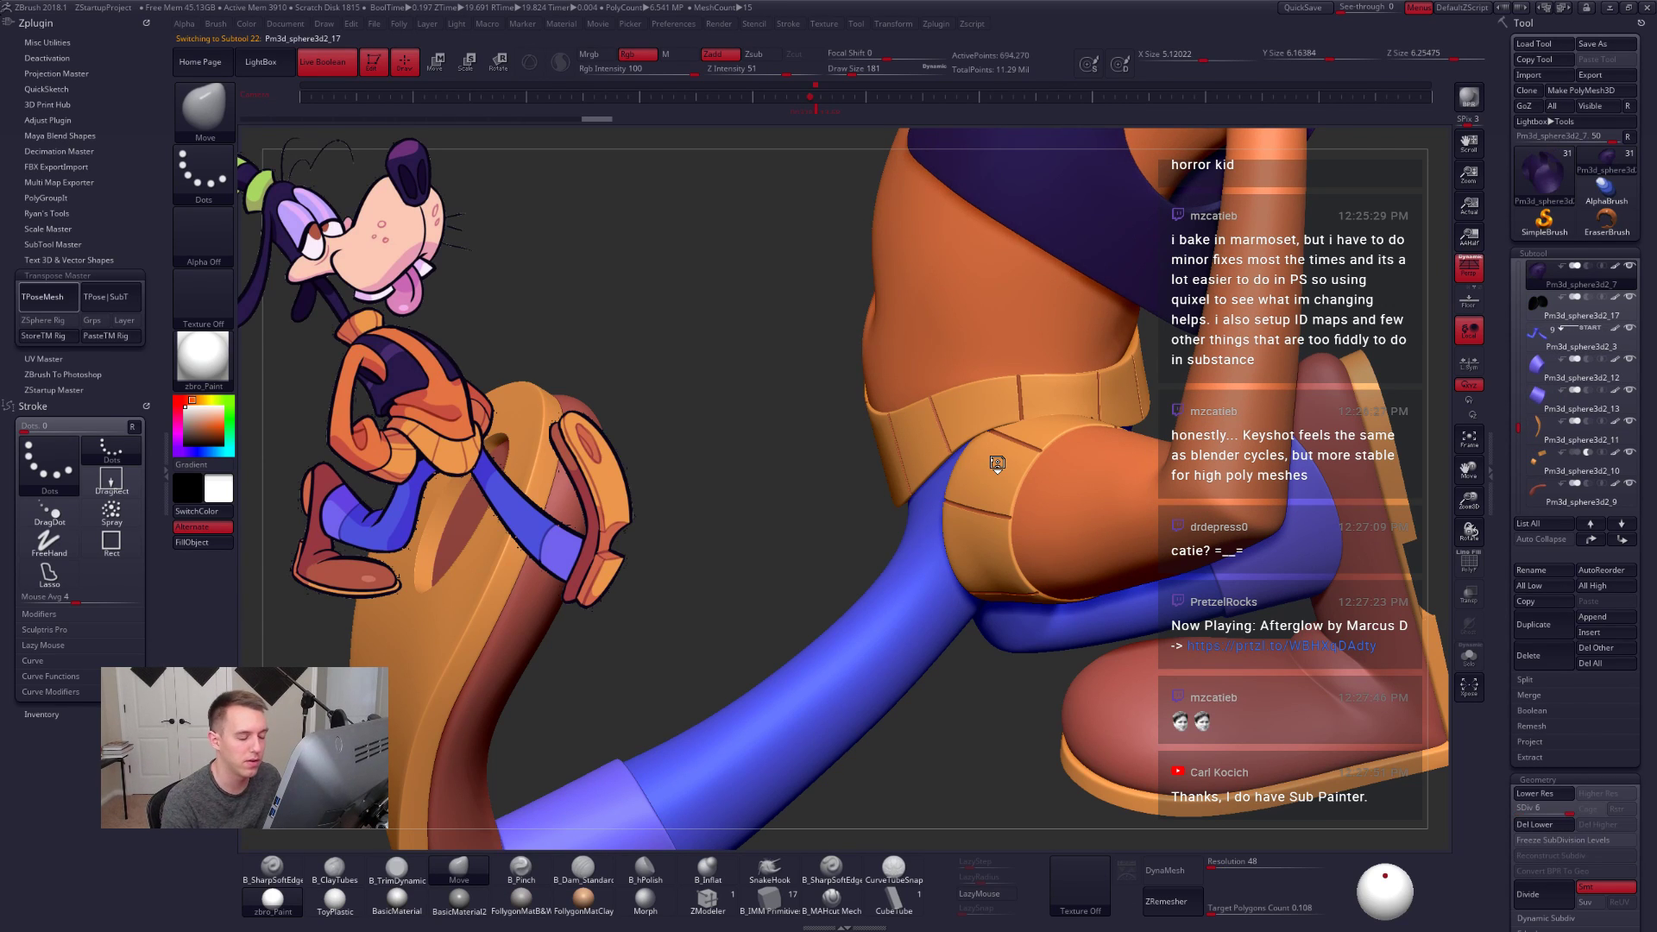
{"action": "left_click", "coordinate": [996, 463], "text": "alt"}
{"action": "left_click", "coordinate": [997, 463], "text": "alt"}
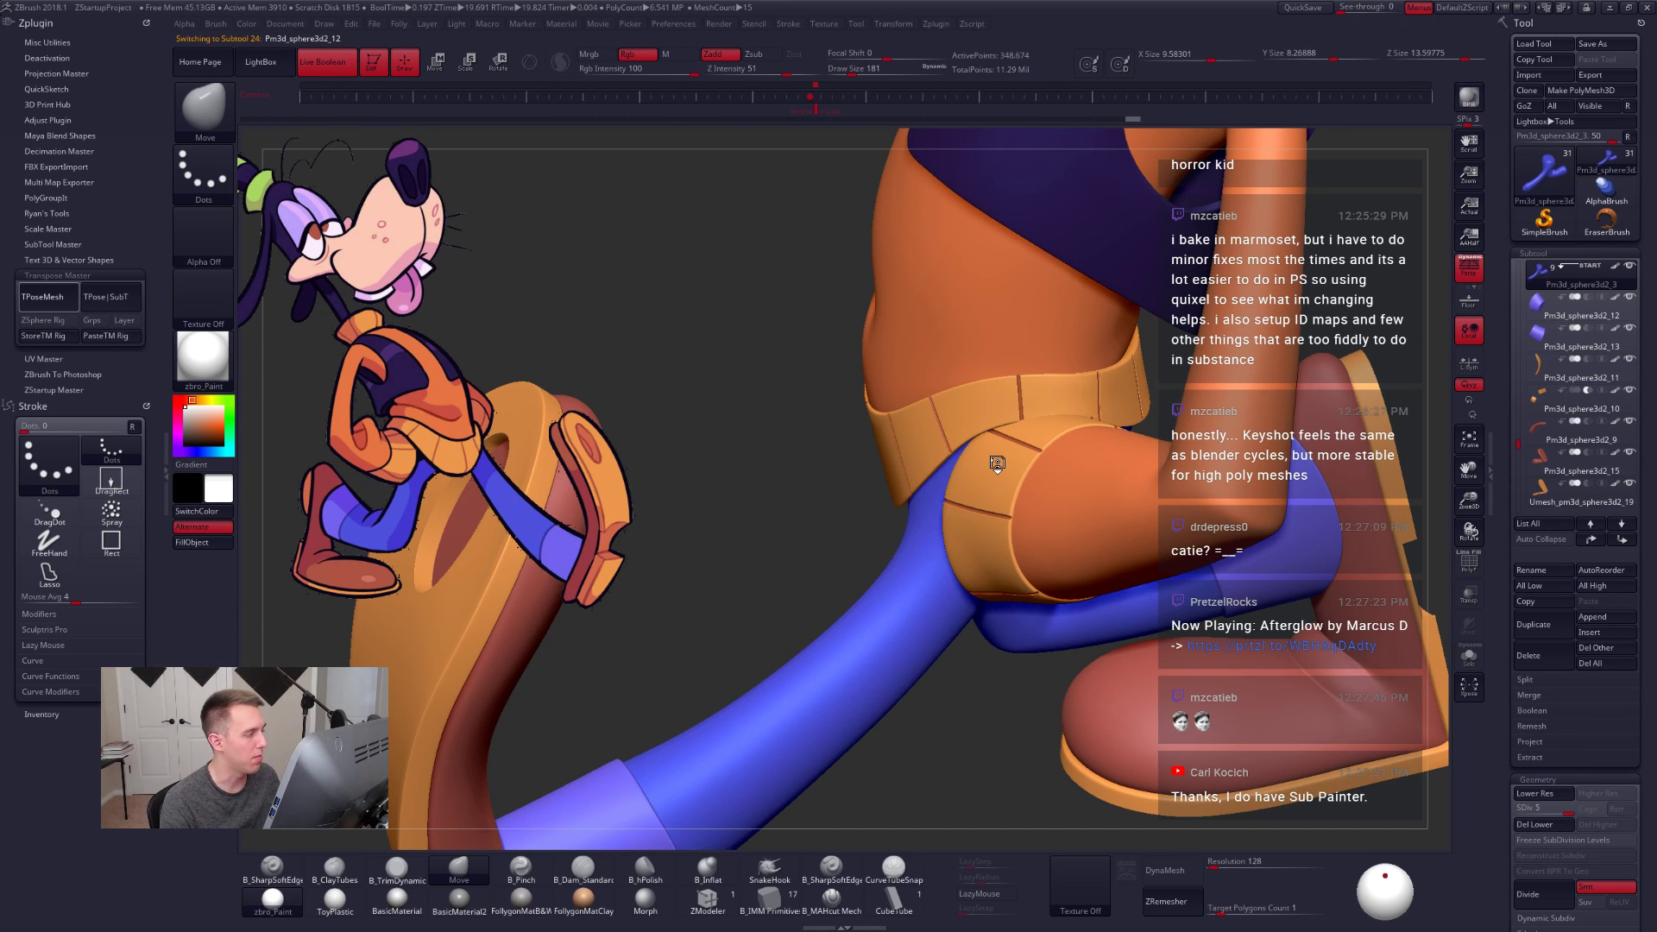
{"action": "left_click", "coordinate": [997, 463], "text": "alt"}
{"action": "left_click", "coordinate": [997, 463], "text": "alt"}
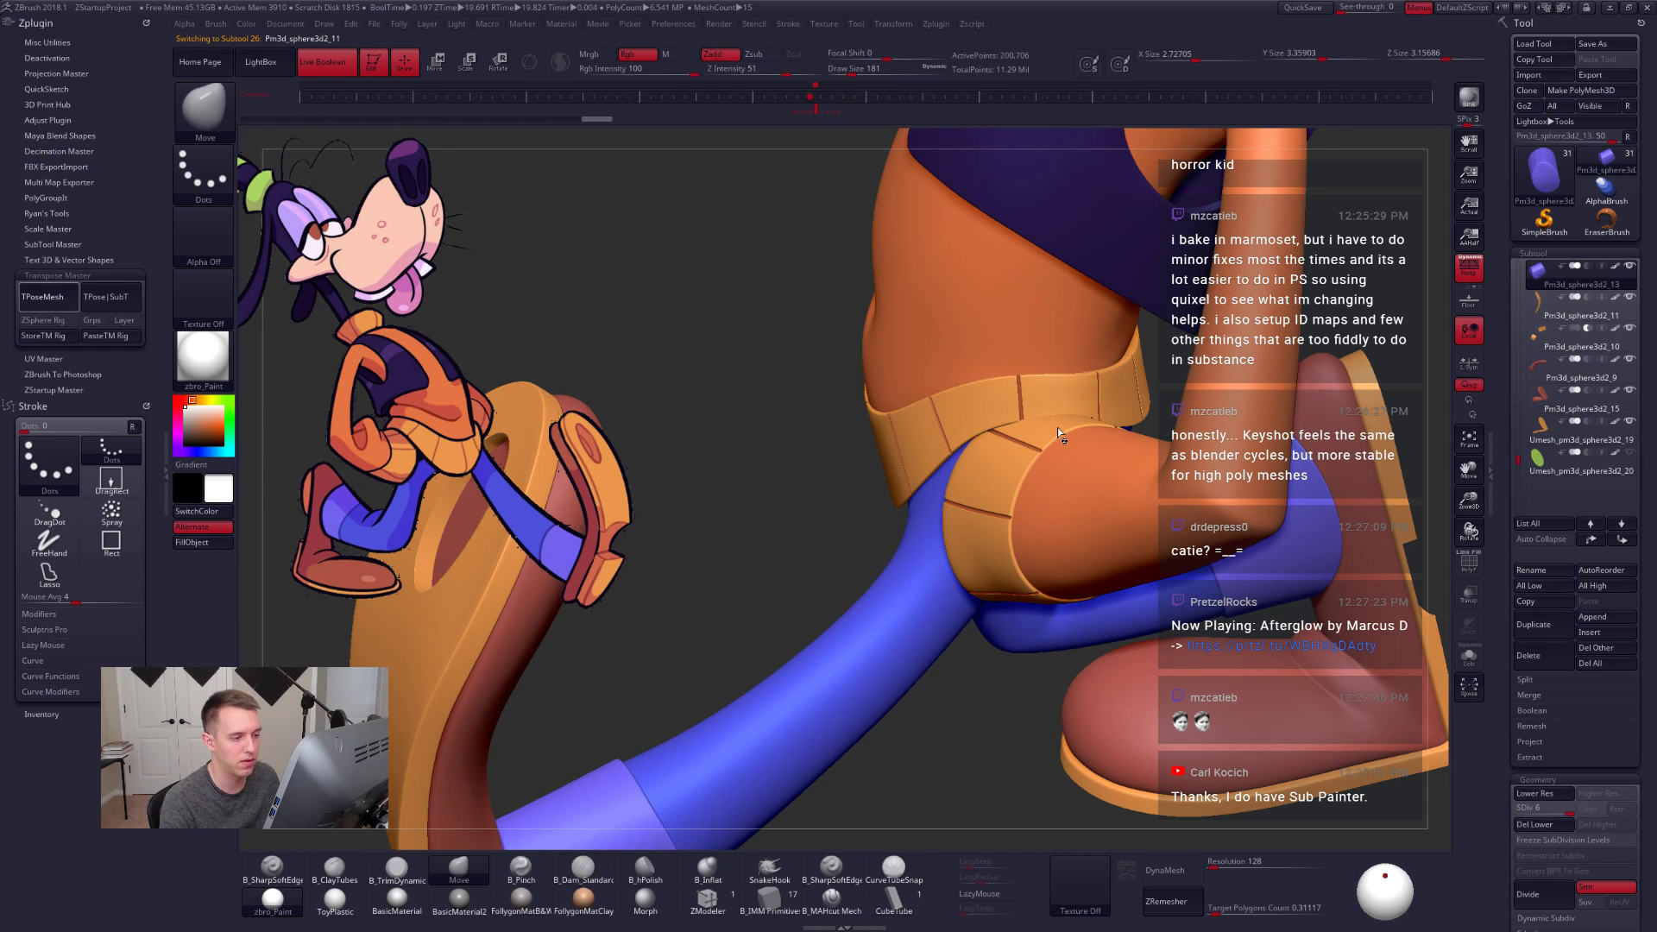
{"action": "left_click", "coordinate": [1058, 427], "text": "alt"}
{"action": "key", "text": "Down"}
{"action": "key", "text": "Down"}
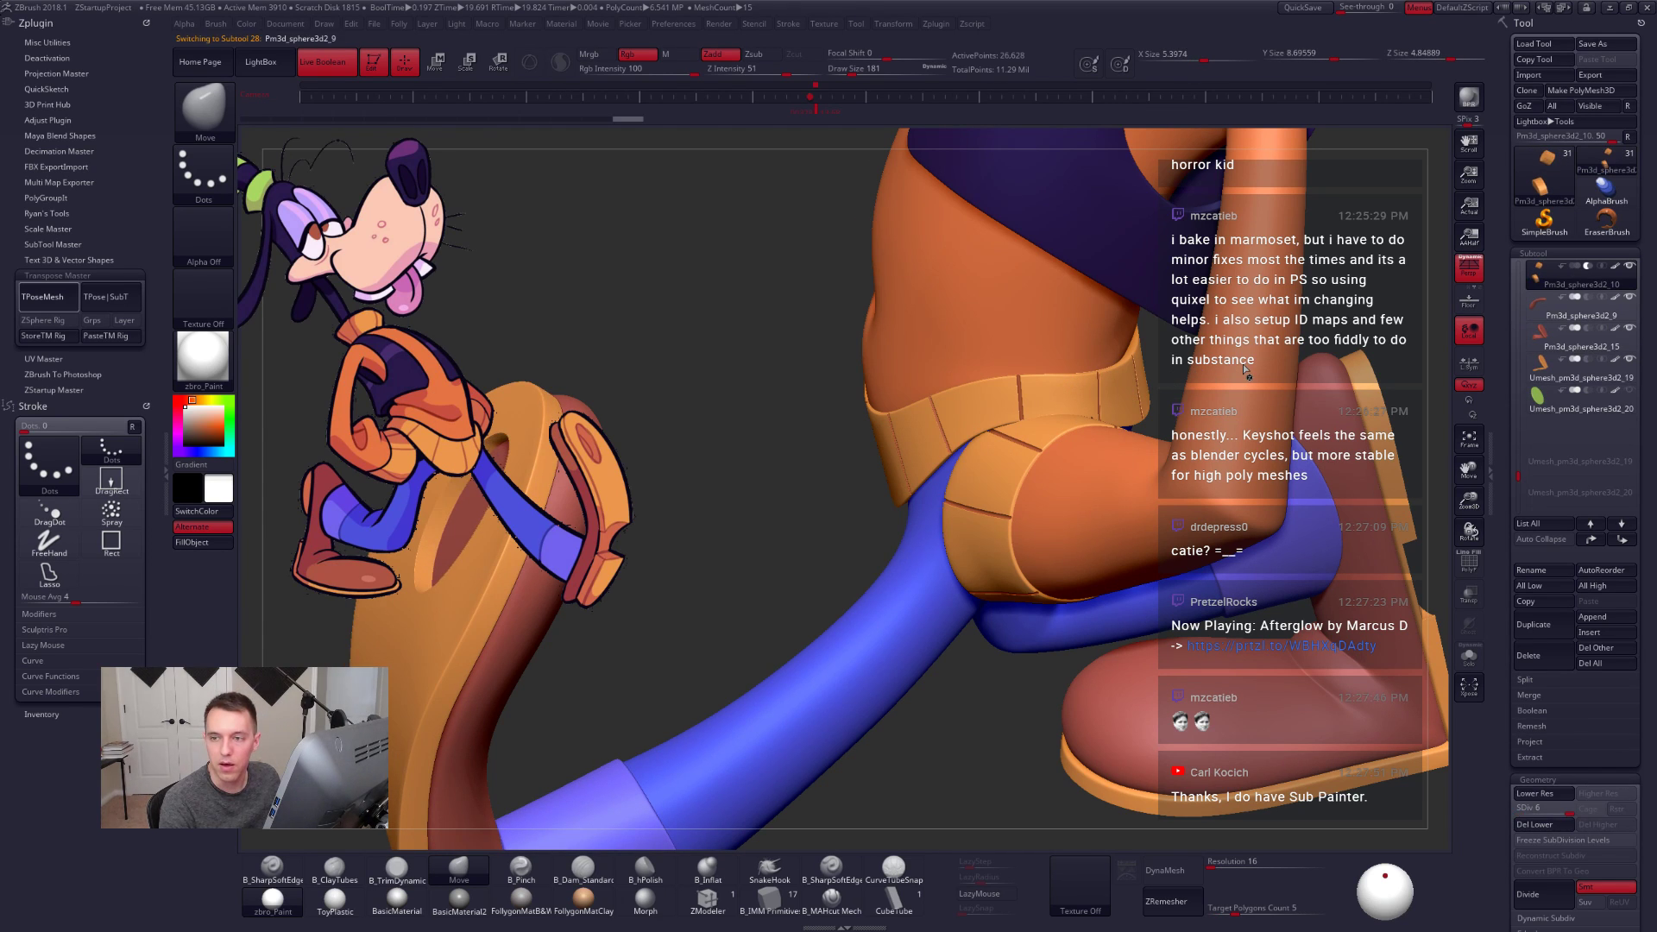
{"action": "key", "text": "Down"}
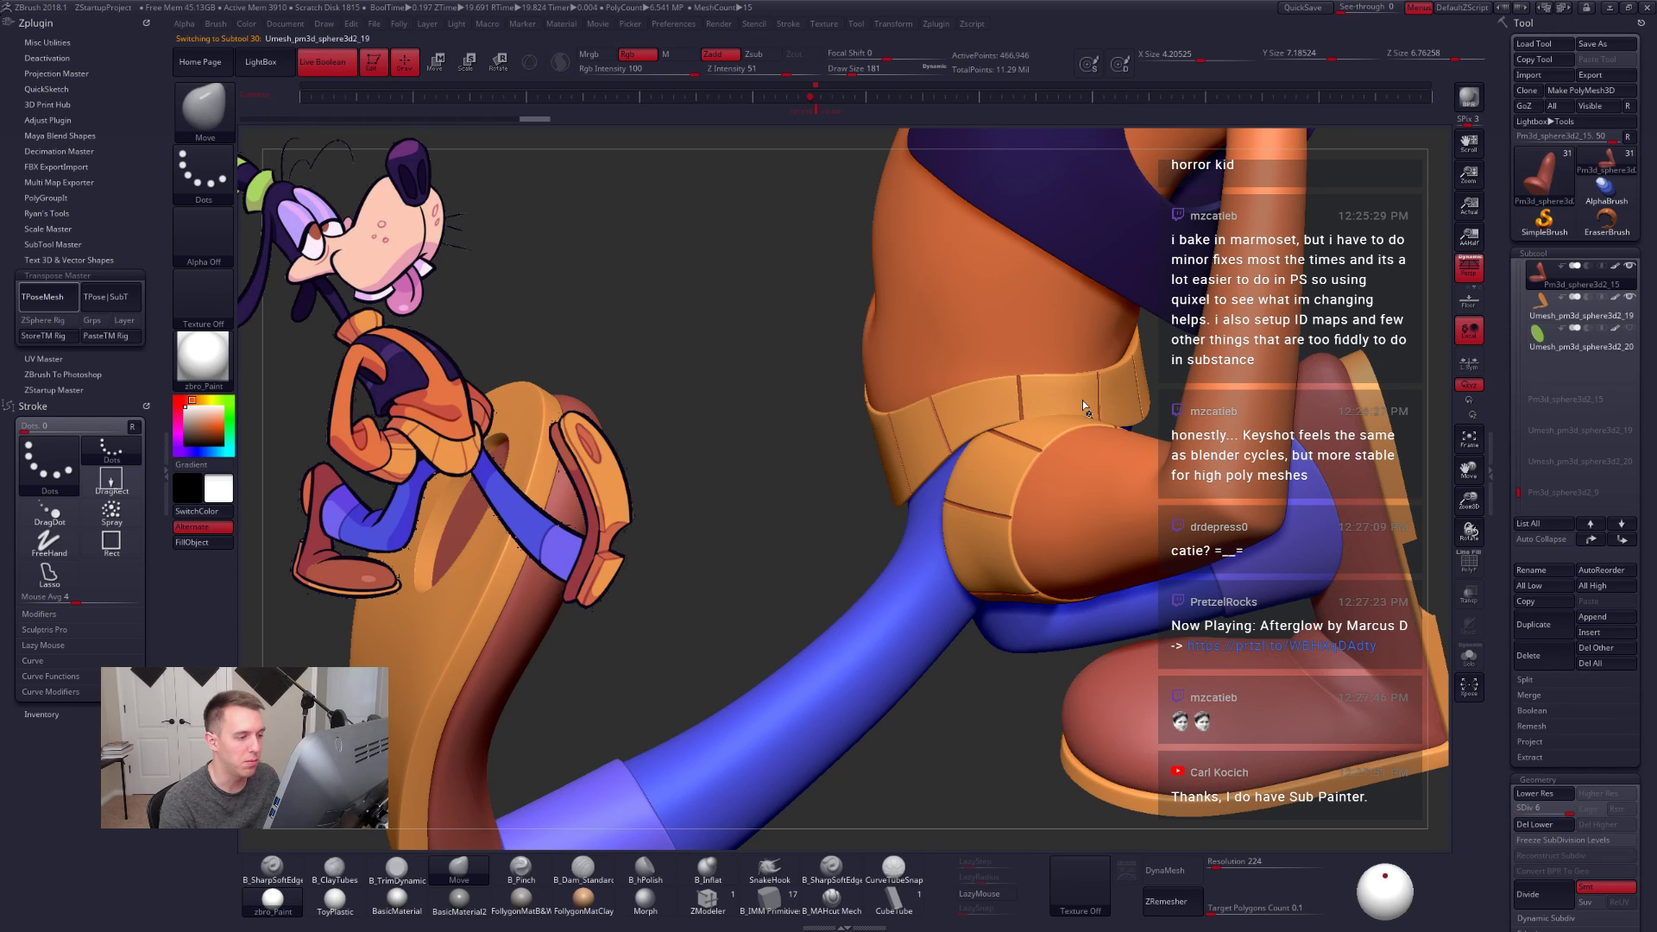
{"action": "key", "text": "Down"}
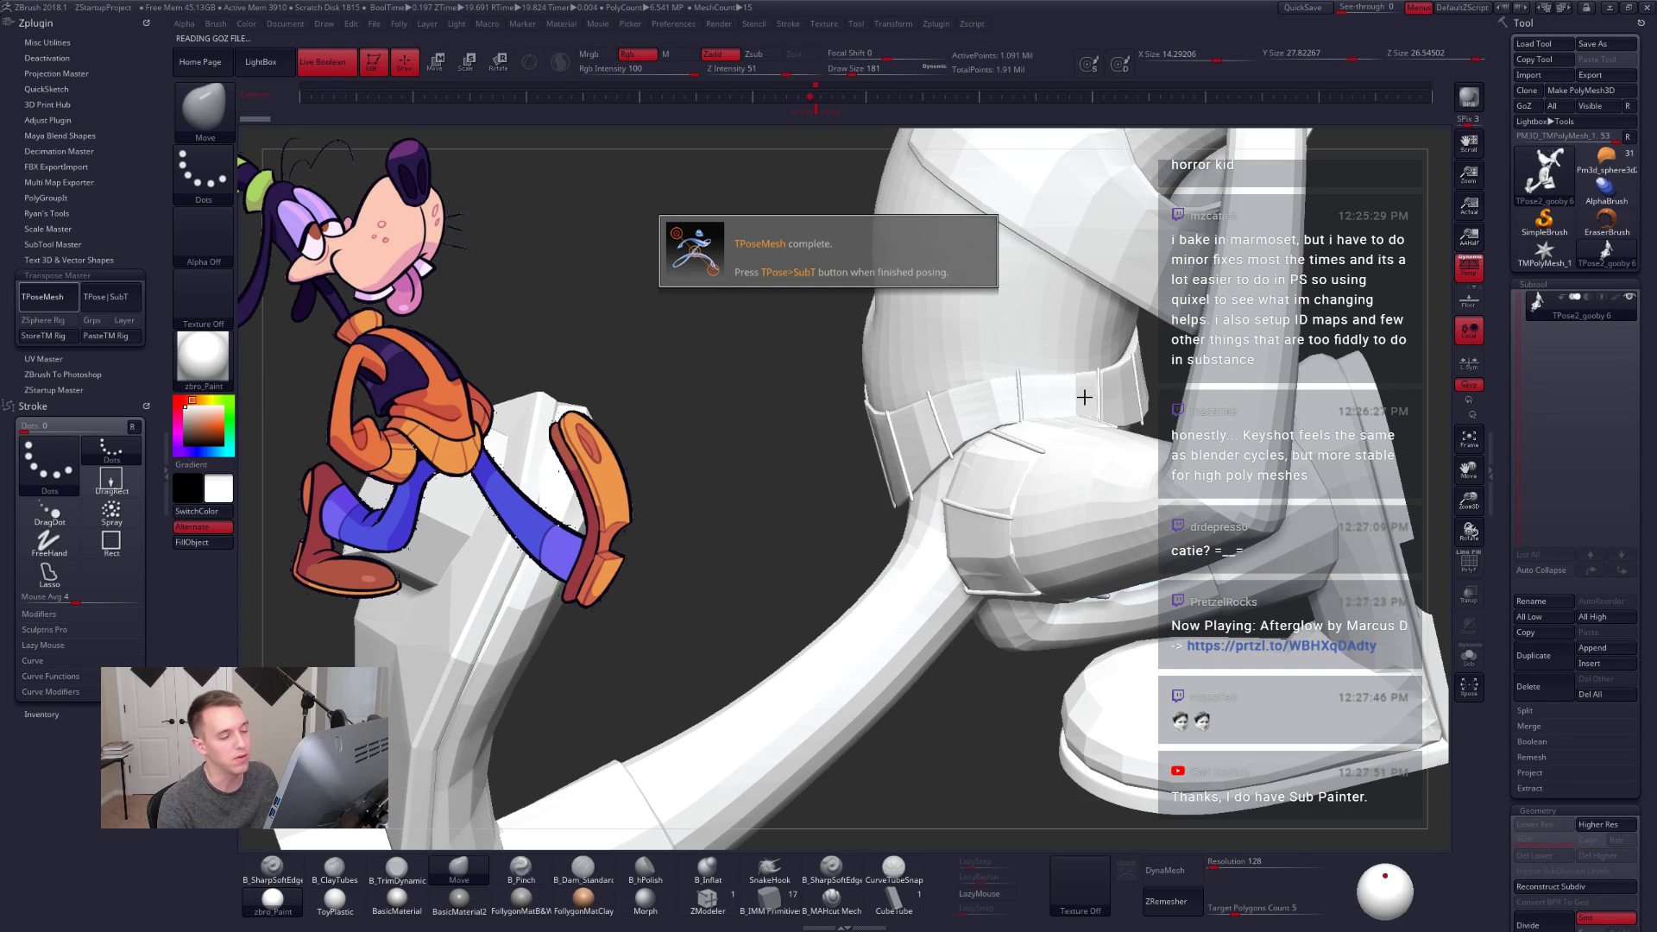
Isolate the cuff band and arm by hiding the surrounding polygroups.
{"action": "key", "text": "ctrl+shift"}
{"action": "key", "text": "space"}
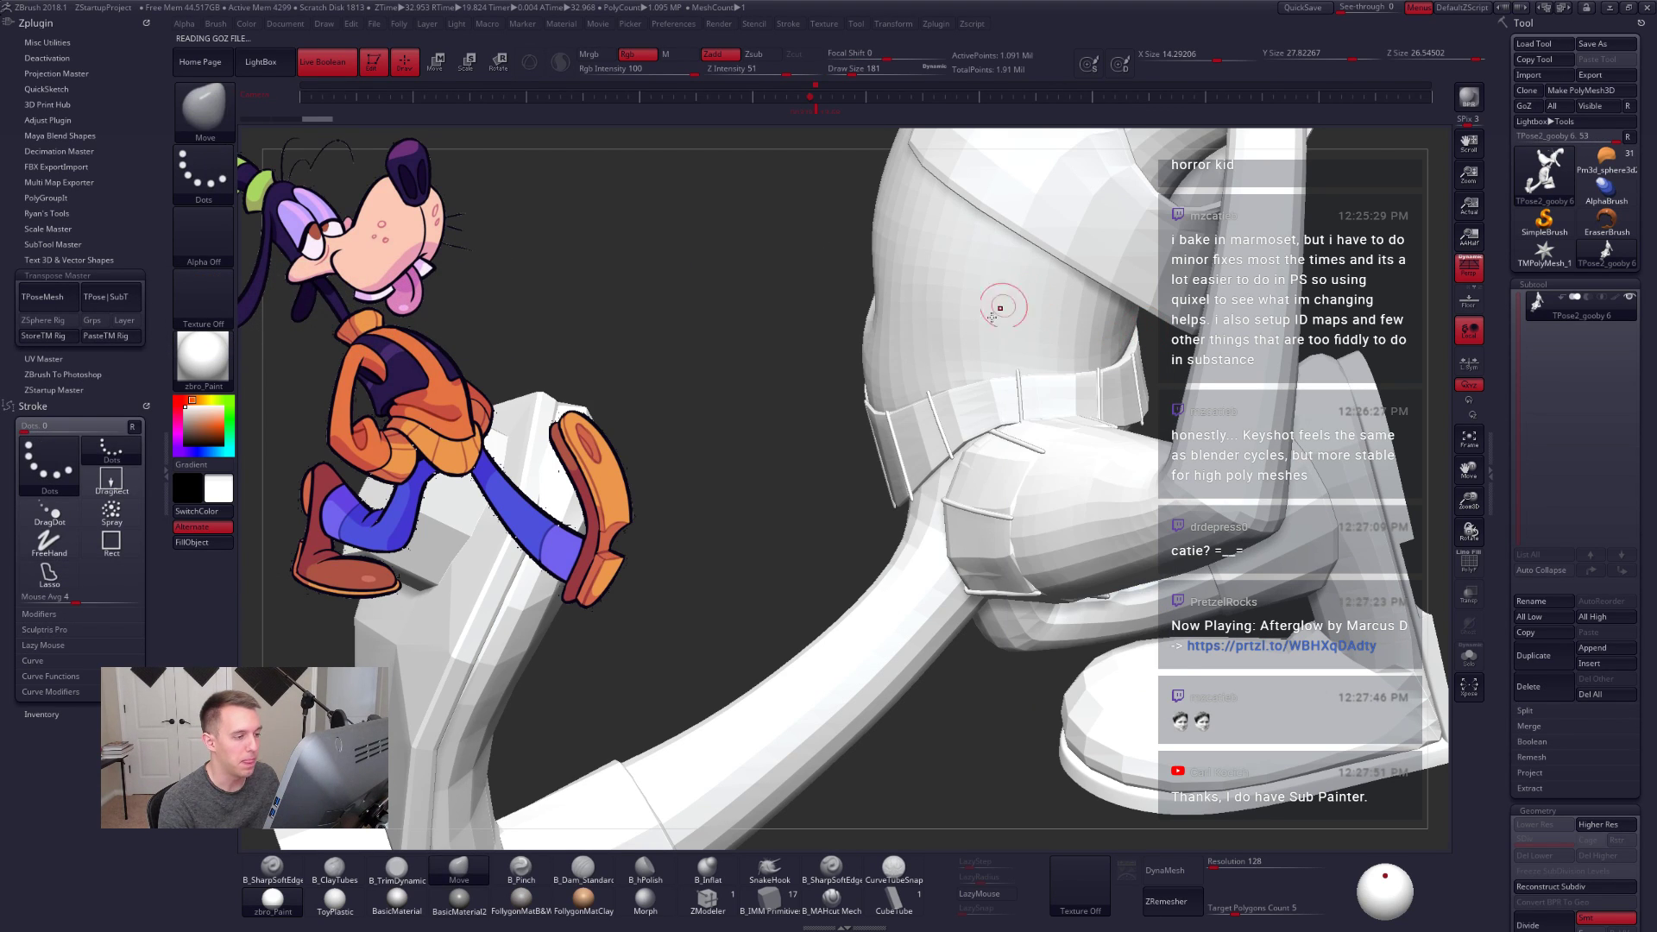
{"action": "key", "text": "space"}
{"action": "right_click_drag", "start_coordinate": [1035, 431], "coordinate": [1038, 390]}
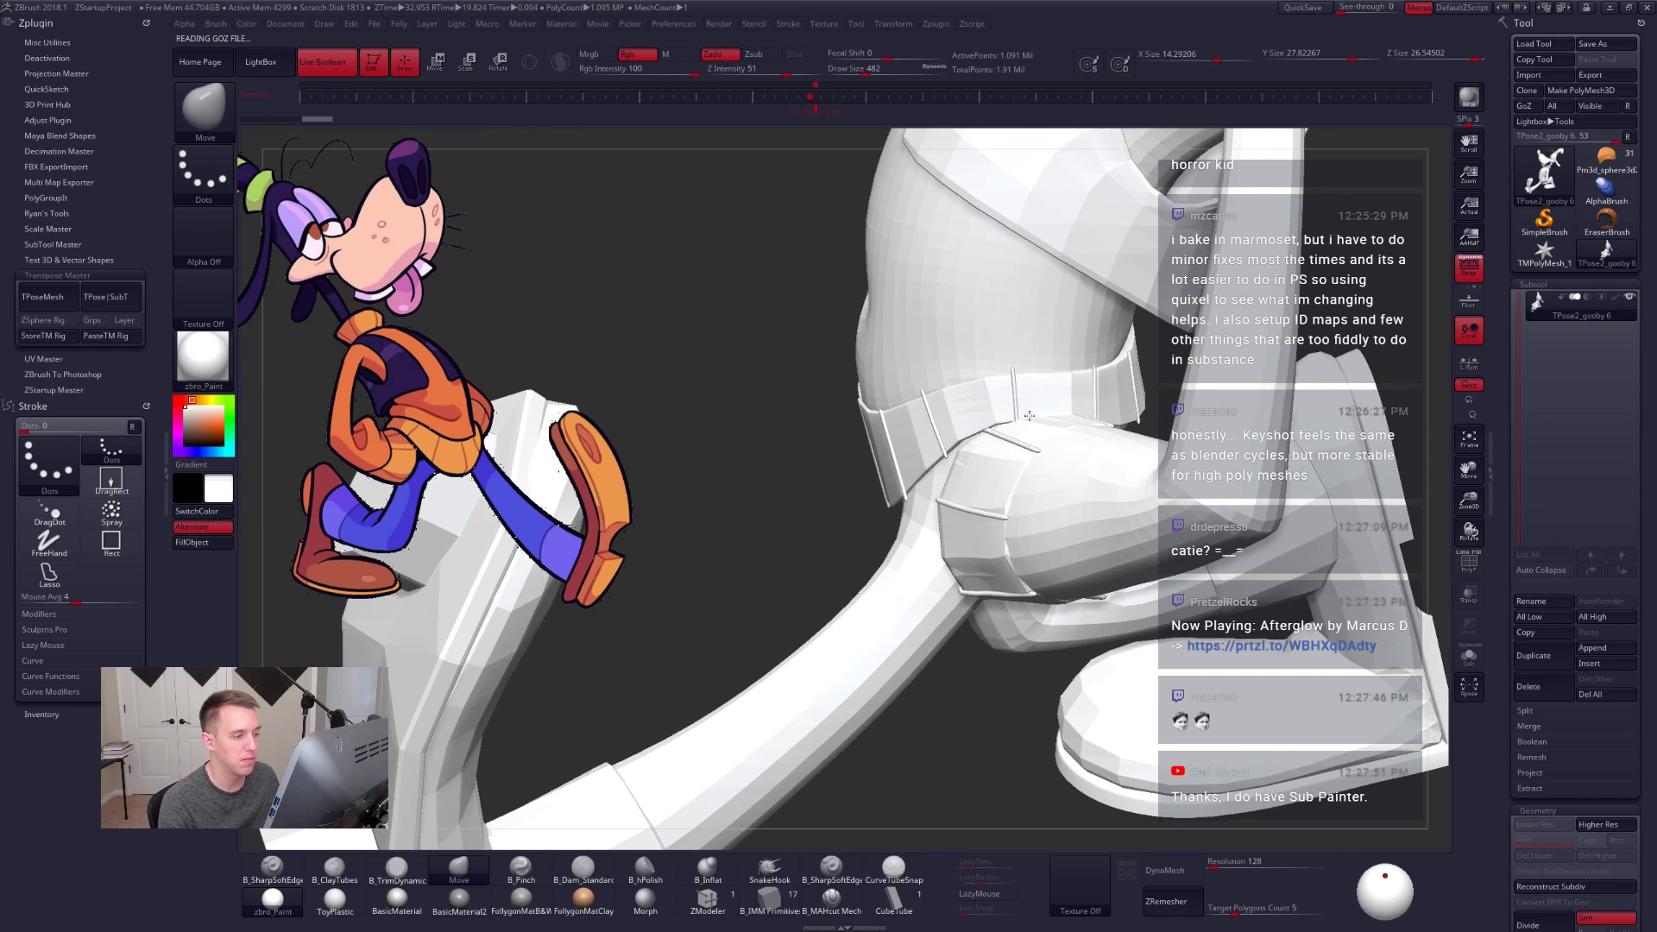
{"action": "key", "text": "ctrl+shift"}
{"action": "left_click", "coordinate": [1035, 380], "text": "ctrl+shift"}
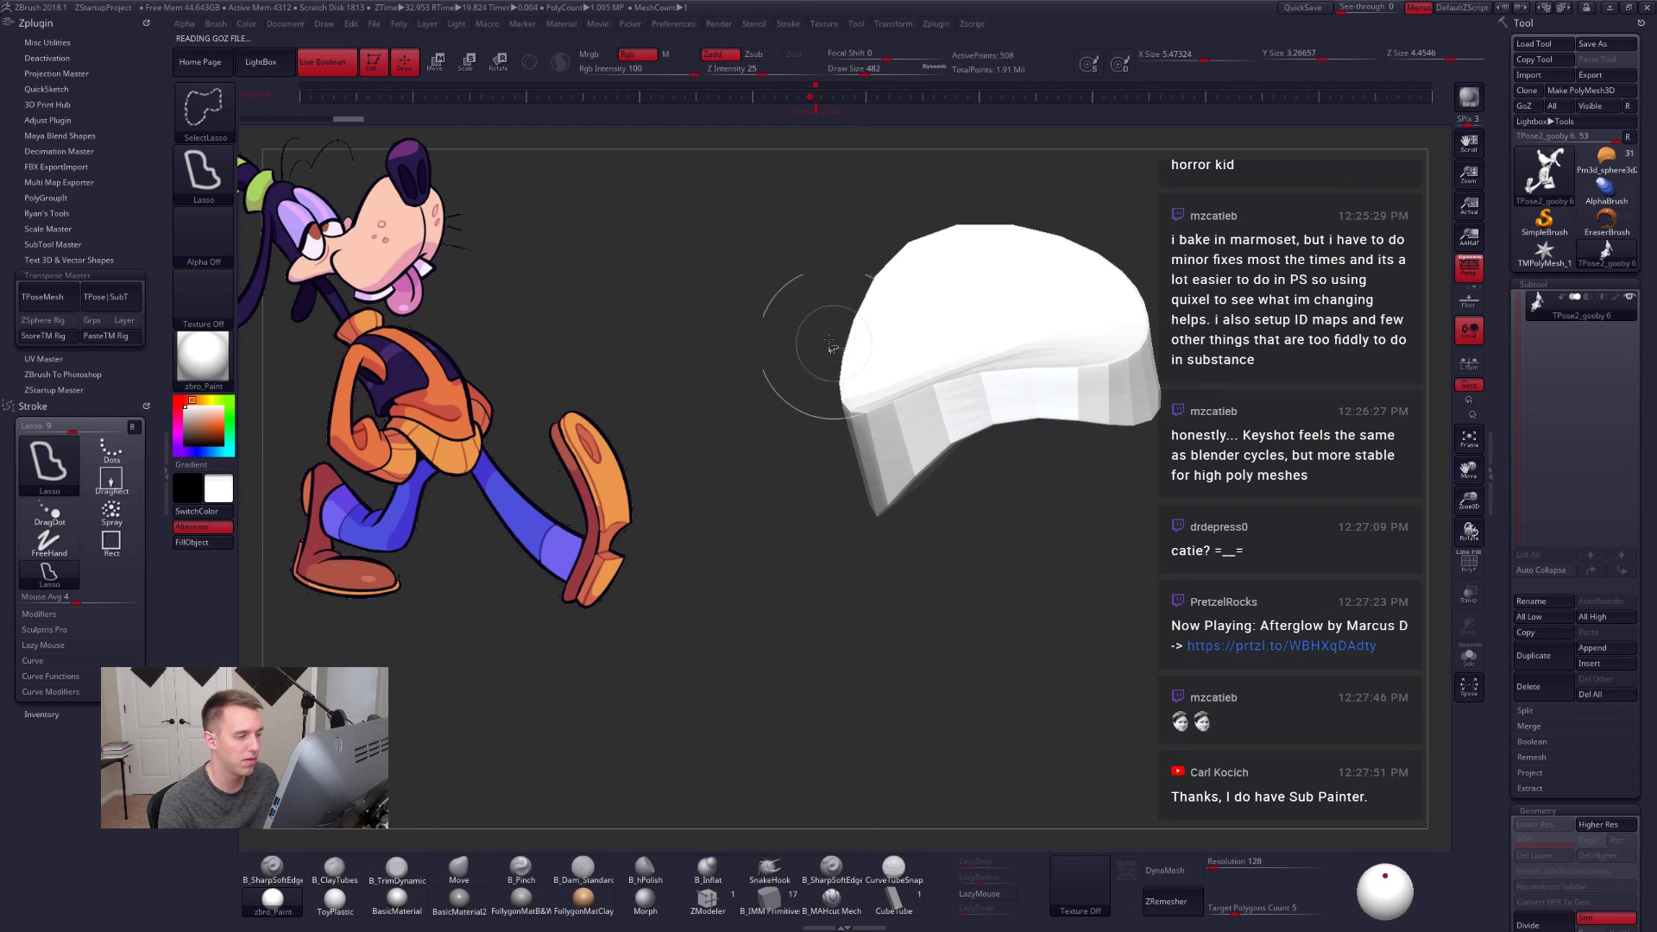
{"action": "left_click", "coordinate": [777, 369], "text": "ctrl+shift"}
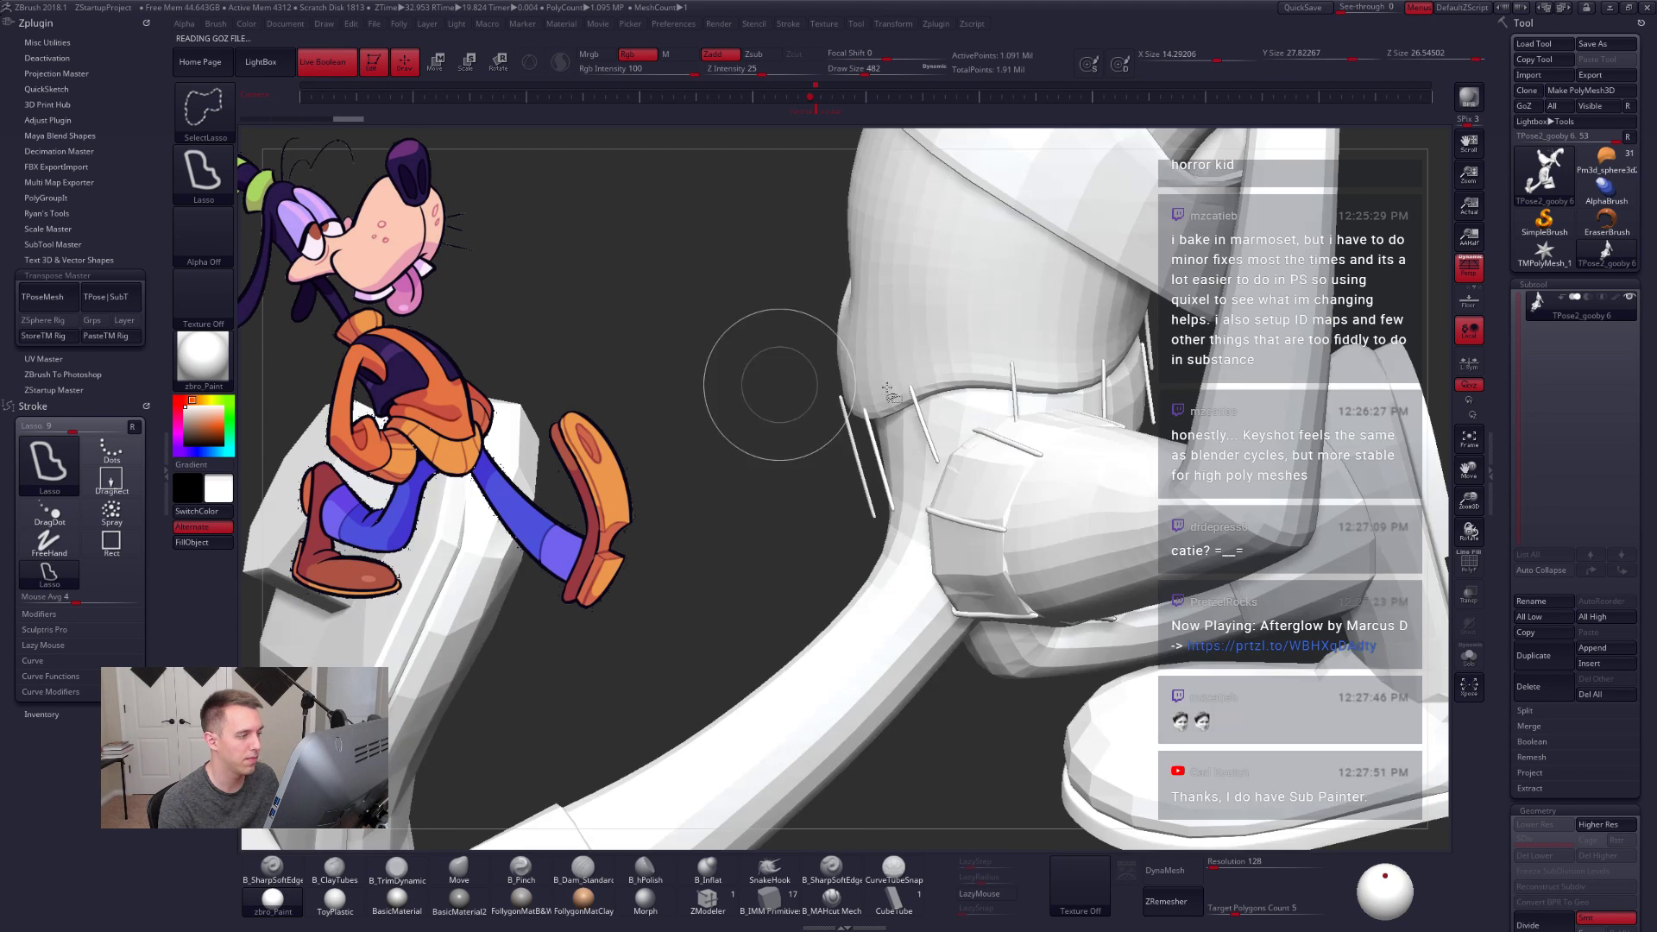
{"action": "left_click", "coordinate": [1017, 371], "text": "ctrl+alt+shift"}
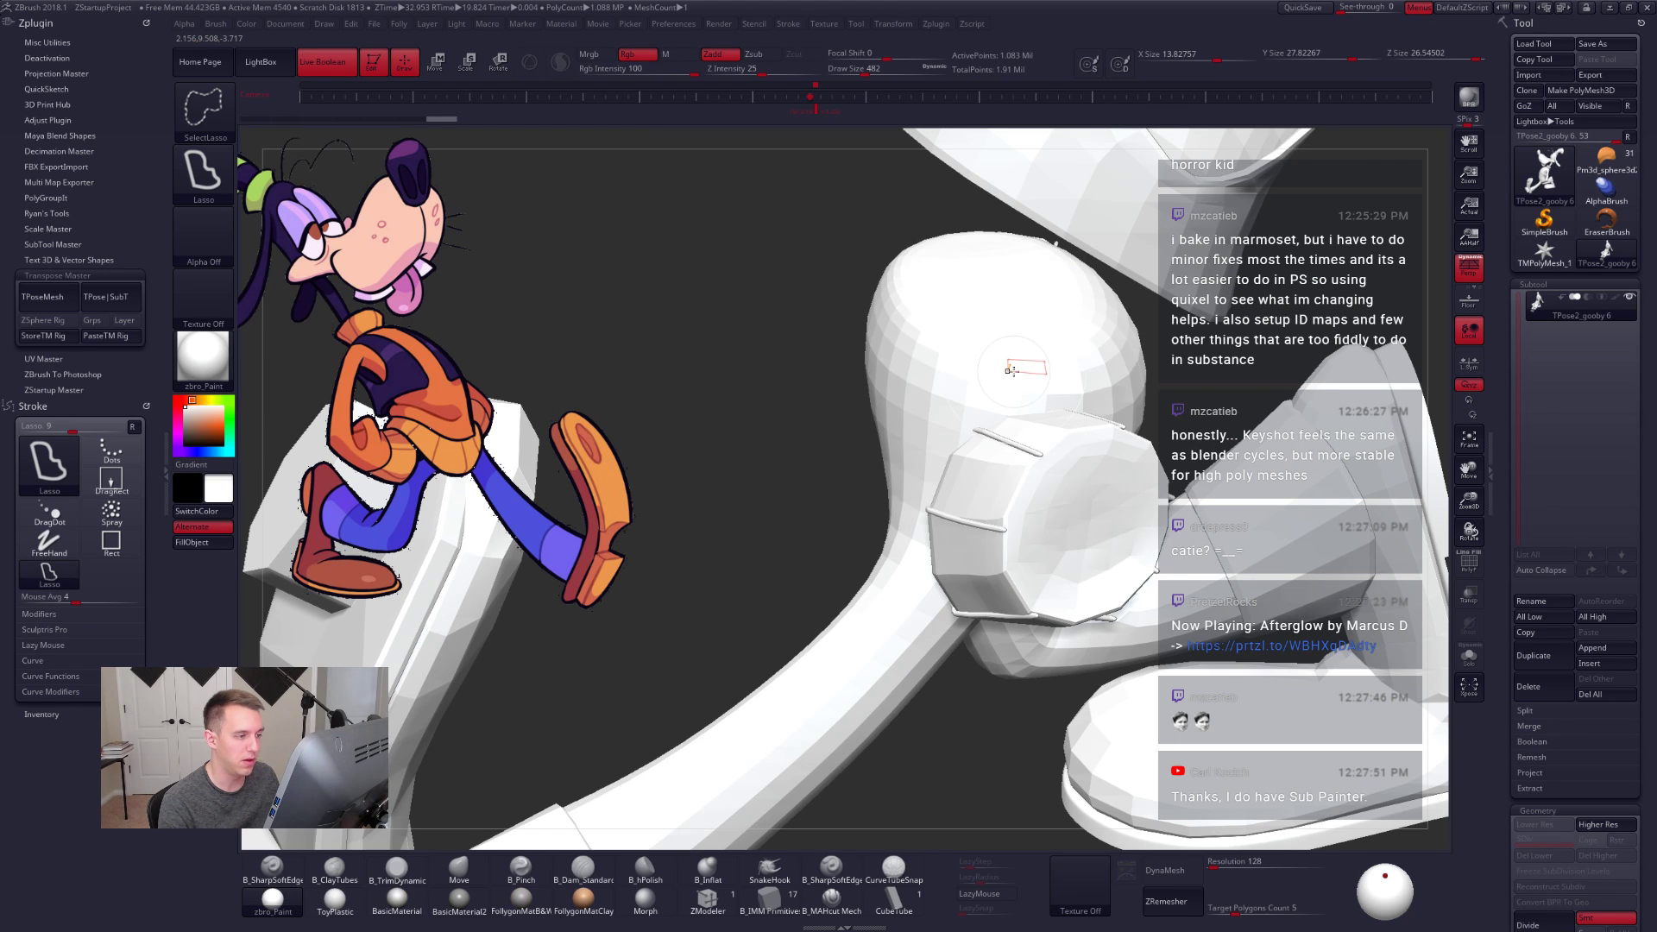
{"action": "left_click", "coordinate": [746, 405], "text": "ctrl+shift"}
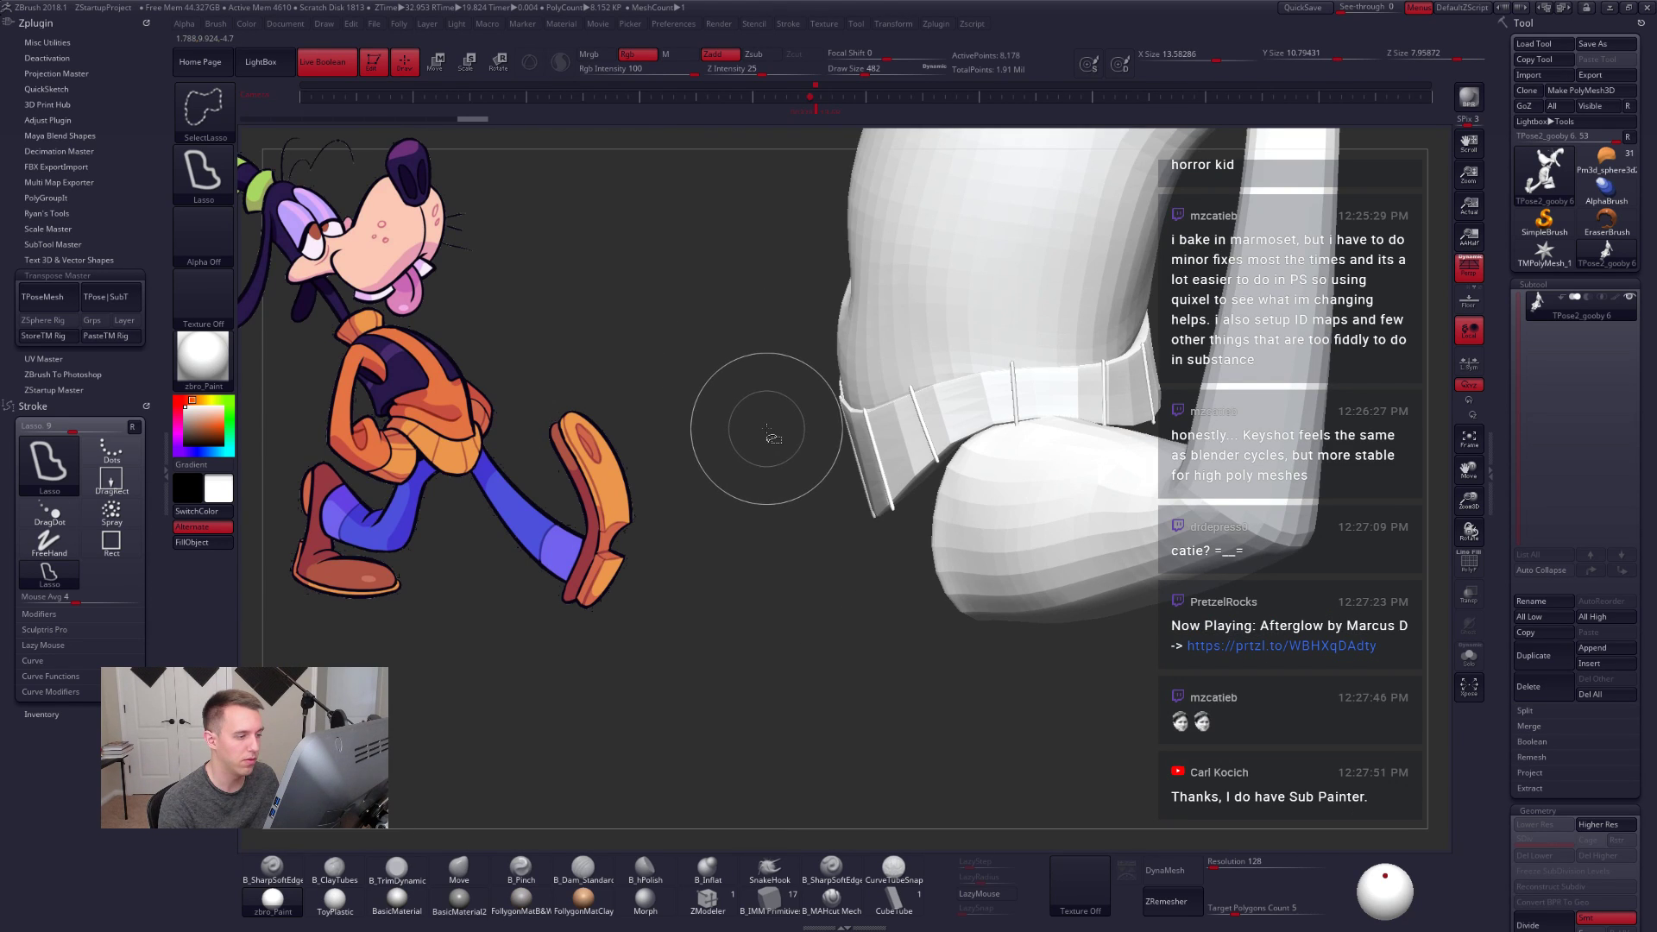
Hide the forearm part of the mesh, then show the whole model again.
{"action": "left_click_drag", "start_coordinate": [1061, 604], "coordinate": [1108, 483]}
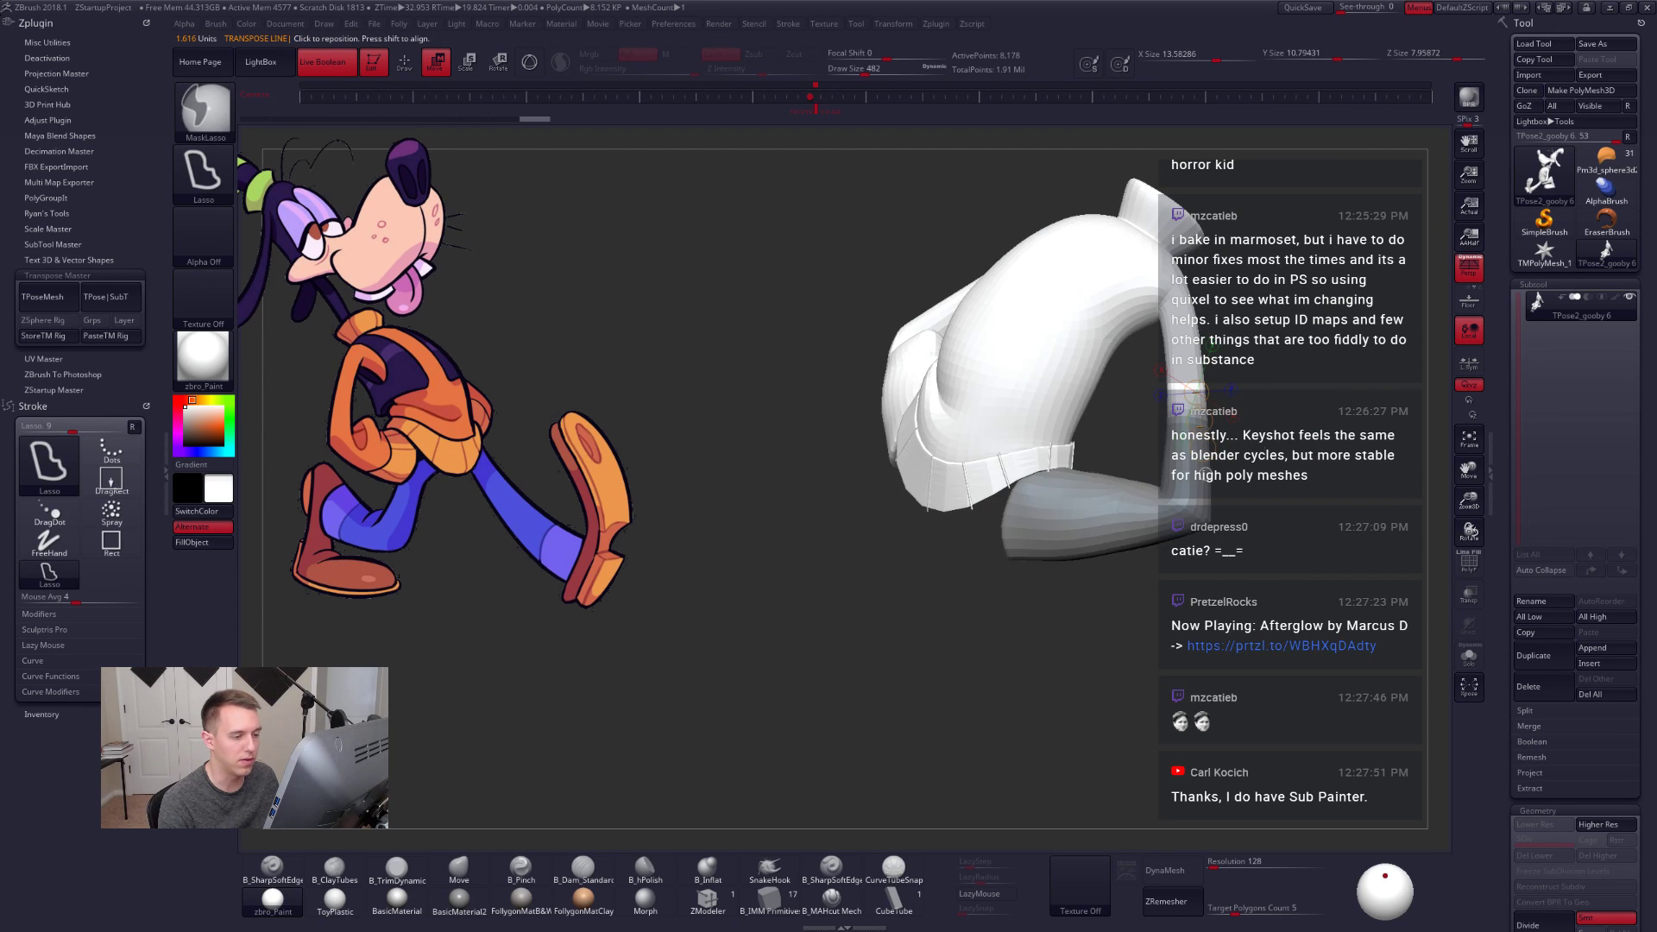
{"action": "key", "text": "w"}
{"action": "key", "text": "q"}
{"action": "left_click", "coordinate": [1158, 516], "text": "ctrl+shift"}
{"action": "key", "text": "ctrl+z"}
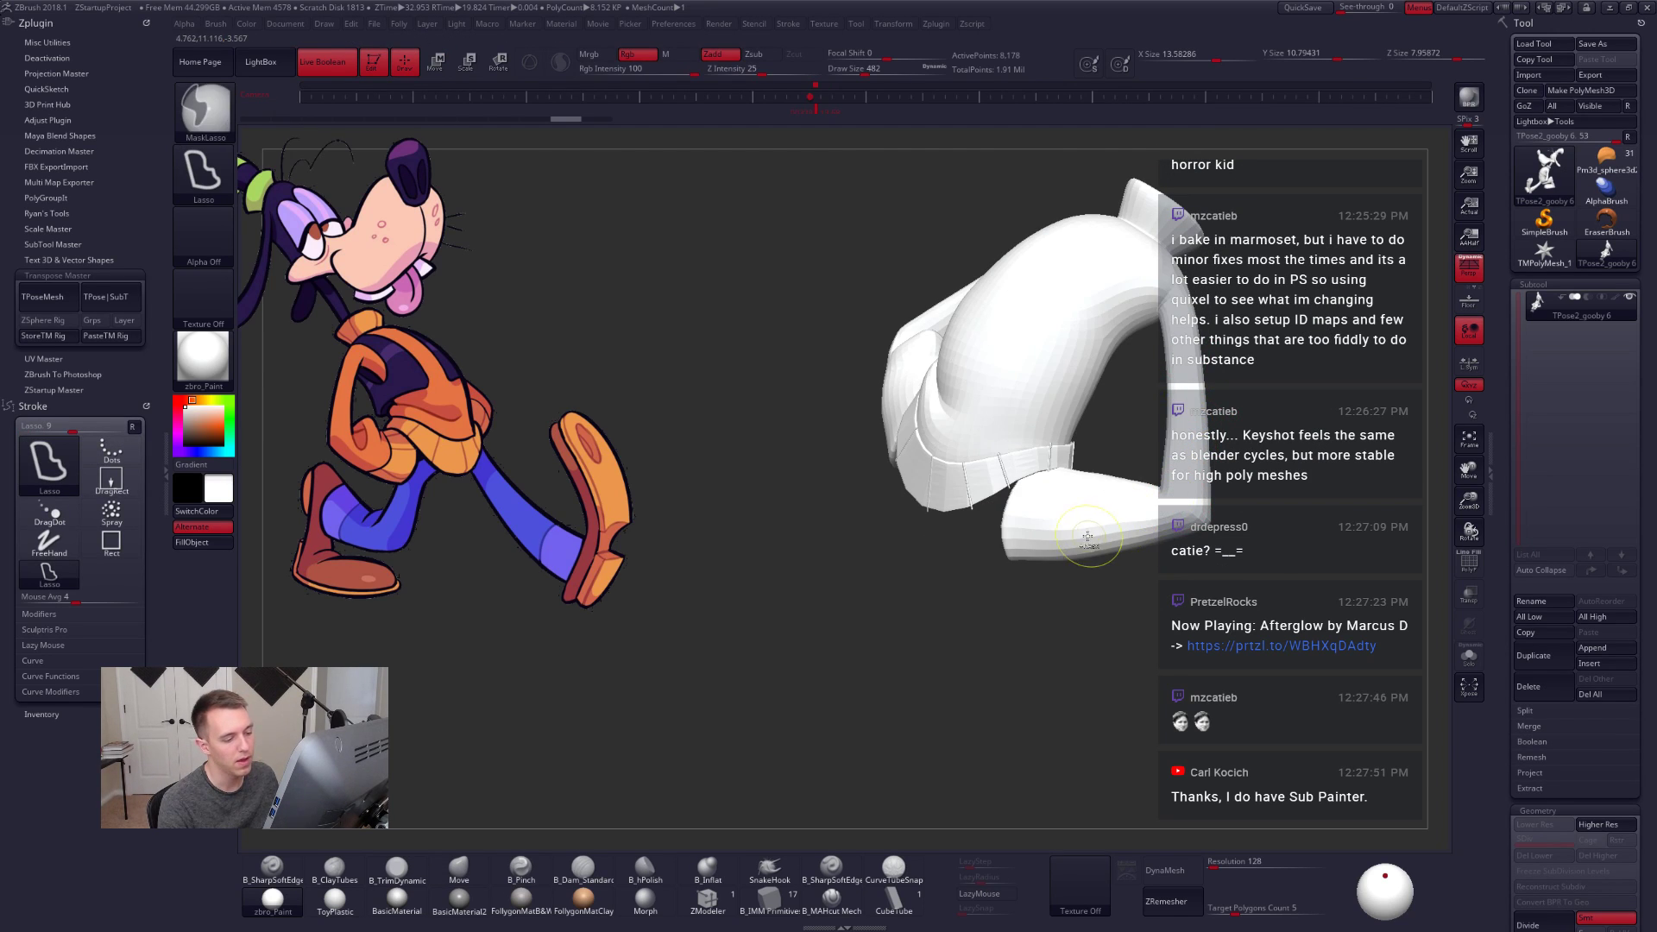
{"action": "left_click", "coordinate": [1089, 531], "text": "ctrl+shift"}
{"action": "left_click_drag", "start_coordinate": [1103, 515], "coordinate": [1103, 505]}
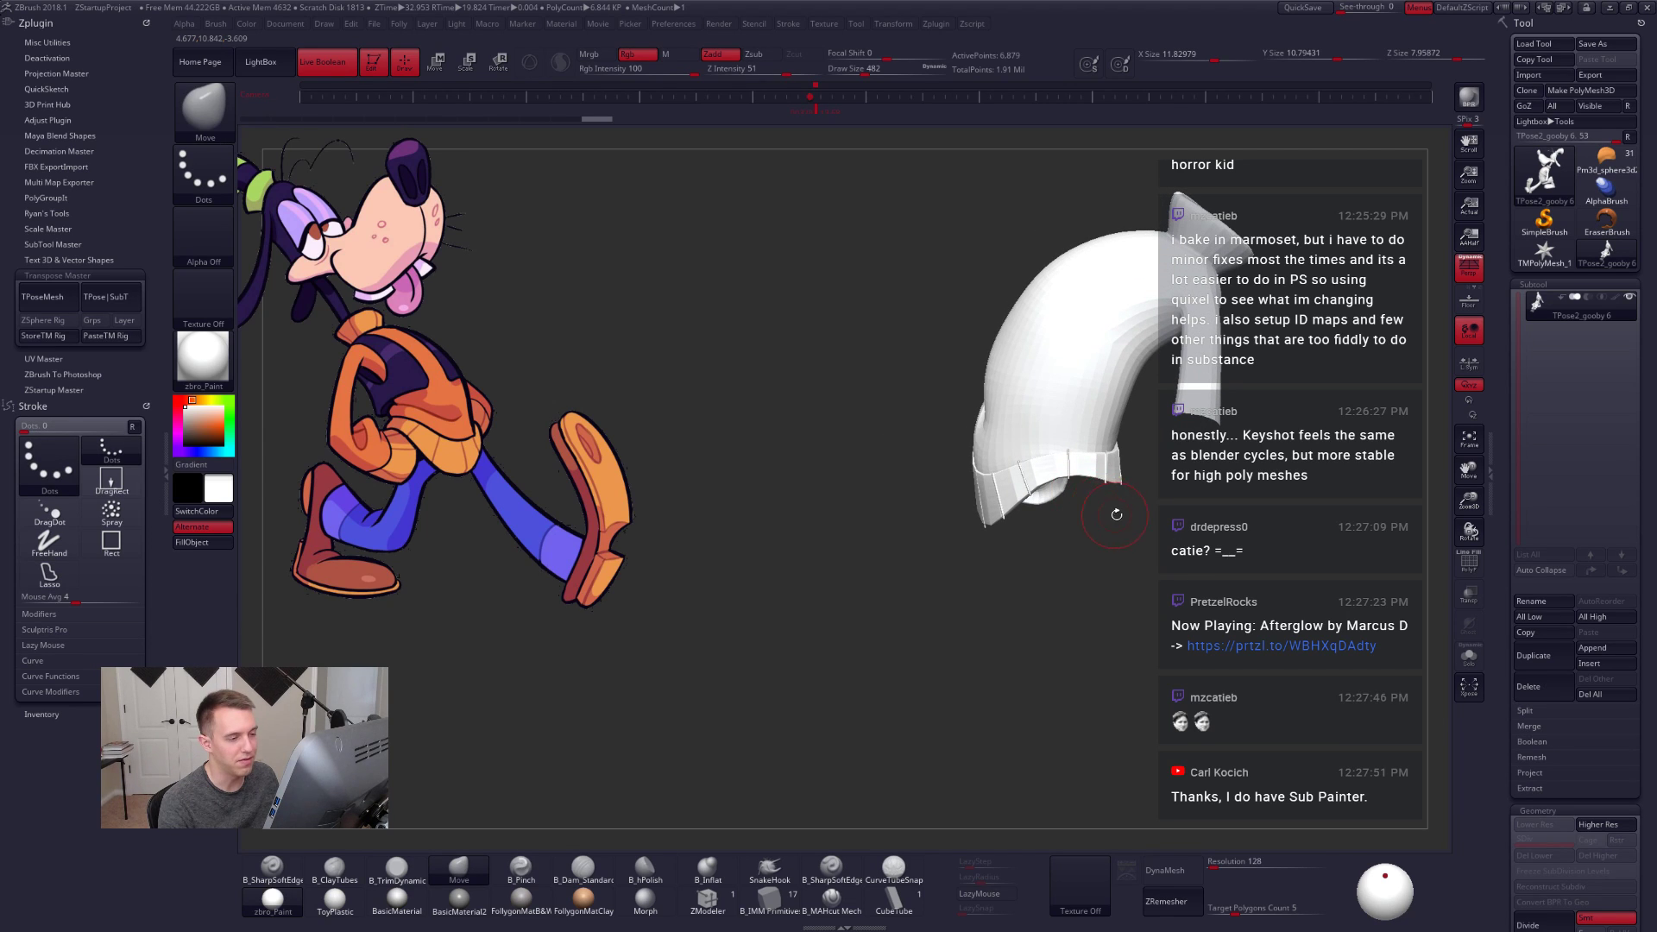
{"action": "left_click", "coordinate": [1117, 515], "text": "ctrl+shift"}
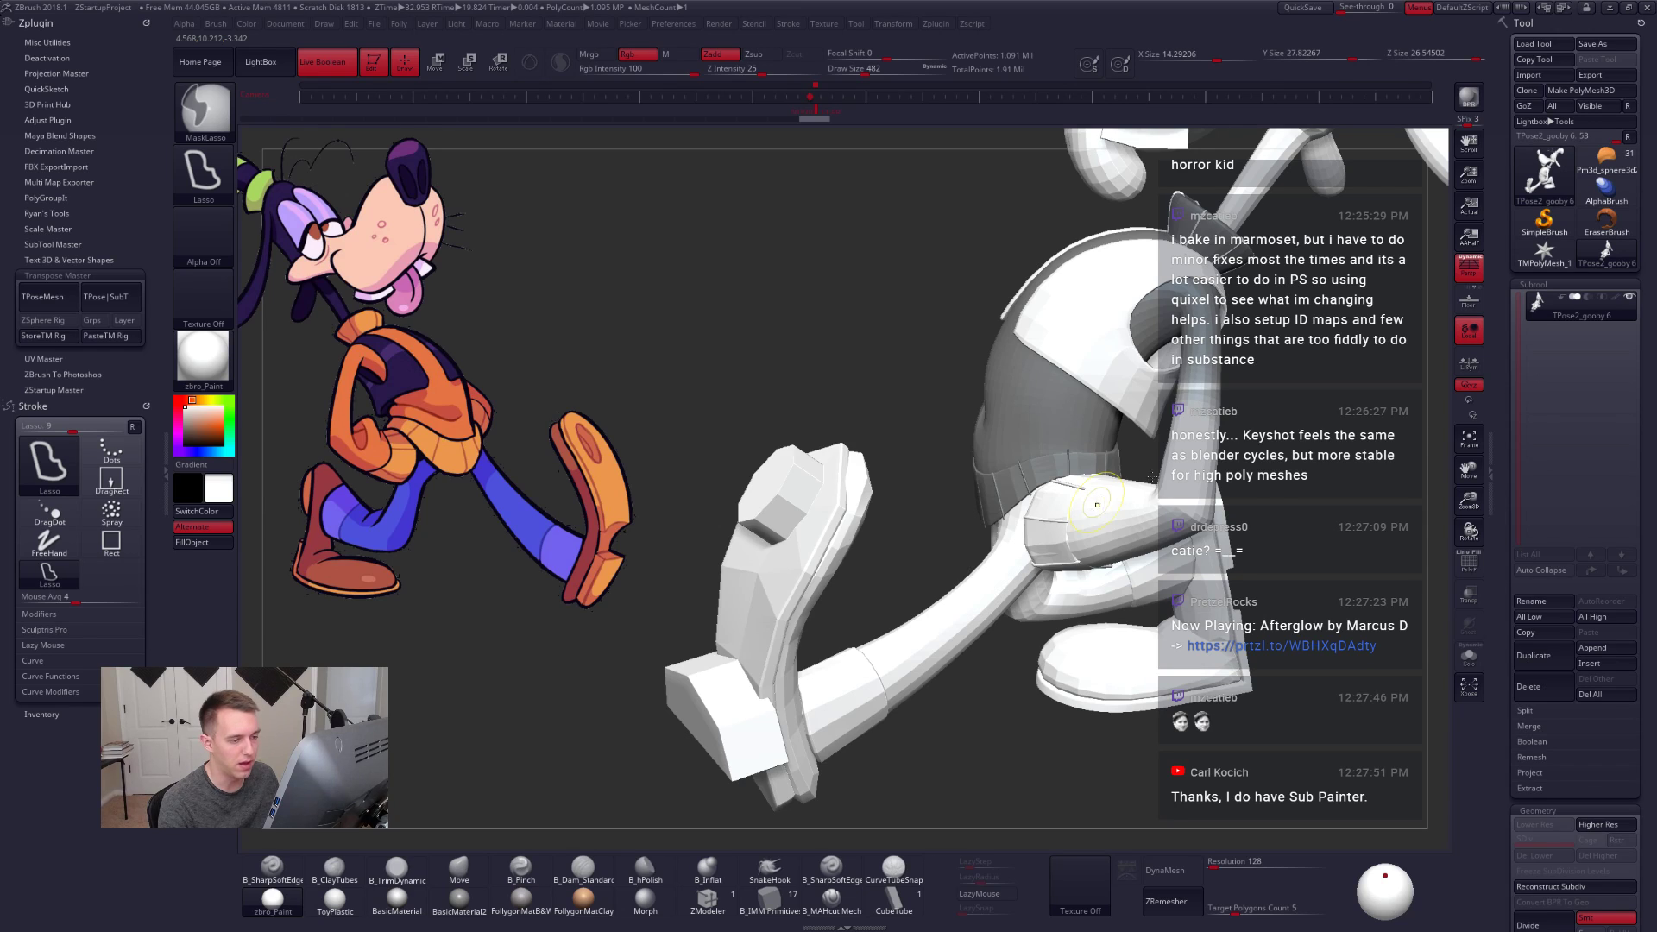
Invert the mask to free the pelvis and tune brush size around the belt and wrist band.
{"action": "left_click", "coordinate": [1282, 458], "text": "ctrl"}
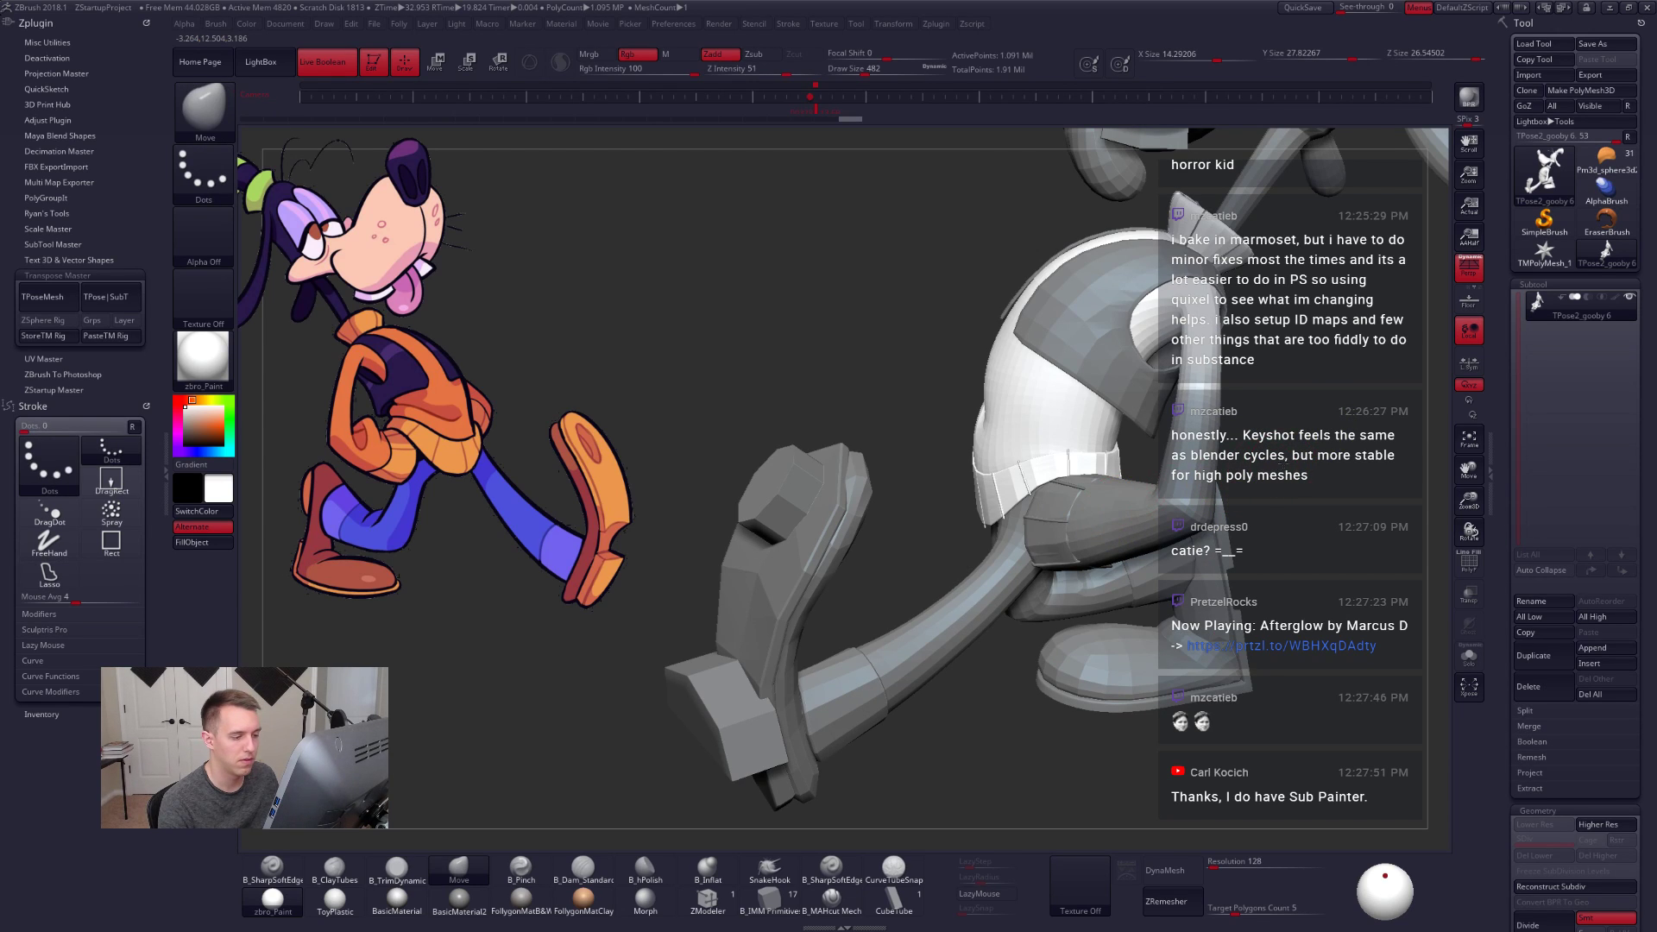
{"action": "right_click_drag", "start_coordinate": [1110, 521], "coordinate": [1309, 485], "text": "ctrl"}
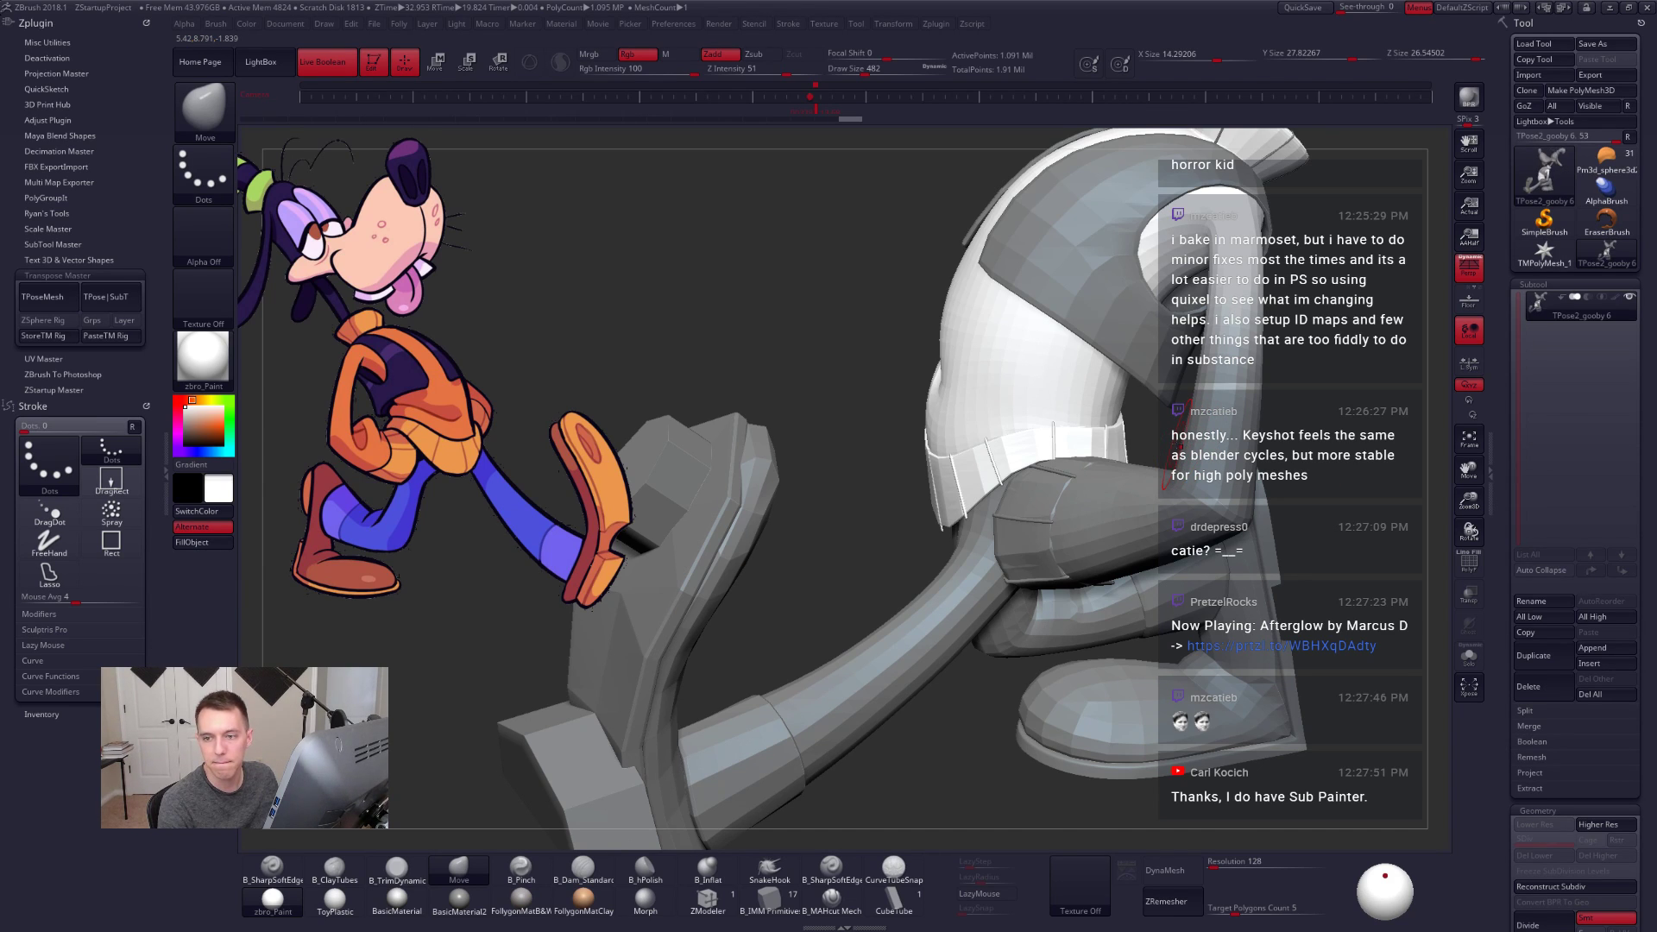
{"action": "right_click_drag", "start_coordinate": [1159, 435], "coordinate": [1116, 462], "text": "ctrl"}
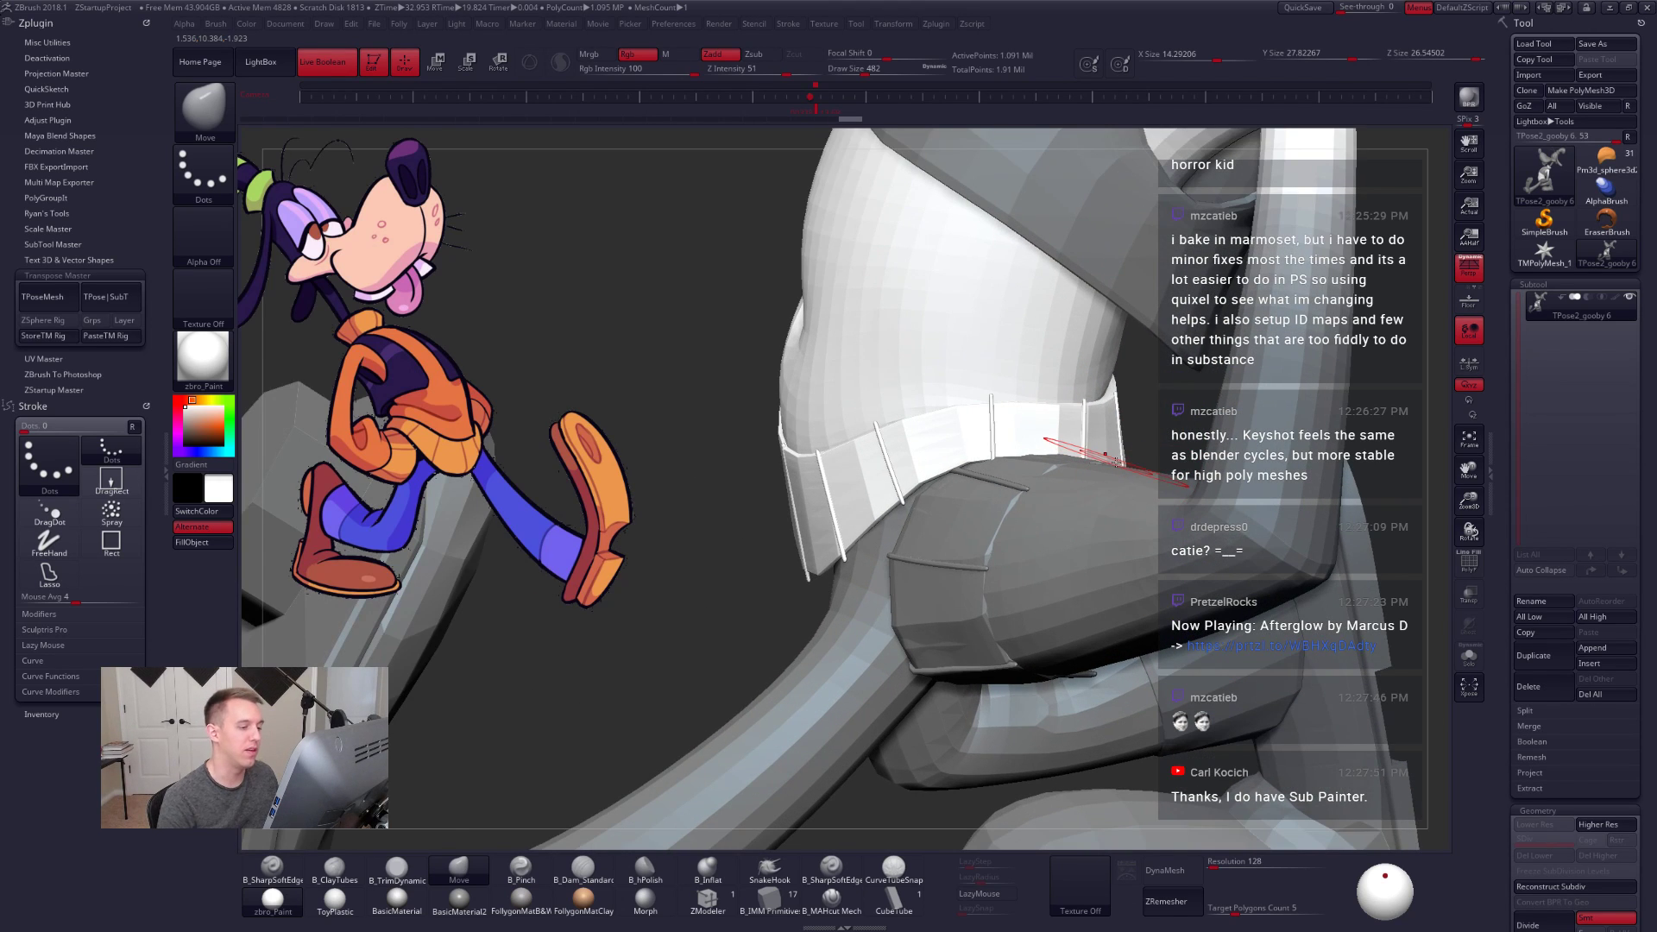
{"action": "key", "text": "space"}
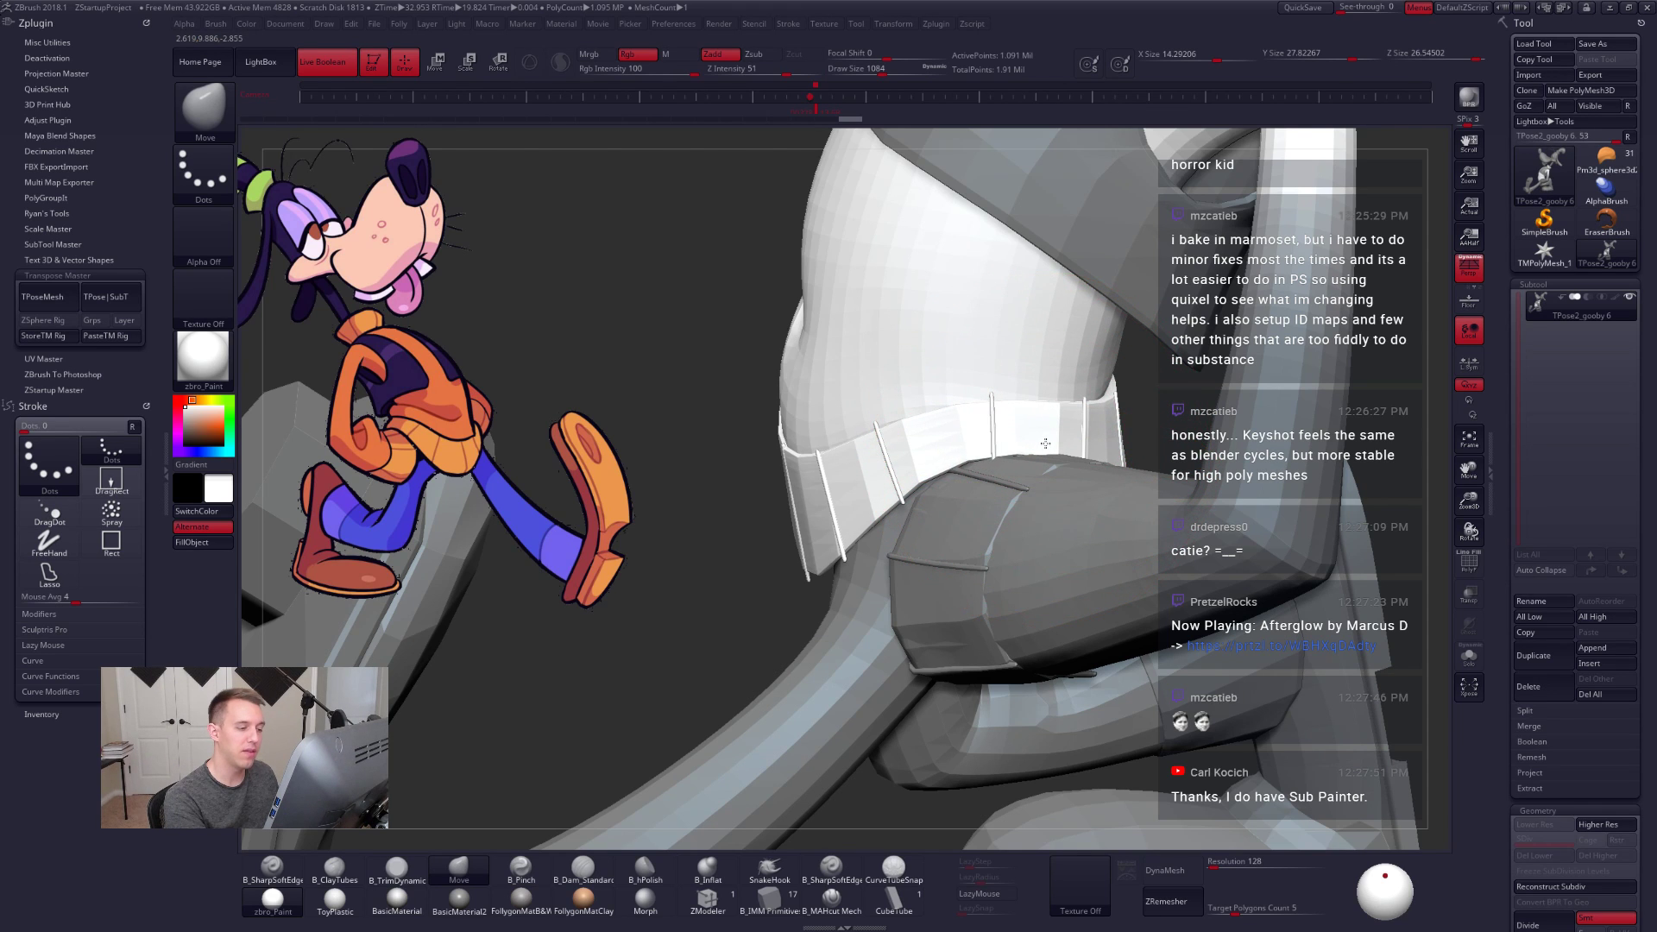
{"action": "key", "text": "space"}
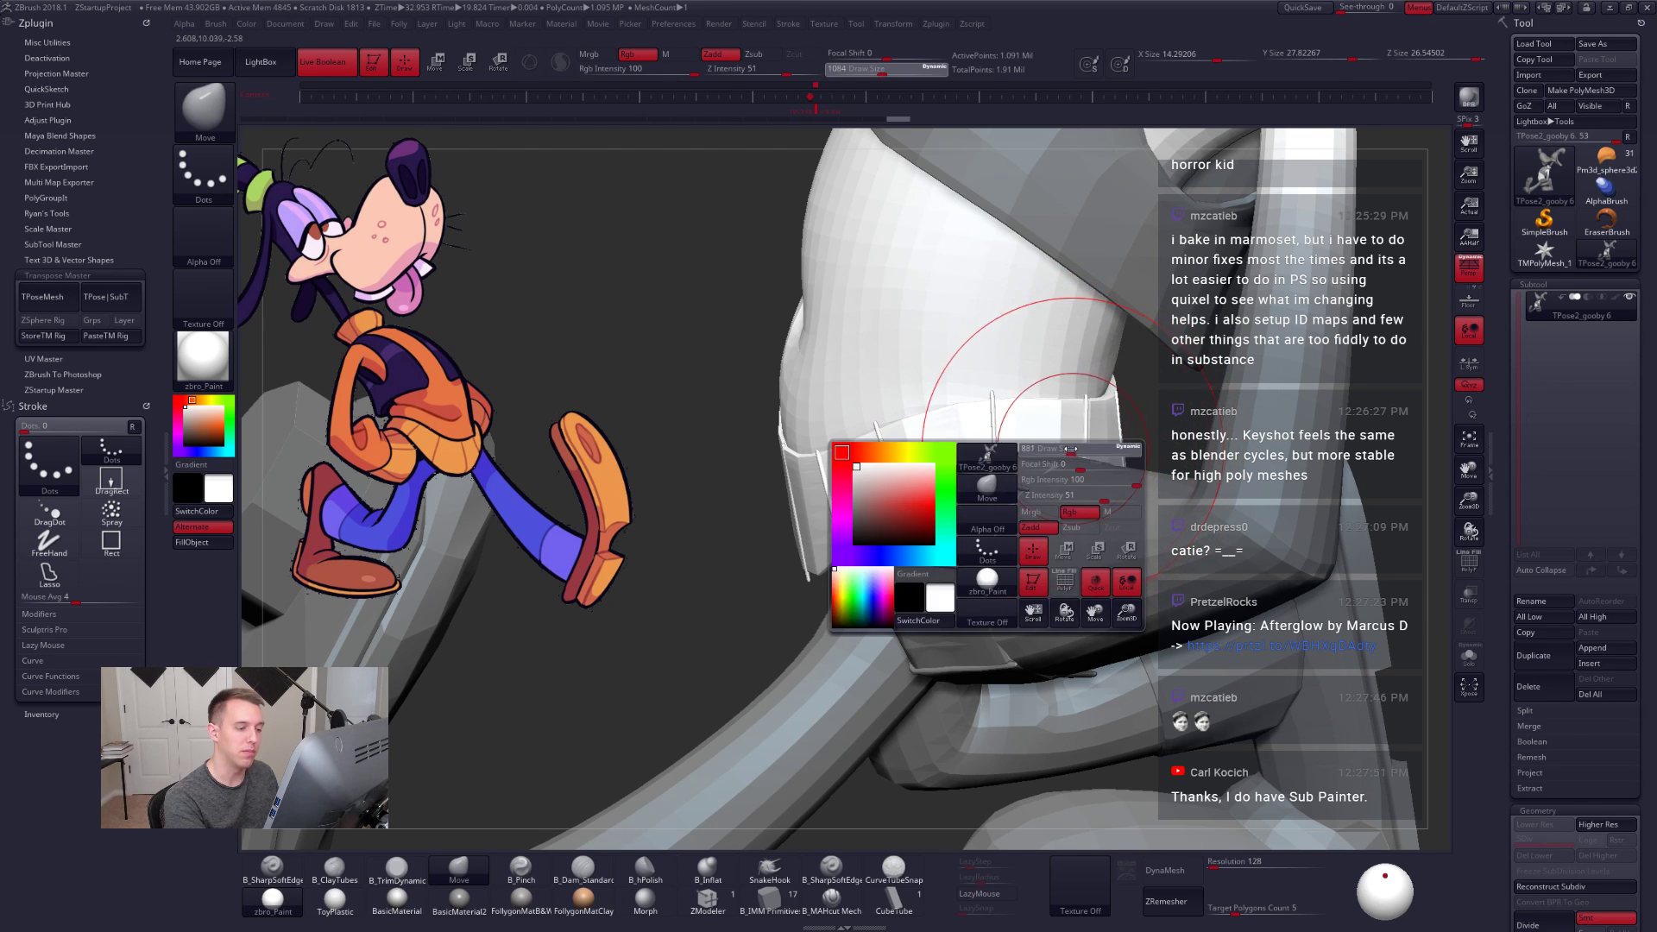
{"action": "right_click_drag", "start_coordinate": [1075, 450], "coordinate": [1130, 457]}
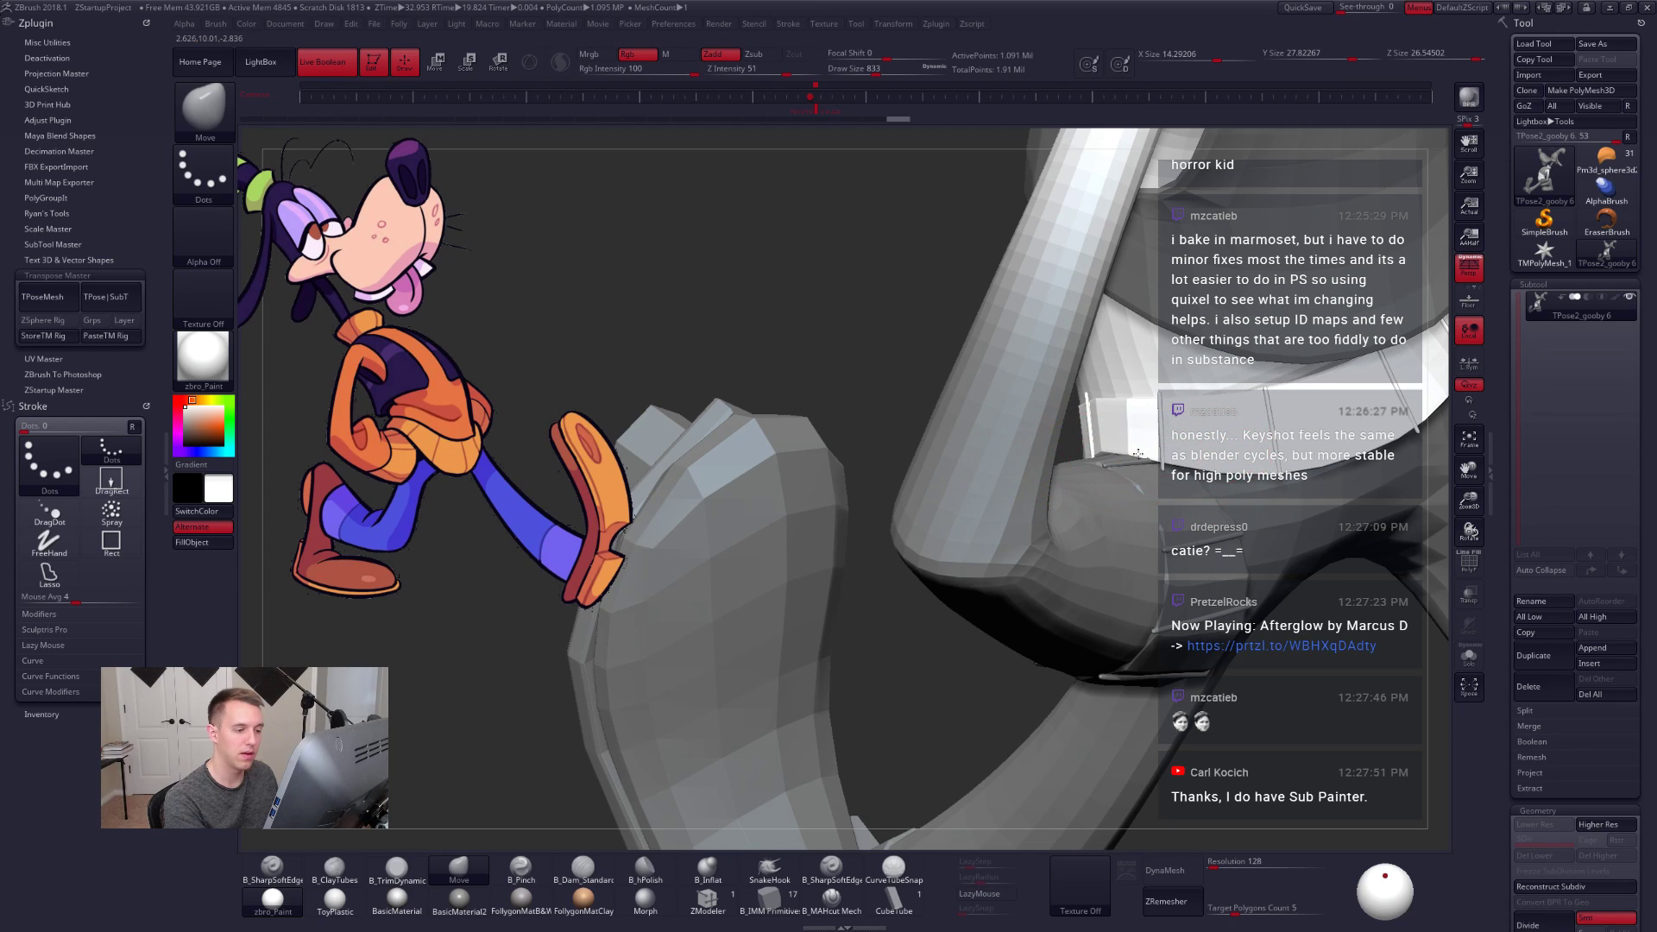
{"action": "key", "text": "space"}
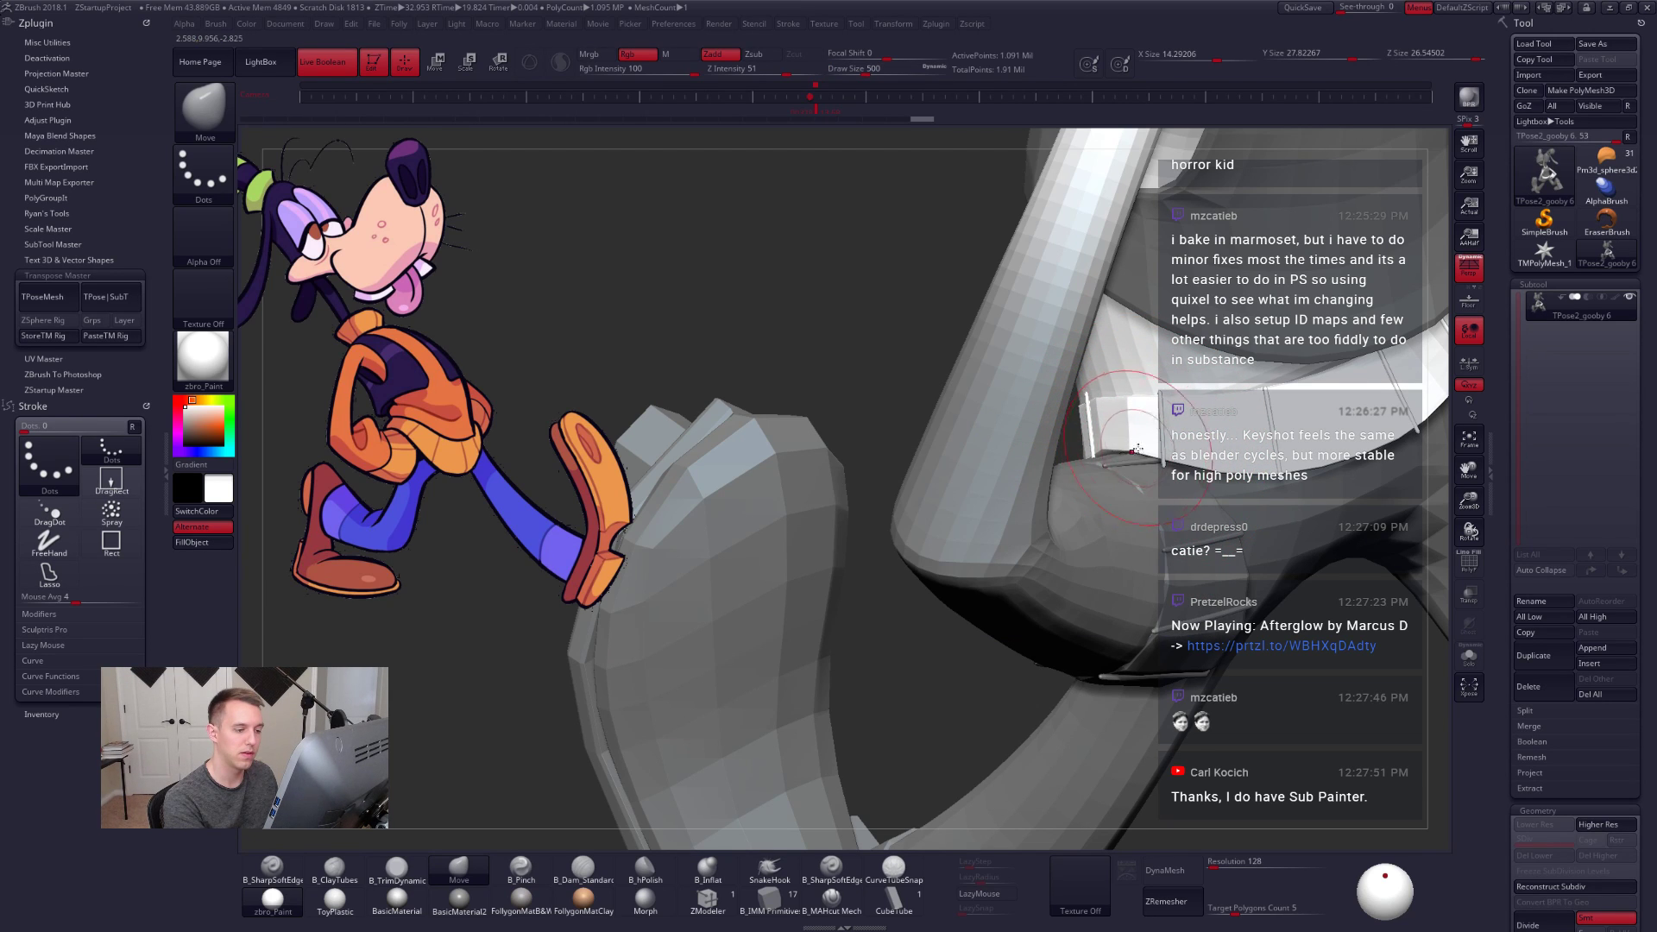
{"action": "right_click_drag", "start_coordinate": [1140, 452], "coordinate": [1086, 523]}
{"action": "key", "text": "space"}
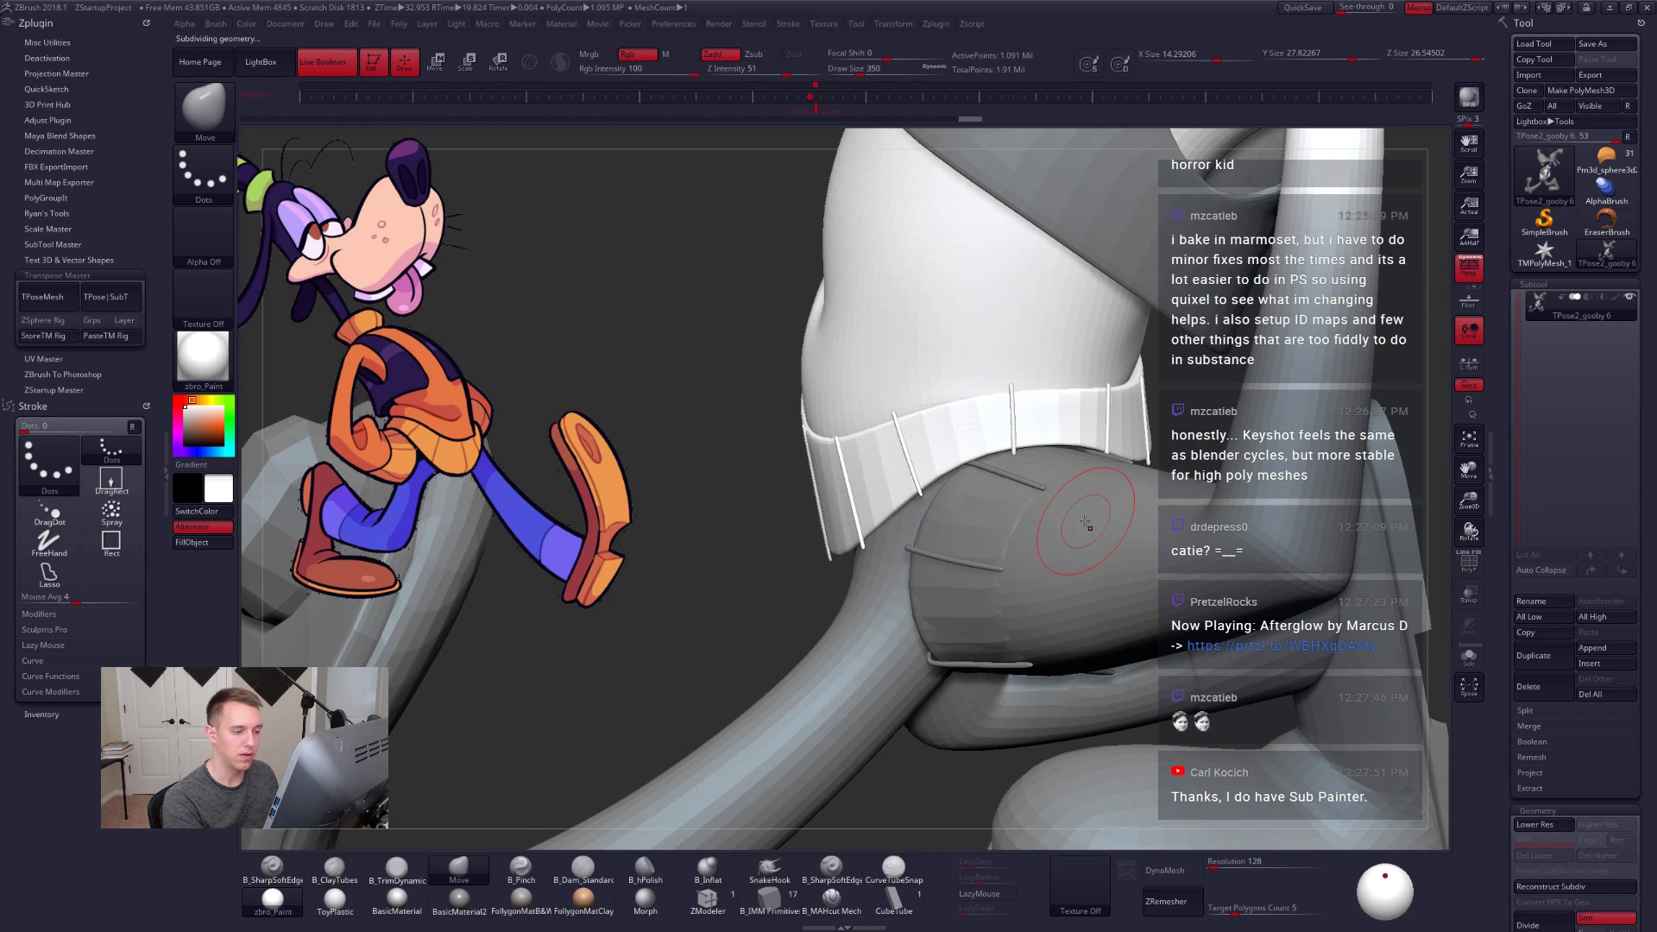
{"action": "mouse_move", "coordinate": [1075, 452]}
{"action": "right_mouse_down"}
{"action": "mouse_move", "coordinate": [1079, 483]}
{"action": "mouse_move", "coordinate": [1135, 453]}
{"action": "right_mouse_up"}
{"action": "key", "text": "space"}
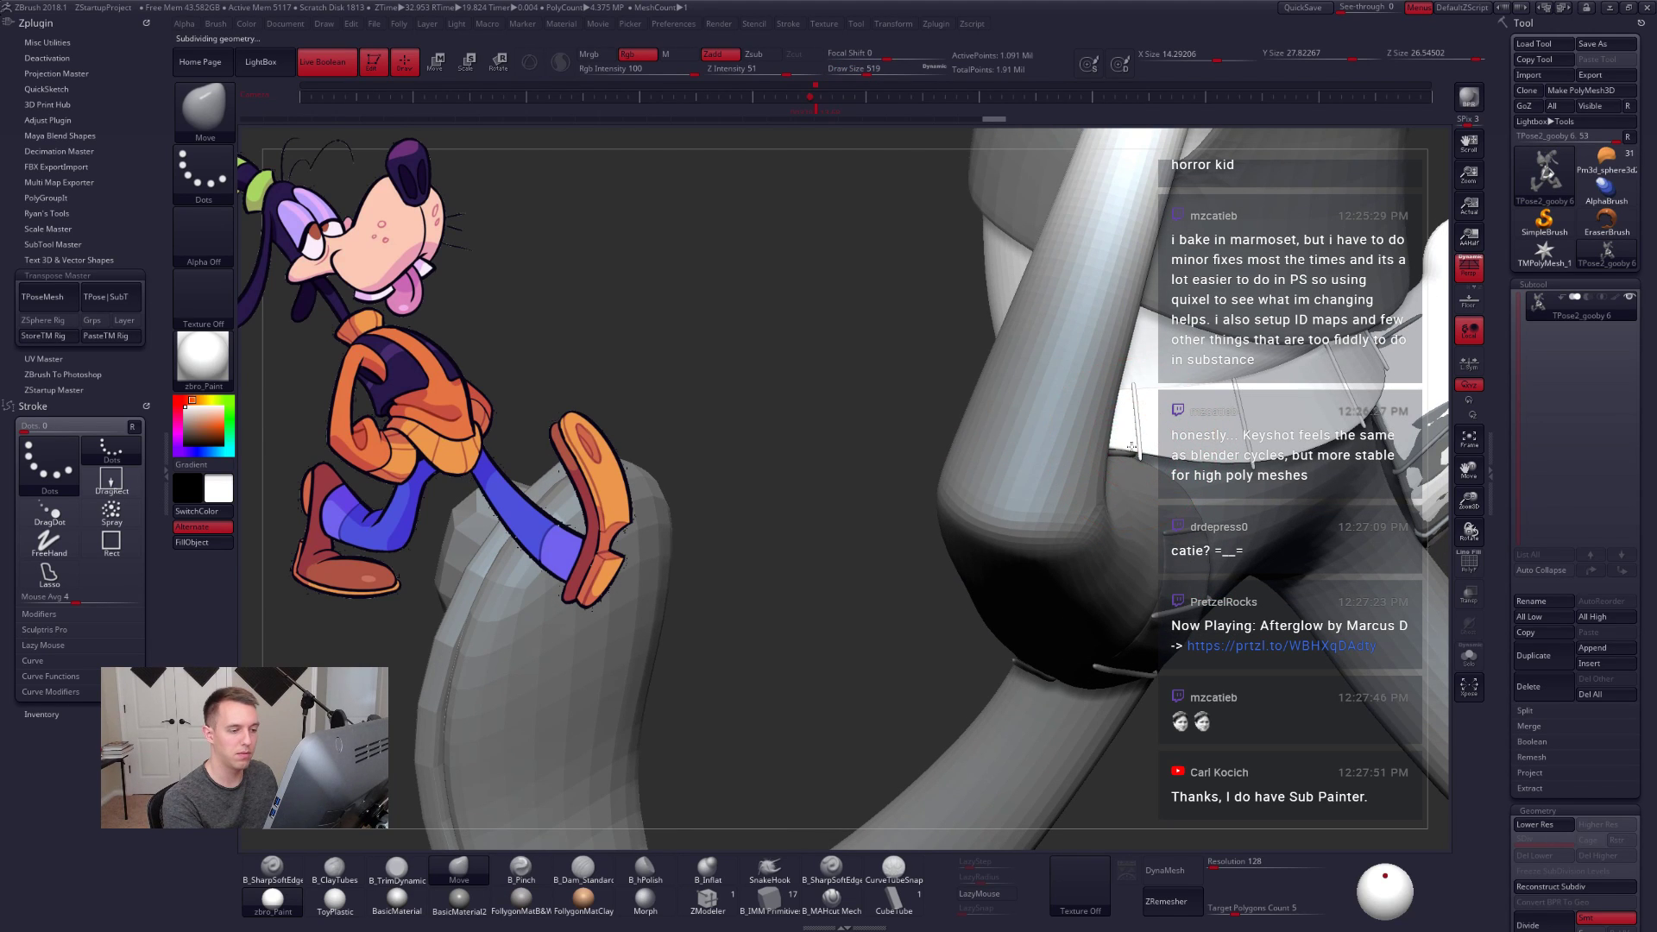
Drop to the lowest subdivision and apply TPose|SubT to transfer the edits to the posed model.
{"action": "key", "text": "shift+d"}
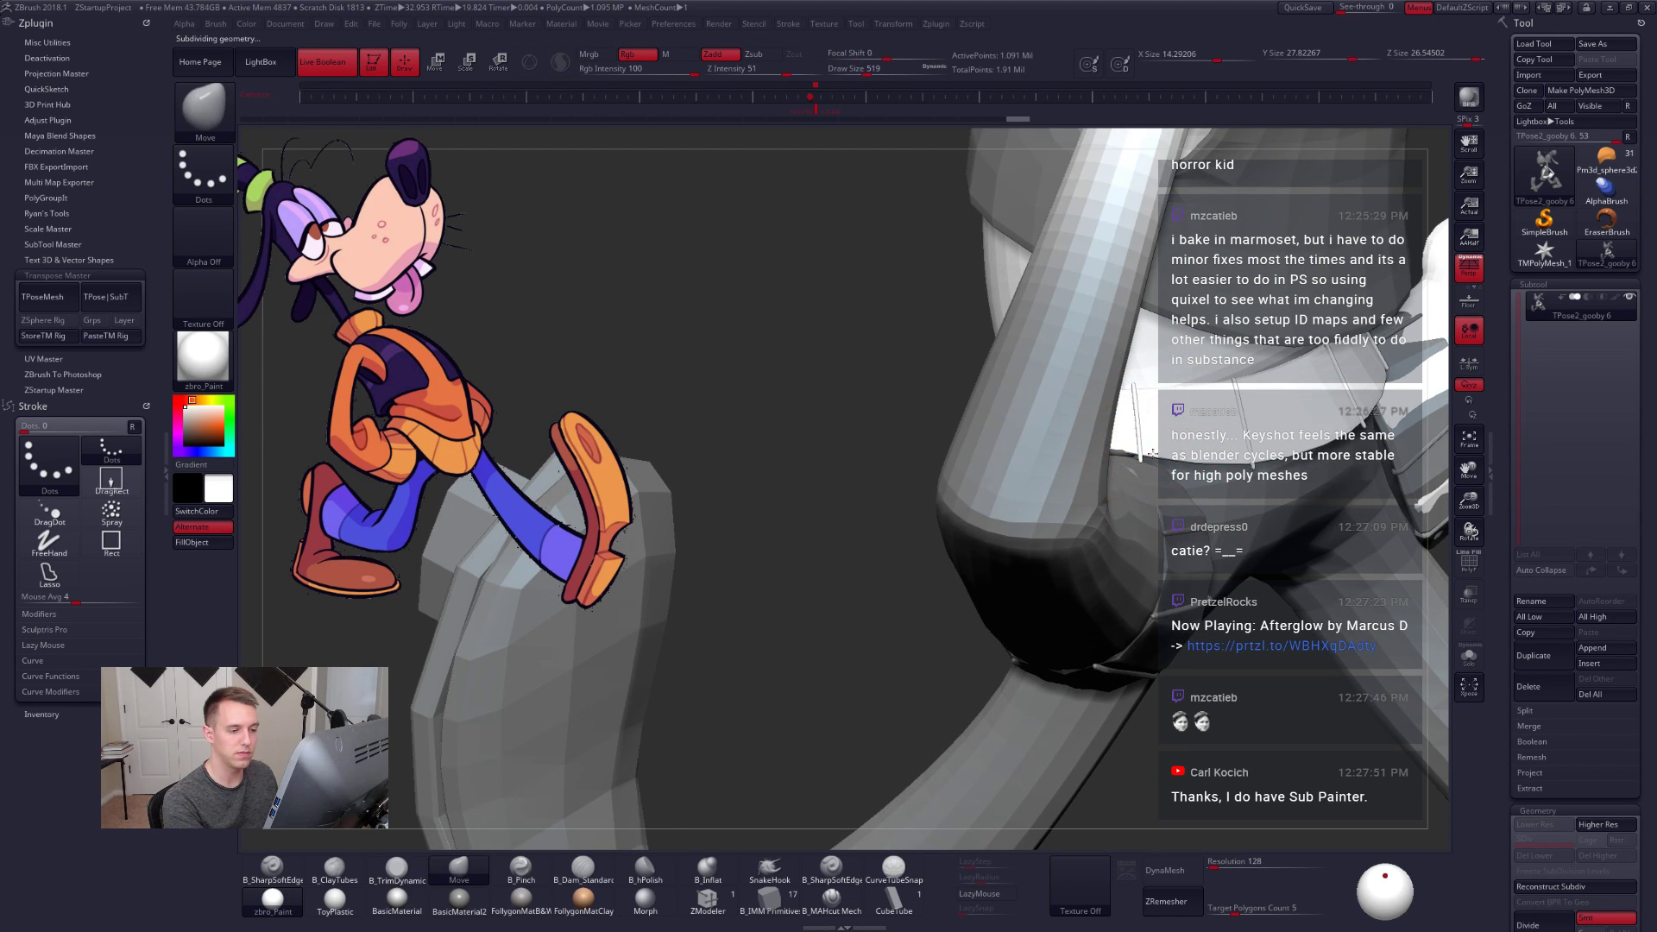
{"action": "right_click_drag", "start_coordinate": [1136, 484], "coordinate": [1085, 505]}
{"action": "left_click", "coordinate": [122, 297]}
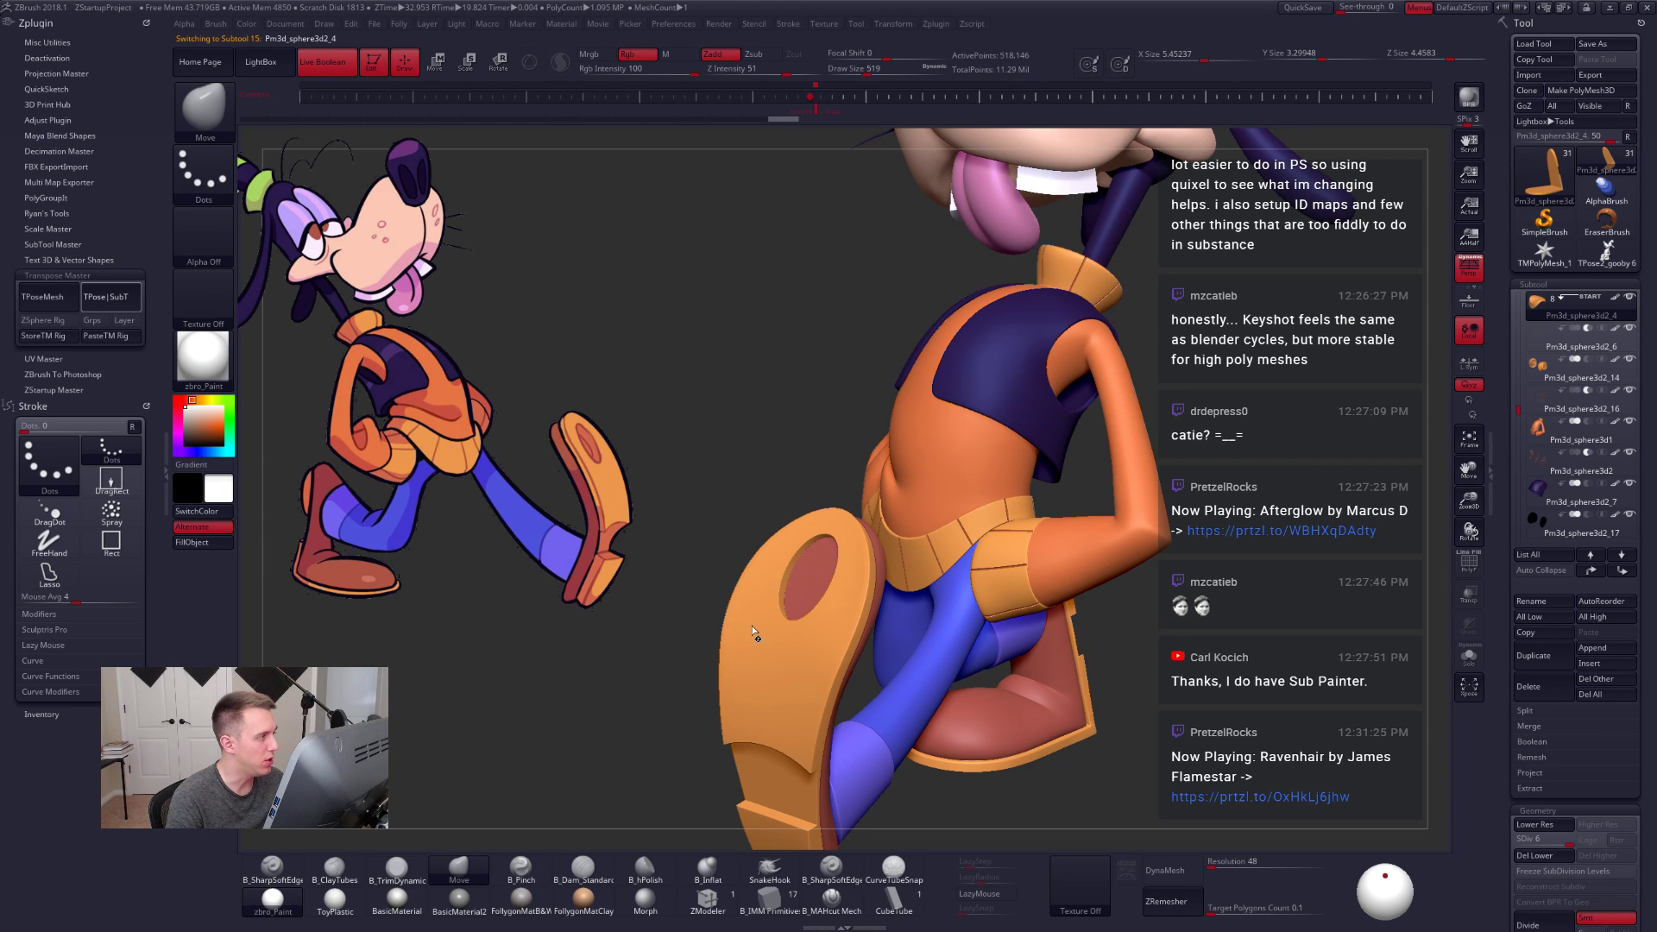
Return to the coloured posed model and select the Pm3d_sphere3d2_4 belt subtool.
{"action": "left_click_drag", "start_coordinate": [1186, 491], "coordinate": [1064, 601]}
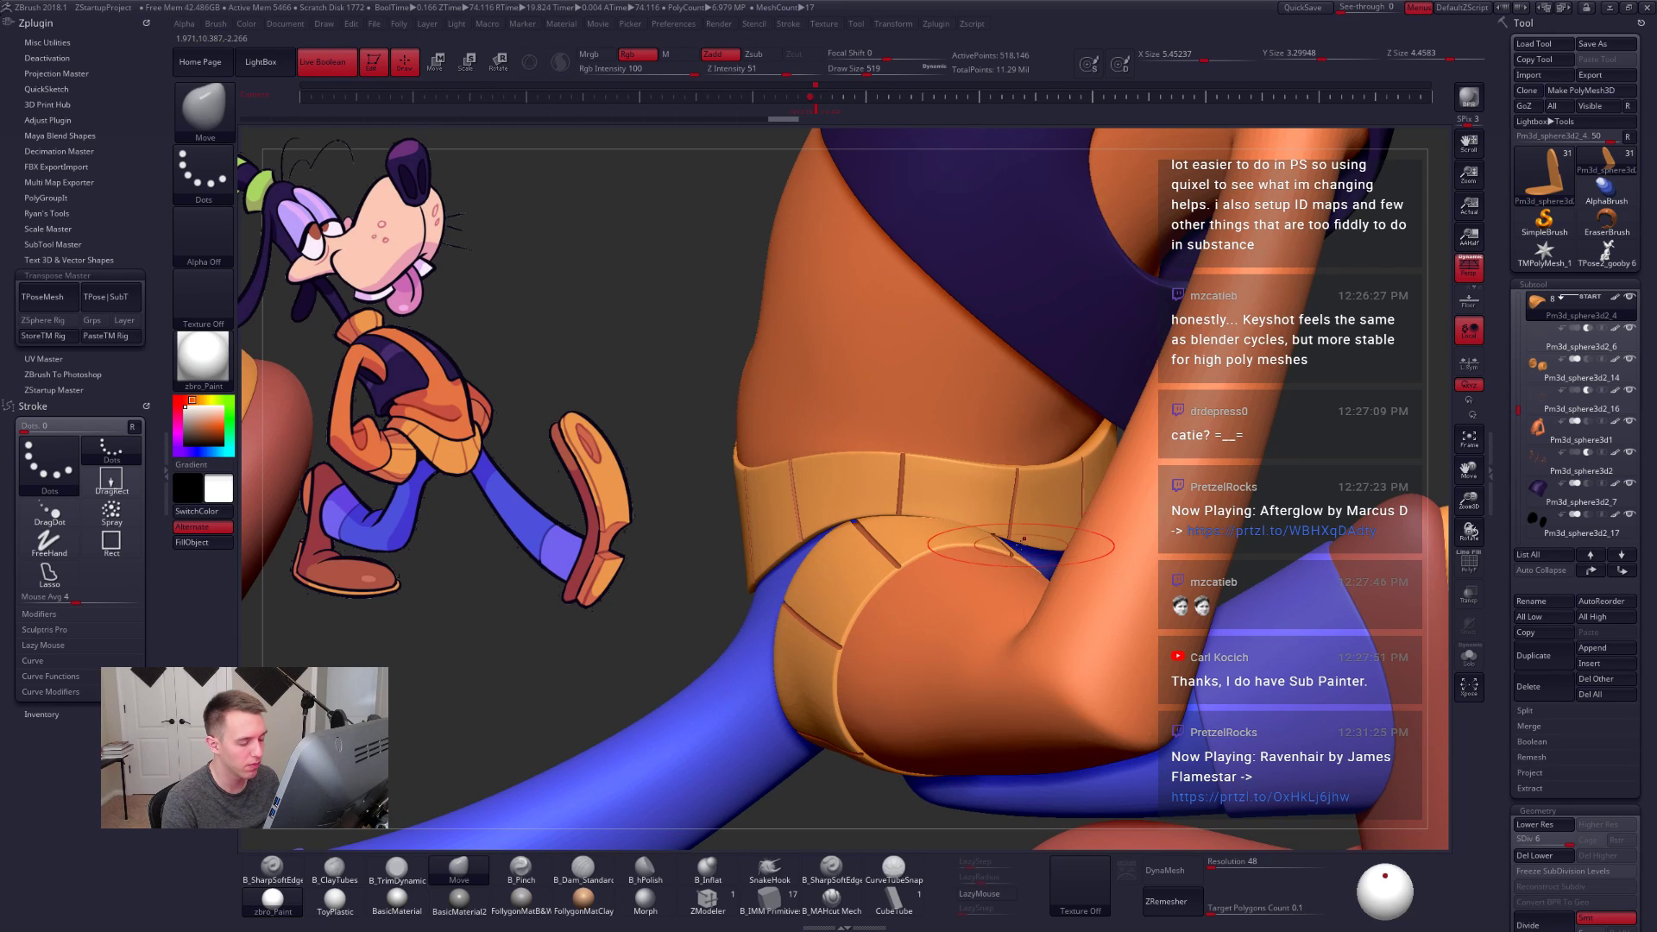
{"action": "mouse_move", "coordinate": [1023, 540]}
{"action": "left_mouse_down"}
{"action": "mouse_move", "coordinate": [947, 526]}
{"action": "mouse_move", "coordinate": [960, 541]}
{"action": "left_mouse_up"}
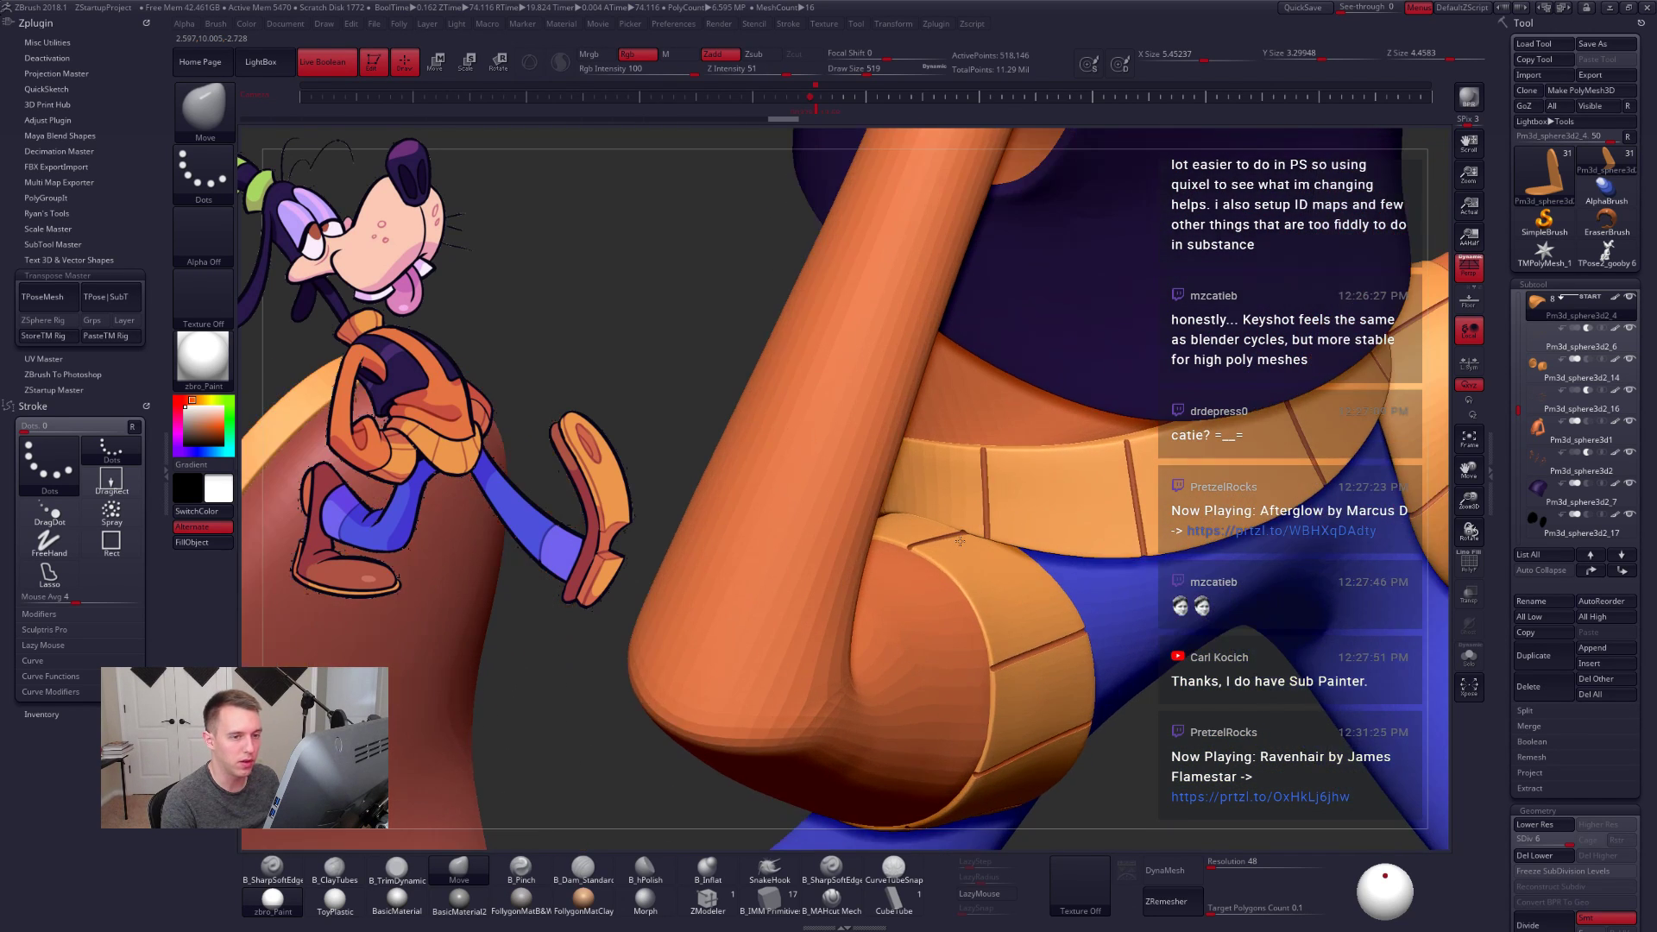
{"action": "left_click", "coordinate": [1588, 257]}
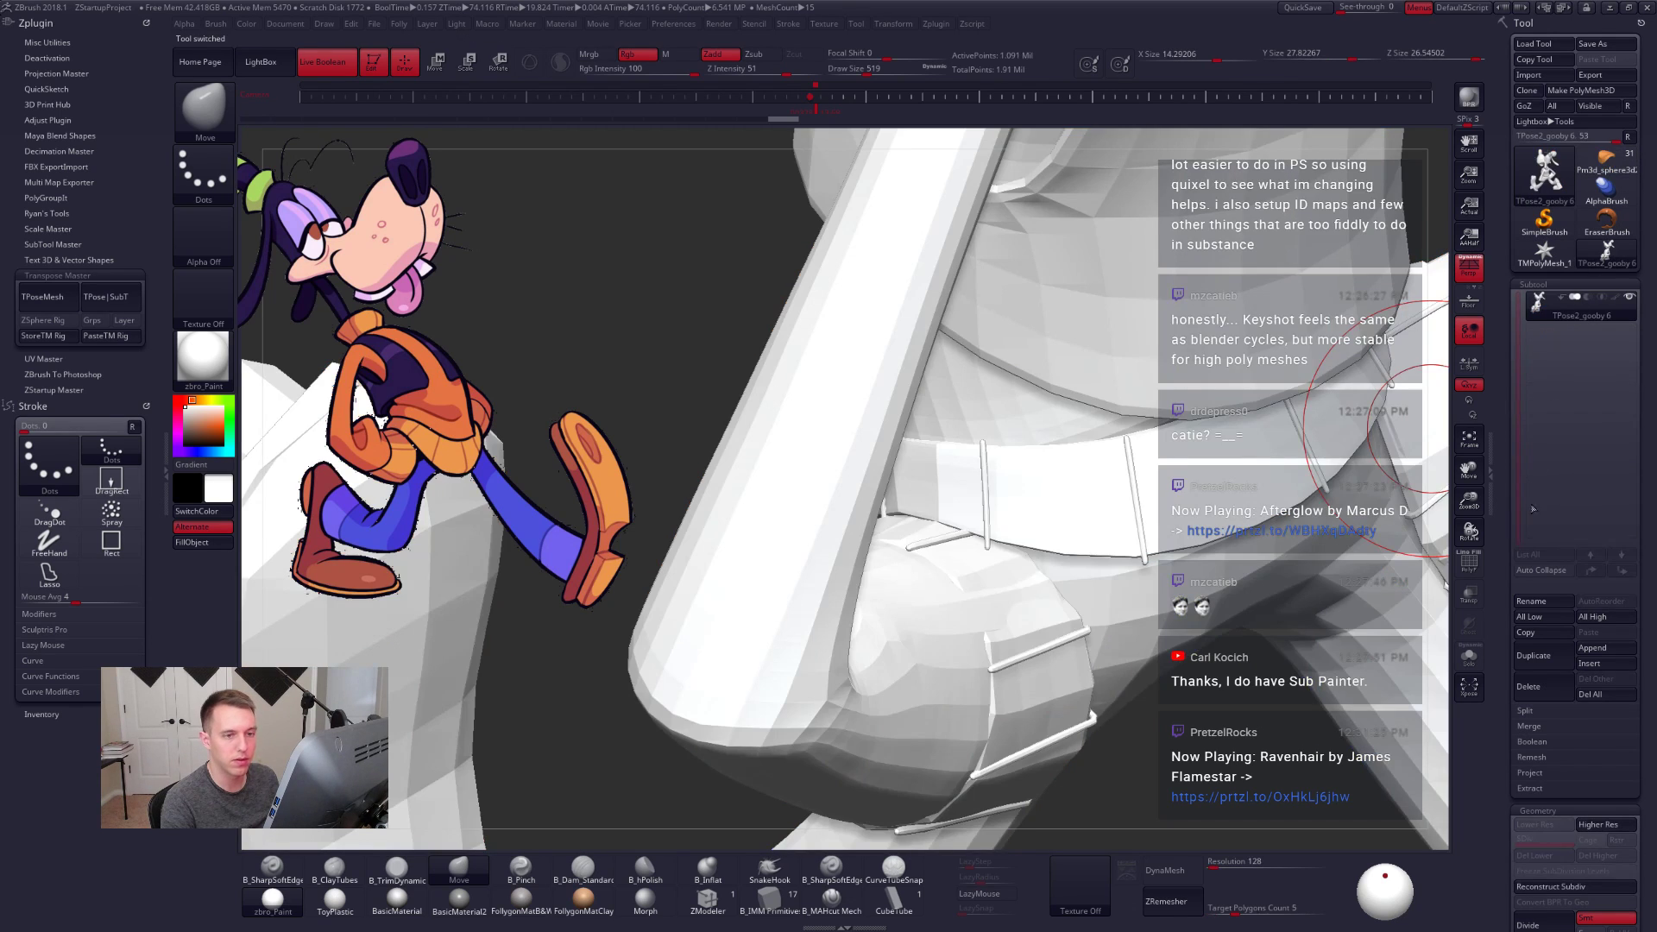
{"action": "left_click", "coordinate": [1540, 688]}
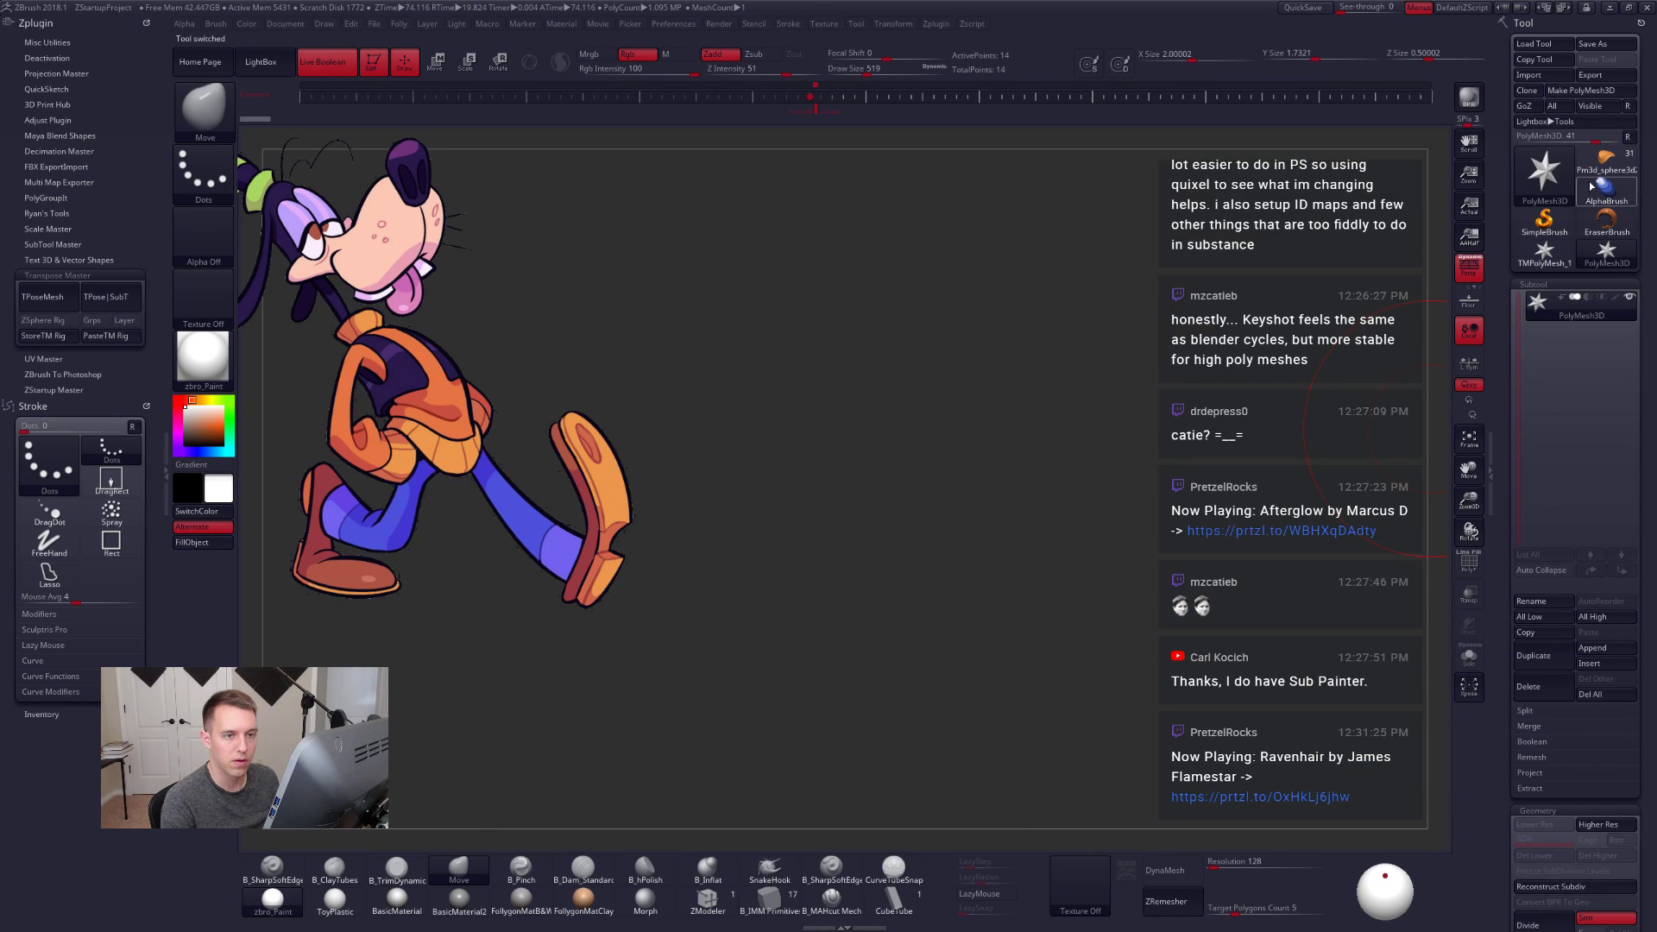
{"action": "left_click", "coordinate": [1604, 158]}
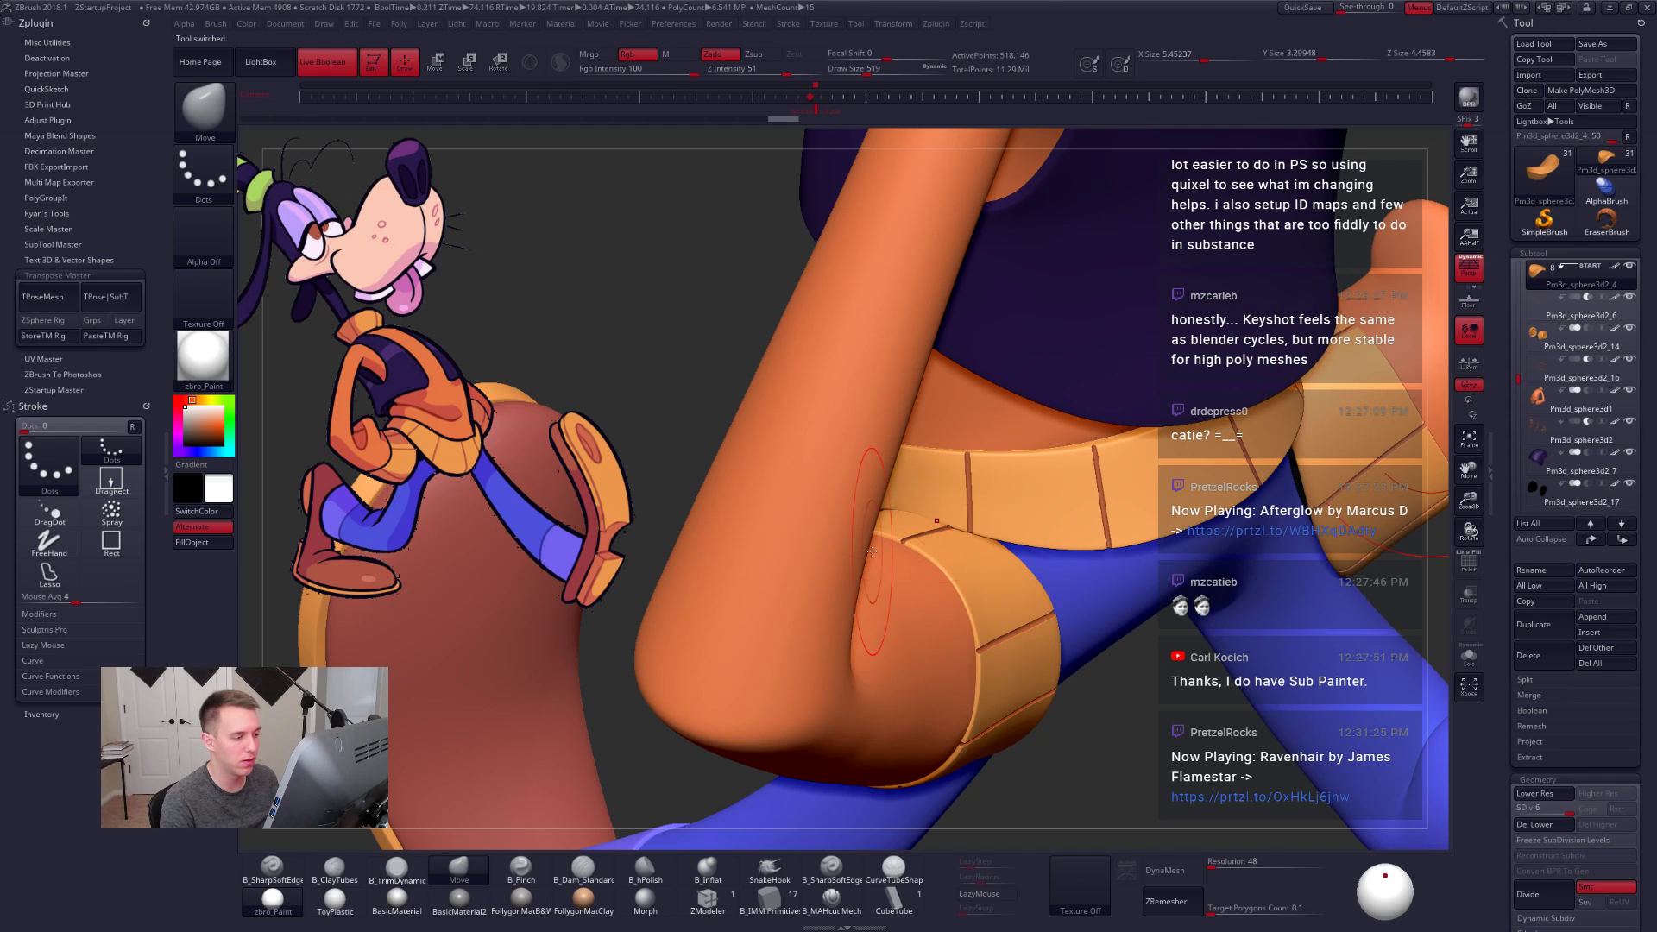
{"action": "left_click", "coordinate": [903, 528], "text": "alt"}
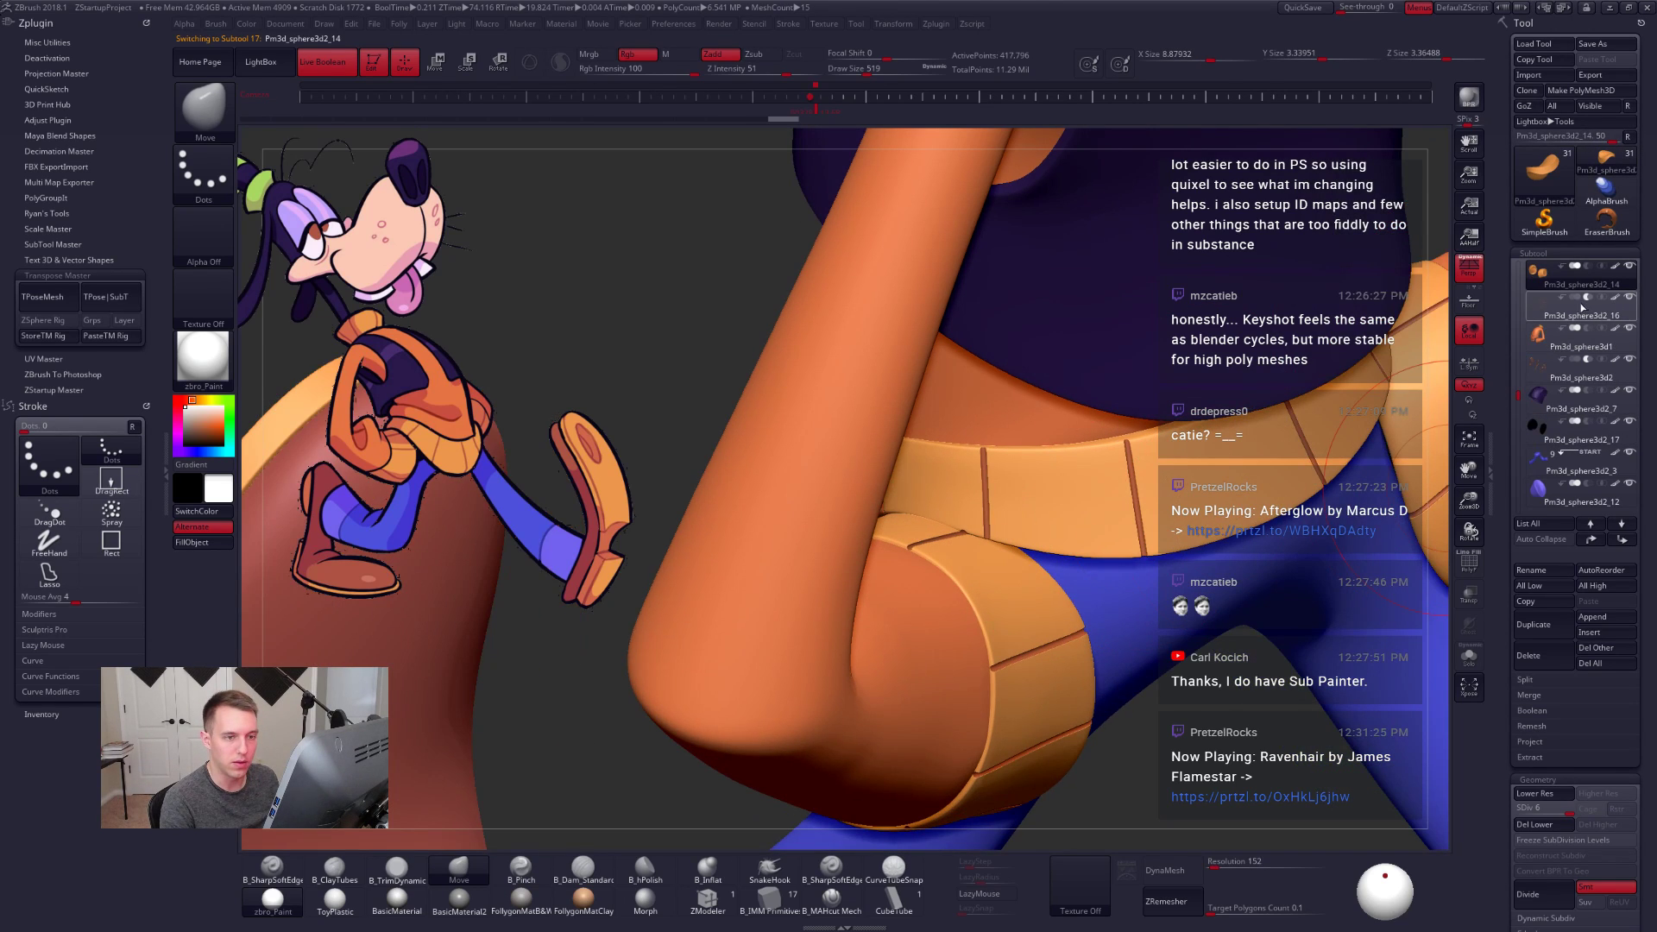
{"action": "left_click", "coordinate": [1536, 318]}
{"action": "left_click_drag", "start_coordinate": [1516, 380], "coordinate": [1515, 365]}
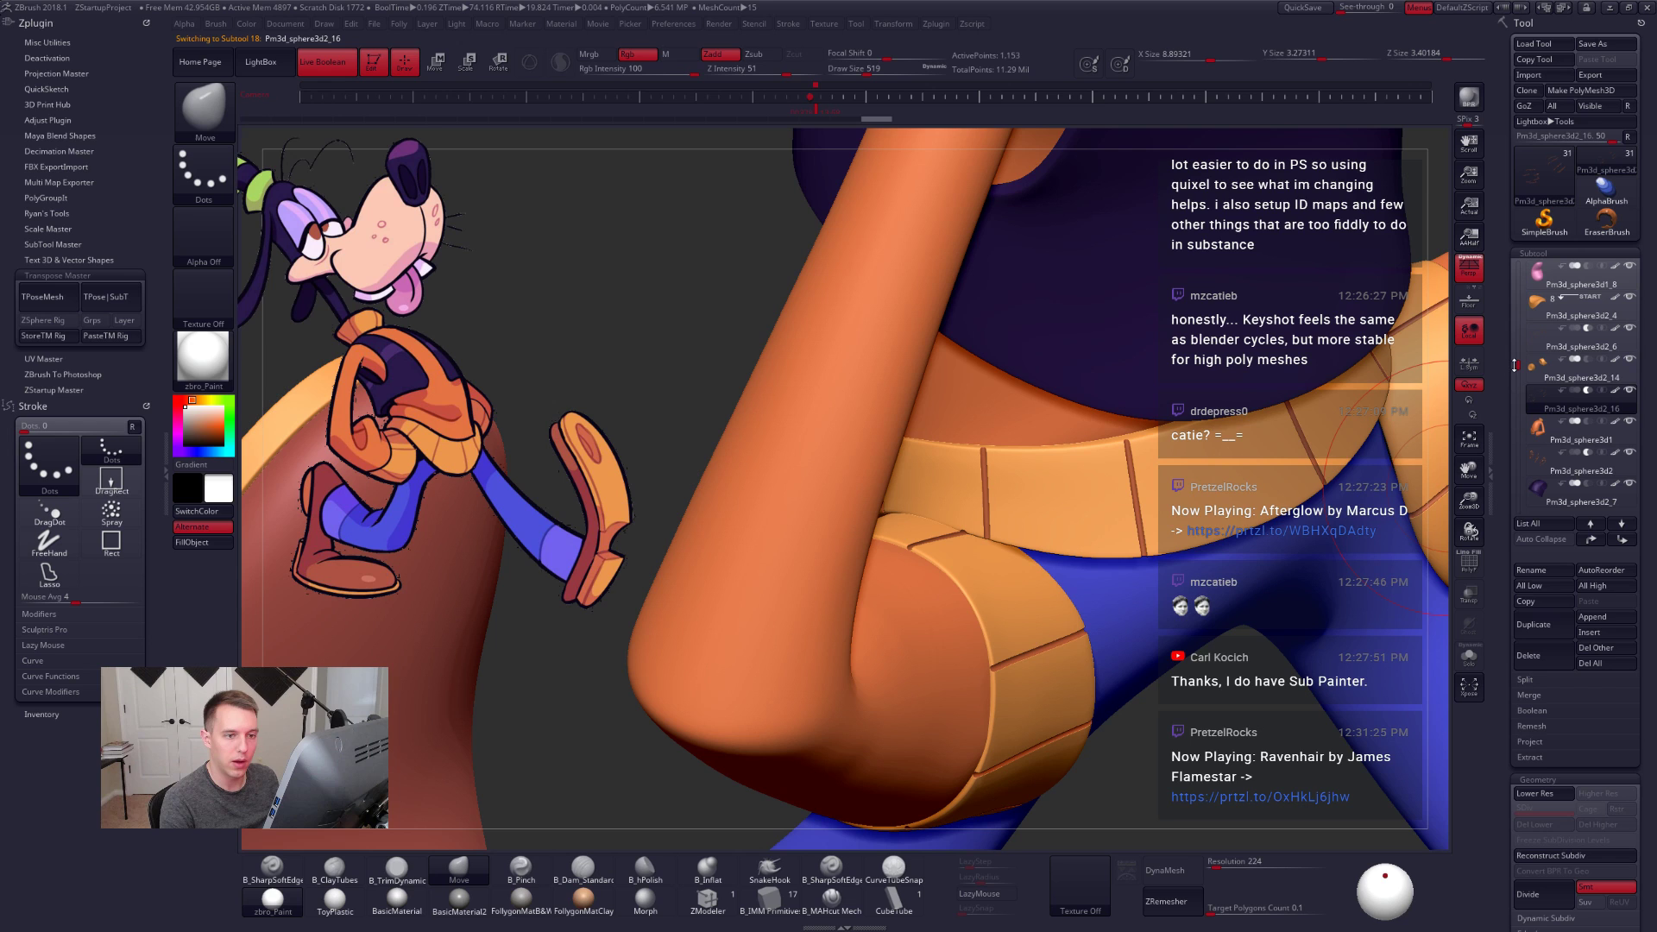
{"action": "left_click", "coordinate": [1538, 321]}
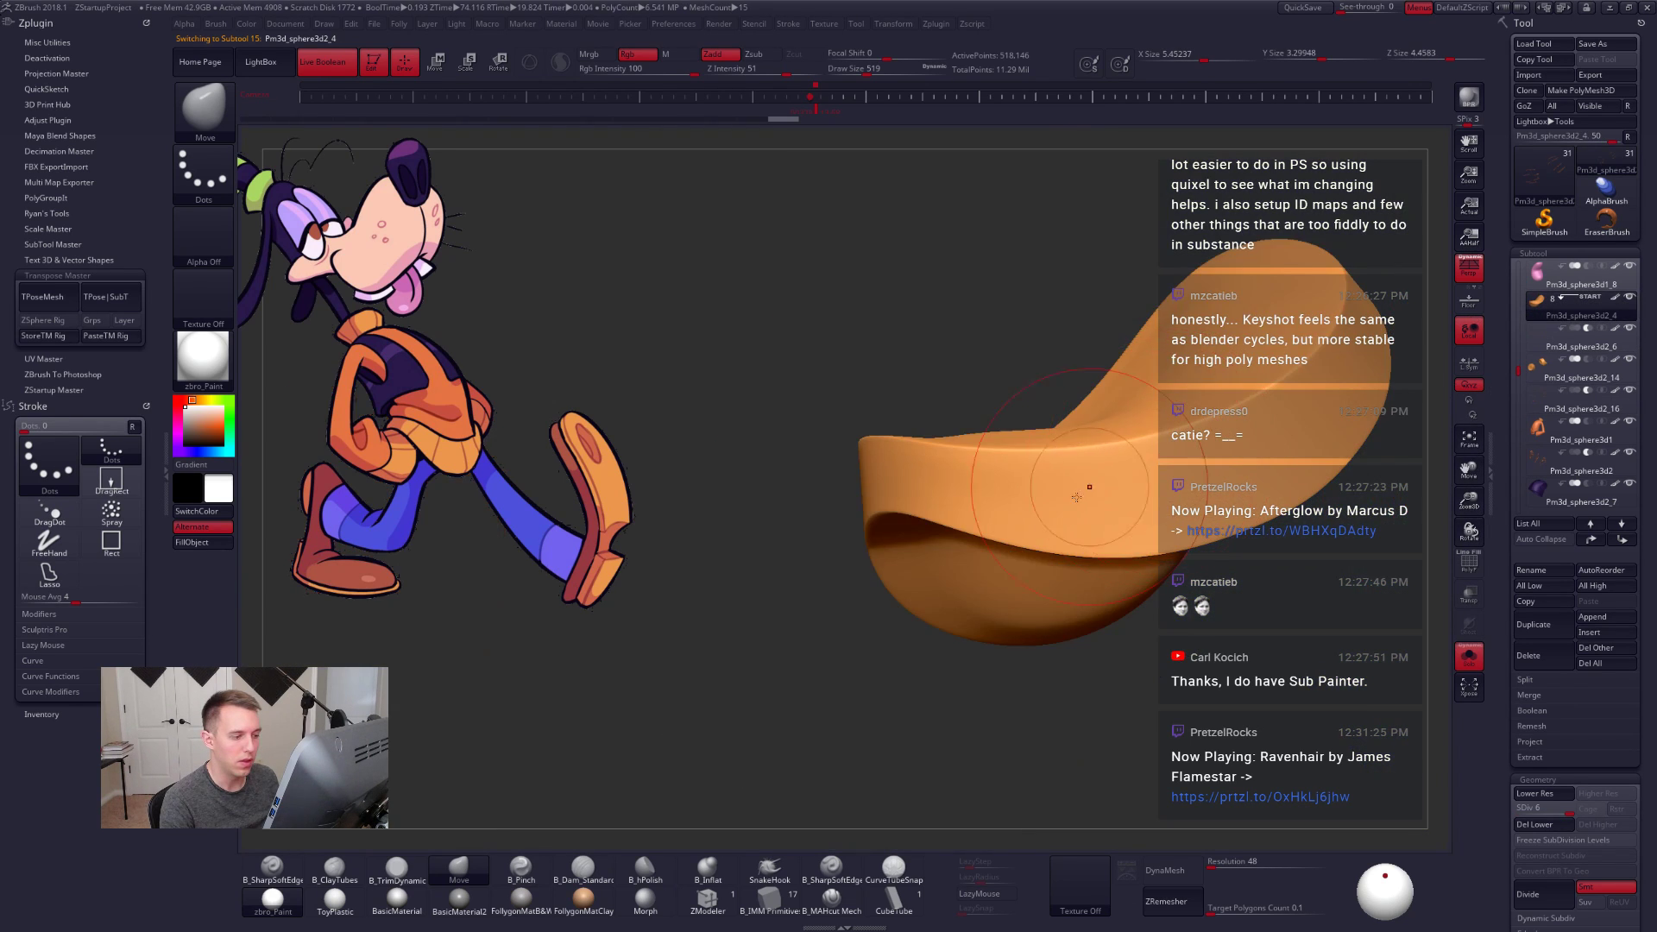
{"action": "key", "text": "shift+f"}
{"action": "key", "text": "shift+f"}
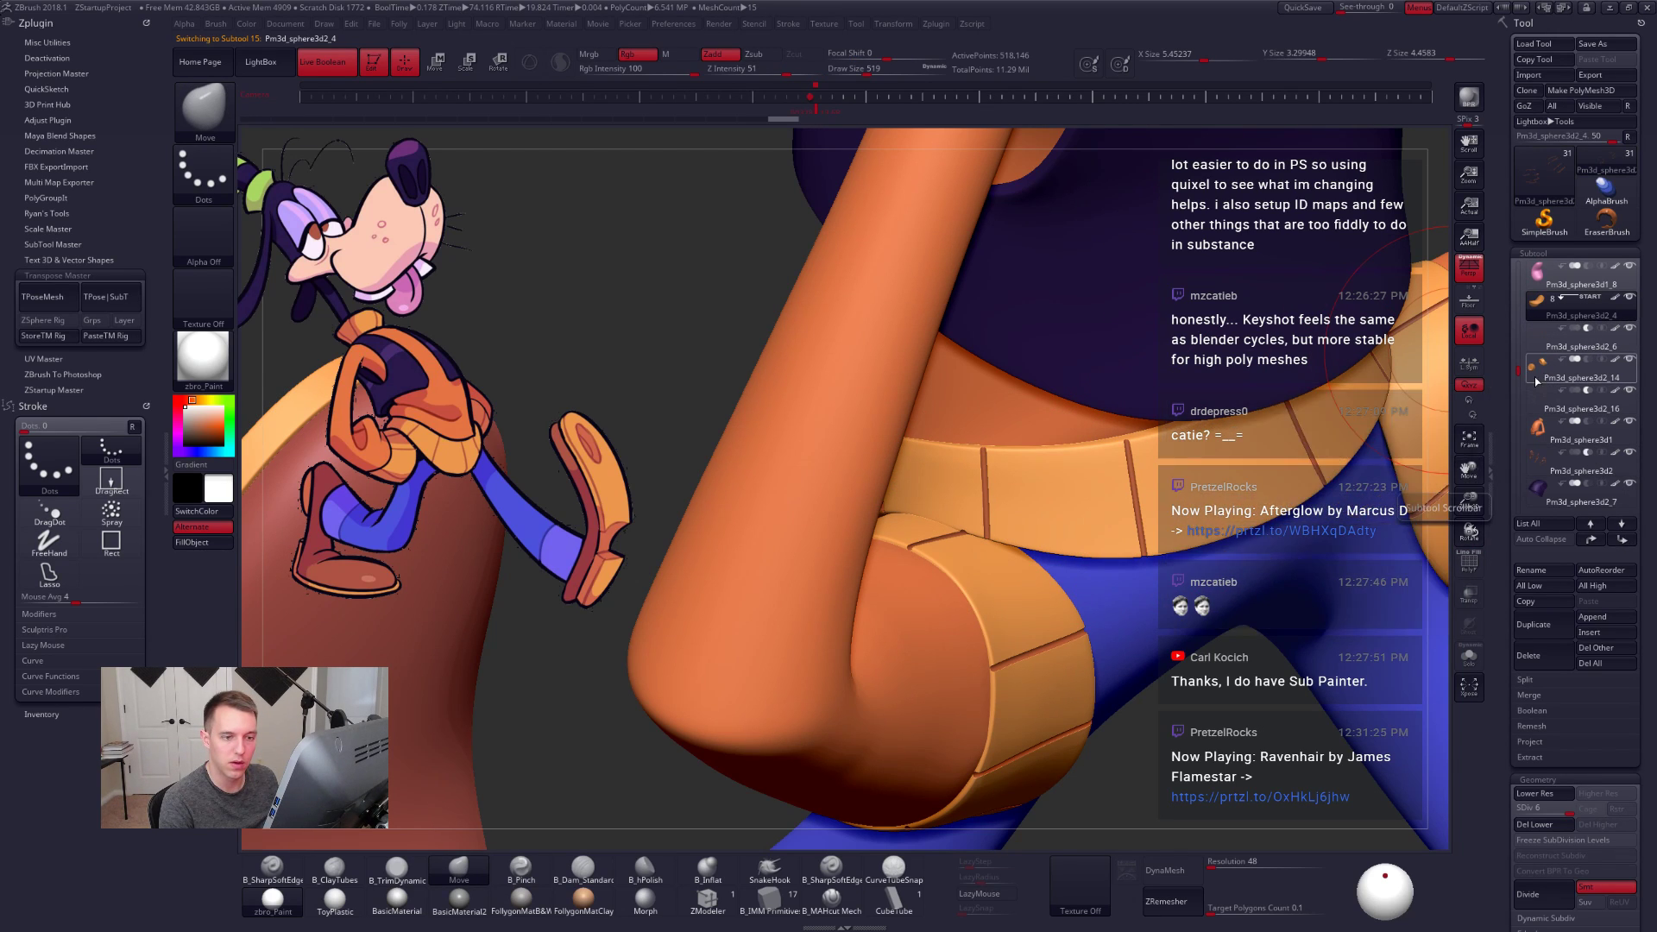
Raise Pm3d_sphere3d2_14 and Pm3d_sphere3d2_16 up the subtool list with the move-up arrow.
{"action": "left_click", "coordinate": [1624, 540]}
{"action": "left_click", "coordinate": [1624, 540]}
{"action": "left_click", "coordinate": [1593, 540]}
{"action": "left_click", "coordinate": [1592, 541]}
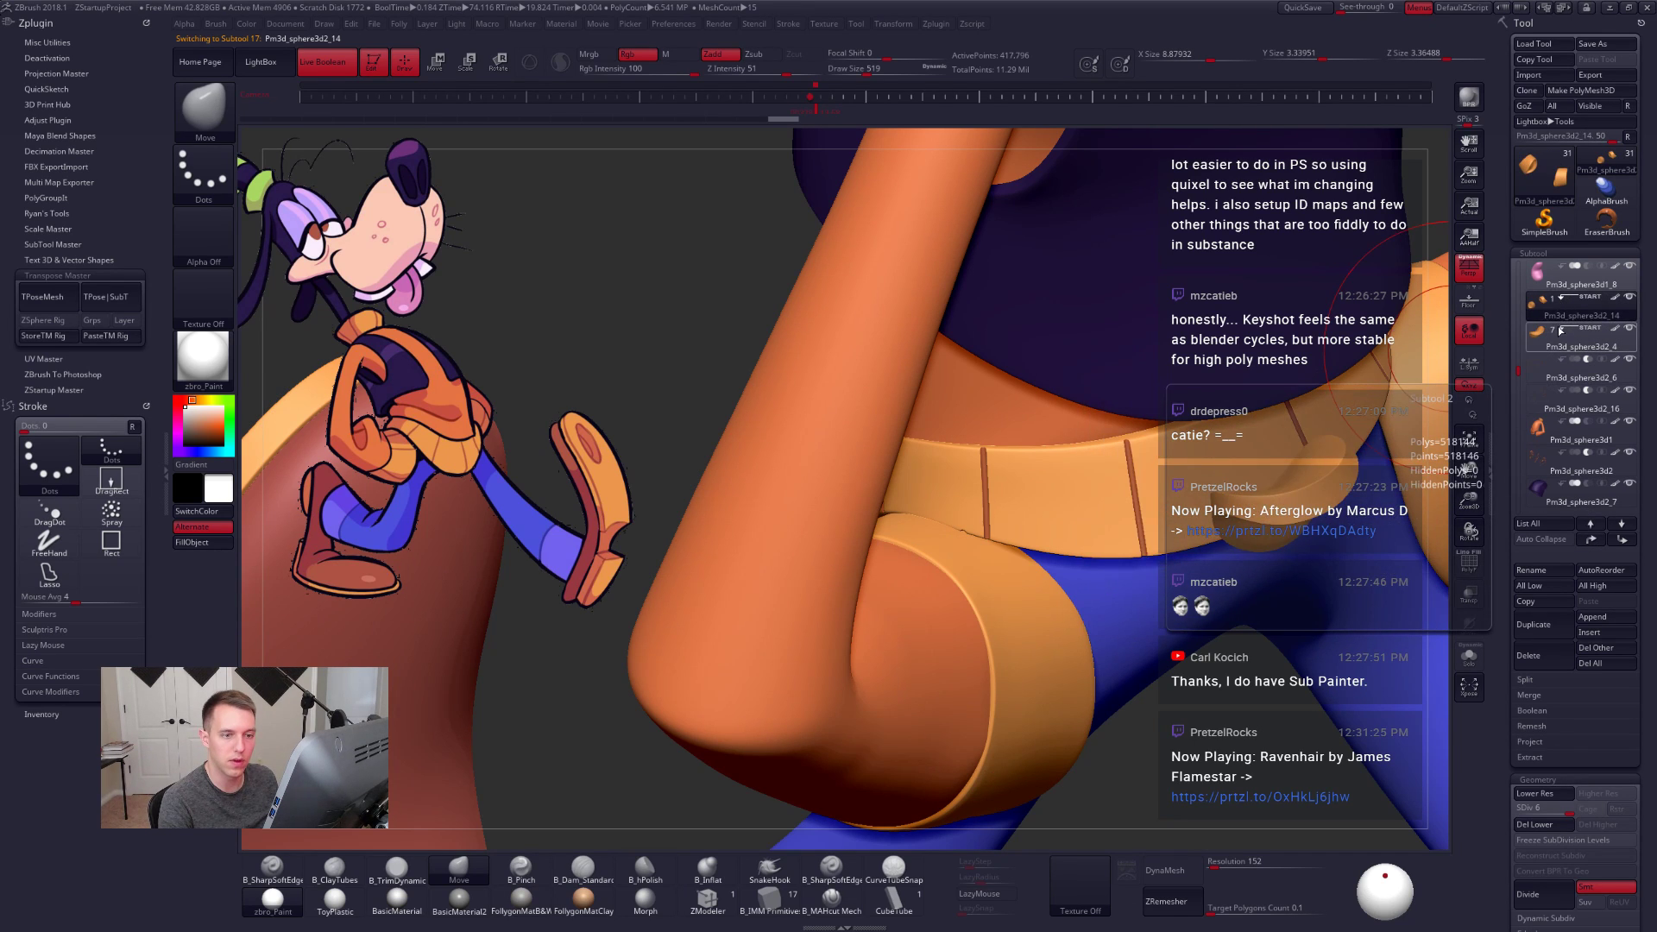
{"action": "left_click", "coordinate": [1558, 402]}
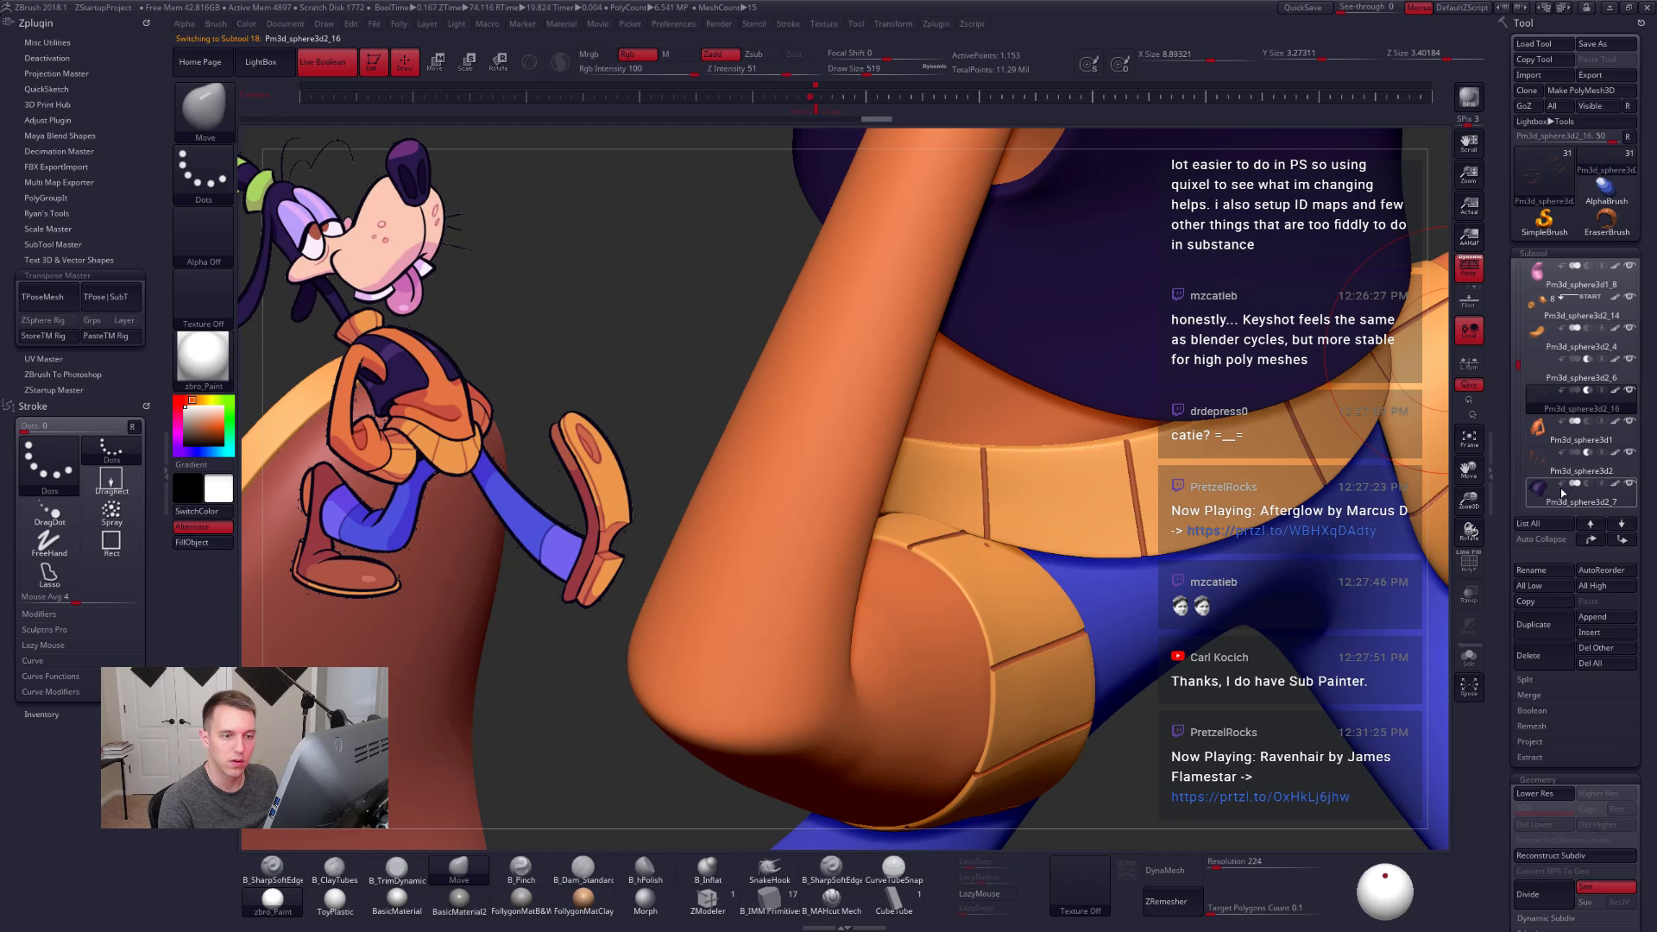
{"action": "left_click", "coordinate": [1597, 540]}
{"action": "left_click", "coordinate": [1597, 541]}
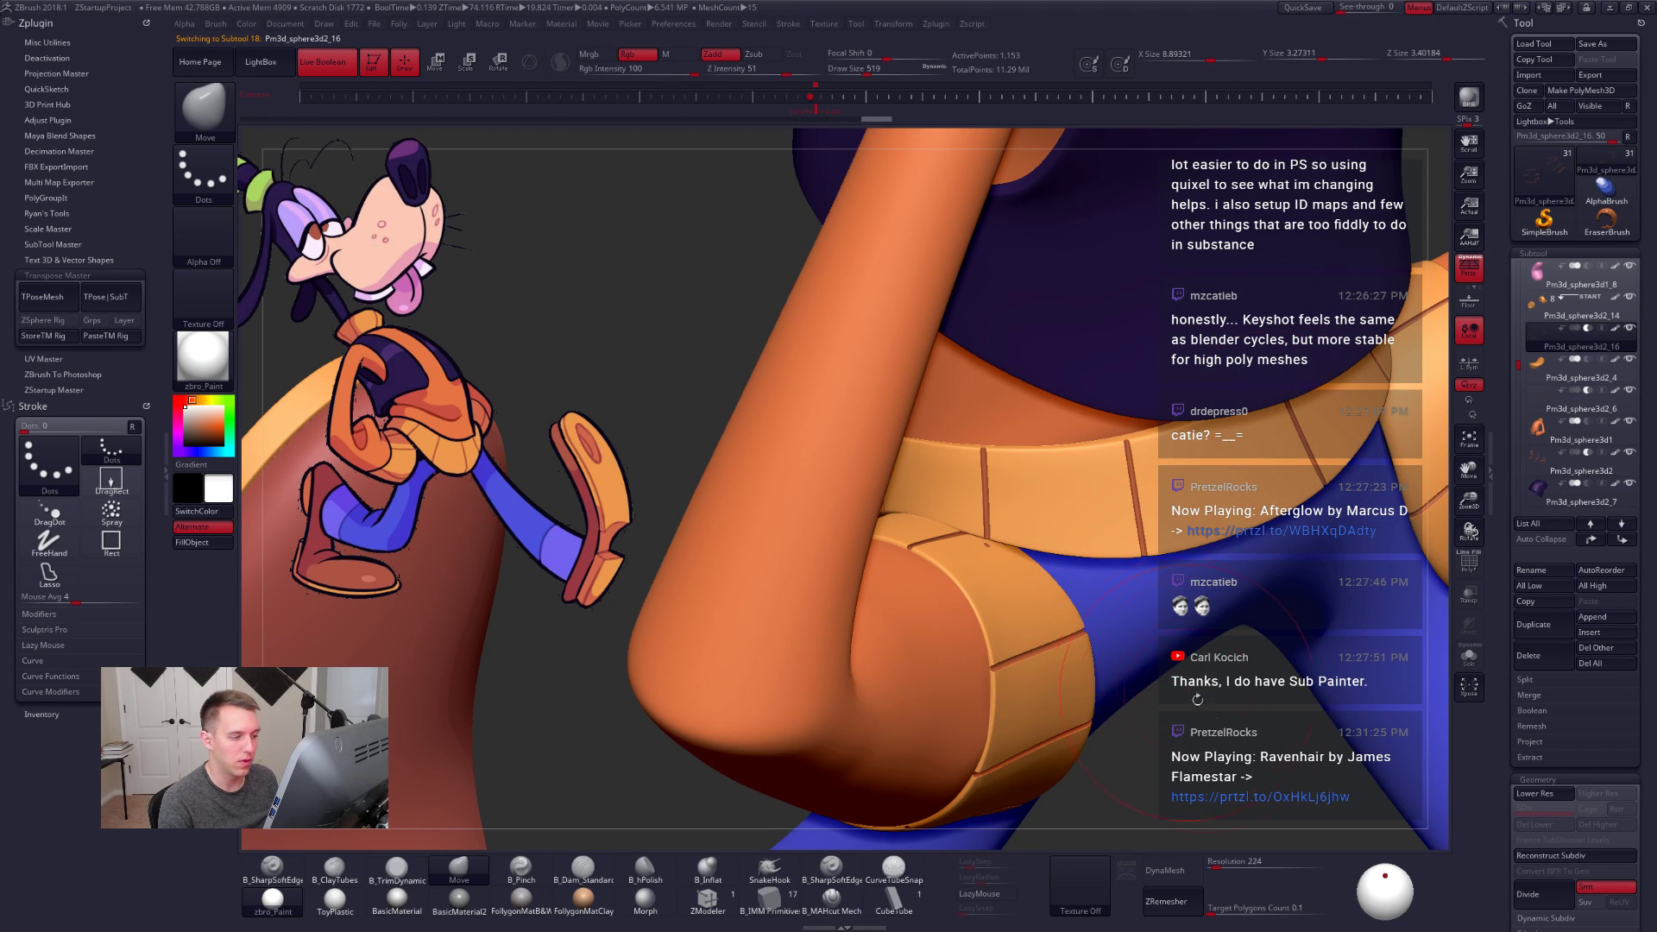
{"action": "left_click_drag", "start_coordinate": [1225, 715], "coordinate": [1175, 713]}
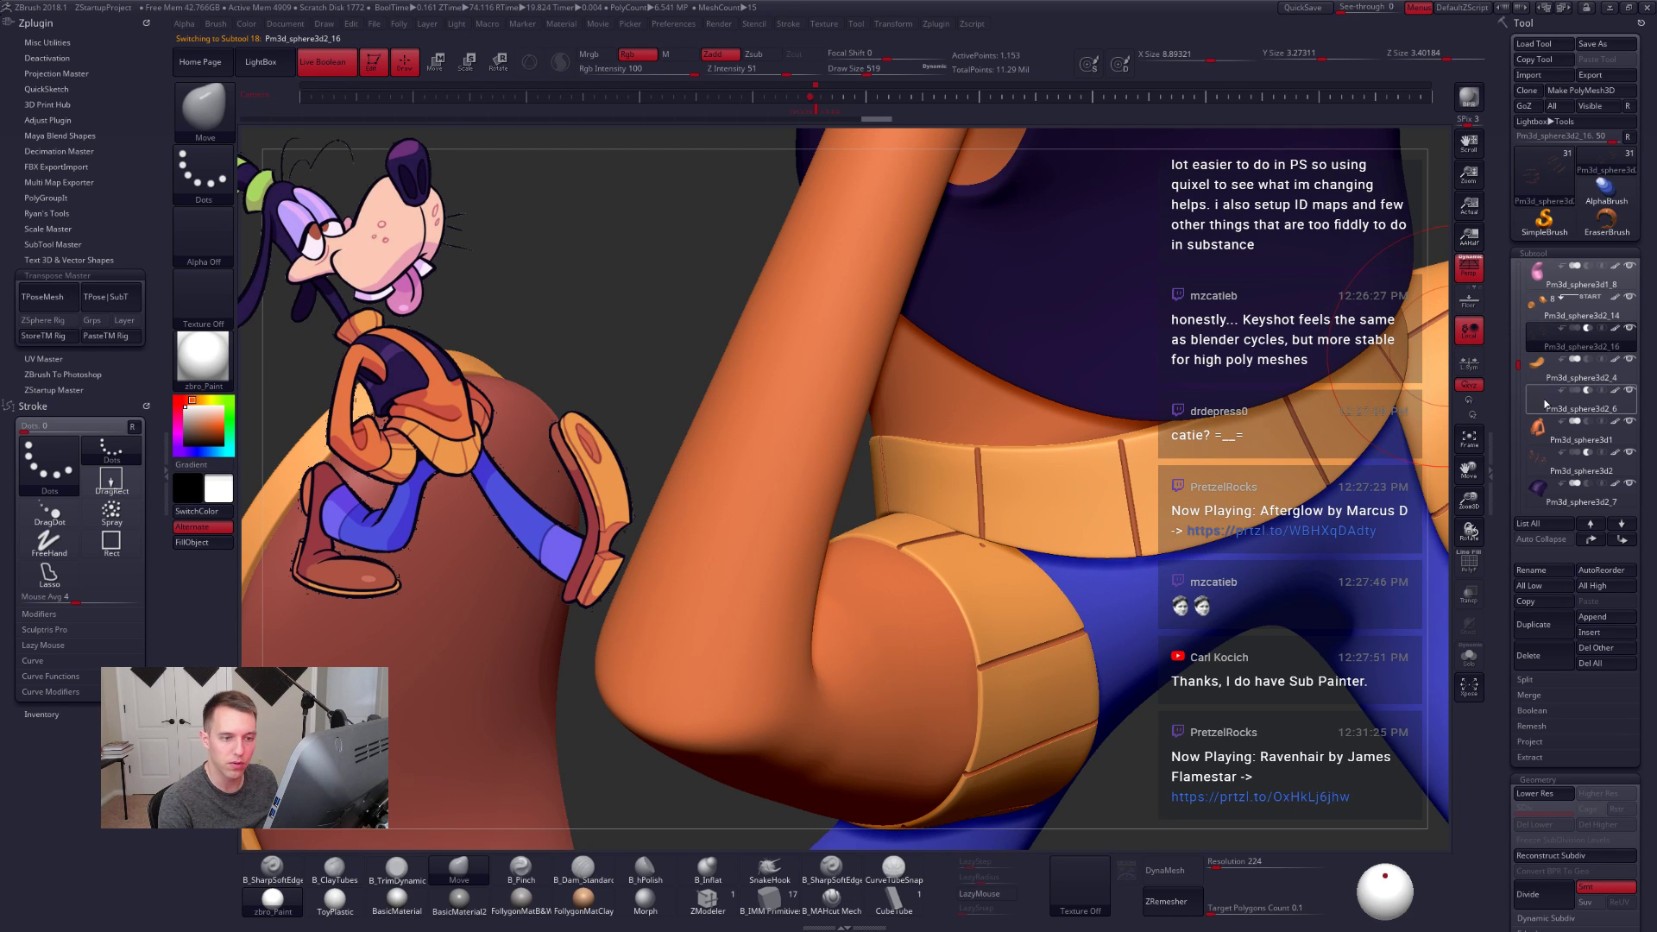
Solo the seam-strip piece with wireframe shown and shrink the brush to size 61.
{"action": "key", "text": "alt+s"}
{"action": "left_click_drag", "start_coordinate": [977, 431], "coordinate": [977, 504], "text": "alt"}
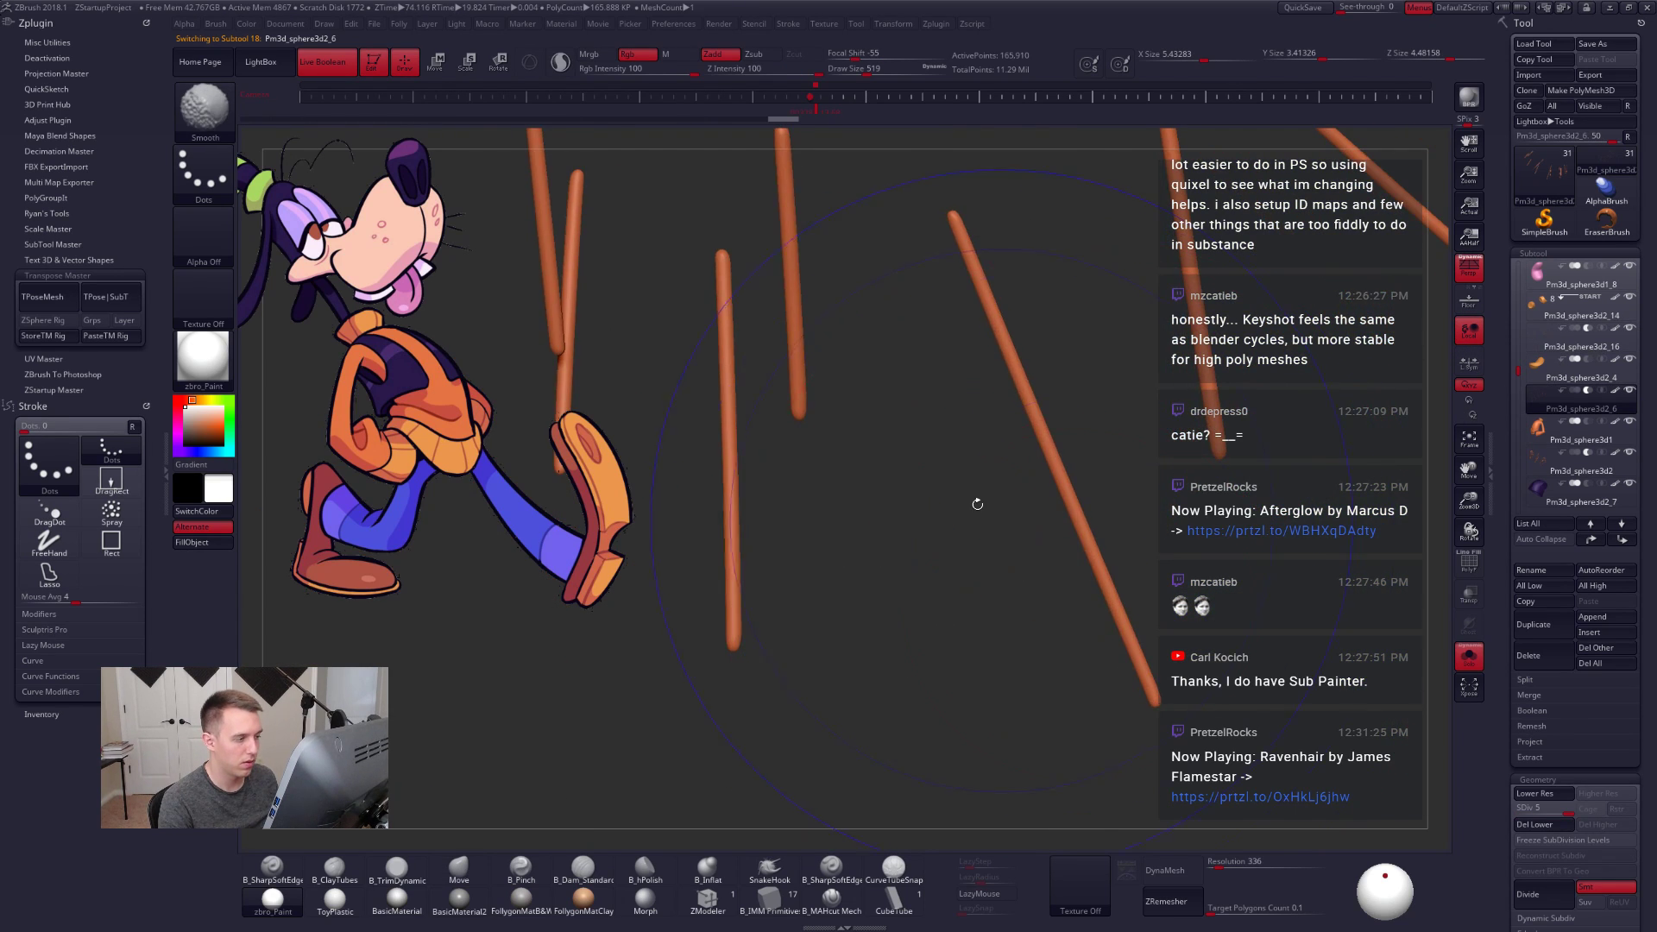
{"action": "key", "text": "shift+f"}
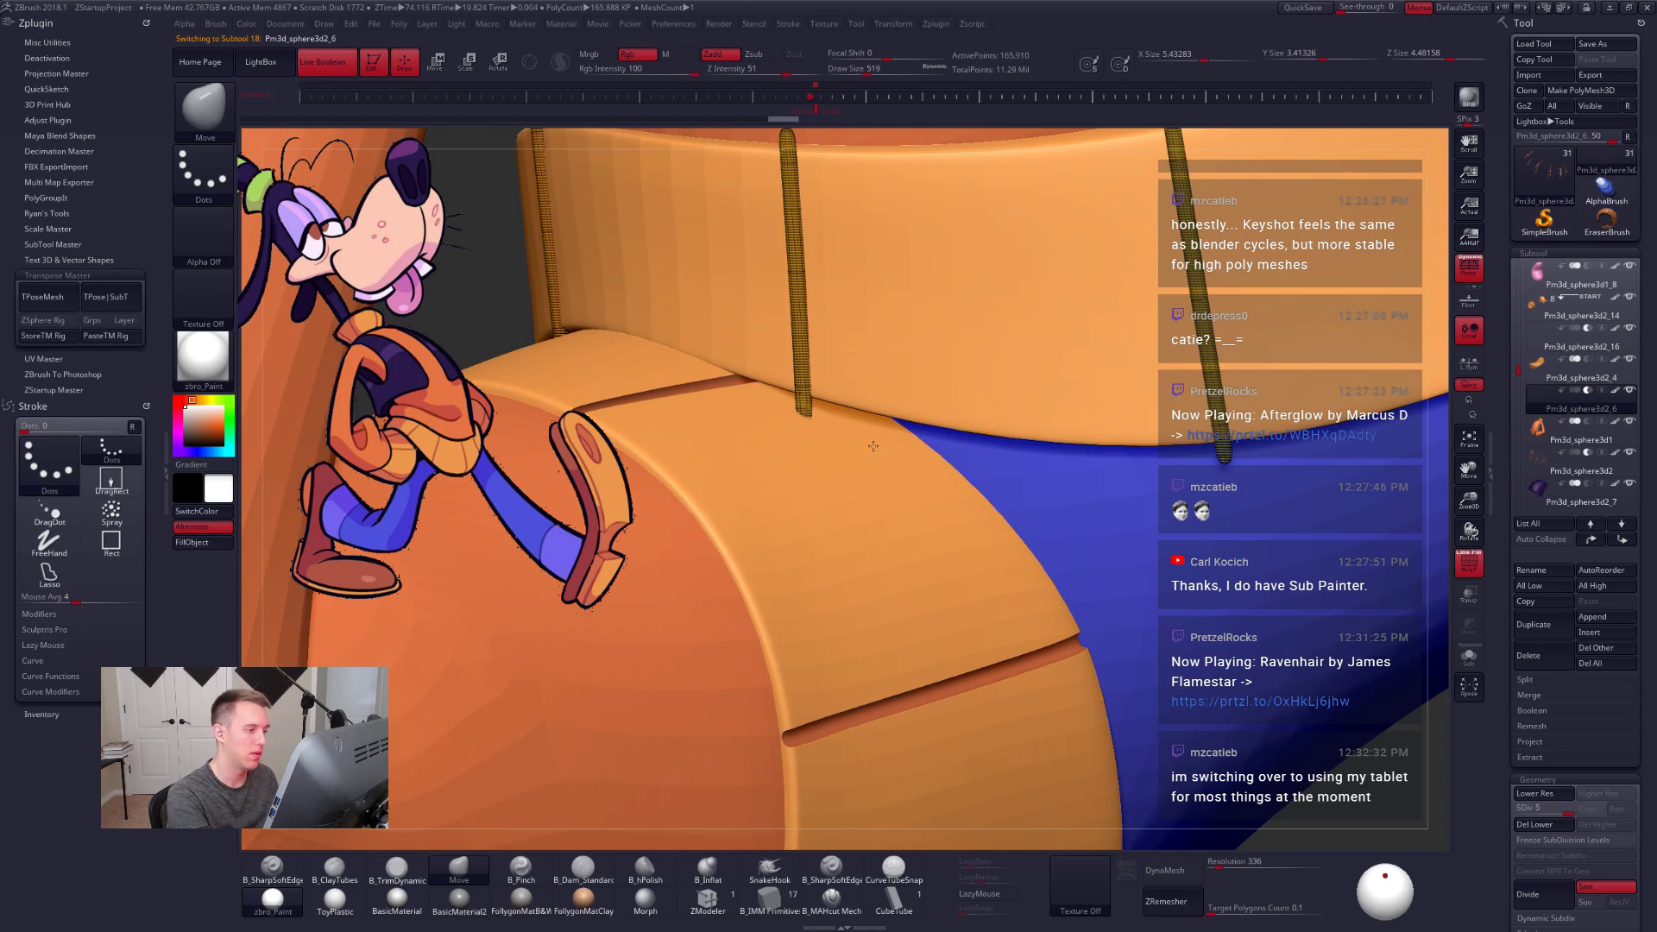
{"action": "right_click_drag", "start_coordinate": [797, 354], "coordinate": [894, 437], "text": "alt"}
{"action": "key", "text": "space"}
{"action": "mouse_move", "coordinate": [895, 439]}
{"action": "left_mouse_down"}
{"action": "mouse_move", "coordinate": [863, 440]}
{"action": "mouse_move", "coordinate": [876, 492]}
{"action": "mouse_move", "coordinate": [934, 548]}
{"action": "left_mouse_up"}
{"action": "key", "text": "alt+s"}
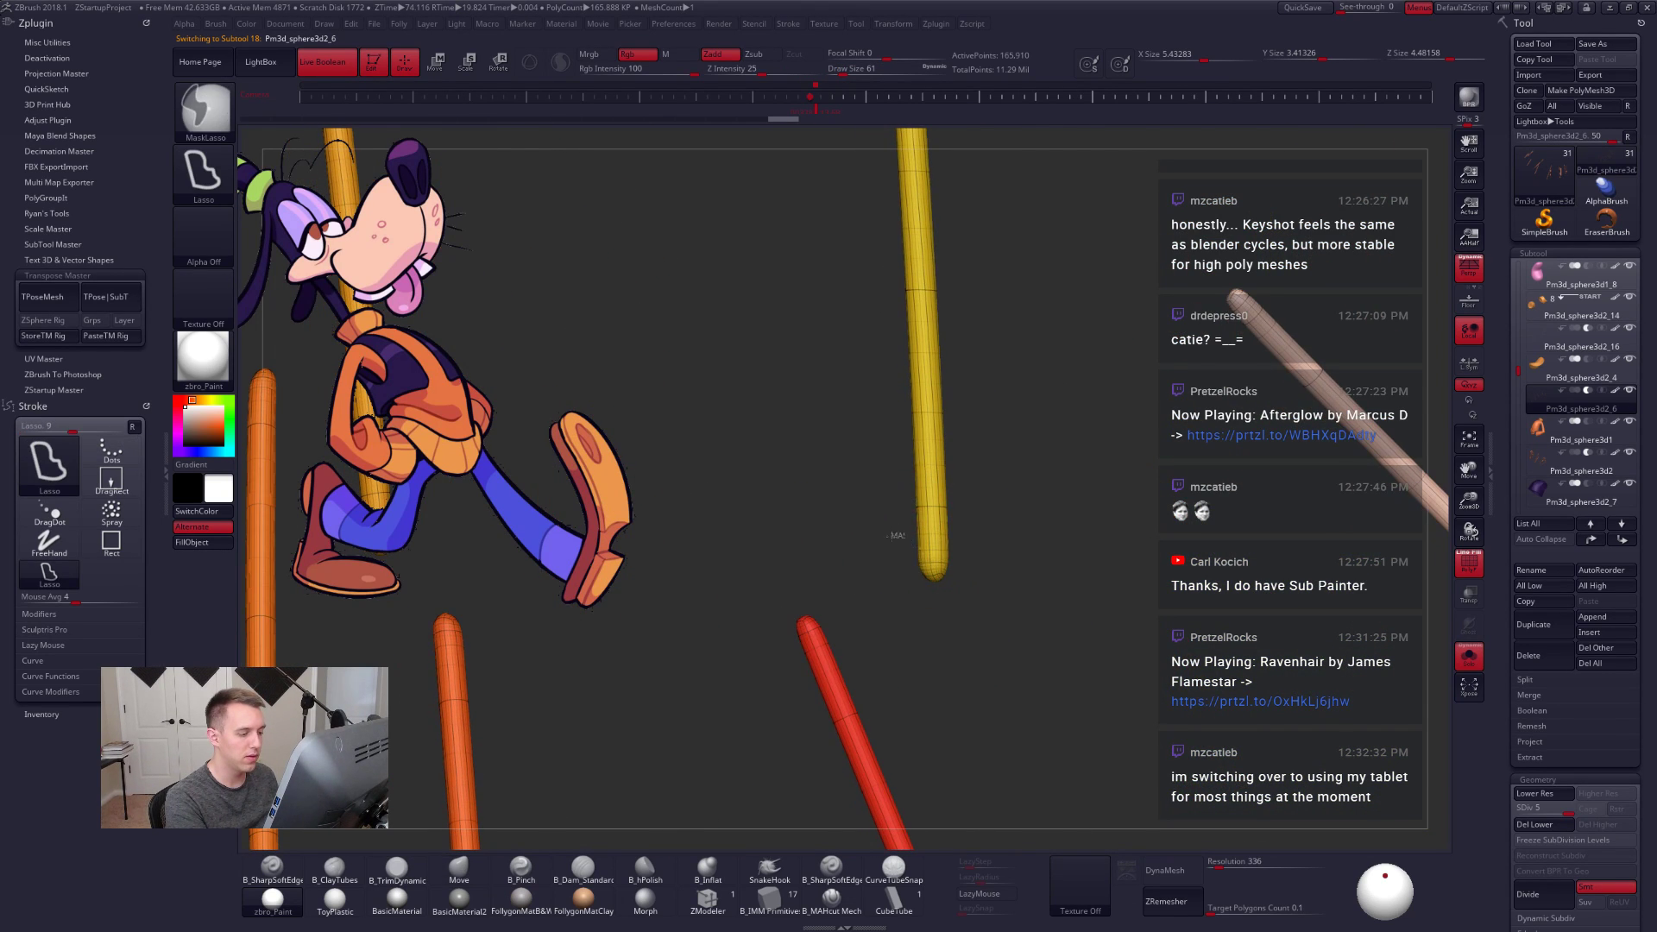
{"action": "key", "text": "alt+s"}
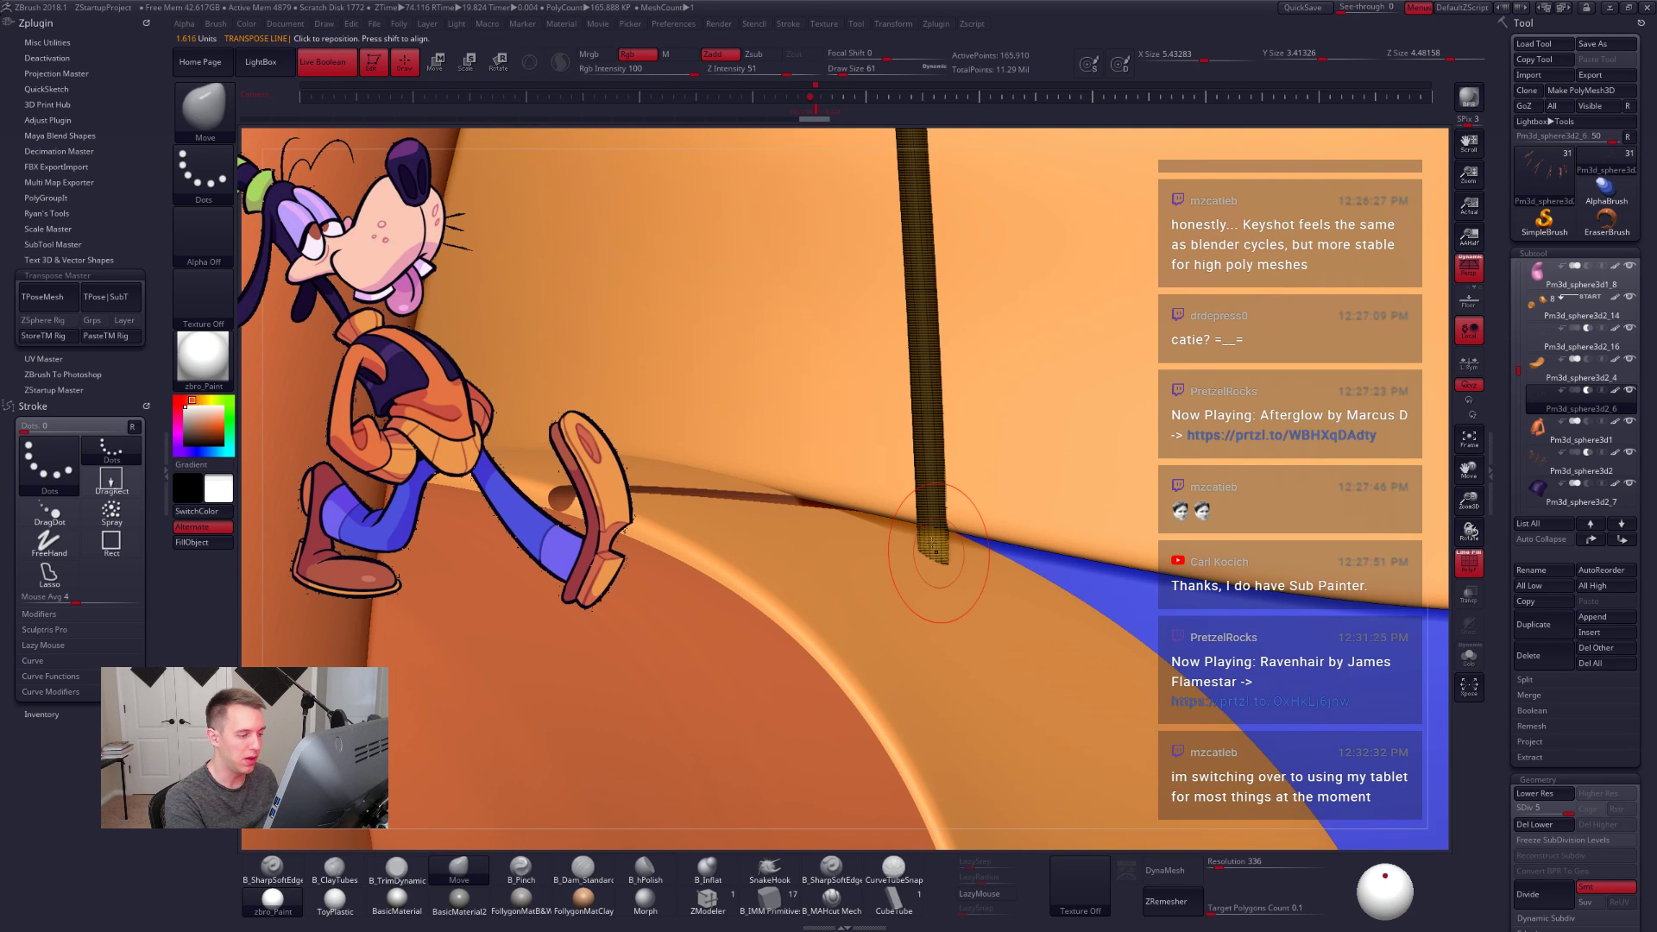
Lay a transpose line along the yellow strip to reposition it.
{"action": "key", "text": "w"}
{"action": "key", "text": "alt+s"}
{"action": "left_click_drag", "start_coordinate": [929, 528], "coordinate": [933, 662]}
{"action": "key", "text": "q"}
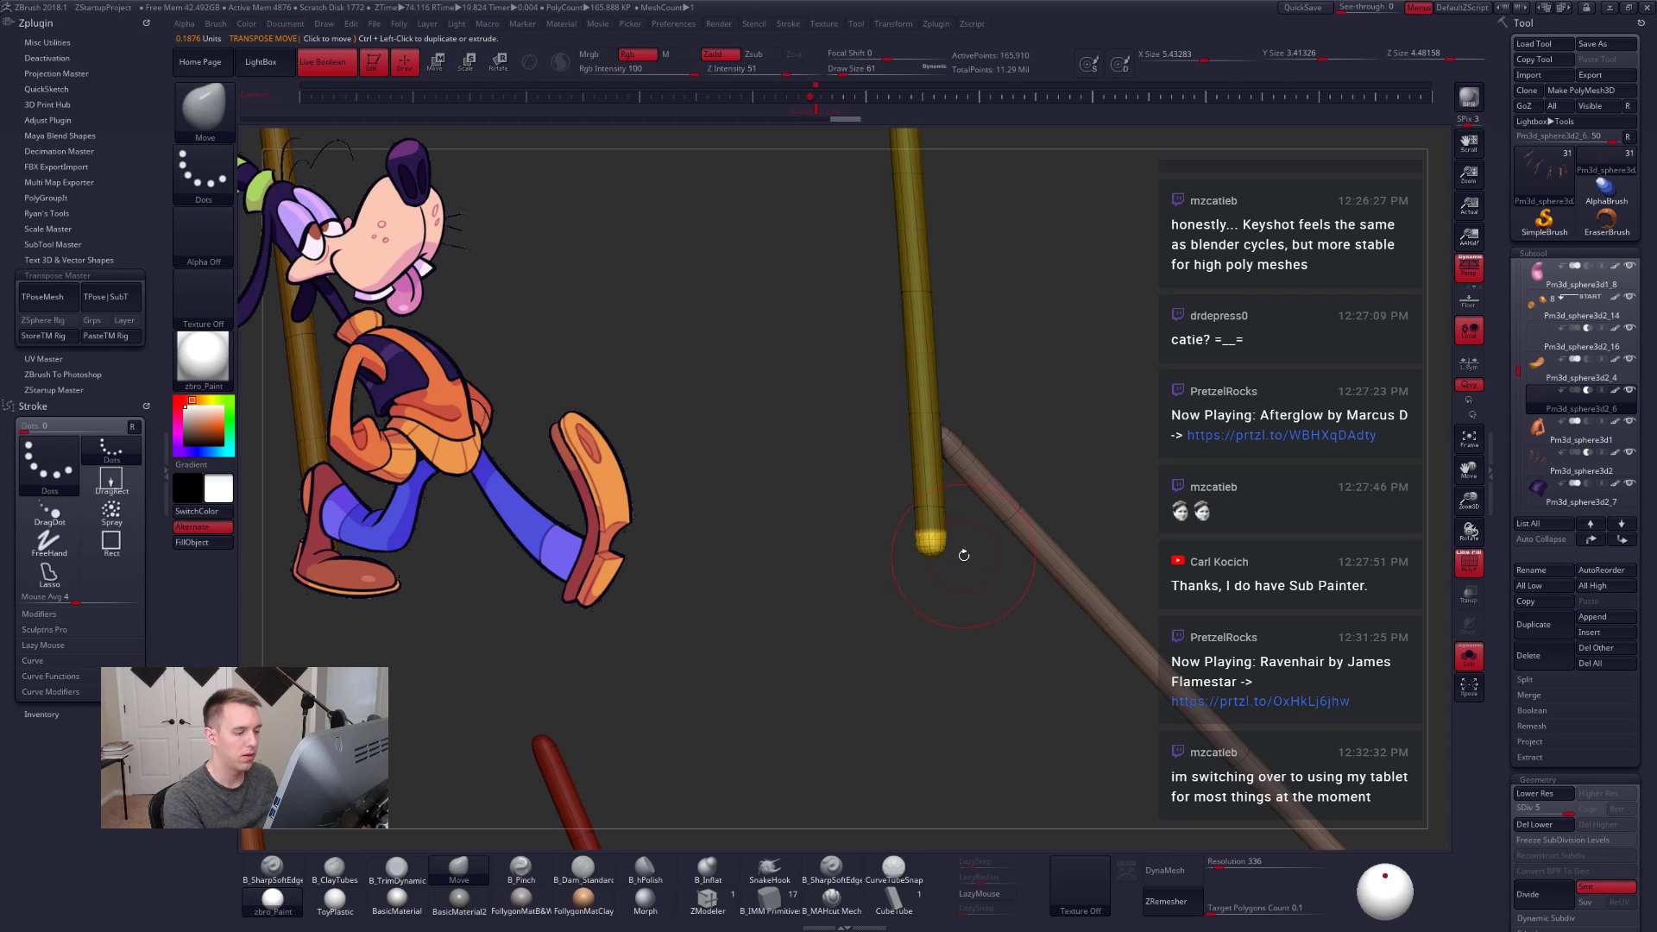
{"action": "key", "text": "alt+s"}
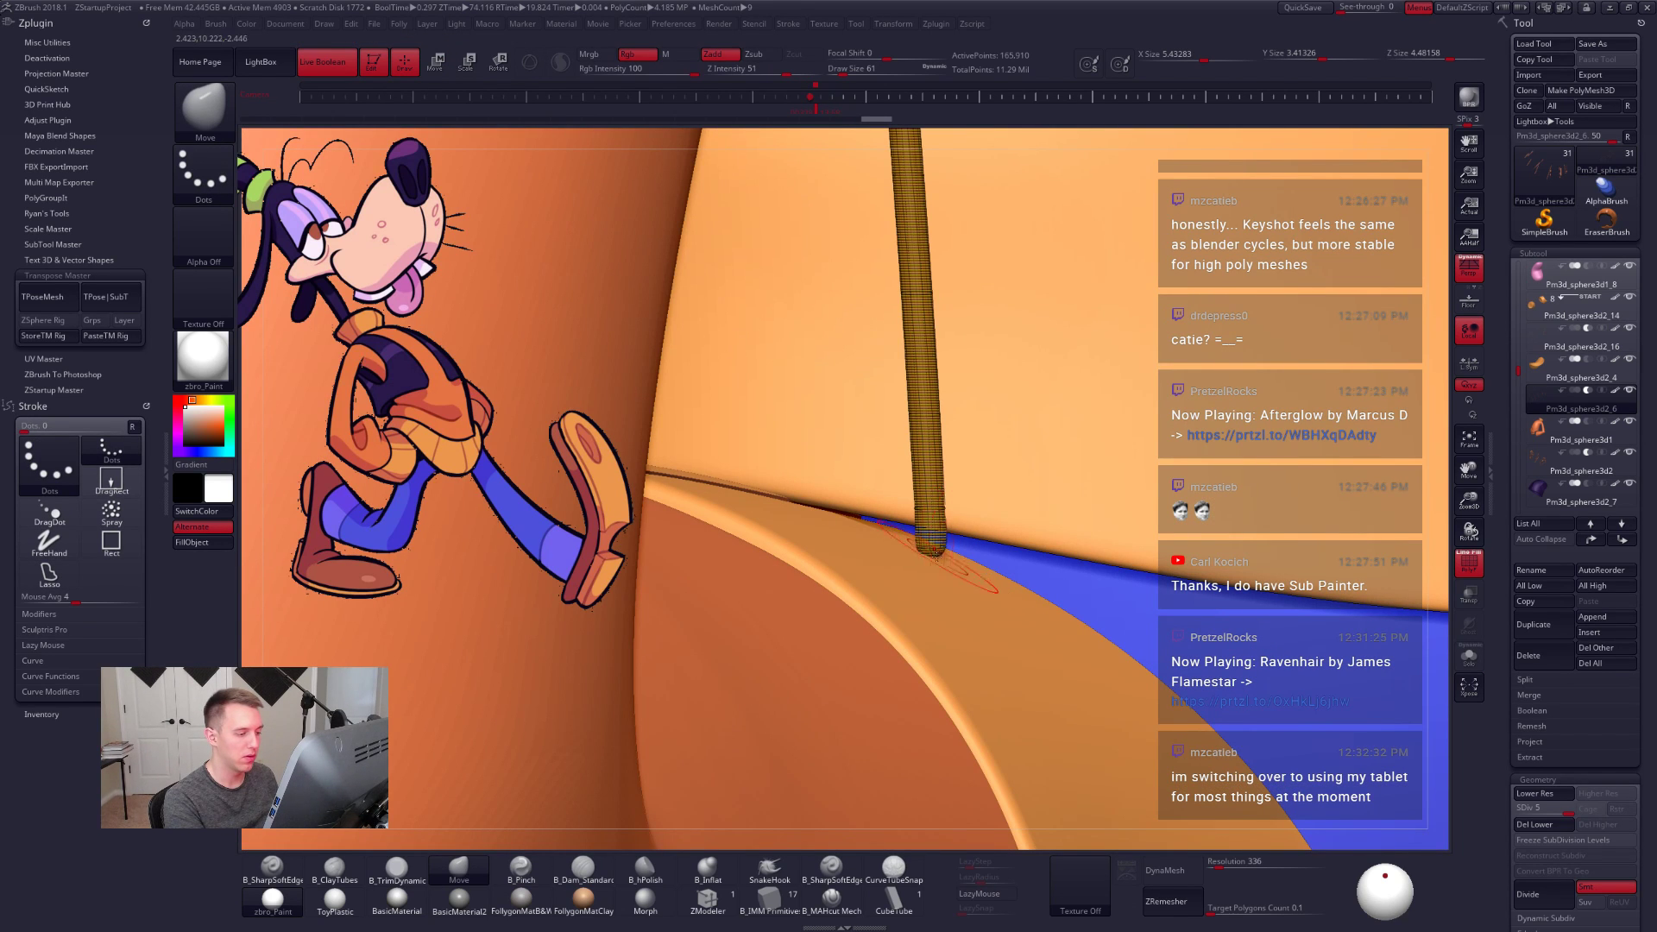
Hide the mesh around the strip's tip, then smooth the textured strap clean.
{"action": "key", "text": "ctrl+shift"}
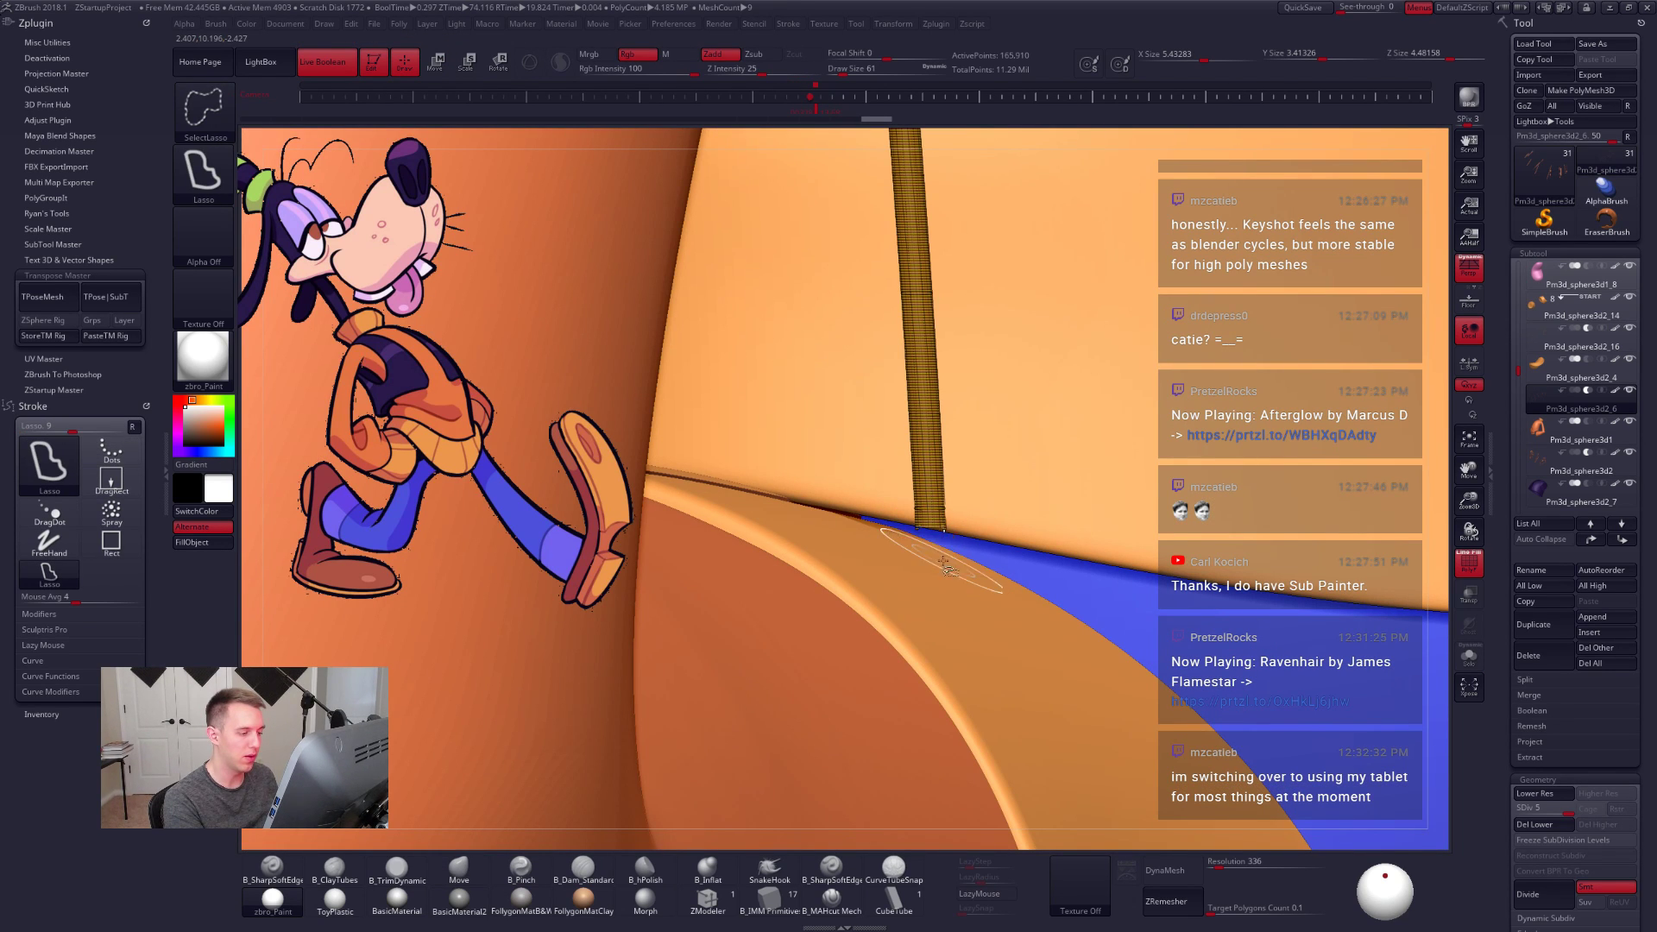
{"action": "left_click_drag", "start_coordinate": [947, 567], "coordinate": [947, 565], "text": "ctrl+shift"}
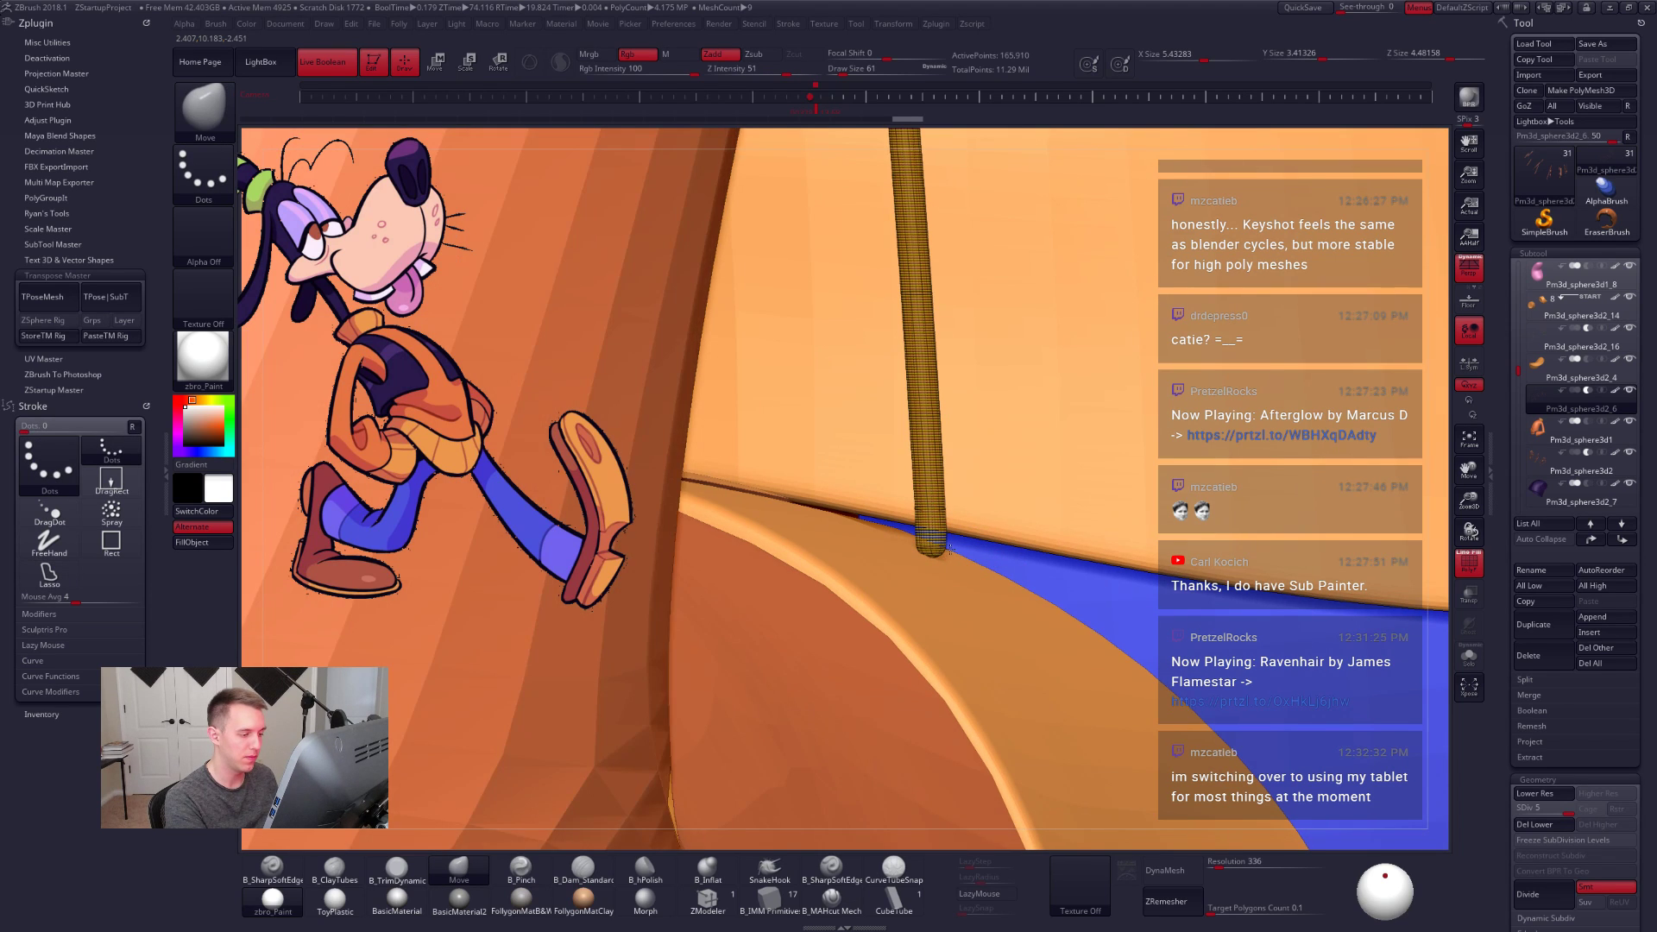
{"action": "key", "text": "ctrl+shift"}
{"action": "left_click_drag", "start_coordinate": [978, 593], "coordinate": [980, 596], "text": "ctrl+shift"}
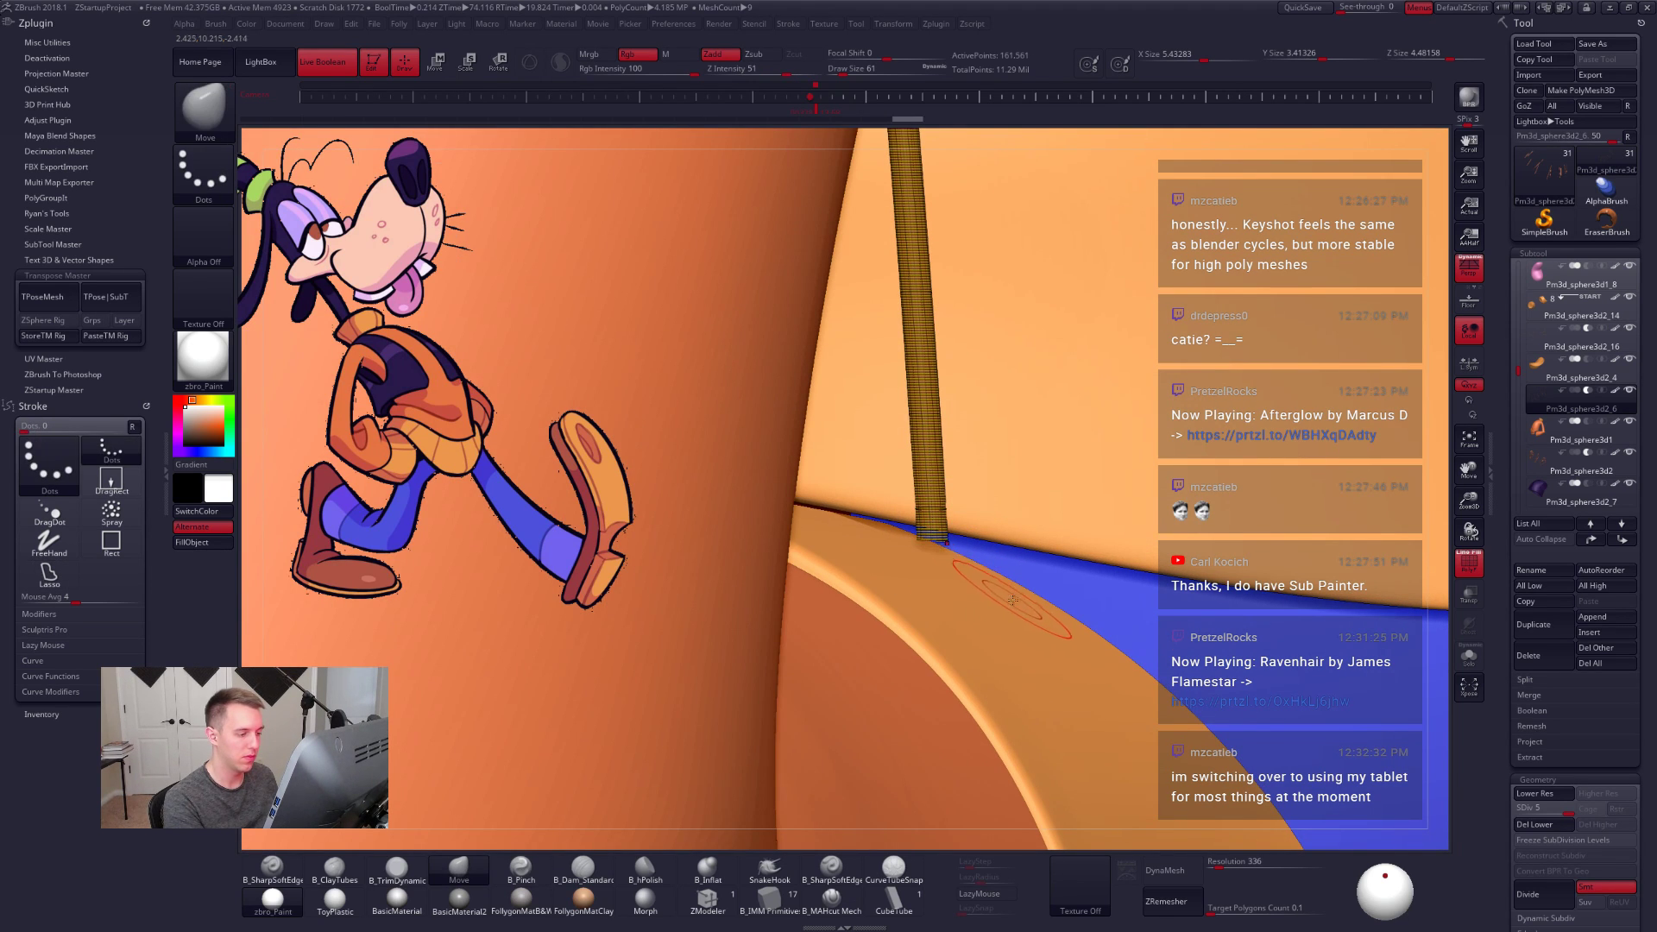
{"action": "key", "text": "ctrl+z"}
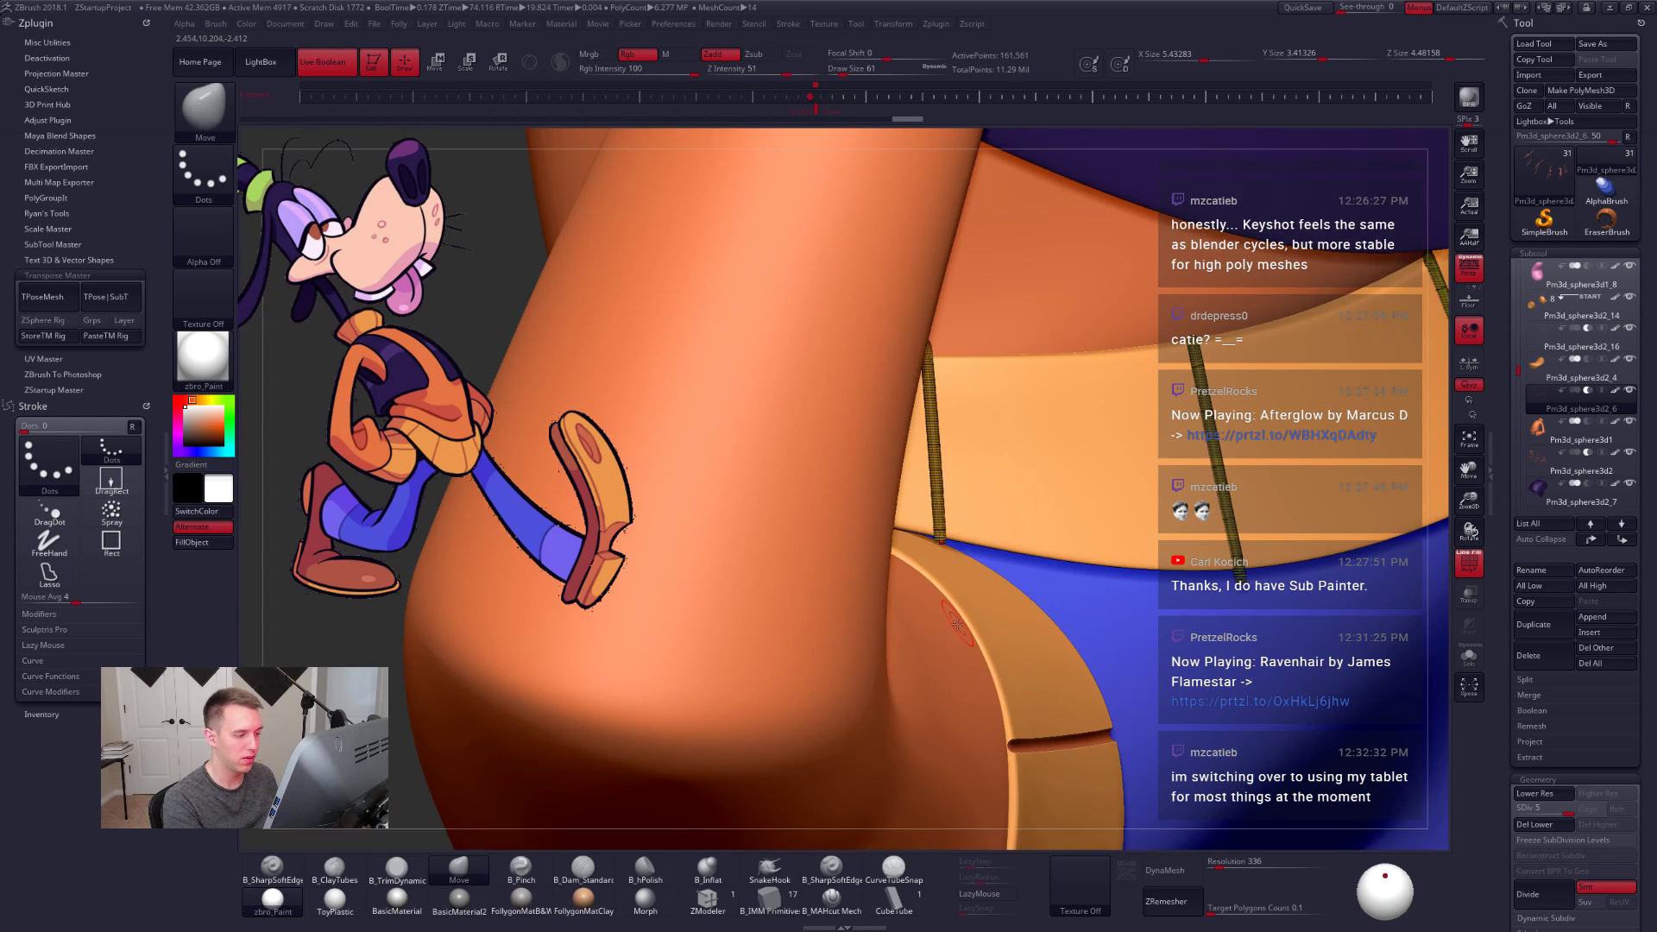
{"action": "key", "text": "shift"}
{"action": "key", "text": "ctrl+z"}
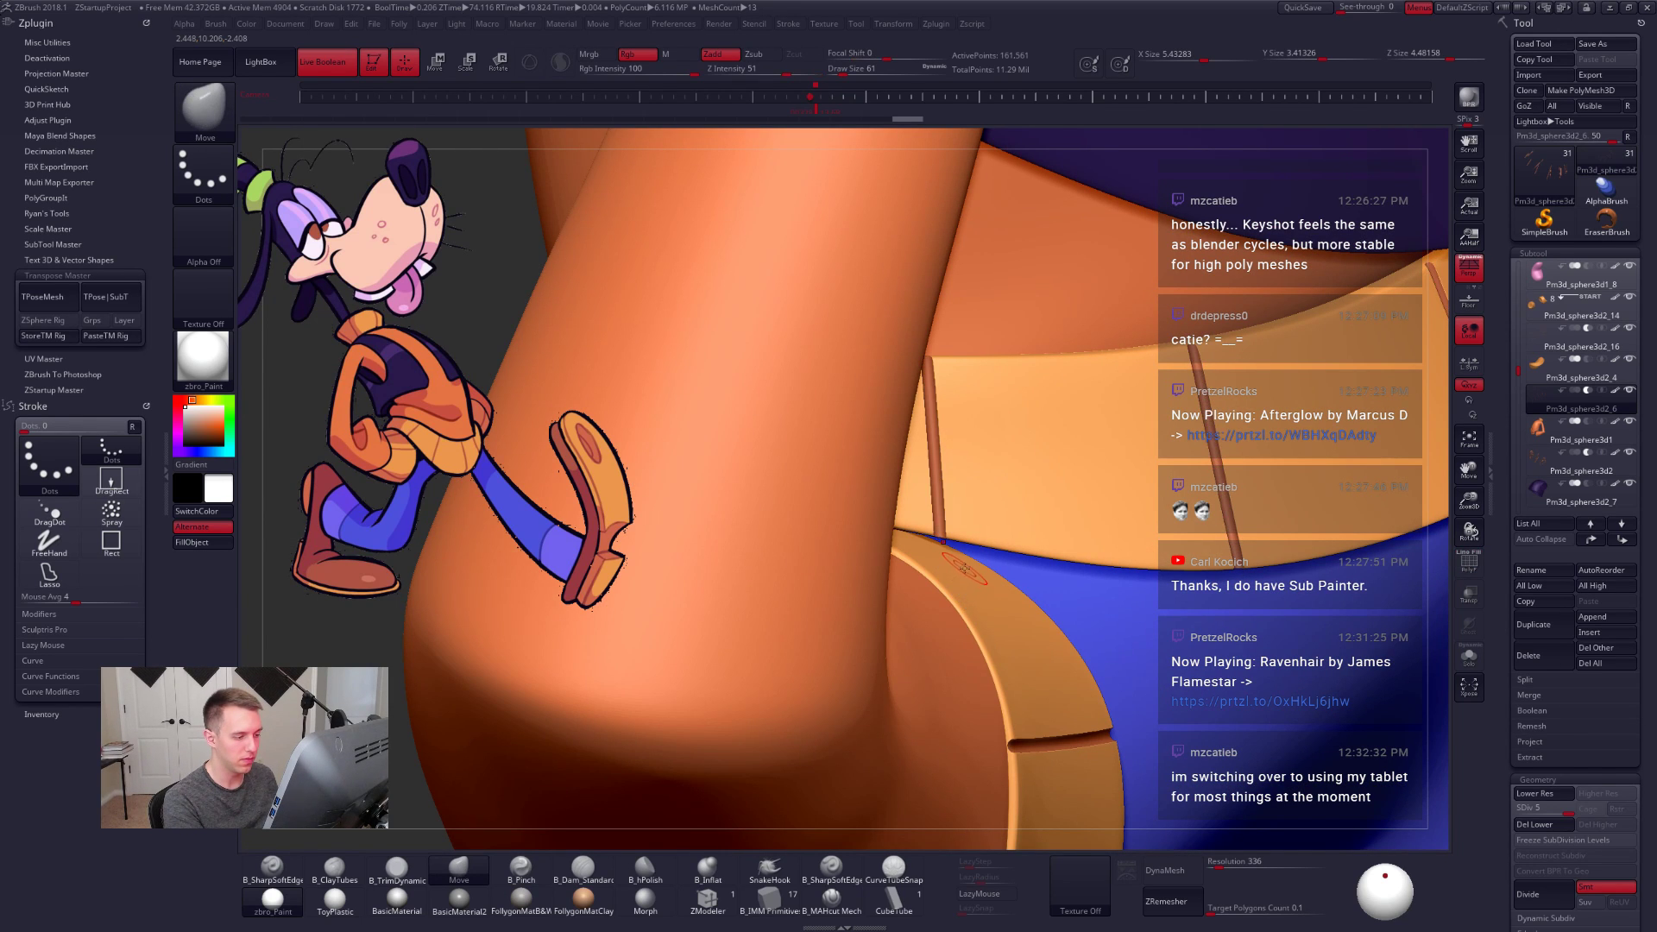
{"action": "right_click_drag", "start_coordinate": [1022, 601], "coordinate": [948, 626]}
Check the seam sticks in Solo and hide the geometry at a stick's base.
{"action": "key", "text": "alt+s"}
{"action": "right_click_drag", "start_coordinate": [948, 626], "coordinate": [929, 608]}
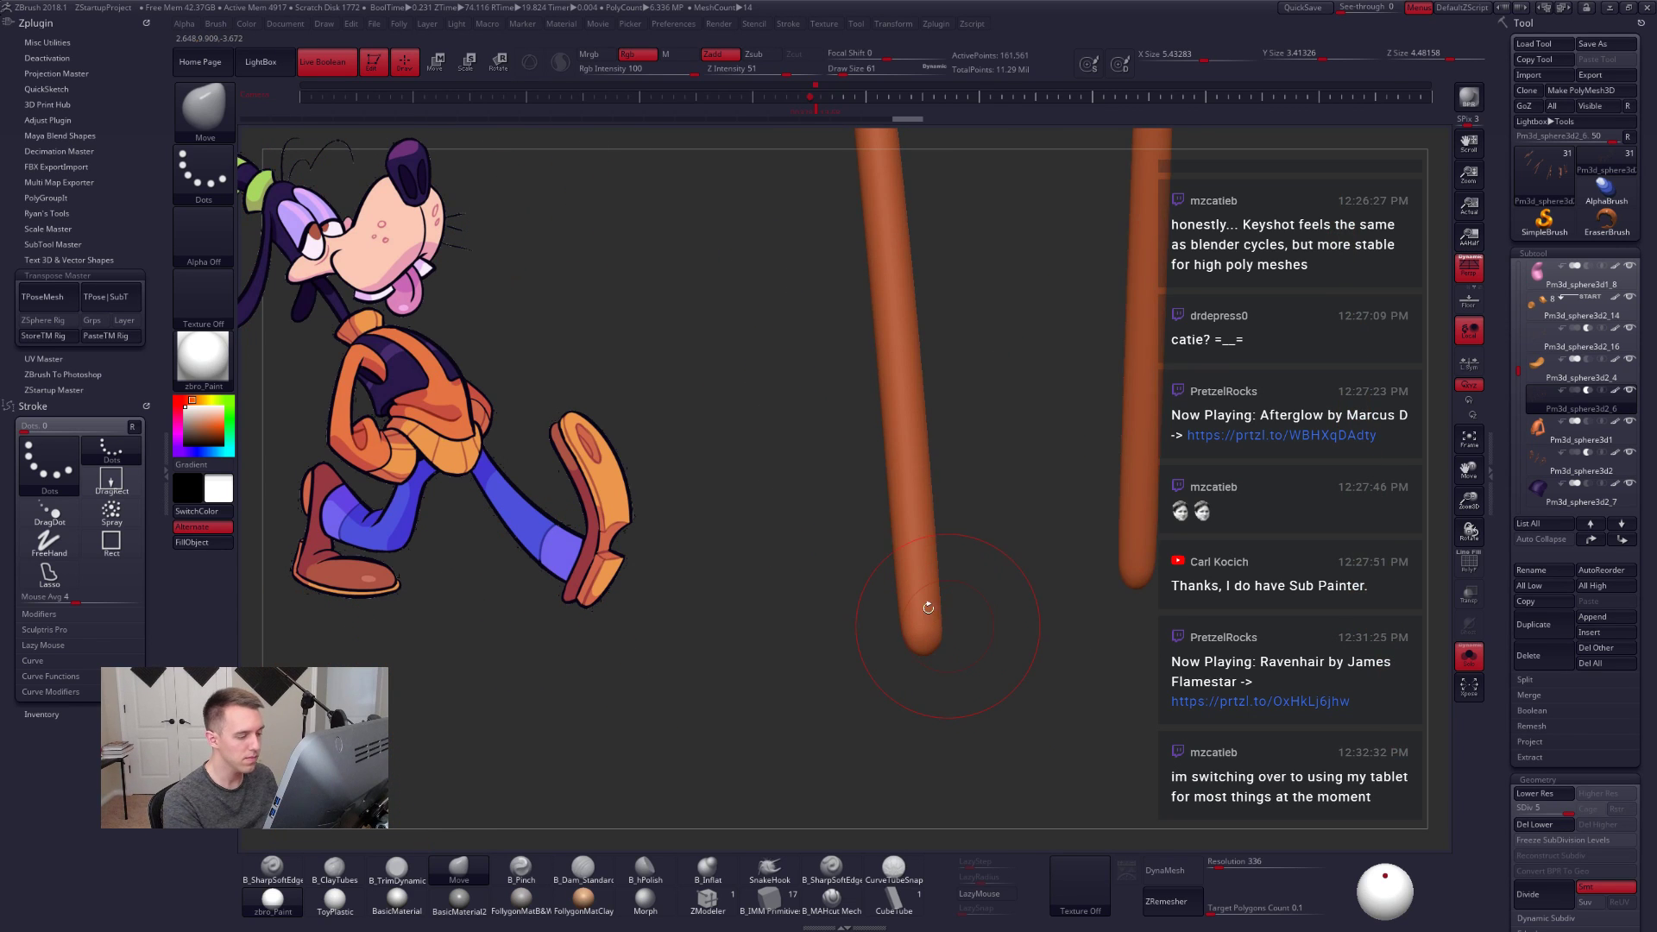
{"action": "key", "text": "alt+s"}
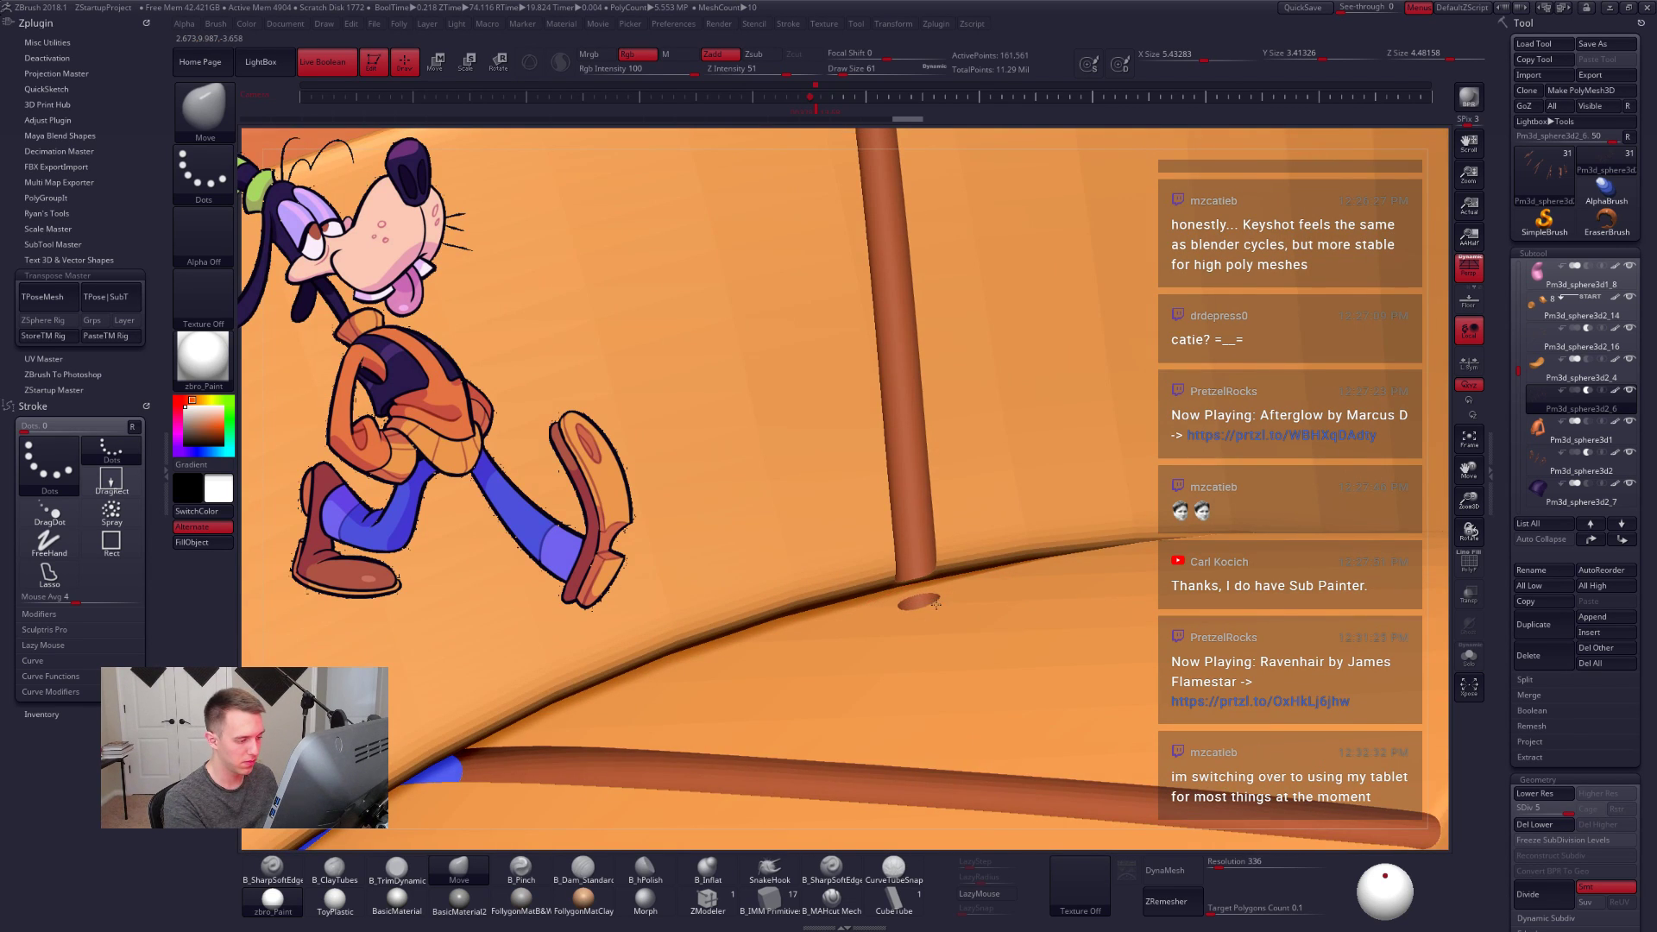
{"action": "key", "text": "alt+s"}
{"action": "key", "text": "alt+s"}
{"action": "key", "text": "shift"}
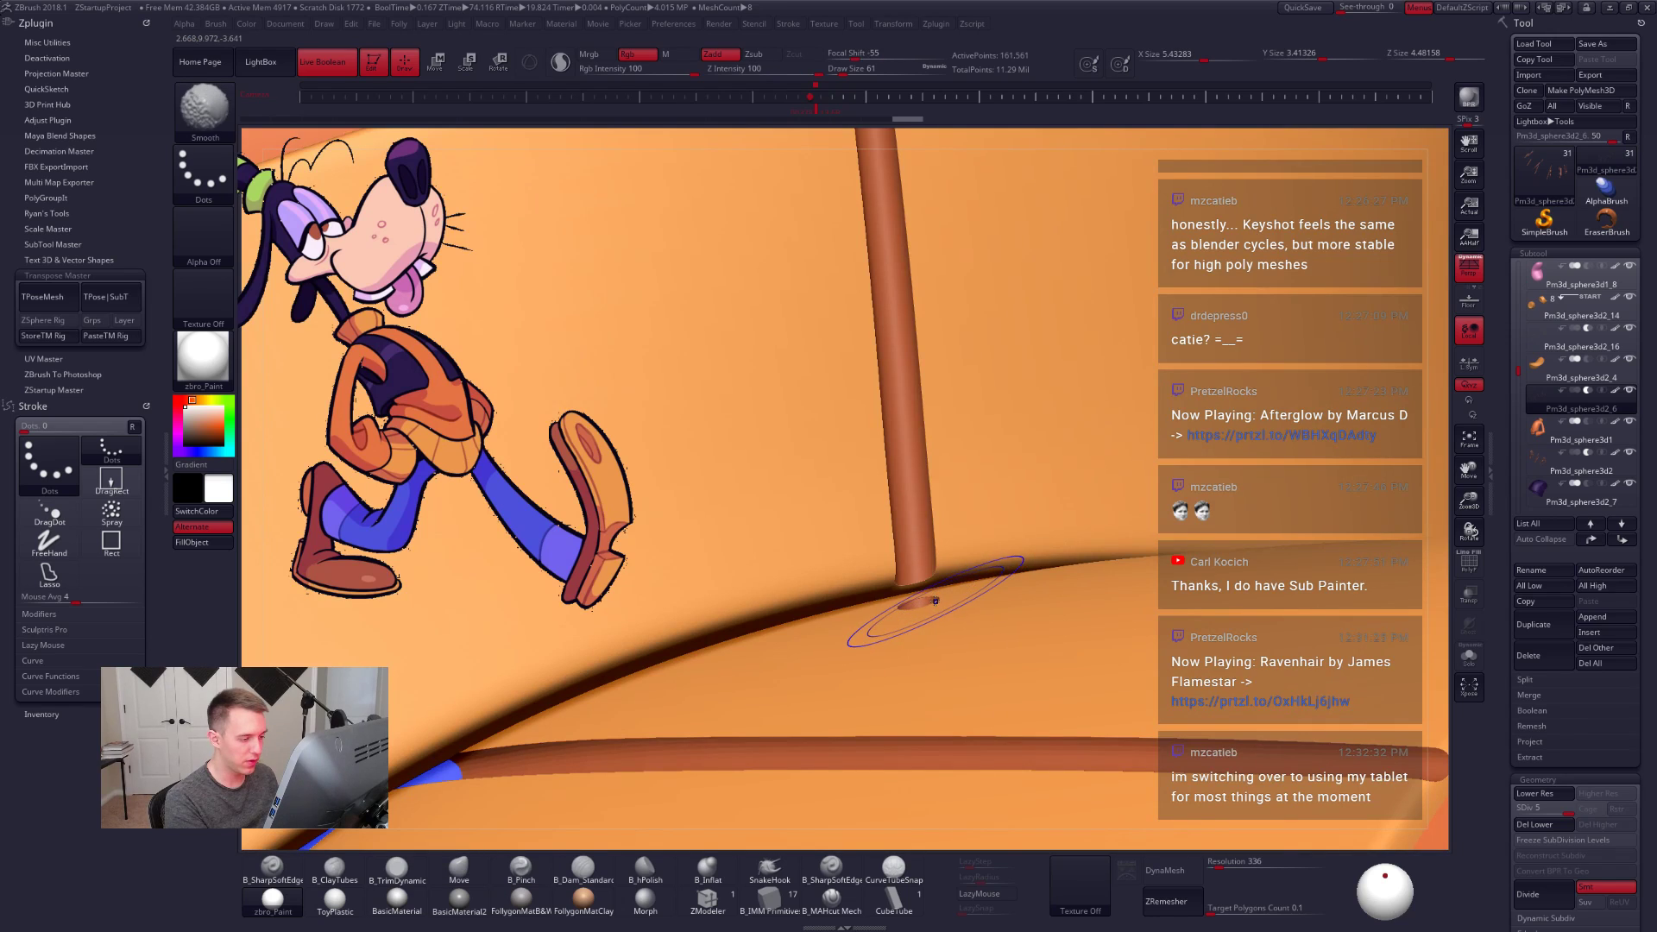
{"action": "key", "text": "shift+f"}
{"action": "key", "text": "ctrl+shift"}
{"action": "mouse_move", "coordinate": [906, 594]}
{"action": "left_mouse_down", "text": "ctrl+shift"}
{"action": "mouse_move", "coordinate": [980, 696]}
{"action": "mouse_move", "coordinate": [993, 630]}
{"action": "left_mouse_up", "text": "ctrl+shift"}
{"action": "key", "text": "shift+f"}
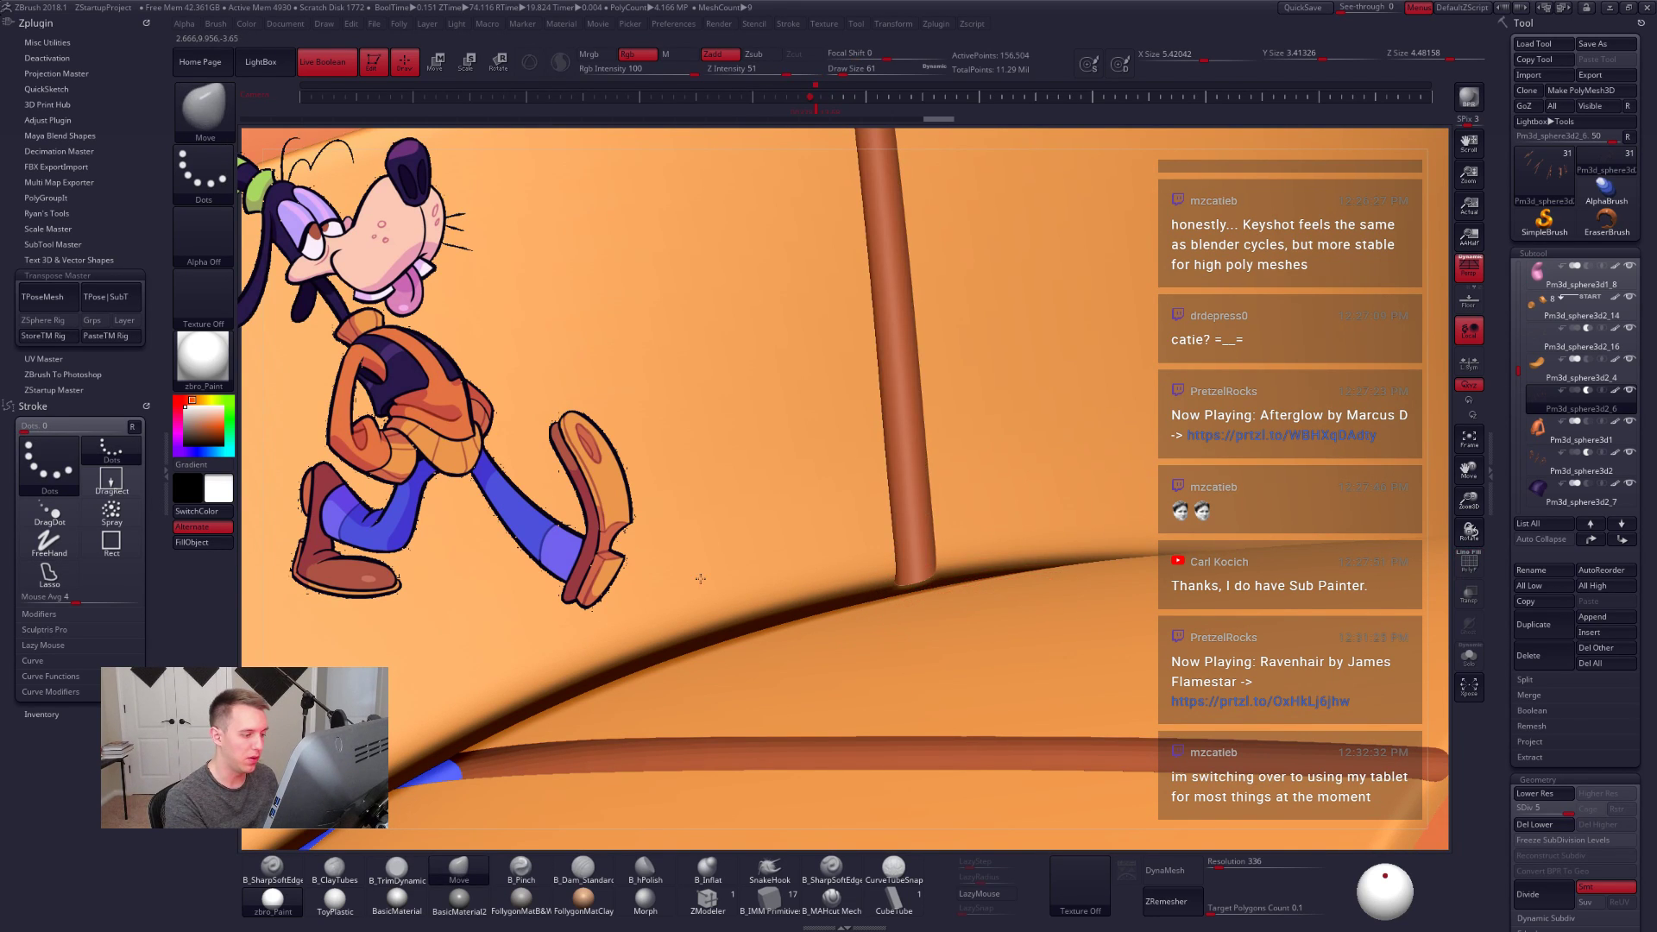
{"action": "right_click_drag", "start_coordinate": [733, 711], "coordinate": [975, 658], "text": "ctrl"}
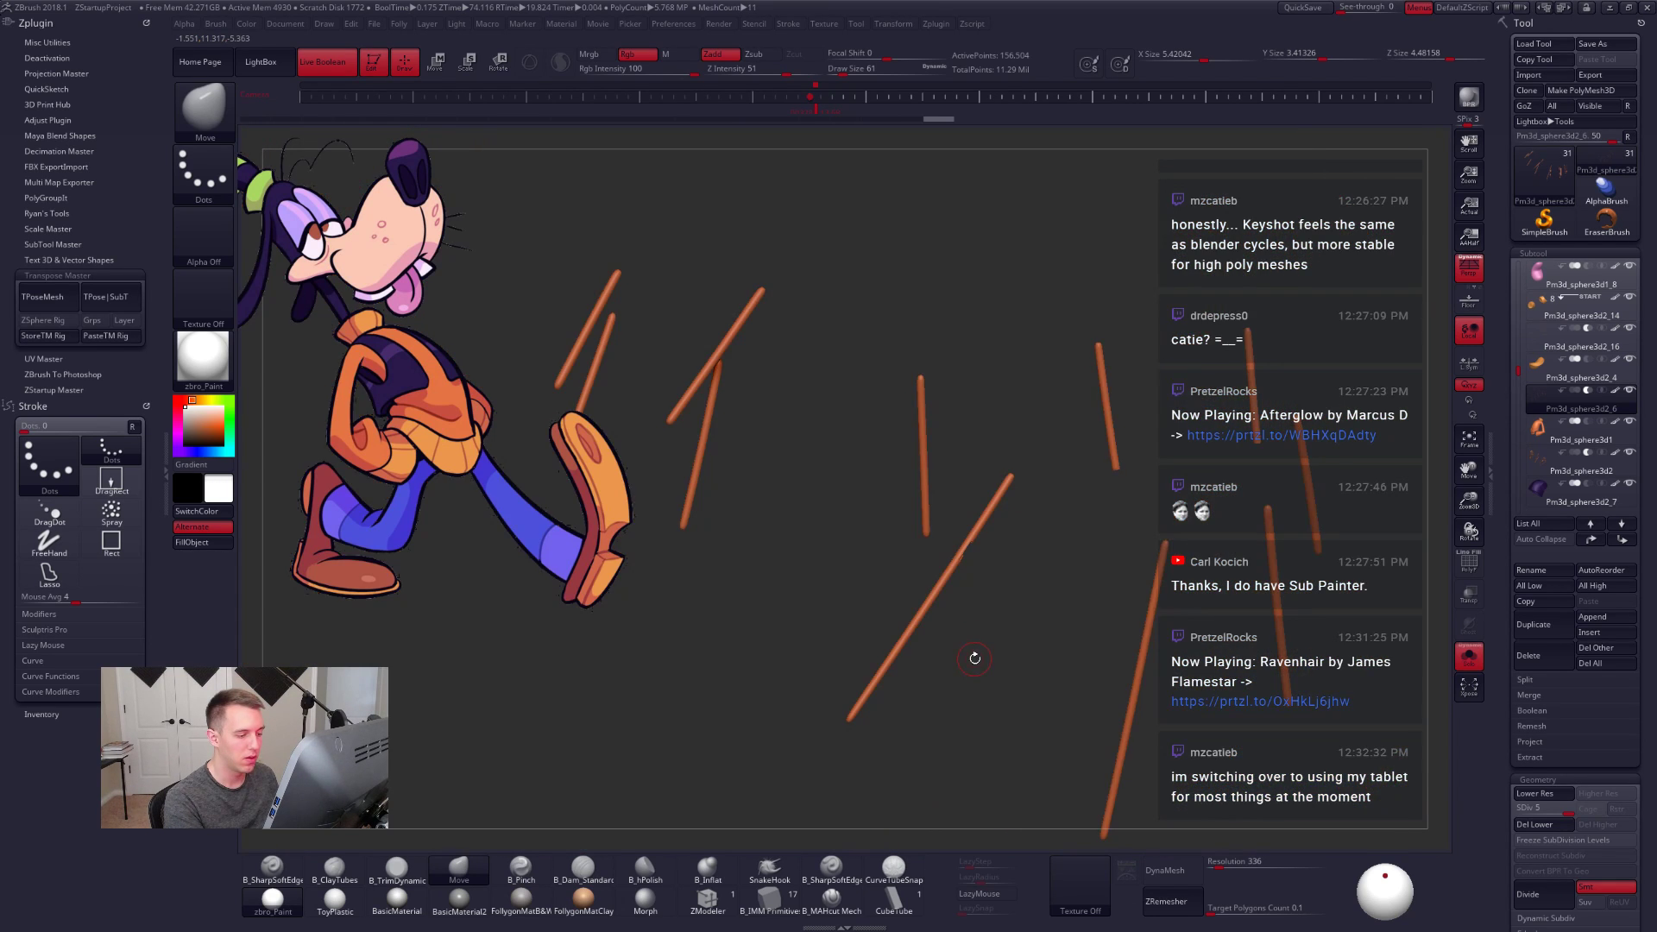
Unhide the whole Goofy model and collapse the left tray for more canvas room.
{"action": "key", "text": "ctrl+shift"}
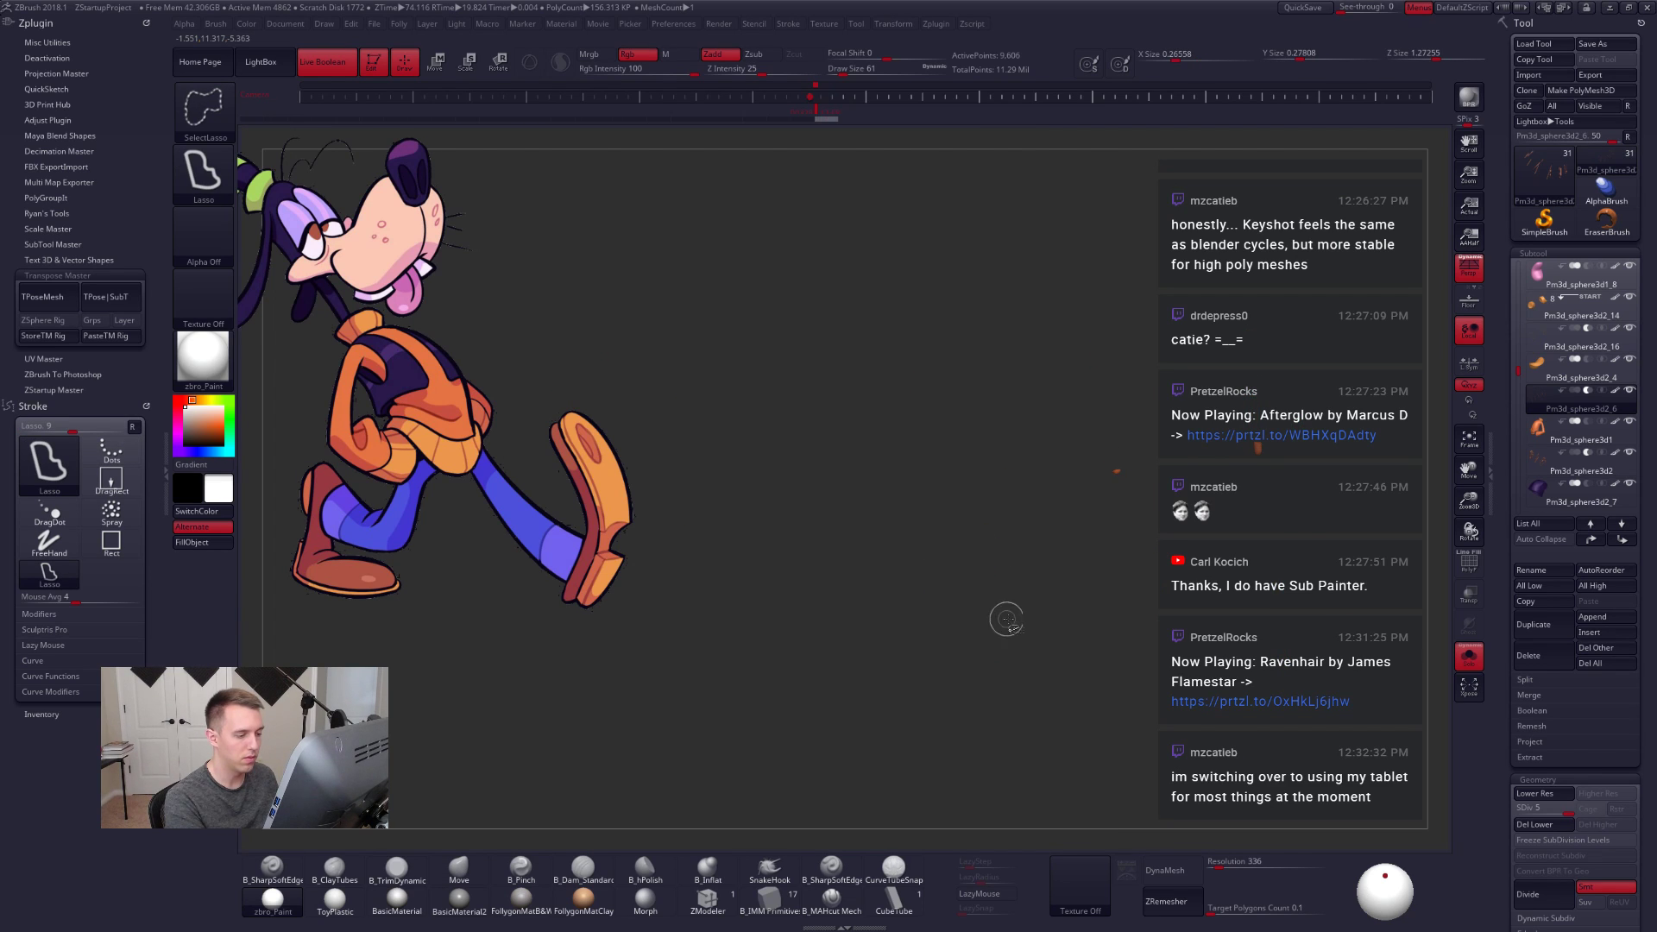
{"action": "left_click", "coordinate": [981, 592], "text": "ctrl+shift"}
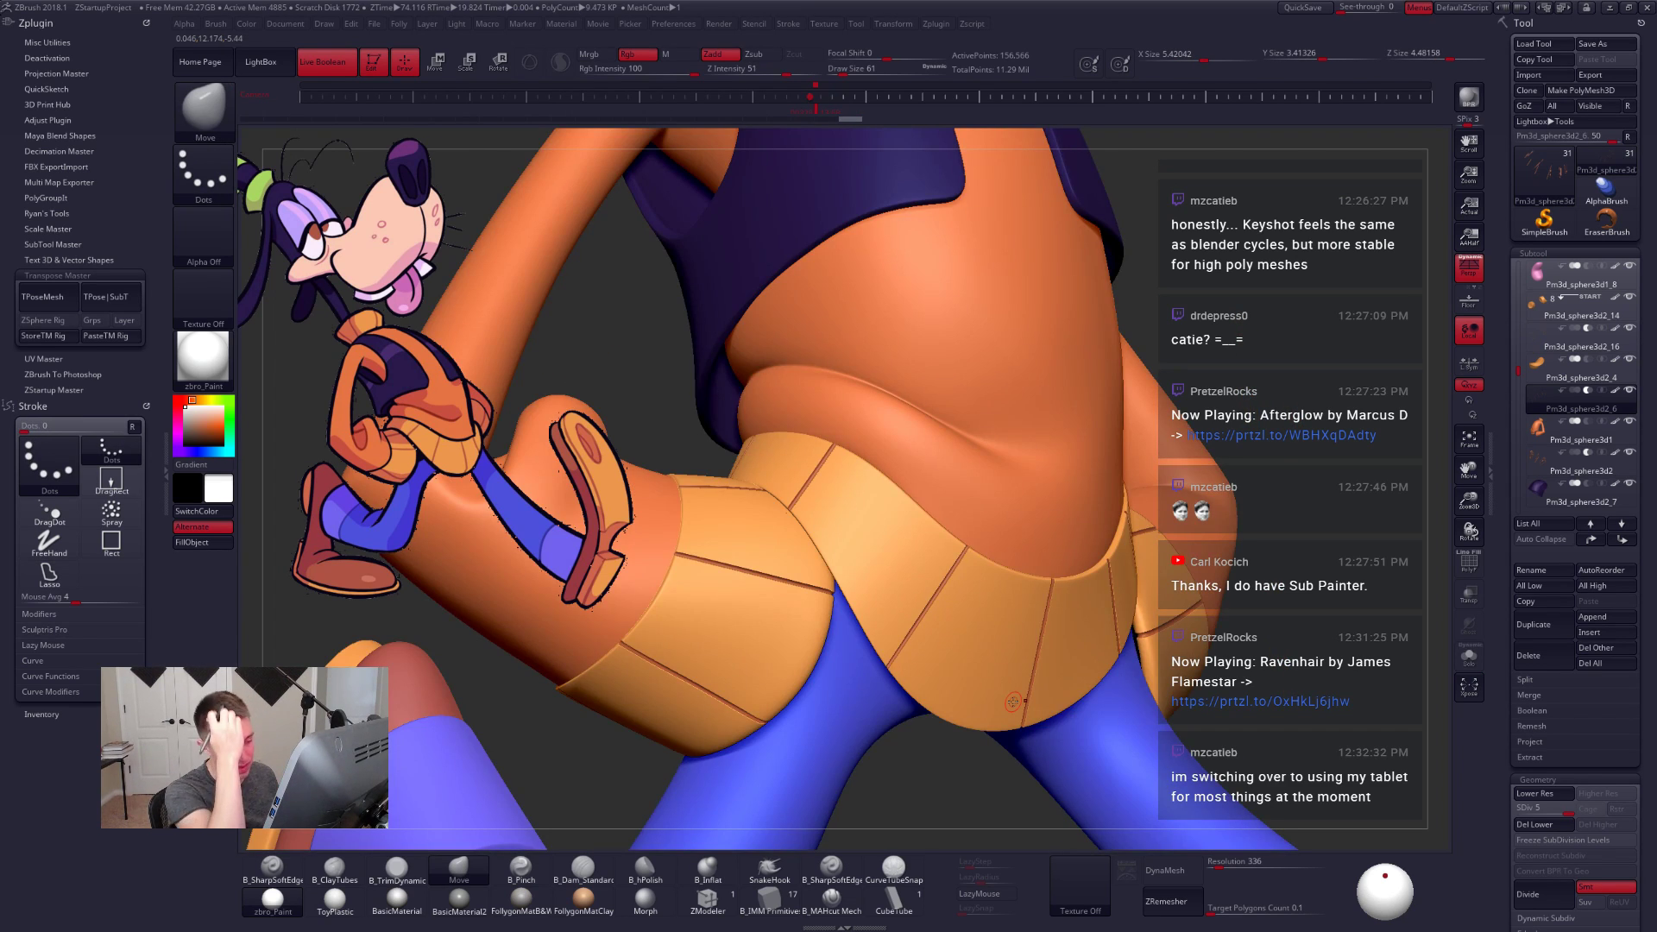
{"action": "right_click_drag", "start_coordinate": [1013, 701], "coordinate": [949, 584]}
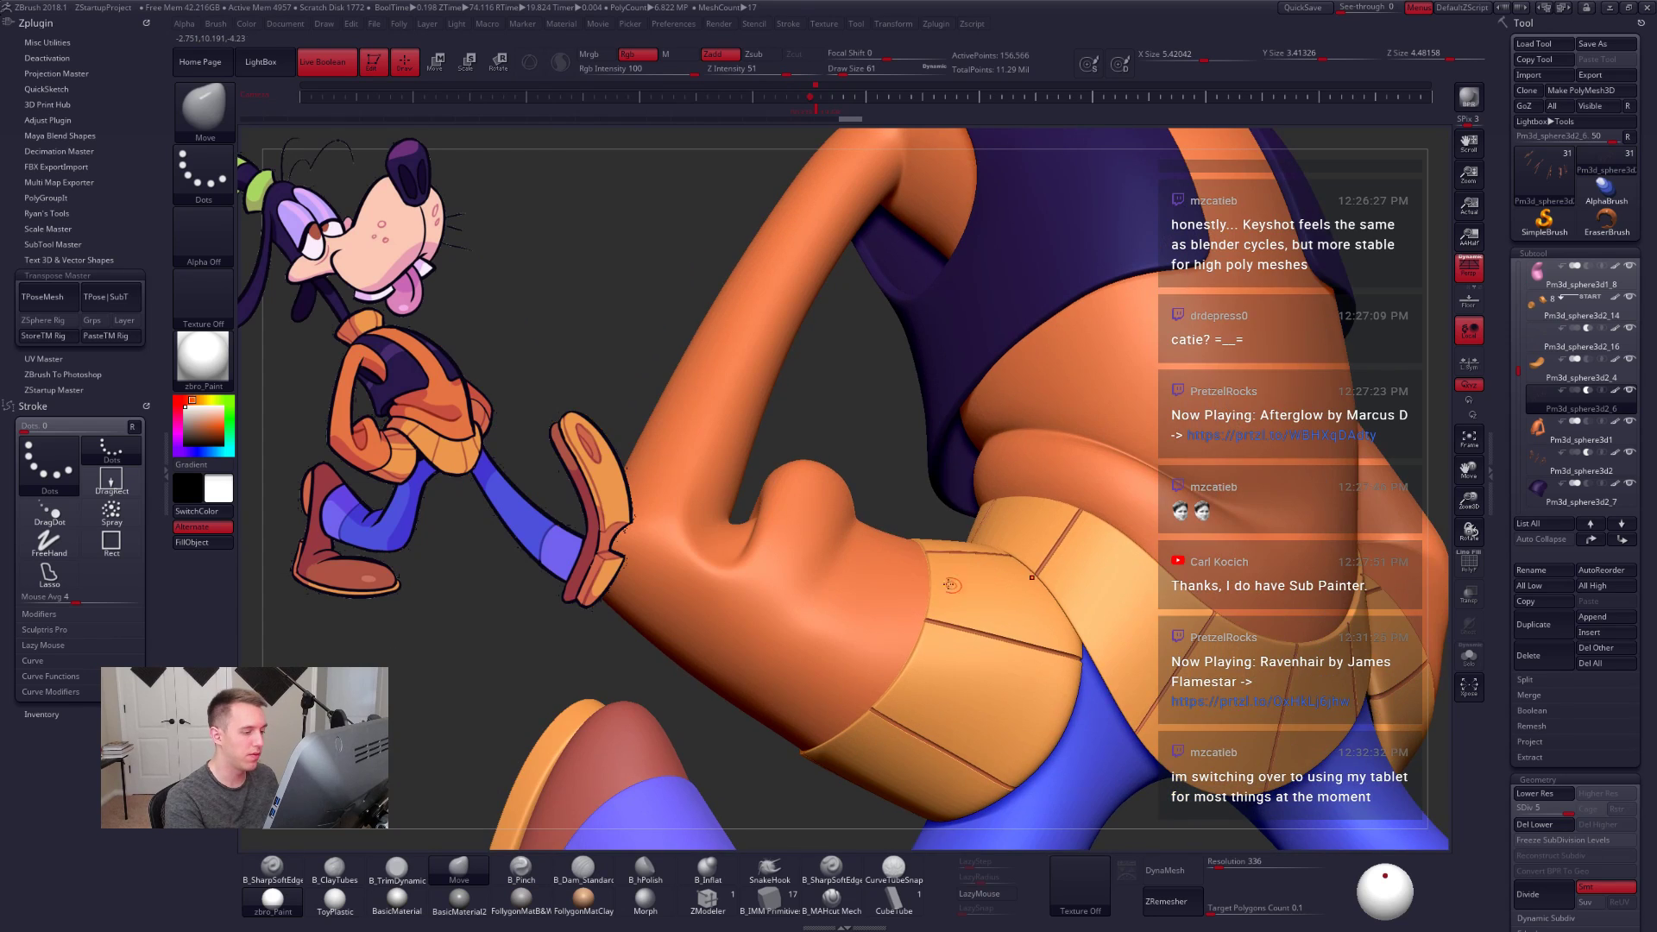
{"action": "left_click", "coordinate": [164, 474]}
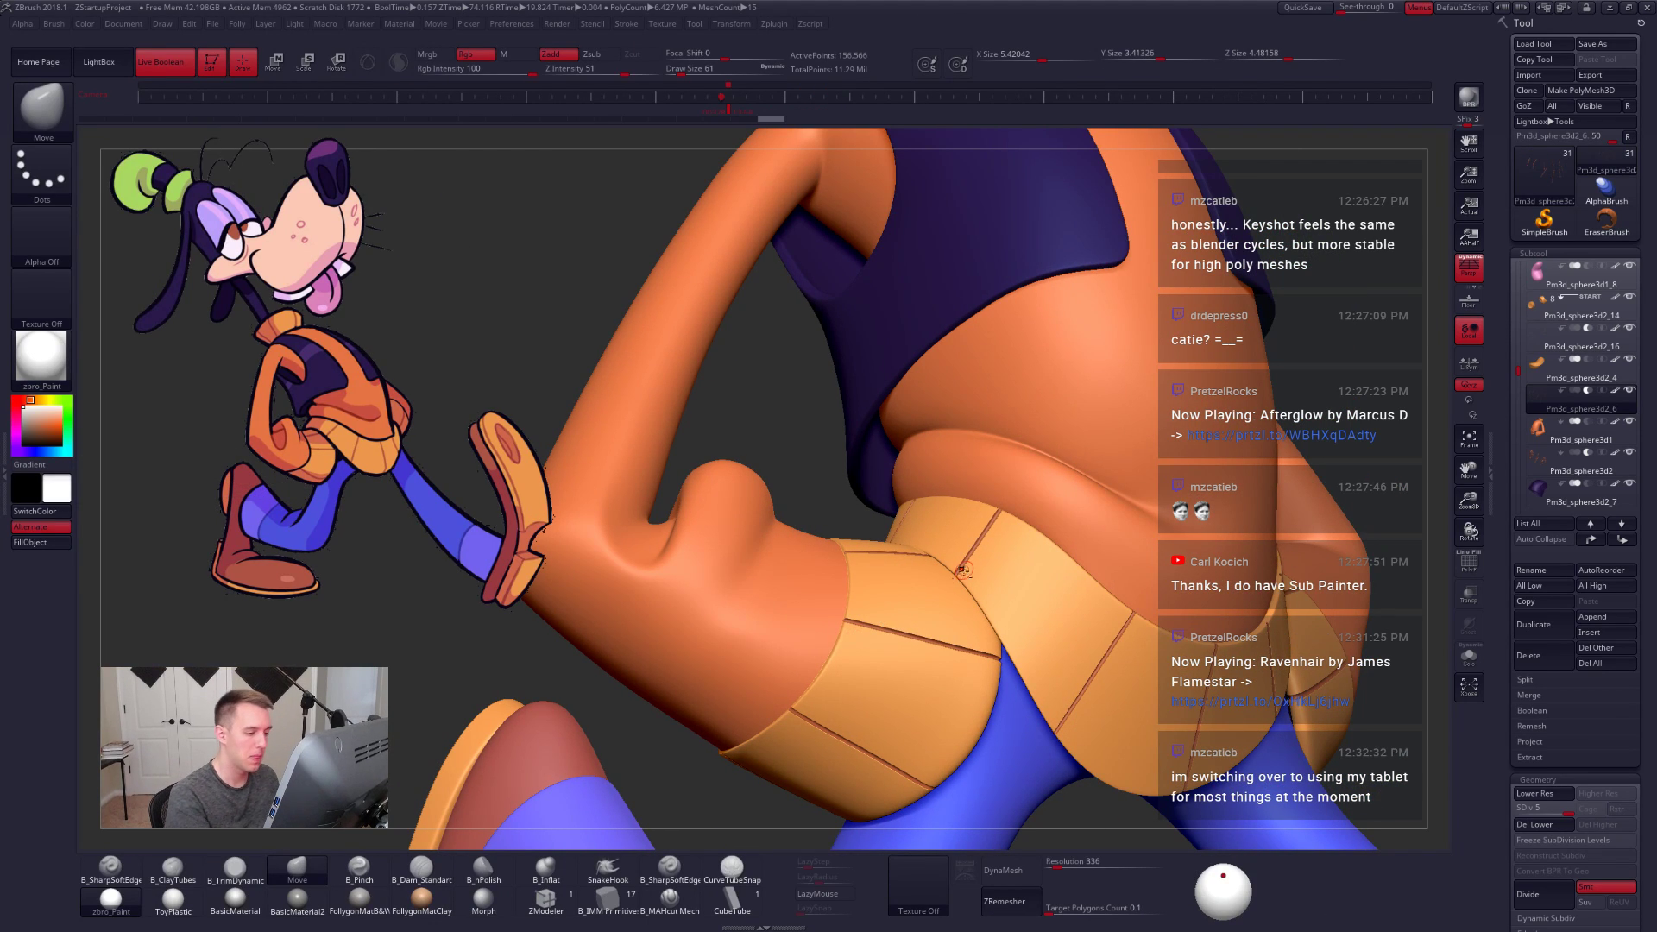
Lasso-hide a small belt patch, frame the model, and select the Pm3d_sphere3d2_14 piece.
{"action": "right_click_drag", "start_coordinate": [1097, 764], "coordinate": [950, 630]}
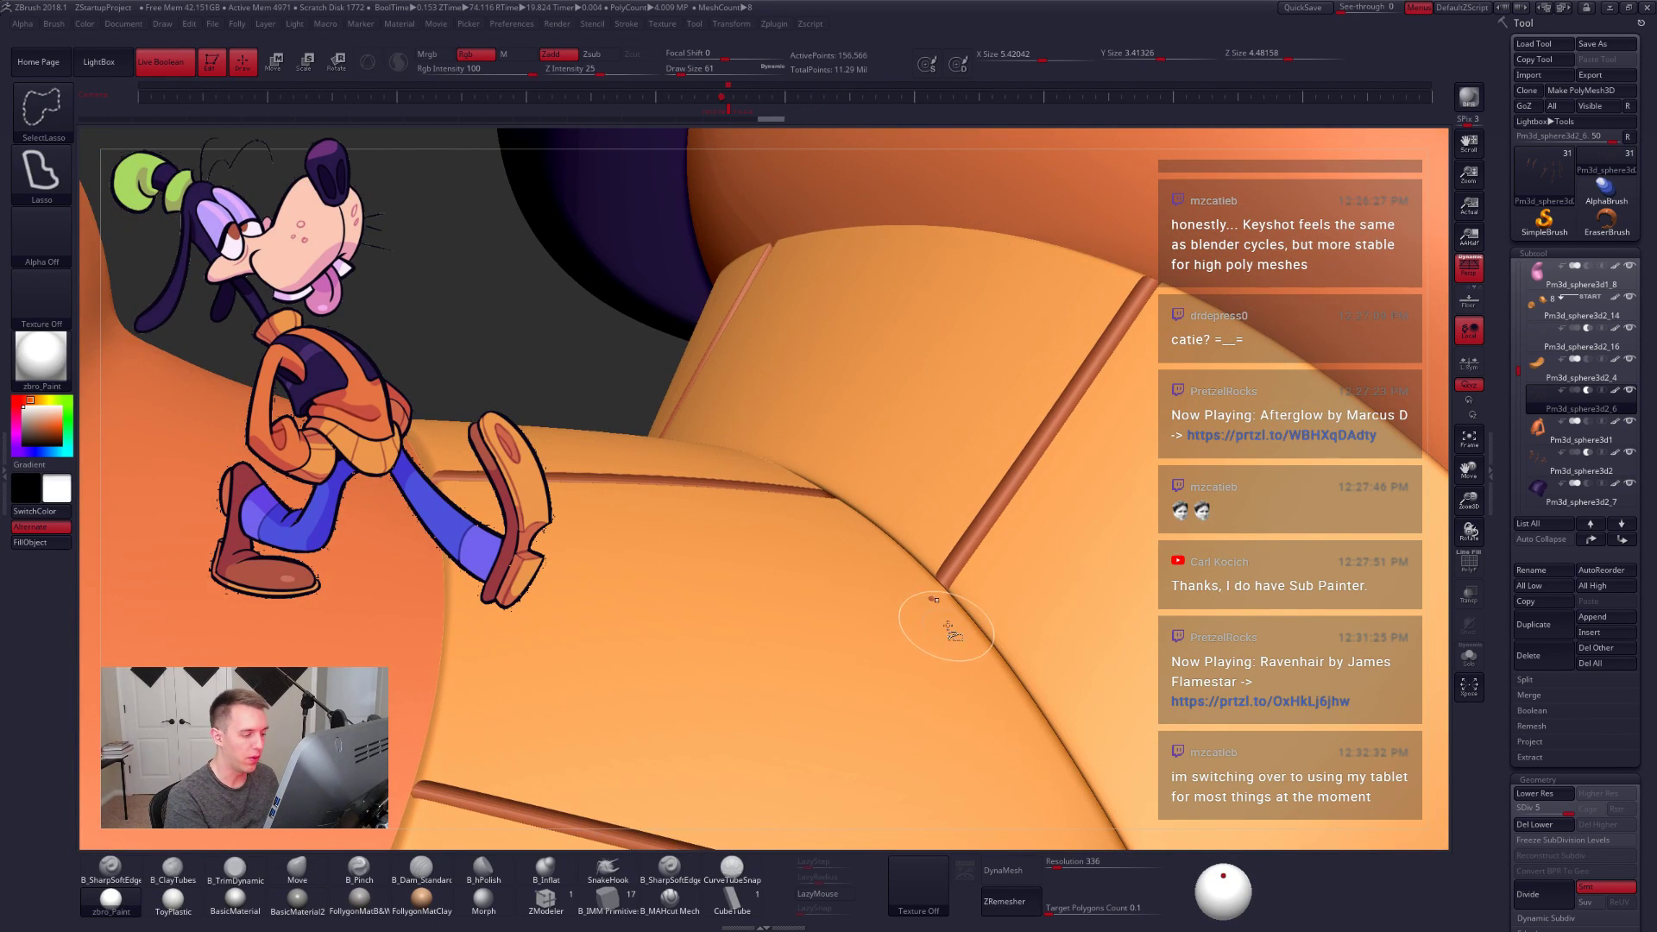
{"action": "left_click_drag", "start_coordinate": [926, 627], "coordinate": [931, 623], "text": "ctrl+alt+shift"}
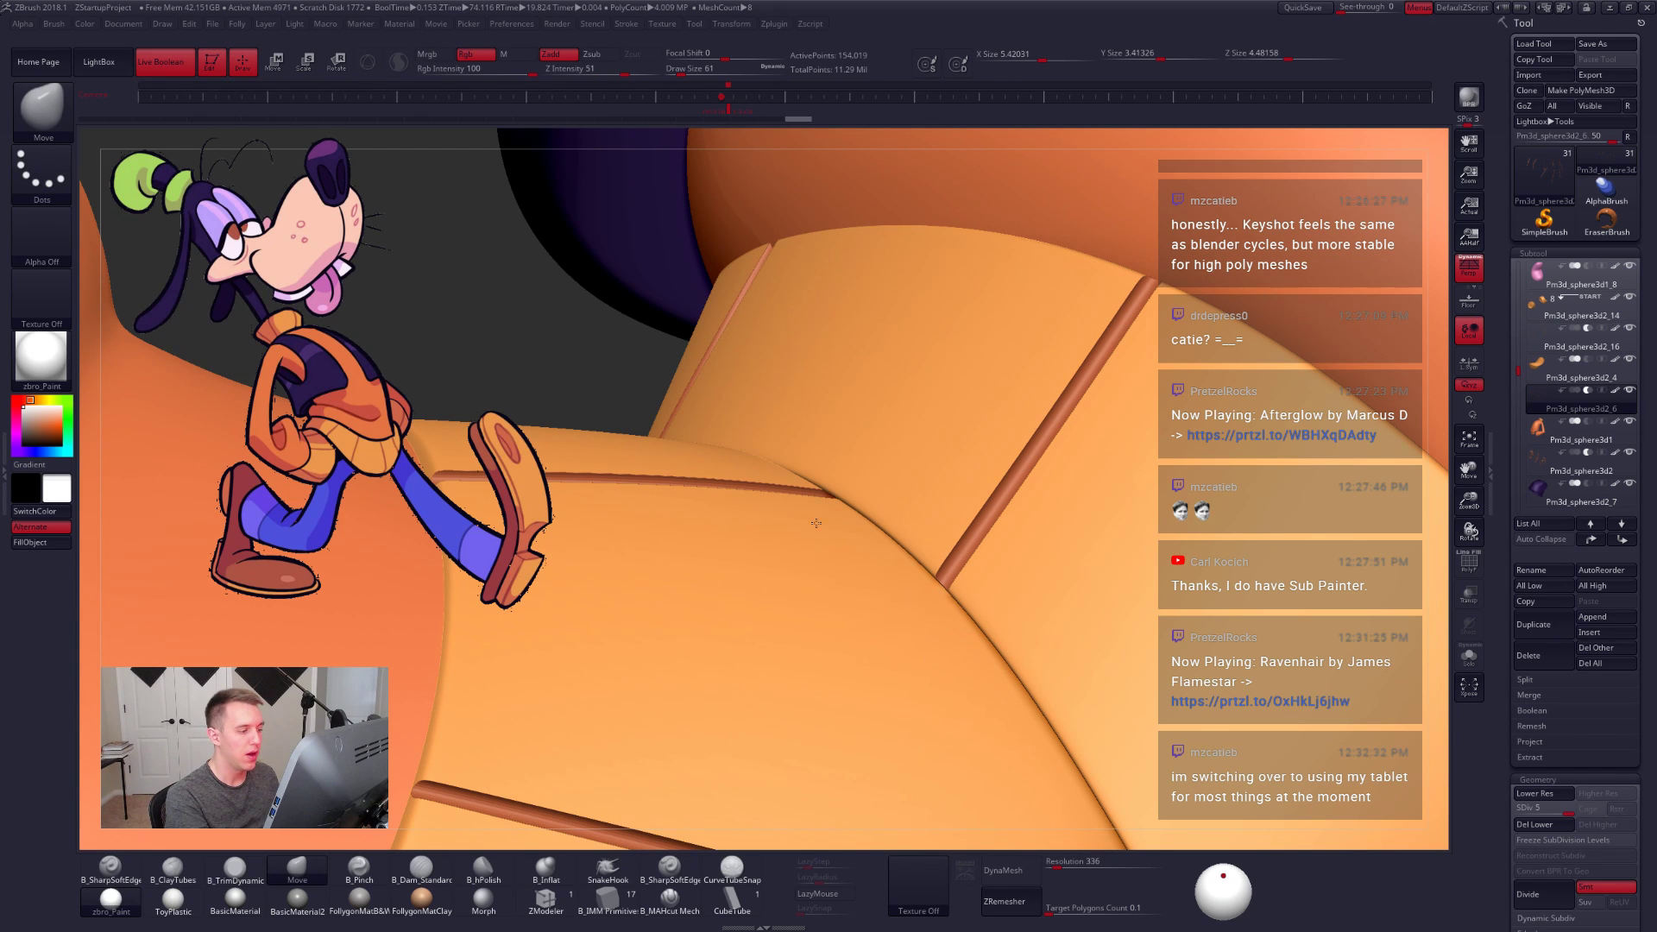
{"action": "mouse_move", "coordinate": [860, 554]}
{"action": "right_mouse_down"}
{"action": "mouse_move", "coordinate": [1007, 622]}
{"action": "mouse_move", "coordinate": [966, 592]}
{"action": "mouse_move", "coordinate": [844, 573]}
{"action": "mouse_move", "coordinate": [811, 588]}
{"action": "mouse_move", "coordinate": [845, 595]}
{"action": "mouse_move", "coordinate": [1195, 519]}
{"action": "right_mouse_up"}
{"action": "key", "text": "f"}
{"action": "key", "text": "ctrl+shift"}
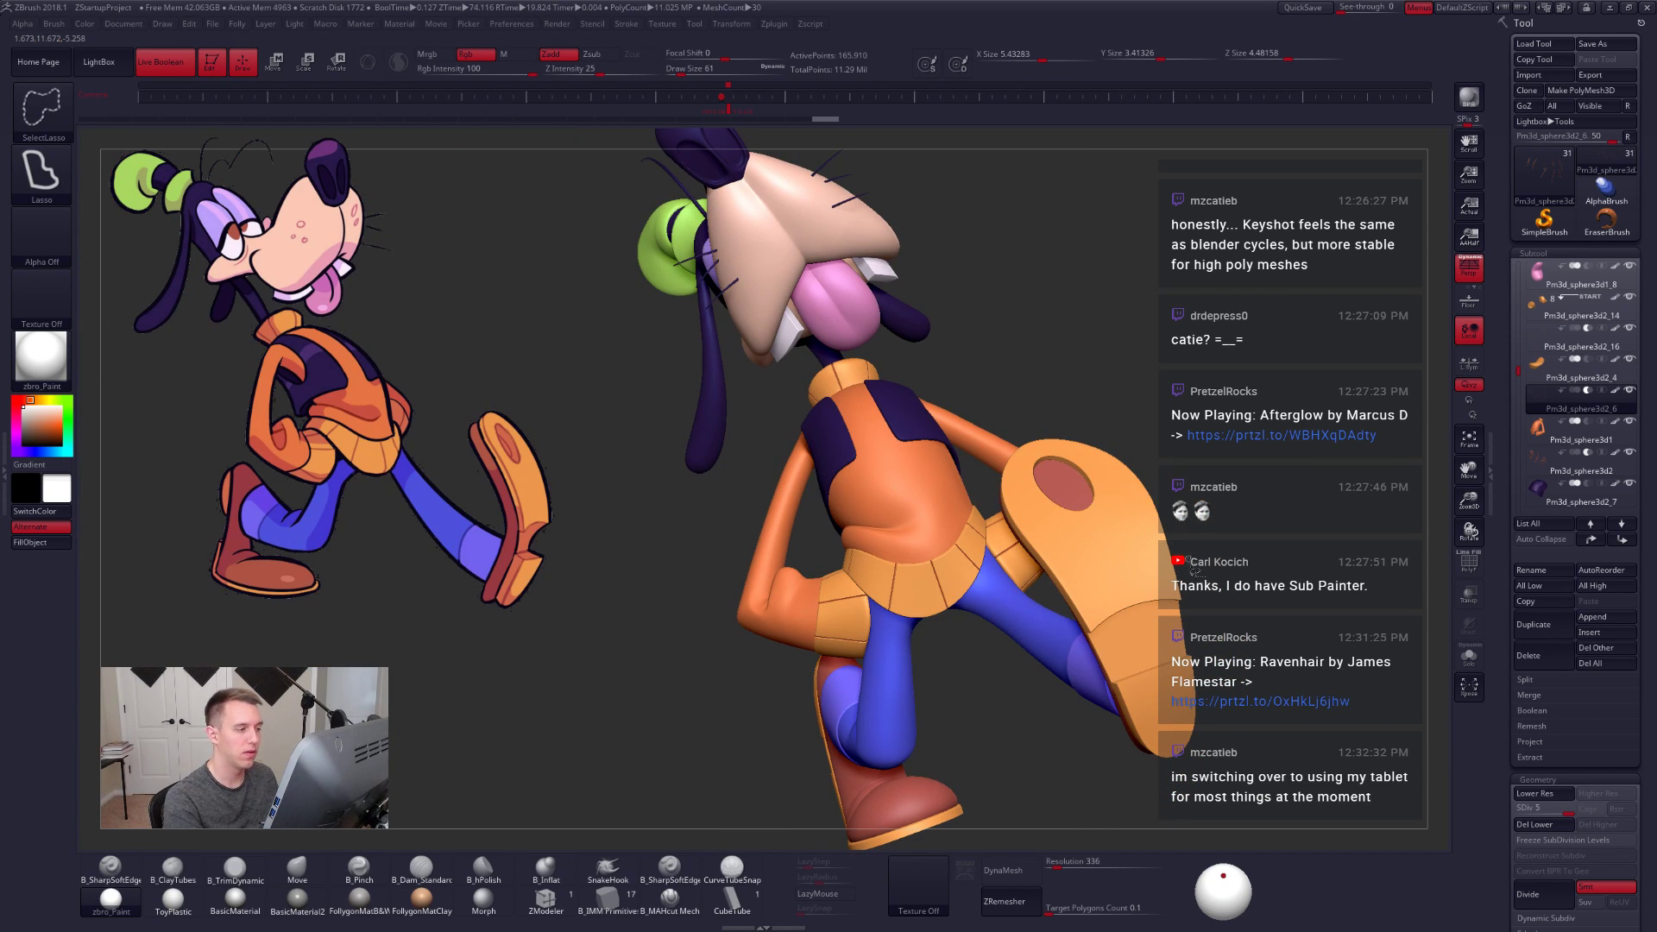
{"action": "key", "text": "f"}
{"action": "mouse_move", "coordinate": [1096, 704]}
{"action": "right_mouse_down"}
{"action": "mouse_move", "coordinate": [1135, 701]}
{"action": "mouse_move", "coordinate": [1081, 705]}
{"action": "right_mouse_up"}
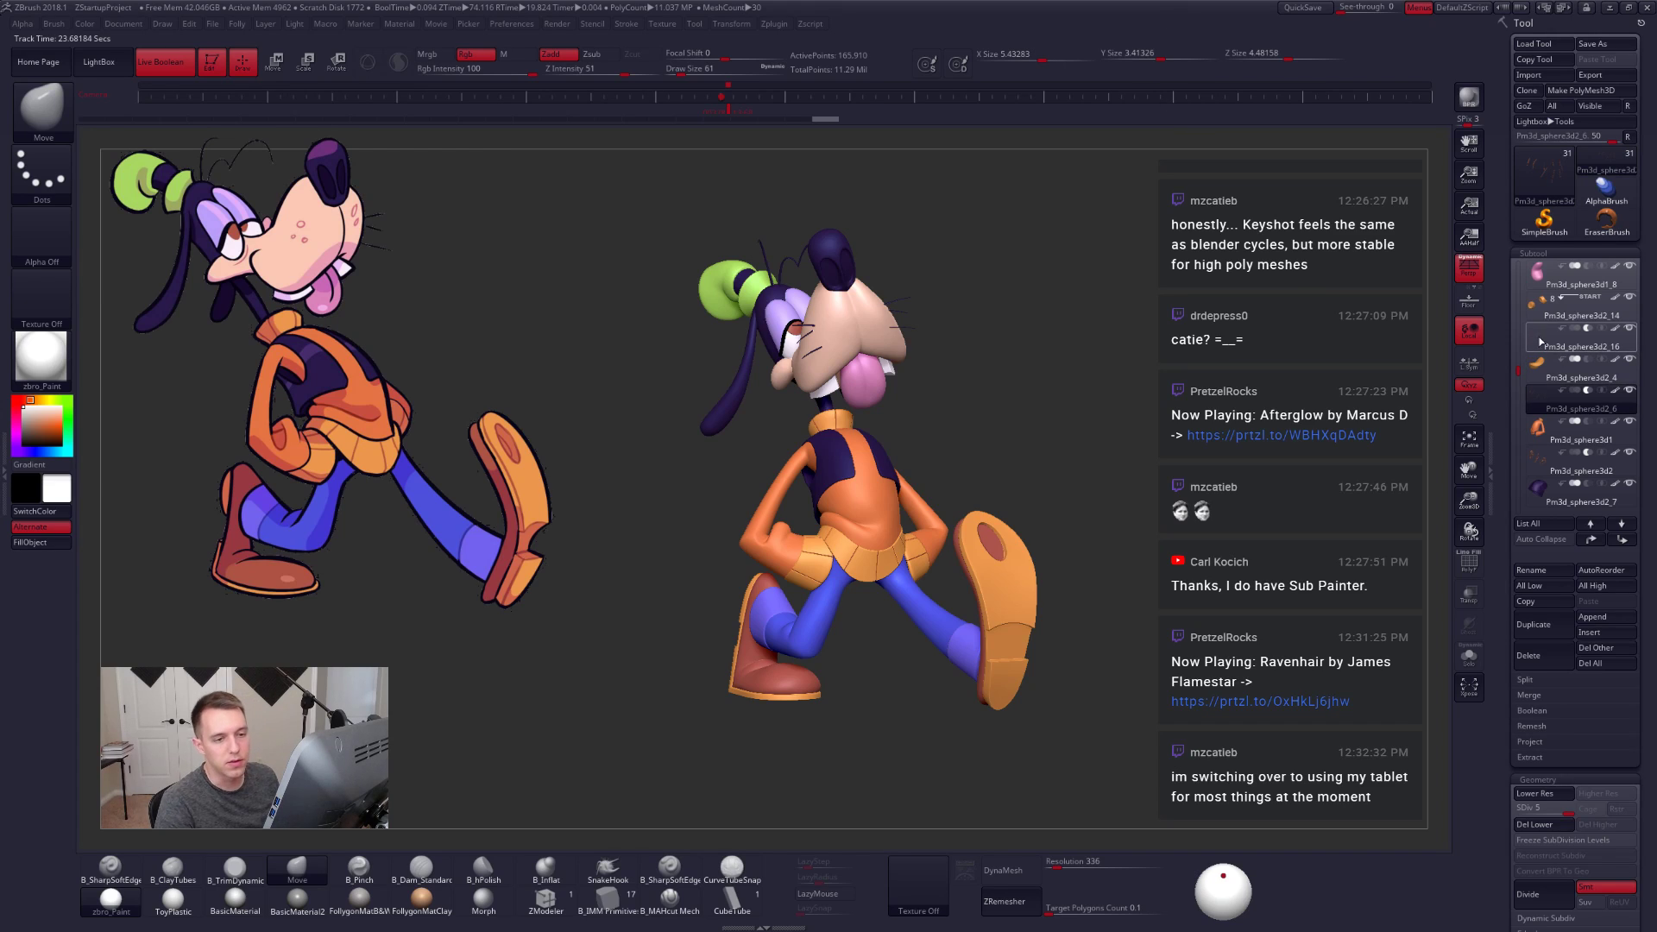
{"action": "left_click", "coordinate": [1520, 309]}
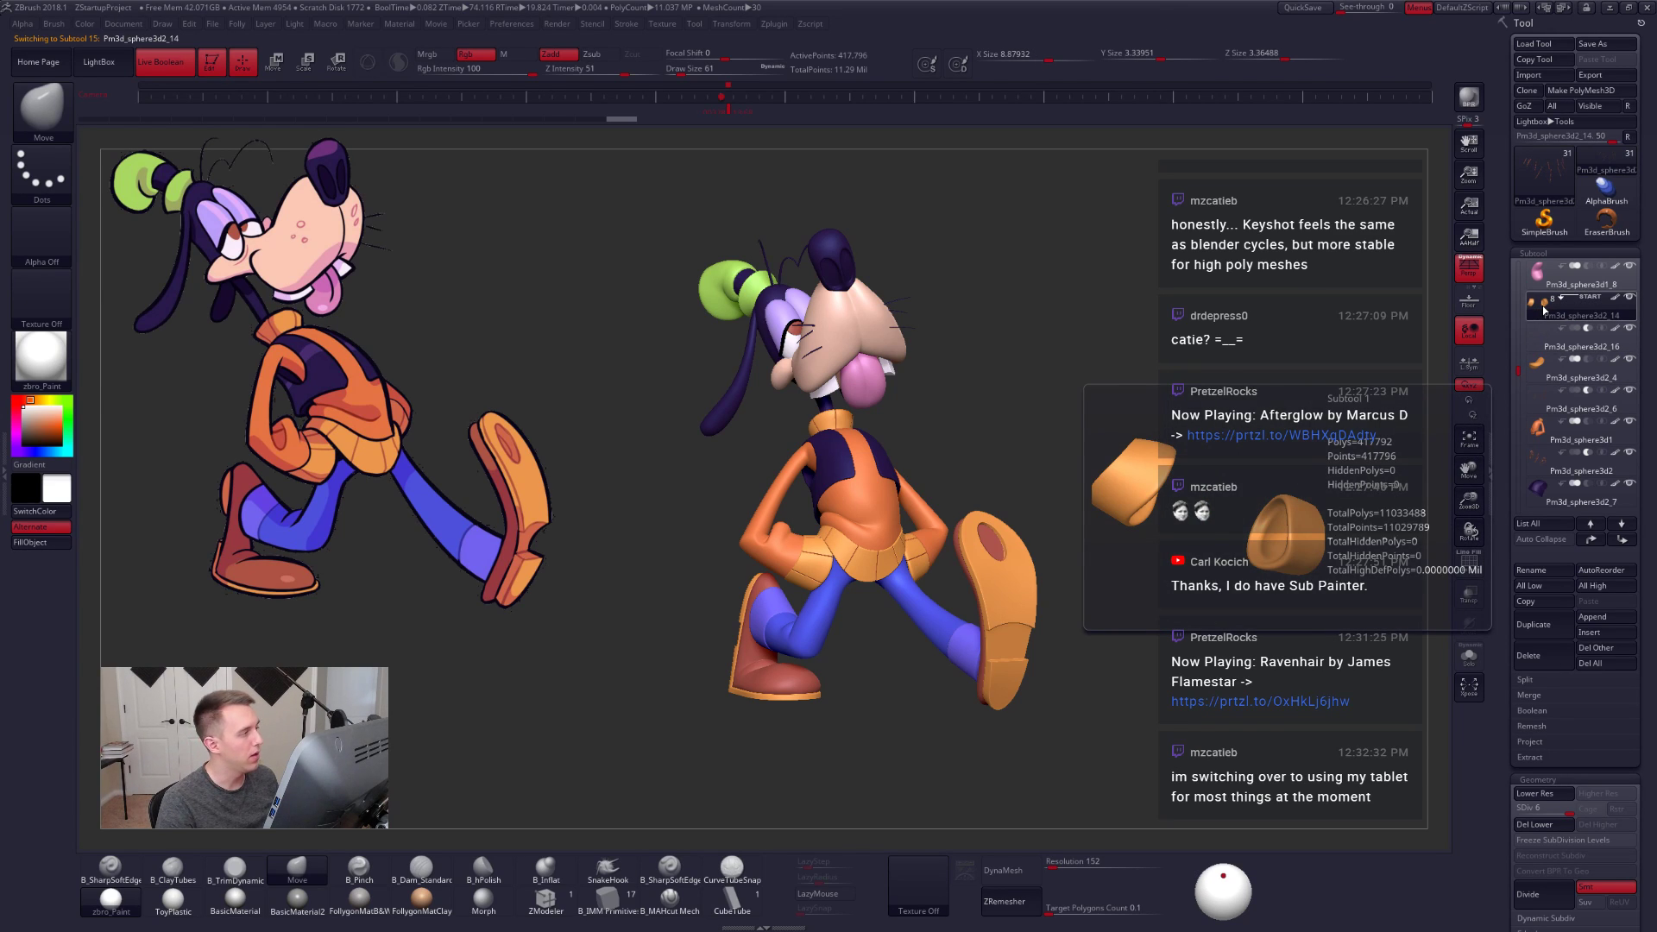
Solo the two orange band pieces, raise their subdivision level, and open the Boolean options.
{"action": "left_click", "coordinate": [1540, 309]}
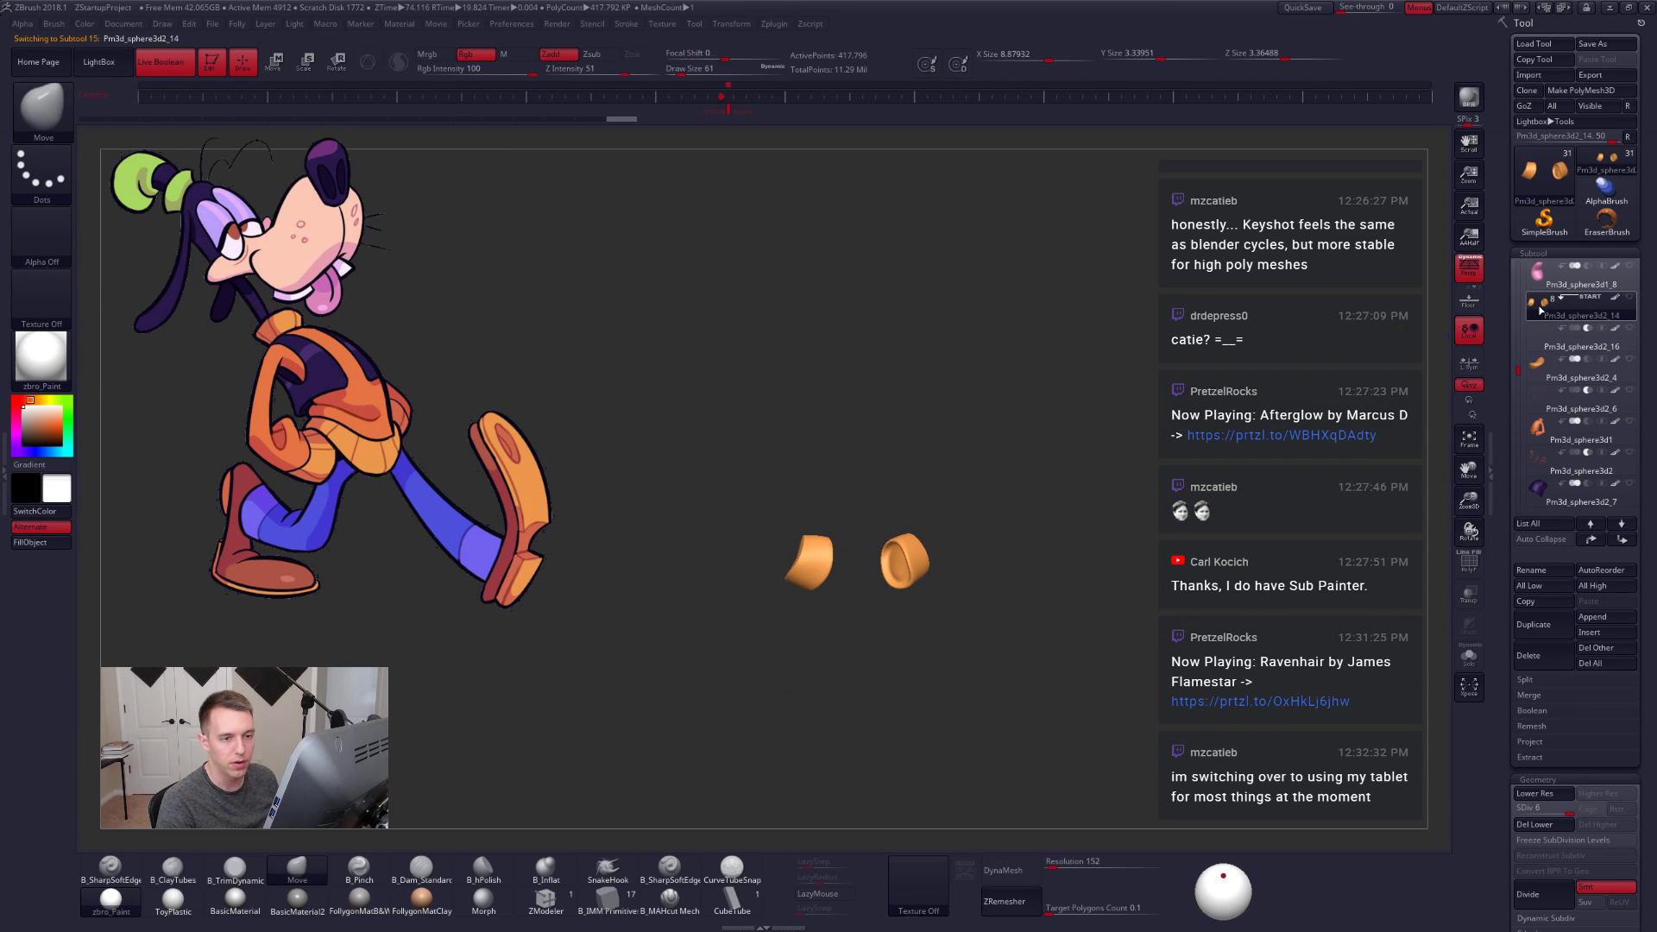
{"action": "left_click", "coordinate": [1586, 326]}
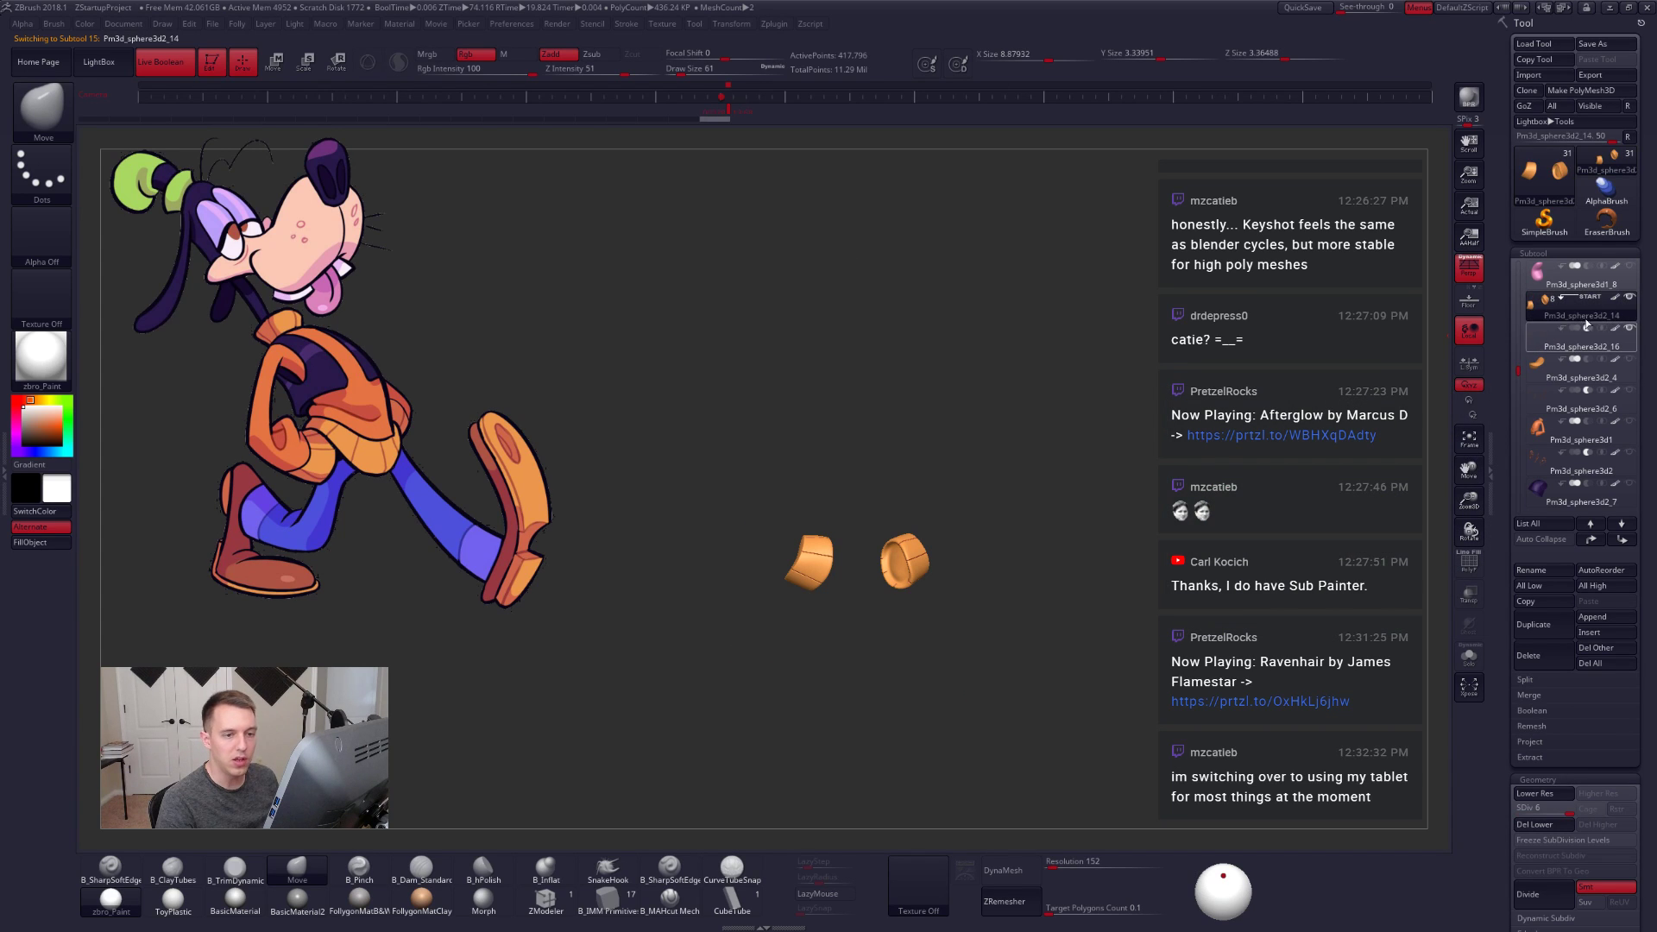
{"action": "left_click_drag", "start_coordinate": [1039, 595], "coordinate": [1051, 496], "text": "alt"}
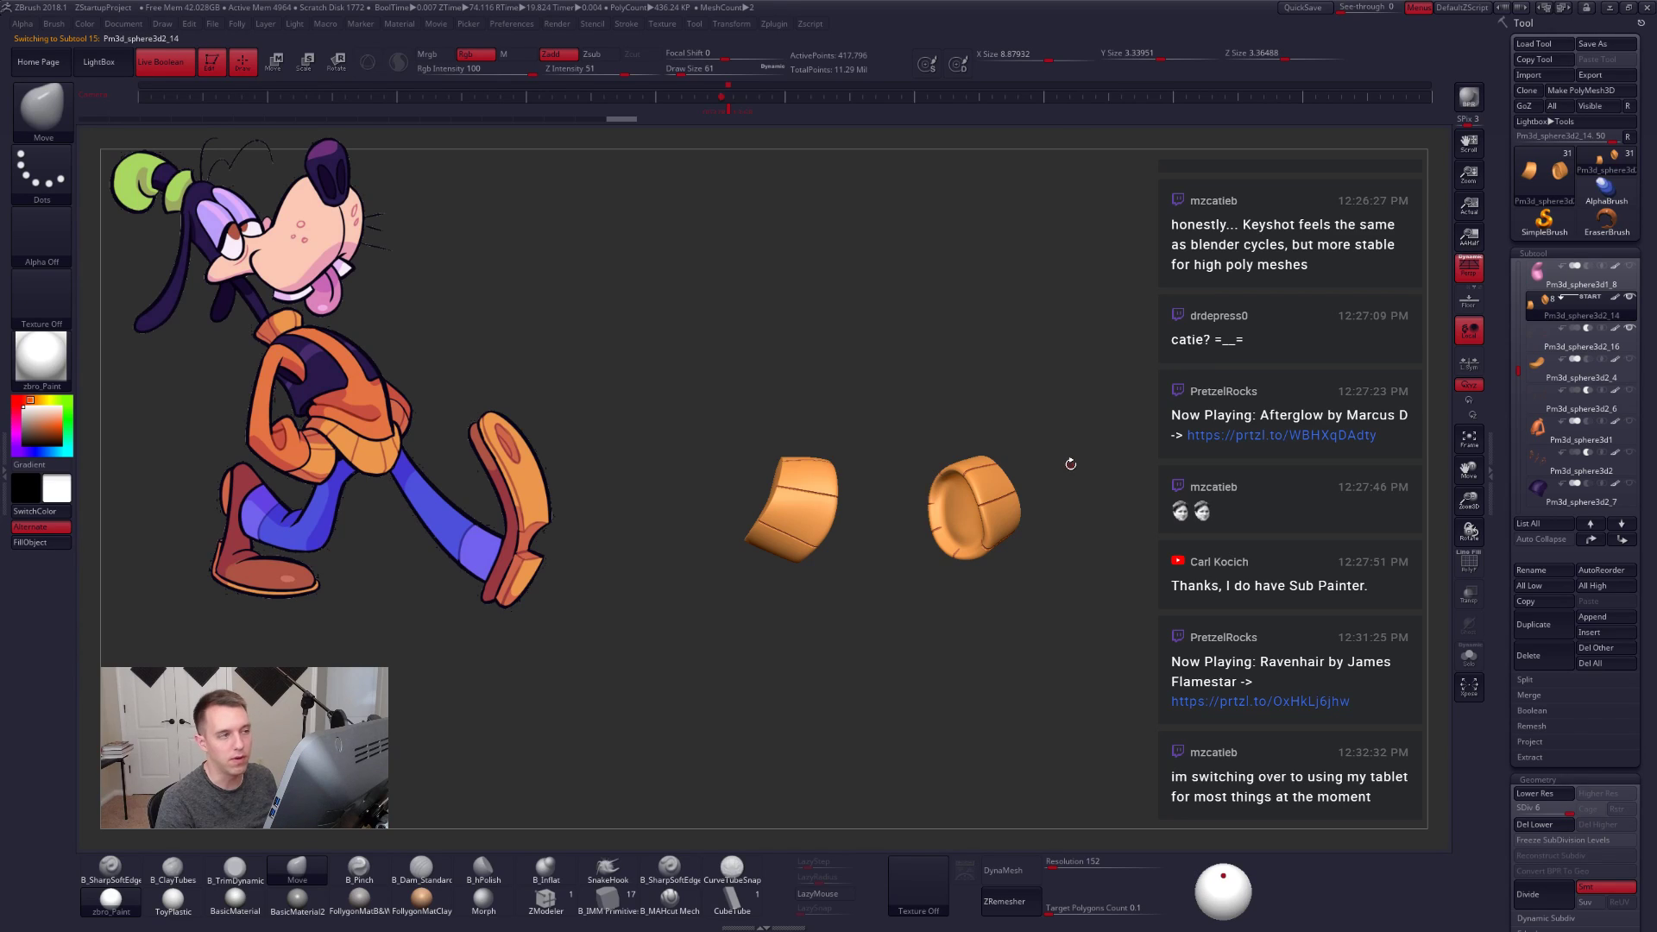
{"action": "left_click", "coordinate": [1540, 349]}
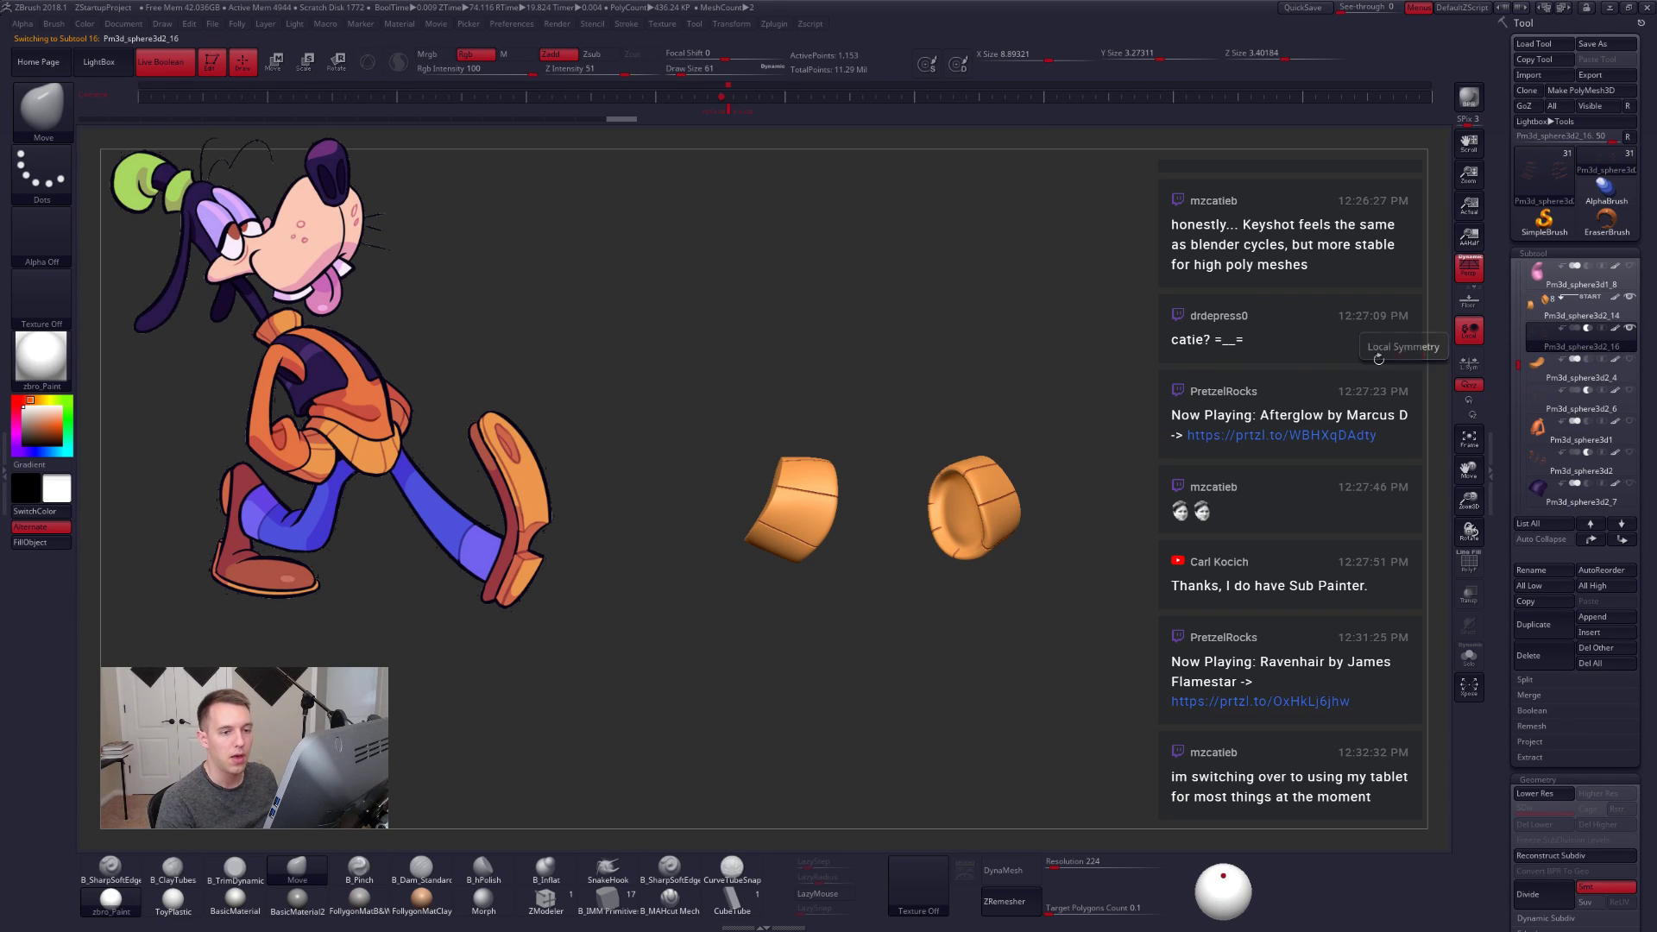
{"action": "left_click_drag", "start_coordinate": [1004, 533], "coordinate": [1107, 633], "text": "alt"}
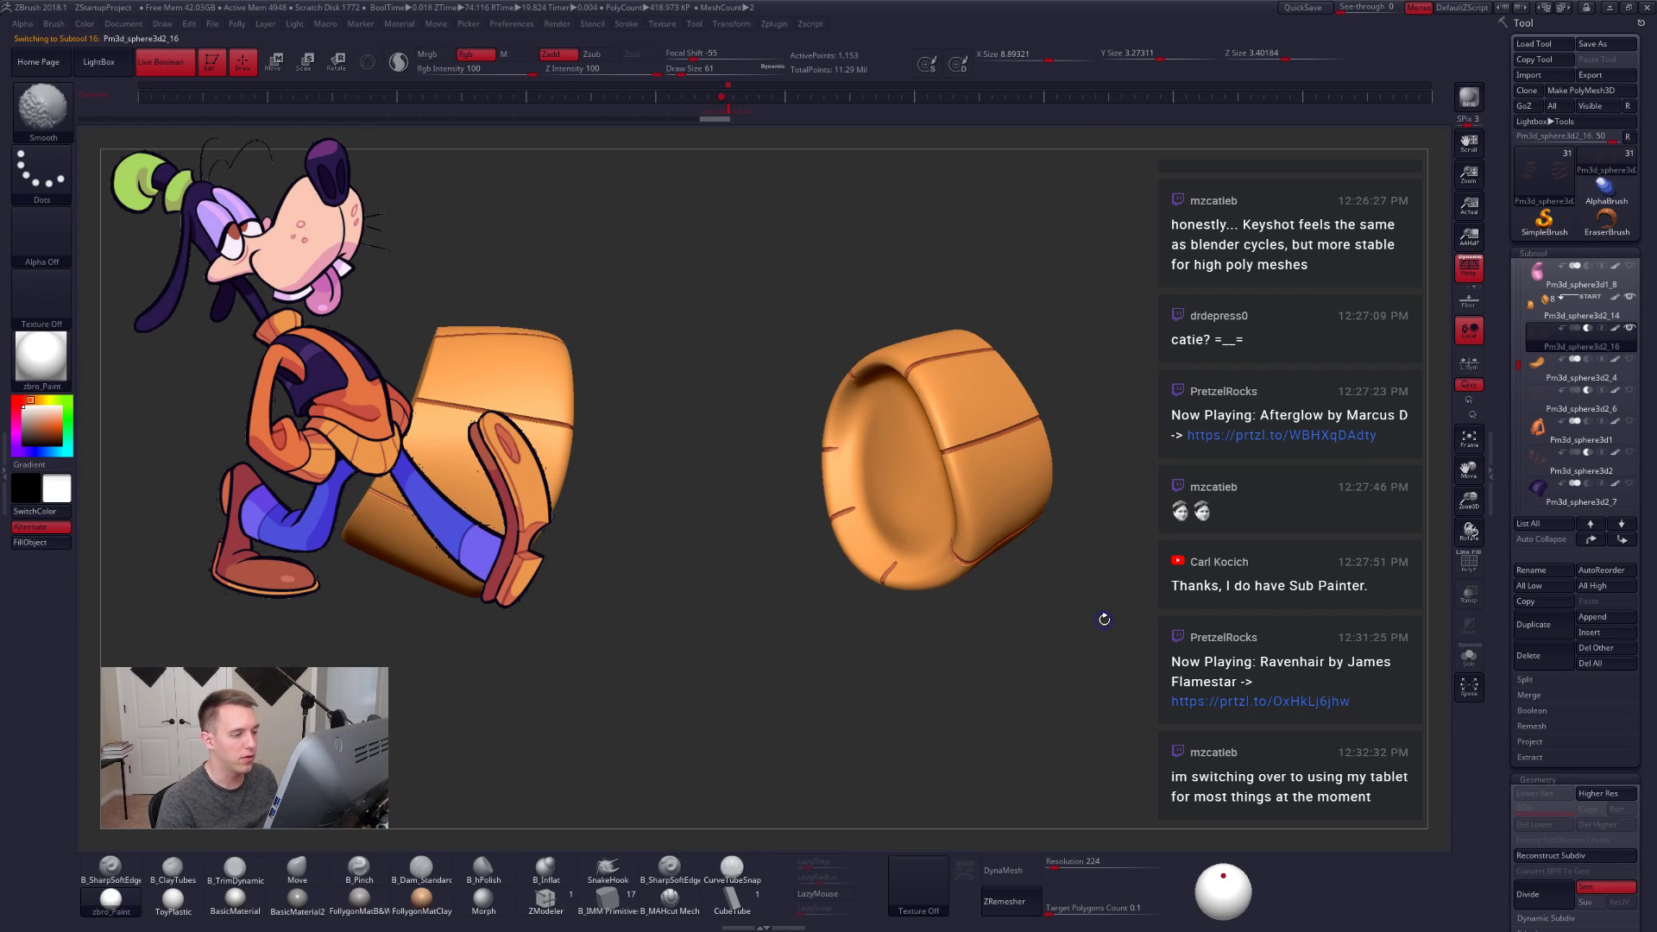
{"action": "key", "text": "d"}
{"action": "key", "text": "d"}
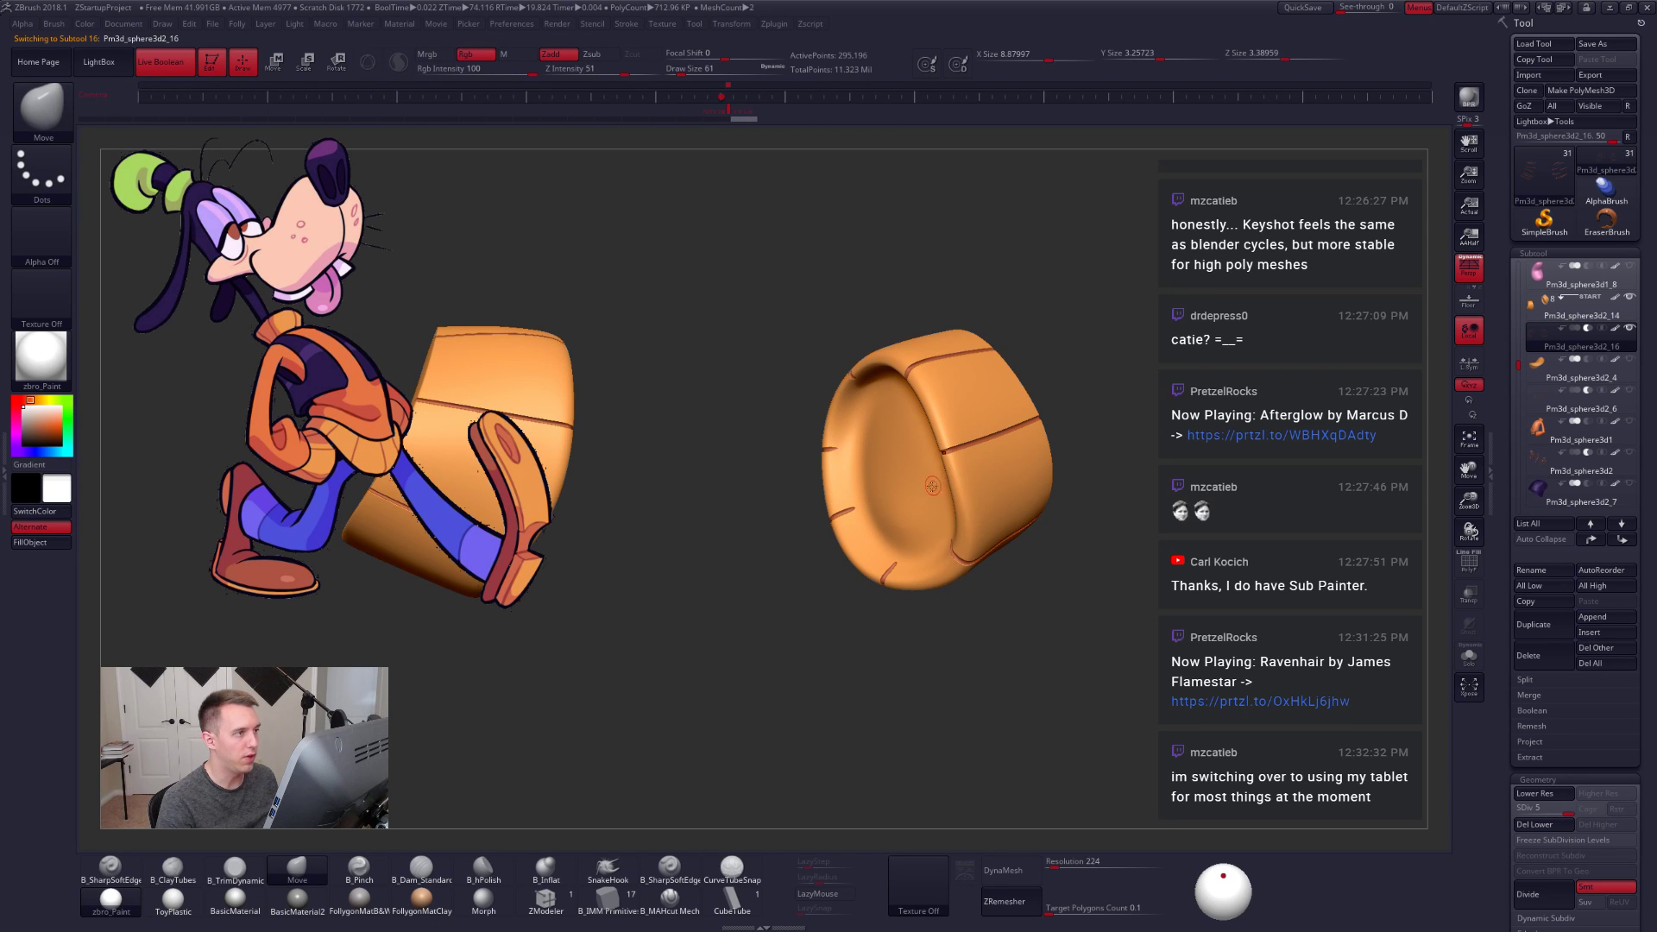
{"action": "right_click_drag", "start_coordinate": [933, 485], "coordinate": [1240, 472]}
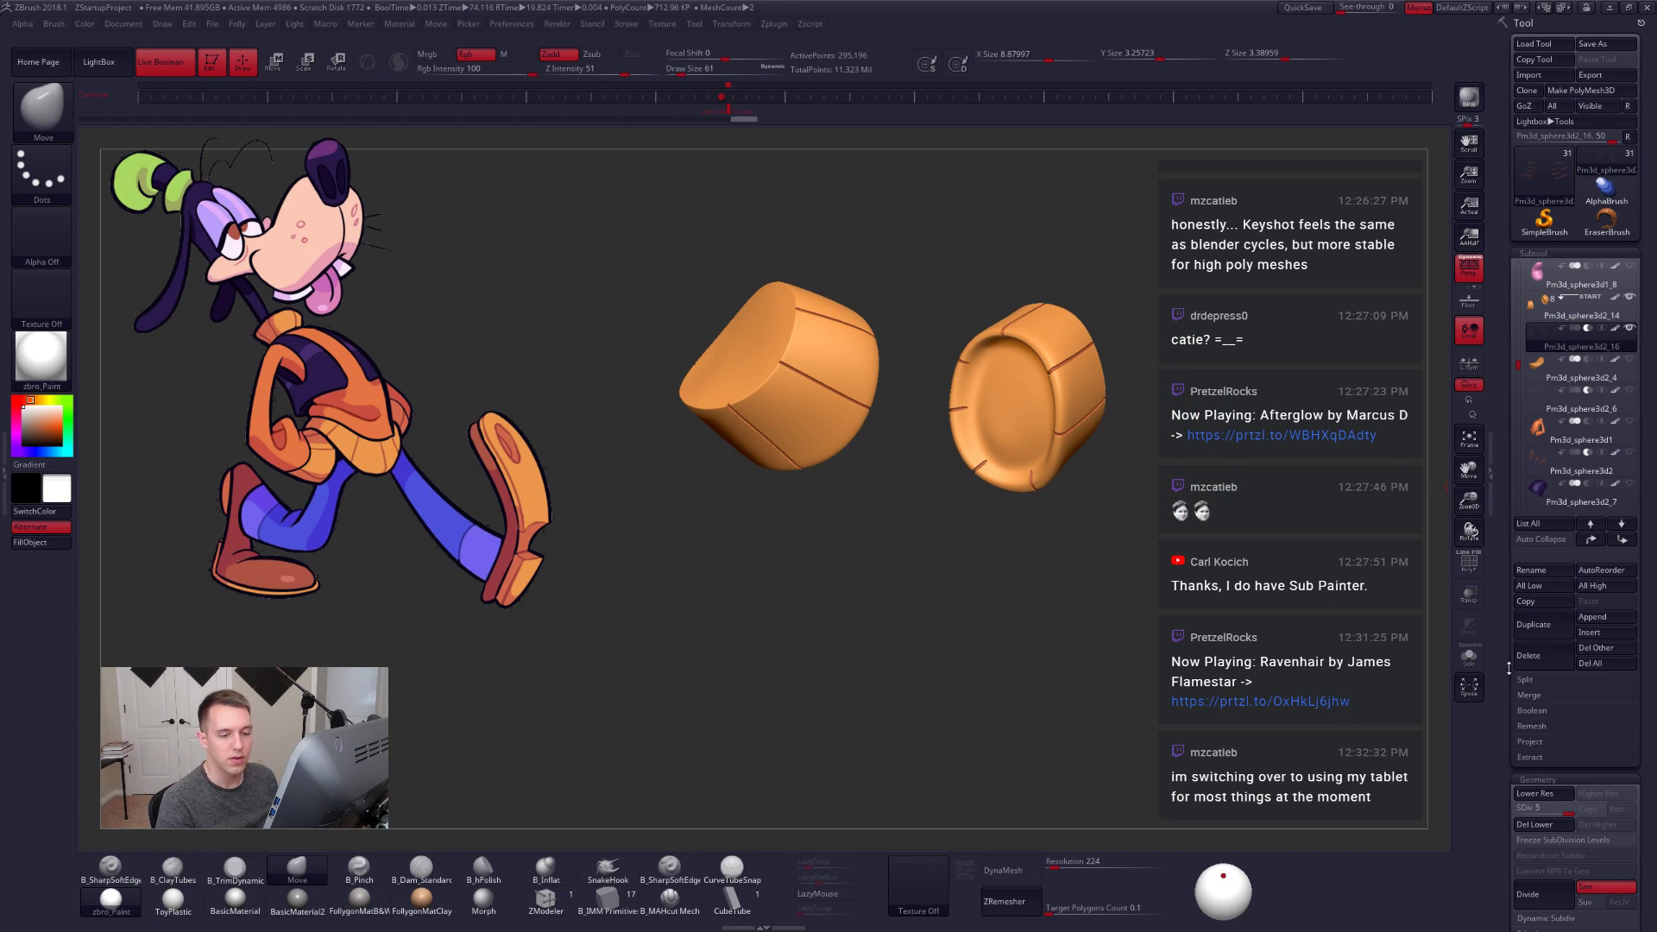
{"action": "left_click", "coordinate": [1545, 710]}
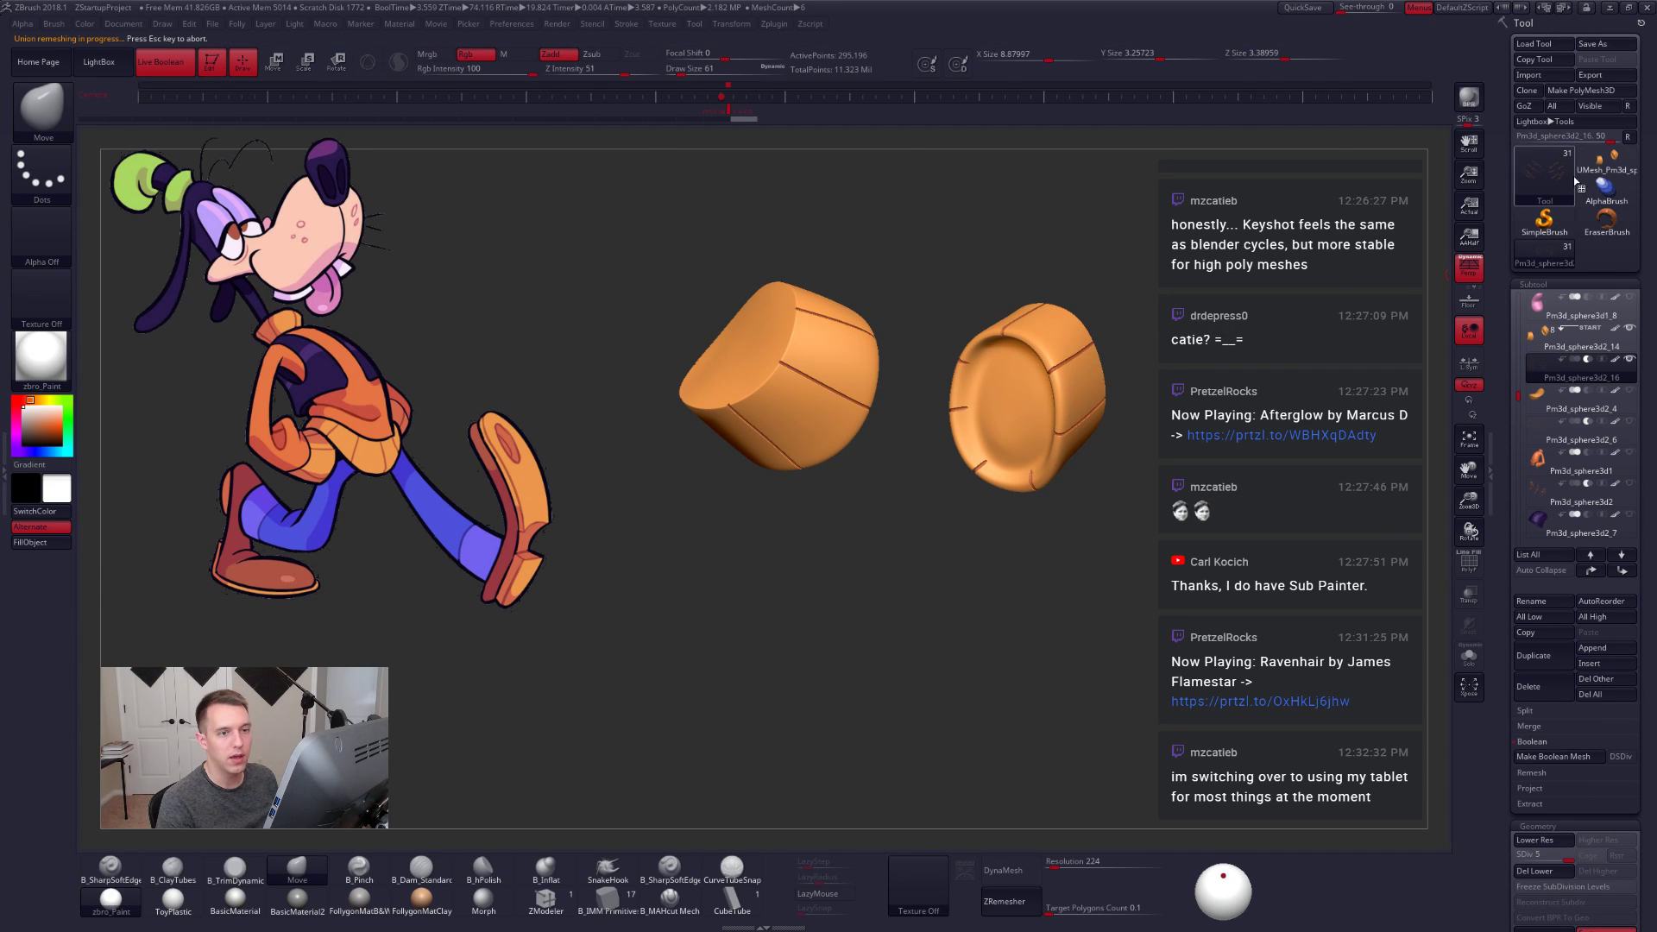
Make the boolean mesh from the two band pieces and inspect its polygroups.
{"action": "left_click", "coordinate": [1596, 171]}
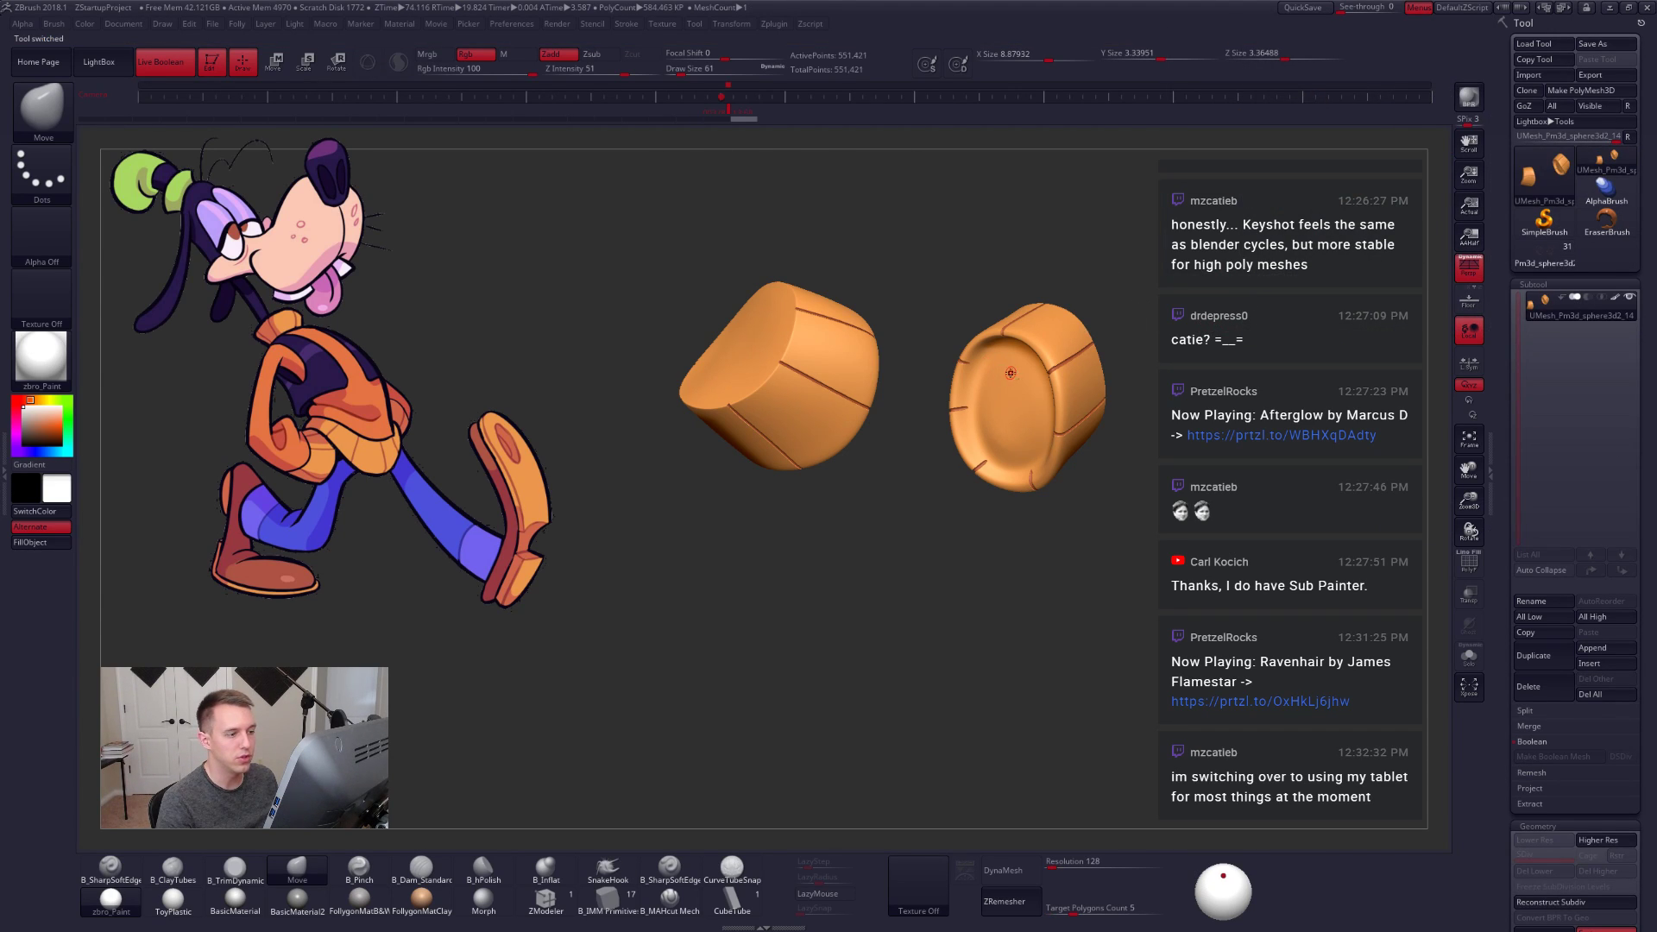
{"action": "right_click_drag", "start_coordinate": [1010, 372], "coordinate": [1166, 466]}
{"action": "key", "text": "shift+f"}
{"action": "key", "text": "shift+f"}
{"action": "right_click_drag", "start_coordinate": [1079, 423], "coordinate": [994, 332]}
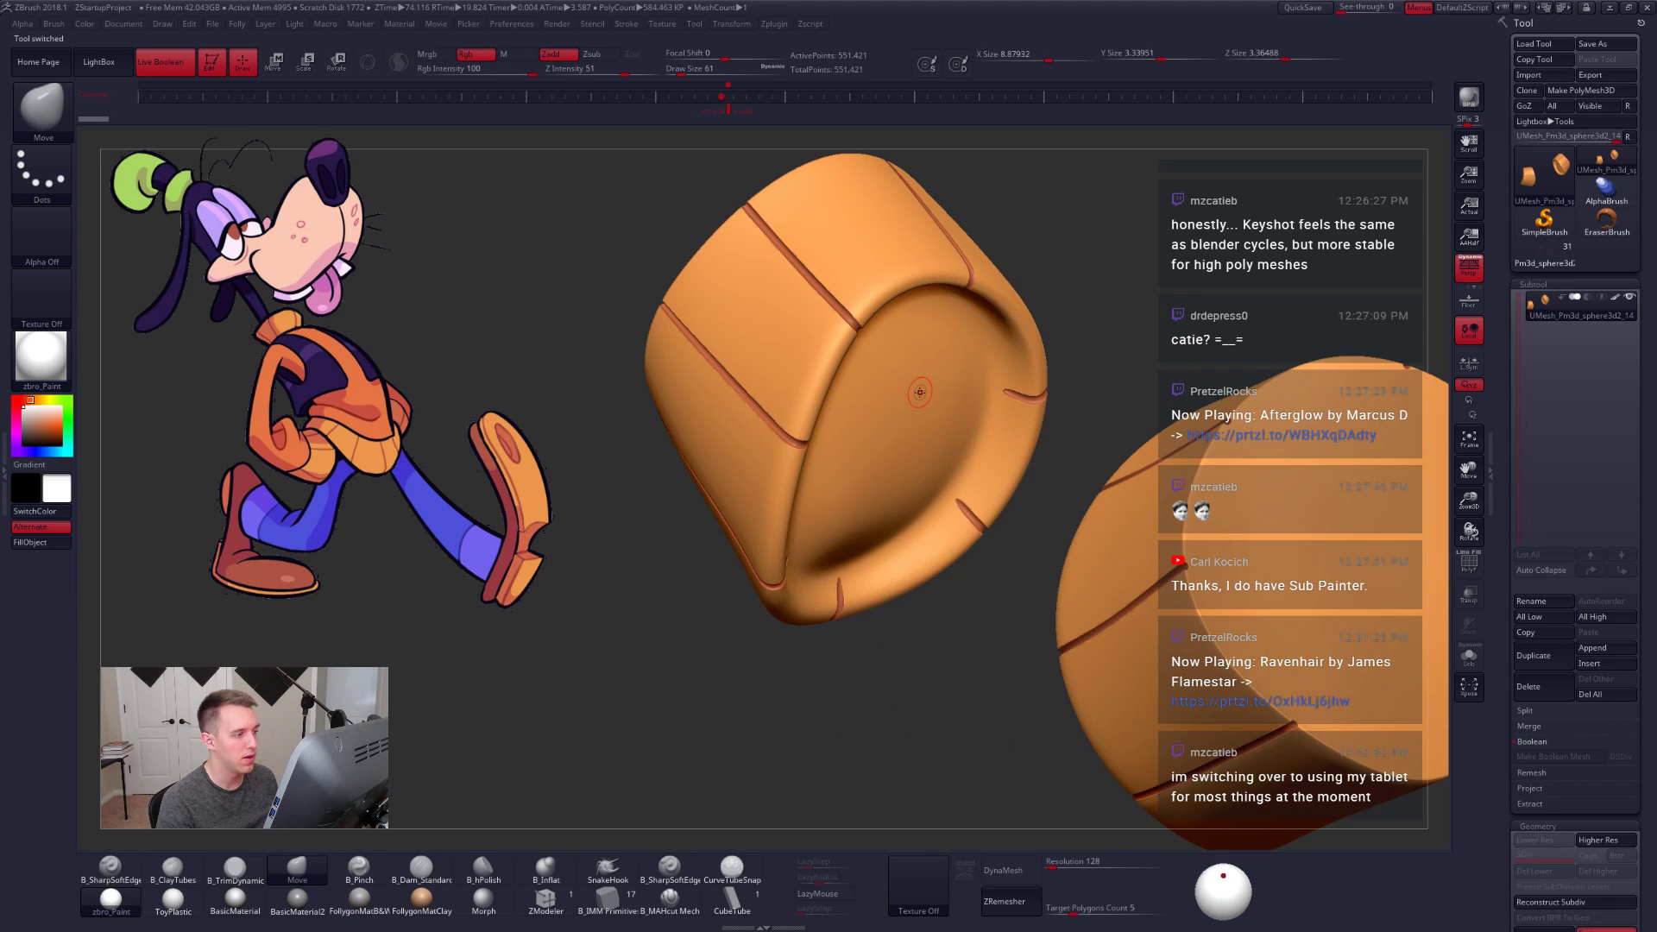
{"action": "right_click_drag", "start_coordinate": [920, 393], "coordinate": [875, 480]}
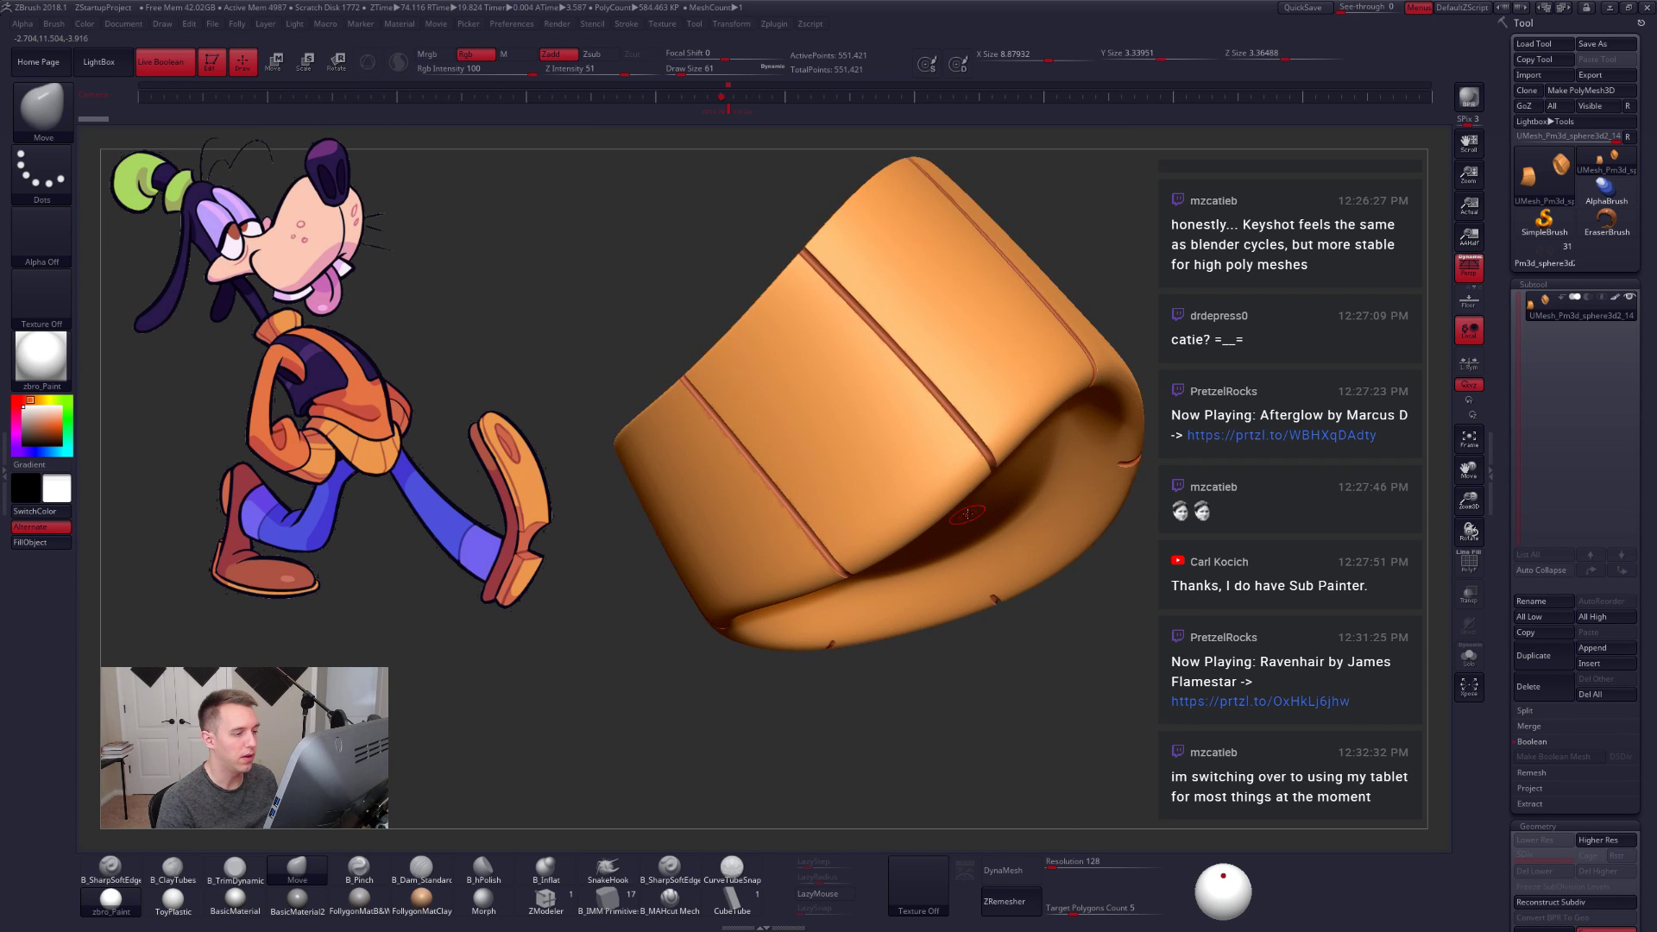
{"action": "right_click_drag", "start_coordinate": [967, 514], "coordinate": [945, 474]}
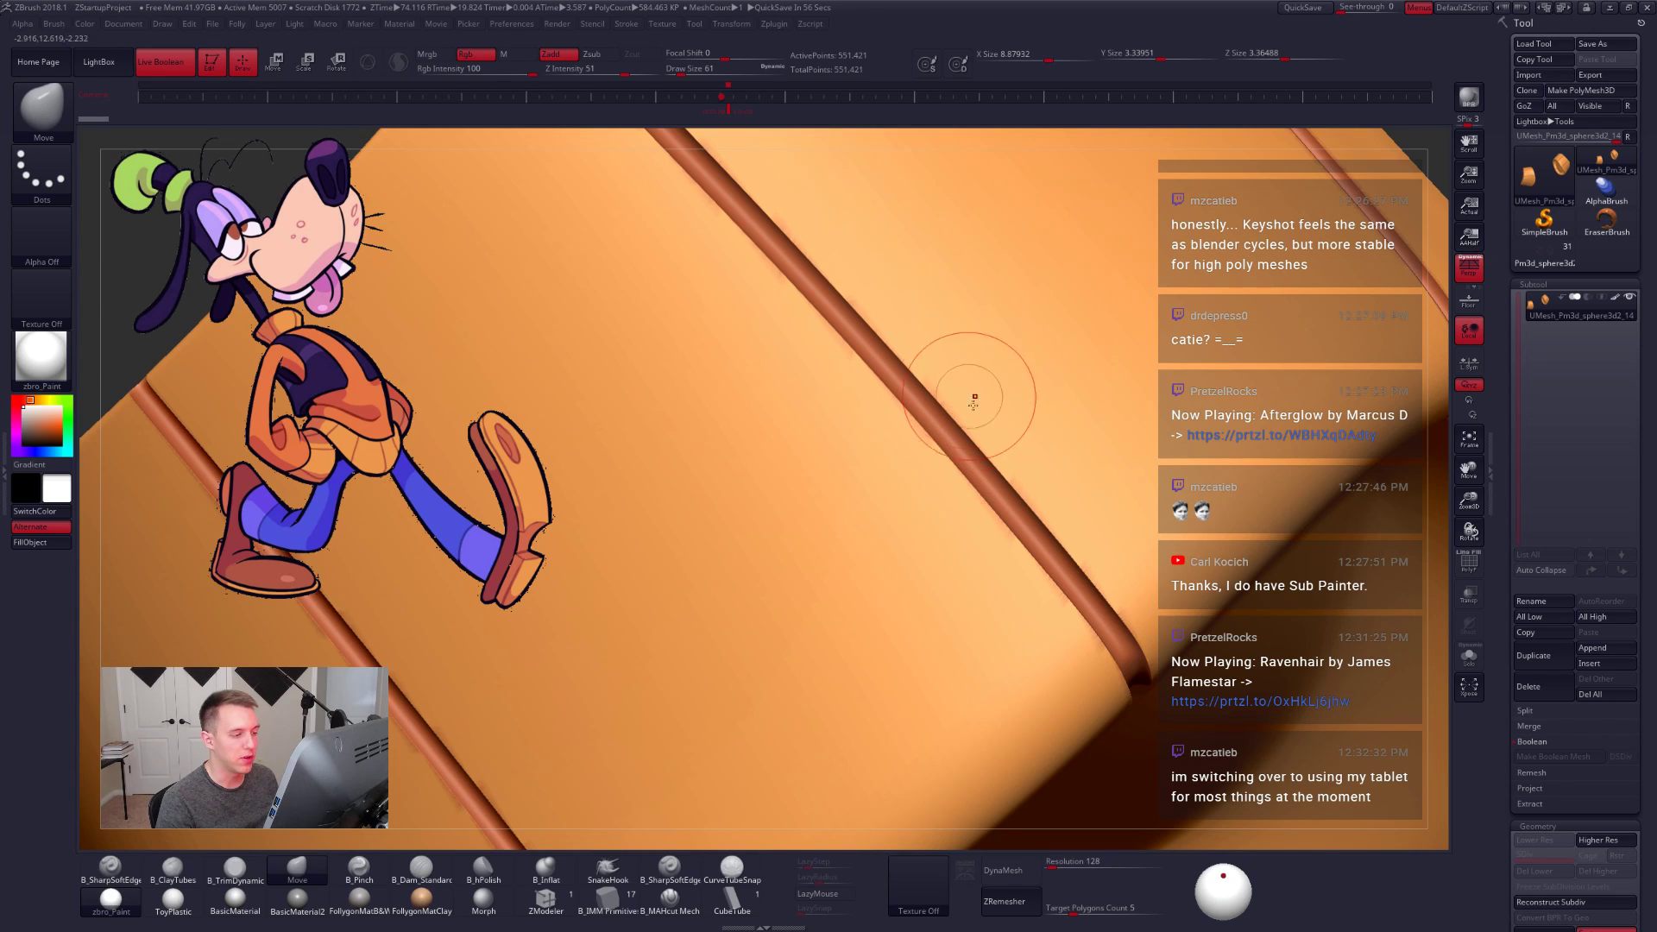
Hide the middle of the cylinder, pick orange from the mesh, and fill the visible part.
{"action": "key", "text": "ctrl+shift"}
{"action": "mouse_move", "coordinate": [865, 483]}
{"action": "left_mouse_down", "text": "ctrl+shift"}
{"action": "mouse_move", "coordinate": [788, 370]}
{"action": "mouse_move", "coordinate": [994, 499]}
{"action": "mouse_move", "coordinate": [980, 453]}
{"action": "mouse_move", "coordinate": [899, 452]}
{"action": "left_mouse_up", "text": "ctrl+shift"}
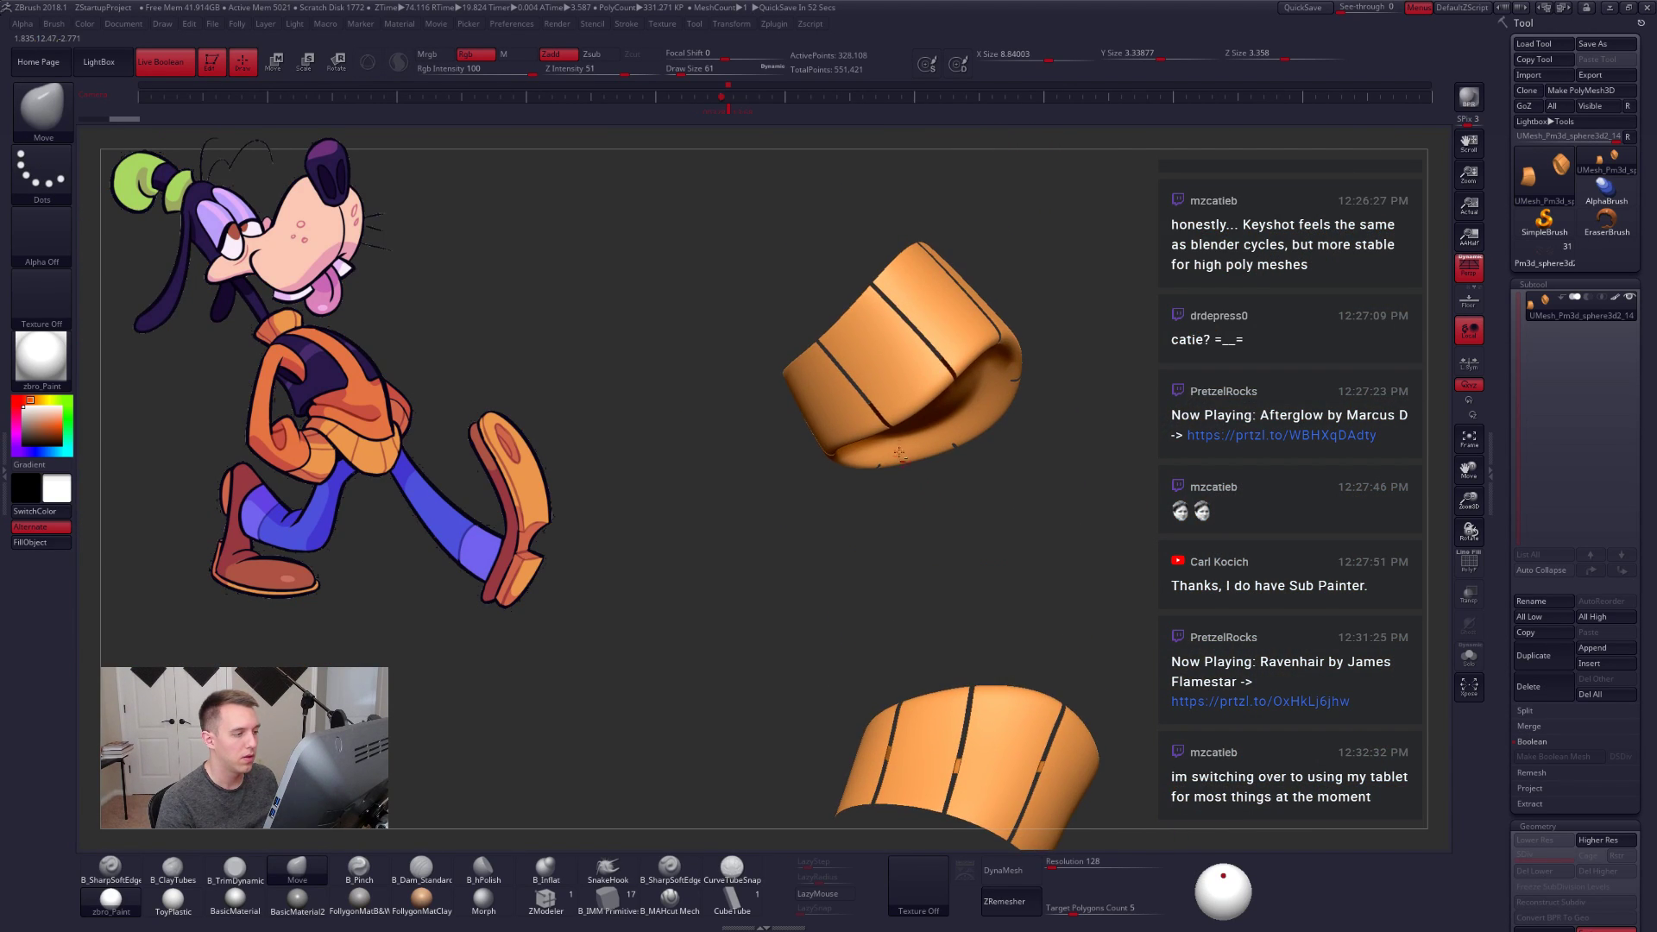
{"action": "key", "text": "c"}
{"action": "key", "text": "1"}
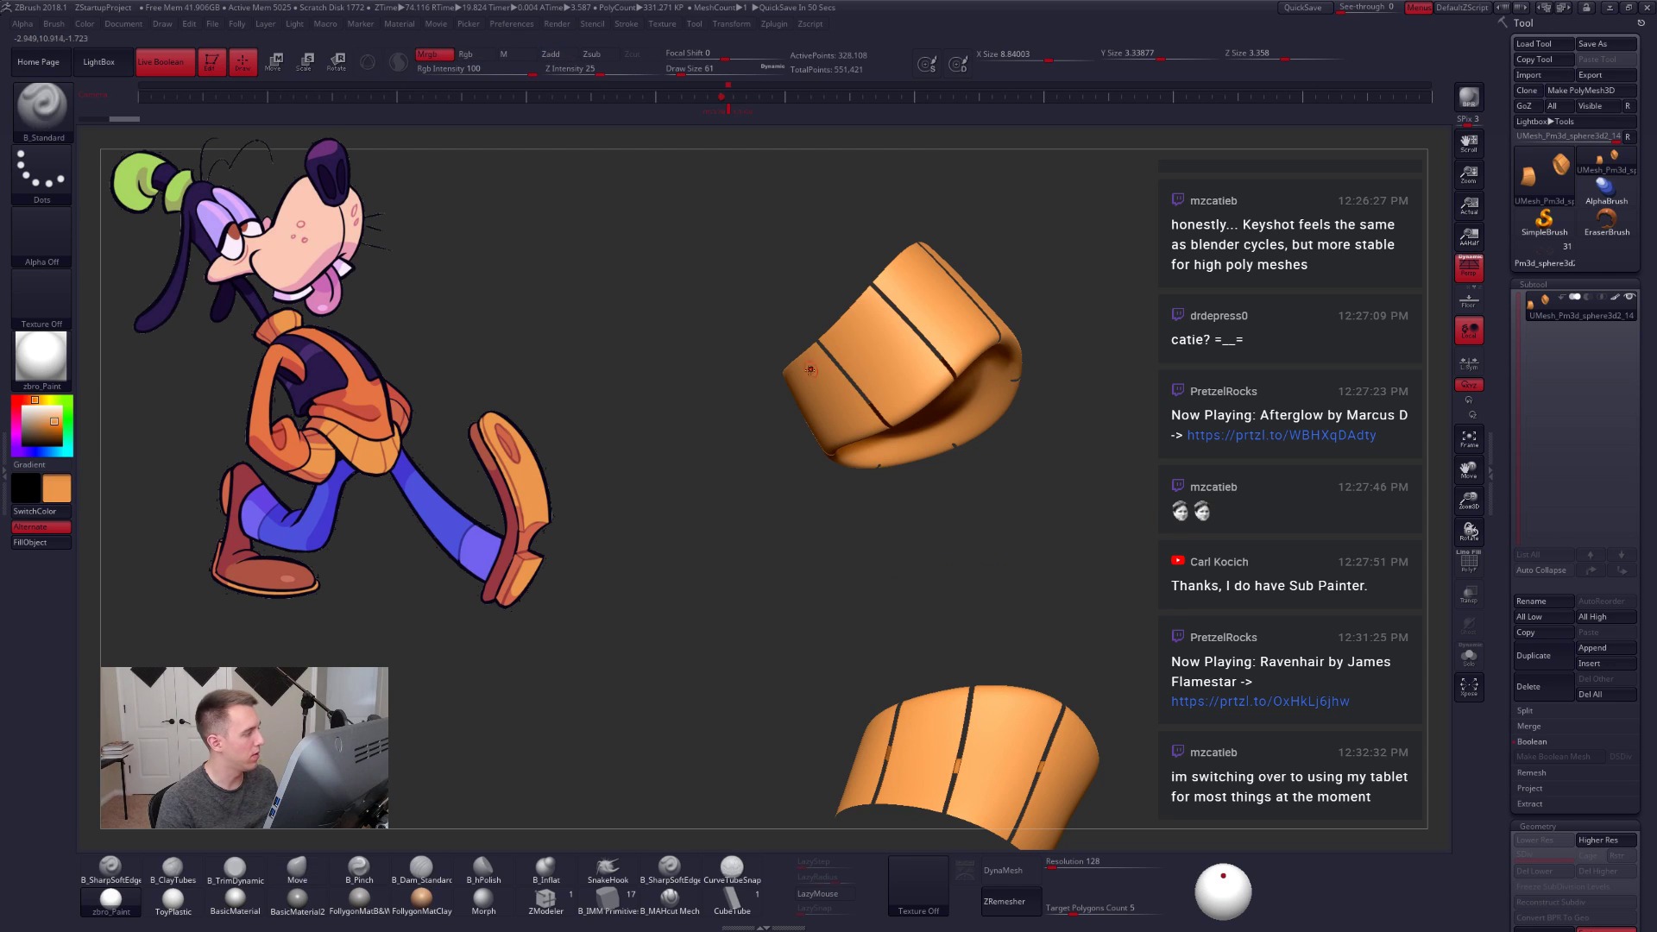
{"action": "left_click", "coordinate": [57, 545]}
{"action": "left_click_drag", "start_coordinate": [725, 409], "coordinate": [865, 679], "text": "alt"}
Isolate the thin groove strips by hiding the disc and surrounding surfaces.
{"action": "left_click", "coordinate": [863, 677], "text": "ctrl+shift"}
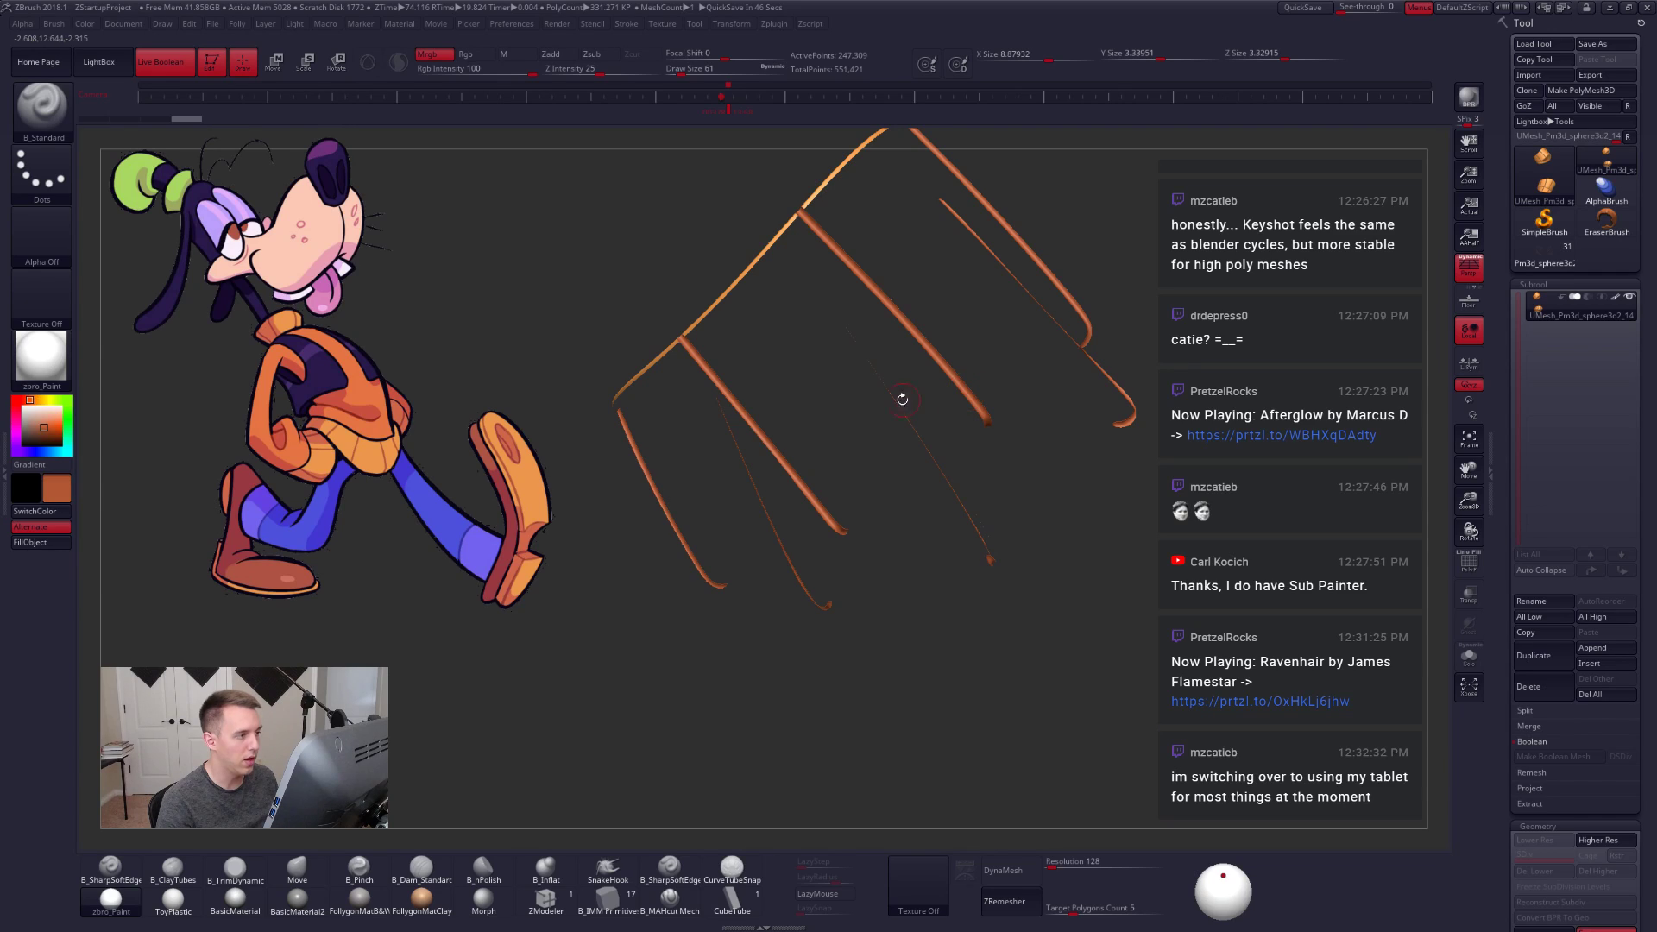
{"action": "left_click_drag", "start_coordinate": [643, 449], "coordinate": [795, 453]}
{"action": "left_click", "coordinate": [838, 396], "text": "ctrl+shift"}
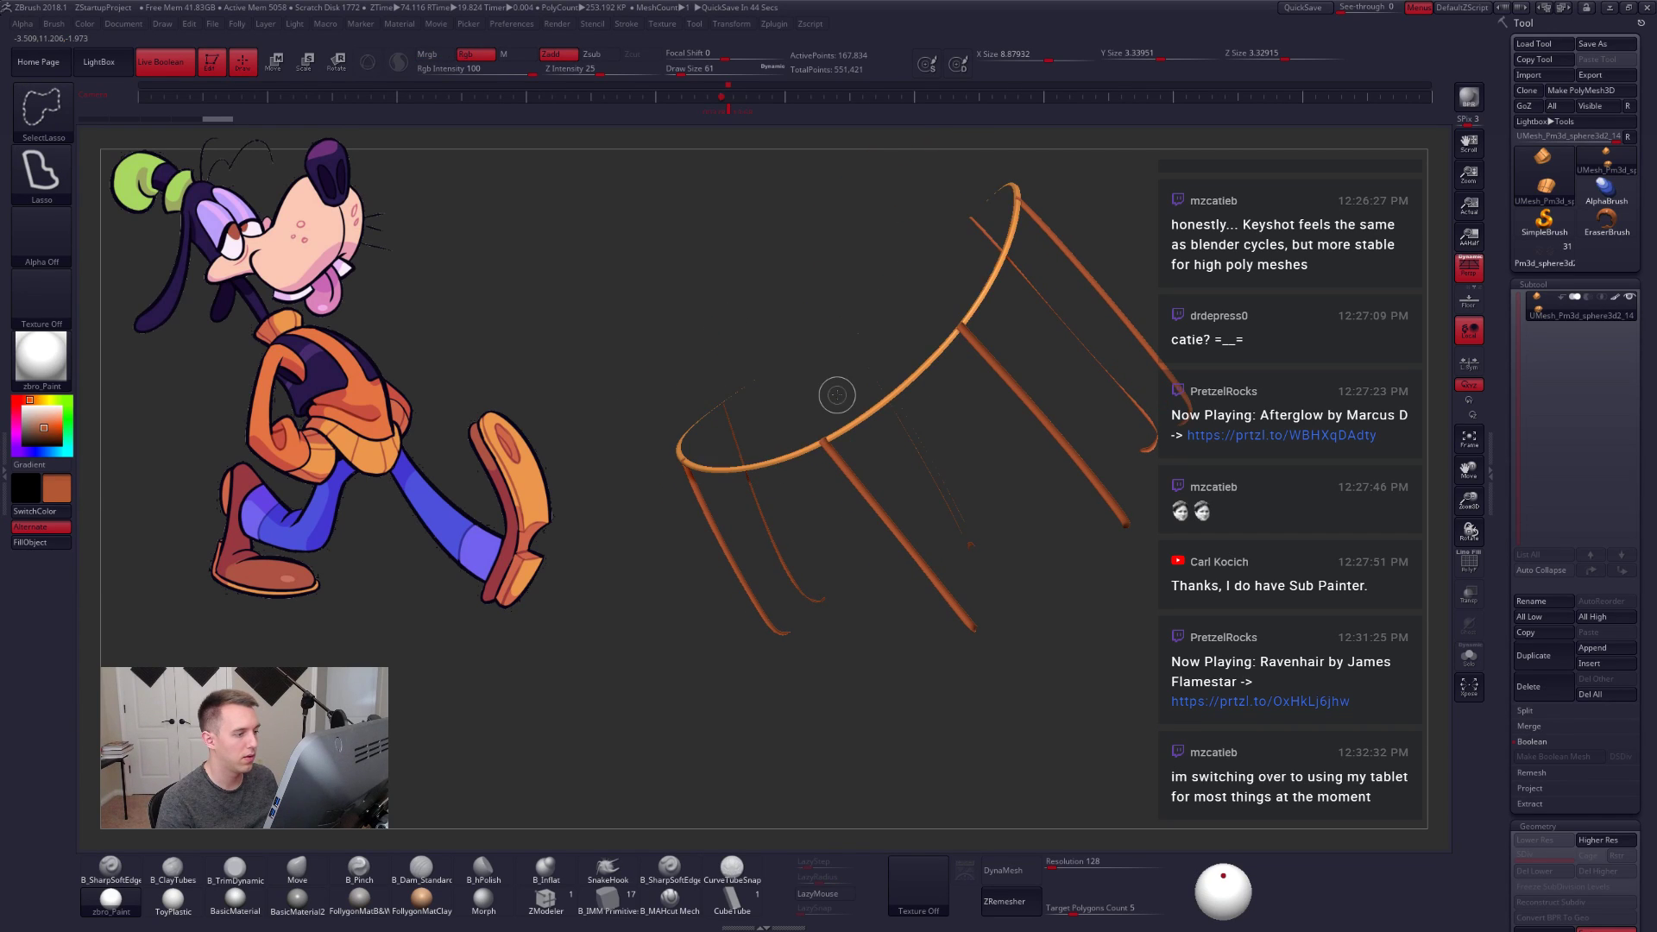
{"action": "right_click", "coordinate": [903, 432]}
{"action": "left_click_drag", "start_coordinate": [1063, 552], "coordinate": [1089, 390], "text": "alt"}
{"action": "left_click", "coordinate": [1089, 389], "text": "ctrl+shift"}
{"action": "right_click", "coordinate": [1089, 389]}
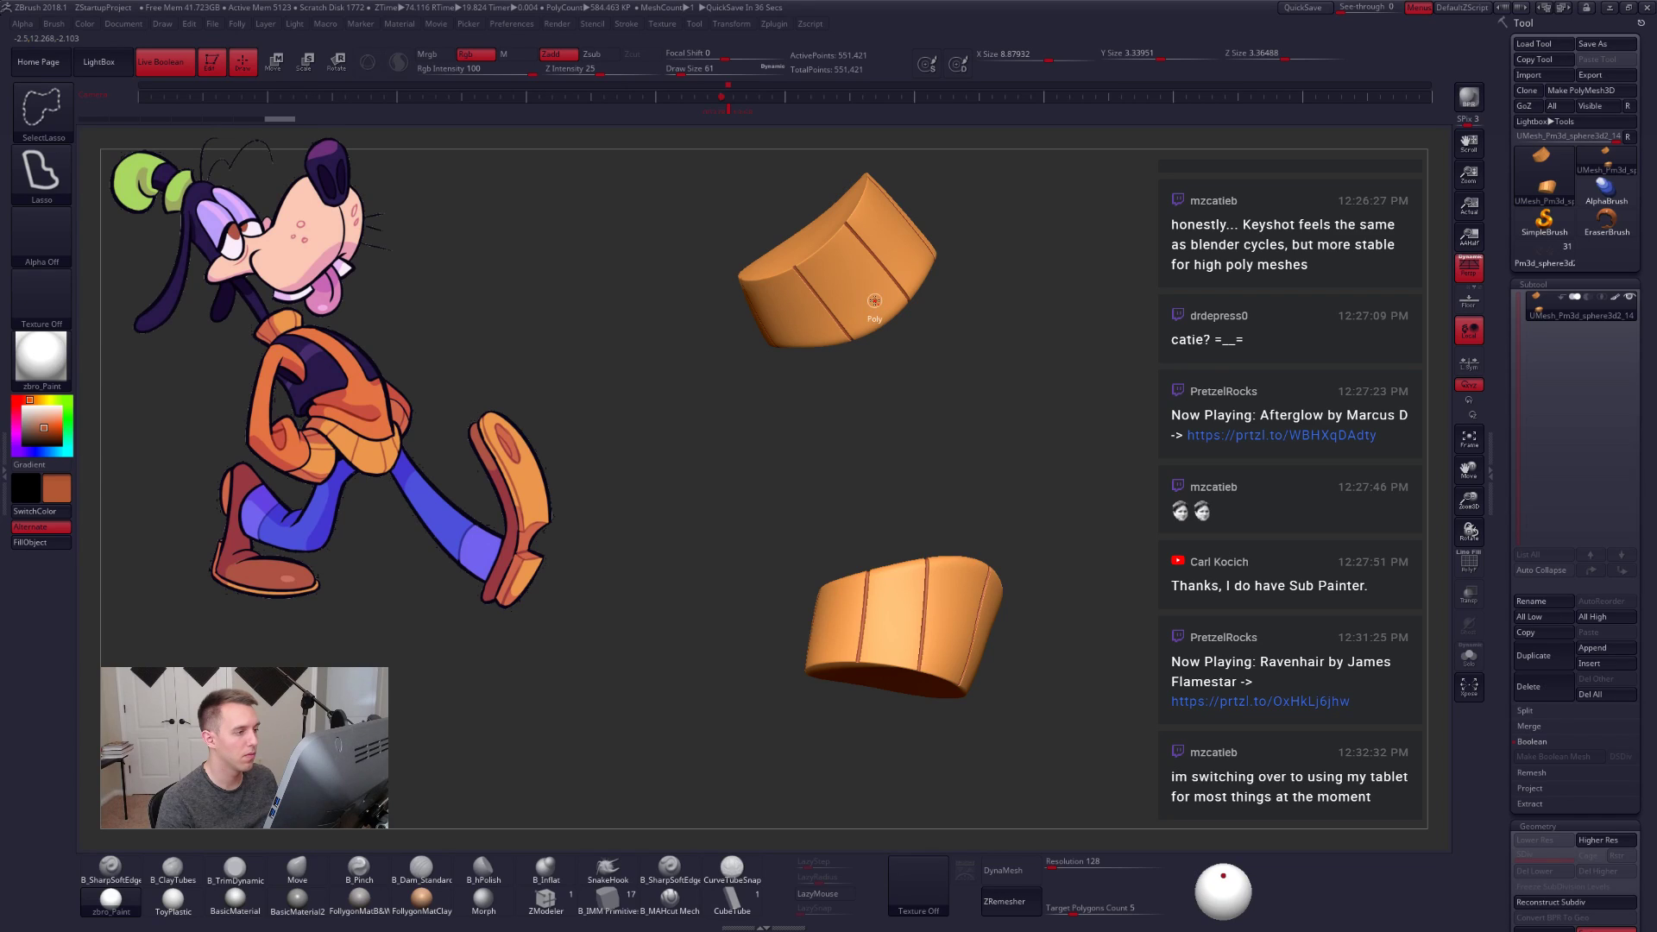
{"action": "key", "text": "ctrl+z"}
{"action": "key", "text": "ctrl+shift+z"}
{"action": "key", "text": "ctrl+z"}
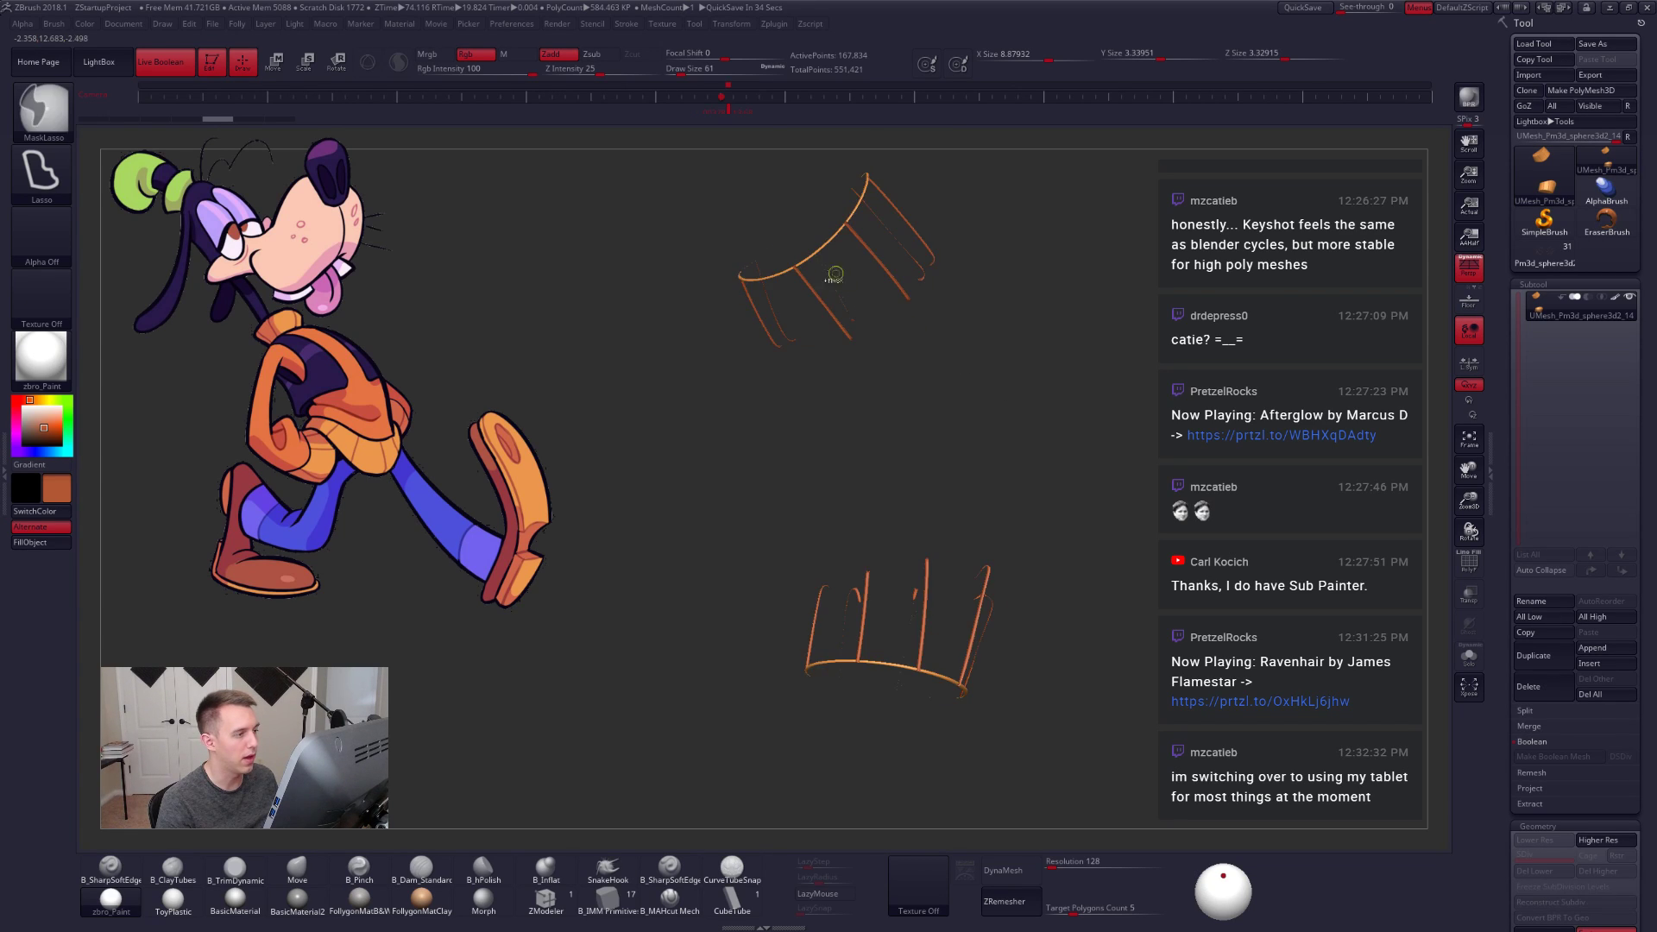
Hide the ring polygroup and fill the remaining trim strips with orange.
{"action": "mouse_move", "coordinate": [835, 273]}
{"action": "left_mouse_down", "text": "alt"}
{"action": "mouse_move", "coordinate": [855, 380]}
{"action": "mouse_move", "coordinate": [820, 284]}
{"action": "left_mouse_up", "text": "alt"}
{"action": "key", "text": "shift+f"}
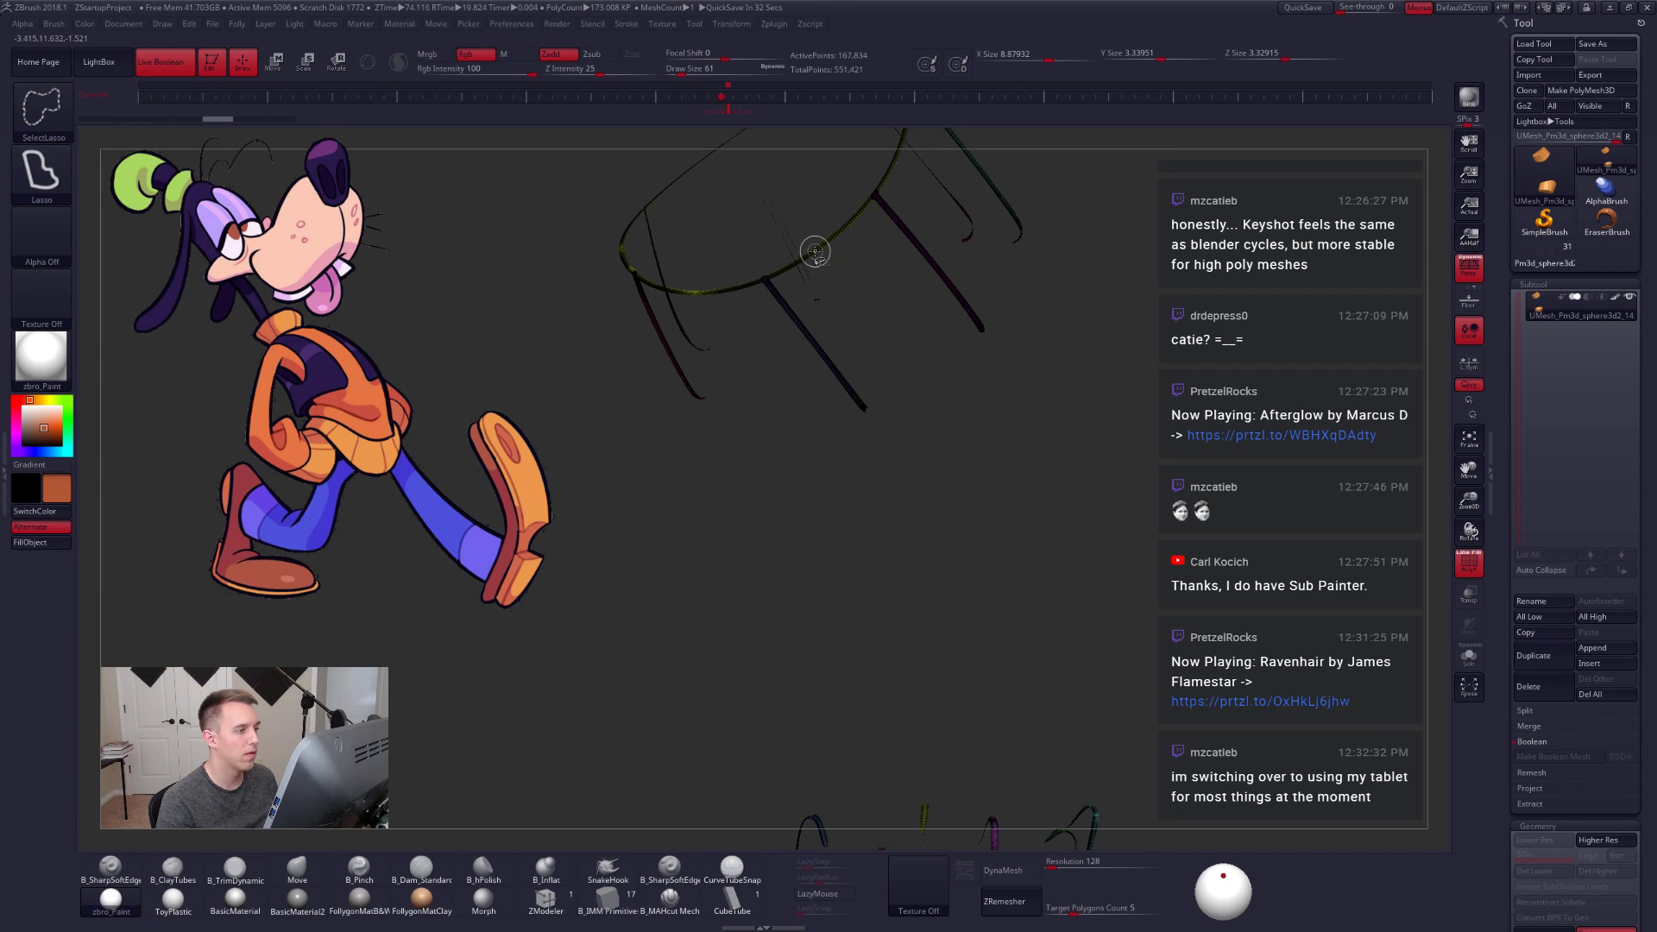
{"action": "left_click", "coordinate": [814, 251], "text": "ctrl+shift"}
{"action": "right_click", "coordinate": [815, 252]}
{"action": "left_click", "coordinate": [855, 317]}
{"action": "mouse_move", "coordinate": [954, 552]}
{"action": "left_mouse_down", "text": "alt"}
{"action": "mouse_move", "coordinate": [957, 471]}
{"action": "mouse_move", "coordinate": [888, 295]}
{"action": "left_mouse_up", "text": "alt"}
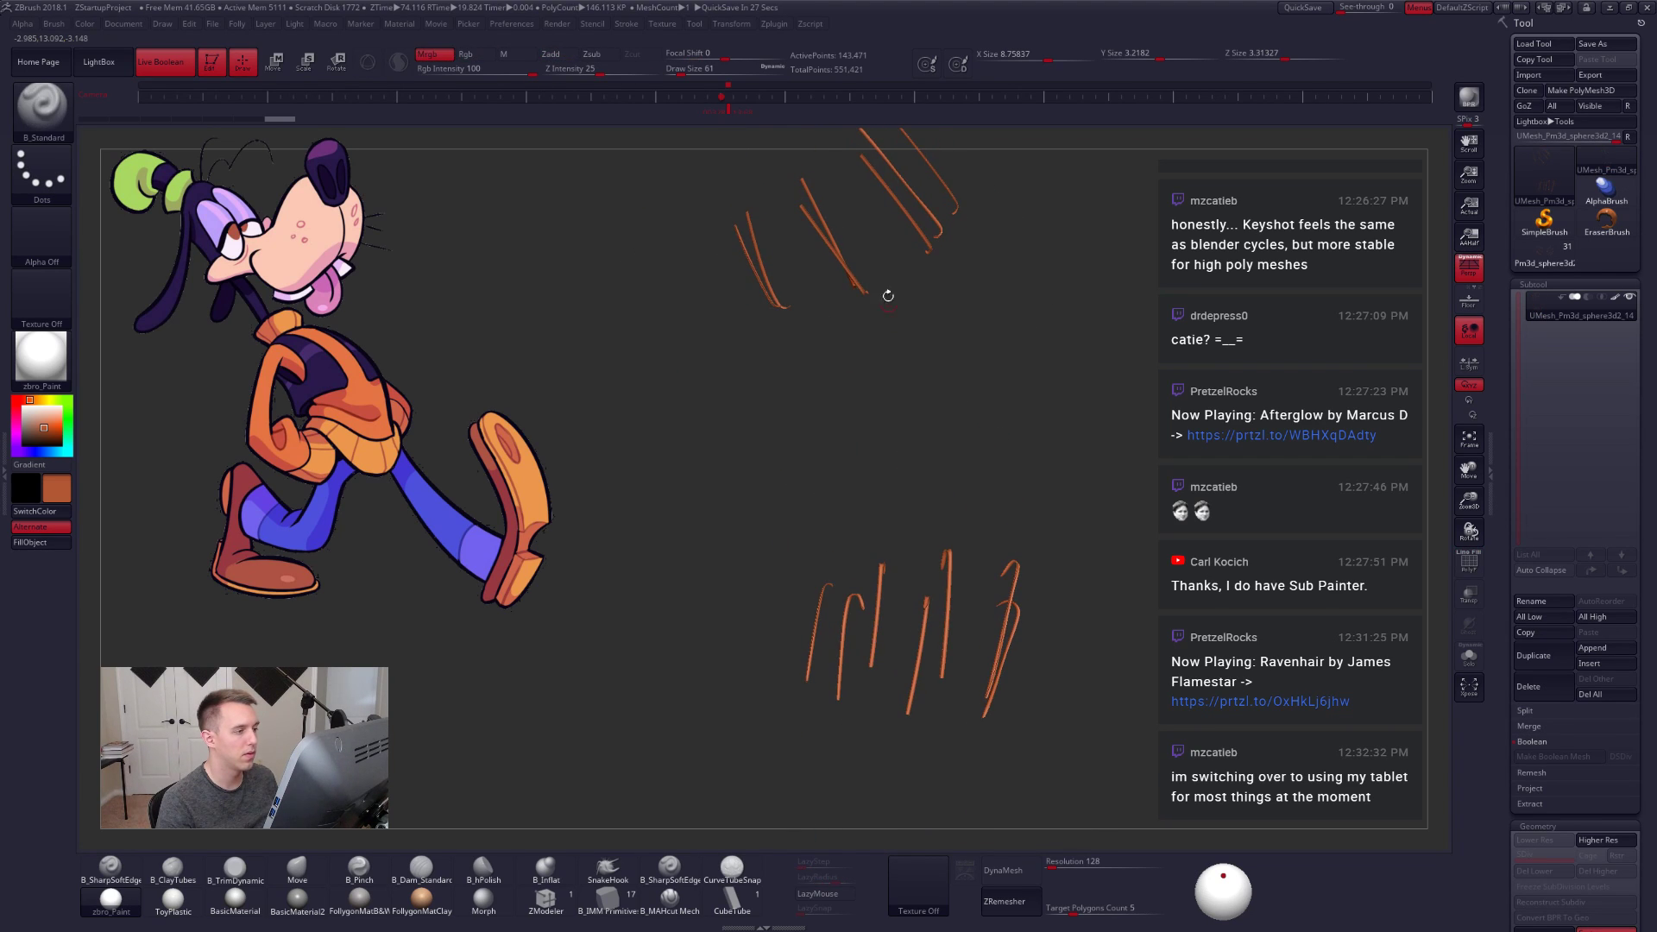
{"action": "left_click", "coordinate": [42, 543]}
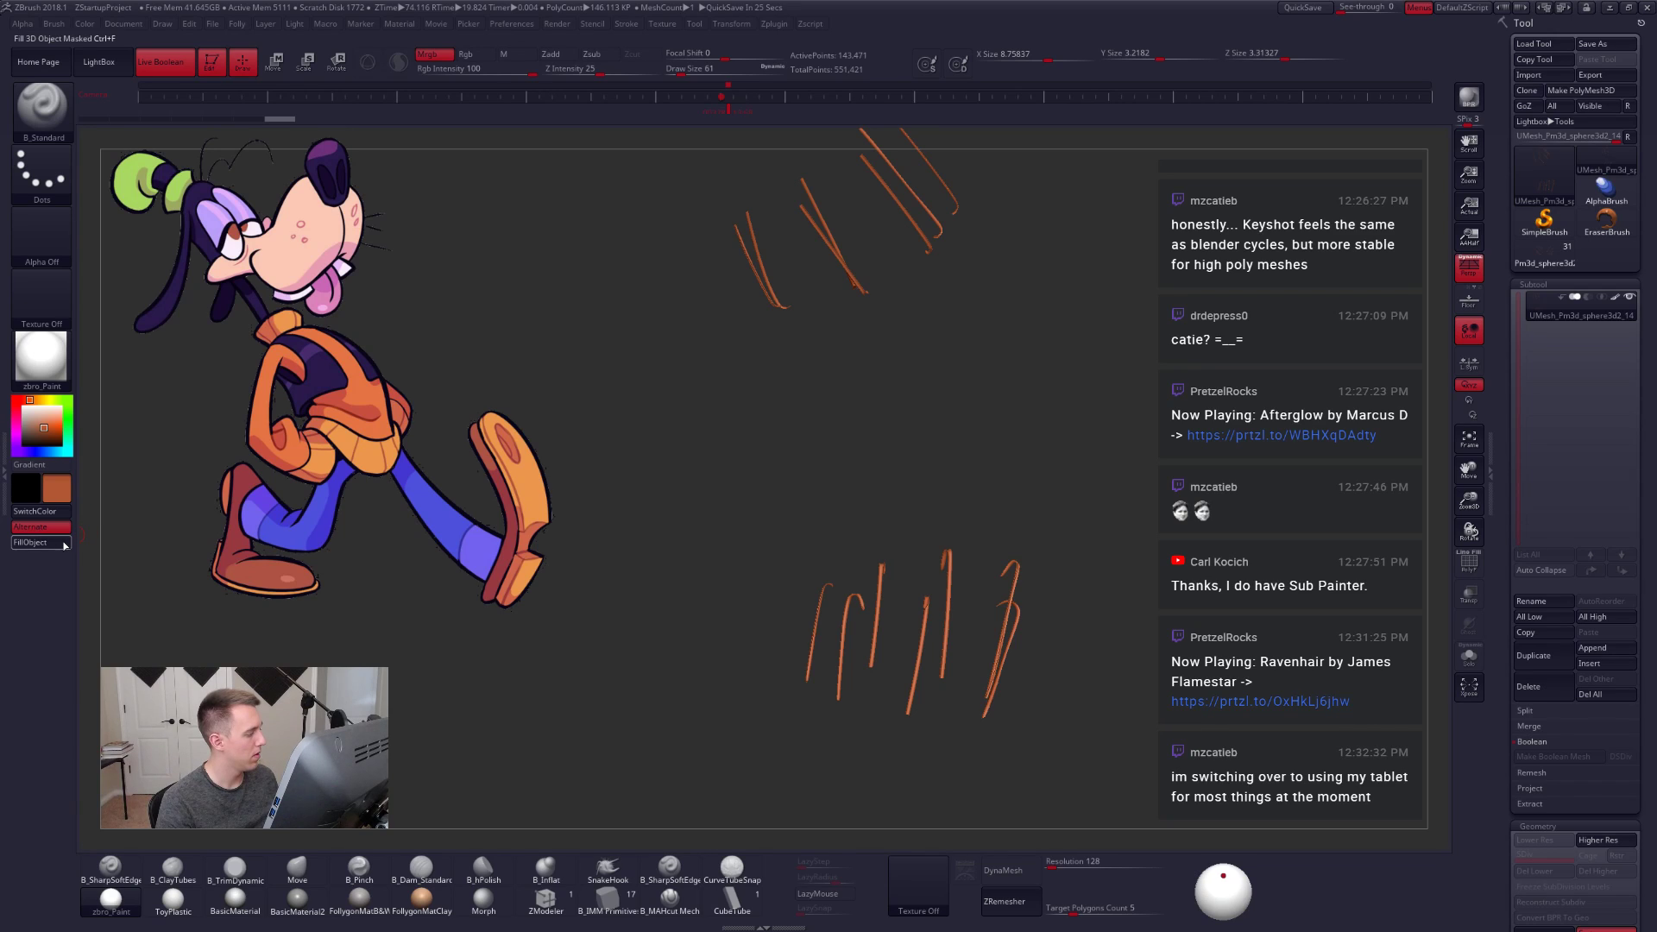
Unhide the cuff geometry and check the diagonal ridge strip on both cuffs.
{"action": "left_click", "coordinate": [813, 310], "text": "ctrl+shift"}
{"action": "mouse_move", "coordinate": [850, 349]}
{"action": "left_mouse_down", "text": "alt"}
{"action": "mouse_move", "coordinate": [942, 414]}
{"action": "mouse_move", "coordinate": [1054, 448]}
{"action": "mouse_move", "coordinate": [1049, 485]}
{"action": "mouse_move", "coordinate": [958, 429]}
{"action": "left_mouse_up", "text": "alt"}
{"action": "left_click", "coordinate": [988, 399], "text": "ctrl+shift"}
{"action": "left_click", "coordinate": [991, 414], "text": "ctrl+shift"}
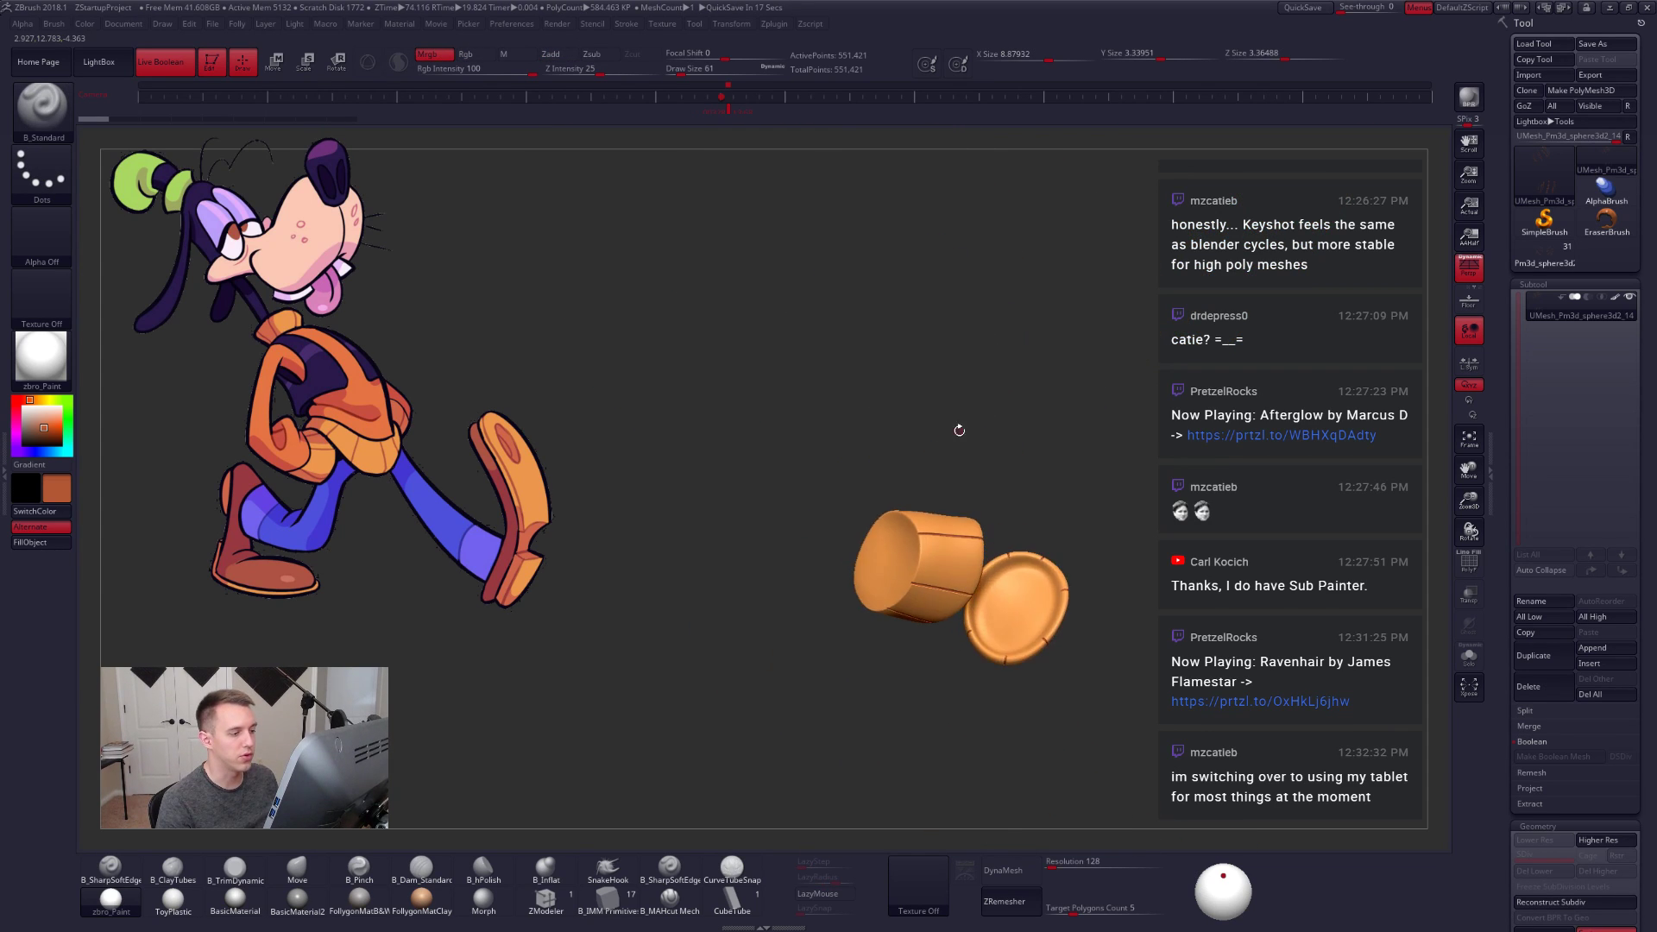
{"action": "left_click_drag", "start_coordinate": [994, 561], "coordinate": [953, 502]}
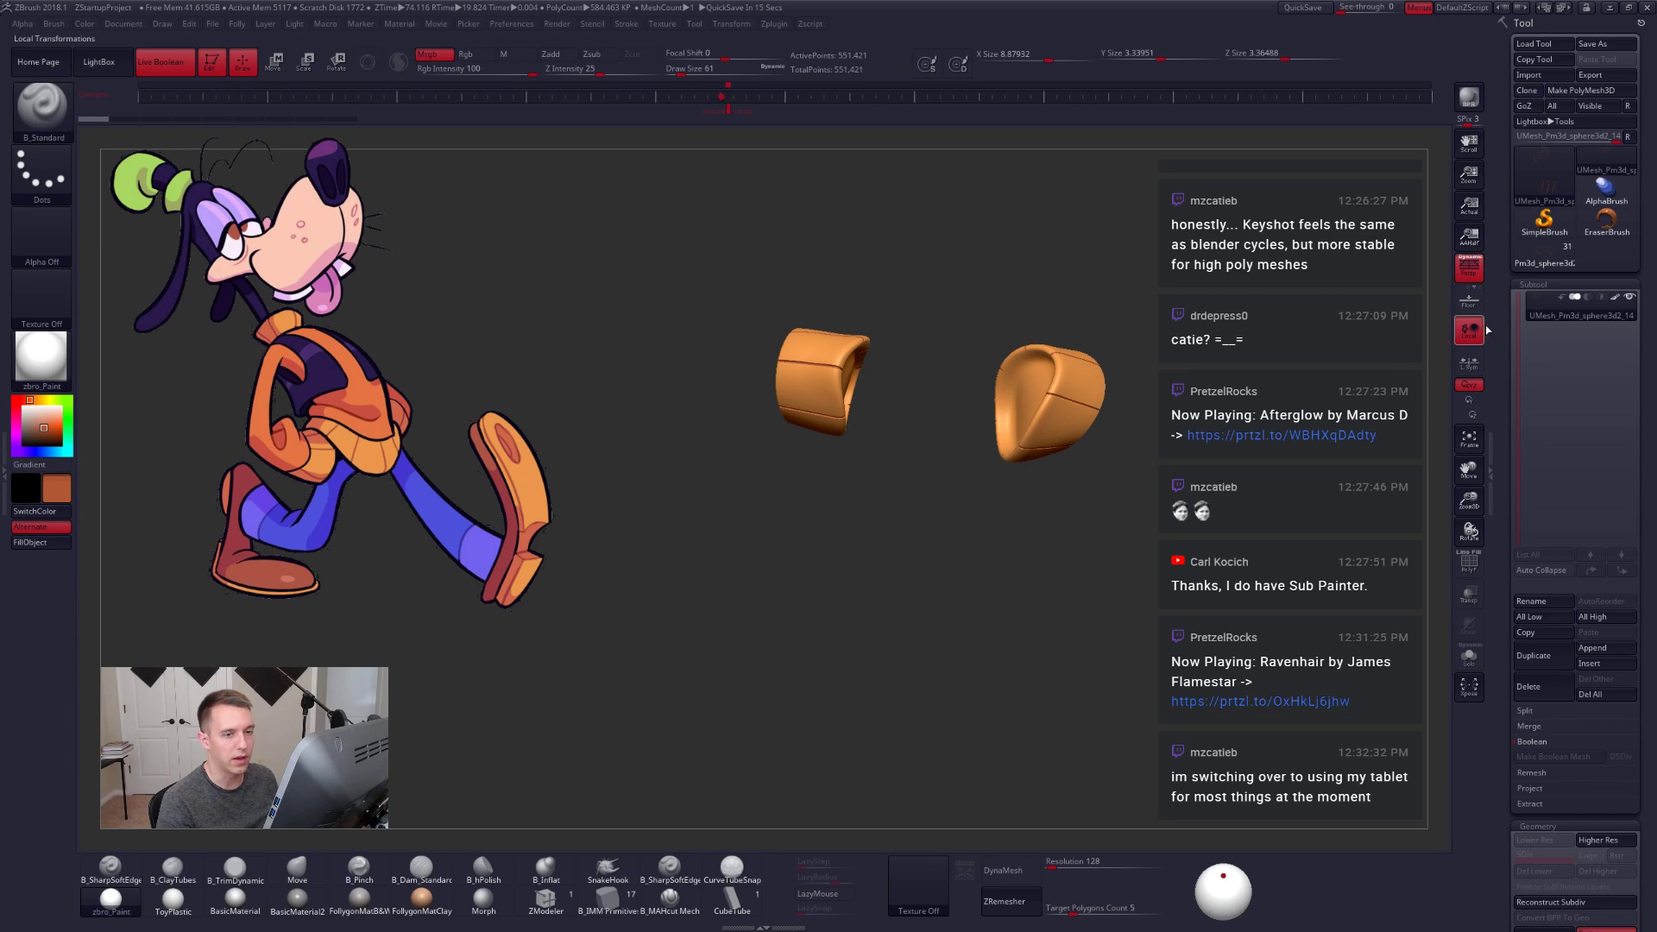
Append the merged UMesh band to the Goofy model and move it up the subtool list.
{"action": "left_click", "coordinate": [1544, 252]}
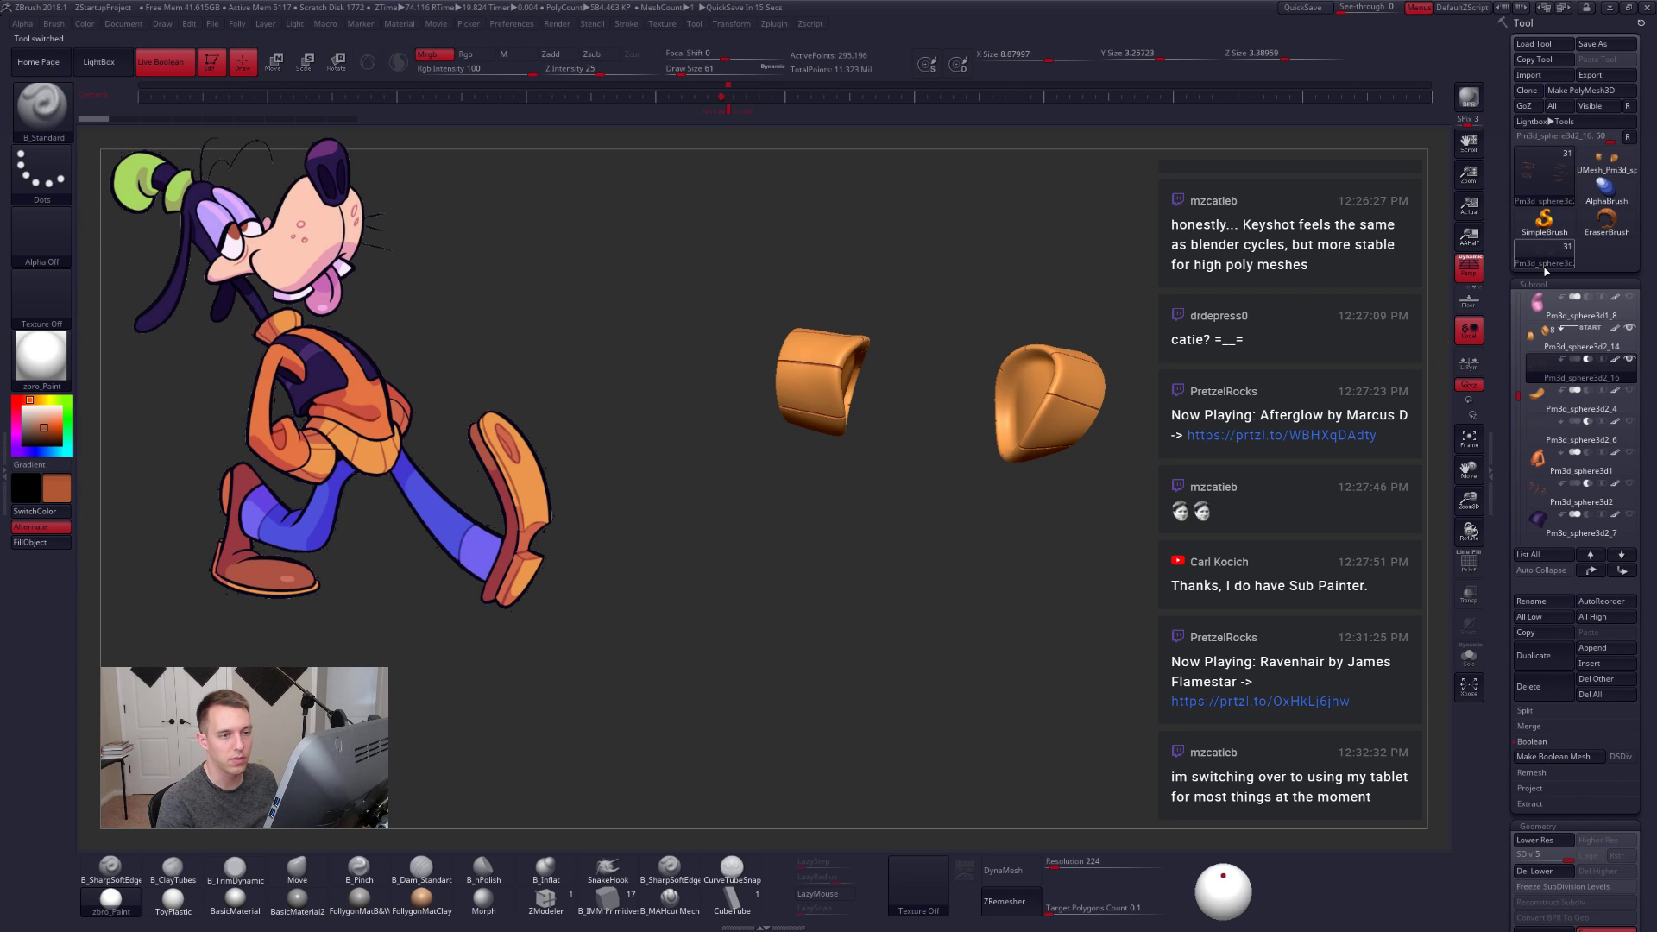
{"action": "left_click", "coordinate": [1597, 649]}
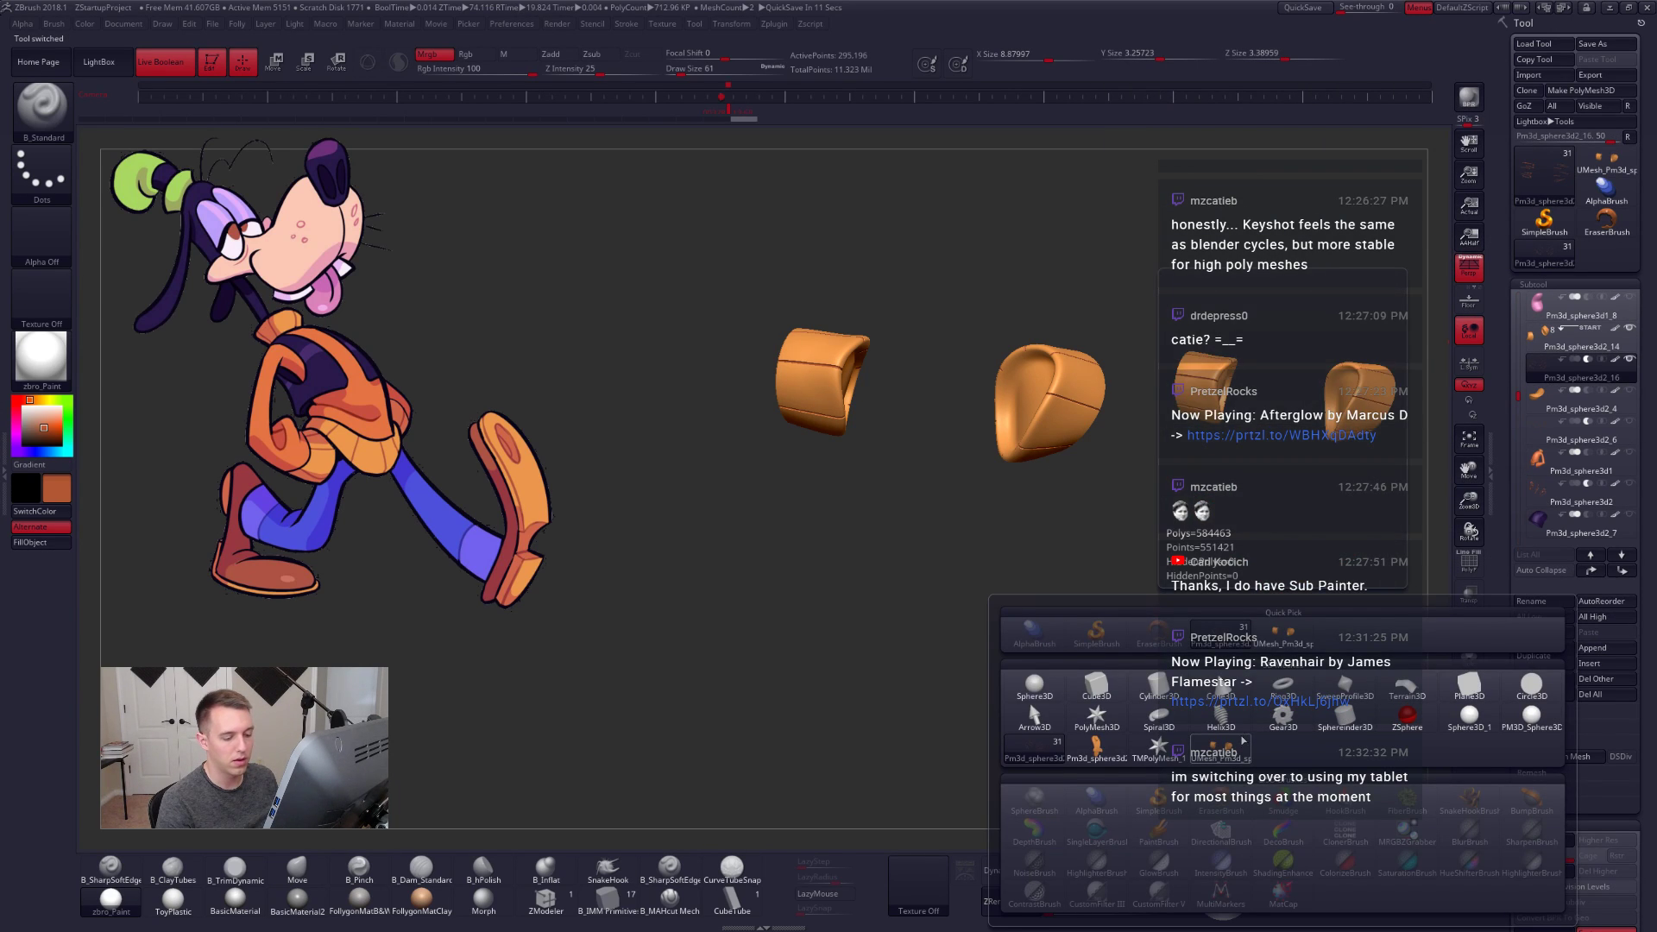
{"action": "left_click", "coordinate": [1242, 745]}
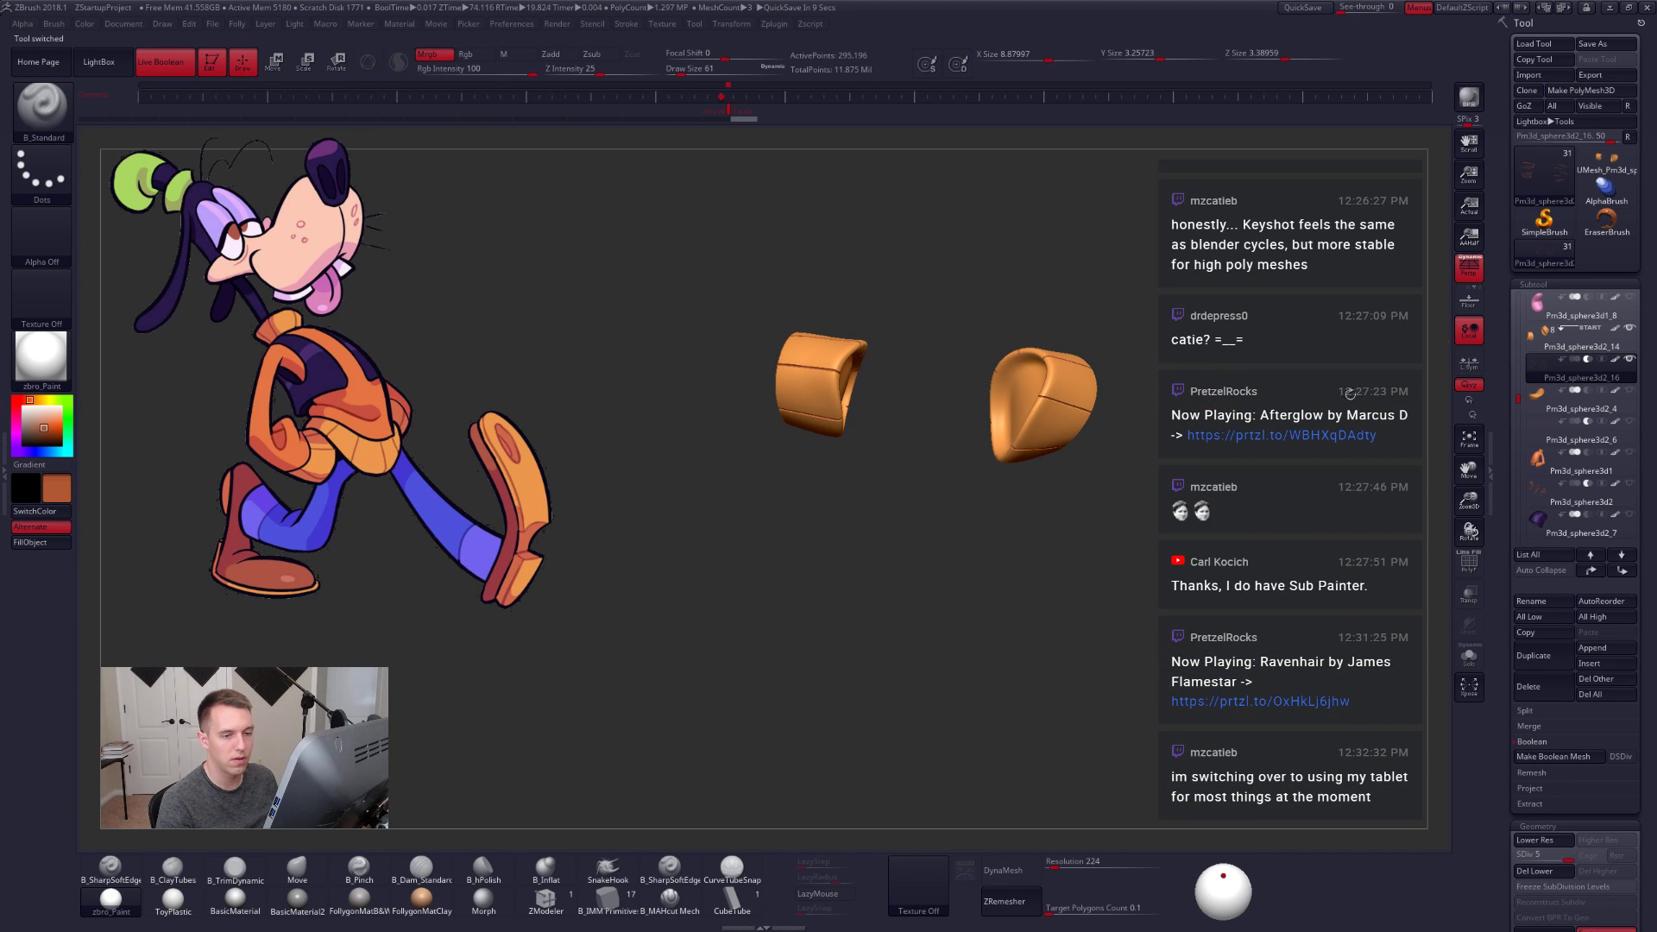
{"action": "left_click_drag", "start_coordinate": [1521, 399], "coordinate": [1527, 495]}
{"action": "left_click", "coordinate": [1558, 470]}
{"action": "left_click", "coordinate": [1593, 573]}
{"action": "left_click", "coordinate": [1593, 572]}
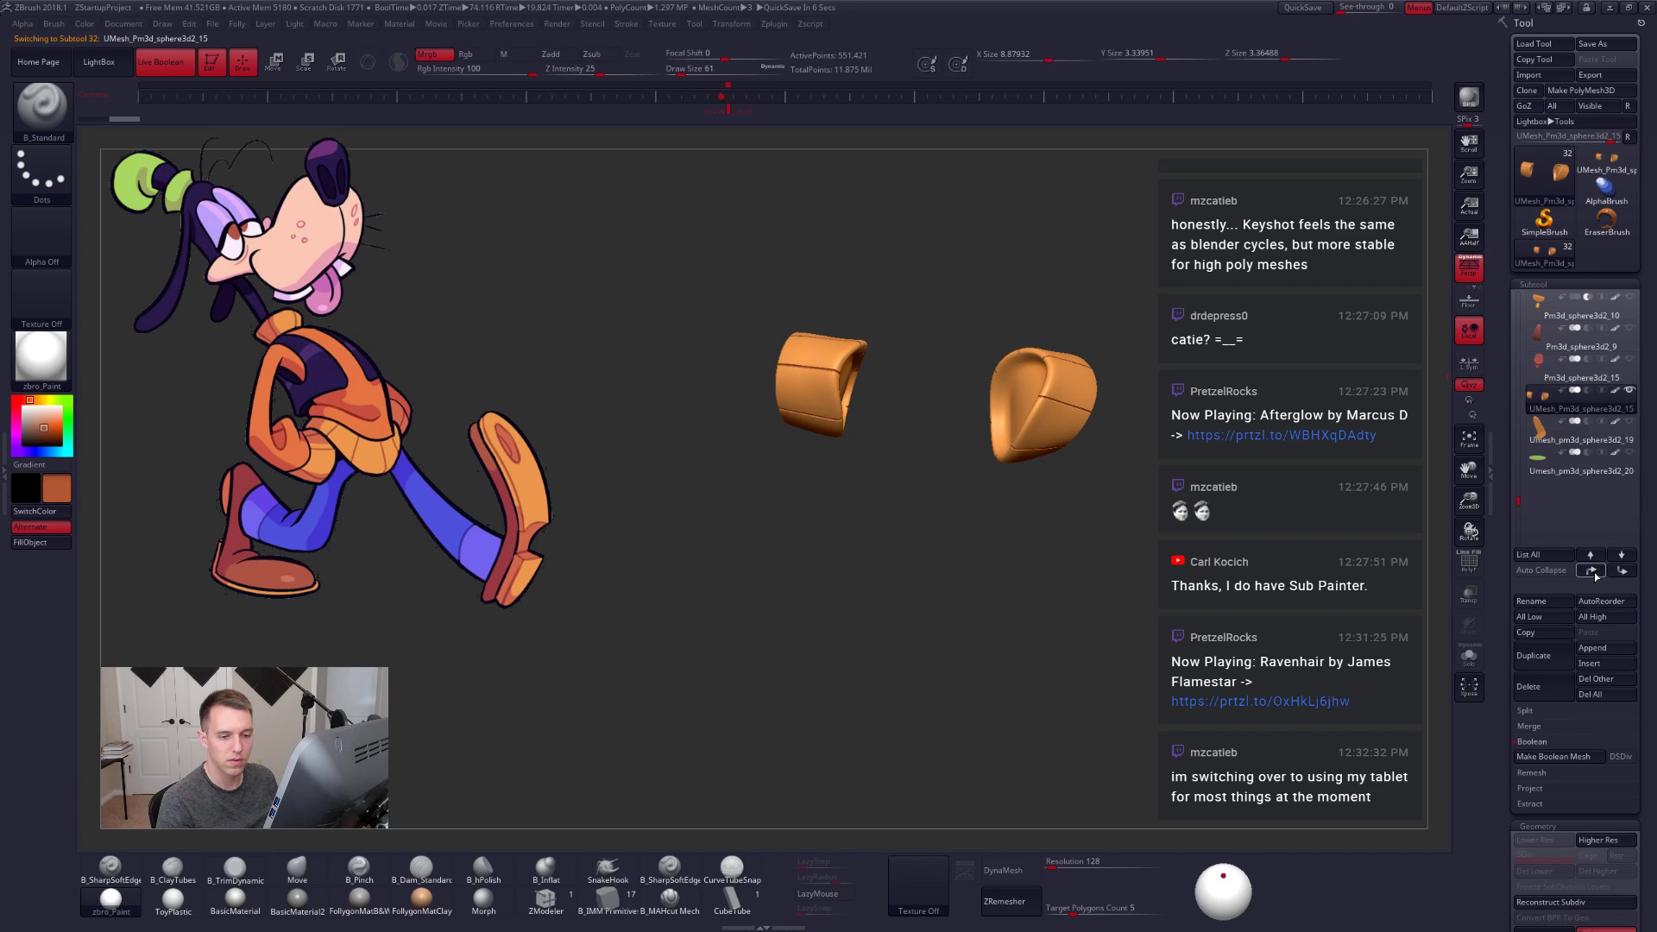
{"action": "left_click", "coordinate": [1593, 572]}
{"action": "left_click", "coordinate": [1593, 572]}
{"action": "left_click", "coordinate": [1593, 572]}
{"action": "left_click", "coordinate": [1593, 572]}
{"action": "left_click", "coordinate": [1593, 572]}
{"action": "left_click", "coordinate": [1593, 572]}
{"action": "left_click", "coordinate": [1593, 572]}
{"action": "left_click", "coordinate": [1593, 572]}
{"action": "left_click", "coordinate": [1593, 572]}
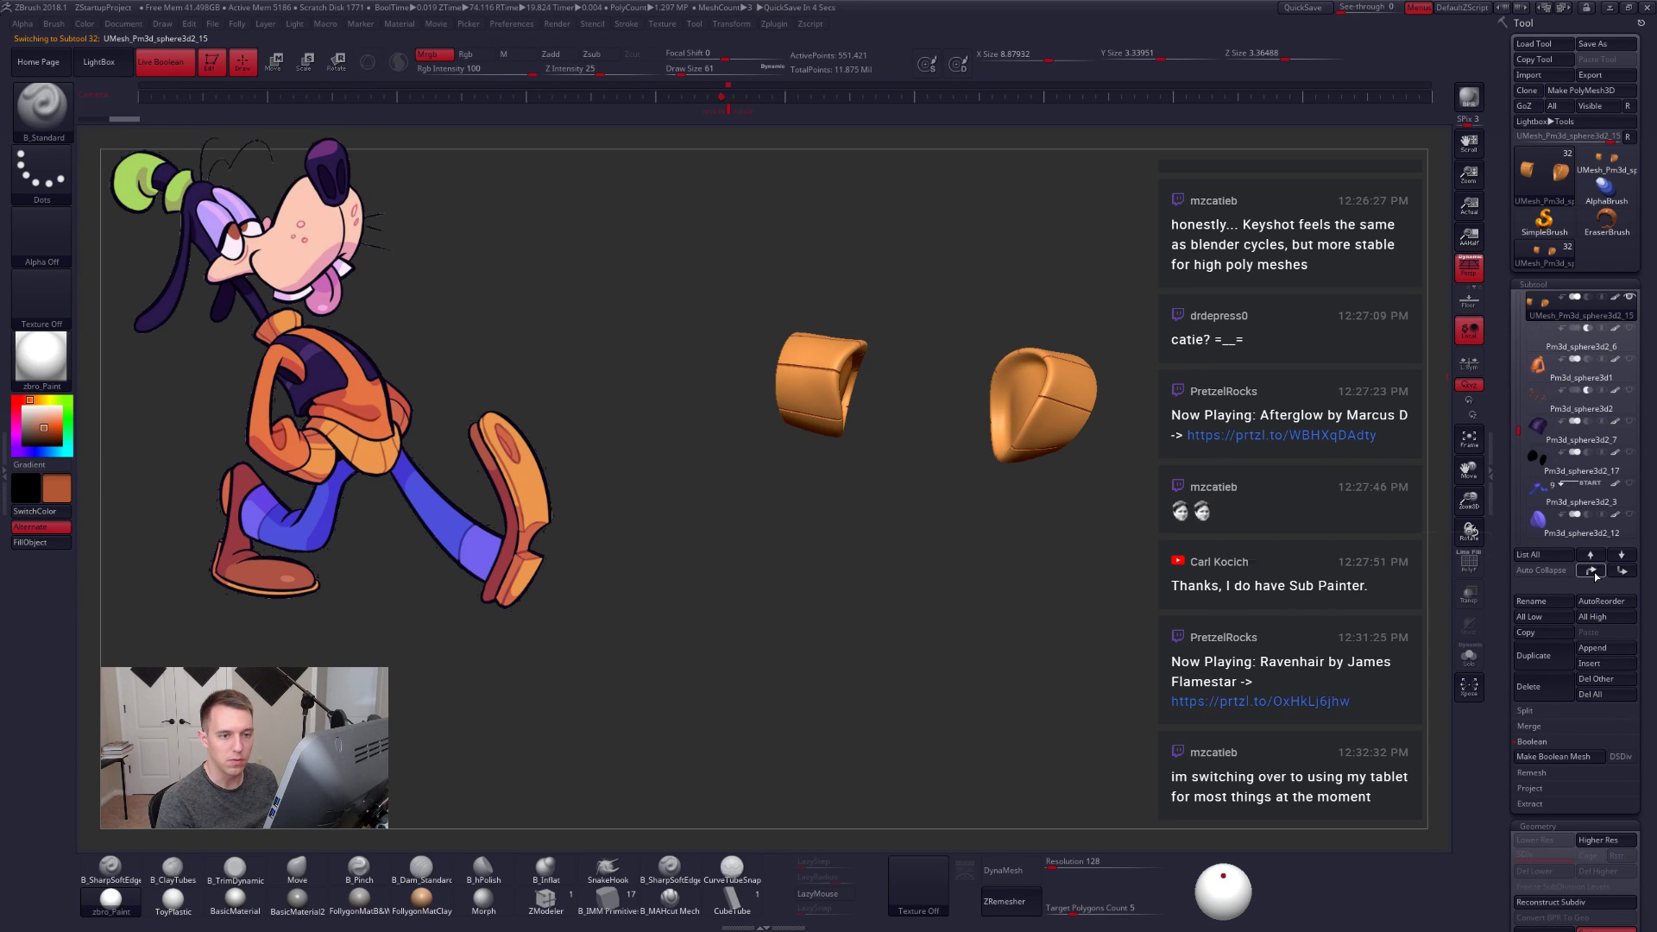
{"action": "left_click", "coordinate": [1593, 572]}
{"action": "left_click", "coordinate": [1593, 572]}
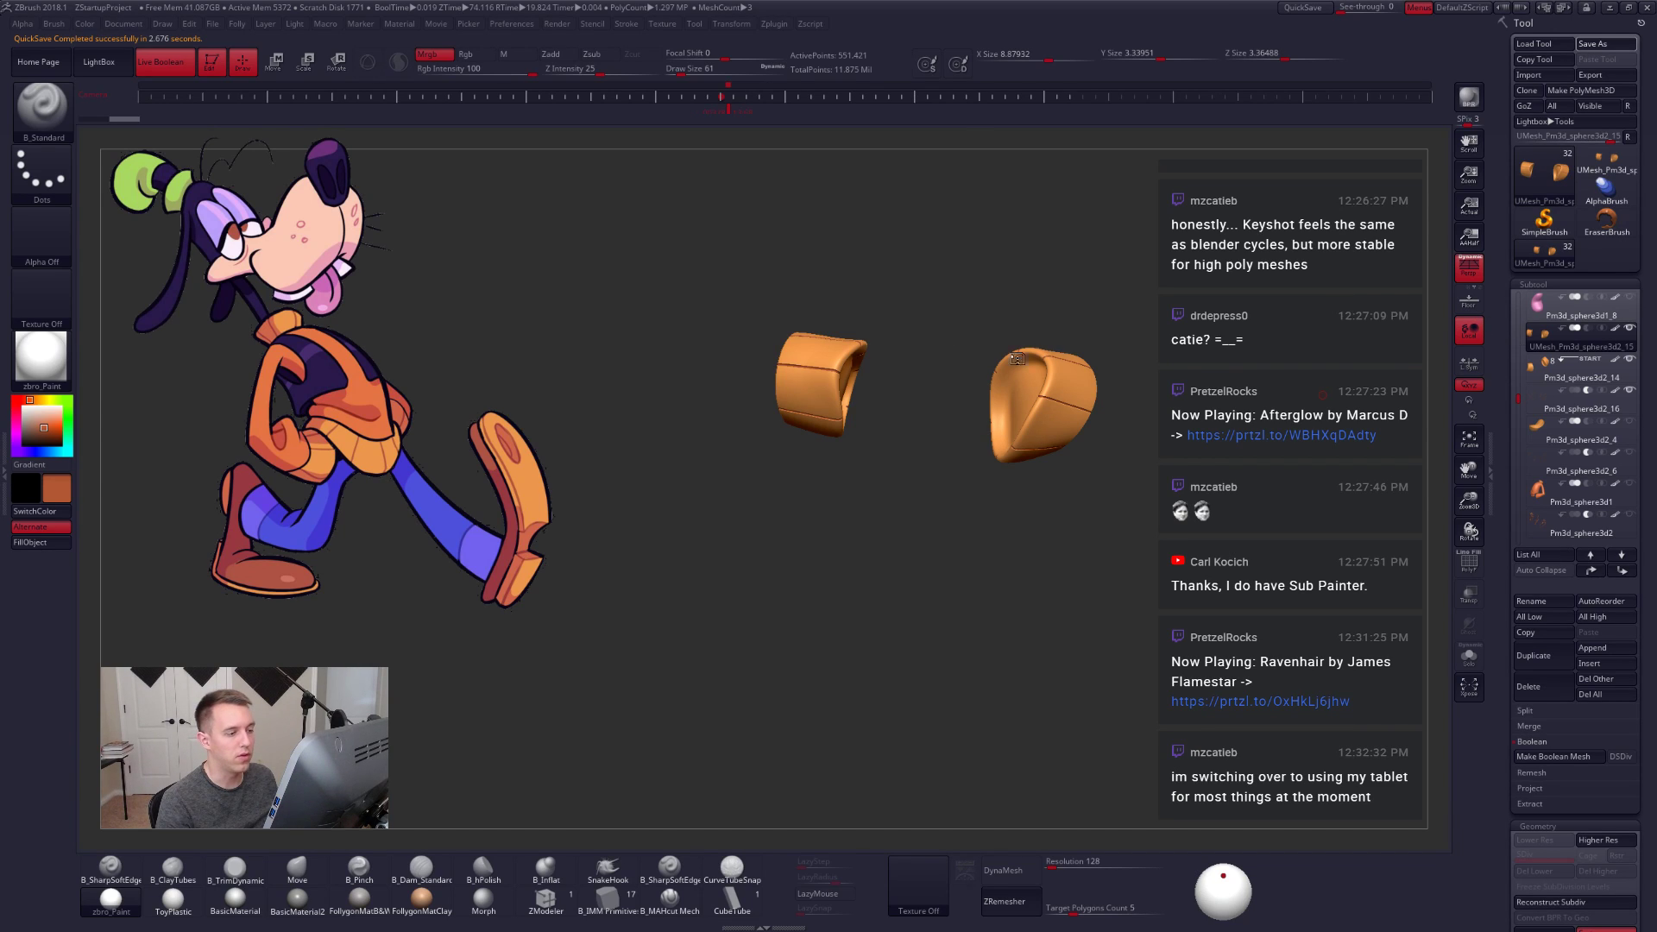
Delete the leftover band pieces Pm3d_sphere3d2_14 and Pm3d_sphere3d2_16, confirming each.
{"action": "left_click", "coordinate": [1586, 374]}
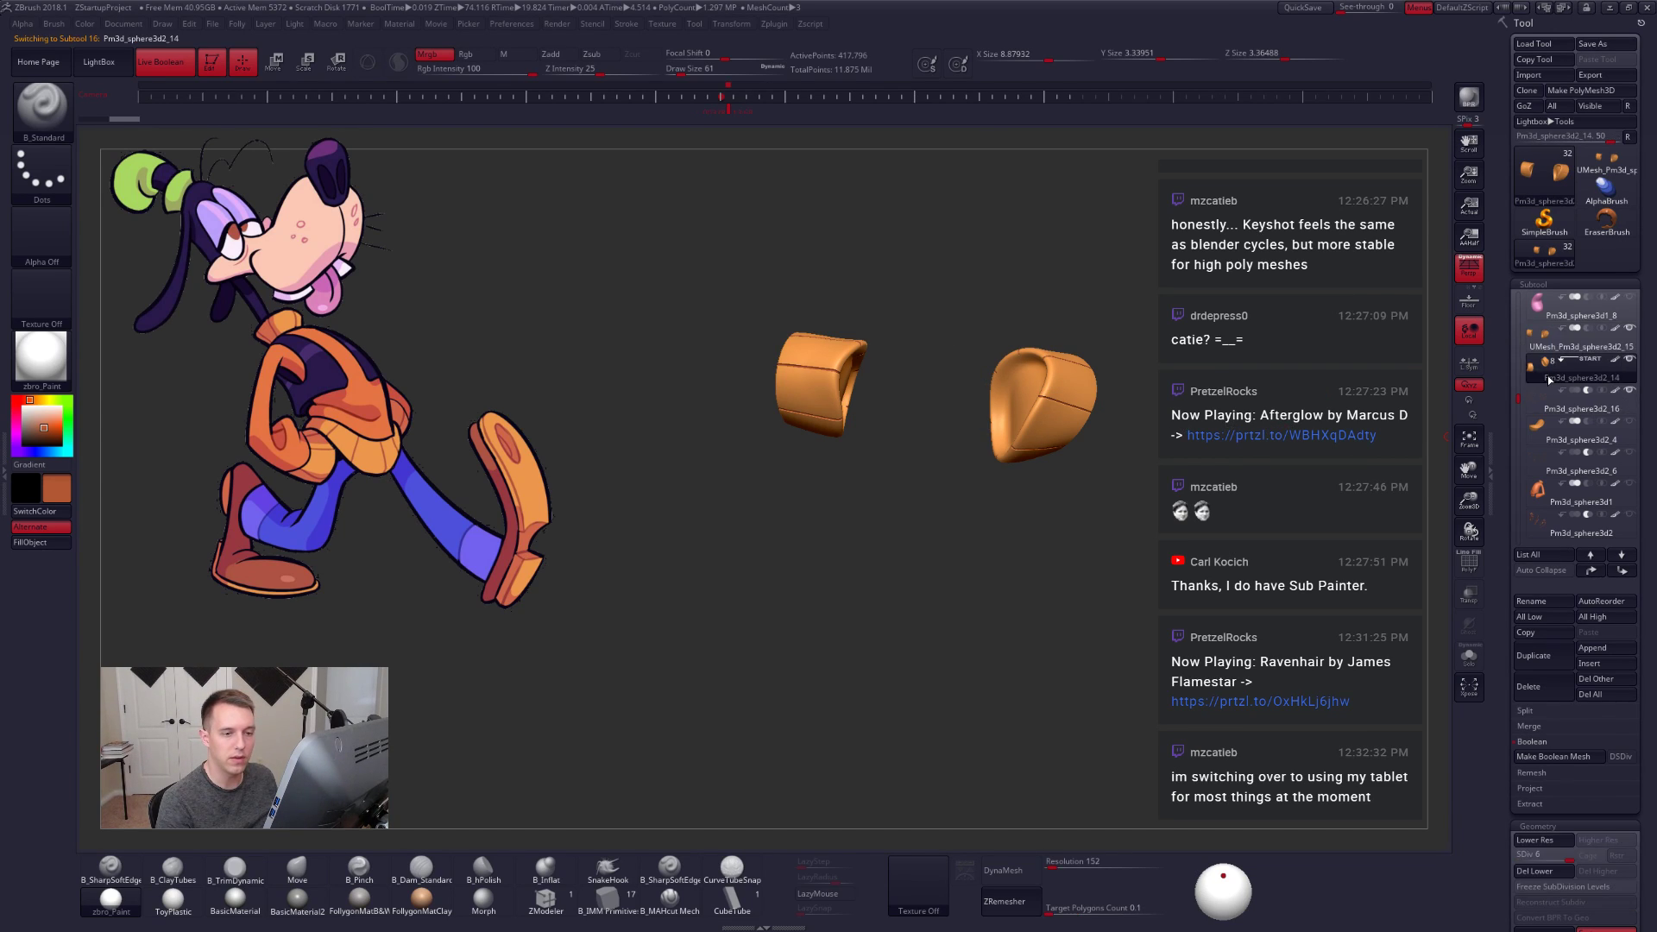
{"action": "left_click", "coordinate": [1560, 683]}
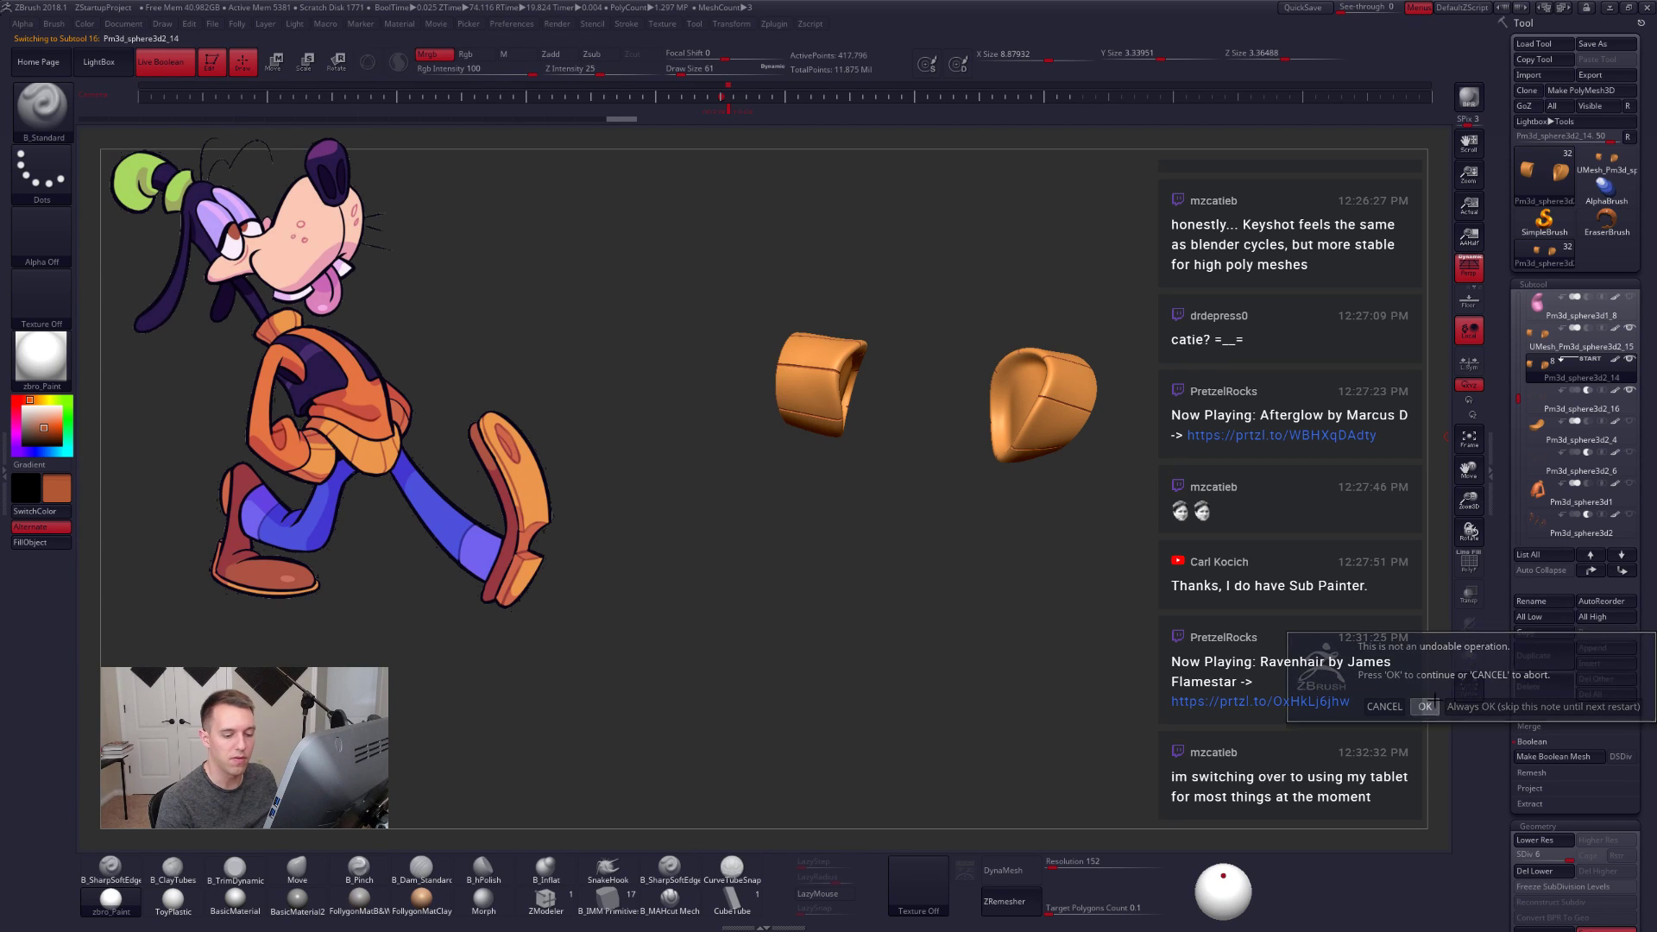
{"action": "left_click", "coordinate": [1426, 705]}
{"action": "left_click", "coordinate": [1529, 686]}
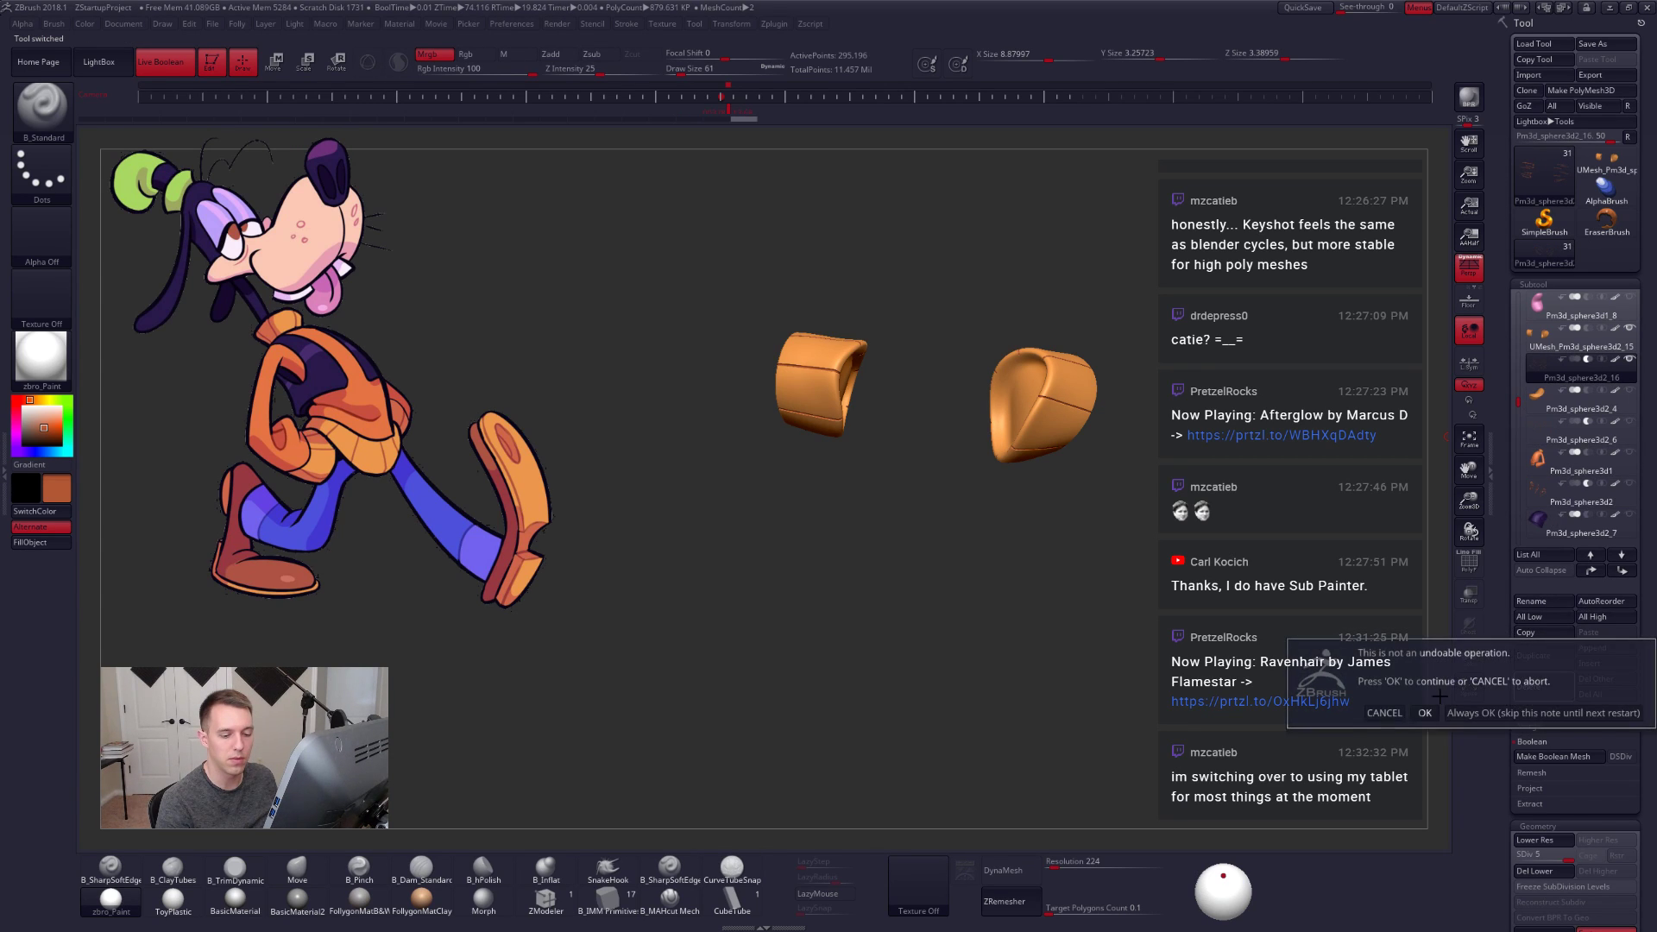
{"action": "left_click", "coordinate": [1428, 703]}
Show all parts and solo the hat and shorts band pieces to inspect them.
{"action": "left_click", "coordinate": [1629, 359]}
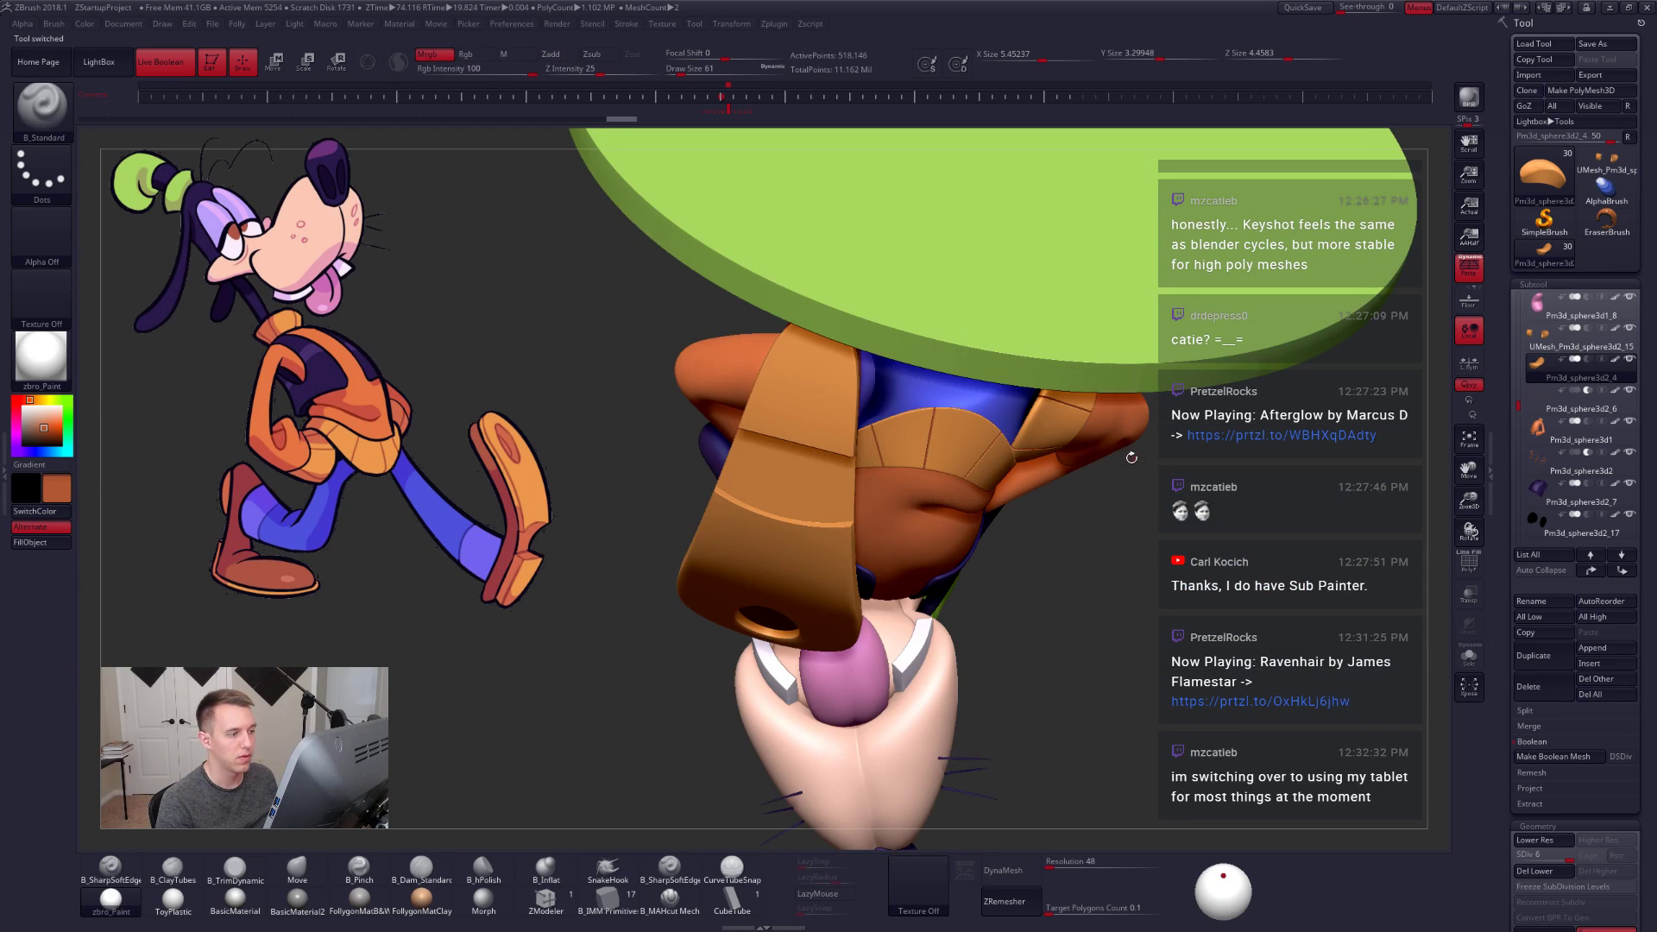
{"action": "key", "text": "ctrl+shift+s"}
{"action": "left_click_drag", "start_coordinate": [1104, 446], "coordinate": [1140, 458]}
{"action": "key", "text": "ctrl+shift+s"}
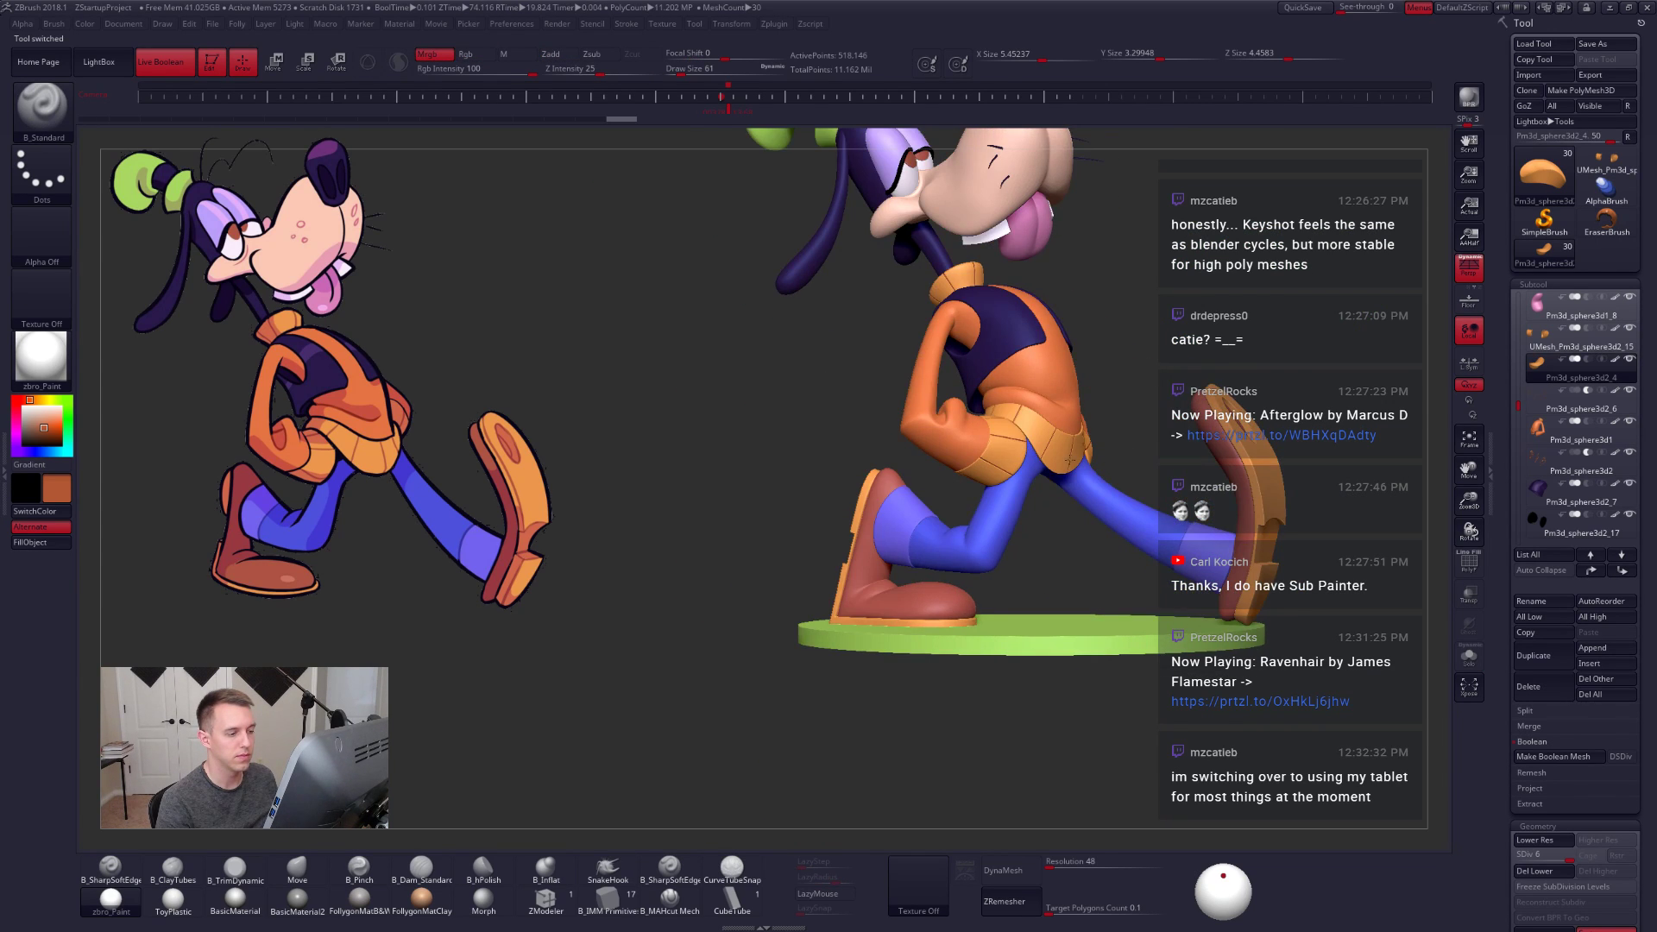
{"action": "left_click", "coordinate": [1009, 459], "text": "alt"}
{"action": "key", "text": "ctrl+shift+s"}
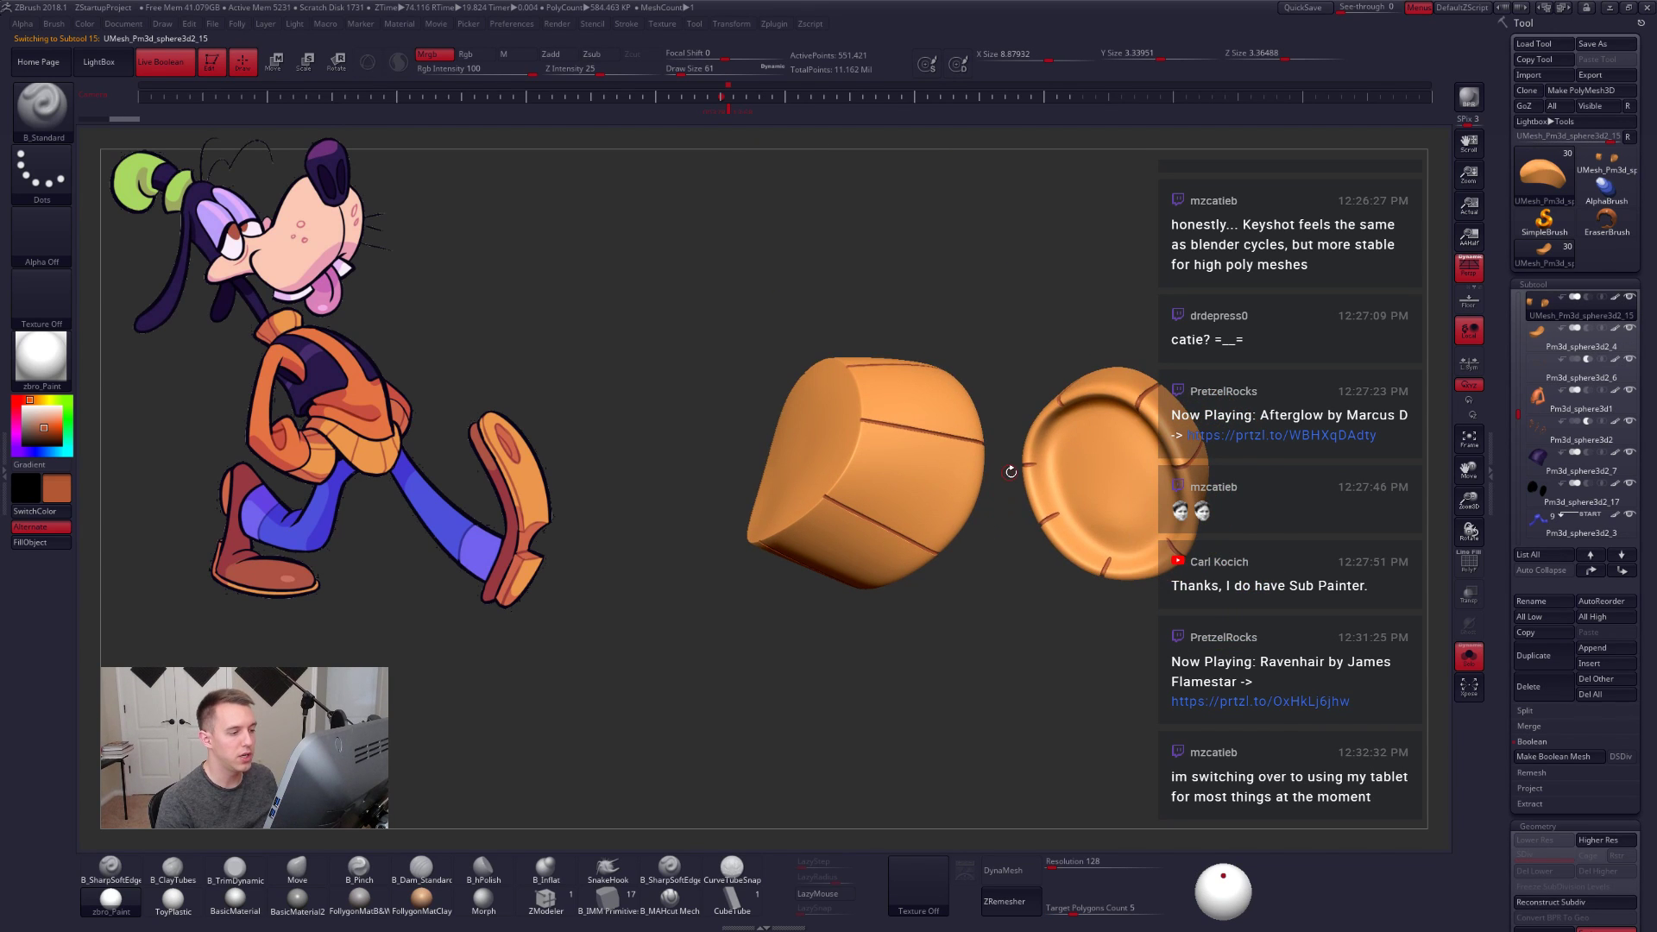
{"action": "key", "text": "ctrl+shift+s"}
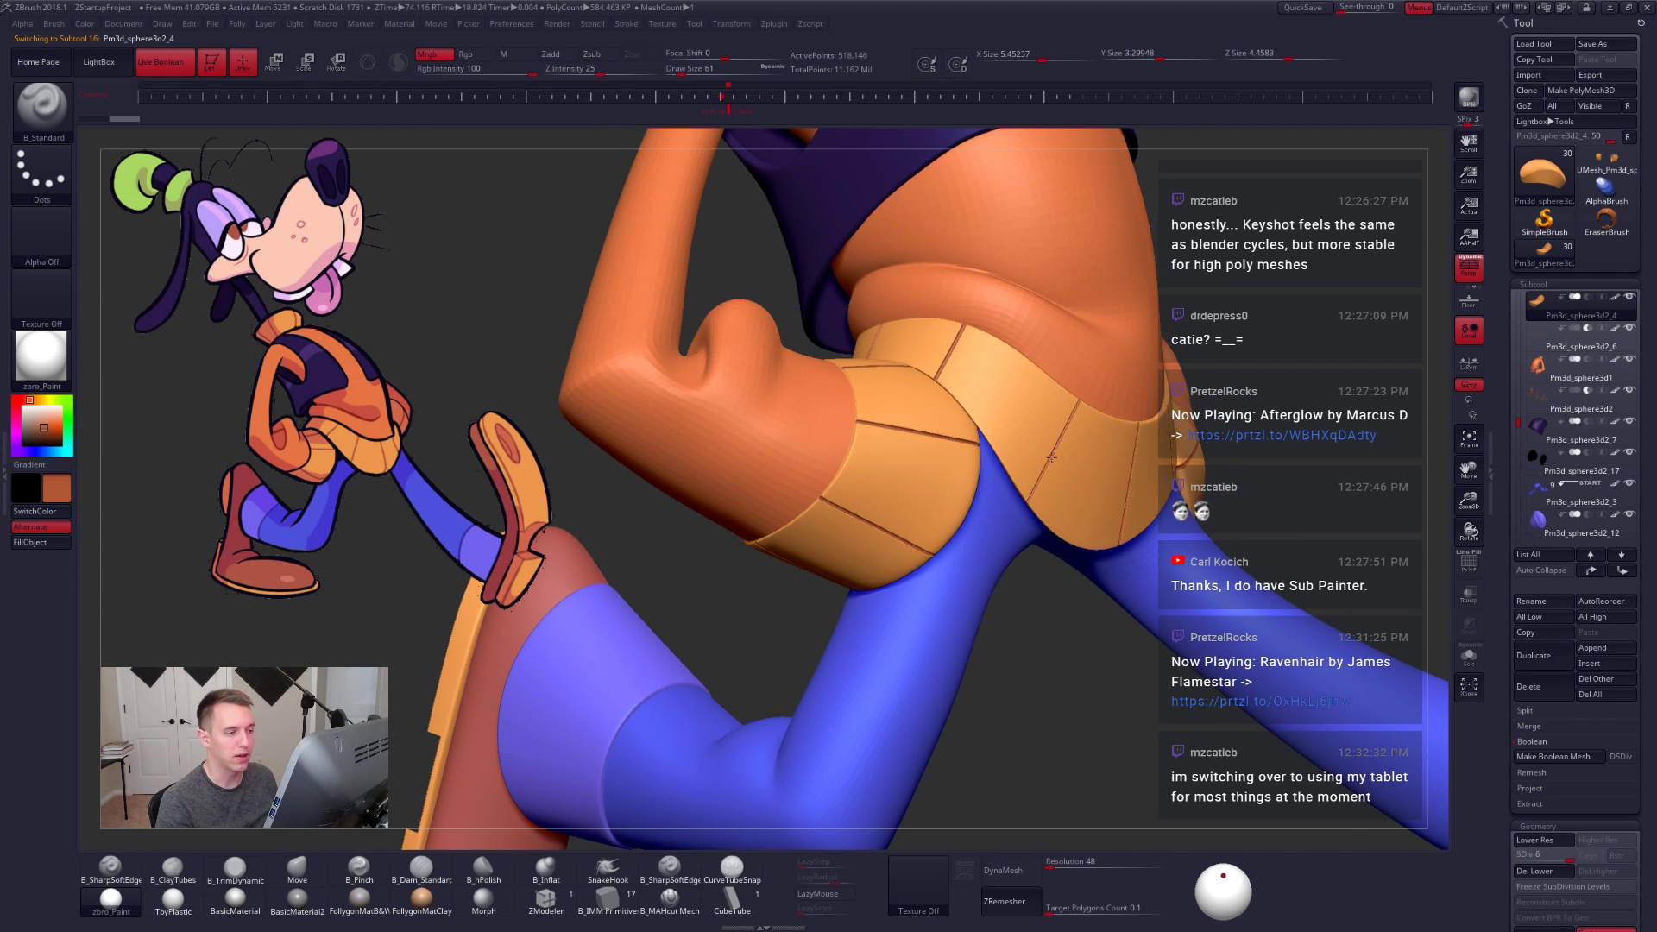
{"action": "left_click_drag", "start_coordinate": [1058, 404], "coordinate": [1053, 468]}
Select another shorts band segment, frame it, and solo the larger belt segment.
{"action": "left_click", "coordinate": [753, 454], "text": "alt"}
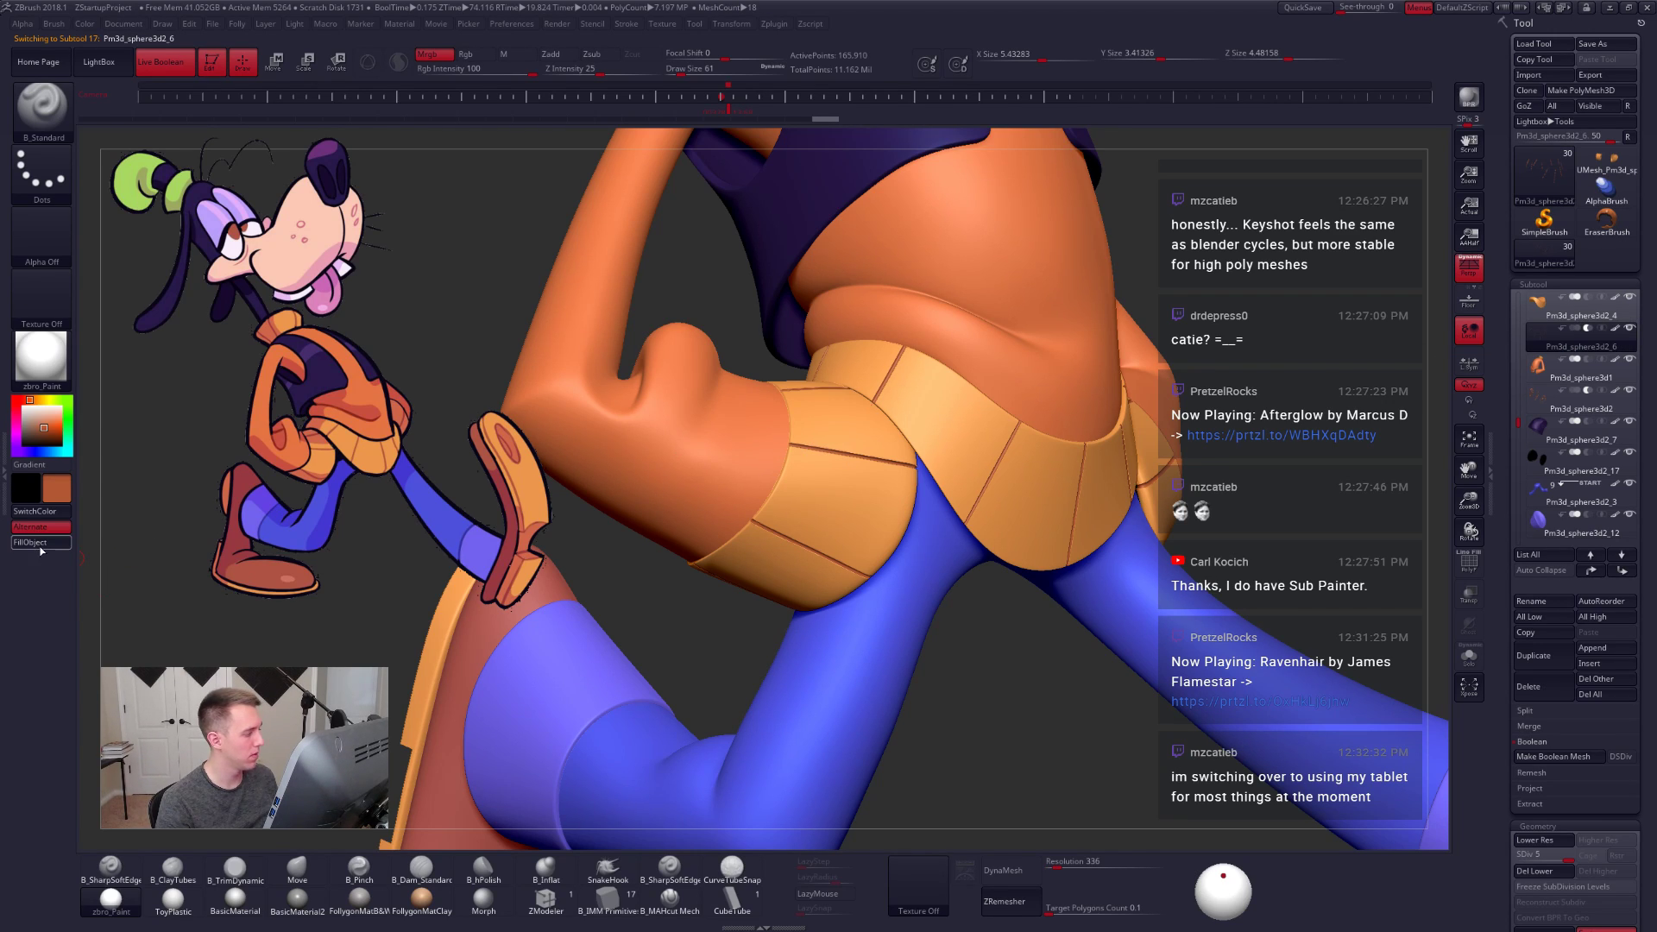
{"action": "left_click_drag", "start_coordinate": [897, 483], "coordinate": [877, 479]}
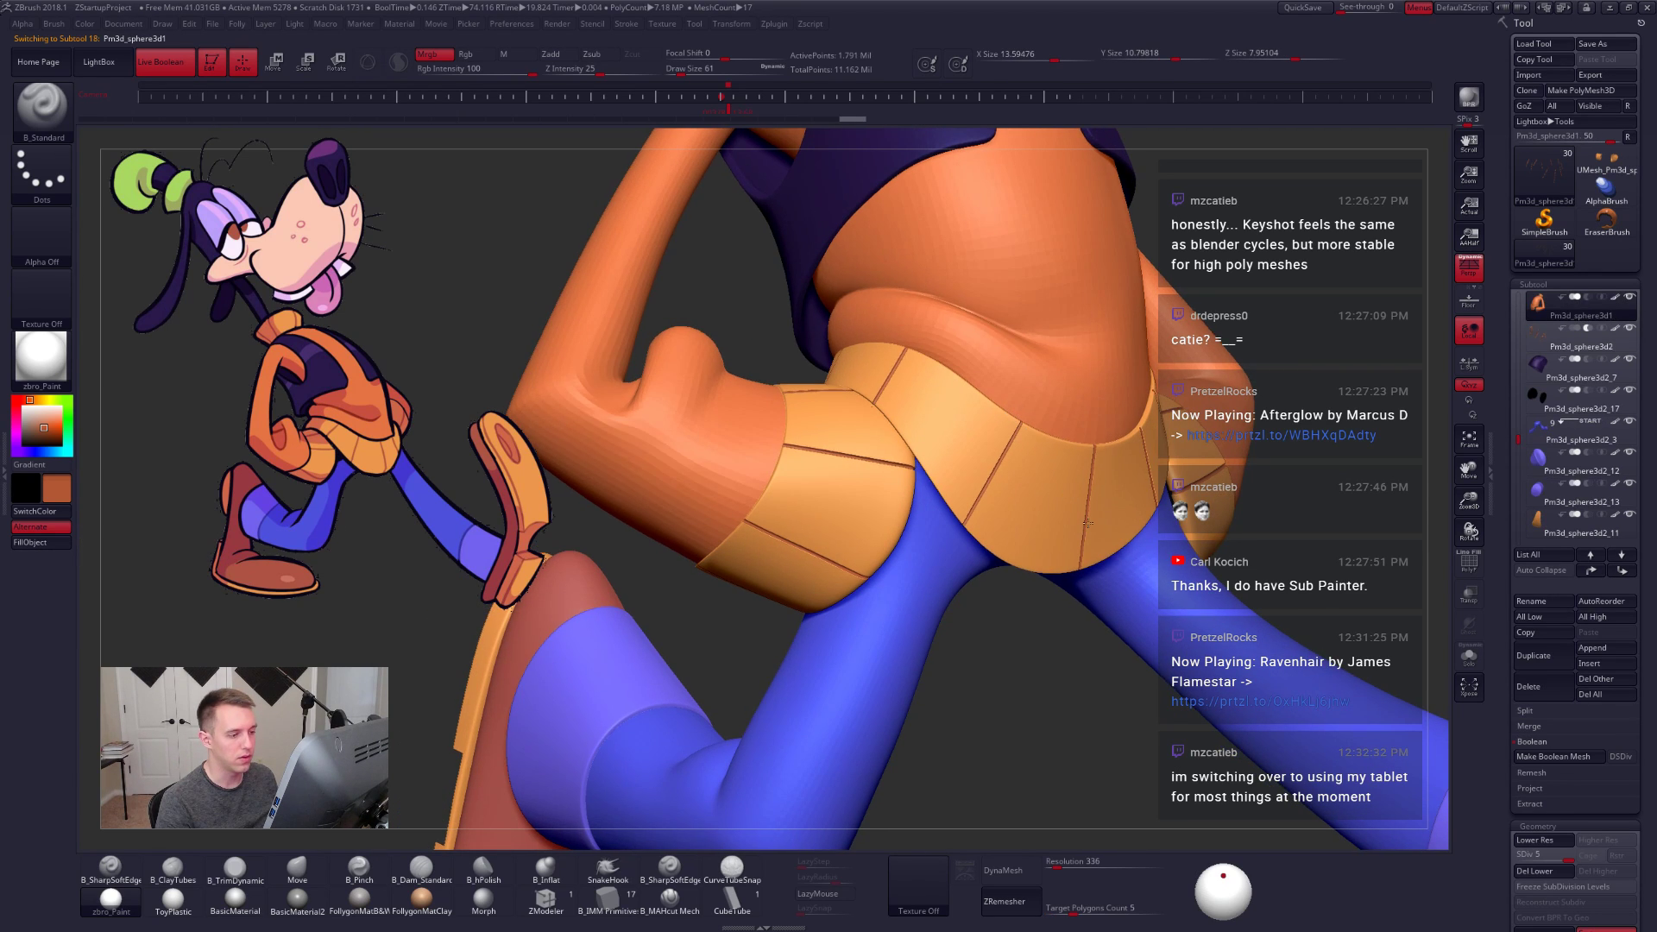
{"action": "key", "text": "f"}
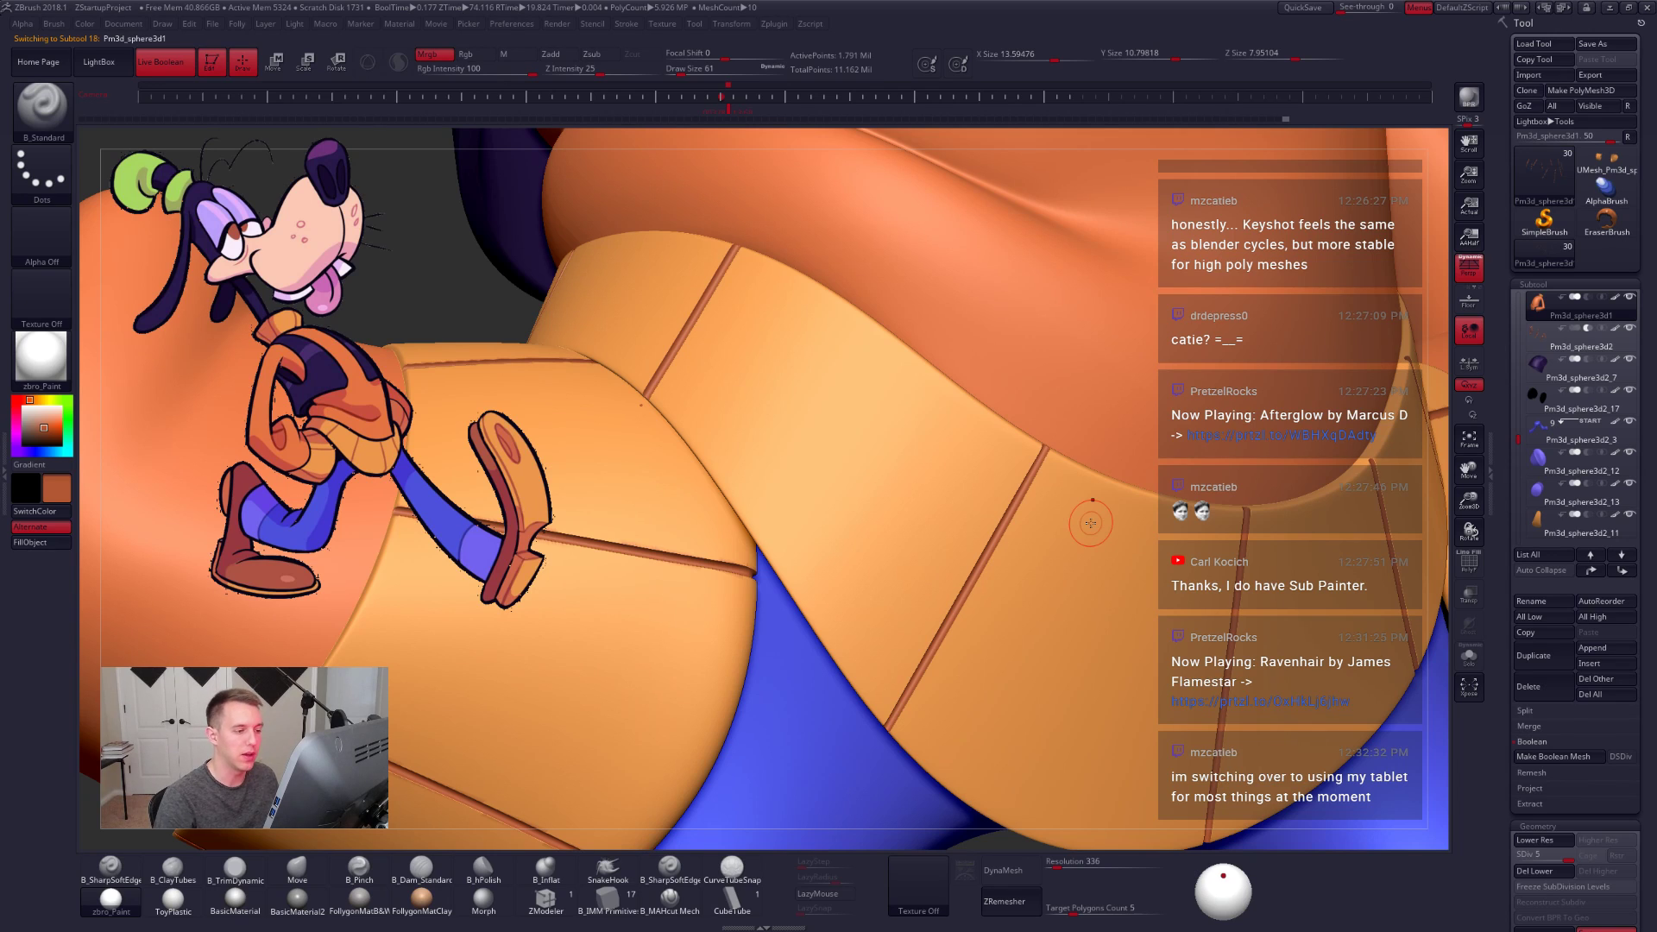
{"action": "mouse_move", "coordinate": [1074, 516]}
{"action": "left_mouse_down"}
{"action": "mouse_move", "coordinate": [943, 458]}
{"action": "mouse_move", "coordinate": [1123, 462]}
{"action": "left_mouse_up"}
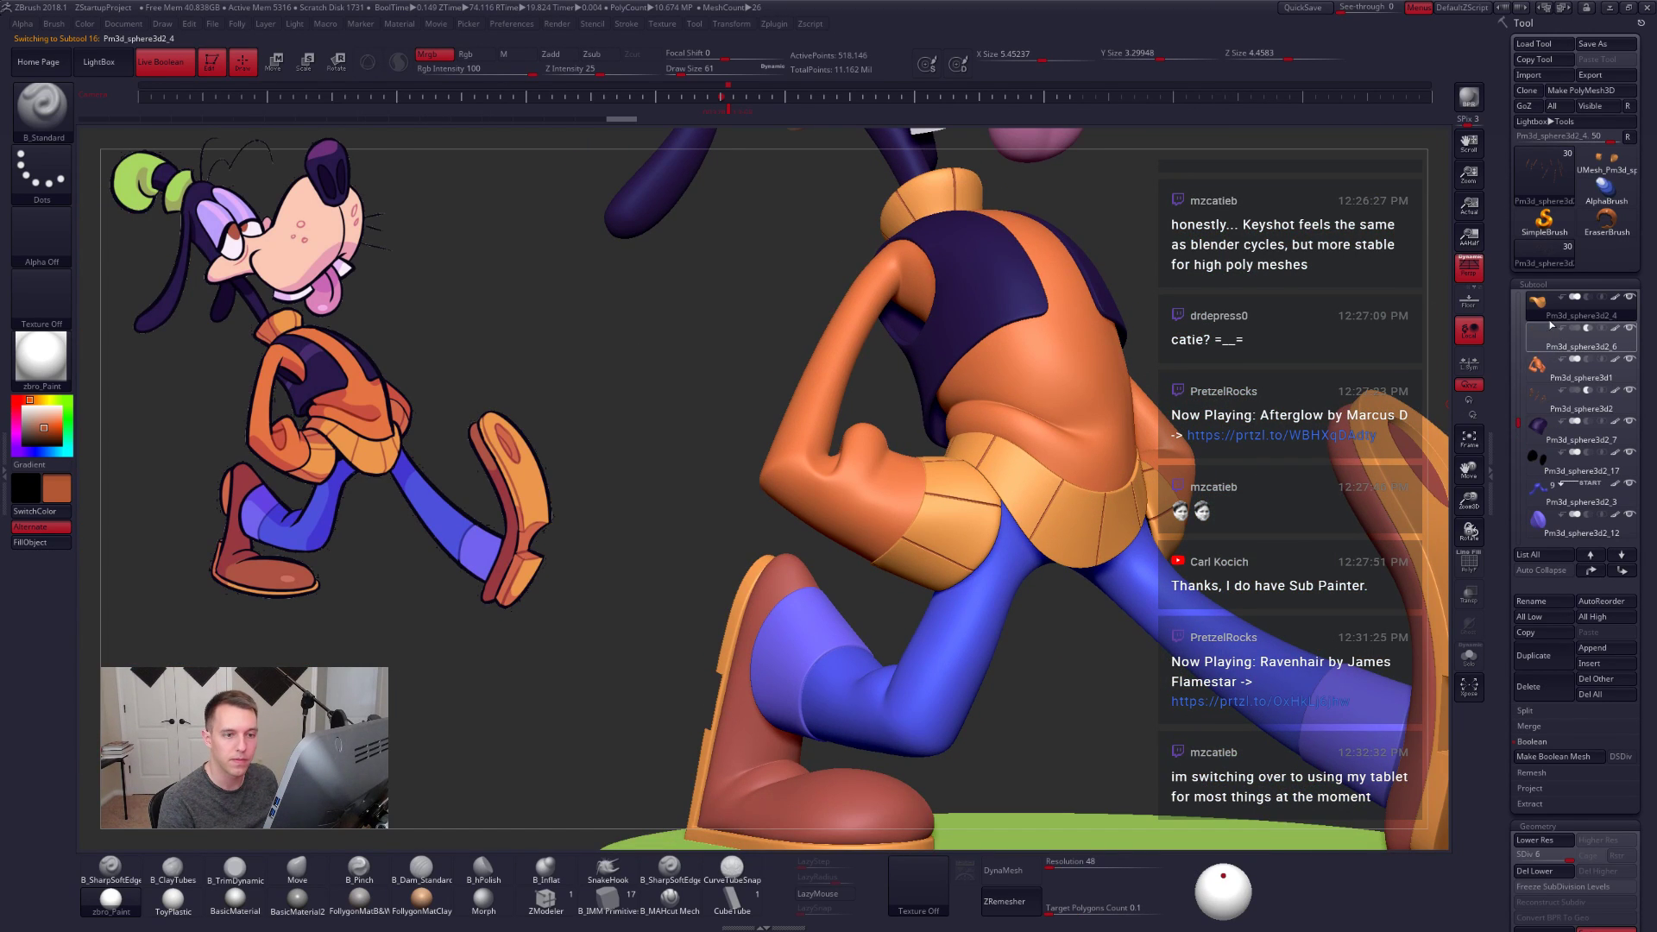
{"action": "left_click", "coordinate": [1543, 333]}
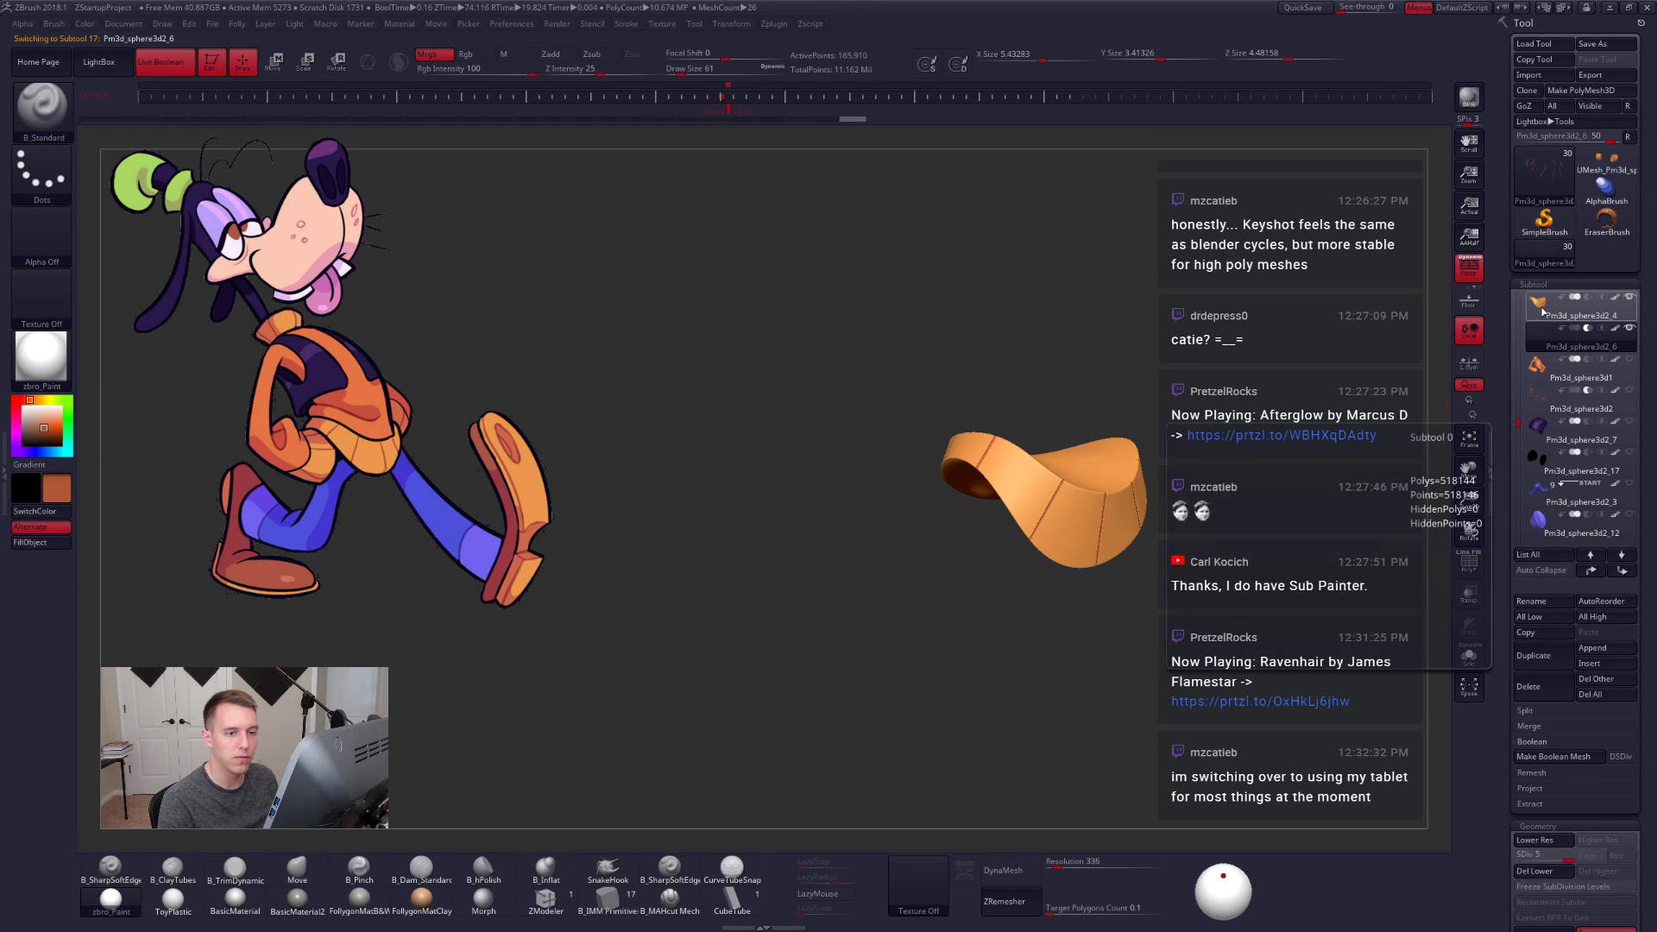
{"action": "left_click_drag", "start_coordinate": [1212, 497], "coordinate": [1157, 466]}
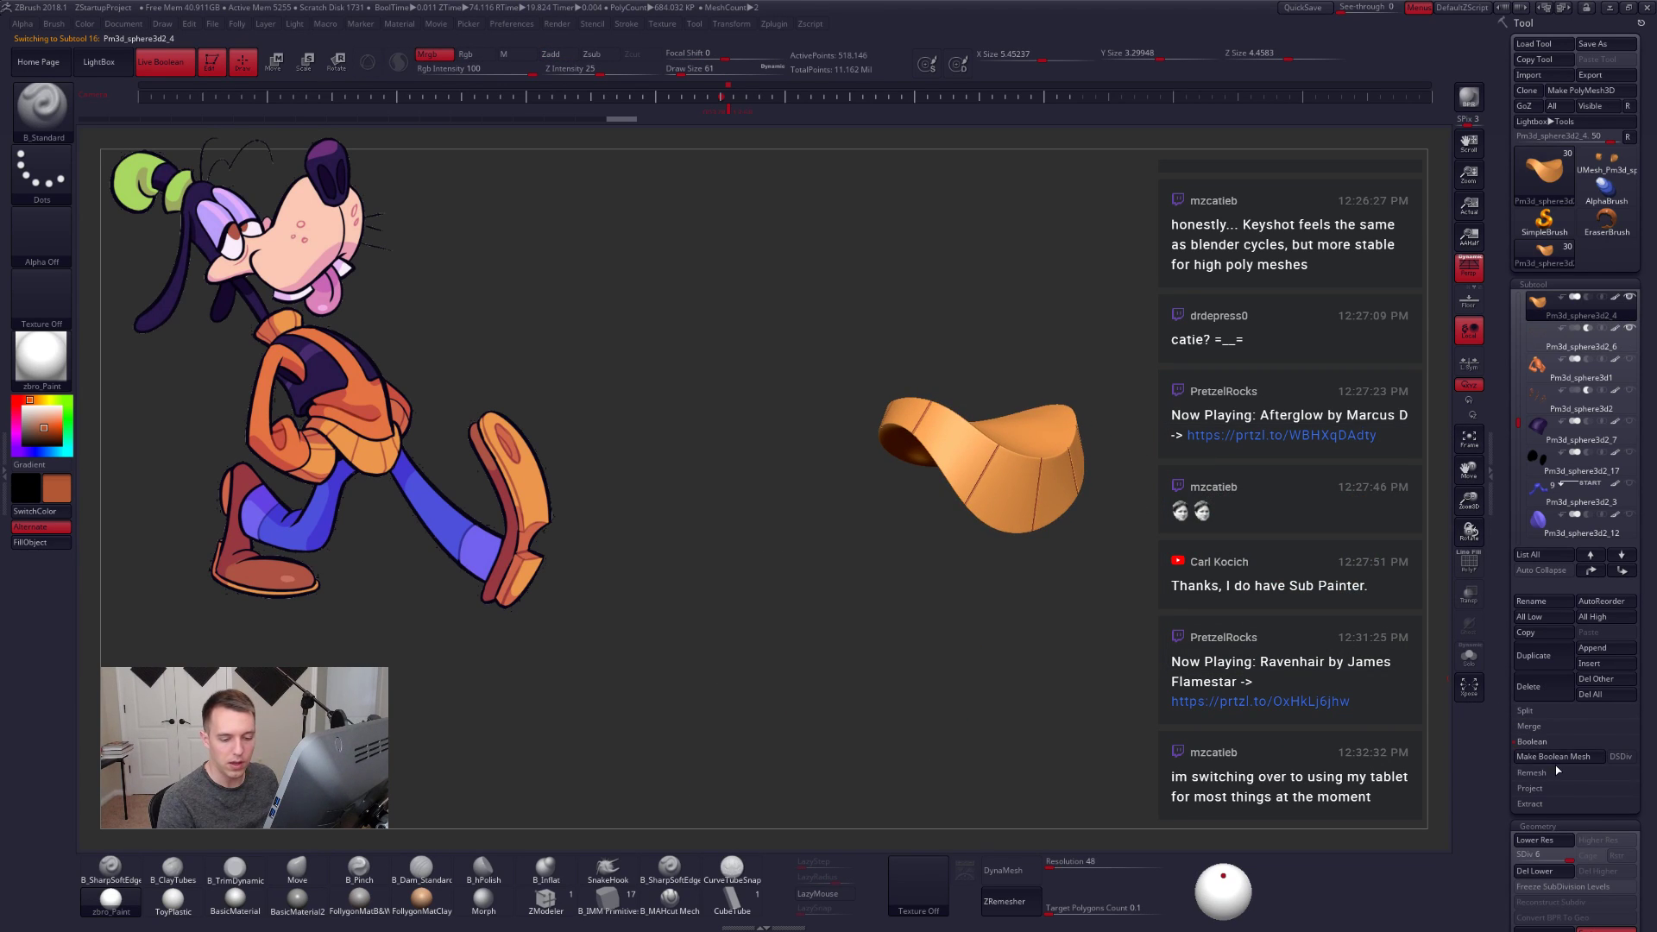
{"action": "left_click", "coordinate": [1581, 338]}
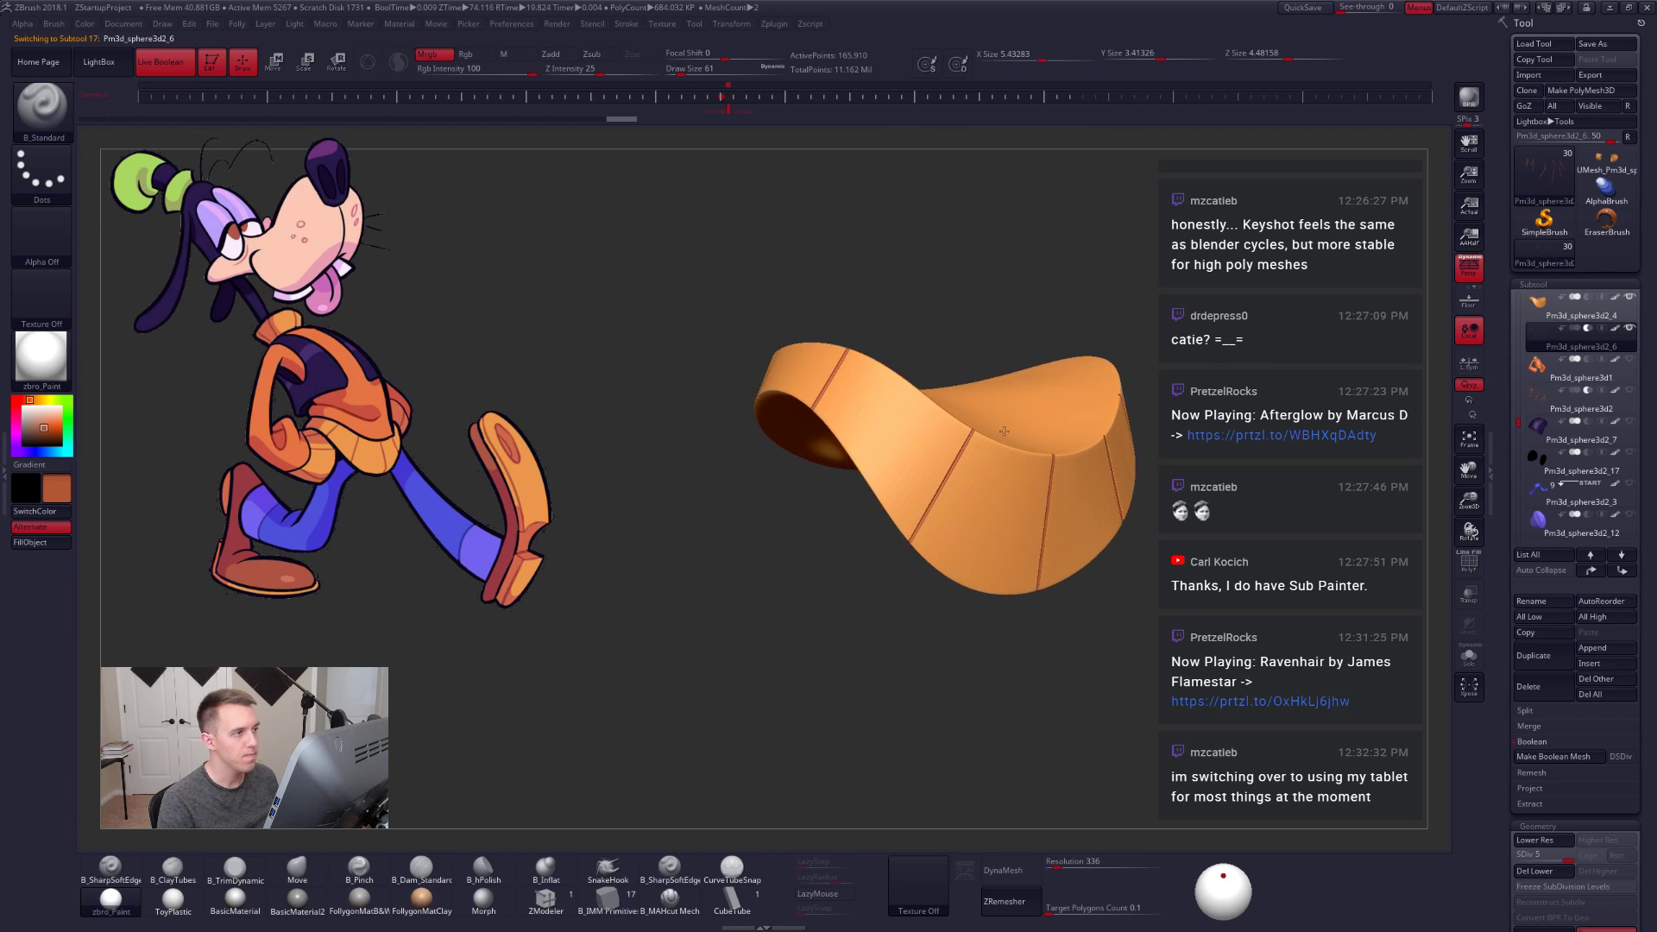
{"action": "left_click_drag", "start_coordinate": [1004, 430], "coordinate": [1006, 435], "text": "alt"}
{"action": "left_click_drag", "start_coordinate": [1028, 492], "coordinate": [1102, 518], "text": "alt"}
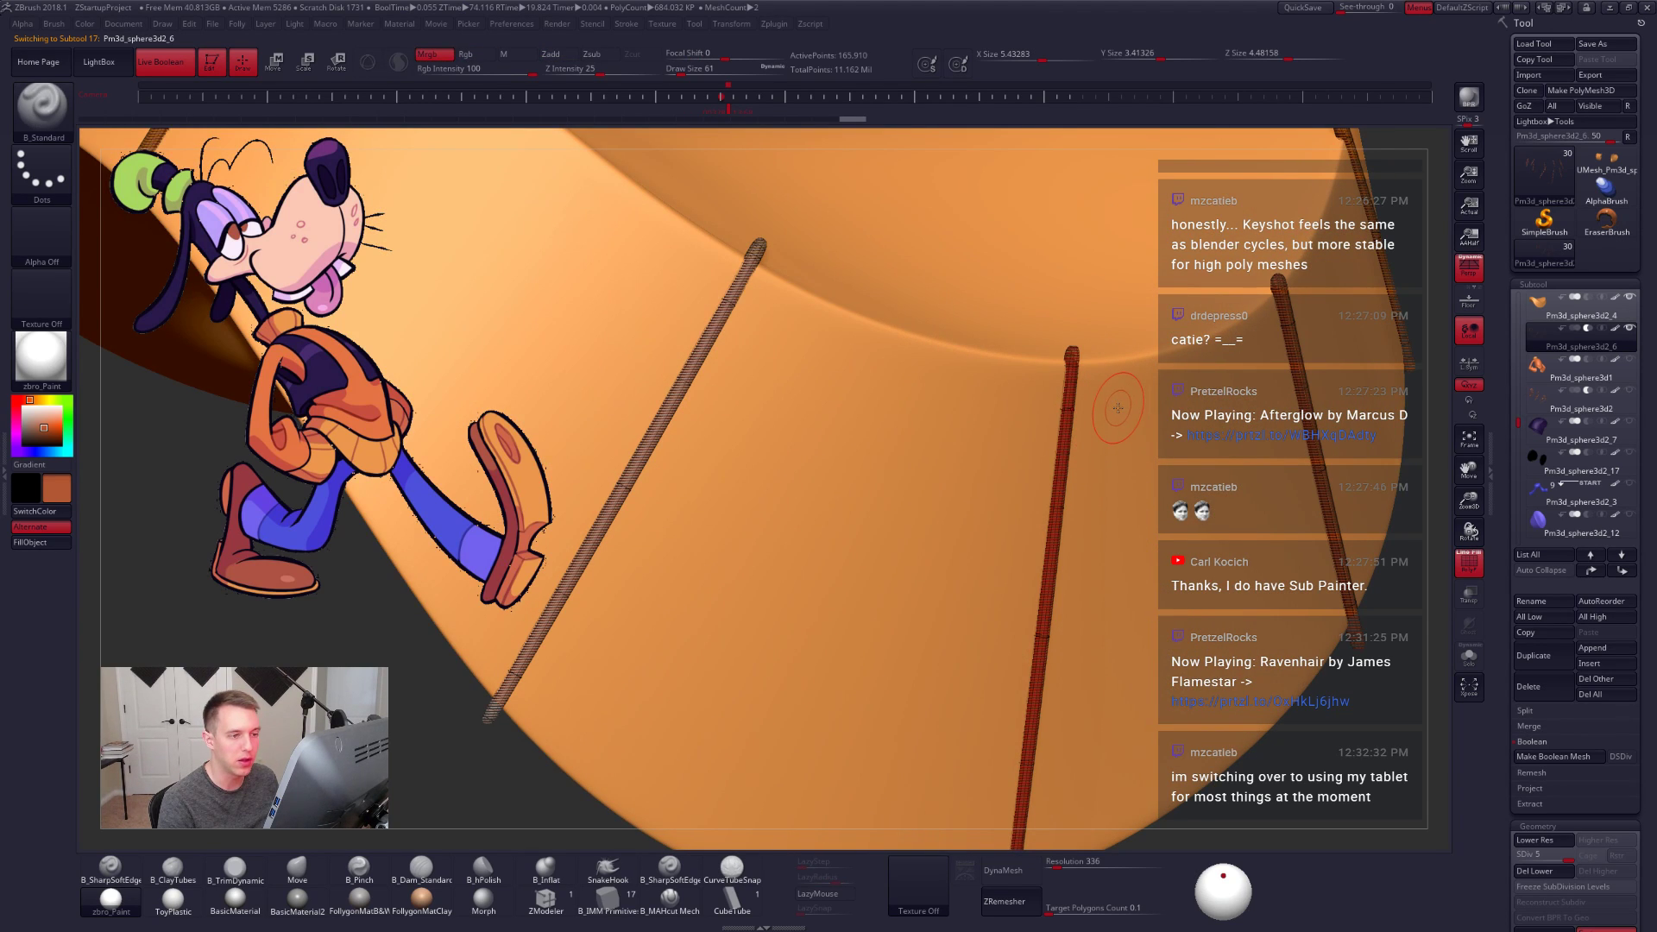
Drop the belt to its lowest subdivision level and check the strap polygroups.
{"action": "key", "text": "shift+f"}
{"action": "key", "text": "shift+d"}
{"action": "key", "text": "shift+d"}
{"action": "key", "text": "shift+d"}
{"action": "key", "text": "shift+d"}
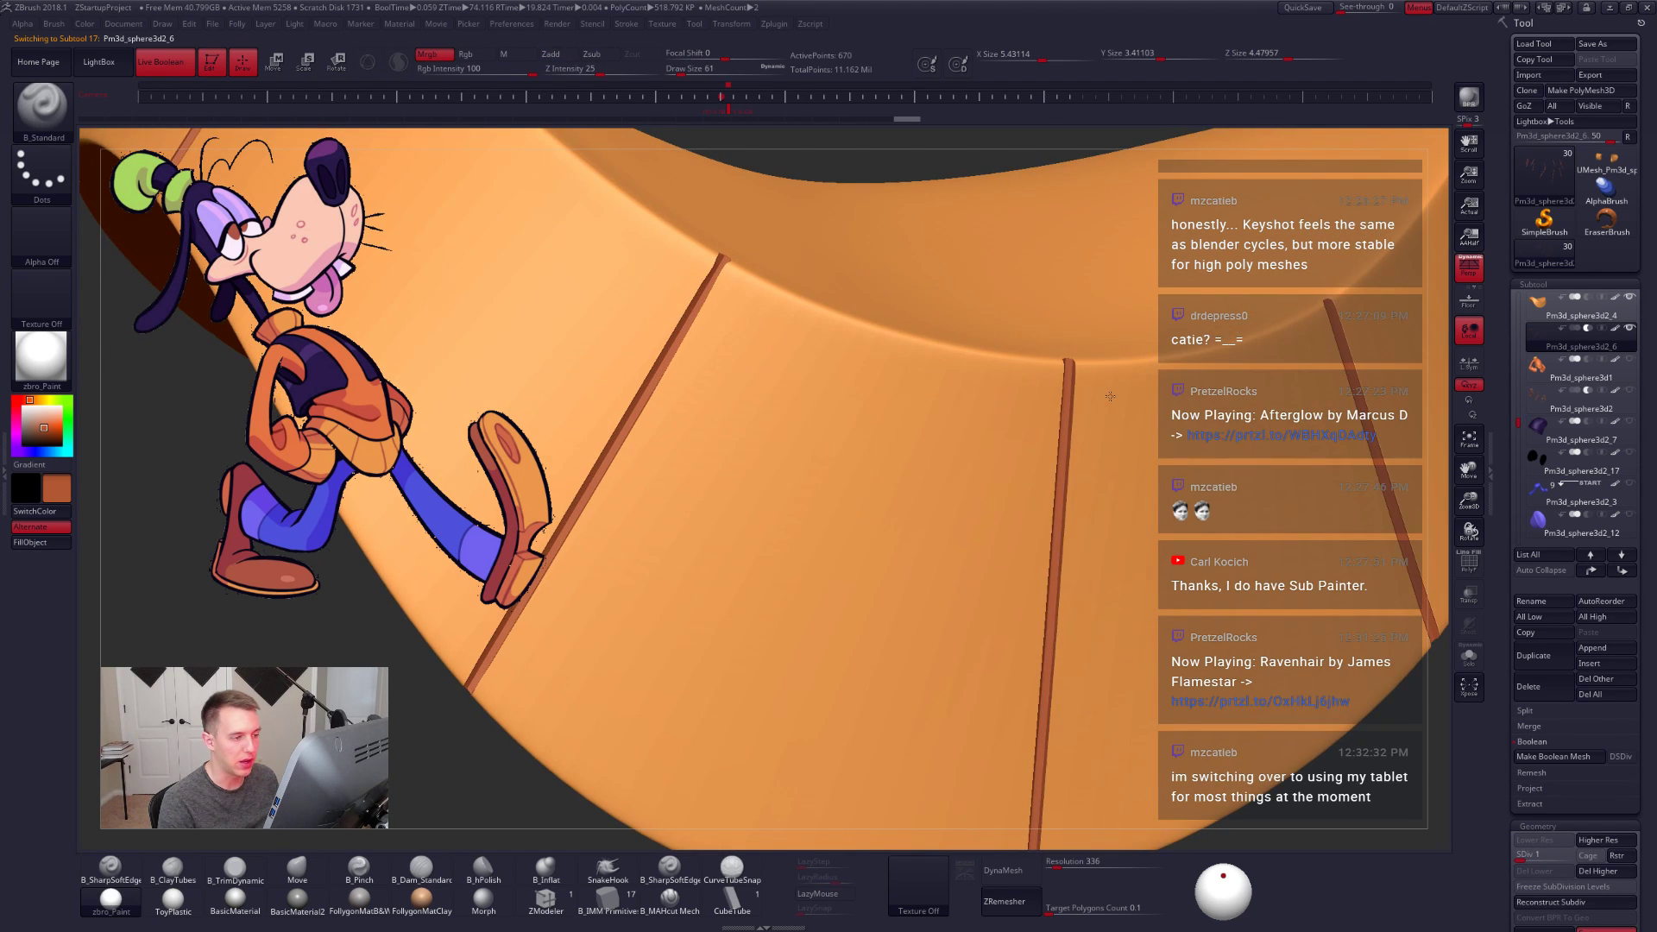
{"action": "key", "text": "shift+f"}
{"action": "key", "text": "alt+s"}
{"action": "key", "text": "shift+f"}
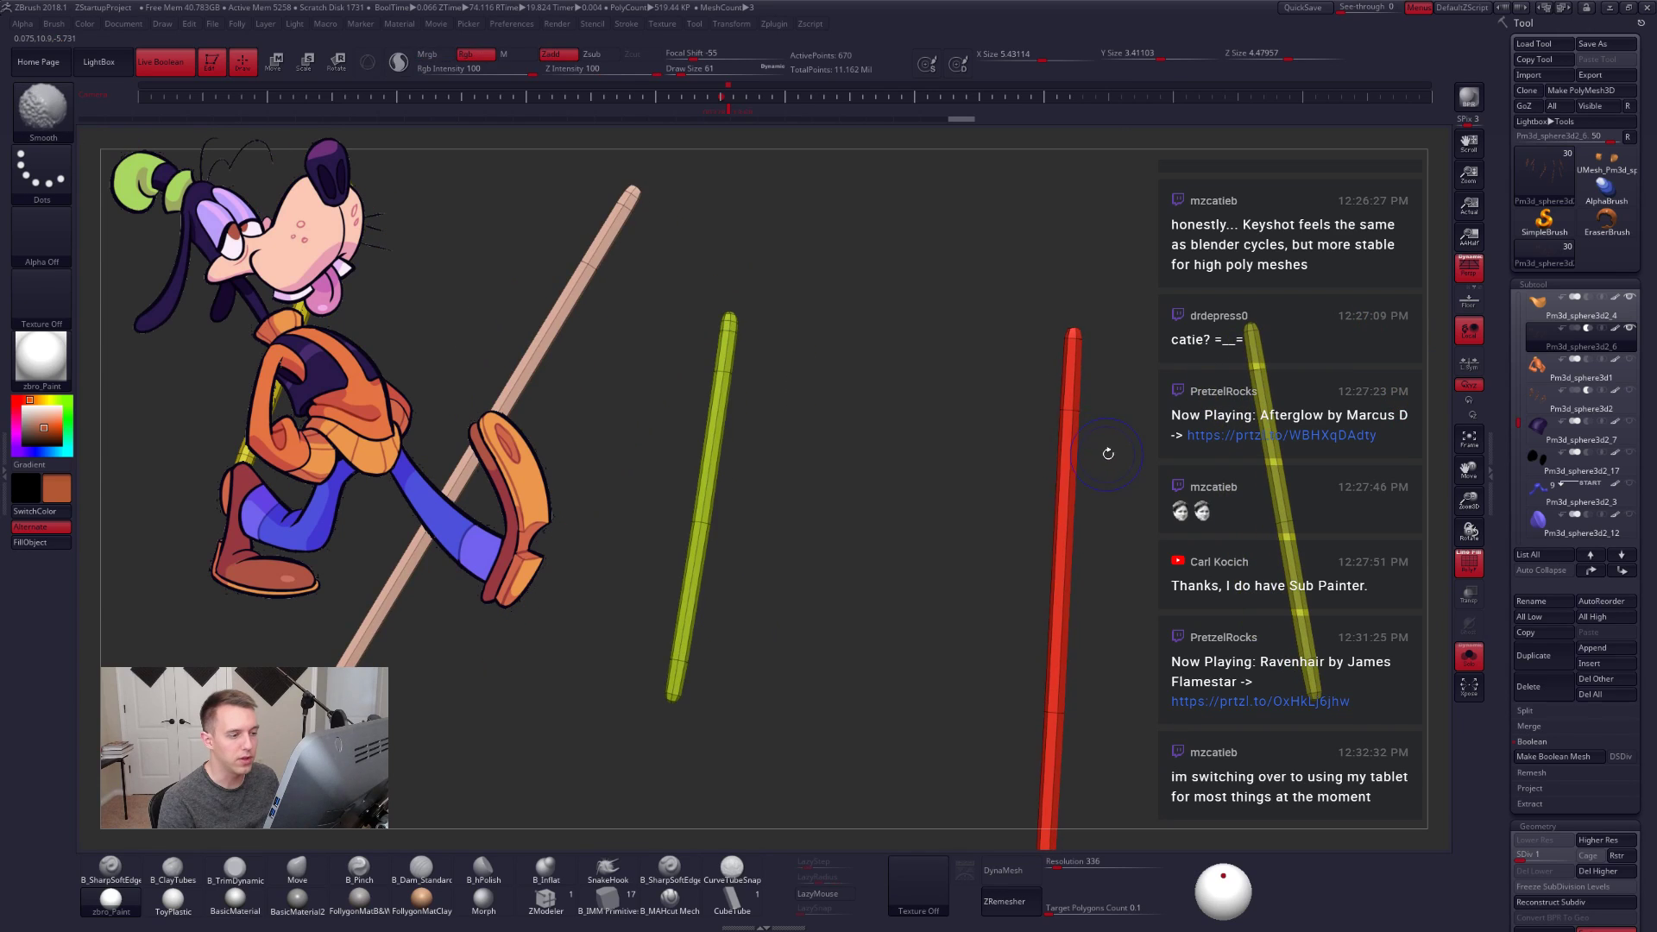
{"action": "key", "text": "alt+s"}
{"action": "key", "text": "shift+f"}
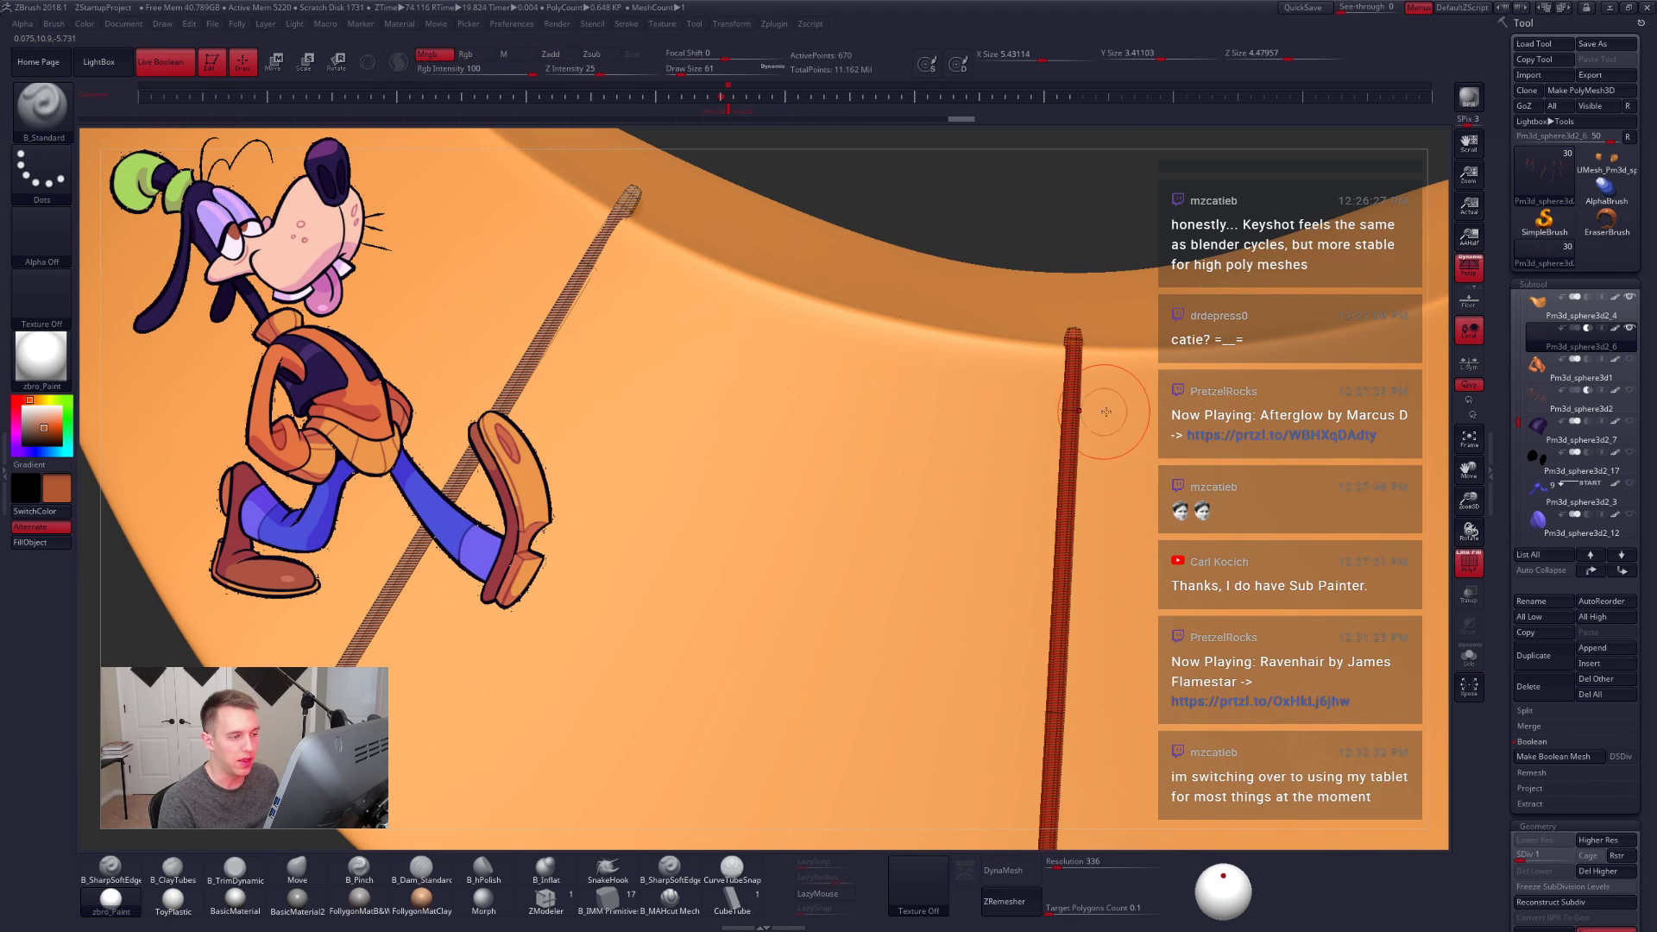
{"action": "right_click_drag", "start_coordinate": [1149, 426], "coordinate": [1160, 470], "text": "alt"}
{"action": "key", "text": "shift+f"}
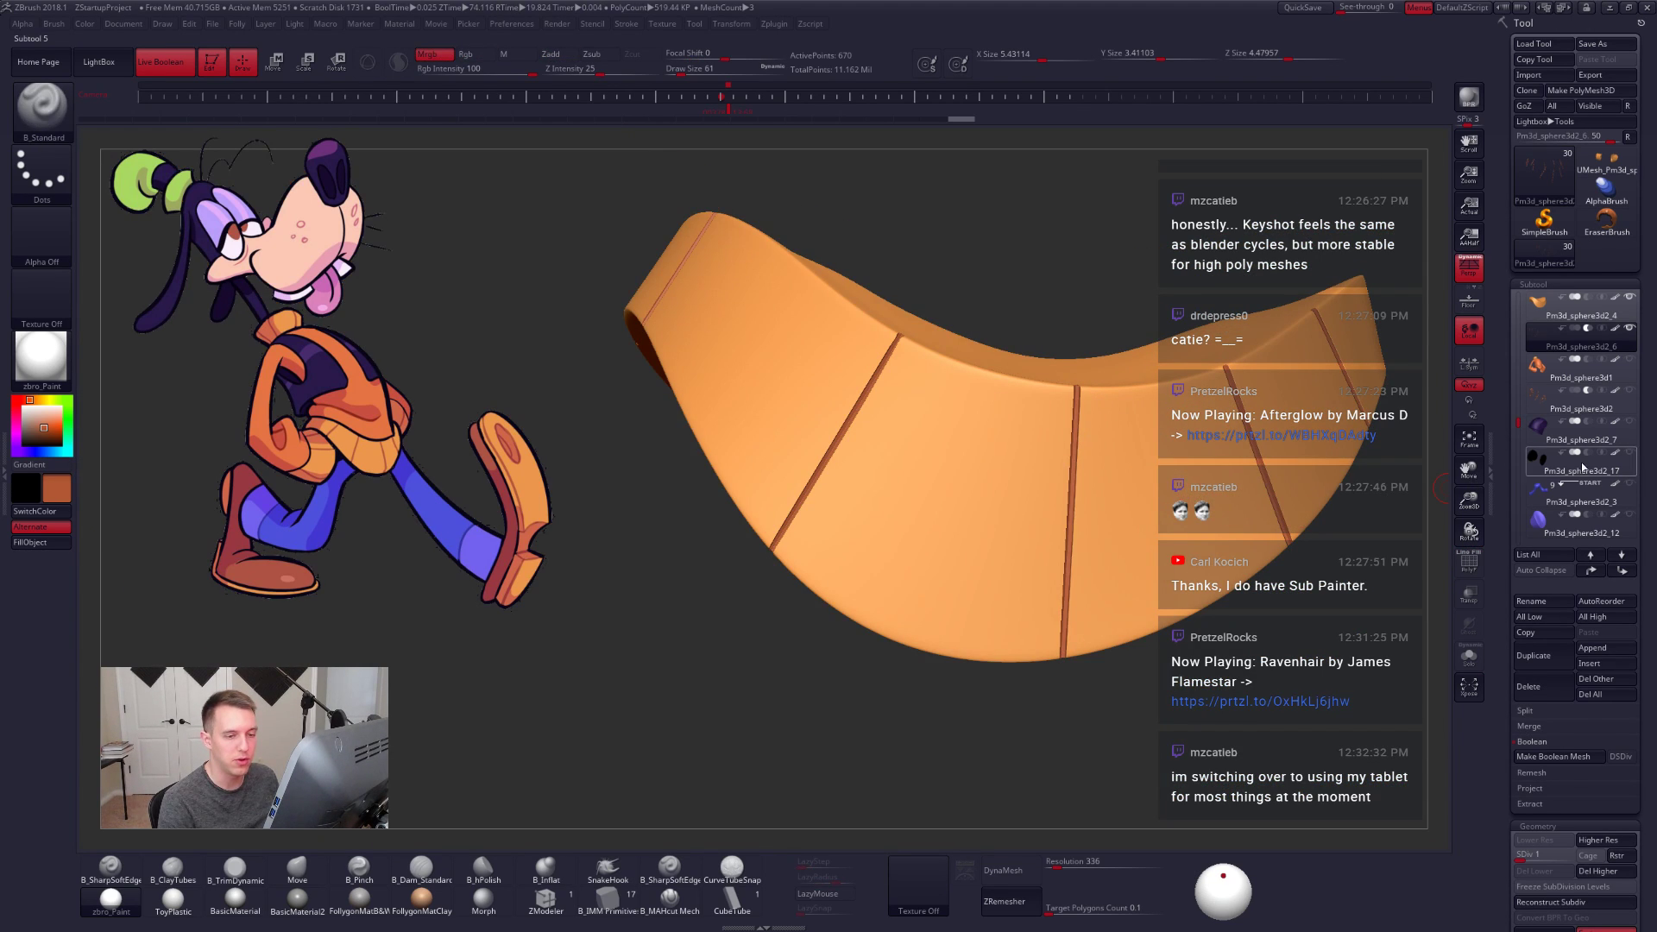
Make the boolean belt mesh, inspect the UMesh result's wireframe, then press Delete.
{"action": "left_click", "coordinate": [1559, 756]}
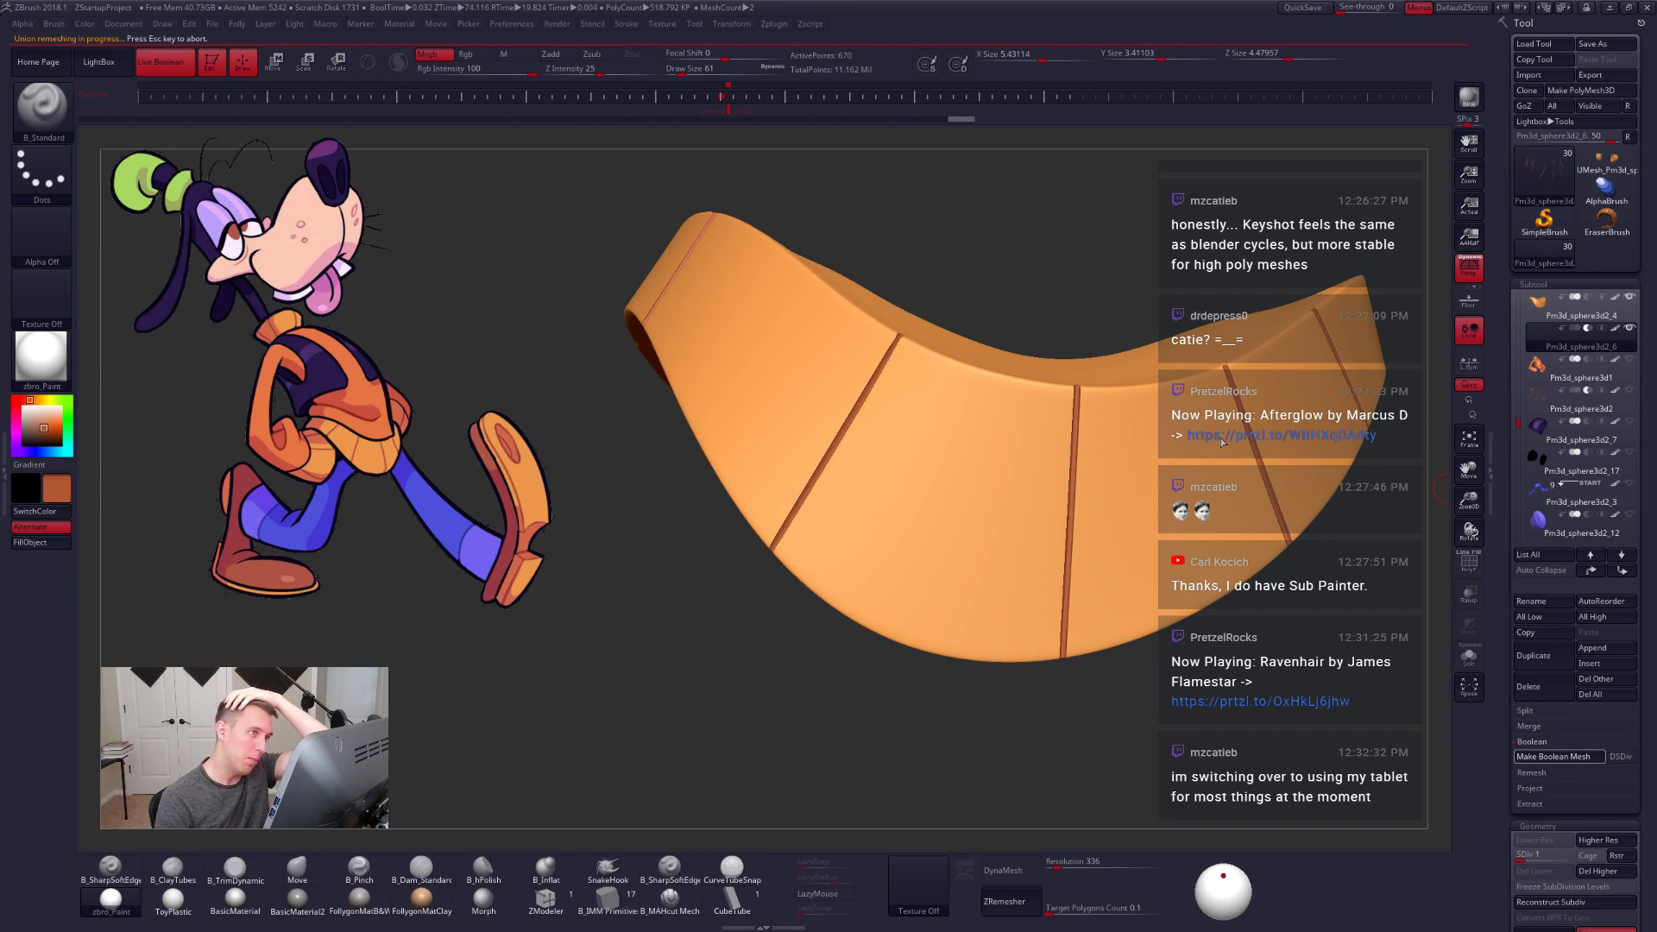
{"action": "left_click", "coordinate": [1555, 259]}
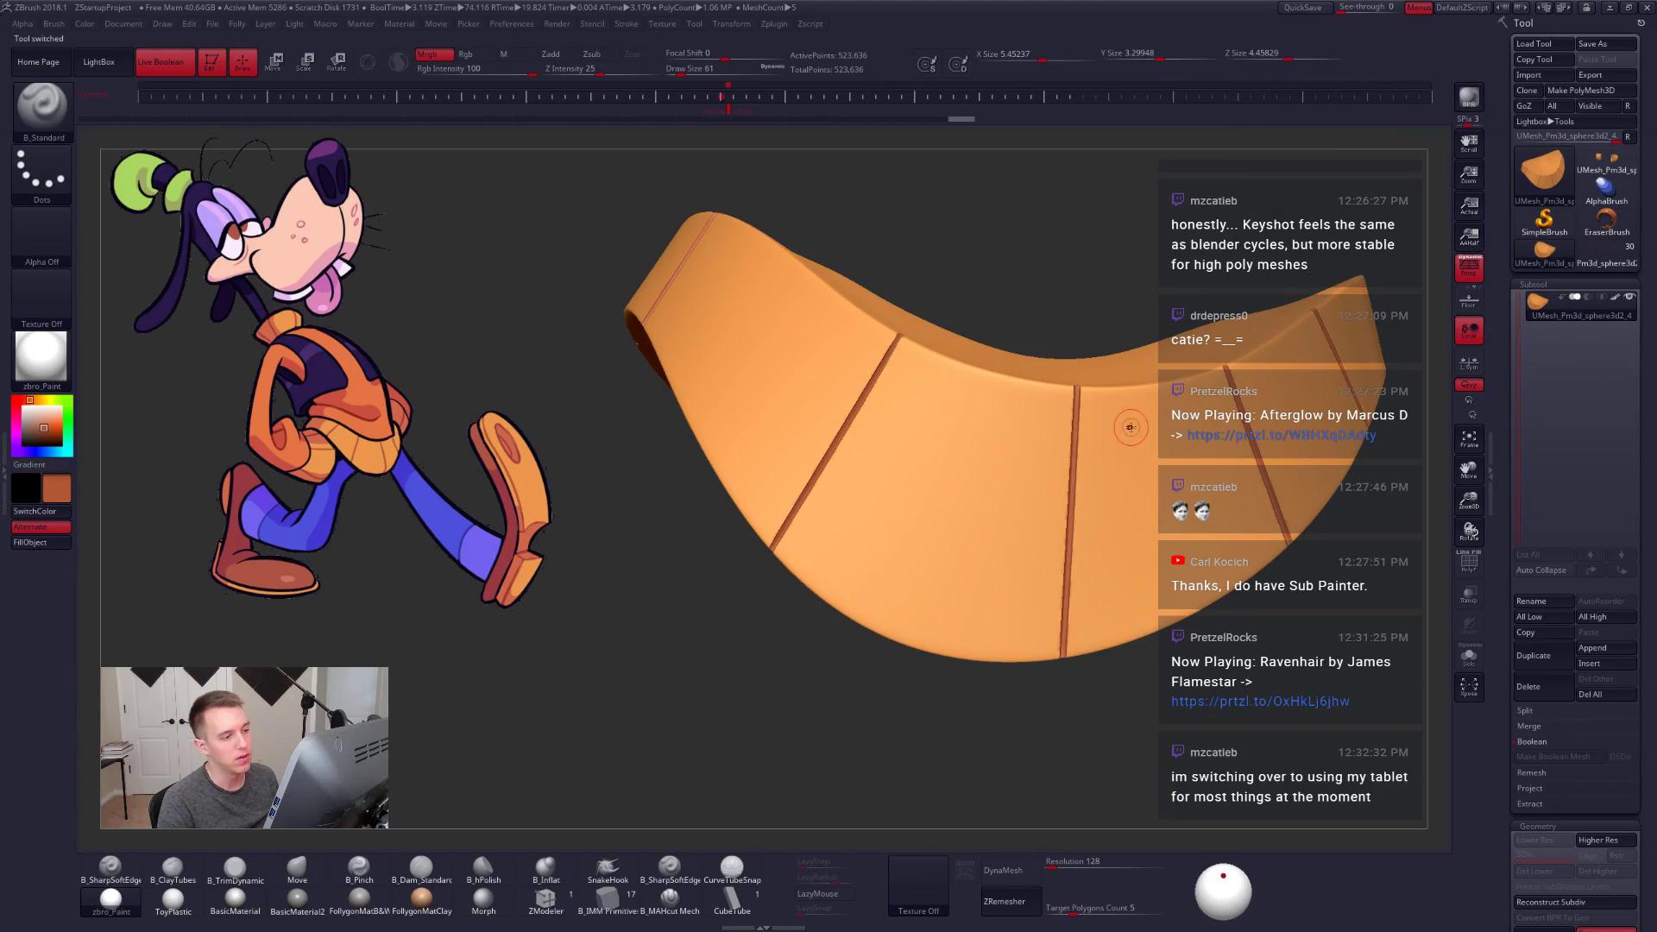
{"action": "right_click_drag", "start_coordinate": [1130, 427], "coordinate": [1096, 410], "text": "alt"}
{"action": "key", "text": "shift+f"}
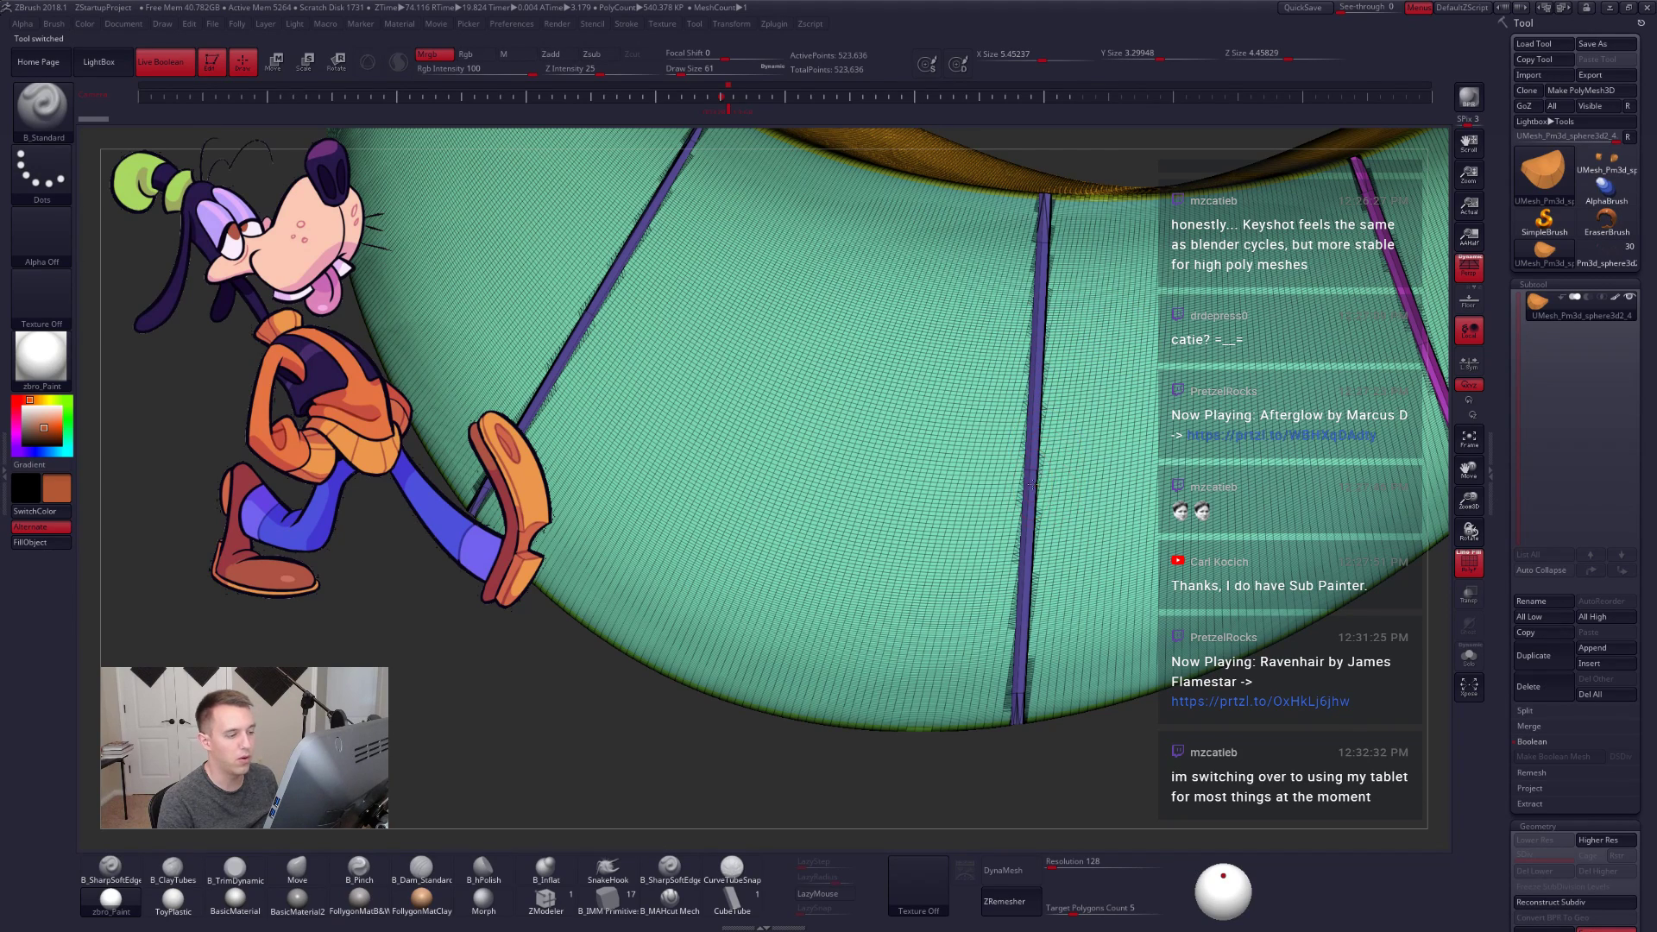
{"action": "key", "text": "shift+f"}
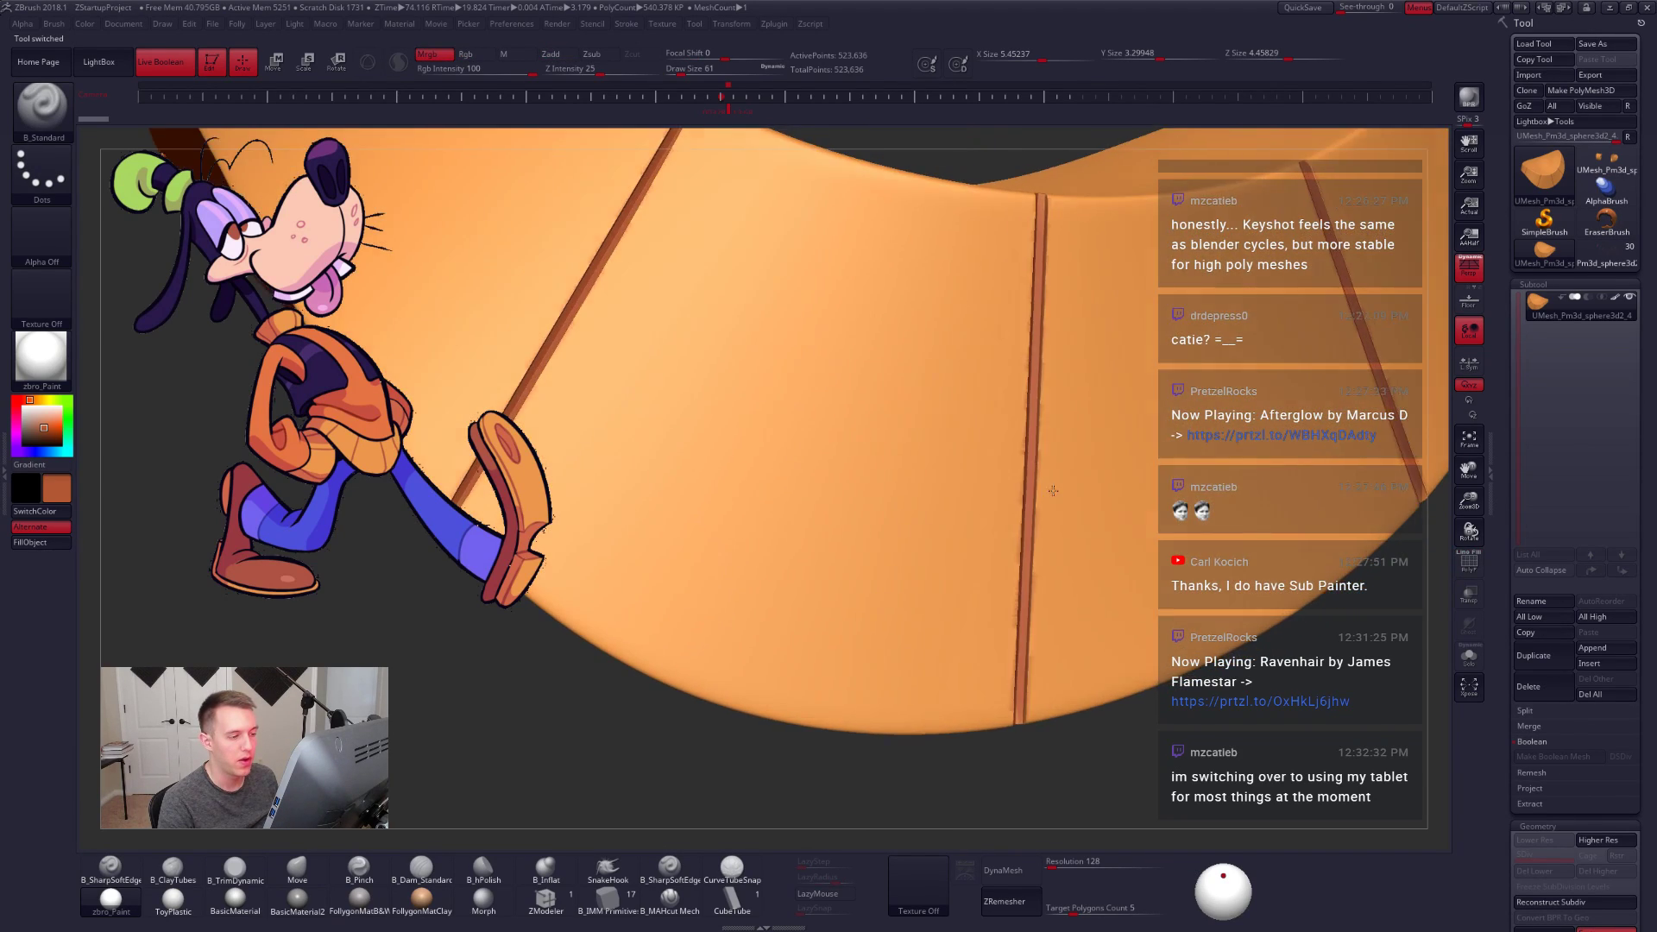
{"action": "right_click_drag", "start_coordinate": [1052, 490], "coordinate": [992, 328]}
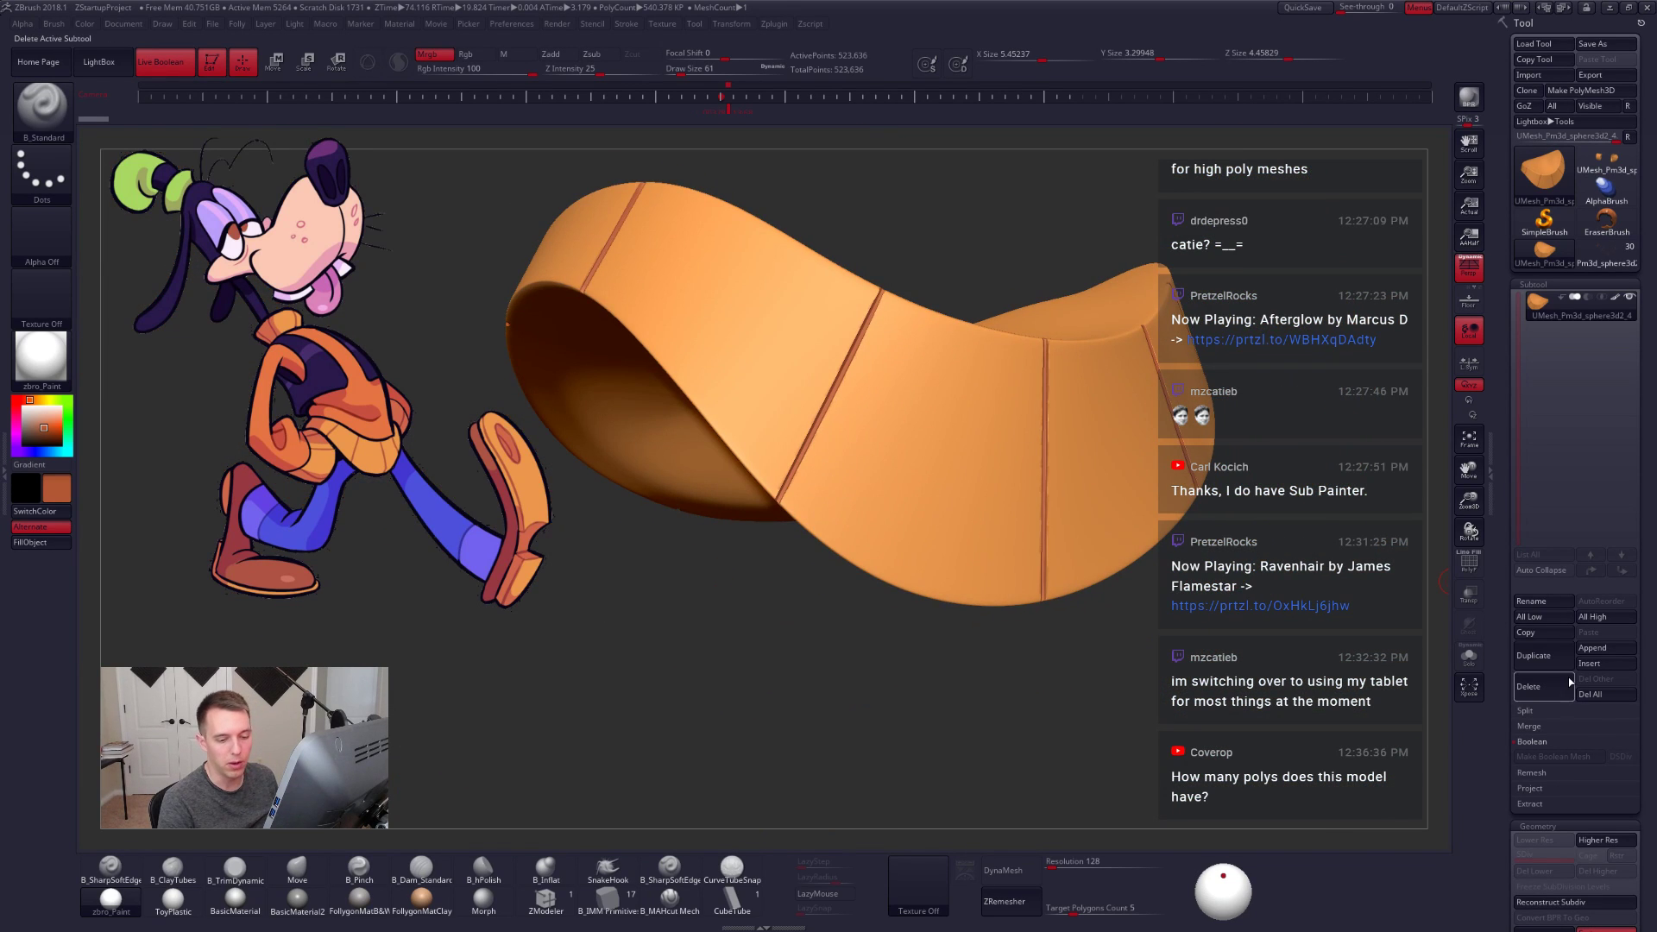
{"action": "left_click", "coordinate": [1545, 686]}
Confirm the deletion, return to the main sculpt at top subdivision, and select the other belt segment.
{"action": "key", "text": "Return"}
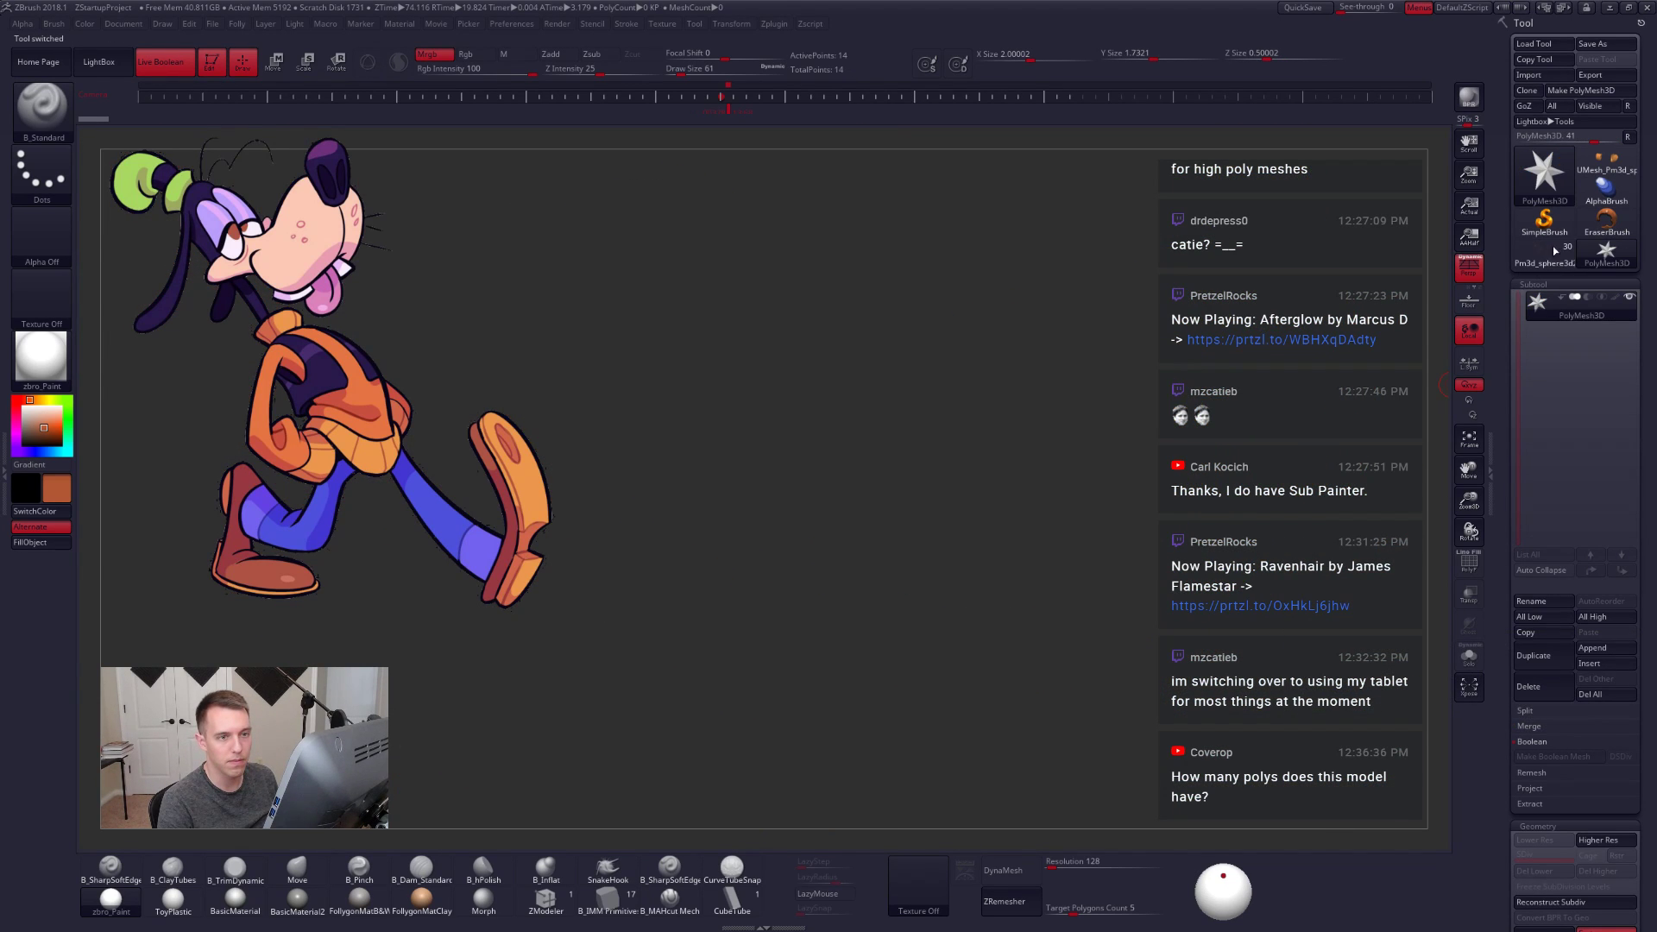
{"action": "left_click", "coordinate": [1544, 255]}
{"action": "key", "text": "f"}
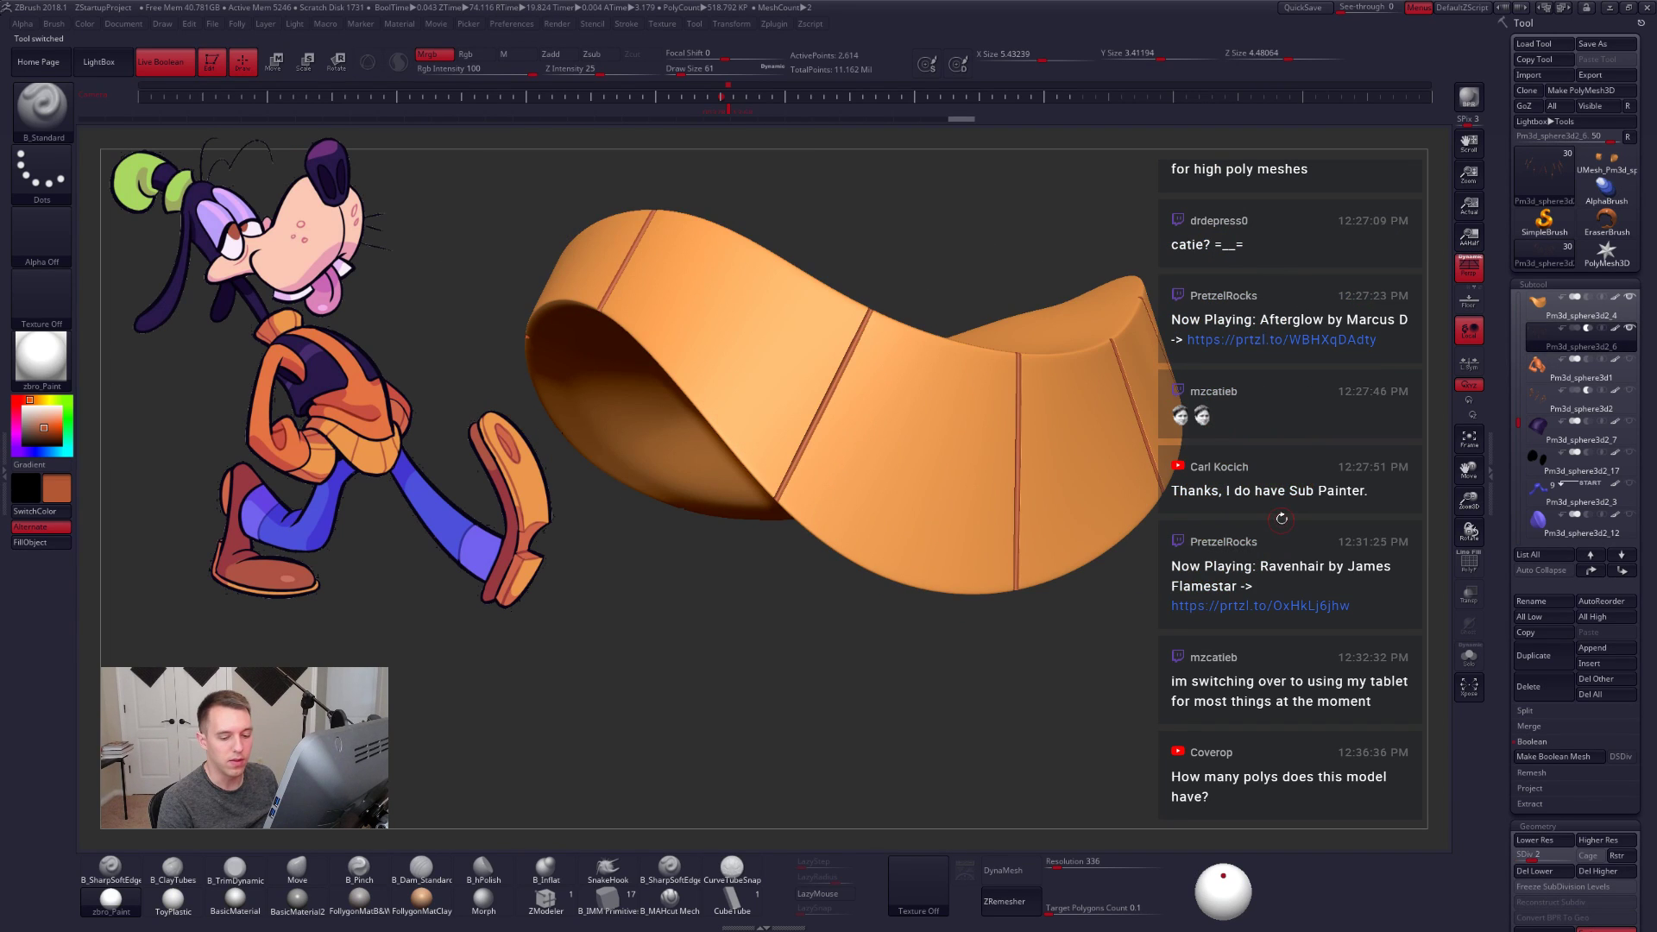
{"action": "key", "text": "d"}
{"action": "key", "text": "d"}
{"action": "key", "text": "d"}
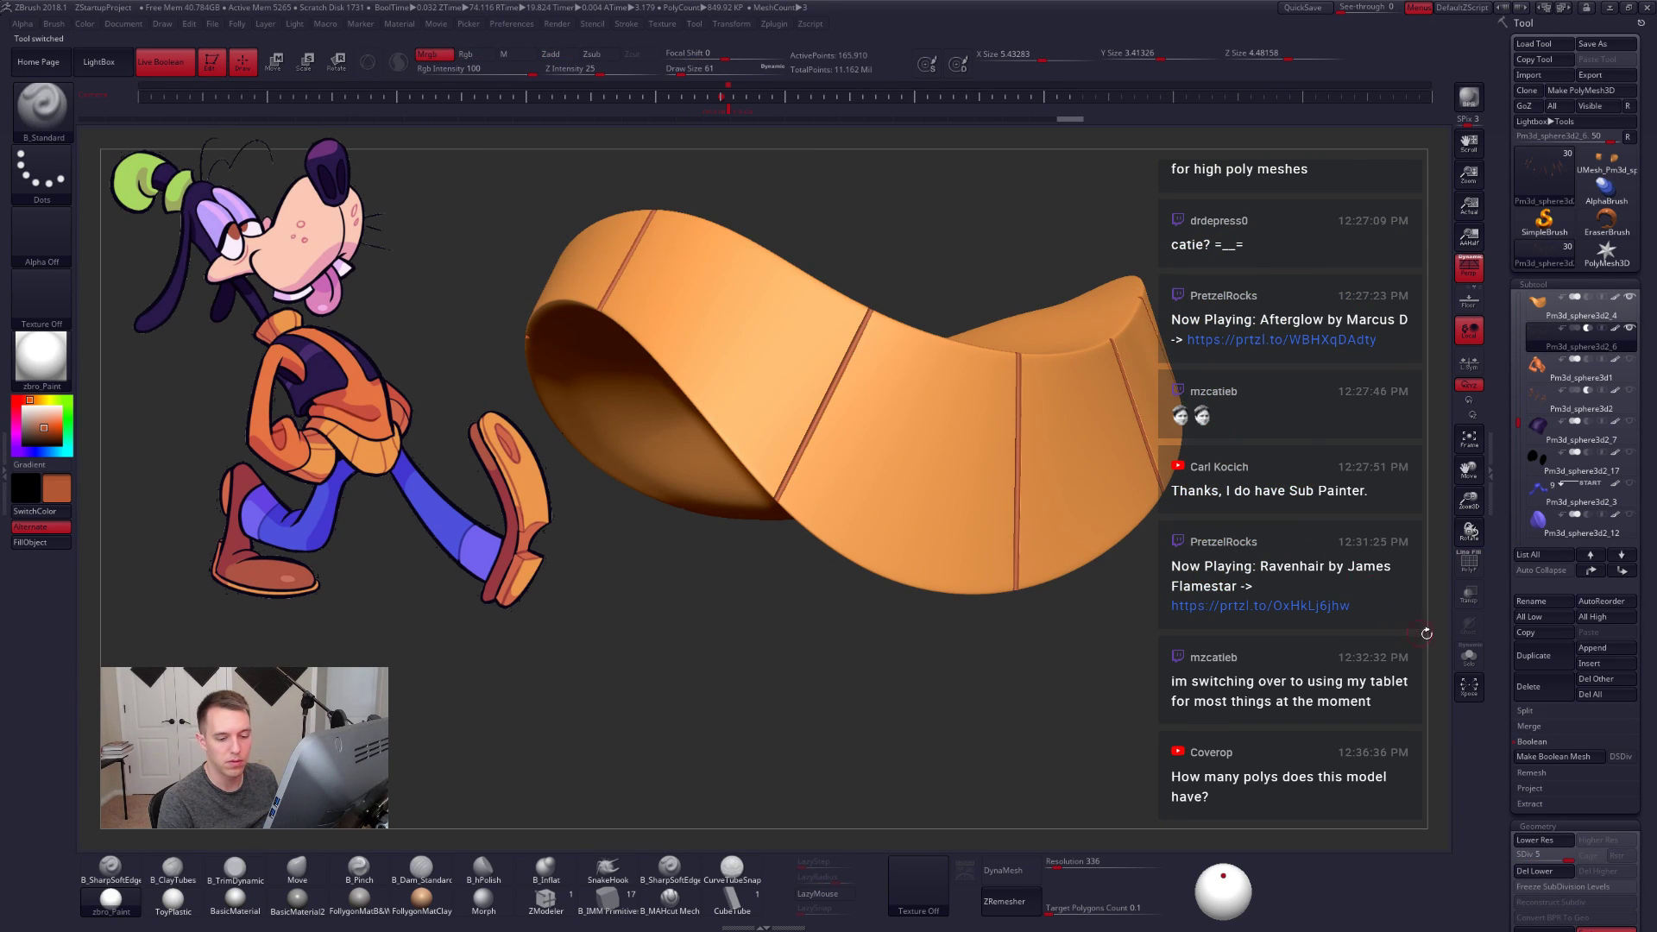
{"action": "left_click", "coordinate": [1579, 309]}
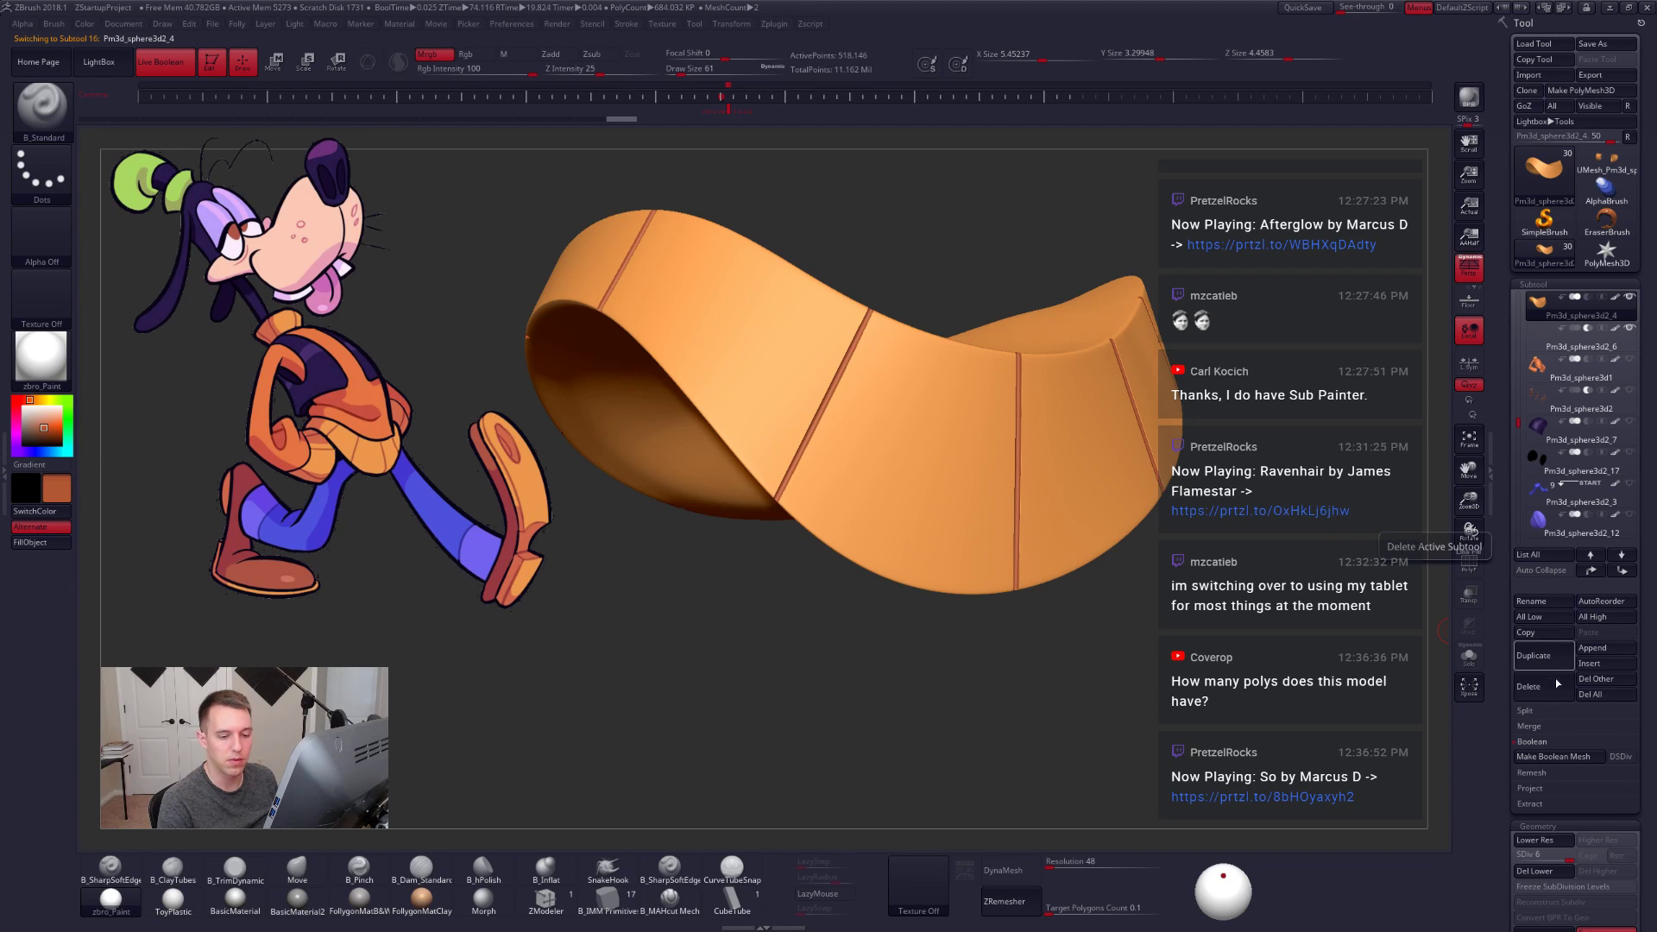
Make the boolean belt mesh again and frame the merged UMesh band.
{"action": "left_click", "coordinate": [1558, 756]}
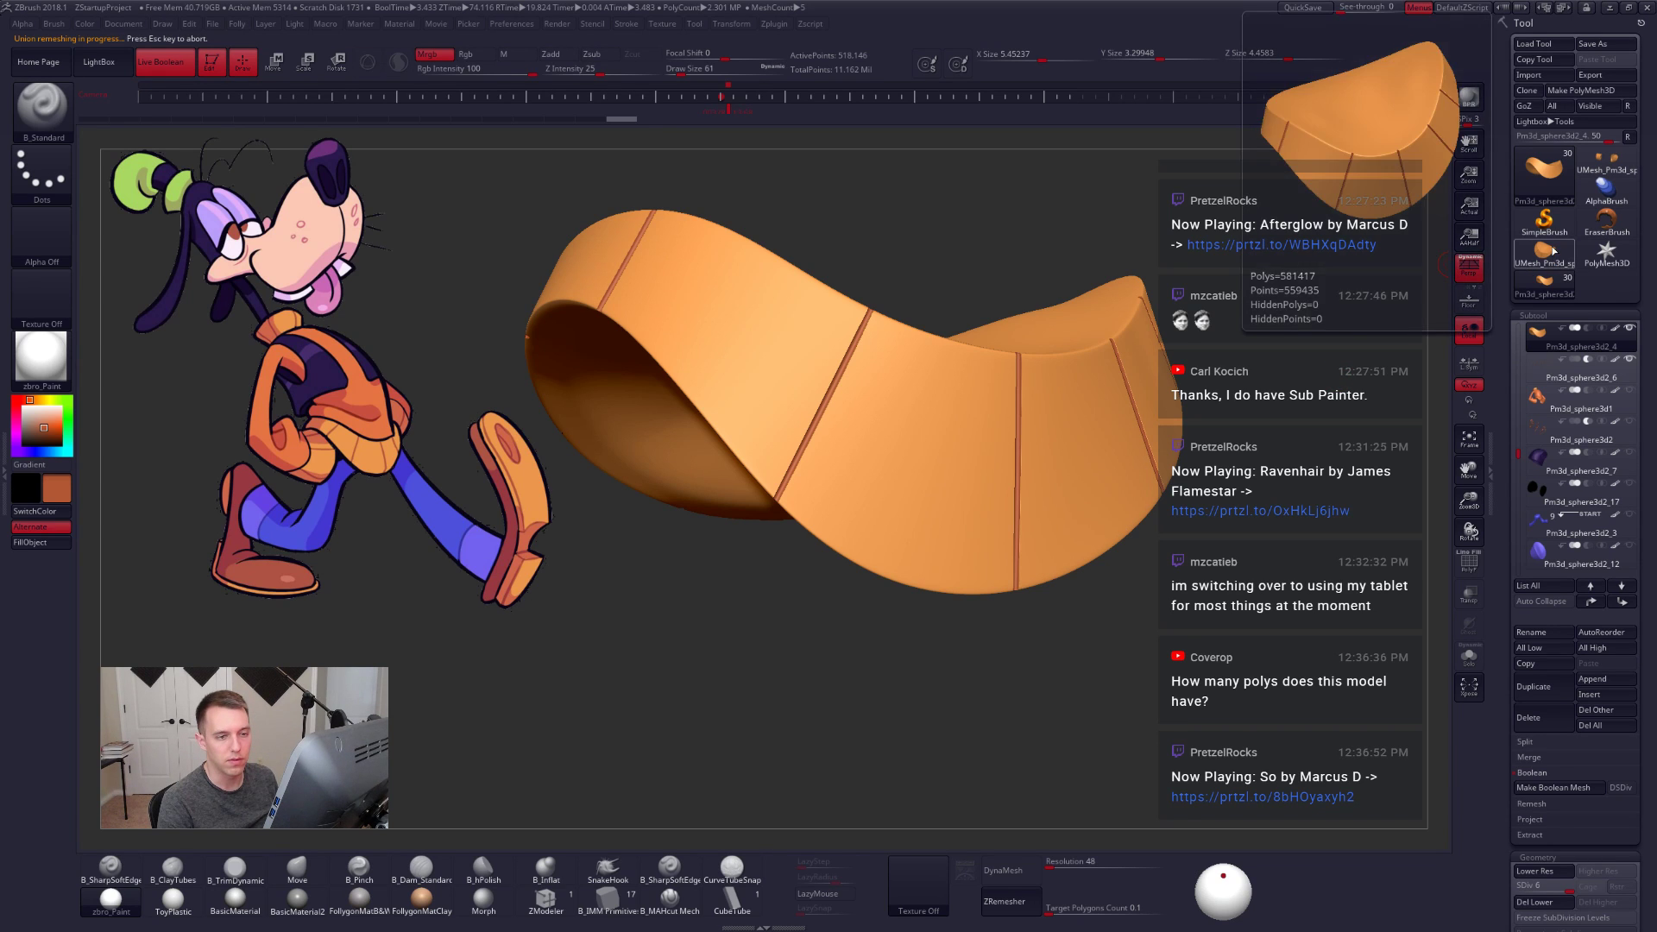
{"action": "left_click", "coordinate": [1568, 267]}
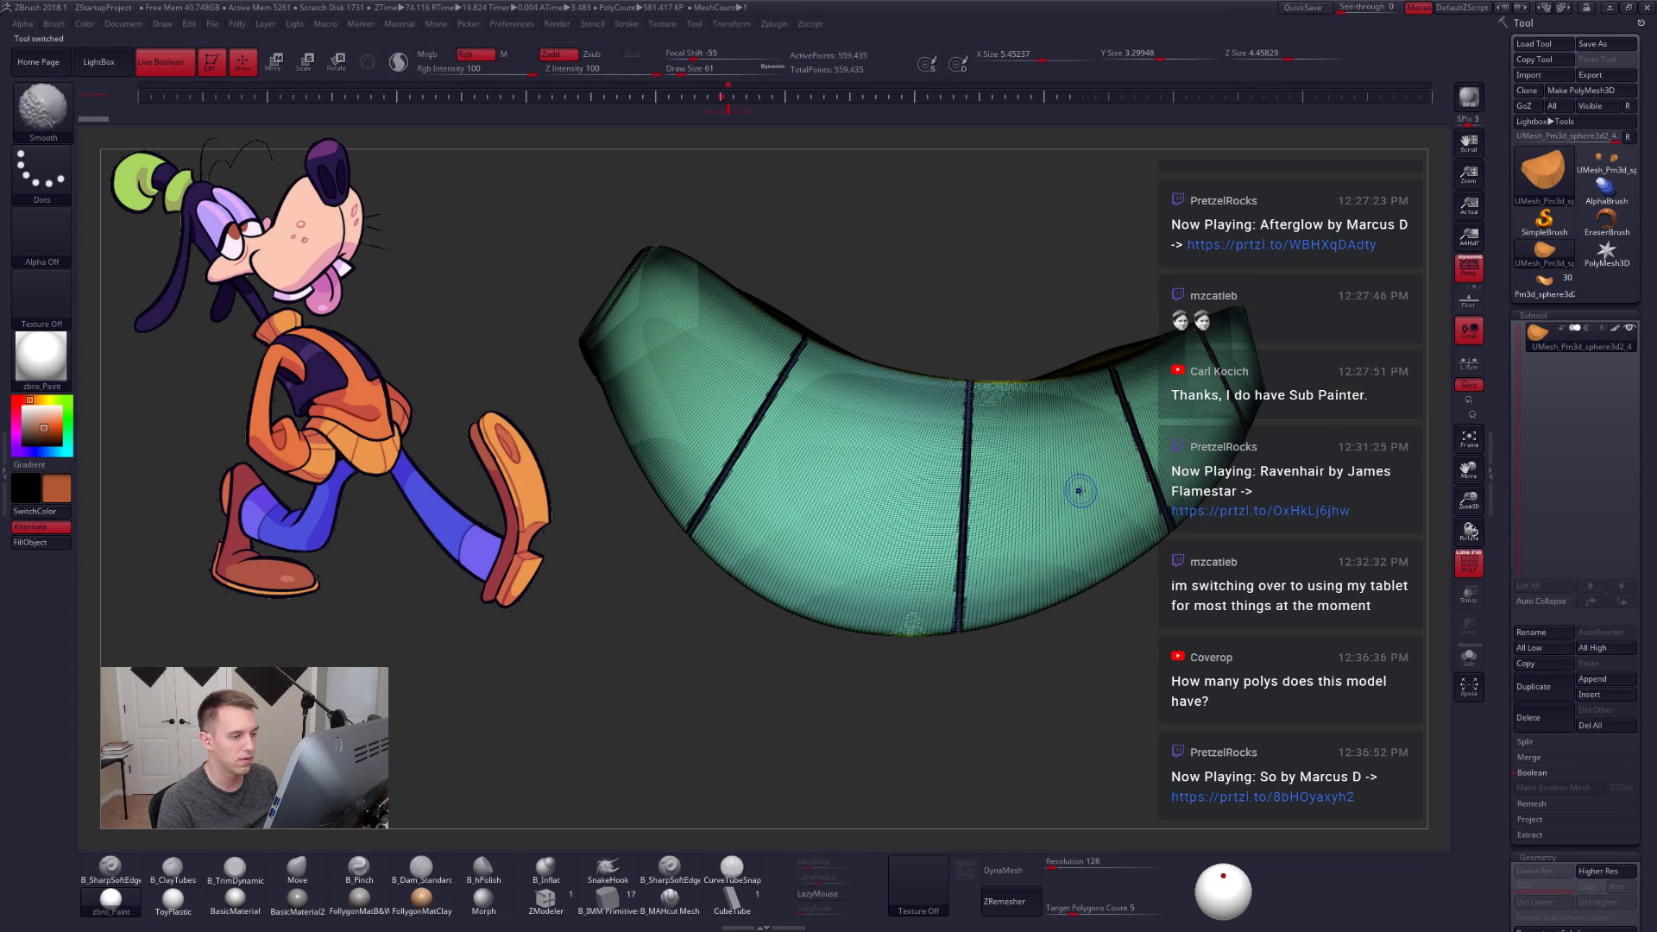
{"action": "key", "text": "plus"}
{"action": "key", "text": "f"}
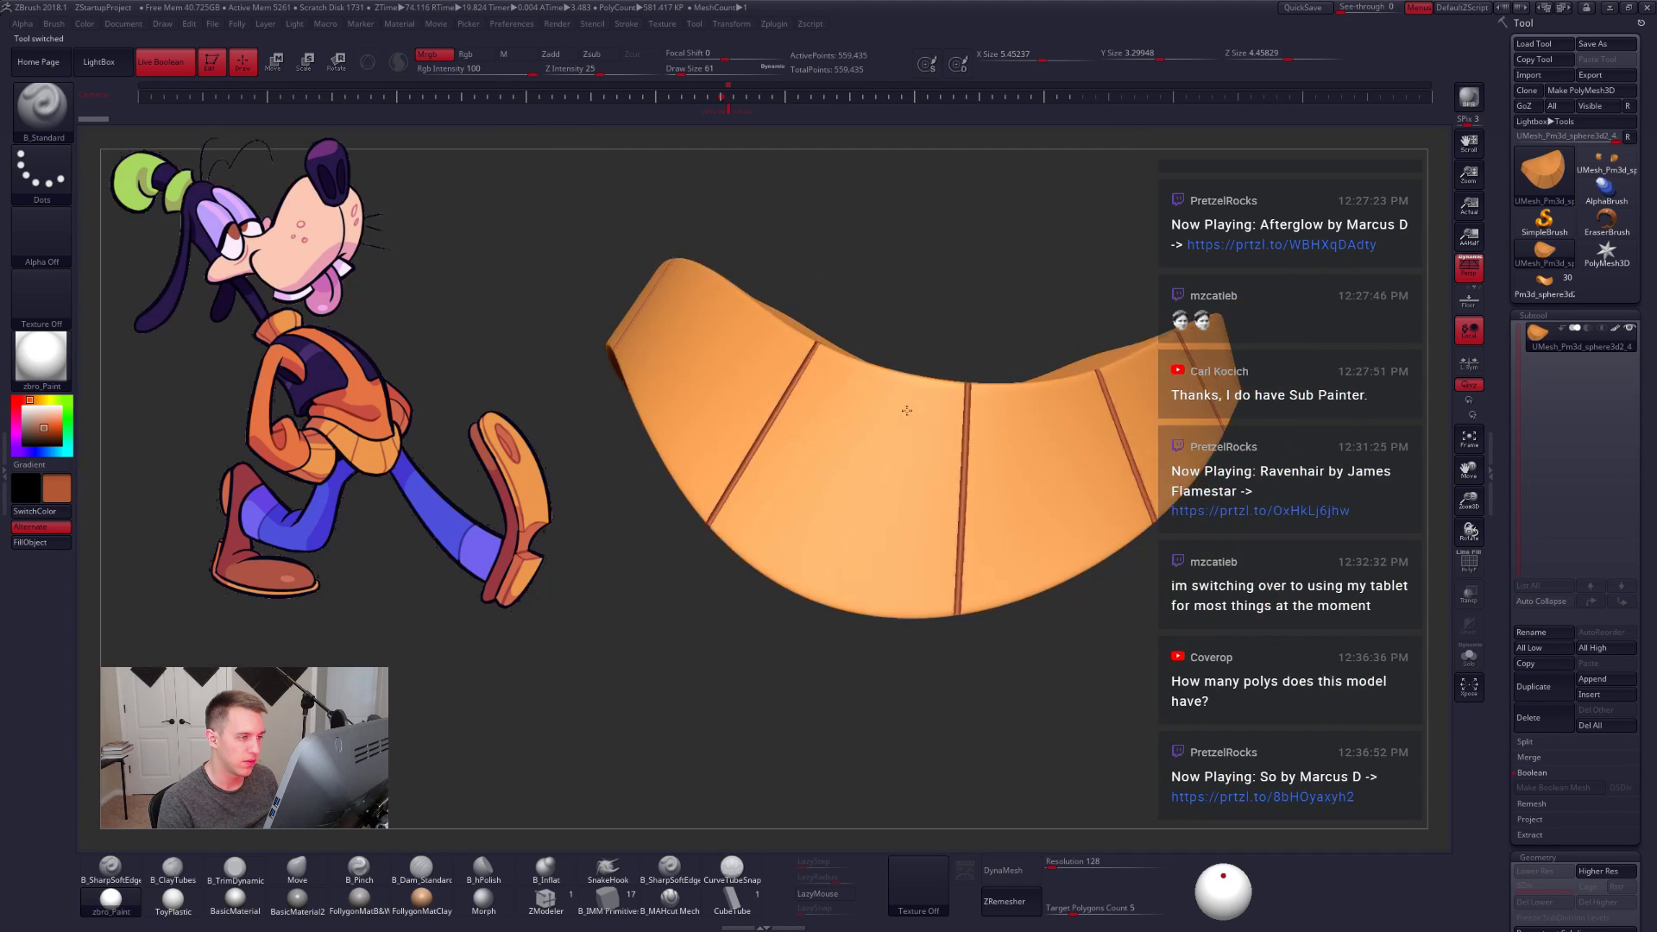
{"action": "left_click_drag", "start_coordinate": [1100, 449], "coordinate": [1501, 336]}
Back in the Goofy model, move the UMesh_Pm3d_sphere3d2_5 band to the top of the subtools.
{"action": "left_click", "coordinate": [1545, 280]}
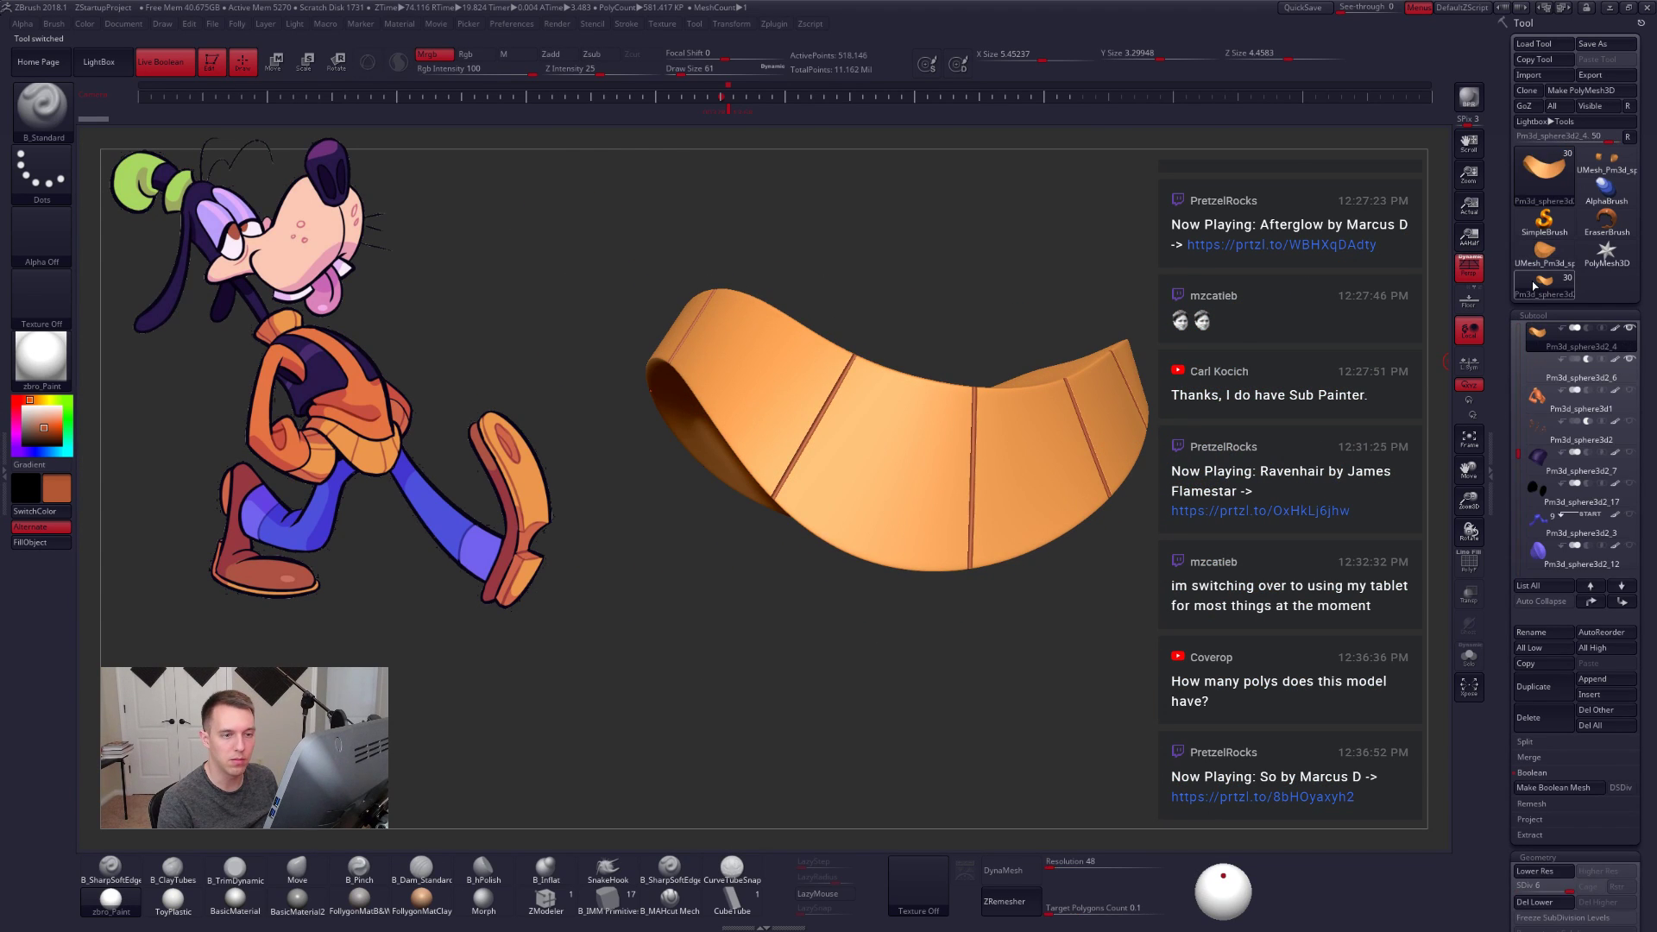
{"action": "left_click", "coordinate": [1628, 681]}
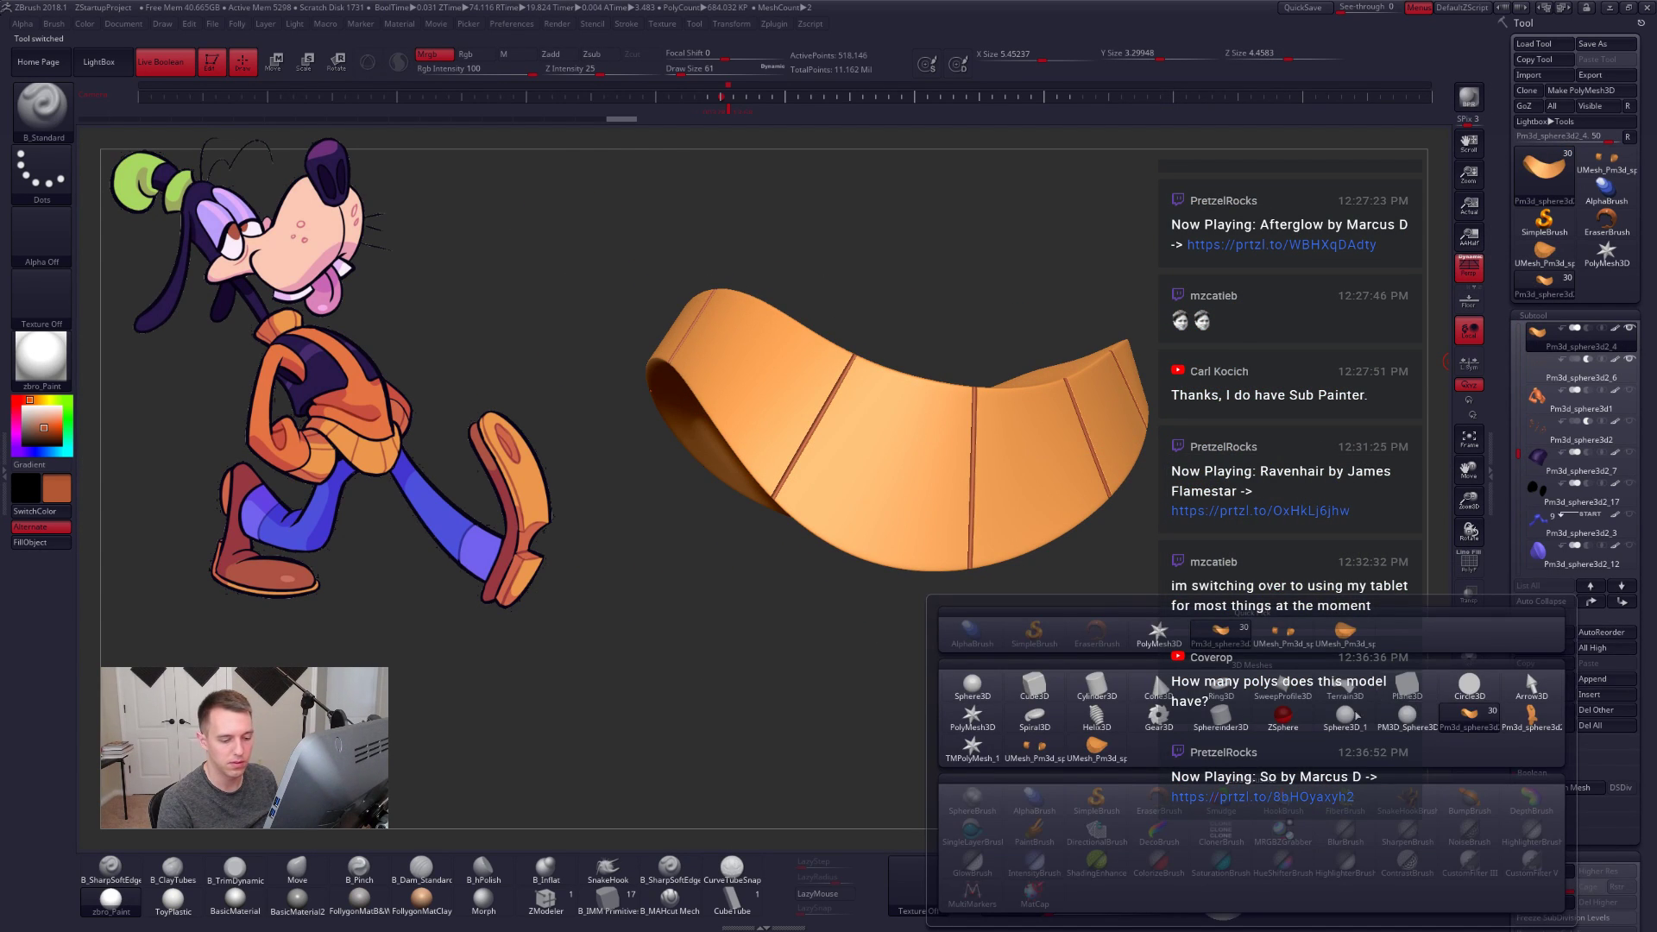
{"action": "left_click_drag", "start_coordinate": [1079, 760], "coordinate": [1113, 744]}
{"action": "left_click", "coordinate": [1590, 587]}
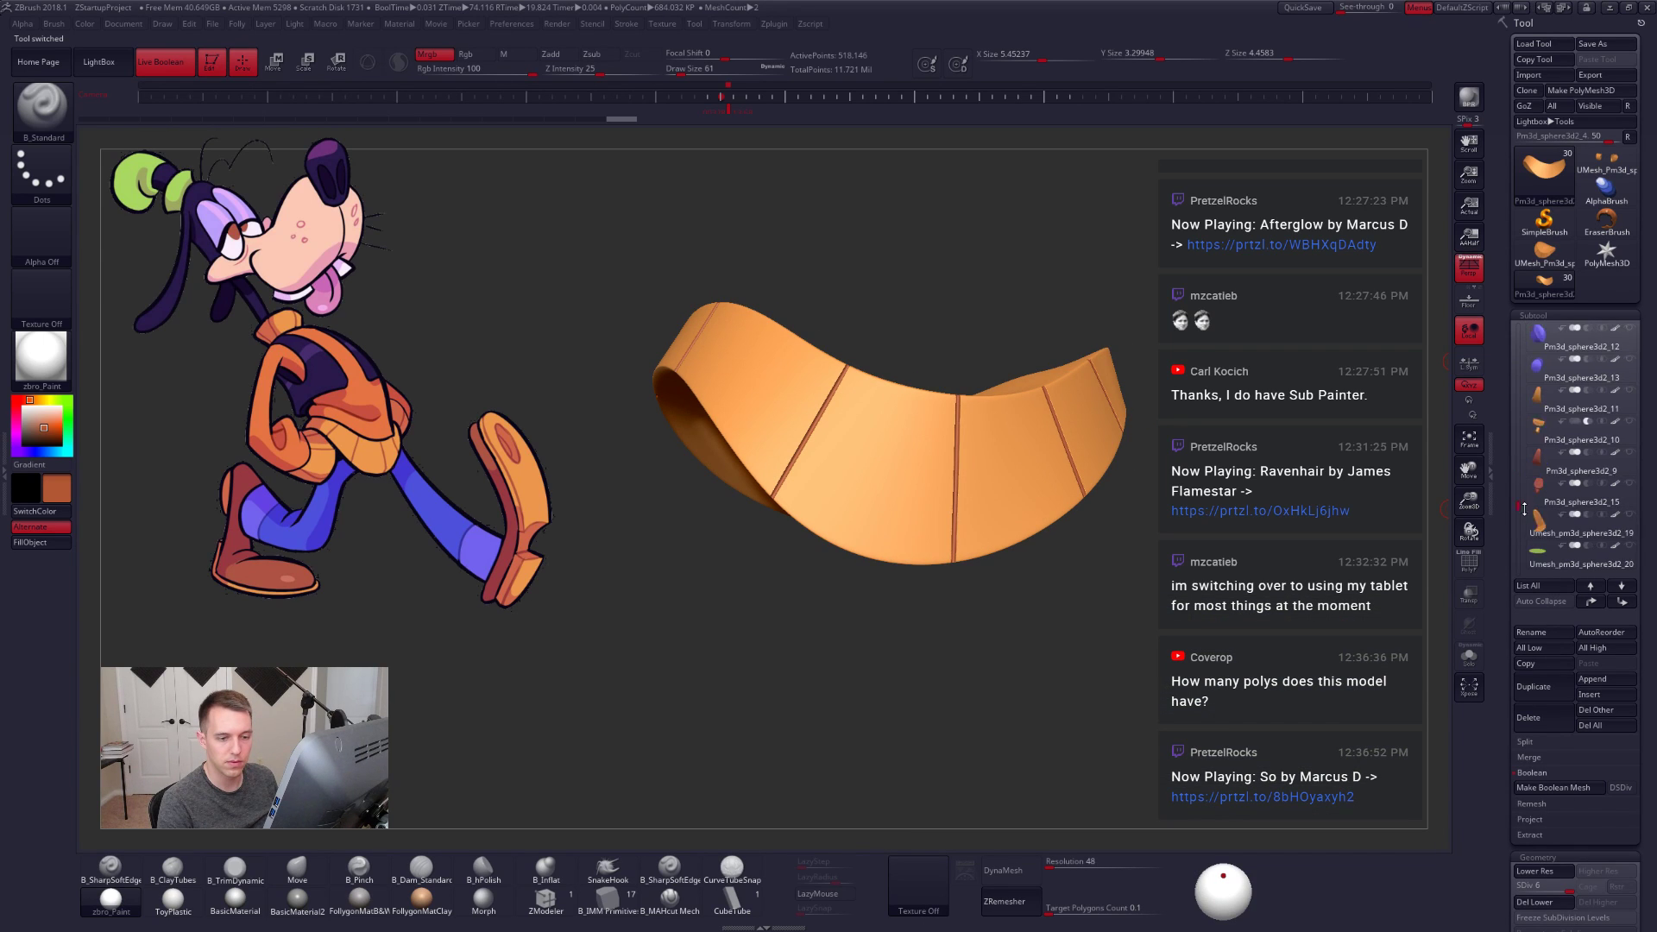
{"action": "left_click", "coordinate": [1592, 601], "text": "shift"}
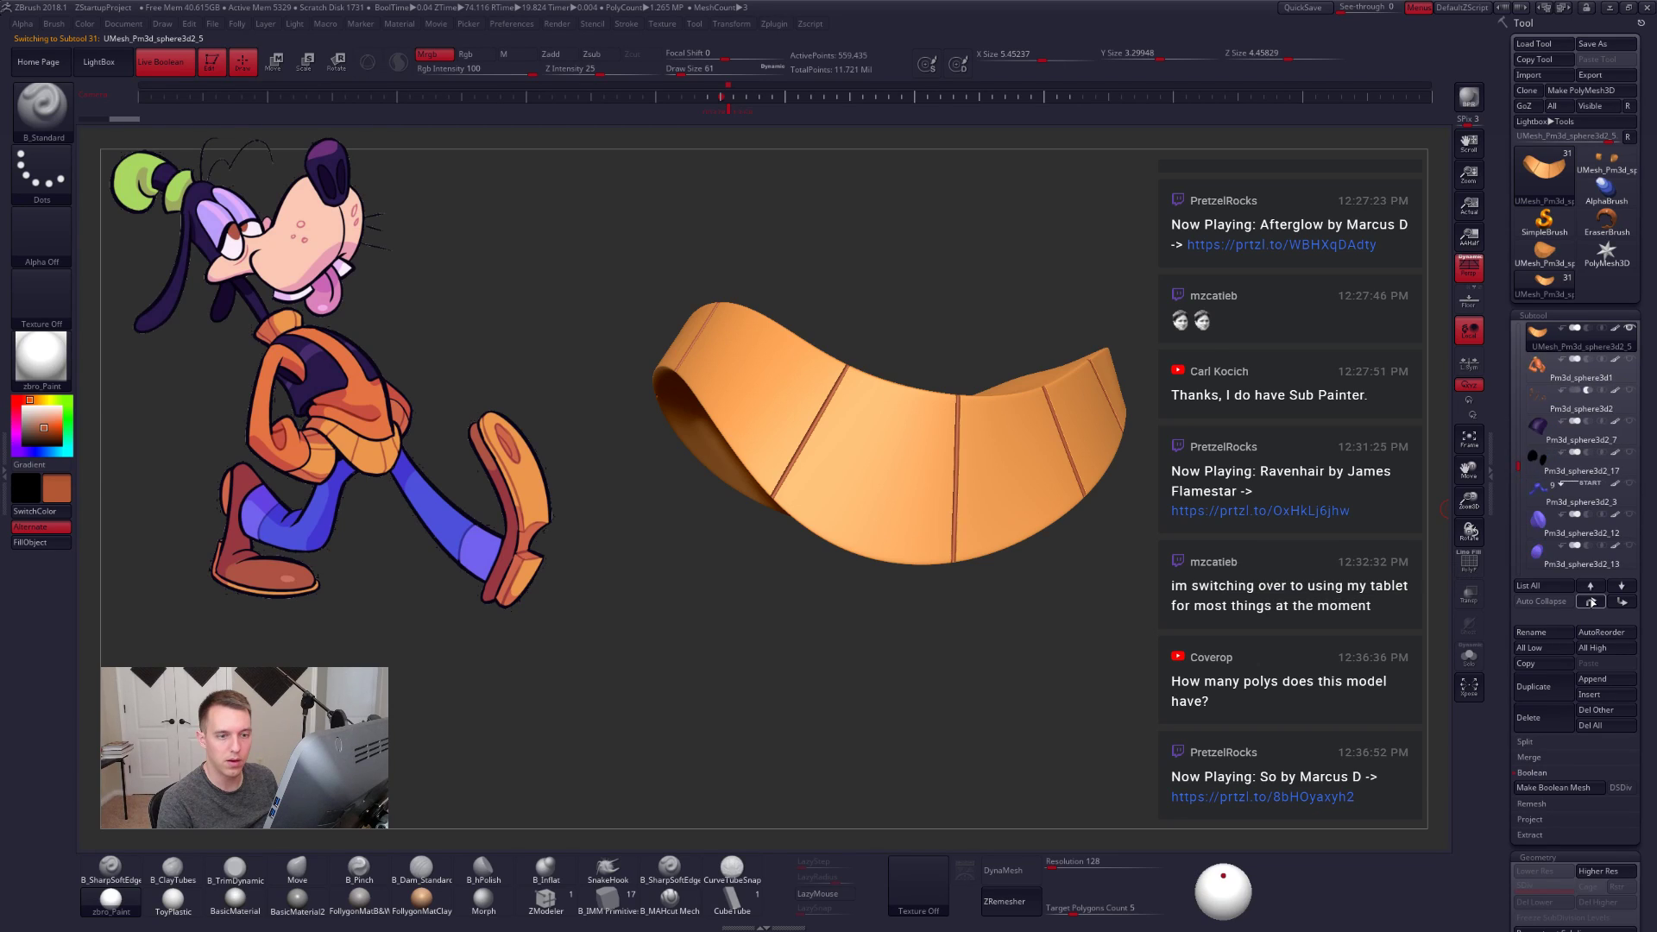
Delete the original band pieces Pm3d_sphere3d2_4 and Pm3d_sphere3d2_6, confirming with OK.
{"action": "left_click", "coordinate": [1541, 363]}
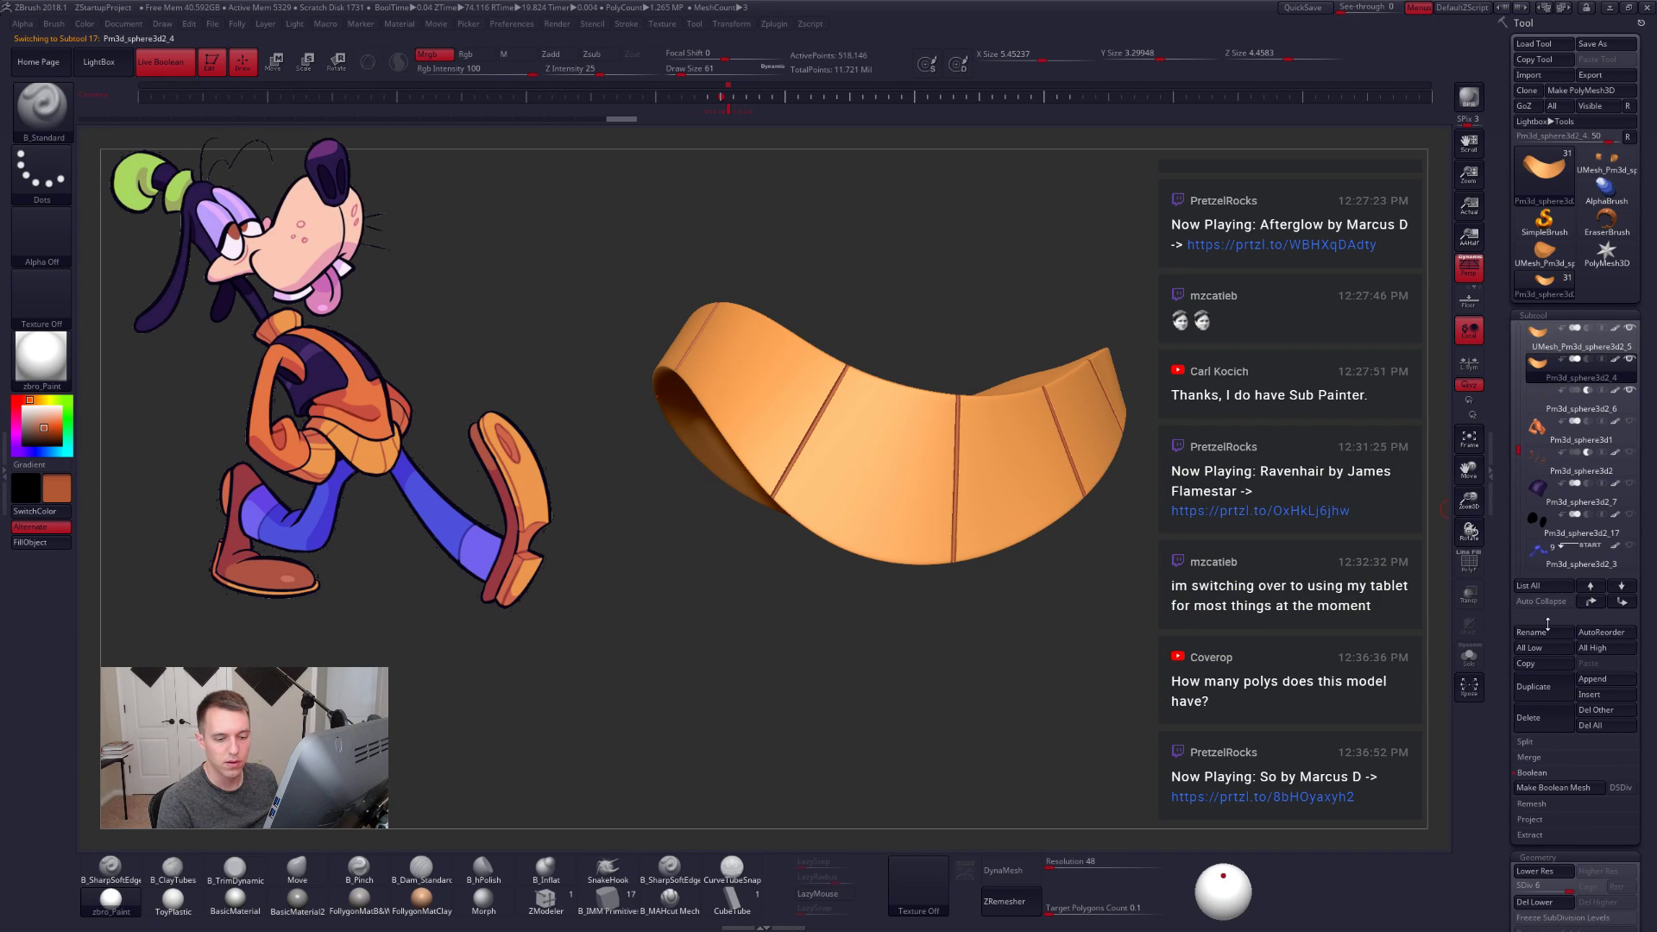
{"action": "left_click", "coordinate": [1536, 717]}
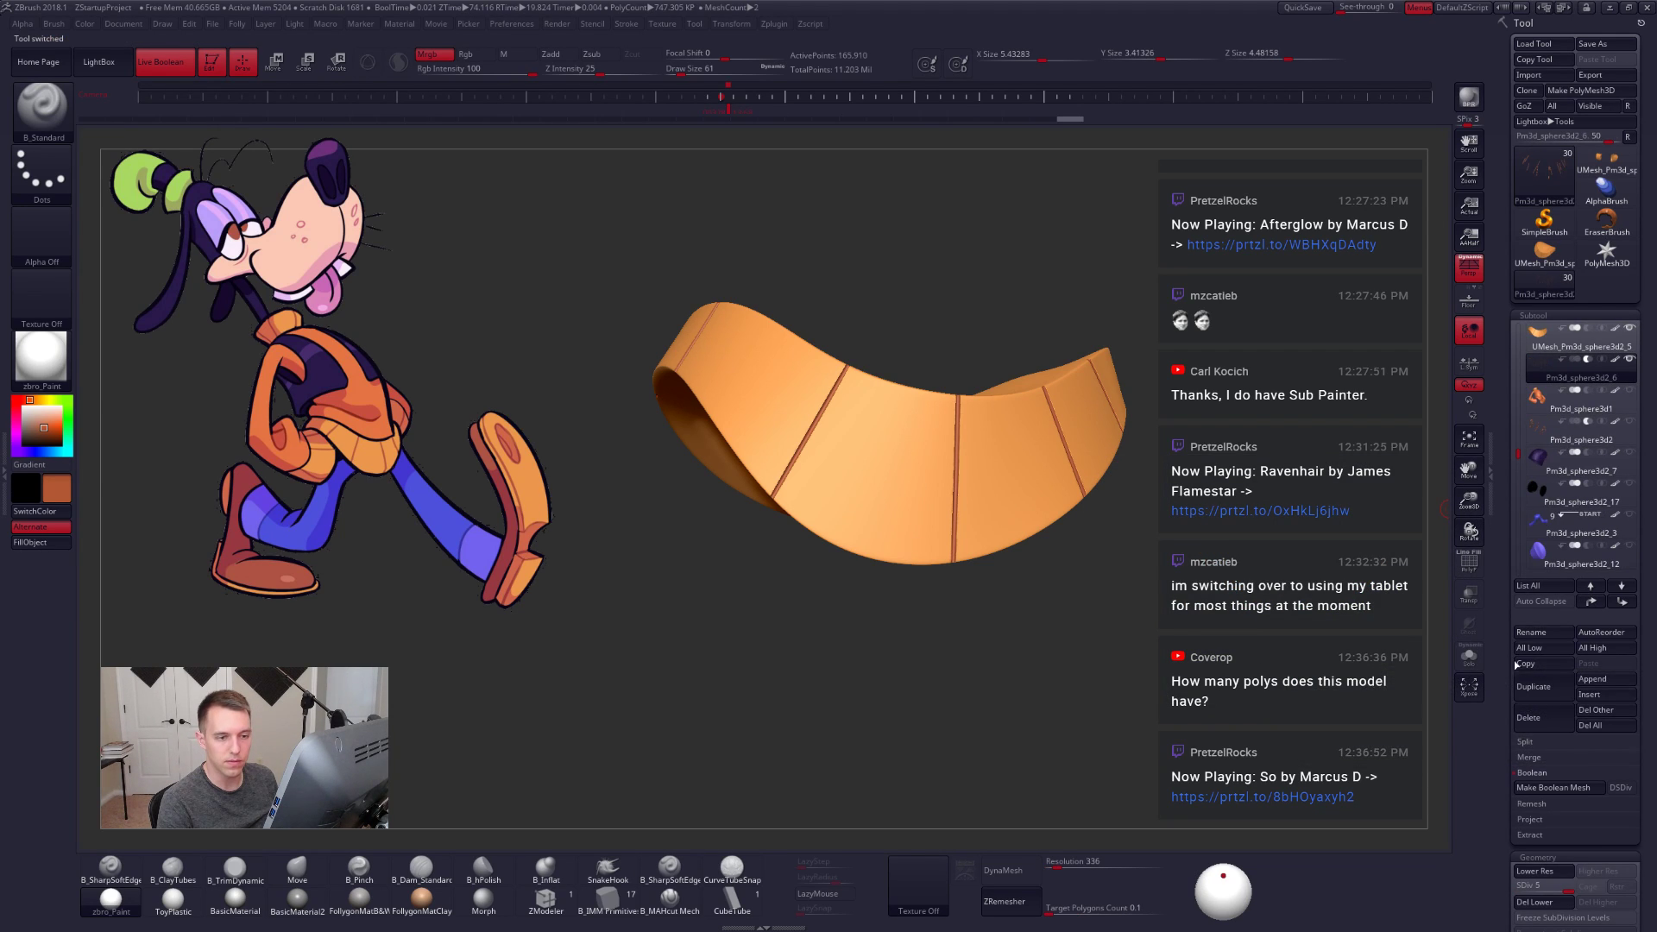
{"action": "left_click", "coordinate": [1533, 718]}
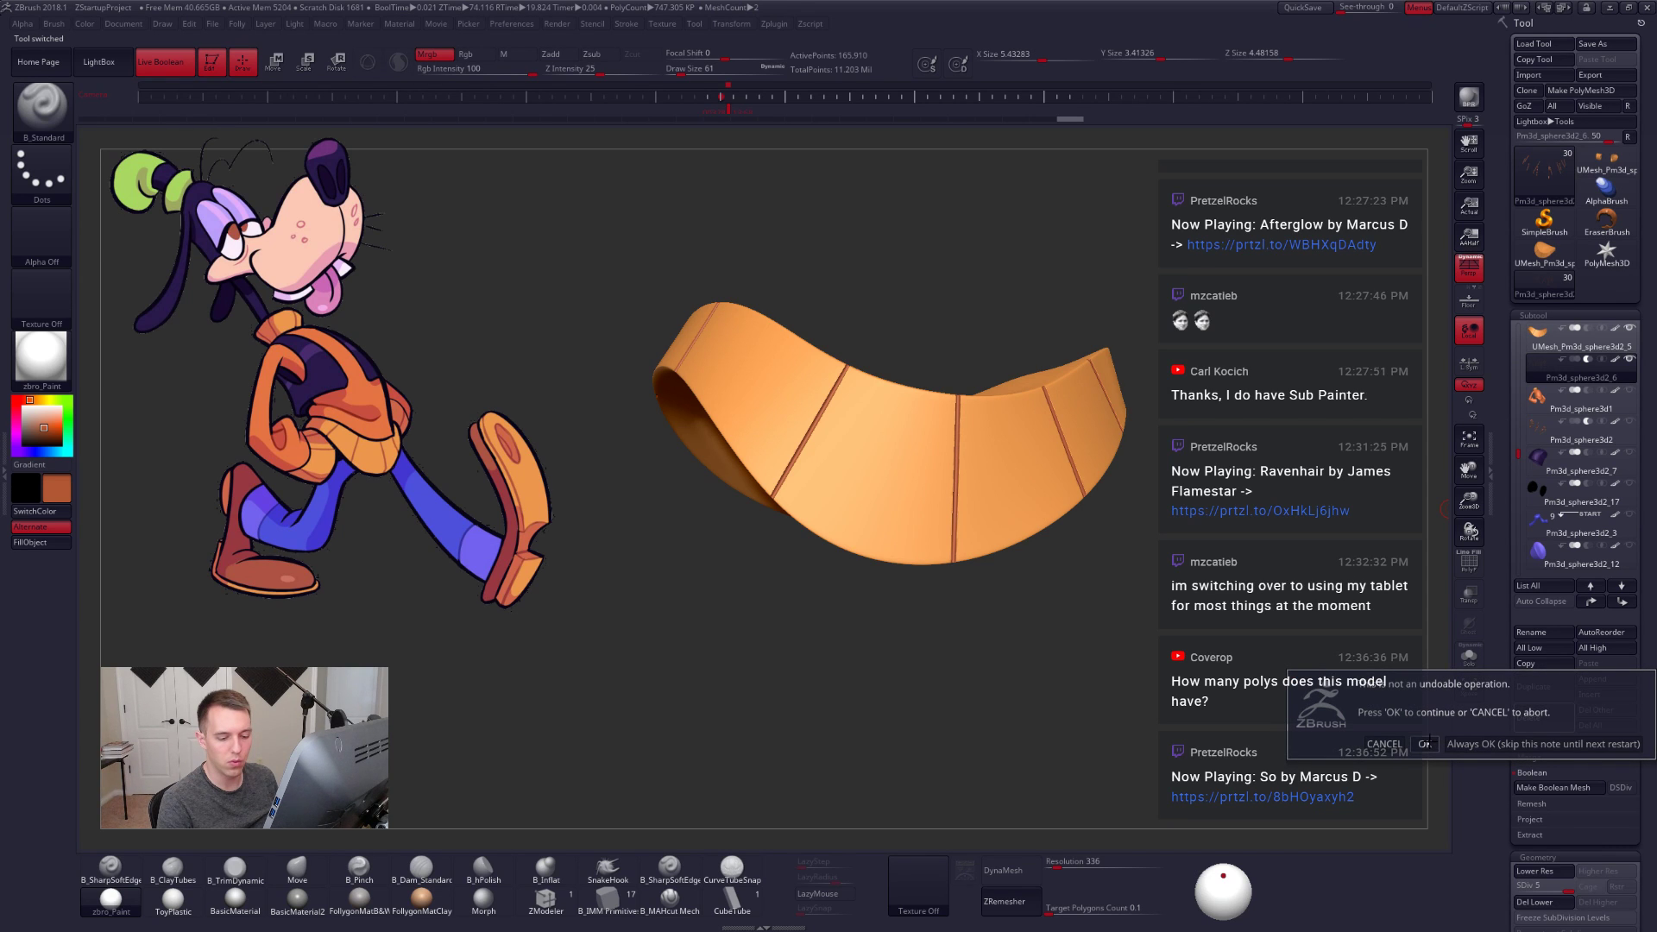
{"action": "left_click", "coordinate": [1425, 744]}
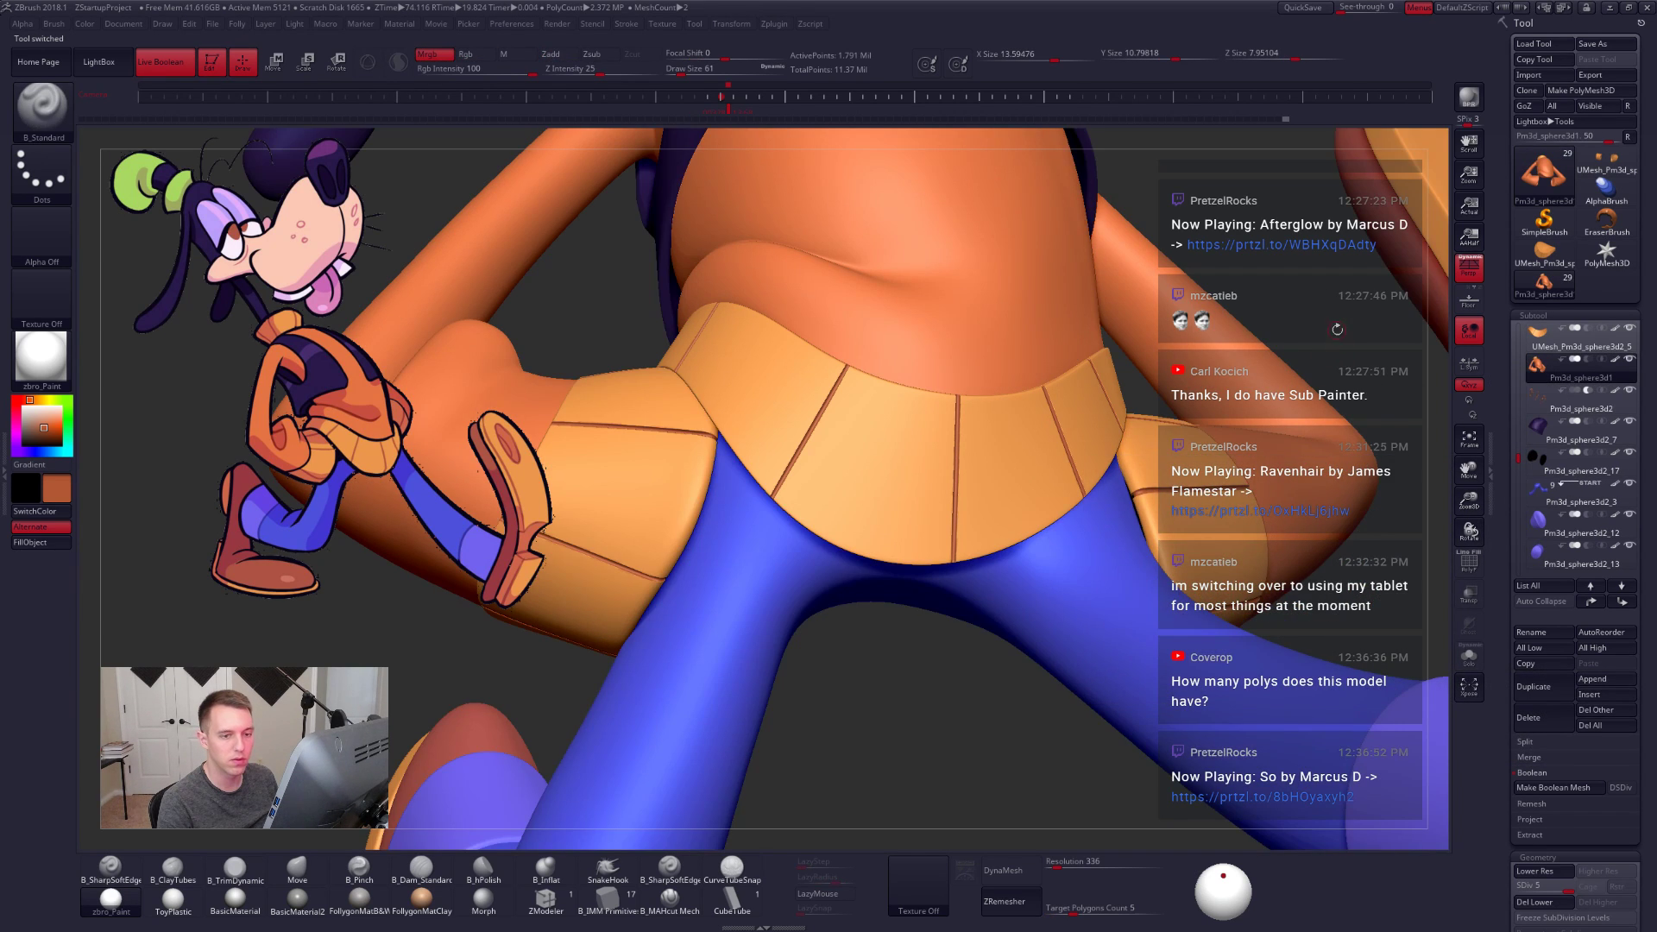
Turn off polypaint, set white colour with the FollygonMatB&W material, and orbit the sculpt.
{"action": "key", "text": "f"}
{"action": "mouse_move", "coordinate": [1065, 274]}
{"action": "left_mouse_down"}
{"action": "mouse_move", "coordinate": [1138, 321]}
{"action": "mouse_move", "coordinate": [1096, 274]}
{"action": "left_mouse_up"}
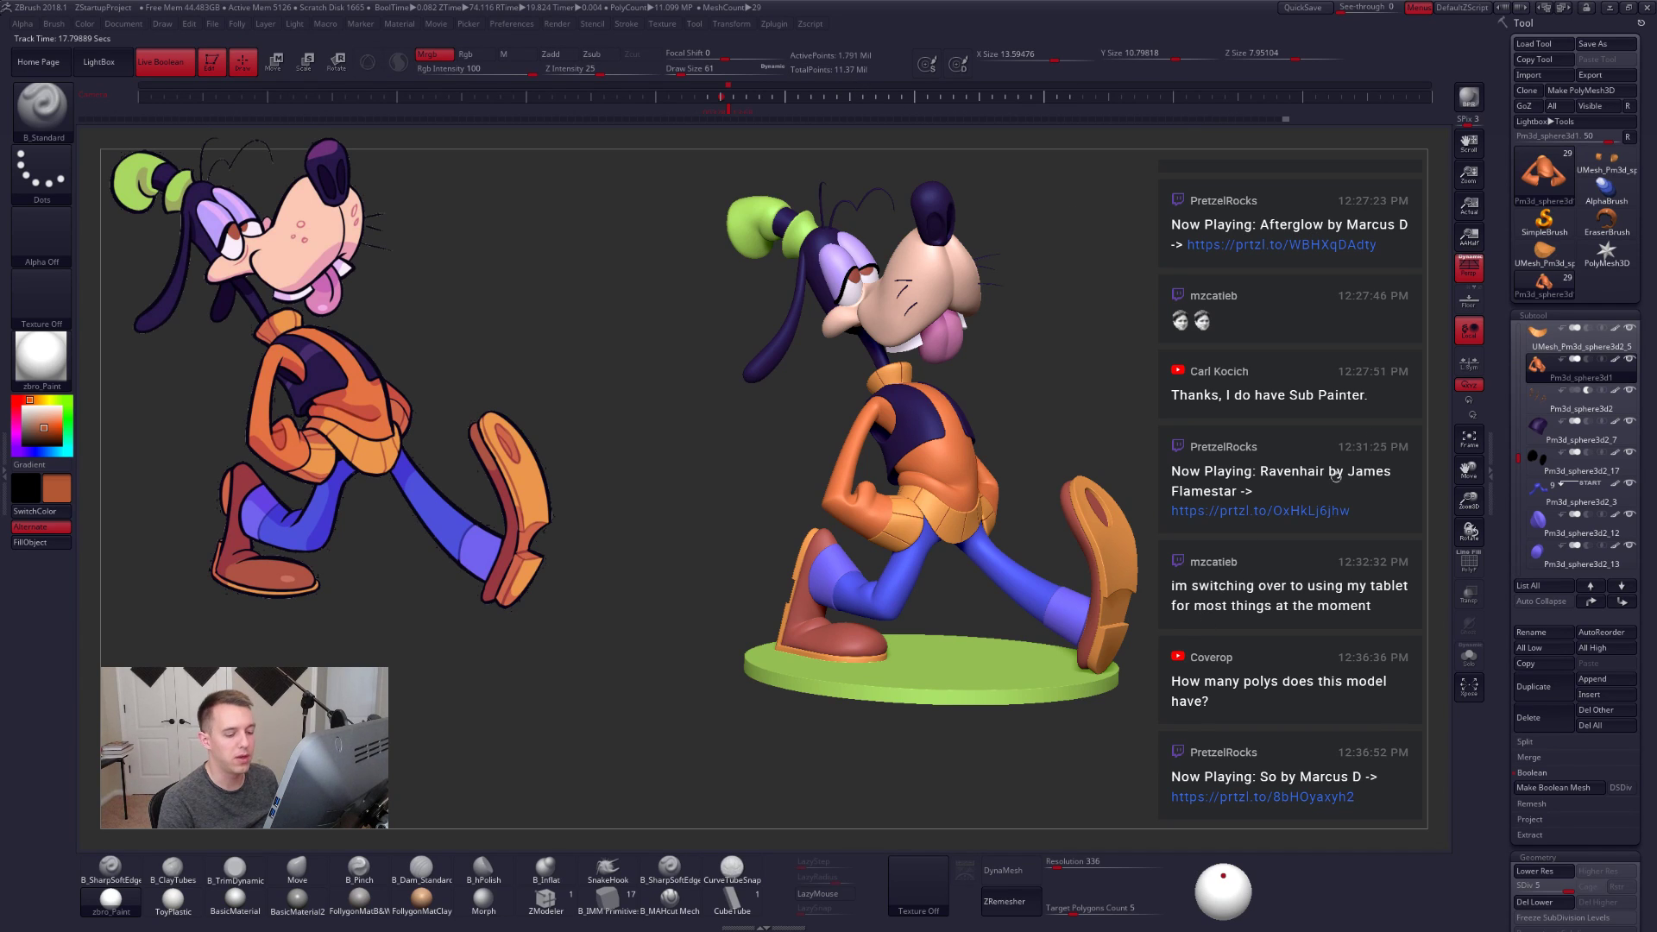
{"action": "left_click", "coordinate": [1615, 360], "text": "shift"}
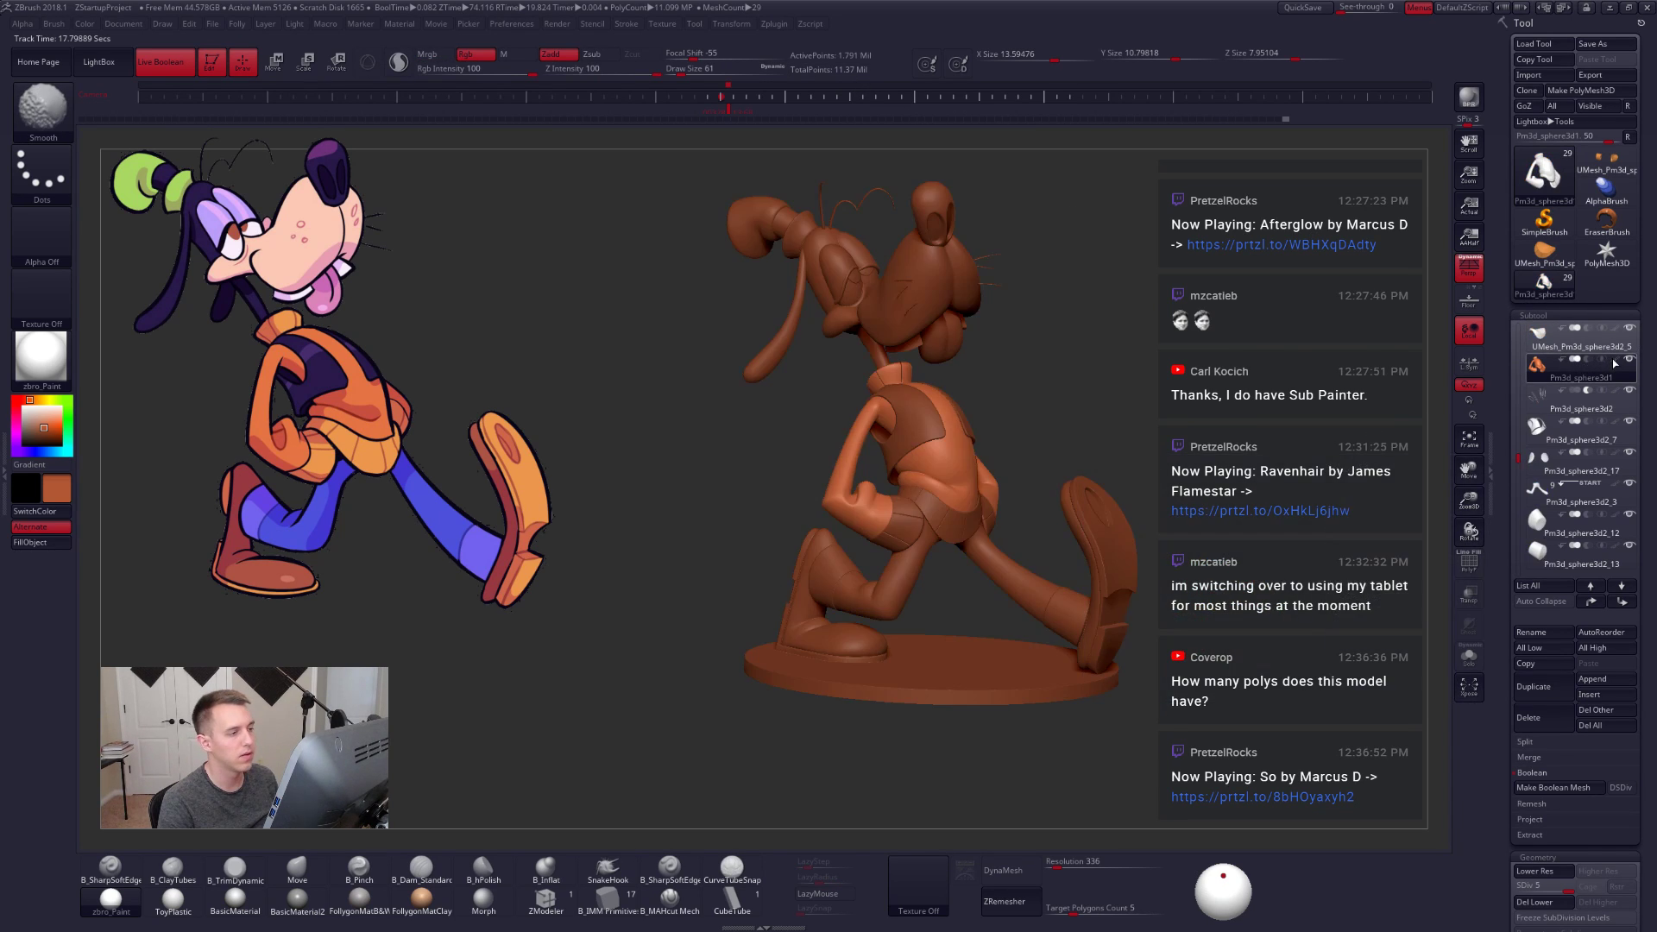
{"action": "left_click_drag", "start_coordinate": [53, 418], "coordinate": [26, 401]}
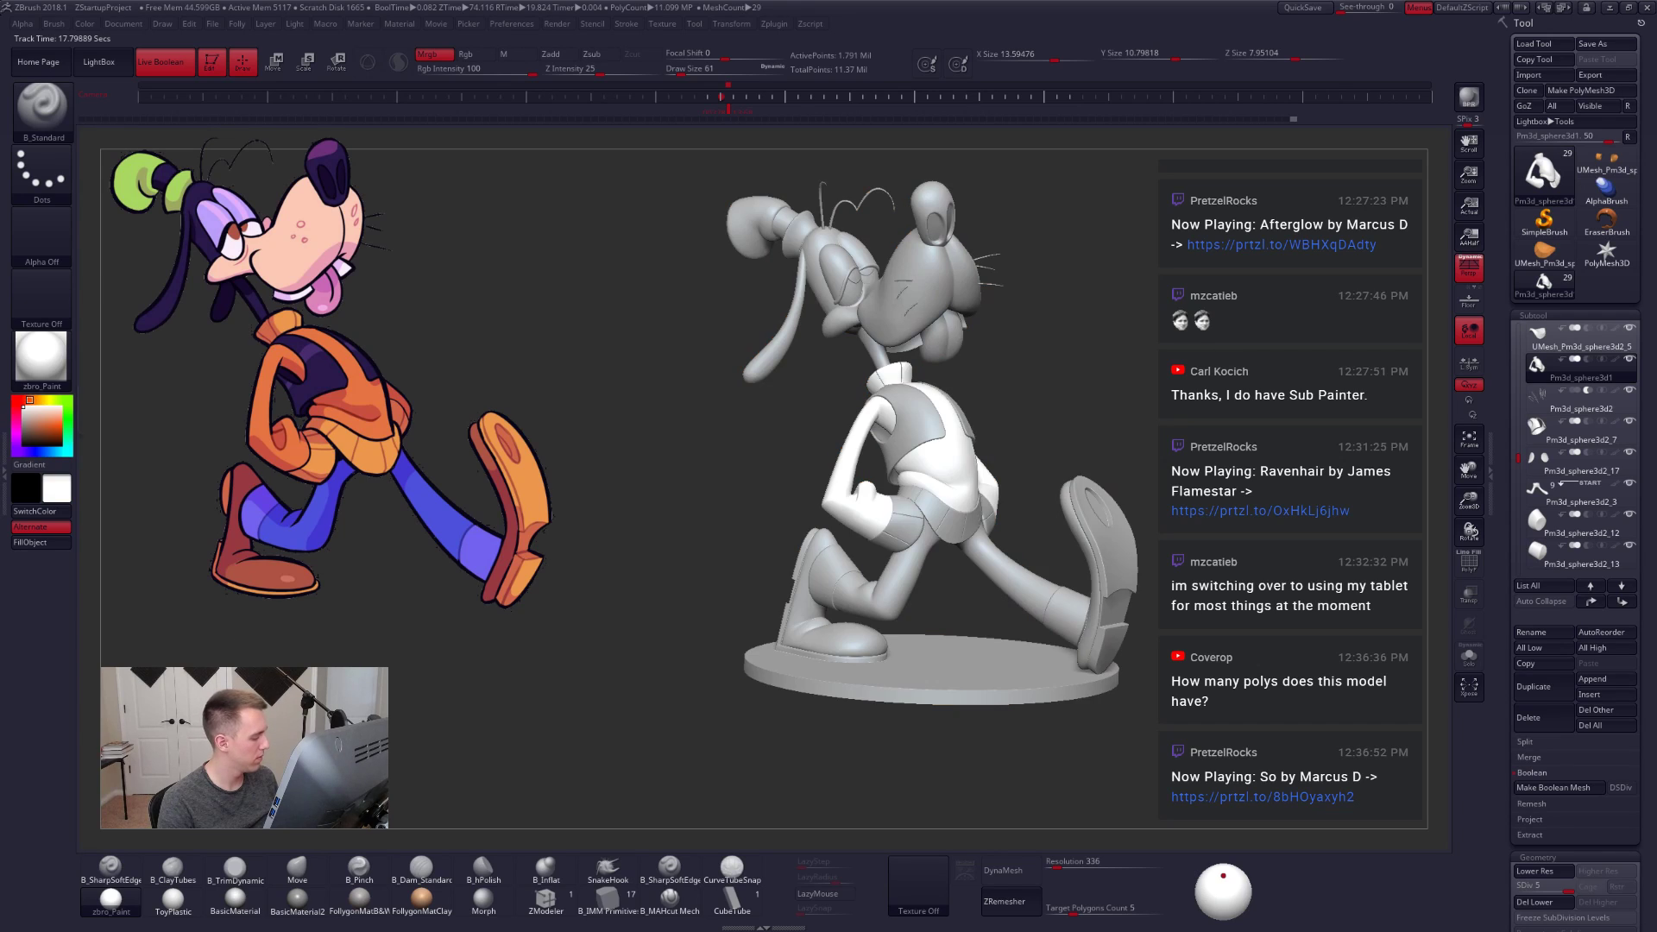
{"action": "left_click", "coordinate": [357, 898]}
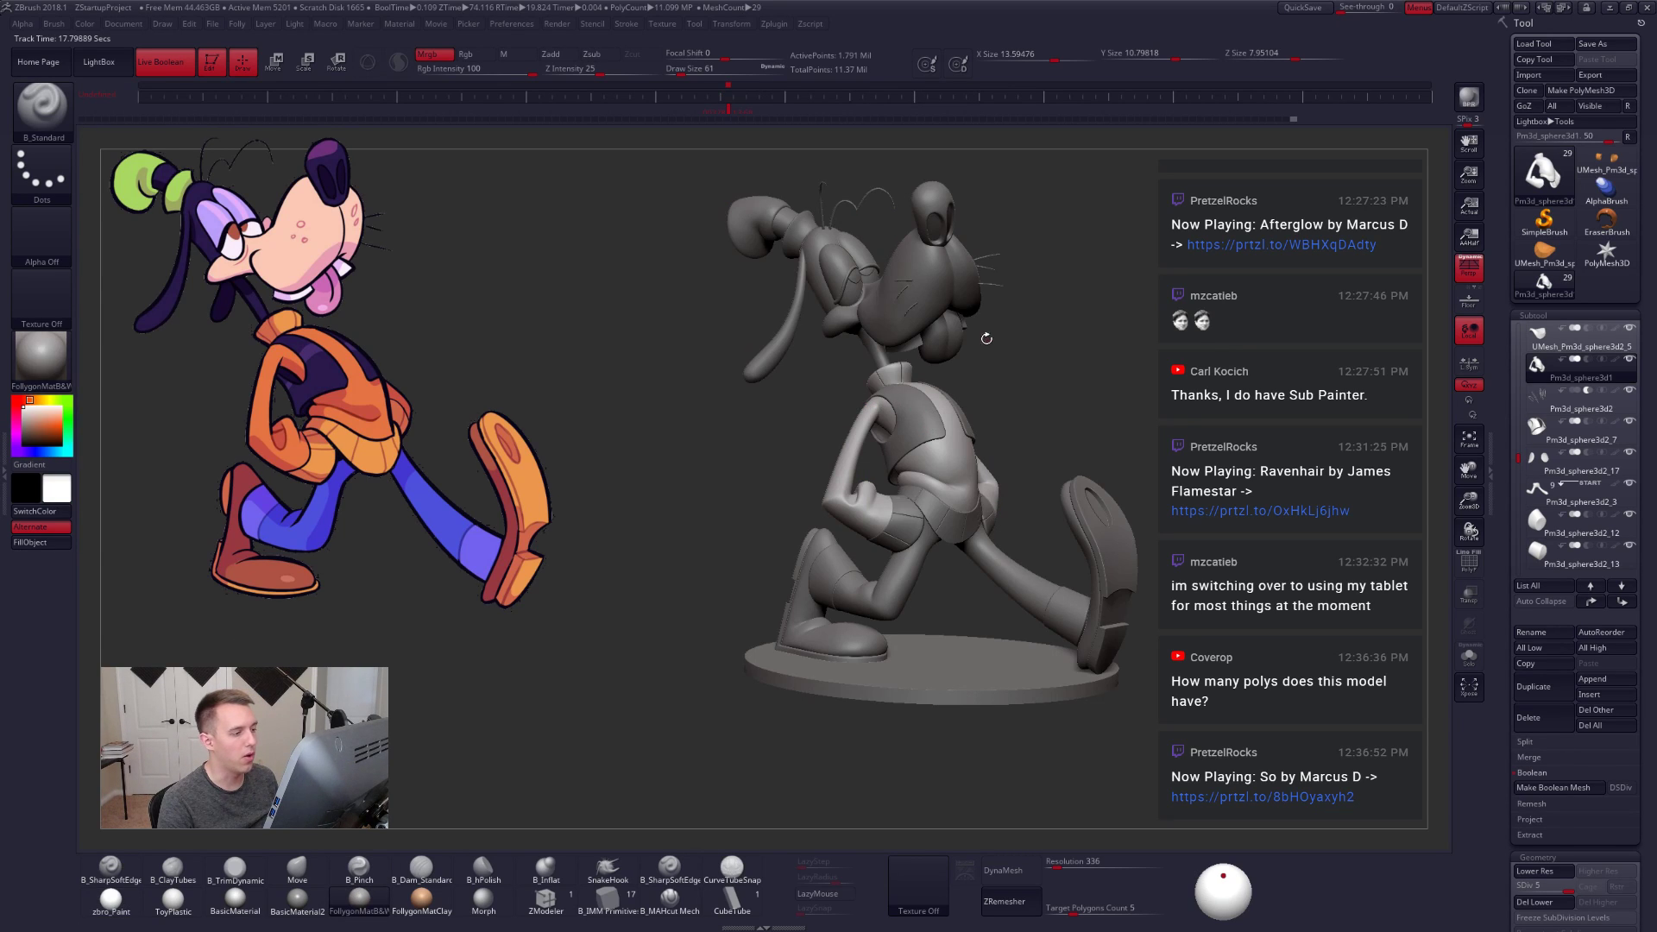
{"action": "left_click_drag", "start_coordinate": [987, 338], "coordinate": [1044, 369]}
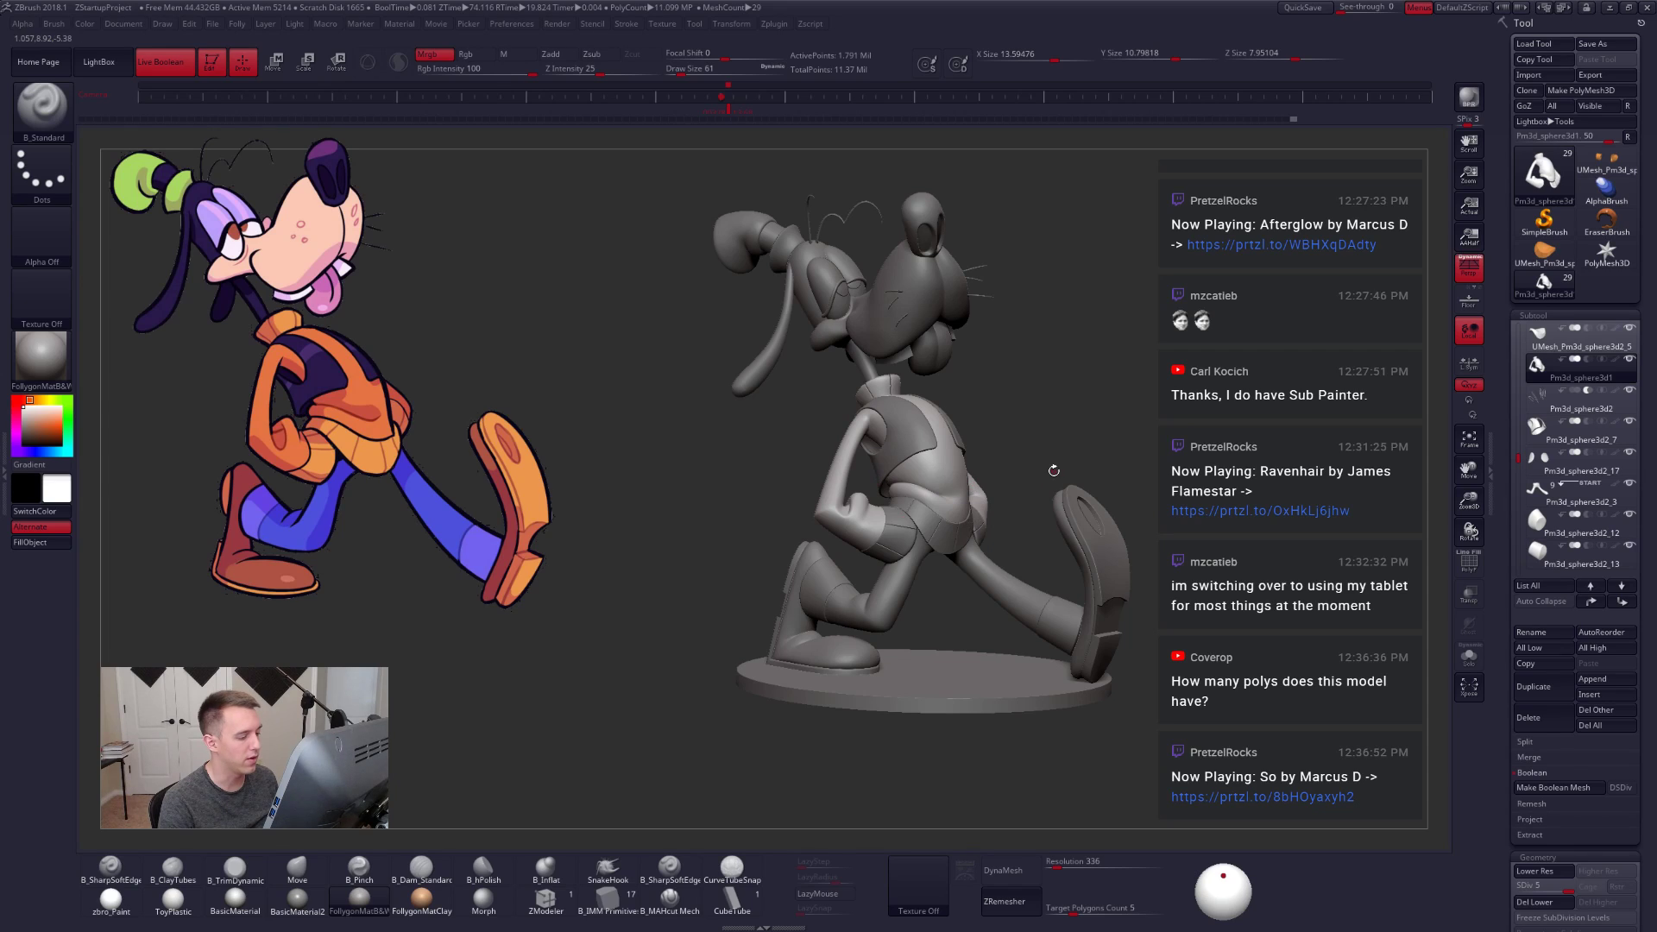
{"action": "left_click_drag", "start_coordinate": [947, 469], "coordinate": [913, 436]}
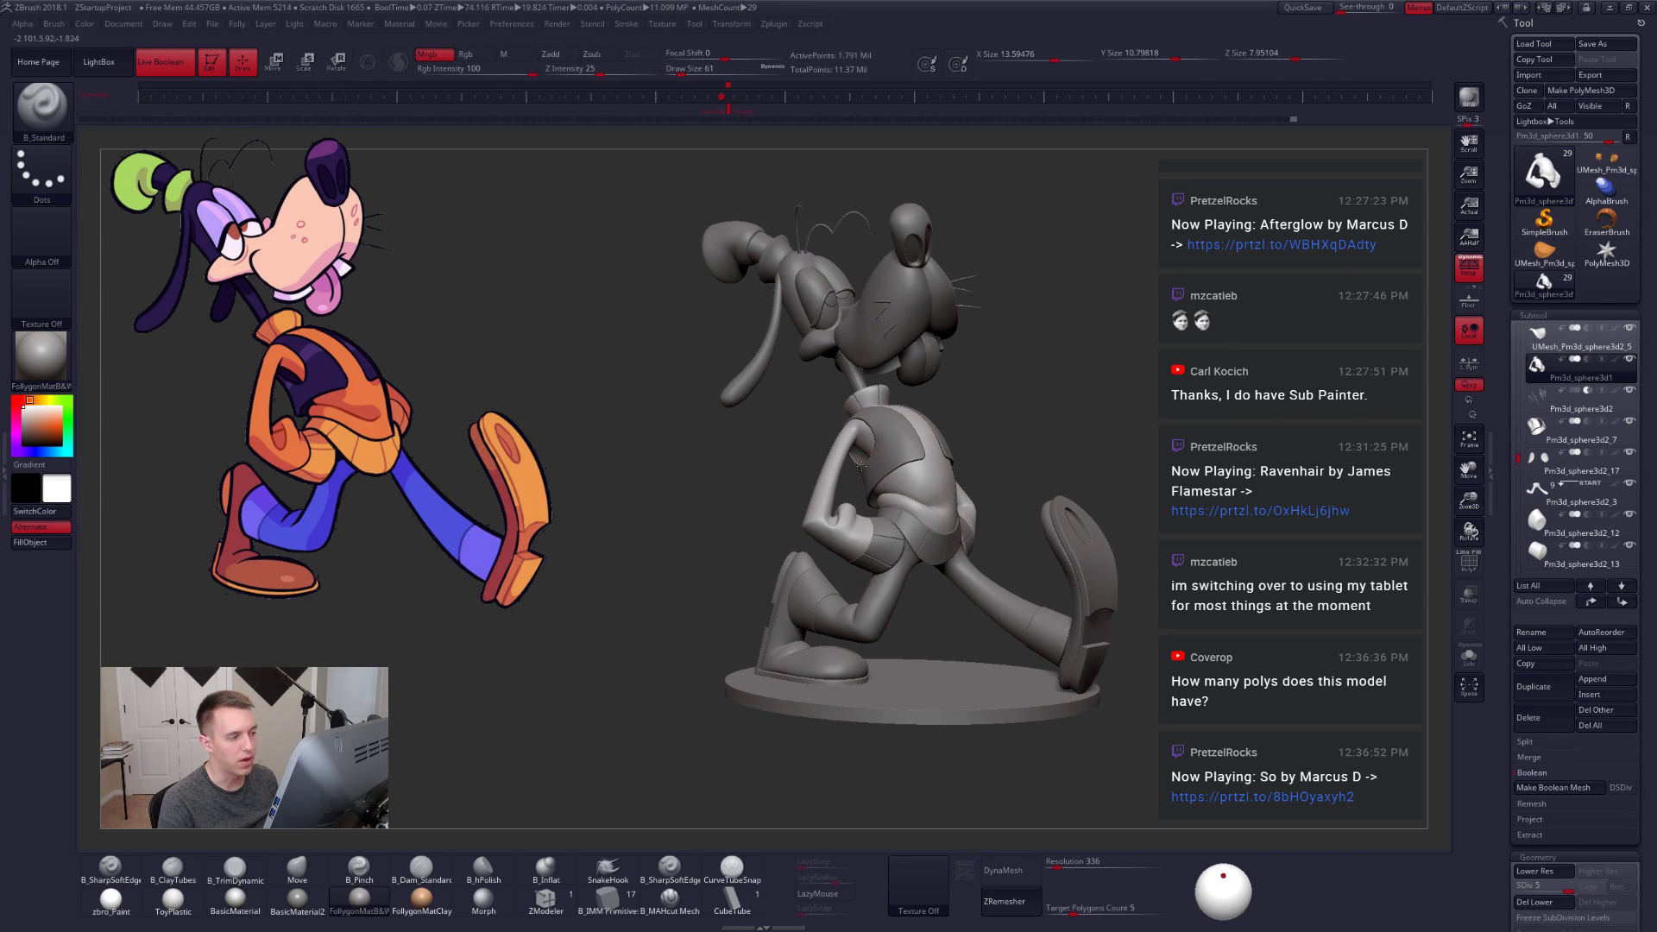
Switch to the standalone orange UMesh piece and press Subtool Delete.
{"action": "key", "text": "shift"}
{"action": "mouse_move", "coordinate": [1615, 371]}
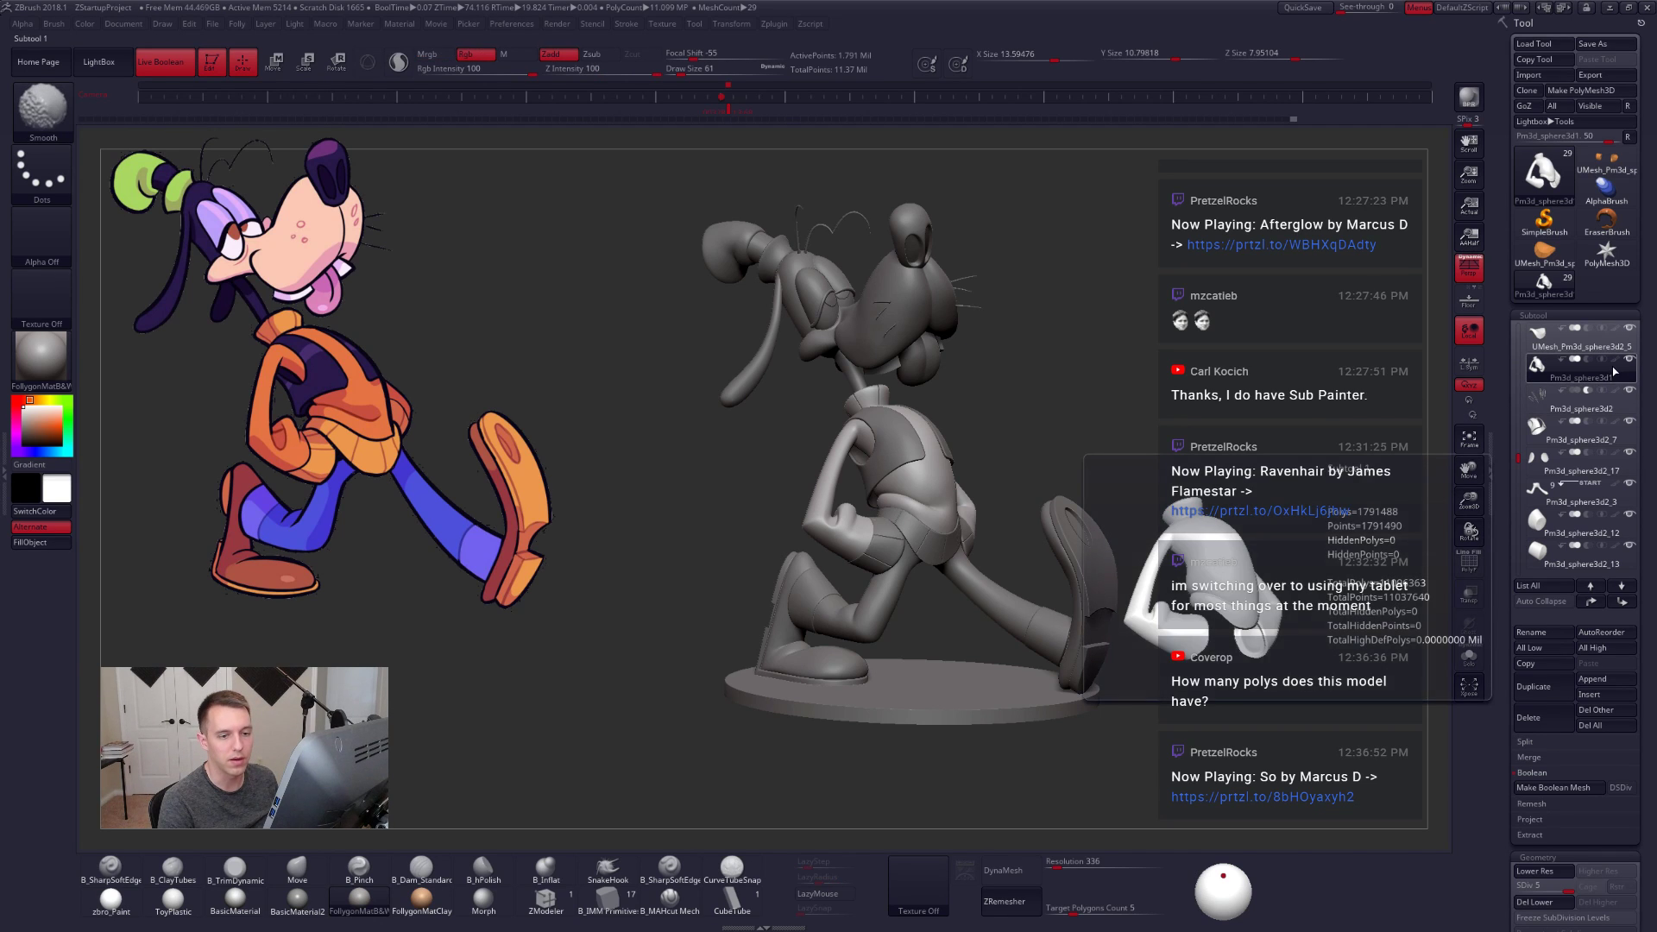
{"action": "left_click", "coordinate": [1544, 252]}
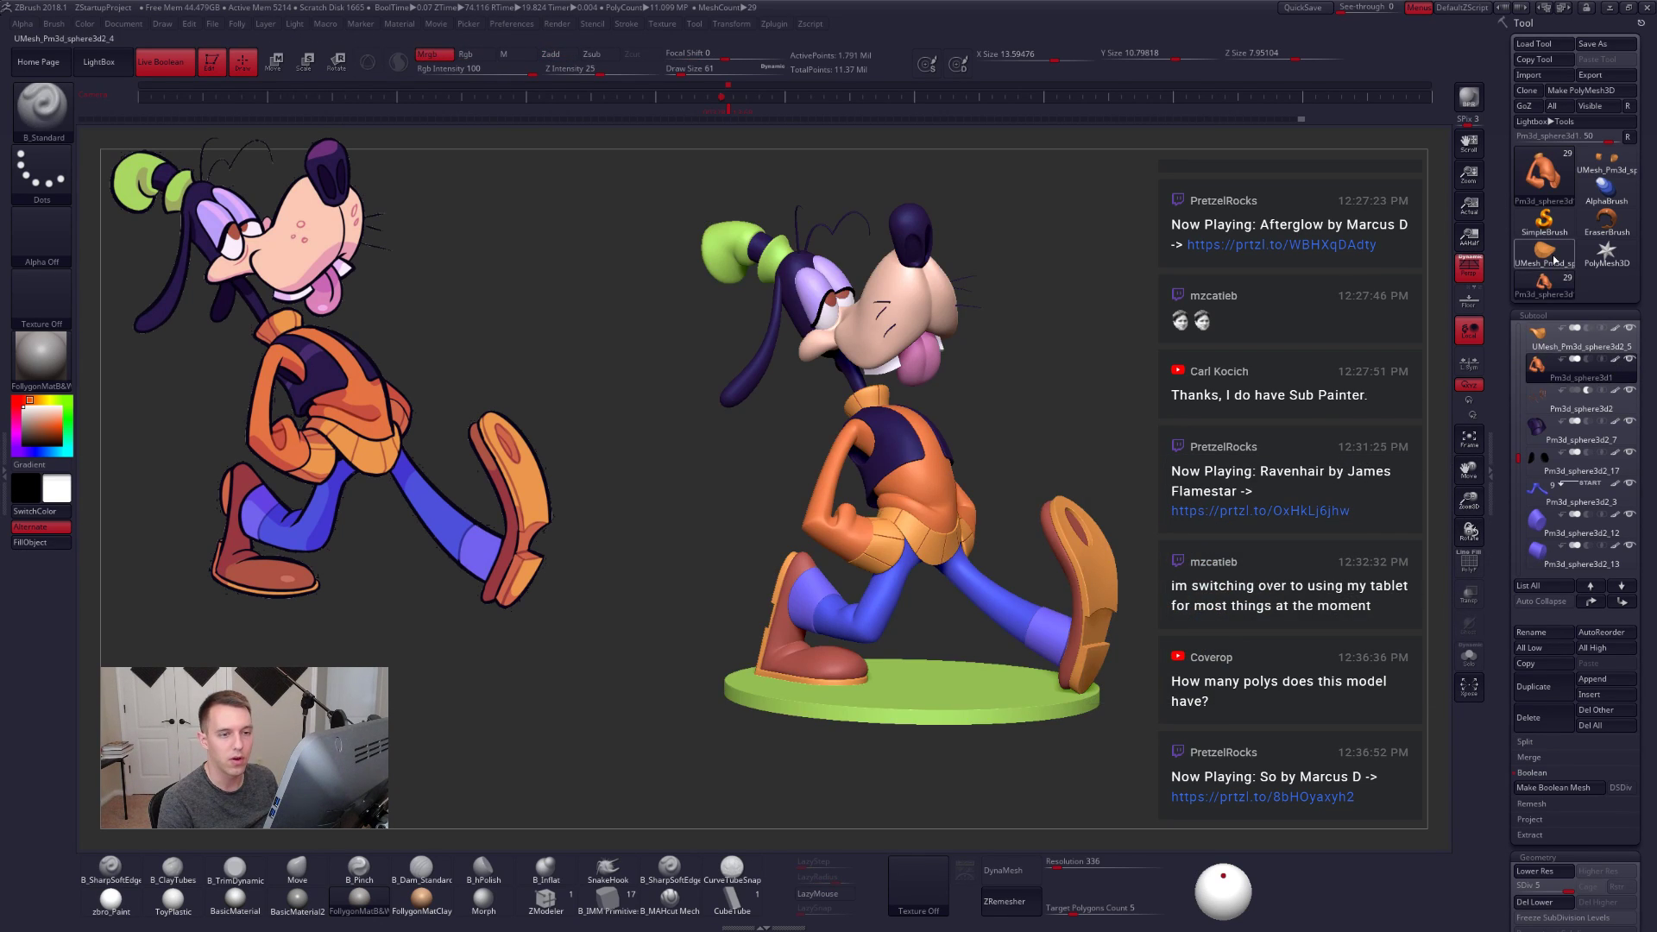
{"action": "left_click", "coordinate": [1534, 720]}
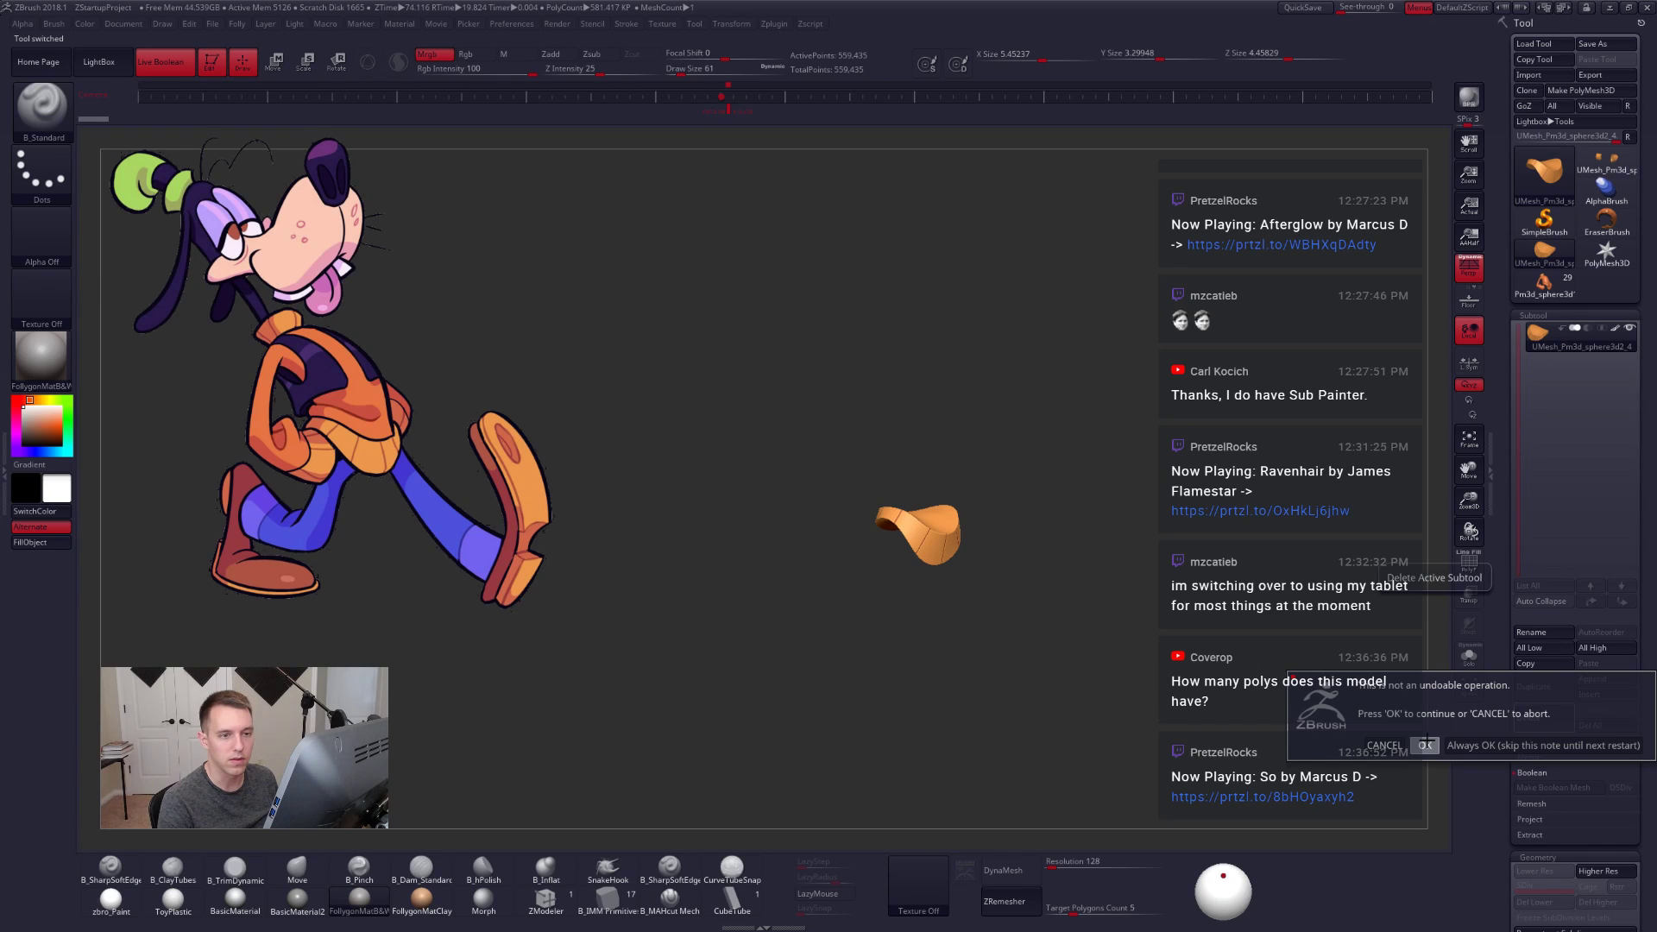
Delete the remaining leftover piece tools, including the orange piece.
{"action": "left_click", "coordinate": [1425, 744]}
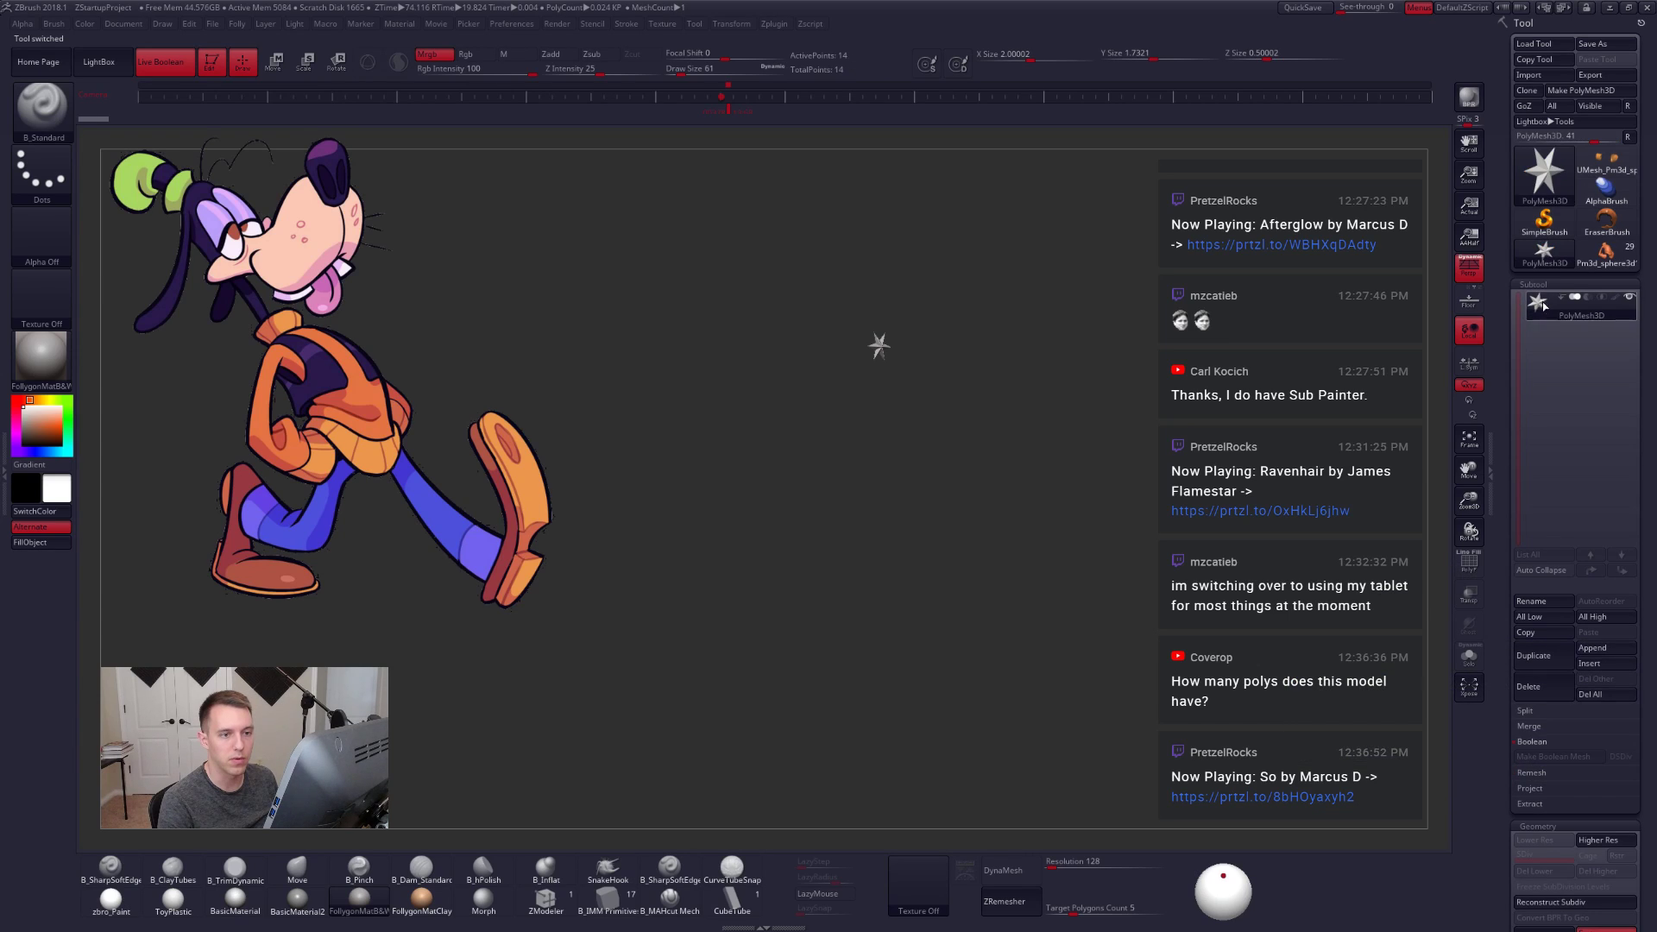
{"action": "left_click", "coordinate": [1531, 688]}
{"action": "left_click", "coordinate": [1424, 716]}
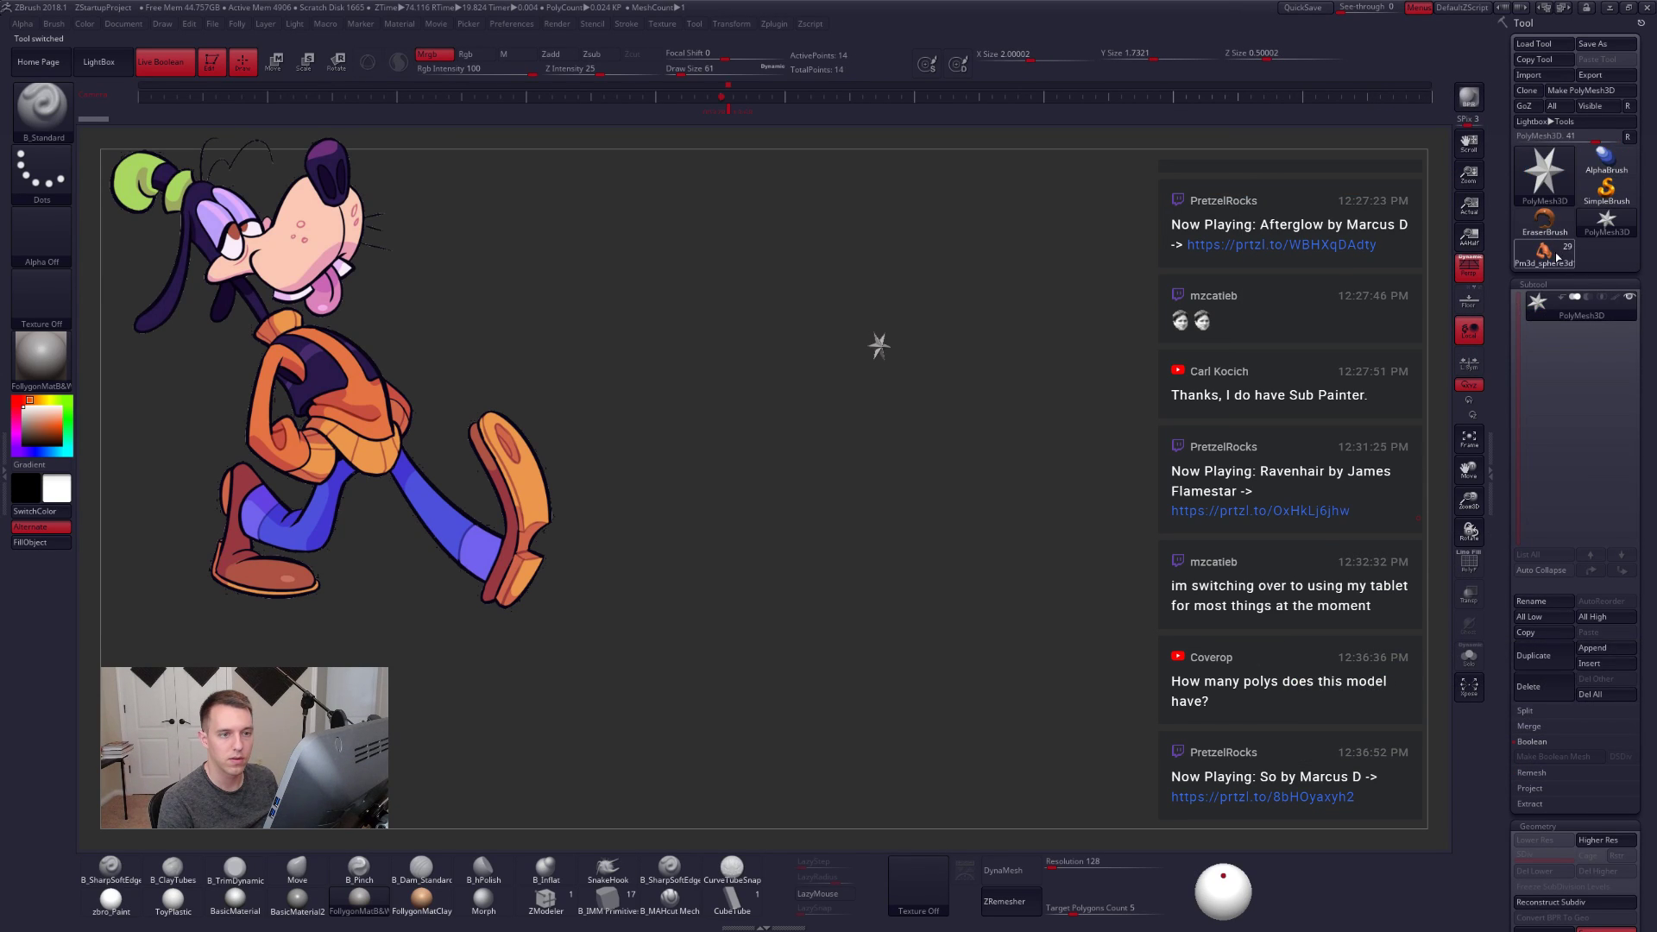
Back on the Goofy model, boolean-merge the shirt and collar subtools Pm3d_sphere3d1 and Pm3d_sphere3d2.
{"action": "left_click", "coordinate": [1556, 256]}
{"action": "left_click_drag", "start_coordinate": [1128, 345], "coordinate": [1118, 344]}
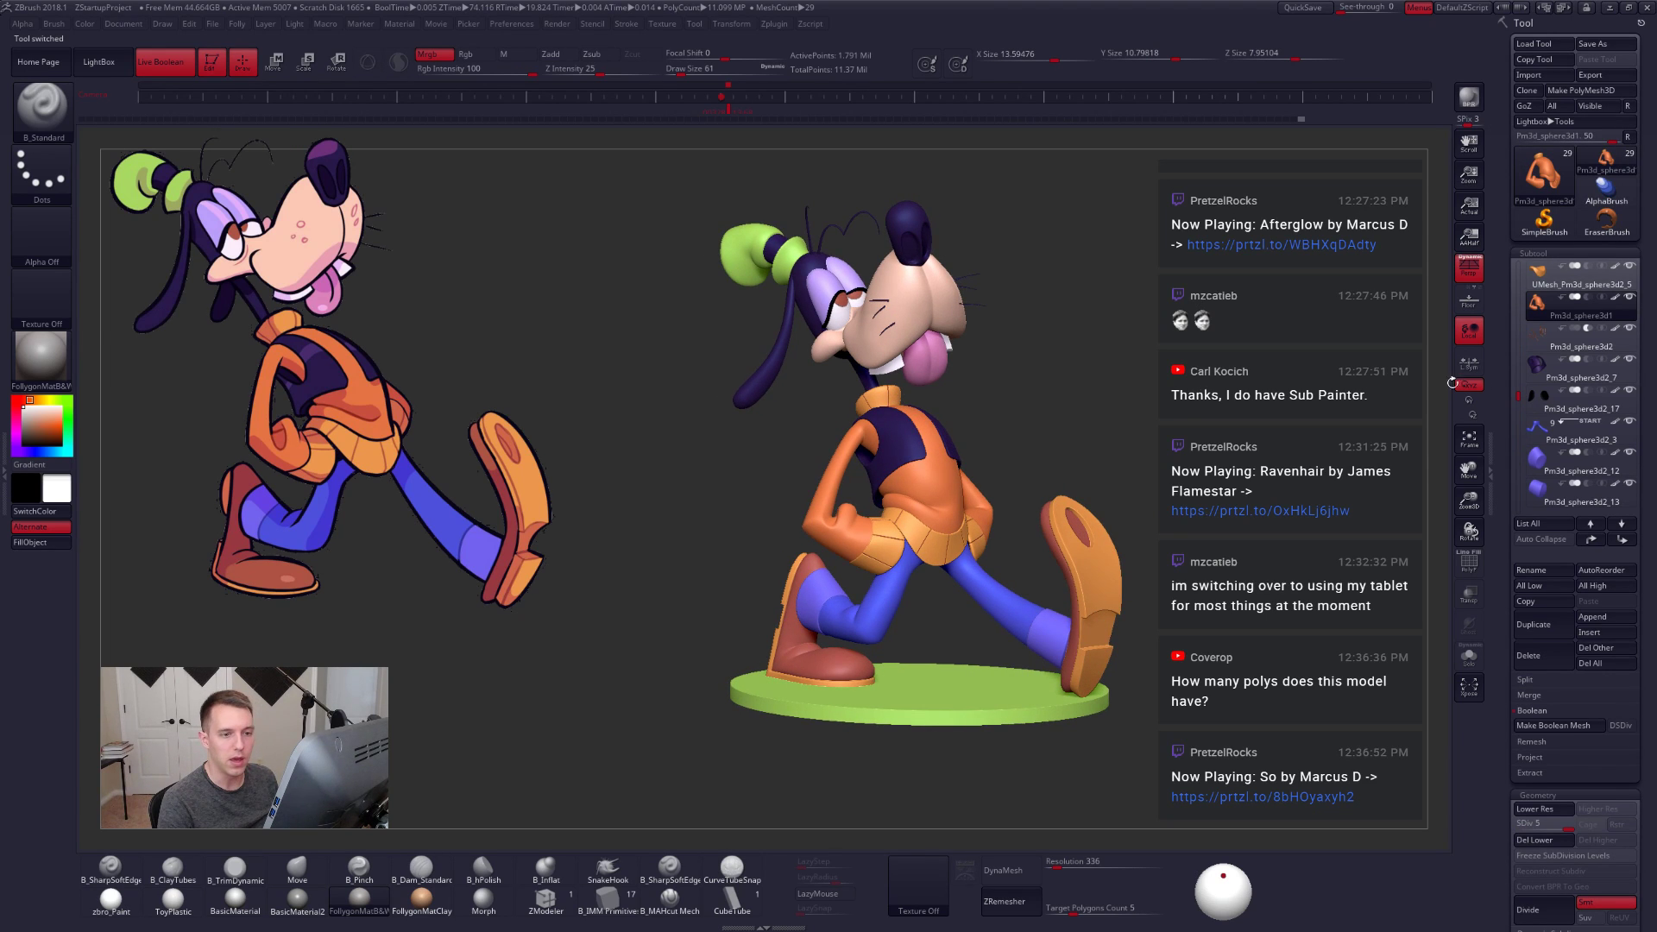
{"action": "left_click", "coordinate": [1547, 337]}
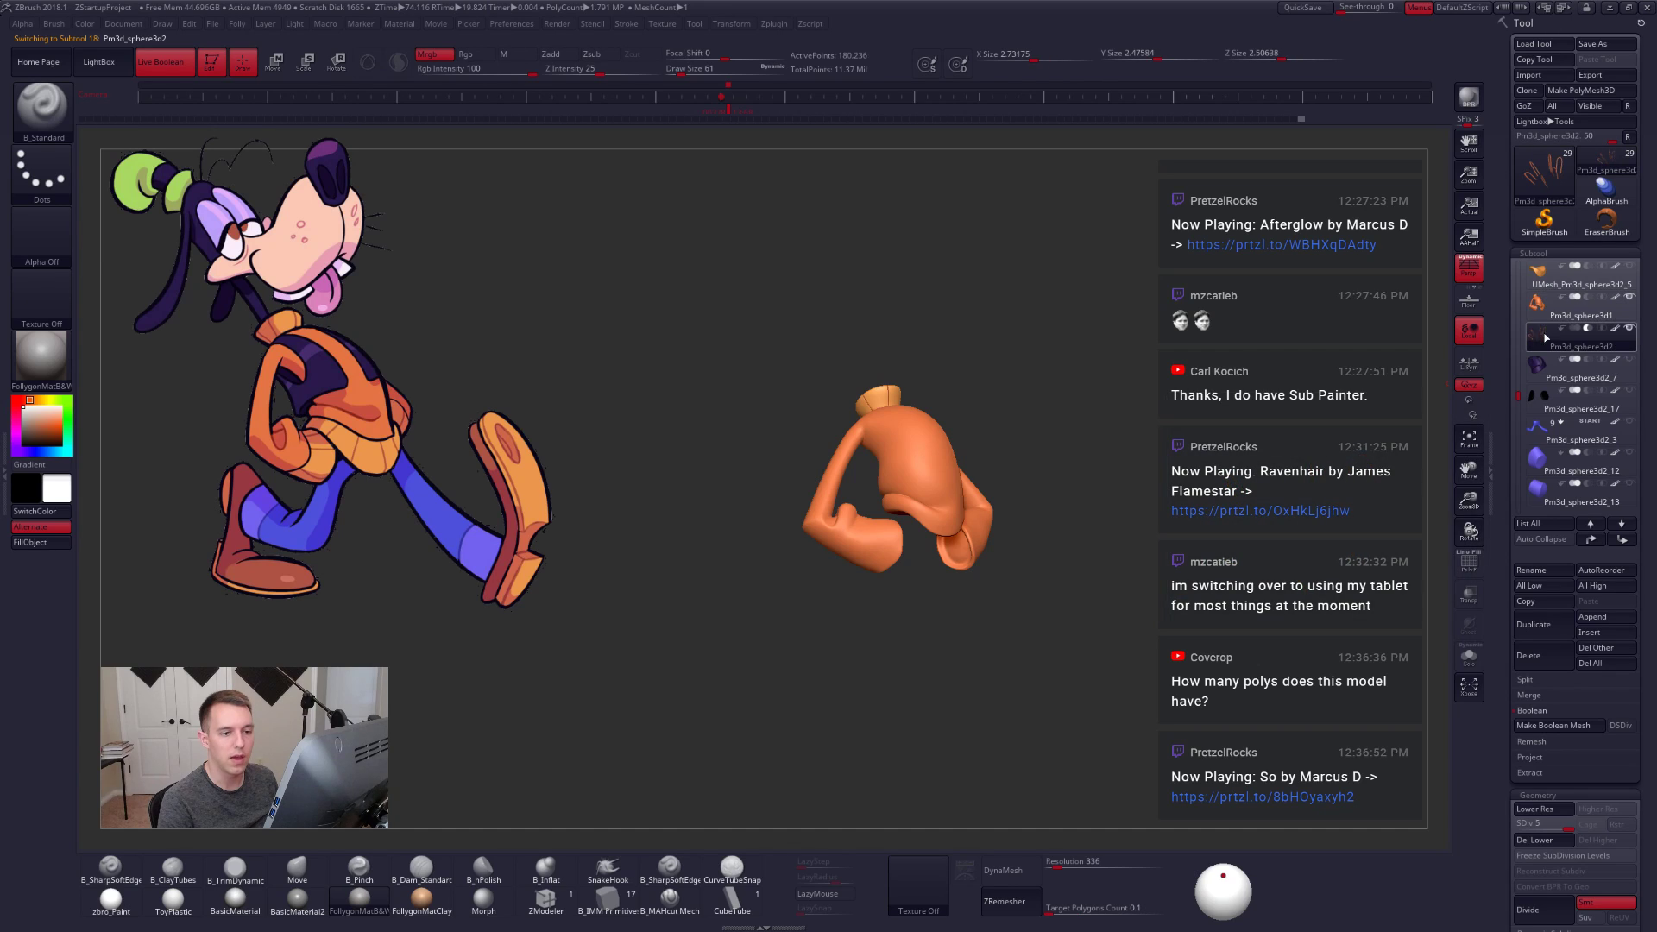
{"action": "left_click", "coordinate": [1544, 313]}
{"action": "left_click_drag", "start_coordinate": [1061, 359], "coordinate": [920, 617], "text": "alt"}
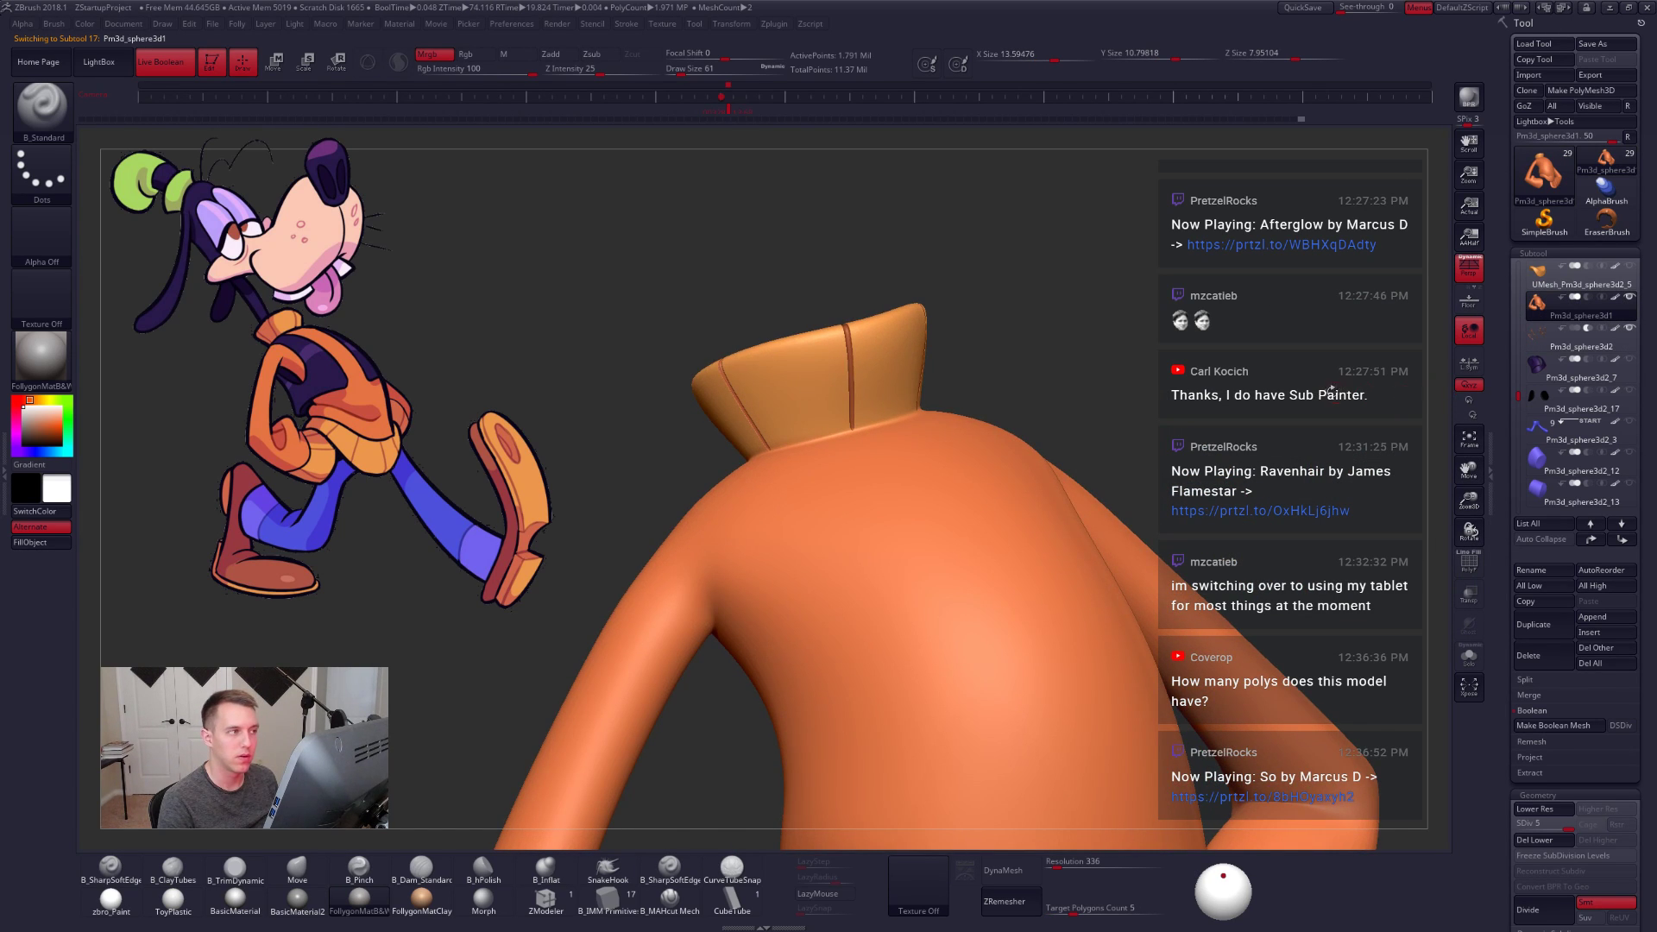
{"action": "left_click", "coordinate": [1547, 338]}
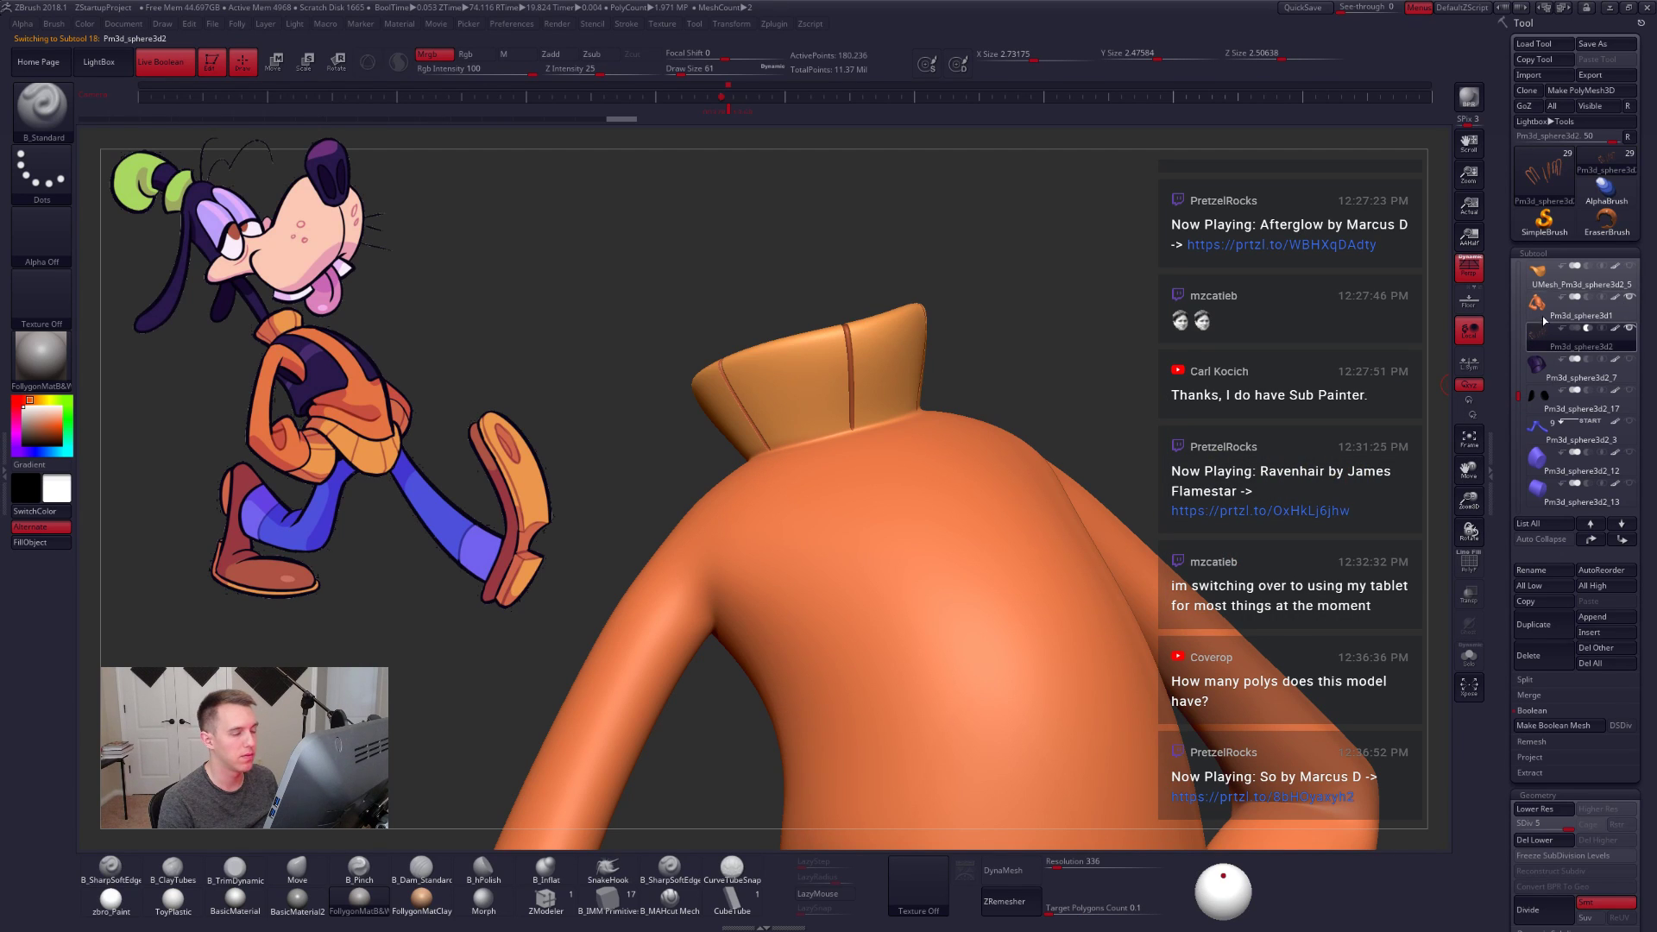
{"action": "left_click", "coordinate": [1543, 309]}
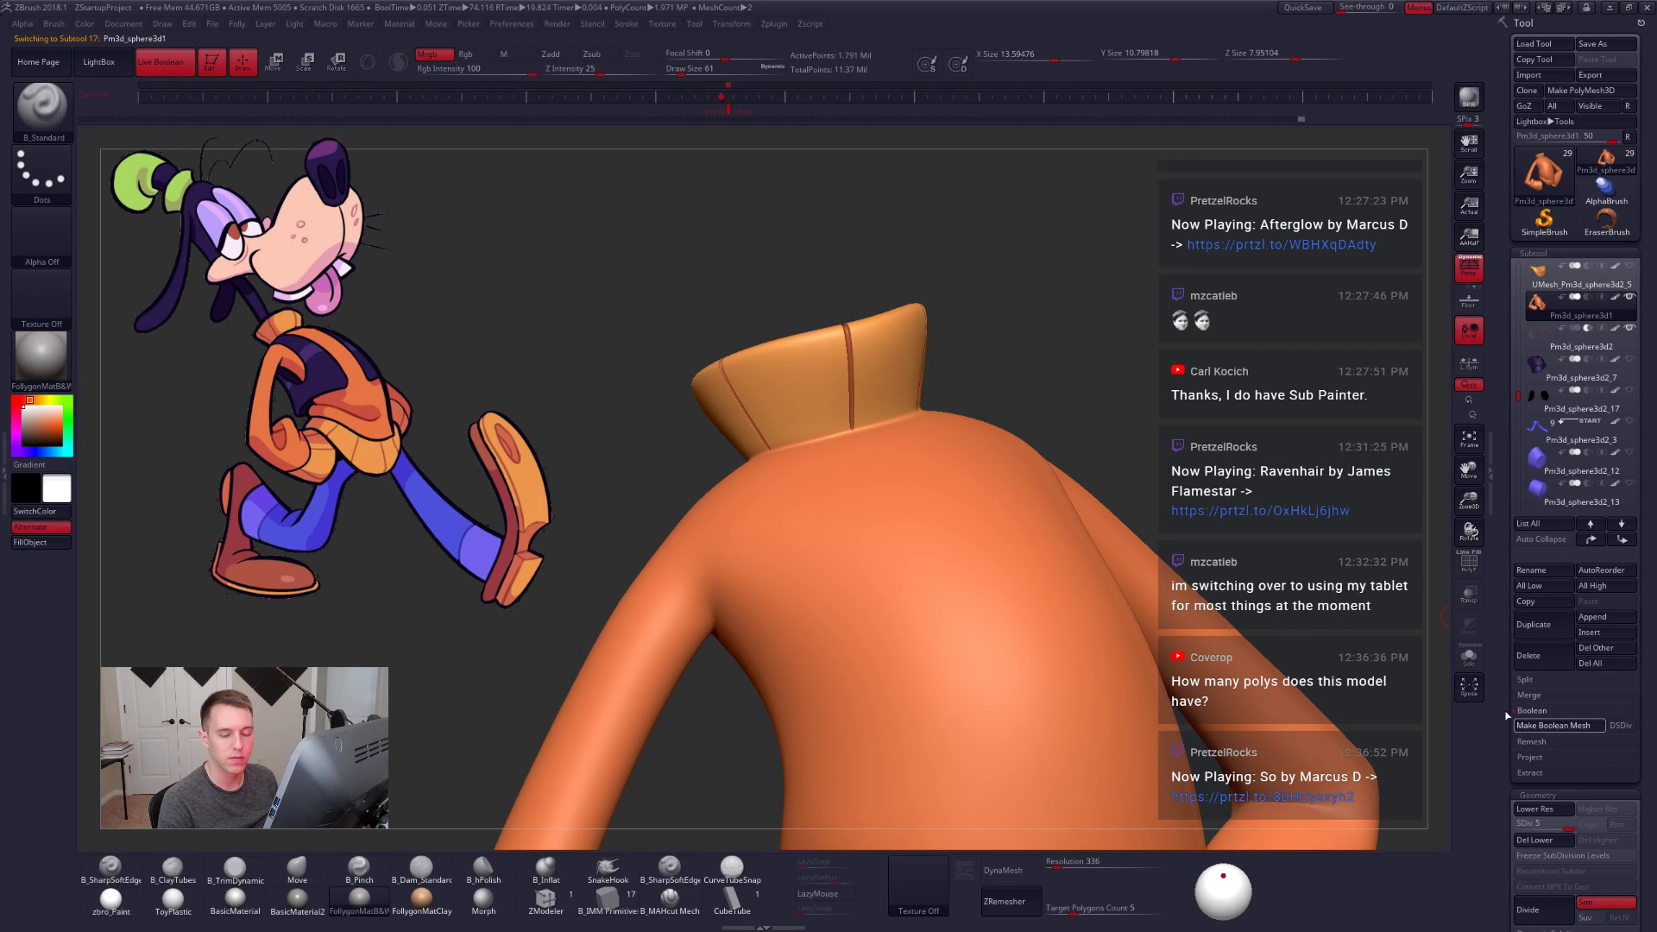
{"action": "left_click", "coordinate": [1539, 726]}
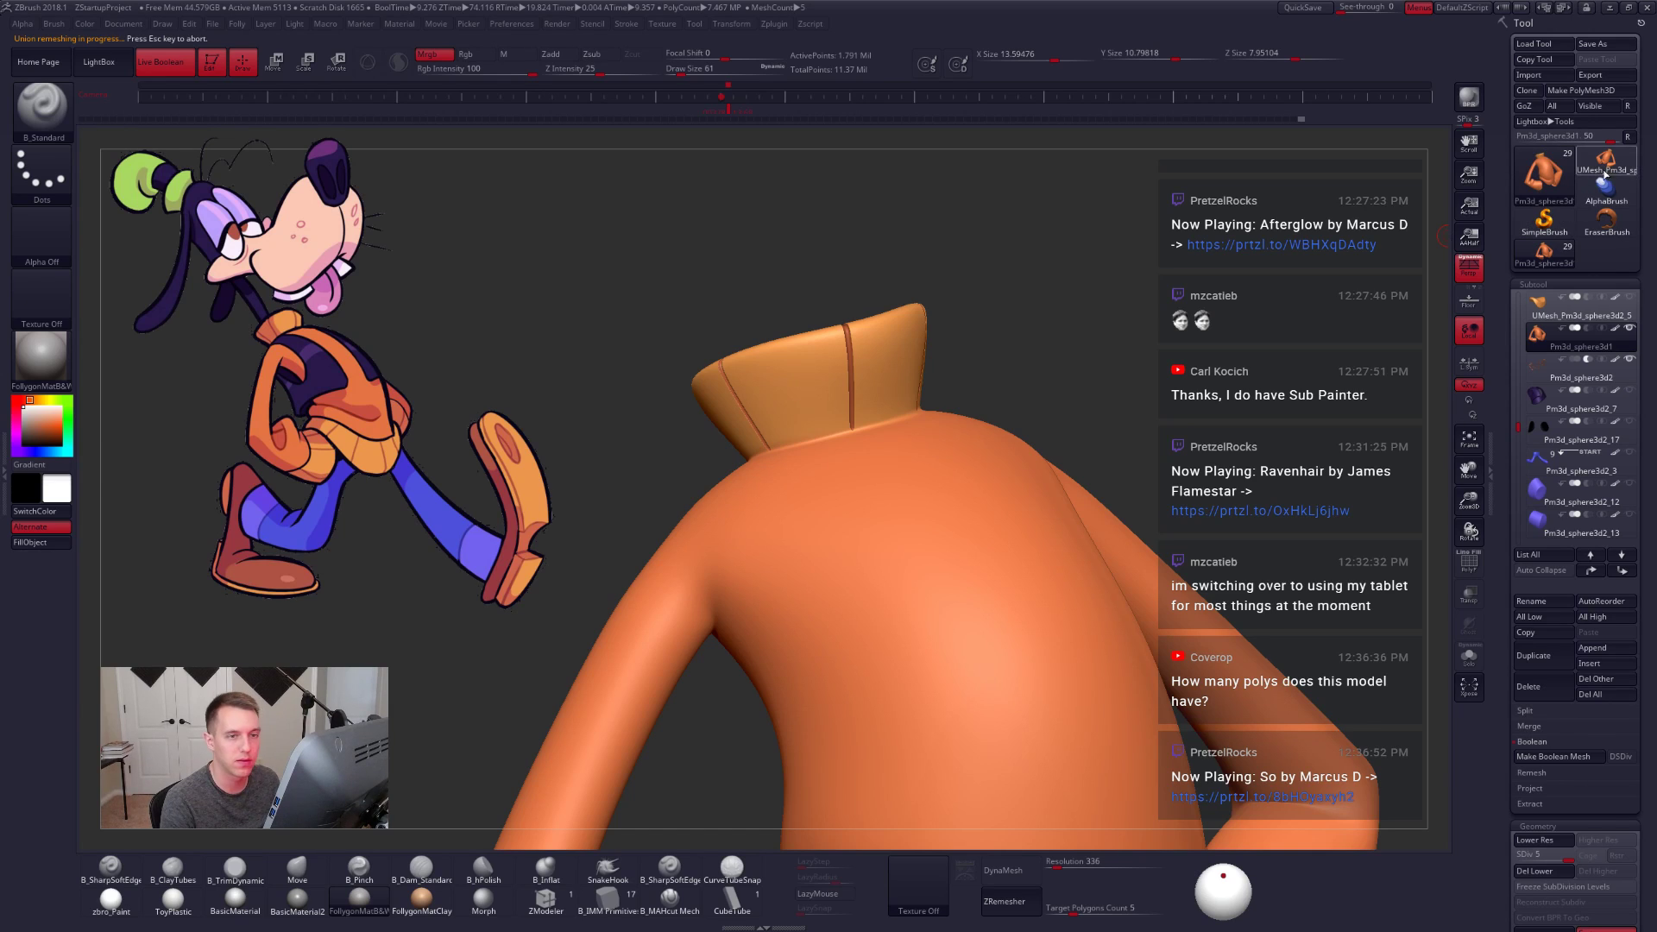
Insert the two merged meshes into the Goofy model as new subtools.
{"action": "left_click", "coordinate": [1608, 663]}
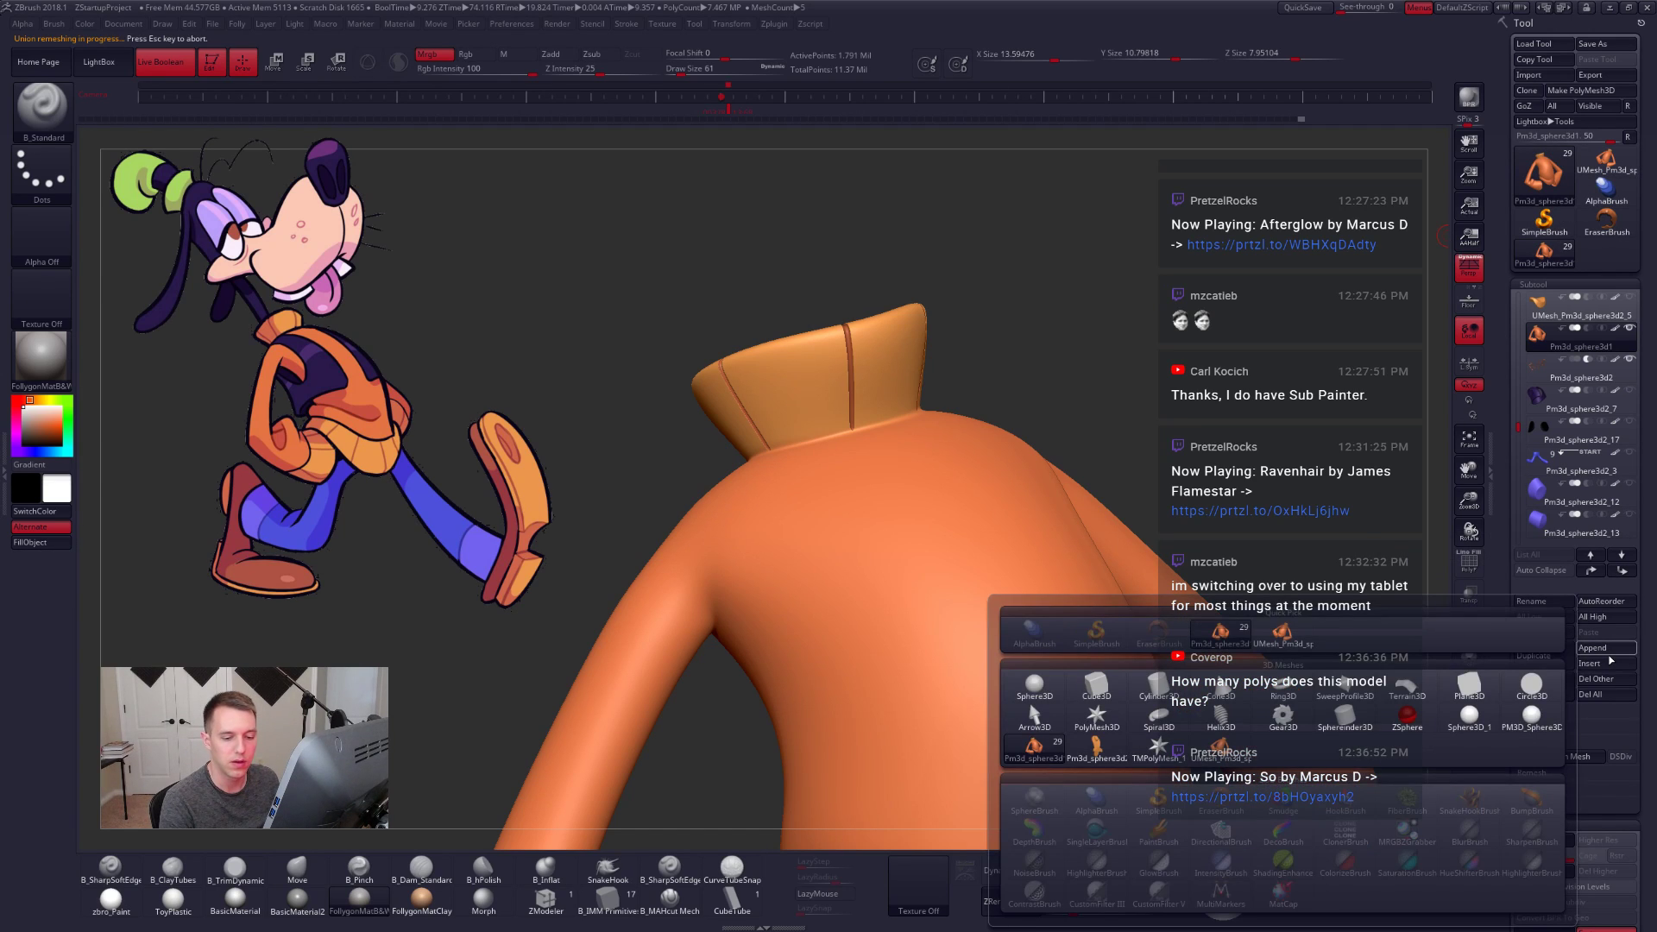
{"action": "left_click", "coordinate": [1221, 747]}
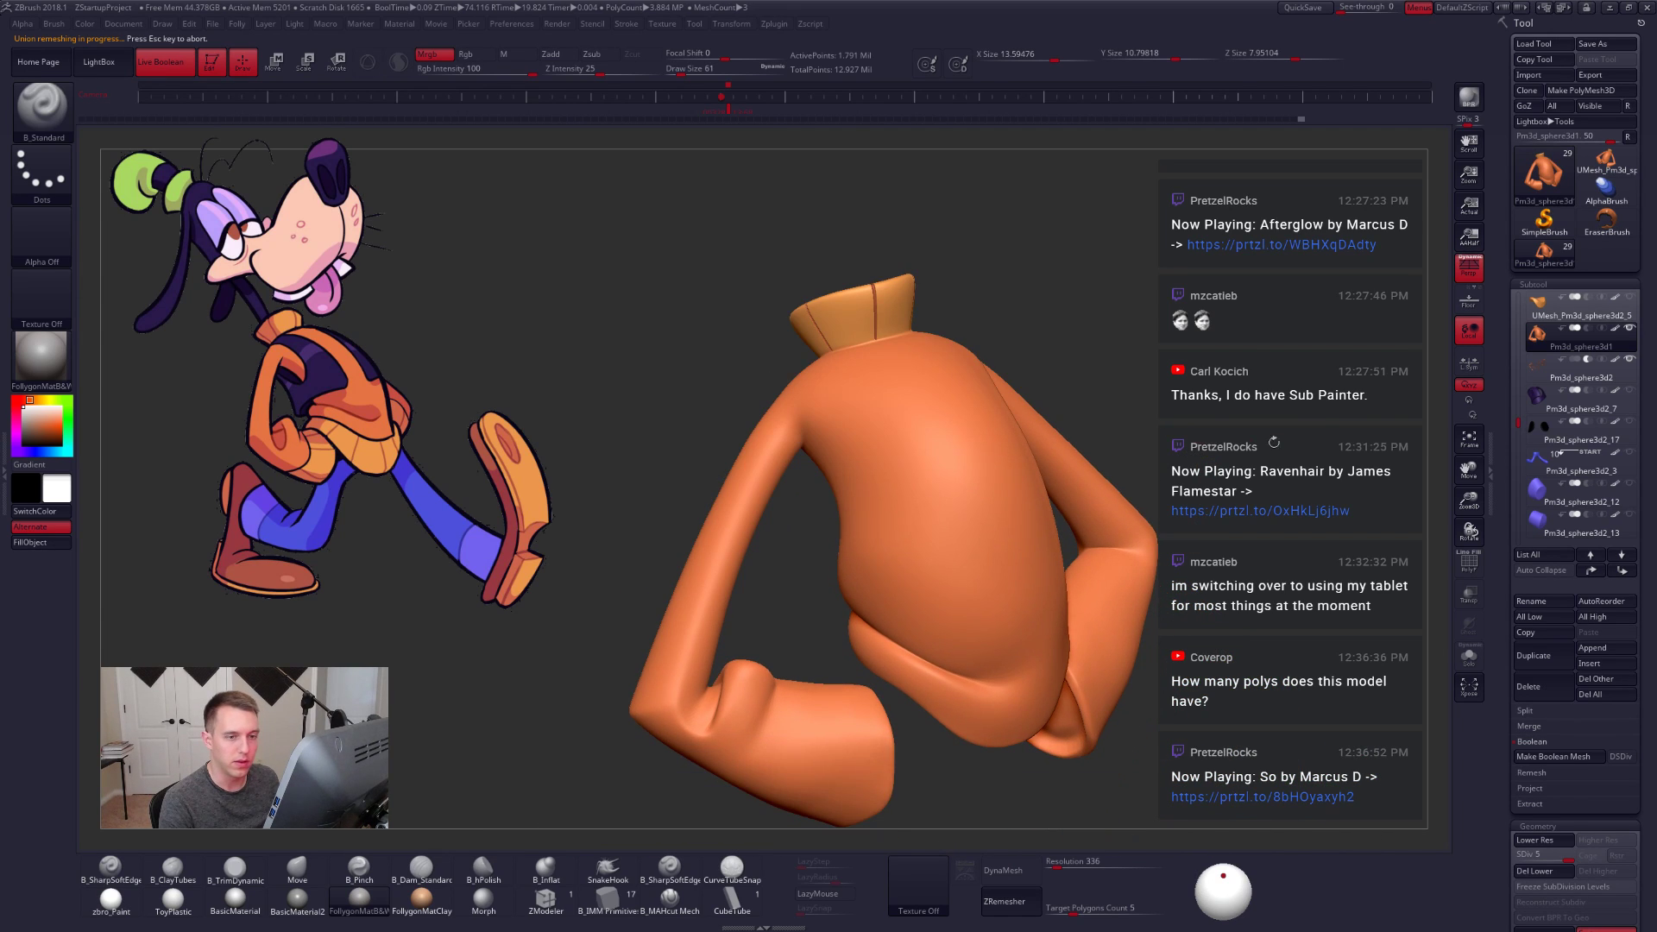
{"action": "left_click", "coordinate": [1589, 663]}
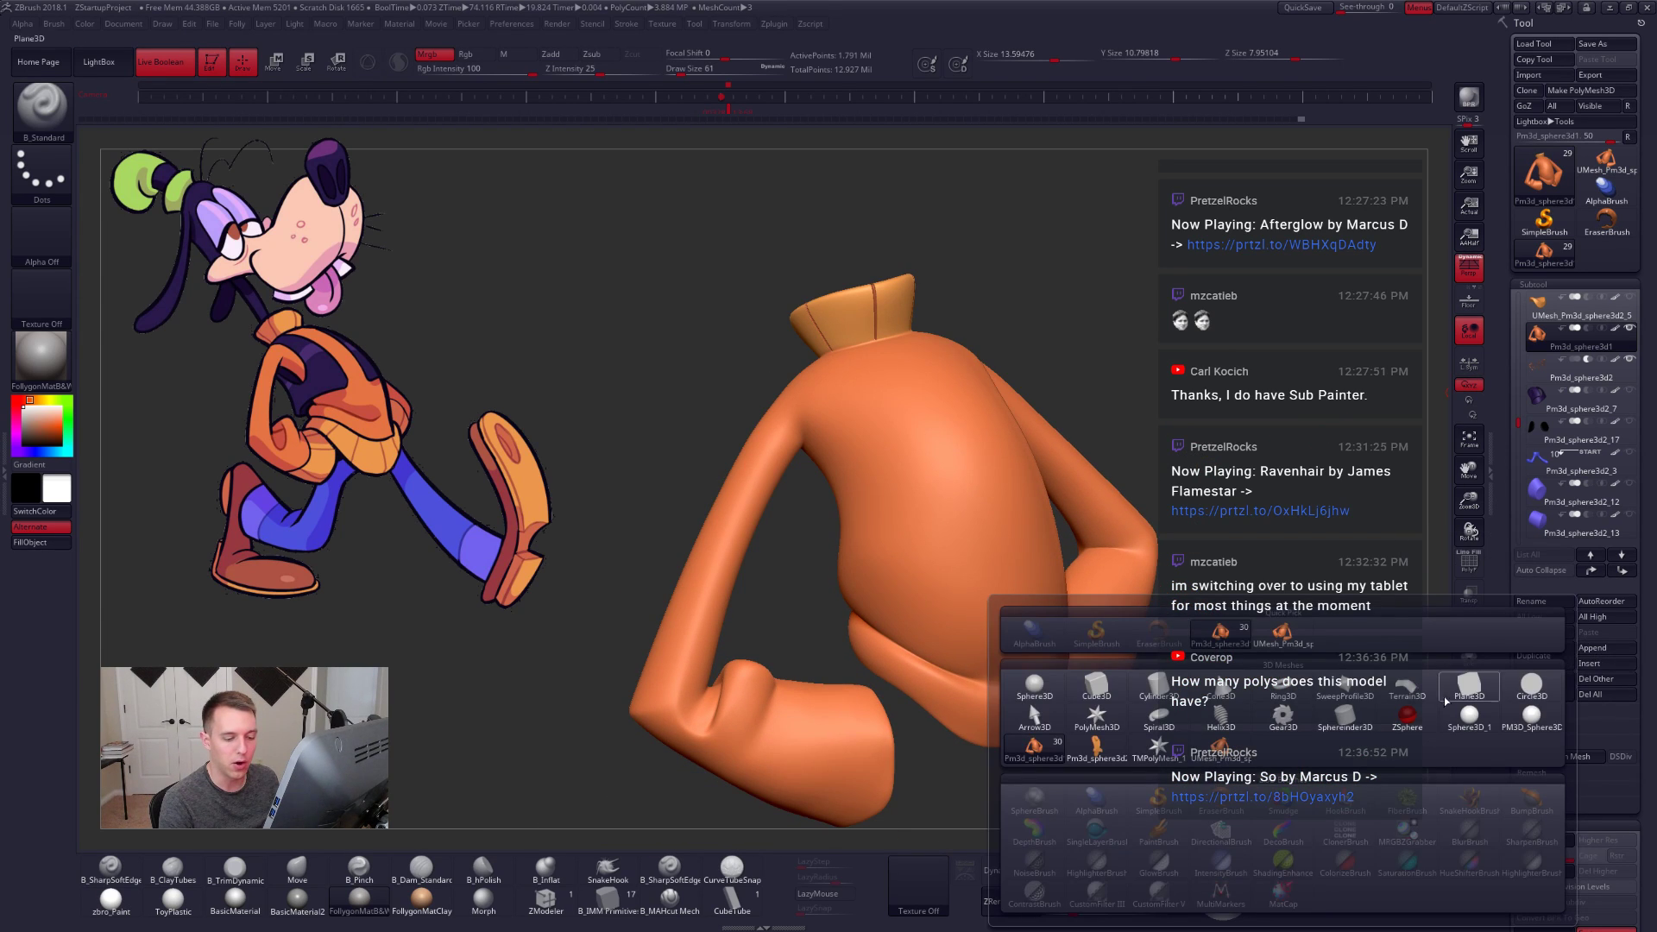
{"action": "left_click", "coordinate": [1240, 742]}
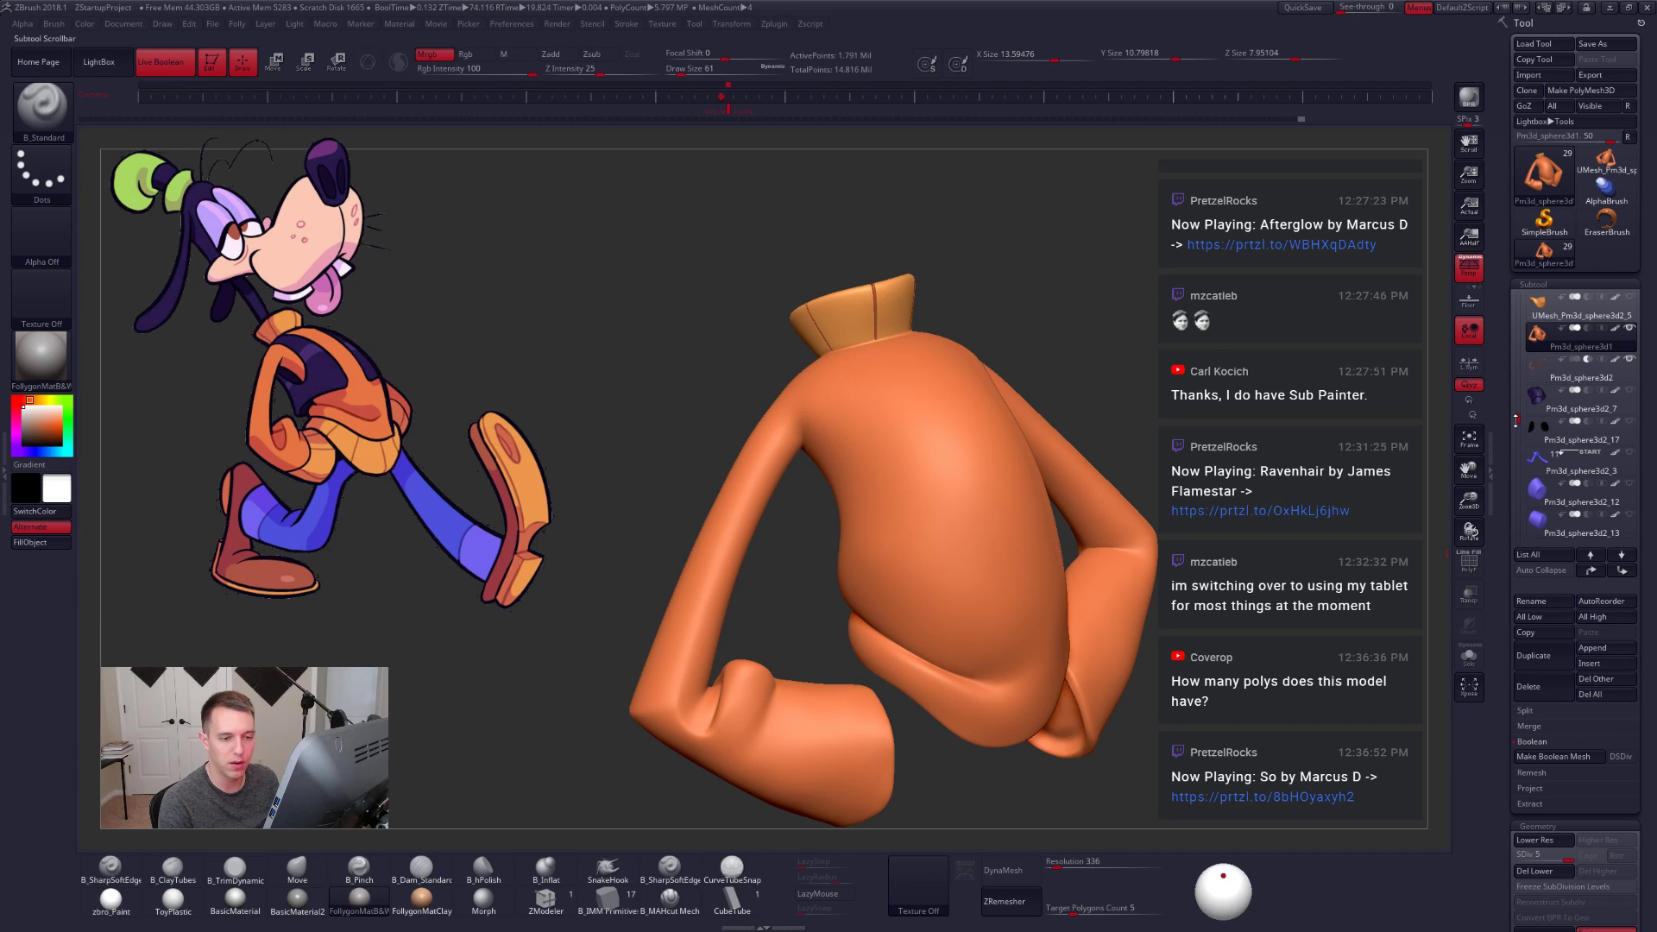
{"action": "left_click_drag", "start_coordinate": [1515, 420], "coordinate": [1519, 504]}
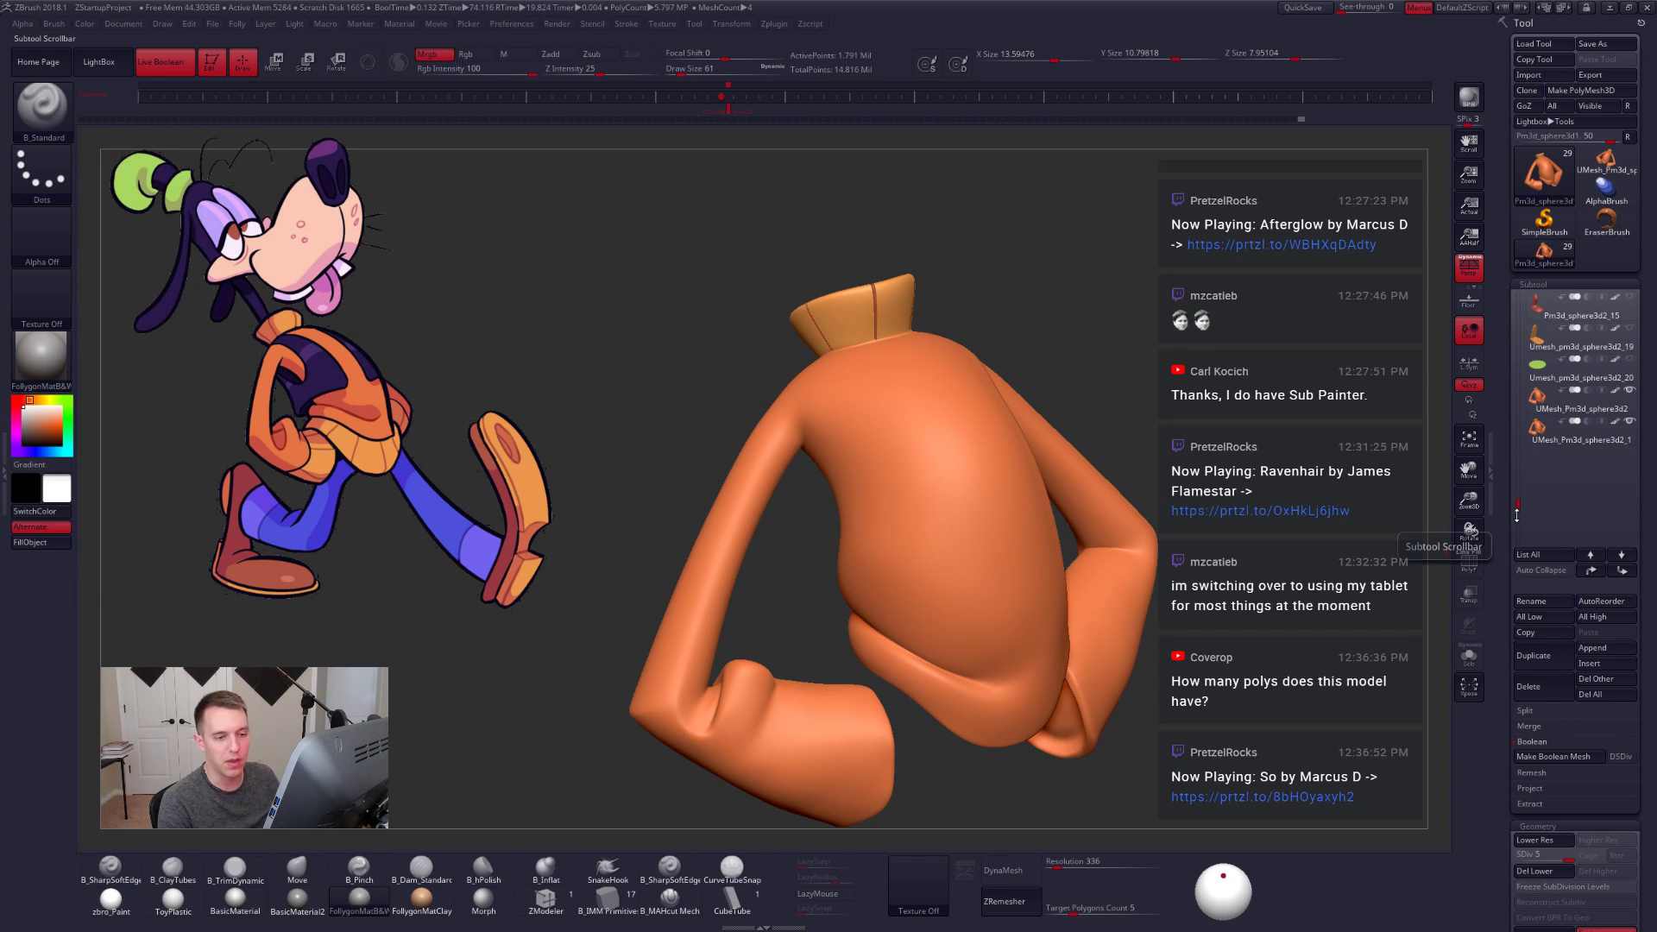
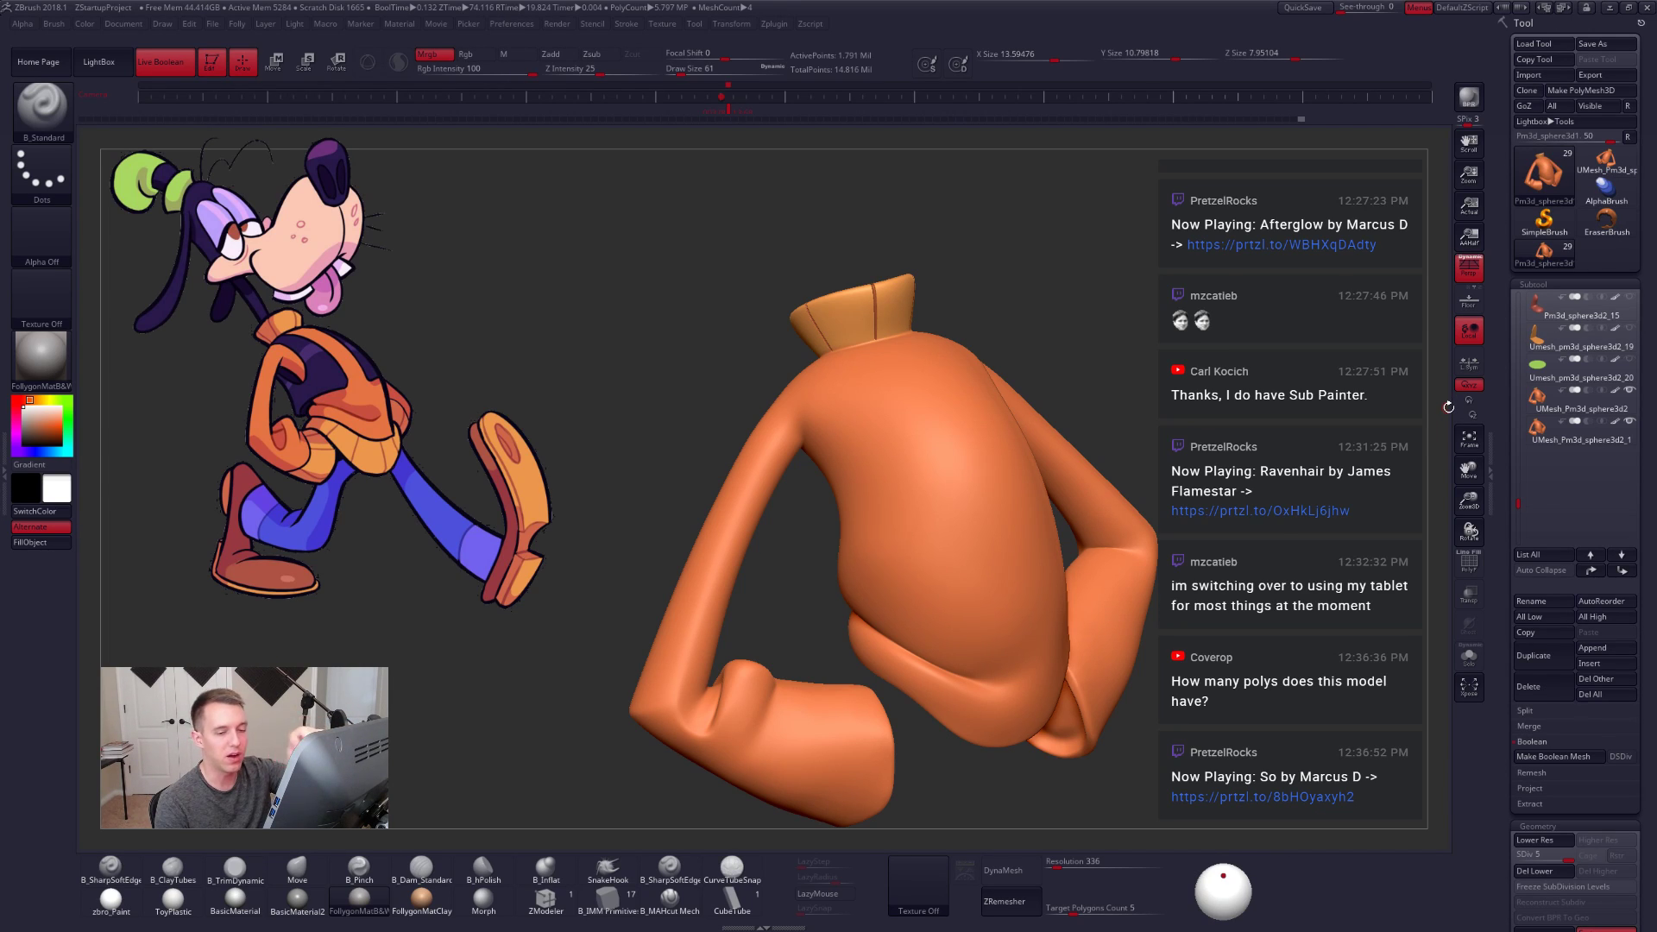
Delete the spare UMesh_Pm3d_sphere3d2 subtool and move UMesh_Pm3d_sphere3d2_1 up the stack.
{"action": "left_click", "coordinate": [1550, 441]}
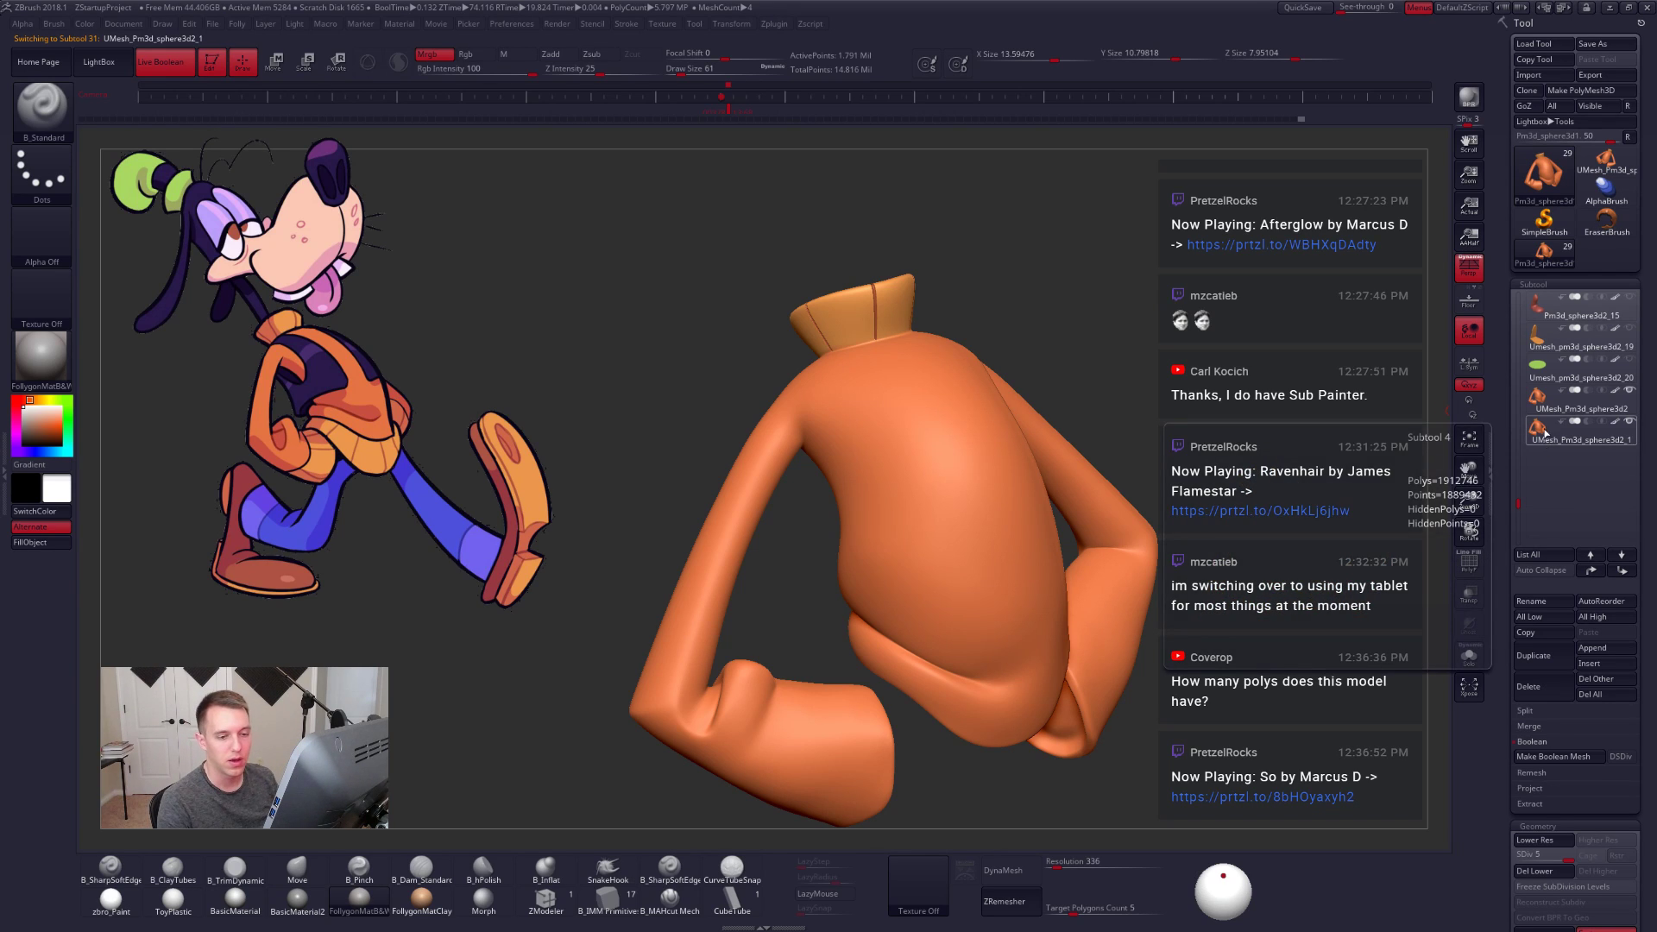
{"action": "left_click", "coordinate": [1538, 410]}
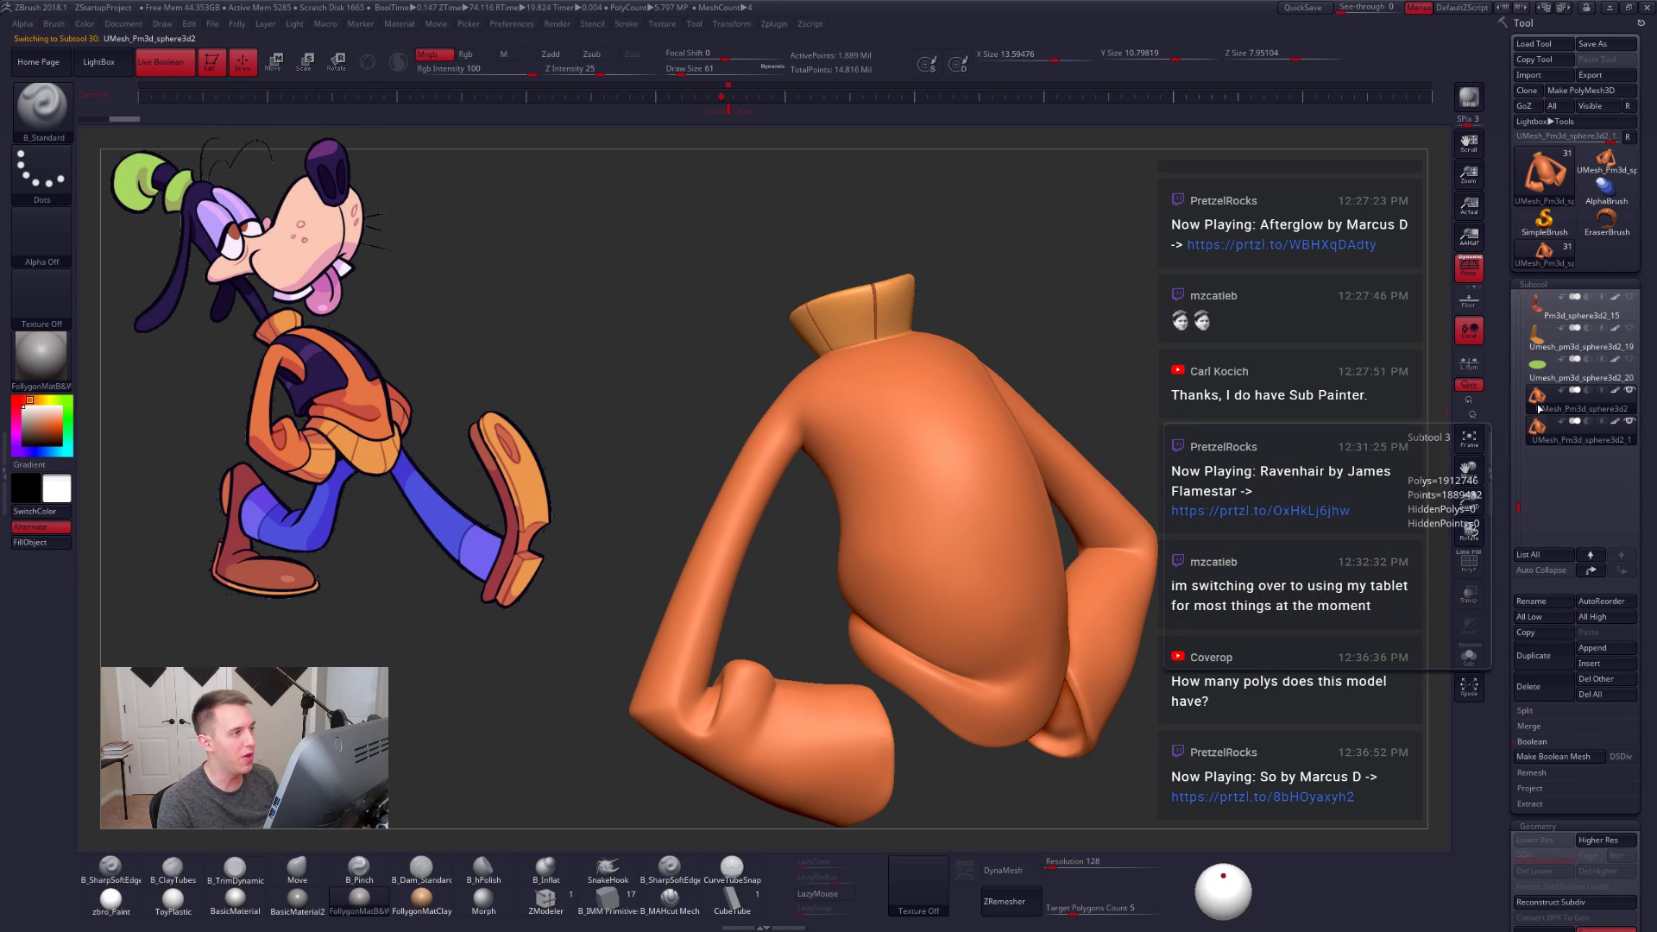
{"action": "left_click", "coordinate": [1550, 687]}
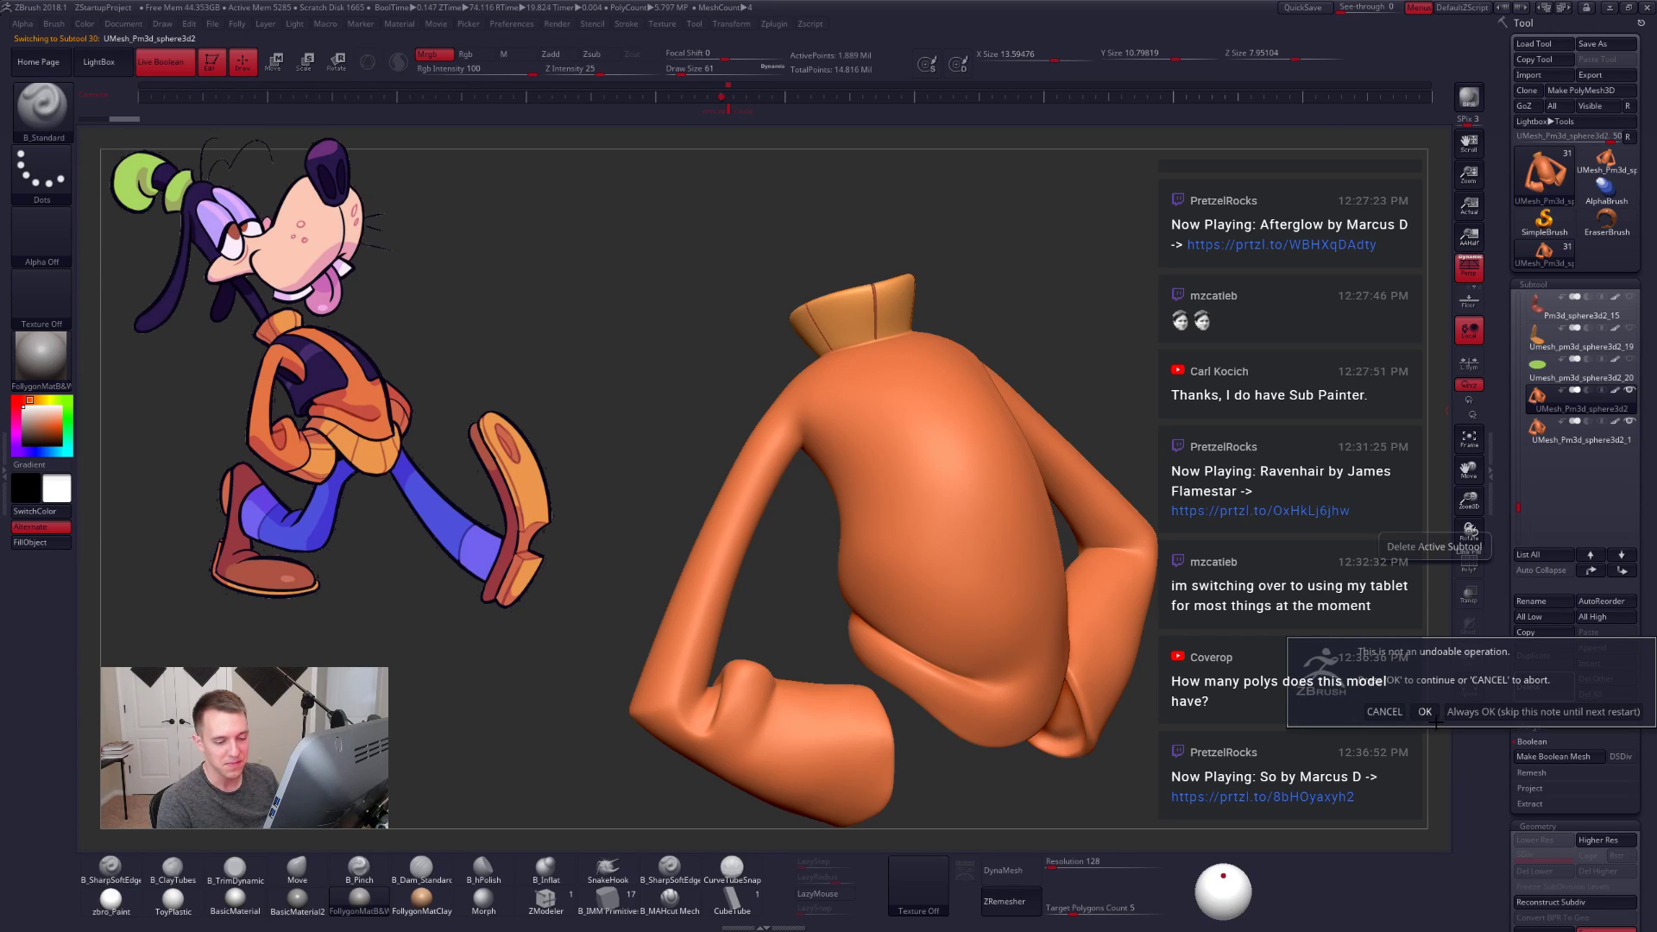
{"action": "left_click", "coordinate": [1593, 570]}
{"action": "left_click", "coordinate": [1593, 571]}
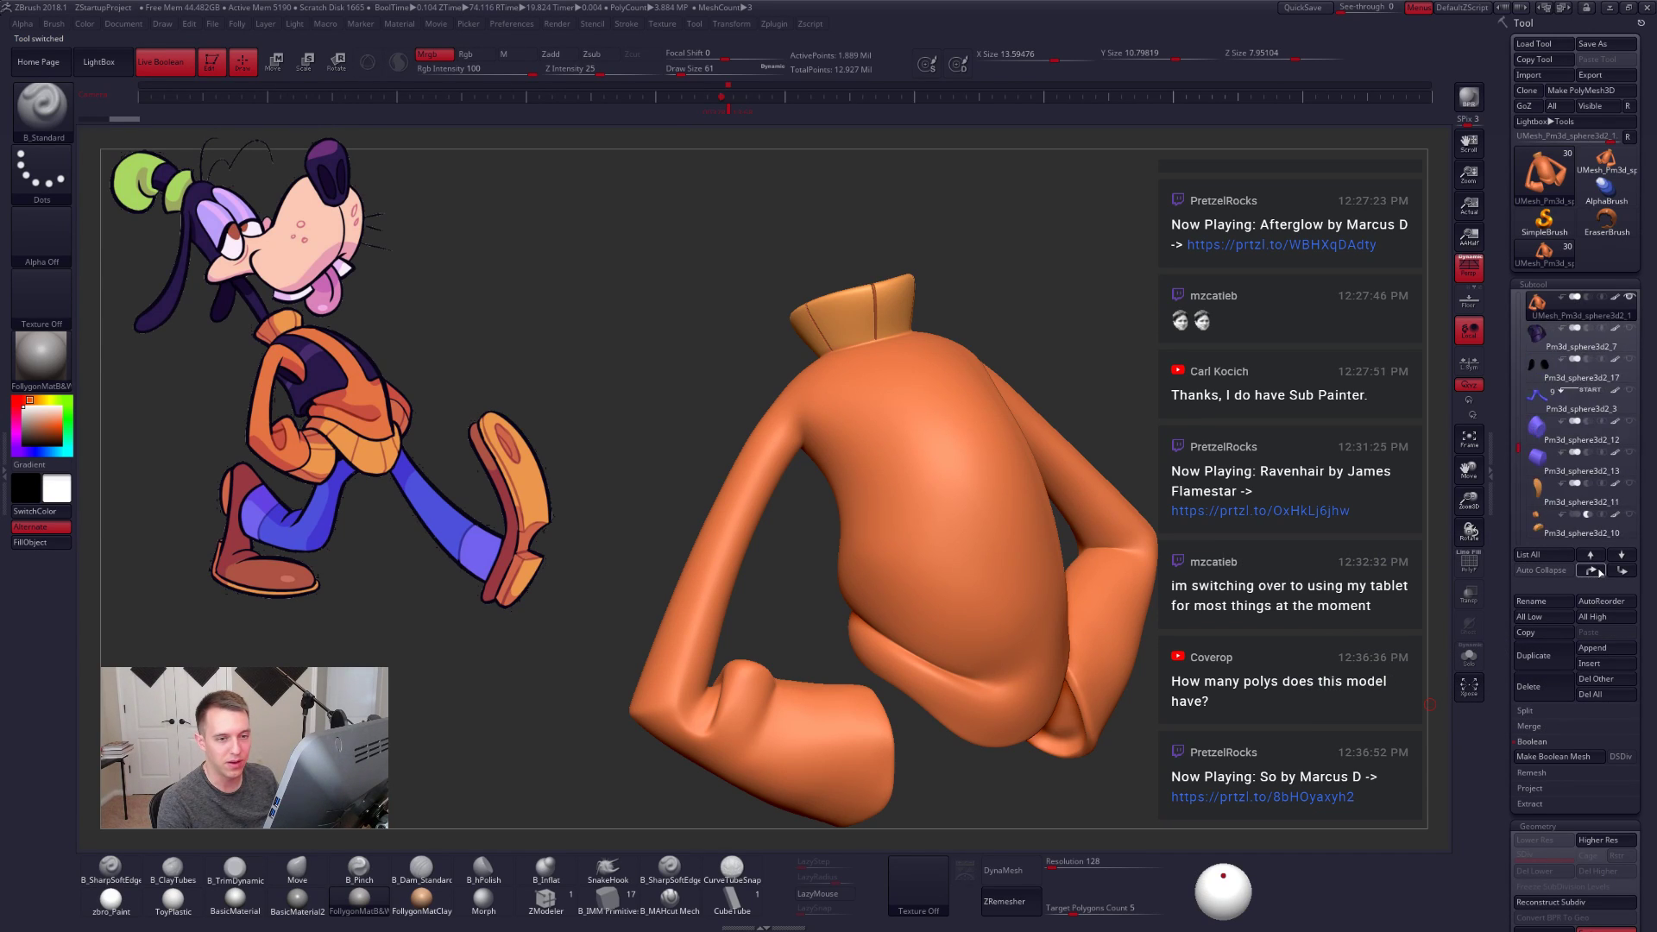
{"action": "left_click", "coordinate": [1622, 570]}
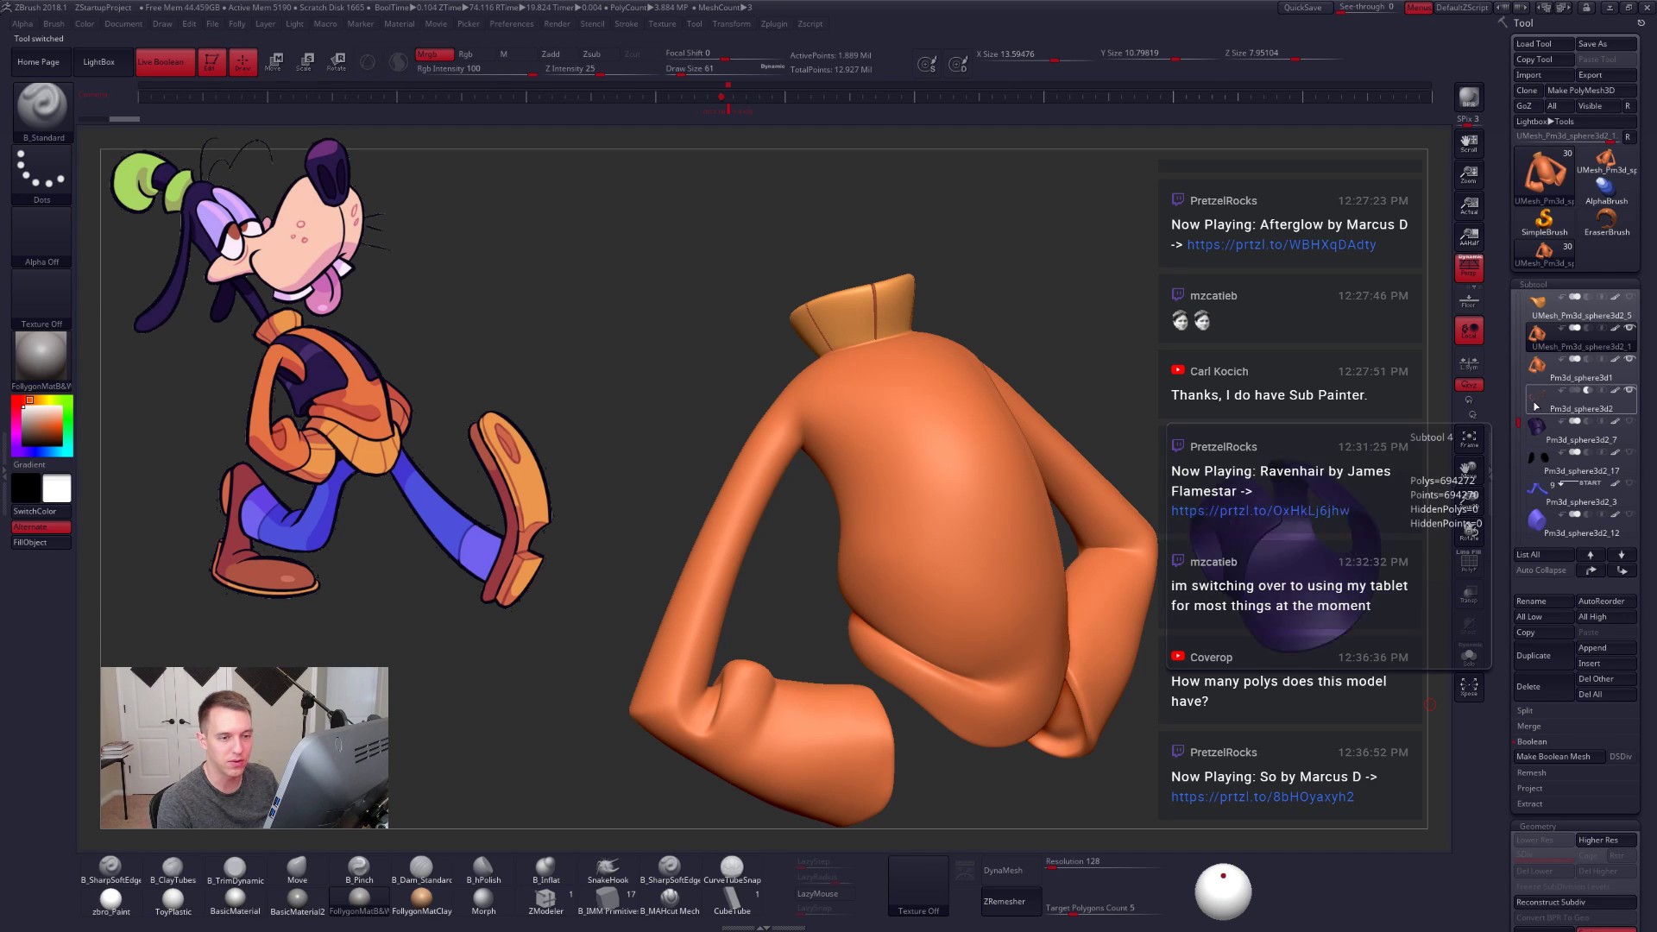
Delete the Pm3d_sphere3d1 and Pm3d_sphere3d2 subtools so the full Goofy model shows again.
{"action": "left_click", "coordinate": [1581, 372]}
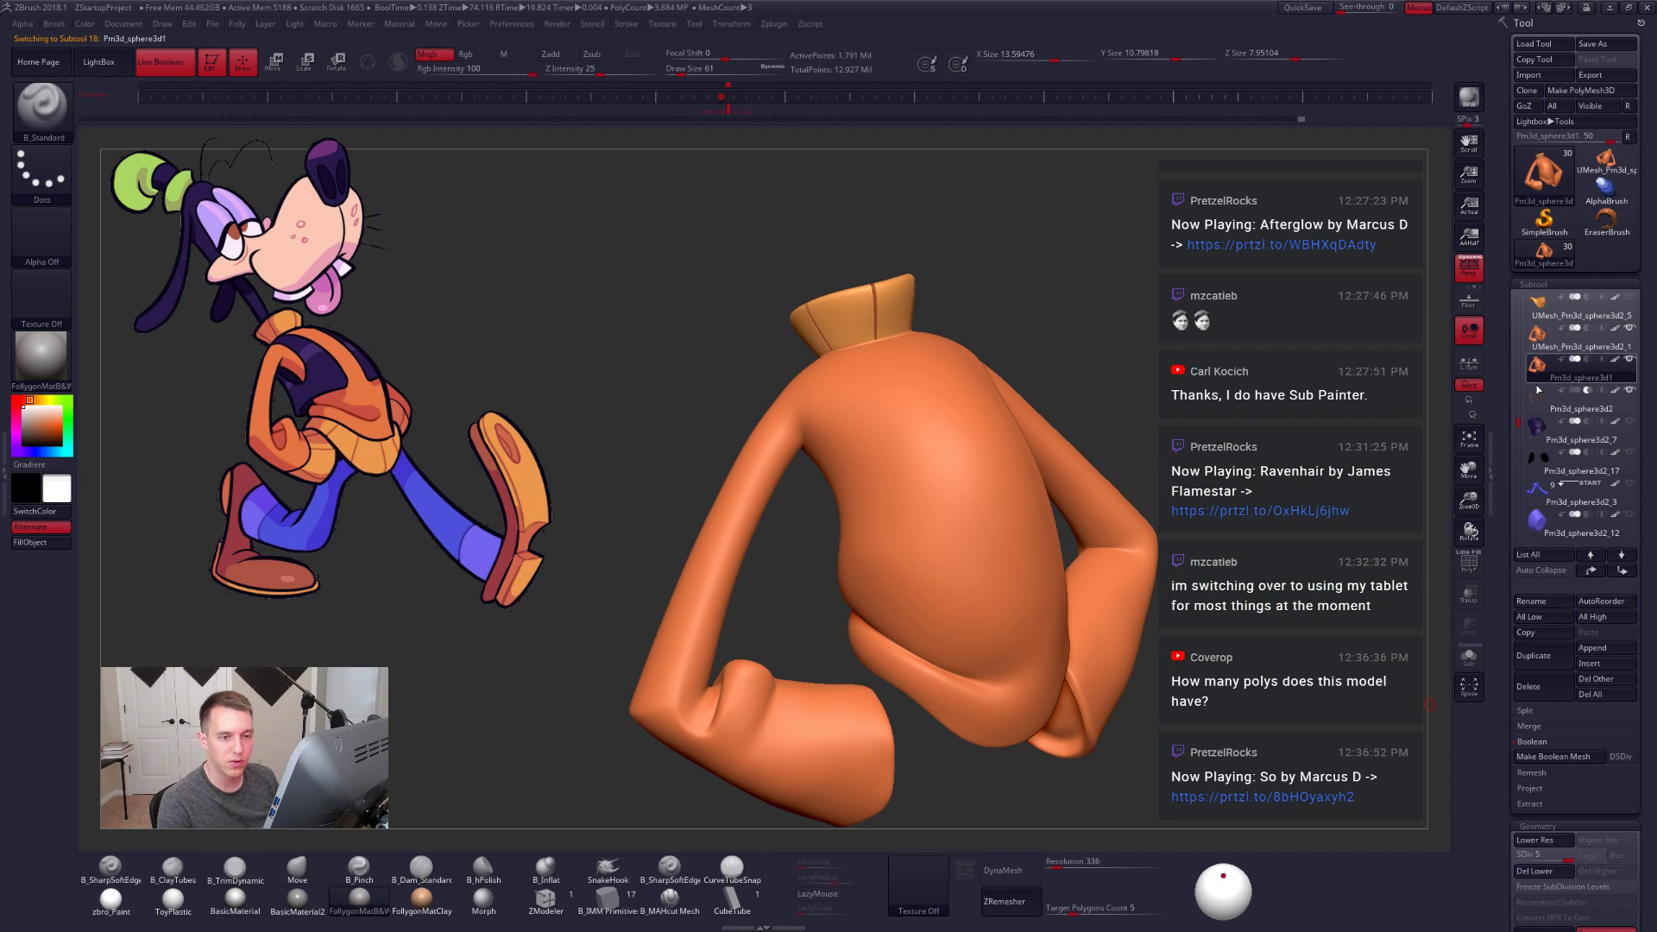
{"action": "left_click", "coordinate": [1534, 688]}
{"action": "left_click", "coordinate": [1426, 717]}
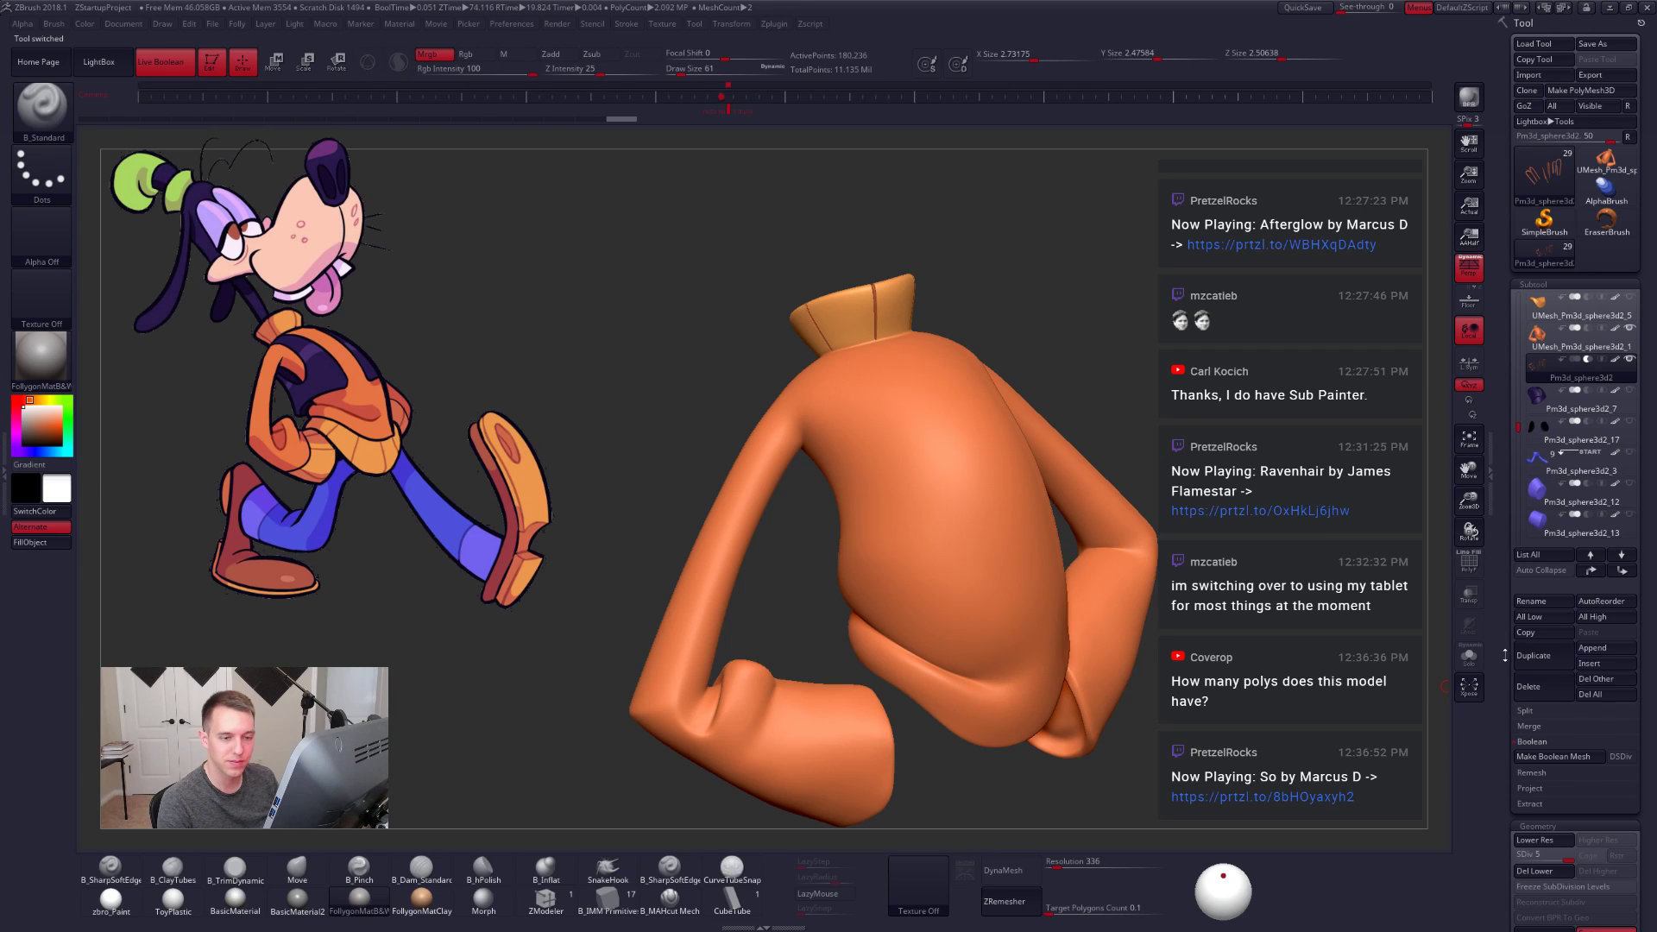
{"action": "left_click", "coordinate": [1425, 719]}
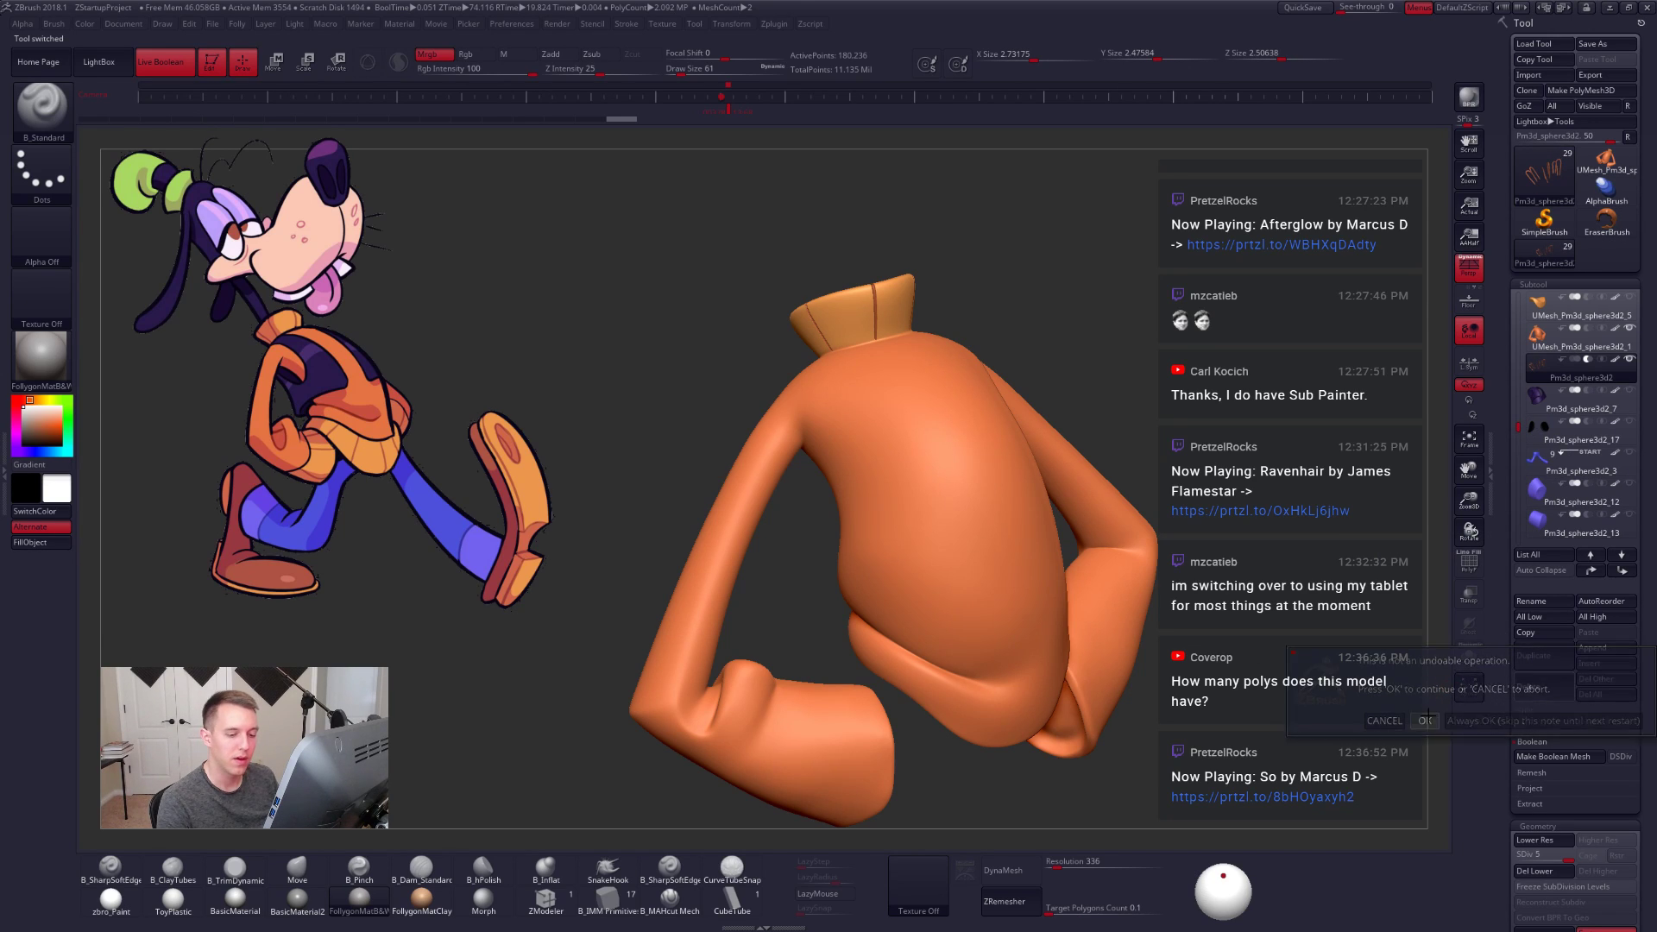
{"action": "left_click", "coordinate": [1545, 348]}
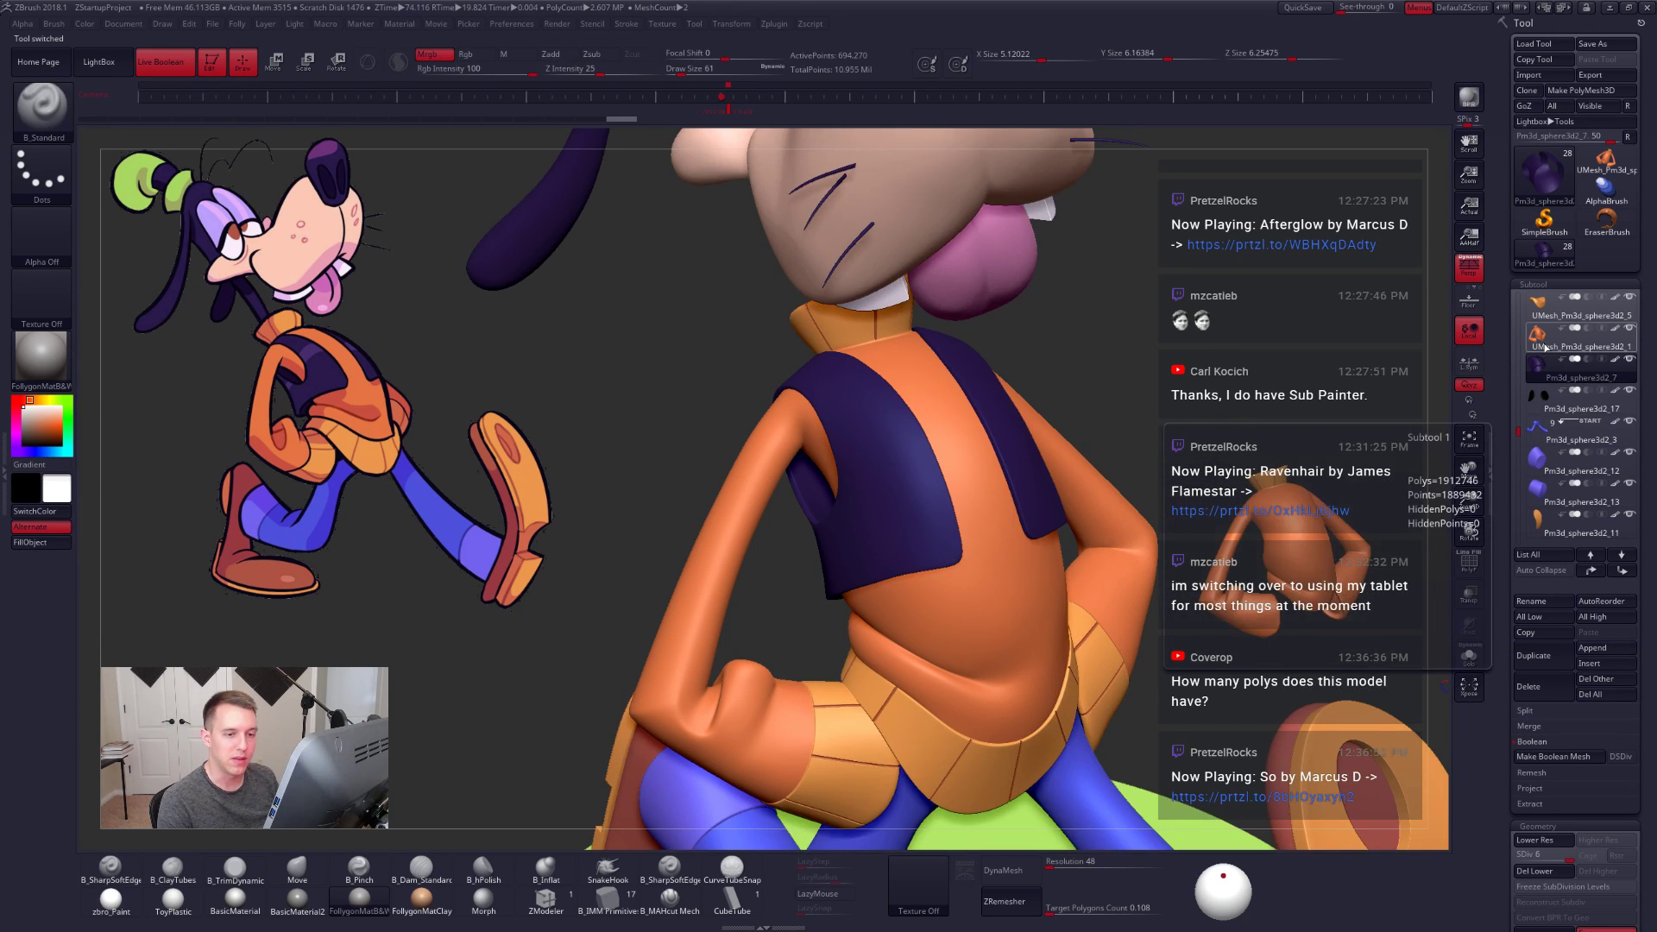
{"action": "left_click_drag", "start_coordinate": [1077, 403], "coordinate": [1099, 430]}
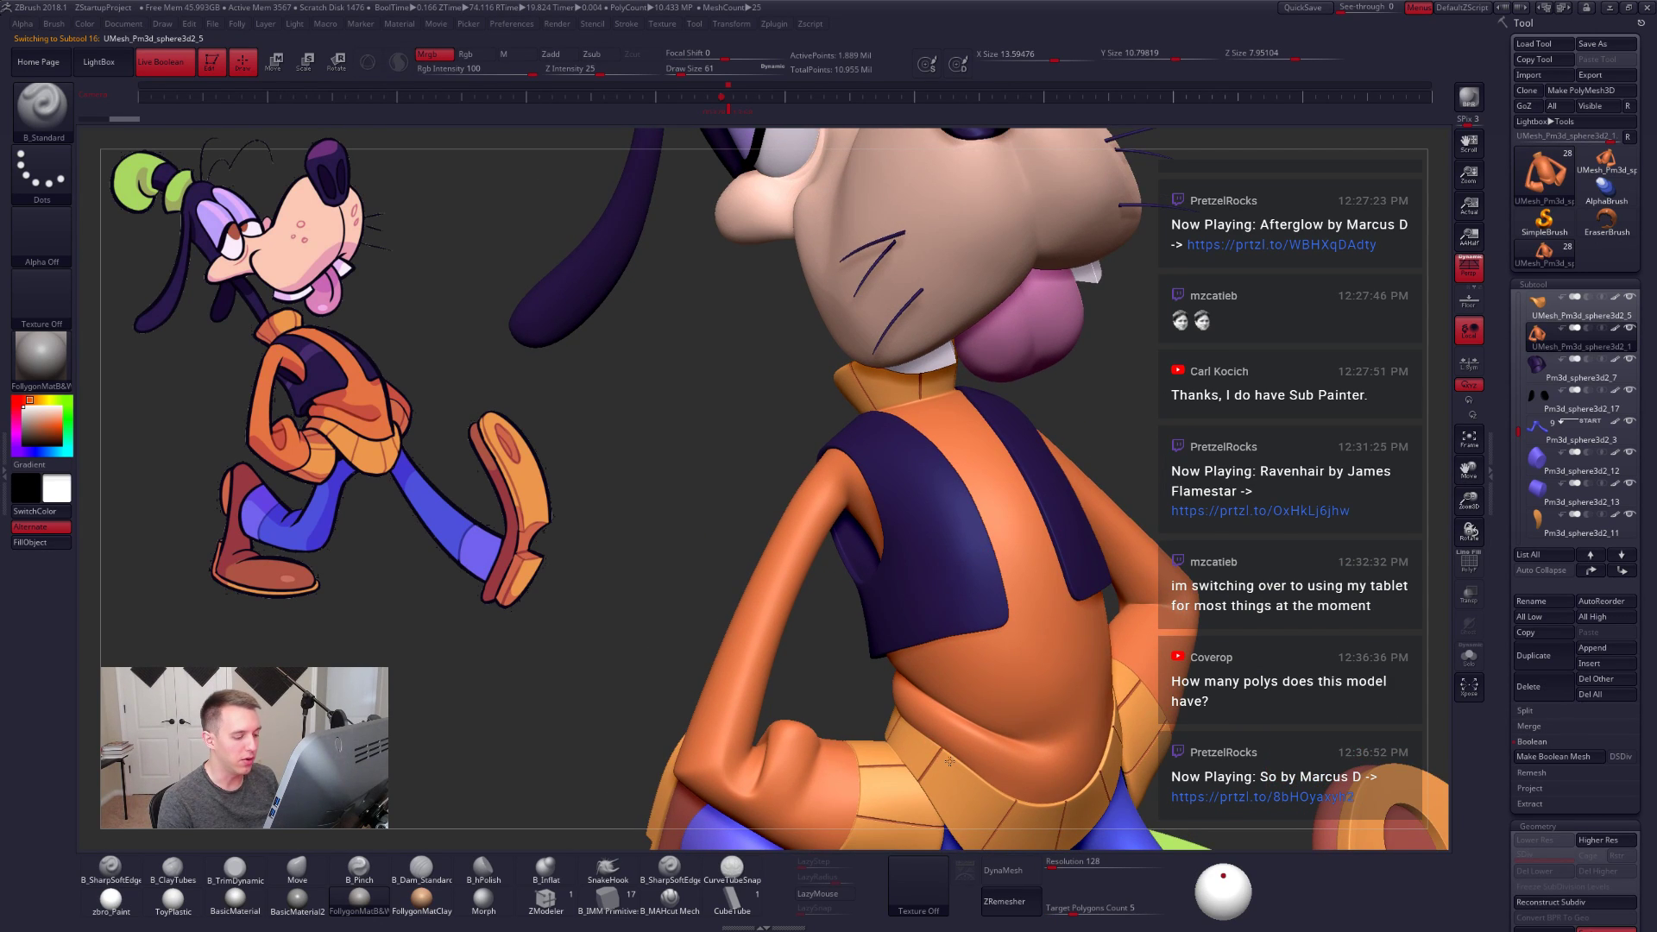
{"action": "key", "text": "alt+s"}
{"action": "key", "text": "shift+f"}
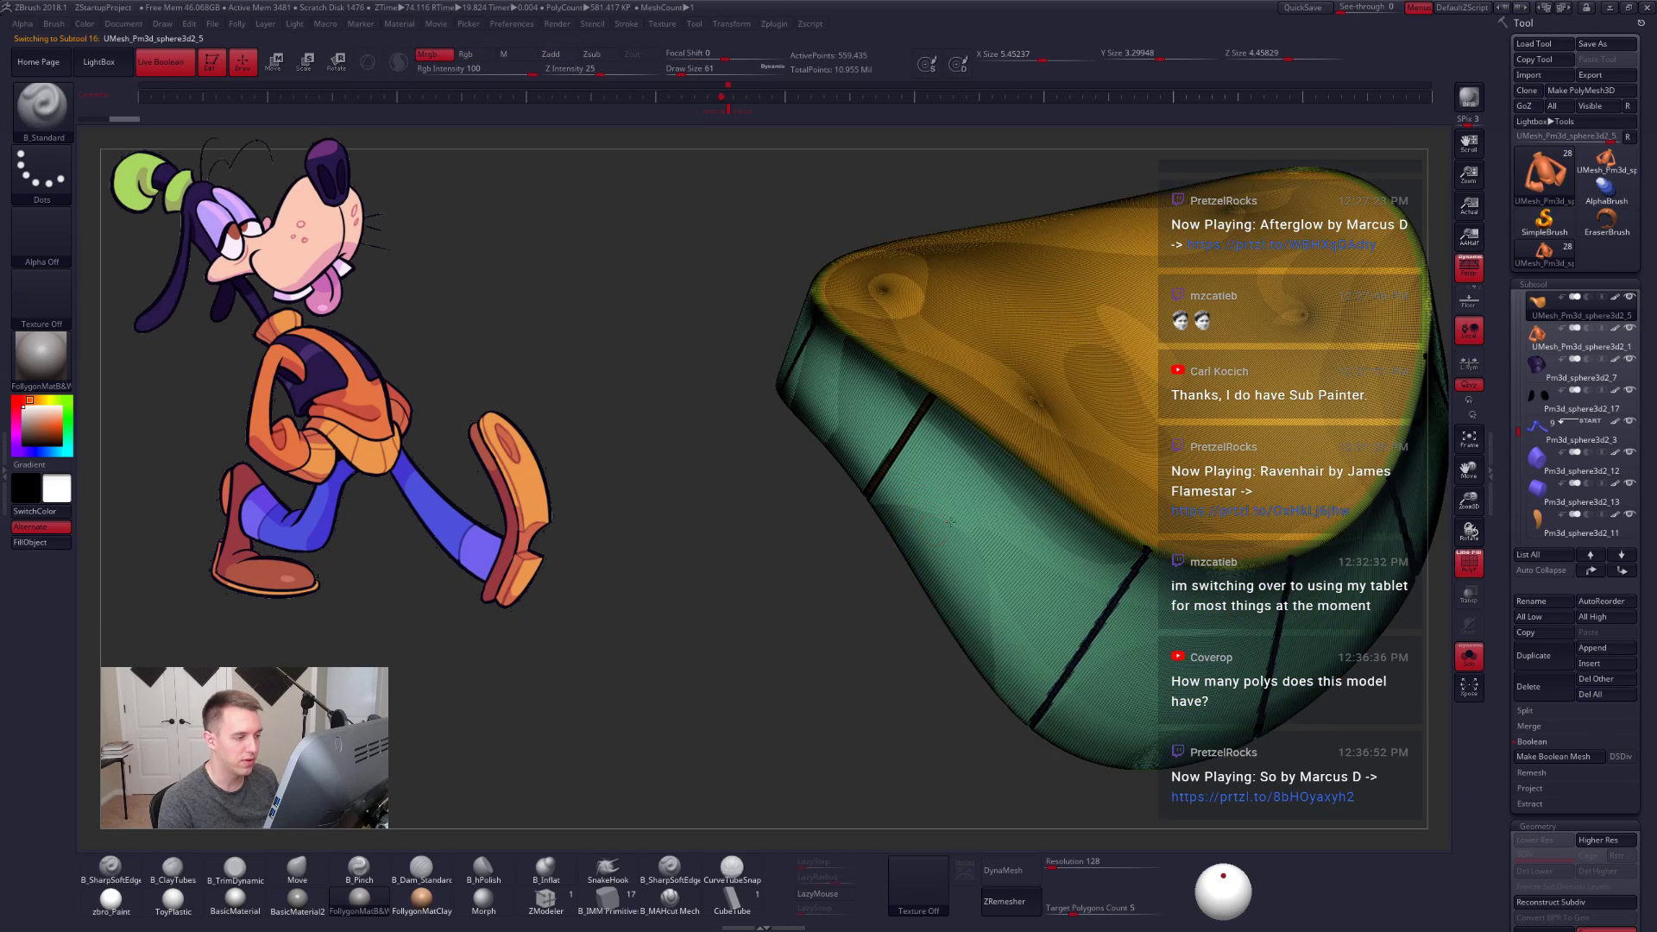
{"action": "key", "text": "f"}
{"action": "left_click", "coordinate": [895, 455], "text": "ctrl+shift"}
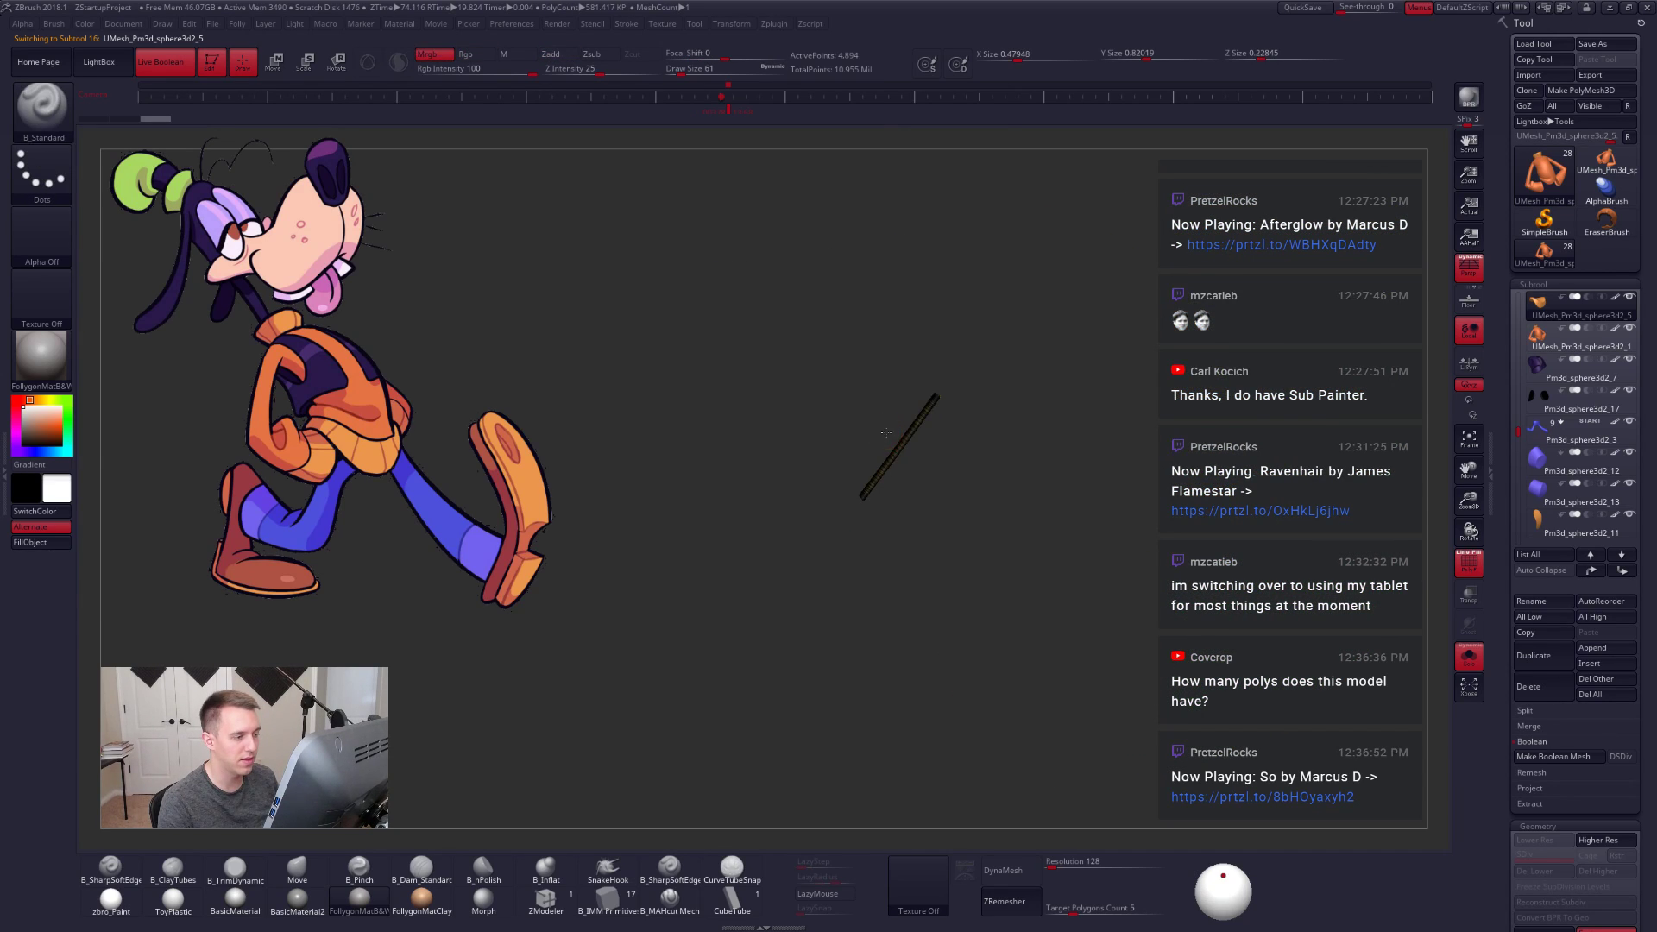
{"action": "key", "text": "f"}
{"action": "key", "text": "shift+f"}
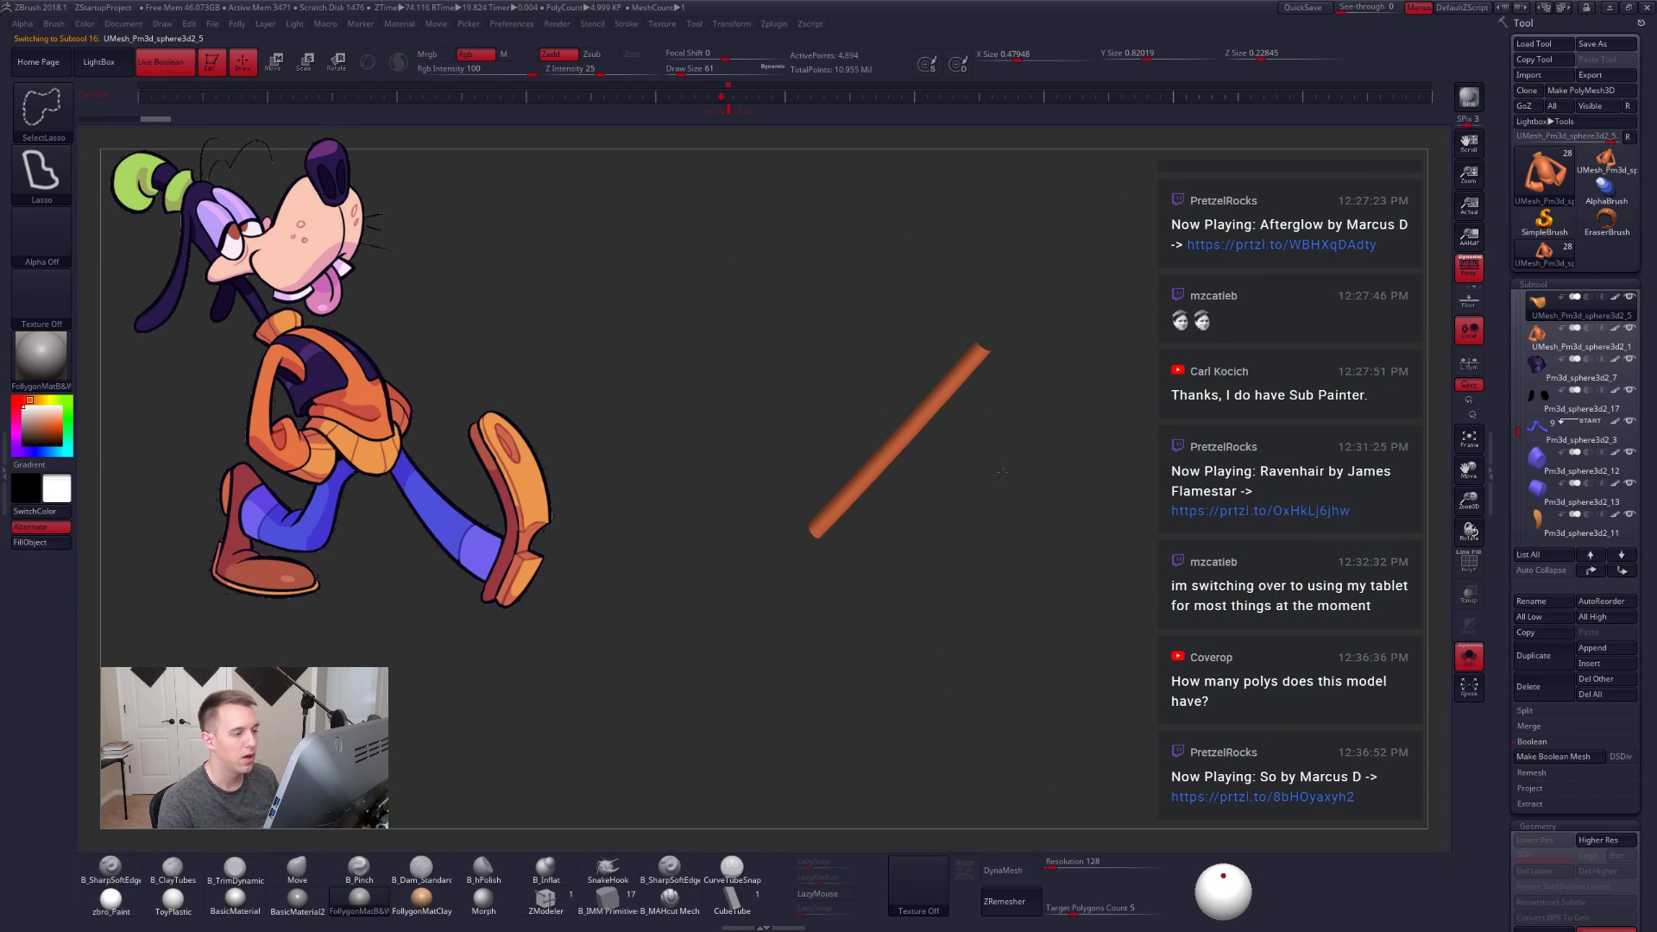
{"action": "left_click", "coordinate": [1002, 472], "text": "ctrl+shift"}
{"action": "mouse_move", "coordinate": [1002, 429]}
{"action": "left_mouse_down"}
{"action": "mouse_move", "coordinate": [917, 340]}
{"action": "mouse_move", "coordinate": [981, 574]}
{"action": "mouse_move", "coordinate": [1021, 541]}
{"action": "mouse_move", "coordinate": [1050, 576]}
{"action": "left_mouse_up"}
{"action": "key", "text": "f"}
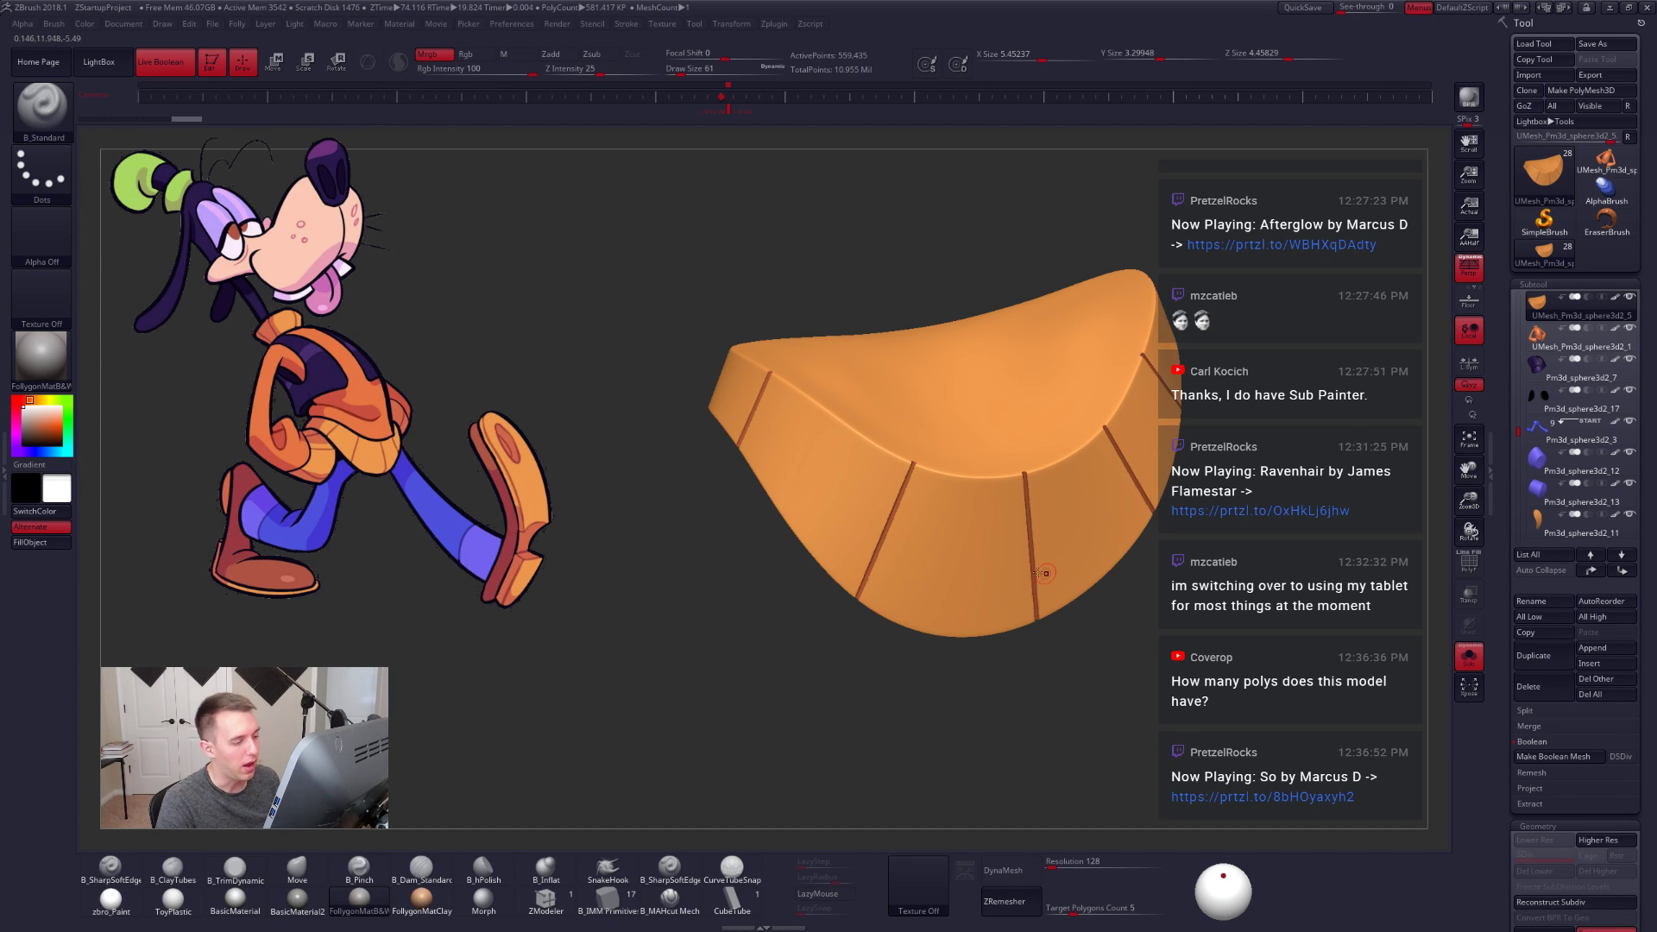
{"action": "left_click", "coordinate": [983, 522], "text": "ctrl+shift"}
{"action": "left_click", "coordinate": [982, 522], "text": "ctrl+shift"}
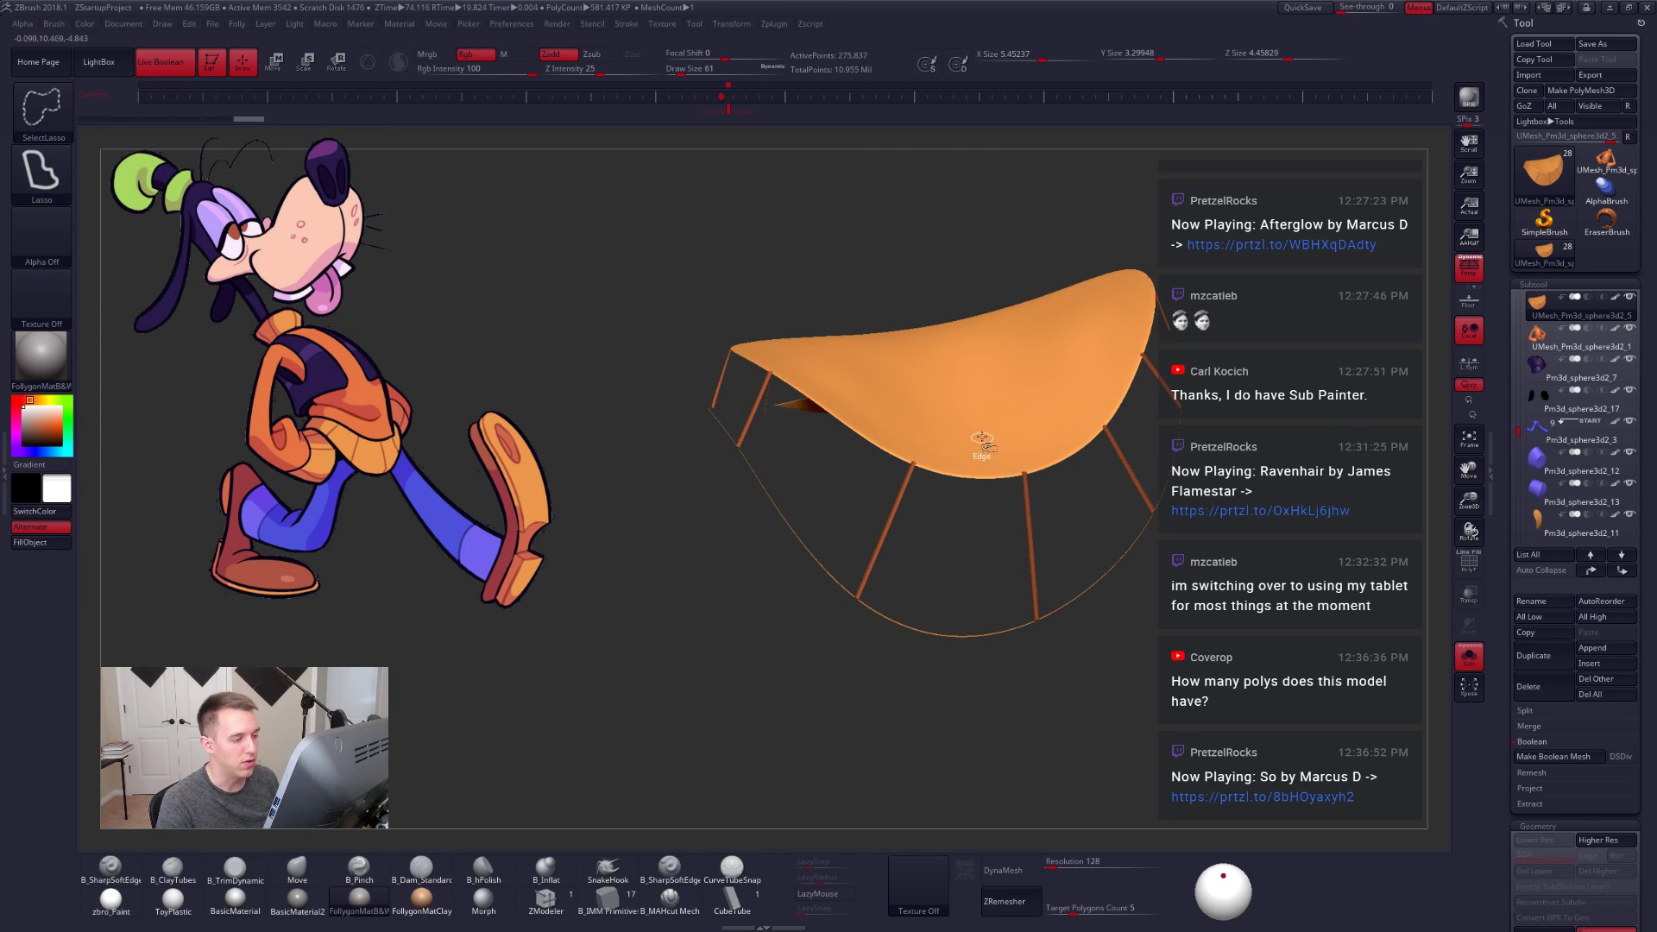
{"action": "left_click", "coordinate": [982, 440], "text": "ctrl+shift"}
{"action": "left_click", "coordinate": [960, 475], "text": "ctrl+shift"}
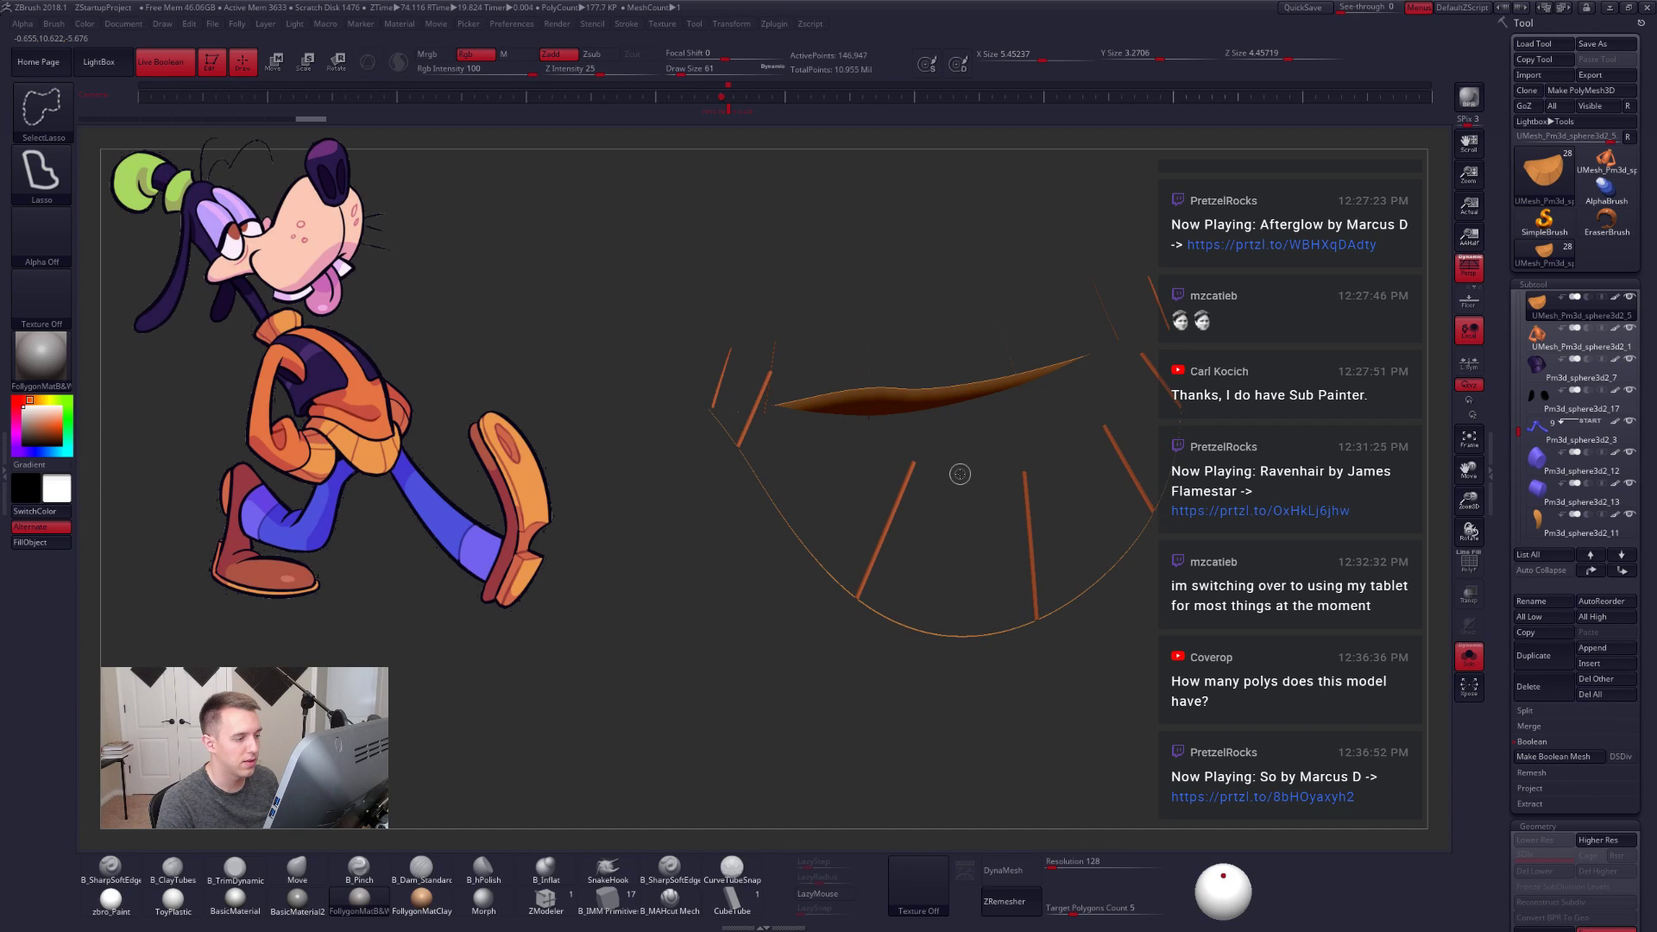
{"action": "left_click", "coordinate": [917, 404], "text": "ctrl+shift"}
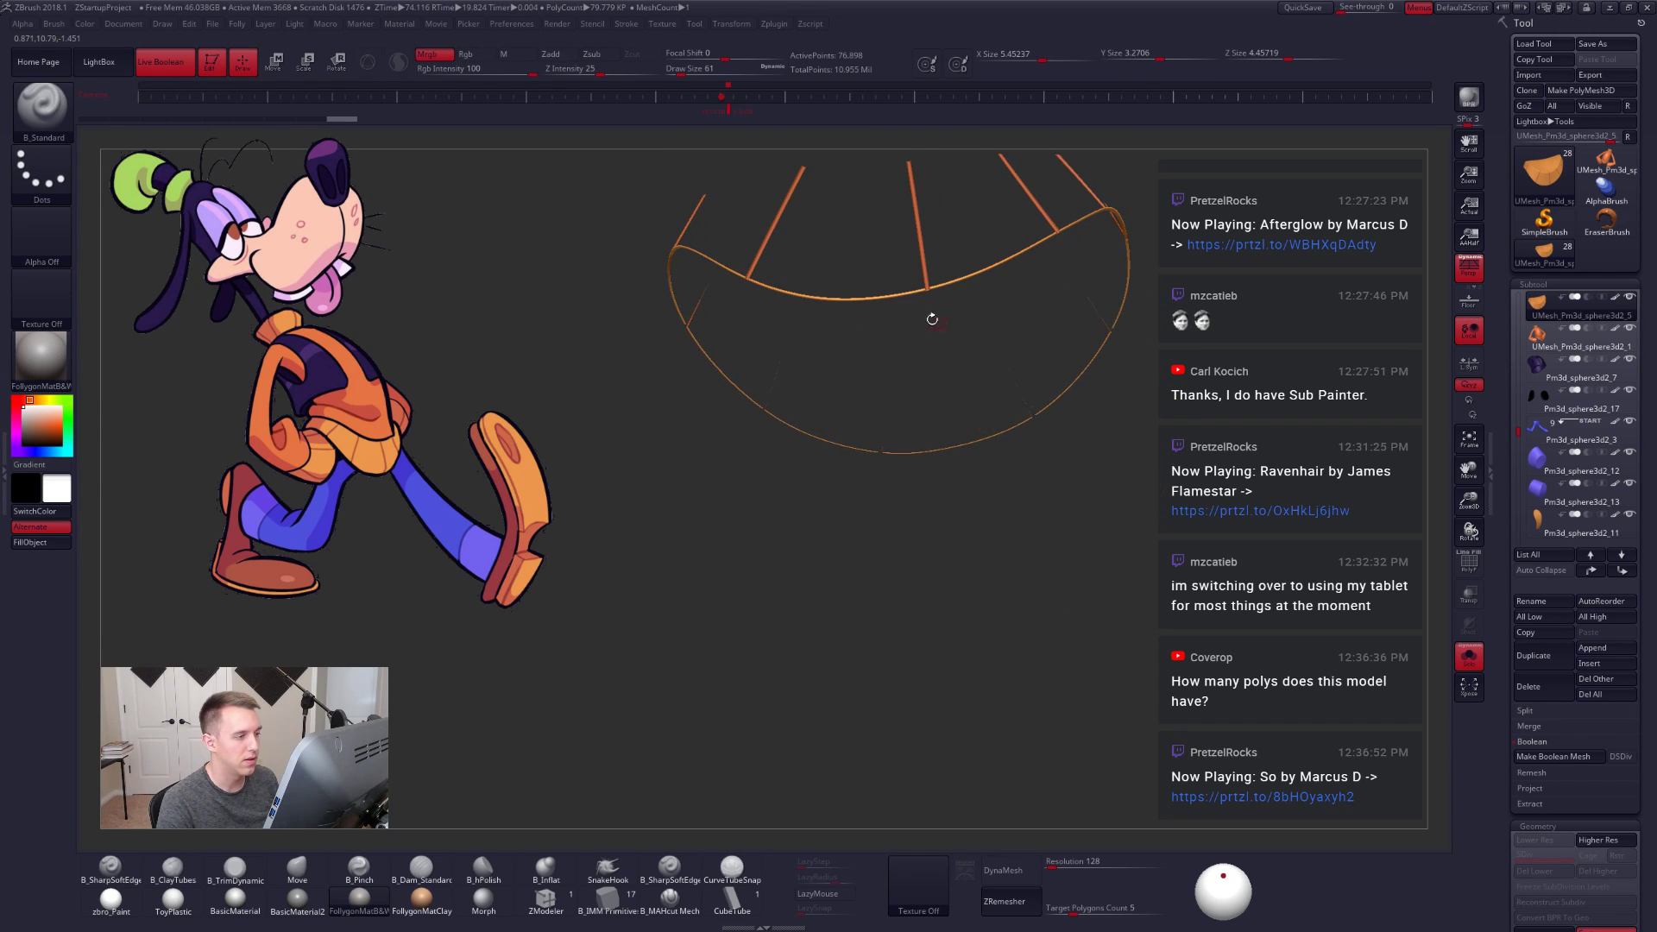
{"action": "left_click", "coordinate": [888, 298], "text": "ctrl+shift"}
{"action": "left_click_drag", "start_coordinate": [906, 332], "coordinate": [951, 322]}
{"action": "key", "text": "space"}
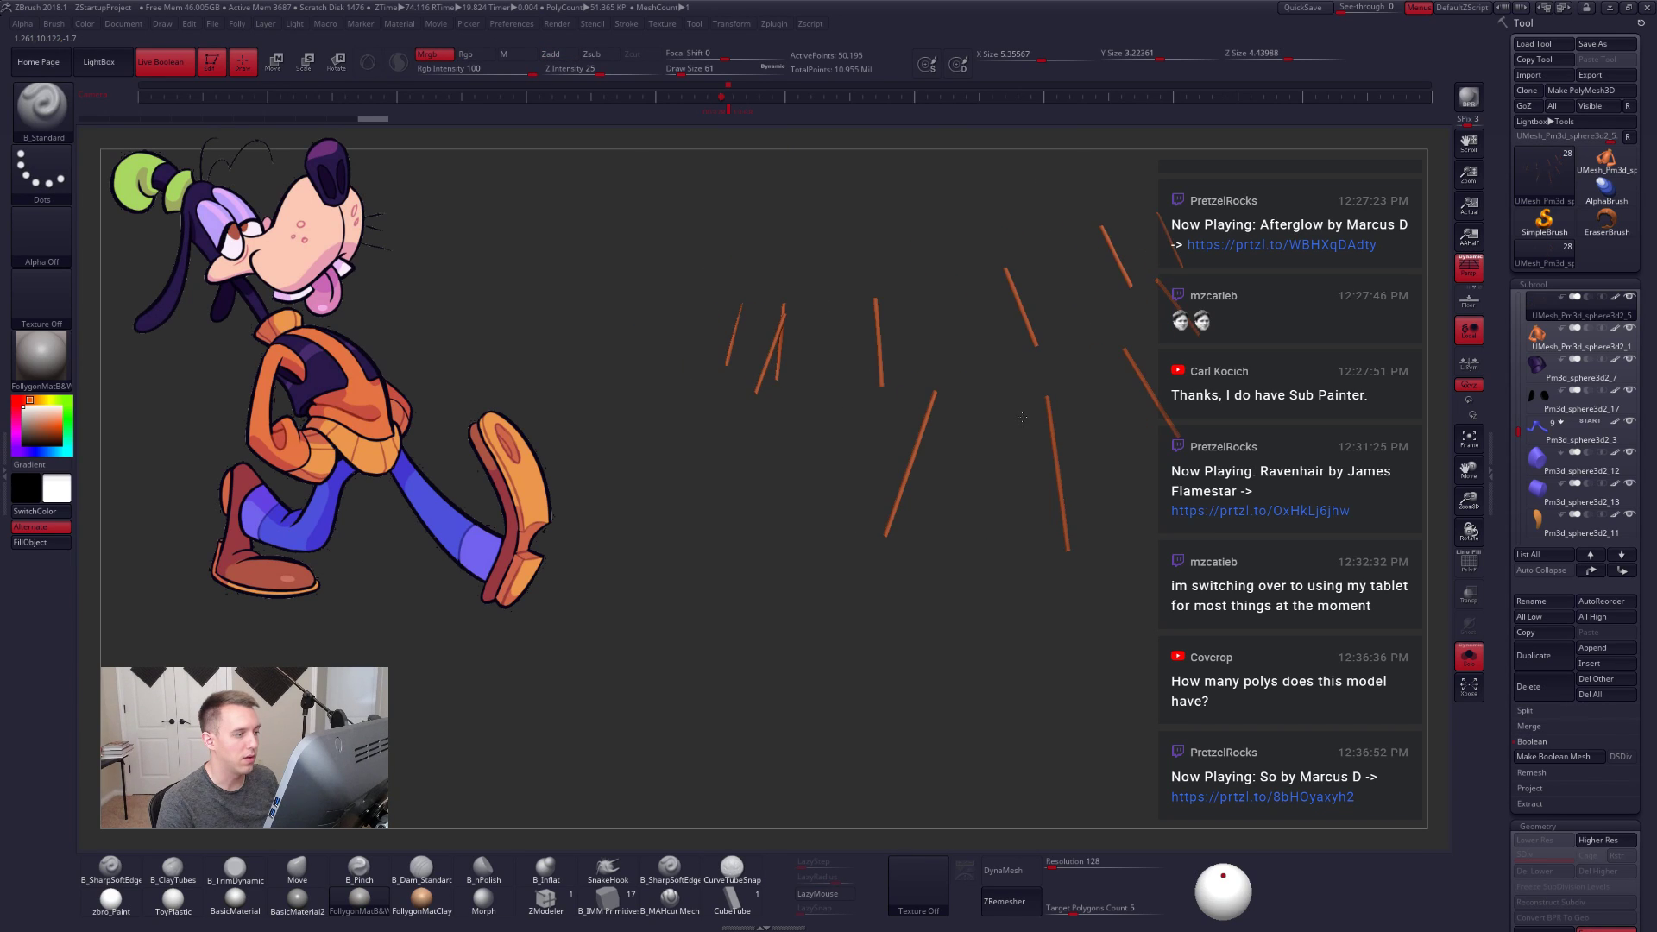
{"action": "left_click", "coordinate": [1006, 463], "text": "ctrl+shift"}
{"action": "left_click_drag", "start_coordinate": [1056, 431], "coordinate": [993, 448]}
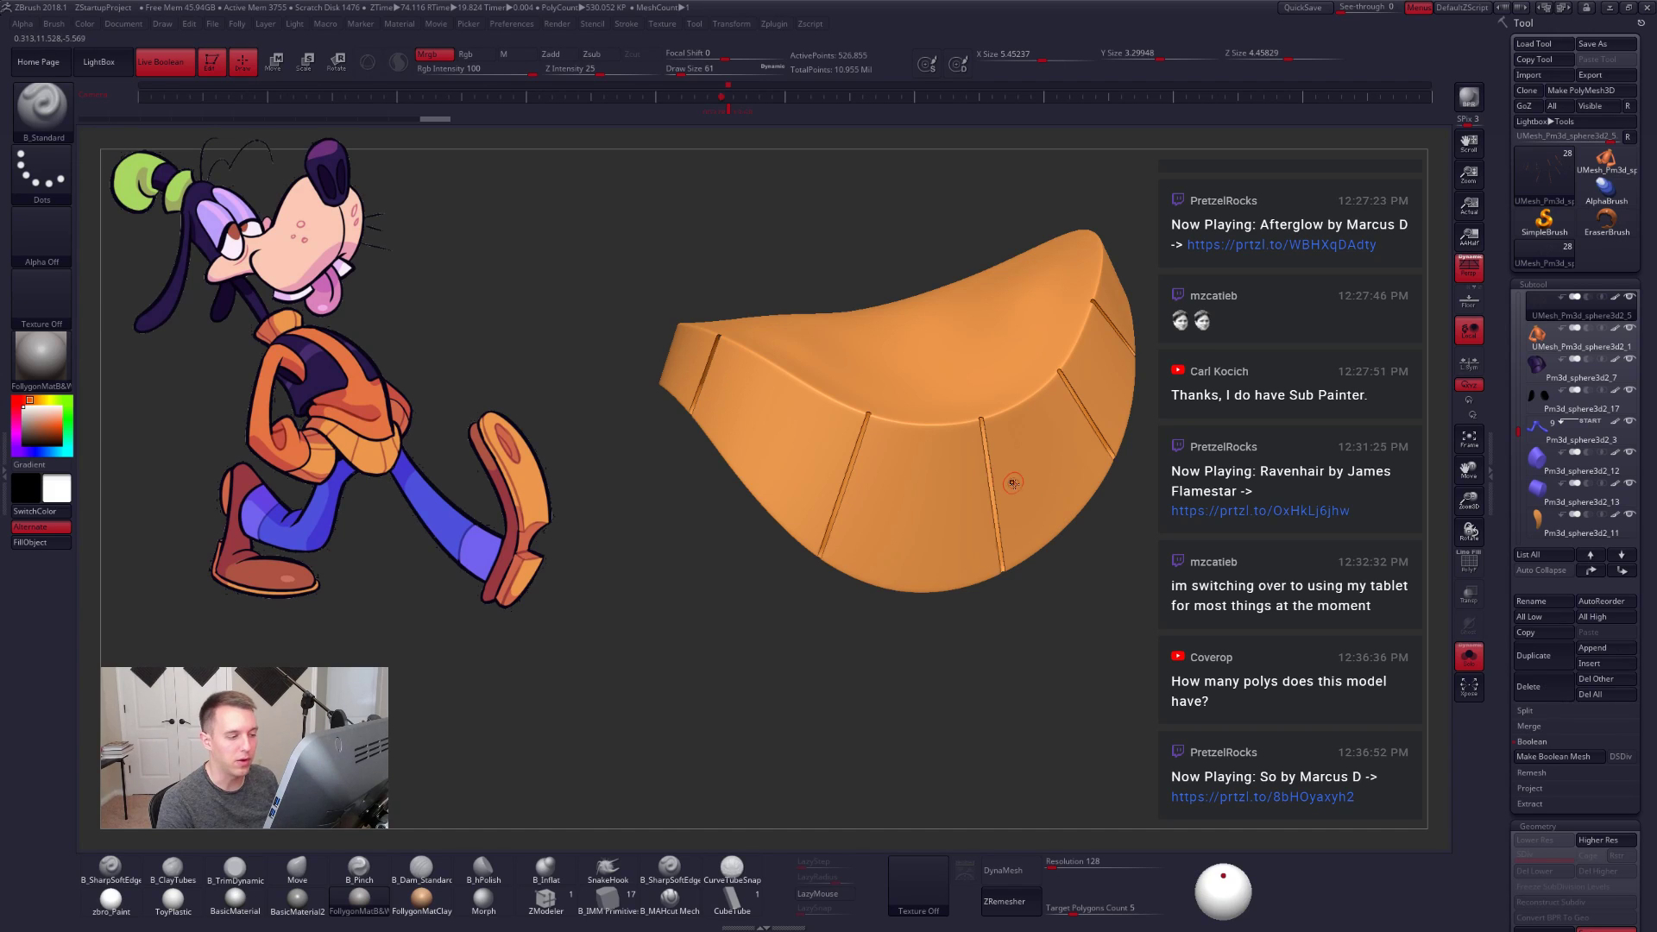
{"action": "mouse_move", "coordinate": [1199, 527]}
{"action": "left_mouse_down", "text": "ctrl+shift"}
{"action": "mouse_move", "coordinate": [1208, 557]}
{"action": "mouse_move", "coordinate": [1308, 546]}
{"action": "left_mouse_up", "text": "ctrl+shift"}
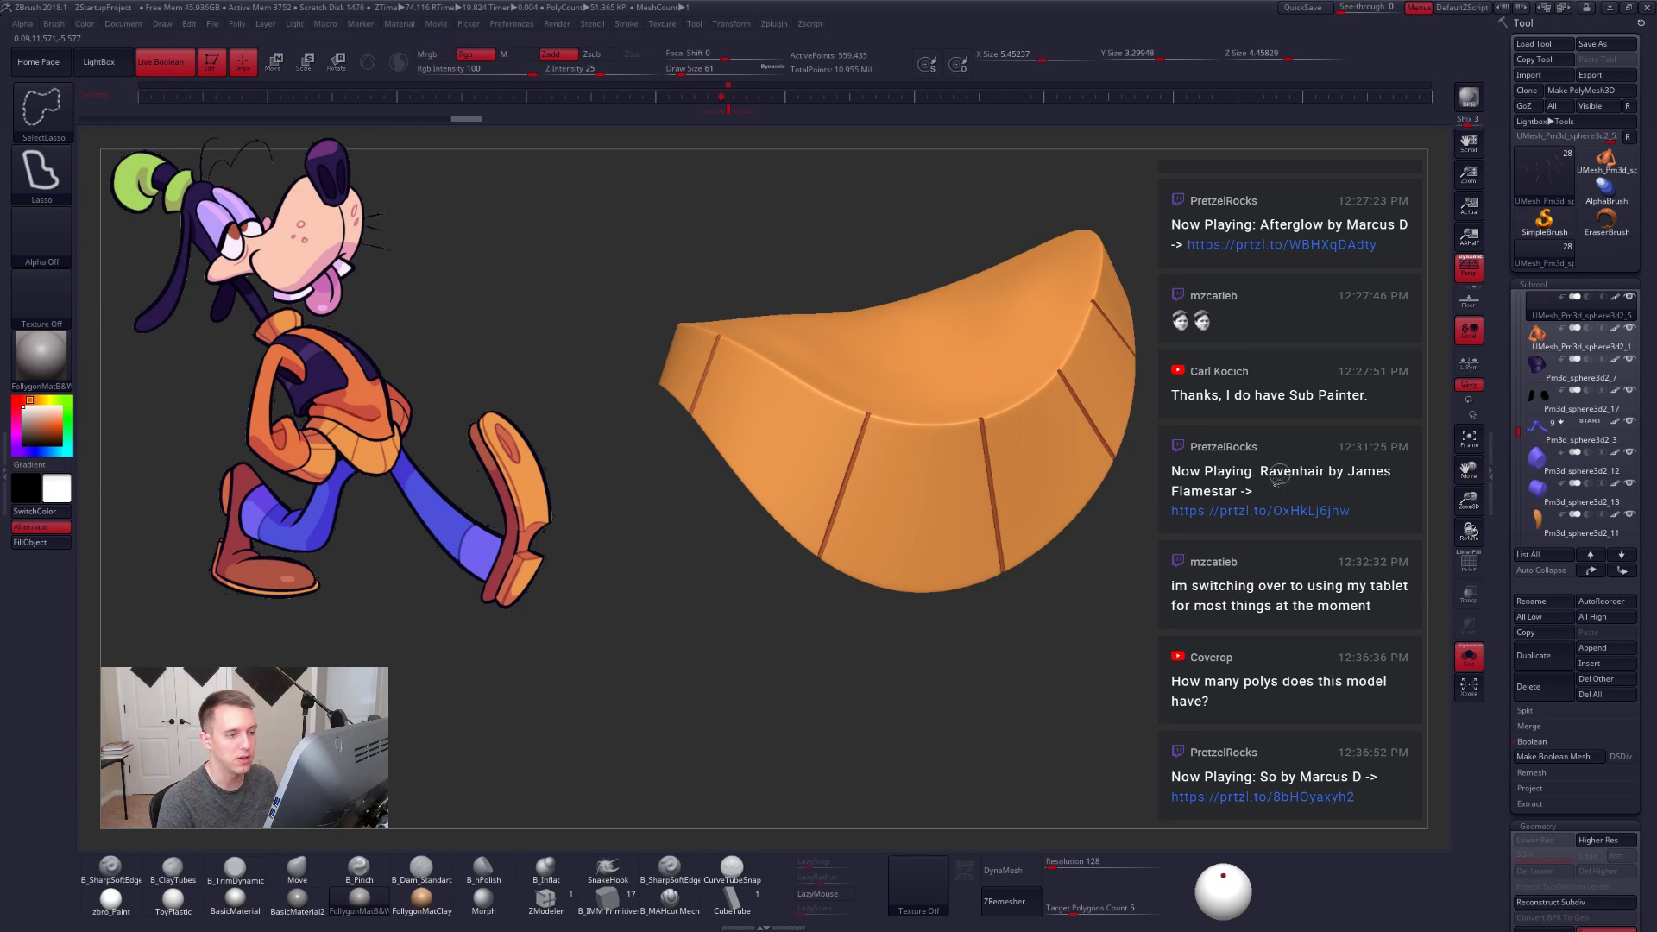
{"action": "mouse_move", "coordinate": [1279, 477]}
{"action": "left_mouse_down"}
{"action": "mouse_move", "coordinate": [1063, 572]}
{"action": "mouse_move", "coordinate": [1055, 537]}
{"action": "left_mouse_up"}
{"action": "left_click", "coordinate": [1055, 537], "text": "ctrl+shift"}
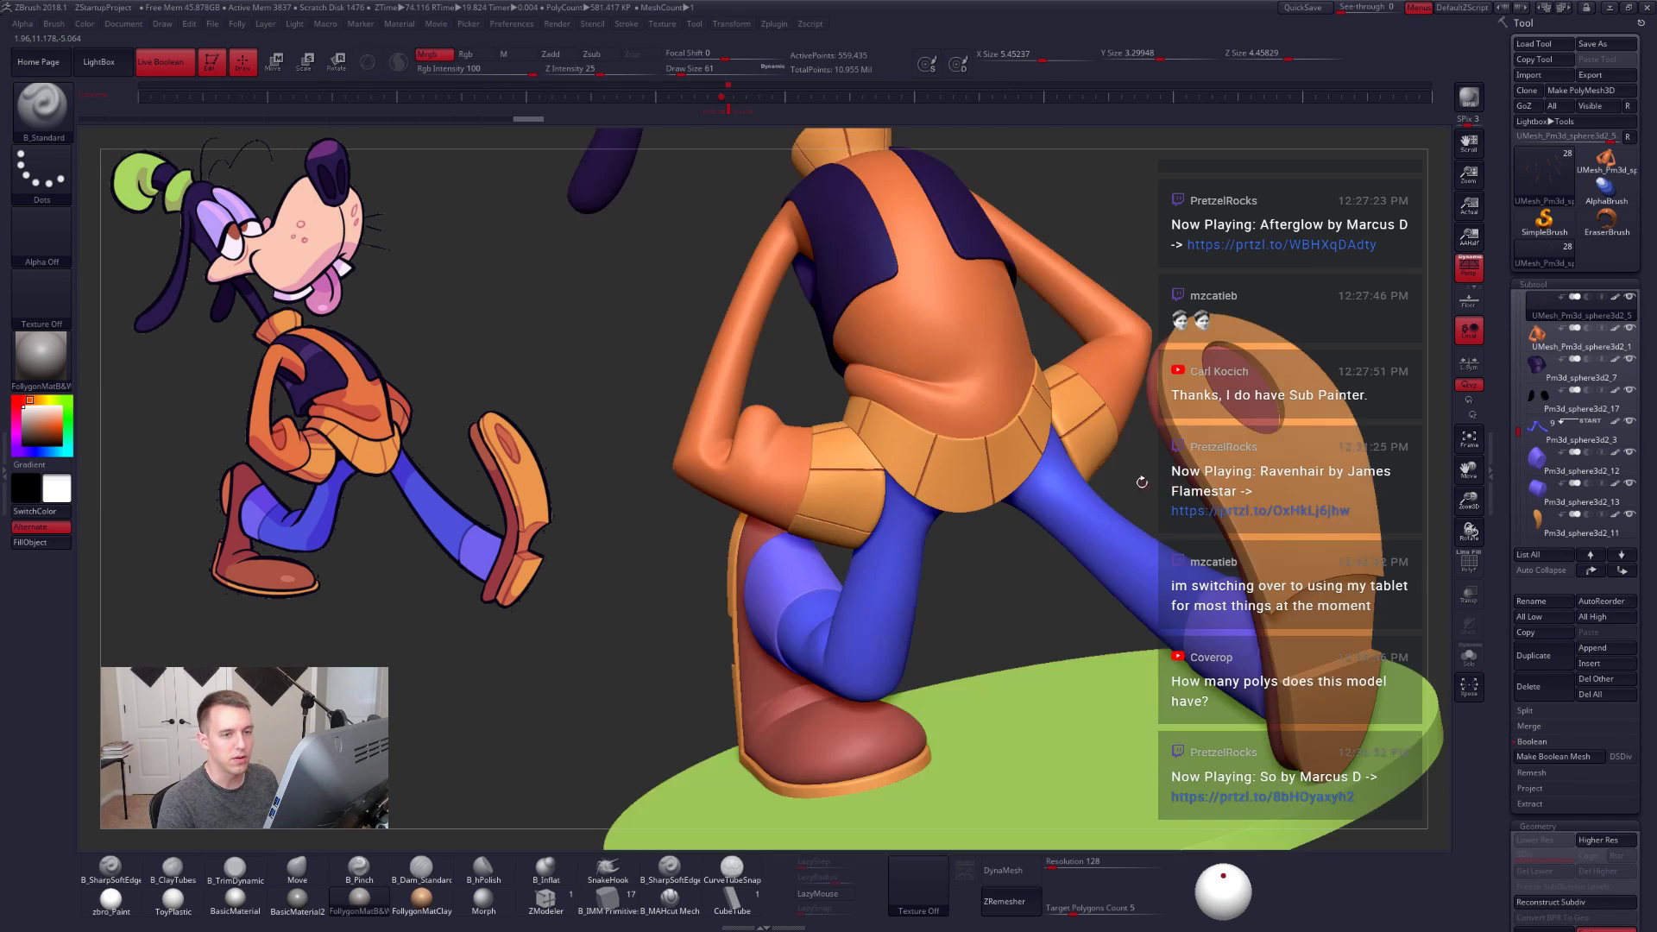
Delete the extra merged tool and reload the full UMesh_Pm3d Goofy sculpt, zoomed out.
{"action": "left_click", "coordinate": [1529, 686]}
{"action": "left_click", "coordinate": [1519, 689]}
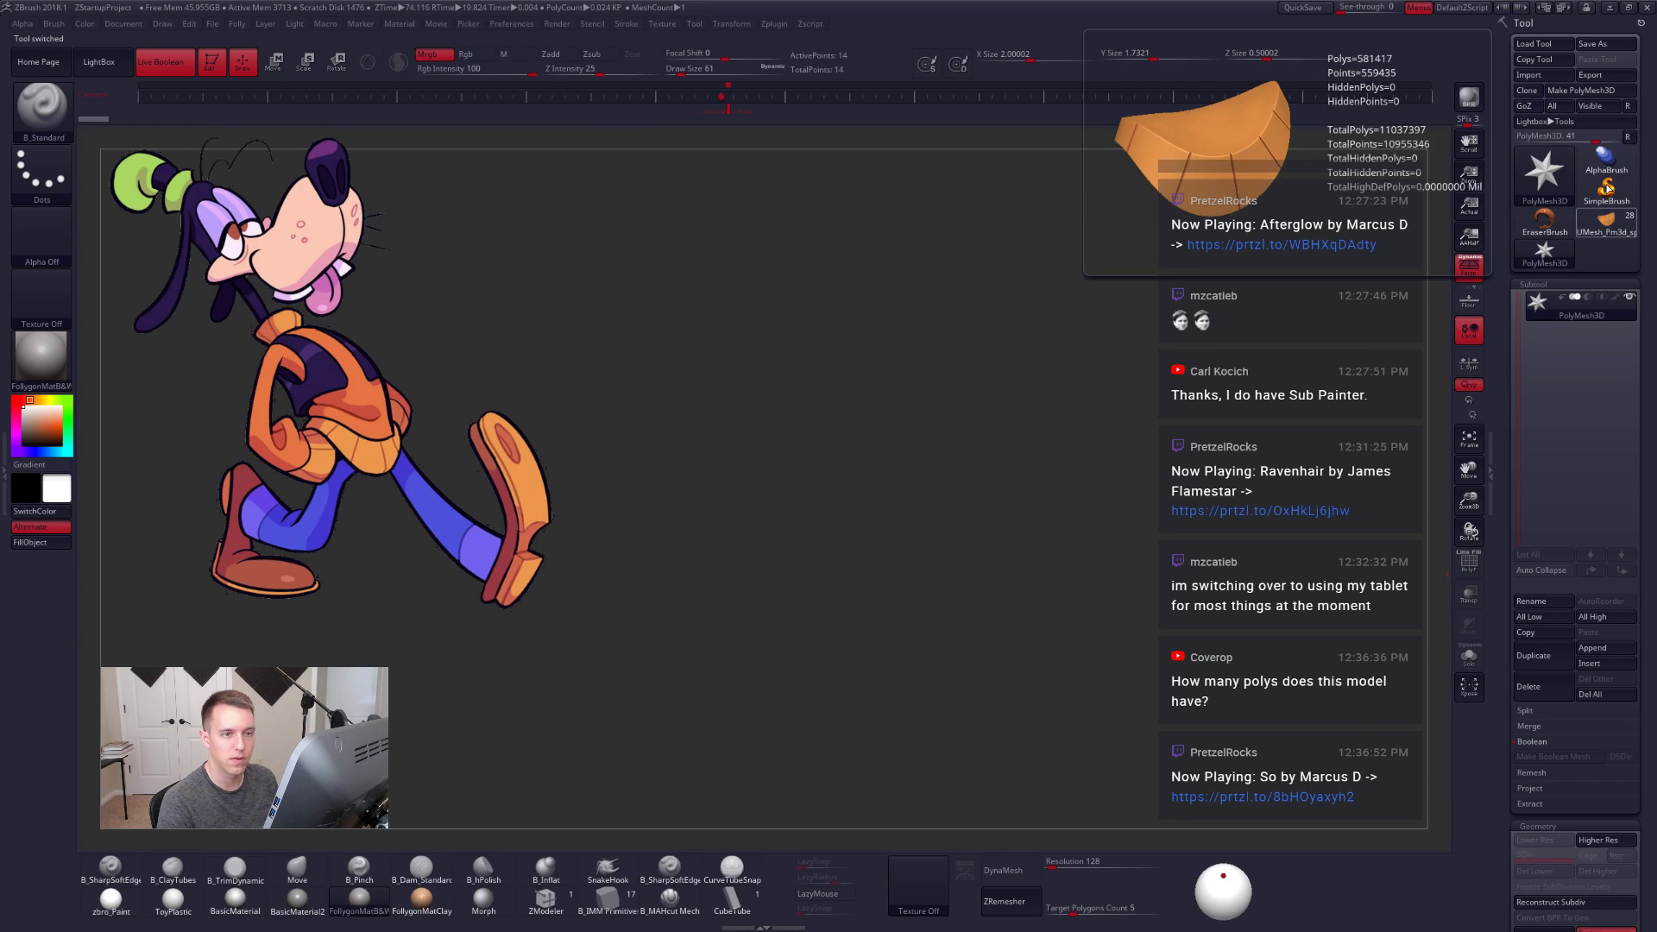
{"action": "left_click", "coordinate": [1605, 217]}
{"action": "left_click_drag", "start_coordinate": [1148, 363], "coordinate": [1028, 407]}
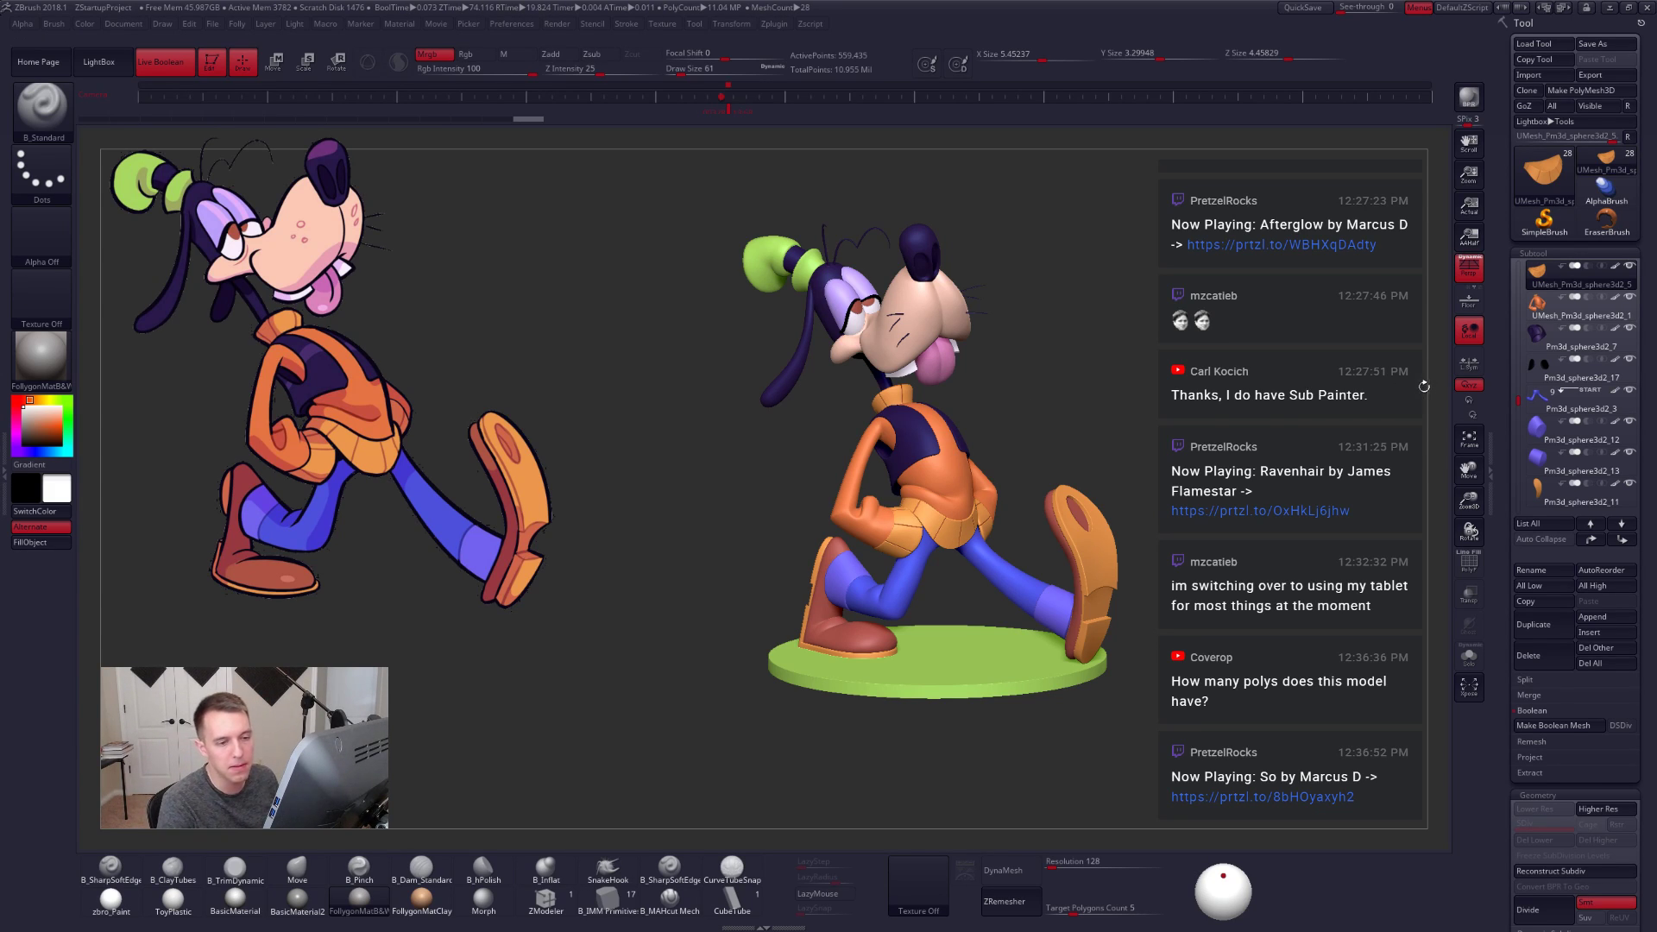
Toggle Live Boolean off and on to compare the foot, ending with it on.
{"action": "left_click", "coordinate": [151, 63]}
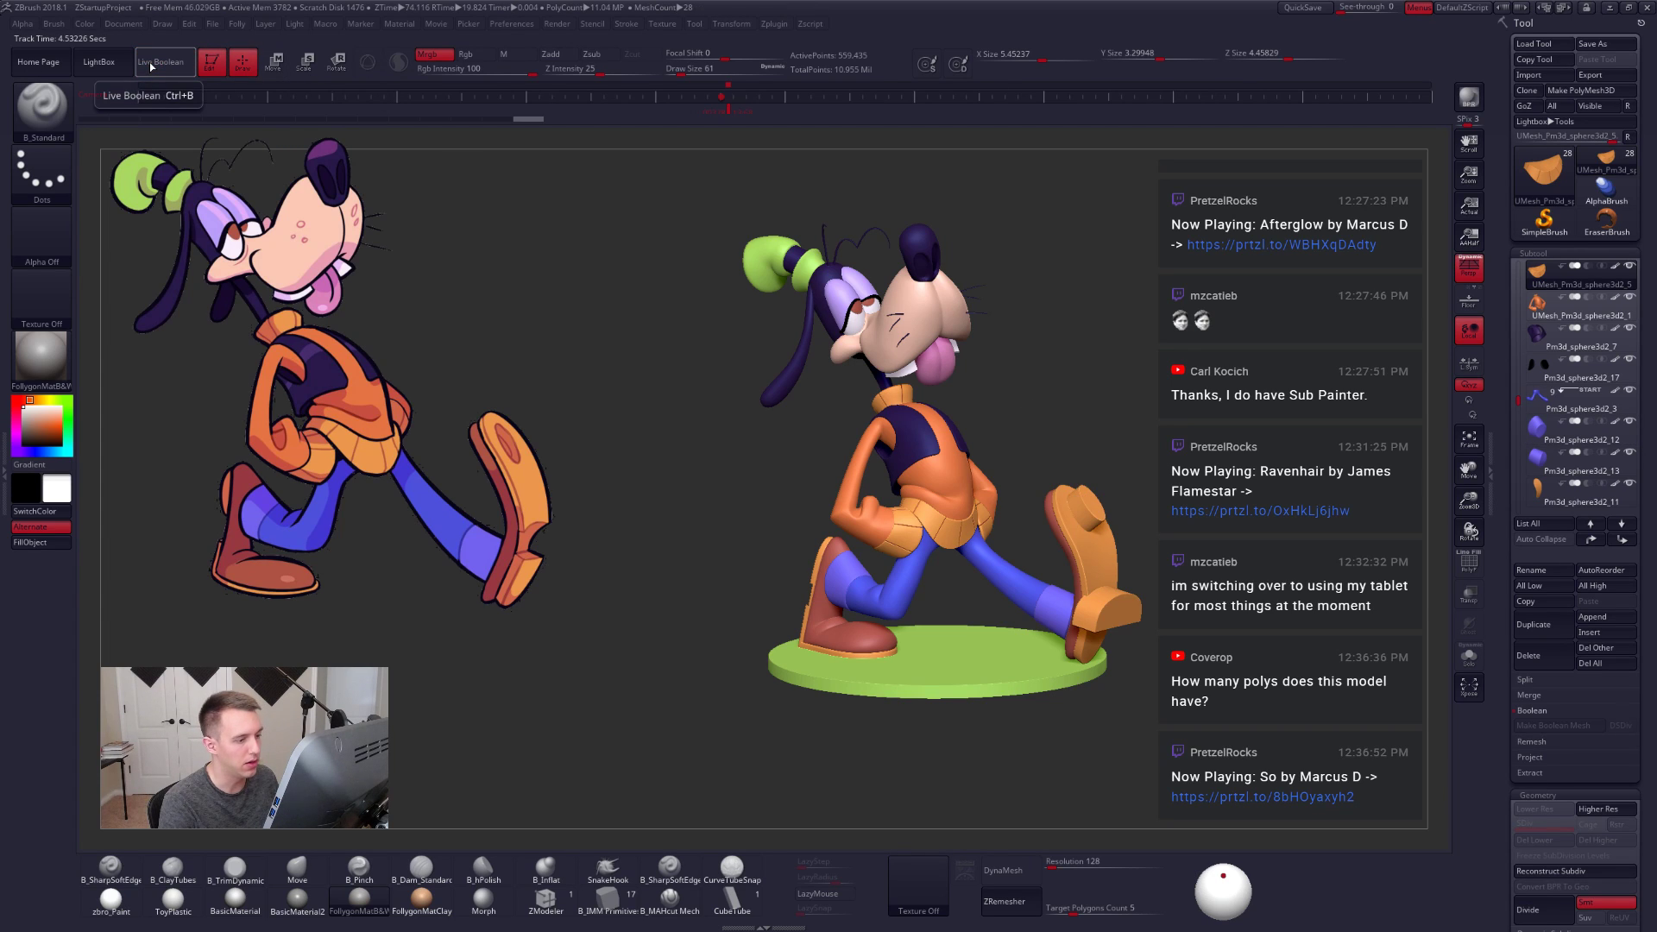
{"action": "left_click", "coordinate": [151, 63]}
{"action": "left_click", "coordinate": [151, 63]}
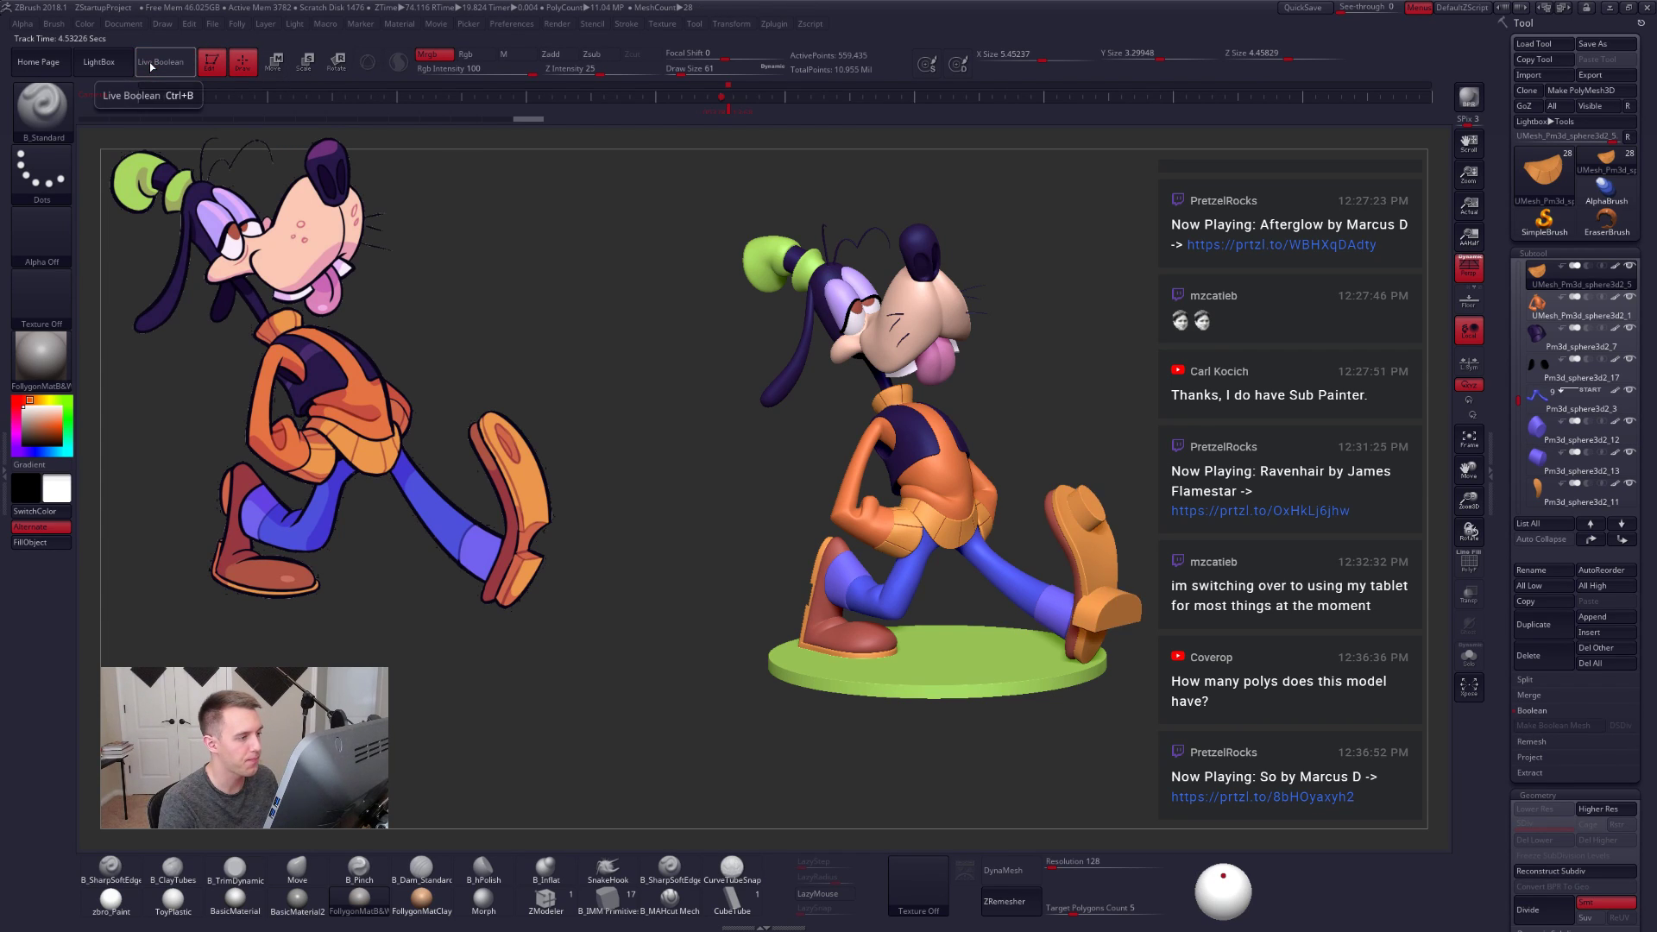
{"action": "left_click", "coordinate": [151, 63]}
{"action": "left_click_drag", "start_coordinate": [962, 383], "coordinate": [892, 283], "text": "alt"}
Isolate the Pm3d_sphere3d2_10 shoe sole with Solo, frame it, and subdivide it once.
{"action": "left_click", "coordinate": [1009, 466], "text": "alt"}
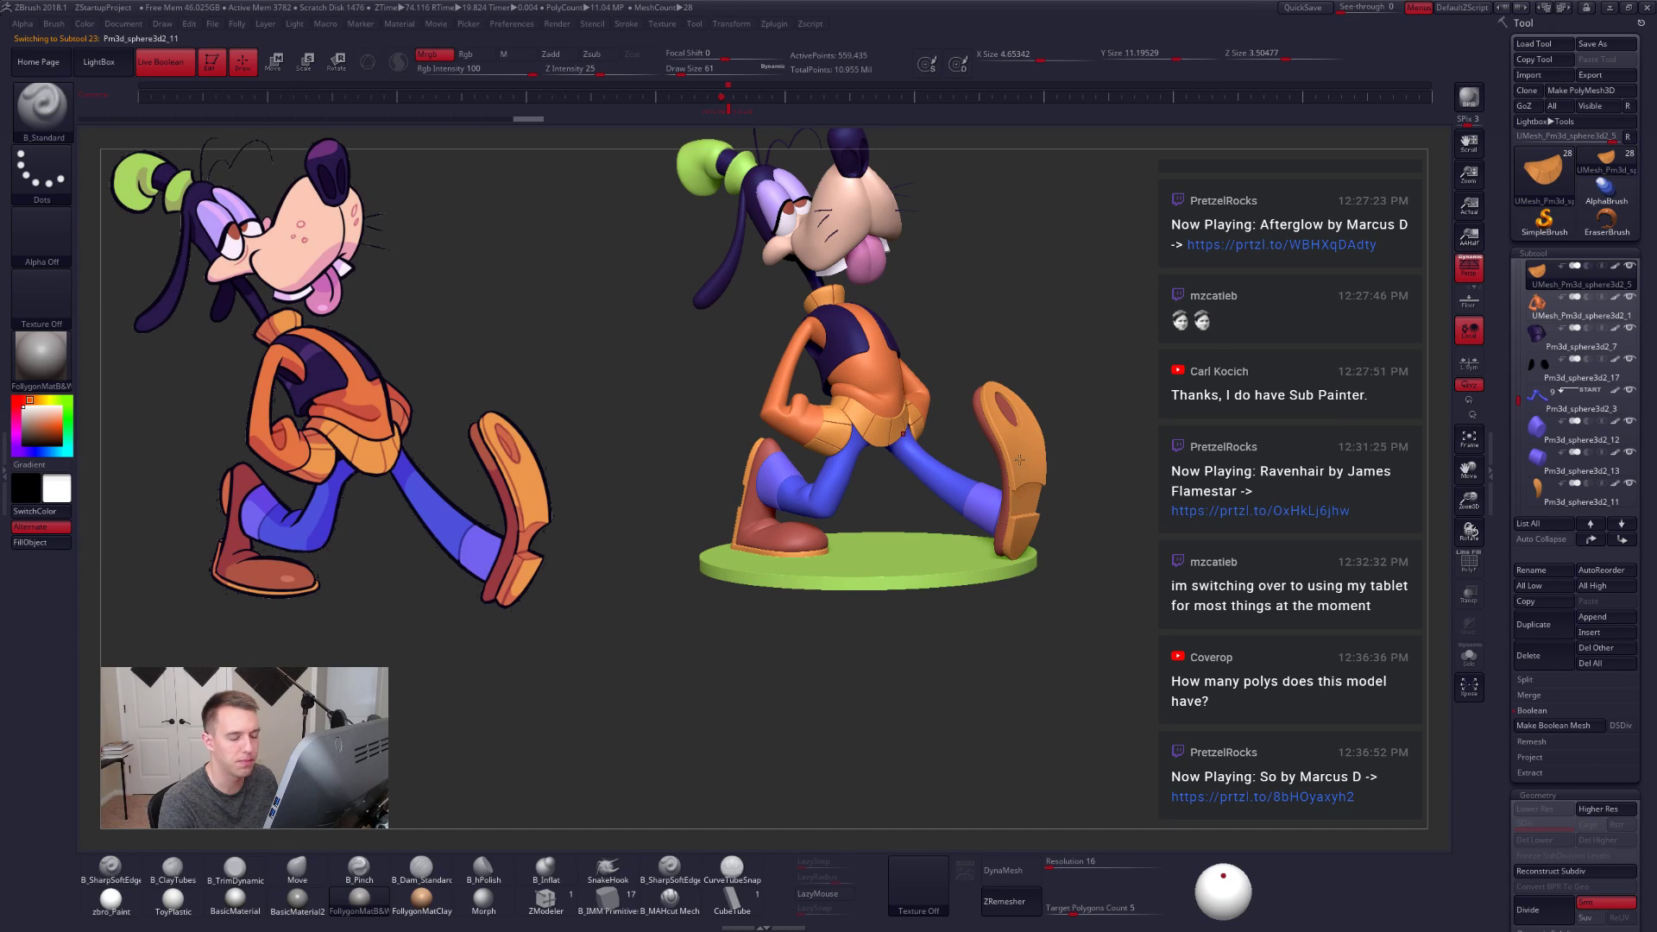
{"action": "left_click", "coordinate": [1629, 265]}
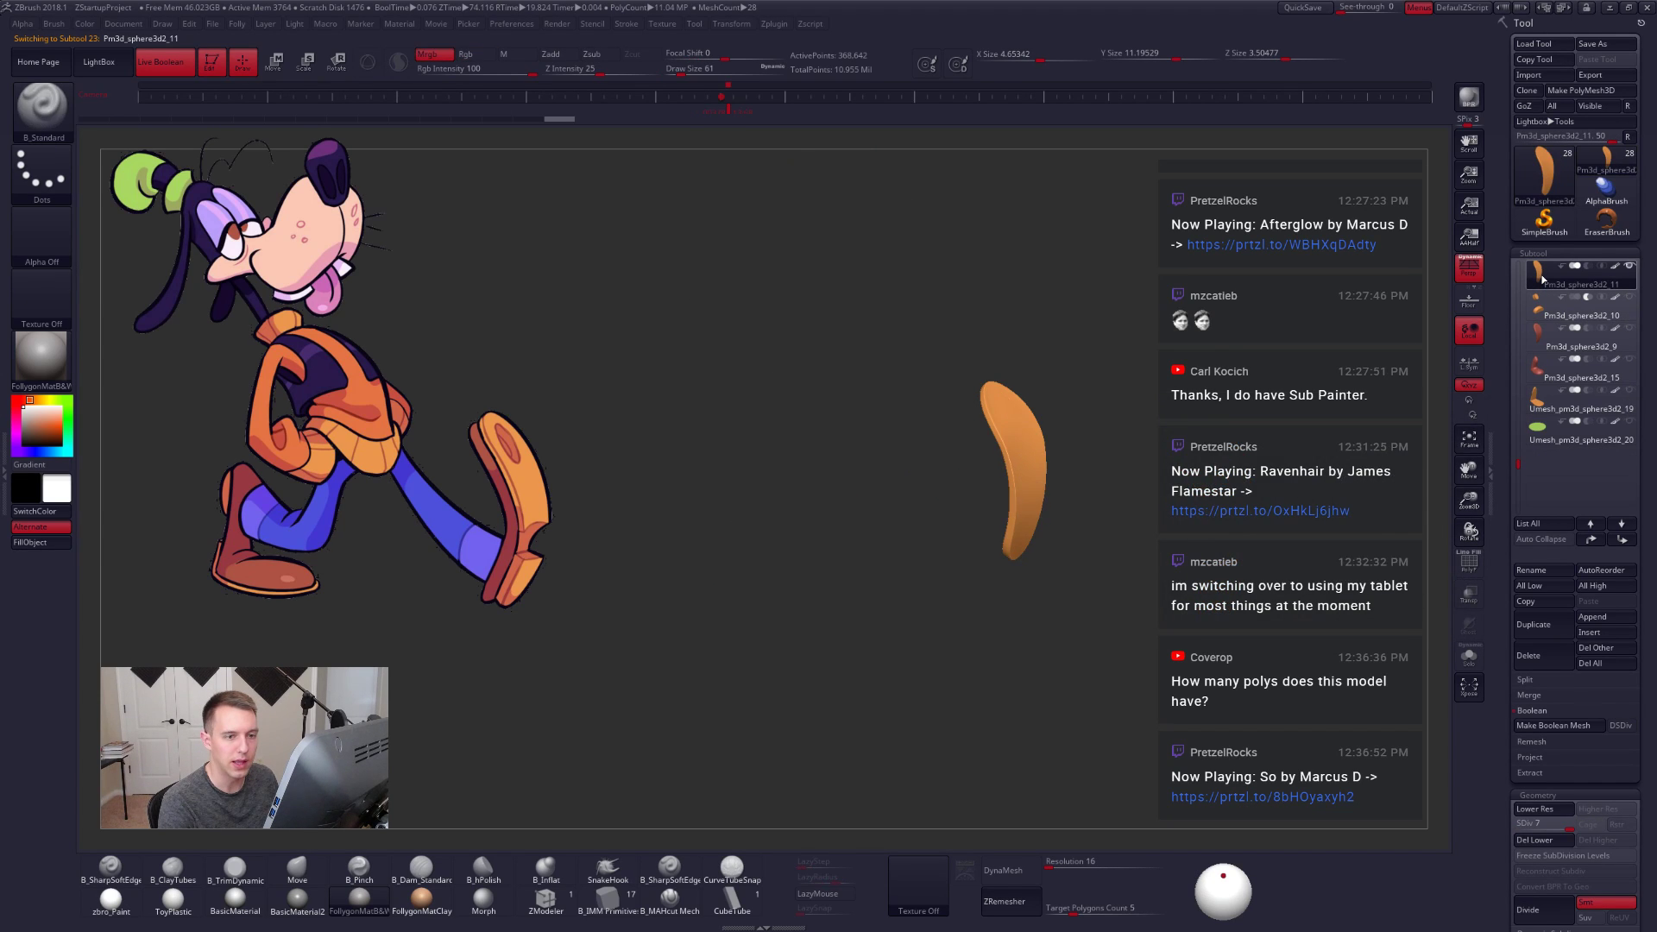
{"action": "left_click", "coordinate": [1547, 301]}
{"action": "left_click", "coordinate": [1547, 278]}
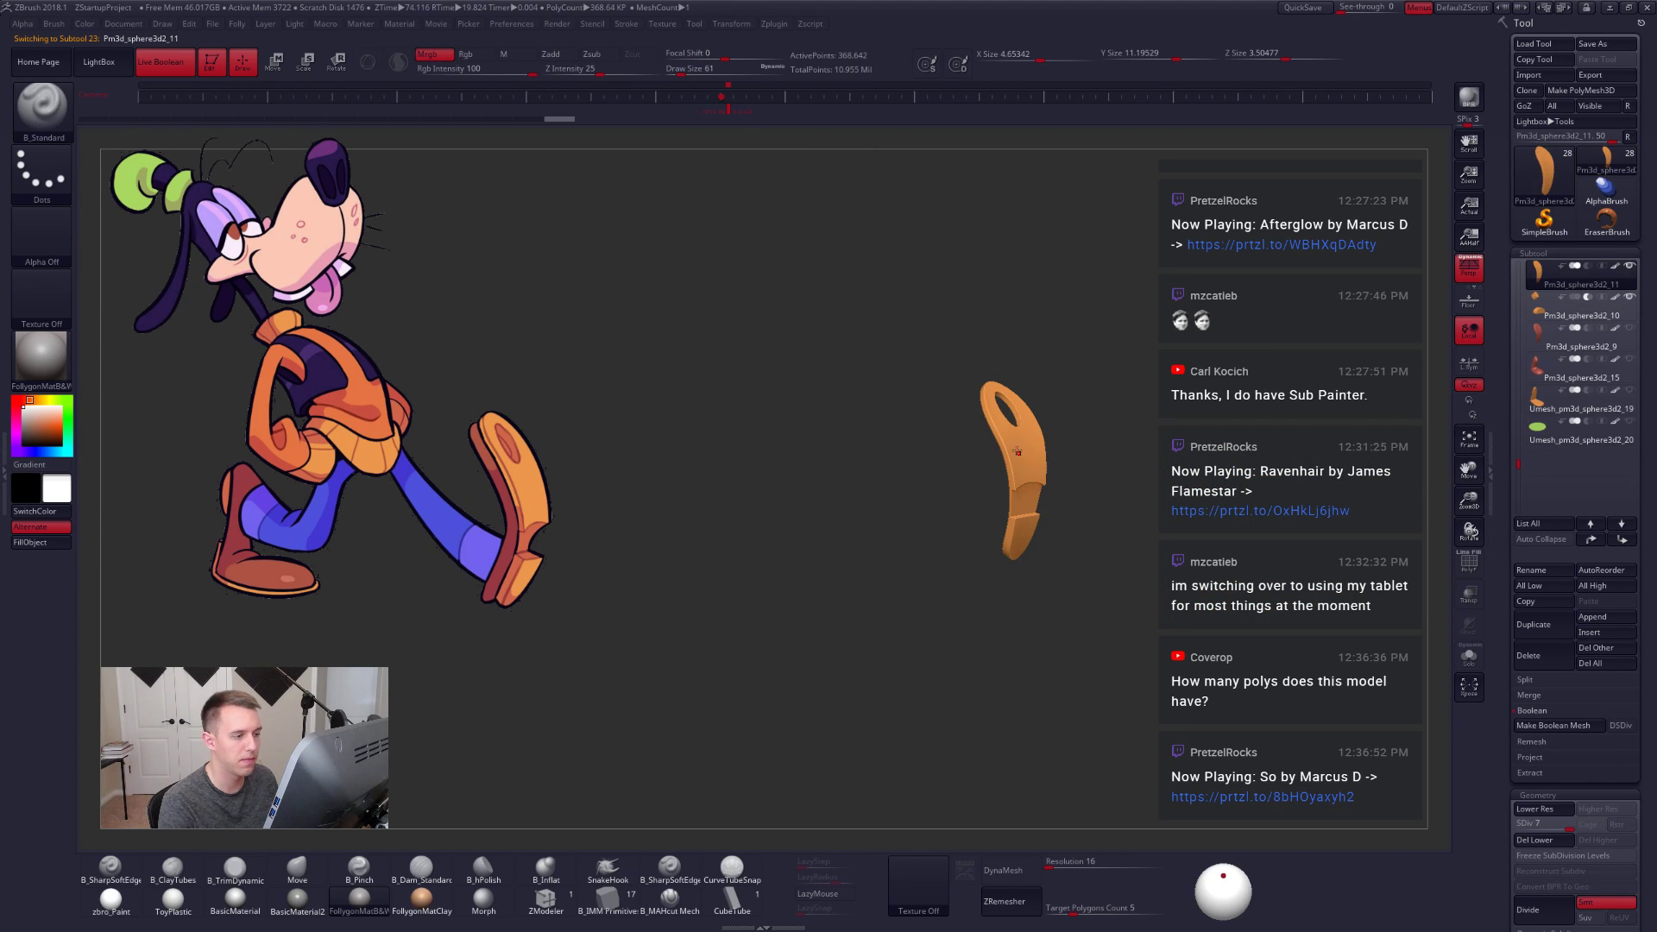
{"action": "key", "text": "f"}
{"action": "mouse_move", "coordinate": [1121, 510]}
{"action": "left_mouse_down"}
{"action": "mouse_move", "coordinate": [1071, 527]}
{"action": "mouse_move", "coordinate": [1115, 569]}
{"action": "mouse_move", "coordinate": [1050, 522]}
{"action": "mouse_move", "coordinate": [955, 518]}
{"action": "mouse_move", "coordinate": [1025, 520]}
{"action": "left_mouse_up"}
{"action": "key", "text": "ctrl+d"}
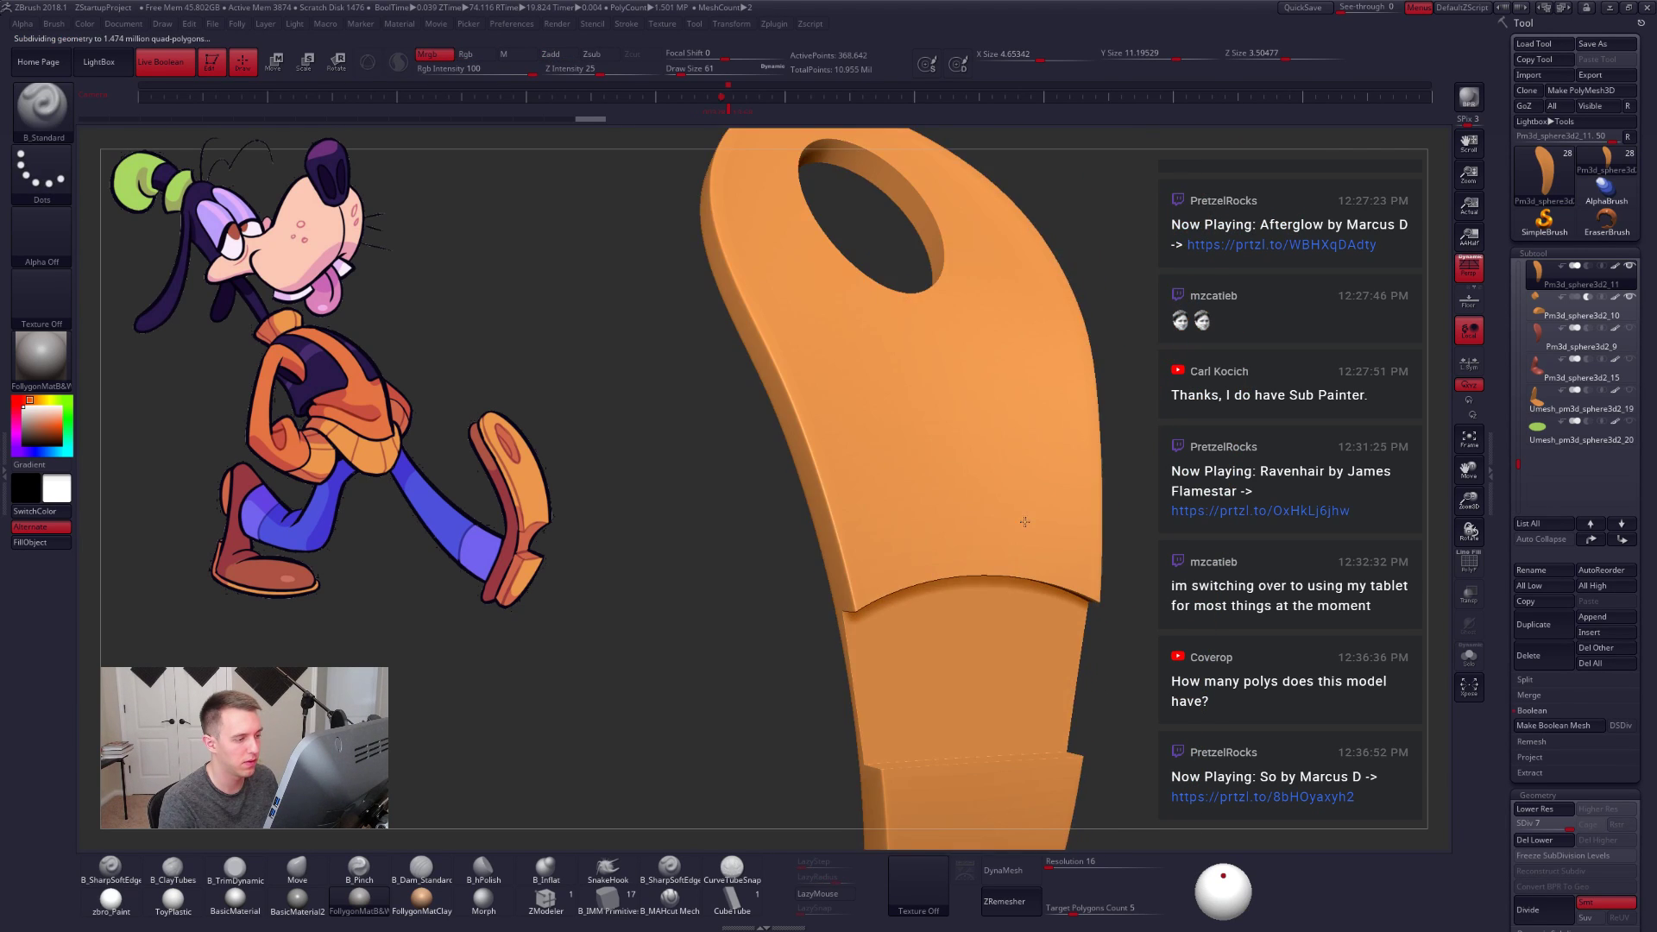
{"action": "key", "text": "f"}
Preview the hole cut through the shoe upper and run Make Boolean Mesh on the shoe.
{"action": "left_click", "coordinate": [1538, 312]}
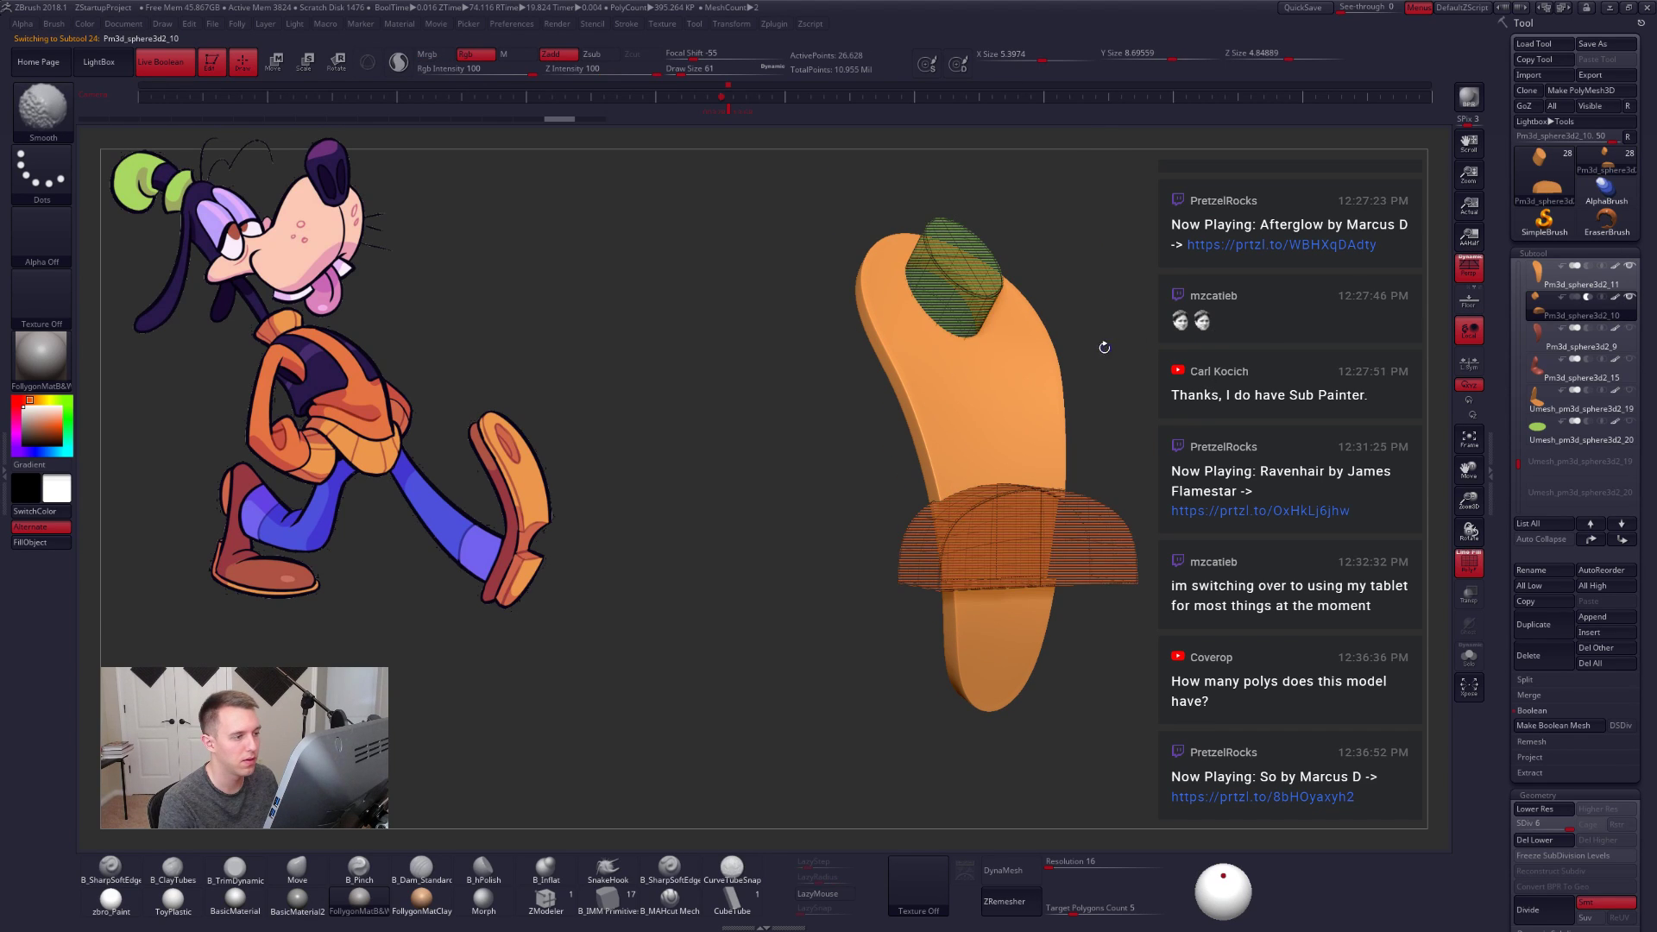
{"action": "key", "text": "shift"}
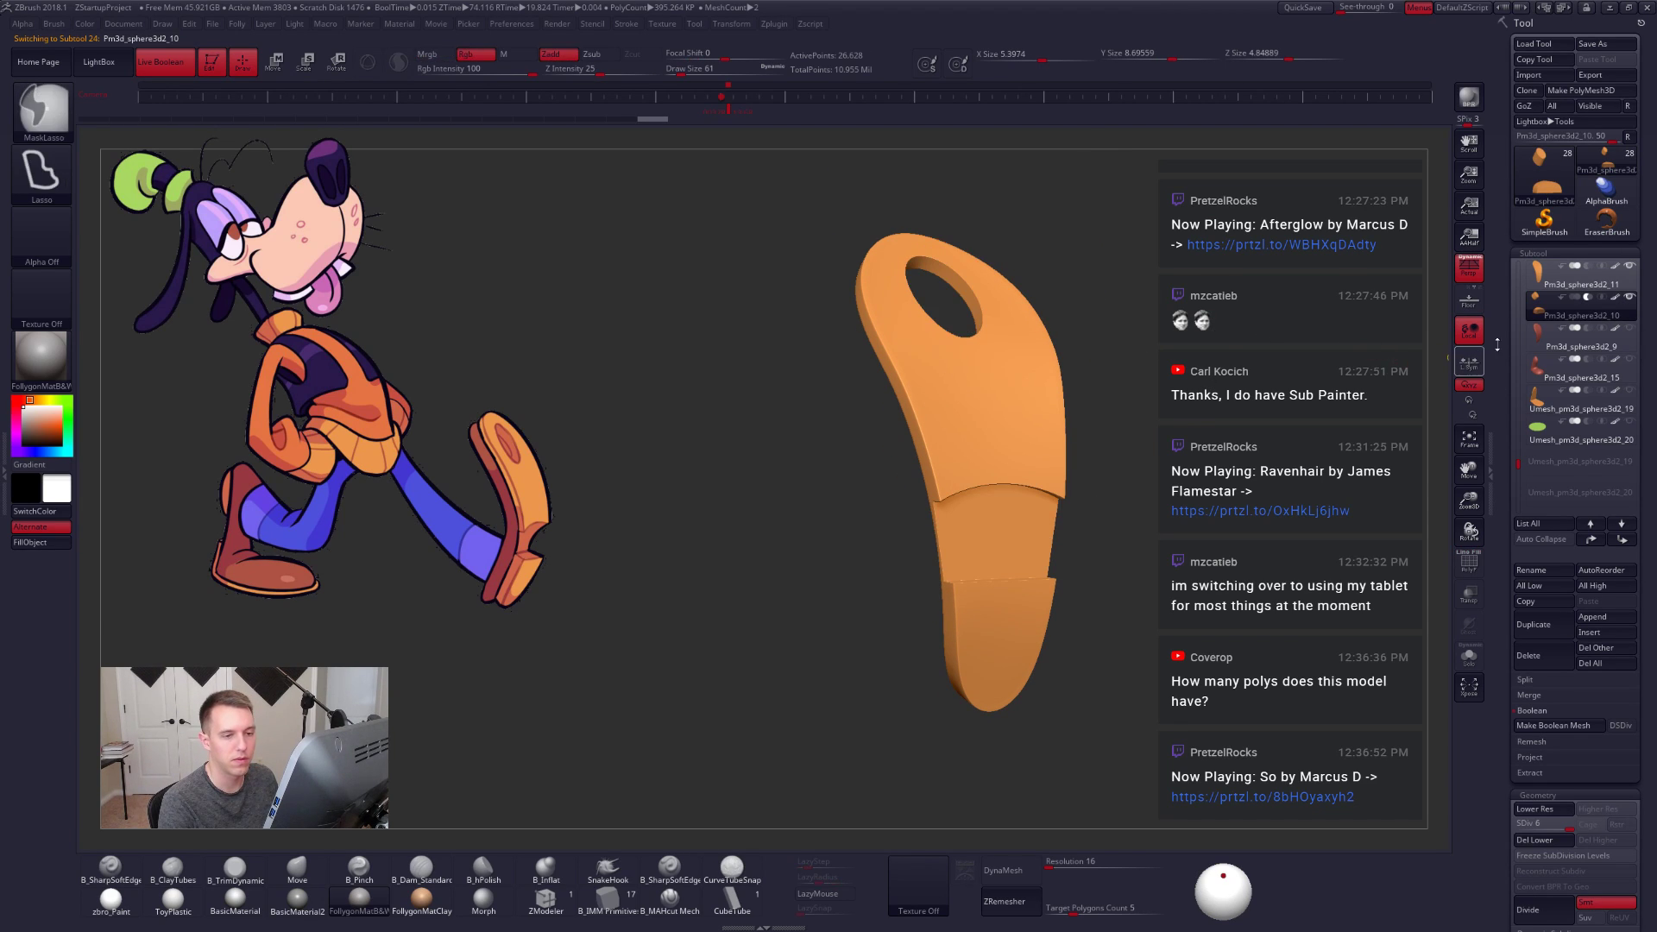
{"action": "left_click", "coordinate": [1547, 278]}
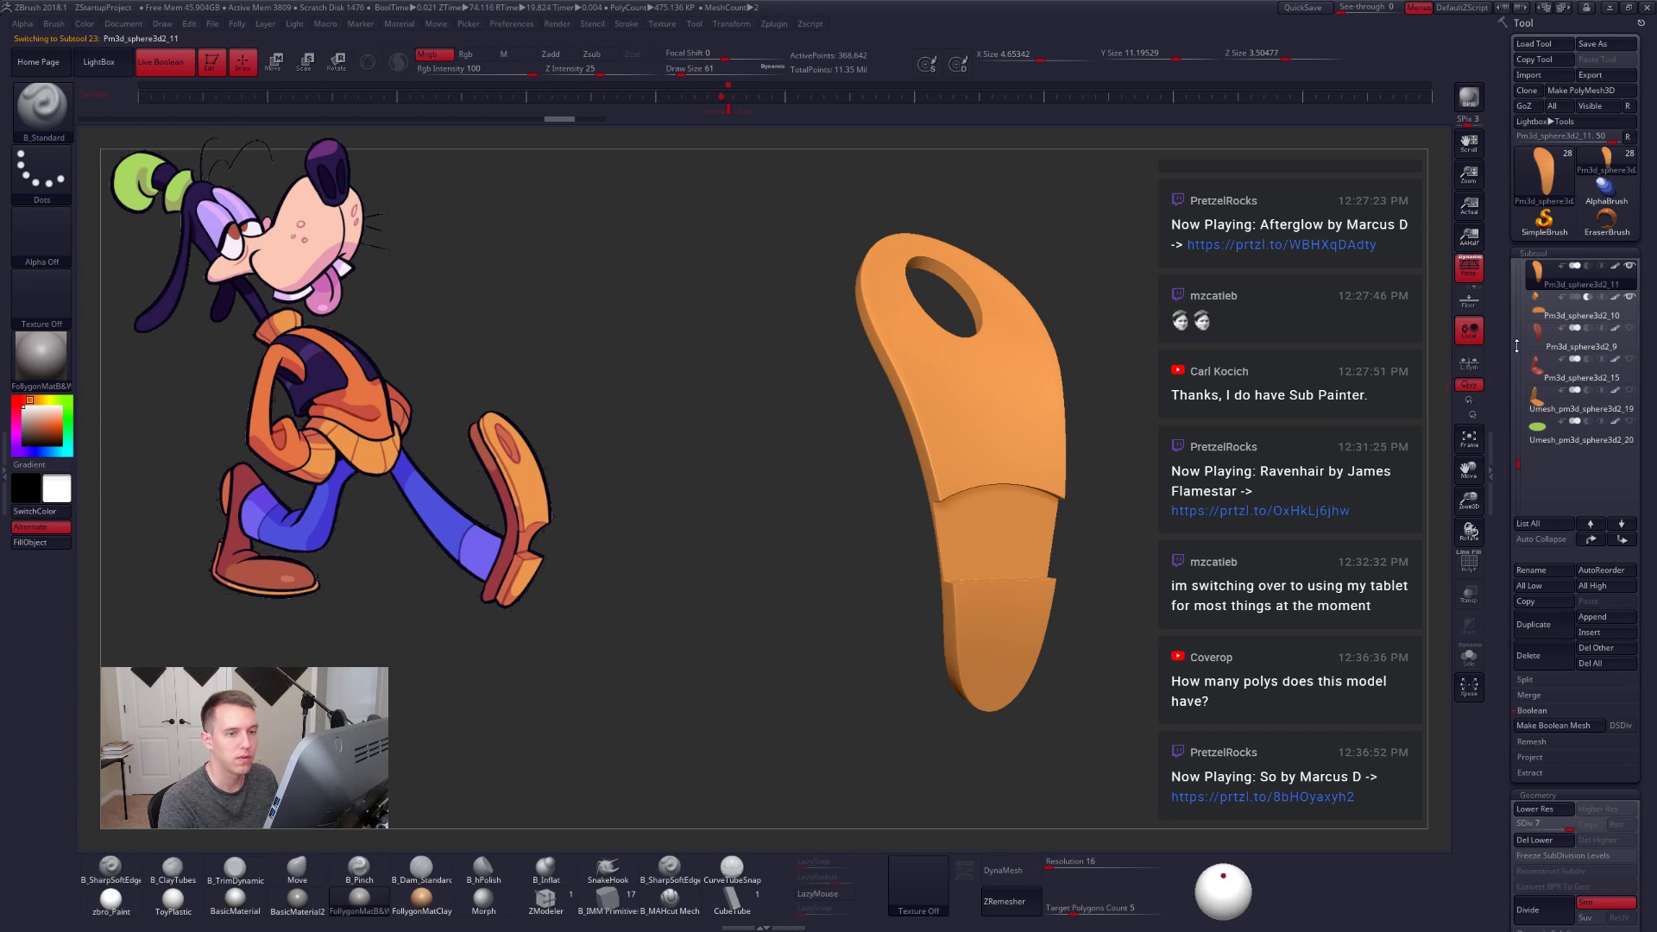
{"action": "left_click", "coordinate": [1540, 311]}
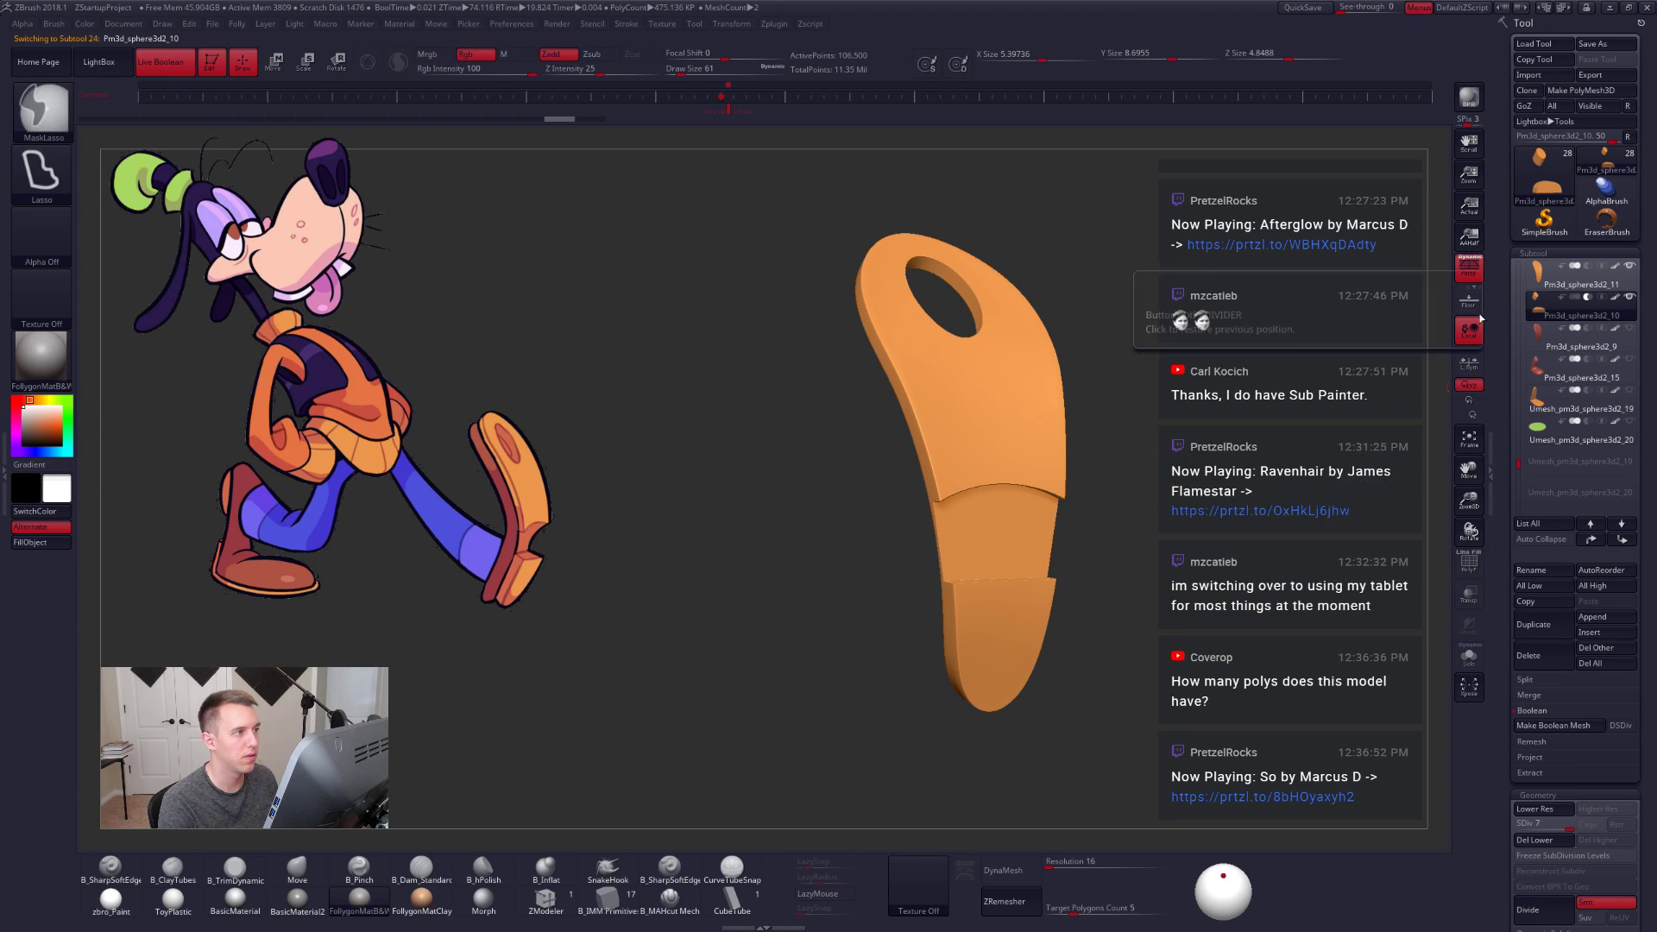
{"action": "left_click", "coordinate": [1549, 283]}
{"action": "left_click", "coordinate": [1526, 725]}
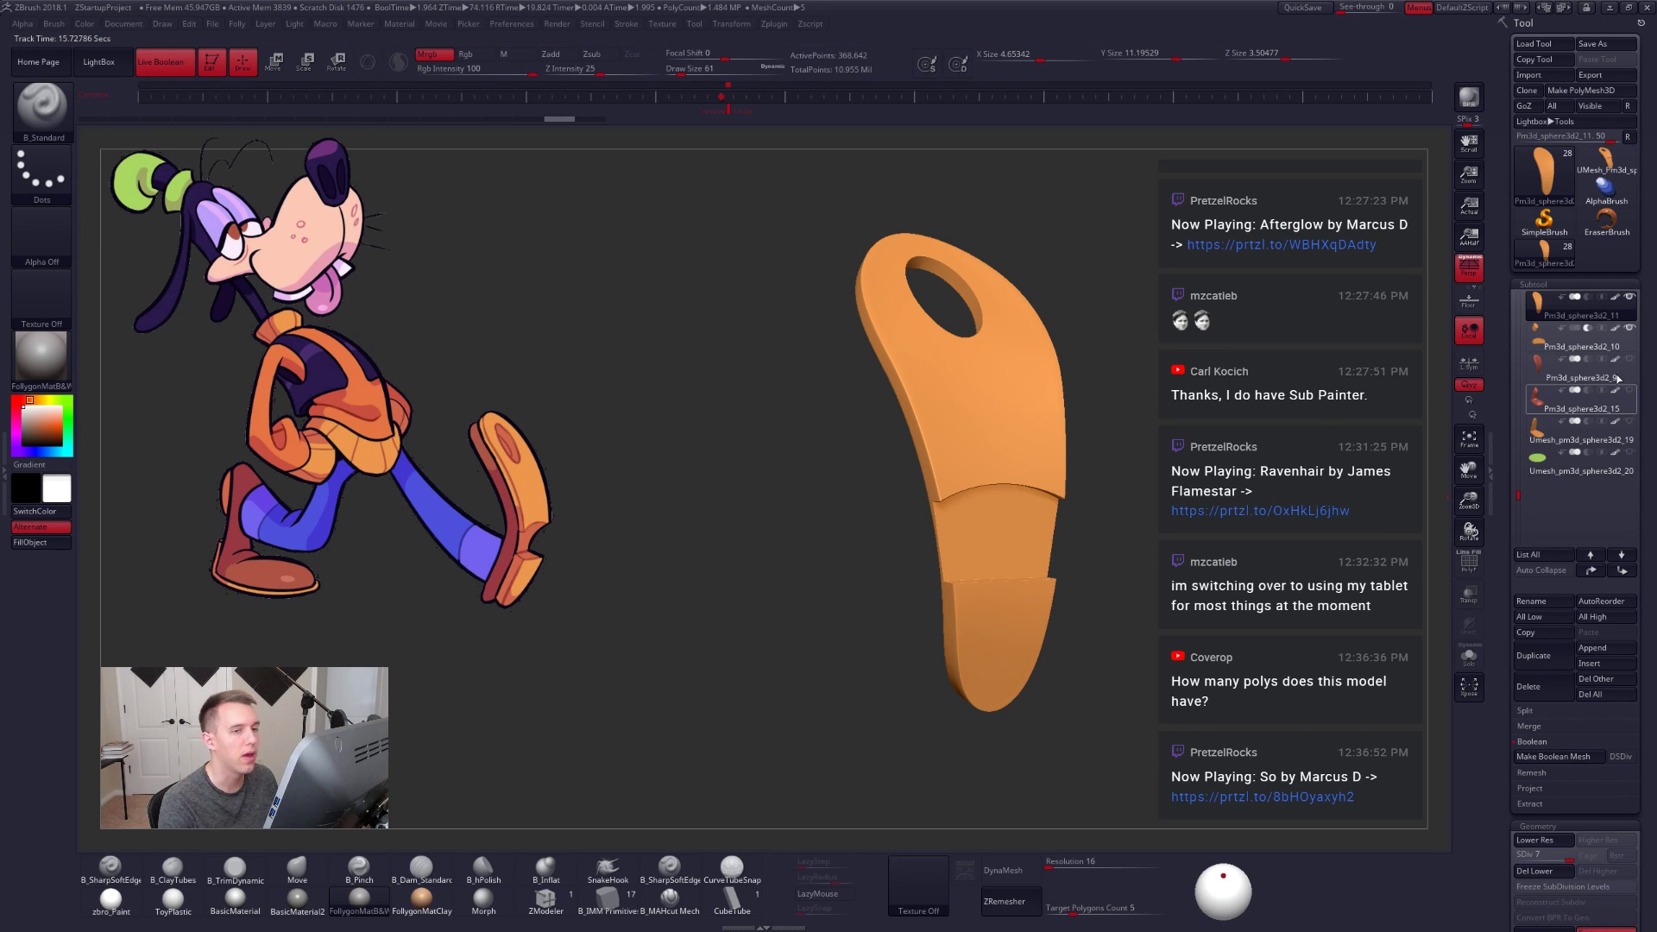
Append the new UMesh_Pm3d_sphere3d2_12 shoe, move it to the top, and delete old Pm3d_sphere3d2_10.
{"action": "left_click", "coordinate": [1611, 648]}
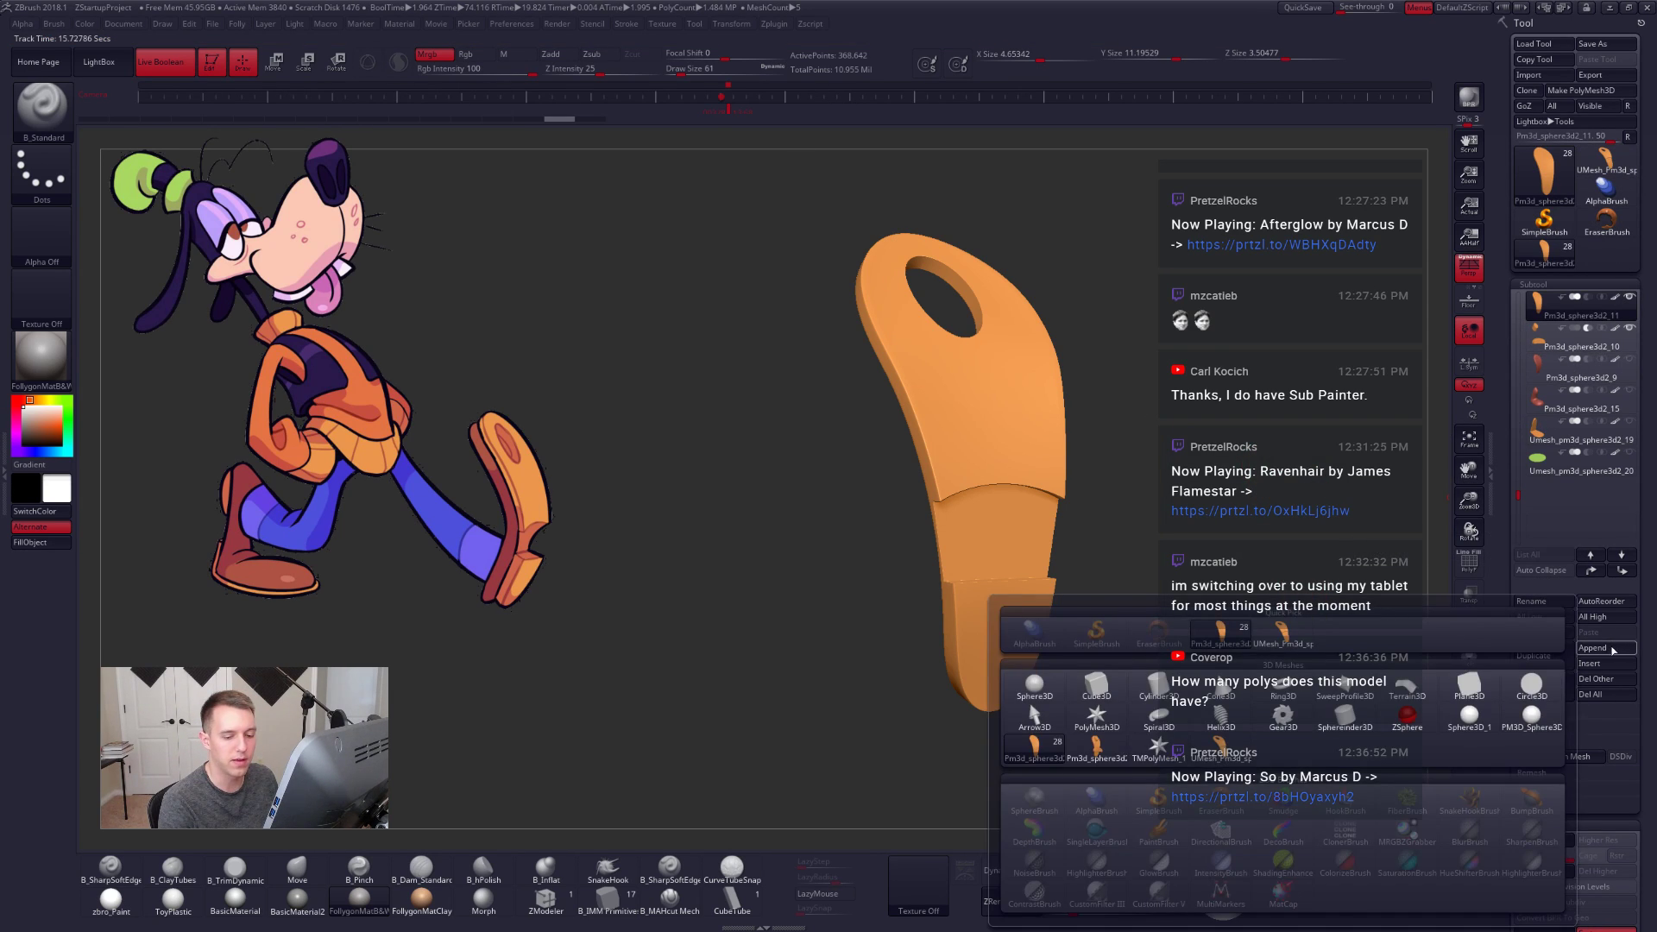
{"action": "left_click", "coordinate": [1220, 744]}
{"action": "left_click_drag", "start_coordinate": [1546, 497], "coordinate": [1545, 309]}
{"action": "left_click", "coordinate": [1543, 363]}
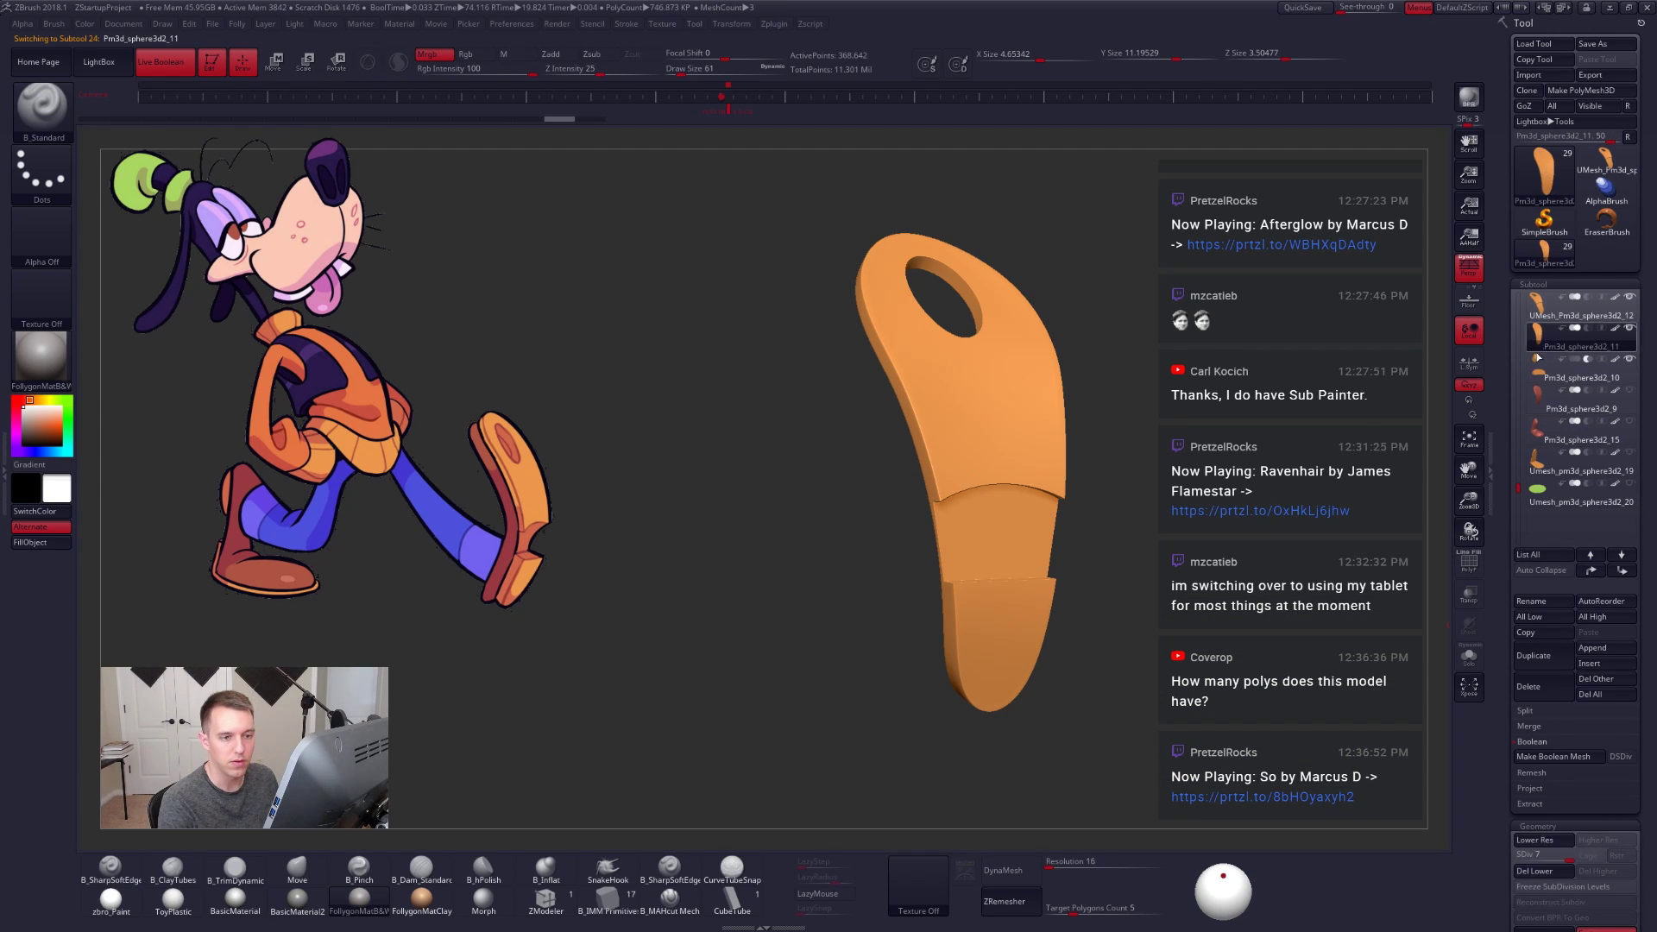
{"action": "left_click", "coordinate": [1529, 686]}
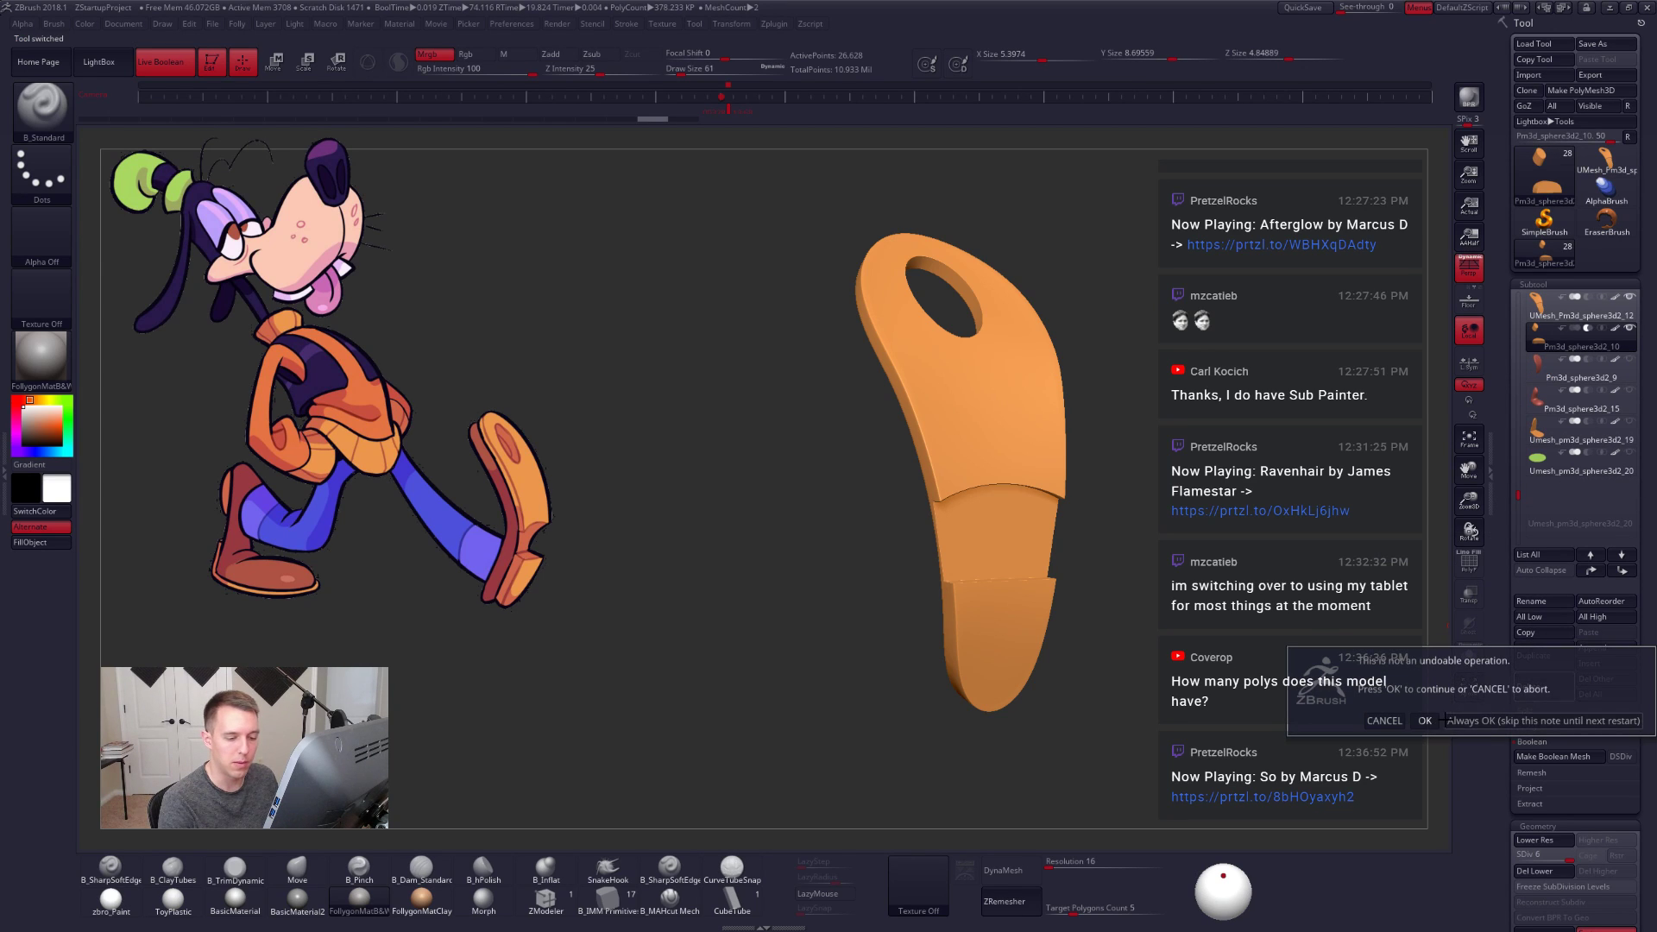
{"action": "left_click", "coordinate": [1467, 721]}
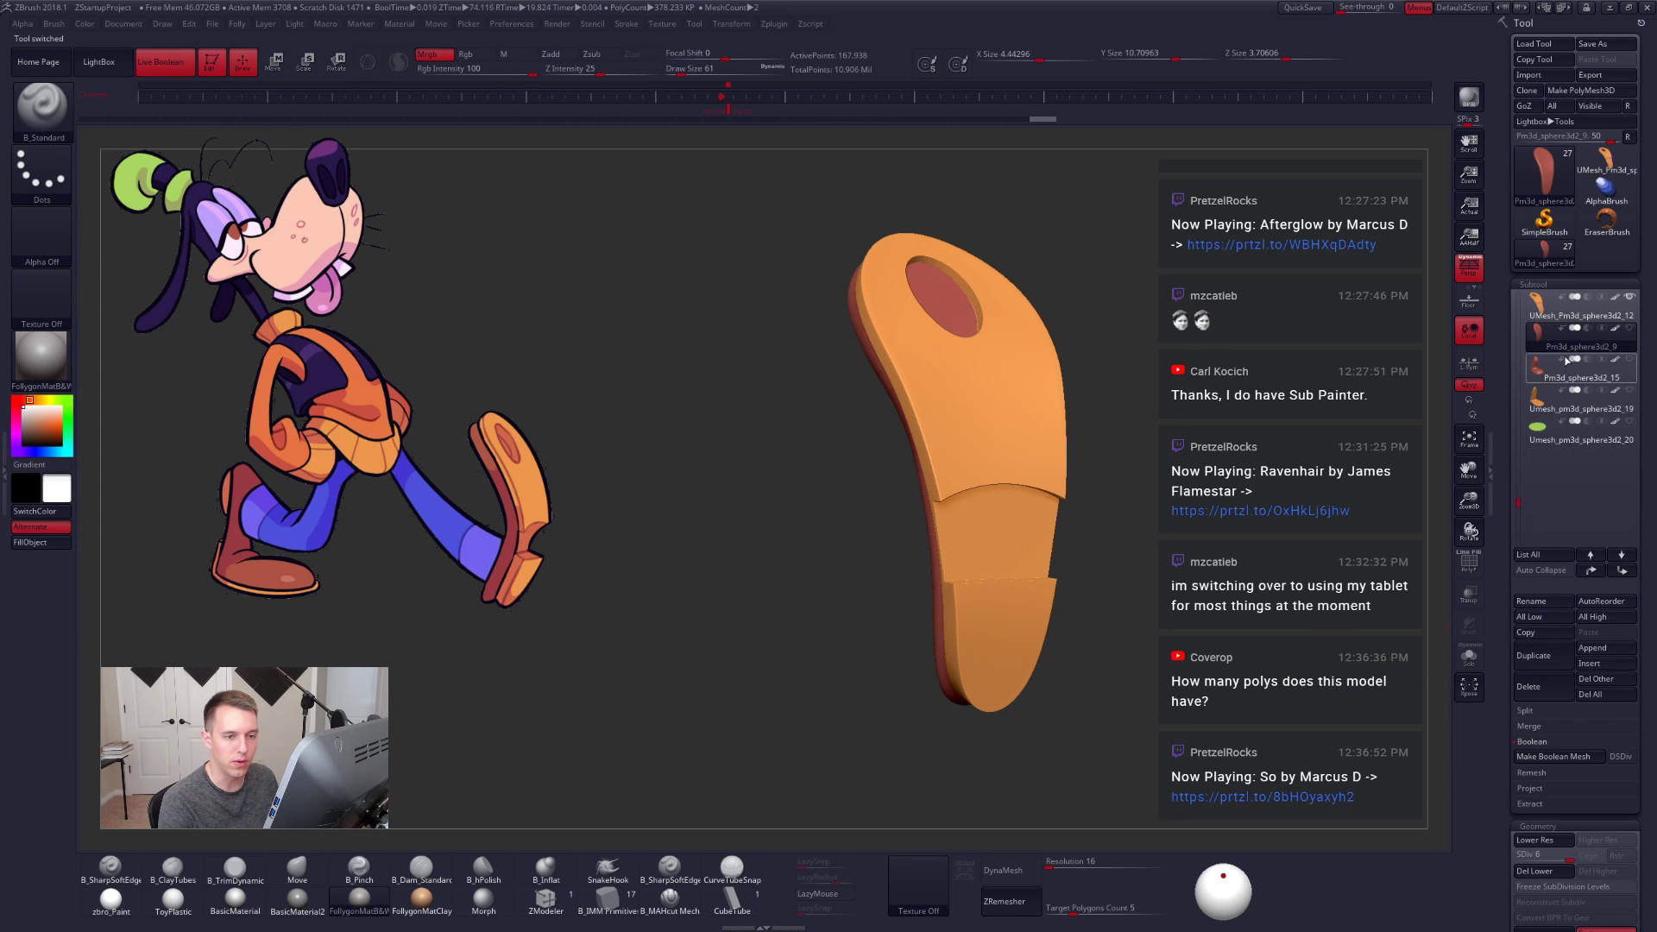
Select the new boolean shoe and switch the material to zbro_Paint.
{"action": "left_click", "coordinate": [1544, 316]}
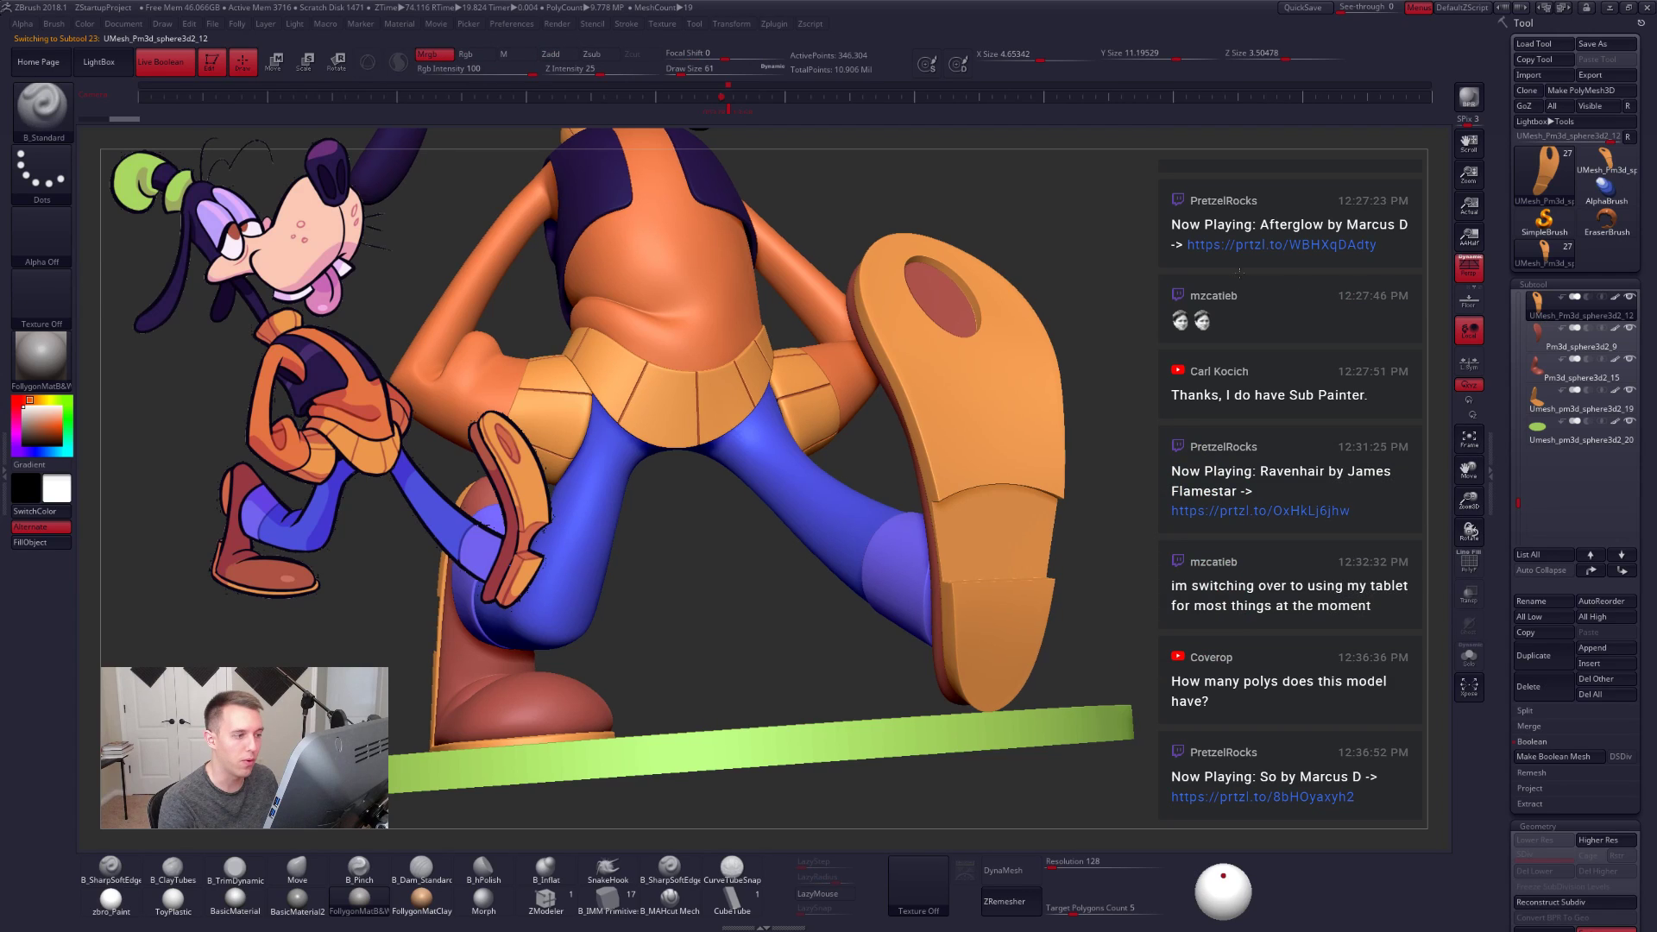
{"action": "left_click_drag", "start_coordinate": [1236, 411], "coordinate": [1110, 439]}
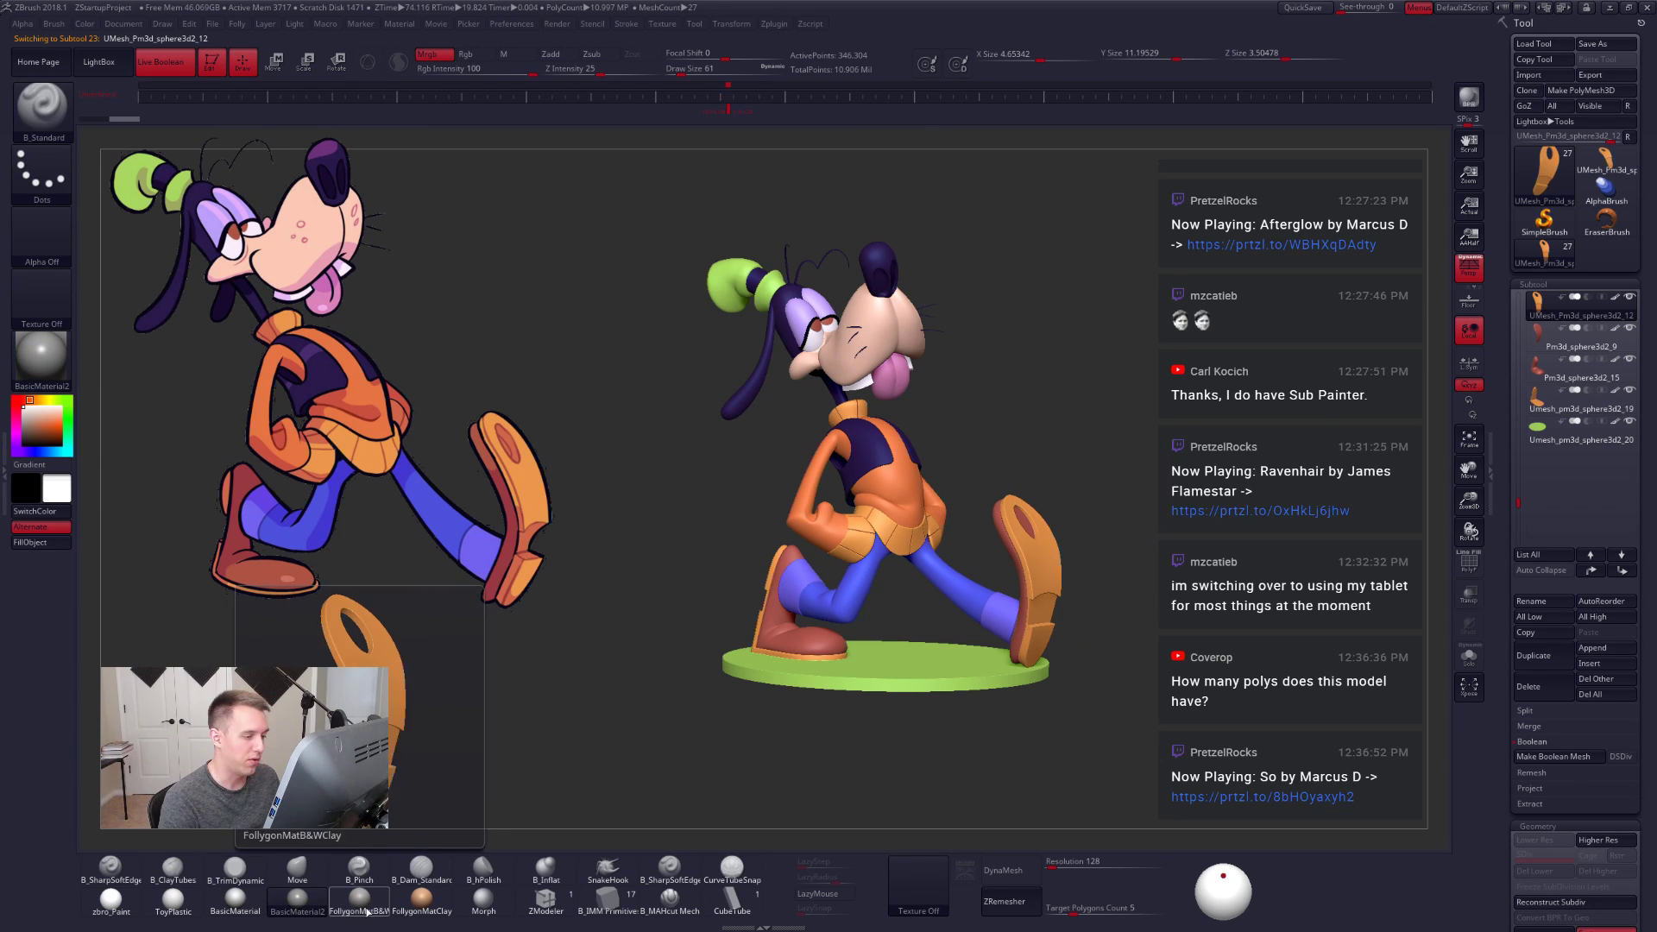
{"action": "left_click", "coordinate": [104, 906]}
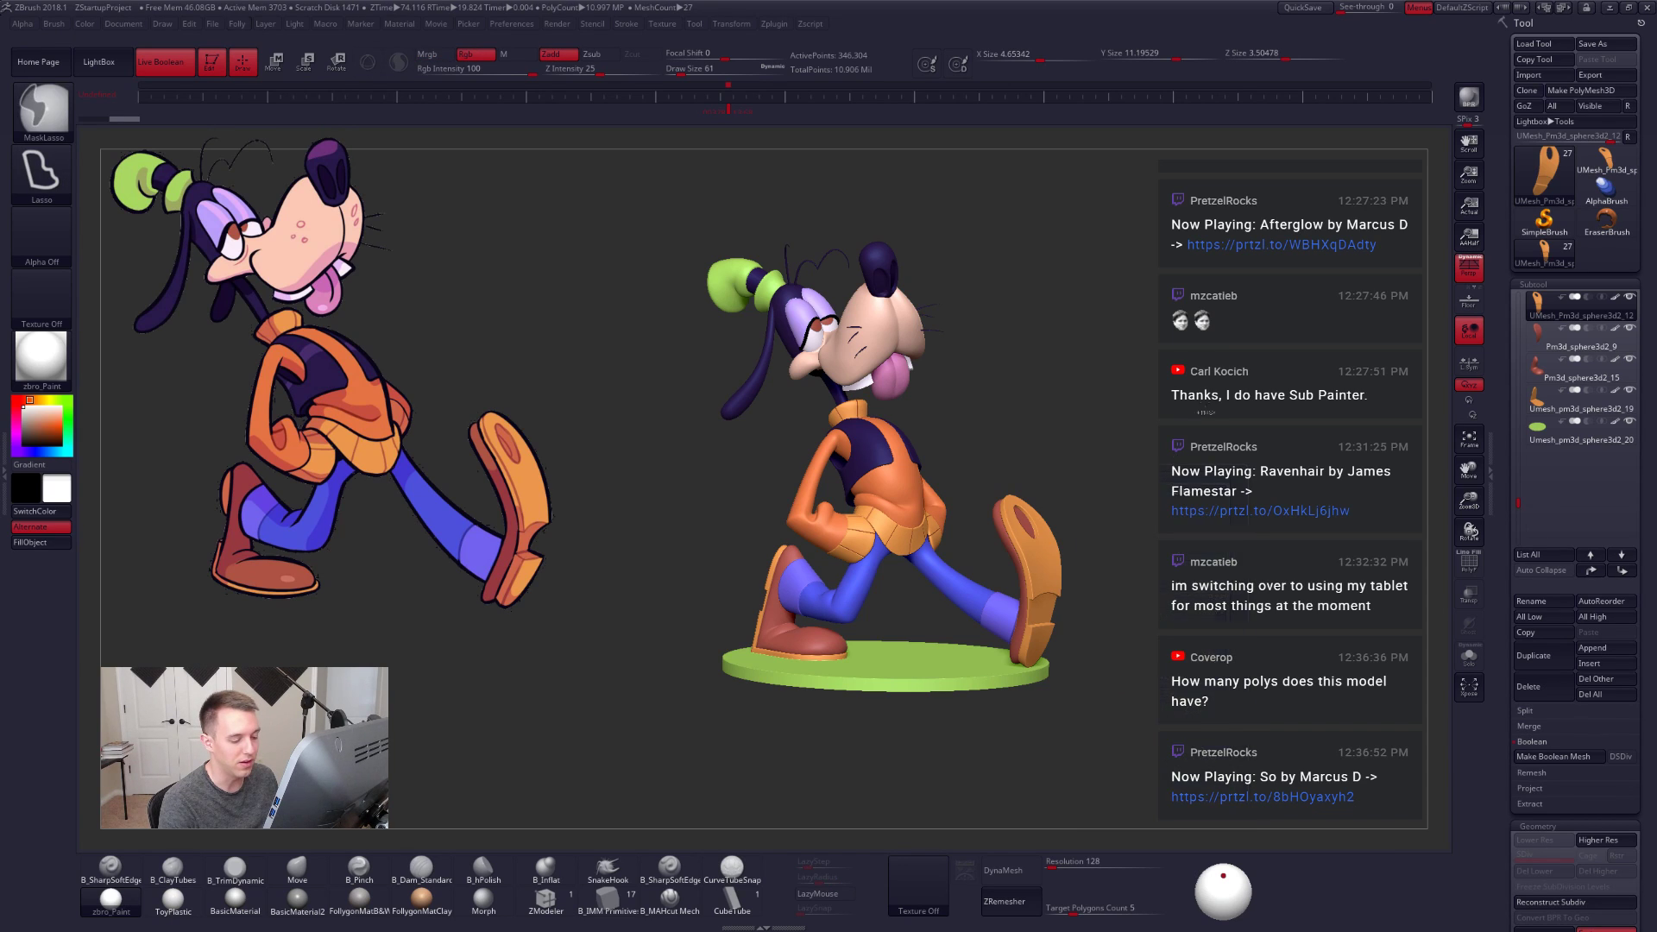
Use SubTool Action > Fill with the Material option to apply zbro_Paint to all parts.
{"action": "left_click", "coordinate": [1194, 553]}
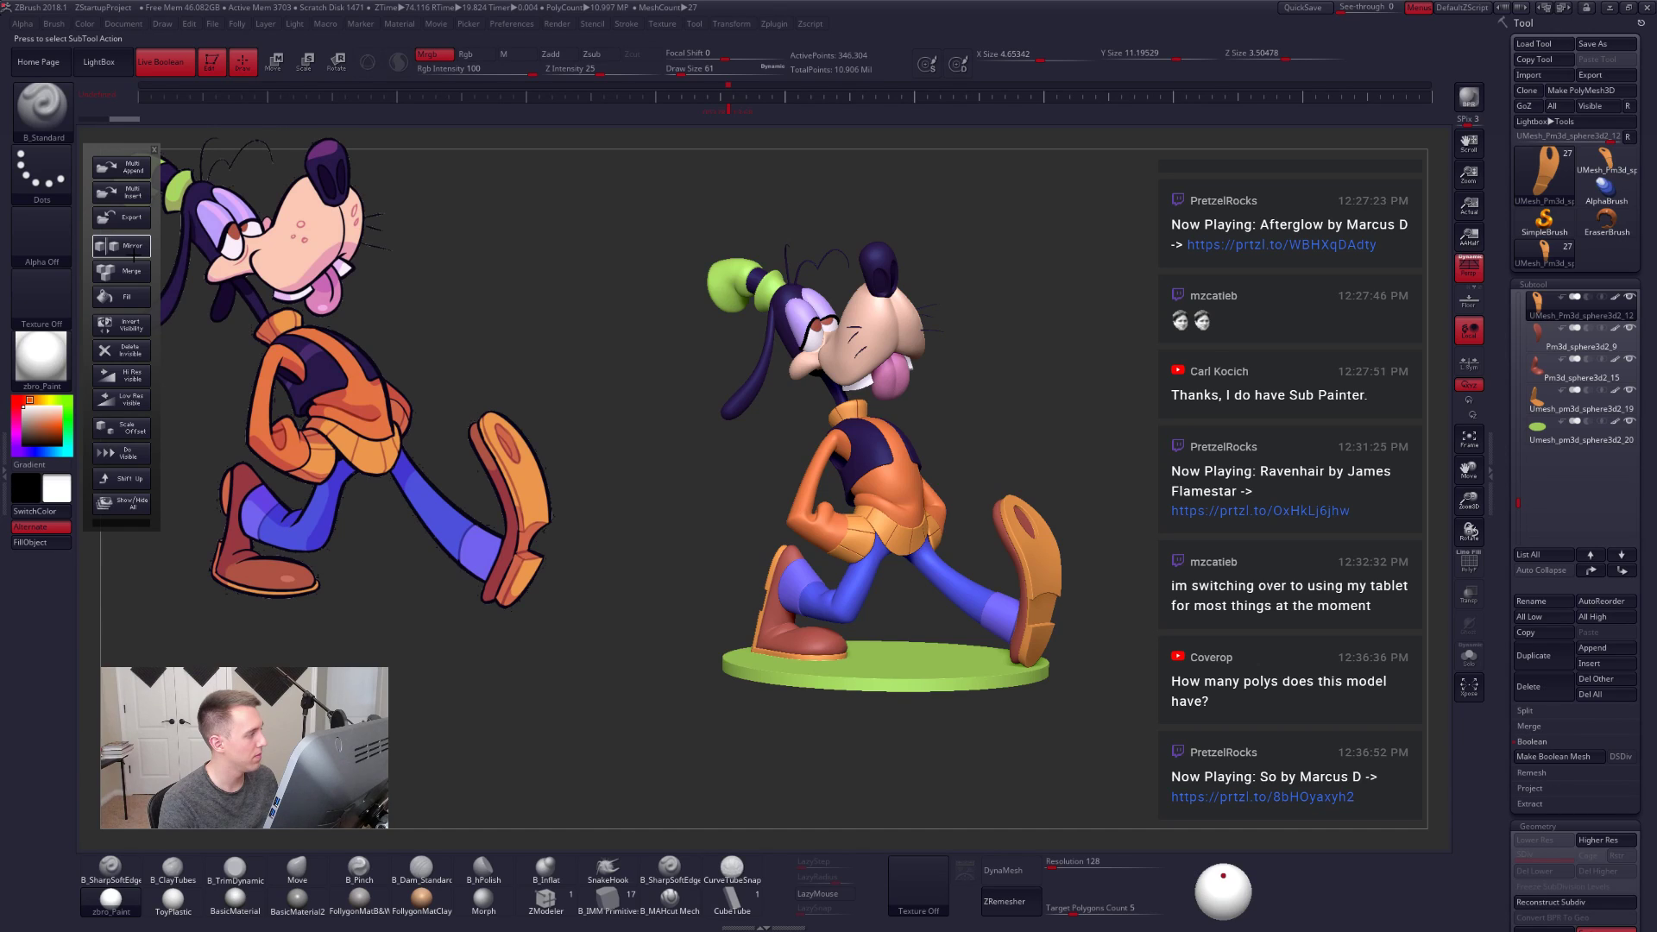
{"action": "left_click", "coordinate": [126, 296]}
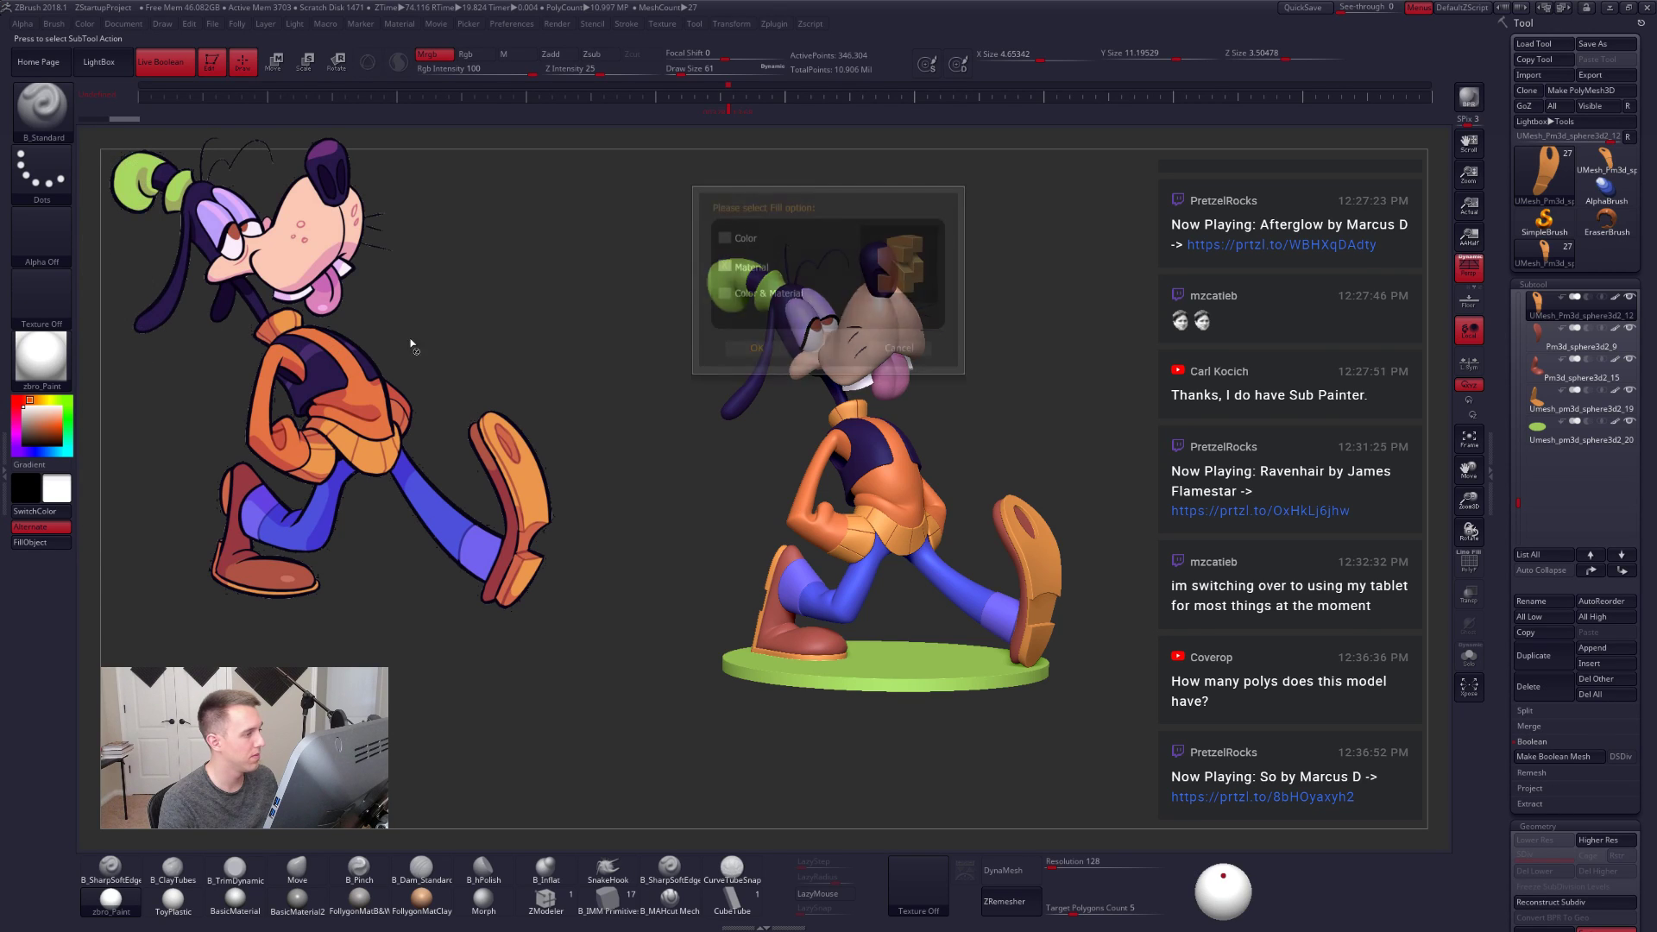
{"action": "left_click", "coordinate": [742, 349]}
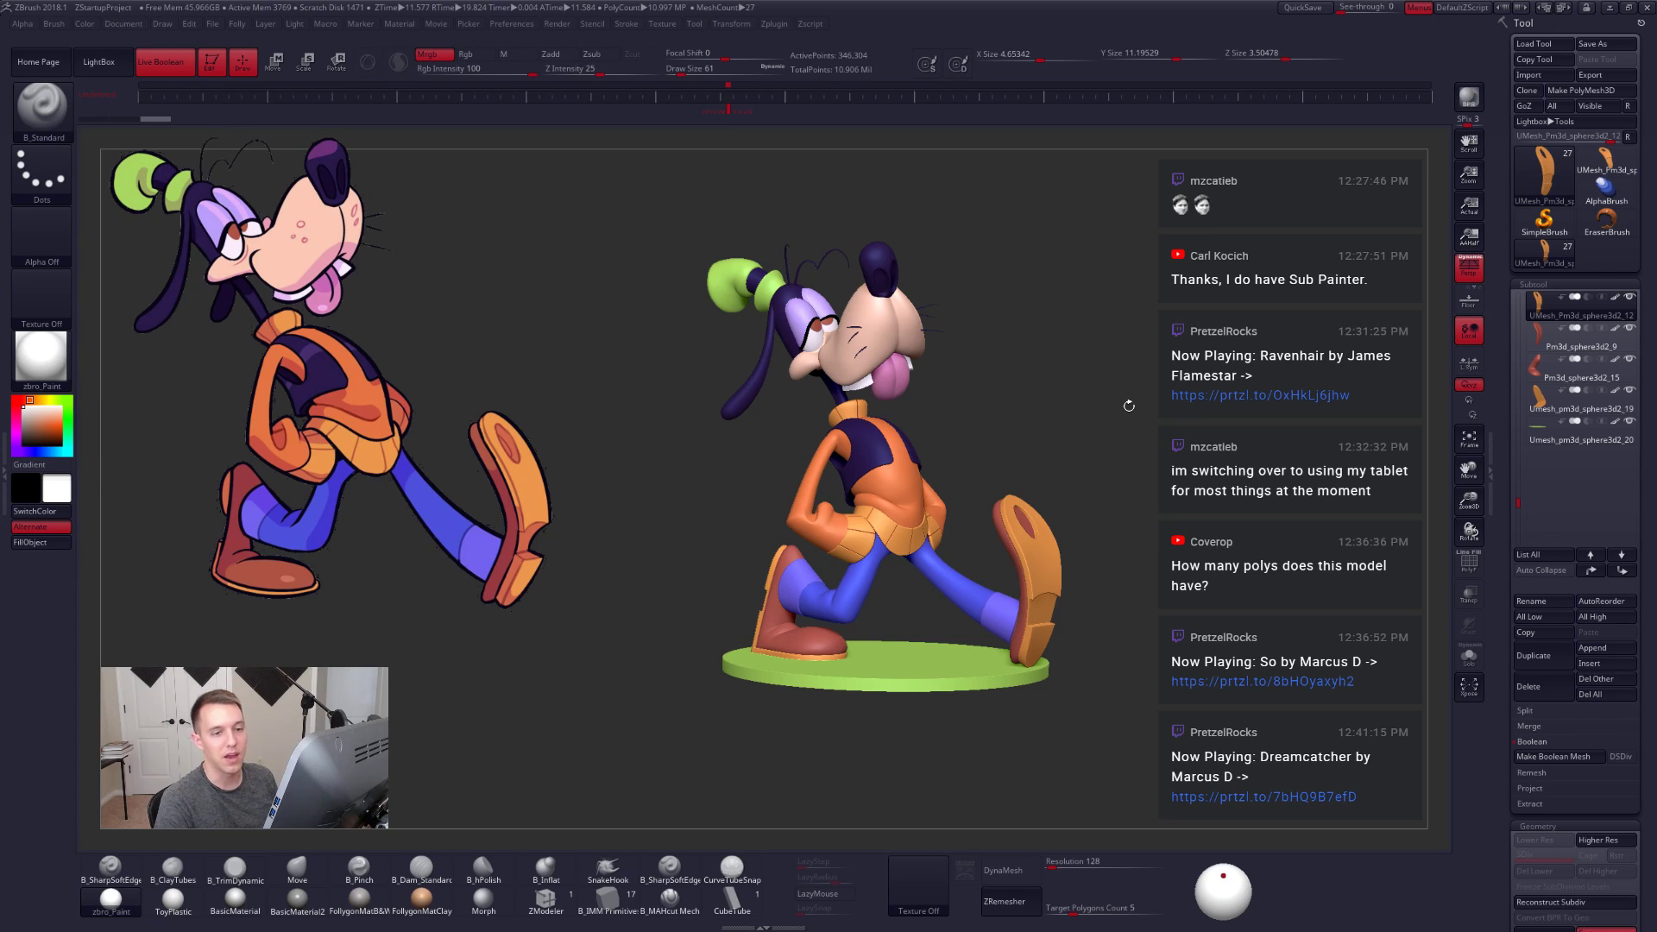
Delete the standalone shoe tool from the Tool palette.
{"action": "left_click", "coordinate": [1518, 298]}
{"action": "left_click", "coordinate": [1581, 308]}
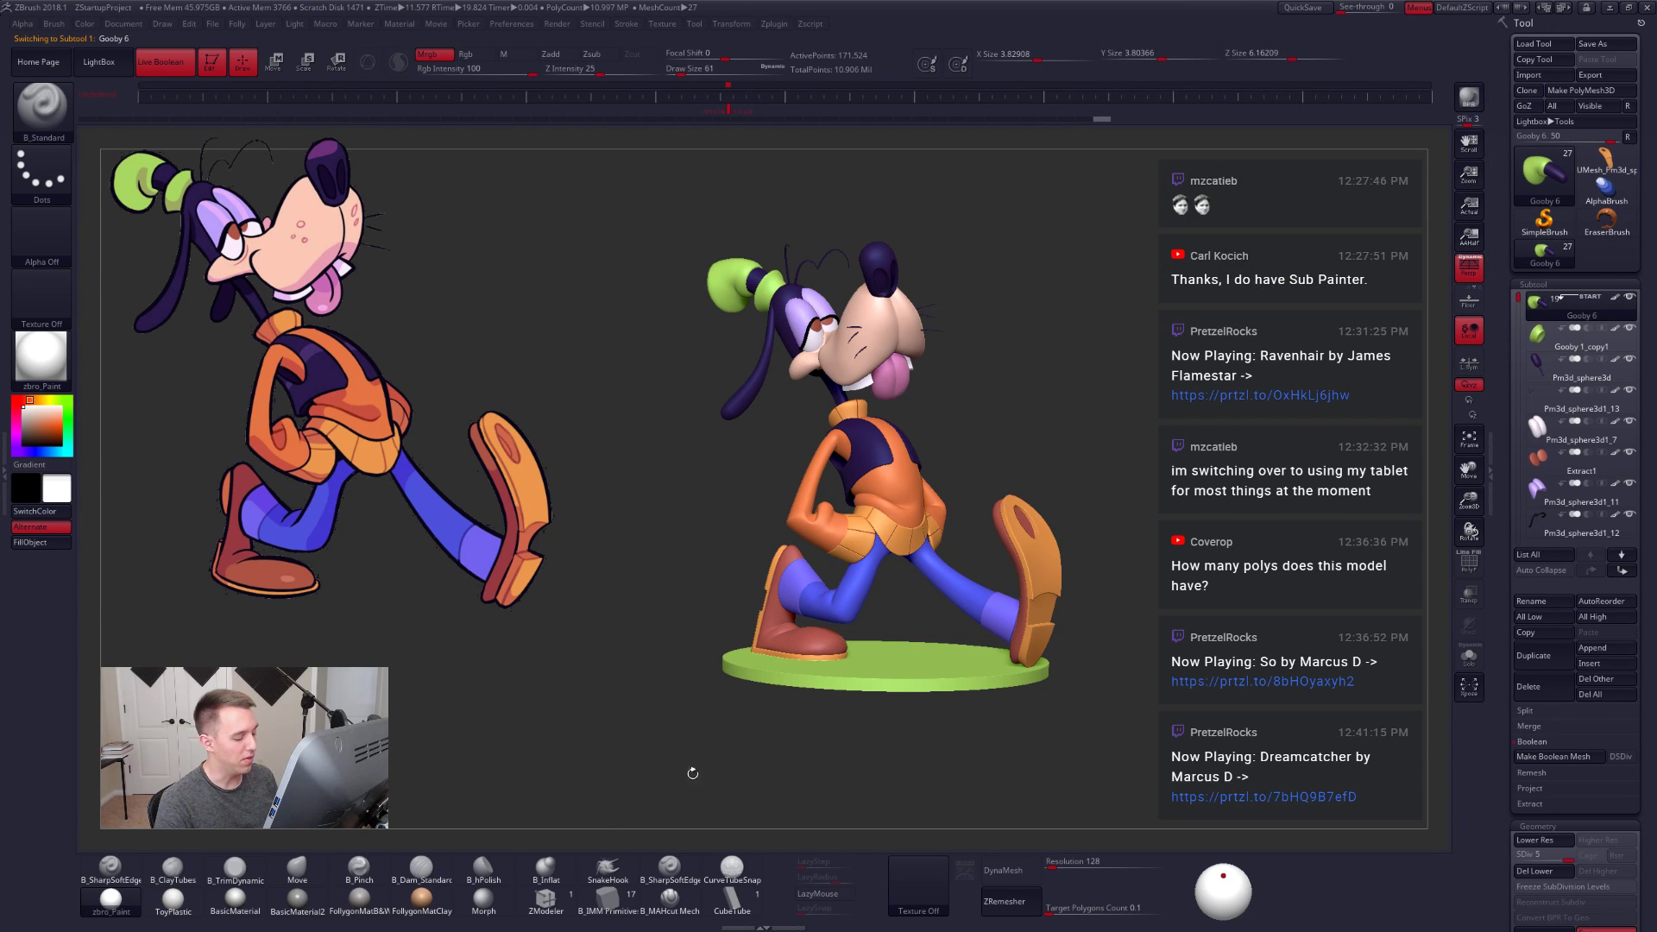
{"action": "left_click", "coordinate": [1598, 164]}
{"action": "left_click", "coordinate": [1528, 686]}
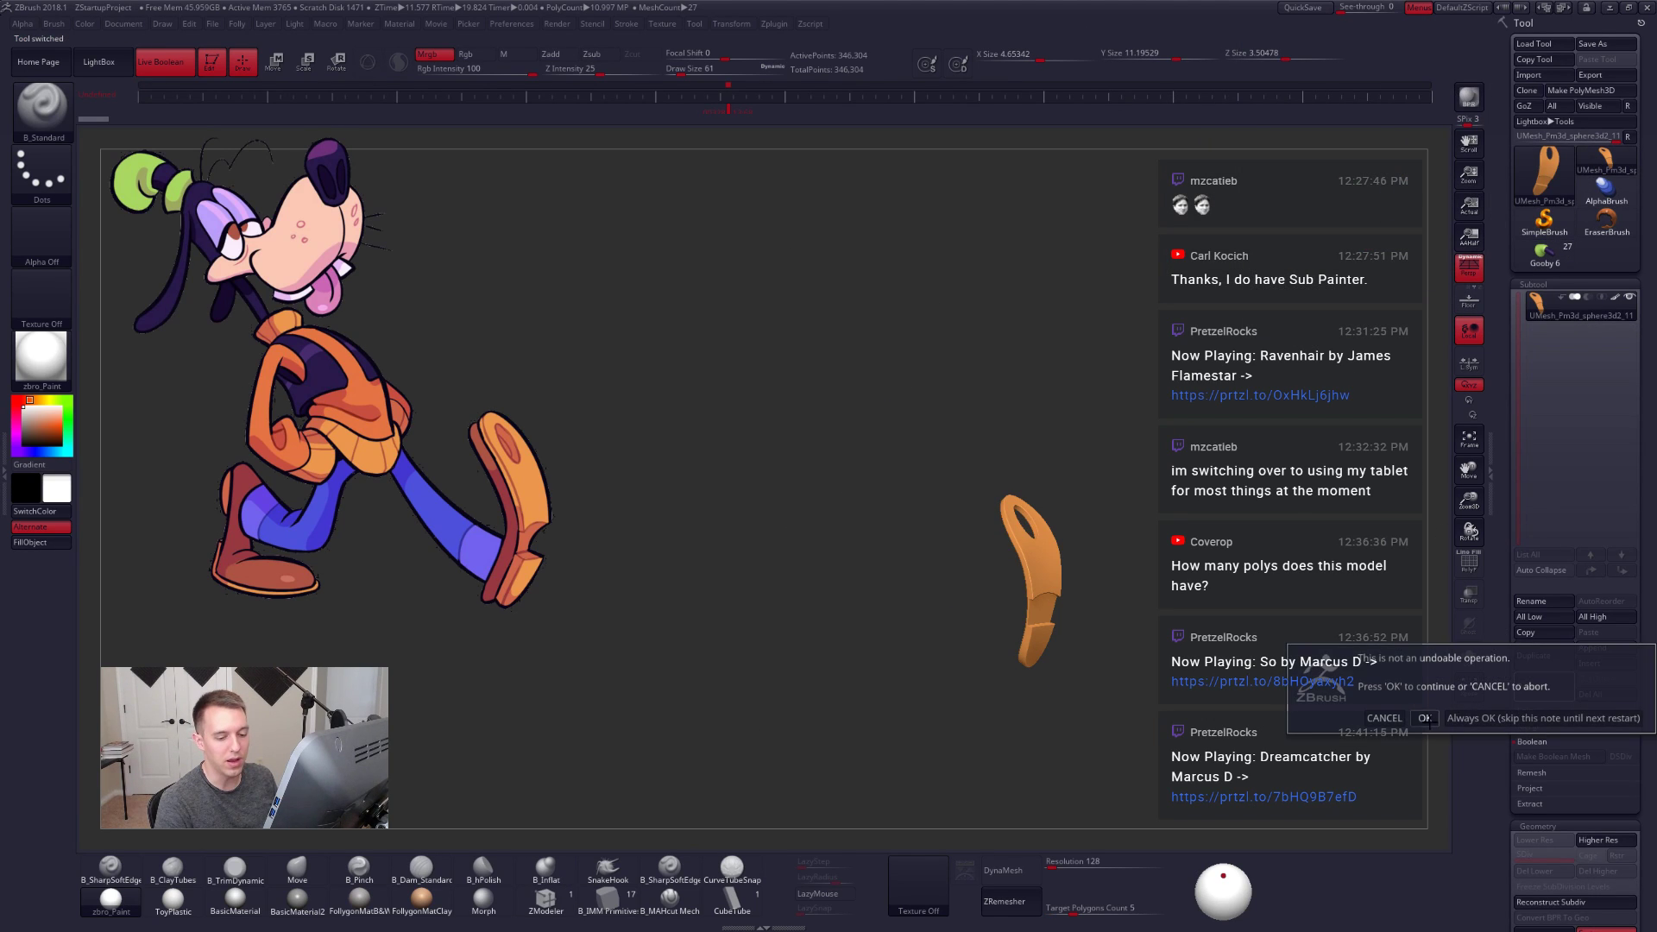
{"action": "left_click", "coordinate": [1424, 718]}
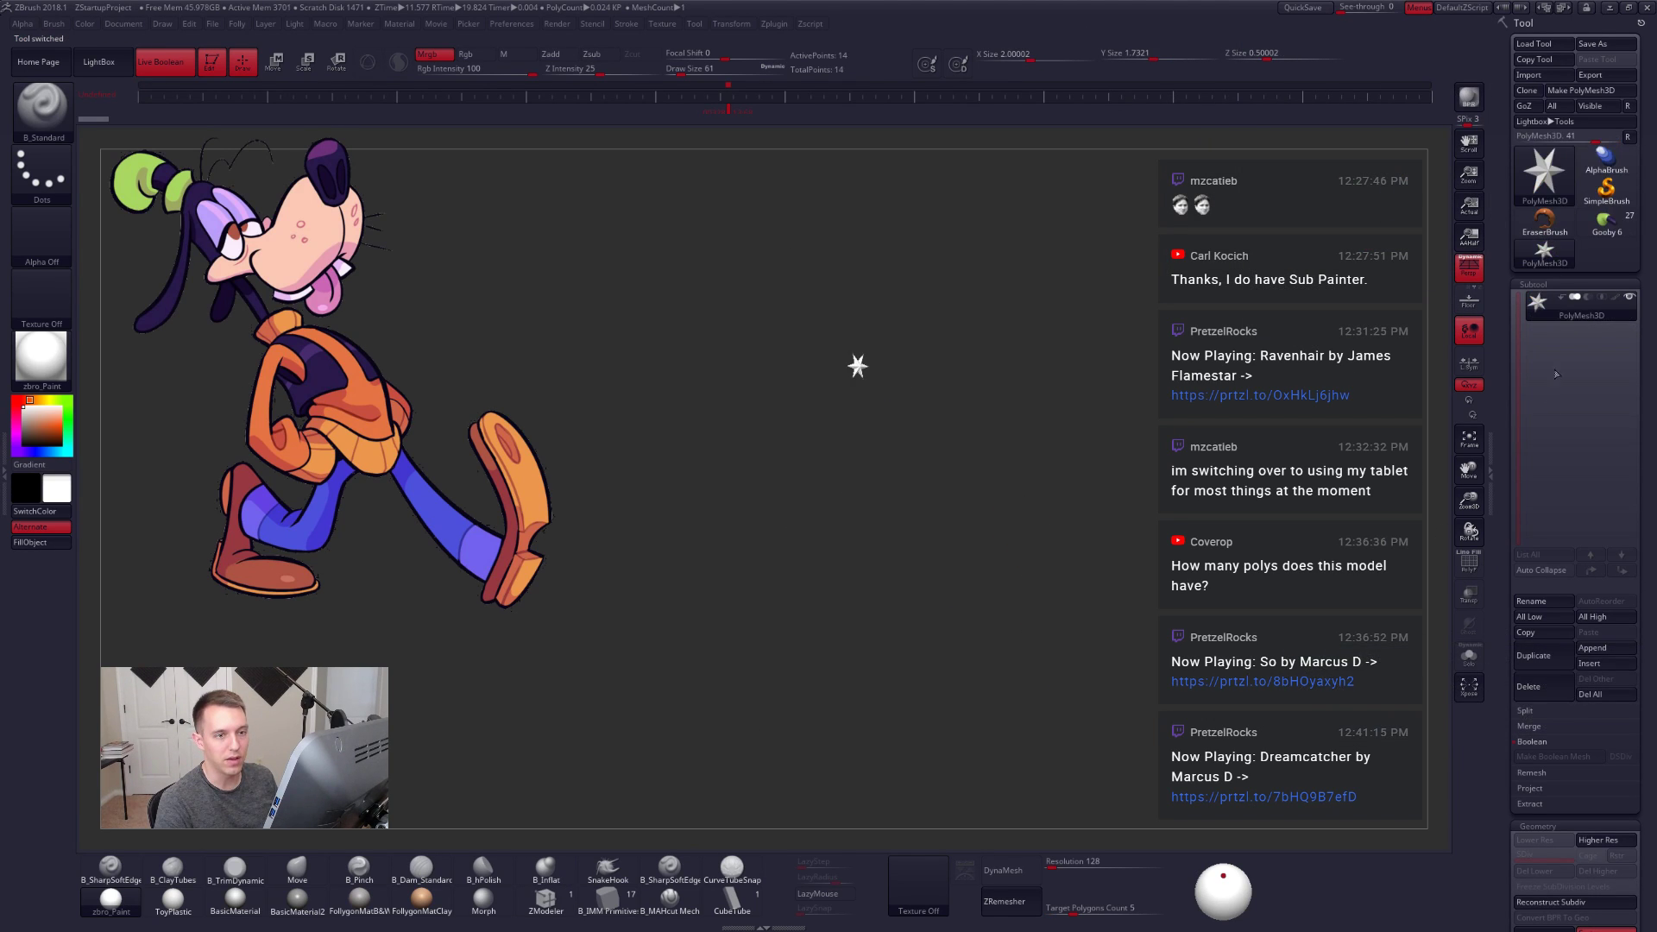
Reload the Goofy tool, collapse the Boolean section, and enlarge the model in view.
{"action": "left_click", "coordinate": [1627, 136]}
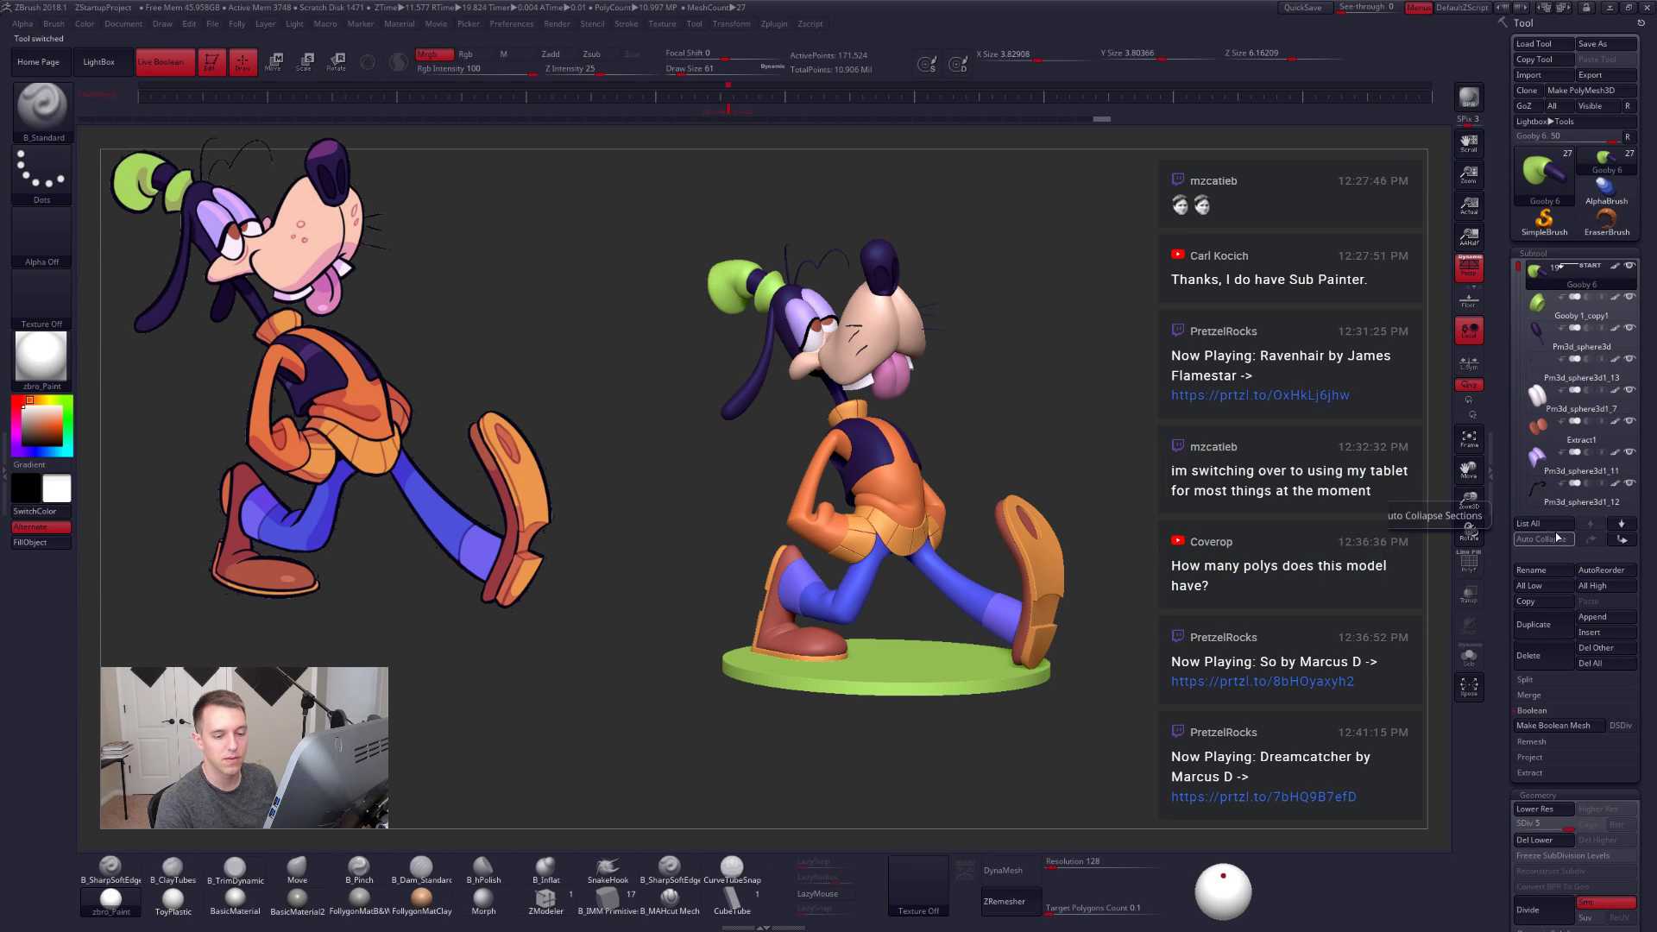
{"action": "left_click", "coordinate": [1532, 710]}
{"action": "left_click_drag", "start_coordinate": [1075, 419], "coordinate": [1122, 424]}
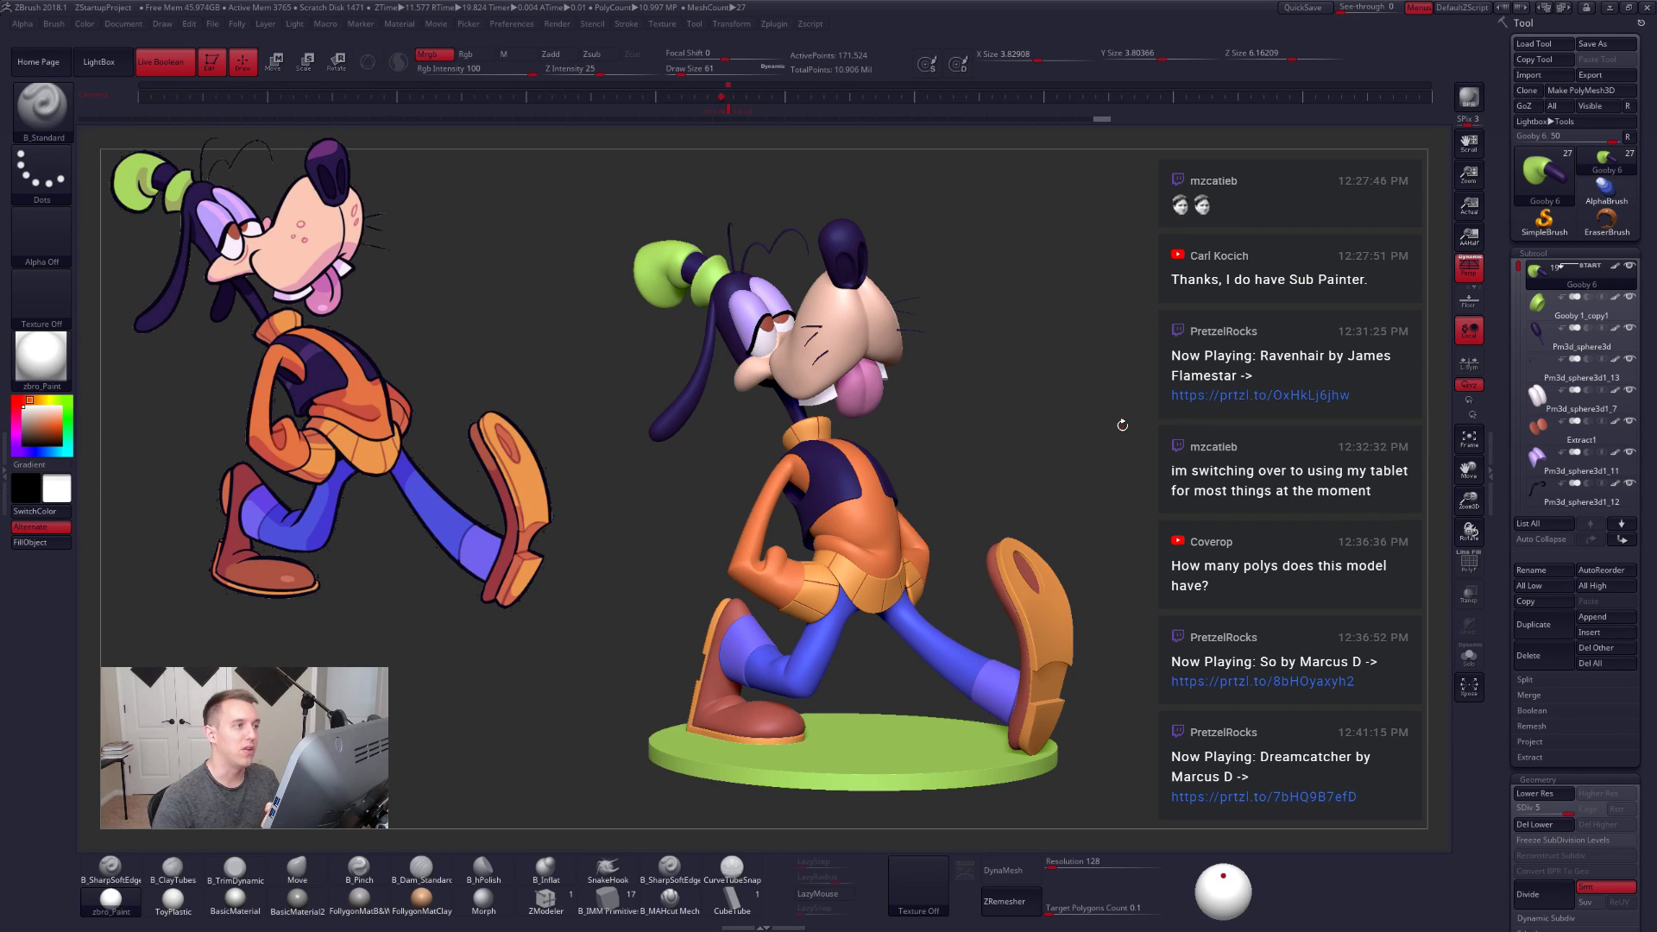
Switch to the other painted Goofy sculpt and rotate it to match the 2D reference's pose.
{"action": "left_click", "coordinate": [774, 24]}
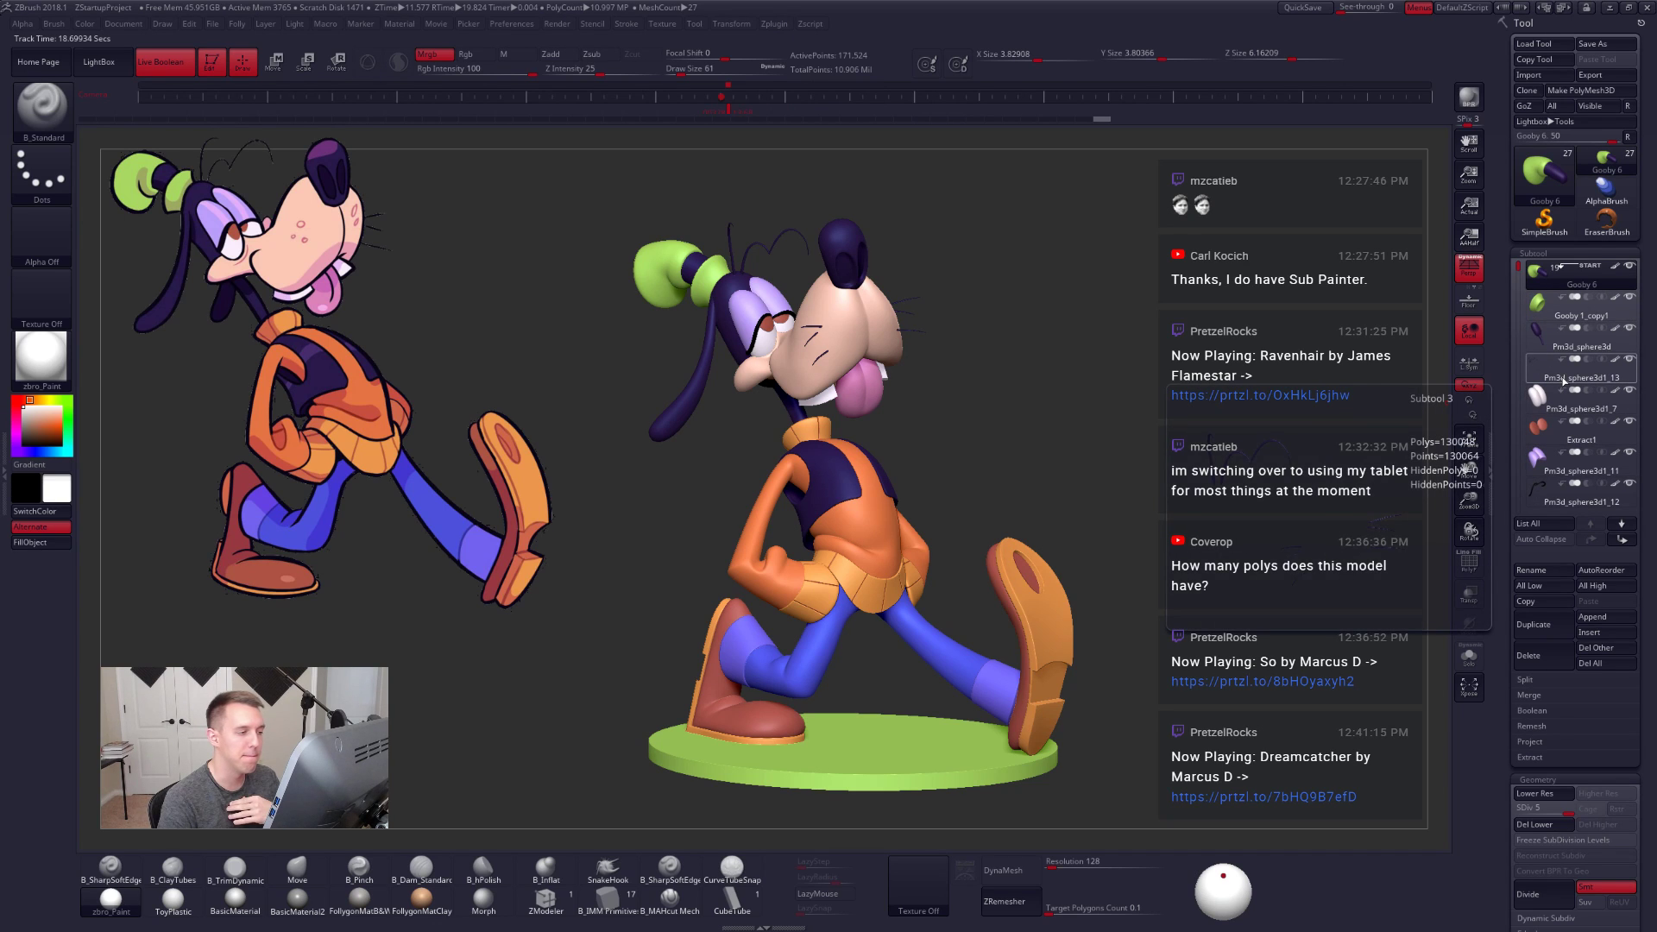
{"action": "mouse_move", "coordinate": [1560, 377]}
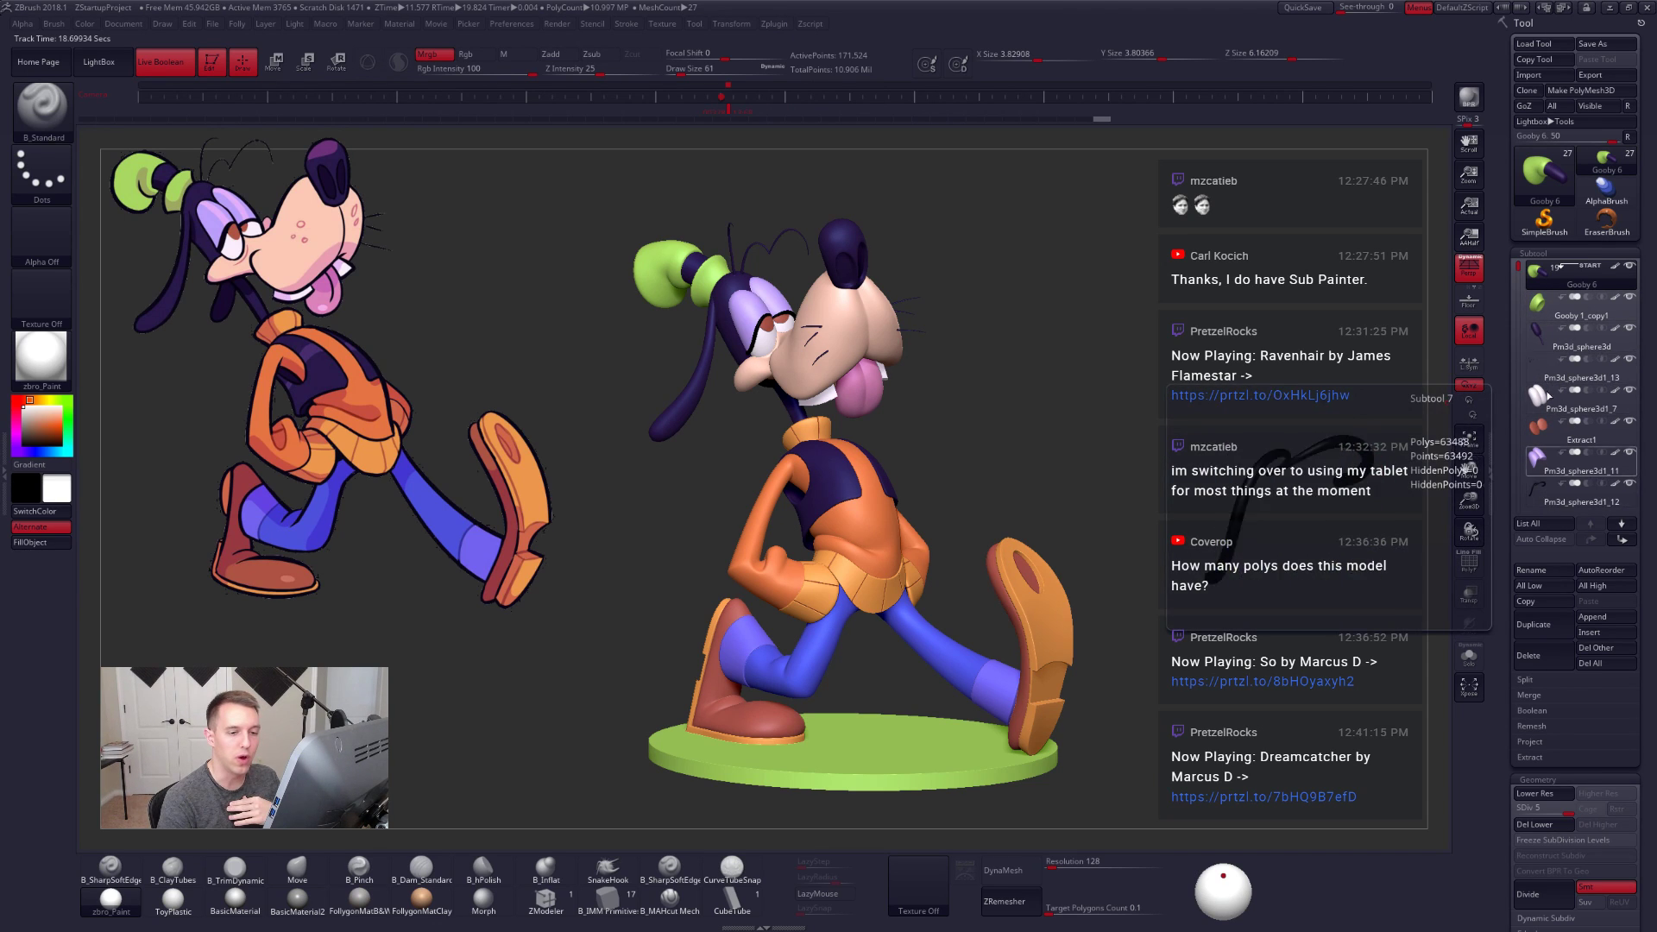
{"action": "mouse_move", "coordinate": [1530, 298]}
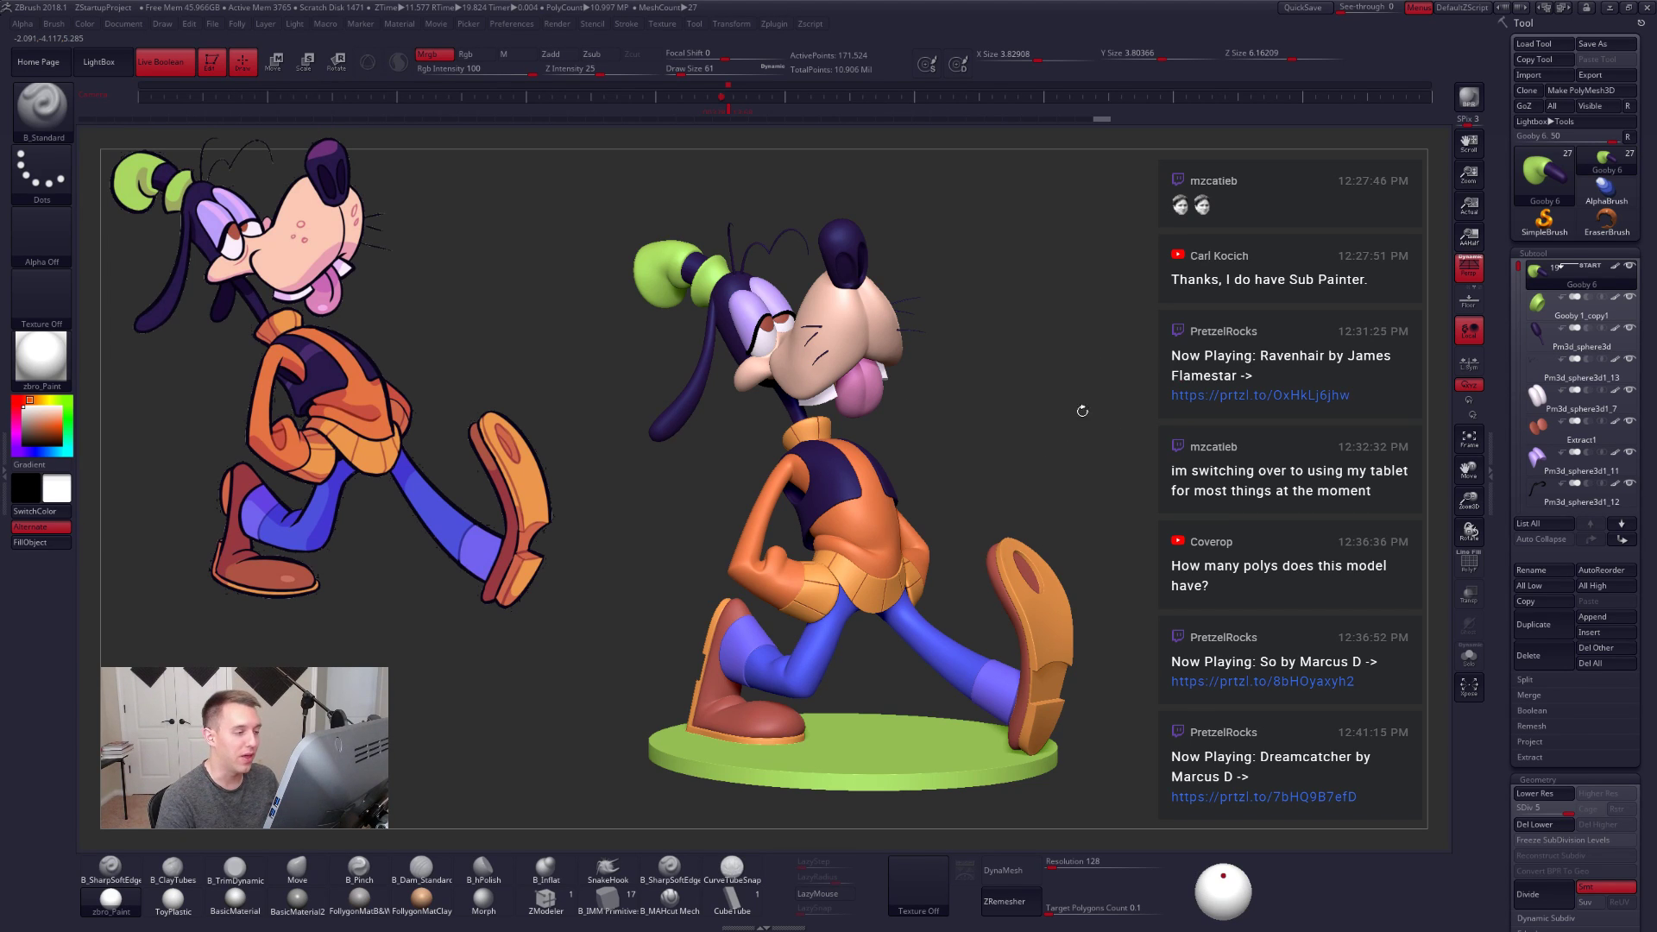
{"action": "left_click_drag", "start_coordinate": [1116, 449], "coordinate": [1292, 447]}
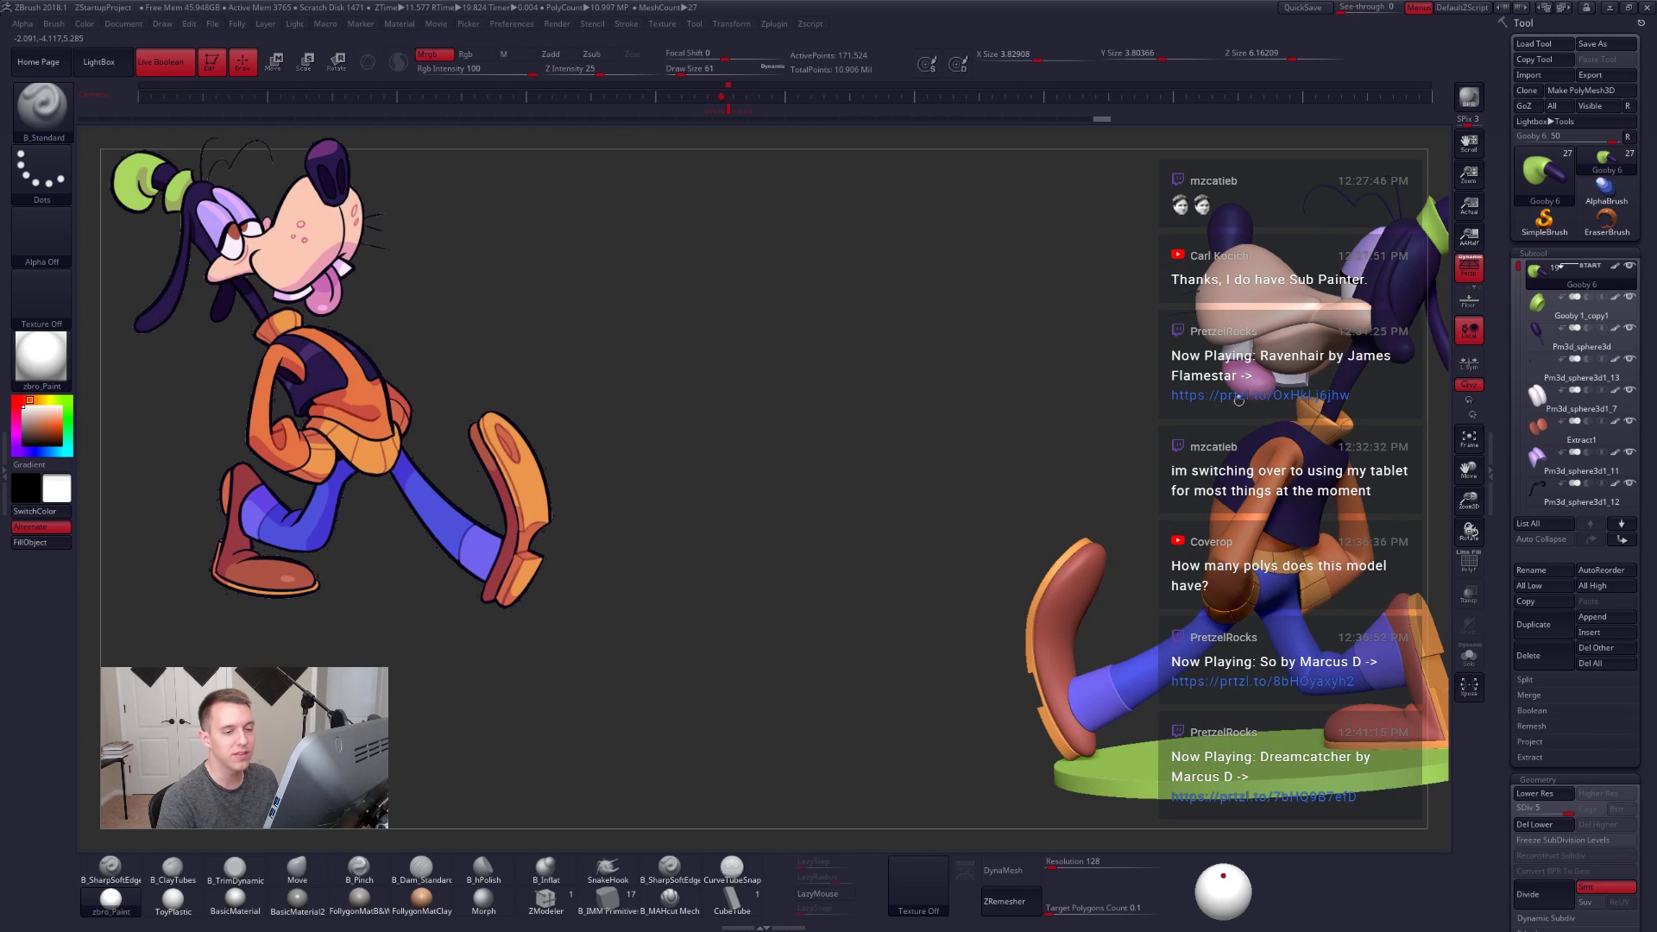
{"action": "left_click", "coordinate": [1292, 448], "text": "alt"}
{"action": "mouse_move", "coordinate": [1150, 518]}
{"action": "left_mouse_down", "text": "alt"}
{"action": "mouse_move", "coordinate": [1185, 531]}
{"action": "mouse_move", "coordinate": [902, 518]}
{"action": "left_mouse_up", "text": "alt"}
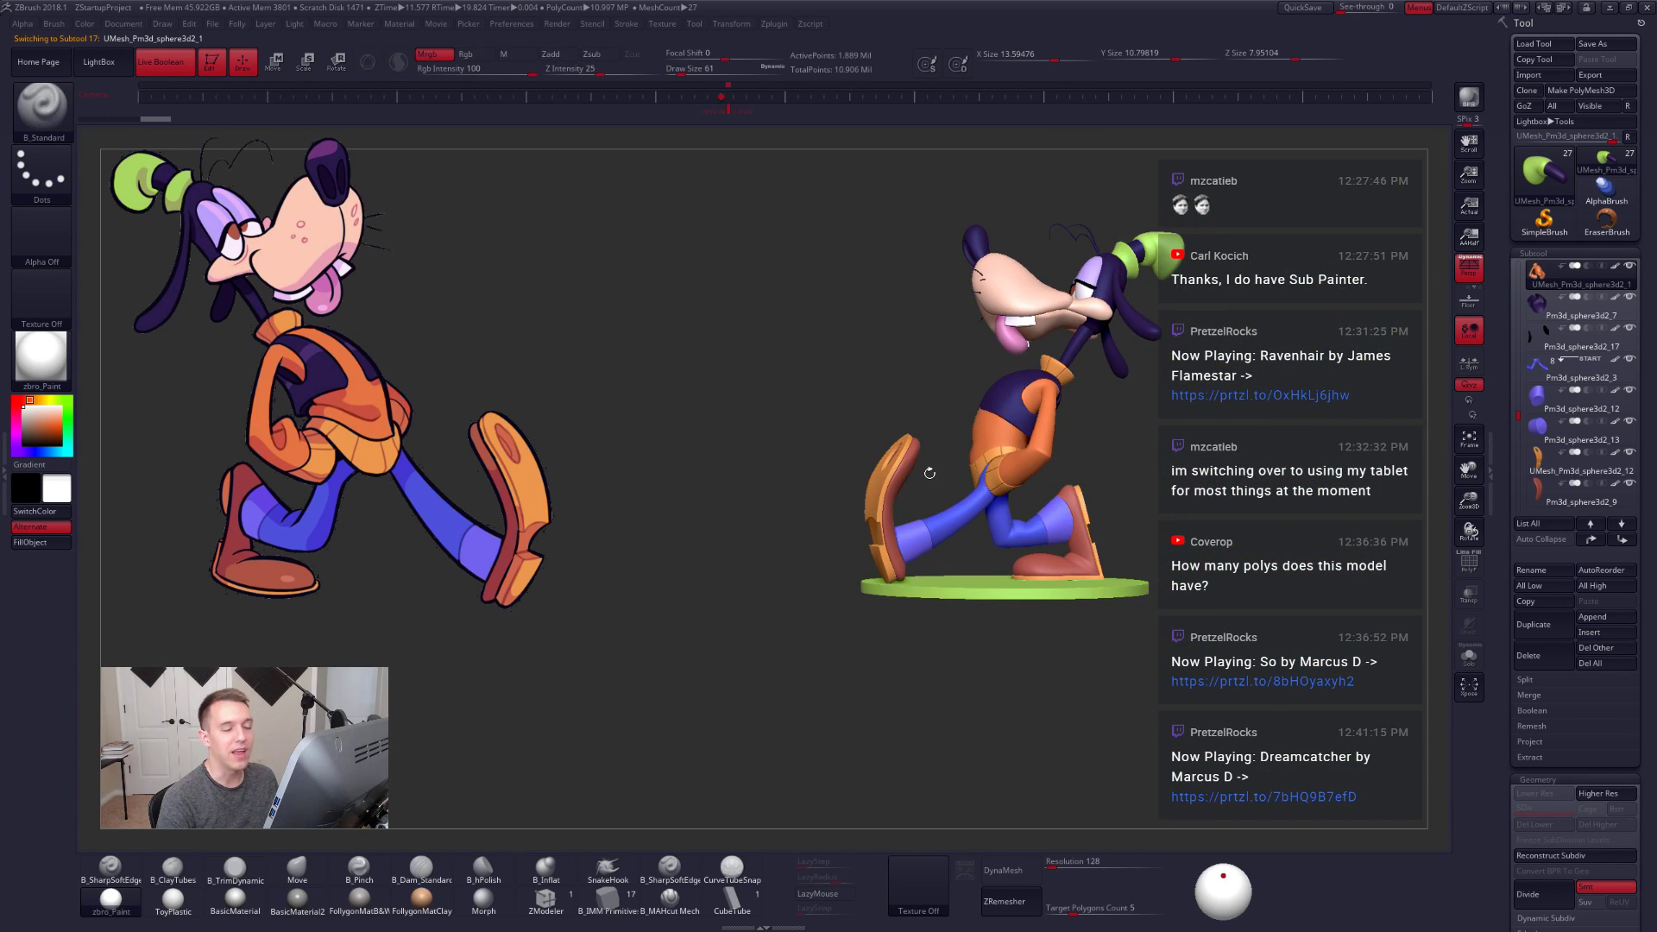
{"action": "left_click_drag", "start_coordinate": [947, 465], "coordinate": [1066, 472]}
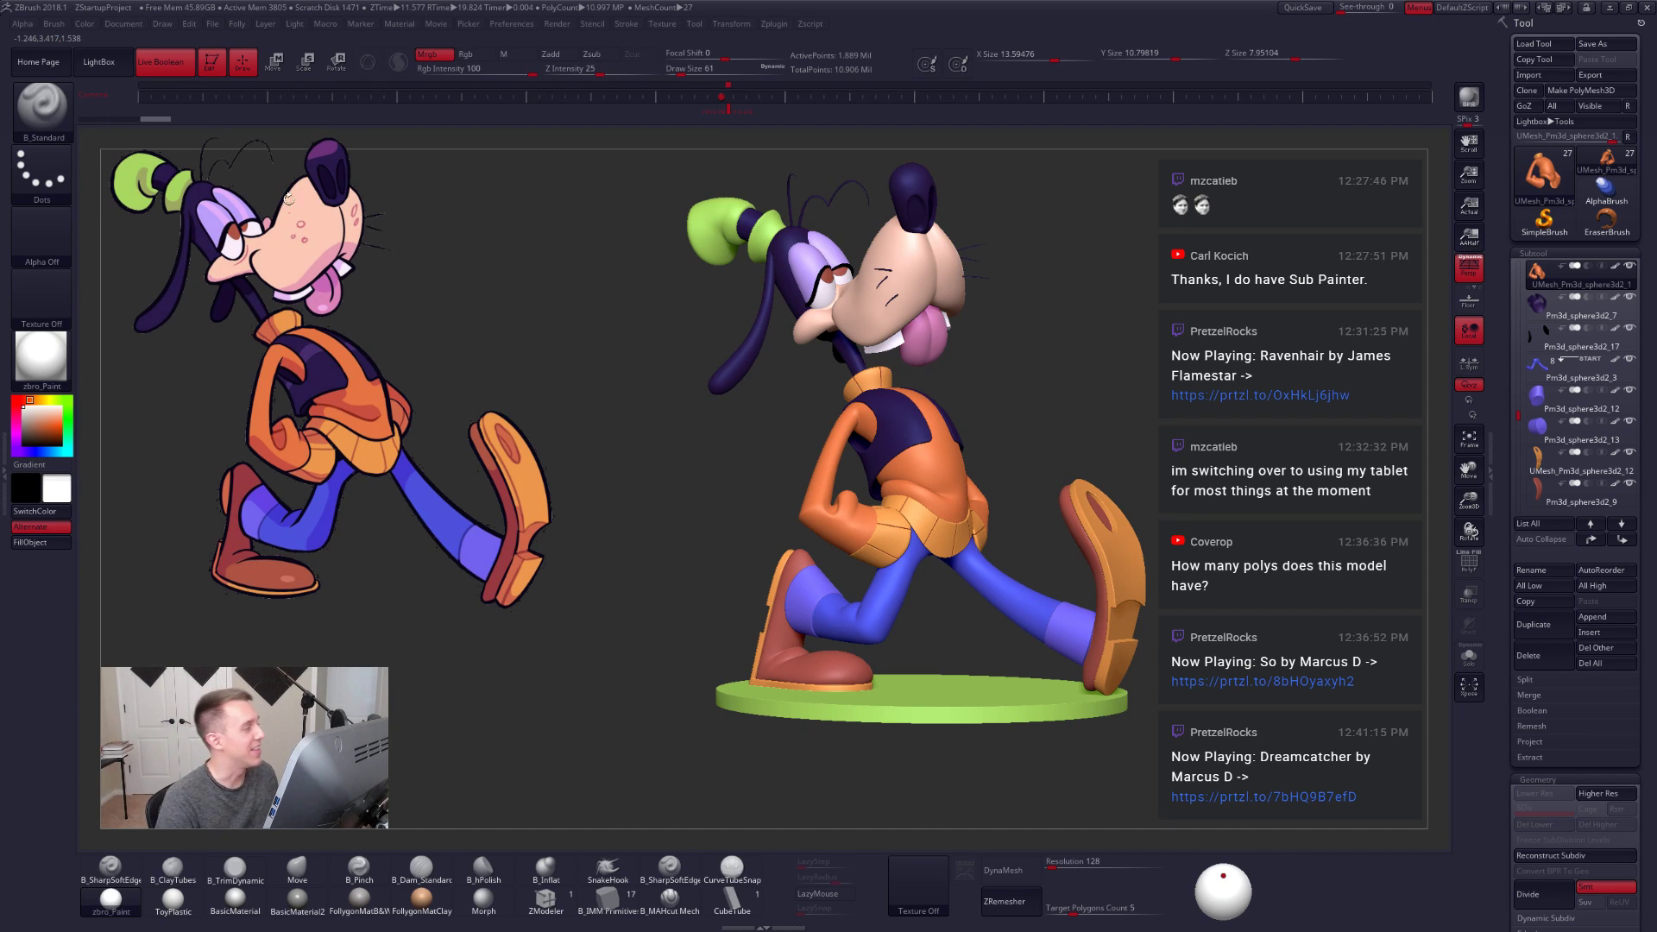
With Live Boolean off, orbit Goofy to the front, hide the reference (Shift+Z), and frame it.
{"action": "left_click", "coordinate": [164, 62]}
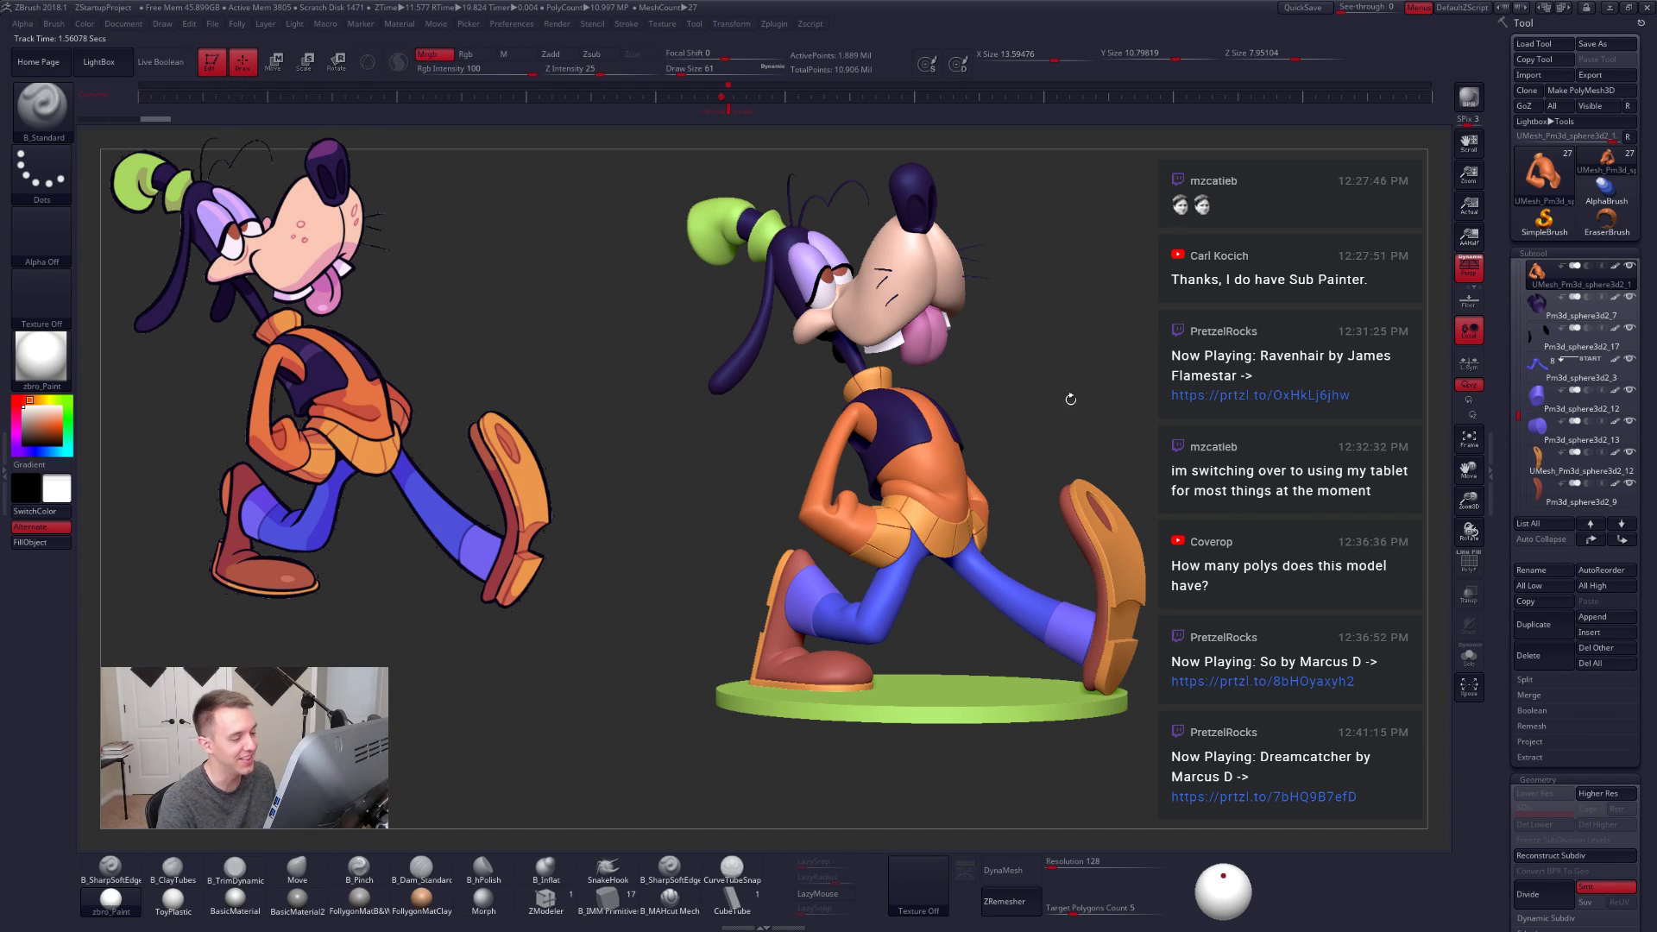
{"action": "right_click", "coordinate": [1100, 370]}
{"action": "left_click_drag", "start_coordinate": [1170, 308], "coordinate": [1150, 384], "text": "alt"}
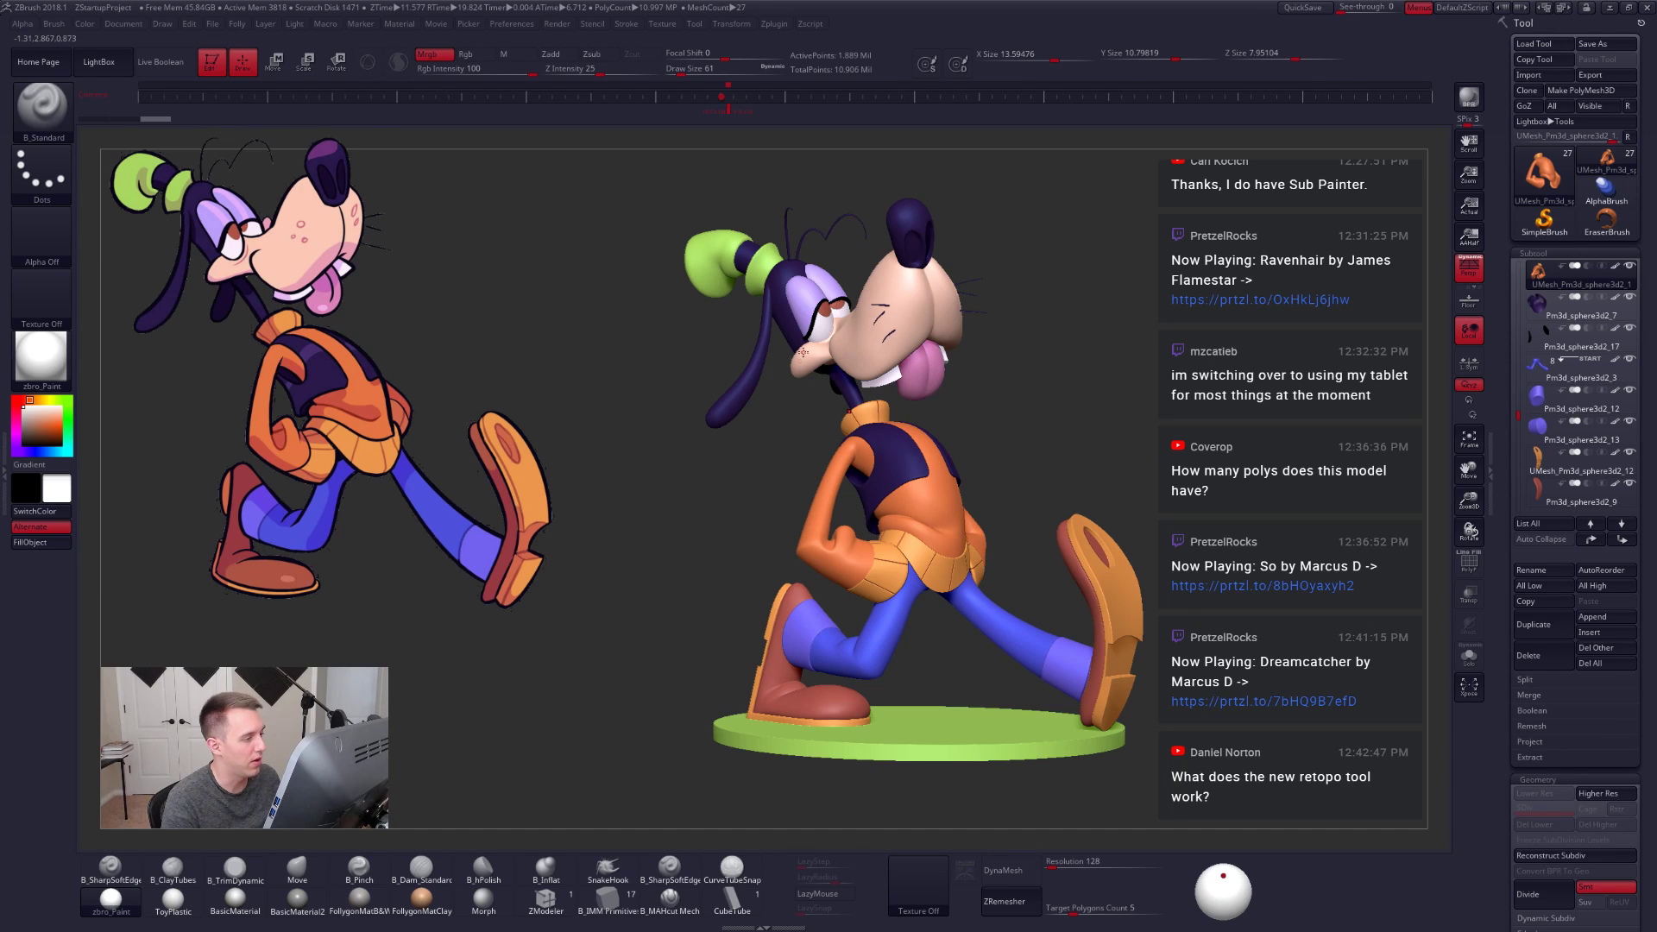
{"action": "left_click_drag", "start_coordinate": [992, 362], "coordinate": [922, 356]}
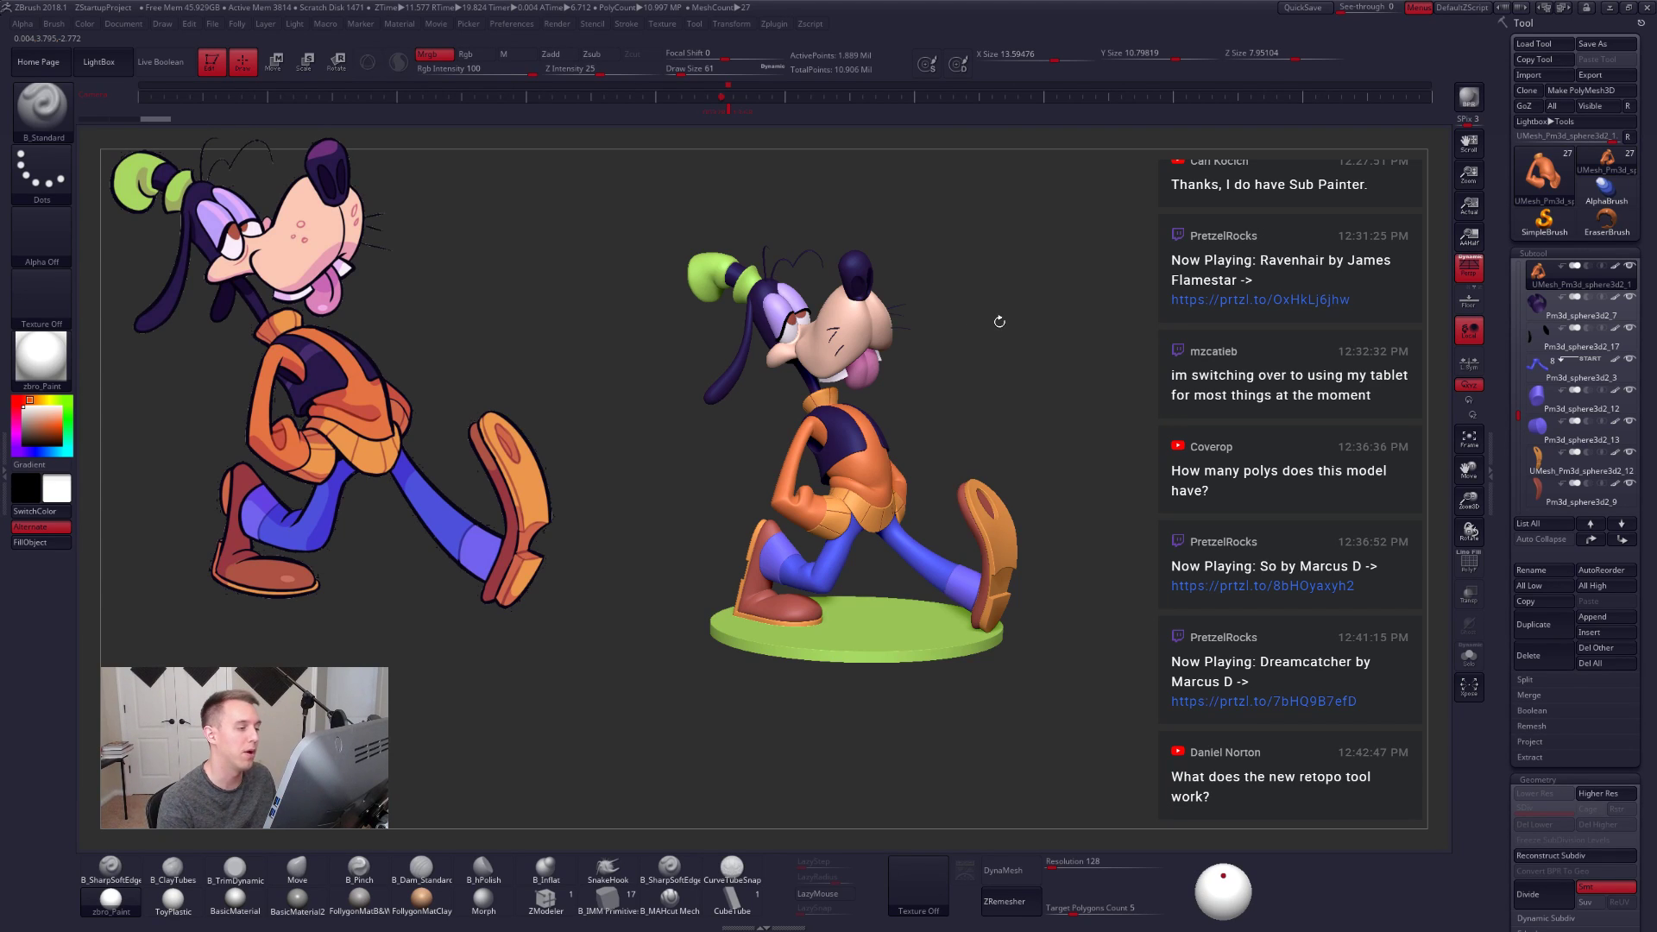
{"action": "key", "text": "shift+z"}
{"action": "left_click_drag", "start_coordinate": [984, 315], "coordinate": [1074, 339]}
{"action": "key", "text": "f"}
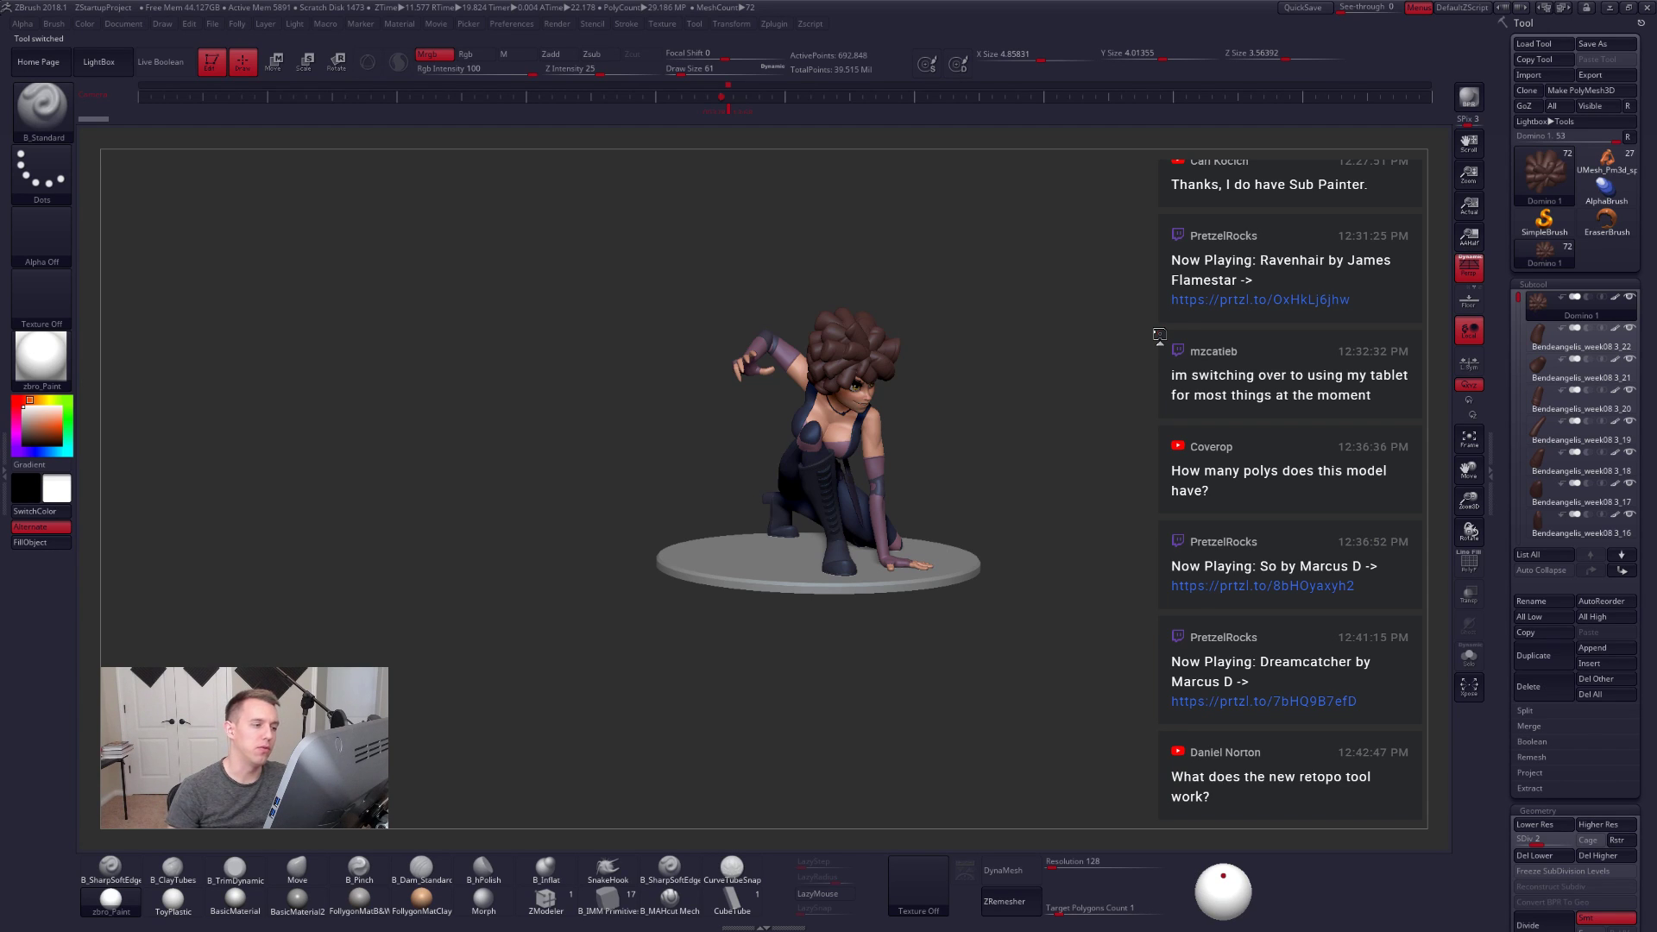
Turn Live Boolean back on and orbit and zoom in on the crouching woman.
{"action": "left_click_drag", "start_coordinate": [1140, 372], "coordinate": [966, 406]}
{"action": "left_click", "coordinate": [160, 61]}
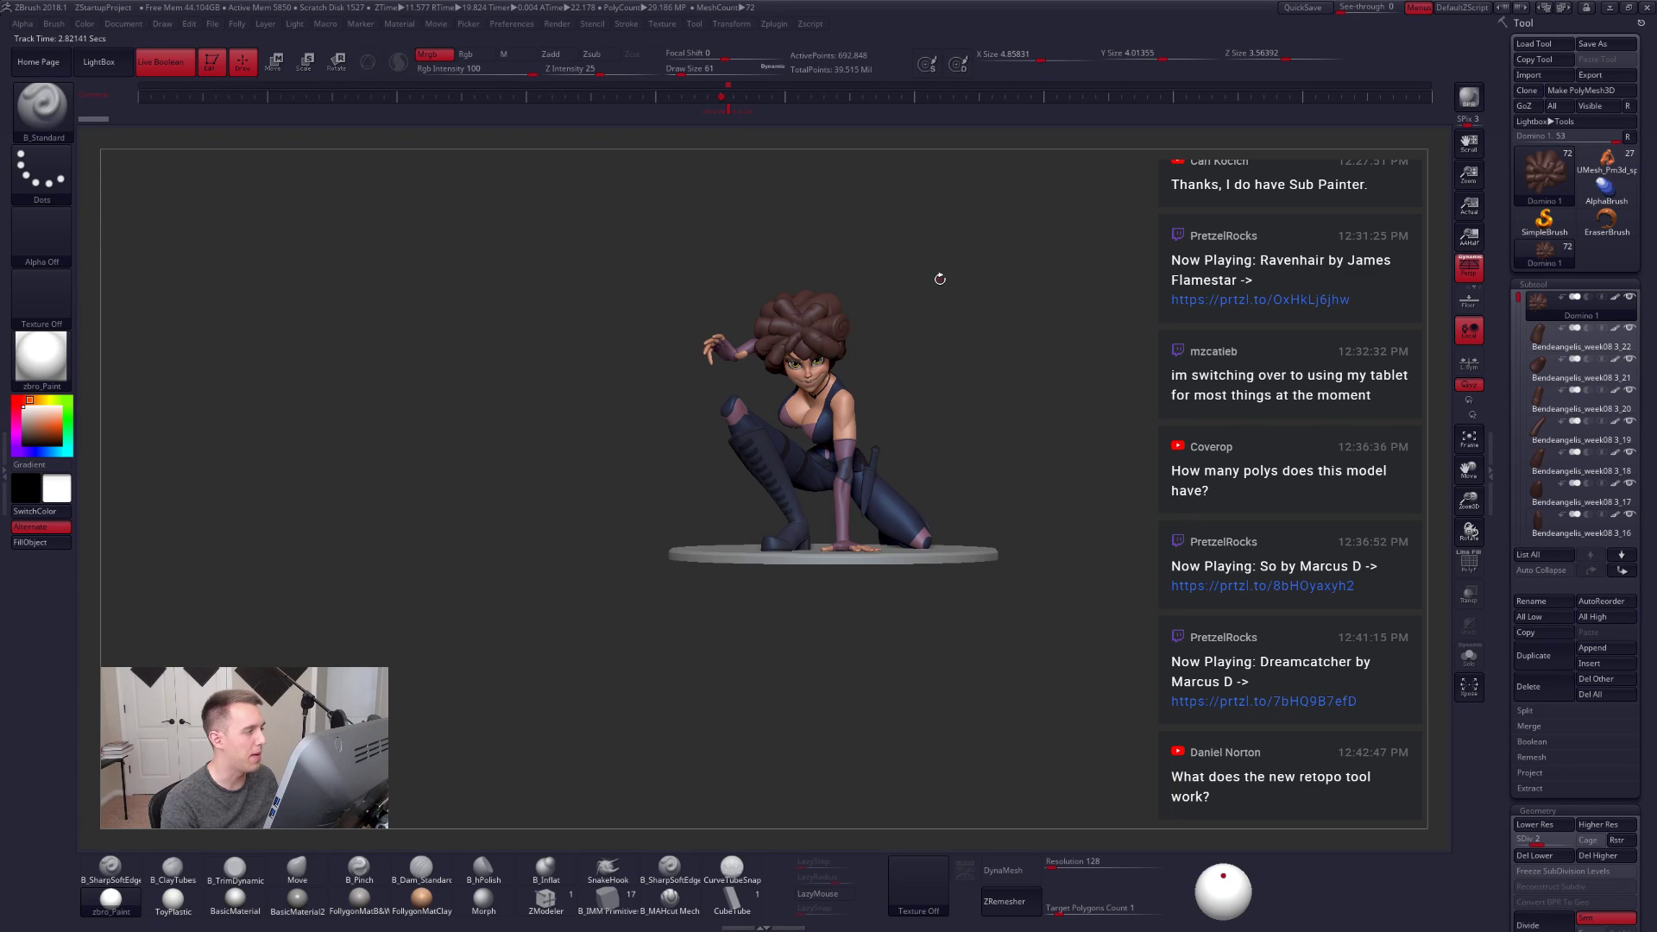
{"action": "left_click_drag", "start_coordinate": [946, 283], "coordinate": [1025, 303]}
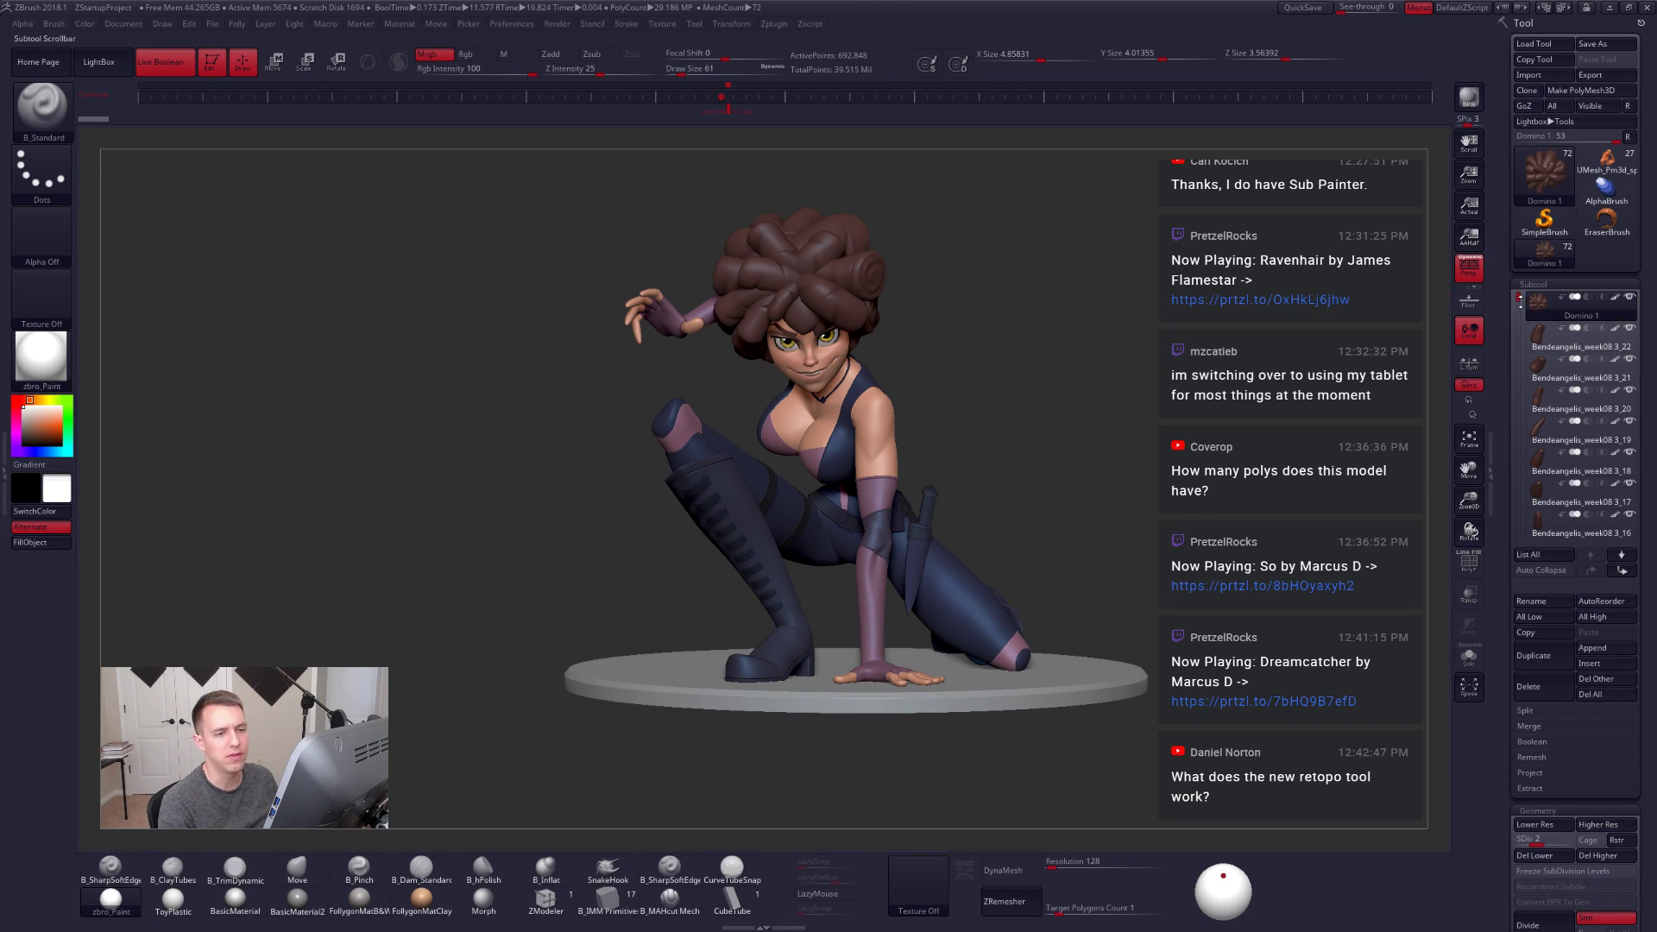
Hide the floor disc subtool, select the Head, and zoom to a head-and-torso close-up.
{"action": "left_click_drag", "start_coordinate": [1520, 297], "coordinate": [1517, 360]}
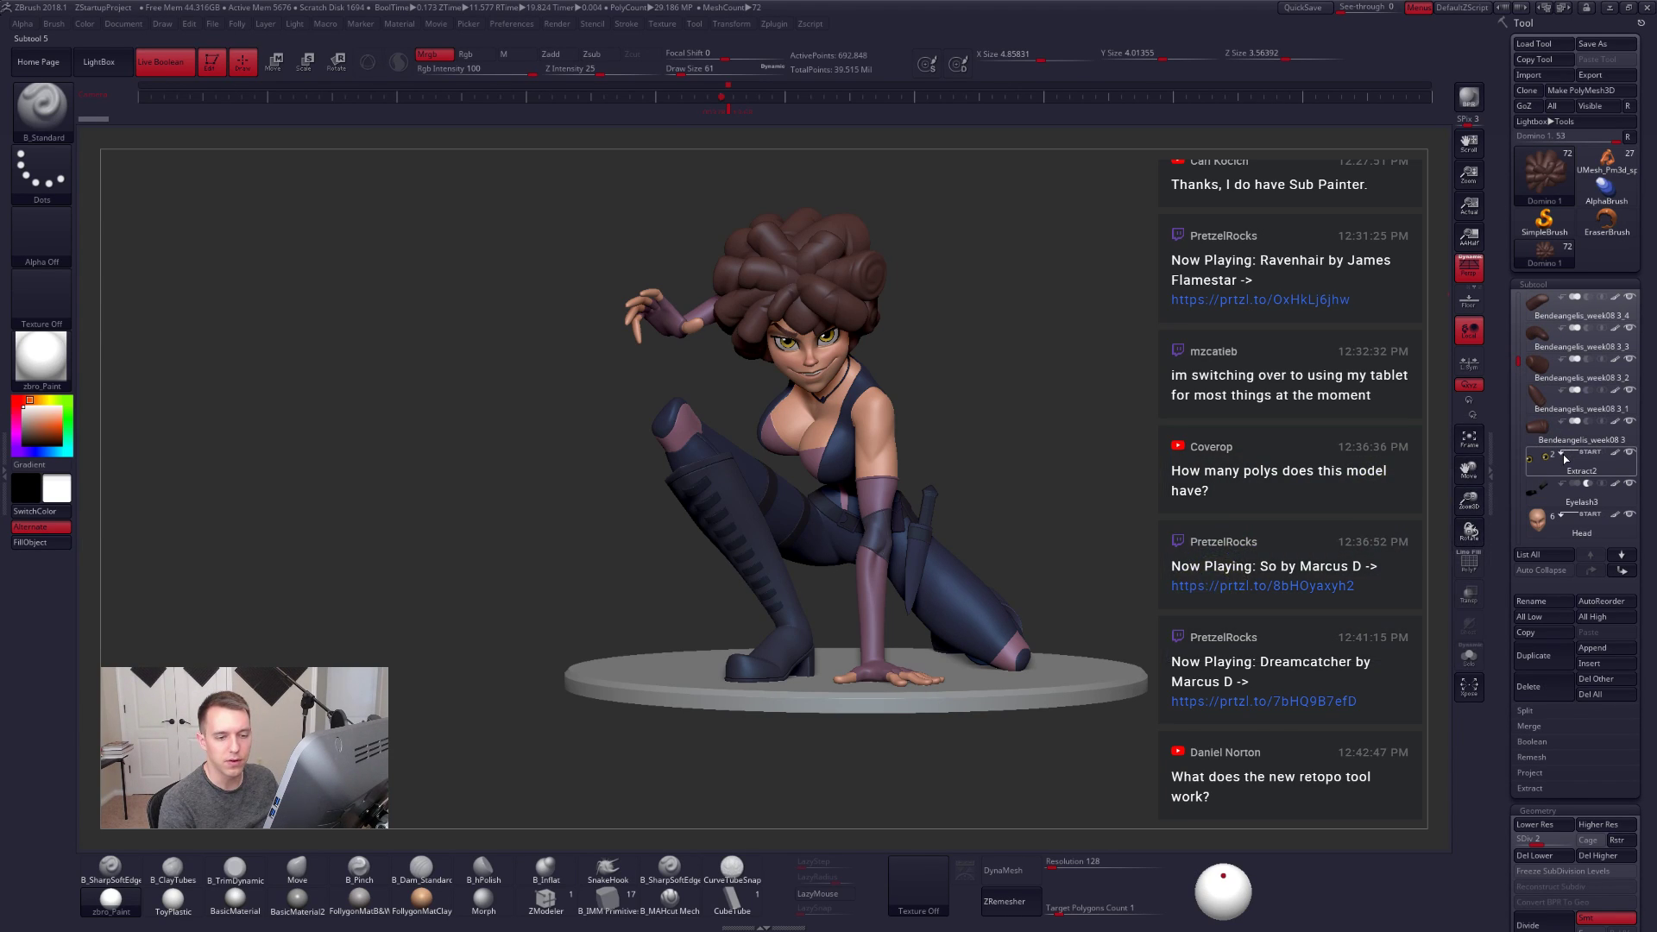
{"action": "mouse_move", "coordinate": [1561, 522]}
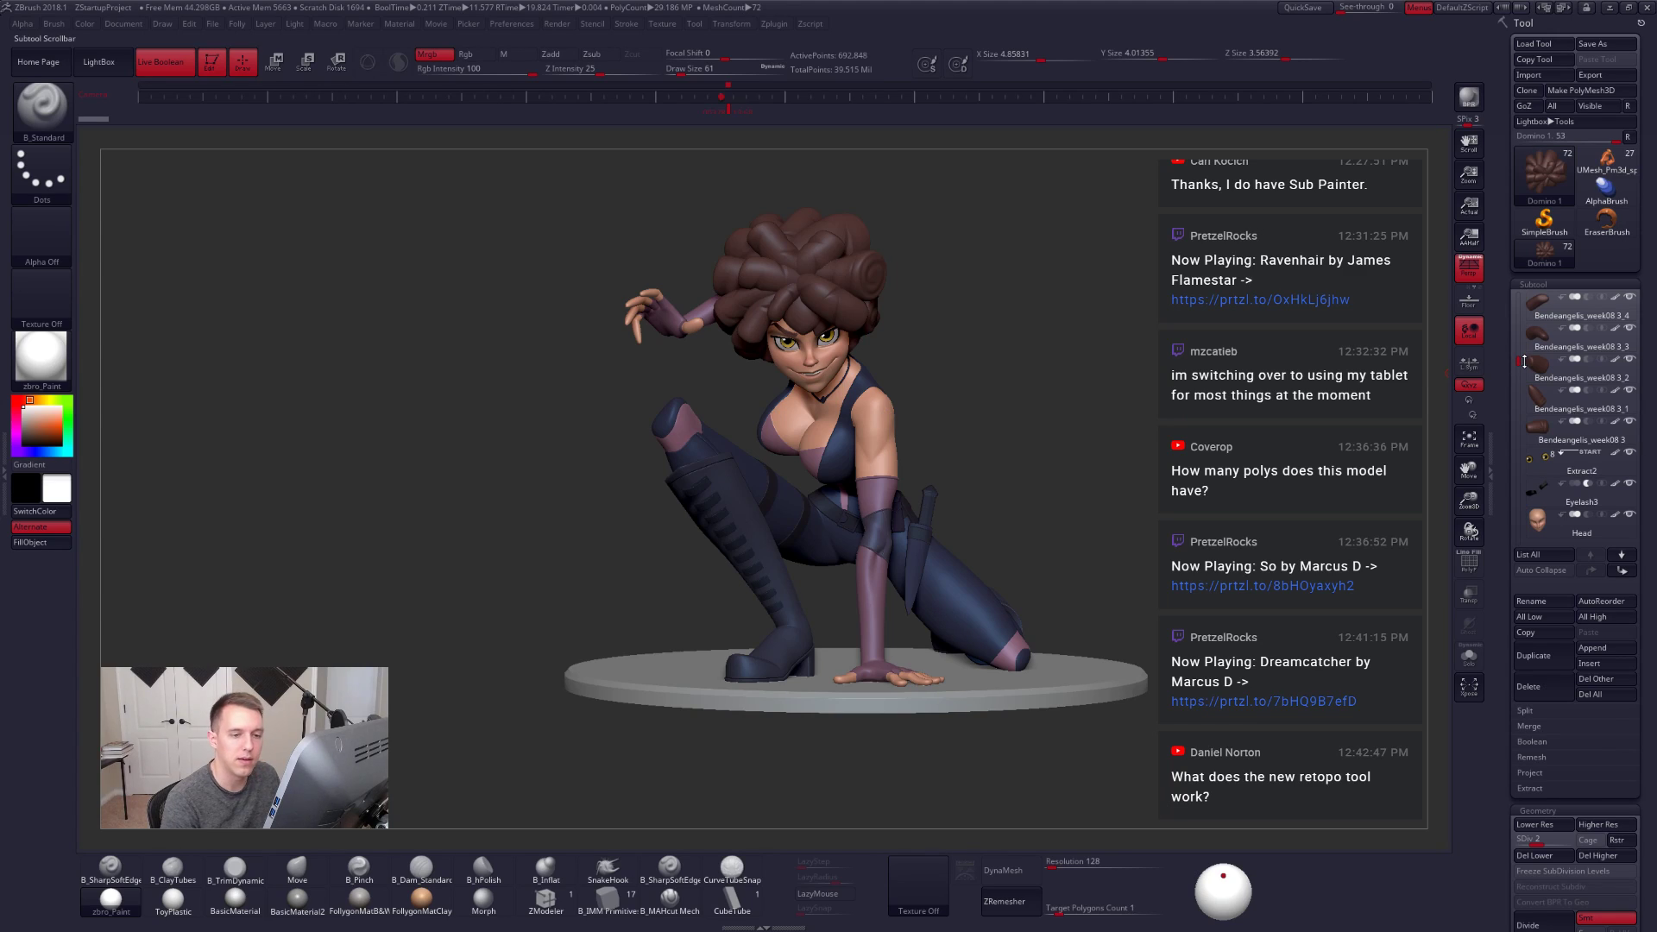
{"action": "scroll", "coordinate": [1524, 363], "scroll_direction": "down", "scroll_amount": 1}
{"action": "left_click_drag", "start_coordinate": [1524, 363], "coordinate": [1547, 518]}
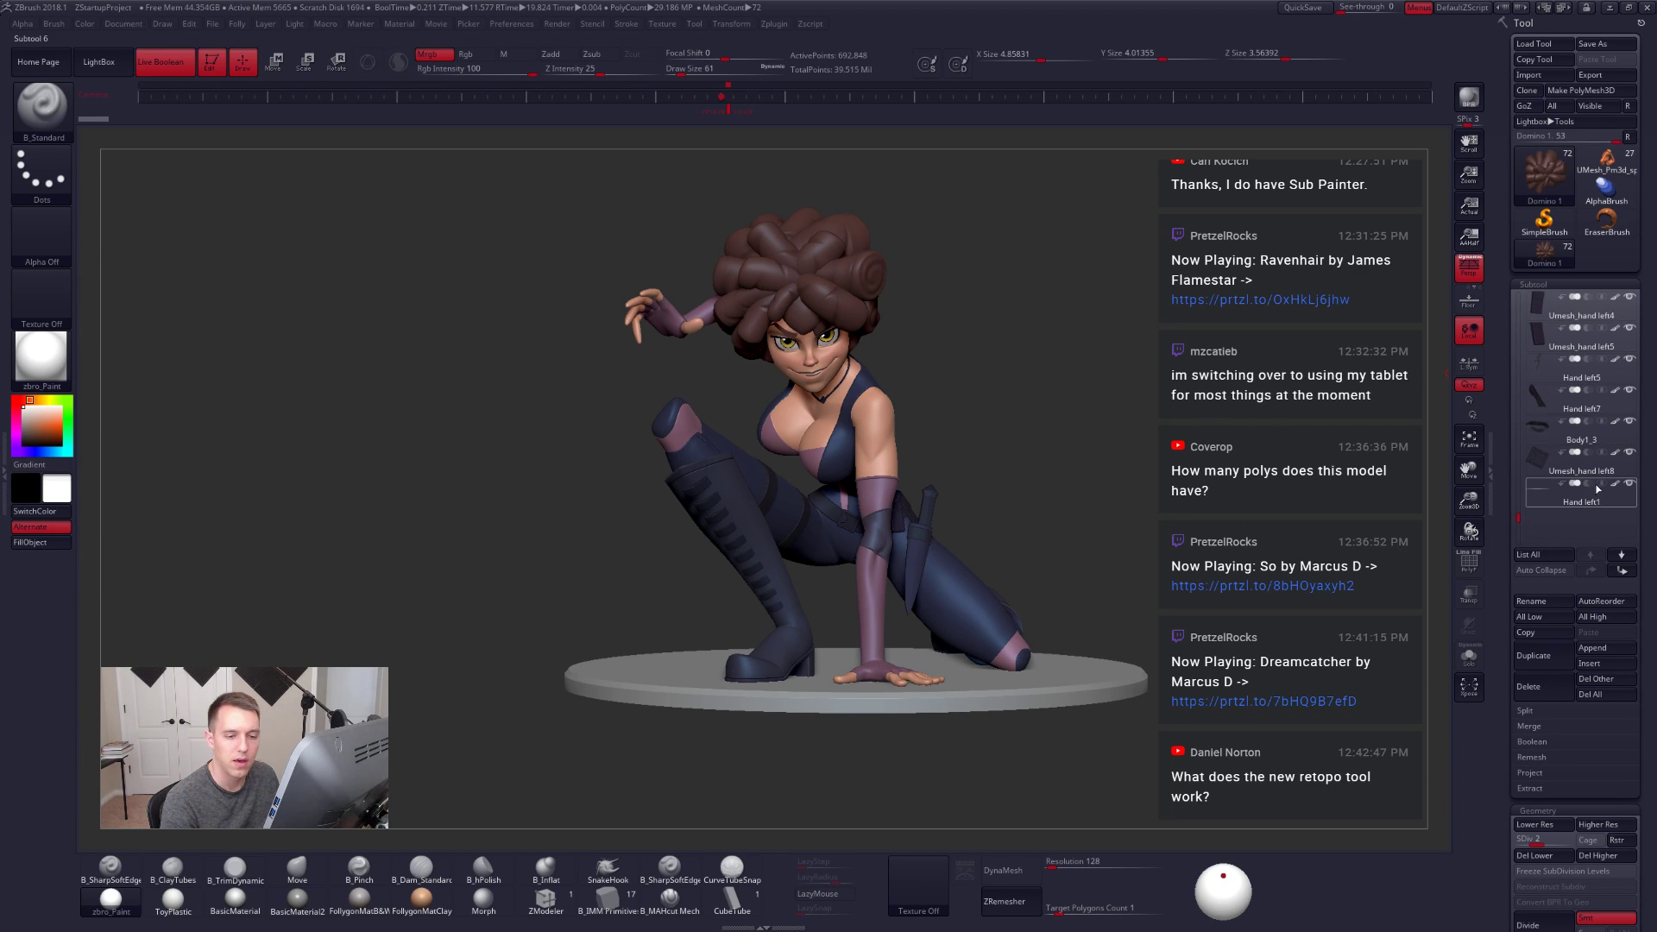
{"action": "left_click", "coordinate": [1628, 483]}
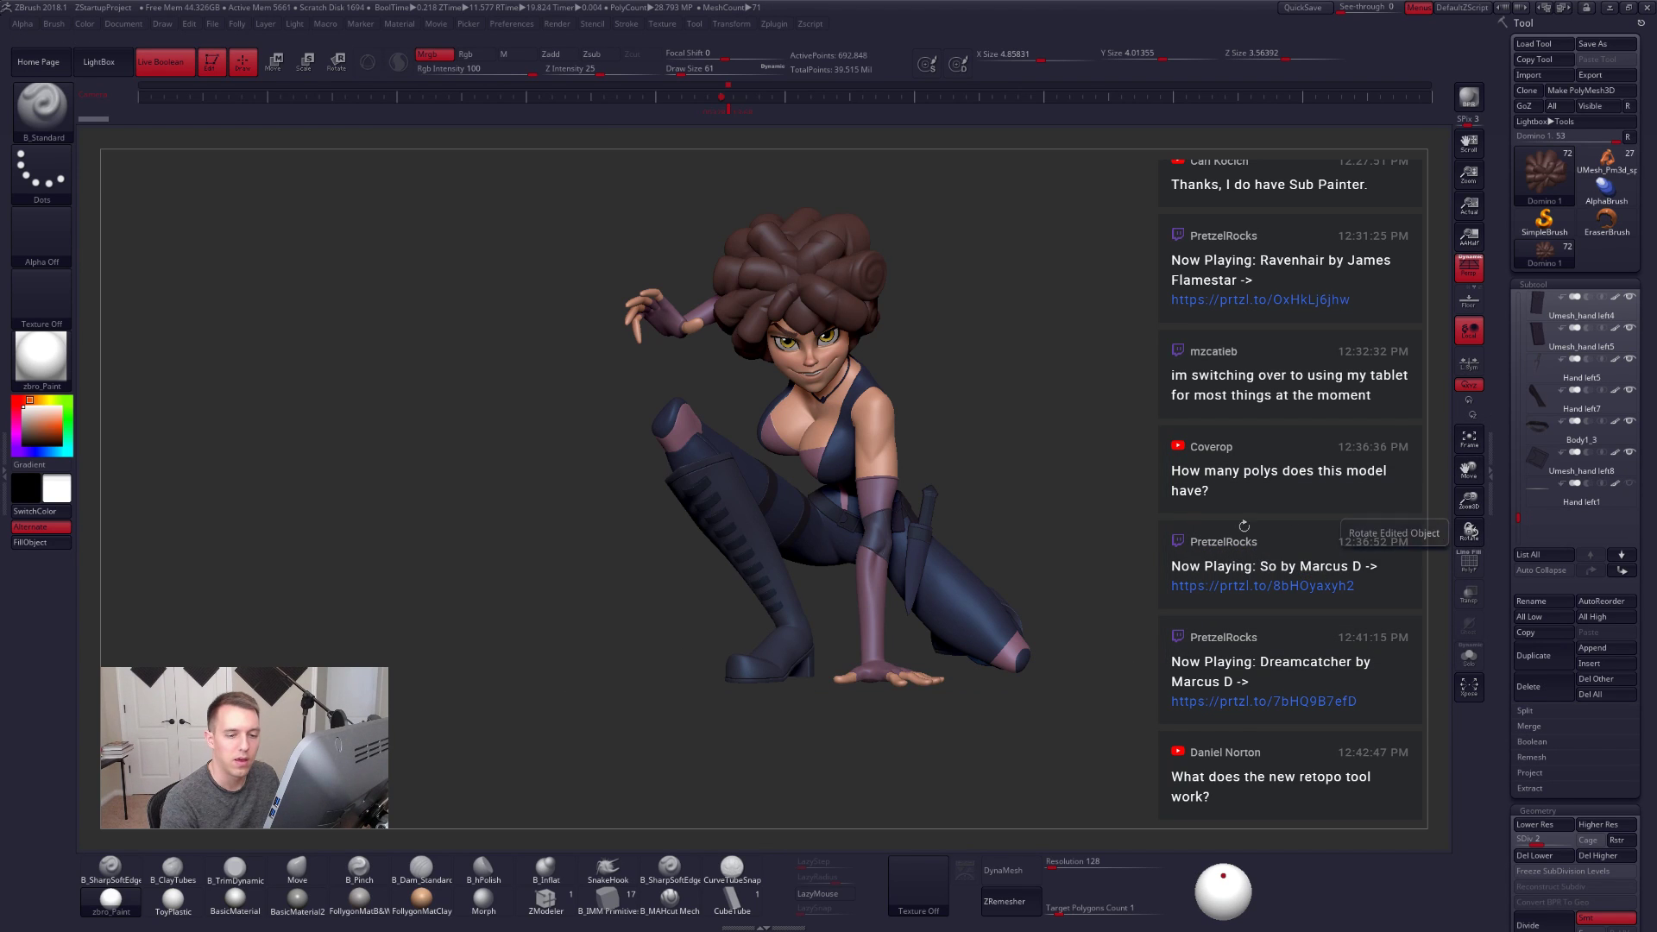
{"action": "left_click_drag", "start_coordinate": [1064, 479], "coordinate": [830, 447]}
{"action": "left_click", "coordinate": [872, 360], "text": "alt"}
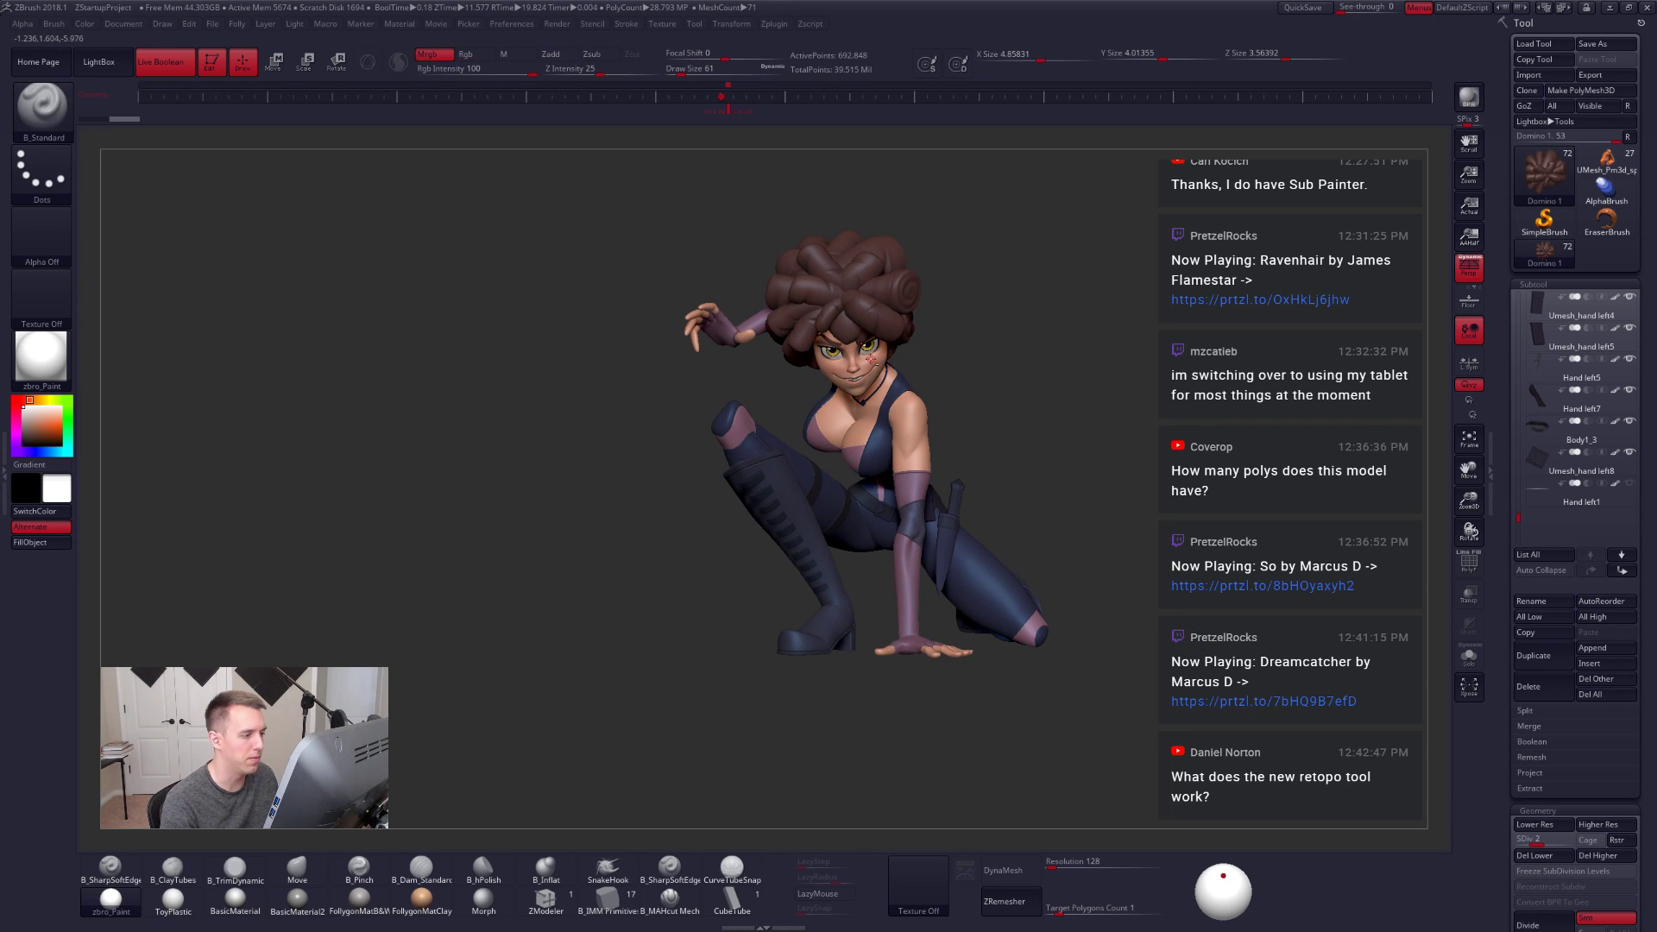
{"action": "right_click_drag", "start_coordinate": [893, 380], "coordinate": [948, 488], "text": "ctrl"}
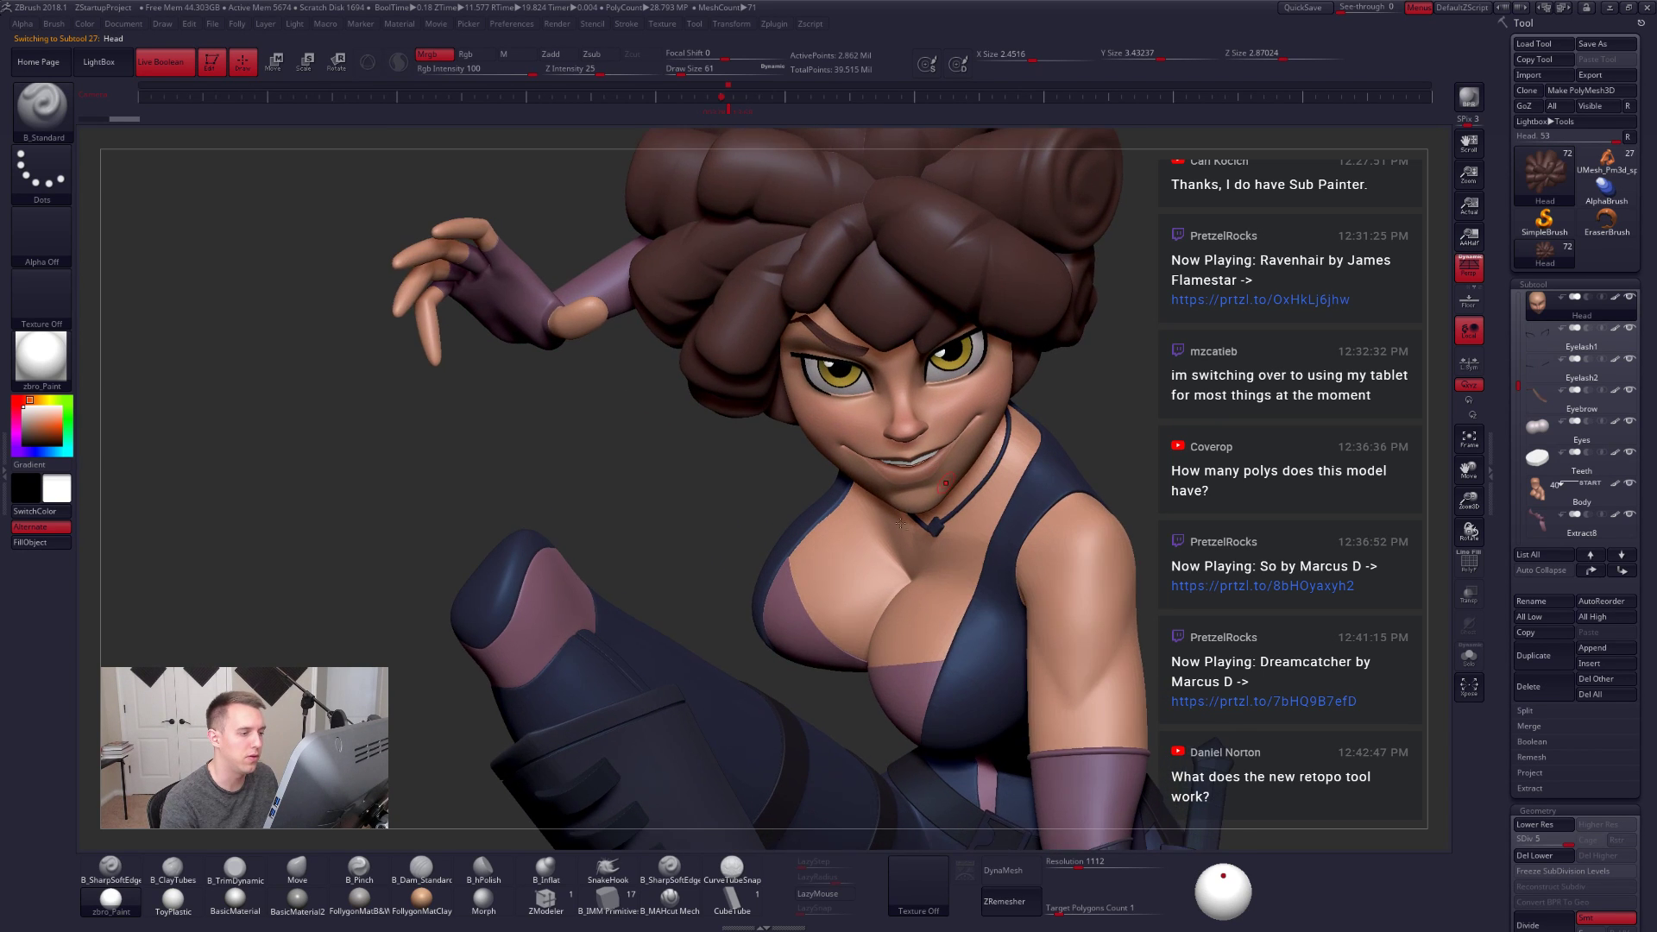
Hide the Domino 1 afro hair, select the Head, orbit to left profile, and Solo it.
{"action": "right_click_drag", "start_coordinate": [956, 410], "coordinate": [905, 461], "text": "alt"}
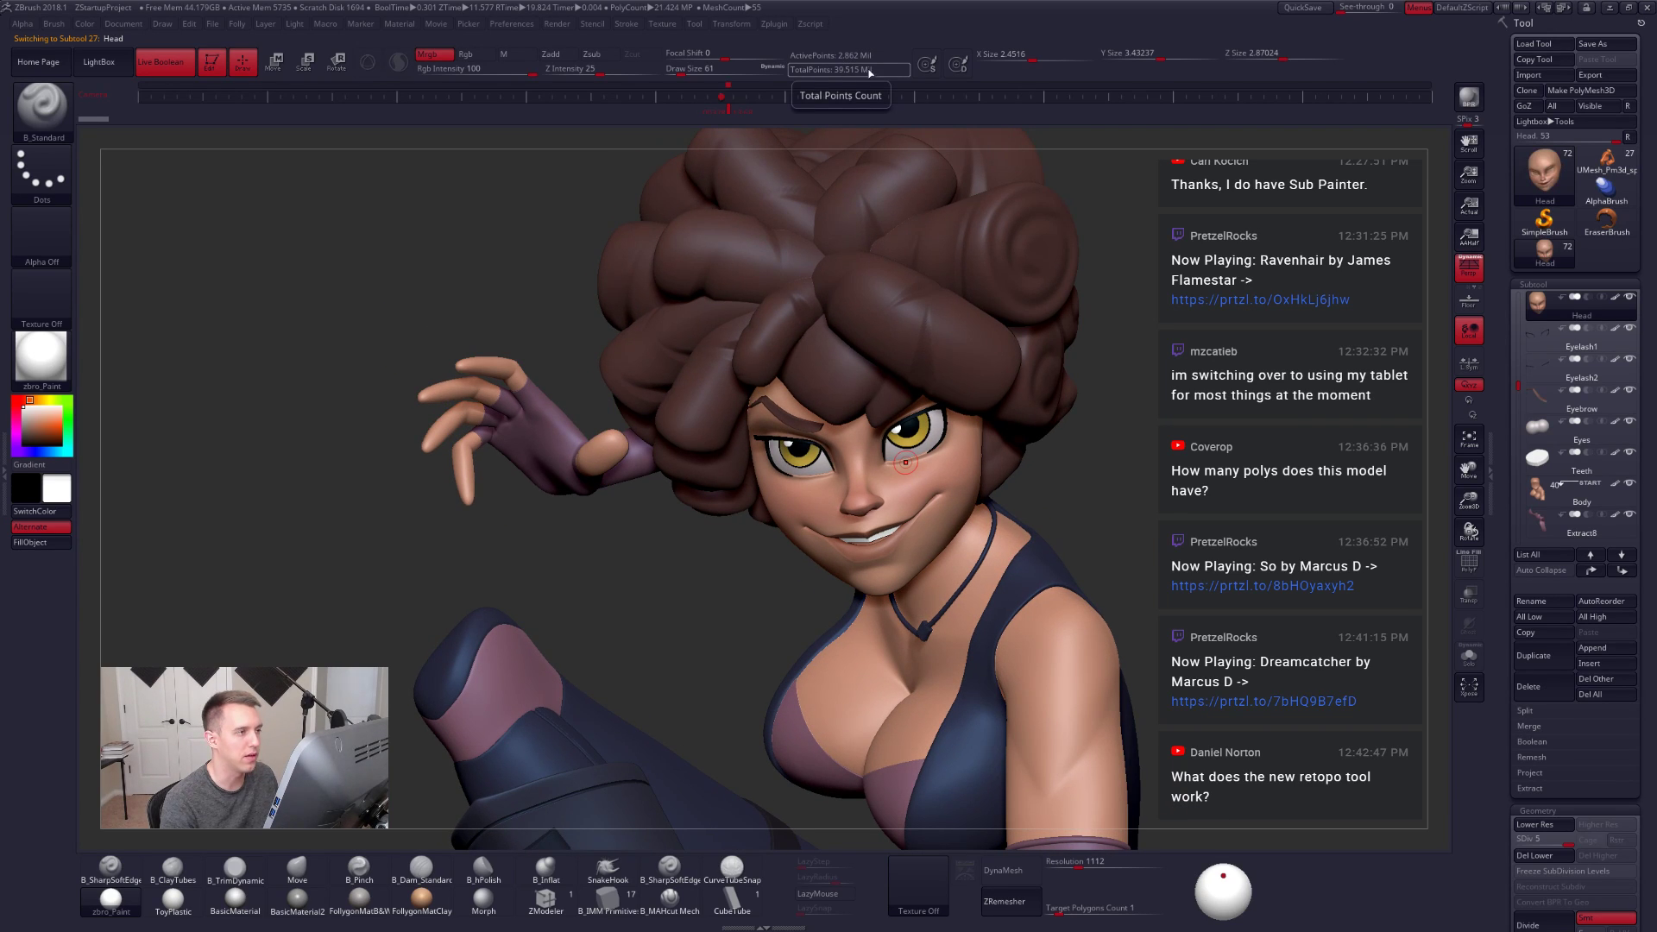
{"action": "left_click_drag", "start_coordinate": [1517, 329], "coordinate": [1508, 290]}
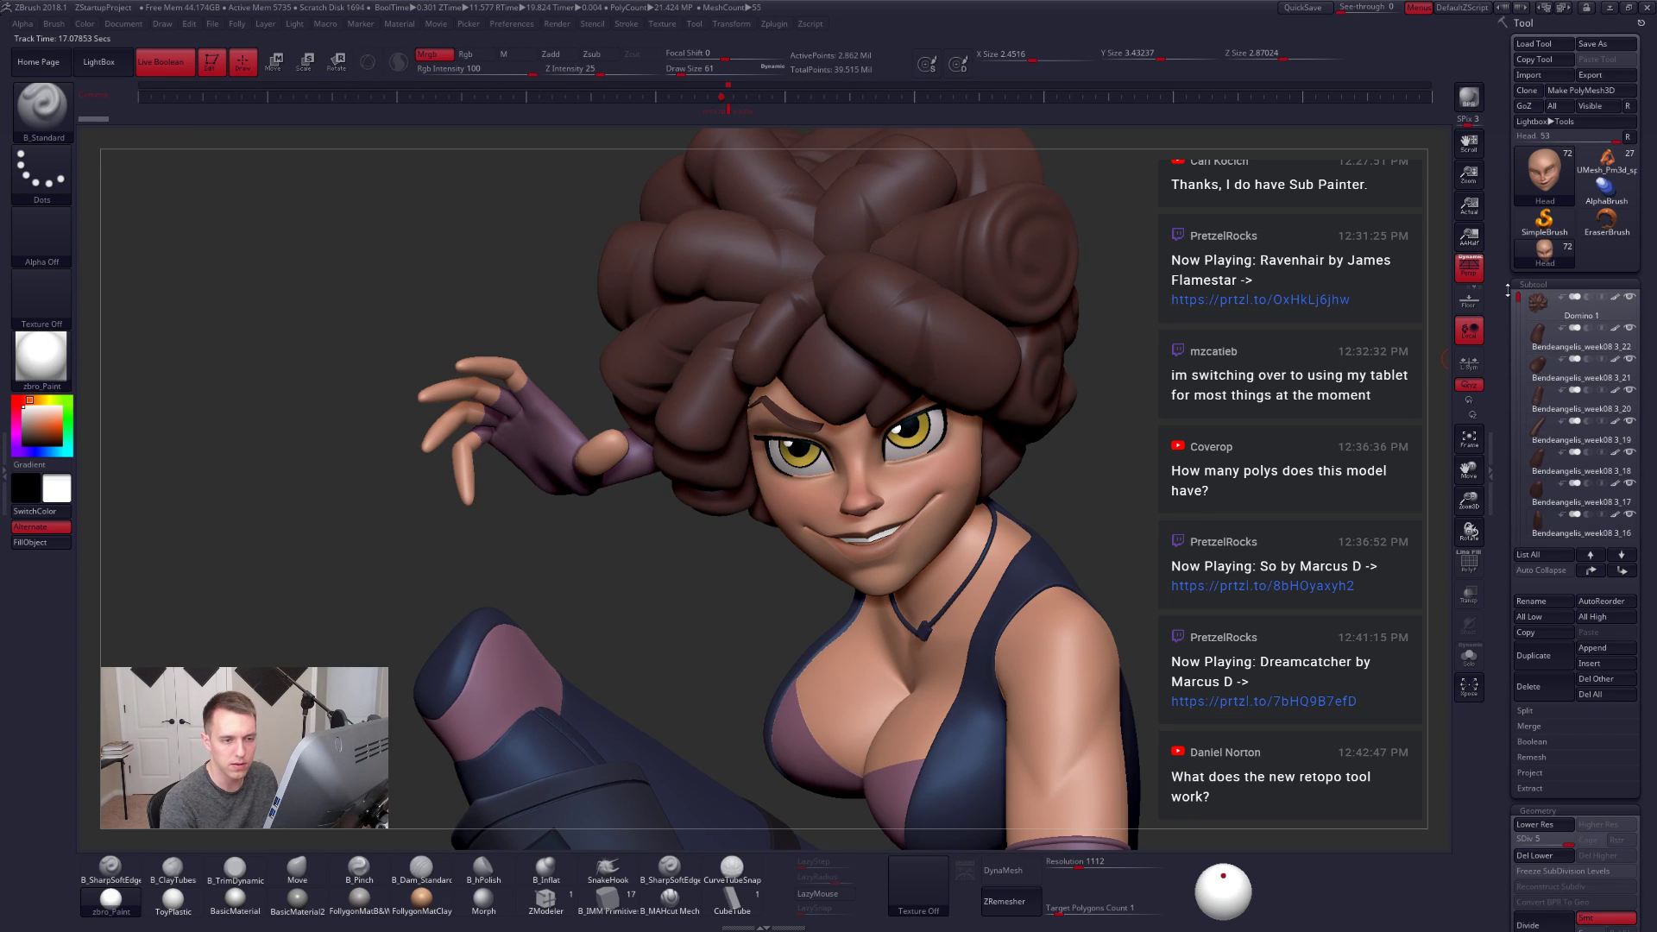
{"action": "left_click", "coordinate": [1629, 297]}
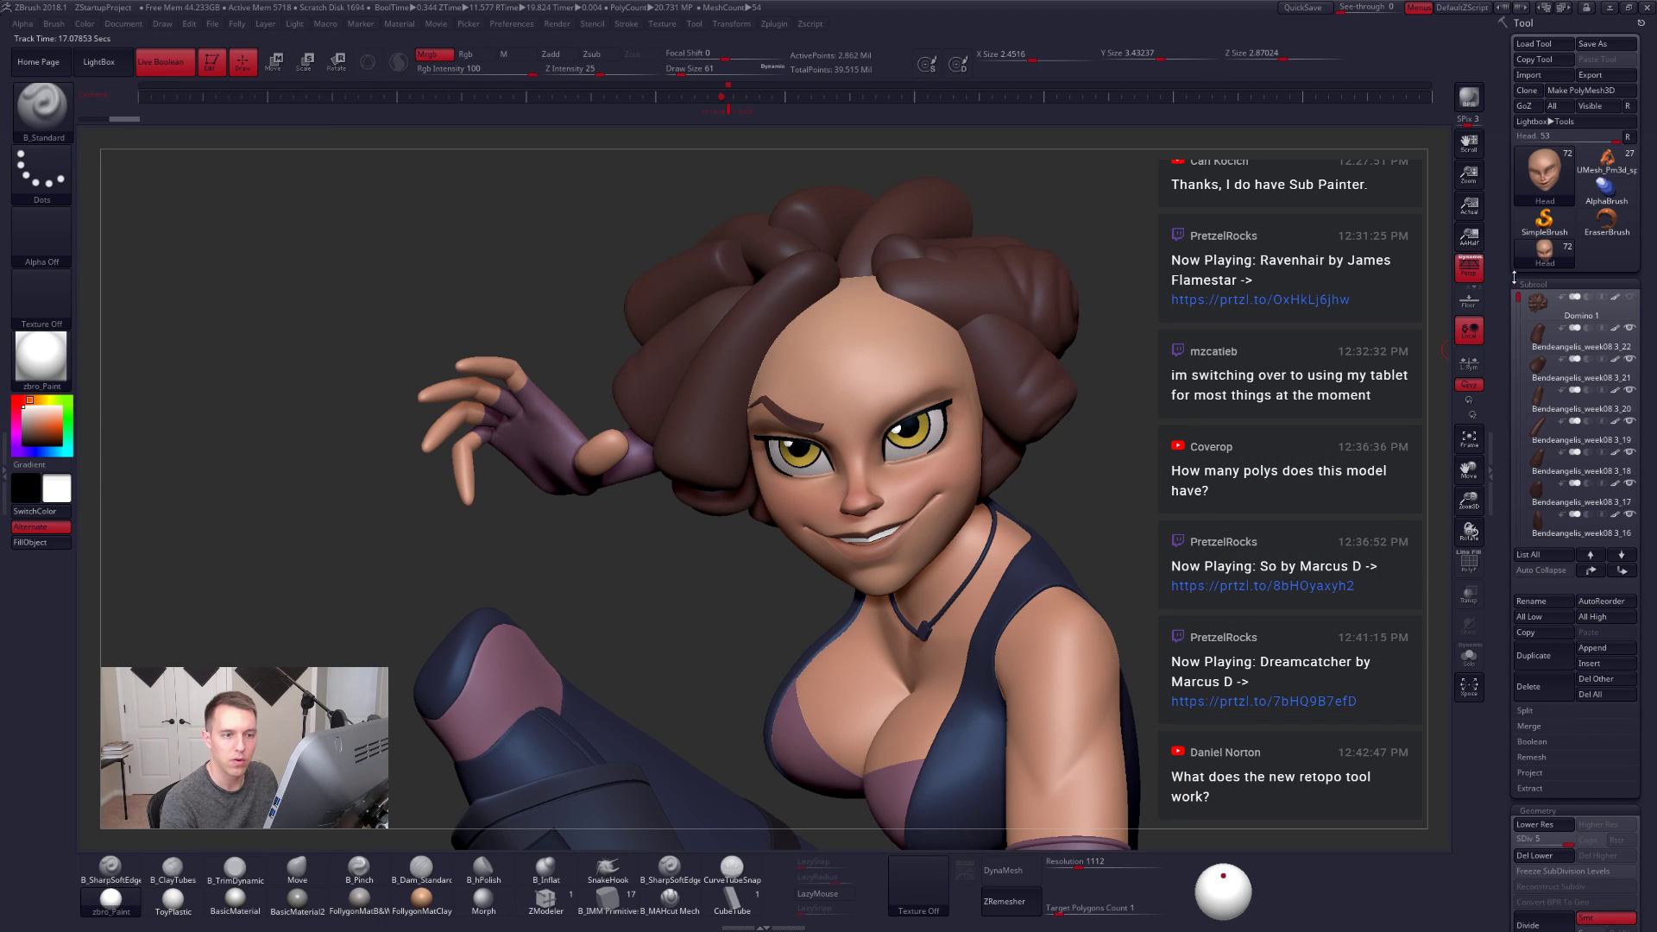
{"action": "left_click", "coordinate": [1629, 298]}
{"action": "left_click", "coordinate": [1629, 297]}
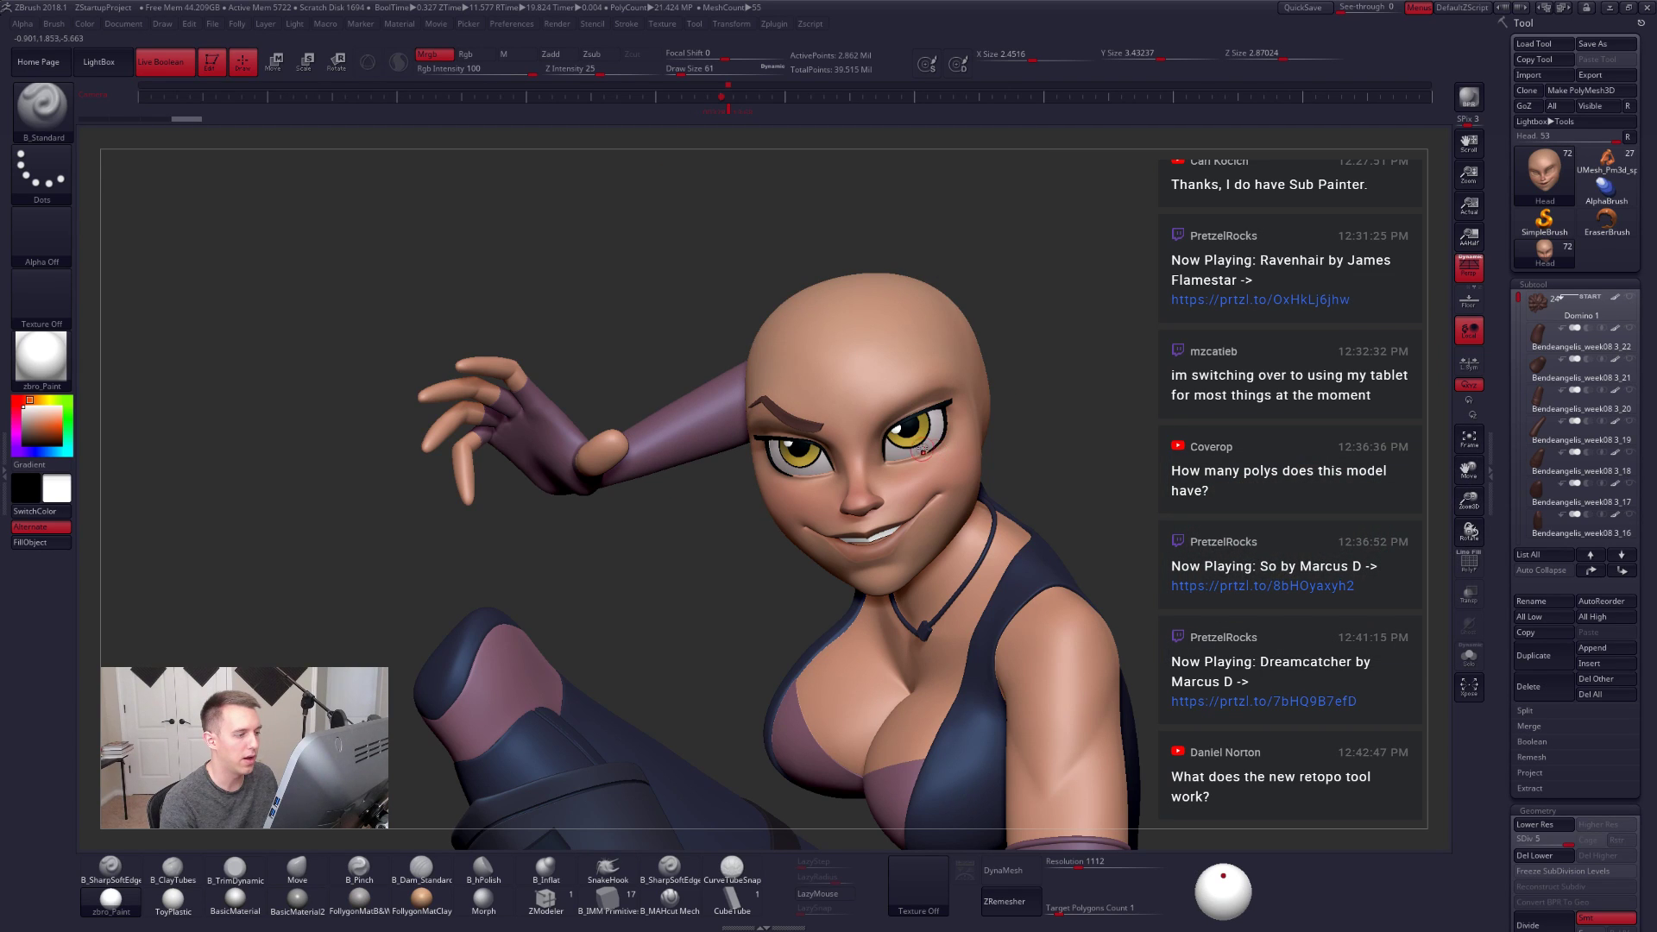
{"action": "left_click", "coordinate": [792, 421], "text": "alt"}
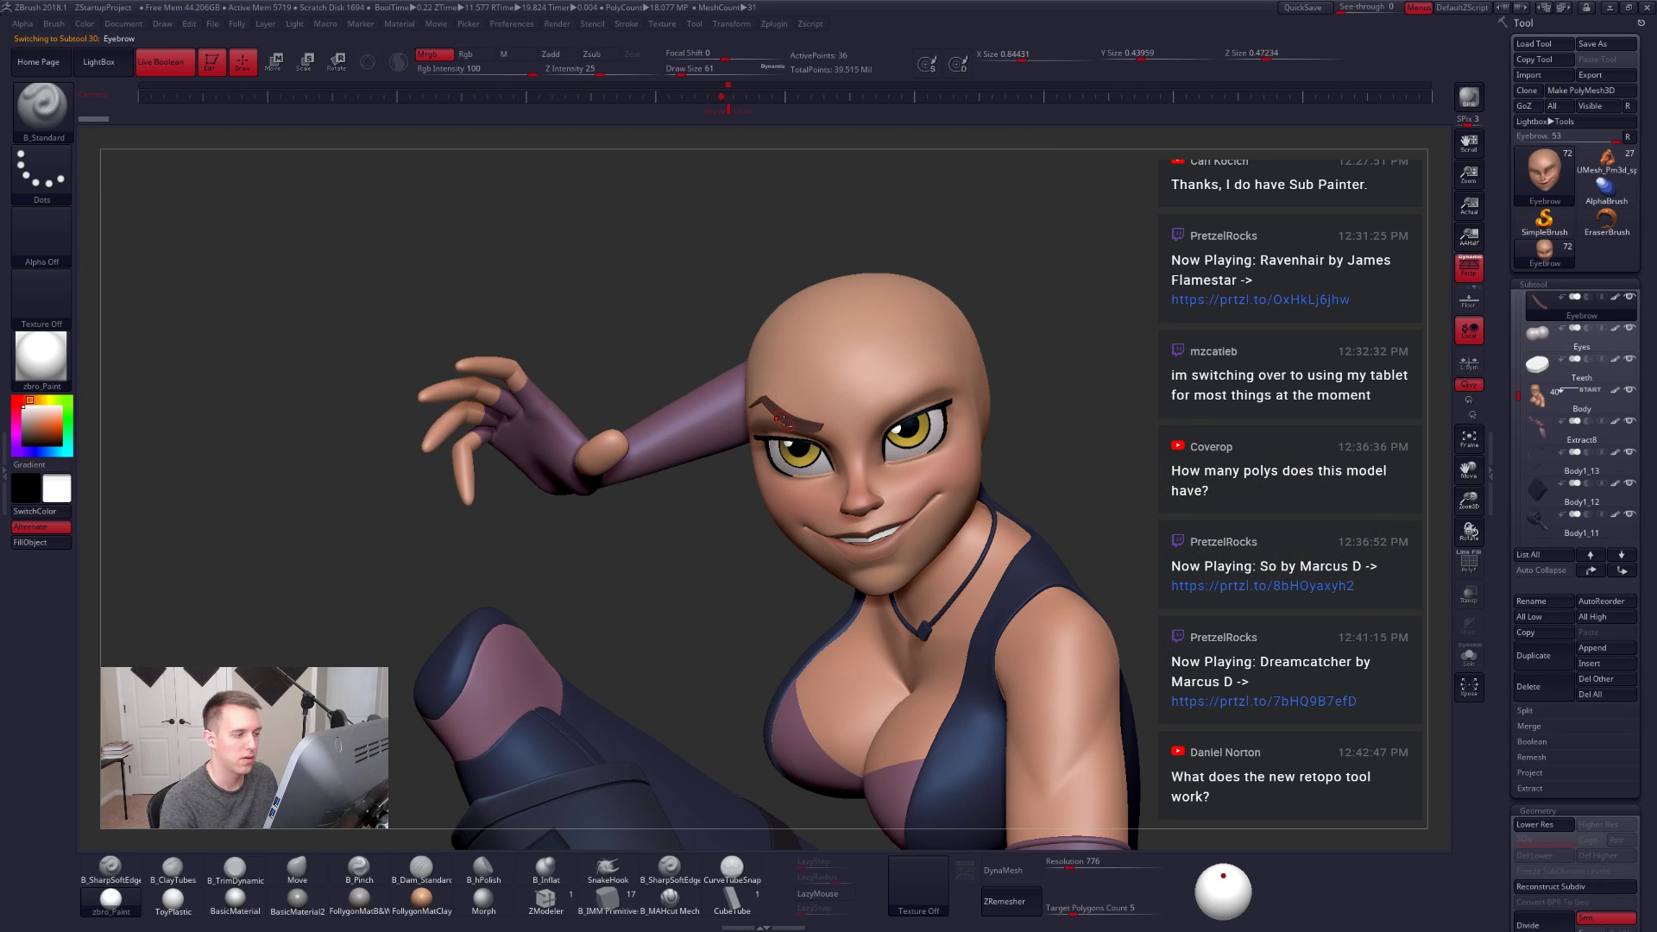
{"action": "left_click", "coordinate": [982, 458], "text": "alt"}
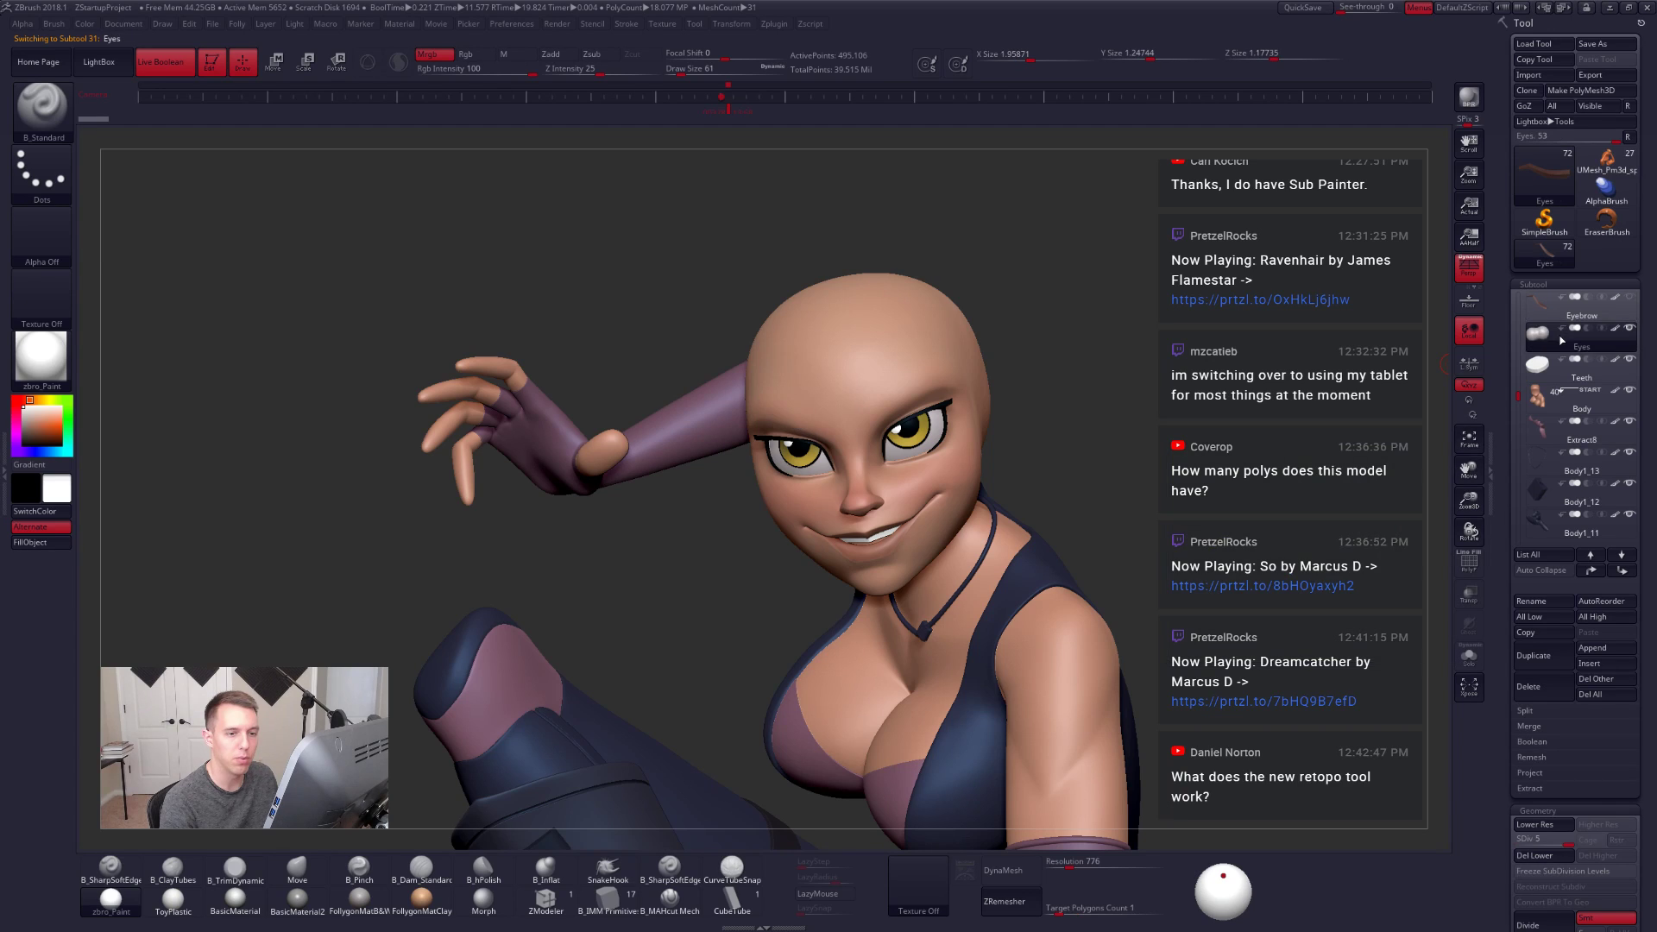
{"action": "left_click_drag", "start_coordinate": [1113, 442], "coordinate": [922, 428]}
{"action": "key", "text": "shift+s"}
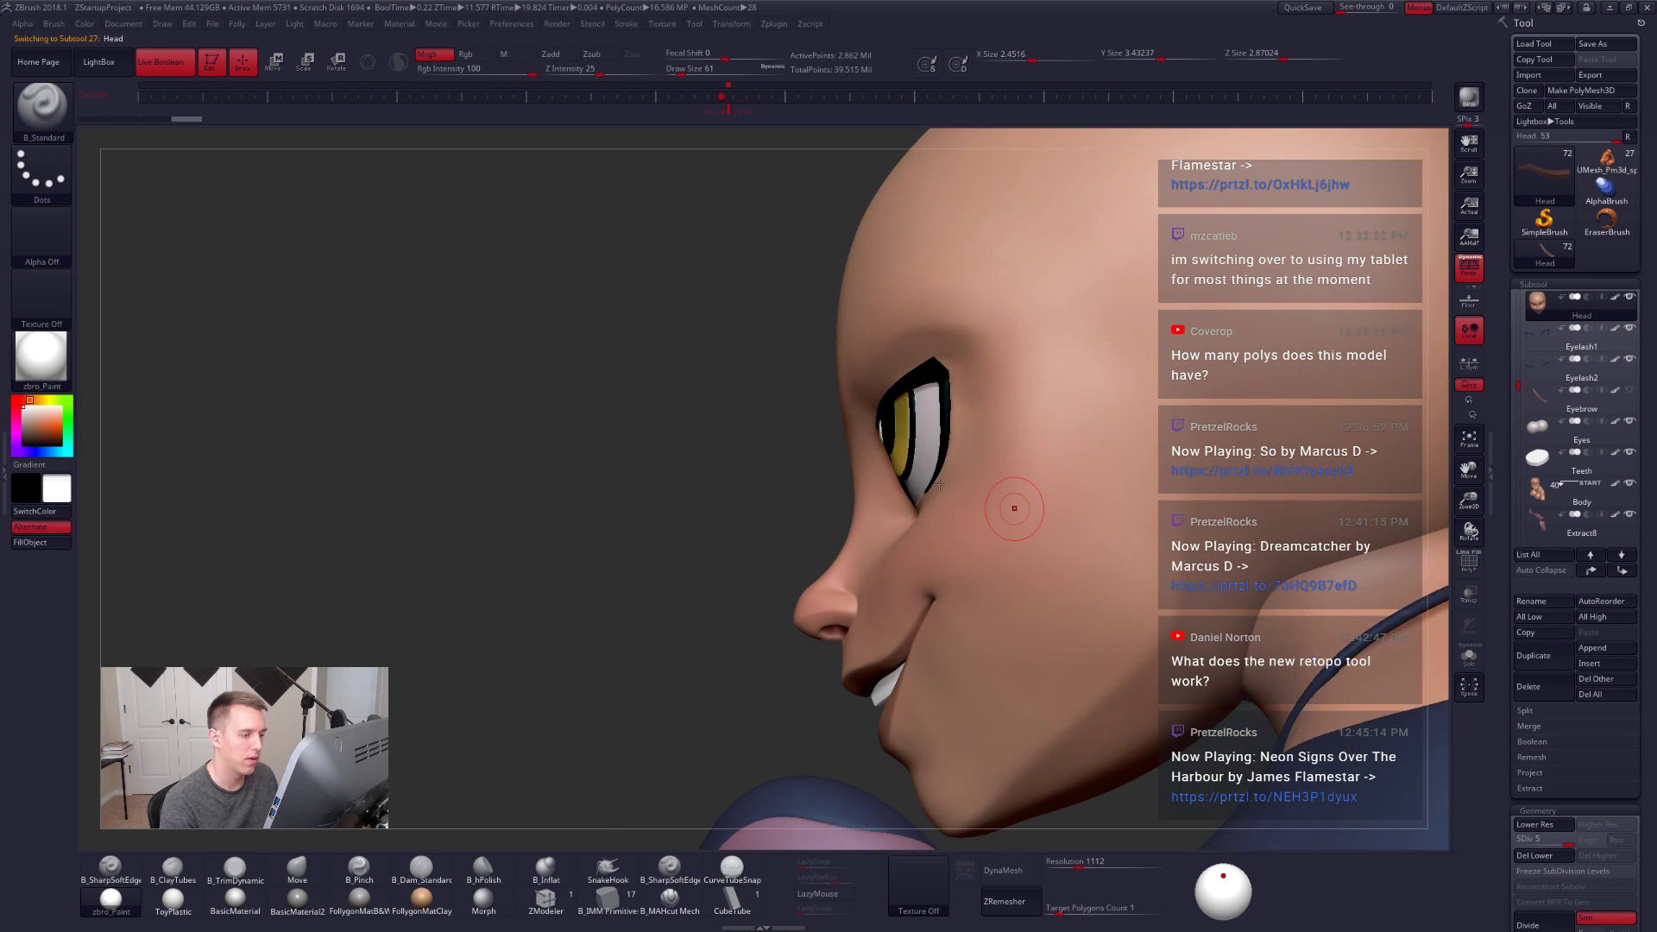
Orbit the bald head through front and both profiles, toggling Solo, then switch to Transpose Move.
{"action": "mouse_move", "coordinate": [958, 486]}
{"action": "right_mouse_down", "text": "alt"}
{"action": "mouse_move", "coordinate": [1019, 503]}
{"action": "mouse_move", "coordinate": [1001, 520]}
{"action": "right_mouse_up", "text": "alt"}
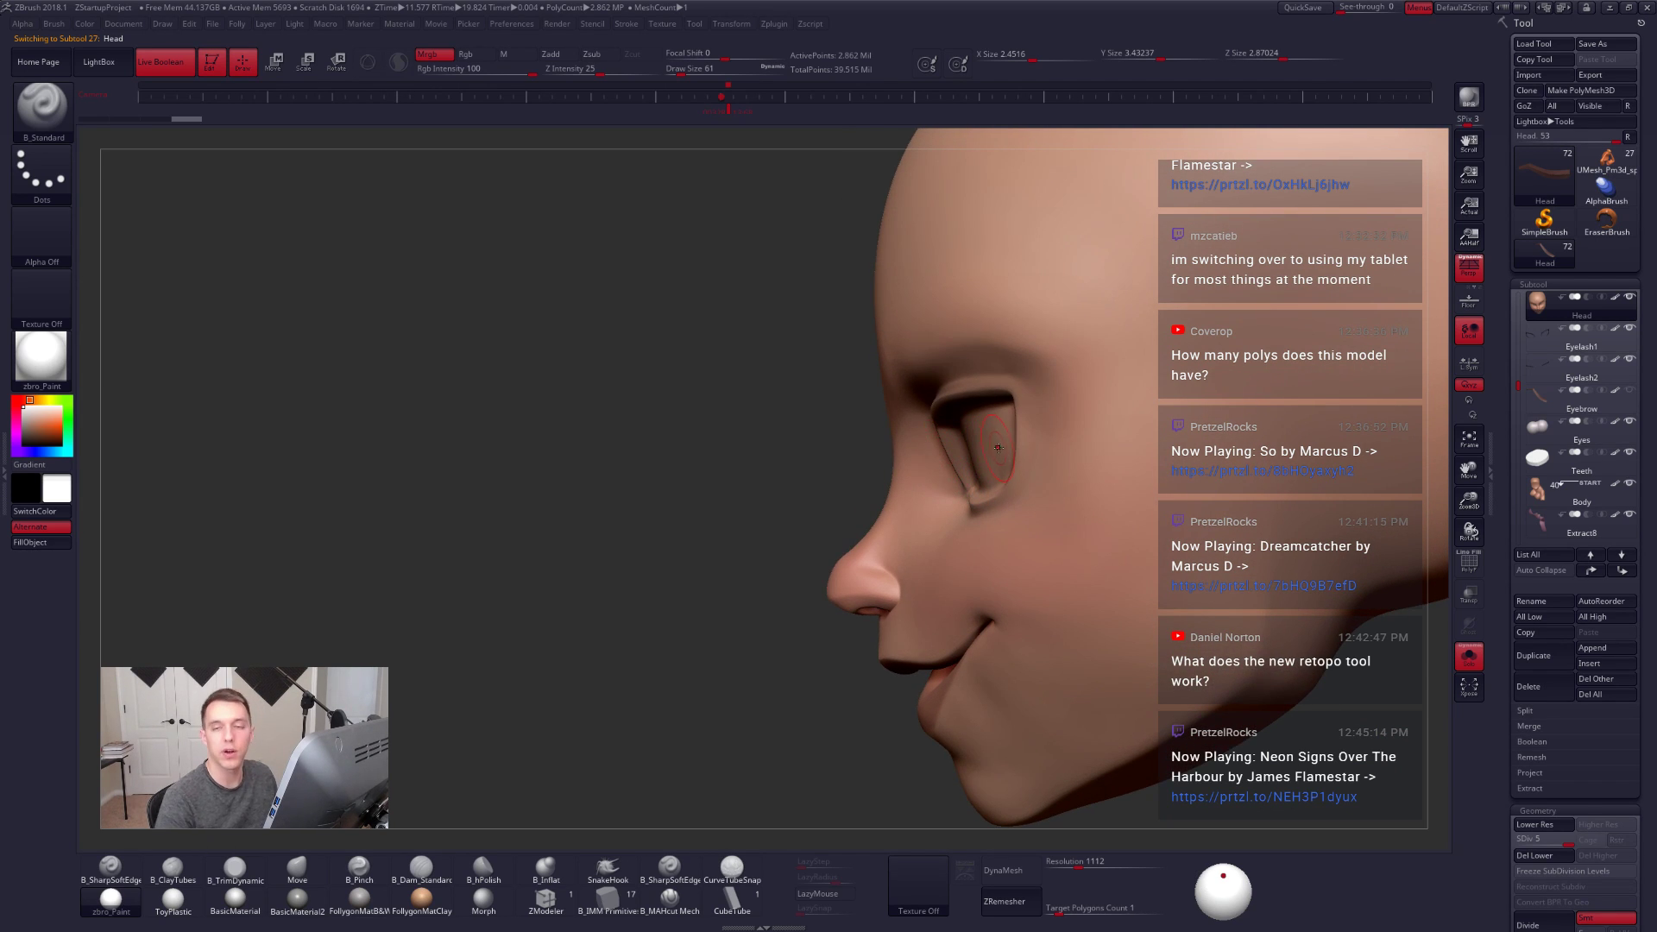
{"action": "mouse_move", "coordinate": [1004, 447]}
{"action": "right_mouse_down"}
{"action": "mouse_move", "coordinate": [1065, 629]}
{"action": "mouse_move", "coordinate": [1110, 605]}
{"action": "right_mouse_up"}
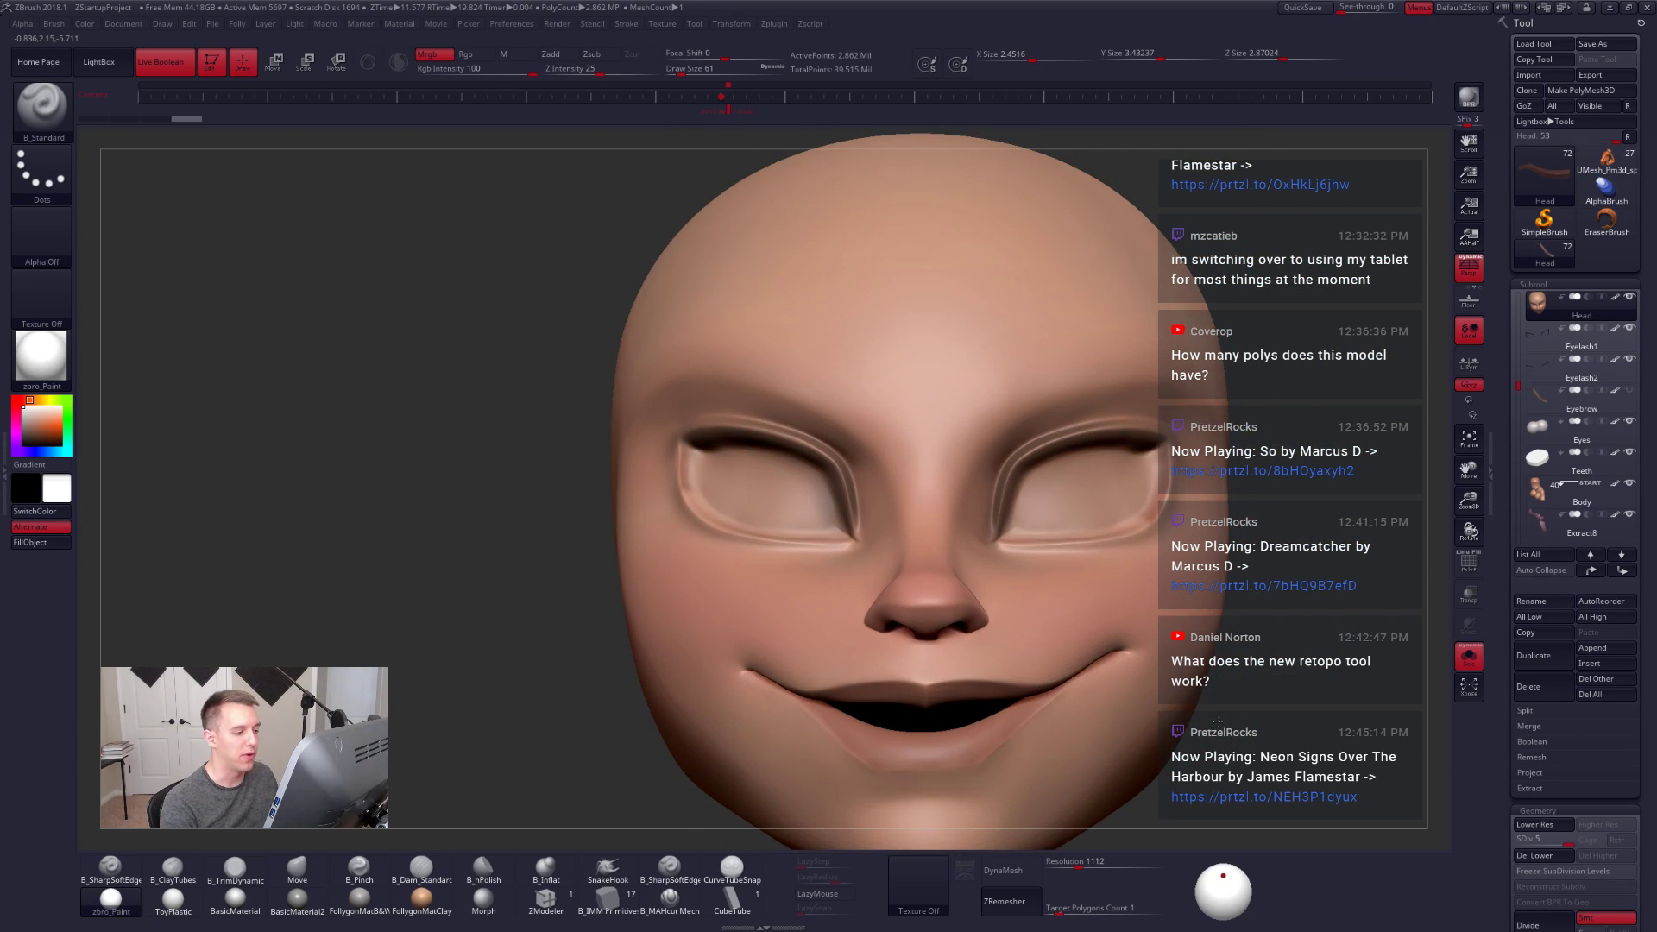
{"action": "key", "text": "shift+s"}
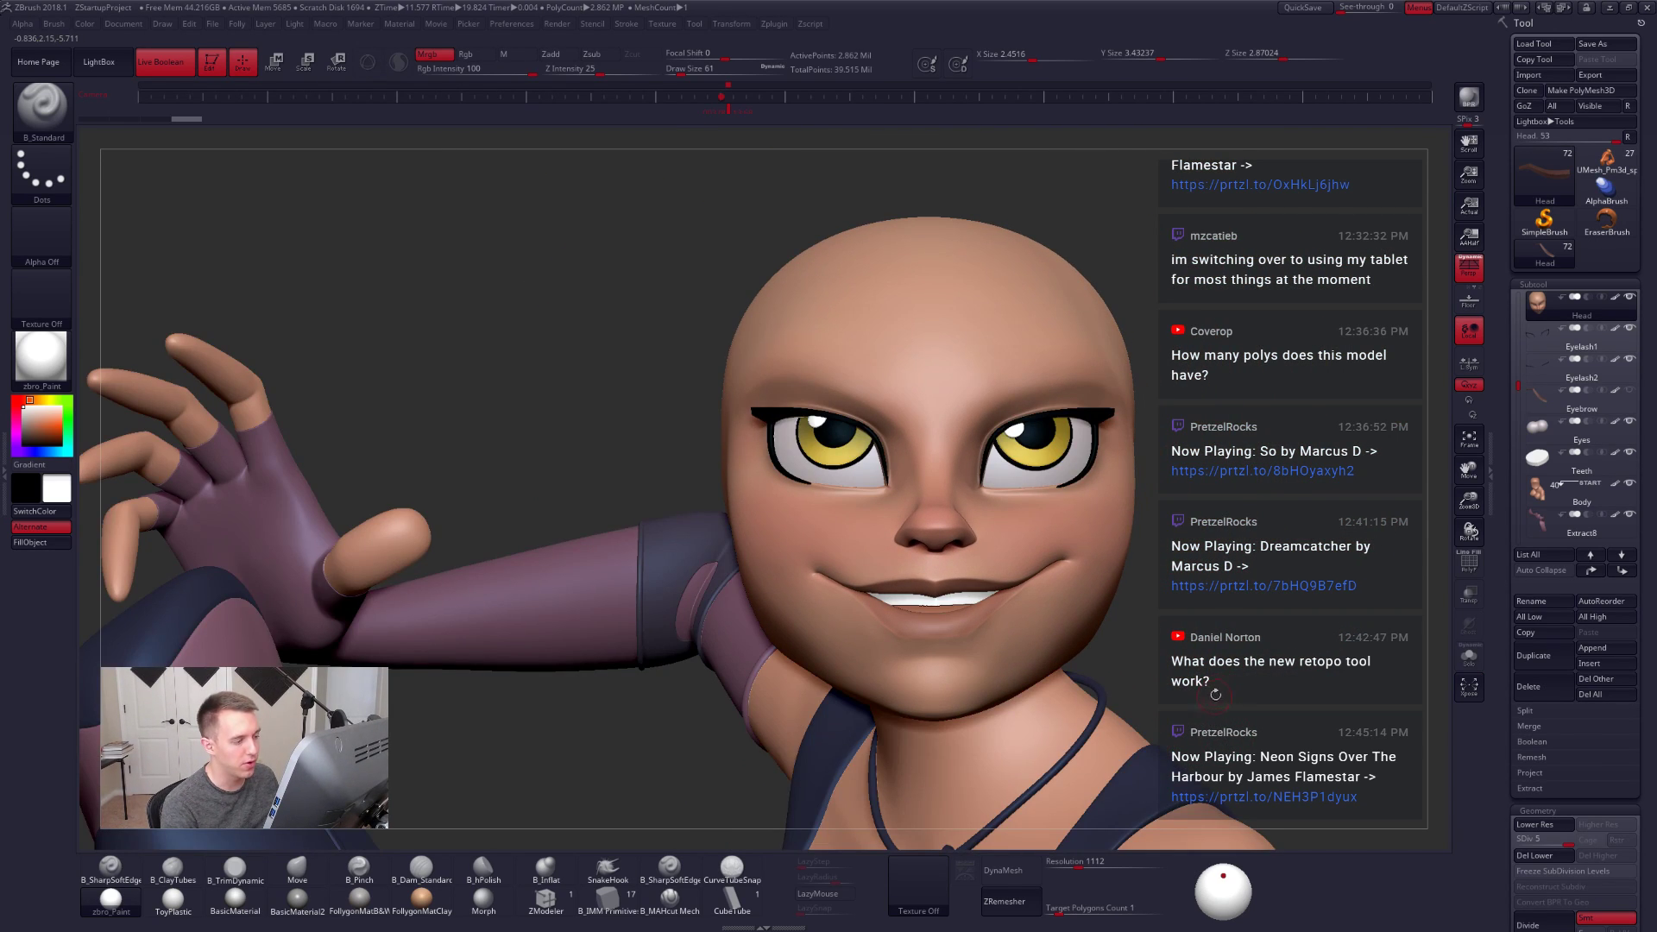
{"action": "mouse_move", "coordinate": [1237, 693]}
{"action": "right_mouse_down"}
{"action": "mouse_move", "coordinate": [1148, 682]}
{"action": "mouse_move", "coordinate": [1240, 659]}
{"action": "mouse_move", "coordinate": [1215, 660]}
{"action": "mouse_move", "coordinate": [1236, 671]}
{"action": "mouse_move", "coordinate": [1189, 697]}
{"action": "mouse_move", "coordinate": [1209, 687]}
{"action": "right_mouse_up"}
{"action": "key", "text": "alt+shift+s"}
{"action": "key", "text": "alt+shift+s"}
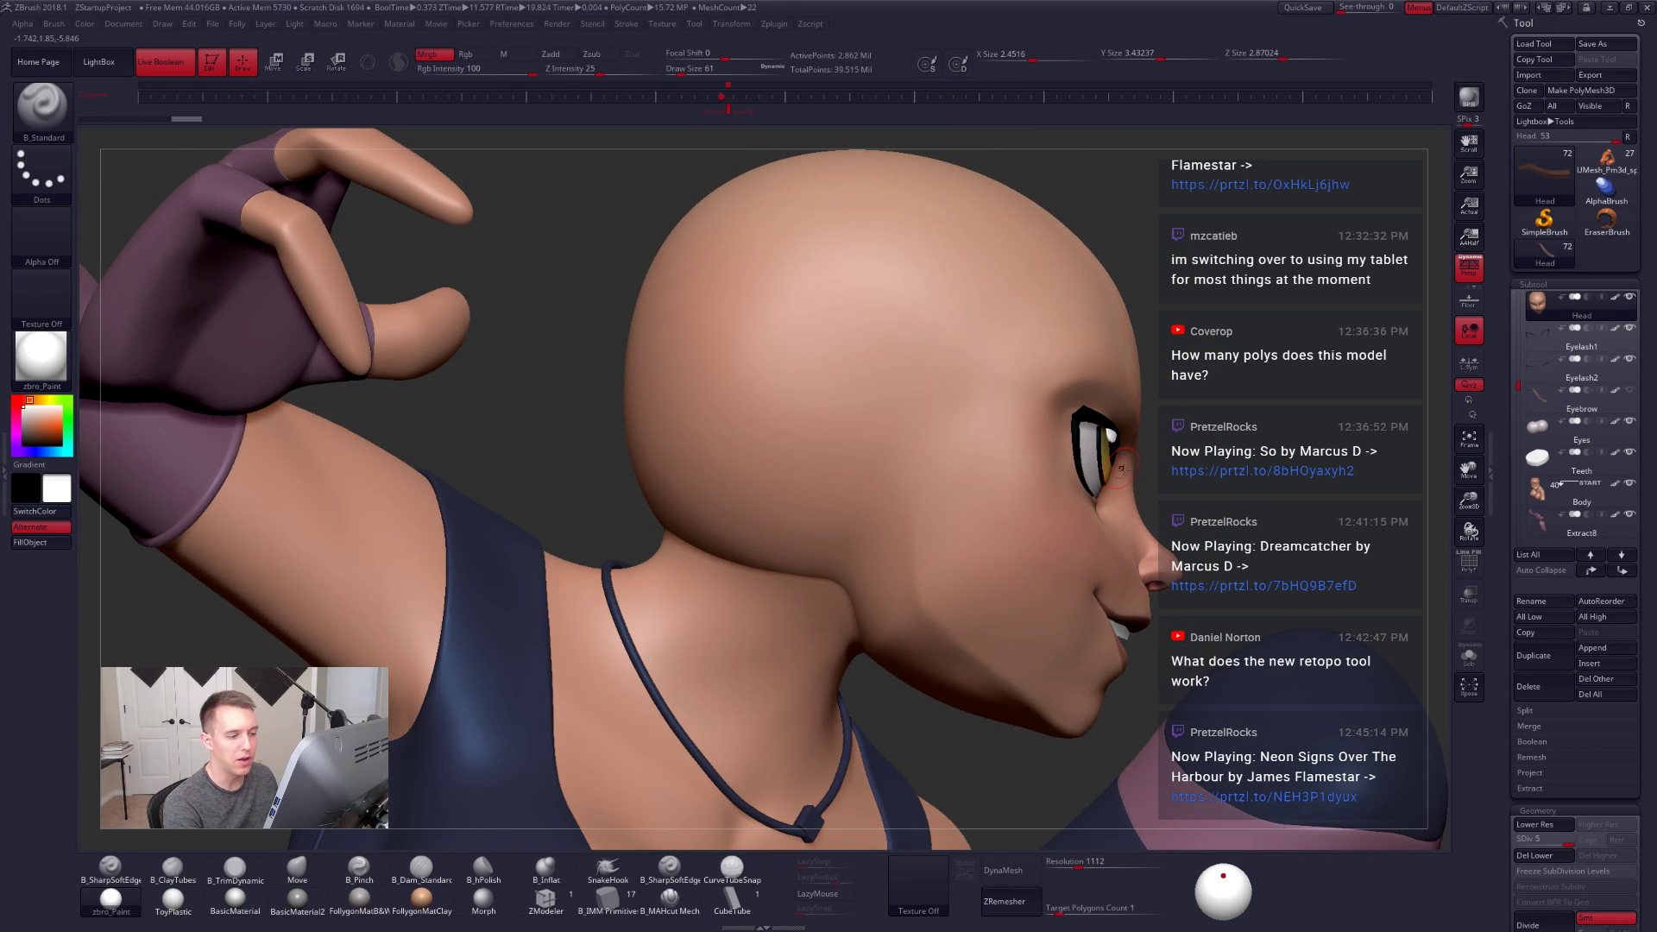
{"action": "right_click_drag", "start_coordinate": [1072, 509], "coordinate": [1224, 600]}
{"action": "mouse_move", "coordinate": [997, 605]}
{"action": "right_mouse_down"}
{"action": "mouse_move", "coordinate": [1005, 636]}
{"action": "mouse_move", "coordinate": [1098, 726]}
{"action": "mouse_move", "coordinate": [1148, 707]}
{"action": "mouse_move", "coordinate": [1165, 721]}
{"action": "mouse_move", "coordinate": [1157, 744]}
{"action": "mouse_move", "coordinate": [1157, 720]}
{"action": "mouse_move", "coordinate": [1130, 749]}
{"action": "mouse_move", "coordinate": [1134, 730]}
{"action": "right_mouse_up"}
{"action": "key", "text": "alt+shift+s"}
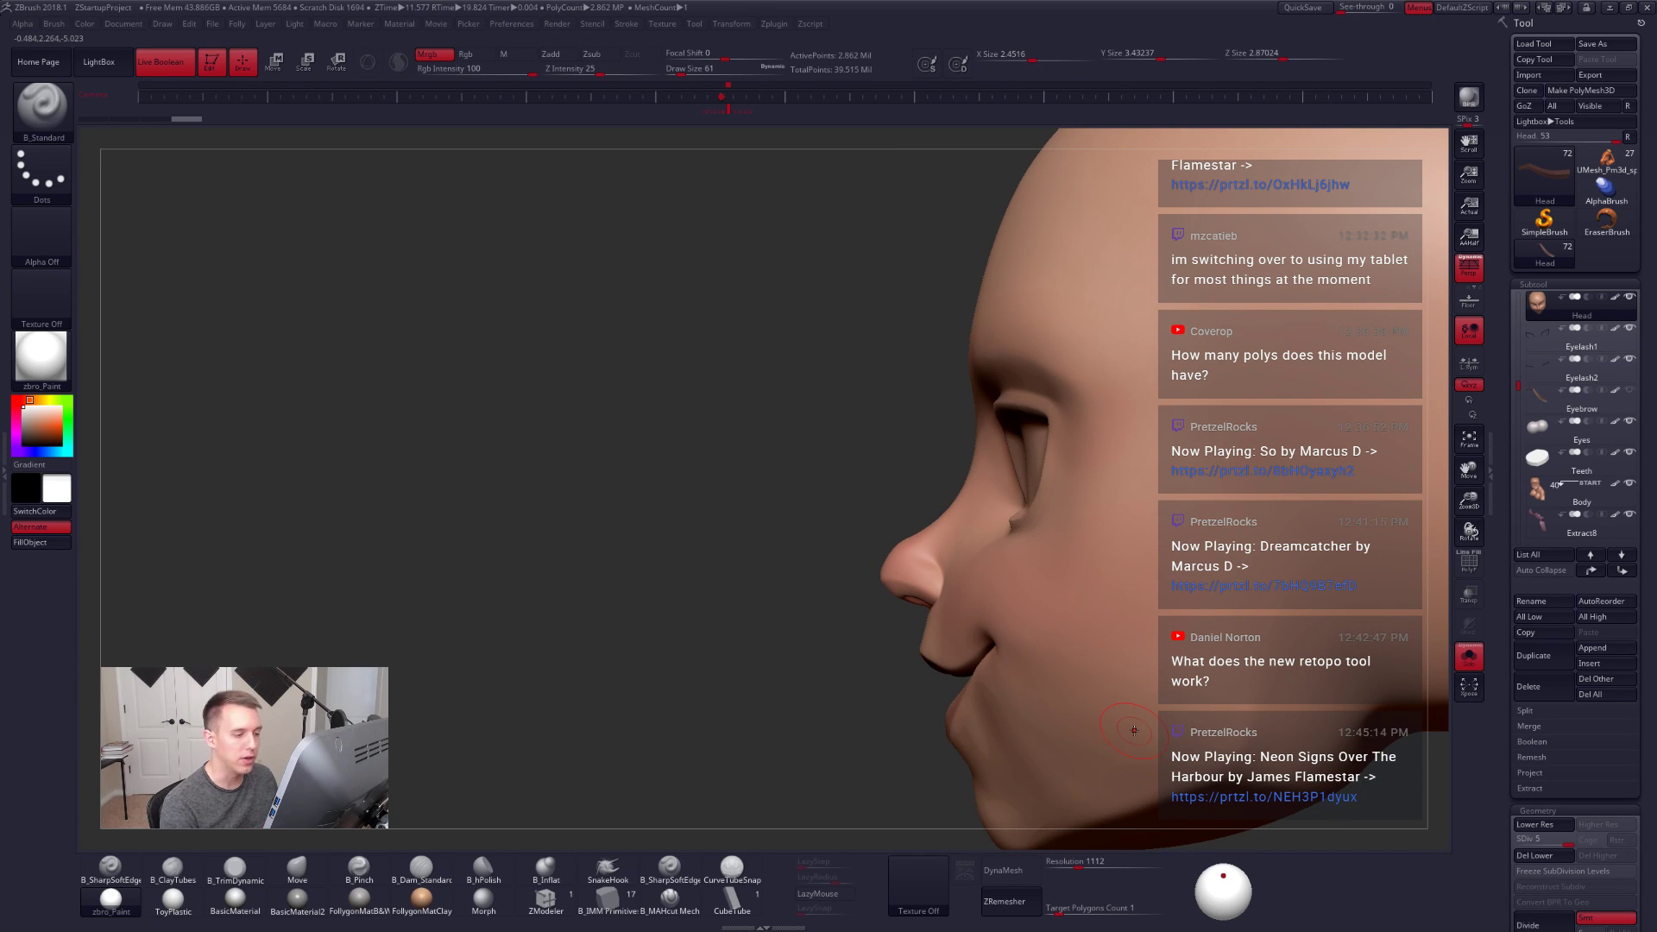
{"action": "key", "text": "w"}
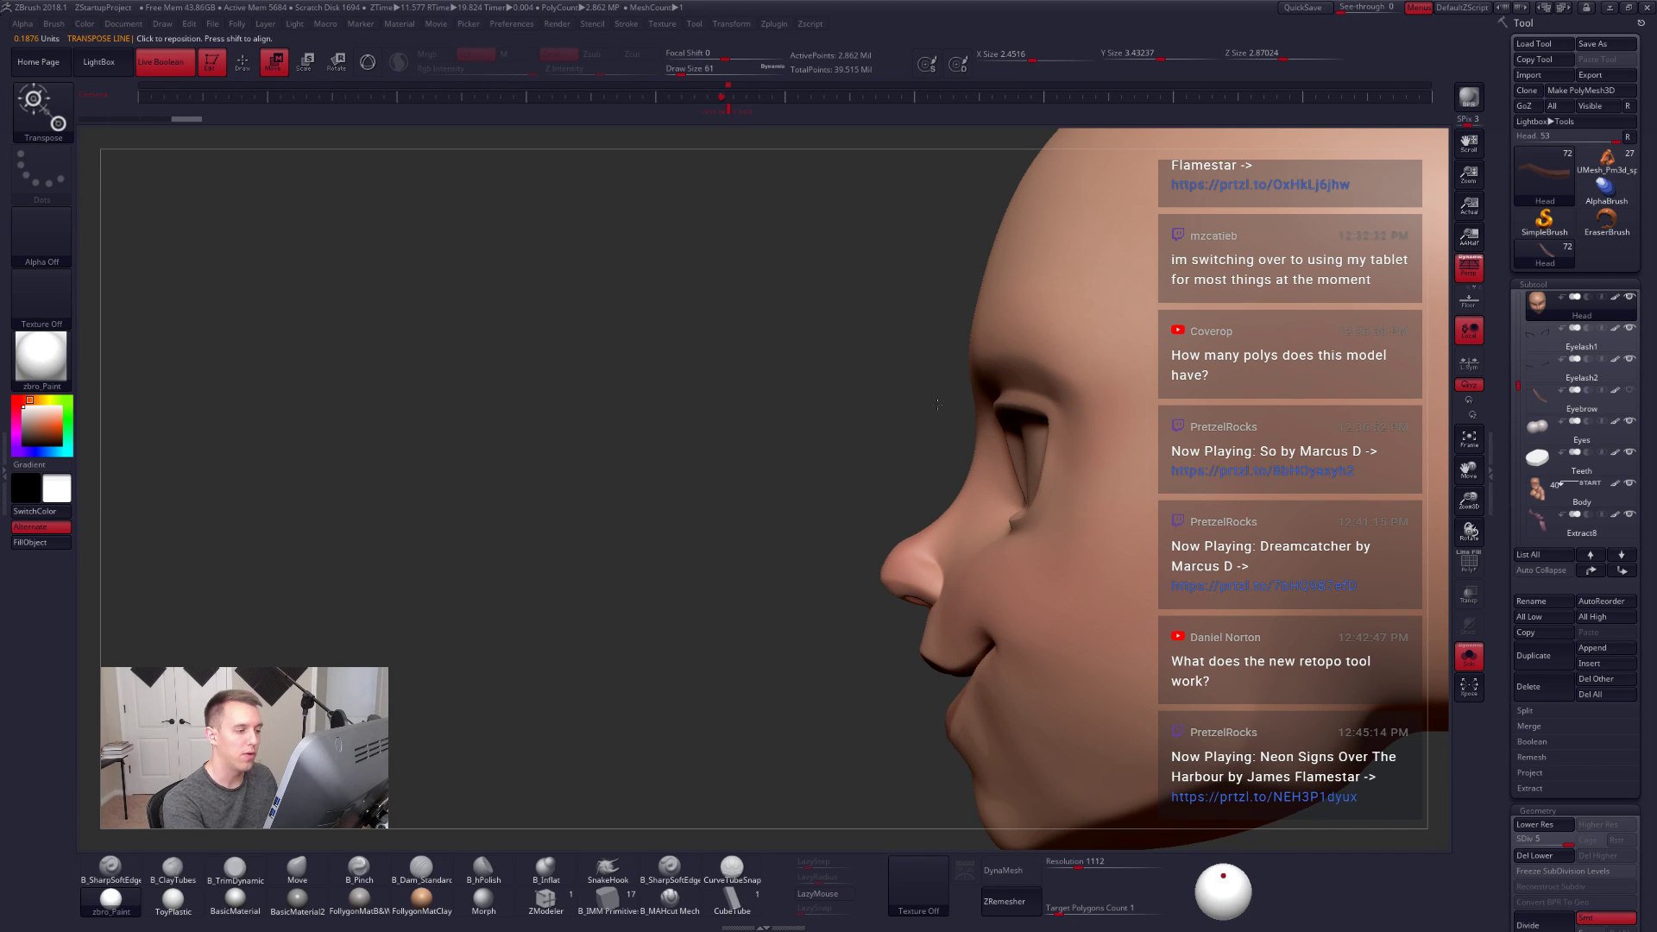
{"action": "mouse_move", "coordinate": [982, 353]}
{"action": "left_mouse_down"}
{"action": "mouse_move", "coordinate": [994, 652]}
{"action": "mouse_move", "coordinate": [1084, 645]}
{"action": "mouse_move", "coordinate": [970, 648]}
{"action": "mouse_move", "coordinate": [1005, 648]}
{"action": "left_mouse_up"}
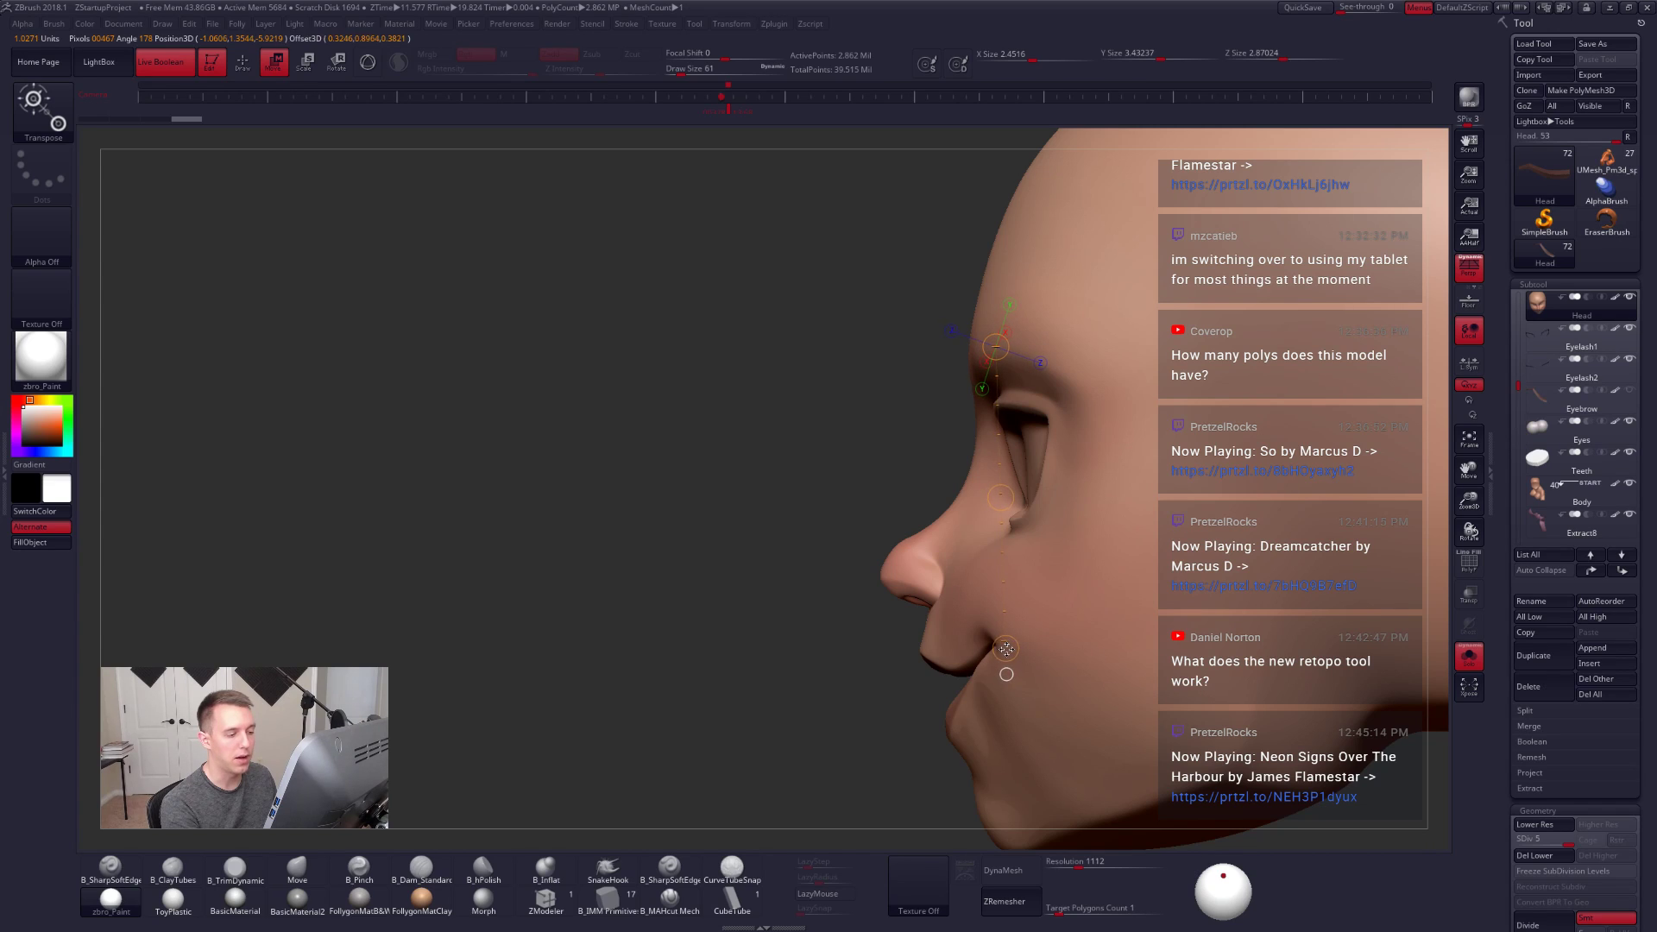
{"action": "left_click_drag", "start_coordinate": [1011, 494], "coordinate": [1059, 484]}
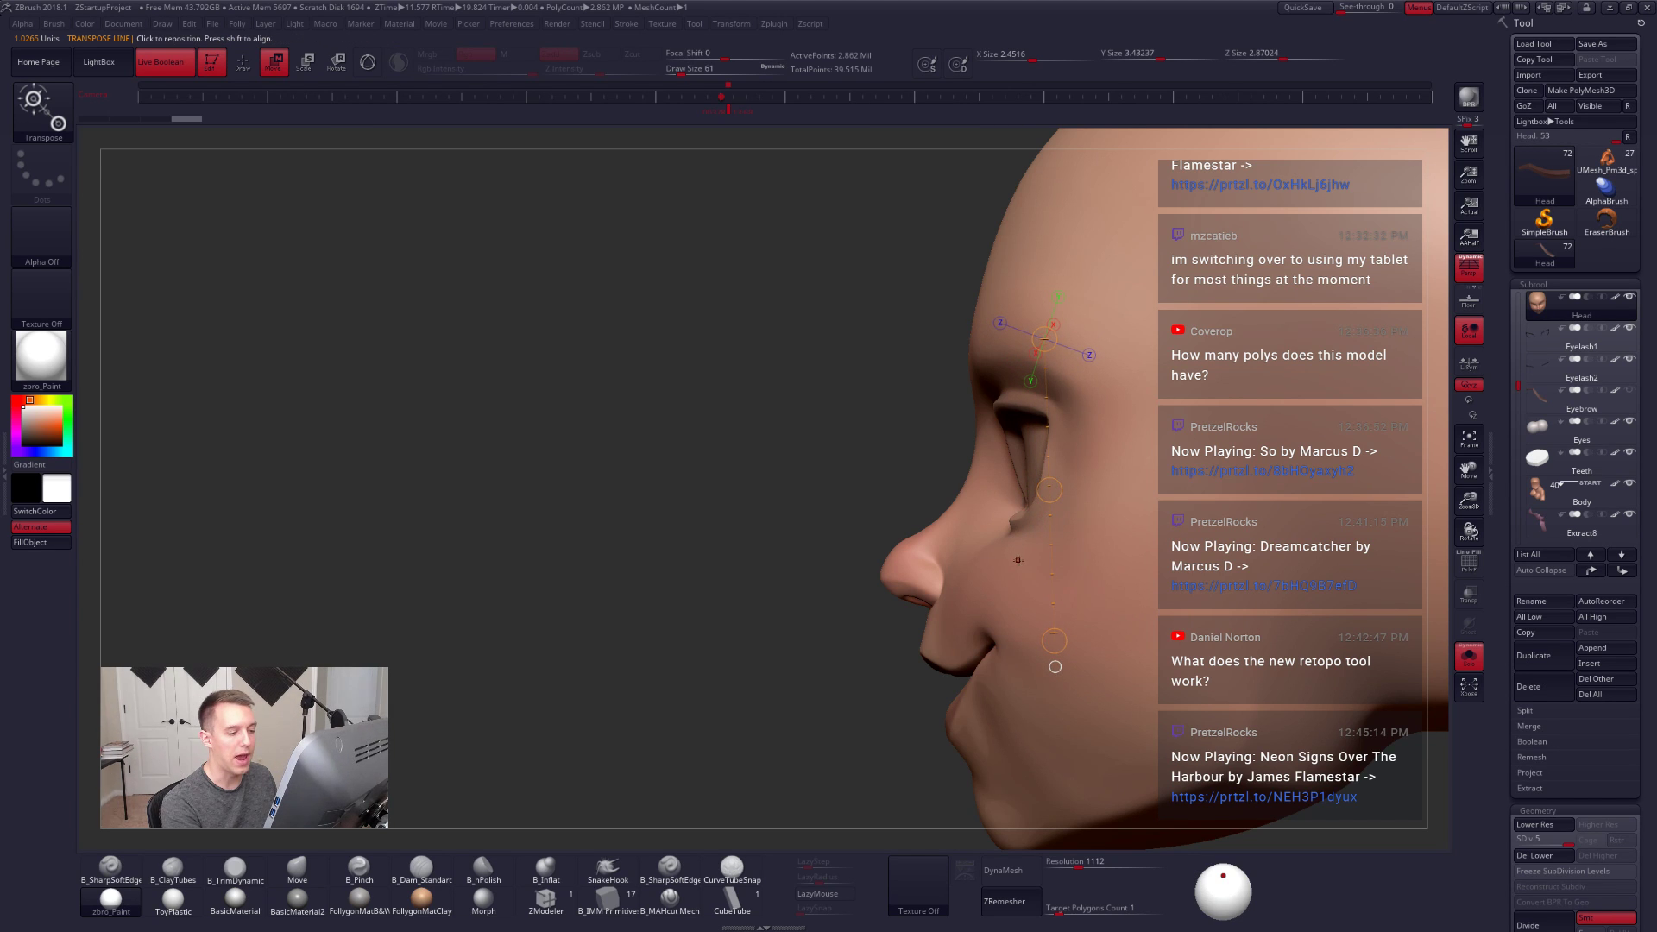
{"action": "mouse_move", "coordinate": [1018, 570]}
{"action": "right_mouse_down"}
{"action": "mouse_move", "coordinate": [1046, 560]}
{"action": "mouse_move", "coordinate": [1165, 665]}
{"action": "mouse_move", "coordinate": [1207, 705]}
{"action": "mouse_move", "coordinate": [1122, 690]}
{"action": "mouse_move", "coordinate": [1186, 723]}
{"action": "right_mouse_up"}
{"action": "key", "text": "q"}
{"action": "key", "text": "alt+shift+s"}
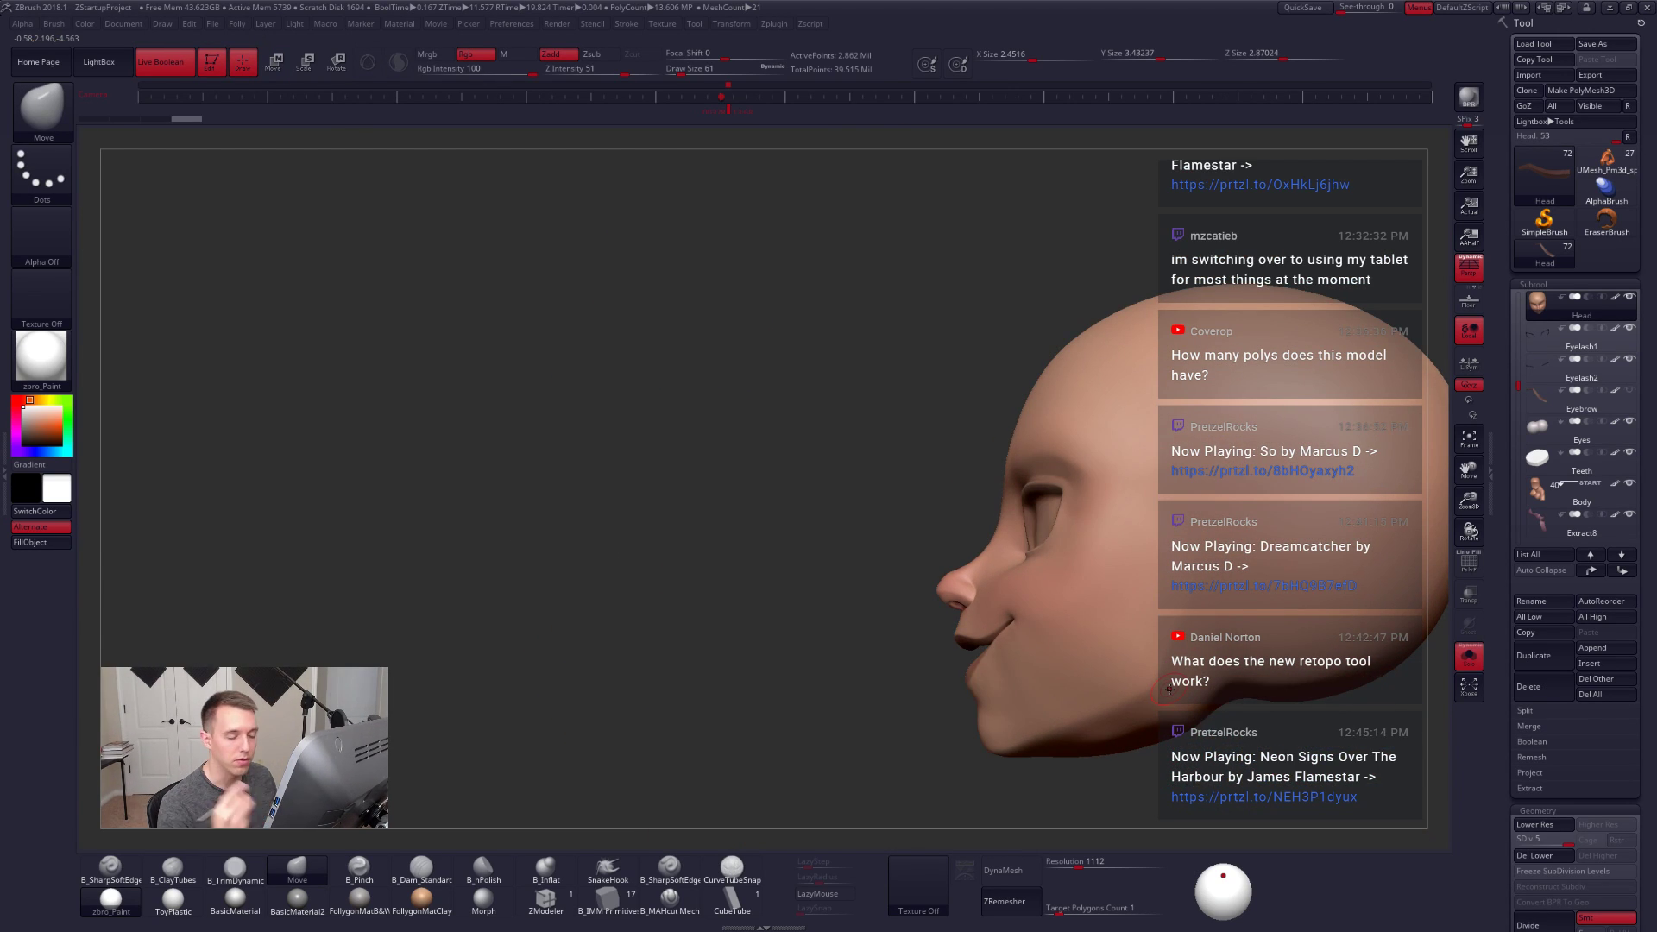
{"action": "left_click", "coordinate": [1544, 250]}
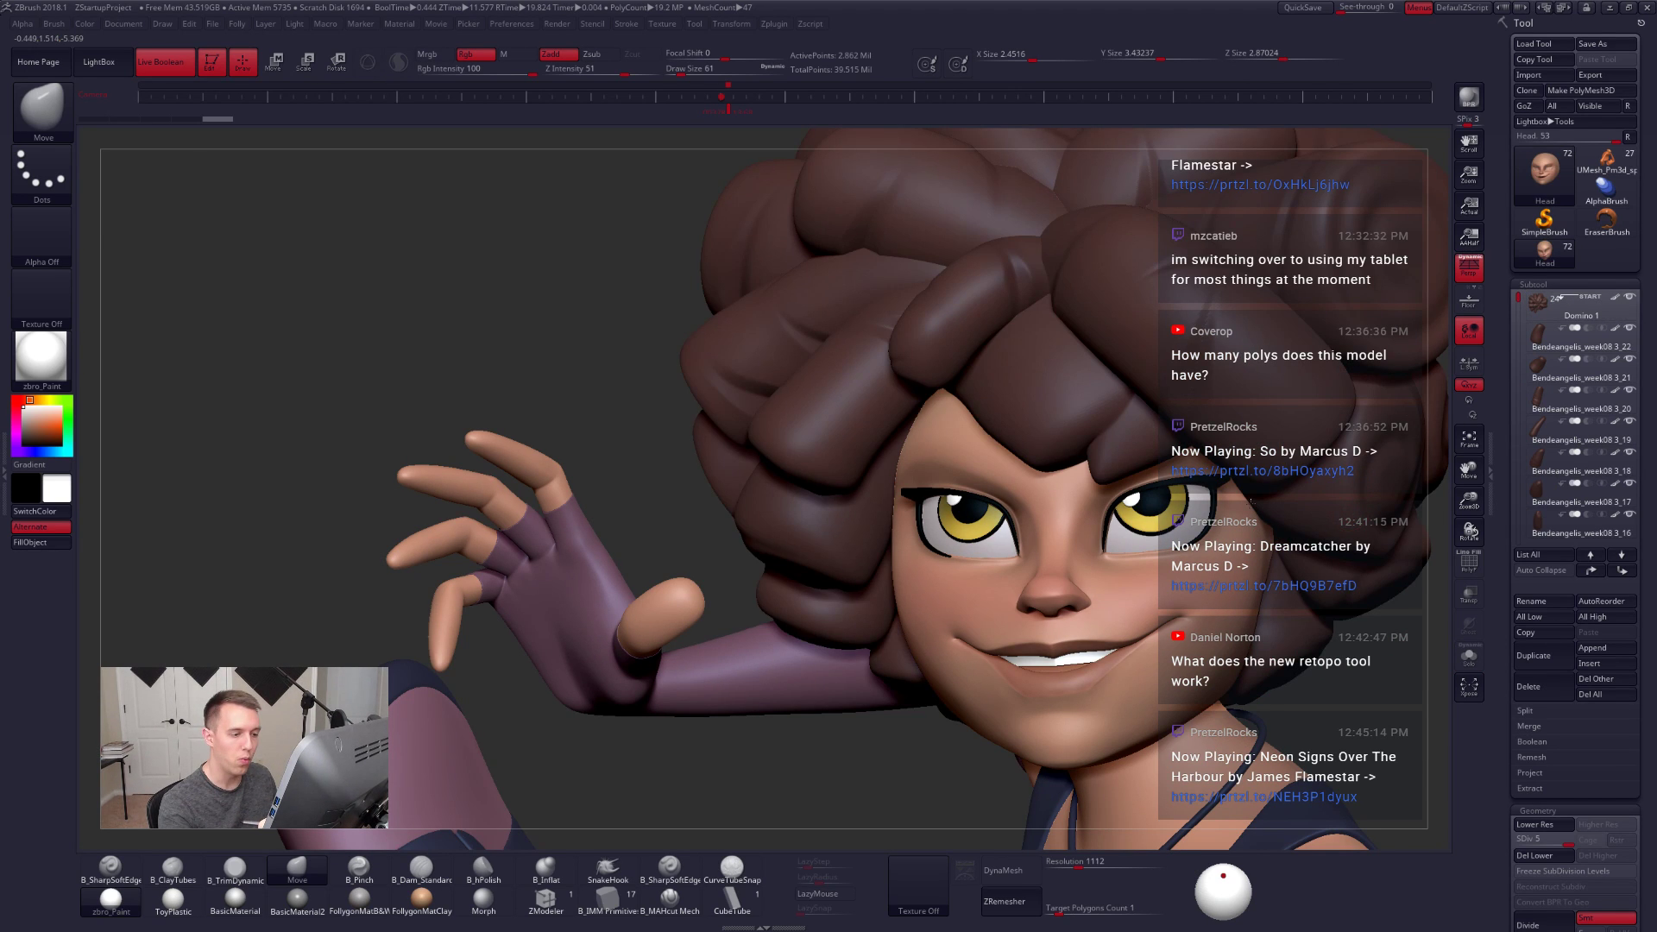
Select the Domino 1 and Eyebrow subtools in turn while orbiting the character.
{"action": "right_click_drag", "start_coordinate": [1206, 595], "coordinate": [1251, 560]}
{"action": "left_click", "coordinate": [1541, 307]}
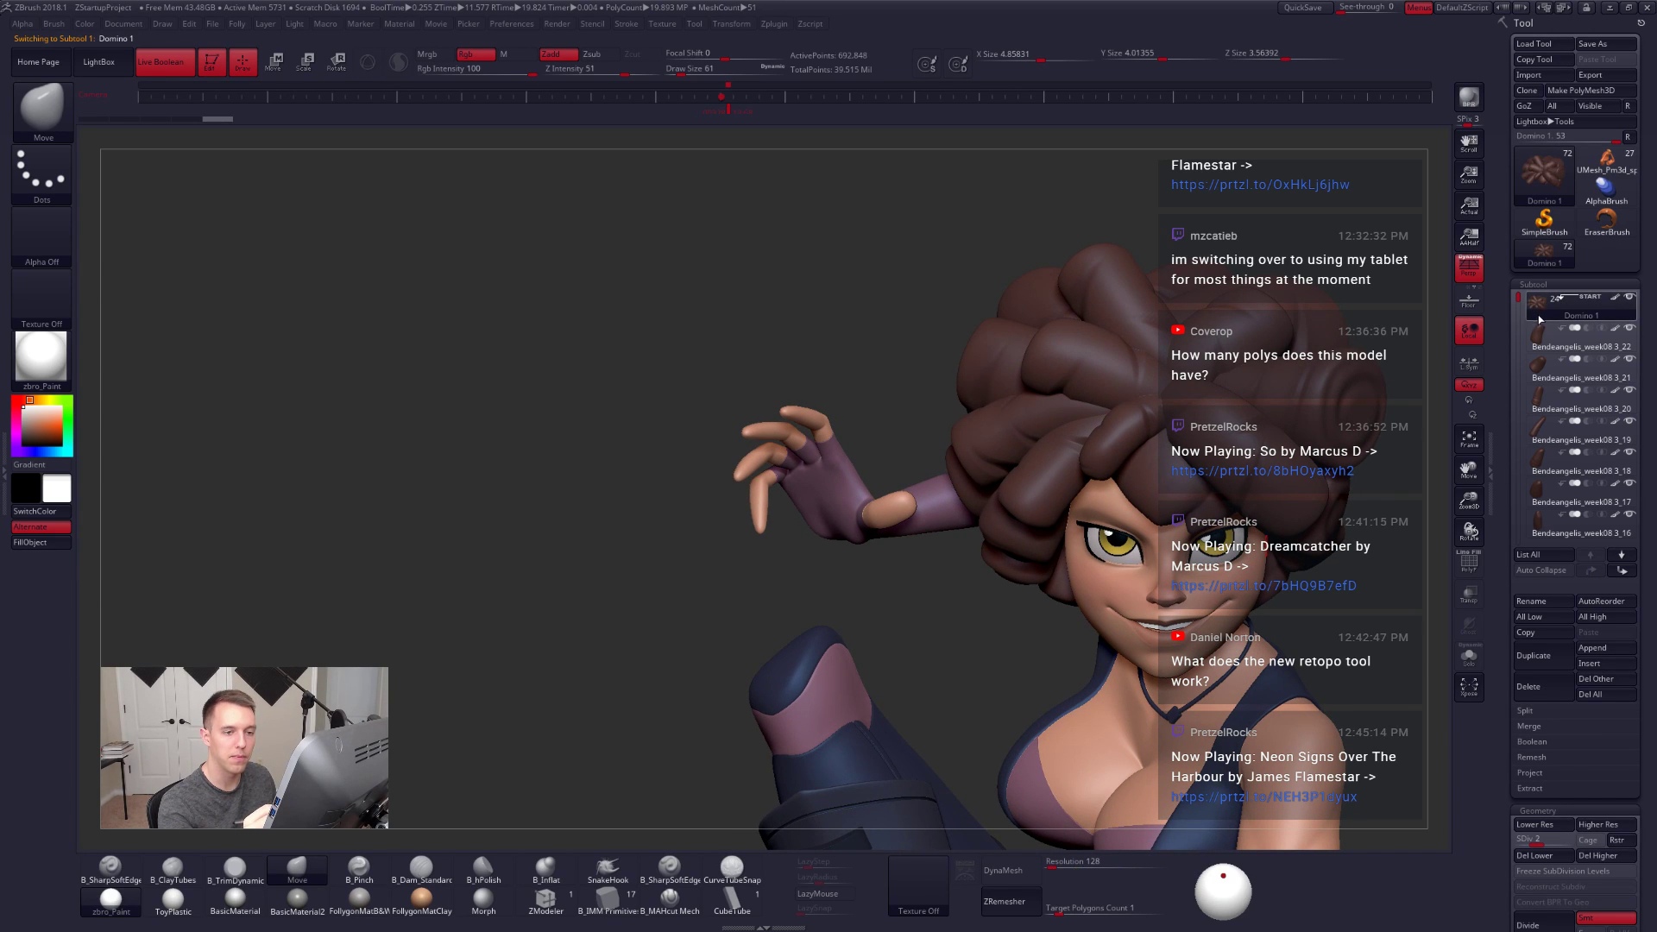
{"action": "left_click_drag", "start_coordinate": [1515, 312], "coordinate": [1530, 384]}
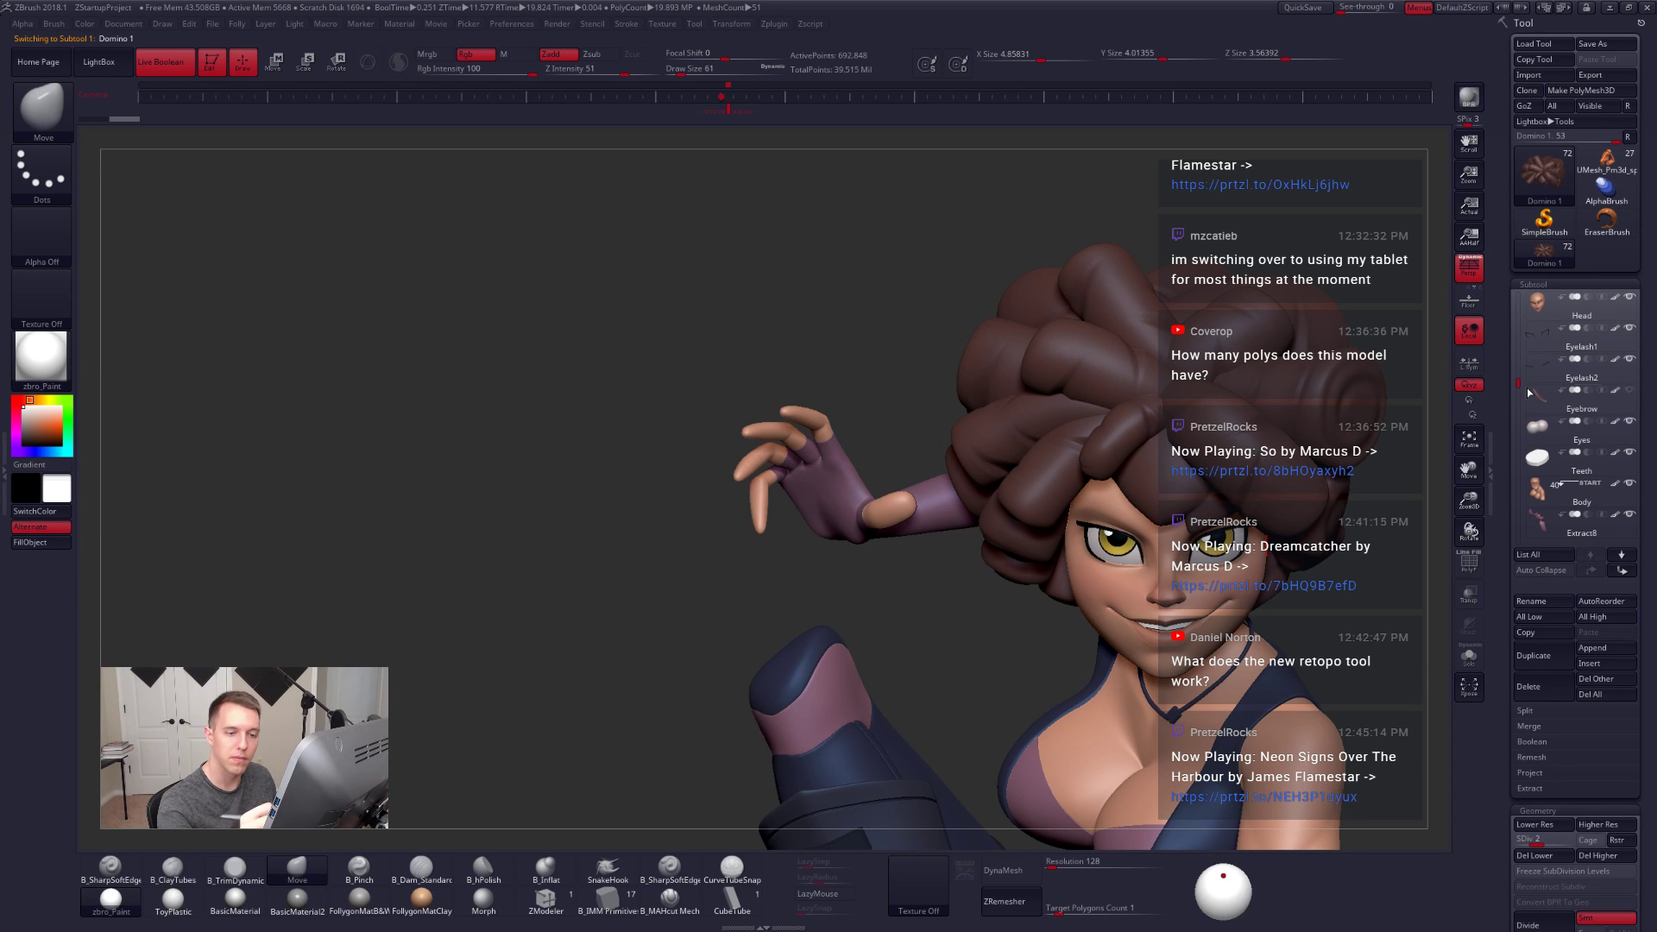
{"action": "left_click", "coordinate": [1523, 397]}
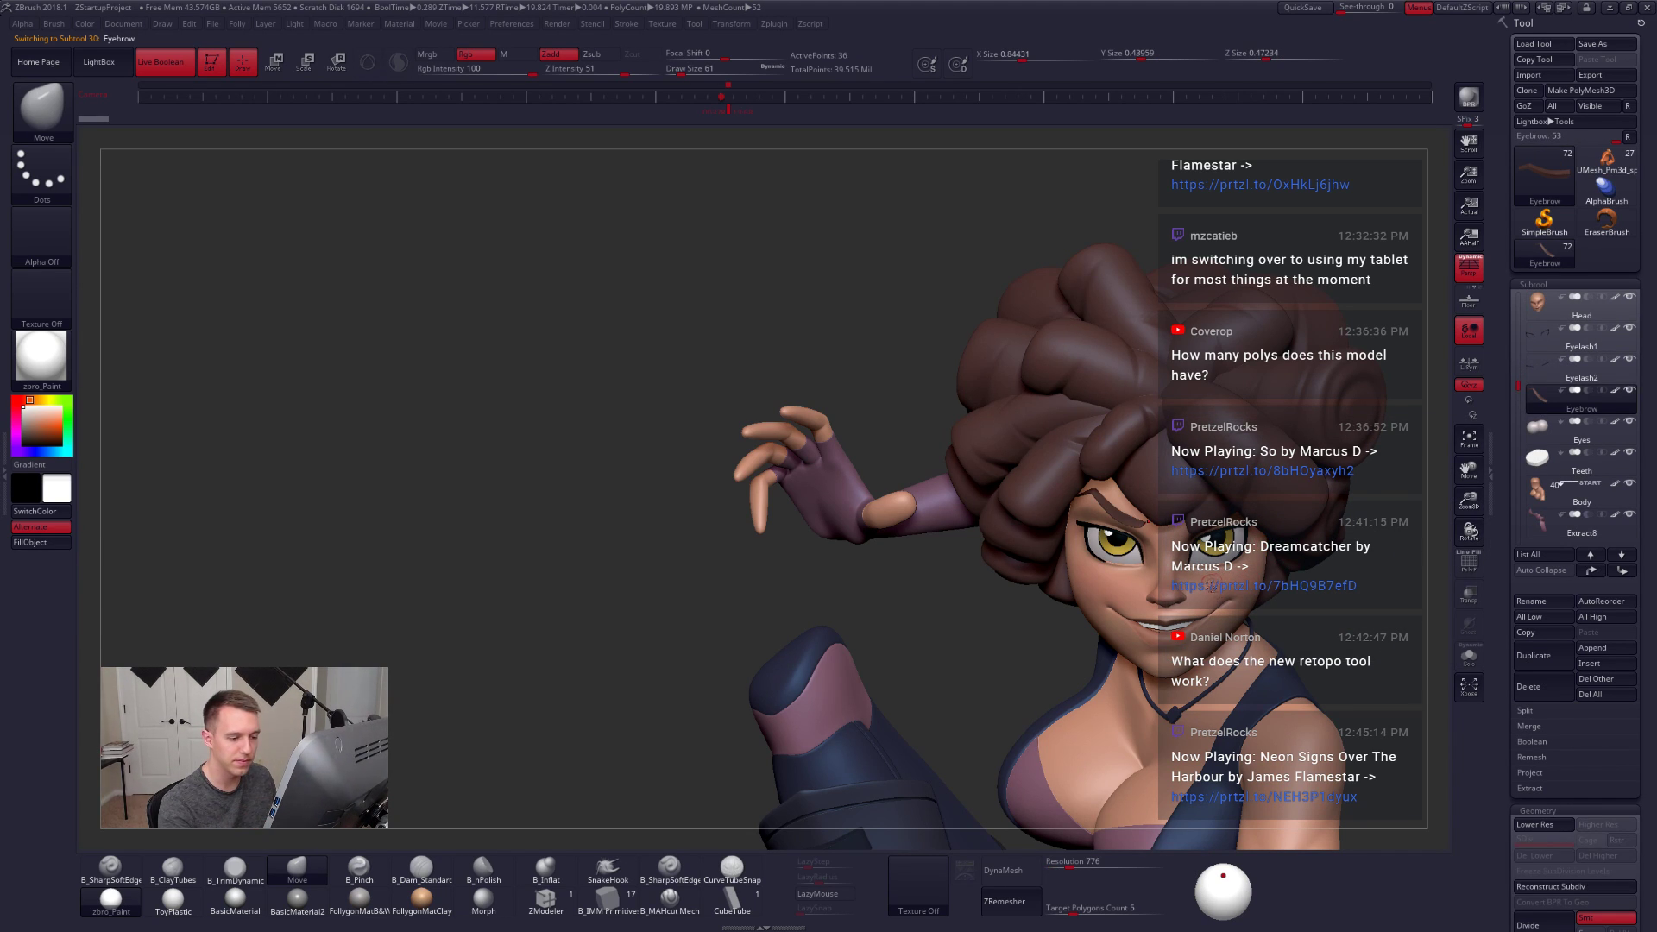
{"action": "left_click_drag", "start_coordinate": [1262, 638], "coordinate": [1252, 663]}
{"action": "left_click_drag", "start_coordinate": [1073, 574], "coordinate": [1023, 552]}
Make Head the active subtool, solo it, and apply the FollygonMatB&W material.
{"action": "left_click", "coordinate": [961, 490], "text": "alt"}
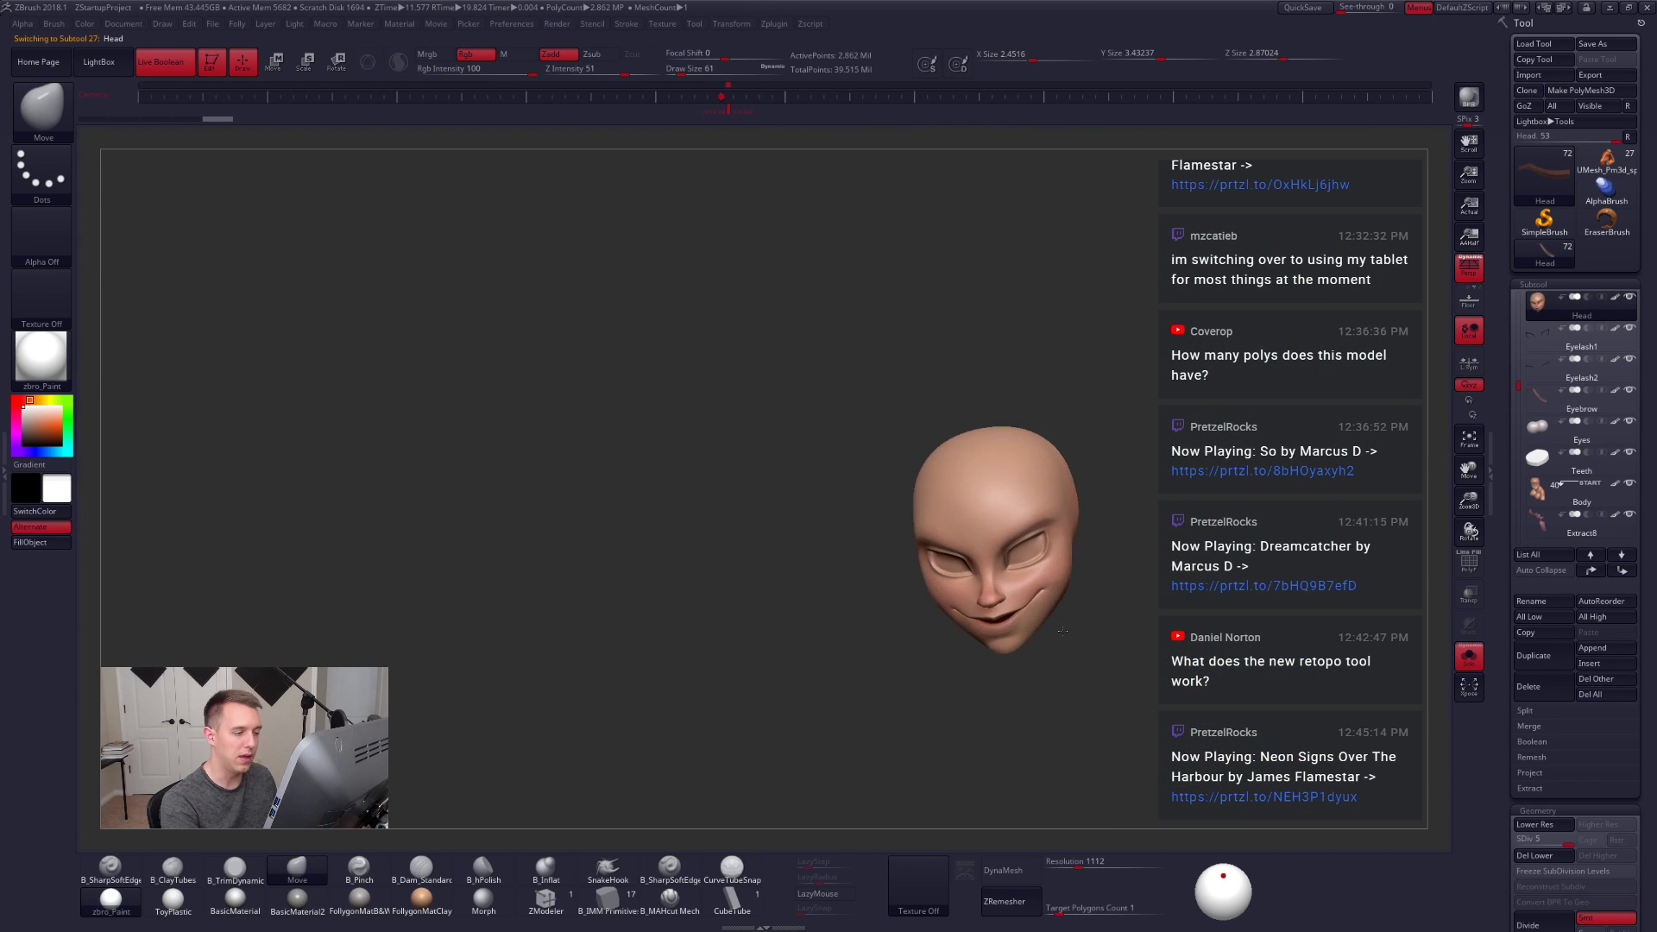
{"action": "left_click_drag", "start_coordinate": [1066, 671], "coordinate": [1024, 688]}
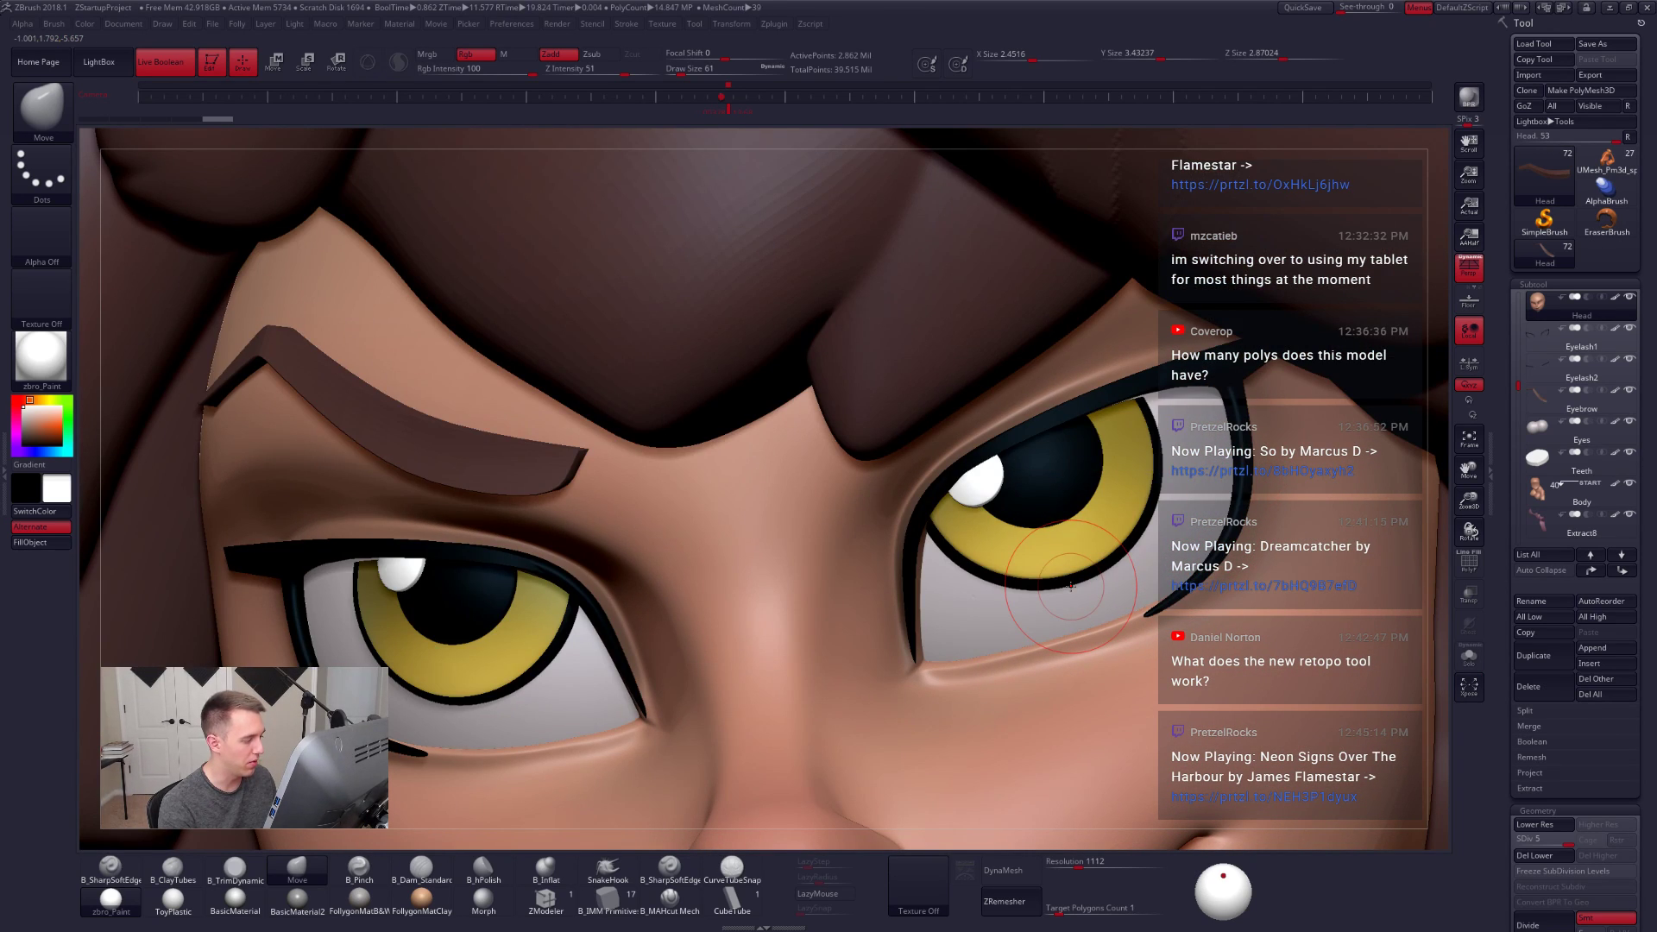
{"action": "key", "text": "ctrl+shift+s"}
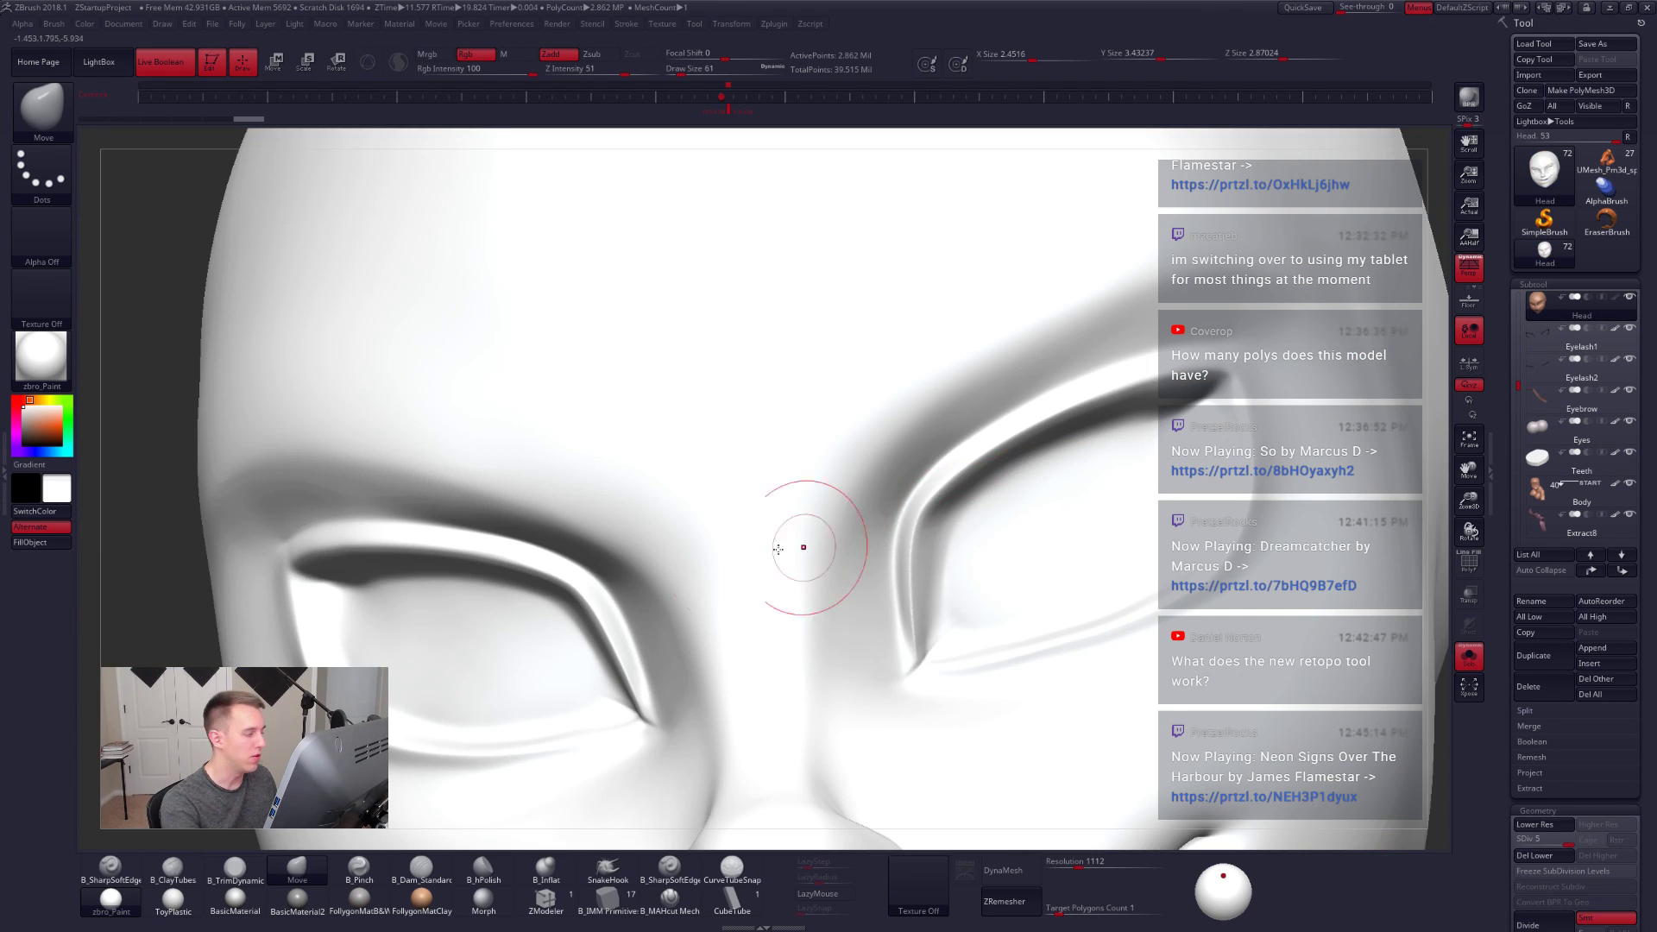
{"action": "left_click", "coordinate": [359, 898]}
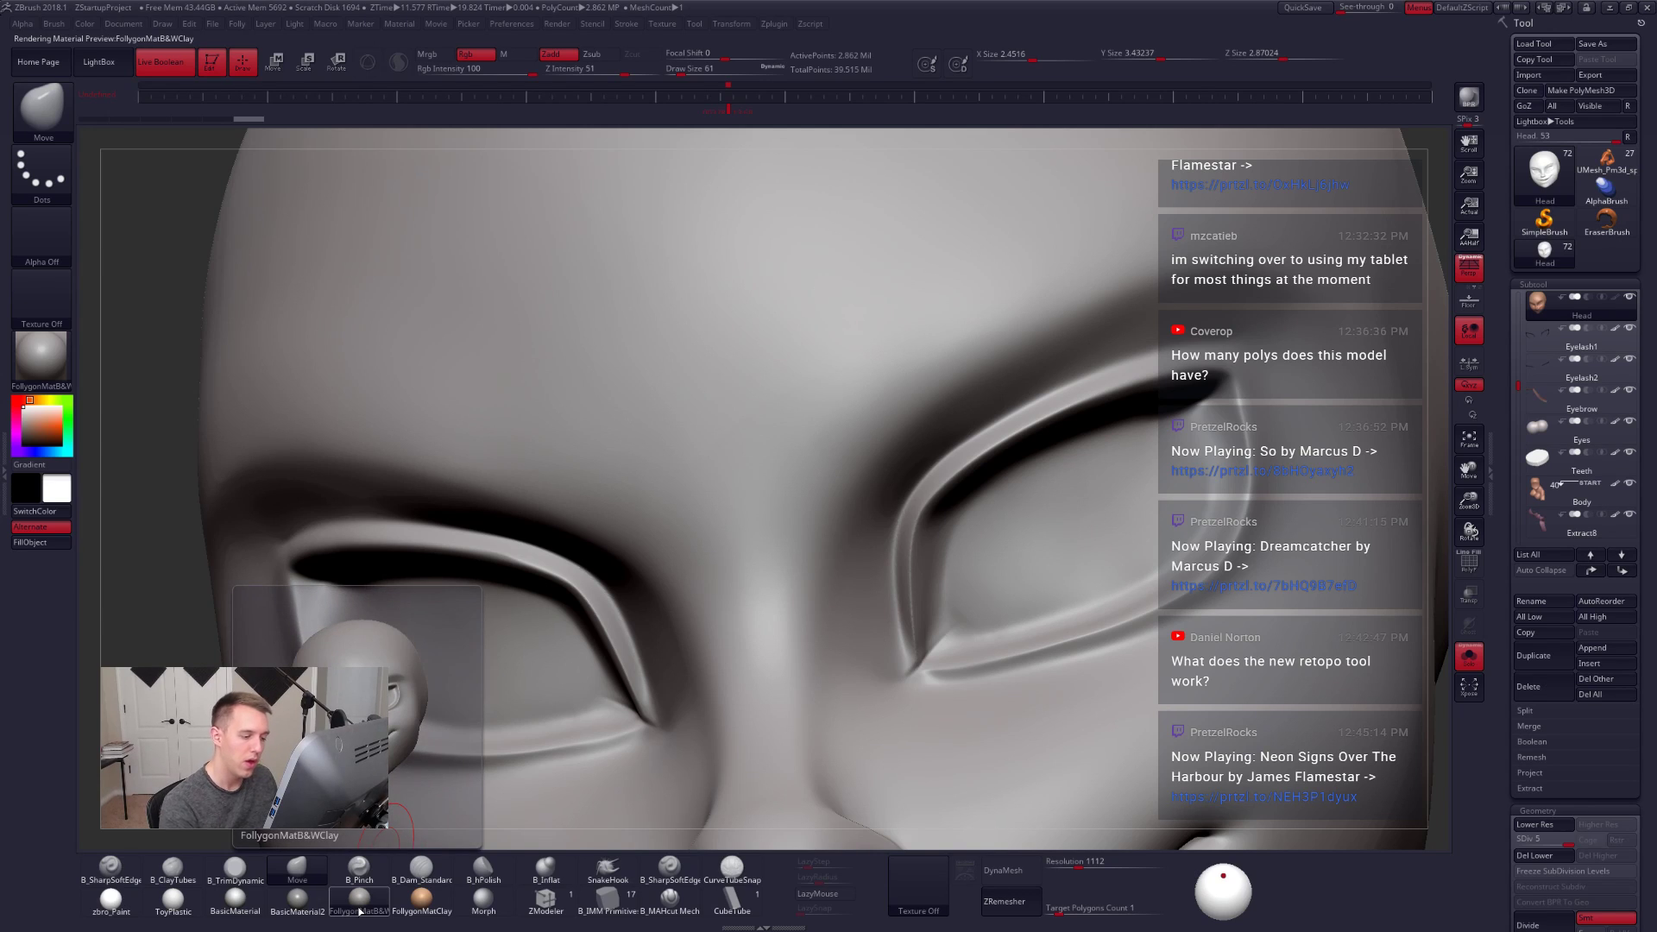
Try masking a thin line along the lower eyelid at draw size 9, then undo it.
{"action": "mouse_move", "coordinate": [929, 670]}
{"action": "left_mouse_down", "text": "ctrl"}
{"action": "mouse_move", "coordinate": [1093, 629]}
{"action": "mouse_move", "coordinate": [1224, 557]}
{"action": "mouse_move", "coordinate": [1250, 404]}
{"action": "mouse_move", "coordinate": [1178, 378]}
{"action": "mouse_move", "coordinate": [992, 431]}
{"action": "mouse_move", "coordinate": [919, 505]}
{"action": "mouse_move", "coordinate": [911, 644]}
{"action": "mouse_move", "coordinate": [932, 678]}
{"action": "left_mouse_up", "text": "ctrl"}
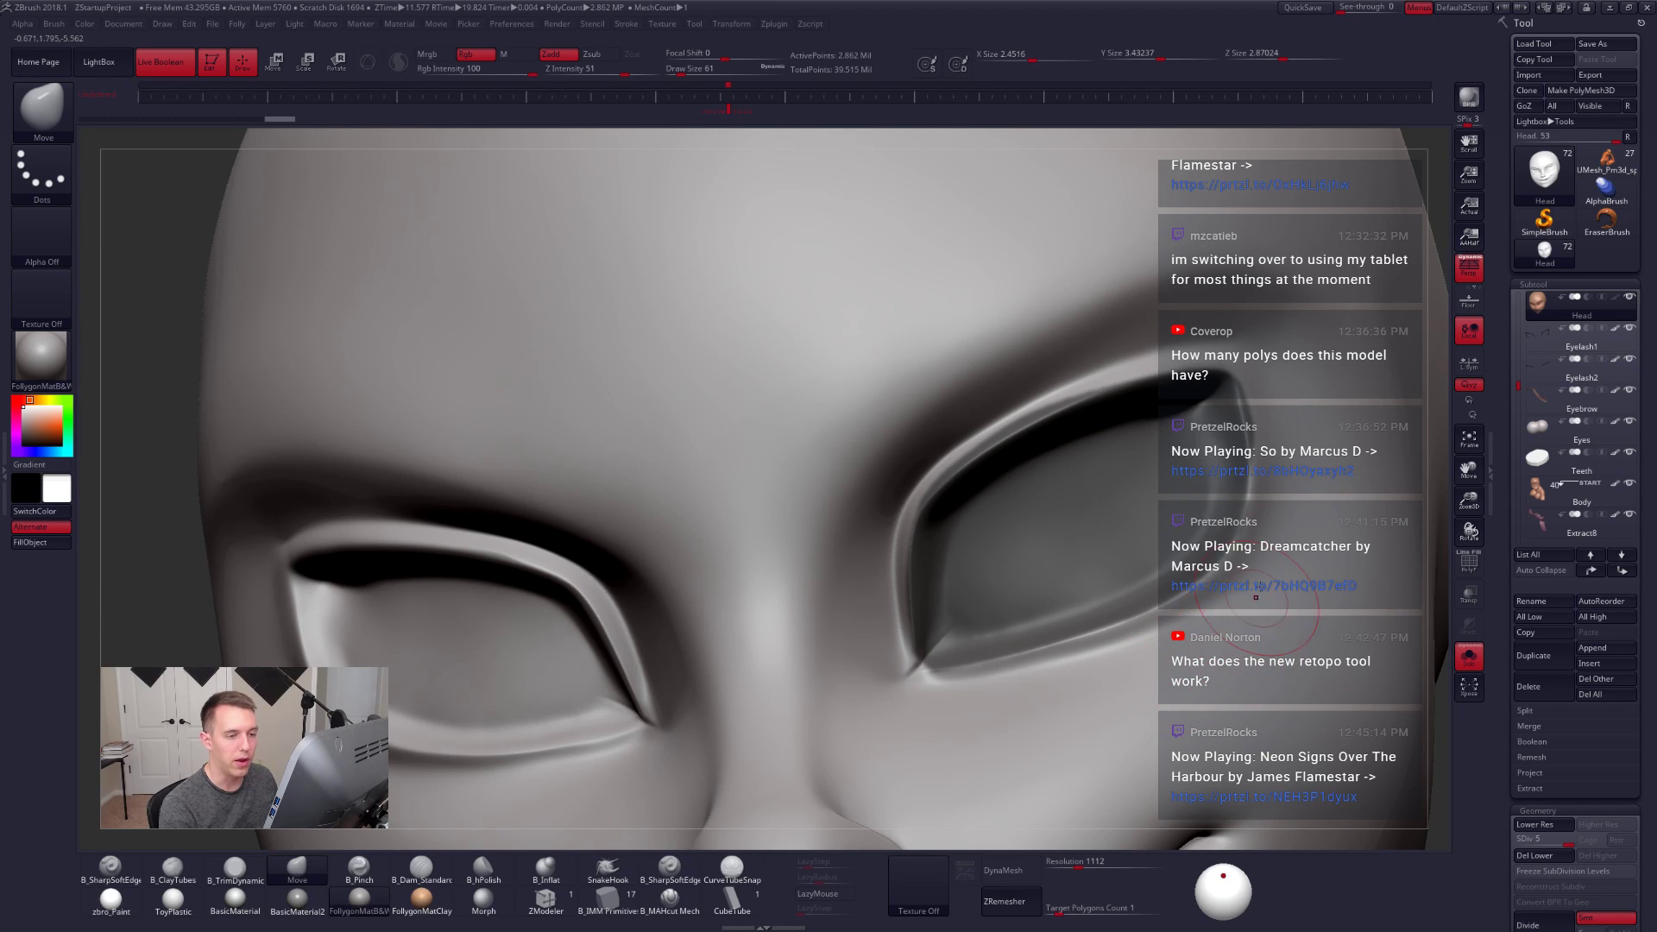
{"action": "right_click_drag", "start_coordinate": [1255, 596], "coordinate": [1307, 414]}
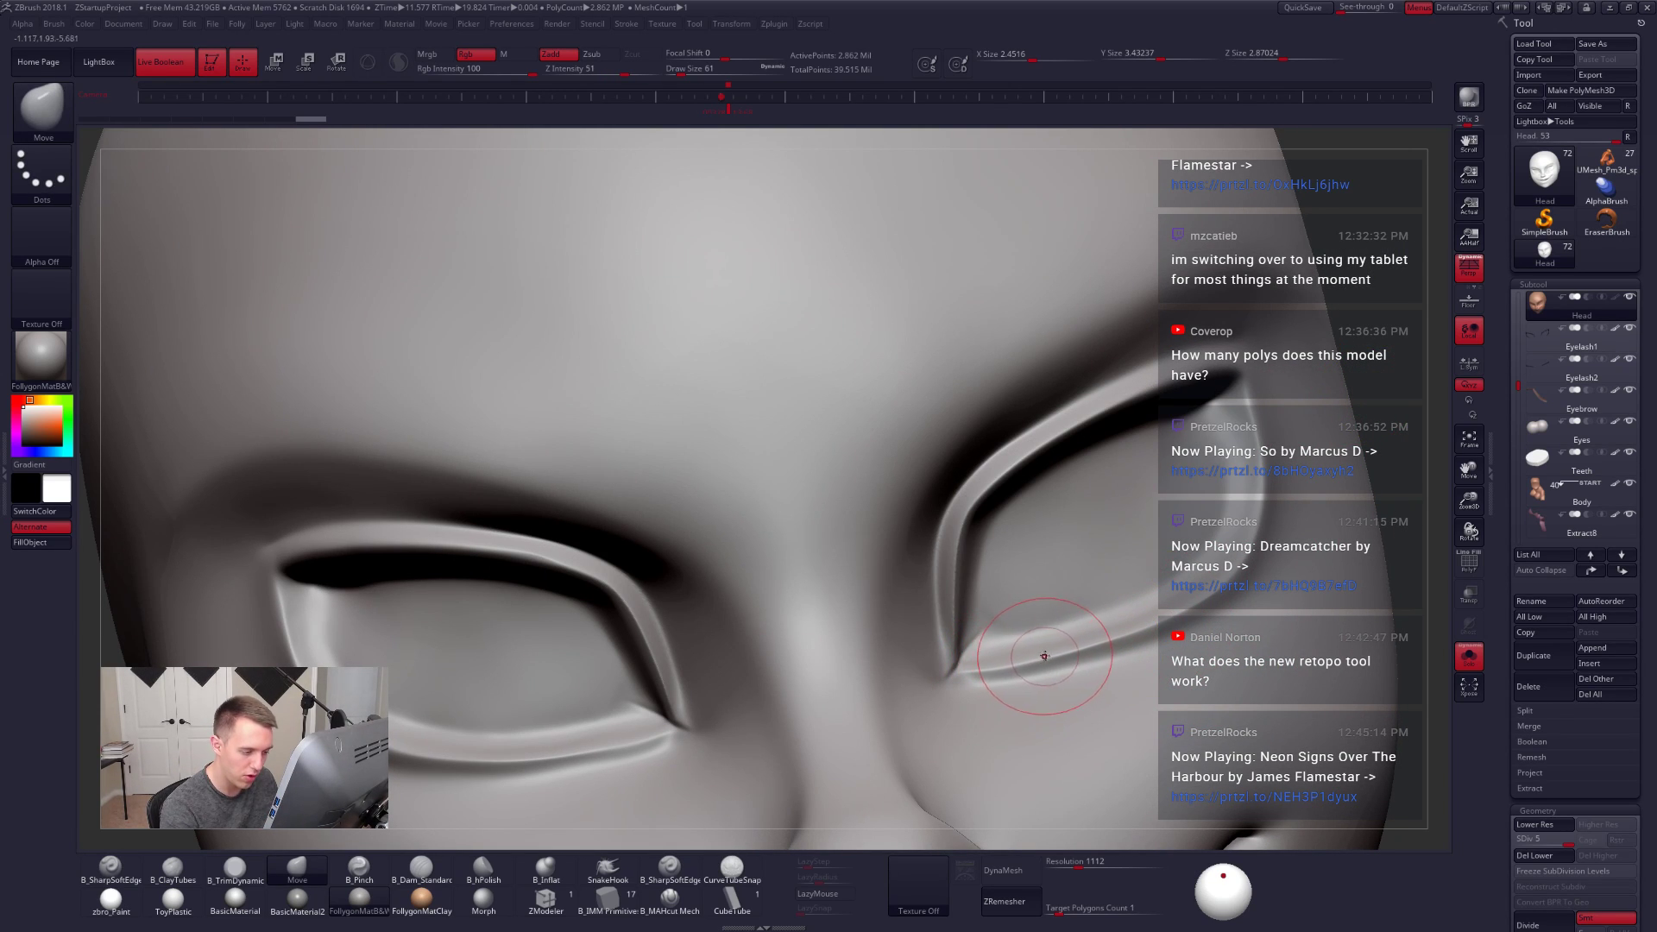
{"action": "right_click_drag", "start_coordinate": [1110, 672], "coordinate": [1111, 608]}
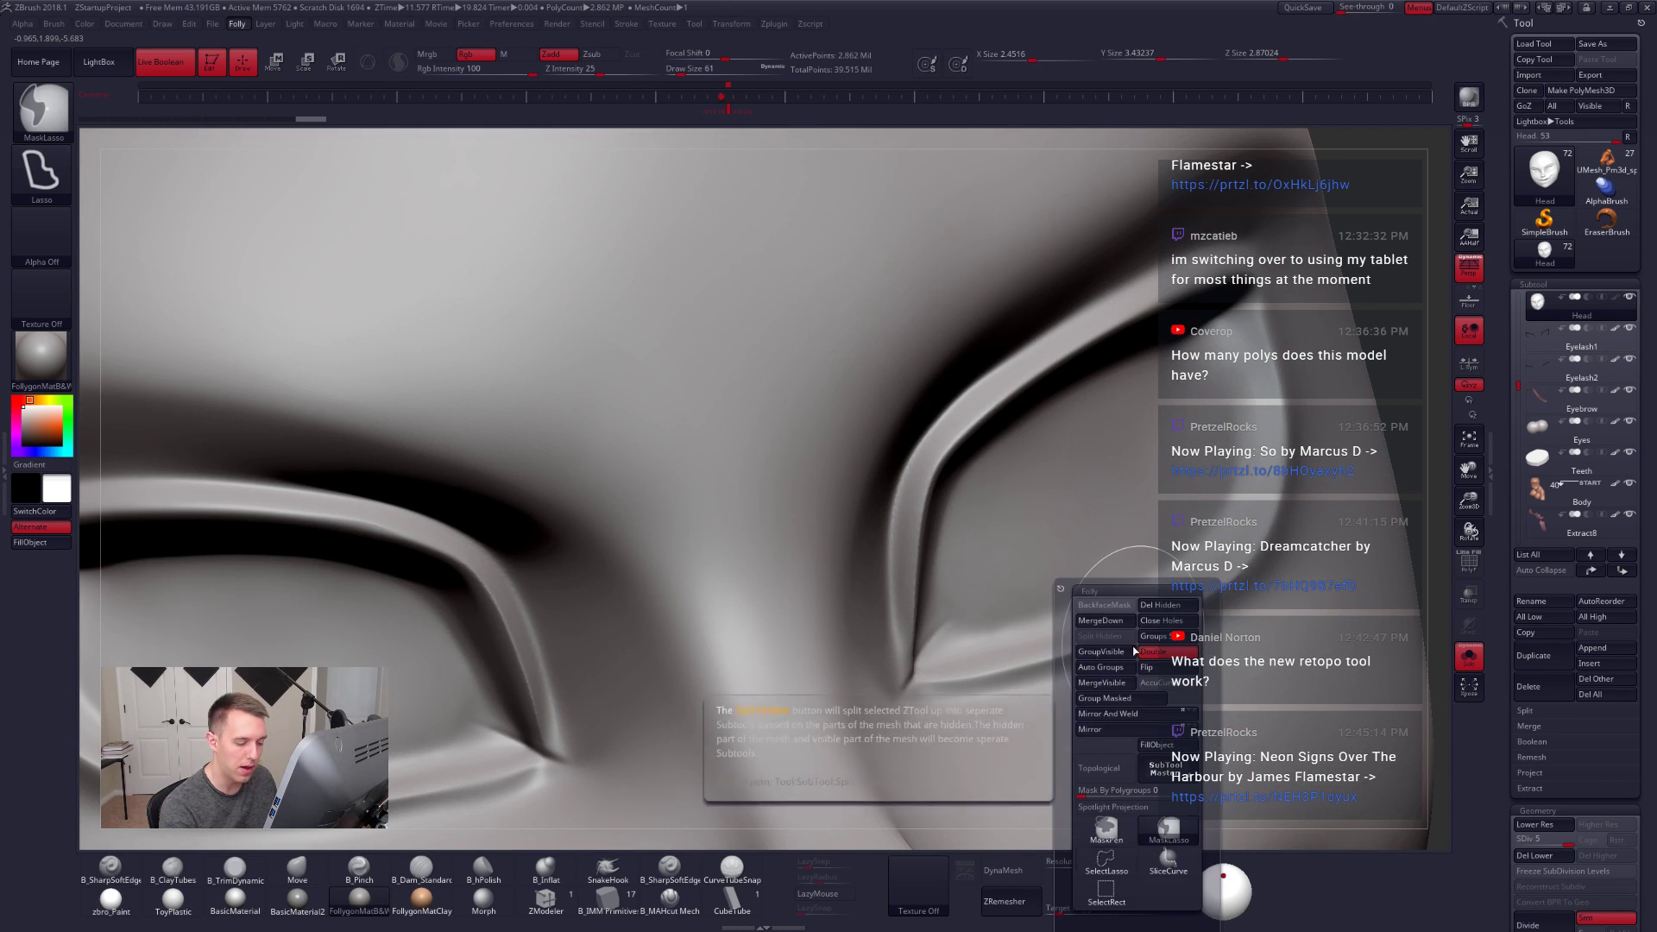
{"action": "right_click", "coordinate": [1176, 544]}
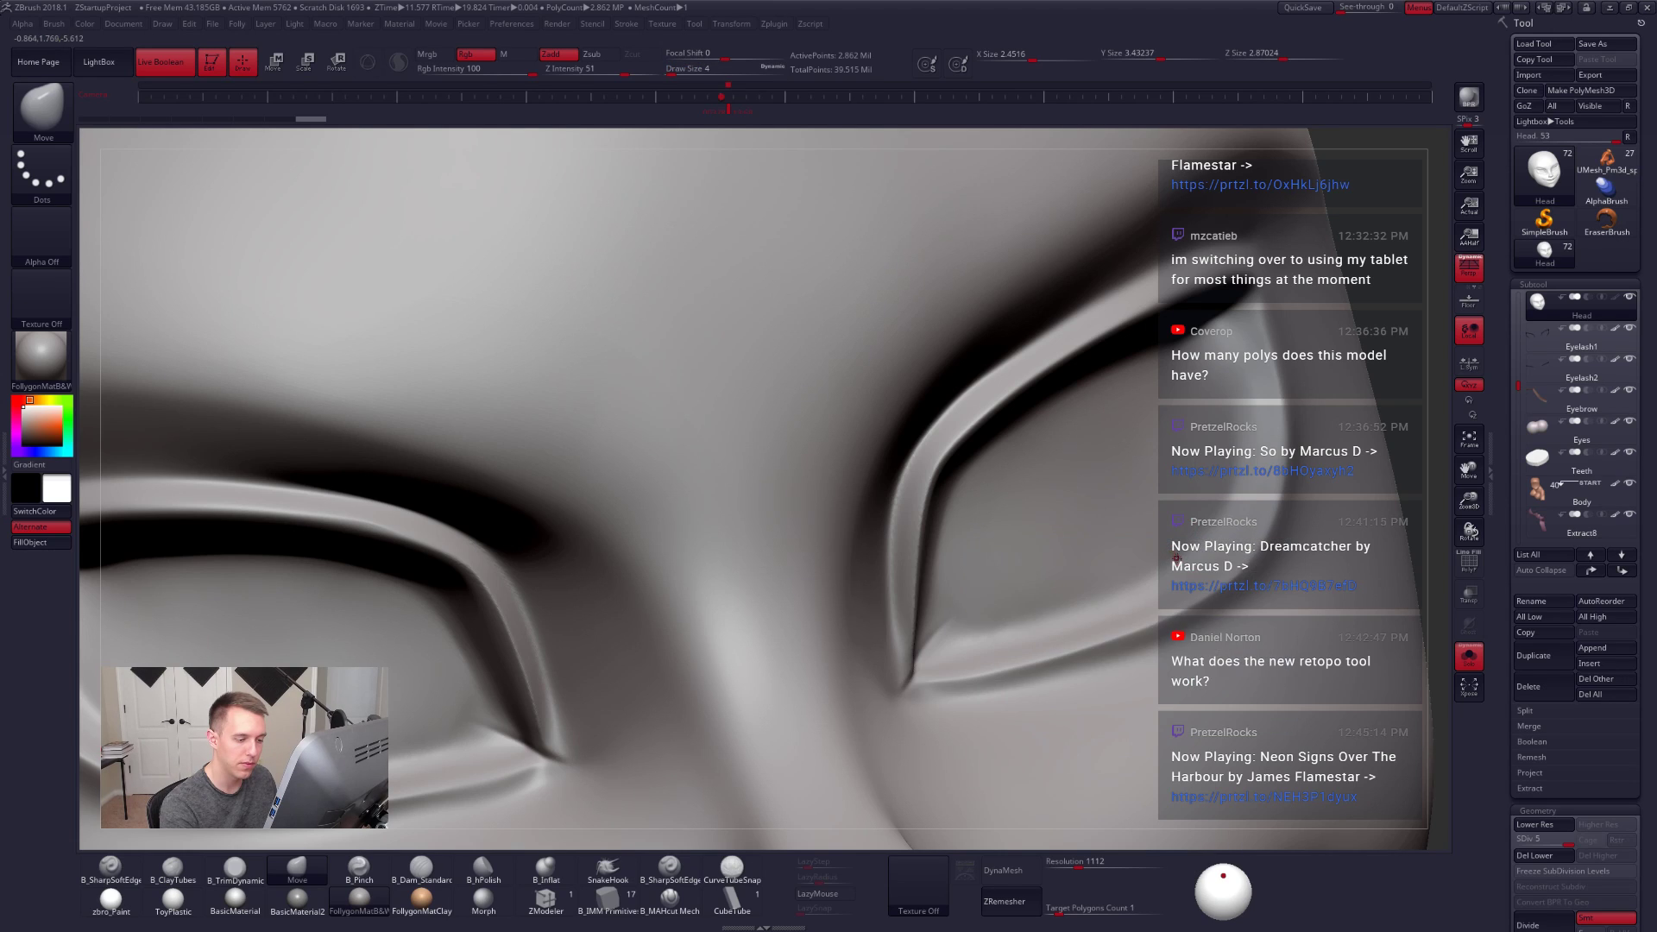
{"action": "right_click", "coordinate": [1182, 578]}
{"action": "right_click_drag", "start_coordinate": [1191, 585], "coordinate": [1167, 632], "text": "ctrl"}
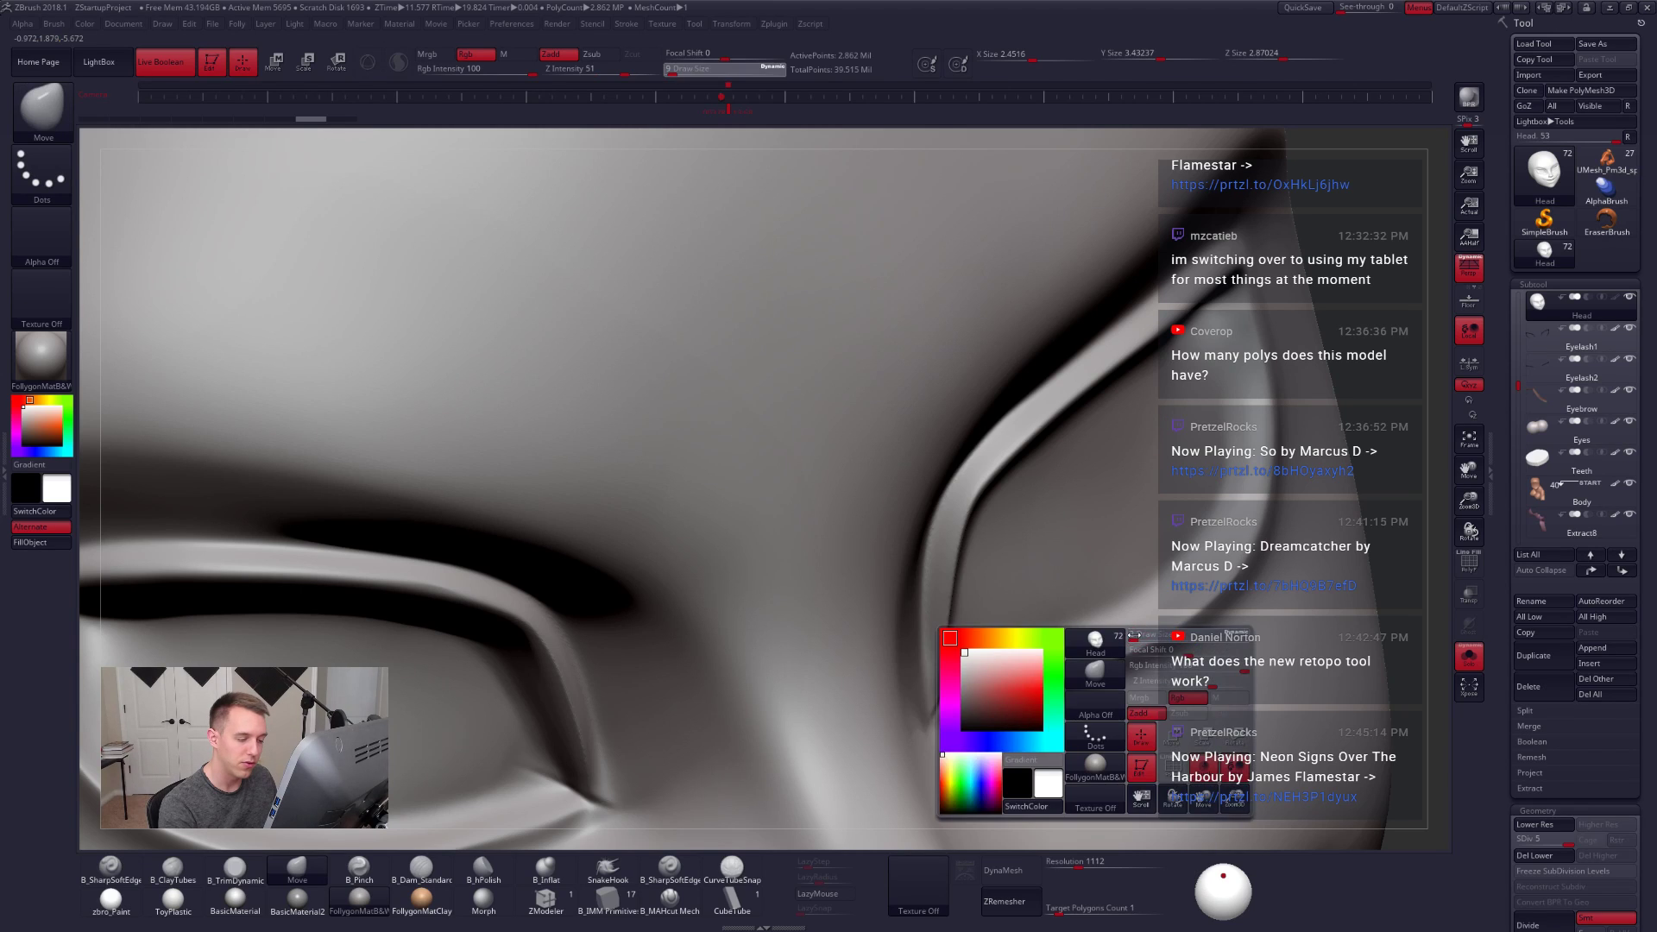
{"action": "left_click_drag", "start_coordinate": [1114, 629], "coordinate": [1104, 640], "text": "ctrl"}
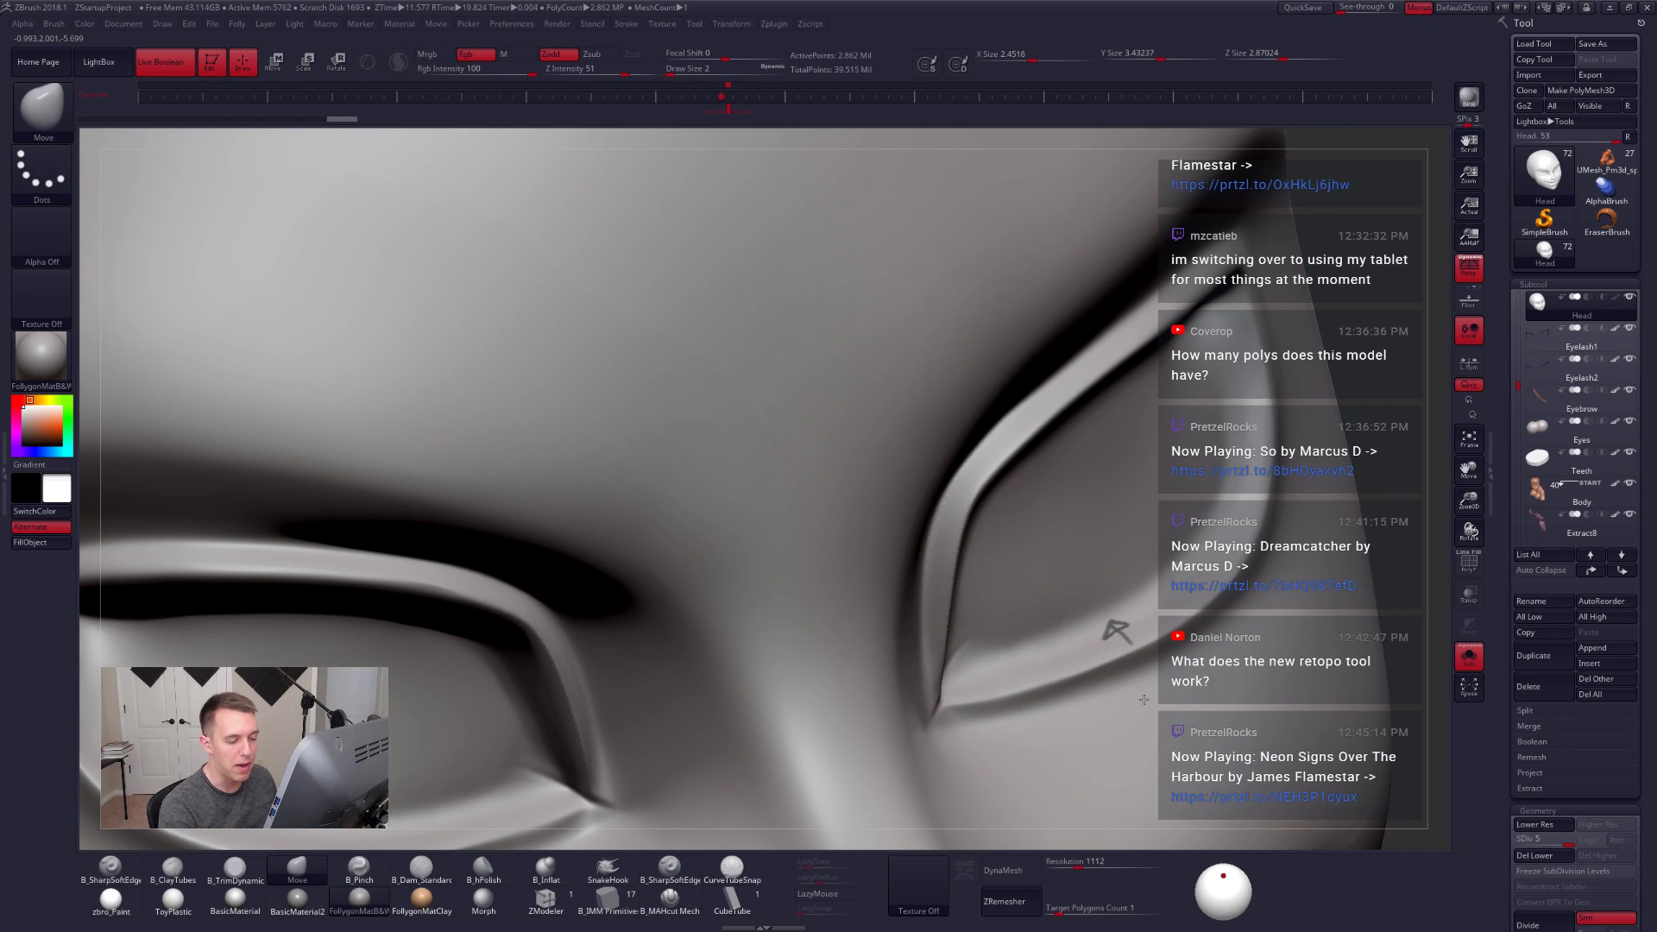
{"action": "right_click_drag", "start_coordinate": [1144, 699], "coordinate": [1150, 636]}
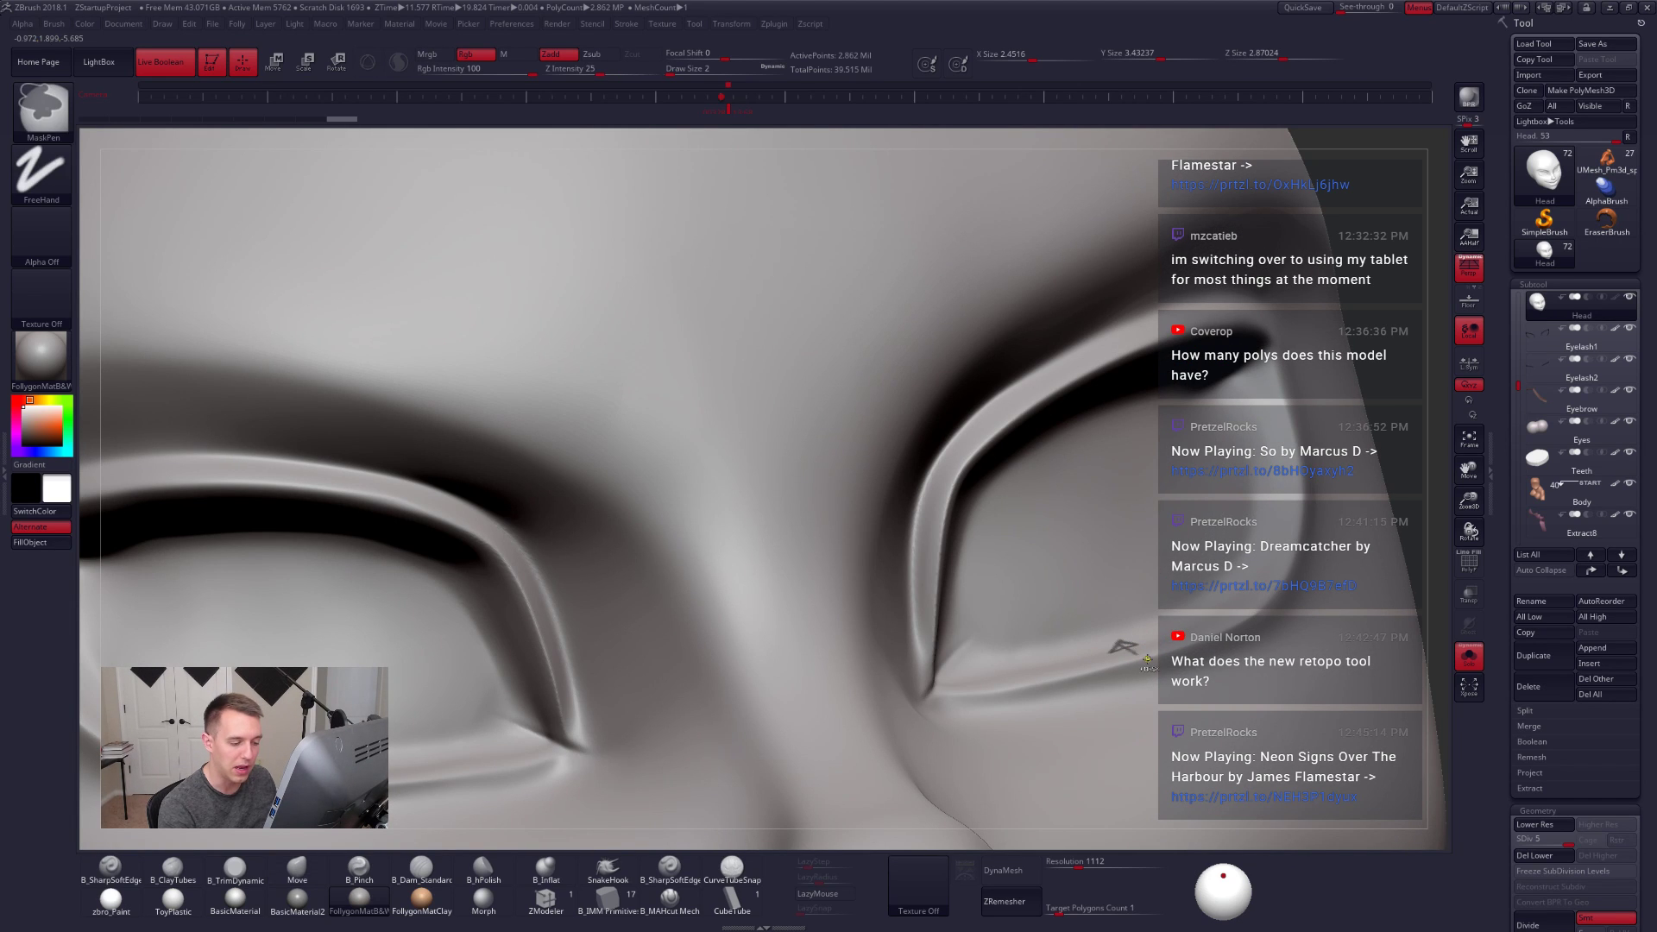
{"action": "right_click_drag", "start_coordinate": [1157, 695], "coordinate": [1146, 686], "text": "ctrl"}
{"action": "key", "text": "ctrl+z"}
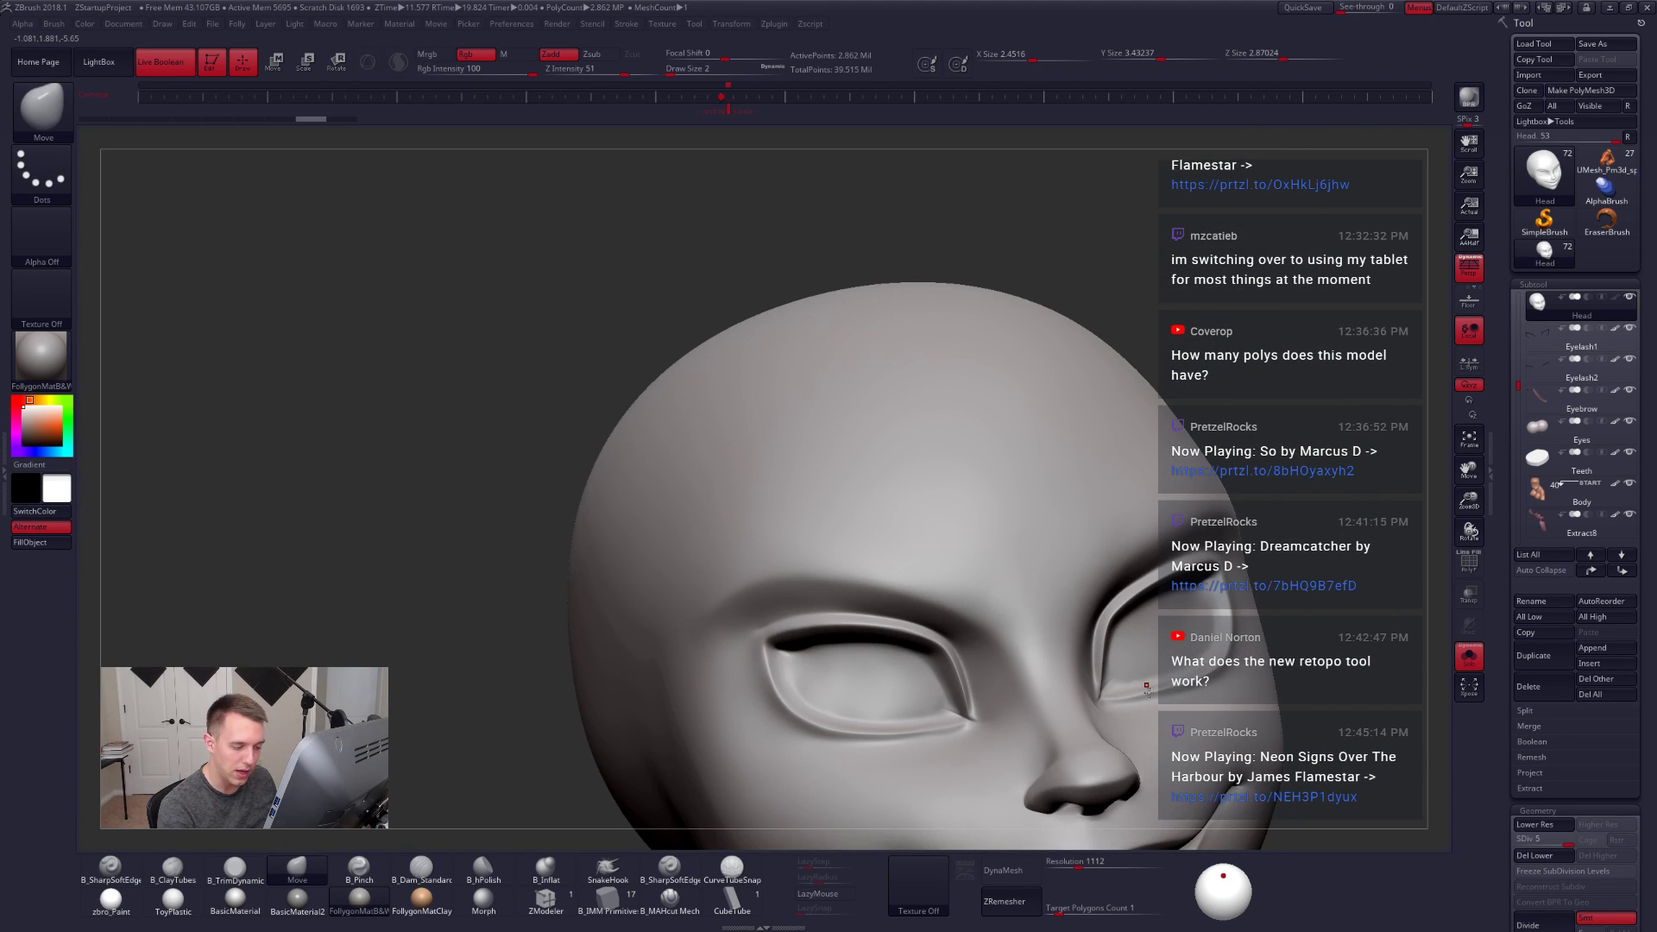
Hide the Eyelash1 and Eyelash2 subtools and isolate the head again.
{"action": "key", "text": "alt+s"}
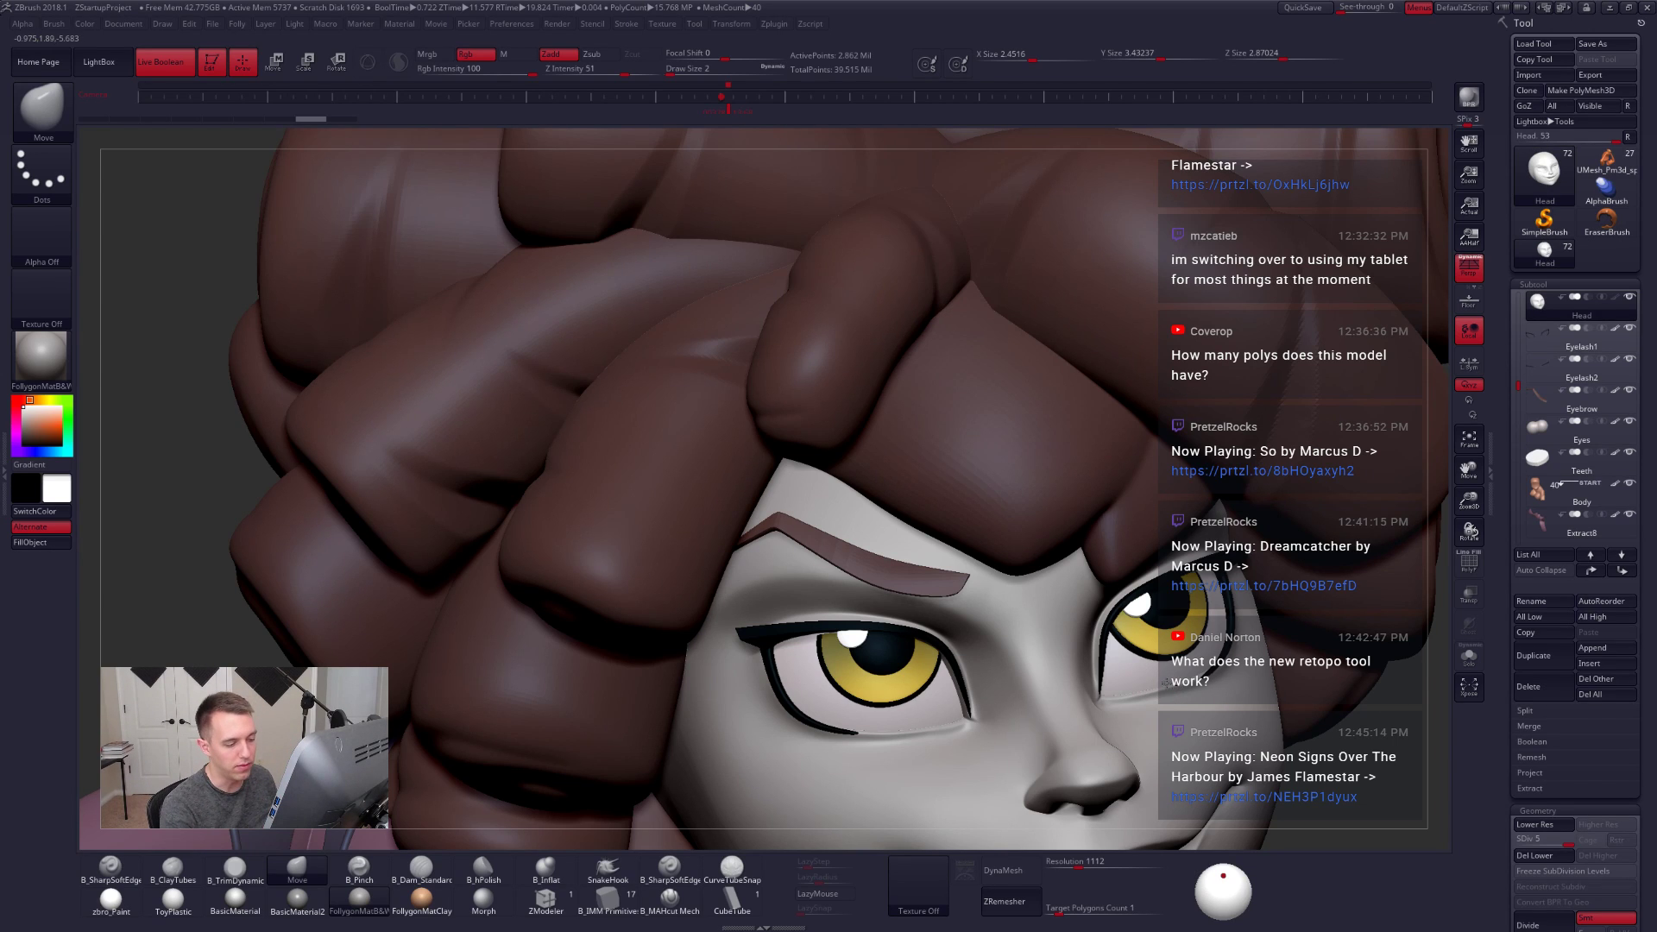
{"action": "key", "text": "alt+s"}
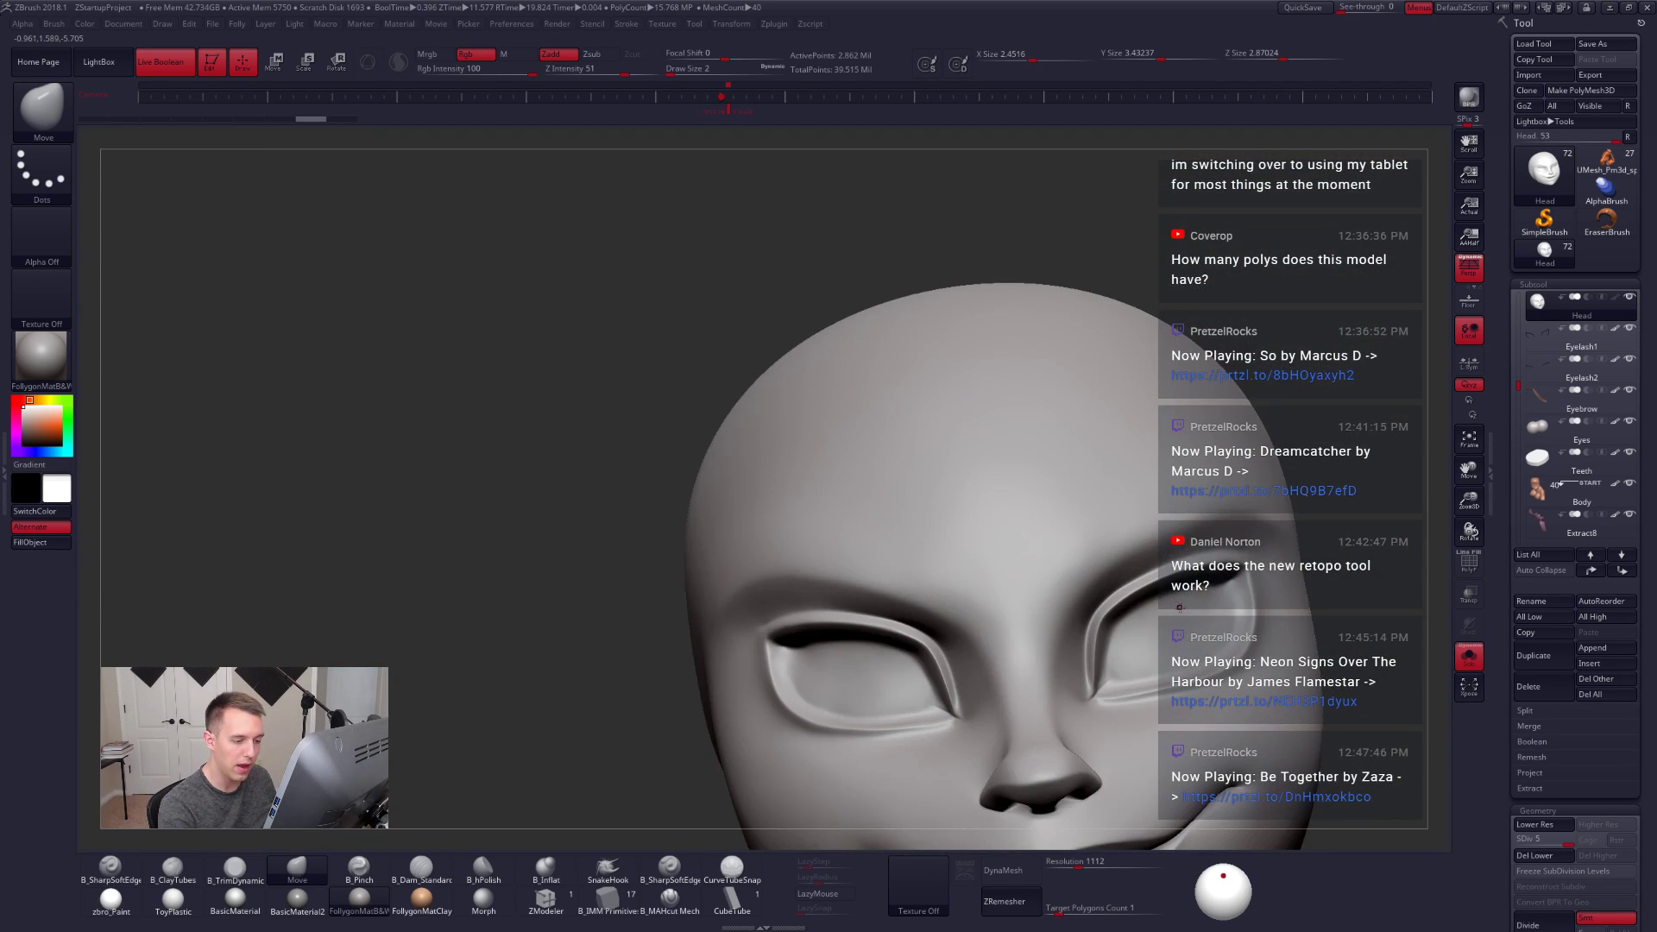
{"action": "scroll", "coordinate": [1120, 593], "scroll_direction": "up", "scroll_amount": 5}
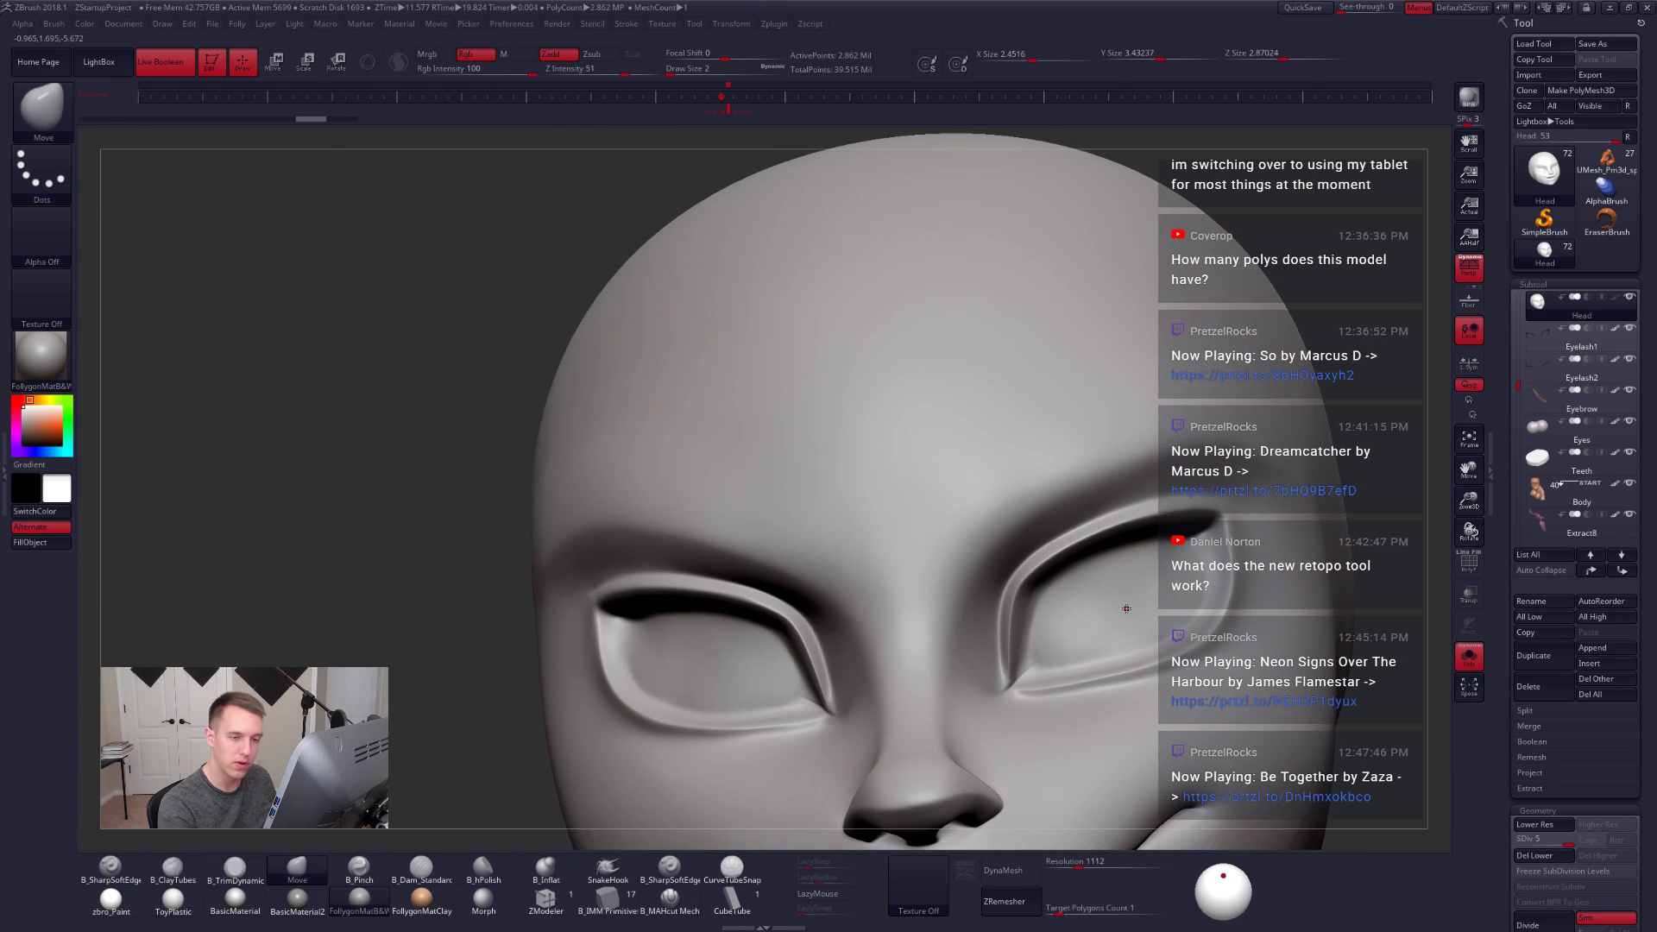
{"action": "left_click", "coordinate": [1631, 328]}
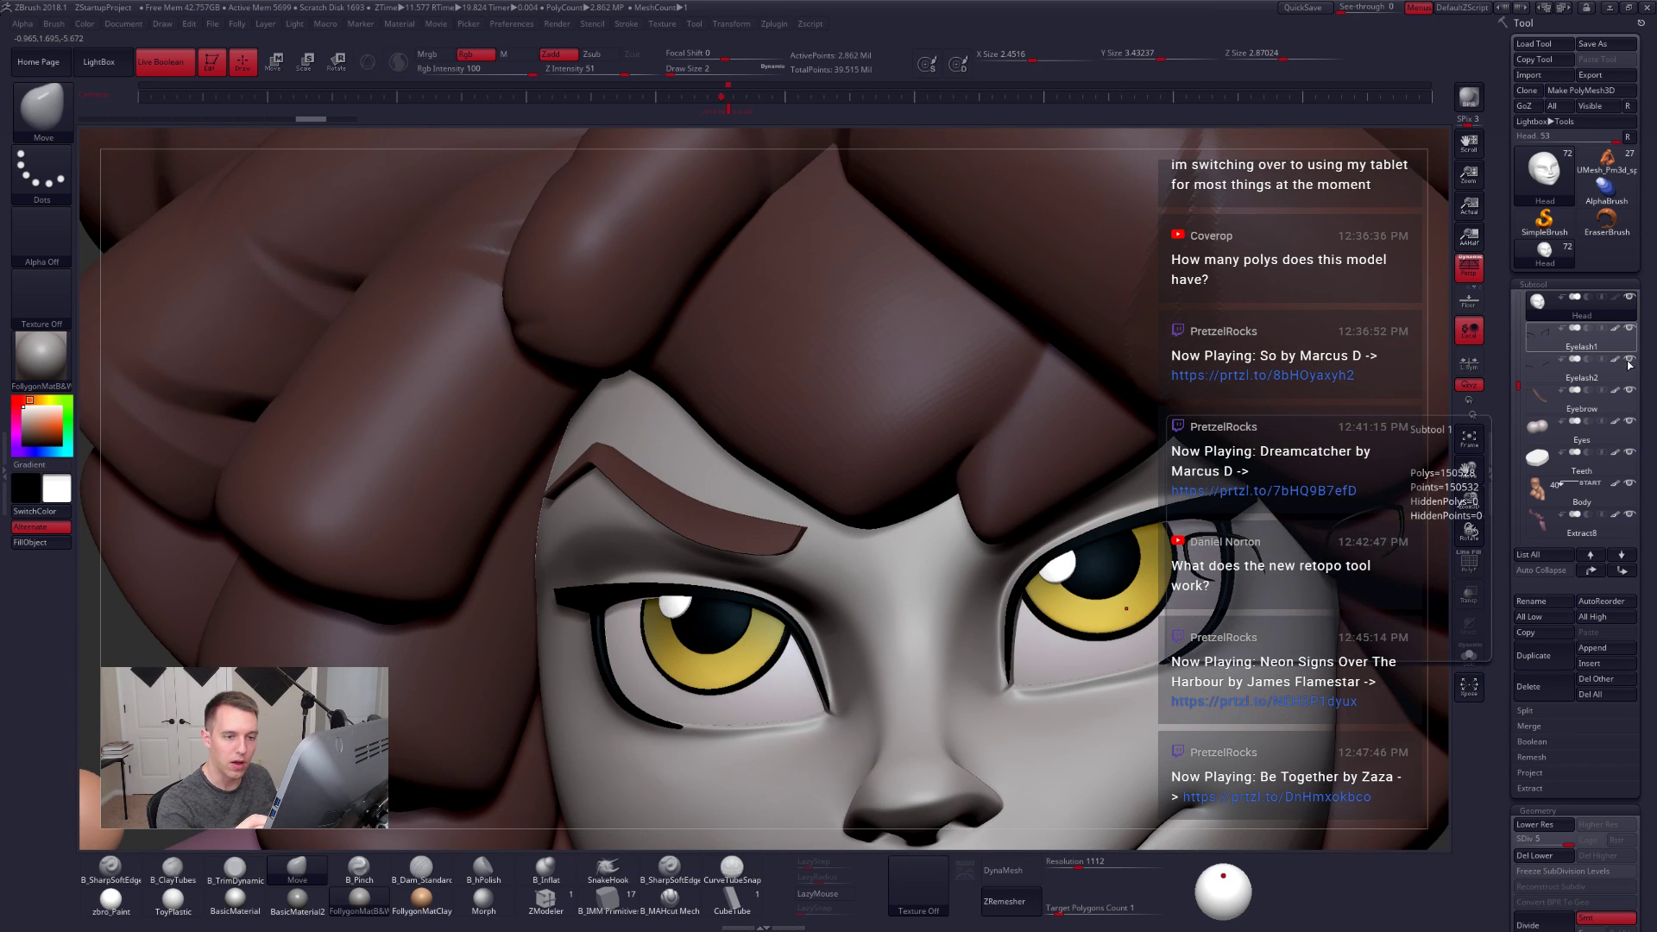
{"action": "left_click", "coordinate": [1630, 359]}
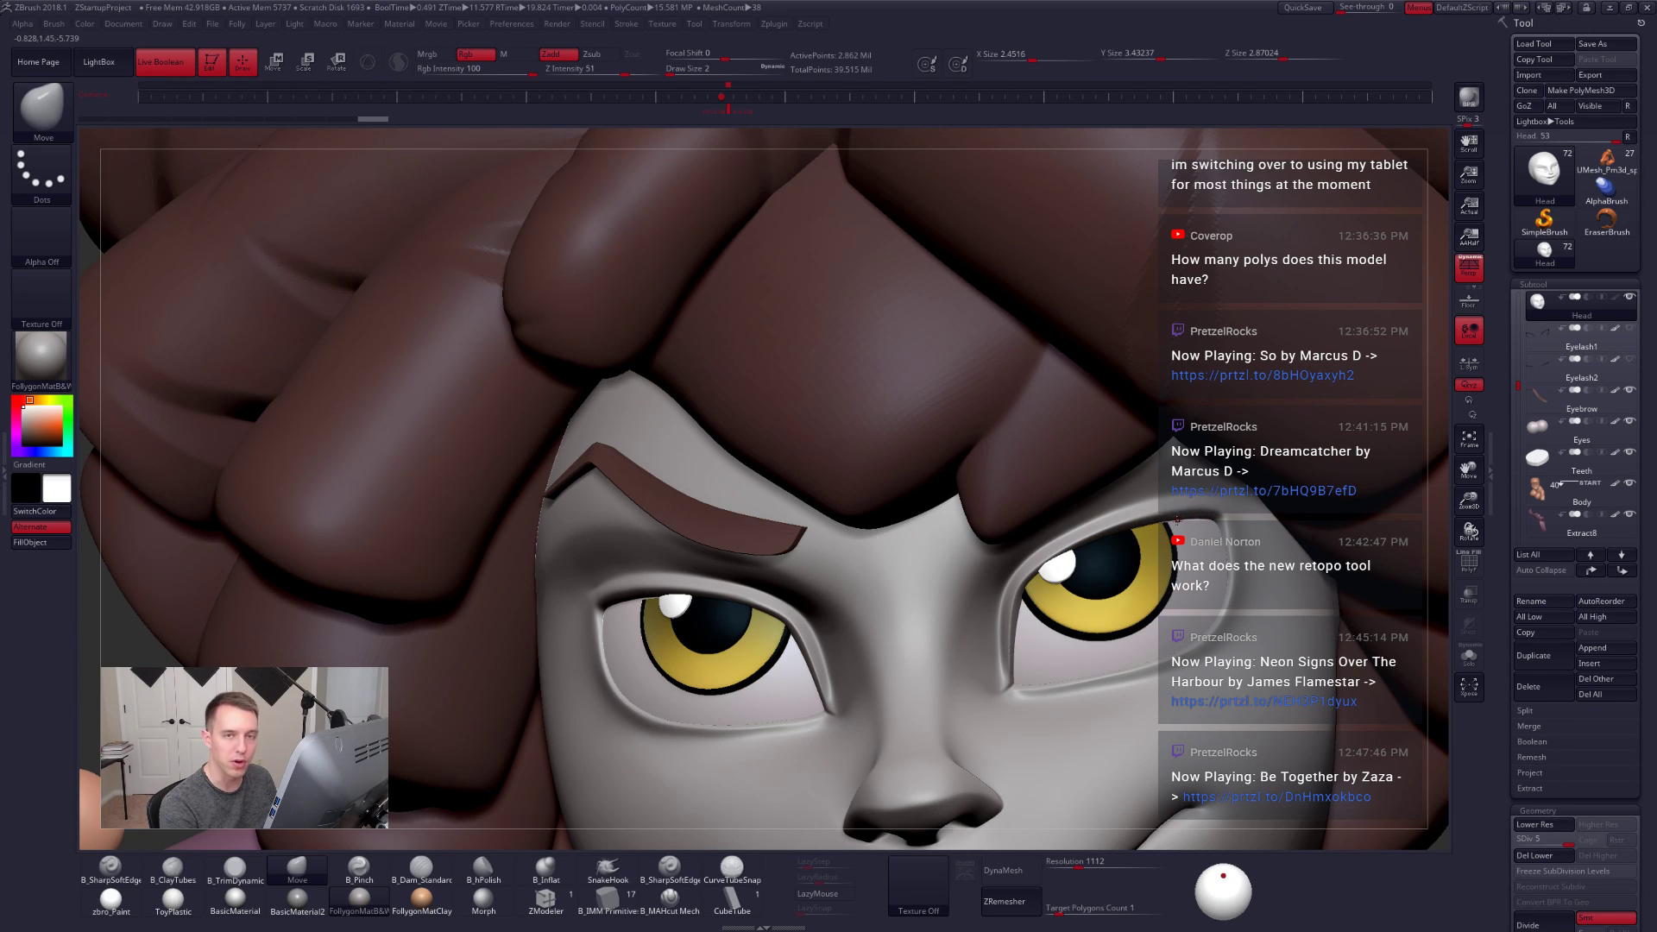
{"action": "key", "text": "alt+s"}
Set Draw Size to 43 and switch to the B_ClayTubes brush.
{"action": "key", "text": "space"}
{"action": "left_click", "coordinate": [1085, 557]}
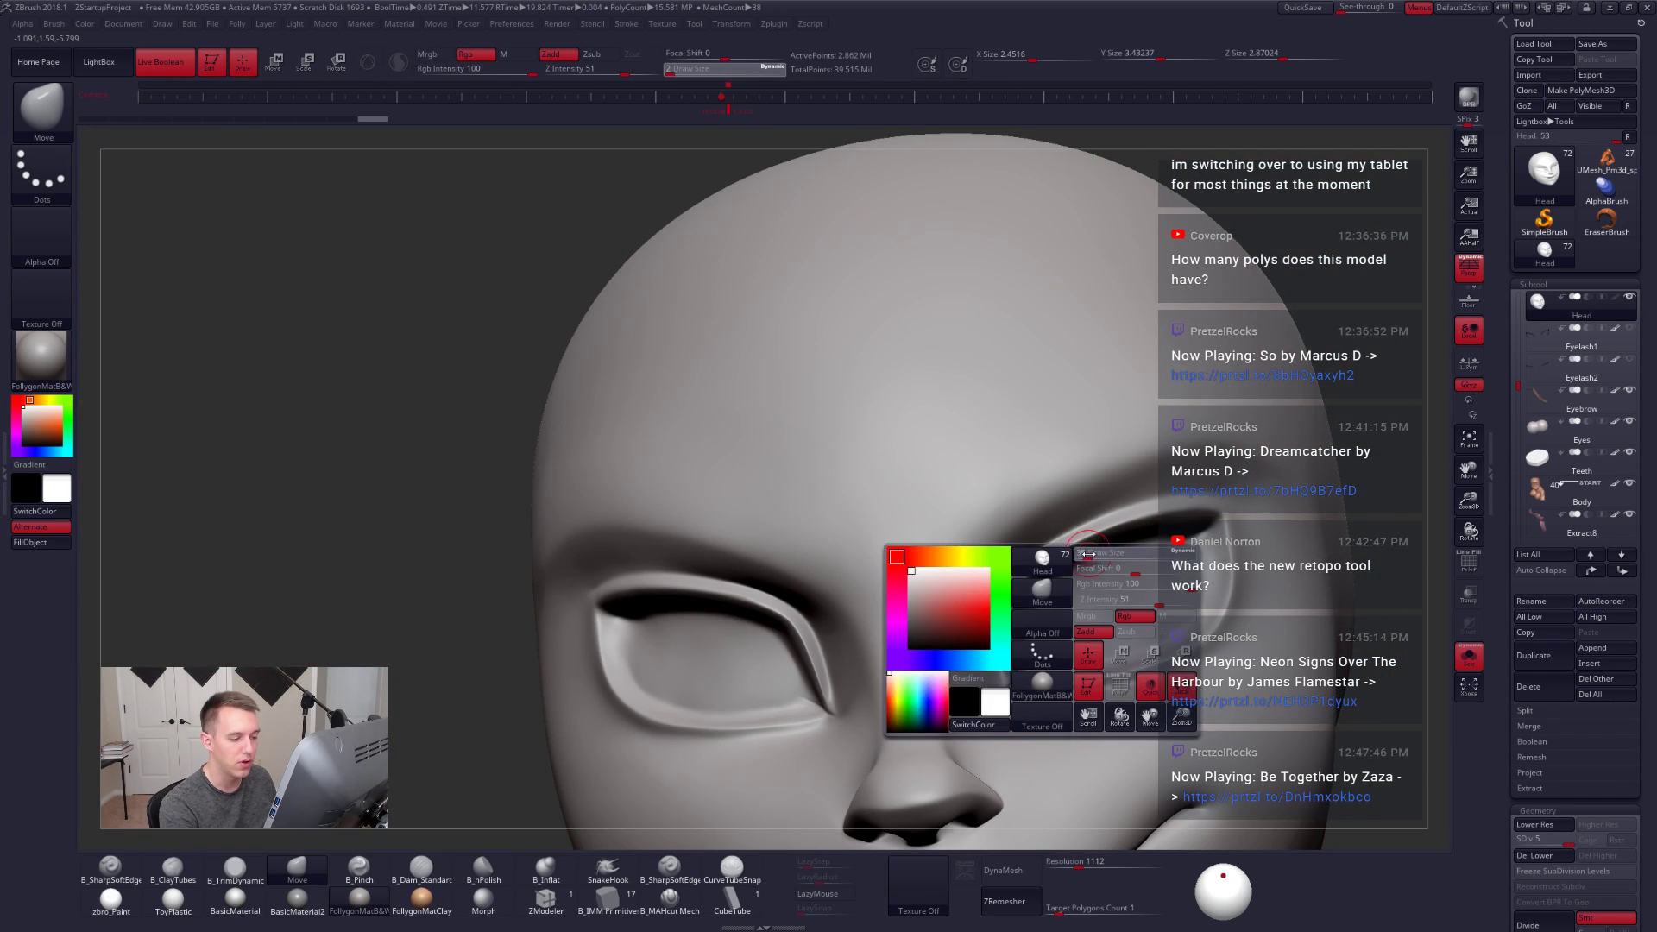
{"action": "mouse_move", "coordinate": [1088, 597]}
{"action": "right_mouse_down"}
{"action": "mouse_move", "coordinate": [1074, 550]}
{"action": "mouse_move", "coordinate": [1056, 554]}
{"action": "right_mouse_up"}
{"action": "key", "text": "2"}
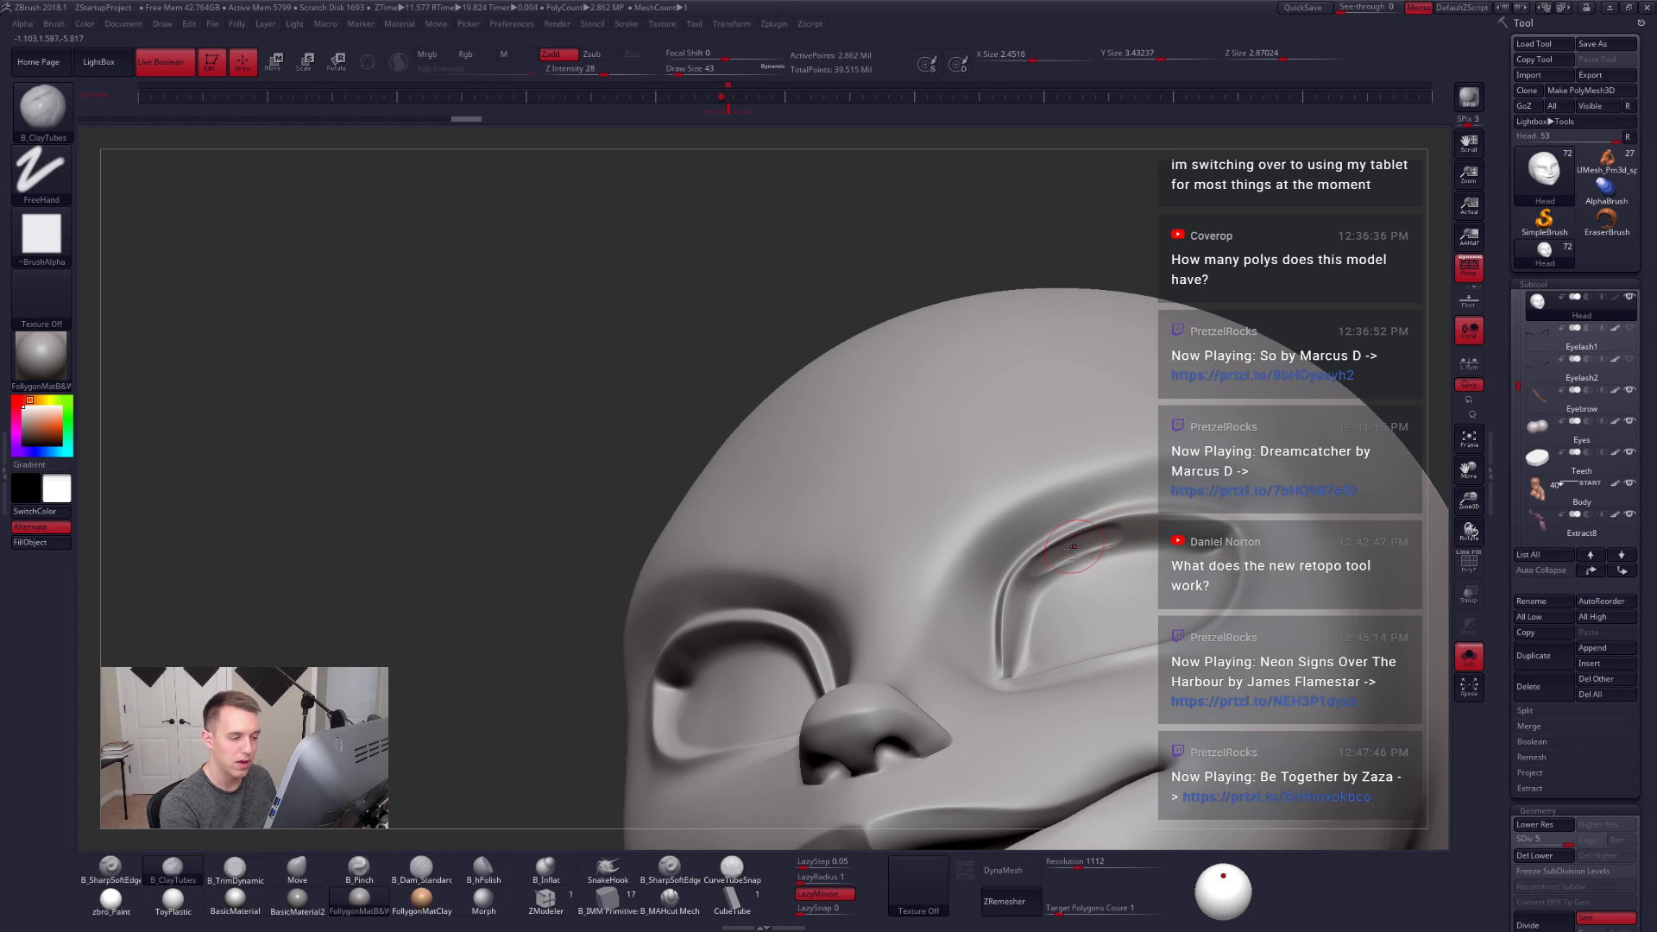
Compare the head with the full character by toggling Solo while orbiting, ending isolated.
{"action": "right_click_drag", "start_coordinate": [1089, 573], "coordinate": [1091, 593]}
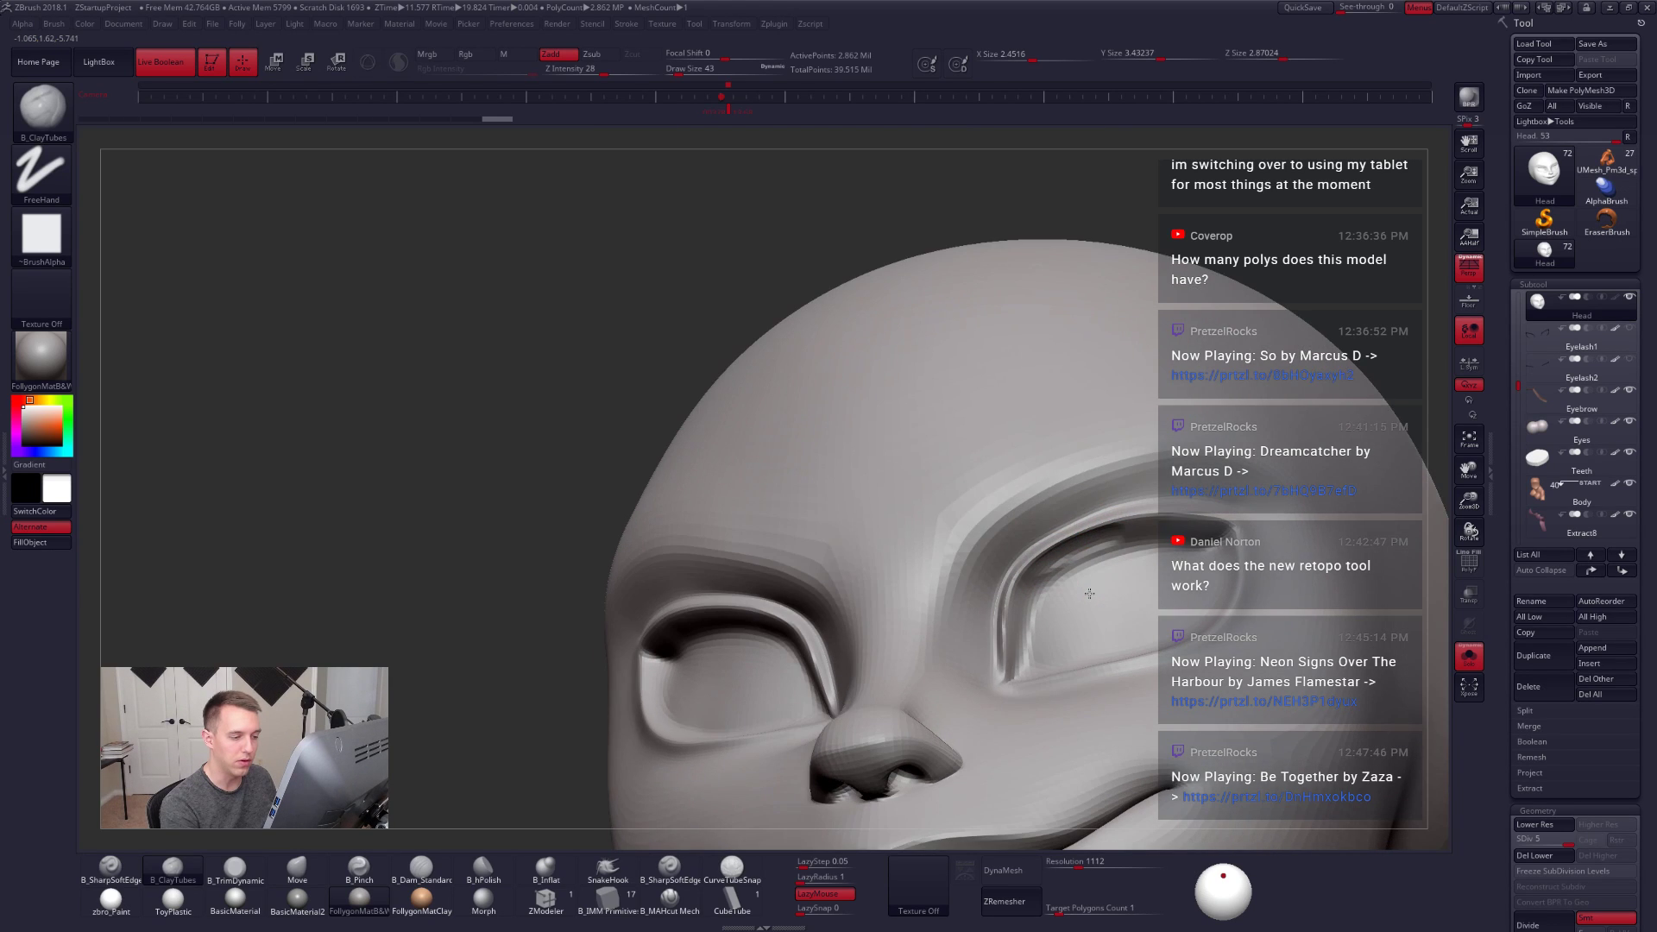
{"action": "key", "text": "alt+s"}
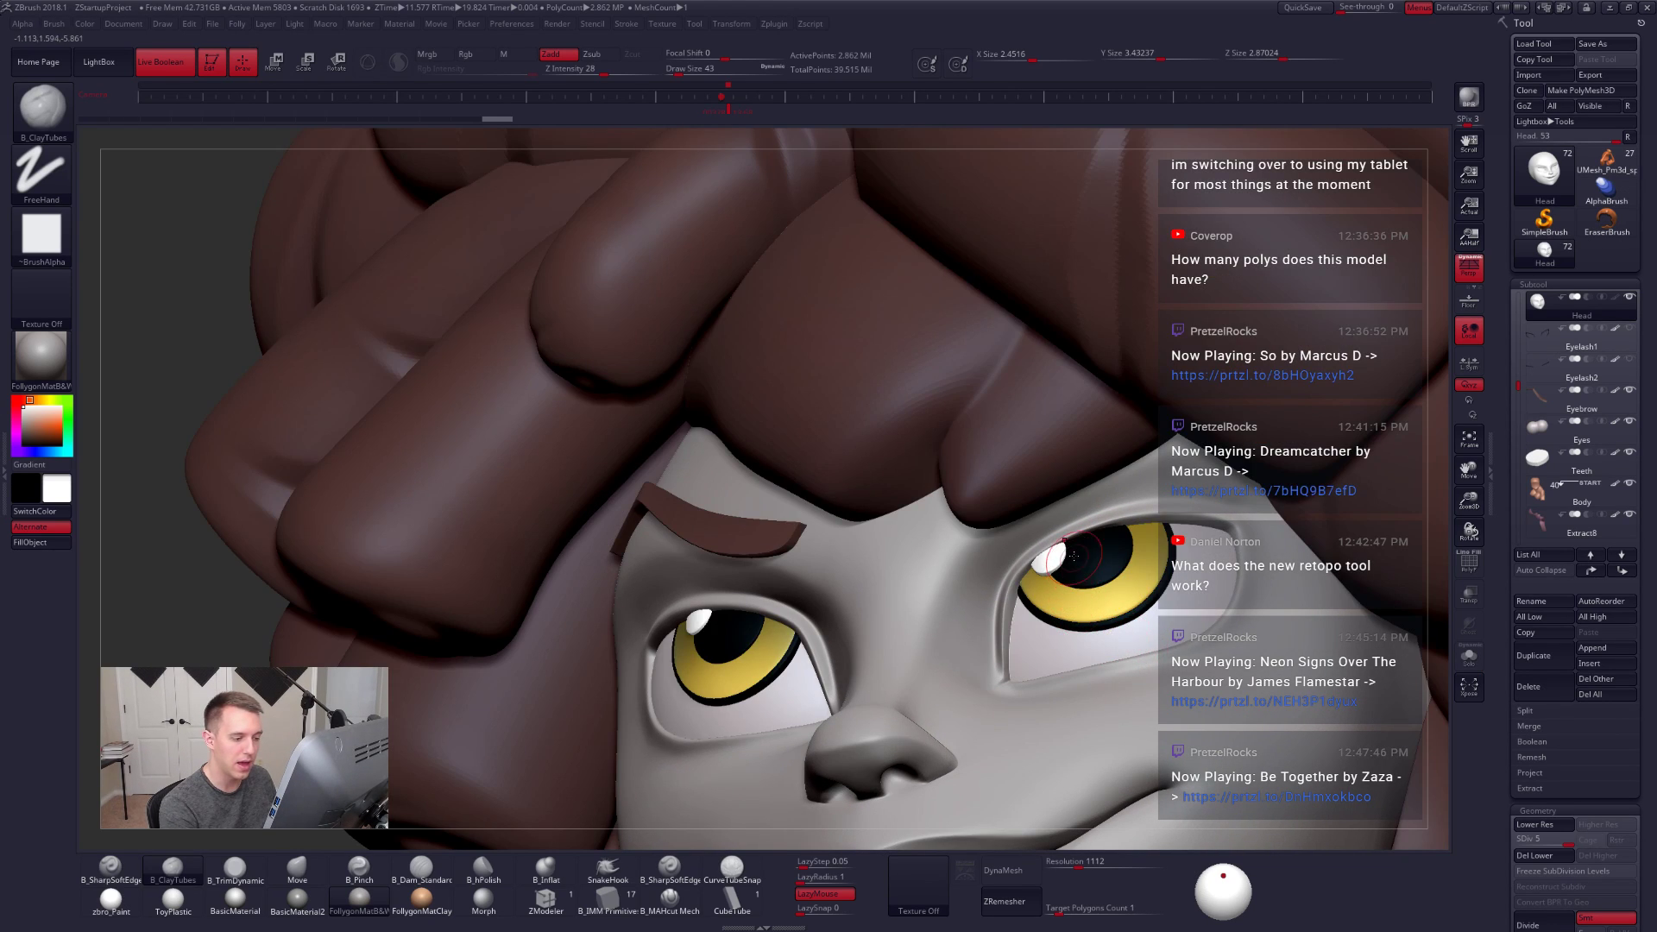
{"action": "key", "text": "alt+s"}
{"action": "right_click_drag", "start_coordinate": [1114, 544], "coordinate": [1116, 534]}
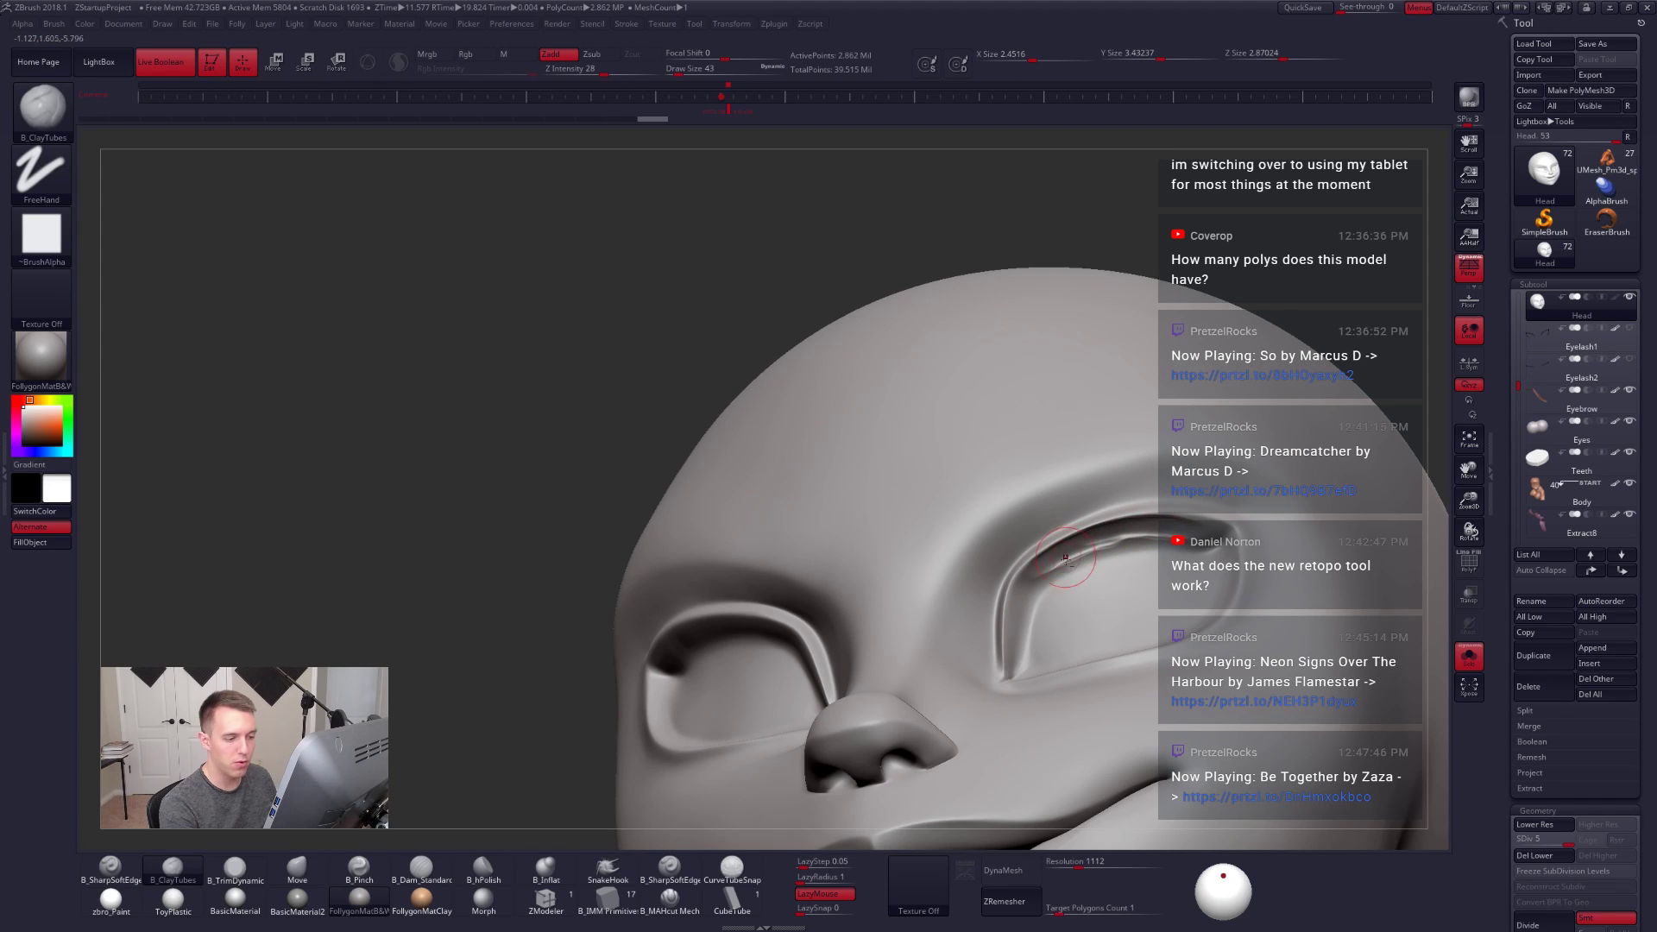
{"action": "key", "text": "alt+s"}
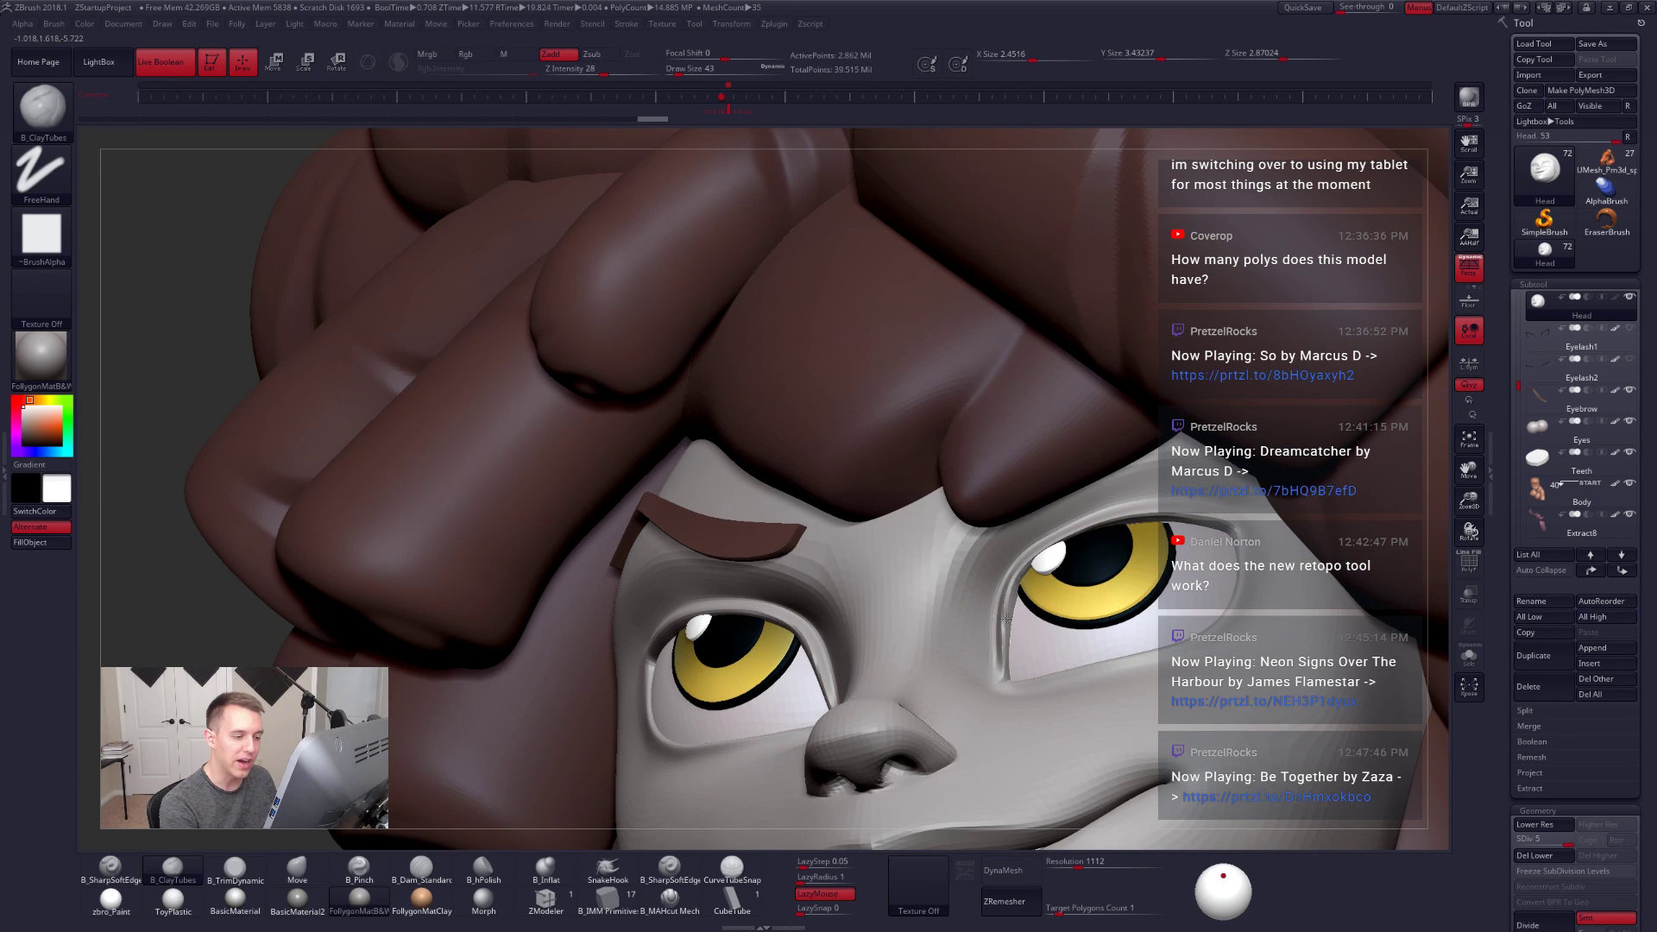
{"action": "mouse_move", "coordinate": [1007, 618]}
{"action": "right_mouse_down"}
{"action": "mouse_move", "coordinate": [1022, 574]}
{"action": "mouse_move", "coordinate": [1047, 685]}
{"action": "mouse_move", "coordinate": [1027, 682]}
{"action": "right_mouse_up"}
{"action": "key", "text": "alt+s"}
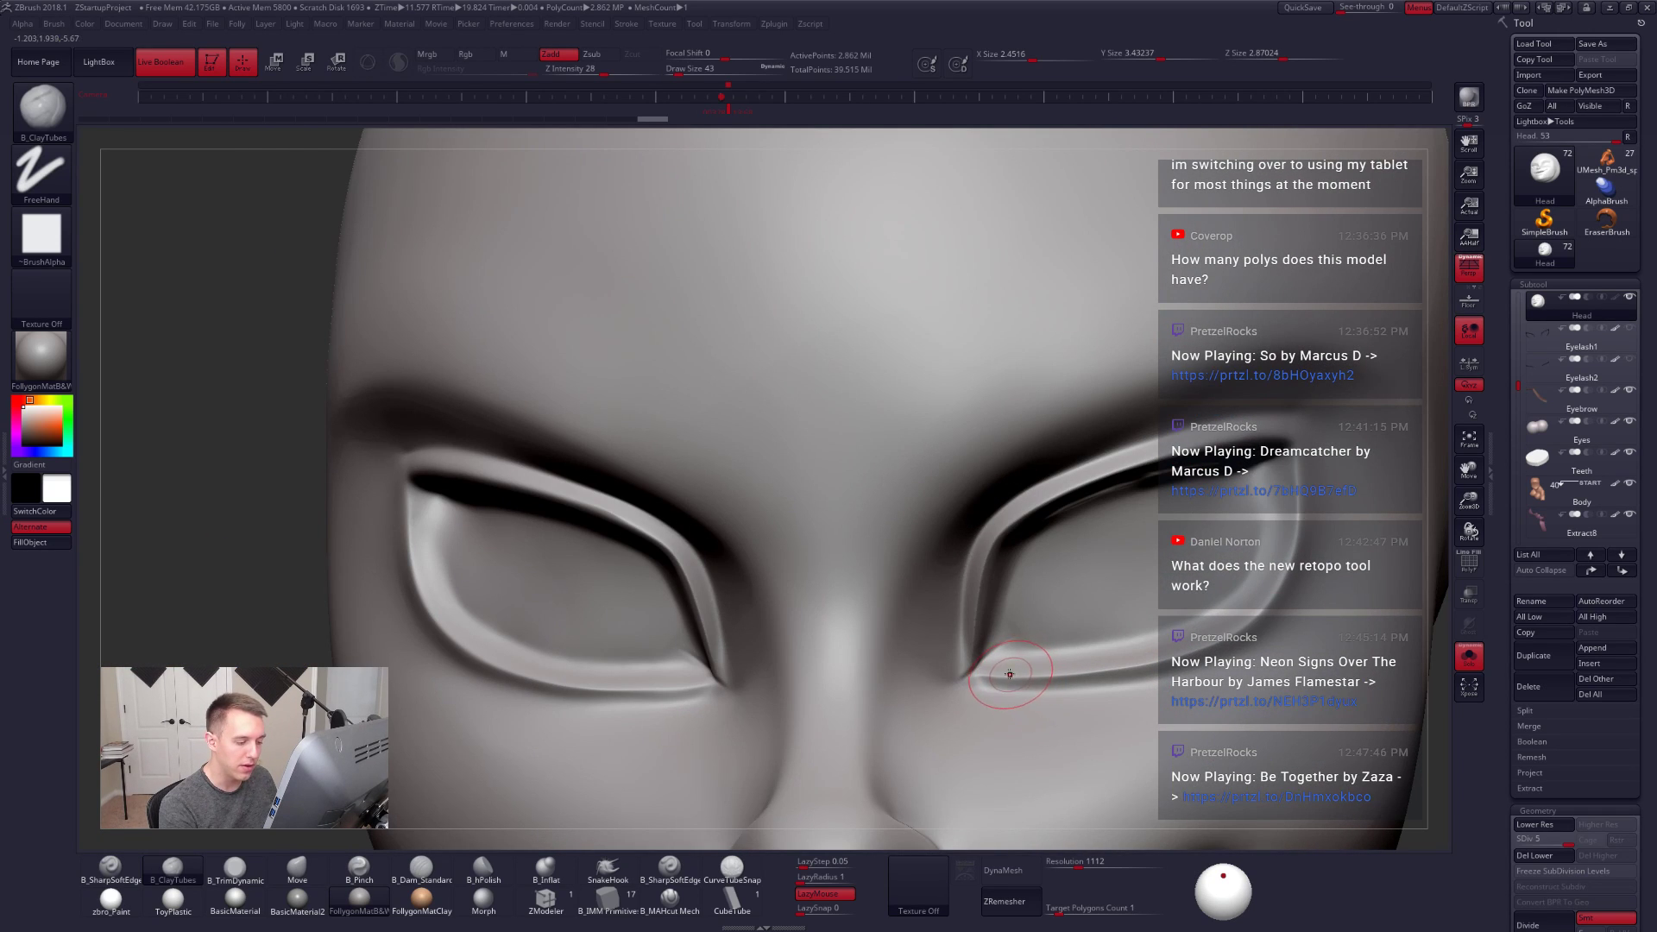
Lasso-mask the lower inner area of the right eye with MaskLasso and invert the mask.
{"action": "key", "text": "ctrl"}
{"action": "left_click_drag", "start_coordinate": [994, 675], "coordinate": [1028, 678], "text": "ctrl"}
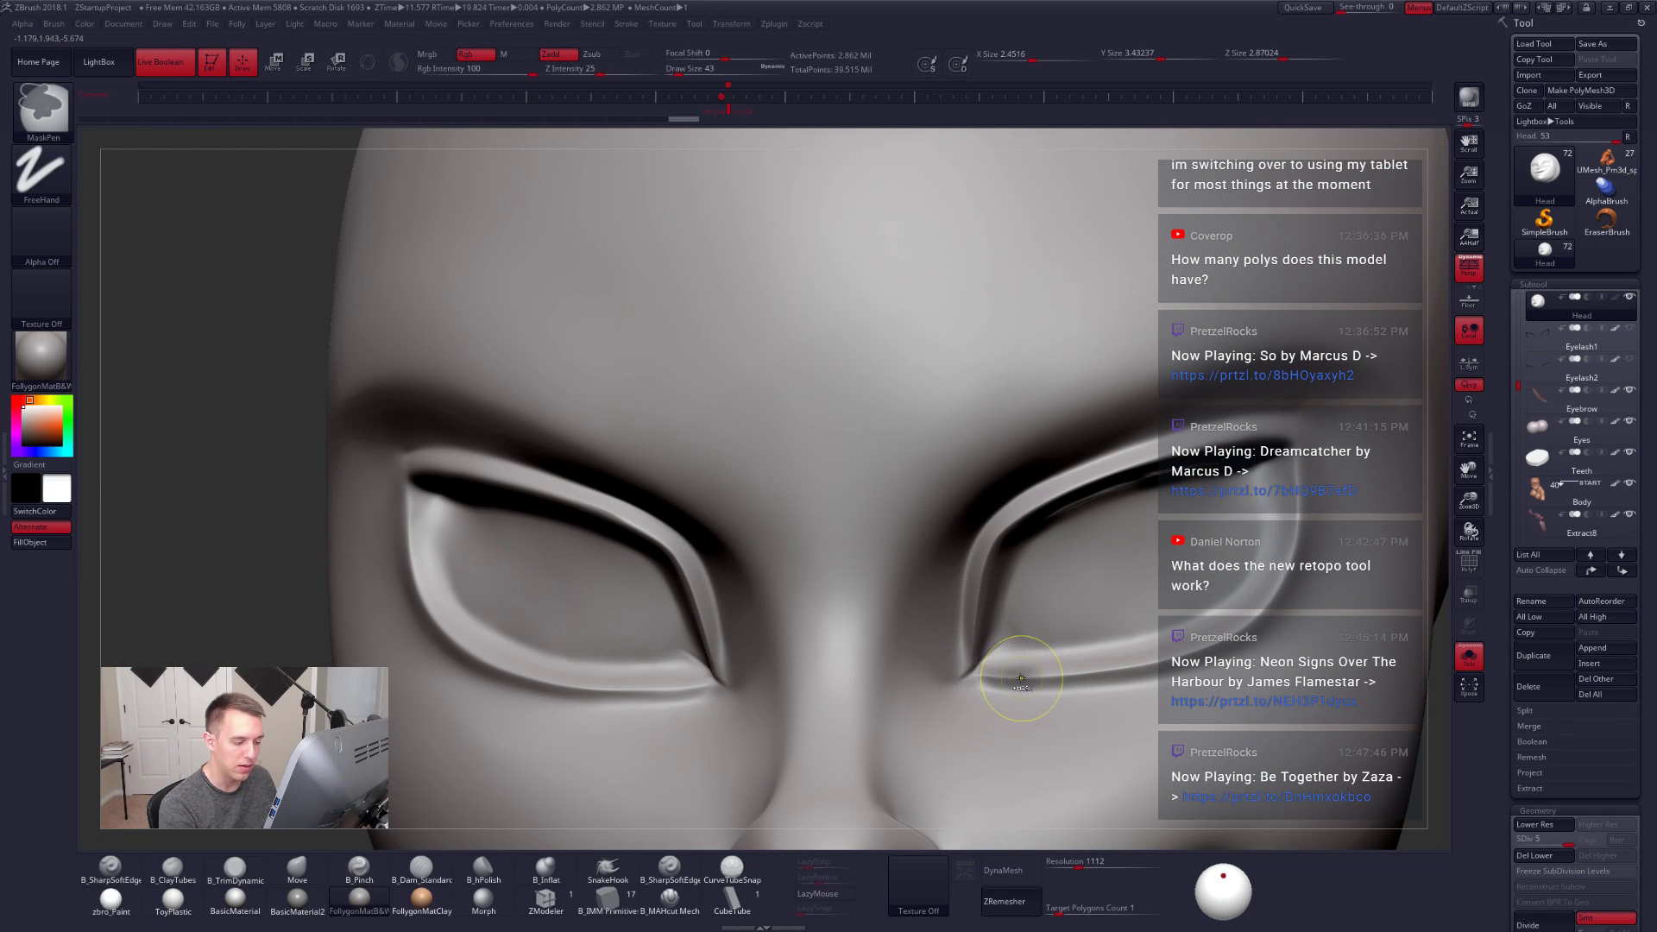
{"action": "key", "text": "ctrl+z"}
{"action": "key", "text": "ctrl+f"}
{"action": "left_click", "coordinate": [1074, 829]}
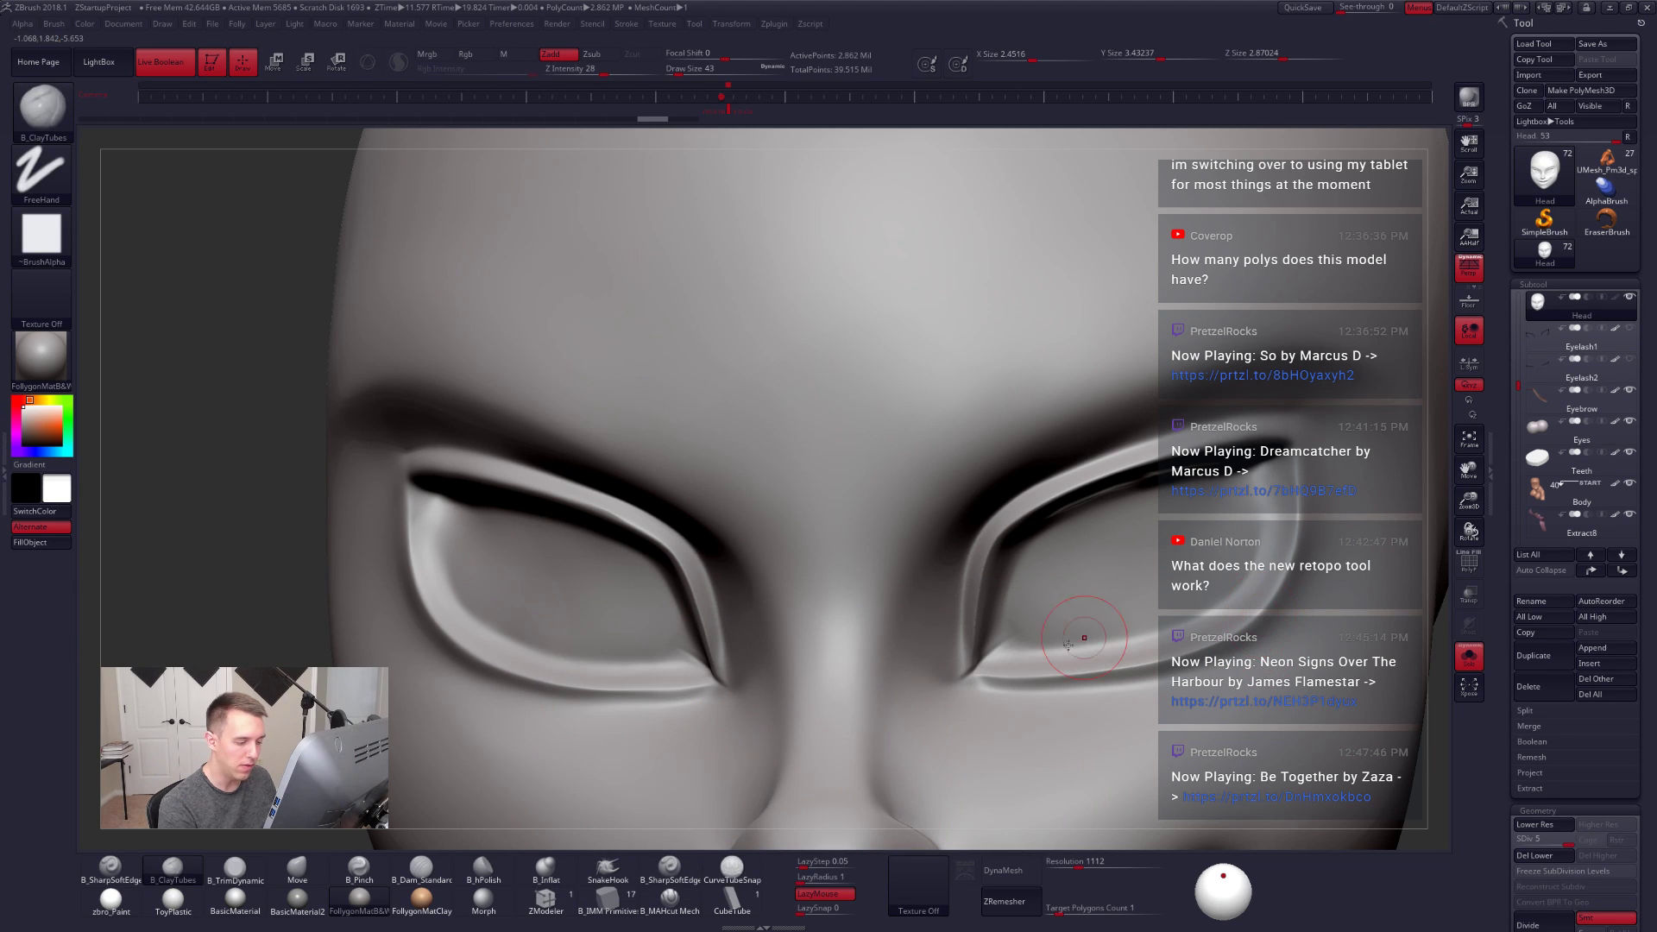
{"action": "mouse_move", "coordinate": [1004, 677]}
{"action": "left_mouse_down", "text": "ctrl"}
{"action": "mouse_move", "coordinate": [1117, 673]}
{"action": "mouse_move", "coordinate": [1044, 576]}
{"action": "left_mouse_up", "text": "ctrl"}
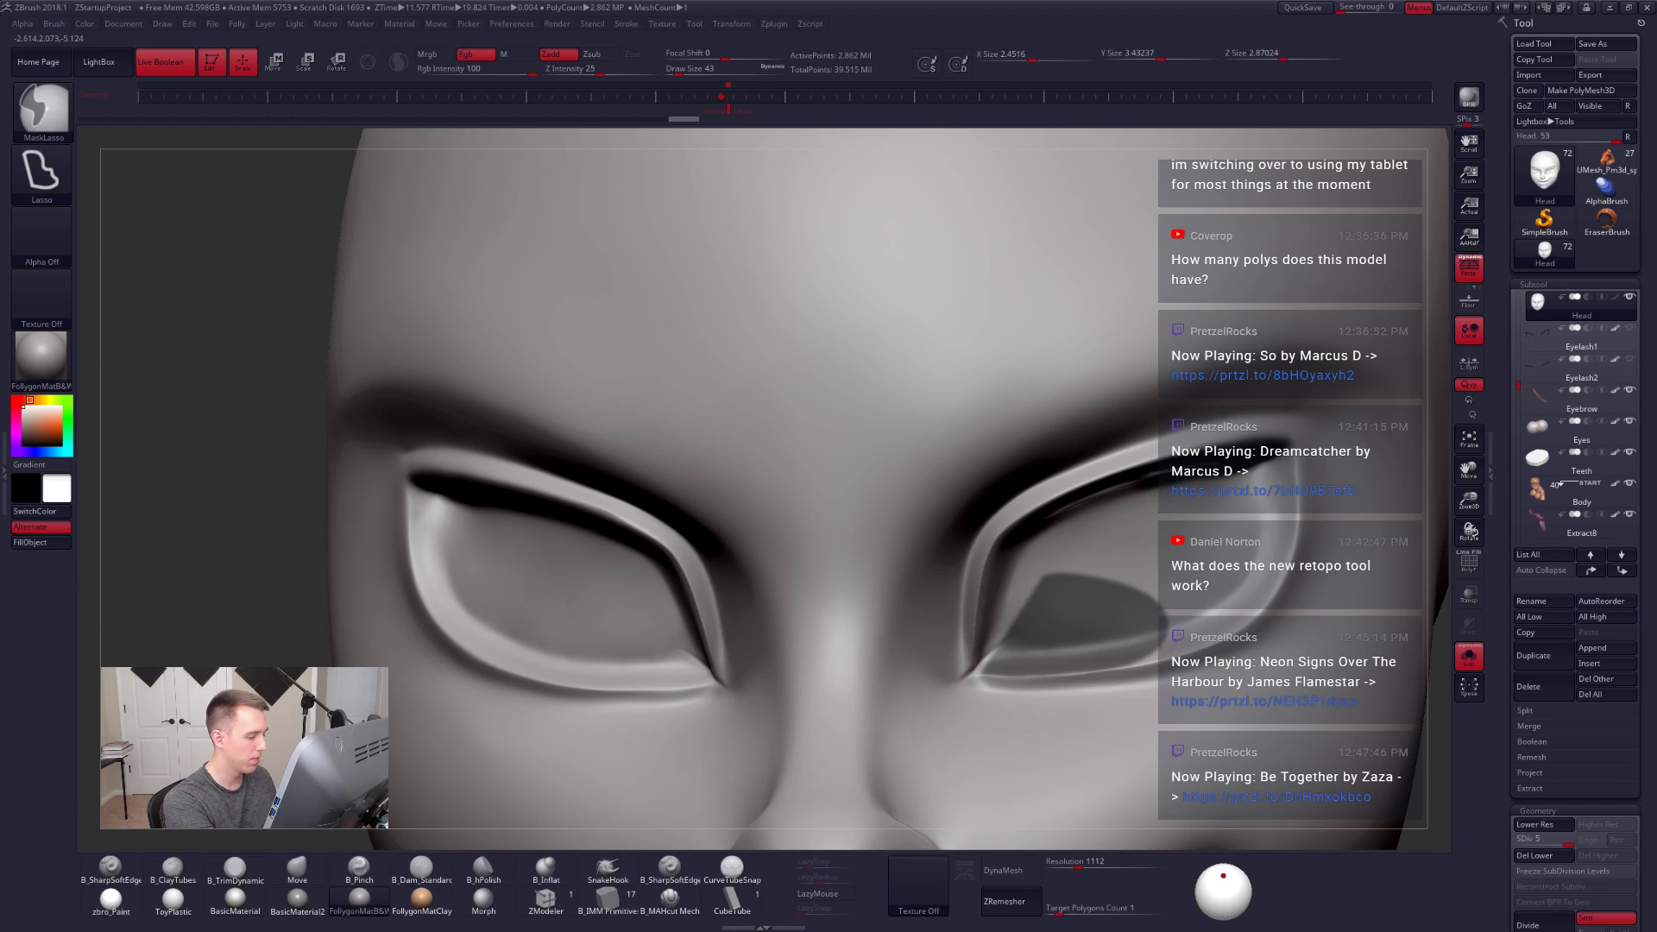
{"action": "key", "text": "ctrl+i"}
Switch to the Move brush and raise Draw Size to 88.
{"action": "key", "text": "b"}
{"action": "key", "text": "m"}
{"action": "key", "text": "v"}
{"action": "key", "text": "space"}
{"action": "left_click_drag", "start_coordinate": [1036, 667], "coordinate": [1045, 667]}
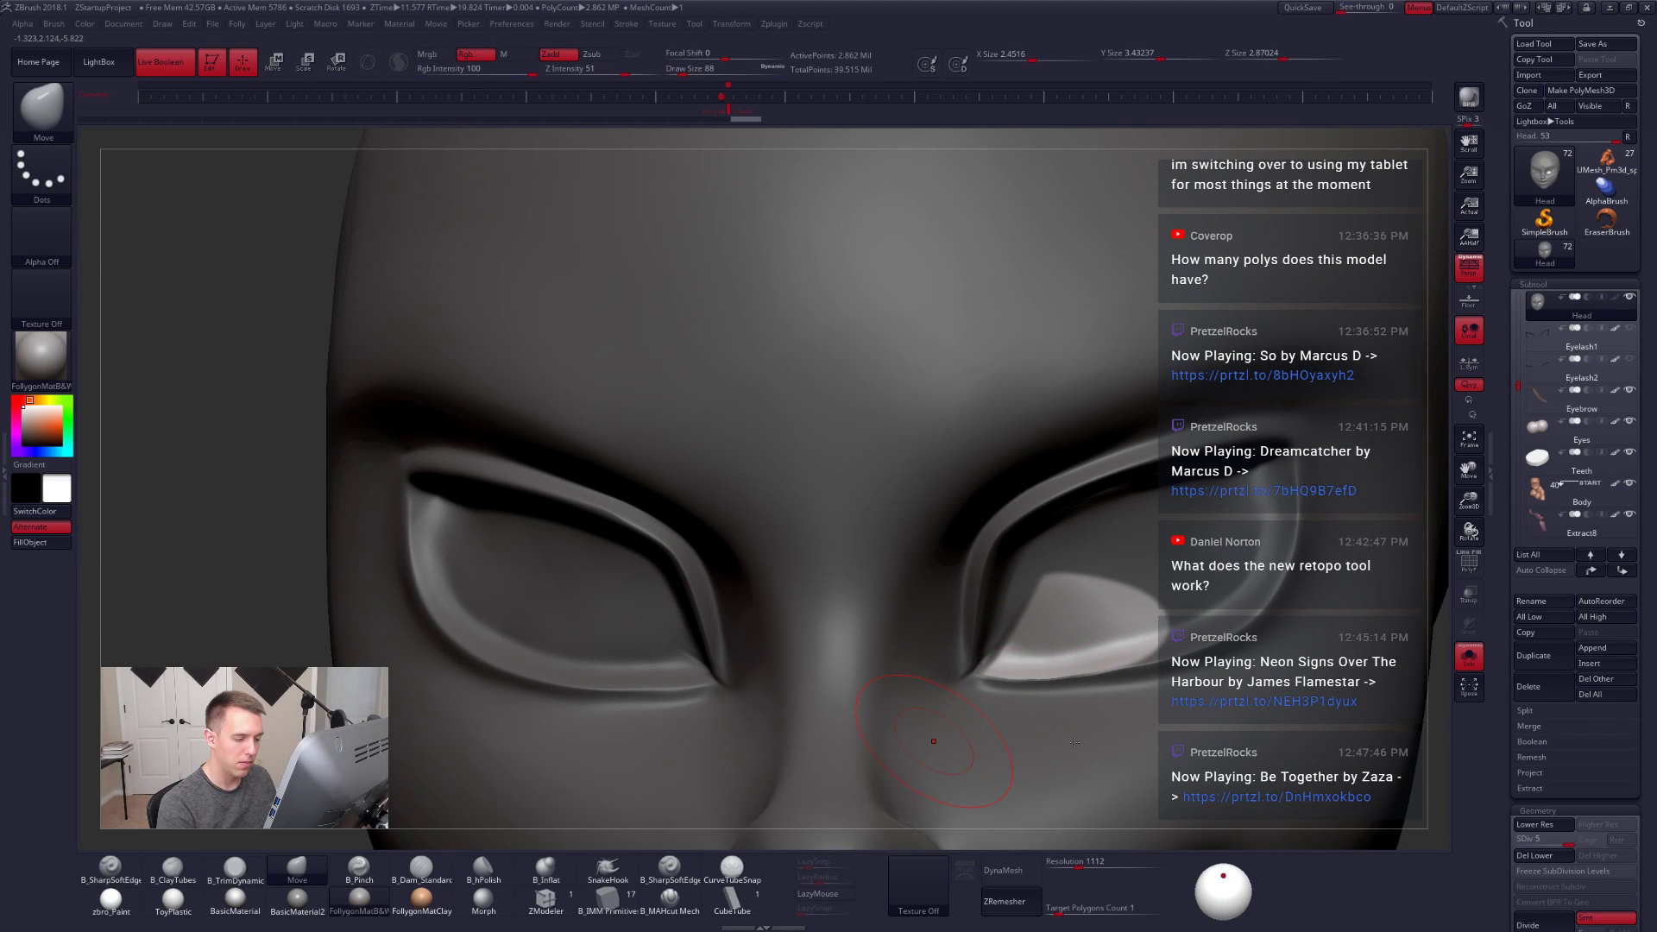
With all parts visible, push the flesh below the right eye into shape with Move.
{"action": "key", "text": "shift+s"}
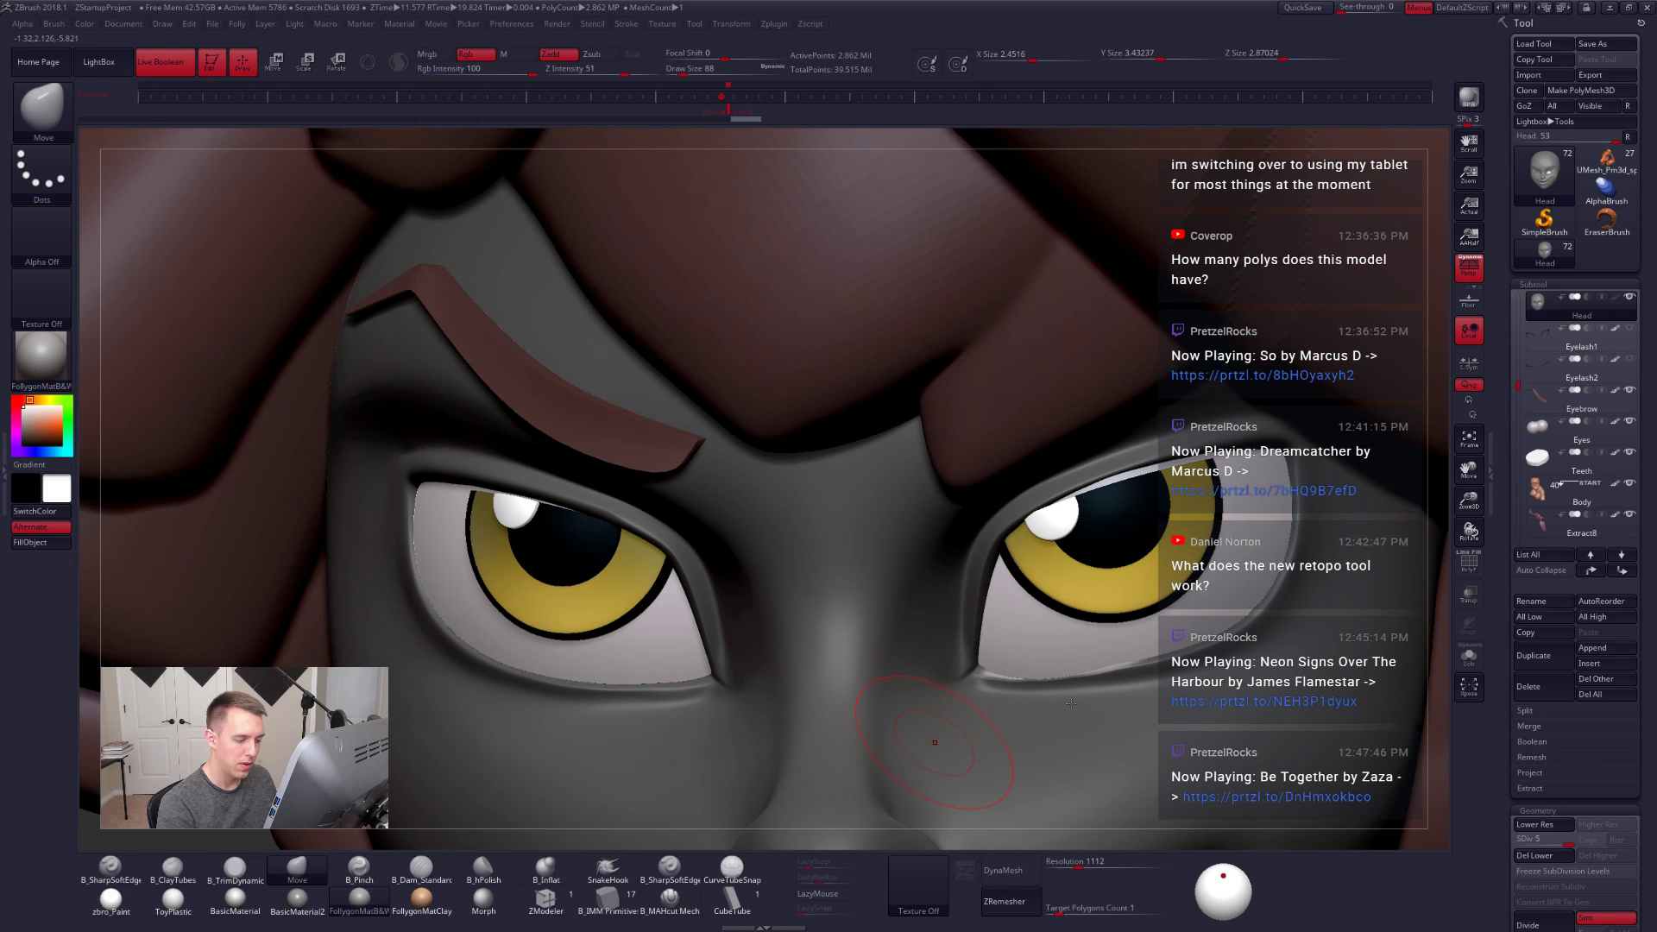
{"action": "right_click_drag", "start_coordinate": [1137, 679], "coordinate": [1183, 609], "text": "ctrl"}
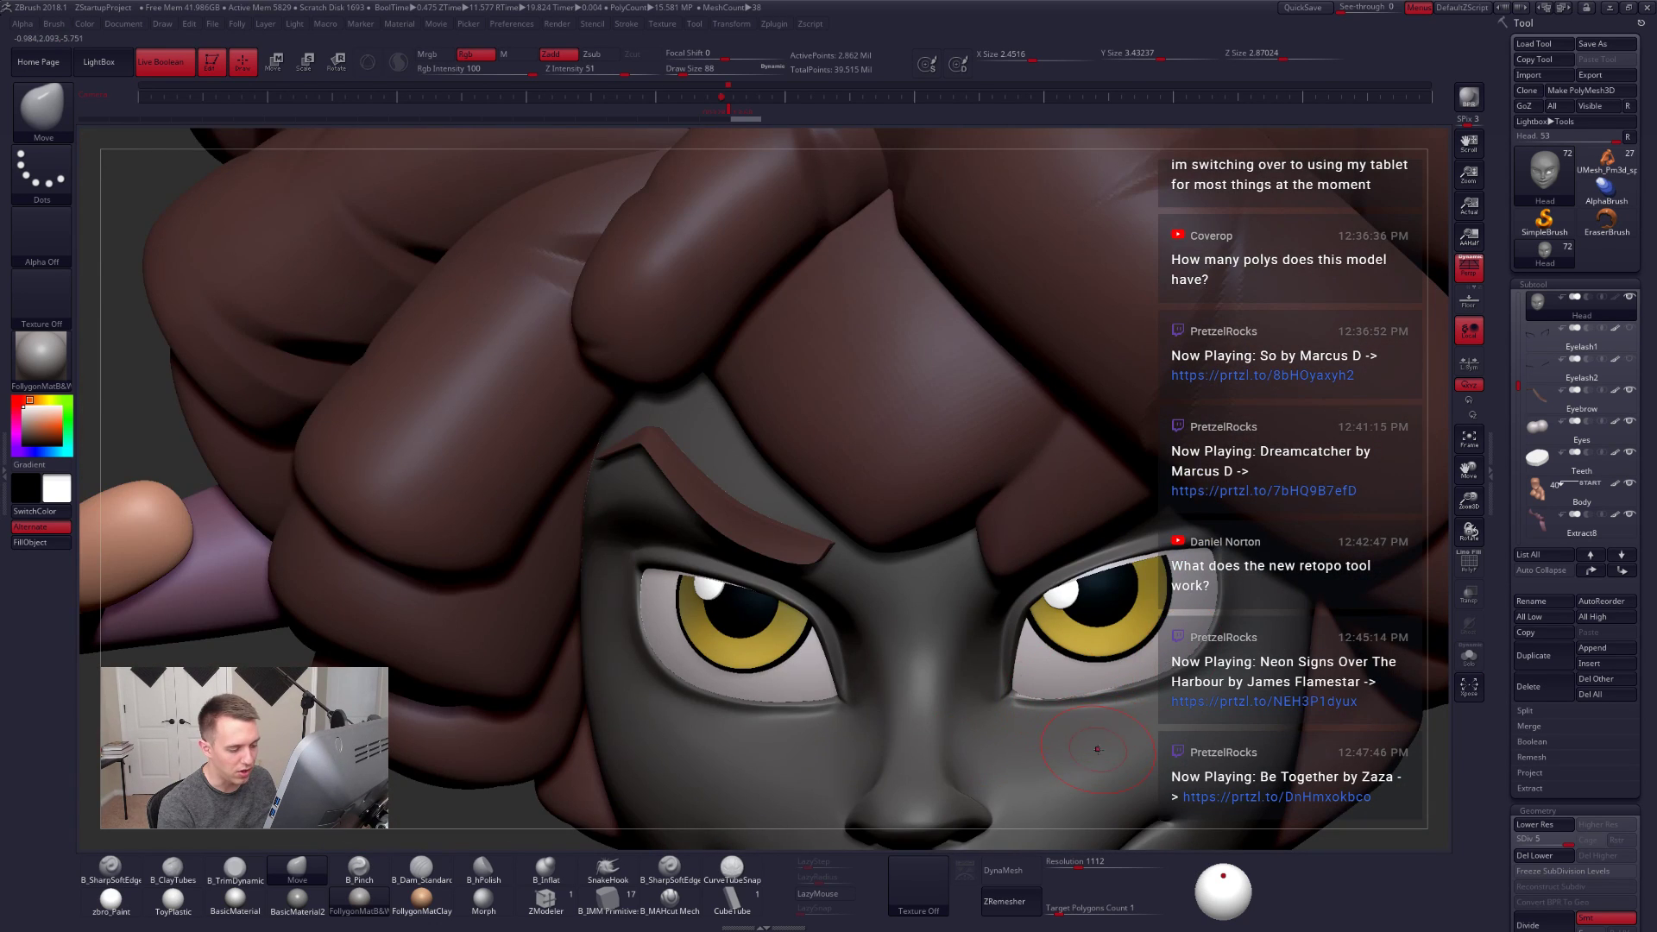
{"action": "right_click_drag", "start_coordinate": [1178, 699], "coordinate": [1027, 622]}
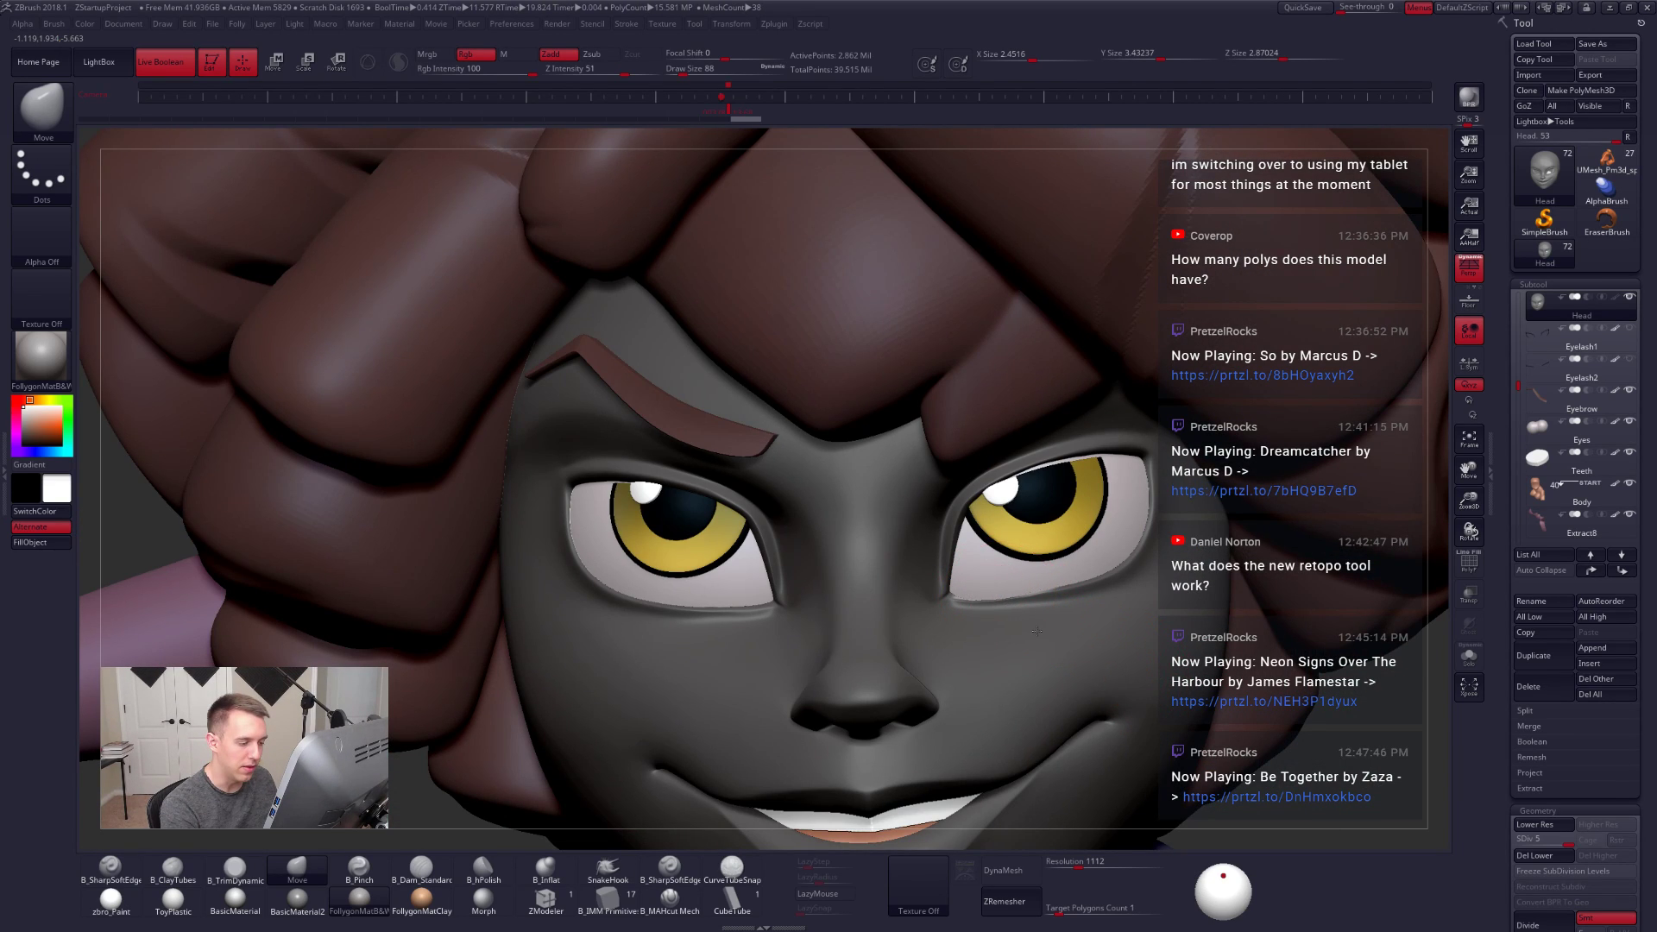
{"action": "left_click_drag", "start_coordinate": [1036, 630], "coordinate": [1040, 601]}
{"action": "right_click_drag", "start_coordinate": [1061, 601], "coordinate": [1122, 569], "text": "alt"}
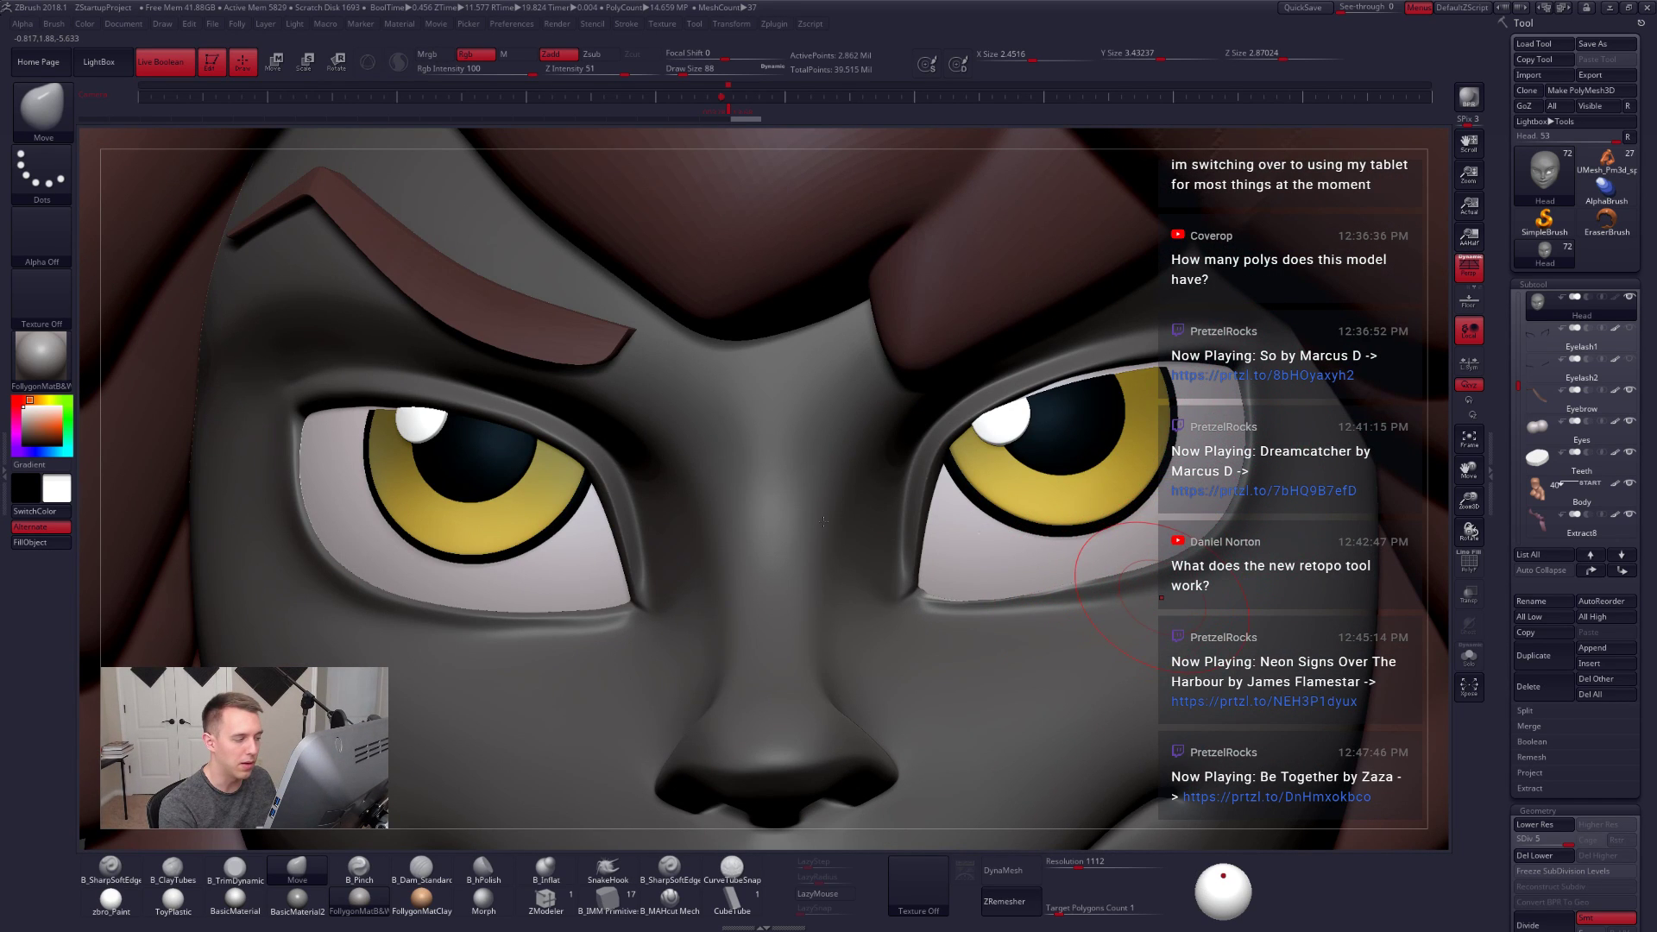
Isolate the head again and toggle the Eyelash2 subtool's visibility.
{"action": "key", "text": "f"}
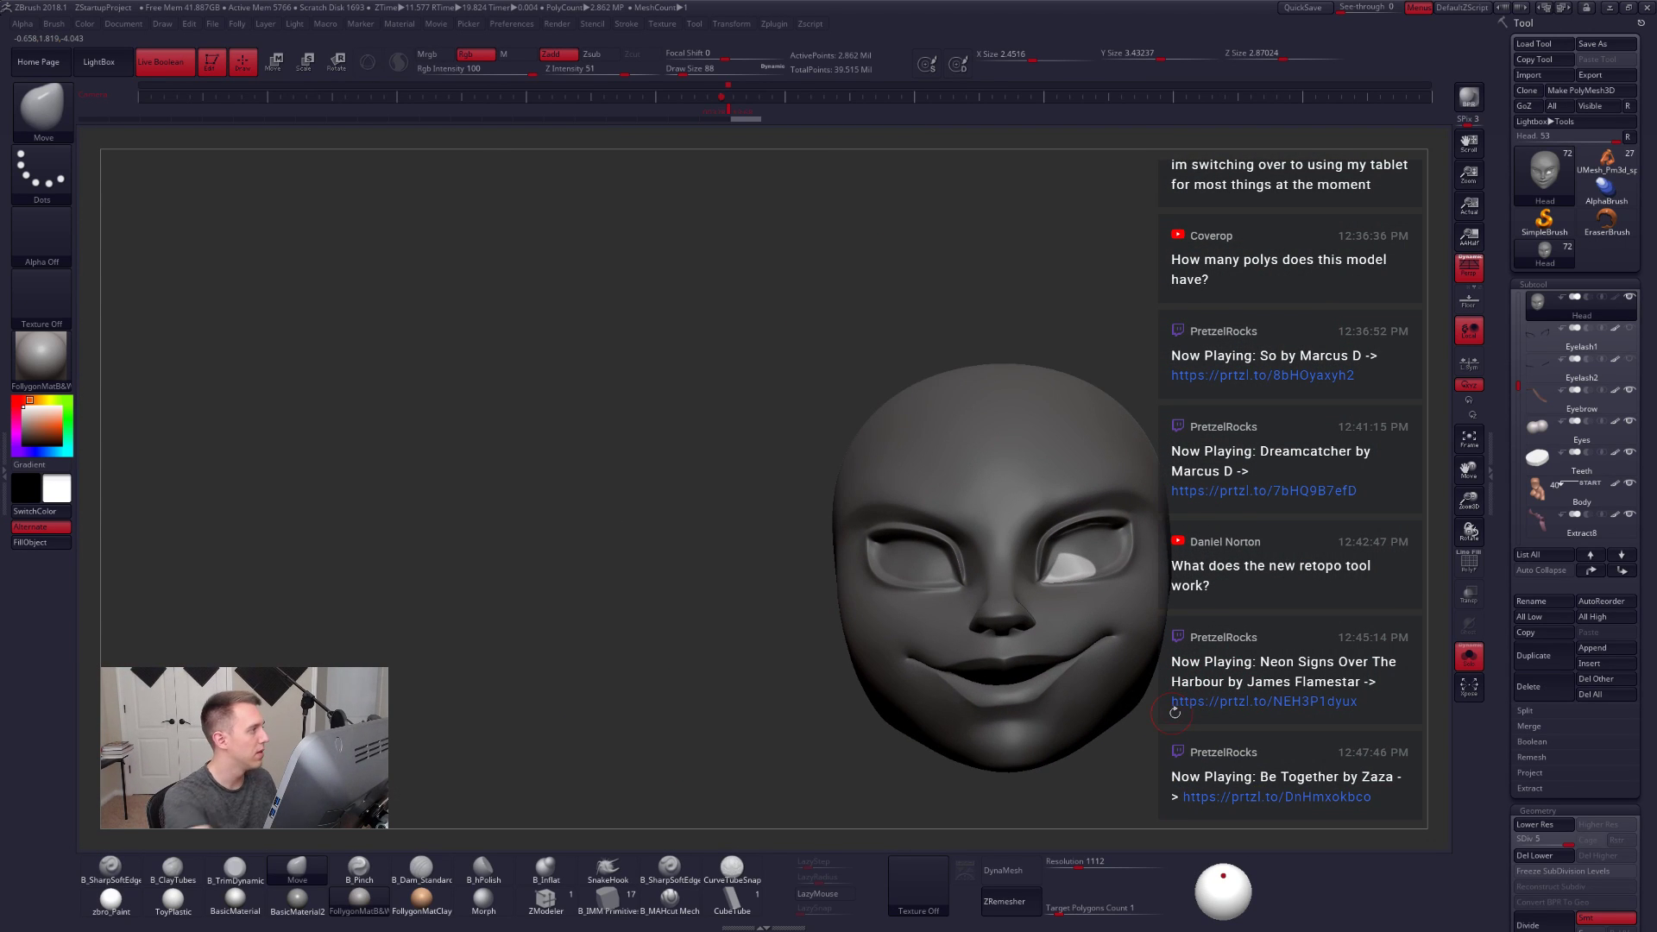
{"action": "left_click", "coordinate": [91, 116]}
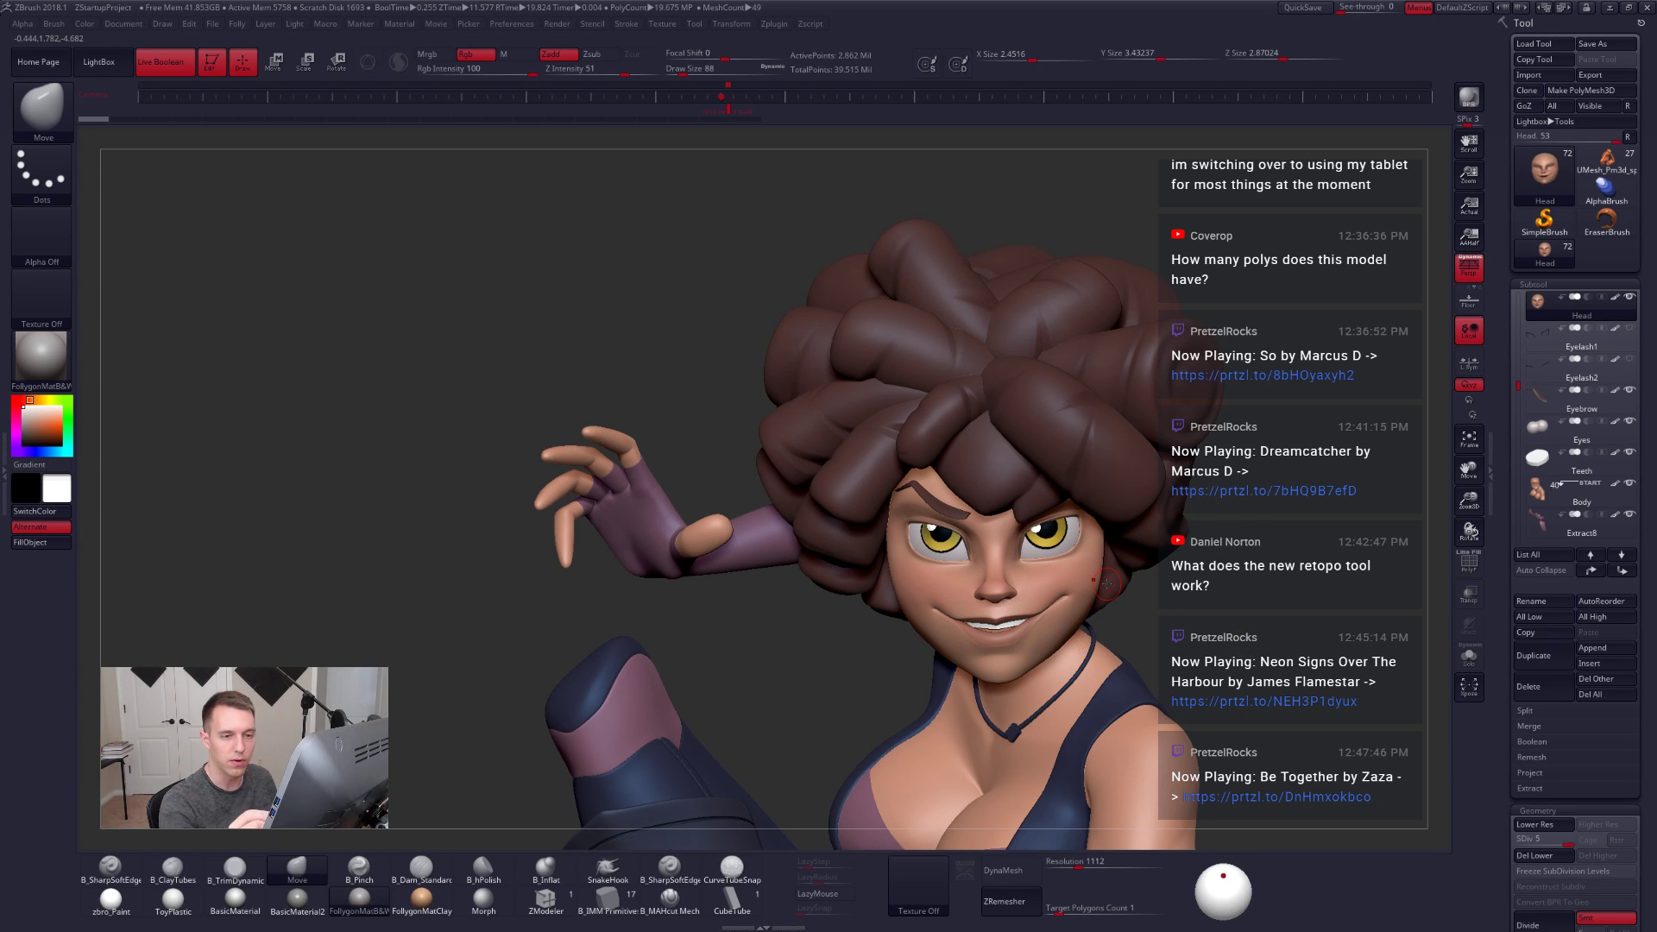
{"action": "mouse_move", "coordinate": [1627, 369]}
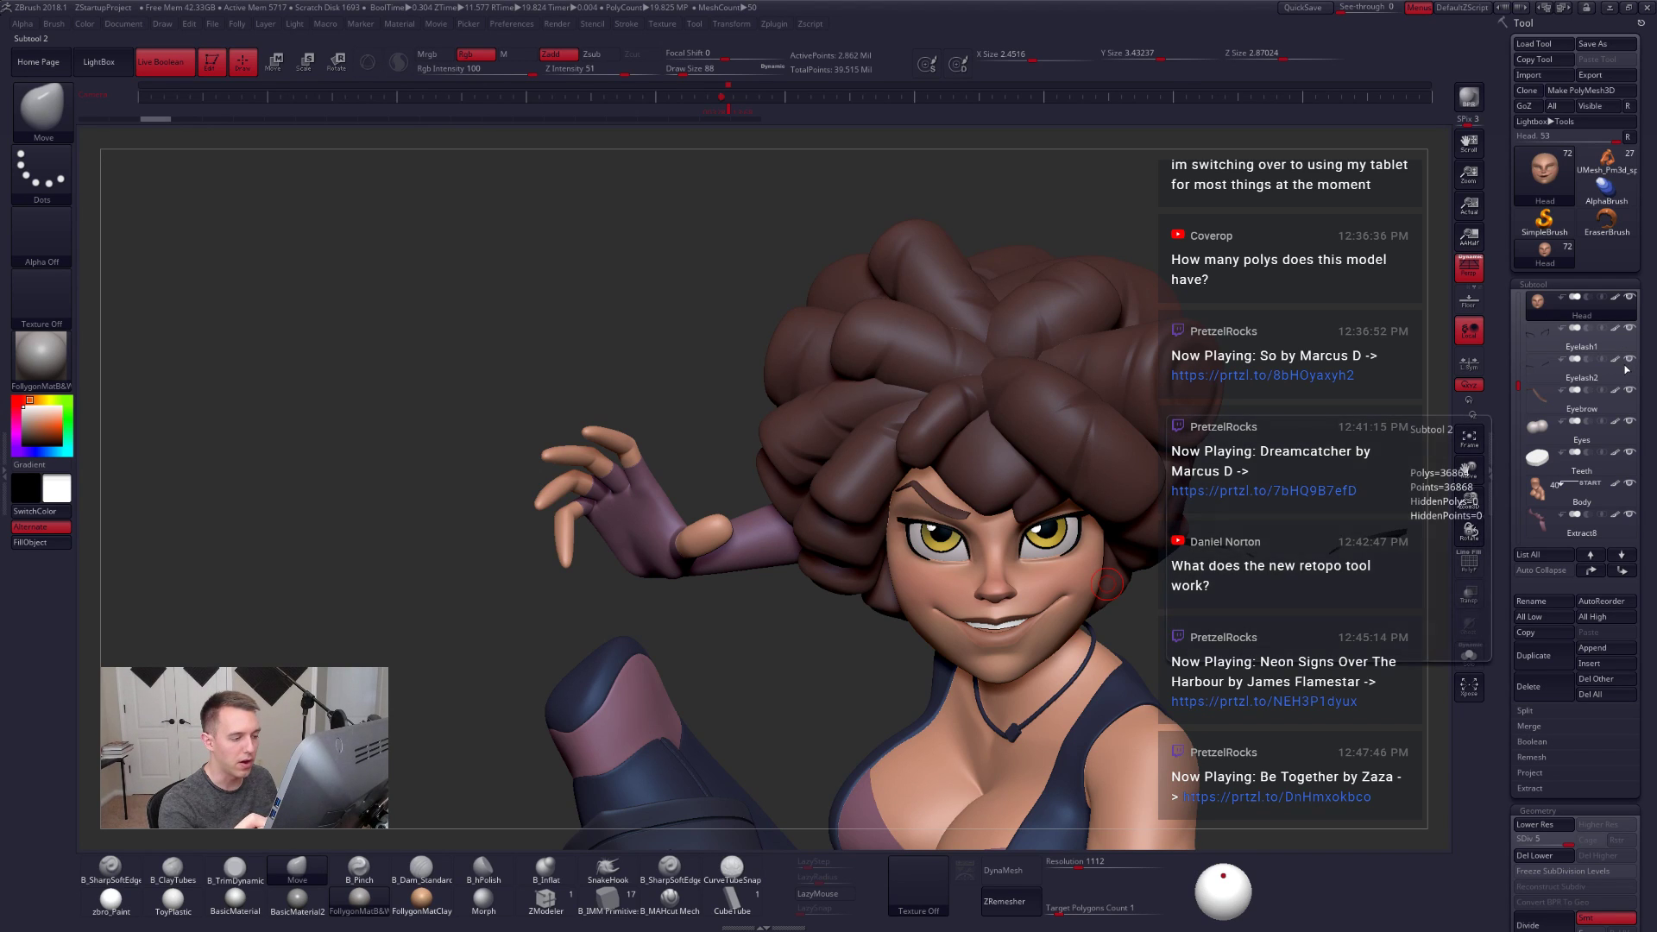
{"action": "left_click", "coordinate": [1629, 360]}
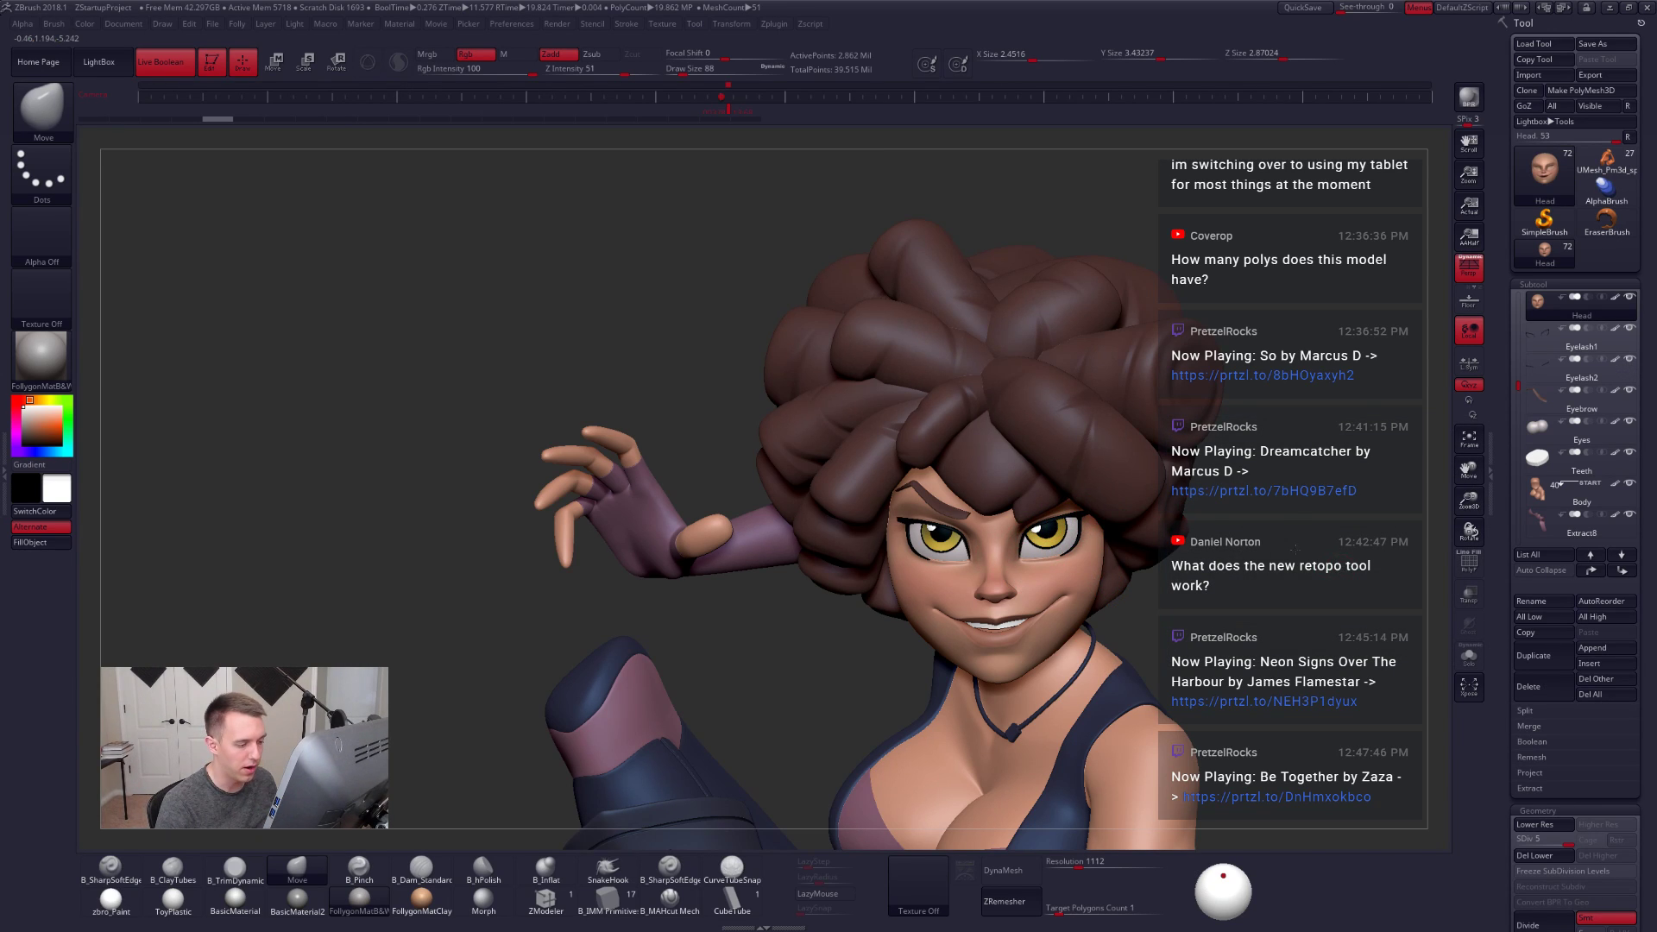
Make Domino 1 active and orbit the whole character round to her profile.
{"action": "mouse_move", "coordinate": [1295, 549]}
{"action": "left_mouse_down", "text": "alt"}
{"action": "mouse_move", "coordinate": [1234, 609]}
{"action": "mouse_move", "coordinate": [1182, 604]}
{"action": "mouse_move", "coordinate": [1139, 410]}
{"action": "mouse_move", "coordinate": [1184, 471]}
{"action": "mouse_move", "coordinate": [1153, 469]}
{"action": "mouse_move", "coordinate": [1078, 406]}
{"action": "left_mouse_up", "text": "alt"}
{"action": "left_click", "coordinate": [992, 336], "text": "alt"}
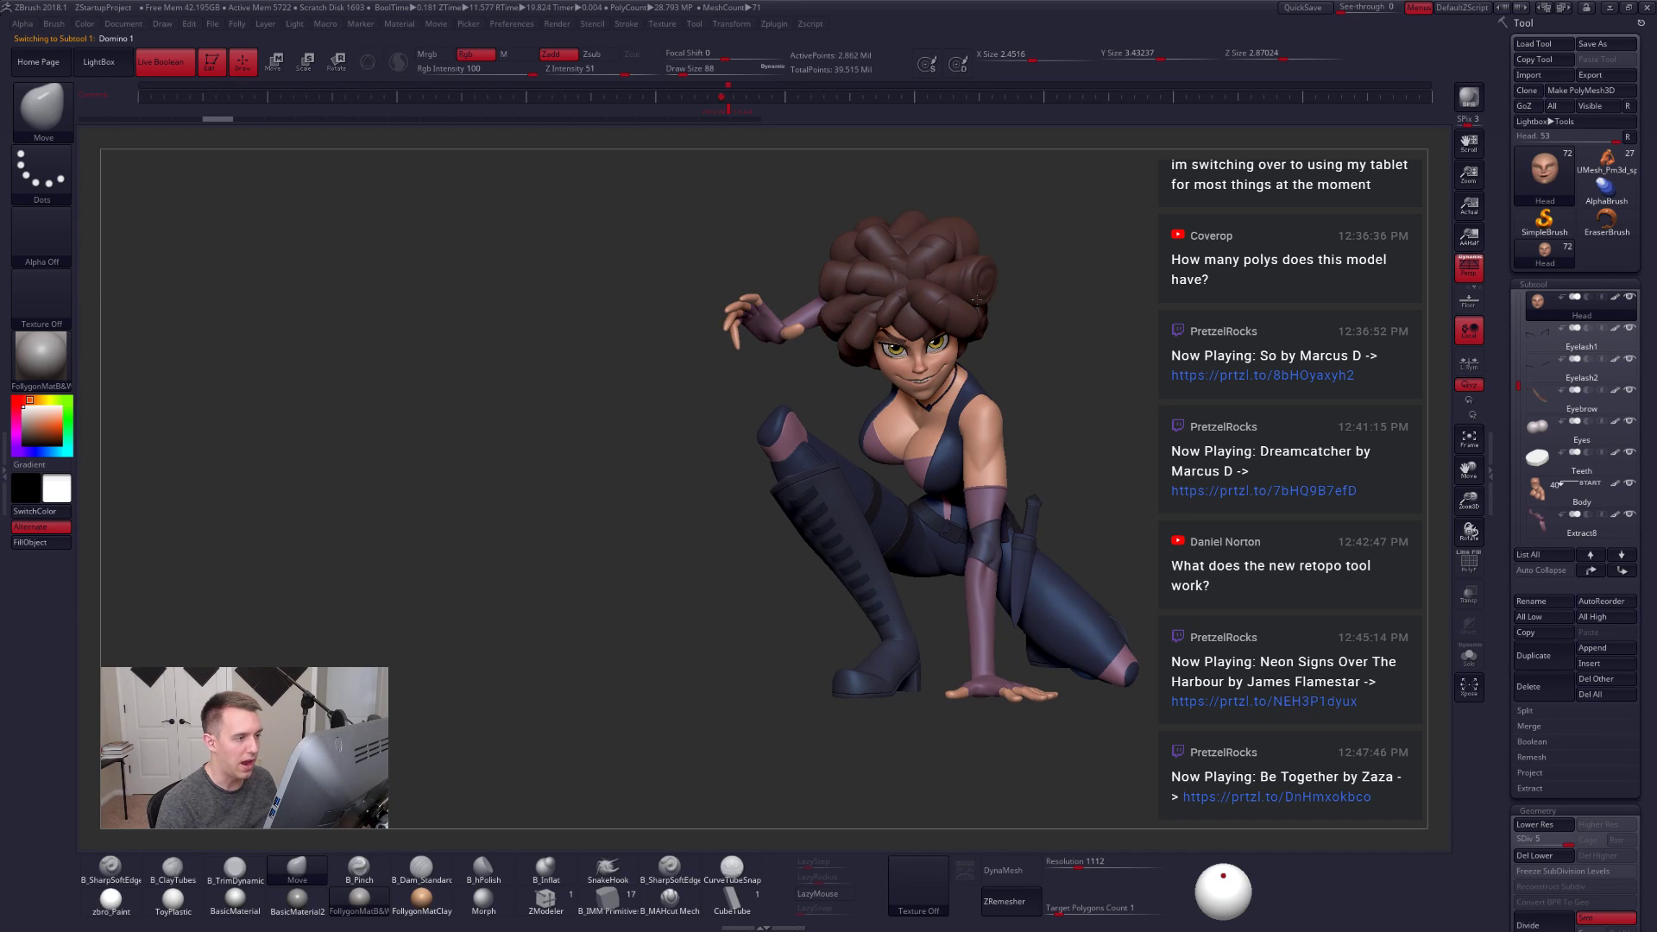
{"action": "left_click_drag", "start_coordinate": [1005, 338], "coordinate": [1001, 412]}
{"action": "left_click_drag", "start_coordinate": [951, 358], "coordinate": [975, 381]}
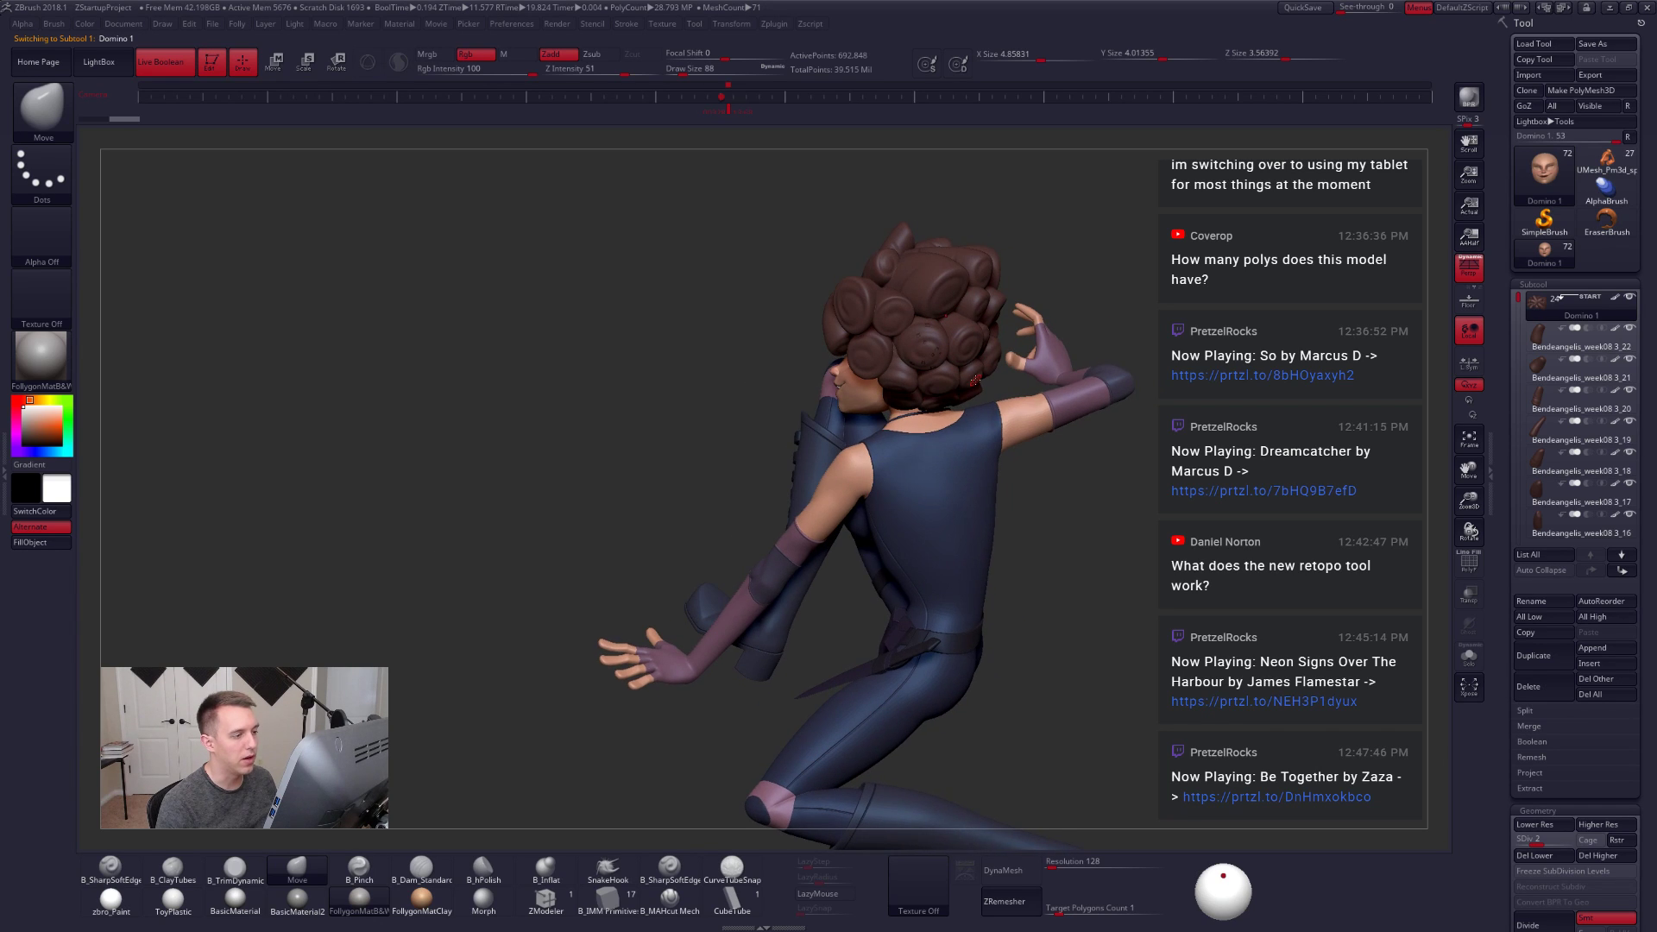
Apply zbro_Paint, select Bendeangelis_week08 3, pick the Standard brush, toggle M, reset colour to white.
{"action": "left_click", "coordinate": [110, 902]}
{"action": "left_click", "coordinate": [630, 647], "text": "alt"}
{"action": "key", "text": "b"}
{"action": "key", "text": "s"}
{"action": "key", "text": "t"}
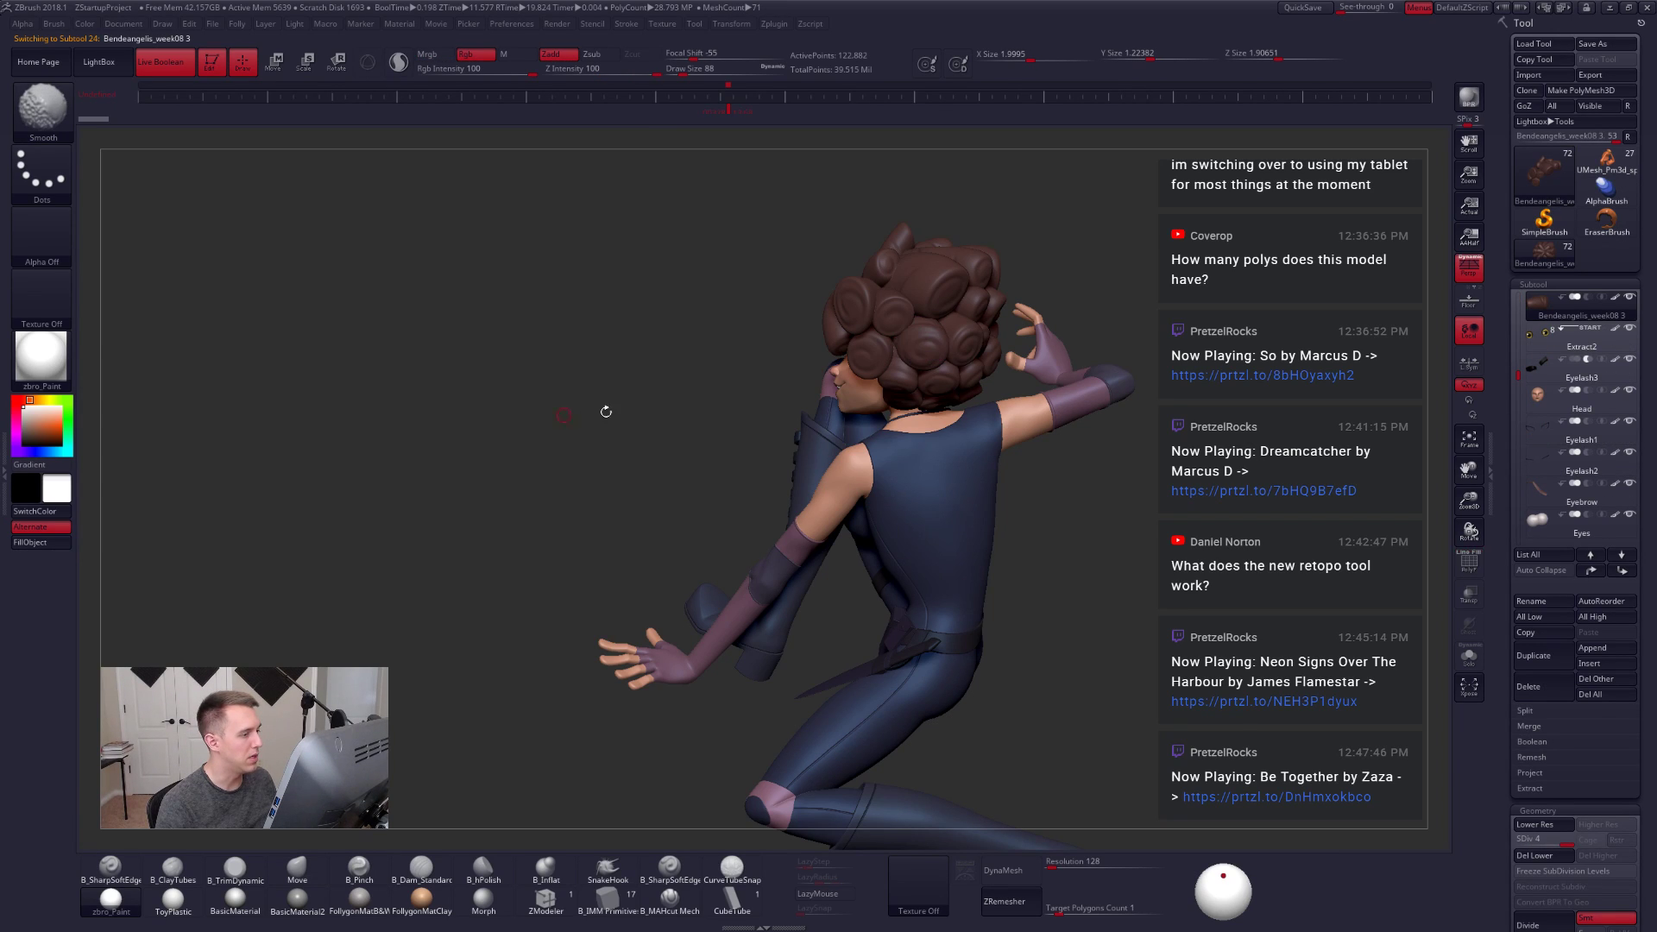
{"action": "key", "text": "c"}
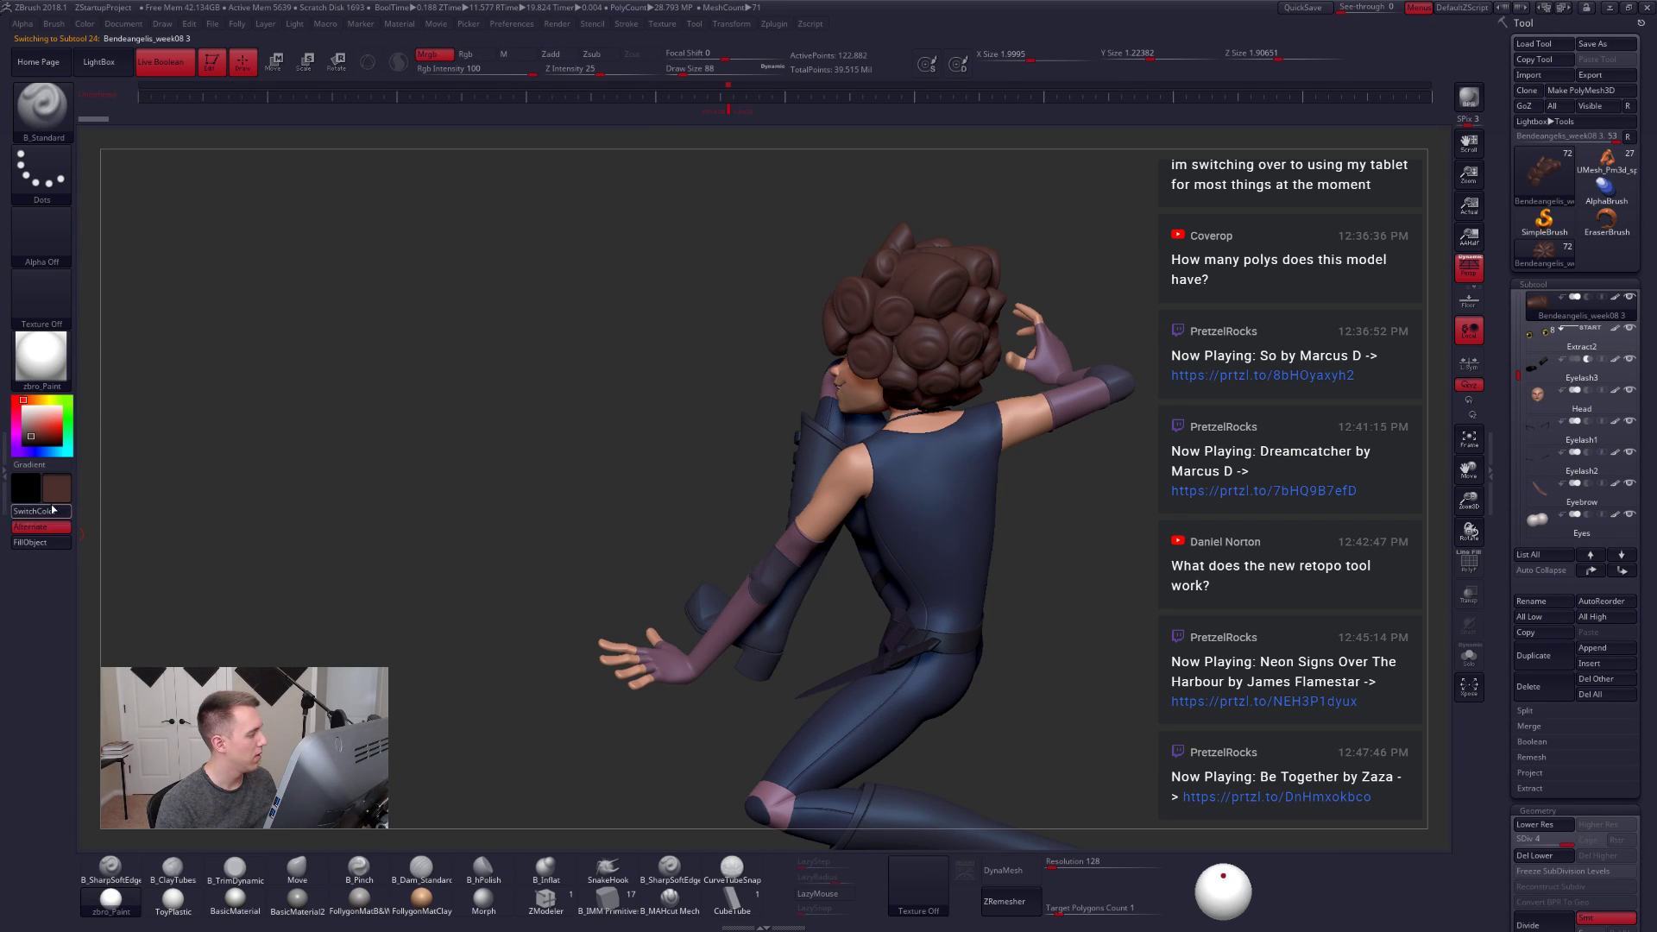
{"action": "left_click", "coordinate": [516, 54]}
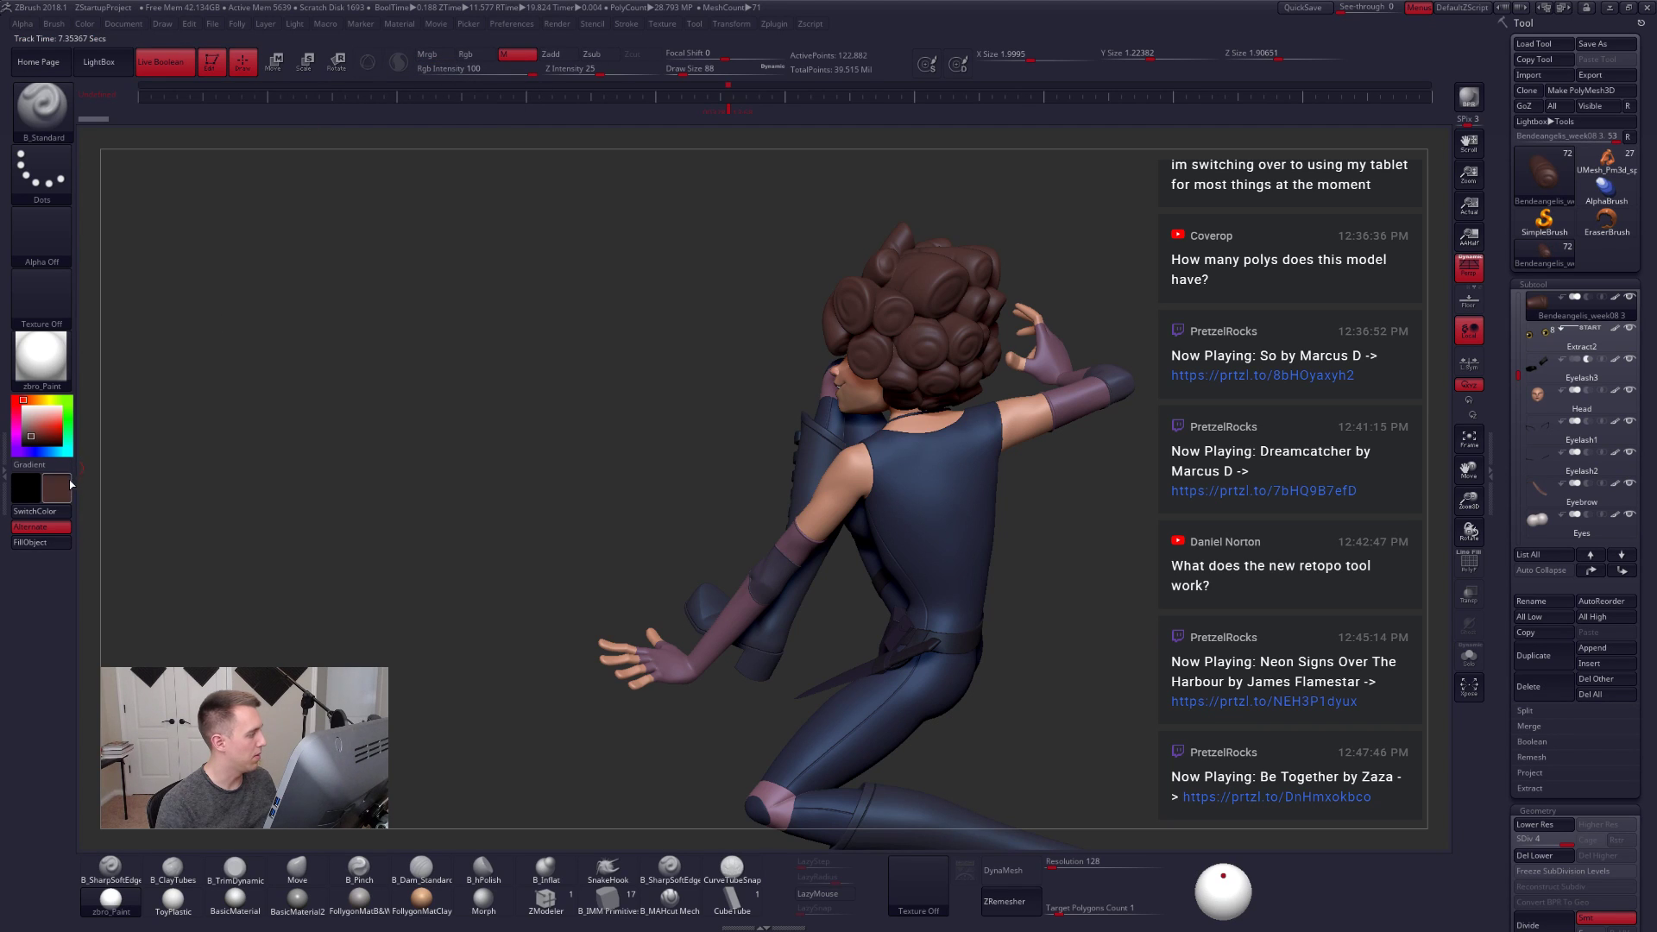
{"action": "left_click", "coordinate": [24, 406]}
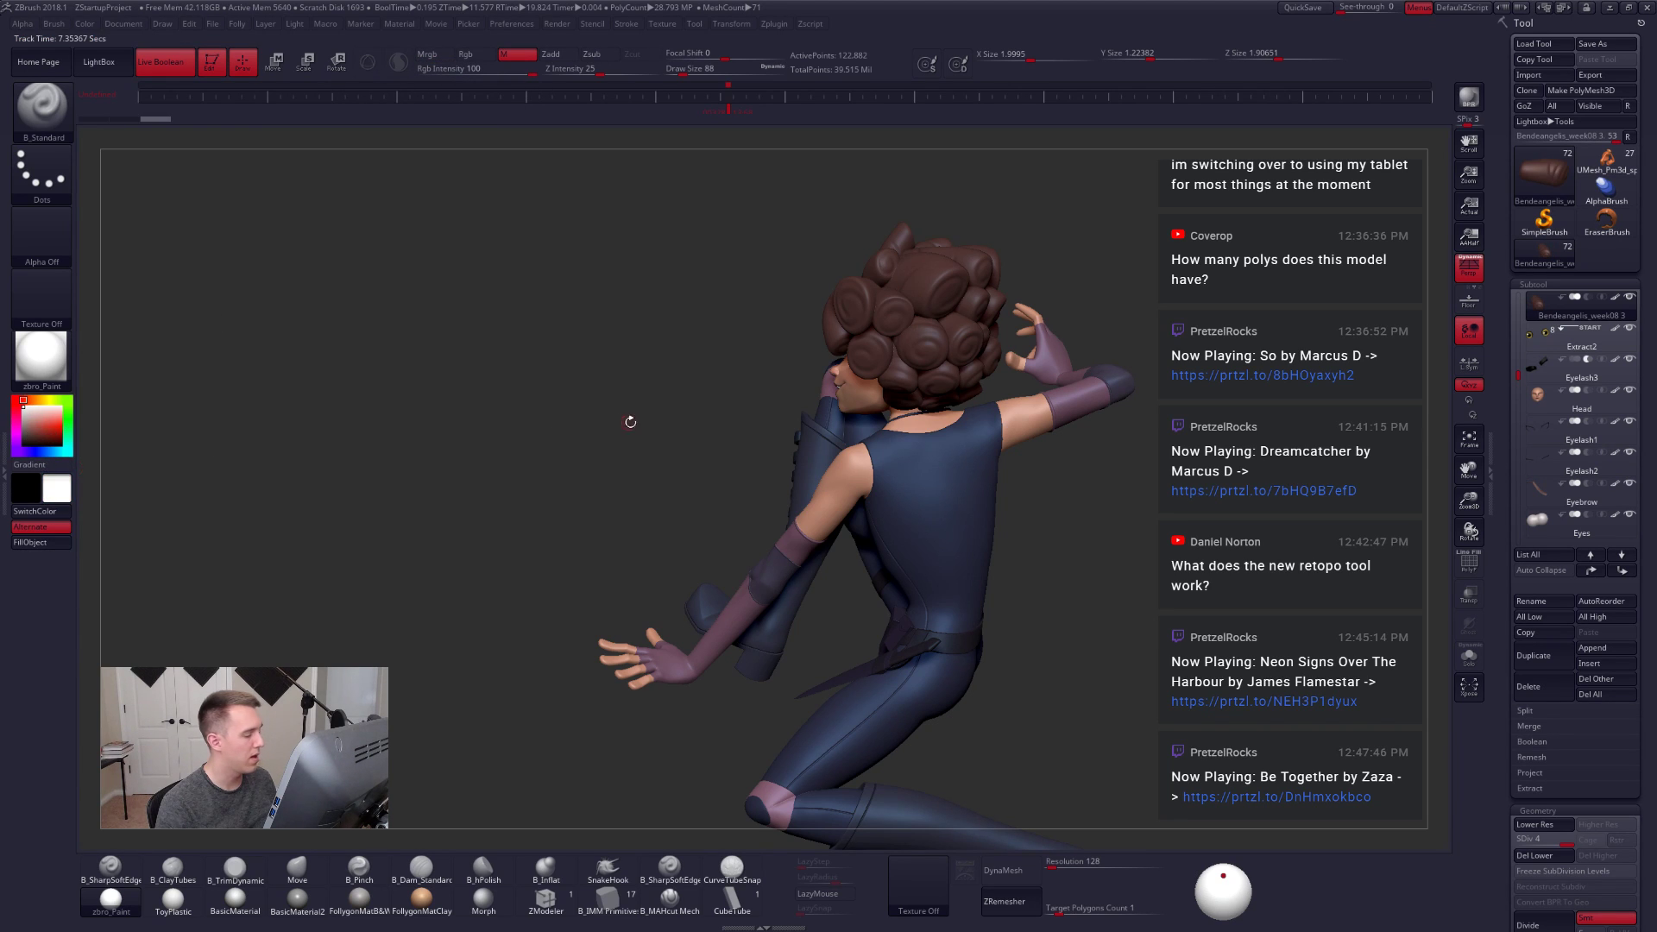
Turn on Domino 1 visibility and tilt the figure on its base toward the viewer.
{"action": "mouse_move", "coordinate": [630, 422]}
{"action": "left_mouse_down"}
{"action": "mouse_move", "coordinate": [981, 460]}
{"action": "mouse_move", "coordinate": [1014, 442]}
{"action": "left_mouse_up"}
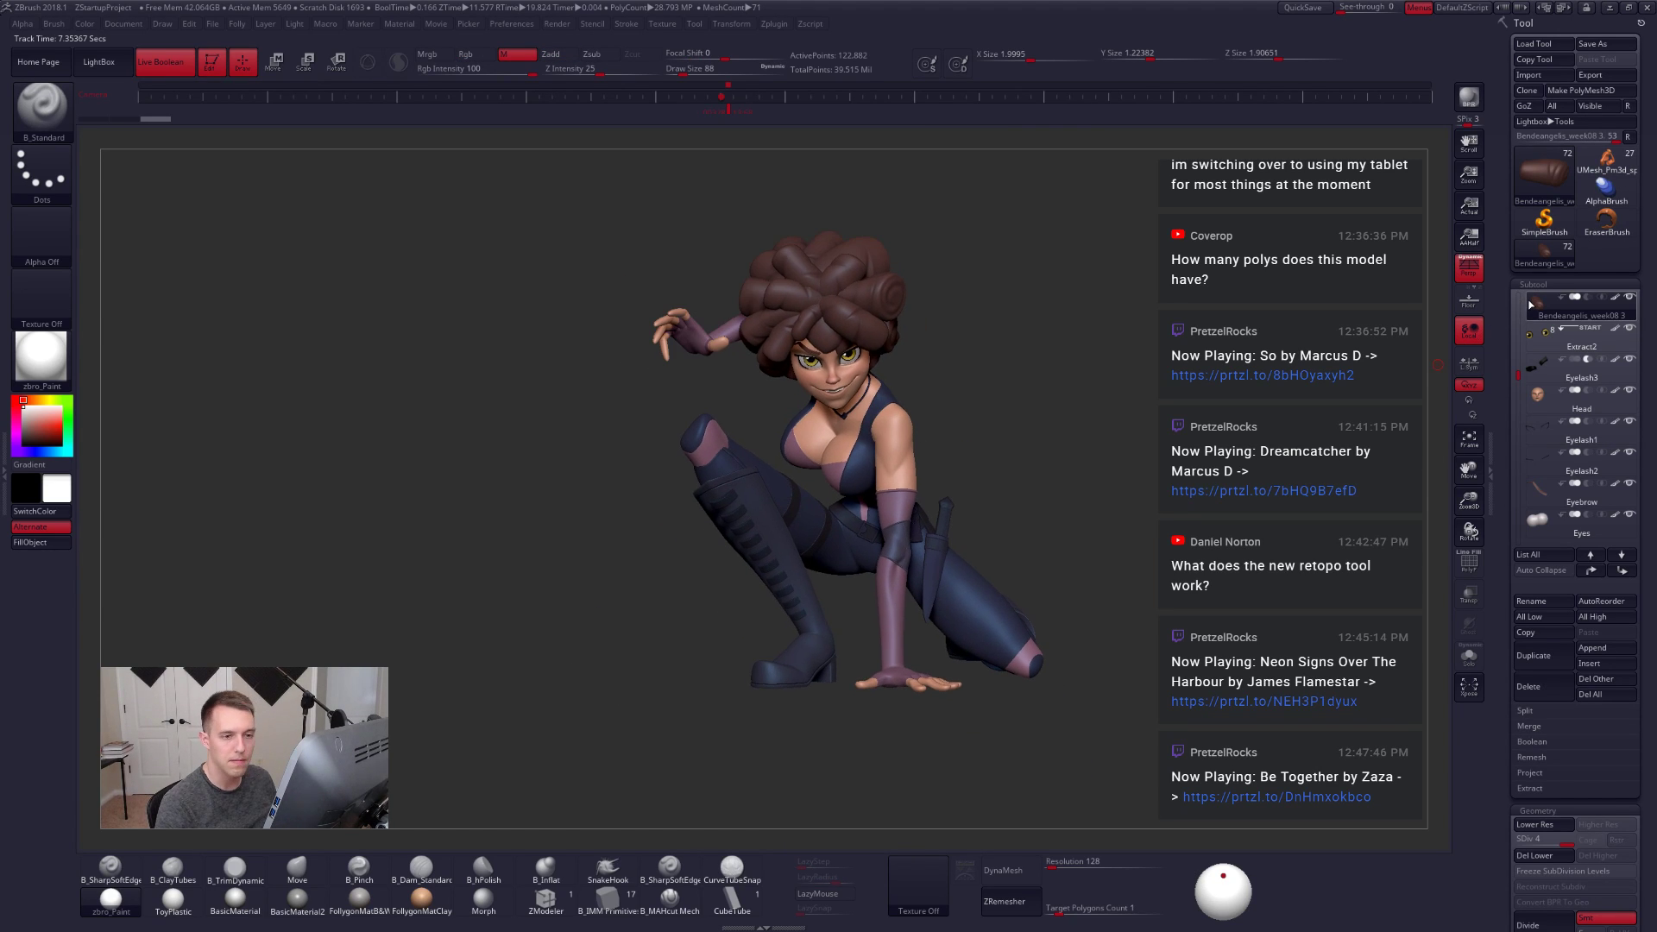
{"action": "left_click", "coordinate": [1532, 304]}
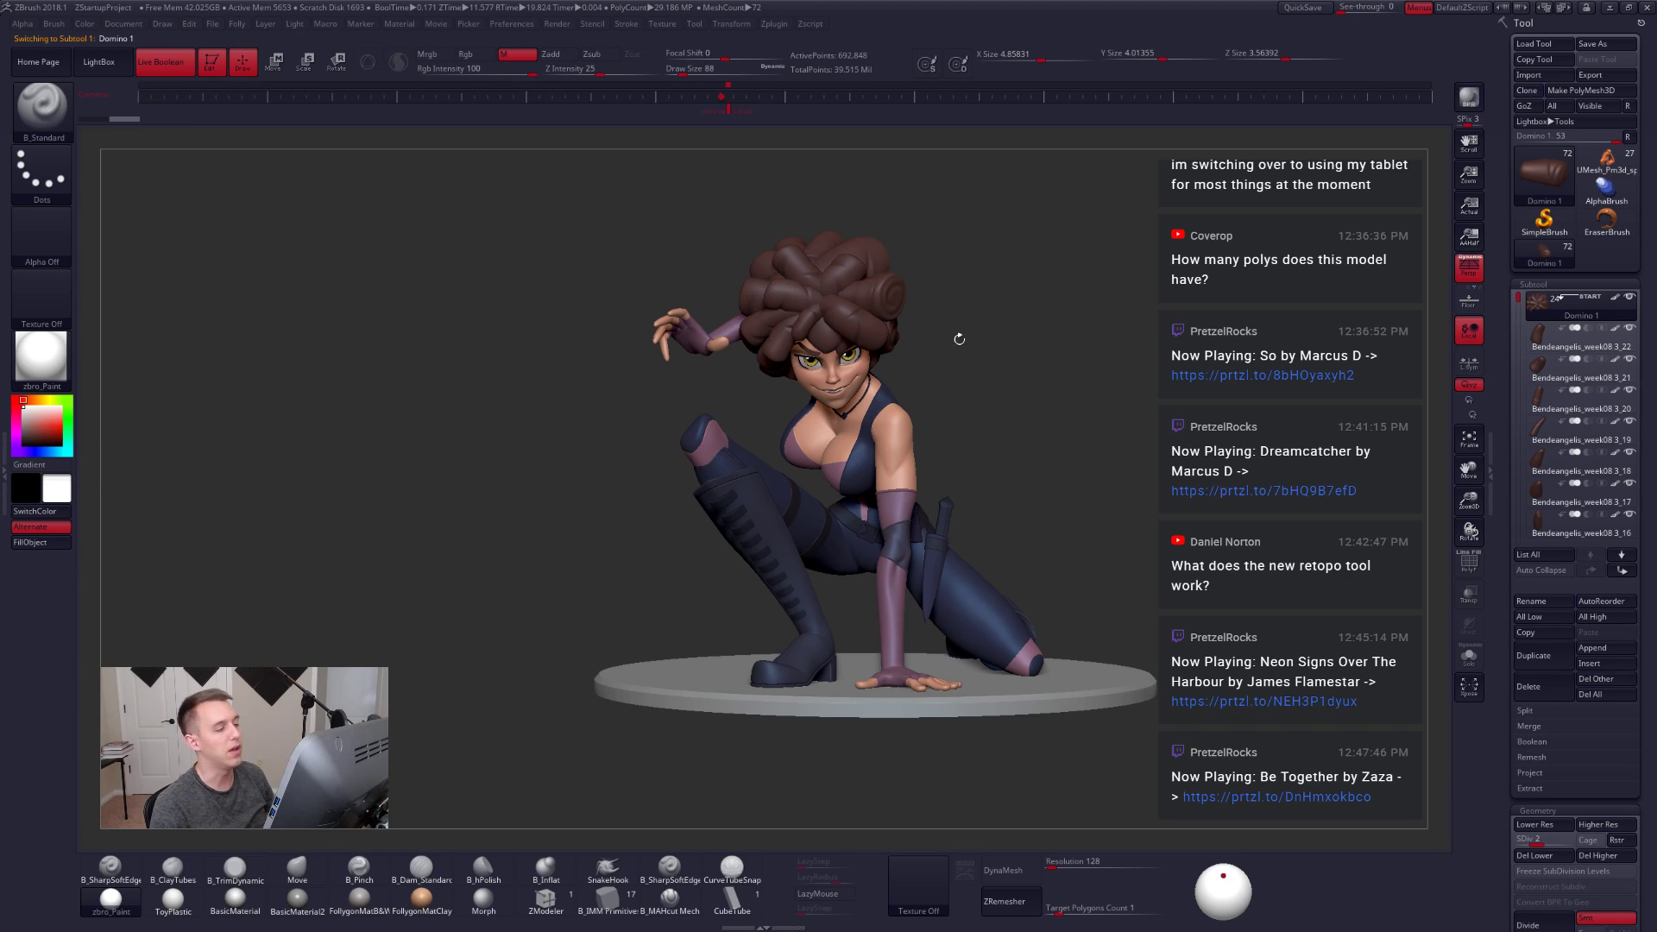
{"action": "mouse_move", "coordinate": [1153, 398]}
{"action": "left_mouse_down"}
{"action": "mouse_move", "coordinate": [1155, 444]}
{"action": "mouse_move", "coordinate": [1171, 389]}
{"action": "left_mouse_up"}
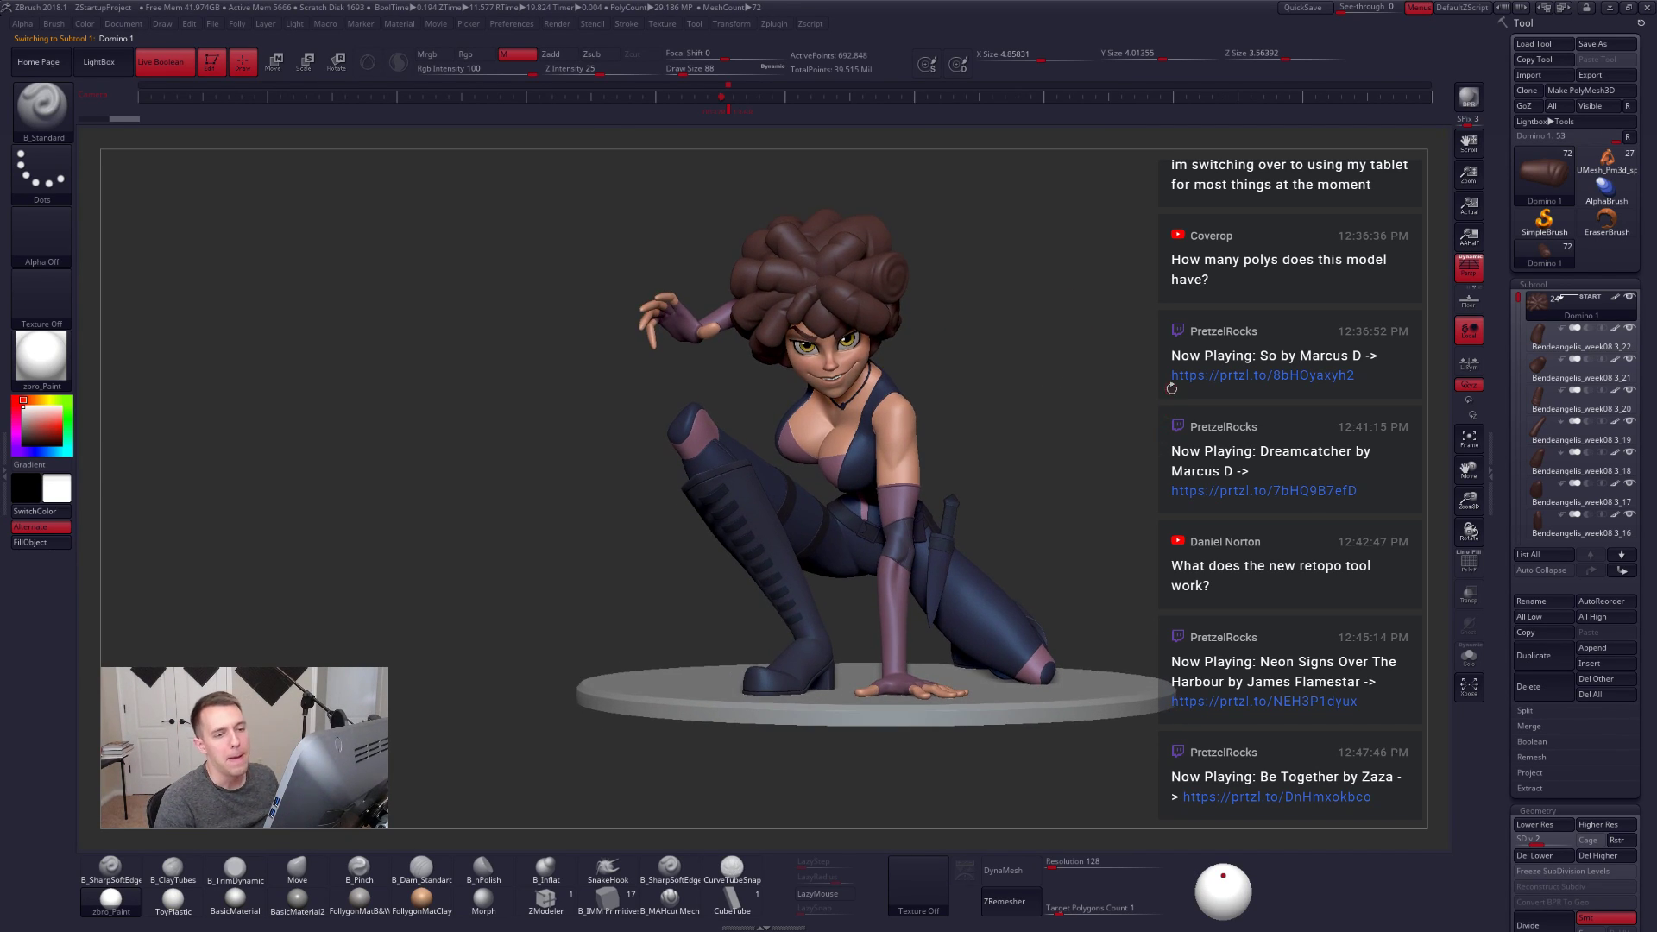
Save the crouching figure's tool with Ctrl+Shift+T, then Del All its subtools.
{"action": "right_click", "coordinate": [1171, 388]}
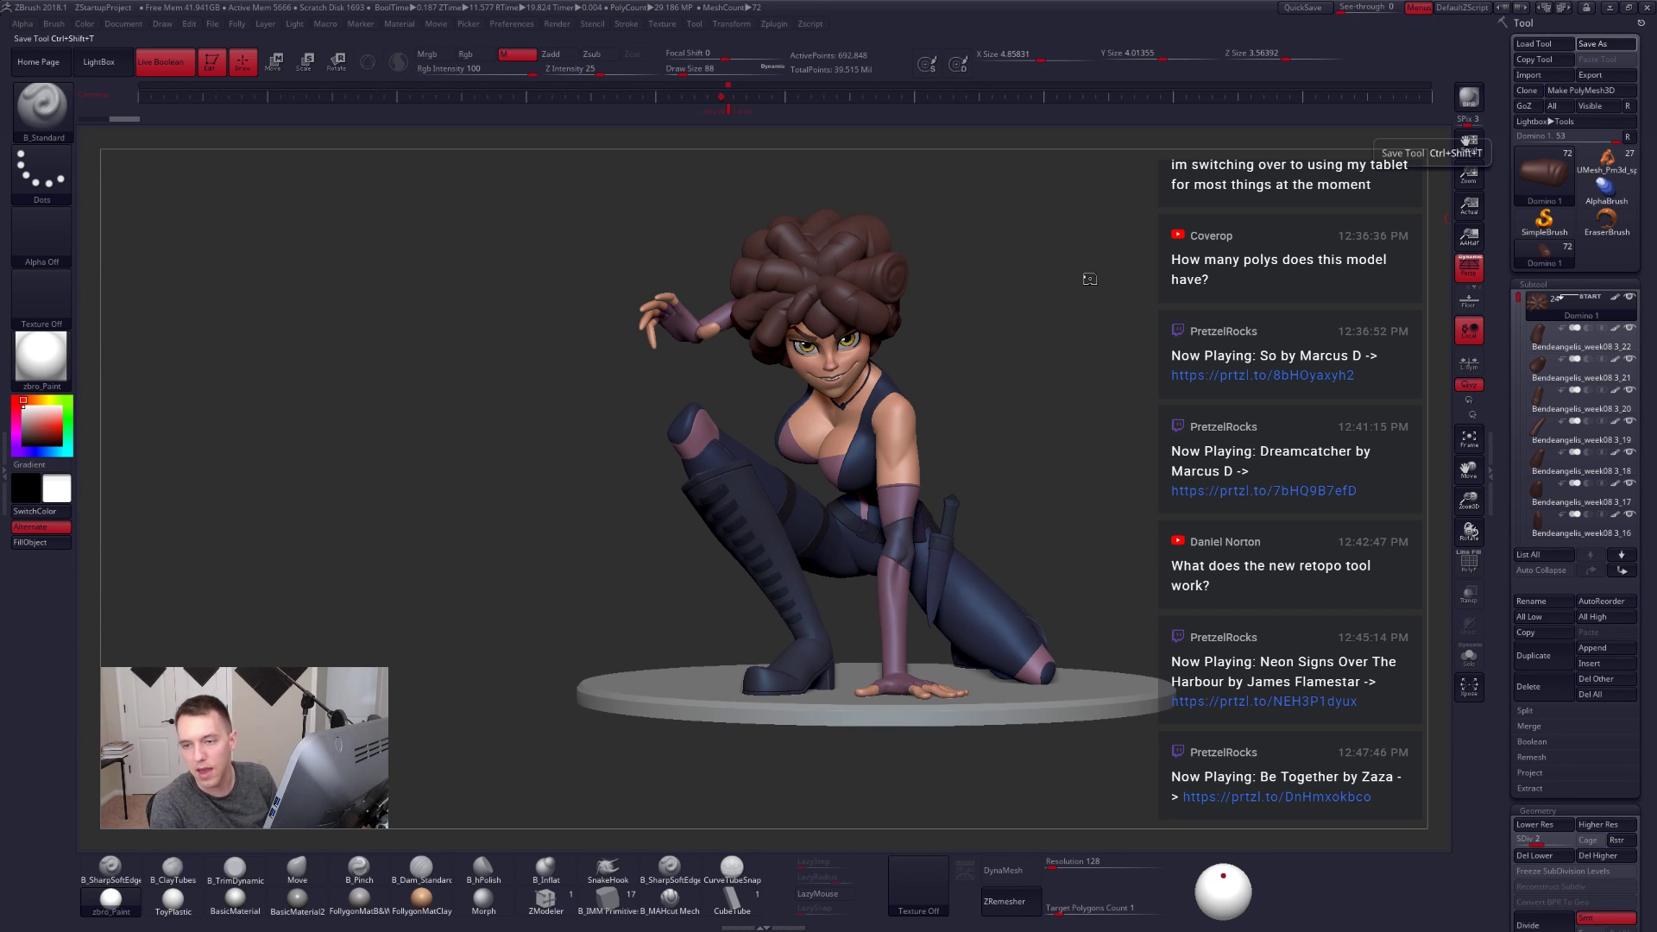
{"action": "key", "text": "ctrl+shift+t"}
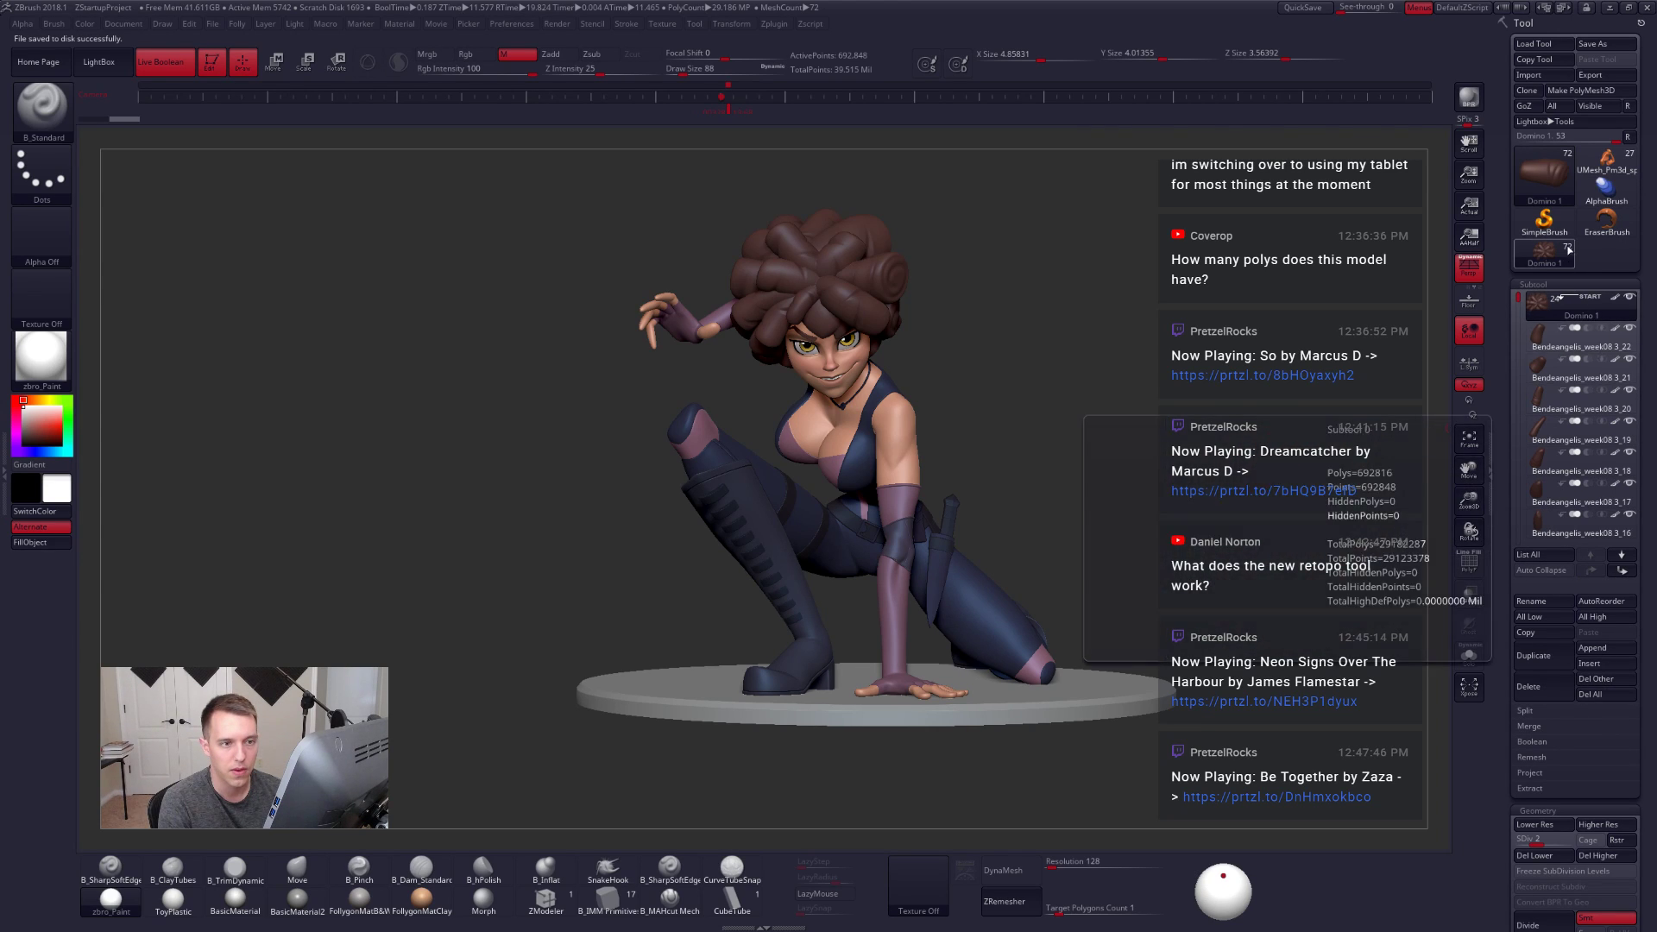
{"action": "left_click", "coordinate": [1626, 701]}
{"action": "left_click", "coordinate": [1290, 665]}
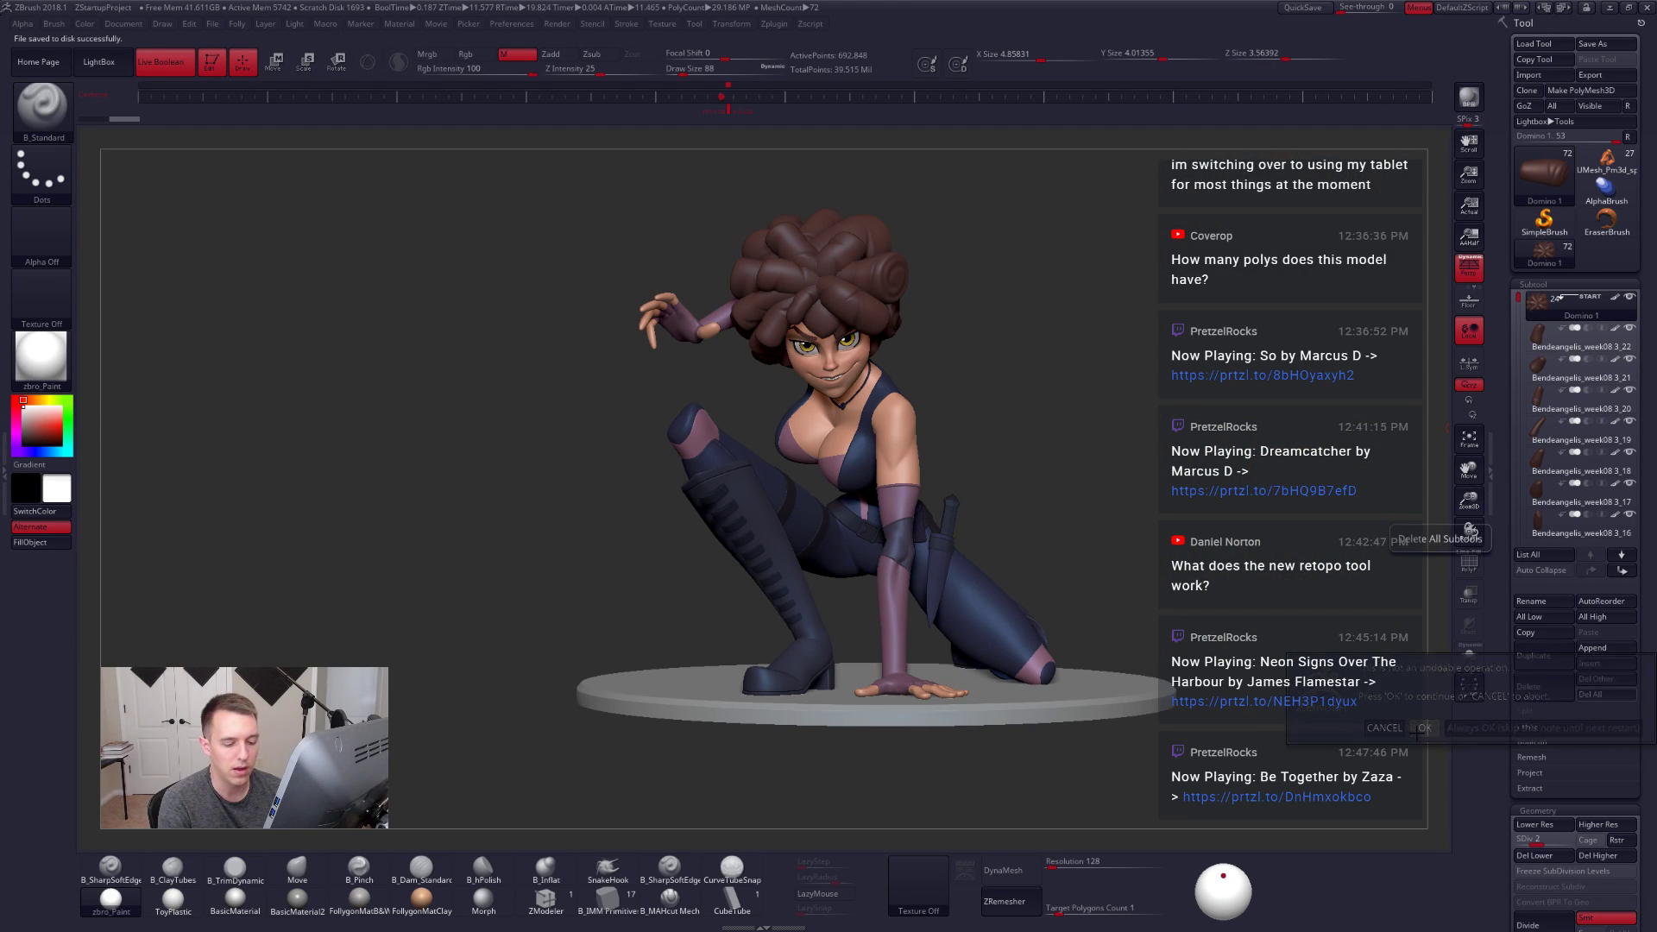
Load the Goofy sculpt, show its 2D reference drawing, frame it, and orbit to three-quarter view.
{"action": "key", "text": "ctrl+z"}
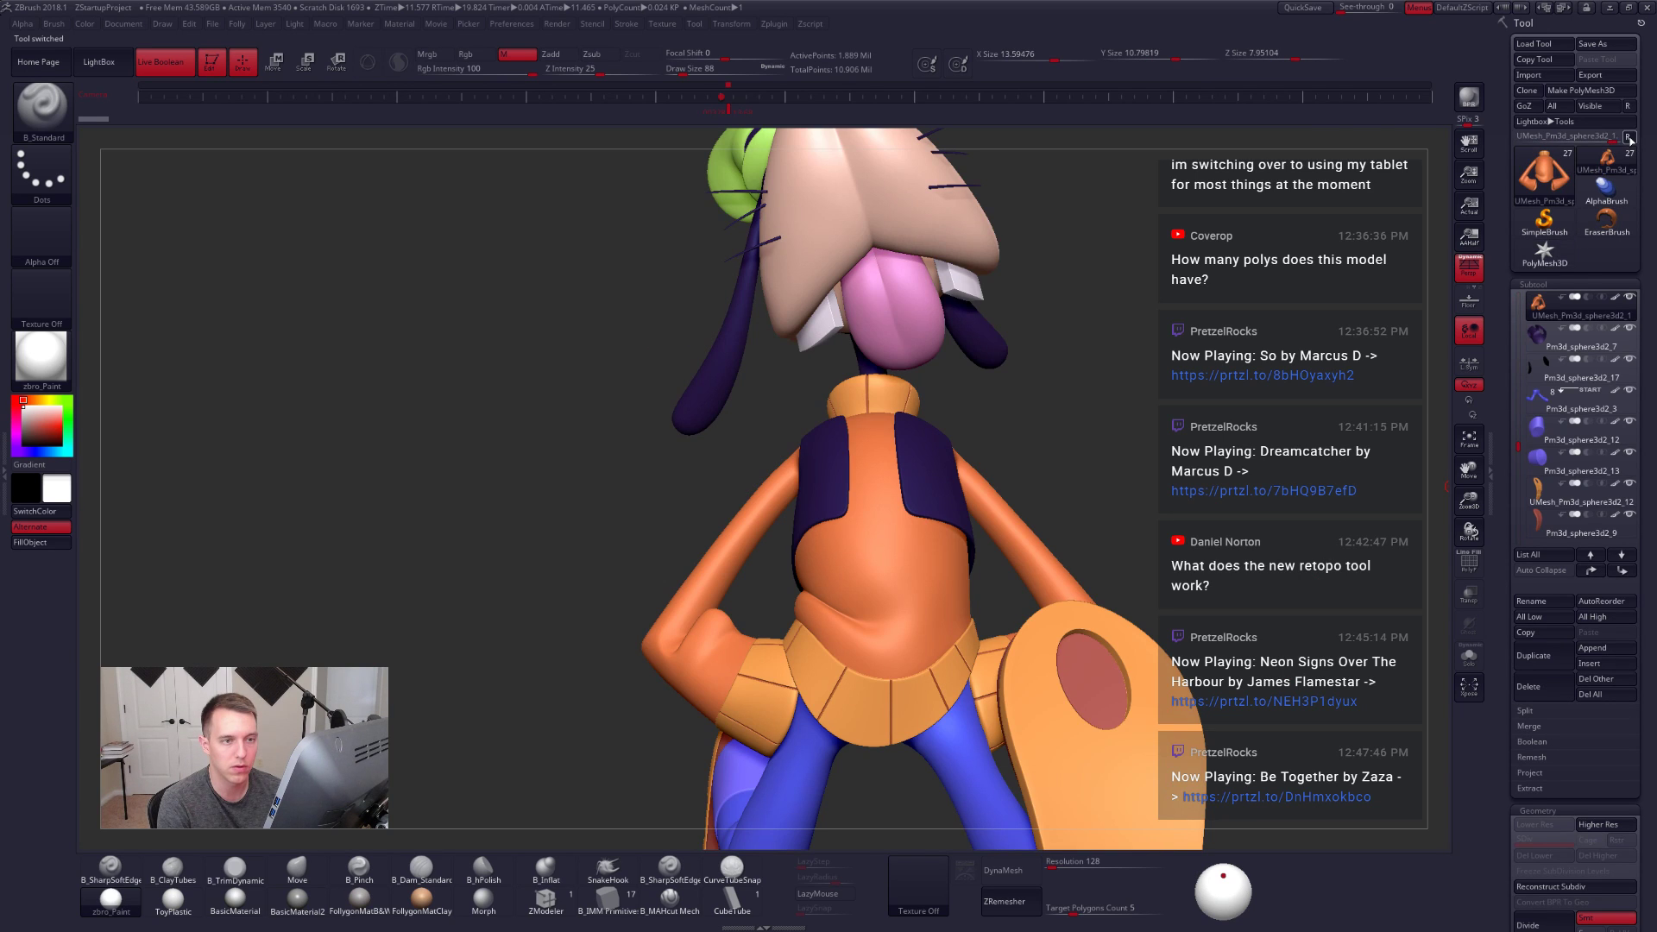
{"action": "key", "text": "shift+z"}
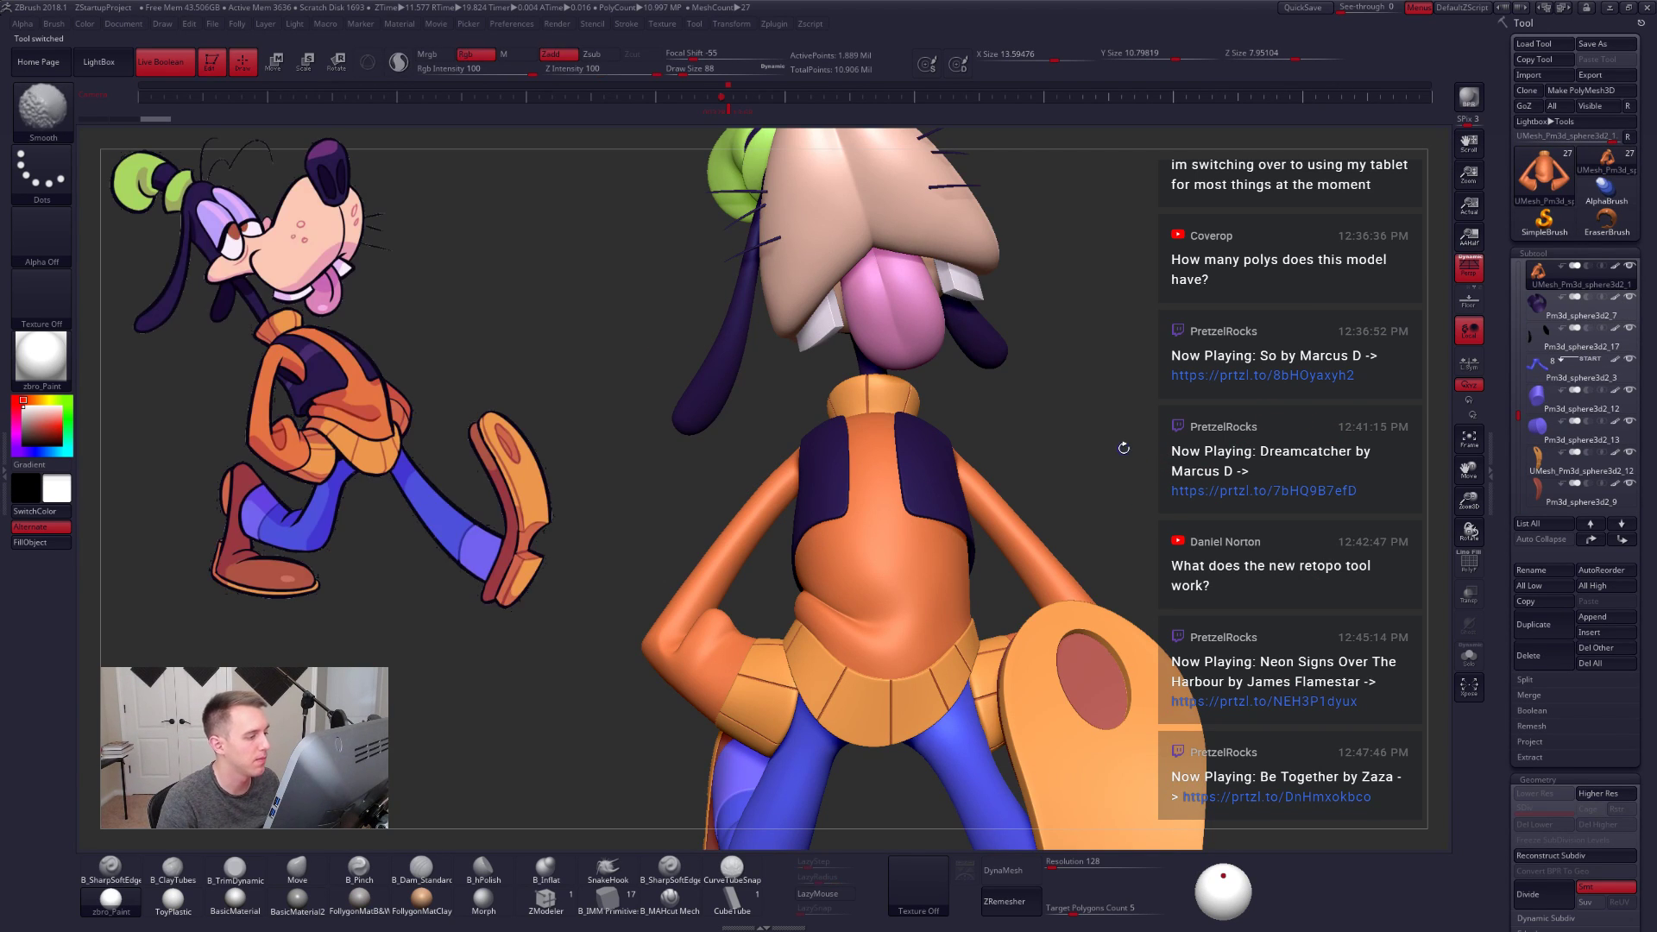
{"action": "key", "text": "f"}
{"action": "left_click_drag", "start_coordinate": [1110, 425], "coordinate": [1022, 417]}
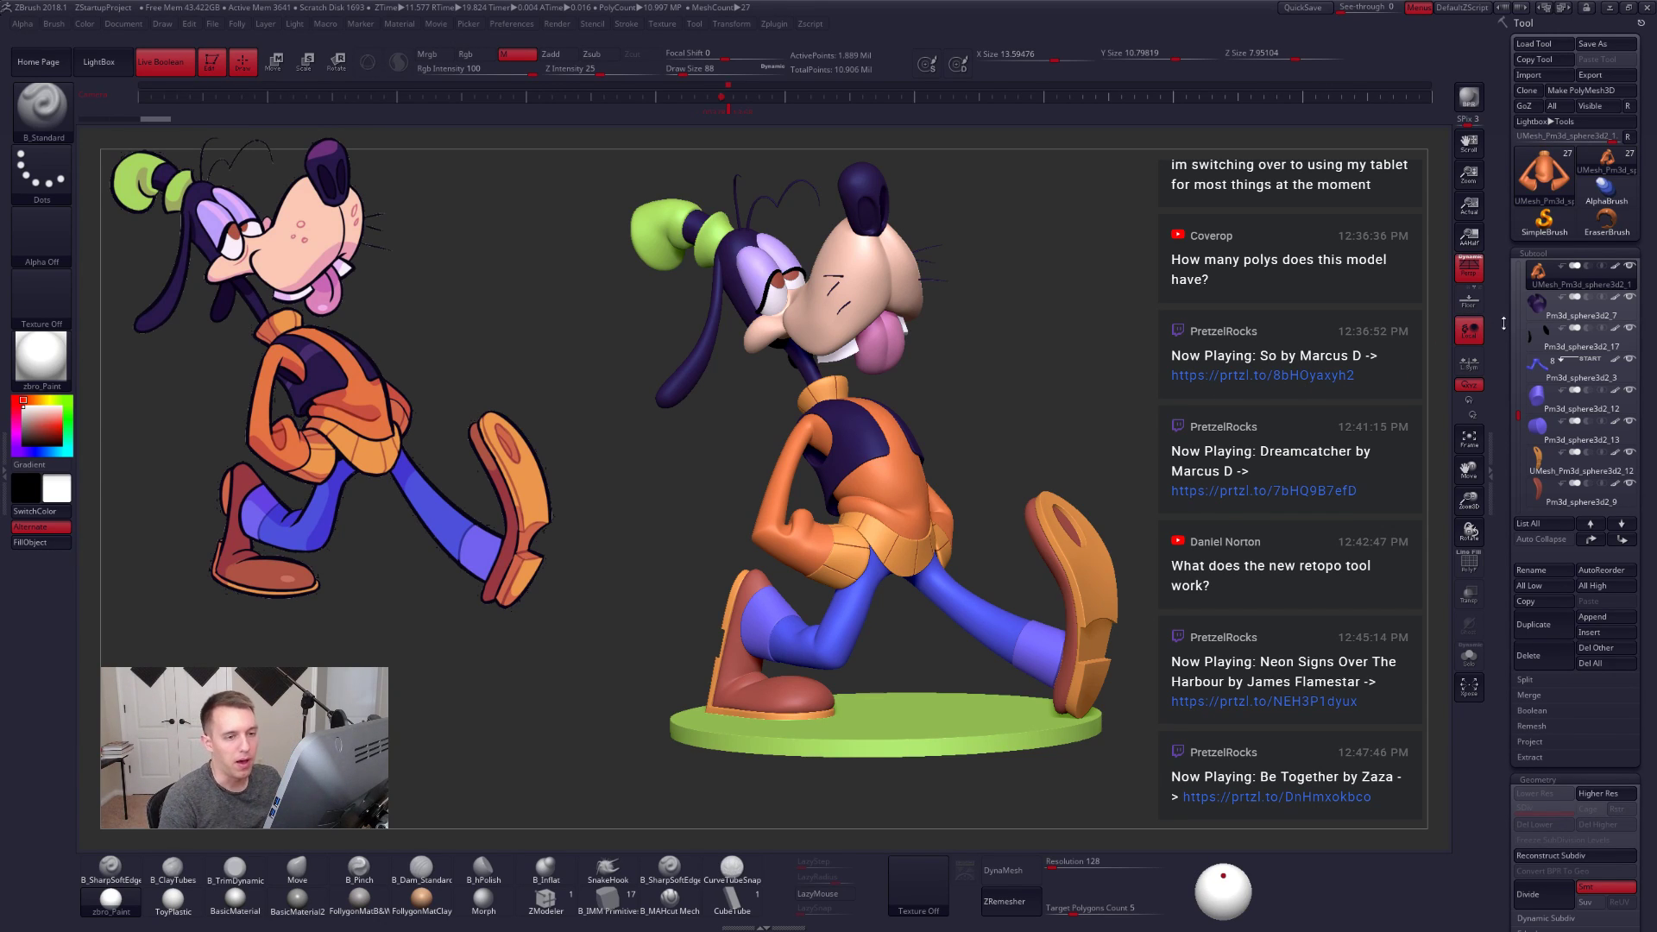
{"action": "left_click_drag", "start_coordinate": [1519, 414], "coordinate": [1530, 257]}
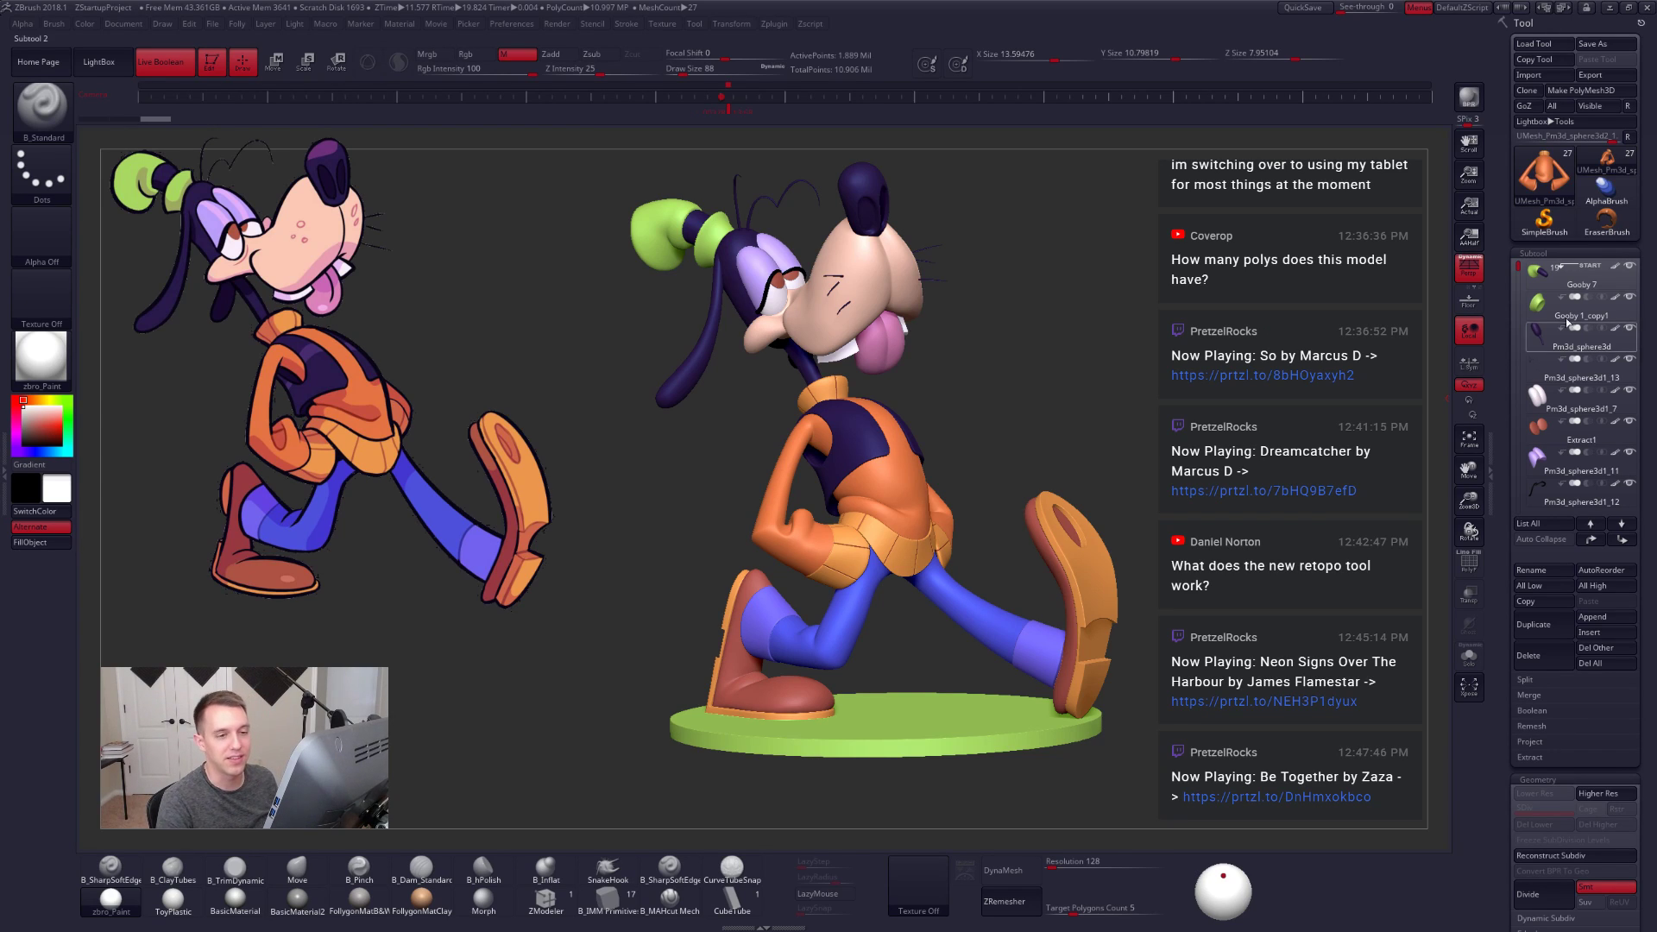
Rotate the Goofy model until its back faces the camera beside the drawing.
{"action": "mouse_move", "coordinate": [1521, 269]}
{"action": "left_mouse_down"}
{"action": "mouse_move", "coordinate": [1521, 367]}
{"action": "mouse_move", "coordinate": [1519, 255]}
{"action": "left_mouse_up"}
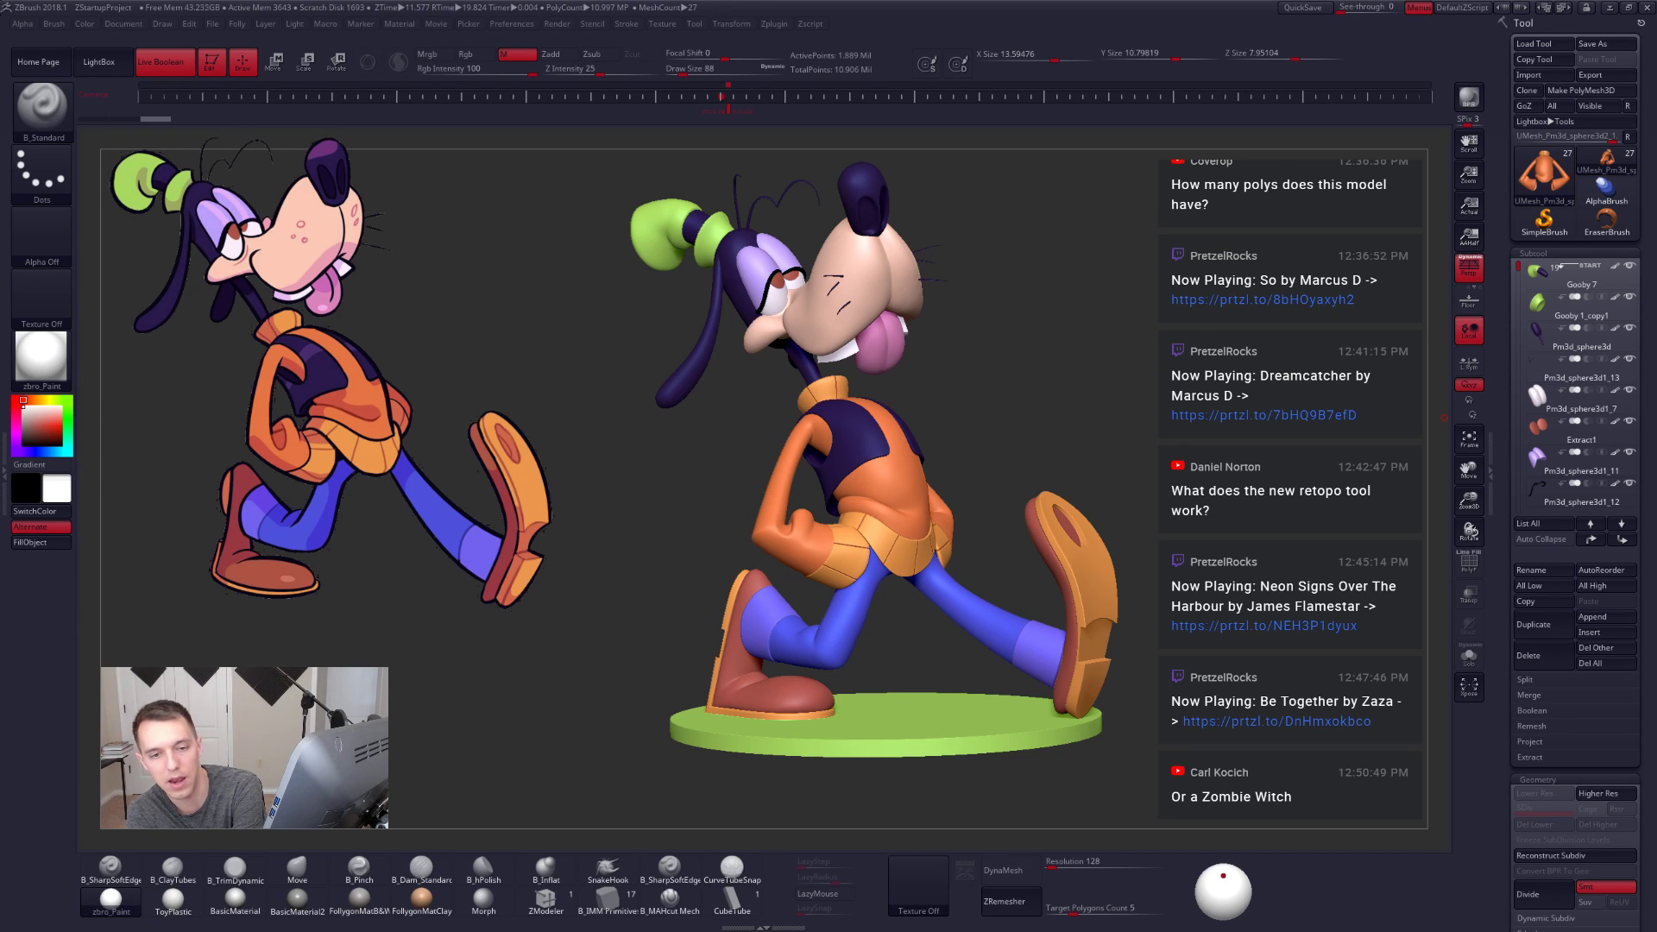
{"action": "left_click_drag", "start_coordinate": [1286, 435], "coordinate": [1276, 440]}
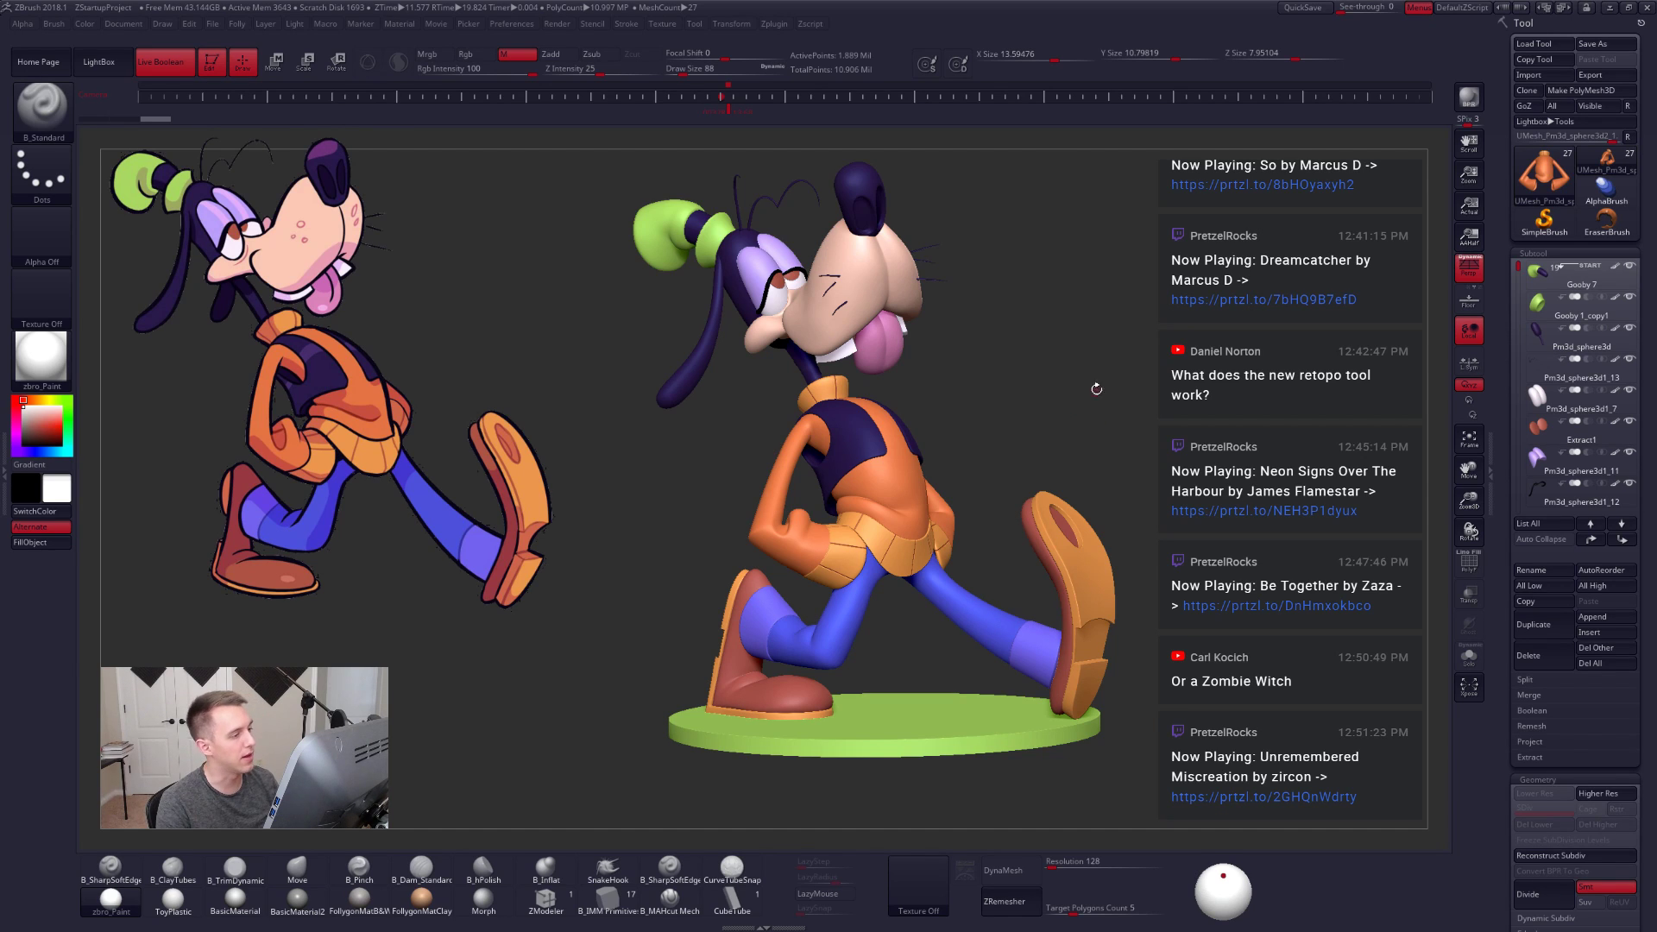
{"action": "key", "text": "ctrl+shift+f"}
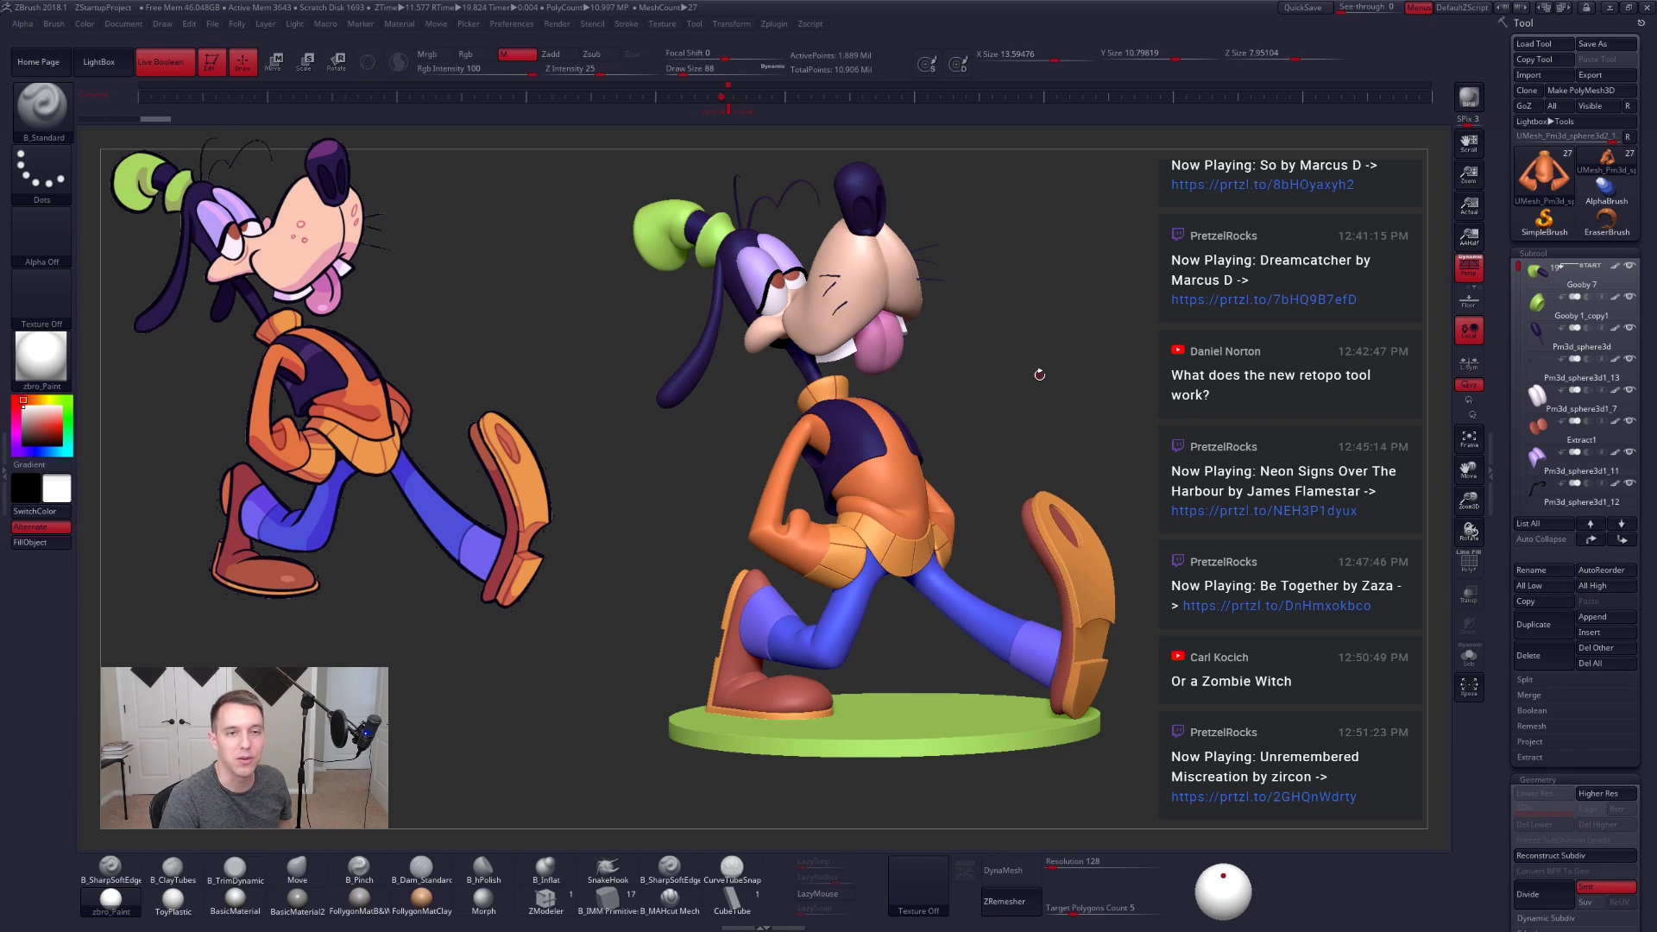
{"action": "key", "text": "ctrl+shift"}
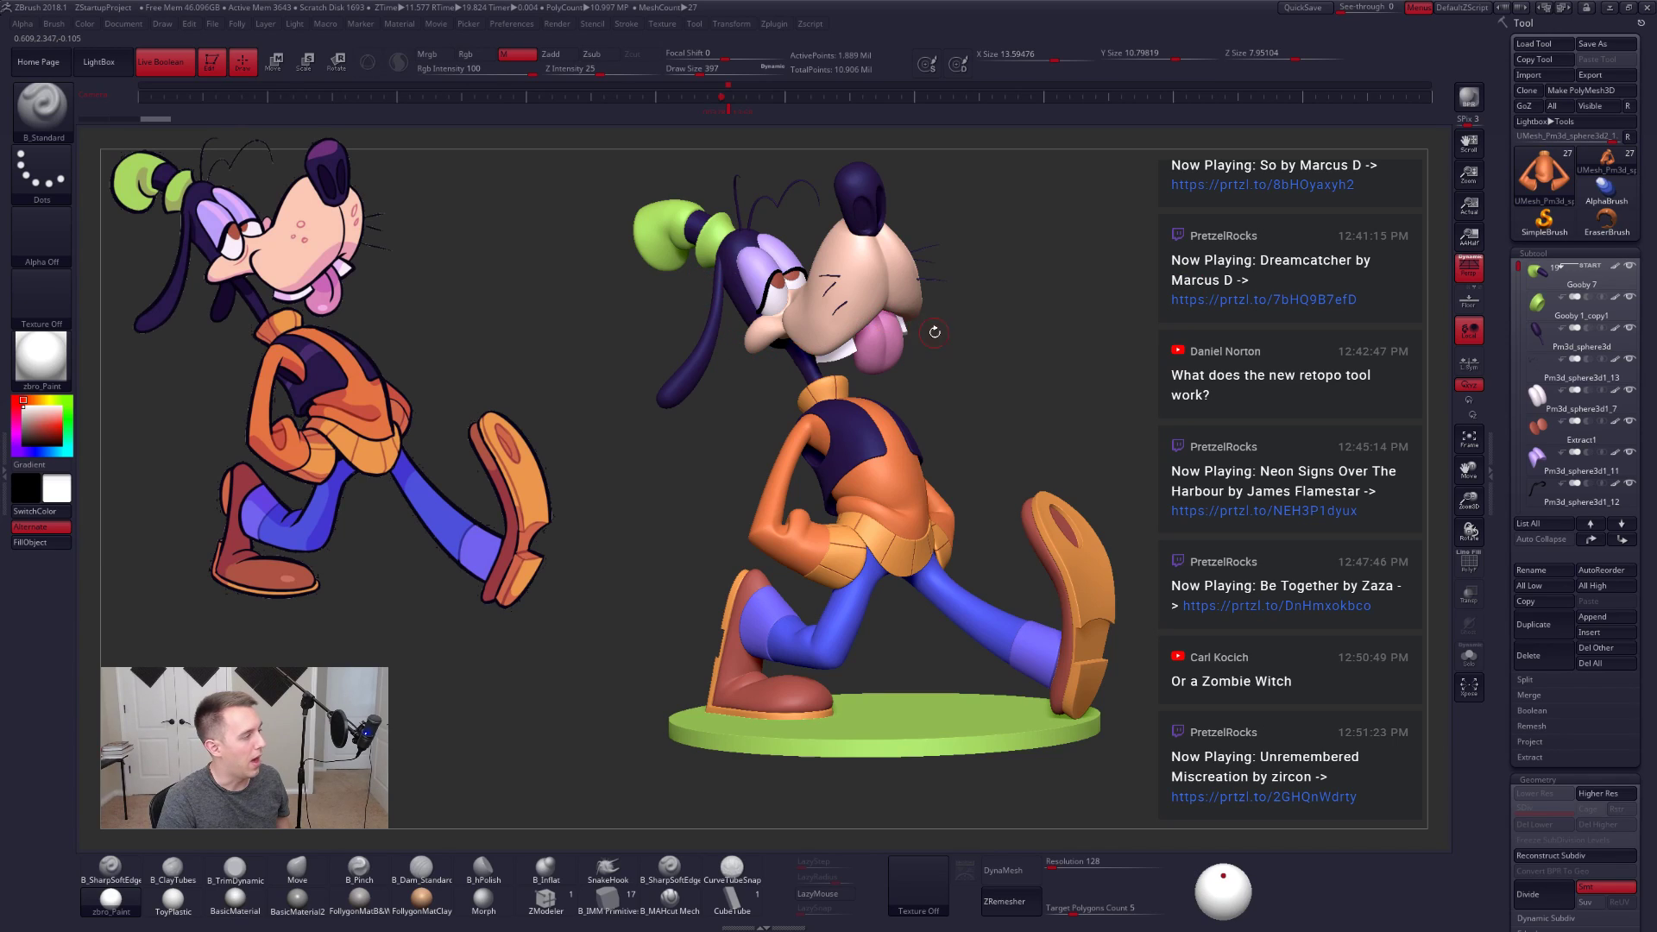
{"action": "left_click_drag", "start_coordinate": [934, 332], "coordinate": [936, 483]}
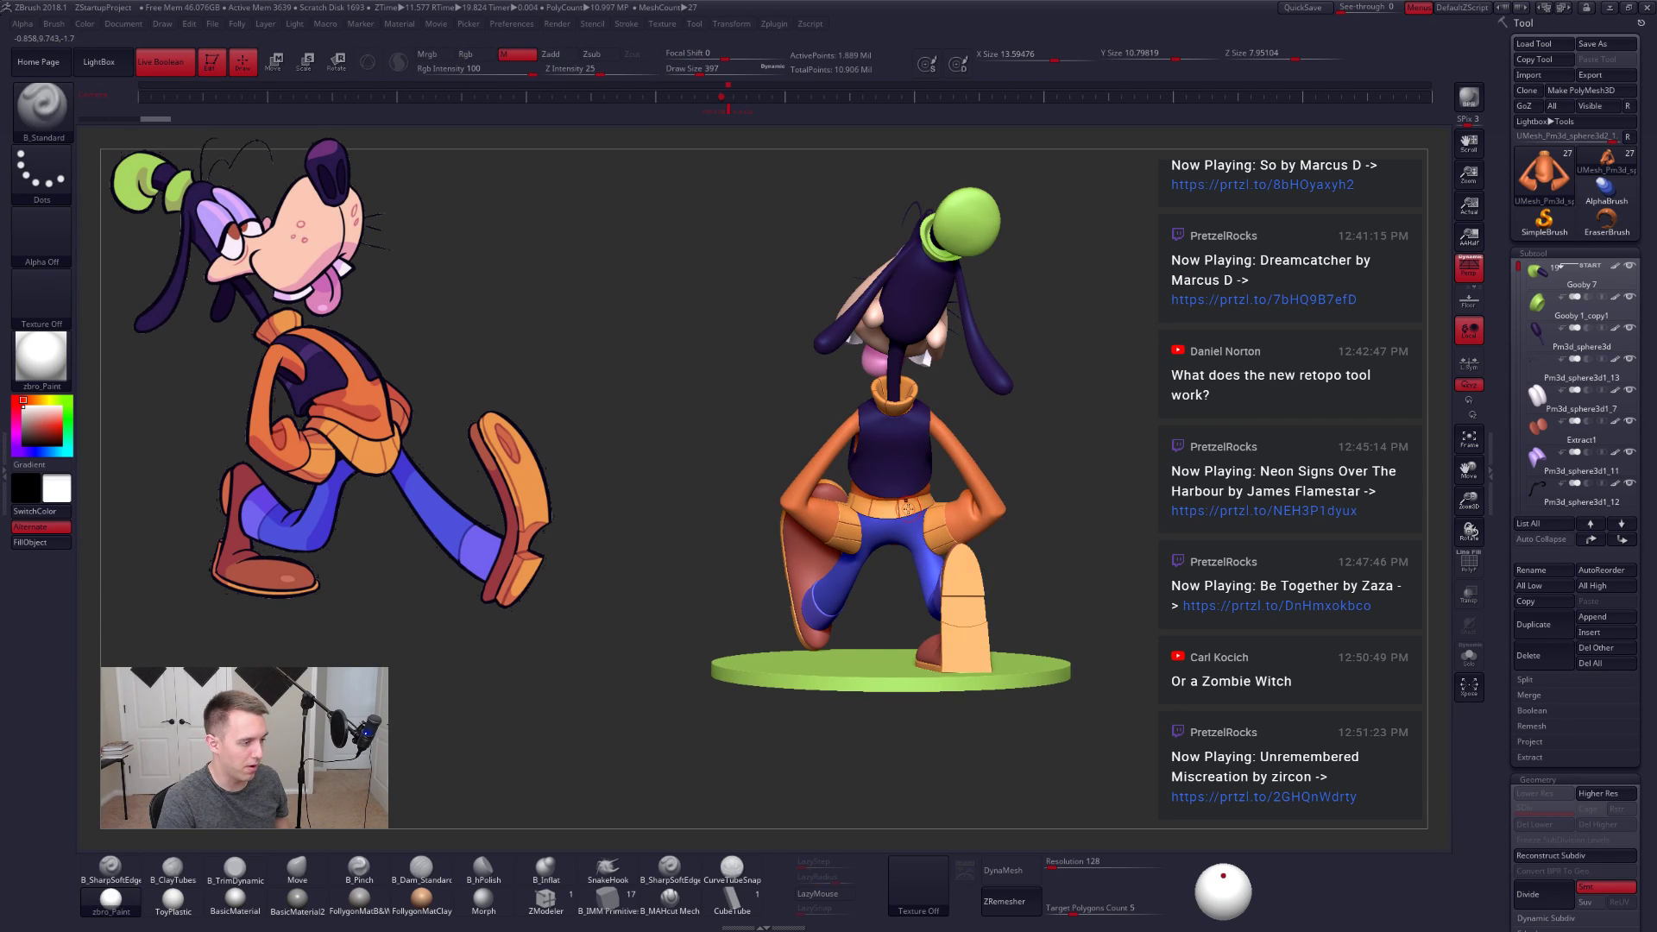
Rotate Goofy from behind through a three-quarter view to face straight forward.
{"action": "right_click_drag", "start_coordinate": [908, 508], "coordinate": [1067, 499]}
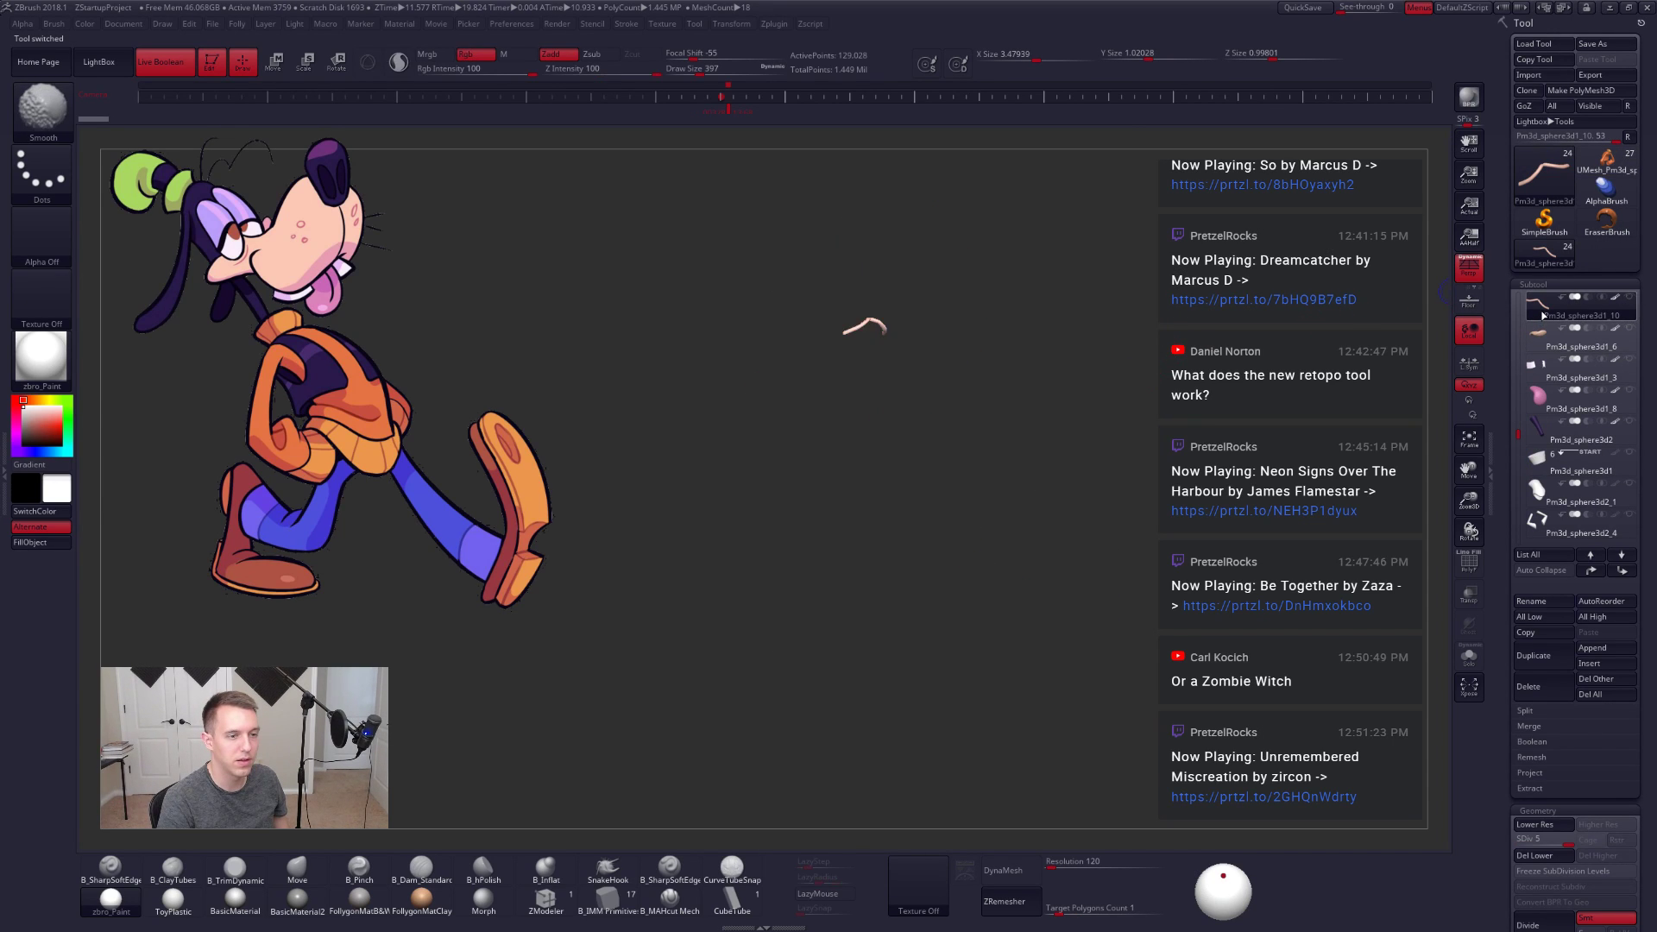
{"action": "left_click_drag", "start_coordinate": [1240, 332], "coordinate": [1199, 384]}
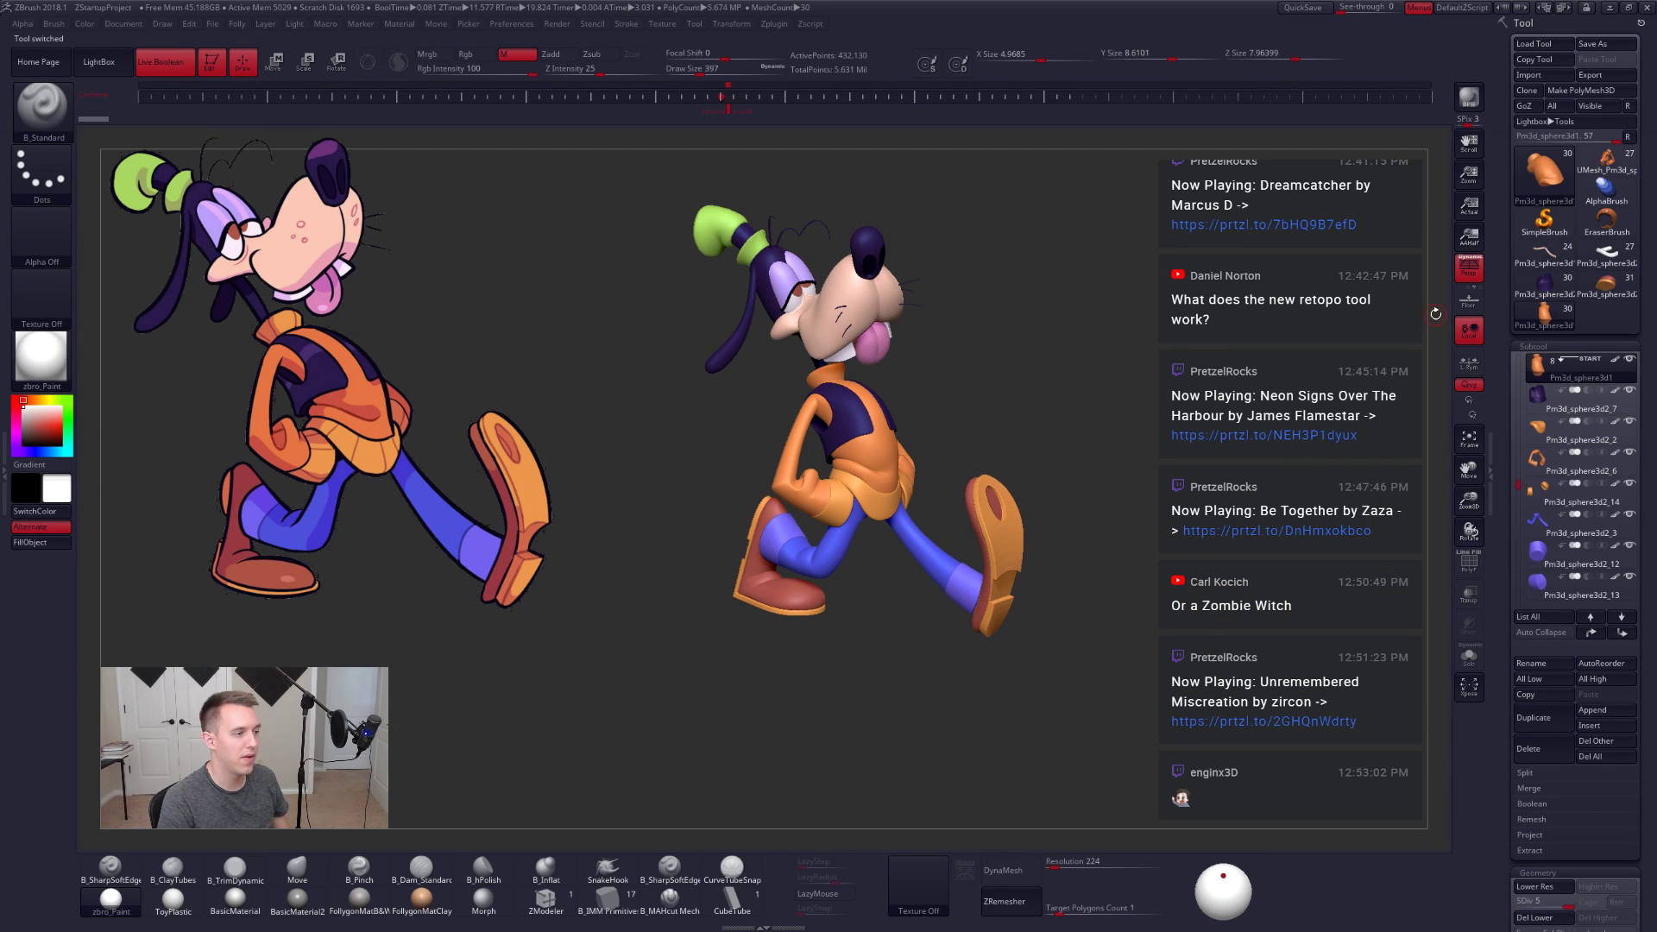
Swap Goofy between the green-base and baseless versions, zoom in, and restore the stored camera view.
{"action": "right_click_drag", "start_coordinate": [885, 342], "coordinate": [865, 323]}
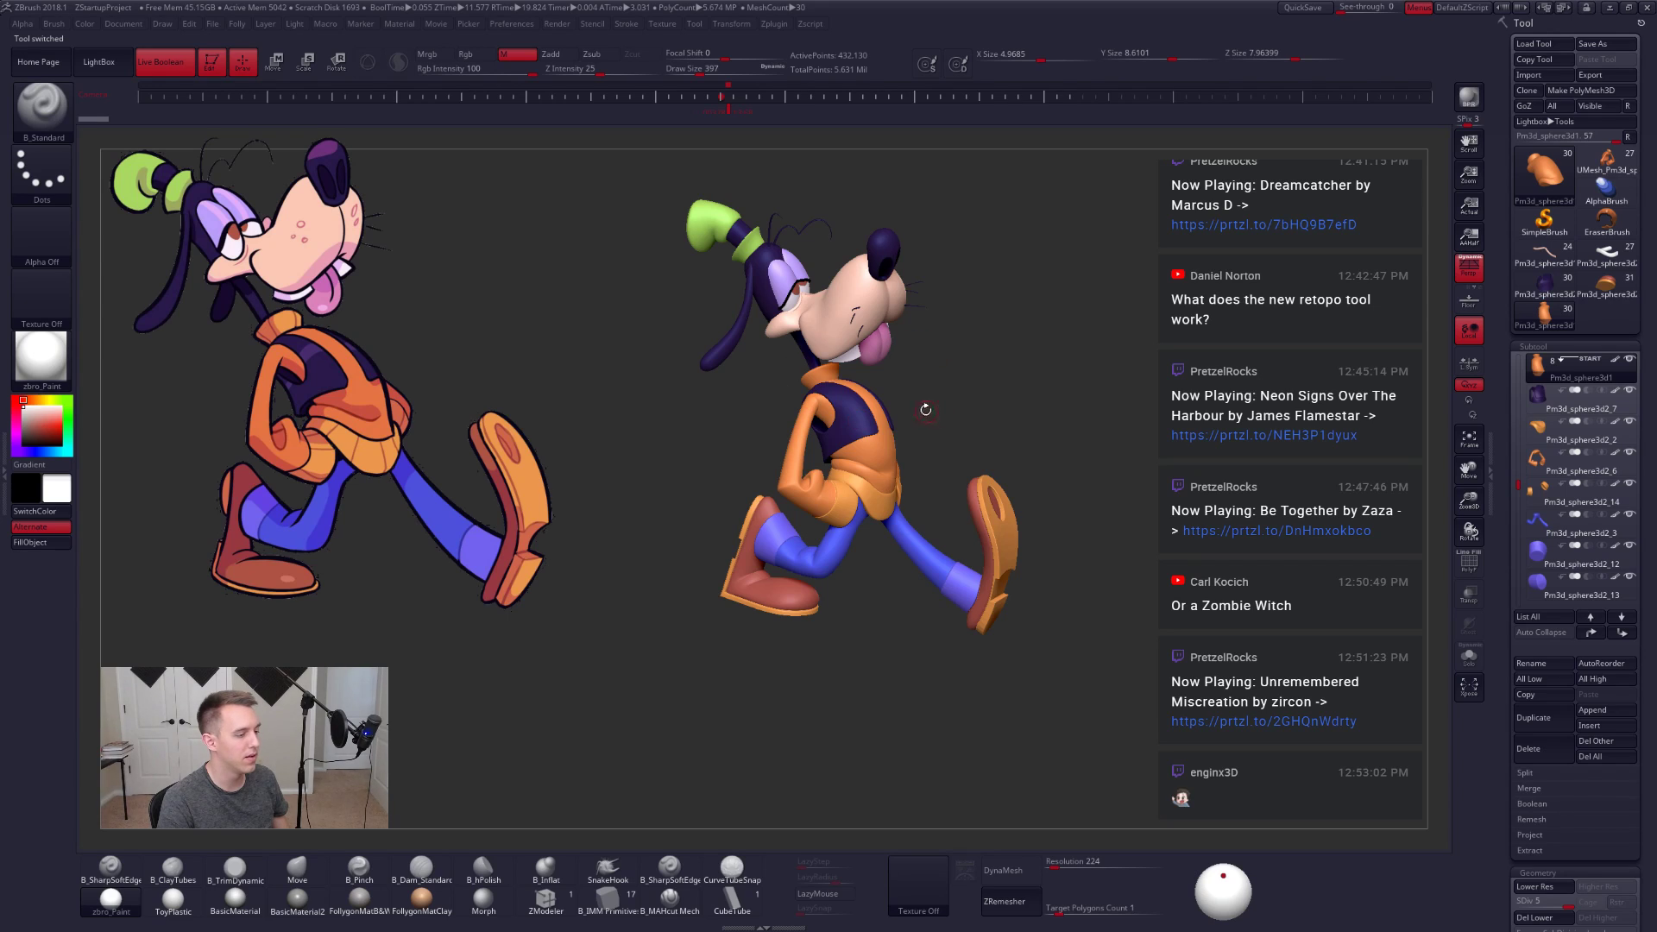
{"action": "right_click_drag", "start_coordinate": [925, 409], "coordinate": [910, 485]}
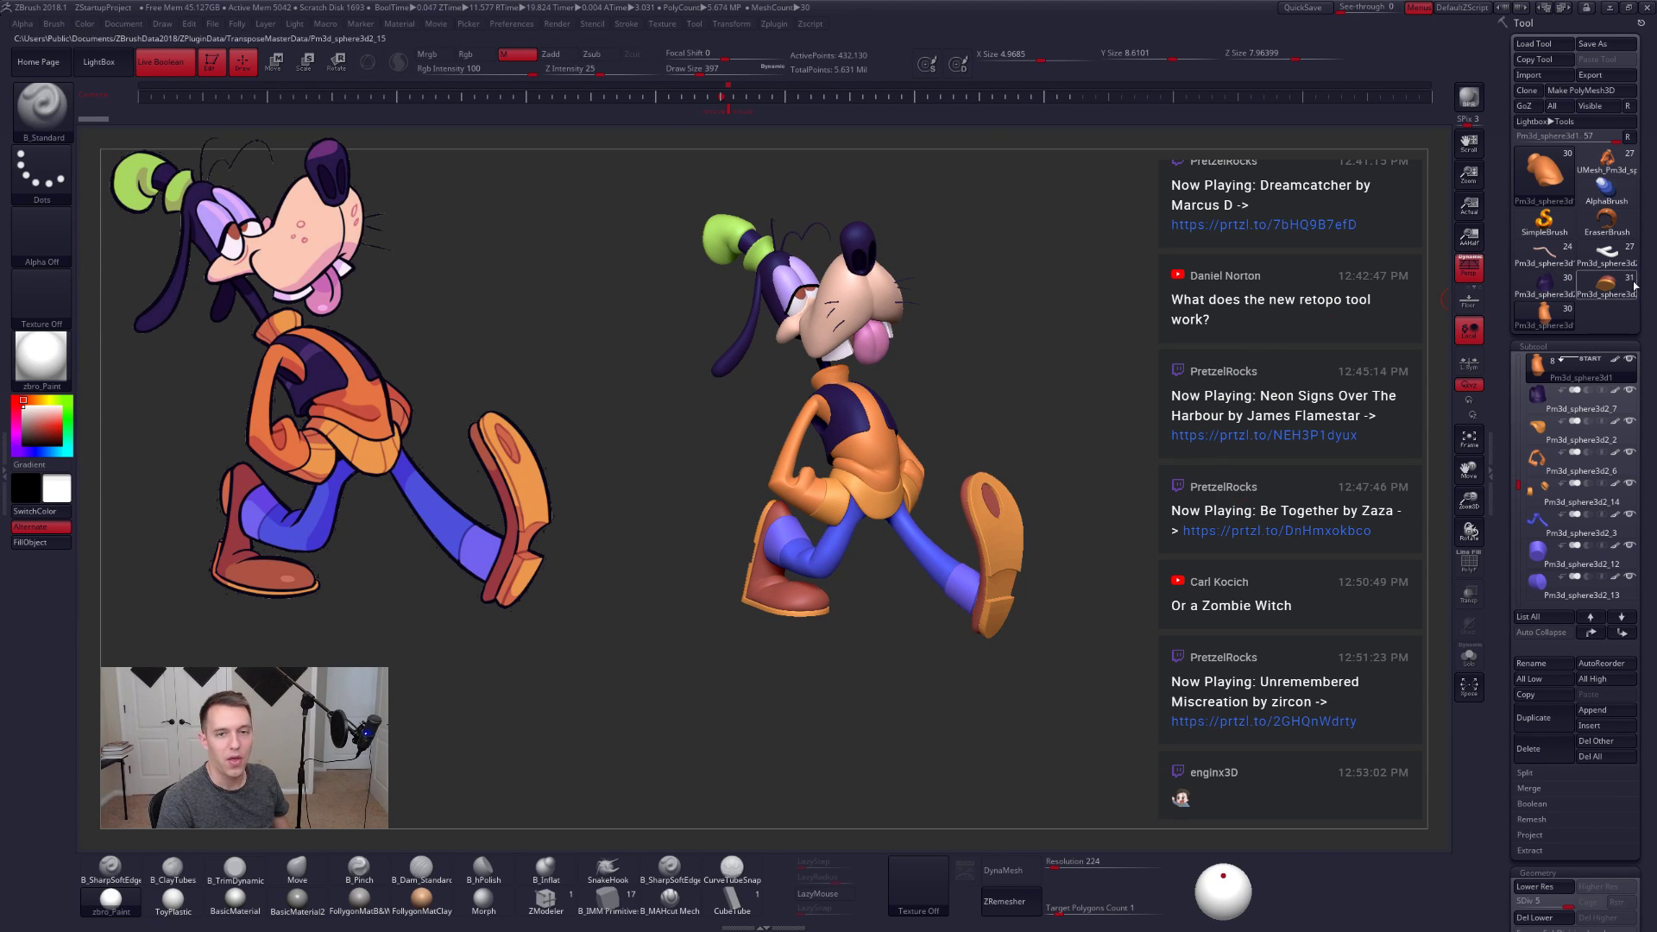
{"action": "left_click", "coordinate": [1607, 164]}
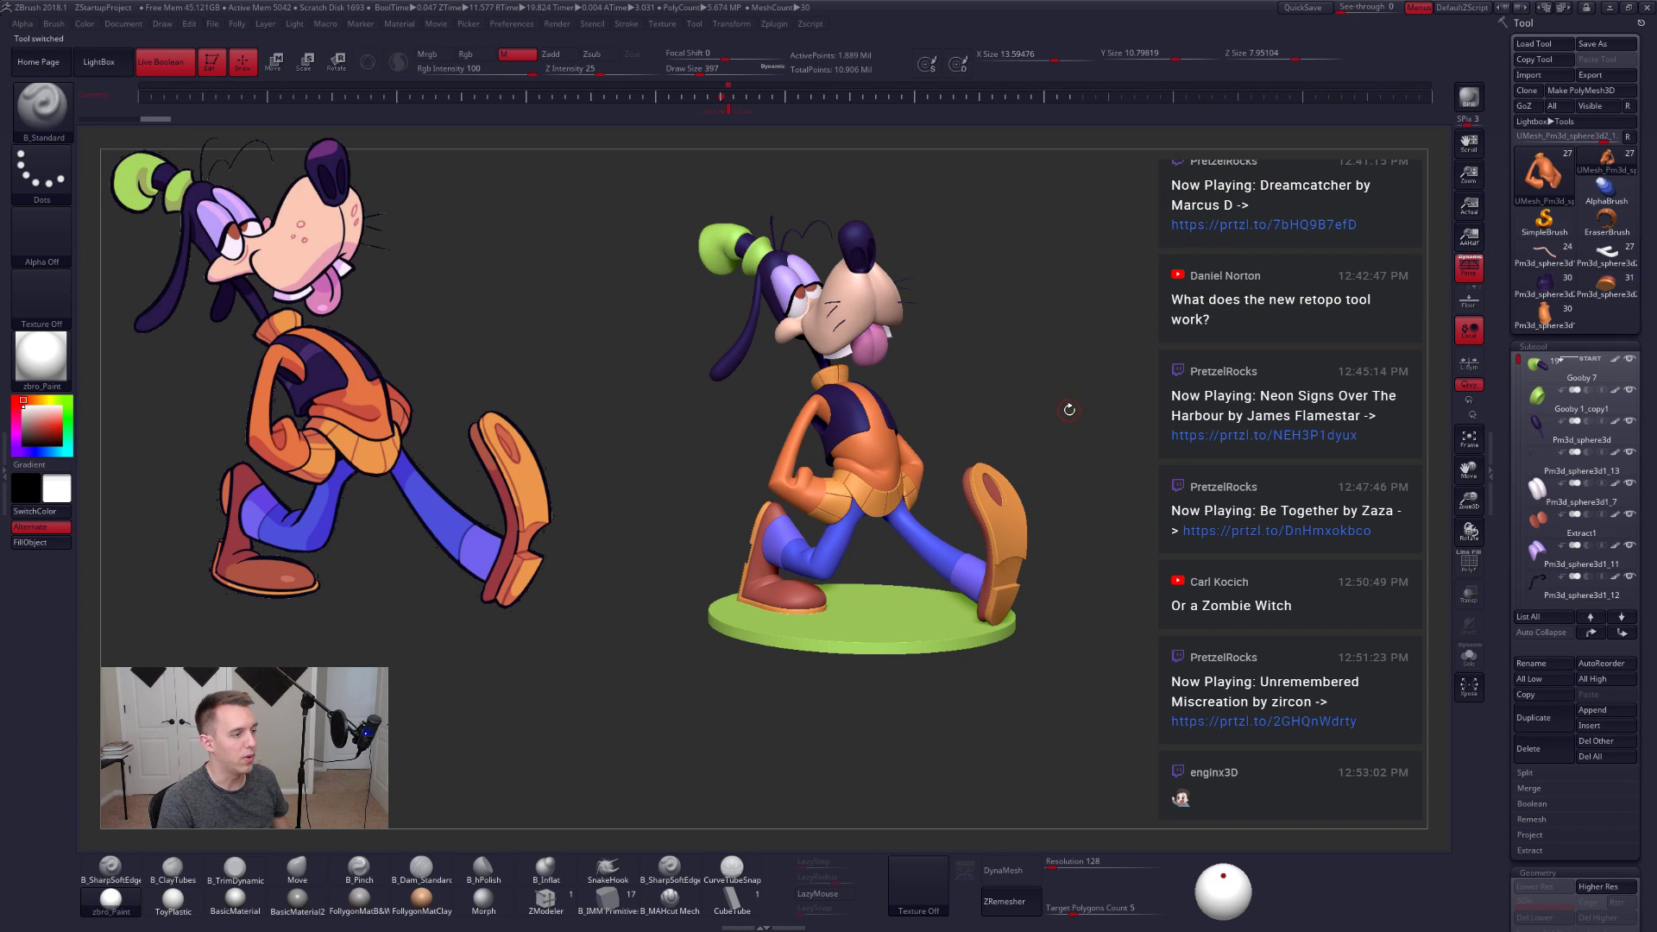
{"action": "left_click", "coordinate": [1544, 314]}
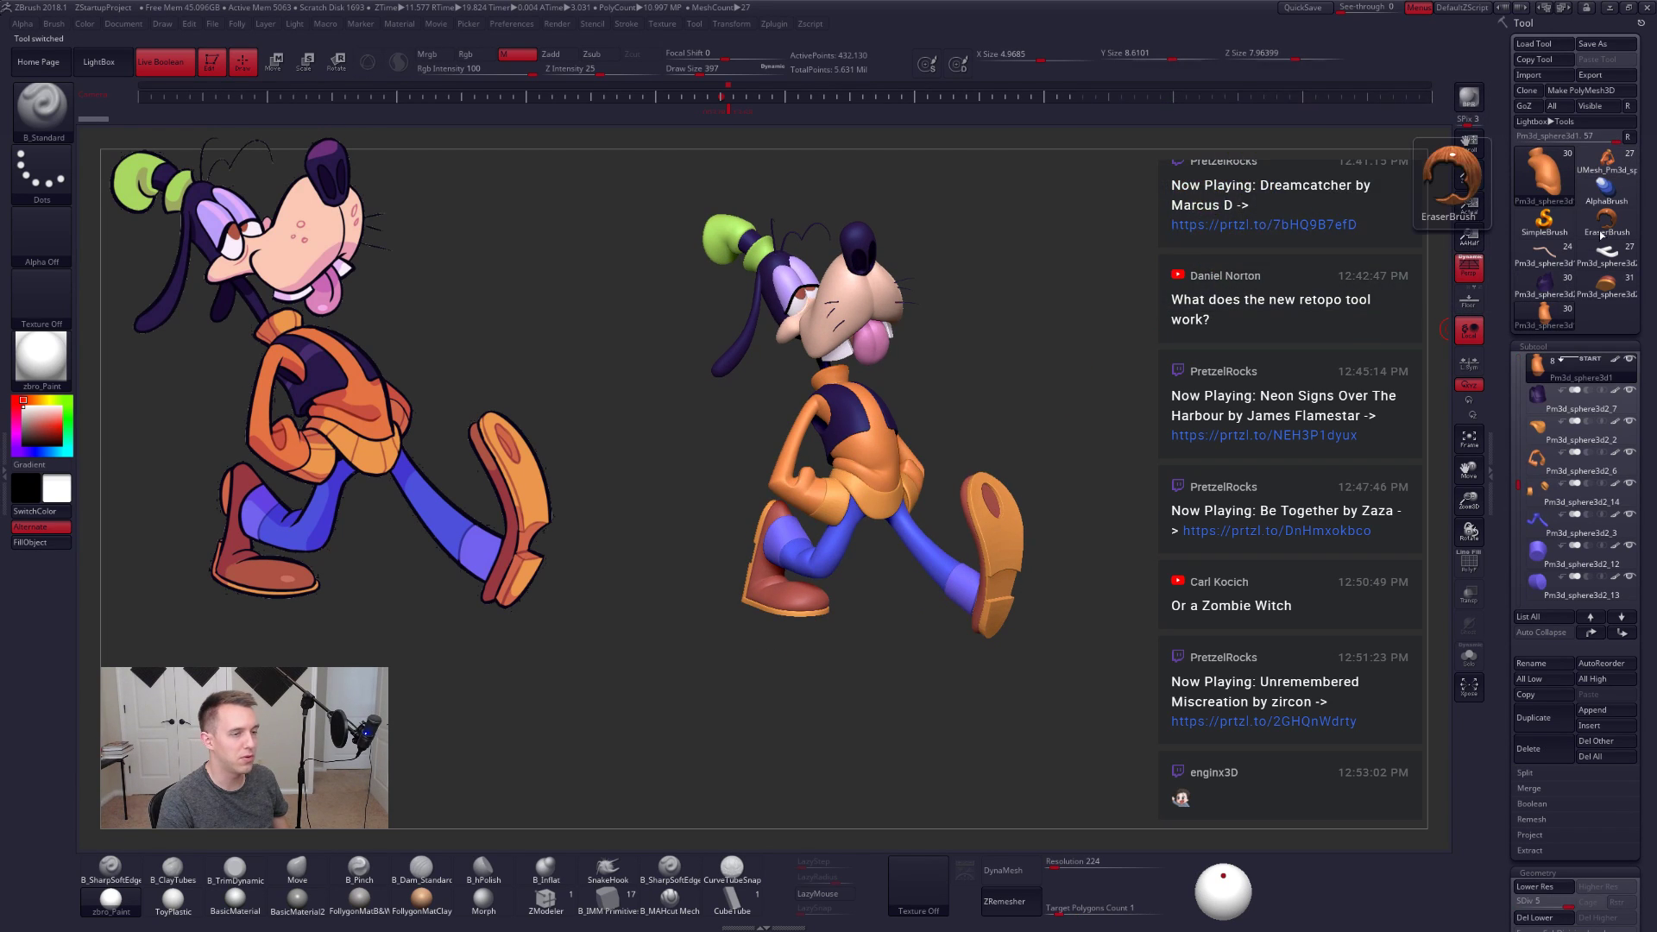
{"action": "left_click", "coordinate": [1609, 164]}
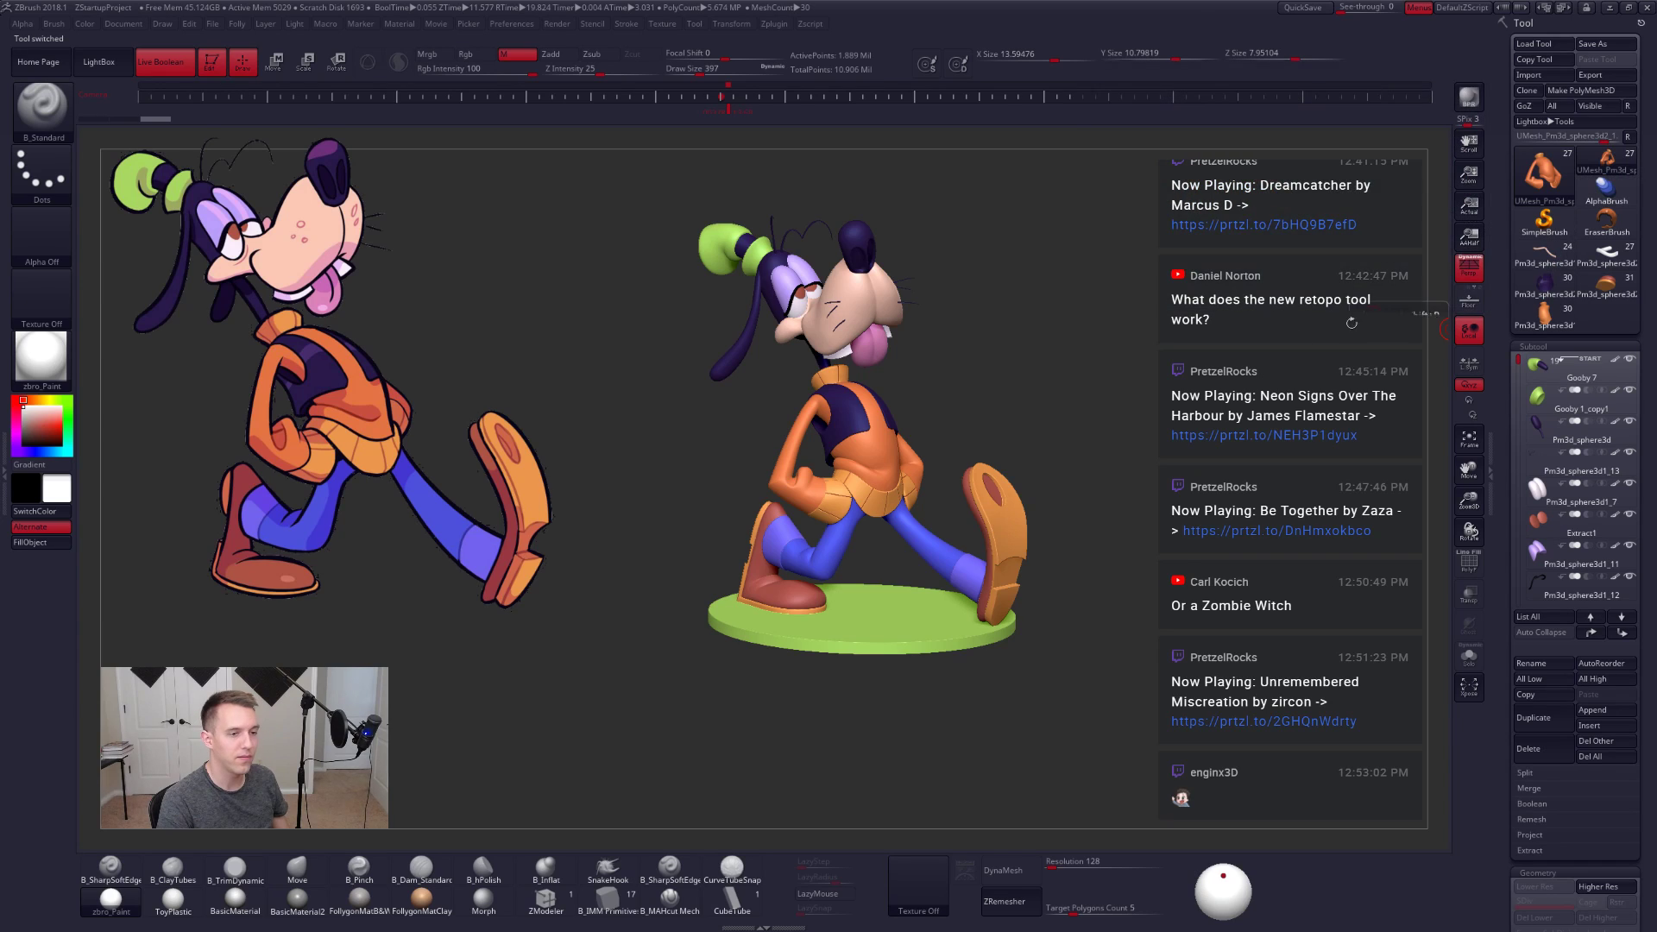
{"action": "left_click", "coordinate": [1547, 321]}
{"action": "left_click_drag", "start_coordinate": [1070, 346], "coordinate": [1027, 350], "text": "alt"}
{"action": "left_click", "coordinate": [734, 110]}
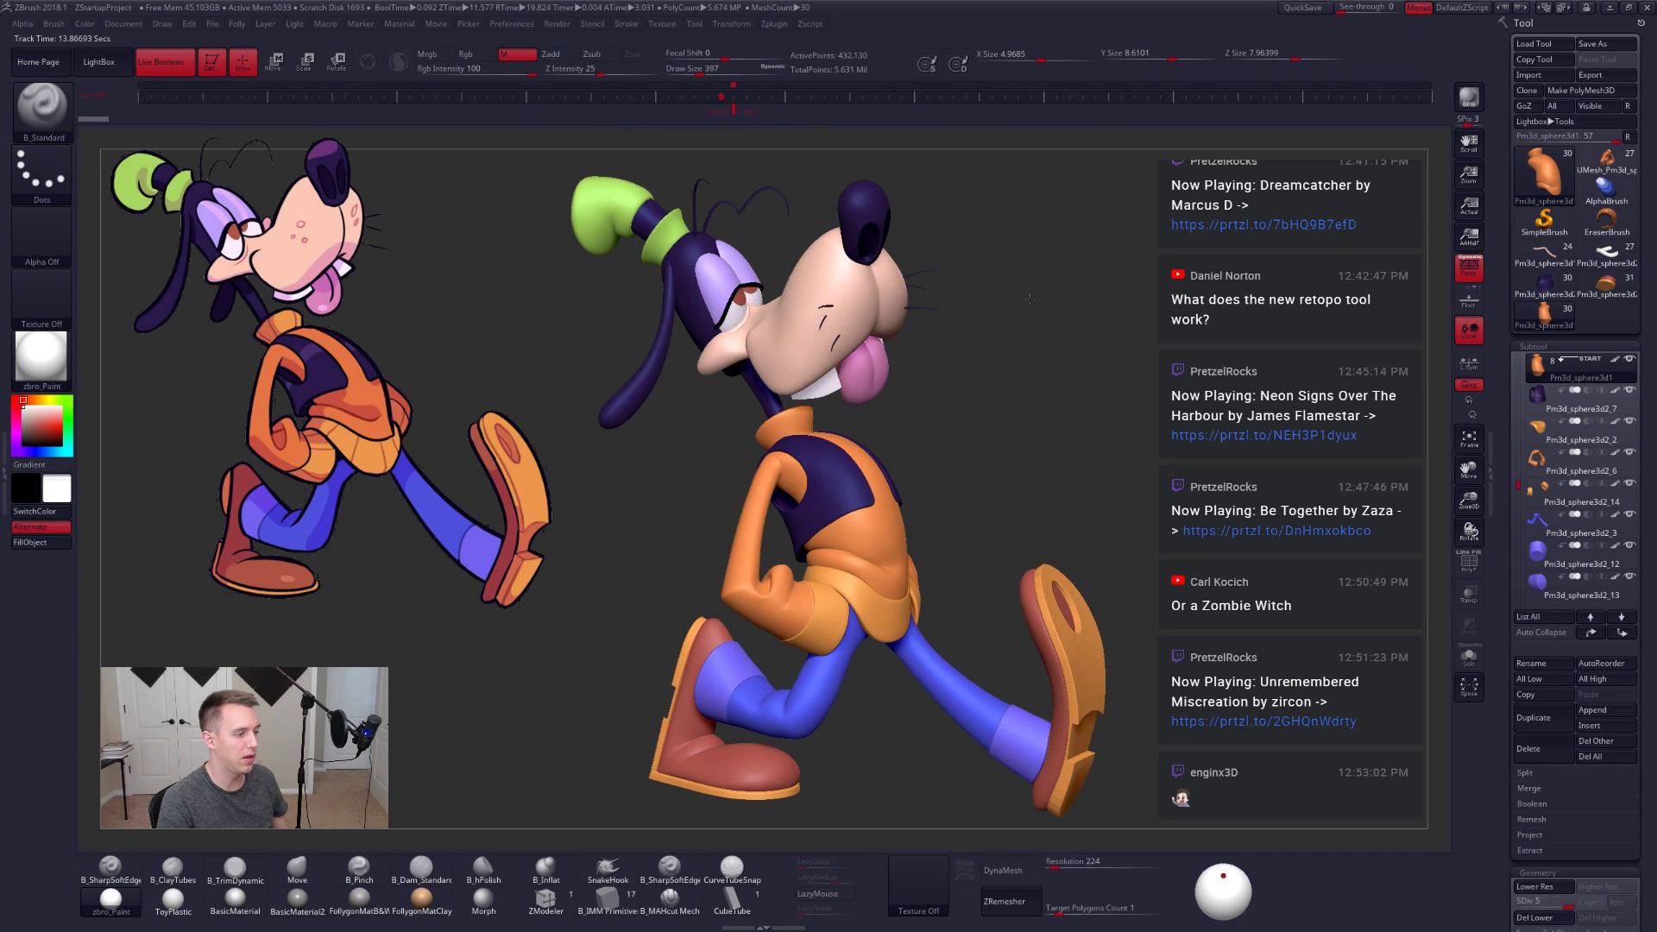
Recompare Goofy with and without the green base, zoom out, and switch to the mononoke mask image results.
{"action": "left_click", "coordinate": [1610, 160]}
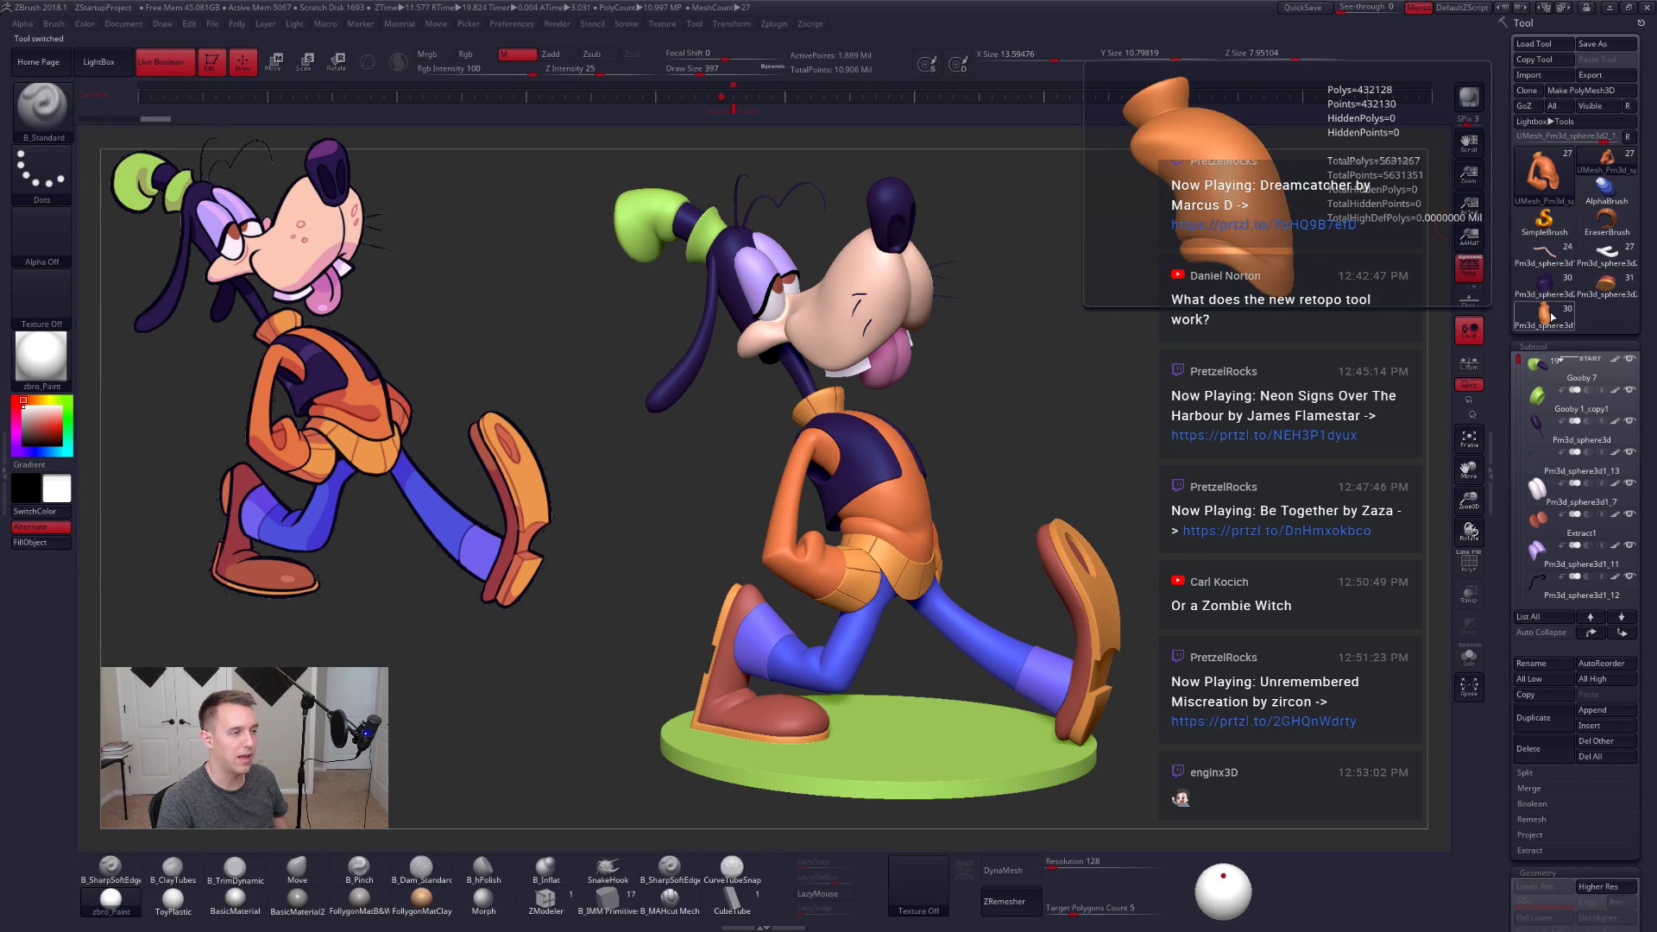
{"action": "left_click", "coordinate": [1606, 166]}
{"action": "left_click", "coordinate": [1602, 161]}
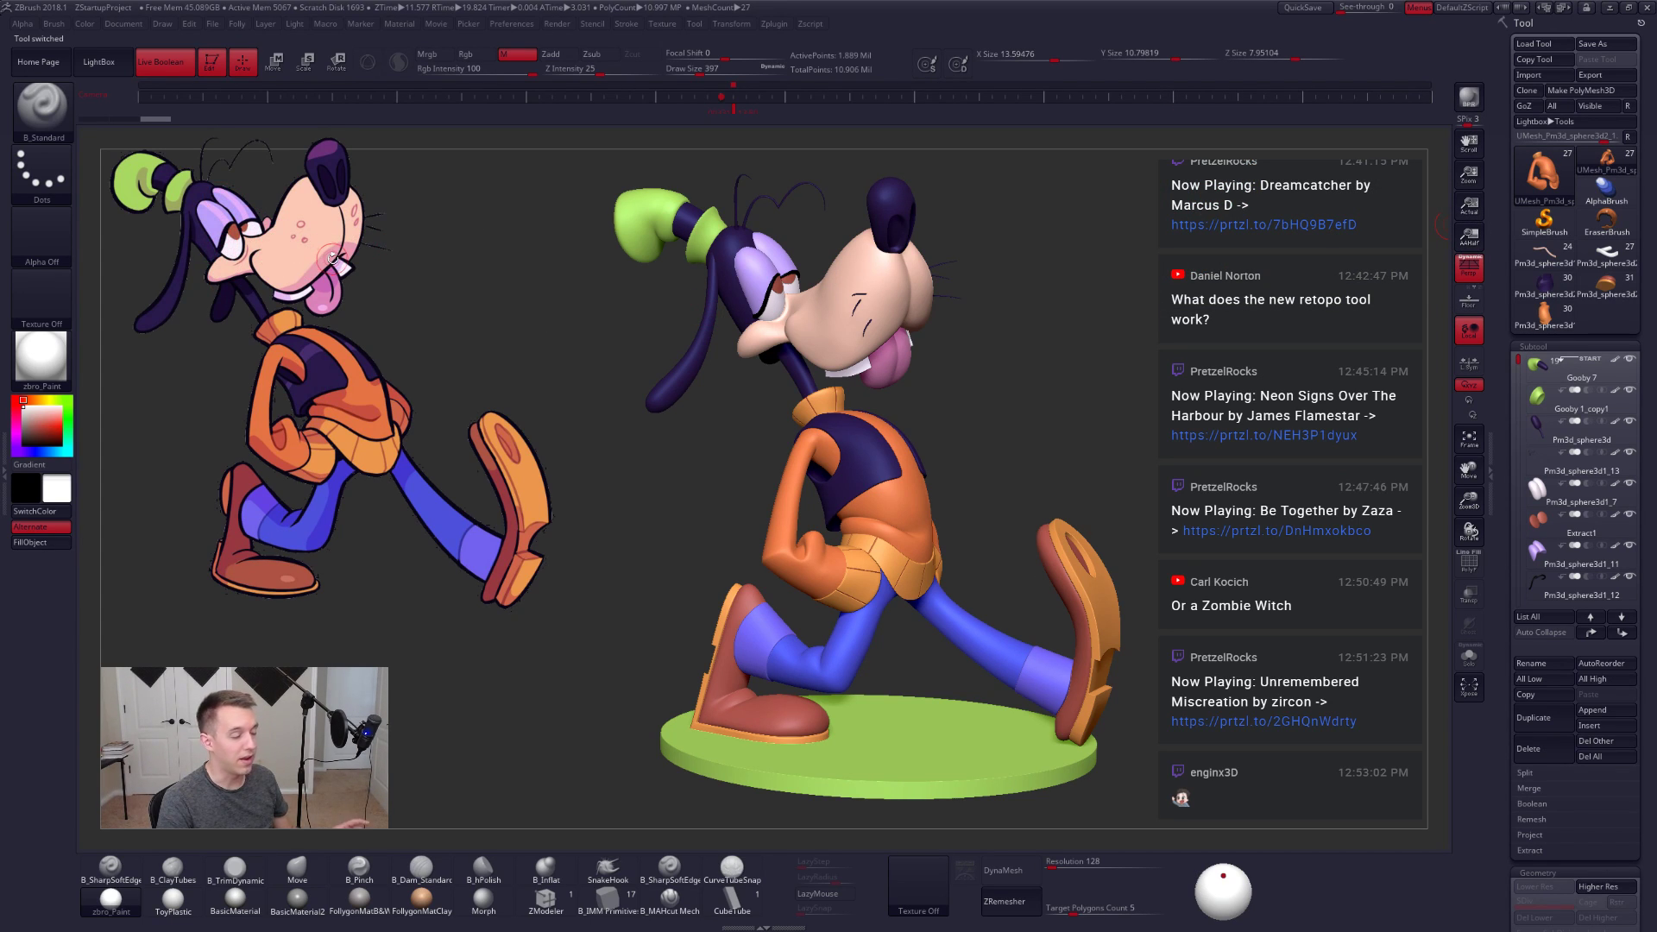
{"action": "left_click", "coordinate": [1542, 317]}
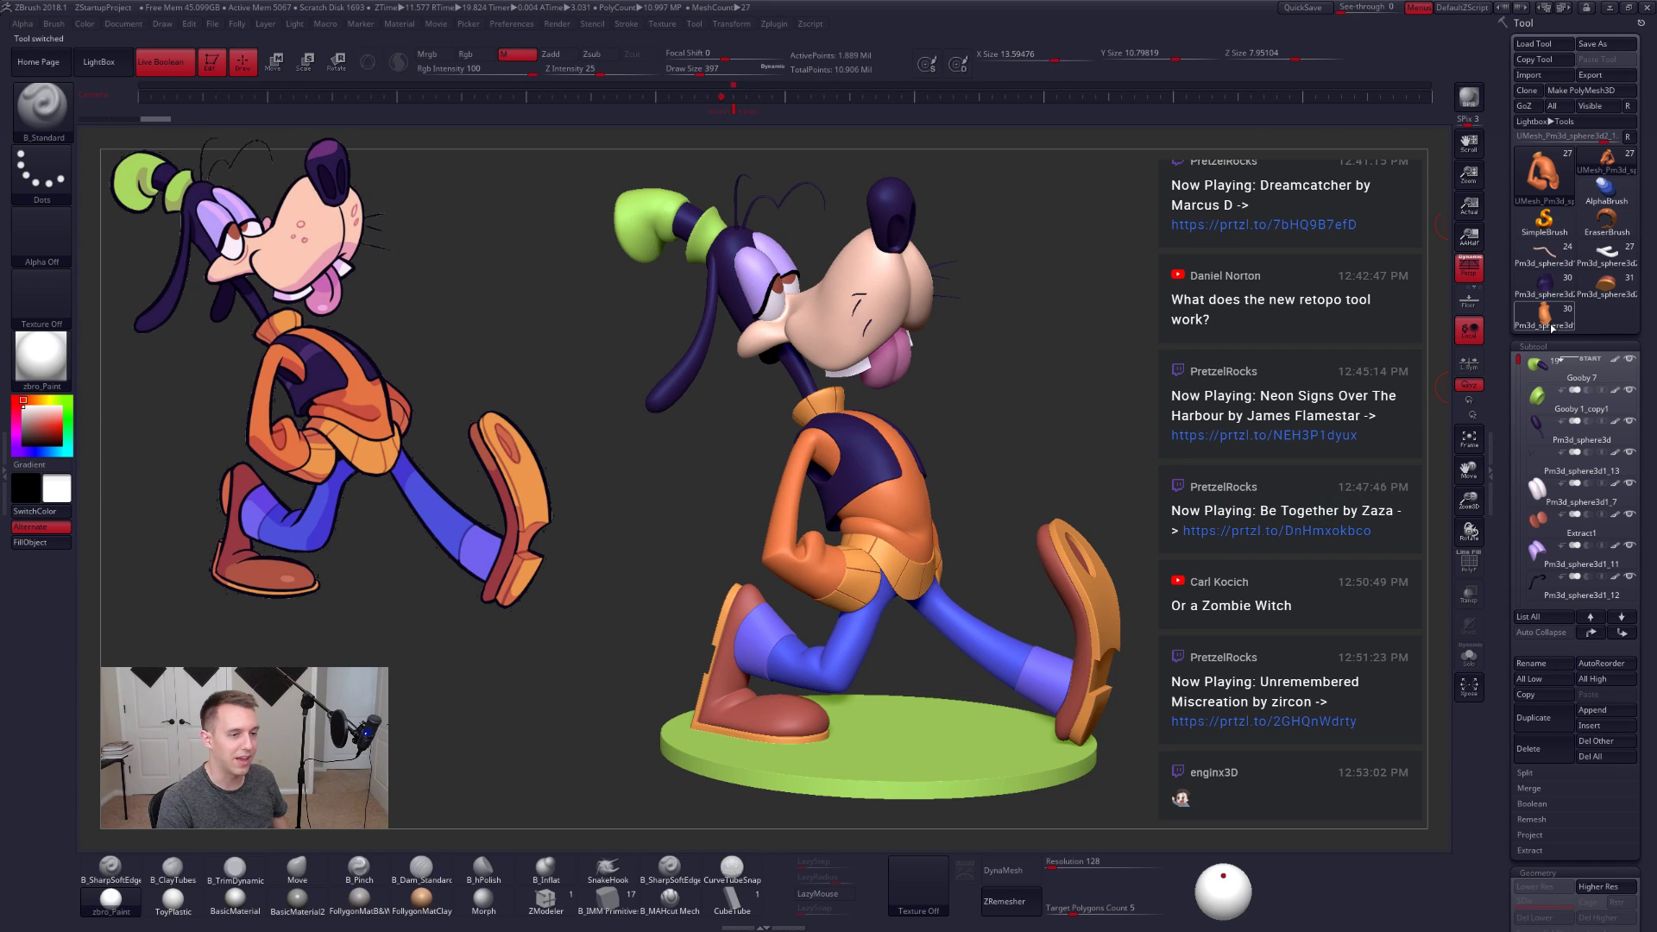
{"action": "left_click", "coordinate": [1594, 171]}
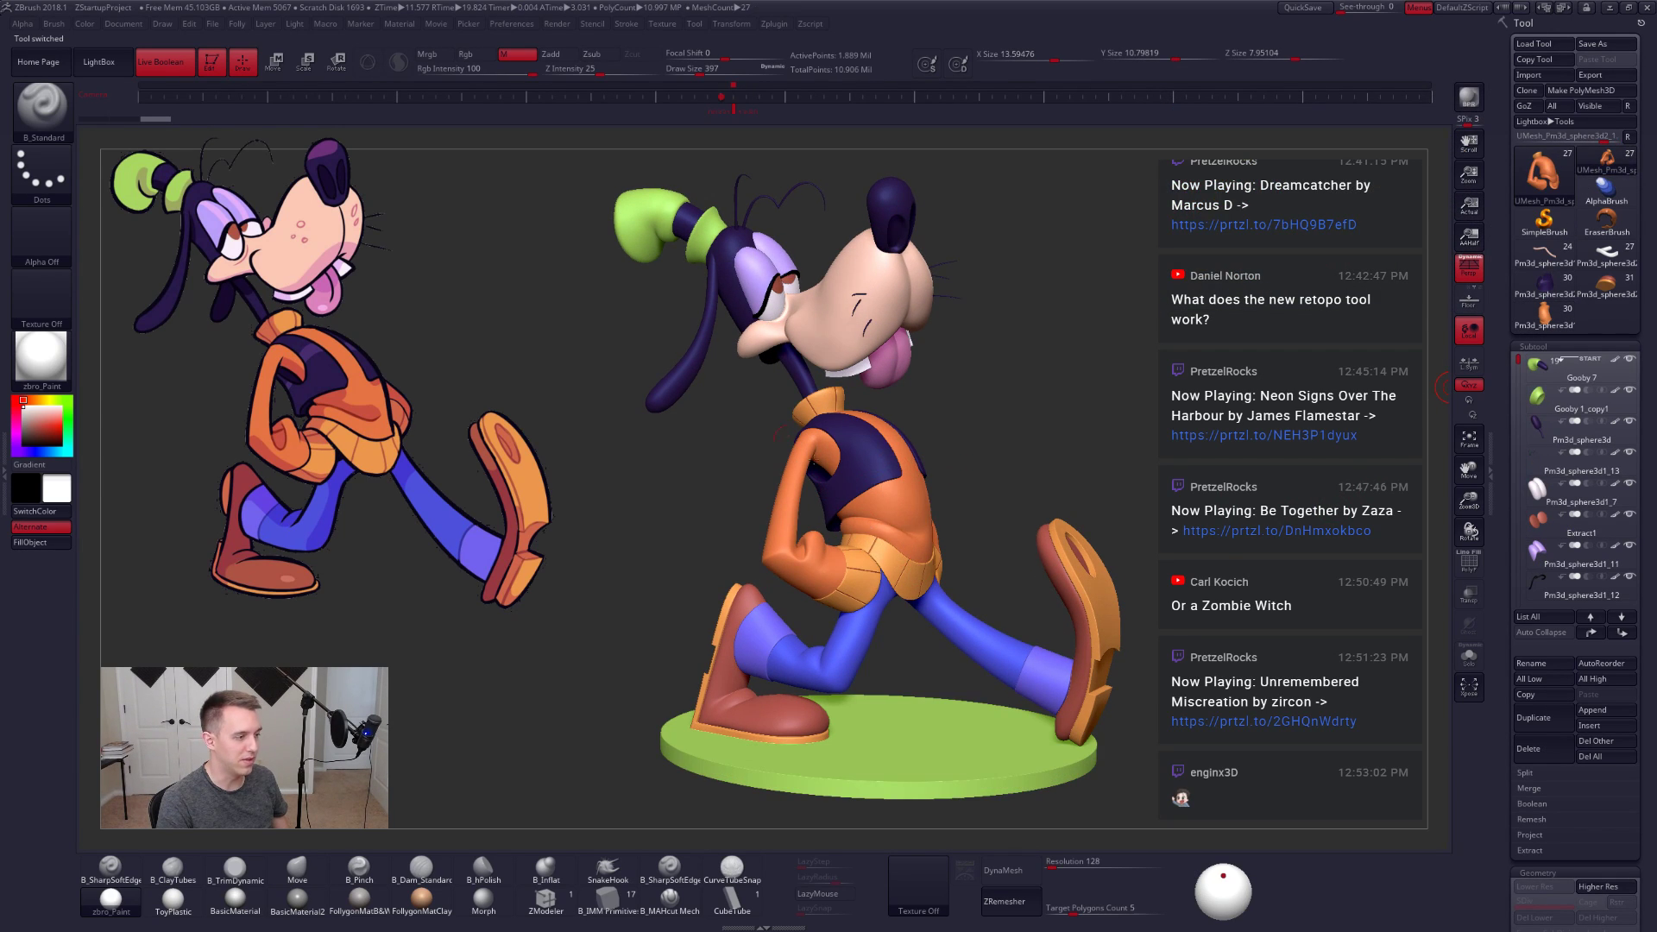
{"action": "left_click", "coordinate": [1542, 318]}
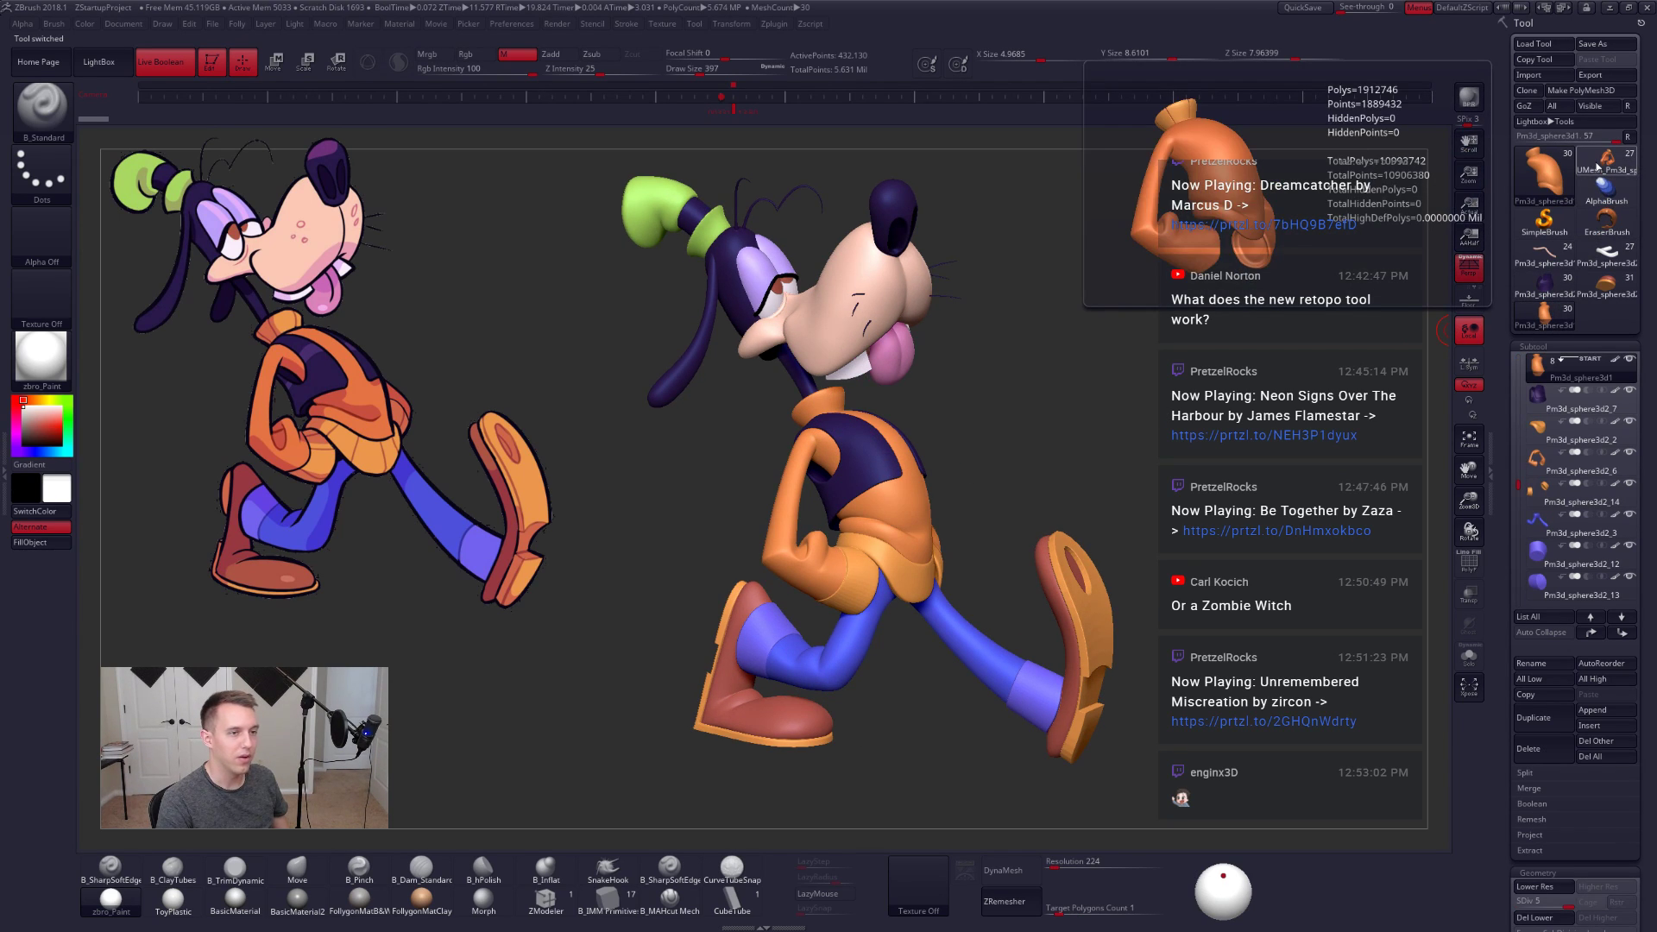
{"action": "left_click", "coordinate": [1597, 168]}
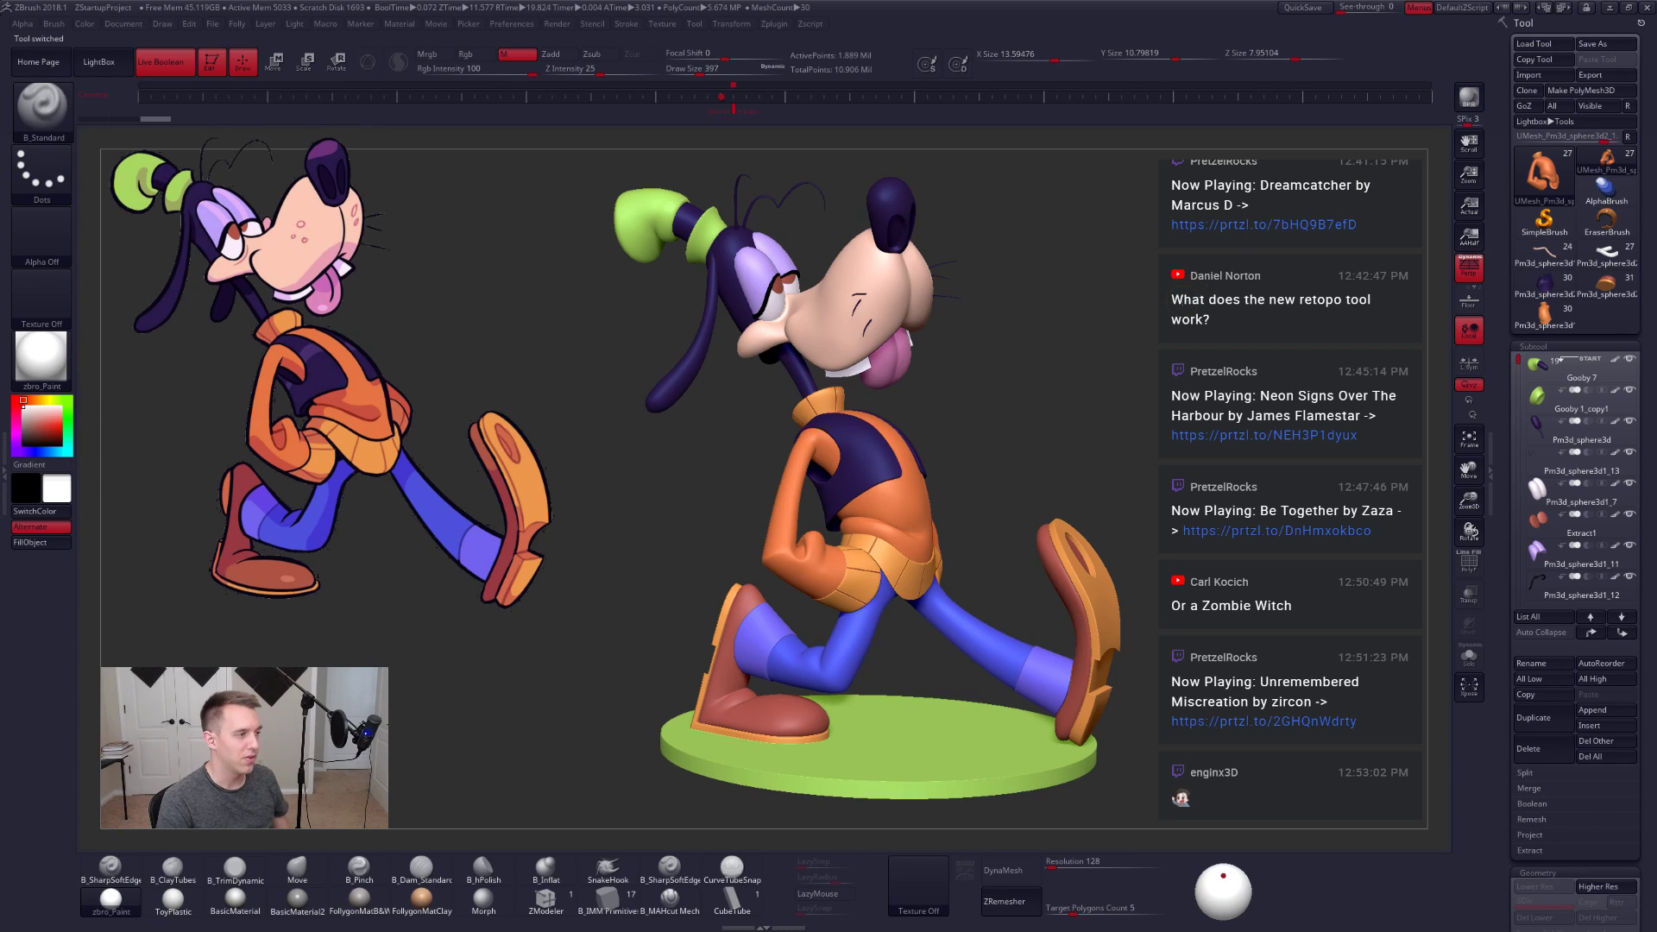
{"action": "left_click_drag", "start_coordinate": [1143, 380], "coordinate": [1135, 317], "text": "alt"}
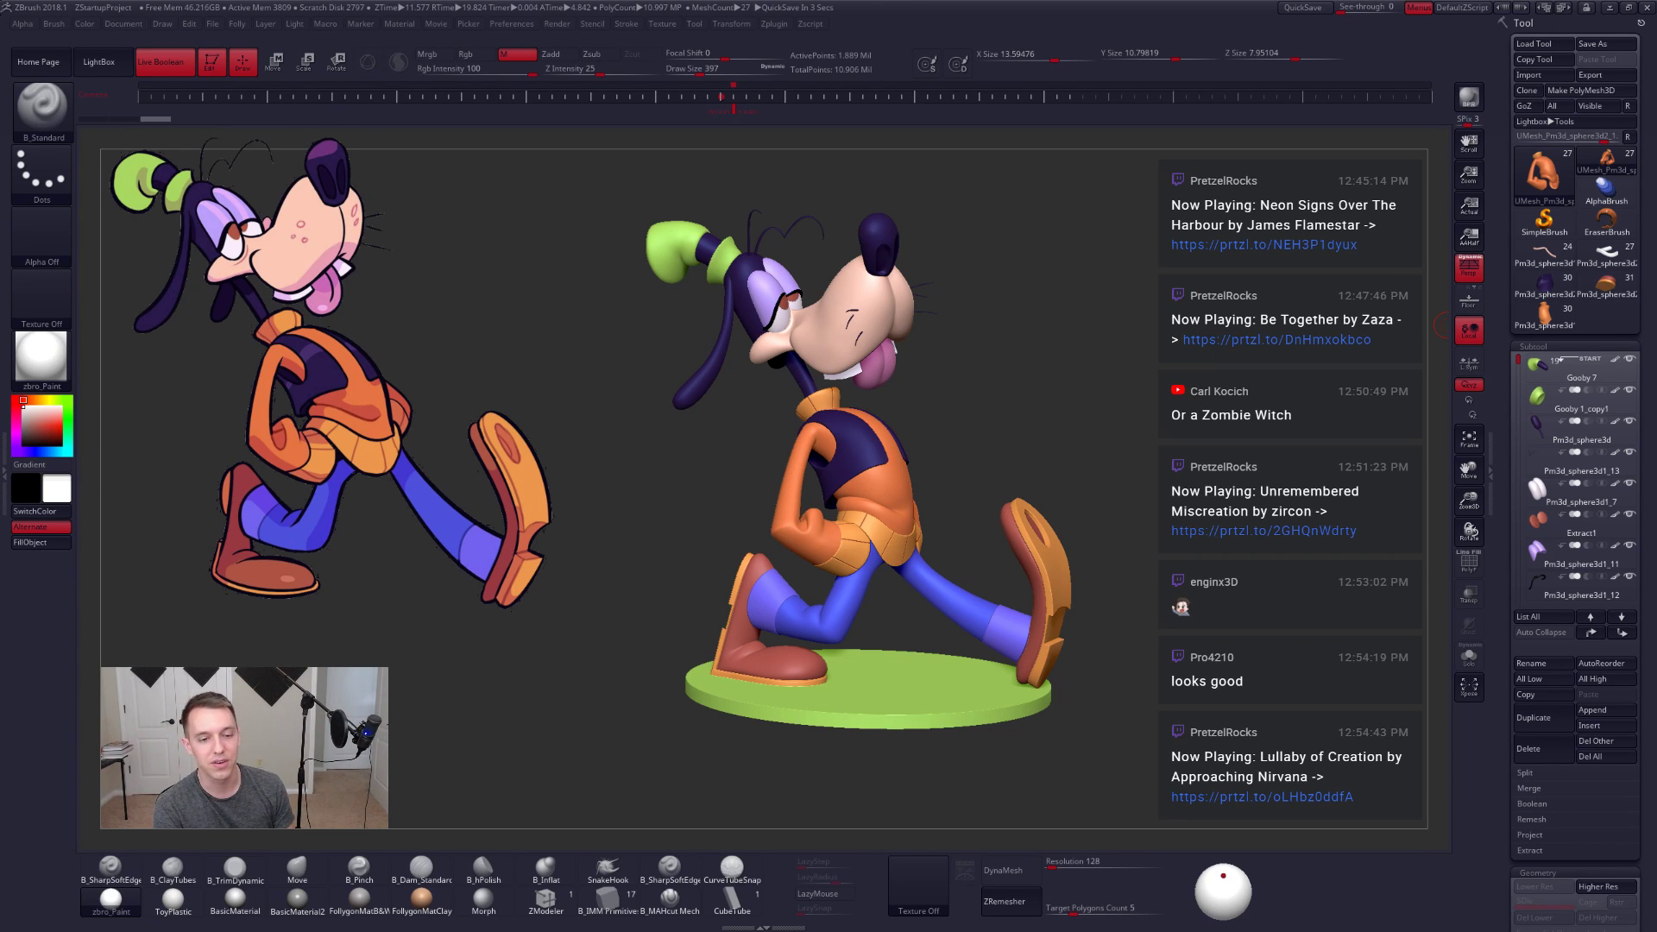
{"action": "key", "text": "alt+Tab"}
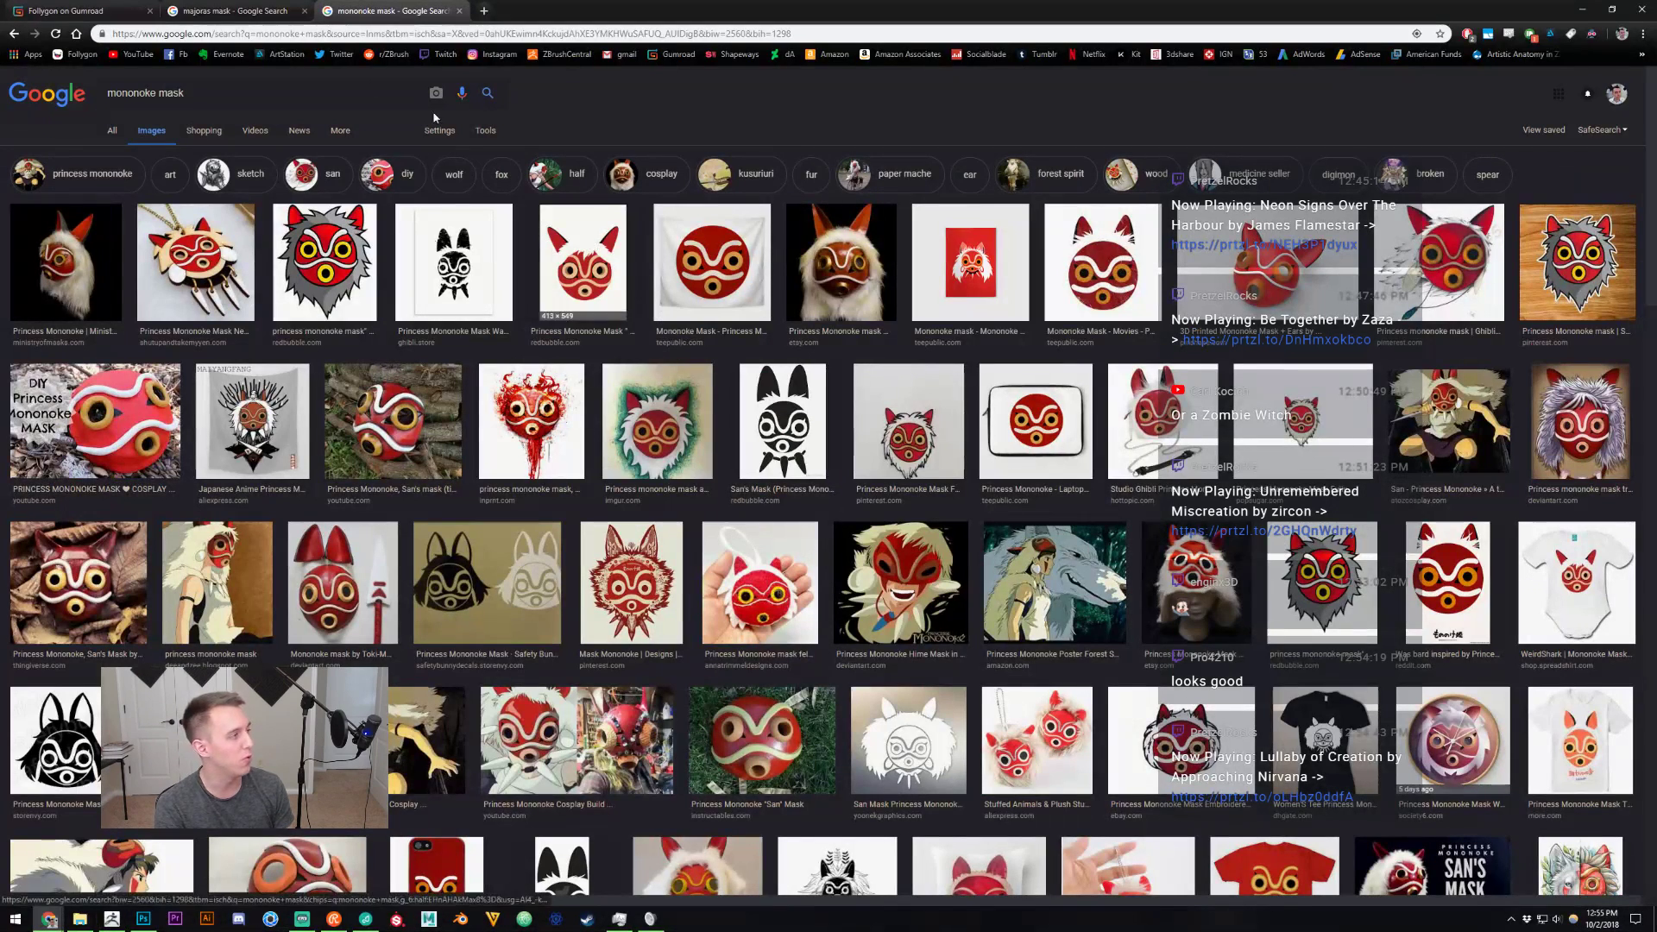
Go to the Follygon Gumroad store page listing ZBrush courses and models.
{"action": "left_click", "coordinate": [66, 11]}
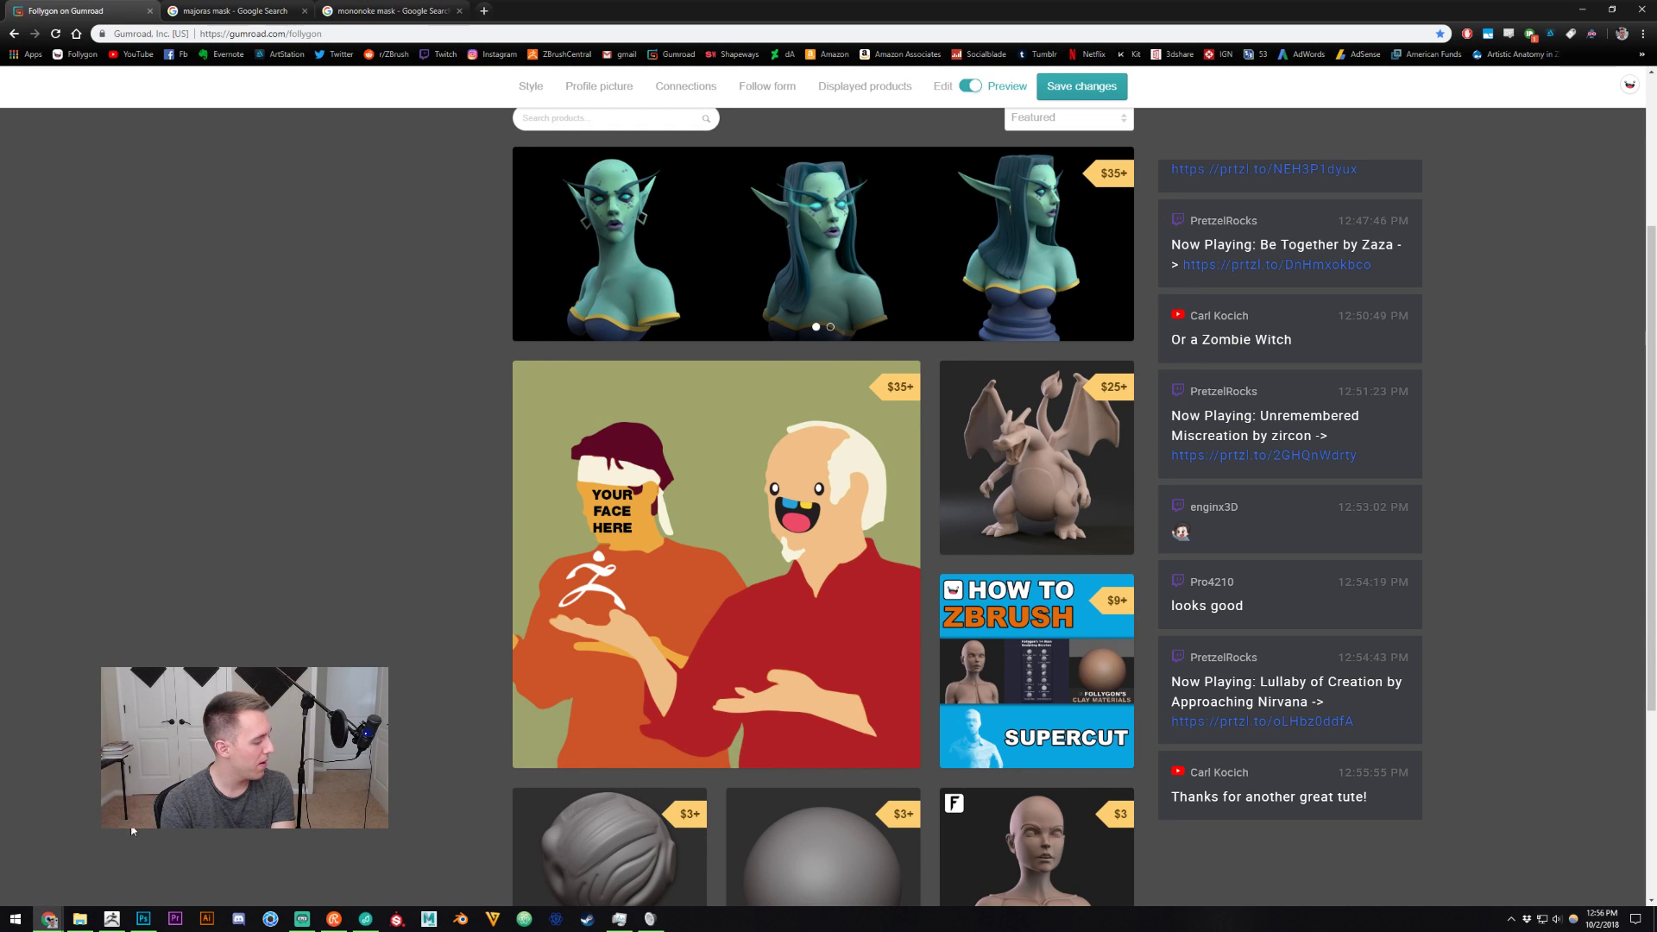
Return from the Gumroad store to the Goofy sculpt in ZBrush.
{"action": "left_click", "coordinate": [113, 921]}
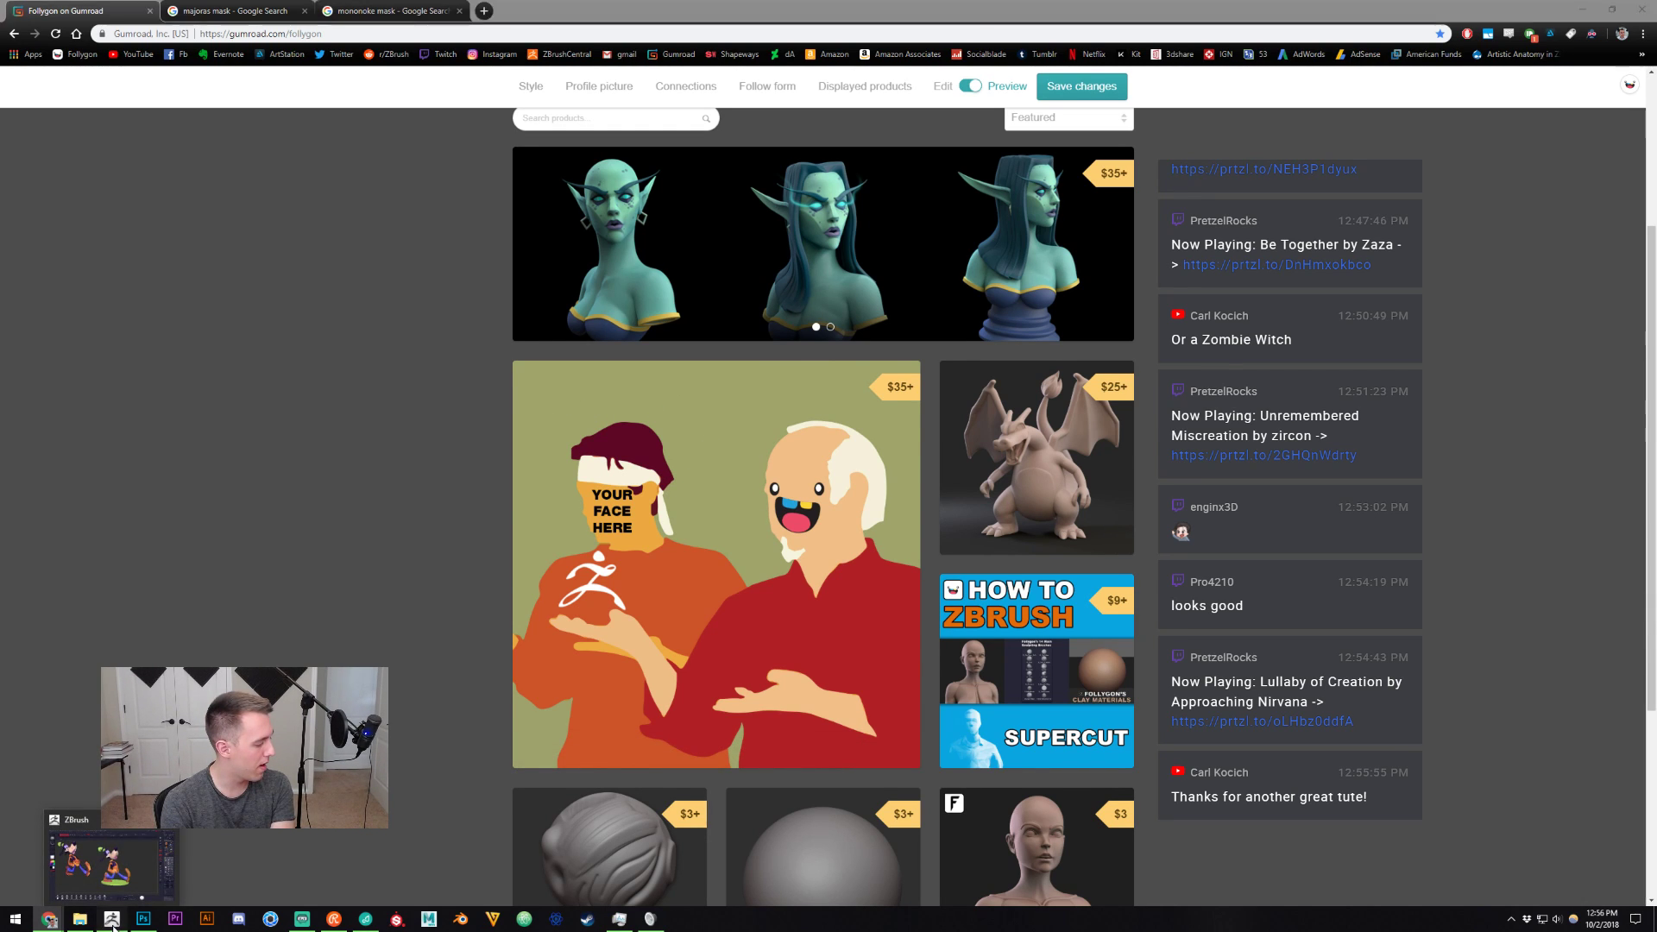